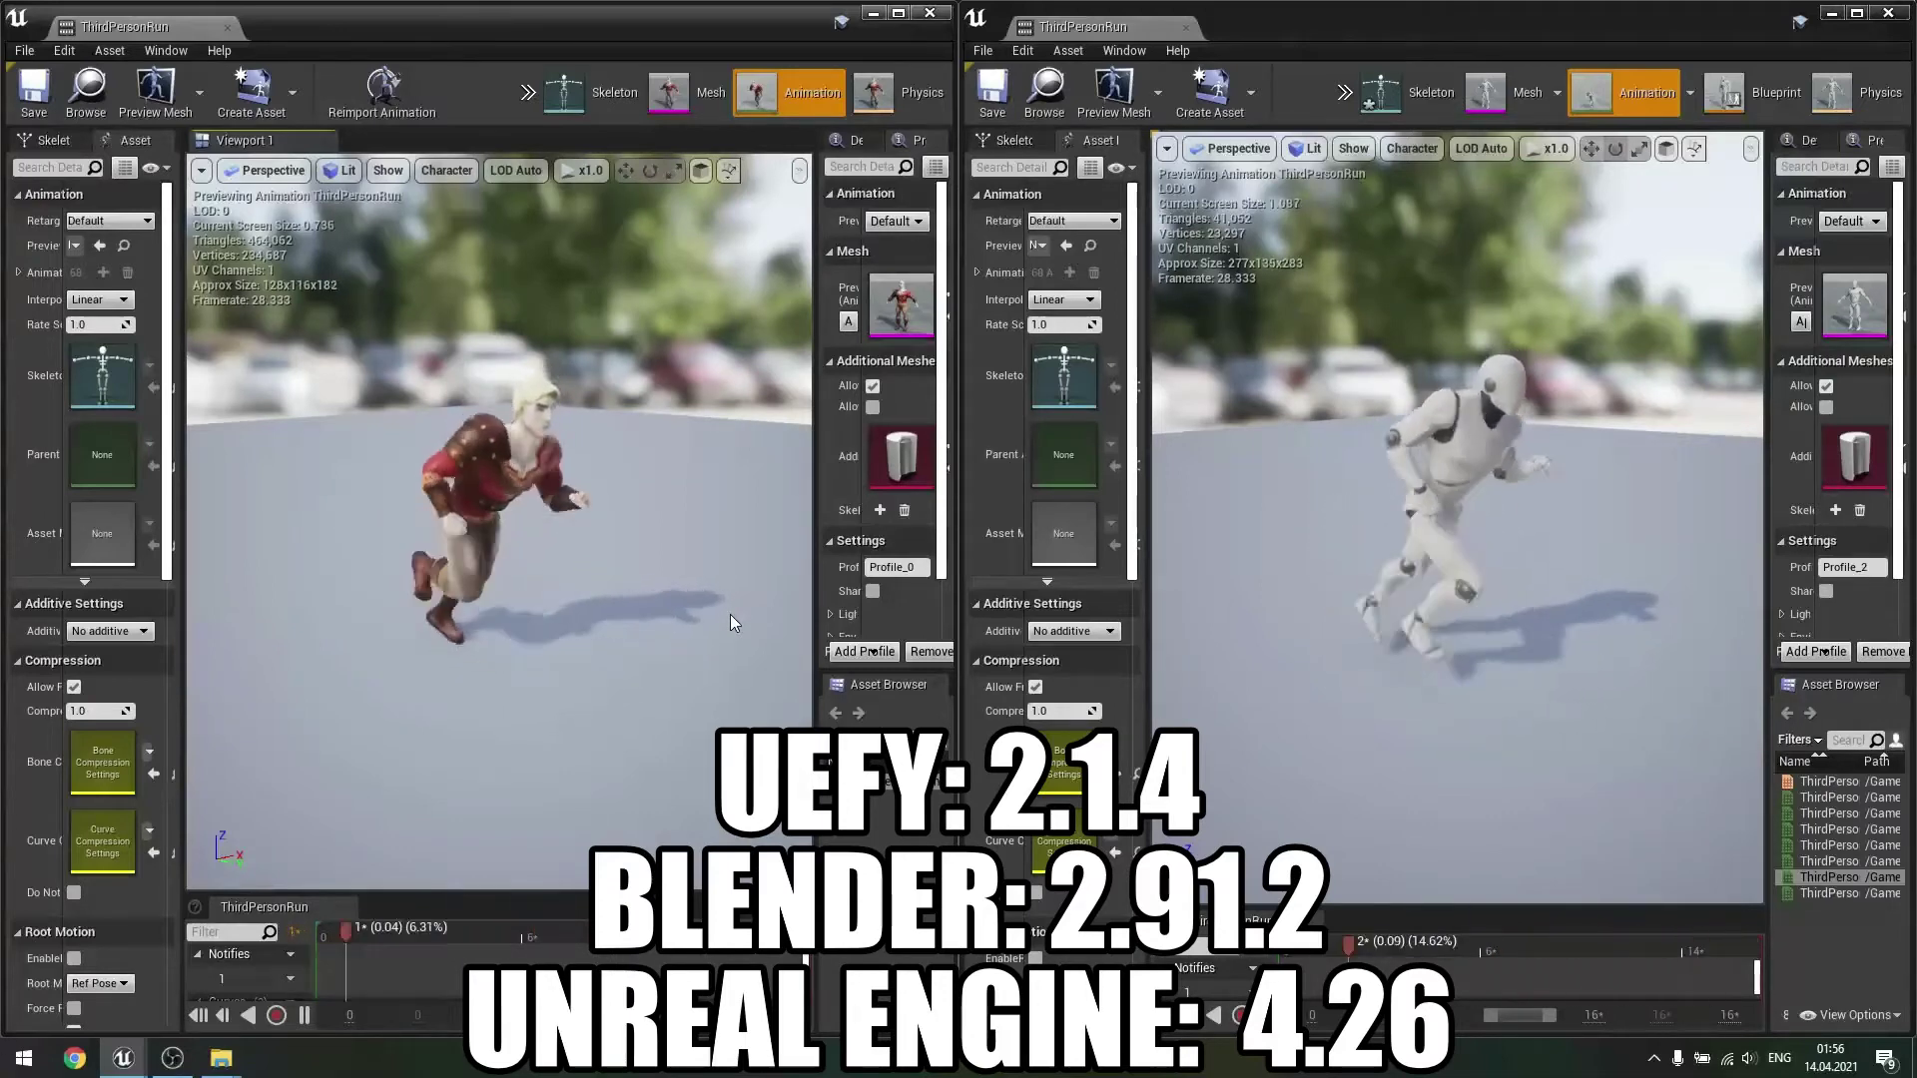
- Close both ThirdPersonRun animation editors and launch Blender
middle_click(135, 24)
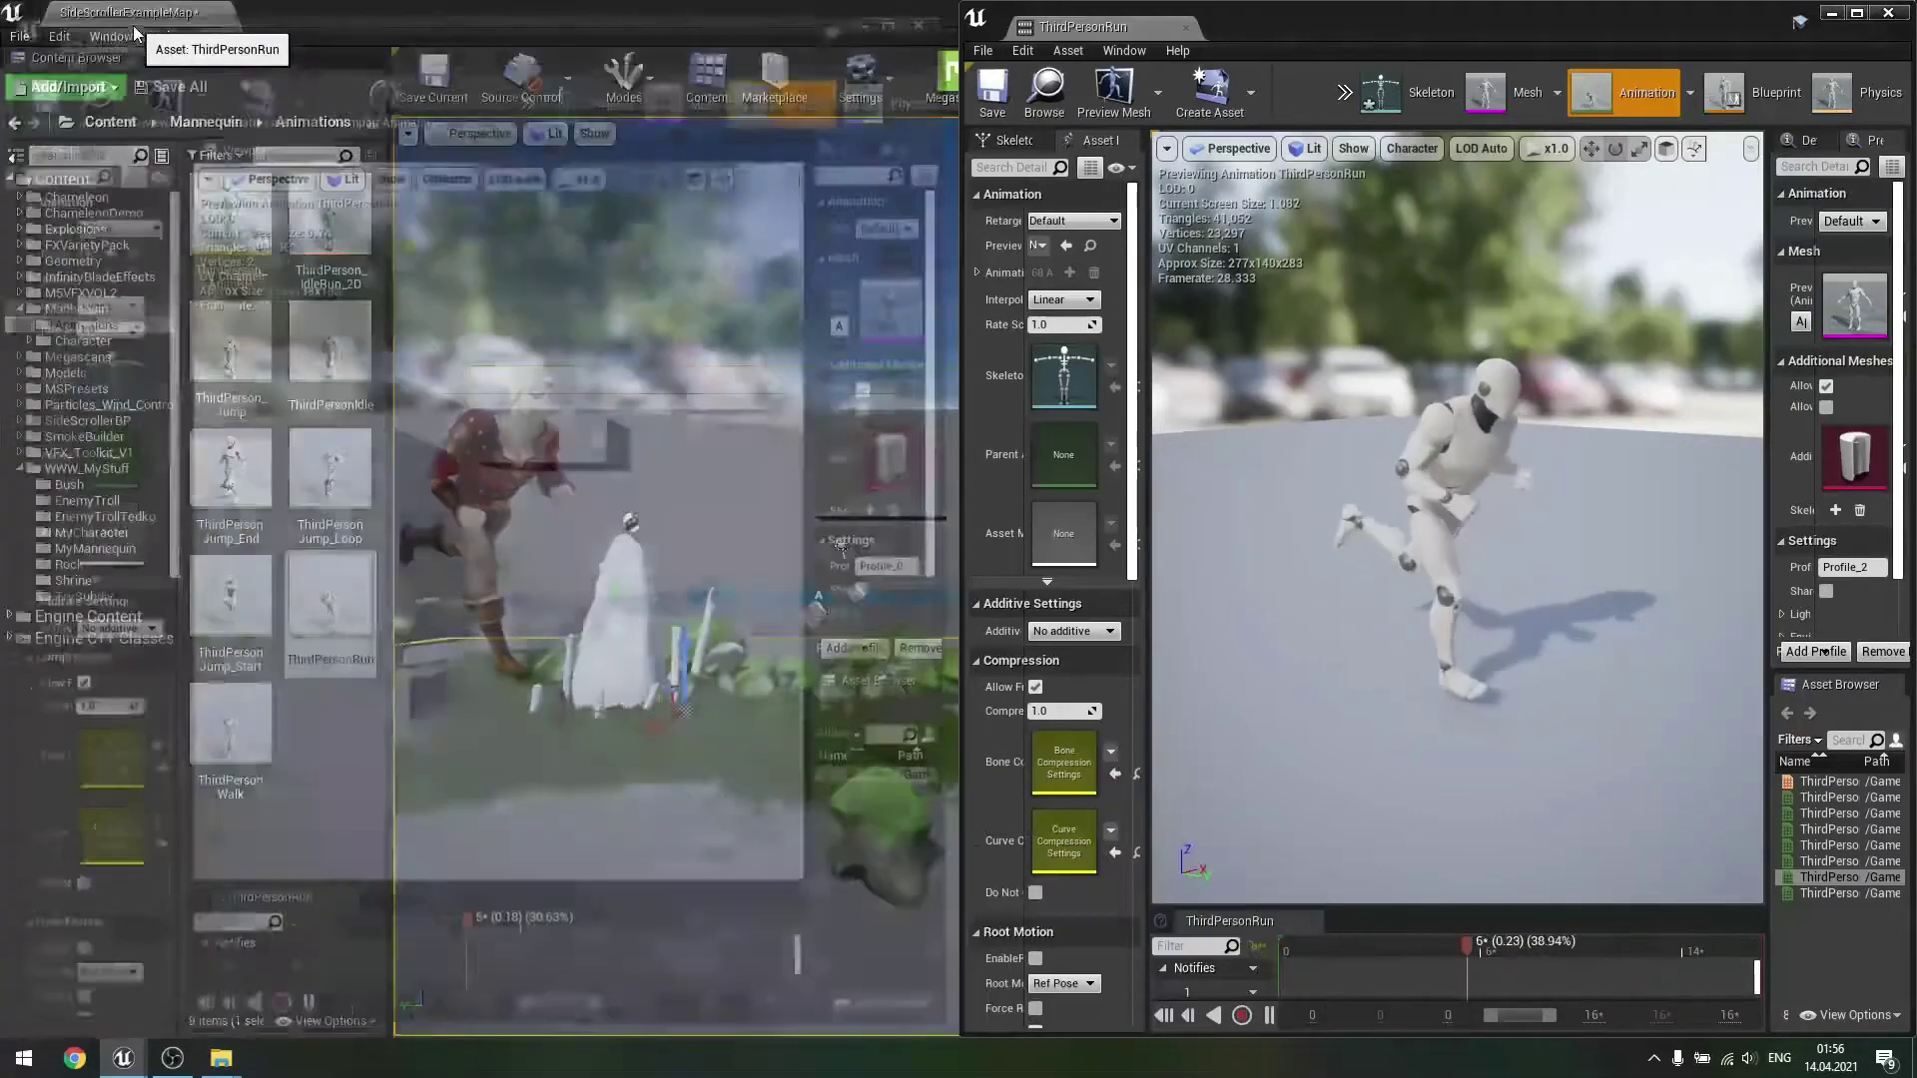
middle_click(1092, 32)
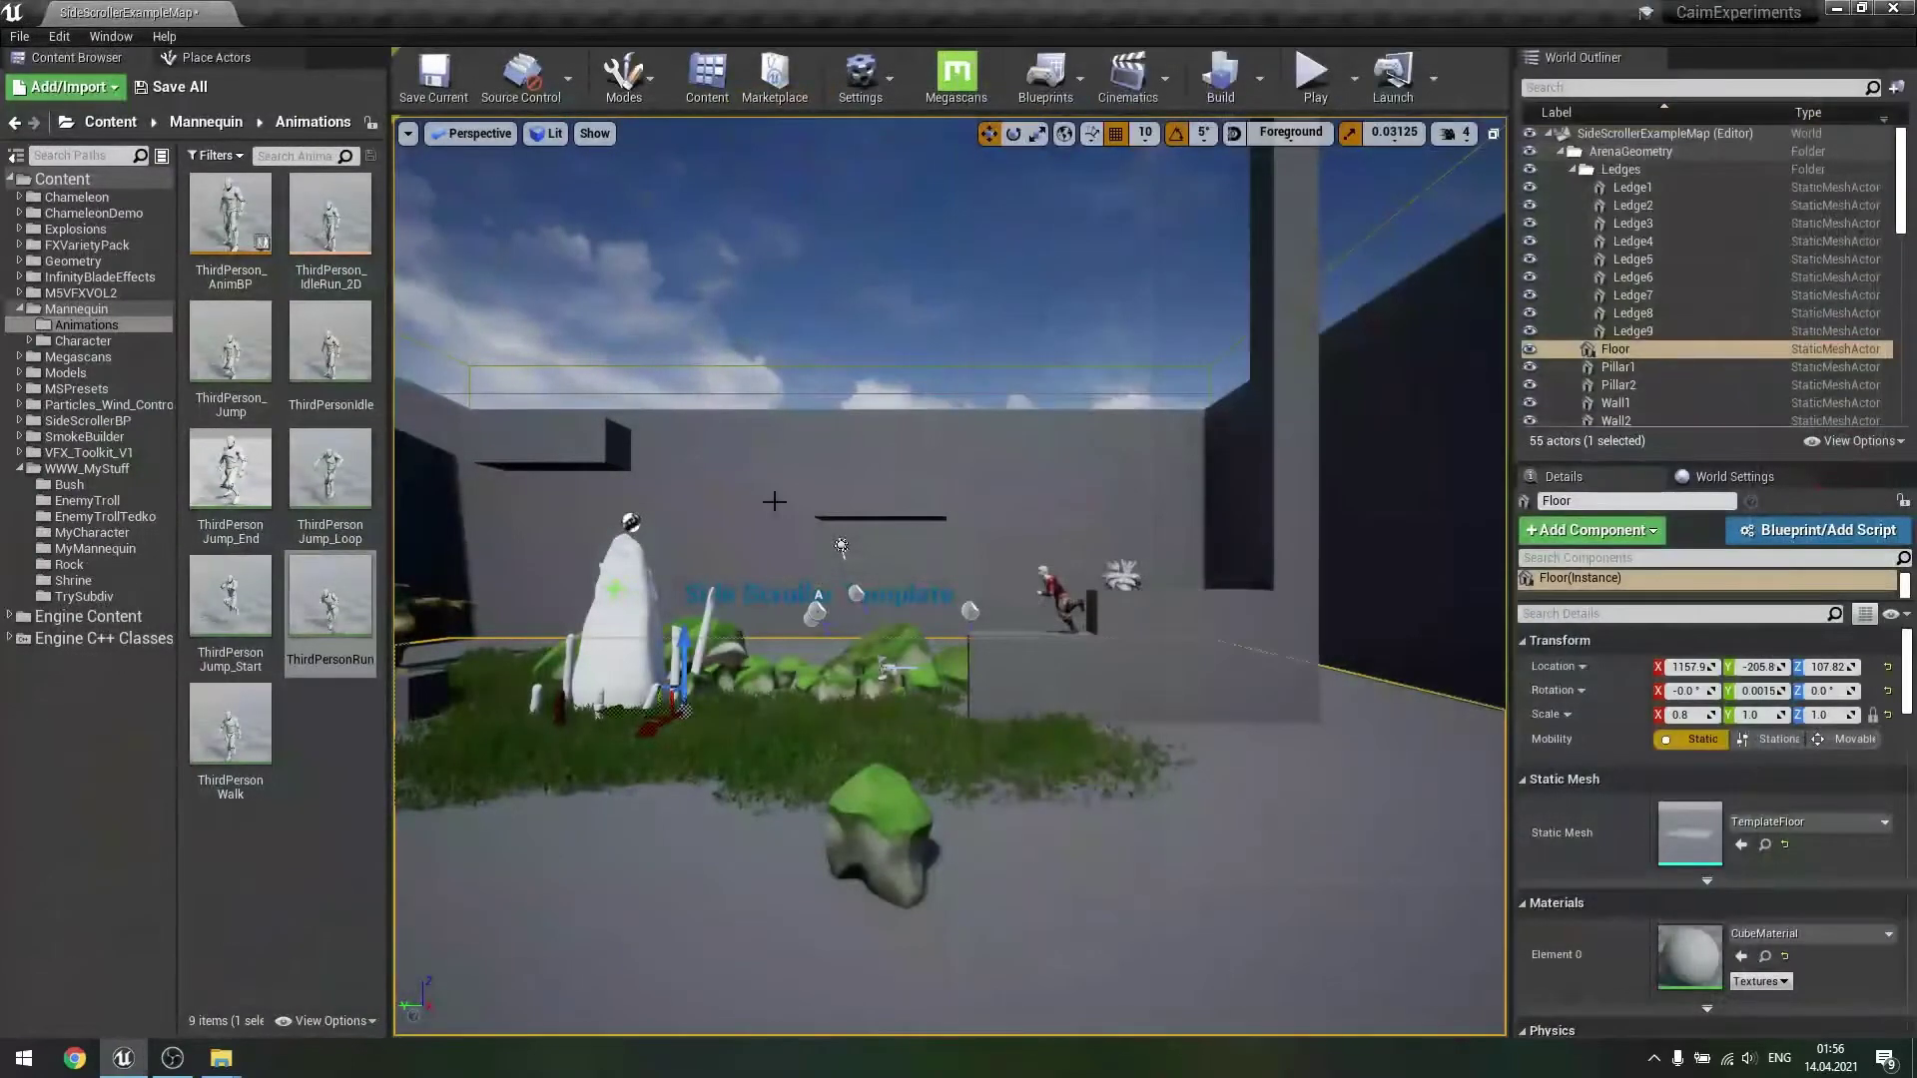
key(super)
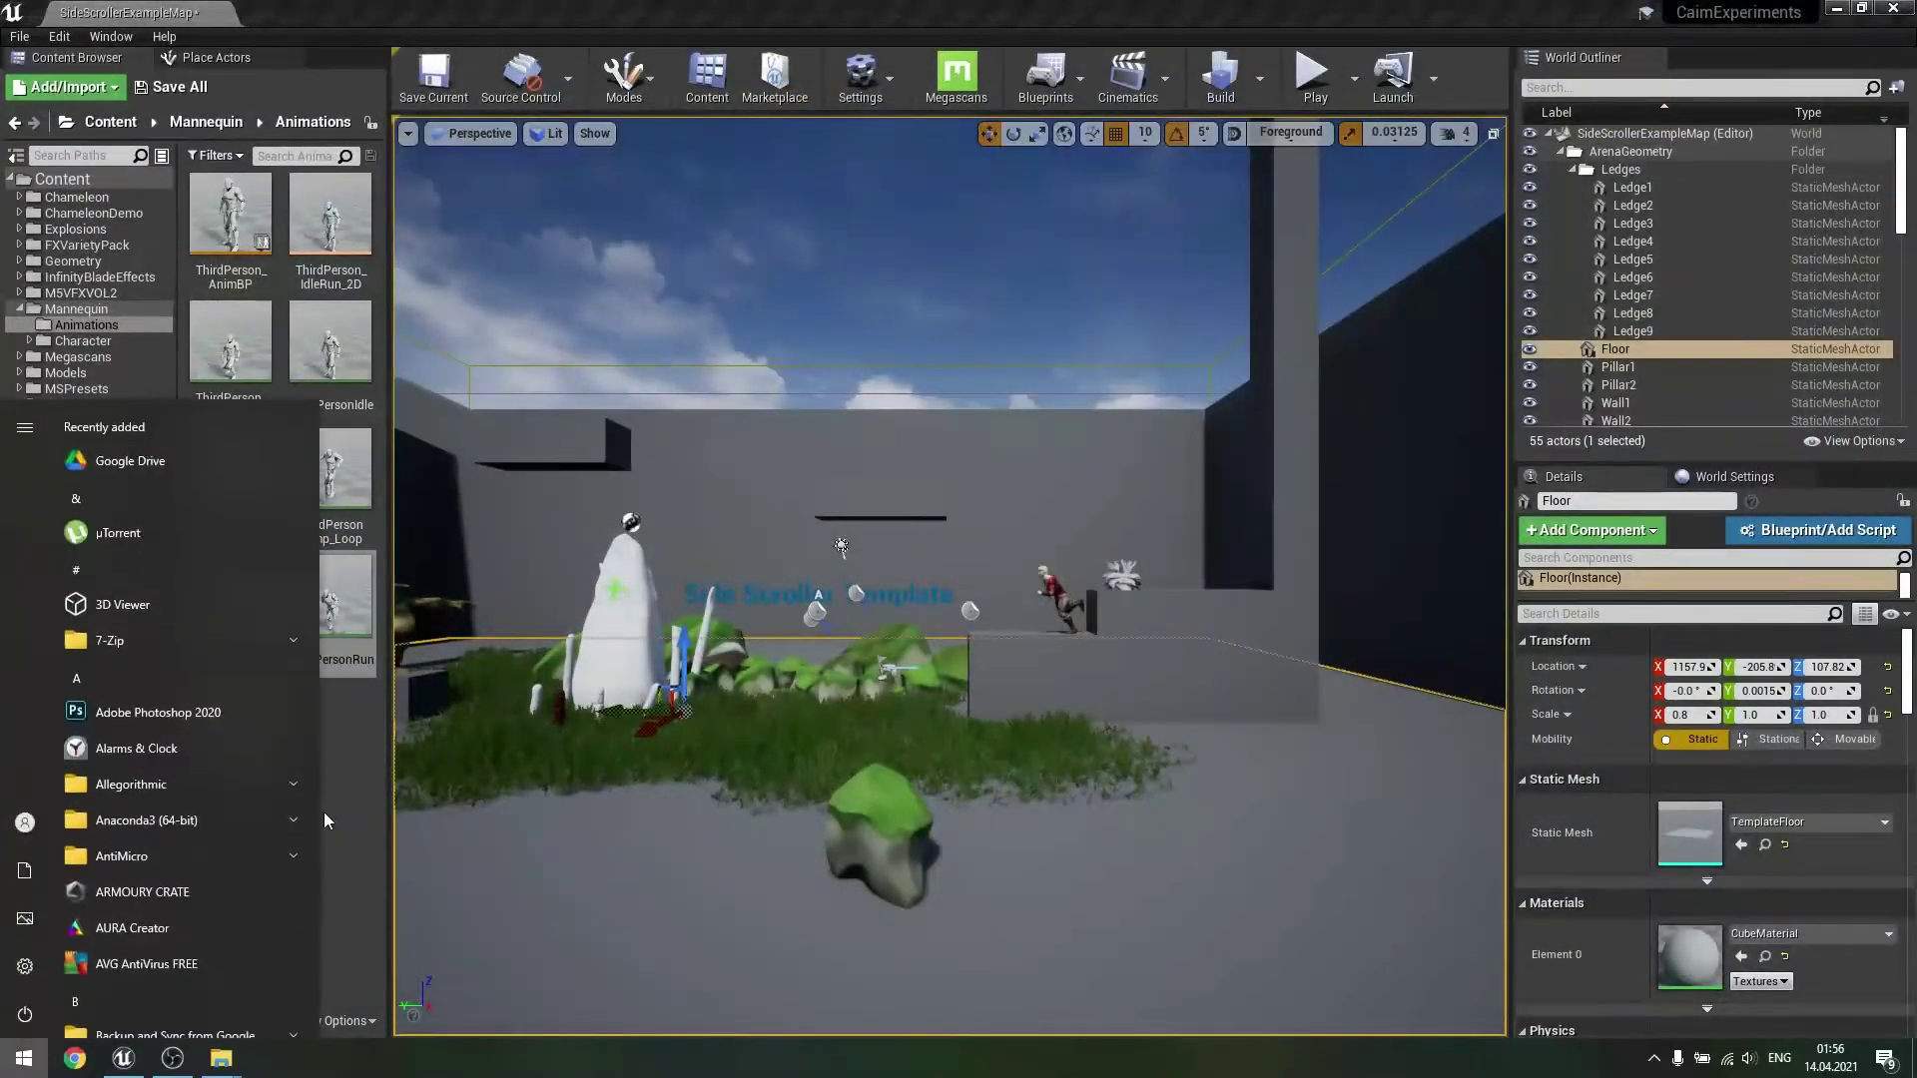
text(b)
key(Return)
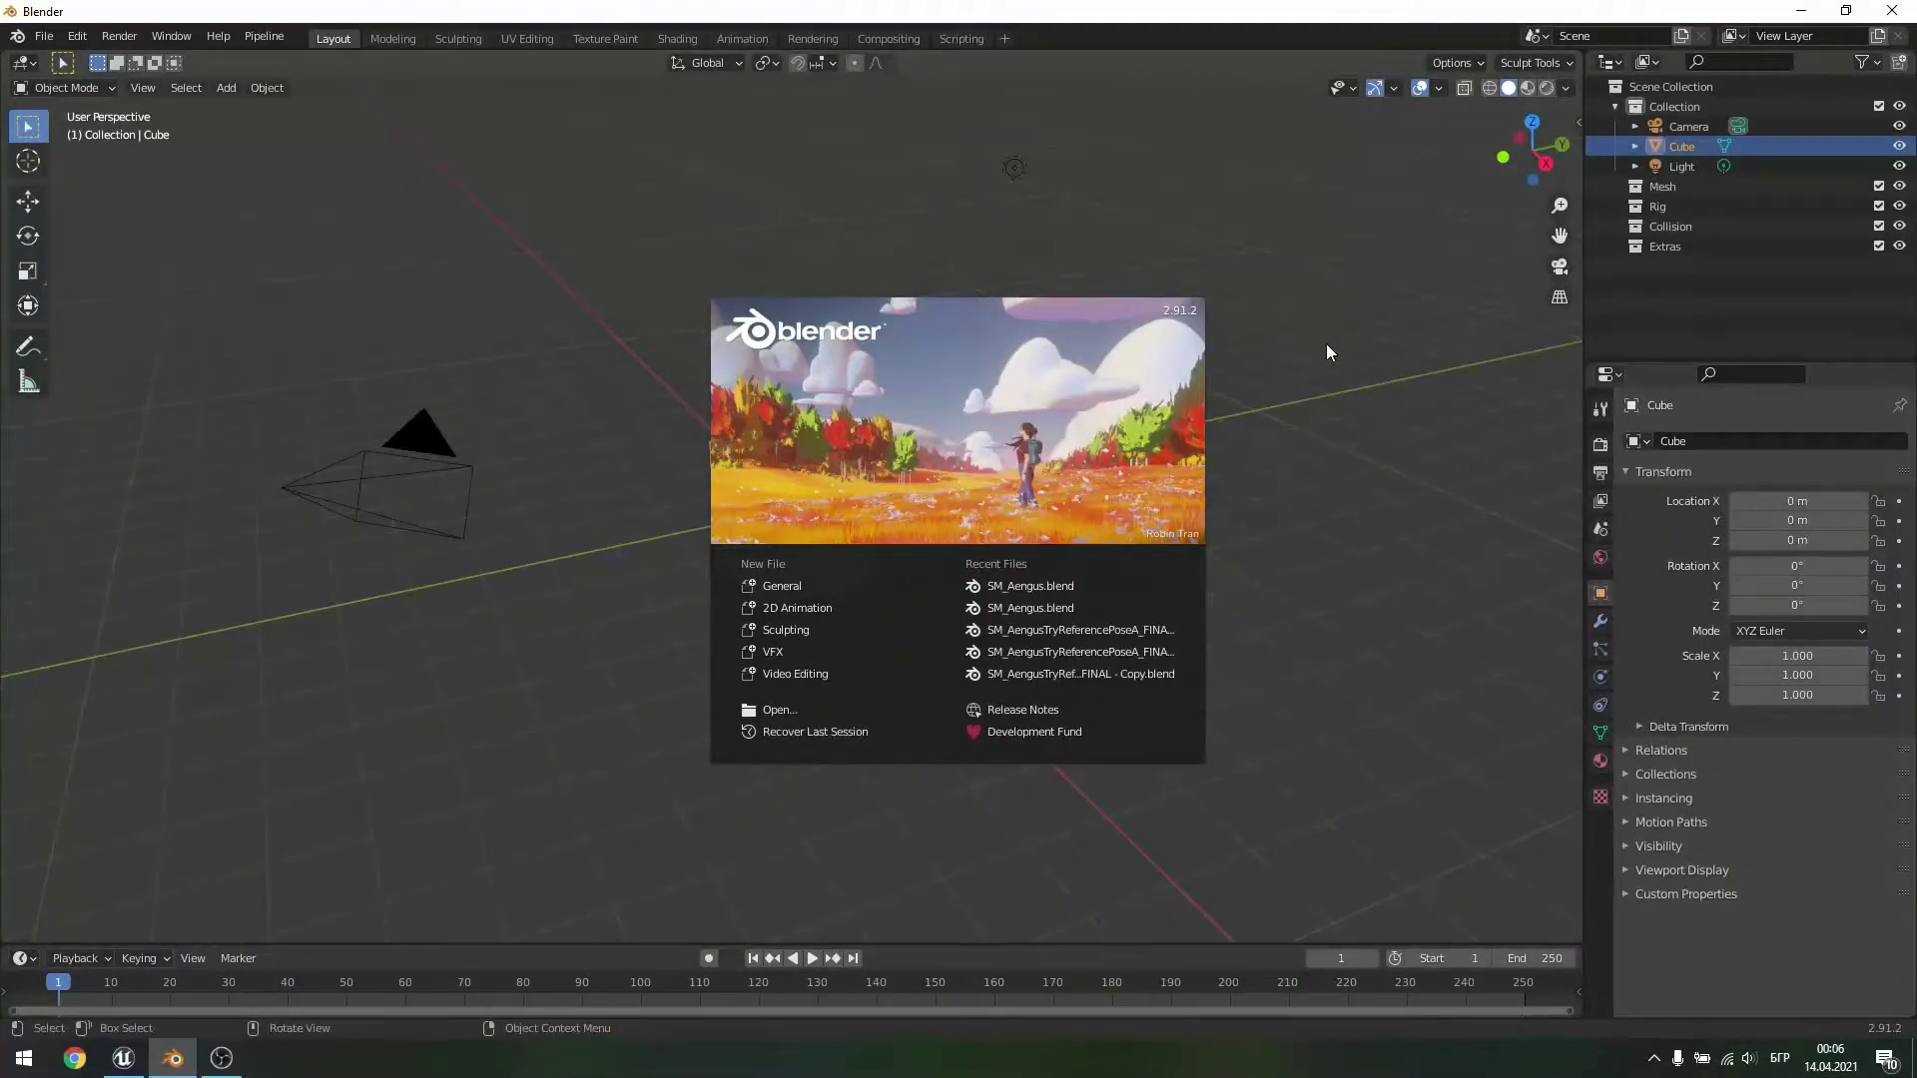
- Delete the default camera, cube and light from the scene, and collapse the timeline area
click(1336, 365)
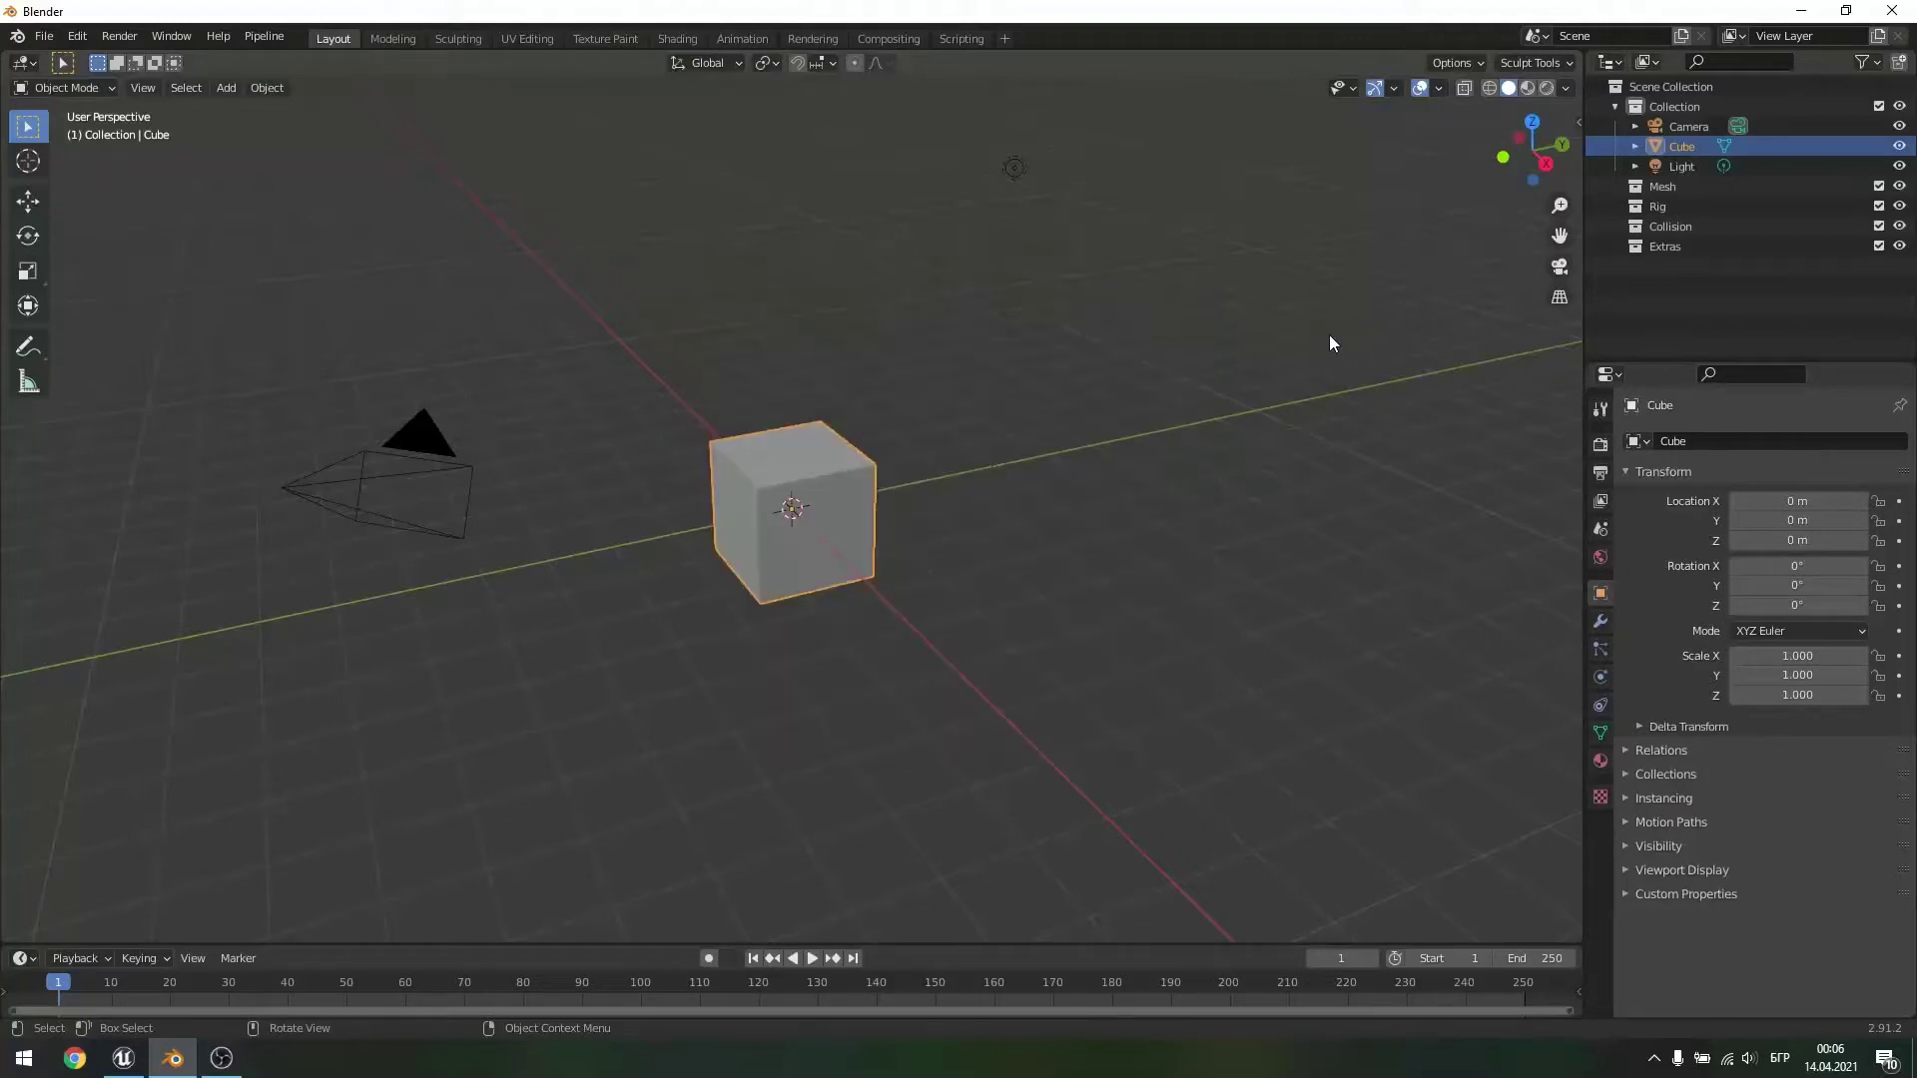
drag(267, 186, 1286, 734)
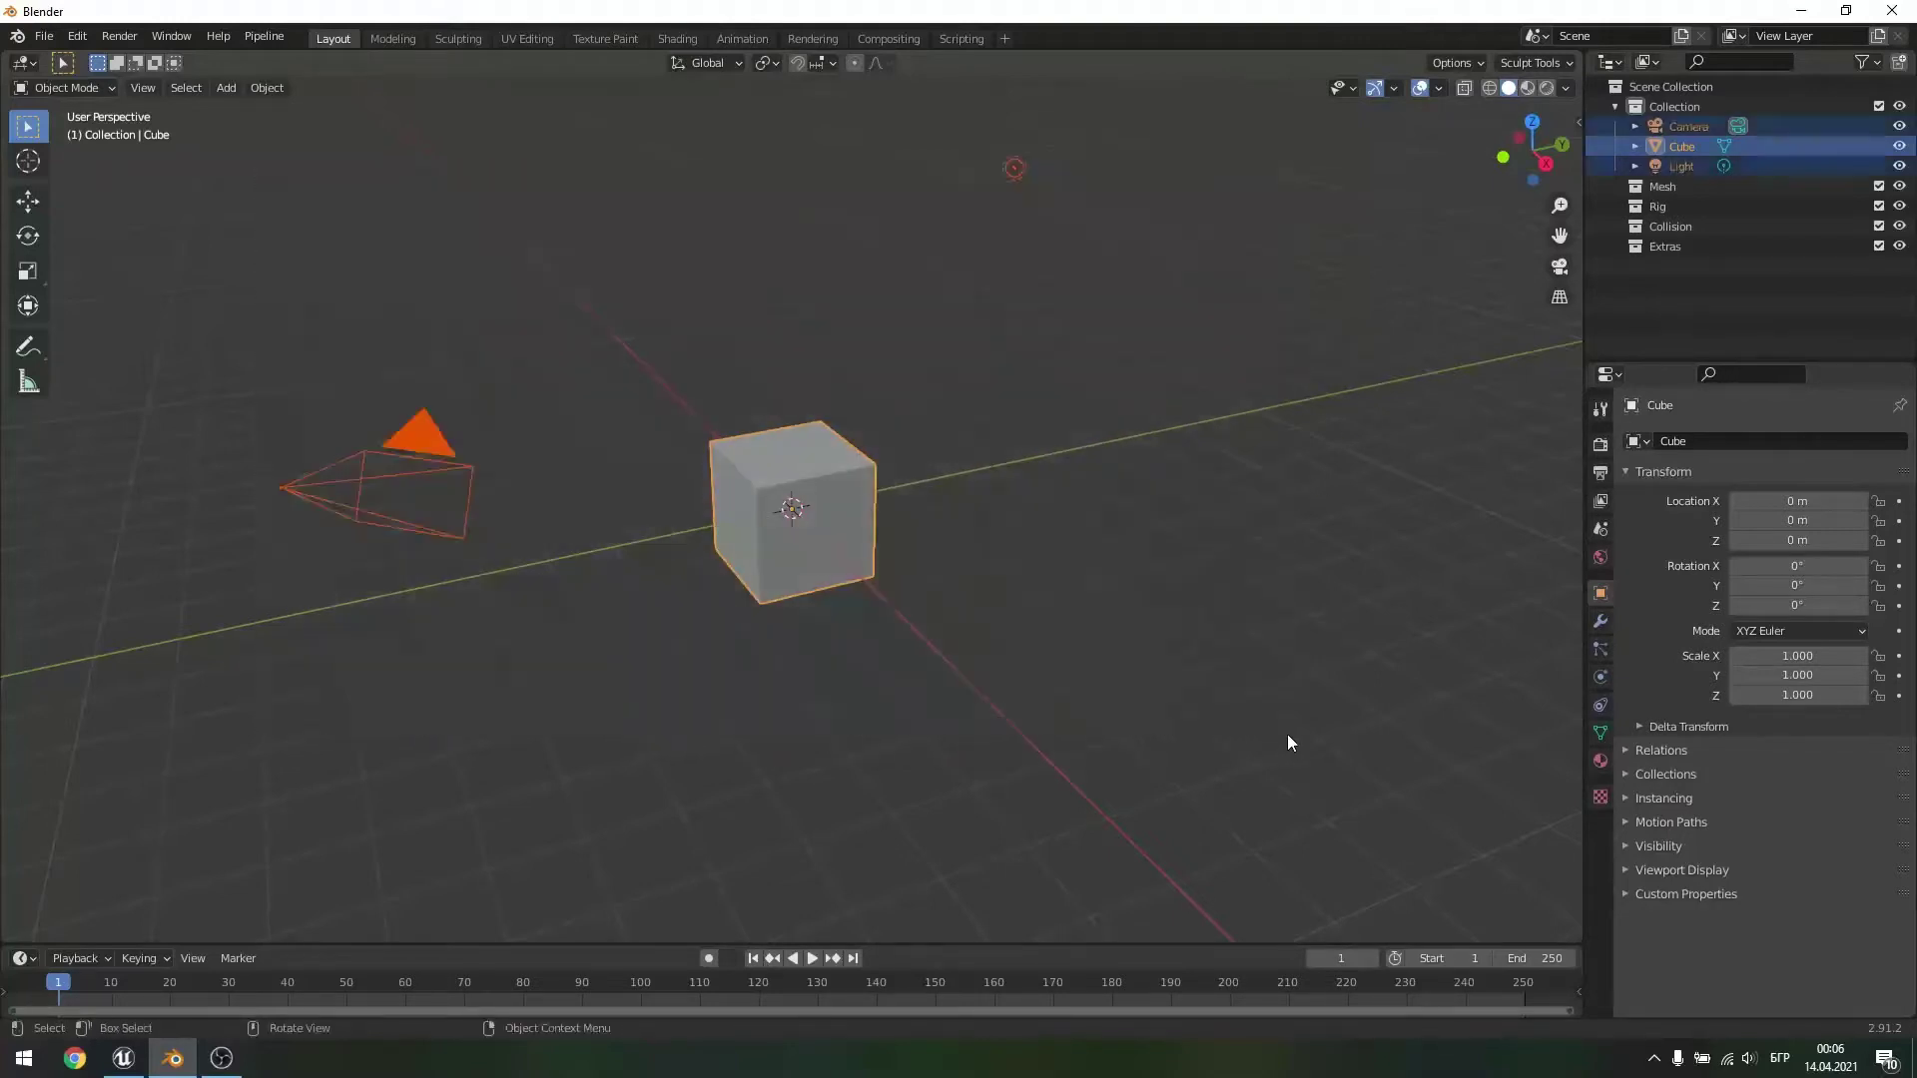
key(Delete)
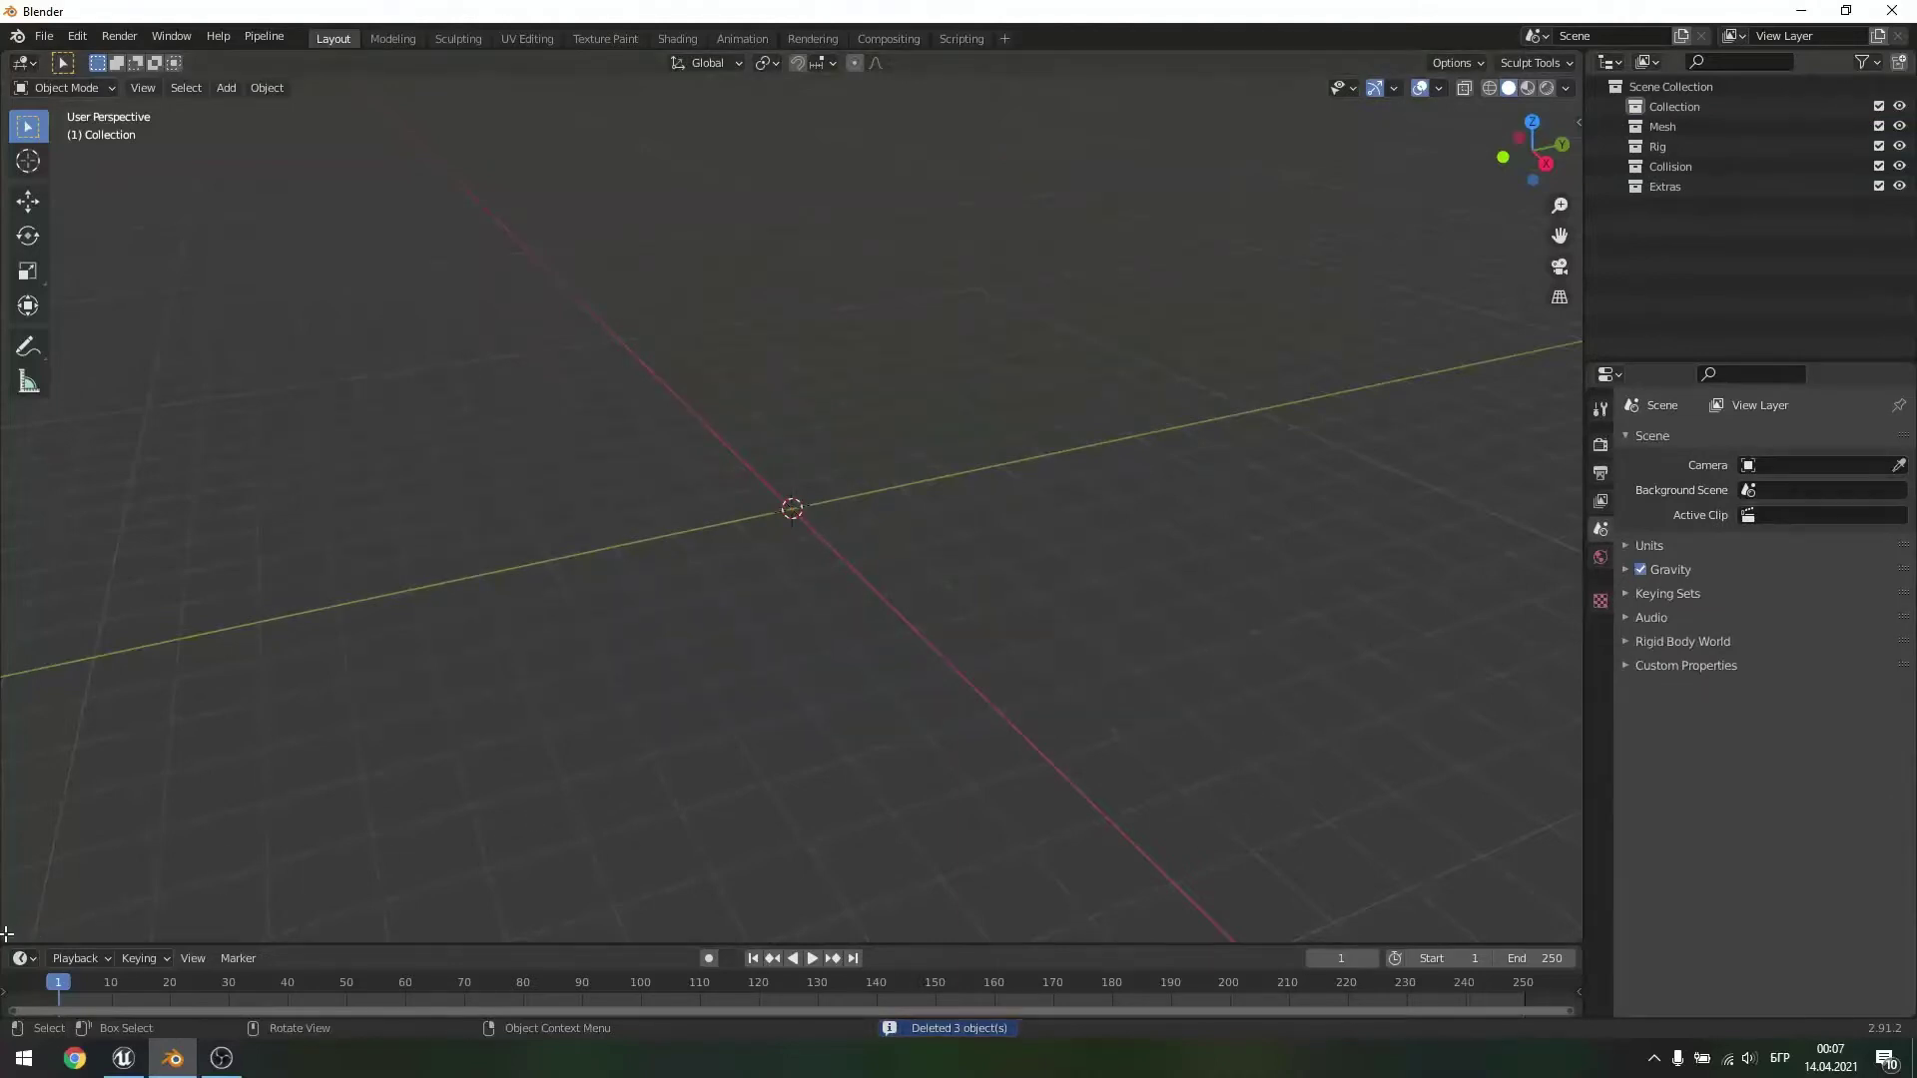
drag(4, 936, 10, 974)
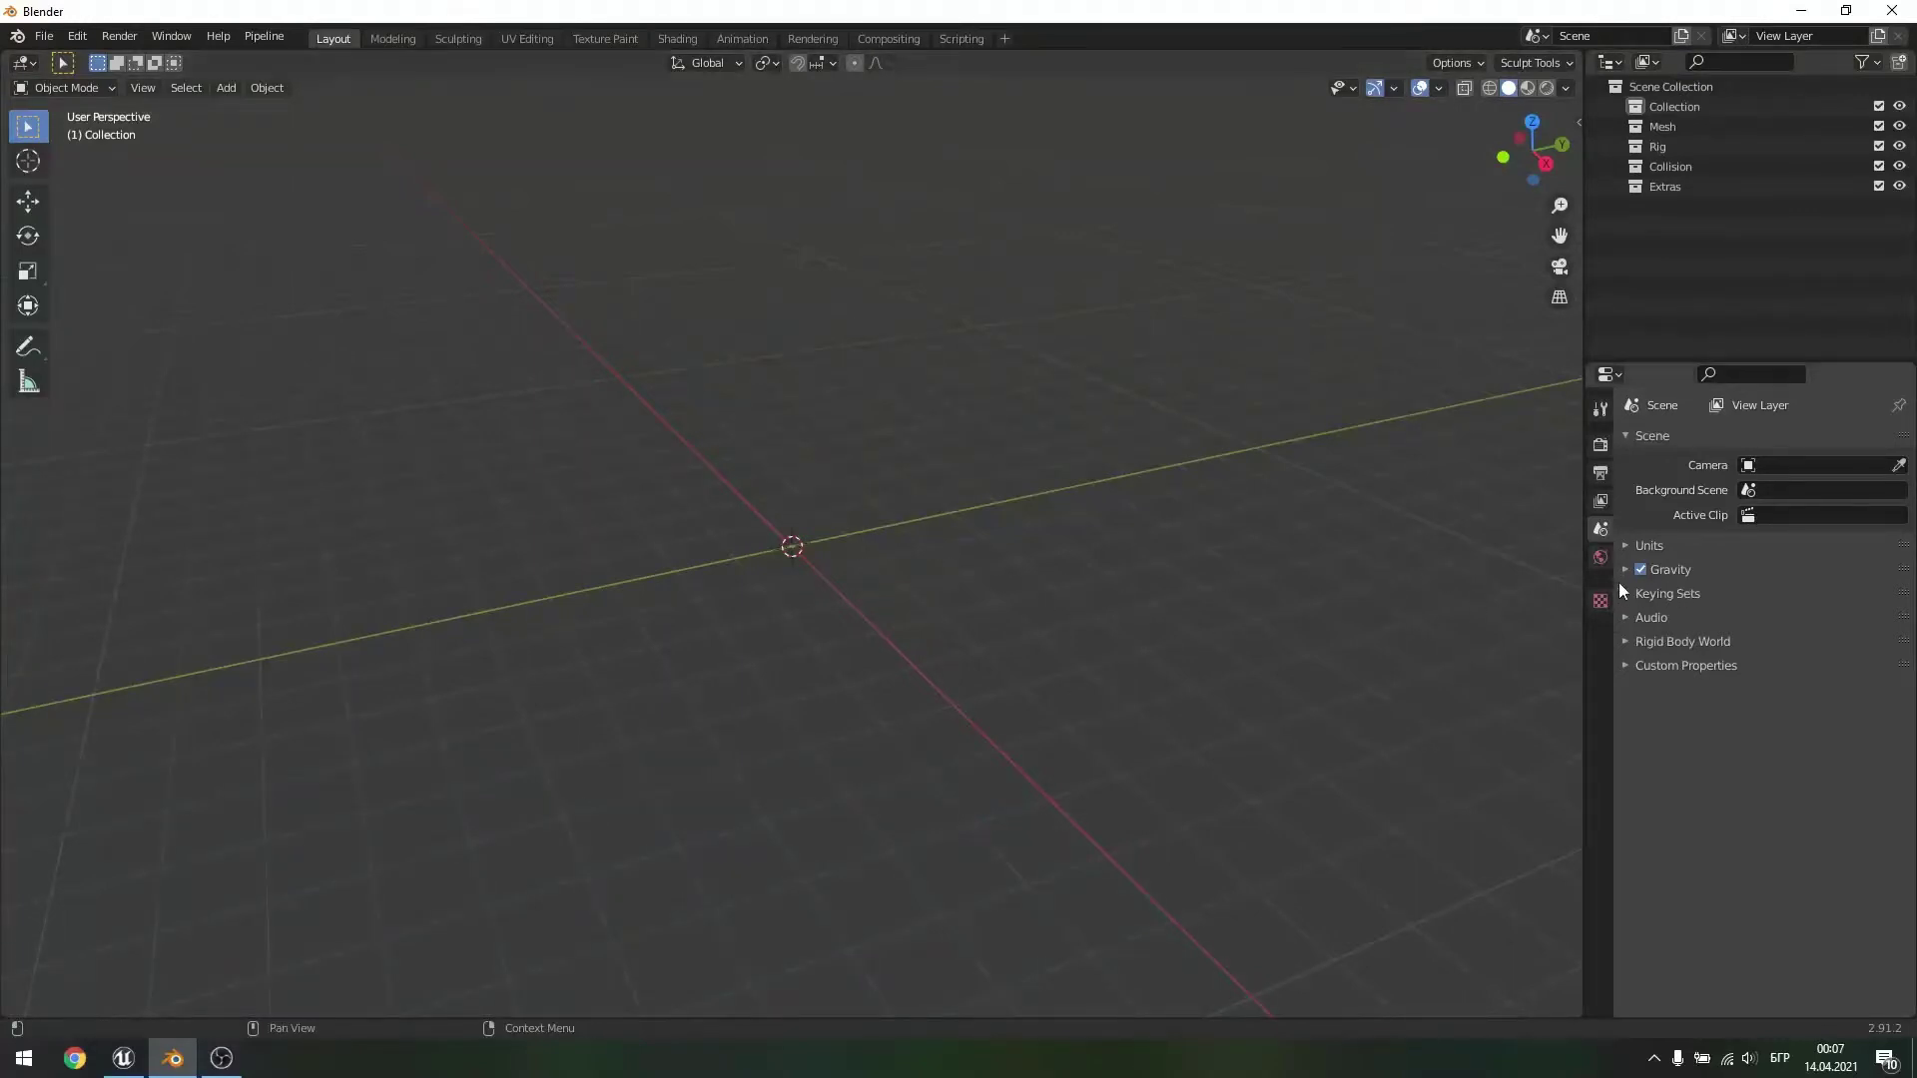
- Set the scene's unit scale to 0.01 in the metric unit system
click(1625, 546)
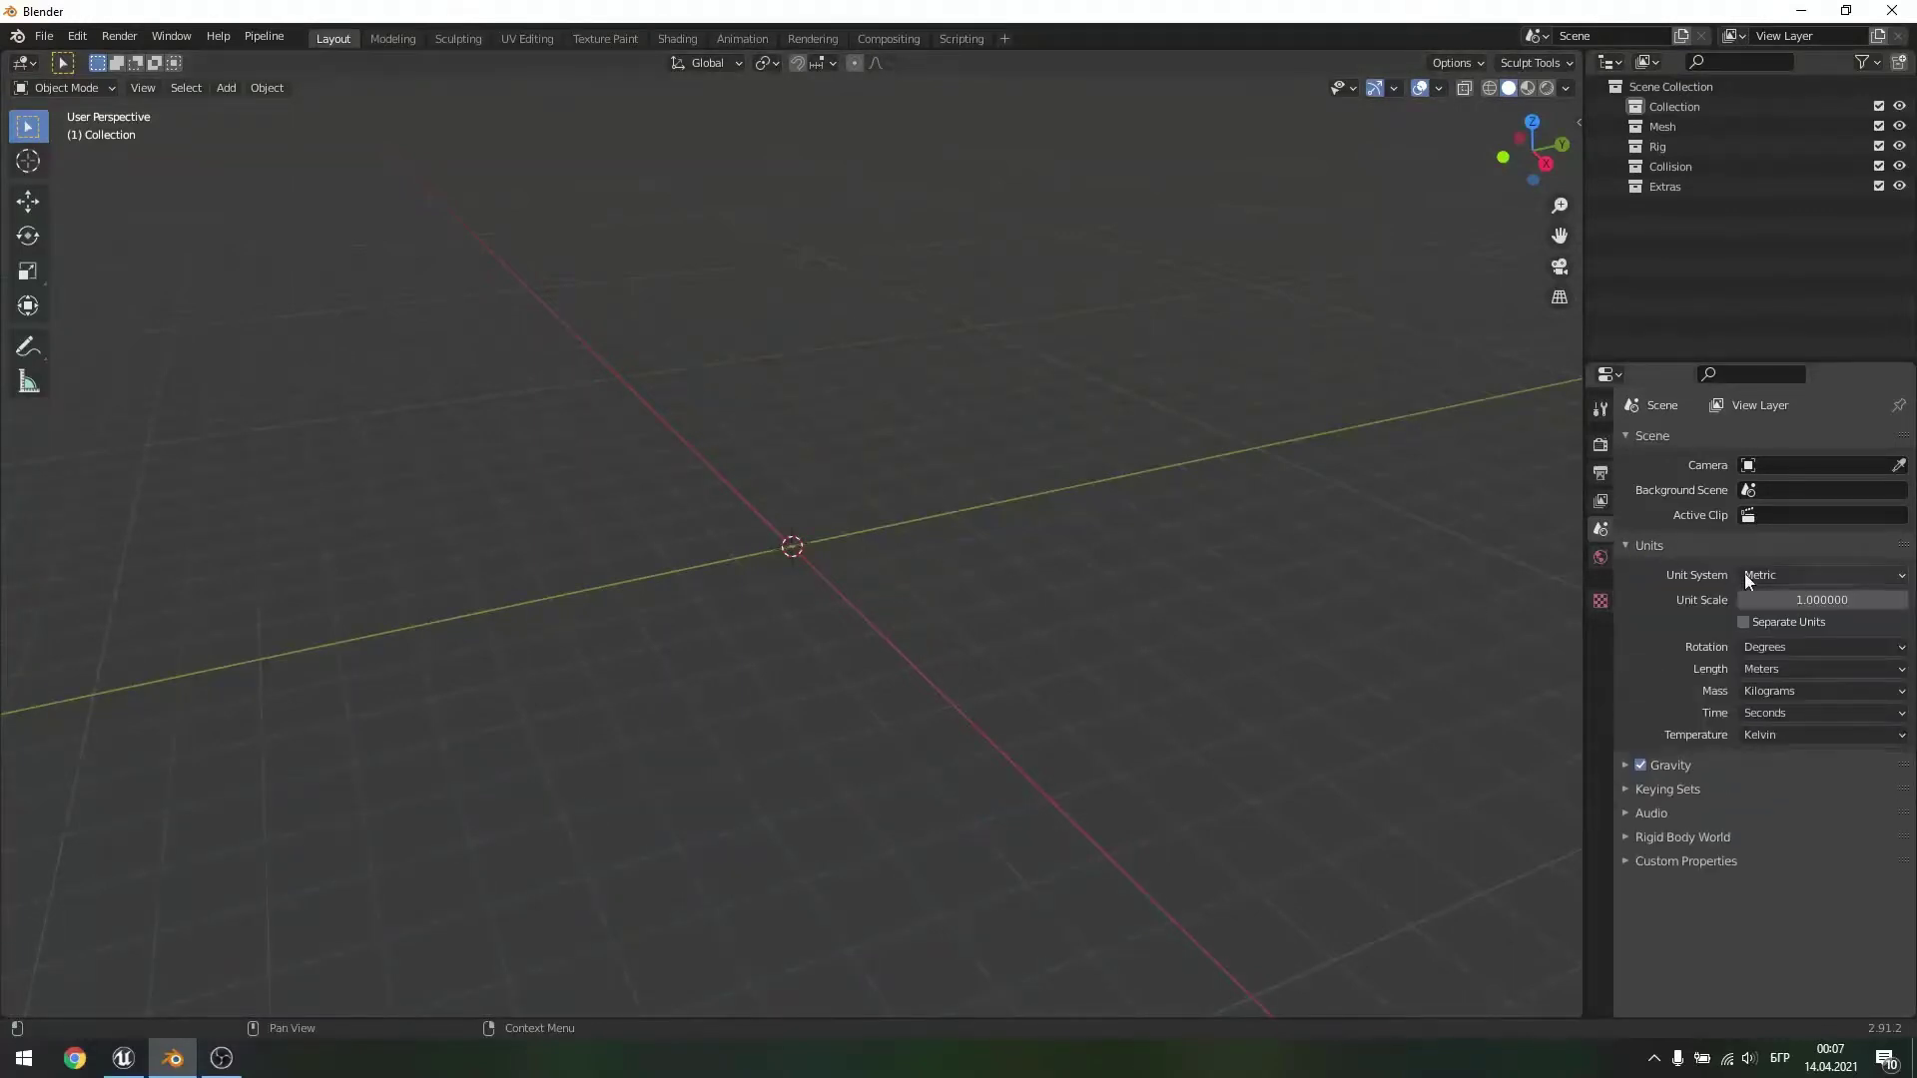
click(1837, 600)
text(1.0)
key(BackSpace)
key(BackSpace)
key(BackSpace)
text(.01)
key(Return)
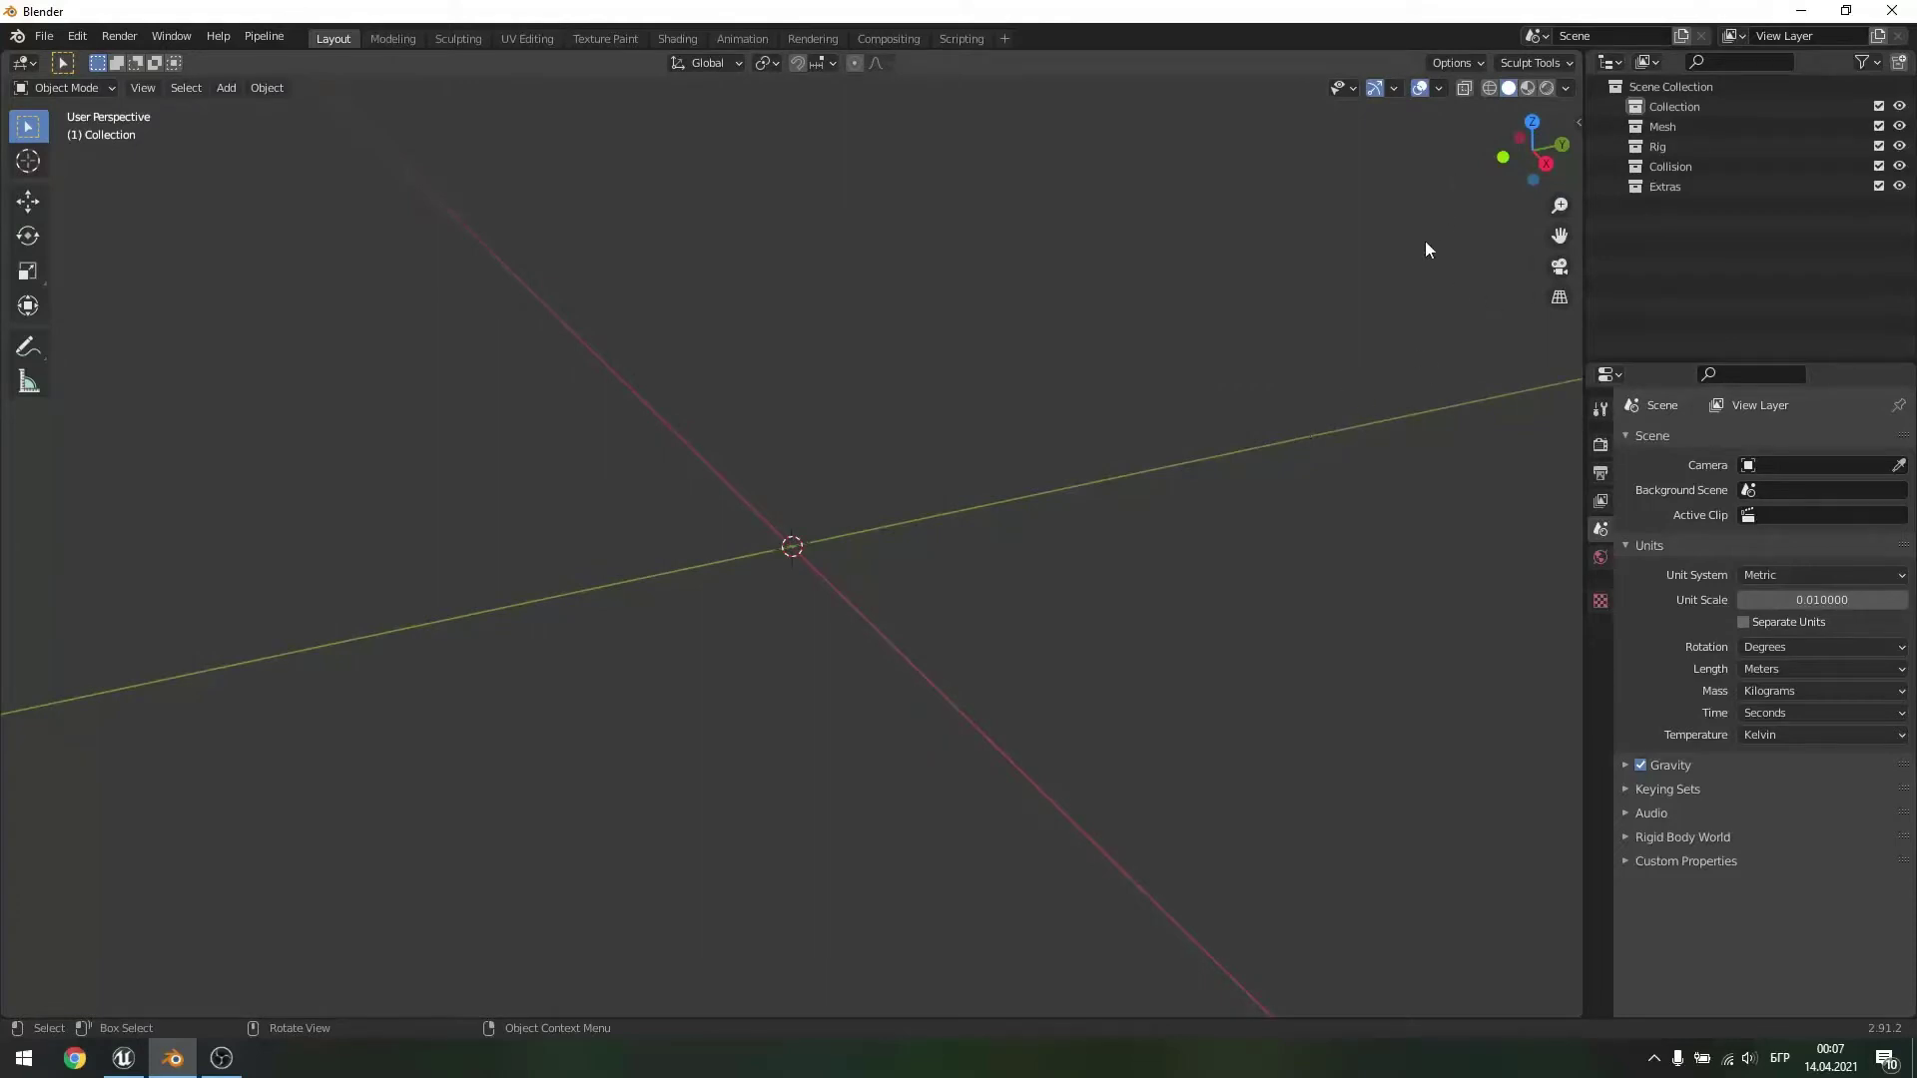
- Set the 3D viewport's clip end distance to 50 m
key(n)
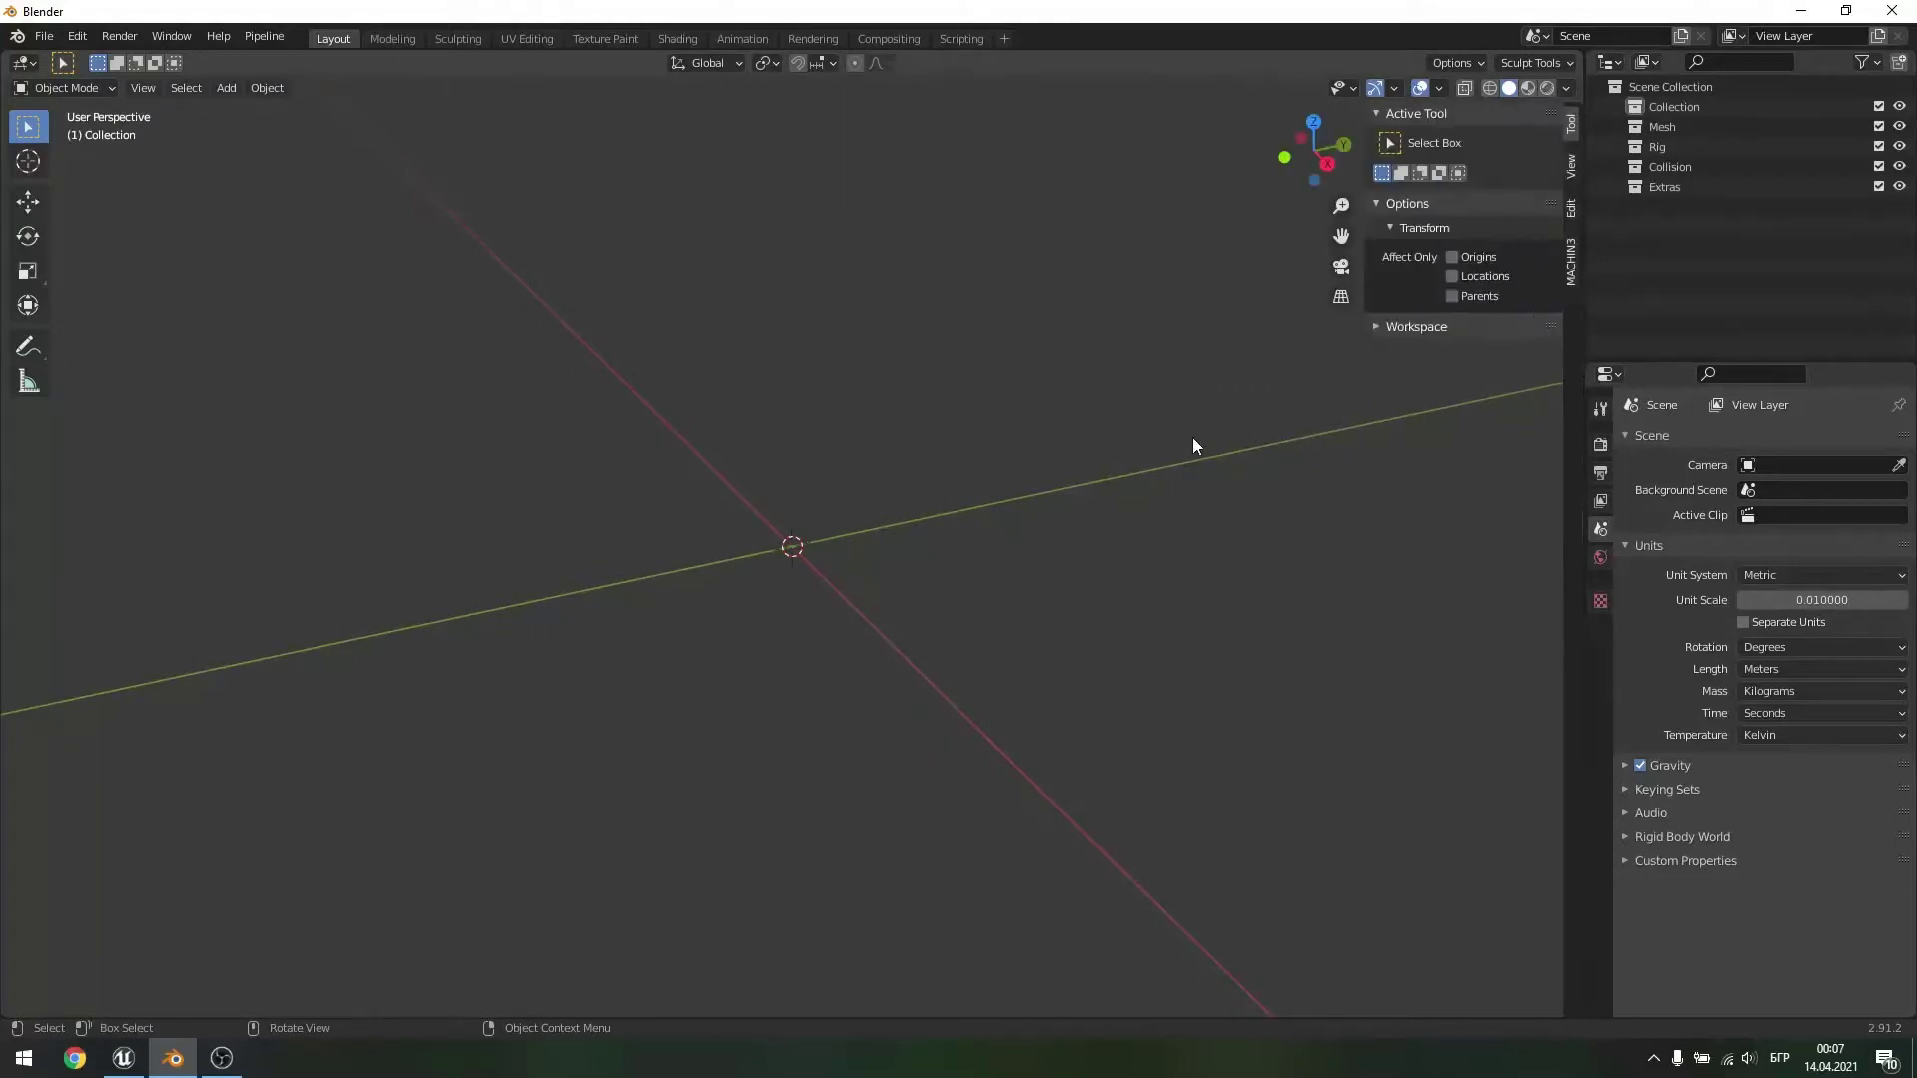
click(1572, 168)
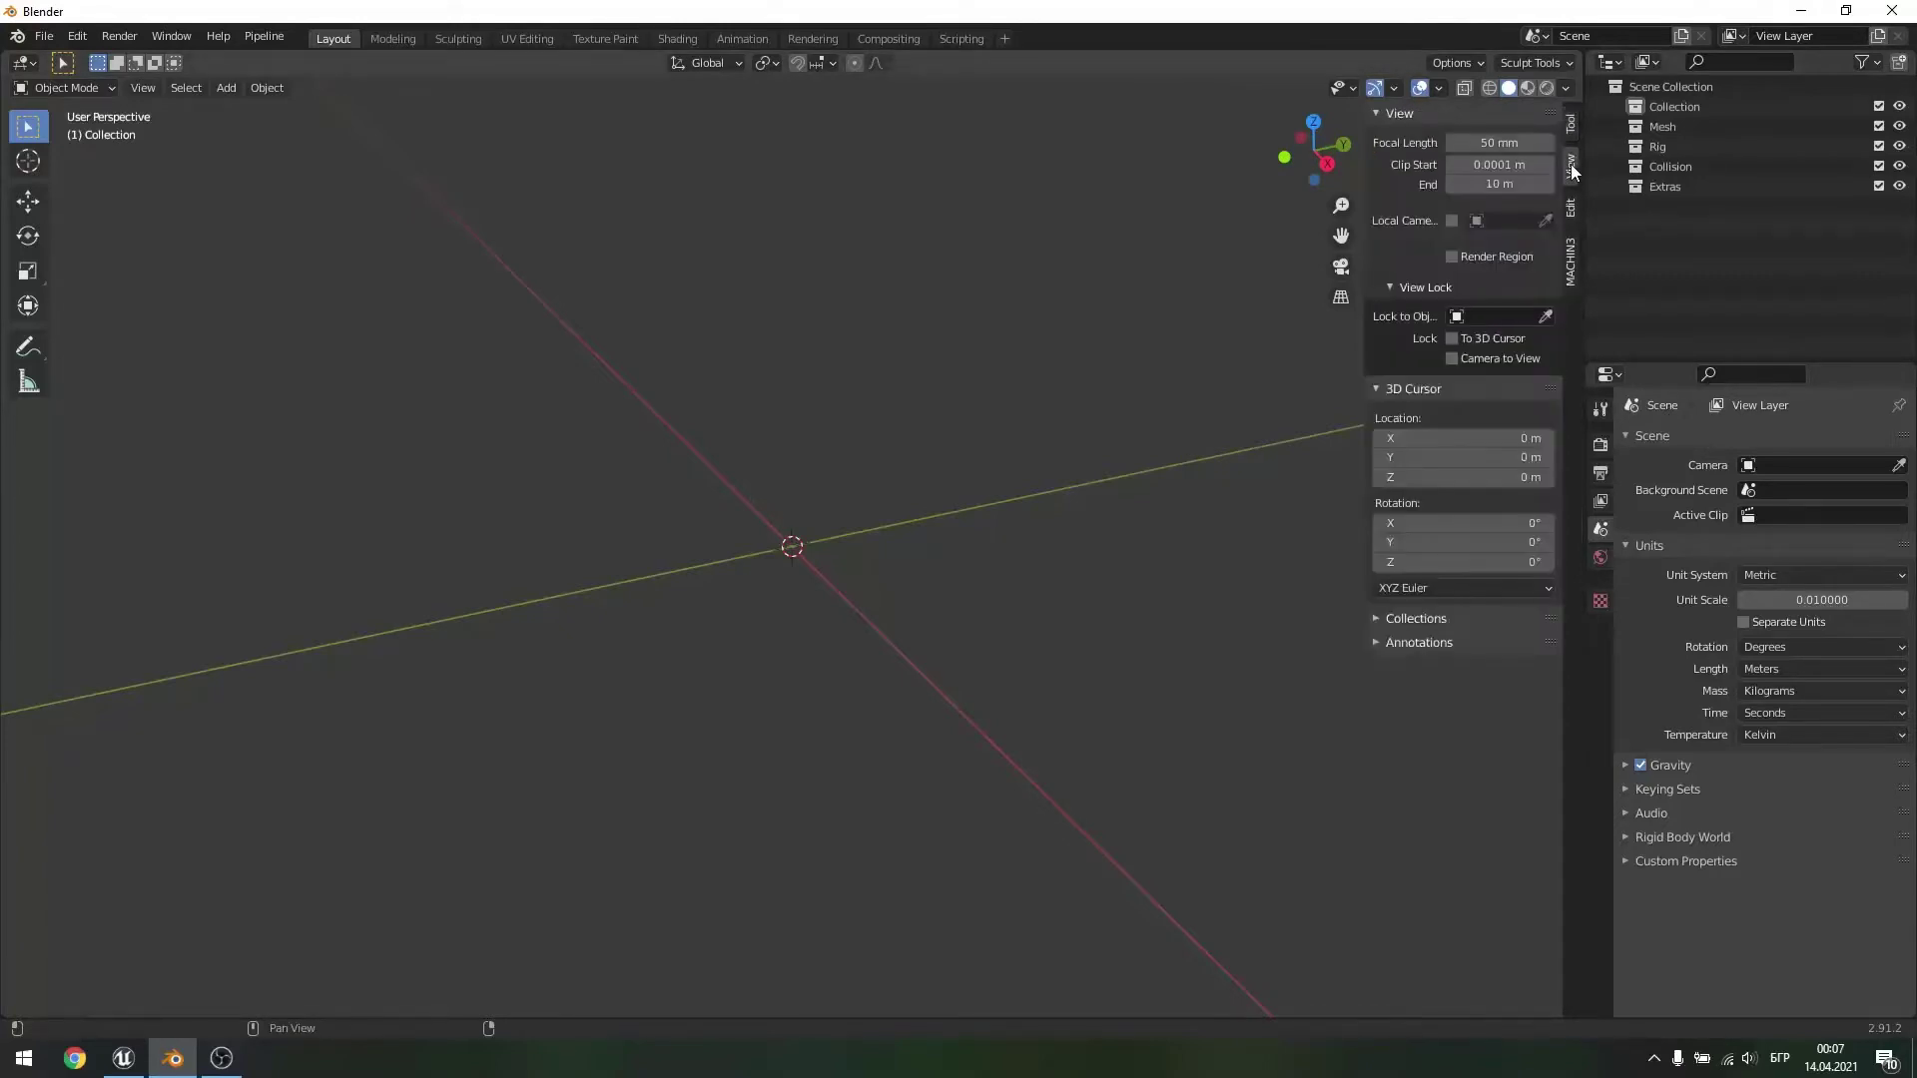
click(1511, 190)
text(50)
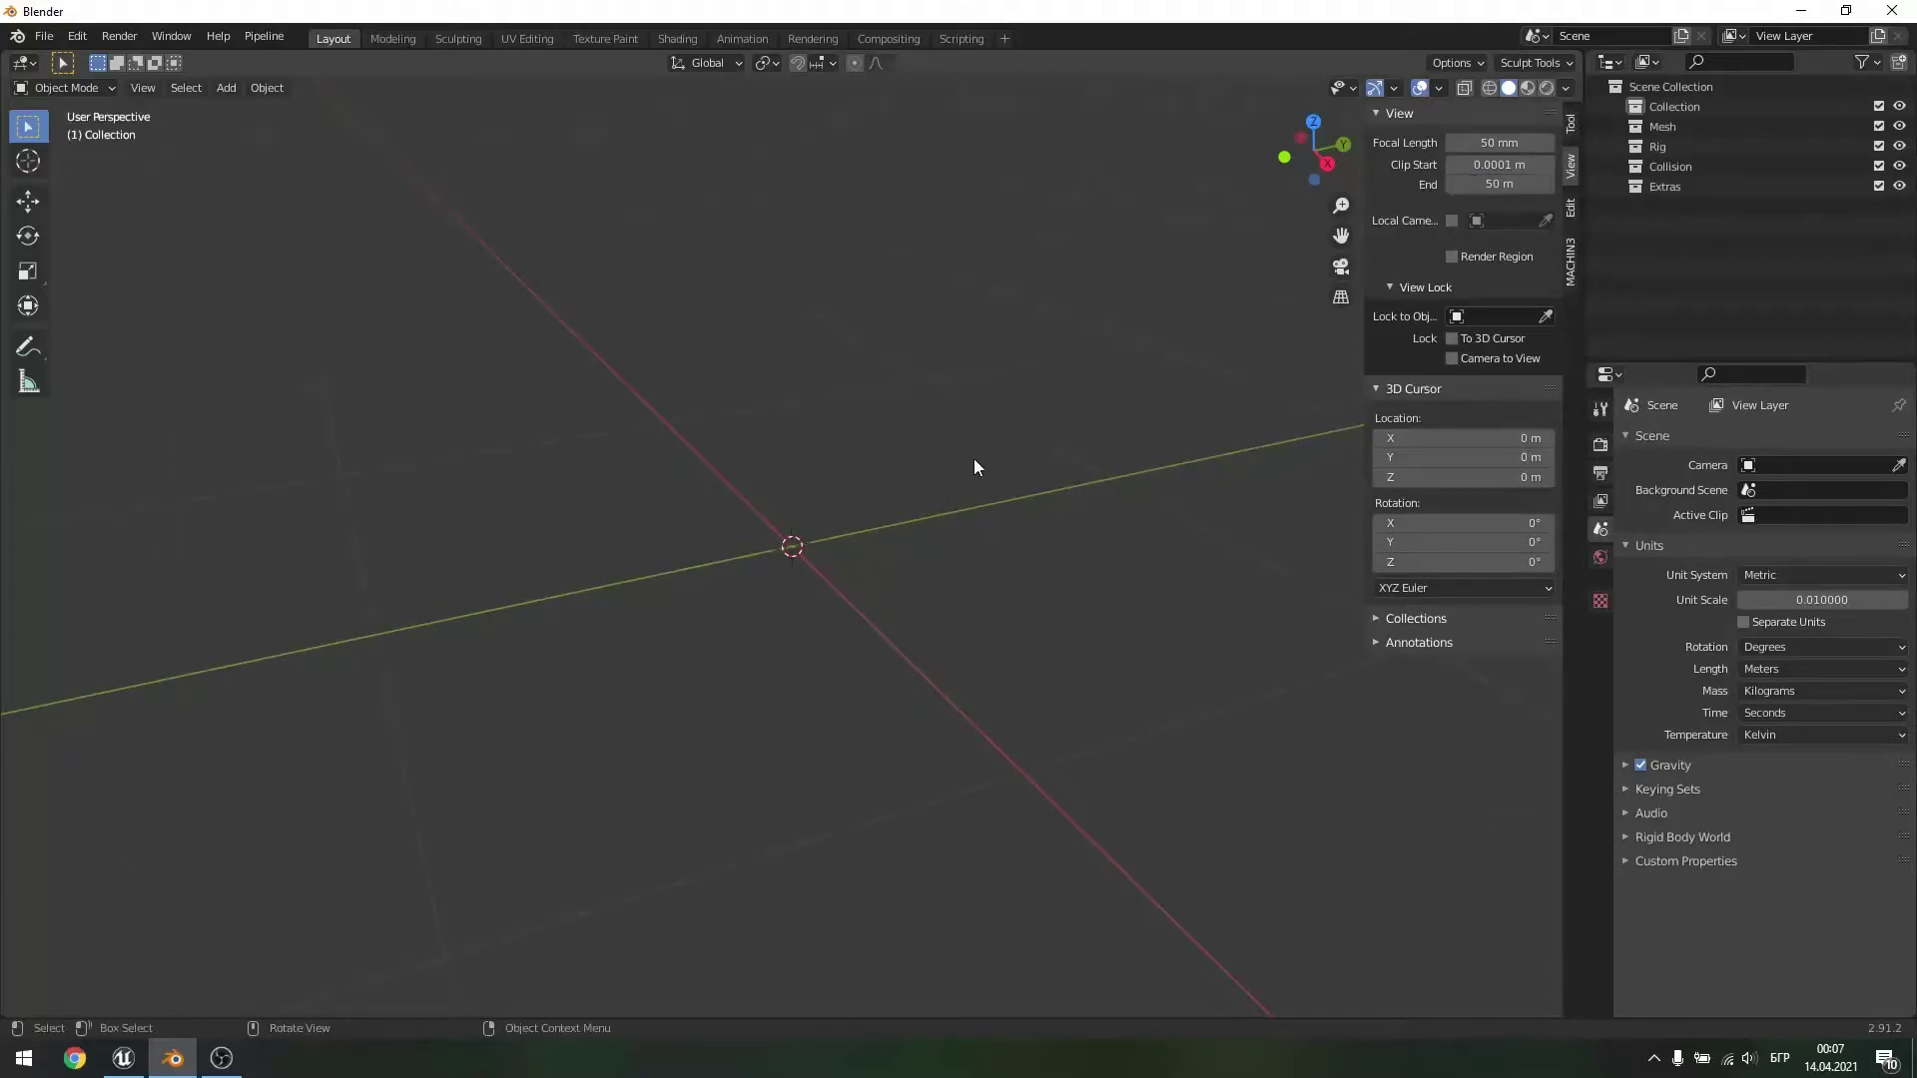
text(n)
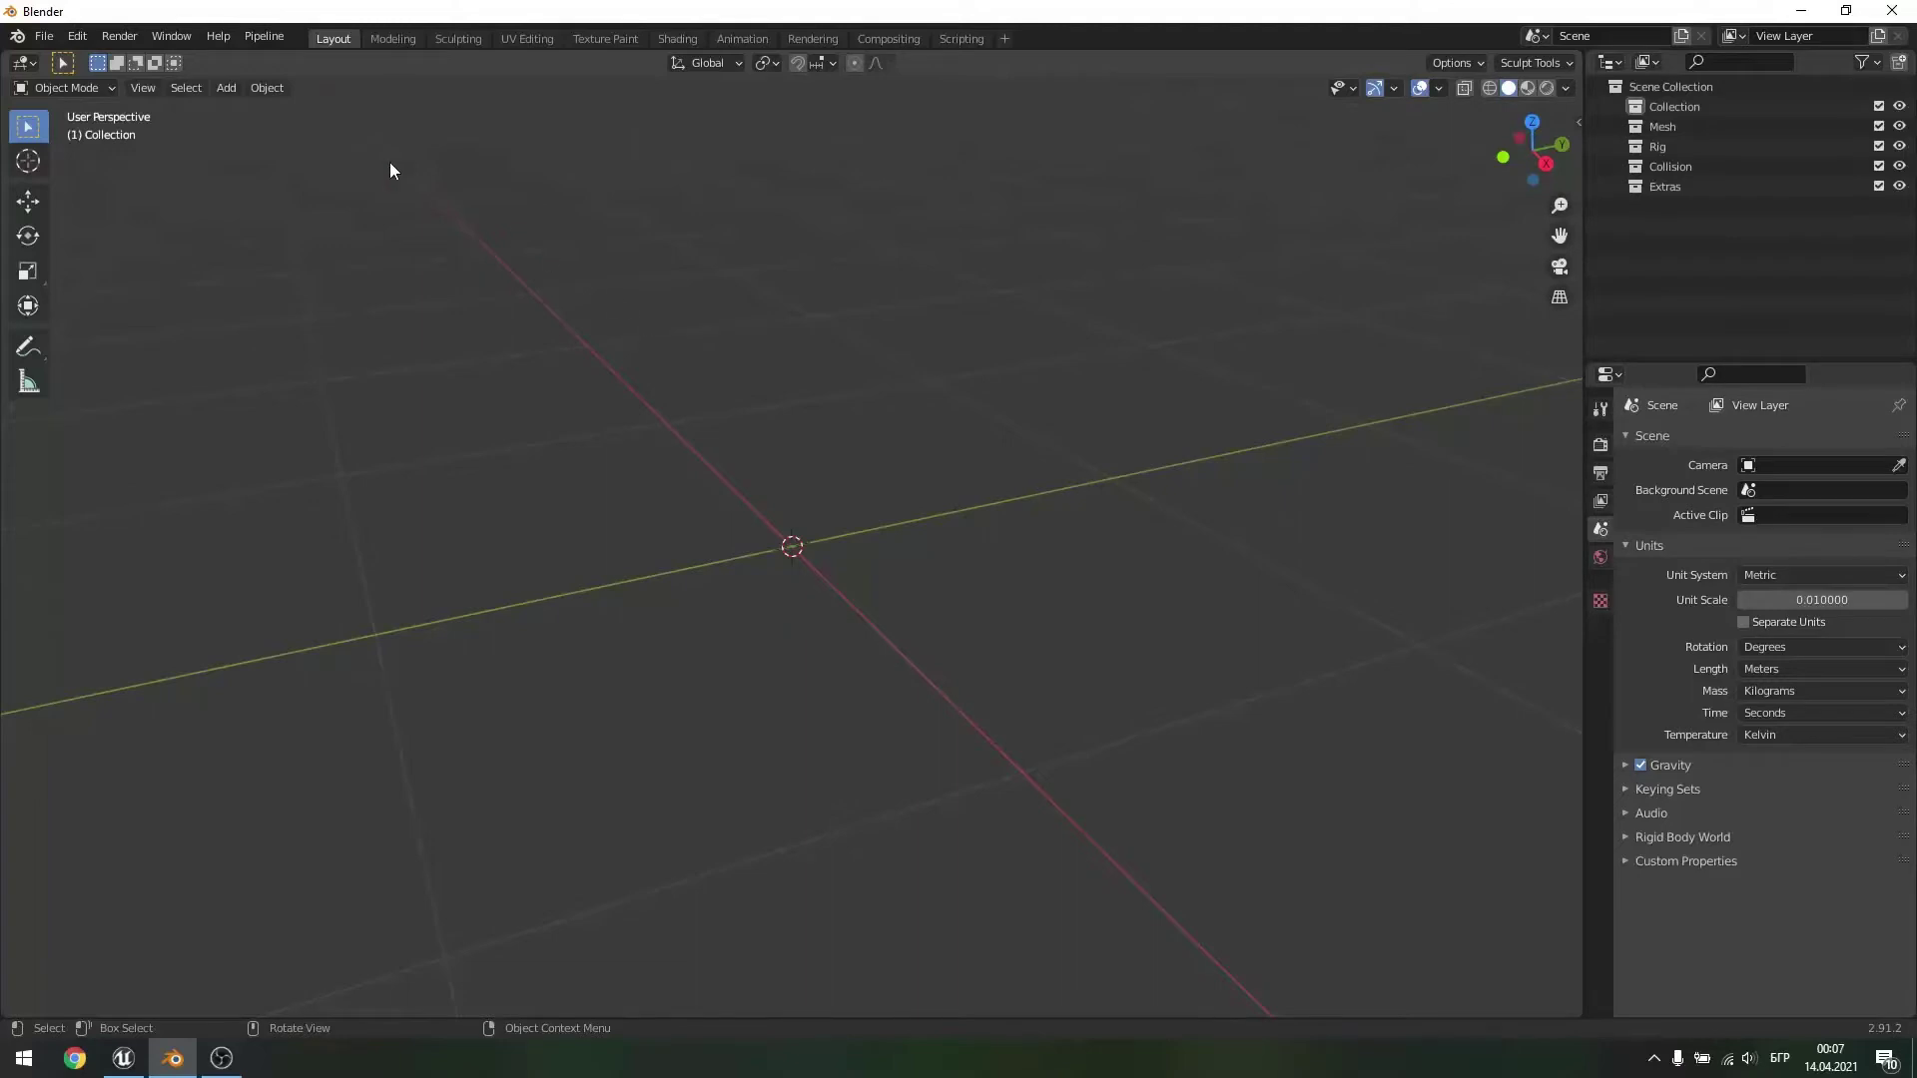
- Open the add-on section of the Blender preferences
click(45, 37)
click(71, 38)
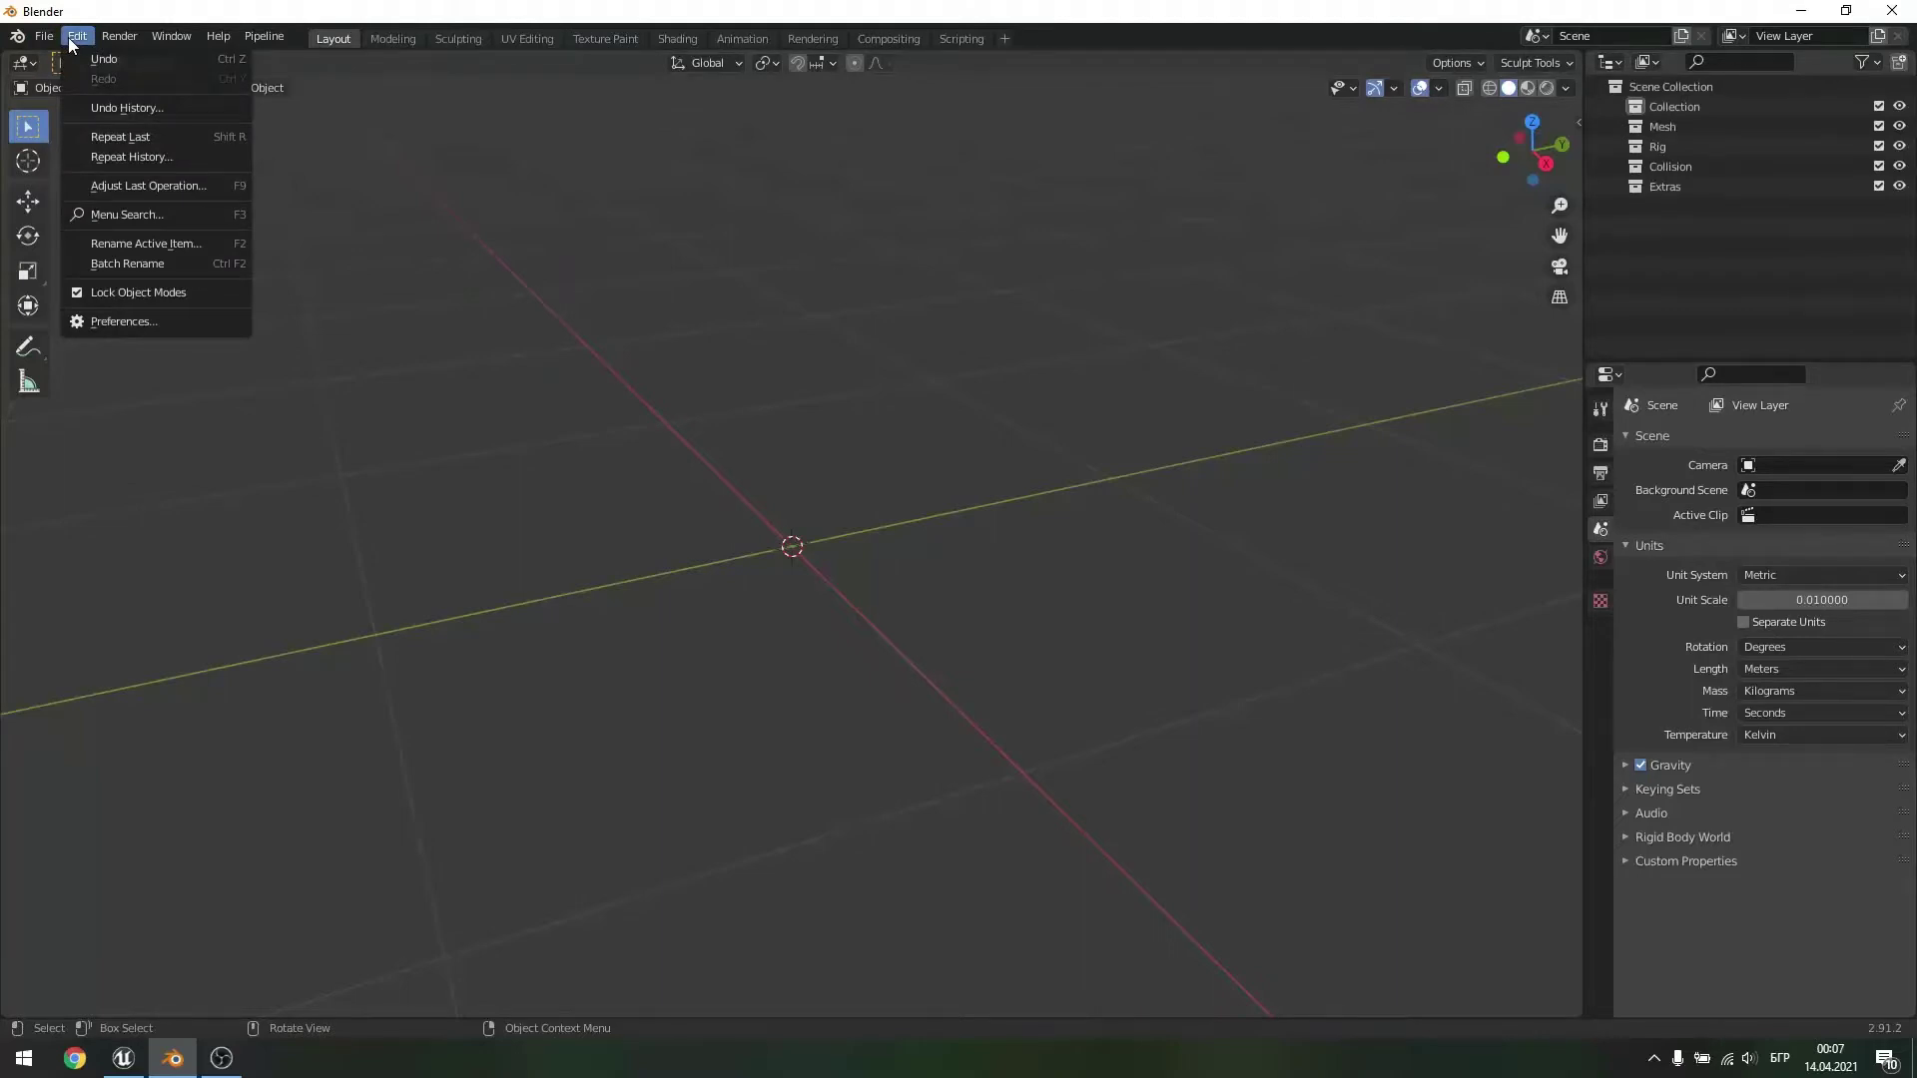
click(118, 321)
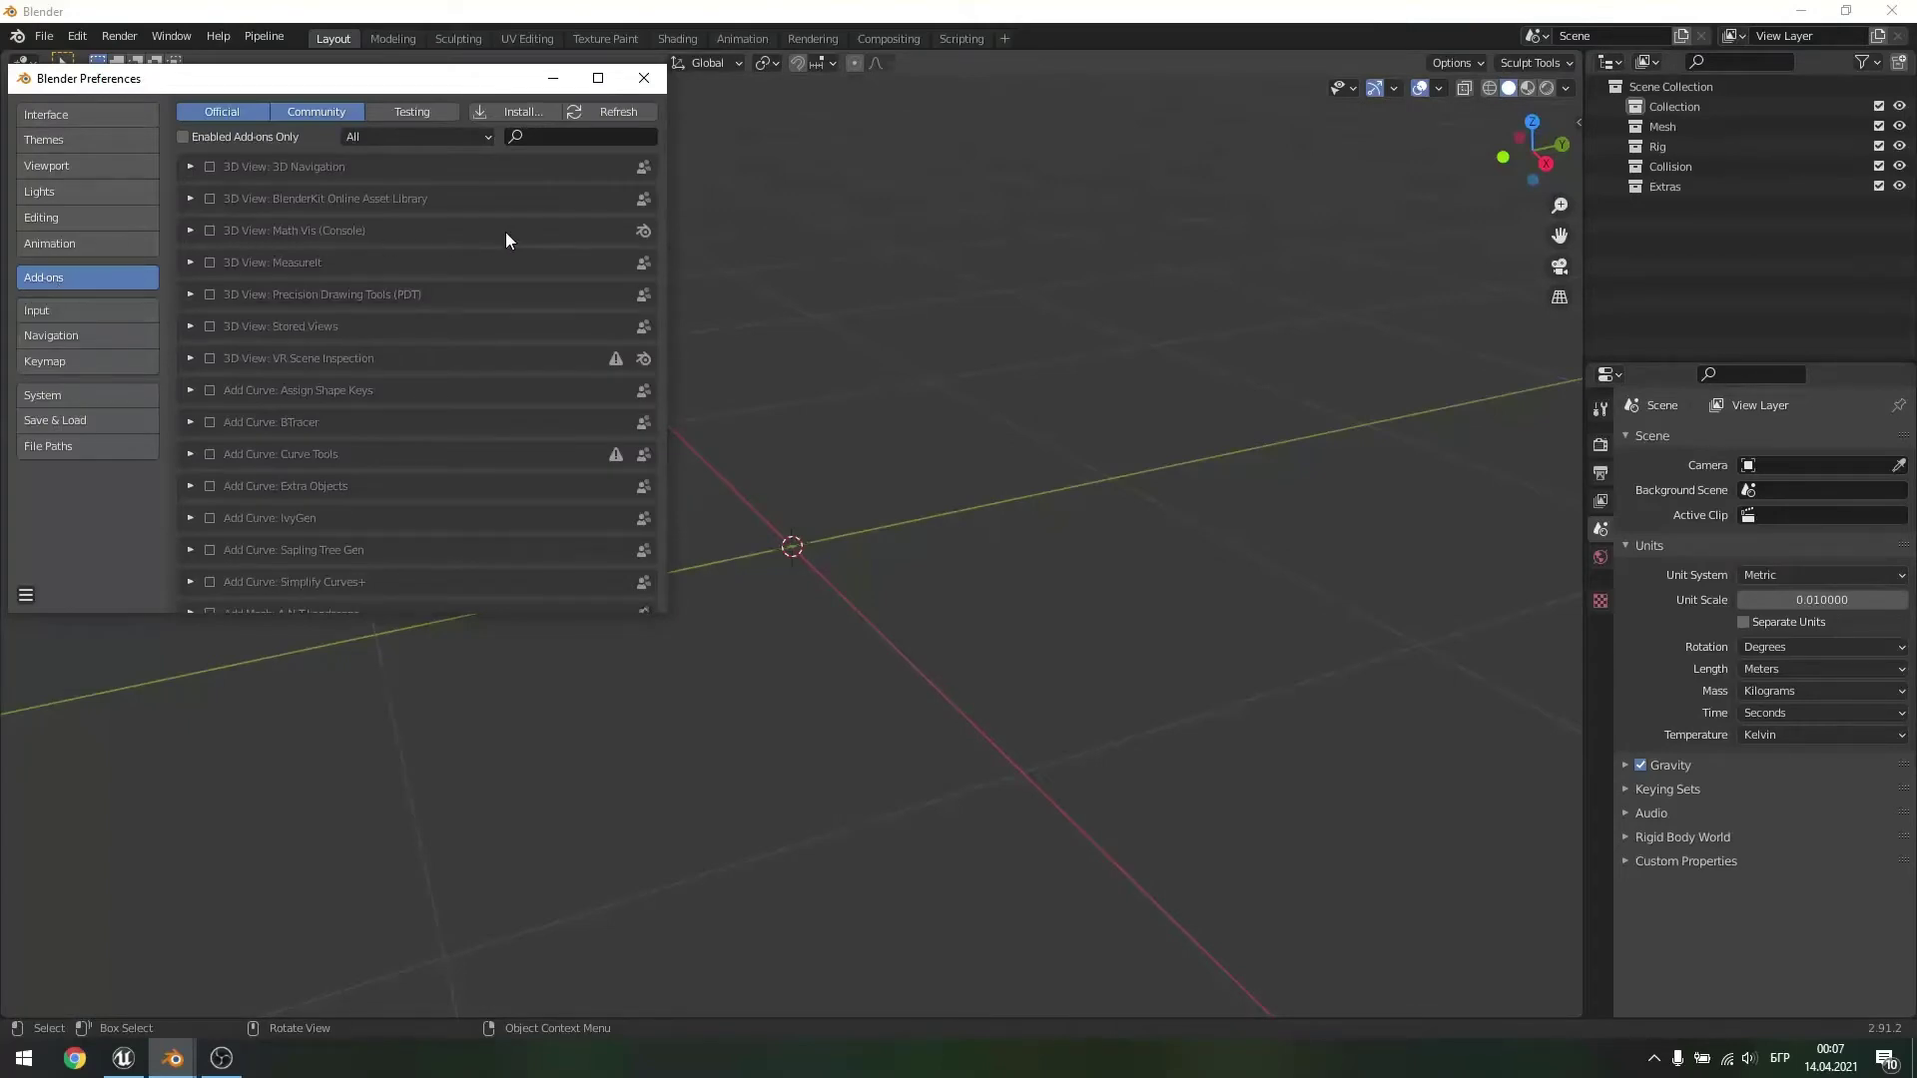
- Browse for the uefy-2_1_4.zip add-on in the Desktop's BelnderRigging folder and leave the installer without installing it
click(519, 112)
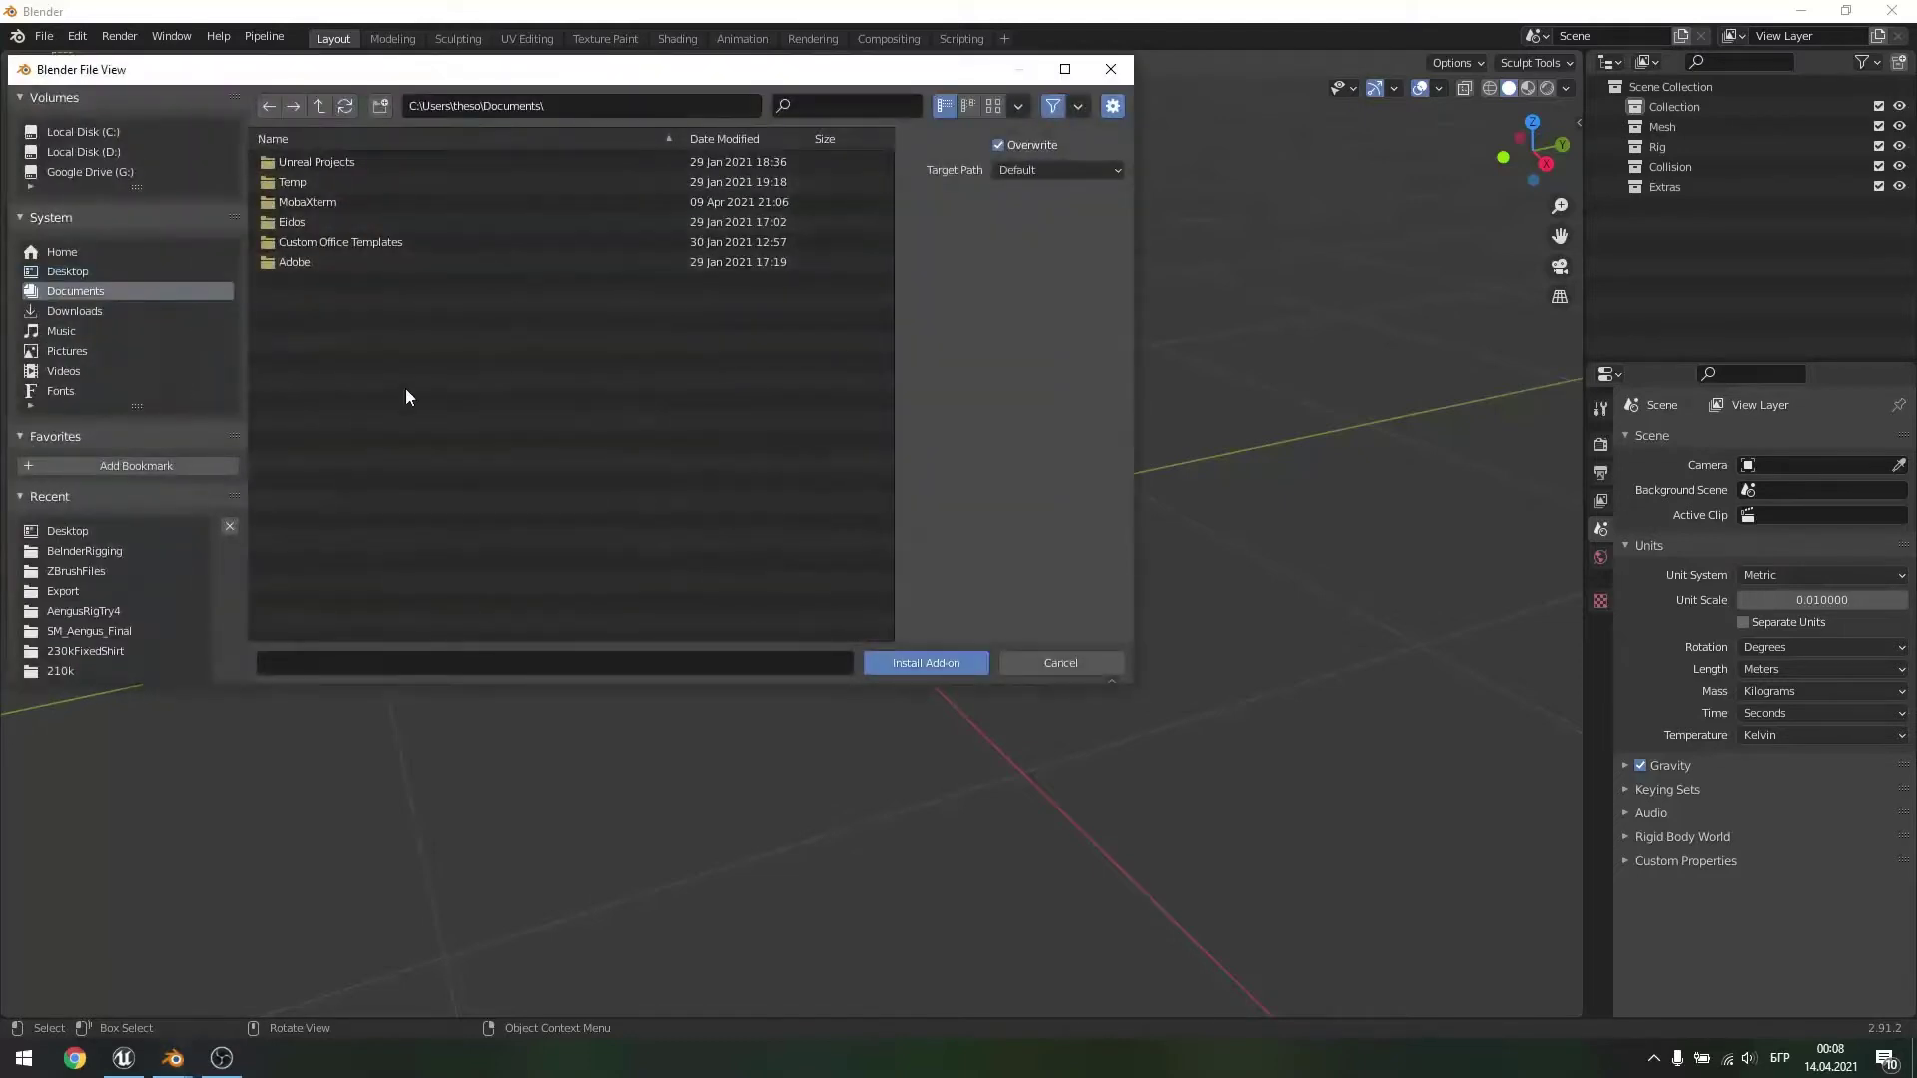
click(76, 270)
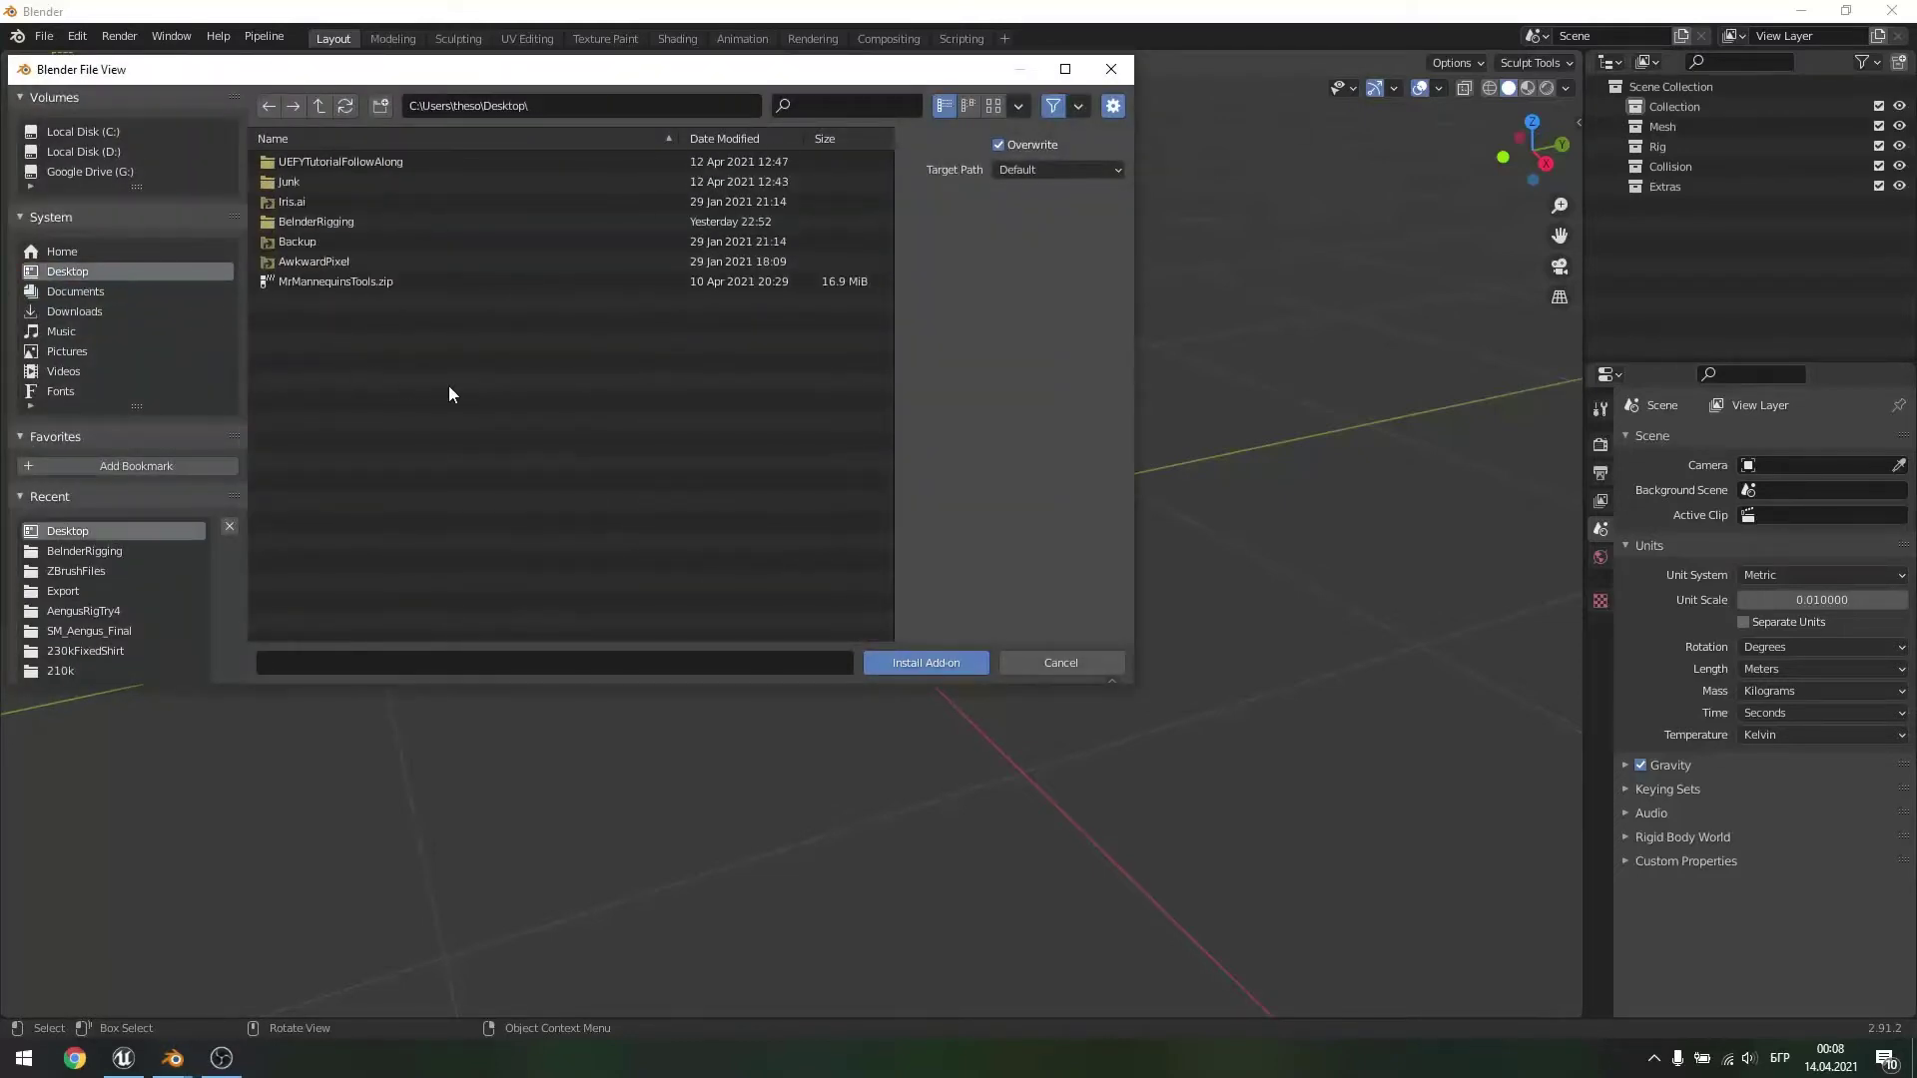
double_click(338, 220)
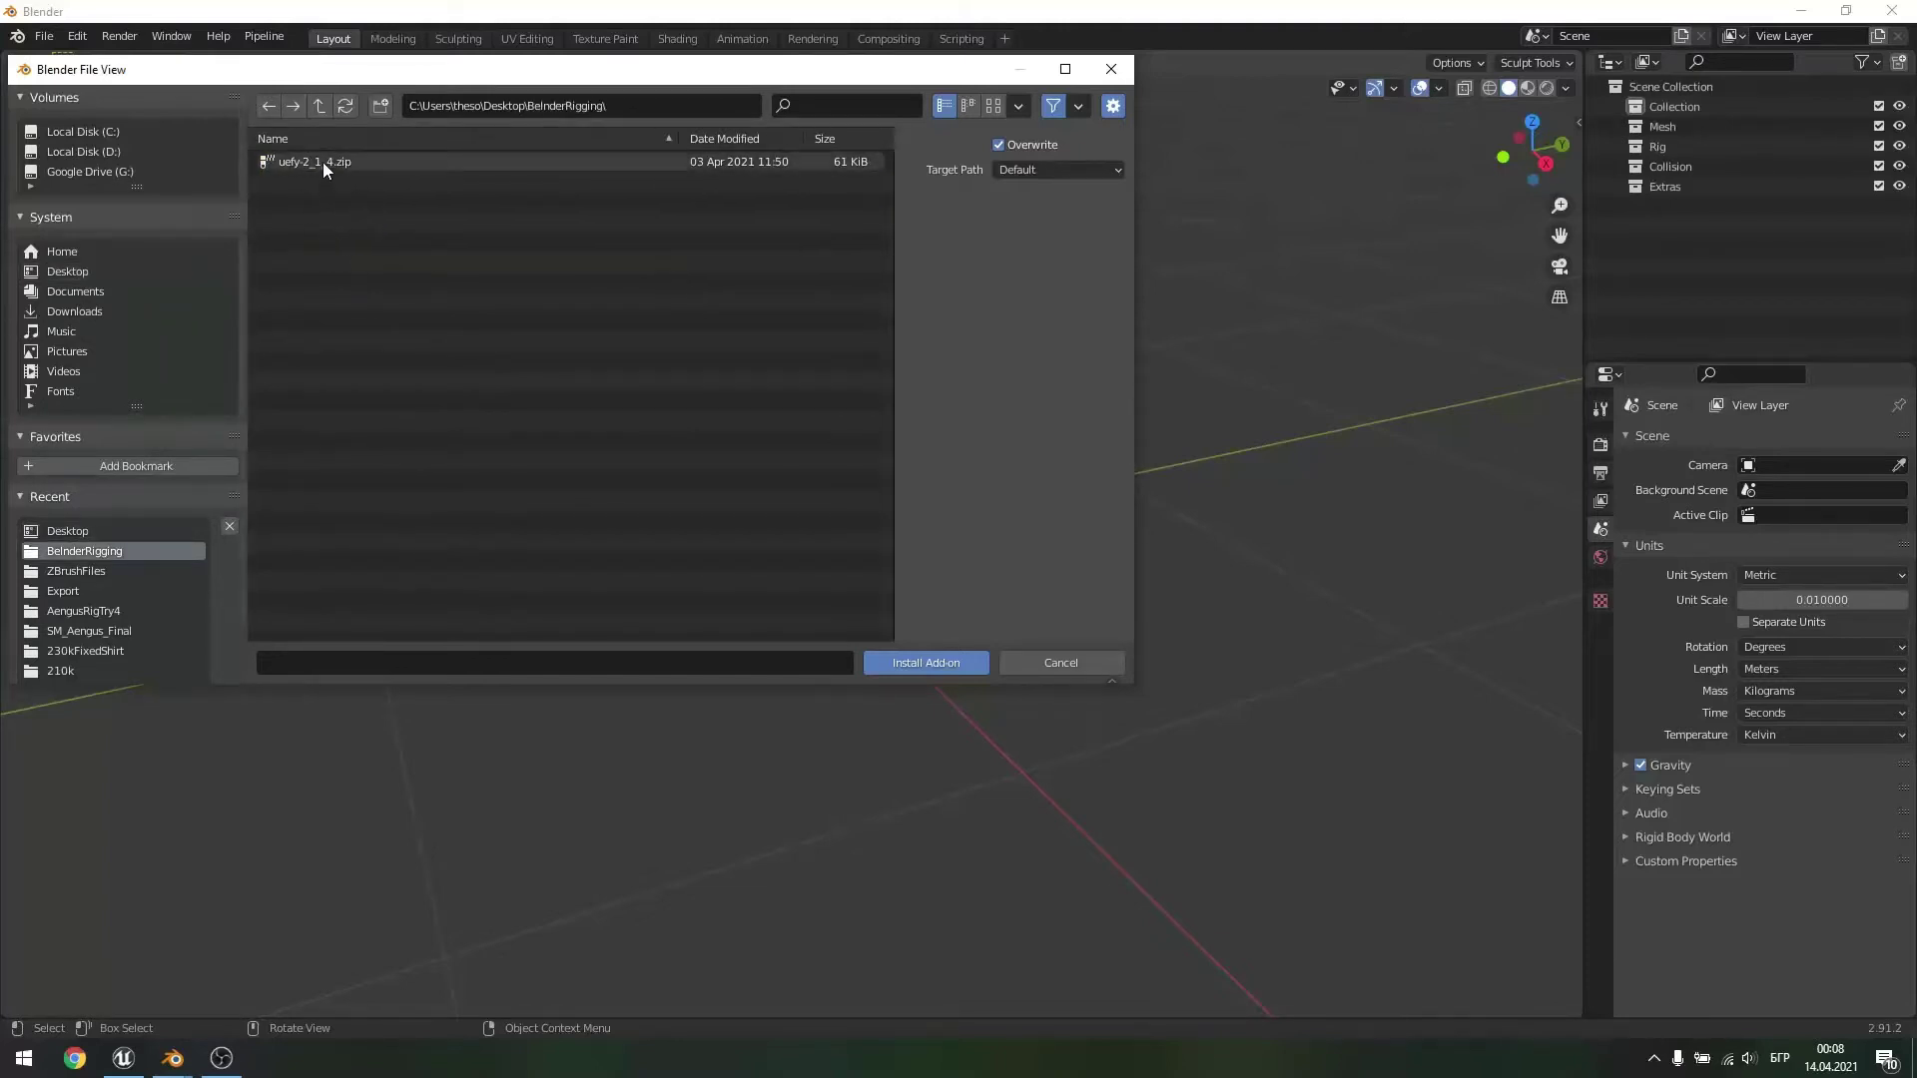
click(1051, 662)
- Search the add-on list for "uef" to check whether the Uefy Script add-on is enabled
click(562, 138)
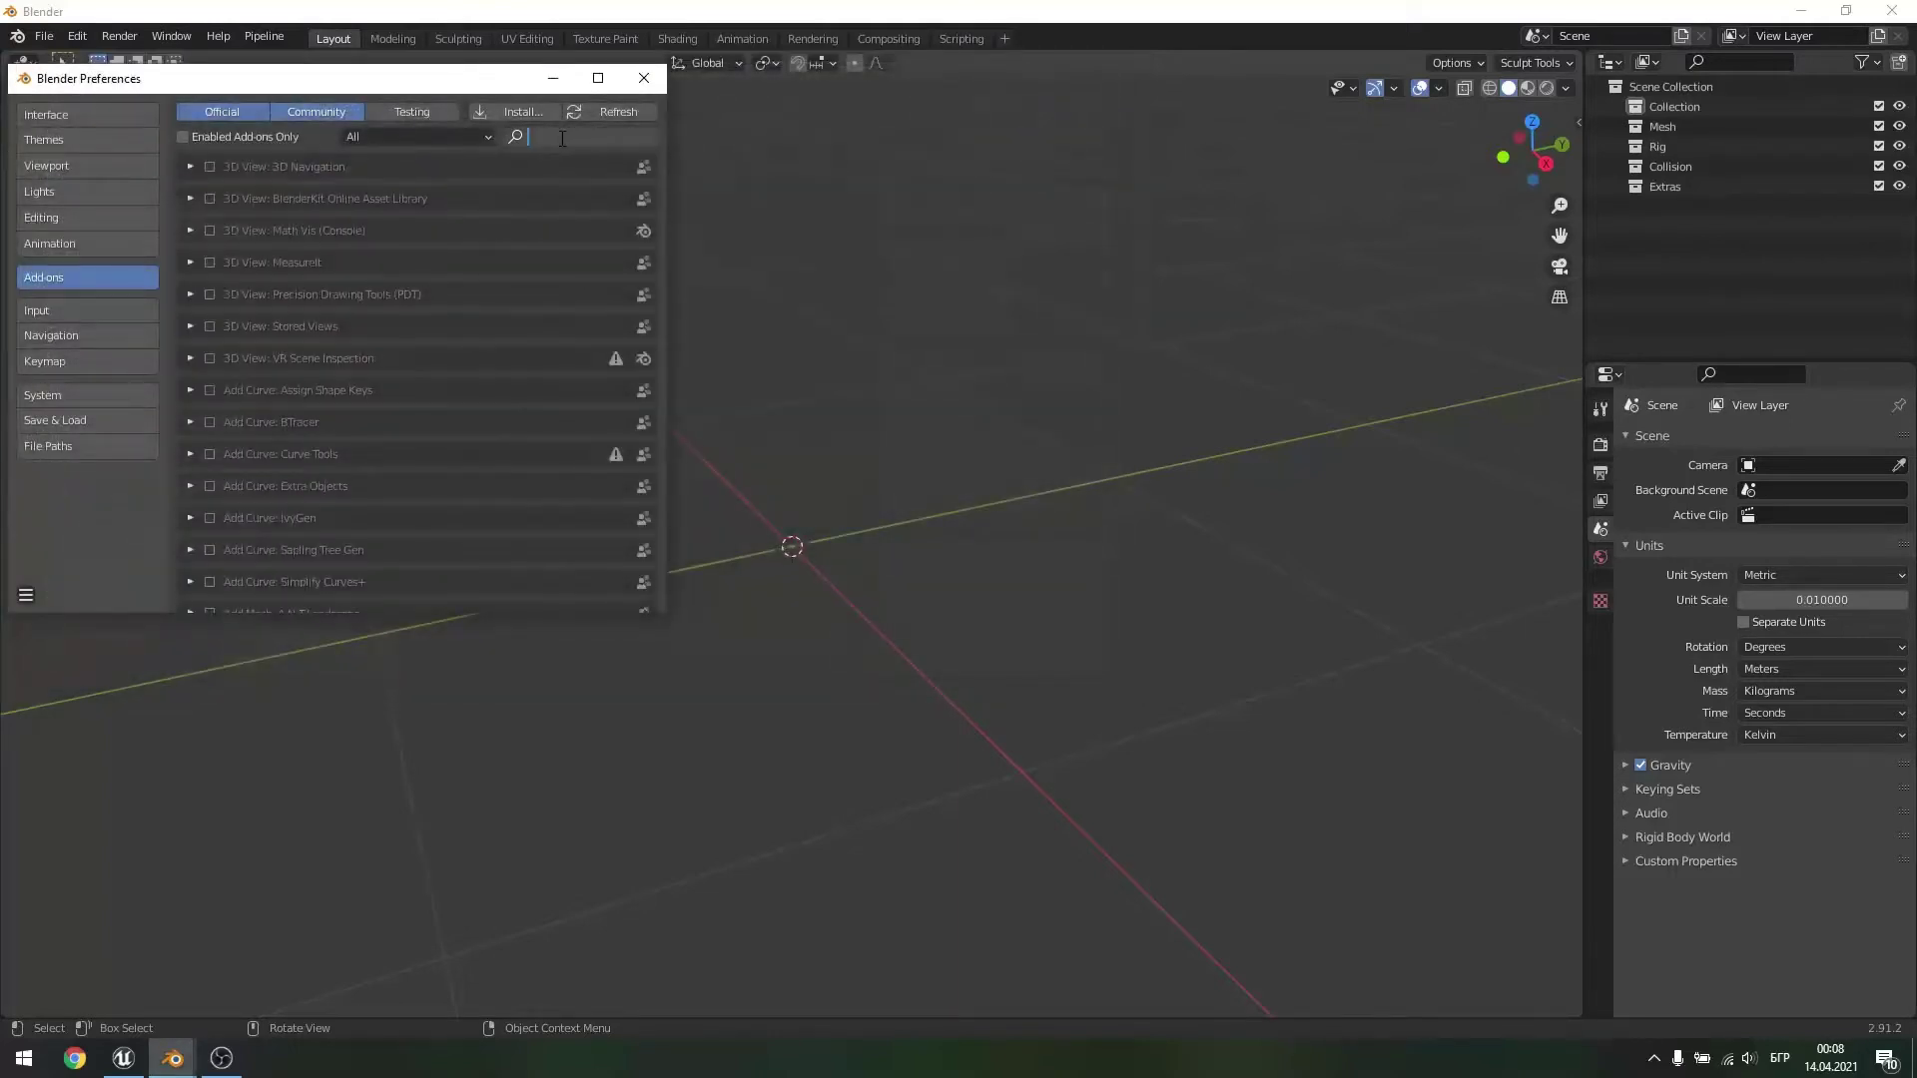
text(уе)
key(BackSpace)
key(BackSpace)
key(alt+shift)
text(ue)
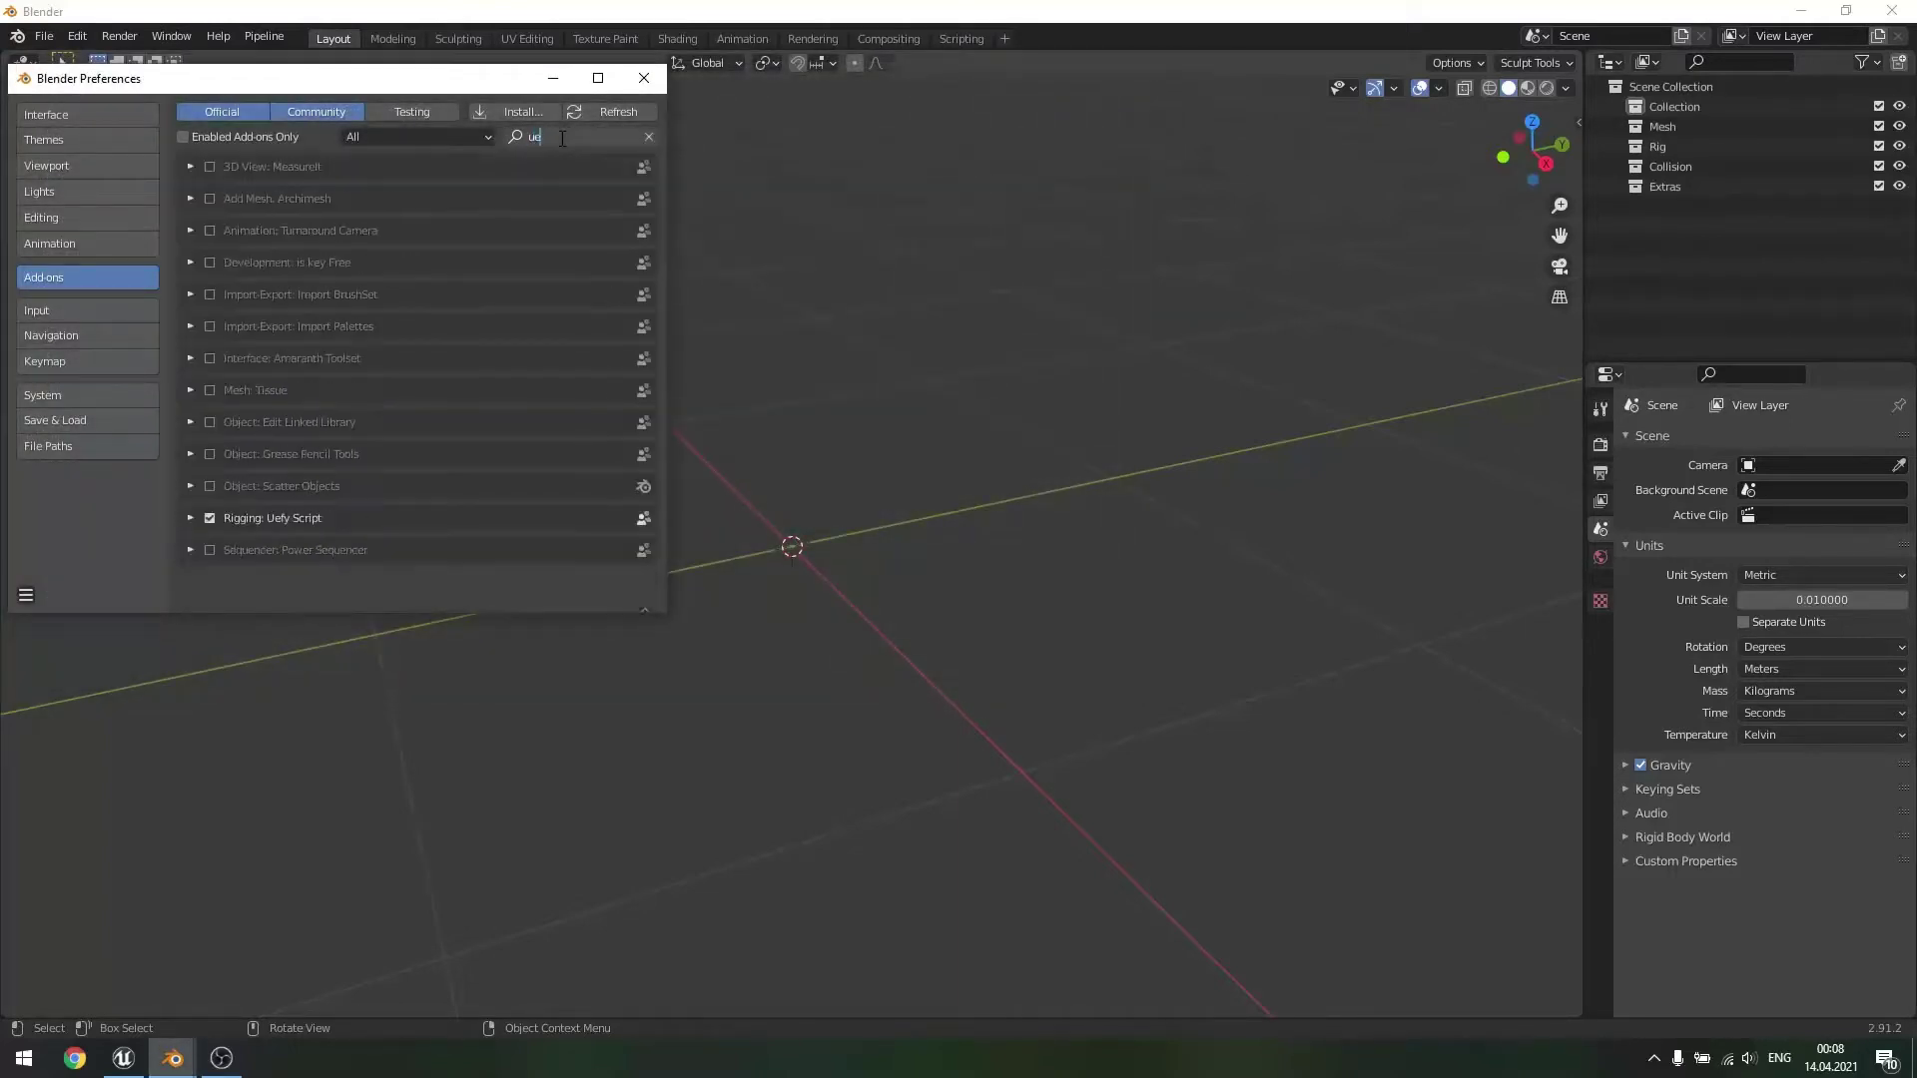
text(f)
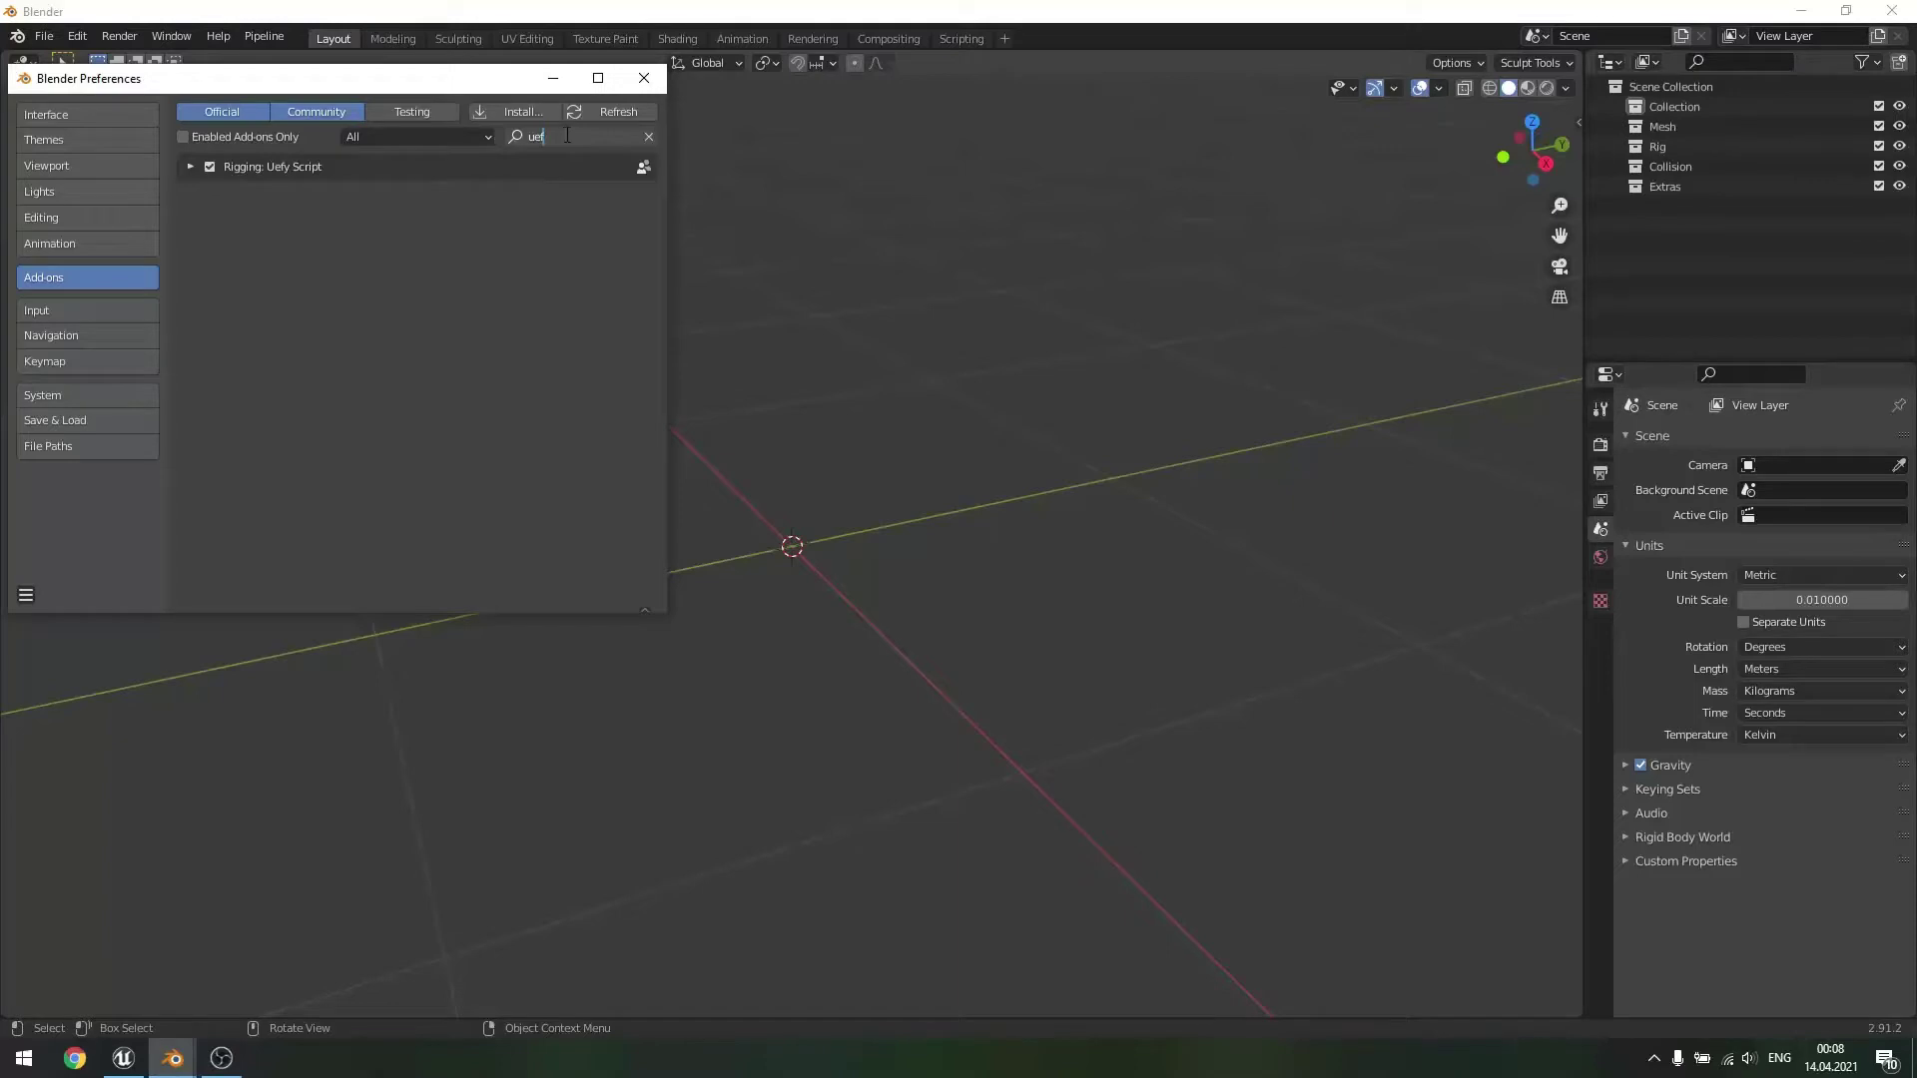
- Search the add-on list for "rig" to check whether Rigify is enabled, and return to the main scene window
key(BackSpace)
key(BackSpace)
key(BackSpace)
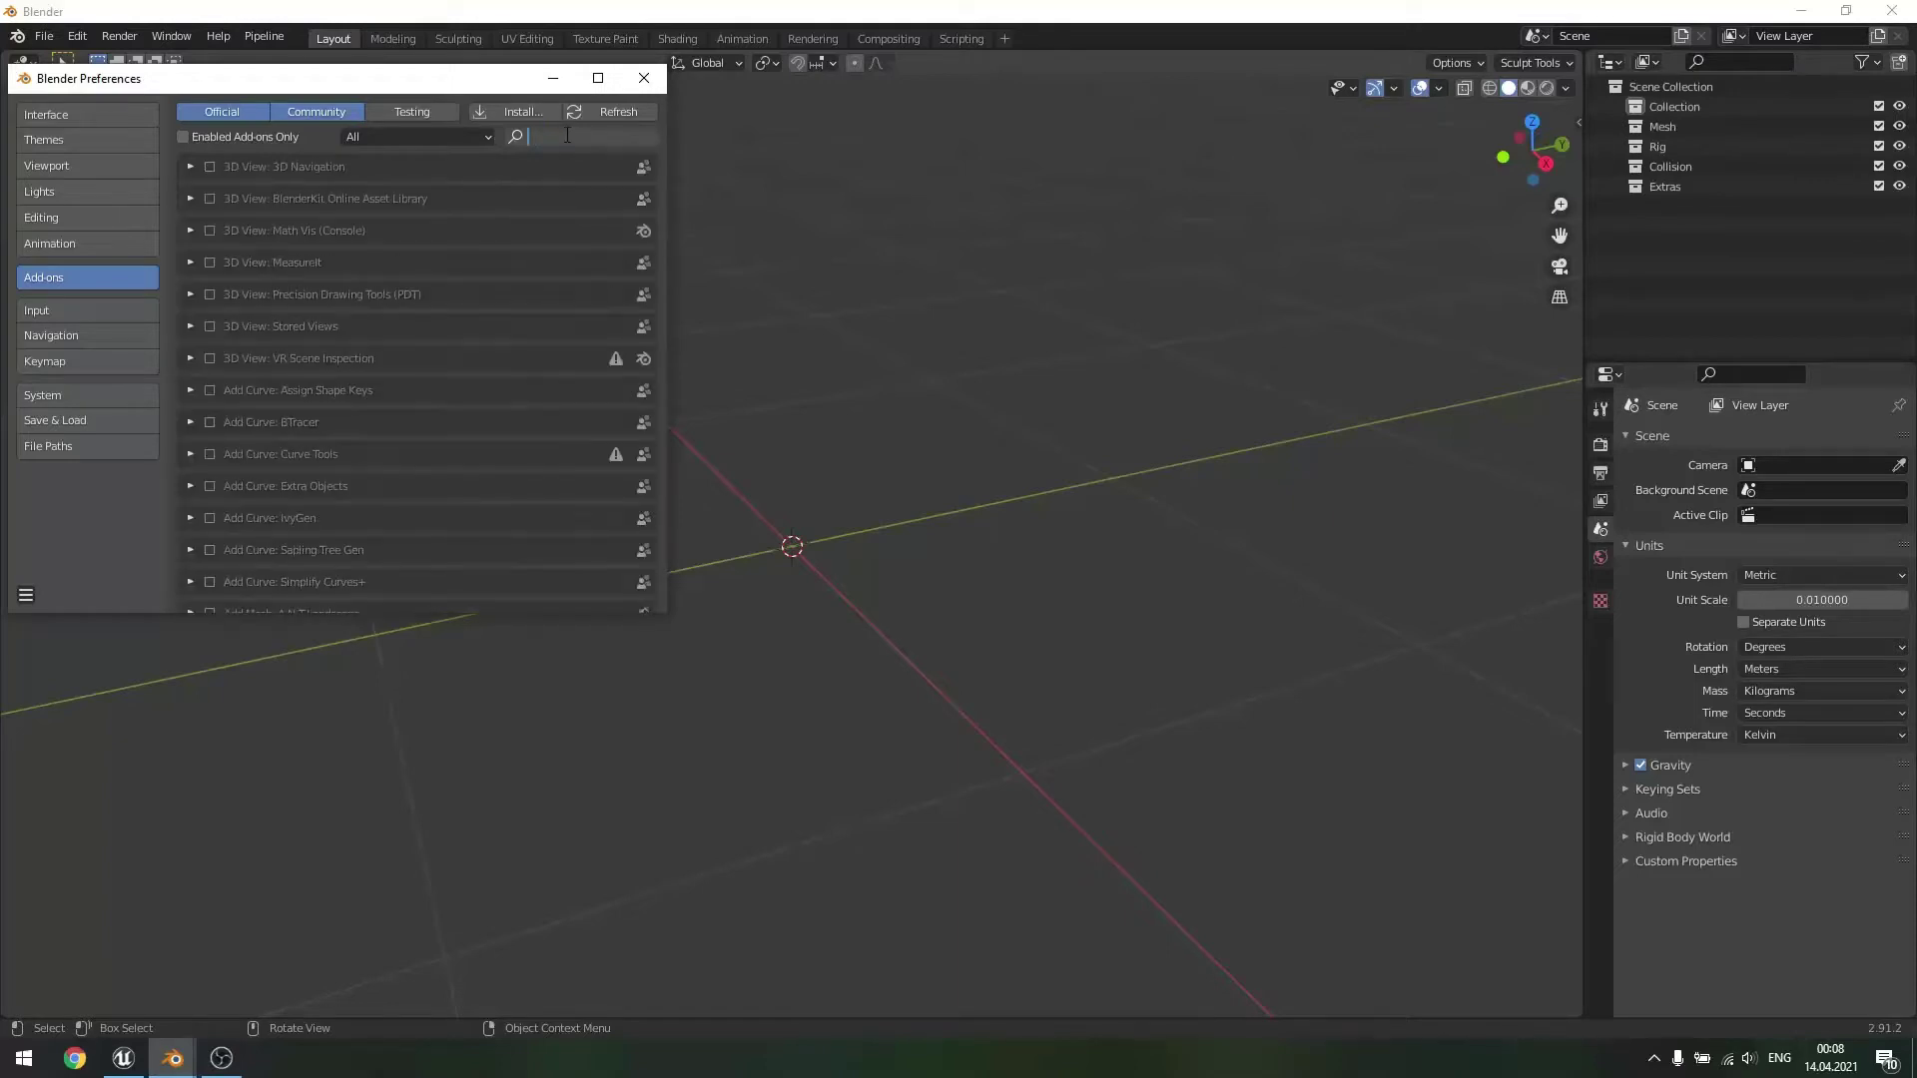
text(rig)
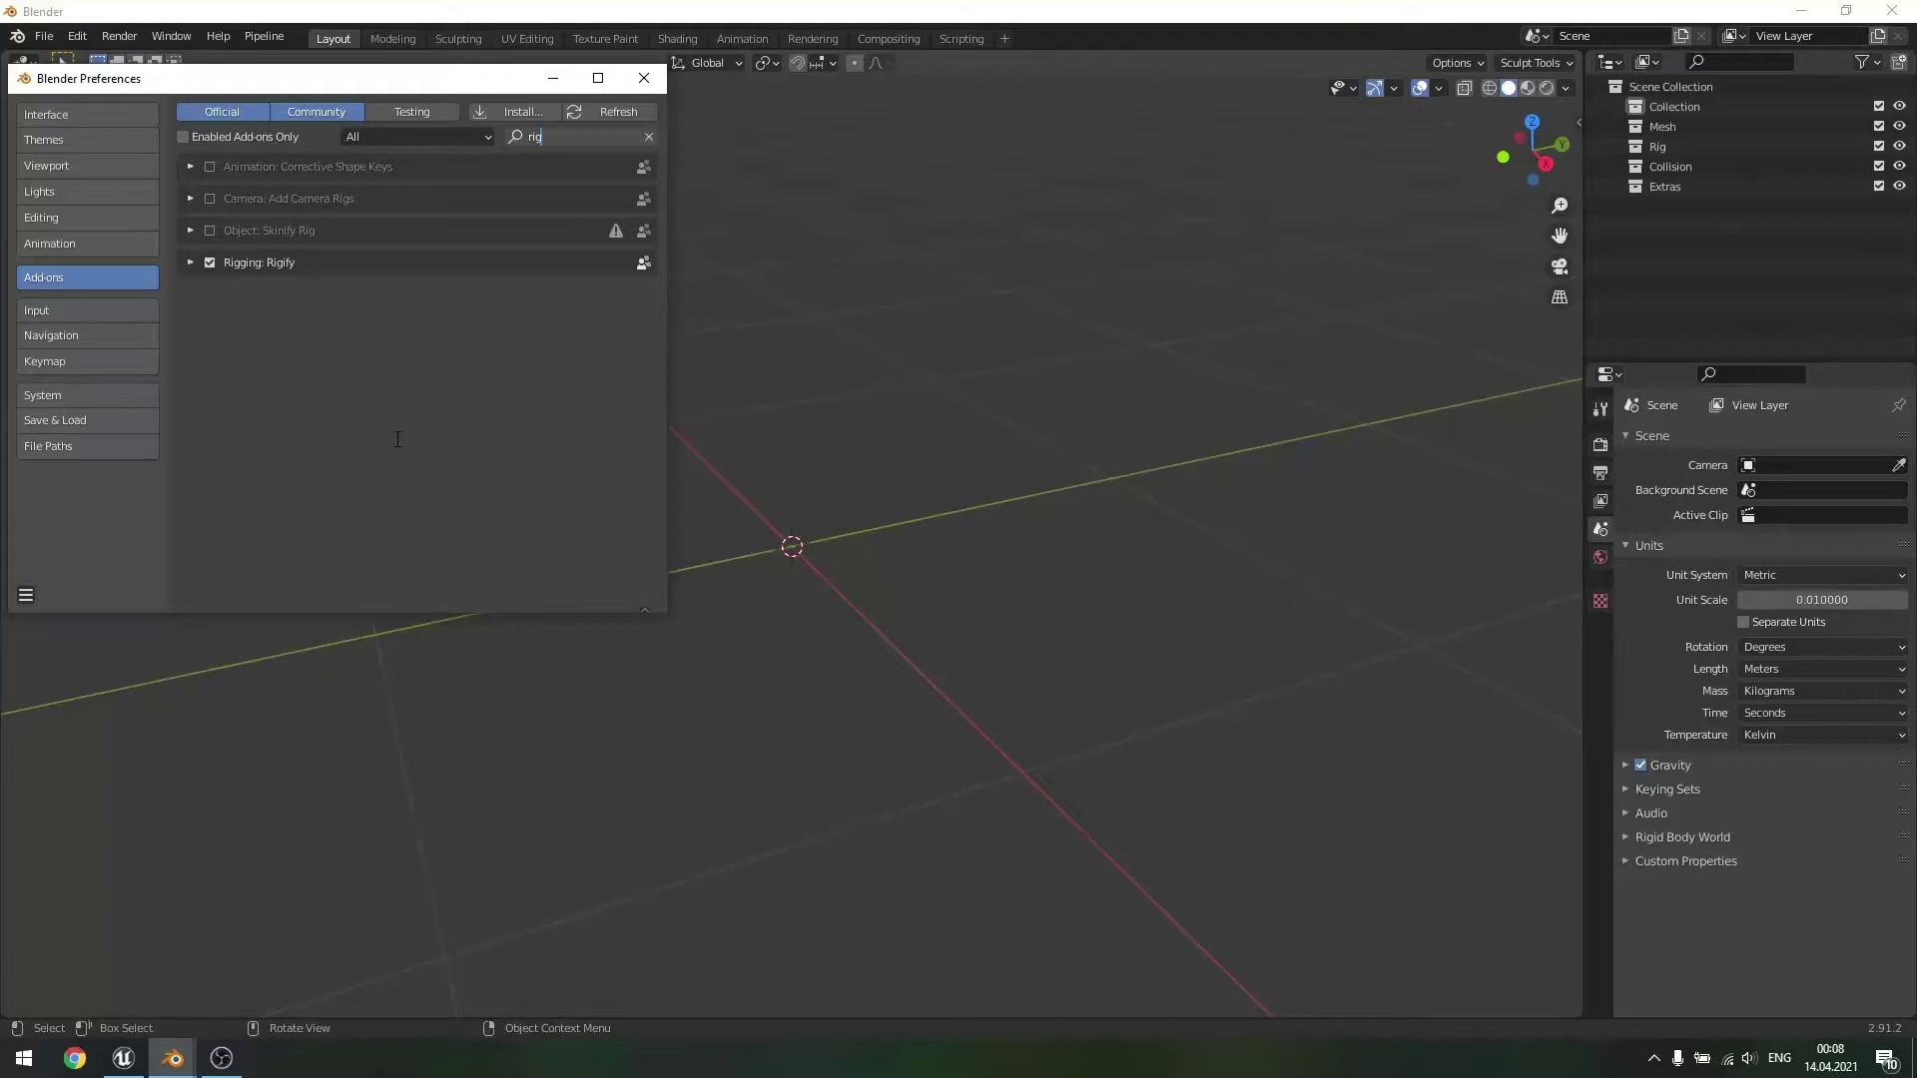
click(855, 354)
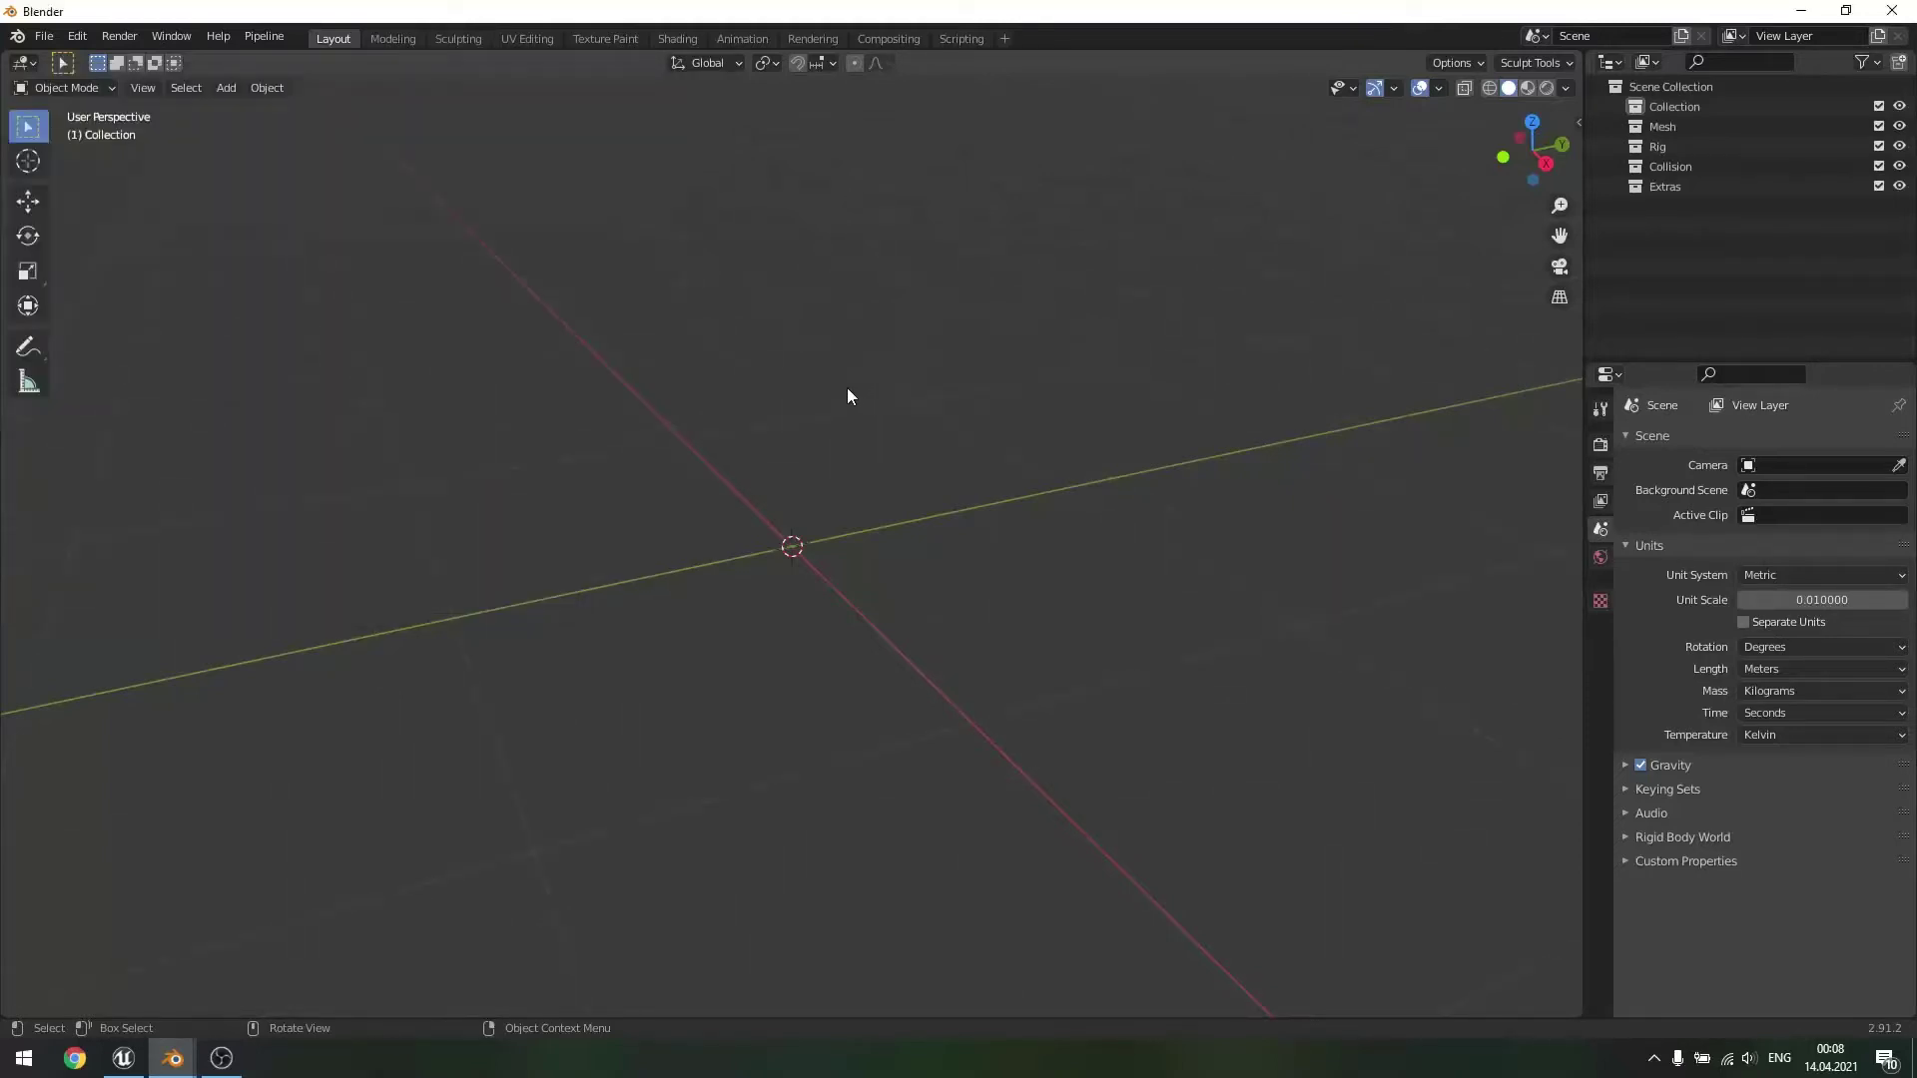
click(45, 37)
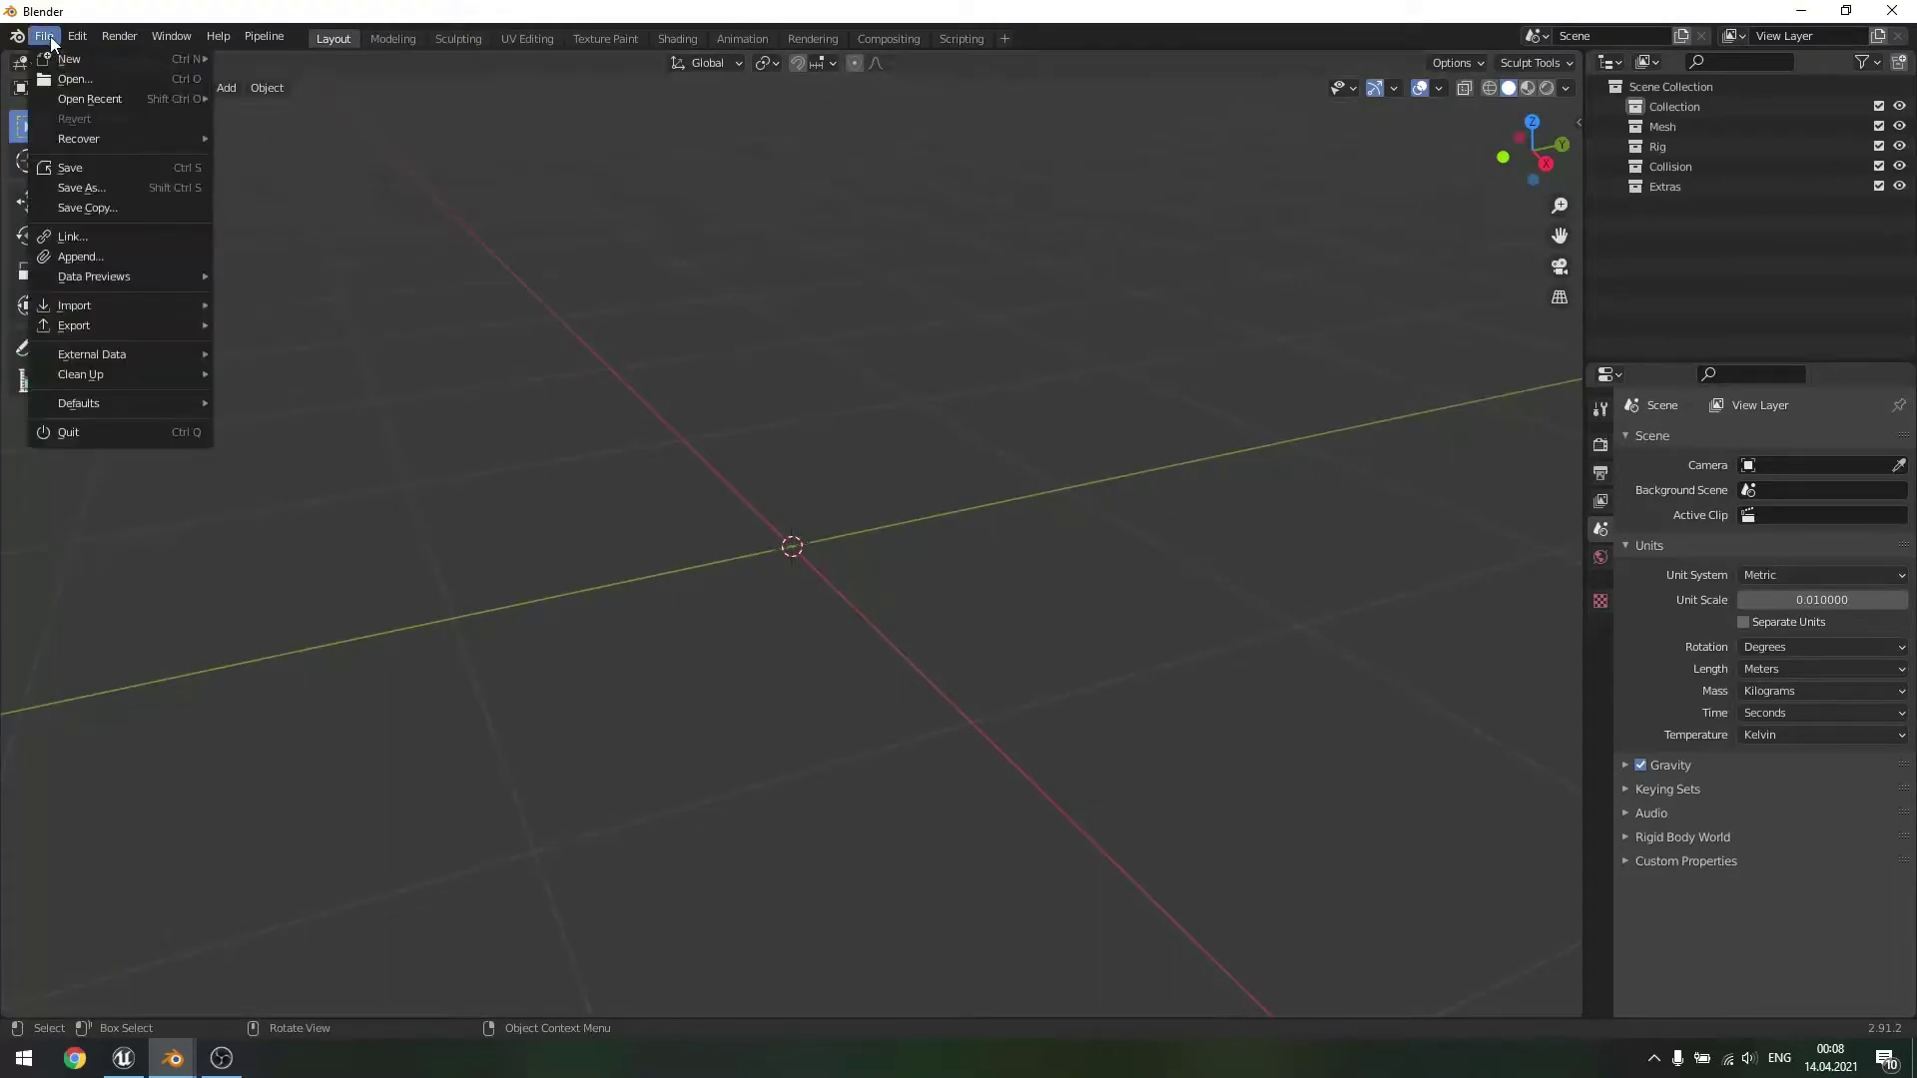
click(53, 39)
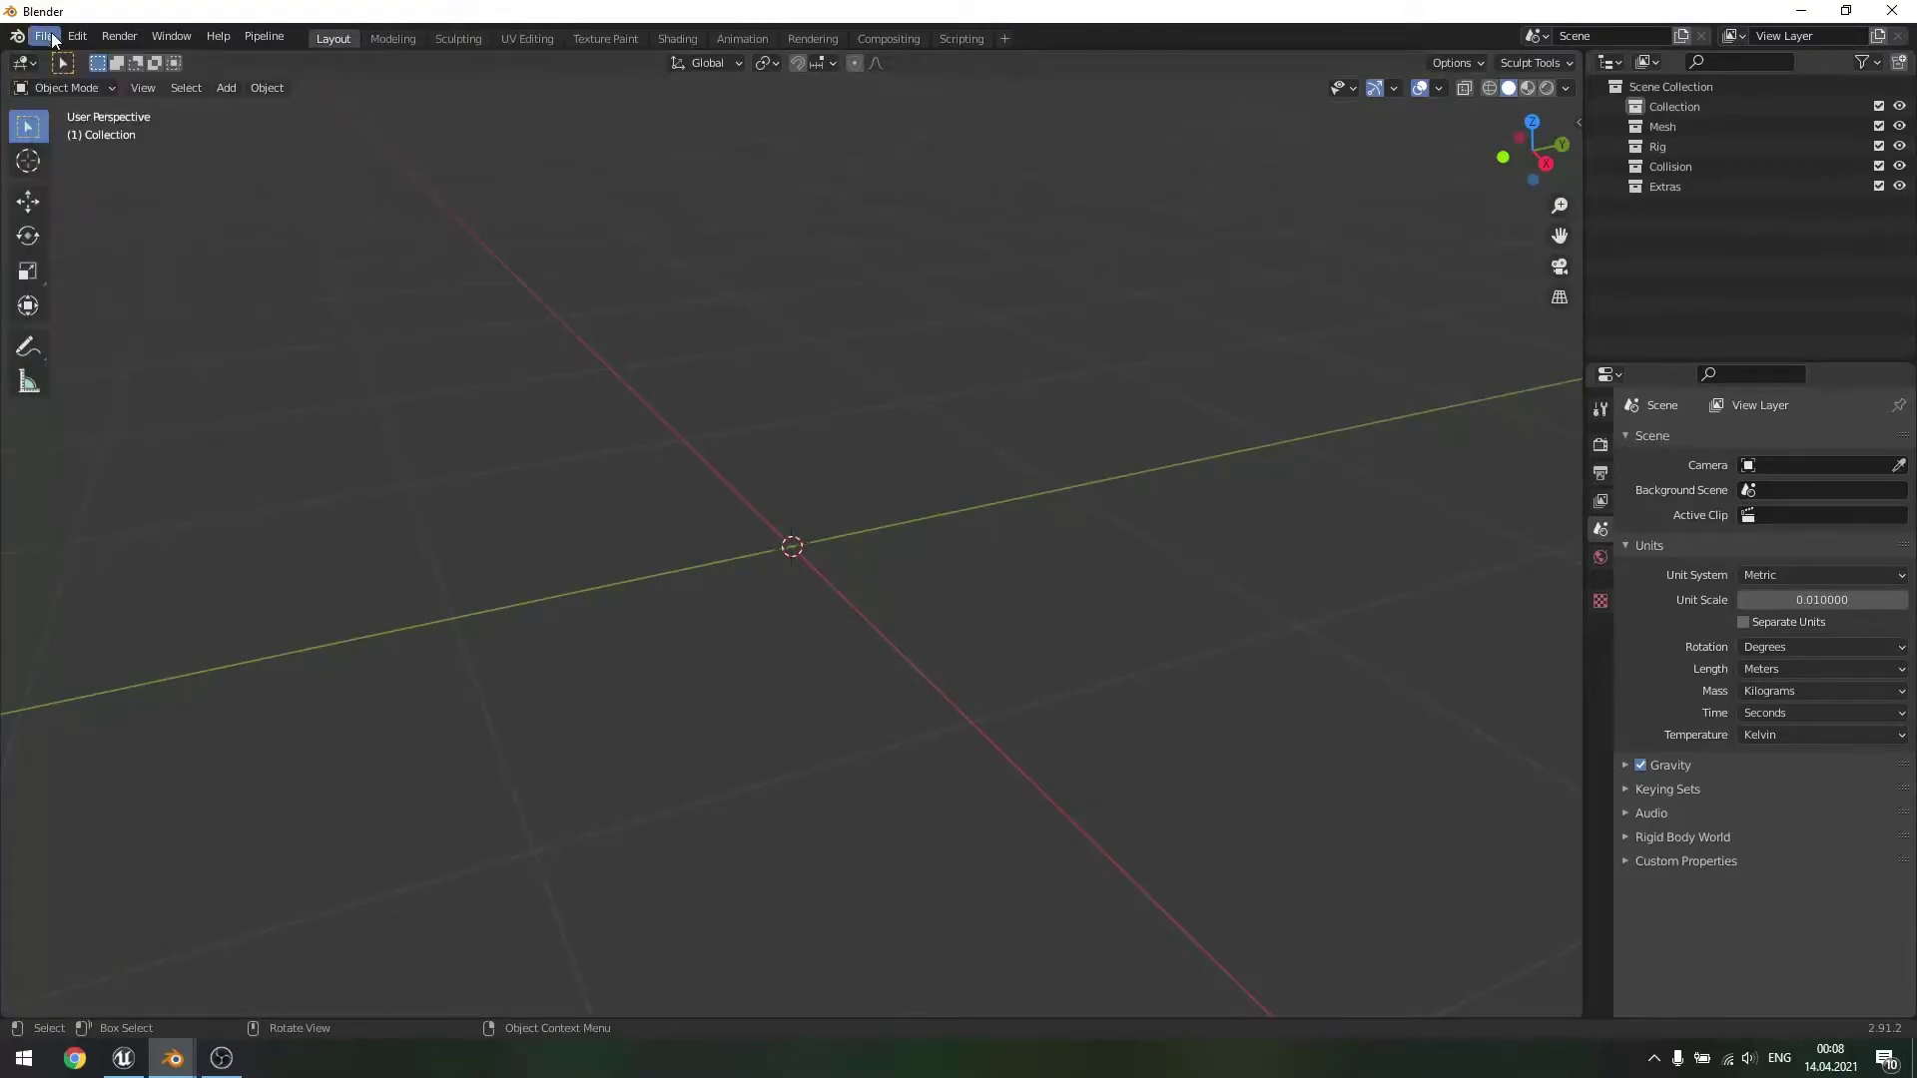
click(53, 39)
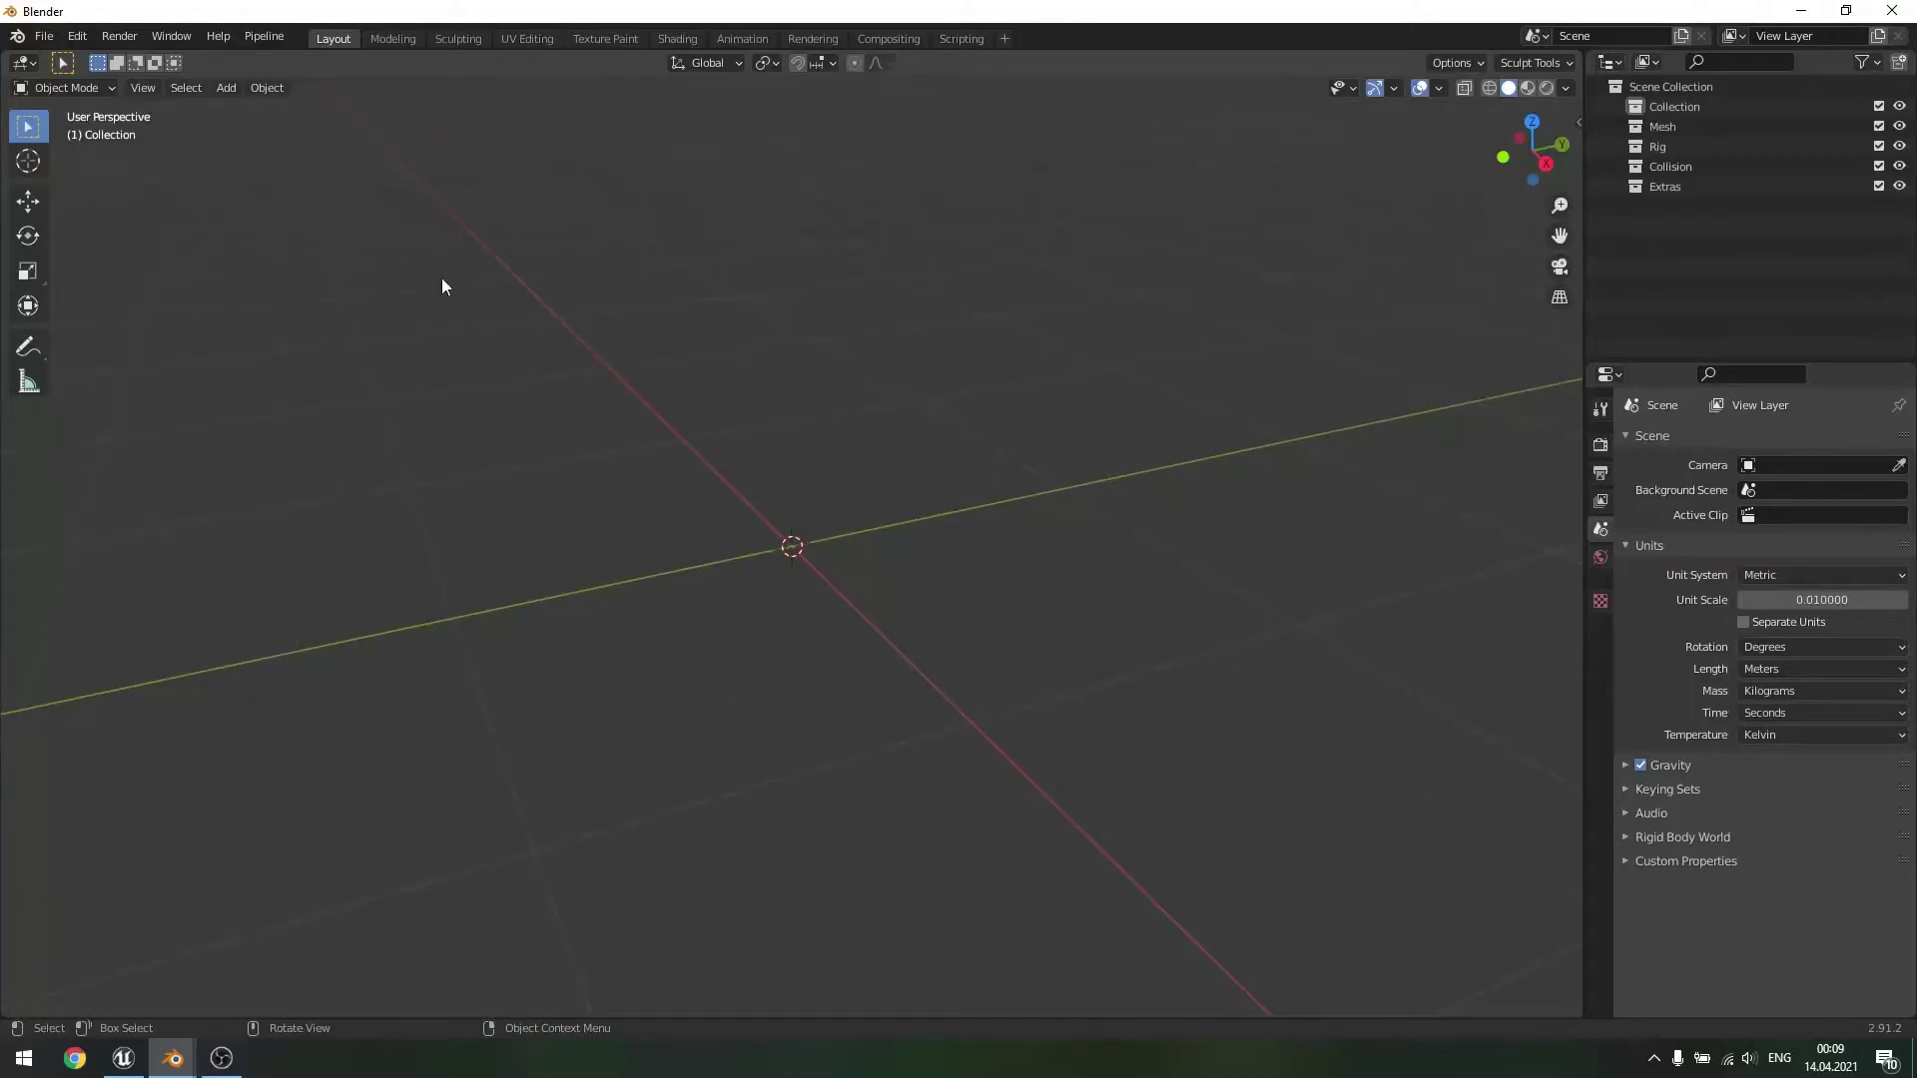
- Import SM_Aengus.fbx from the BelnderRigging folder as FBX at scale 1.00, with animation import turned off
click(45, 37)
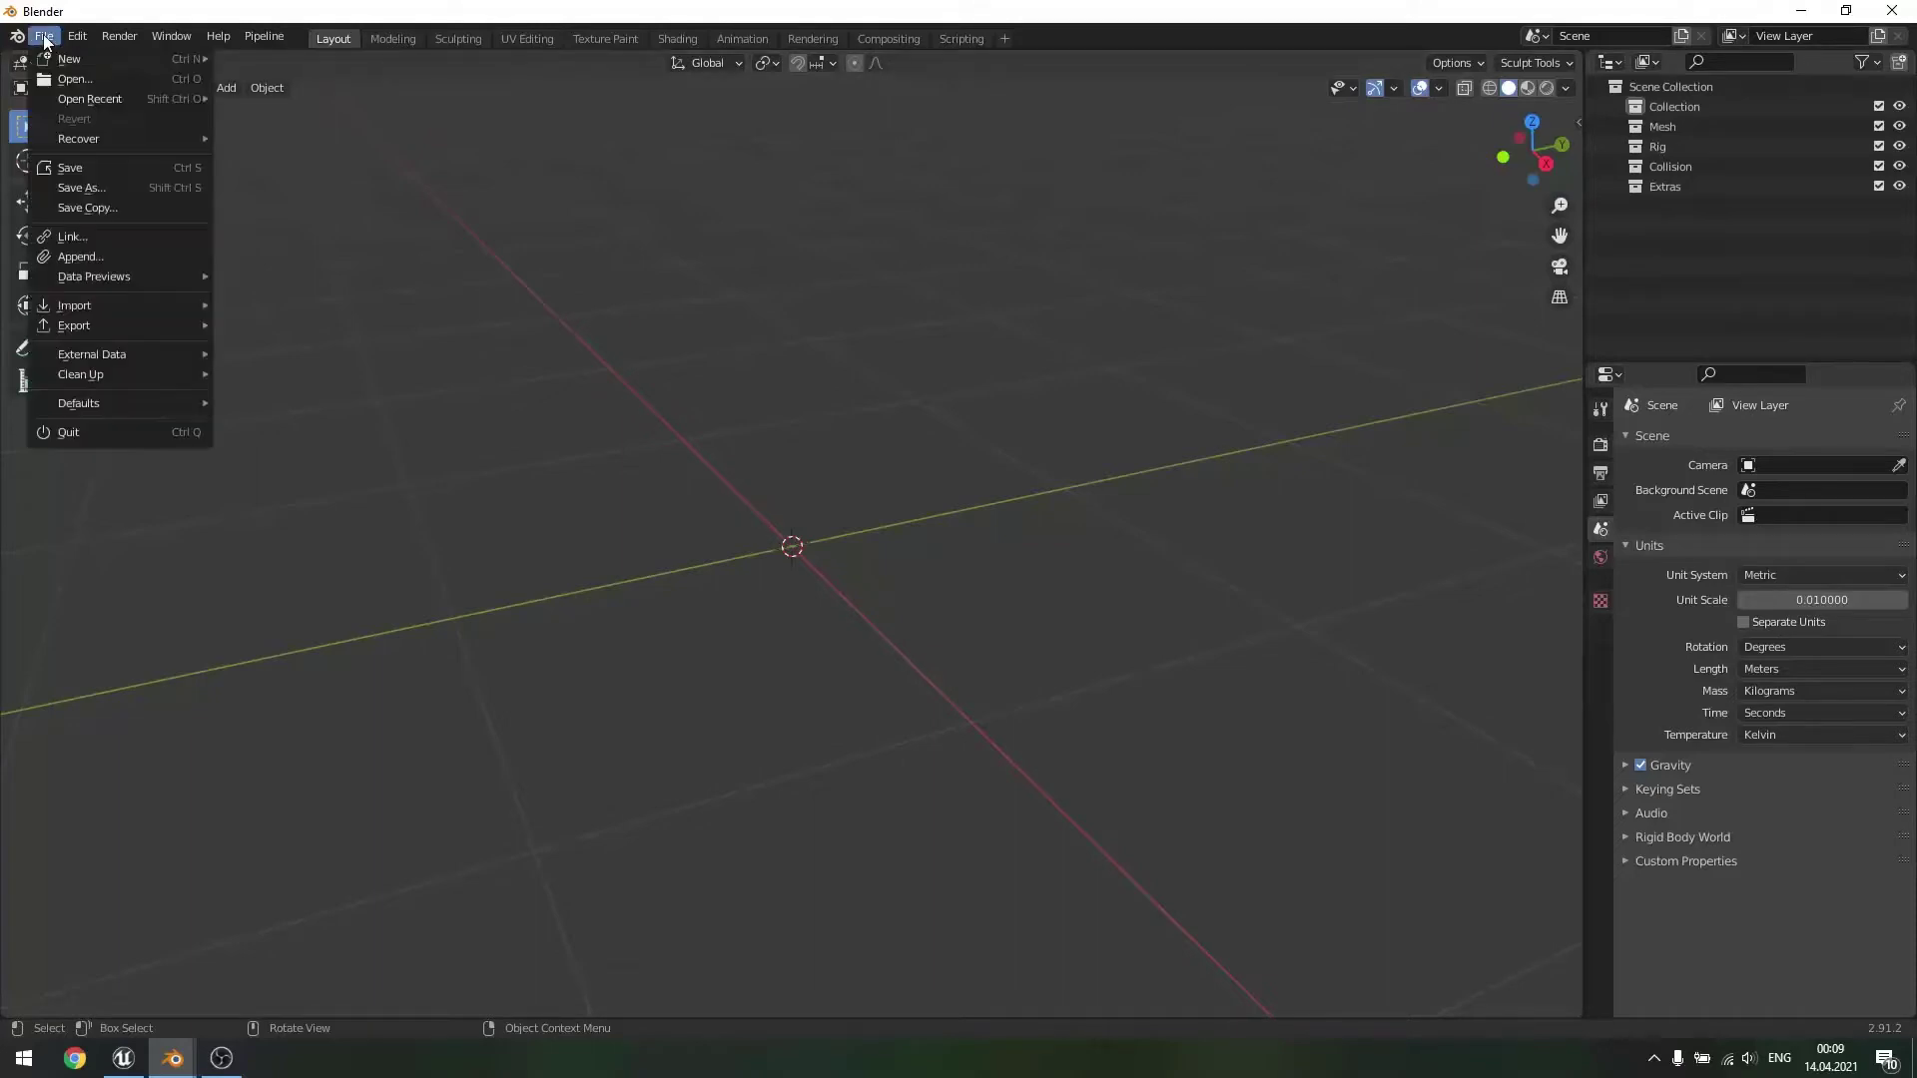
mouse_move(106, 327)
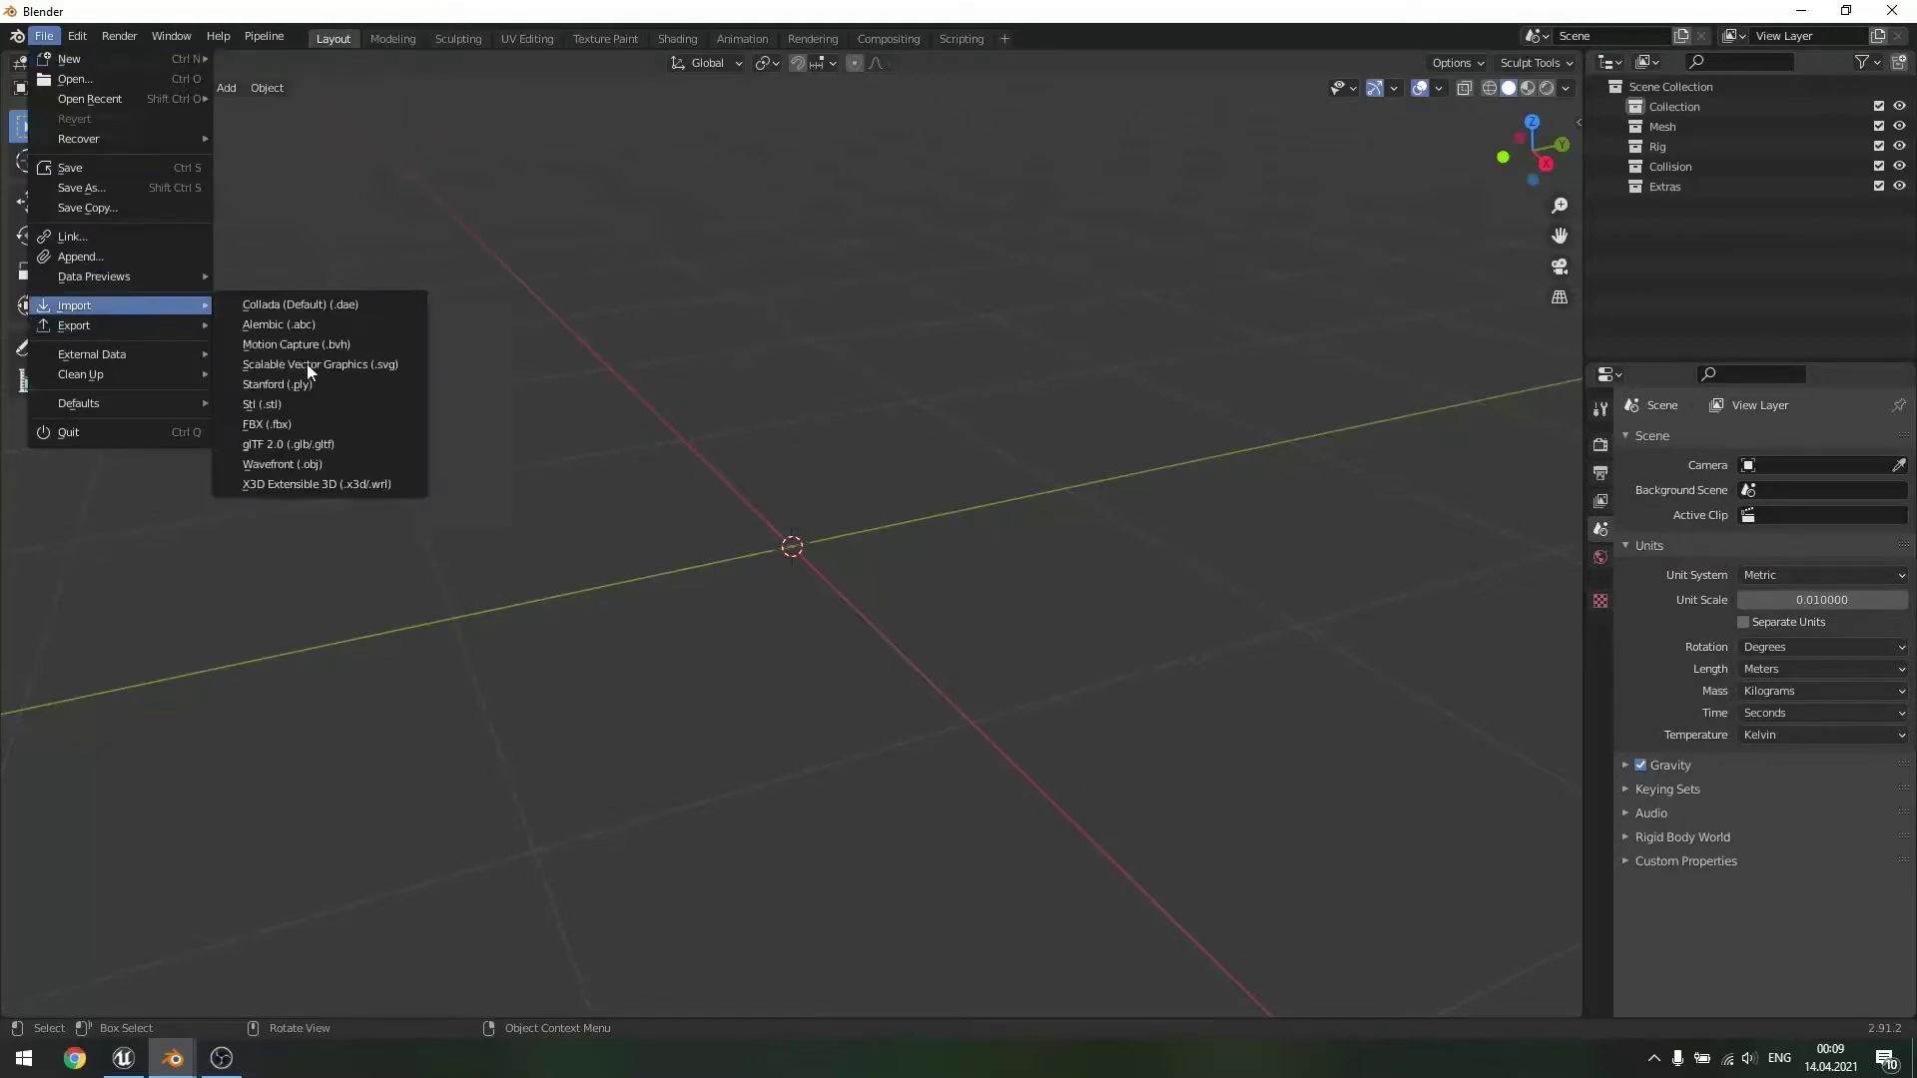
click(252, 426)
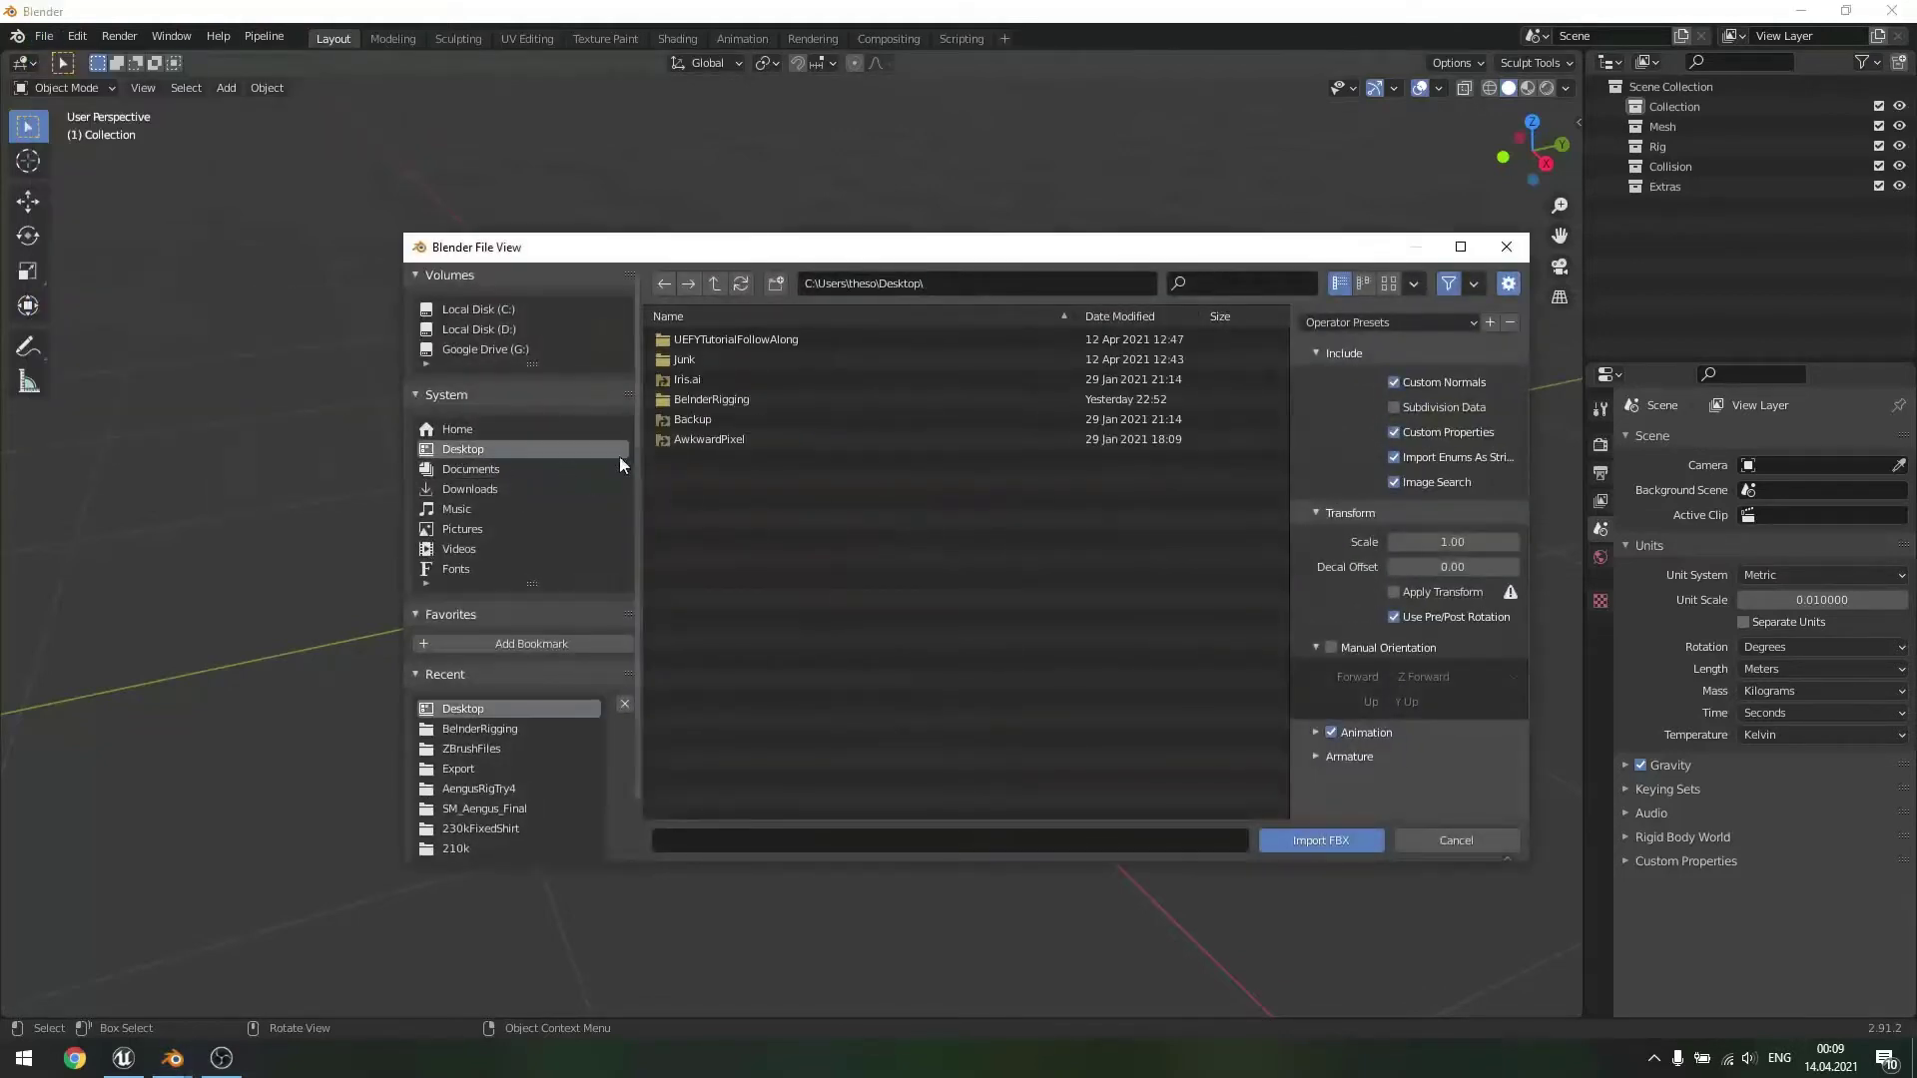
click(734, 400)
click(735, 339)
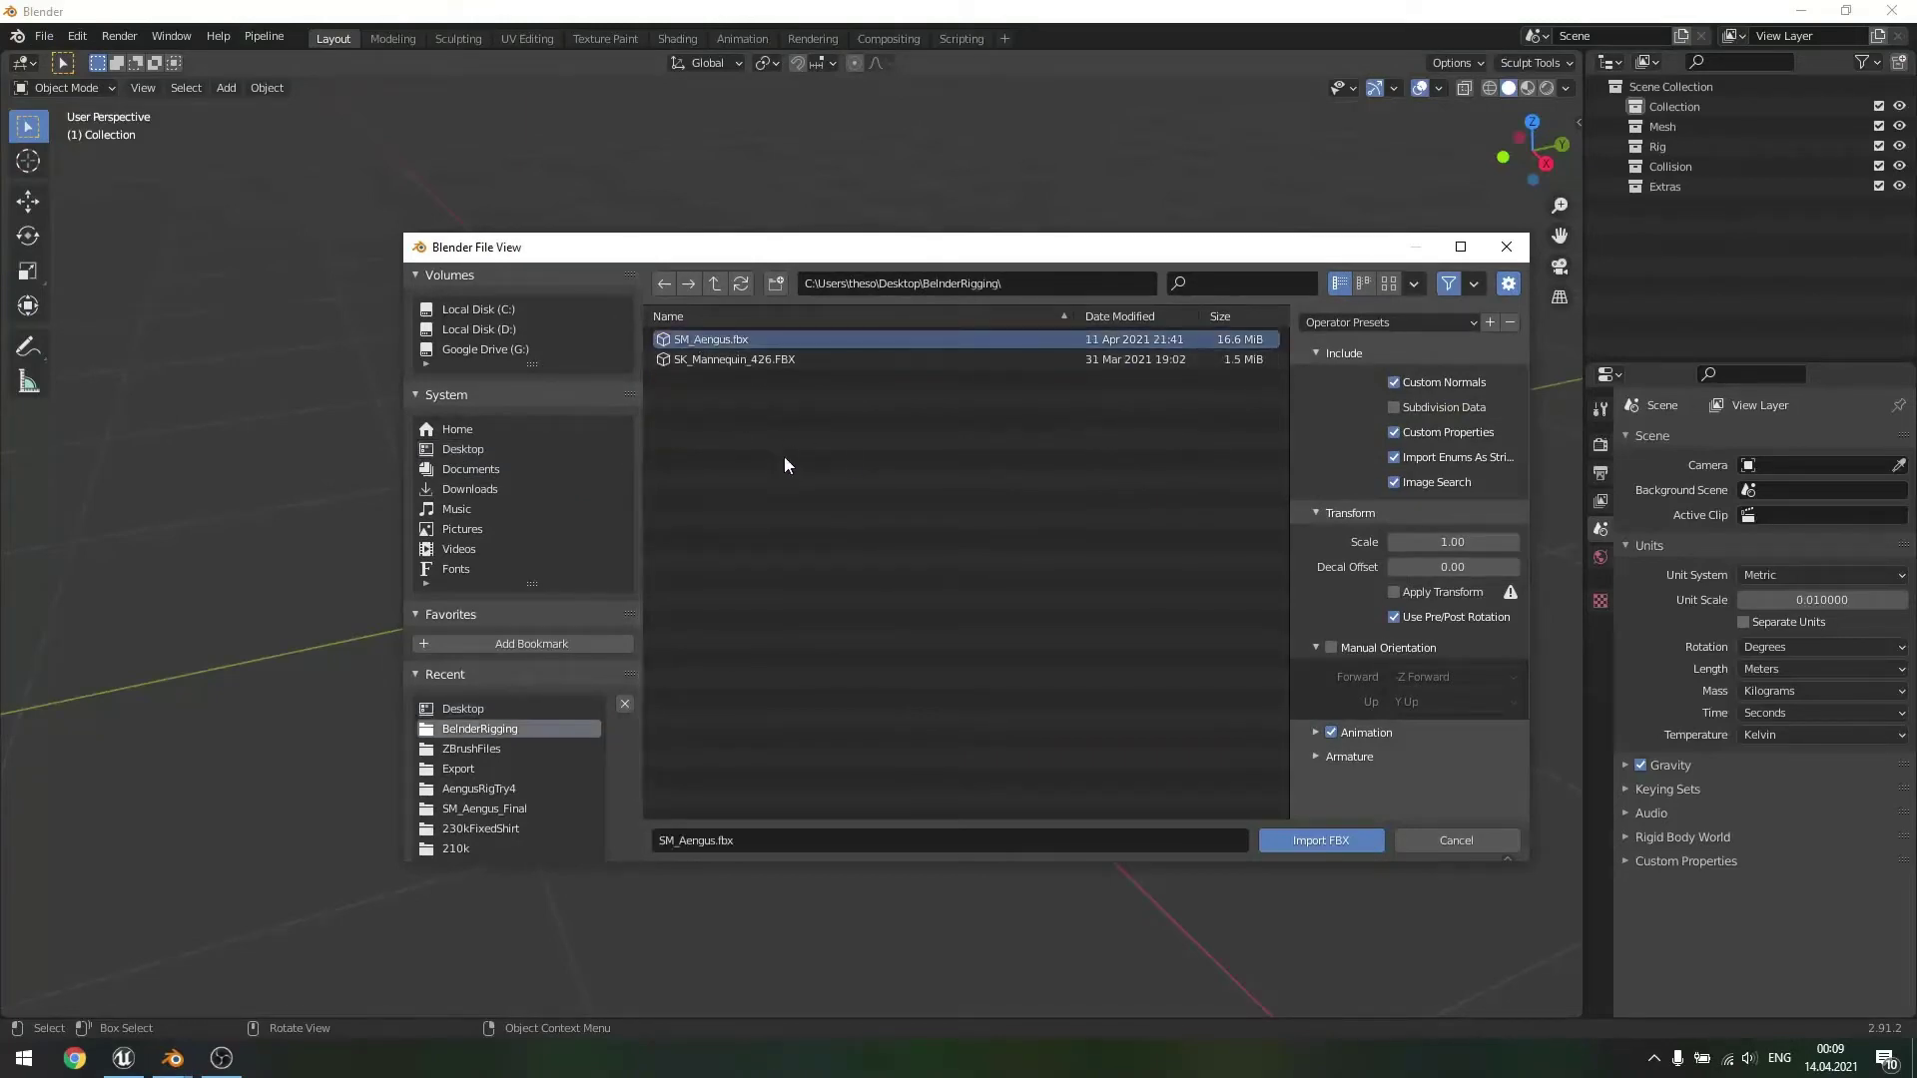
click(1329, 733)
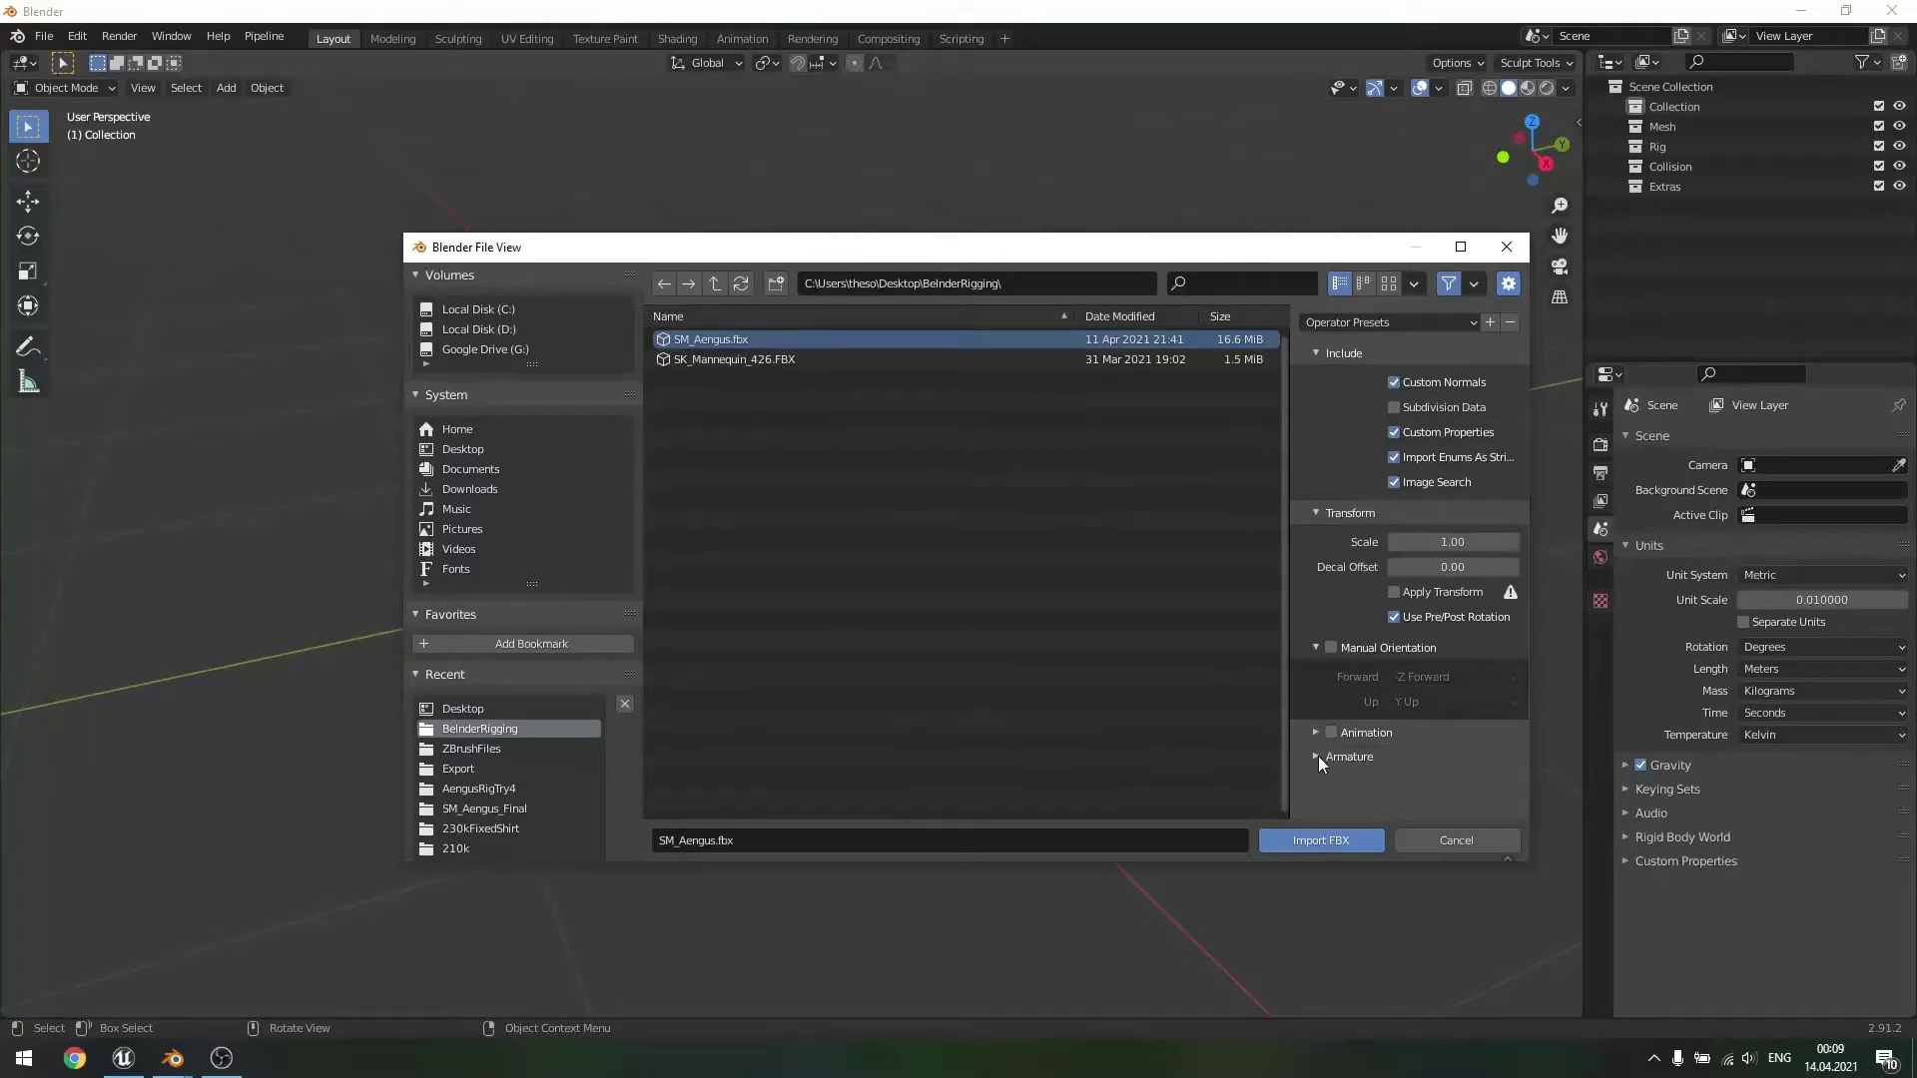
click(1318, 757)
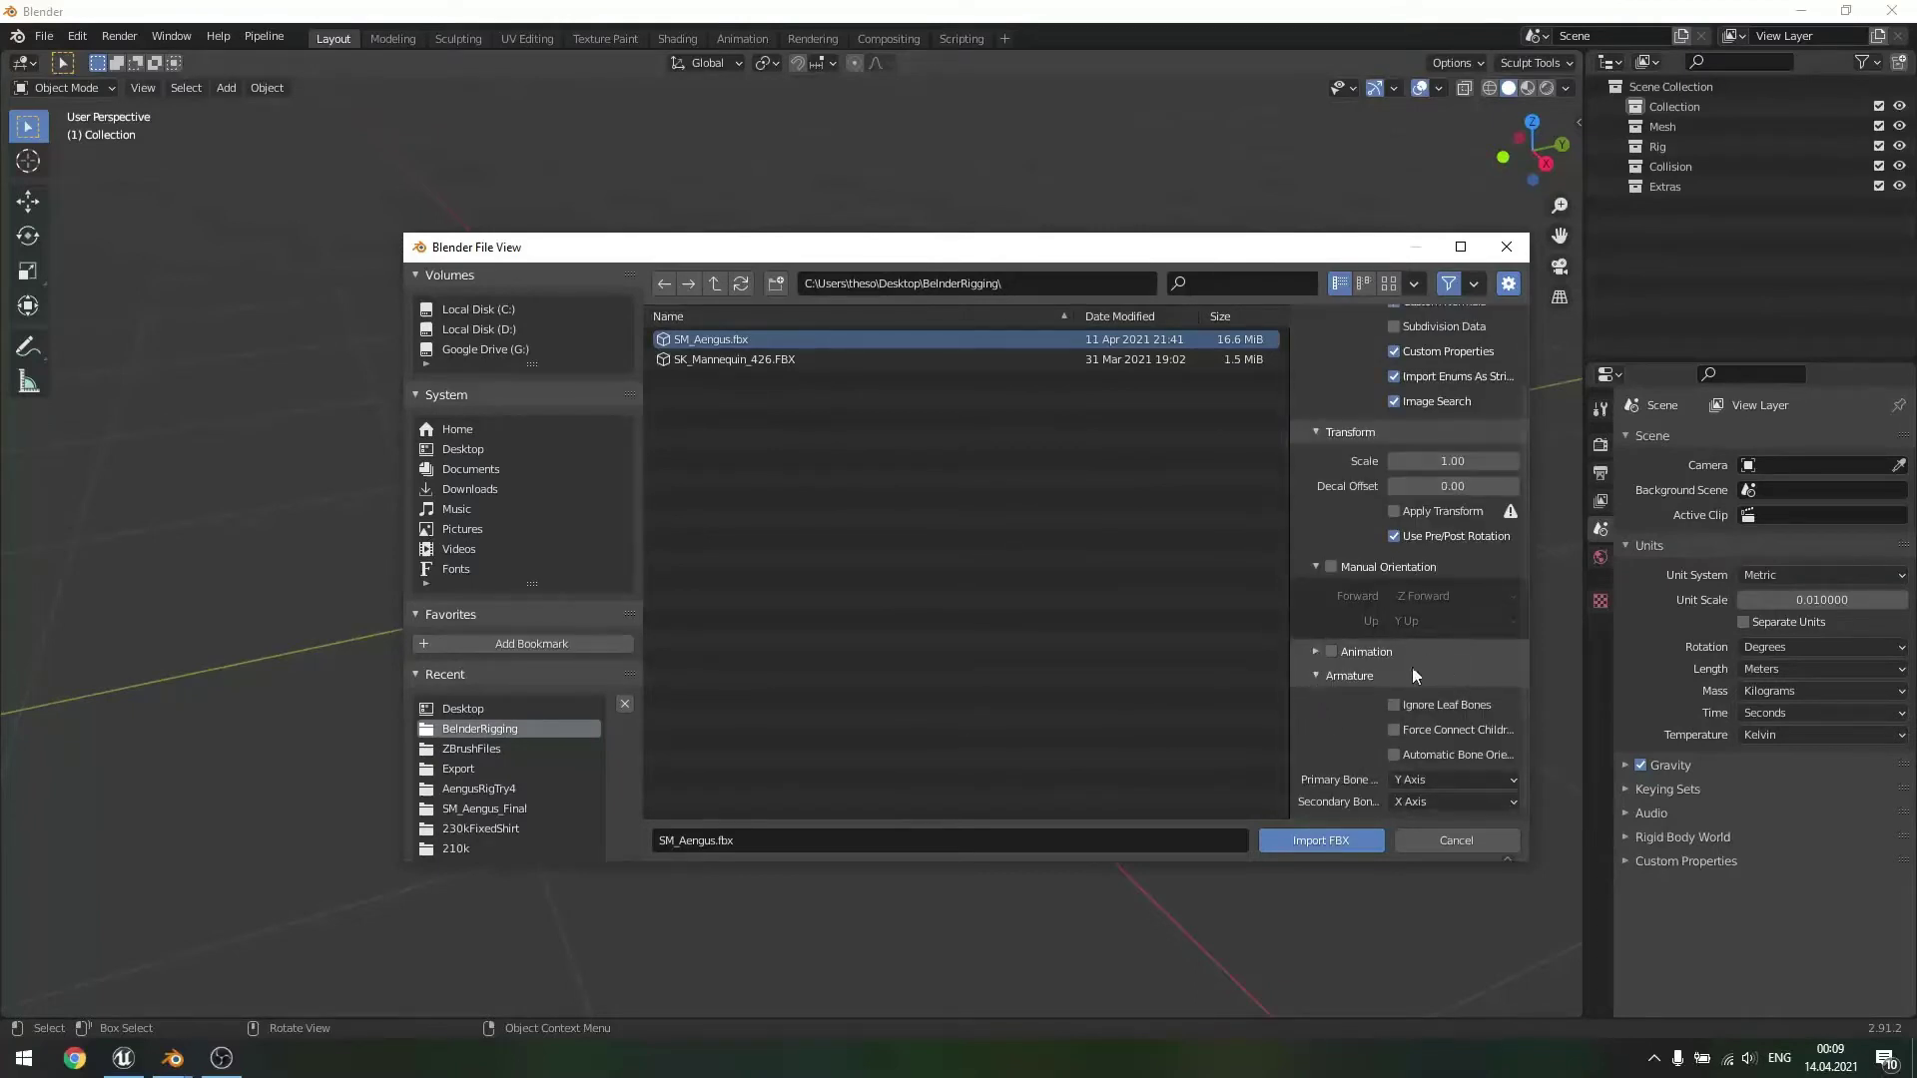
click(1320, 675)
click(1306, 838)
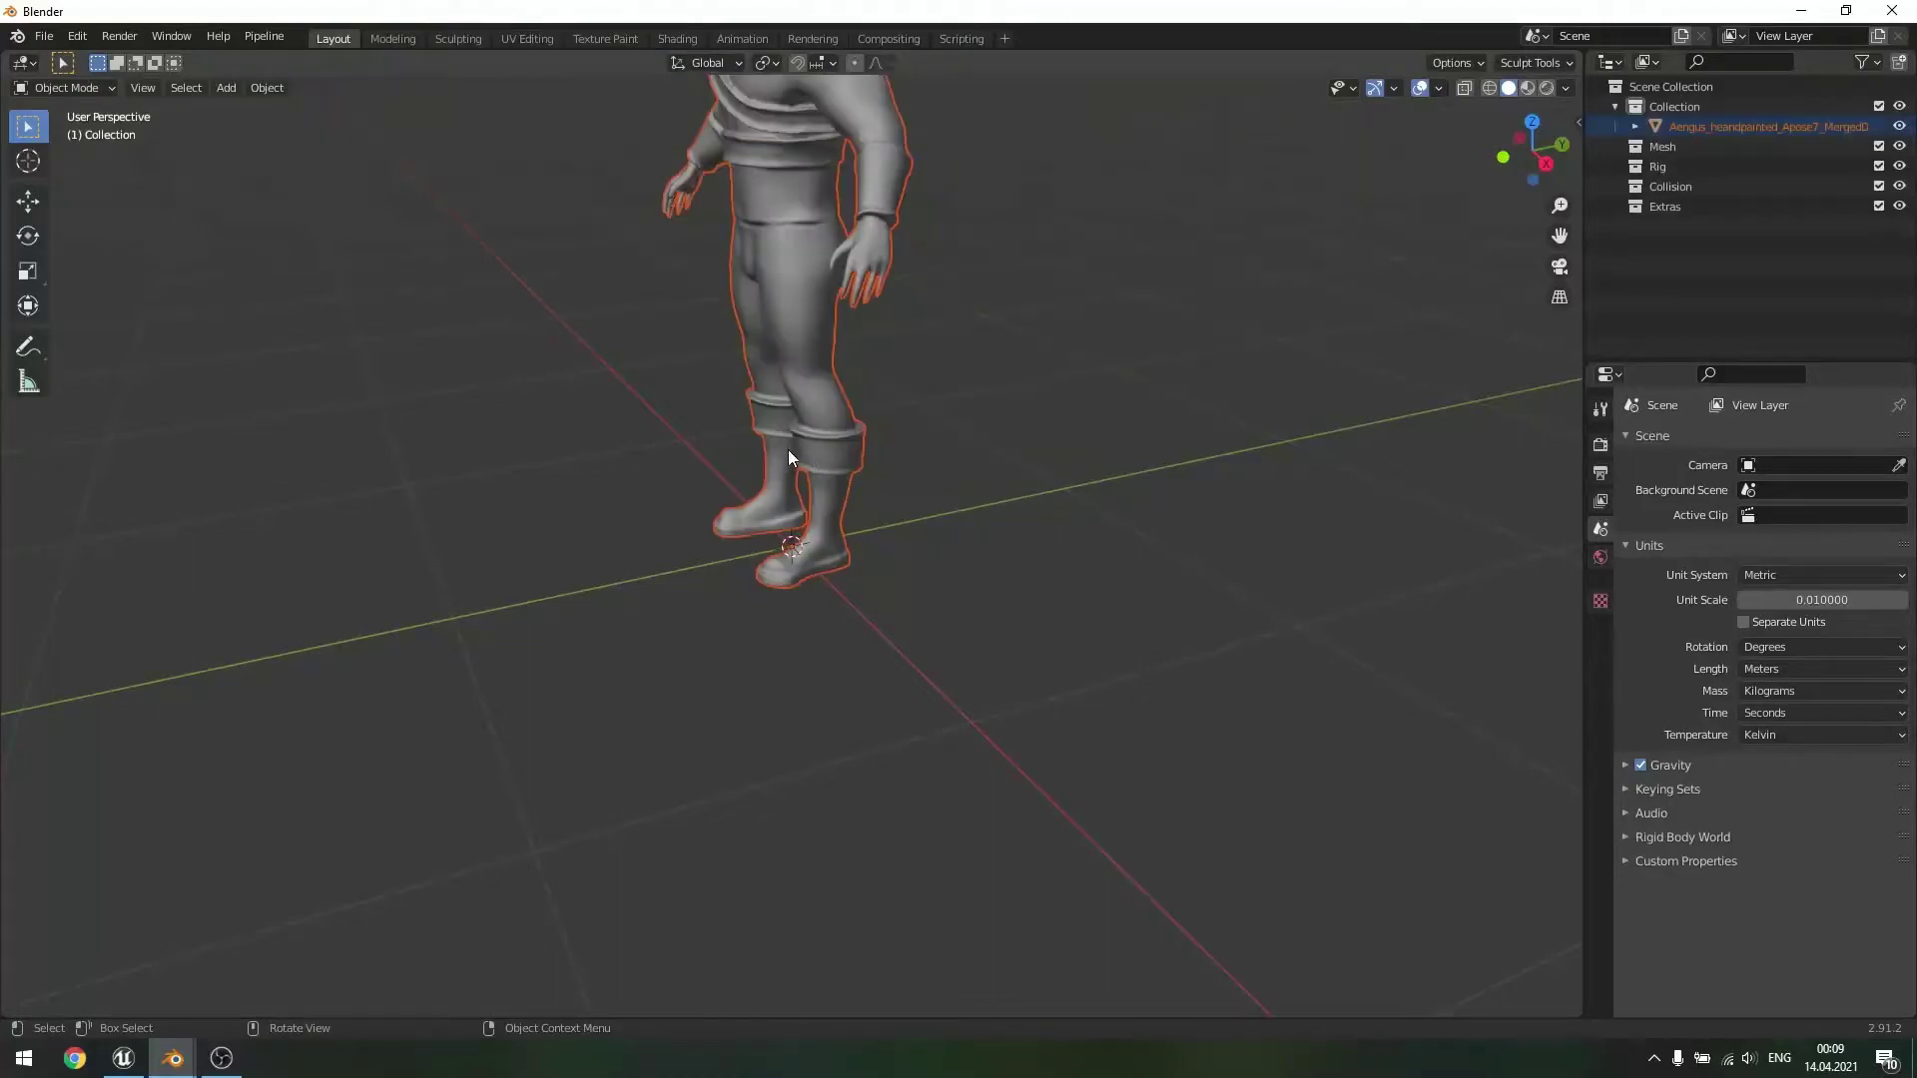
- Show the imported Aengus mesh's location, rotation, scale and dimensions in the viewport to check its size
scroll(869, 376, down, 4)
scroll(870, 375, up, 2)
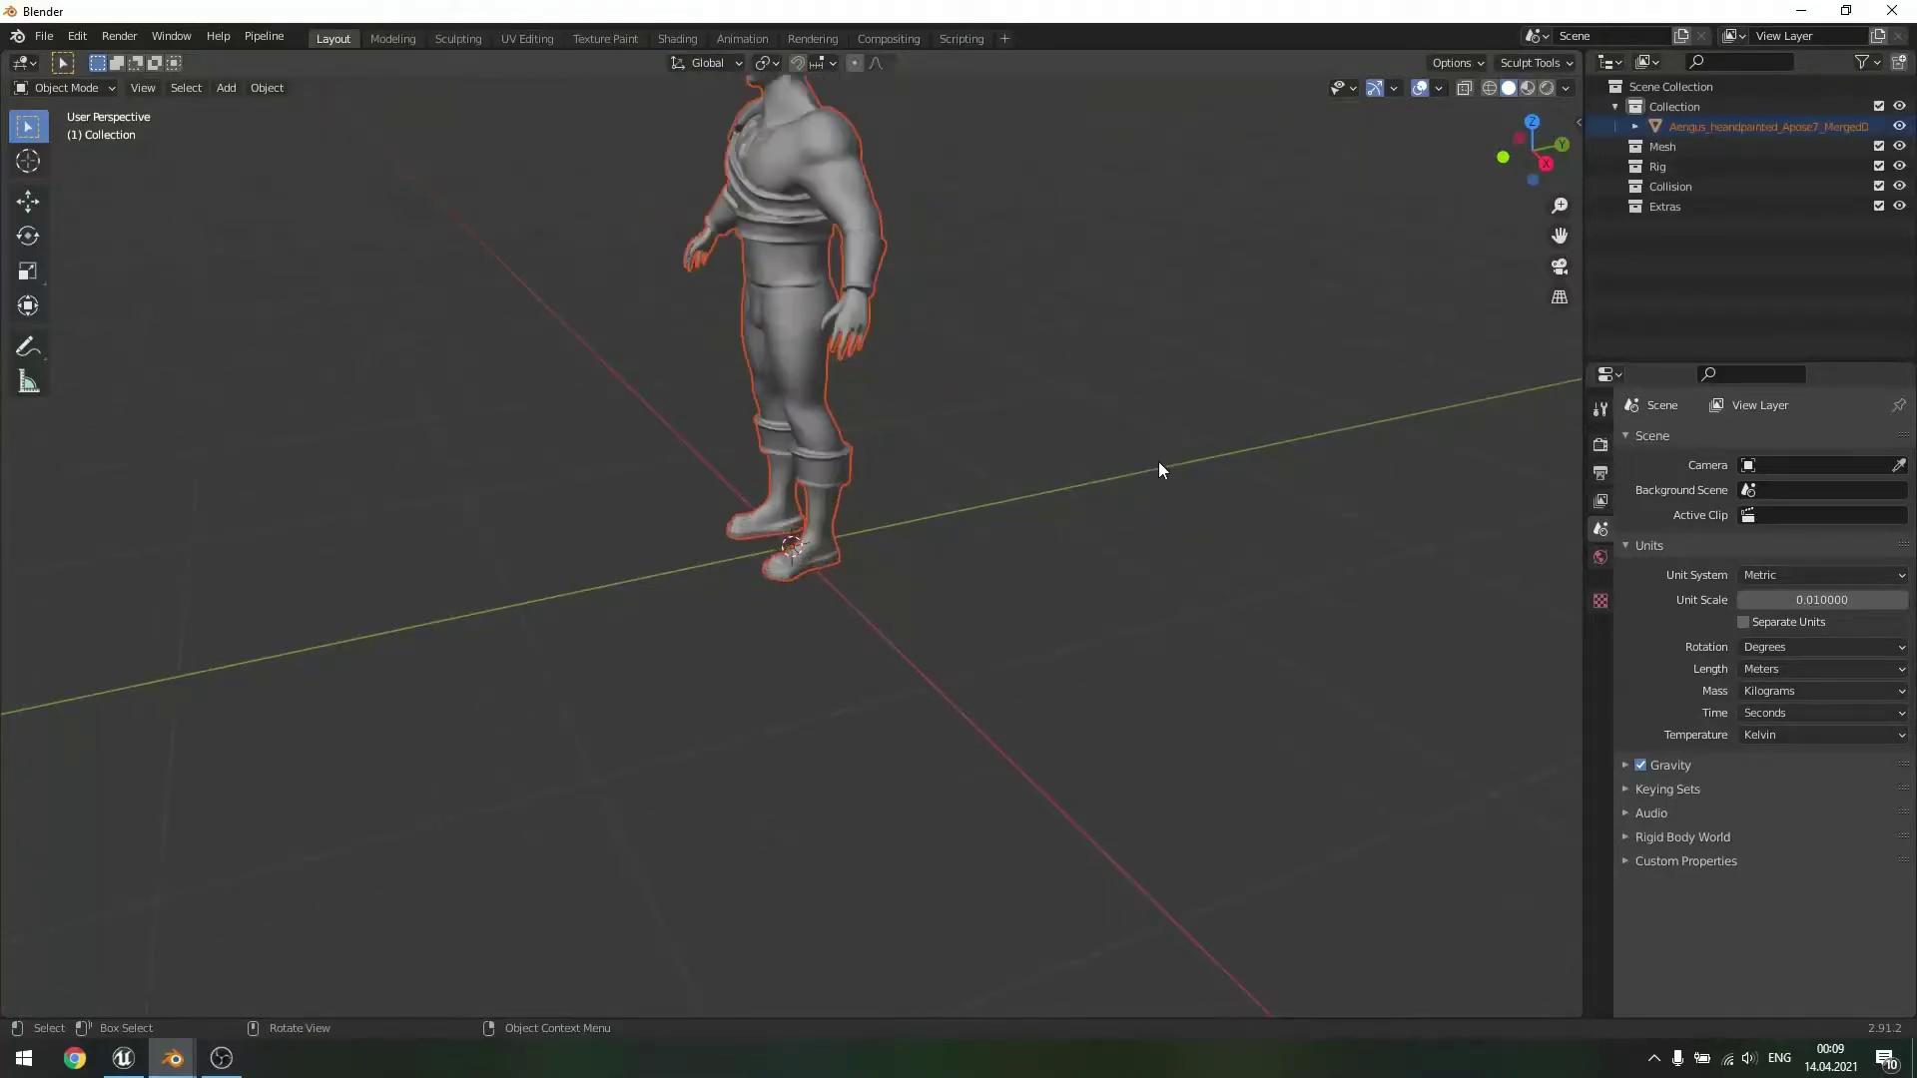
key(n)
scroll(769, 276, down, 2)
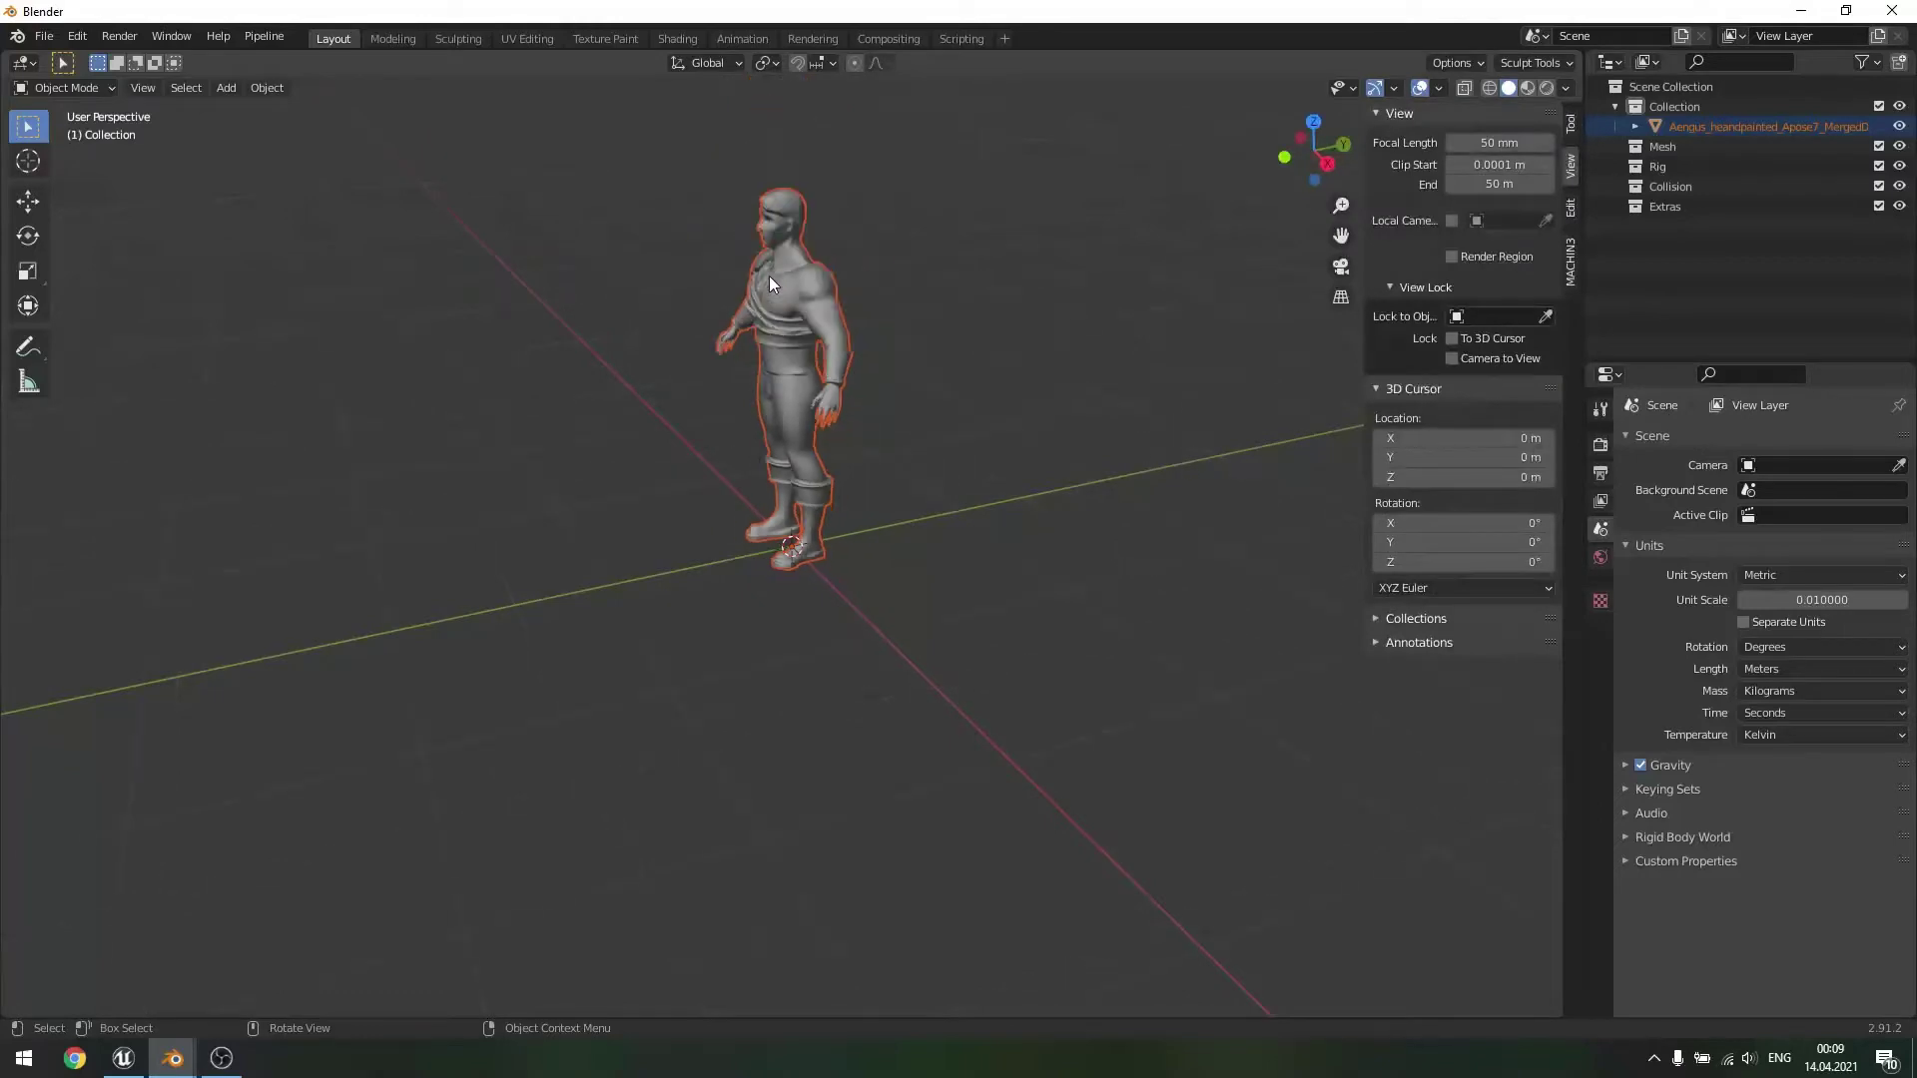
click(1191, 400)
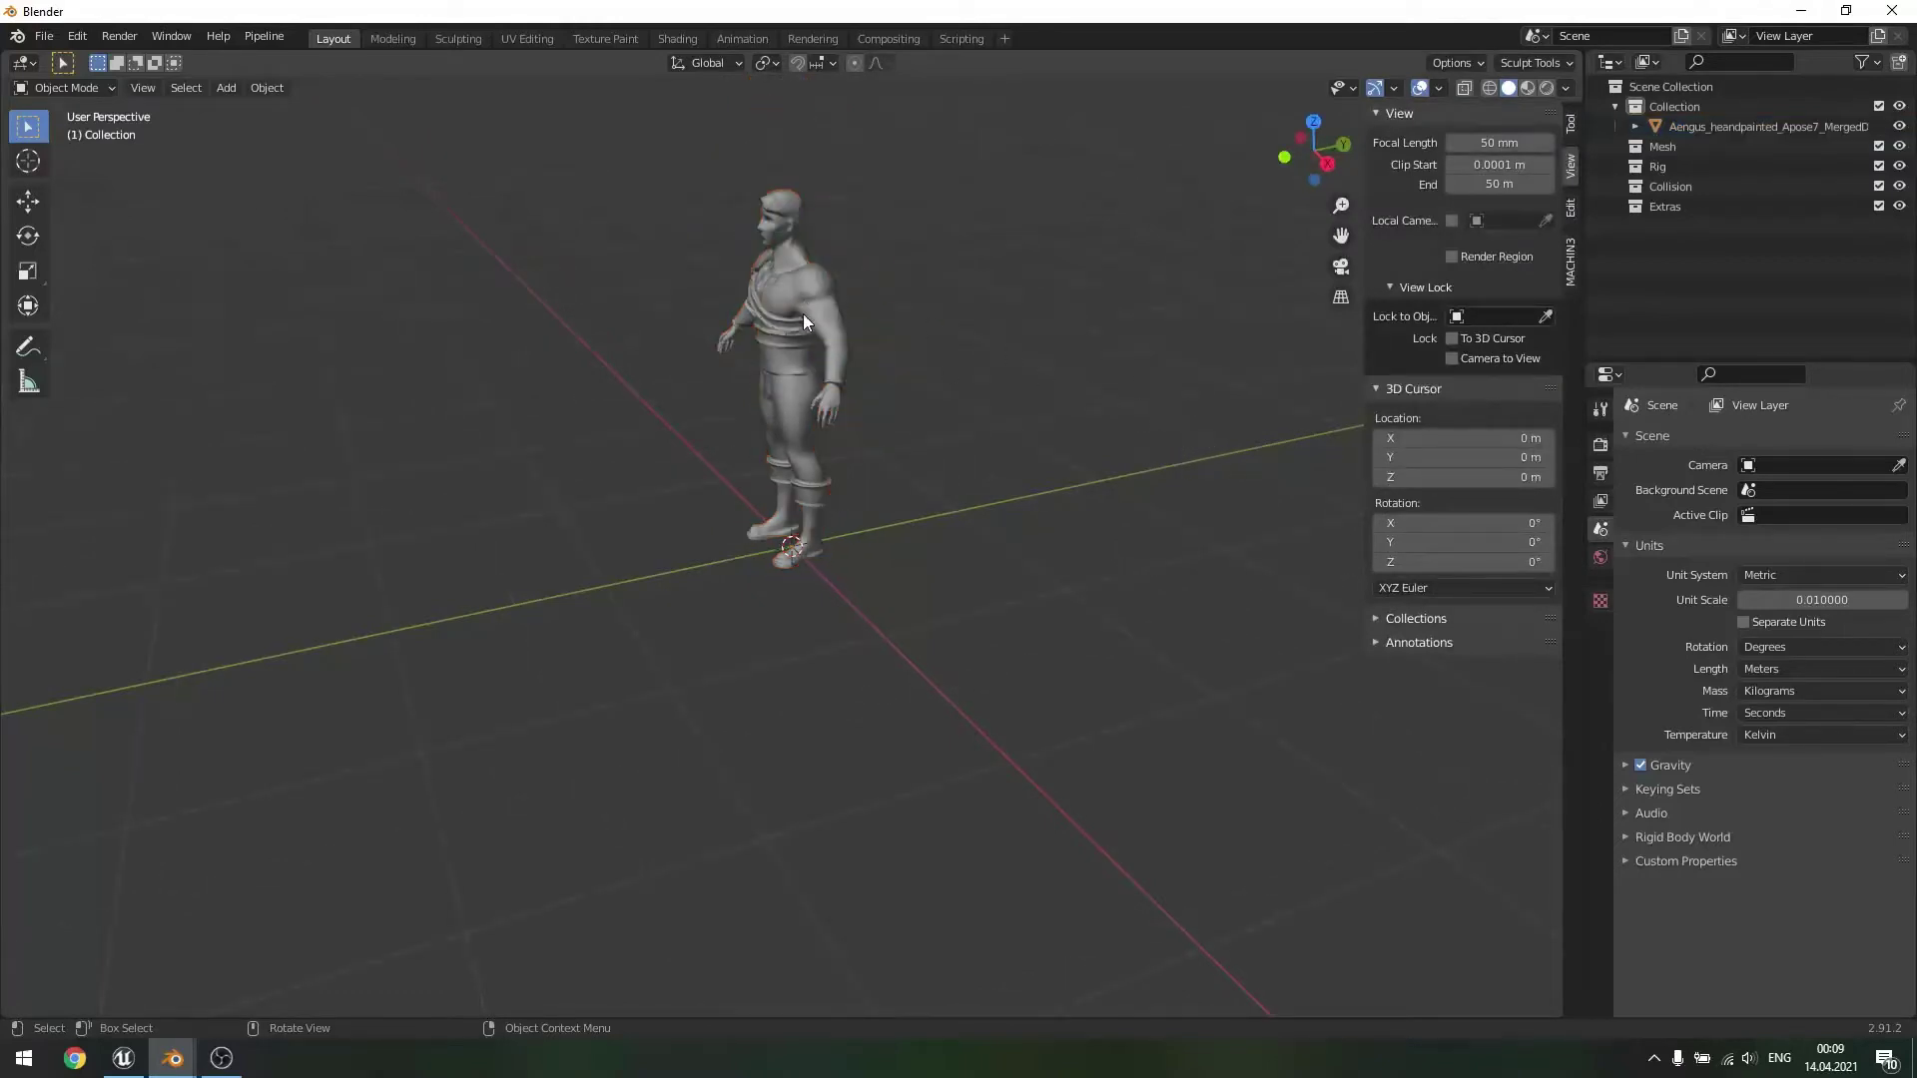
click(797, 309)
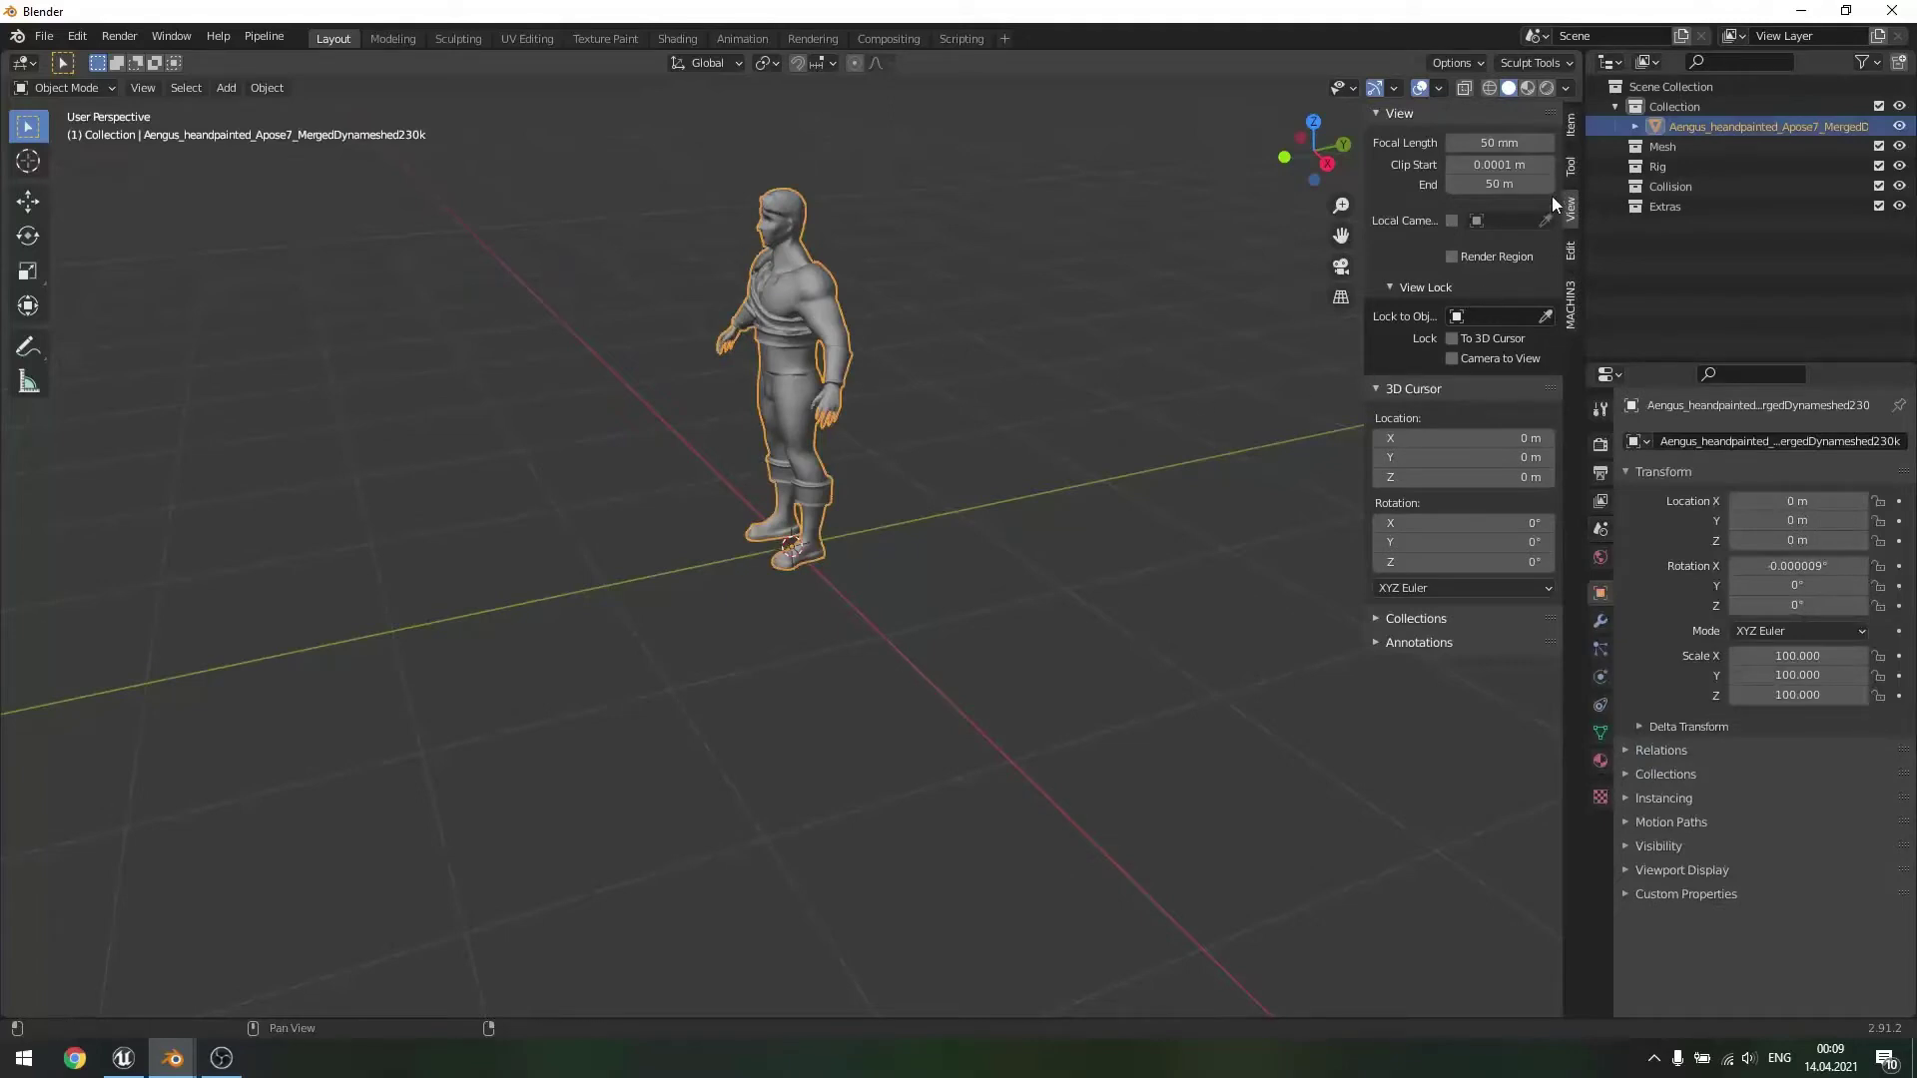
click(1571, 127)
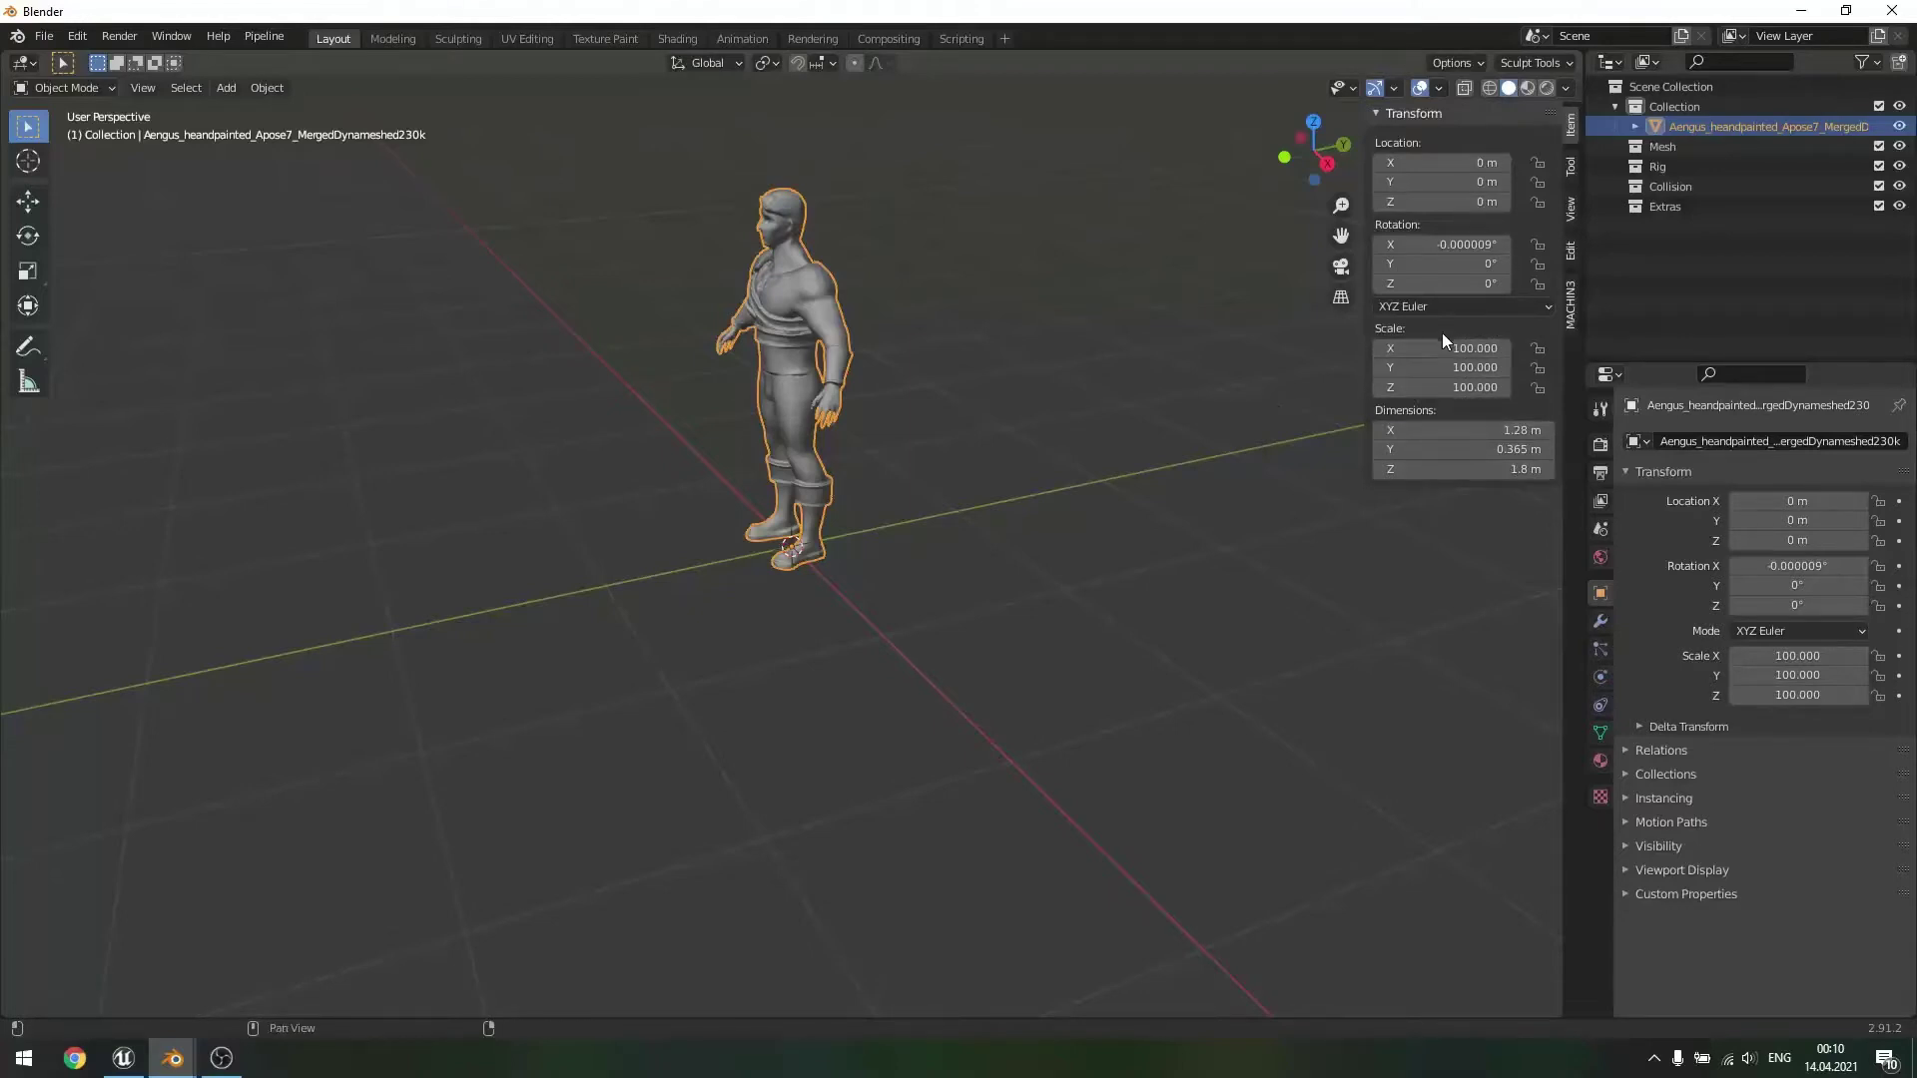
click(1087, 405)
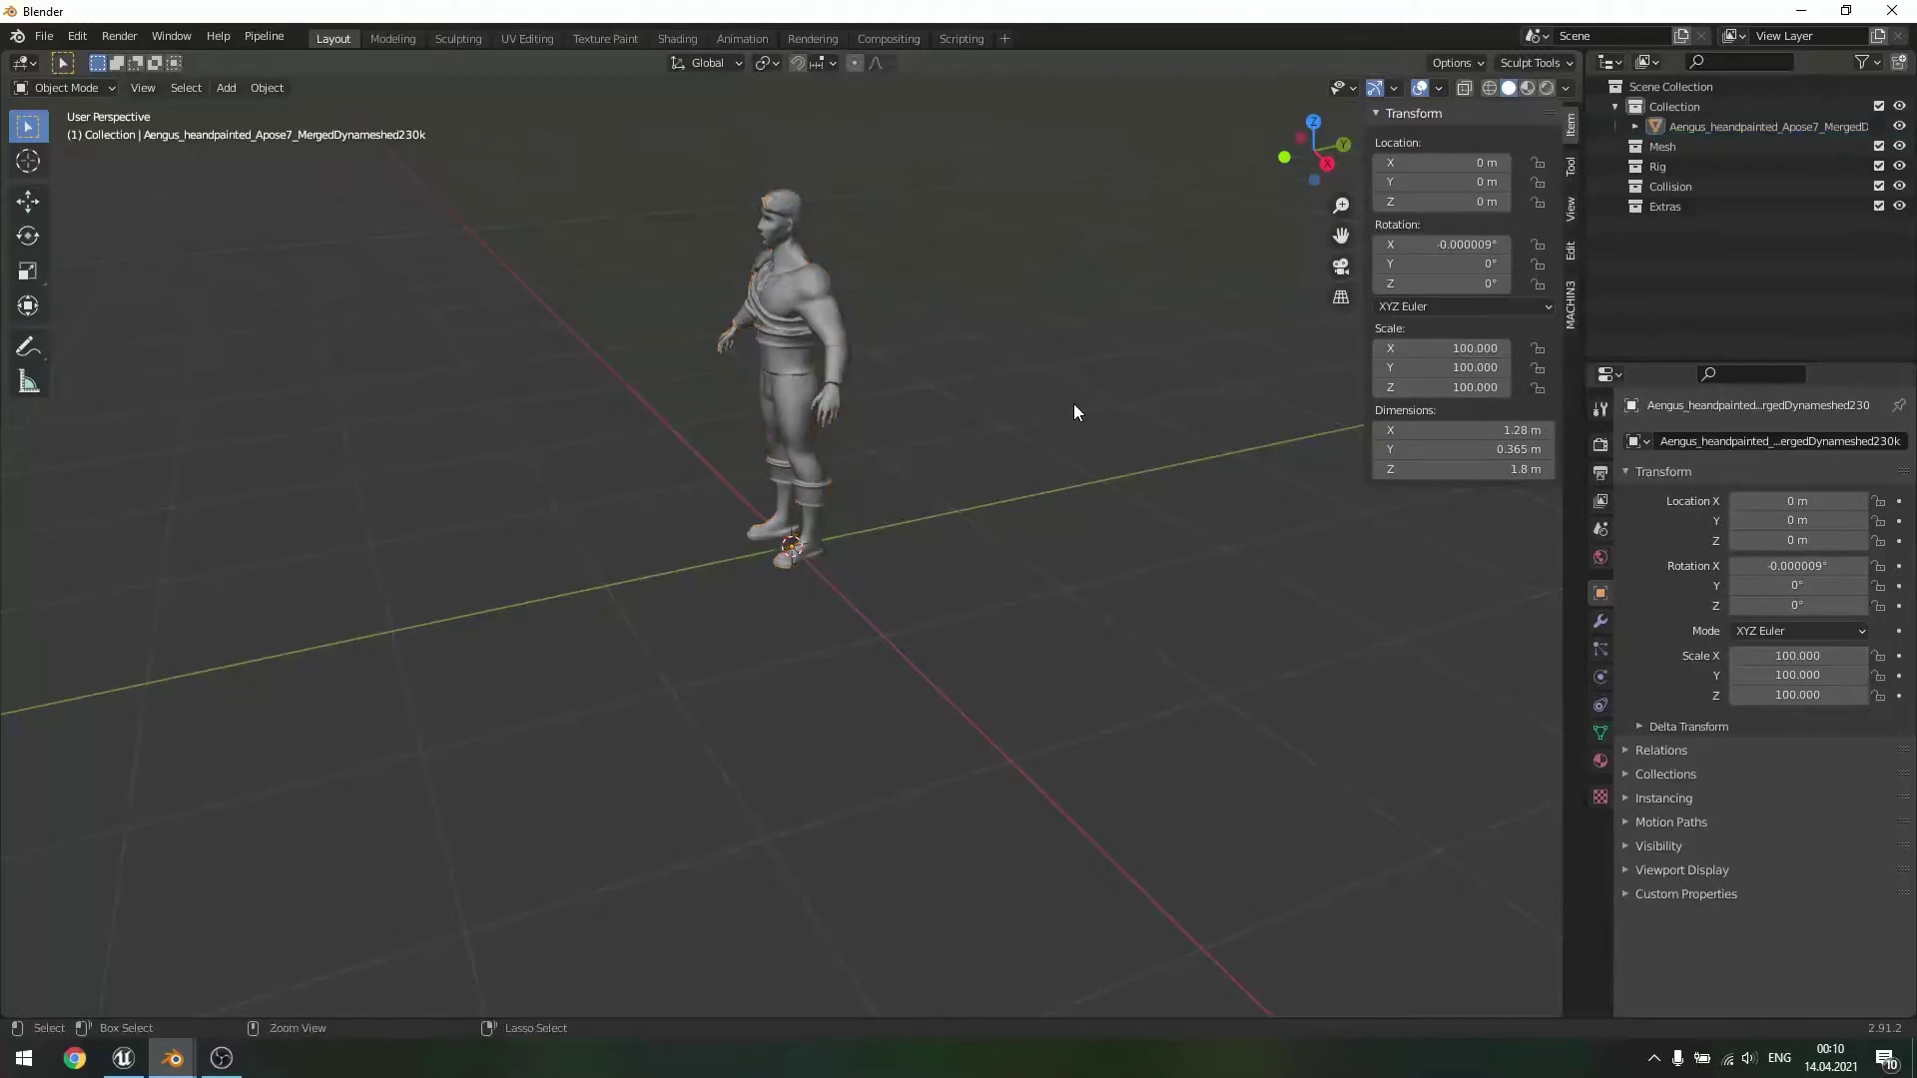
key(ctrl+a)
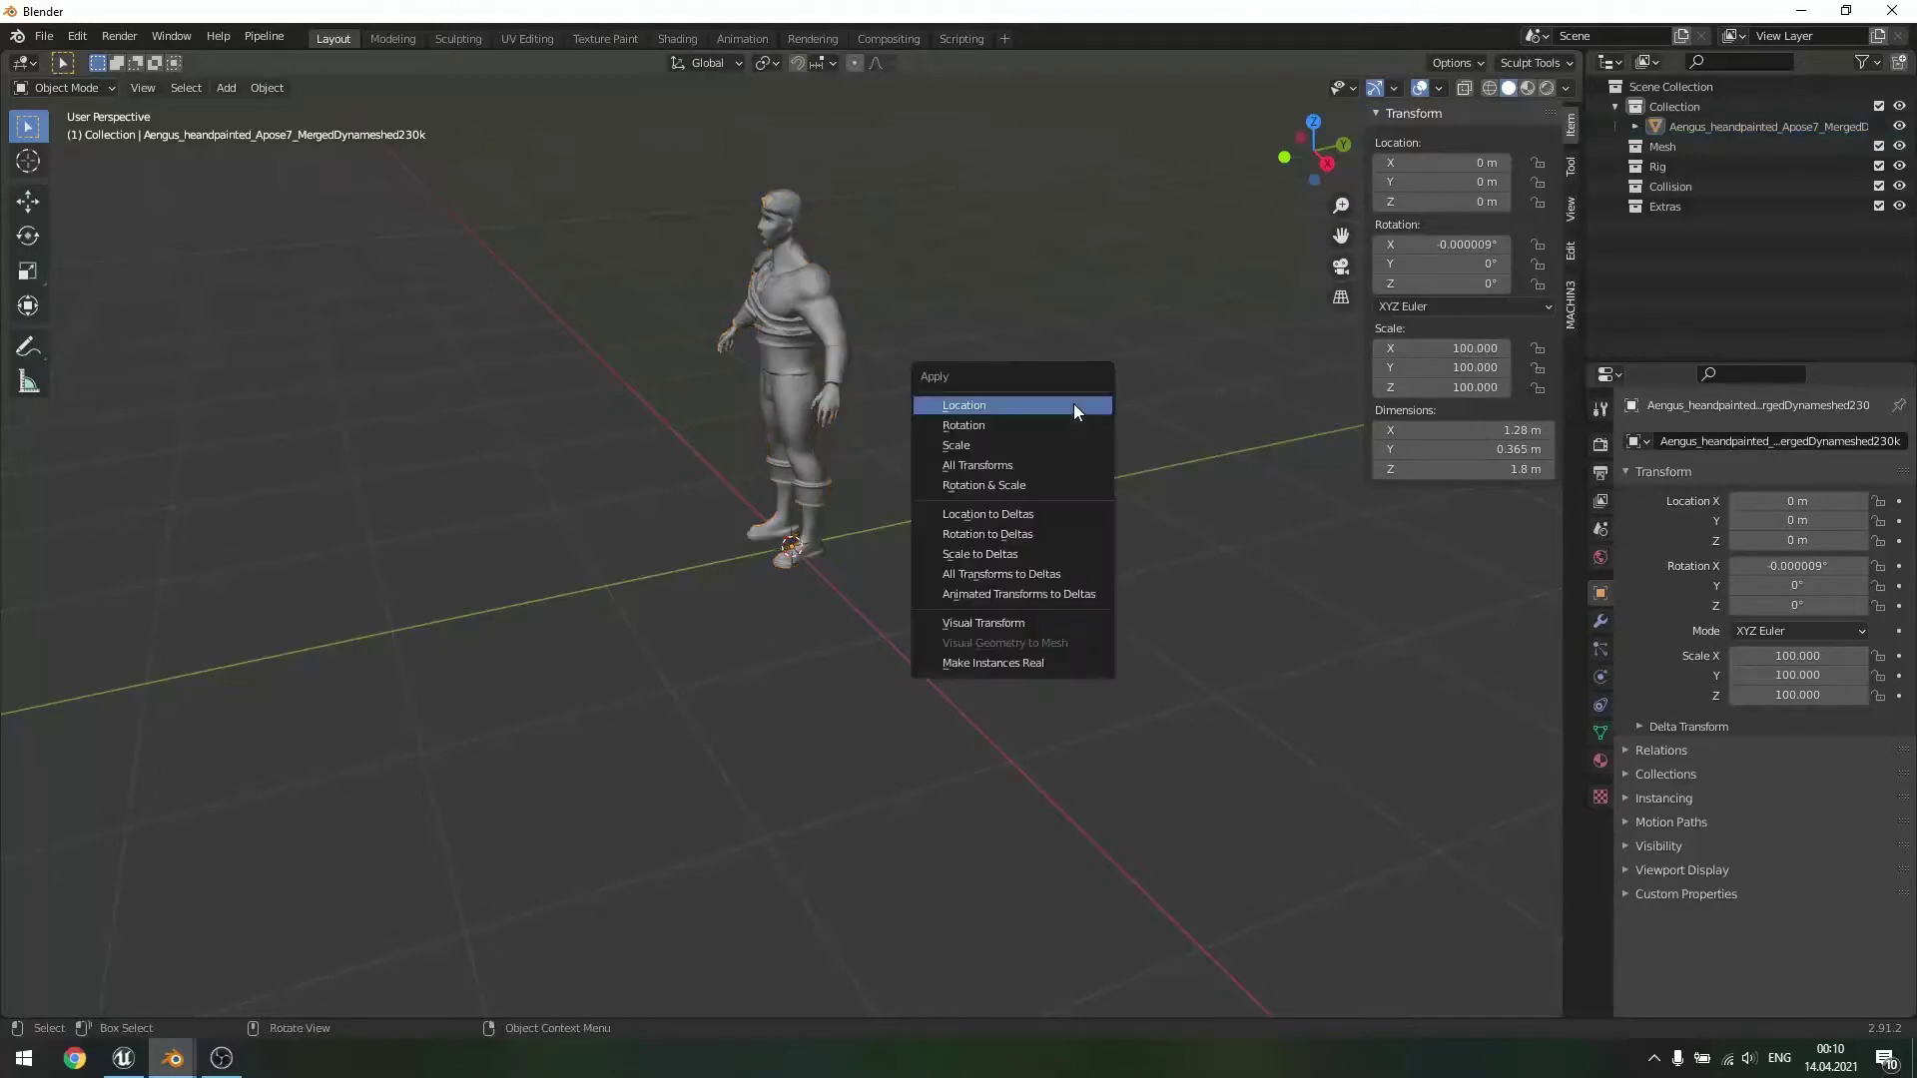
click(976, 466)
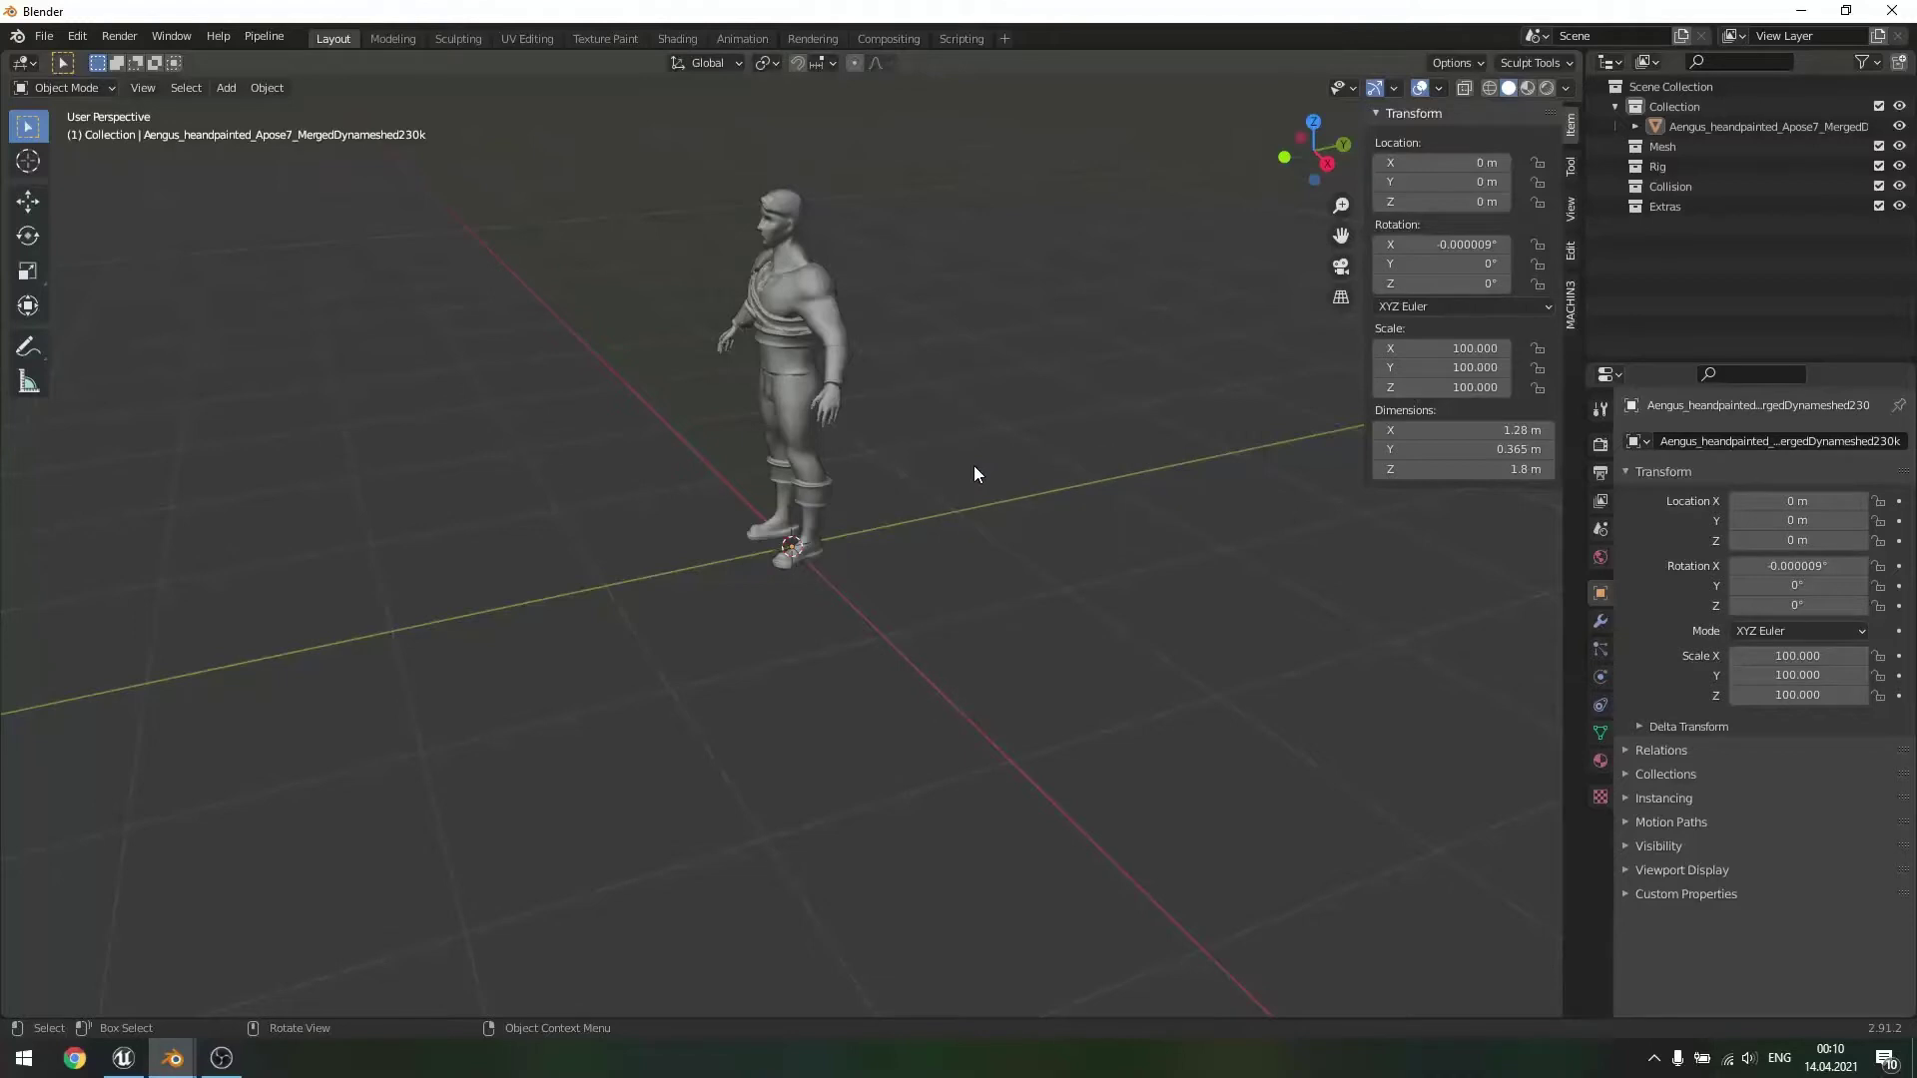
- Apply all transforms to the Aengus mesh and deselect it
click(764, 384)
key(ctrl+a)
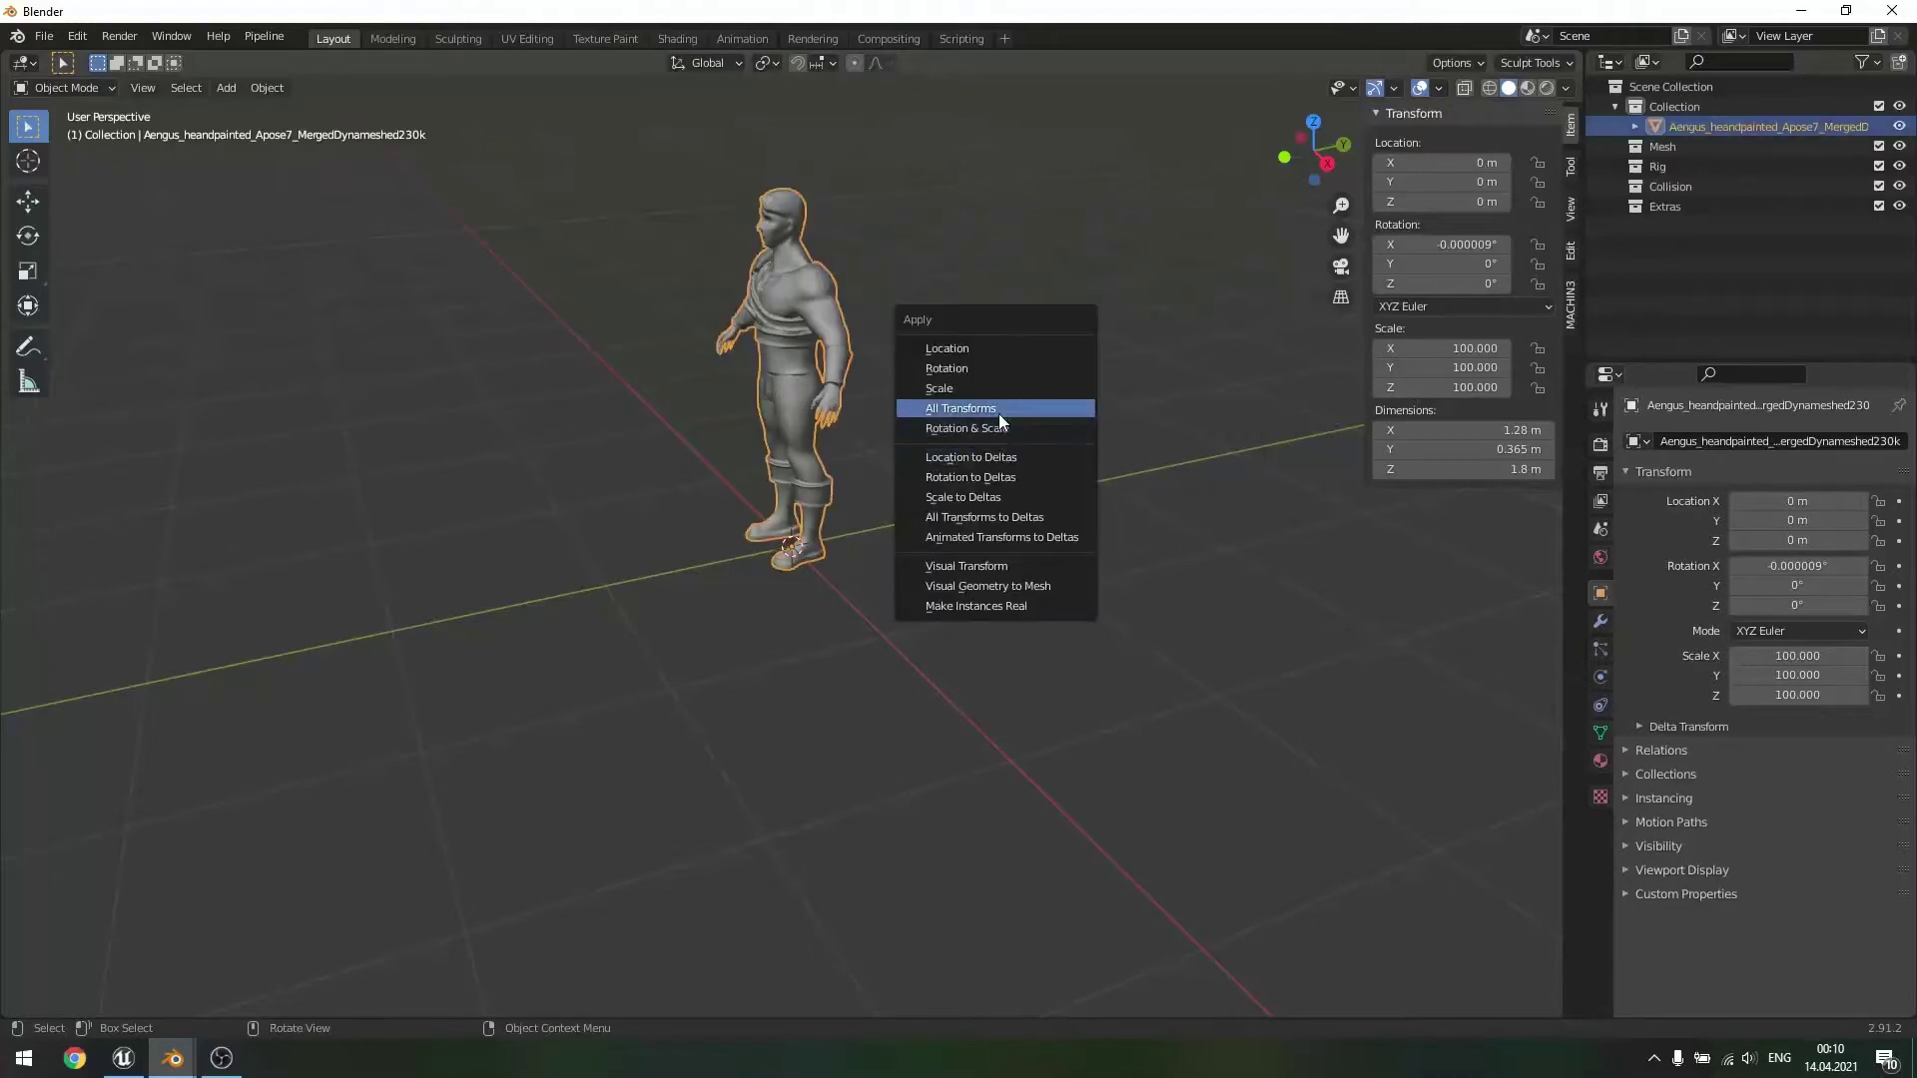
click(1000, 410)
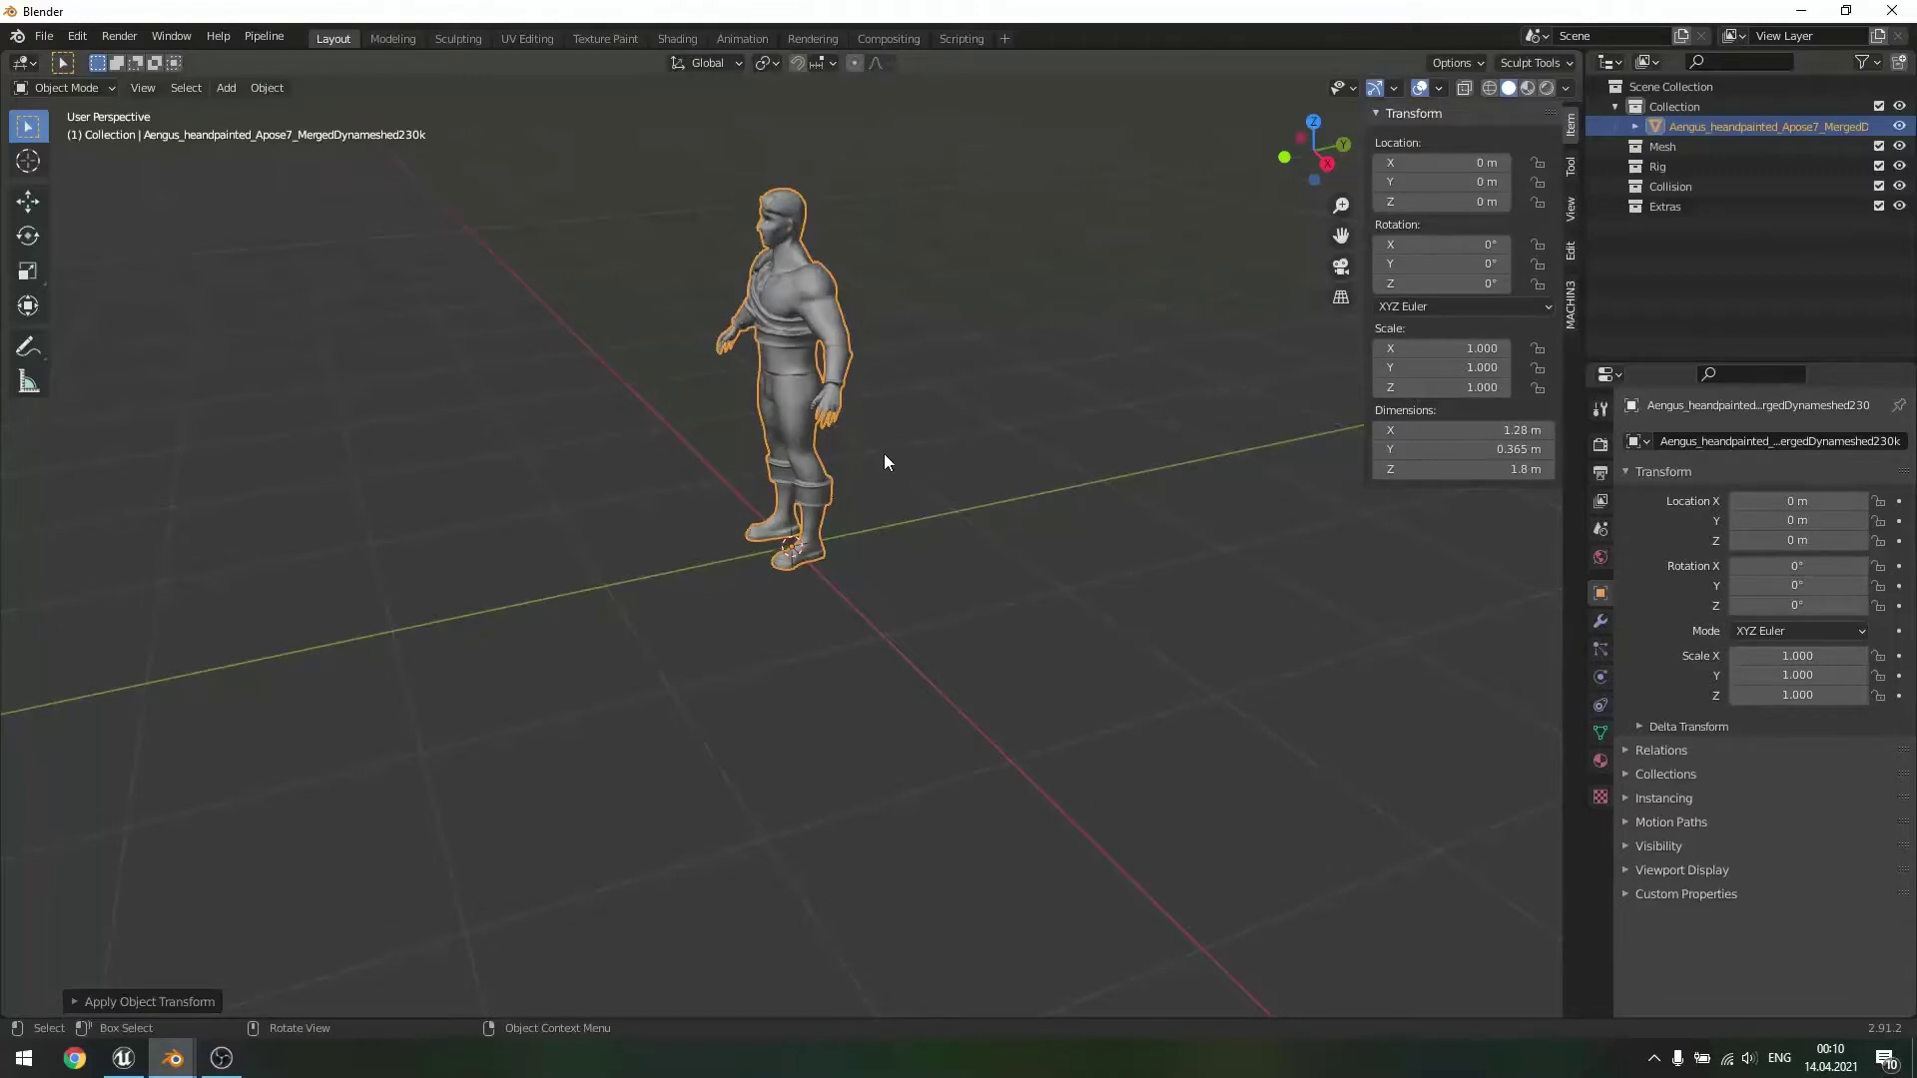
click(934, 450)
- Add the Basic Posing Skeleton armature from Uefy Script's reference skeletons
middle_drag(958, 445, 971, 437)
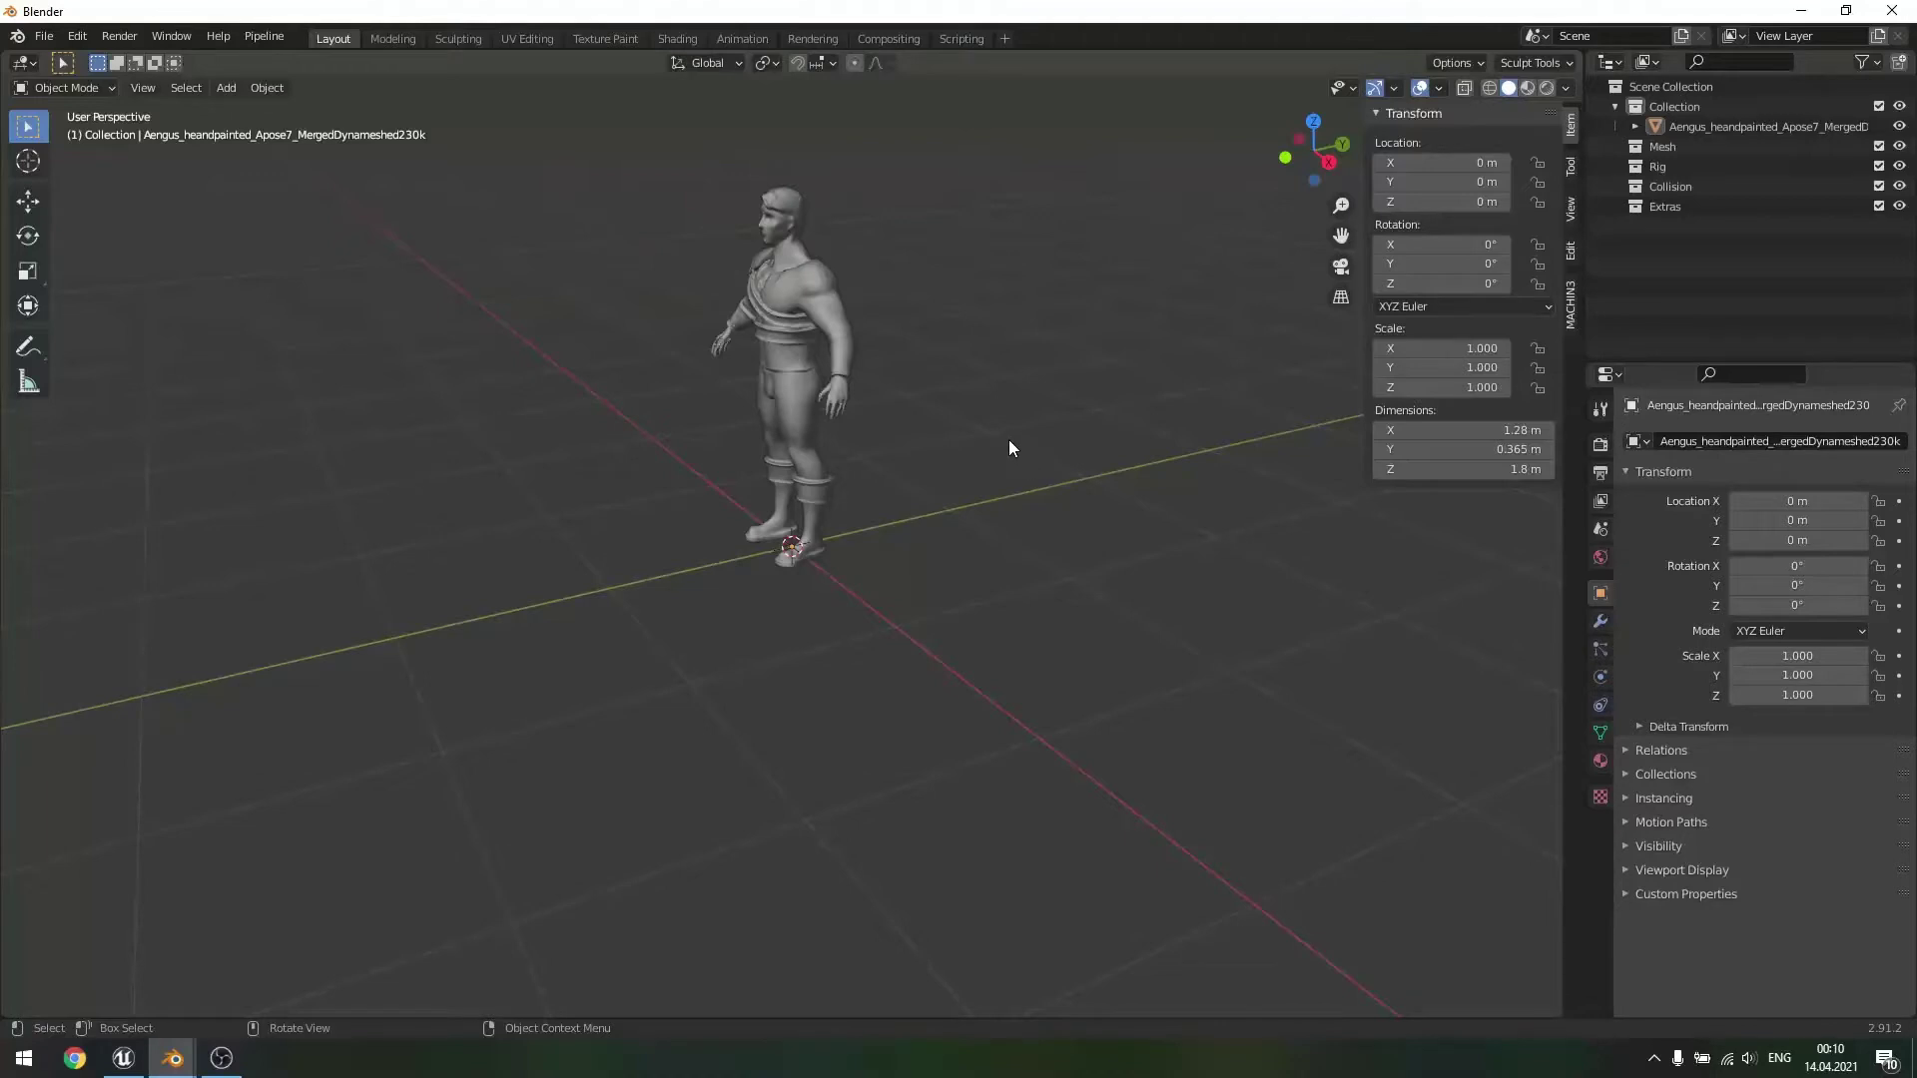
scroll(920, 394, up, 2)
shift+middle_drag(1033, 381, 932, 445)
scroll(997, 476, down, 2)
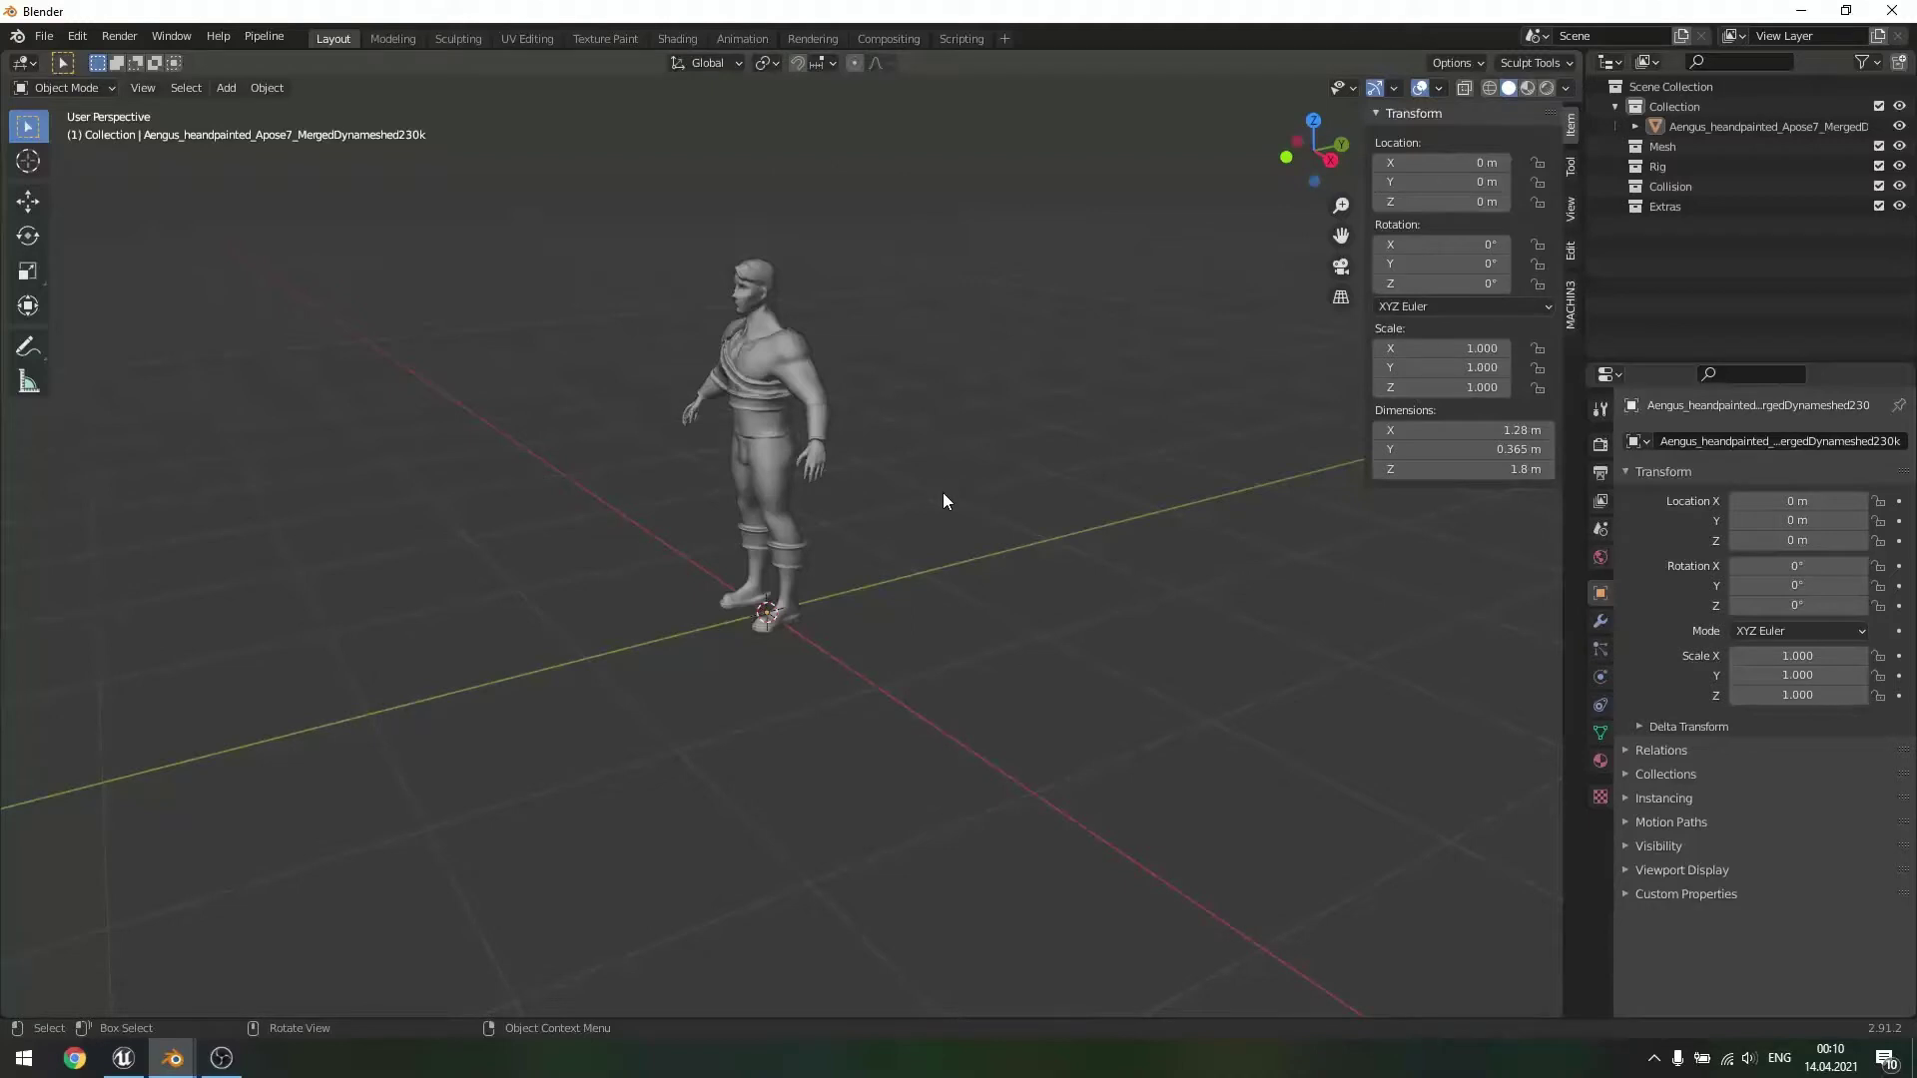
key(shift+a)
mouse_move(926, 635)
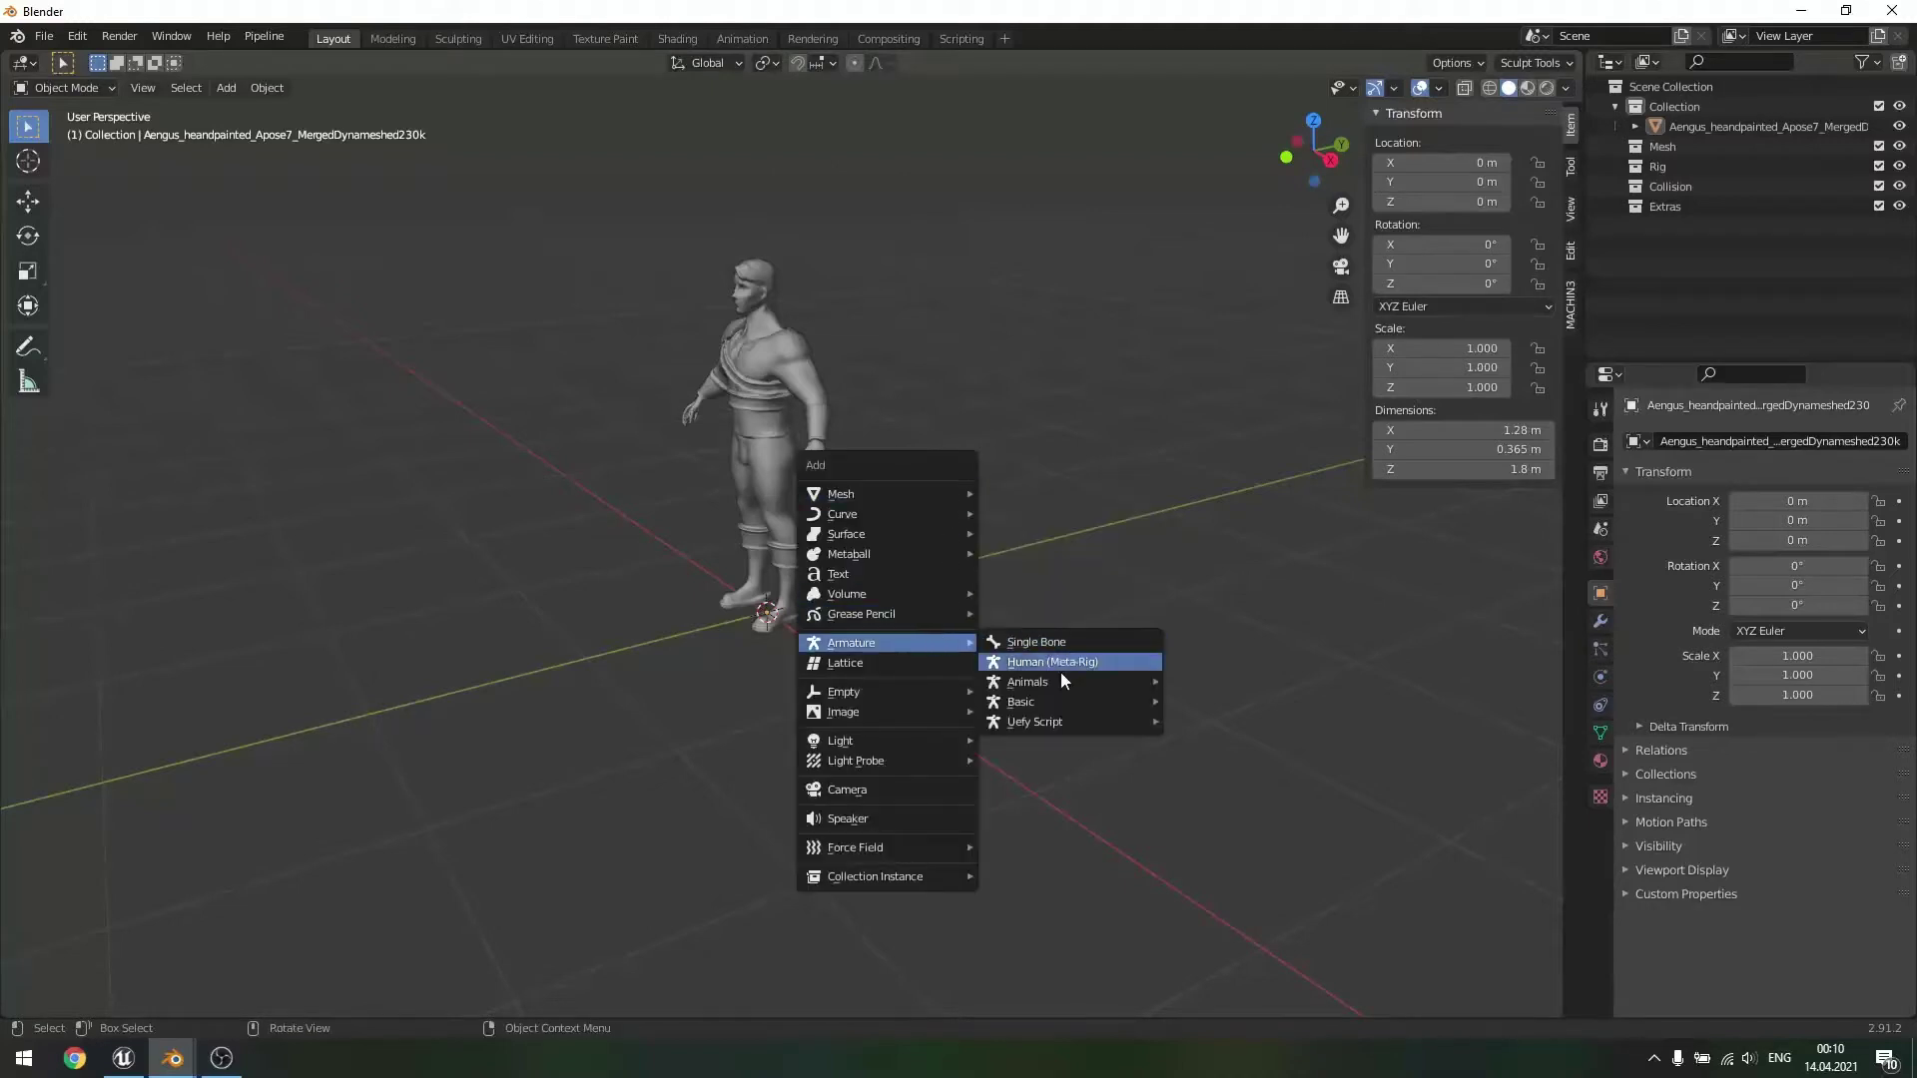
mouse_move(1064, 721)
mouse_move(1278, 744)
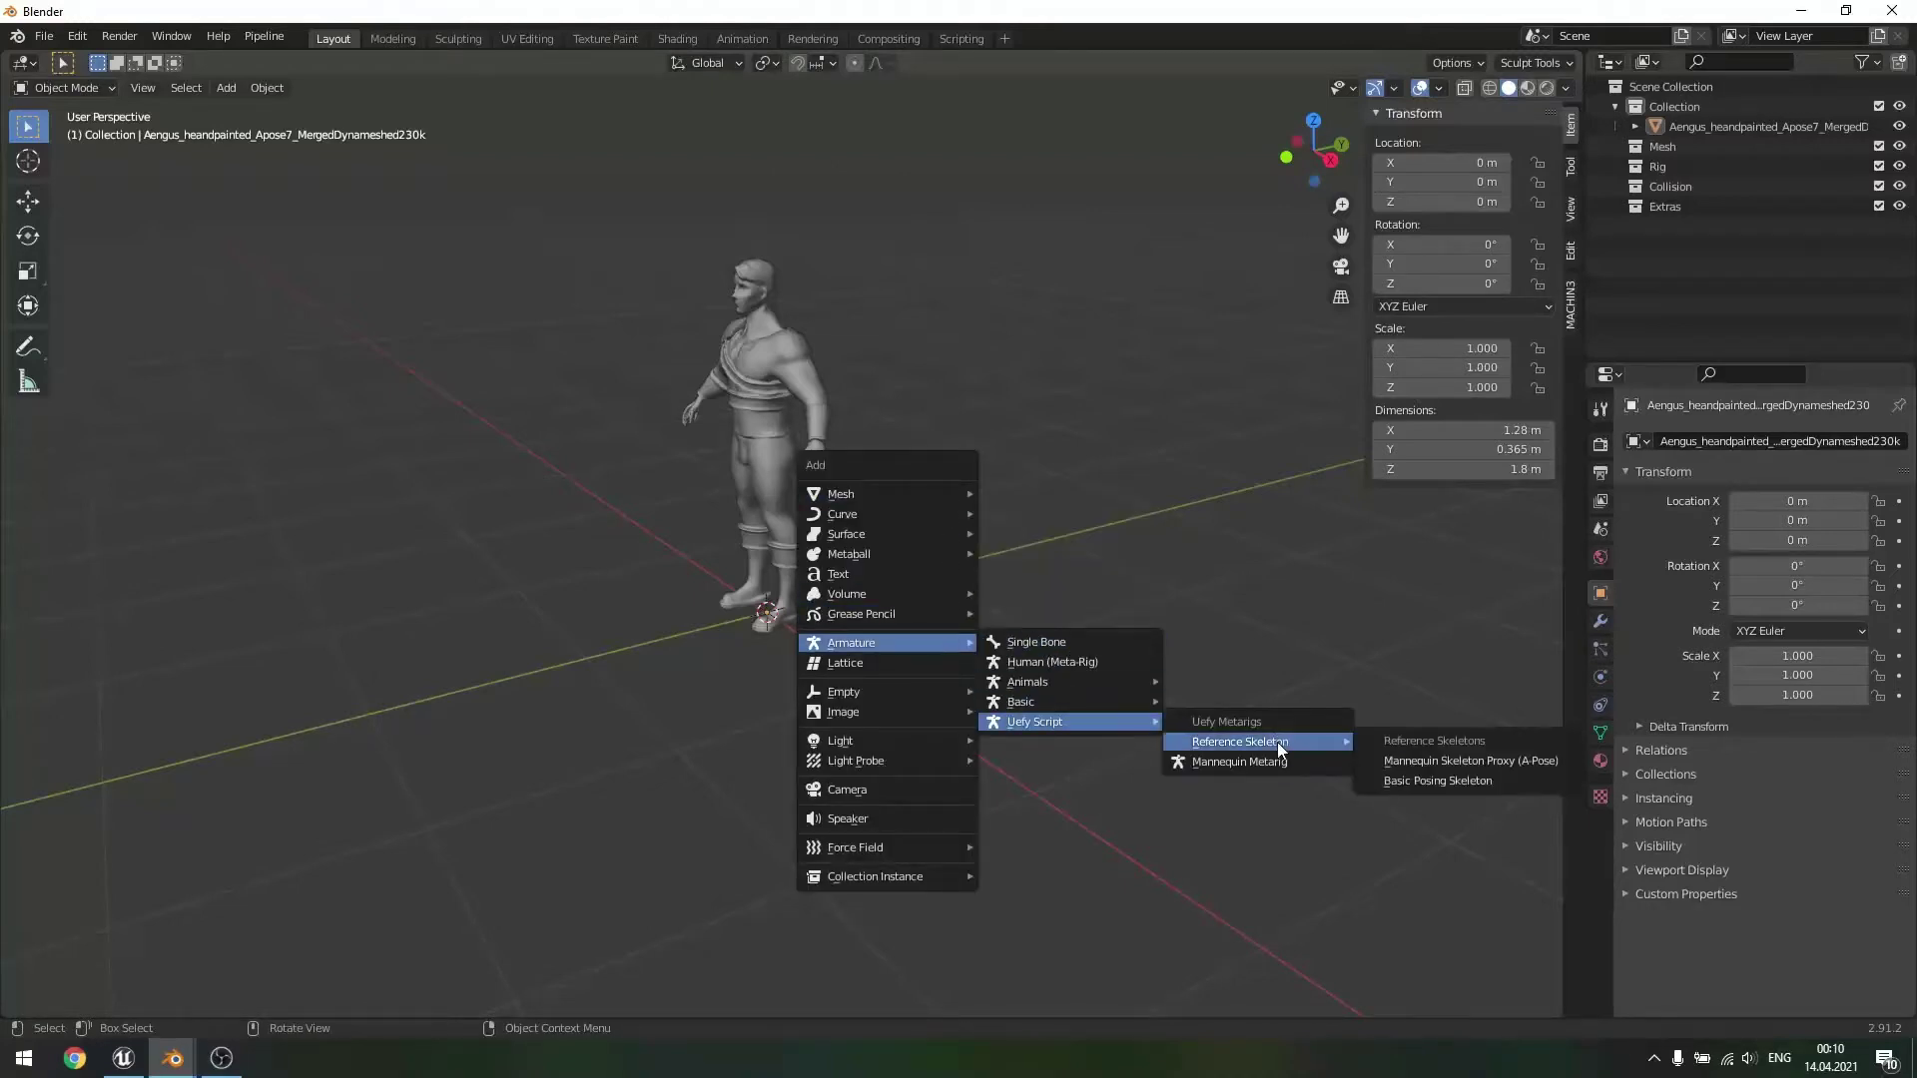
click(1447, 782)
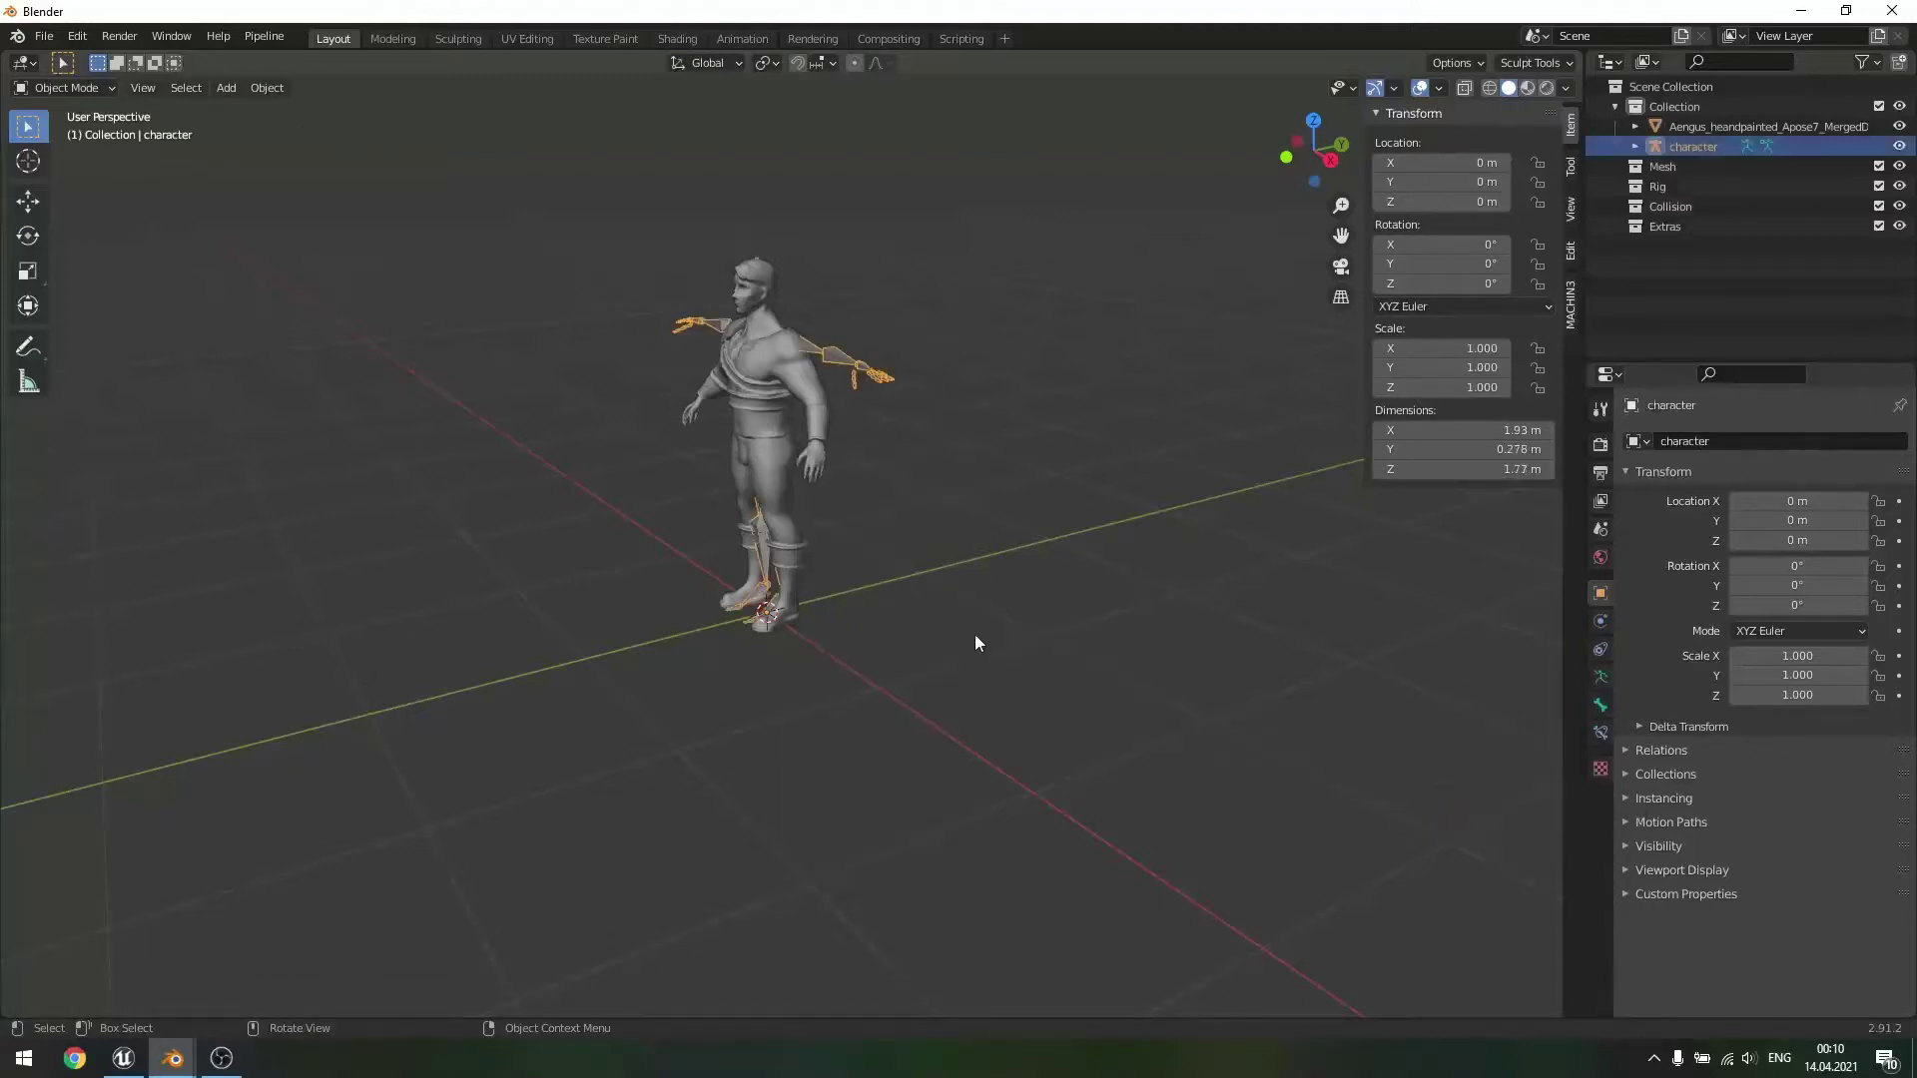
- Set the new character armature to display In Front of the mesh in the viewport
scroll(903, 392, up, 3)
scroll(1016, 403, down, 1)
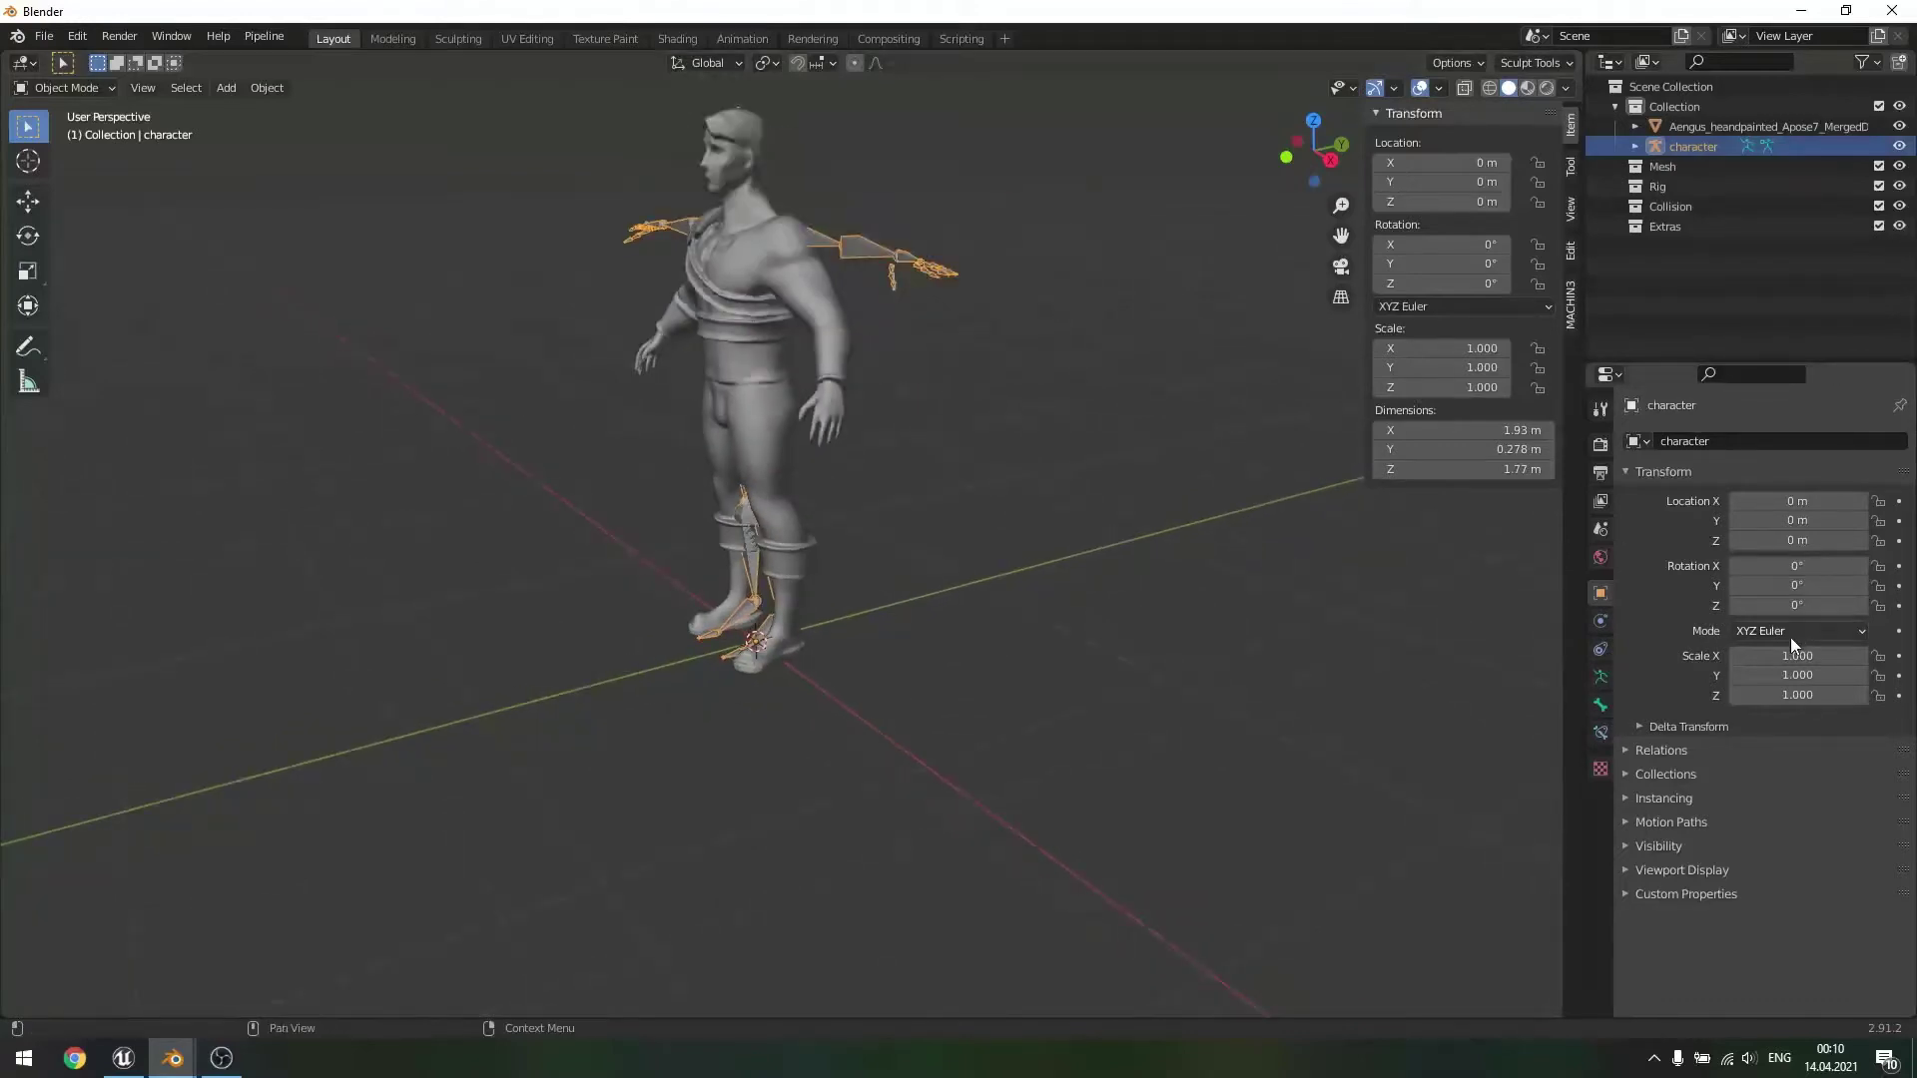
click(1601, 705)
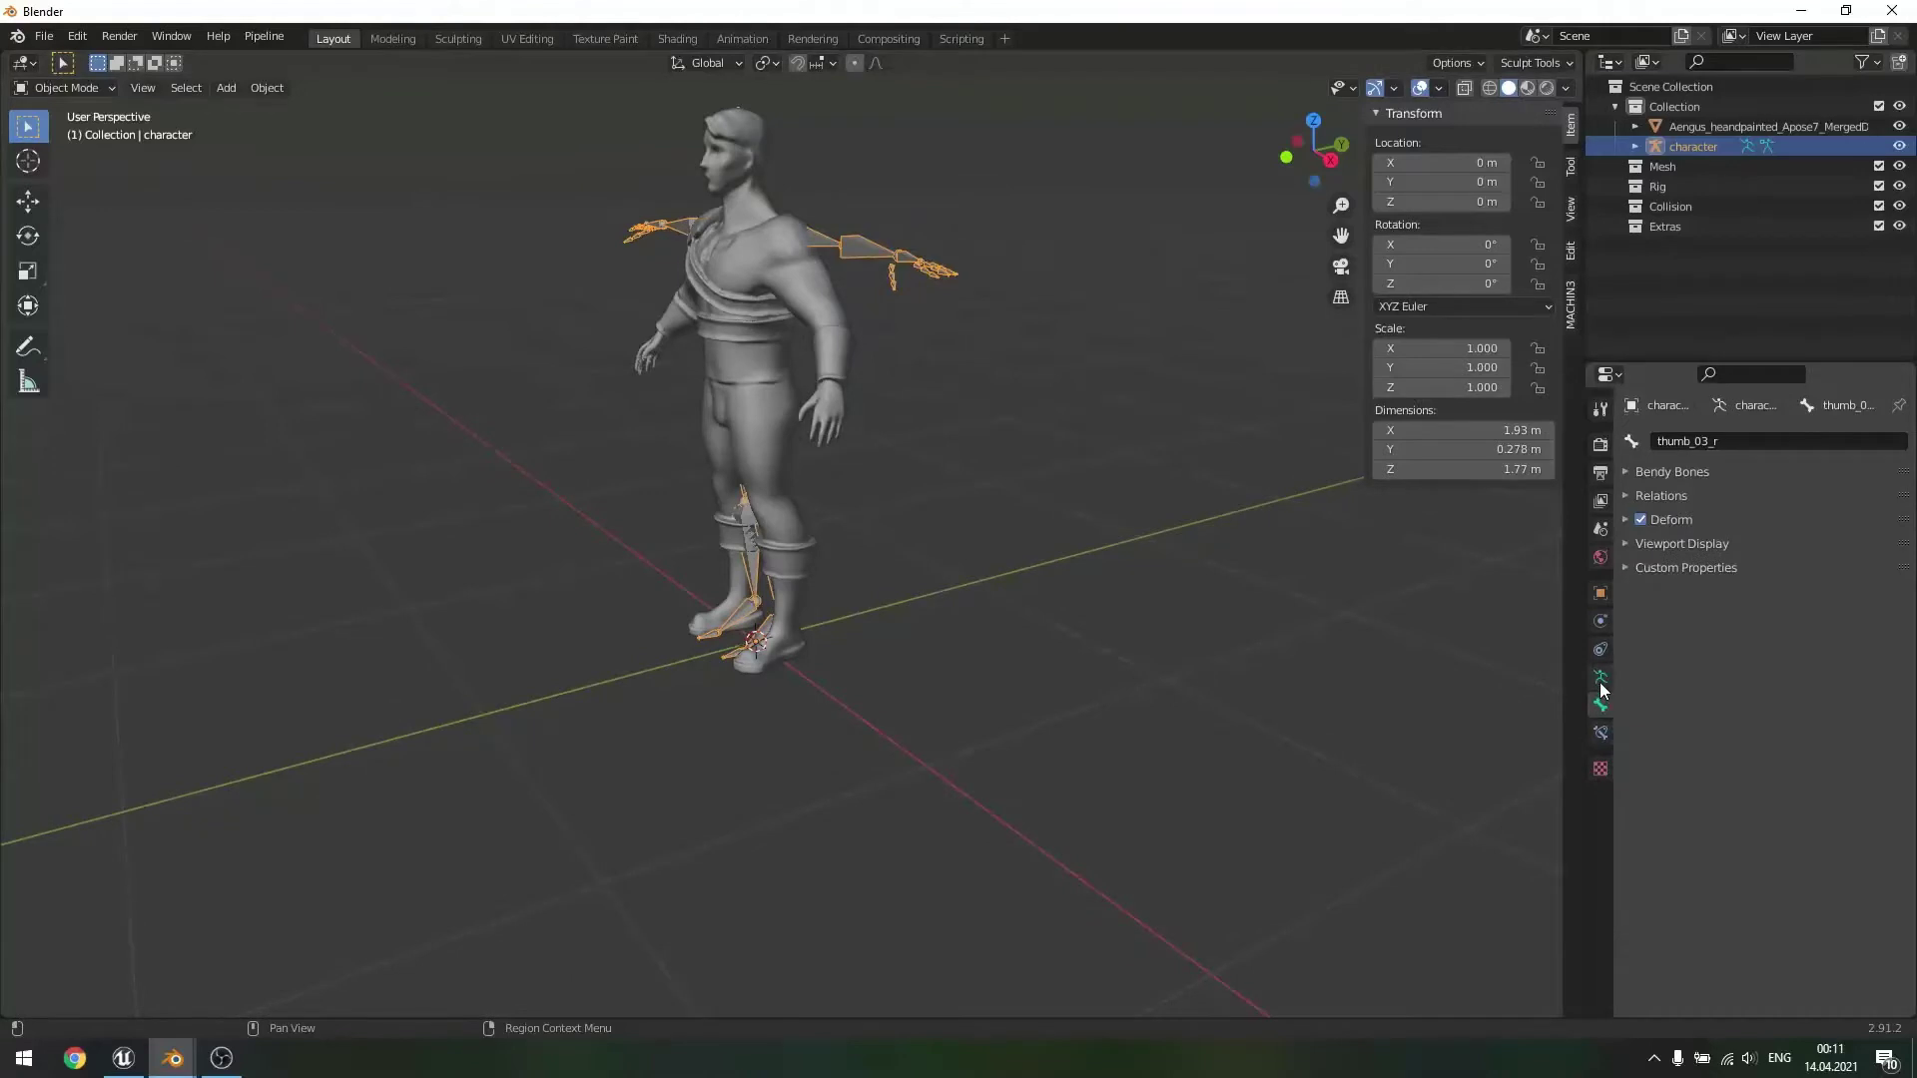
click(1601, 679)
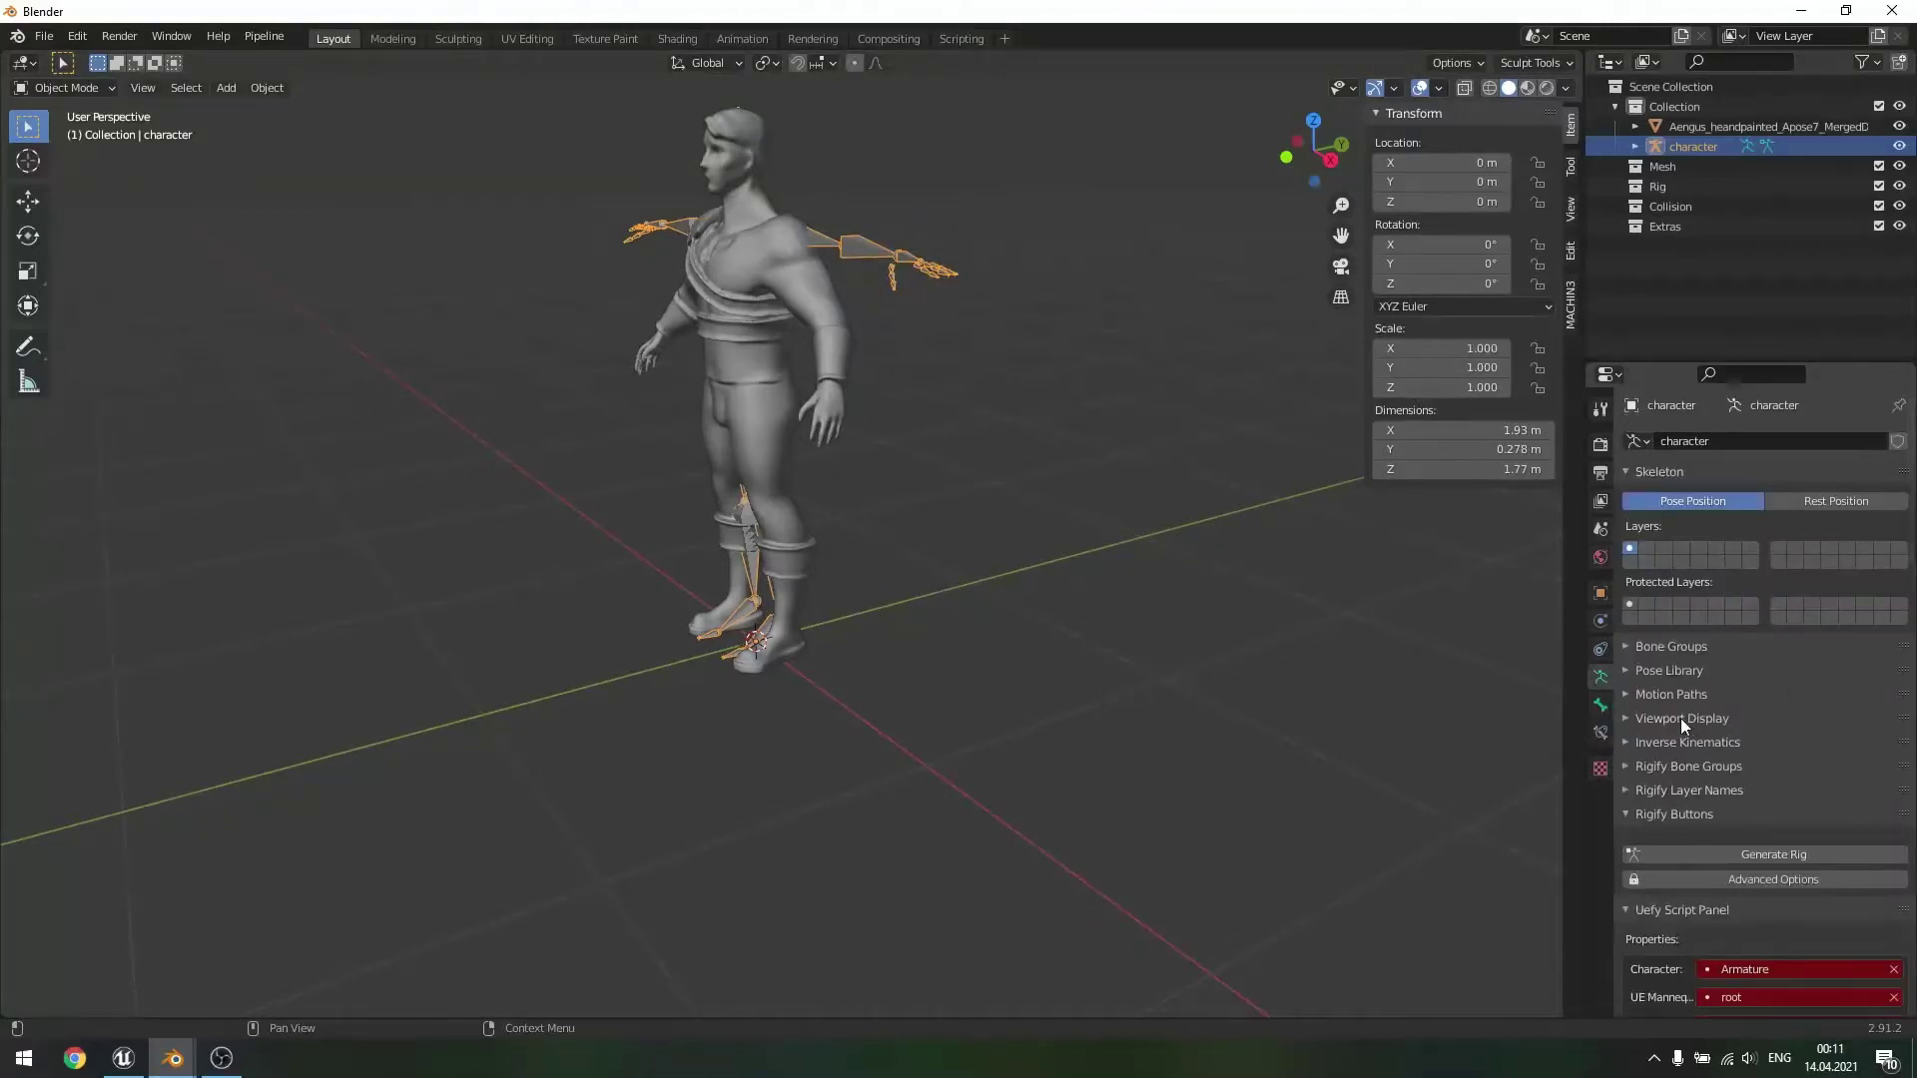
click(1627, 718)
scroll(1741, 713, down, 1)
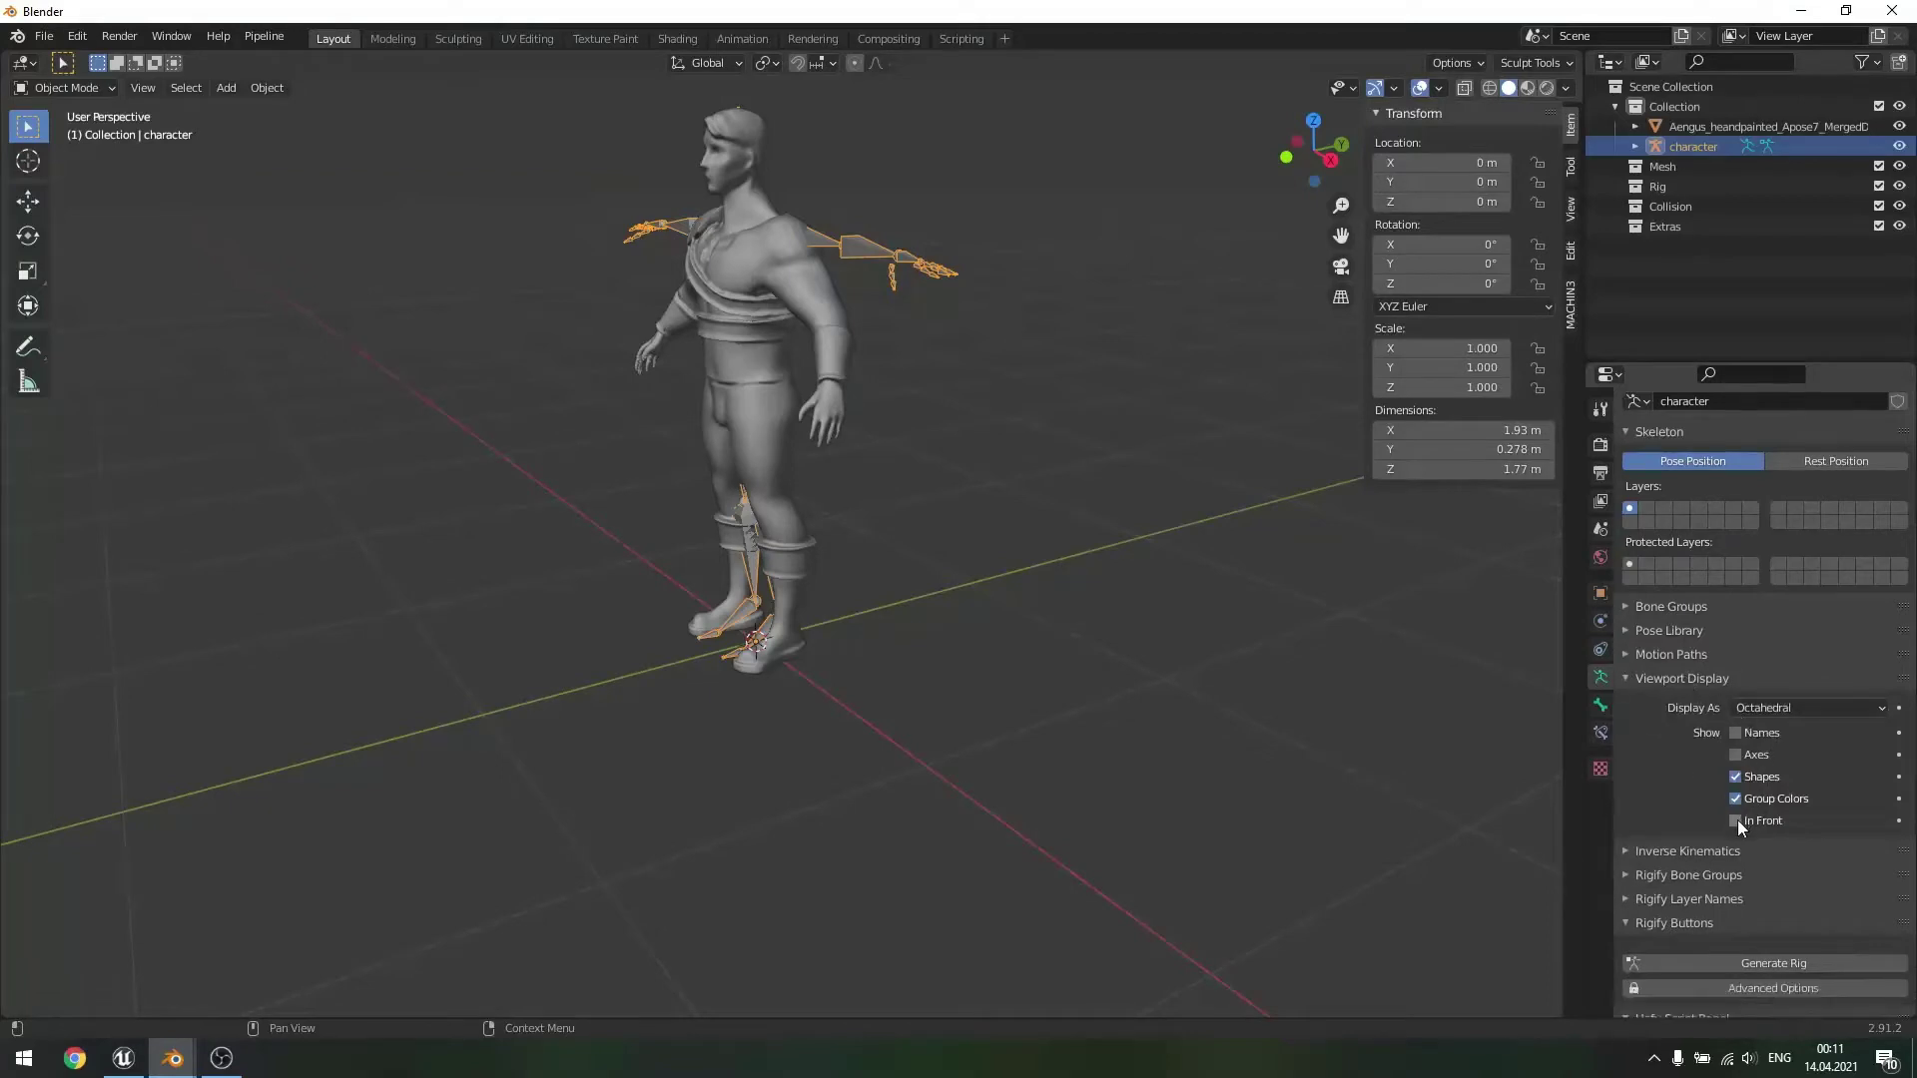
click(1737, 821)
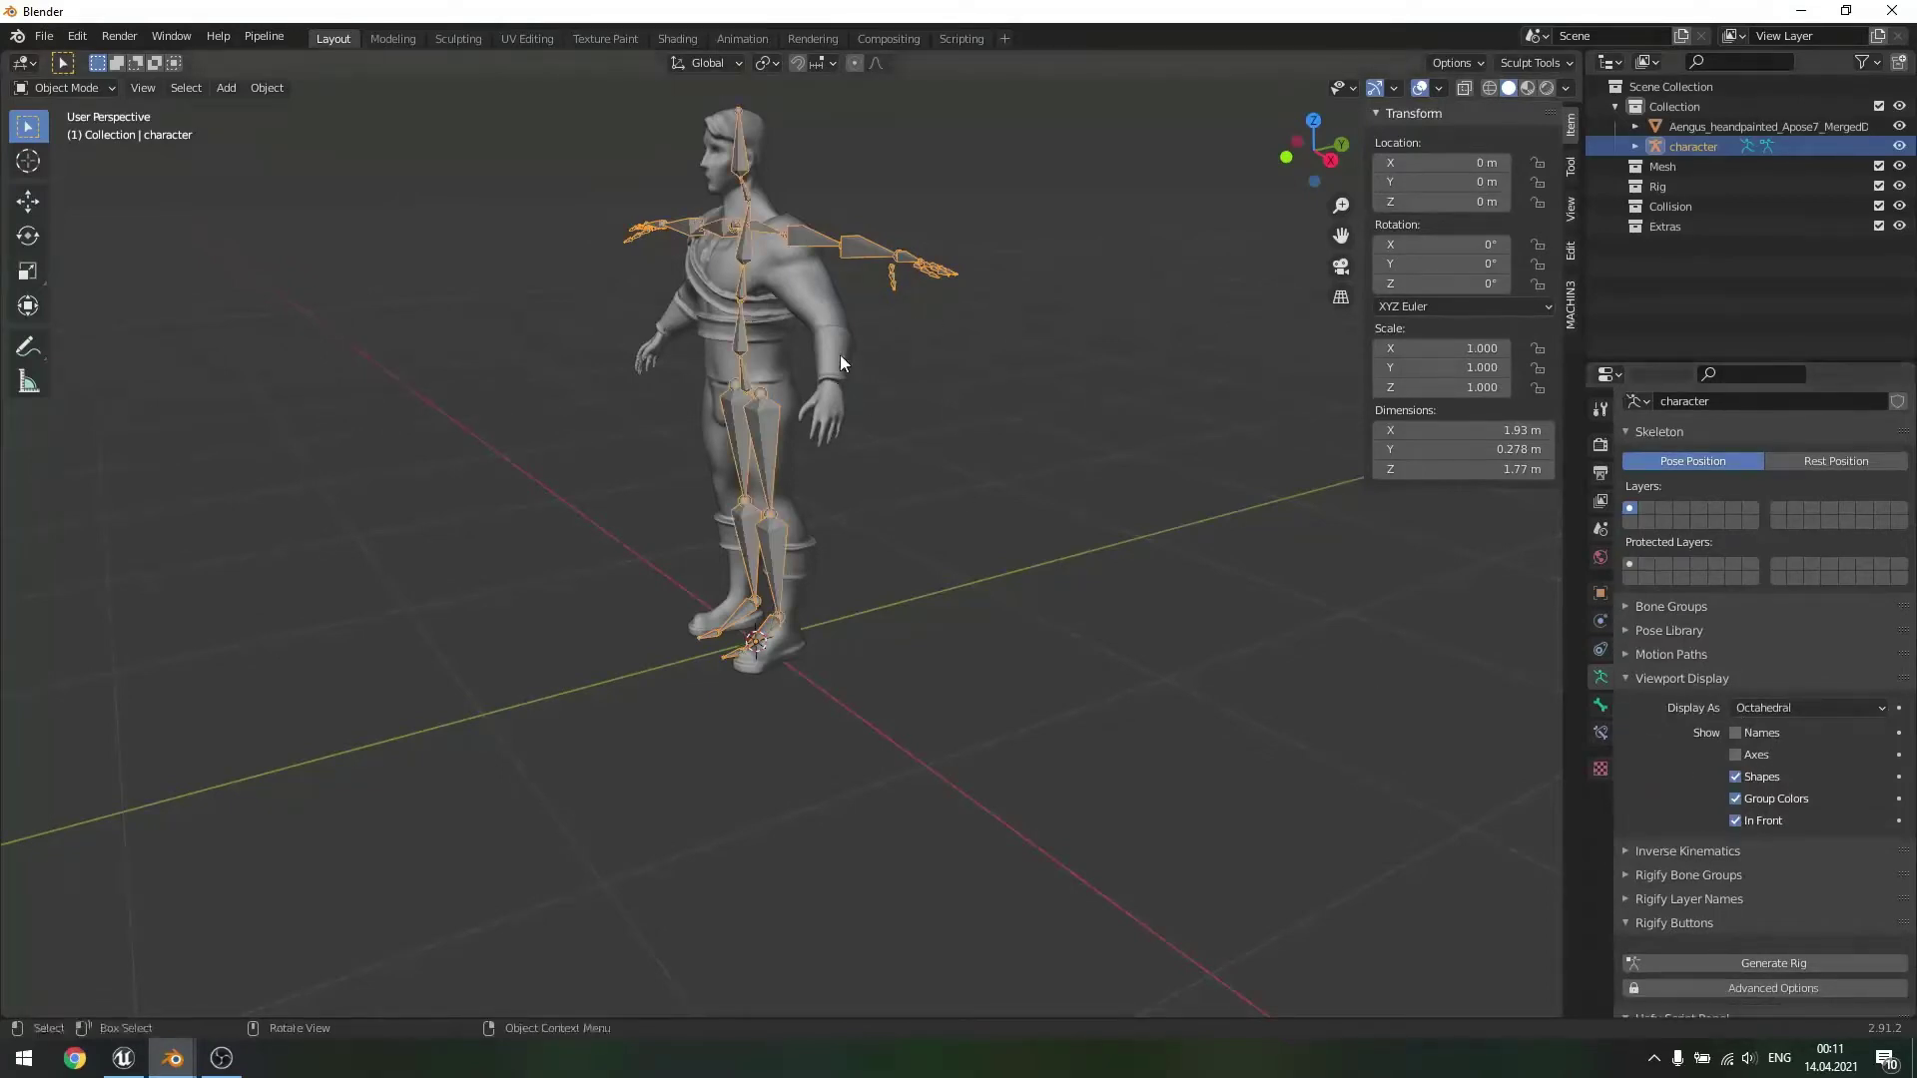
- Examine from several angles how the skeleton's arms, spine and legs line up with the Aengus mesh
scroll(854, 298, up, 3)
scroll(1038, 400, down, 5)
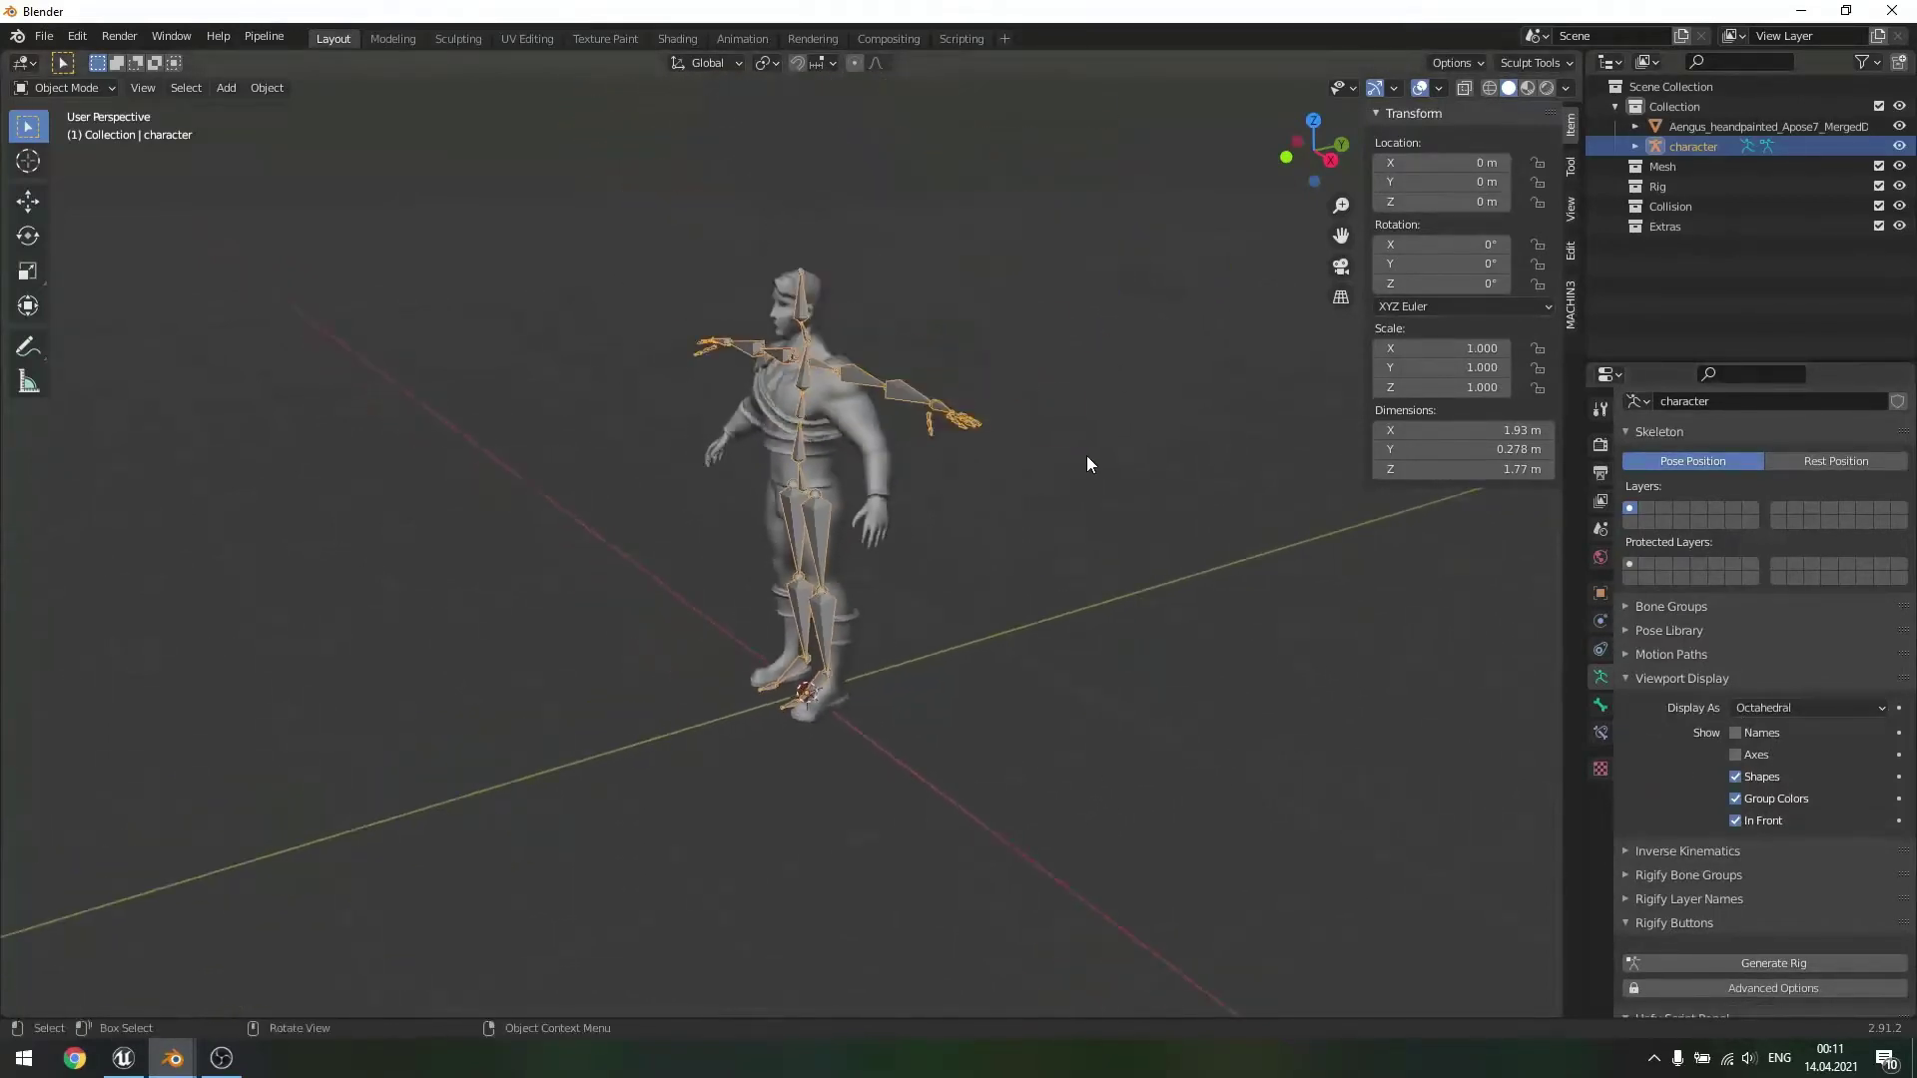
mouse_move(1081, 458)
middle_down()
mouse_move(1429, 451)
mouse_move(1086, 461)
middle_up()
scroll(1075, 469, up, 2)
scroll(1075, 466, down, 2)
scroll(1093, 465, up, 3)
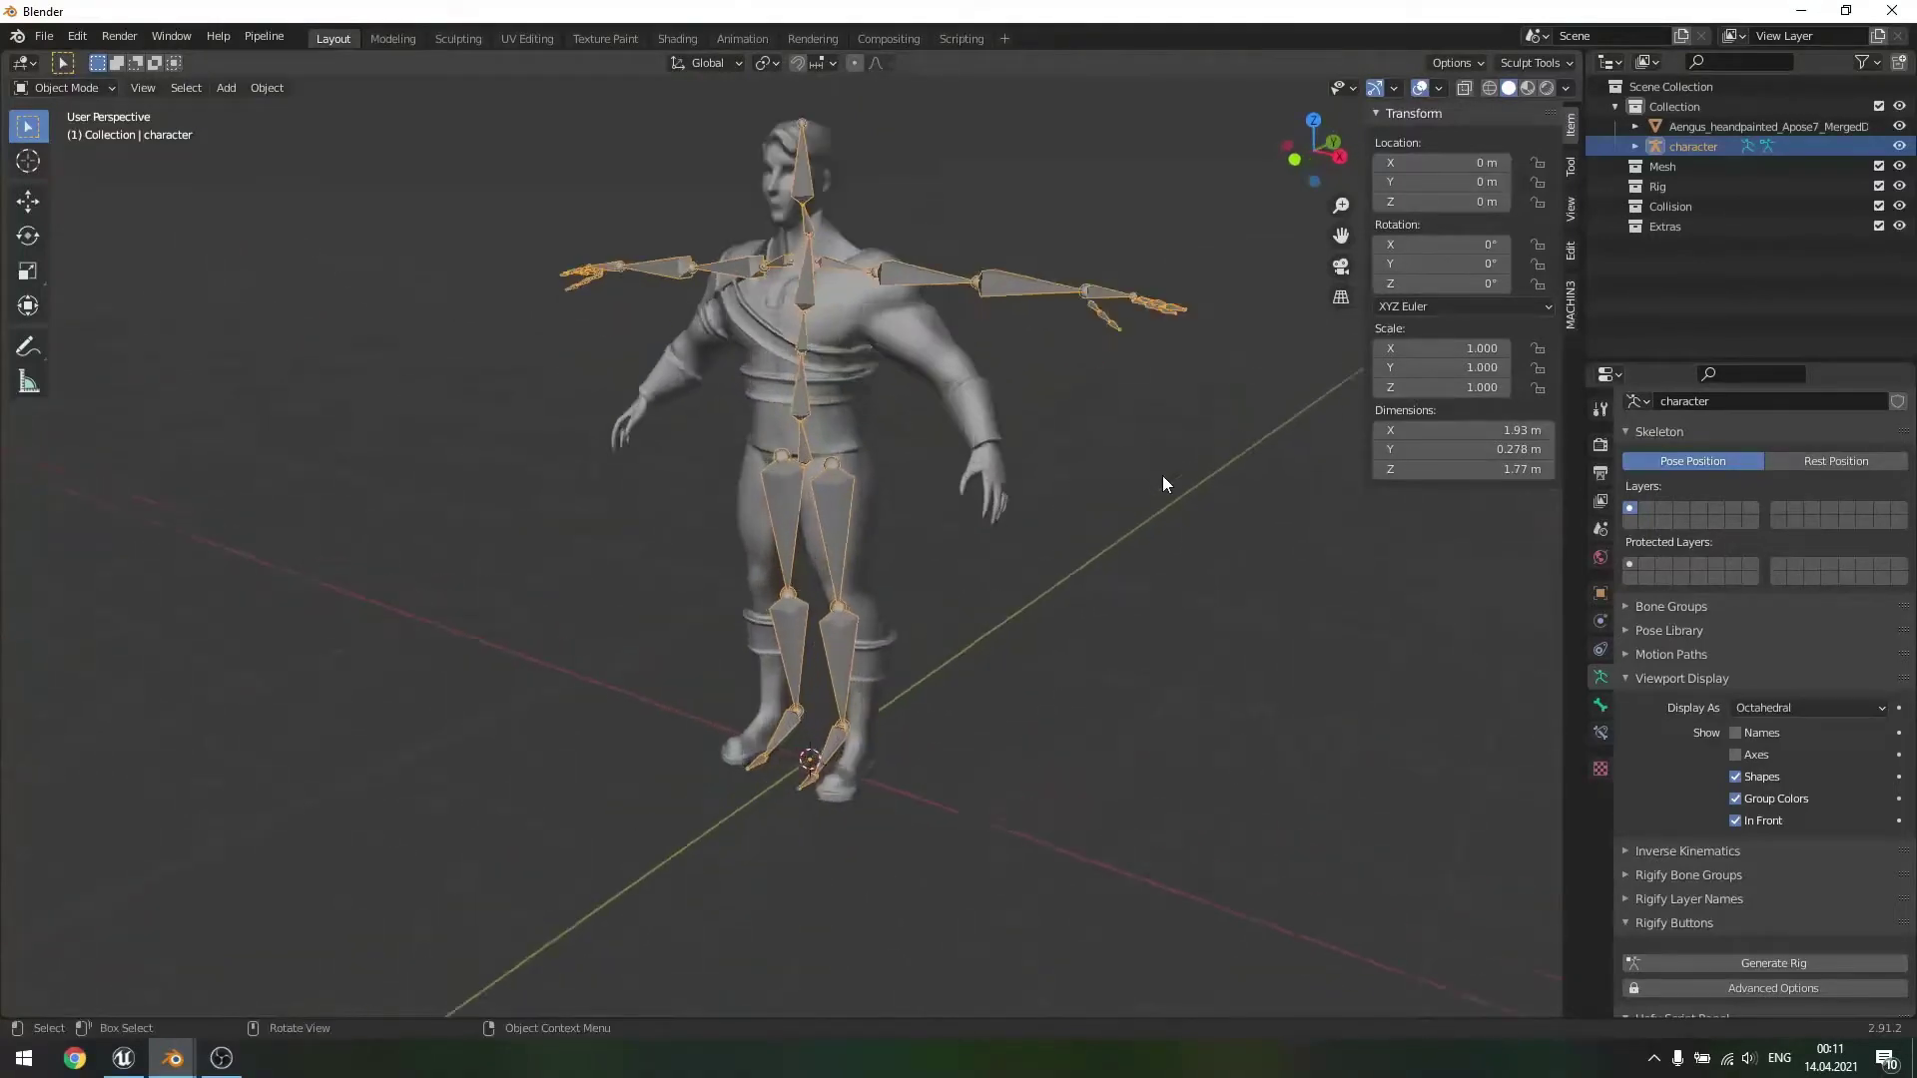
scroll(1162, 476, down, 1)
scroll(1086, 440, up, 1)
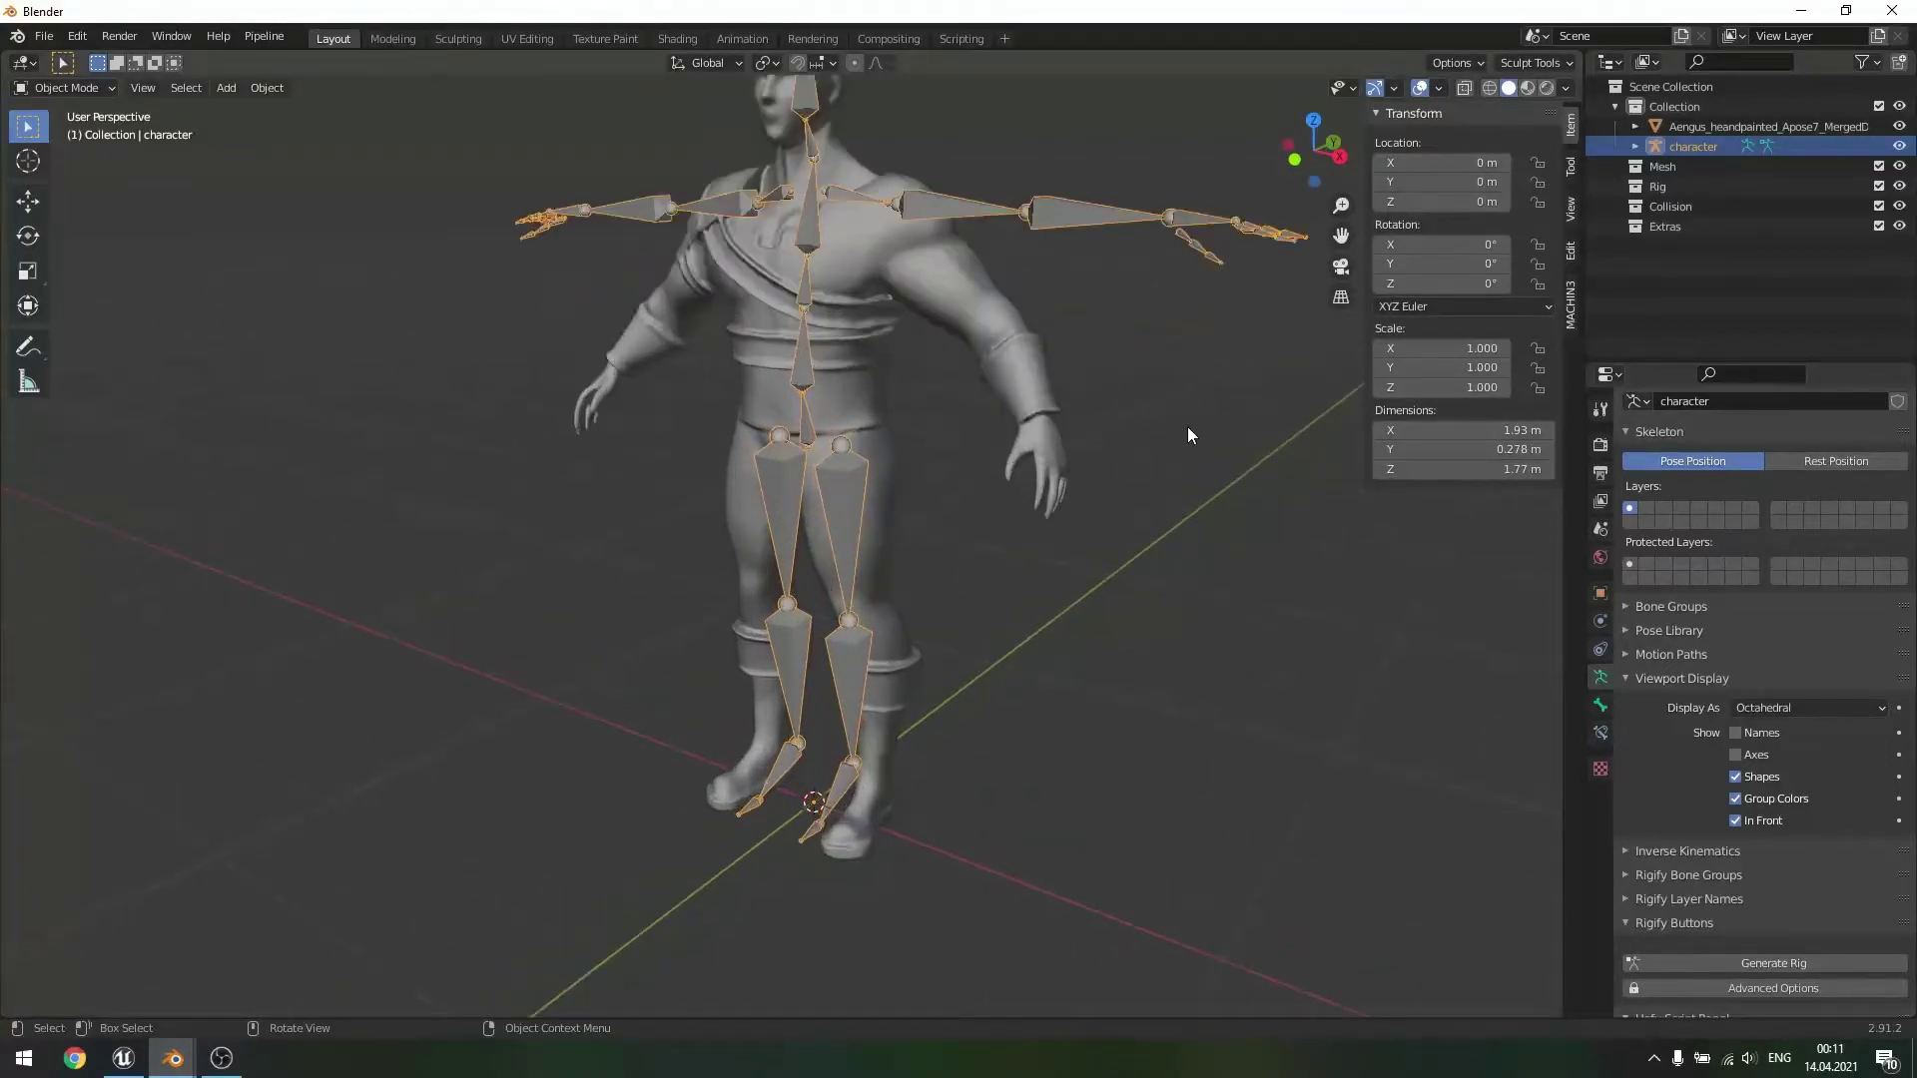
scroll(1188, 428, down, 1)
click(1196, 391)
scroll(1190, 387, down, 1)
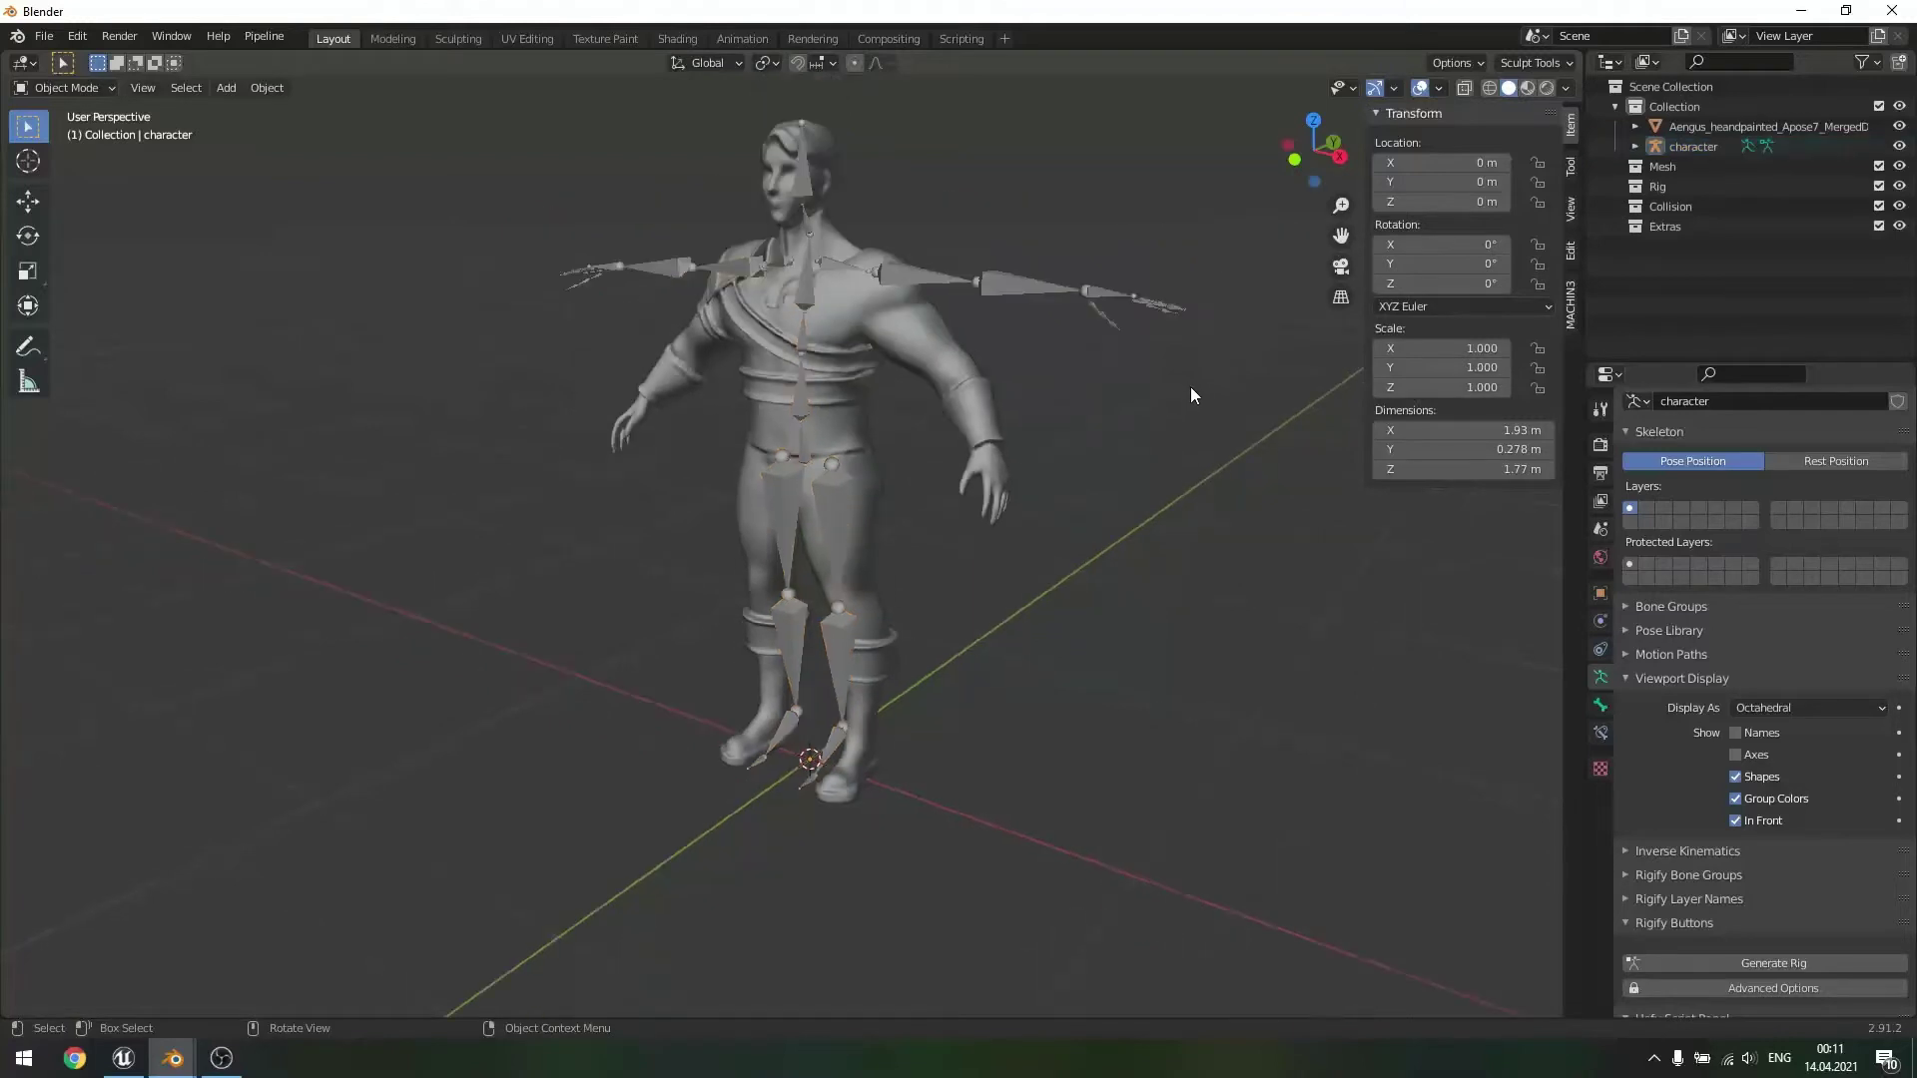
scroll(1211, 382, up, 1)
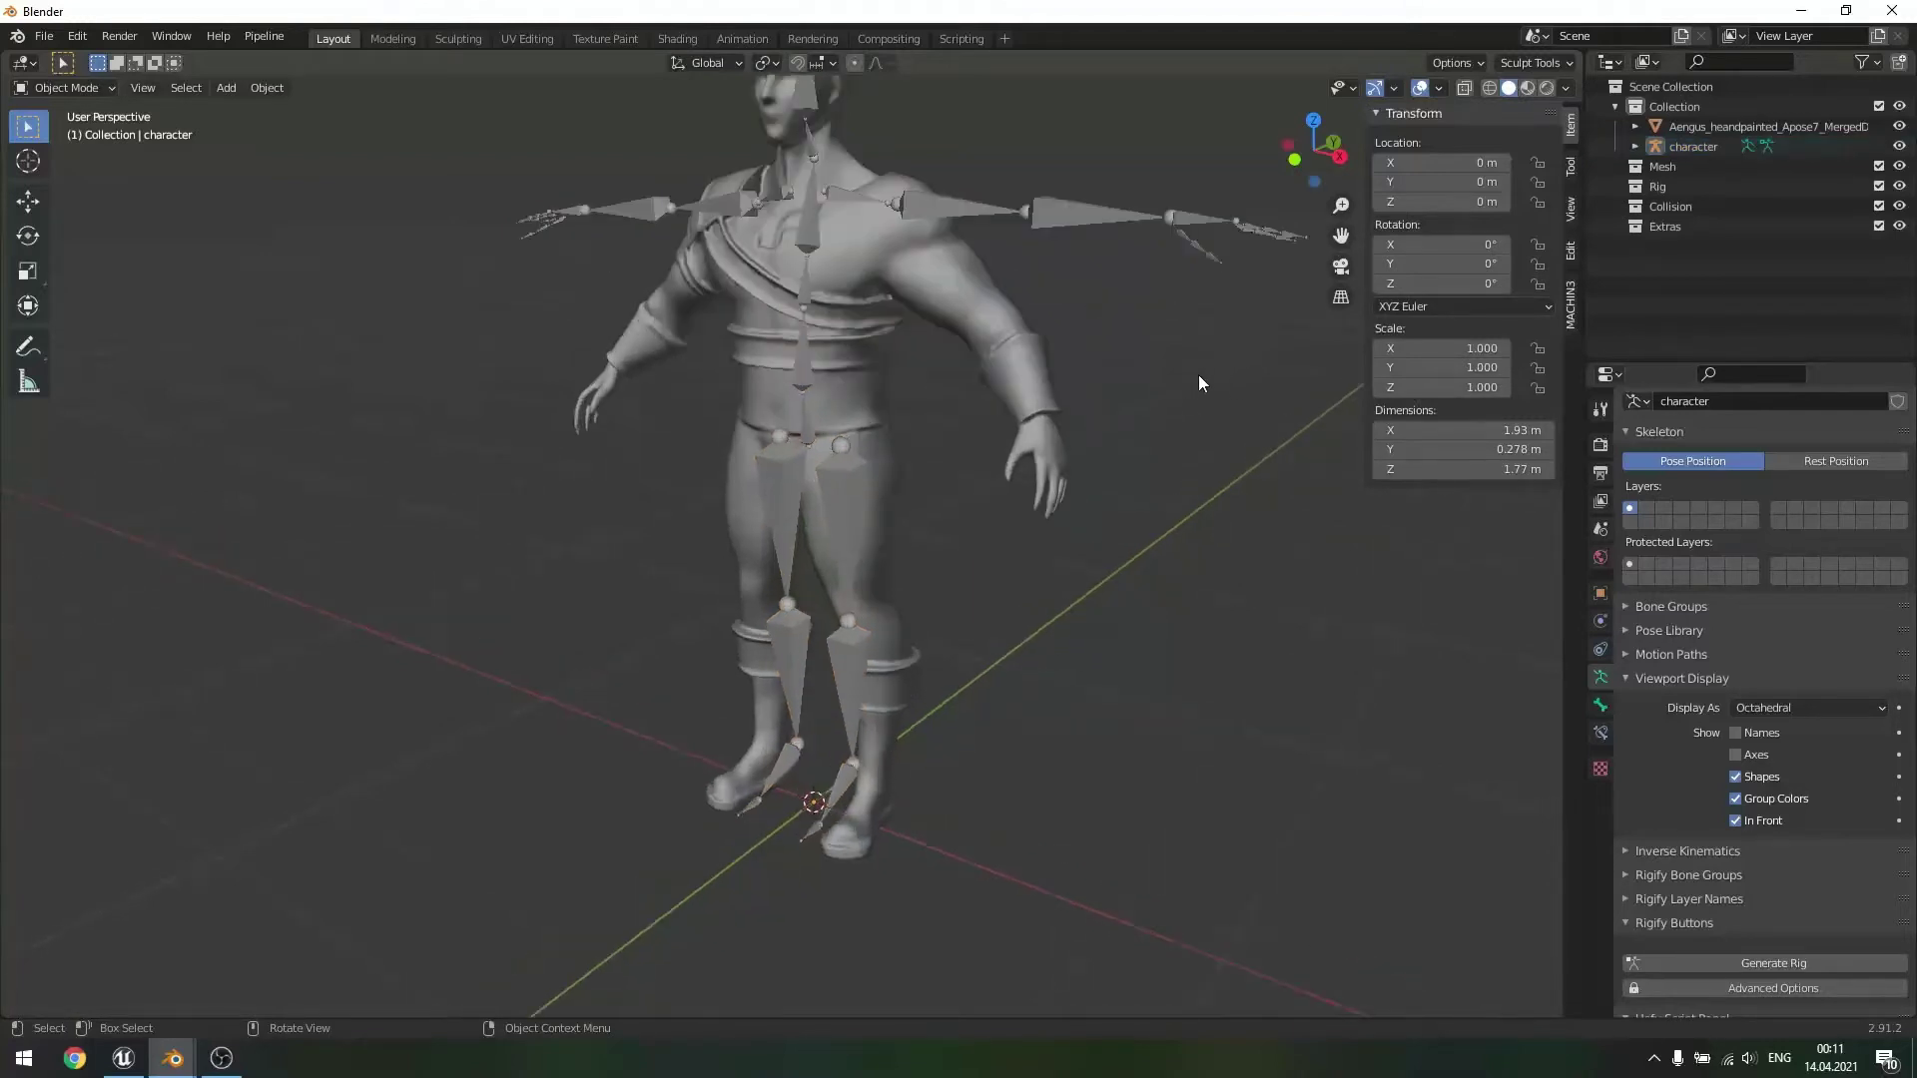
middle_drag(1166, 380, 1063, 400)
scroll(1009, 429, up, 1)
scroll(1003, 432, down, 1)
scroll(987, 475, down, 1)
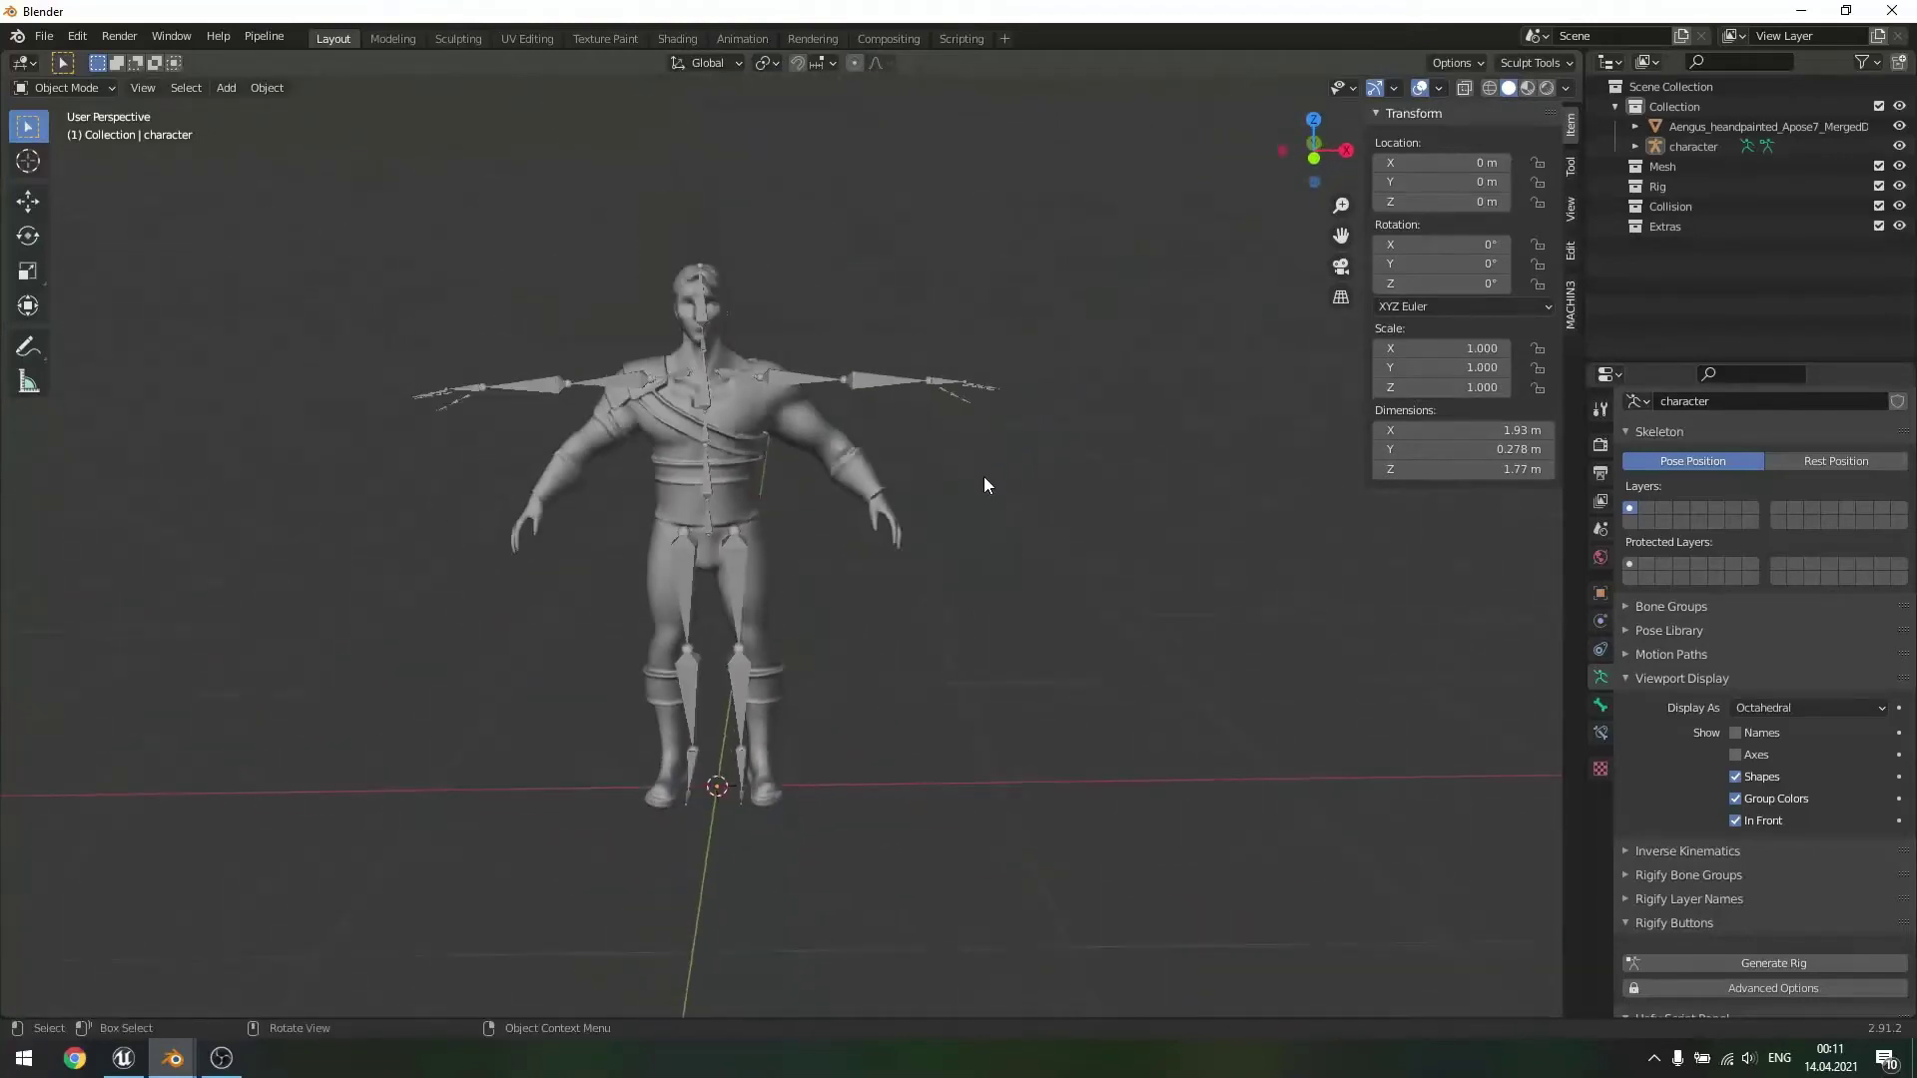
mouse_move(978, 480)
shift+middle_down()
mouse_move(1092, 457)
mouse_move(989, 476)
mouse_move(1017, 475)
shift+middle_up()
scroll(1005, 463, up, 1)
- Put the character armature in Edit Mode and hide all bones of its right arm
click(842, 309)
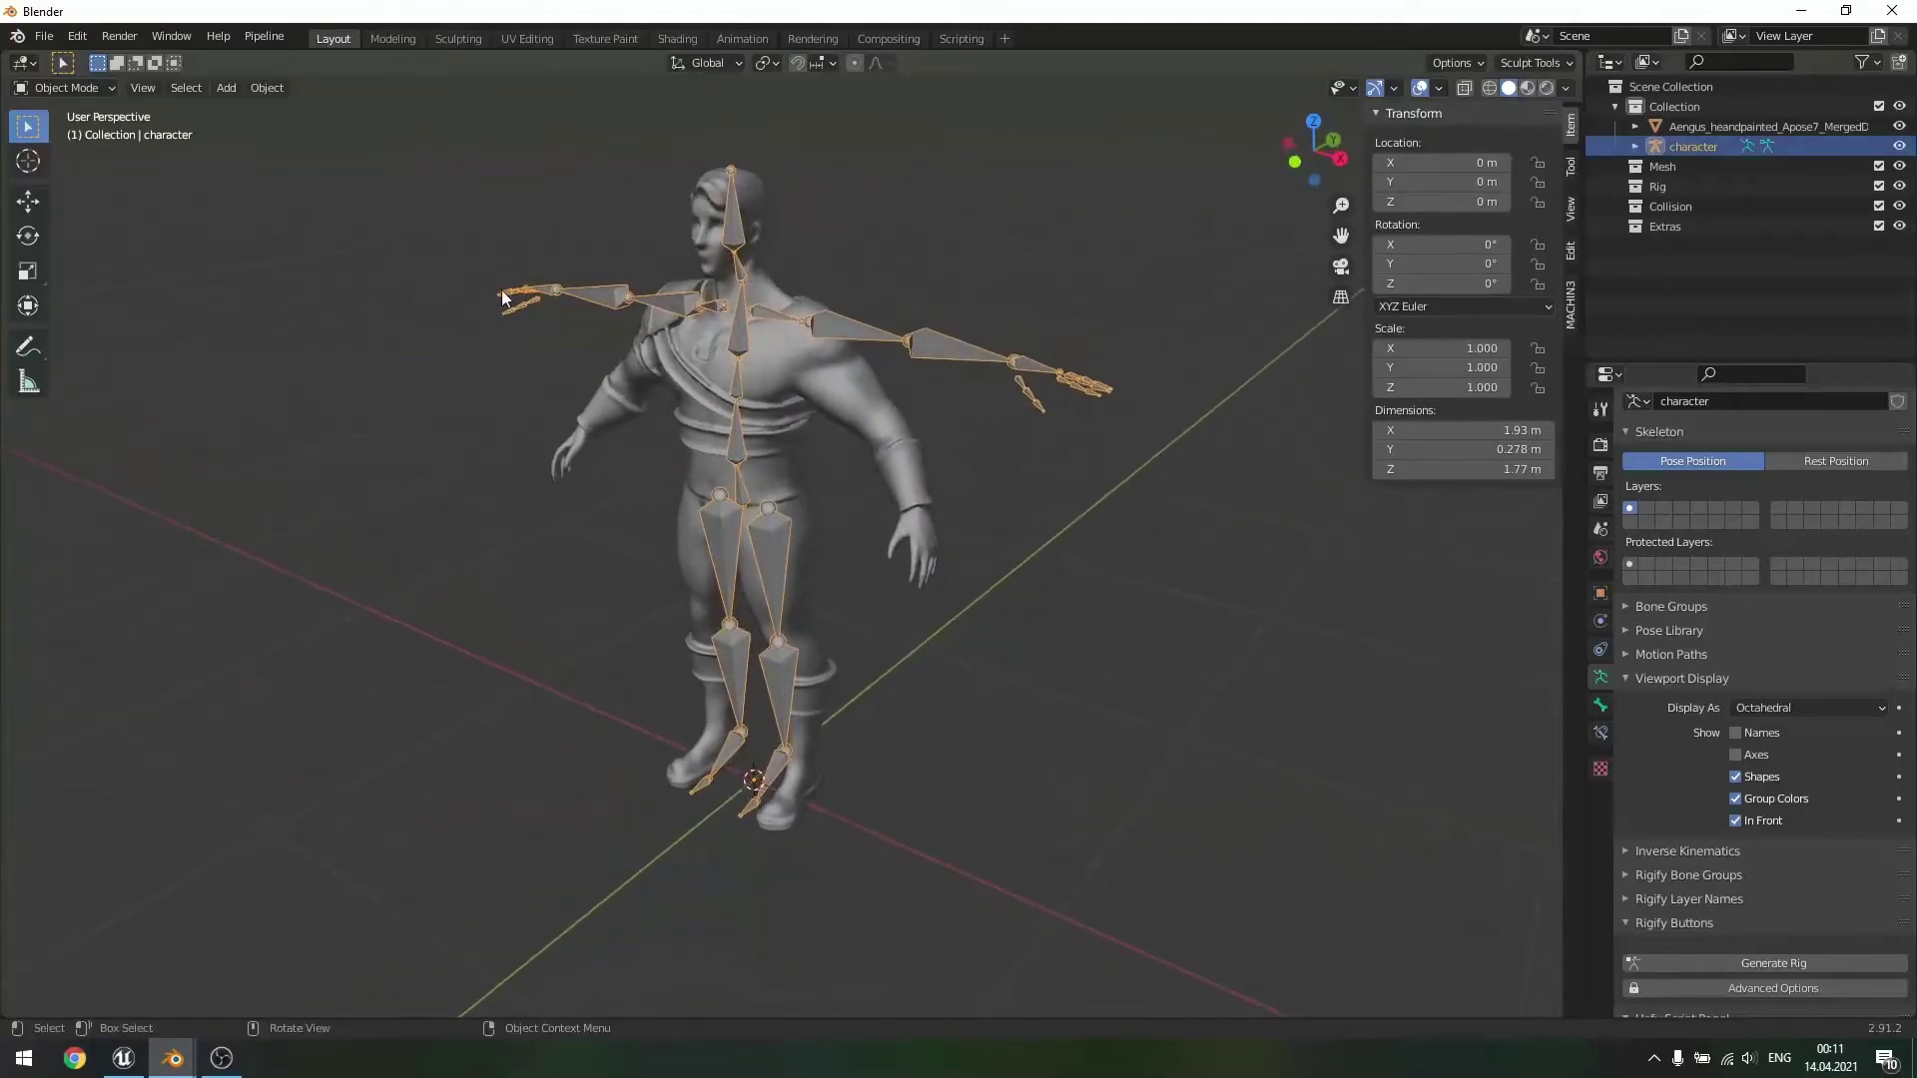
key(Tab)
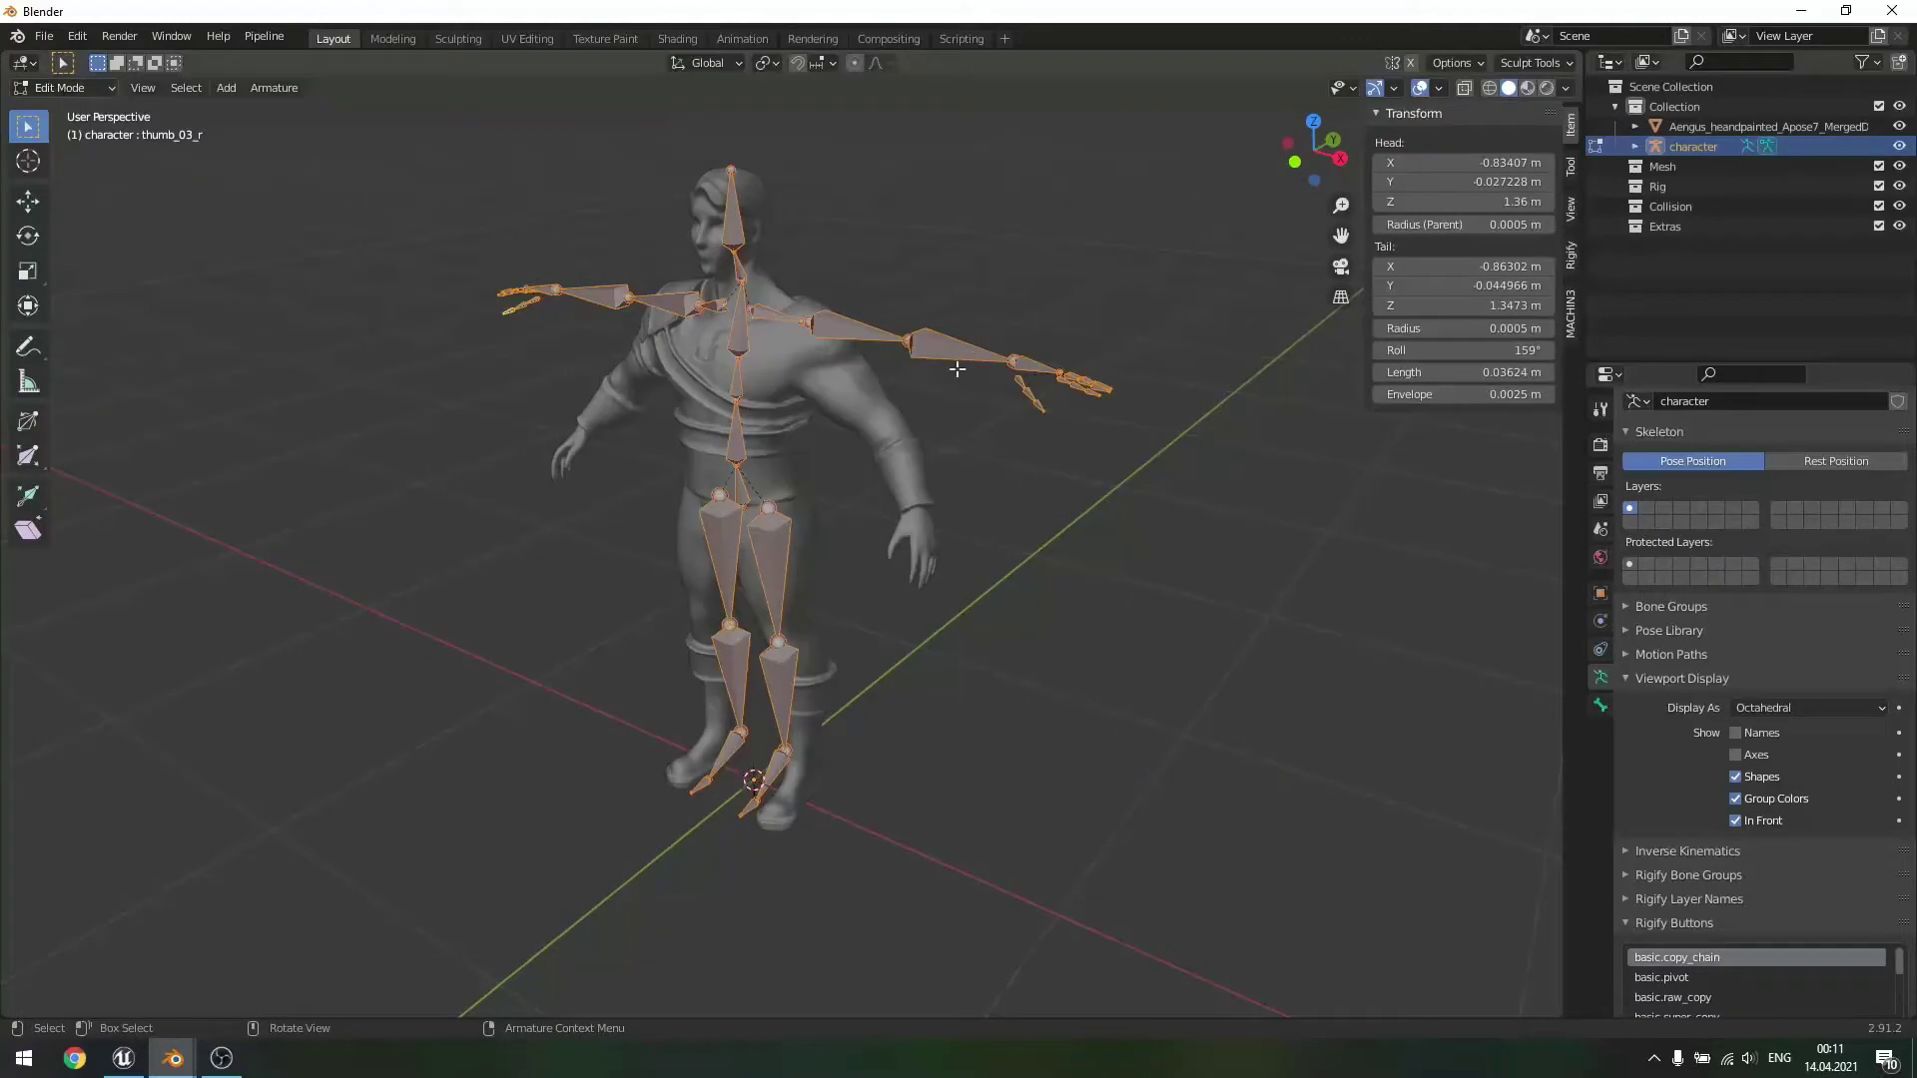
click(986, 518)
middle_drag(1009, 511, 1038, 479)
scroll(625, 345, up, 2)
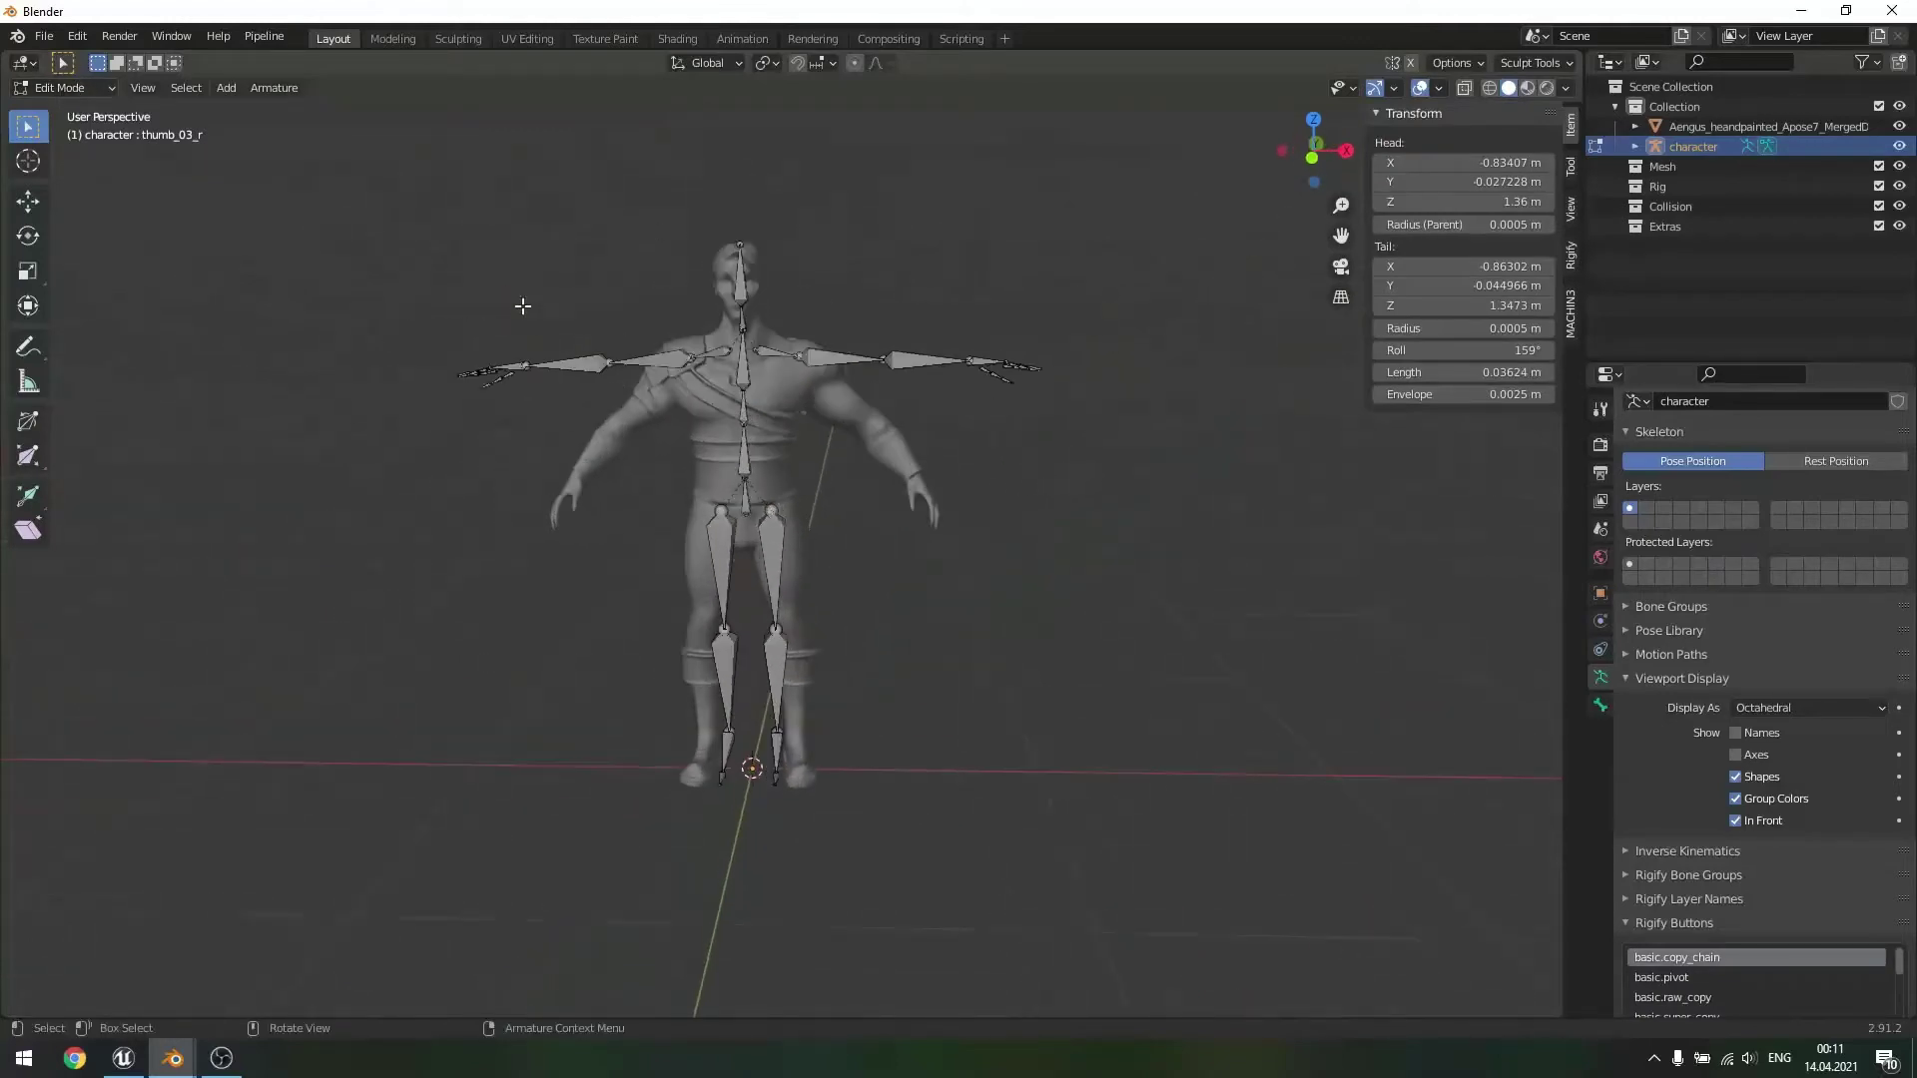
drag(418, 250, 731, 428)
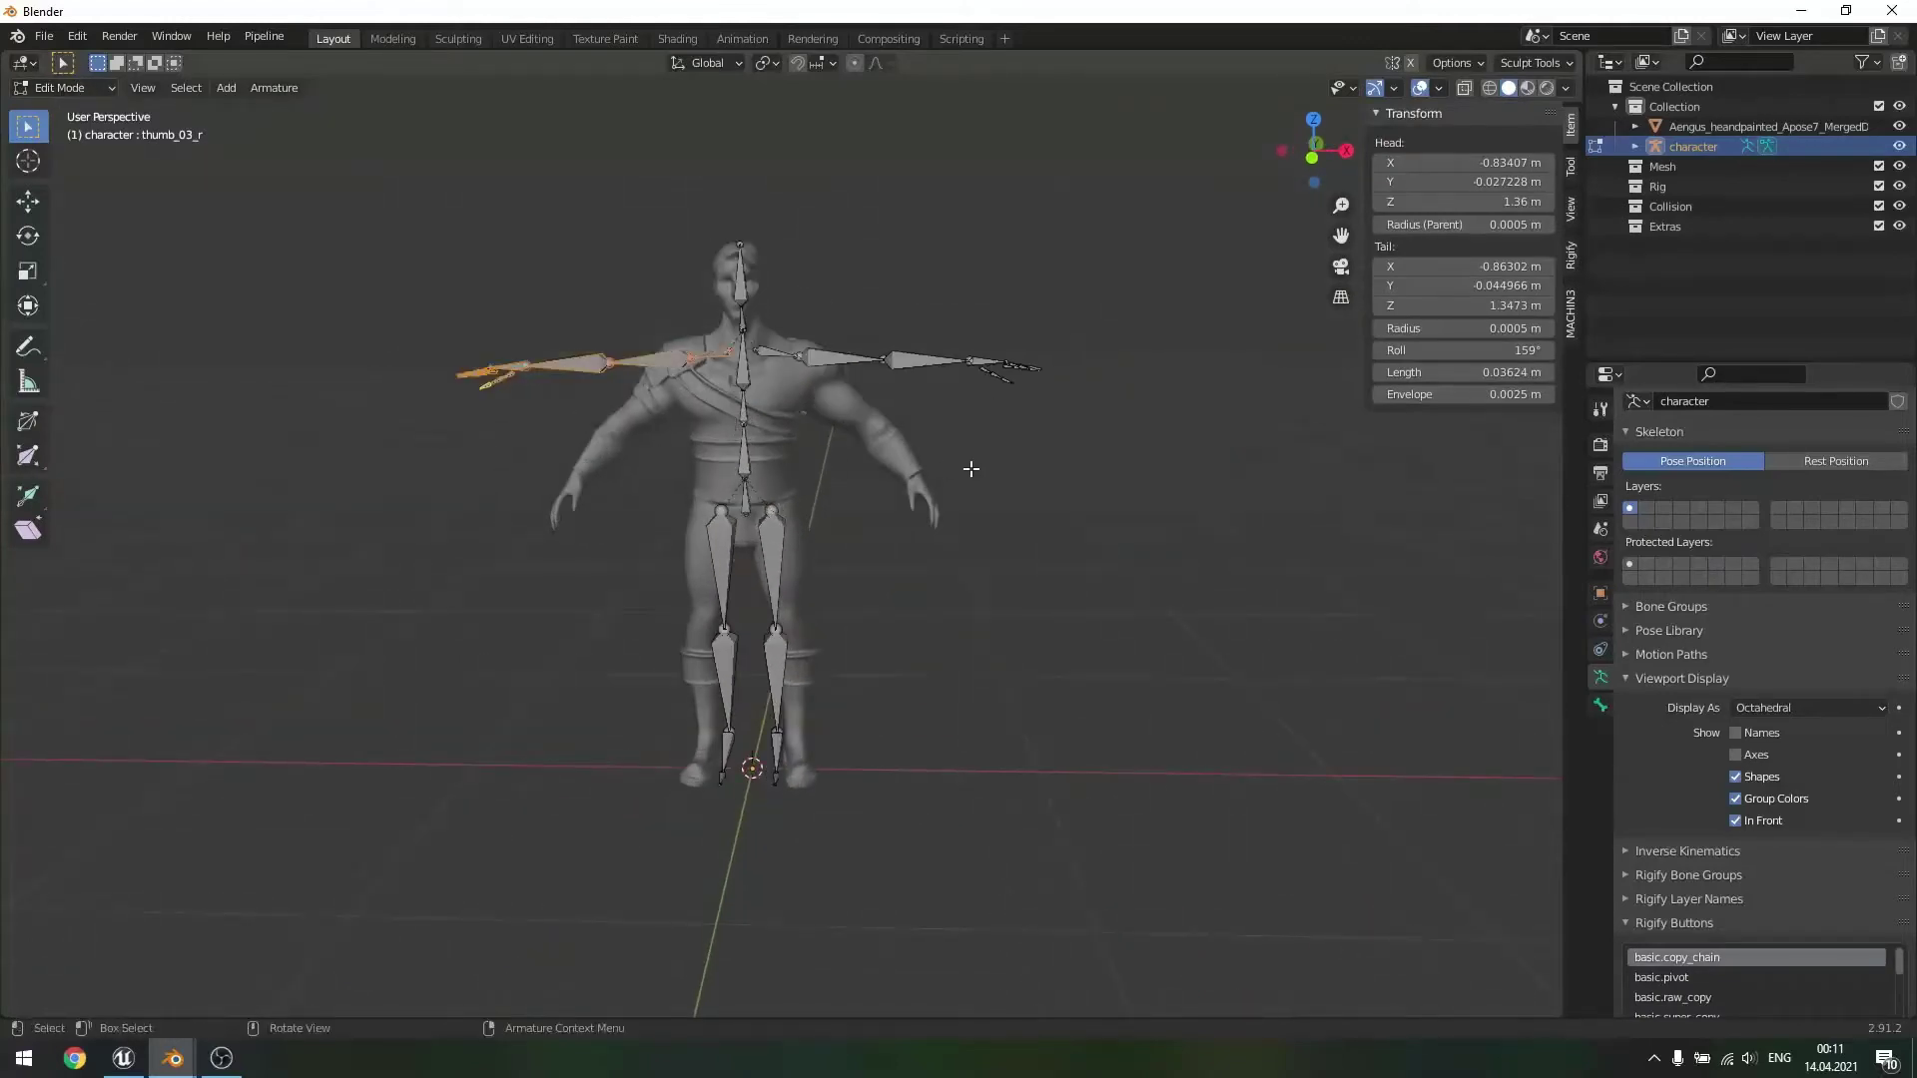
mouse_move(972, 470)
middle_down()
mouse_move(1006, 466)
mouse_move(894, 462)
mouse_move(1018, 470)
mouse_move(903, 479)
mouse_move(940, 482)
middle_up()
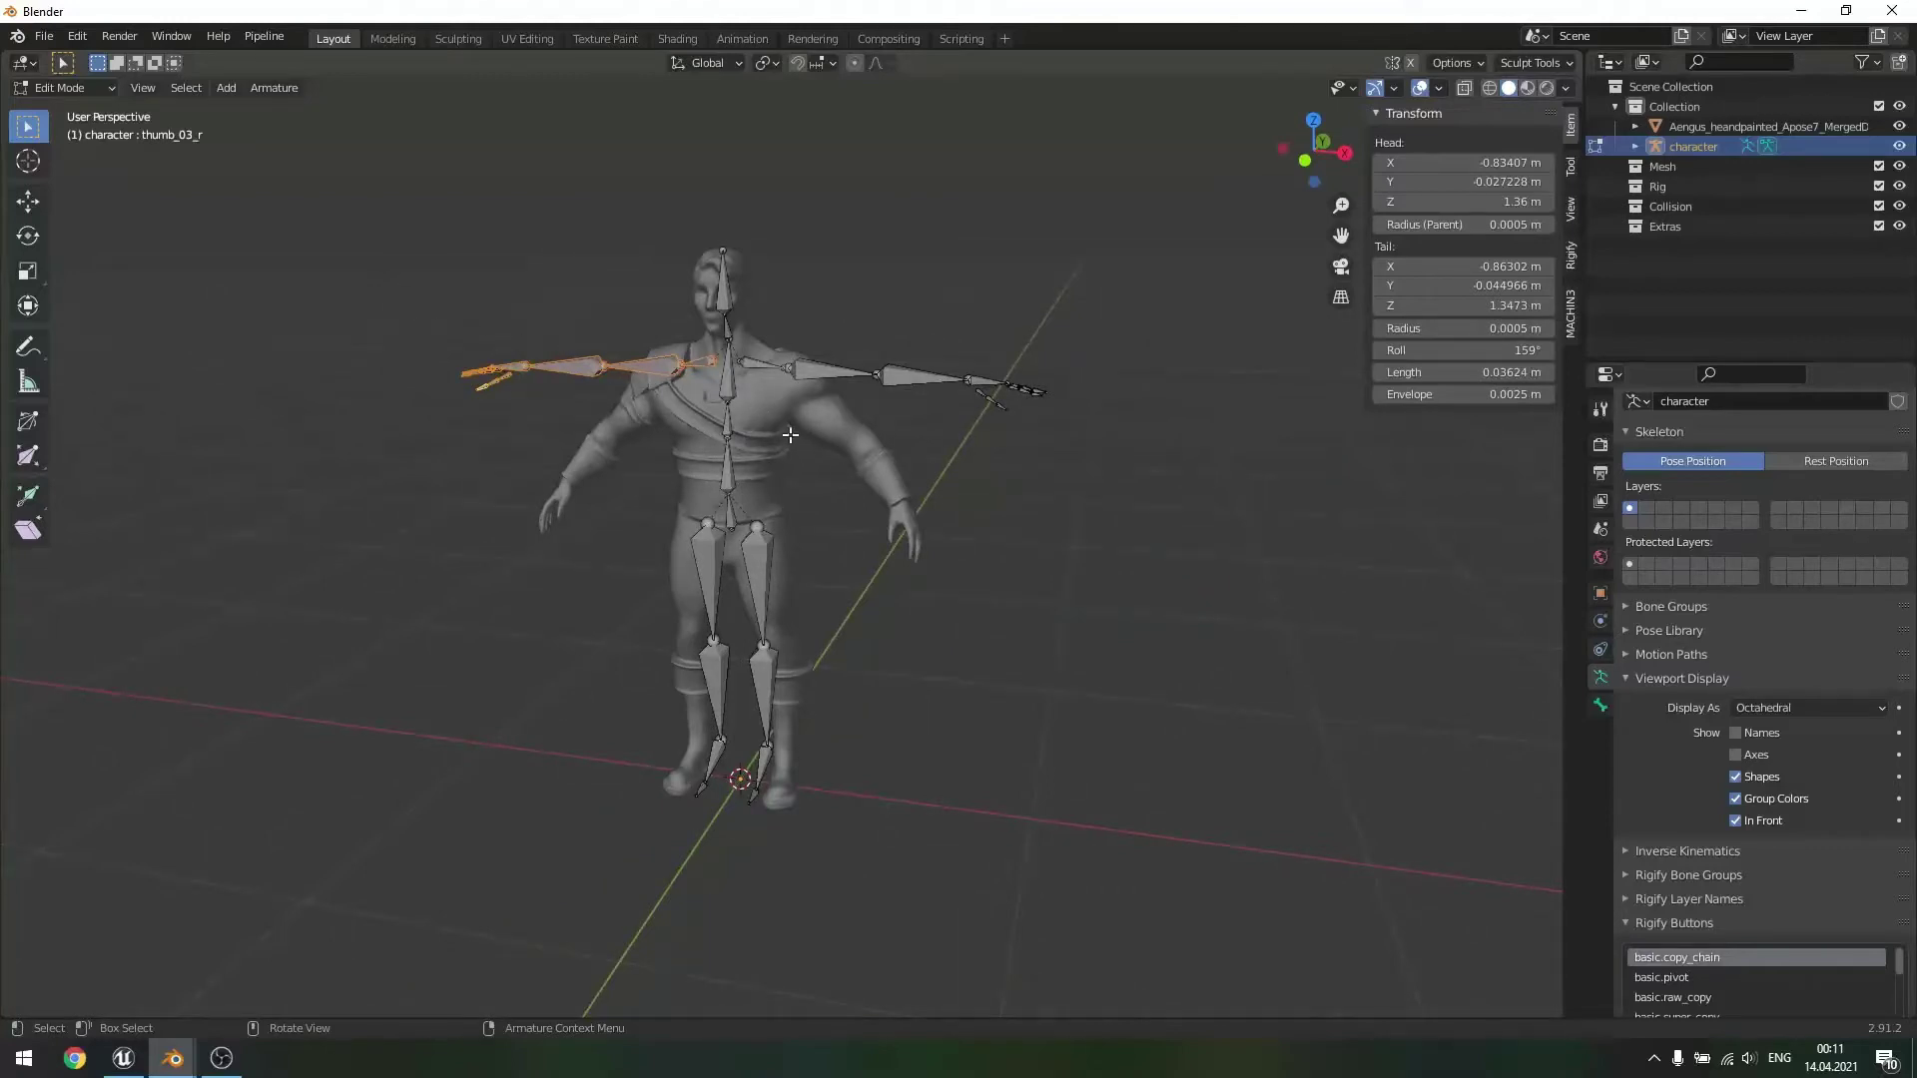
key(h)
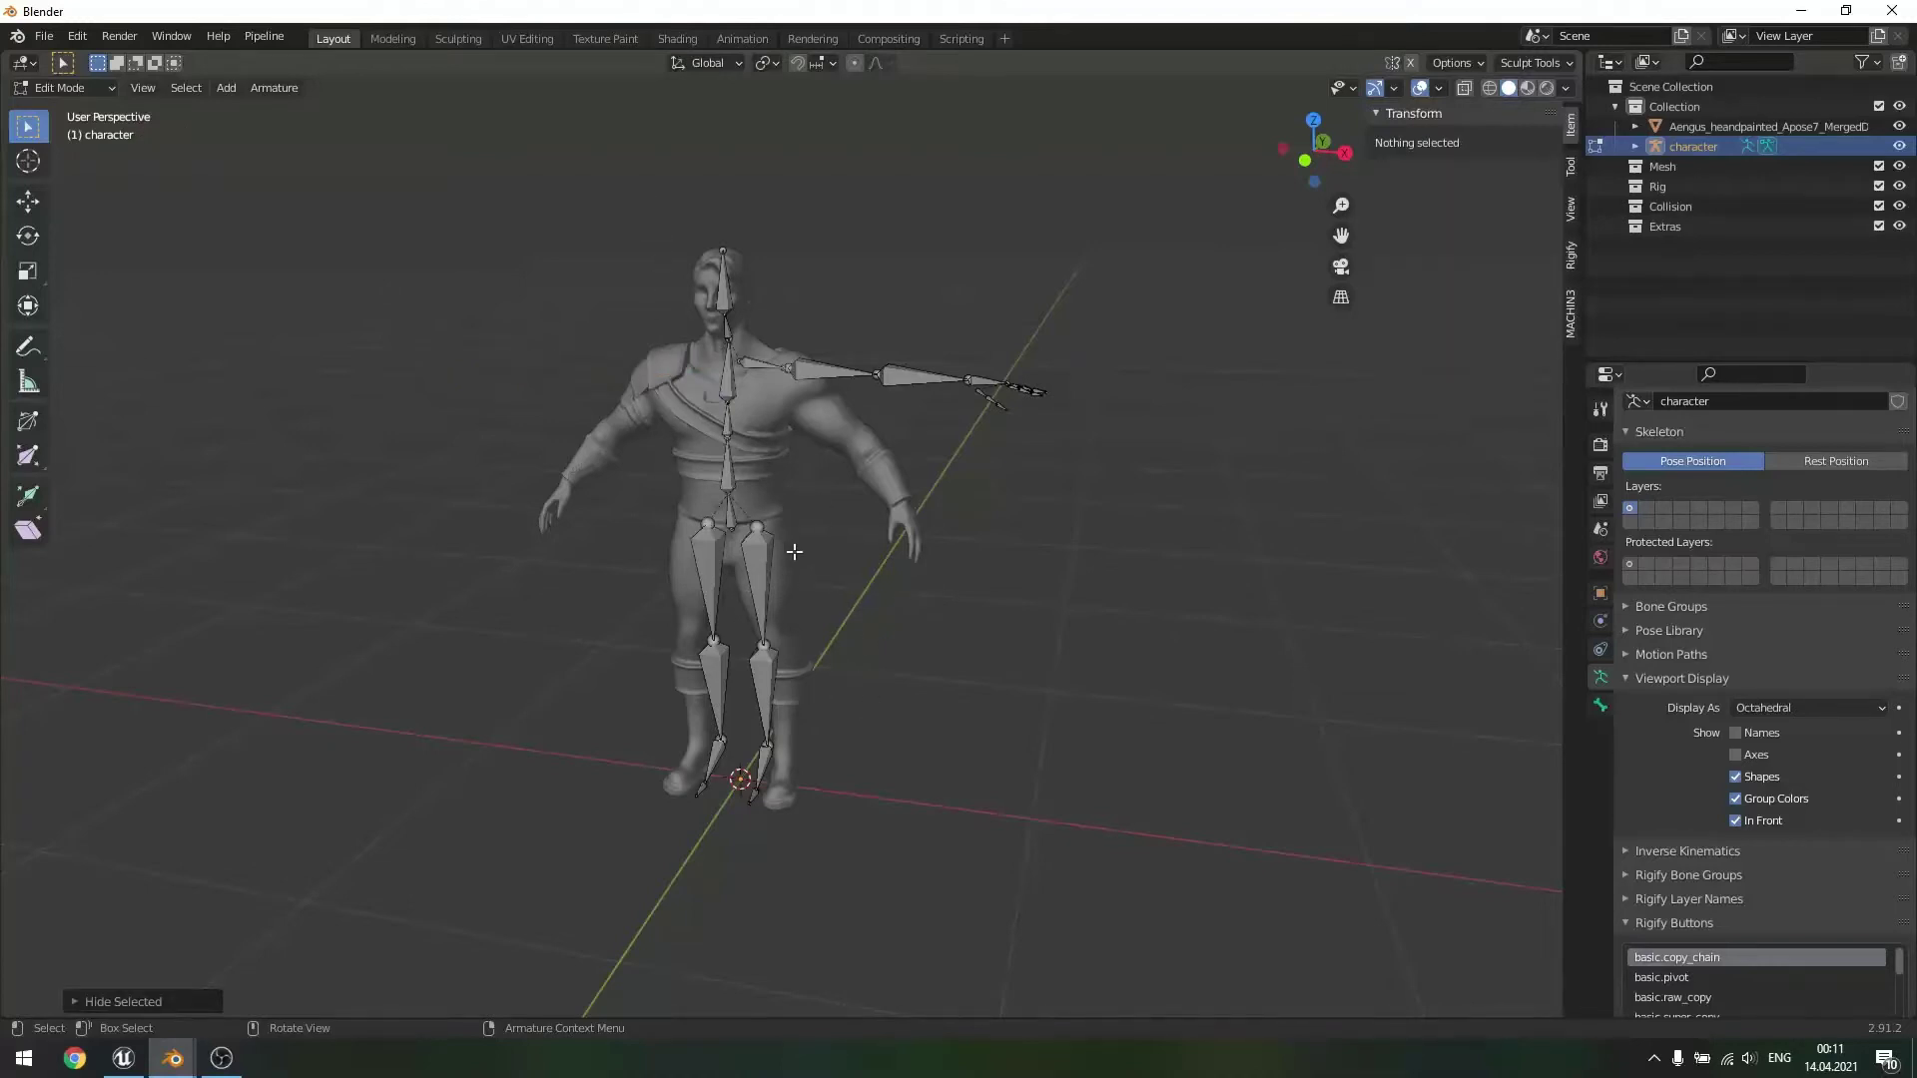
- Hide the bones of both legs and inspect the left-arm bone chain against the mesh
drag(851, 512, 576, 854)
key(h)
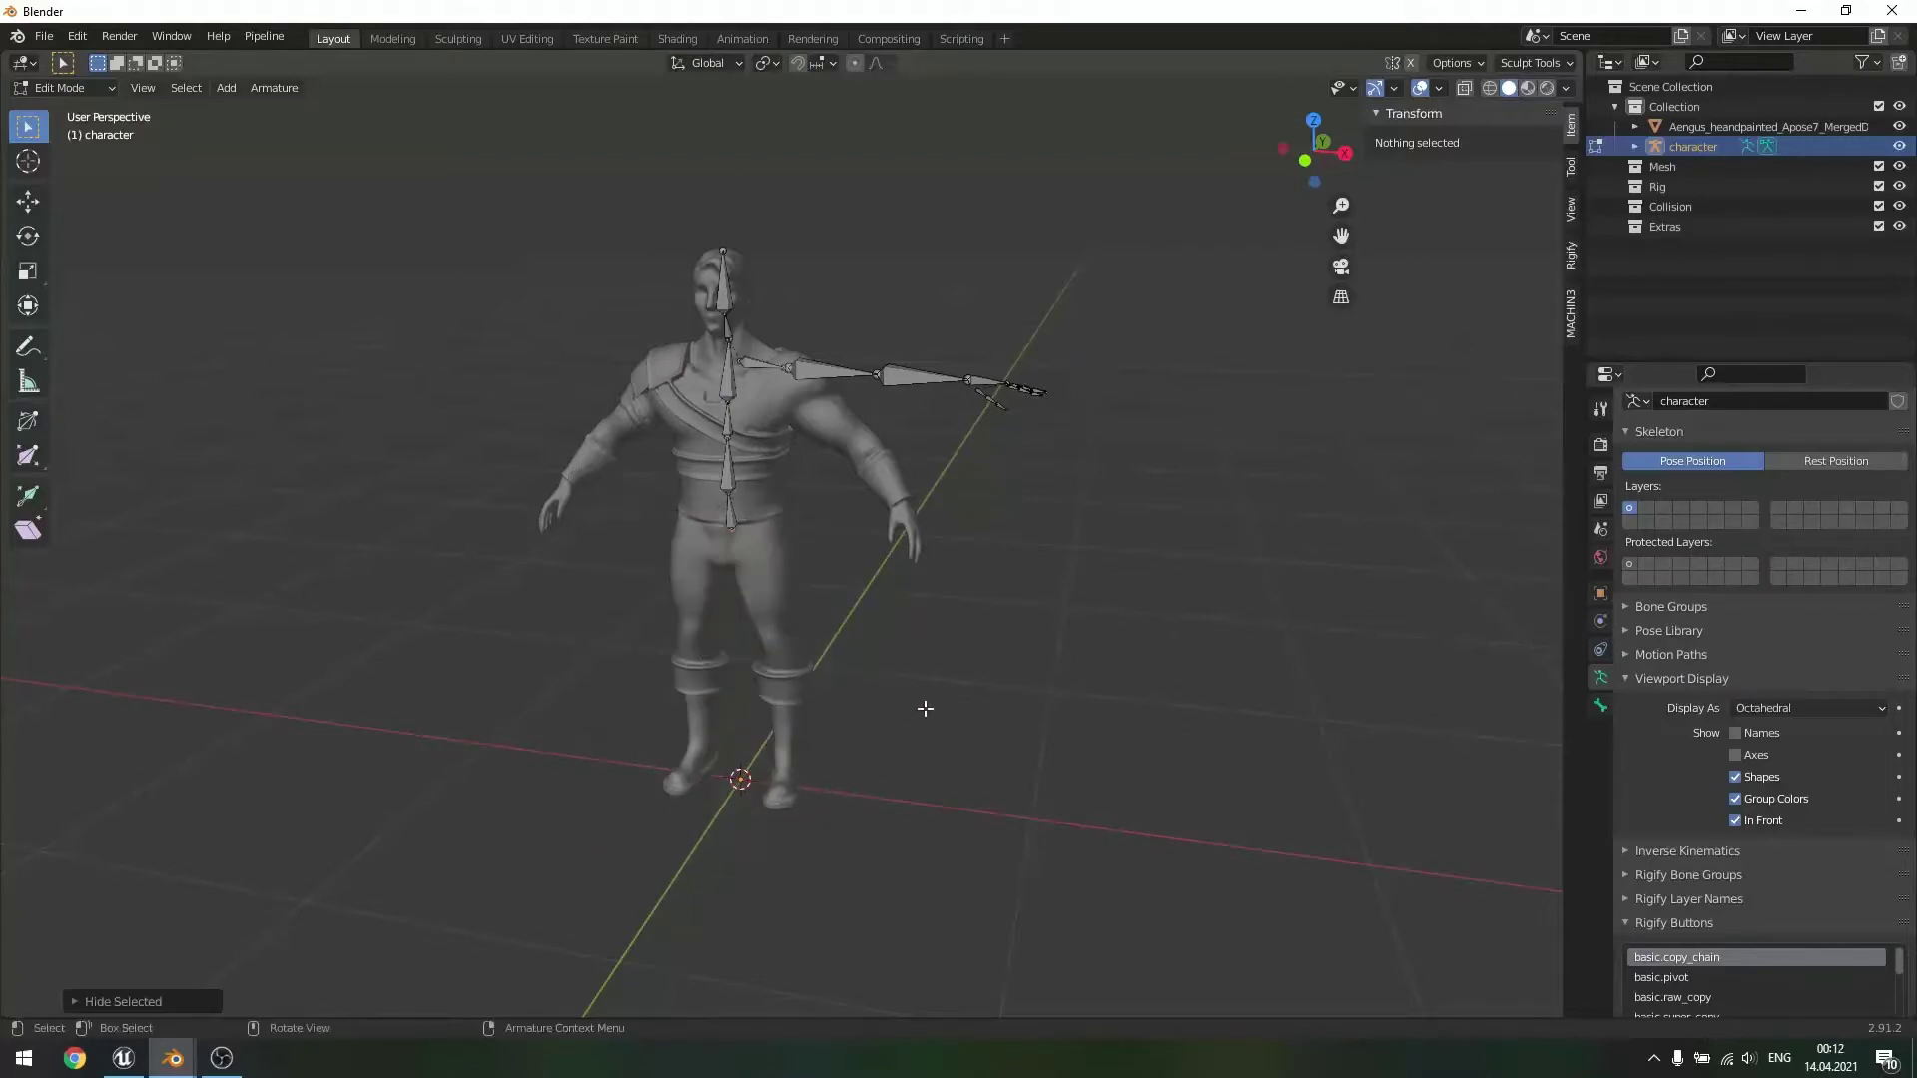
scroll(919, 556, up, 2)
middle_drag(961, 491, 804, 610)
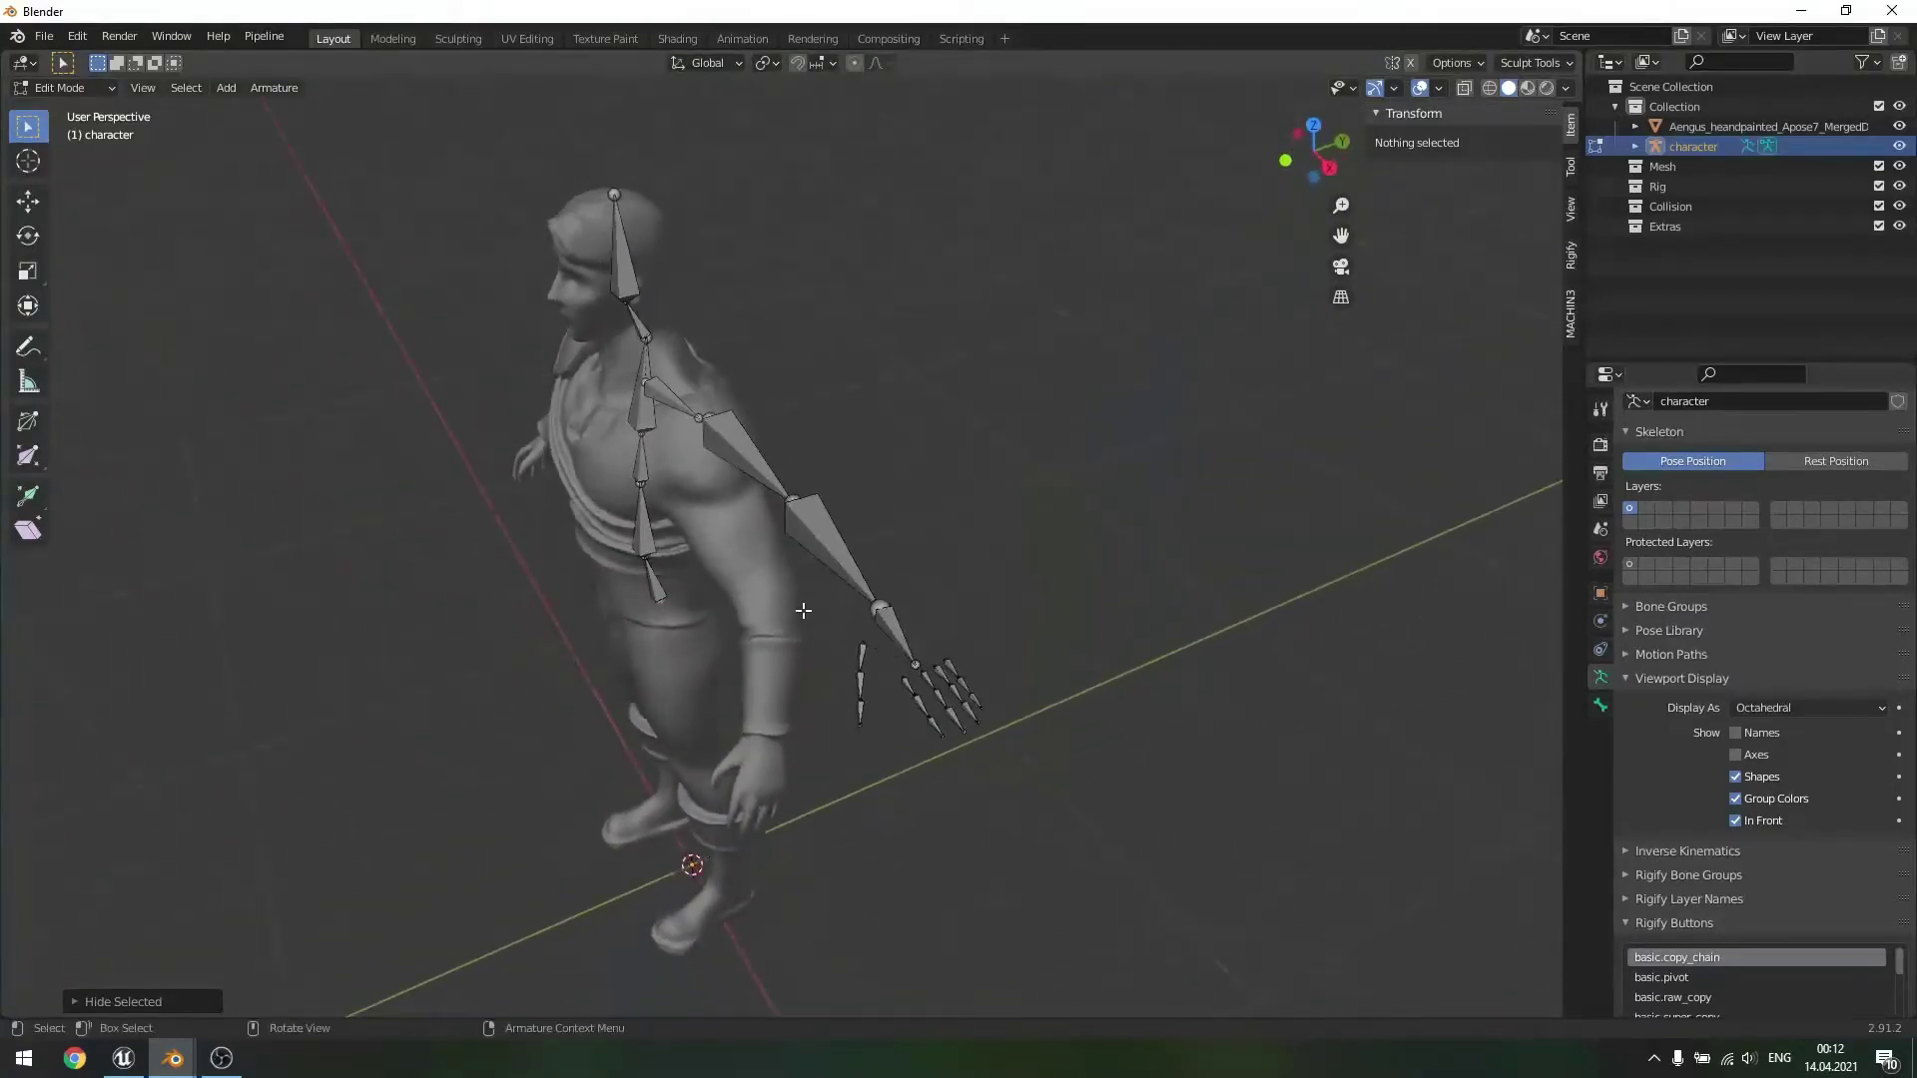
middle_drag(917, 534, 743, 427)
scroll(743, 428, up, 3)
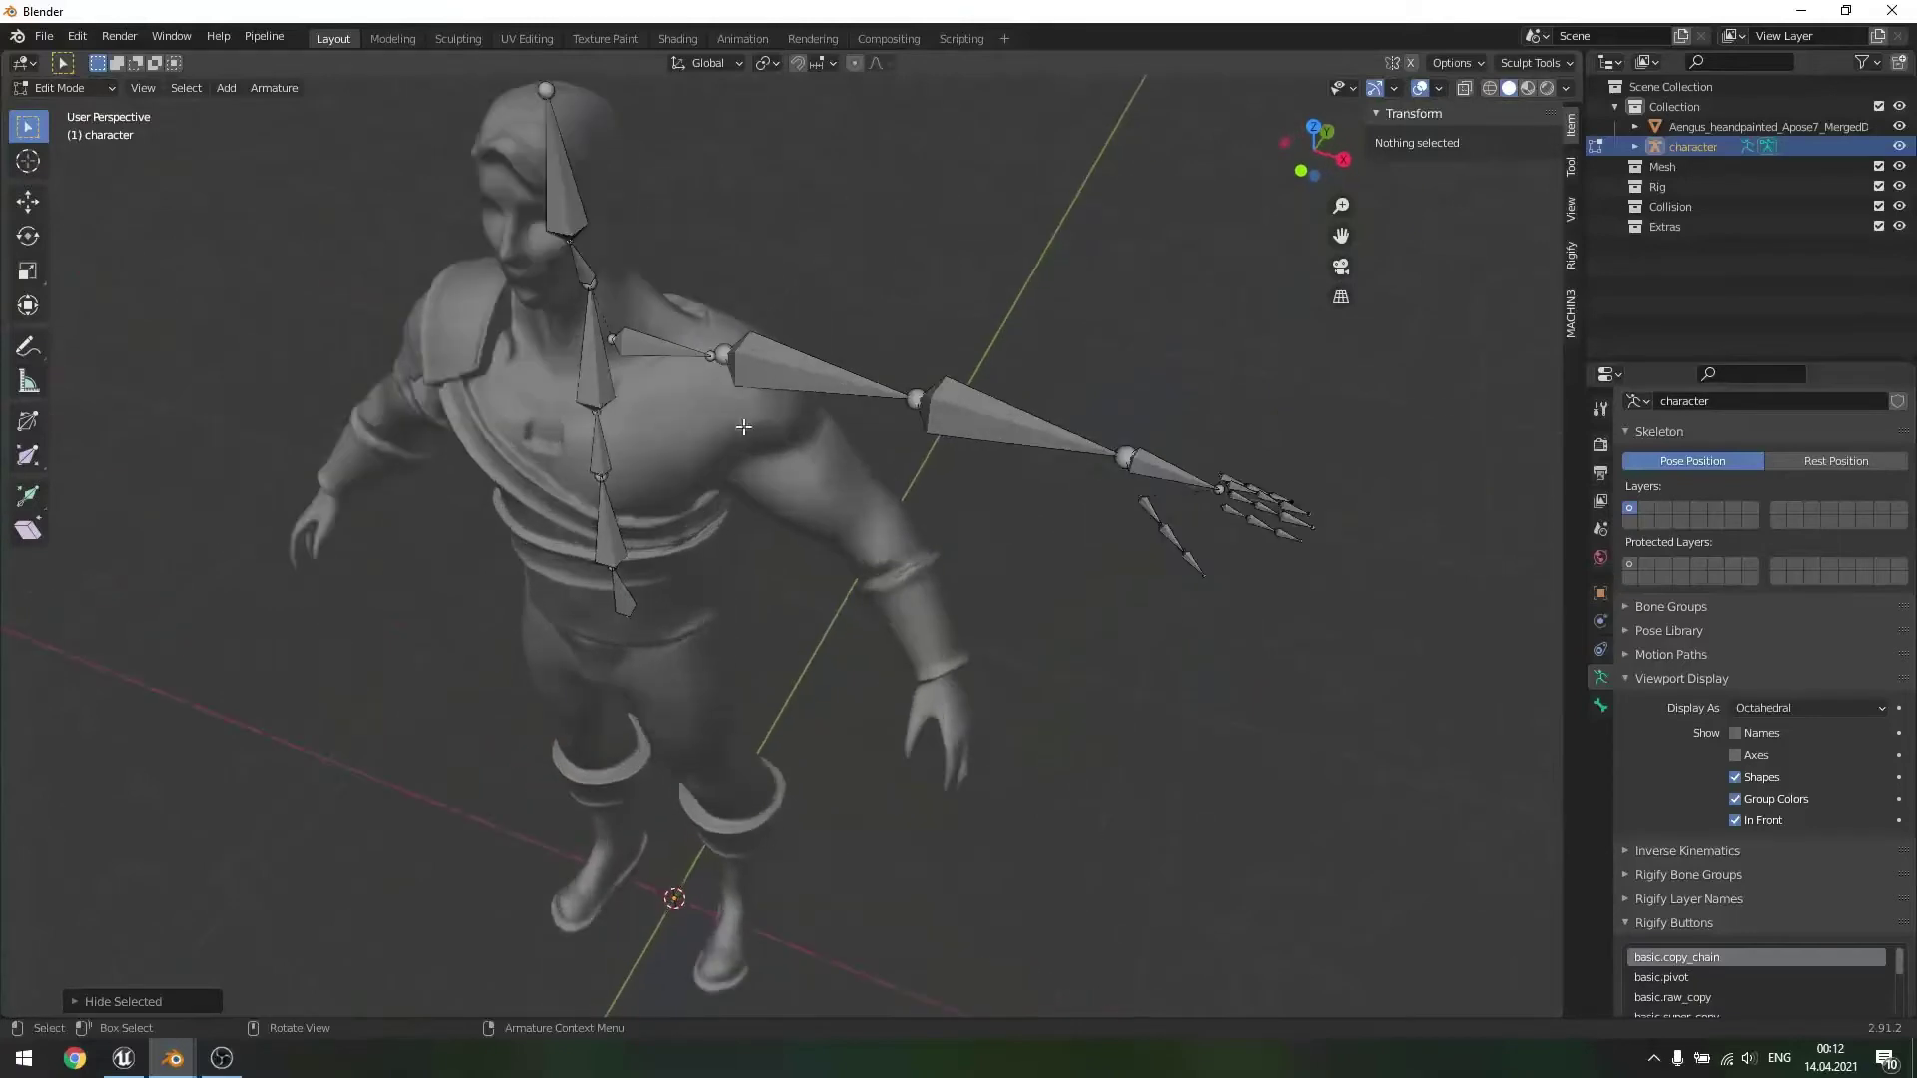
- Try to select the left arm's bones from the upper arm down to the fingers
click(721, 355)
middle_drag(1016, 383, 984, 409)
drag(769, 319, 1341, 751)
drag(734, 314, 893, 477)
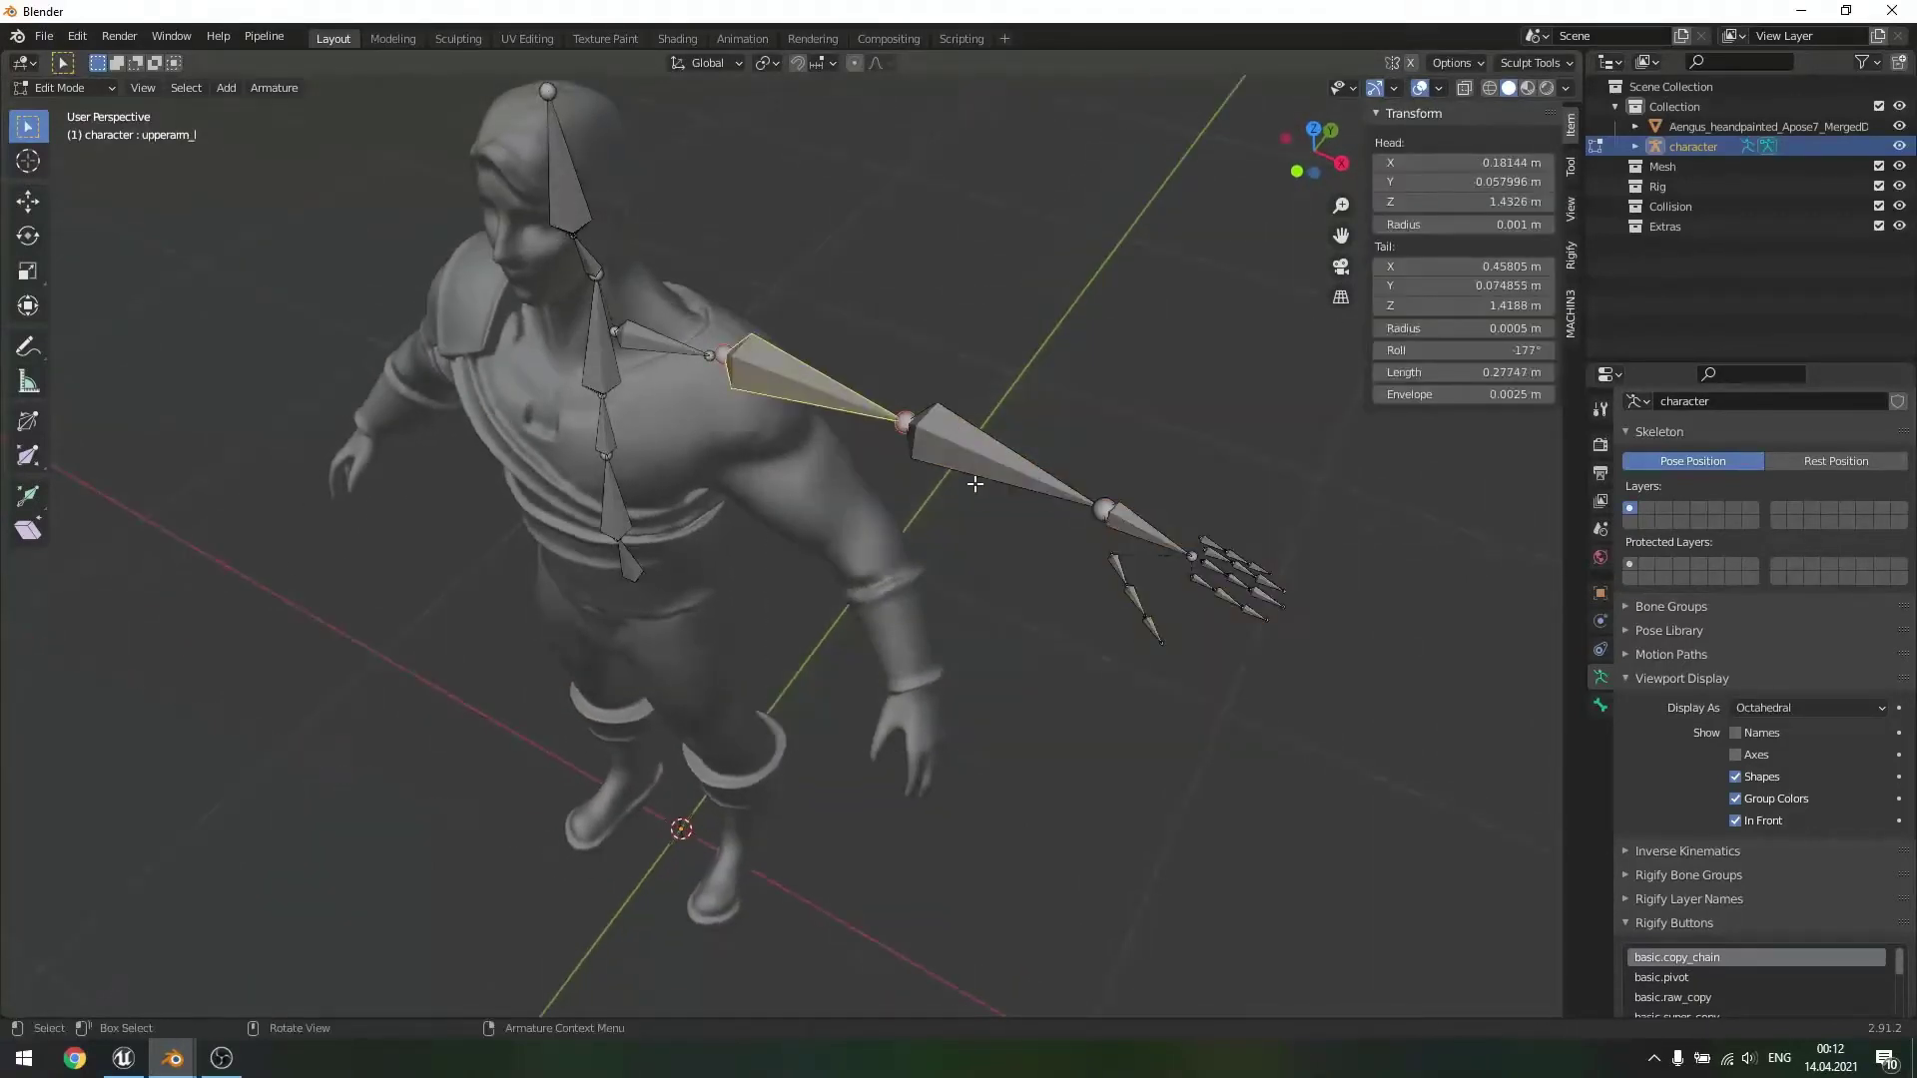
shift+drag(830, 342, 1343, 811)
- Select the shoulder joint at the head of the left upper arm bone and snap the 3D cursor to it
click(1000, 591)
middle_drag(1000, 591, 1011, 571)
scroll(844, 501, up, 3)
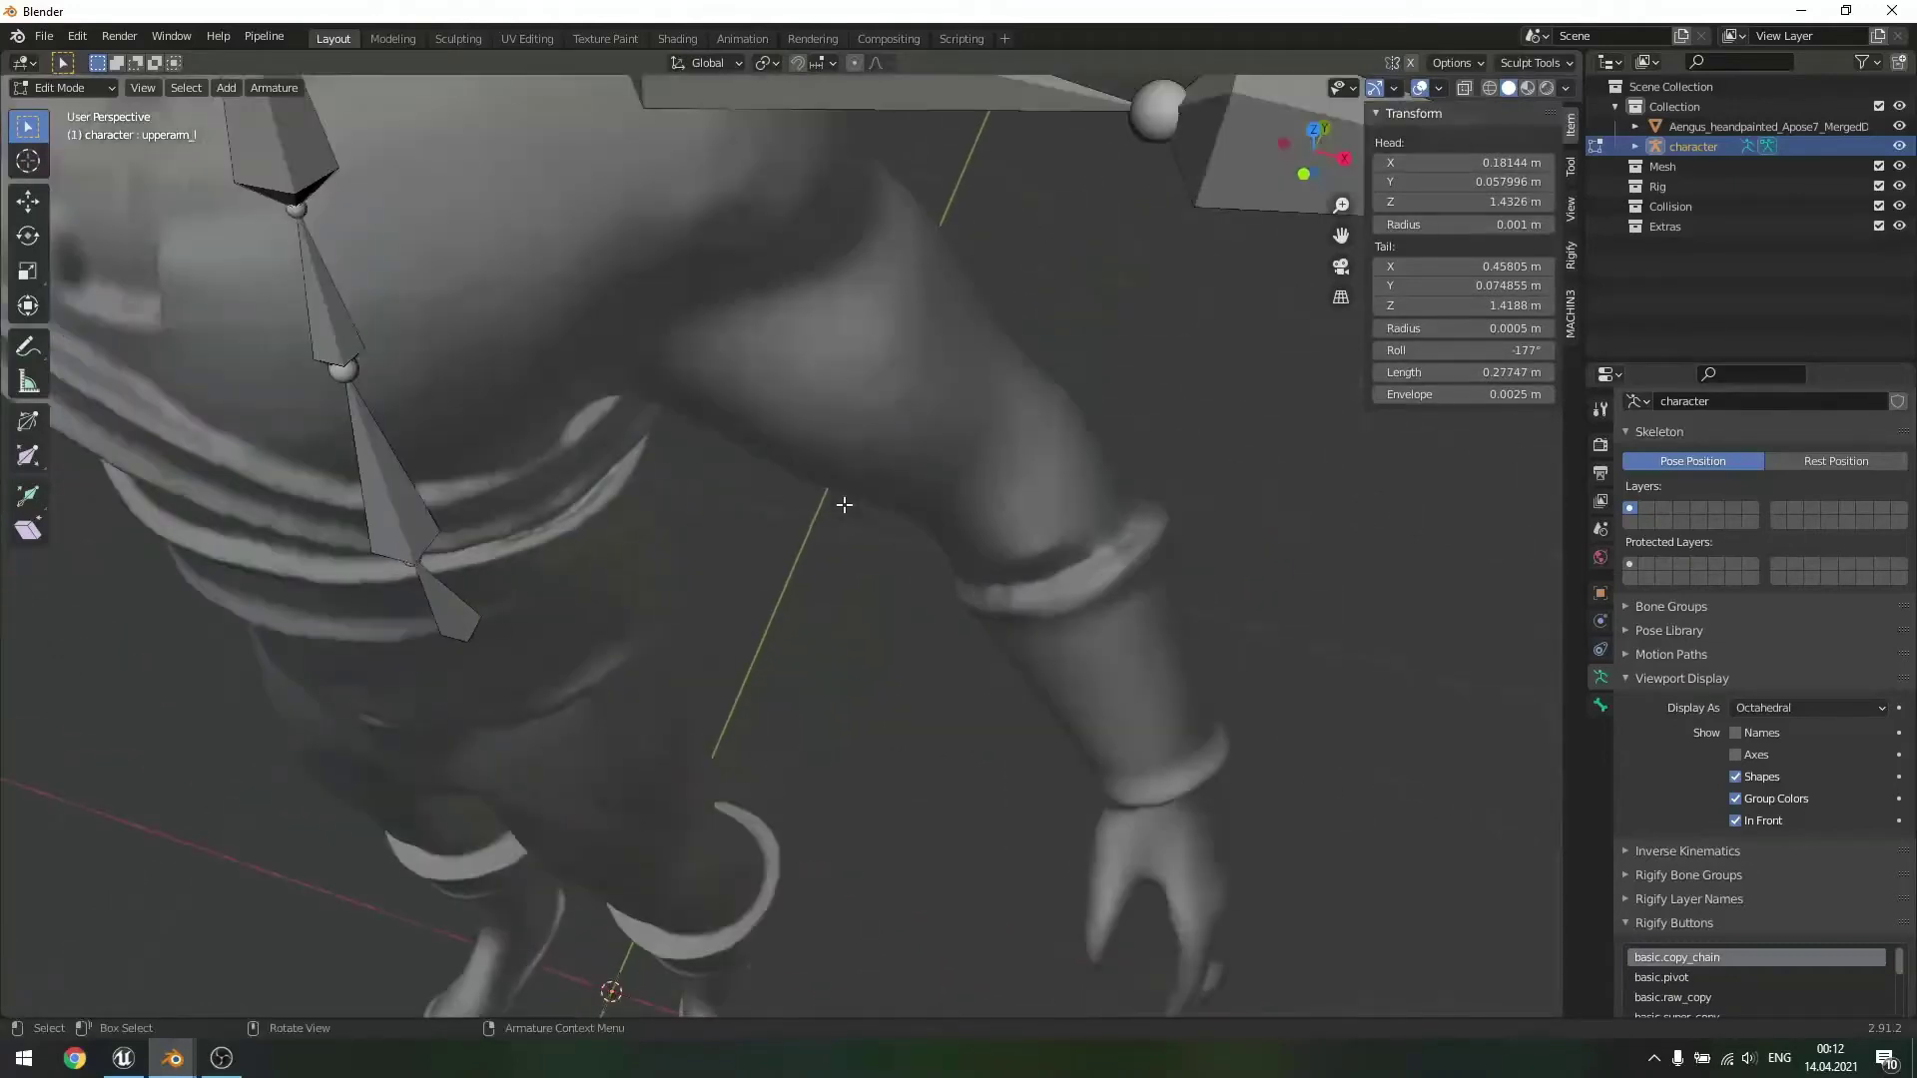
scroll(861, 461, down, 2)
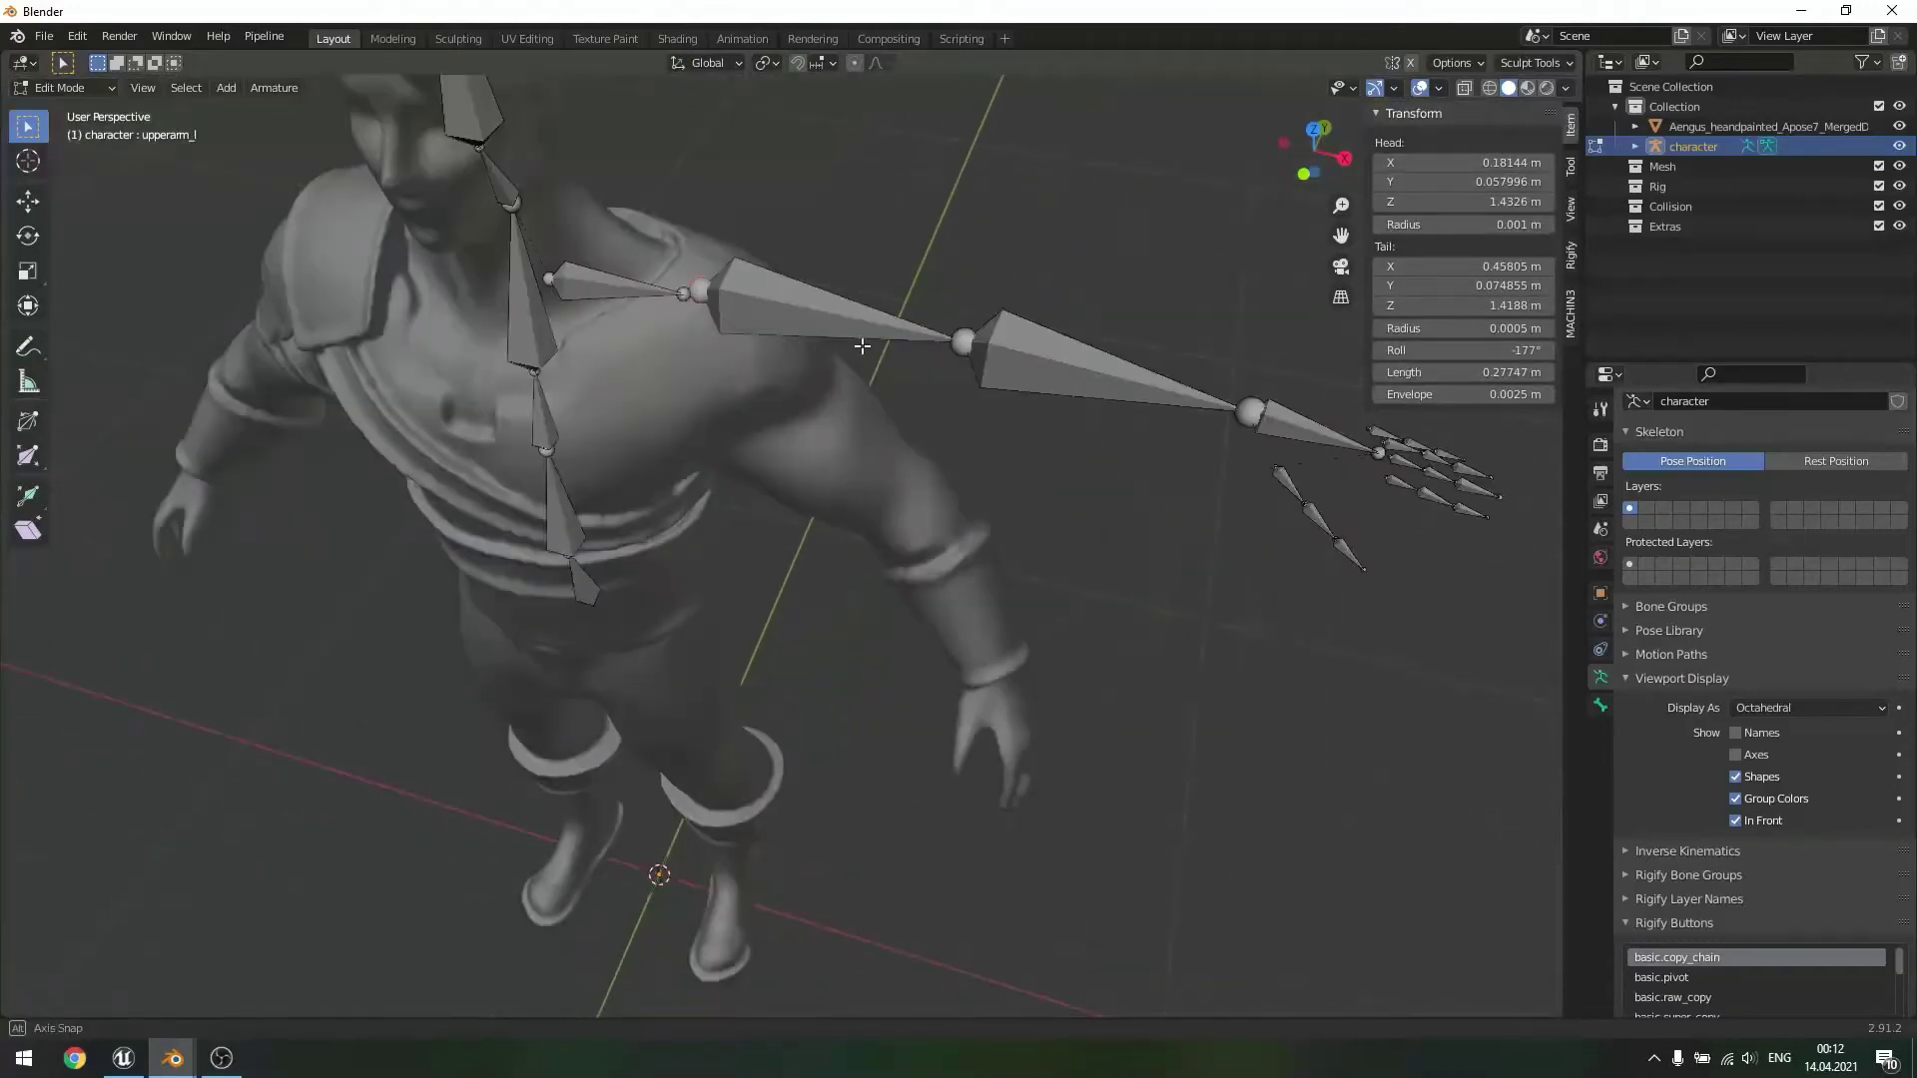
scroll(789, 340, down, 4)
scroll(752, 374, up, 4)
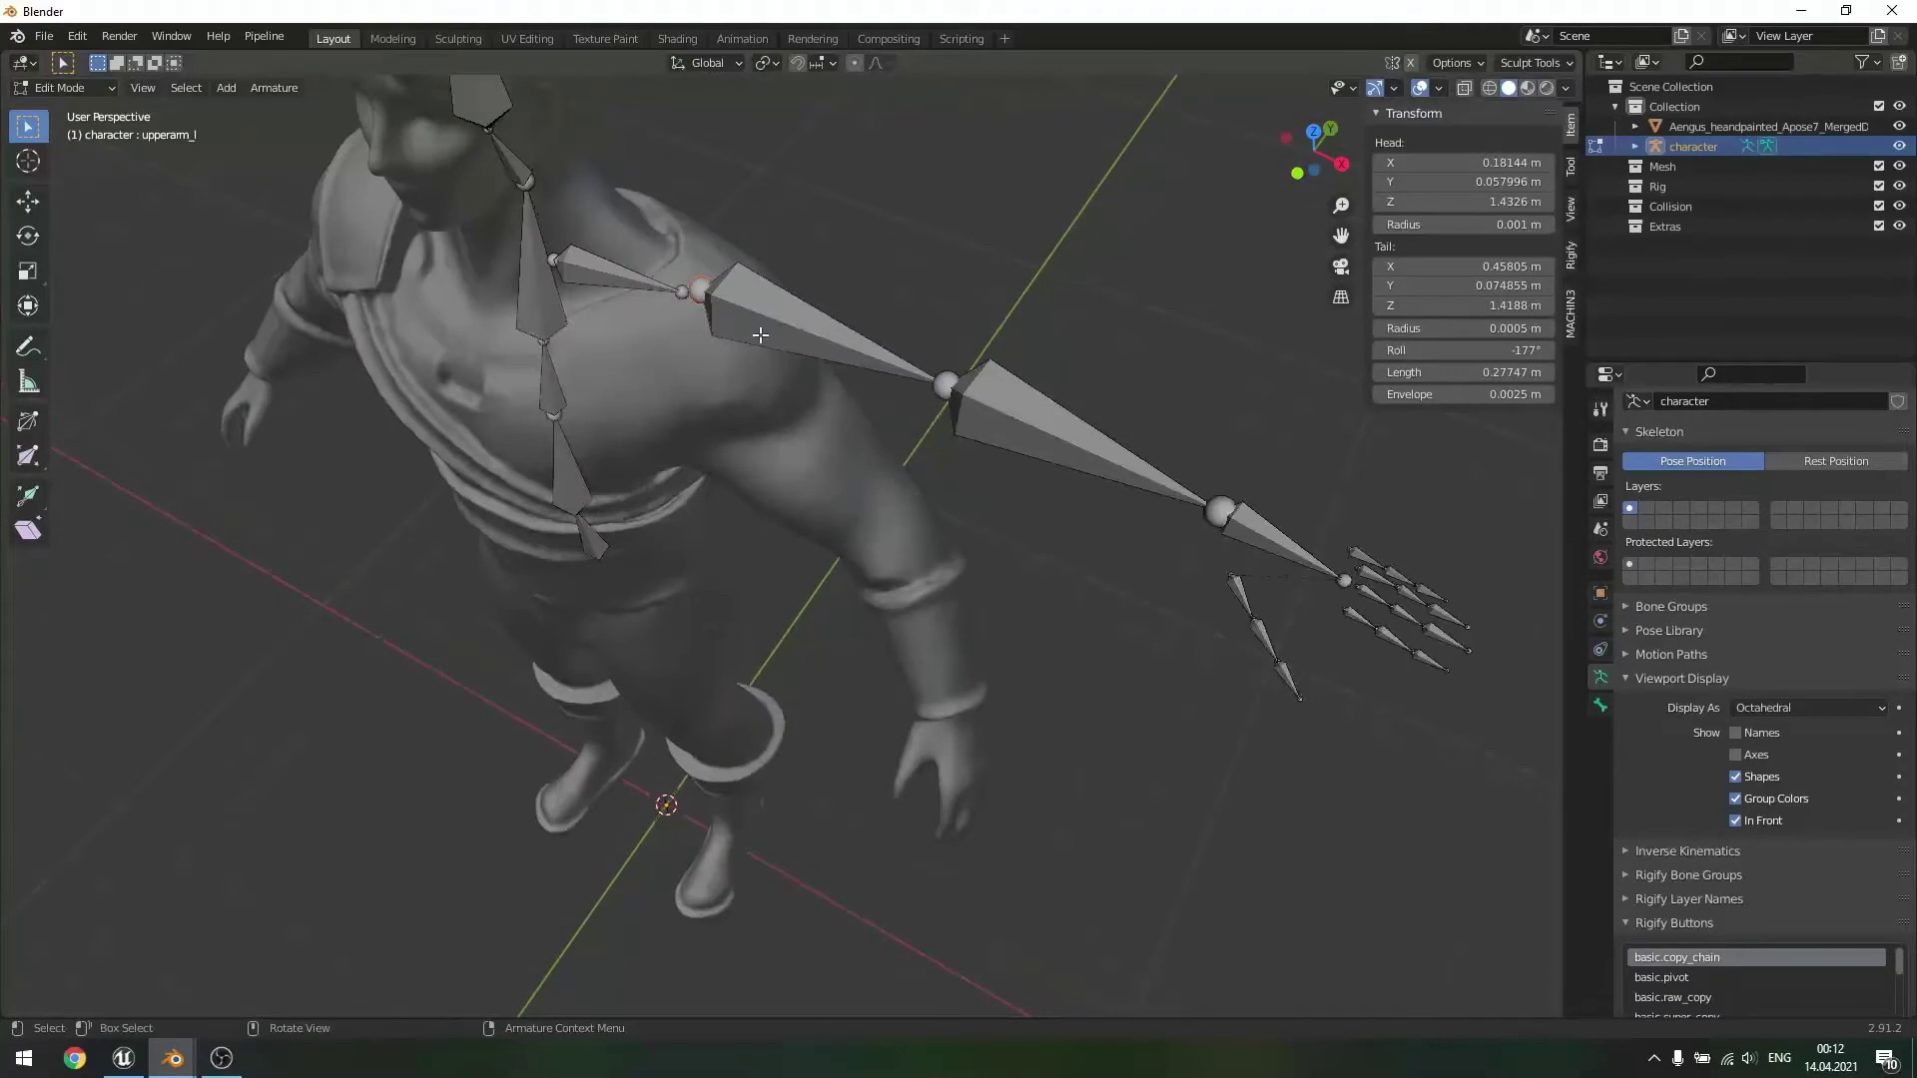
scroll(761, 335, down, 3)
scroll(766, 341, up, 2)
middle_drag(835, 368, 843, 331)
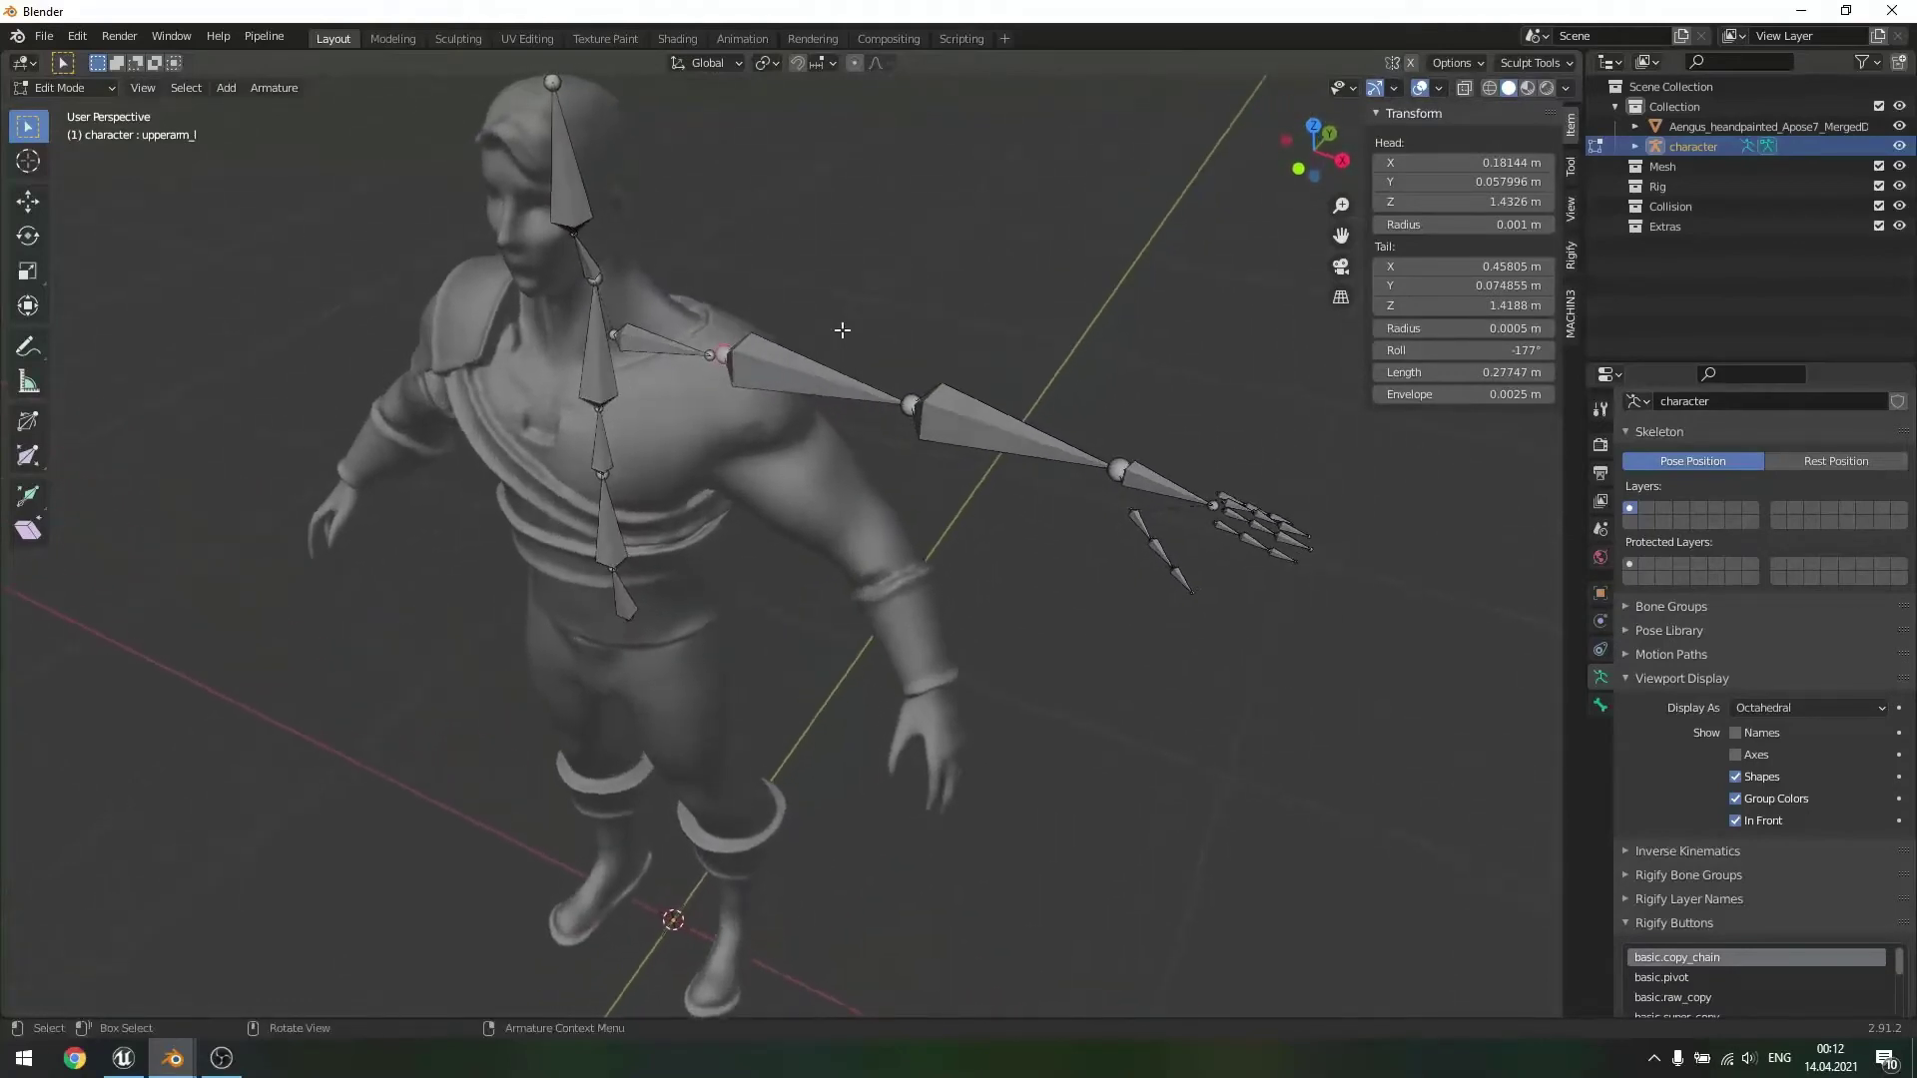
key(shift+s)
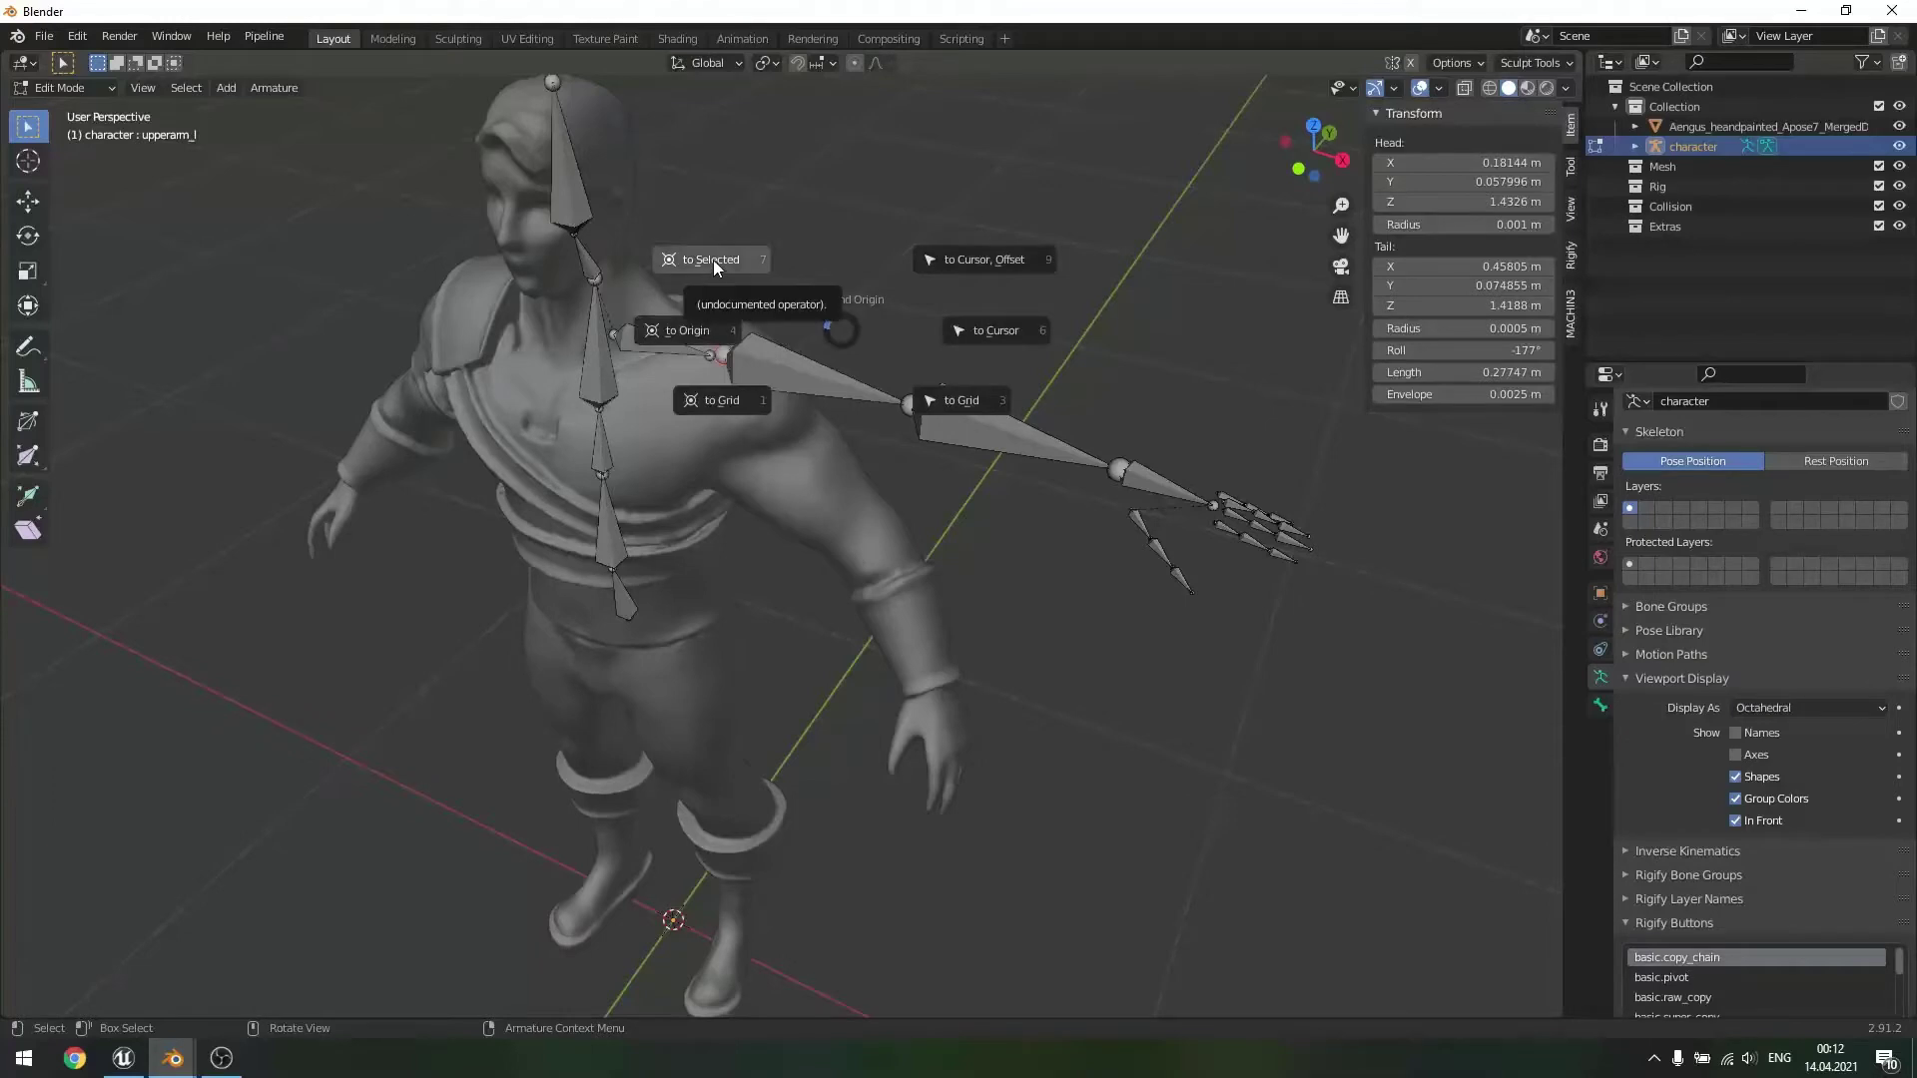
click(713, 260)
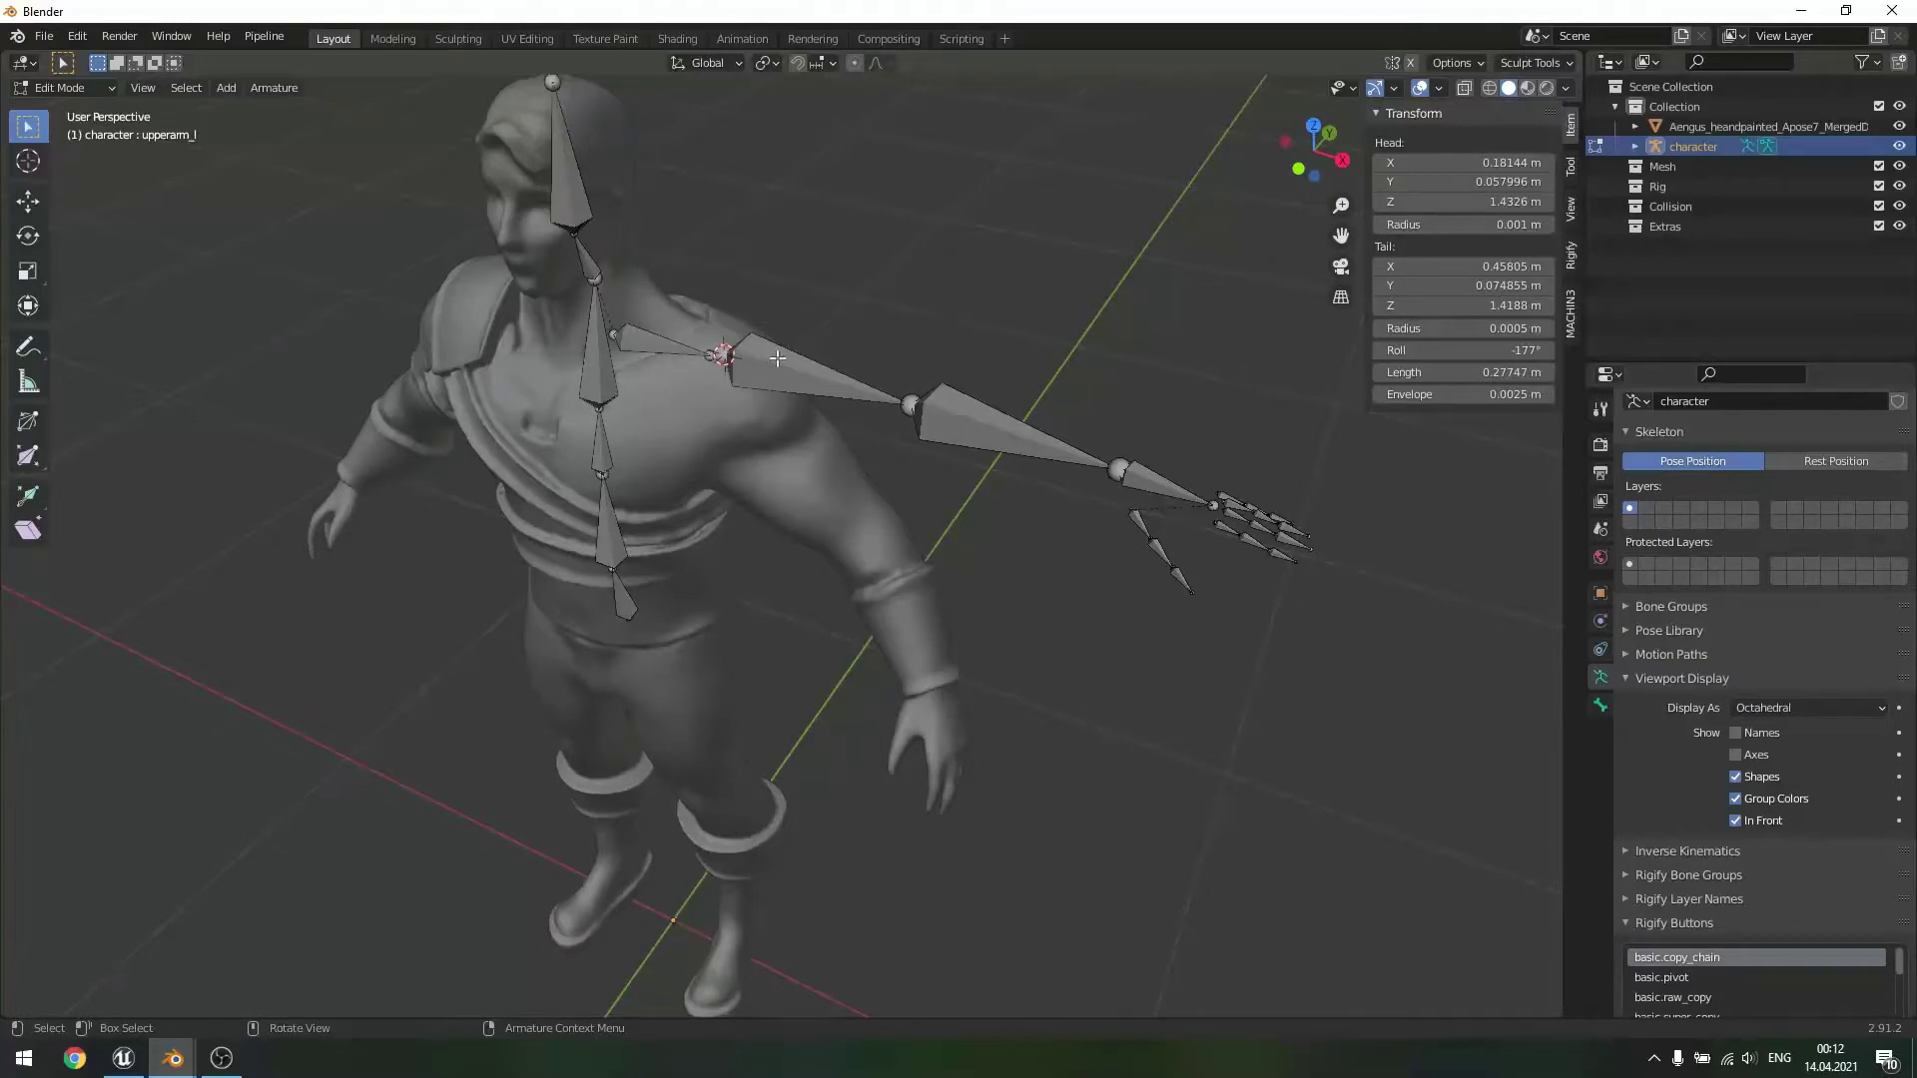
- Set the transform pivot point to 3D Cursor
scroll(792, 389, up, 4)
scroll(812, 390, down, 3)
middle_drag(849, 280, 816, 288)
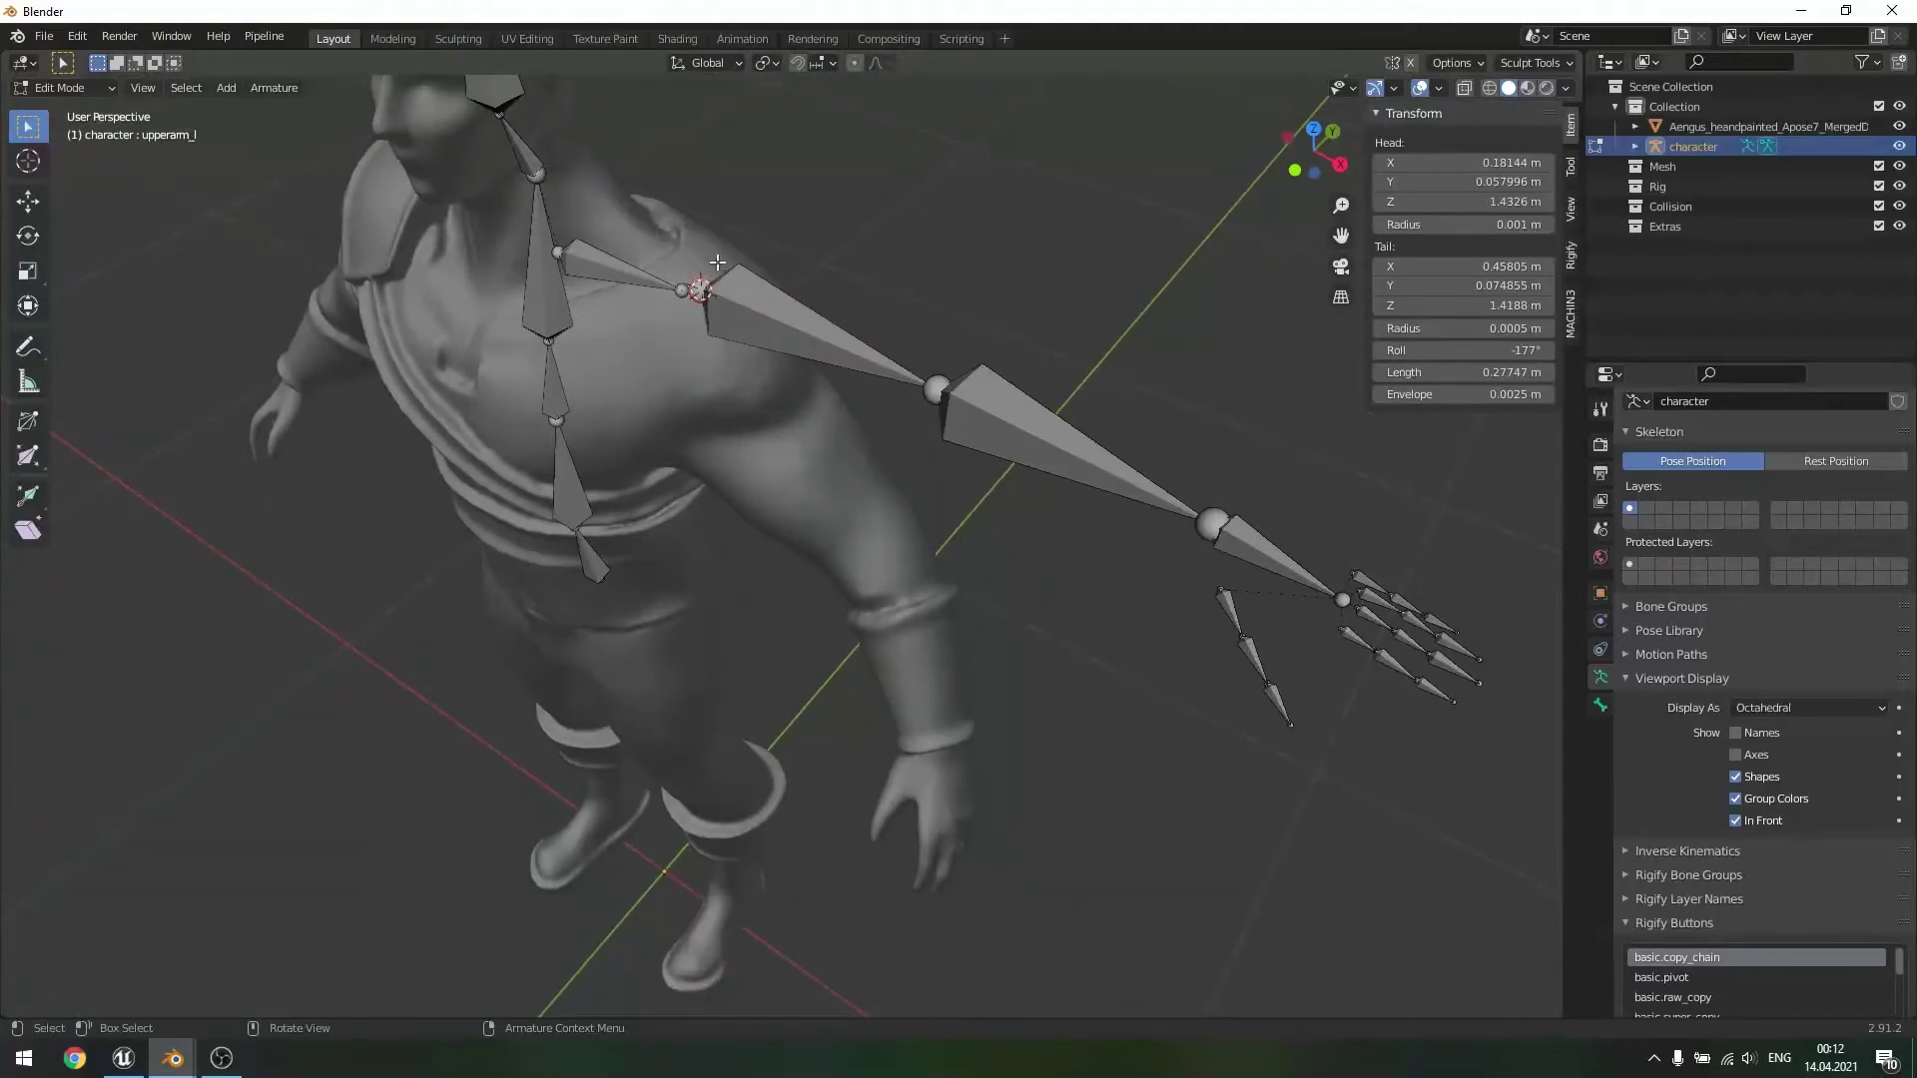
click(777, 63)
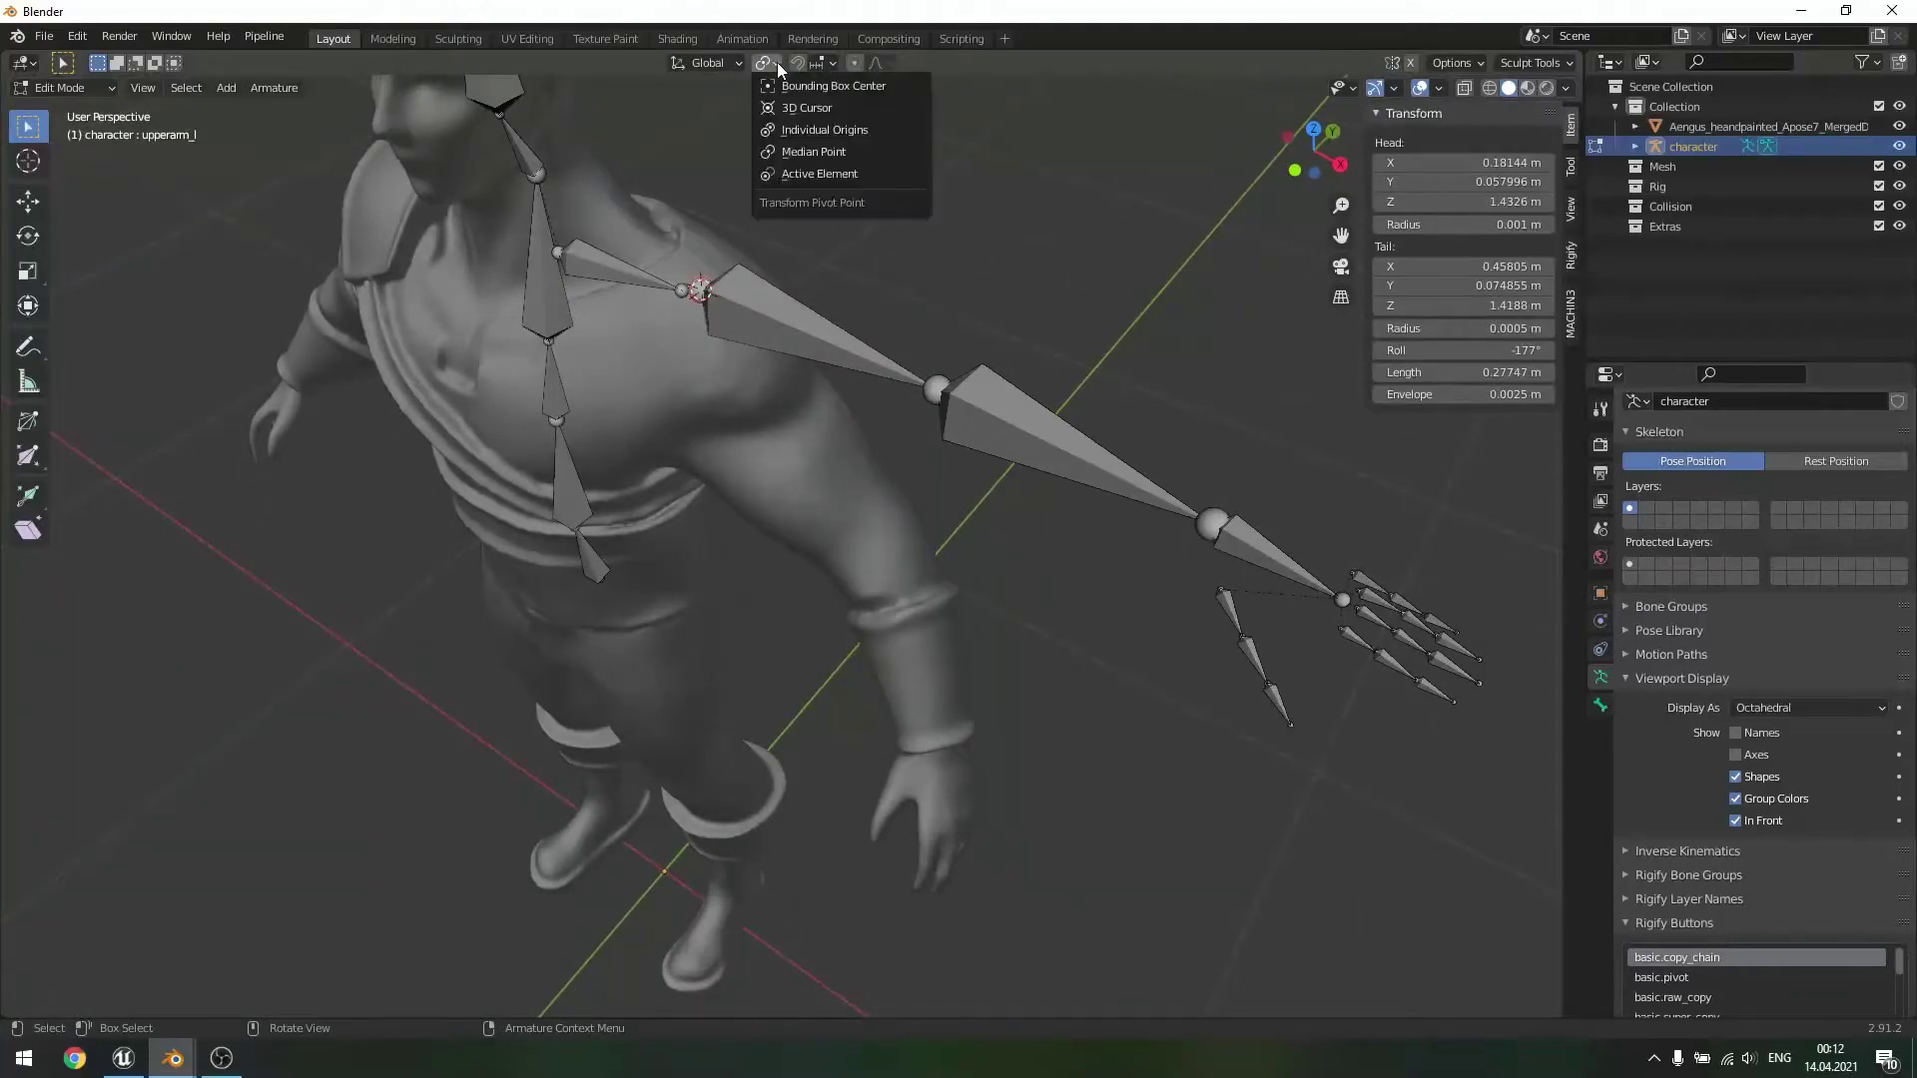
click(811, 108)
scroll(978, 353, down, 3)
scroll(979, 352, up, 2)
- Select the left arm bones from the upper arm to the fingers and rotate them about -22 degrees around the global Z axis
drag(728, 300, 1288, 719)
scroll(1195, 474, up, 2)
mouse_move(1195, 474)
middle_down()
mouse_move(1232, 518)
mouse_move(1069, 518)
mouse_move(1164, 479)
middle_up()
scroll(1018, 515, up, 3)
scroll(1018, 514, down, 4)
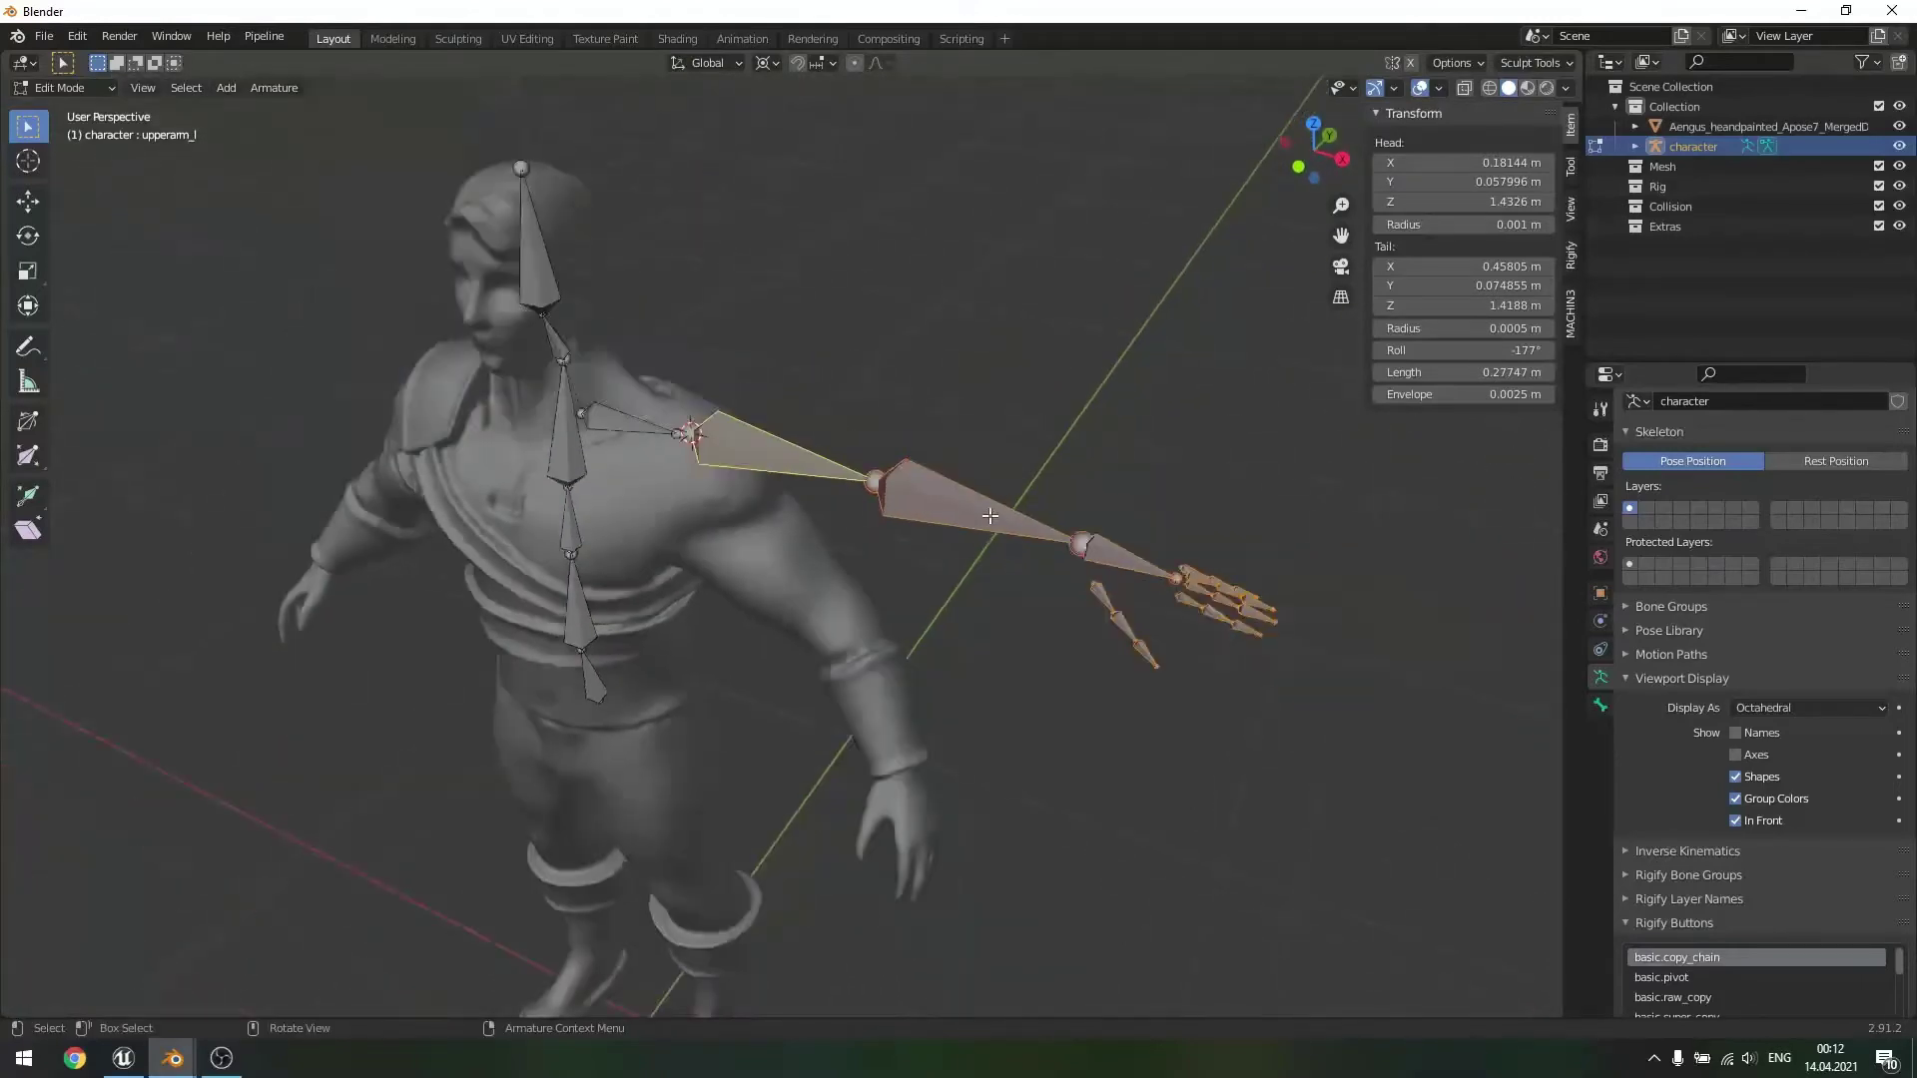
scroll(907, 515, up, 2)
middle_drag(1038, 539, 1057, 479)
scroll(950, 560, down, 4)
key(r)
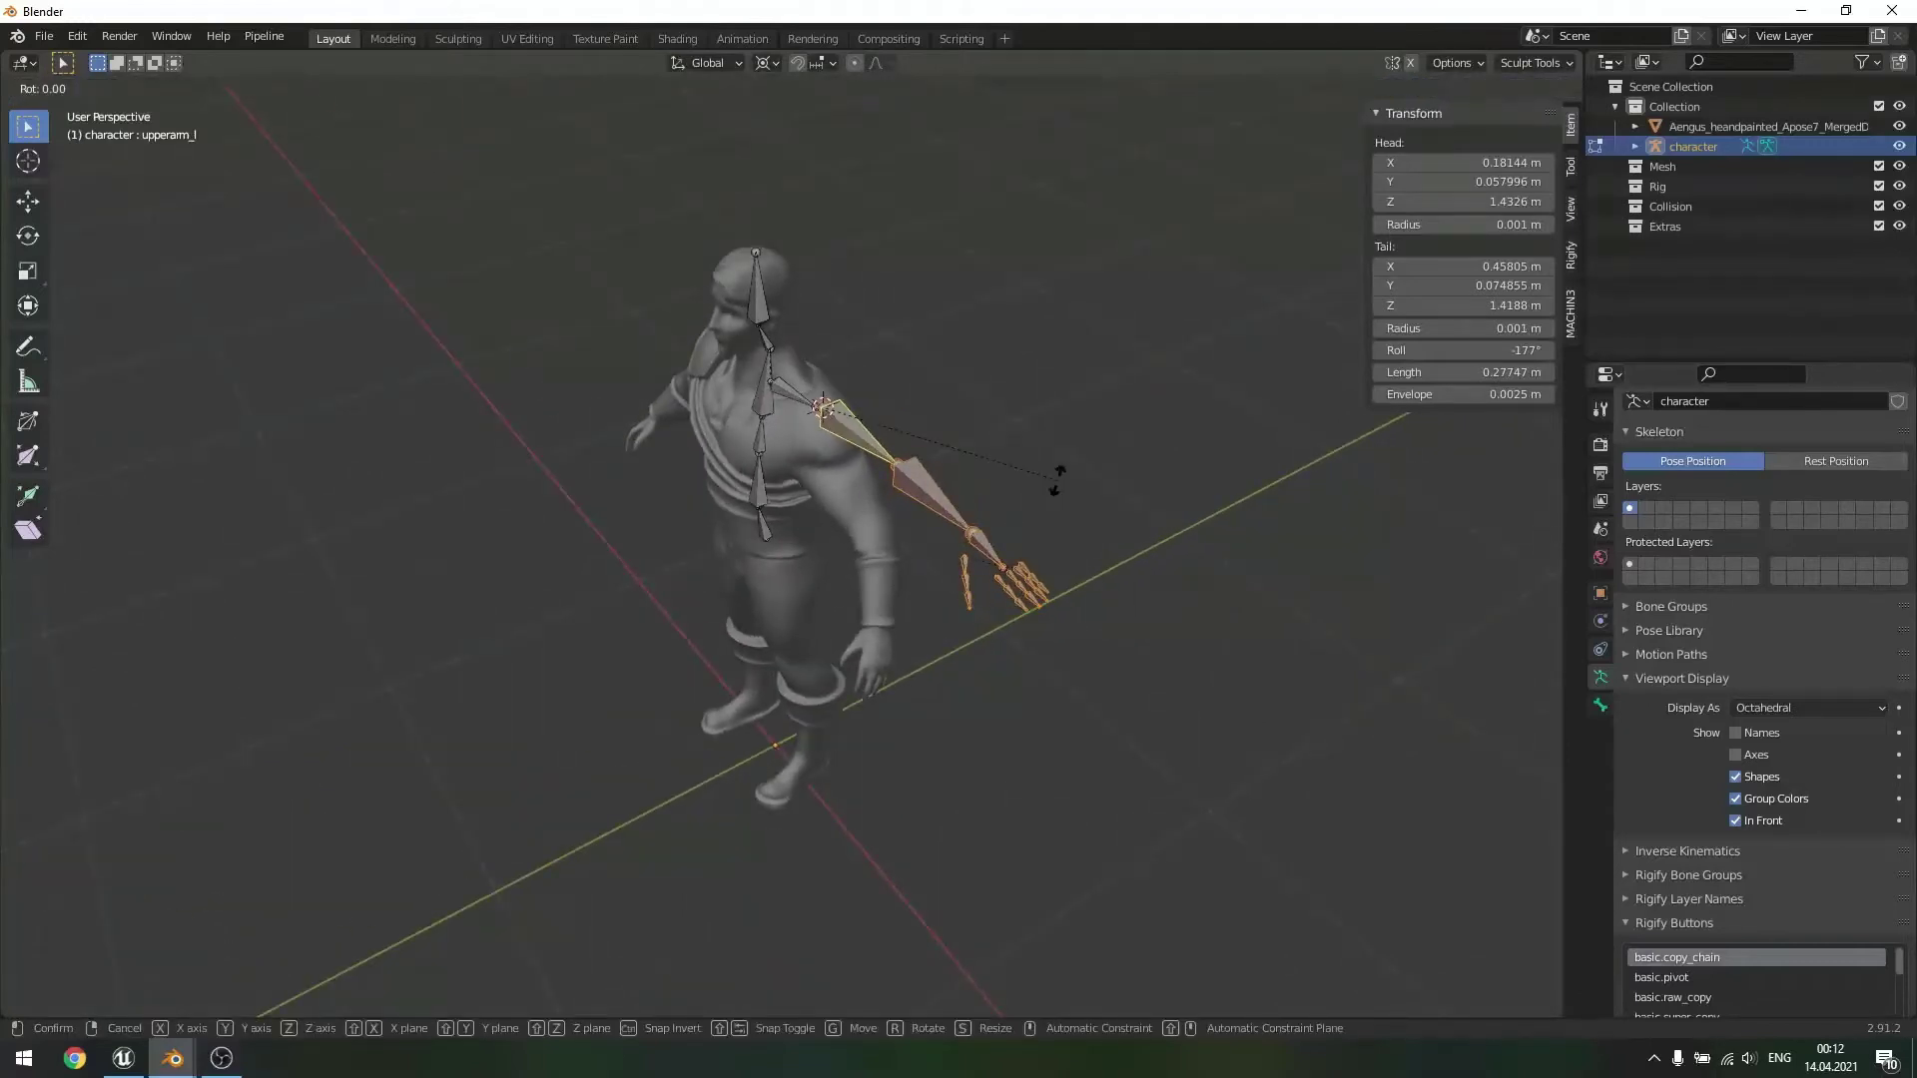
key(z)
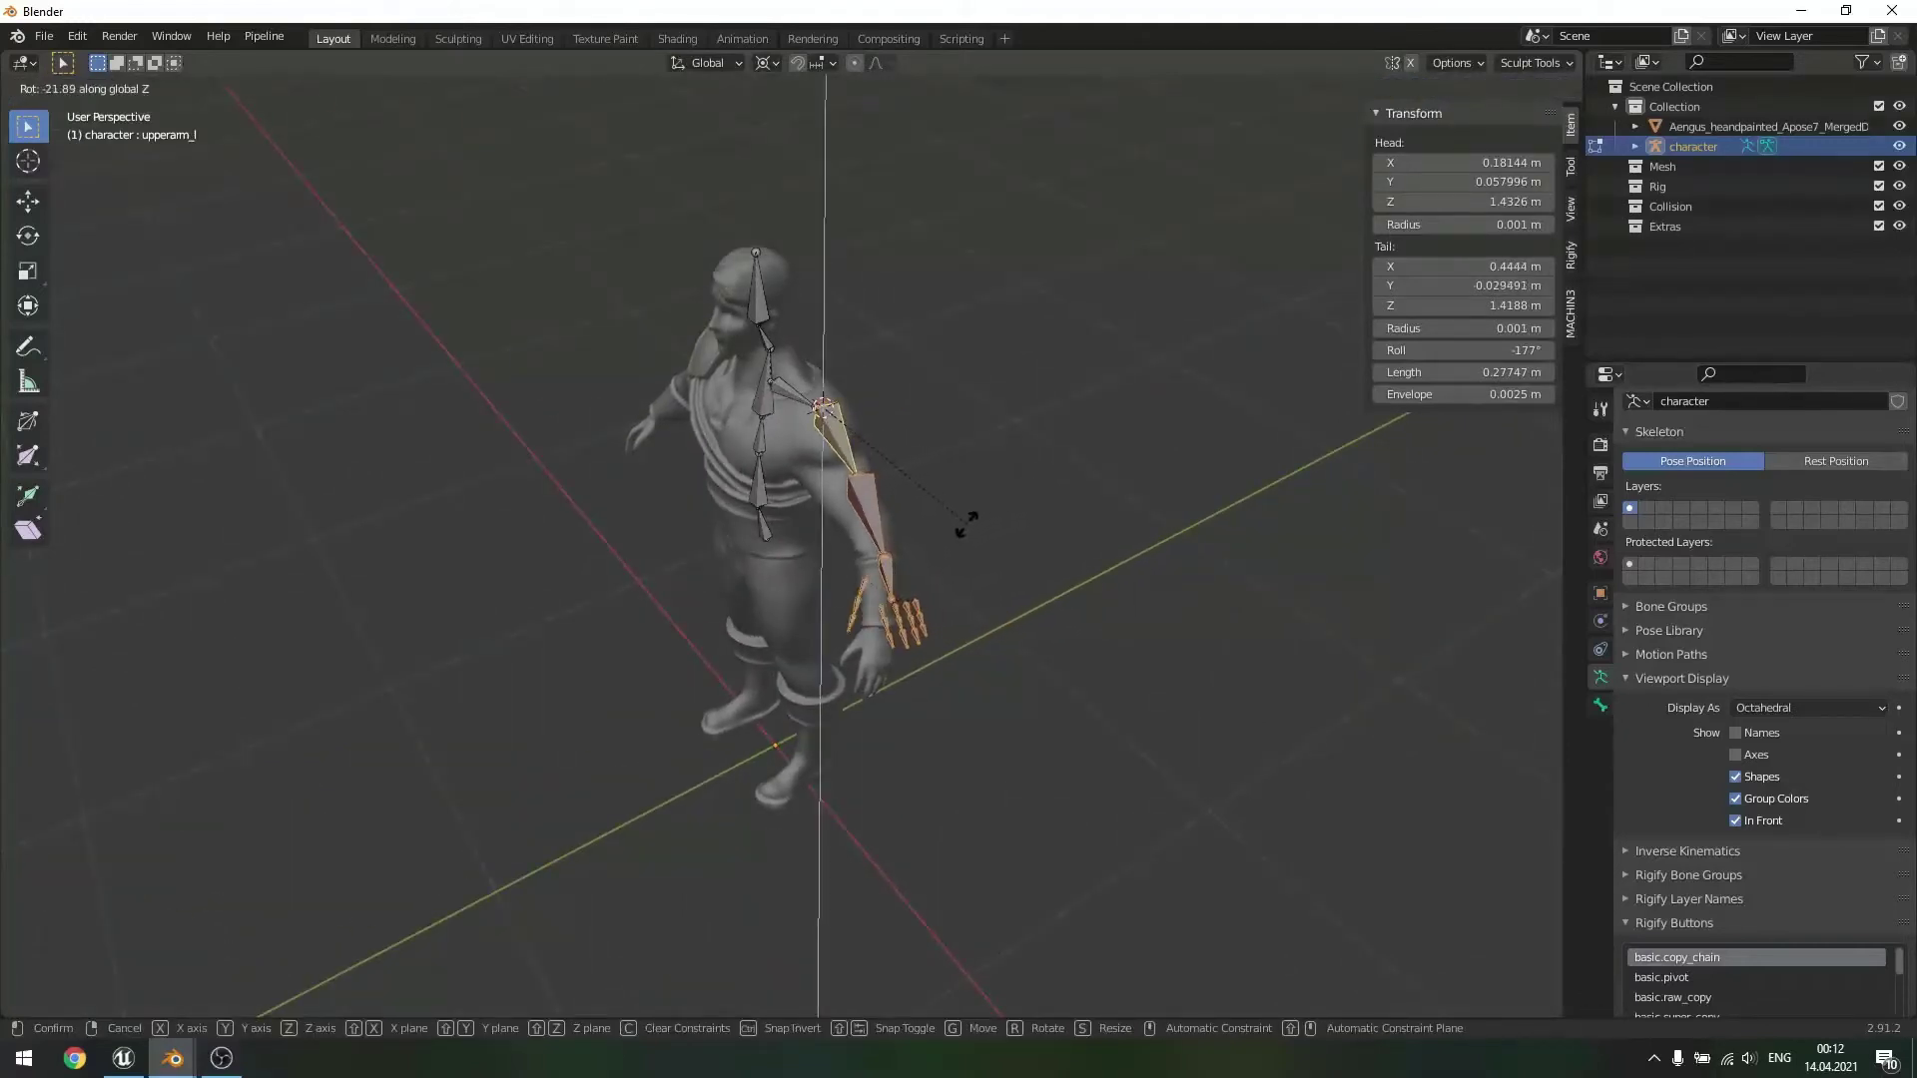
click(963, 527)
middle_drag(962, 526, 1128, 442)
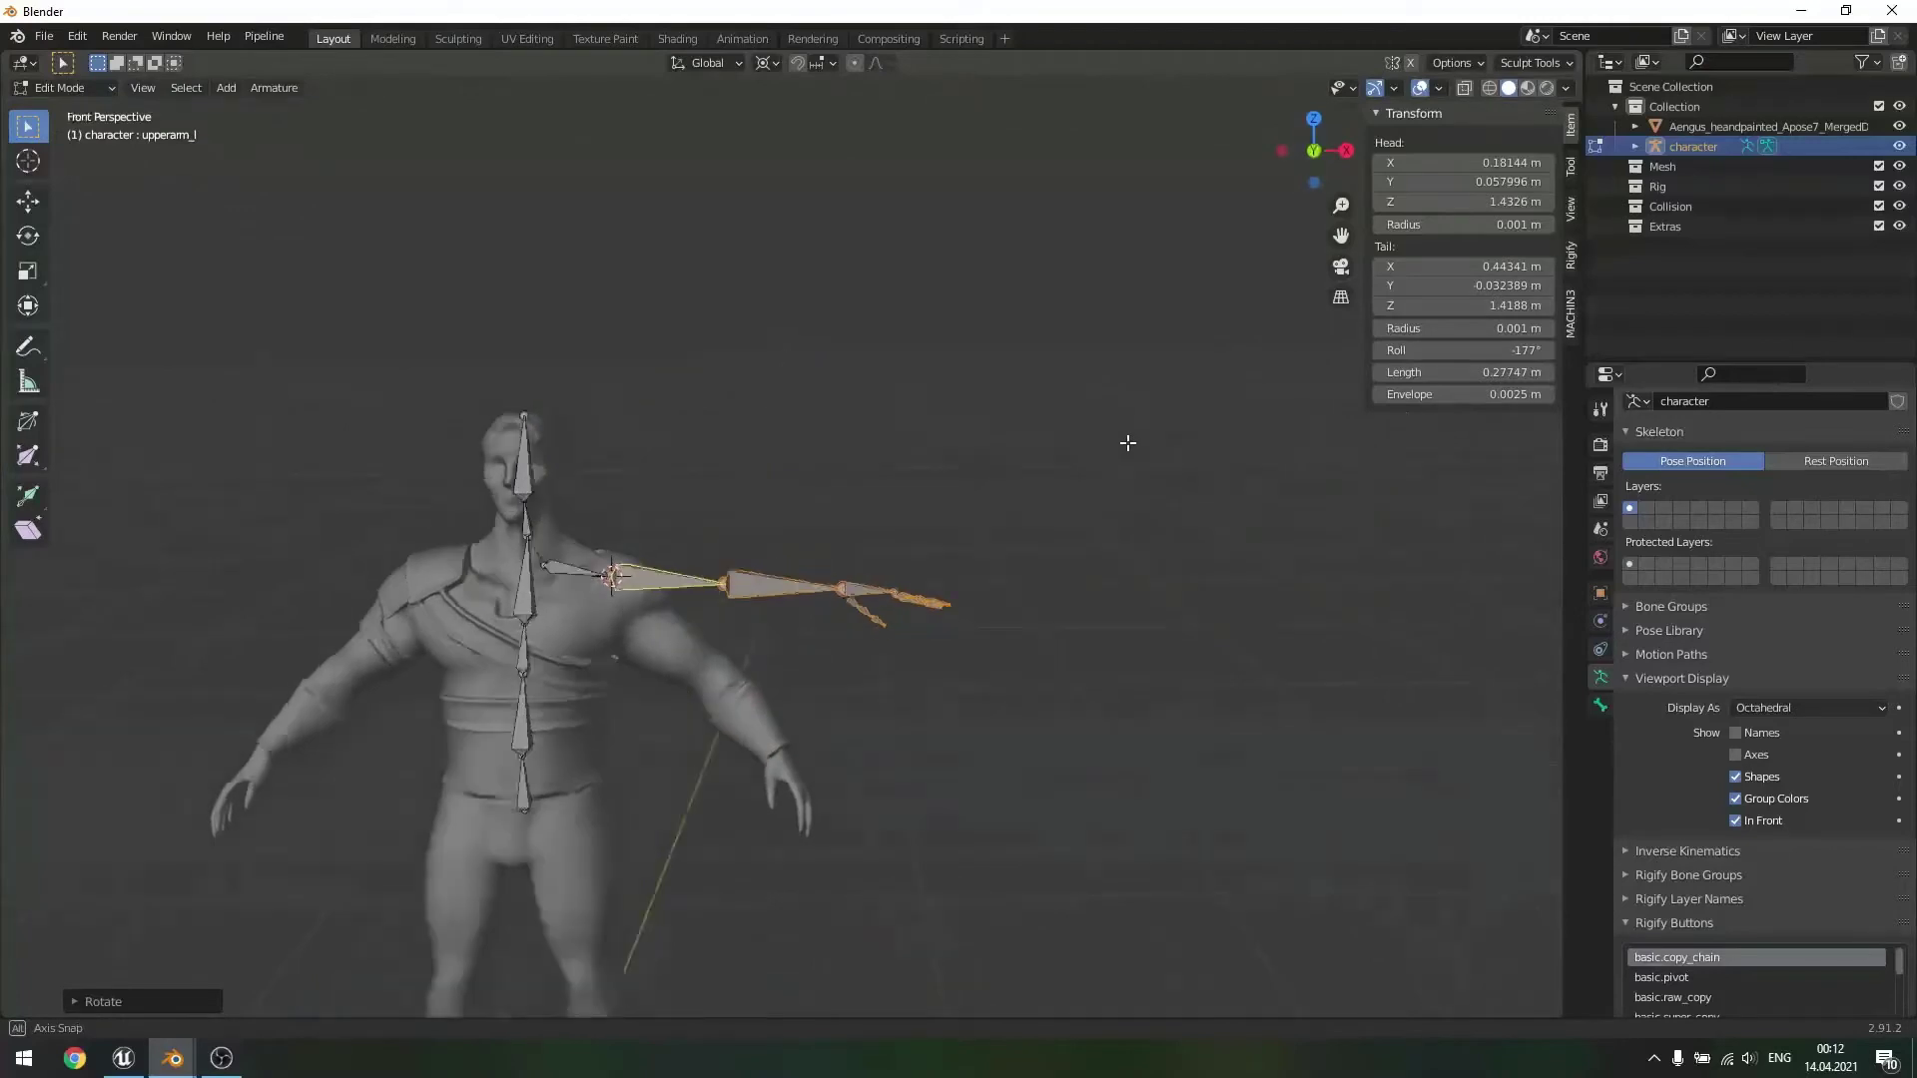
- Rotate the selected left arm bones about 37 degrees around the global Y axis to lower them toward the mesh arm
scroll(1039, 509, down, 3)
scroll(999, 539, up, 3)
middle_drag(968, 560, 952, 605)
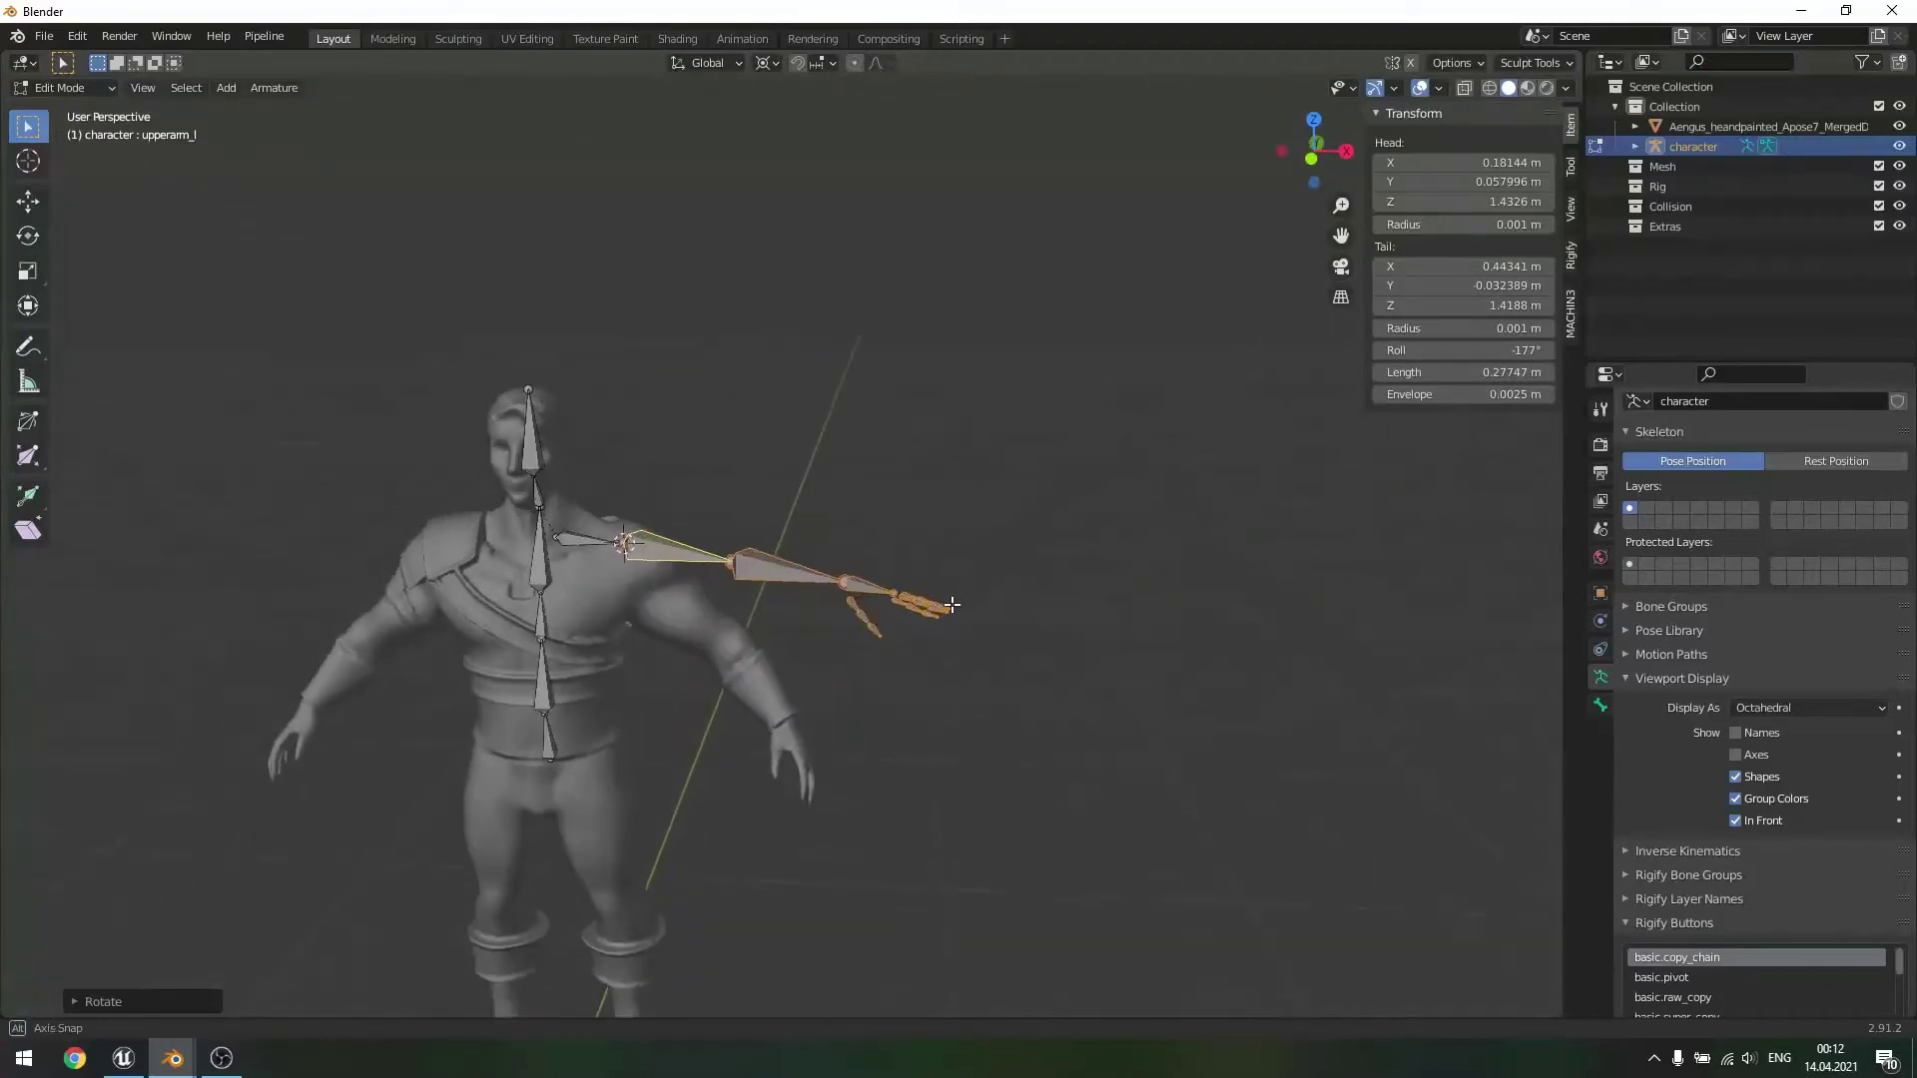
key(r)
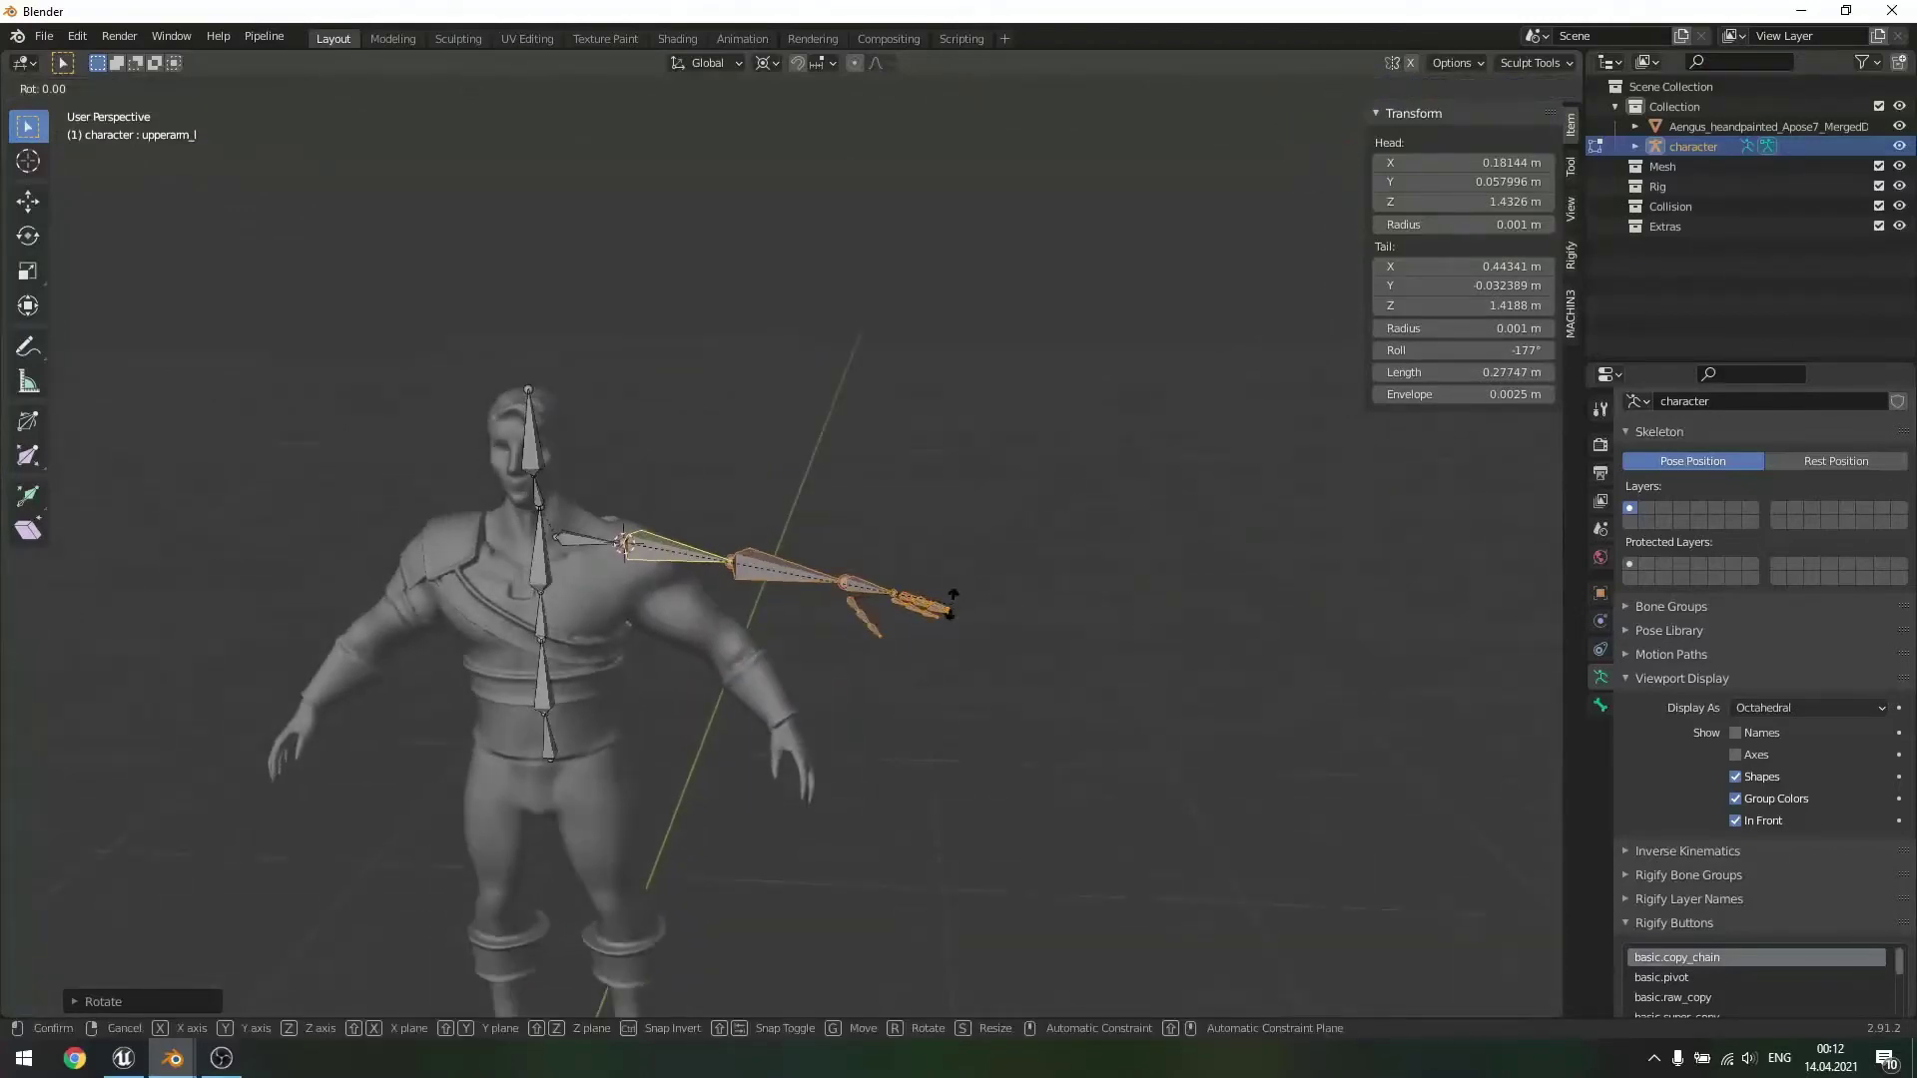
key(y)
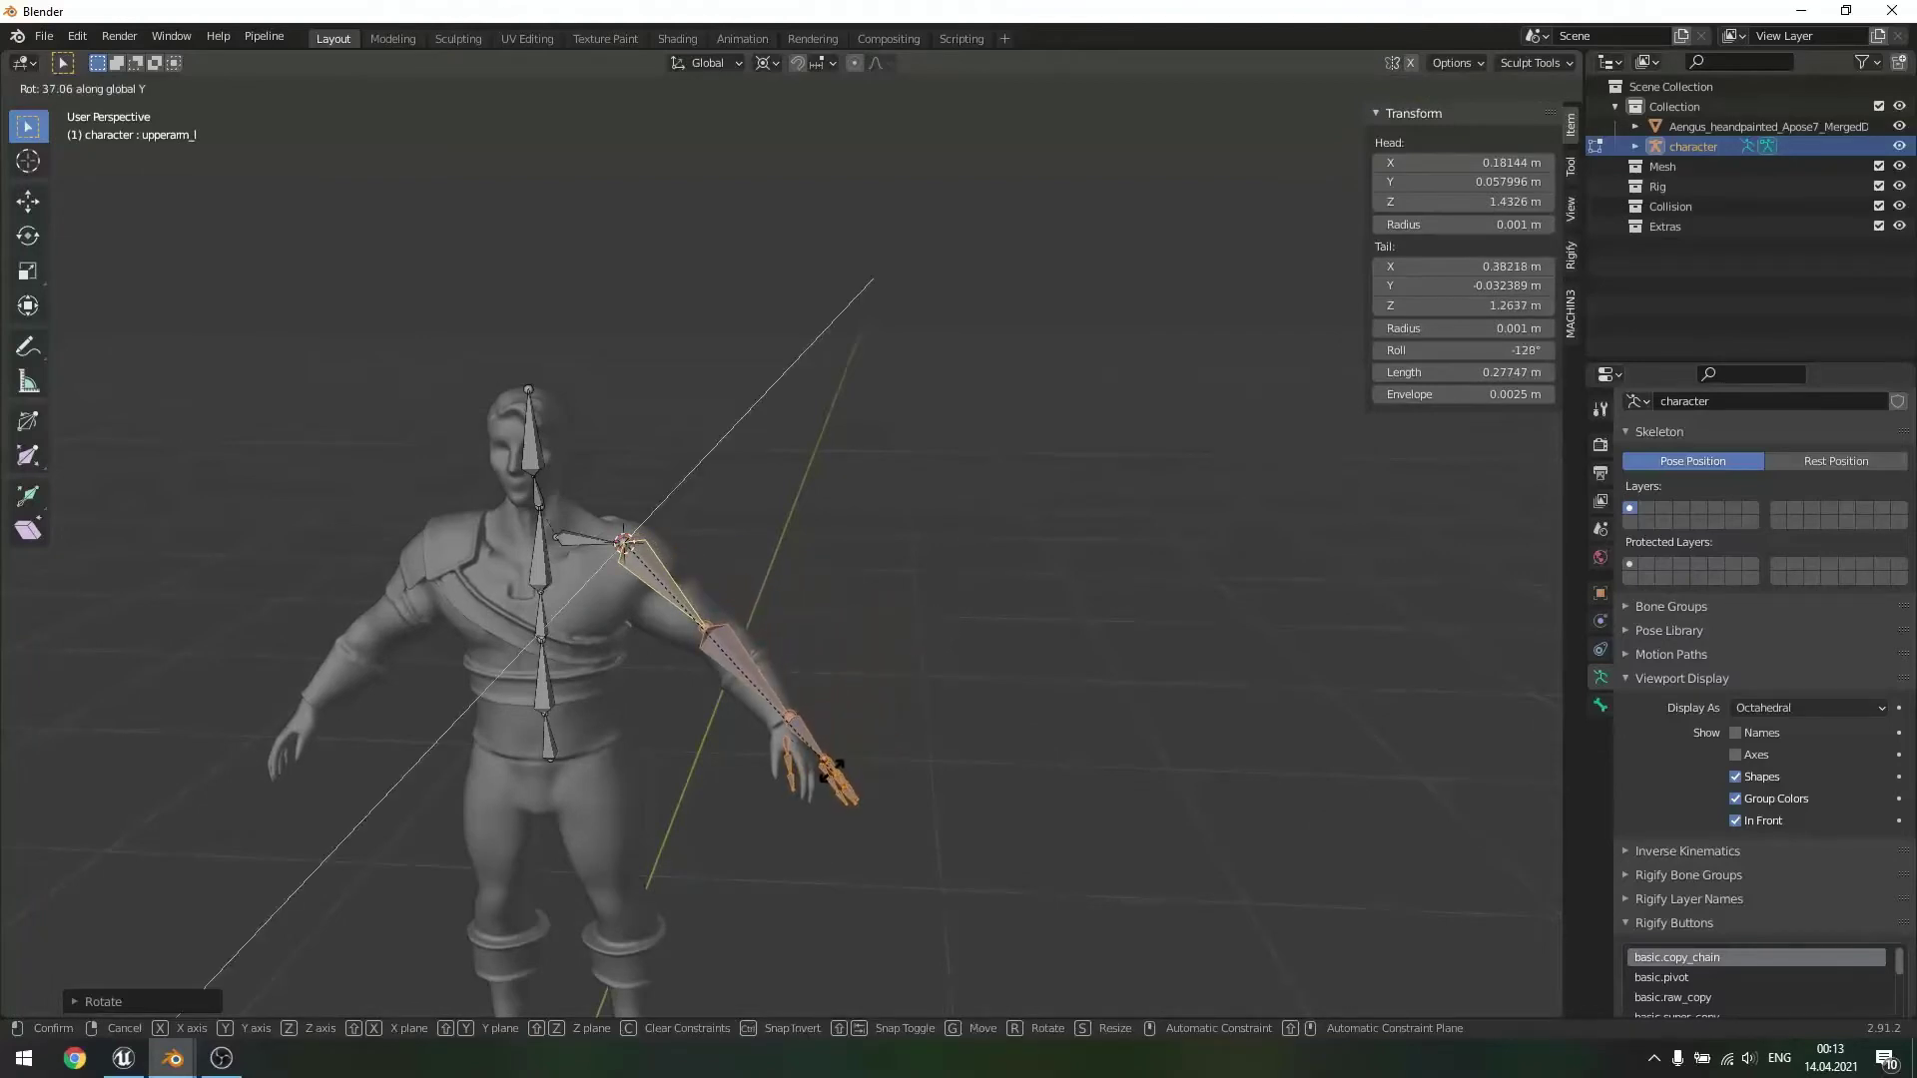
click(830, 772)
- Rotate the left arm bones backward around the global Z axis to bring them closer to the mesh arm
middle_drag(897, 743, 641, 494)
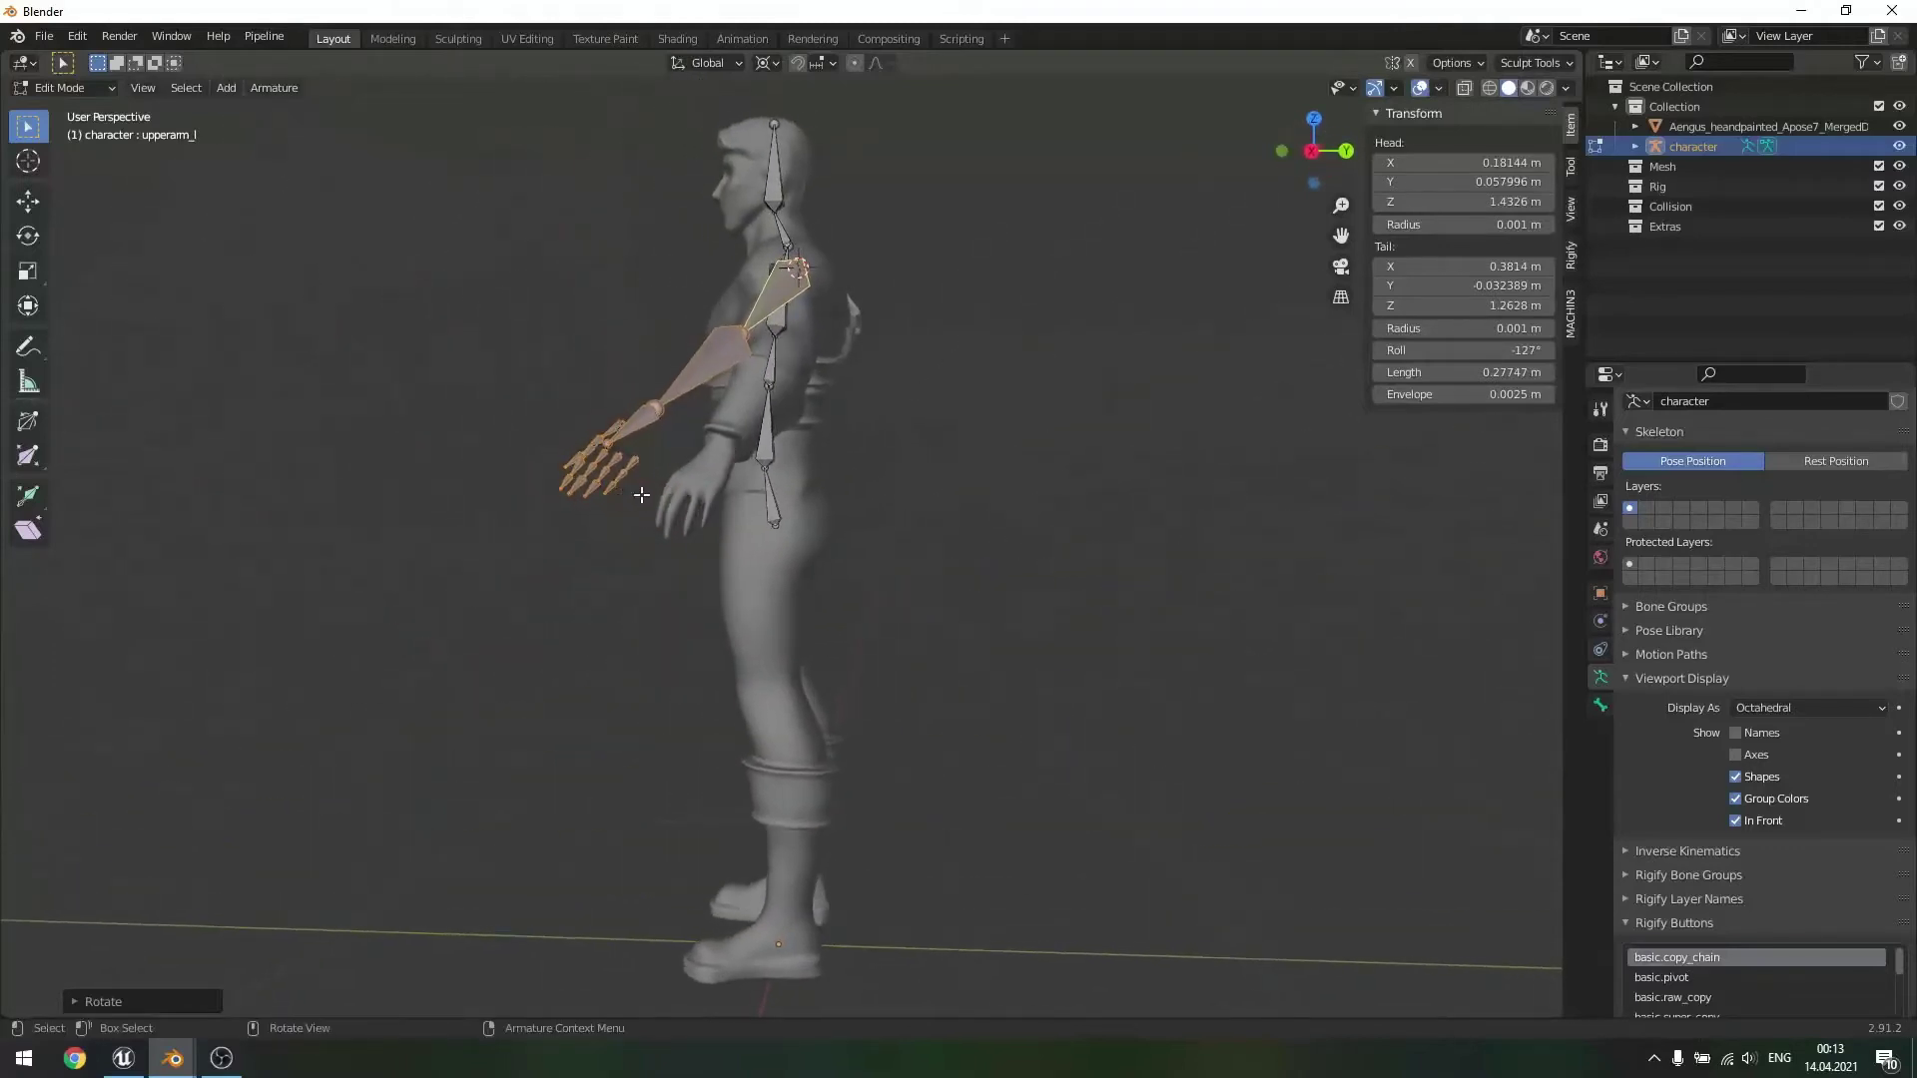
key(f)
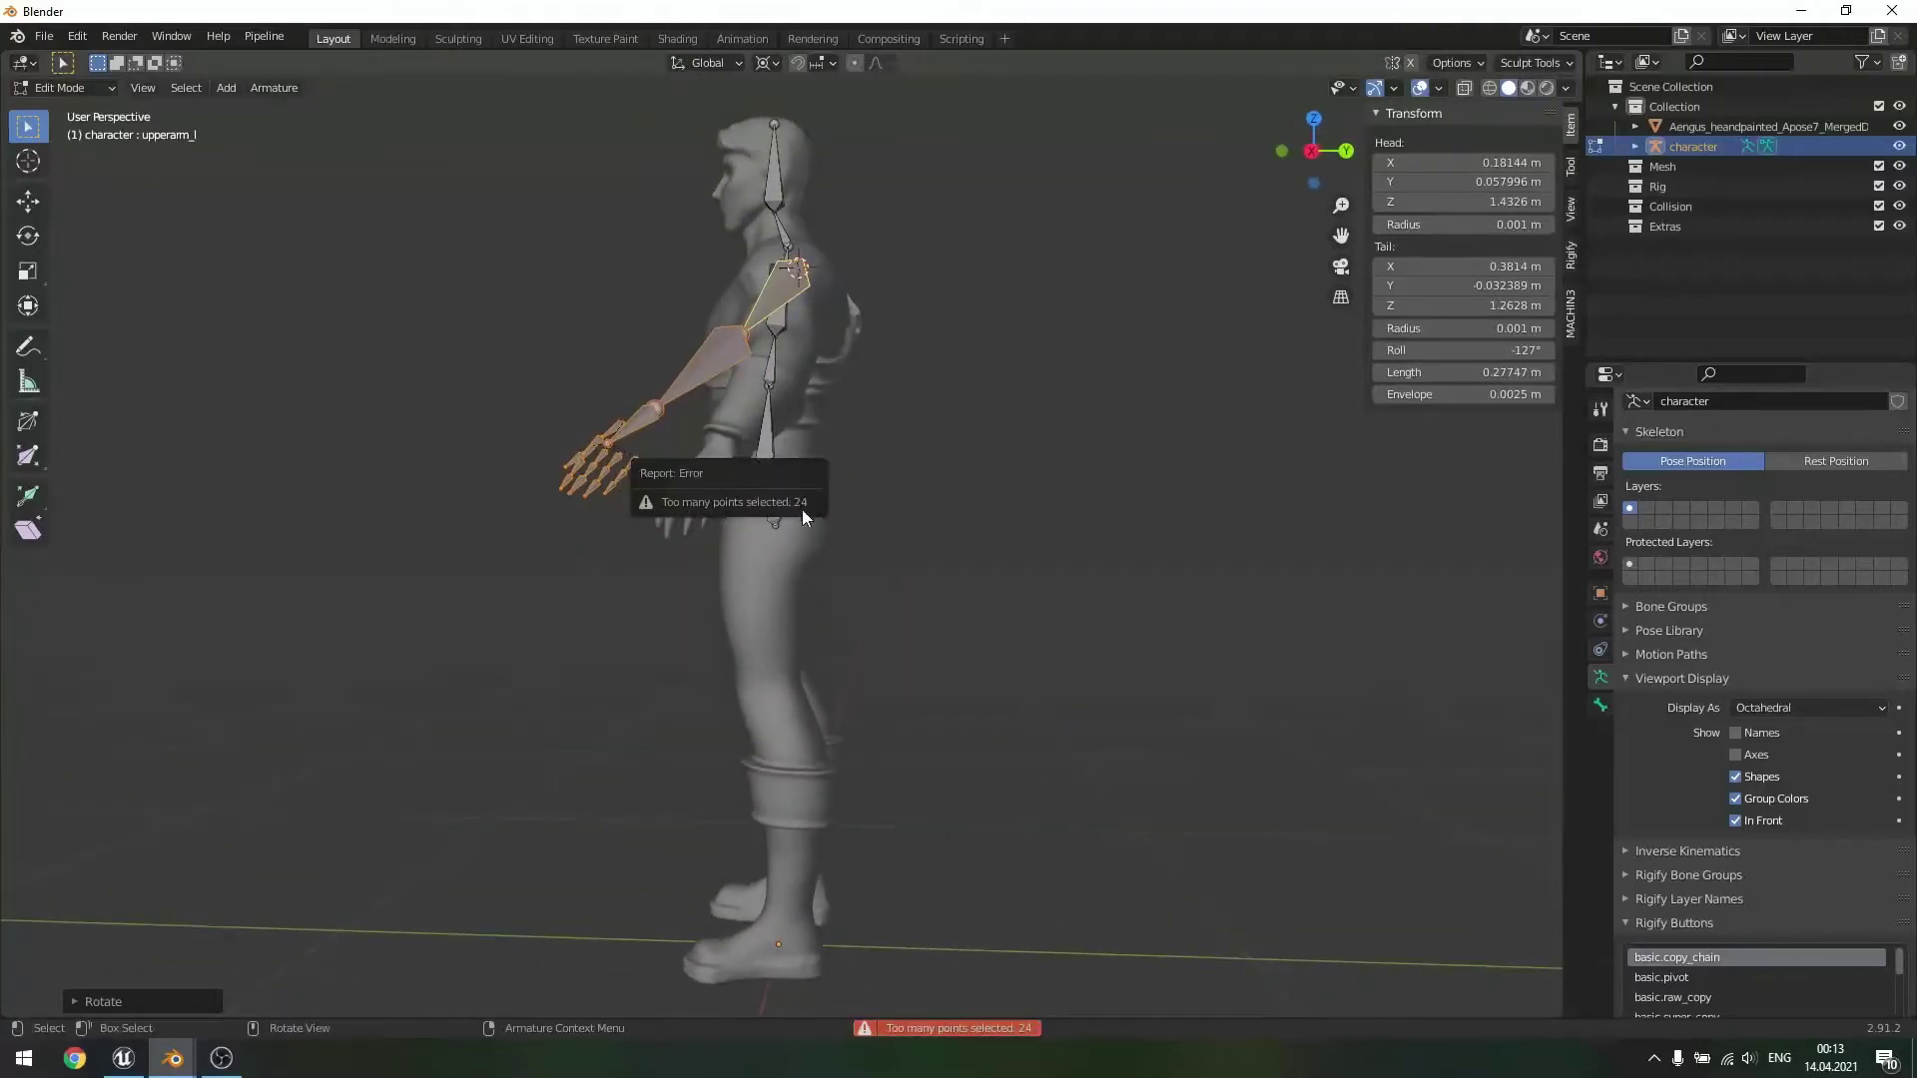
key(r)
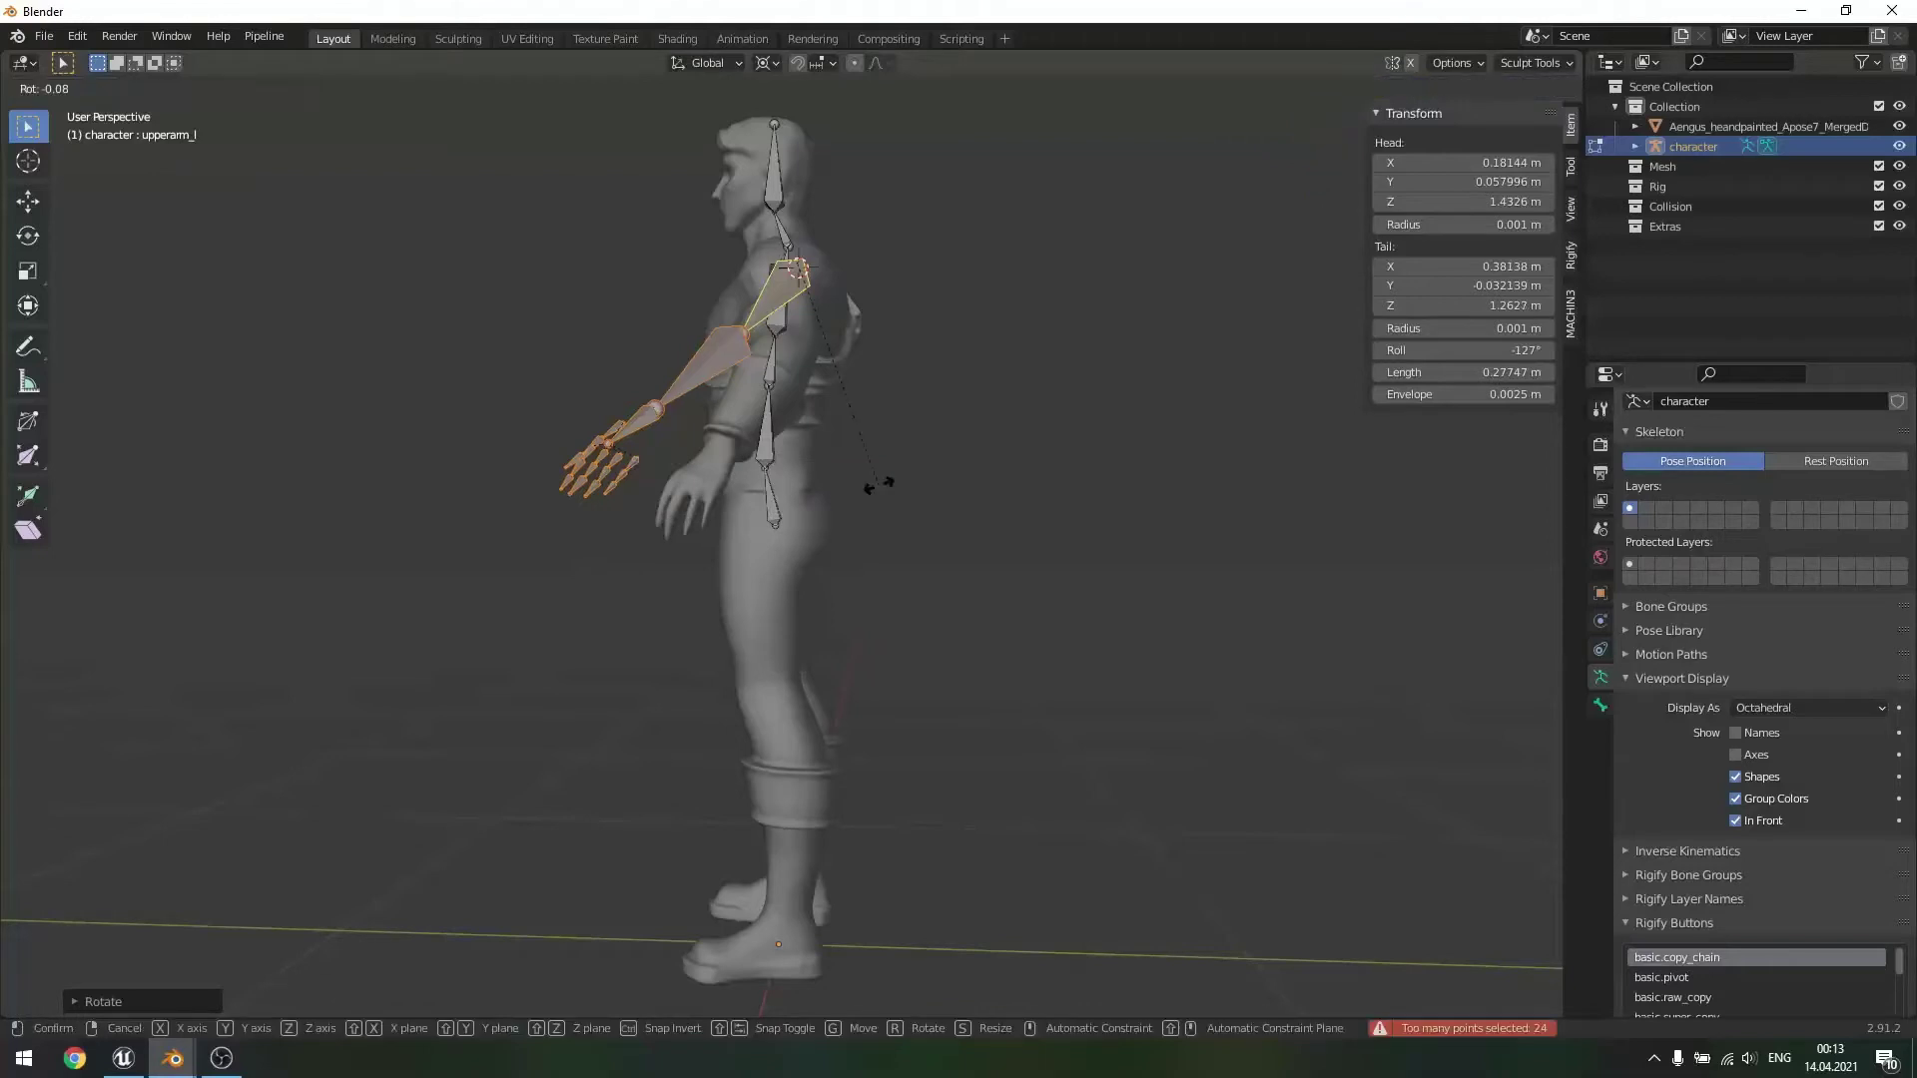
key(z)
click(942, 470)
middle_drag(962, 453, 1215, 470)
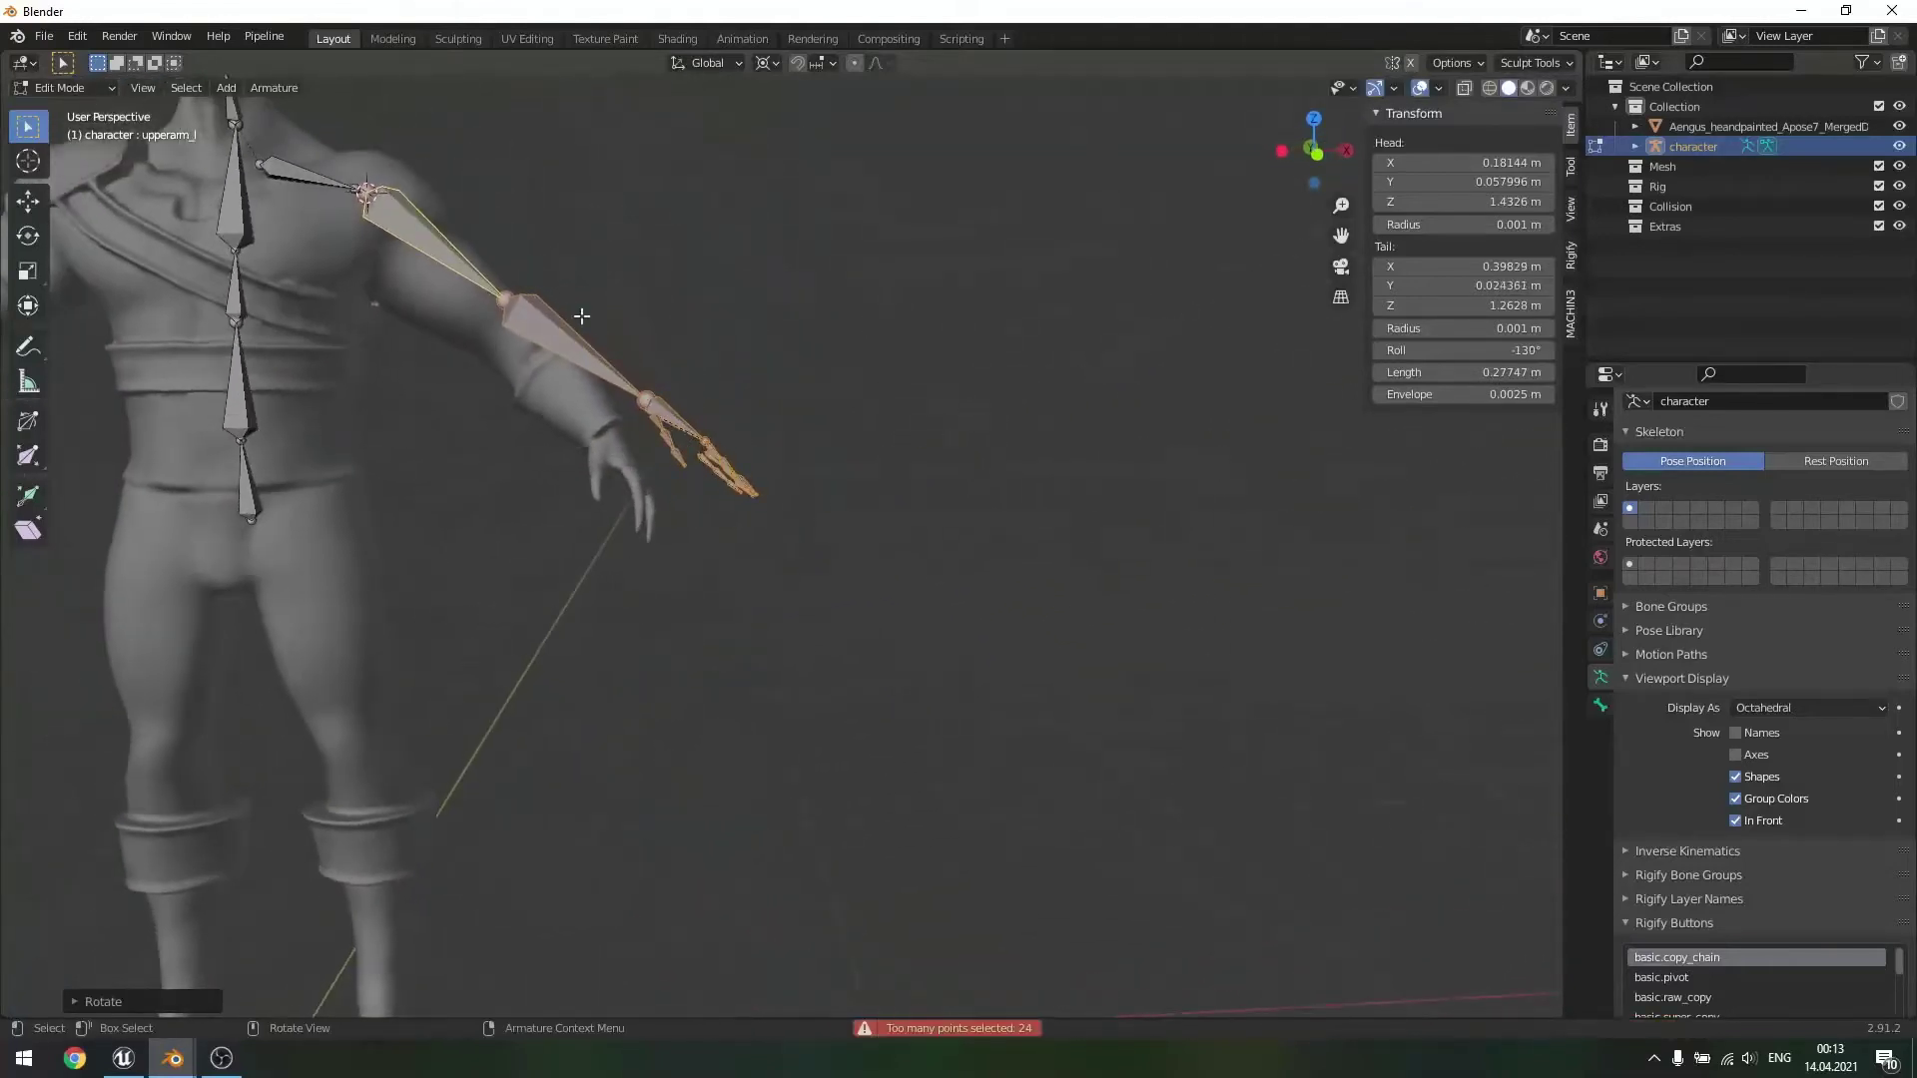
- Select the left forearm and hand bones including the elbow joint and move them about 0.04 m down along Z
click(575, 283)
drag(481, 271, 835, 578)
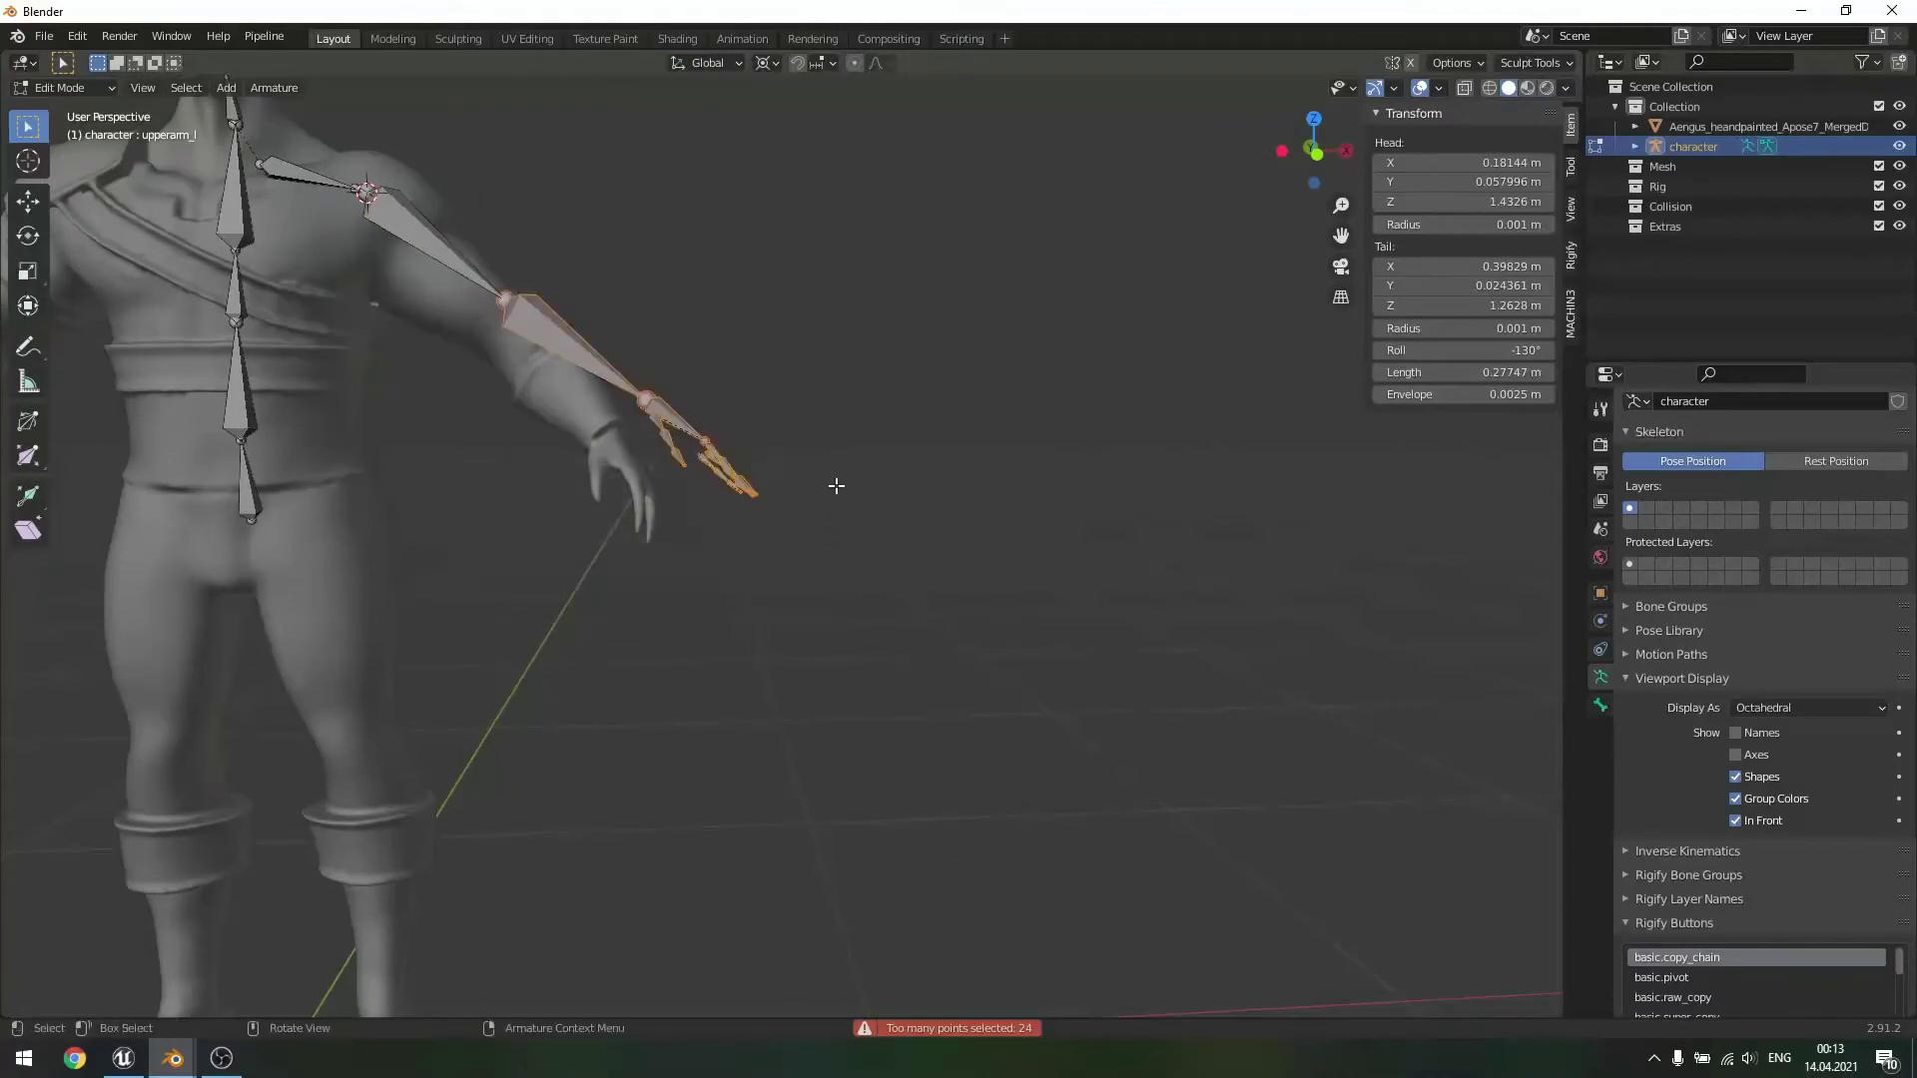
middle_drag(835, 479, 857, 468)
click(482, 321)
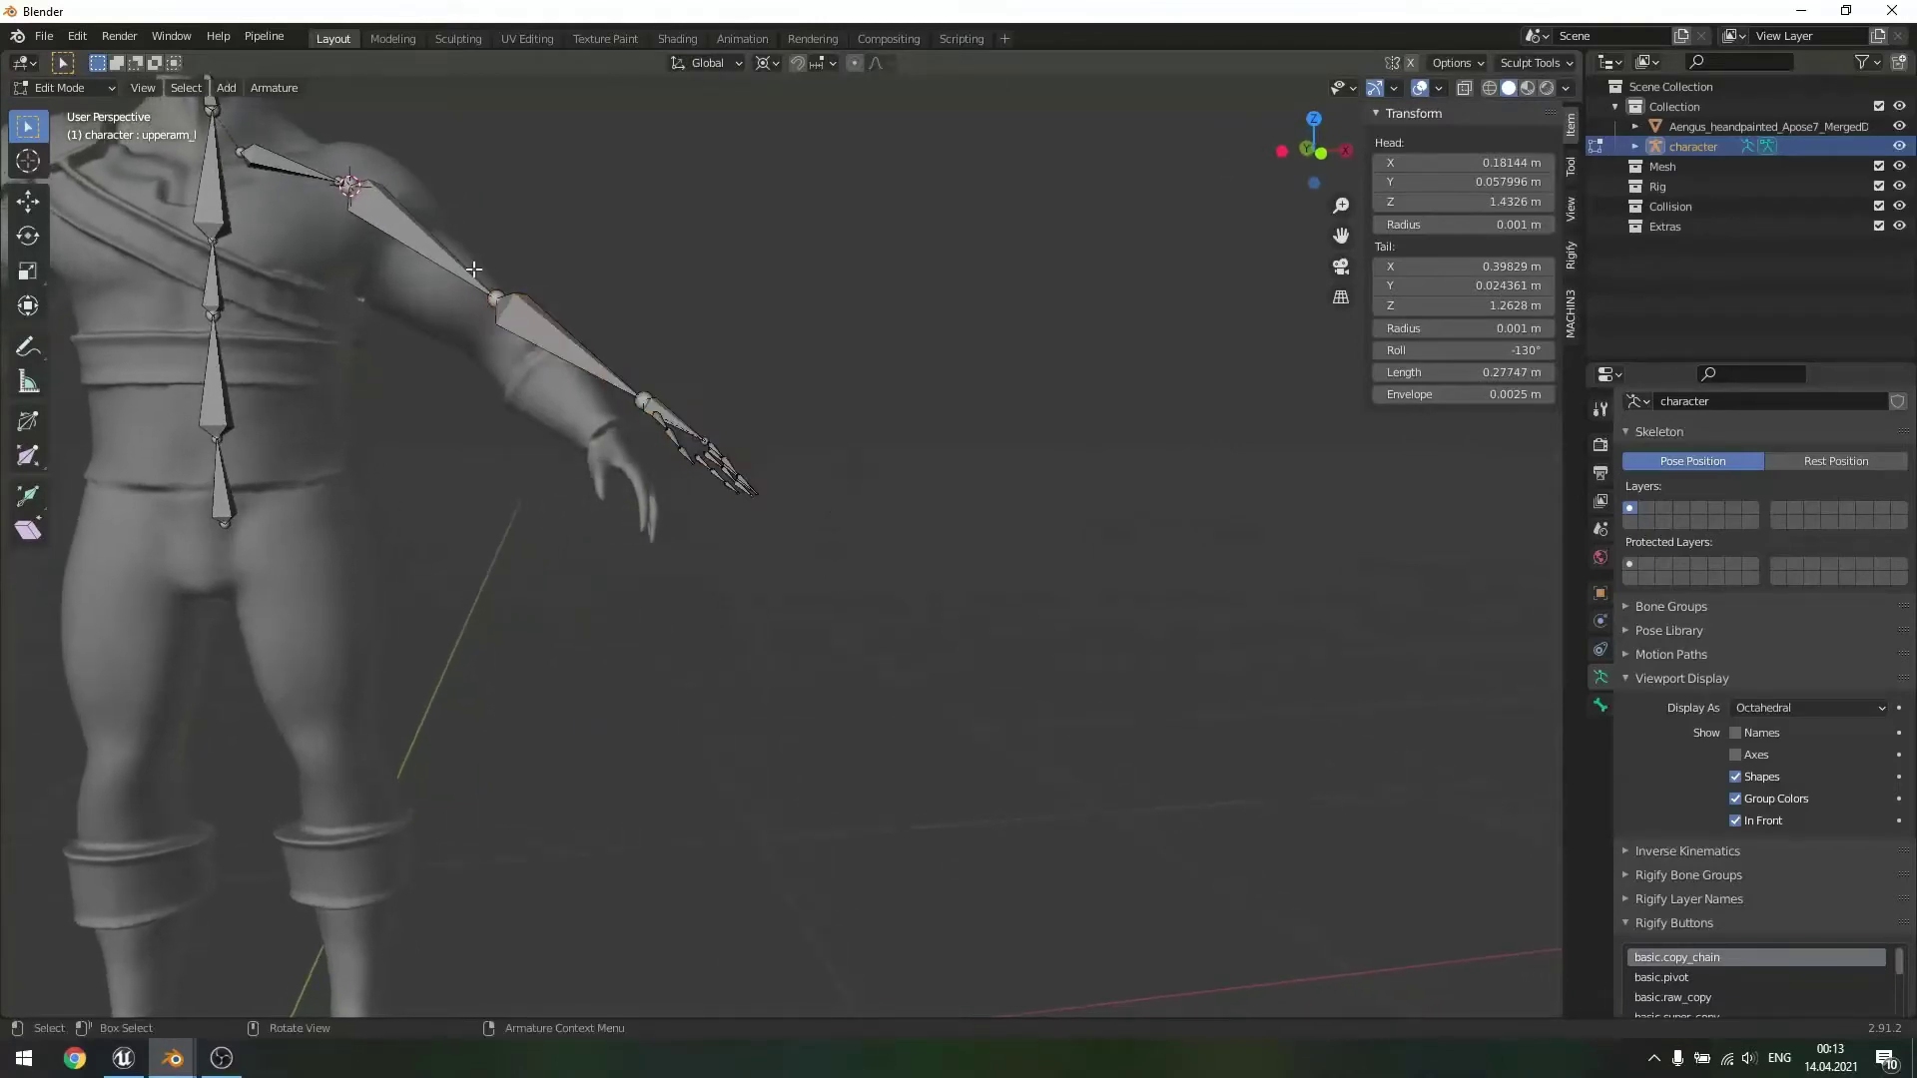
drag(474, 270, 867, 580)
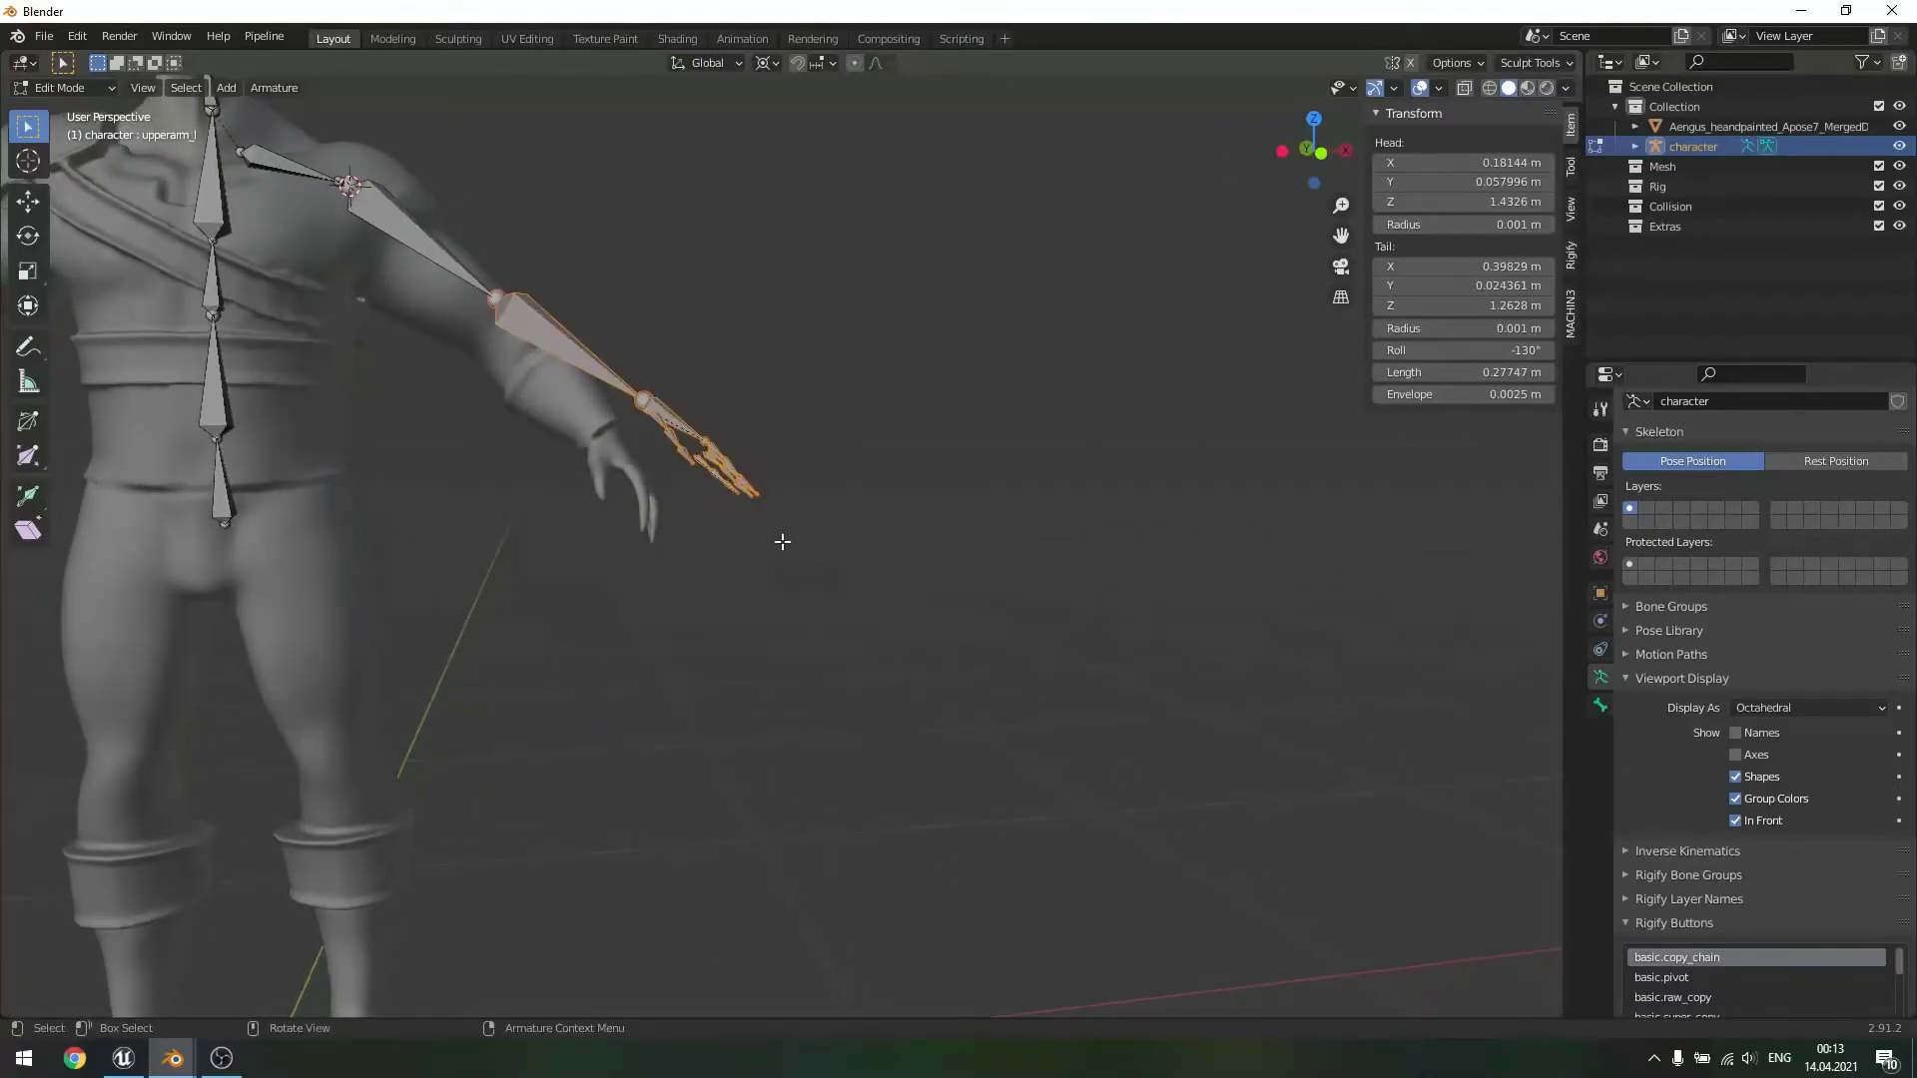
key(g)
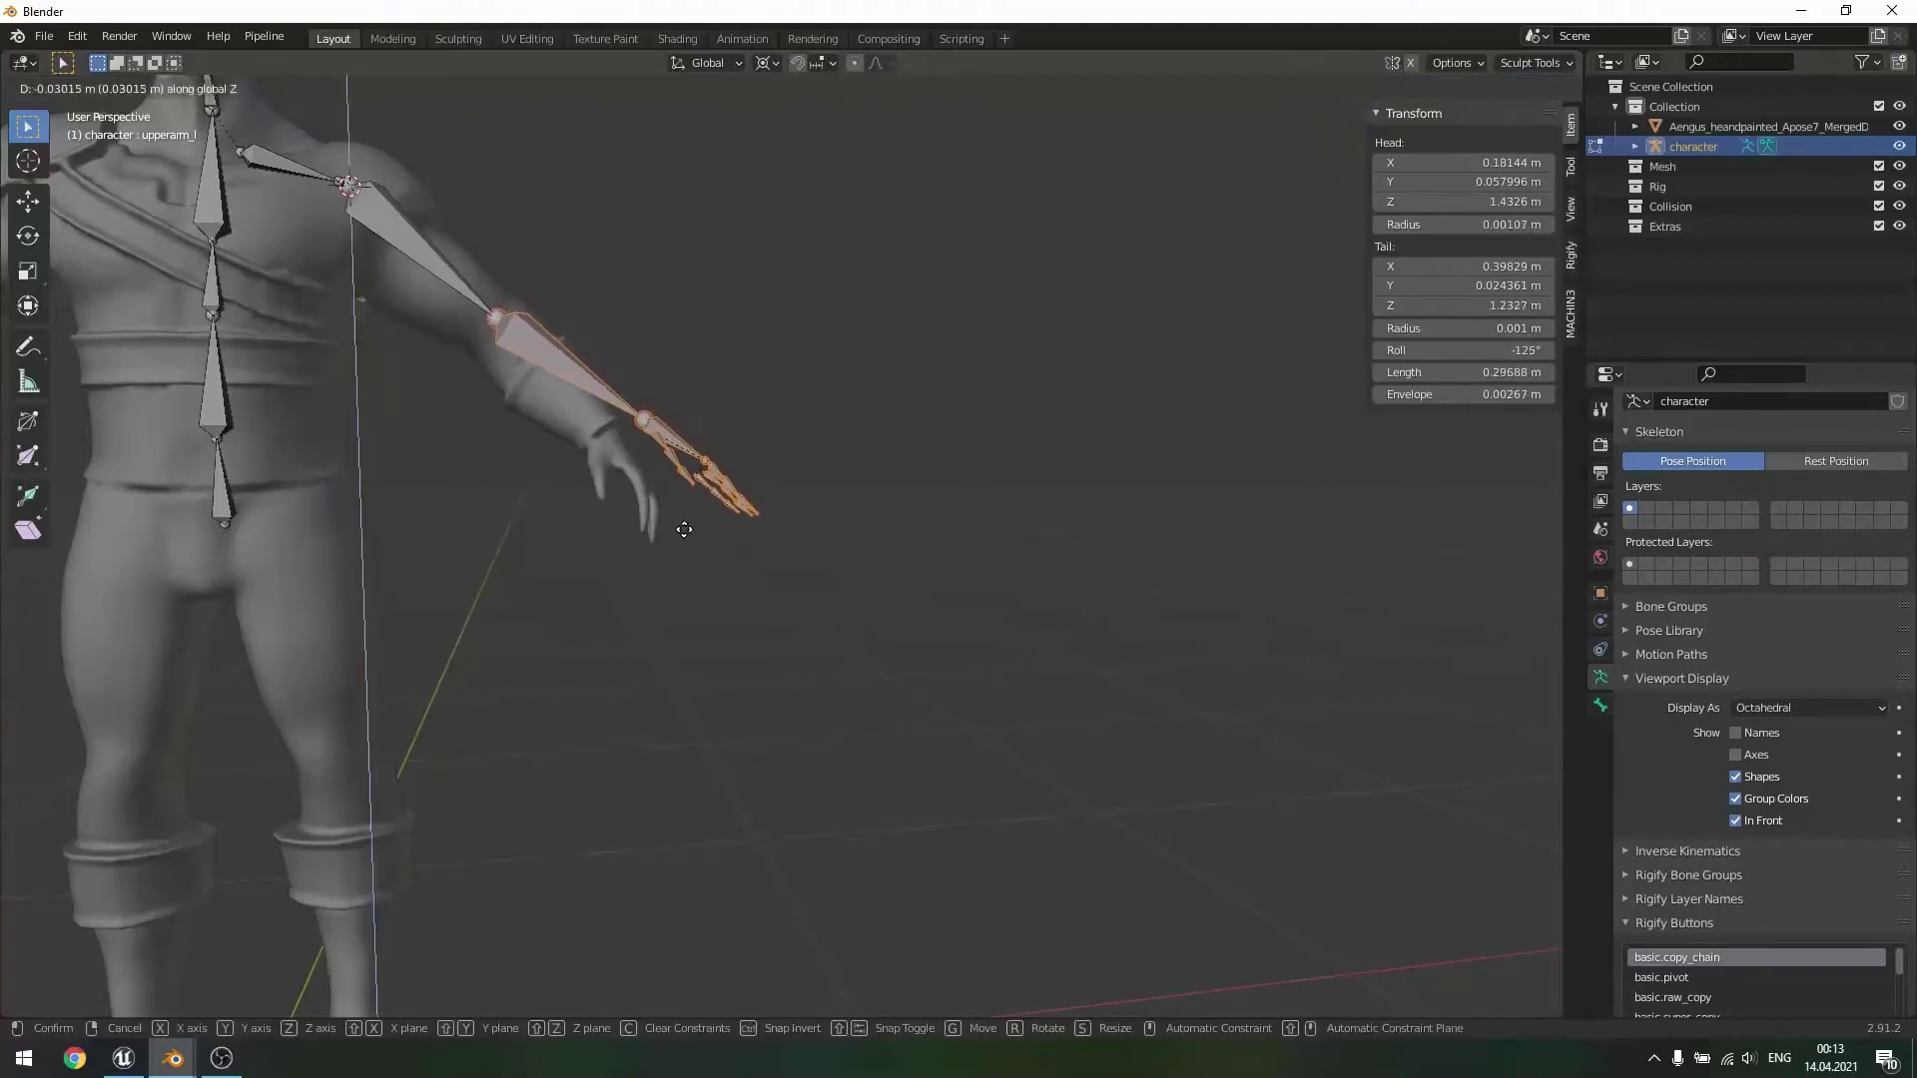
click(692, 530)
key(g)
key(z)
click(738, 467)
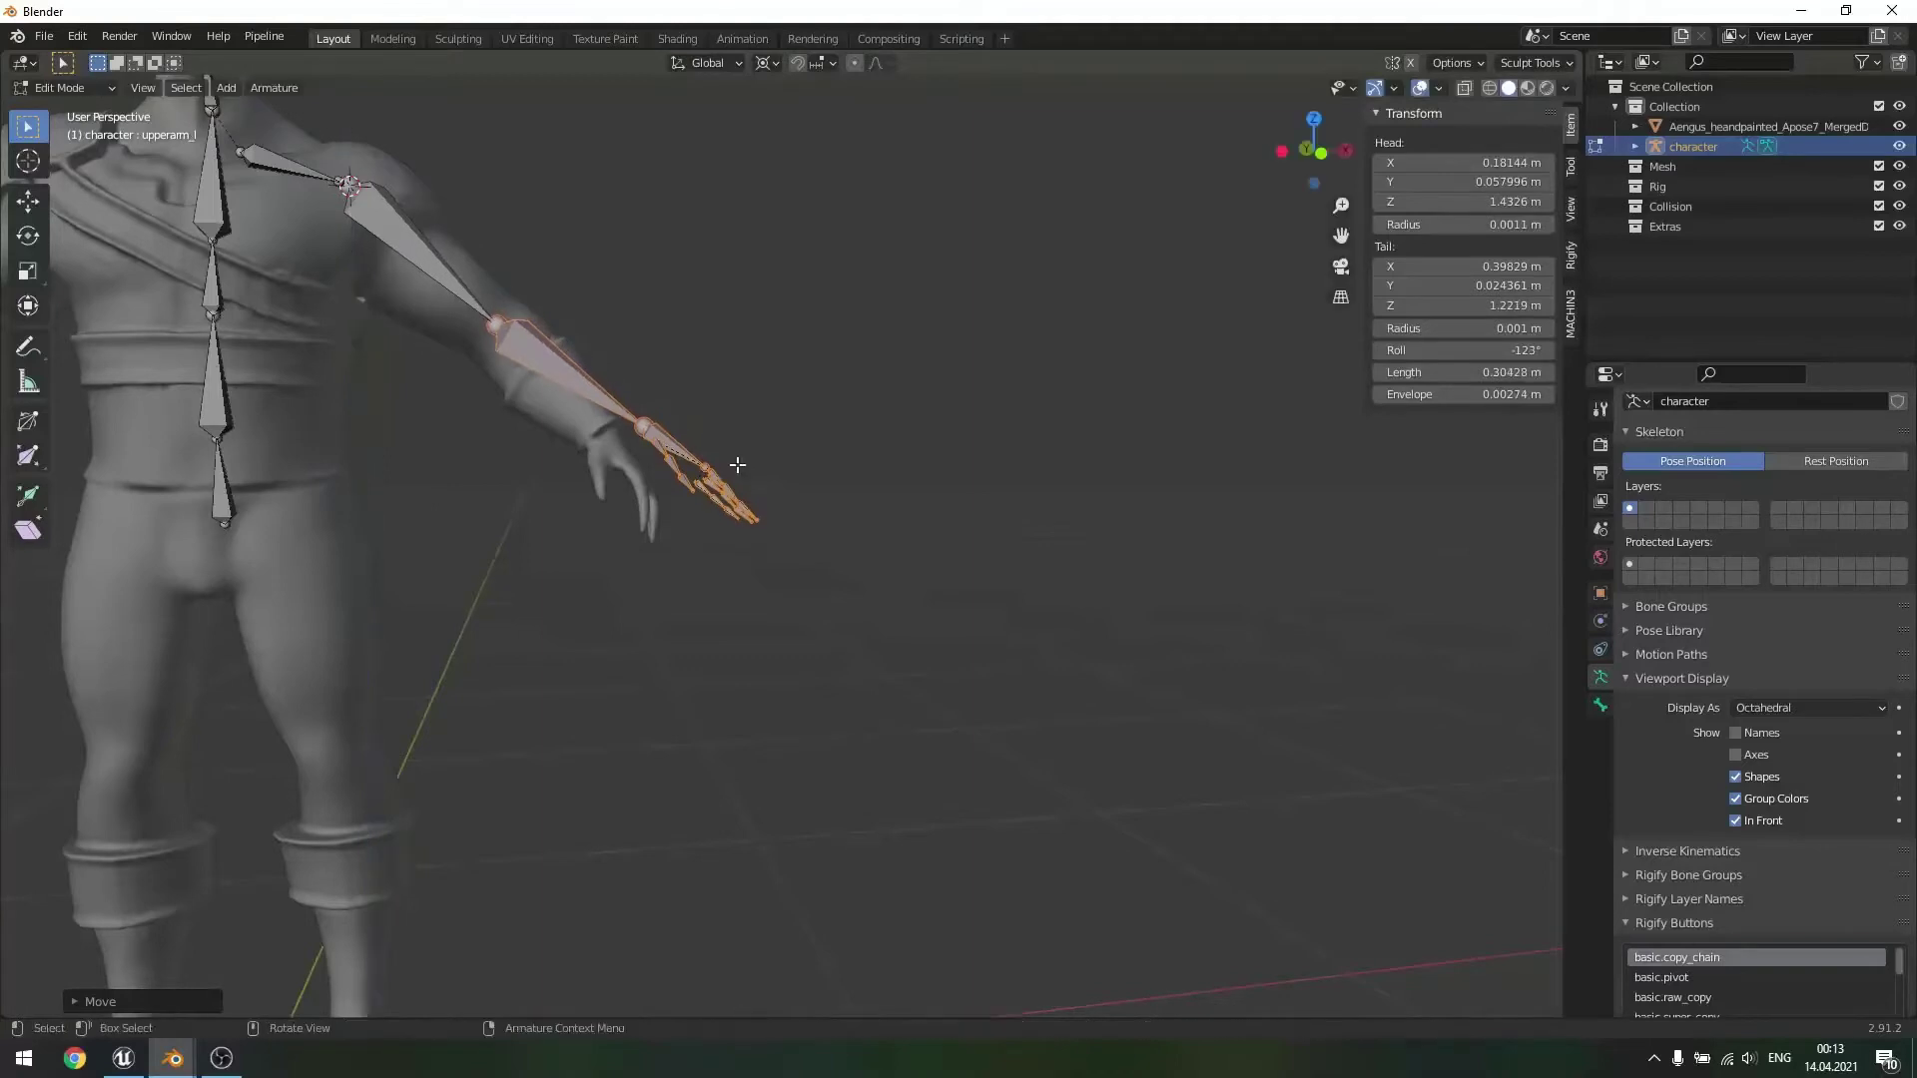
- Move the selected left forearm and hand bones about 0.02 m along the global Y axis to center the elbow in the mesh
middle_drag(737, 466, 815, 458)
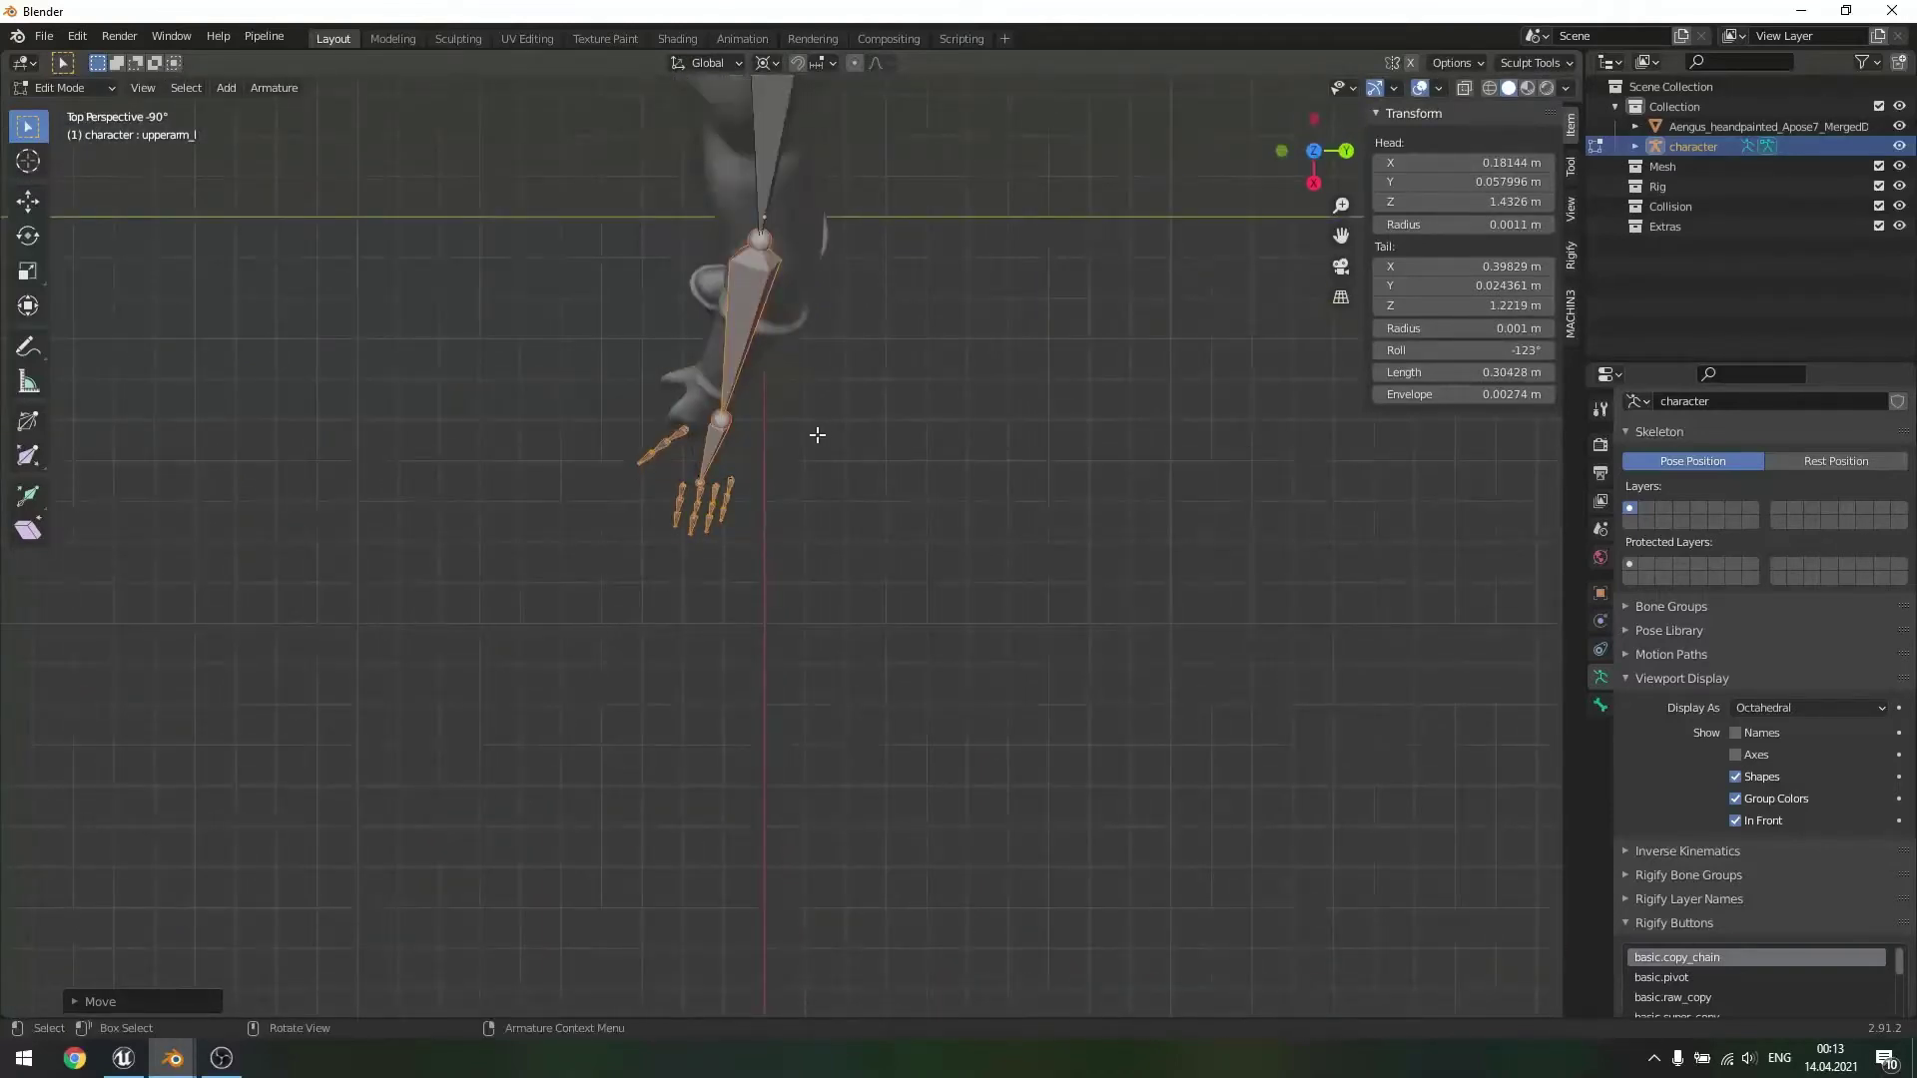
key(g)
key(y)
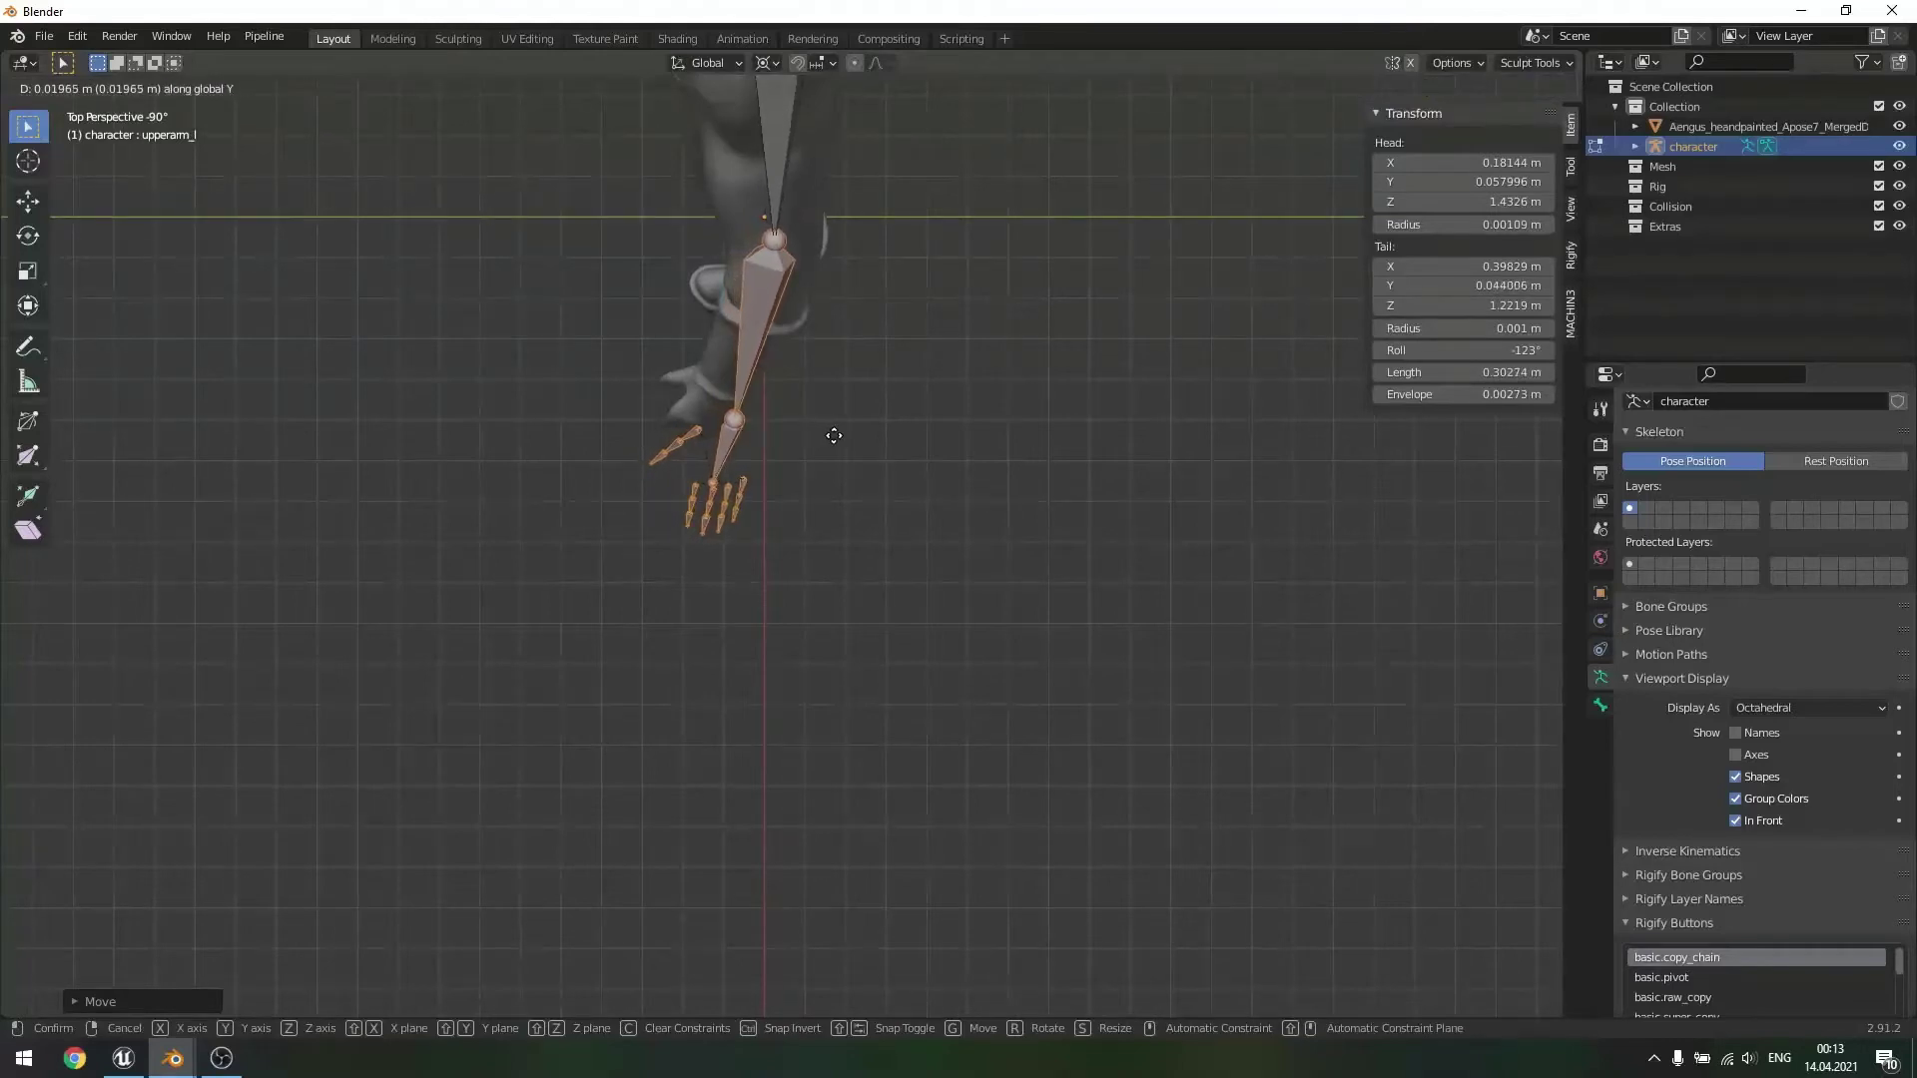
click(834, 435)
- Select the left elbow joint and snap the 3D cursor to it
middle_drag(835, 435, 685, 256)
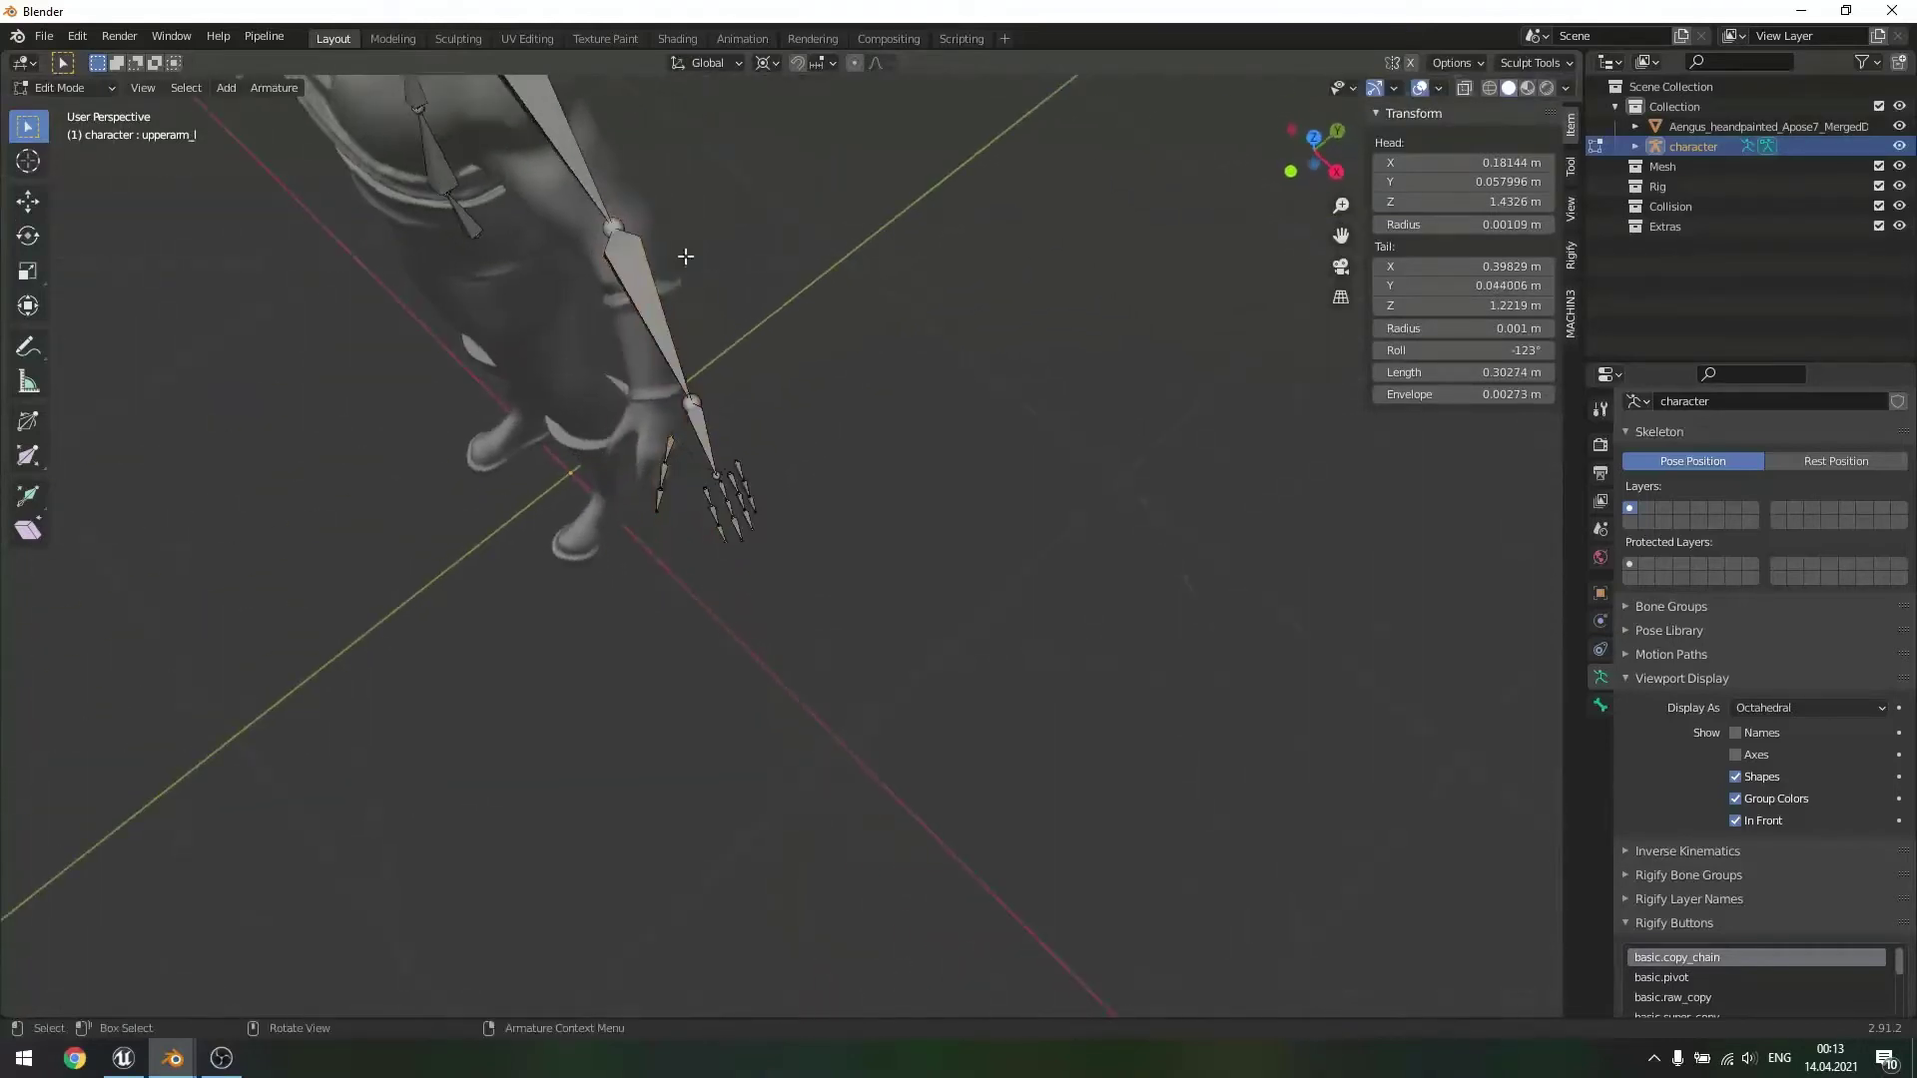
middle_drag(899, 287, 1027, 416)
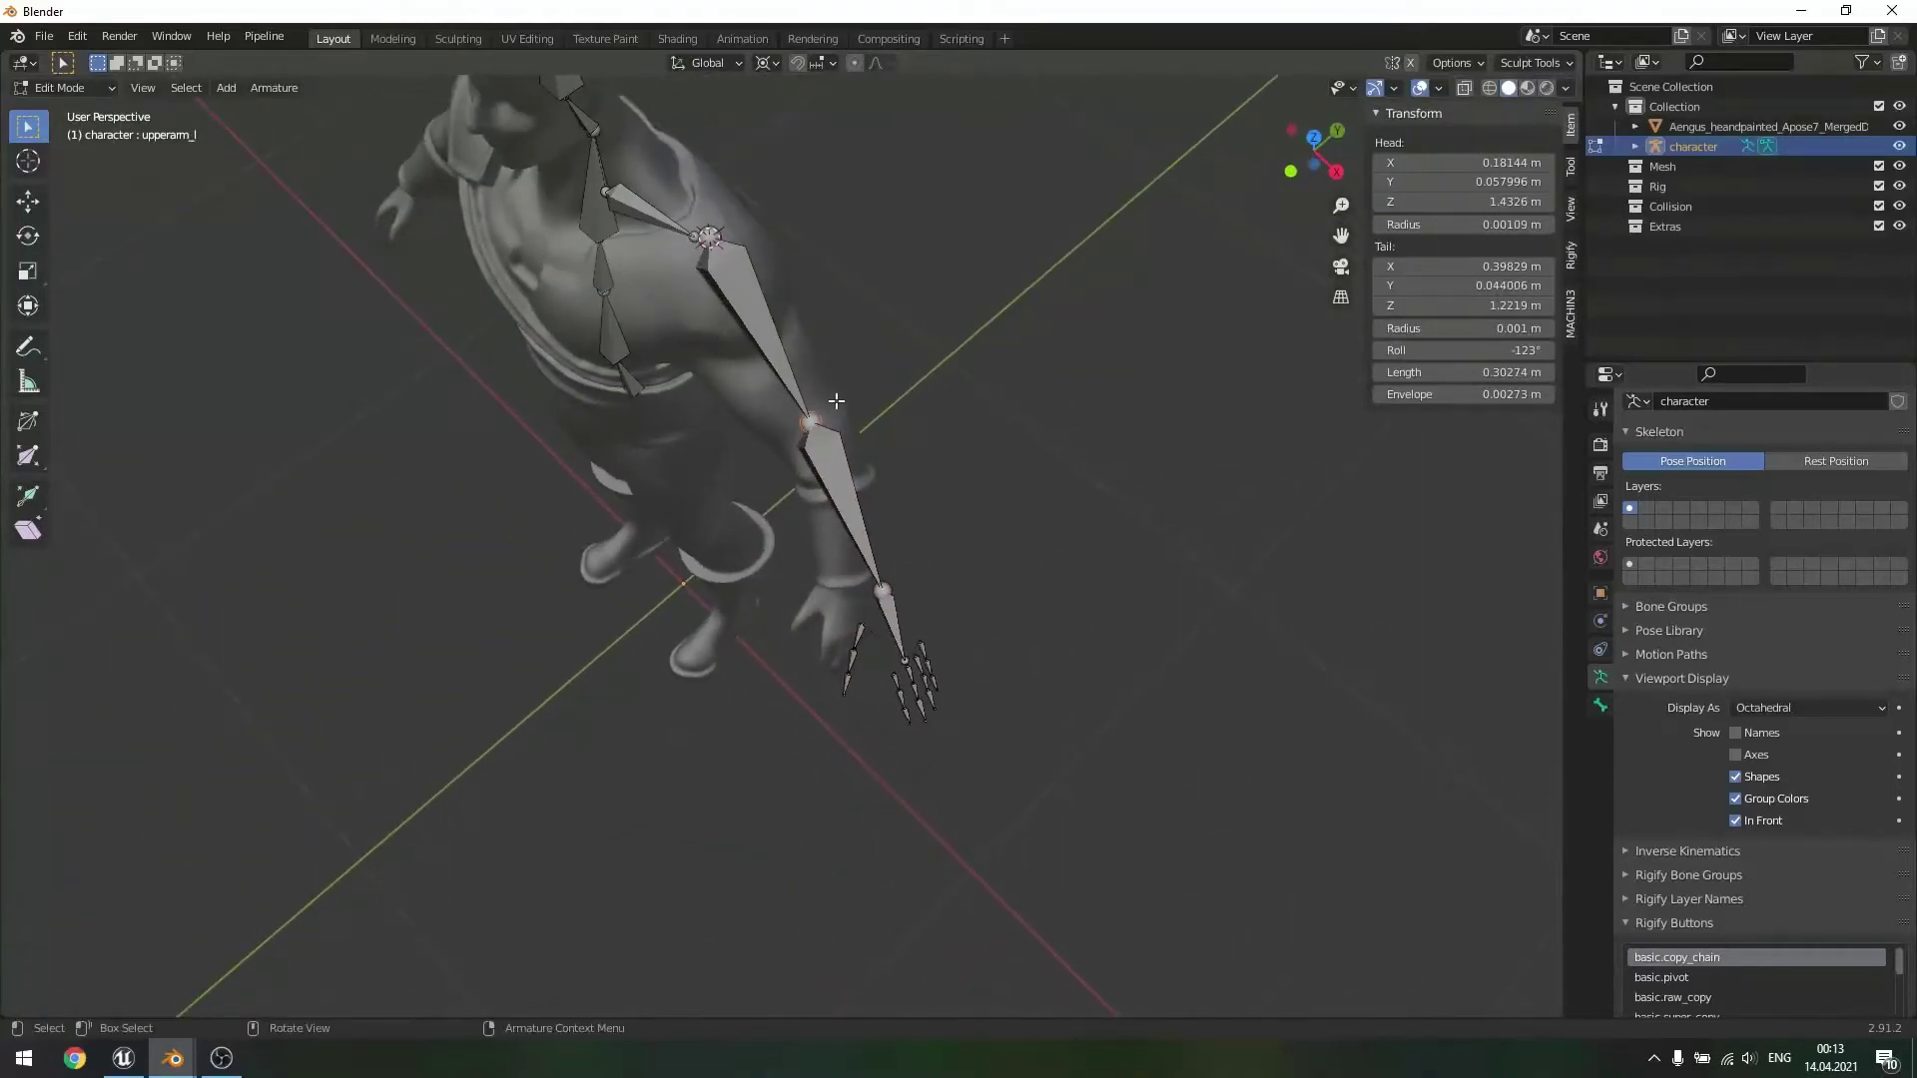
key(shift+s)
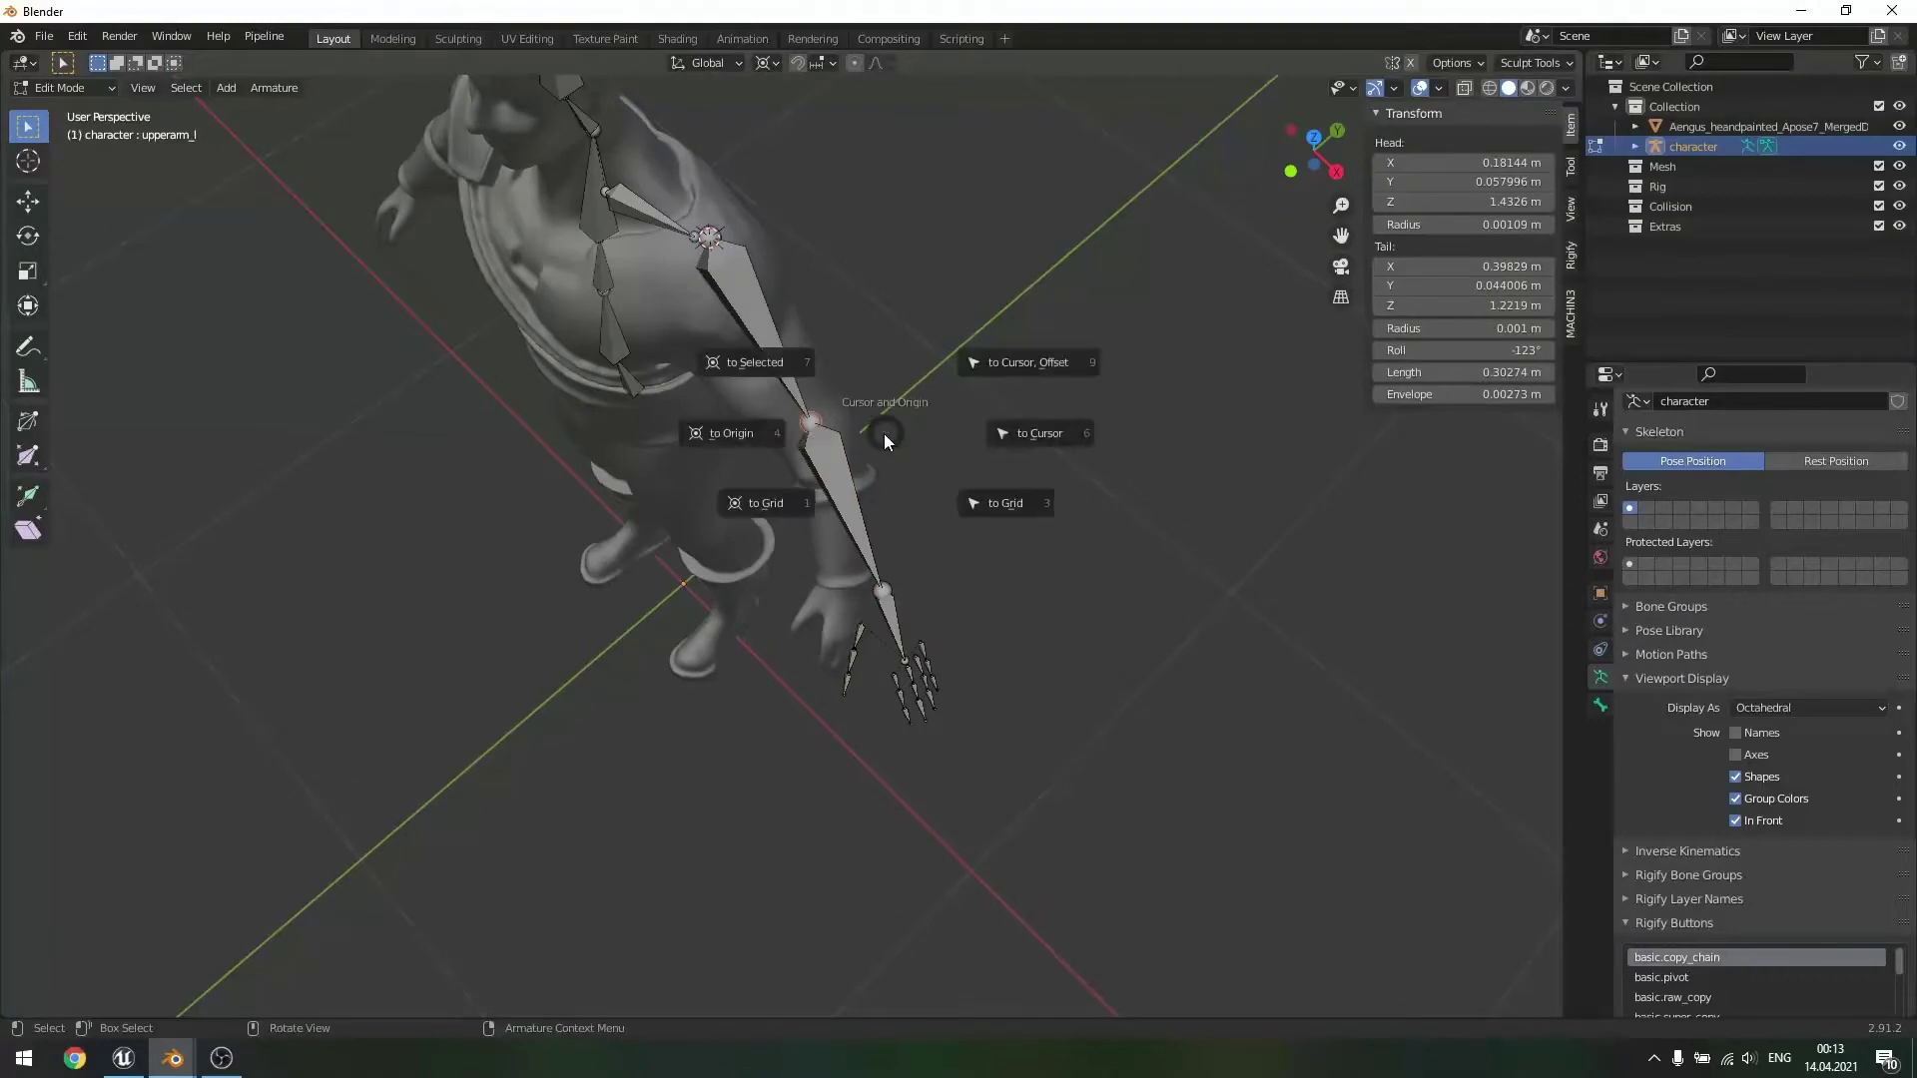
click(771, 364)
middle_drag(771, 363, 1003, 457)
- Try to rotate the left forearm and hand bones more than 10 degrees around the global Y axis about the elbow
drag(698, 420, 1105, 830)
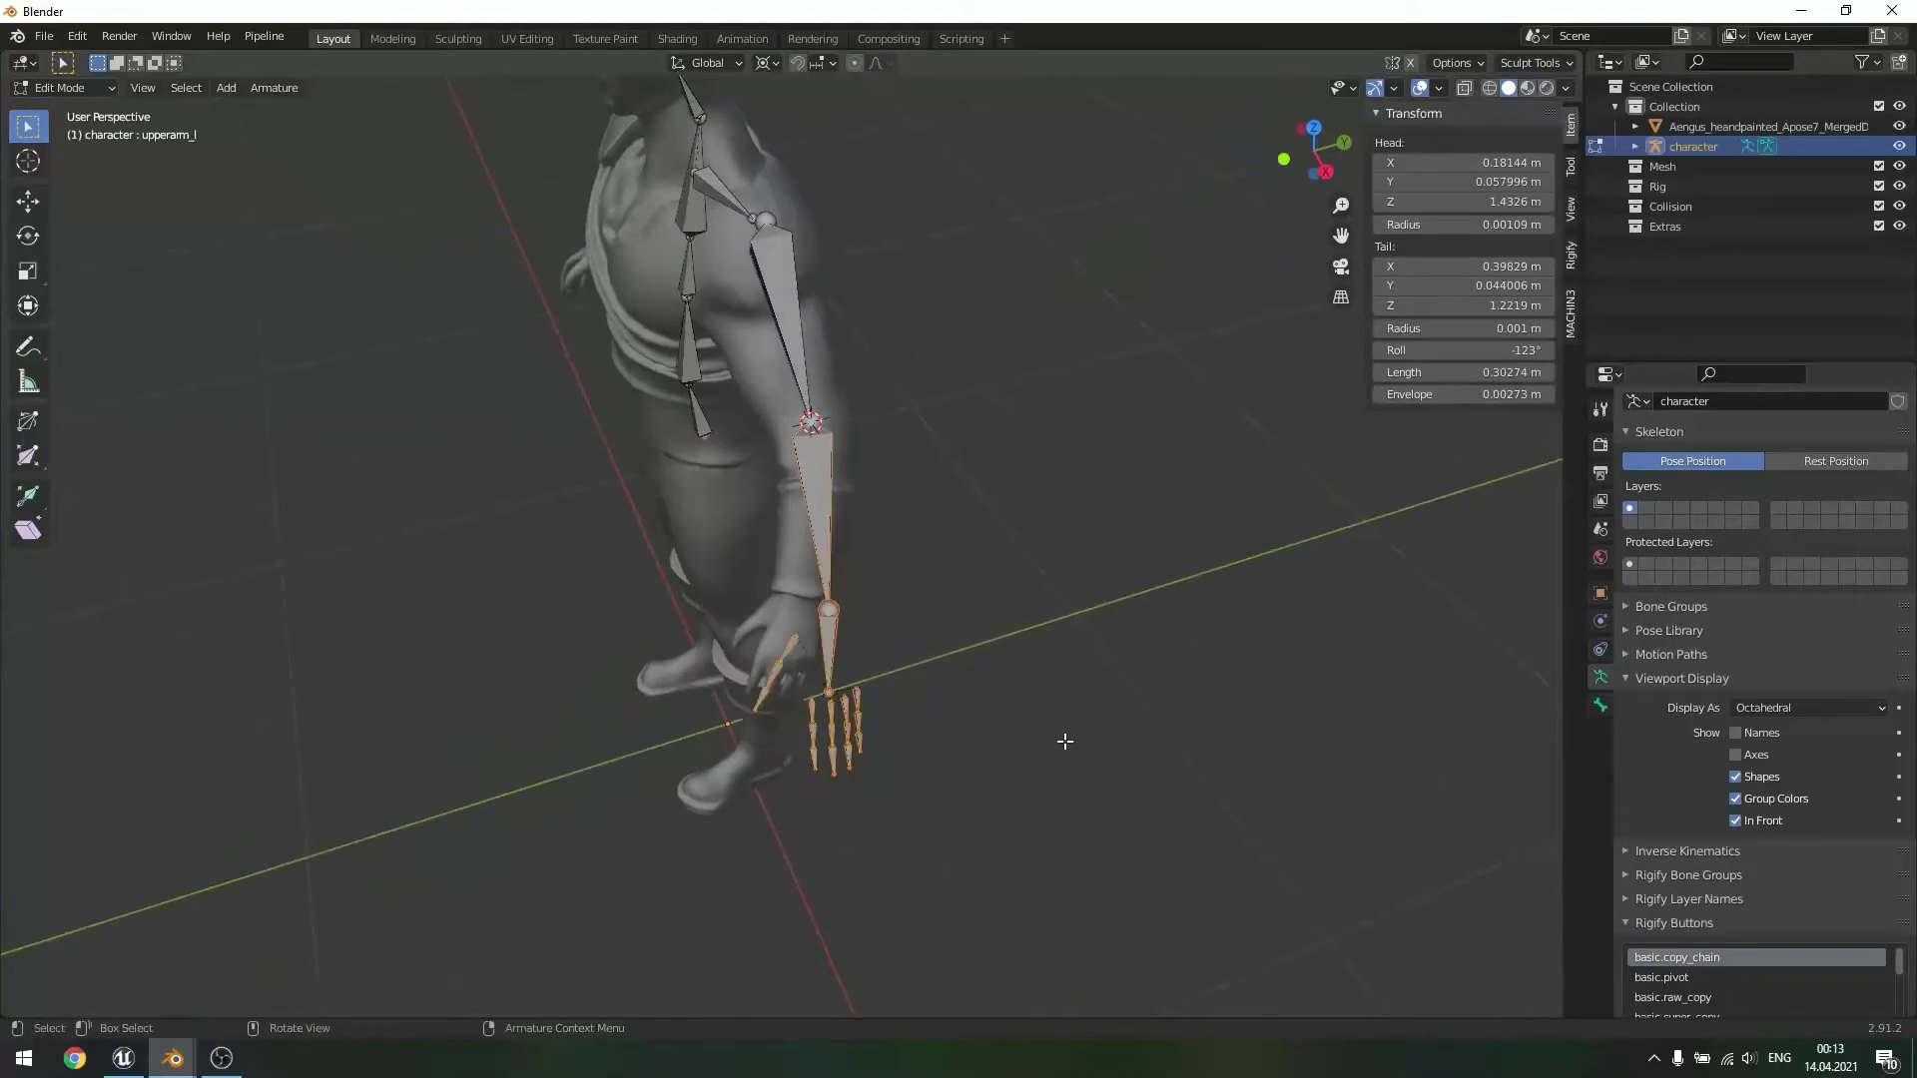
scroll(1055, 728, up, 2)
key(KP_1)
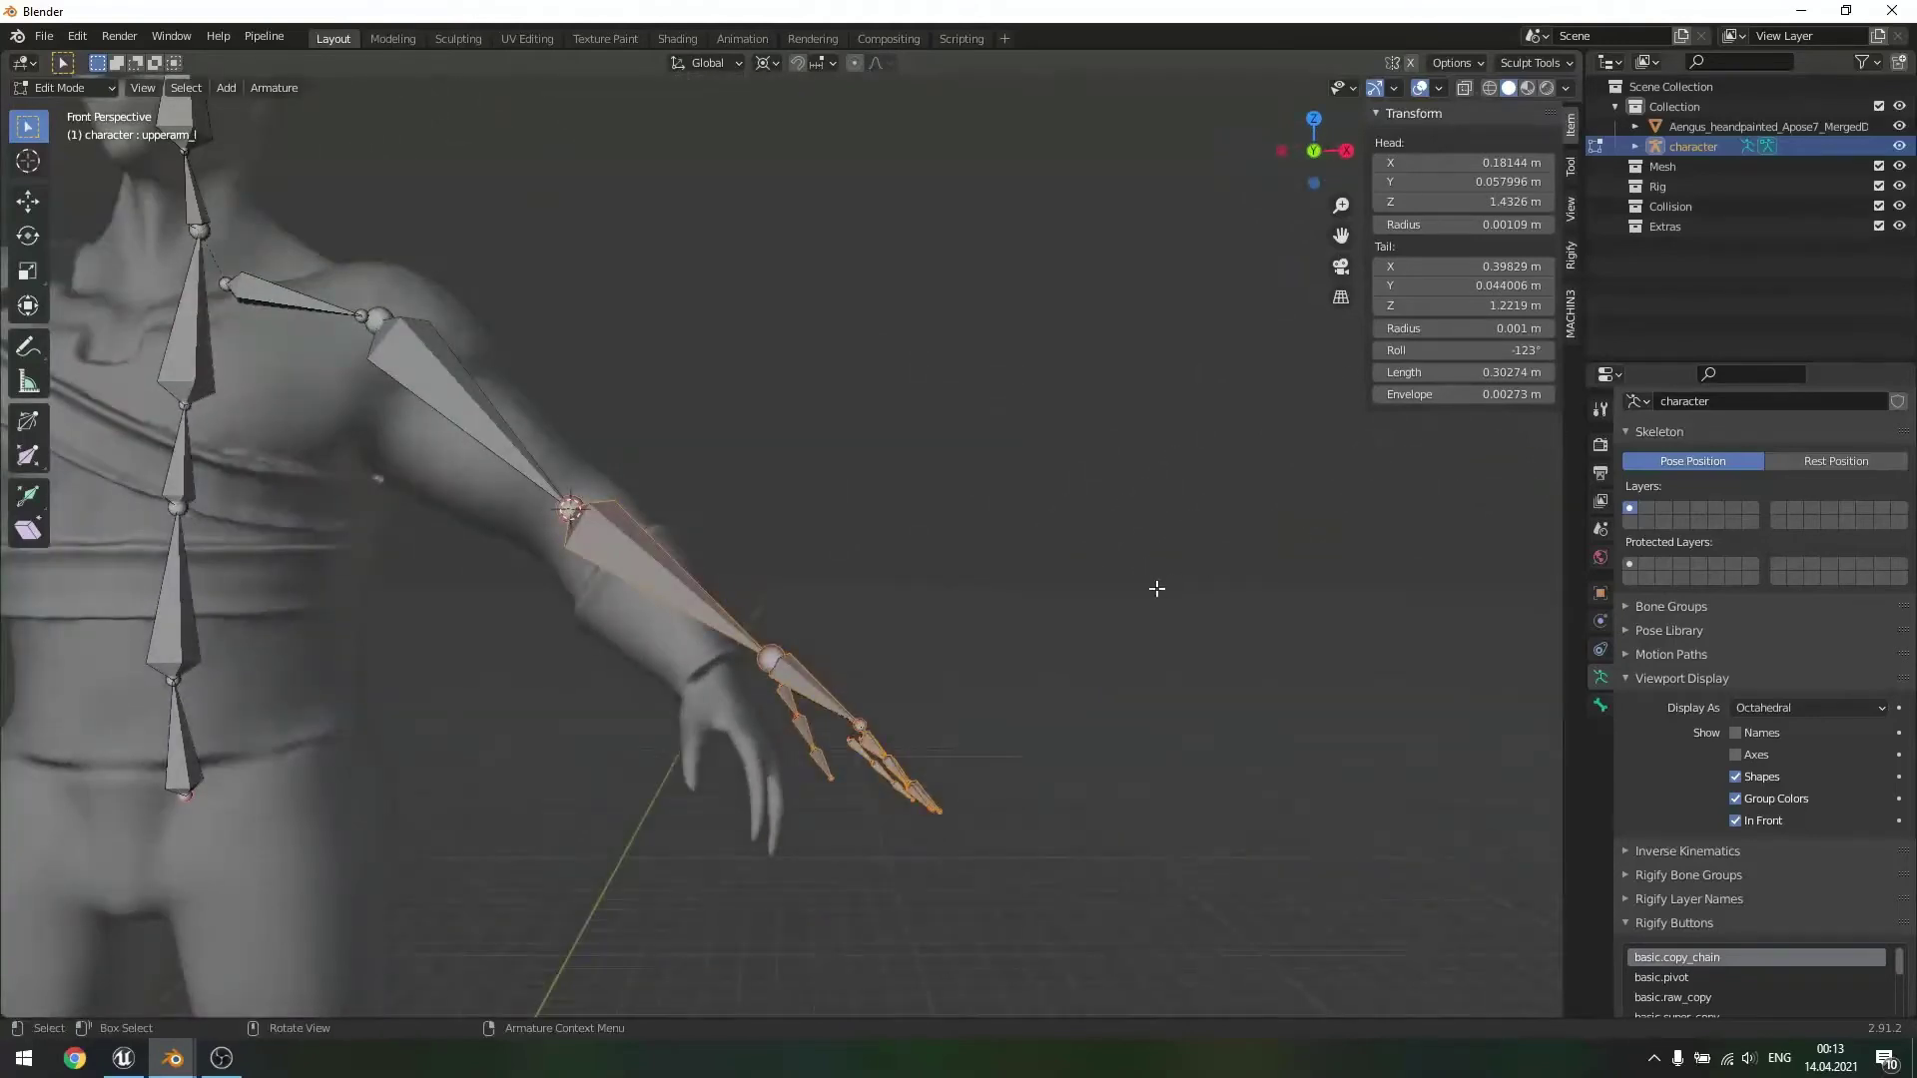
scroll(1157, 589, up, 2)
scroll(1084, 607, down, 2)
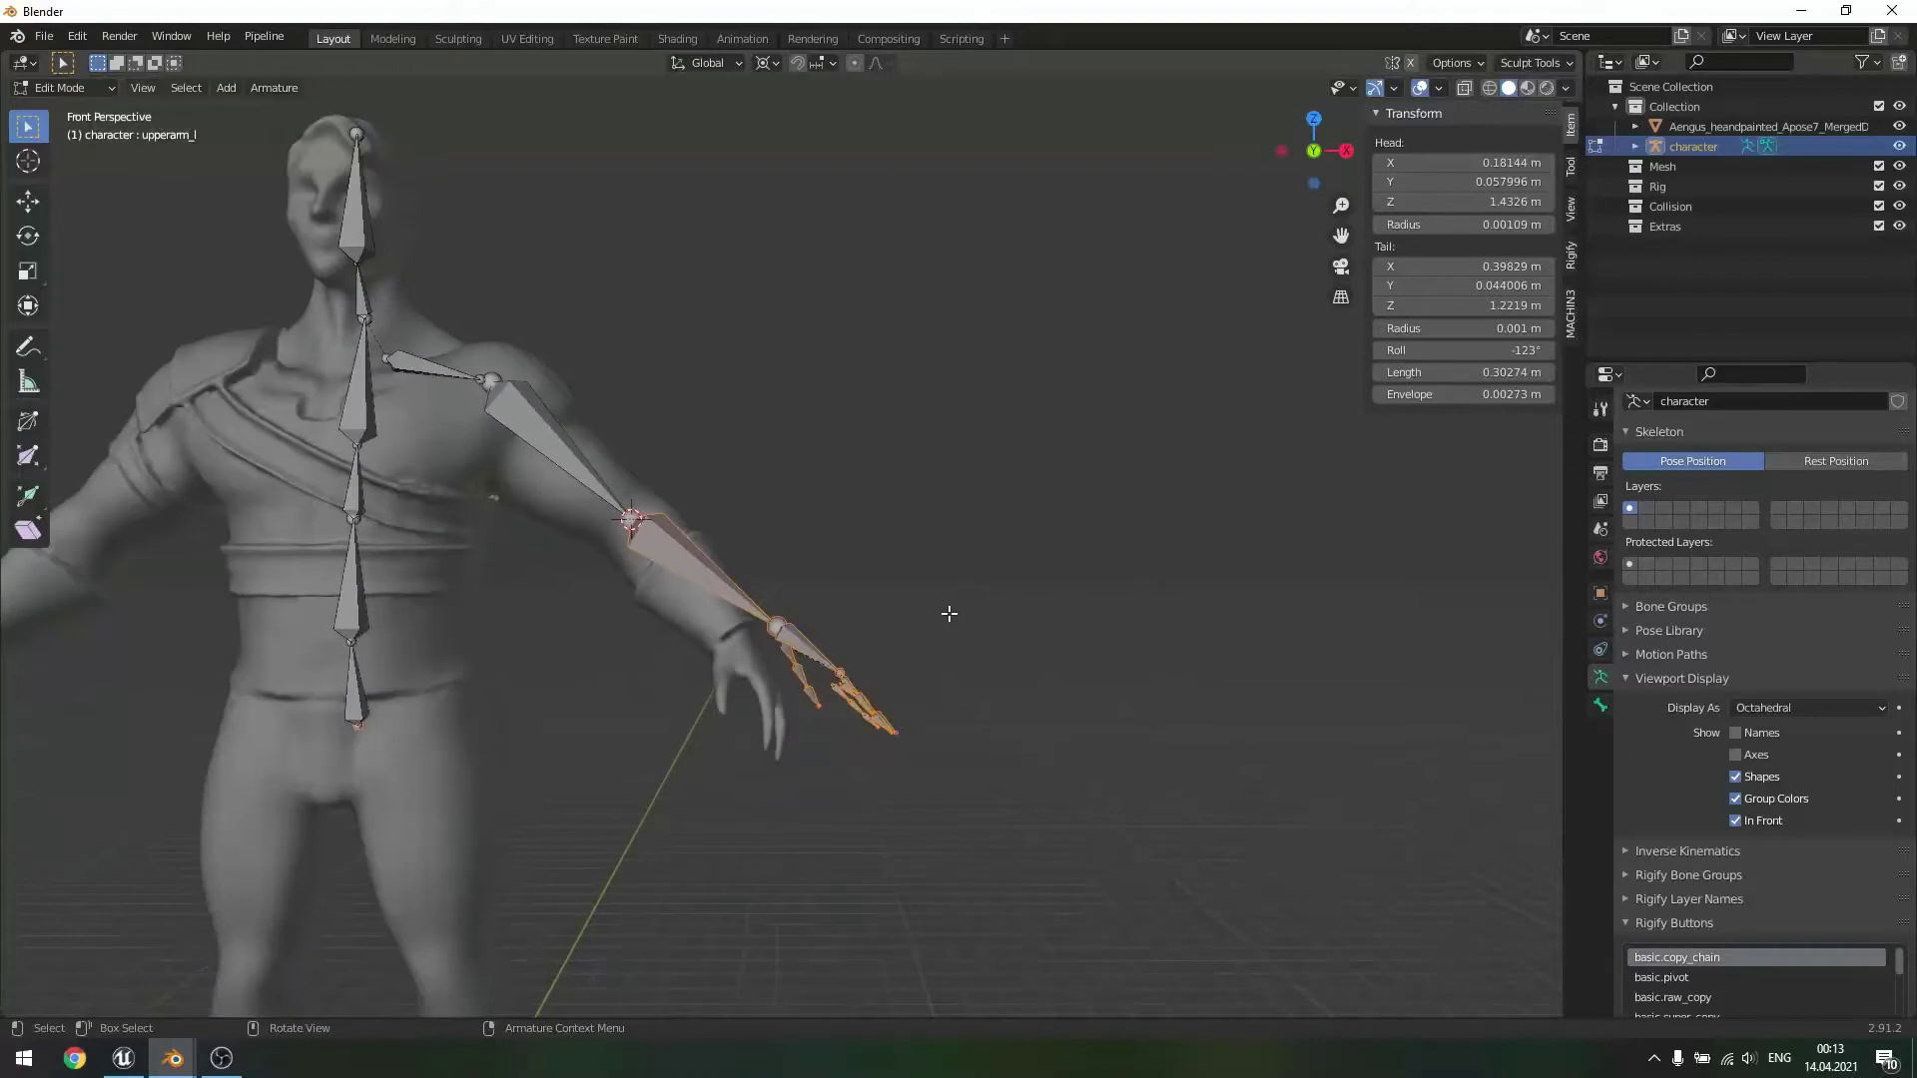
key(r)
key(y)
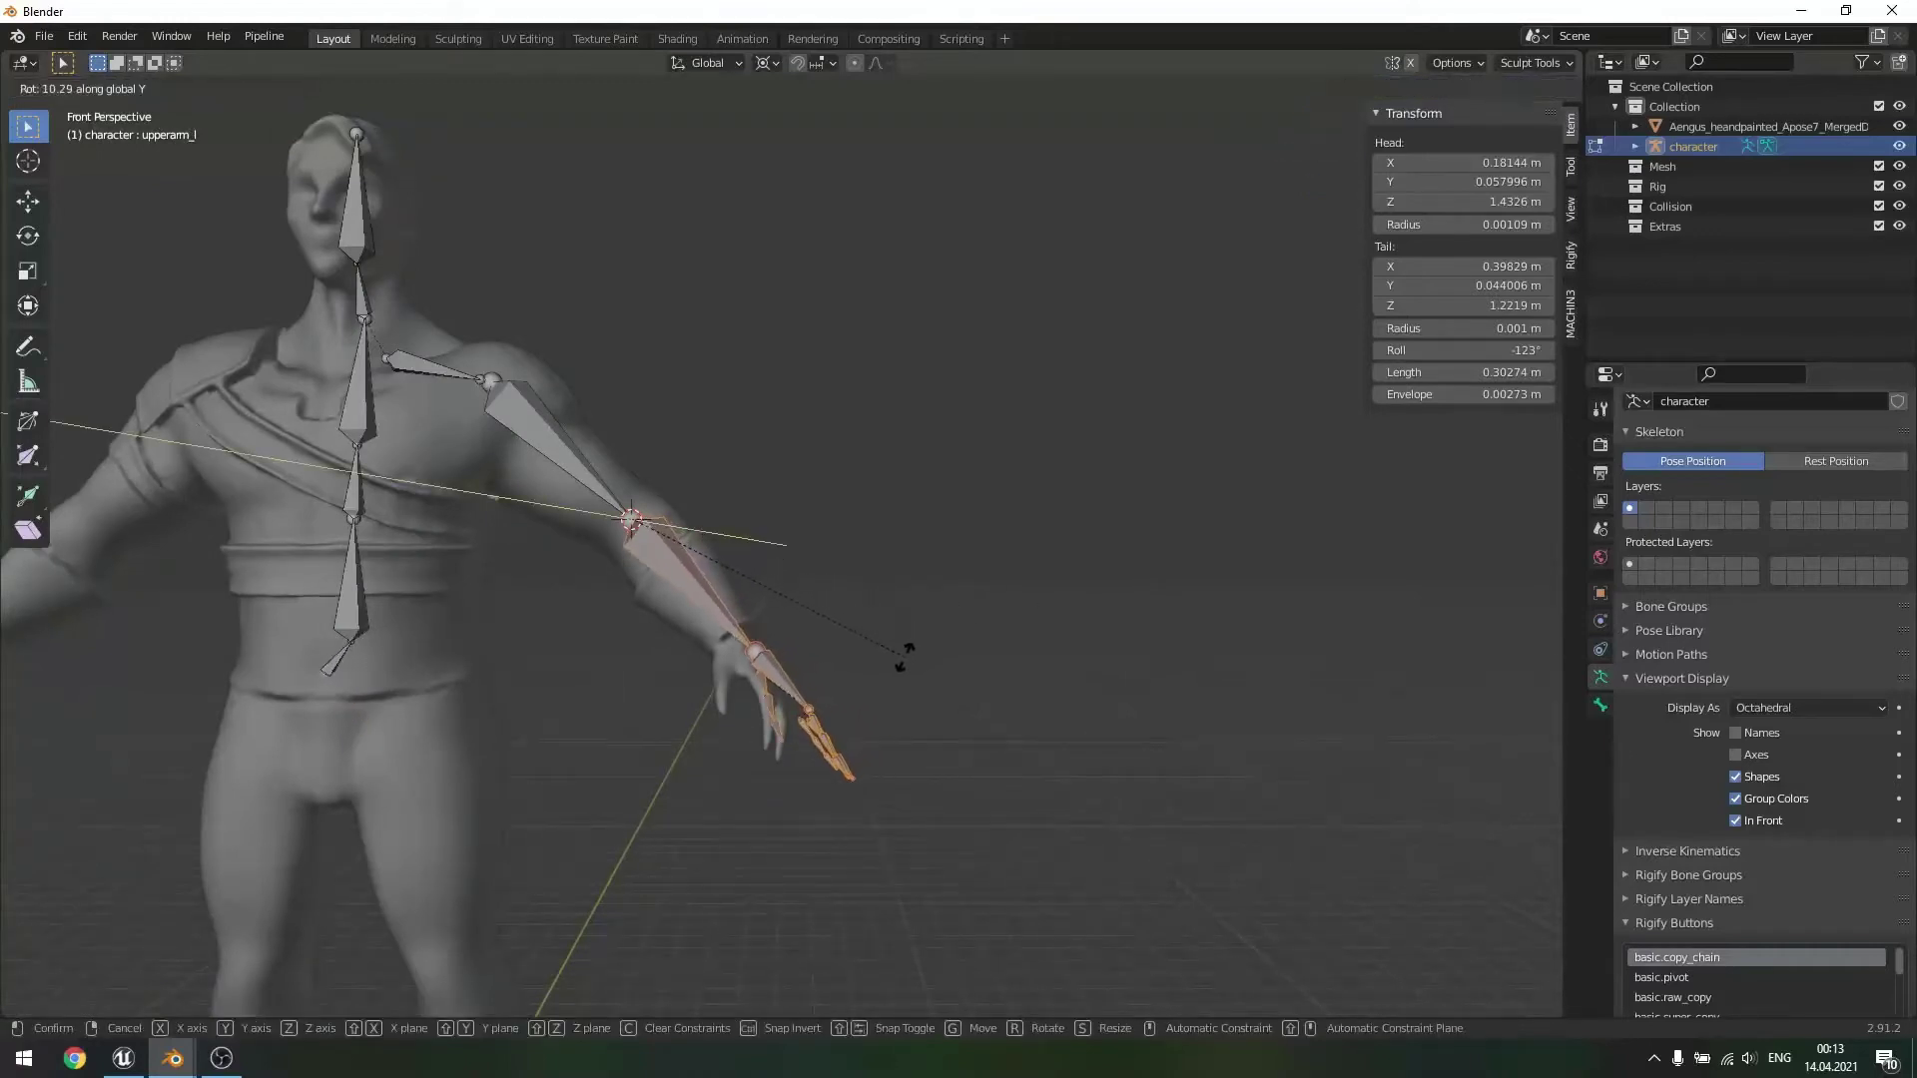
click(883, 672)
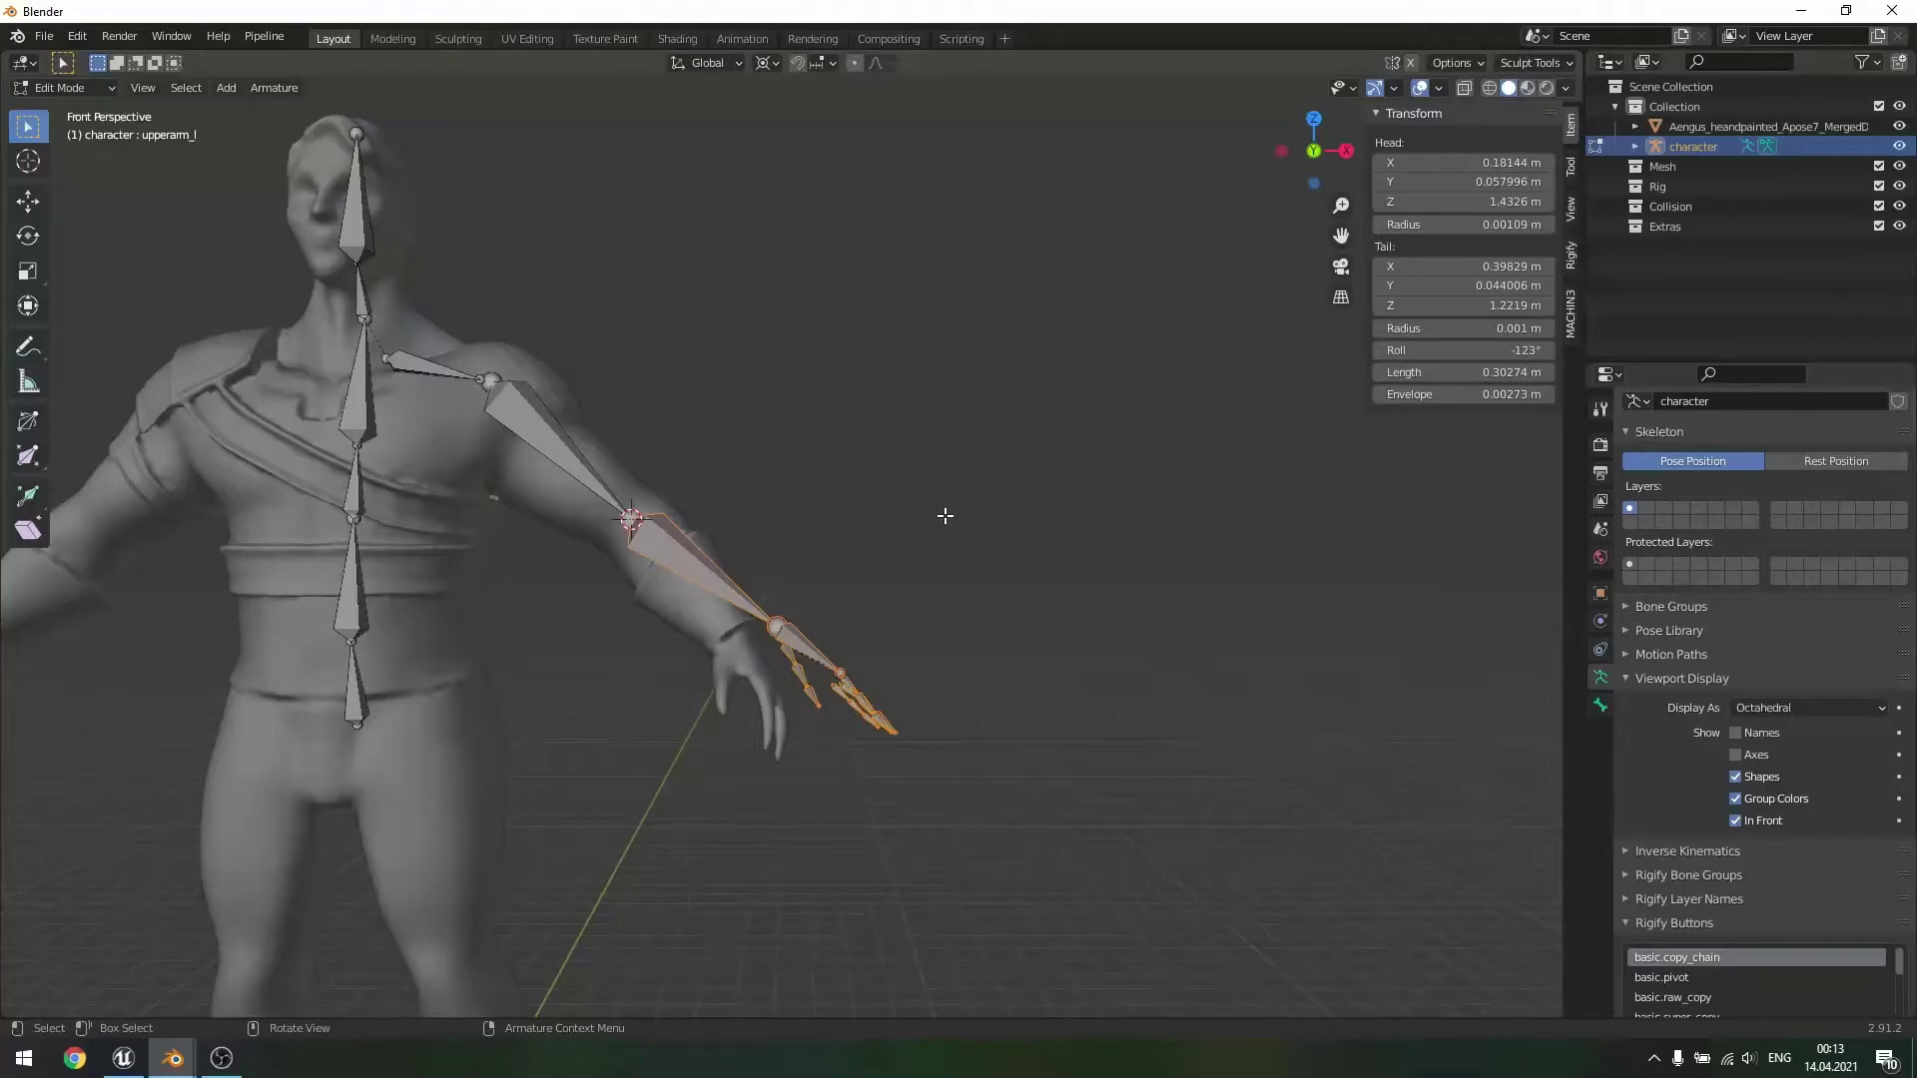
- Rotate the left forearm and hand bones about 15° around the global Y axis and scale them to about 0.82 from the elbow
key(r)
key(y)
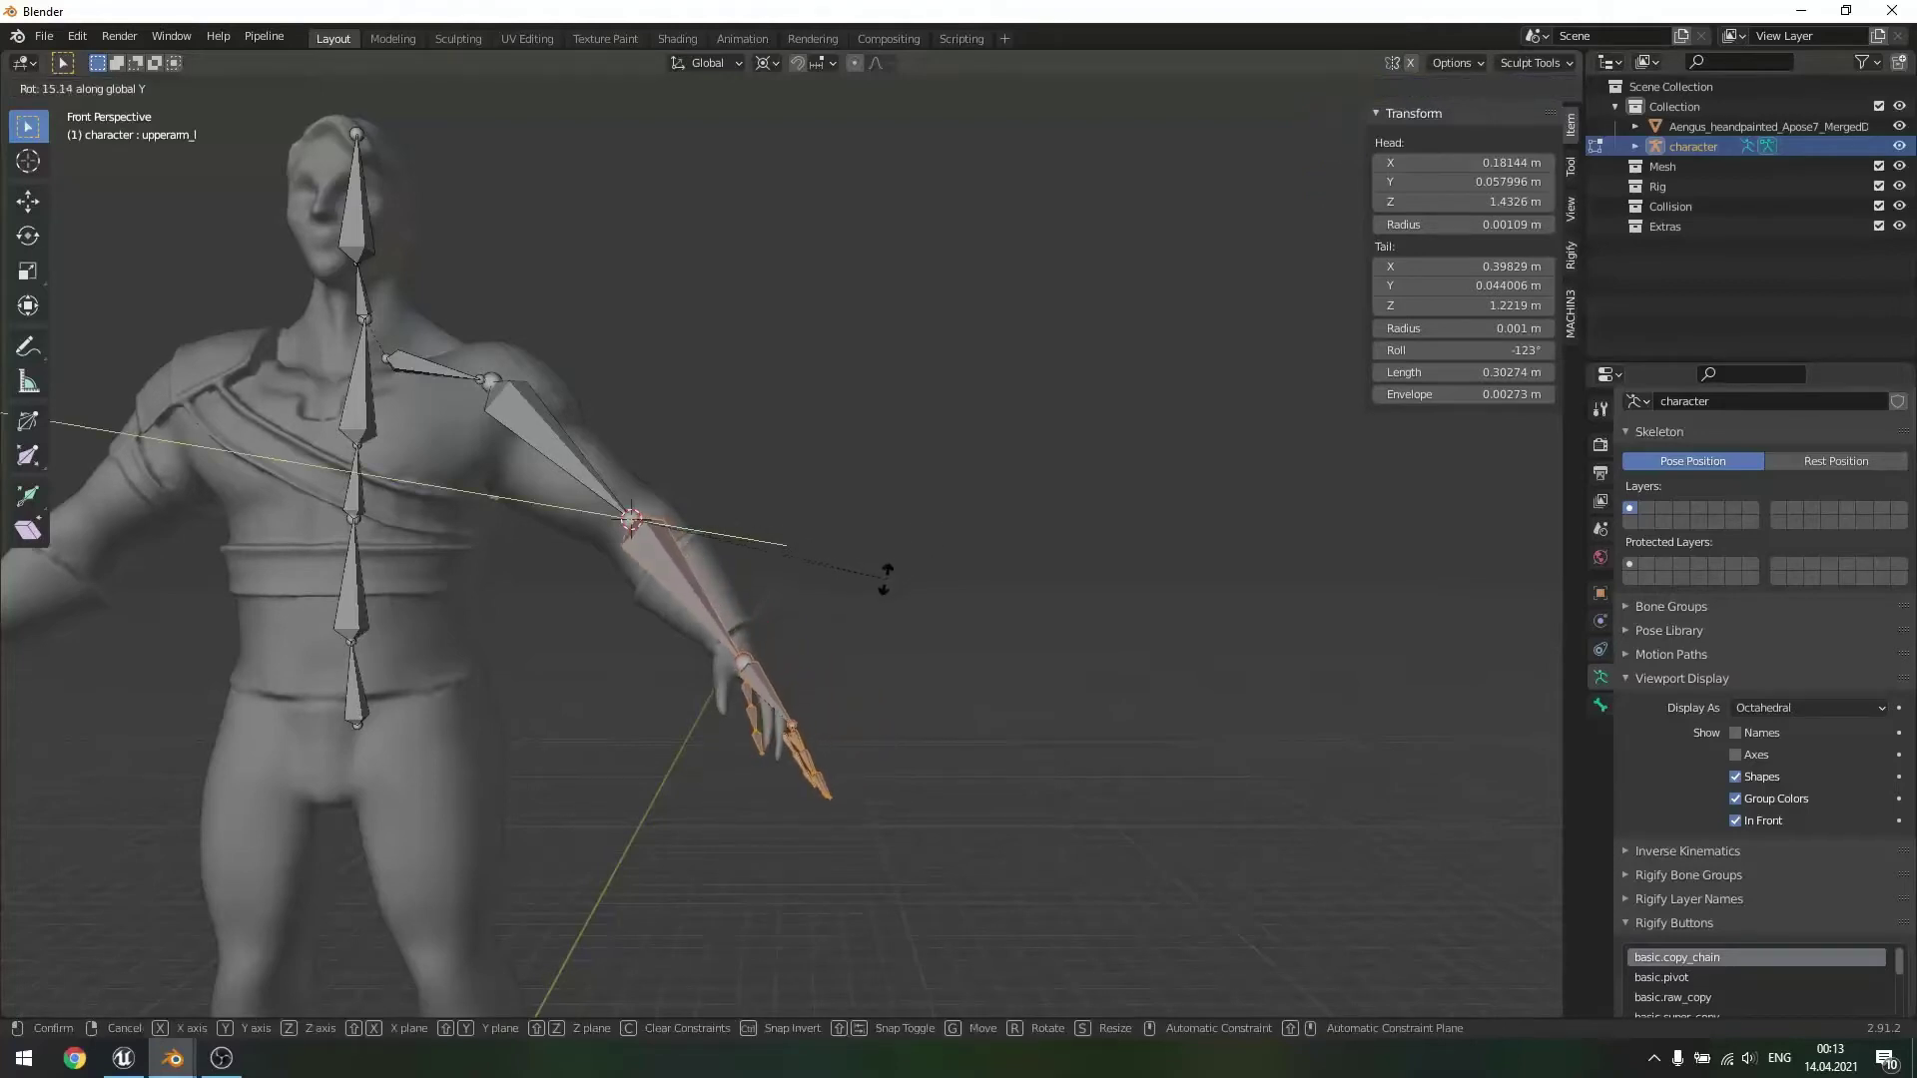
click(885, 579)
key(s)
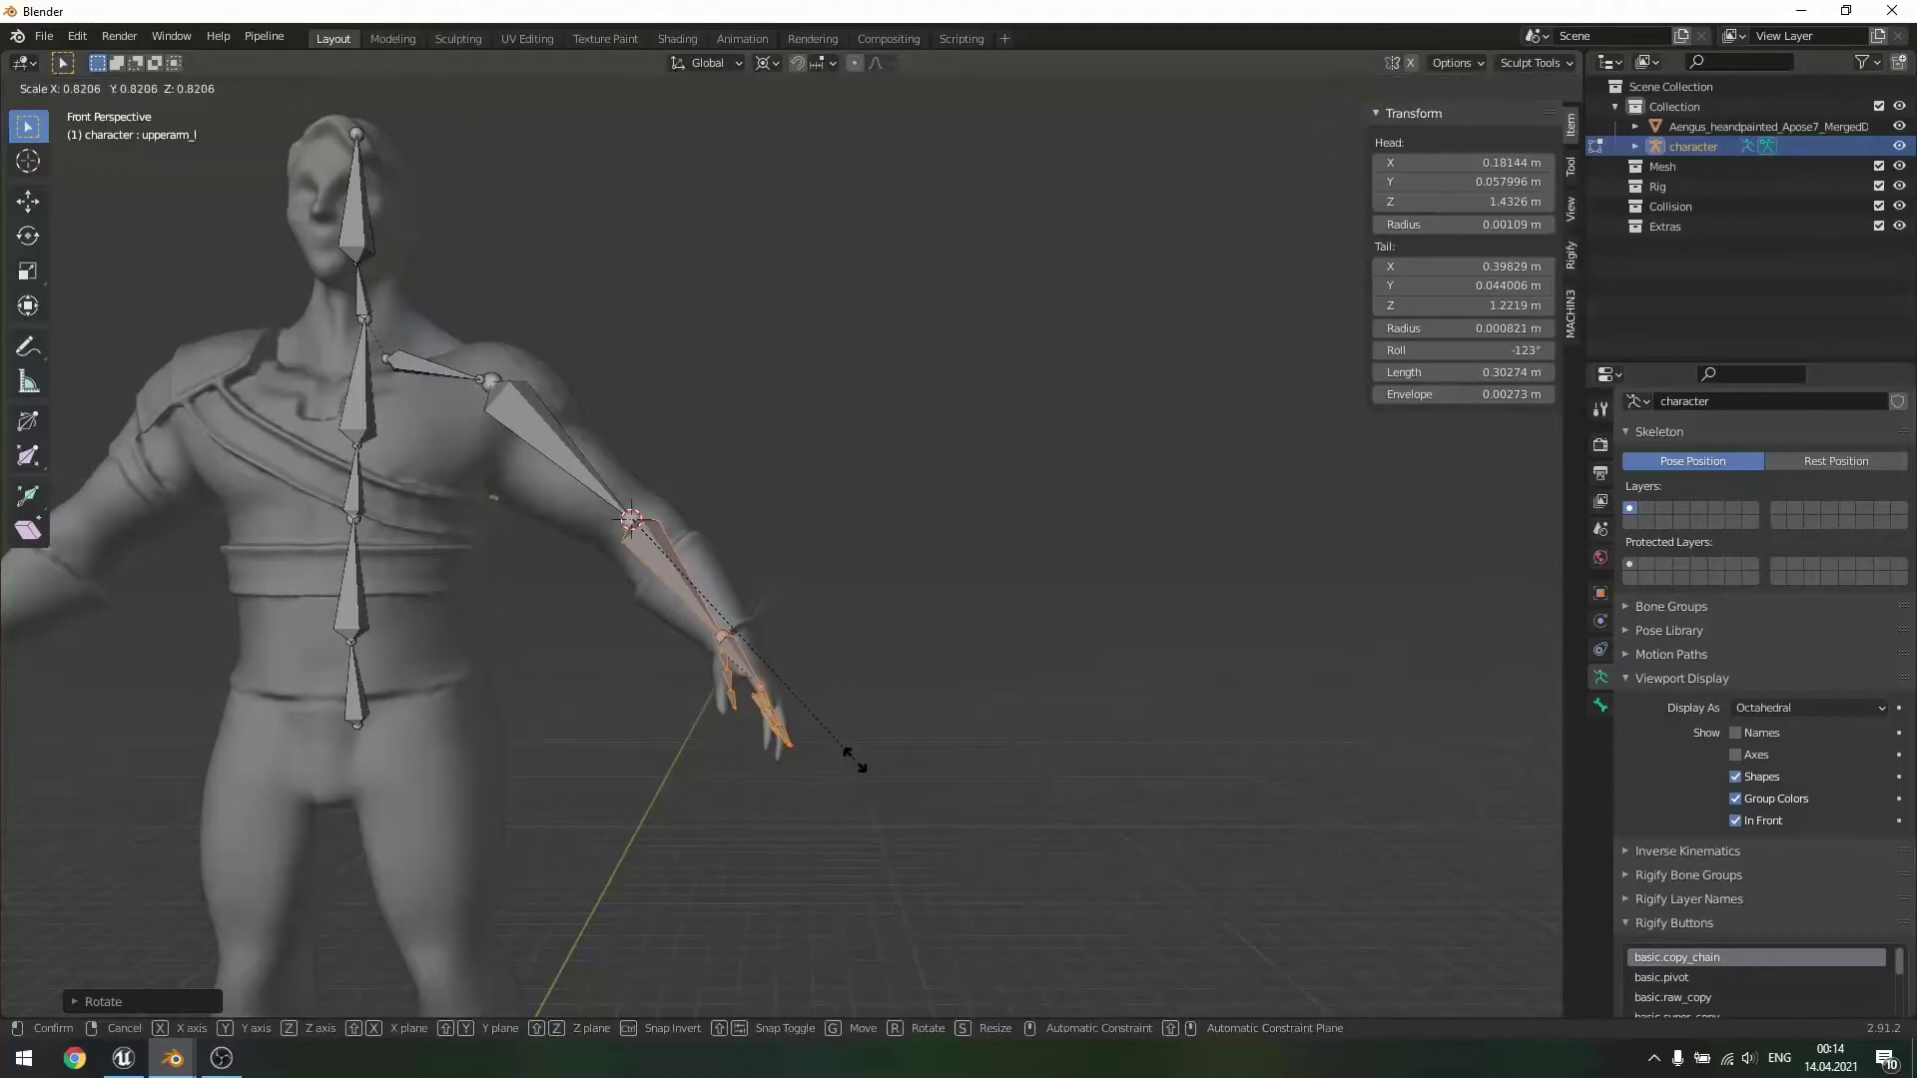
right_click(853, 761)
click(705, 537)
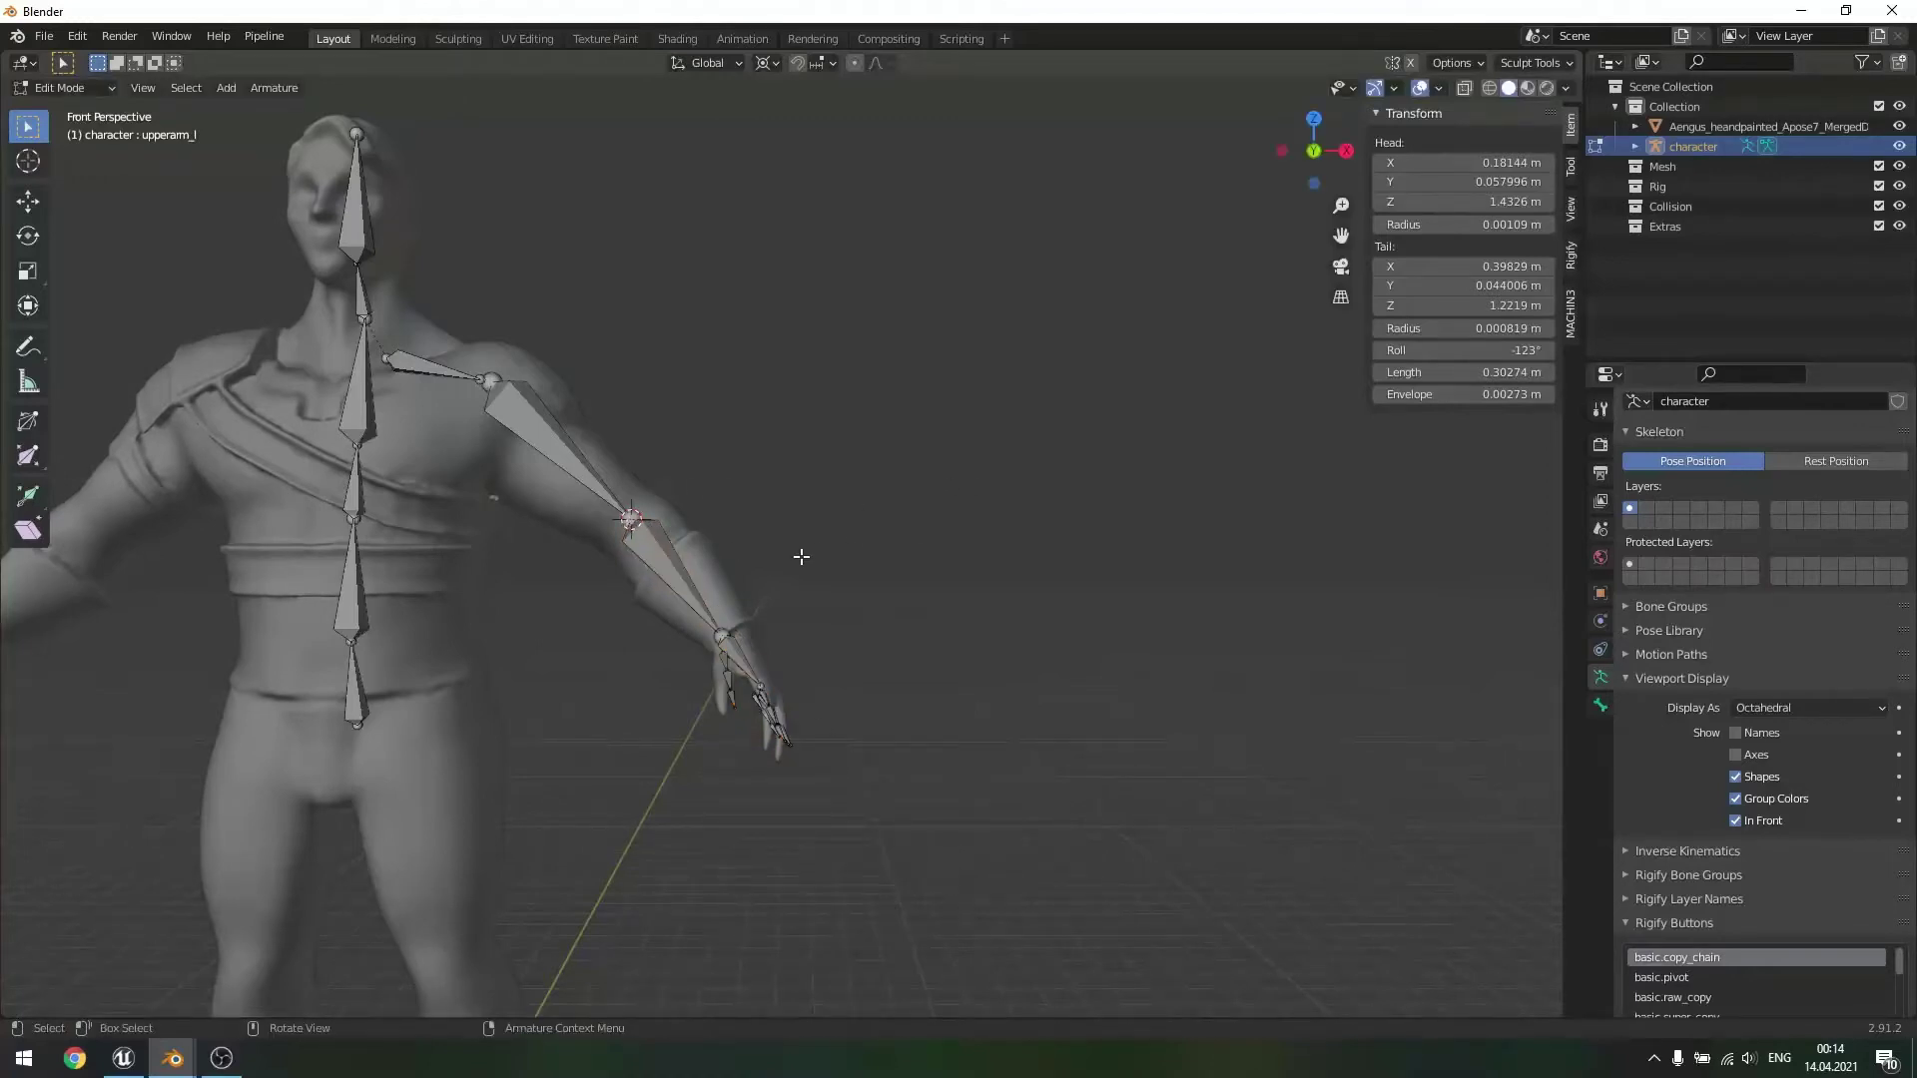
- Select the left forearm and hand bones including the elbow joint and move them about 0.012 m down along Z
drag(899, 477, 625, 847)
key(g)
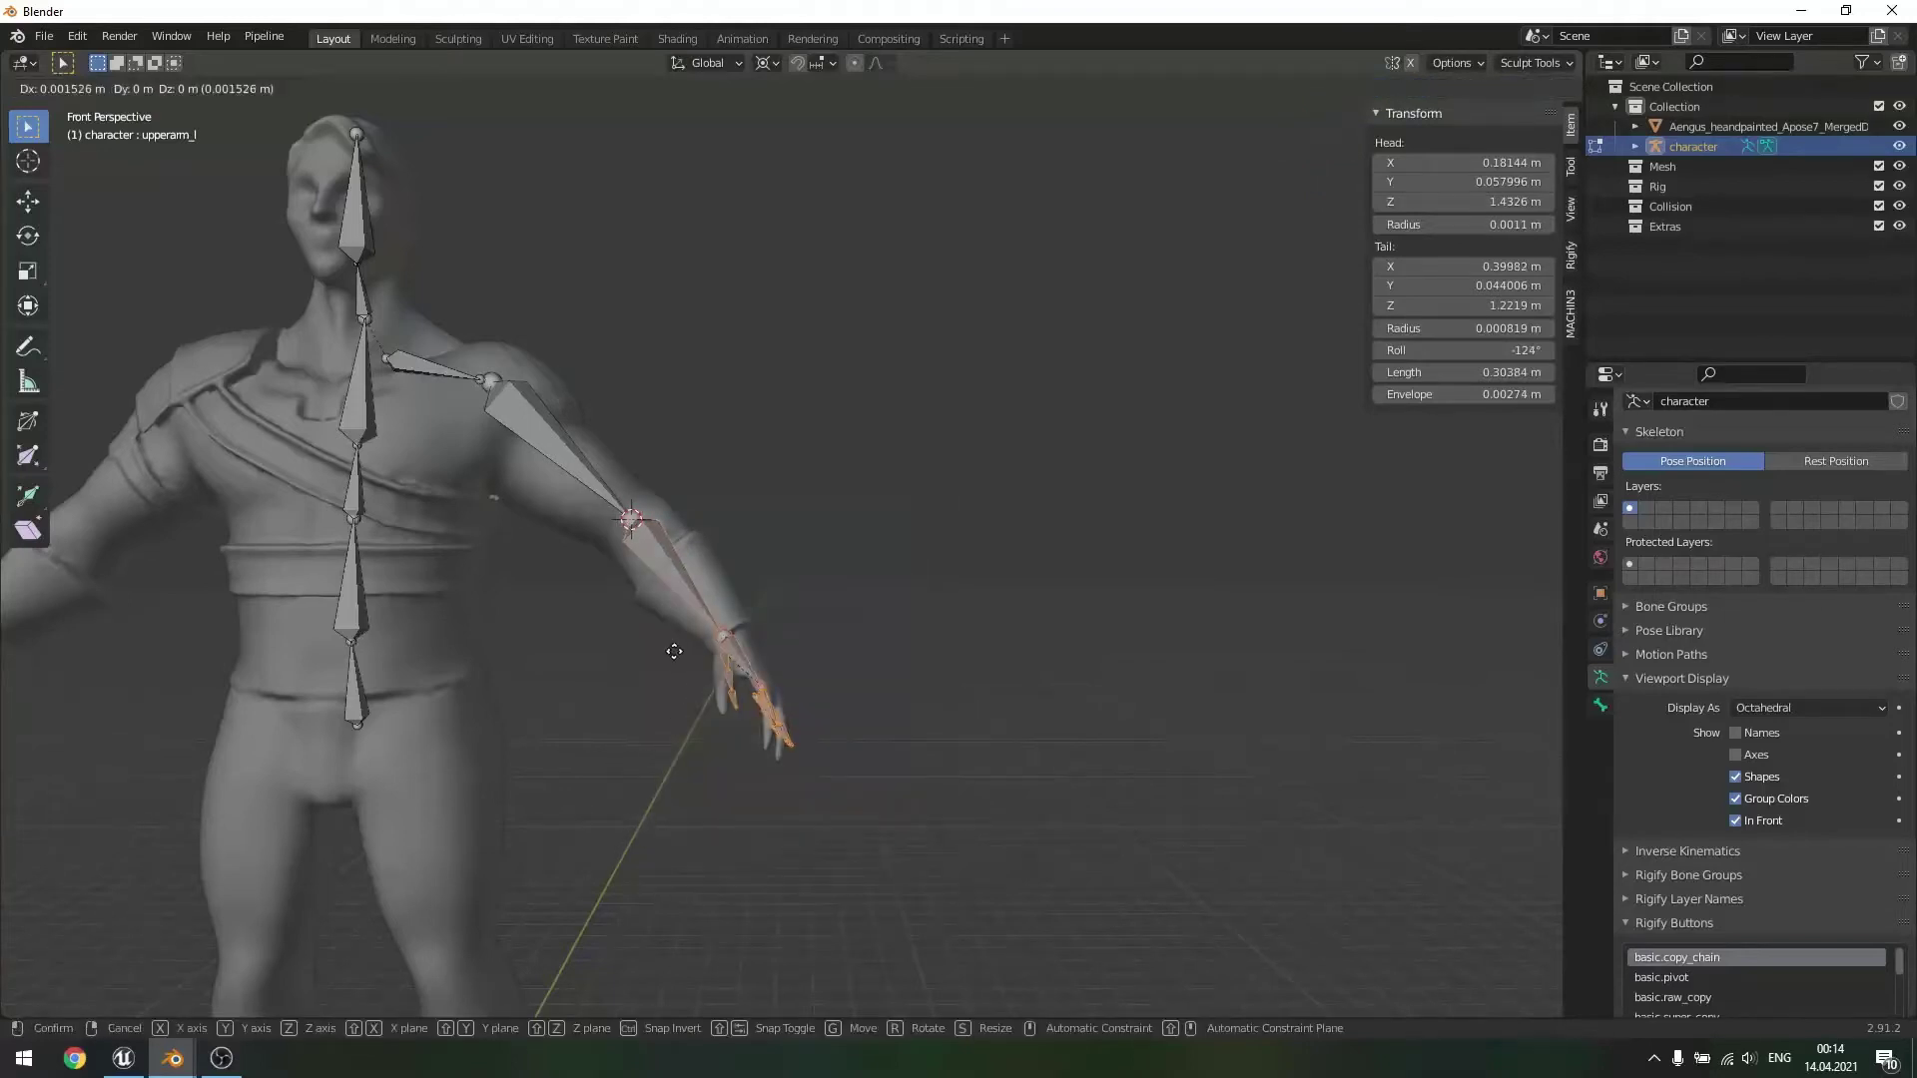
right_click(675, 651)
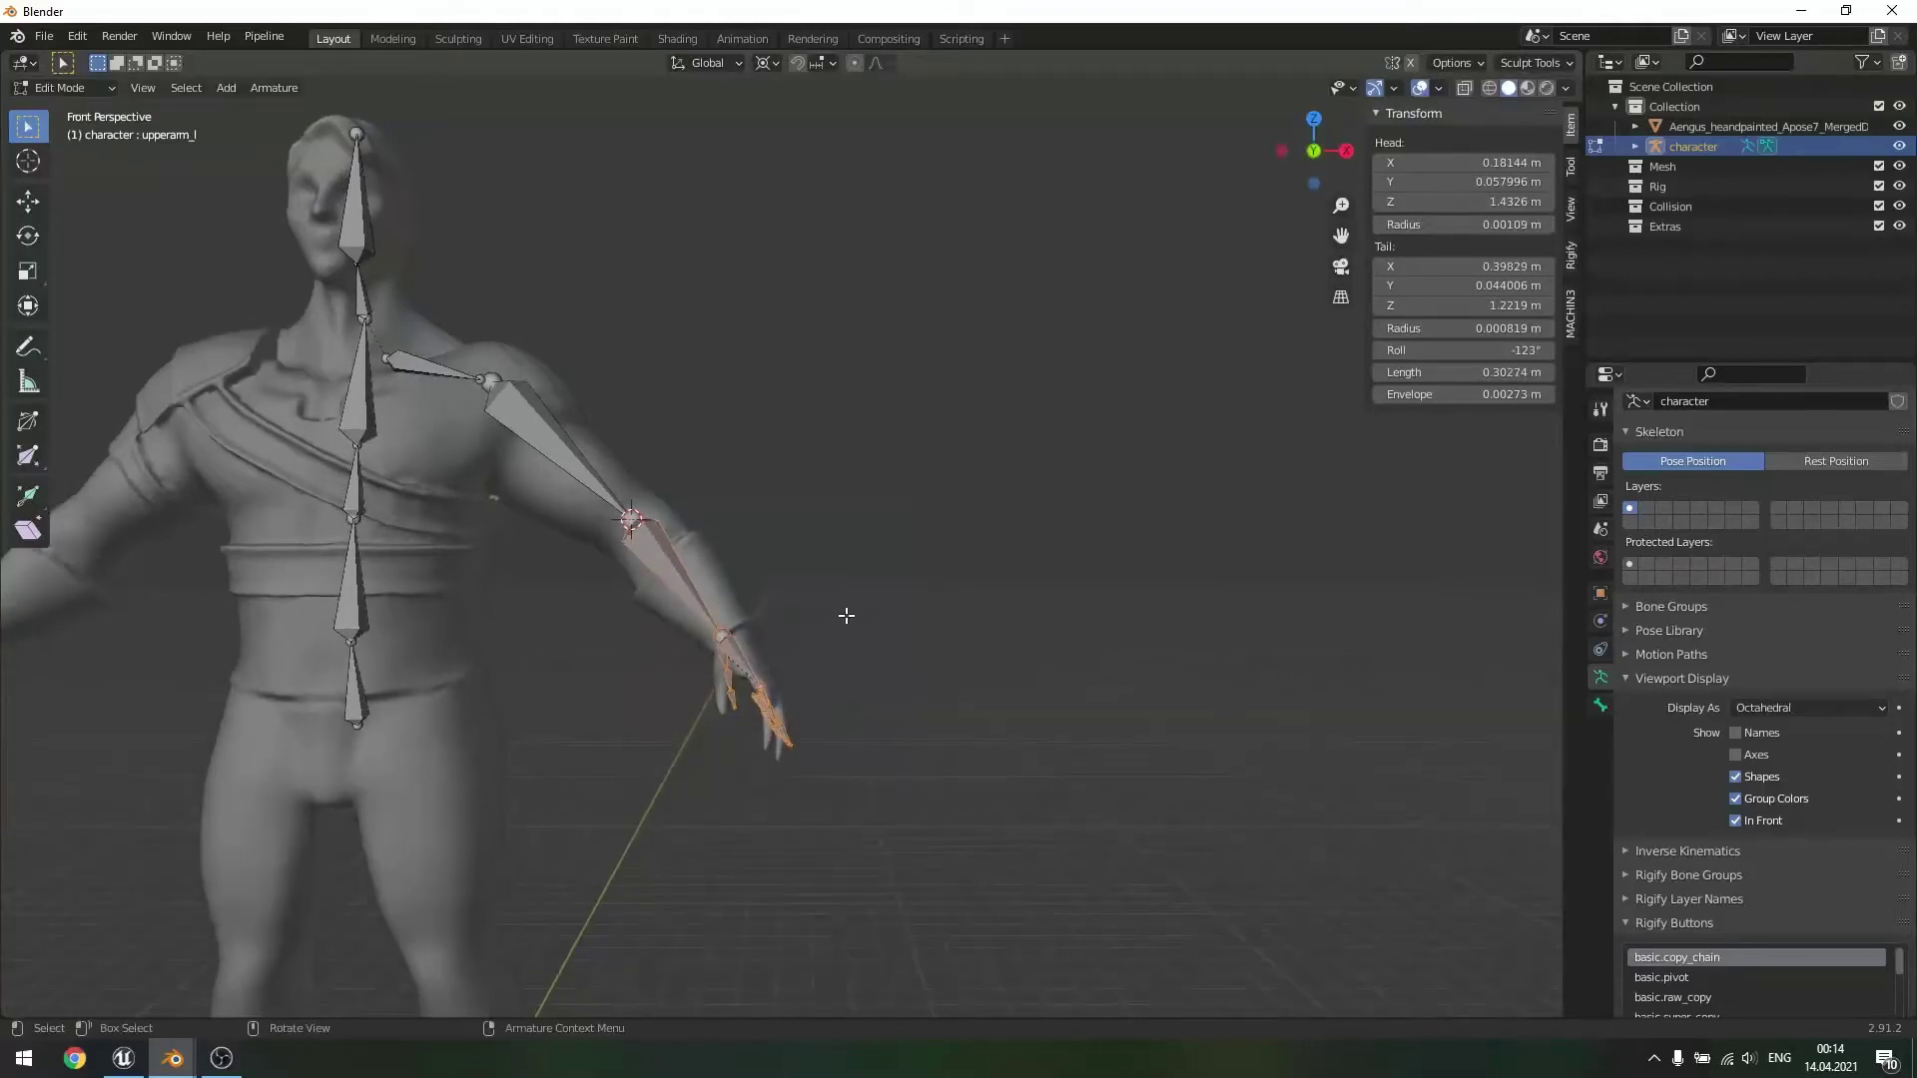
key(g)
key(z)
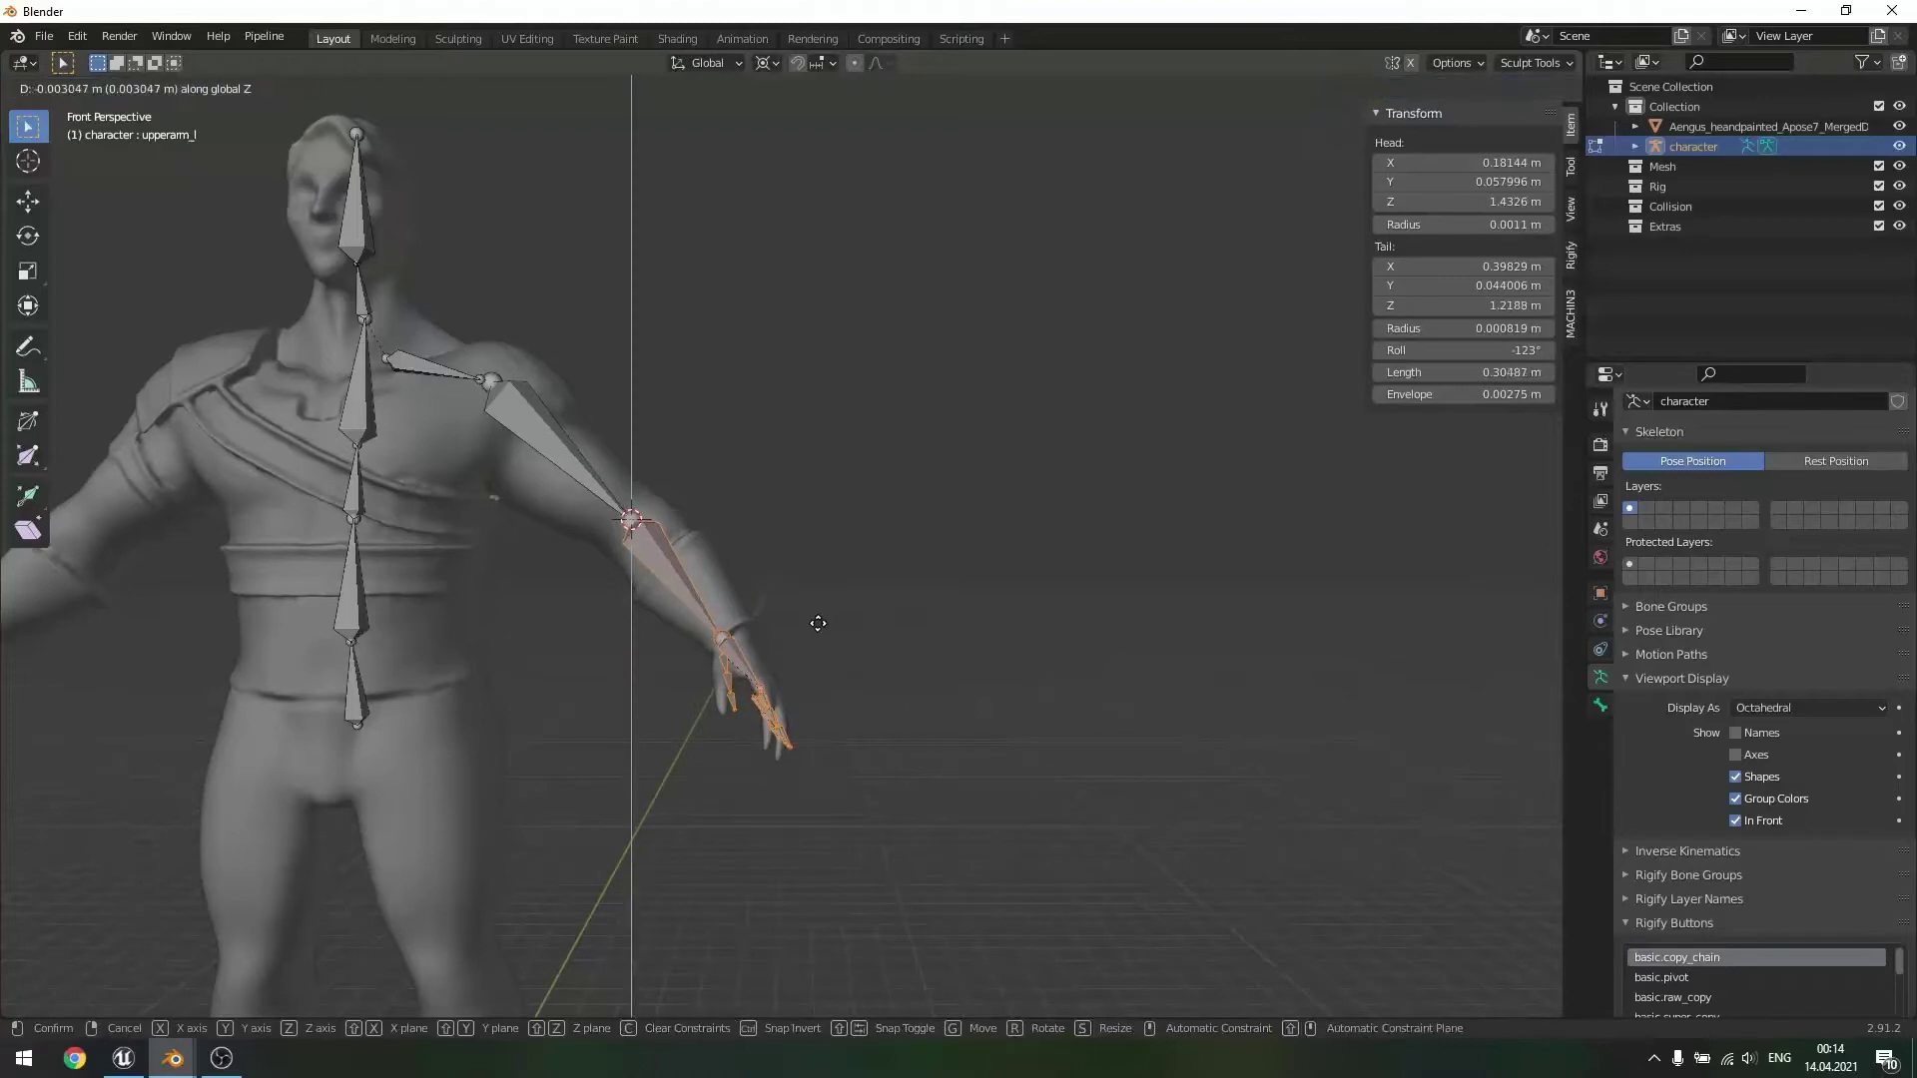
click(817, 630)
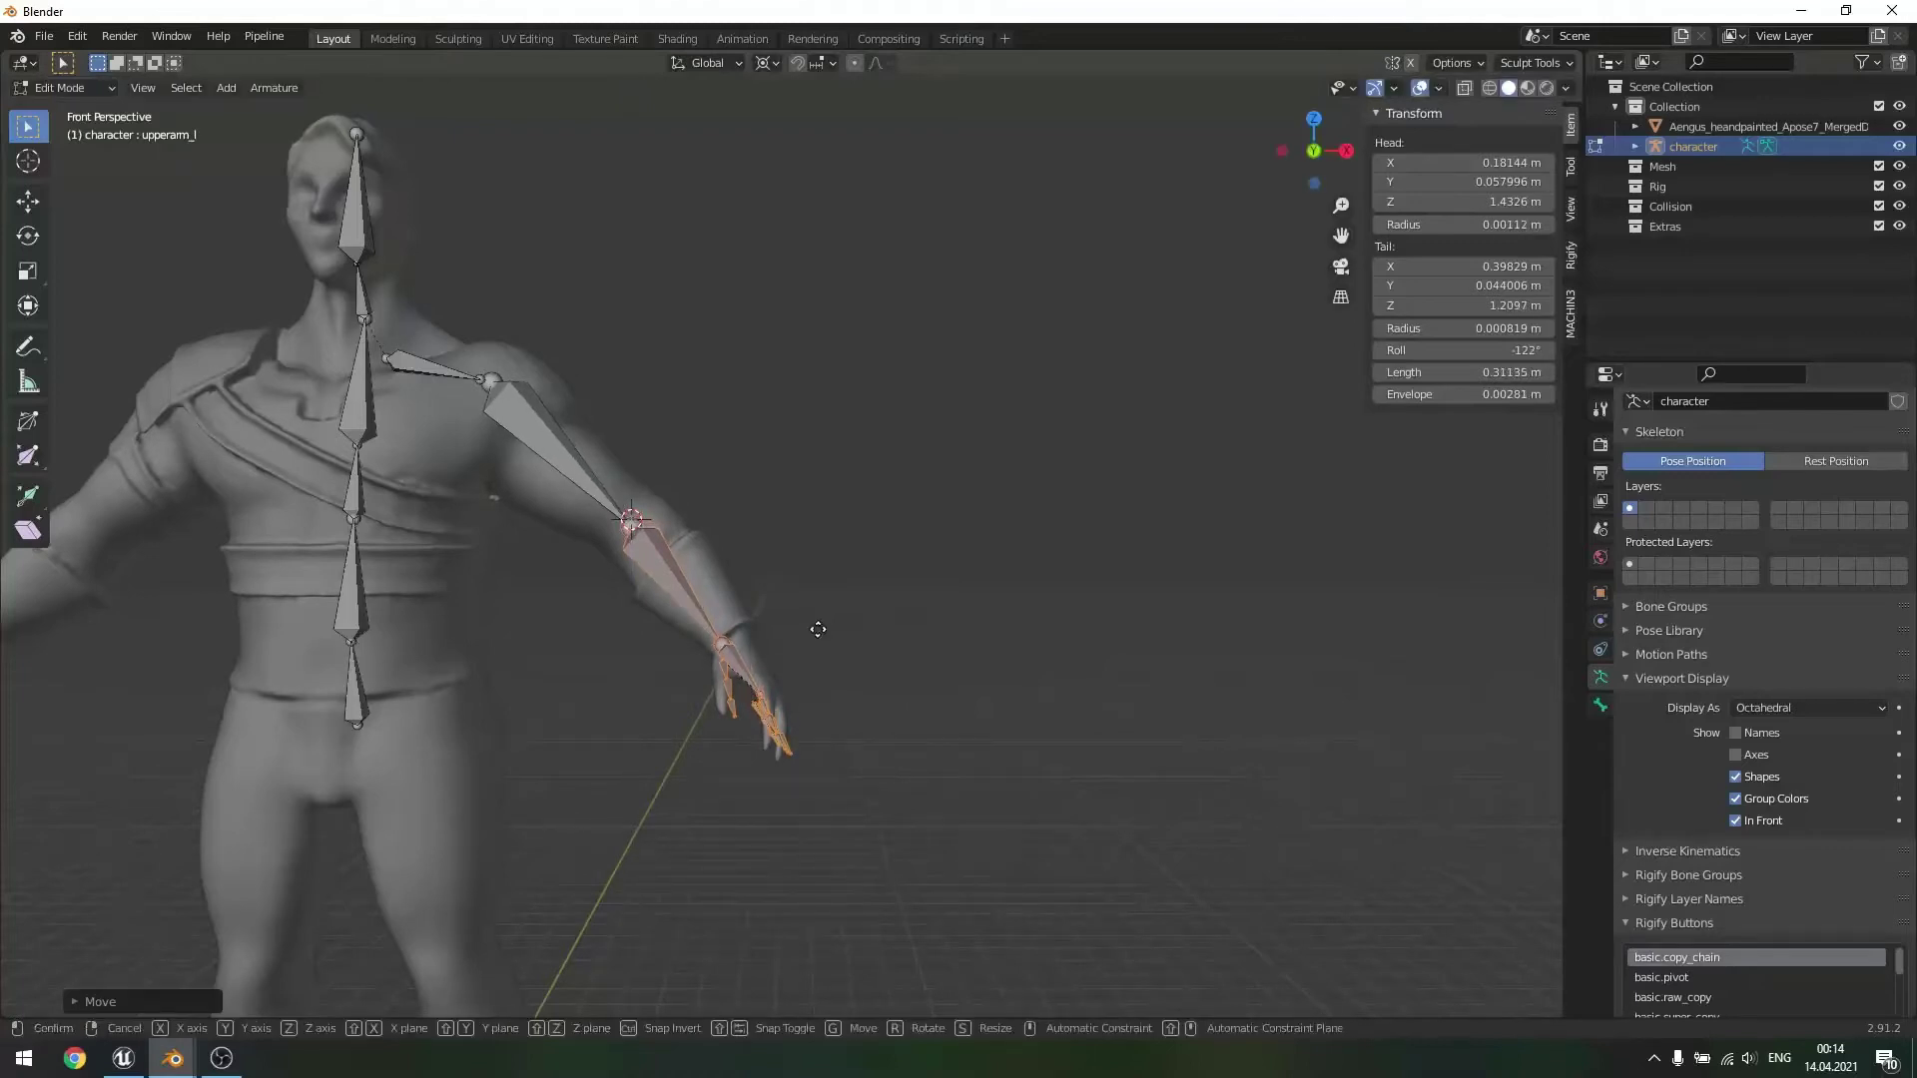
- Move the left forearm and hand bones about 0.025 m outward along the global X axis
key(g)
key(x)
click(827, 629)
middle_drag(921, 592, 705, 786)
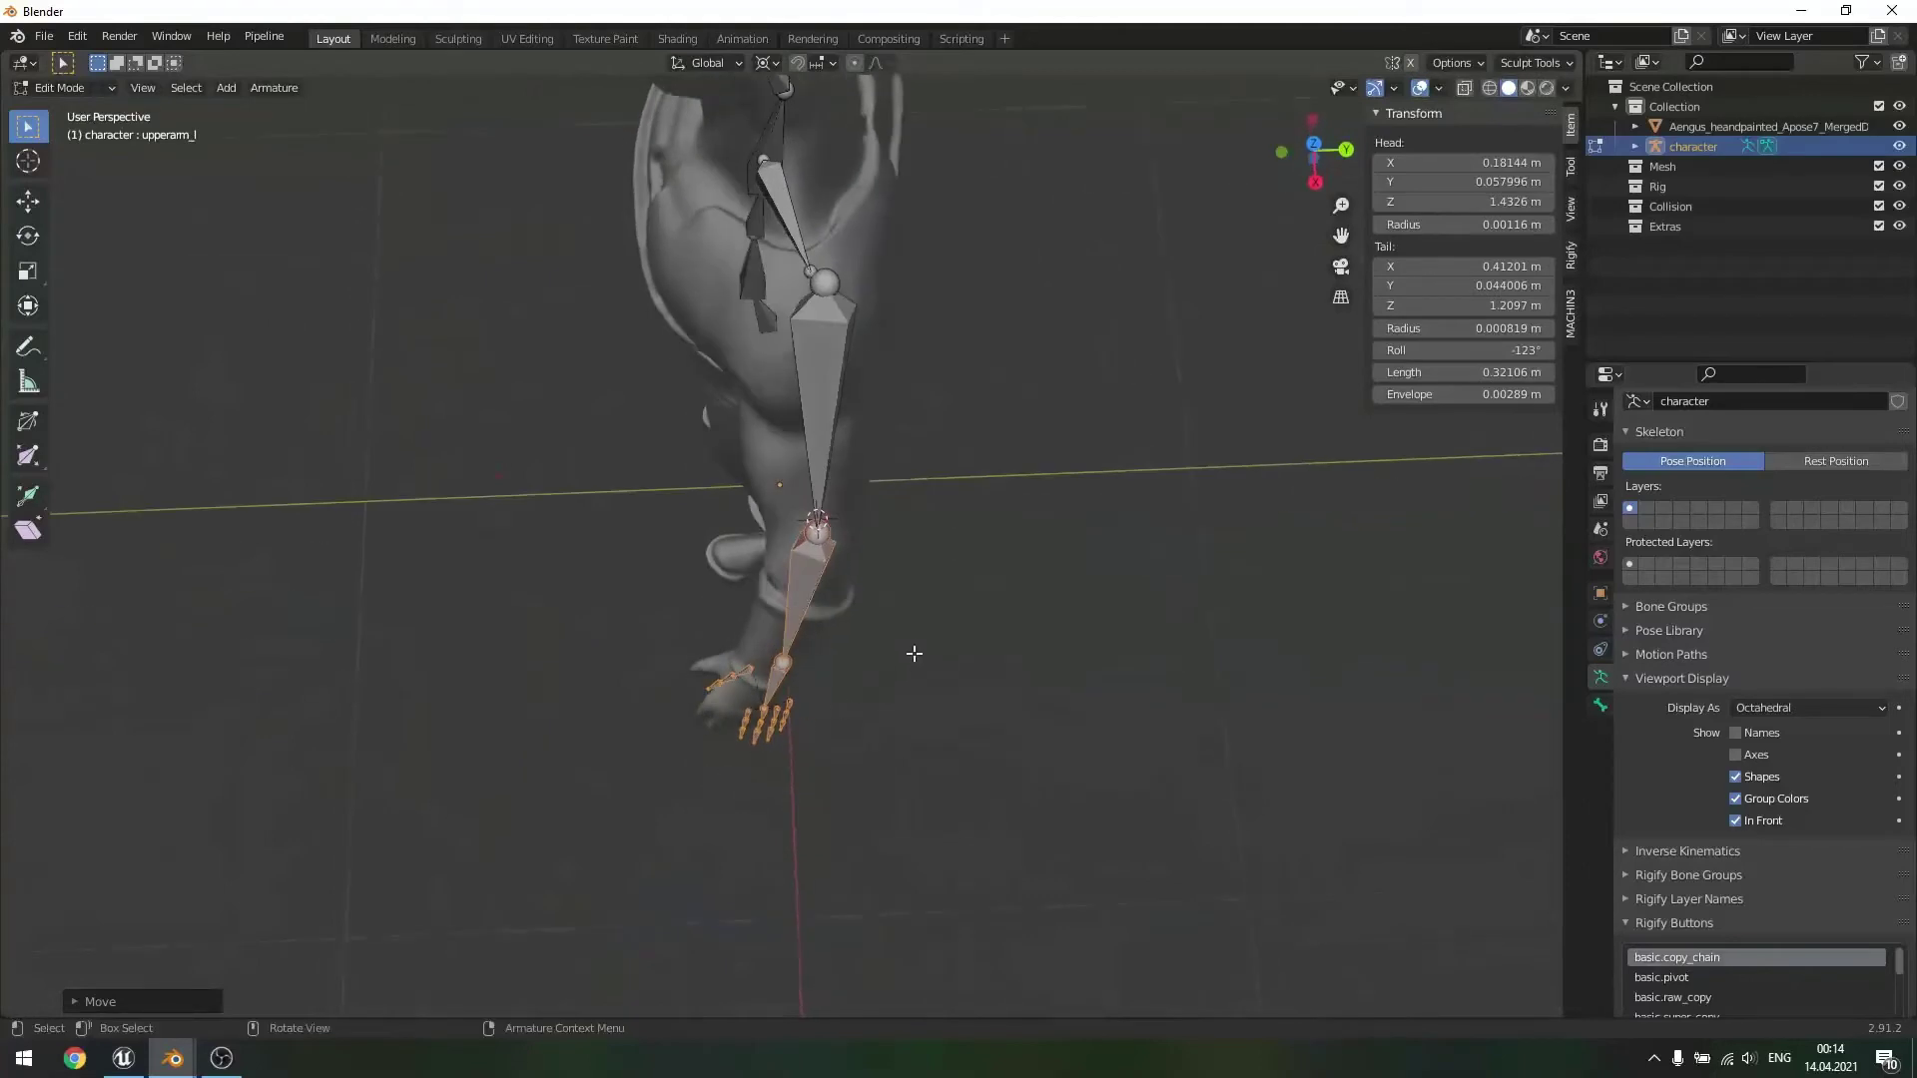
key(g)
key(x)
click(904, 654)
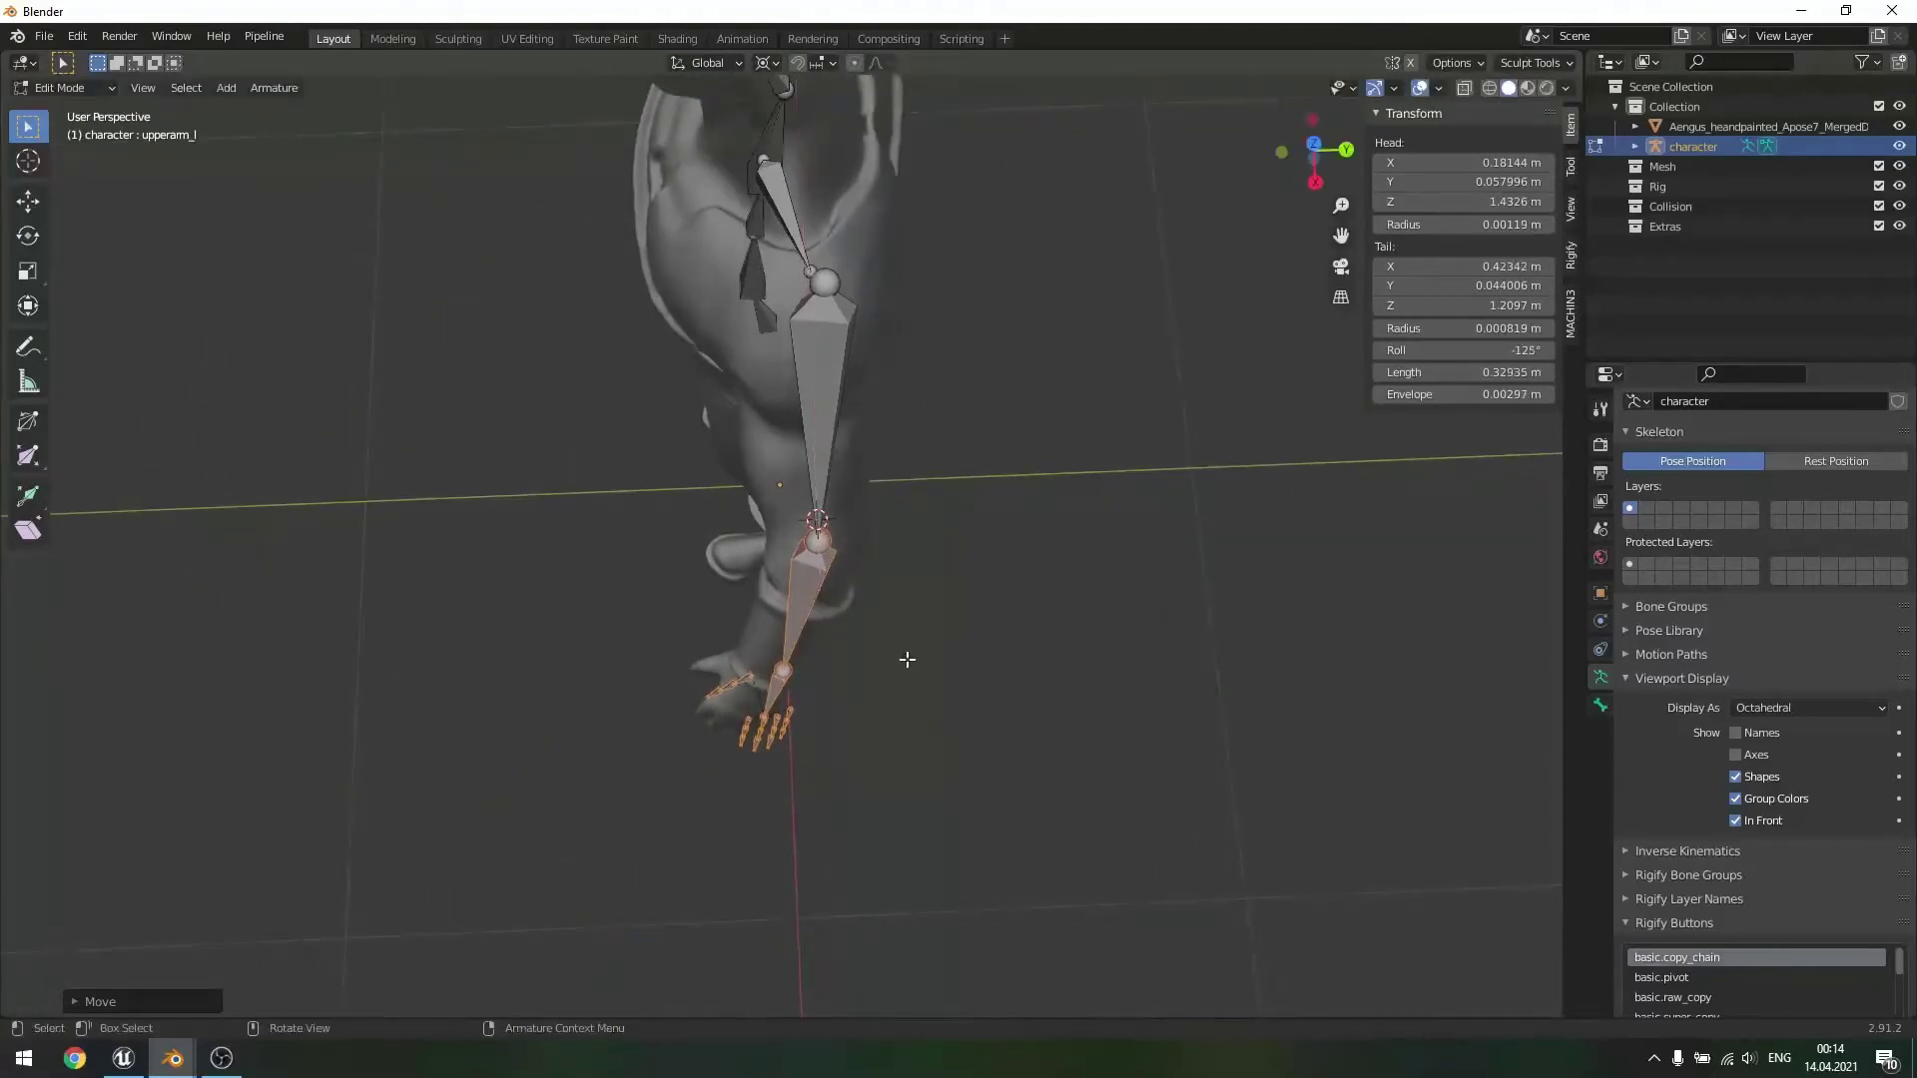
- Rotate the left forearm and hand bones slightly forward in a side view to follow the arm mesh
middle_drag(903, 654, 949, 526)
key(r)
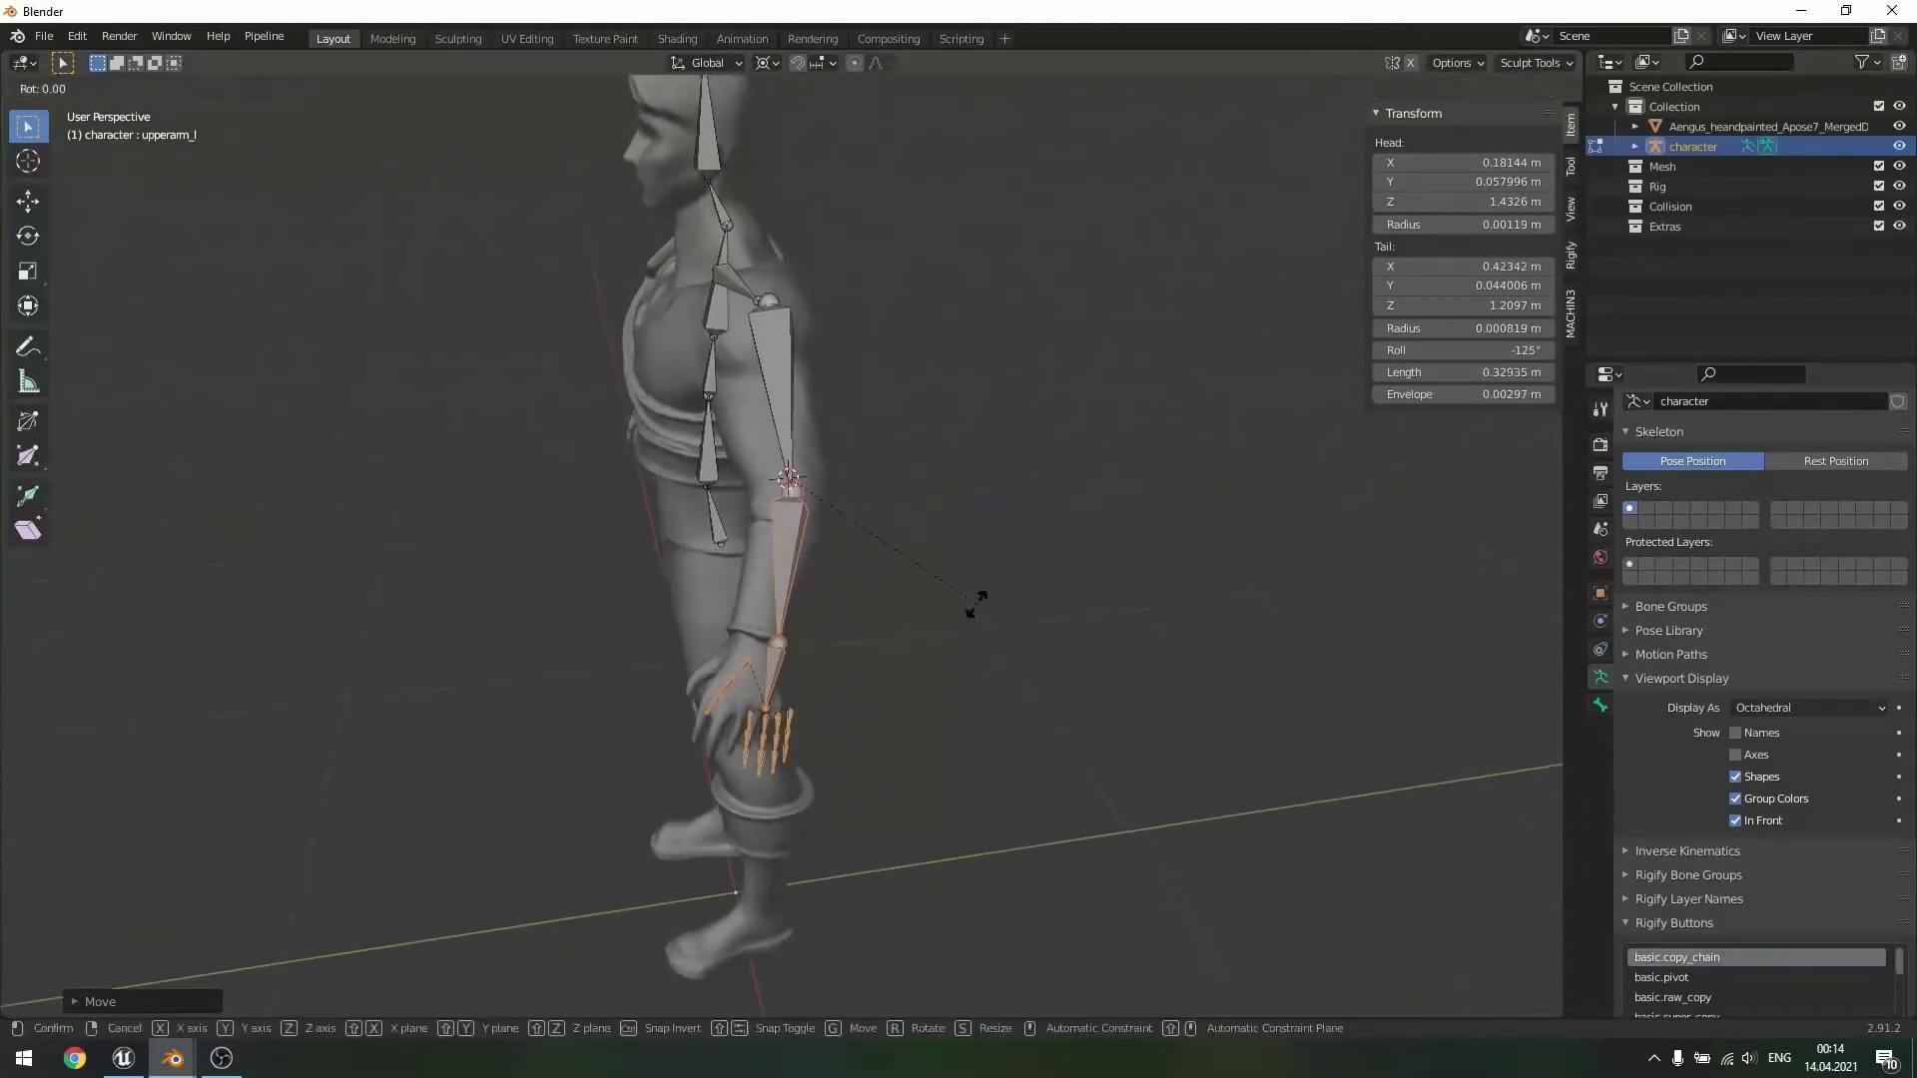
click(920, 617)
- Examine from several angles how the left hand and finger bones sit inside the hand mesh
middle_drag(919, 617, 1181, 535)
scroll(1133, 564, up, 4)
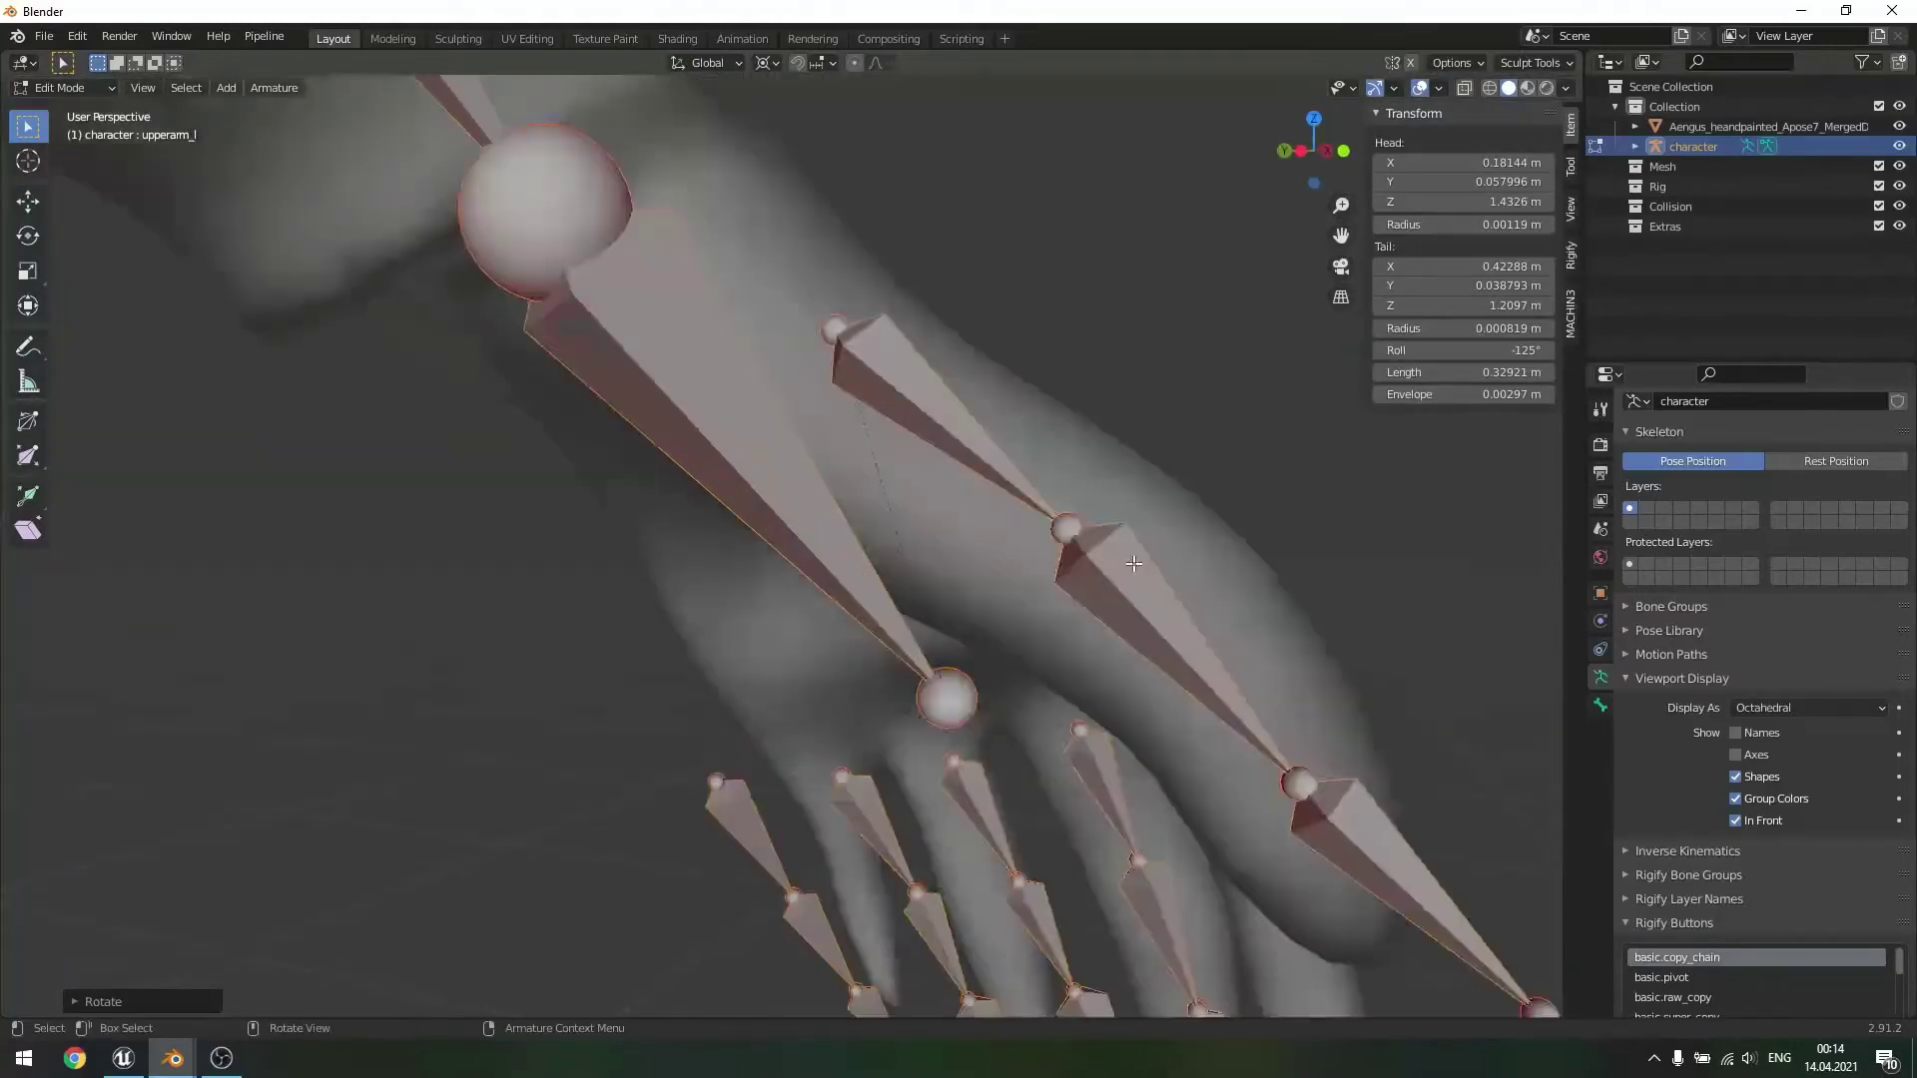
scroll(1136, 564, down, 6)
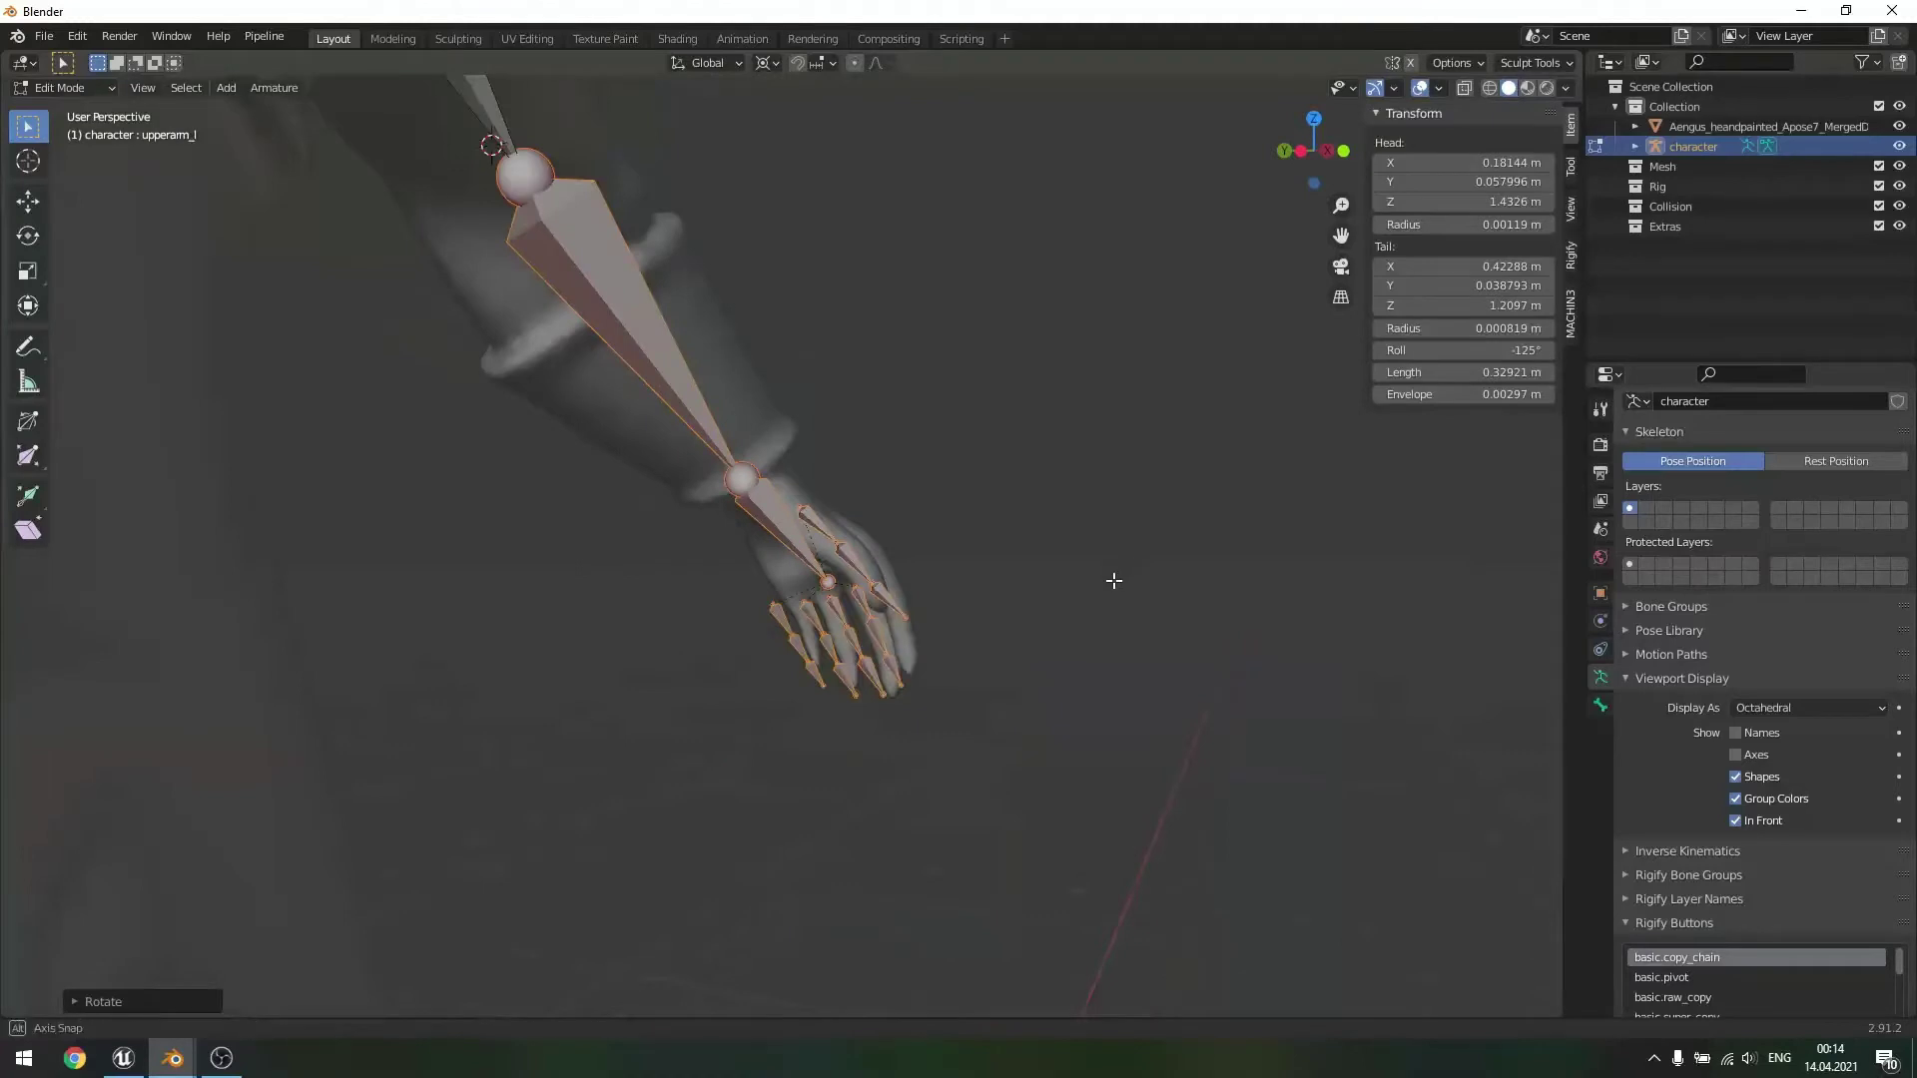
middle_drag(1114, 582, 946, 632)
scroll(1061, 637, up, 3)
scroll(1010, 522, down, 5)
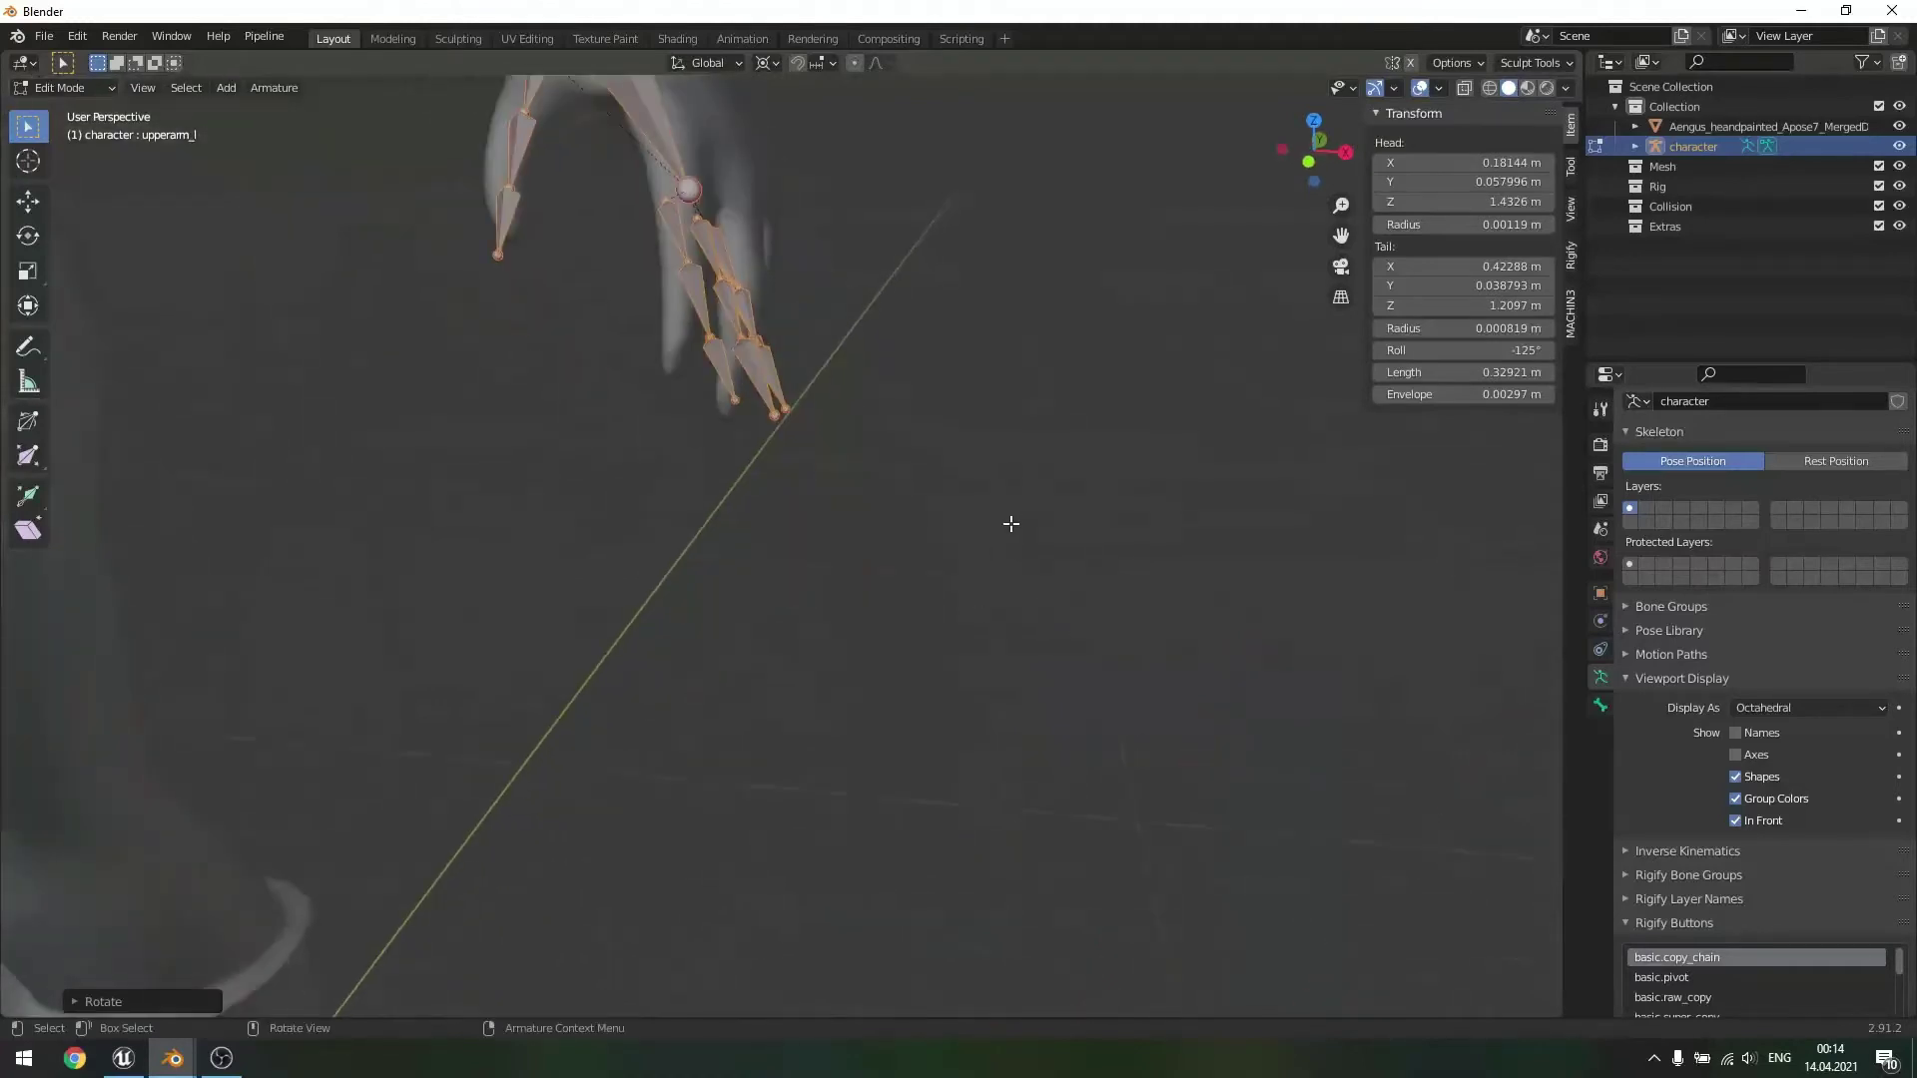
middle_drag(1010, 522, 1009, 582)
scroll(1099, 630, up, 5)
middle_drag(1099, 629, 1032, 580)
- Select the left index, middle and ring finger bones and hide them
drag(759, 370, 820, 635)
mouse_move(646, 428)
middle_down()
mouse_move(899, 549)
mouse_move(678, 444)
middle_up()
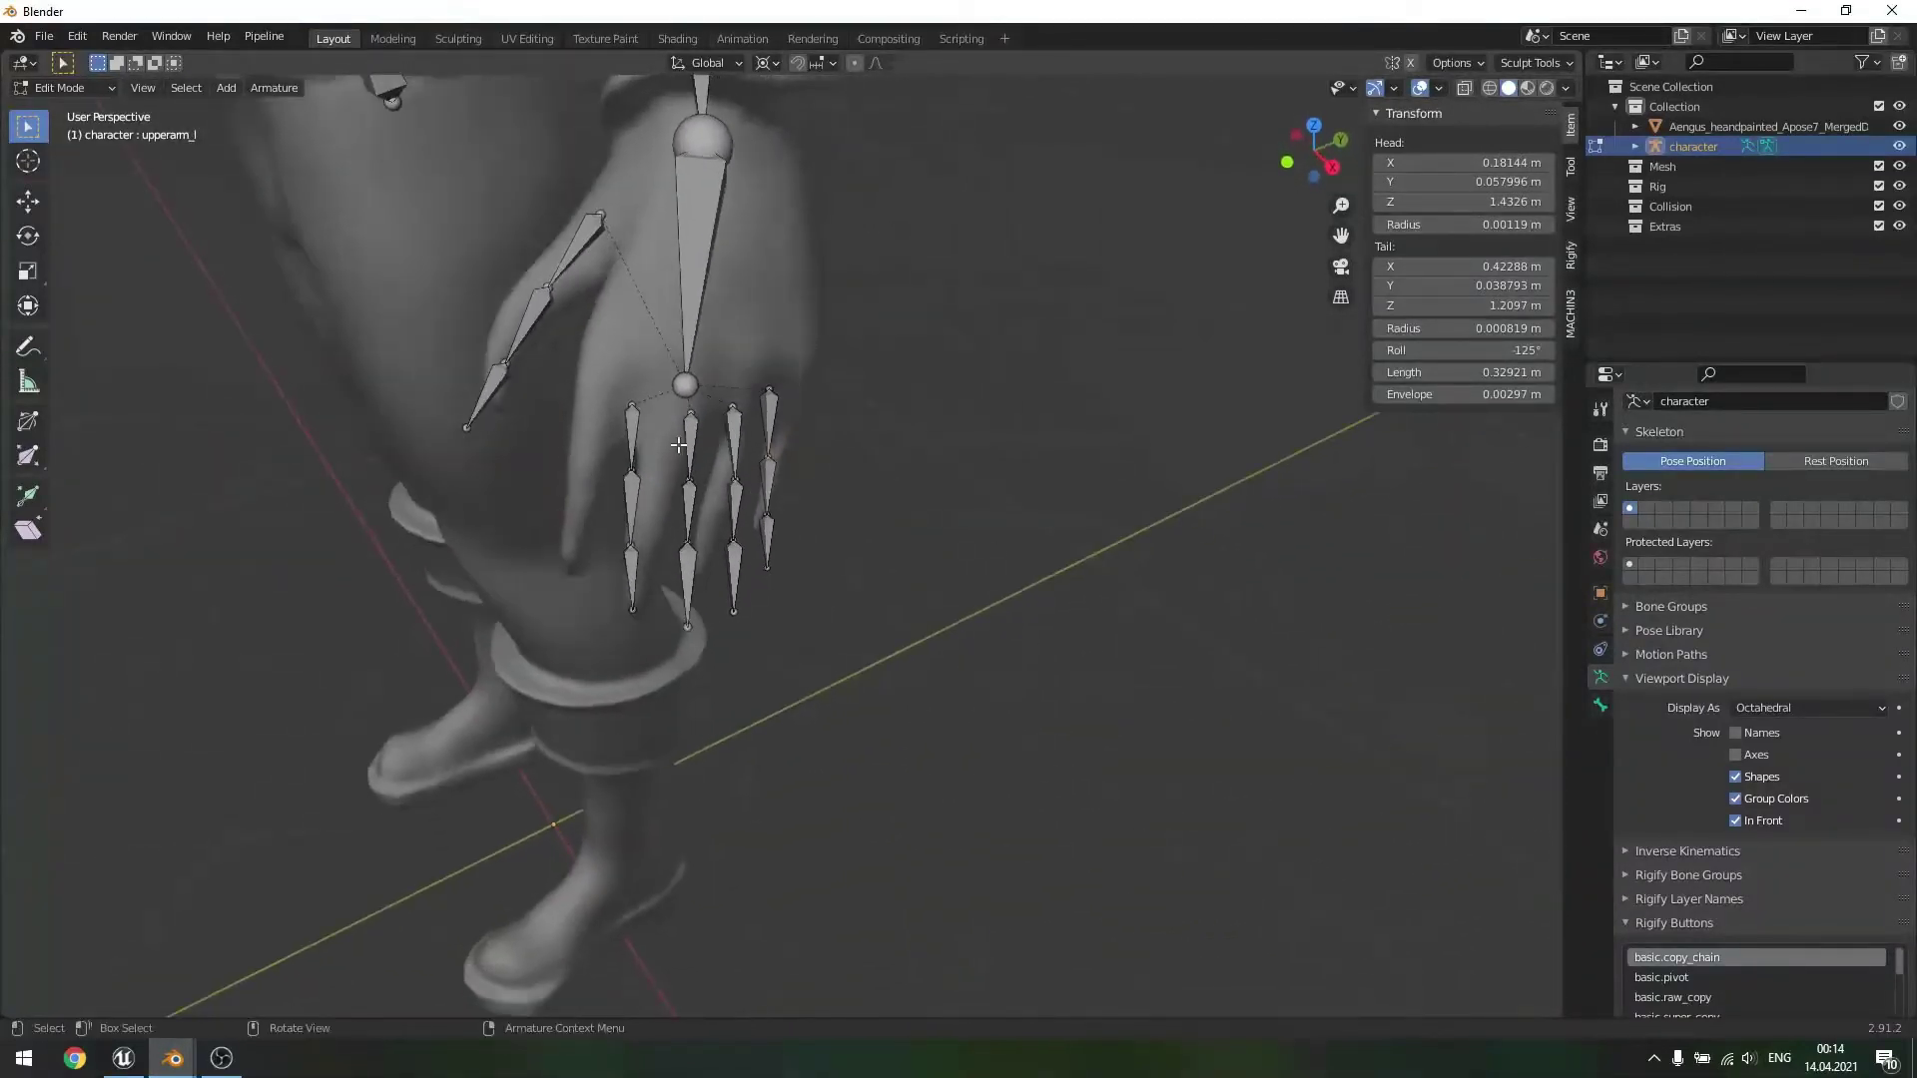
drag(617, 405, 748, 662)
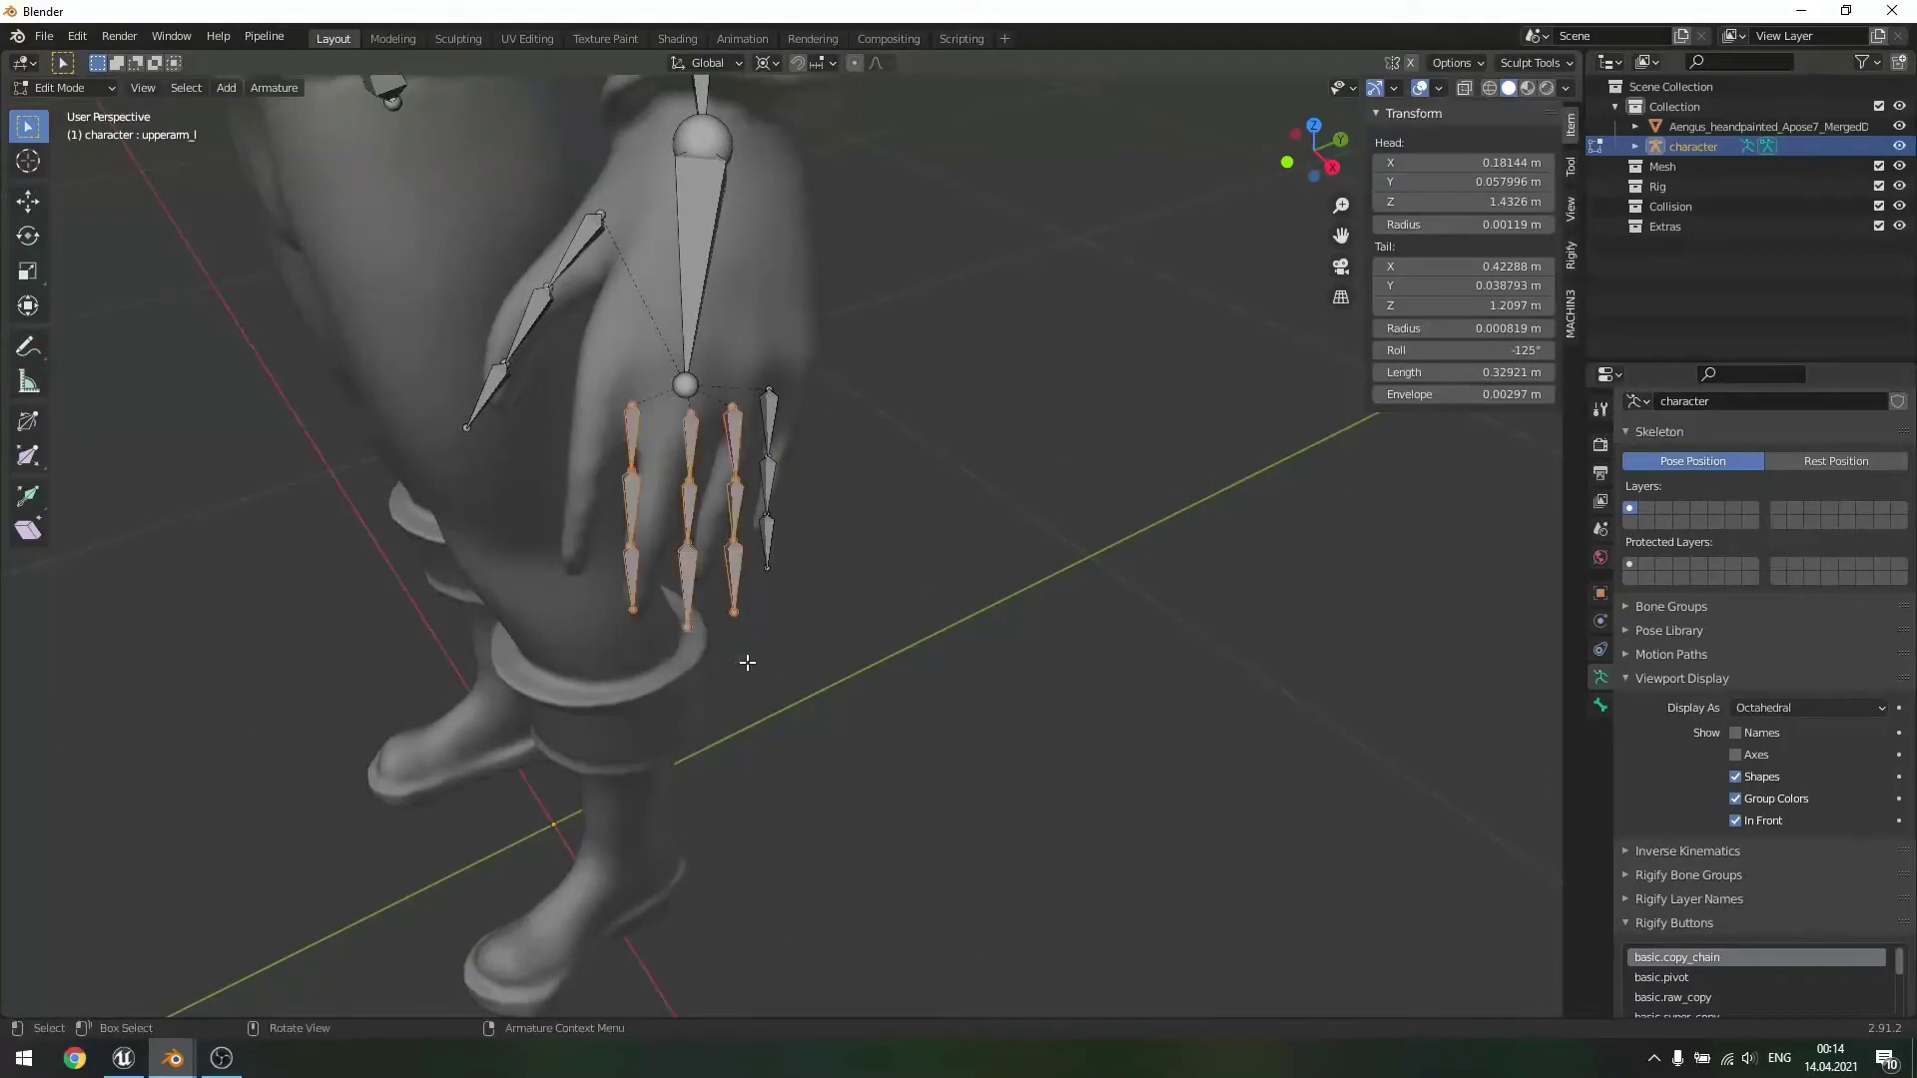
key(h)
- Hide the left hand bone and the thumb bones to isolate the pinky chain
middle_drag(868, 633, 671, 429)
middle_drag(734, 365, 578, 222)
click(794, 306)
key(h)
drag(521, 220, 707, 389)
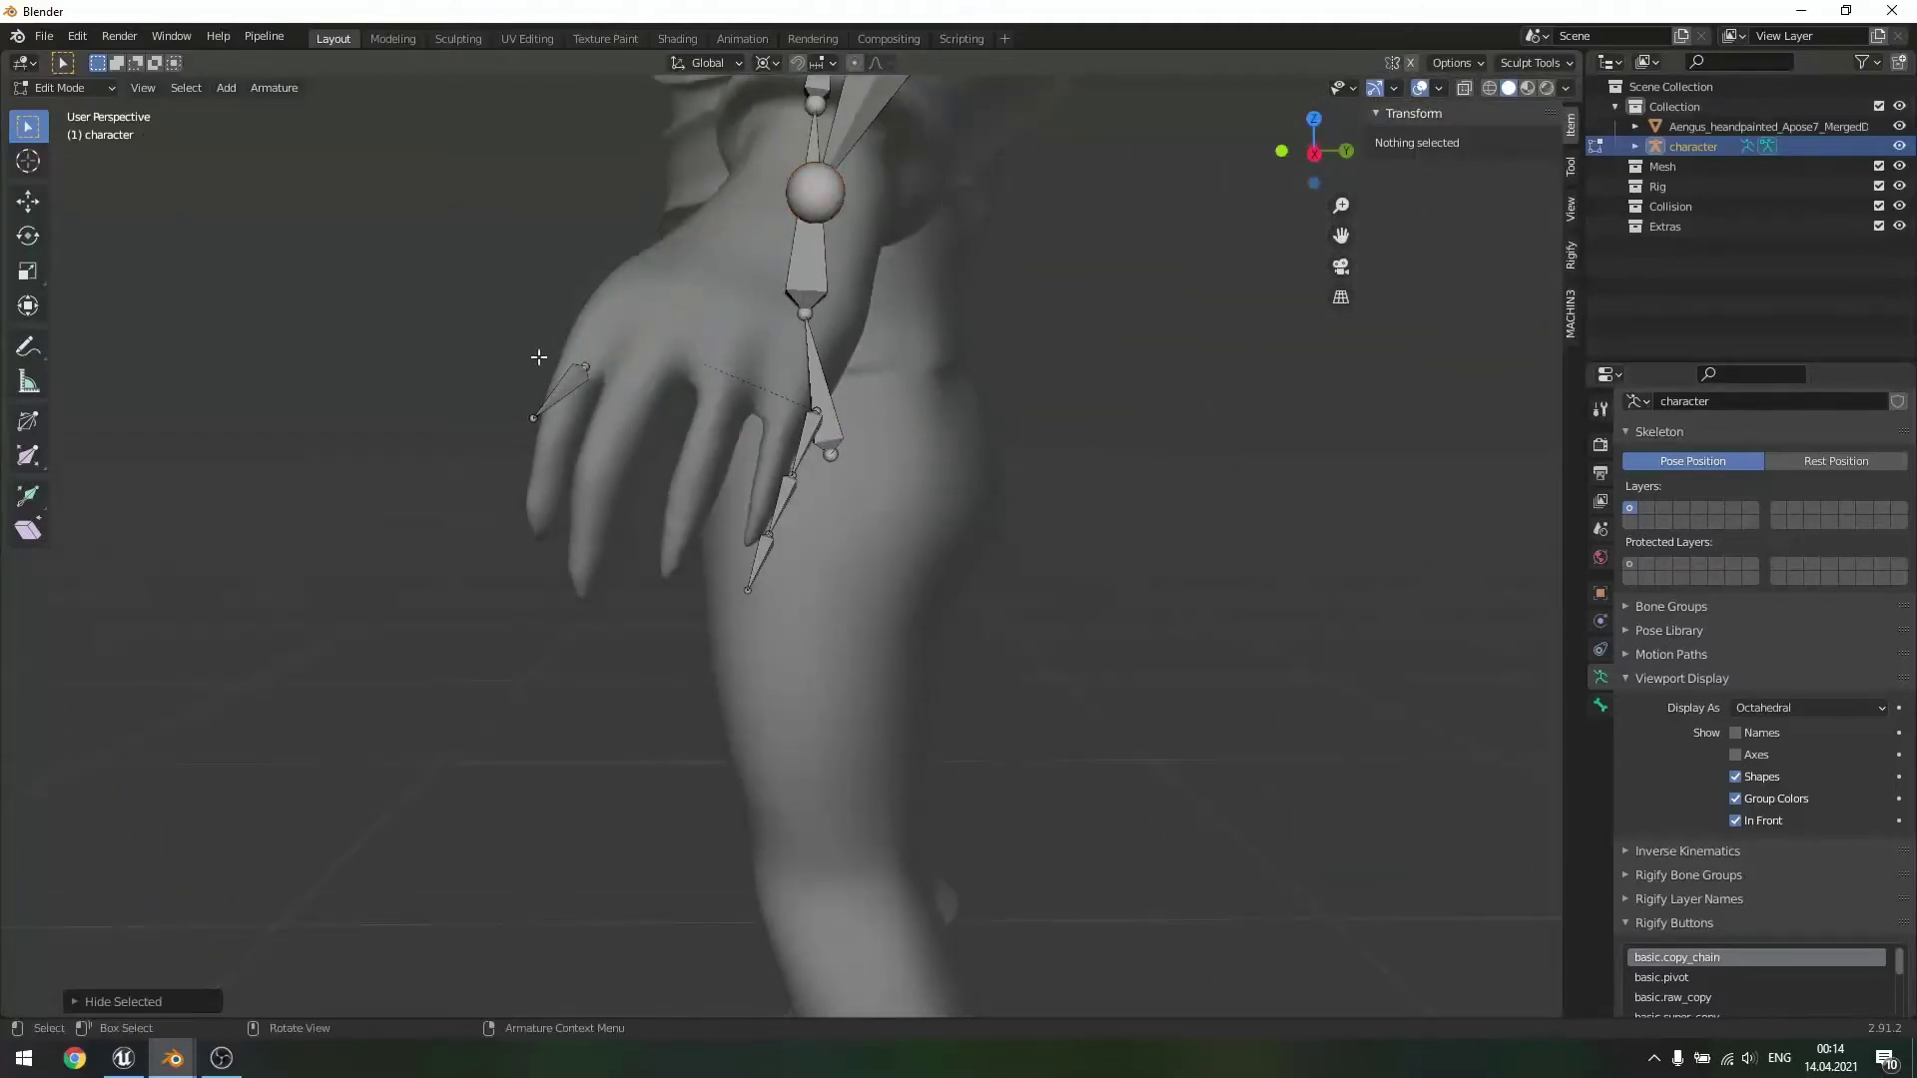
key(h)
- Move the left pinky chain up along the global Z axis toward the knuckle of the pinky mesh
middle_drag(647, 479, 715, 386)
mouse_move(776, 549)
middle_down()
mouse_move(826, 530)
mouse_move(868, 543)
mouse_move(783, 552)
middle_up()
key(g)
key(z)
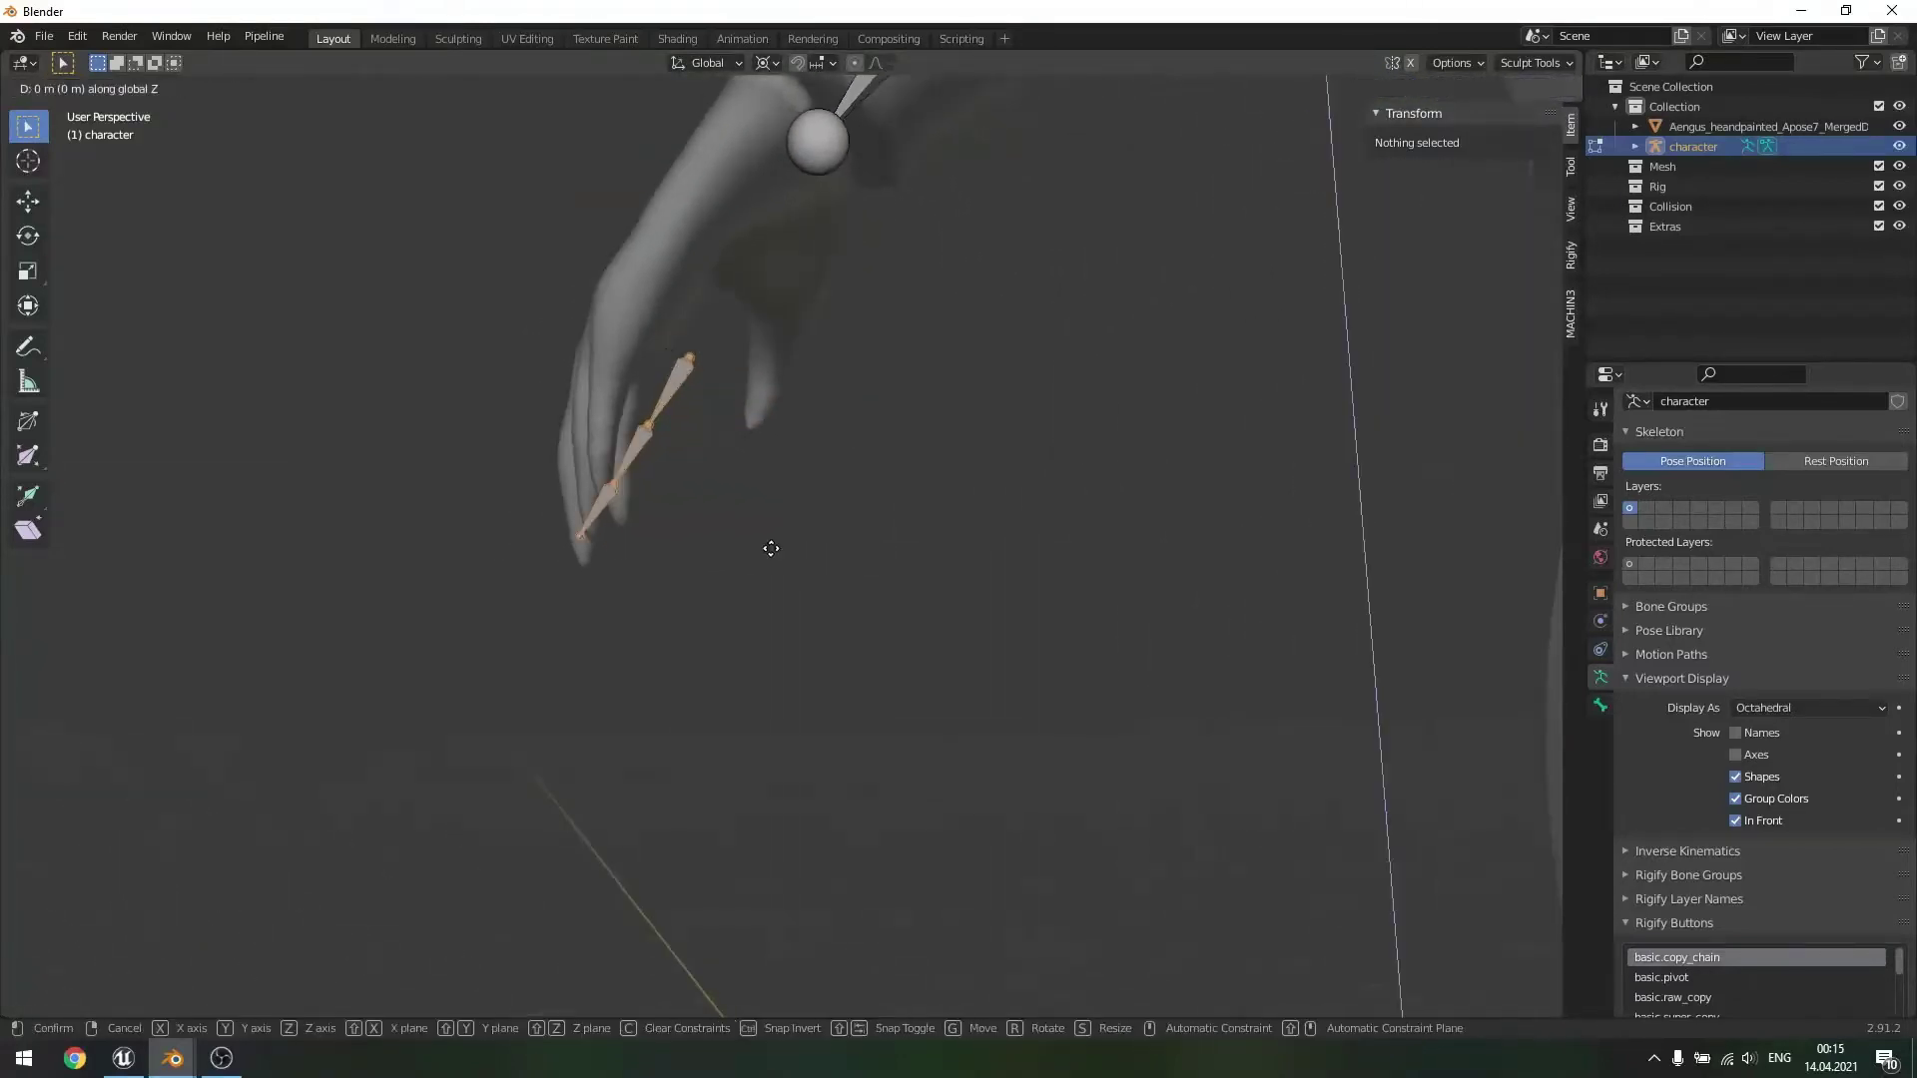
click(774, 408)
middle_drag(774, 408, 975, 513)
click(998, 515)
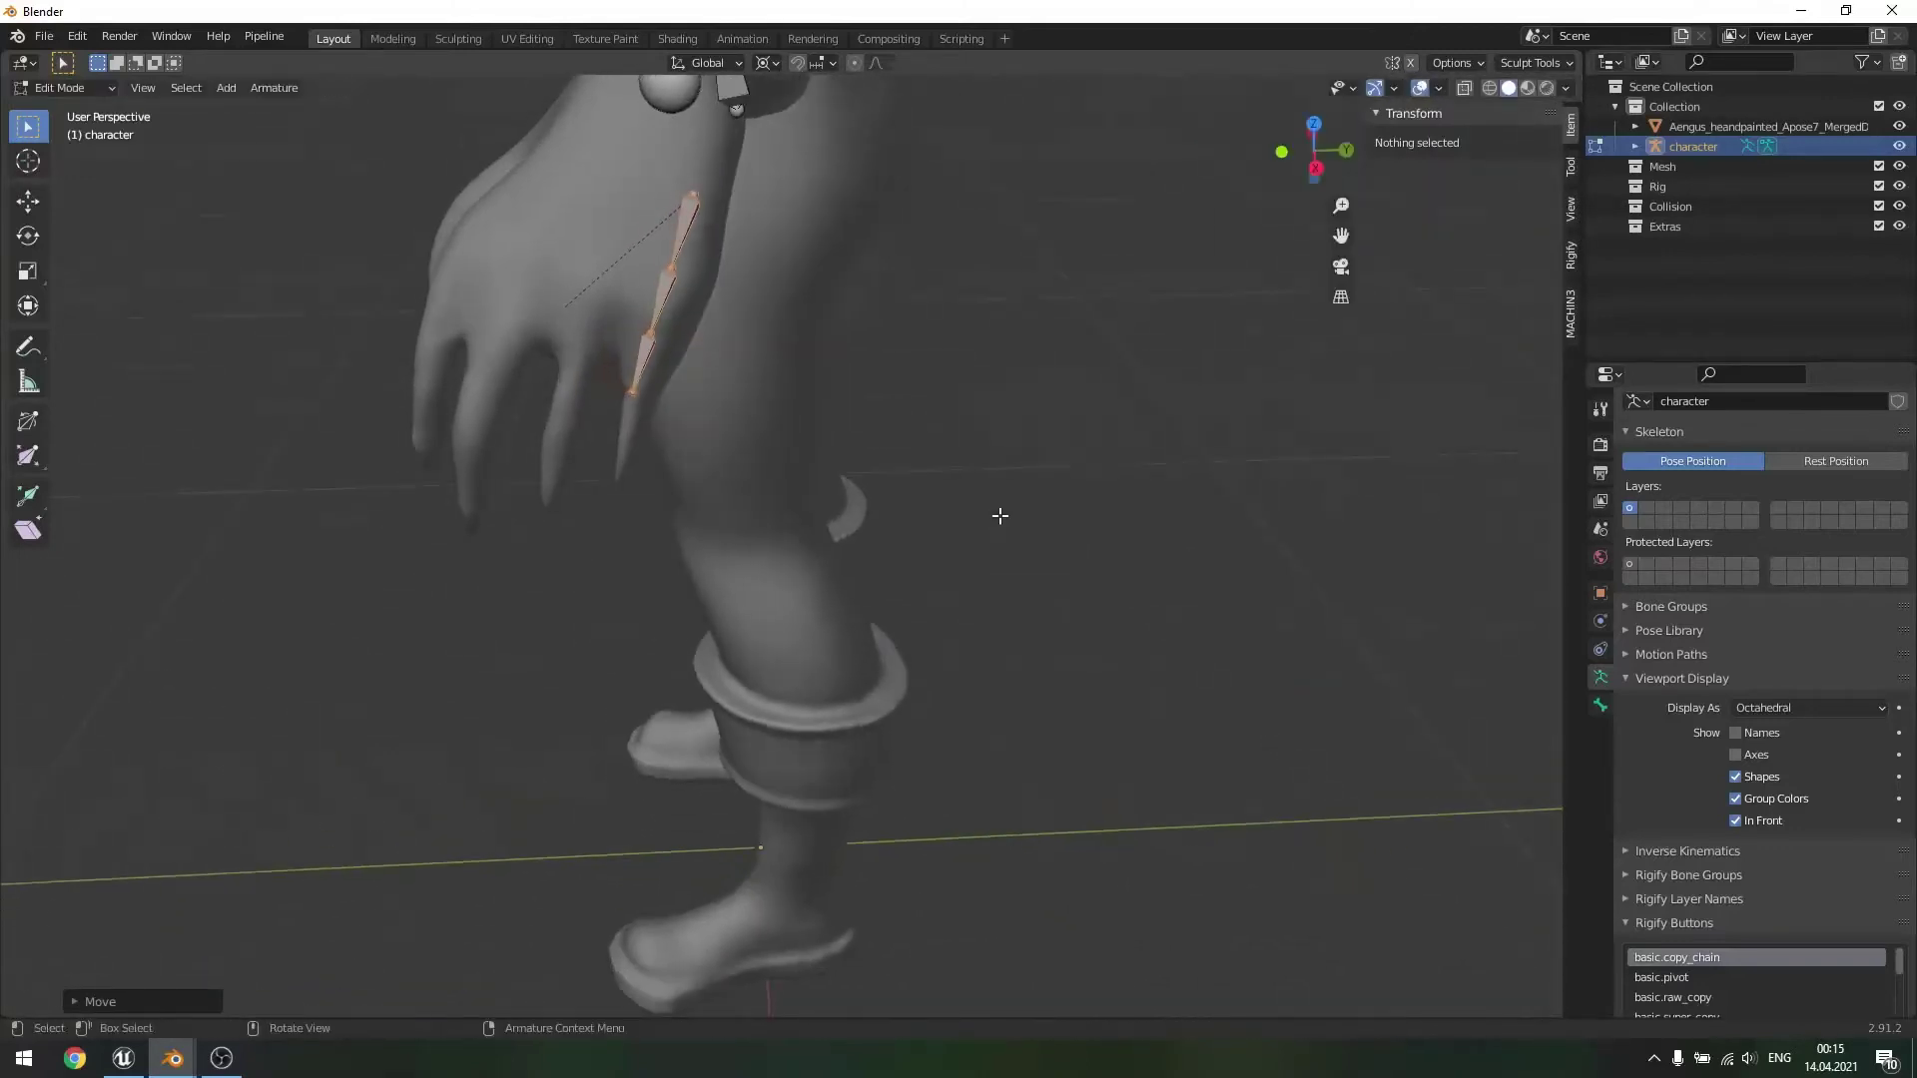
- Move the left pinky chain outward along the global X axis and fine-tune its position over the finger mesh
middle_drag(999, 514, 805, 419)
key(g)
key(z)
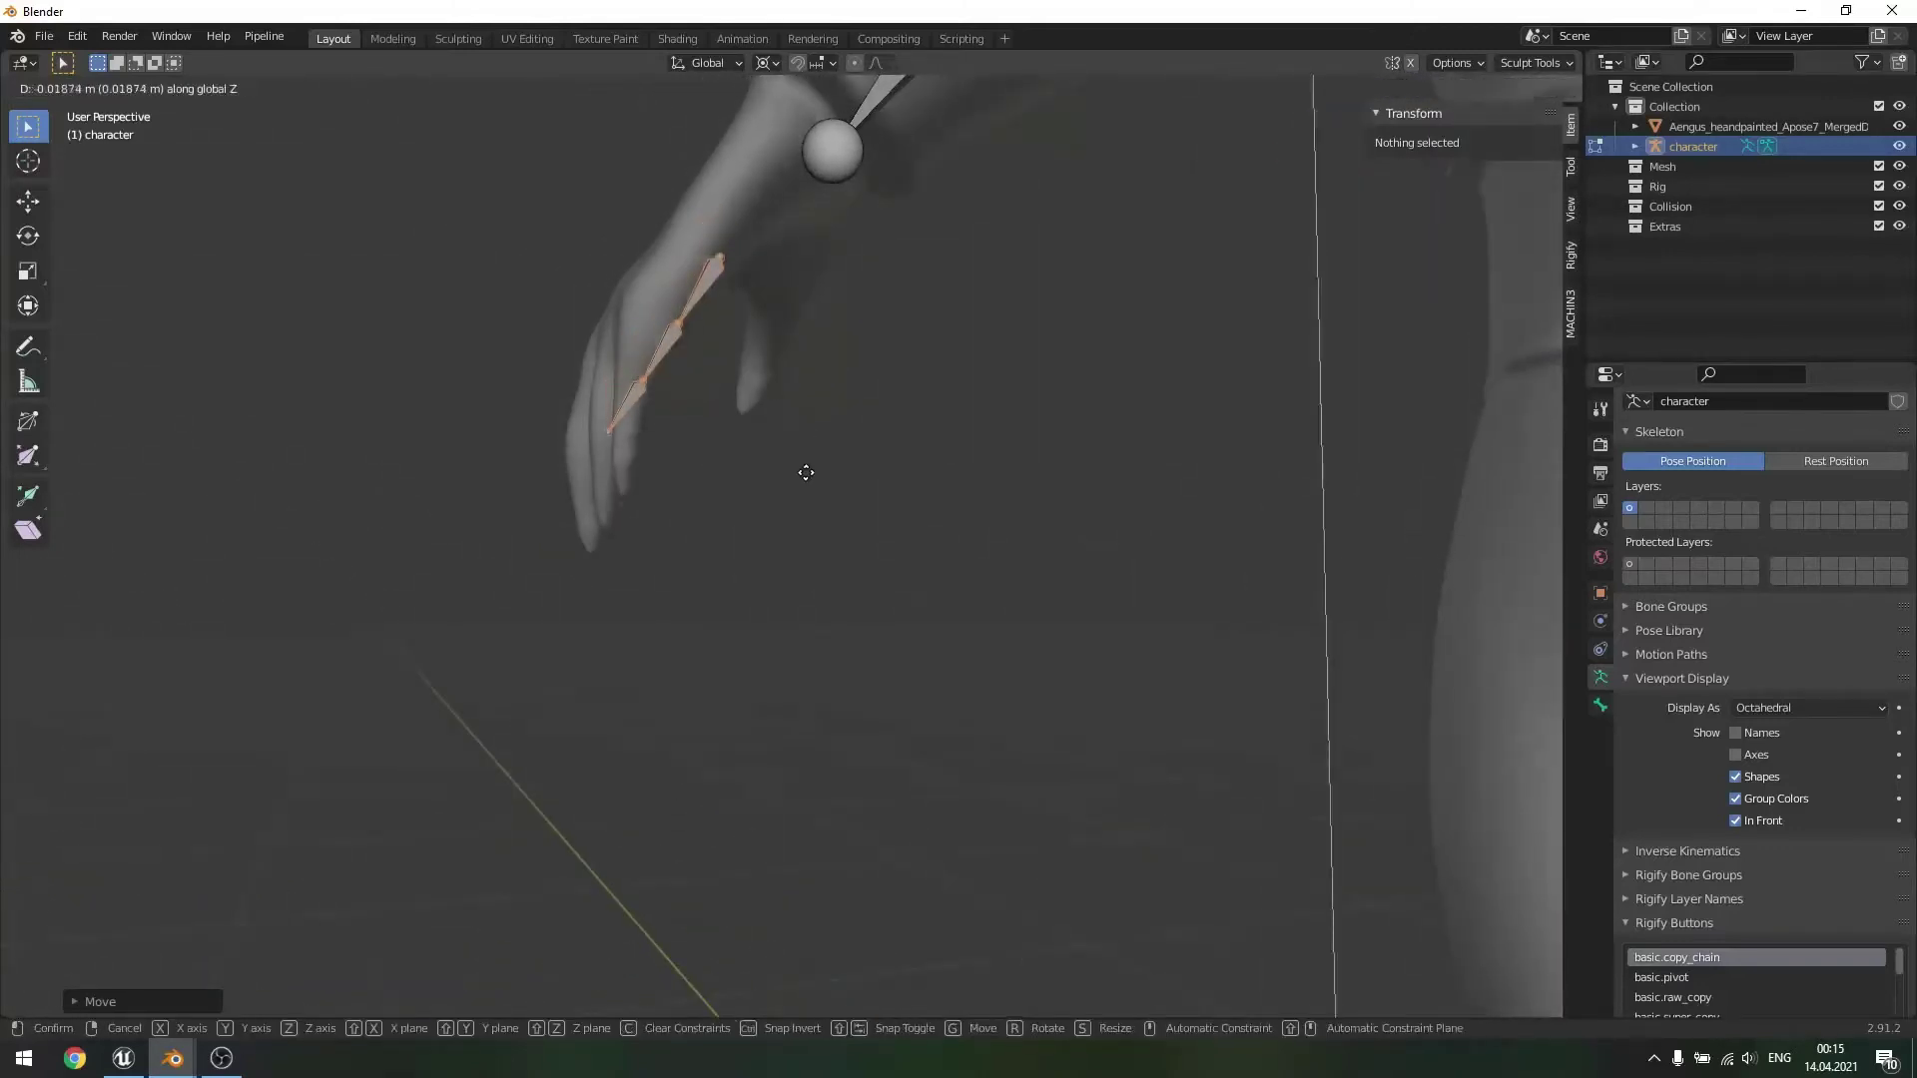
key(x)
click(768, 500)
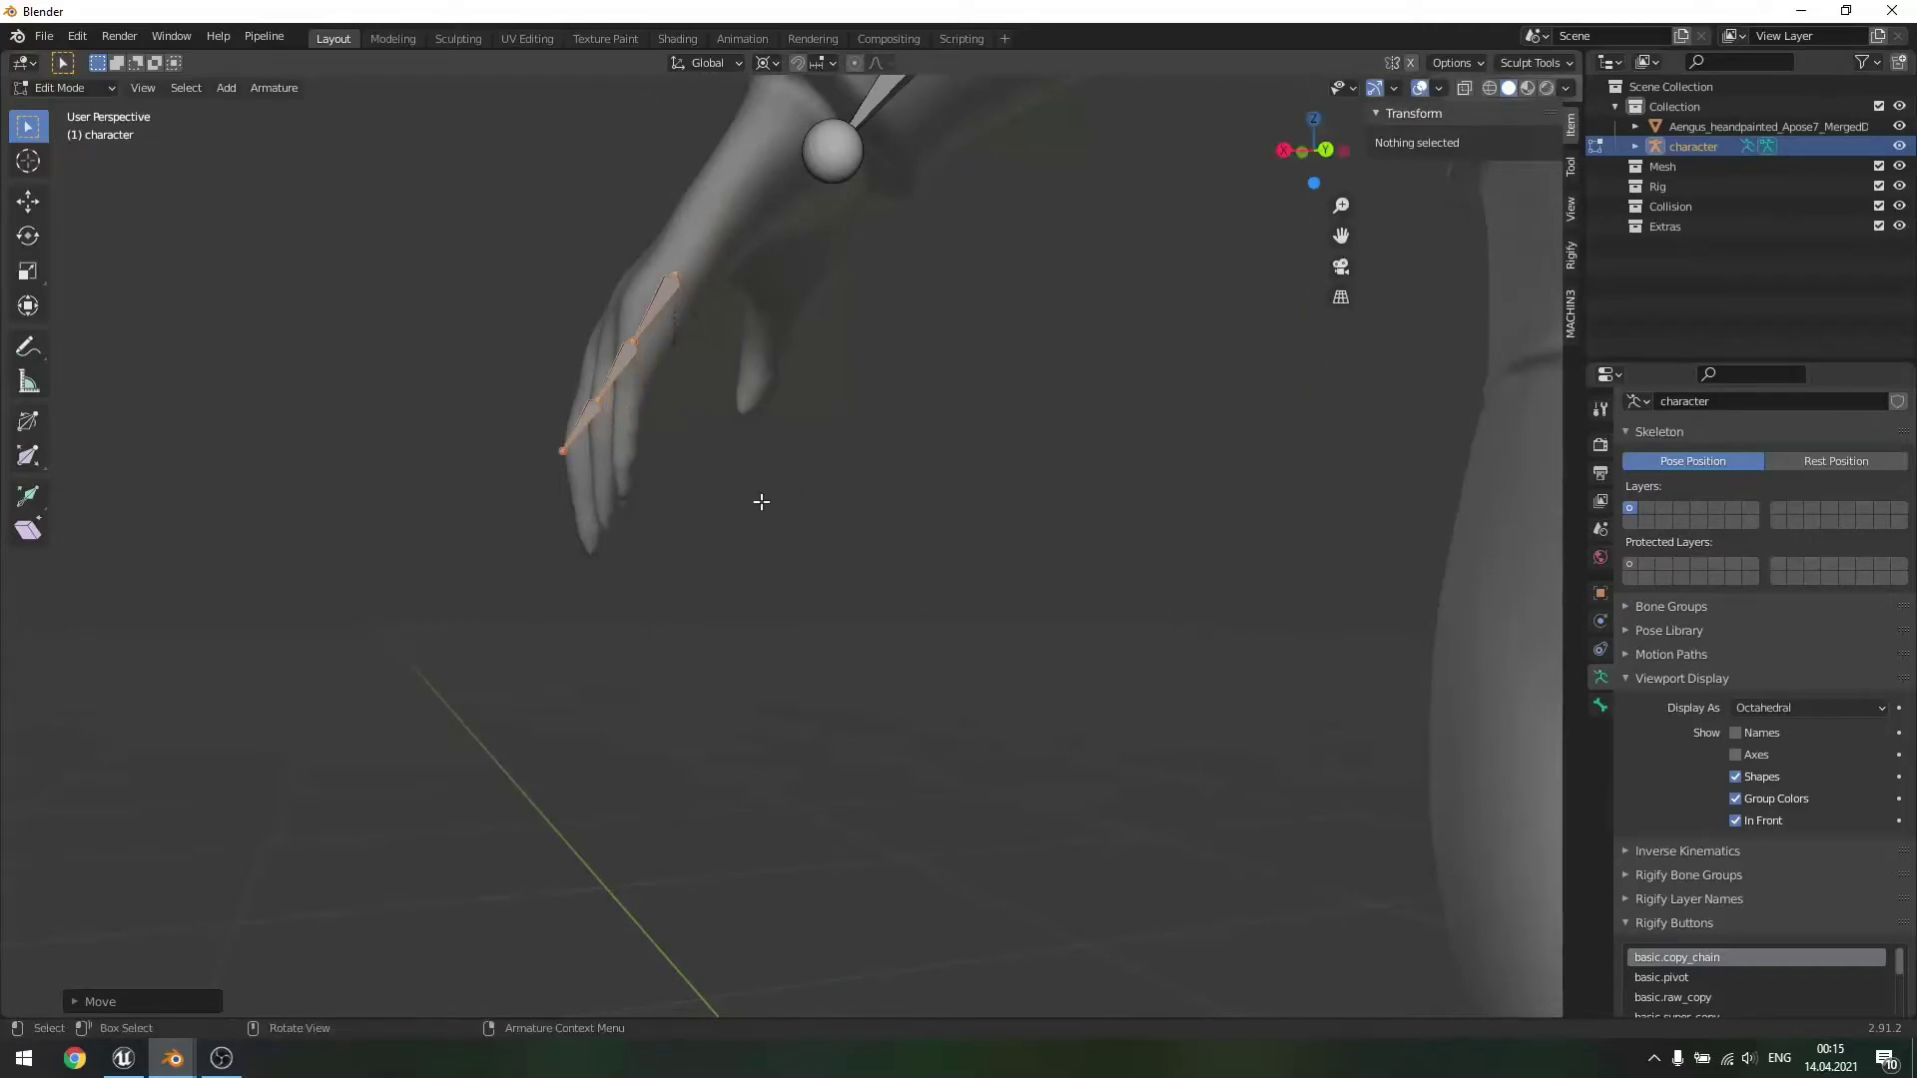
middle_drag(762, 505, 697, 394)
key(g)
click(923, 597)
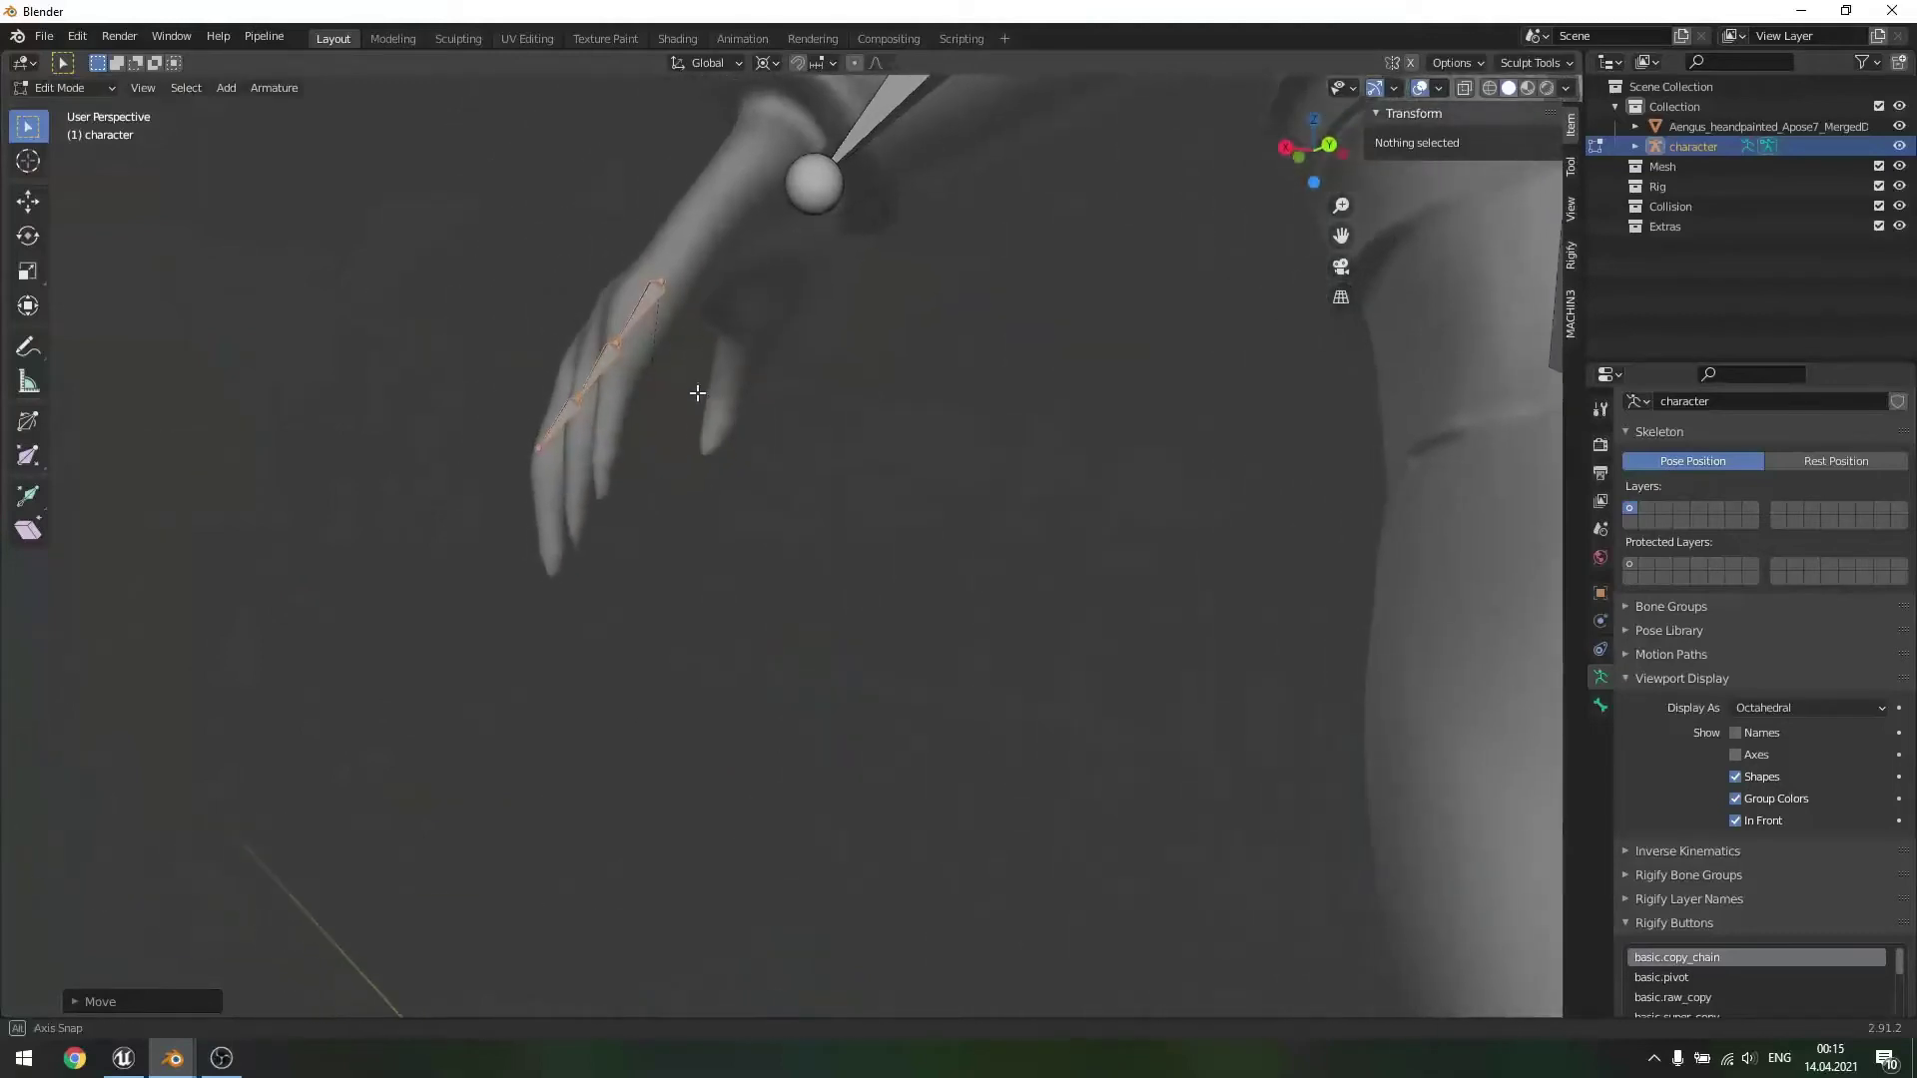
- Move the two inner joints and the tip of the left pinky chain in the side view to follow the finger's bend
click(574, 400)
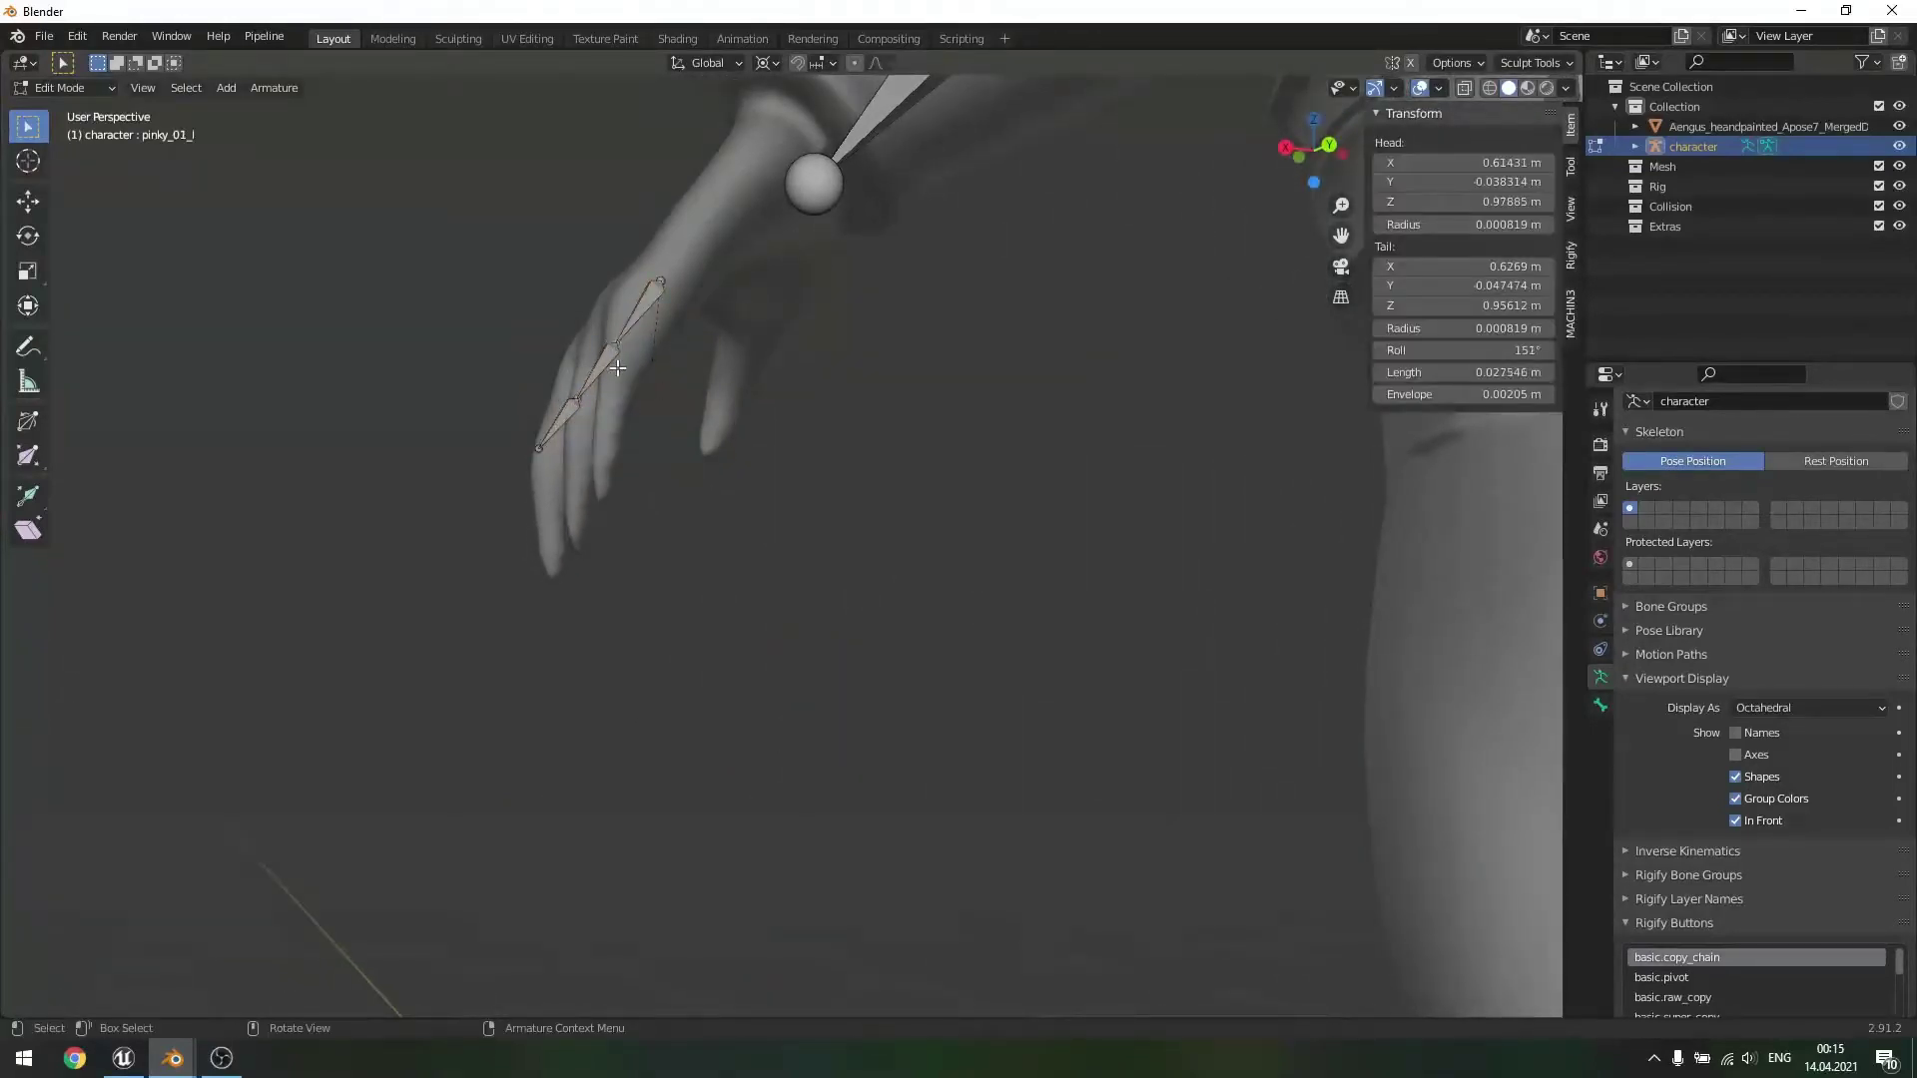
key(g)
click(629, 380)
click(574, 403)
key(g)
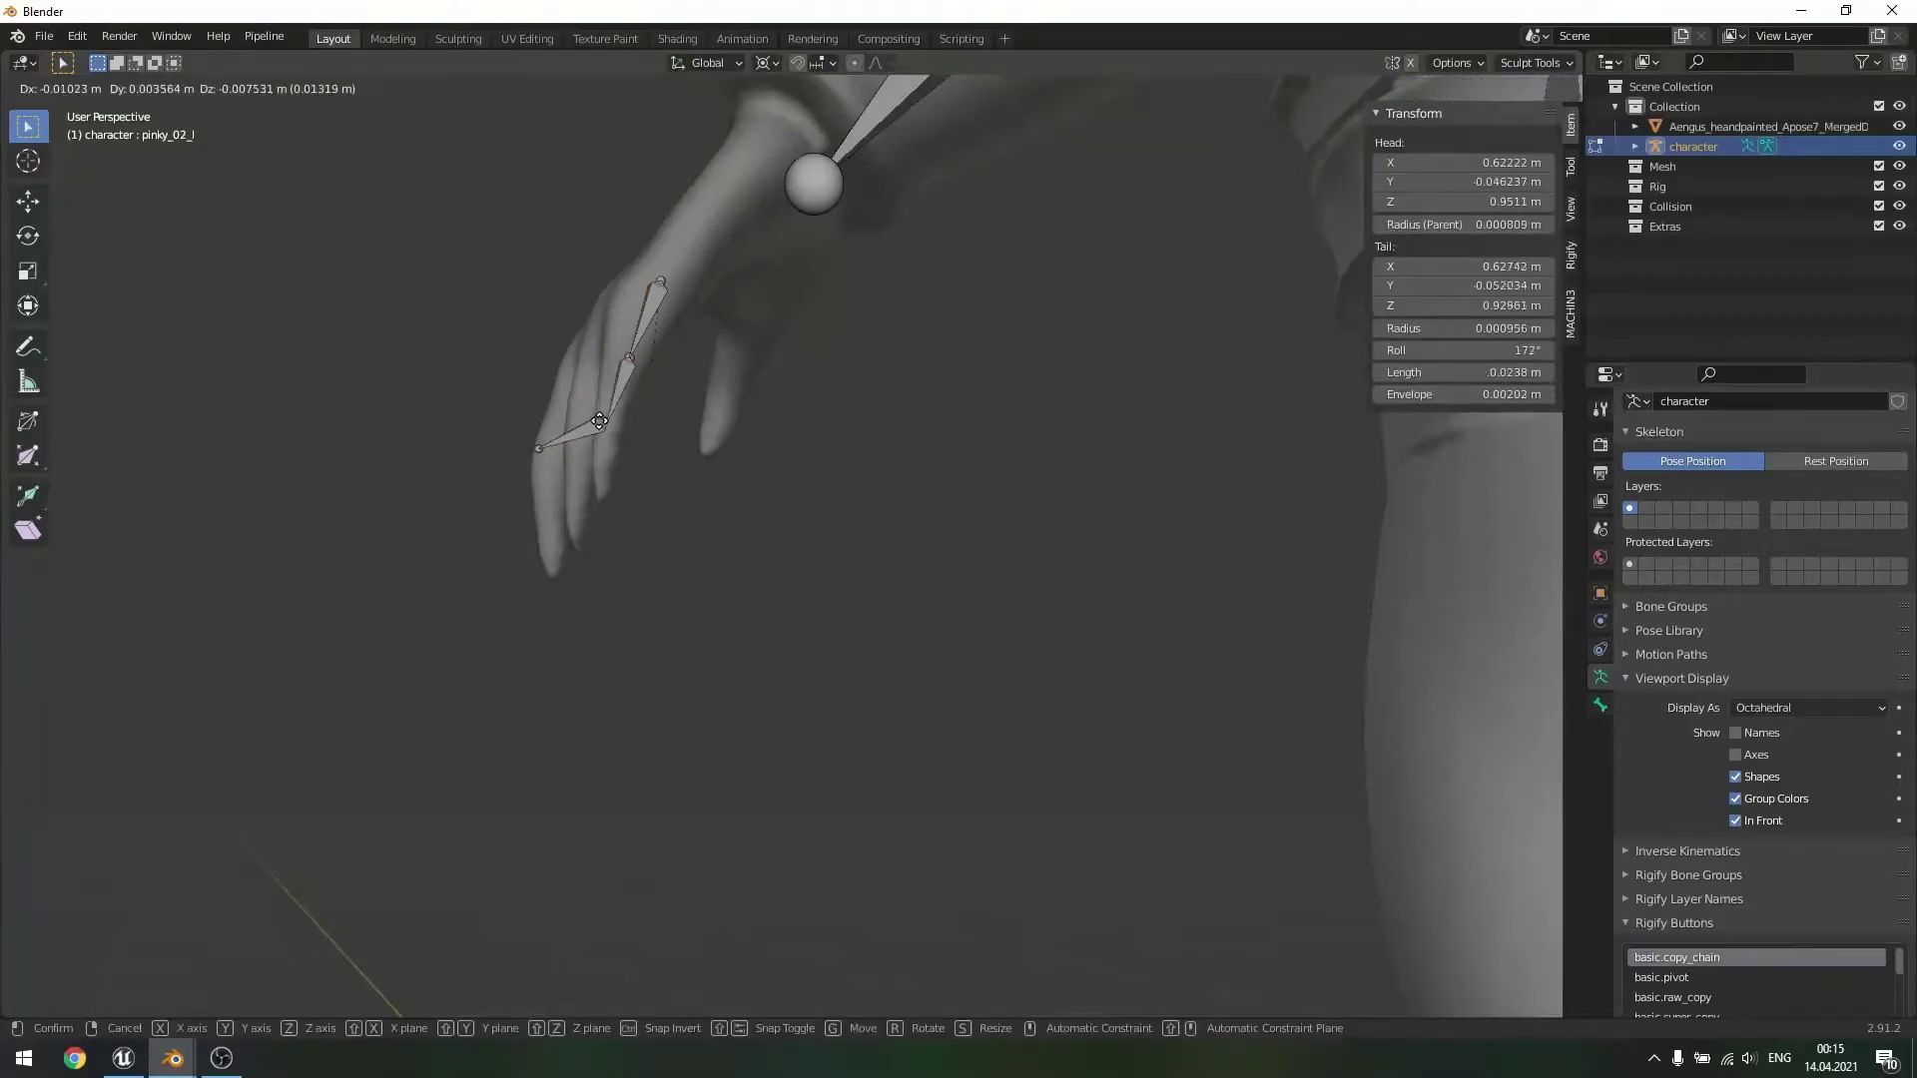
click(601, 422)
click(544, 445)
key(g)
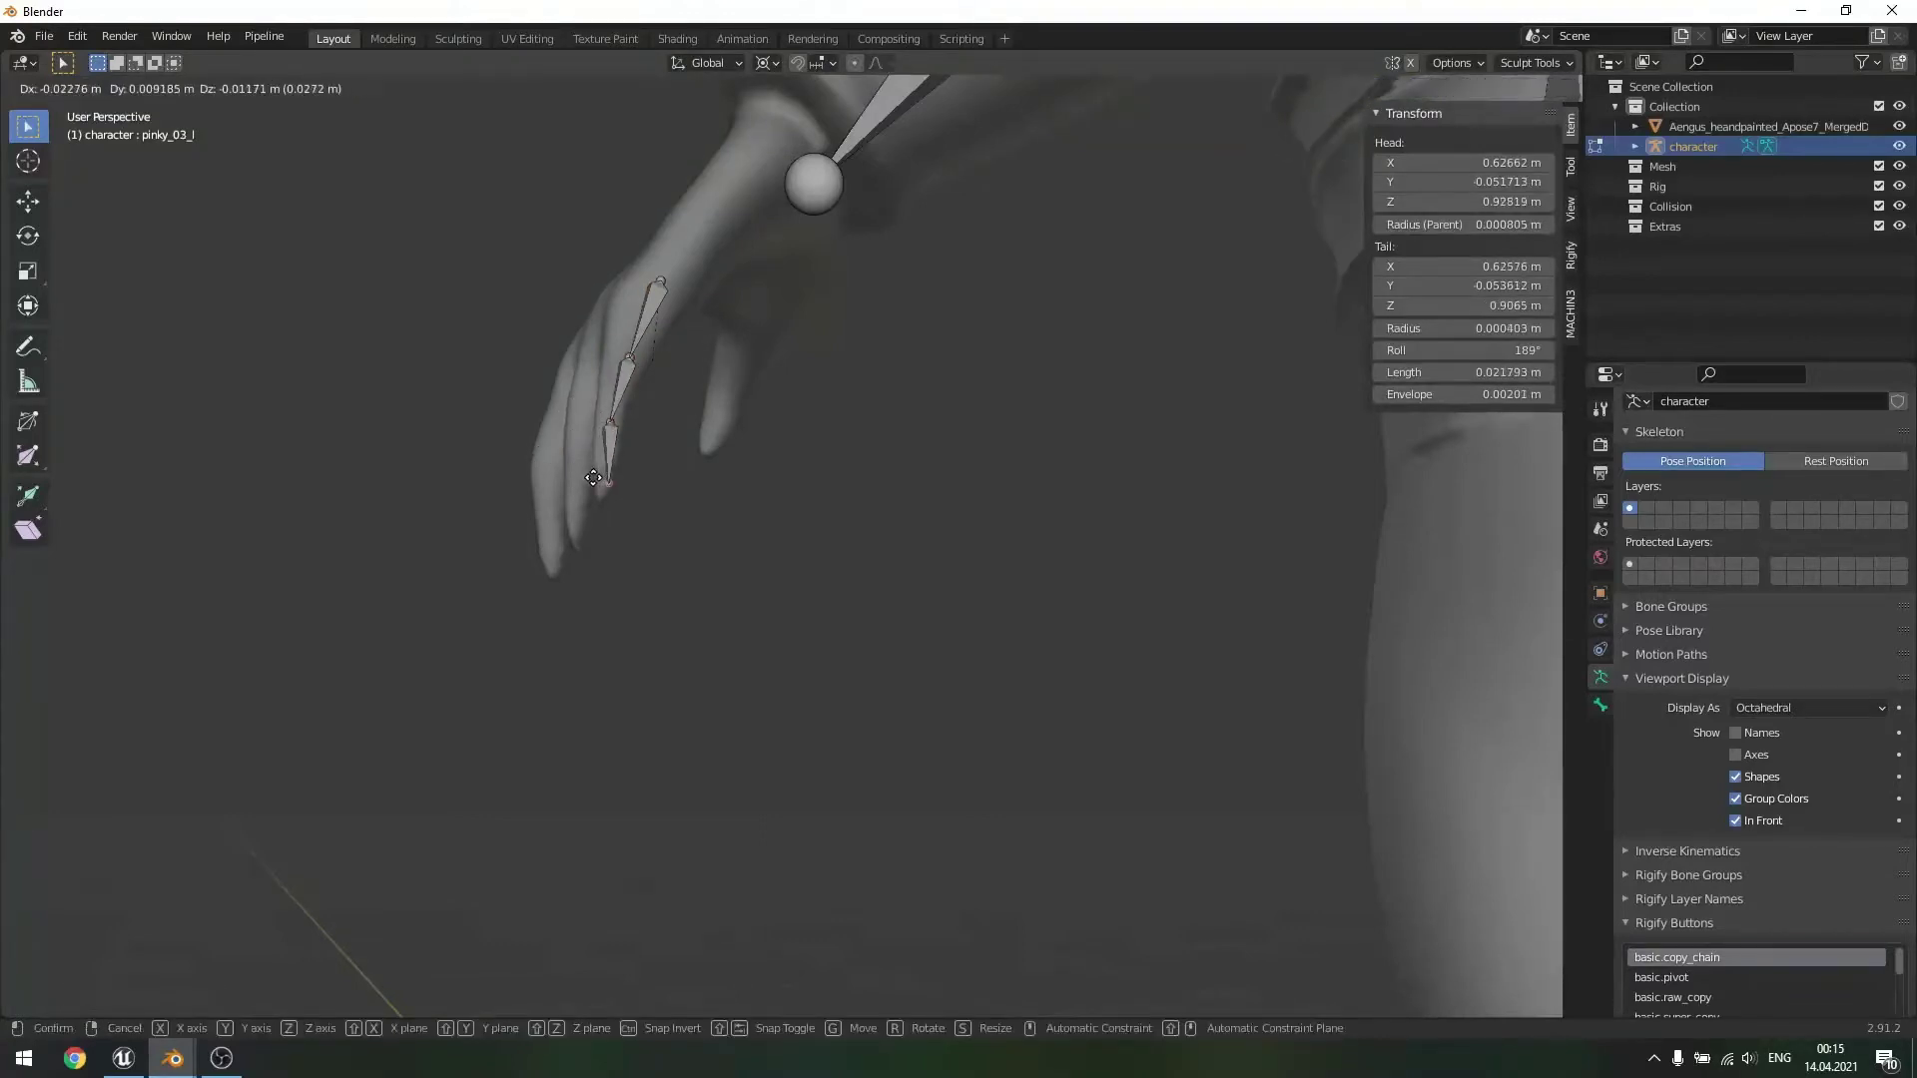
click(591, 478)
- Adjust the left pinky's tip and two inner joints from the back of the hand to center them in the finger mesh
middle_drag(591, 477, 908, 544)
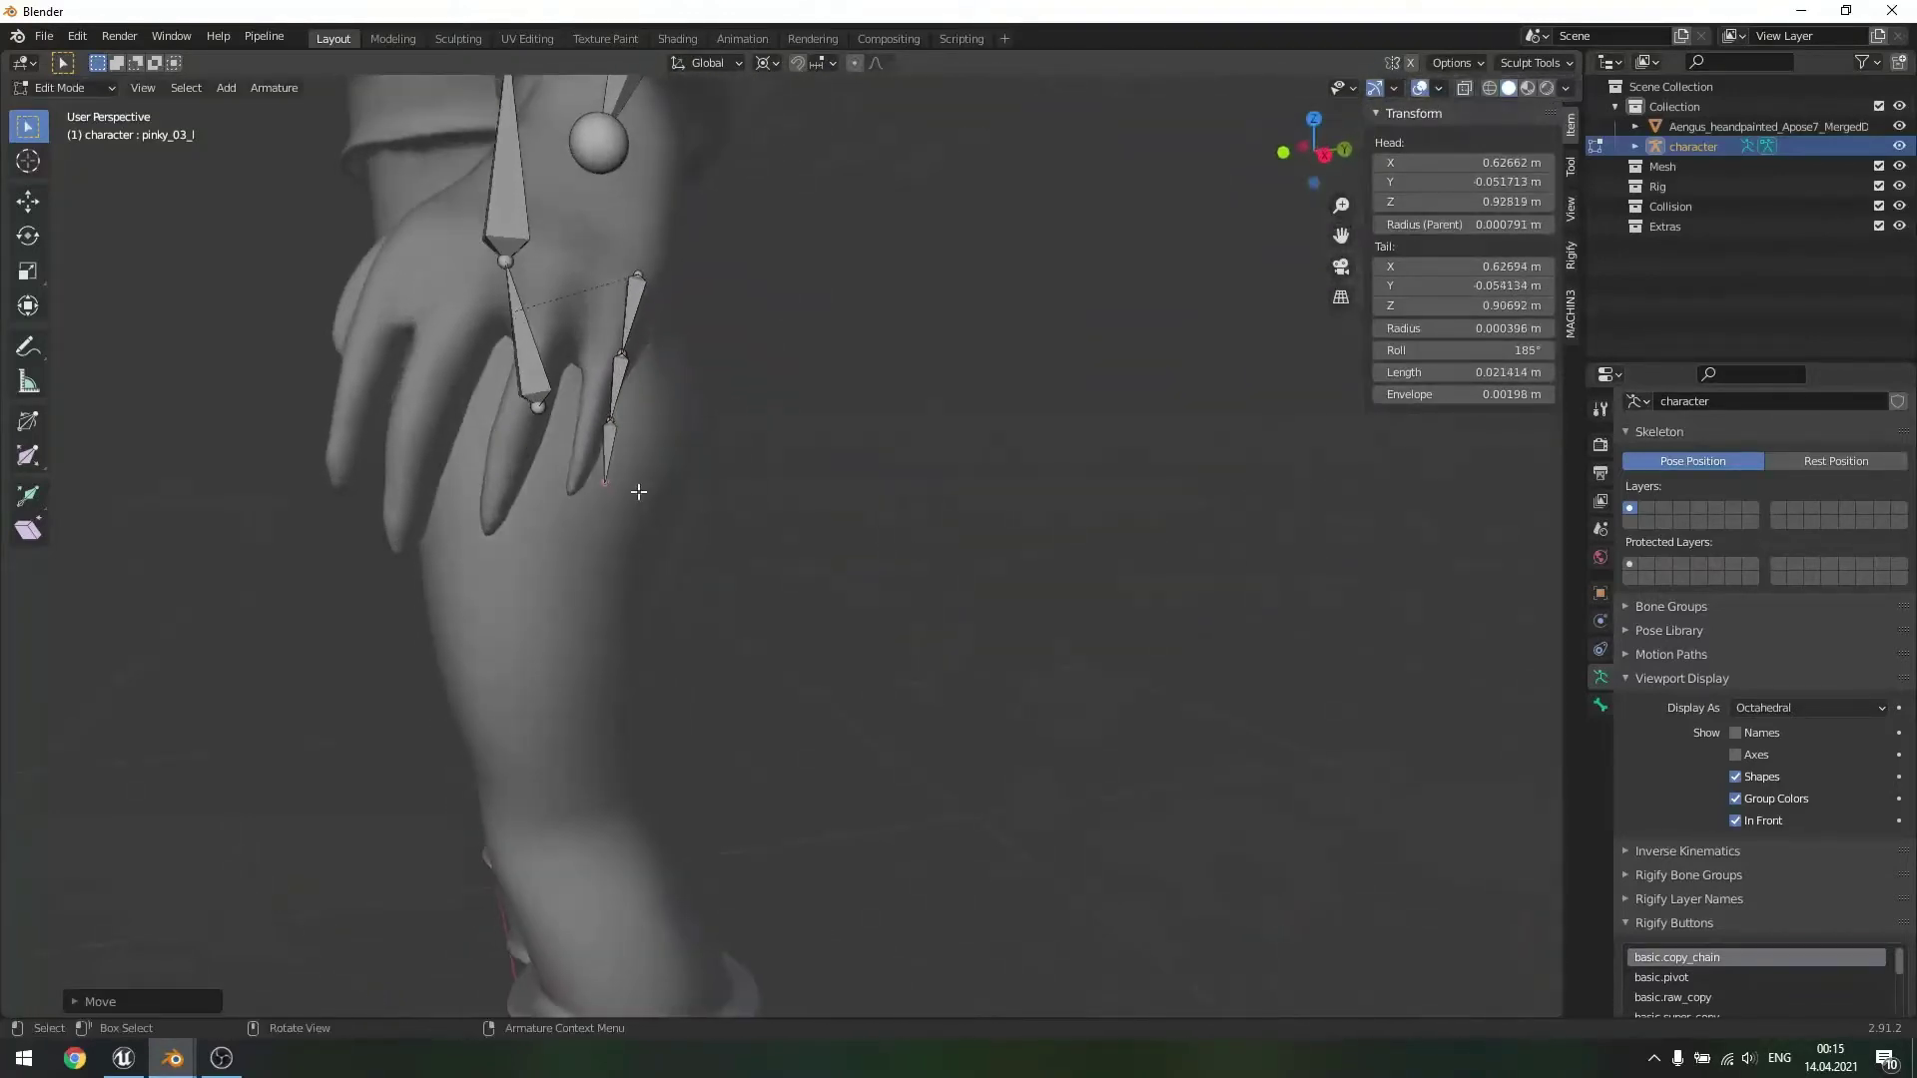
key(g)
click(591, 486)
click(610, 425)
key(g)
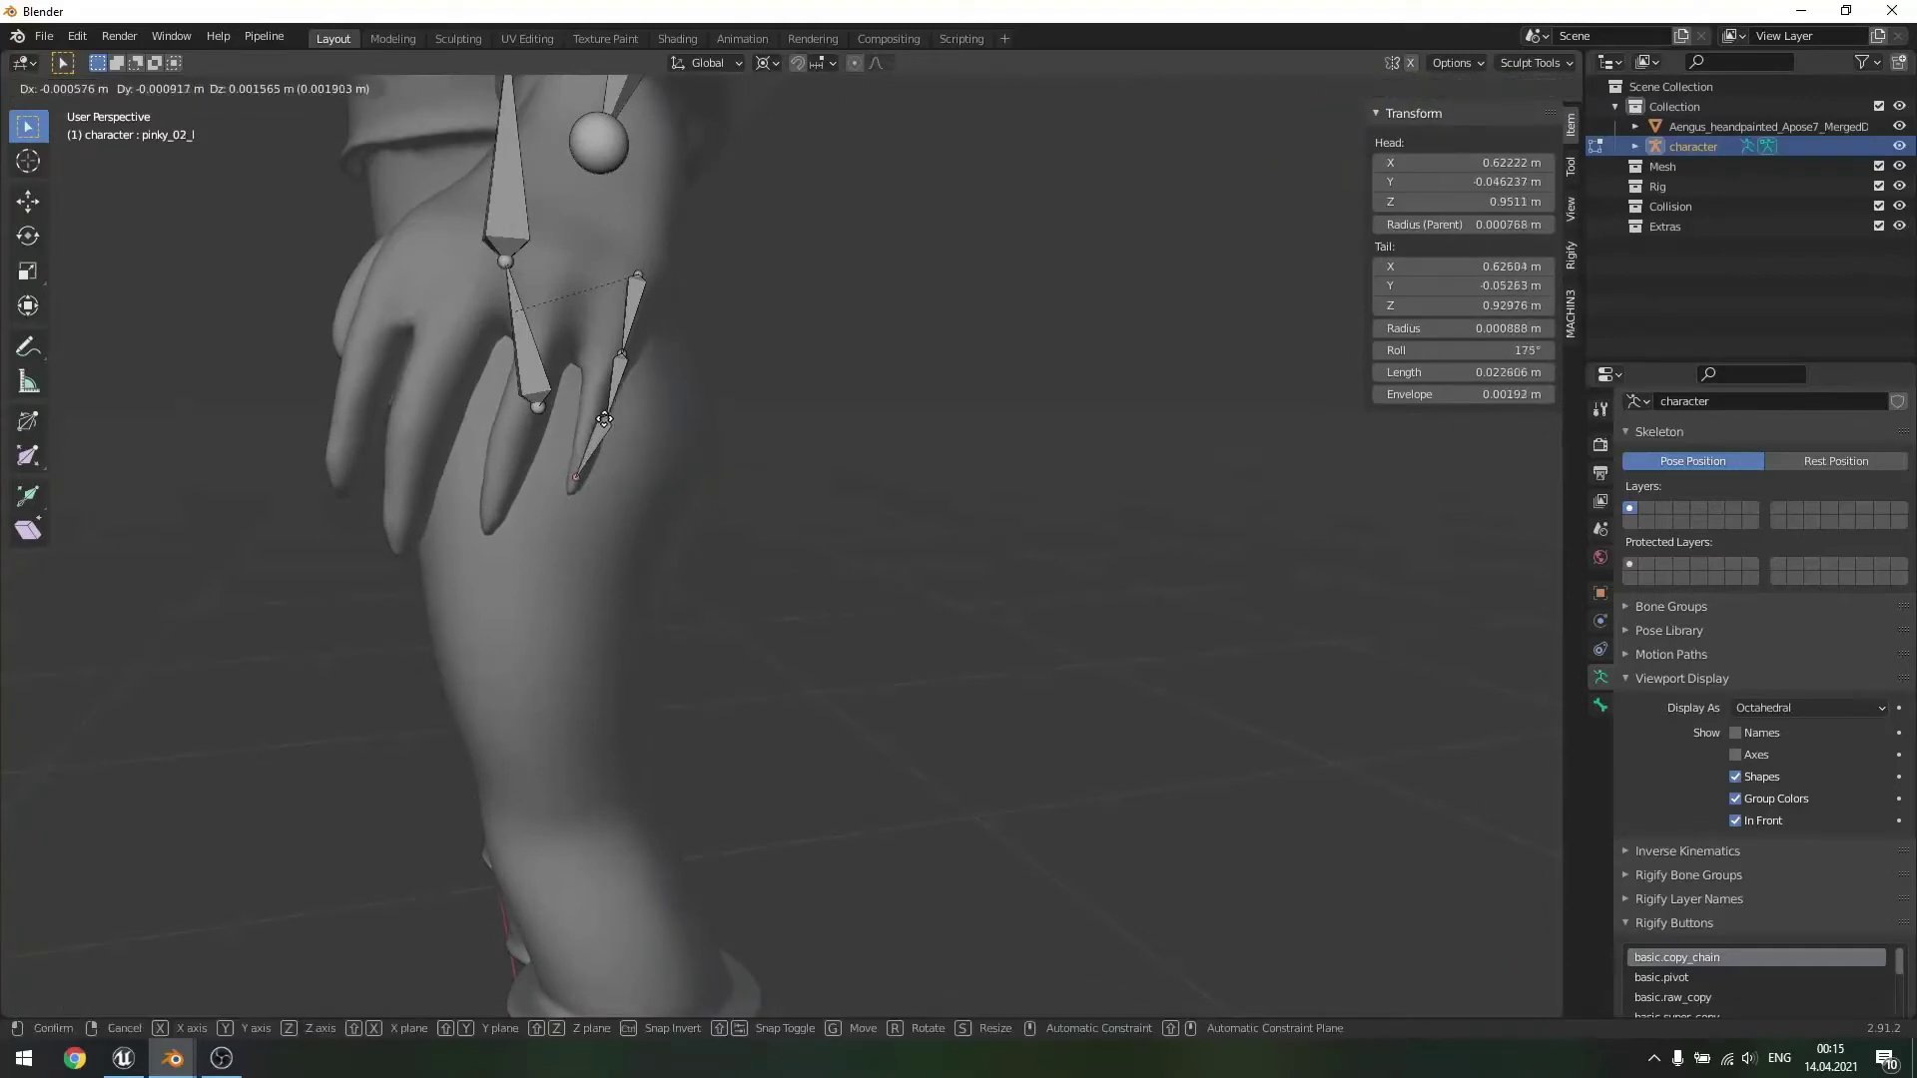
click(597, 416)
click(623, 344)
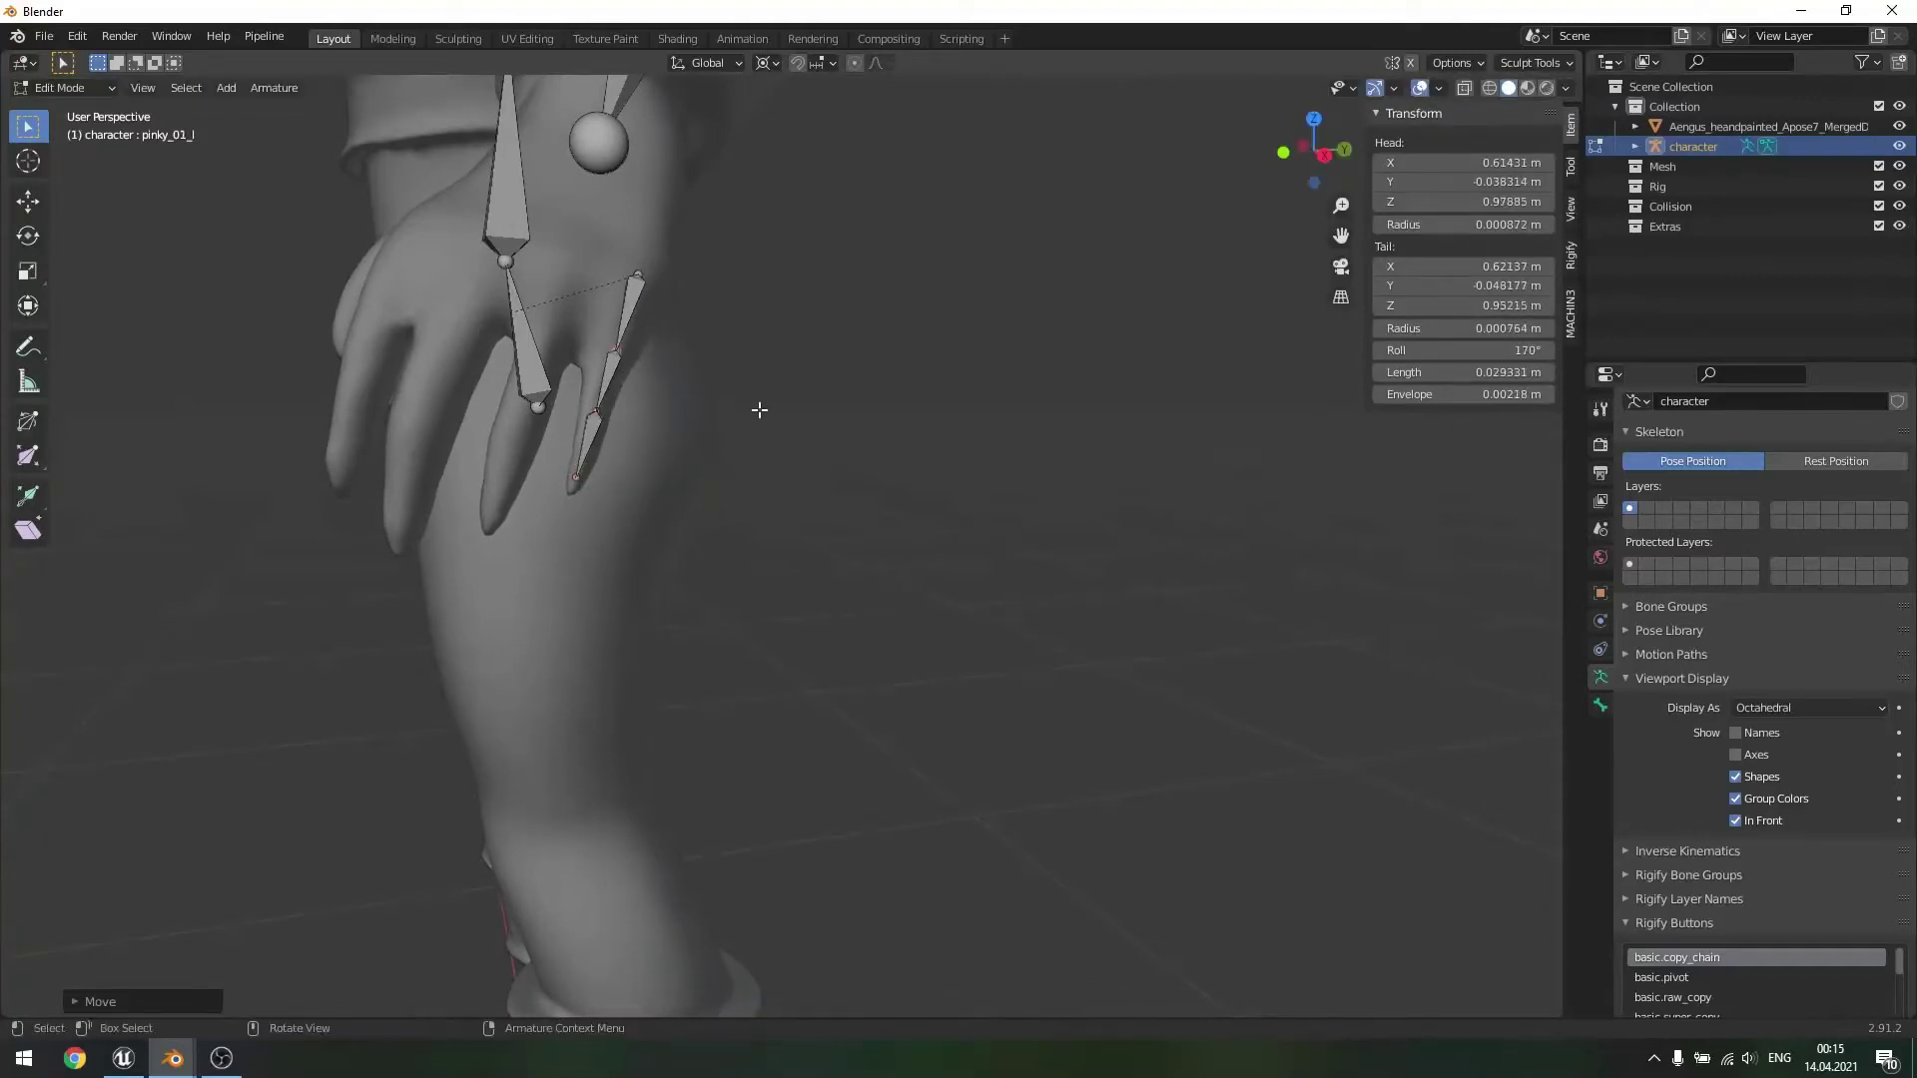
- Reveal all hidden bones of the armature without selecting them
middle_drag(758, 410, 876, 505)
scroll(671, 462, down, 2)
key(alt+h)
click(1018, 590)
- Hide the fitted left pinky chain and the left thumb chain
middle_drag(1047, 583, 1015, 566)
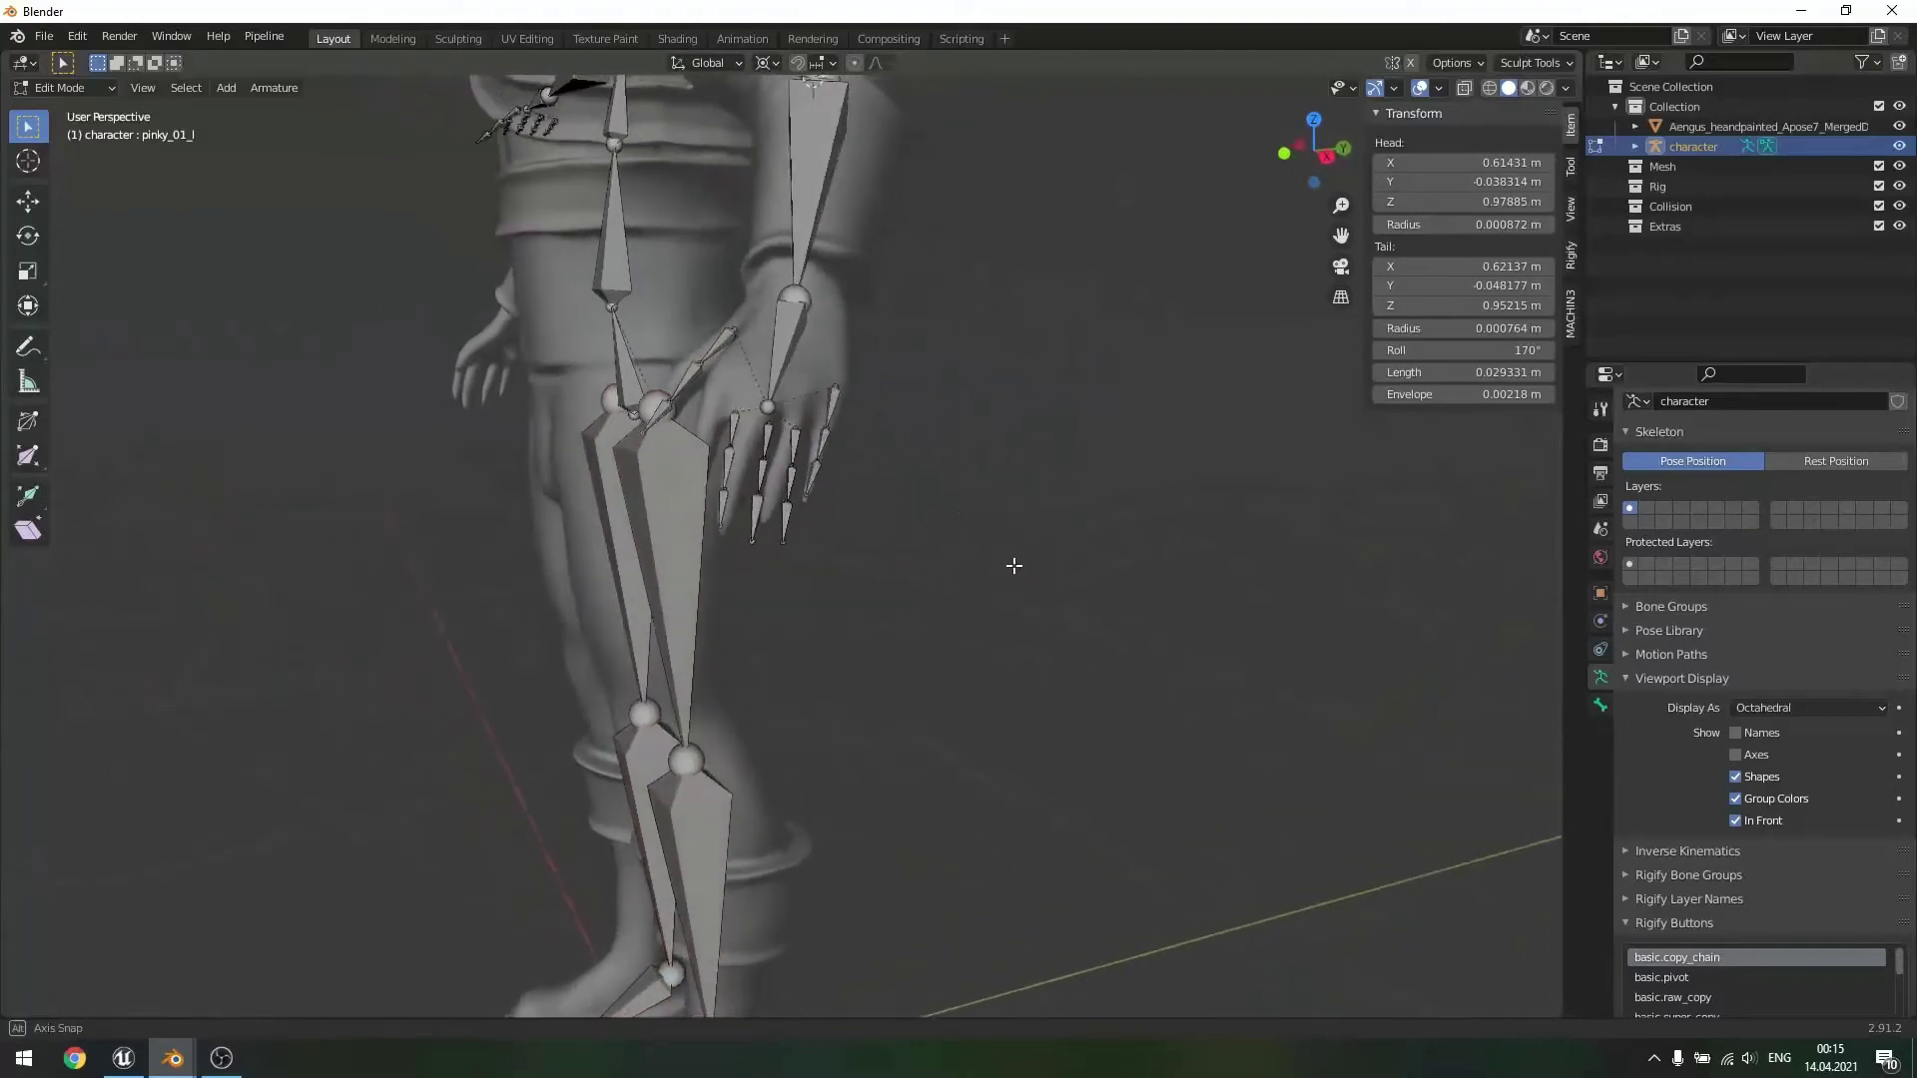
drag(827, 379, 878, 551)
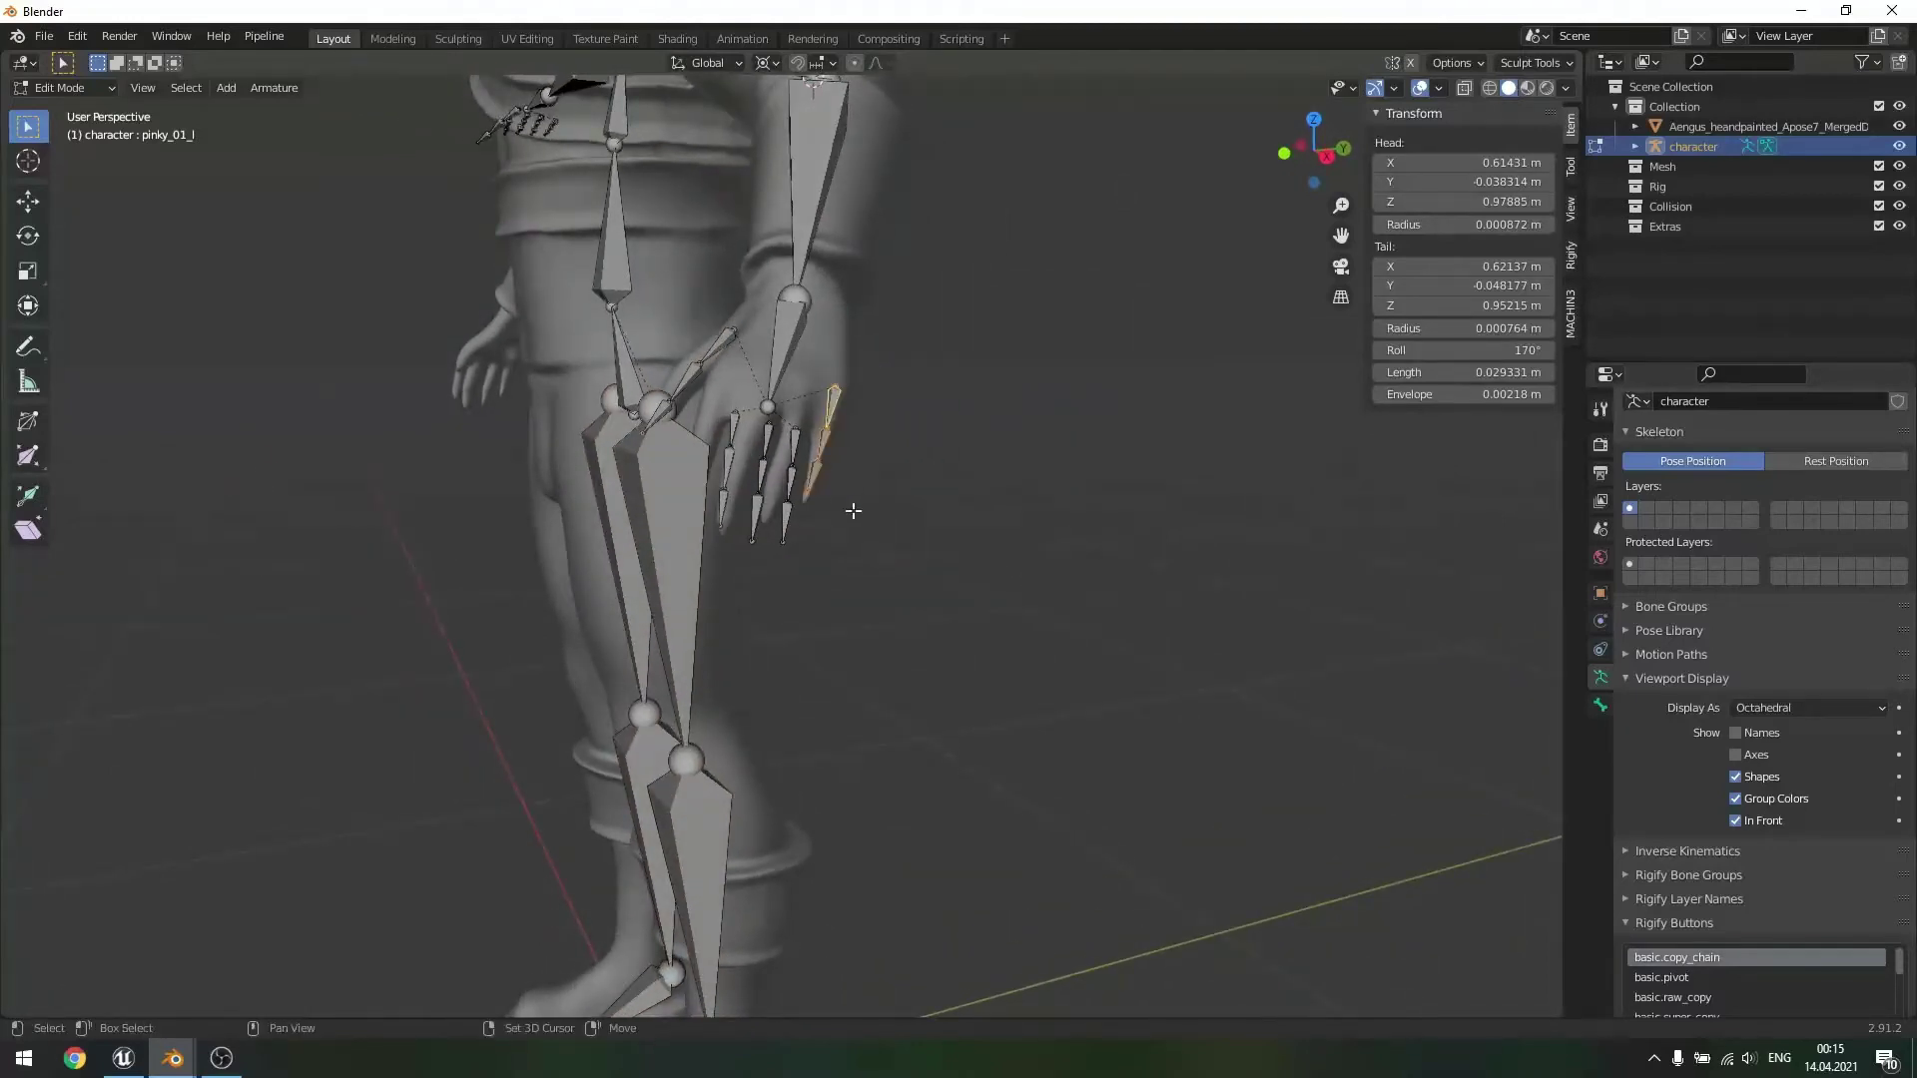
key(h)
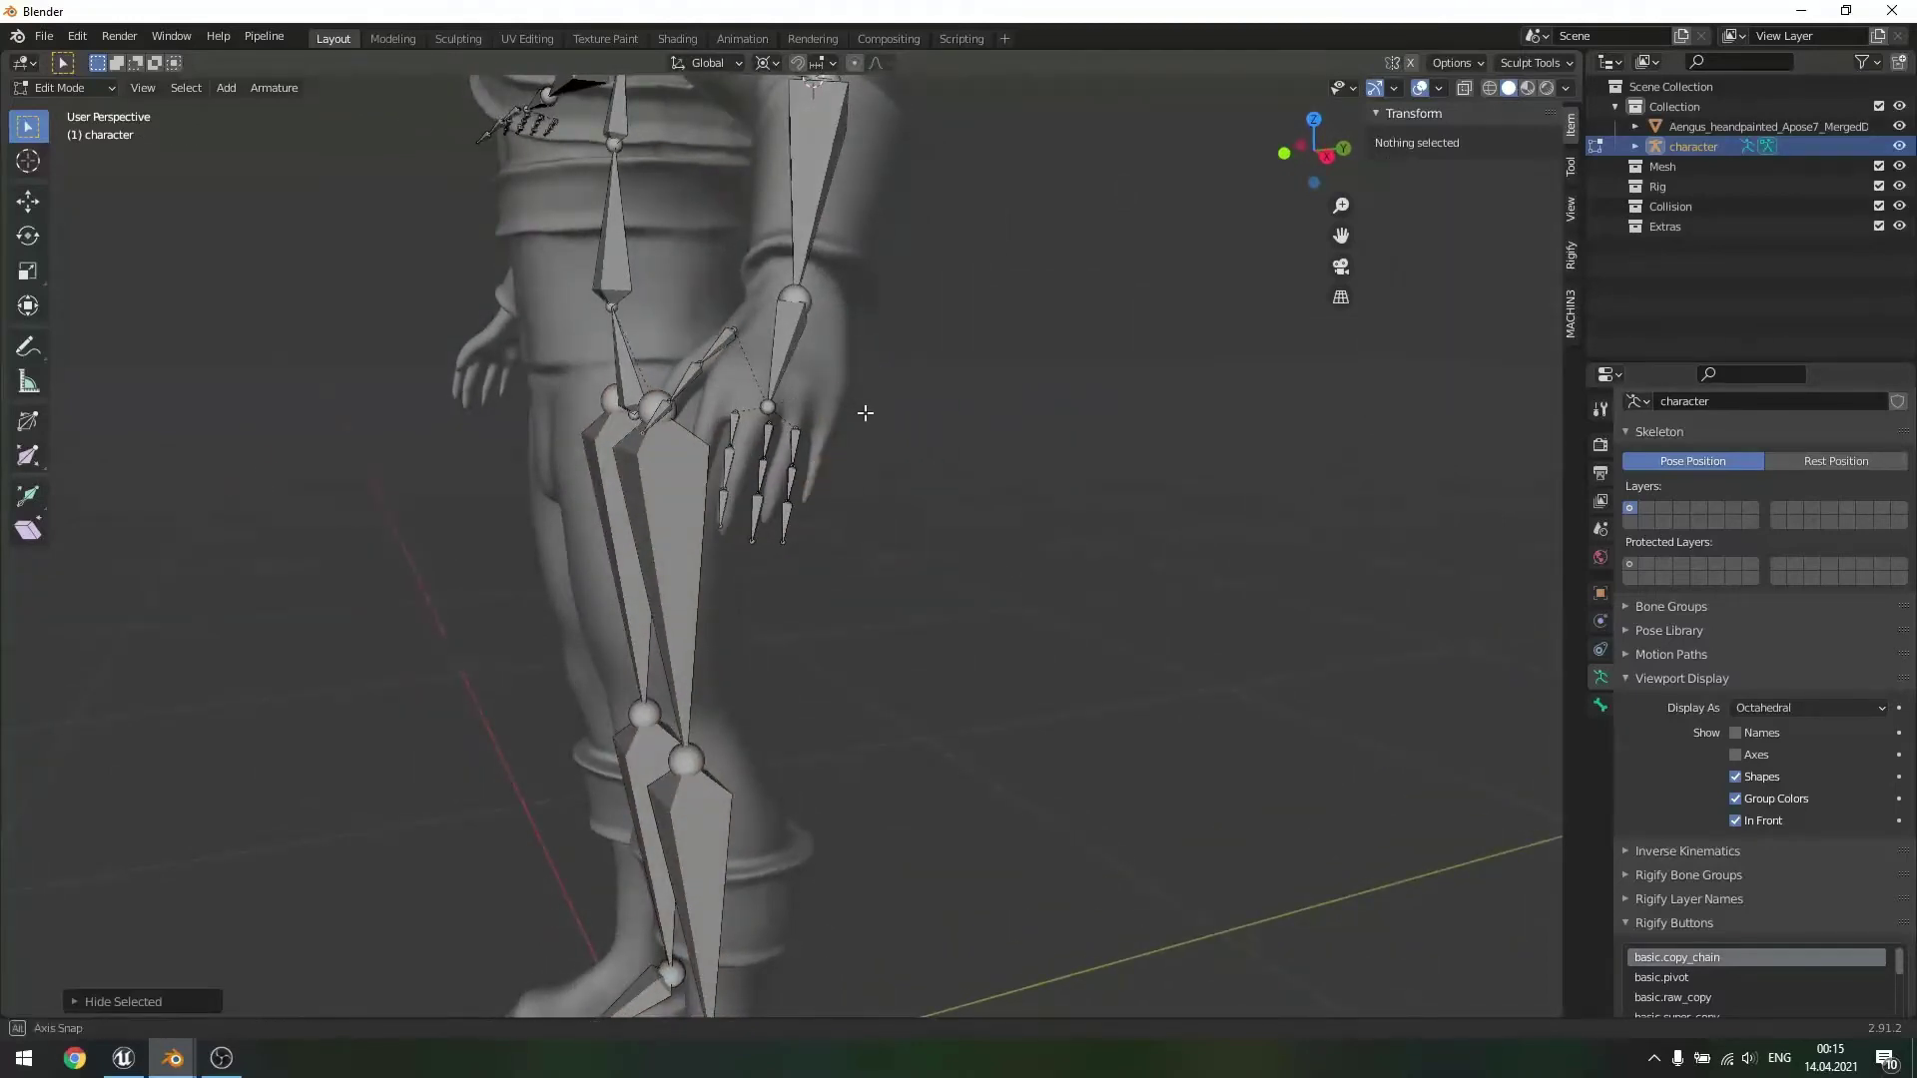
middle_drag(865, 412, 866, 450)
drag(883, 577, 884, 574)
key(h)
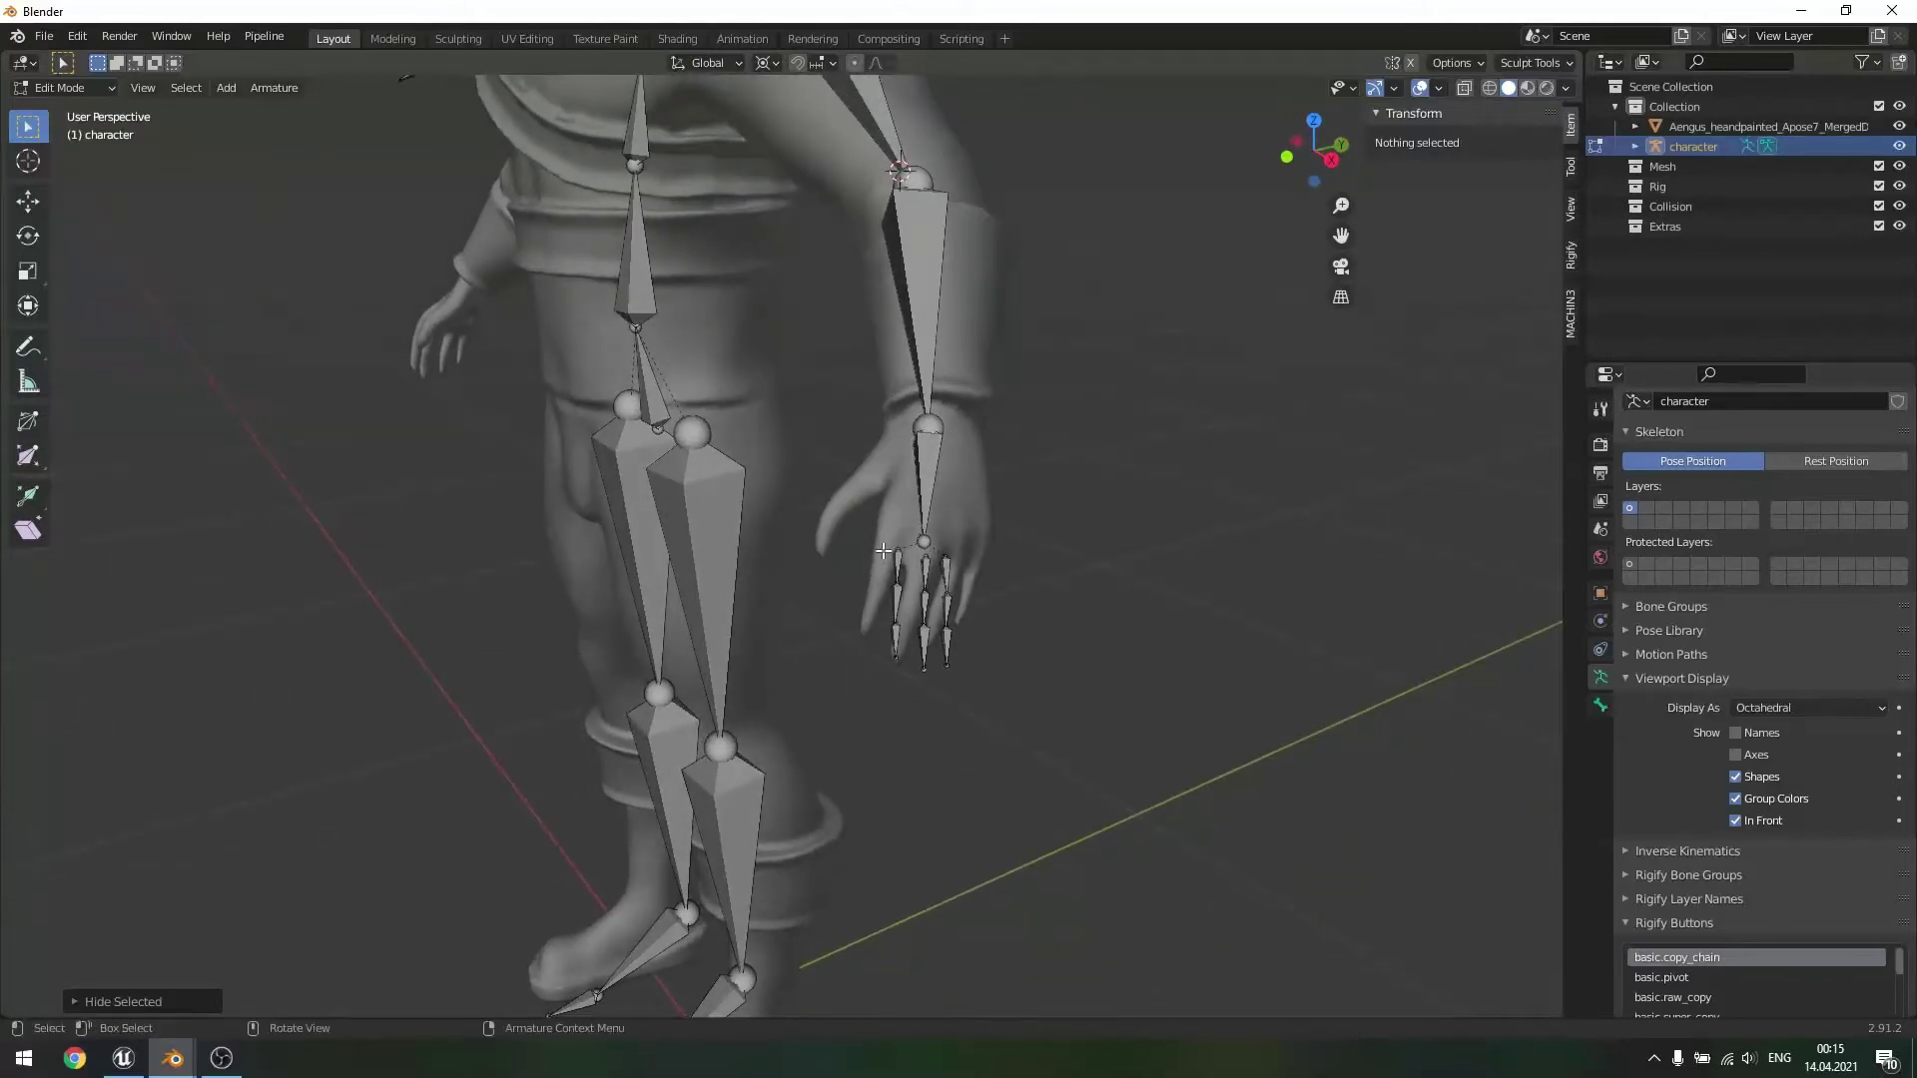
- Hide the left index and middle finger bones and select the first bone of the ring finger
middle_drag(1043, 647, 981, 599)
shift+middle_drag(887, 481, 936, 525)
click(598, 452)
key(f)
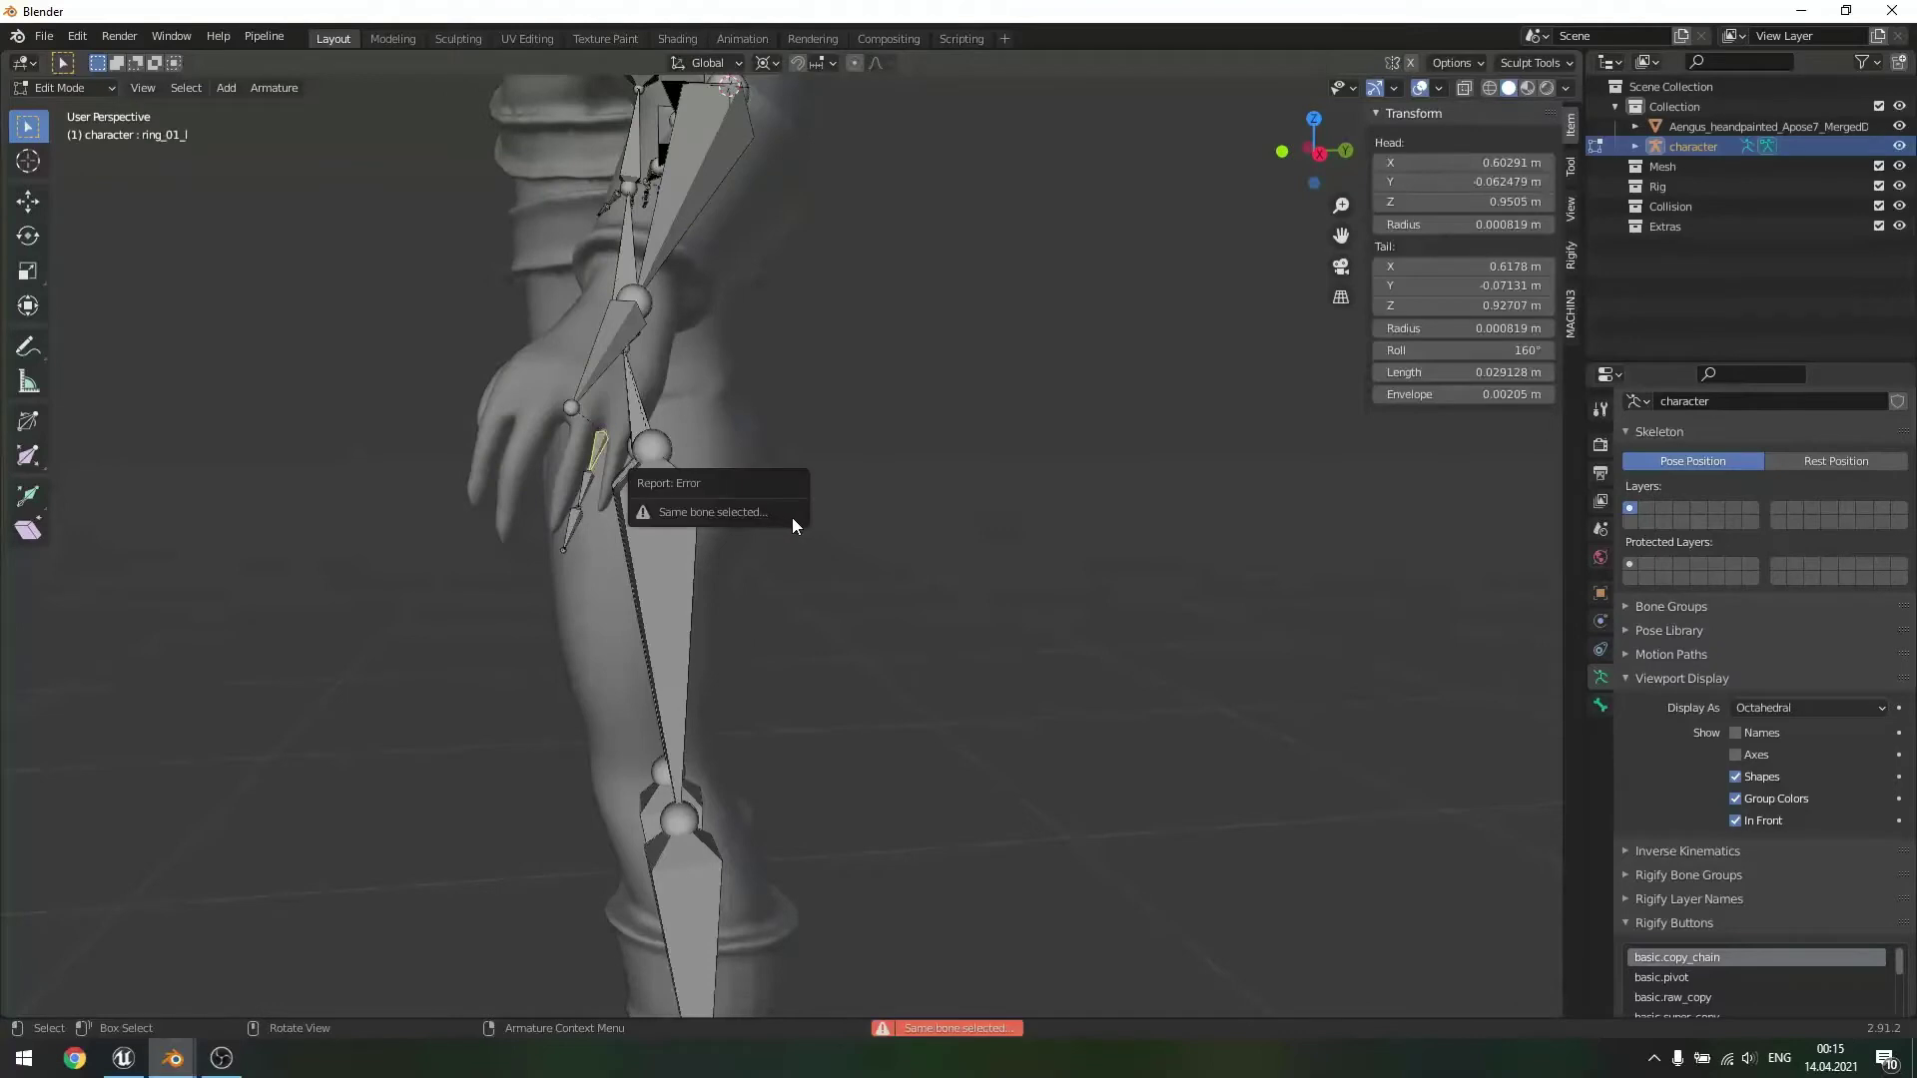
scroll(808, 470, up, 1)
shift+middle_drag(811, 470, 931, 503)
middle_drag(1088, 547, 877, 531)
key(g)
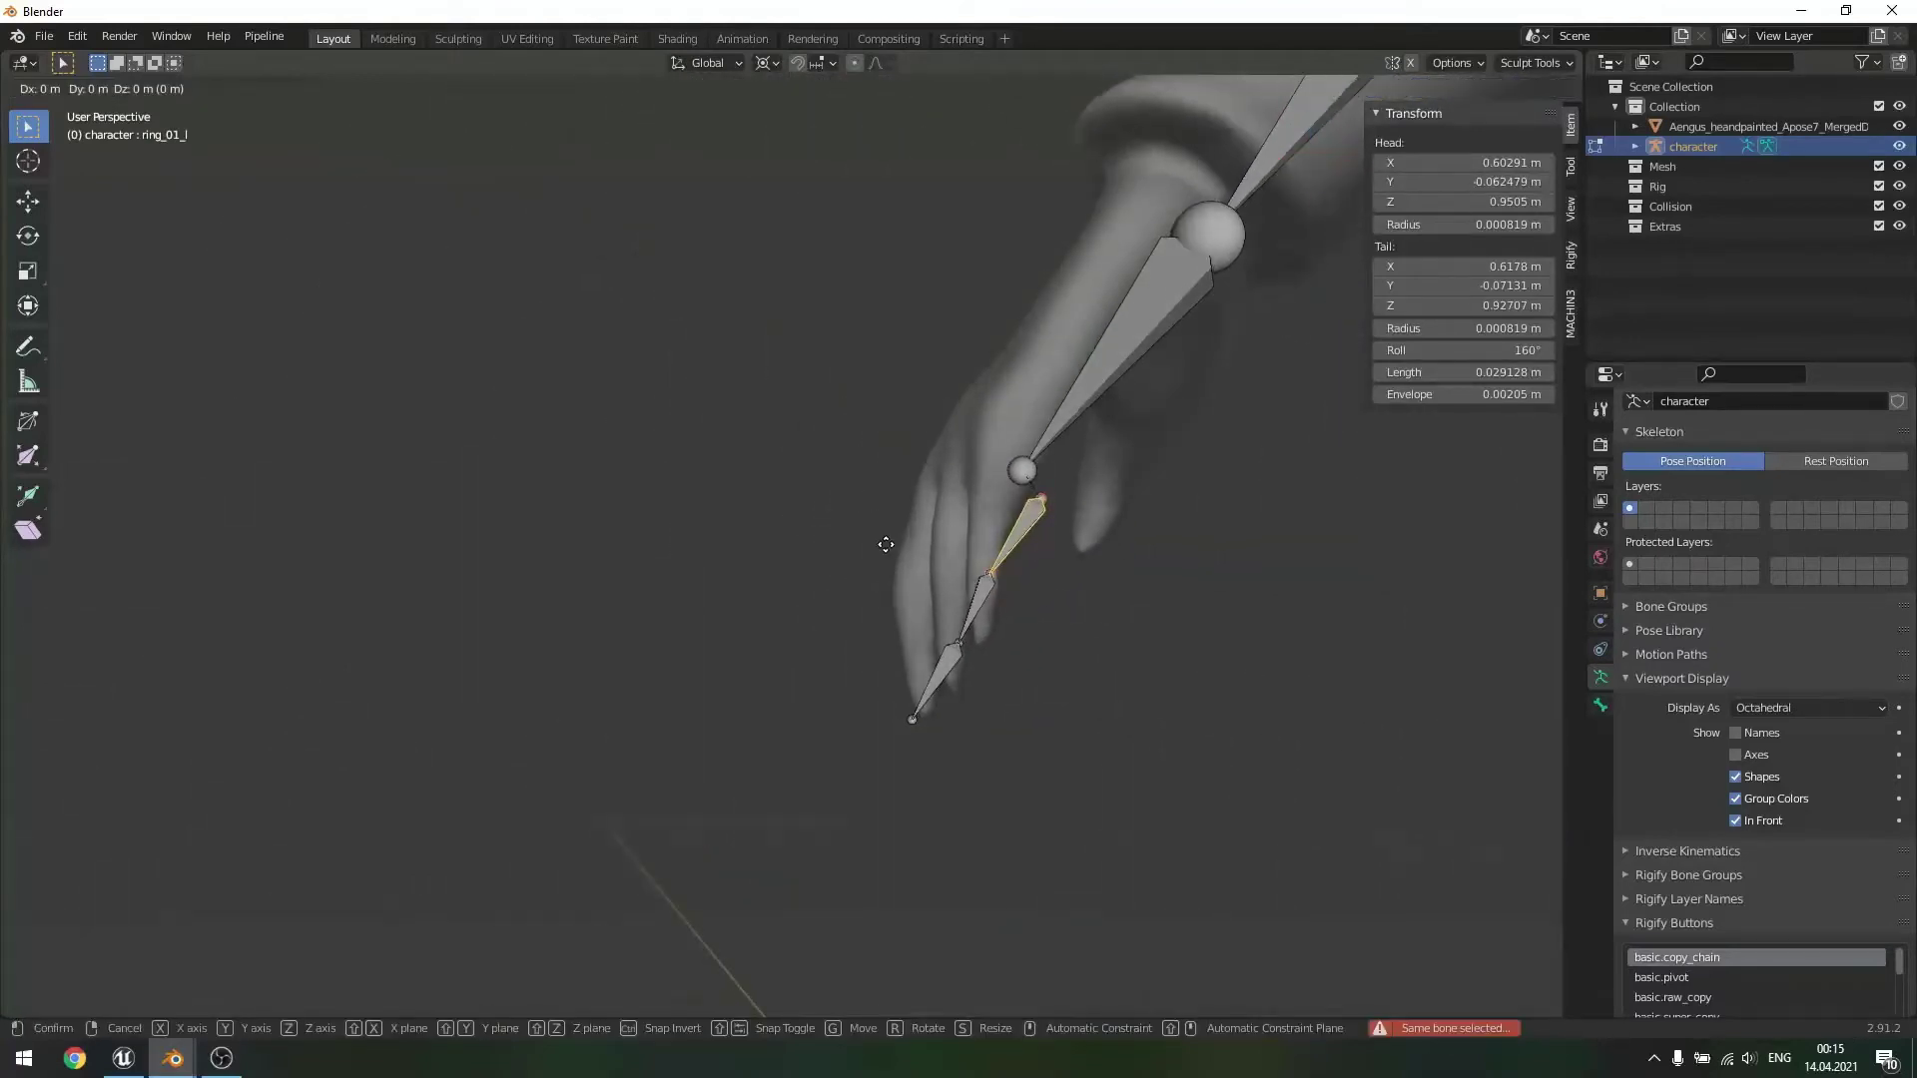
key(z)
right_click(893, 491)
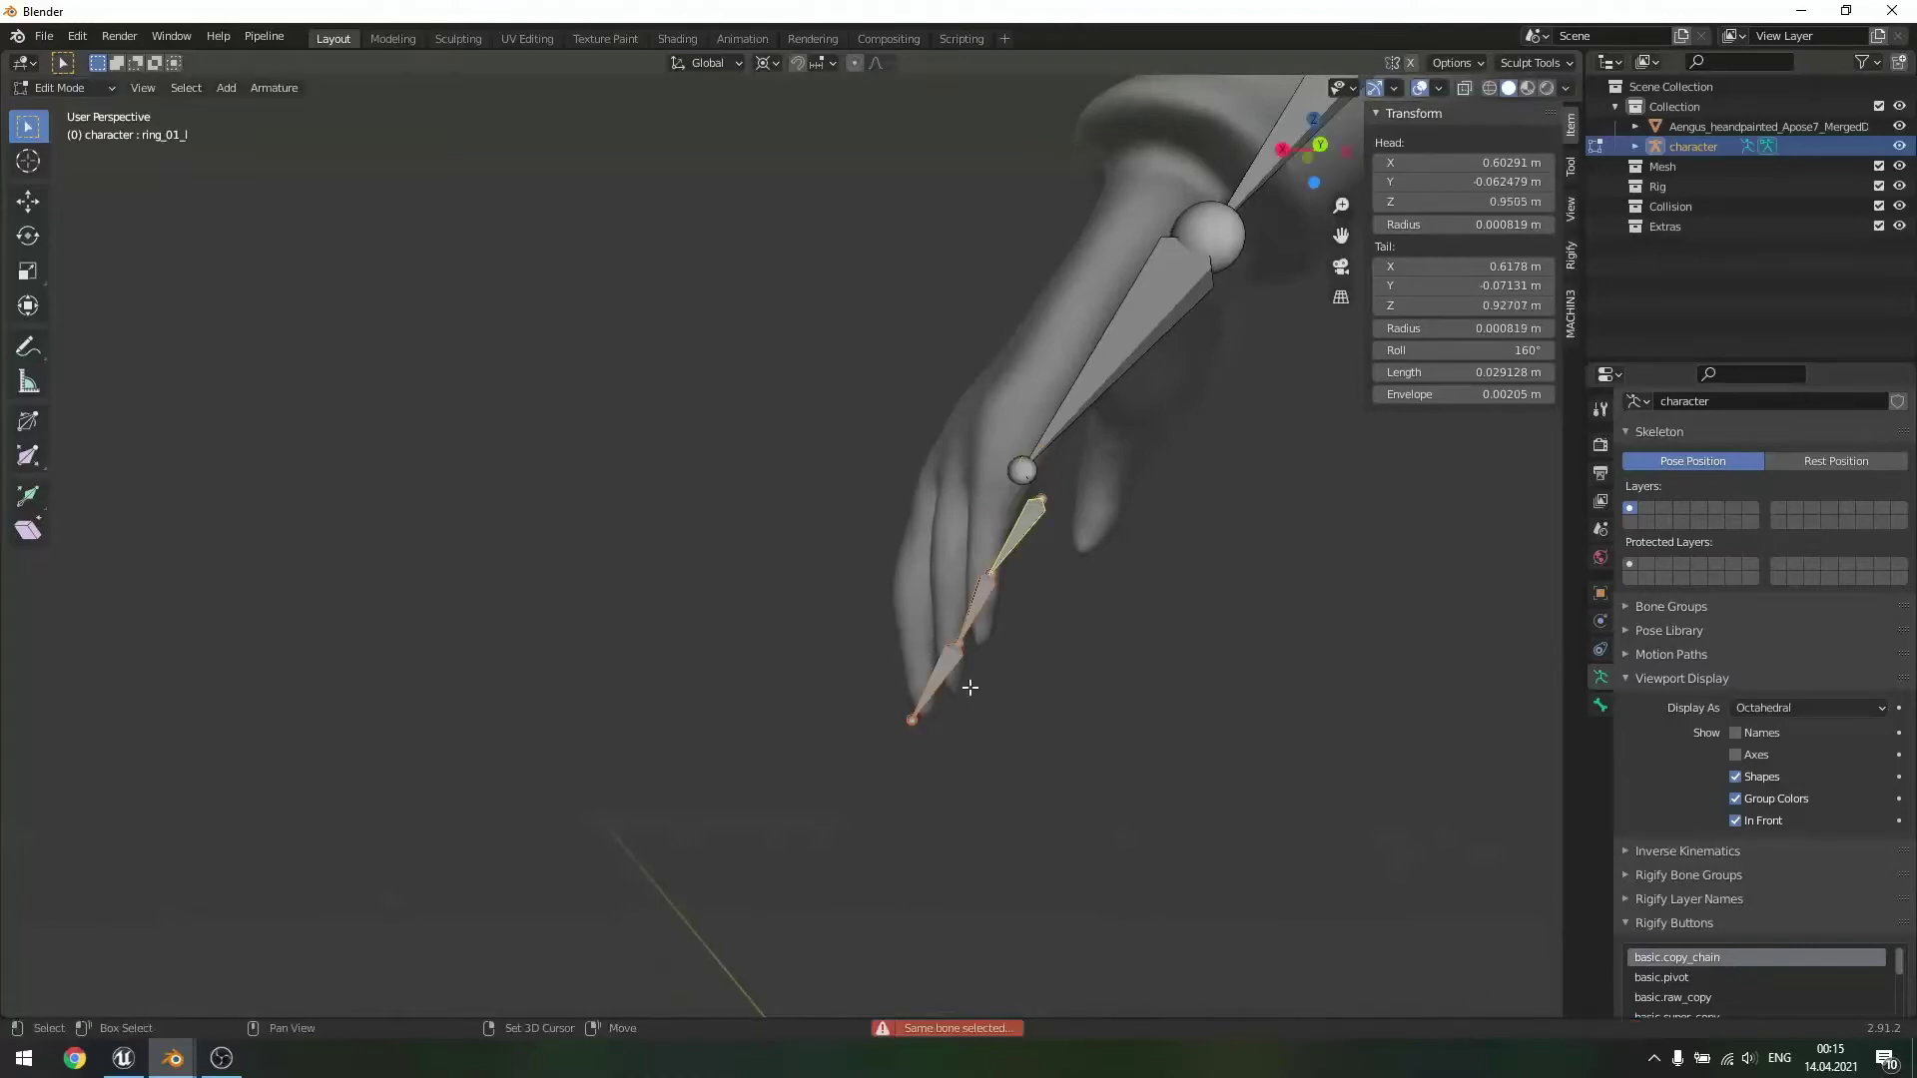
- Select the whole left ring finger chain and move it about 0.018 m up along Z
key(g)
key(z)
click(999, 594)
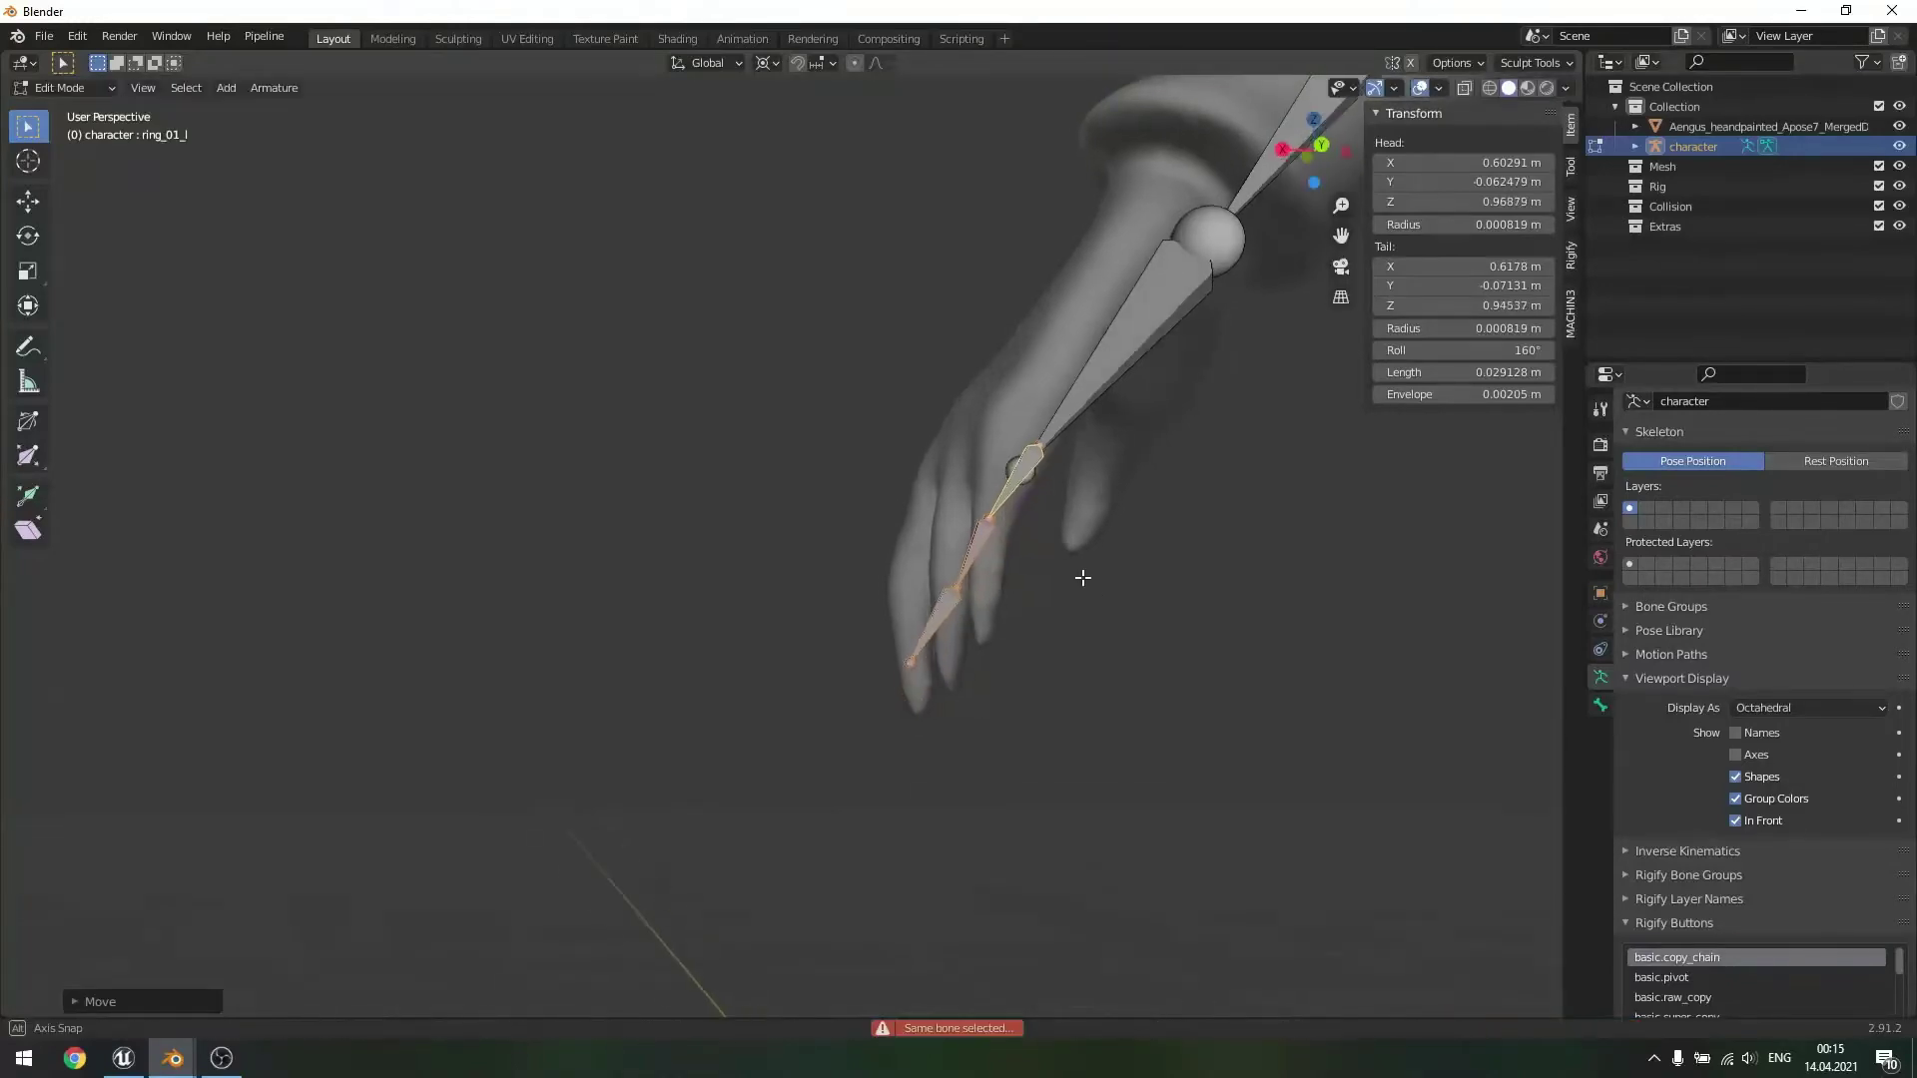
mouse_move(1082, 570)
middle_down()
mouse_move(1241, 634)
mouse_move(1435, 561)
mouse_move(1083, 556)
middle_up()
key(g)
key(y)
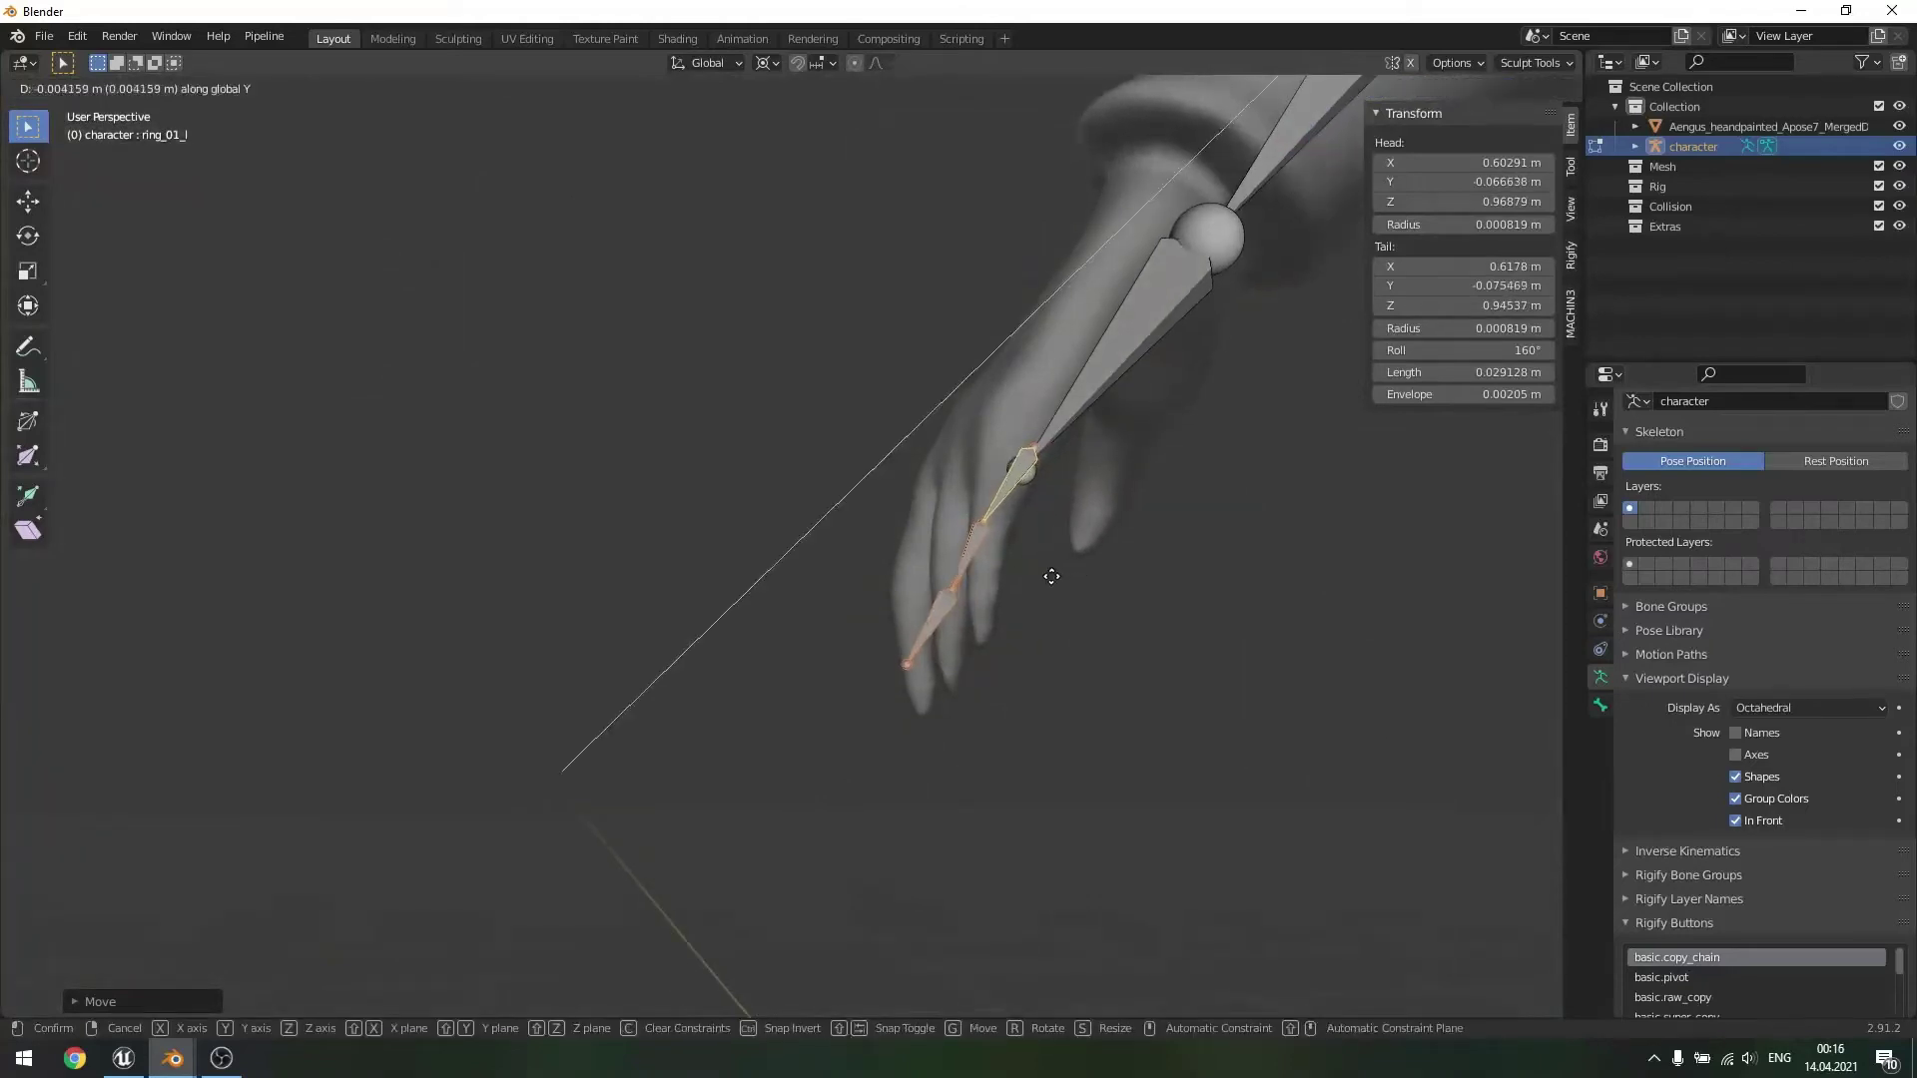
right_click(1053, 577)
- Move the whole left ring finger chain about 0.015 m along the positive X axis
key(g)
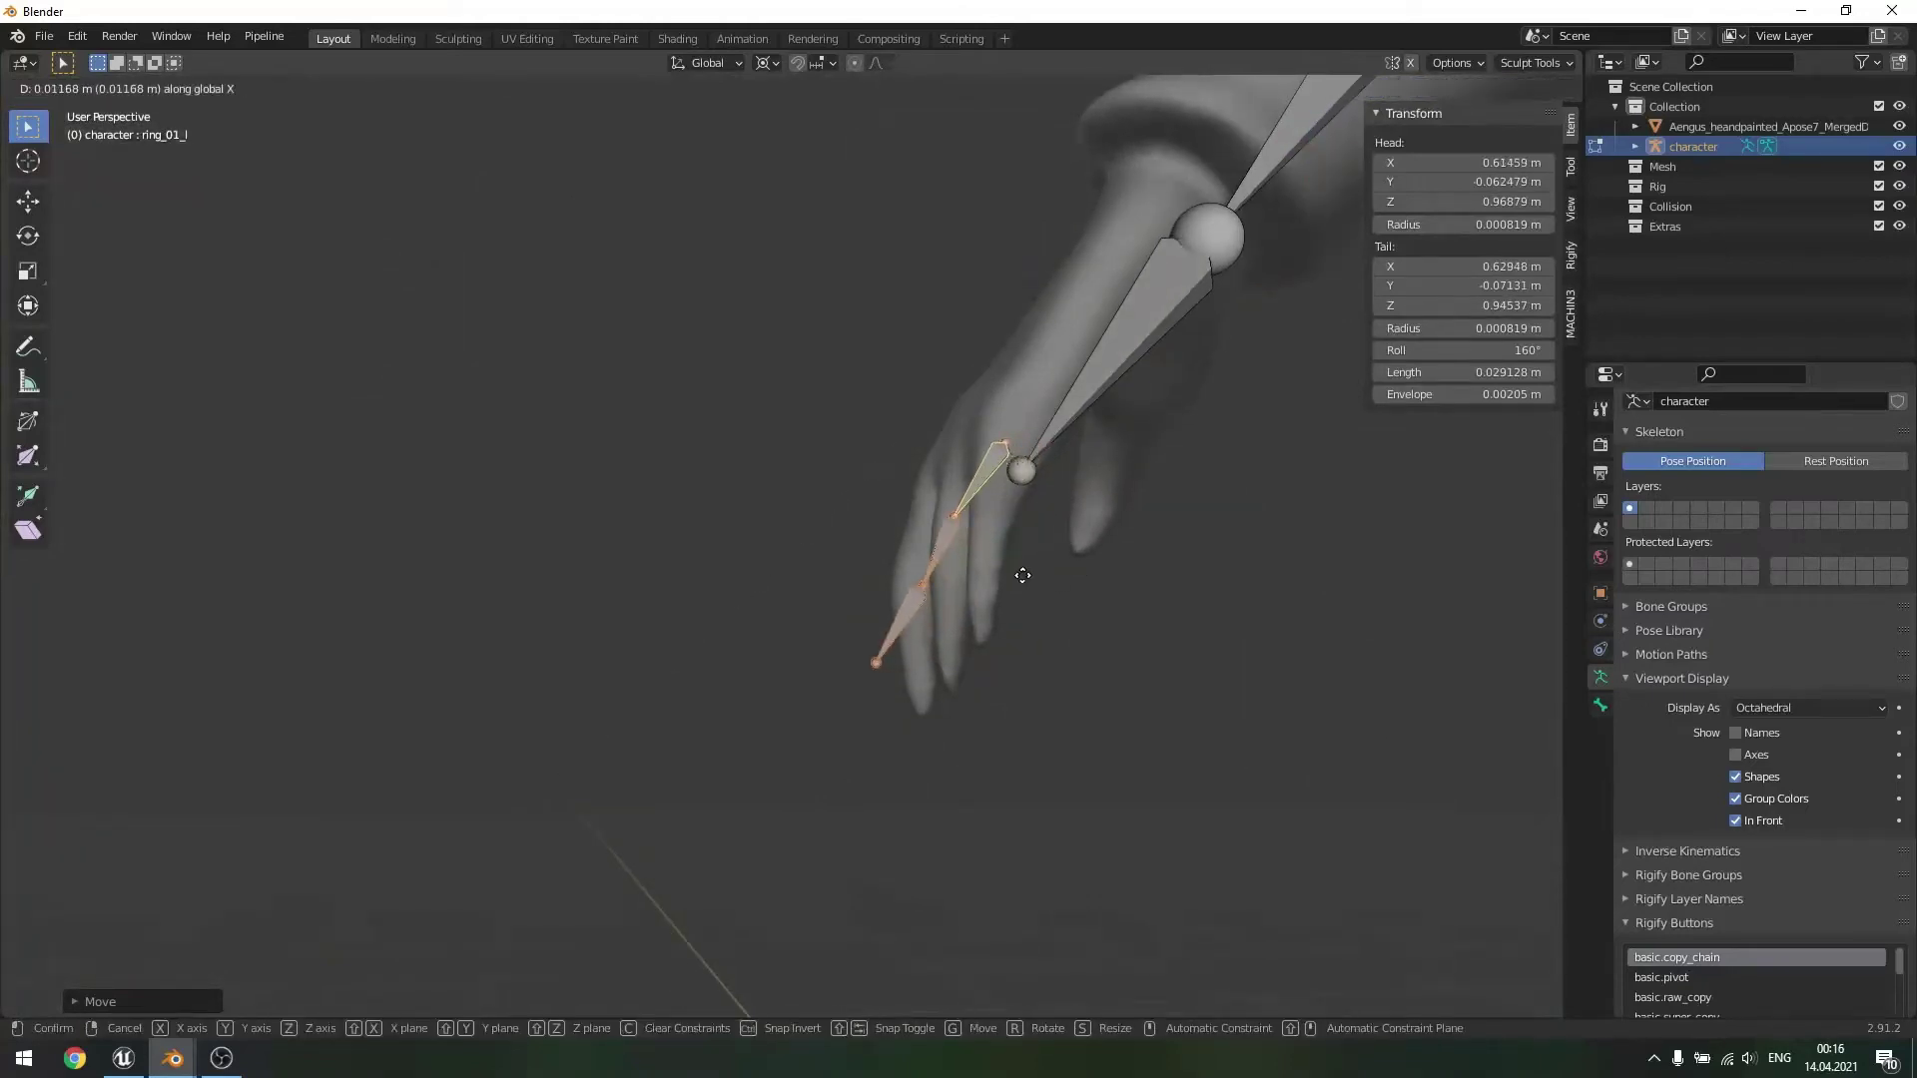
click(1015, 575)
mouse_move(1014, 575)
middle_down()
mouse_move(1169, 663)
mouse_move(1335, 643)
mouse_move(1048, 587)
middle_up()
scroll(1019, 633, up, 5)
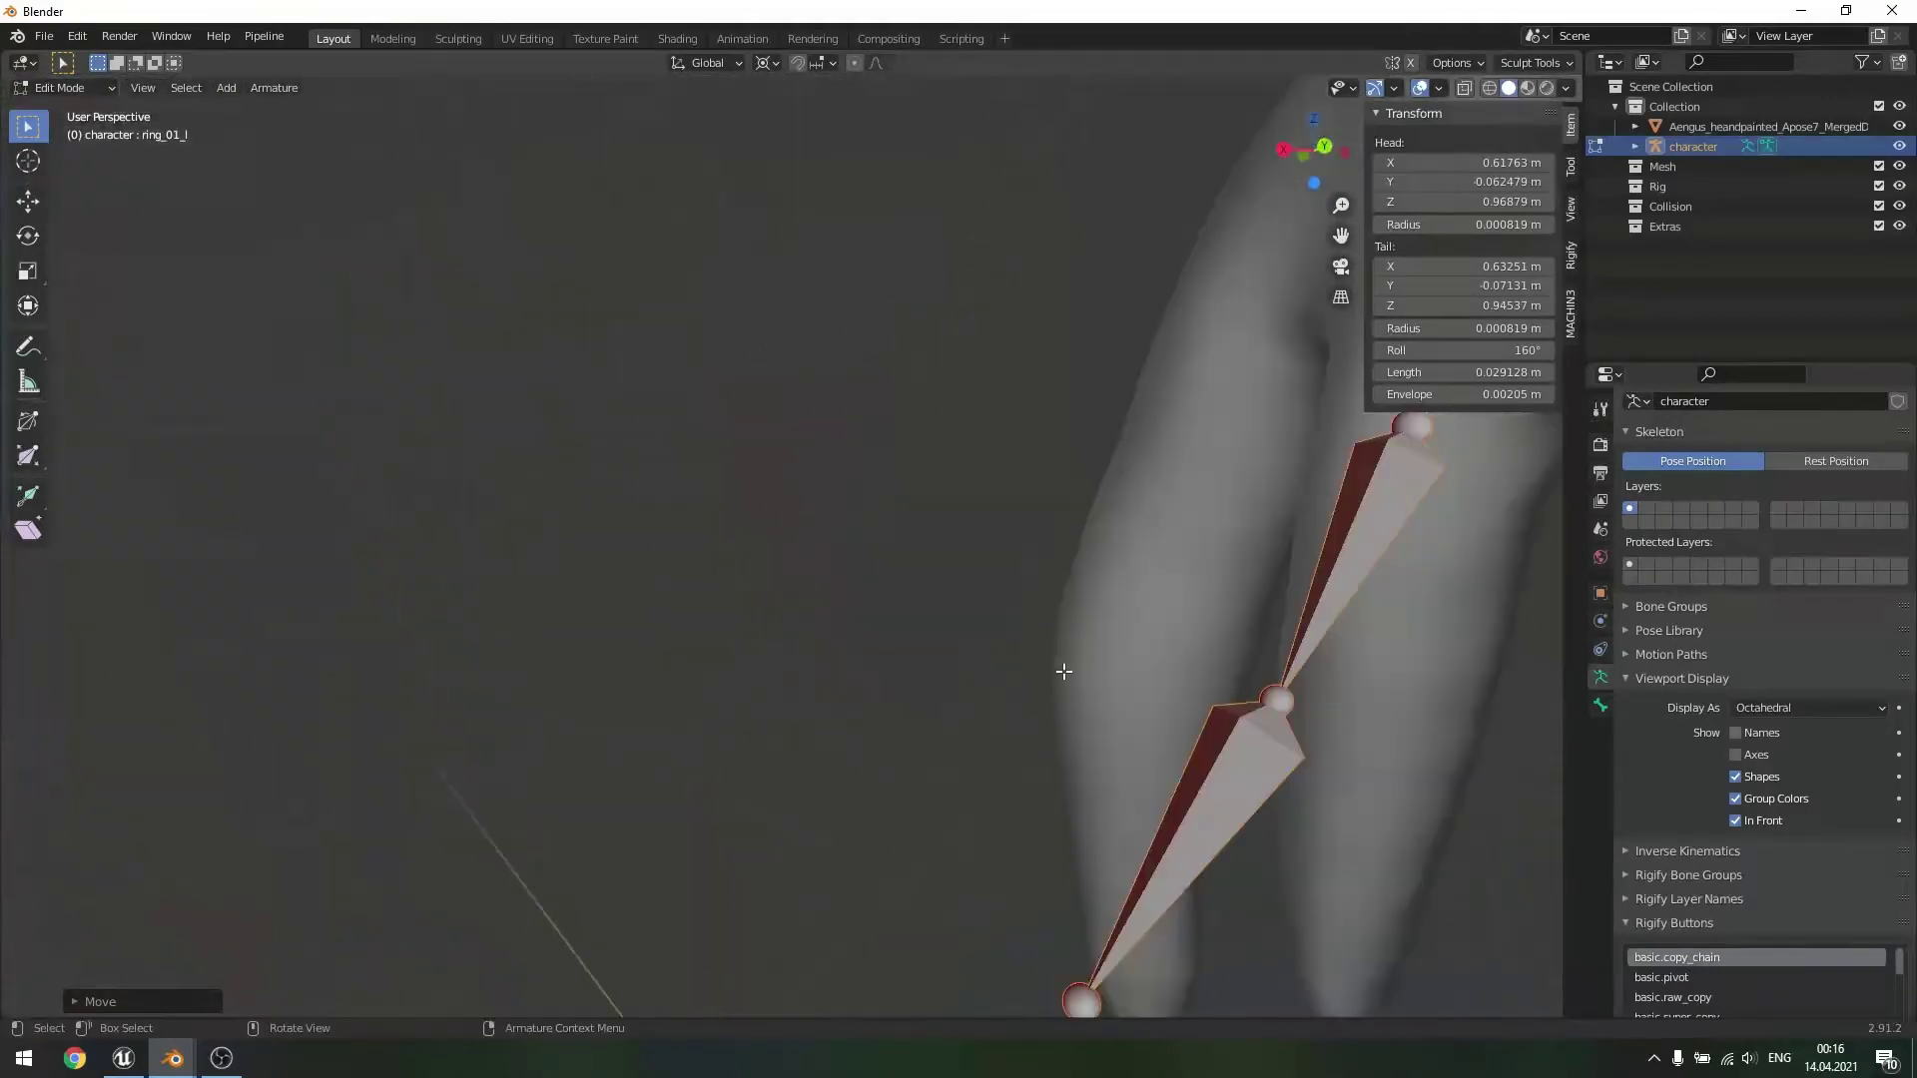
scroll(1063, 669, down, 5)
middle_drag(1063, 670, 1094, 679)
- Reposition the two inner joints of the left ring finger chain to follow the mesh finger's knuckles
click(959, 554)
key(g)
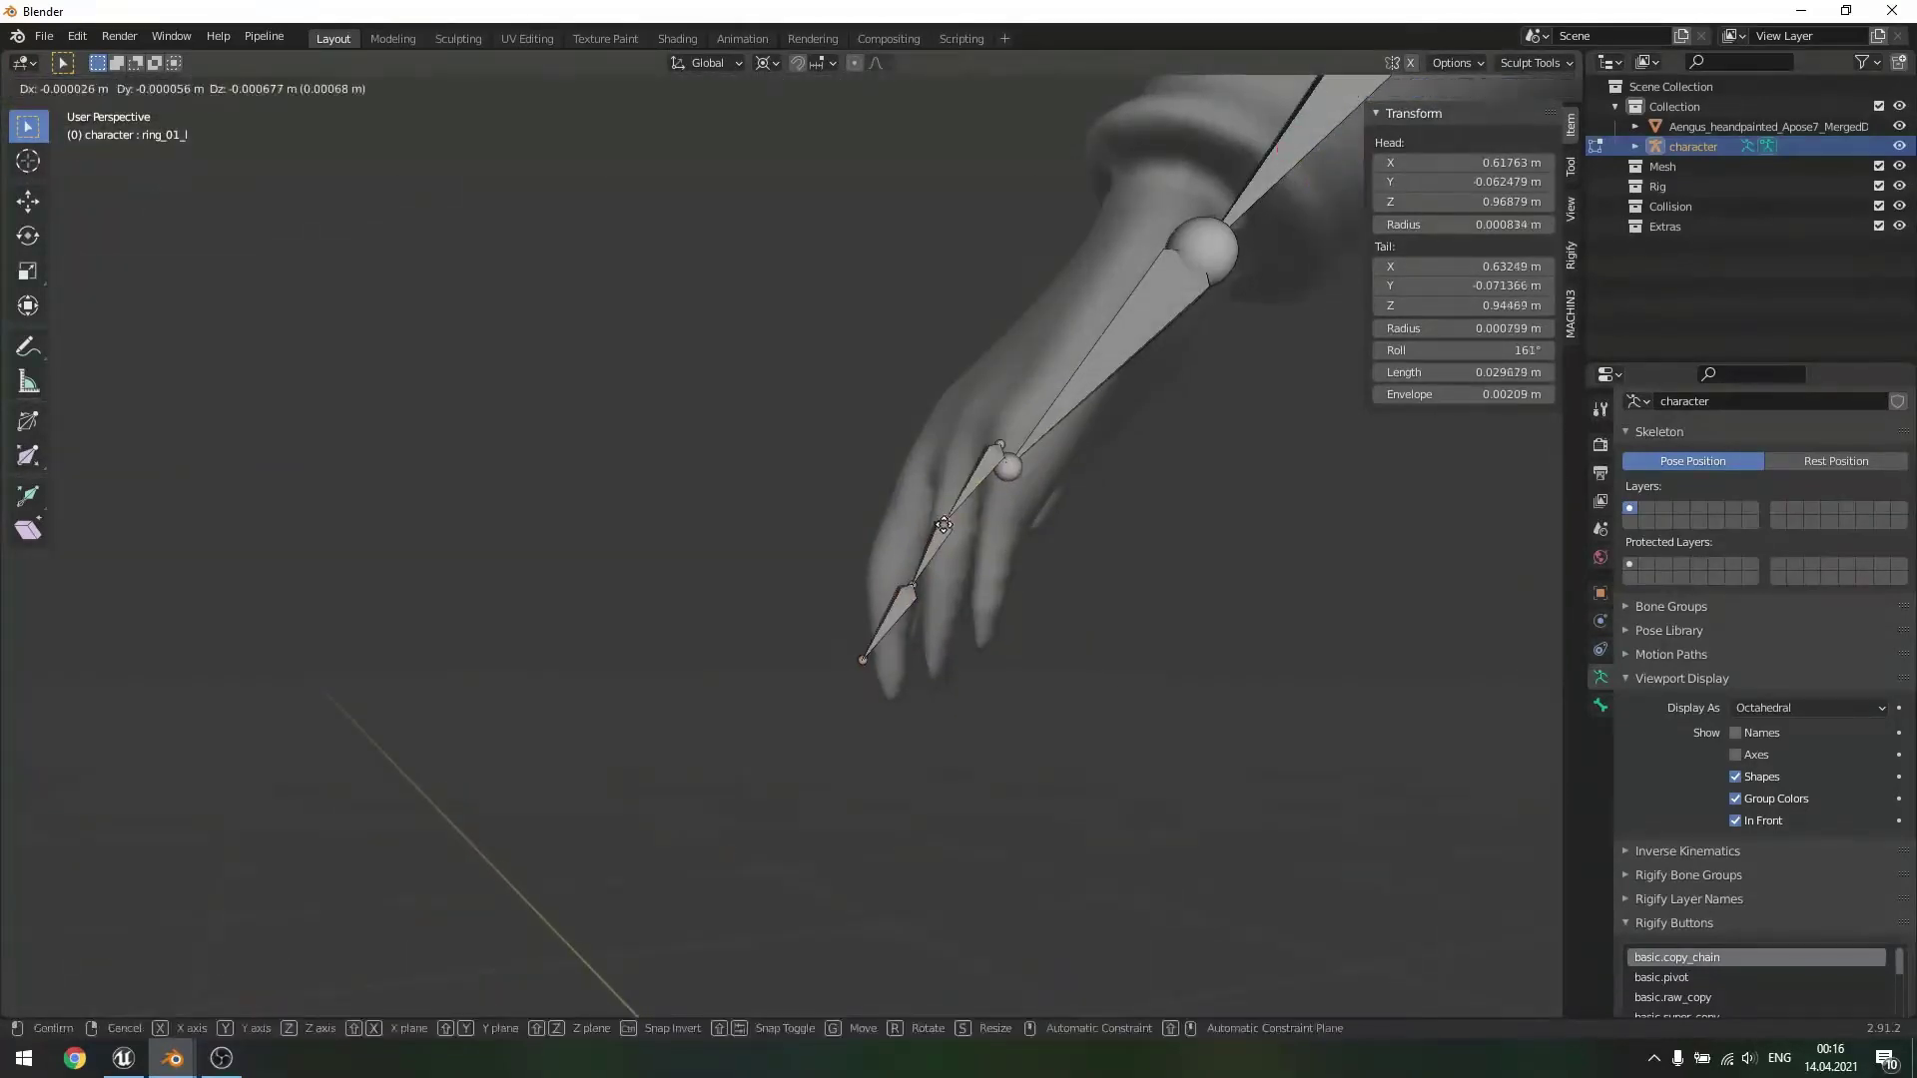
click(950, 532)
middle_drag(1006, 579, 1121, 698)
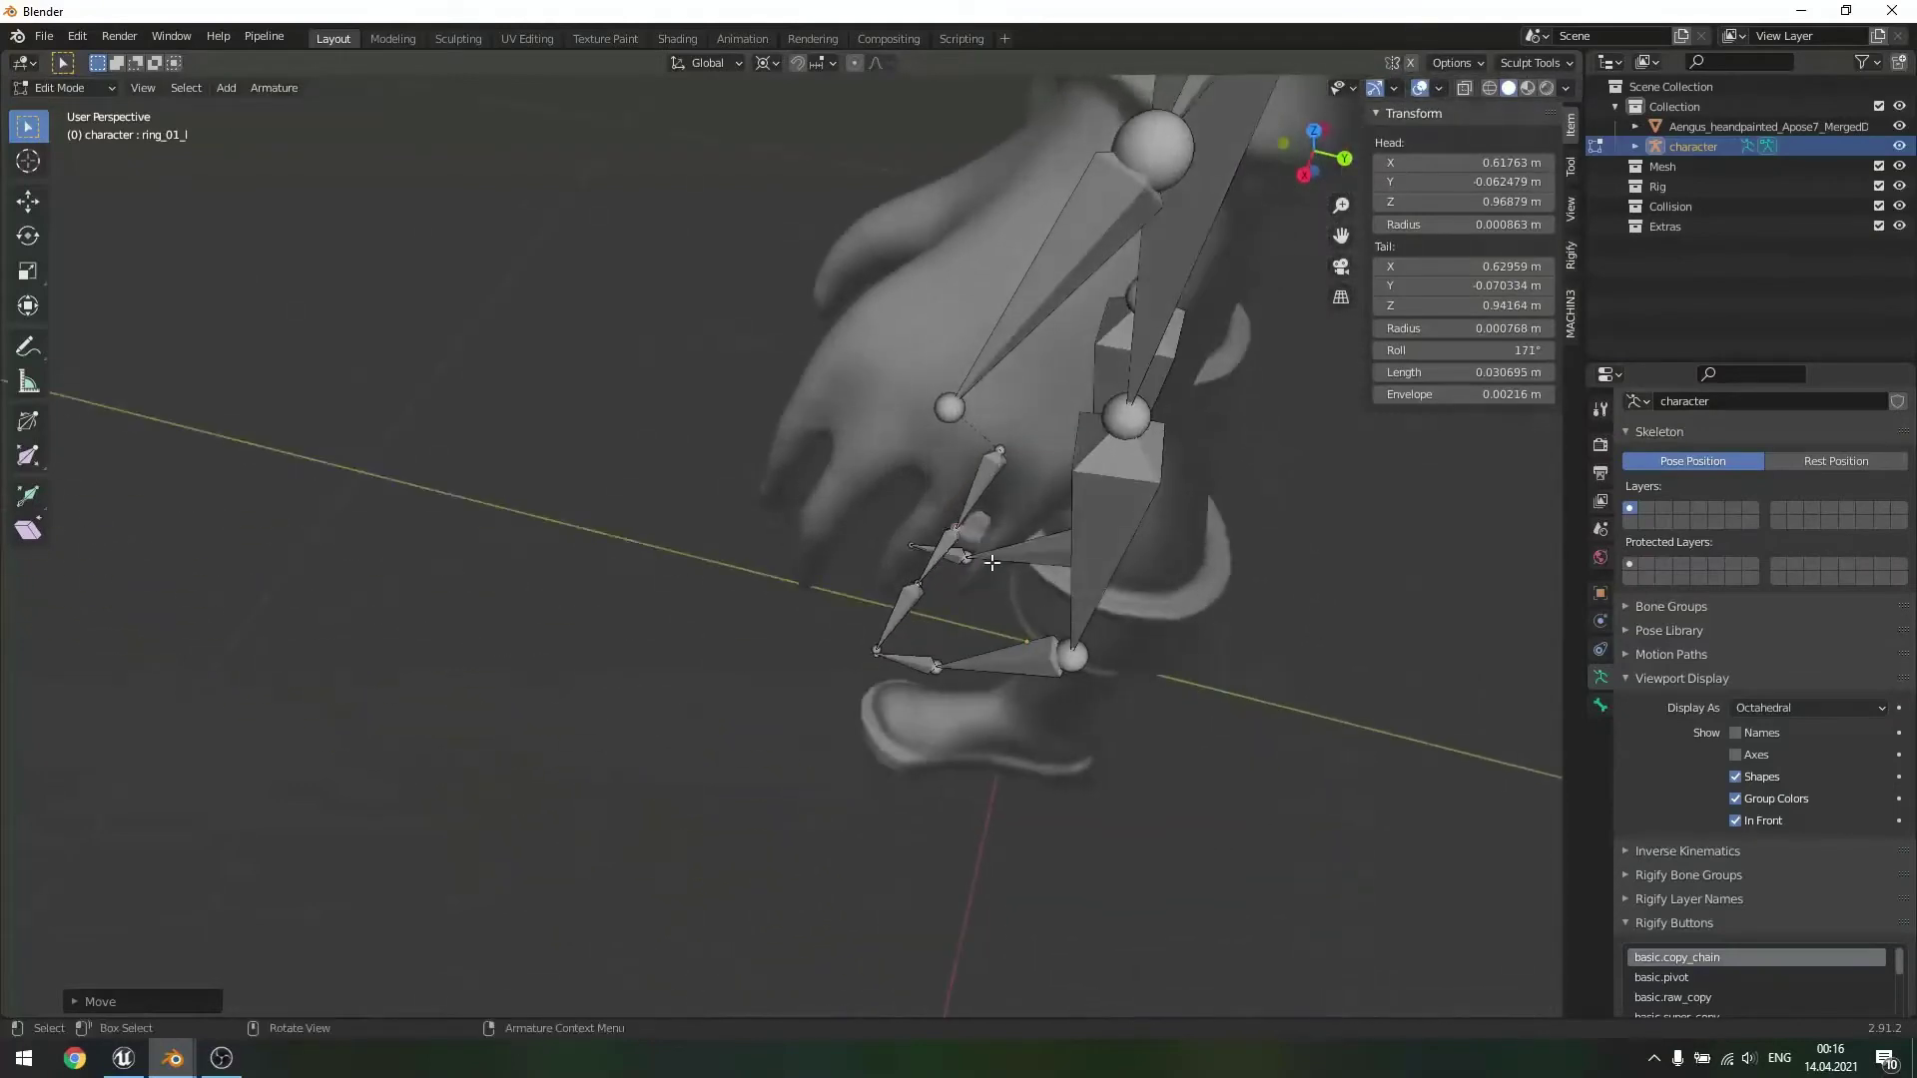
key(g)
click(945, 526)
middle_drag(929, 582, 1043, 647)
key(g)
click(899, 577)
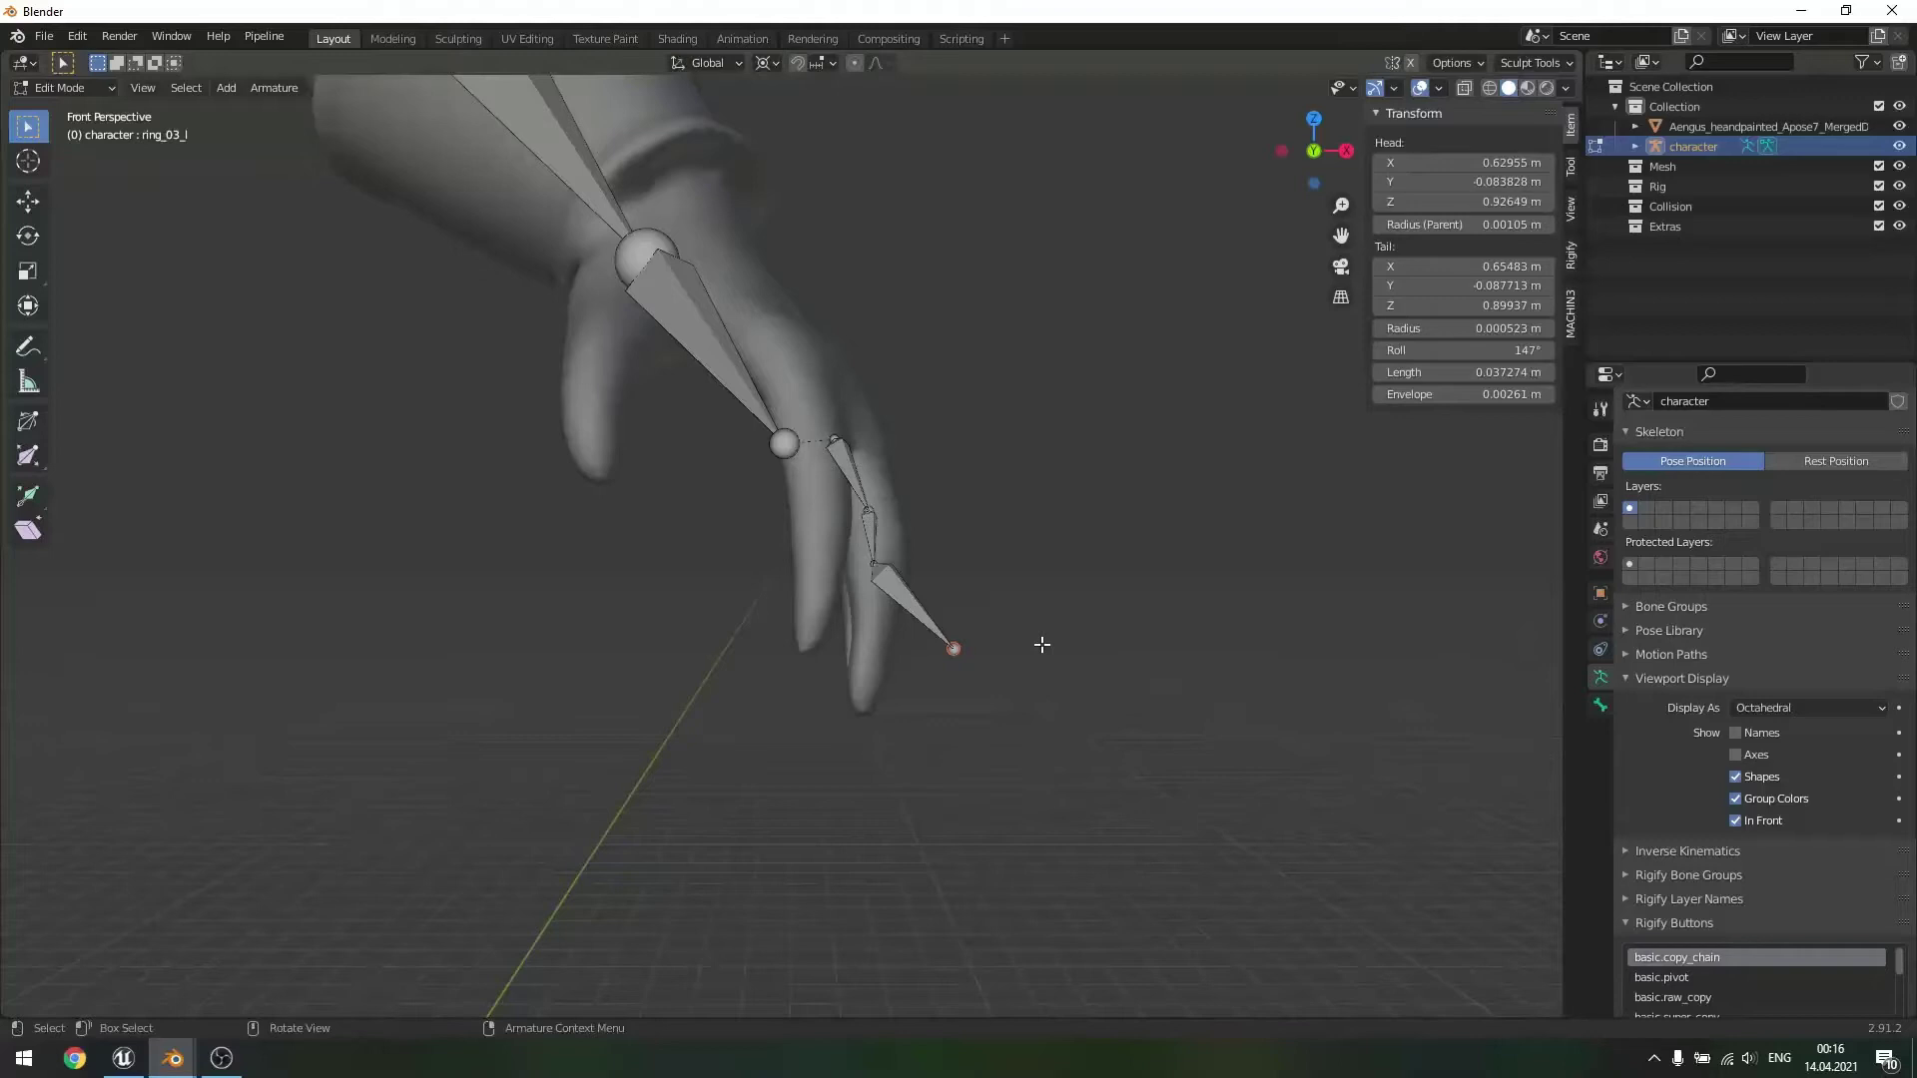
- Move the tail of the last left ring finger bone into the mesh fingertip, adjusting it from front and oblique views
key(KP_5)
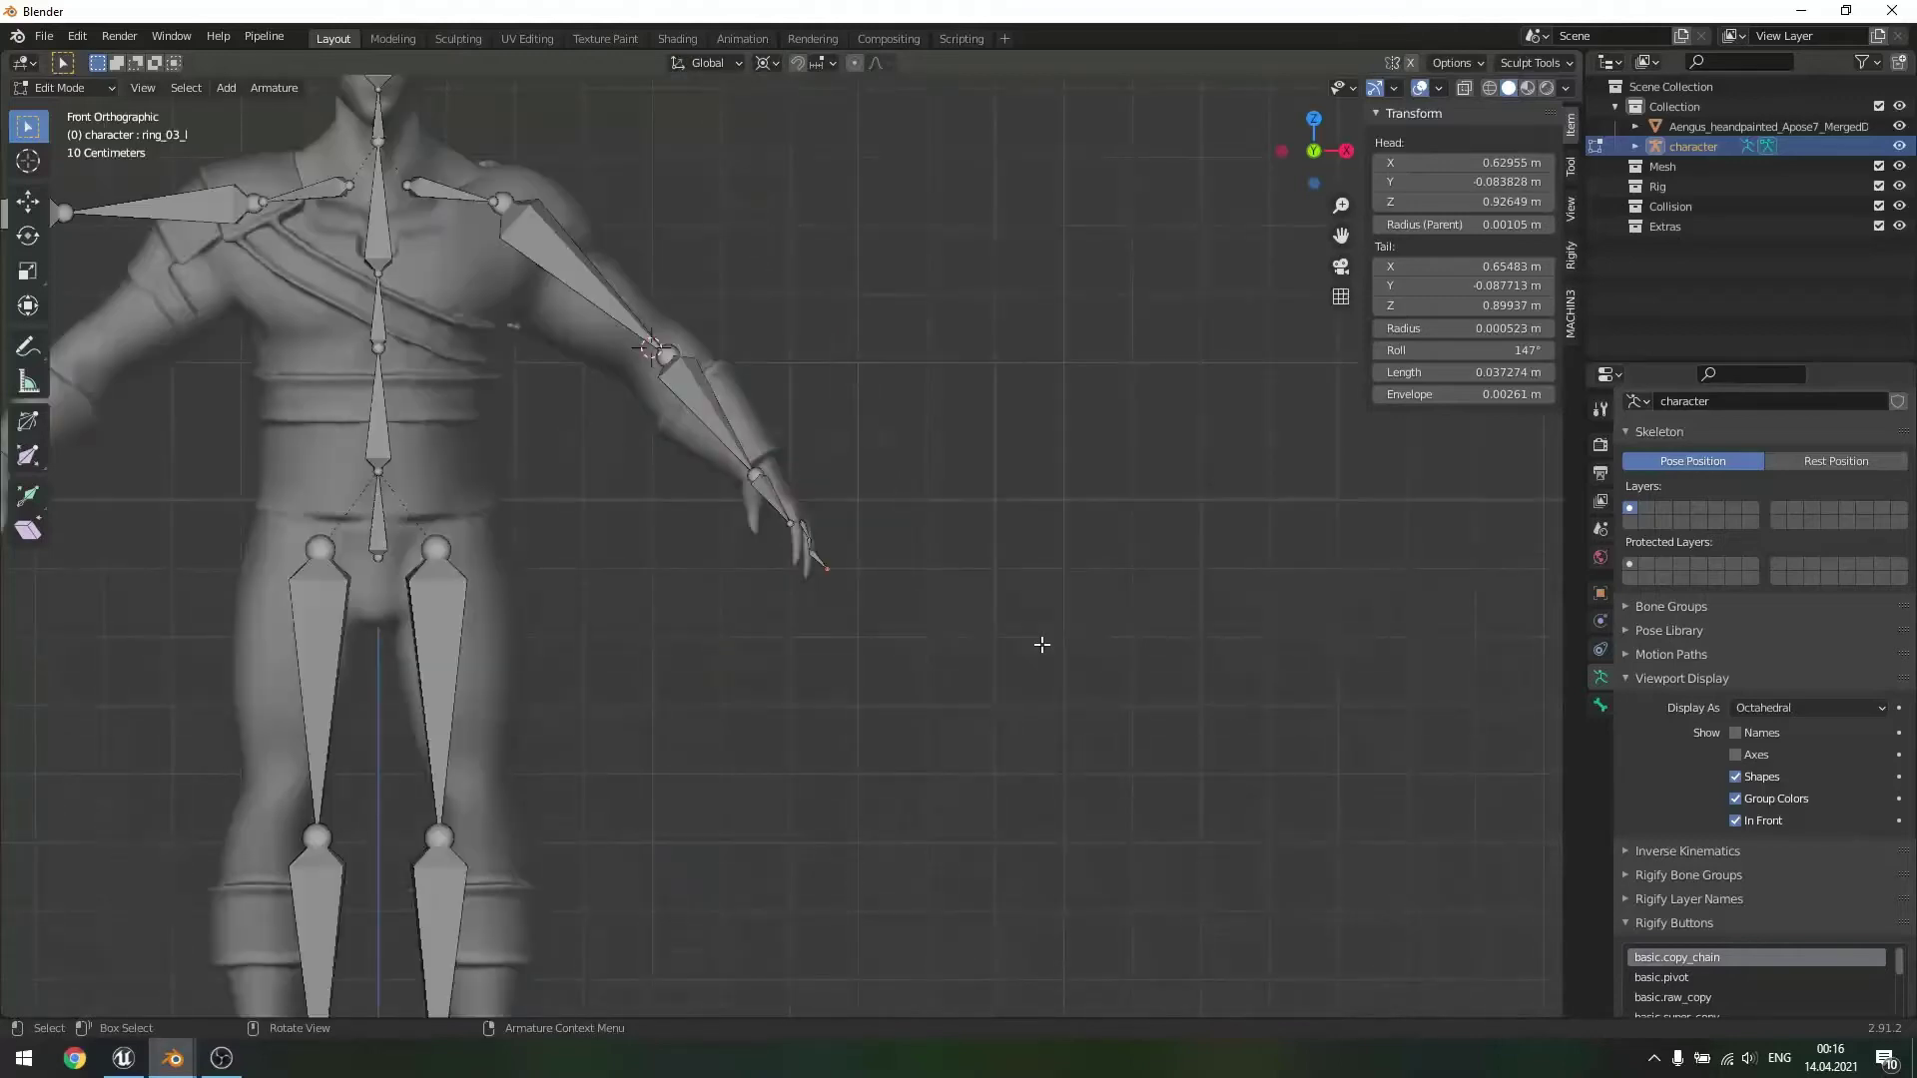
scroll(1012, 639, up, 6)
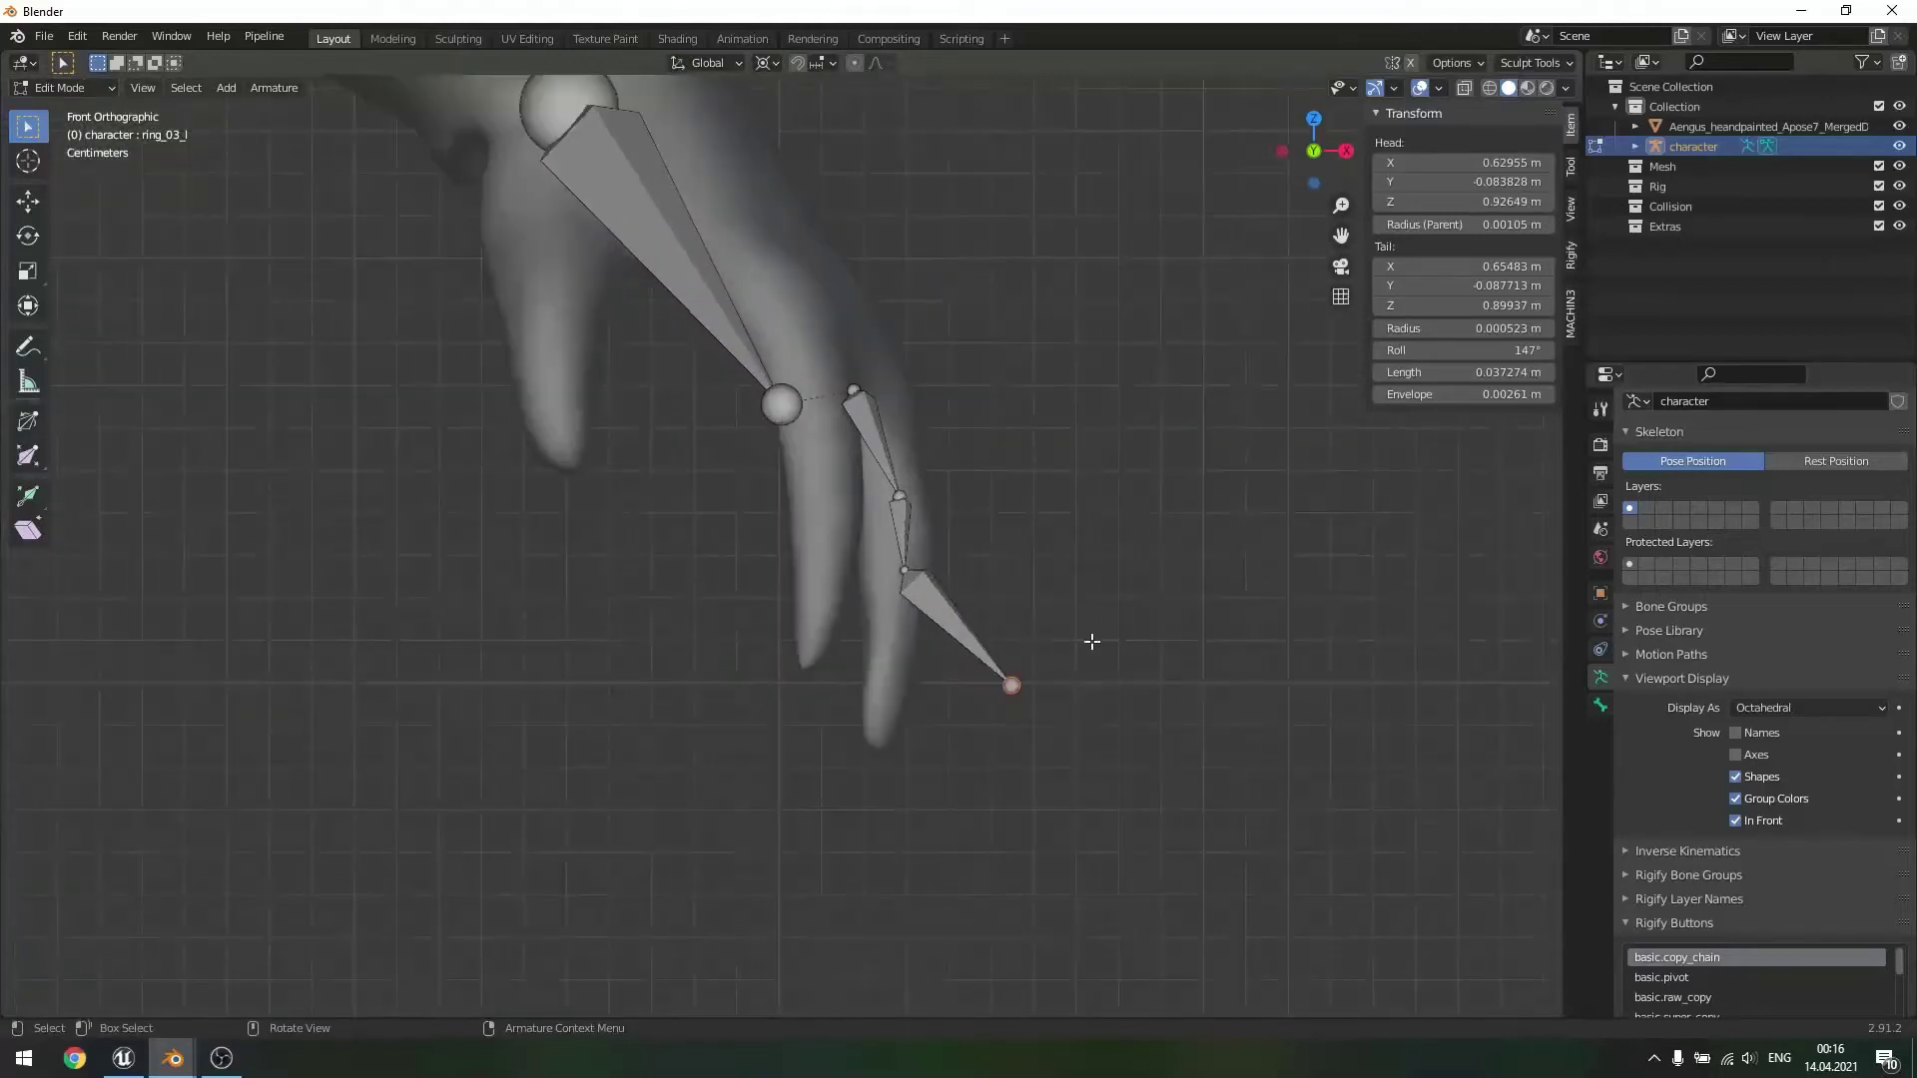
key(g)
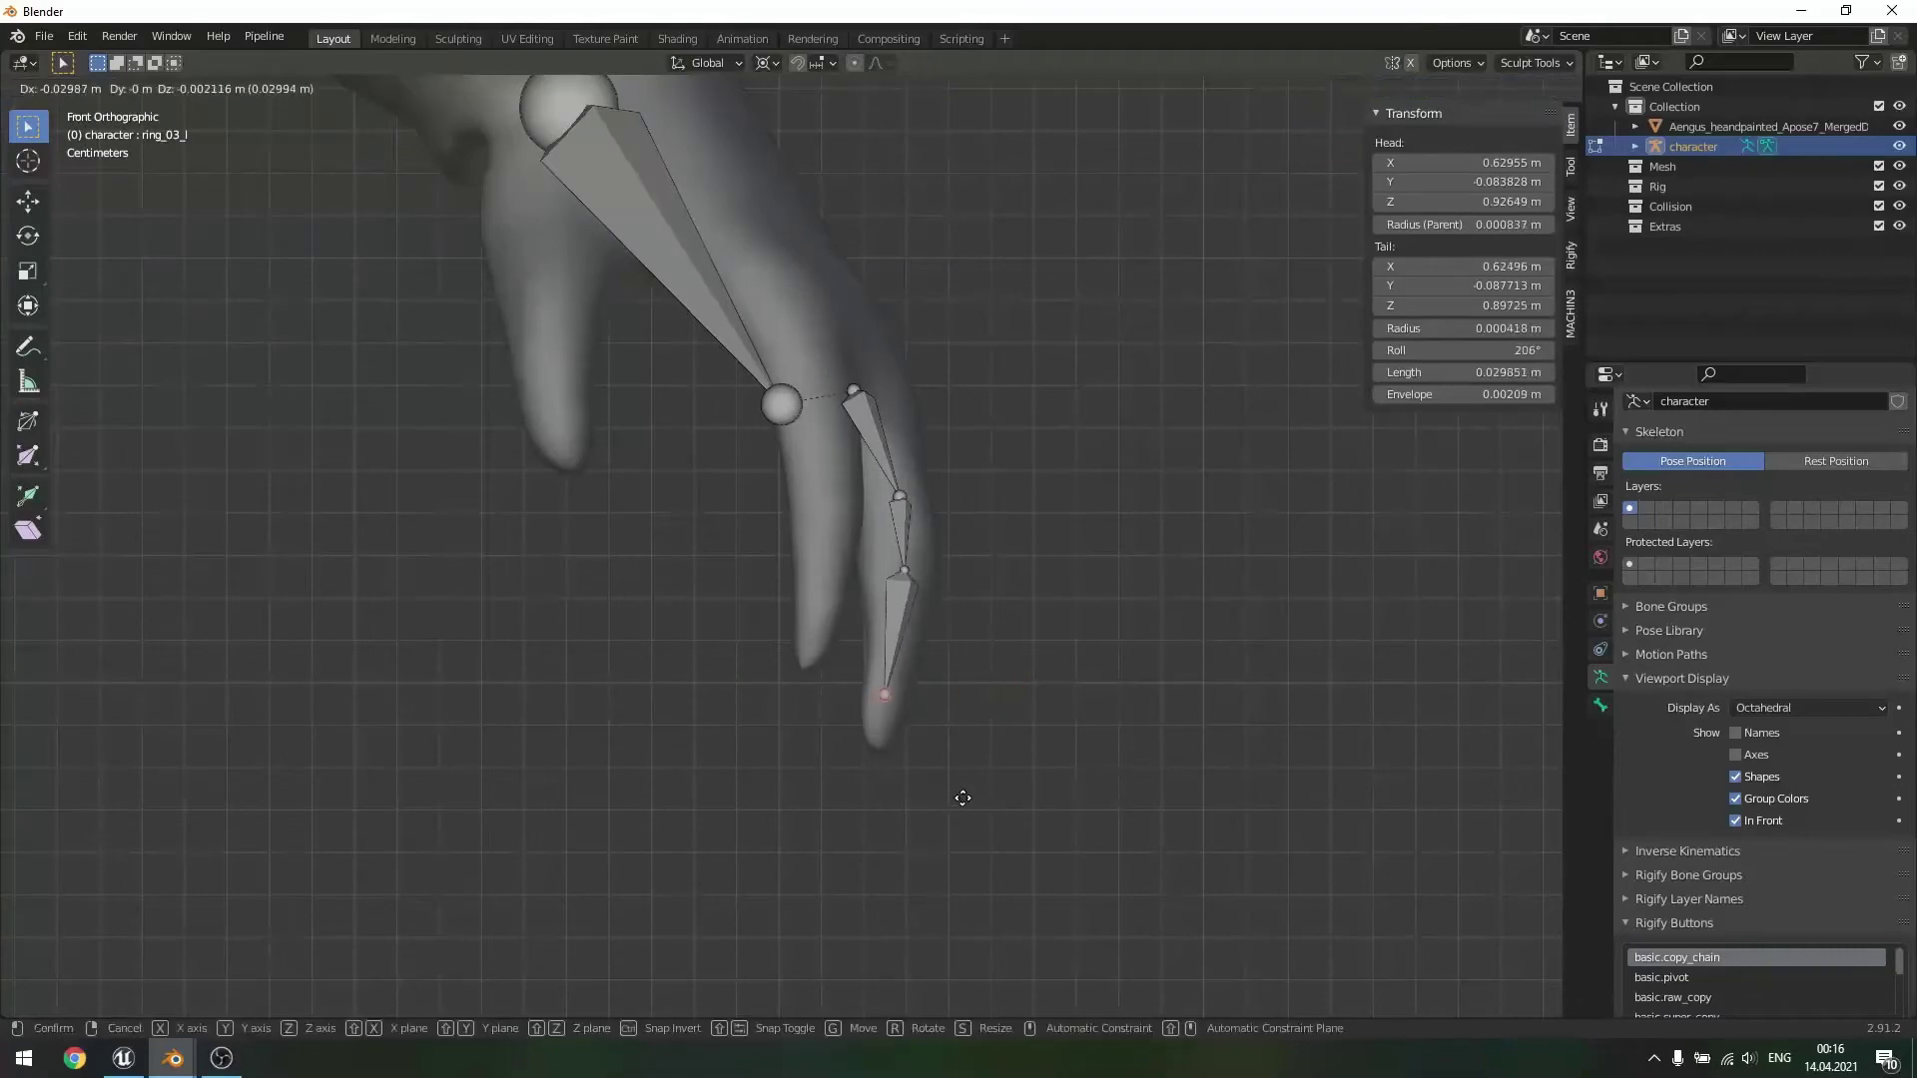
click(957, 799)
middle_drag(1112, 682, 997, 630)
key(g)
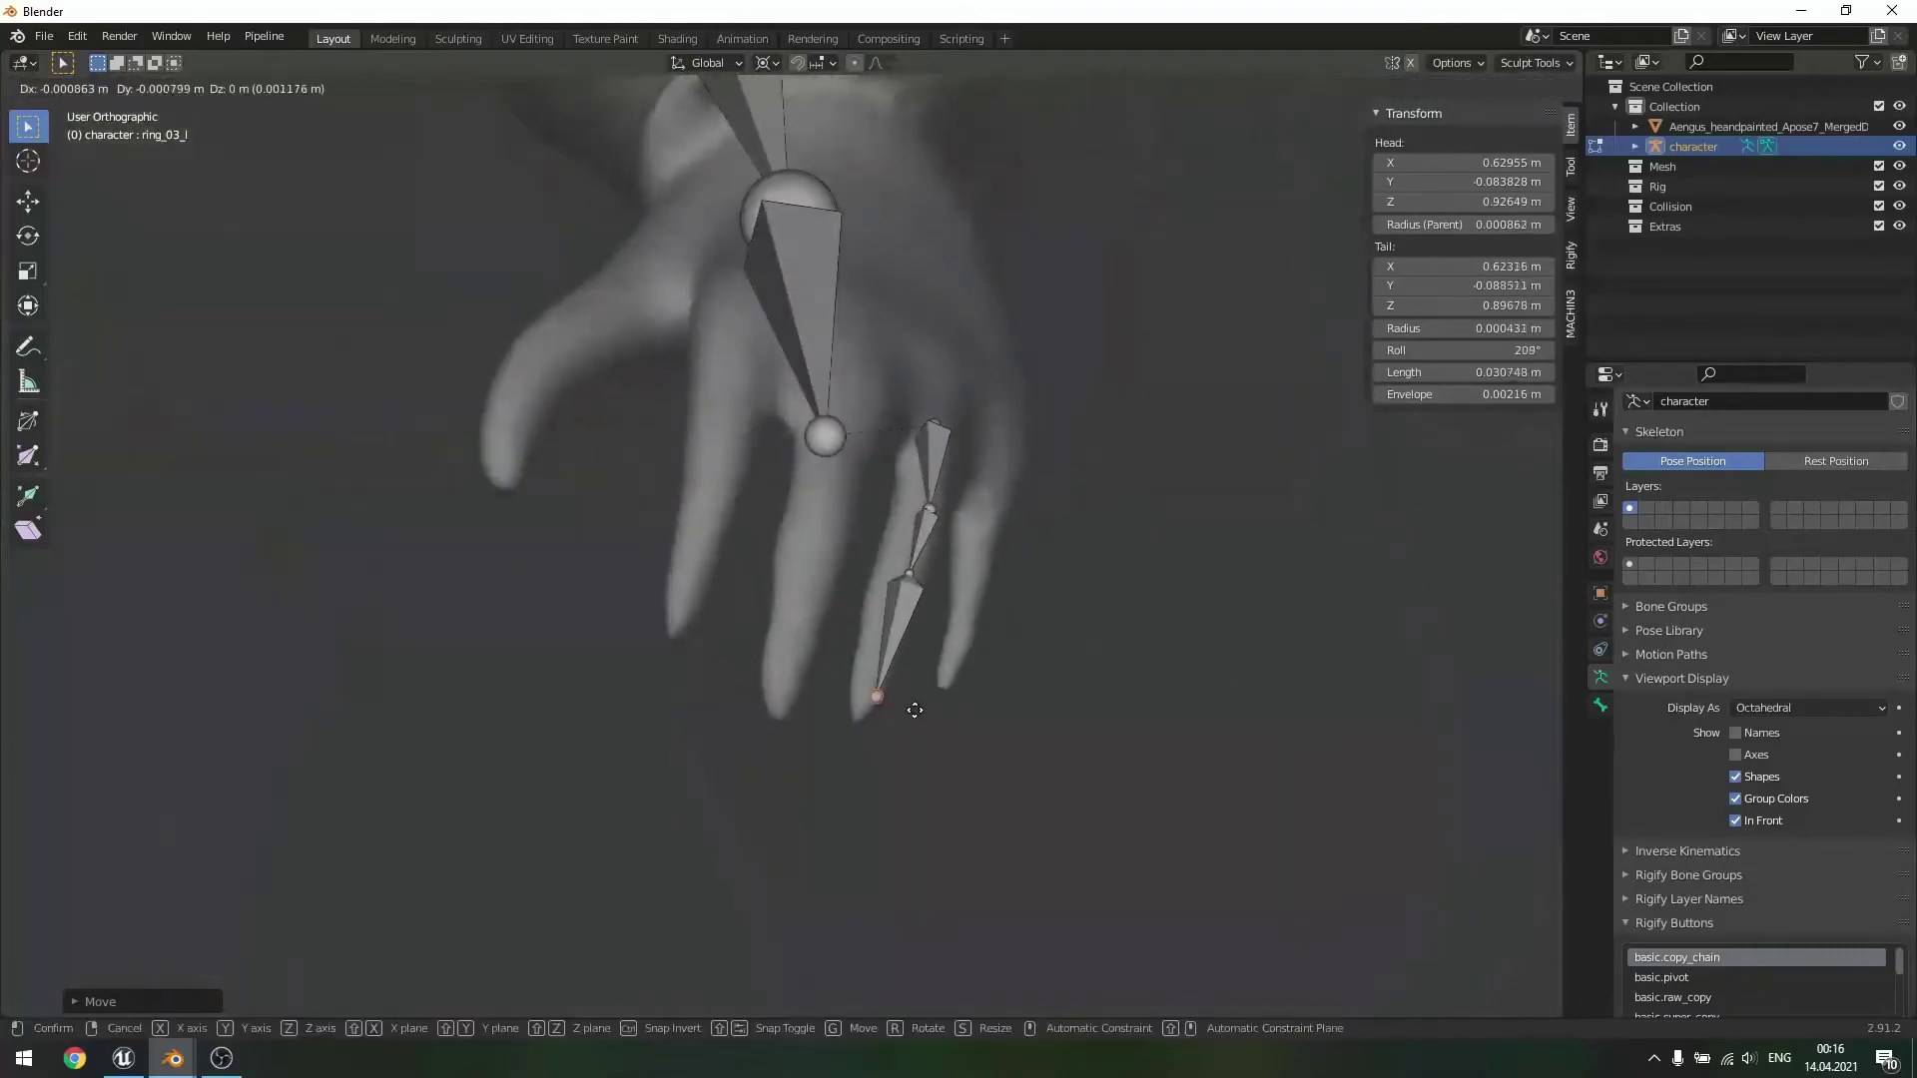
click(904, 709)
- Fine-tune the left ring finger's joints and tip so the chain runs through the centre of the finger
click(909, 572)
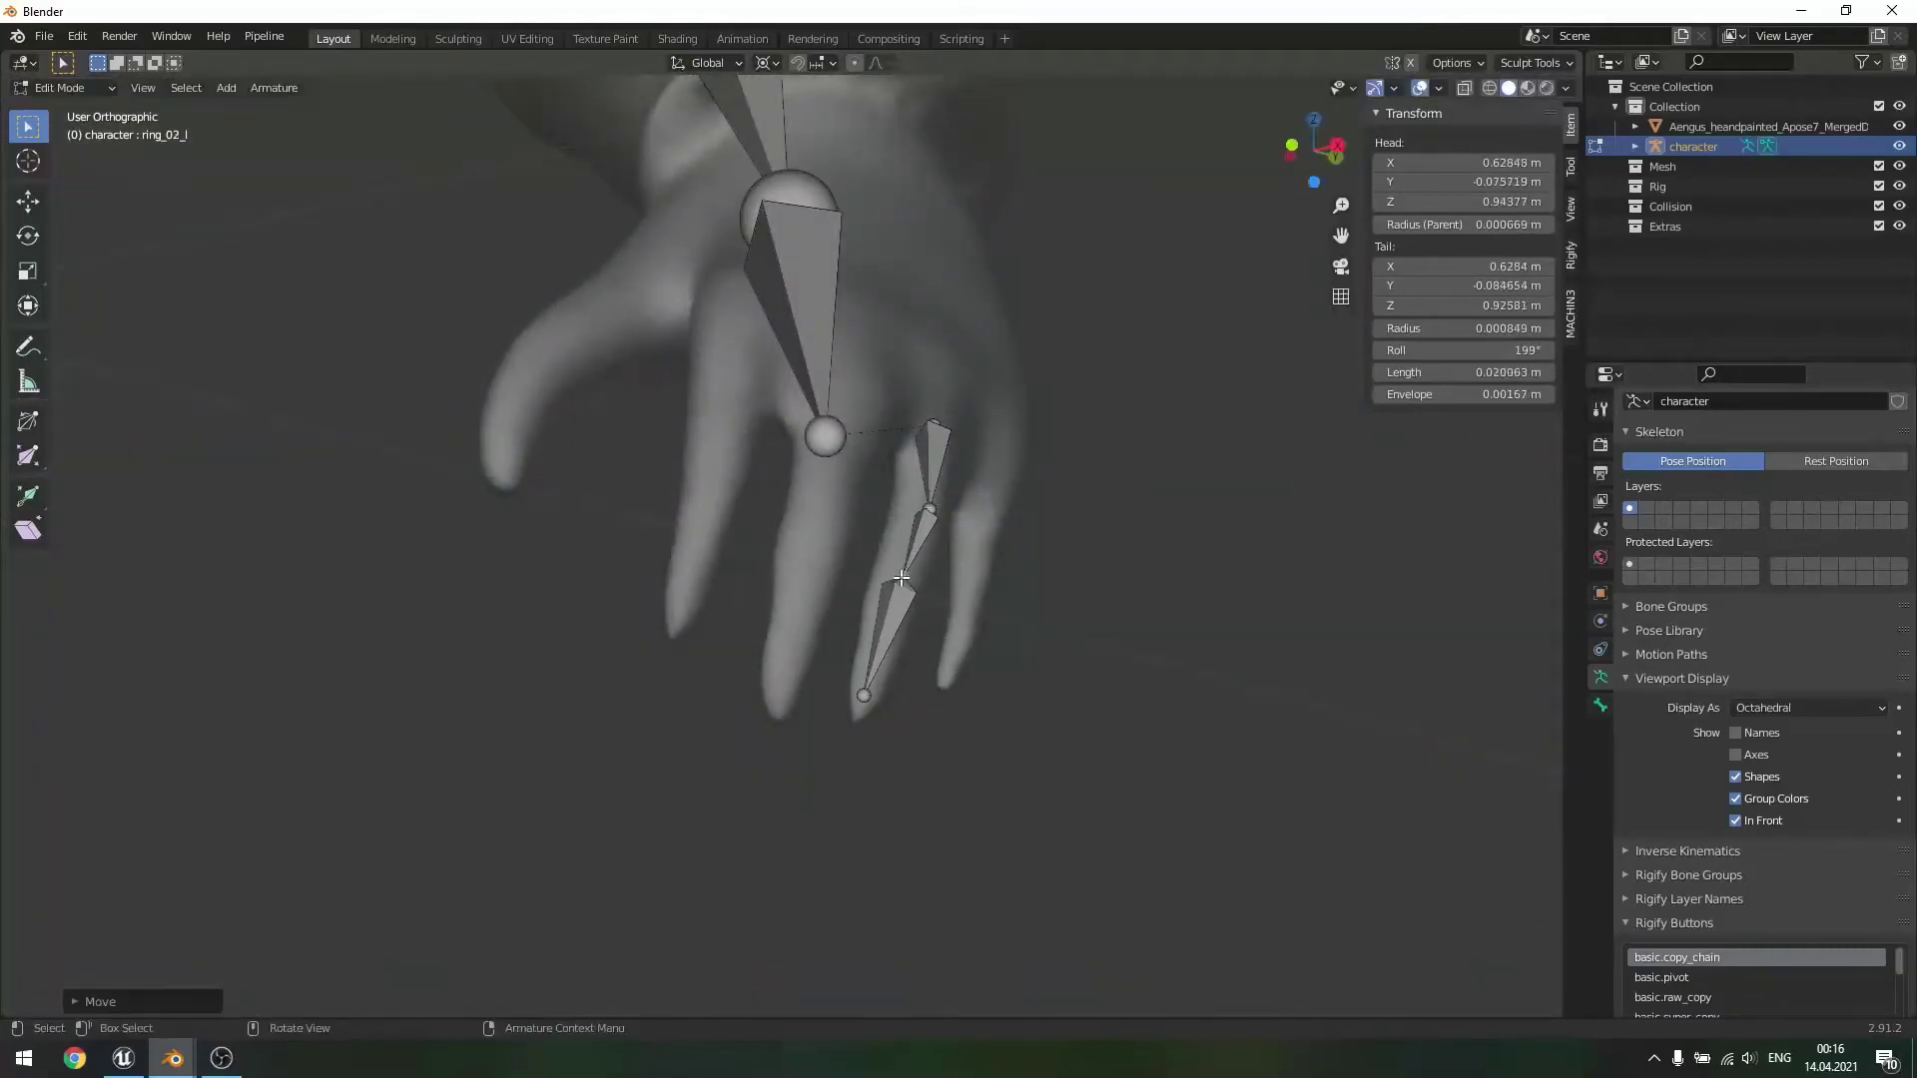
click(932, 505)
middle_drag(1049, 556, 892, 650)
drag(904, 715, 902, 736)
middle_drag(903, 736, 1187, 563)
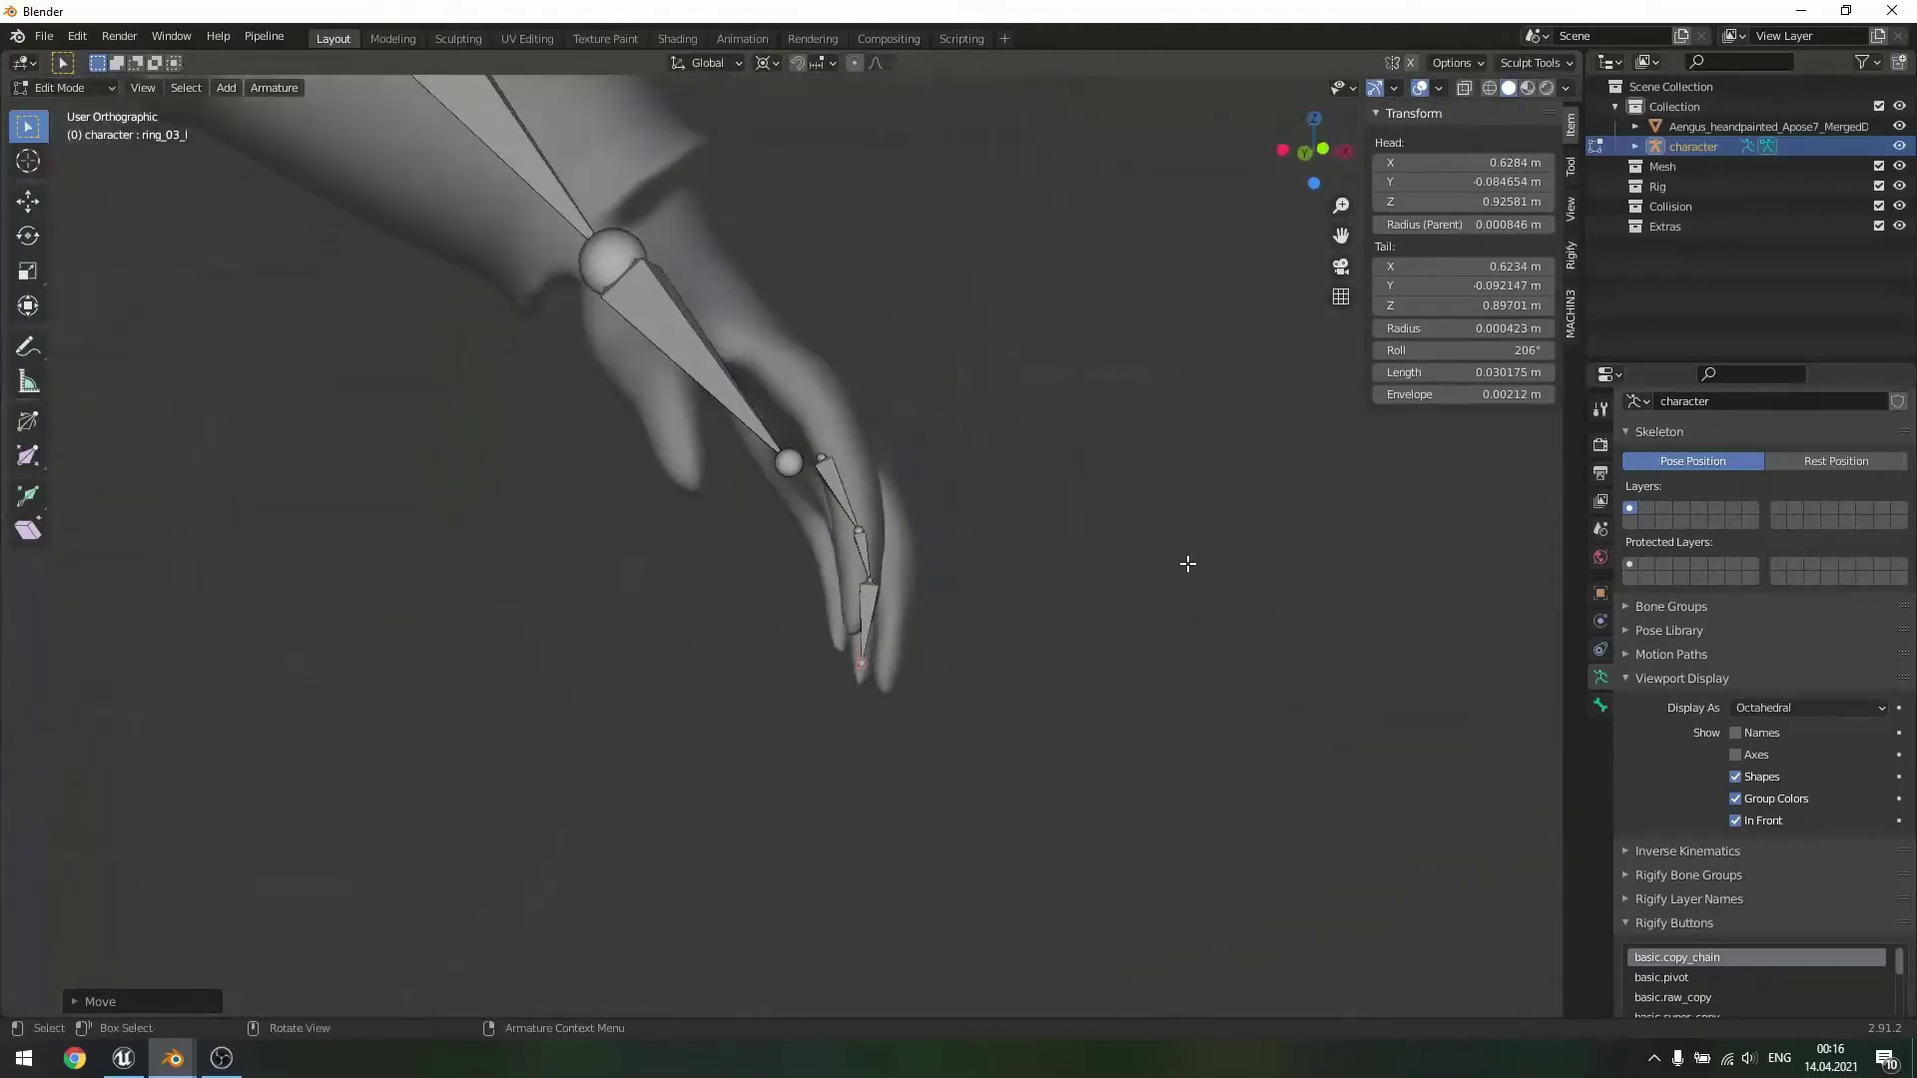
- Raise the left hand bone's tail toward the knuckles and move the wrist joint about 0.011 m to centre it in the wrist
key(g)
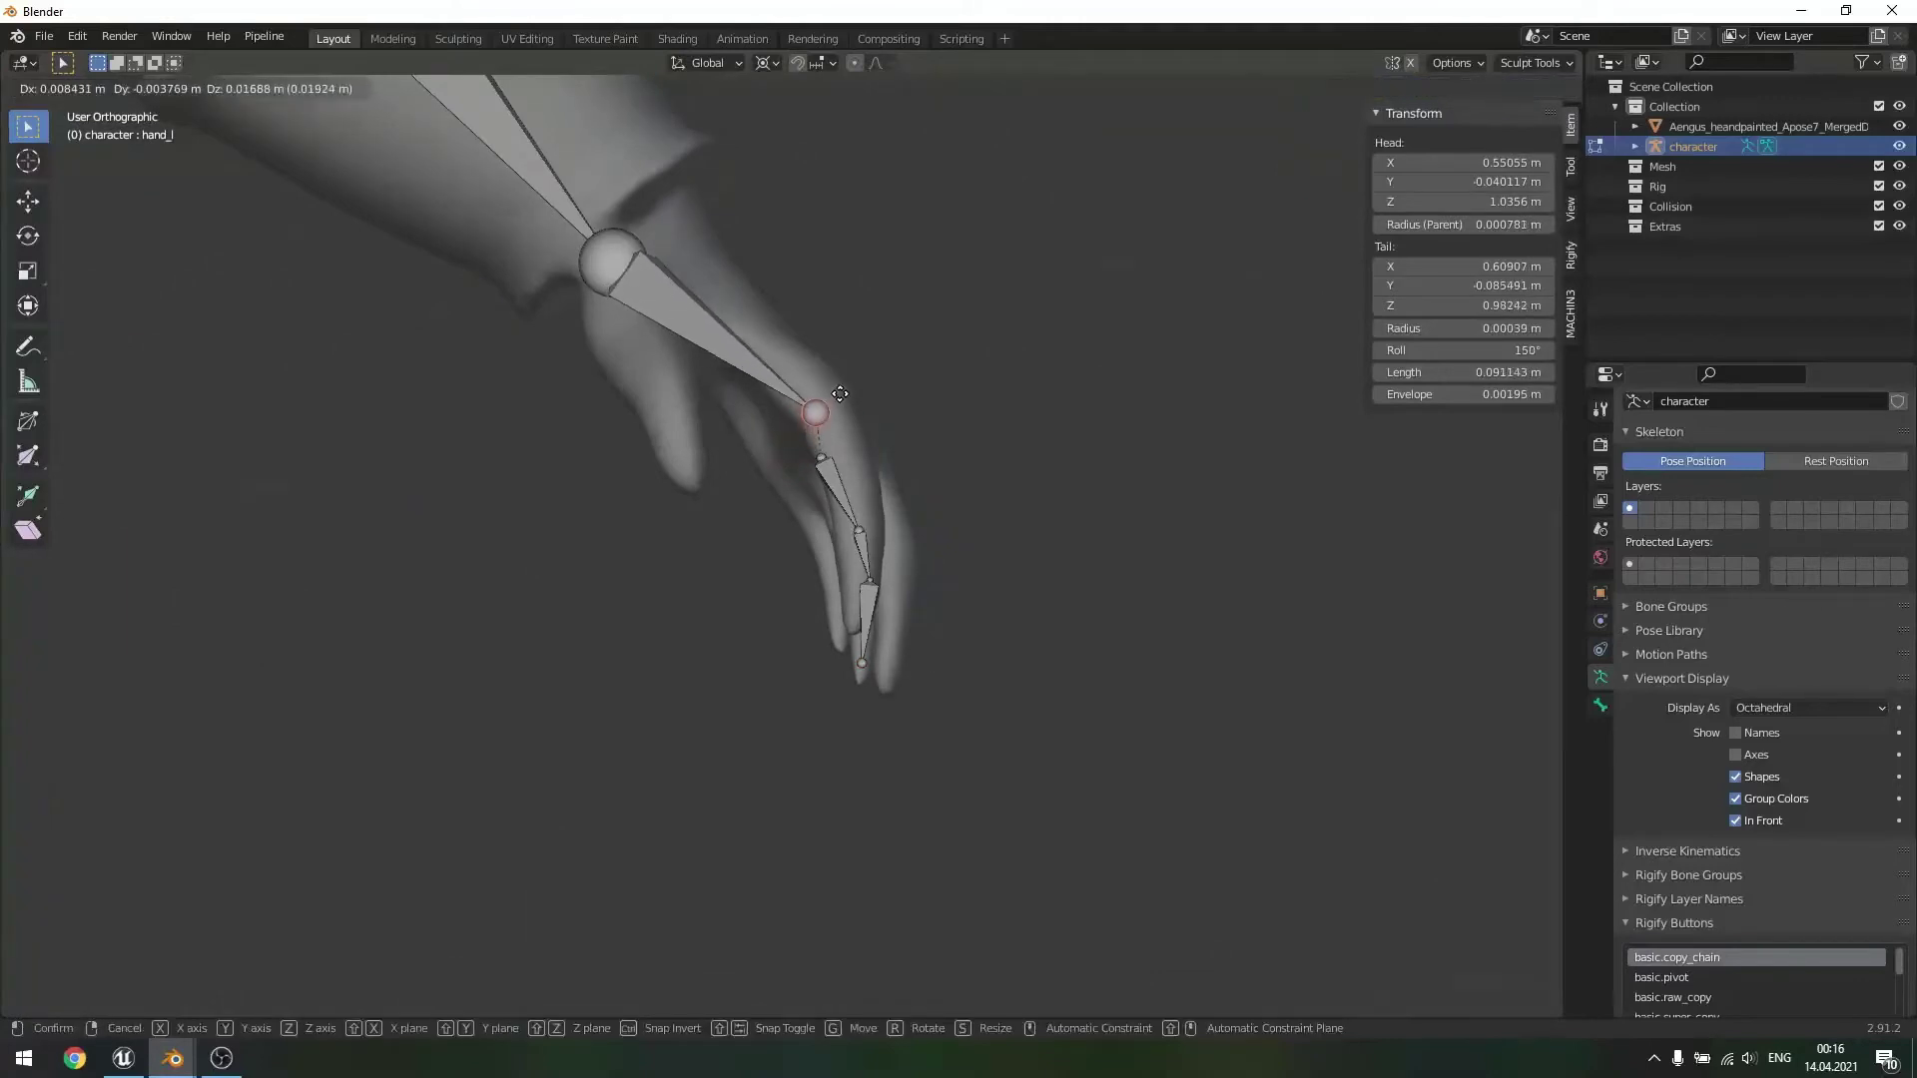
click(846, 384)
click(596, 272)
key(g)
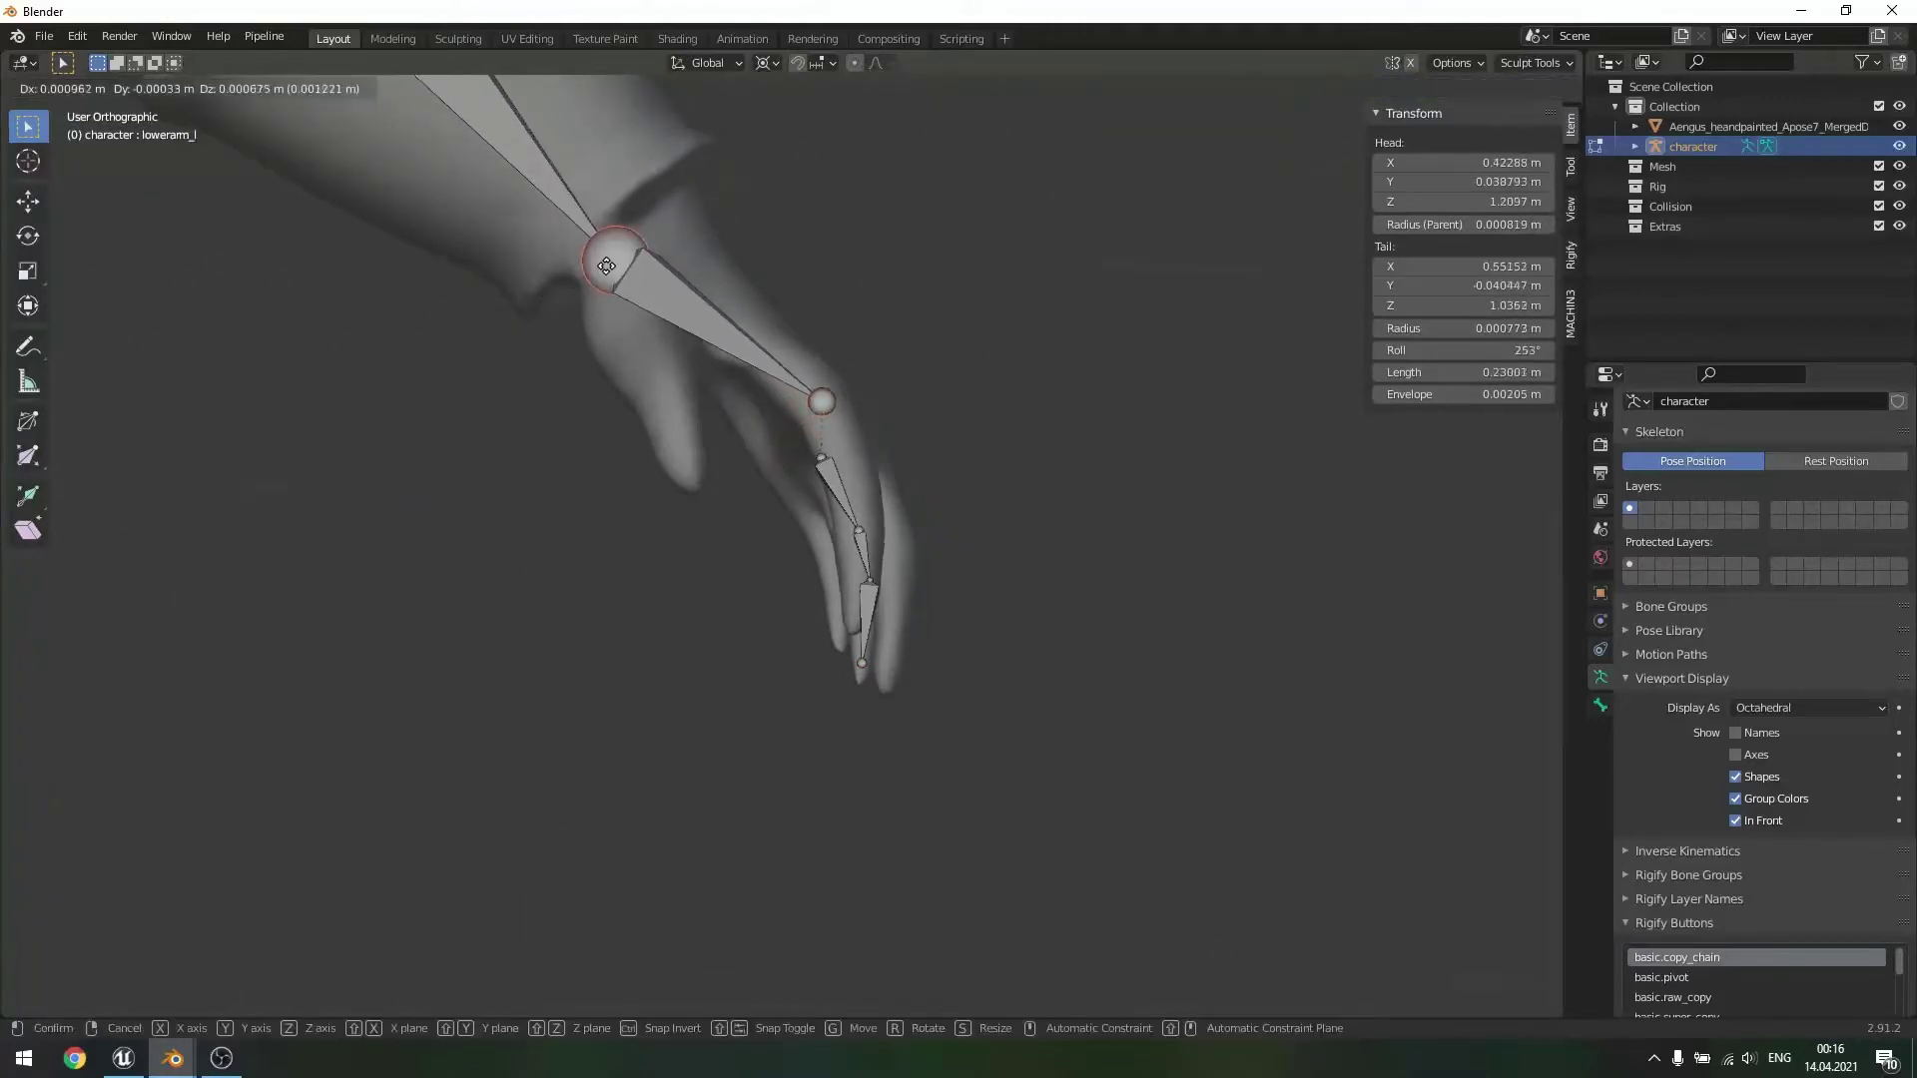
click(623, 251)
middle_drag(978, 299, 897, 546)
- Reveal all hidden bones and hide the left thumb and index finger chains
key(alt+h)
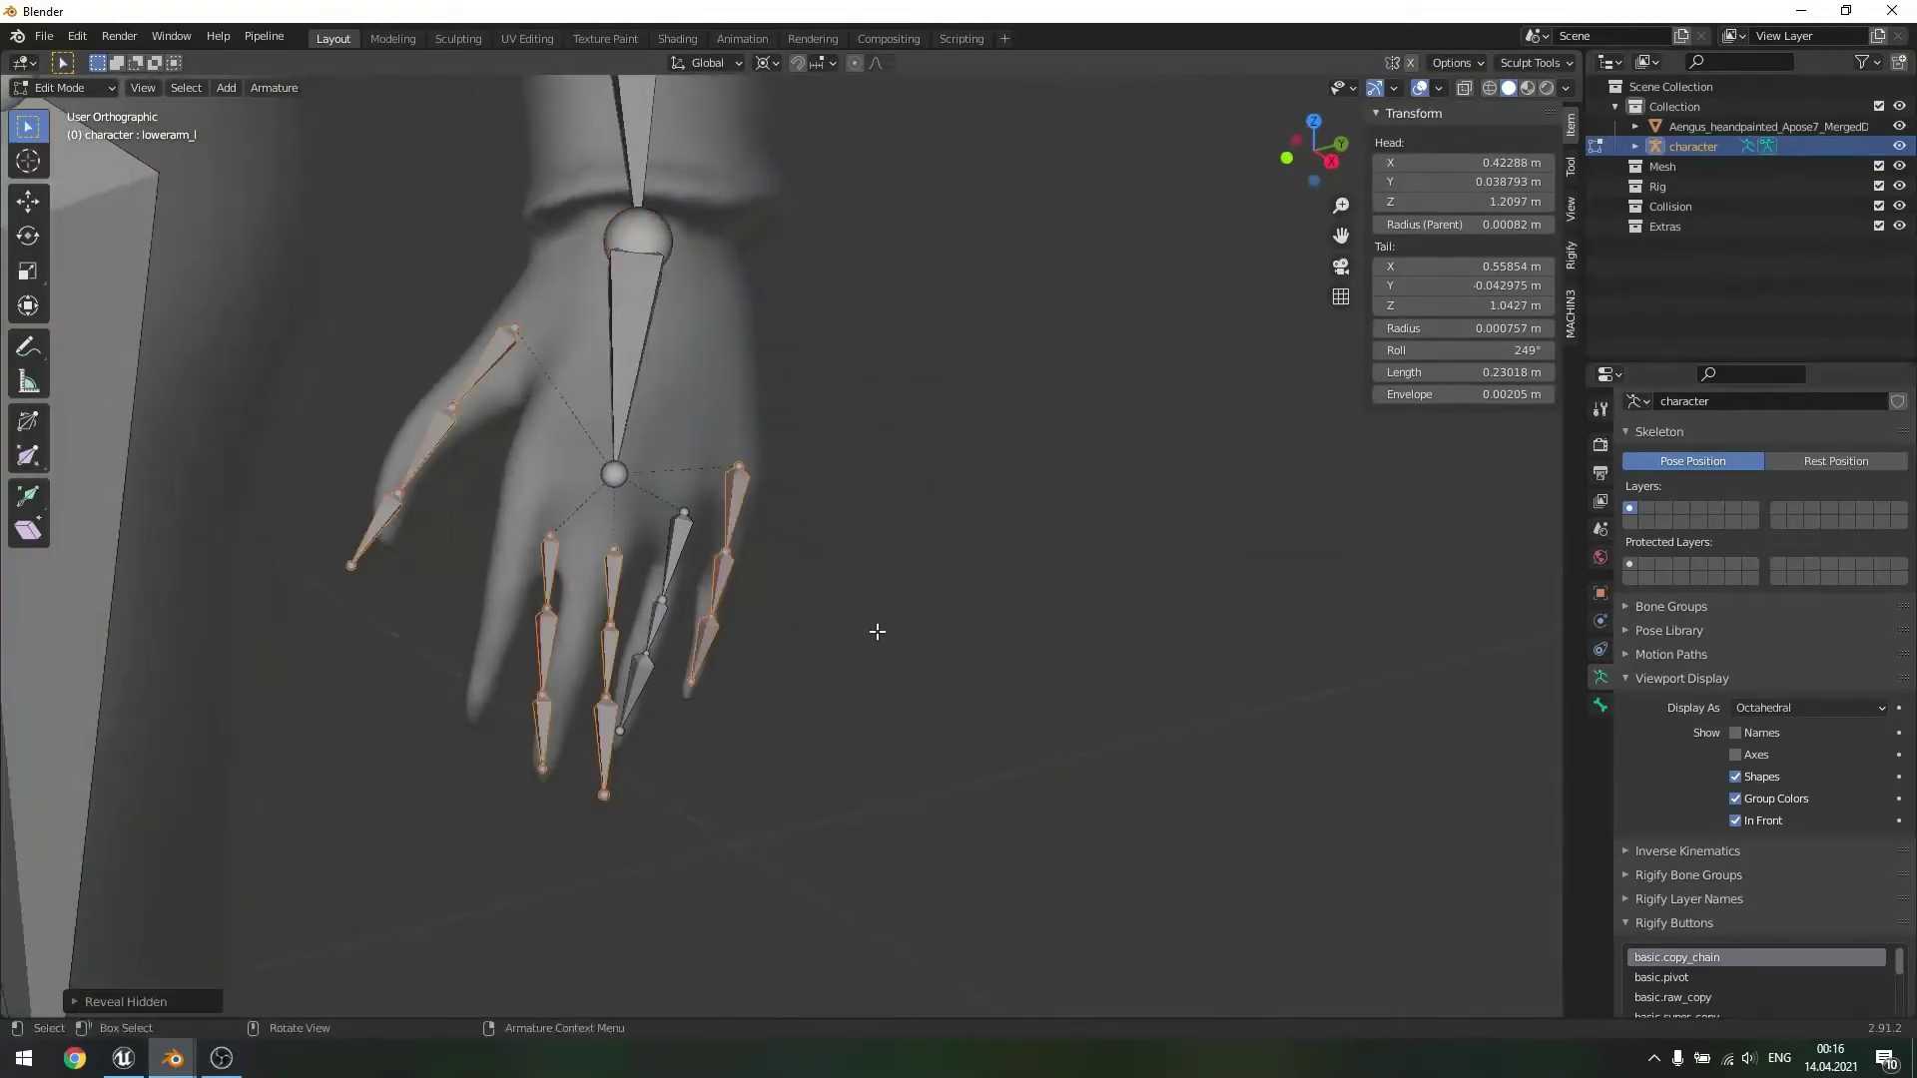
middle_drag(877, 631, 978, 479)
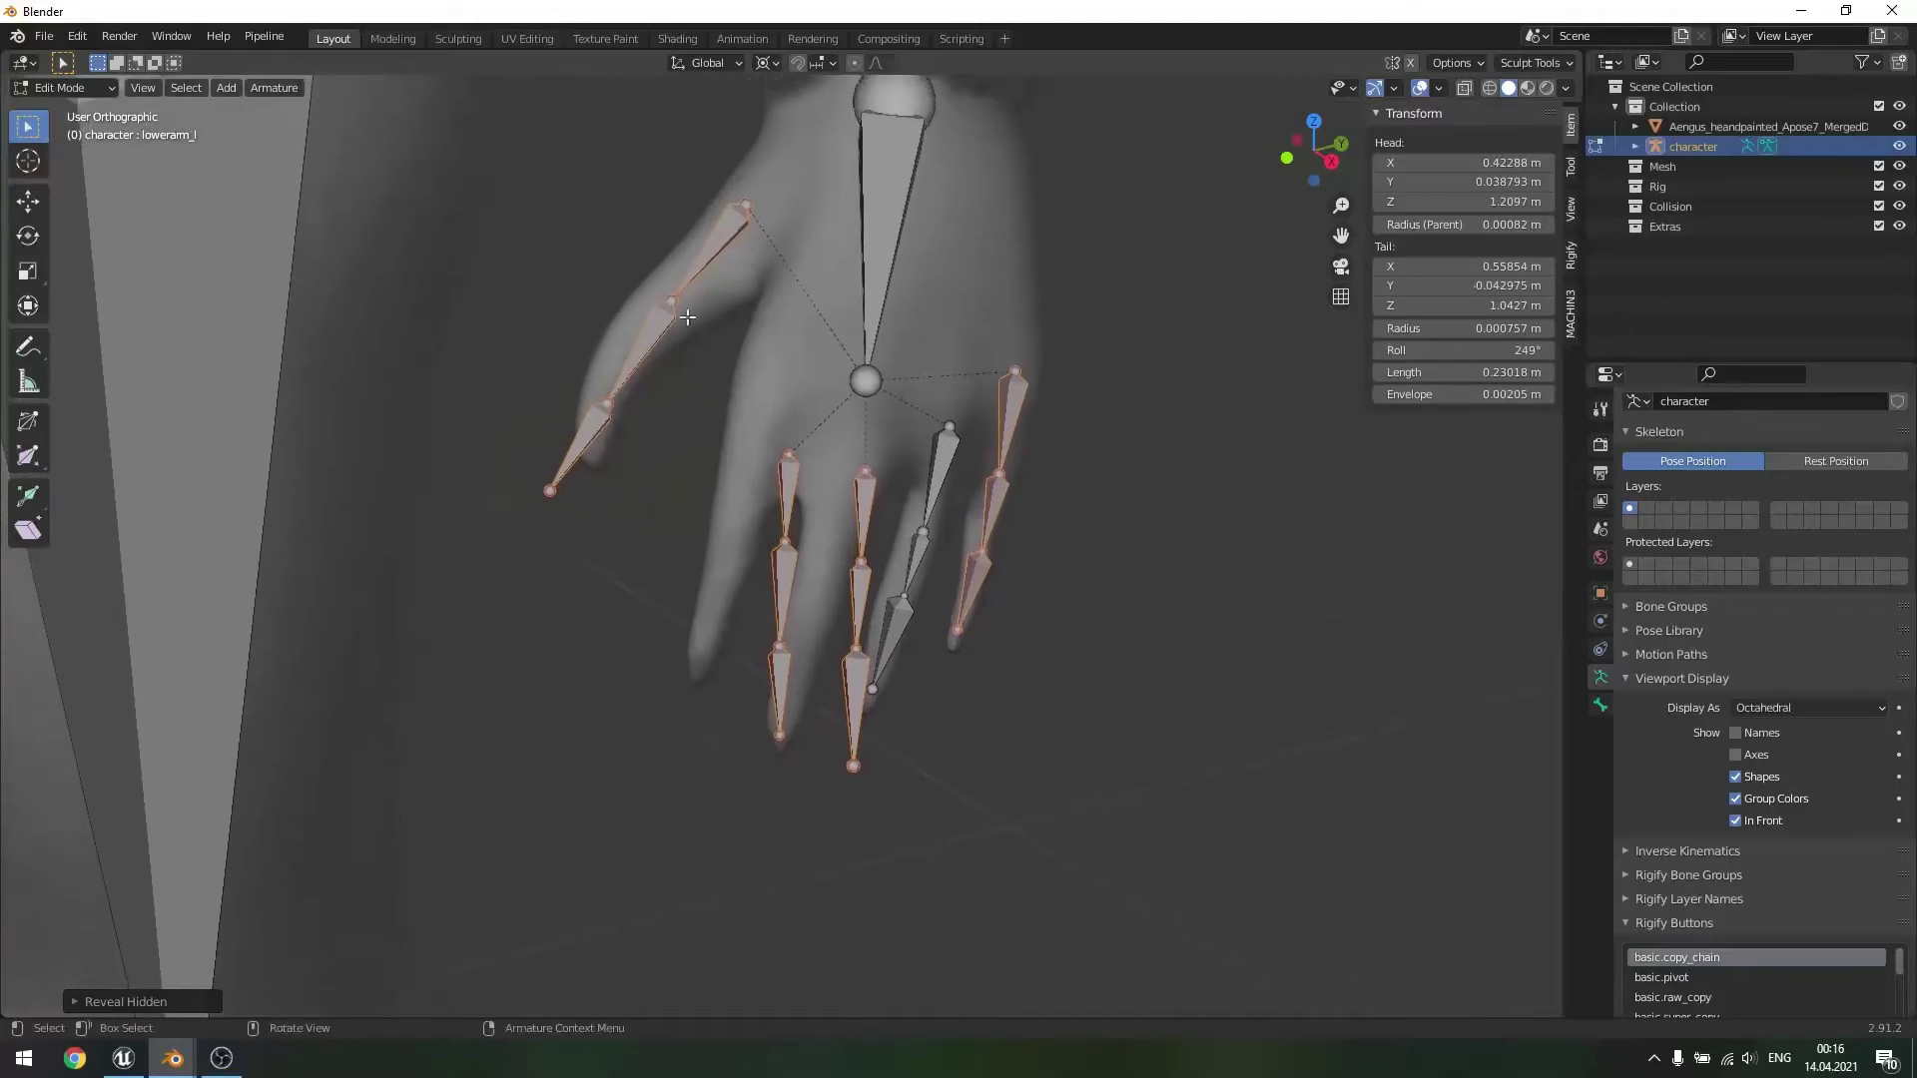
drag(529, 188, 761, 580)
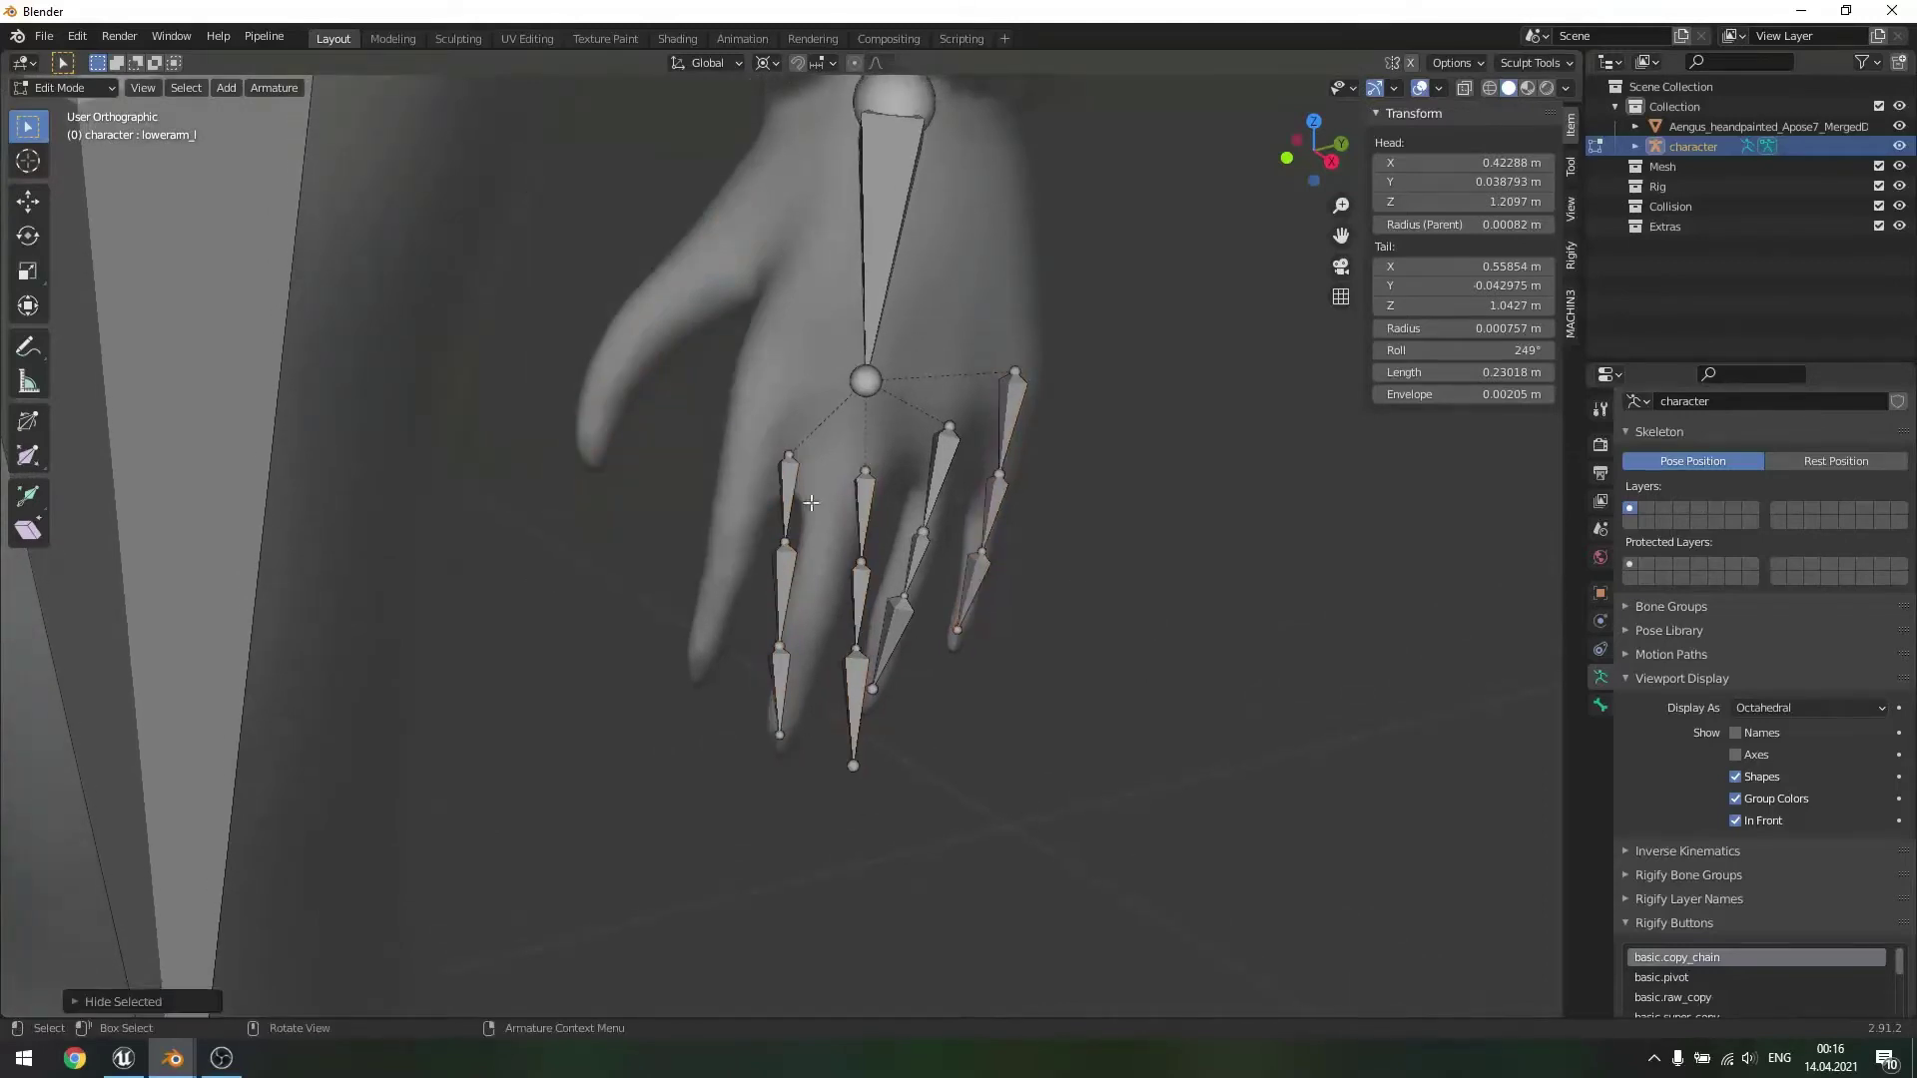
drag(734, 424, 821, 797)
key(h)
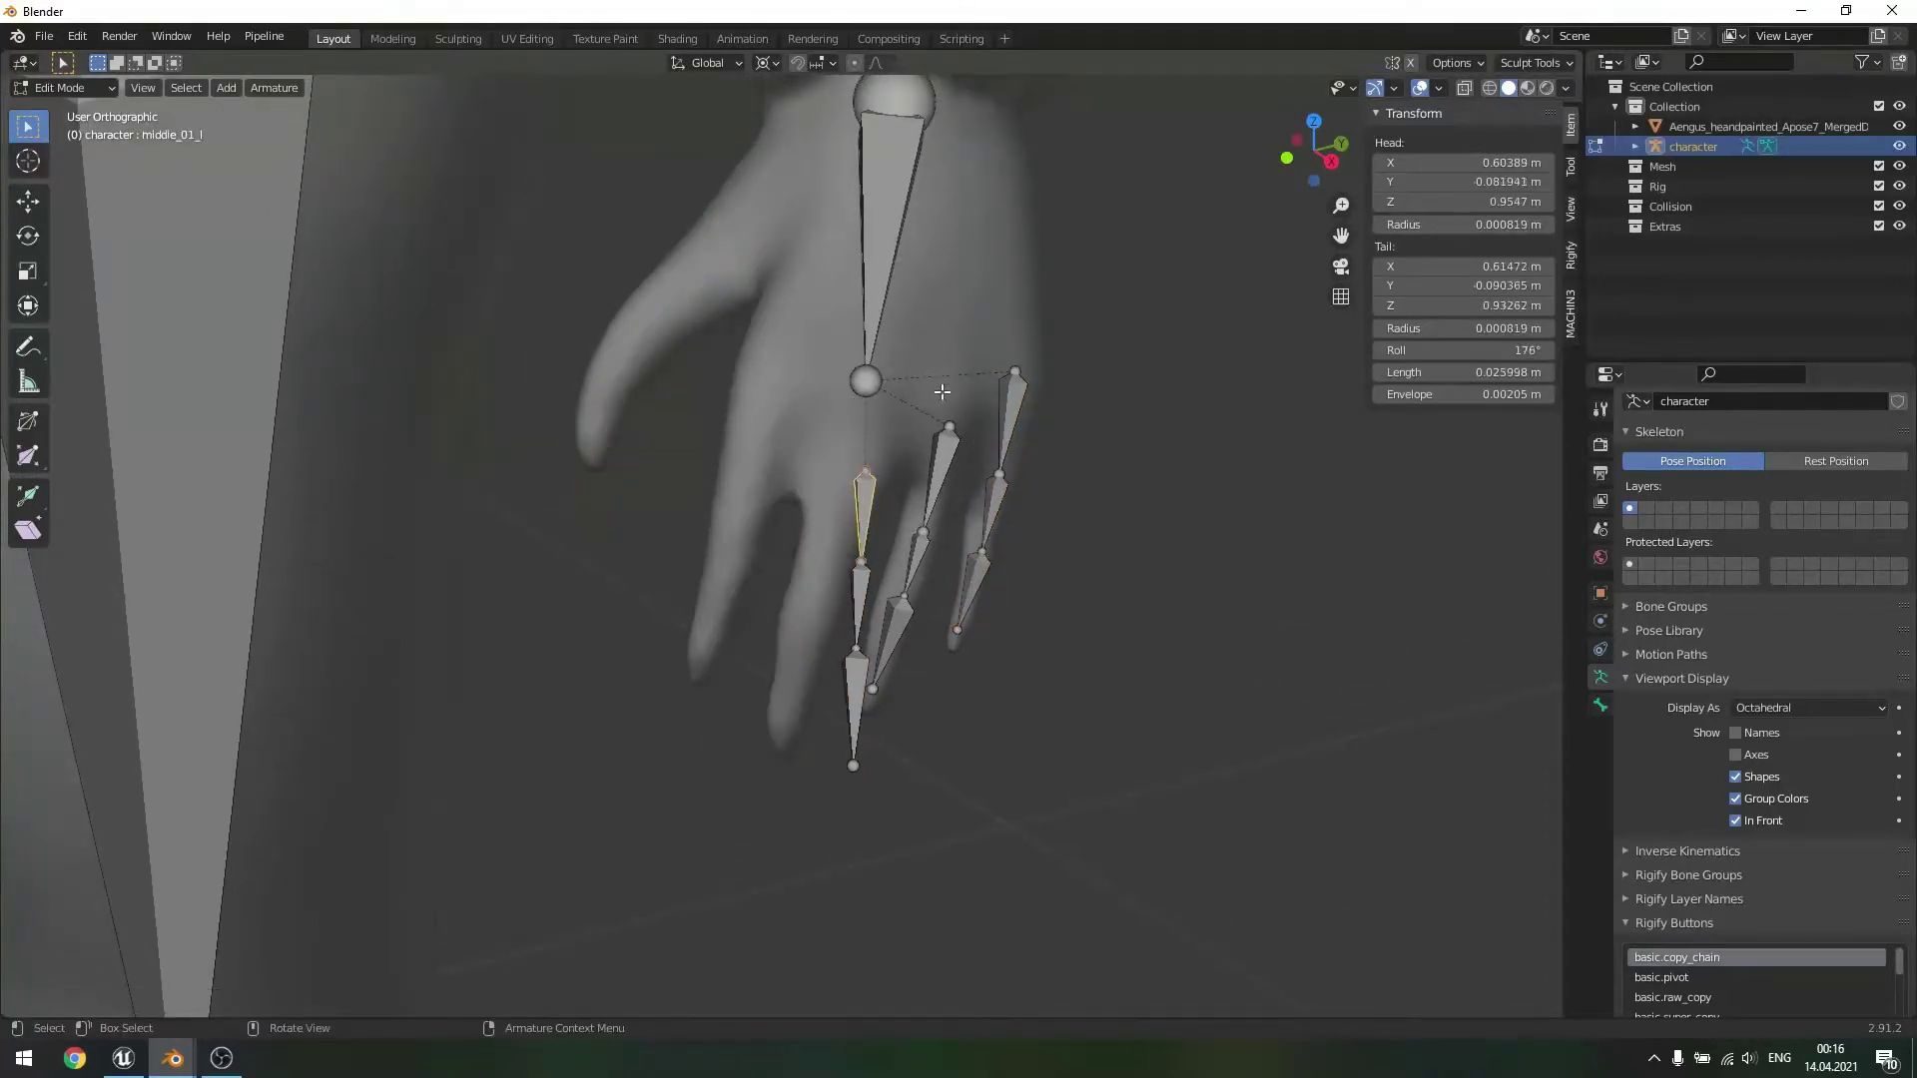
- Hide the left pinky and ring finger chains so only the middle finger chain is left on the hand
drag(934, 379, 1096, 662)
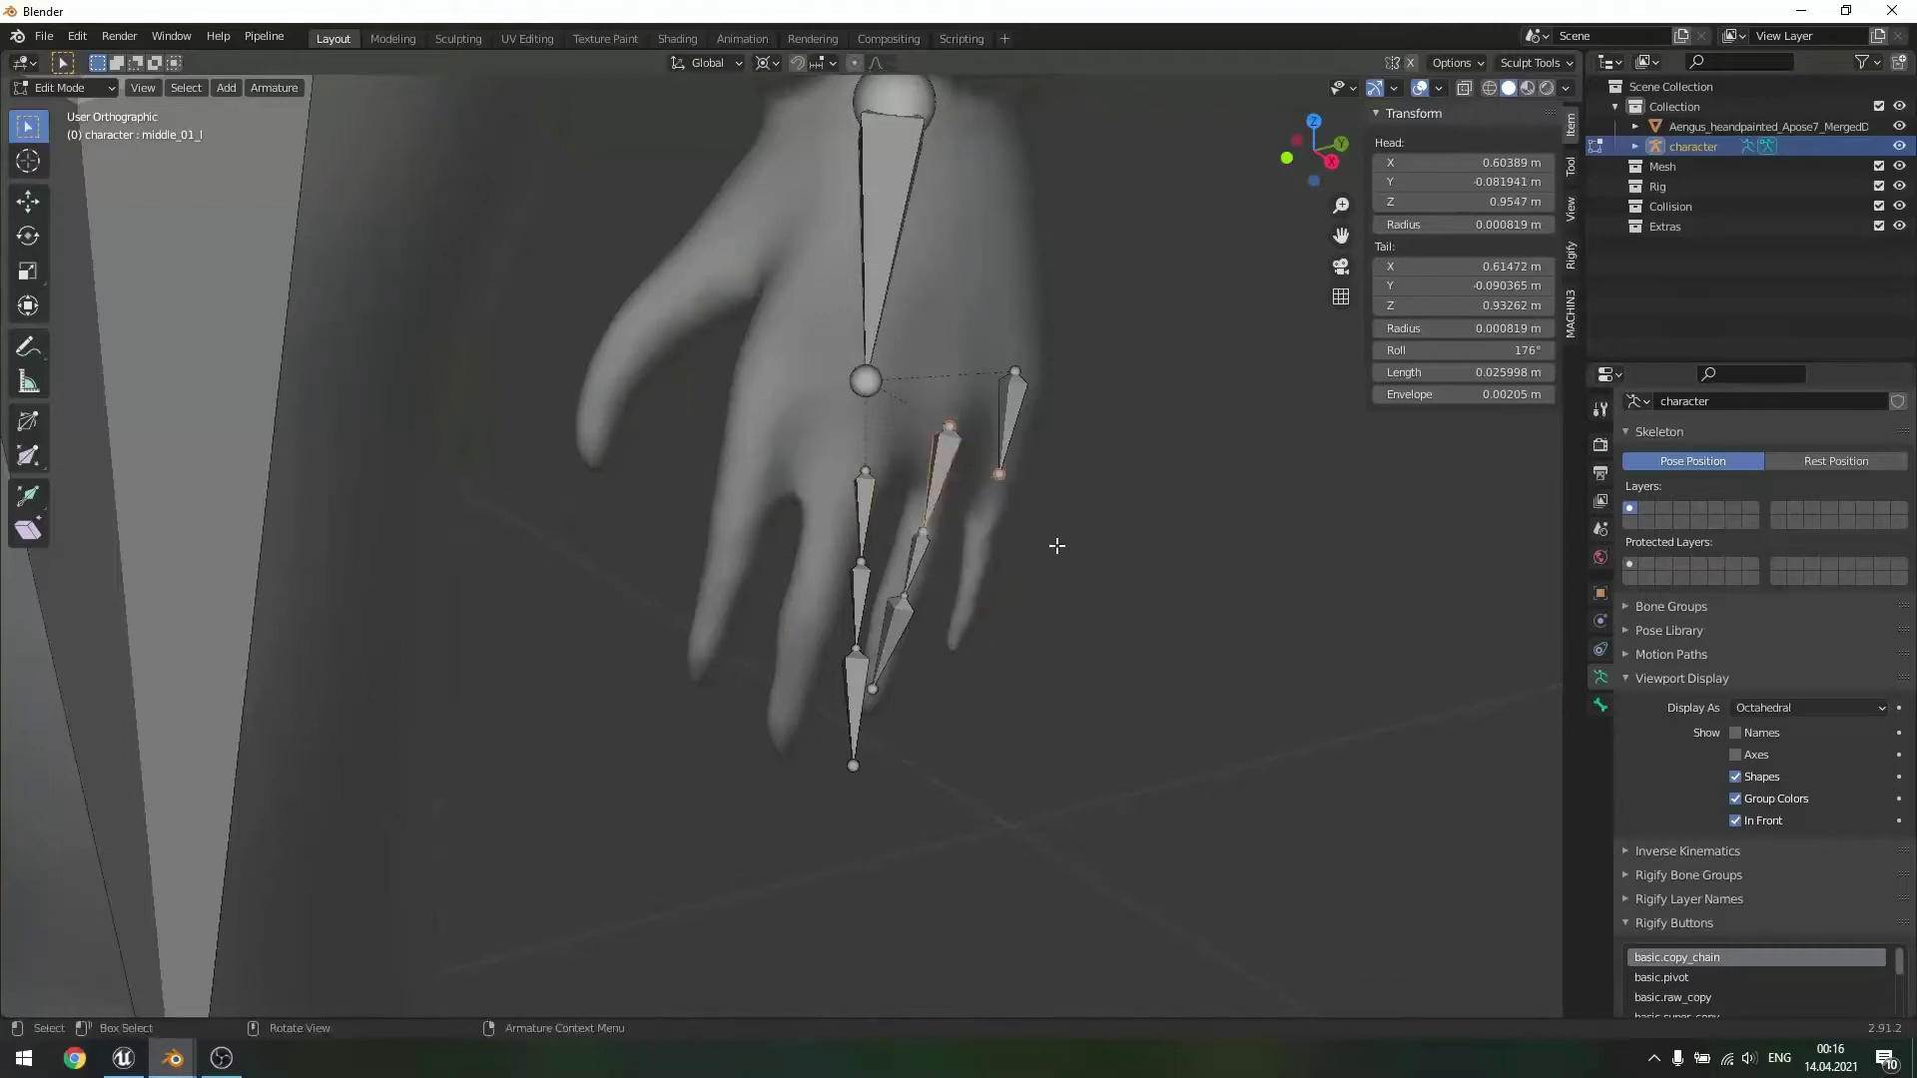
drag(1006, 635, 1004, 634)
key(h)
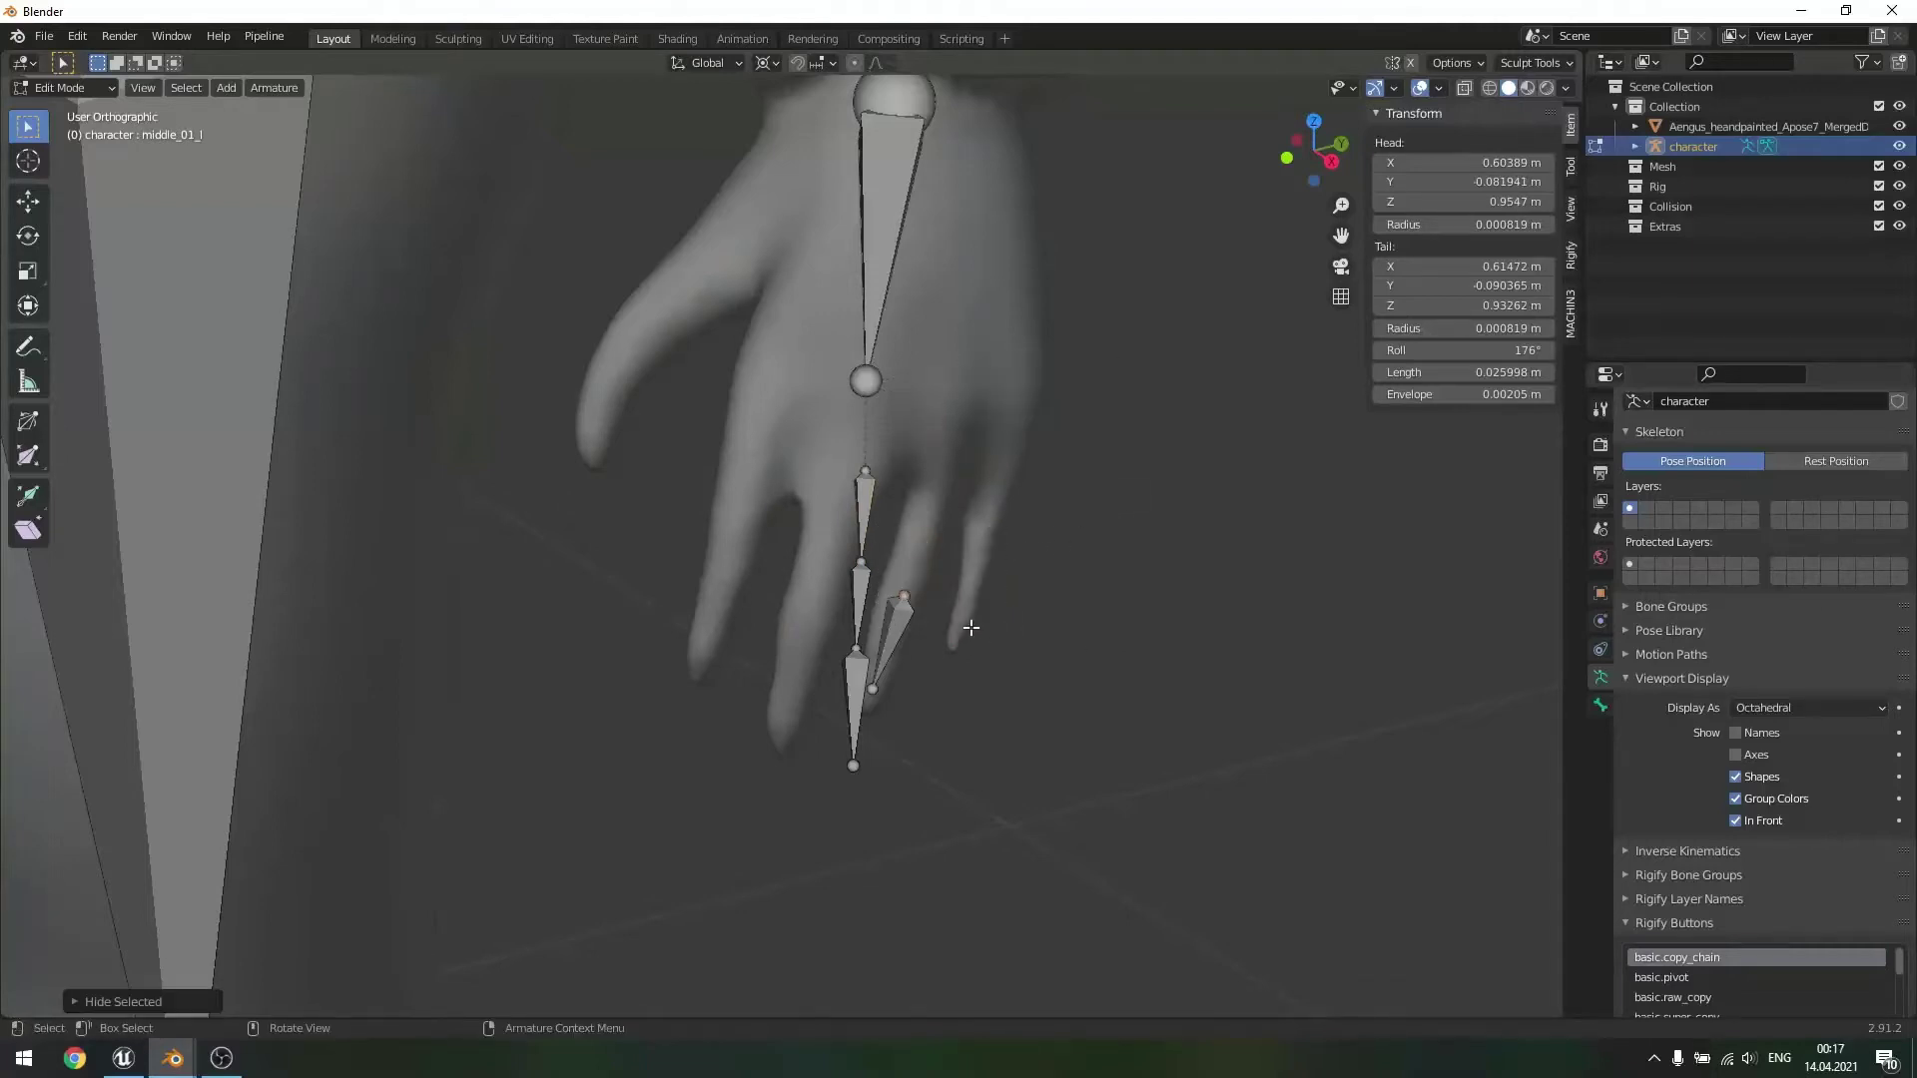
key(h)
- Select the whole left middle finger chain and, in the back view, move it about 0.011 m outward and 0.019 m up
middle_drag(908, 663, 694, 451)
drag(488, 354, 863, 678)
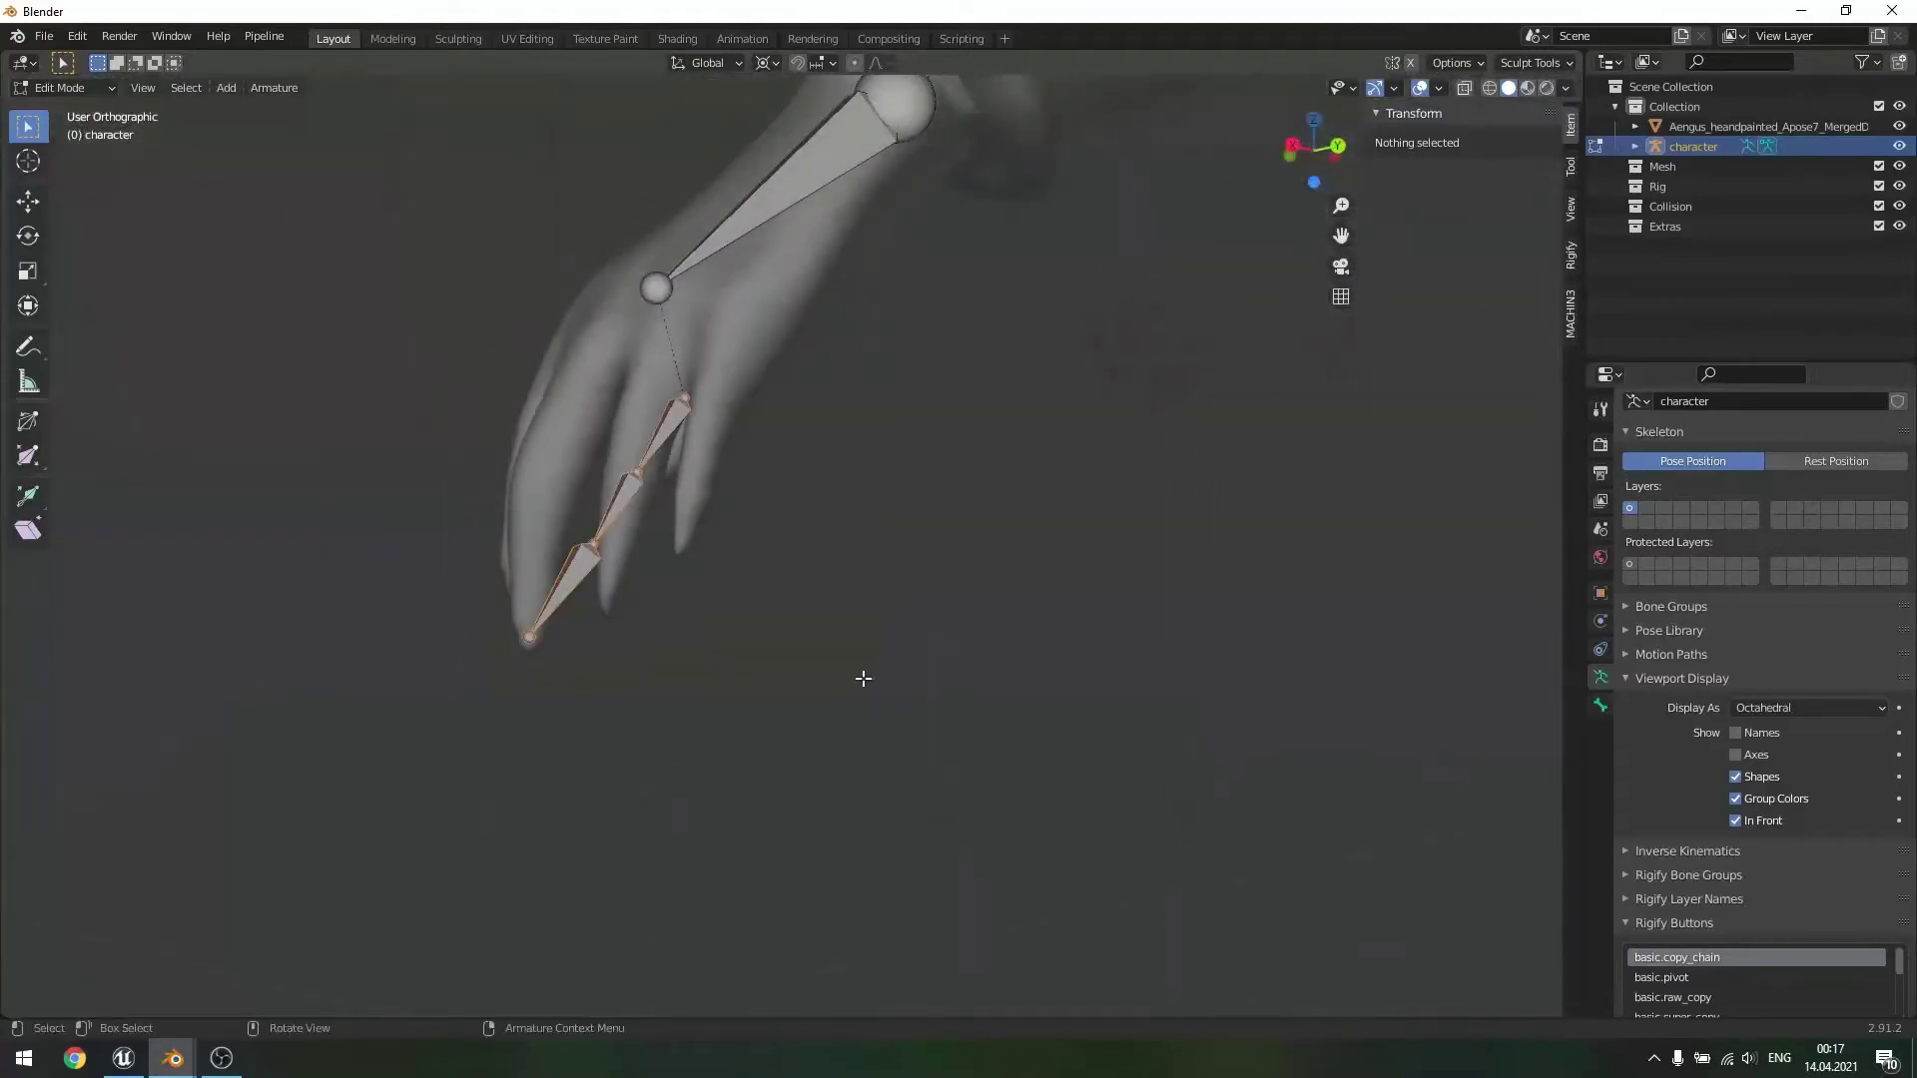
middle_drag(901, 684, 756, 680)
scroll(847, 686, down, 10)
scroll(1015, 693, up, 3)
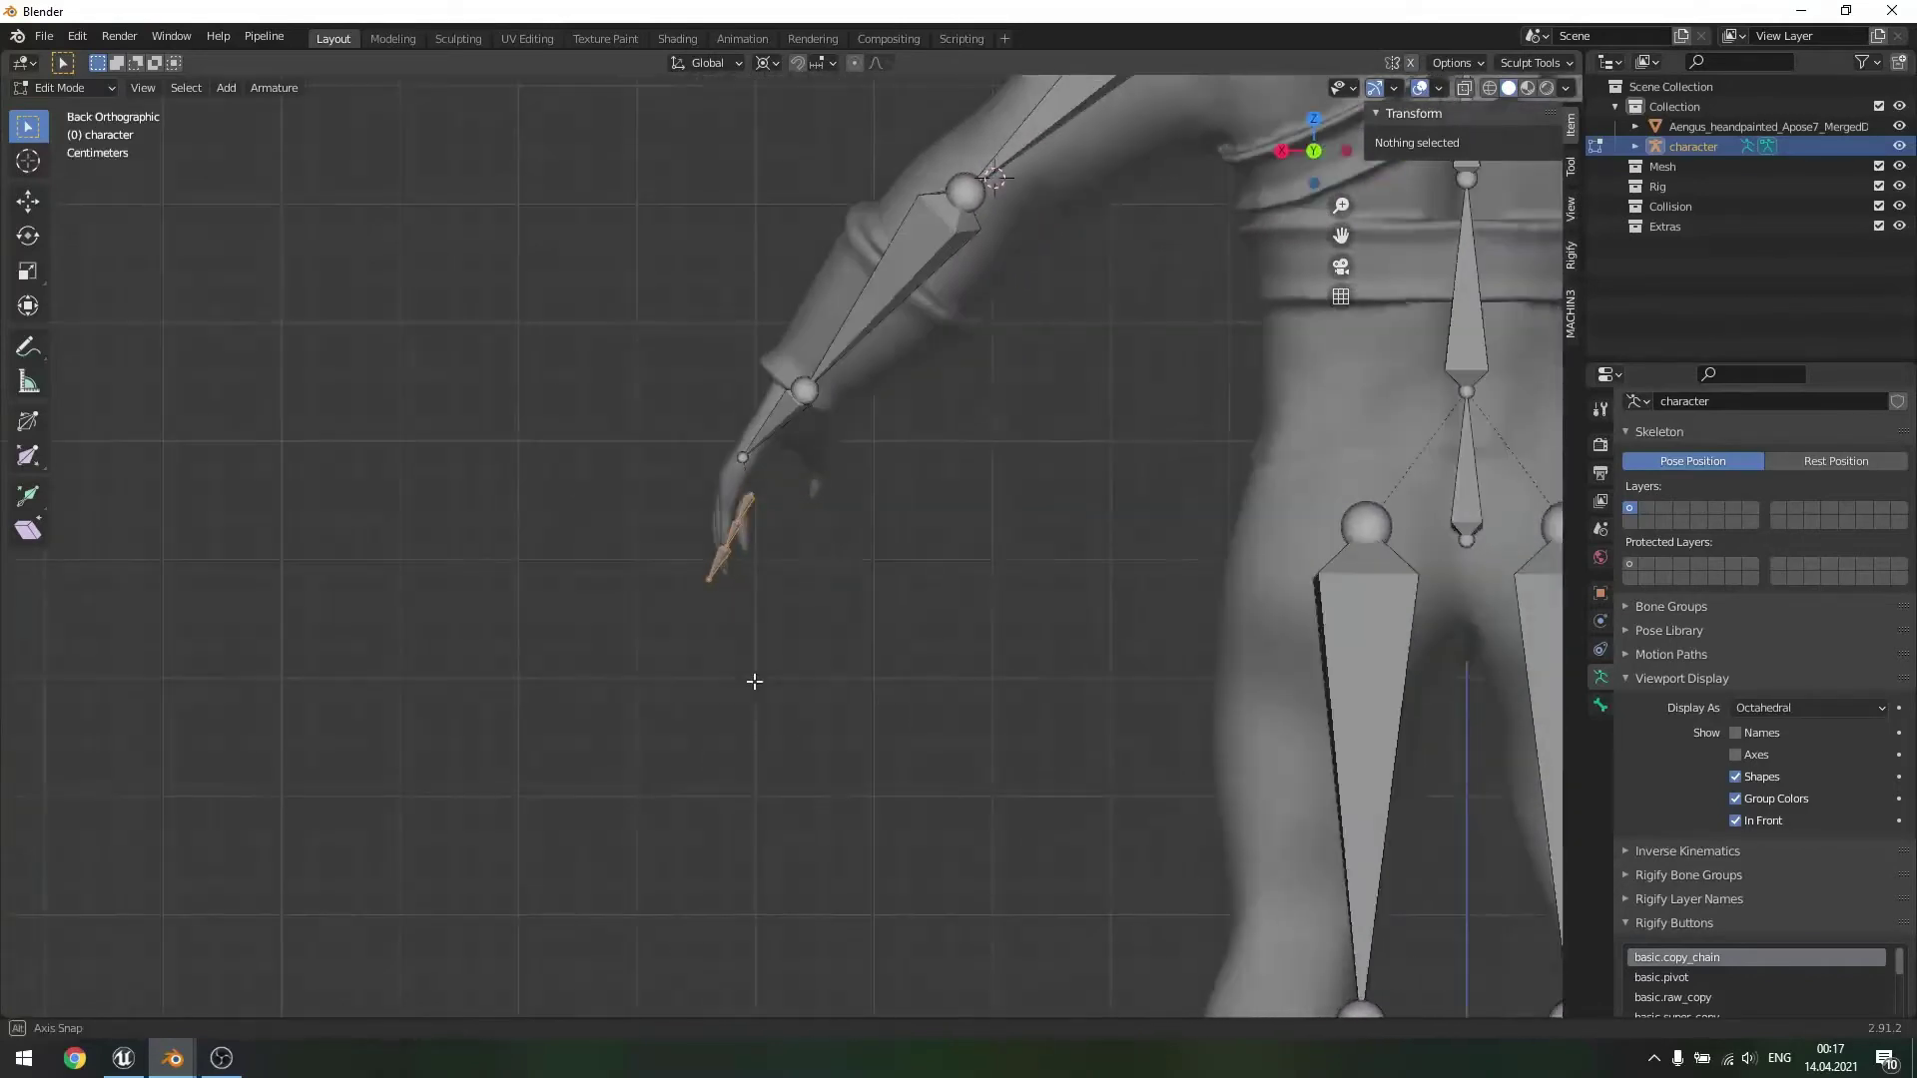
scroll(788, 585, up, 3)
scroll(790, 580, up, 2)
key(g)
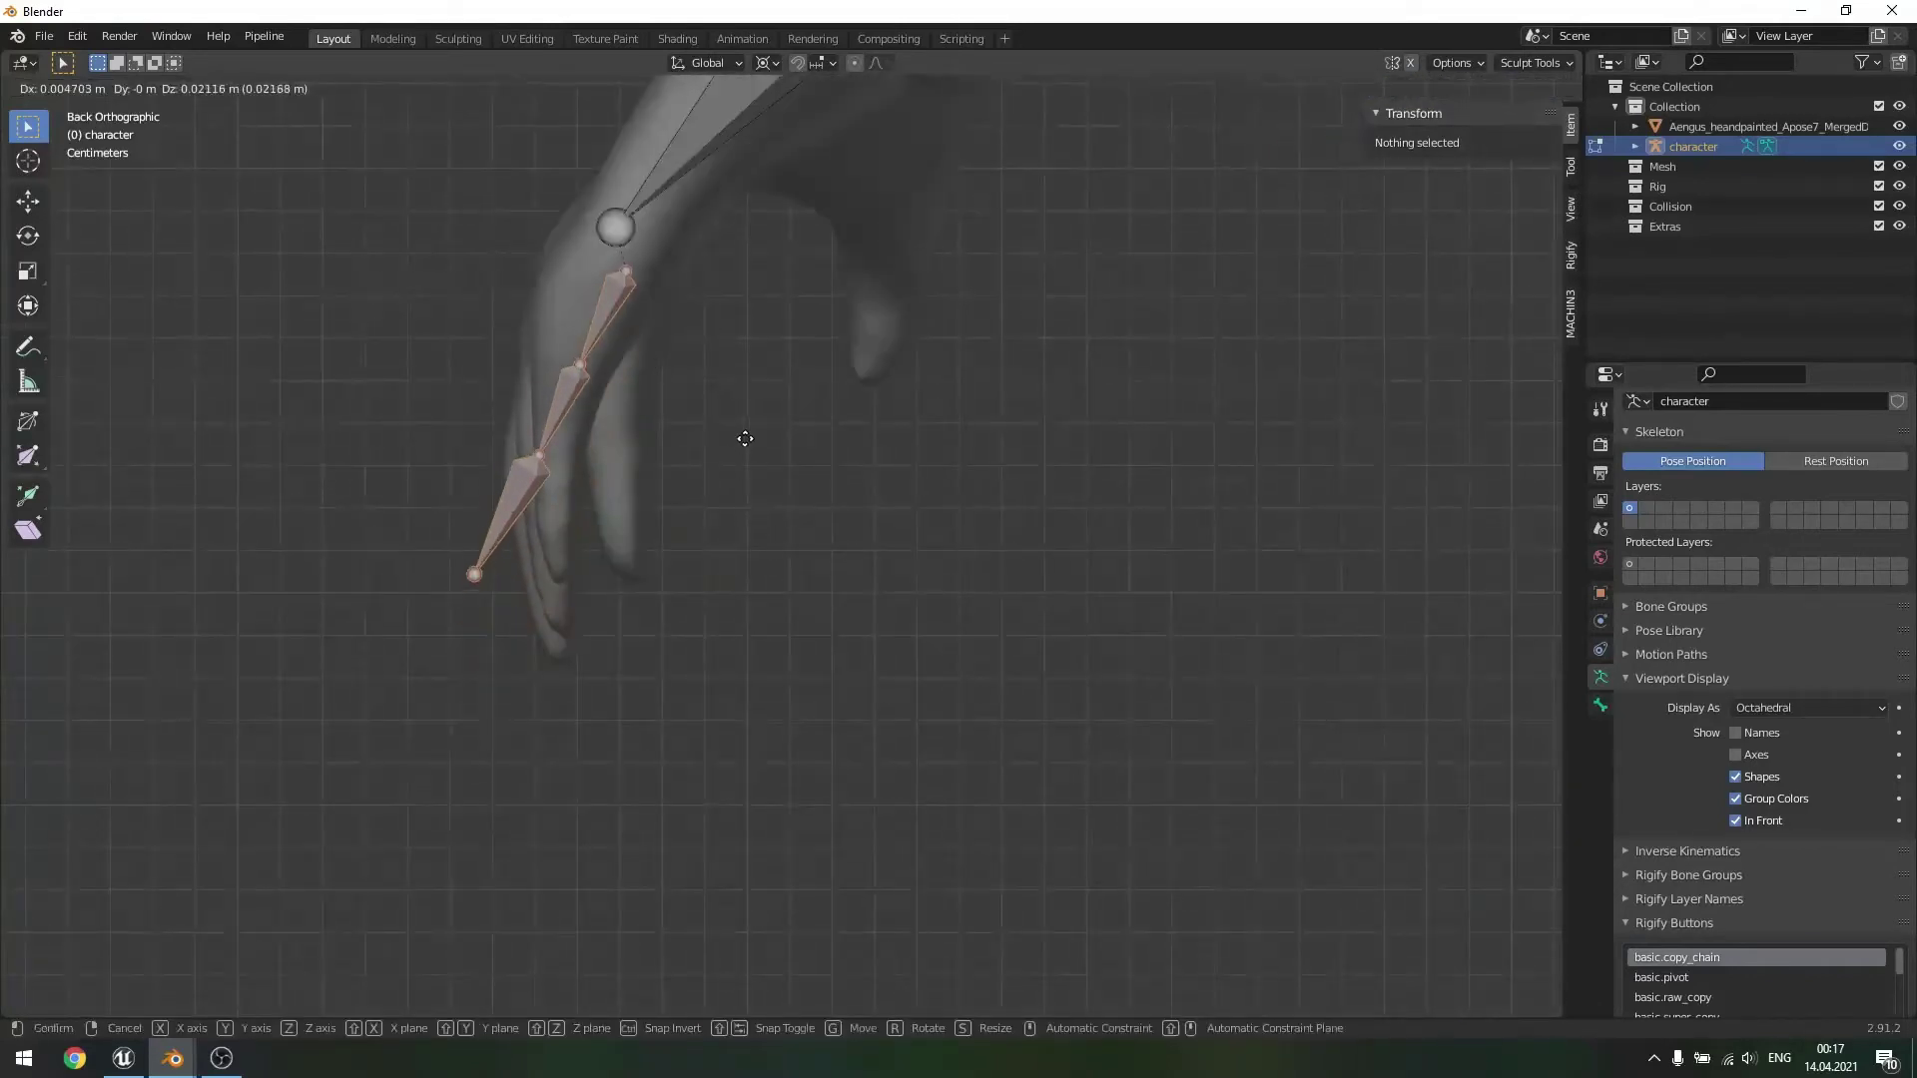
click(717, 448)
- Move the left middle finger chain about 0.012 m along the negative Y axis to line it up with its finger
middle_drag(718, 449, 967, 543)
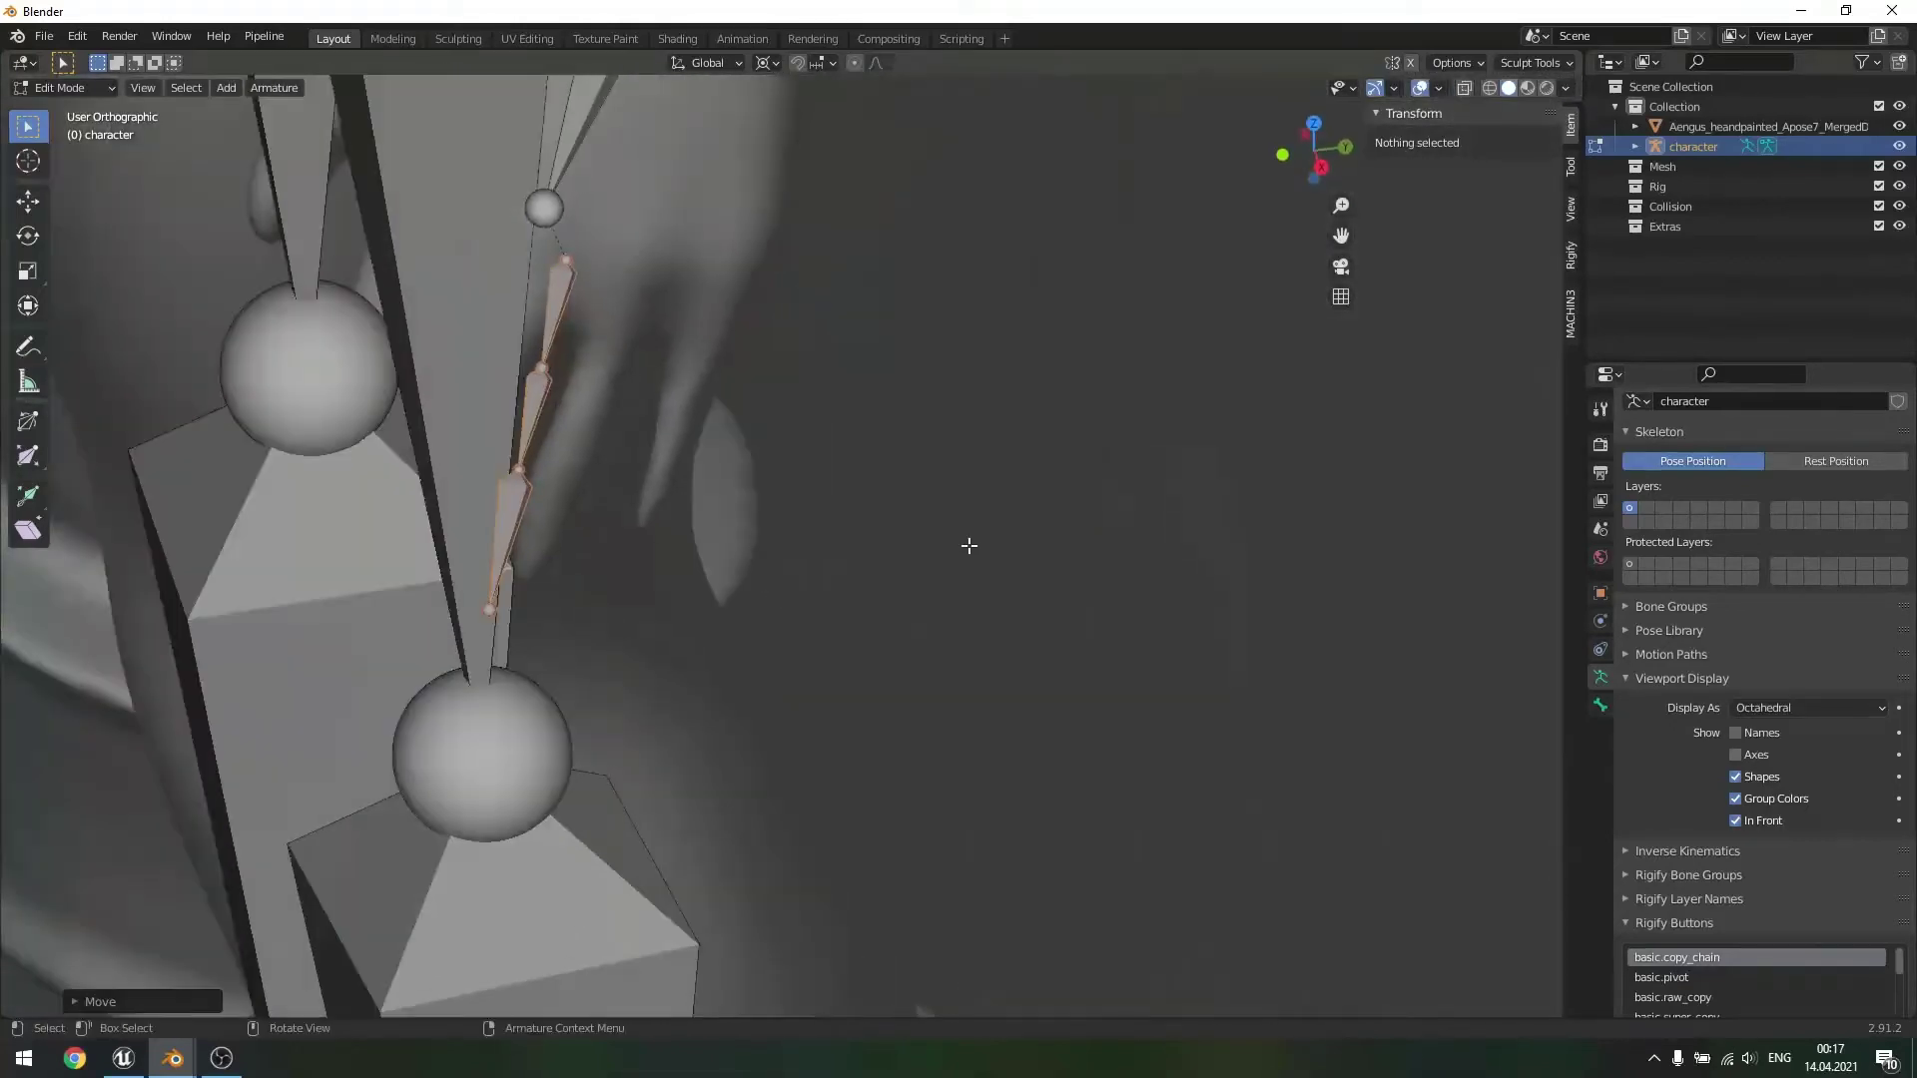
key(g)
key(y)
click(886, 560)
middle_drag(885, 560, 643, 466)
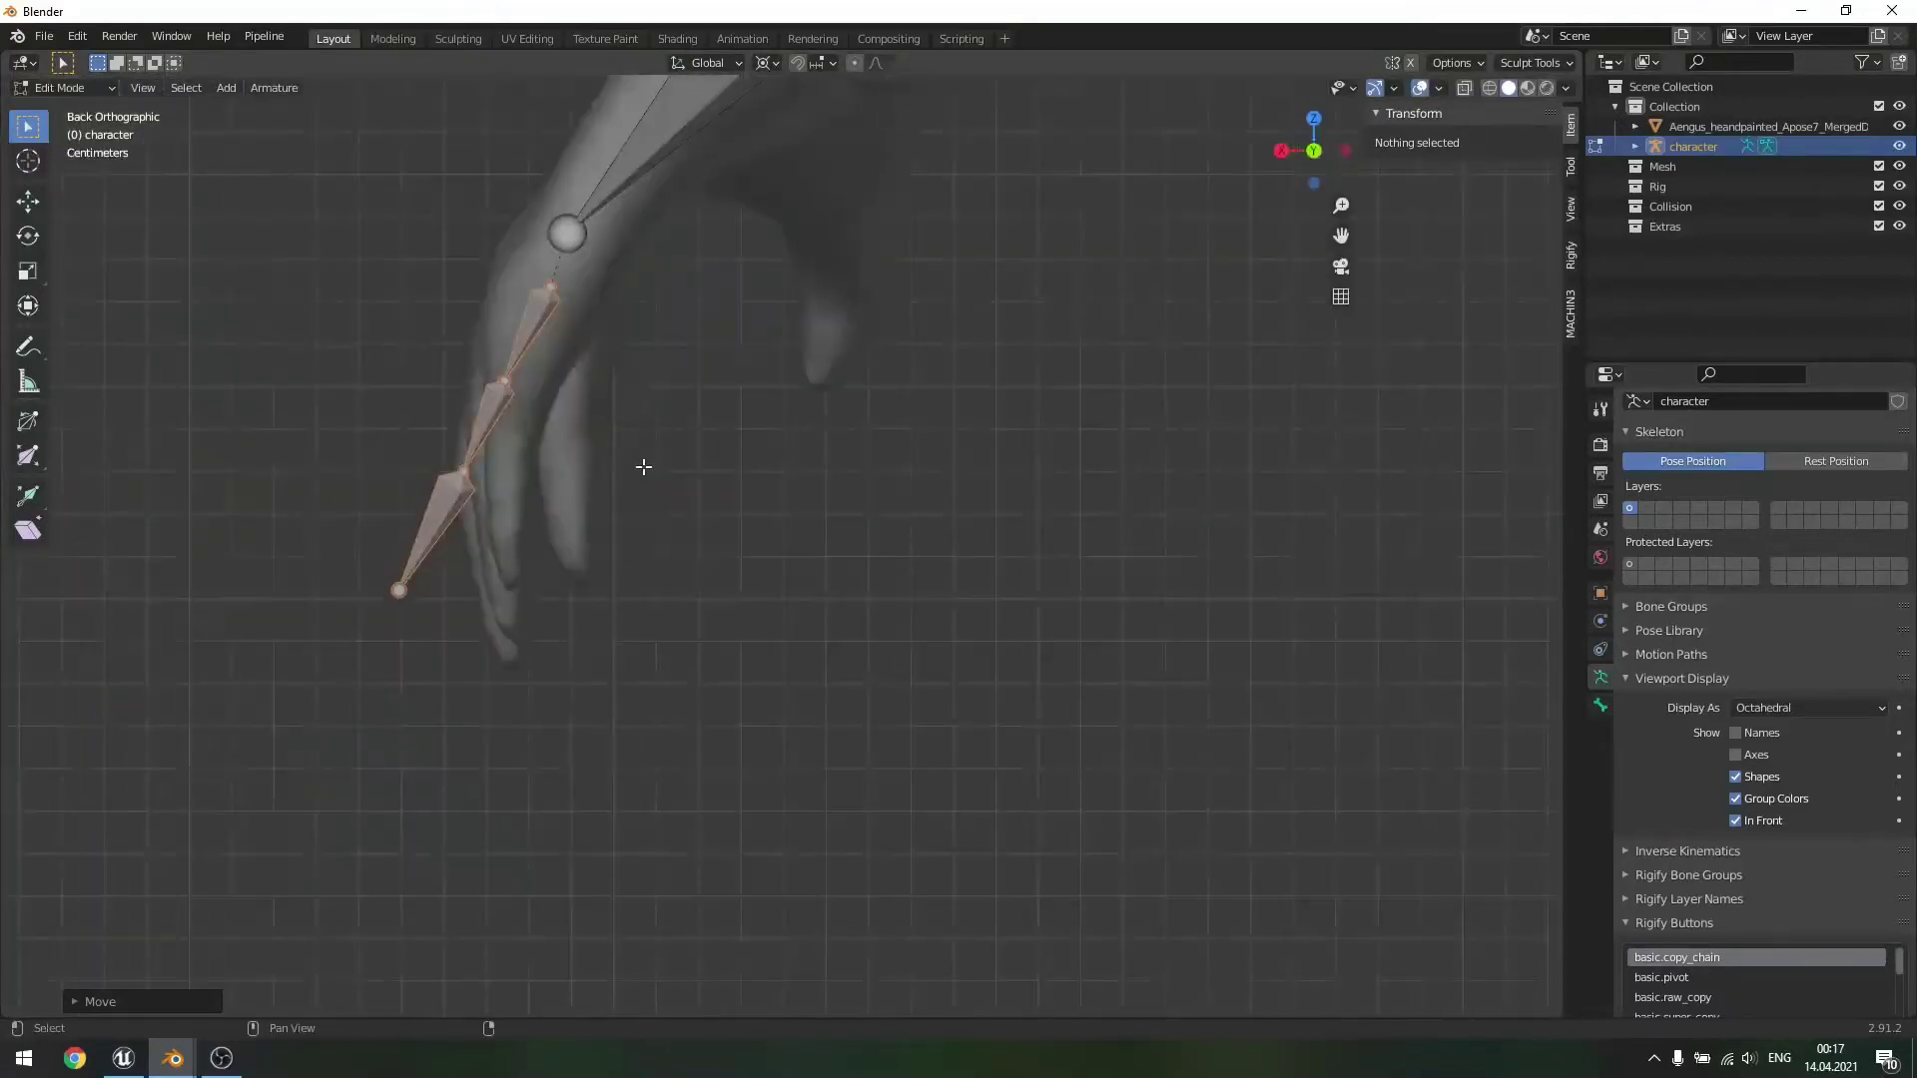
- In the back view, reposition the two inner joints of the left middle finger chain to follow the bend of the finger
click(502, 385)
key(g)
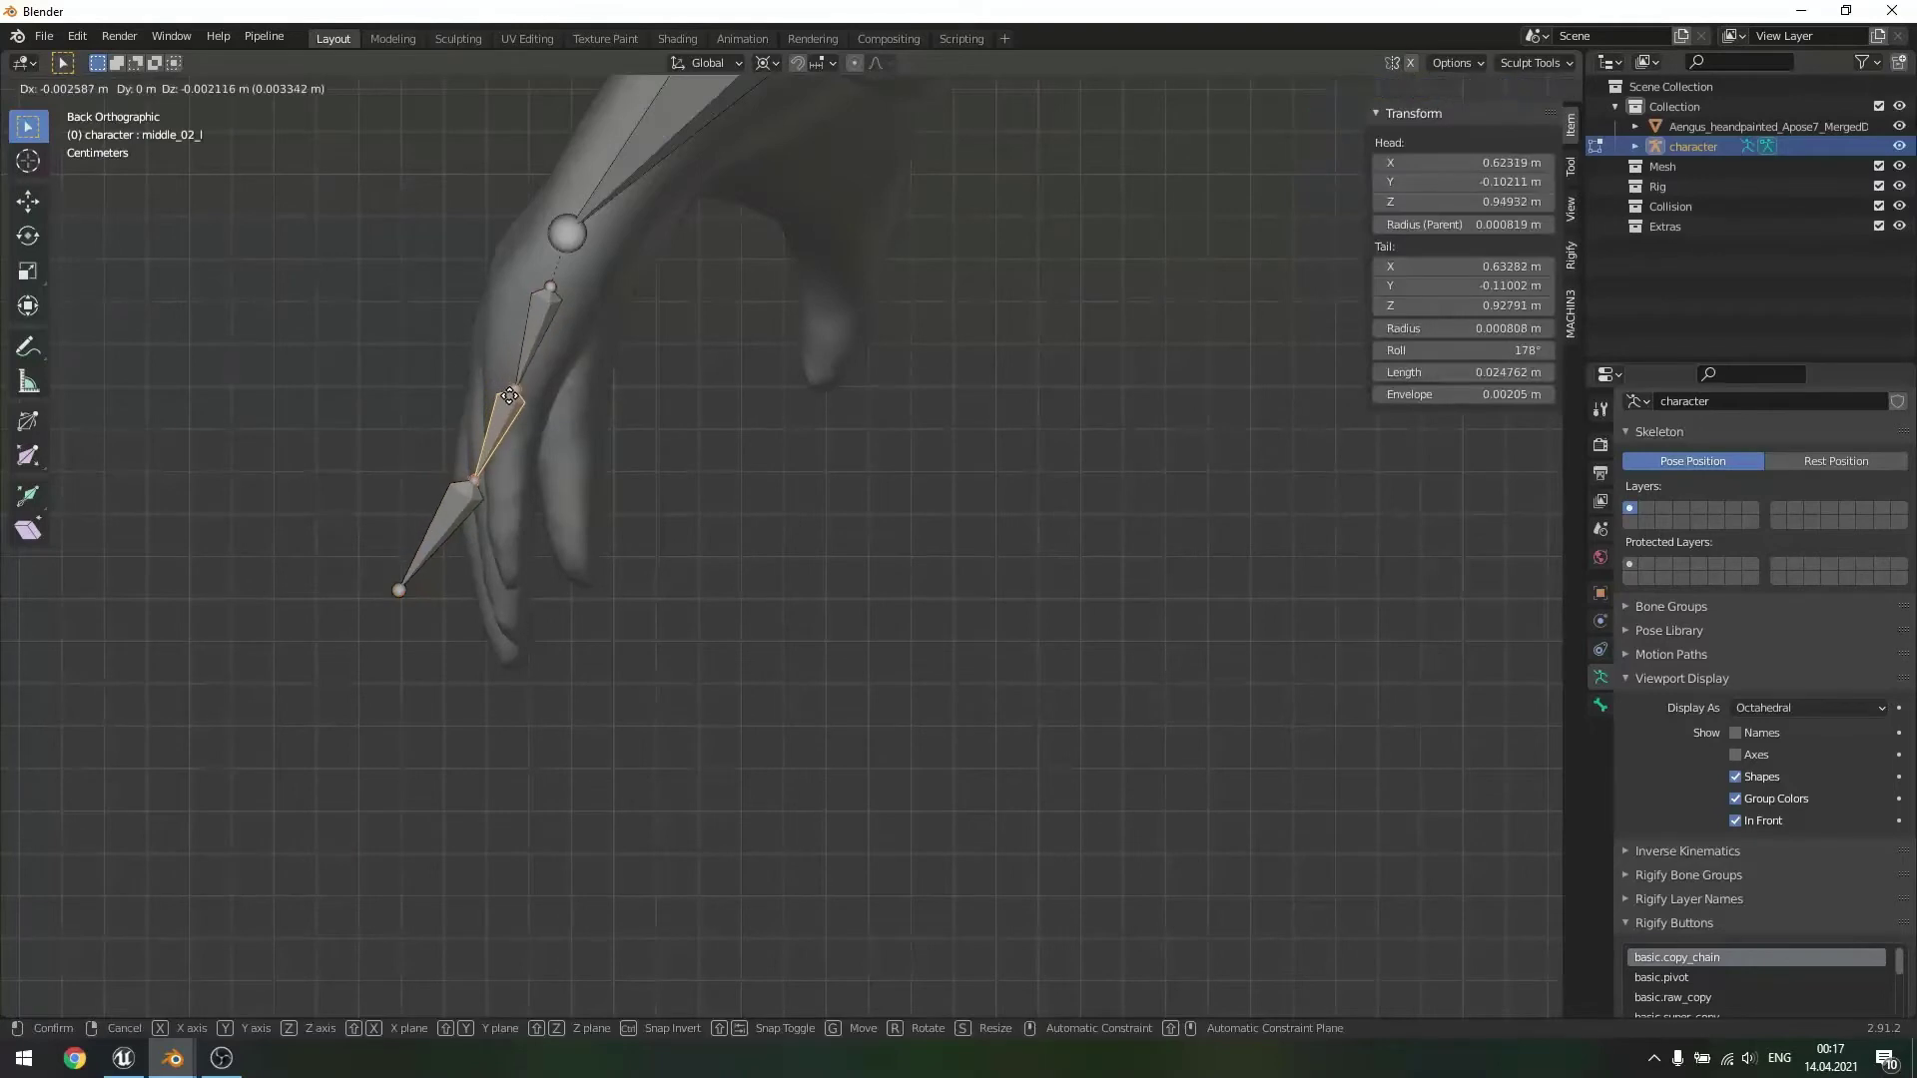
click(514, 392)
click(466, 474)
key(g)
click(492, 500)
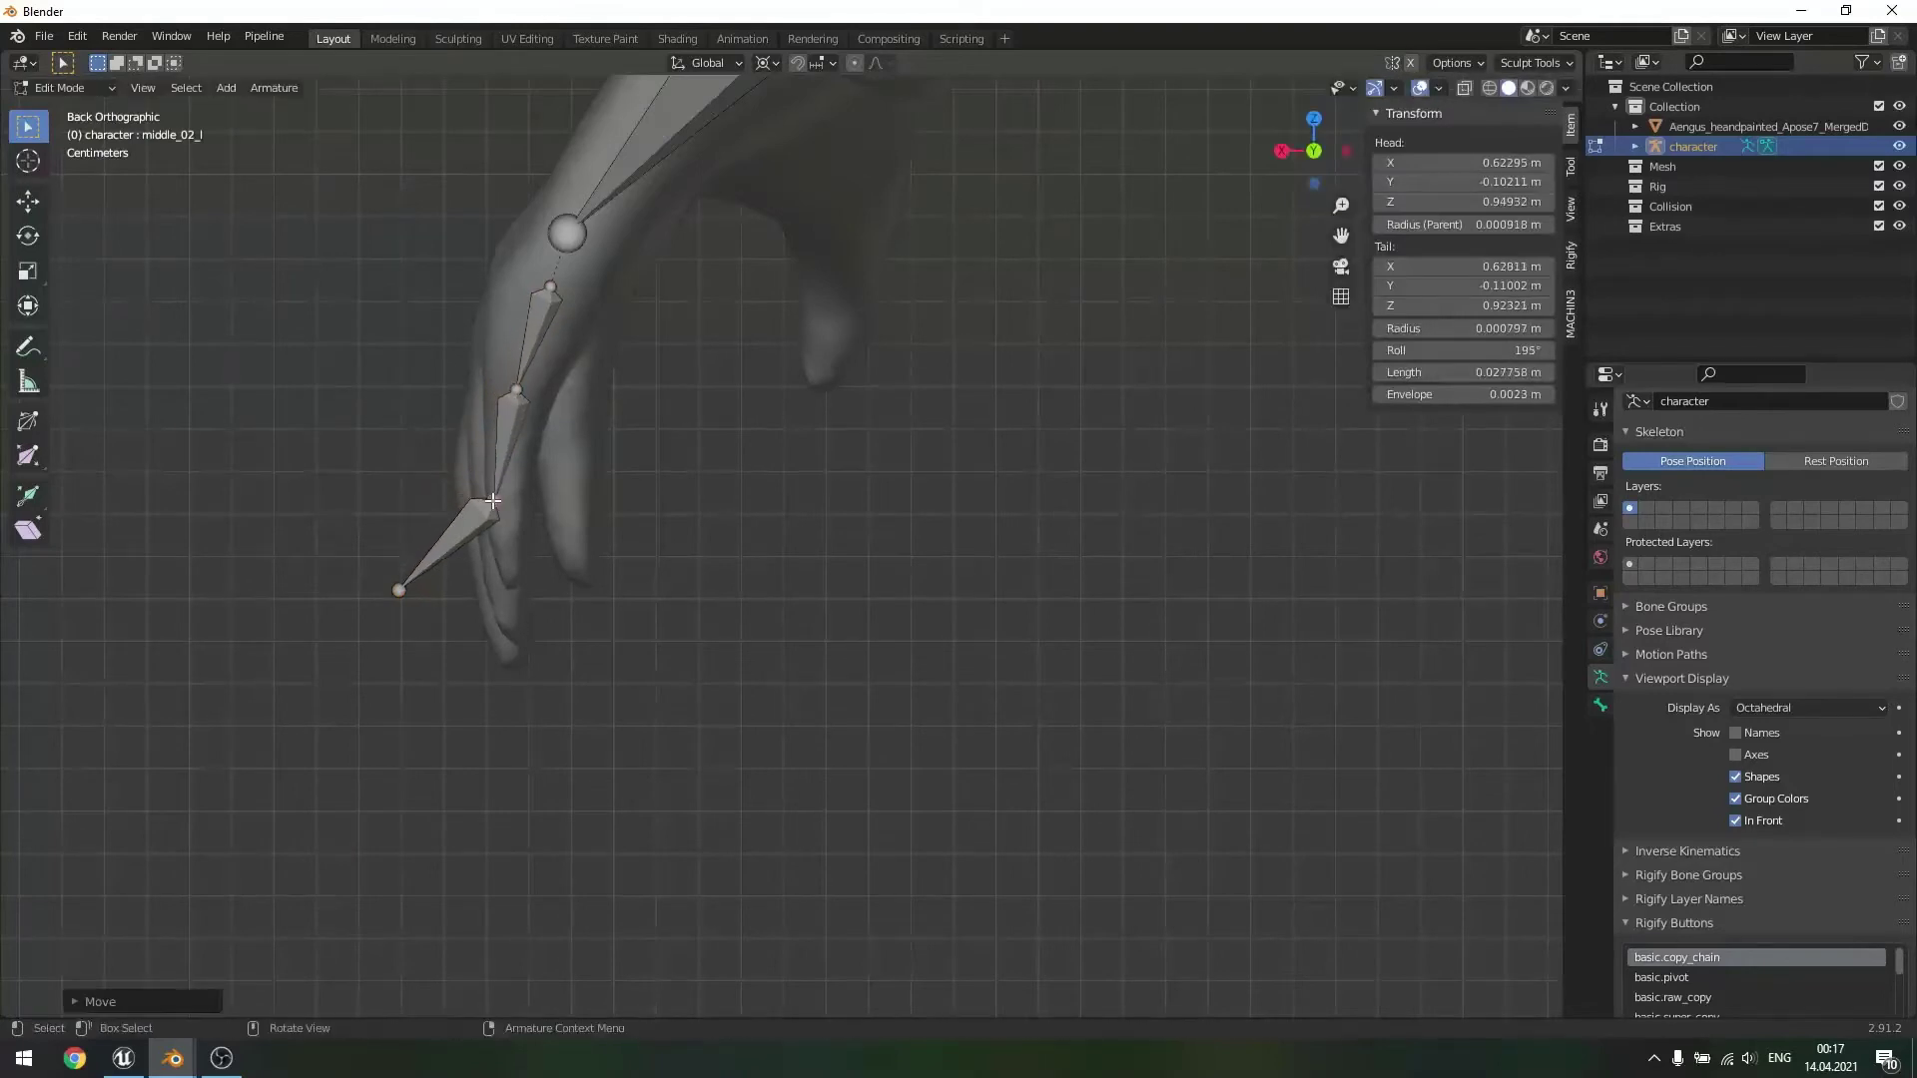
key(g)
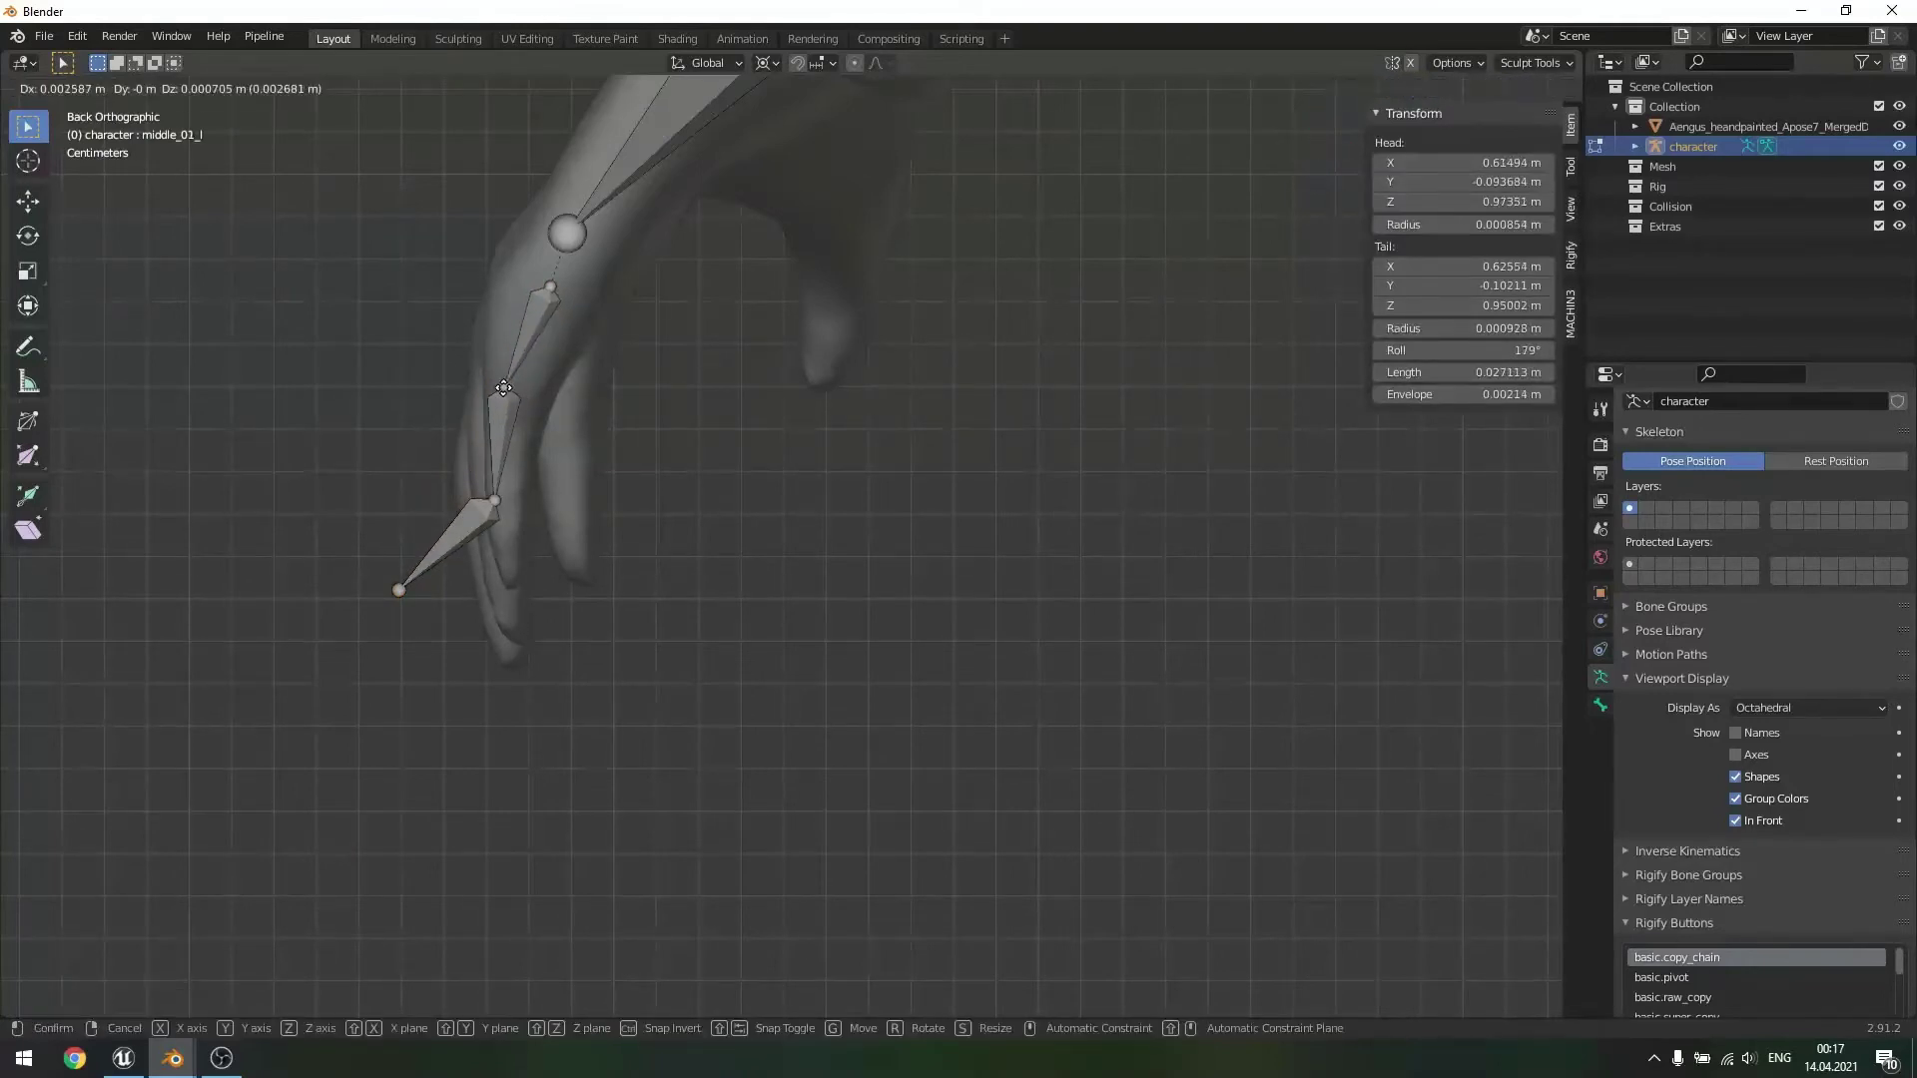
click(499, 386)
- Move the tail of the last left middle finger bone about 0.026 m into the mesh fingertip
click(410, 588)
key(g)
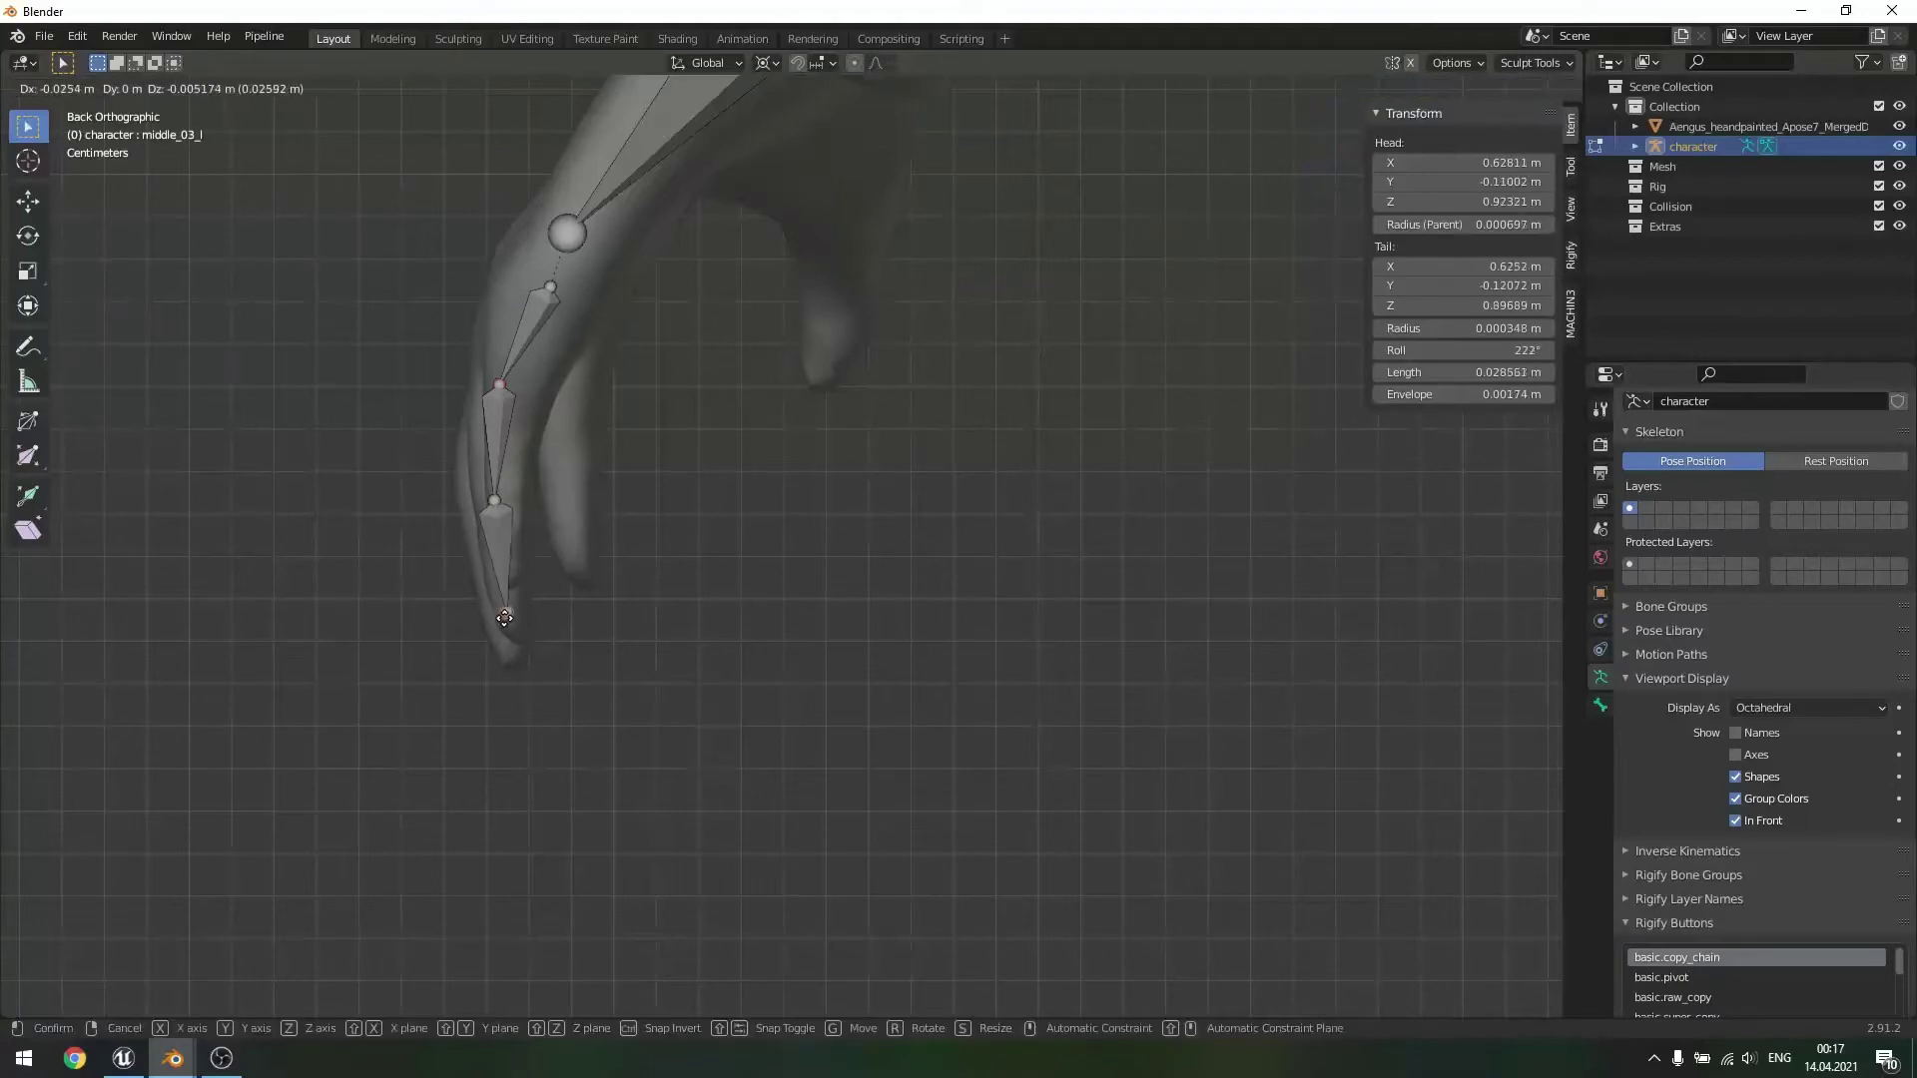
click(506, 618)
middle_drag(646, 526, 906, 530)
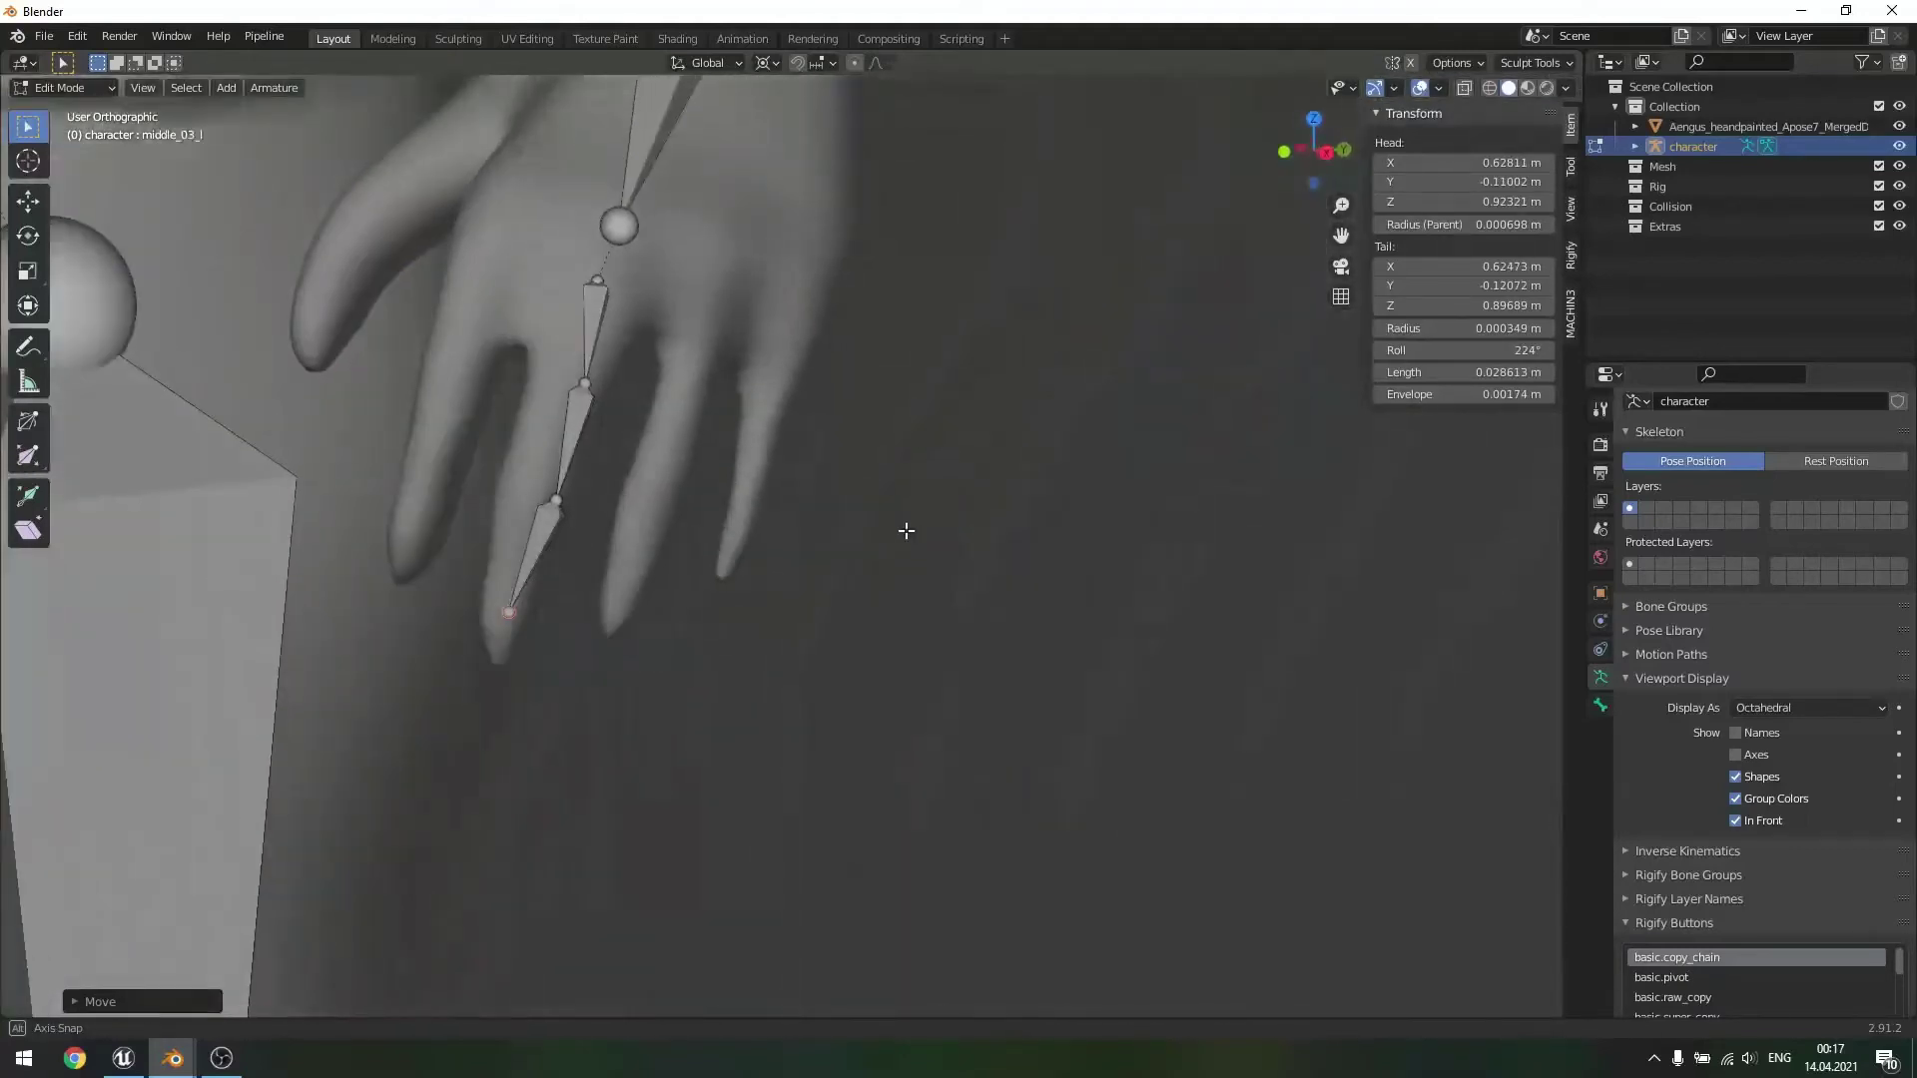
click(550, 506)
key(g)
right_click(532, 504)
- Centre the left middle finger's two inner joints across the finger's width, working from the back-of-hand view
click(557, 502)
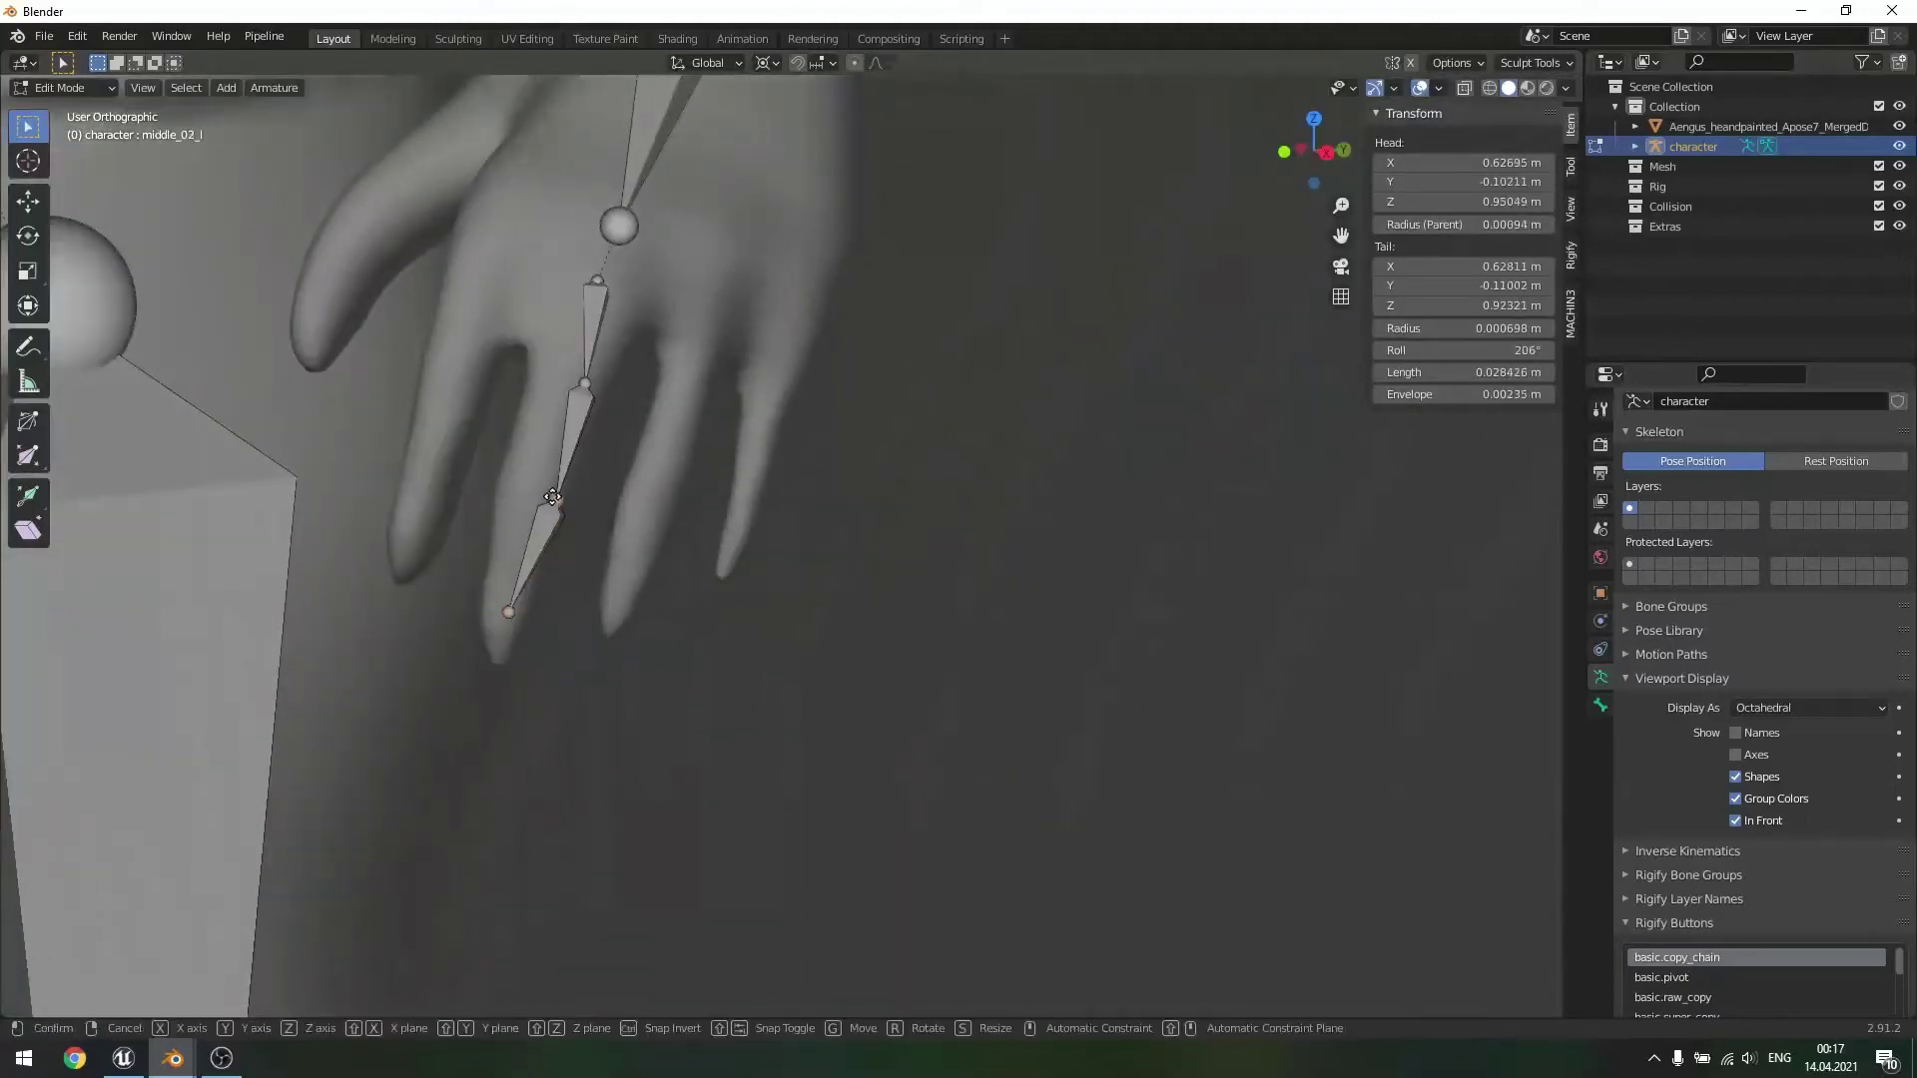
key(g)
click(535, 492)
click(582, 382)
key(g)
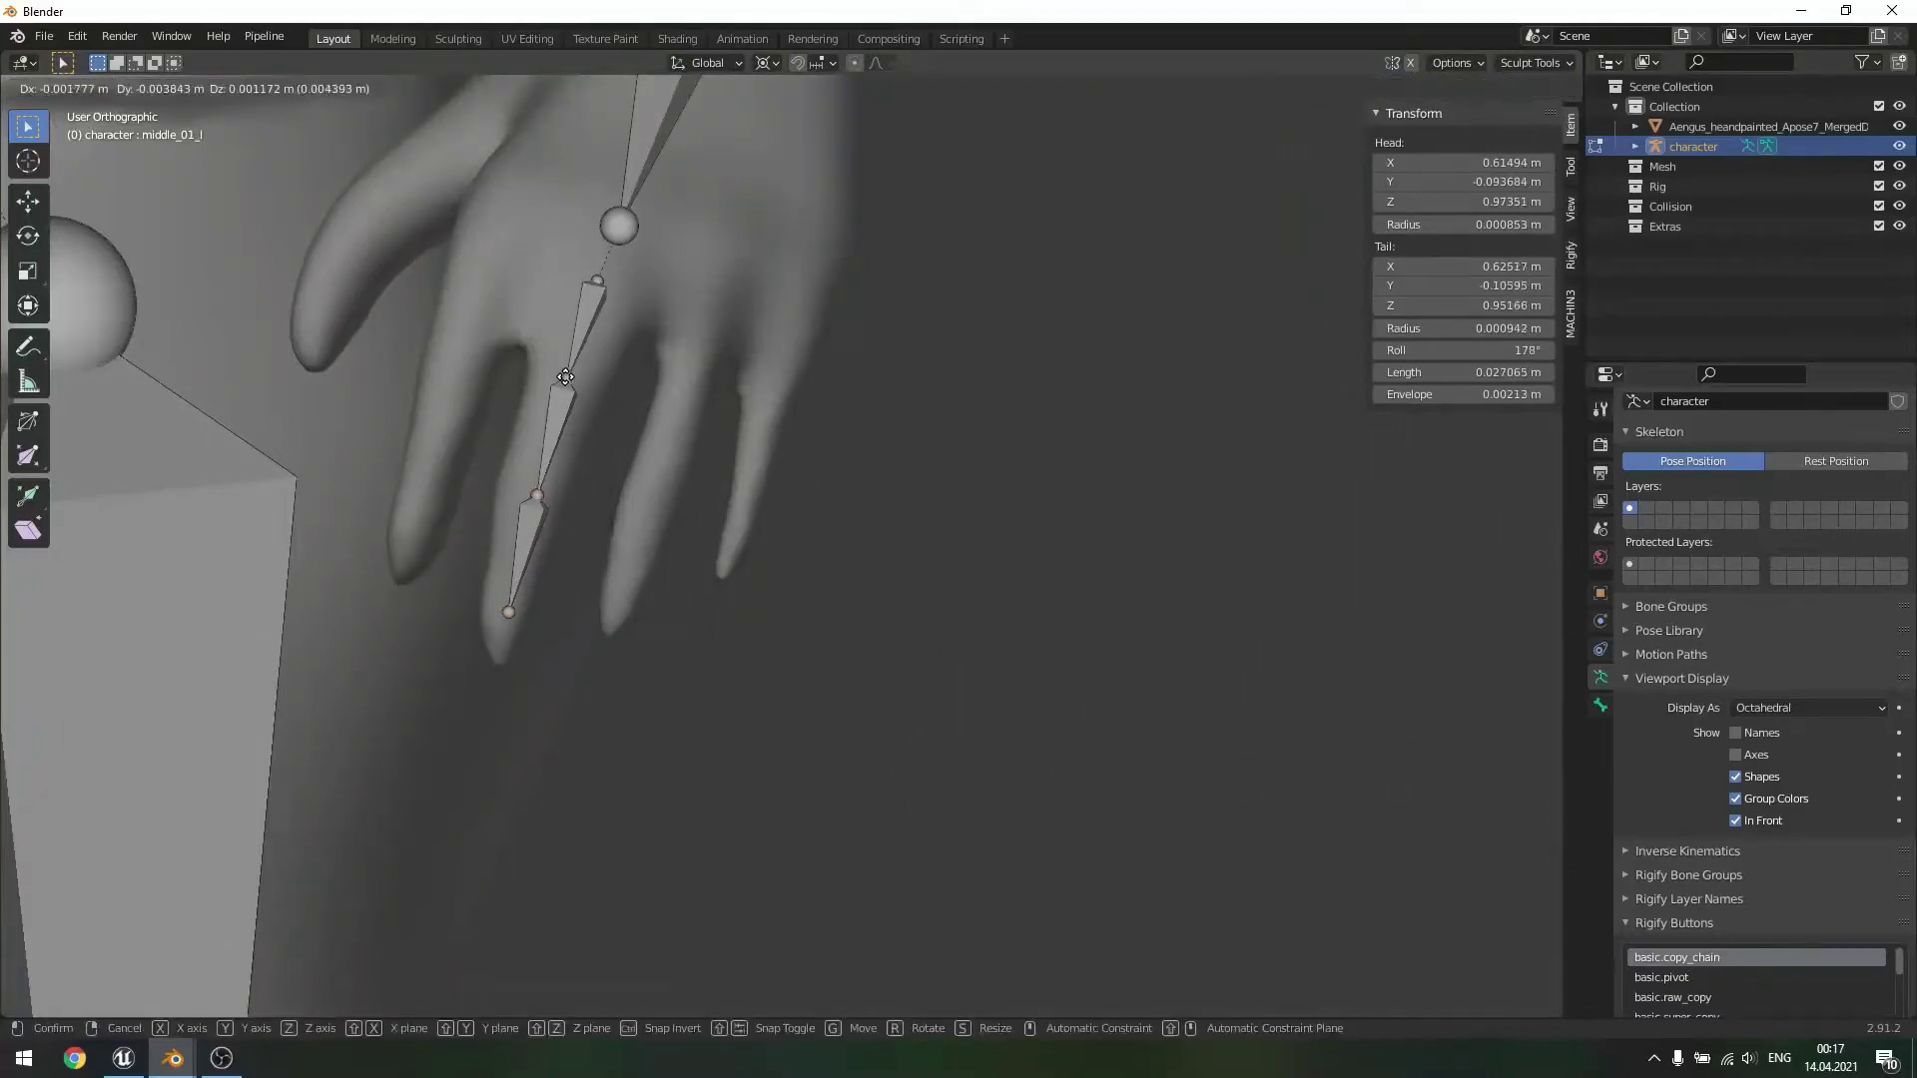
click(565, 377)
middle_drag(565, 377, 770, 492)
click(542, 496)
key(g)
click(542, 496)
- Reveal all hidden bones, then hide the left ring and little finger chains
key(alt+h)
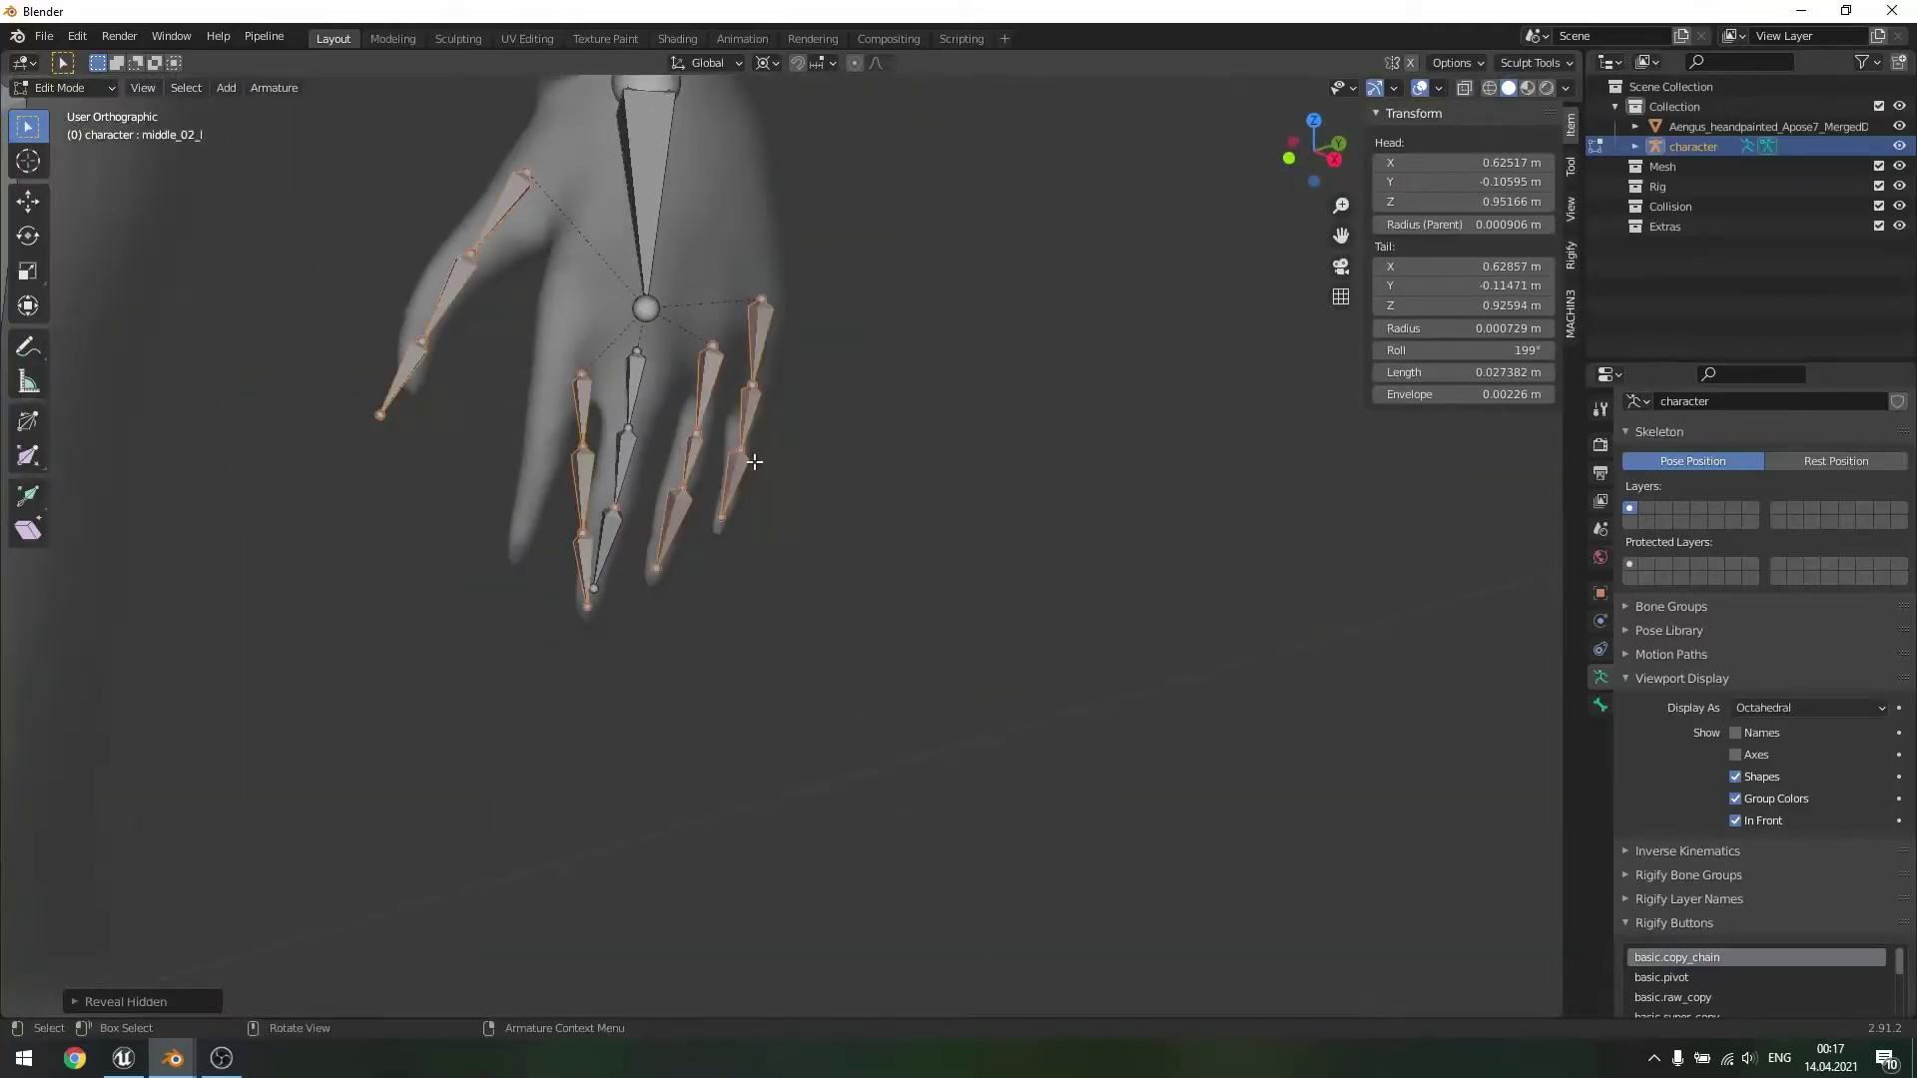
scroll(753, 461, up, 2)
drag(629, 210, 855, 695)
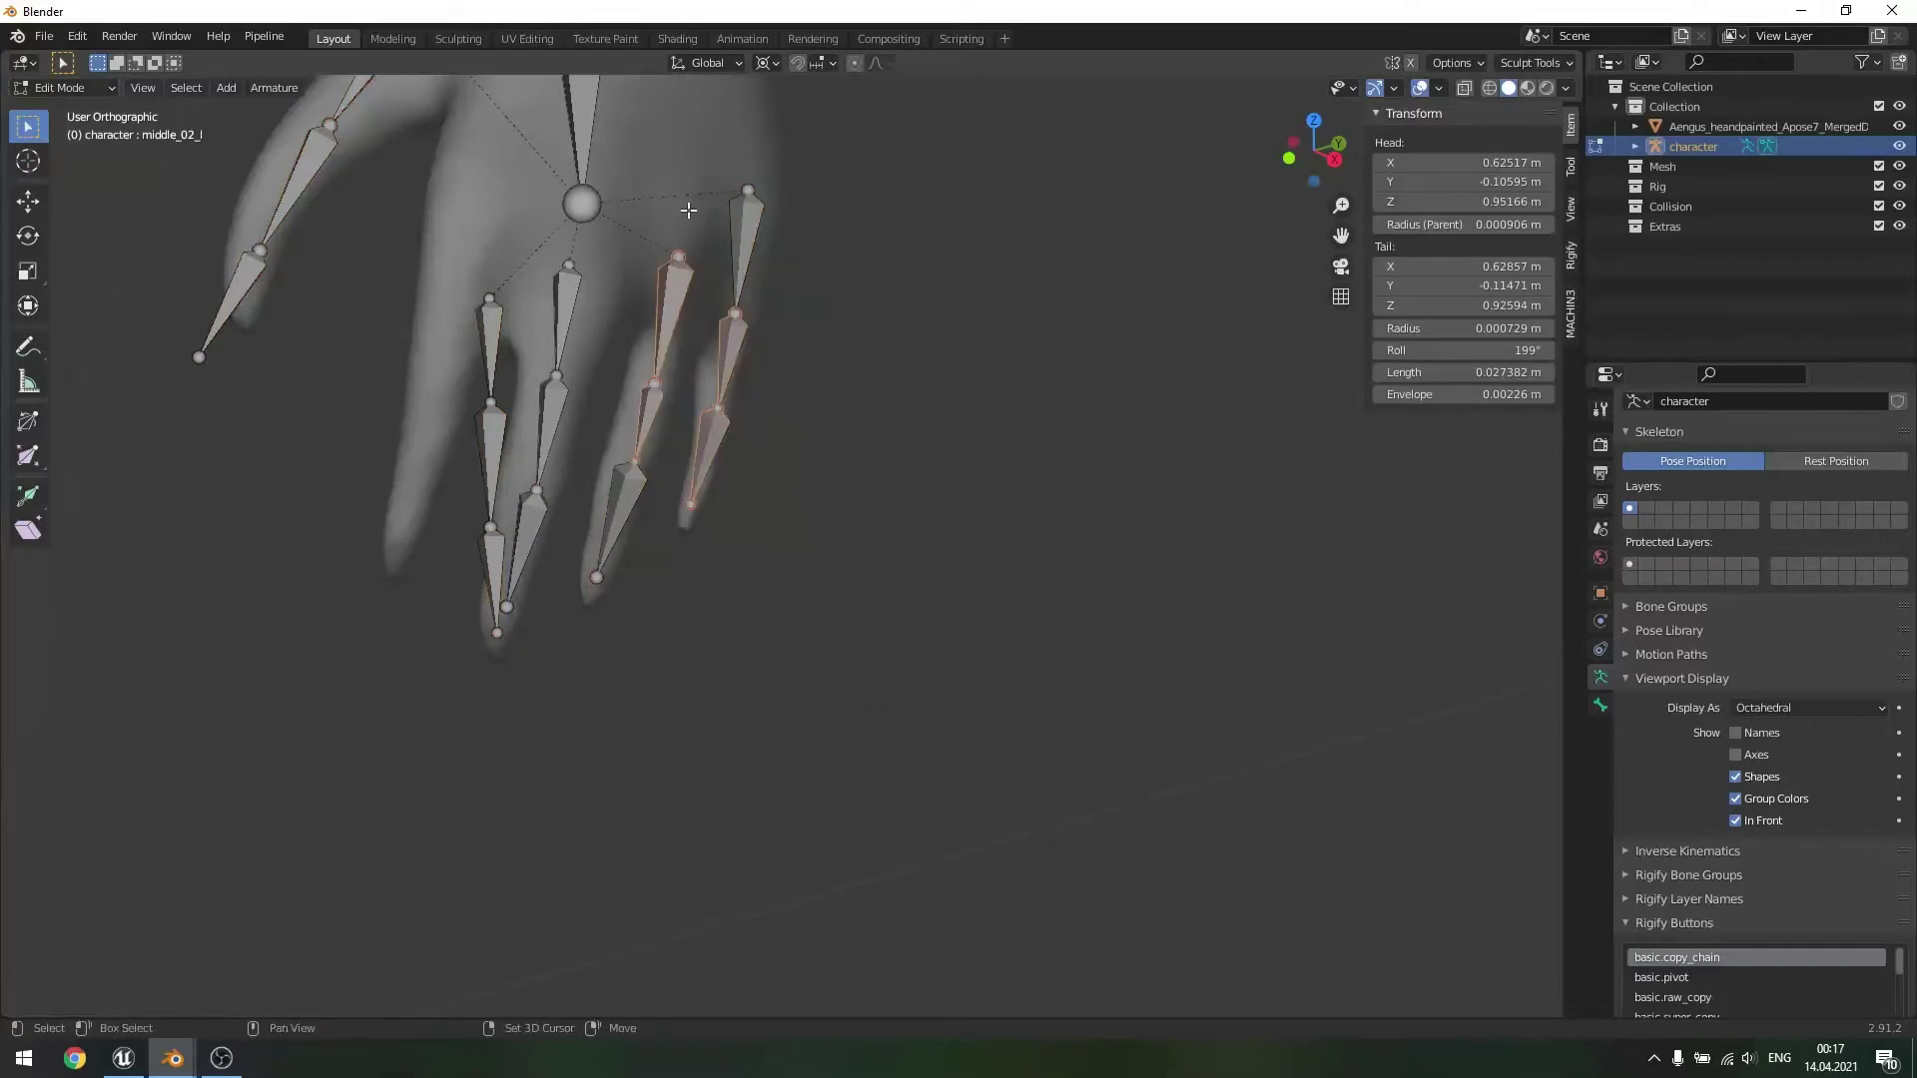
shift+drag(685, 168, 885, 327)
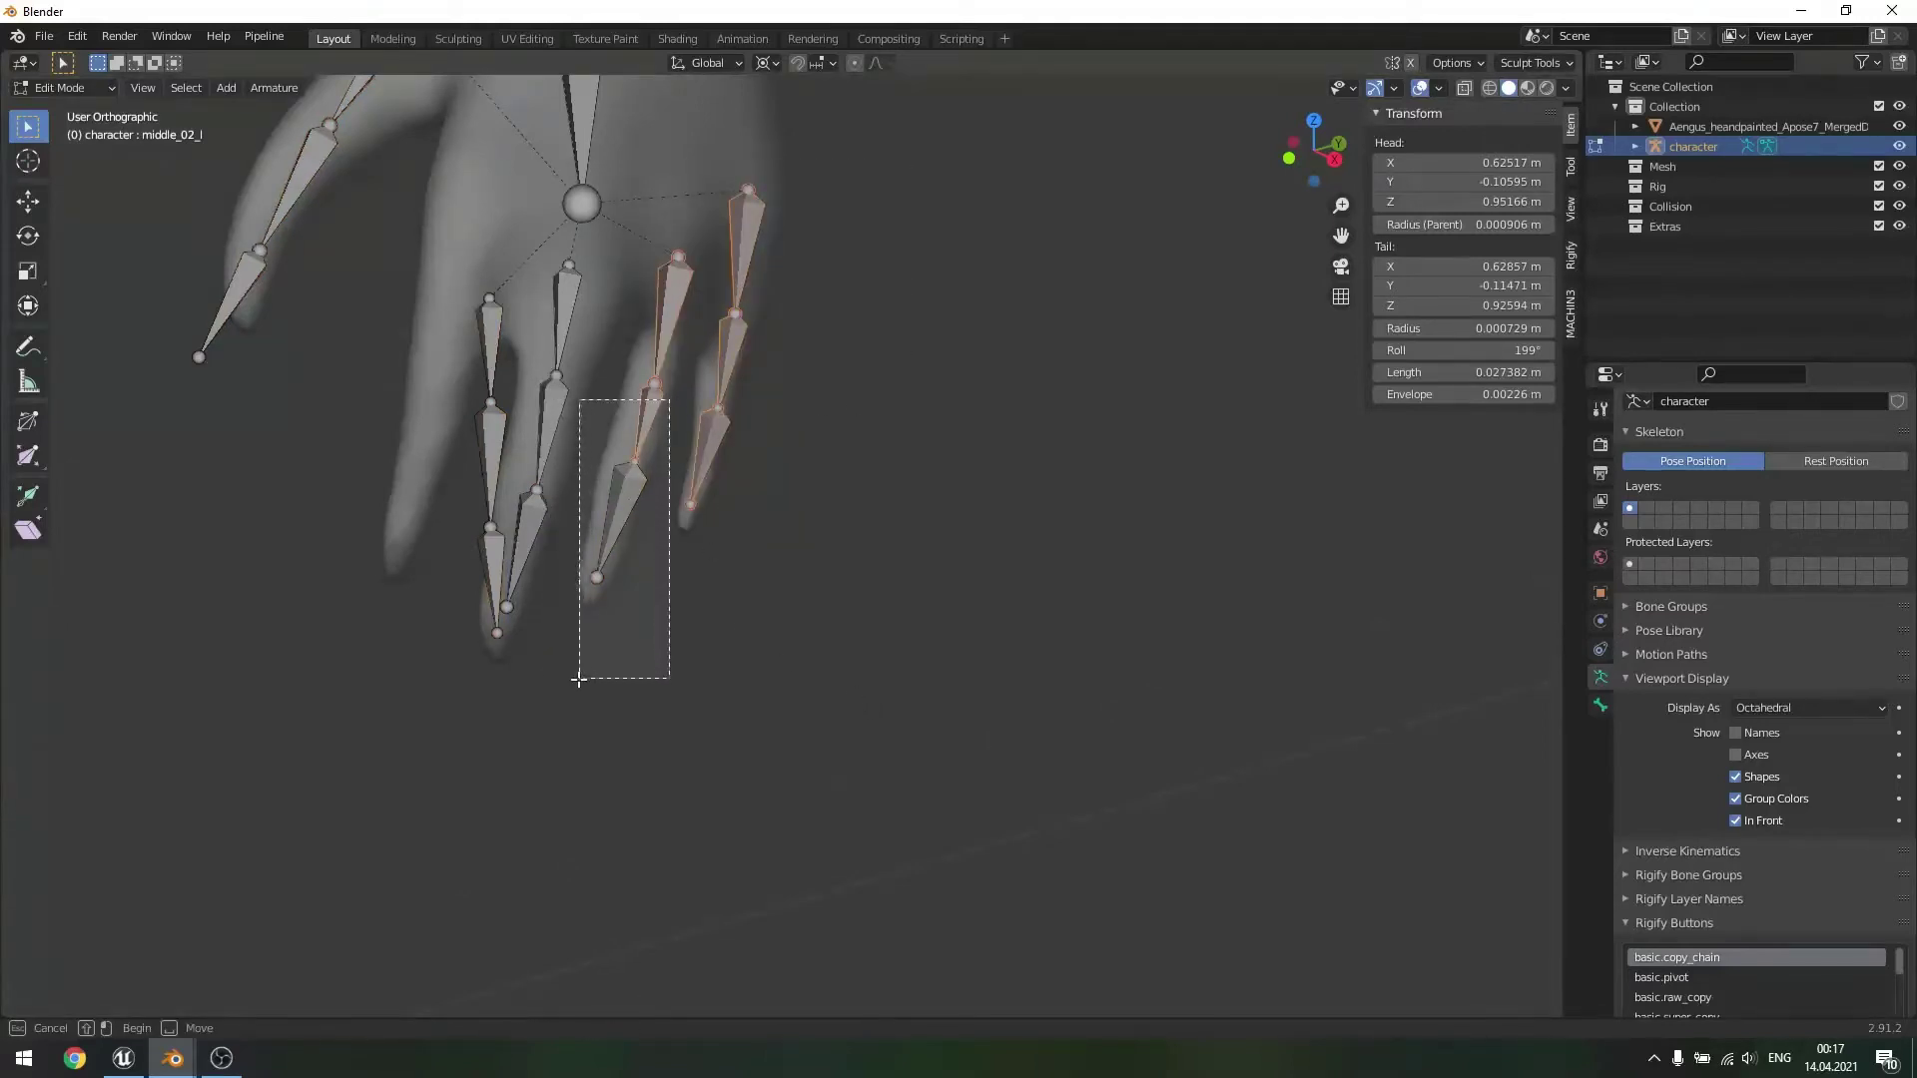
shift+drag(578, 679, 579, 679)
key(h)
- Hide the left middle finger and thumb bones, isolating the left index finger chain on the hand
middle_drag(636, 499, 517, 318)
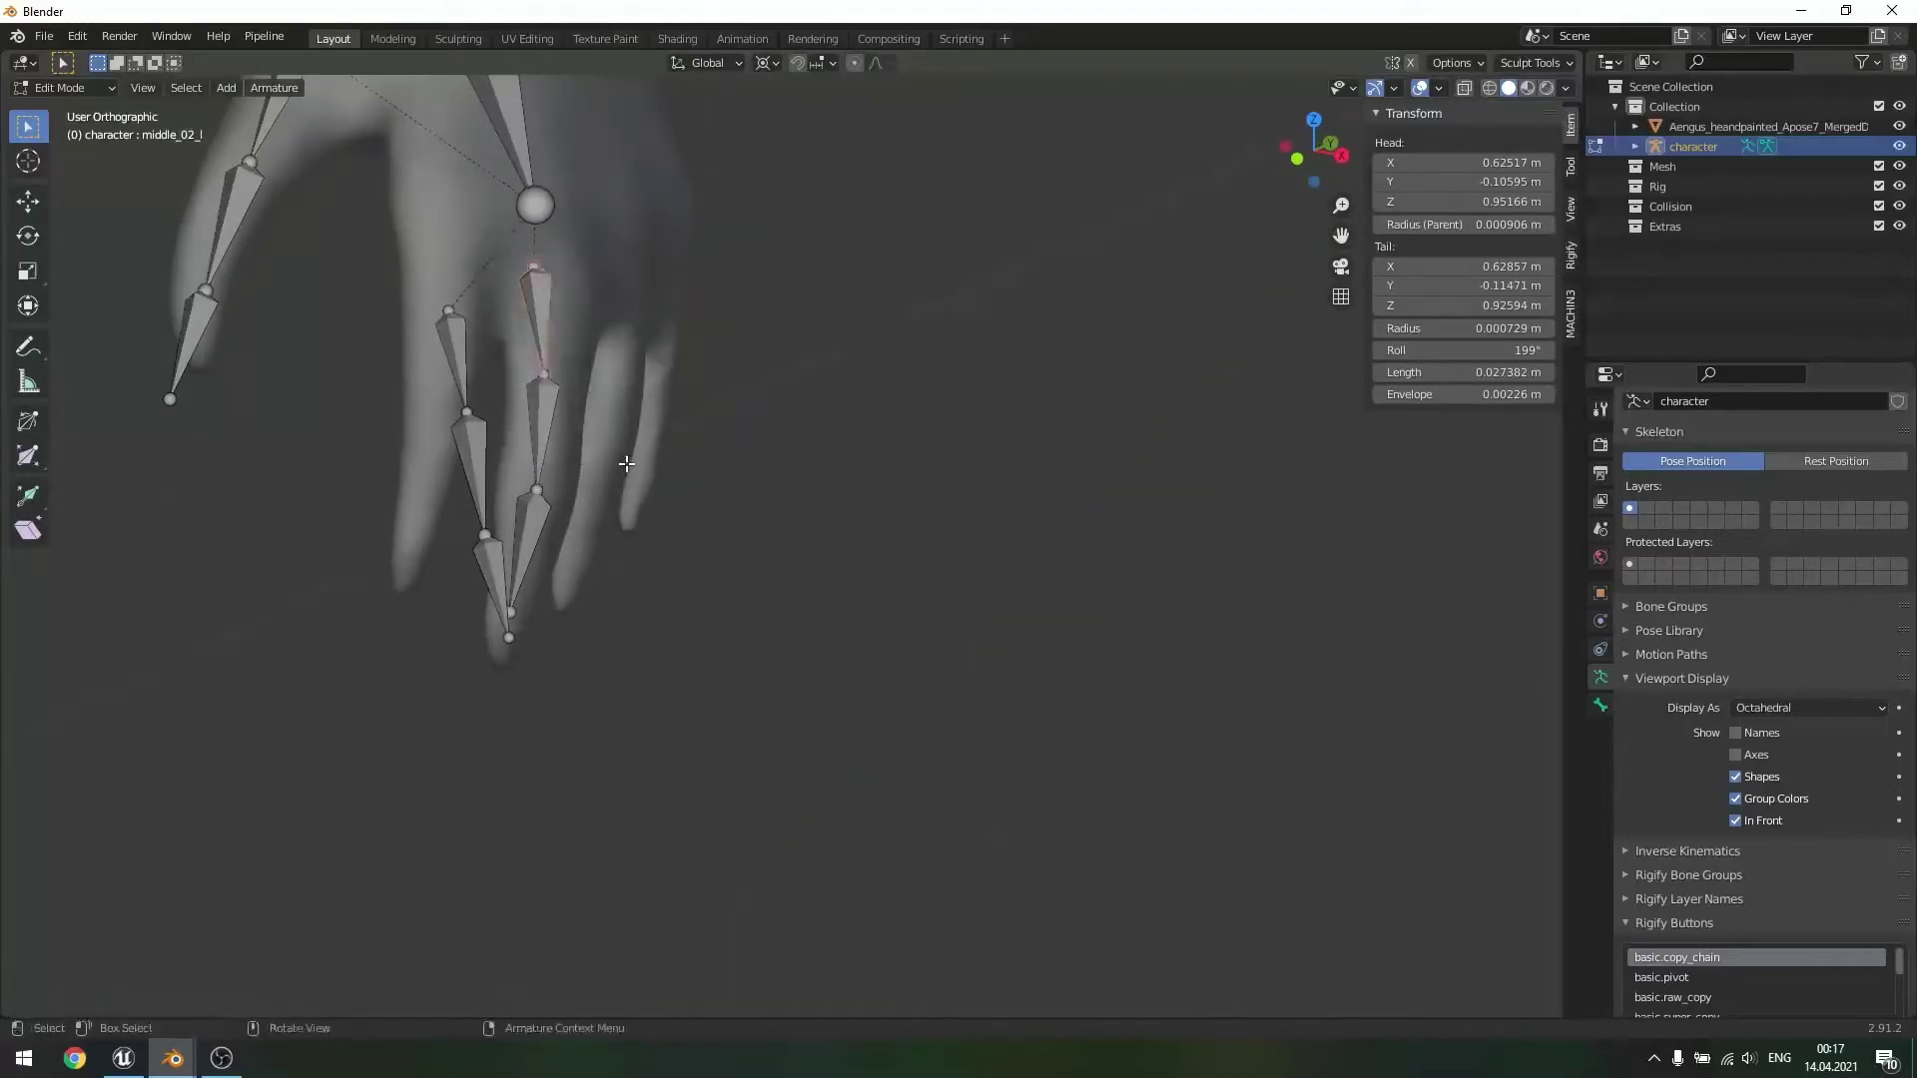
click(537, 388)
key(h)
click(529, 525)
key(h)
middle_drag(584, 534, 420, 296)
drag(369, 204, 531, 432)
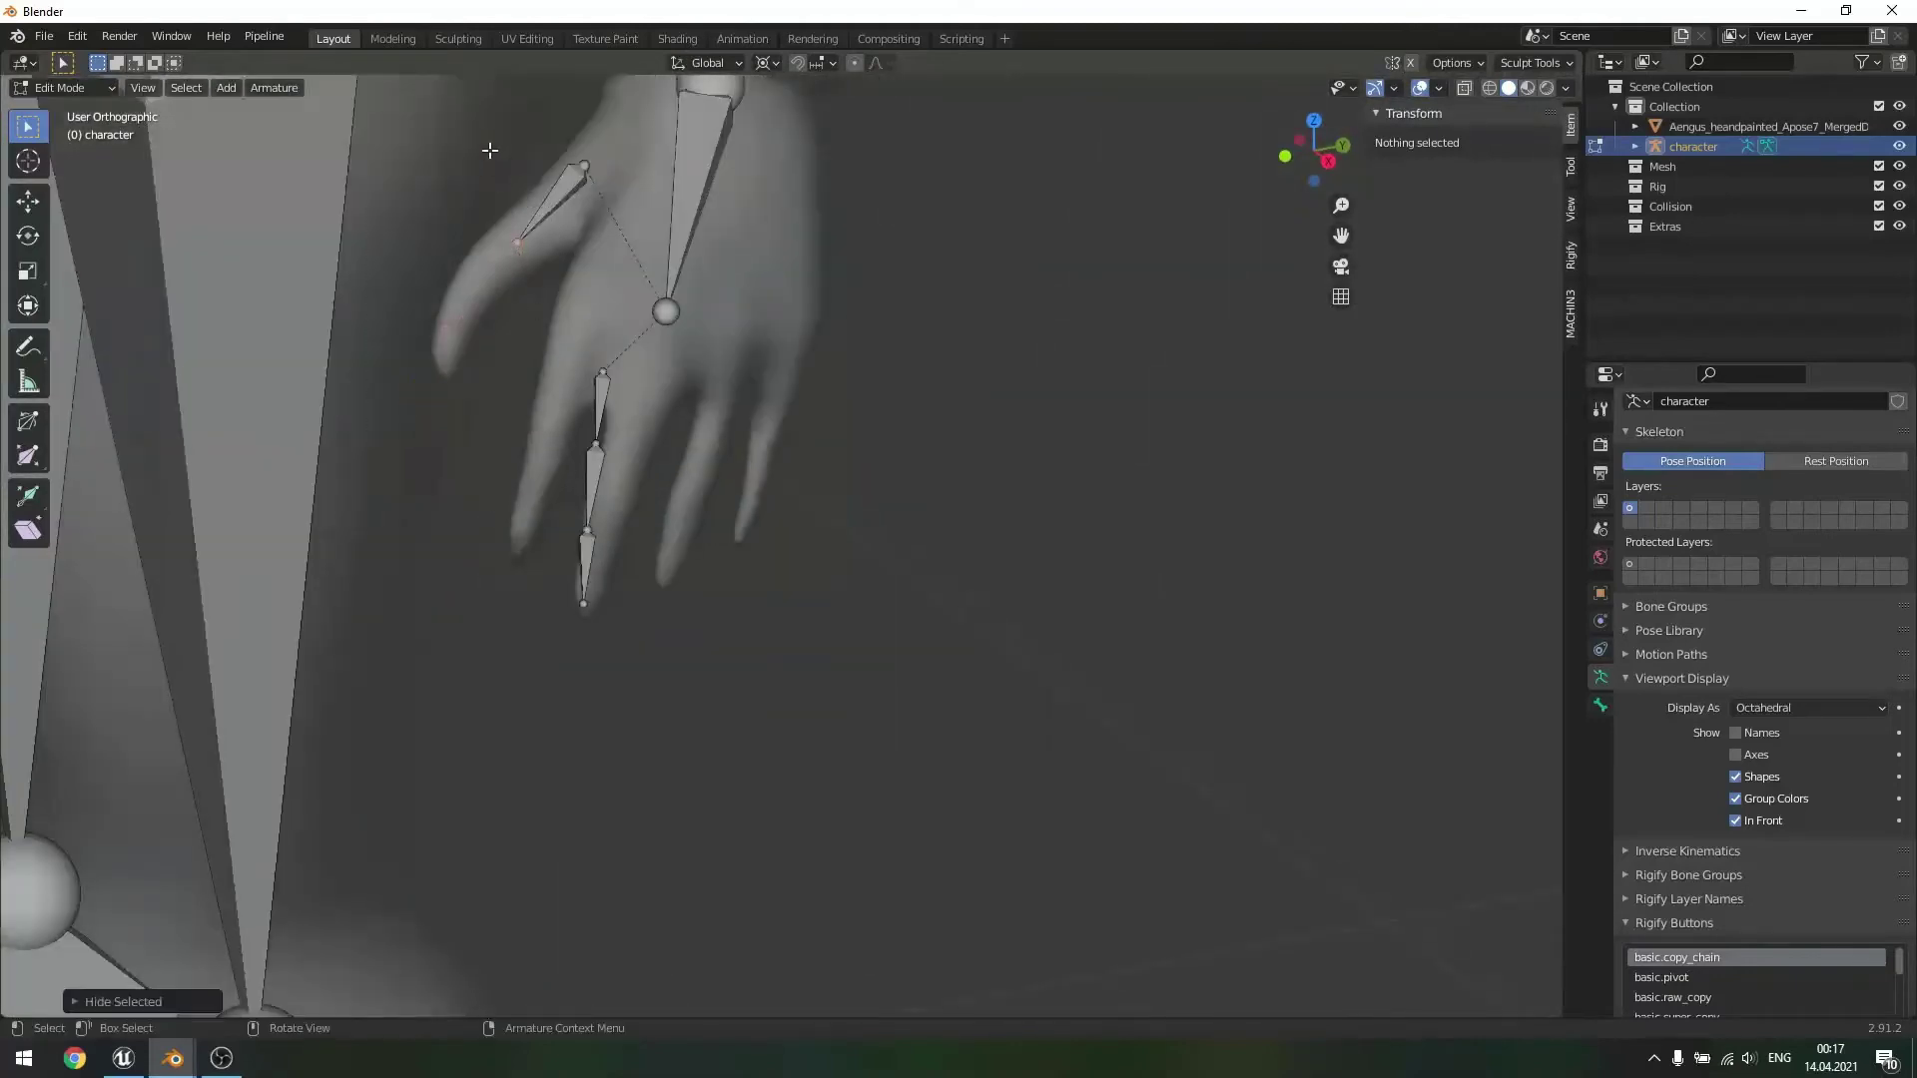
scroll(588, 369, up, 2)
shift+middle_drag(598, 442, 637, 433)
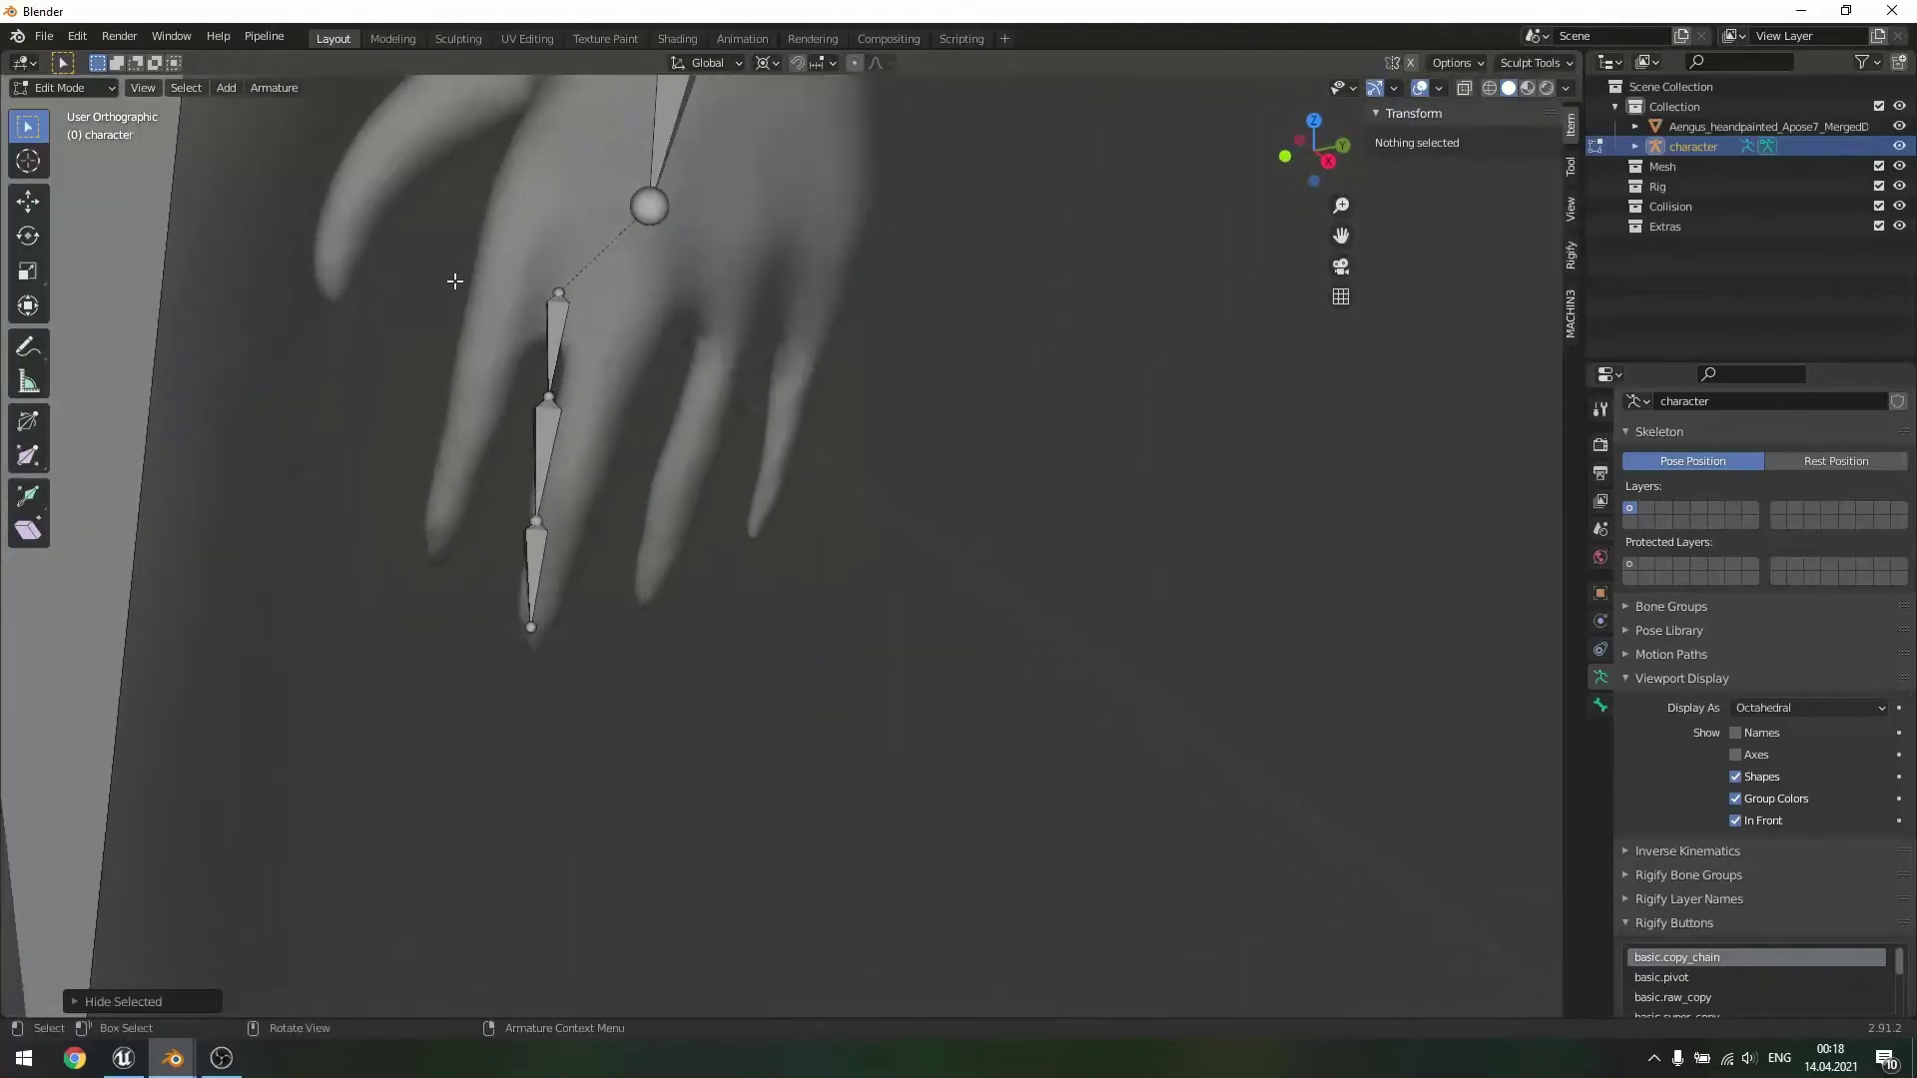
- In the back view, move the whole left index finger chain about 0.02 m outward and slightly up toward the knuckles
drag(610, 647, 610, 647)
middle_drag(715, 457, 479, 429)
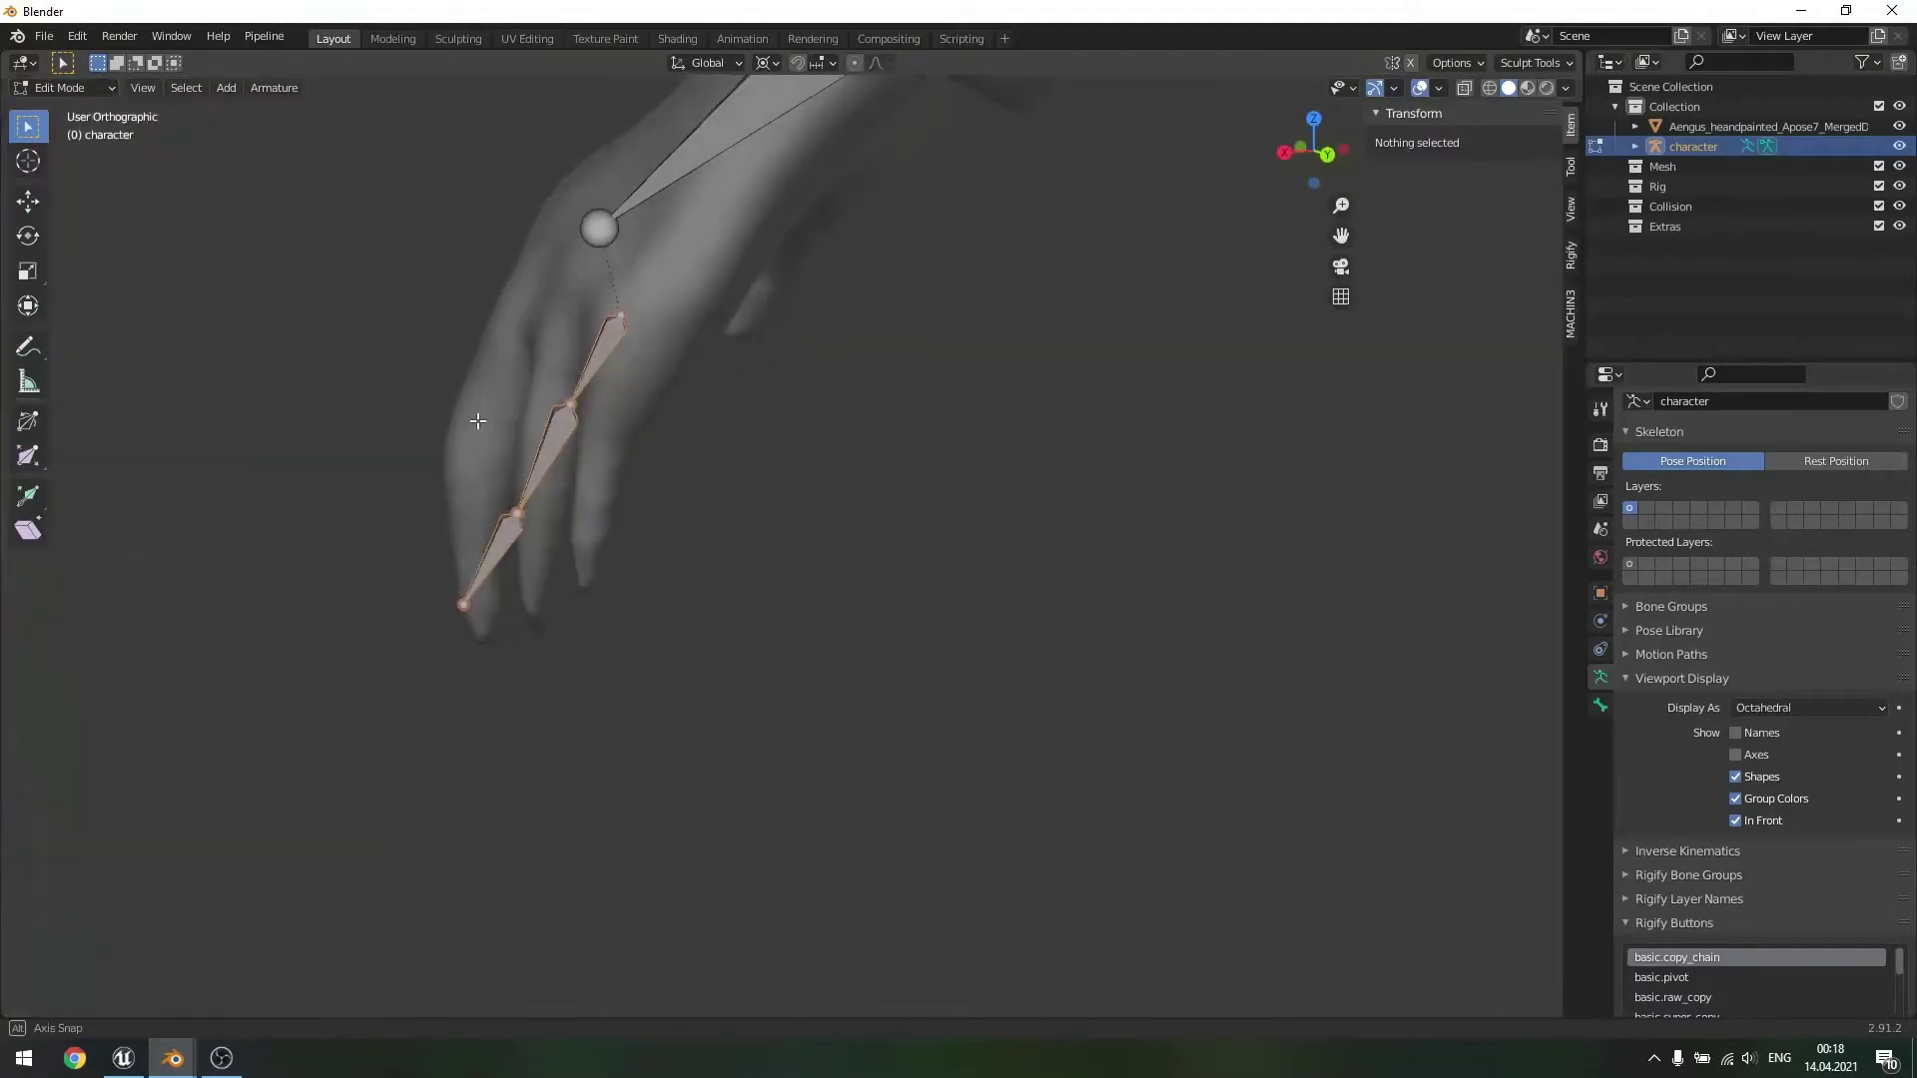
scroll(529, 525, down, 4)
key(ctrl+KP_1)
key(KP_Decimal)
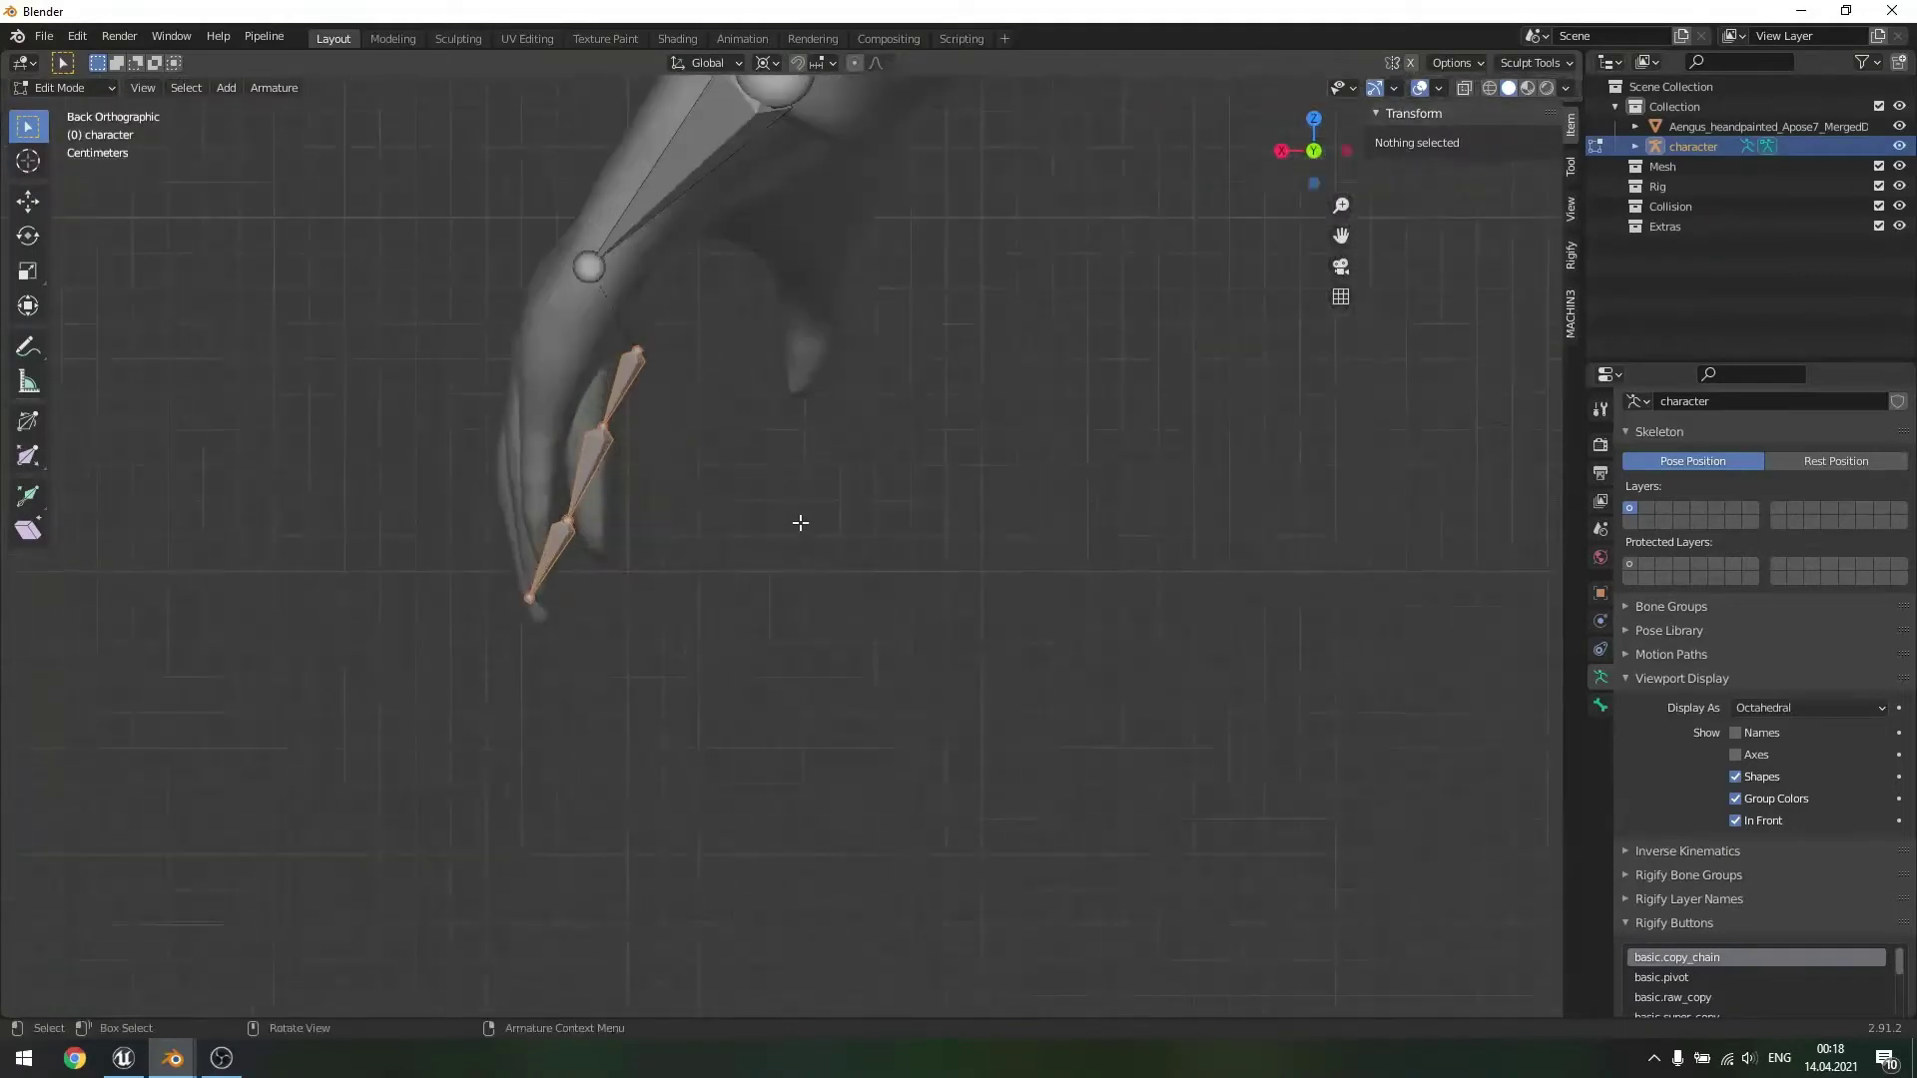
key(g)
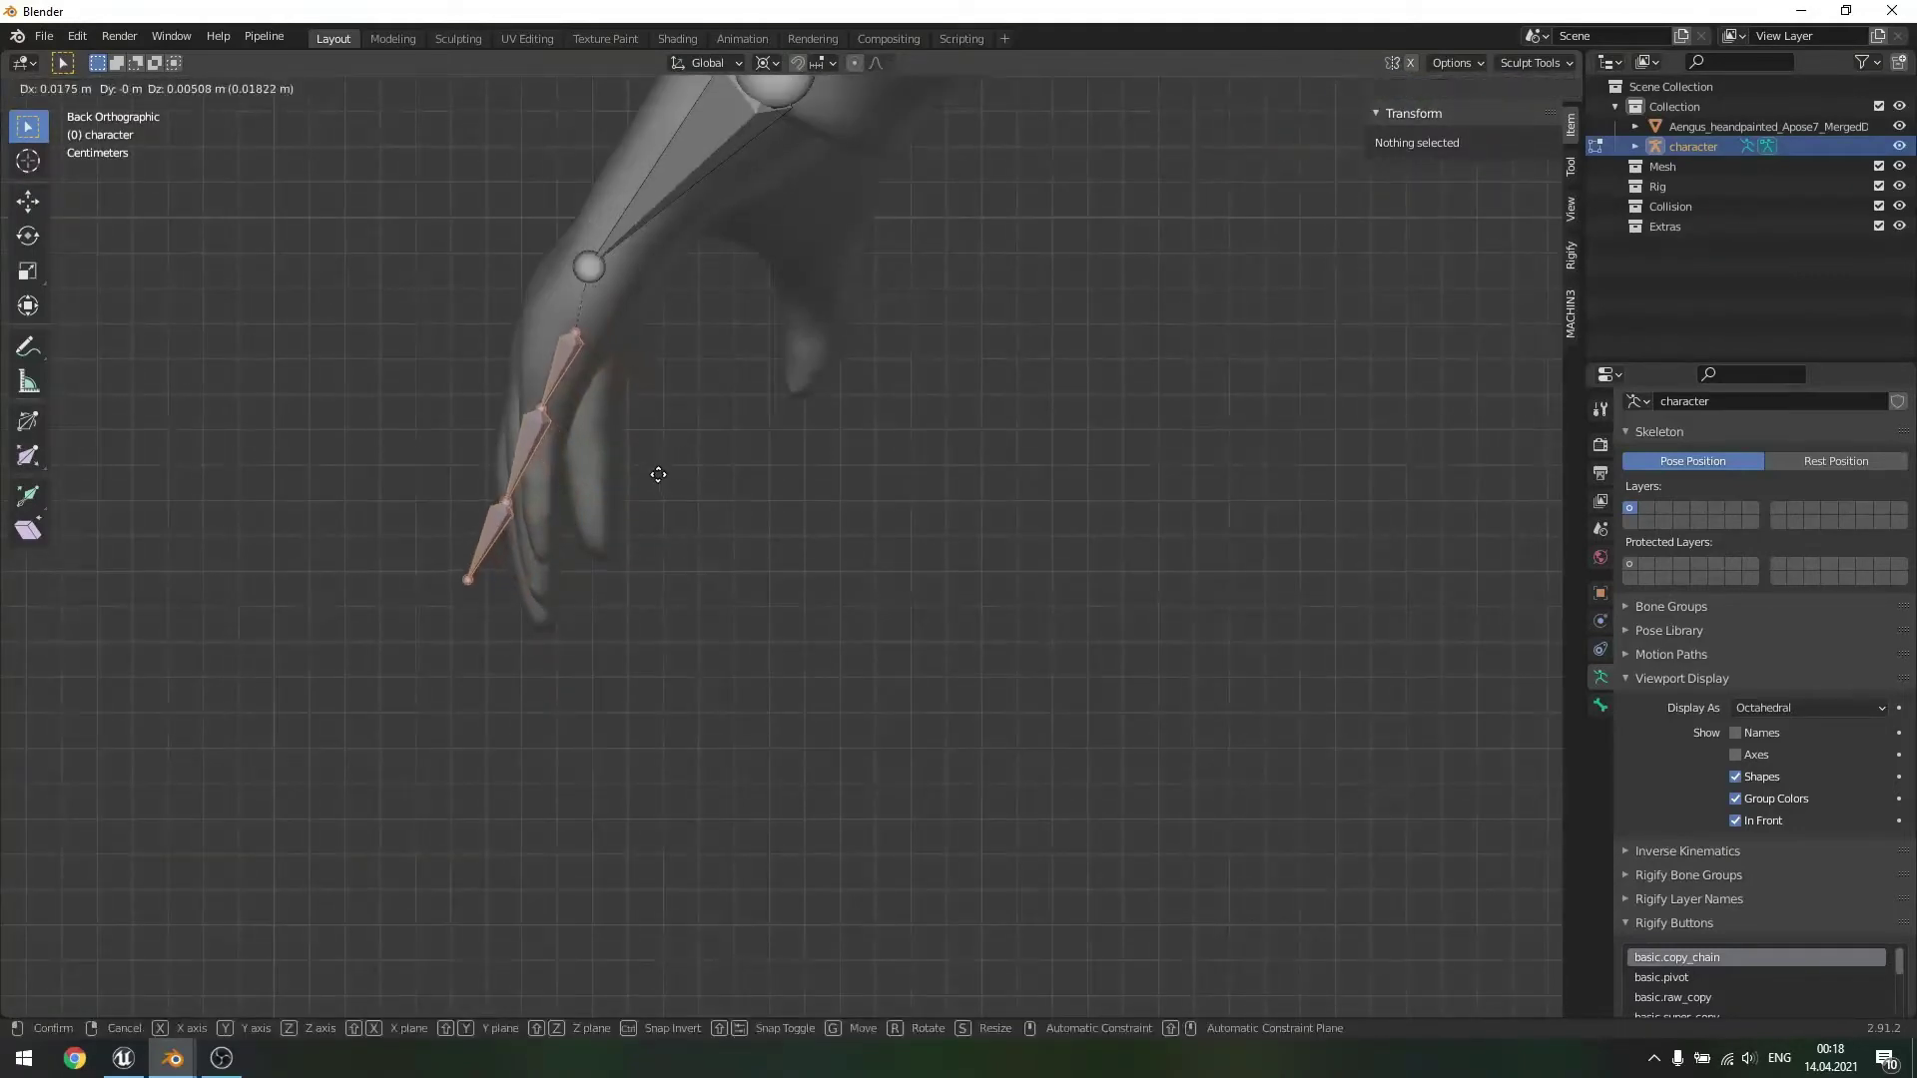
click(646, 476)
- Shift the left index finger chain along the Y axis toward the mesh index finger
mouse_move(646, 476)
middle_down()
mouse_move(715, 470)
mouse_move(928, 530)
mouse_move(884, 528)
mouse_move(947, 570)
mouse_move(929, 590)
mouse_move(911, 506)
mouse_move(903, 526)
mouse_move(848, 526)
mouse_move(826, 509)
mouse_move(852, 488)
mouse_move(676, 459)
middle_up()
key(g)
key(y)
click(872, 524)
key(g)
key(y)
click(789, 498)
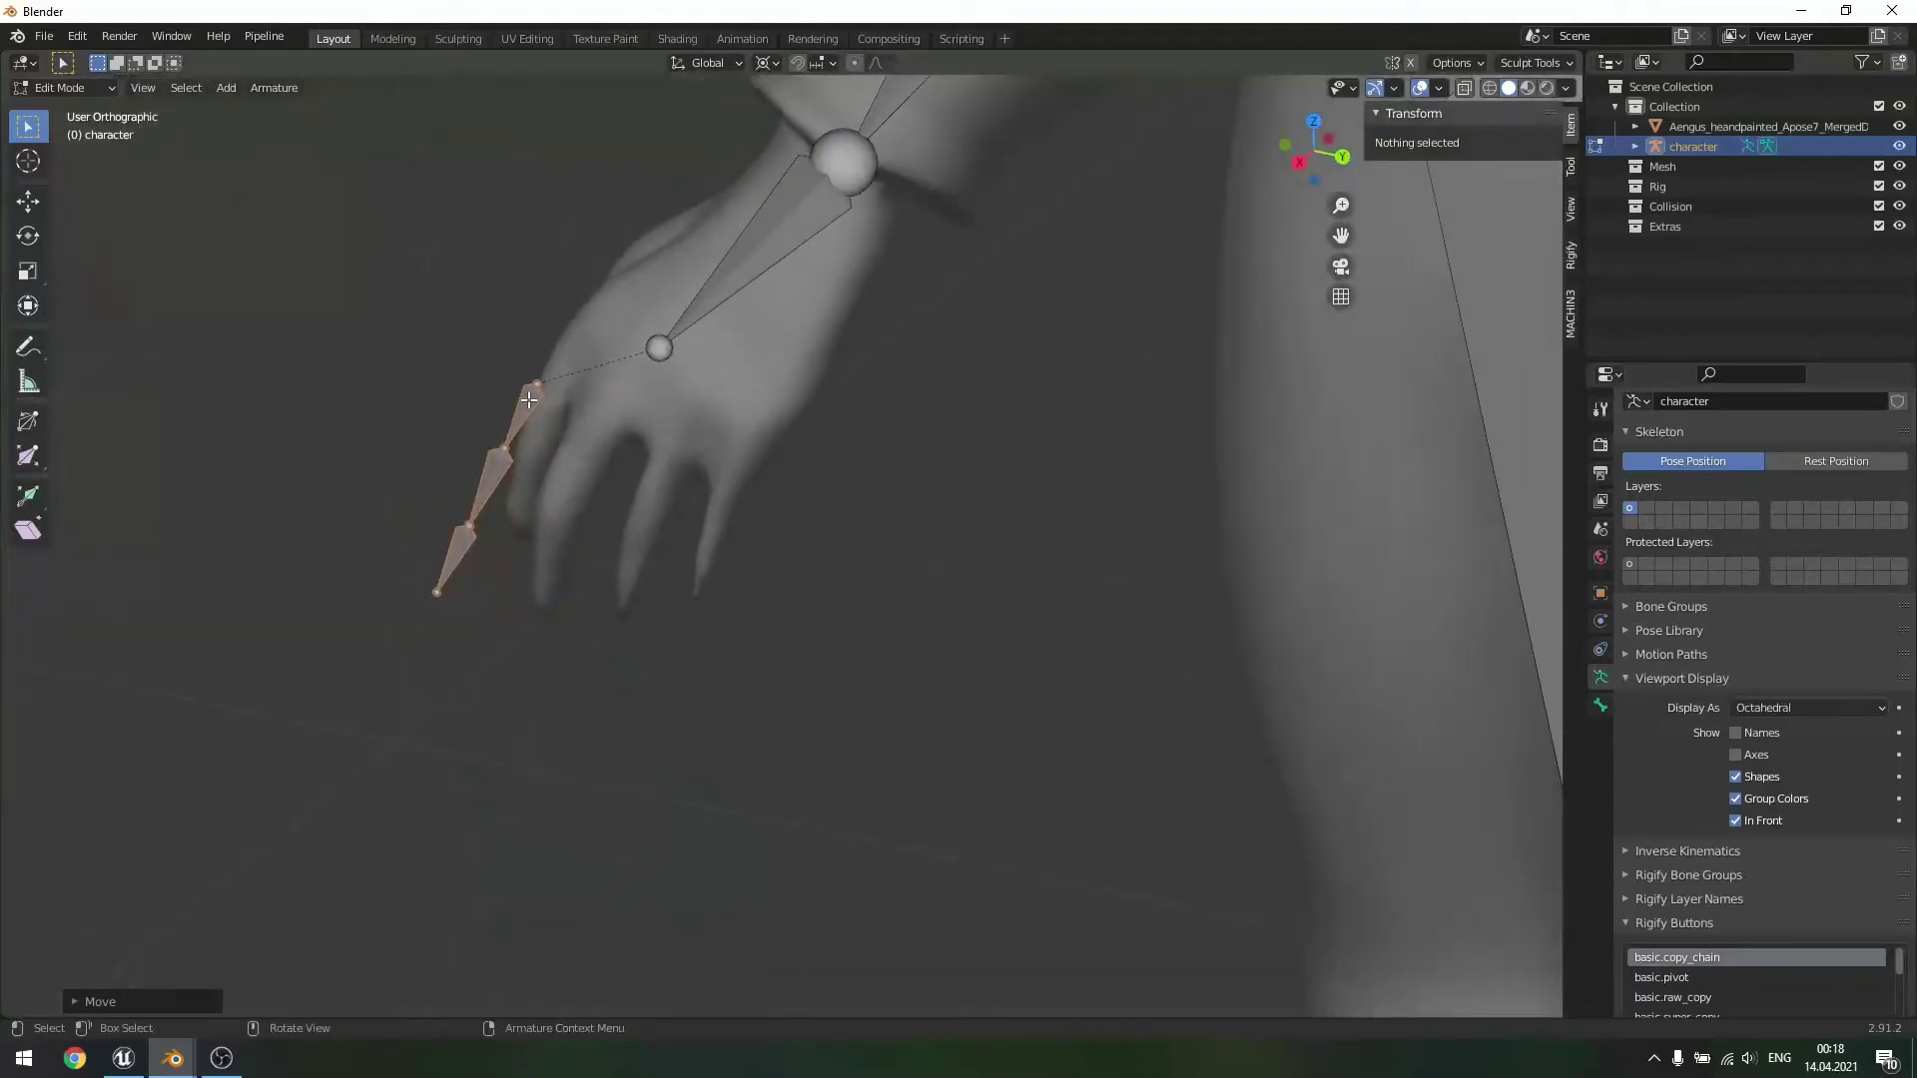
- Reselect the whole left index finger chain and move it so its base sits near the index knuckle
click(529, 401)
drag(573, 551, 575, 553)
middle_drag(575, 552, 616, 472)
key(g)
click(722, 519)
- From the back-of-hand view, reposition the index_02_l bone, the chain's tip and its last joint to run down the index finger
click(450, 441)
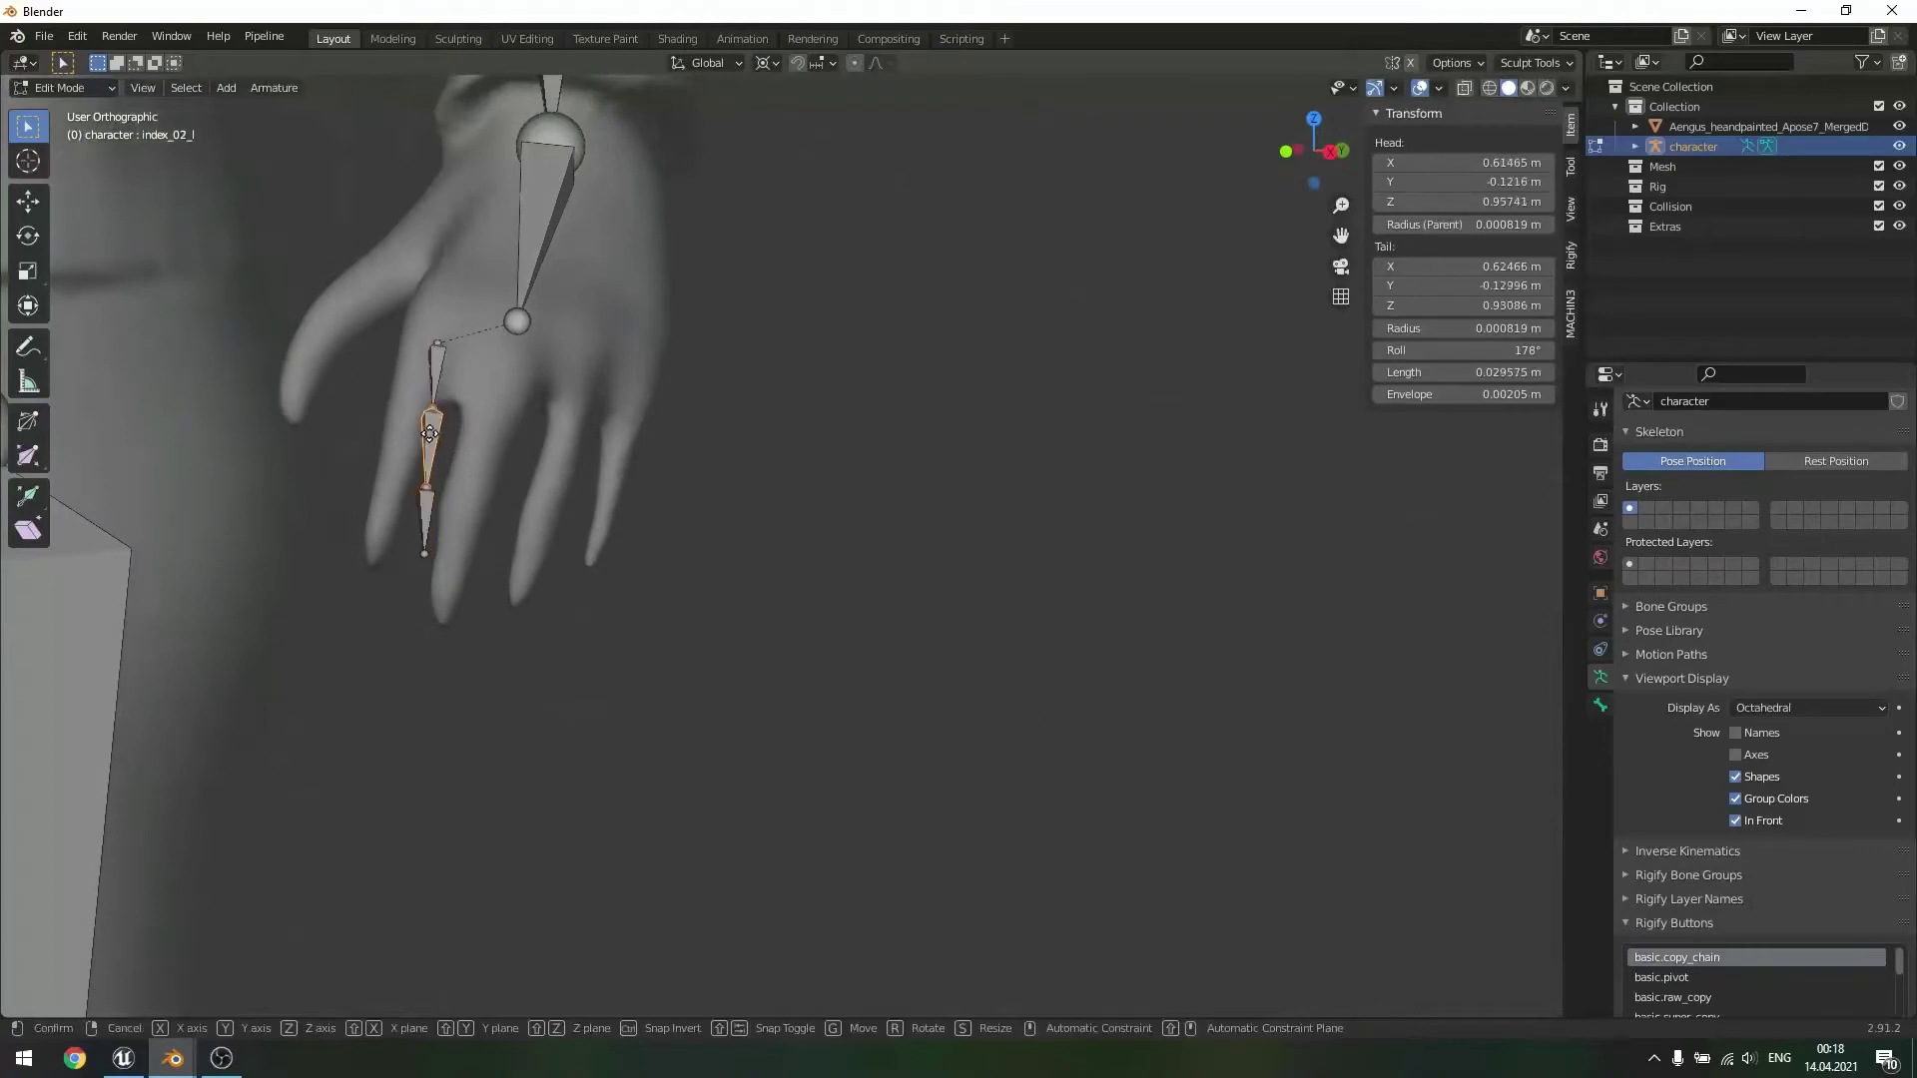
key(g)
click(430, 530)
click(423, 557)
key(g)
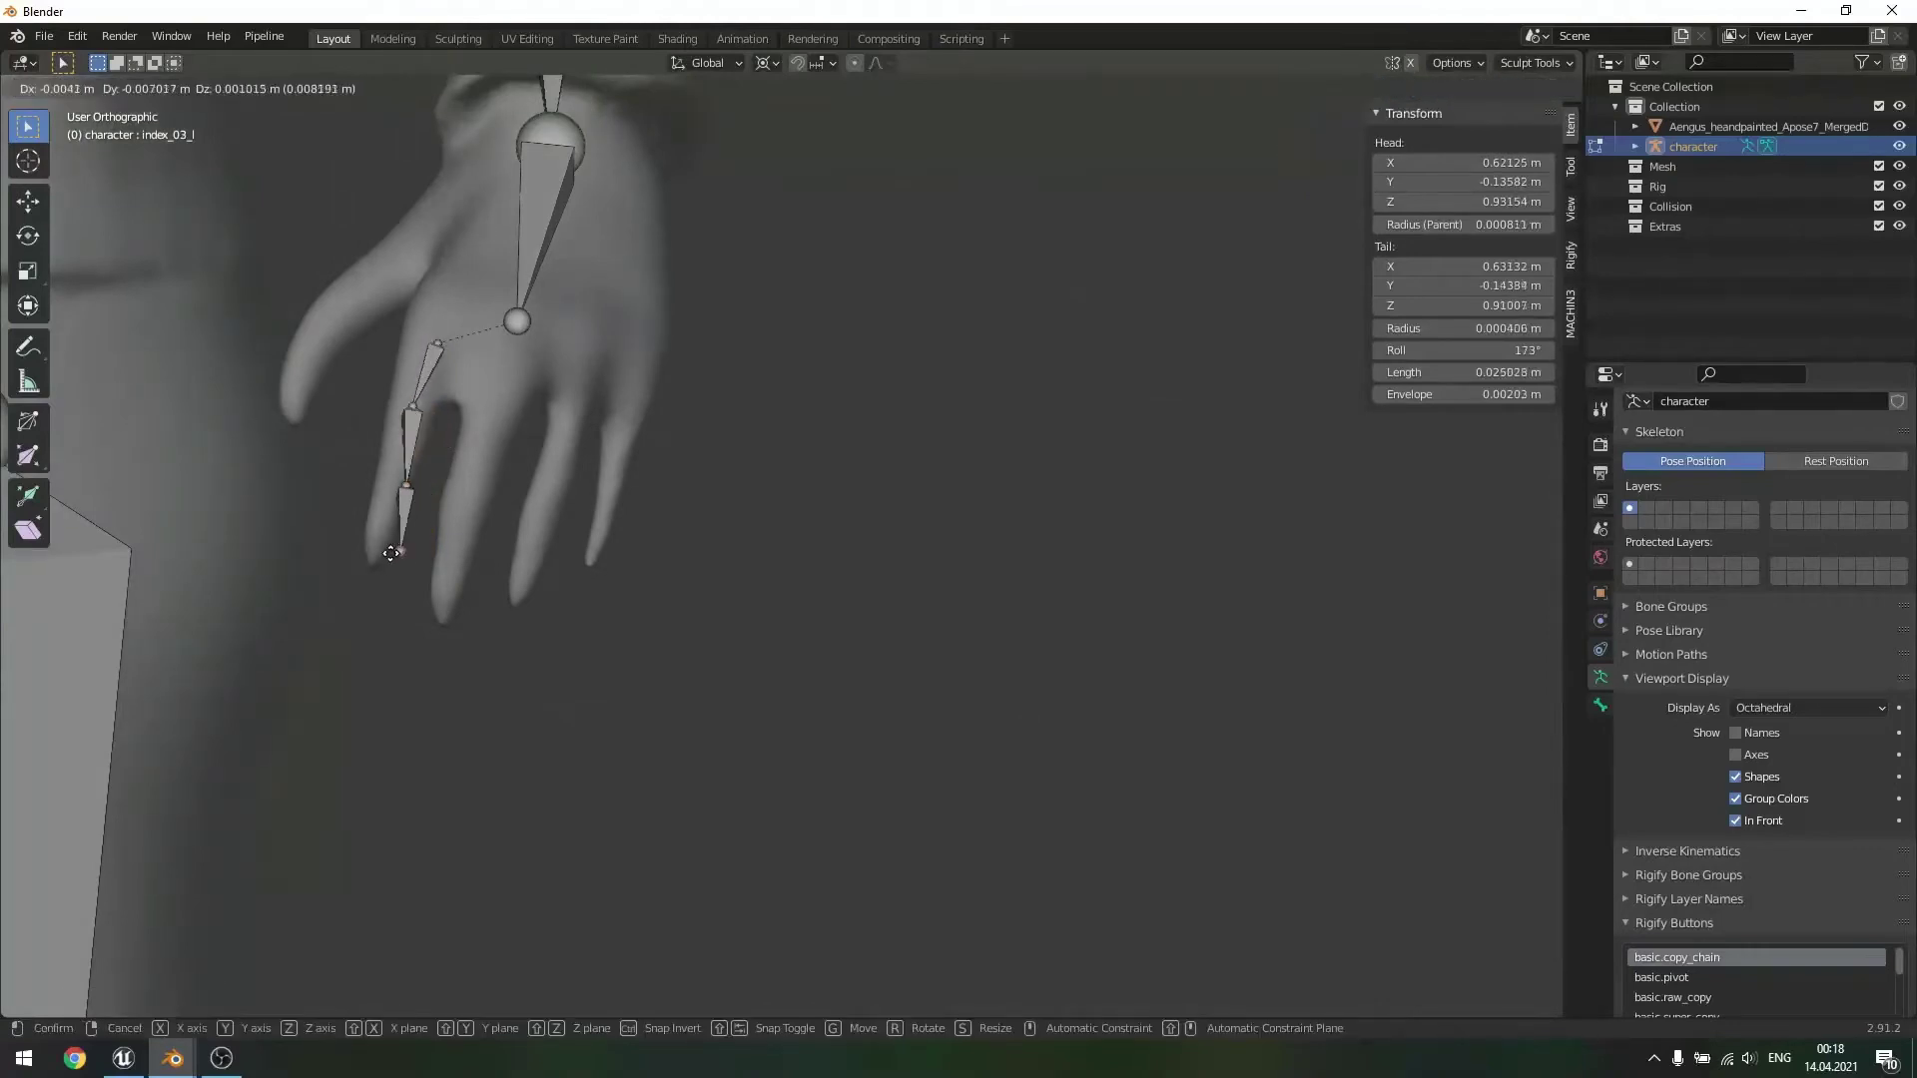
click(382, 550)
click(407, 488)
key(g)
click(395, 488)
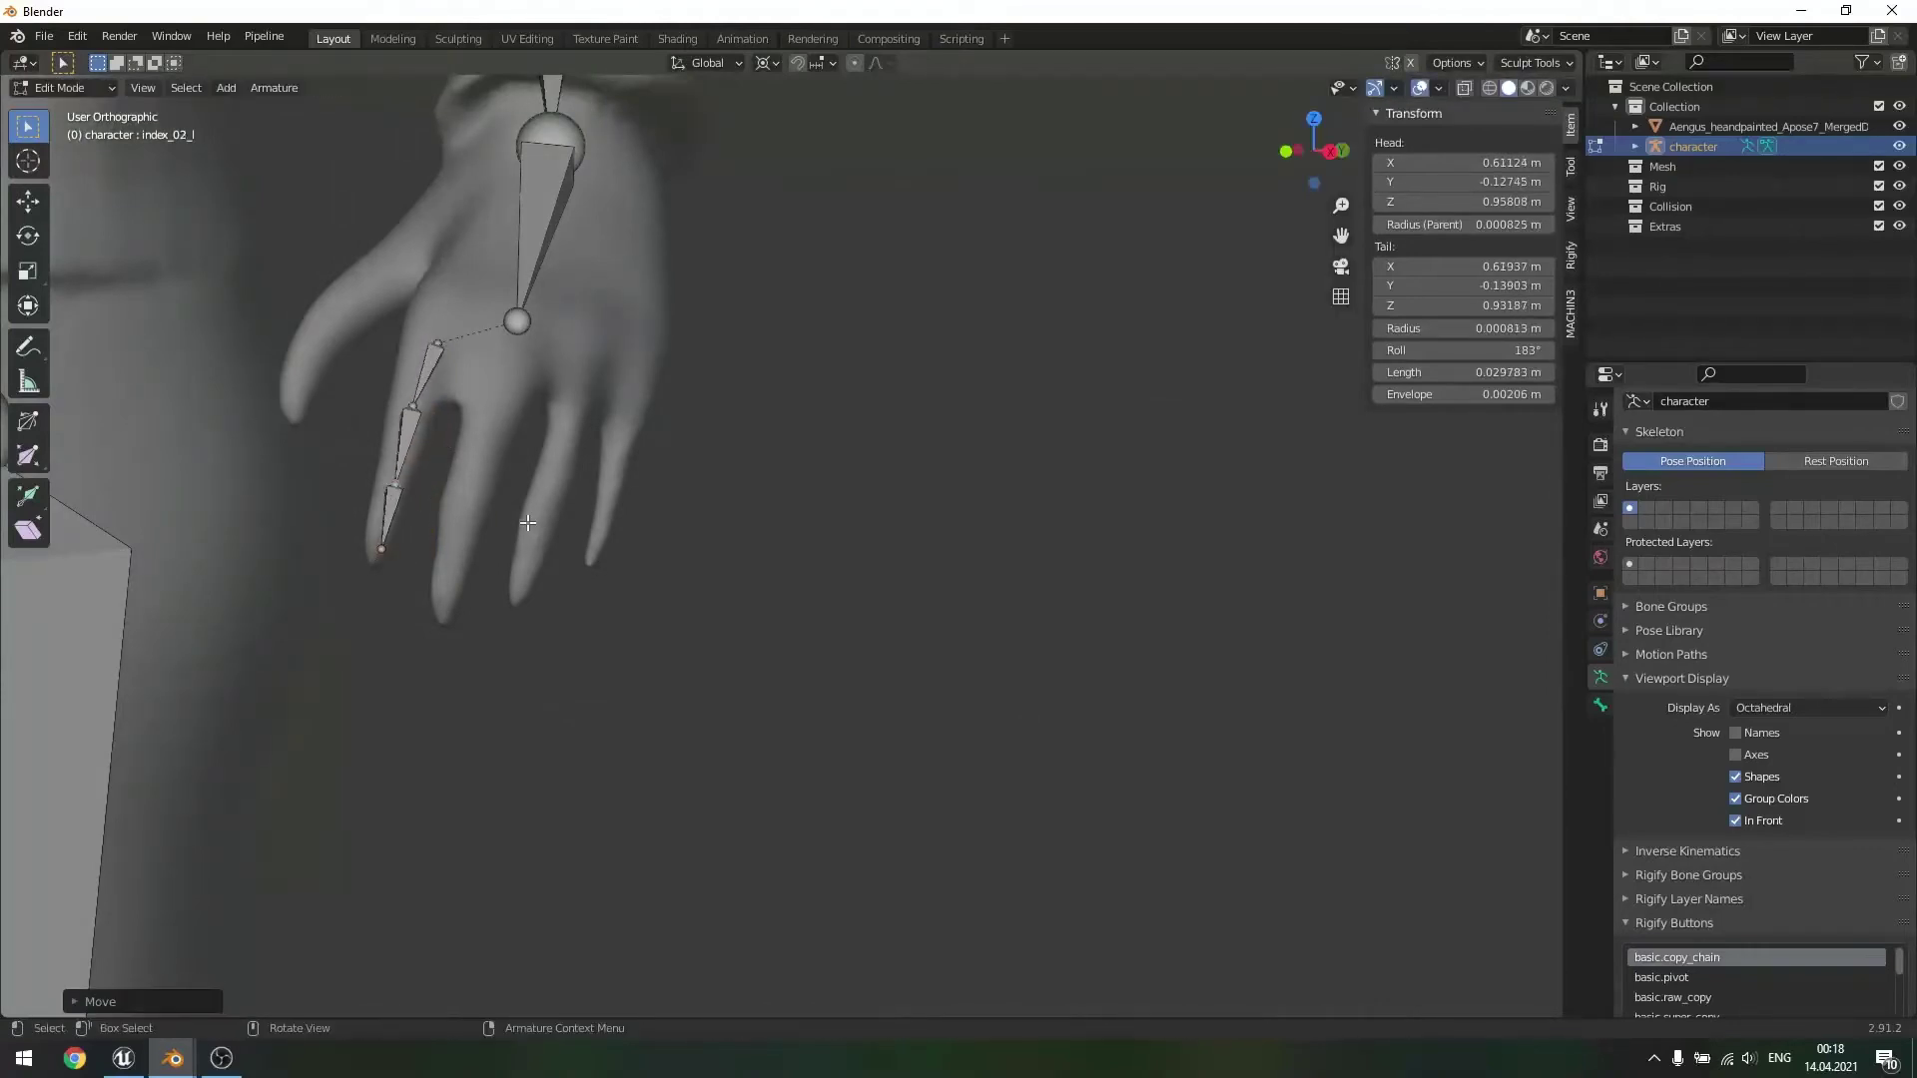
- In the back view, move the index chain's first inner joint about 0.004 m and its tip about 0.011 m
middle_drag(395, 488, 674, 481)
scroll(579, 588, down, 5)
scroll(680, 476, up, 4)
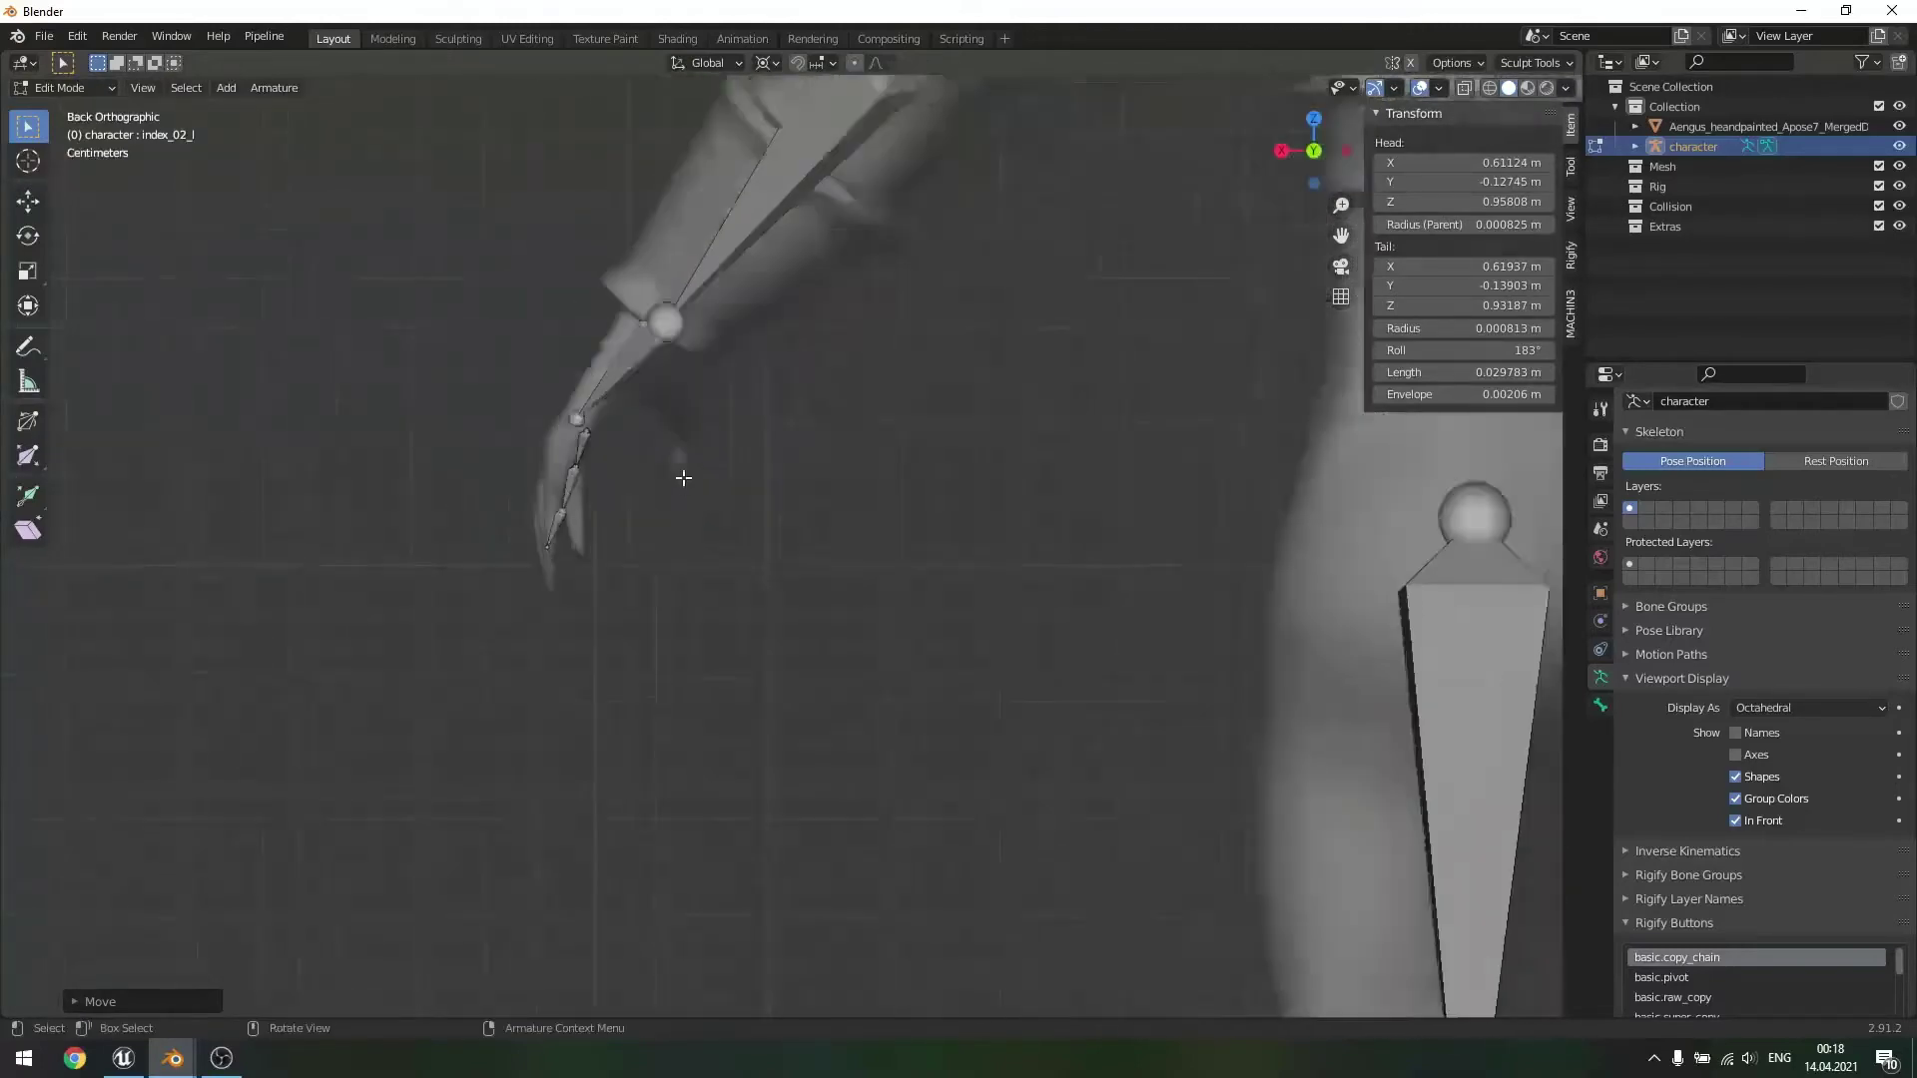
click(479, 434)
key(g)
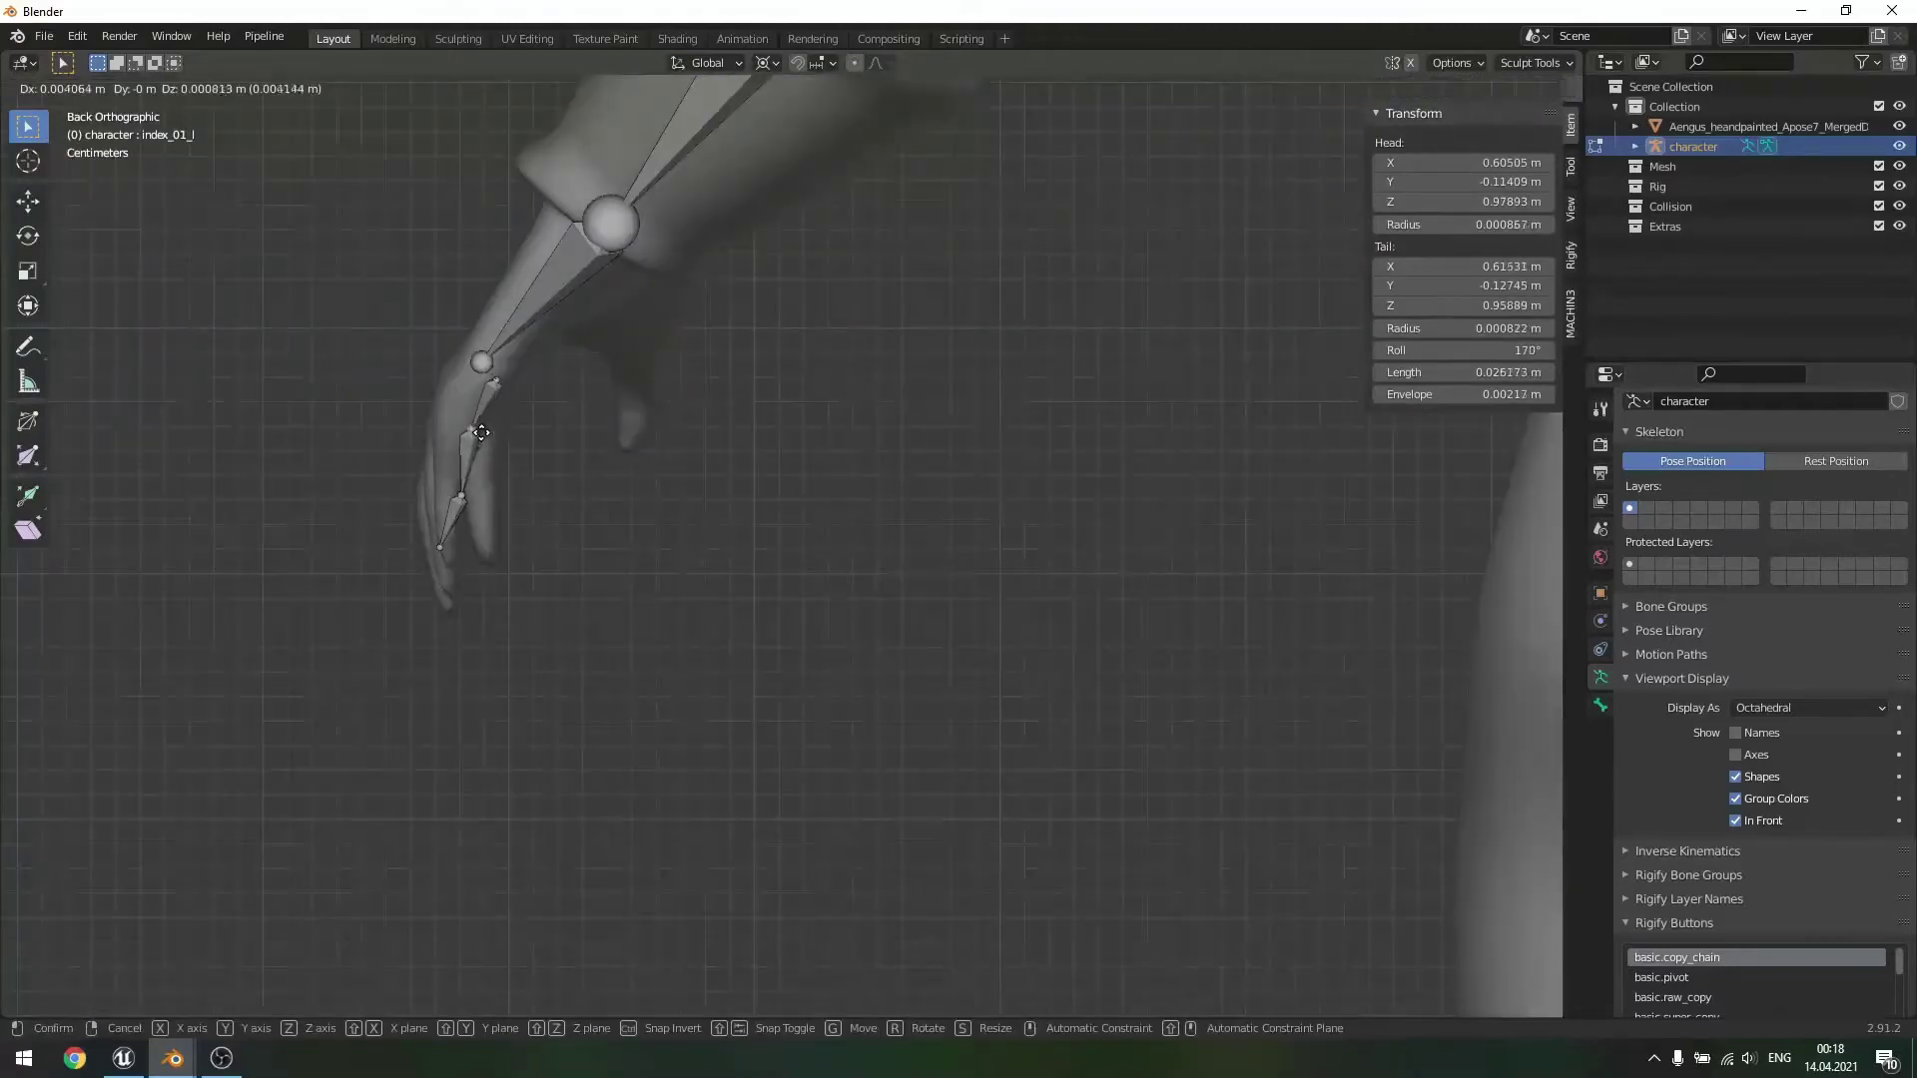
click(479, 436)
click(438, 550)
key(g)
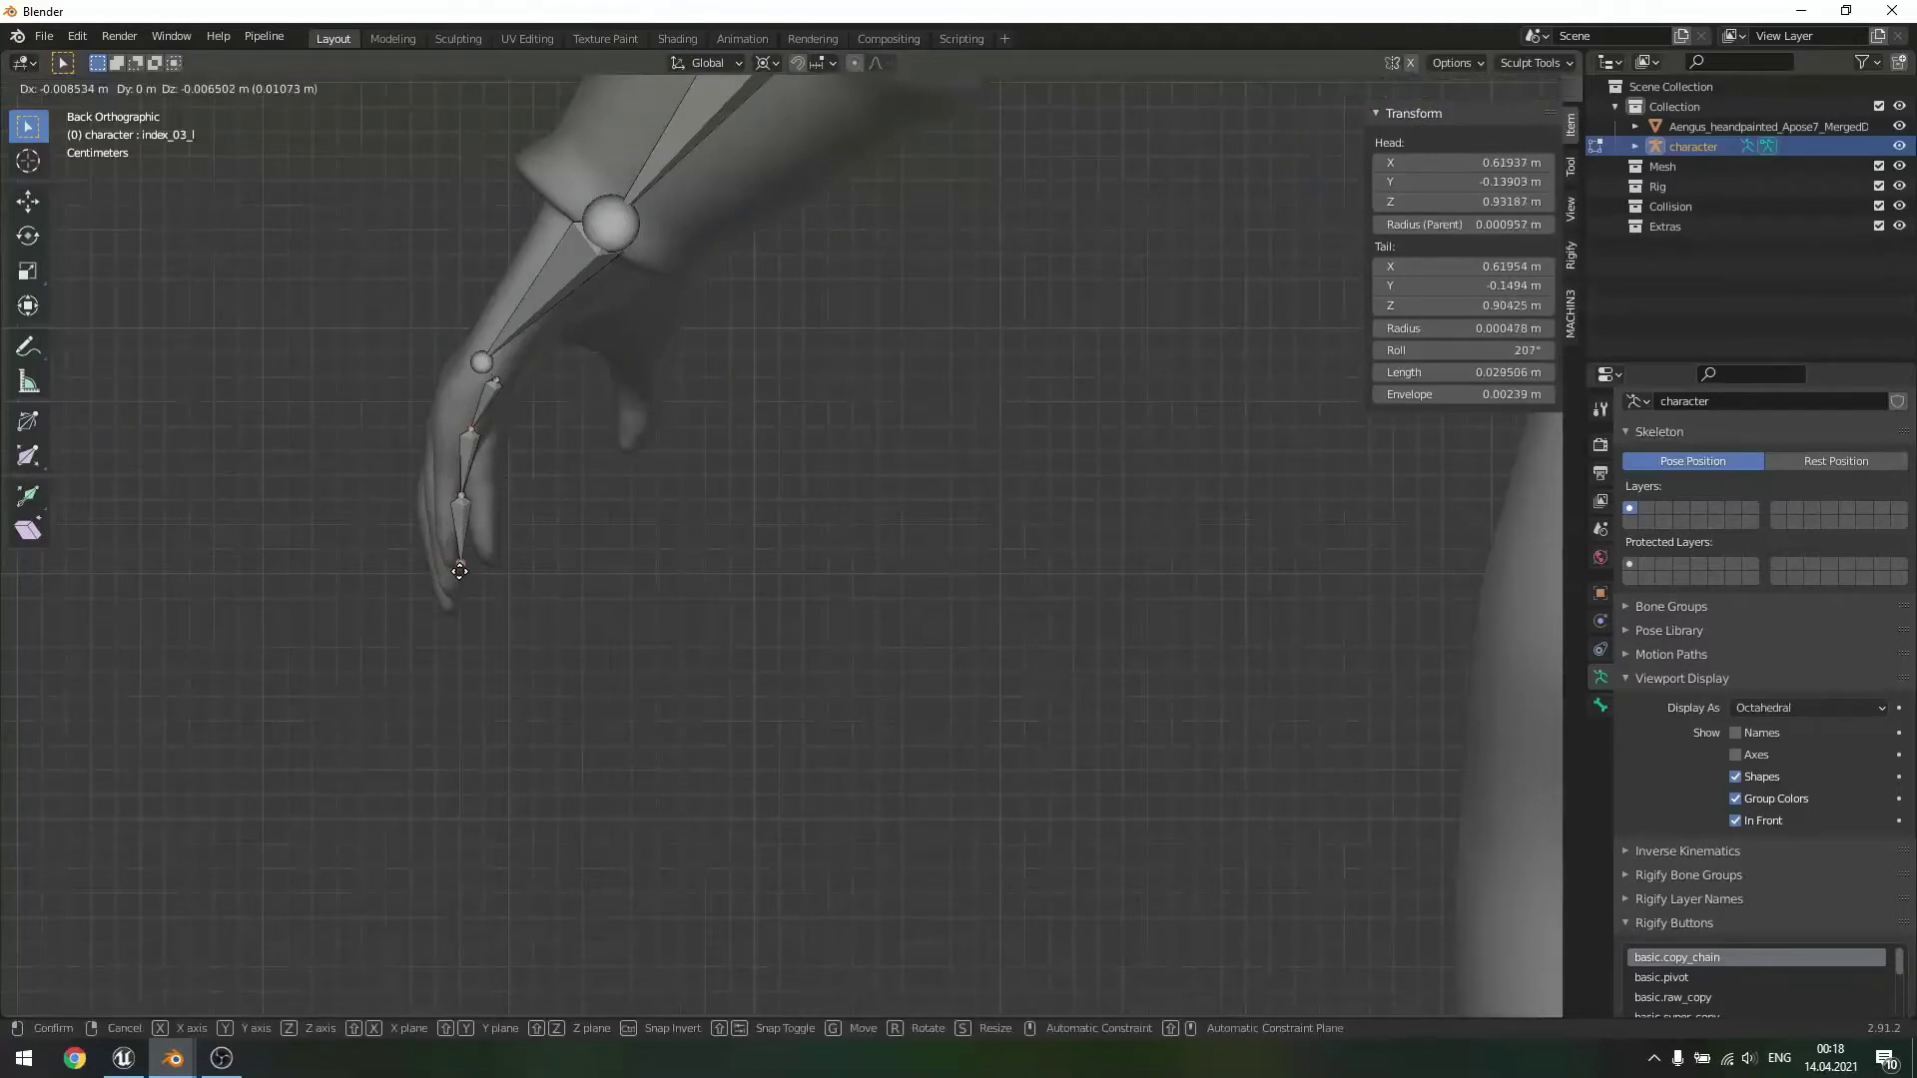
click(460, 570)
- Viewing the hand from the thumb side, move the index chain's two inner joints and its tip inside the finger mesh
middle_drag(460, 570, 682, 566)
click(436, 429)
key(g)
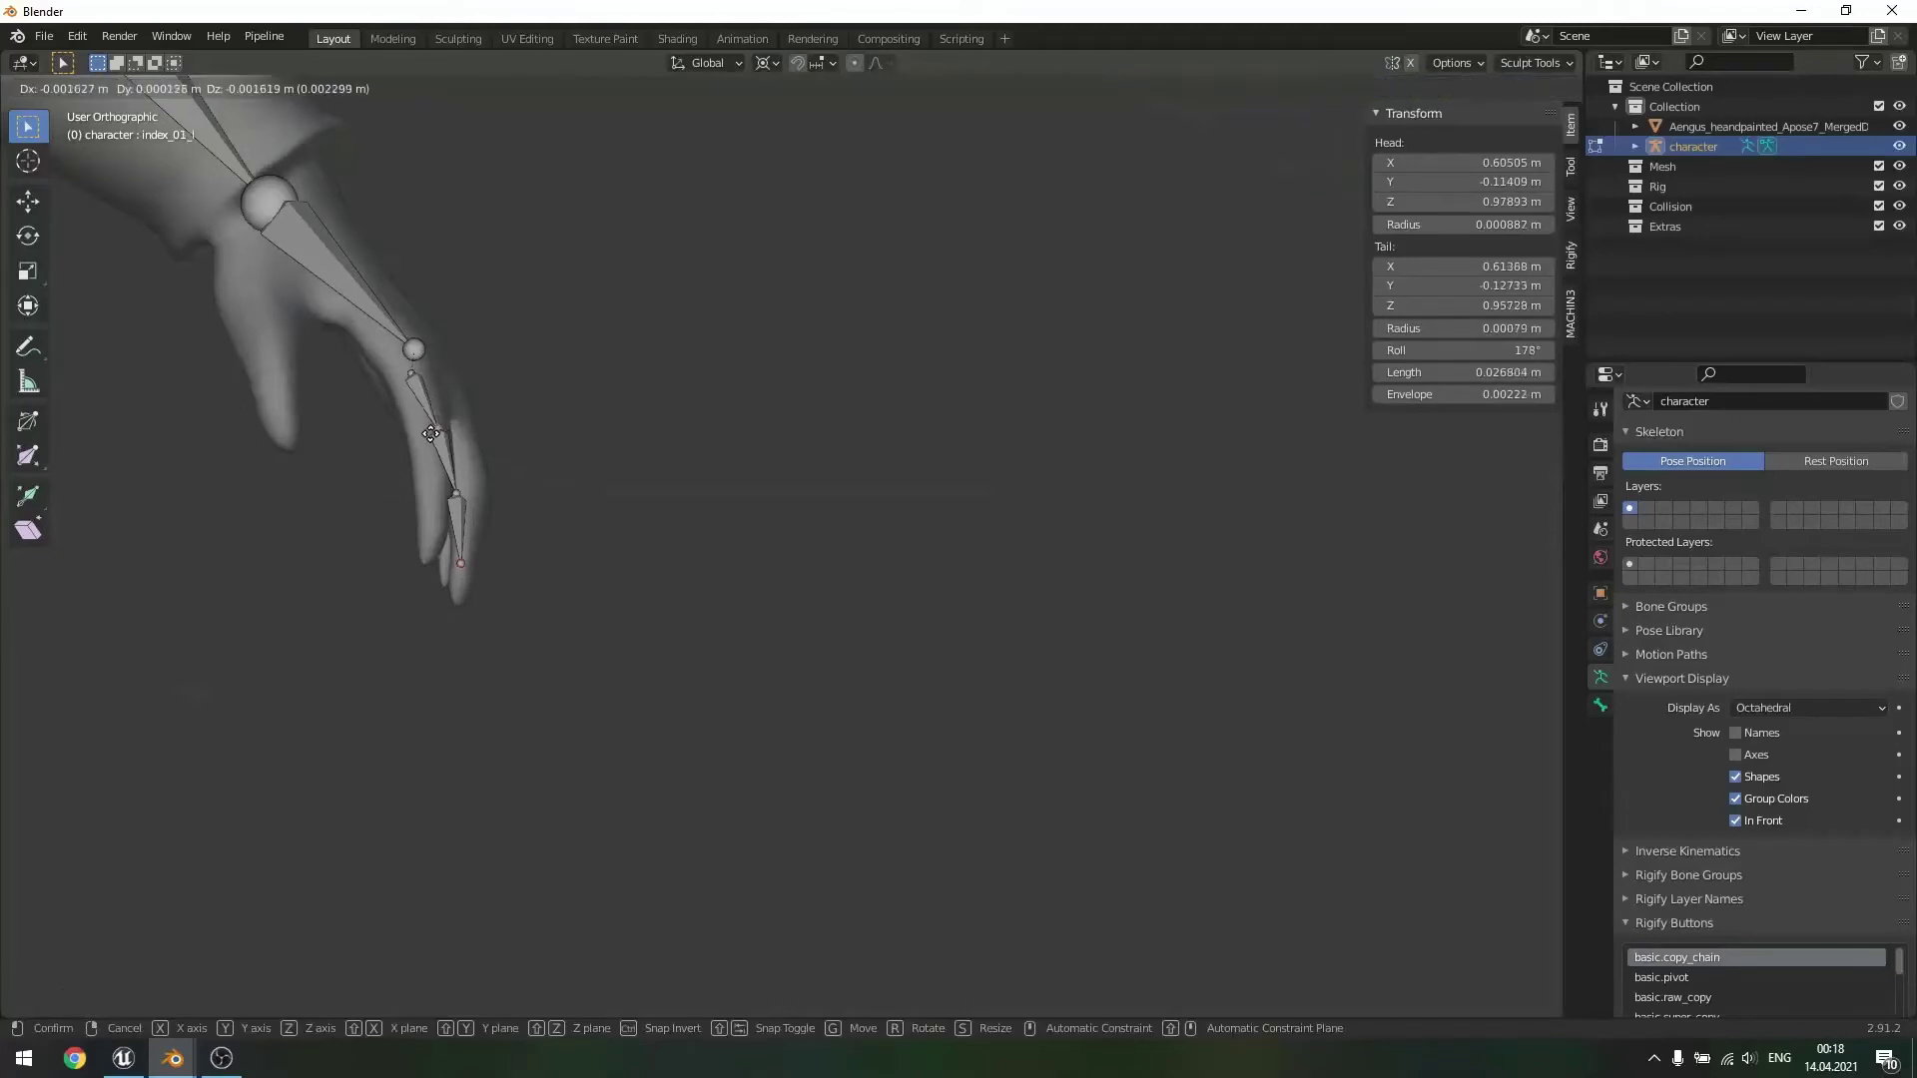
click(424, 433)
click(452, 498)
key(g)
click(426, 494)
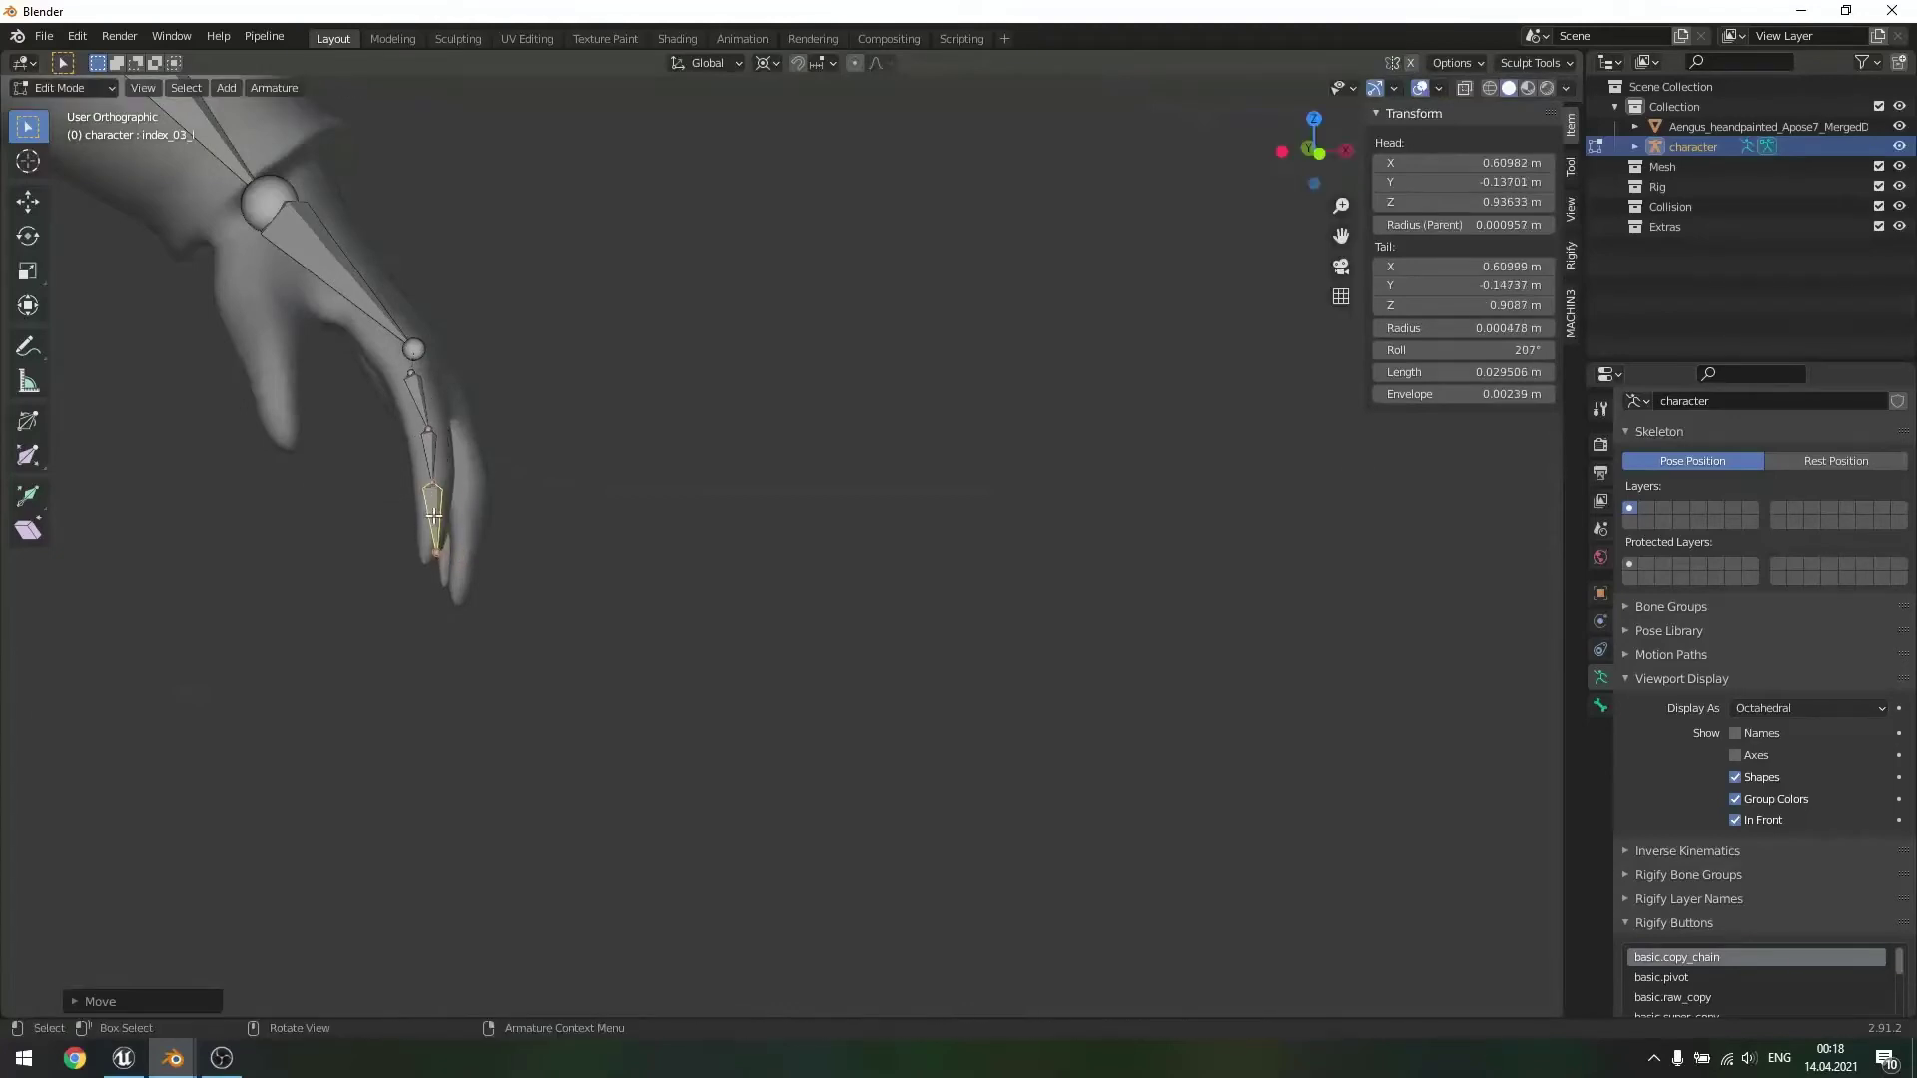
click(440, 555)
key(g)
click(429, 551)
- From the back-of-hand view, centre the index chain's tip and last inner joint across the finger's width
middle_drag(430, 551, 215, 580)
key(g)
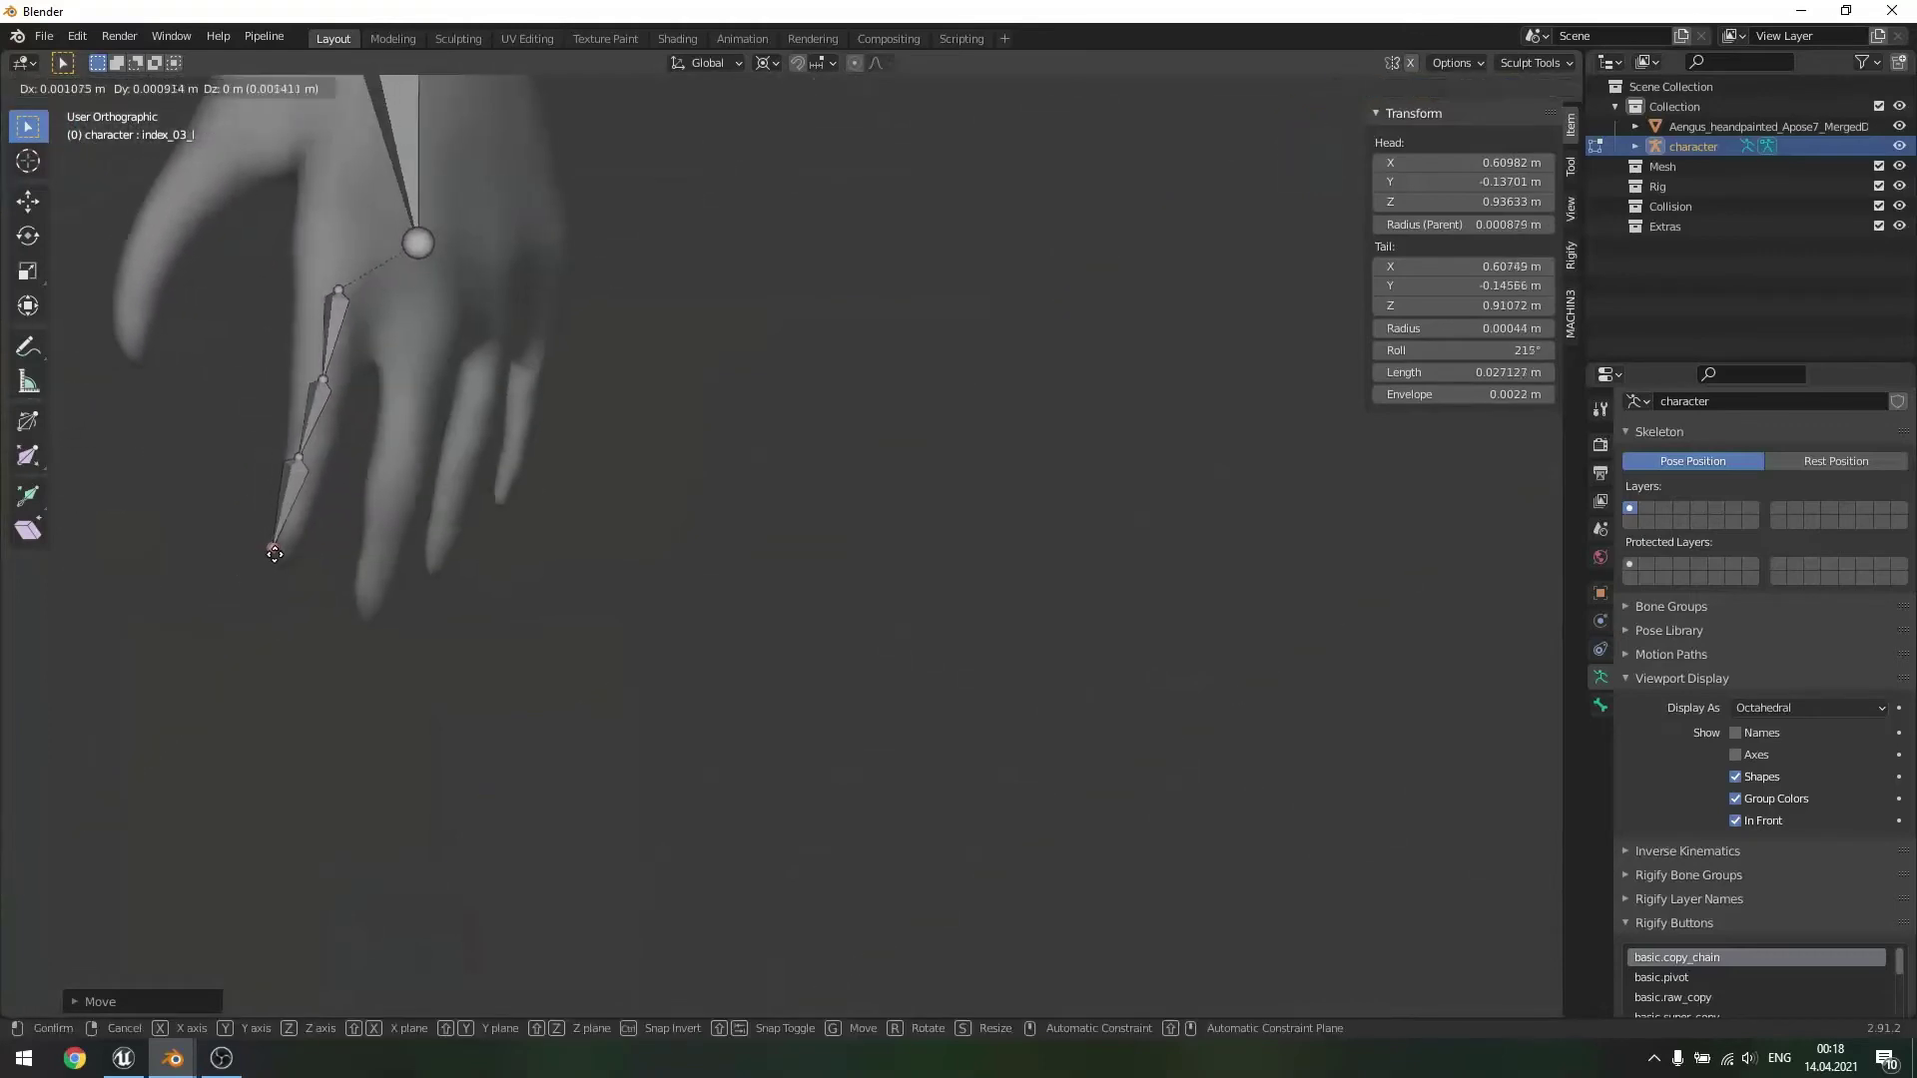
click(288, 552)
click(300, 461)
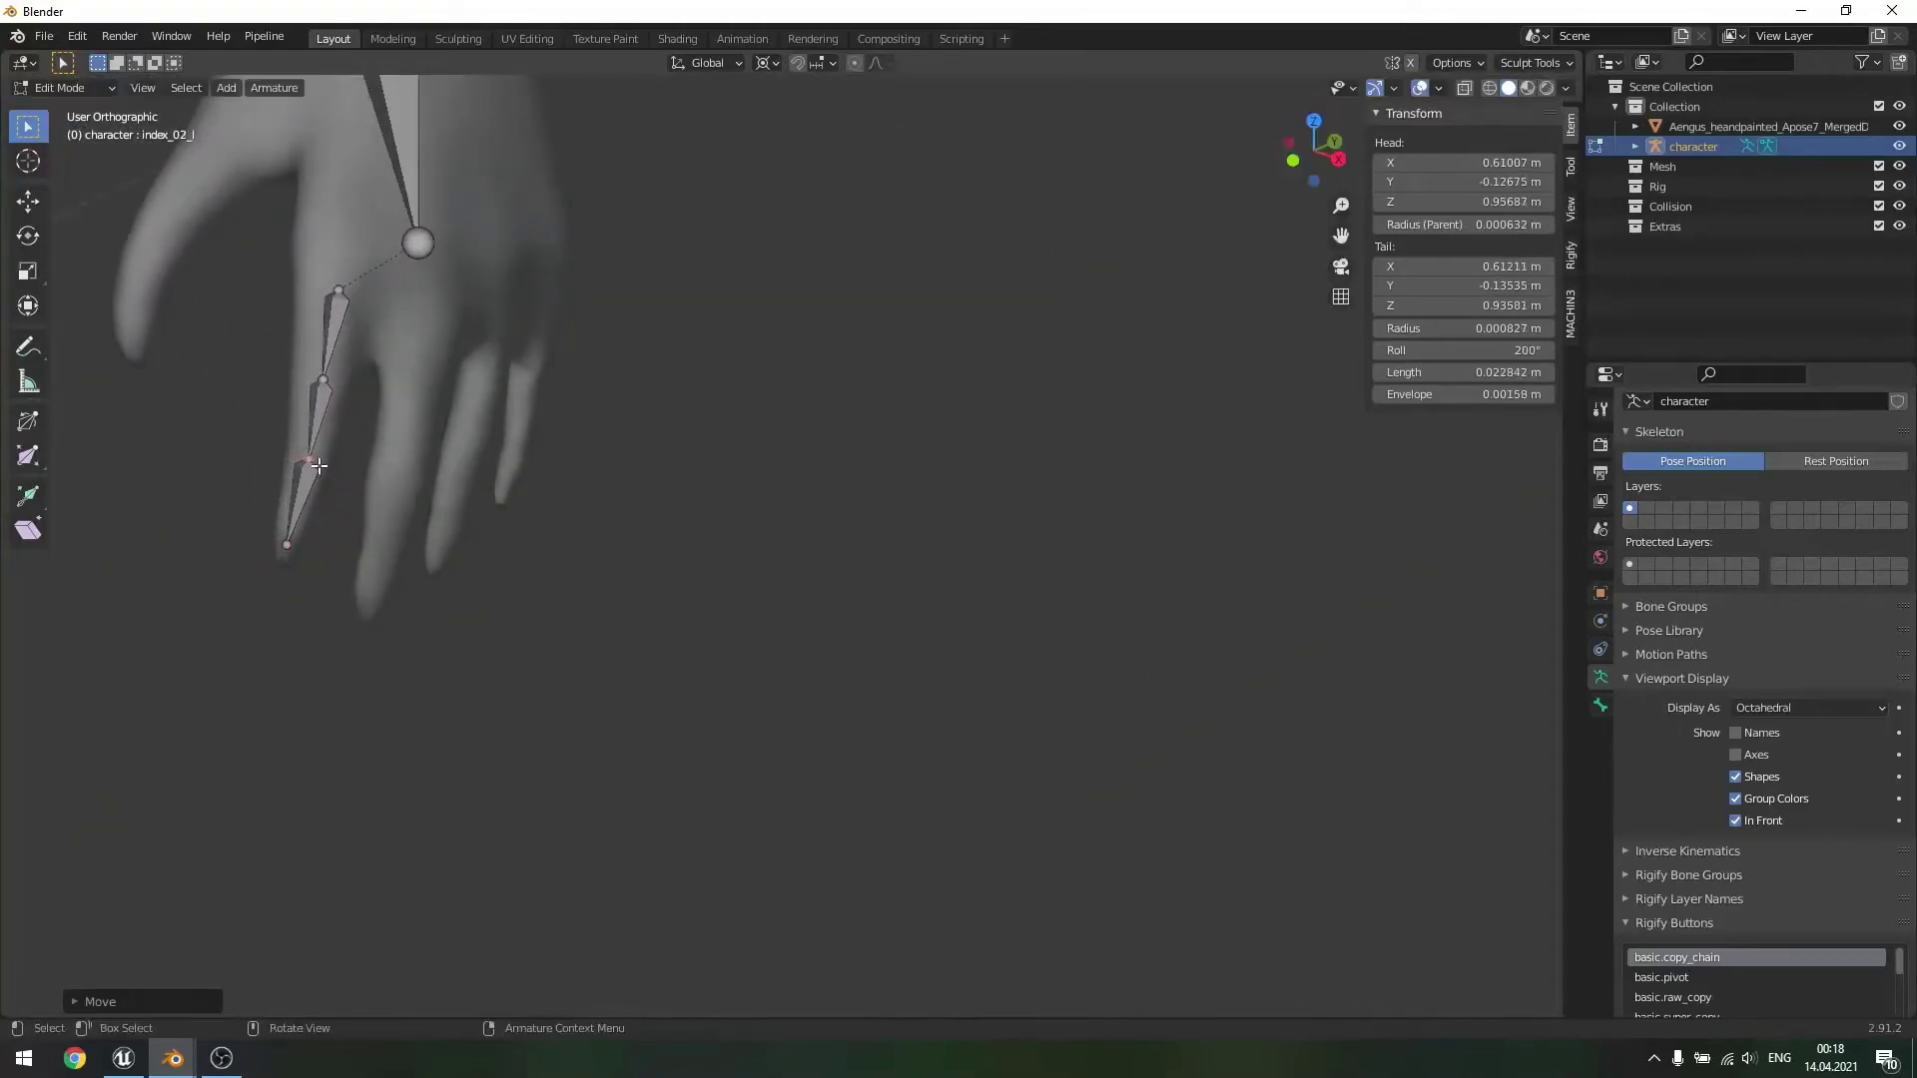
- From the front side, nudge the index chain's tip and last inner joint inward to centre them in the finger's thickness
middle_drag(301, 461, 506, 420)
click(328, 550)
key(g)
click(311, 551)
click(335, 486)
key(g)
click(325, 489)
- Reveal all hidden bones and hide the four left finger chains, keeping the thumb chain
key(alt+h)
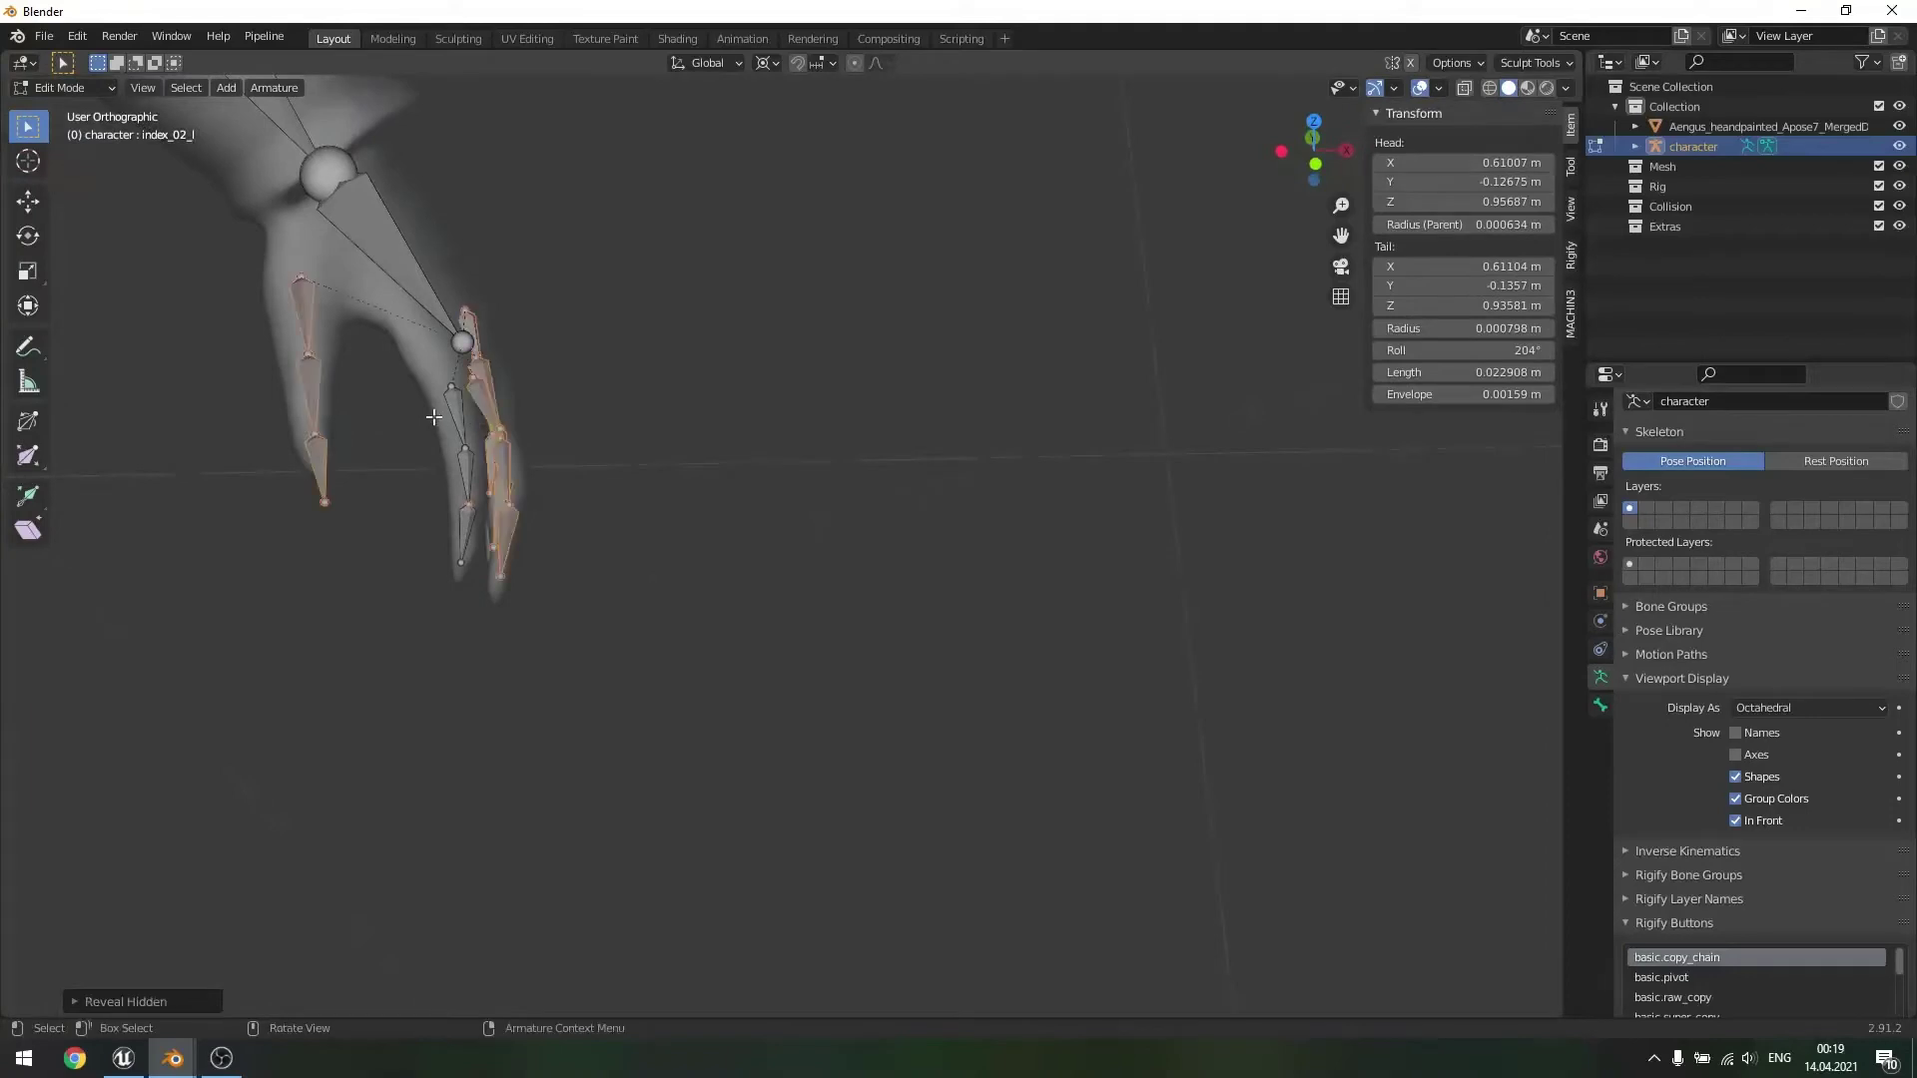
scroll(385, 424, up, 1)
click(250, 439)
click(229, 442)
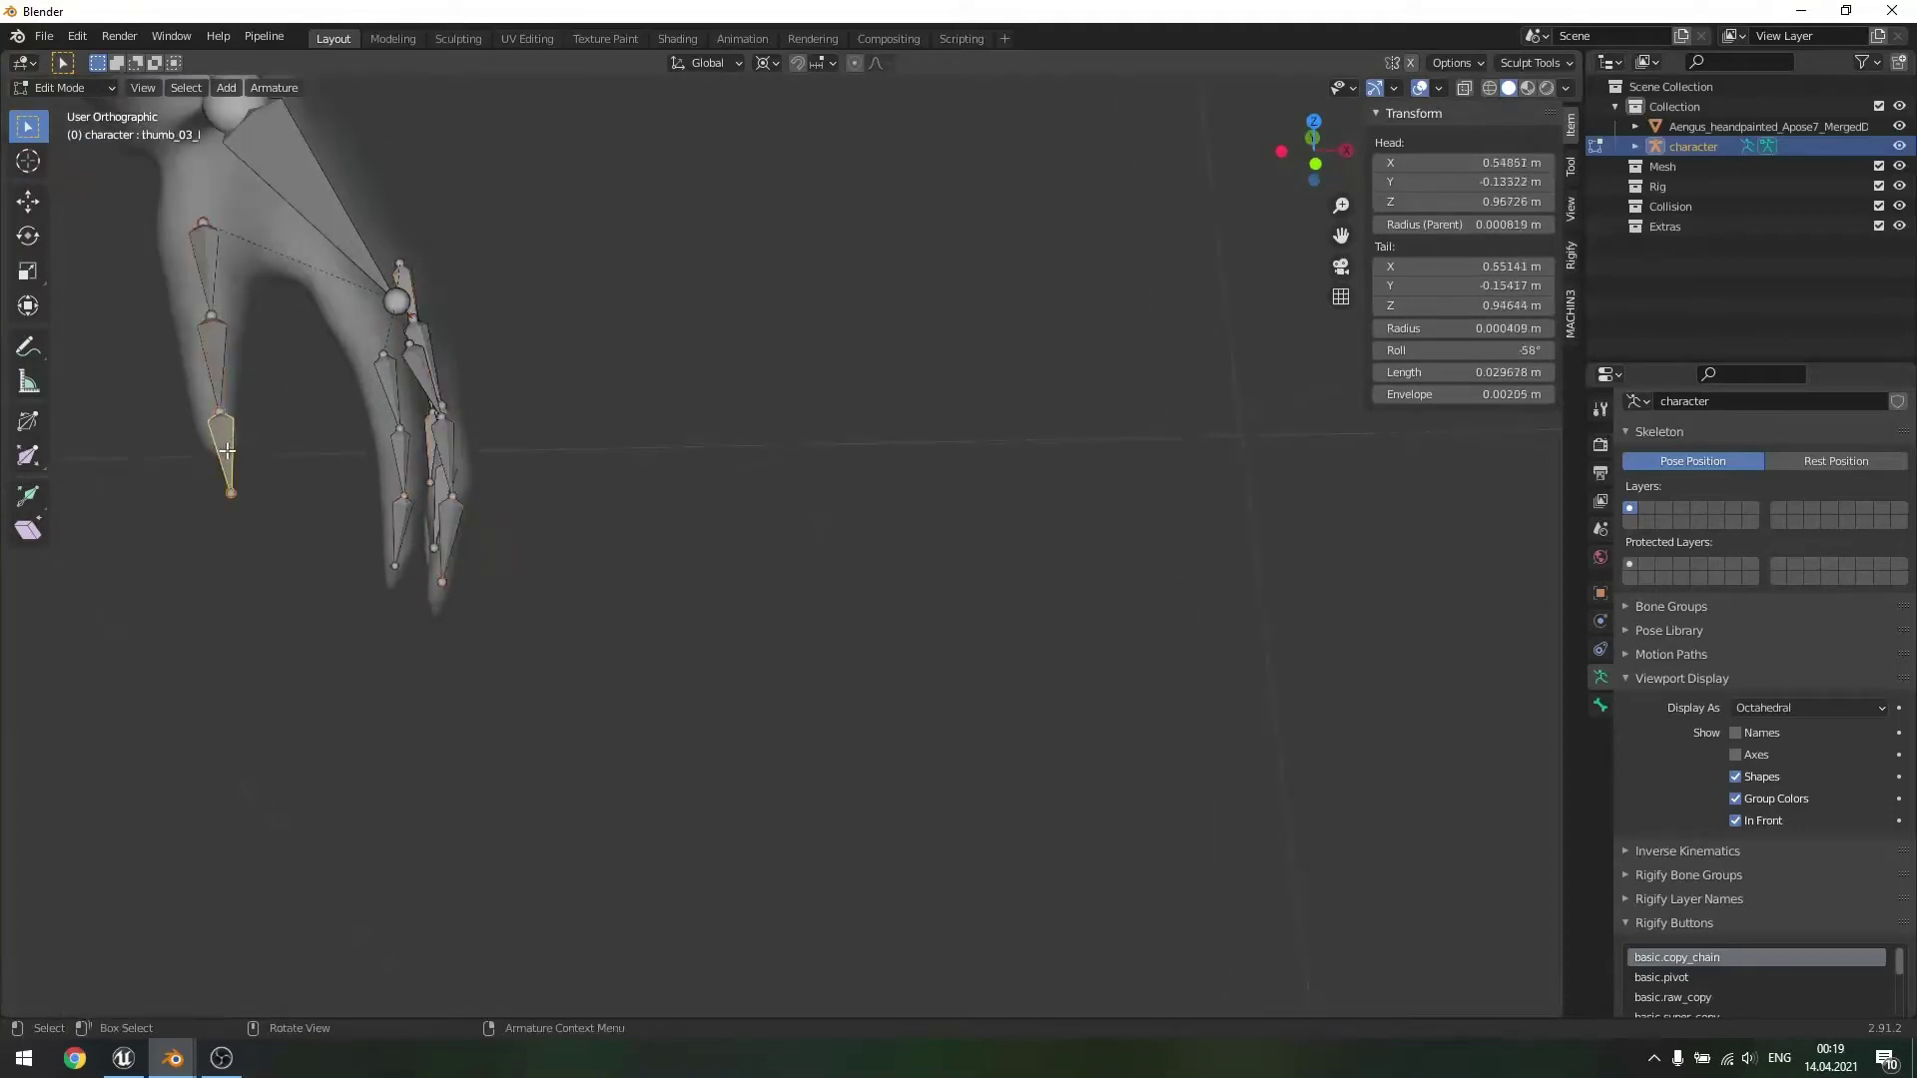
scroll(319, 418, down, 1)
mouse_move(415, 396)
middle_down()
mouse_move(399, 372)
mouse_move(440, 260)
mouse_move(432, 372)
middle_up()
drag(444, 380, 667, 644)
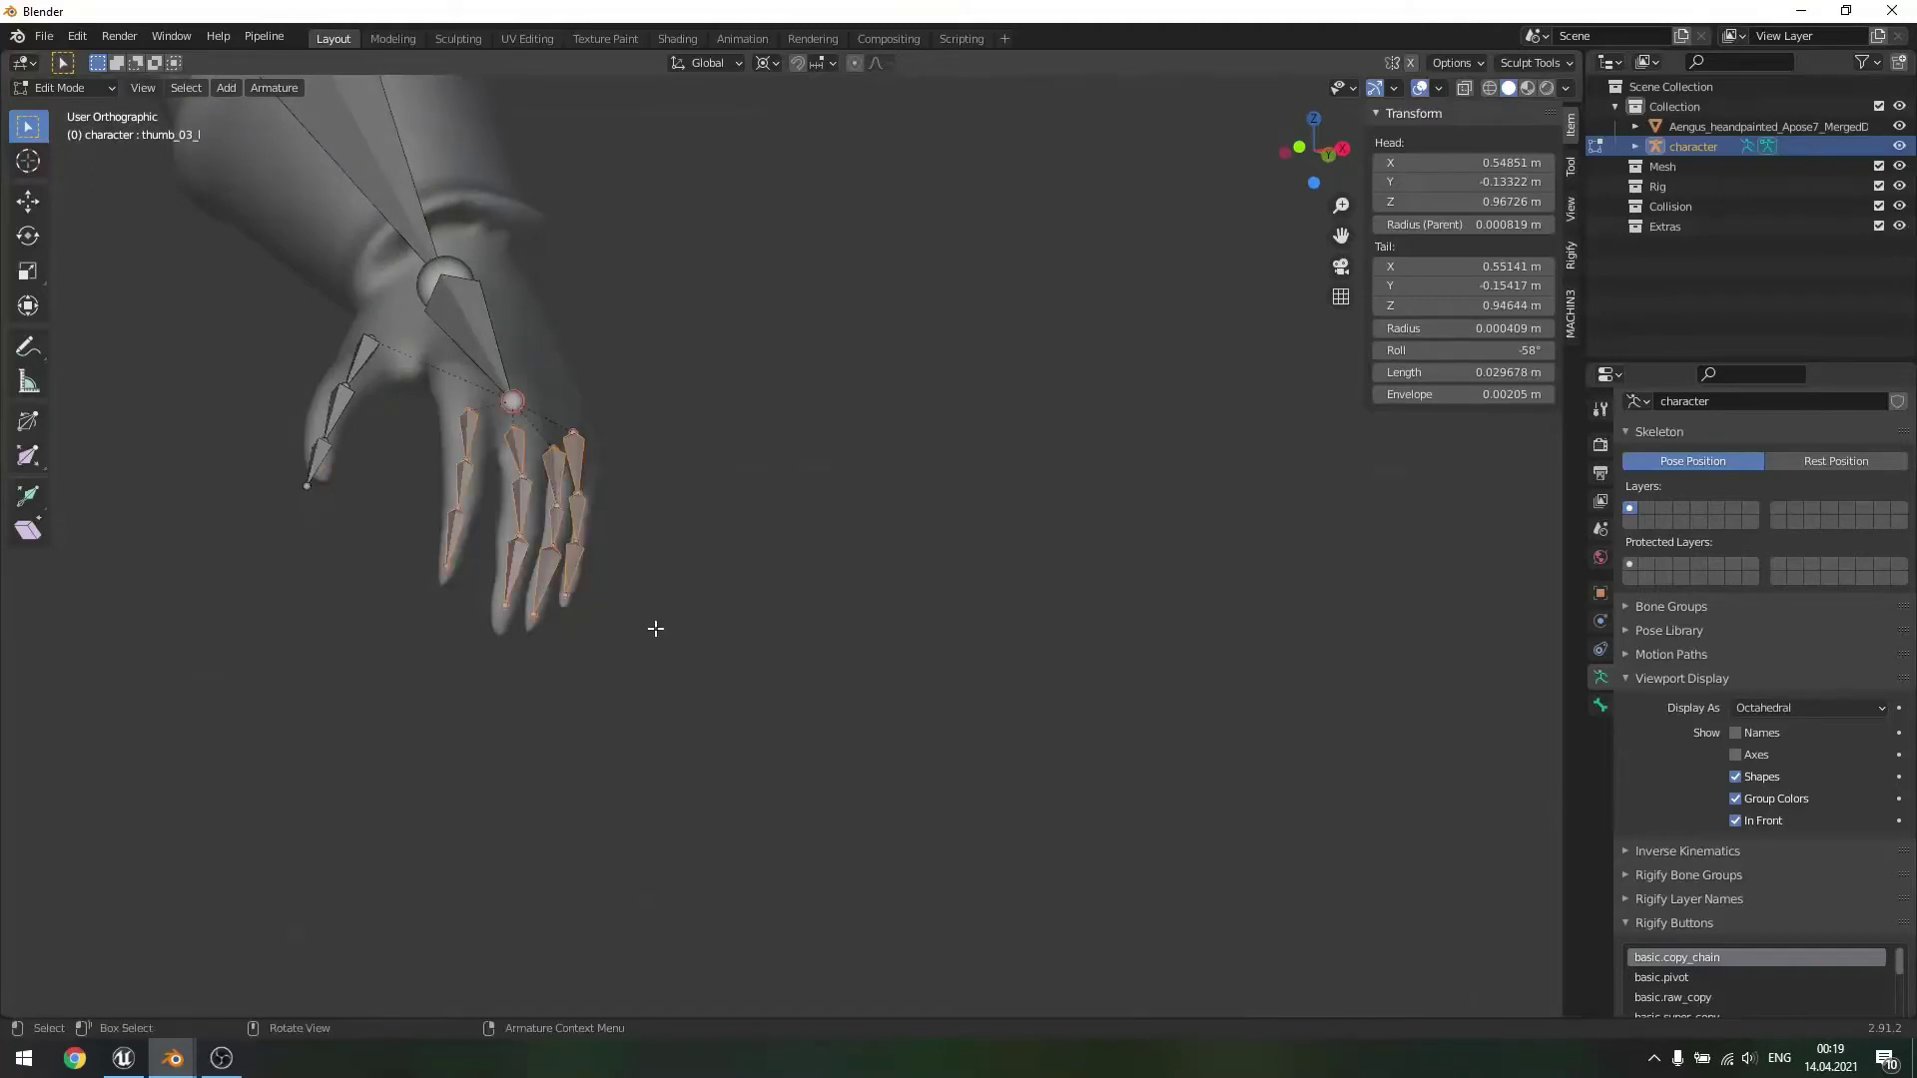
key(h)
- Hide the left hand and forearm bones to clear the view around the thumb
click(466, 303)
key(h)
click(431, 234)
key(h)
- Move the thumb_01_l bone slightly inward to centre it within the base of the mesh thumb
middle_drag(479, 332, 565, 441)
scroll(549, 349, up, 2)
shift+middle_drag(400, 420, 748, 620)
click(729, 540)
key(g)
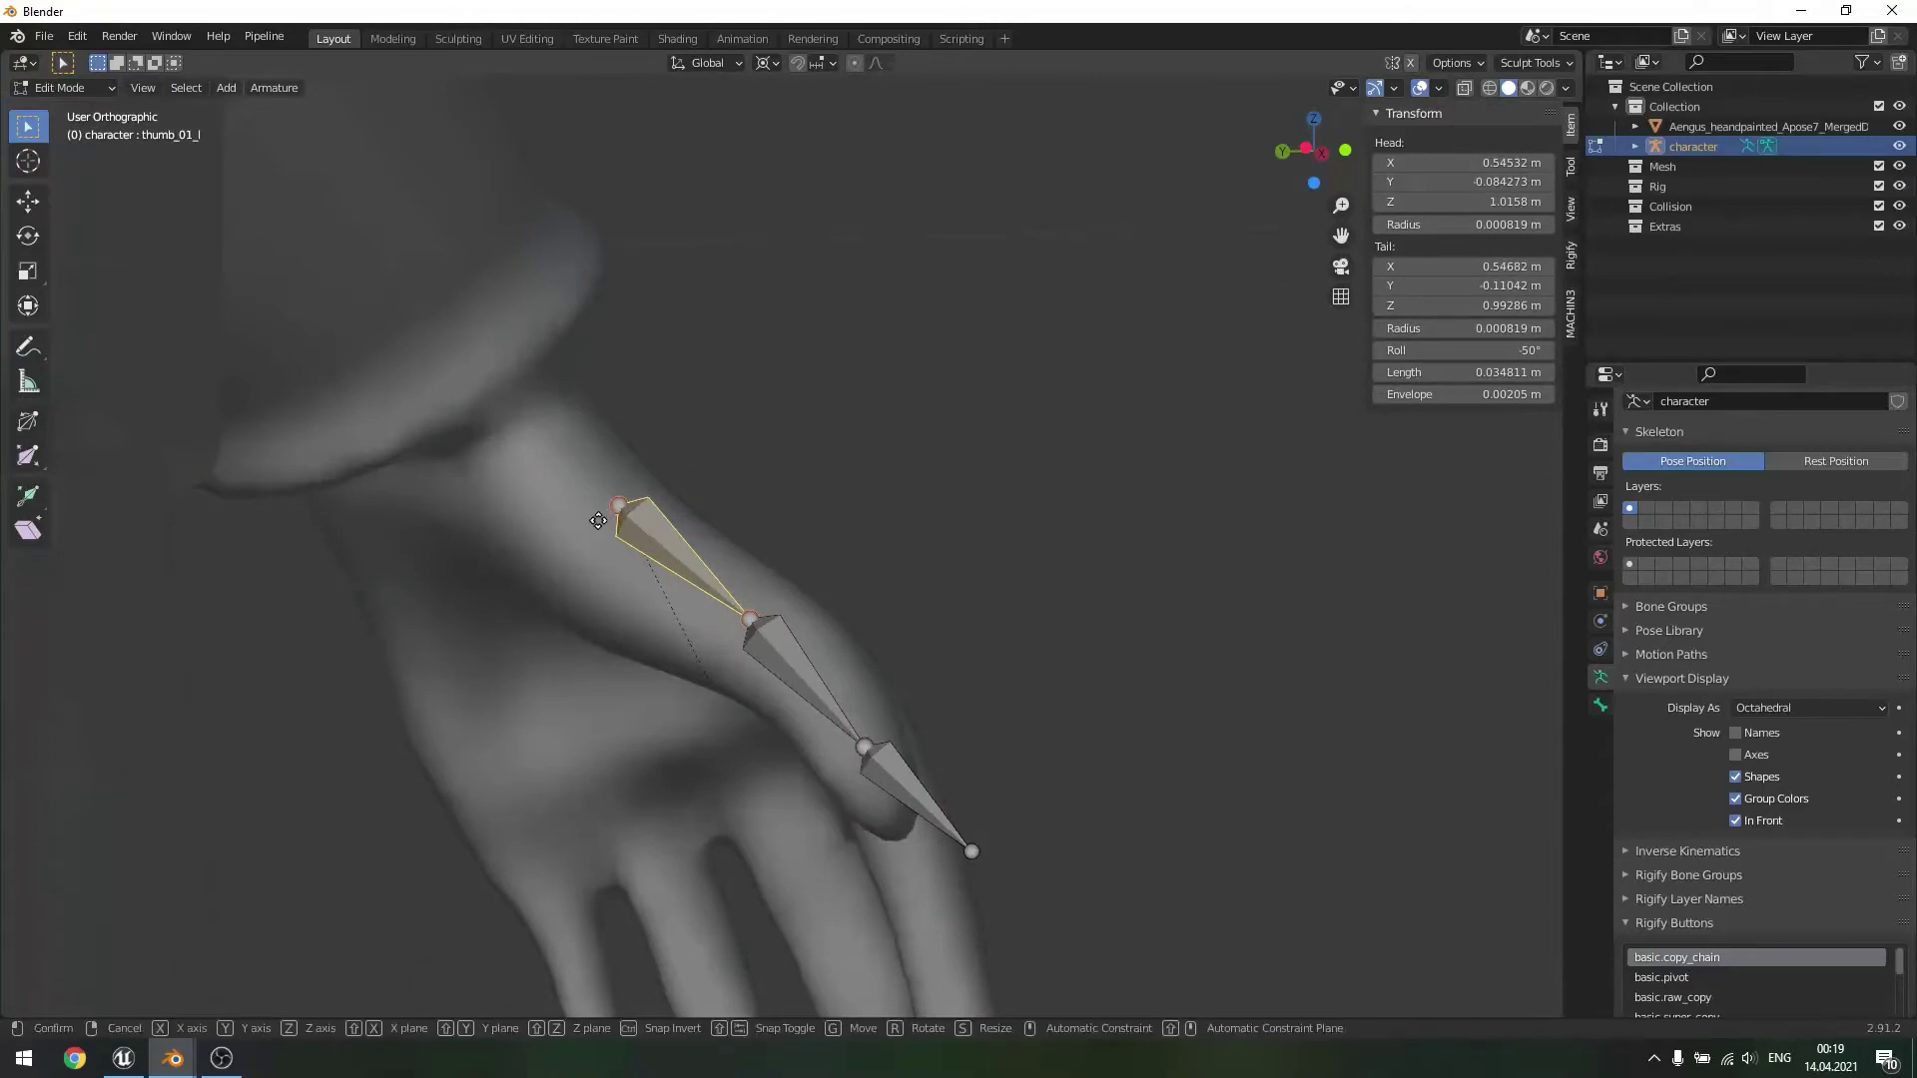
click(586, 529)
- Reposition the left thumb chain's two inner joints along the thumb and pull its tip back inside the mesh
click(856, 738)
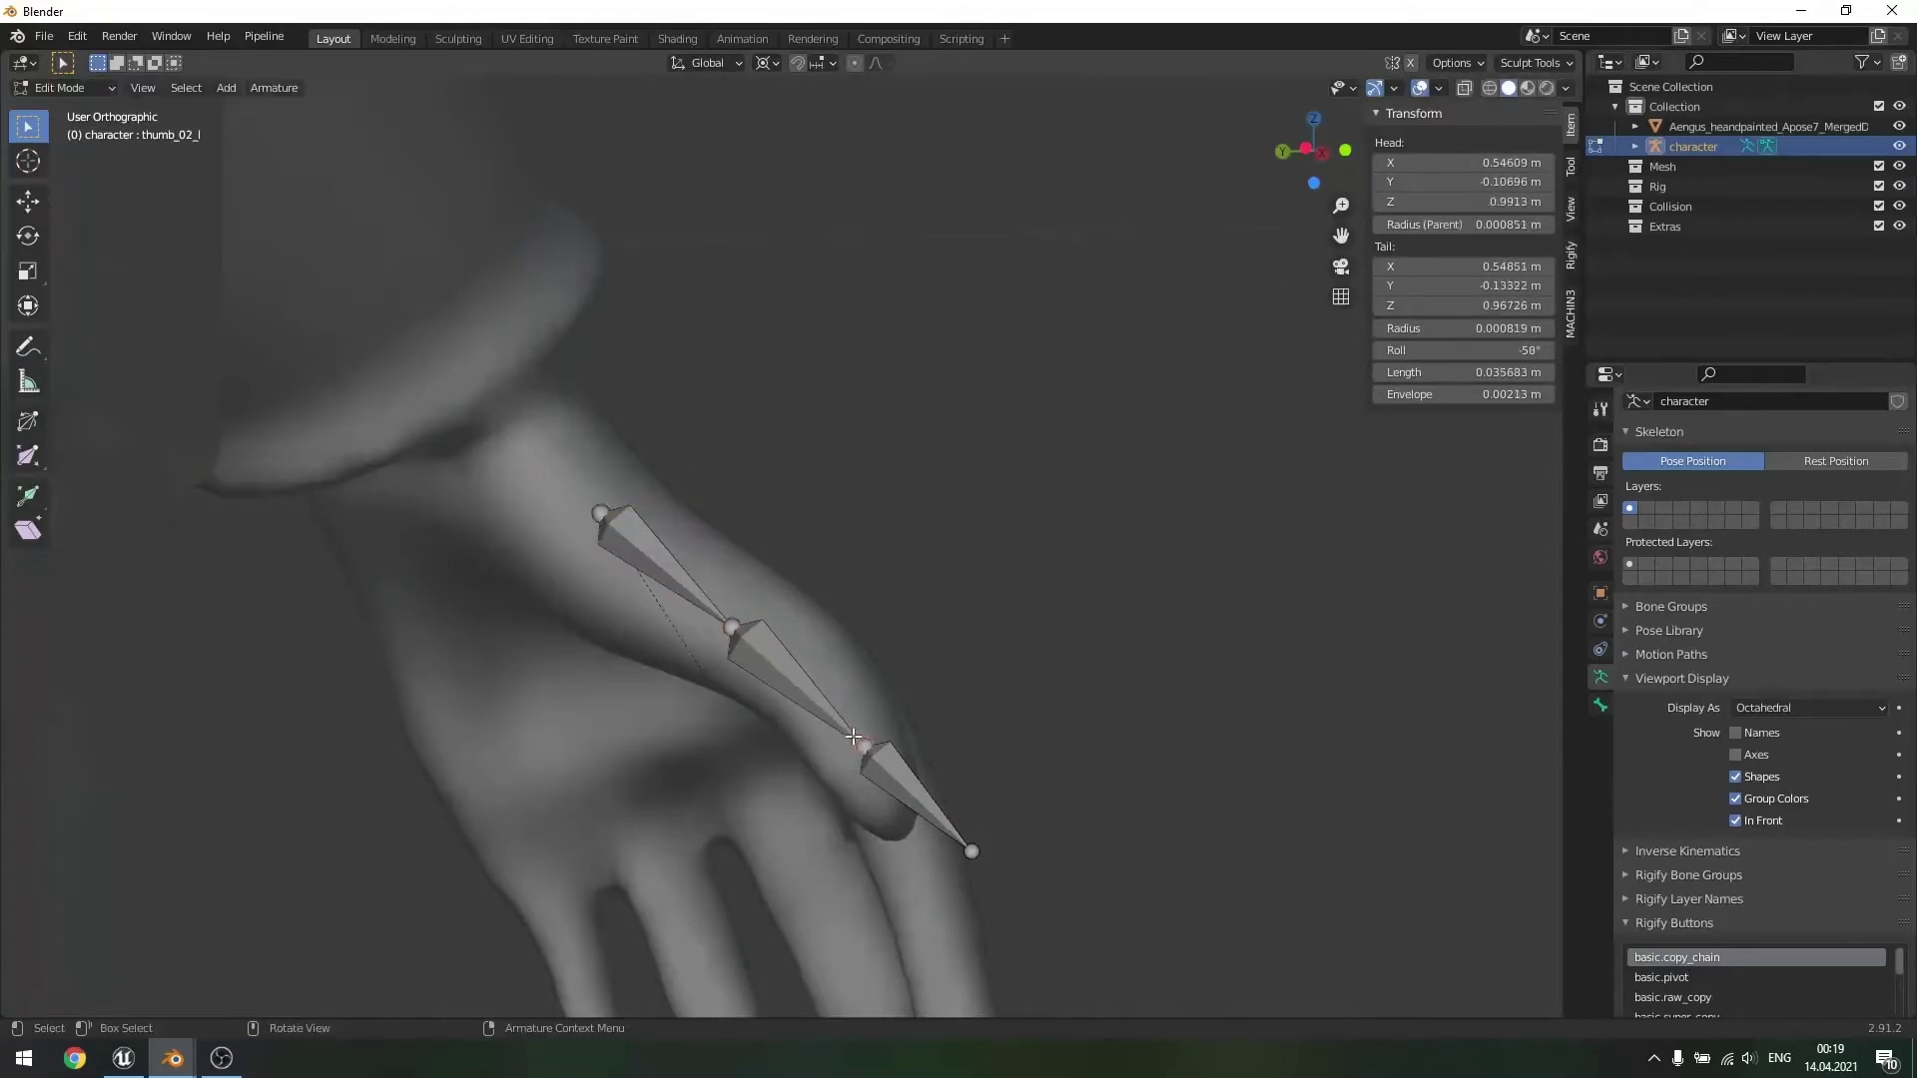
key(g)
click(793, 677)
key(g)
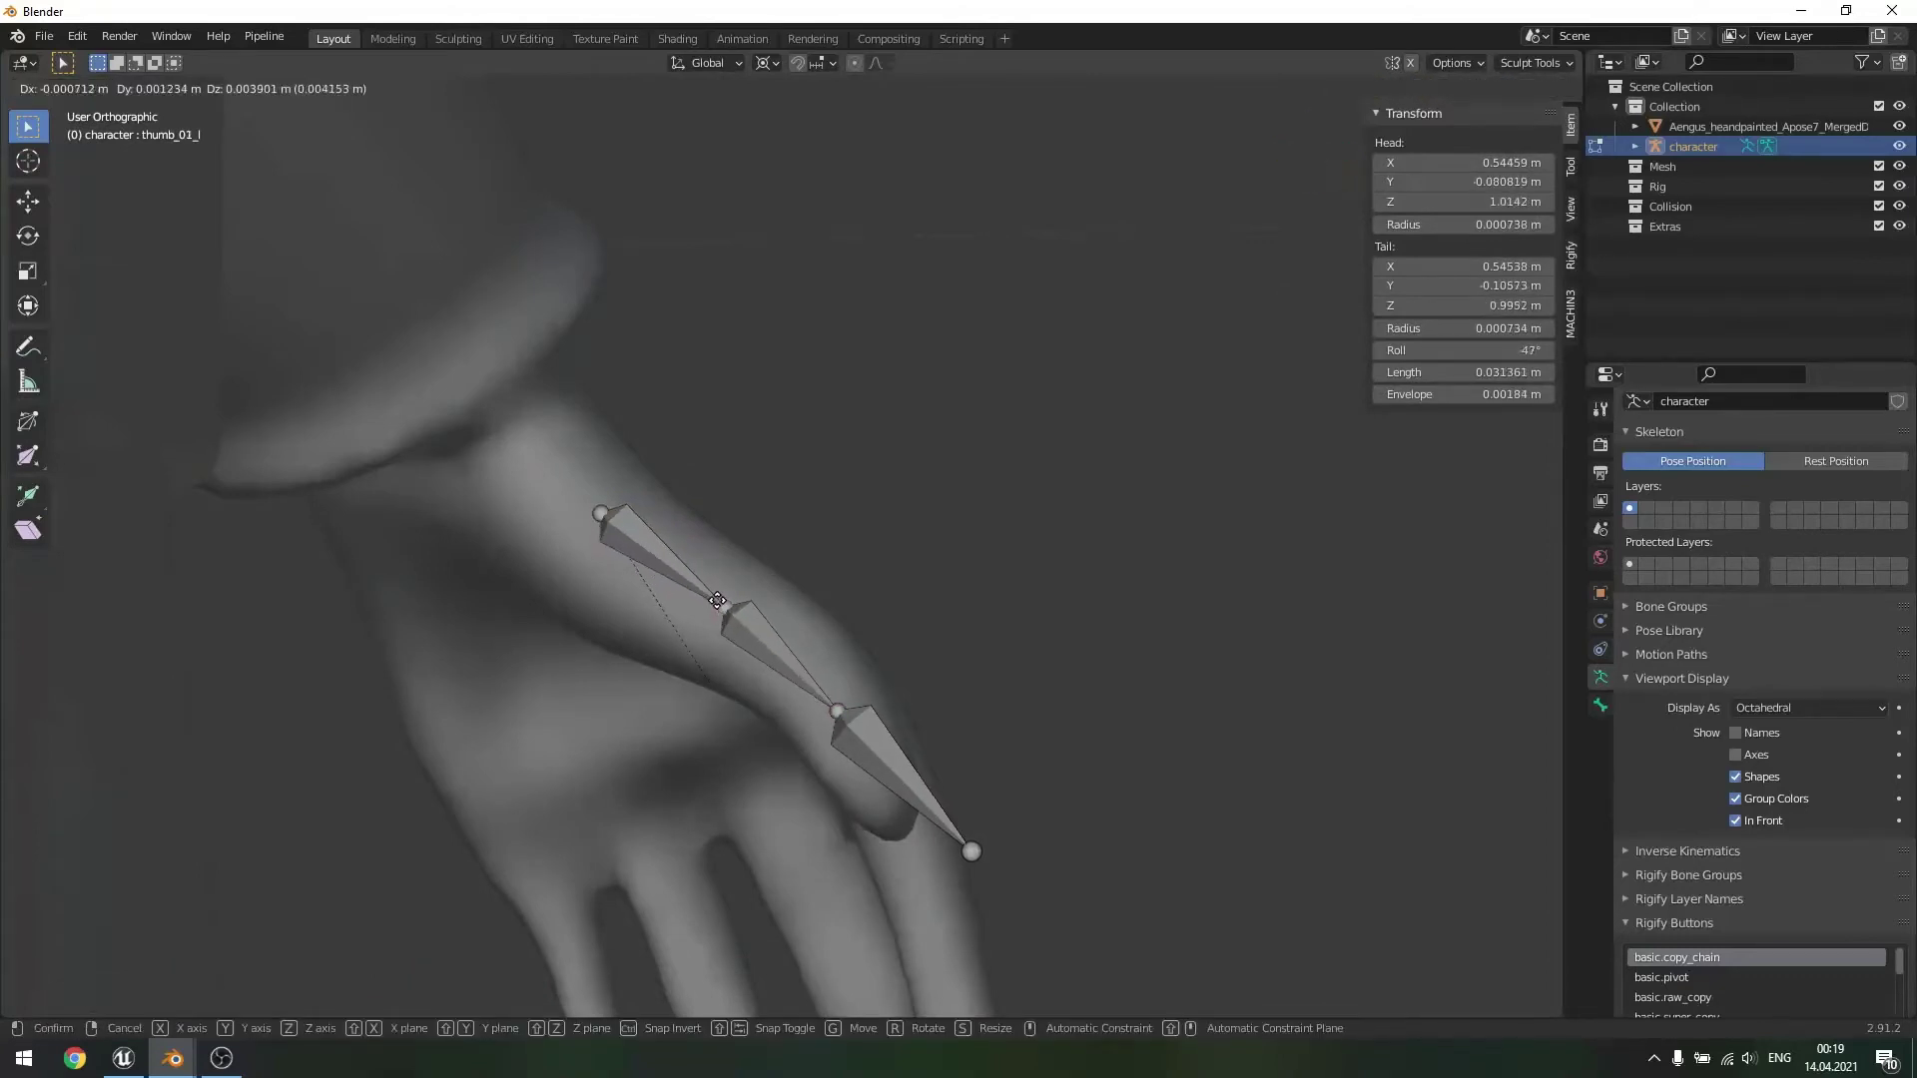
click(724, 606)
click(972, 851)
key(g)
click(881, 803)
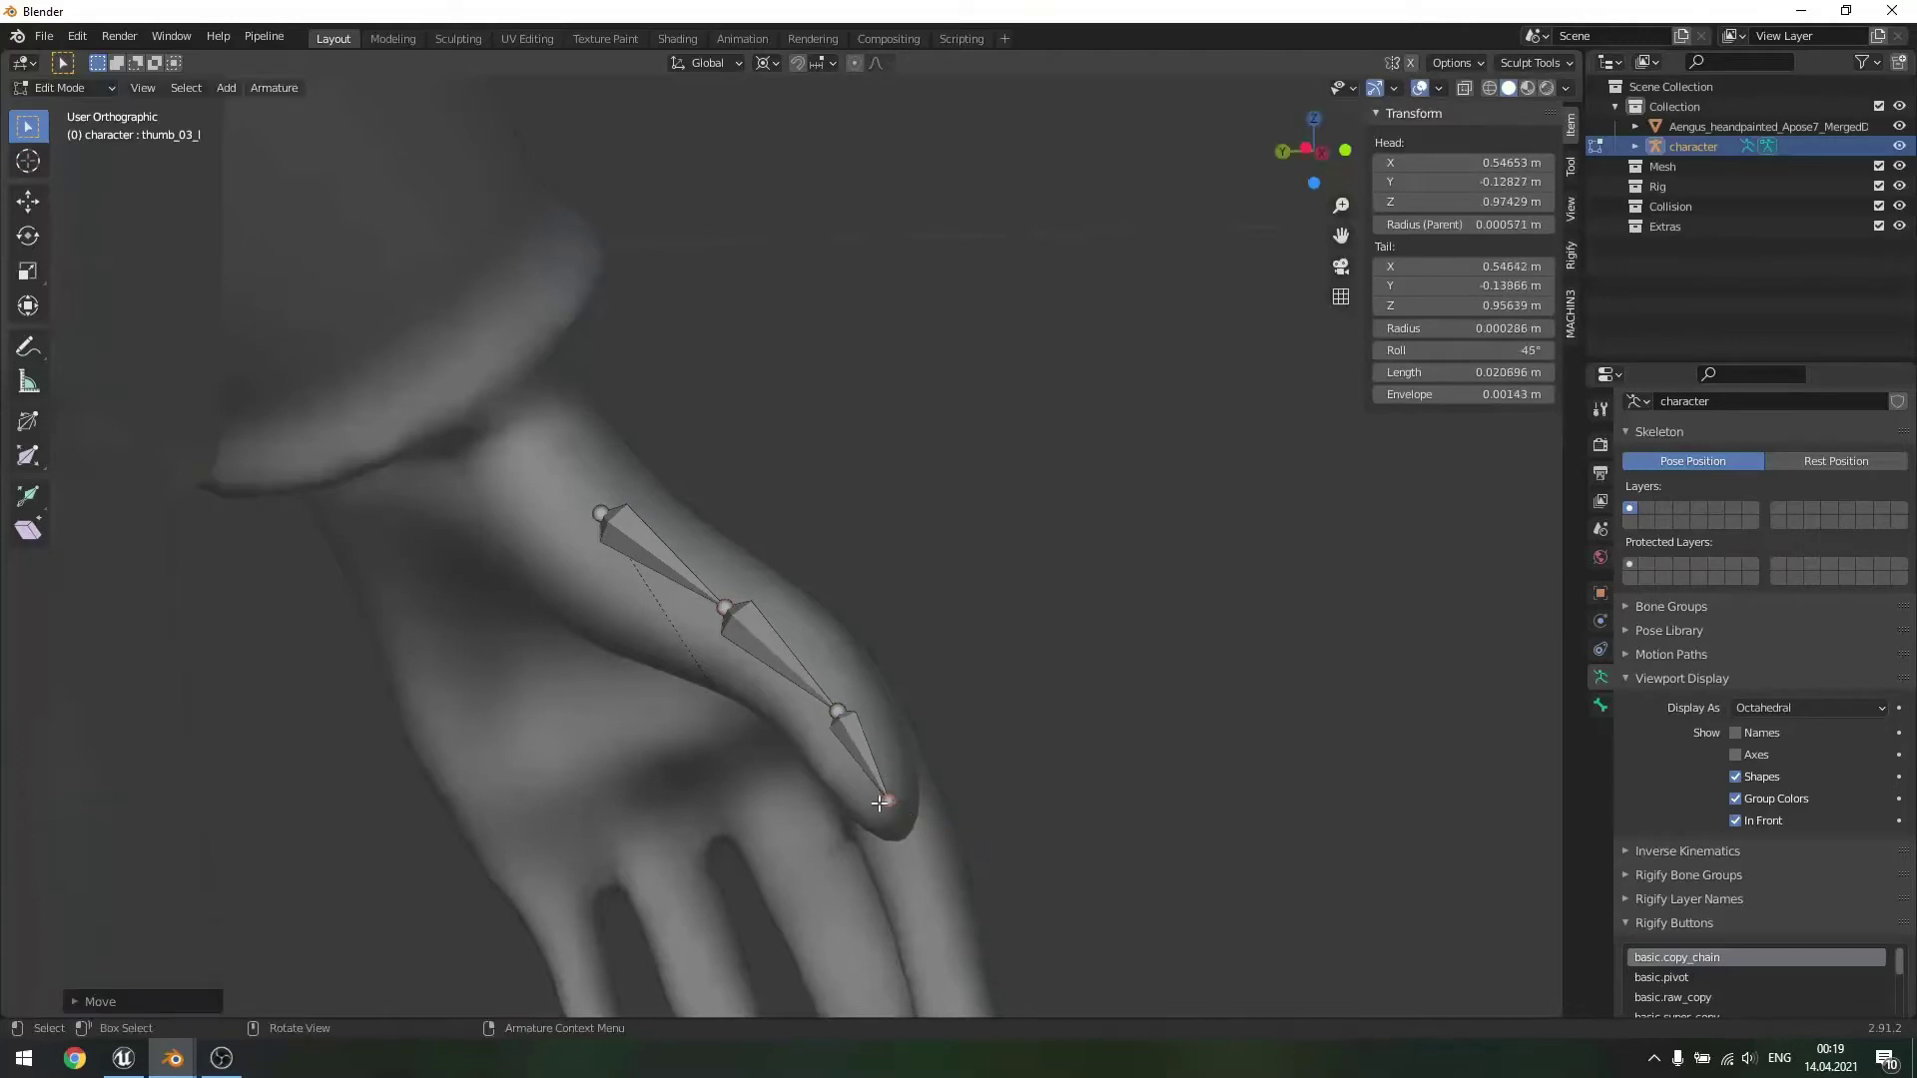
- From the back-of-hand view, shift the left thumb chain's tip and last inner joint to the centre of the thumb
click(710, 595)
middle_drag(1044, 603, 701, 613)
click(572, 799)
key(g)
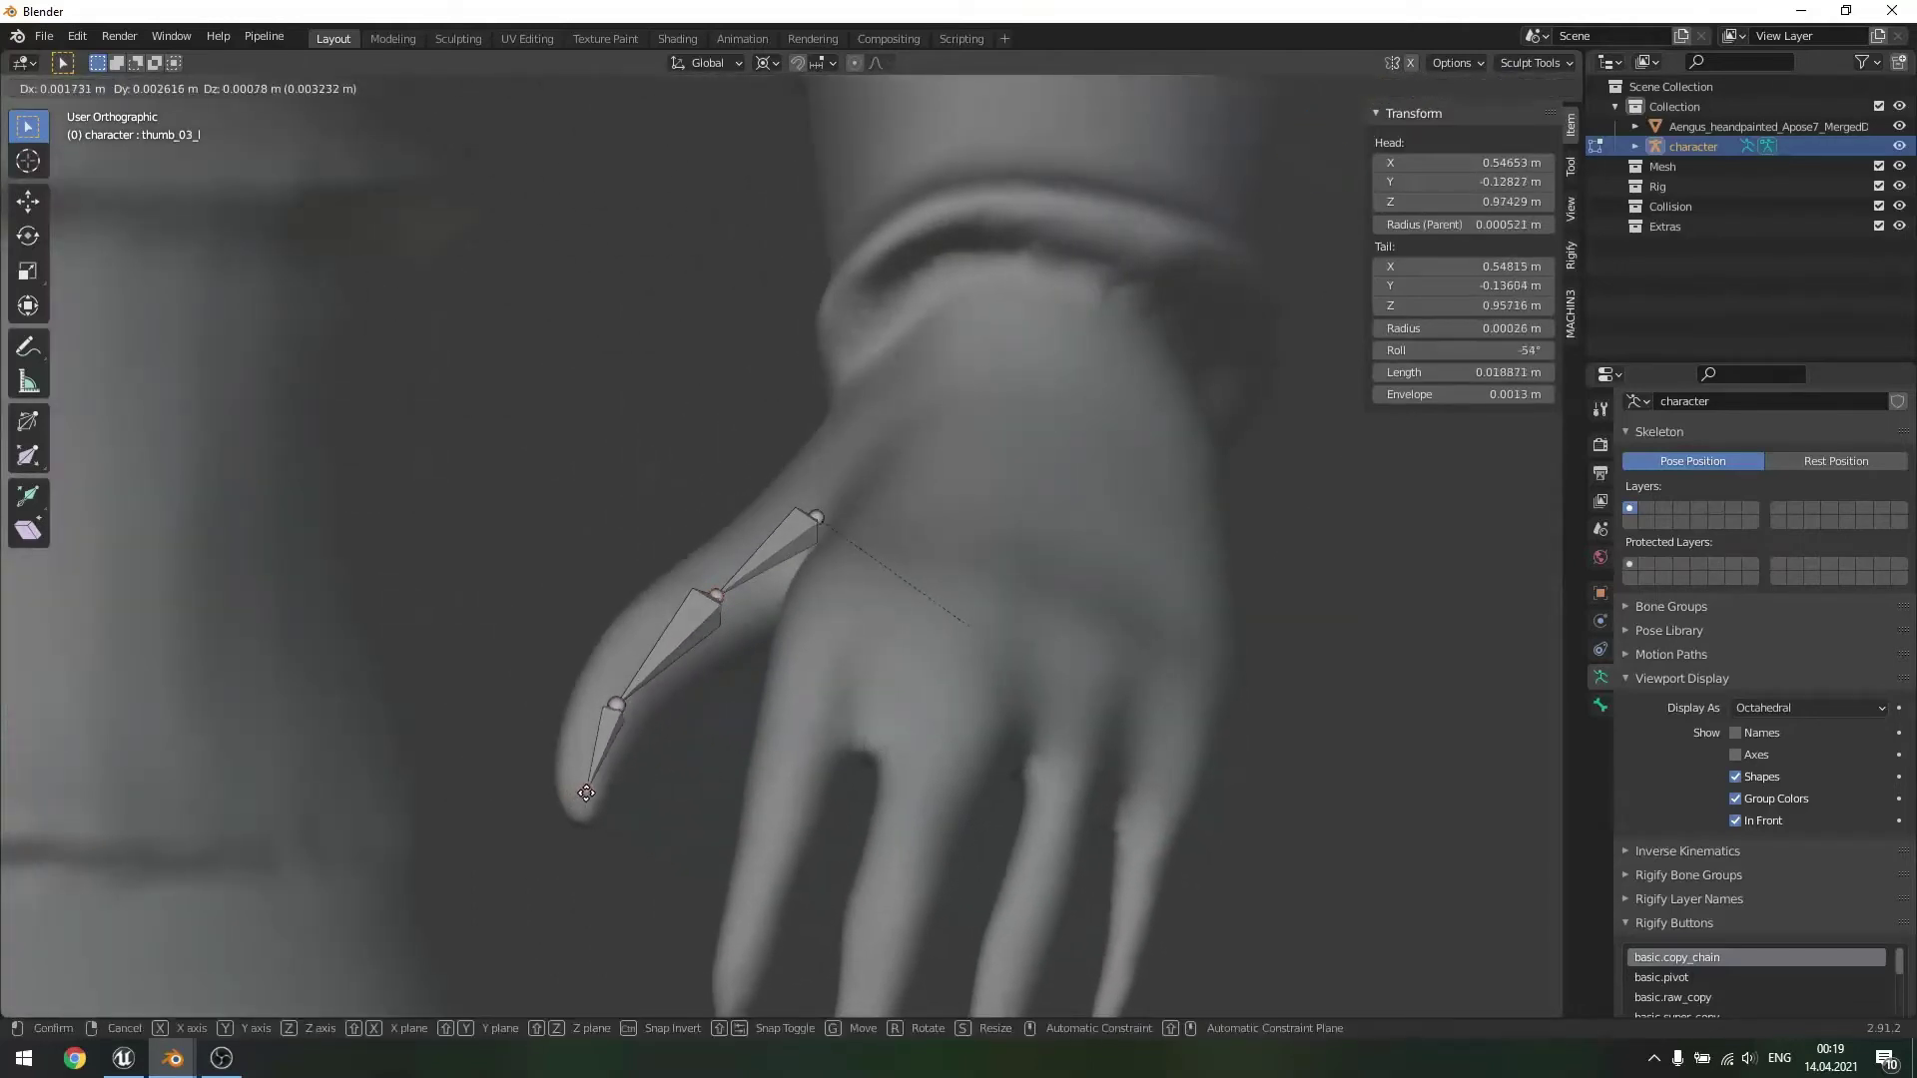
click(591, 791)
click(612, 704)
key(g)
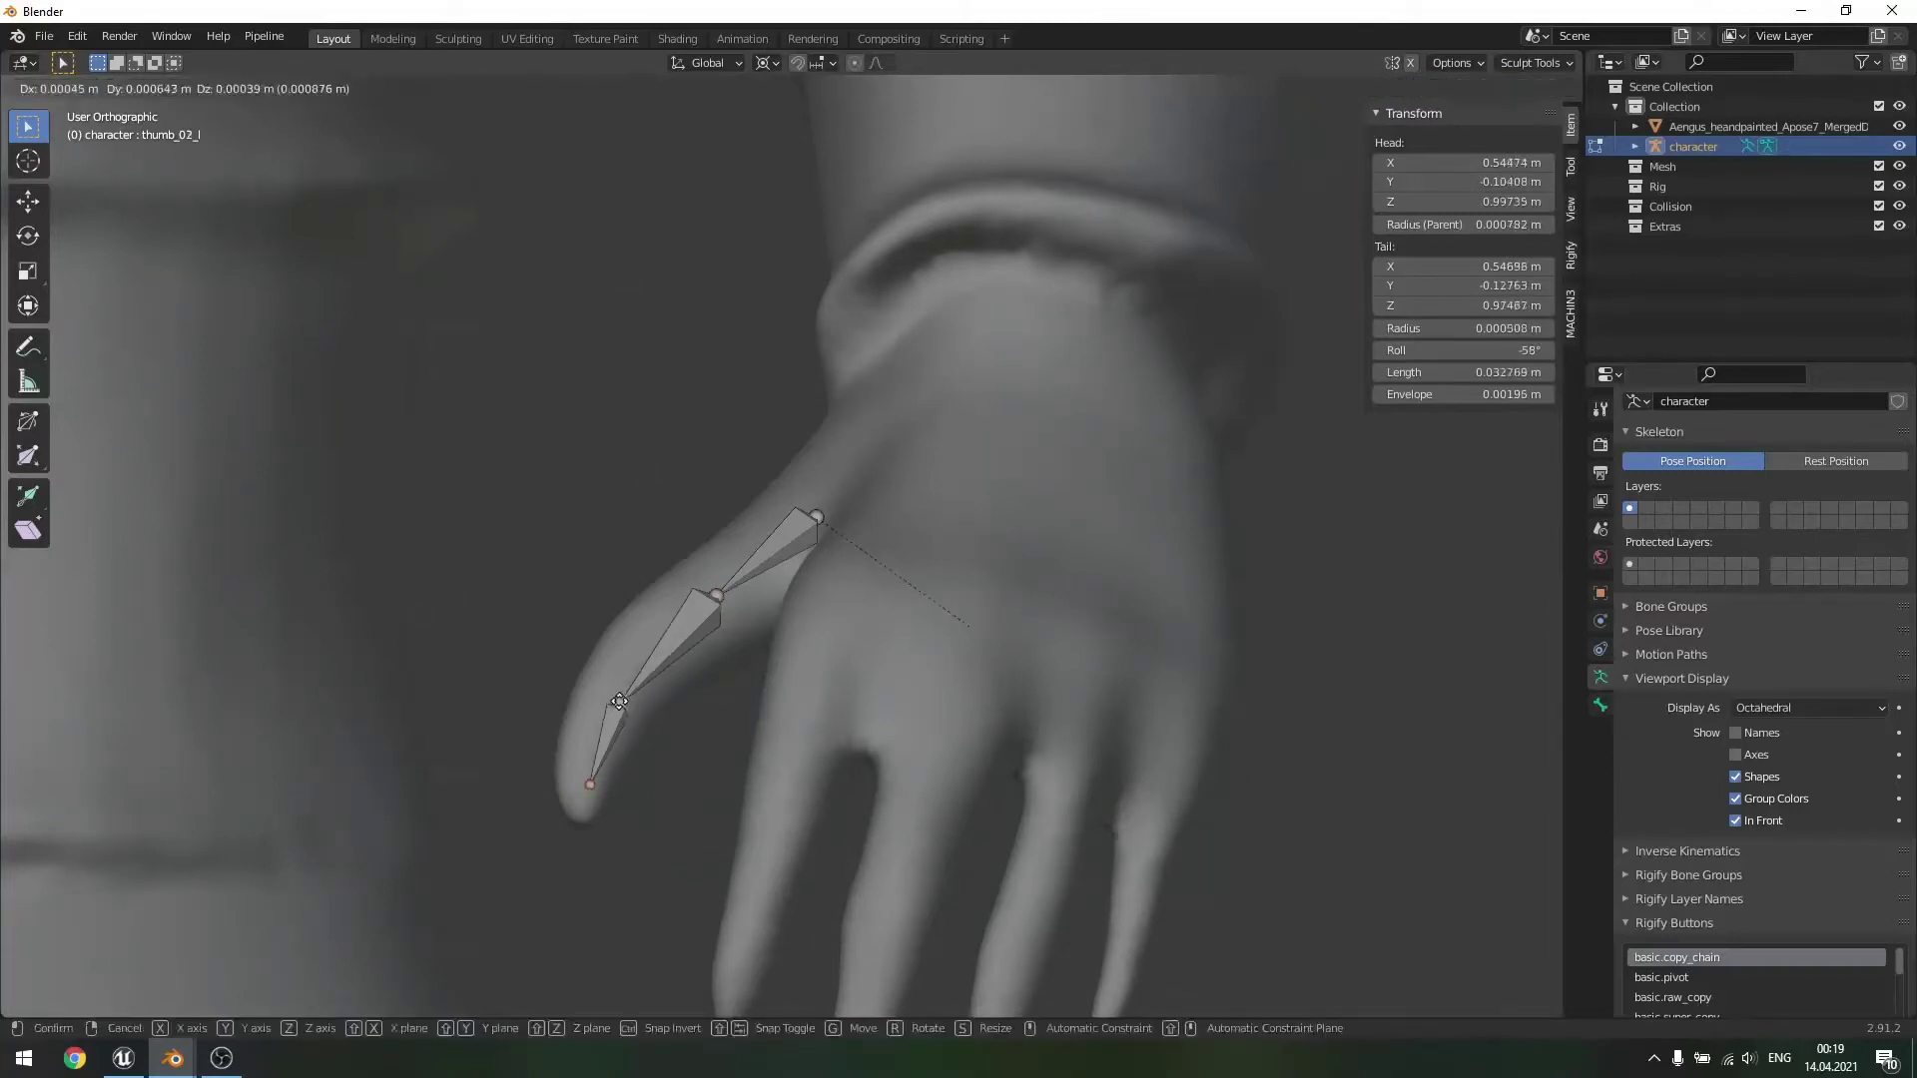
click(627, 684)
- Reveal all hidden bones and, in the front view, symmetrize the left shoulder, arm, hand and finger bones to the right side
middle_drag(757, 635, 1029, 576)
scroll(847, 681, down, 6)
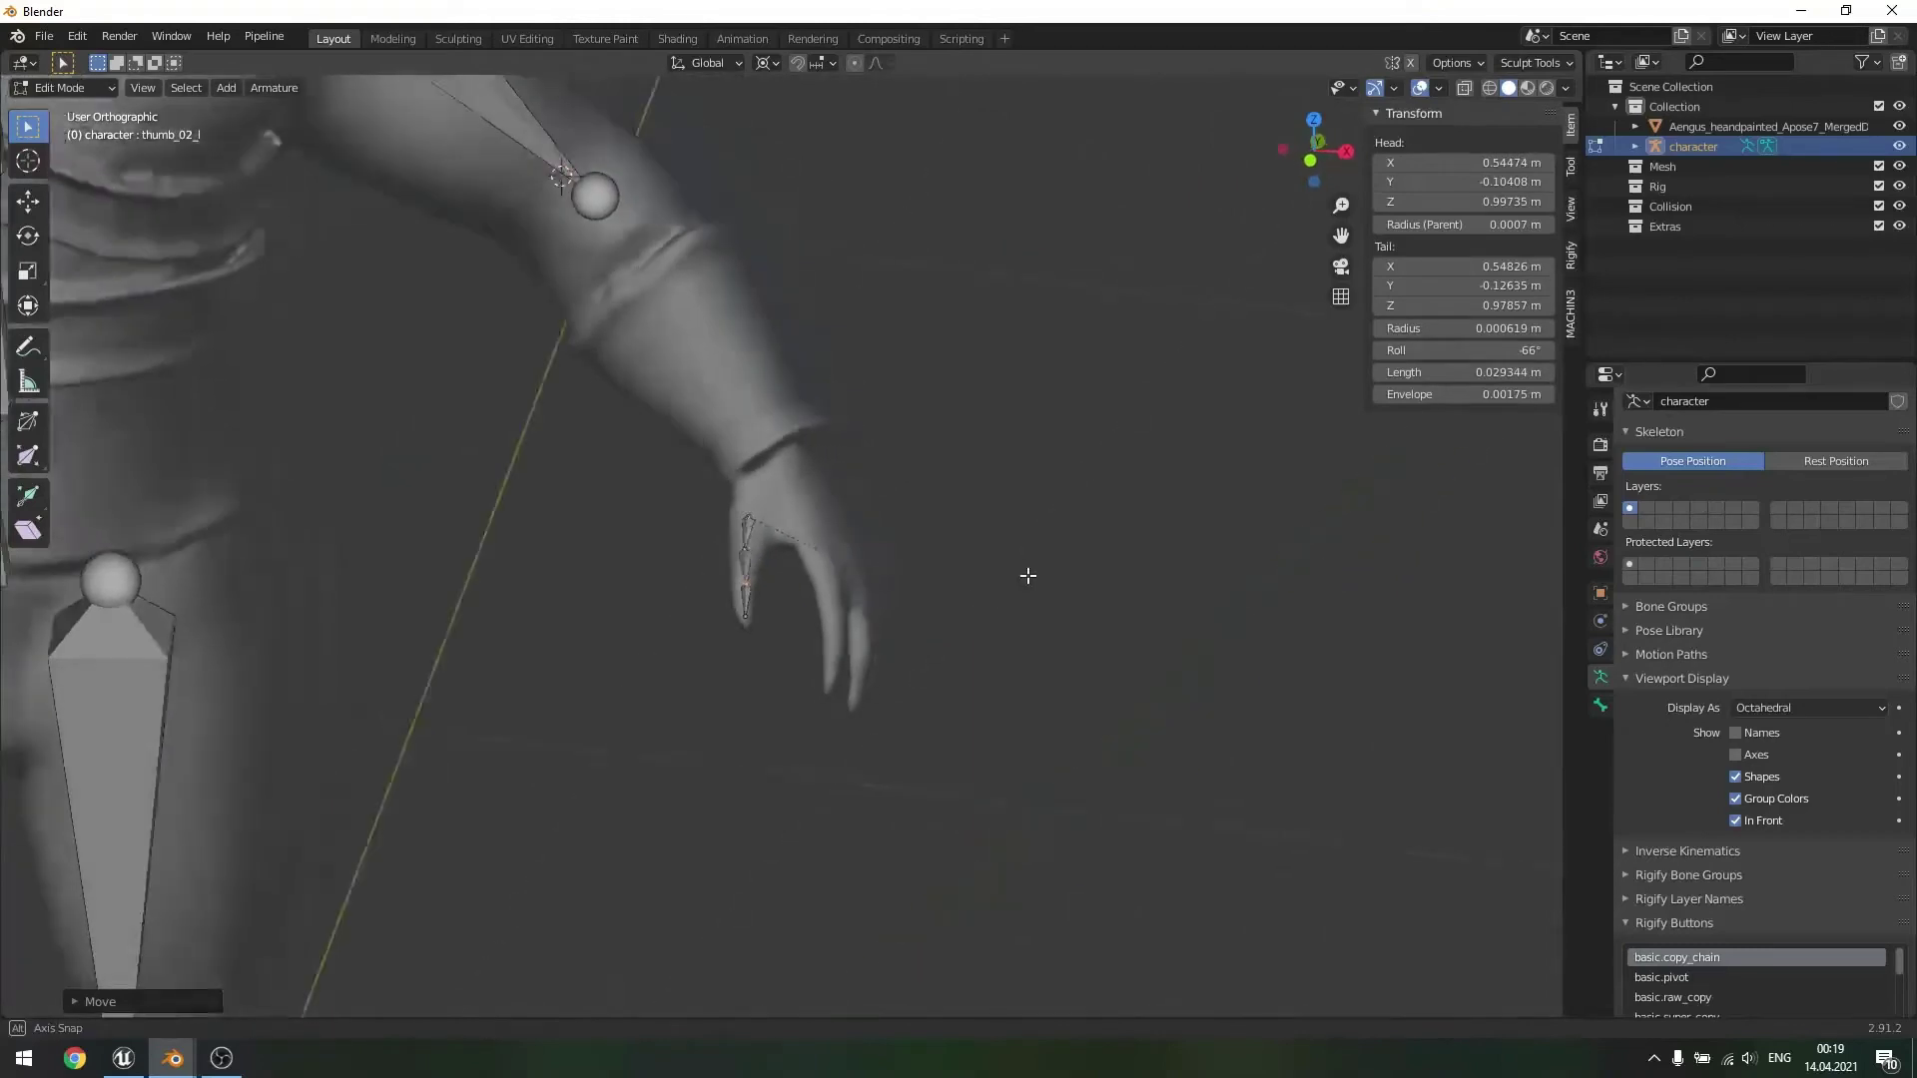
scroll(1017, 577, down, 5)
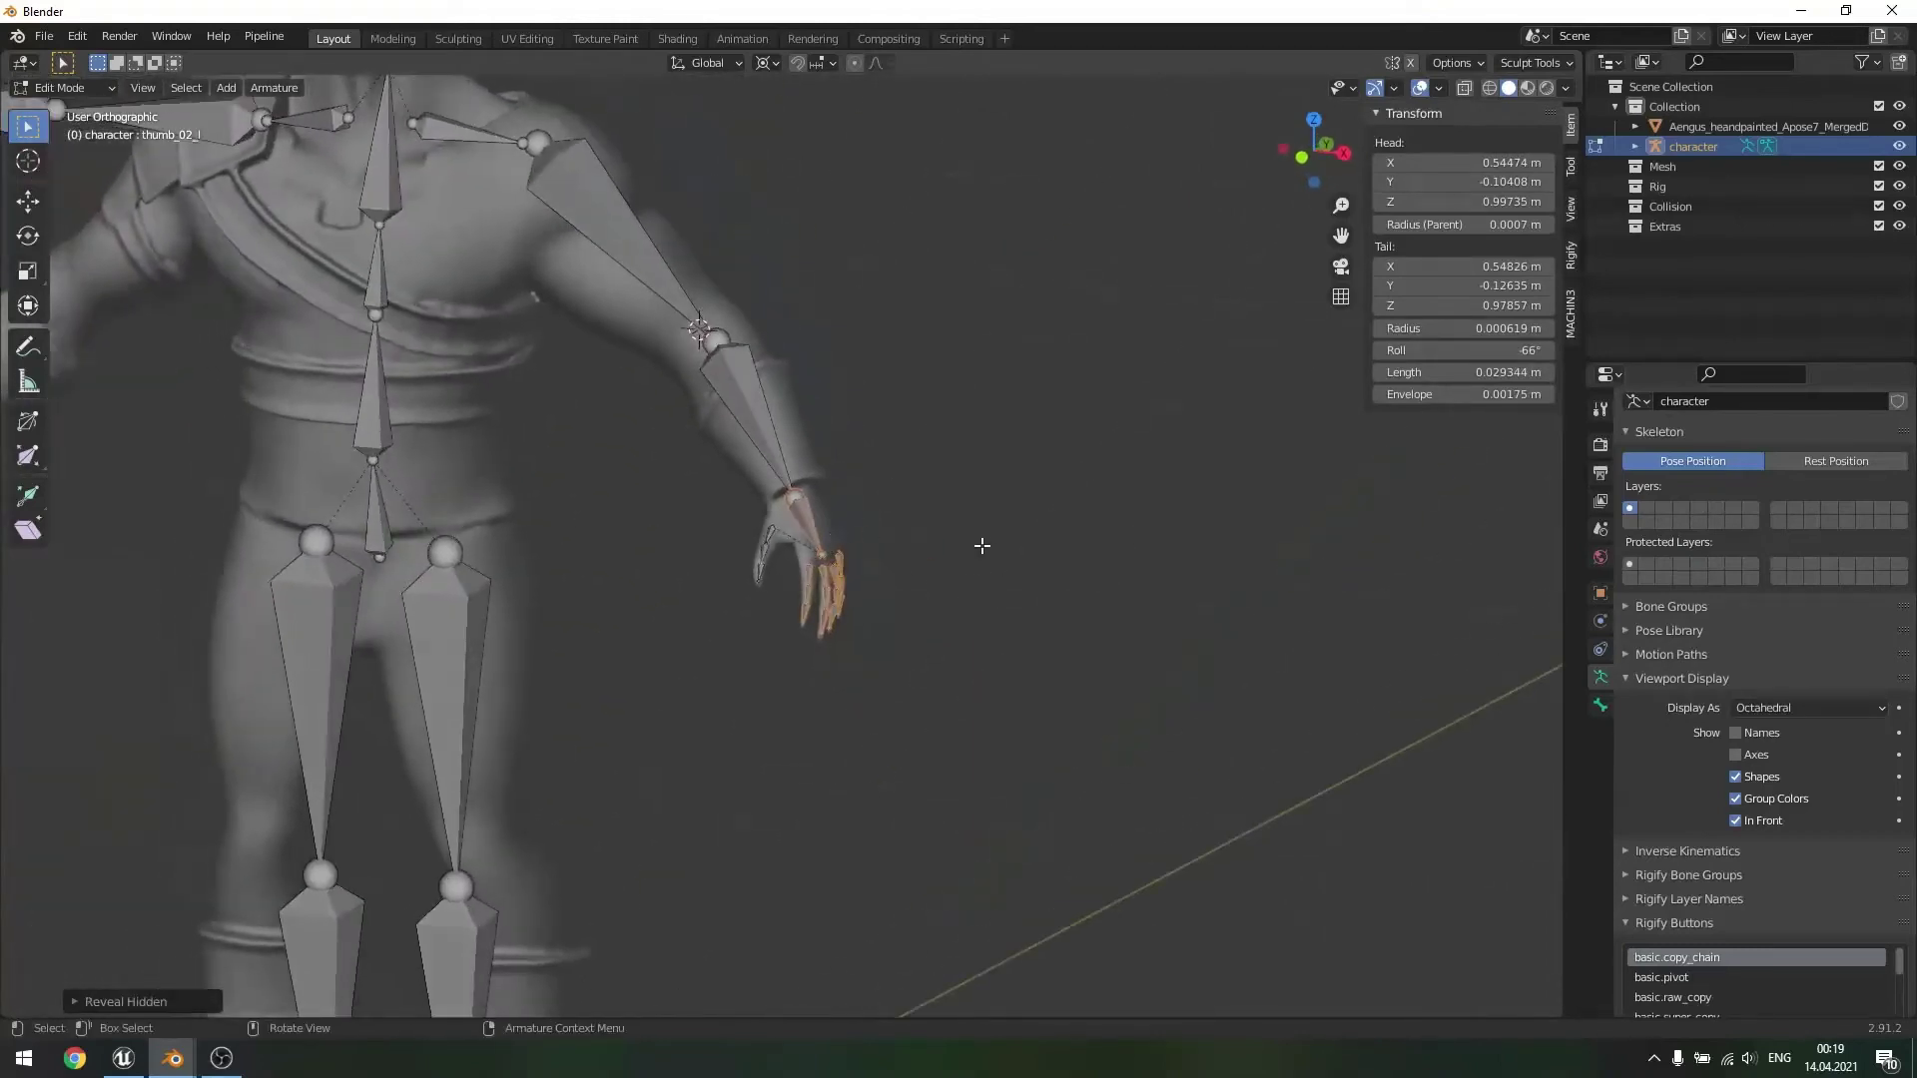
scroll(934, 561, down, 2)
mouse_move(865, 568)
middle_down()
mouse_move(916, 544)
mouse_move(882, 550)
middle_up()
scroll(899, 537, down, 1)
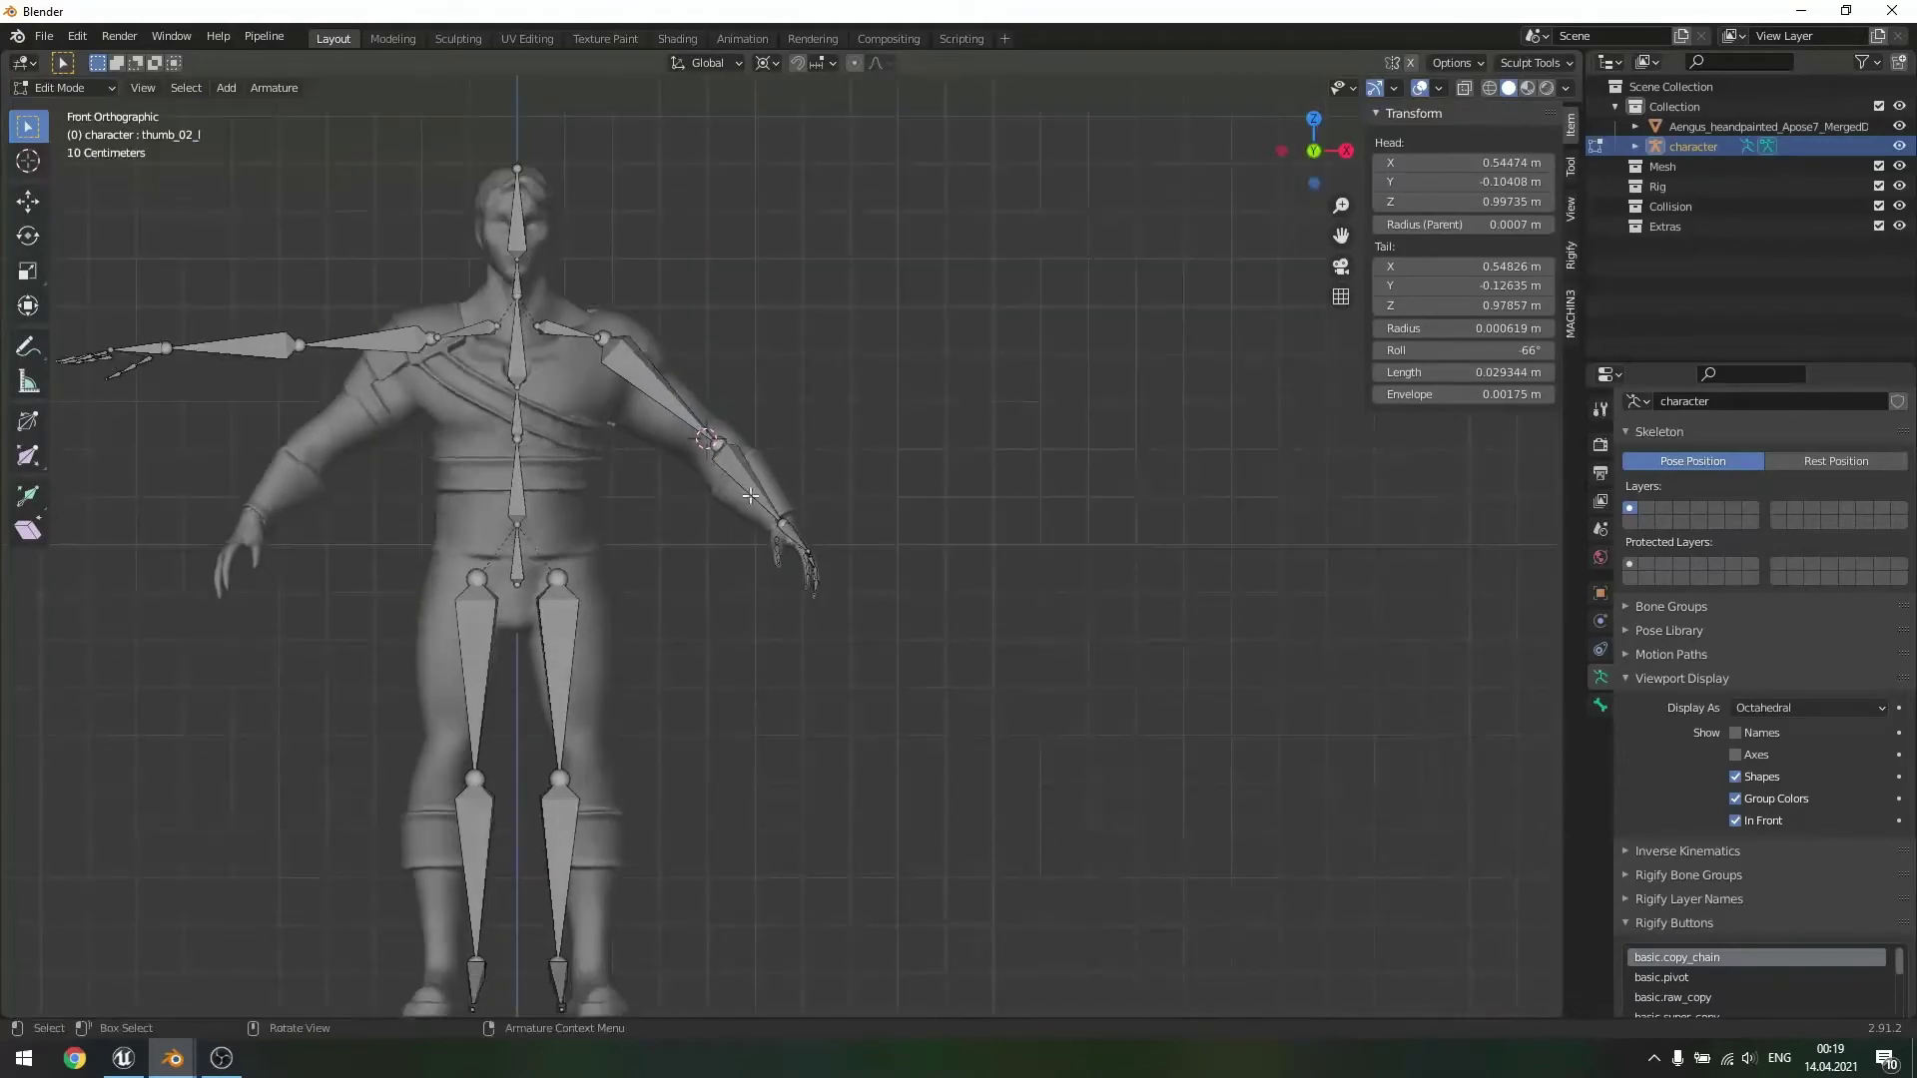
drag(549, 320, 756, 618)
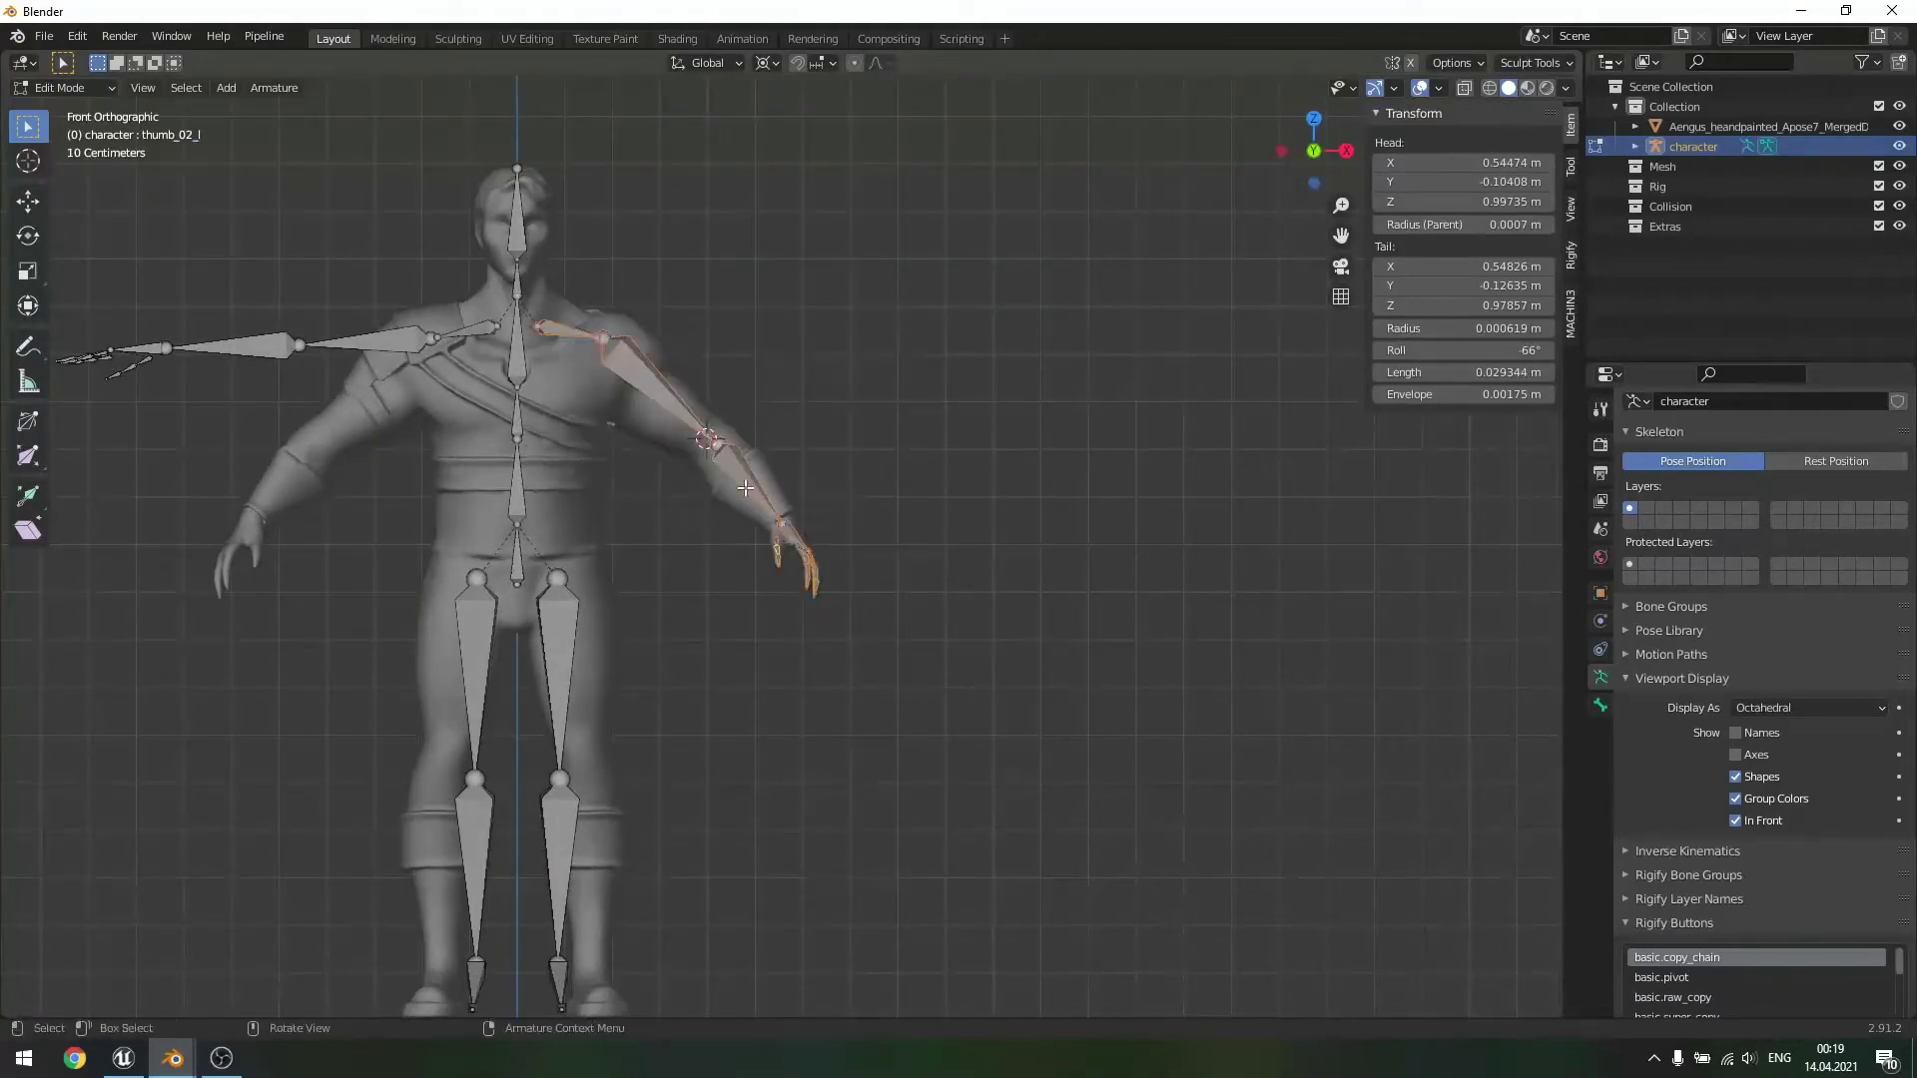
right_click(637, 375)
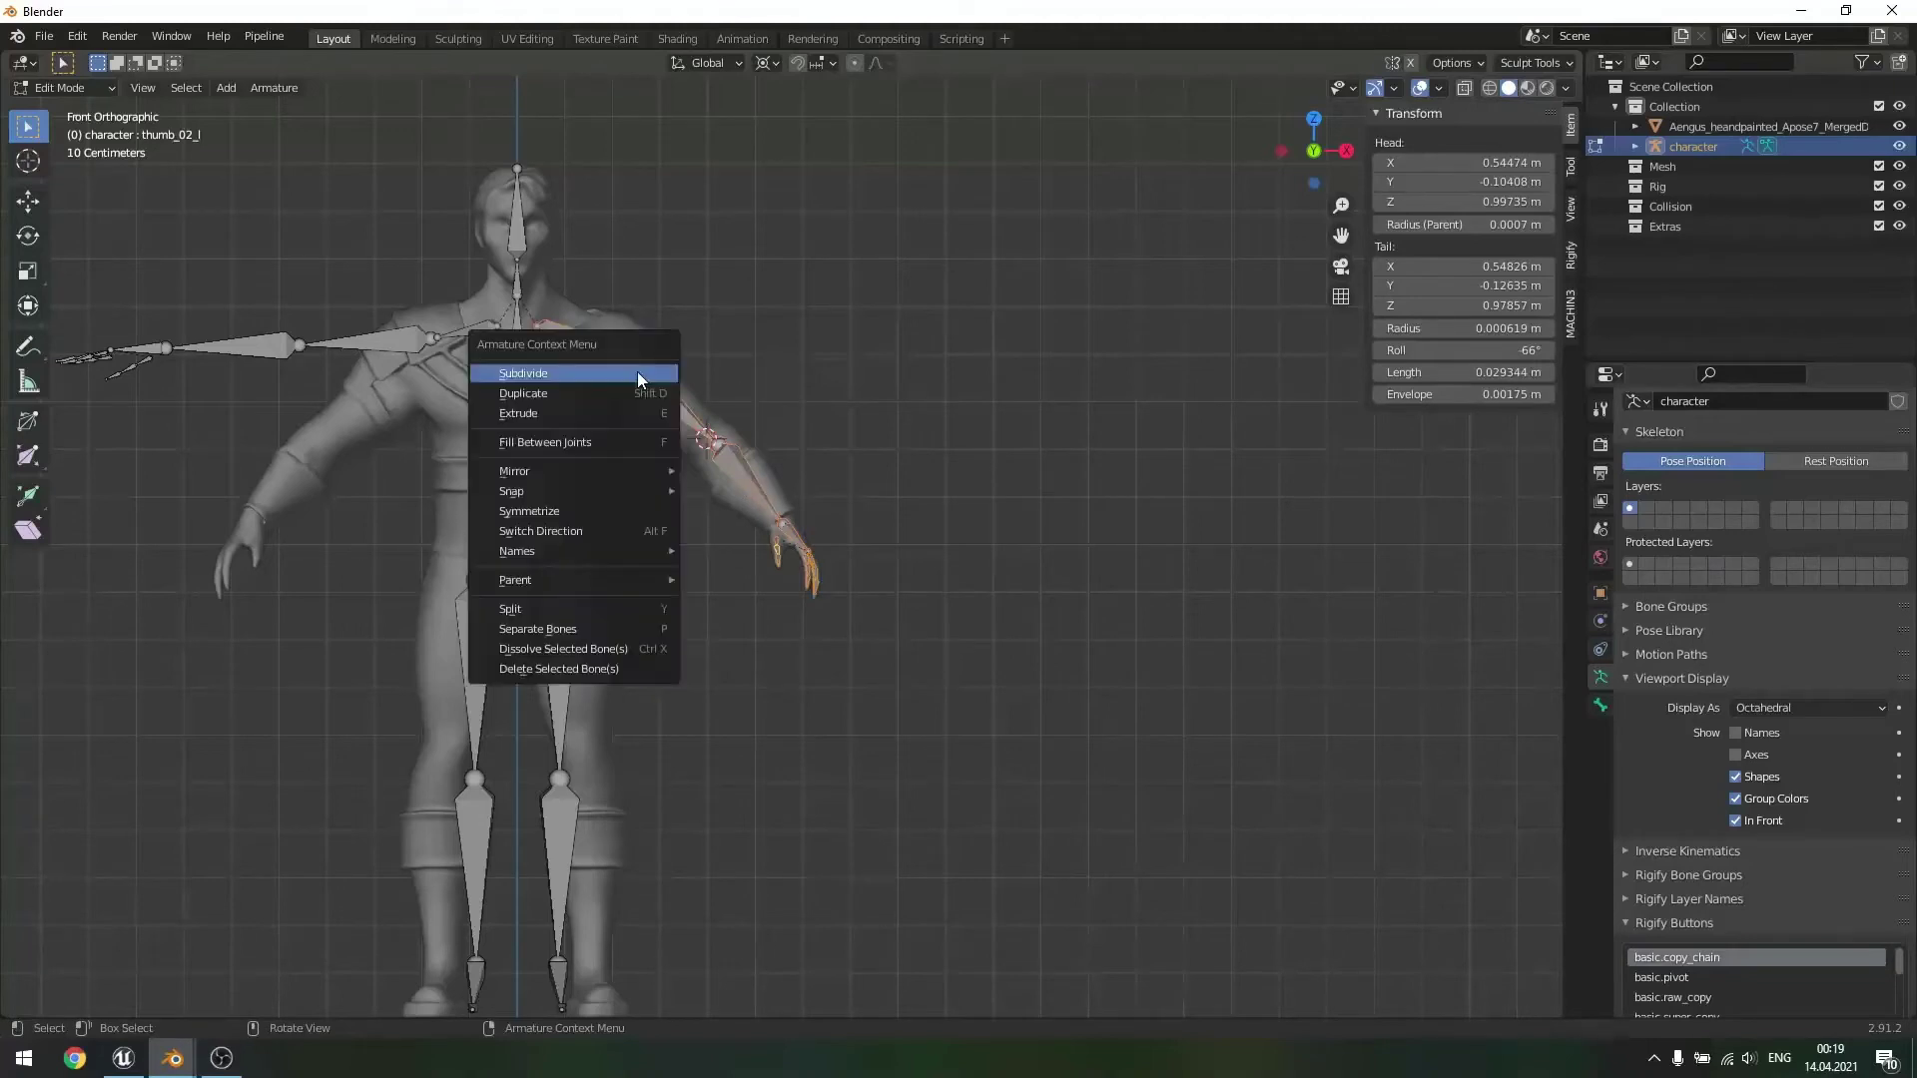
click(601, 512)
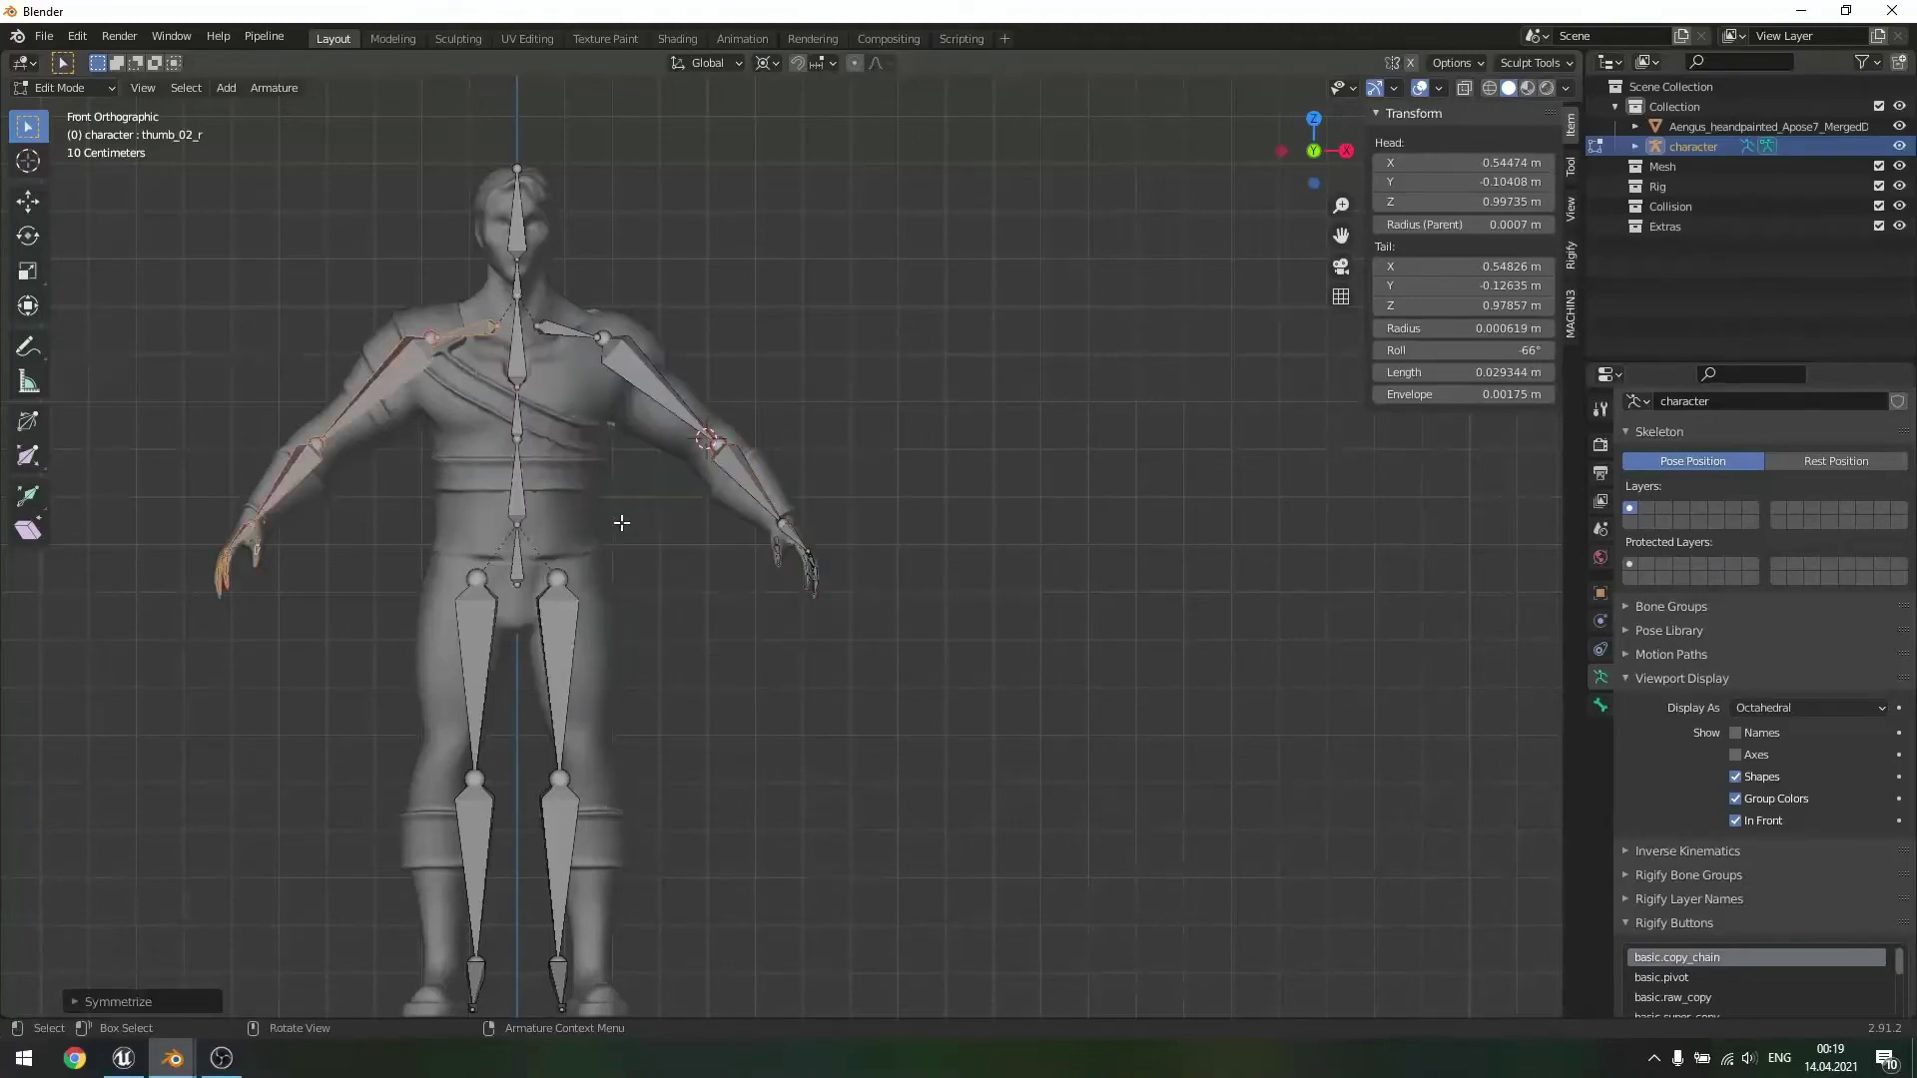
- Examine the fit of the mirrored right arm, hand and finger bones inside the mesh
middle_drag(178, 520, 287, 524)
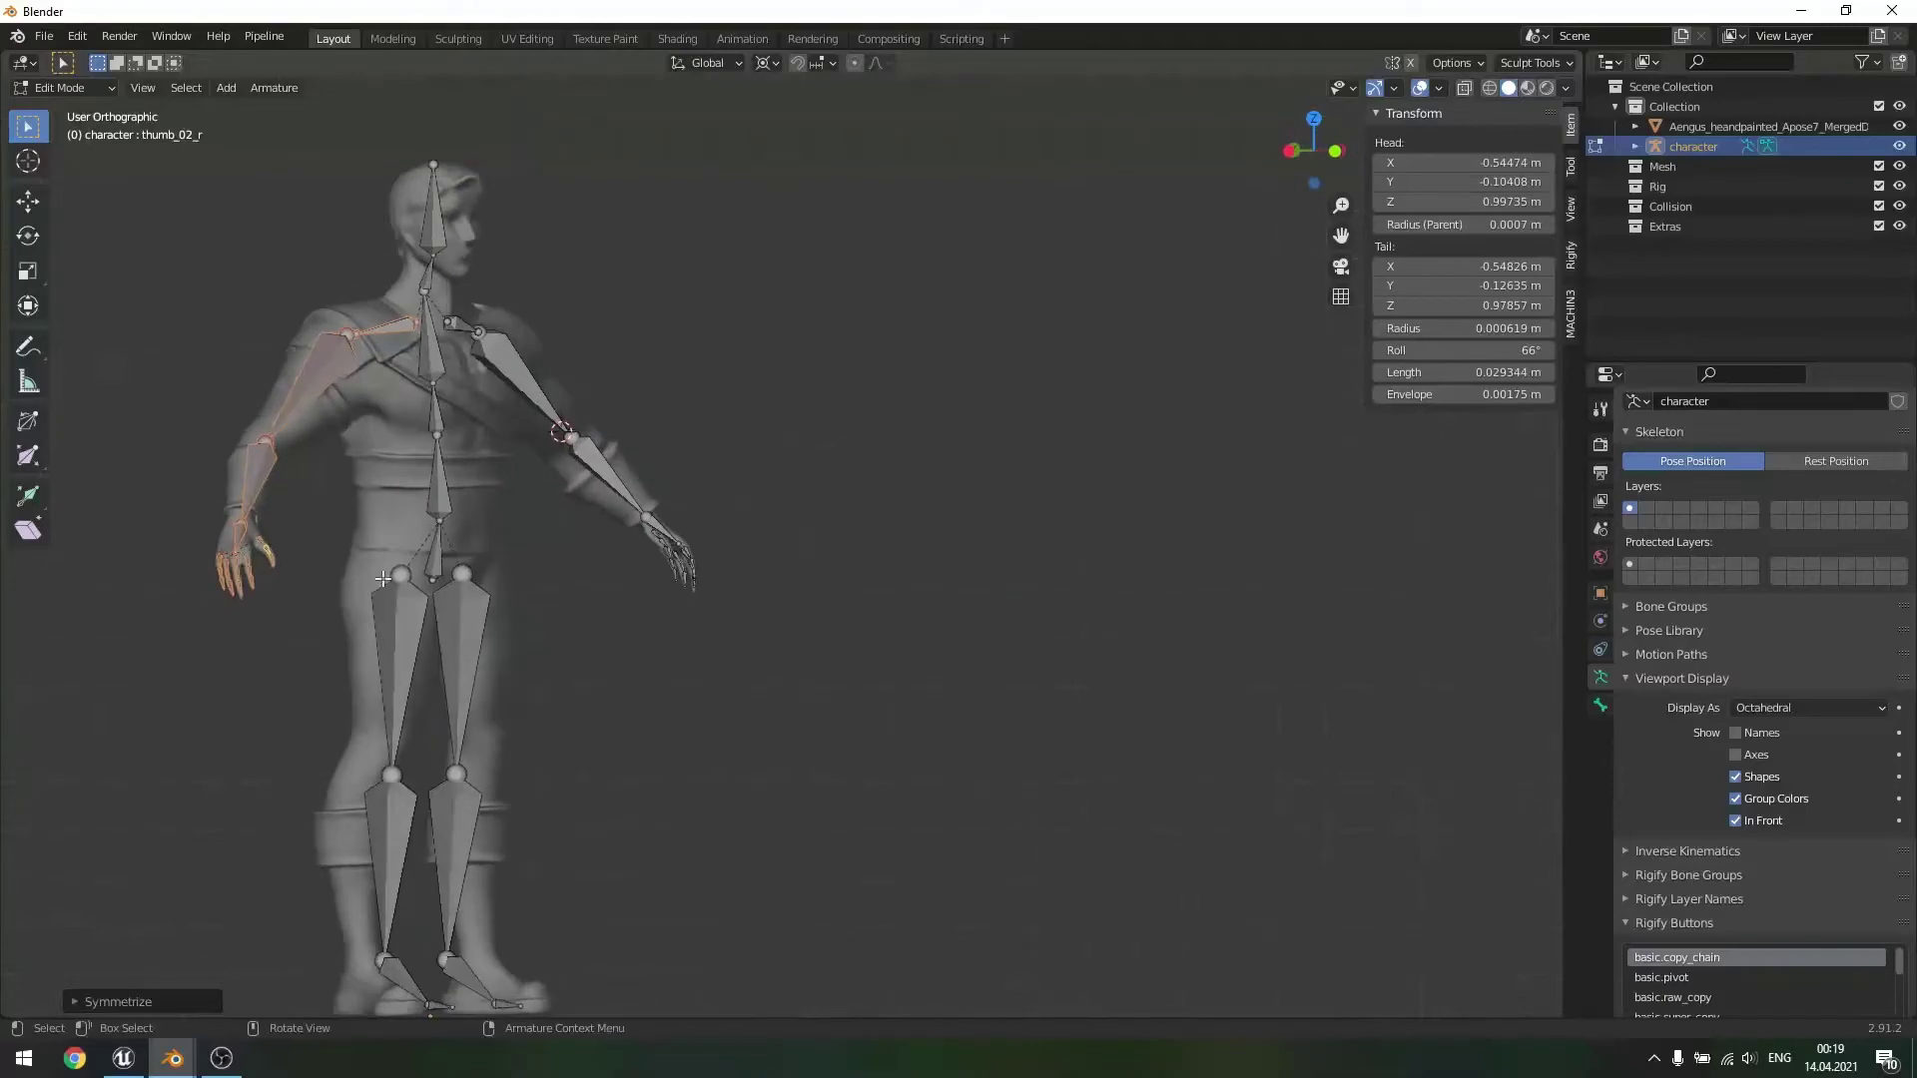
scroll(383, 579, up, 2)
shift+middle_drag(296, 607, 681, 606)
scroll(681, 606, up, 2)
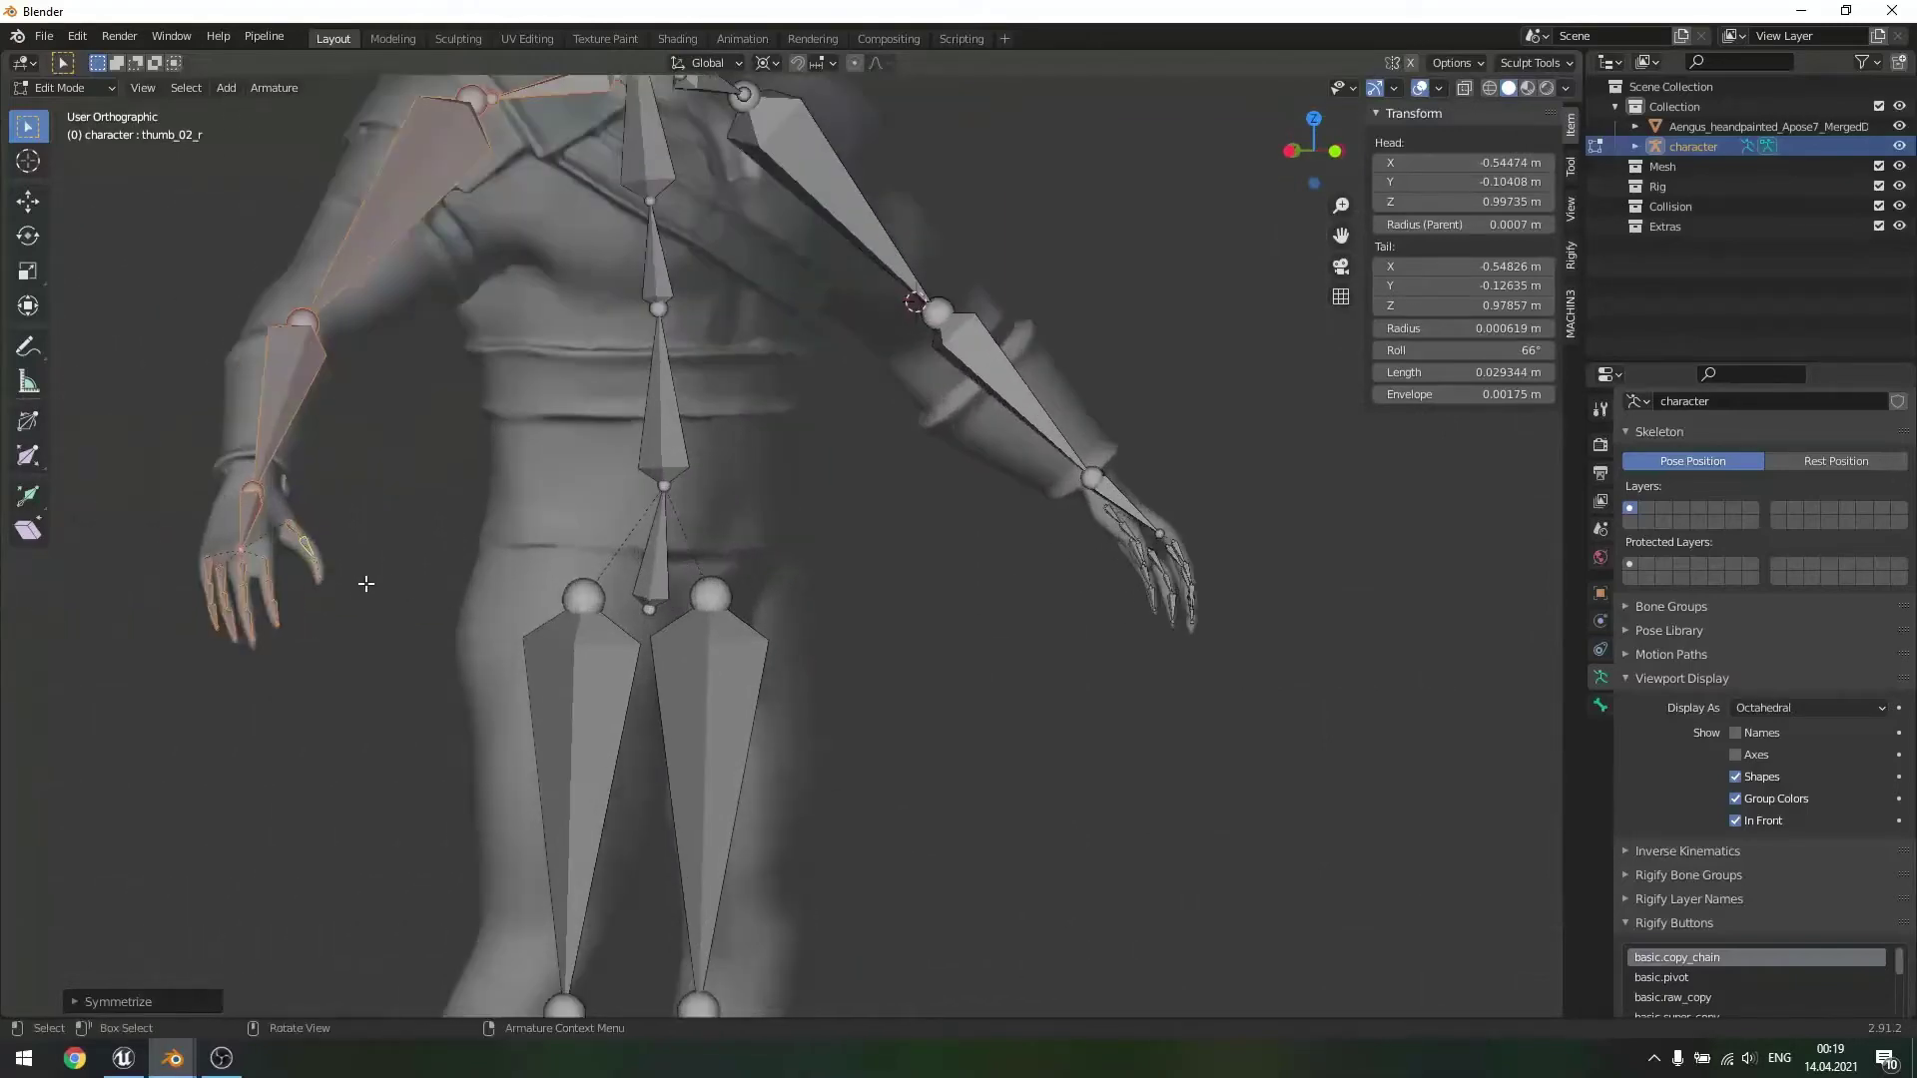
middle_drag(366, 583, 436, 363)
scroll(813, 633, up, 2)
scroll(858, 659, down, 3)
shift+middle_drag(908, 693, 851, 563)
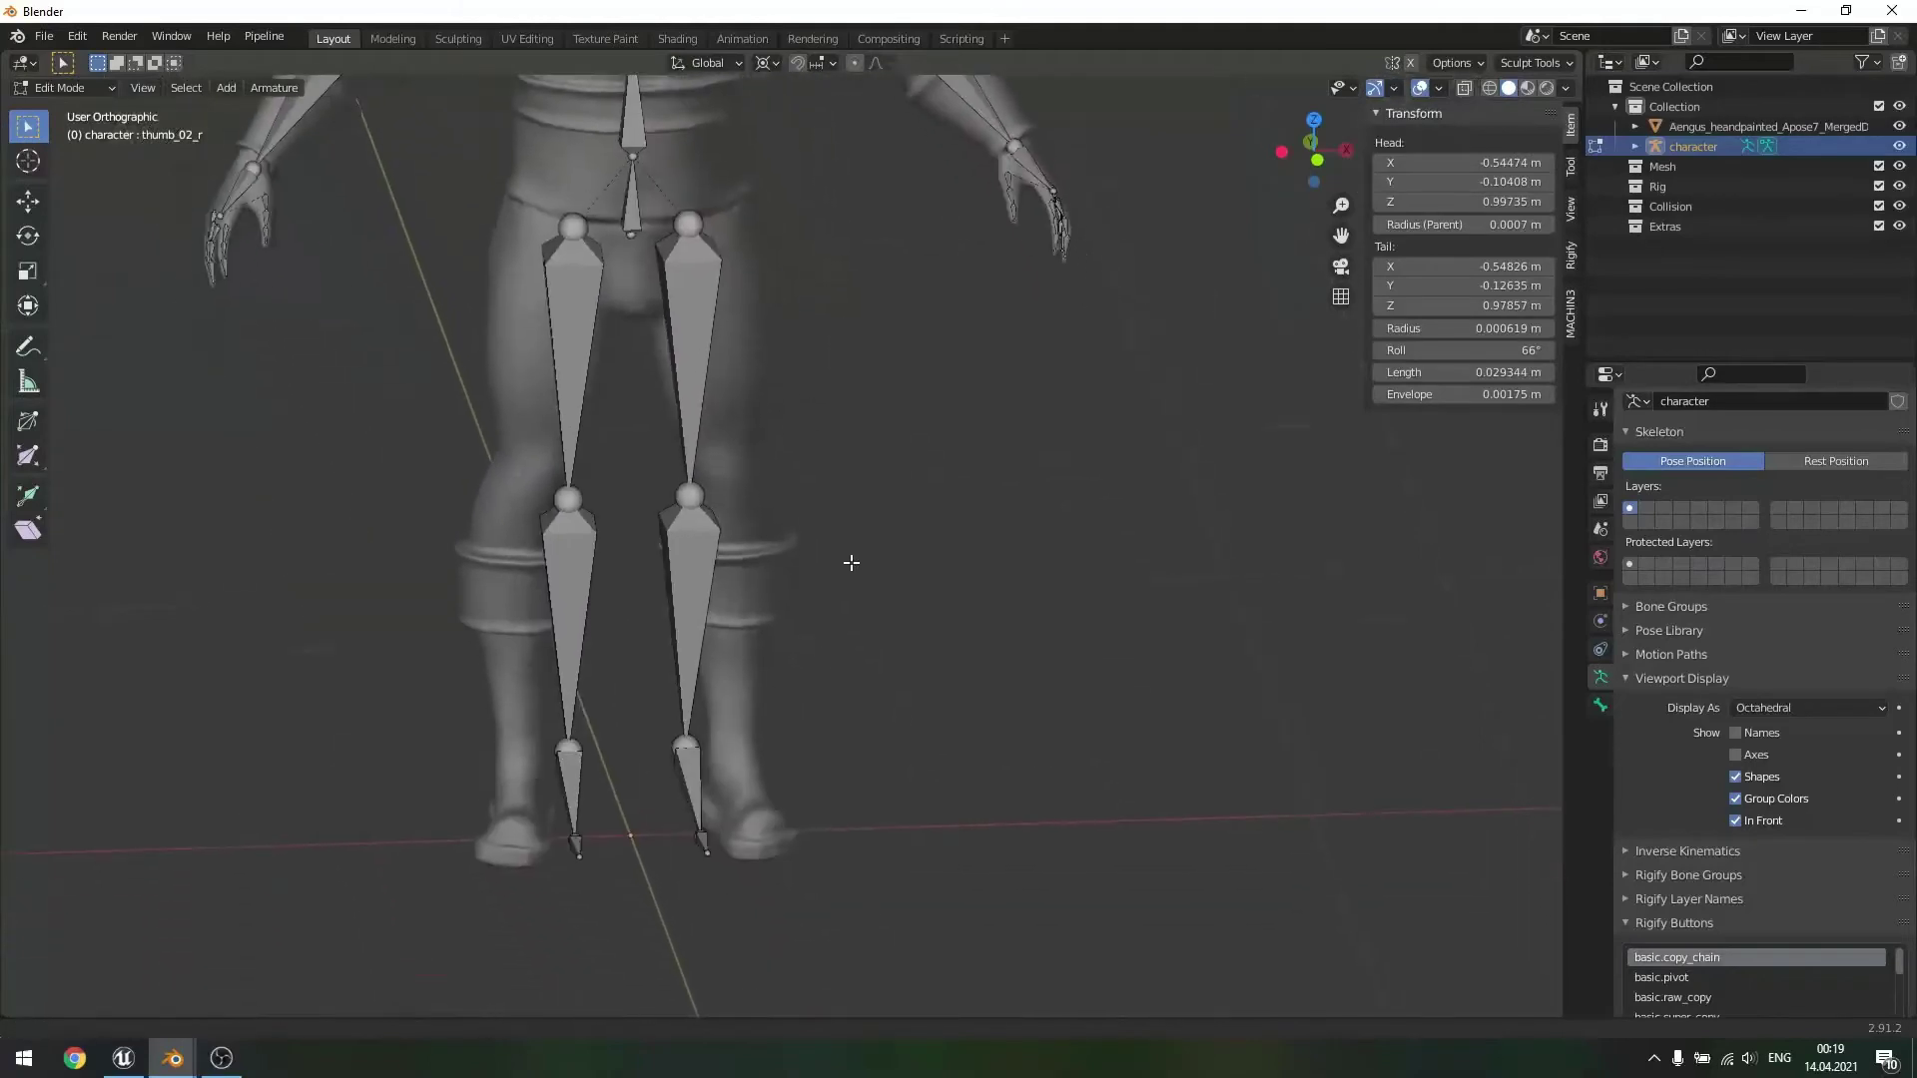
- In the front view, move the whole left leg bone chain outward to line up its hip joint with the mesh thigh
key(KP_1)
scroll(860, 552, up, 1)
scroll(857, 548, down, 1)
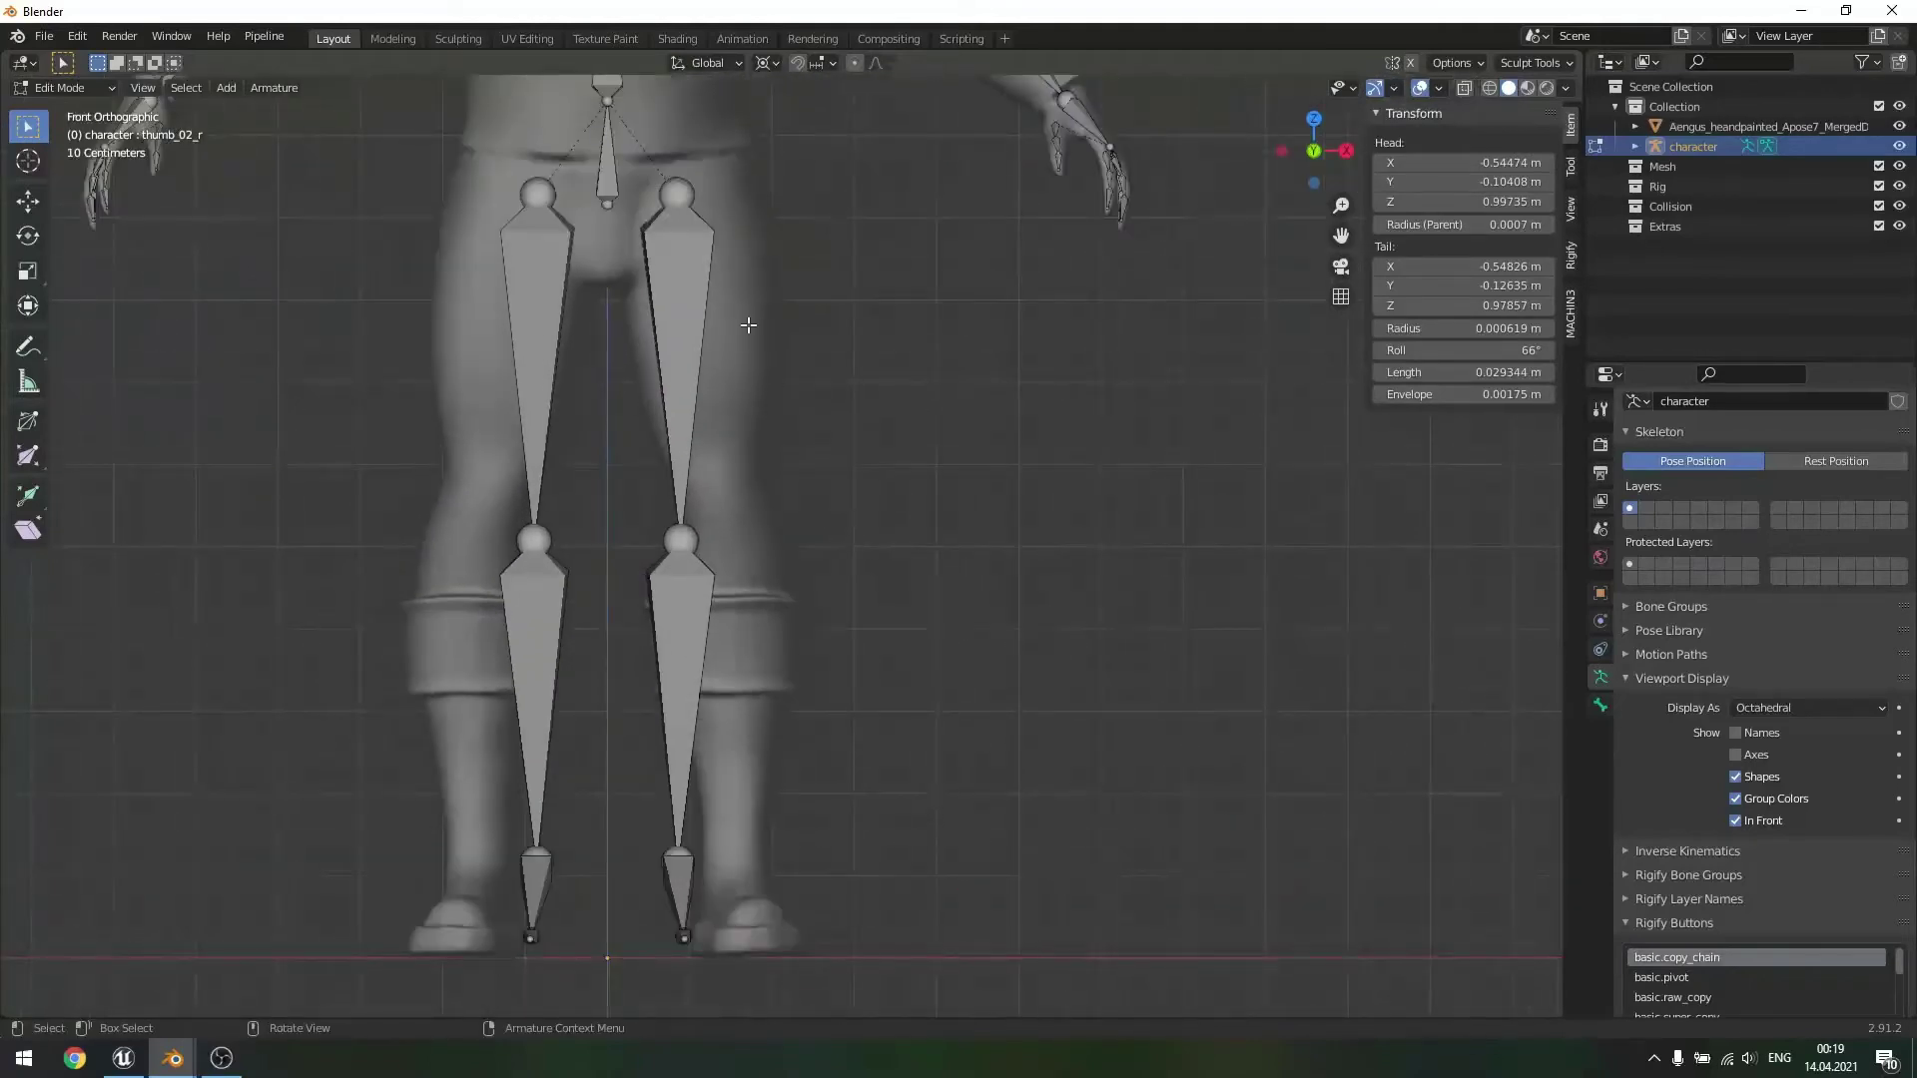
drag(649, 160, 867, 966)
key(g)
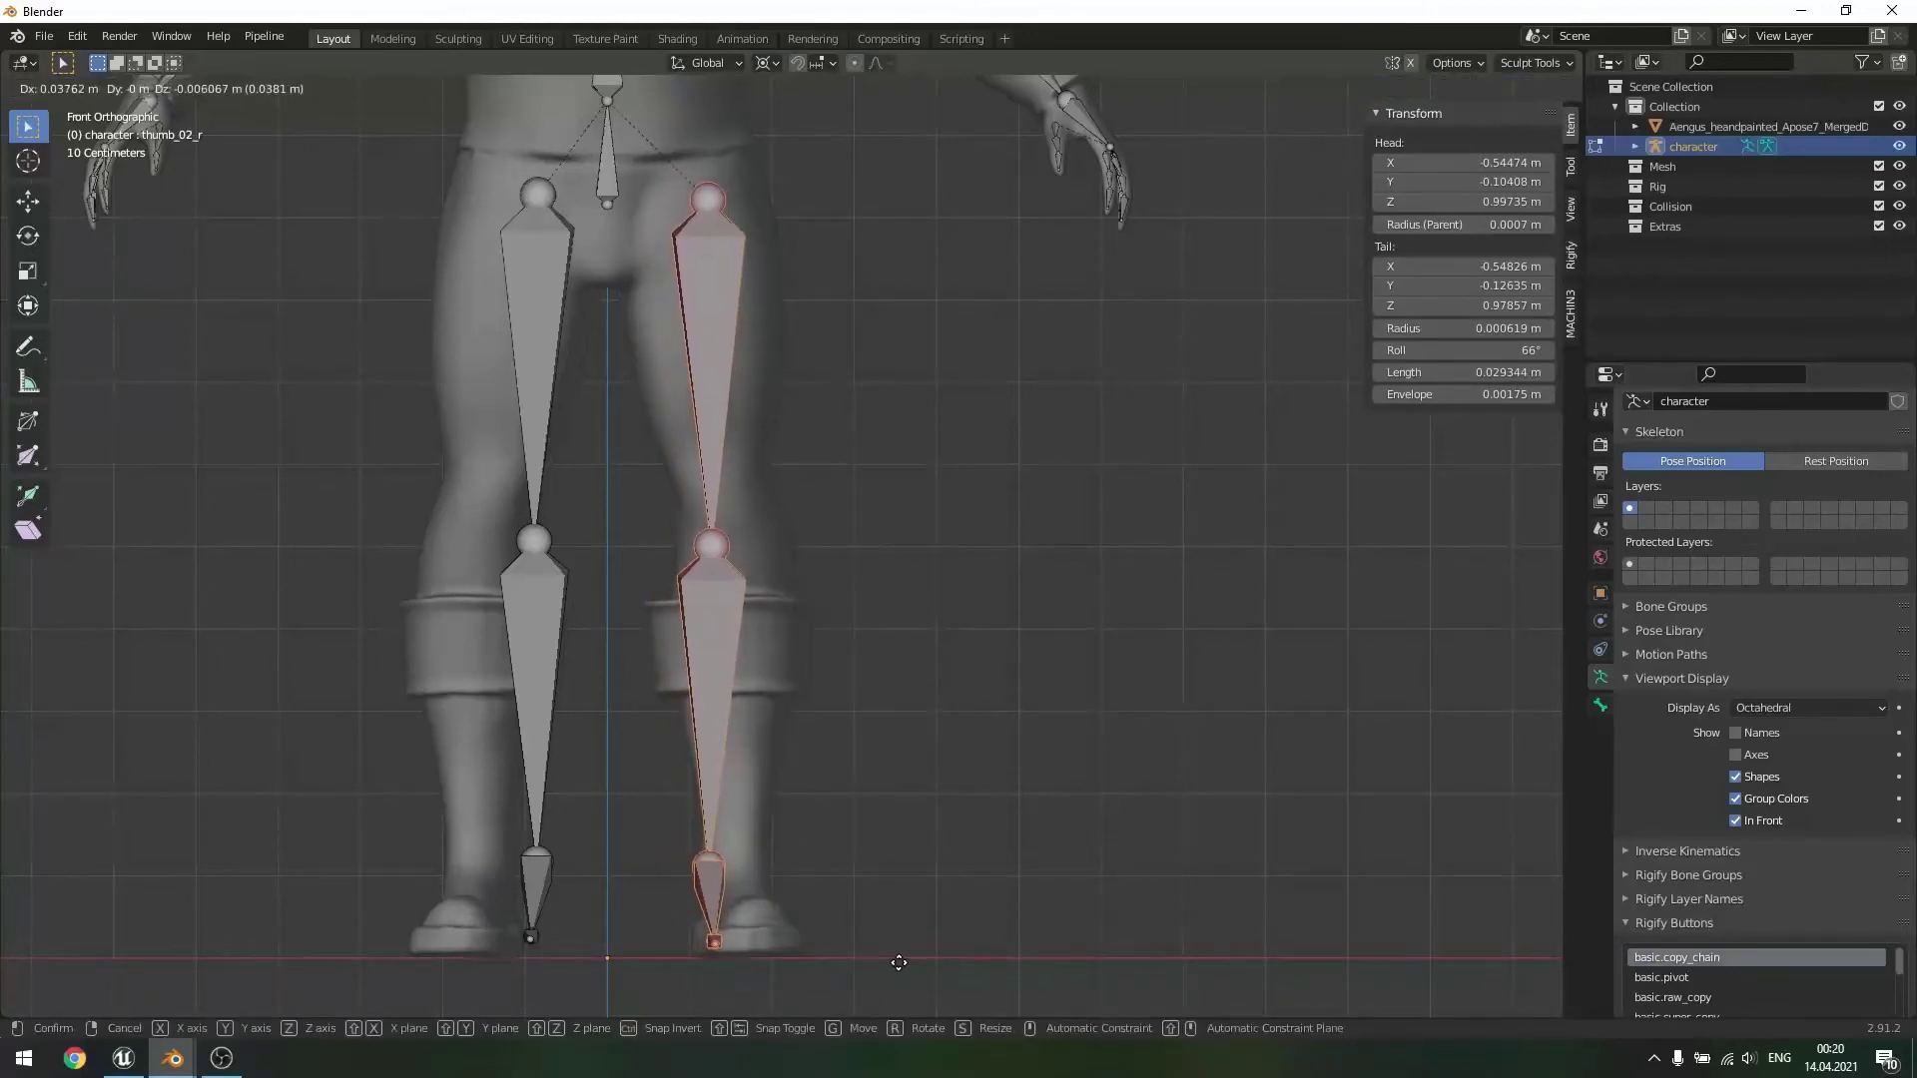
click(897, 961)
- Shift the left calf and foot bones outward into the mesh's lower leg, and move the knee joint up and slightly inward
drag(632, 540, 908, 1038)
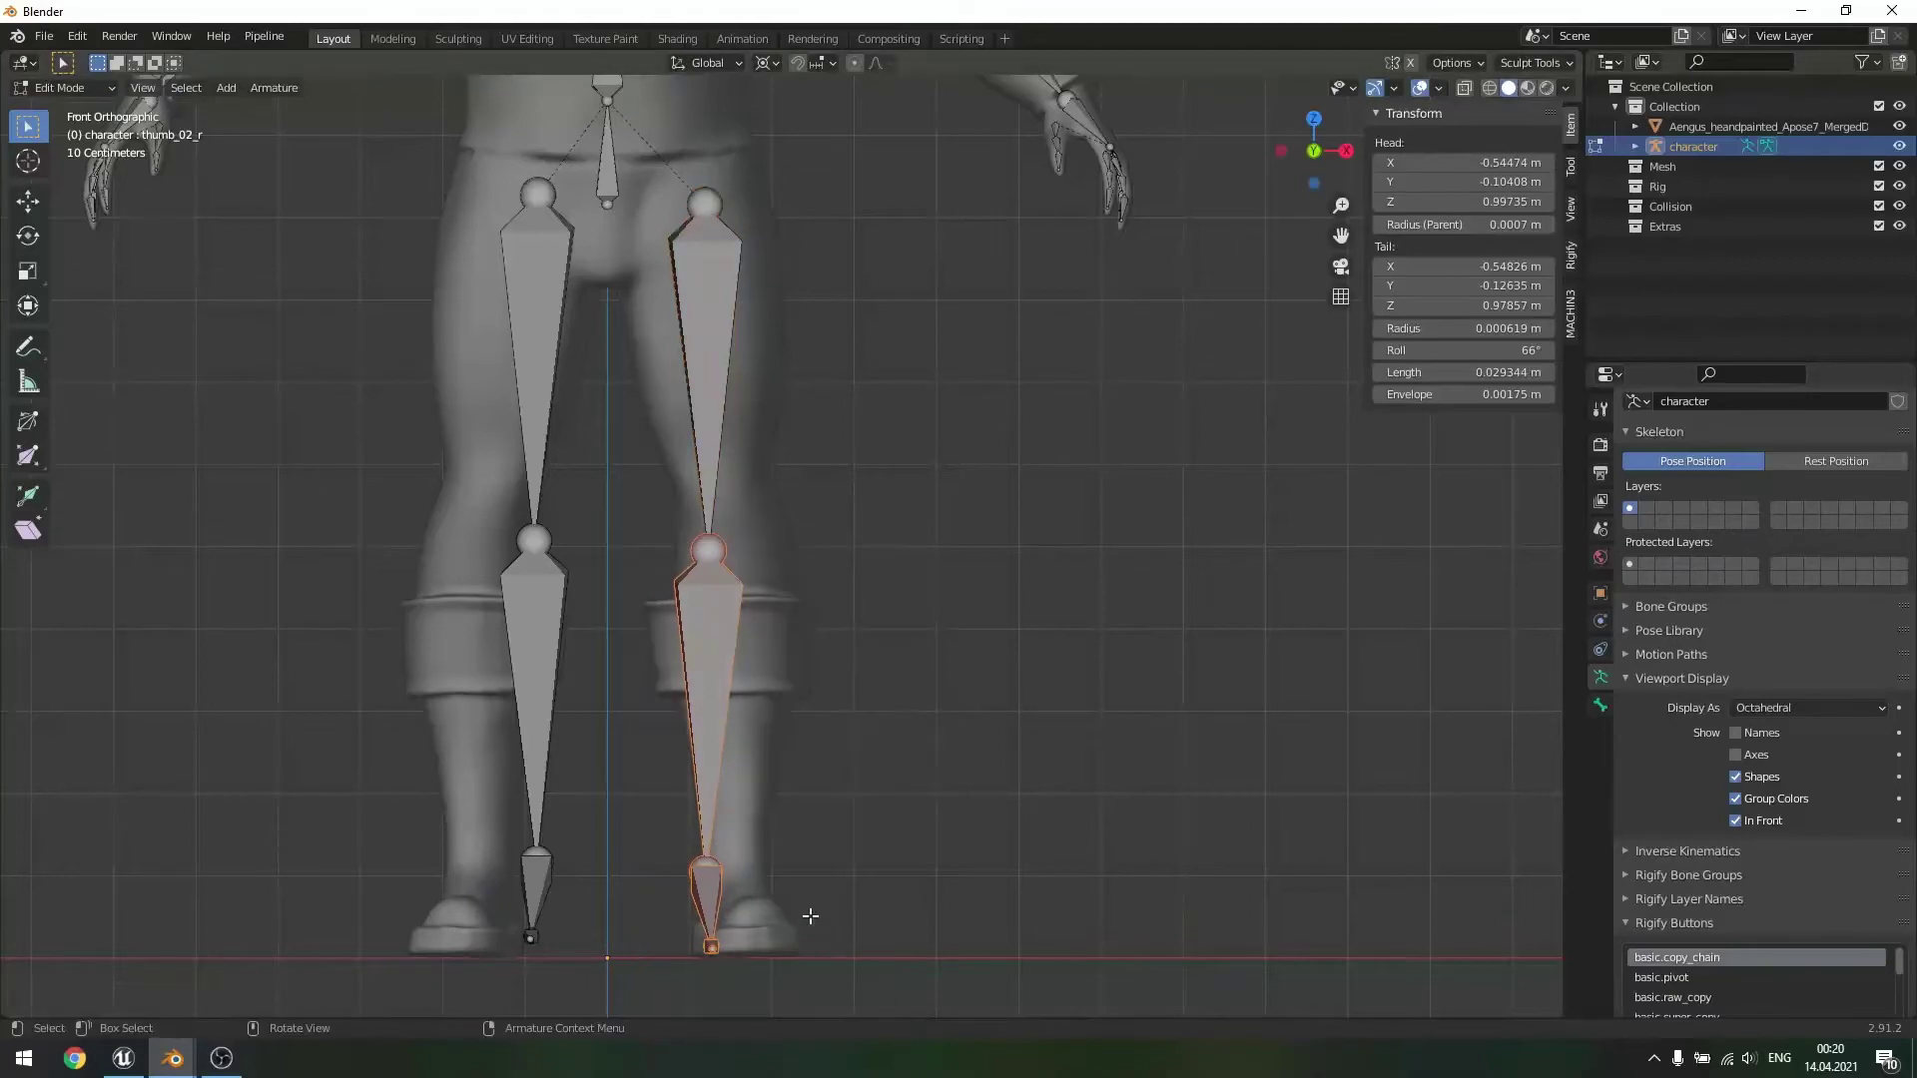
key(g)
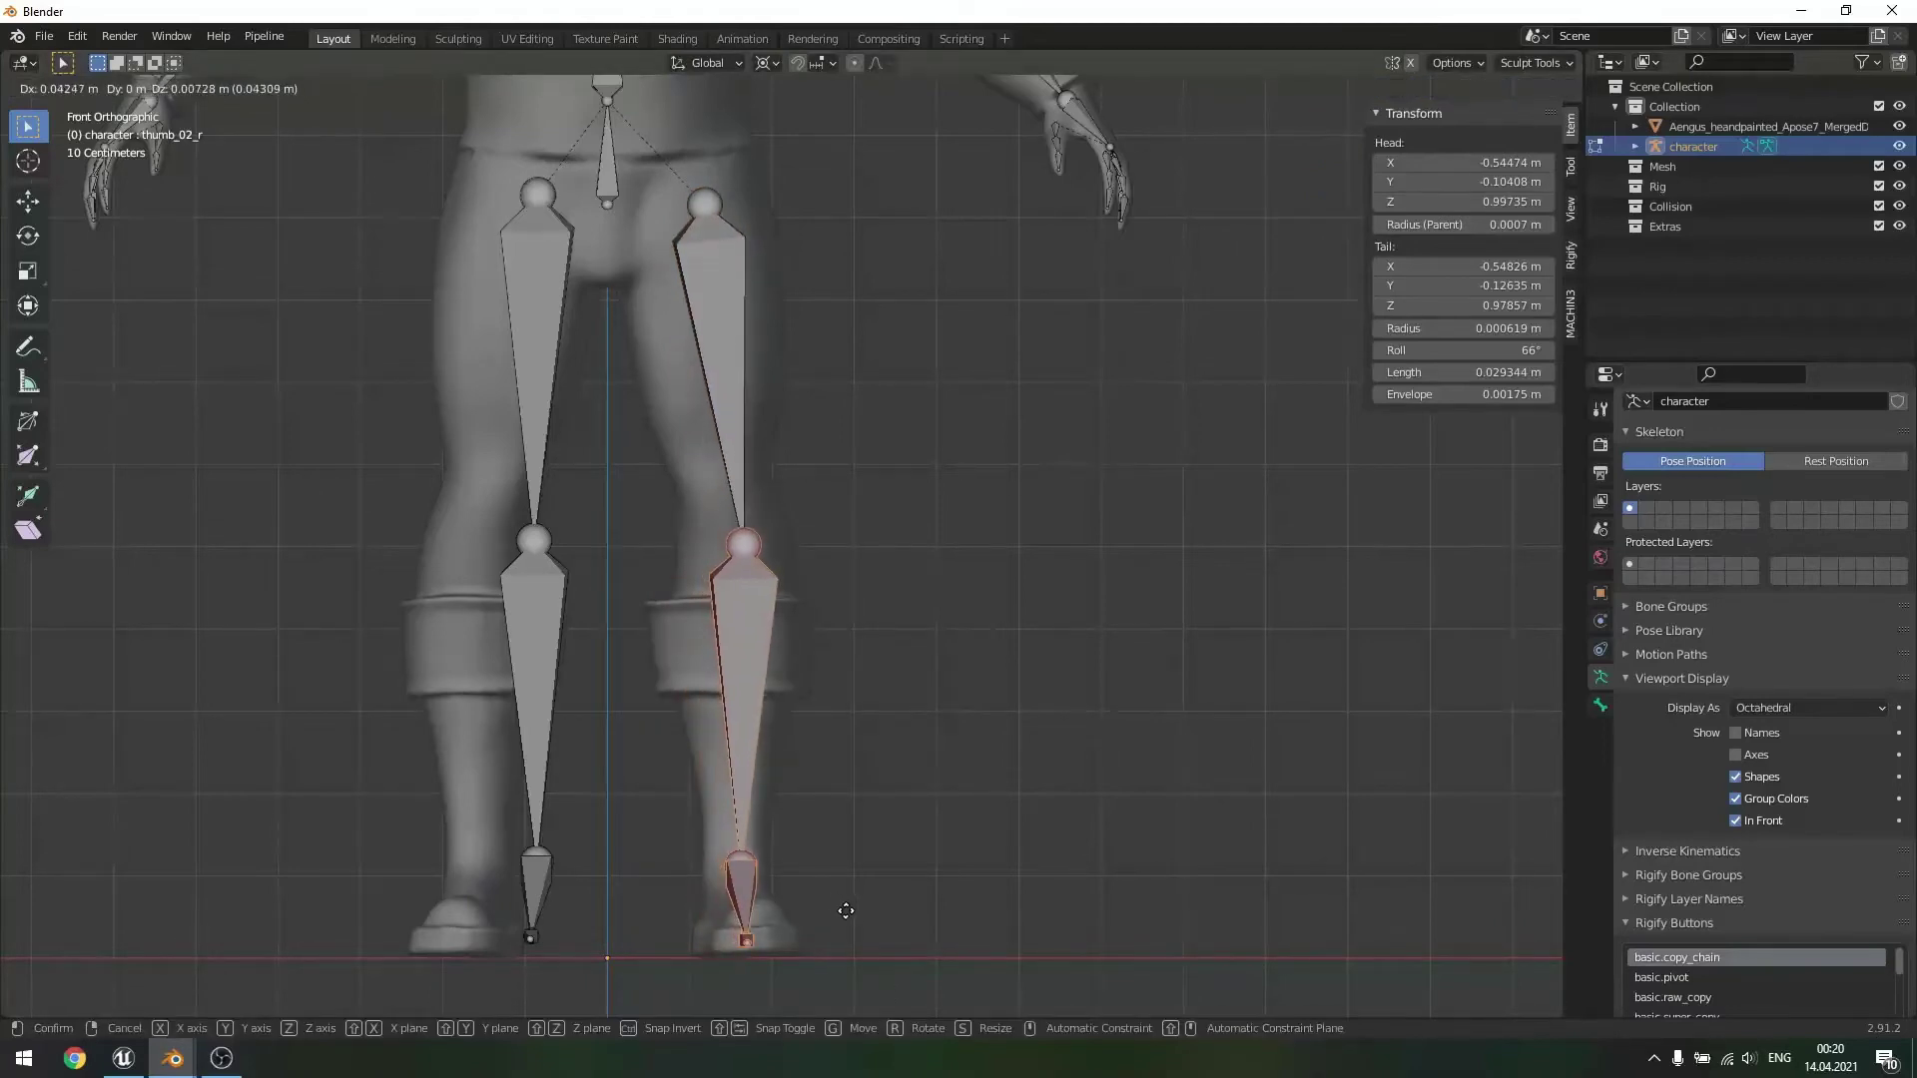
click(846, 911)
click(740, 548)
key(g)
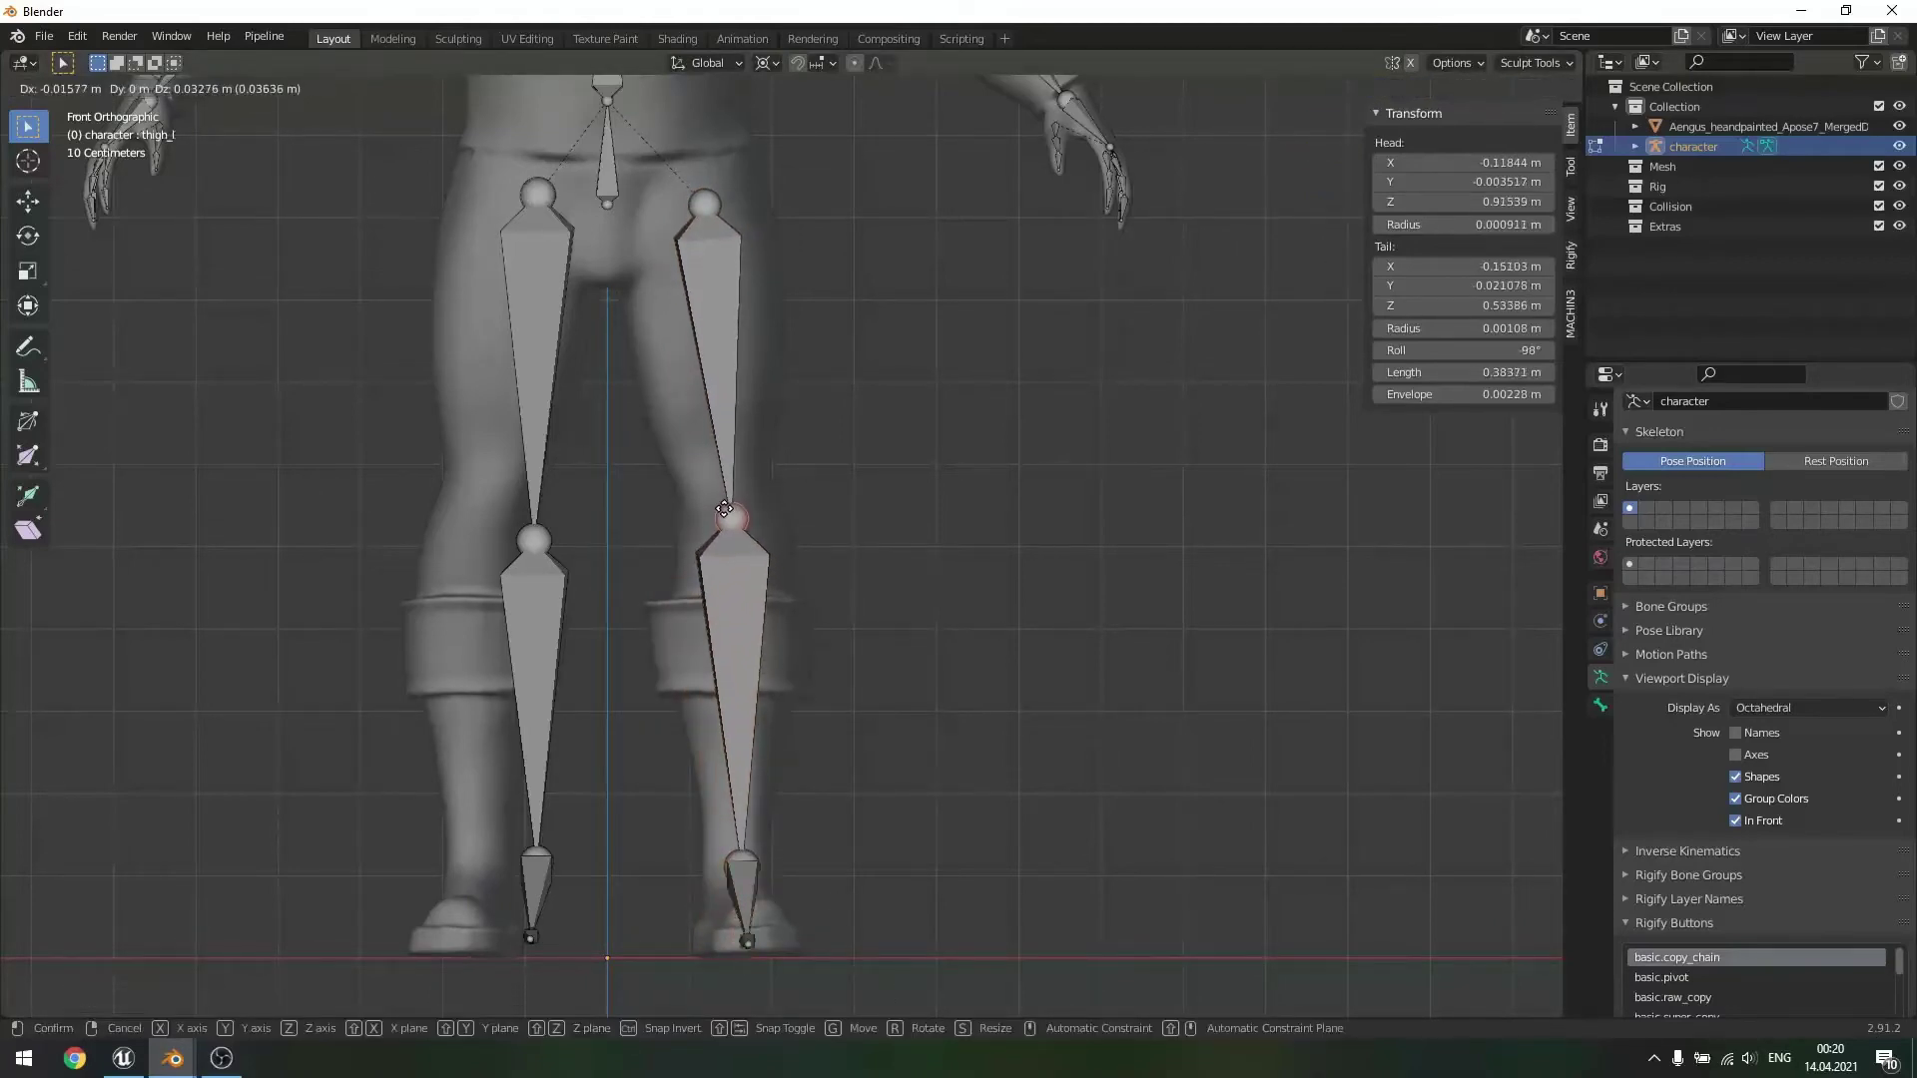
click(719, 492)
- In the side view, move the left knee joint forward about 0.024 m to centre it in the mesh knee
key(KP_3)
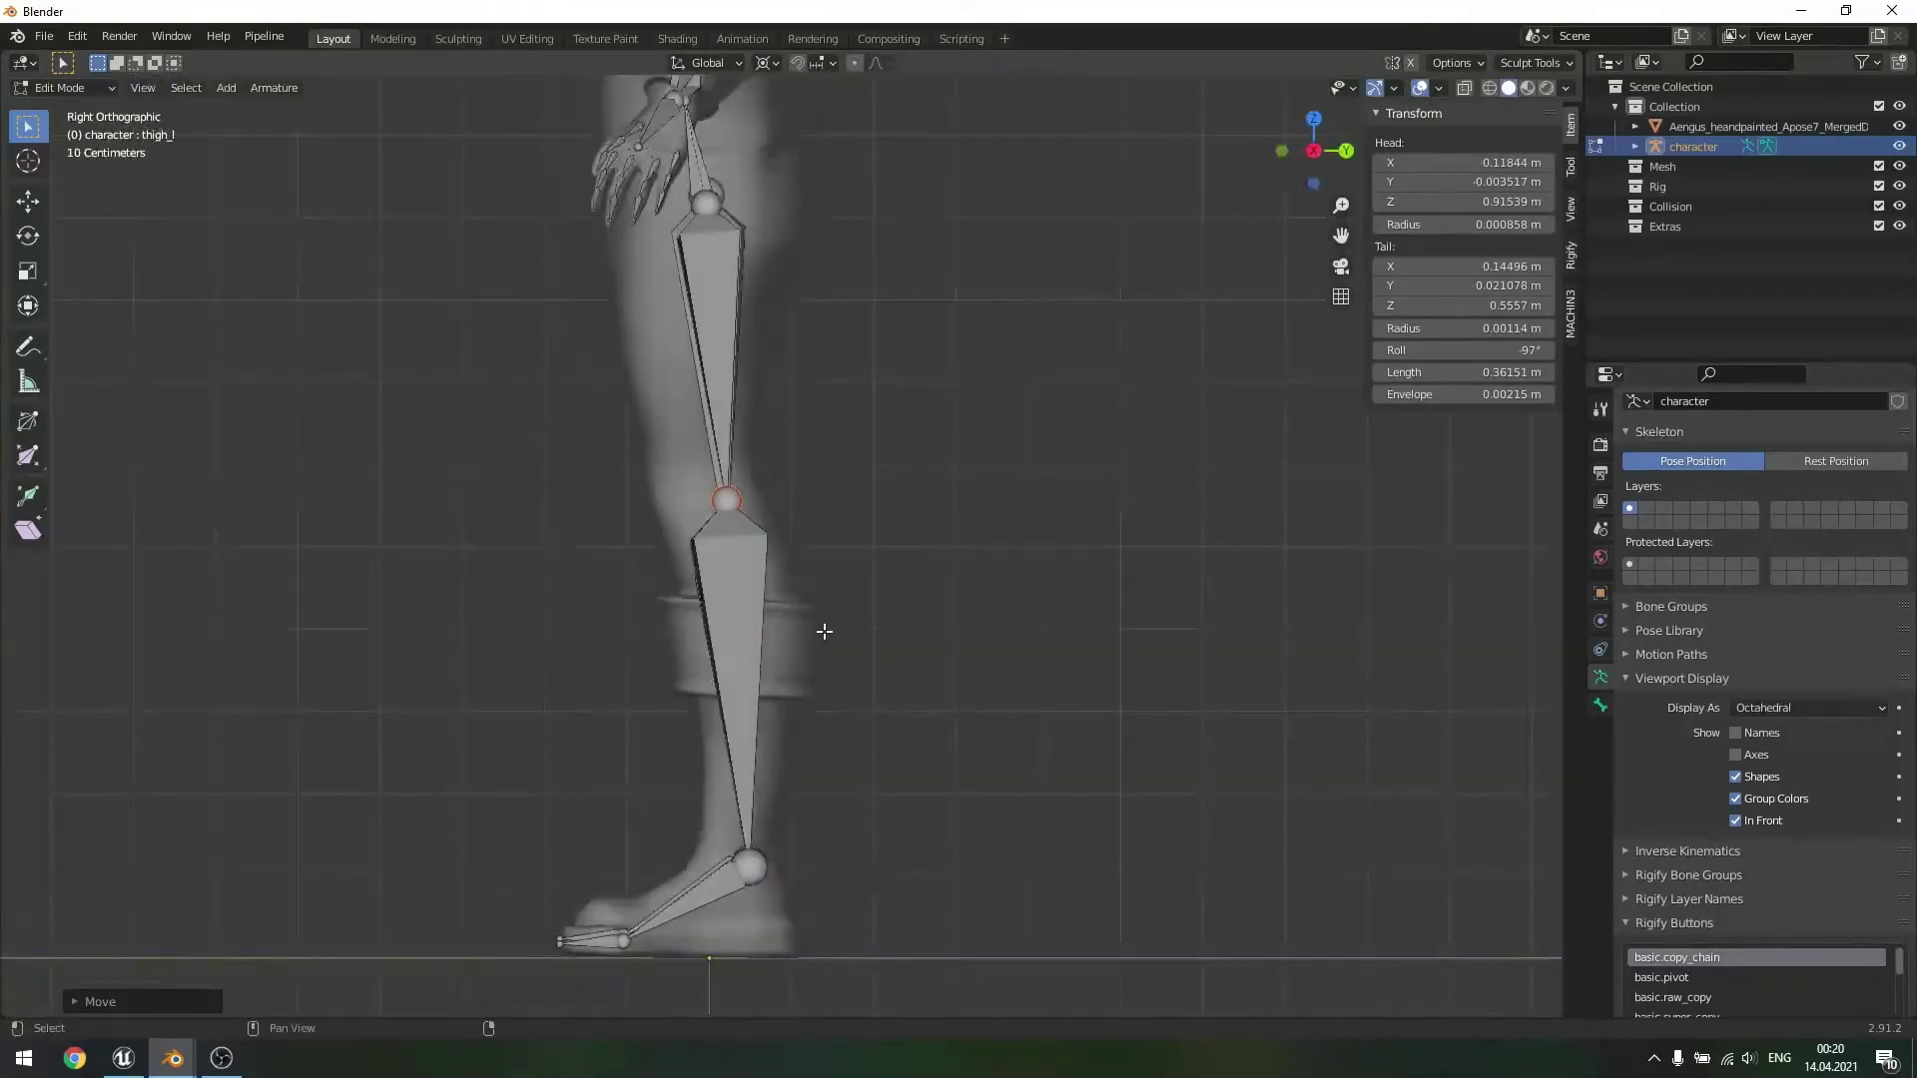
key(g)
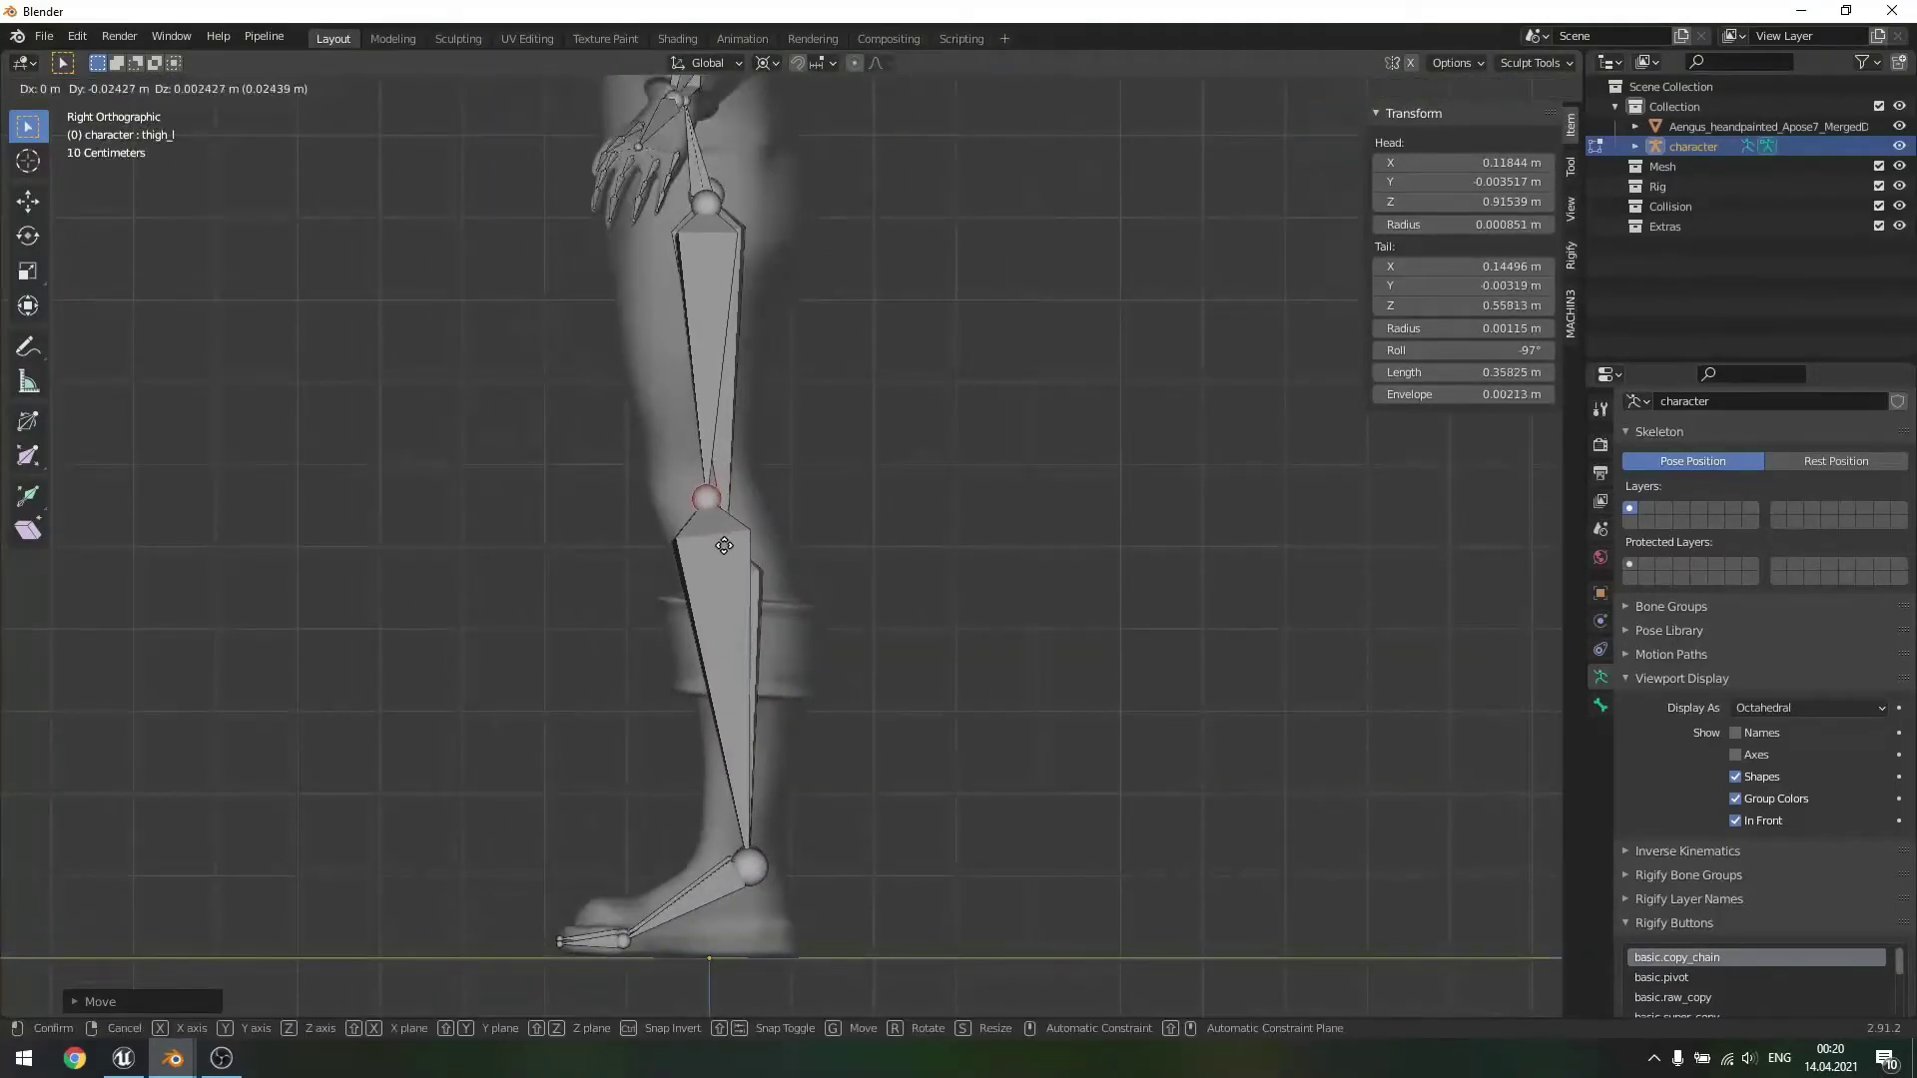
click(724, 547)
- In the side view, lower the thigh_l bone's hip joint about 0.05 m and move it slightly forward
middle_drag(729, 254, 699, 212)
click(693, 207)
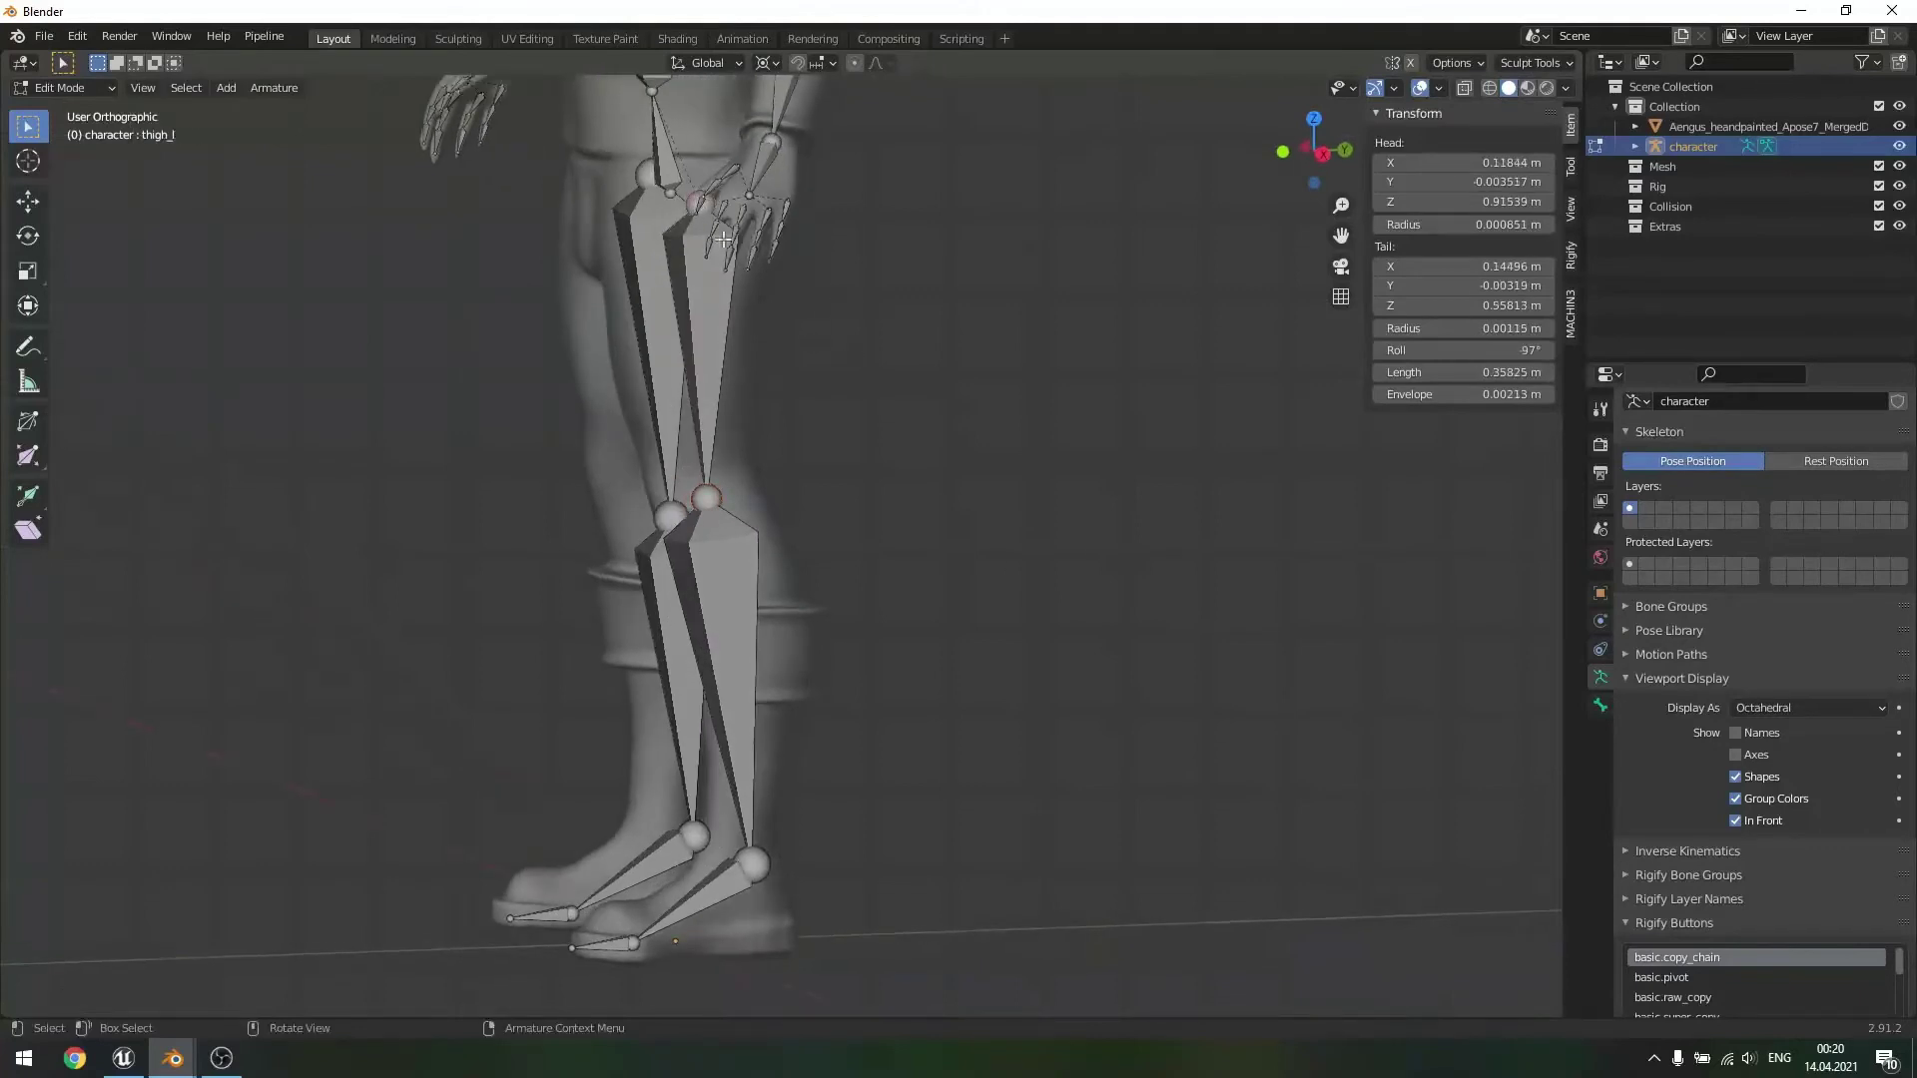
key(KP_3)
key(g)
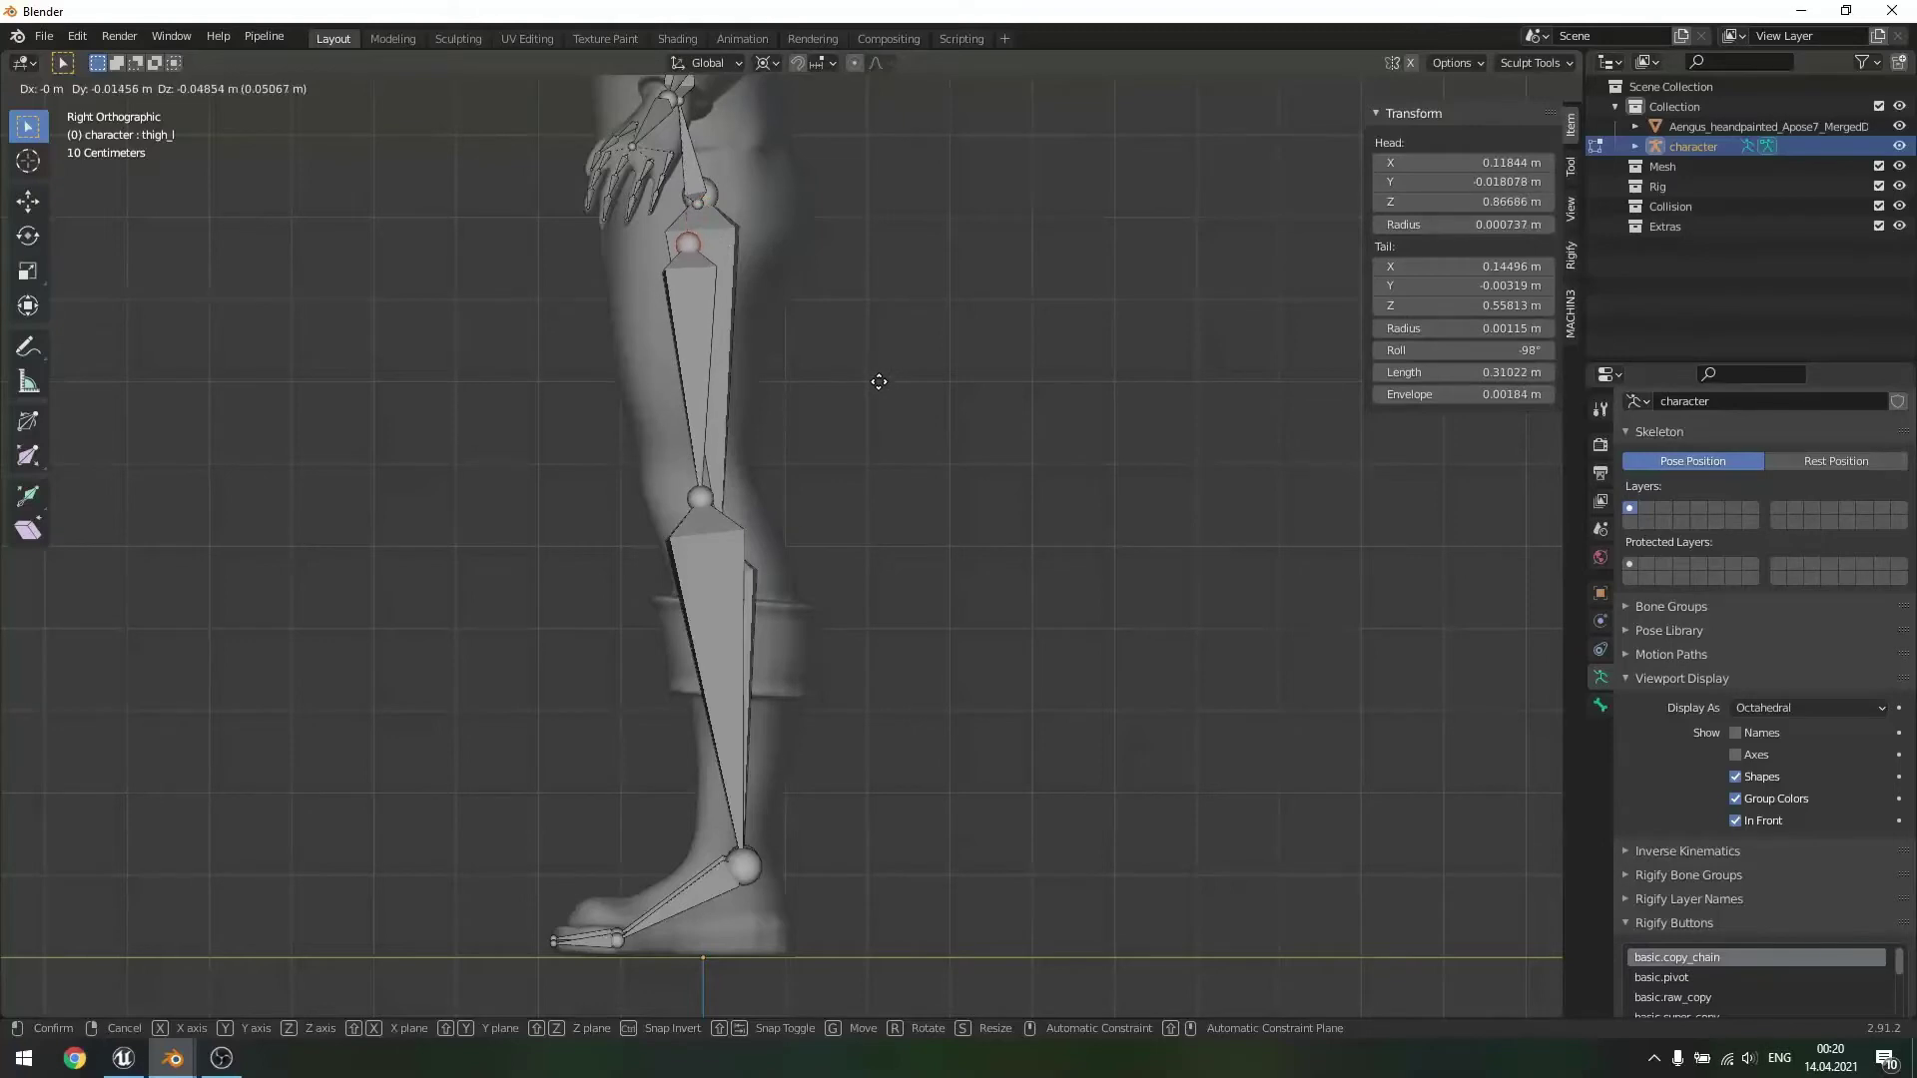
click(877, 385)
- Symmetrize the left thigh, calf and foot bones to the right side
middle_drag(874, 632, 926, 666)
key(KP_1)
scroll(890, 758, up, 5)
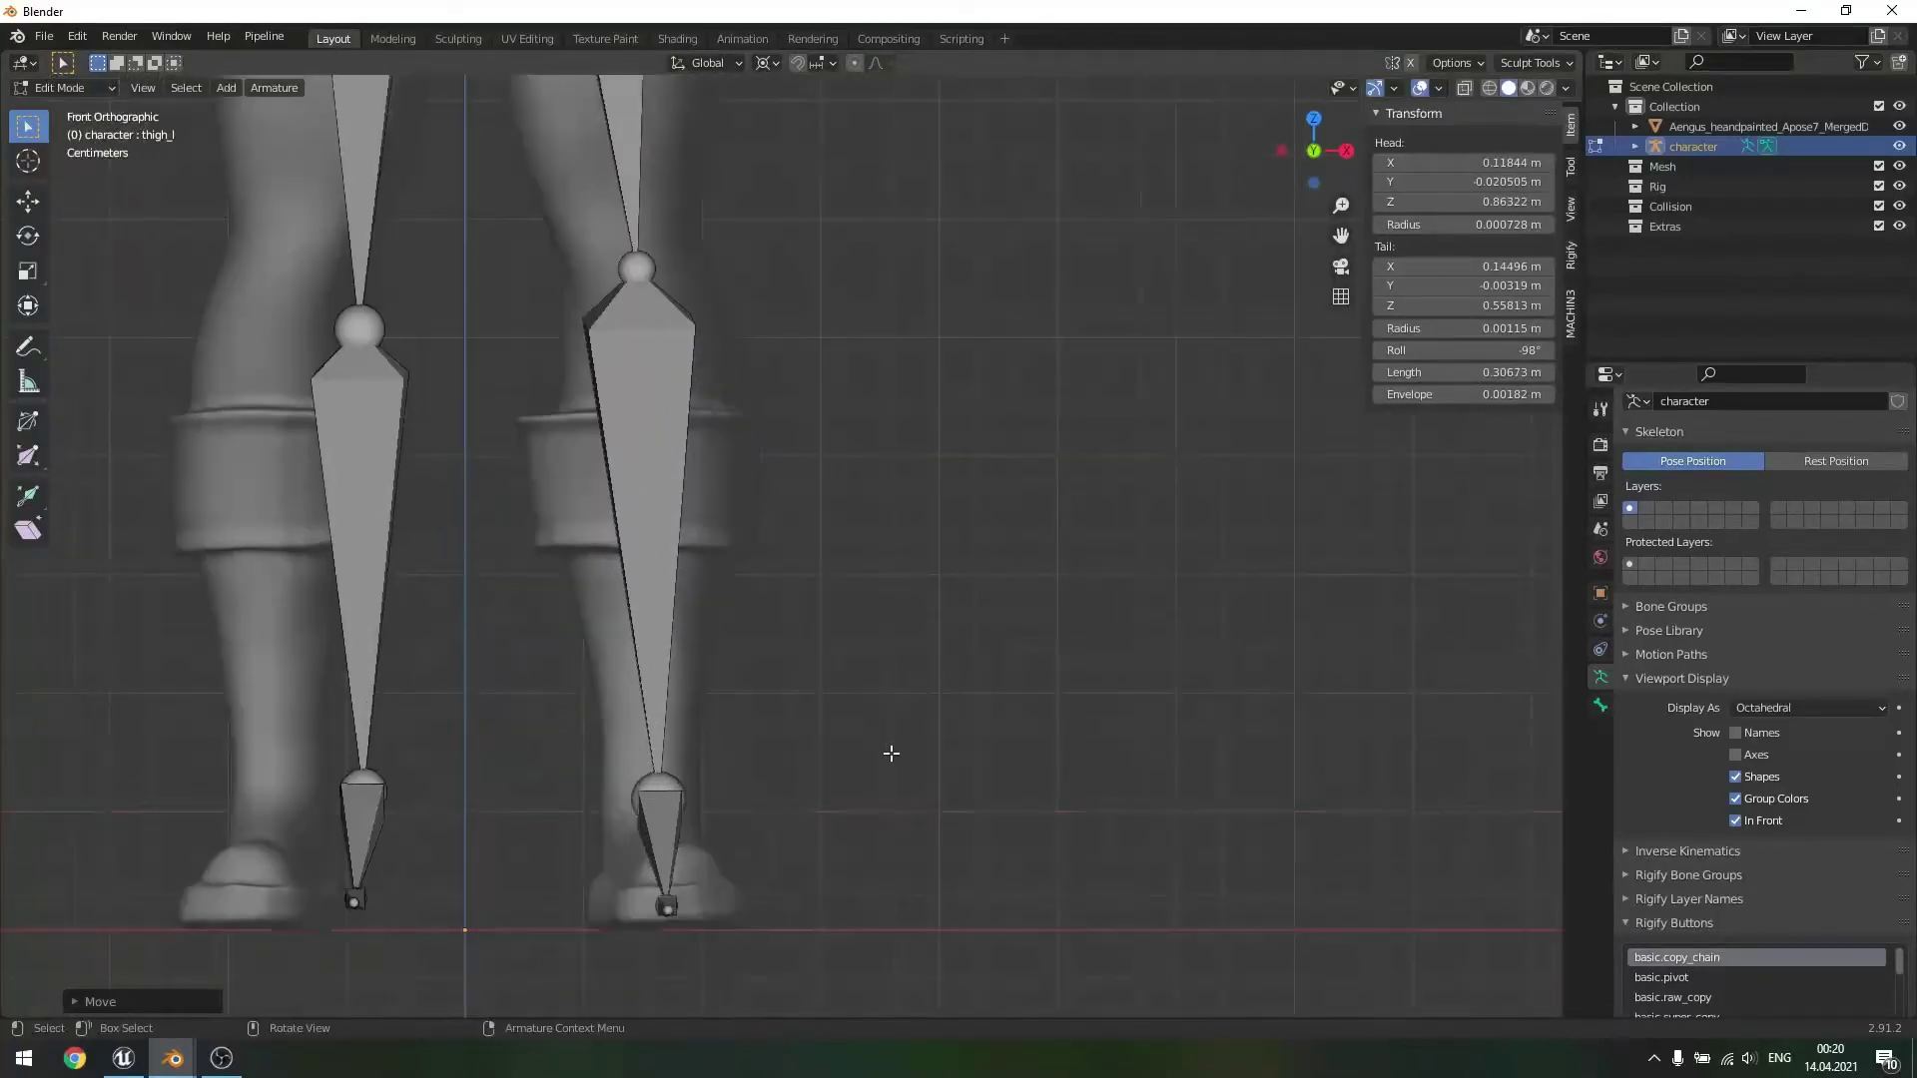
middle_drag(865, 634, 919, 511)
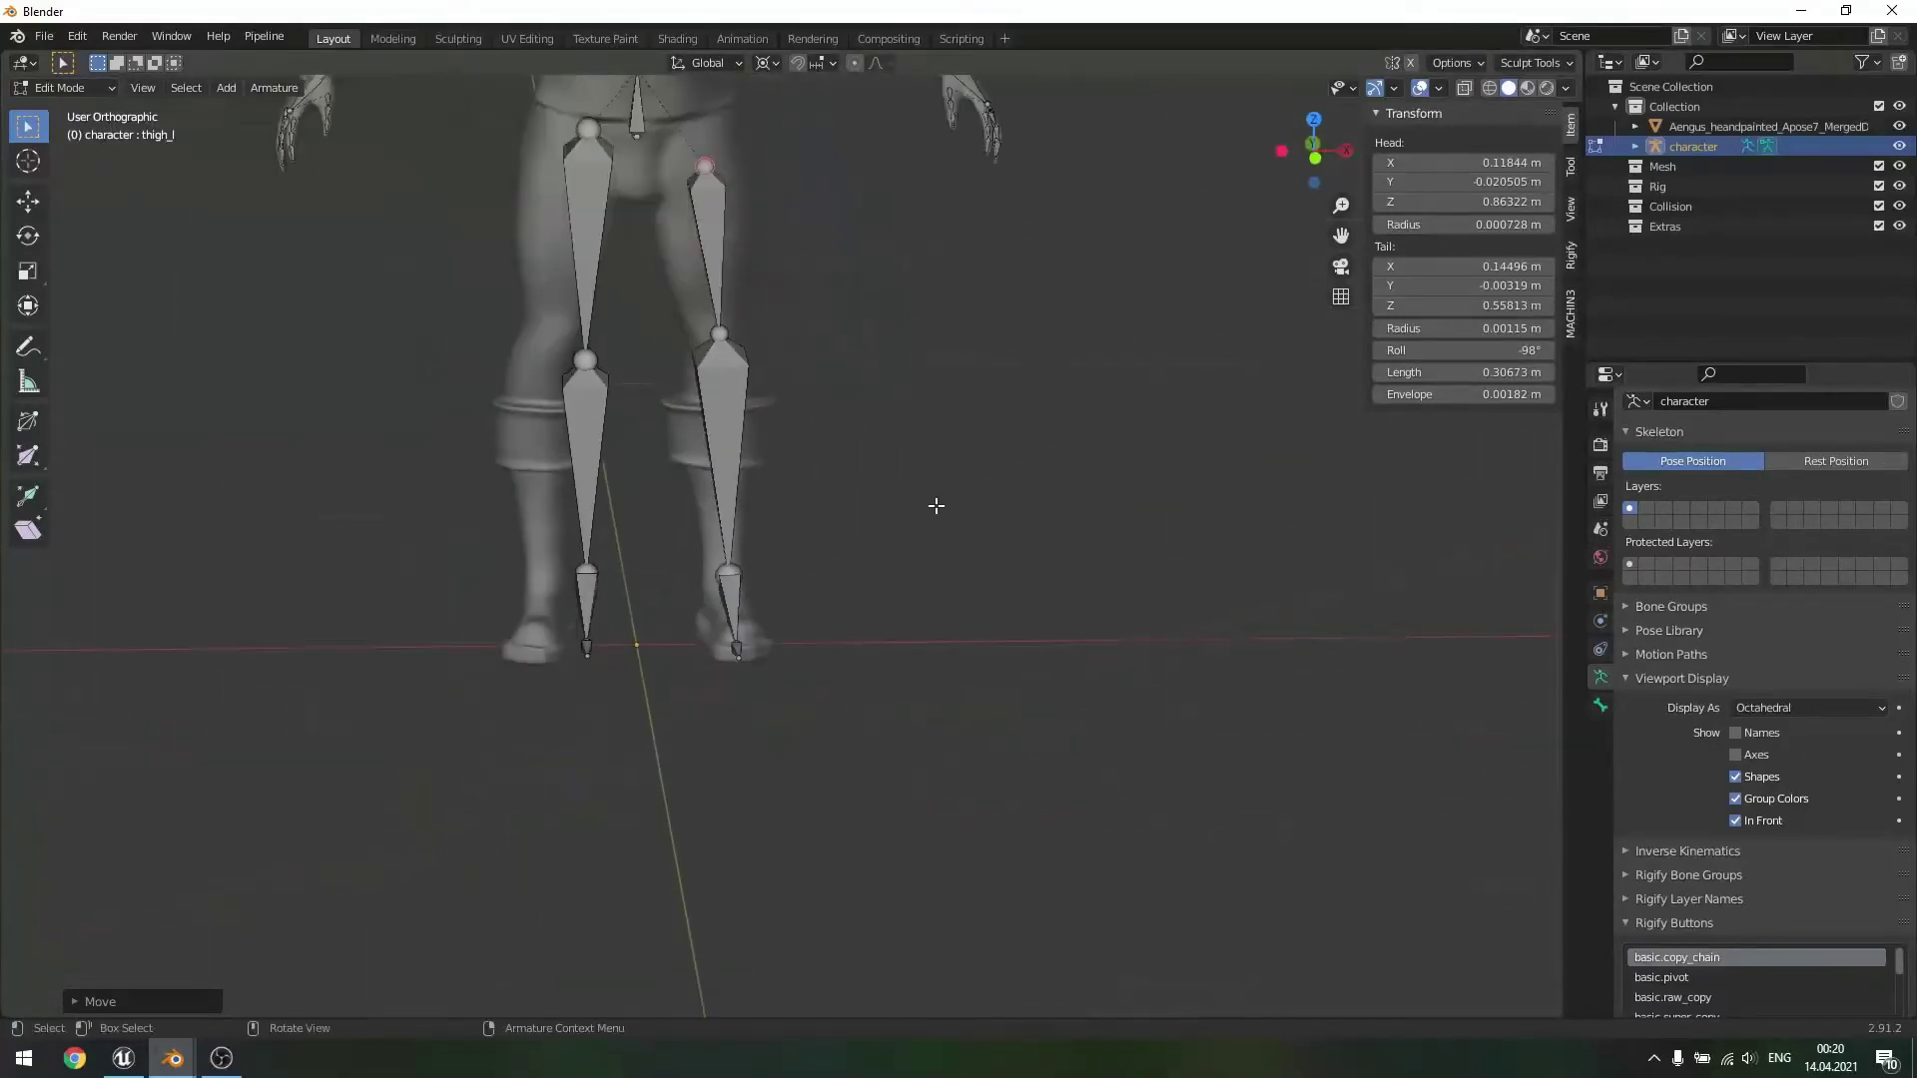
middle_drag(904, 410, 891, 371)
drag(687, 158, 846, 731)
middle_drag(846, 620, 855, 540)
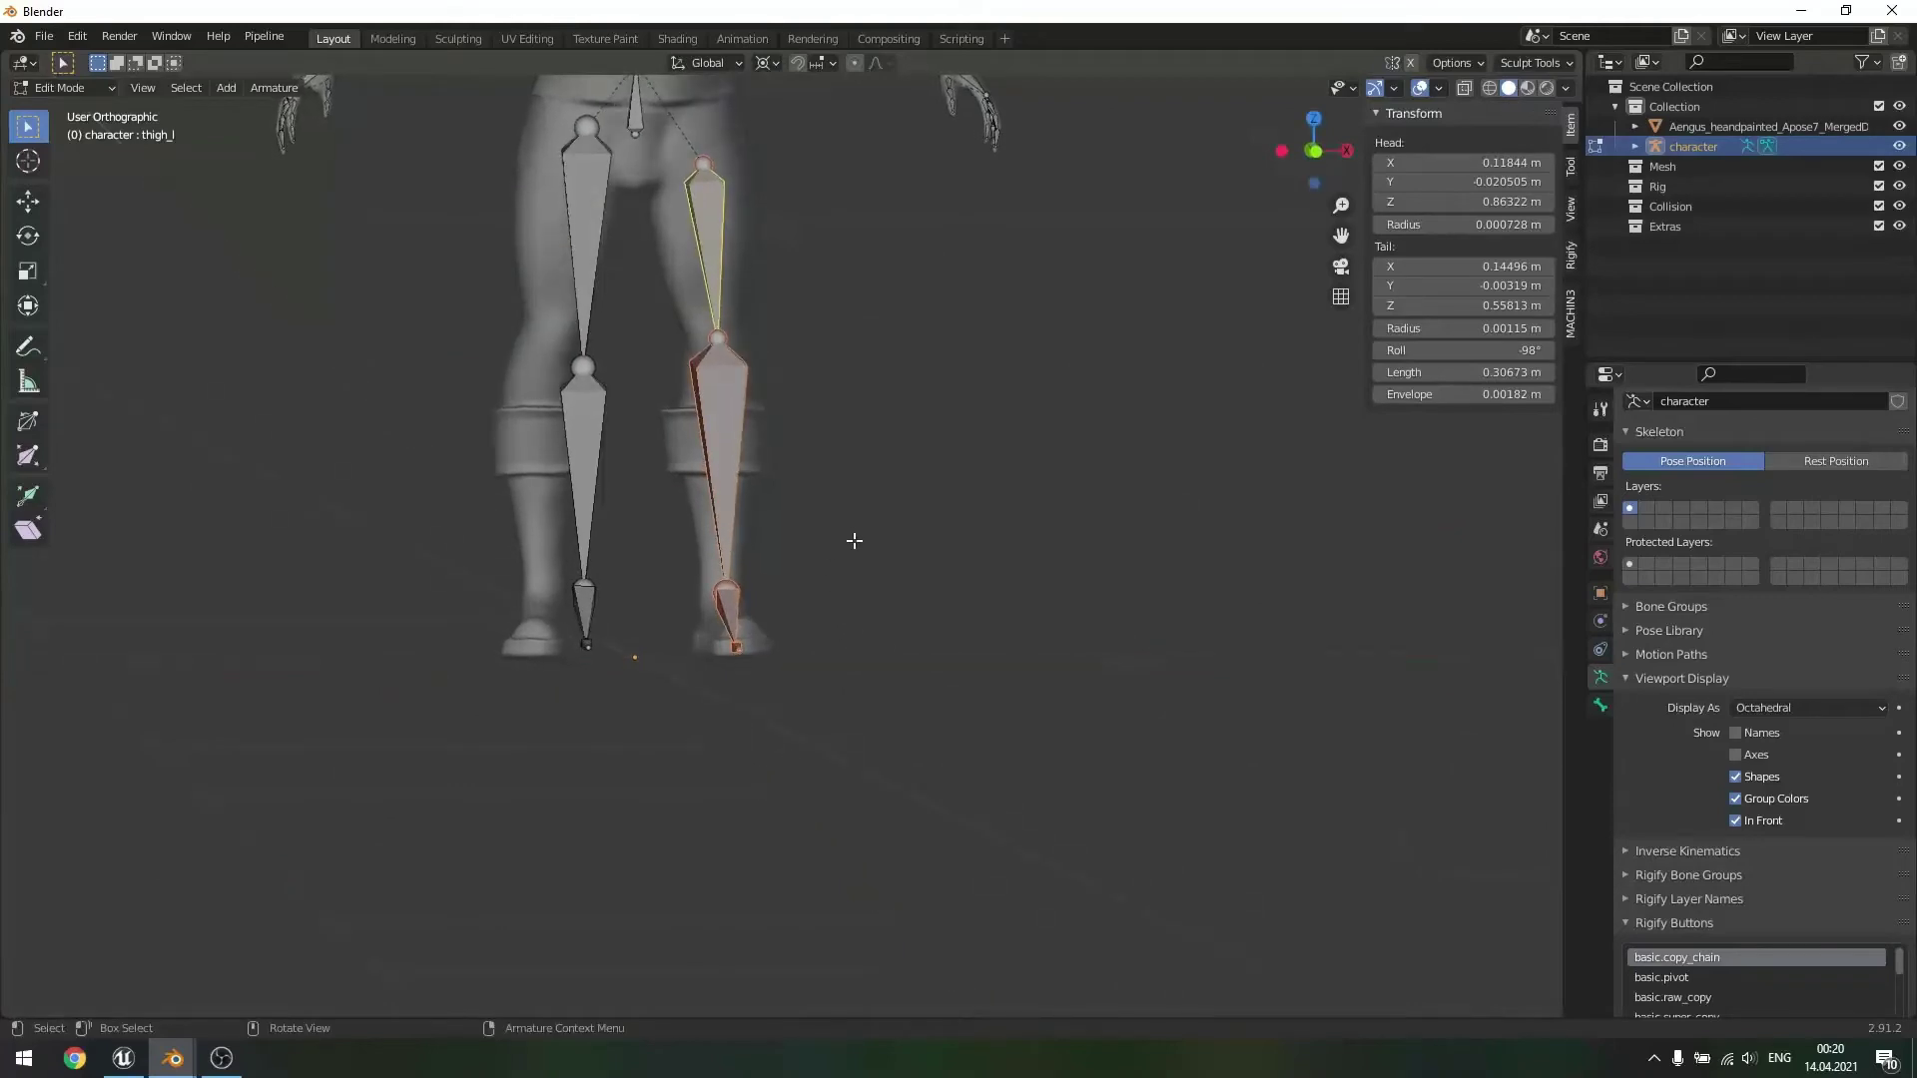
right_click(764, 454)
click(713, 391)
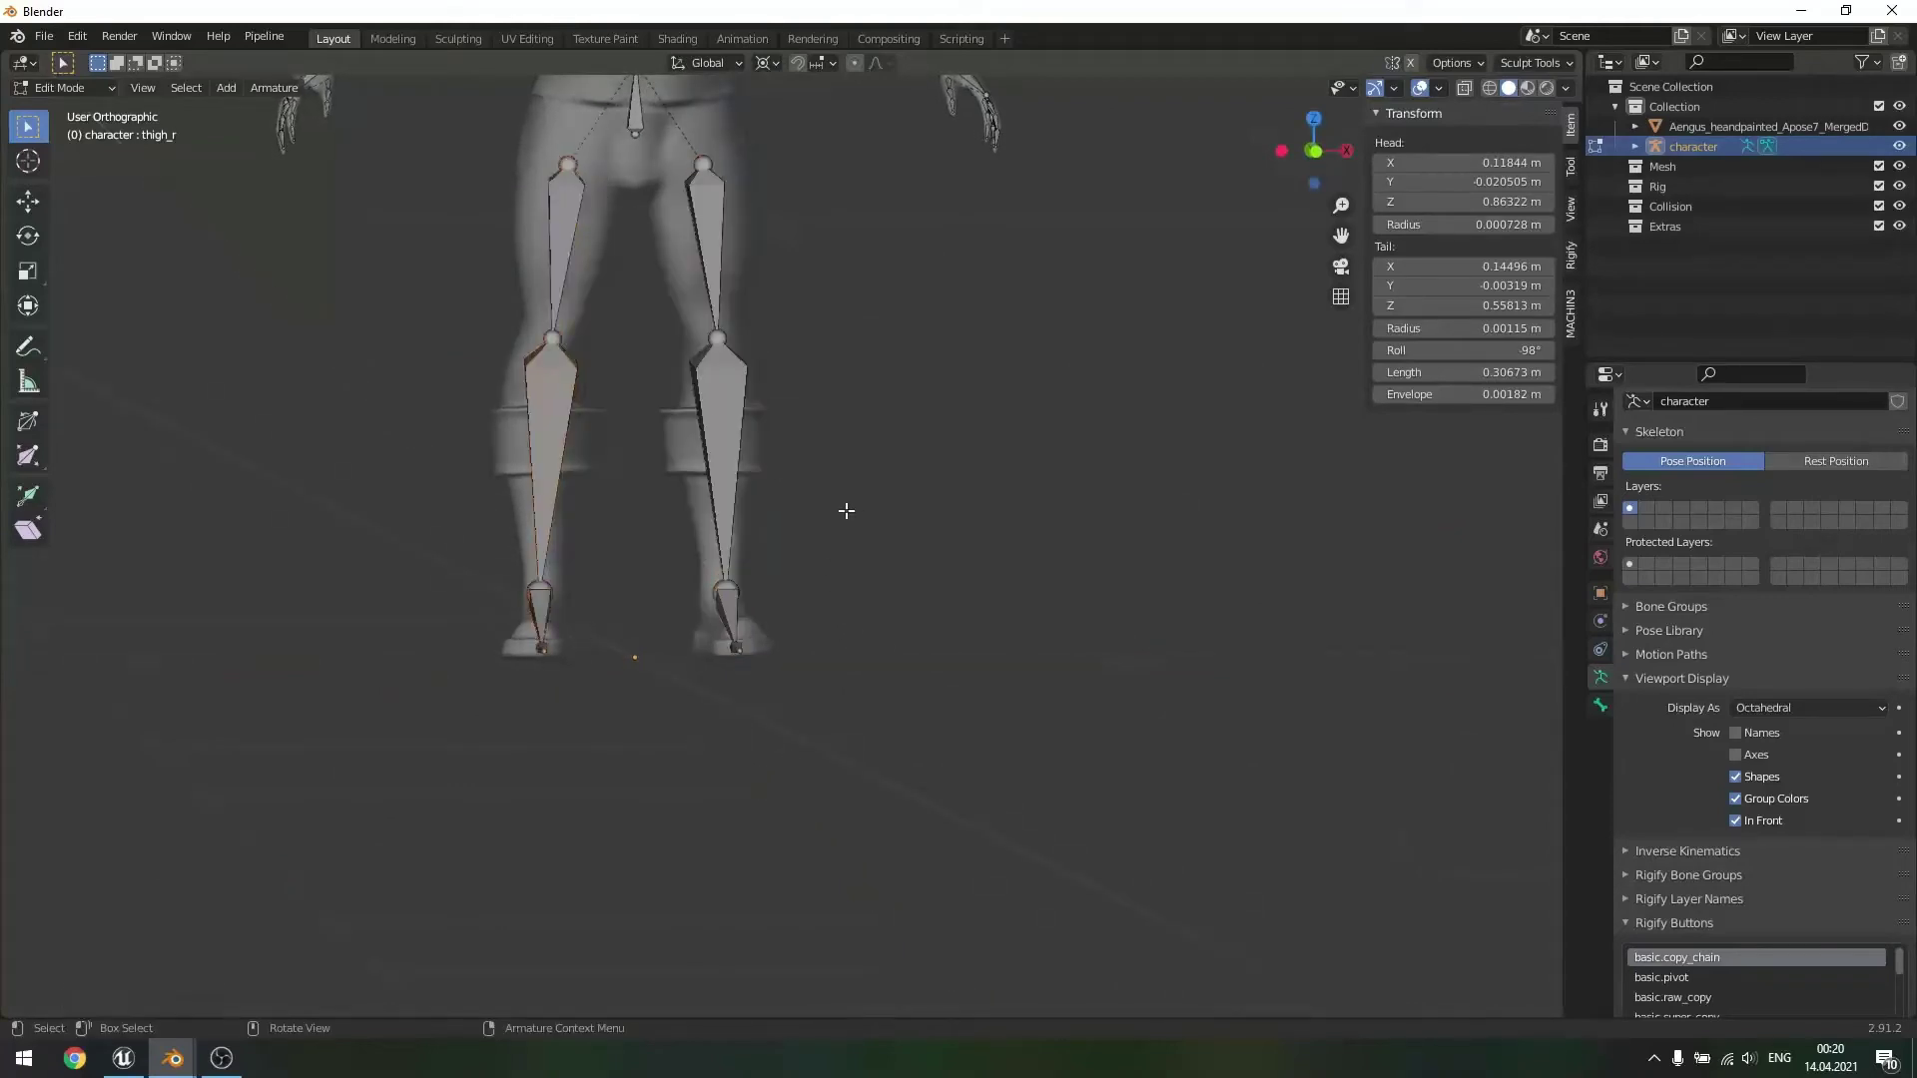
- Examine how the full skeleton and the mirrored leg bones fit the character, from the front and at an angle
middle_drag(847, 512, 941, 363)
scroll(1005, 530, down, 8)
scroll(911, 556, up, 4)
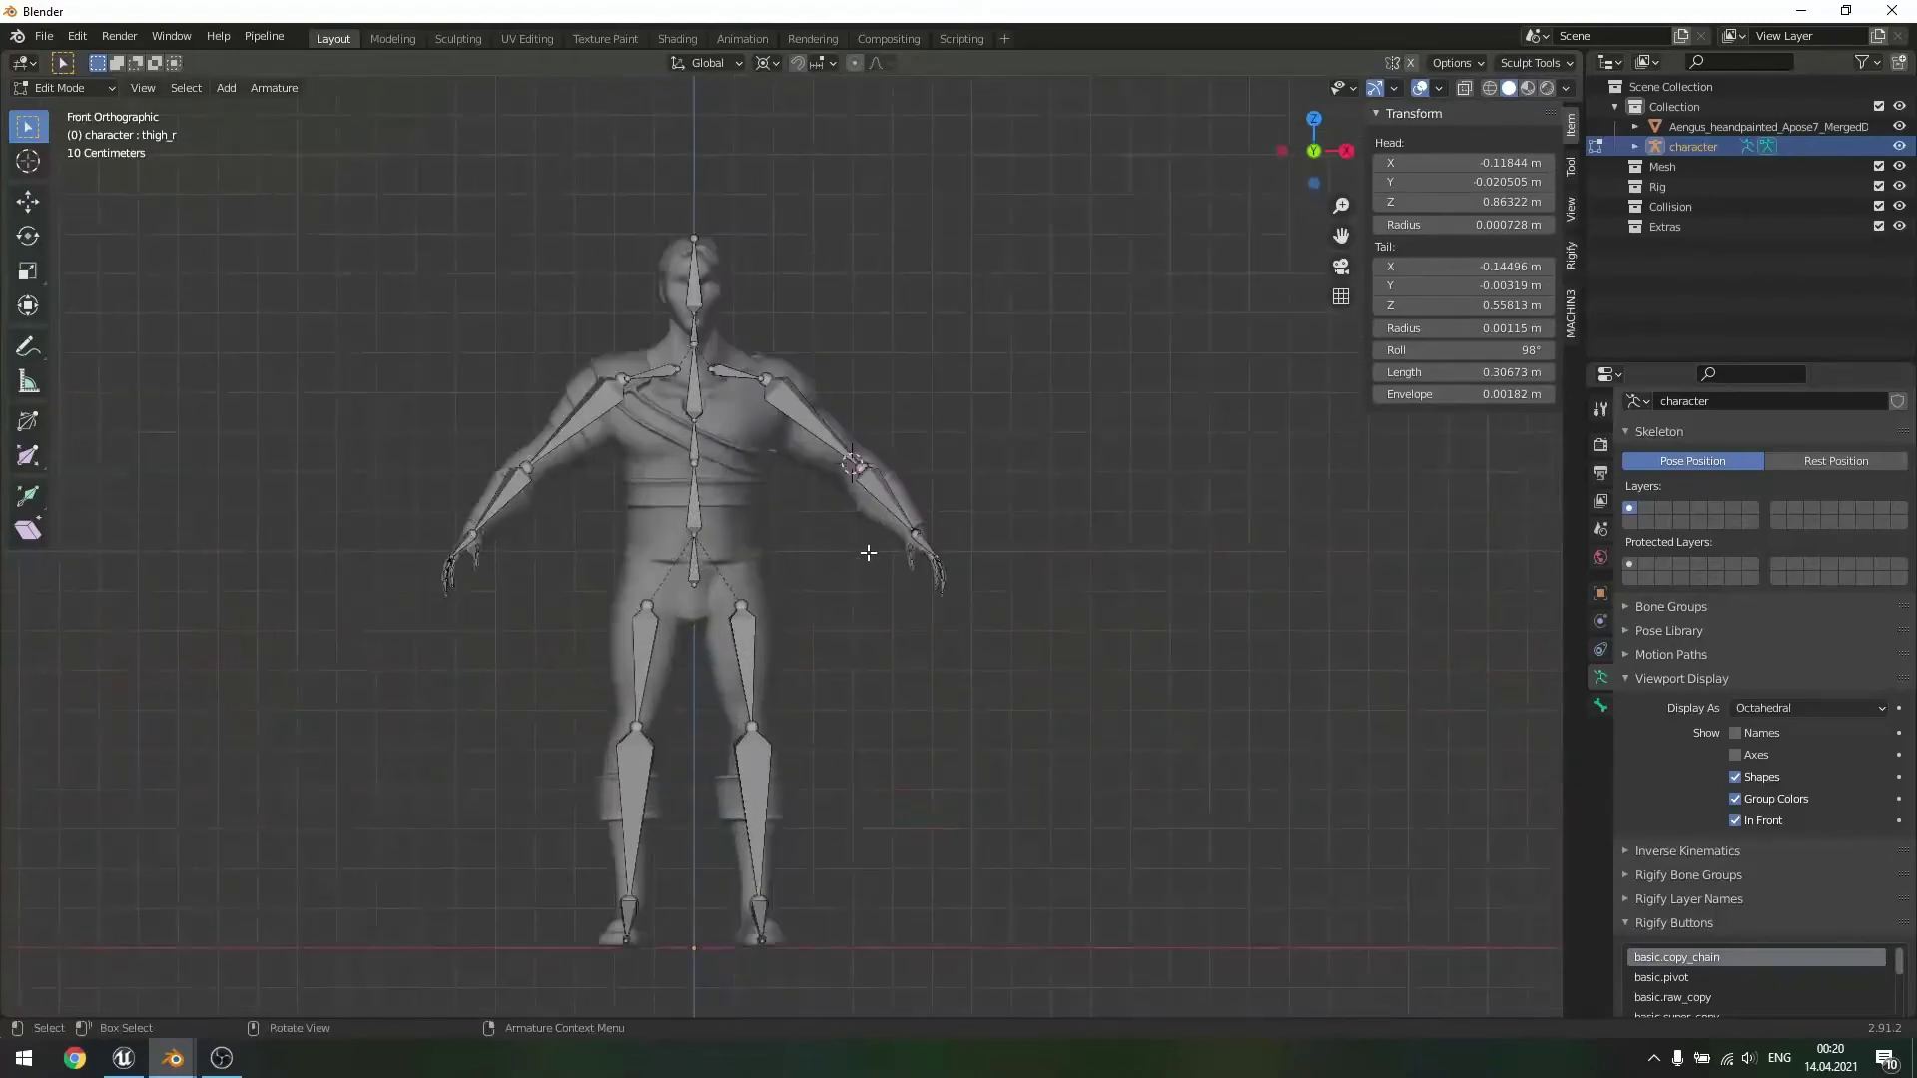
scroll(856, 599, up, 3)
alt+middle_drag(856, 599, 901, 537)
scroll(693, 600, down, 3)
scroll(873, 590, up, 3)
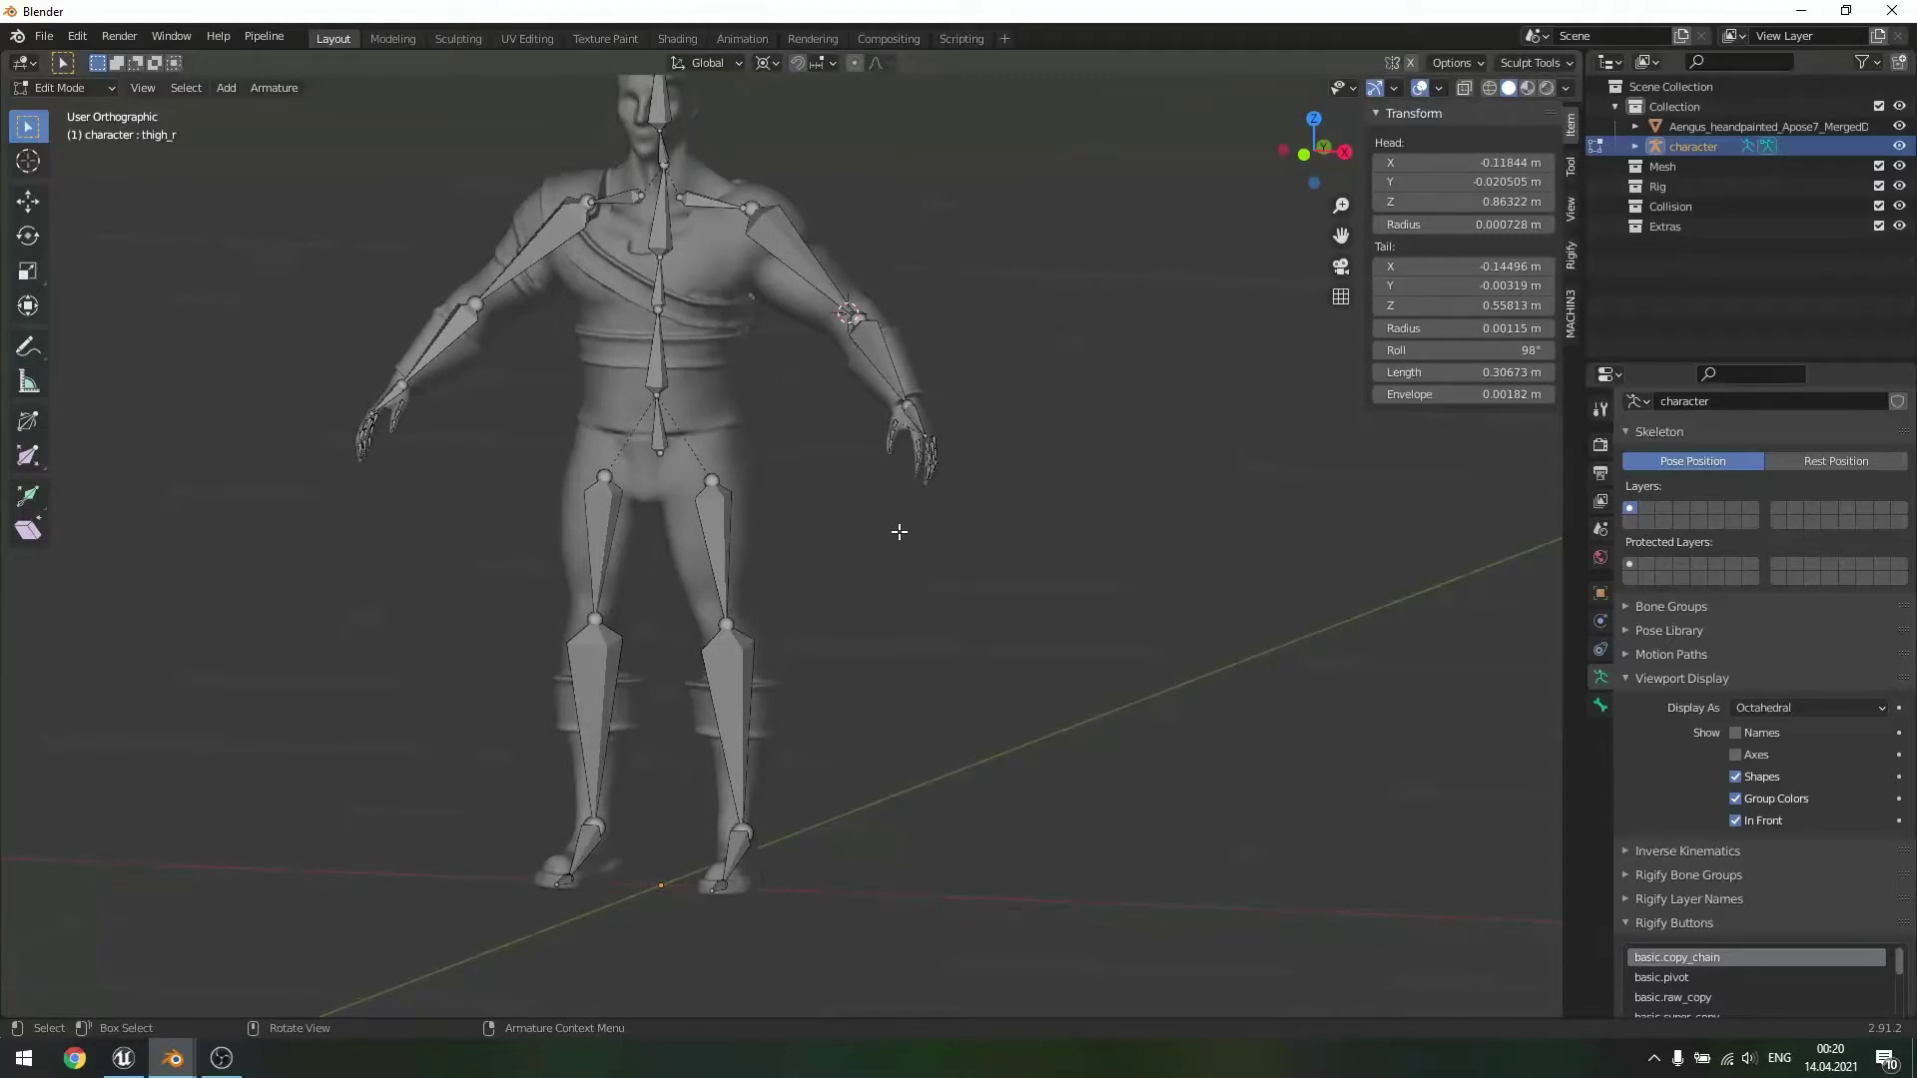
middle_drag(1041, 569, 958, 519)
- Return to Object Mode and deselect the character armature
key(Tab)
click(1066, 587)
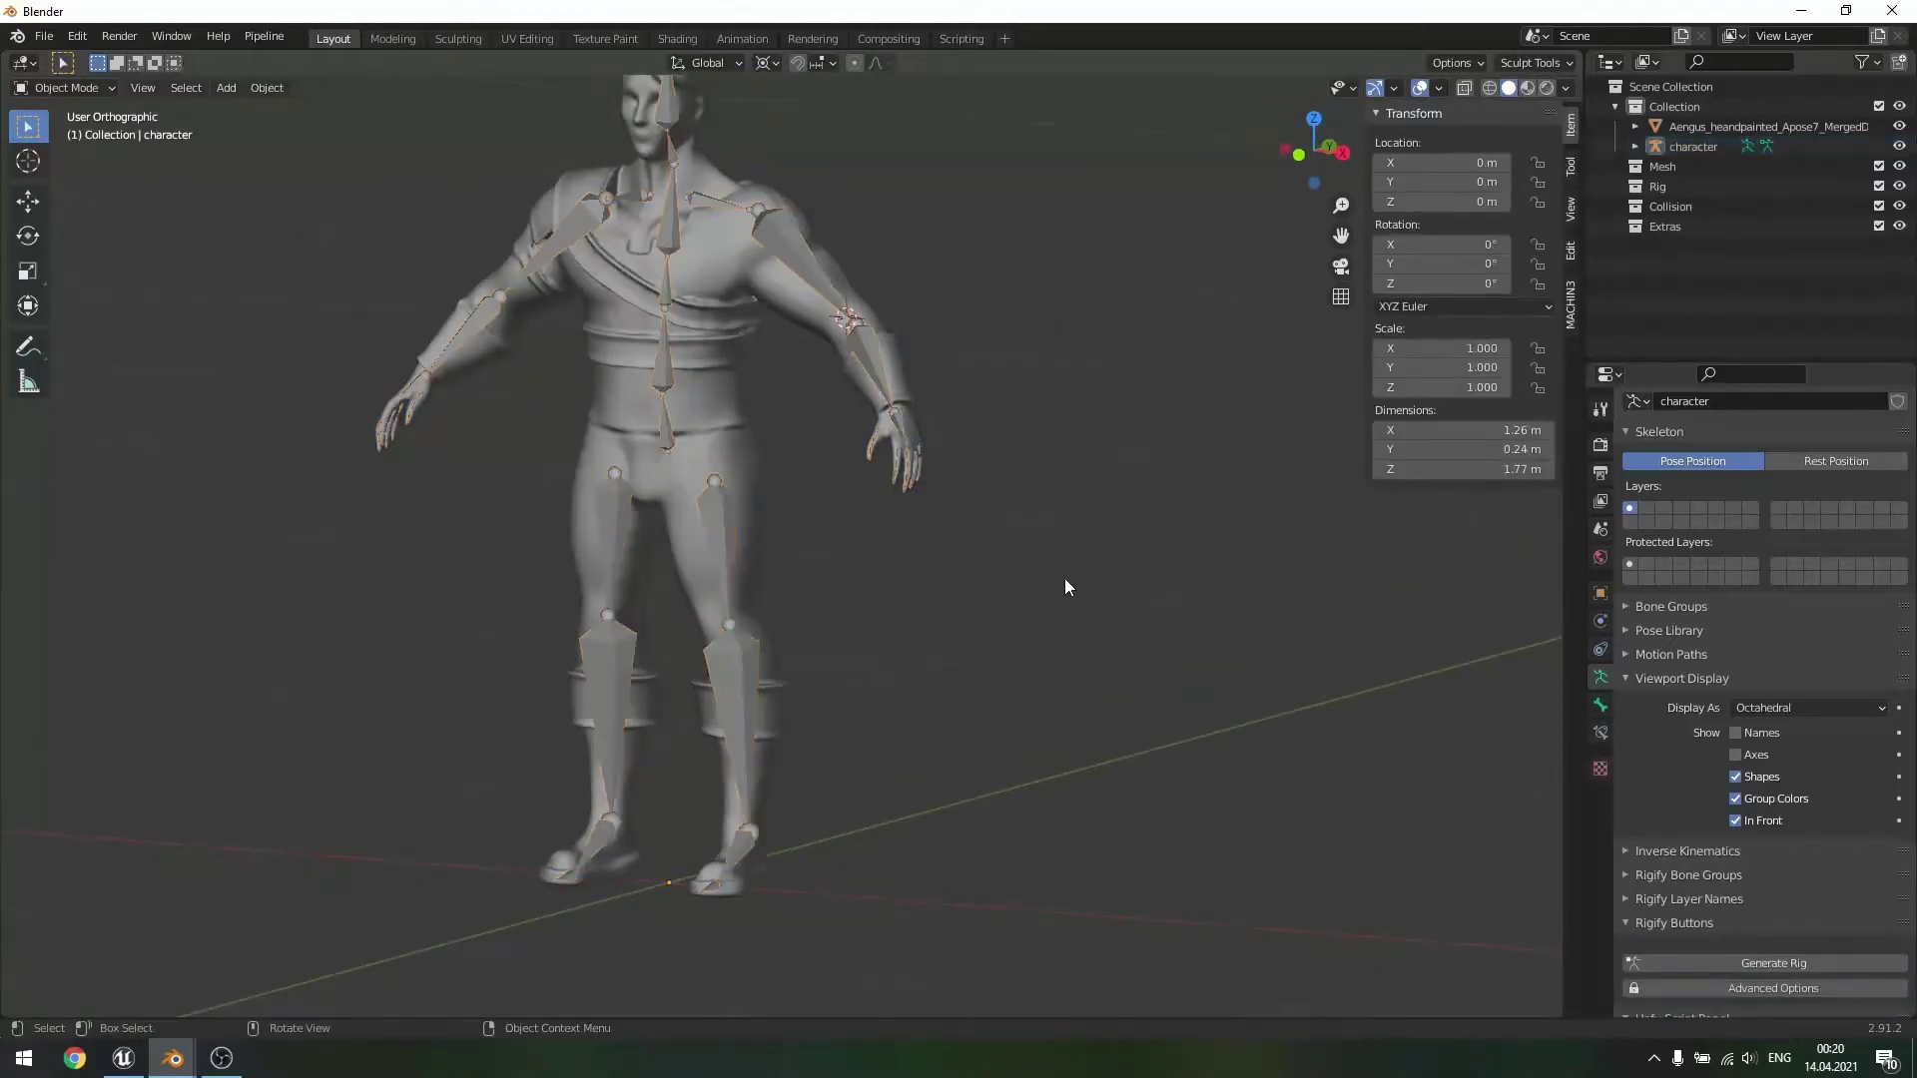
middle_drag(932, 398, 859, 364)
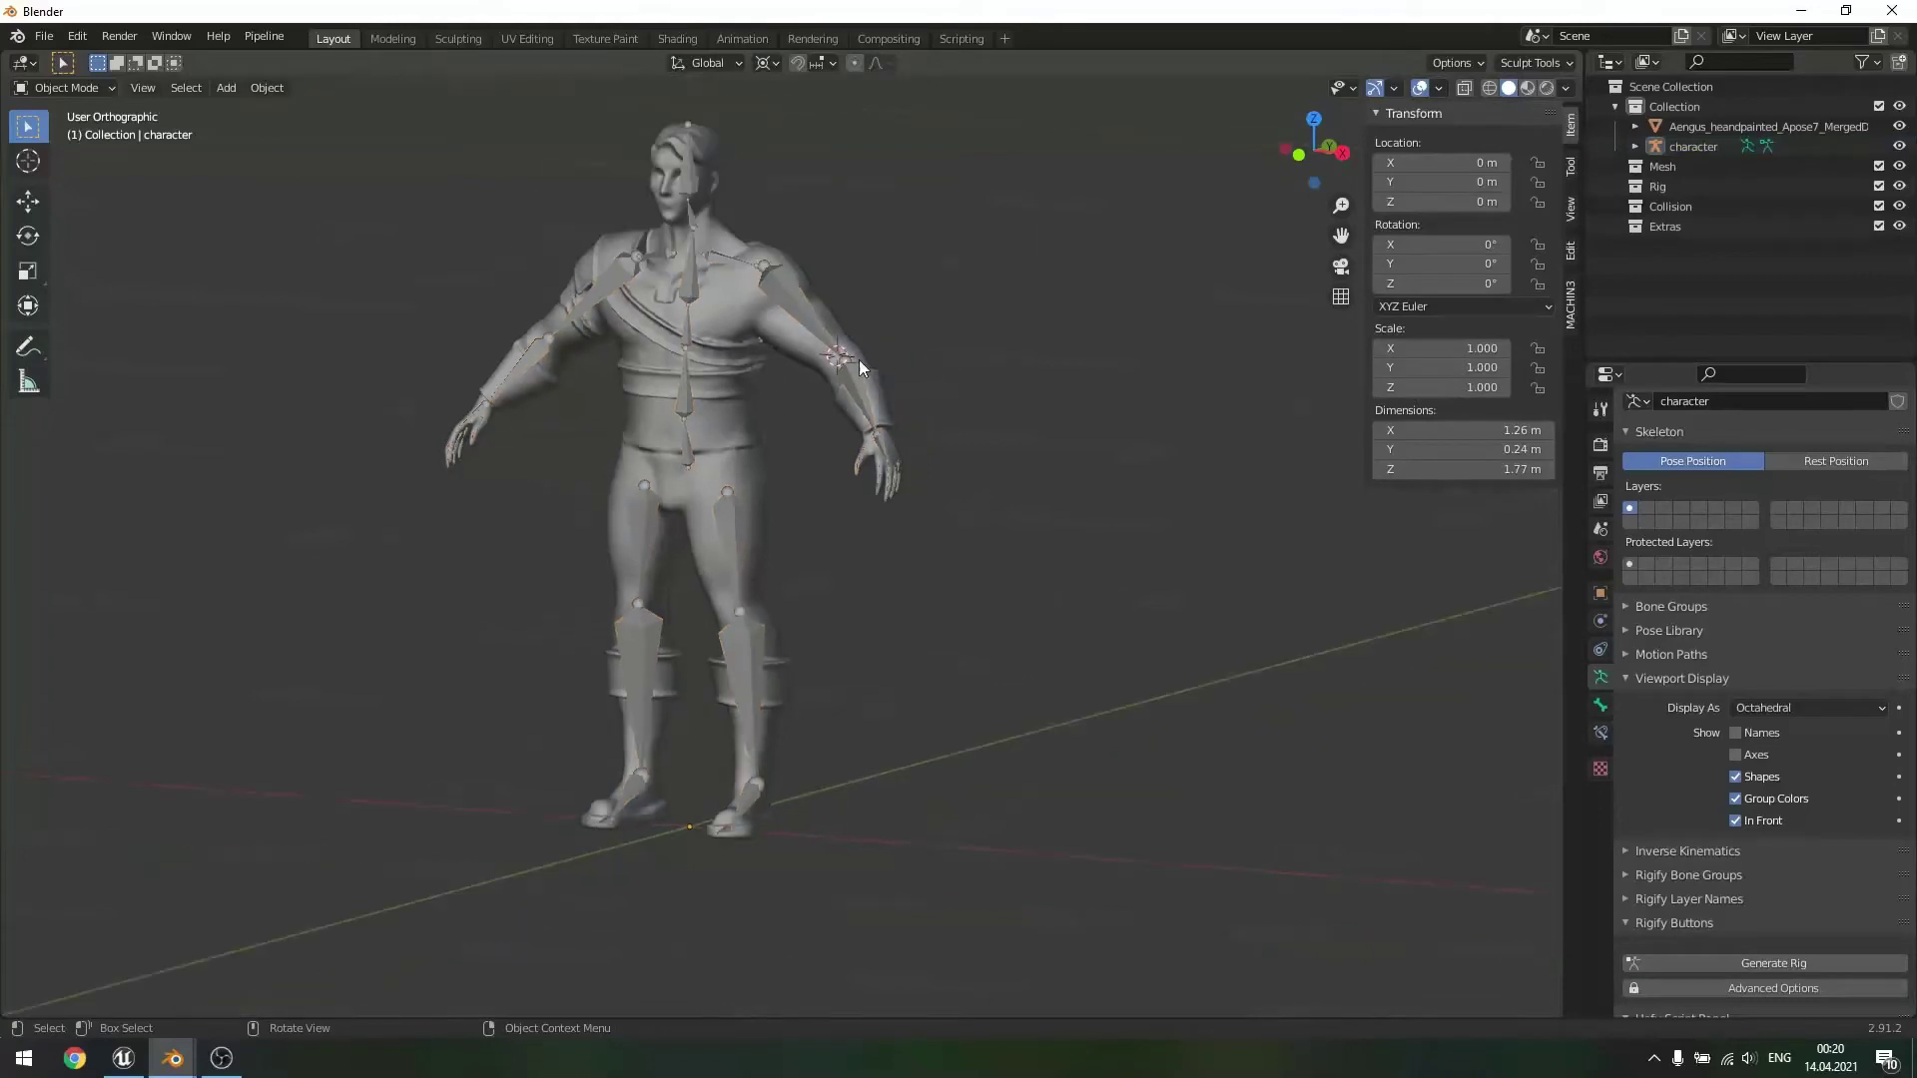
scroll(839, 347, up, 2)
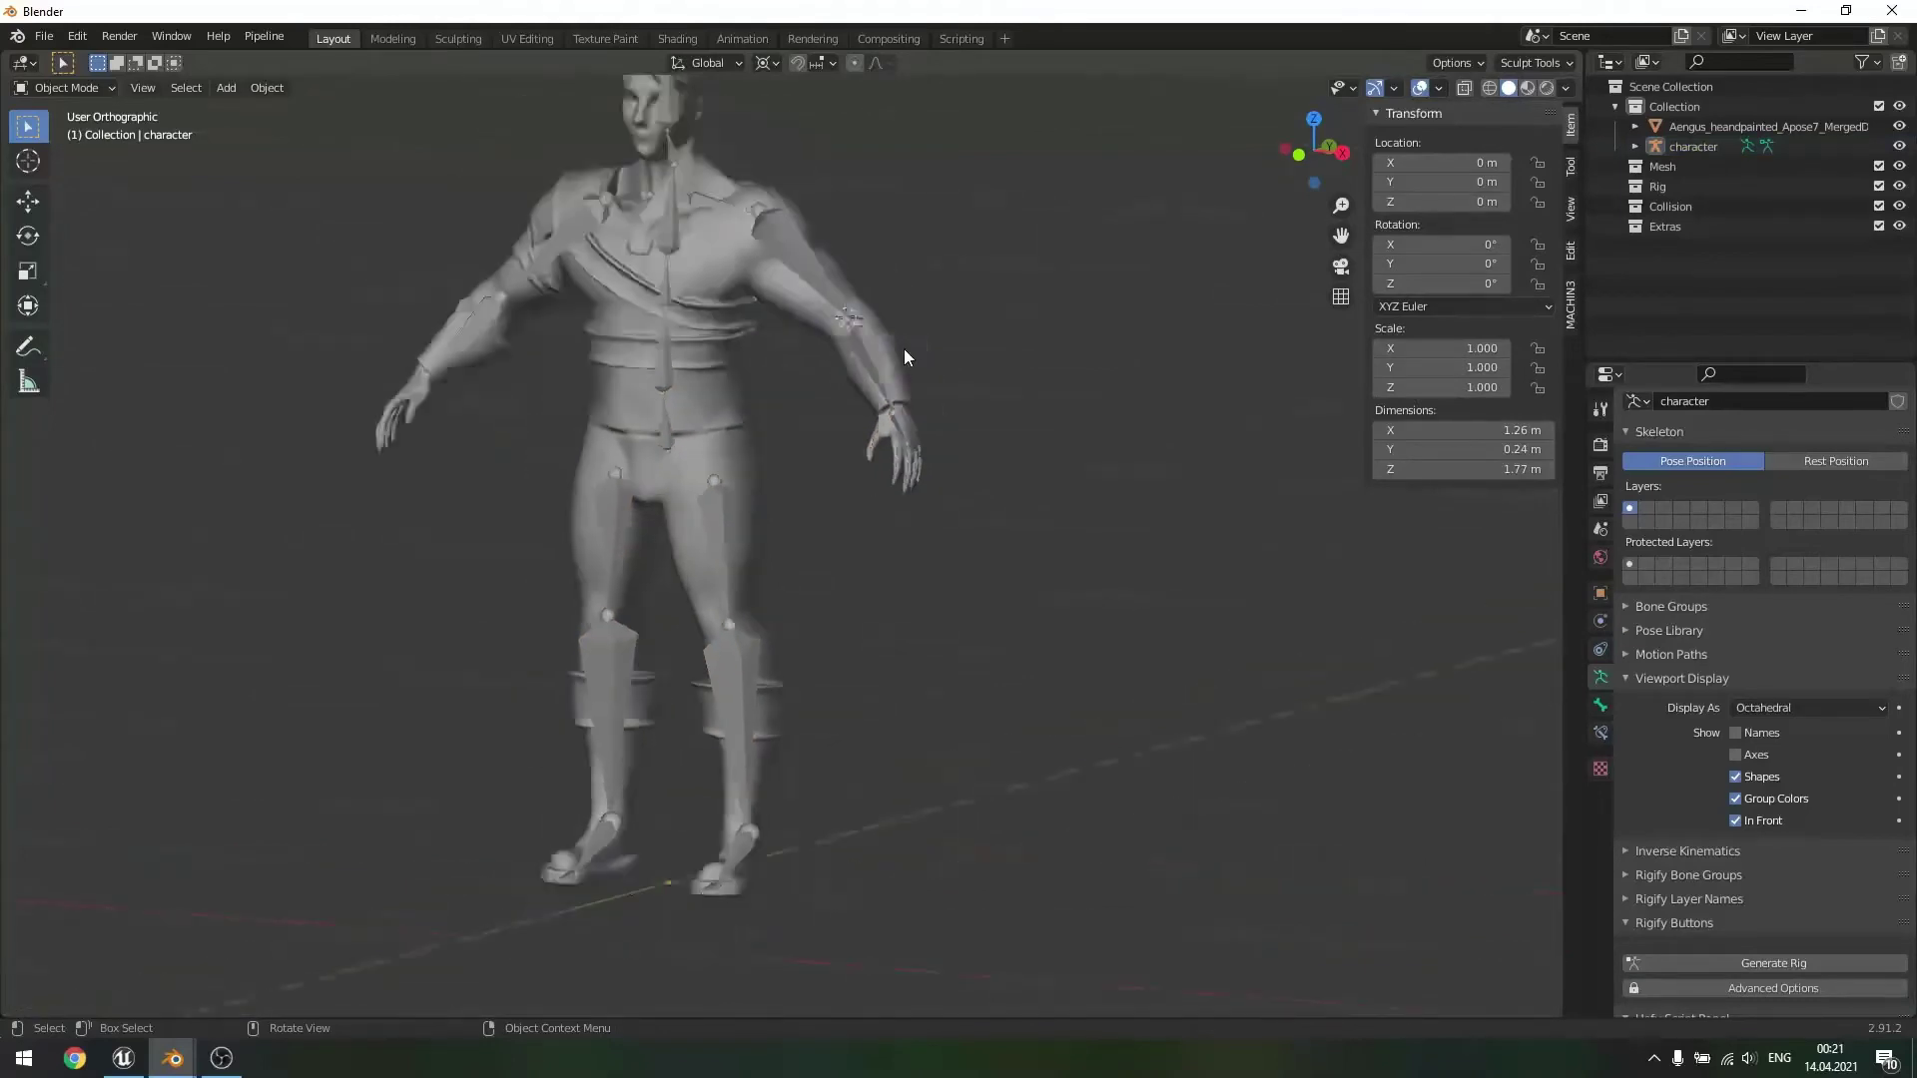
scroll(903, 350, down, 3)
scroll(813, 367, up, 5)
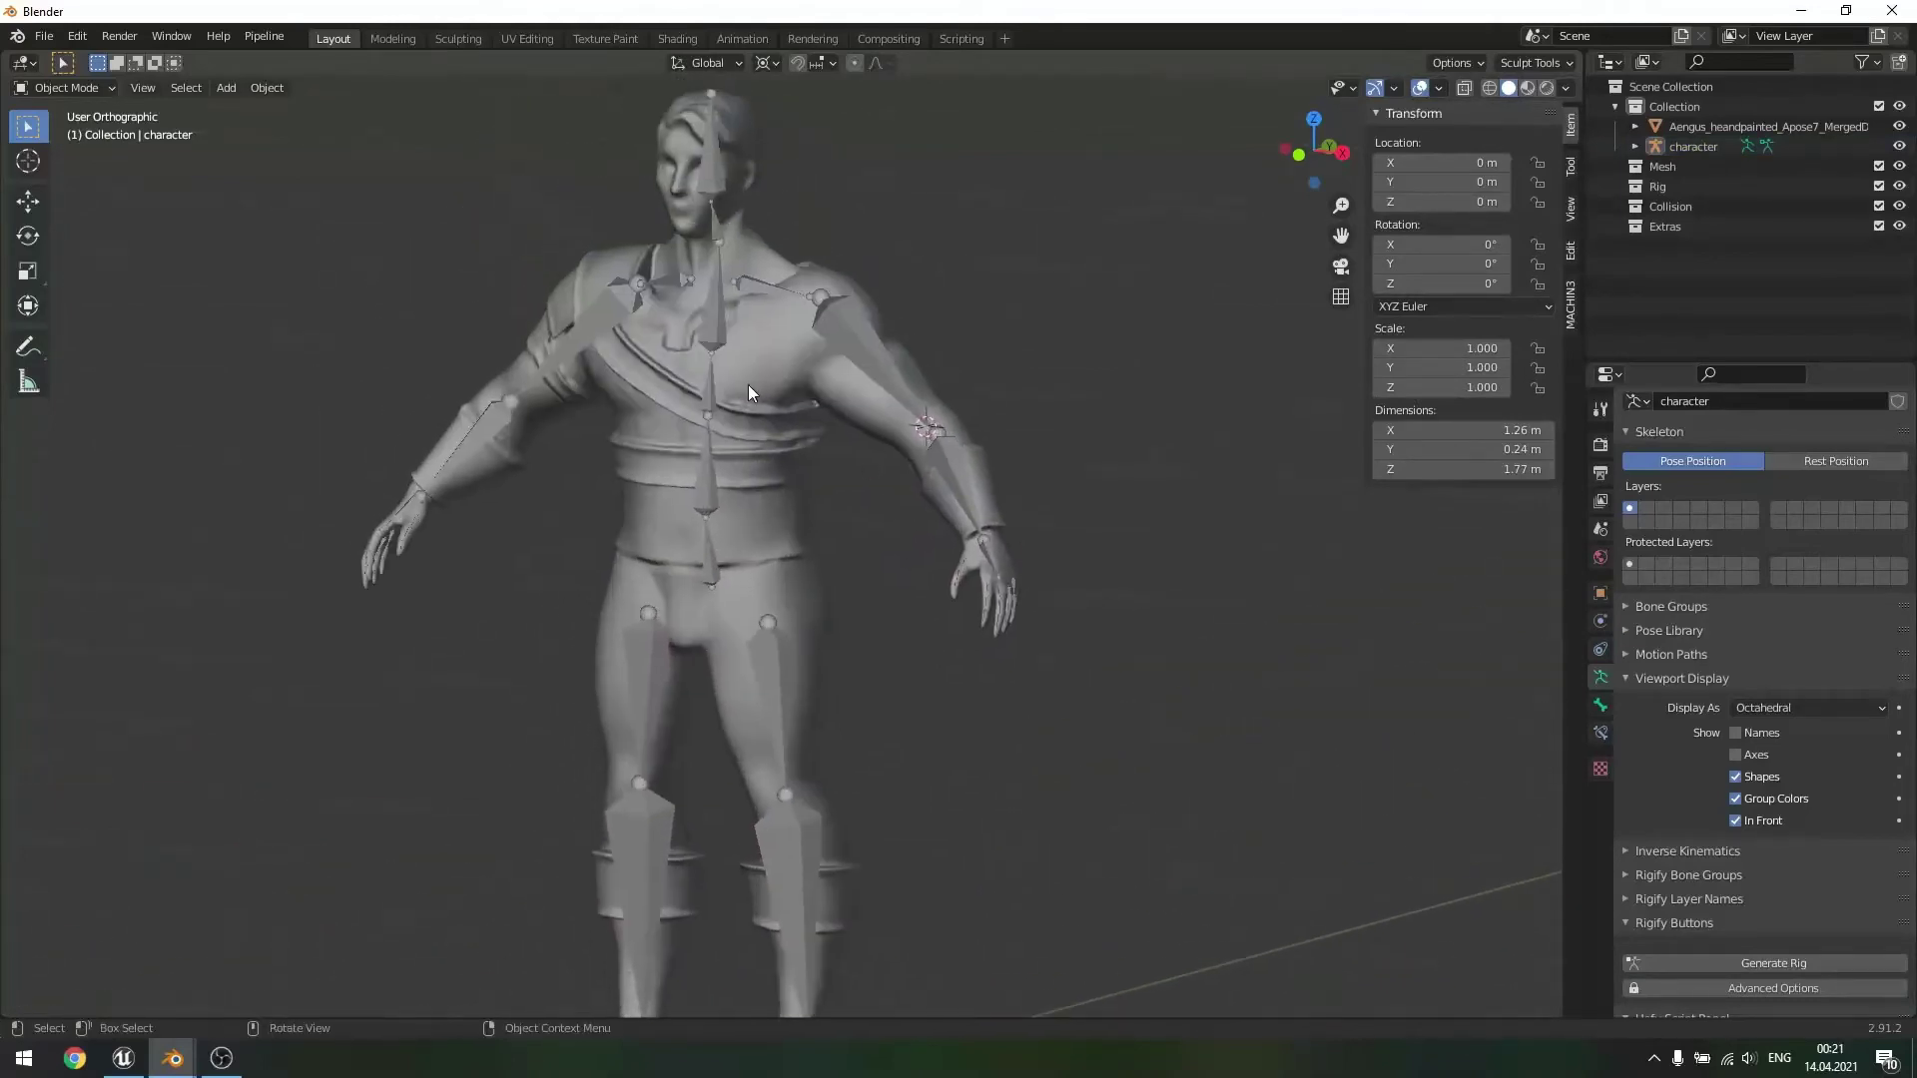
- Parent the Aengus mesh to the character armature
click(747, 386)
click(705, 332)
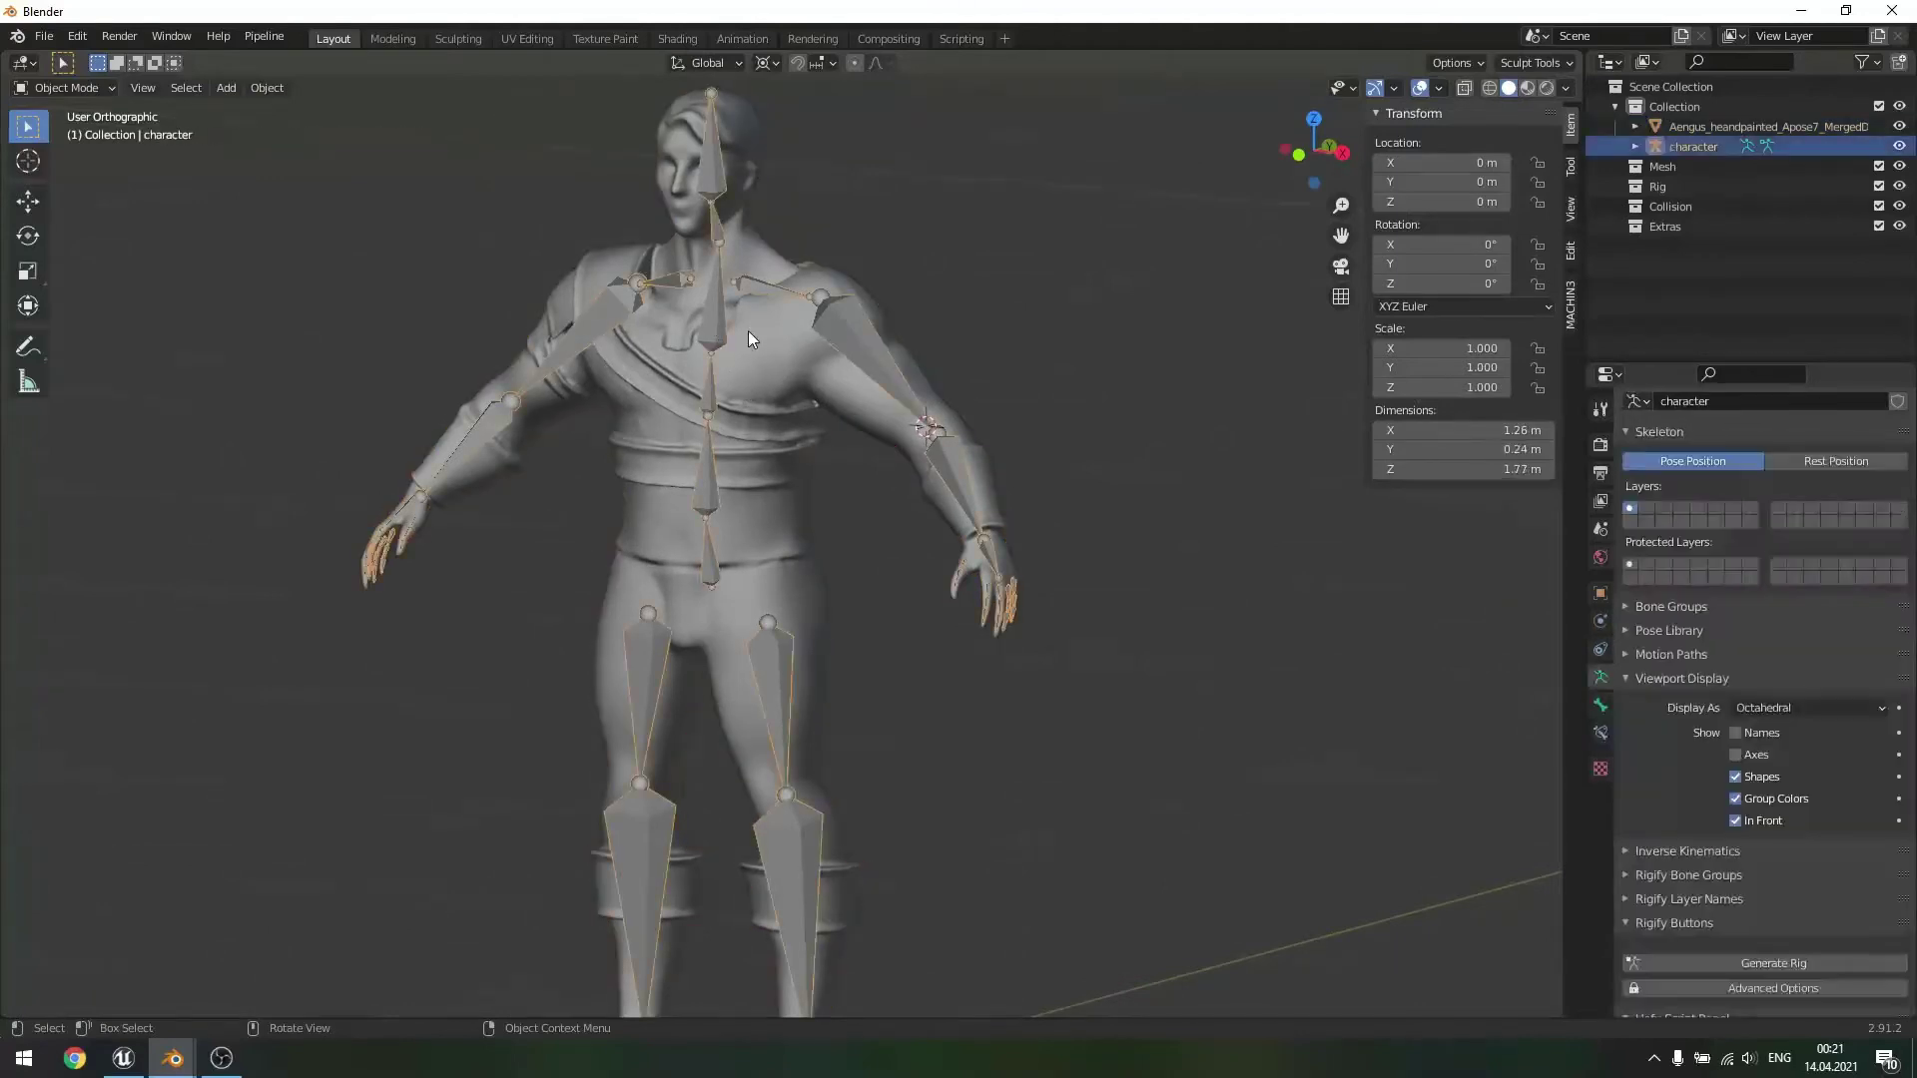
click(781, 358)
click(975, 284)
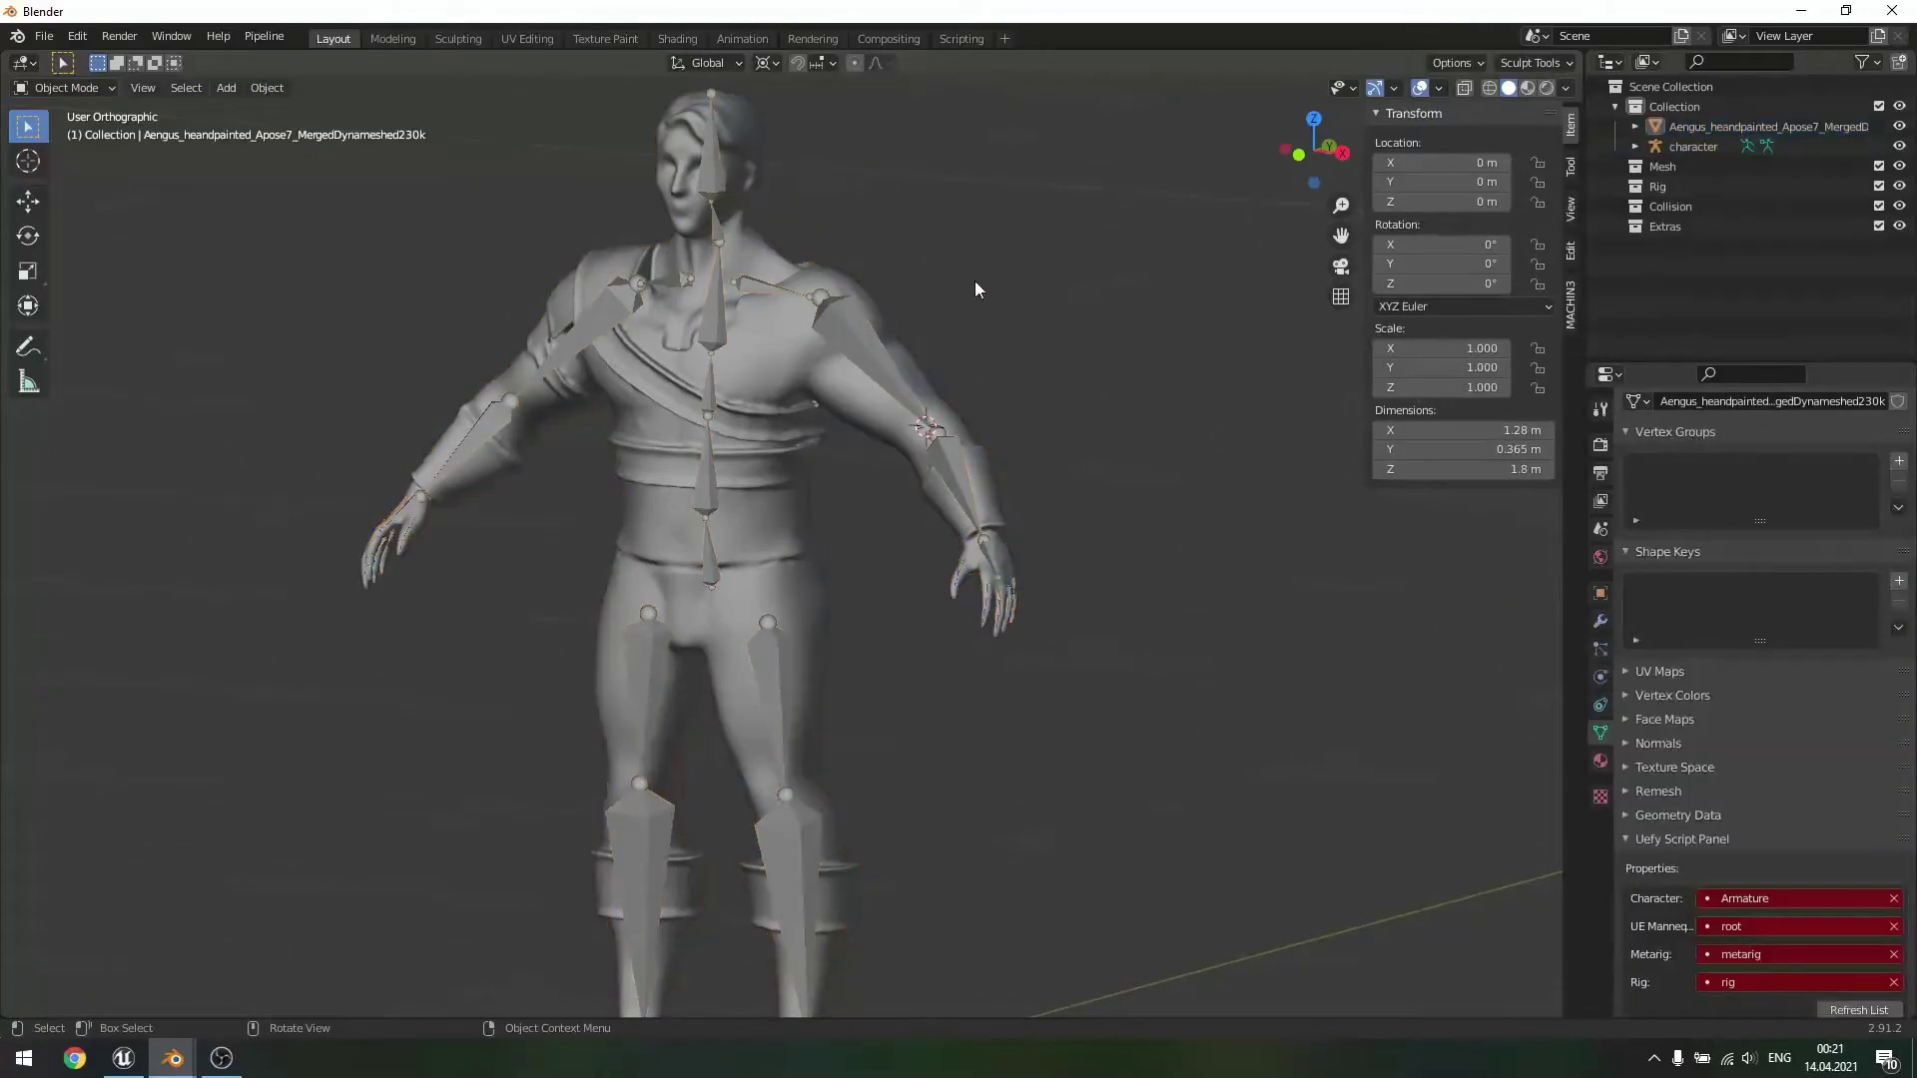
click(776, 377)
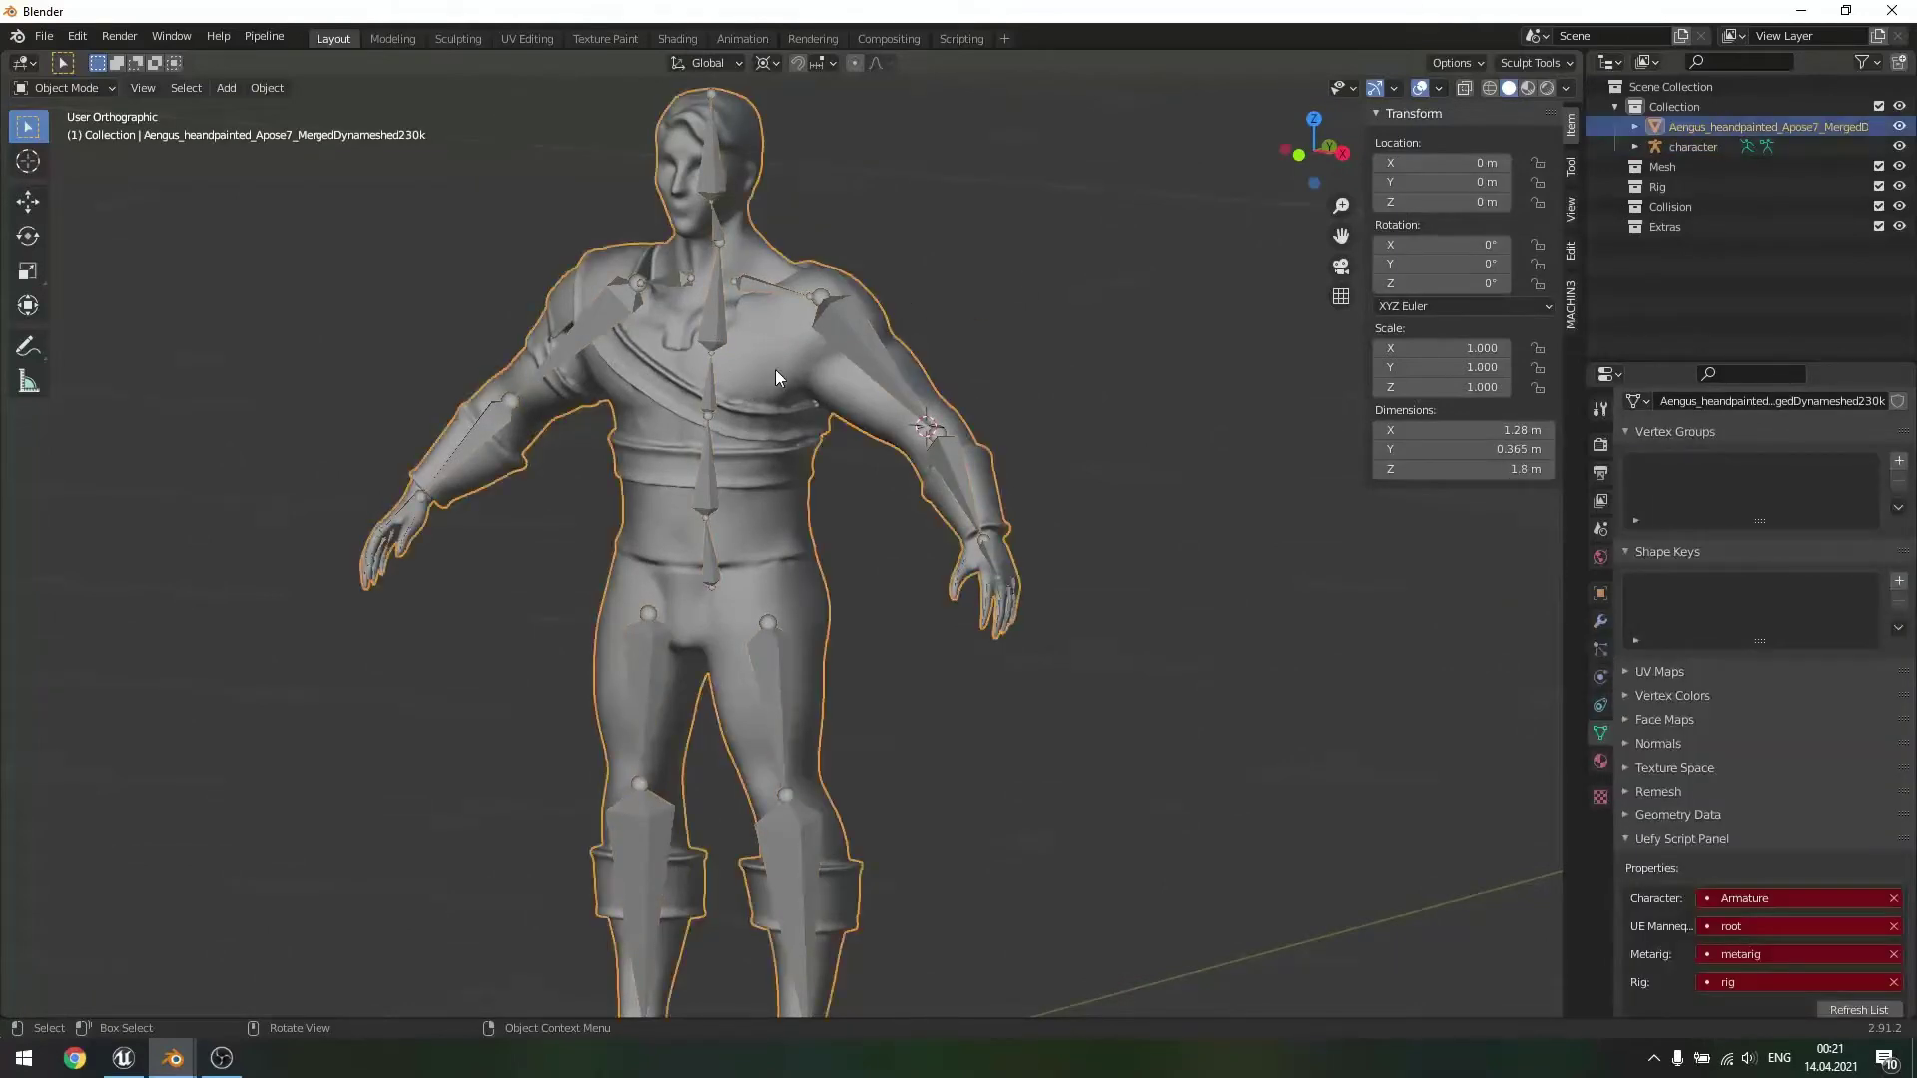
shift+click(707, 329)
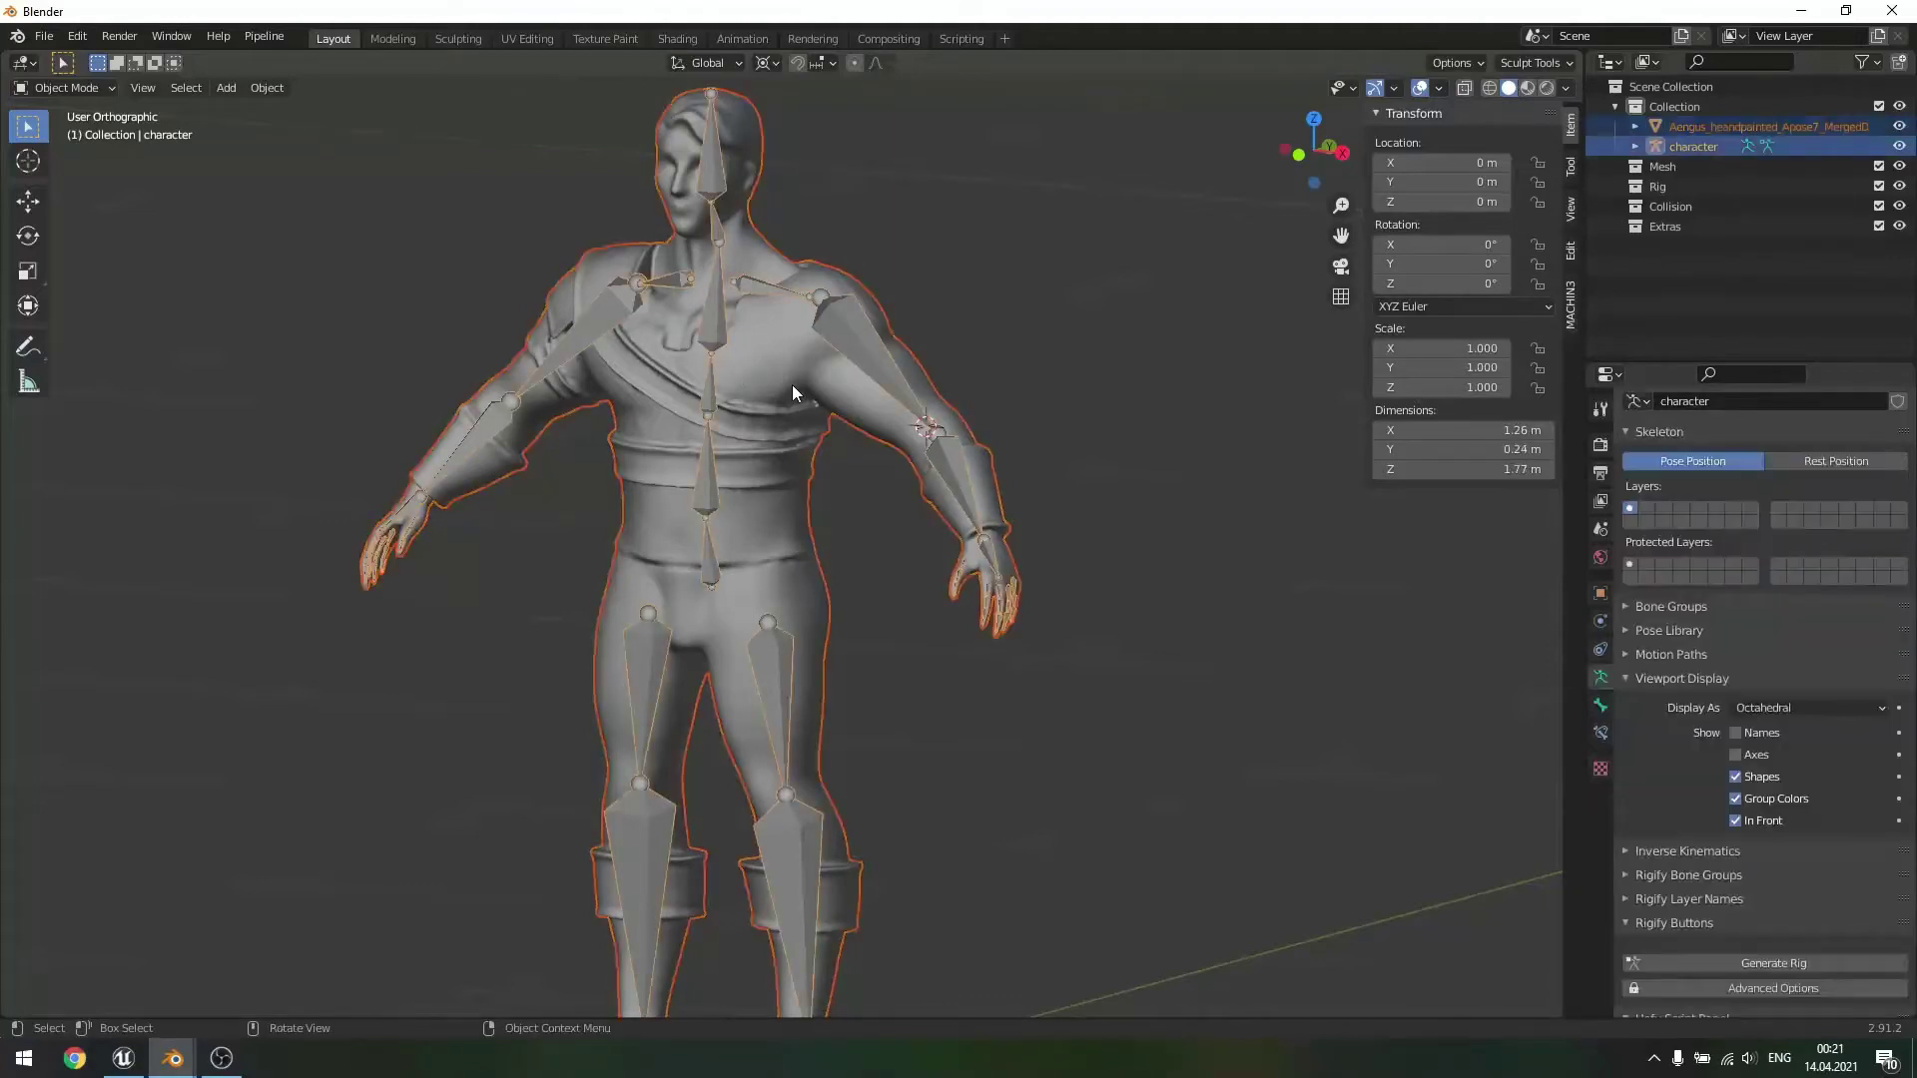
key(ctrl+p)
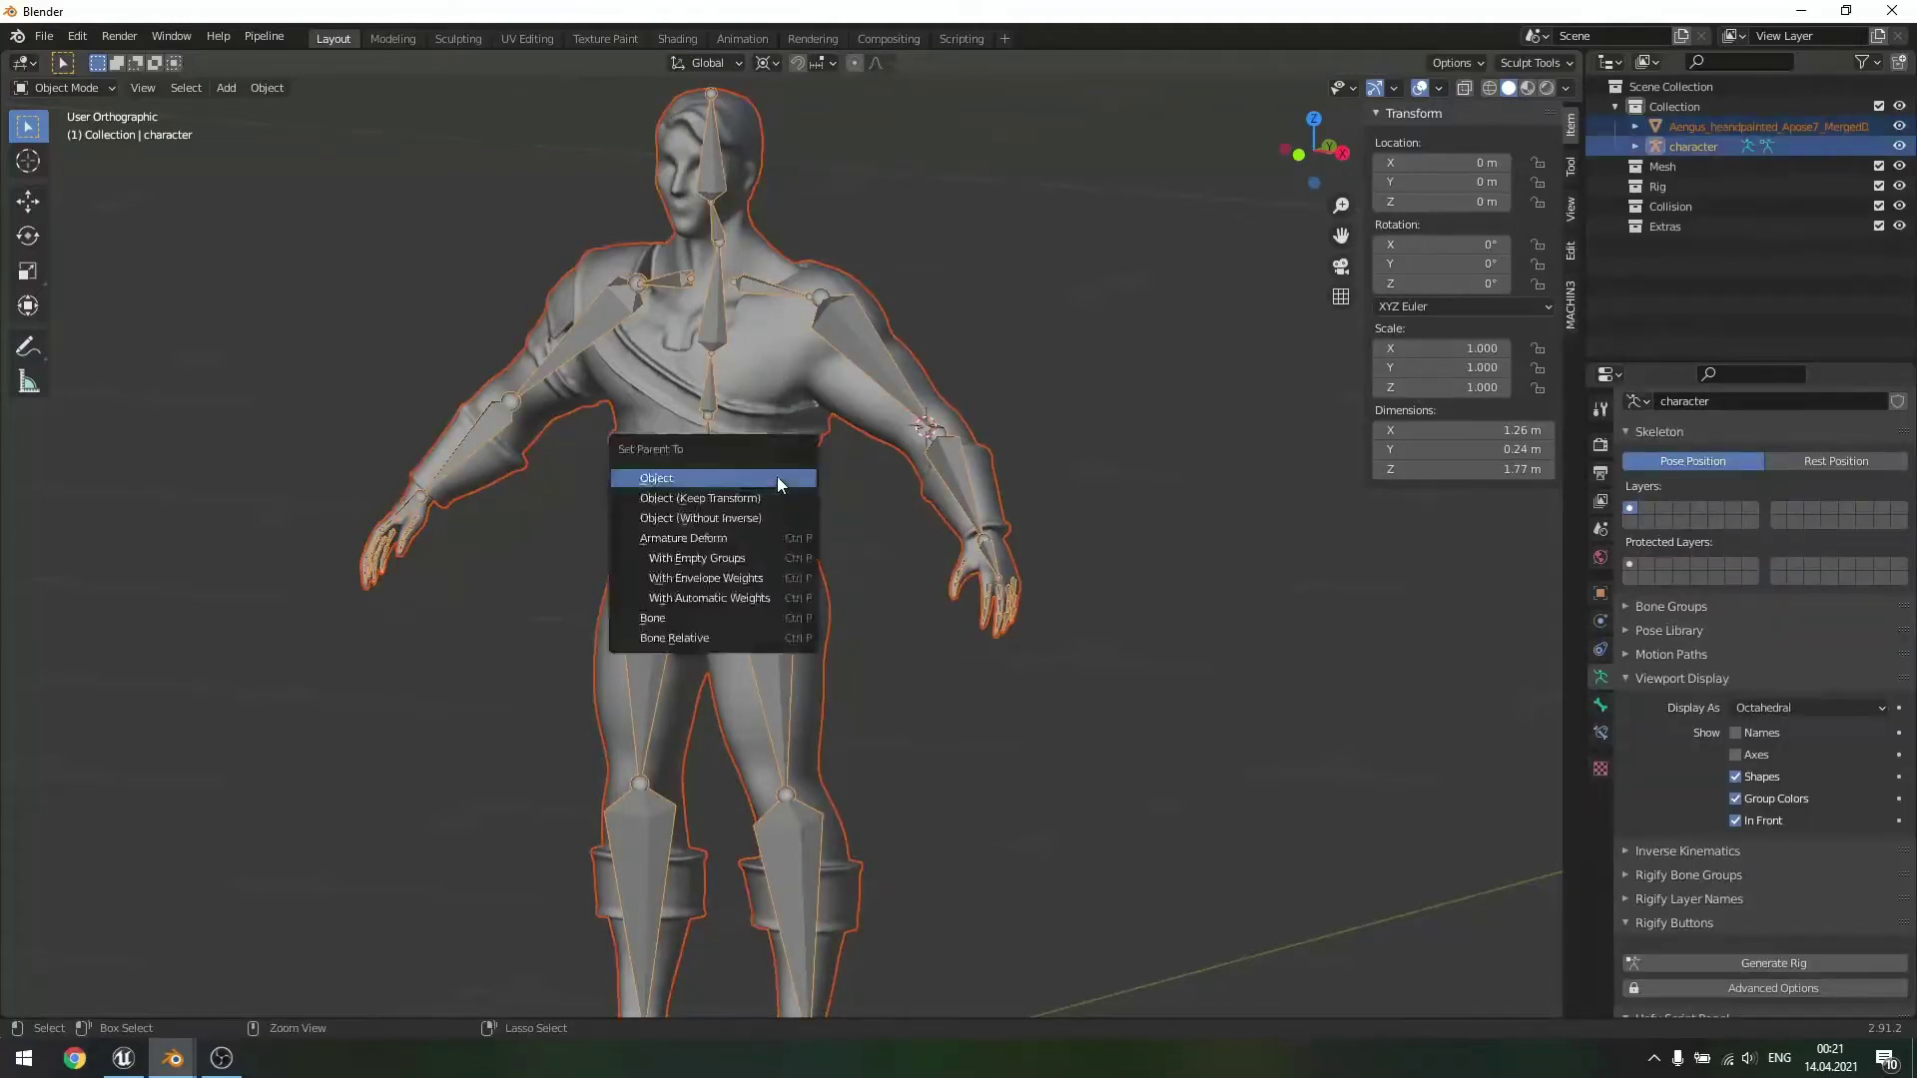
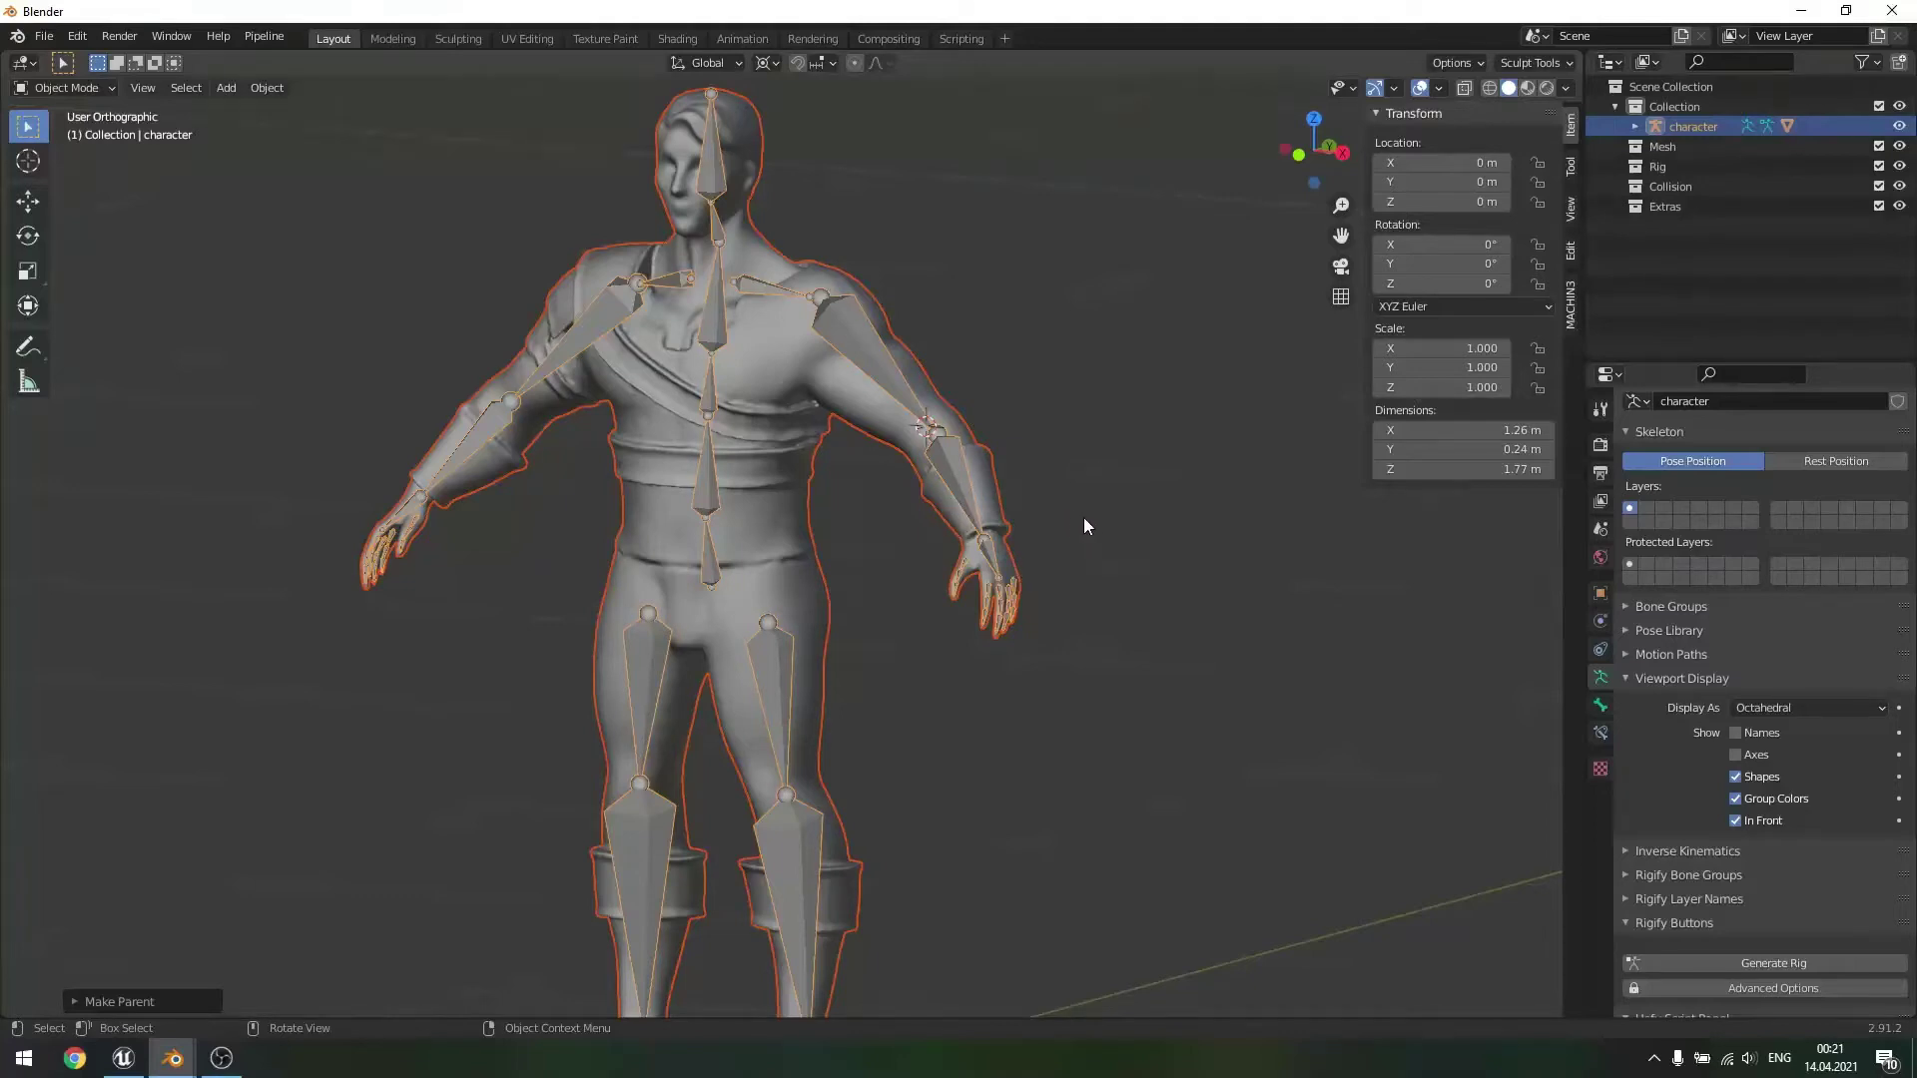
- Expand the character armature's hierarchy in the Outliner and select the armature
click(1097, 468)
click(1634, 127)
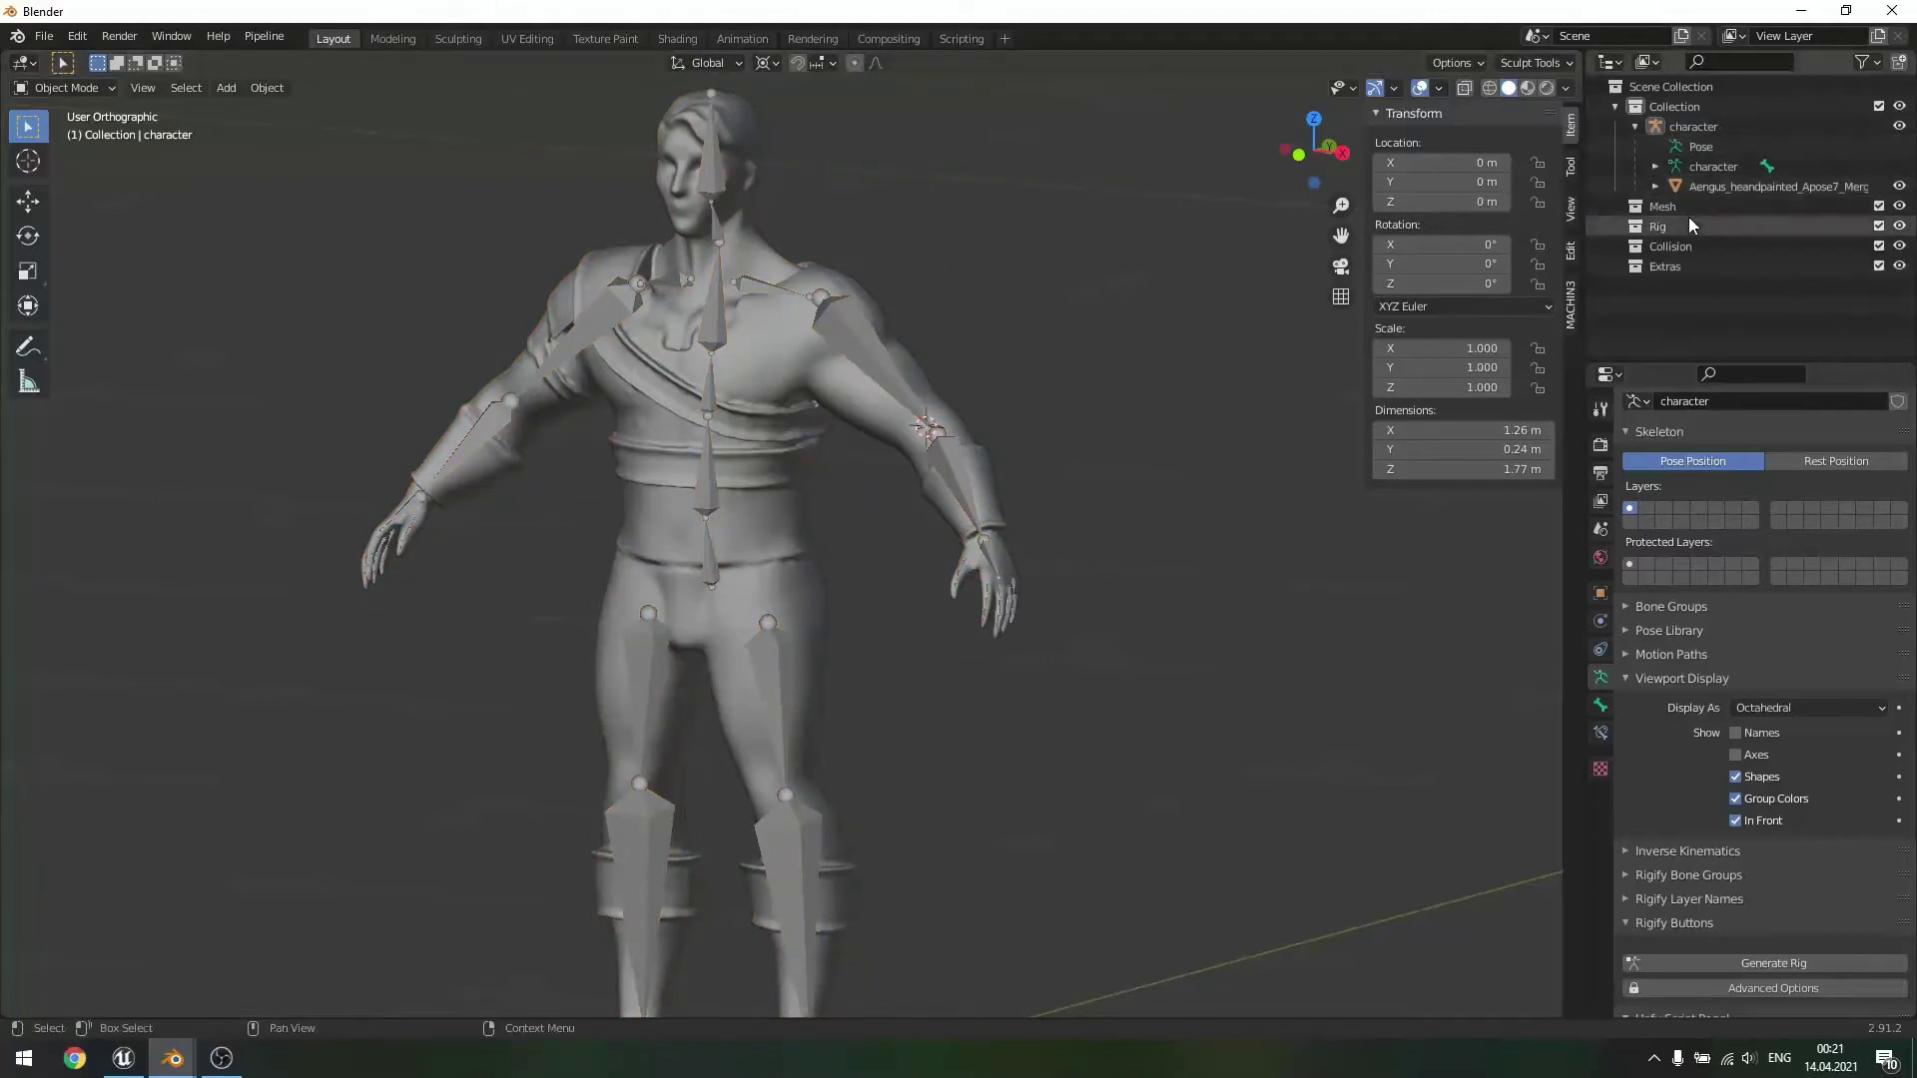
click(843, 340)
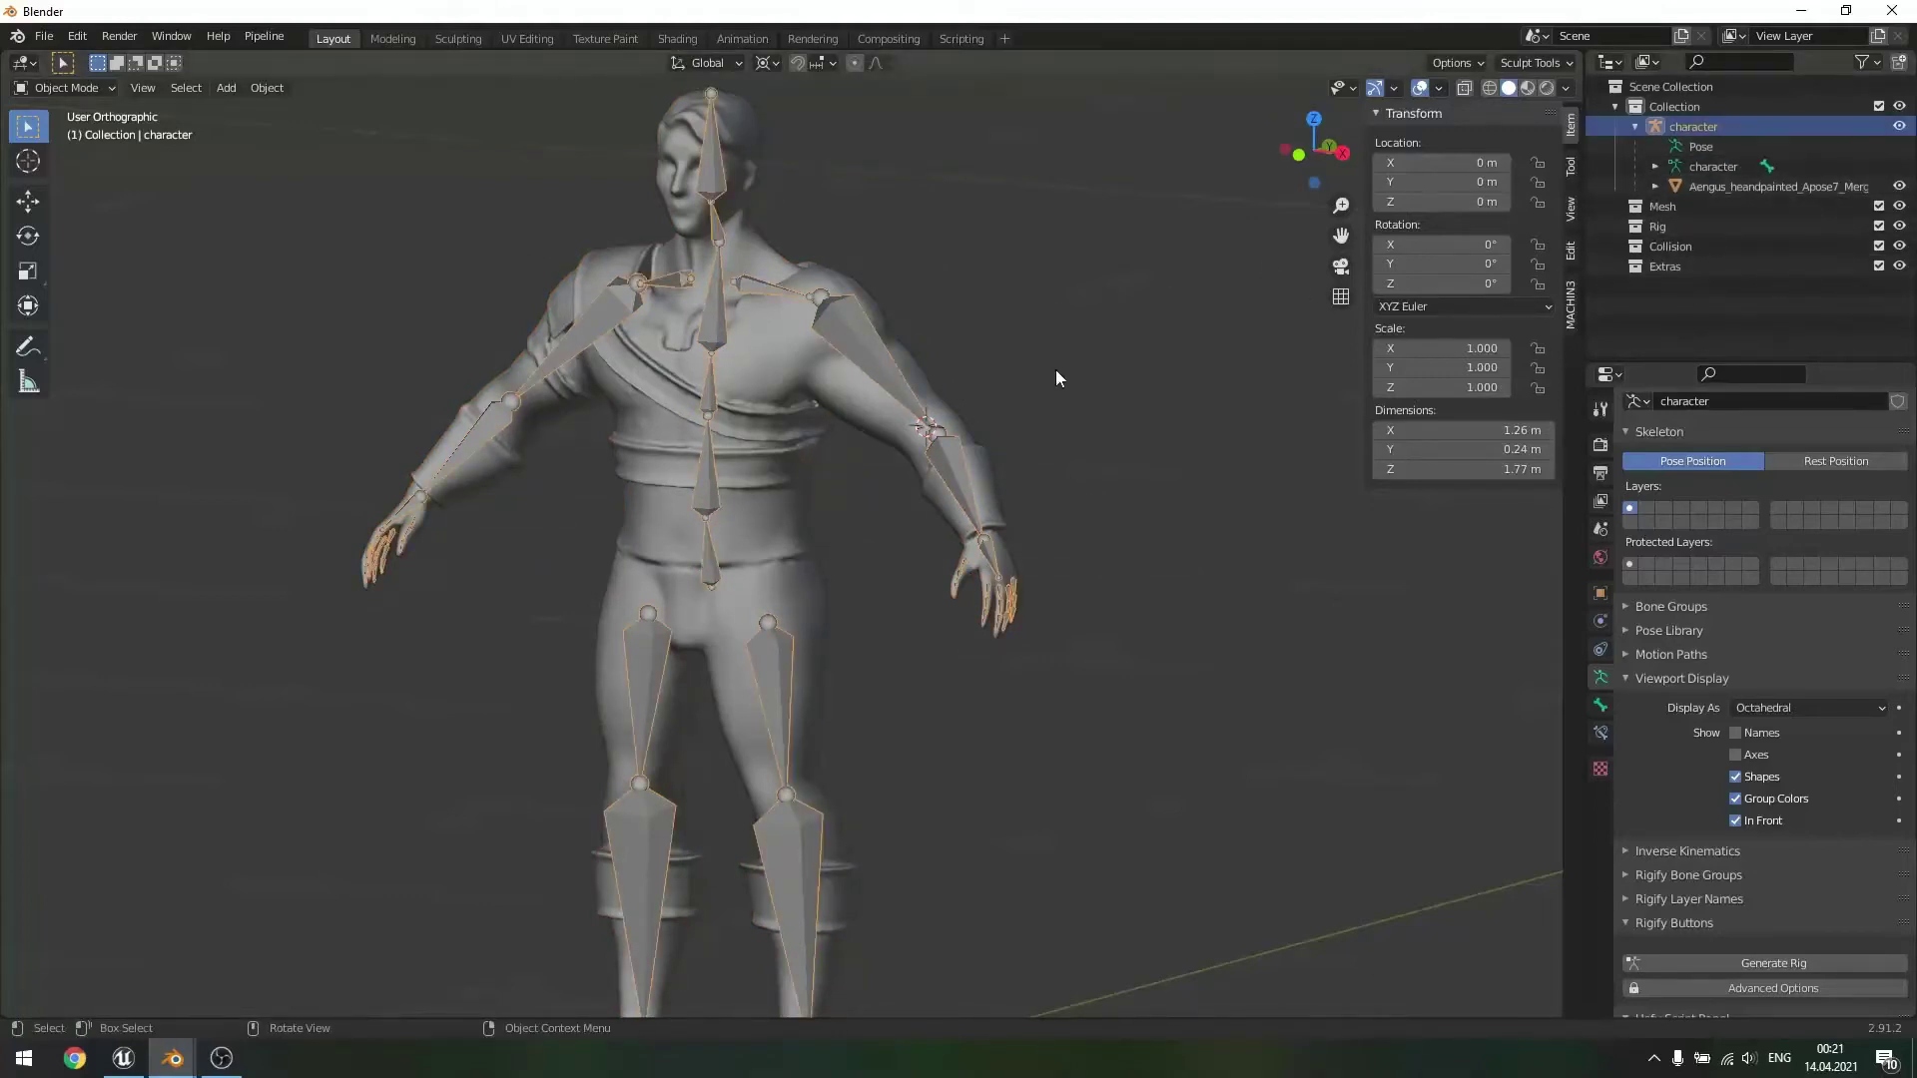
- Test-move the character armature in Object Mode to check that the mesh follows, and cancel the move
scroll(1139, 411, down, 3)
middle_drag(1138, 411, 915, 457)
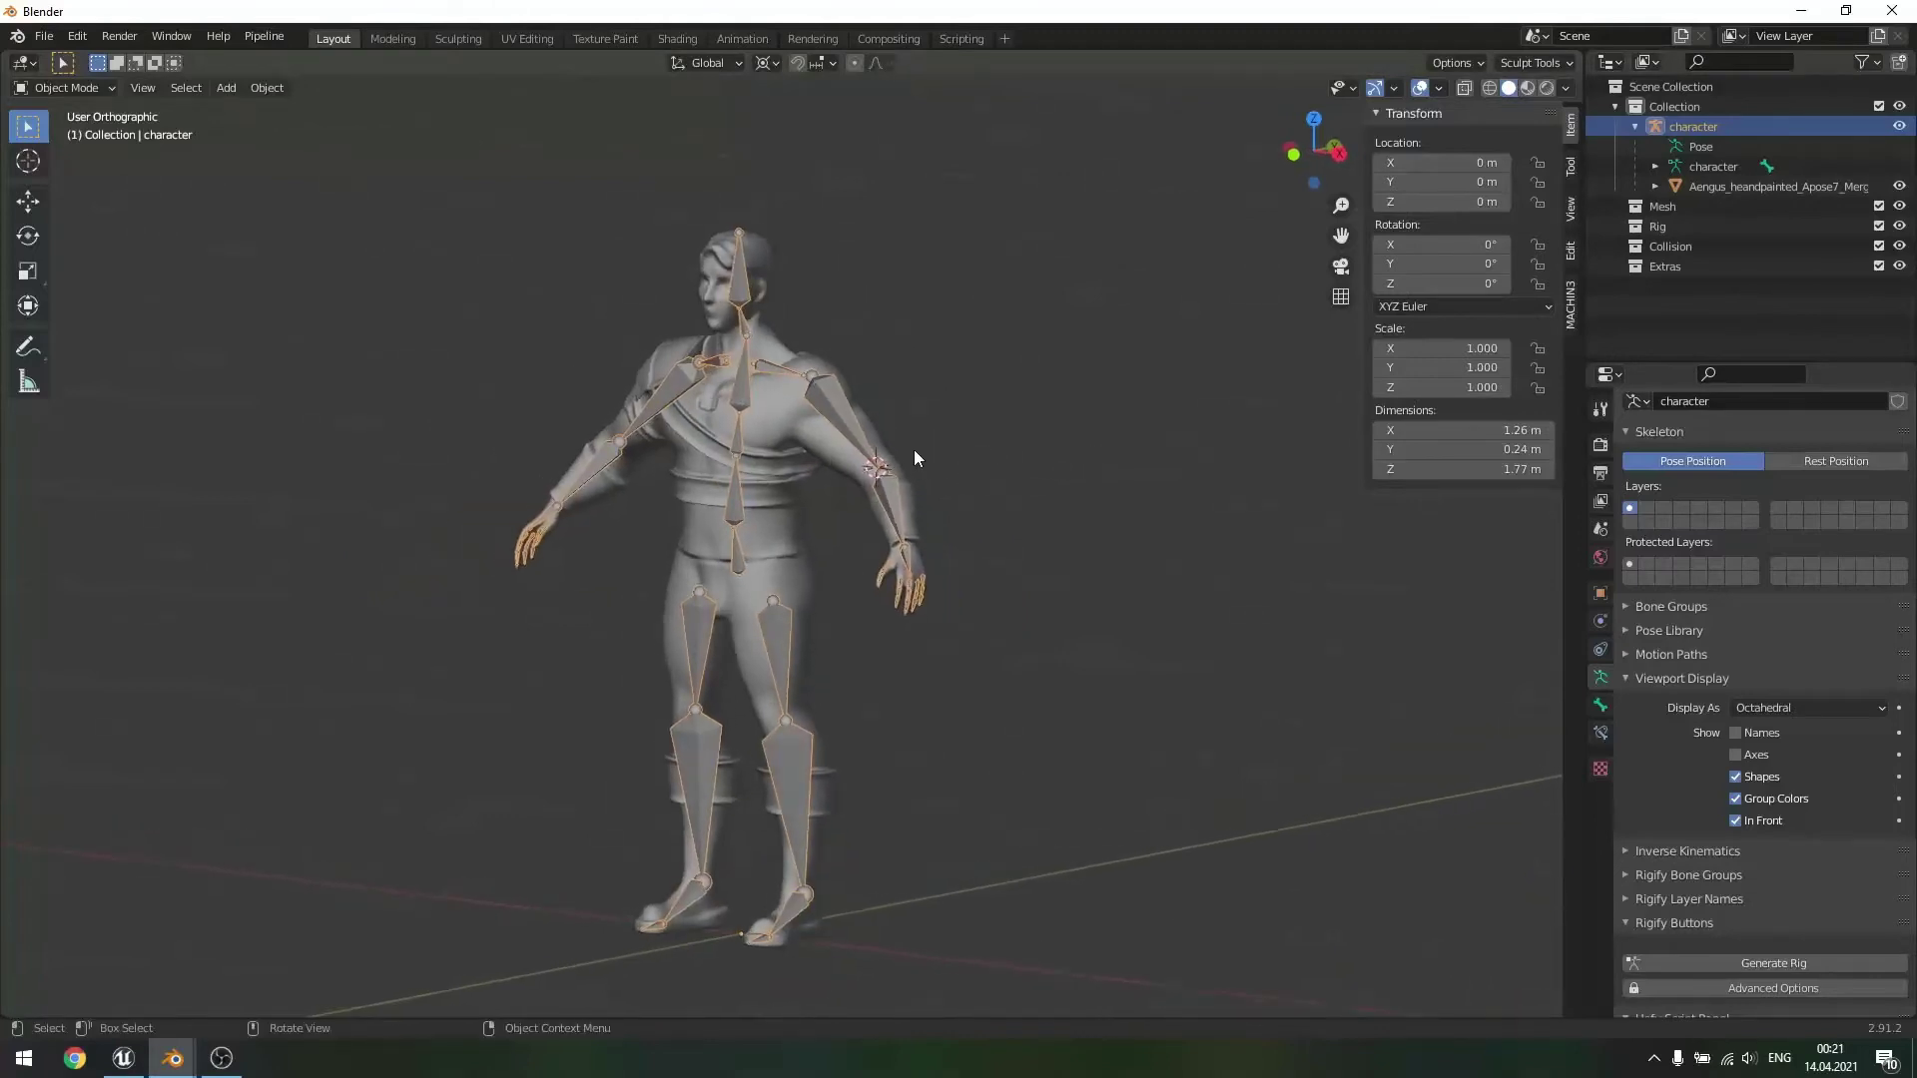
scroll(827, 417, up, 3)
scroll(826, 409, down, 2)
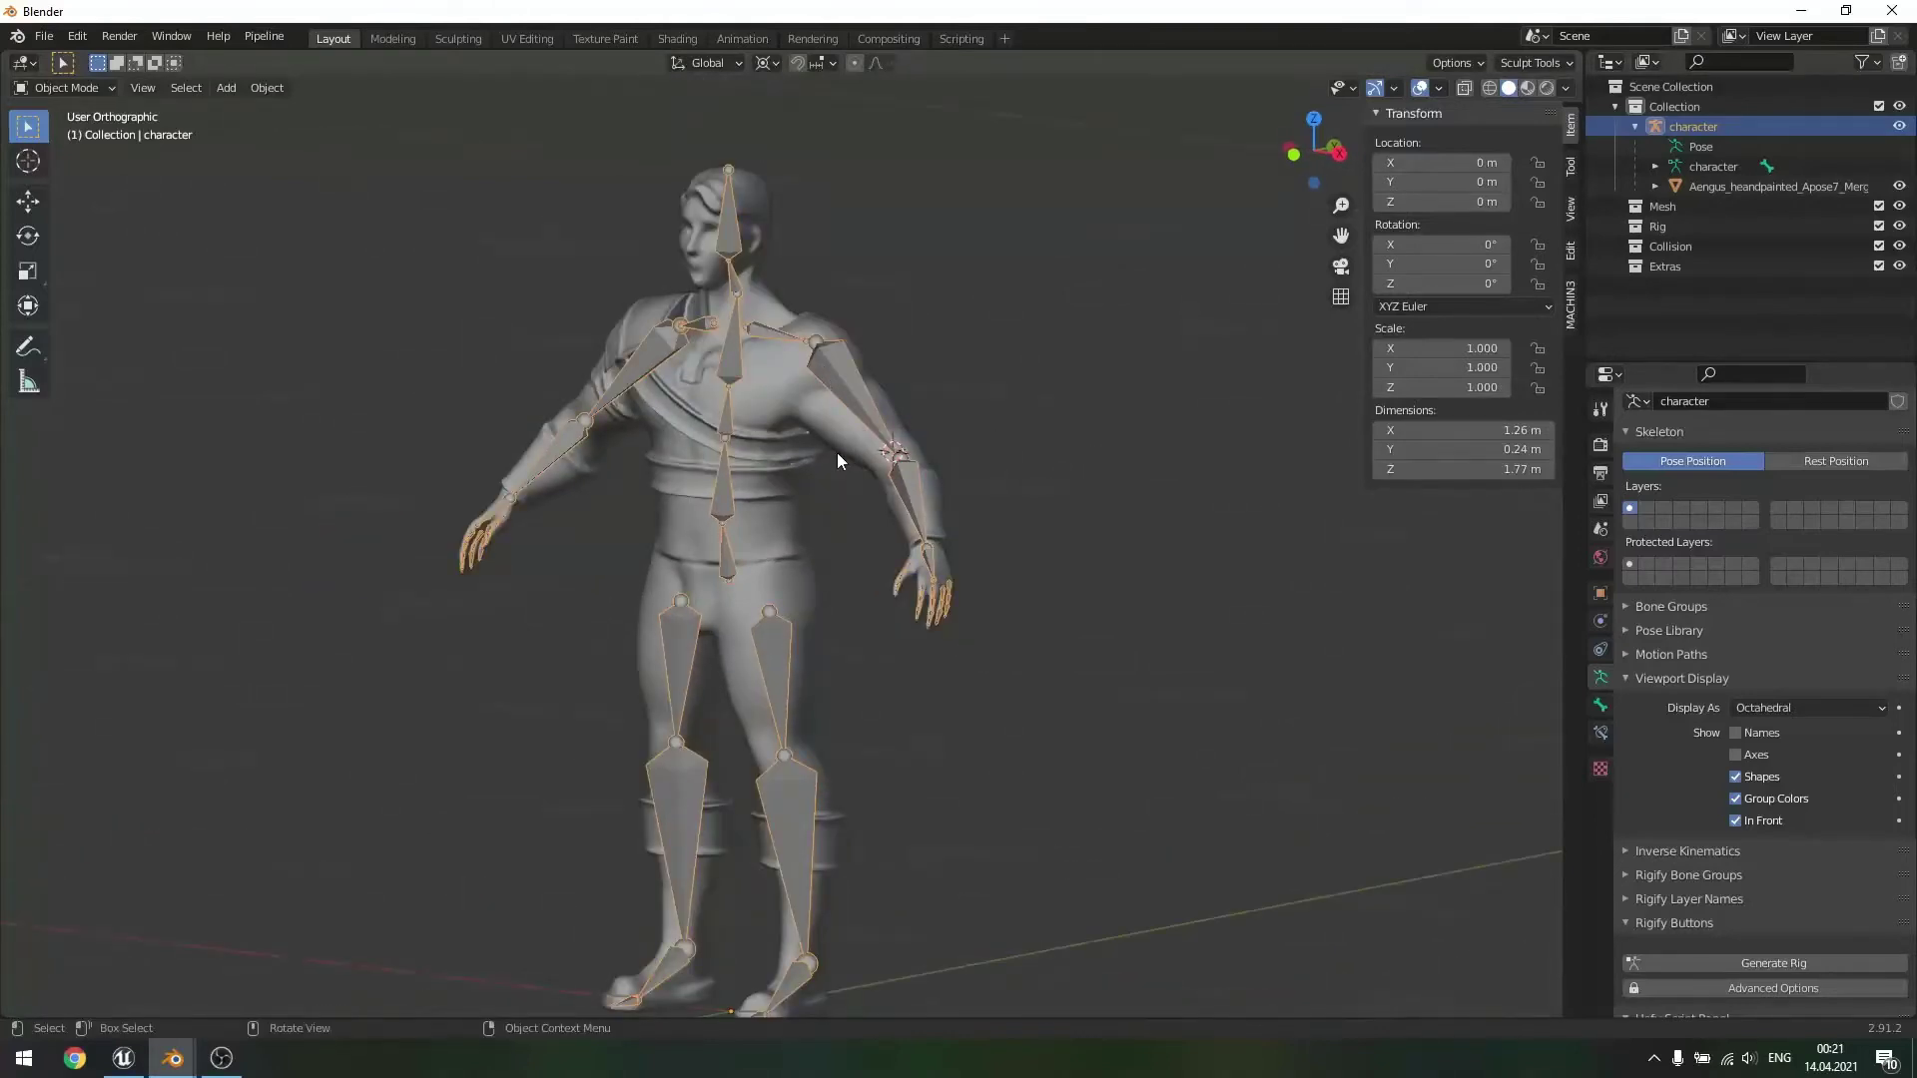
key(g)
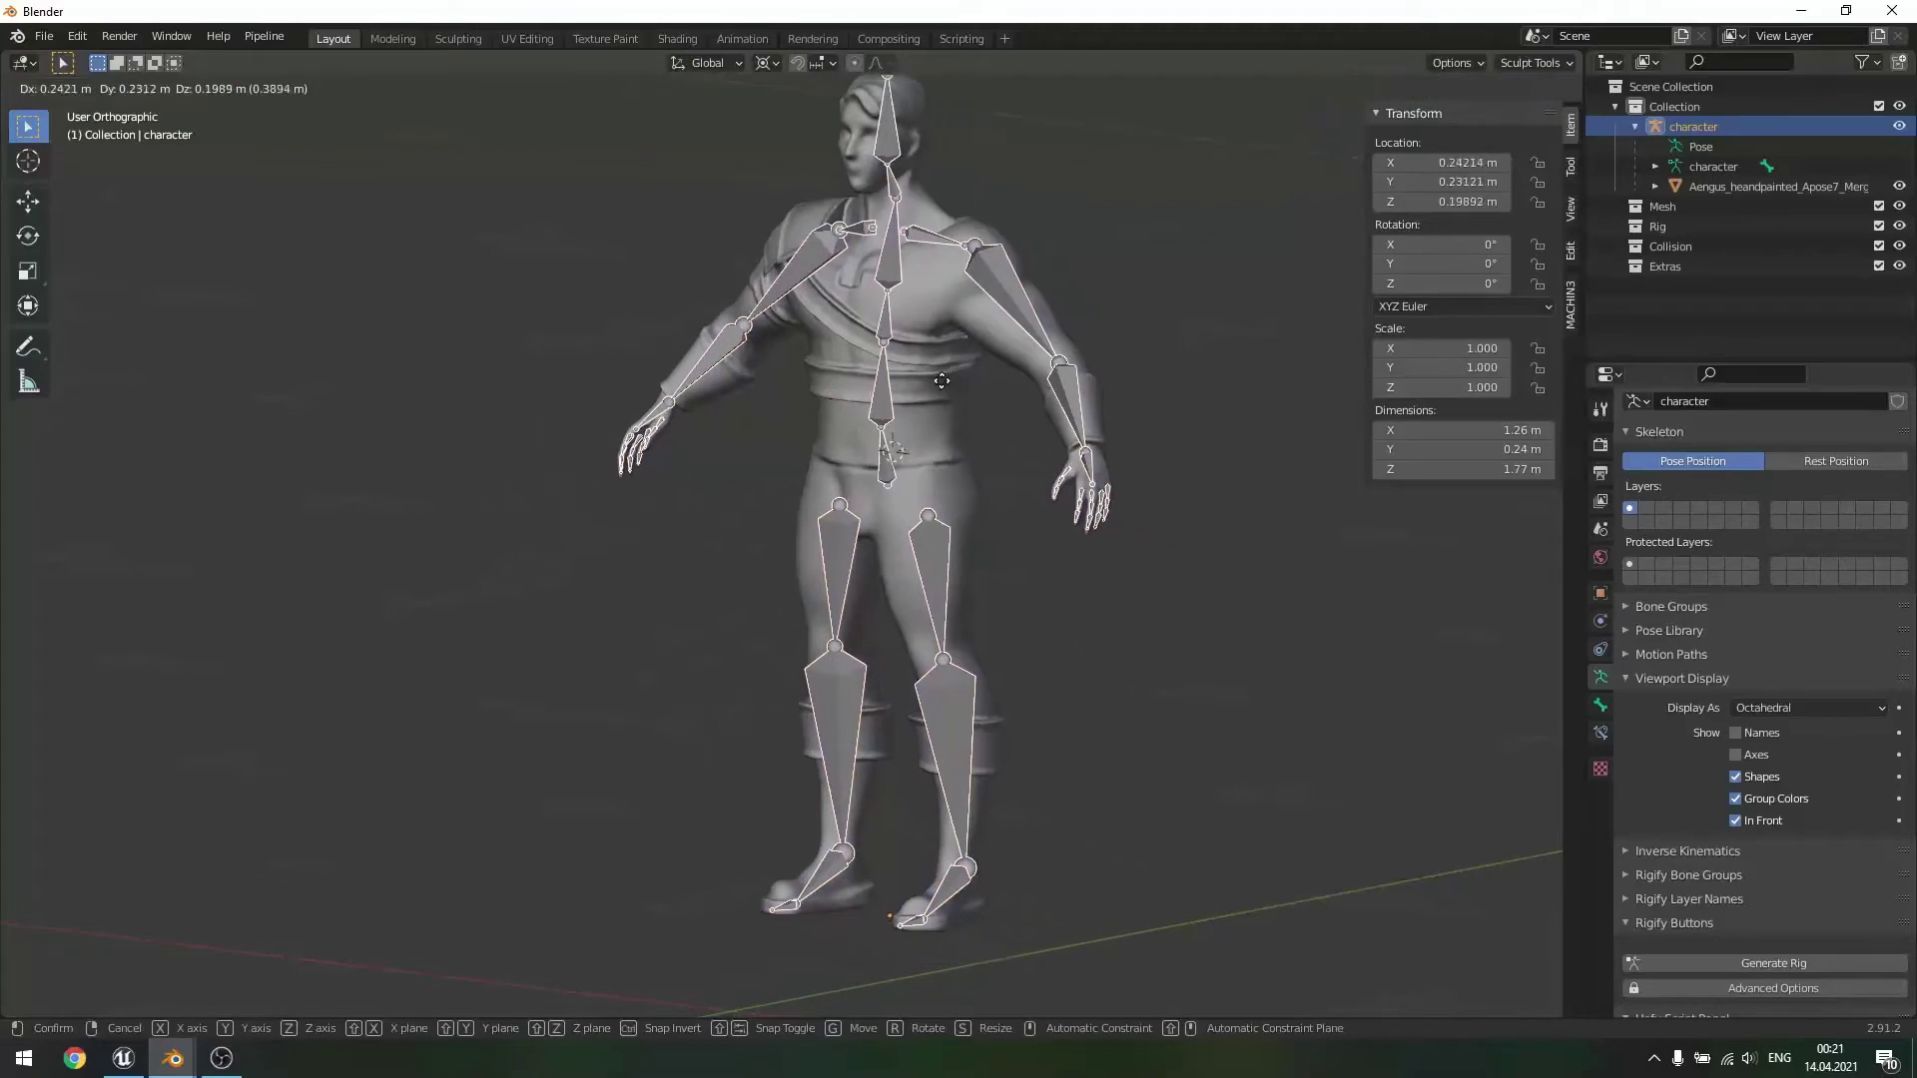
key(Escape)
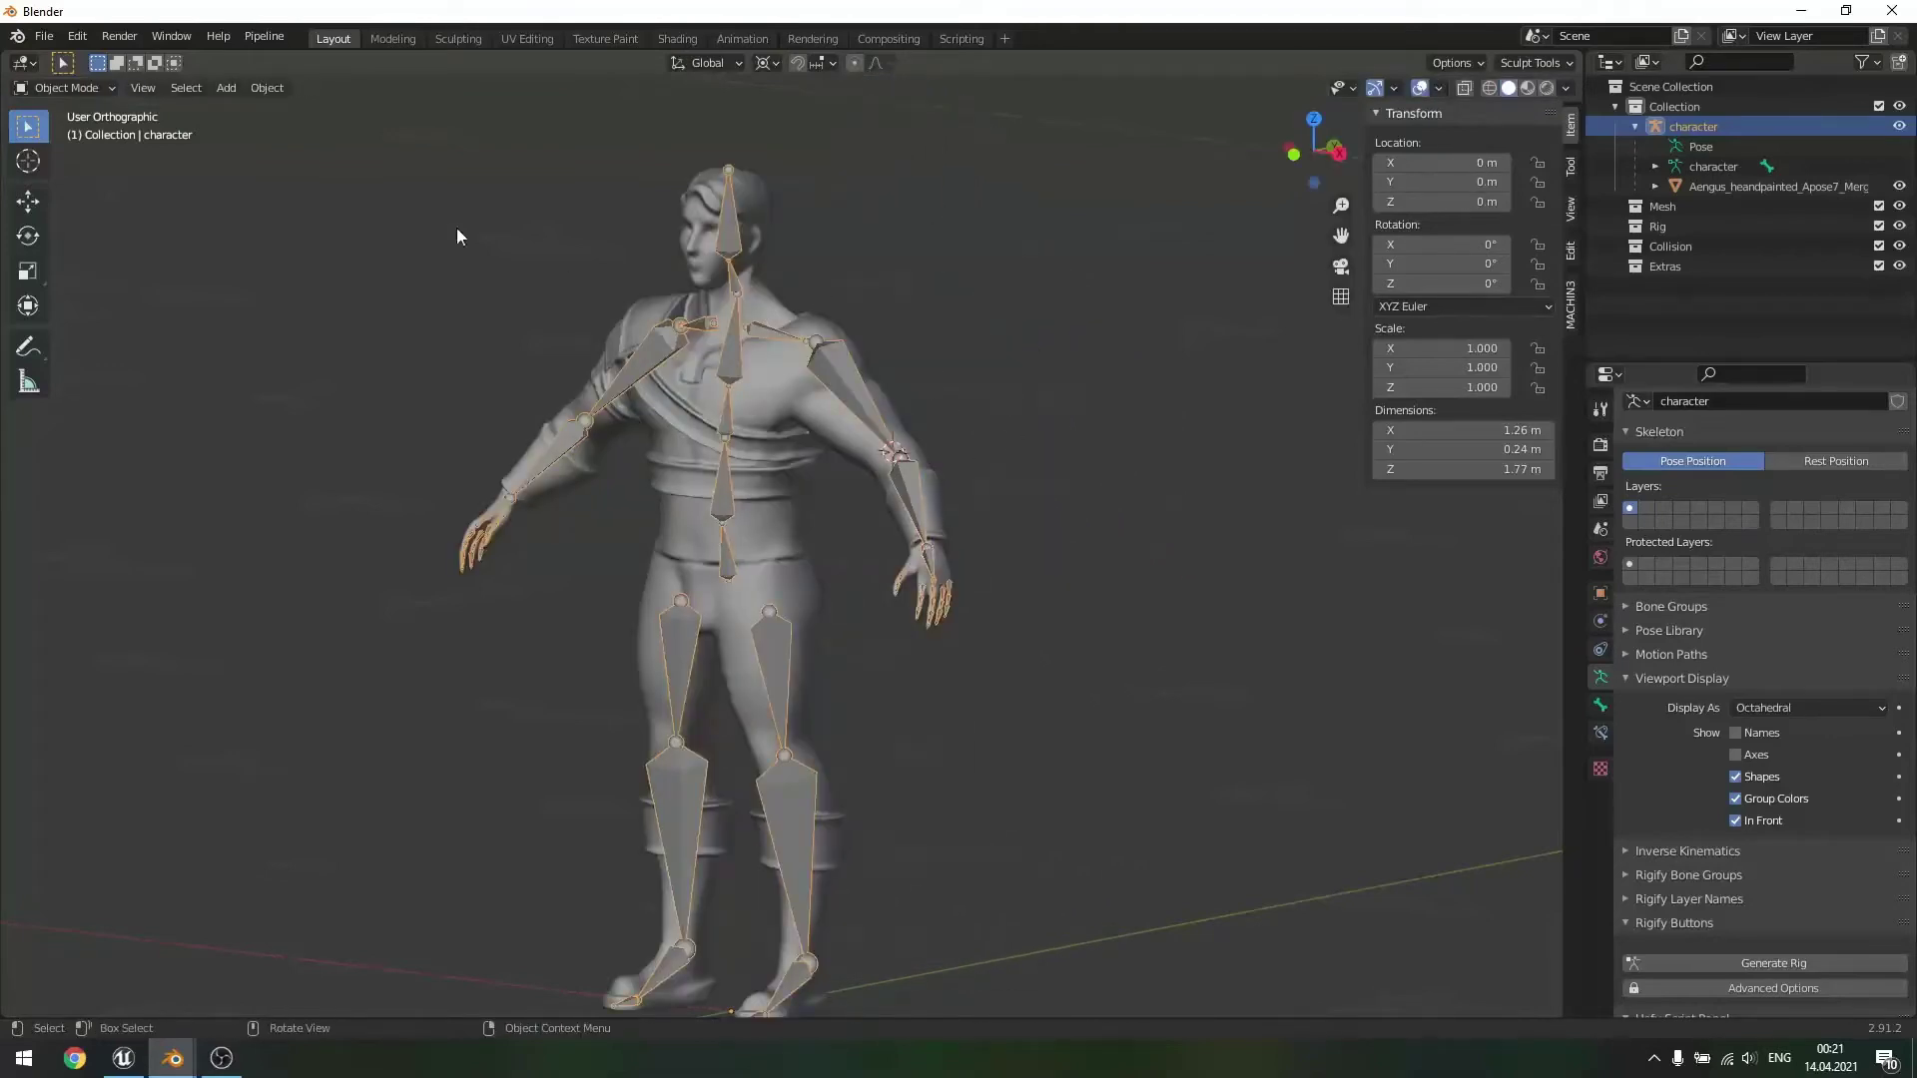
- Switch the character armature to Pose Mode and select the left upper arm bone
click(78, 88)
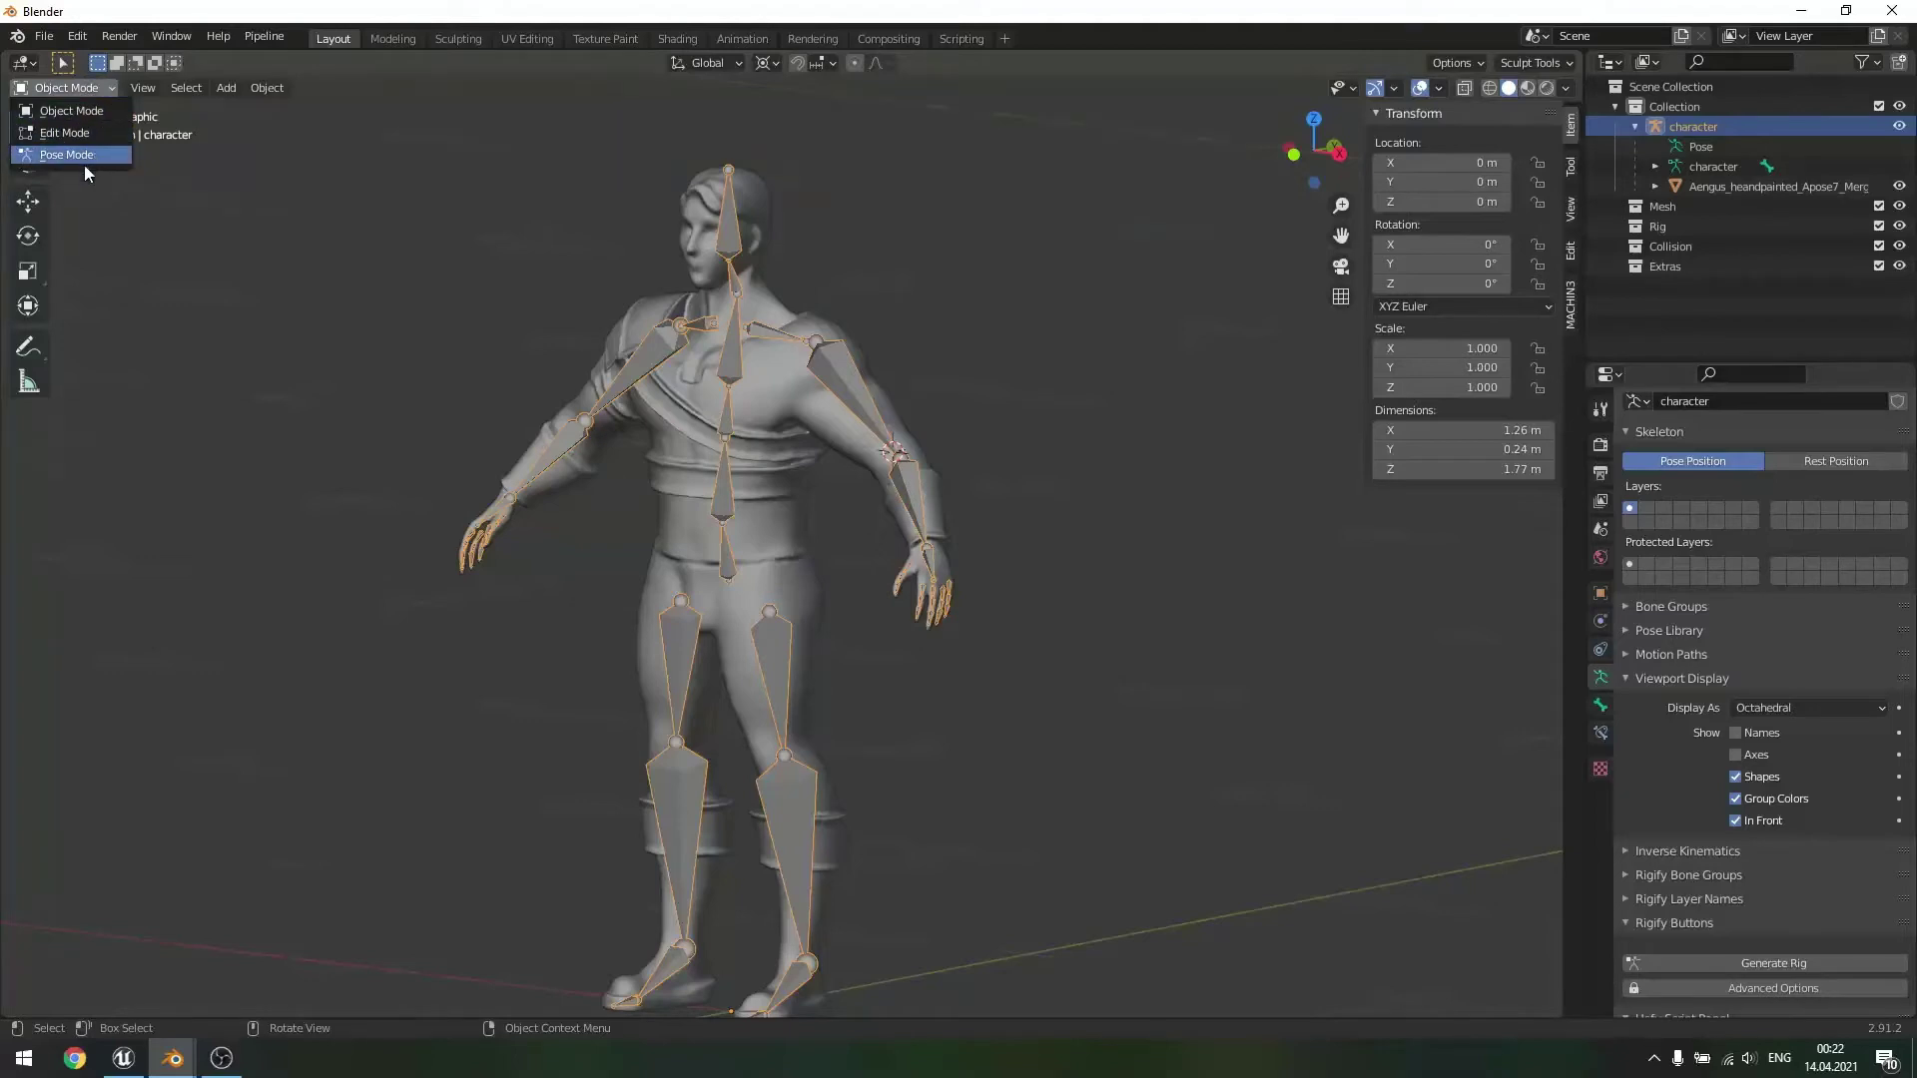
click(76, 87)
click(80, 90)
click(68, 155)
click(847, 390)
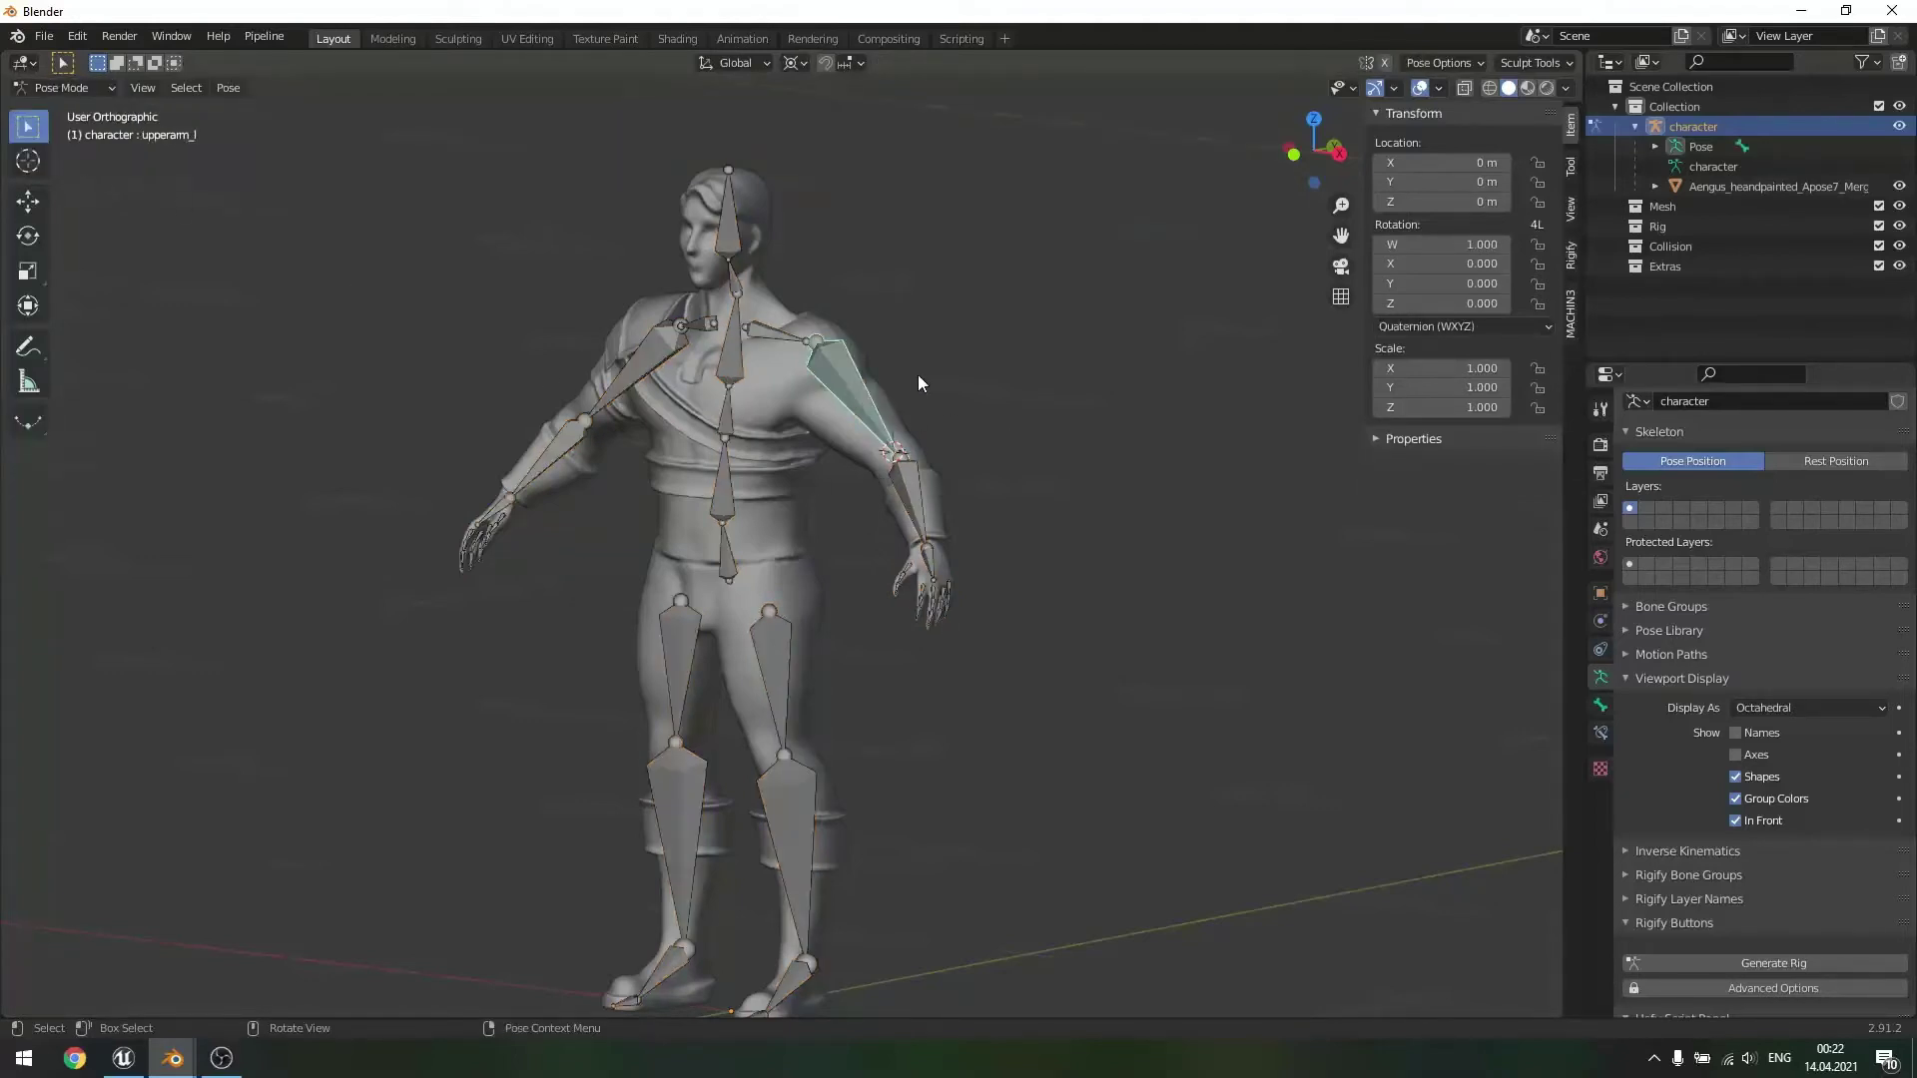
middle_drag(919, 374, 954, 391)
scroll(998, 379, up, 3)
scroll(1085, 377, down, 3)
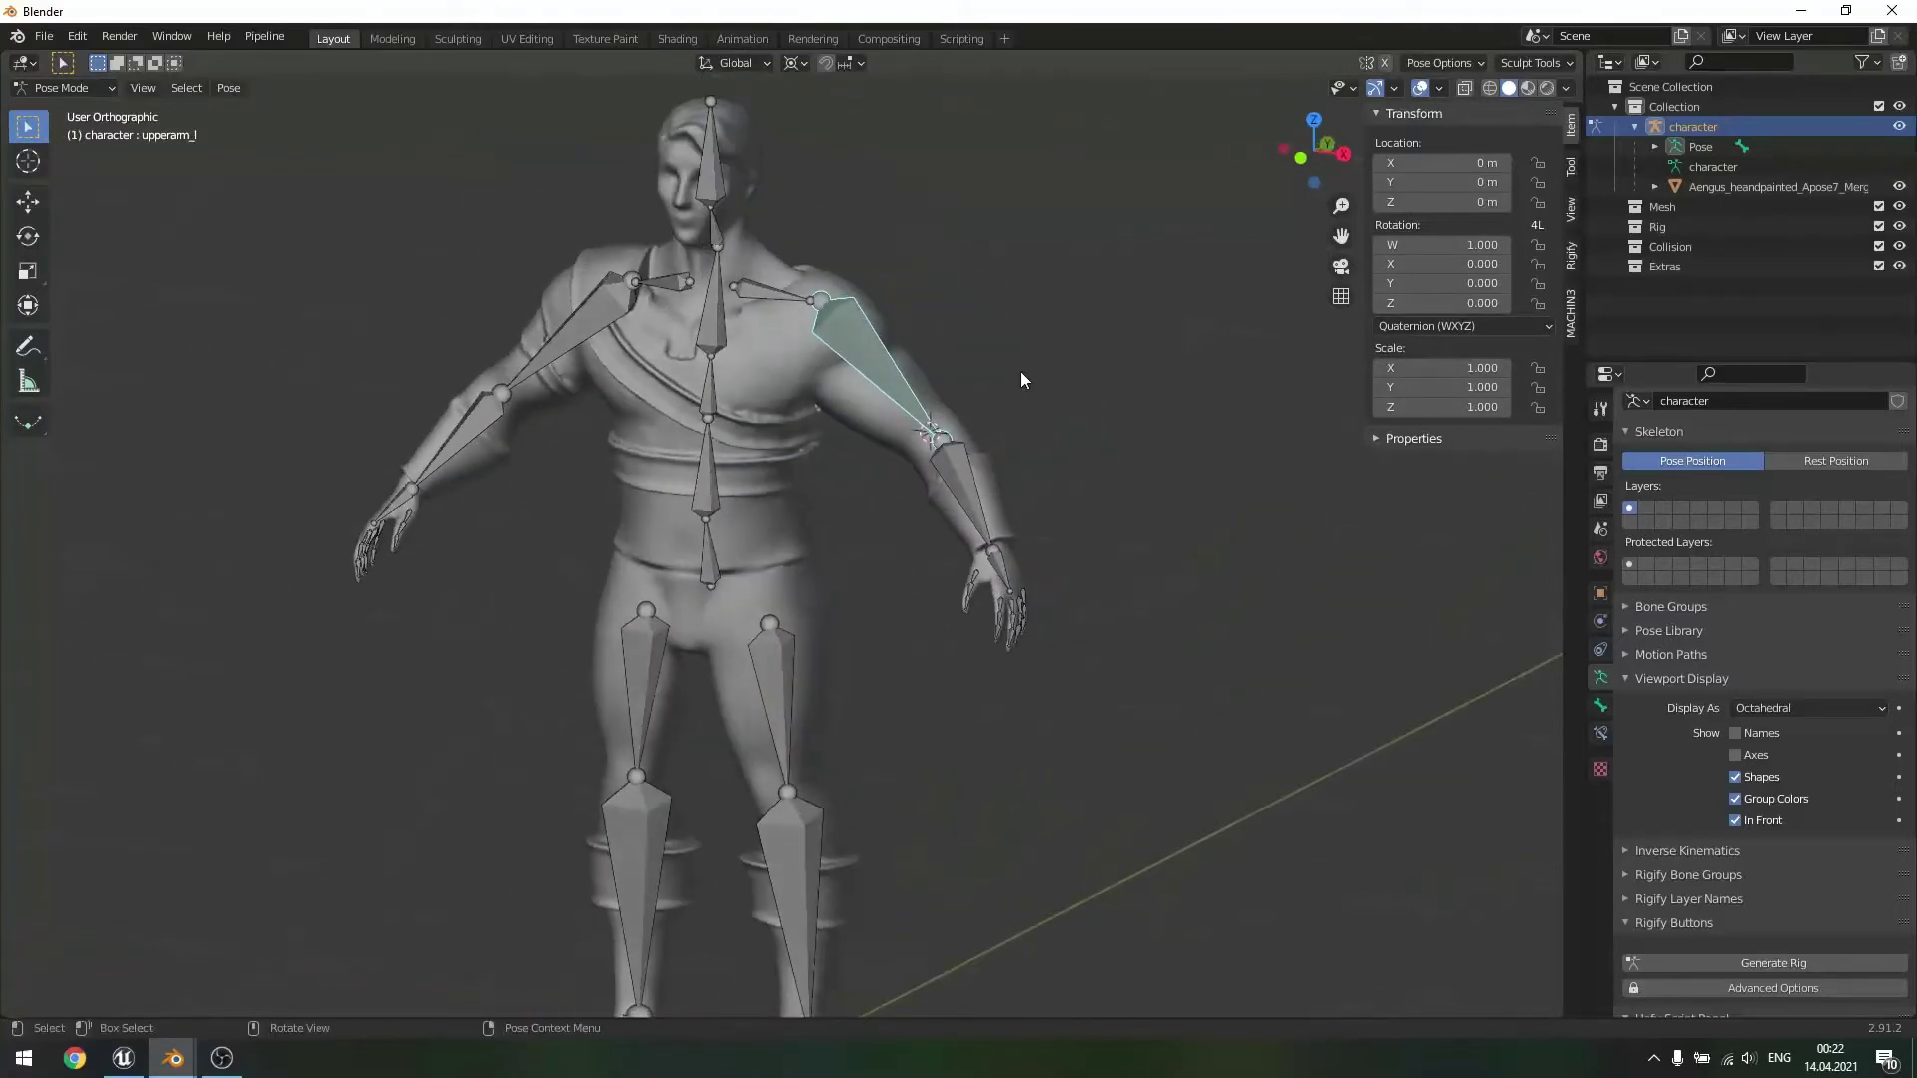
scroll(921, 431, down, 2)
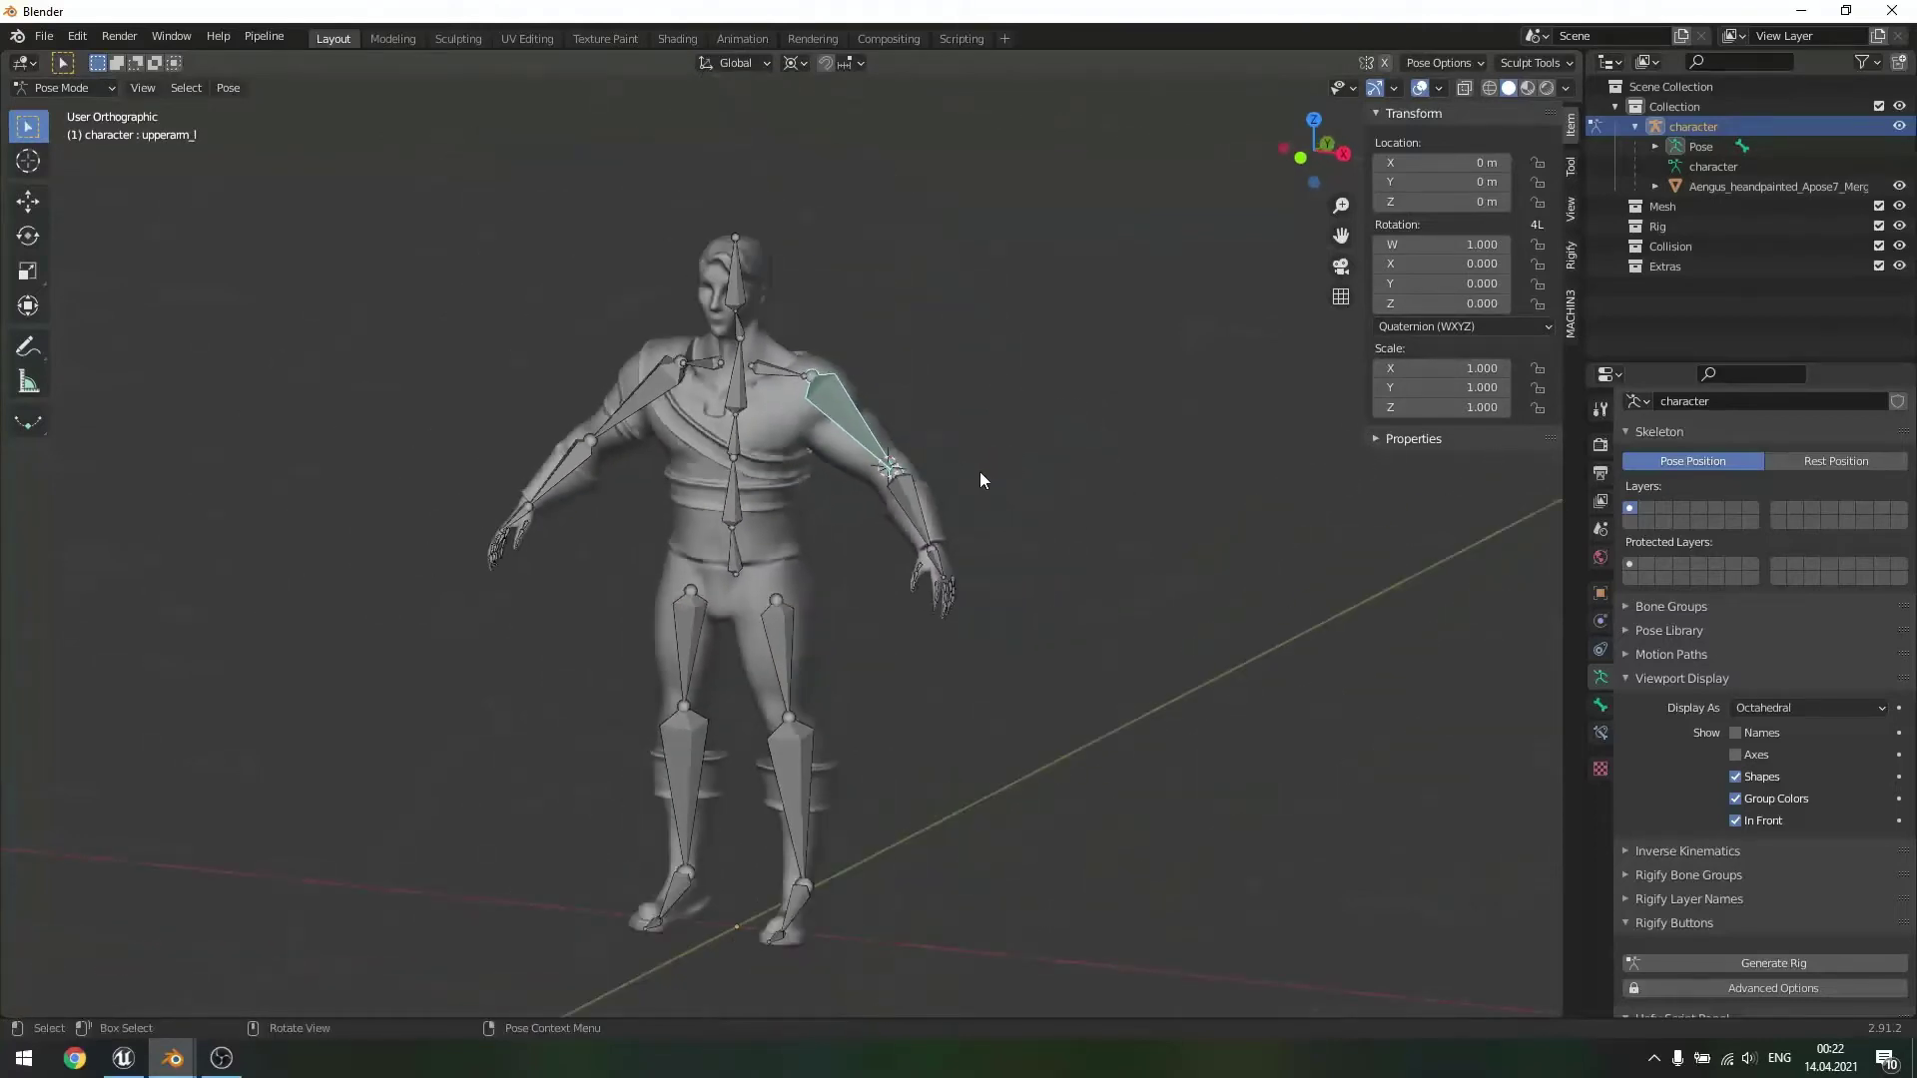
- Set the transform pivot point to Median Point and snap the 3D cursor to the world origin
click(791, 64)
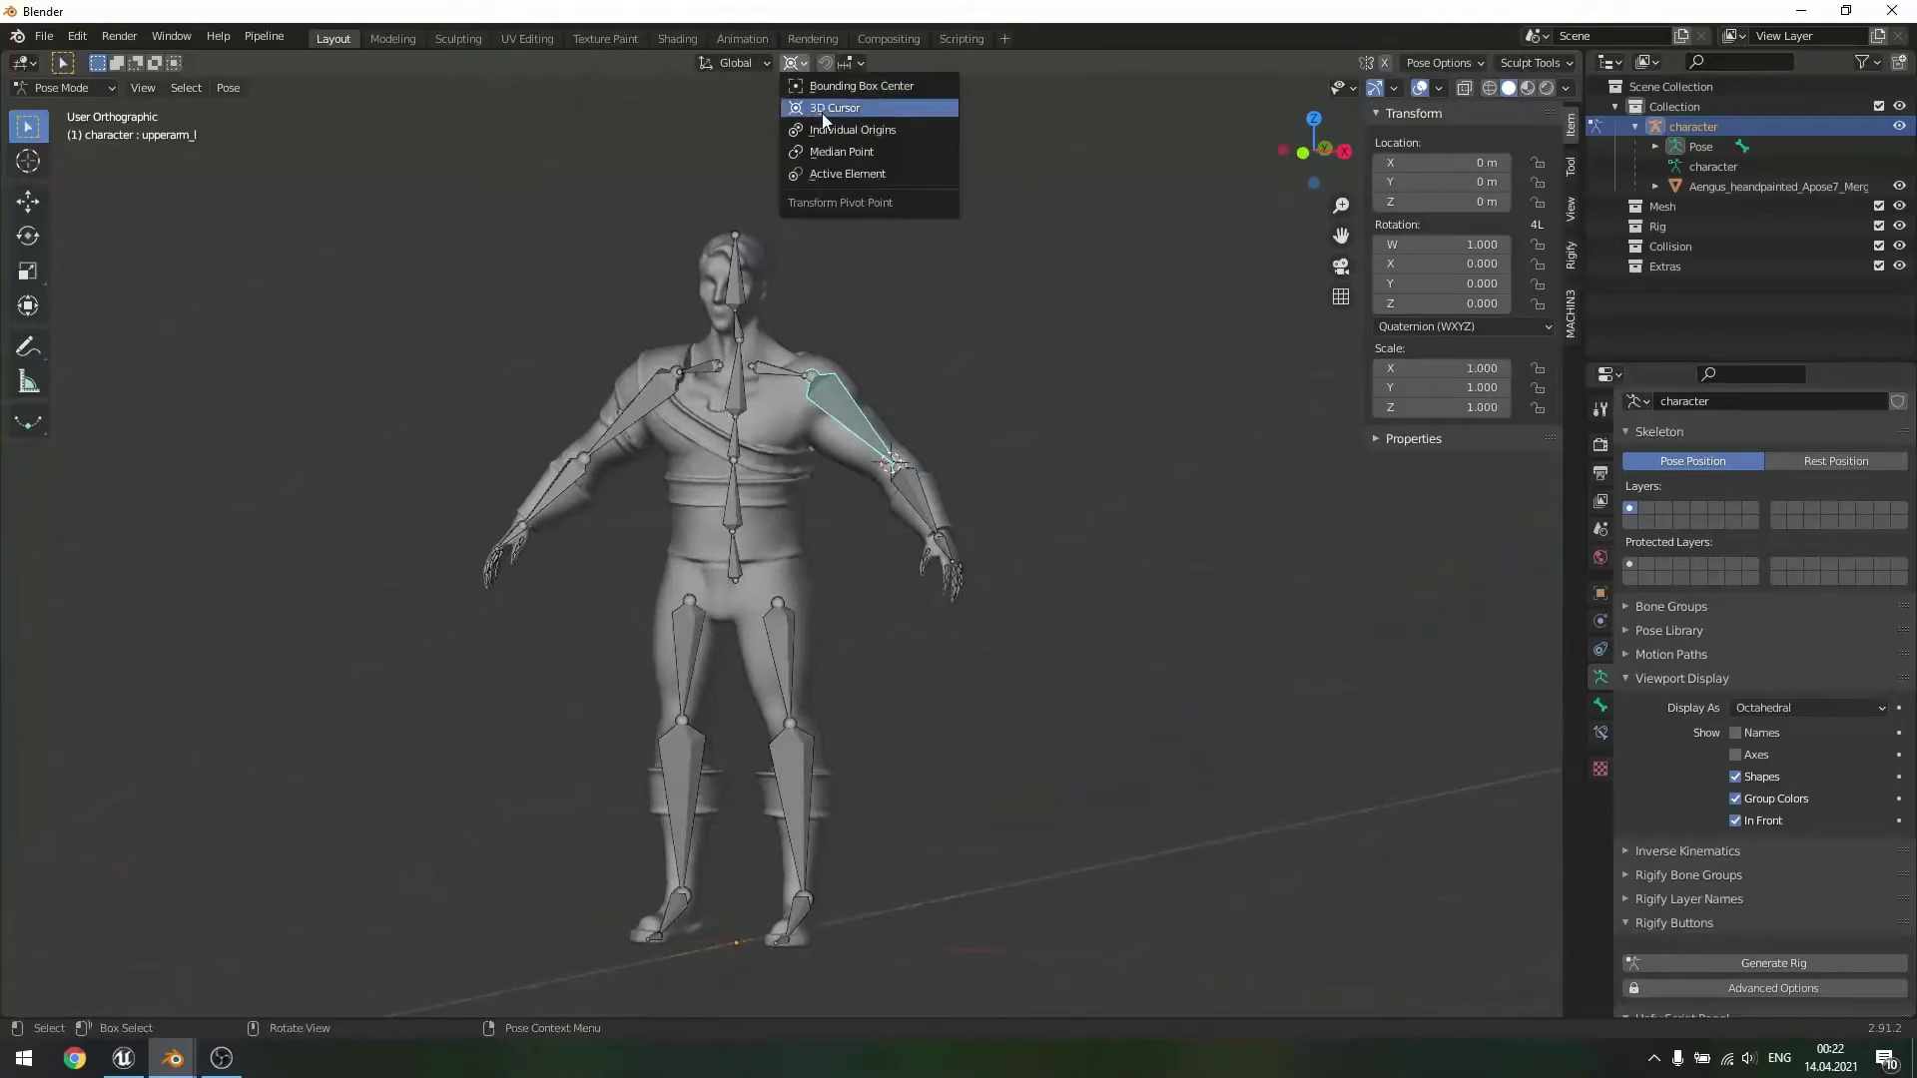
click(835, 152)
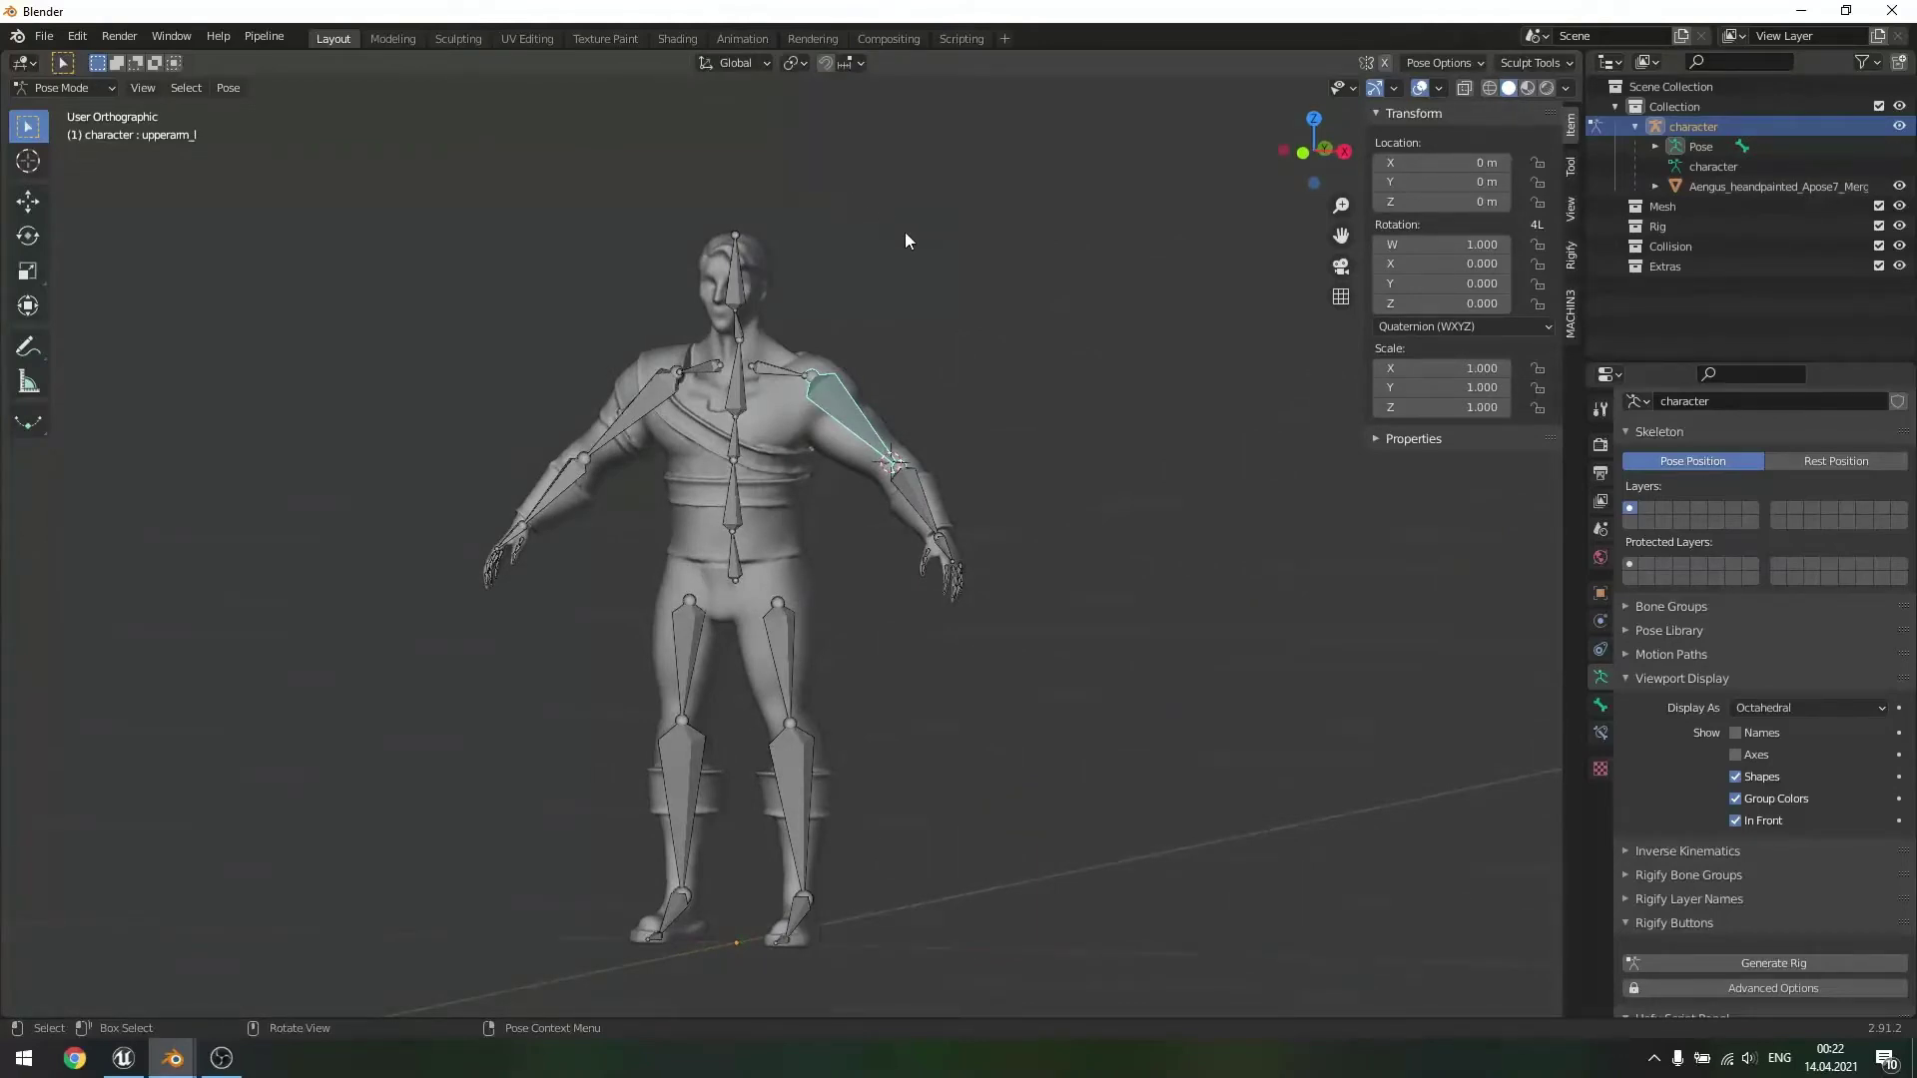
scroll(976, 416, up, 1)
scroll(973, 422, down, 2)
mouse_move(973, 422)
middle_down()
mouse_move(1052, 456)
mouse_move(983, 454)
middle_up()
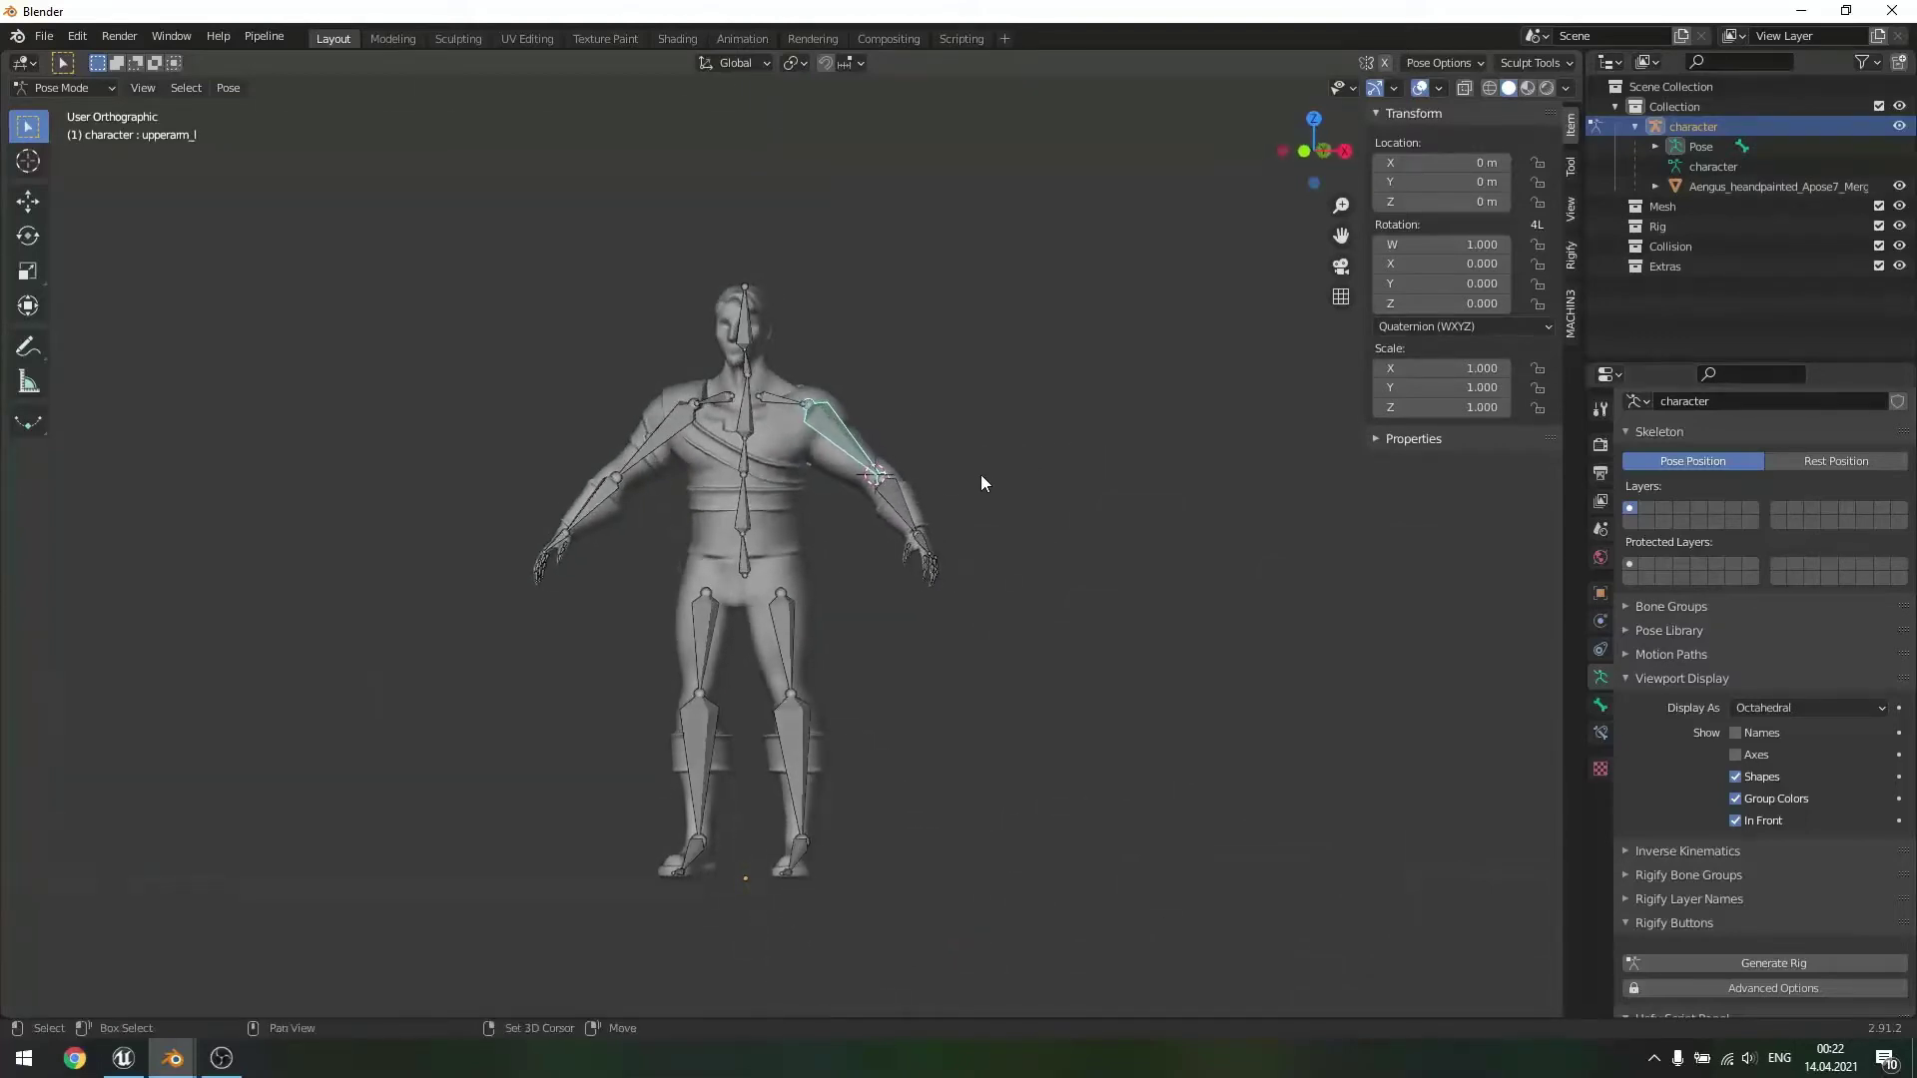
key(shift+s)
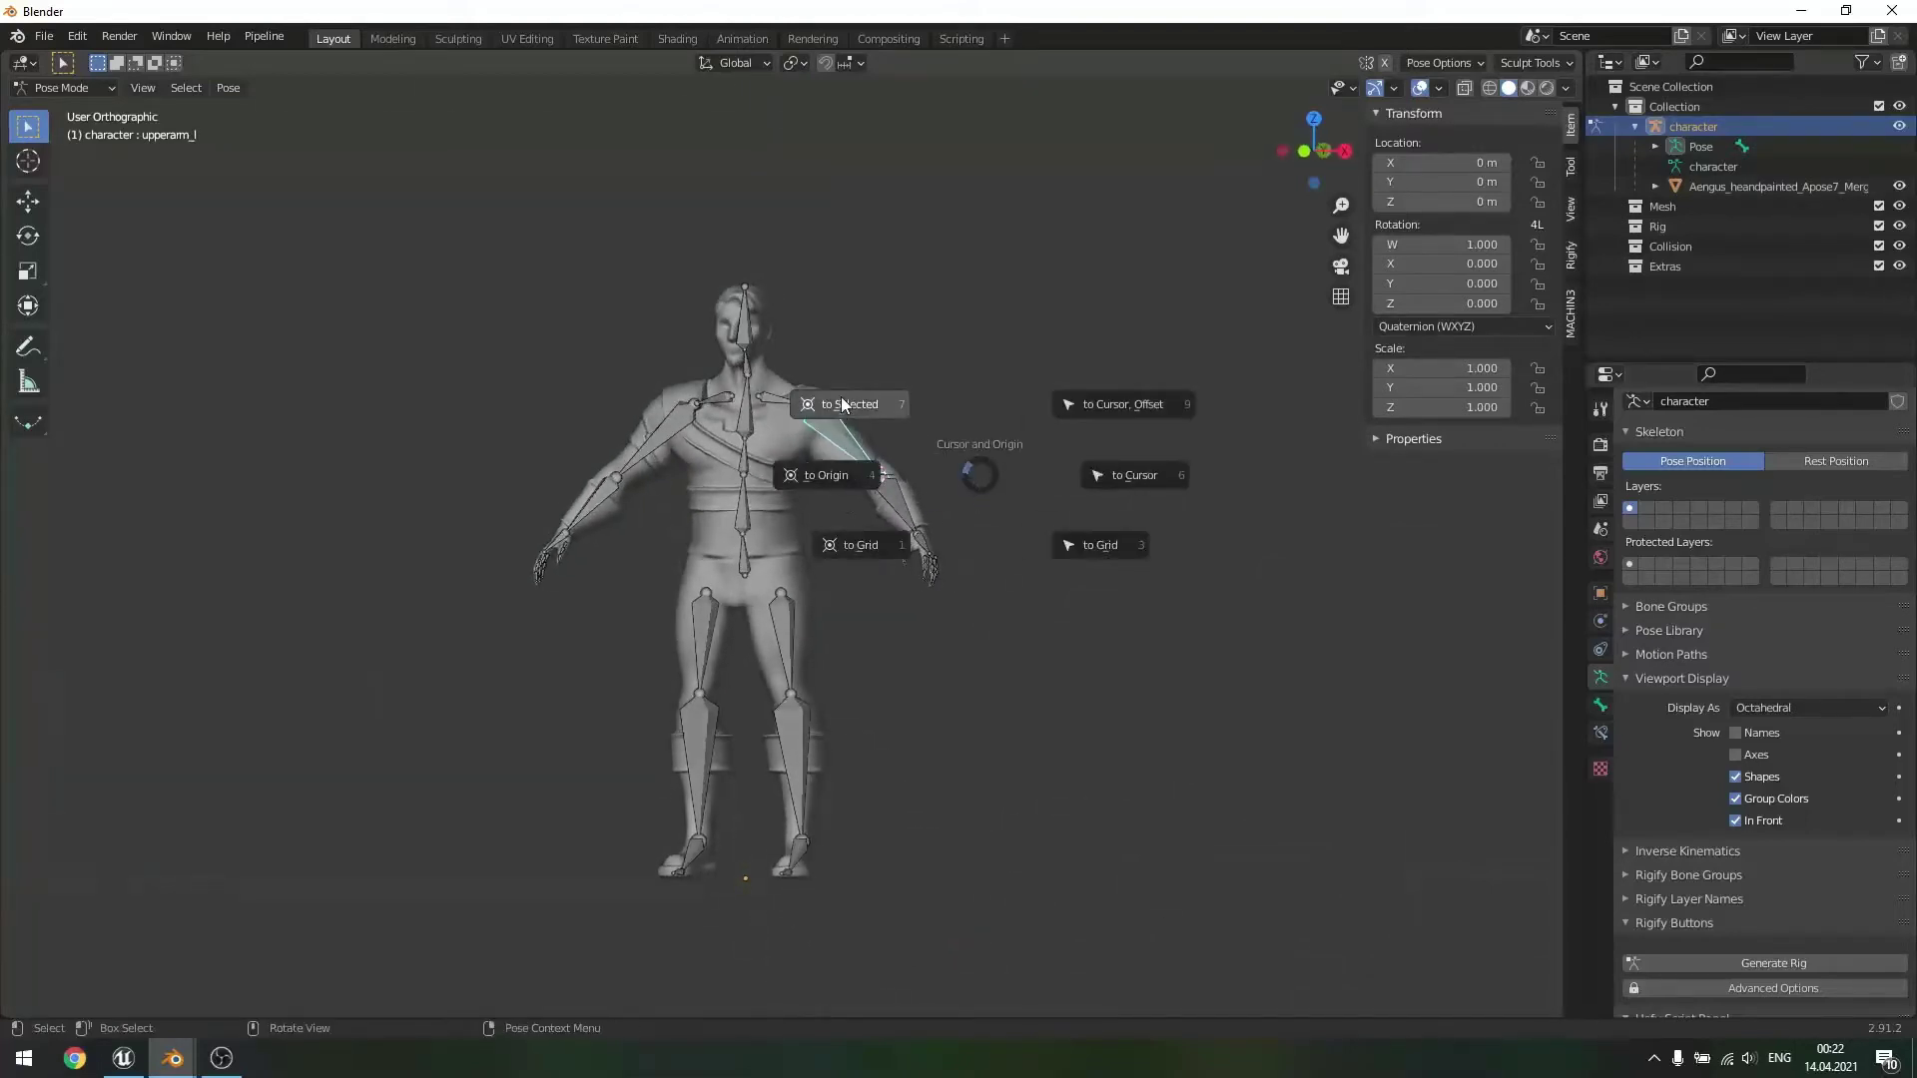
click(830, 483)
- Test-rotate the left upper arm bone to check the mesh deformation, and undo the rotation
mouse_move(954, 597)
middle_down()
mouse_move(981, 579)
mouse_move(938, 594)
middle_up()
scroll(1026, 549, up, 3)
key(r)
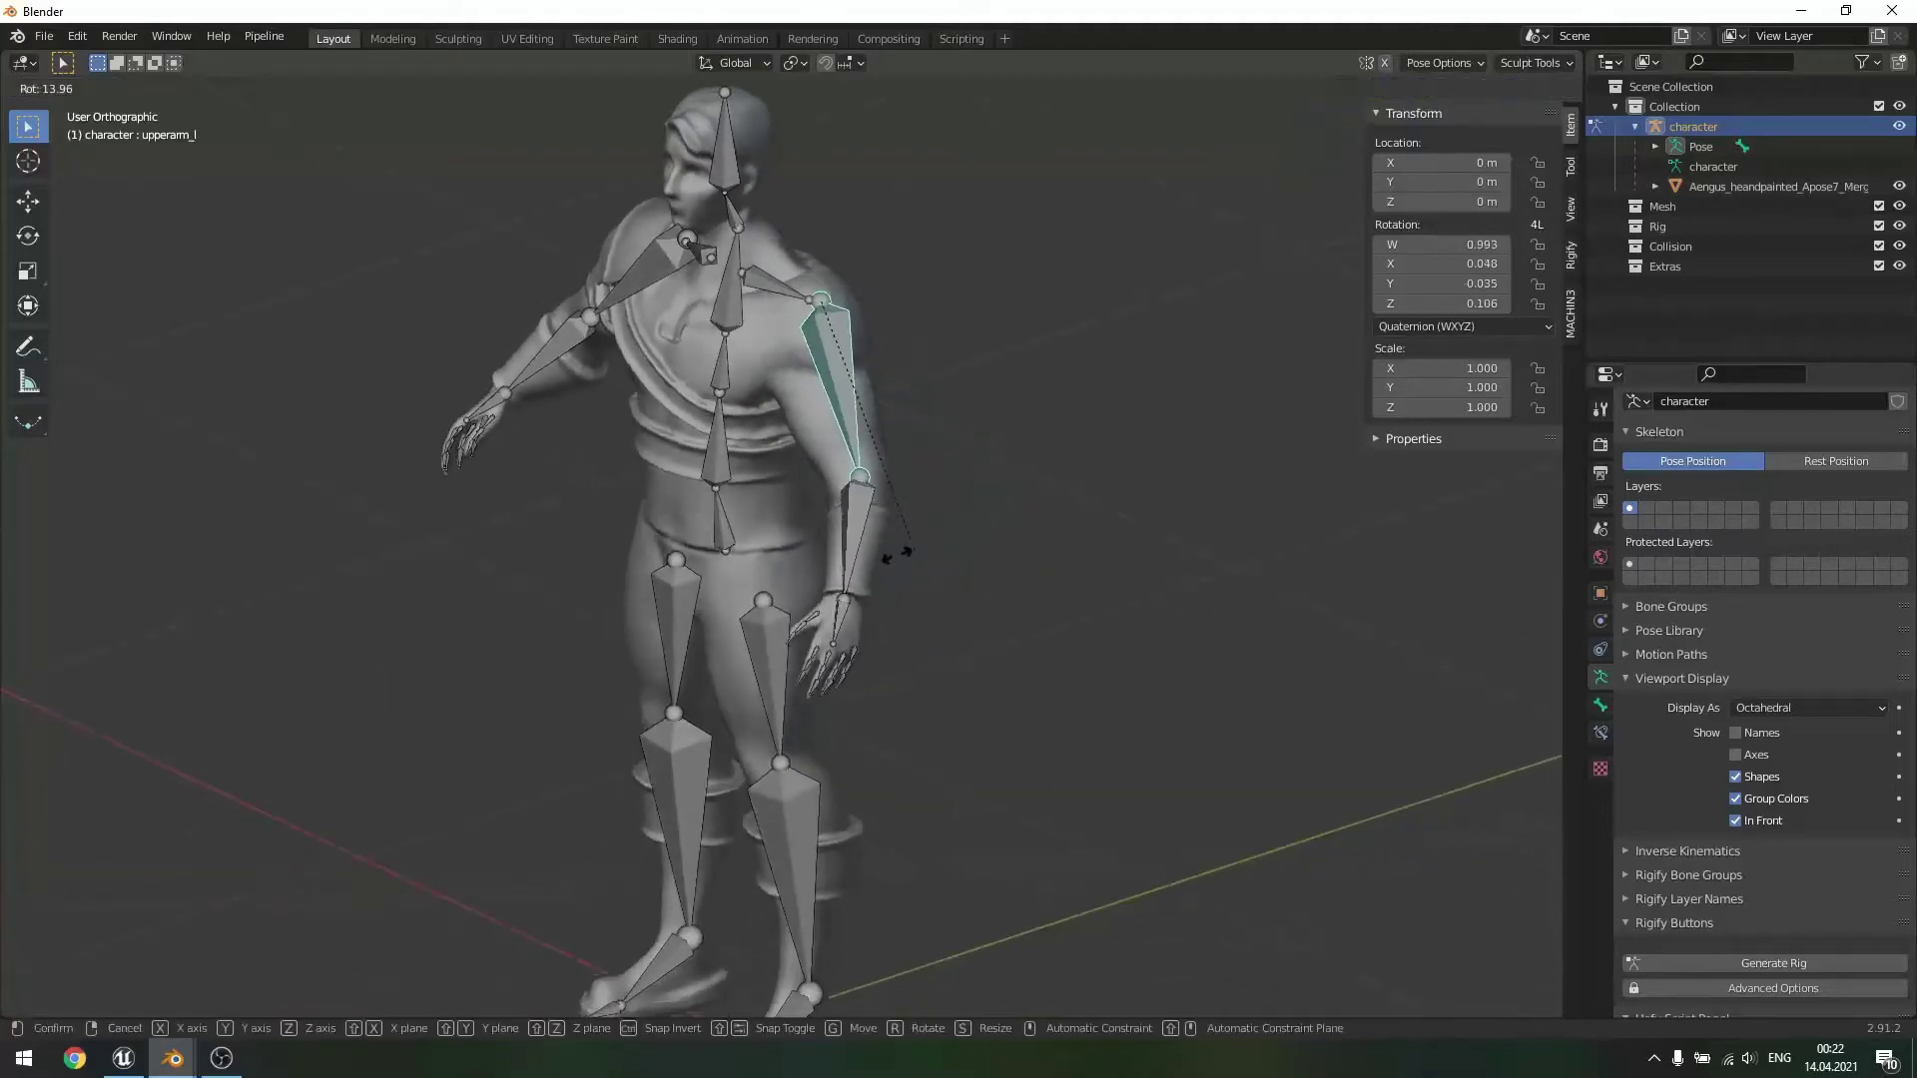
click(835, 562)
key(ctrl+z)
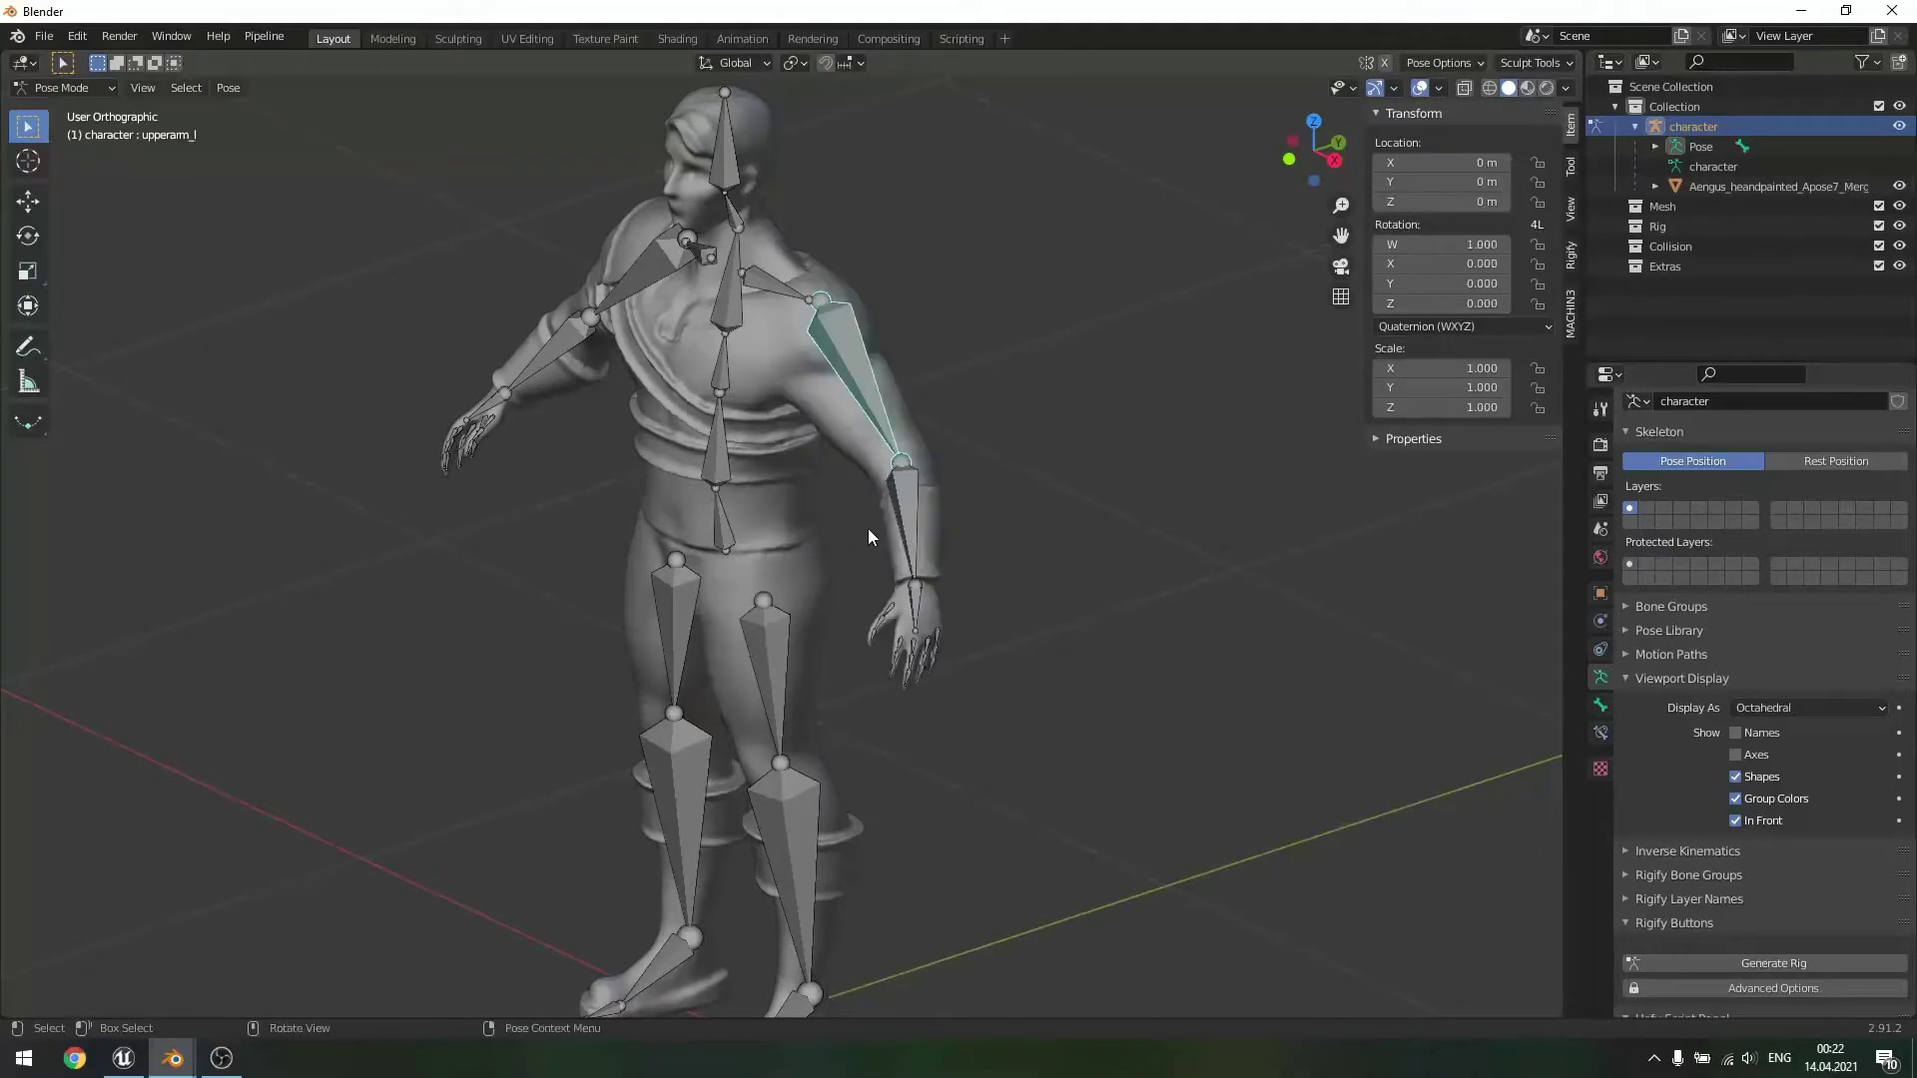
- Rotate the left lower arm bone inward to test how the mesh bends at the elbow
click(913, 529)
key(r)
click(931, 554)
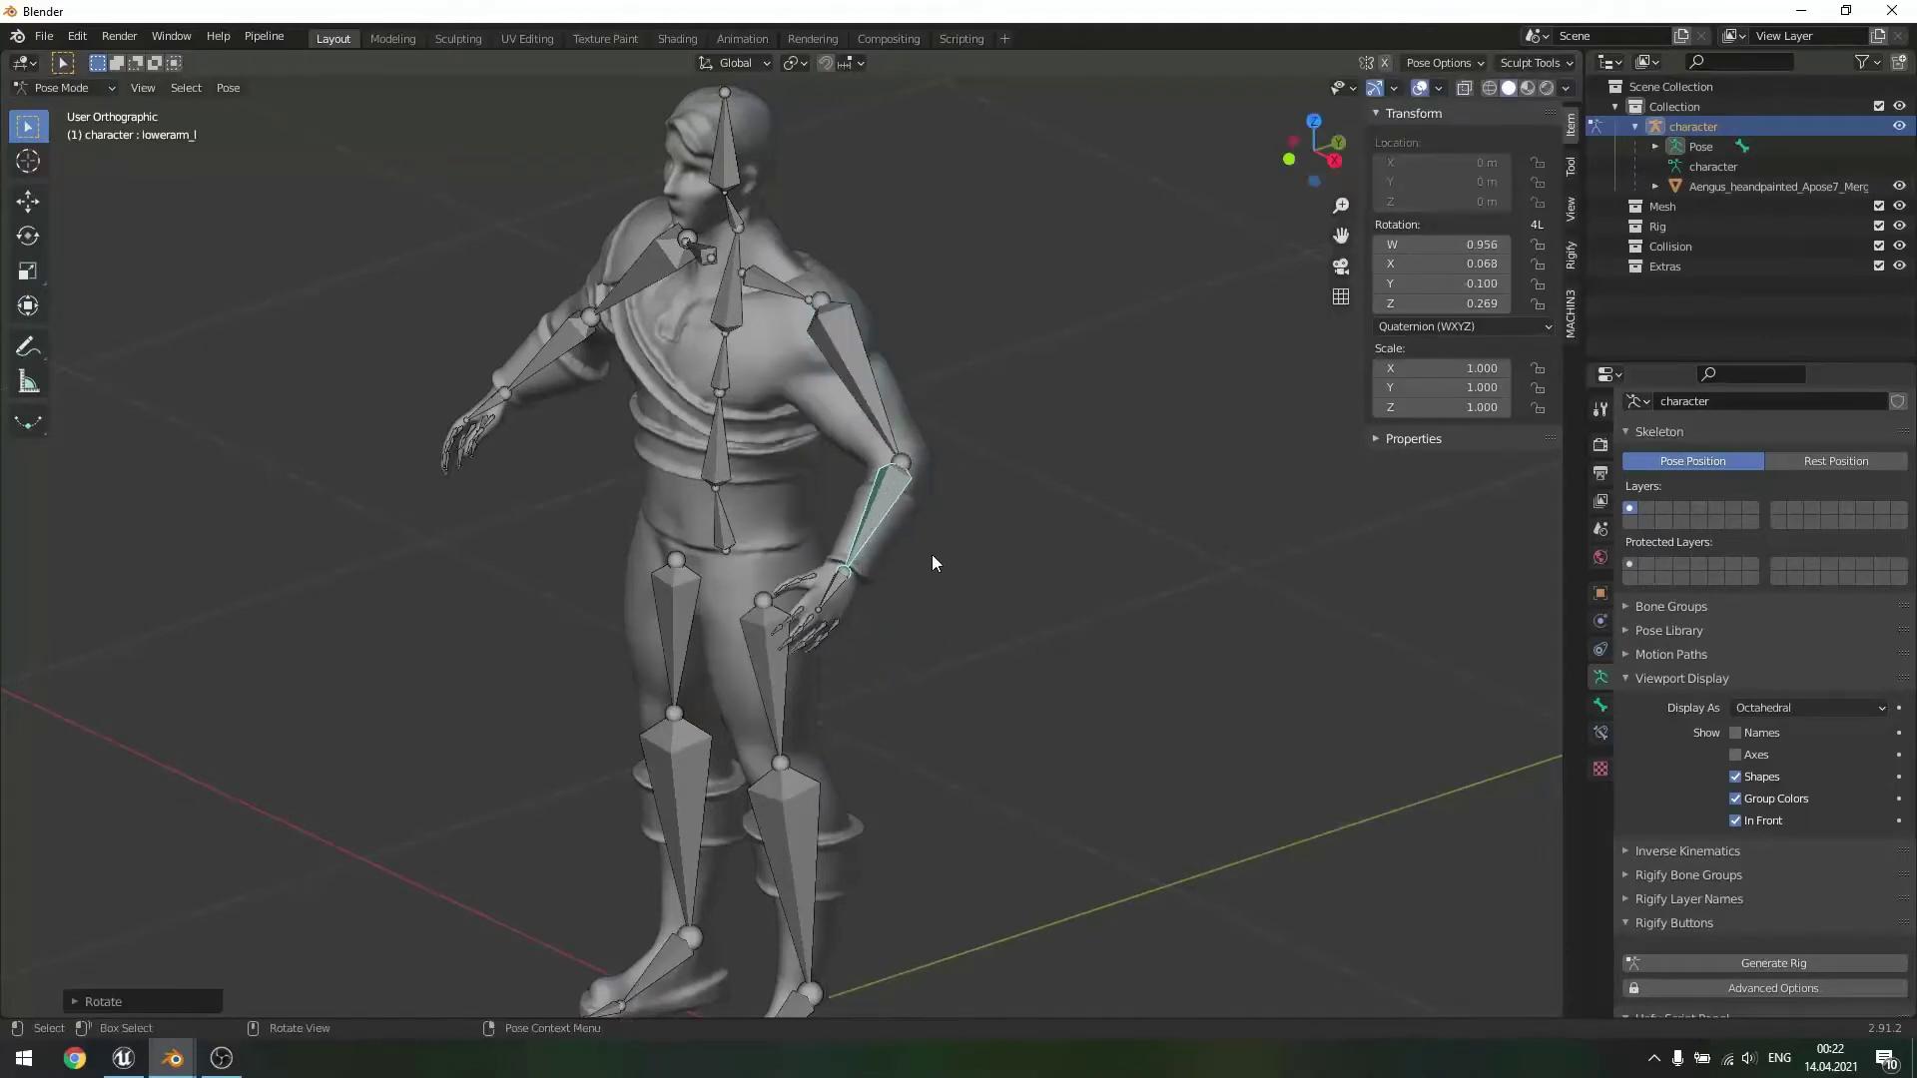
middle_drag(932, 555, 1001, 483)
scroll(1000, 483, up, 2)
- Test-rotate the left hand bone to check the wrist deformation, and undo the rotation
click(901, 548)
key(r)
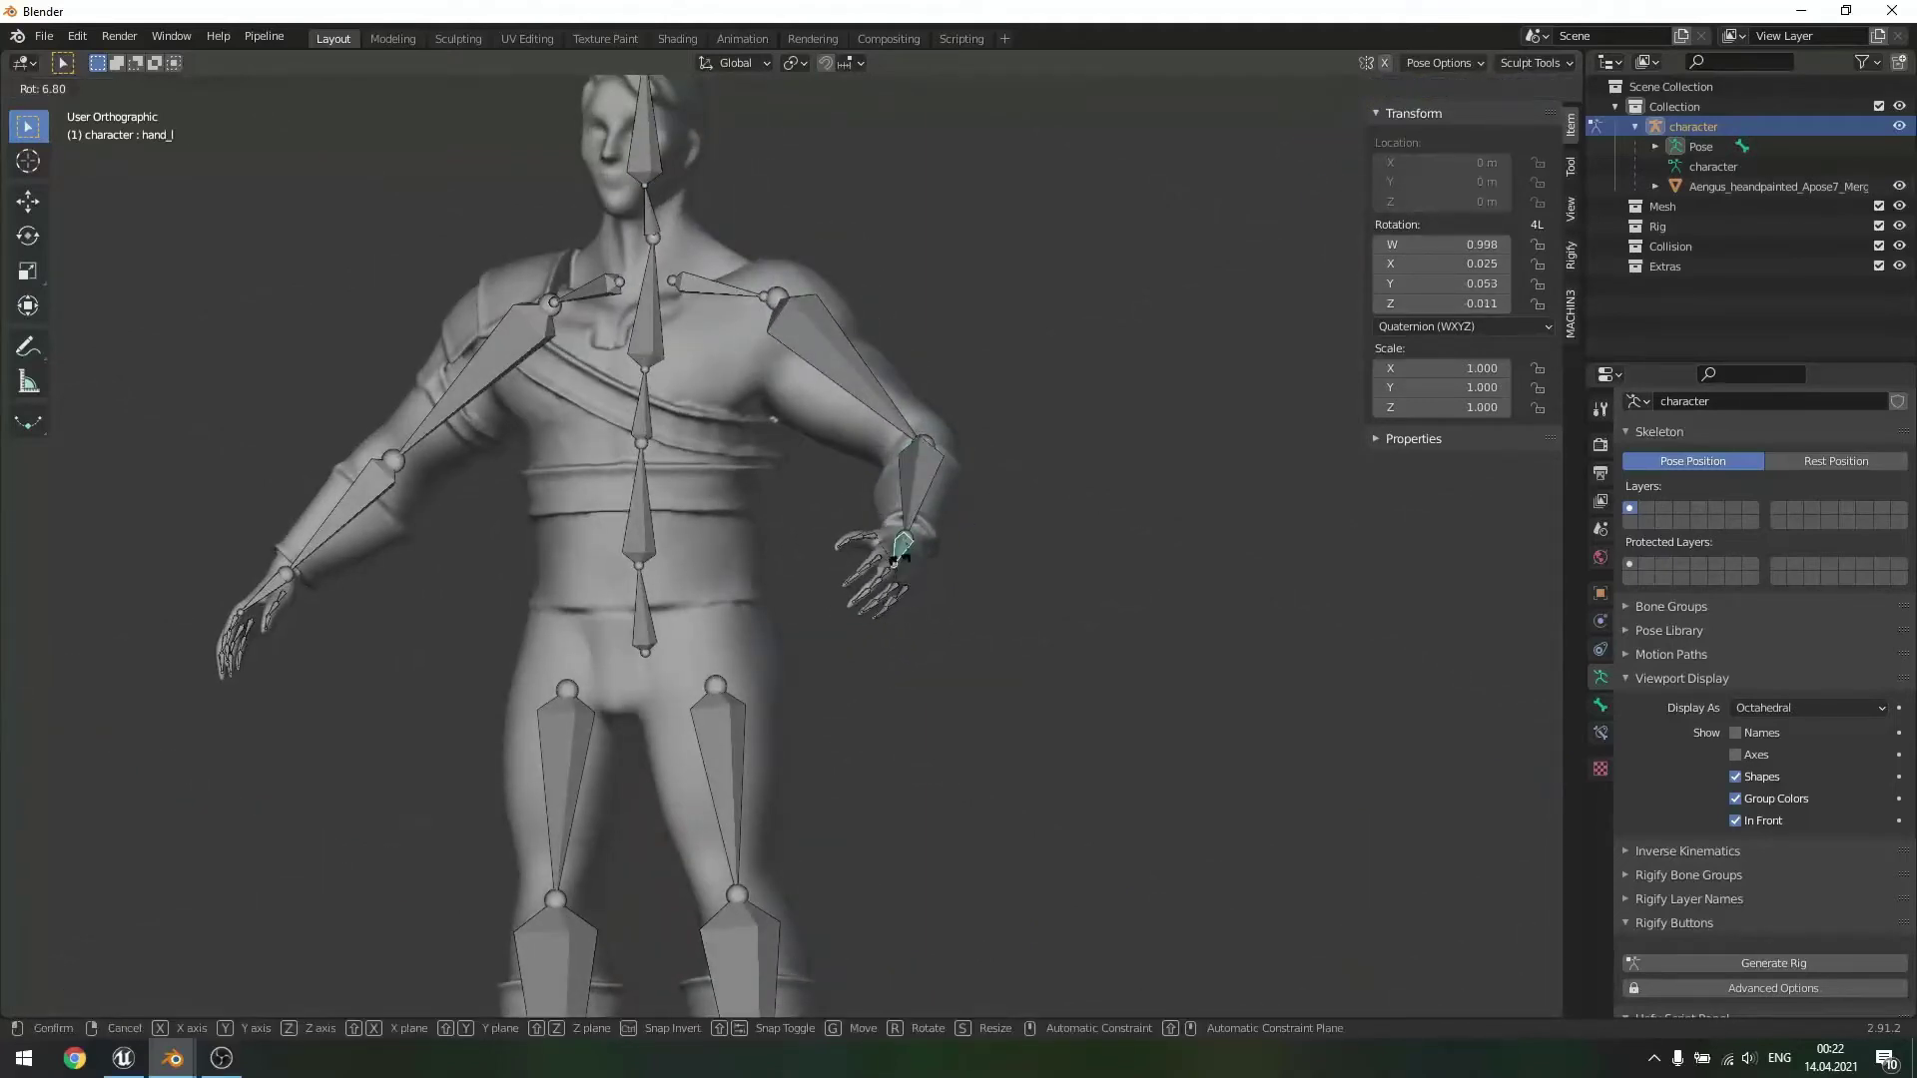
right_click(927, 566)
middle_drag(1069, 543, 789, 439)
key(r)
click(877, 625)
middle_drag(877, 625, 1212, 679)
key(ctrl+z)
key(ctrl+z)
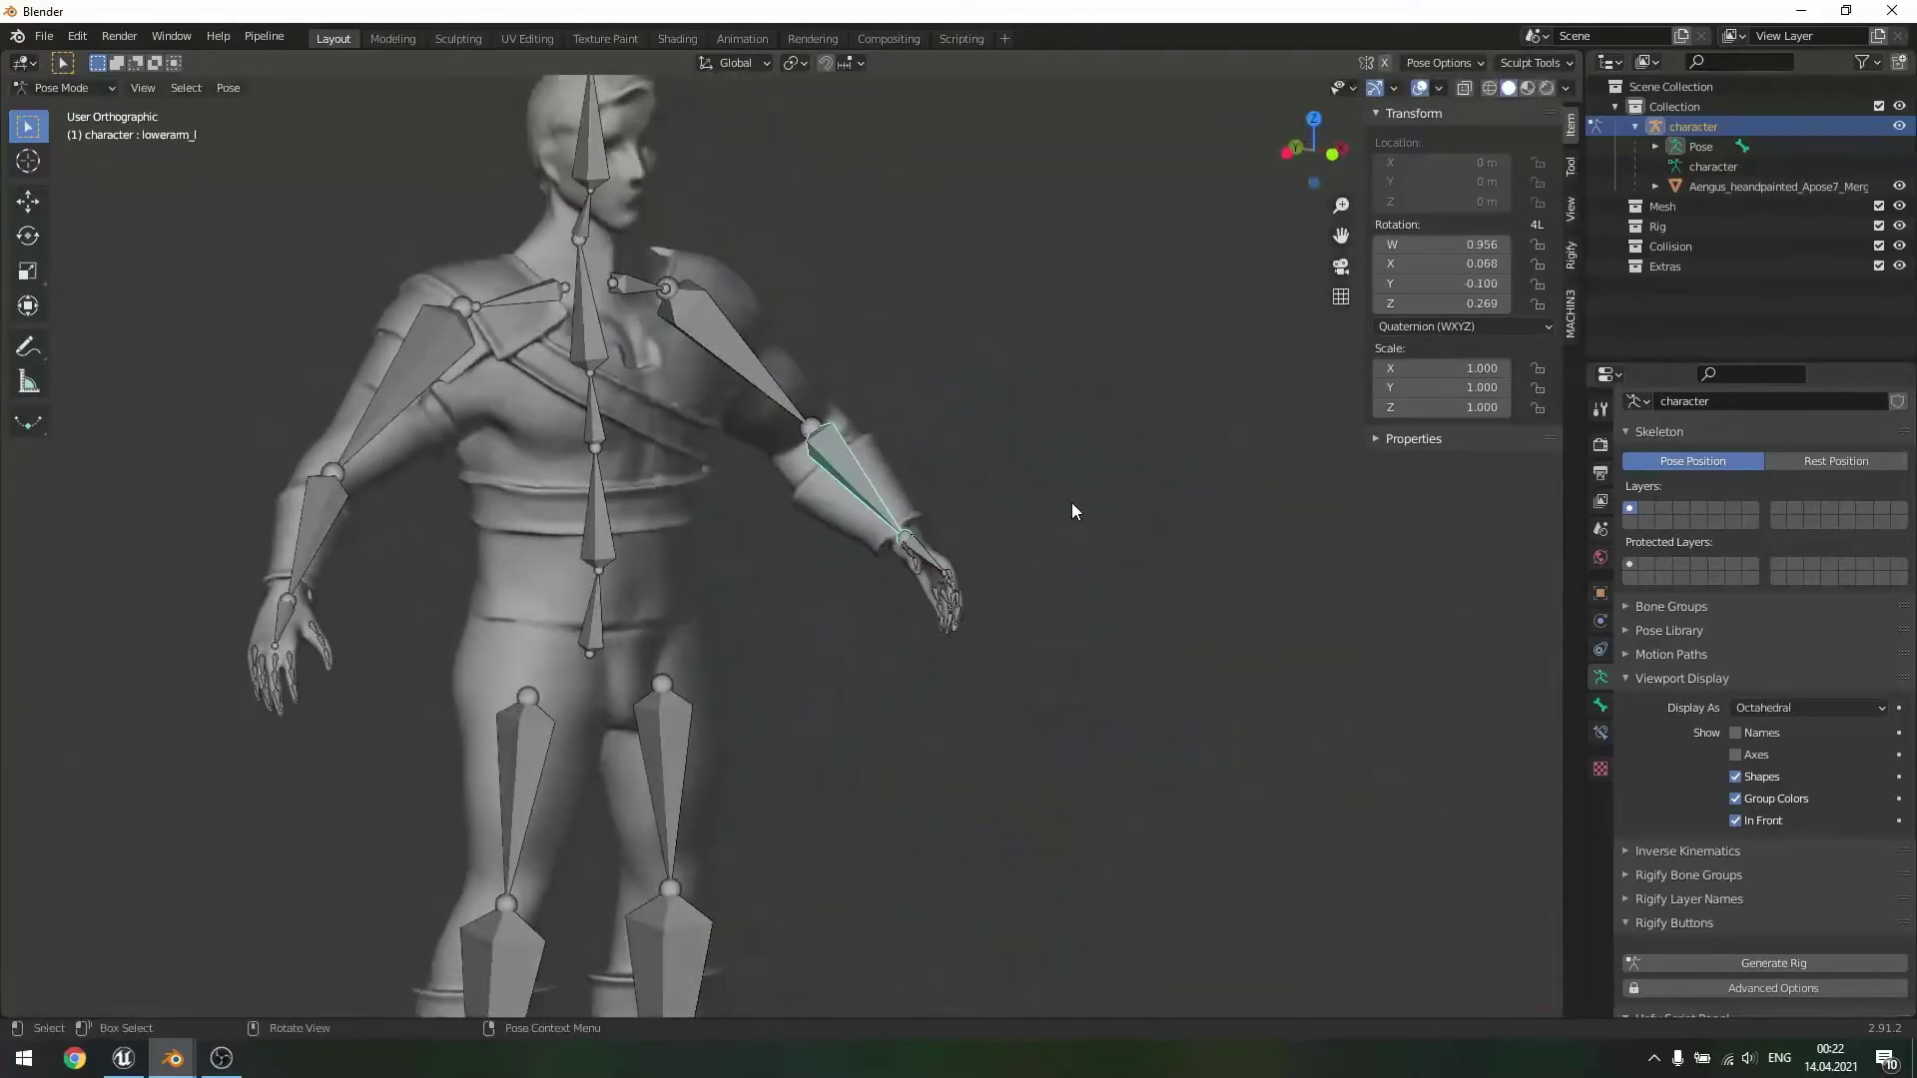
- Clear the left lower arm bone's rotation to restore its rest pose
middle_drag(1071, 509, 958, 519)
key(alt+r)
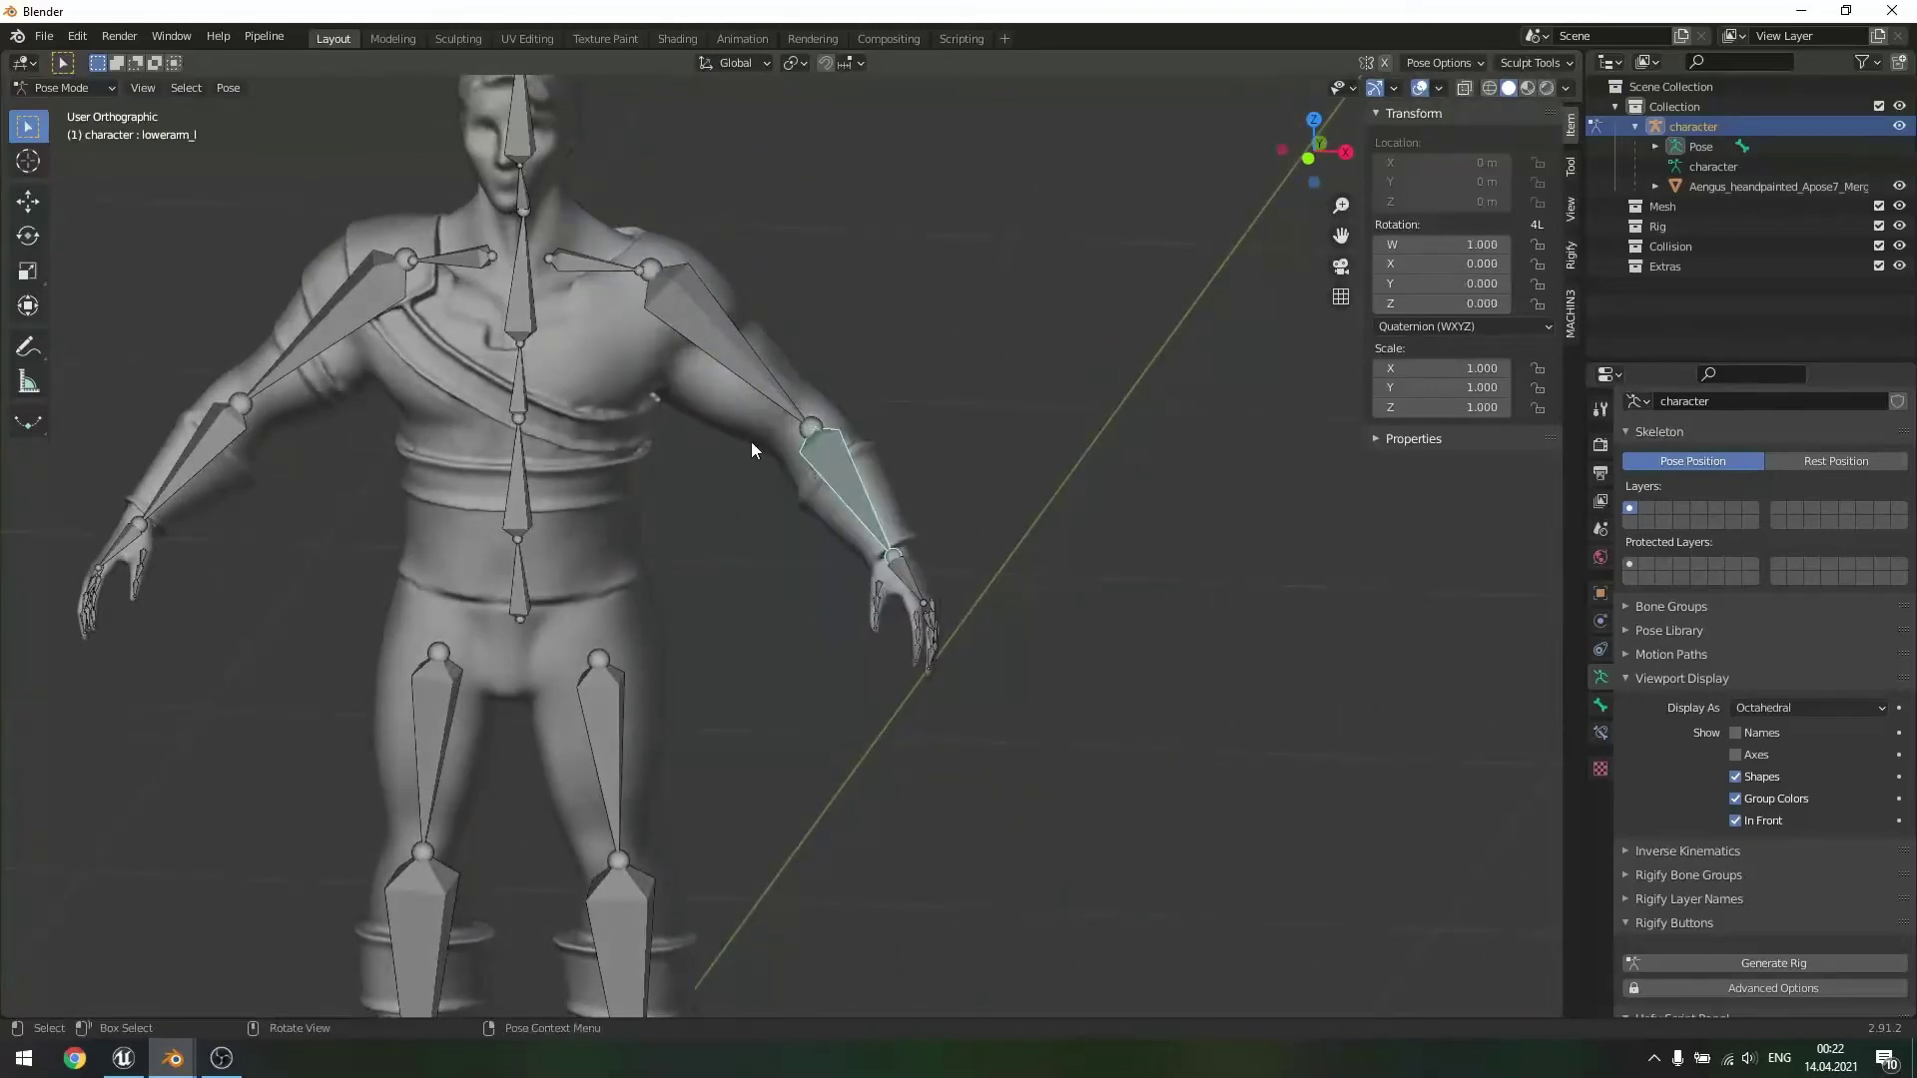
middle_drag(751, 441, 877, 441)
scroll(877, 441, down, 3)
scroll(890, 454, up, 3)
scroll(890, 453, down, 1)
middle_drag(992, 480, 967, 455)
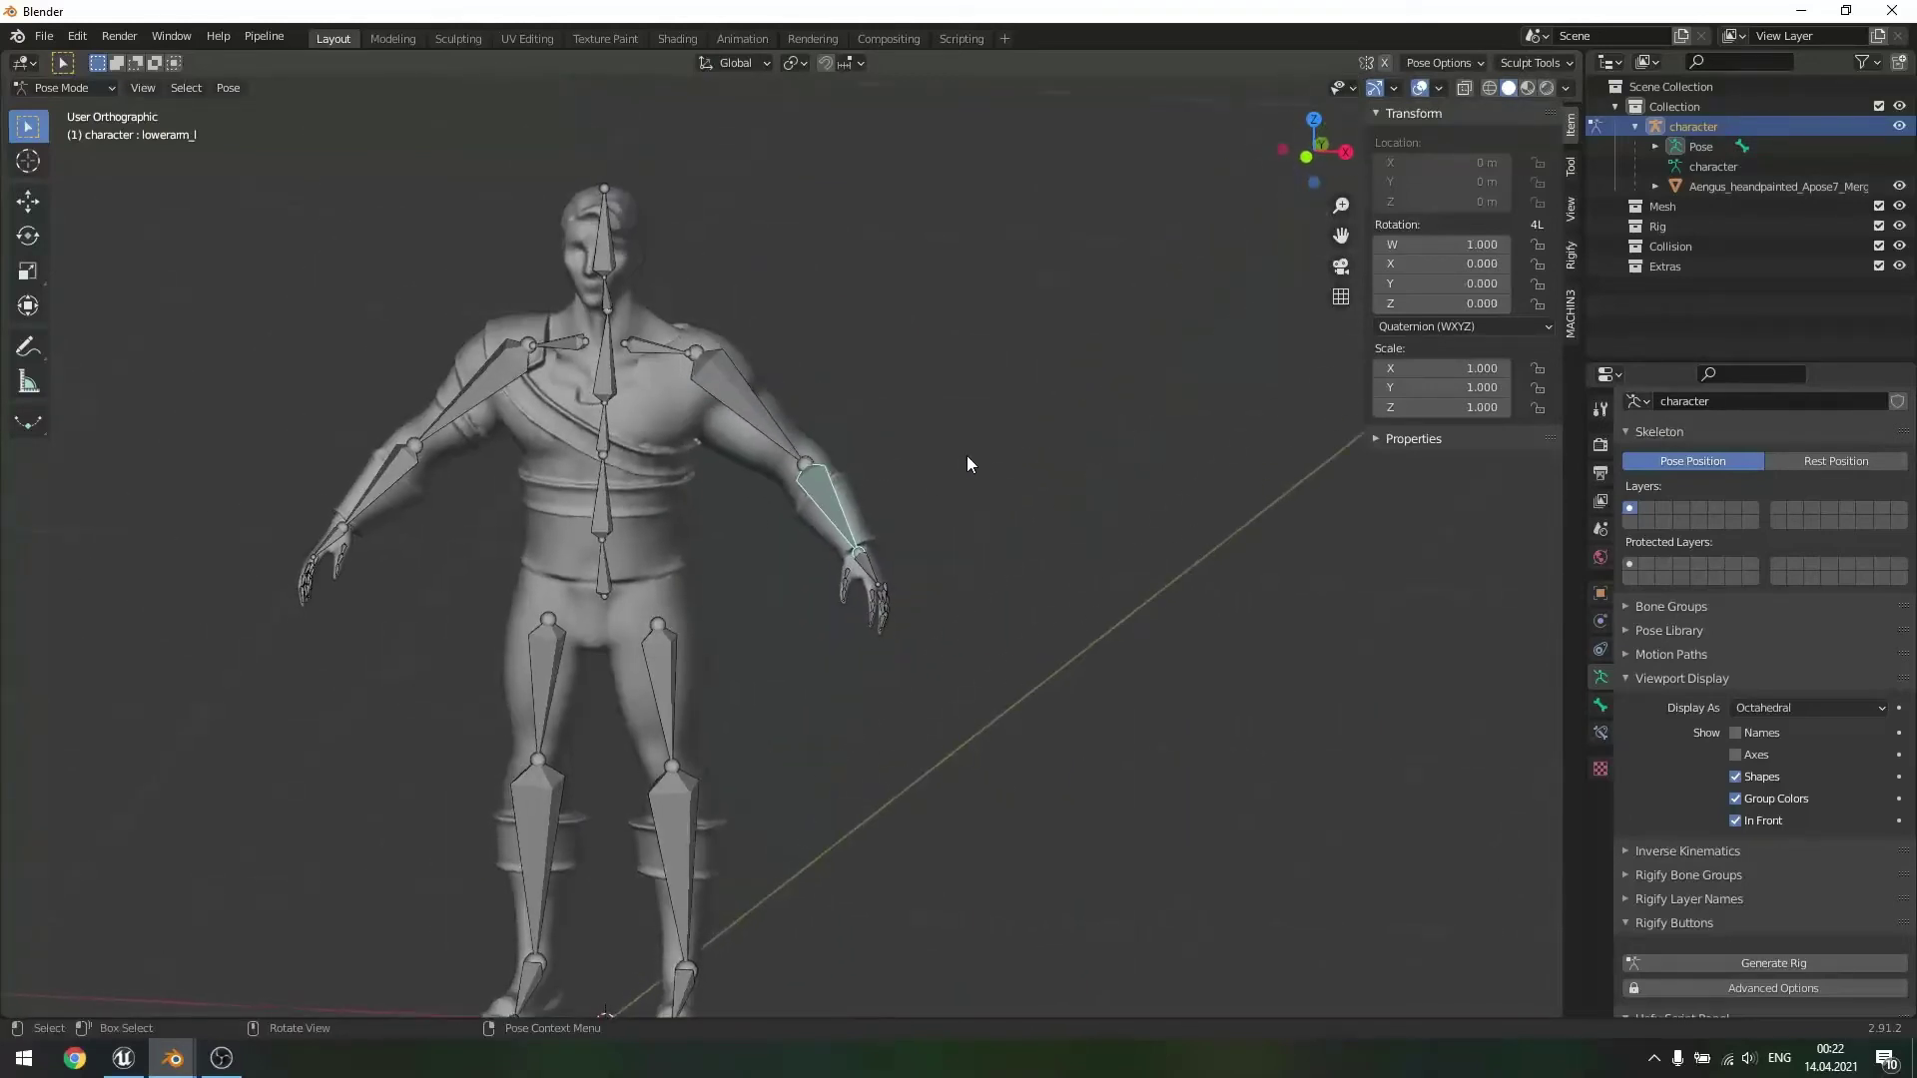
- View the armature briefly in Edit Mode and return it to Object Mode
click(856, 466)
key(Tab)
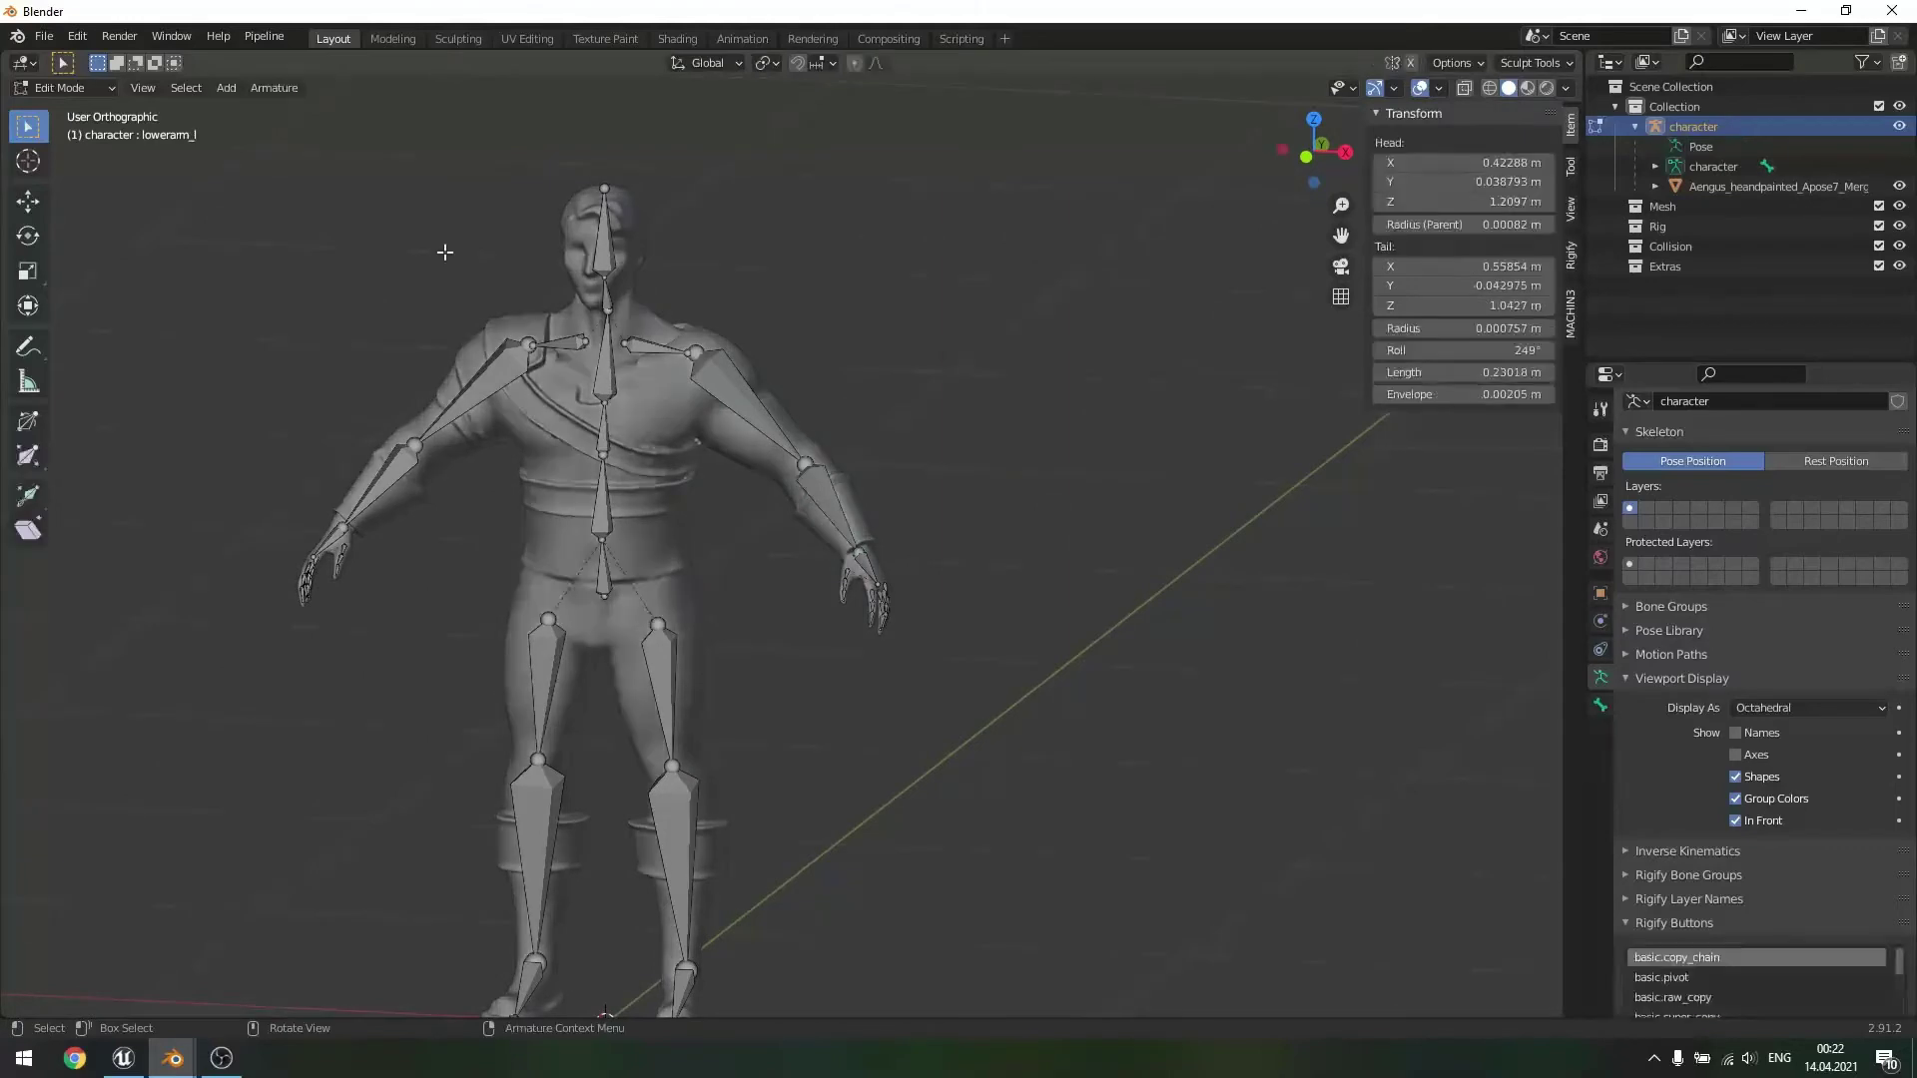
middle_drag(911, 373, 746, 378)
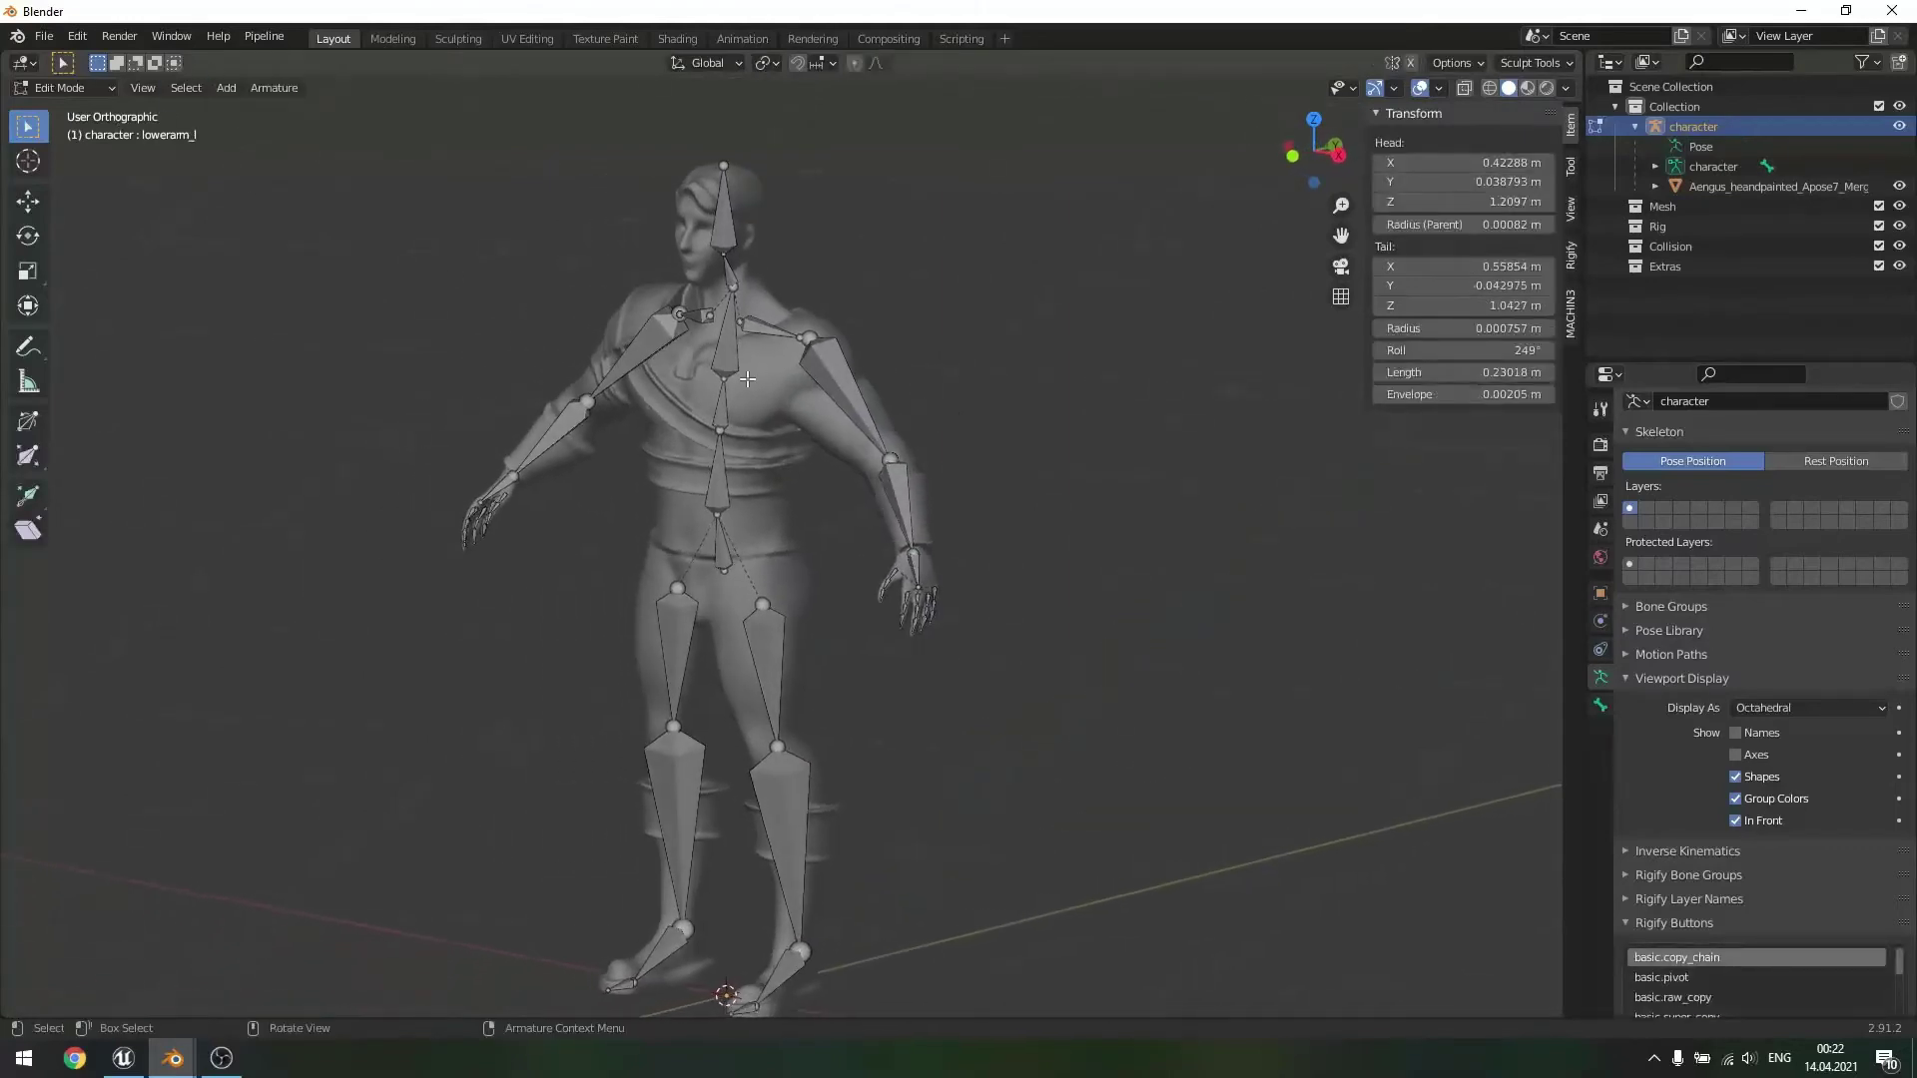
key(Tab)
key(Tab)
click(61, 88)
click(56, 113)
- Select the Aengus mesh and switch it to Weight Paint mode
click(775, 410)
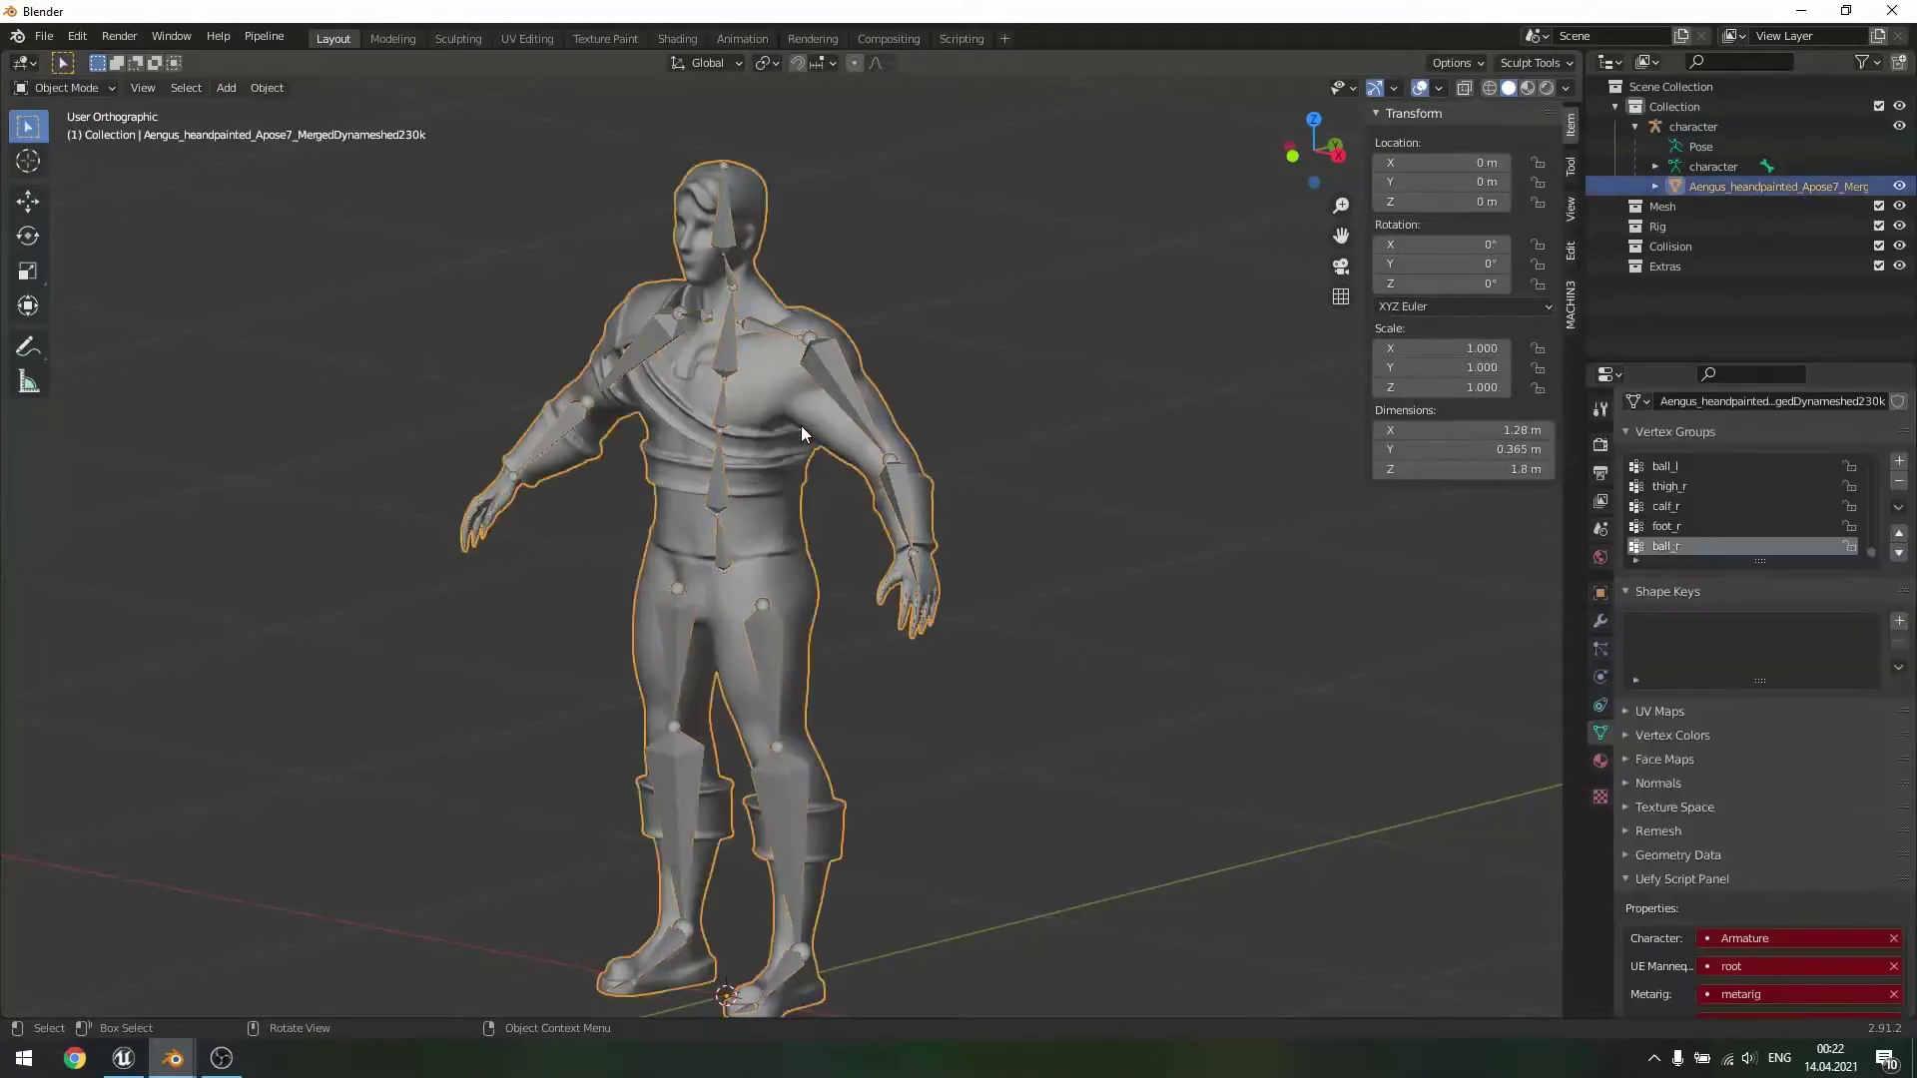
click(106, 88)
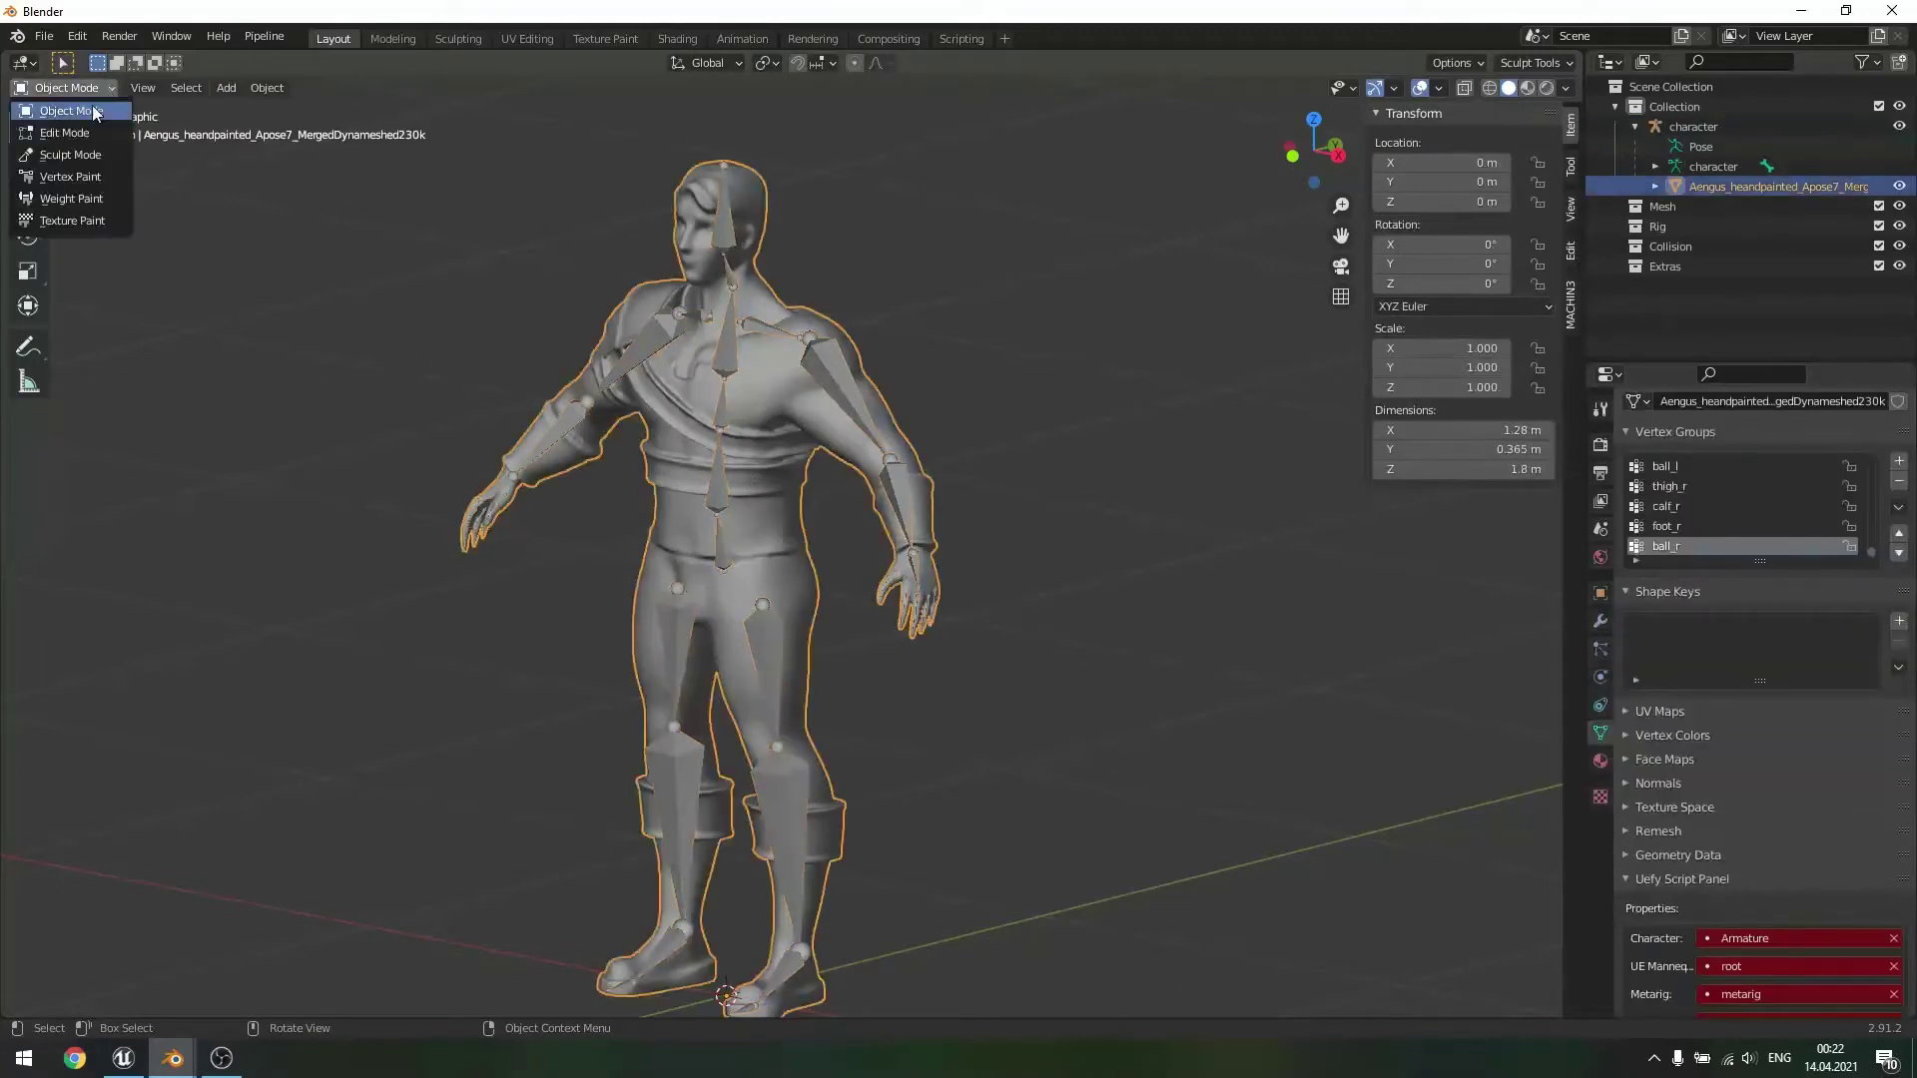
click(70, 201)
middle_drag(1020, 588, 983, 441)
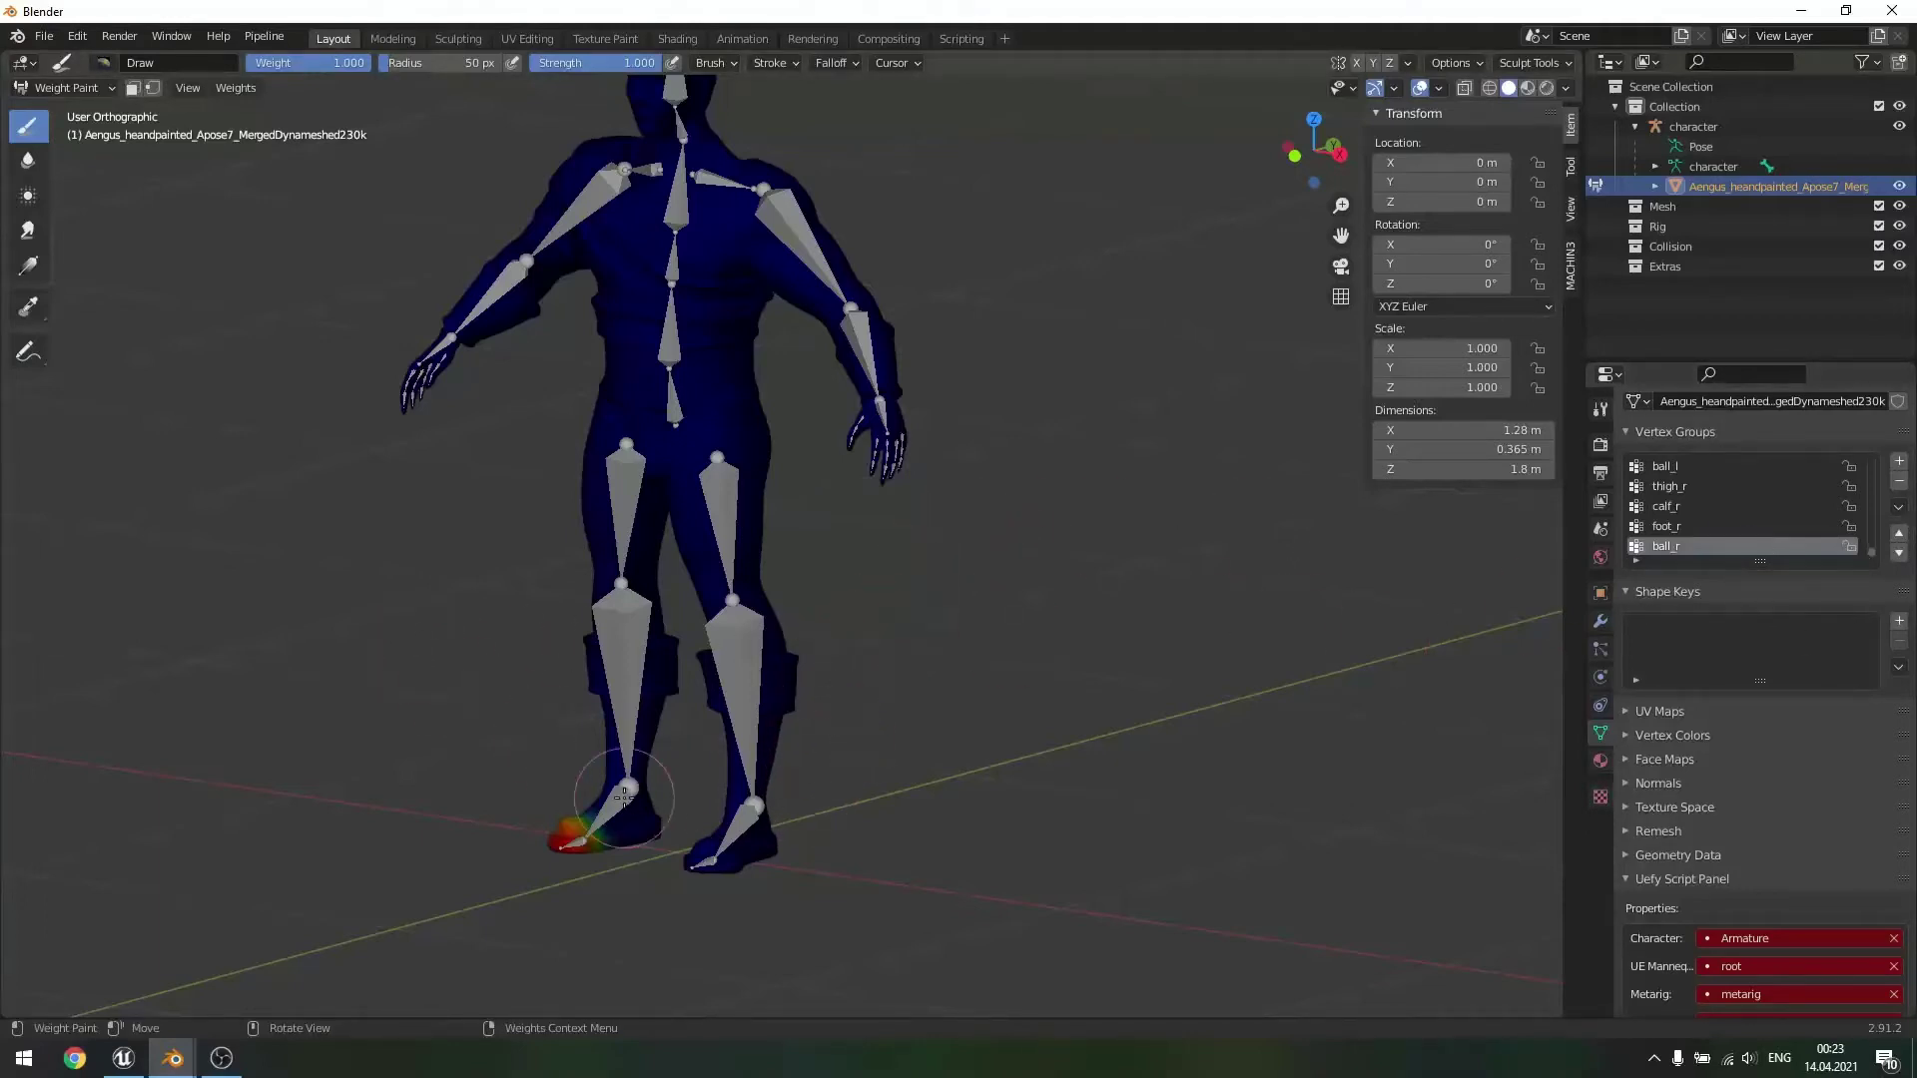
- Select the head vertex group and examine its weights on the character's head and neck
scroll(1875, 544, up, 5)
drag(1874, 537, 1863, 474)
scroll(1753, 493, up, 1)
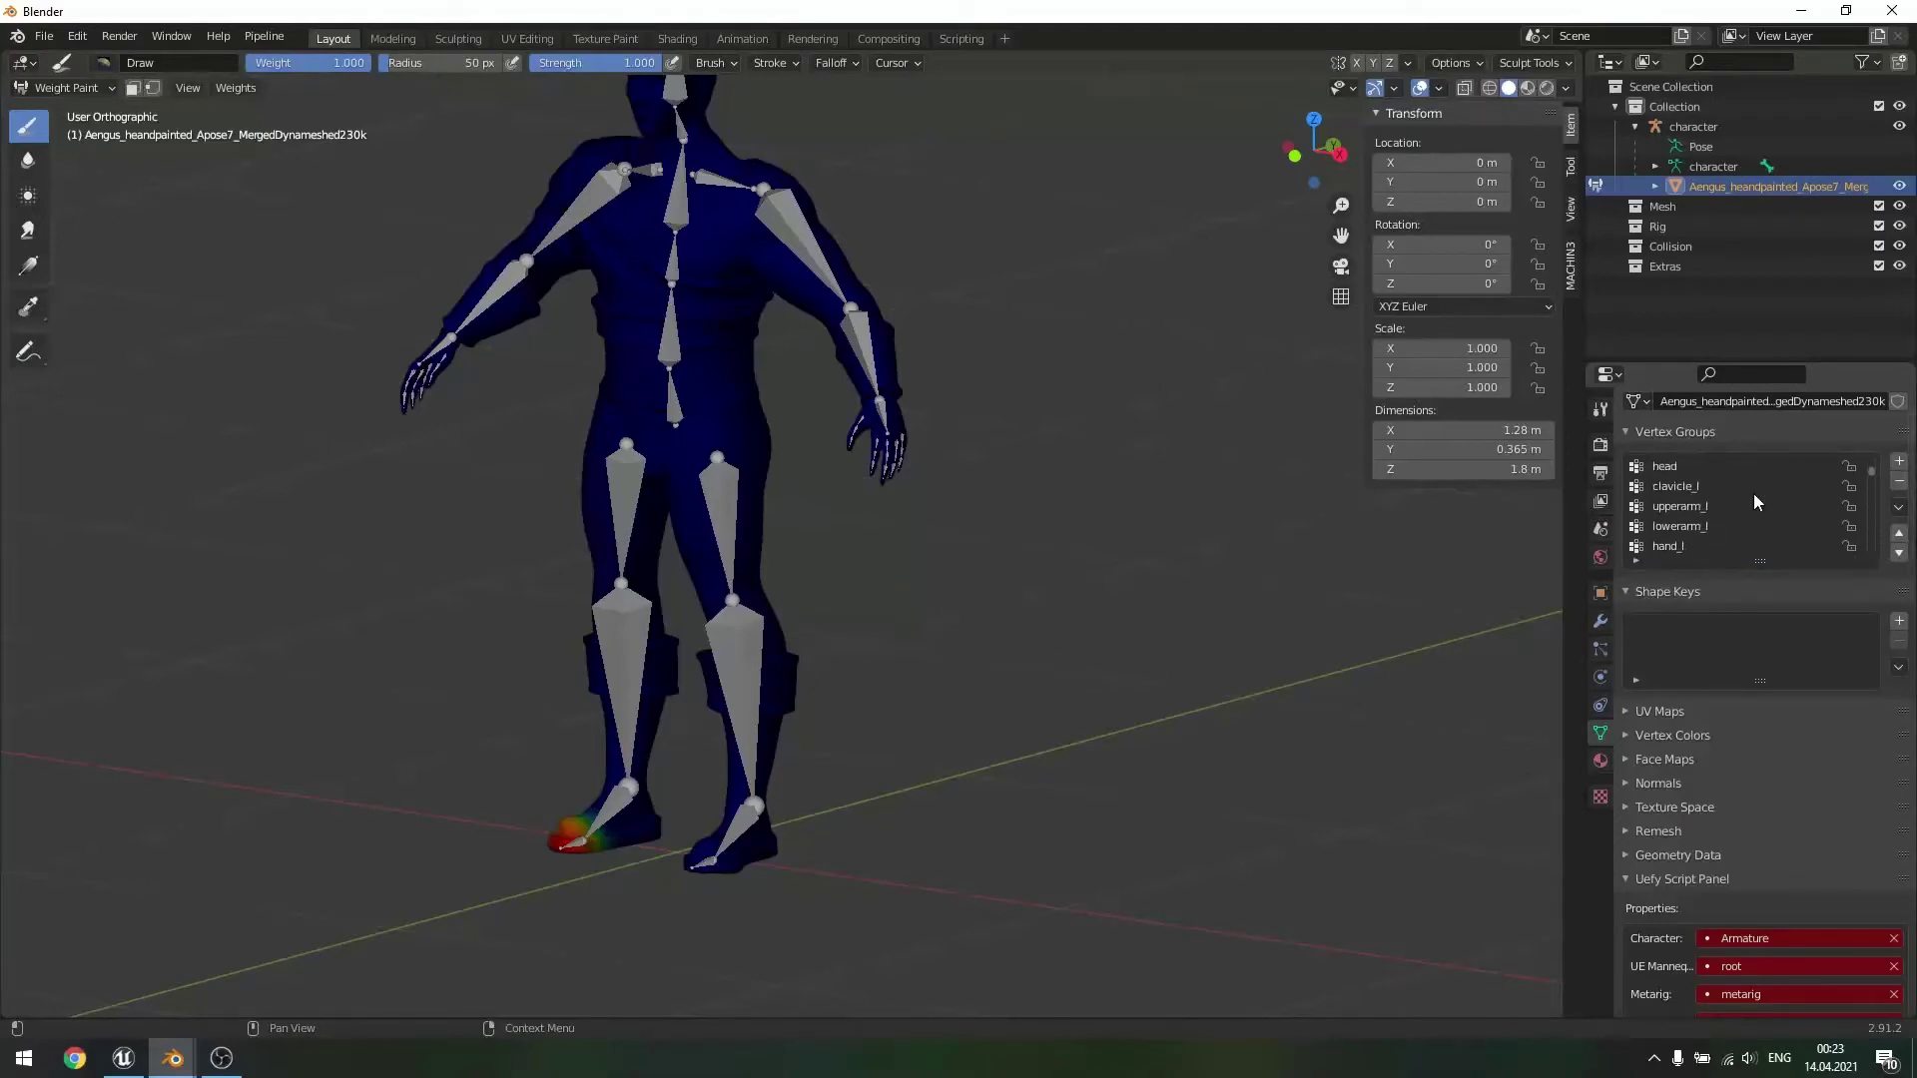
click(1674, 471)
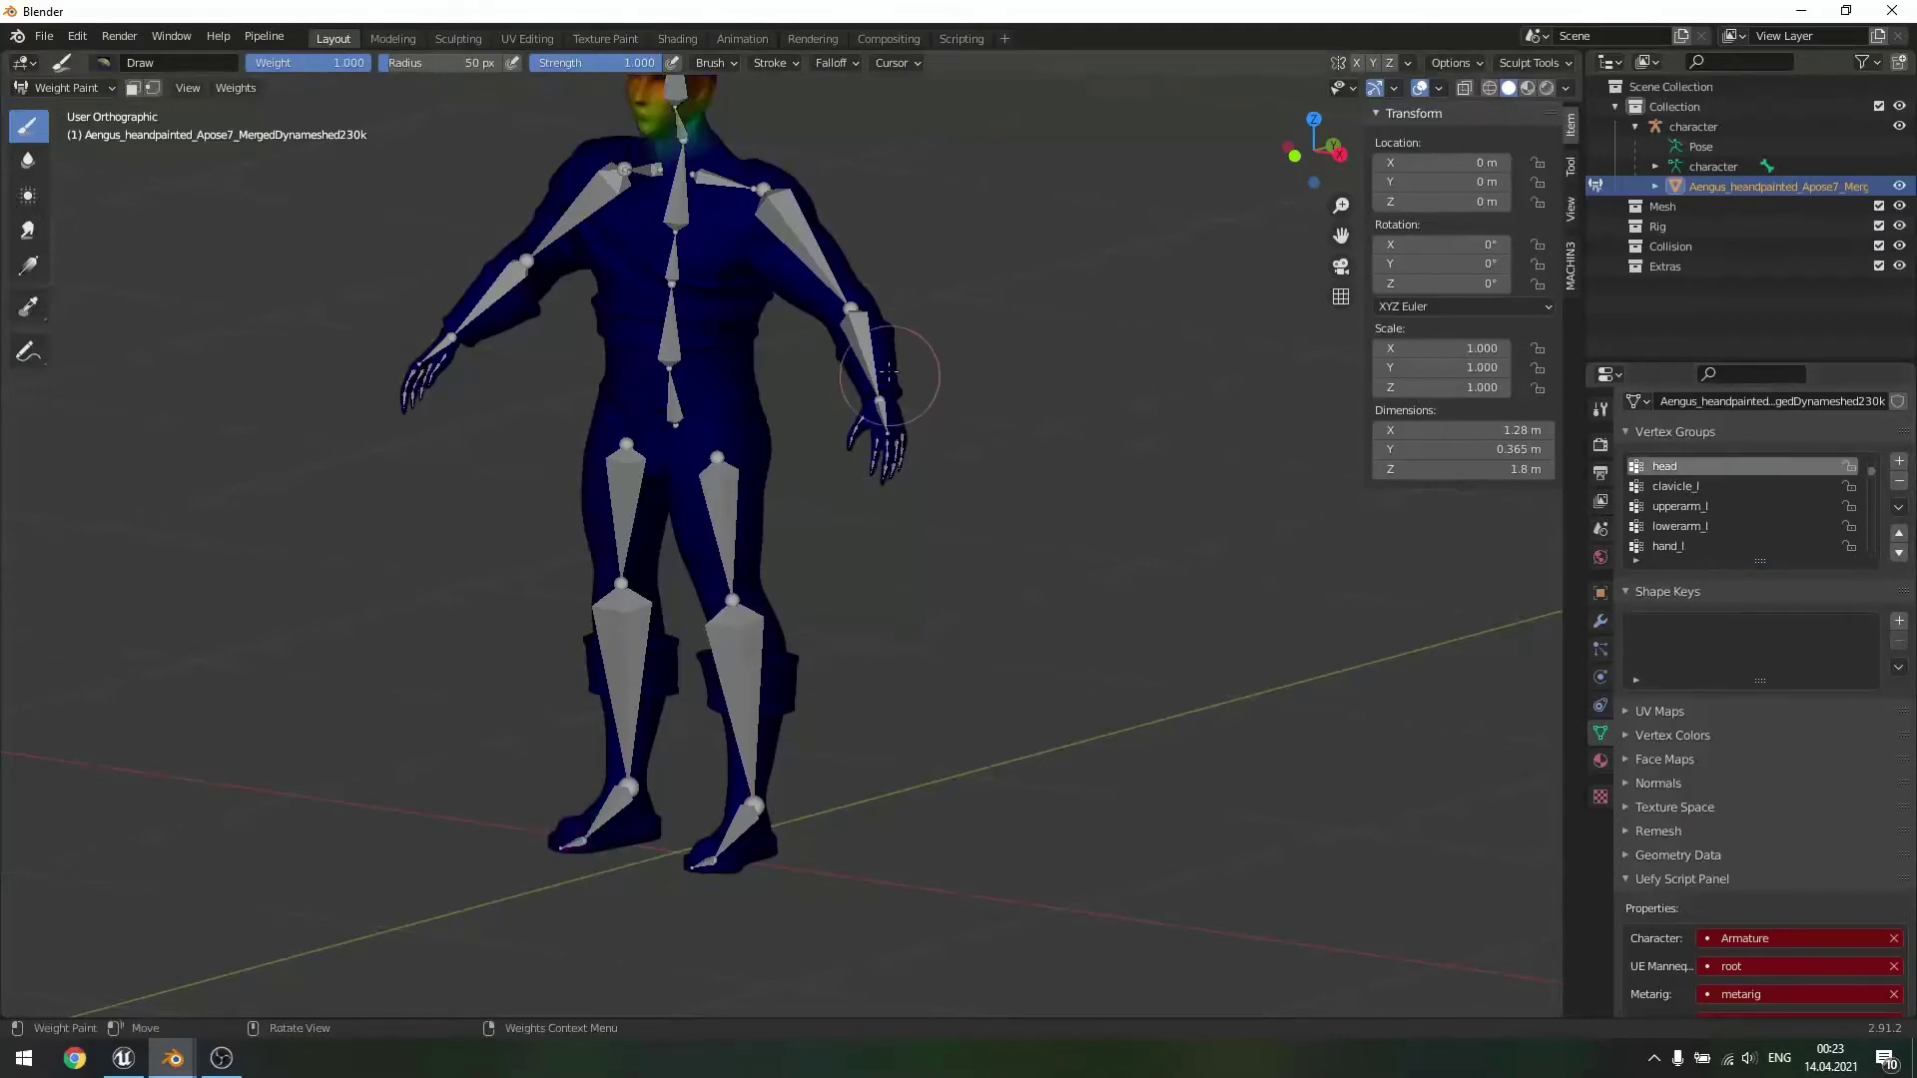
mouse_move(993, 239)
shift+middle_down()
mouse_move(1010, 301)
mouse_move(899, 370)
mouse_move(959, 372)
mouse_move(914, 372)
shift+middle_up()
scroll(869, 376, up, 3)
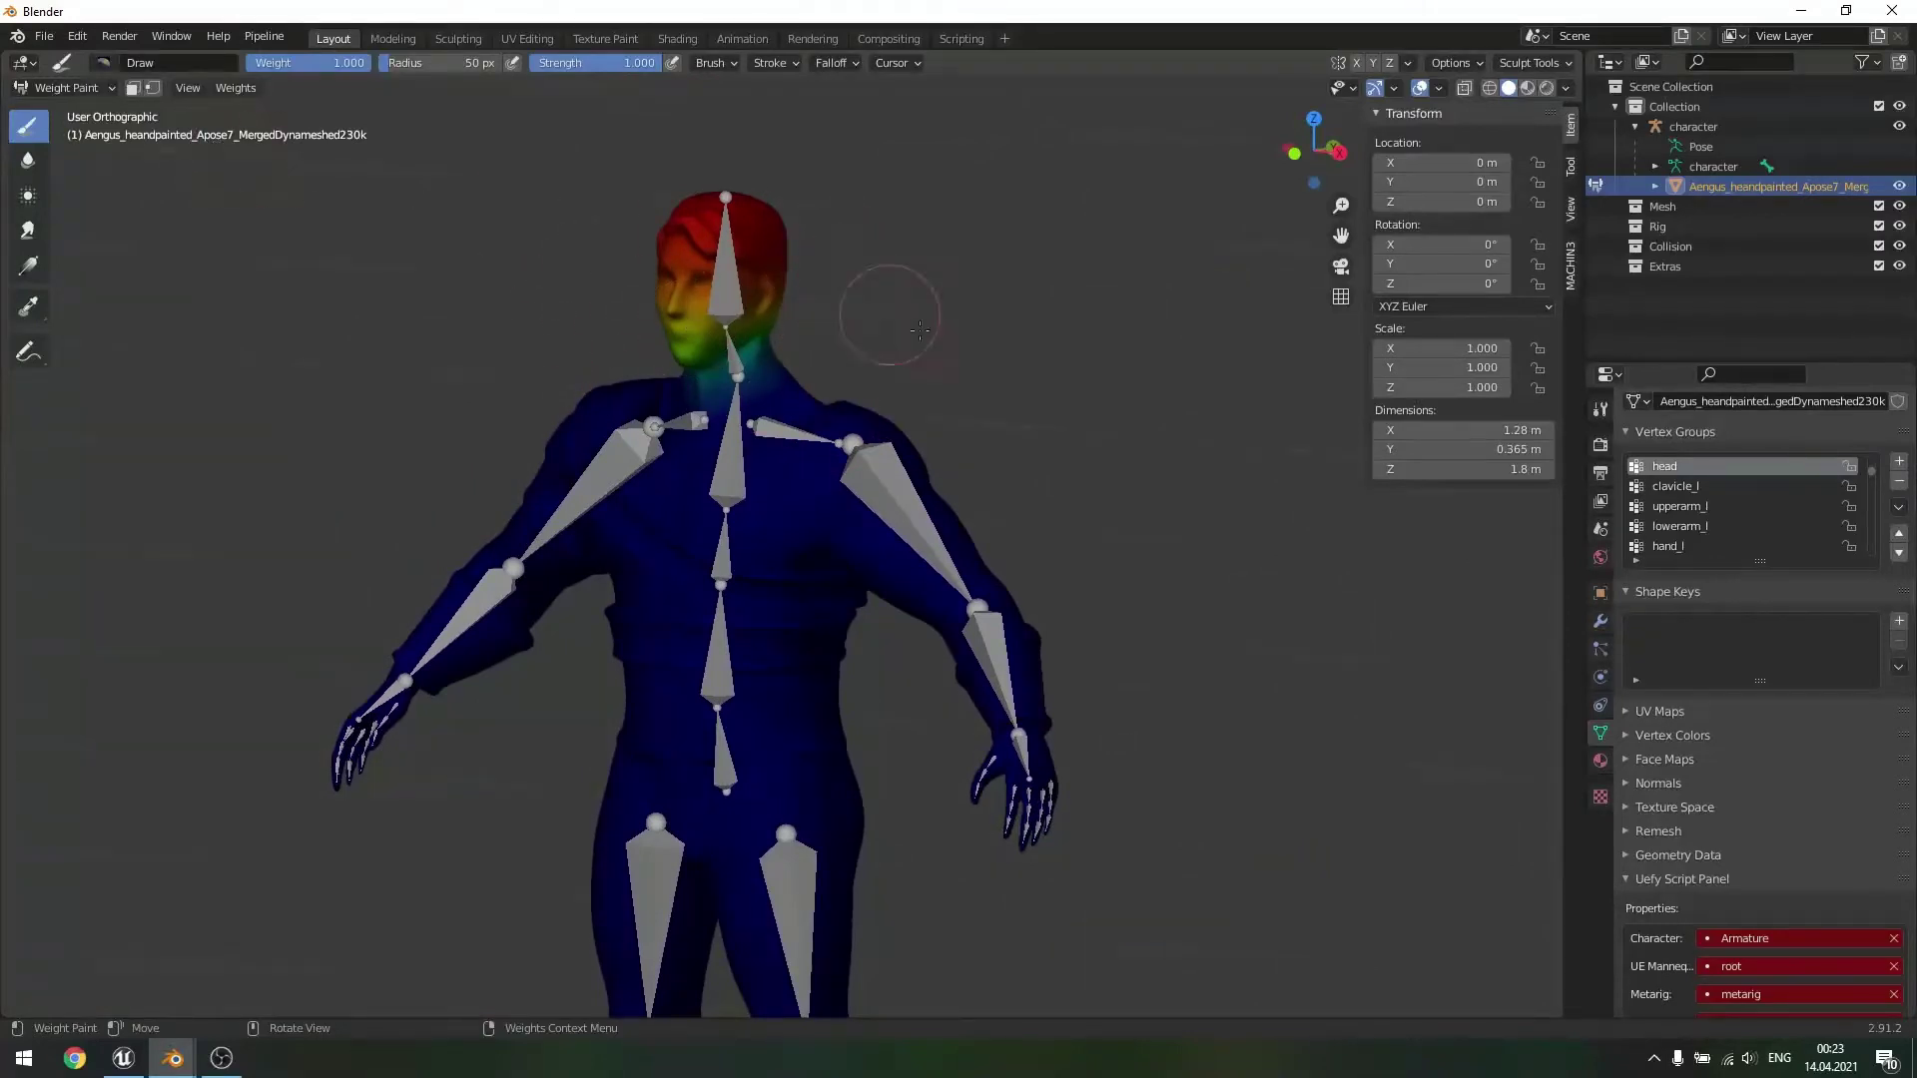
- Return the Aengus mesh to Object Mode and deselect it
click(69, 90)
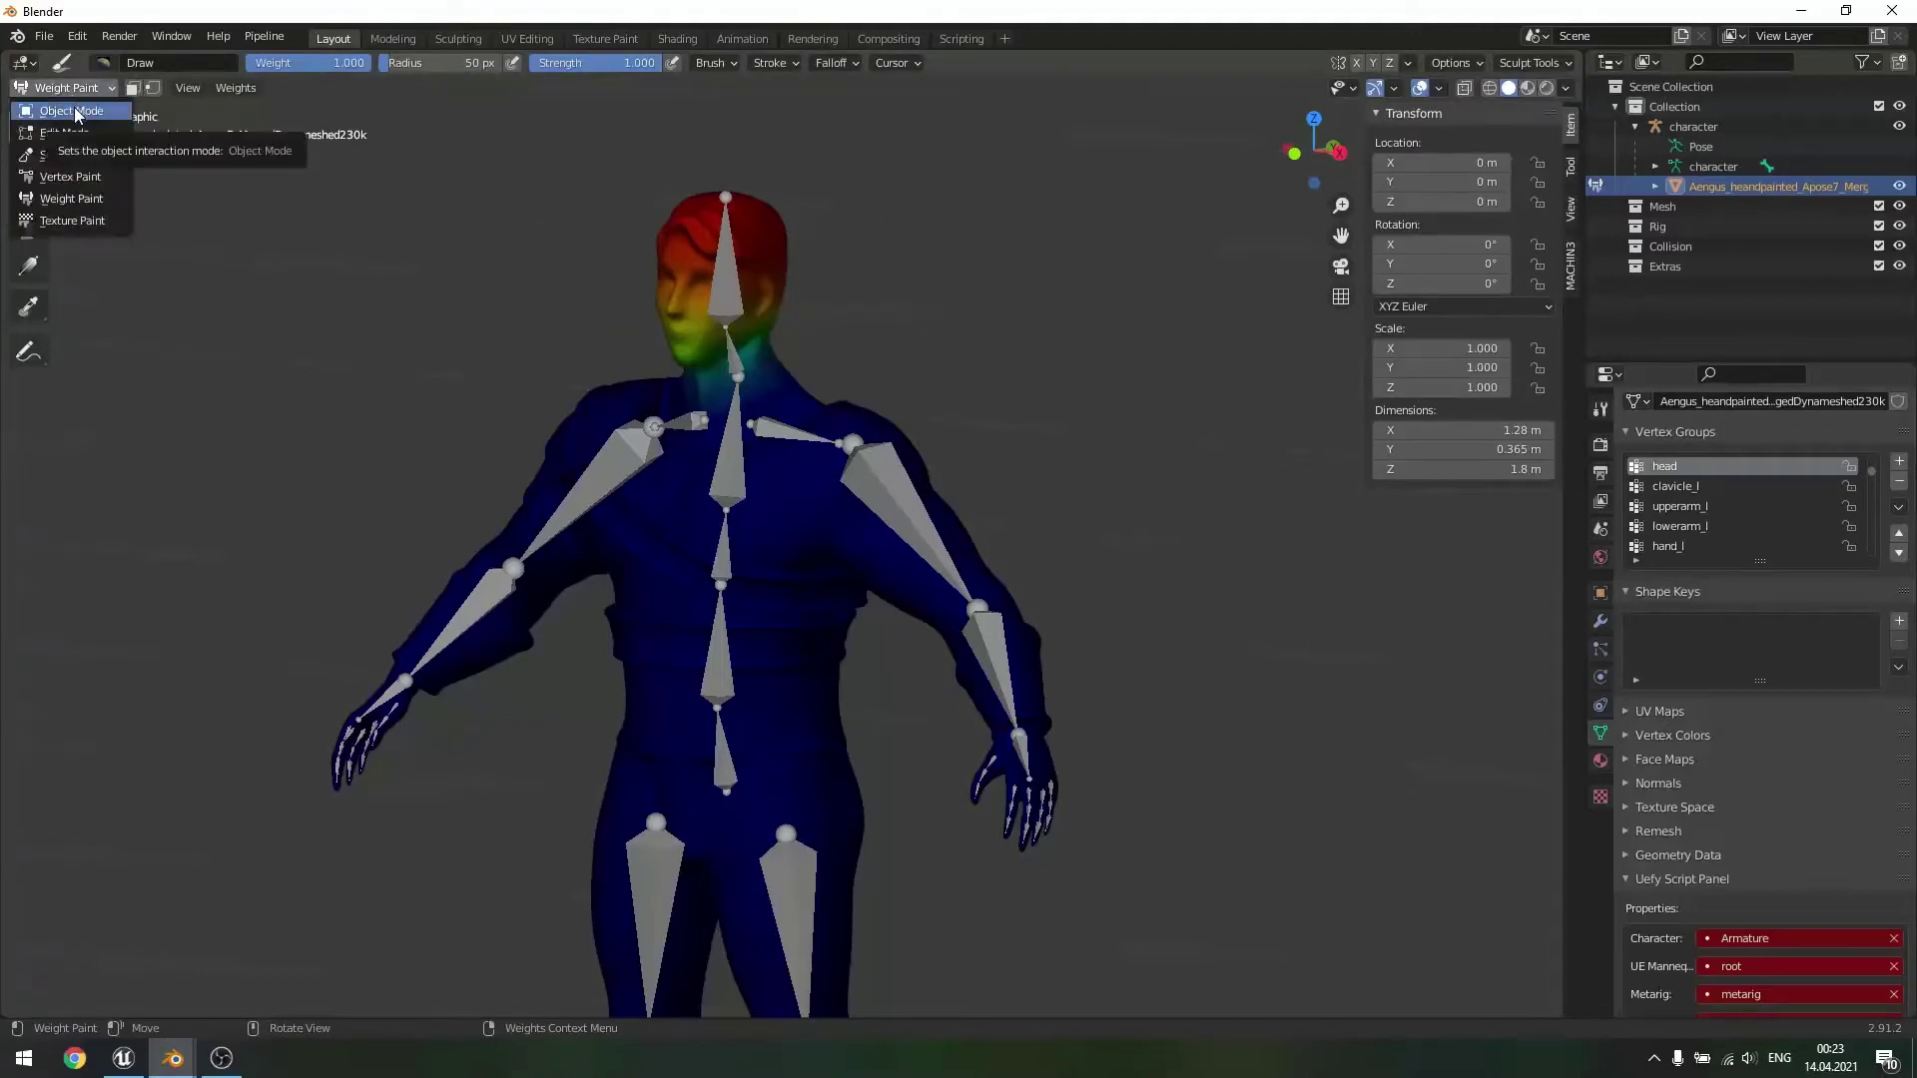
click(76, 111)
click(1021, 447)
scroll(1028, 433, down, 2)
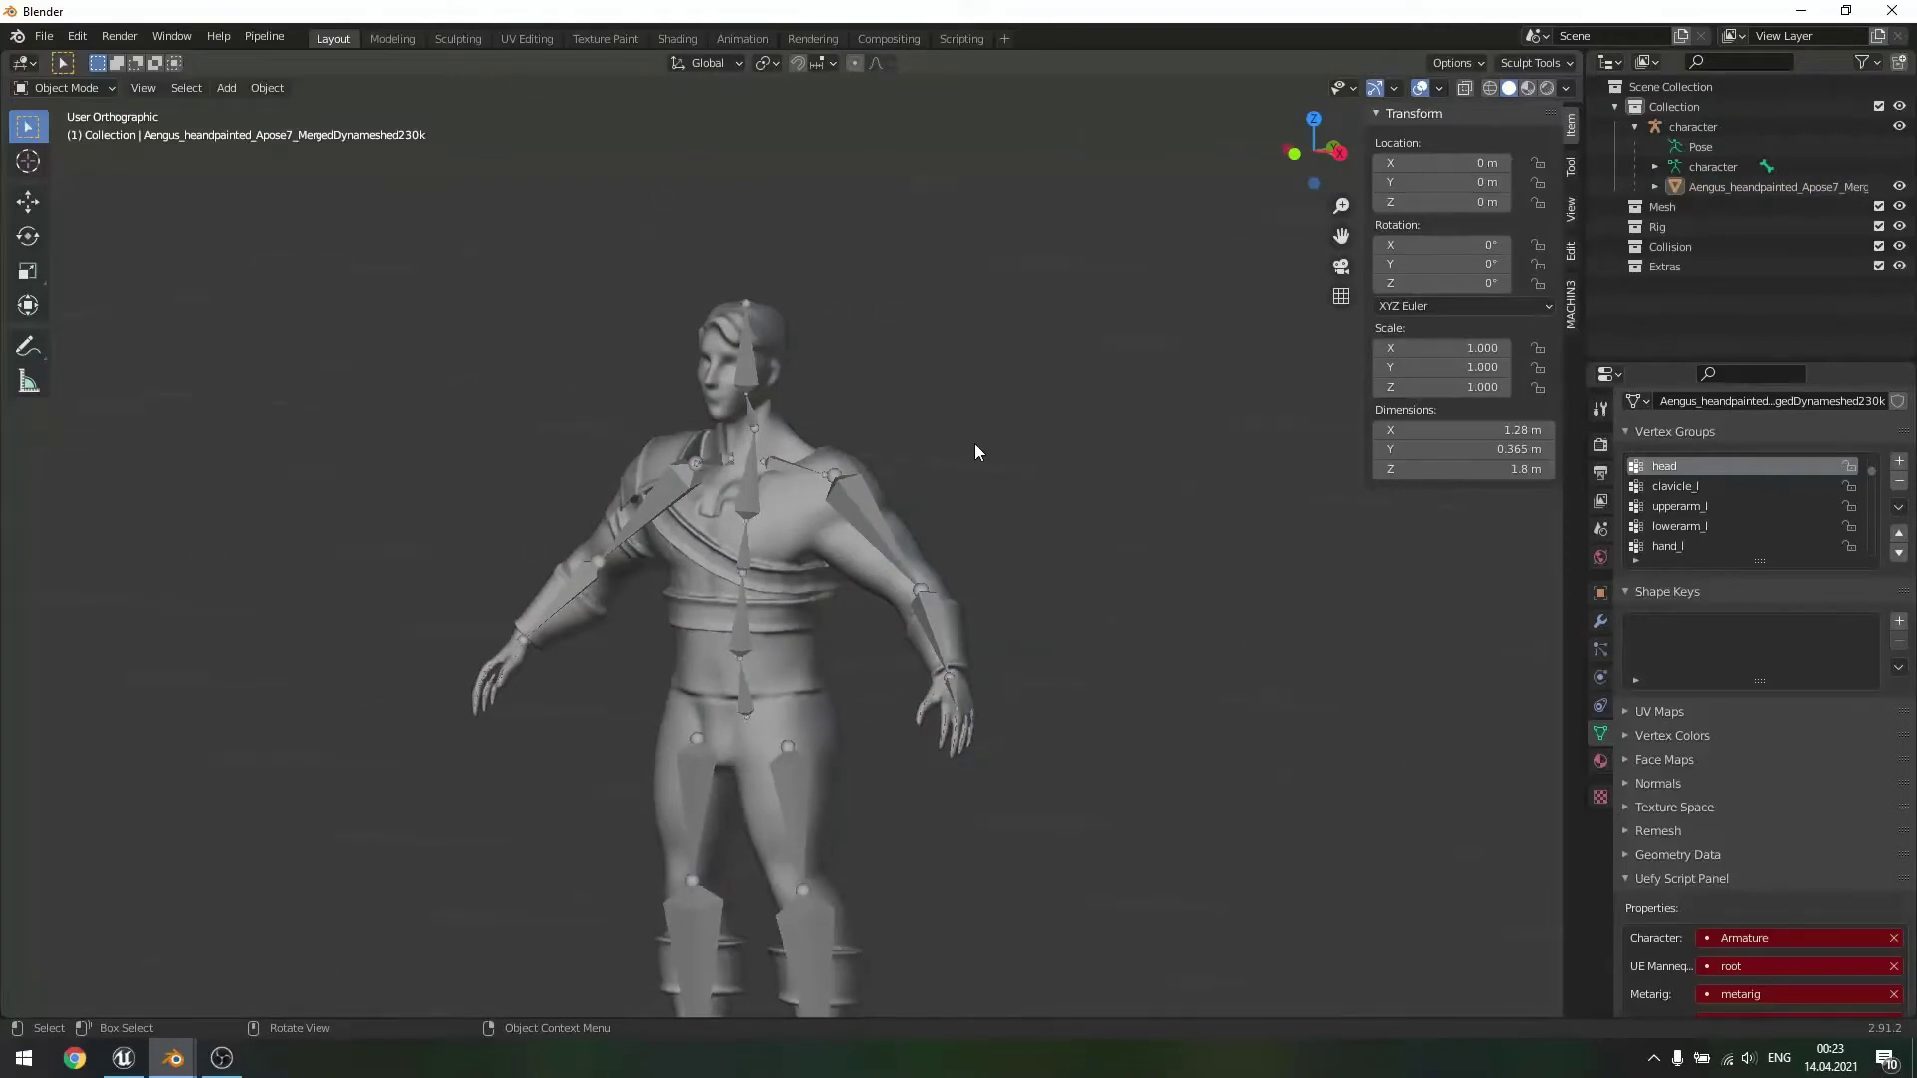
middle_drag(1158, 519, 949, 520)
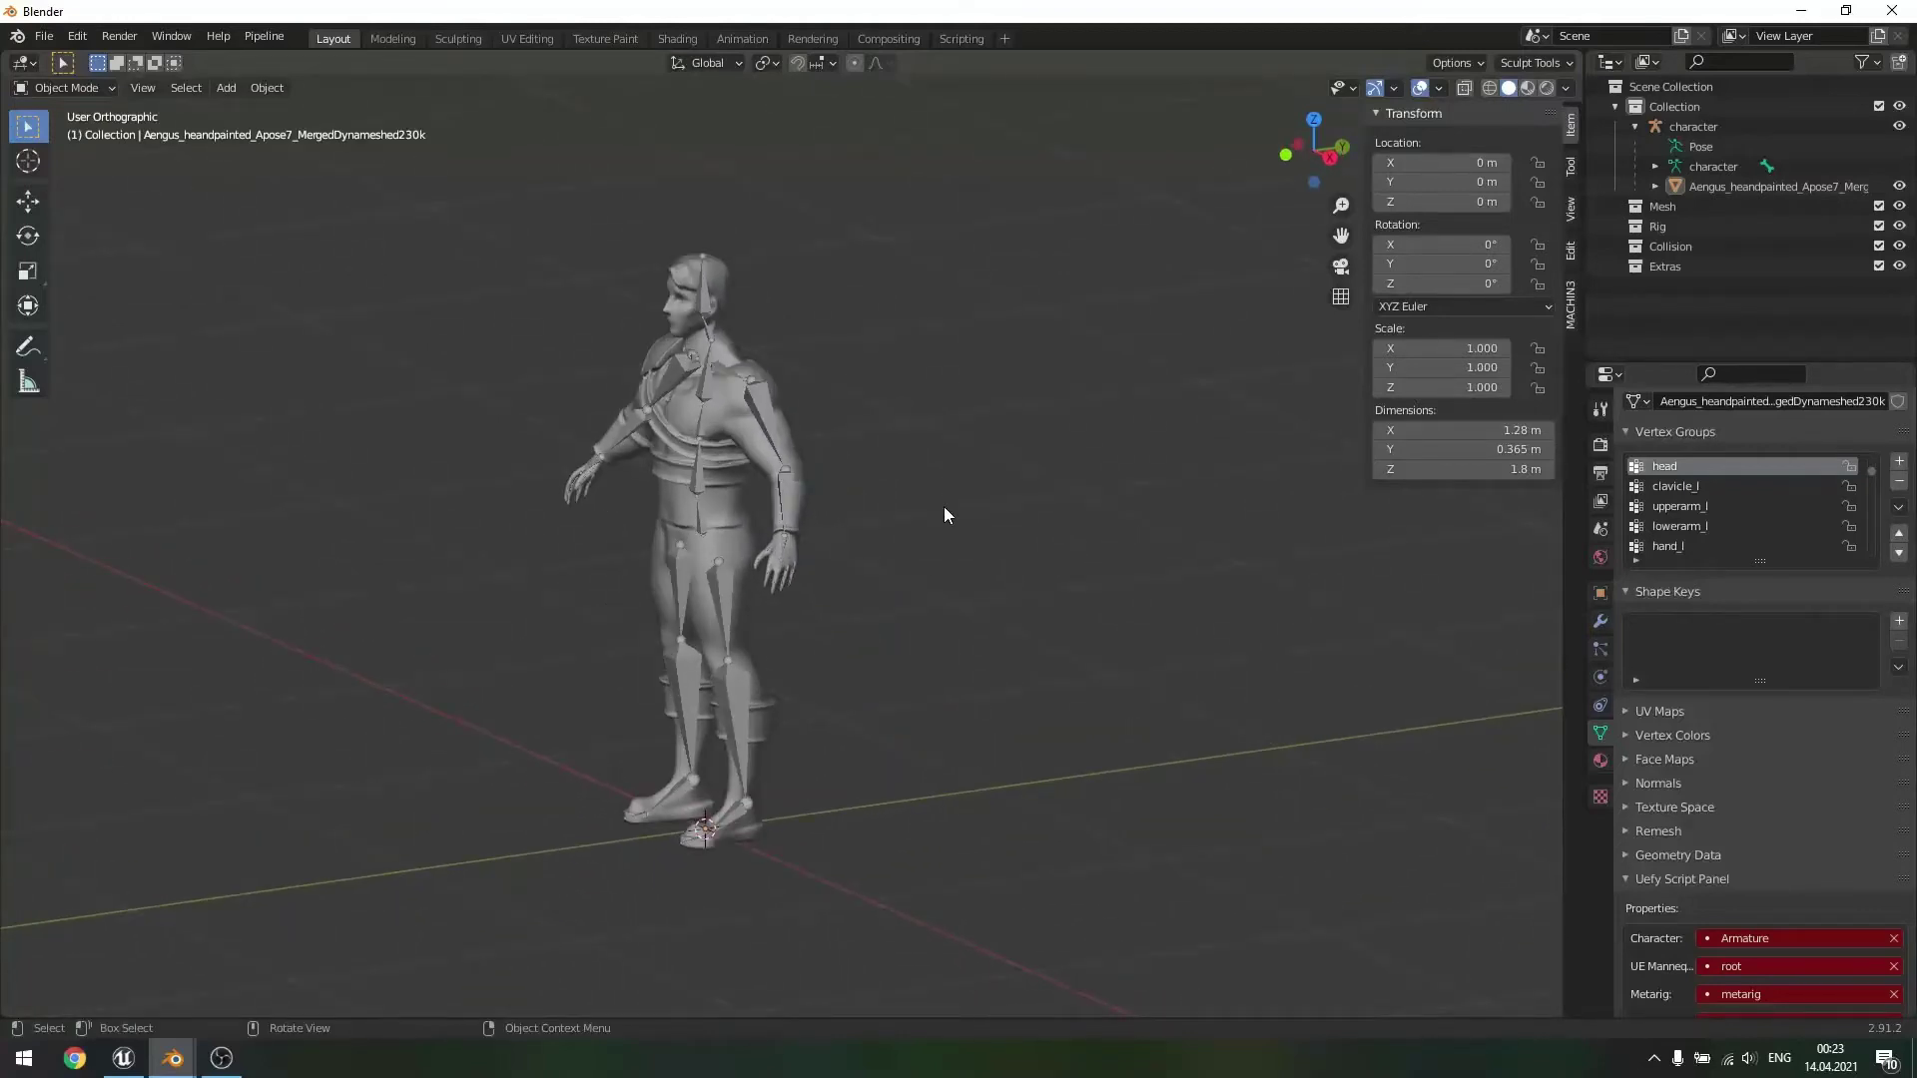
- Open the FBX import dialog and choose SK_Mannequin_426.FBX in the rigging folder
click(44, 36)
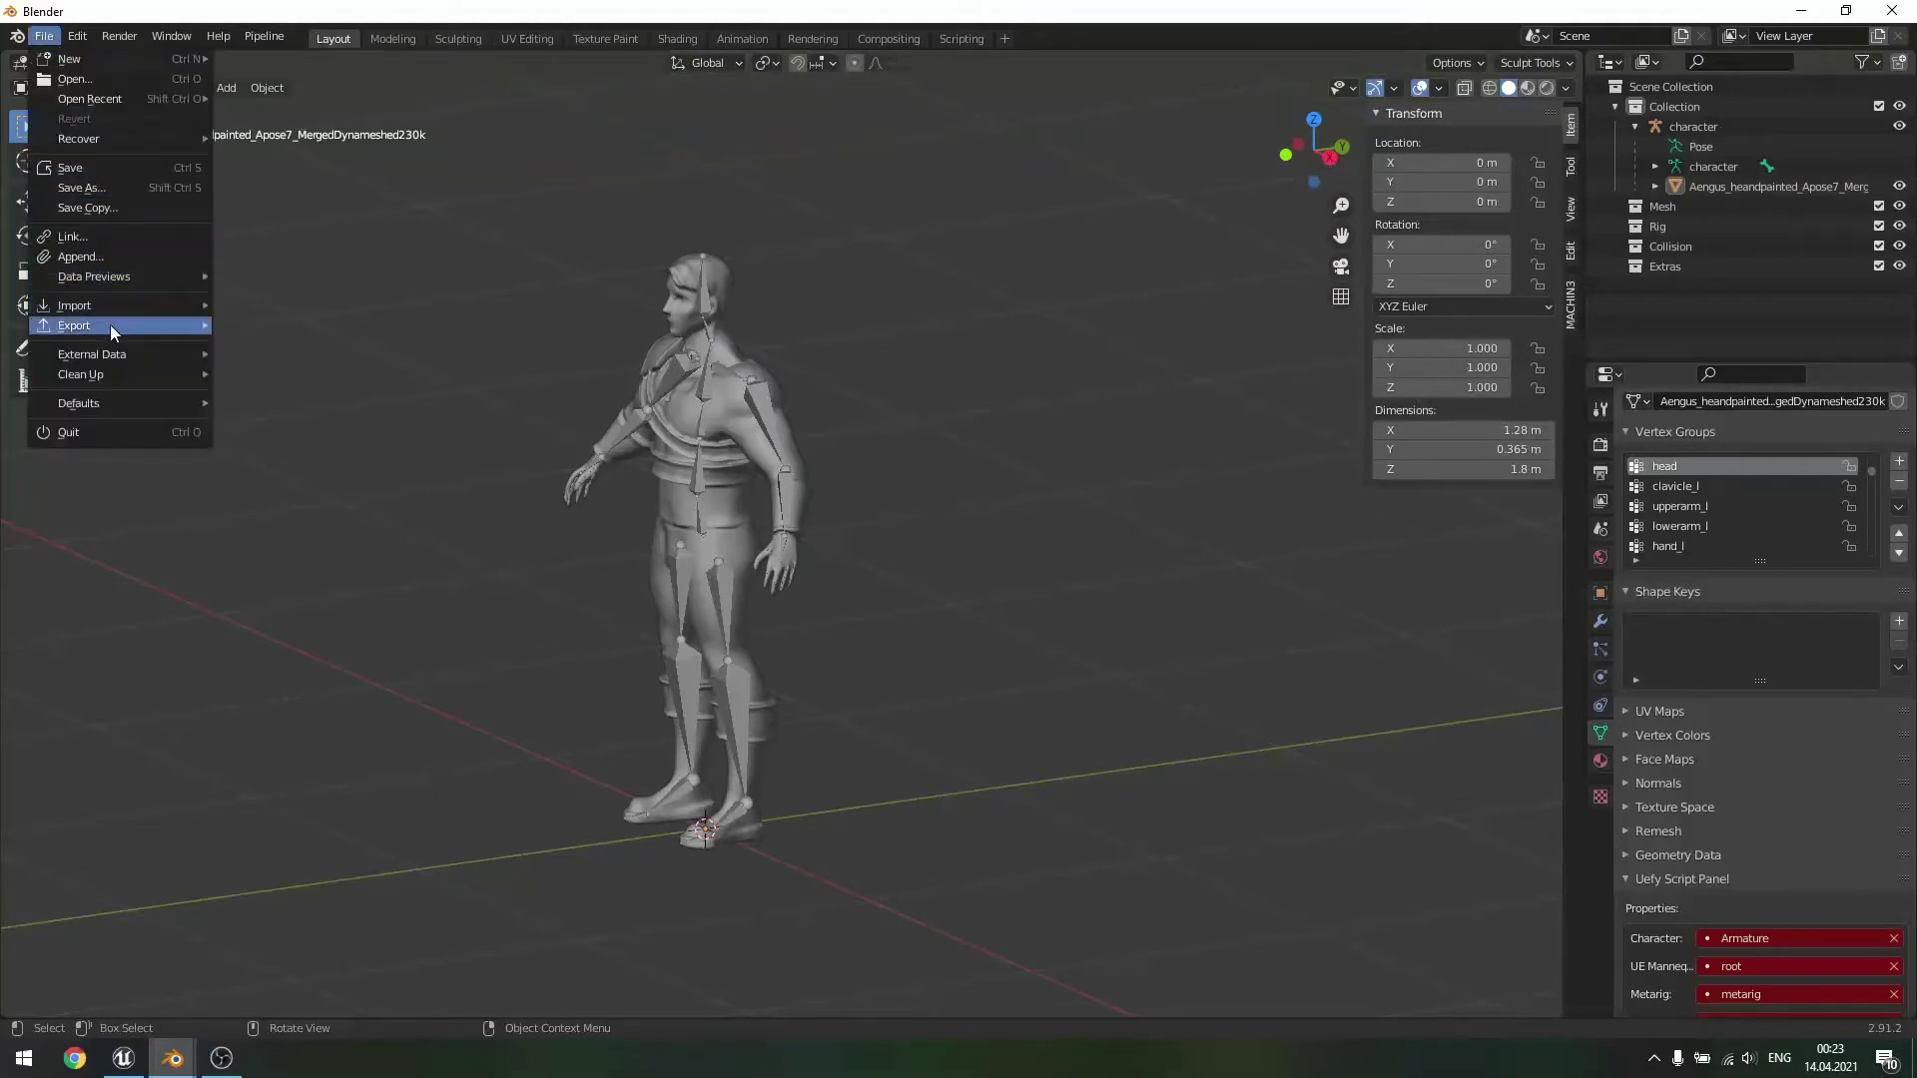
mouse_move(110, 306)
click(262, 427)
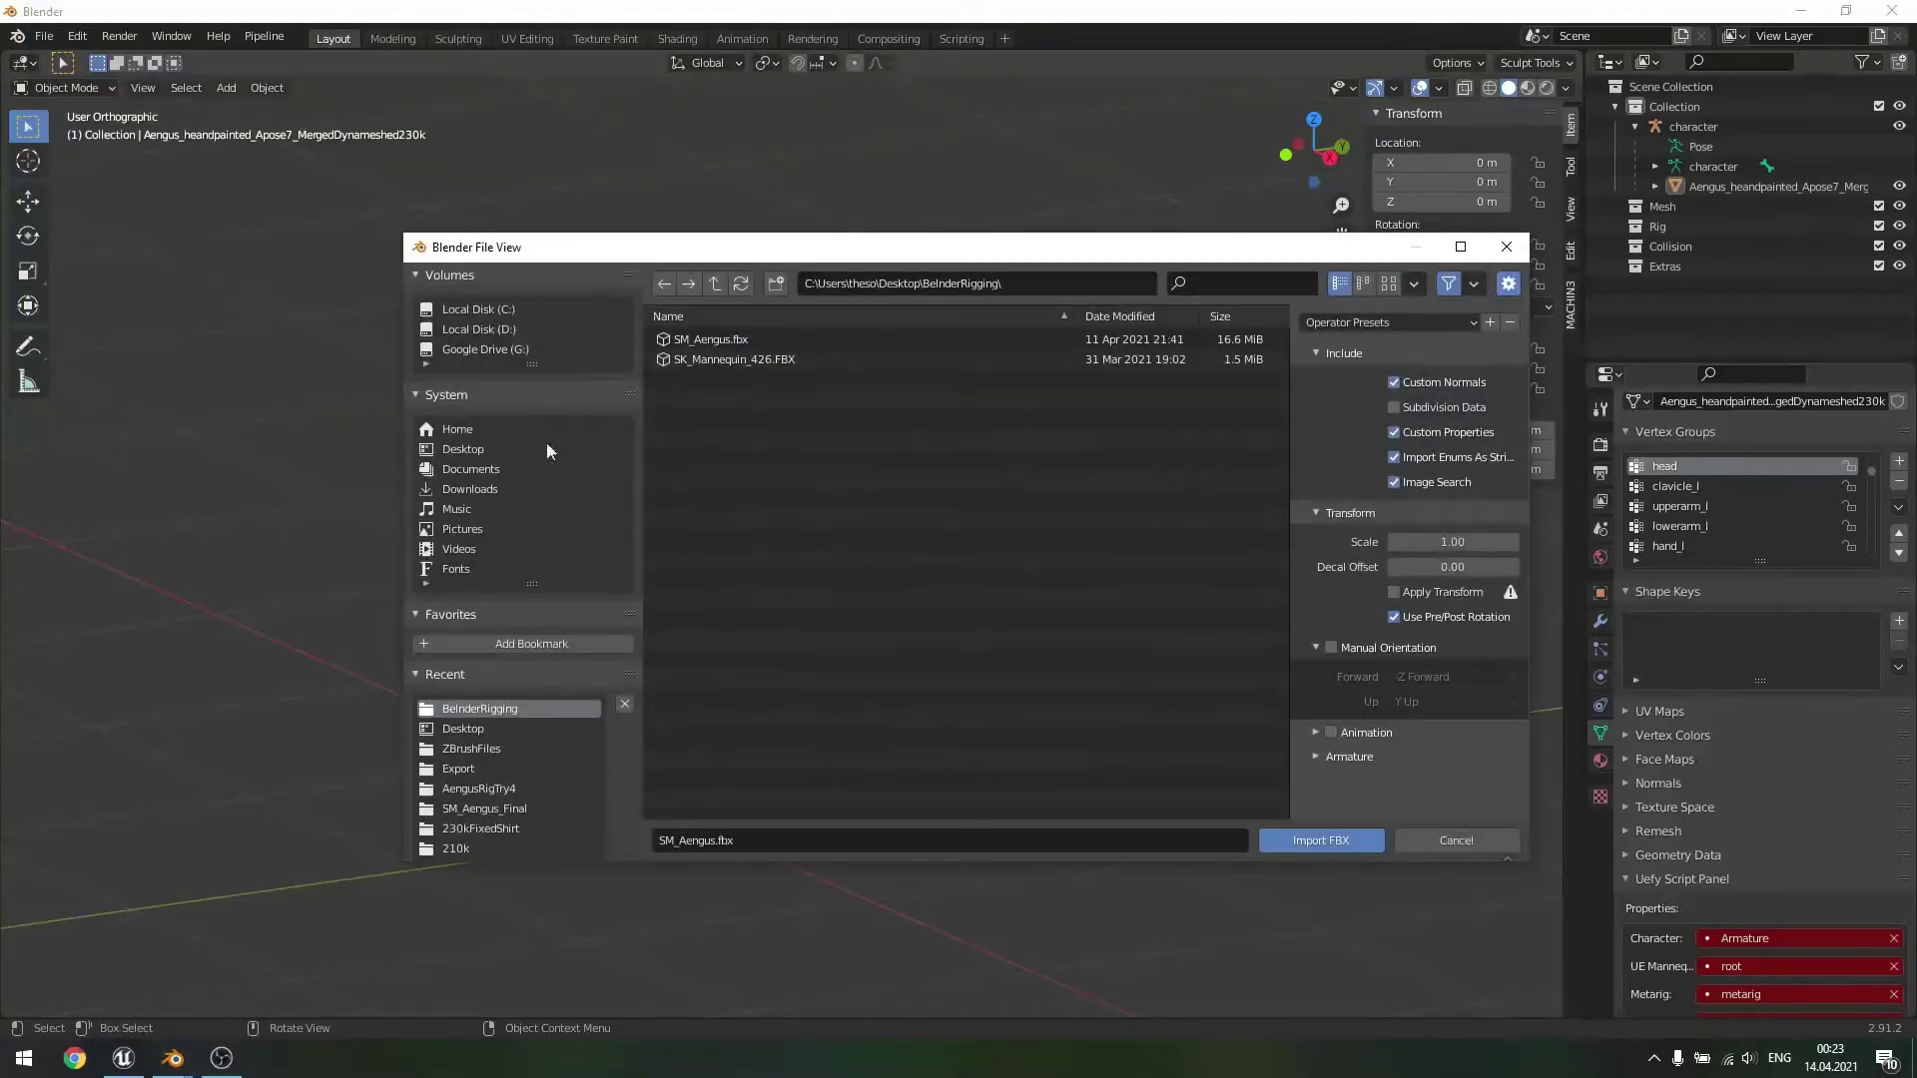
click(723, 361)
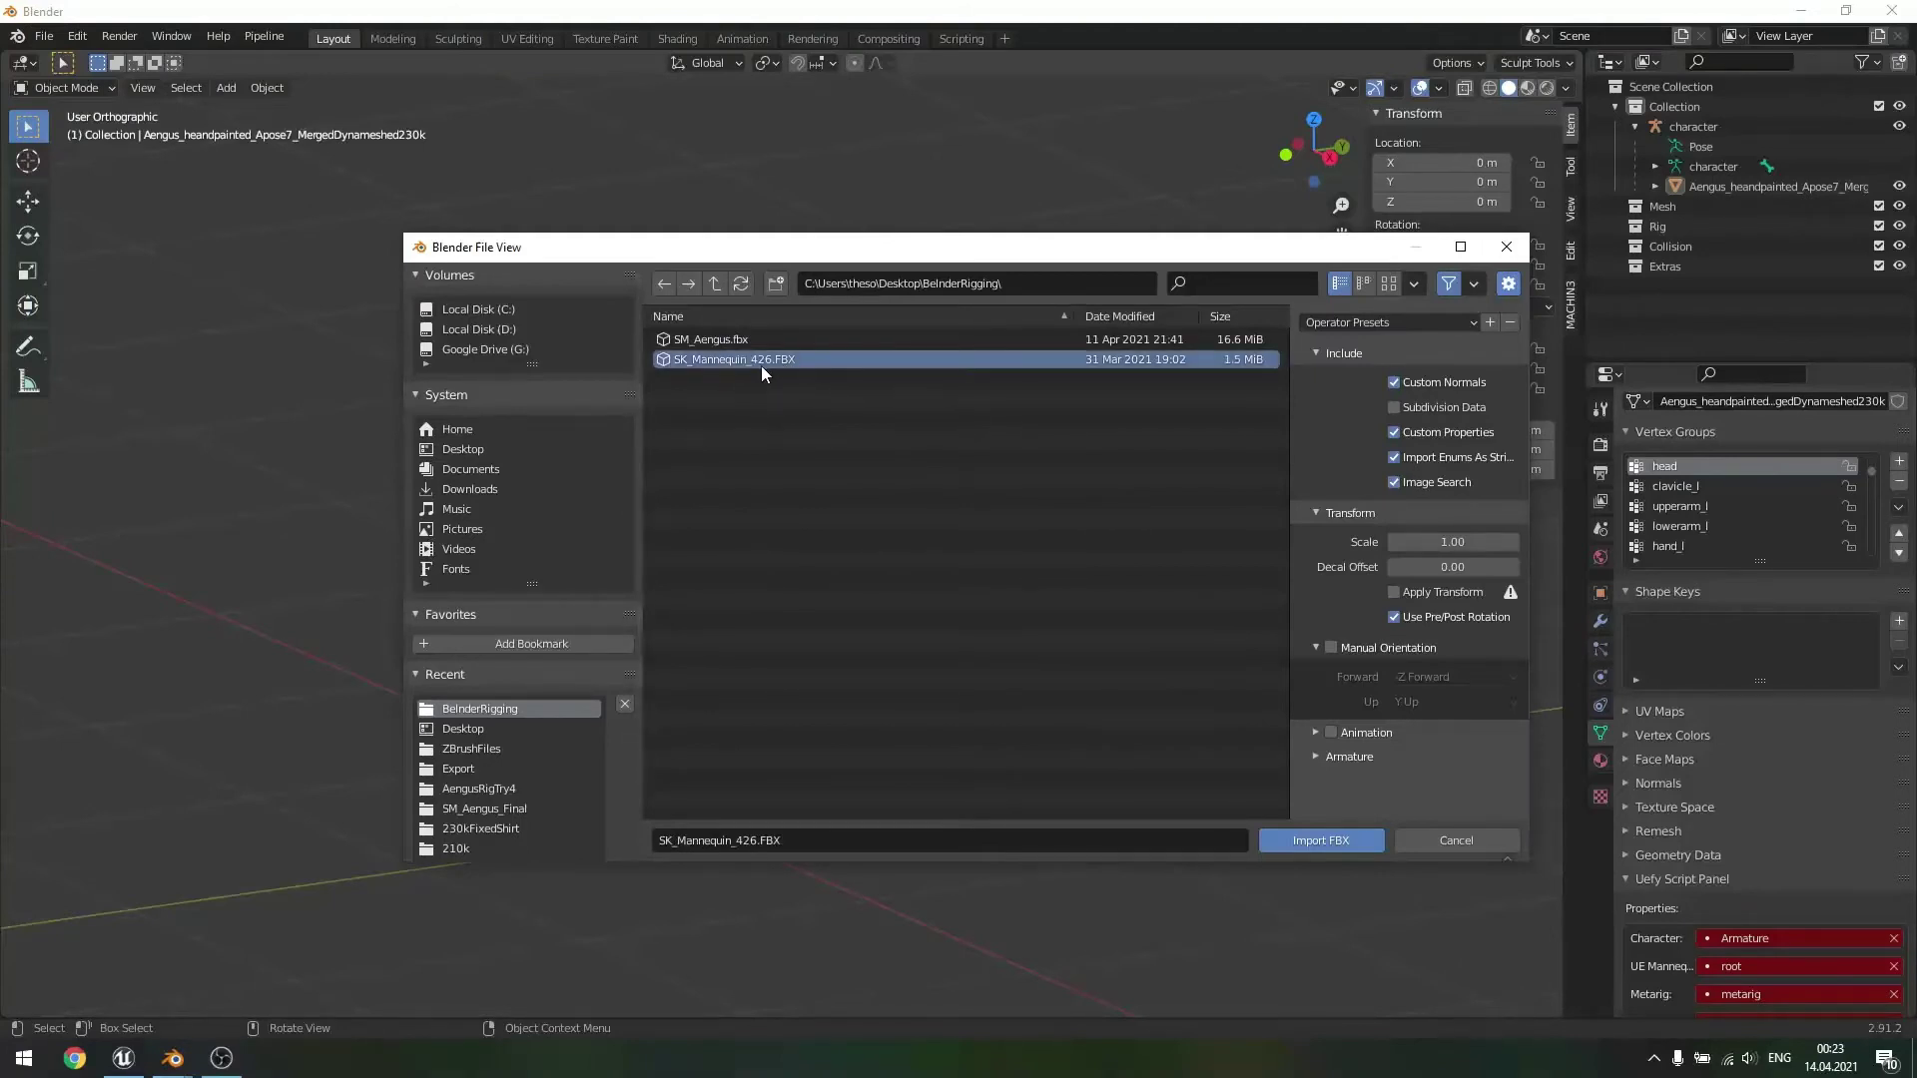
click(765, 431)
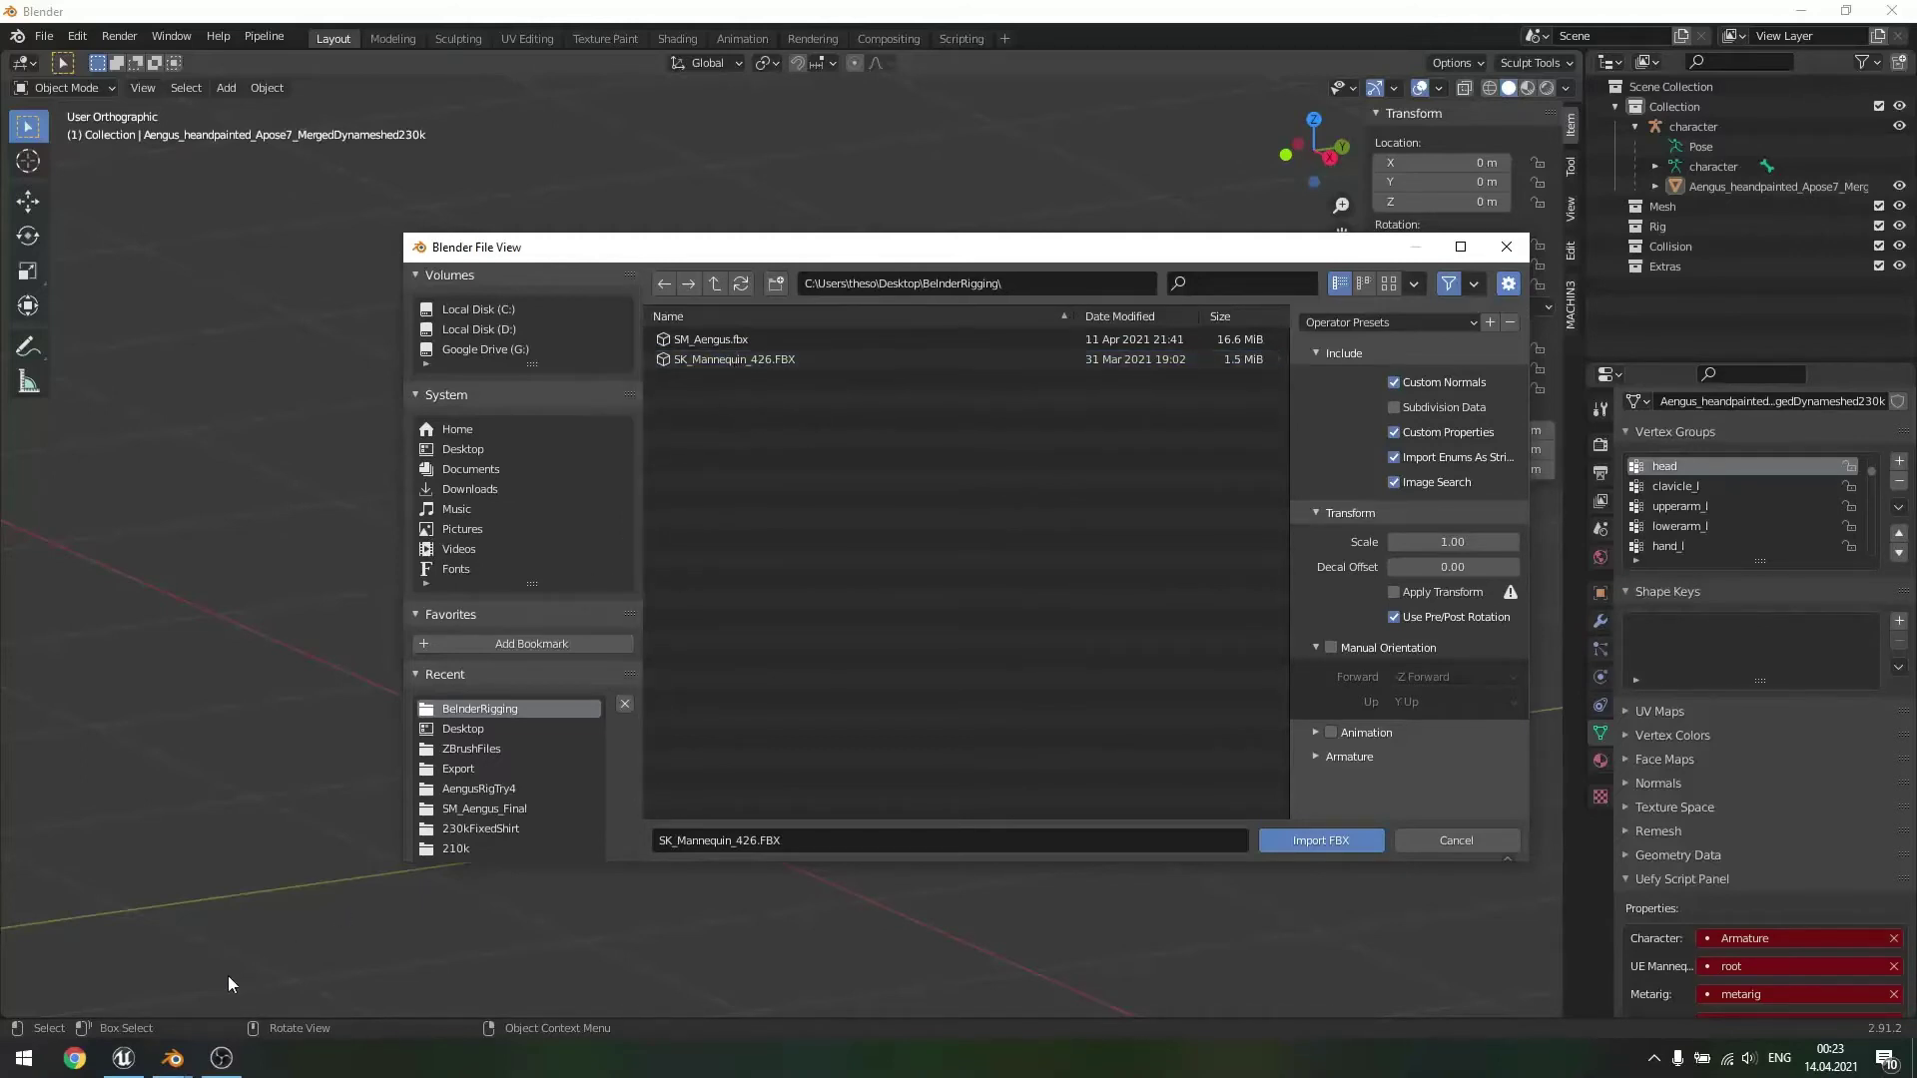
- Switch to Unreal Editor and open the Mannequin project folder's Character/Mesh subfolder
click(123, 1057)
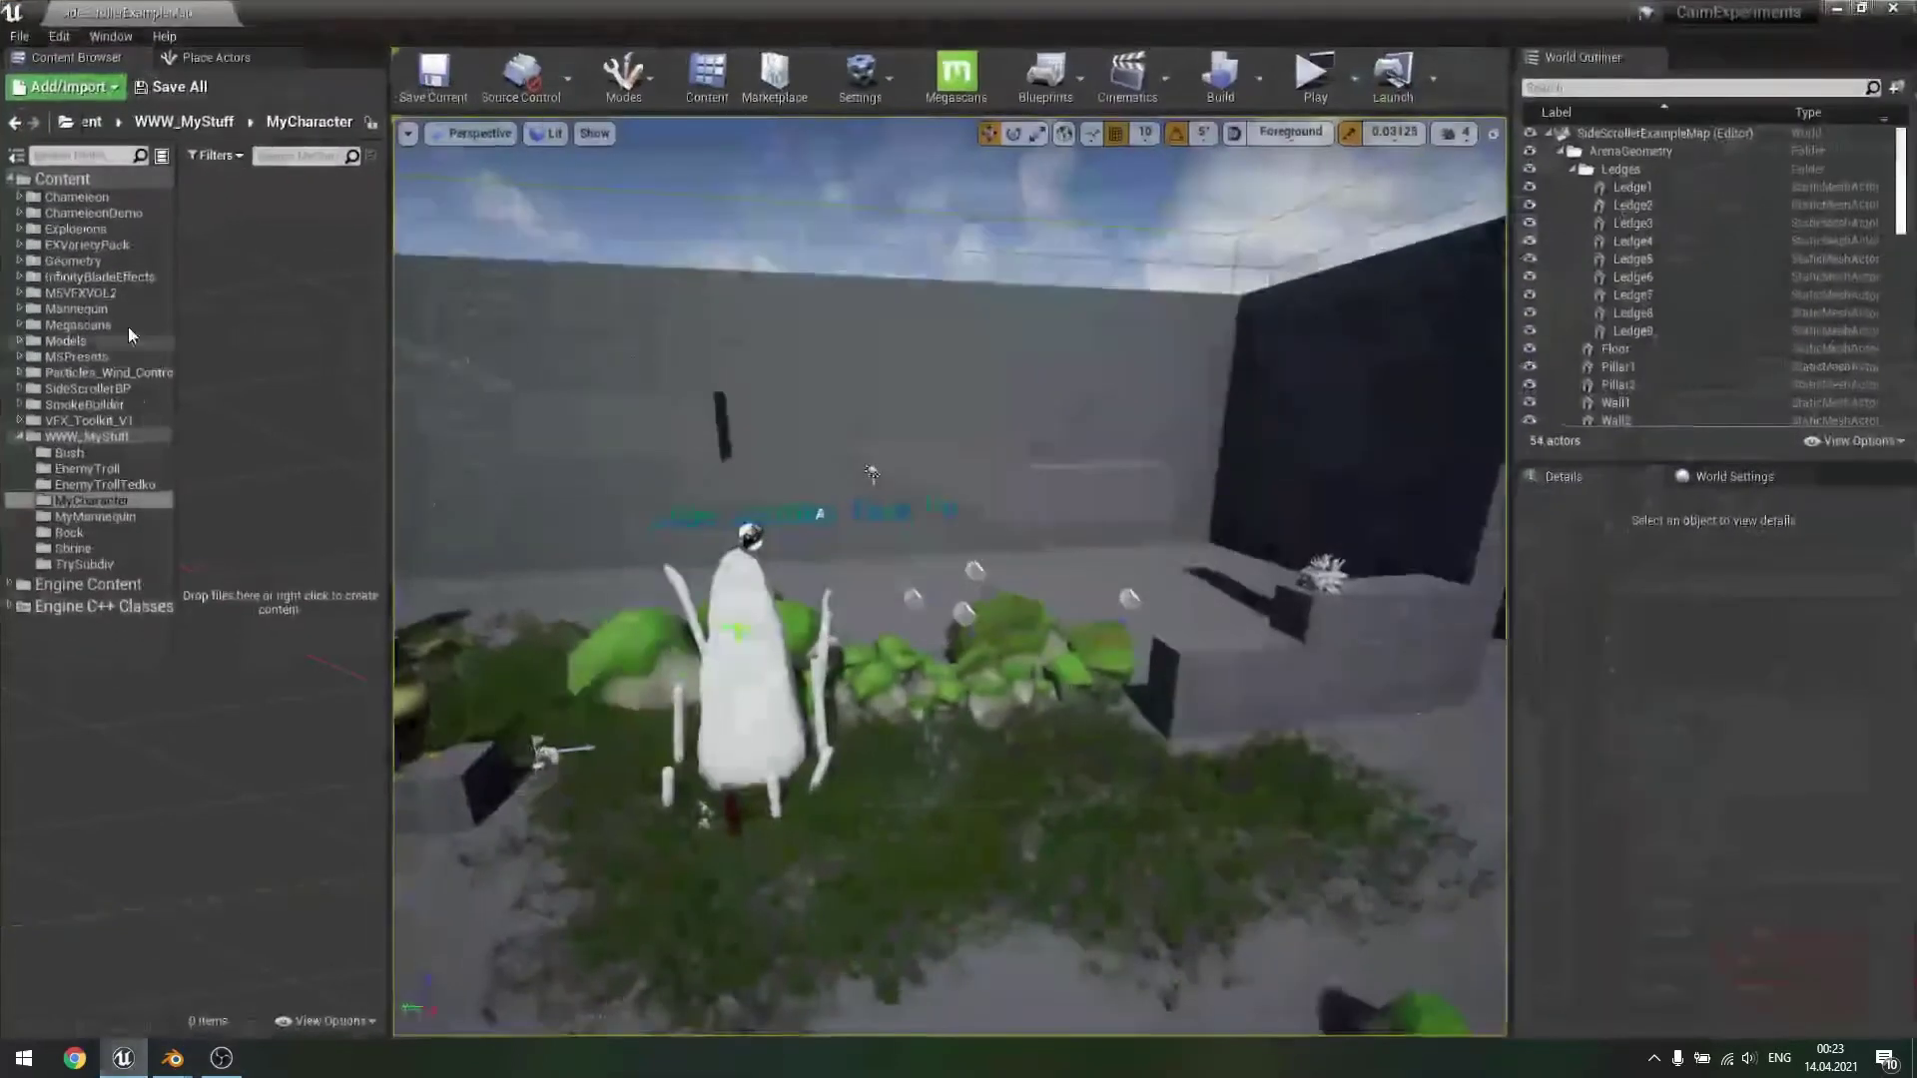
click(19, 309)
click(72, 309)
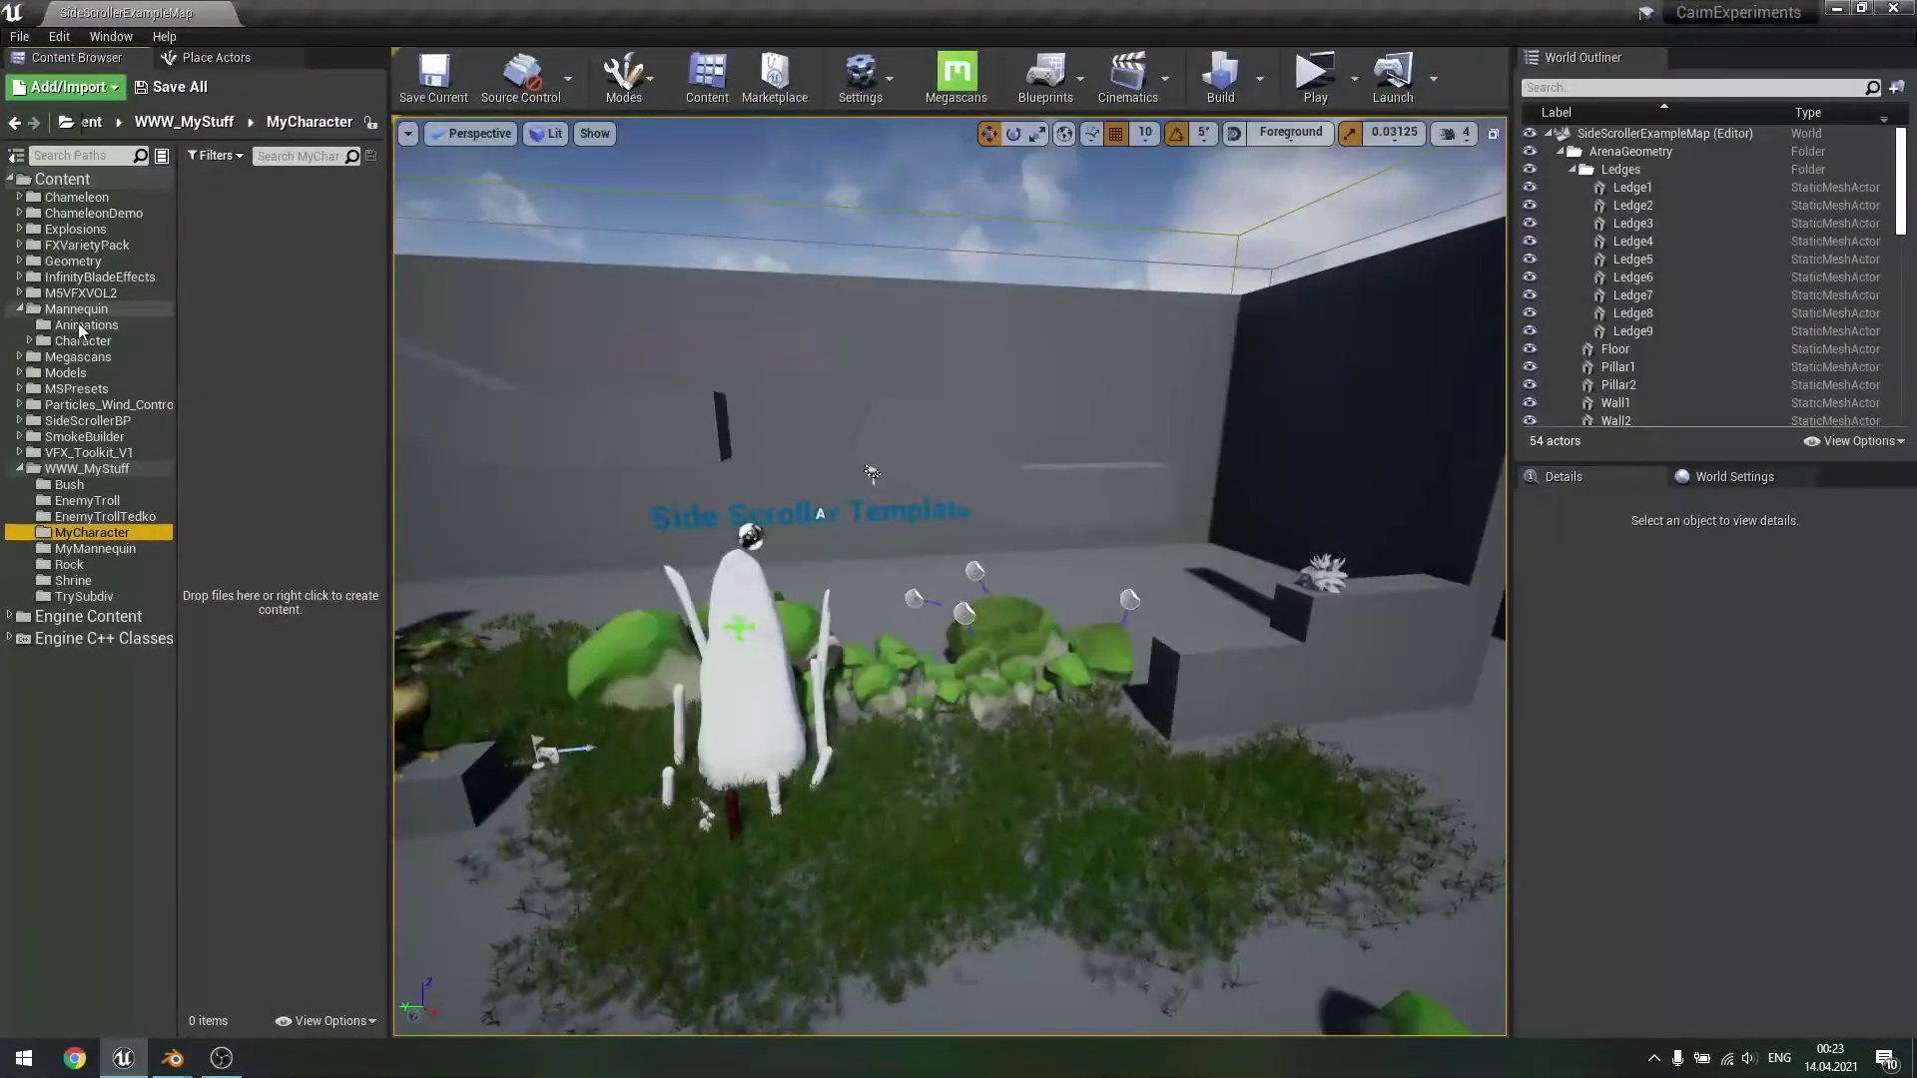
click(80, 341)
double_click(330, 212)
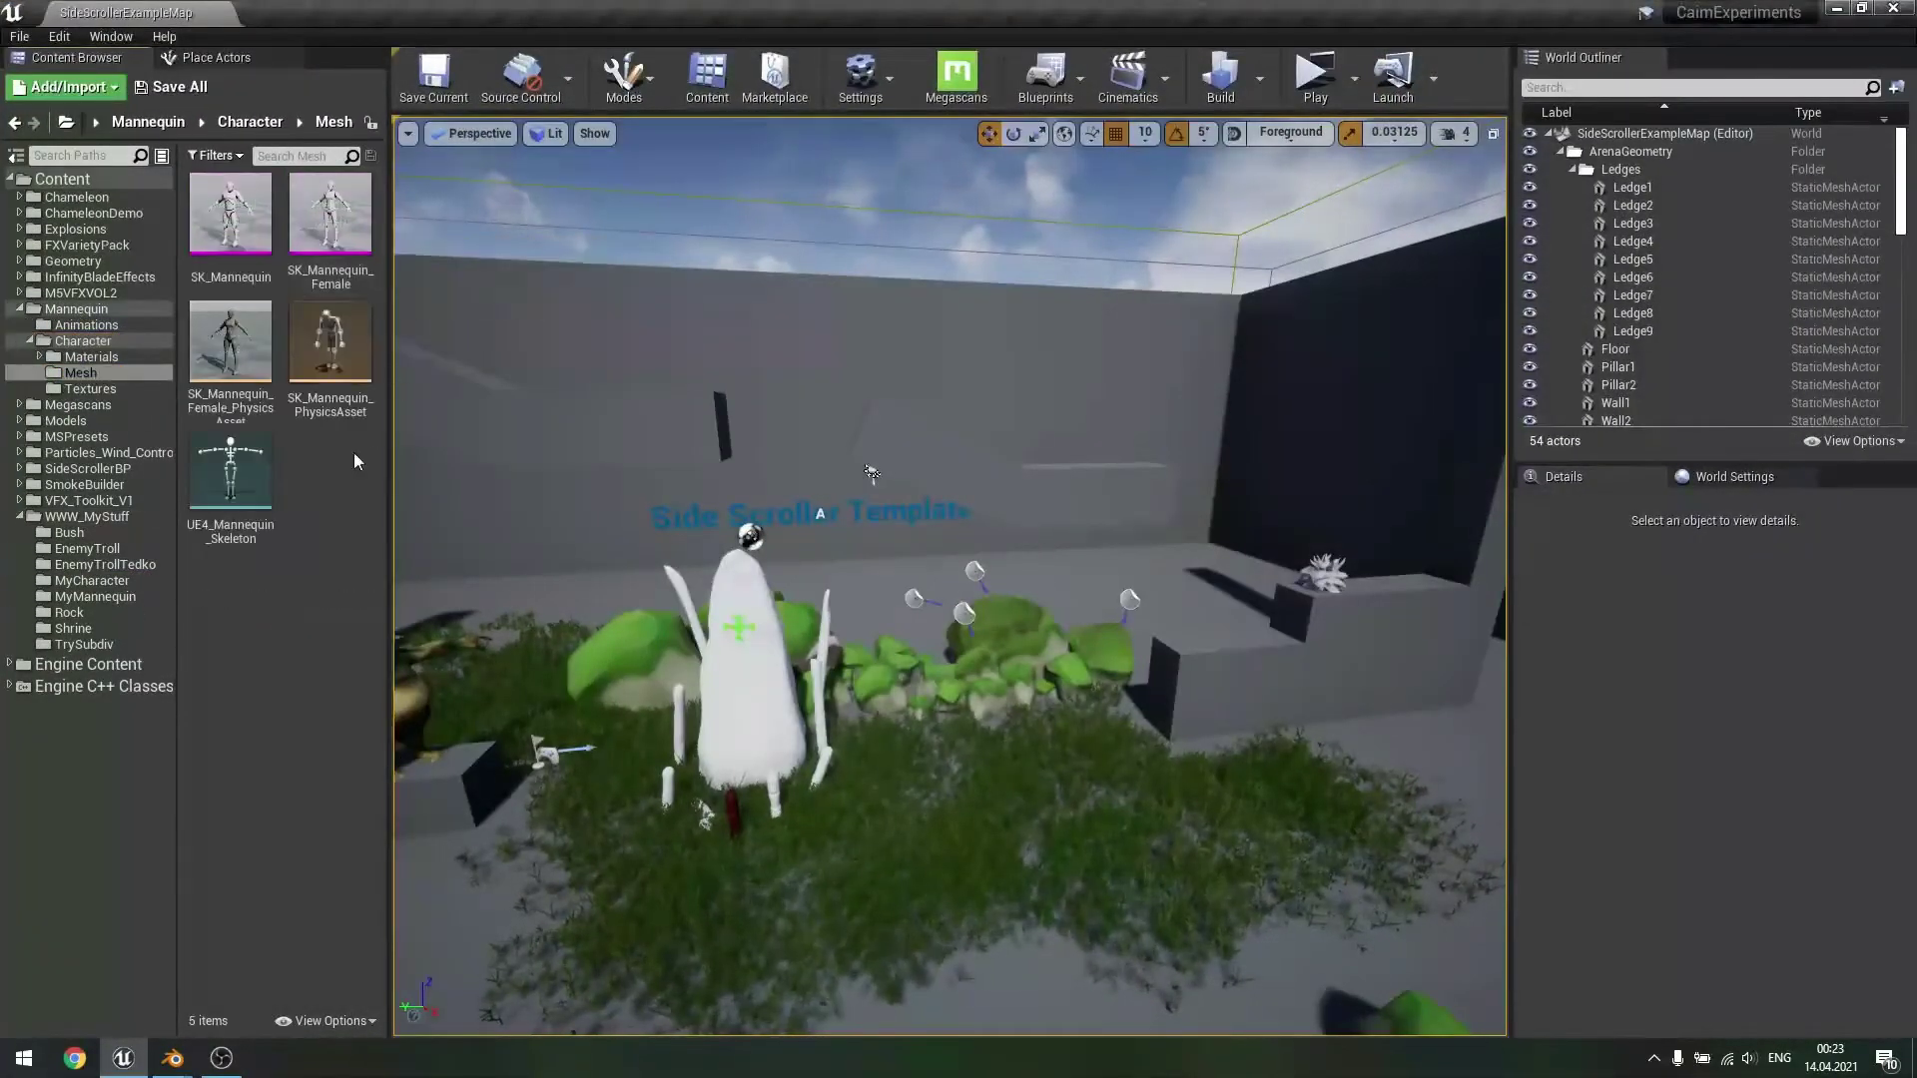
- Open the FBX export dialog for the SK_Mannequin skeletal mesh and cancel it without saving
right_click(236, 217)
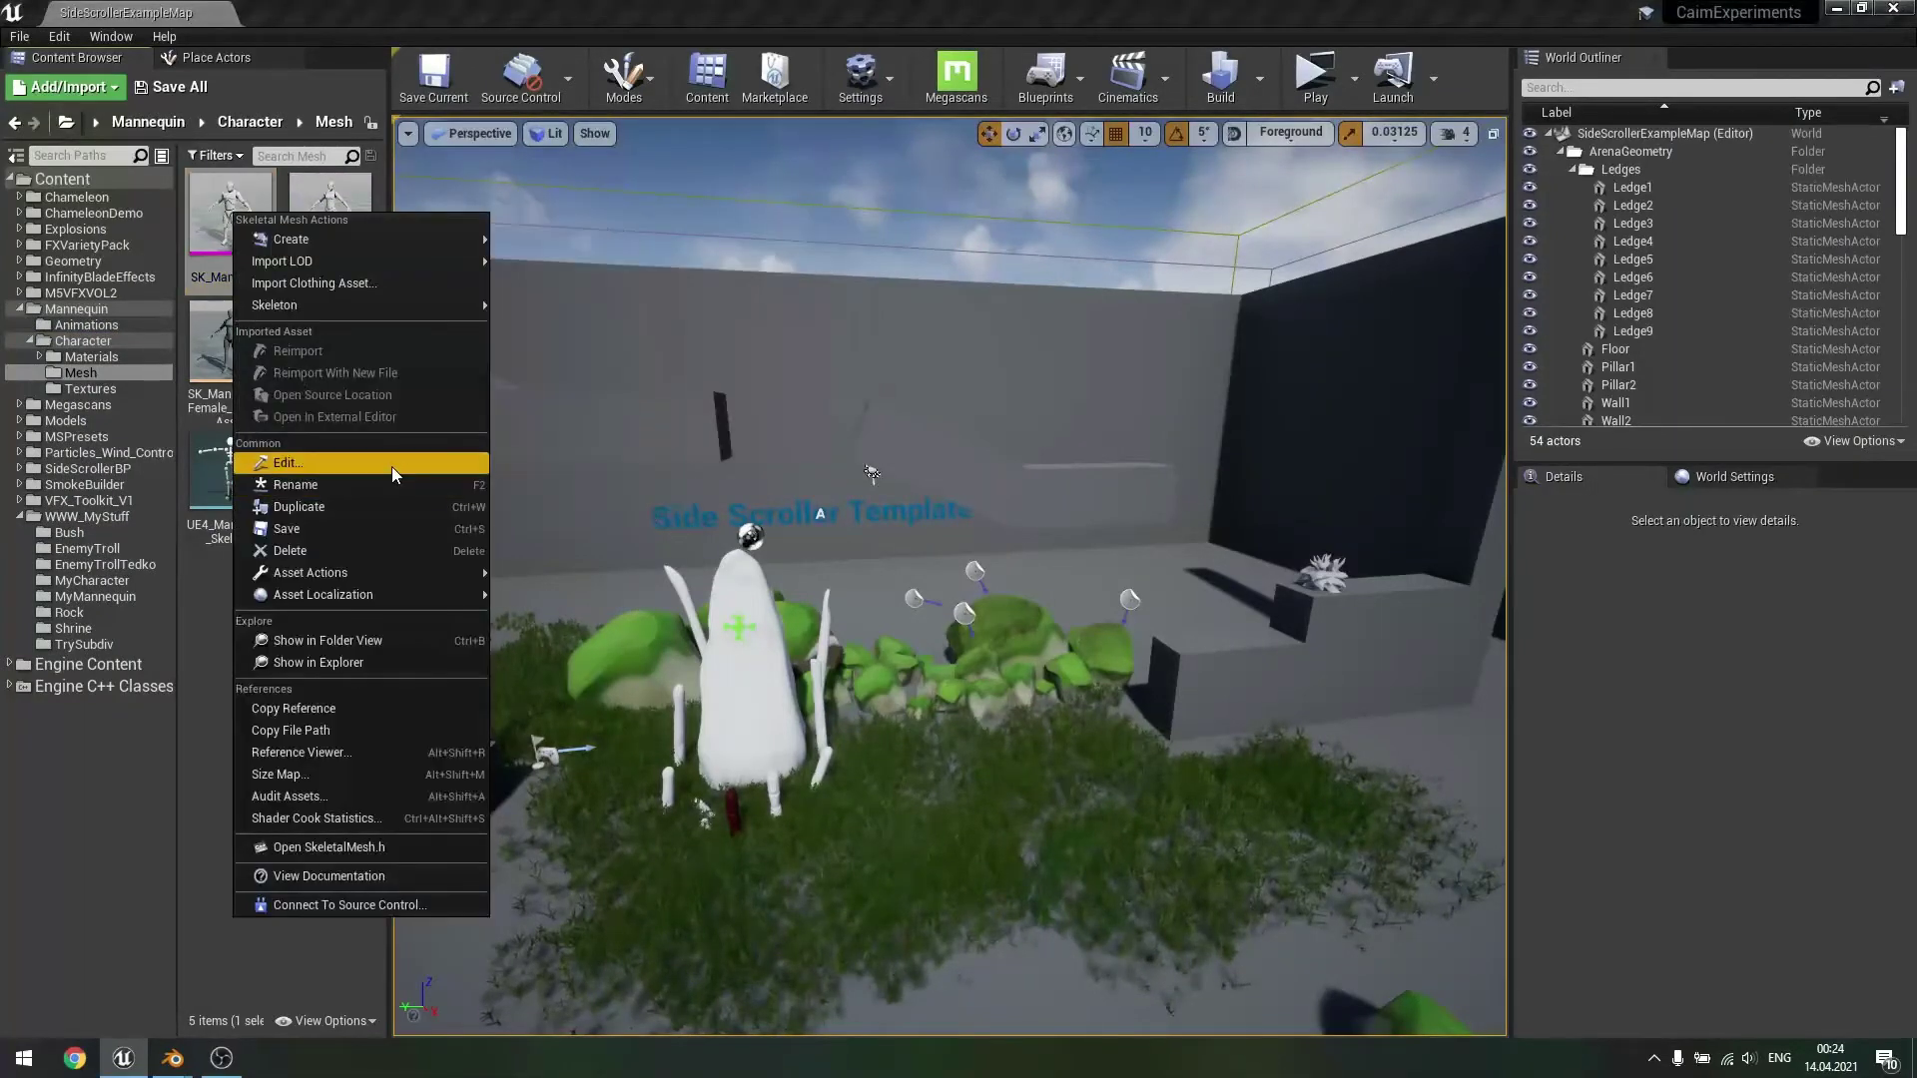
mouse_move(387, 597)
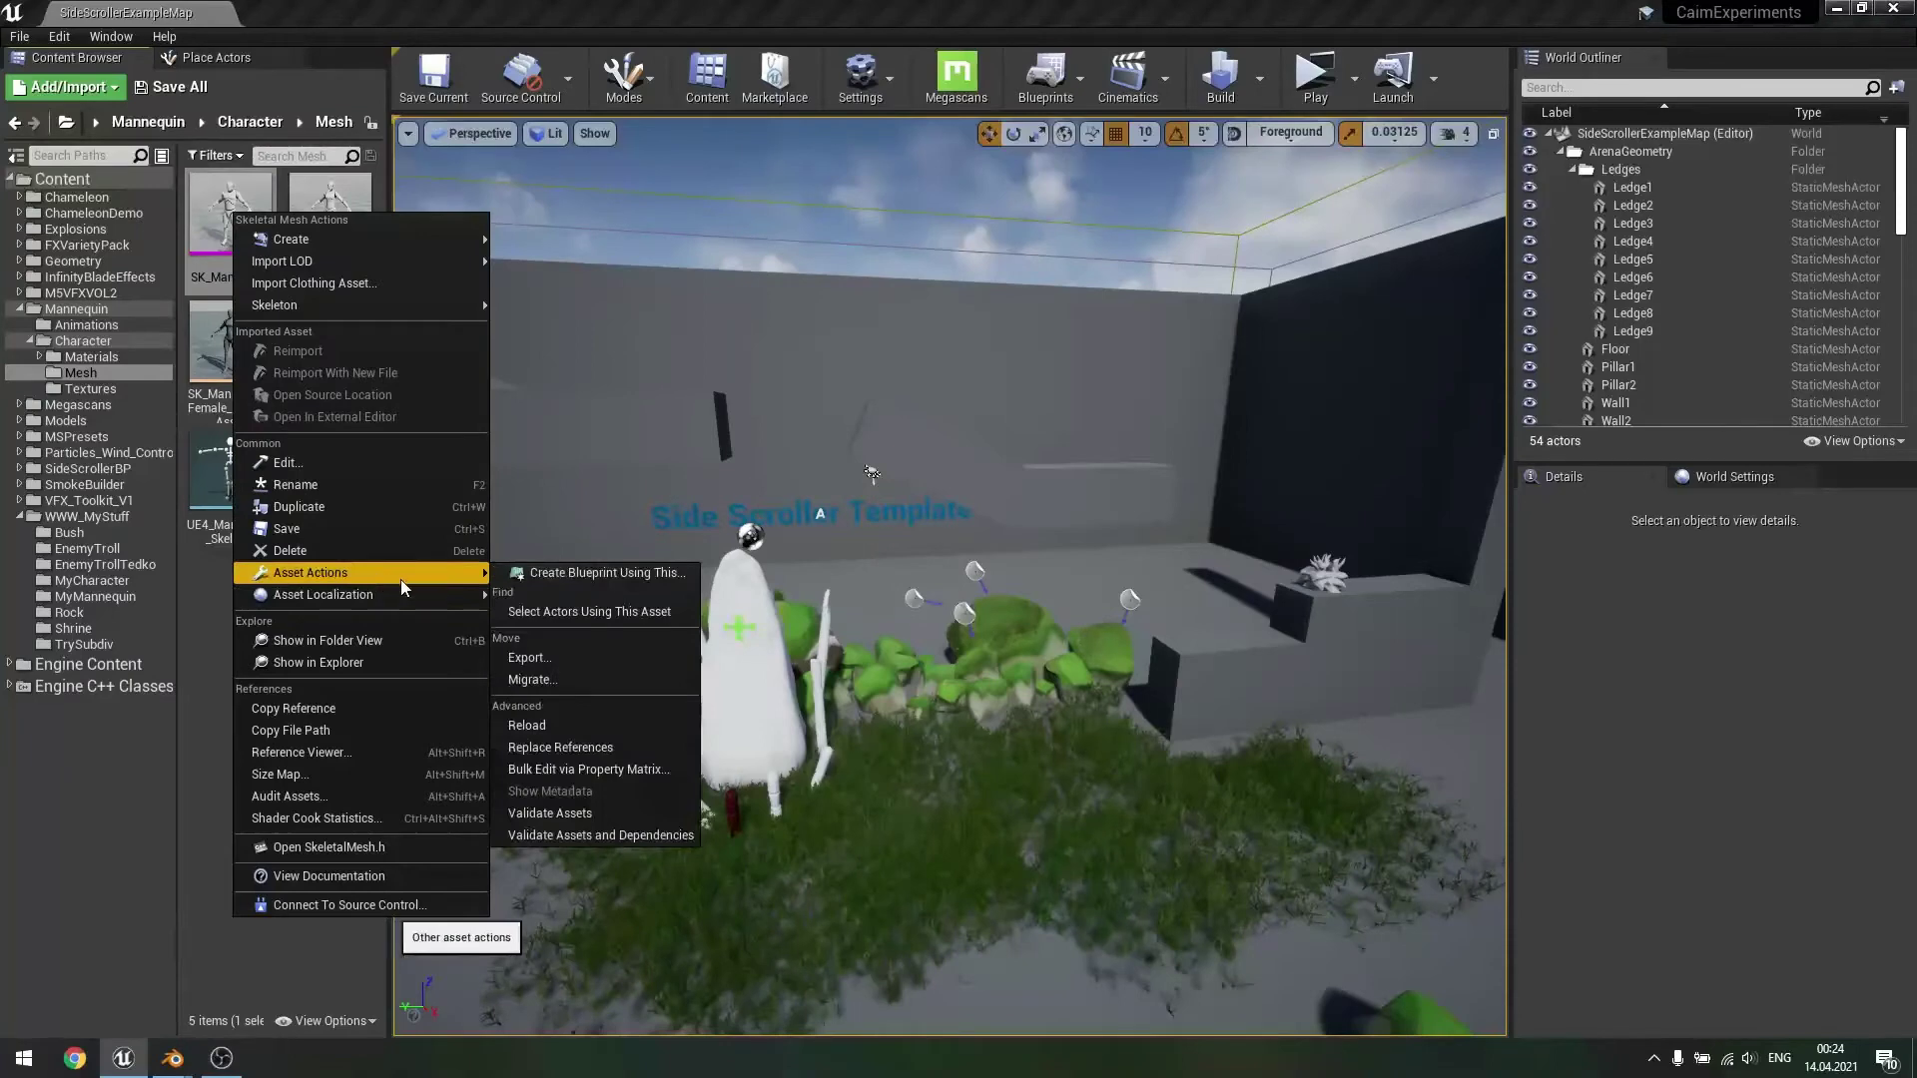
click(555, 659)
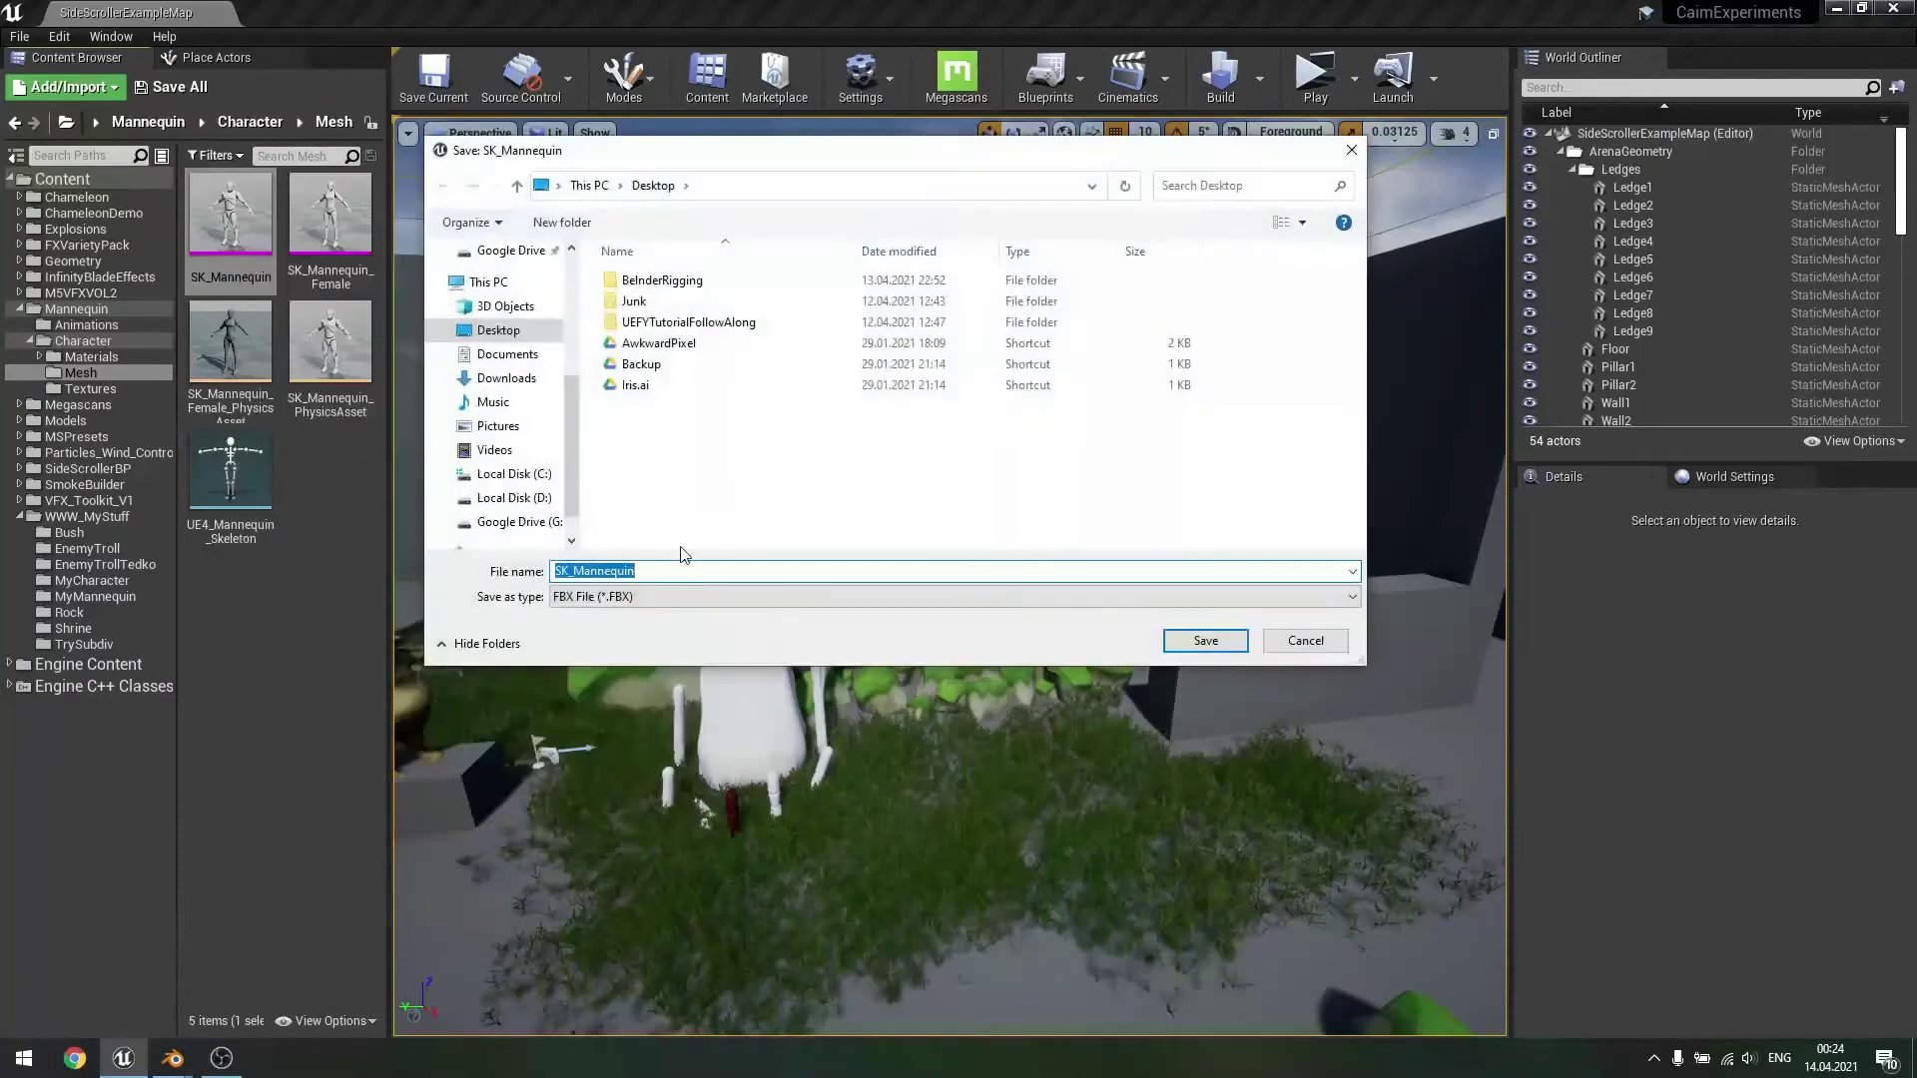
click(1316, 645)
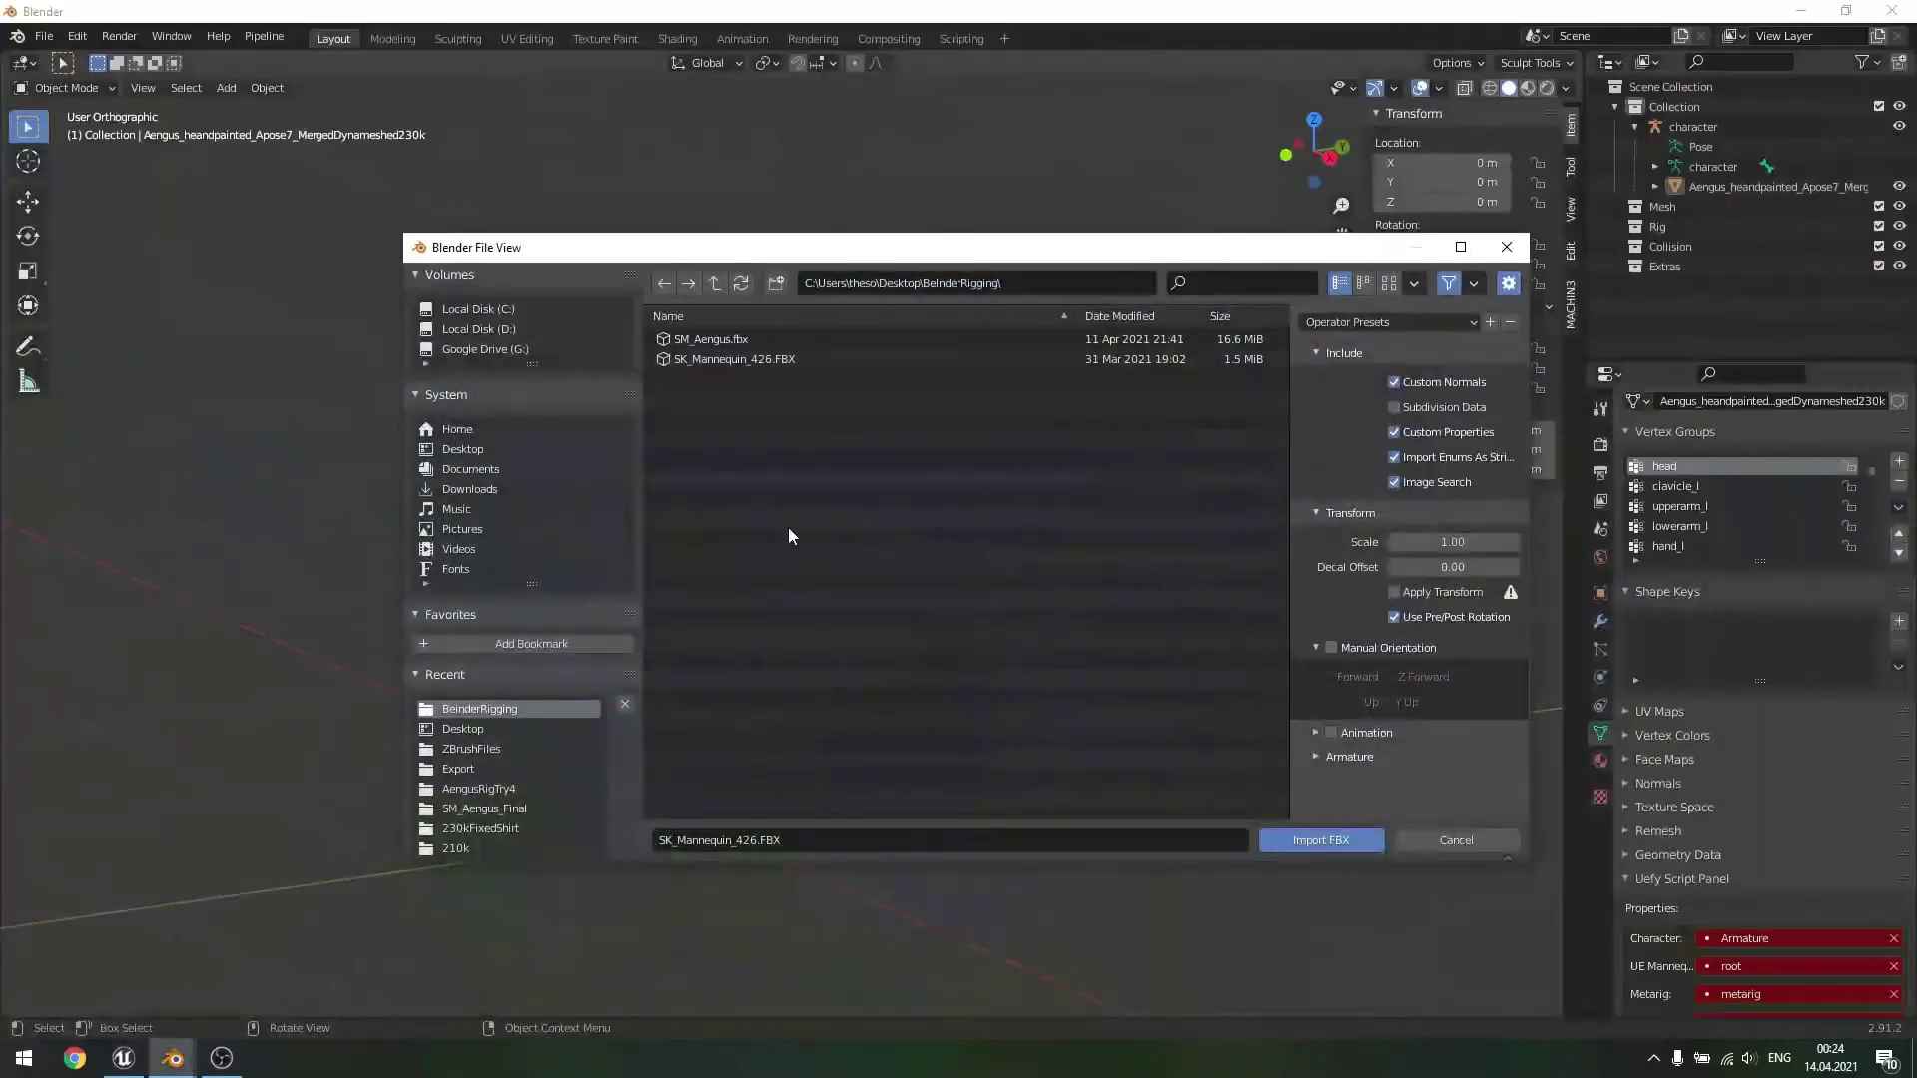
- Import SK_Mannequin_426.FBX in Blender with Automatic Bone Orientation enabled
click(751, 361)
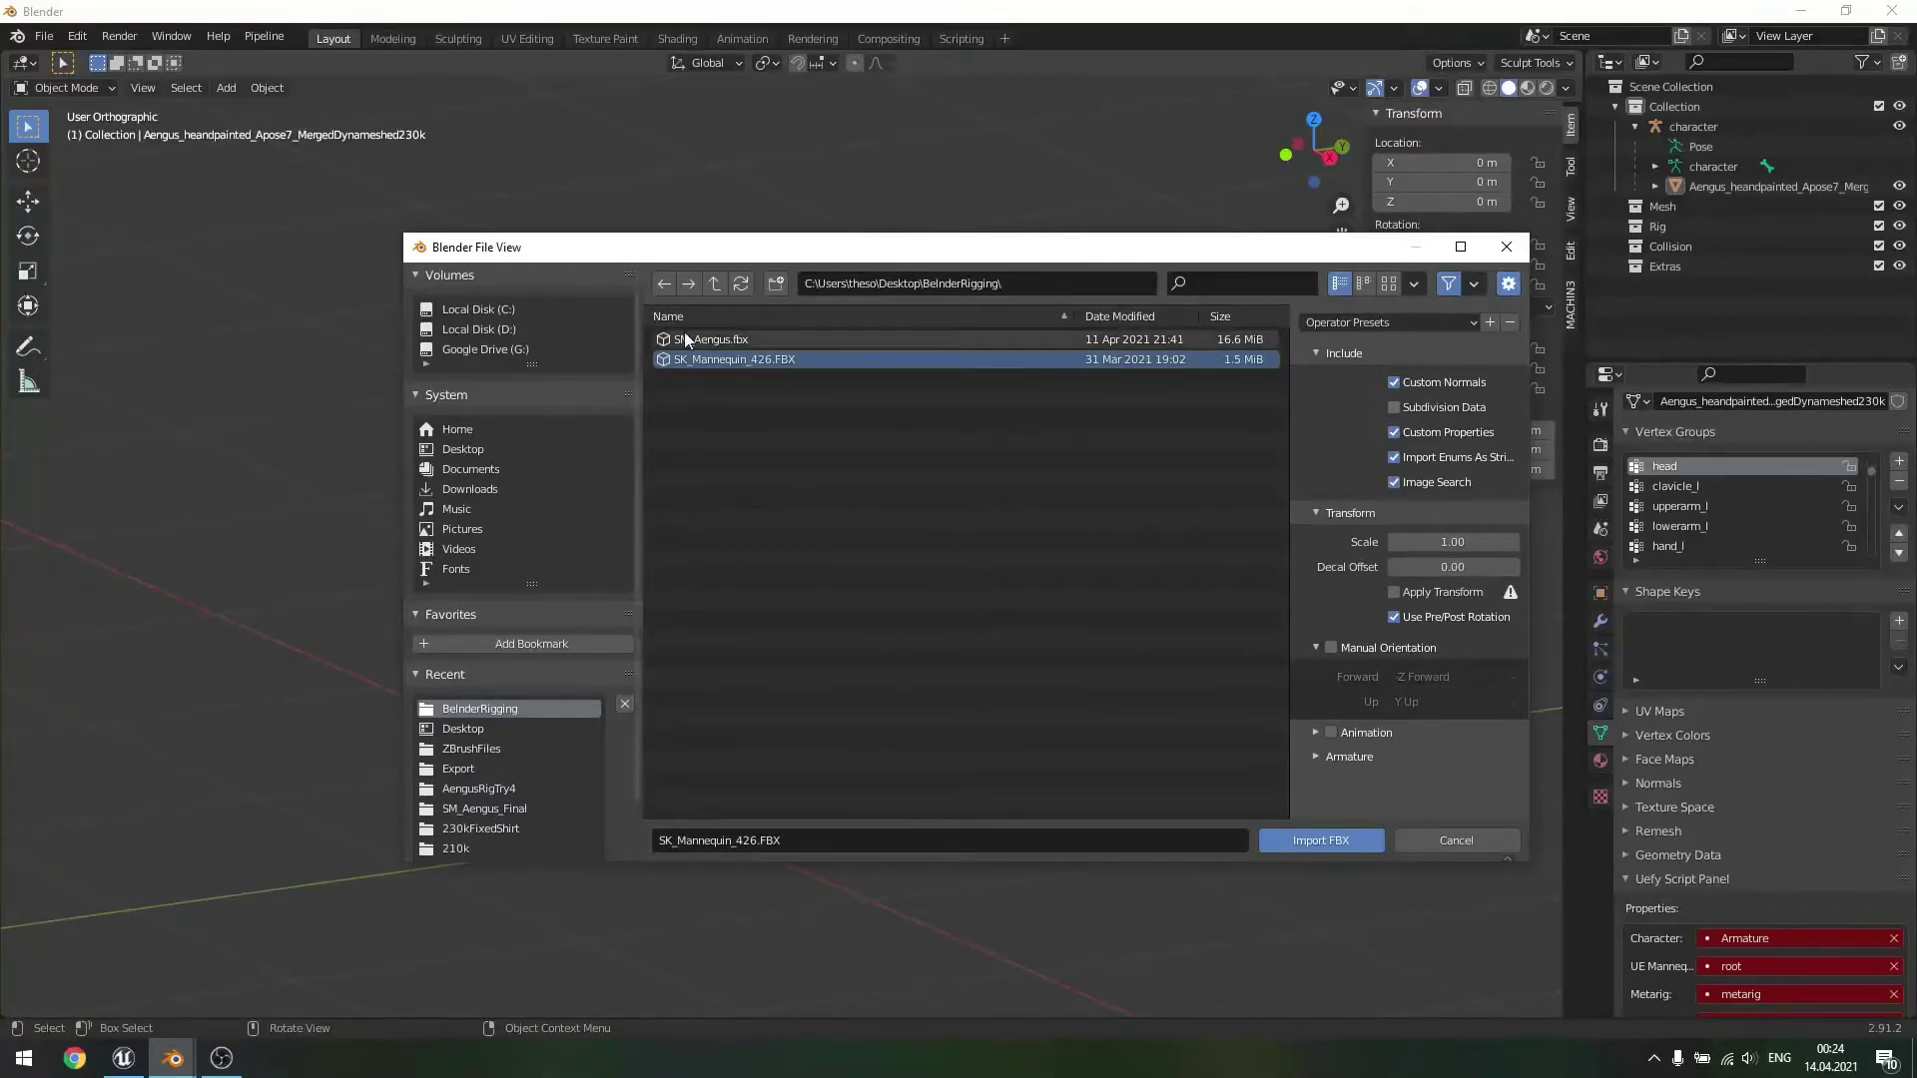
click(1315, 755)
scroll(1398, 727, down, 2)
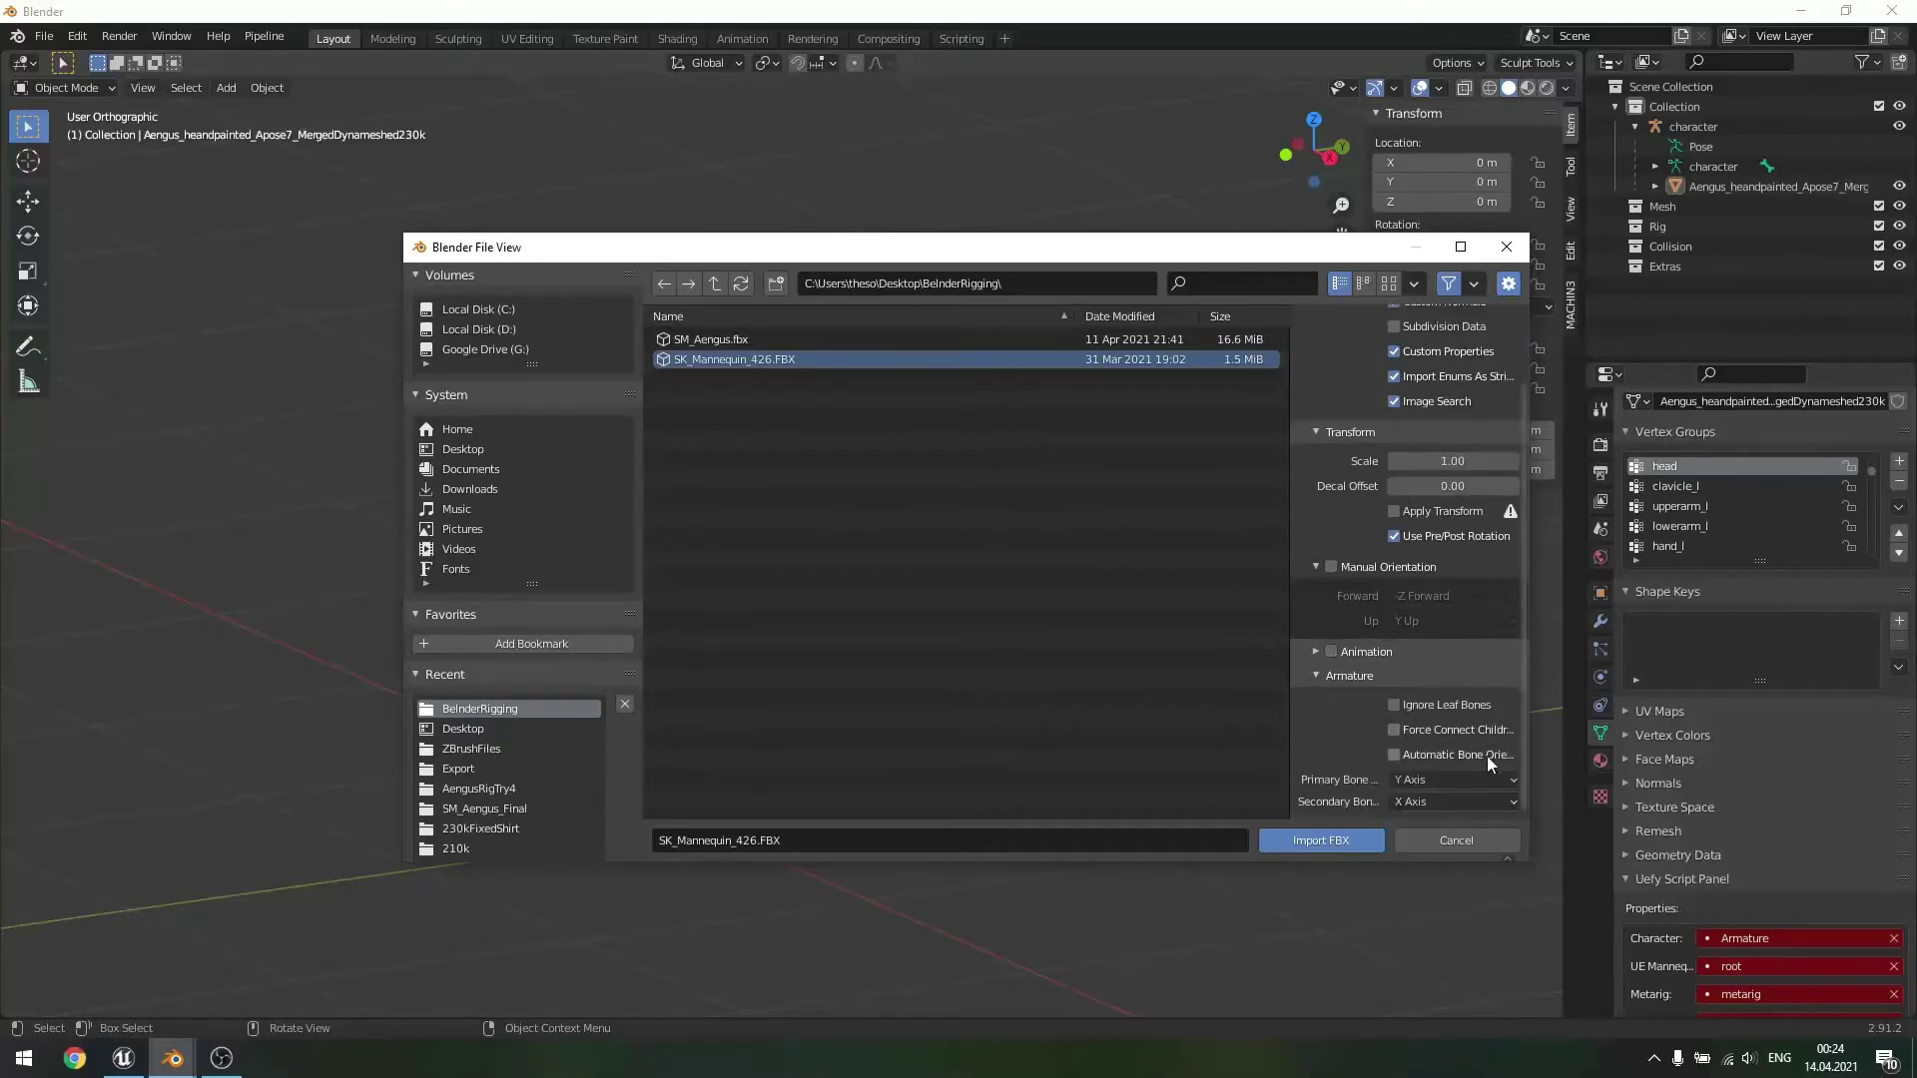
click(1396, 756)
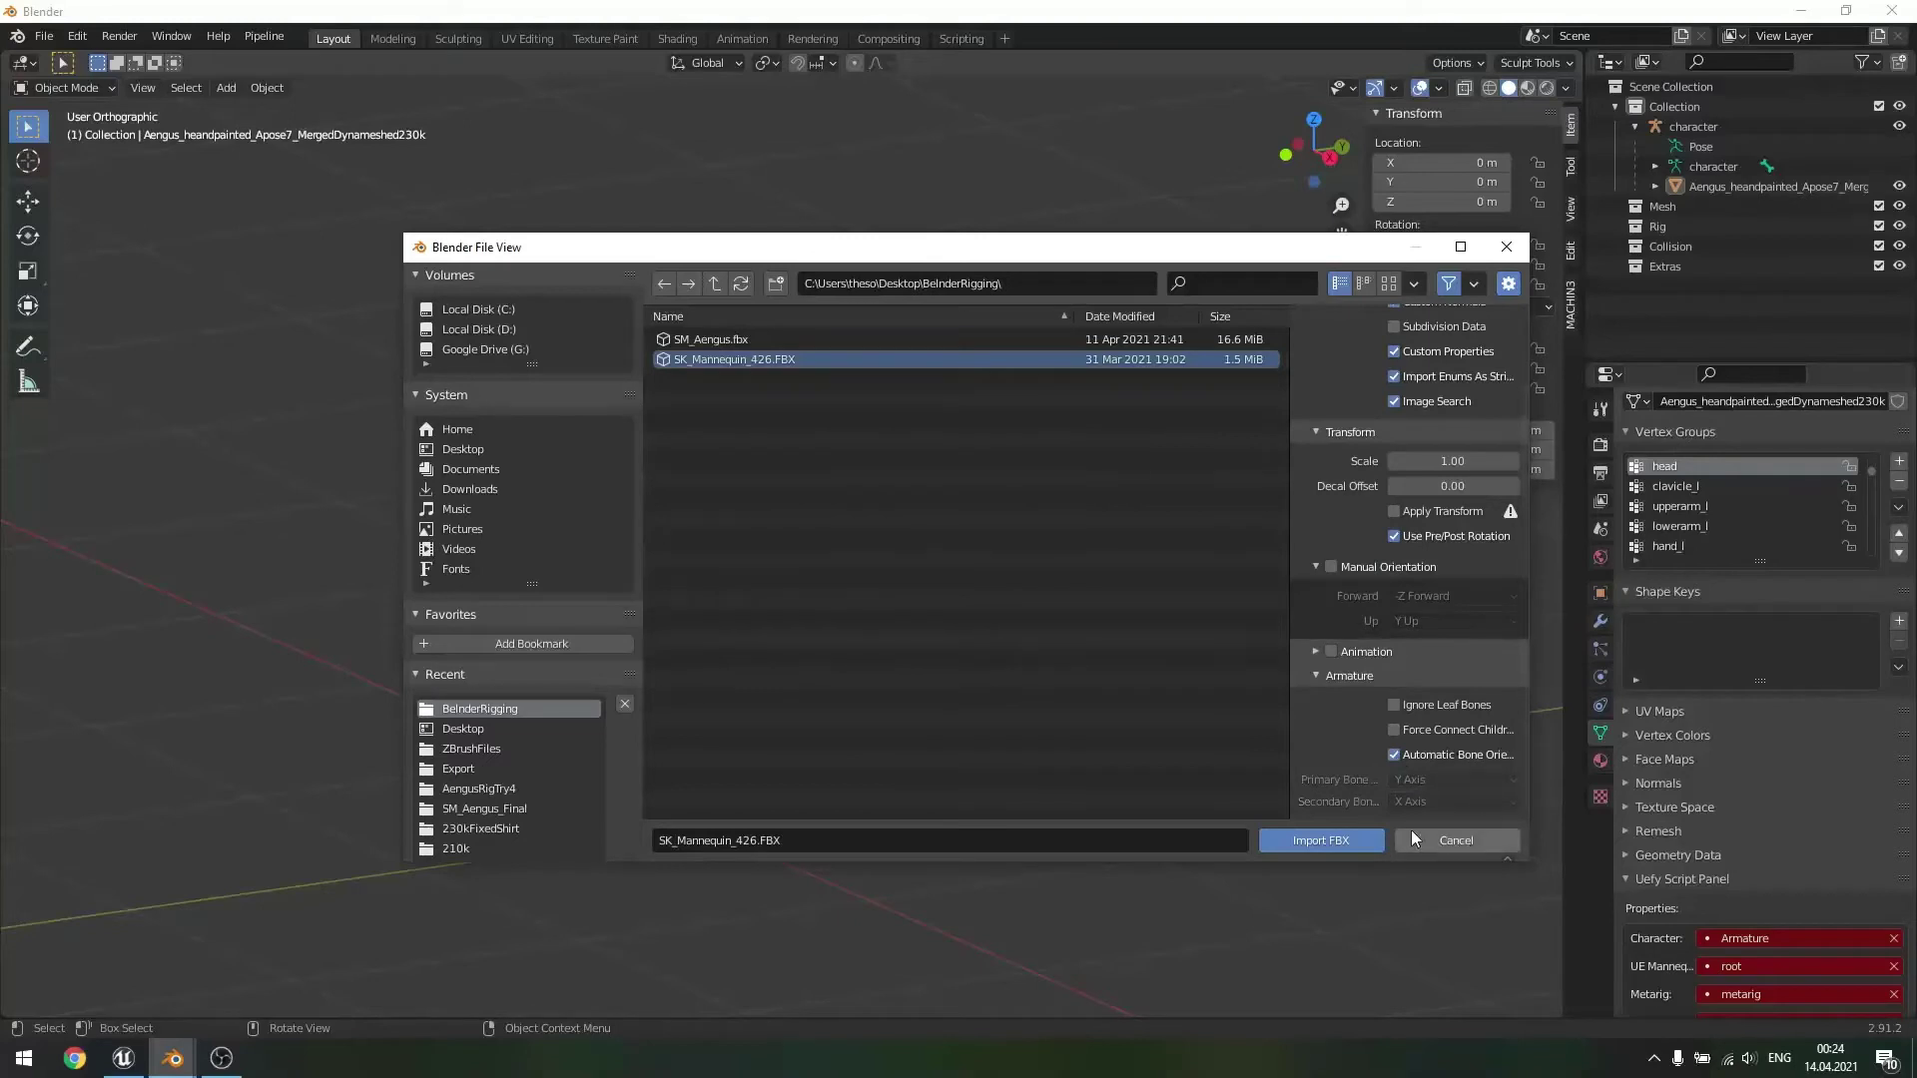
scroll(1394, 711, up, 2)
scroll(1396, 713, down, 2)
click(1328, 841)
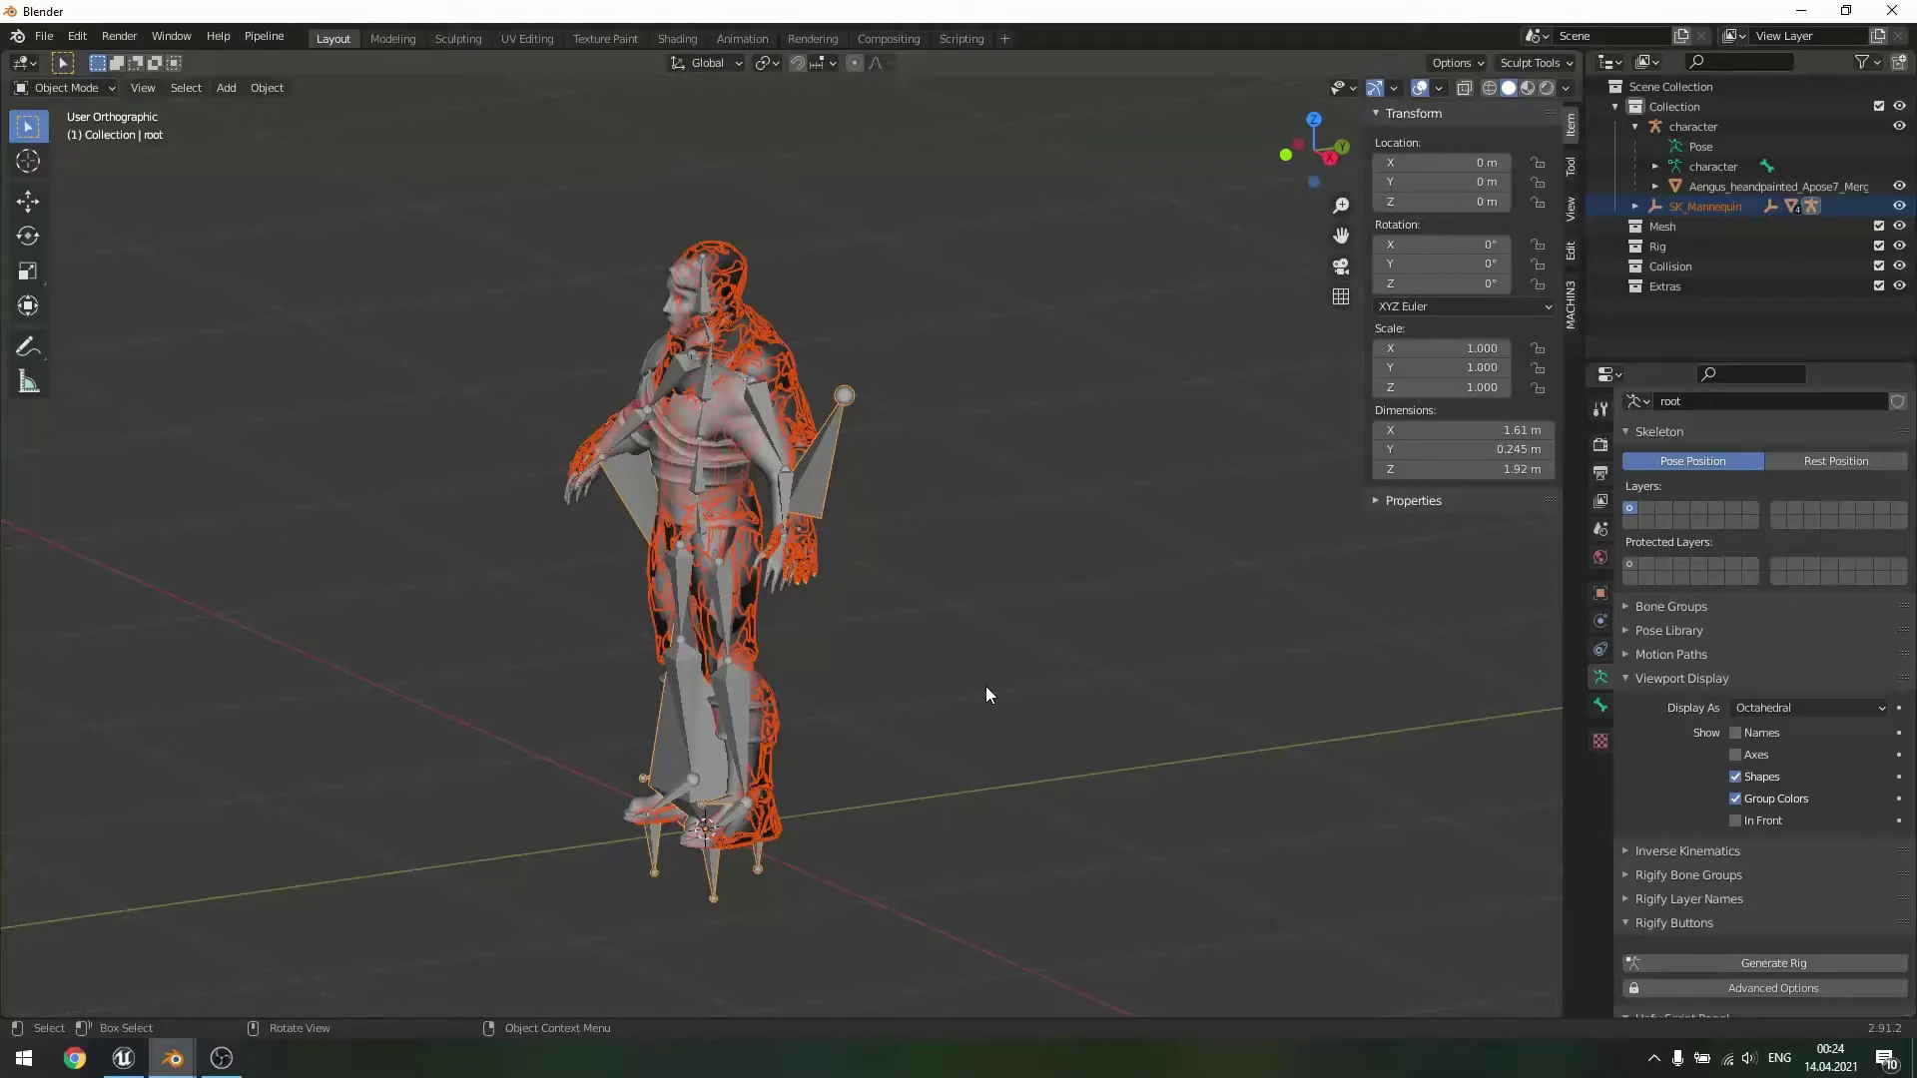
- Move the imported mannequin 1 m along the Y axis, beside the Aengus character, and deselect it
key(g)
key(y)
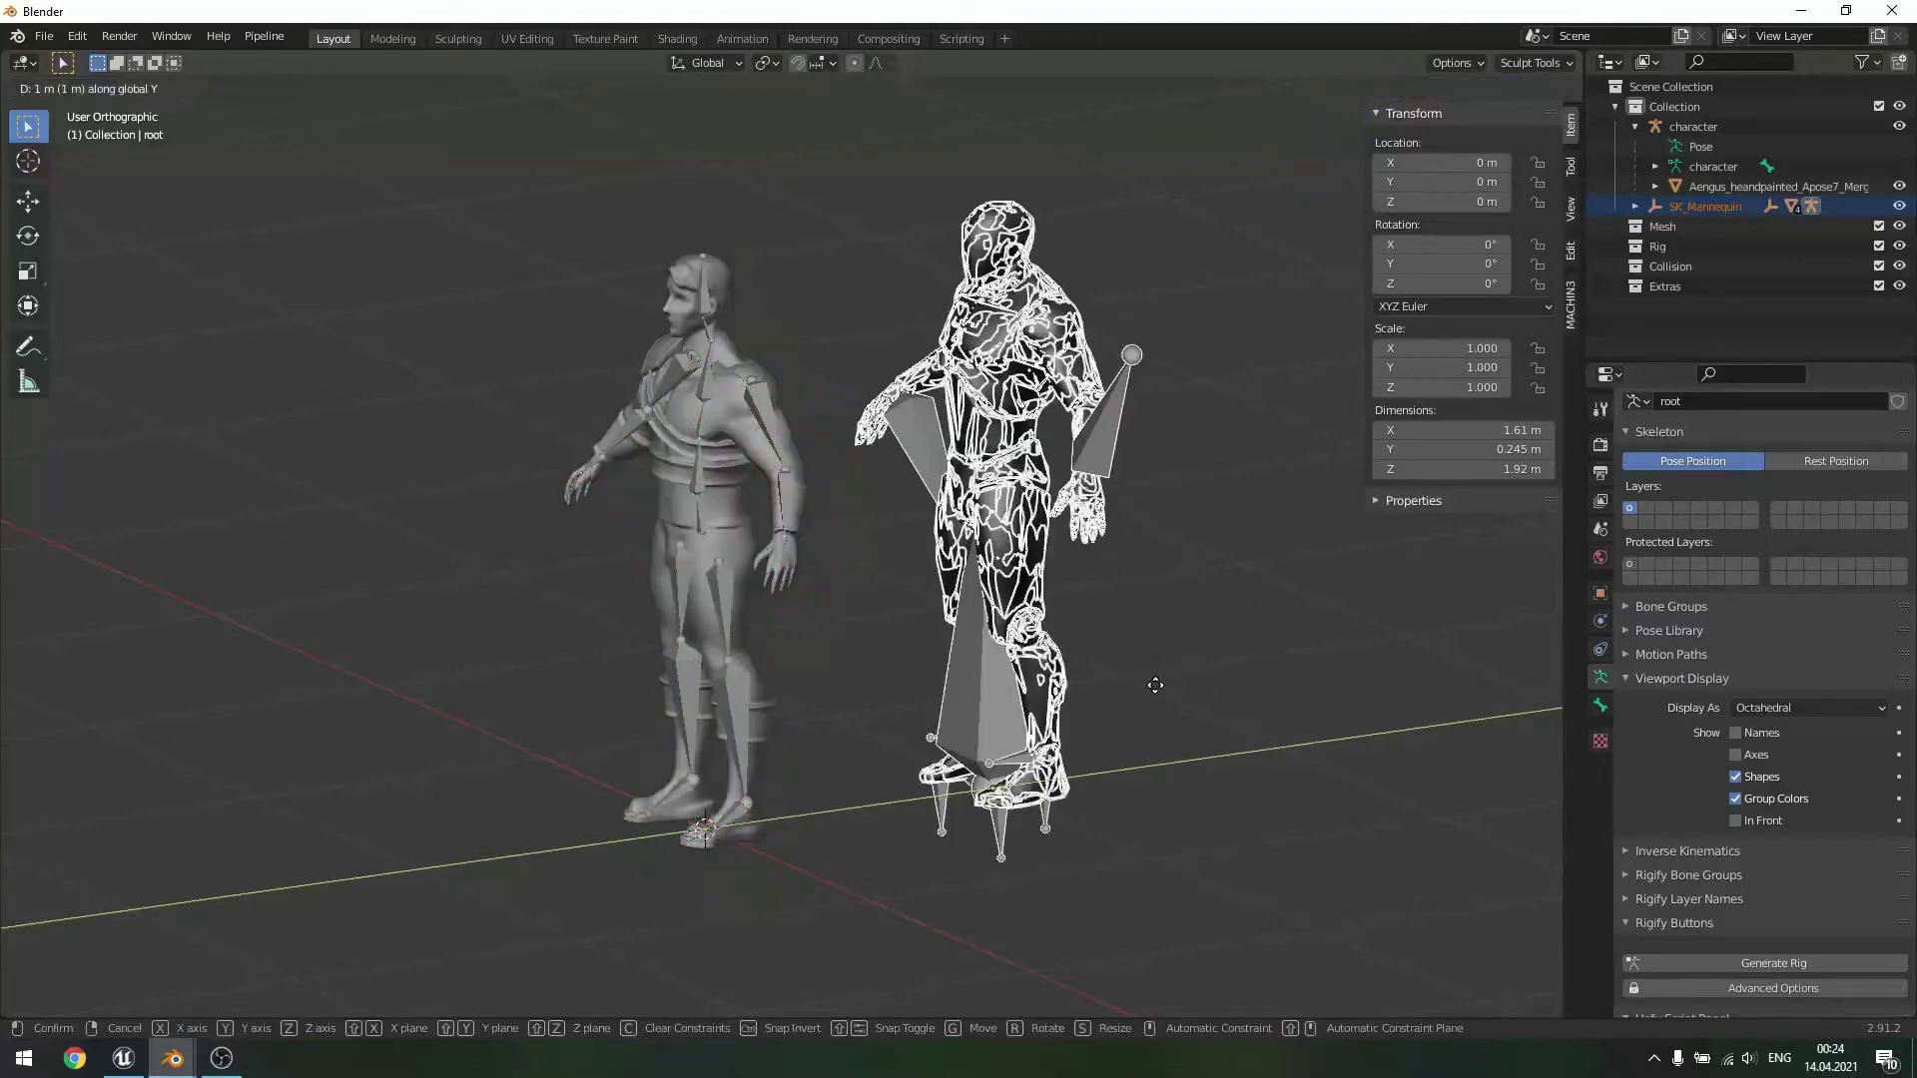
click(1282, 676)
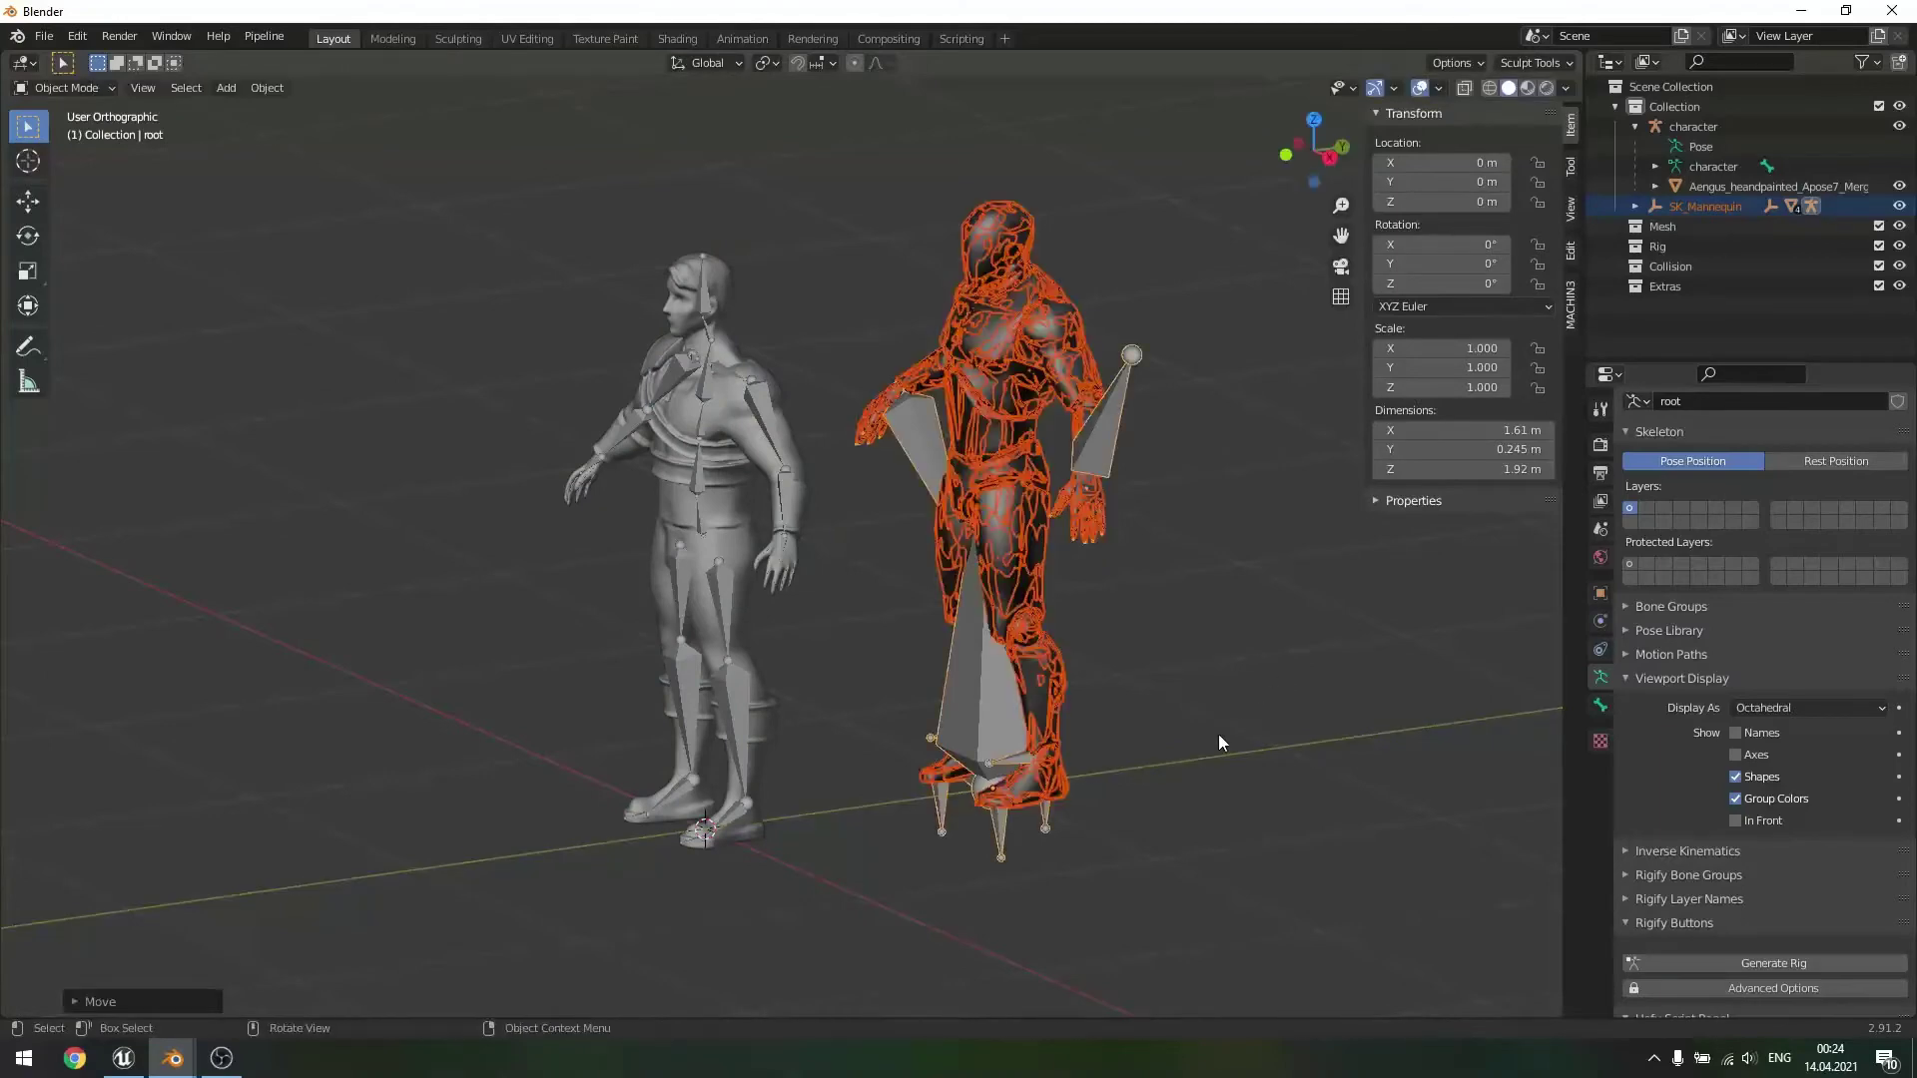
middle_drag(1211, 733, 1057, 642)
click(1235, 705)
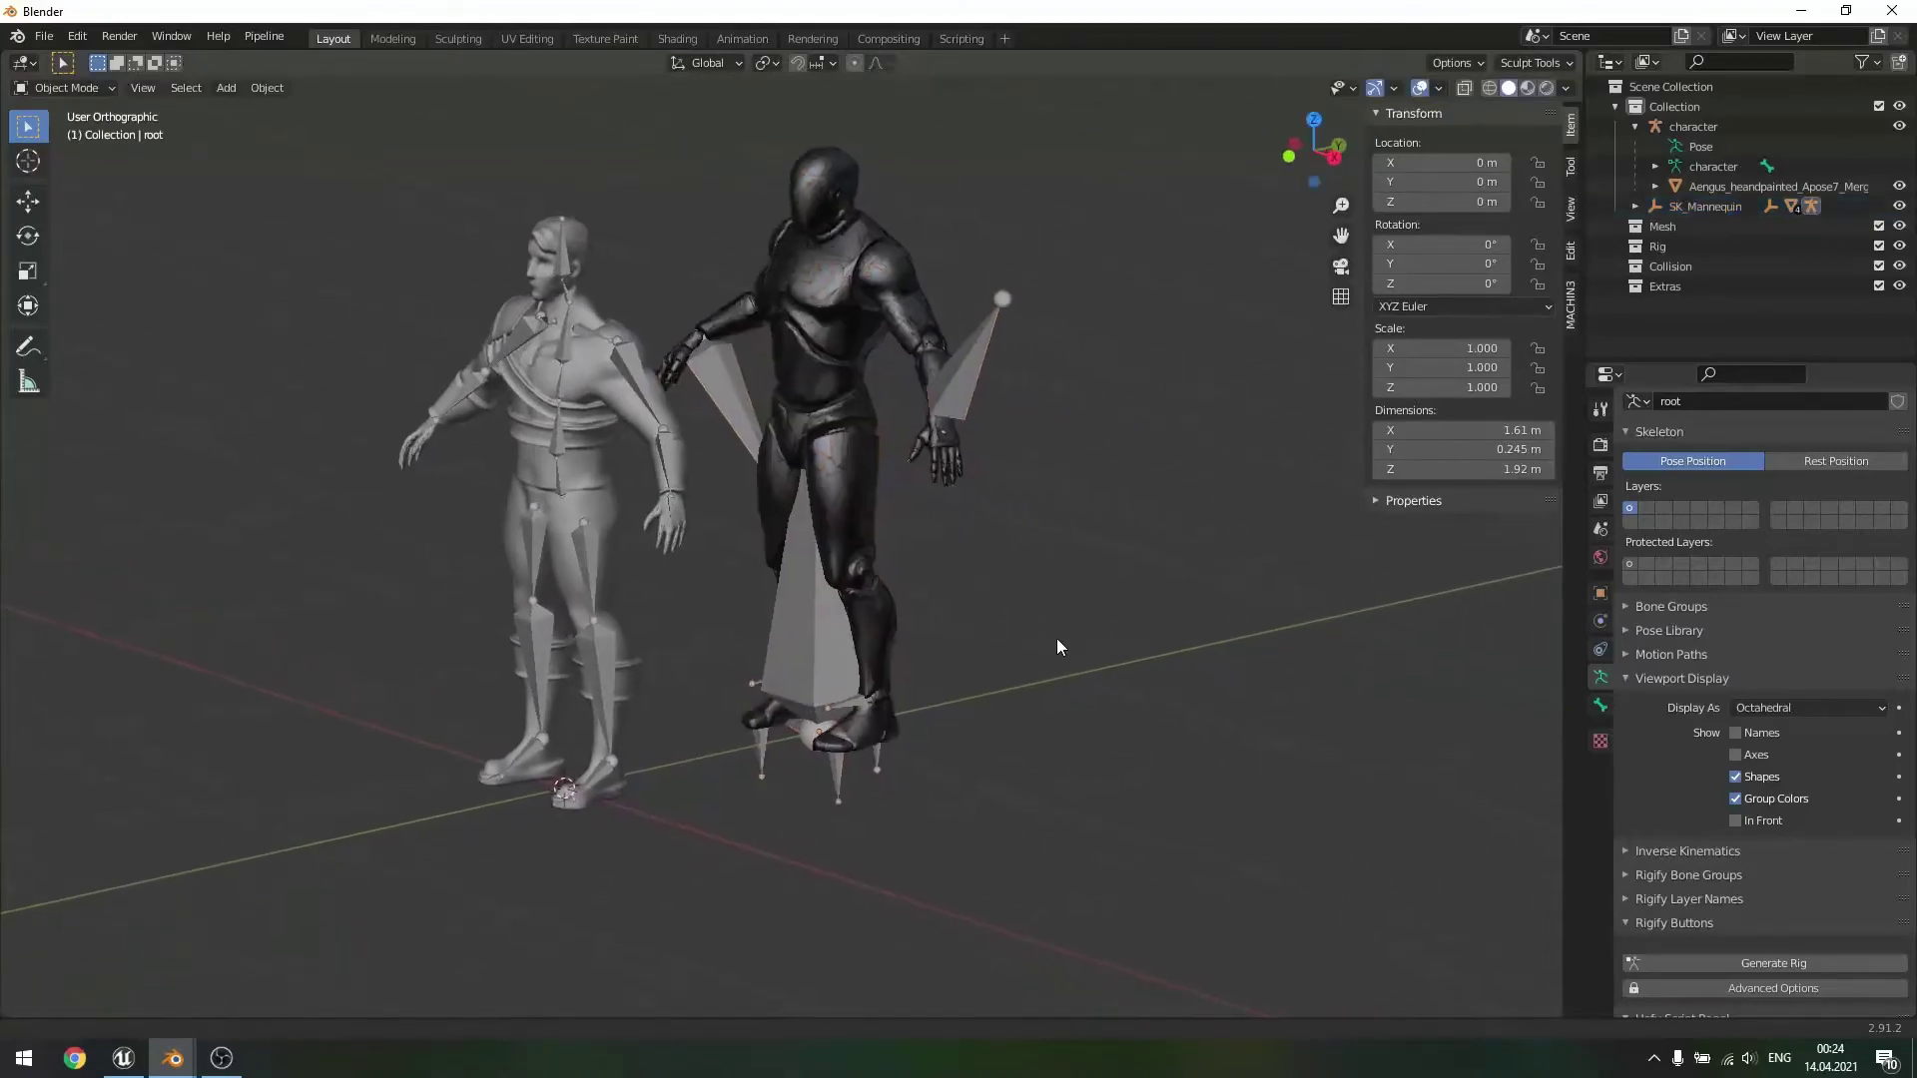
- Try moving the SK_Mannequin_LOD1 mesh aside to check for overlapping mannequin meshes, and cancel the move
scroll(1051, 651, up, 1)
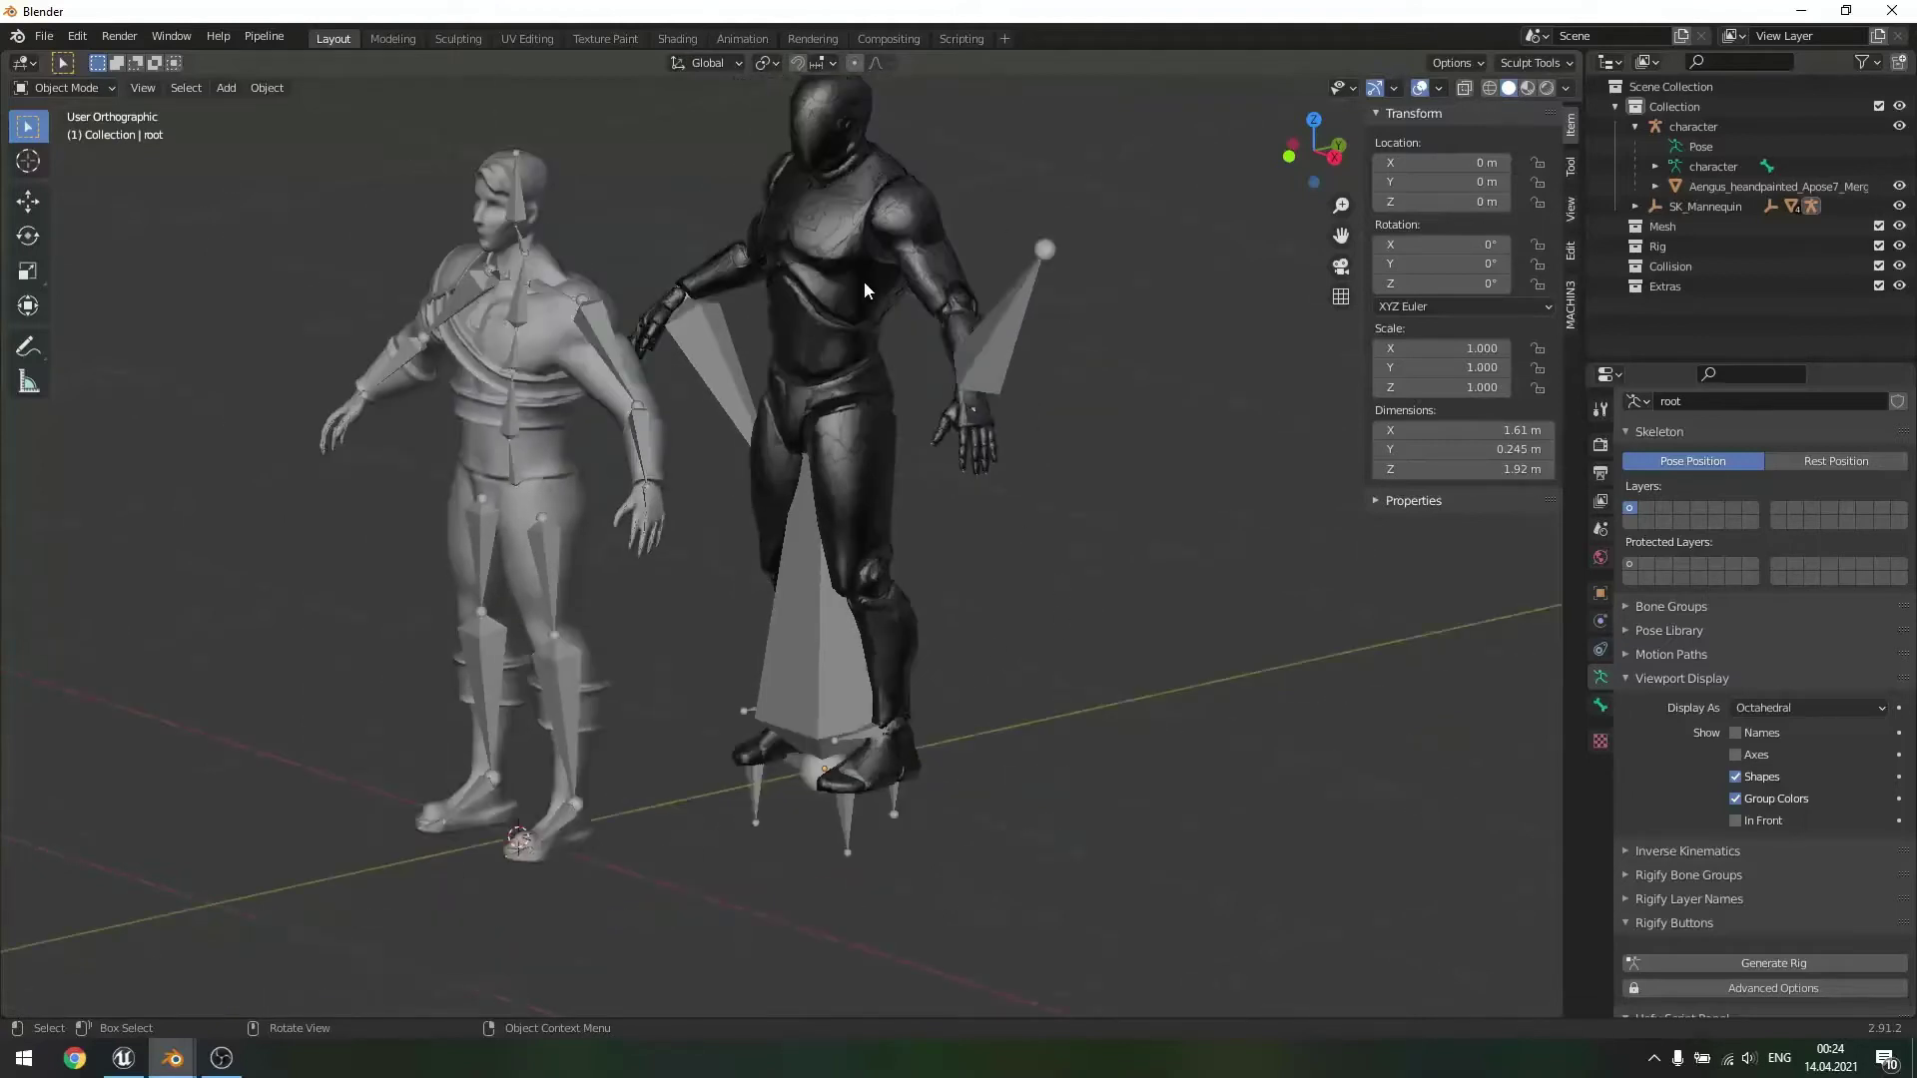
scroll(868, 300, down, 2)
click(830, 346)
key(g)
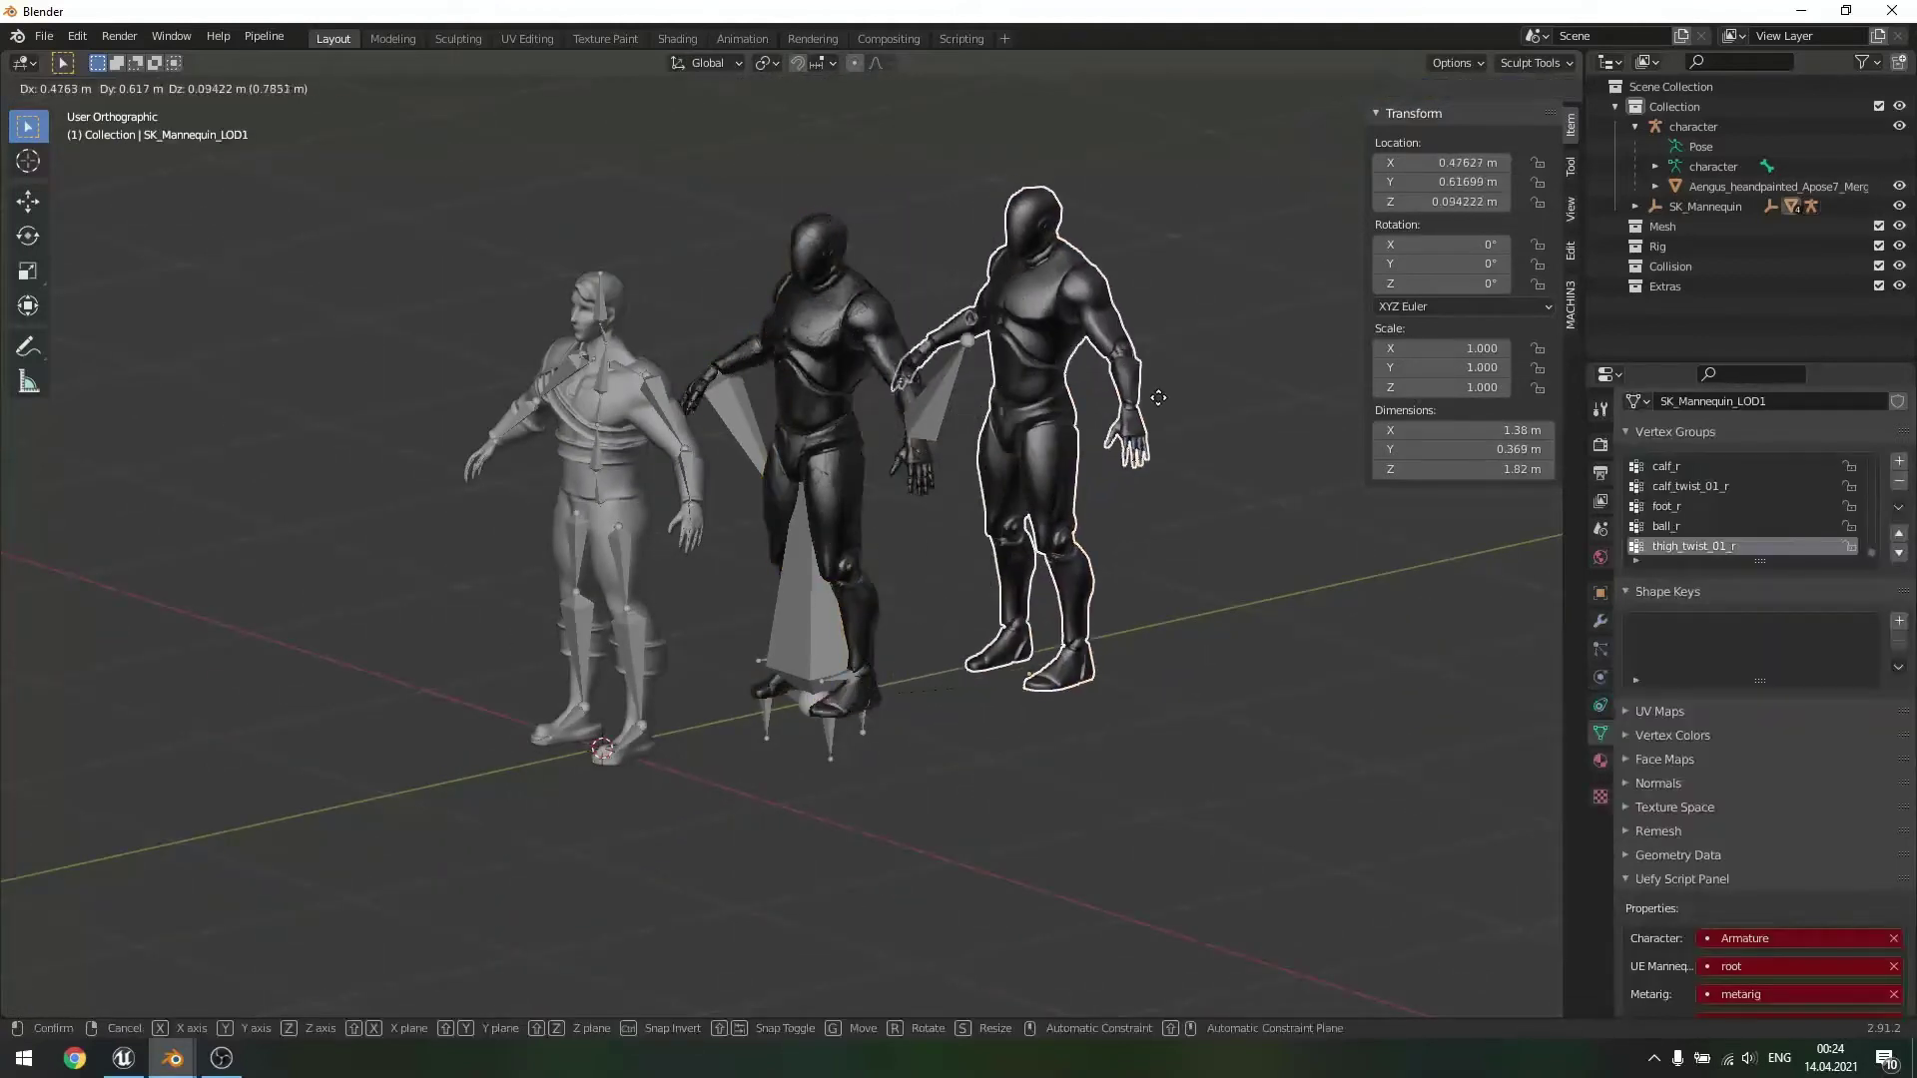
right_click(1134, 393)
scroll(969, 445, up, 2)
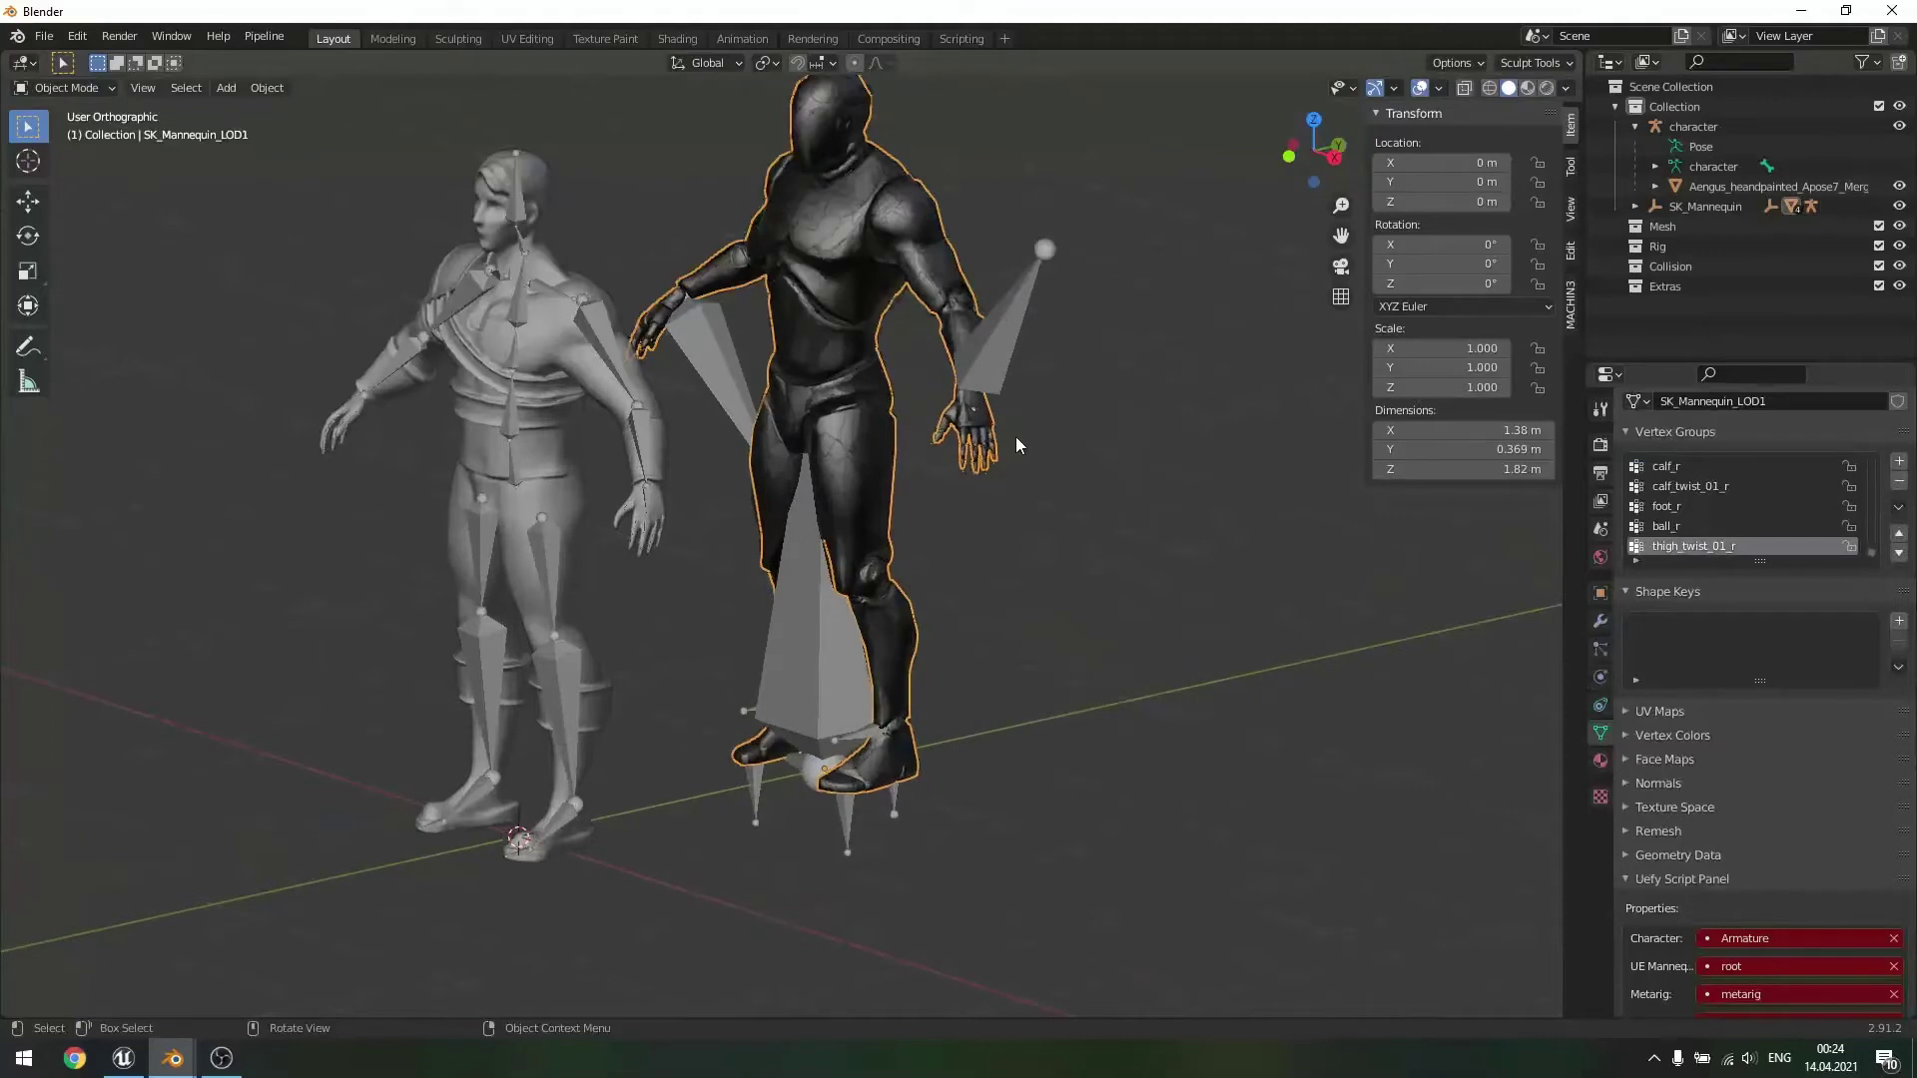
scroll(1039, 442, down, 2)
- Expand the SK_Mannequin hierarchy and delete the SK_Mannequin_LOD1, LOD2 and LOD3 meshes
click(1654, 187)
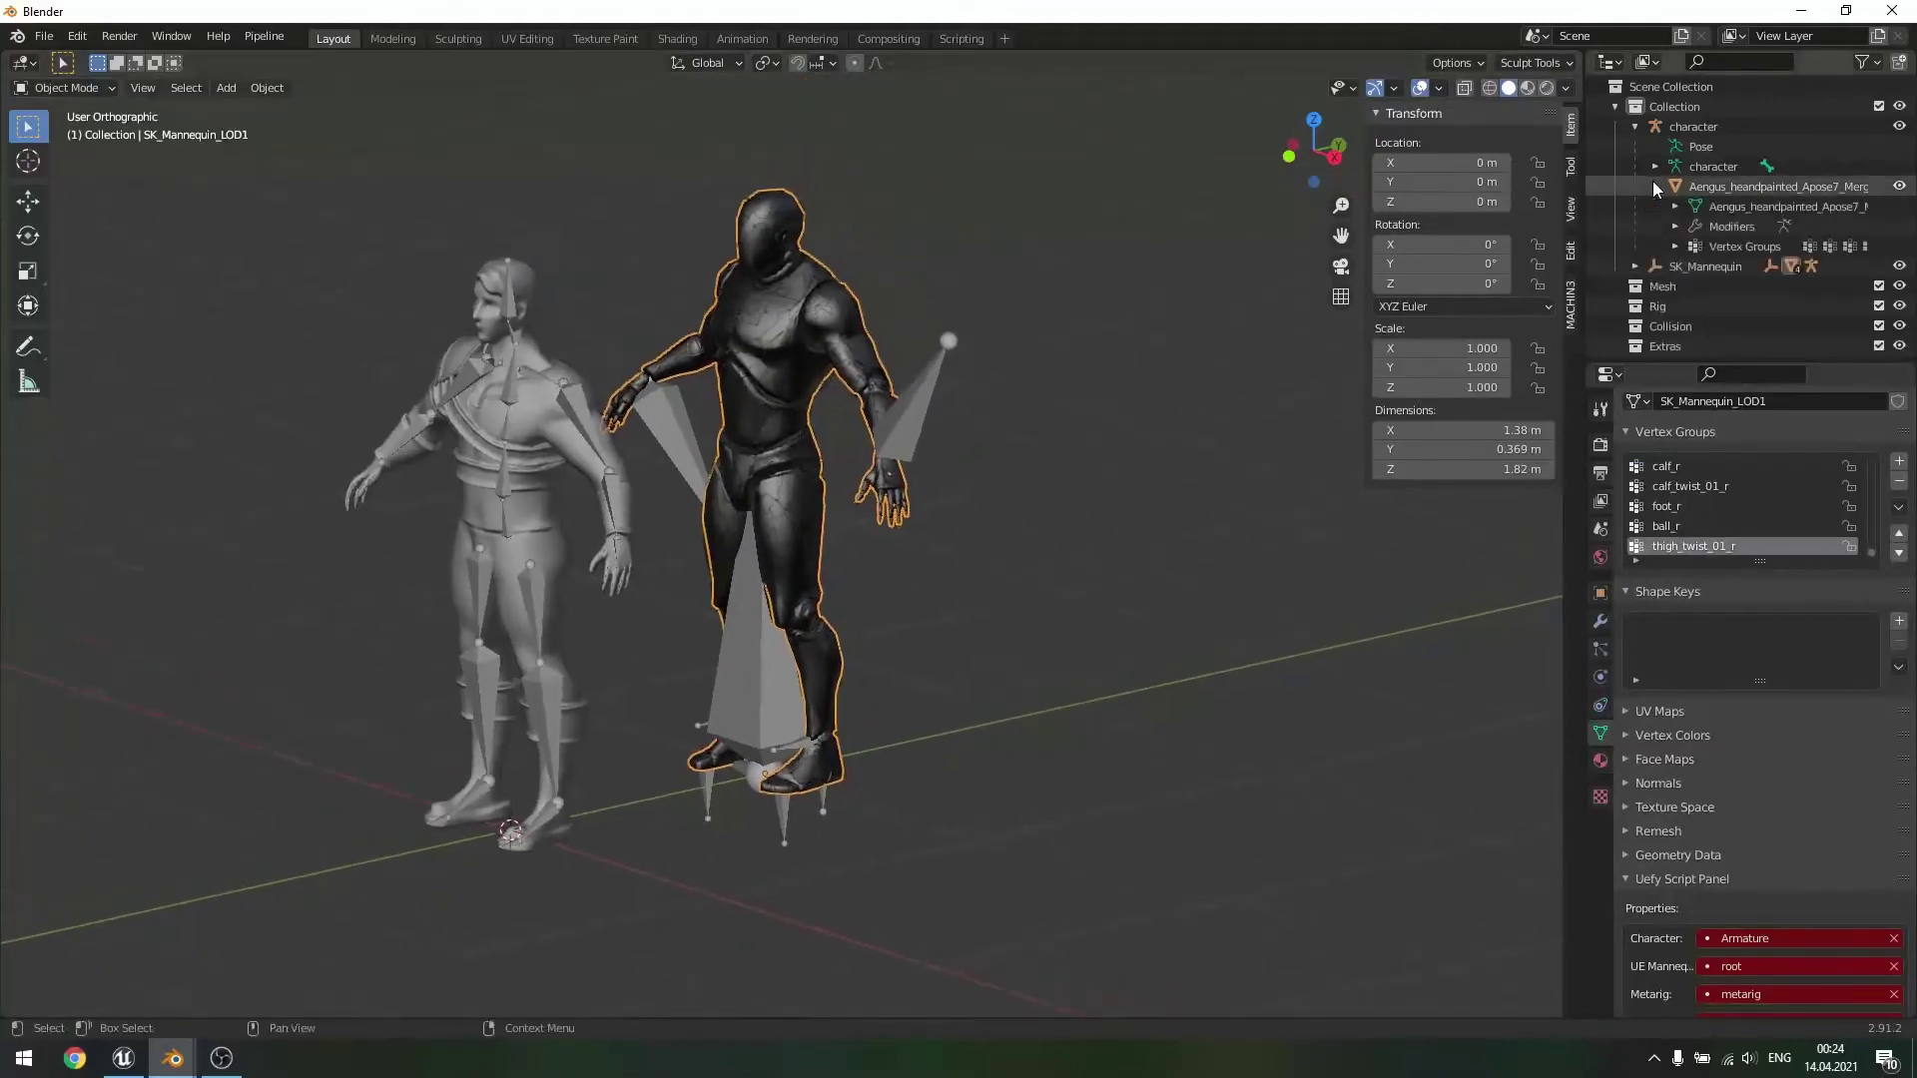
click(1655, 187)
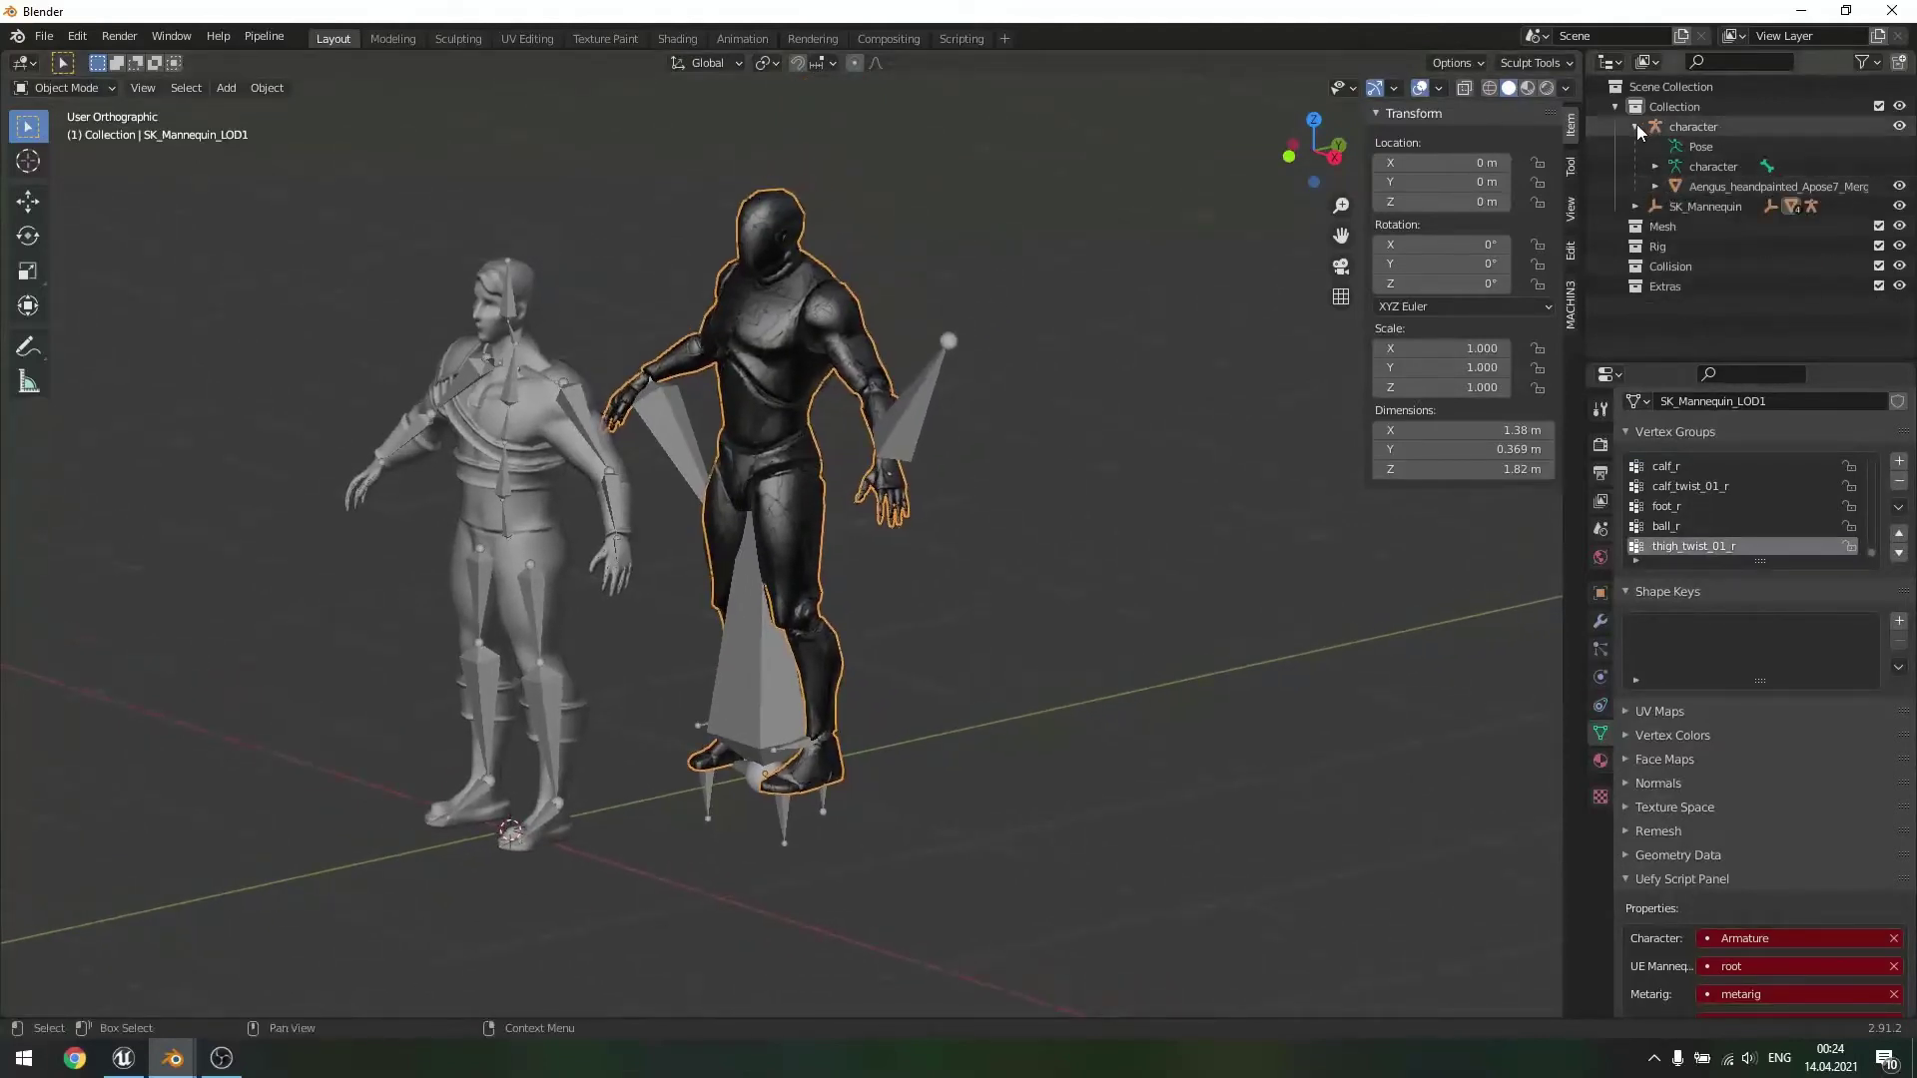
click(1636, 127)
click(1636, 147)
click(1656, 167)
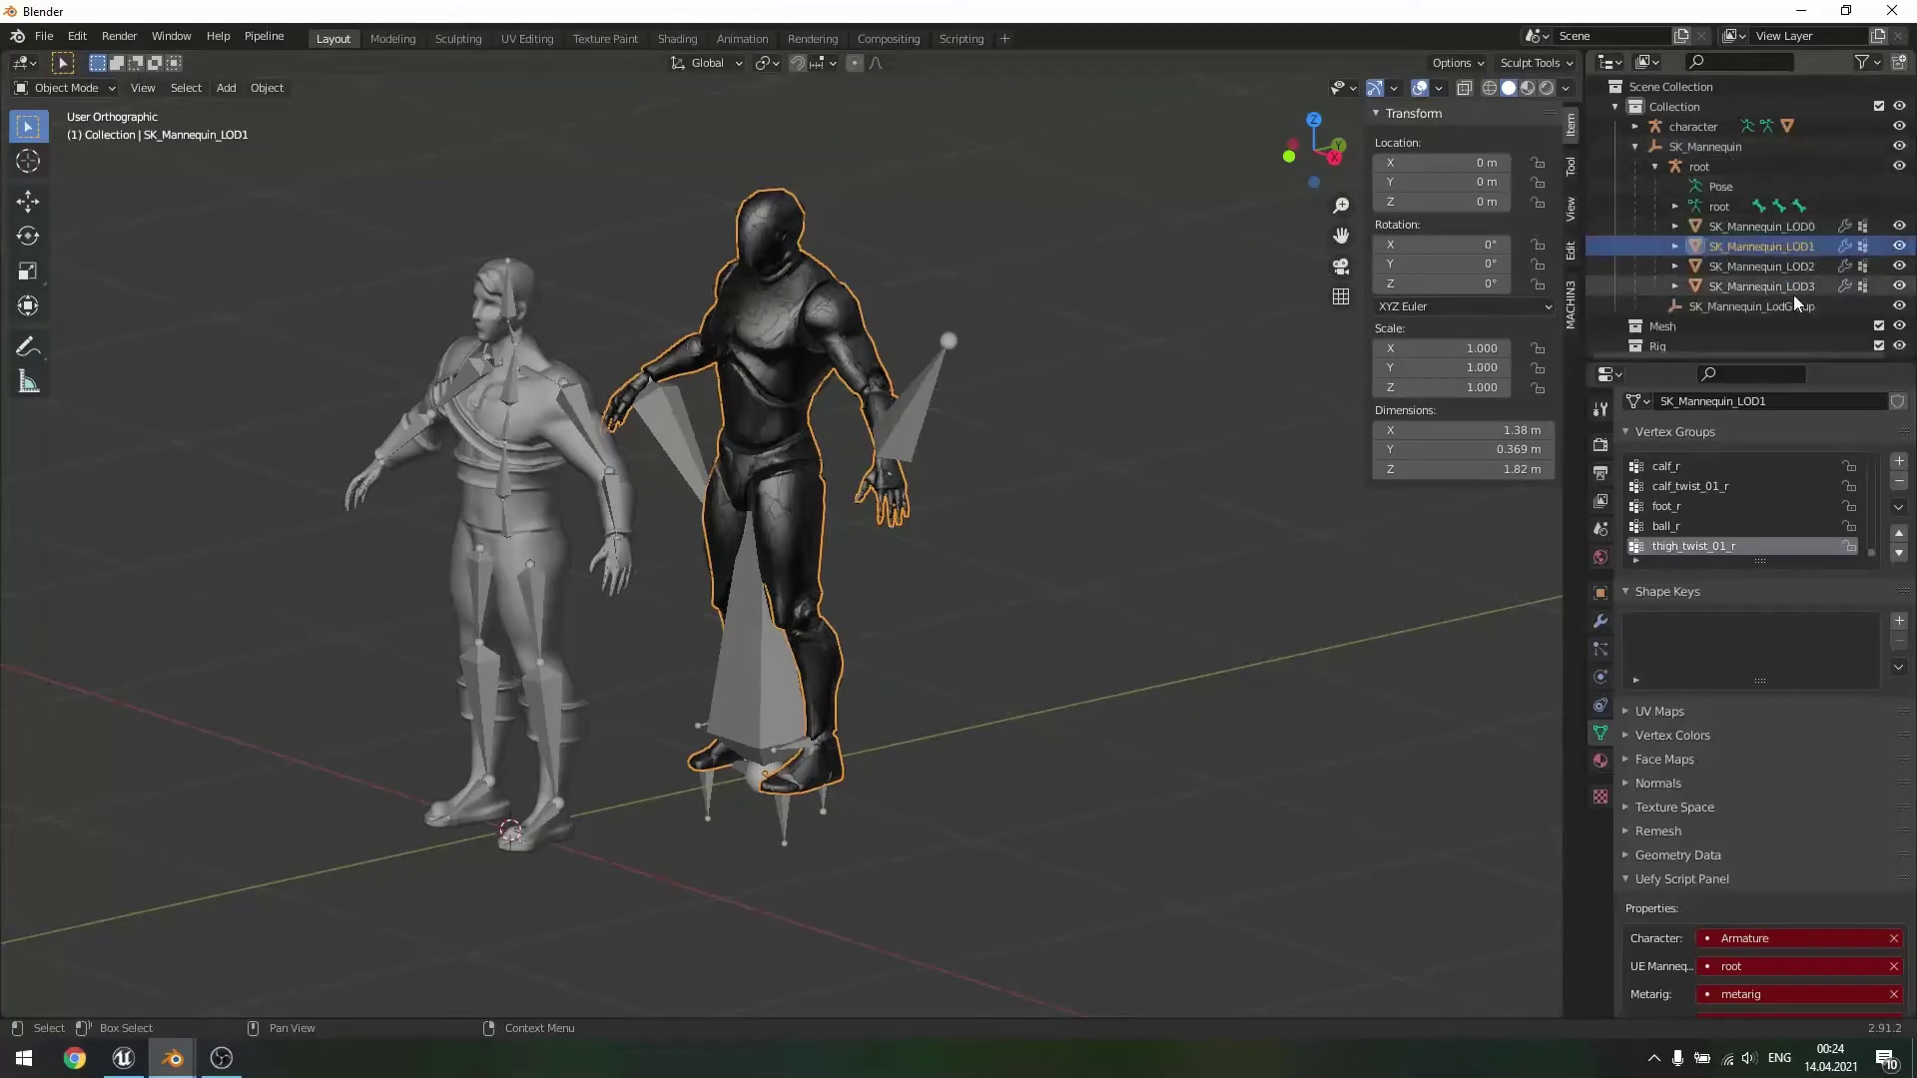
click(1781, 282)
shift+click(1783, 250)
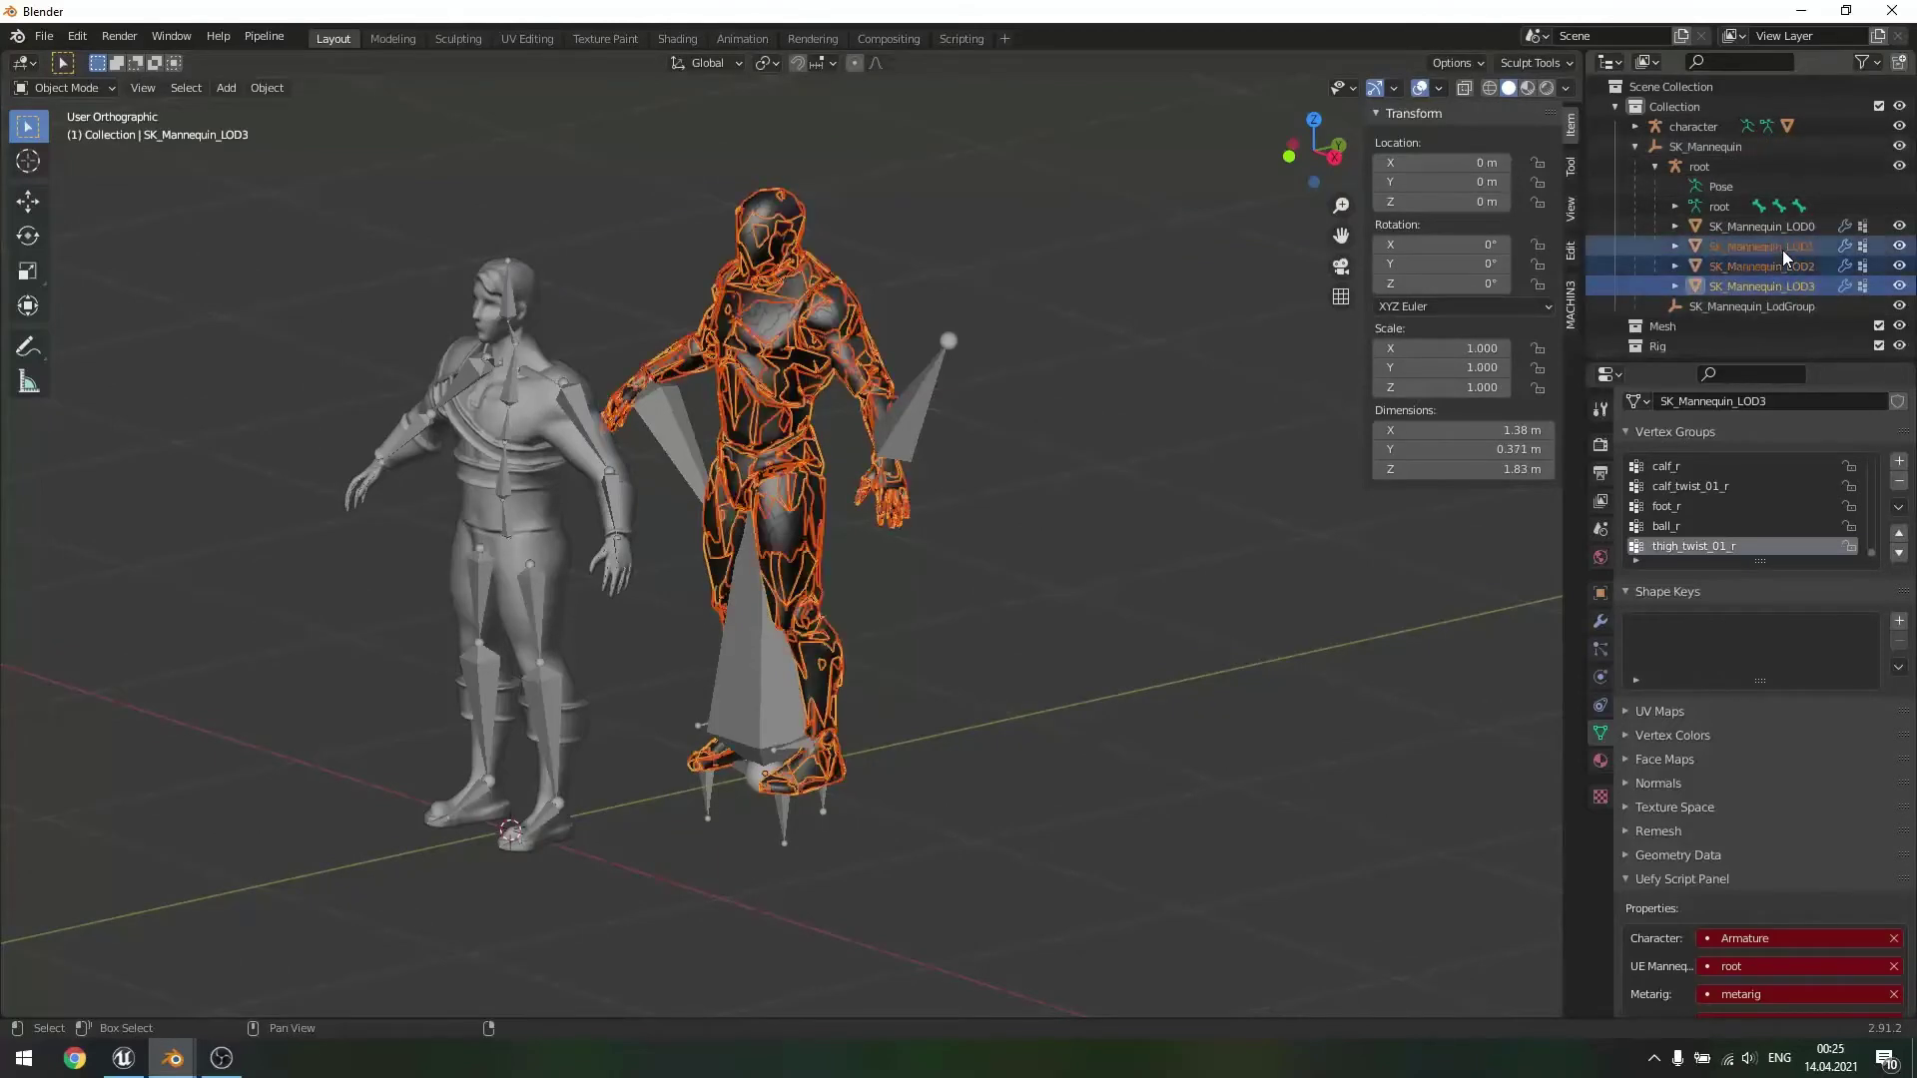
key(Delete)
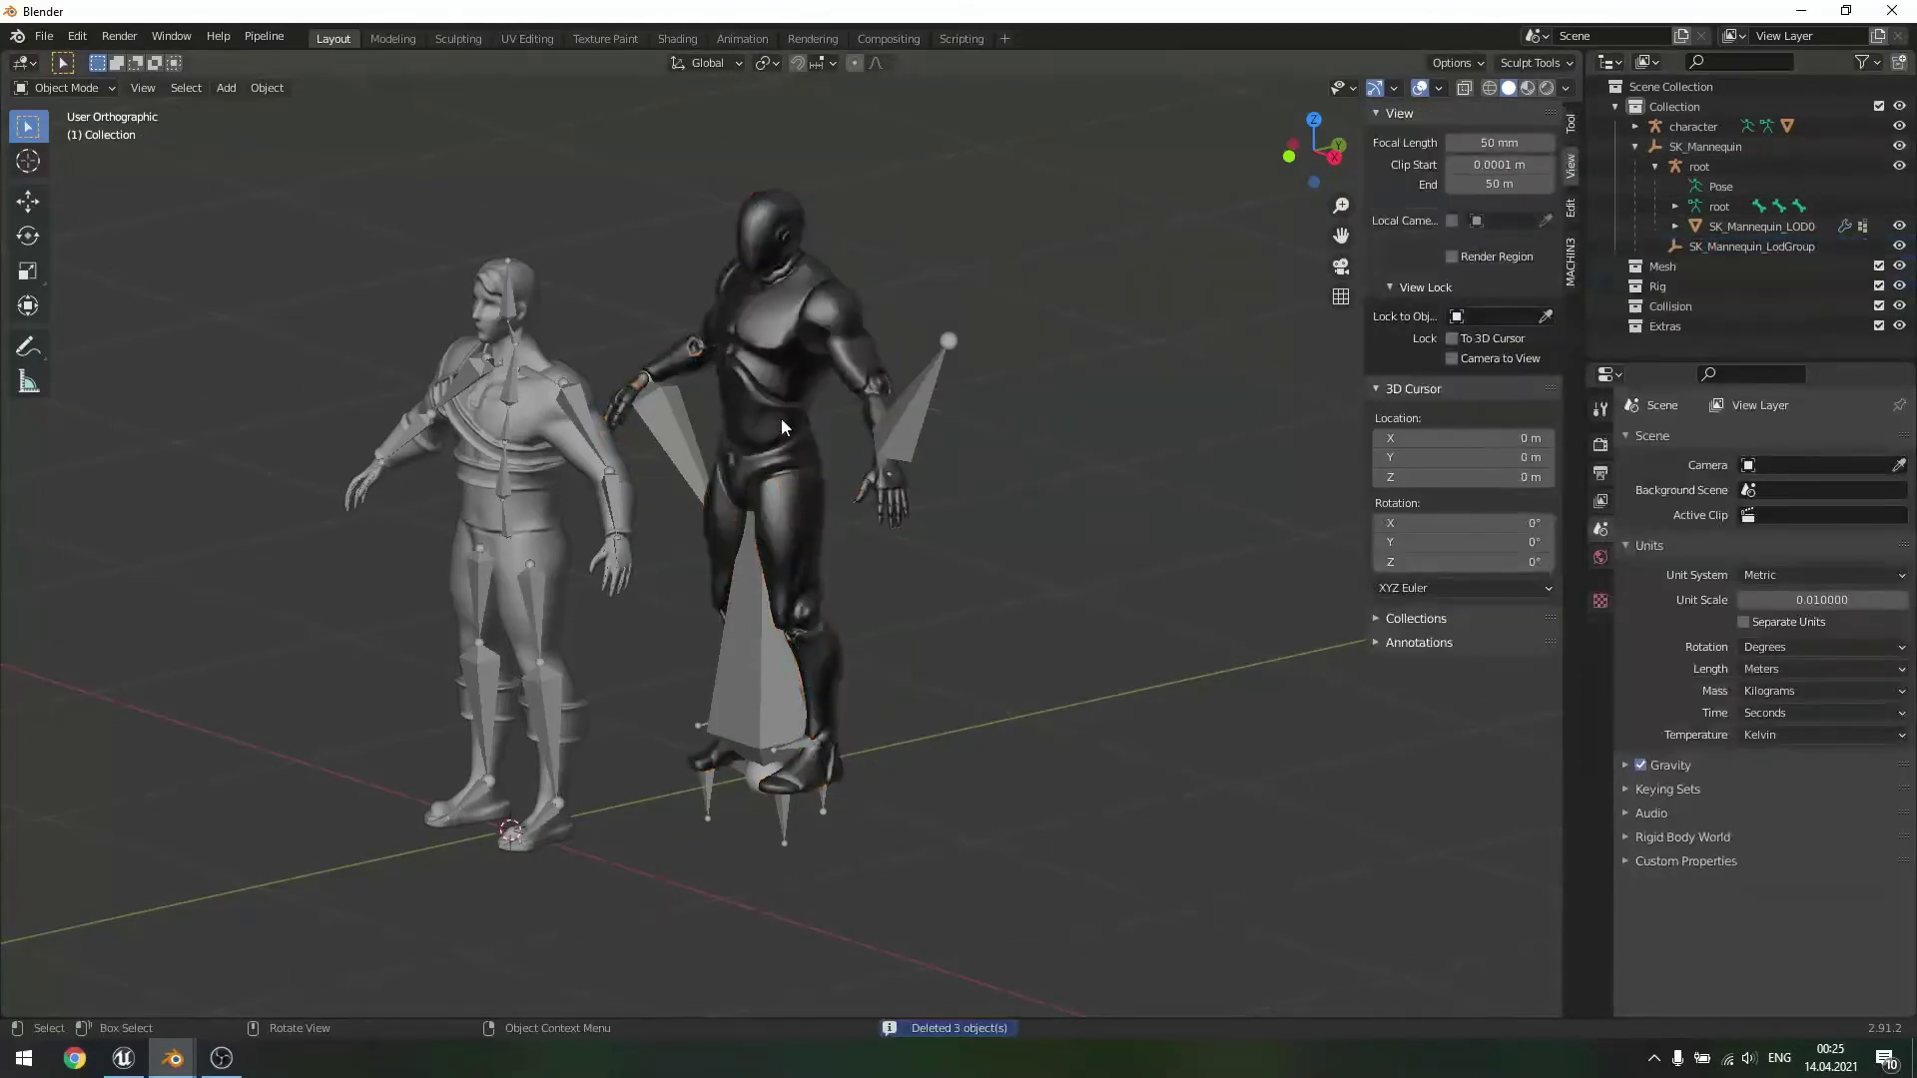
- Try moving the SK_Mannequin_LOD0 mesh and the root armature separately, cancelling both moves, and clear the selection
scroll(852, 483, up, 1)
scroll(852, 483, down, 1)
click(824, 419)
key(g)
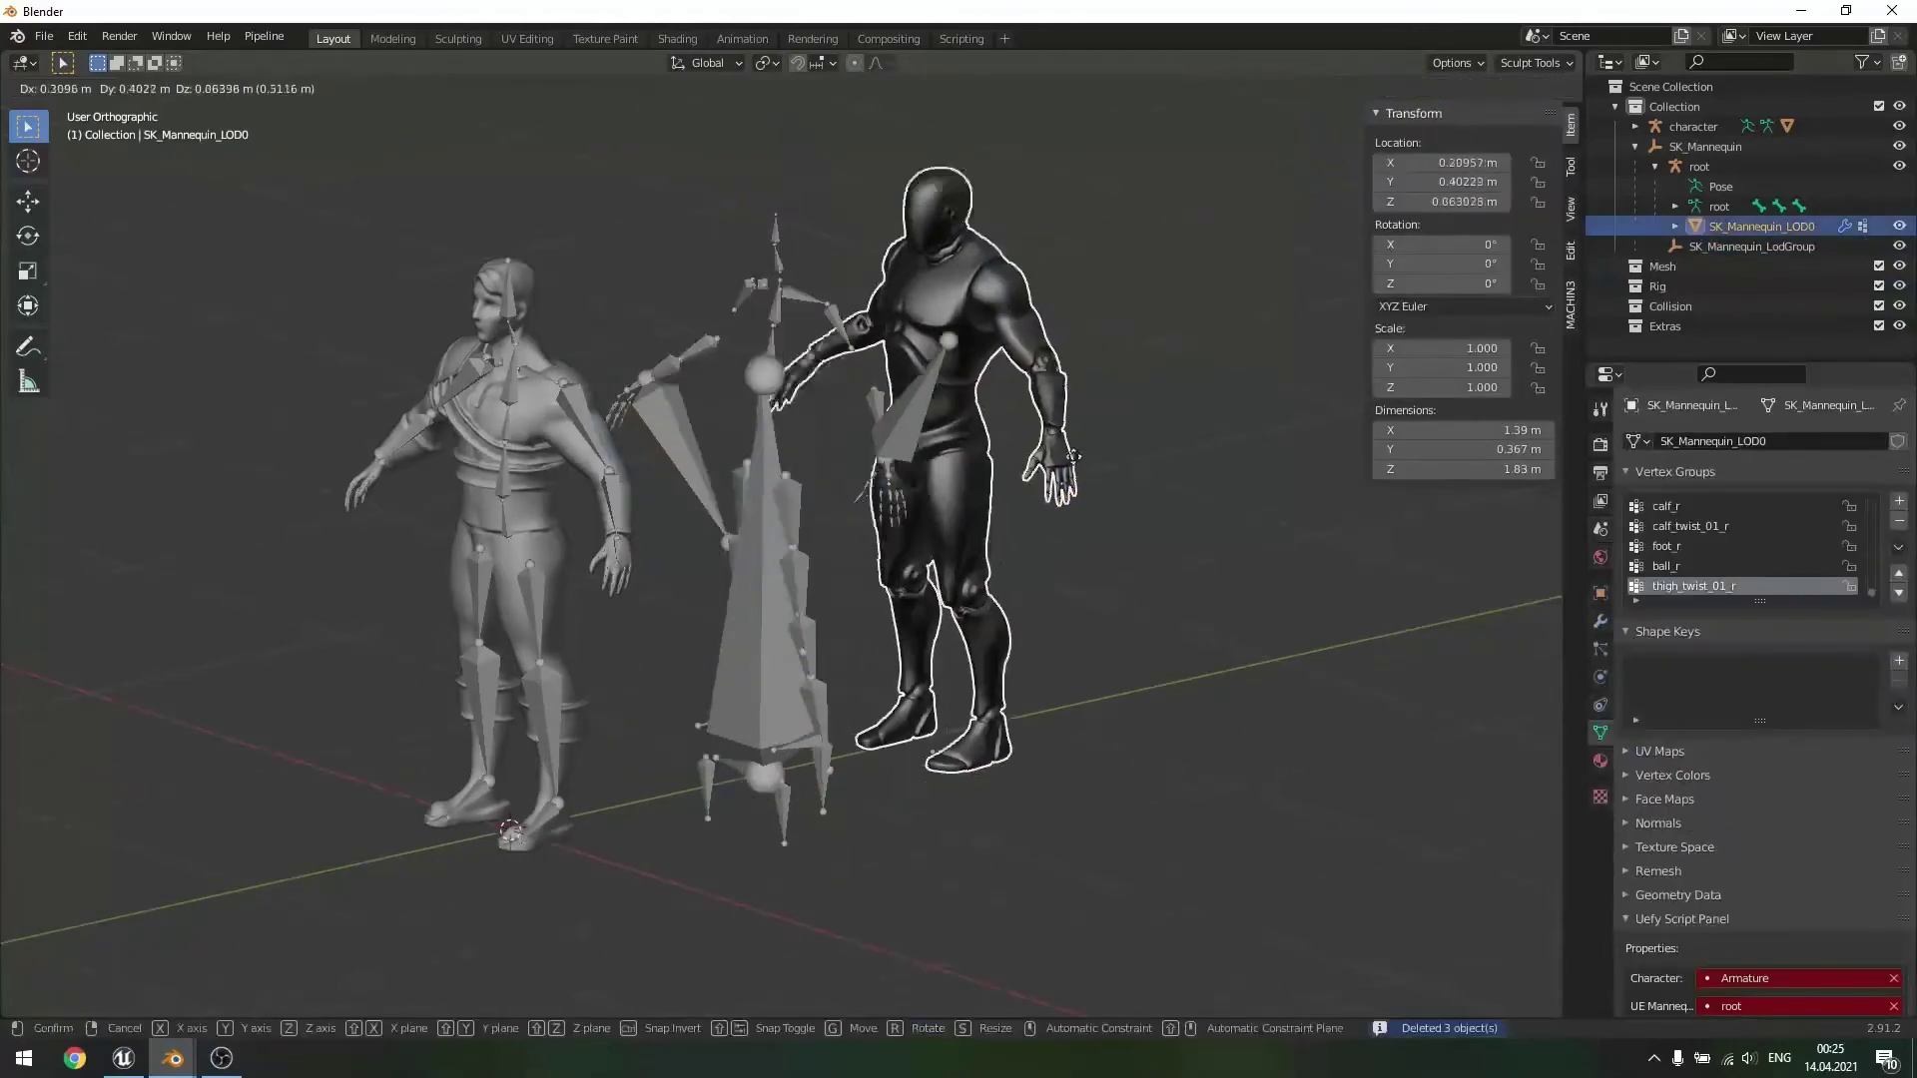
right_click(1140, 369)
click(901, 426)
key(g)
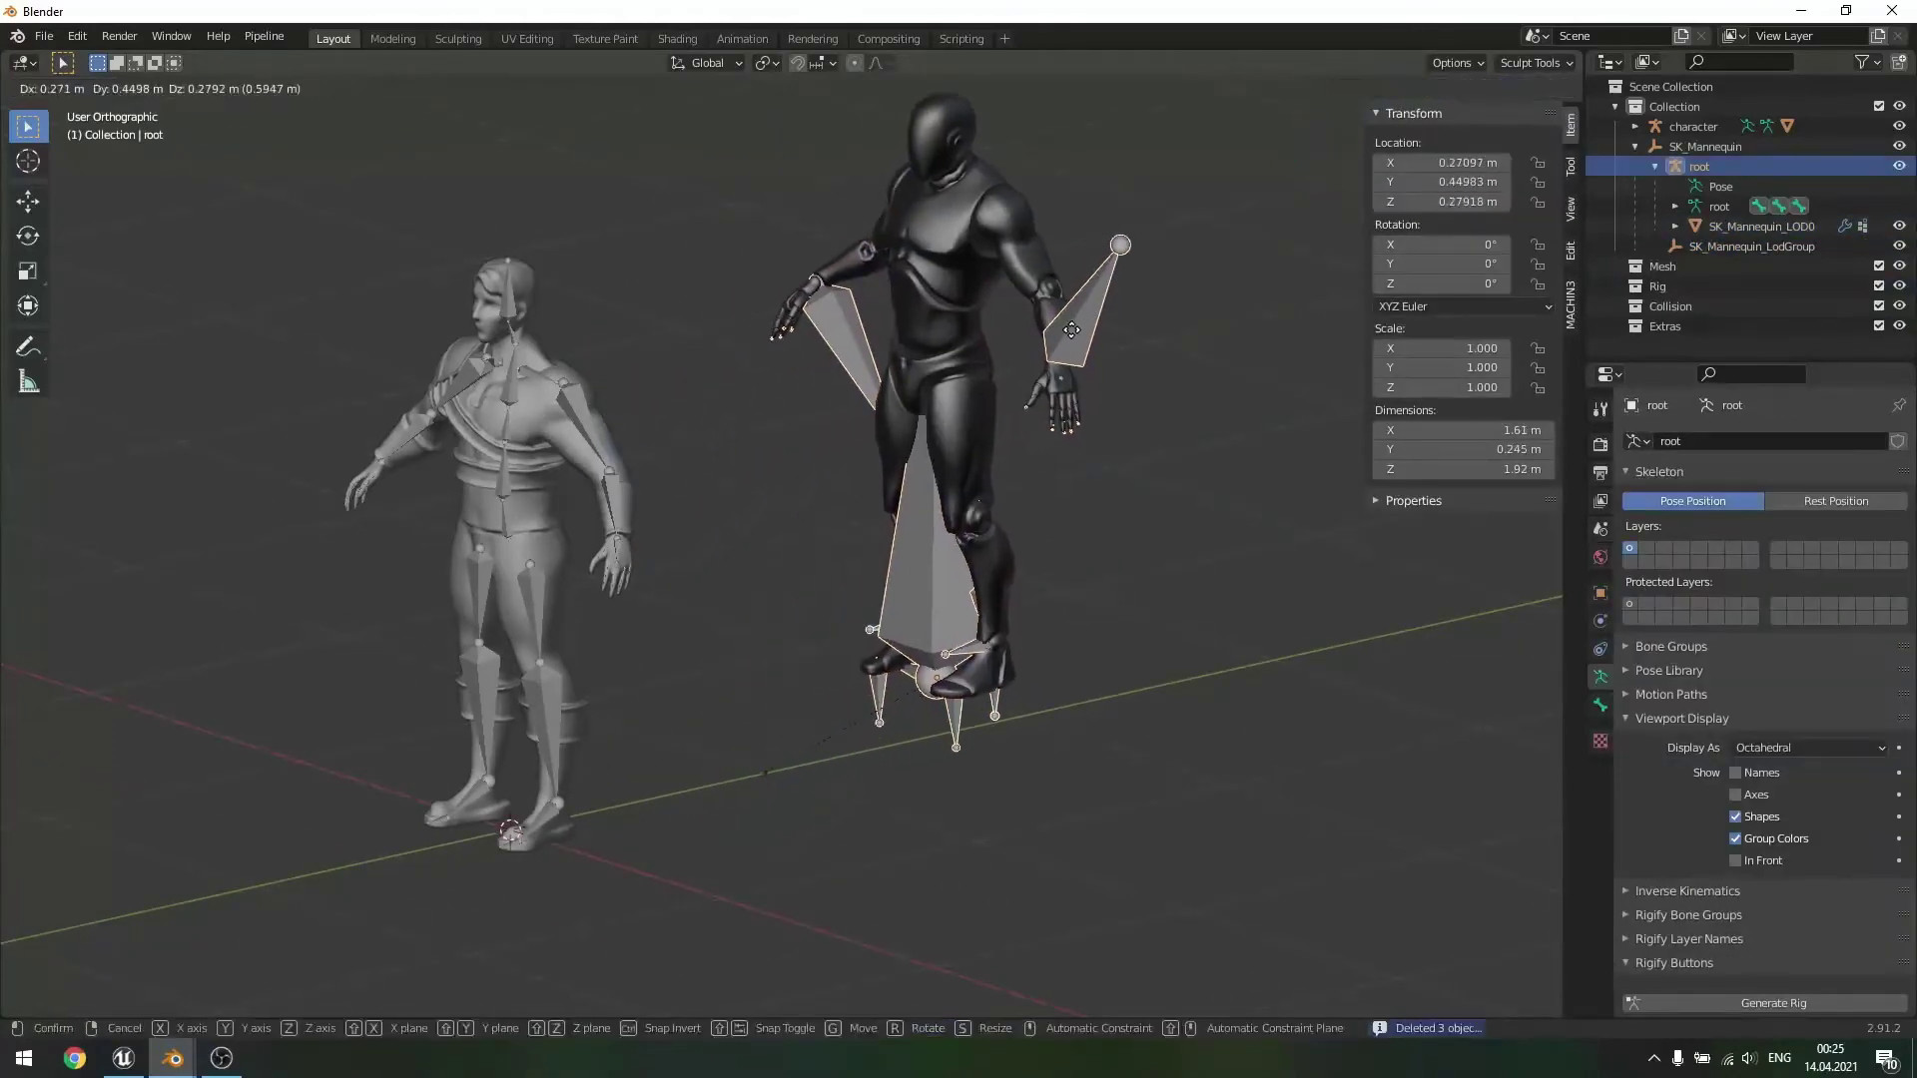
right_click(1035, 366)
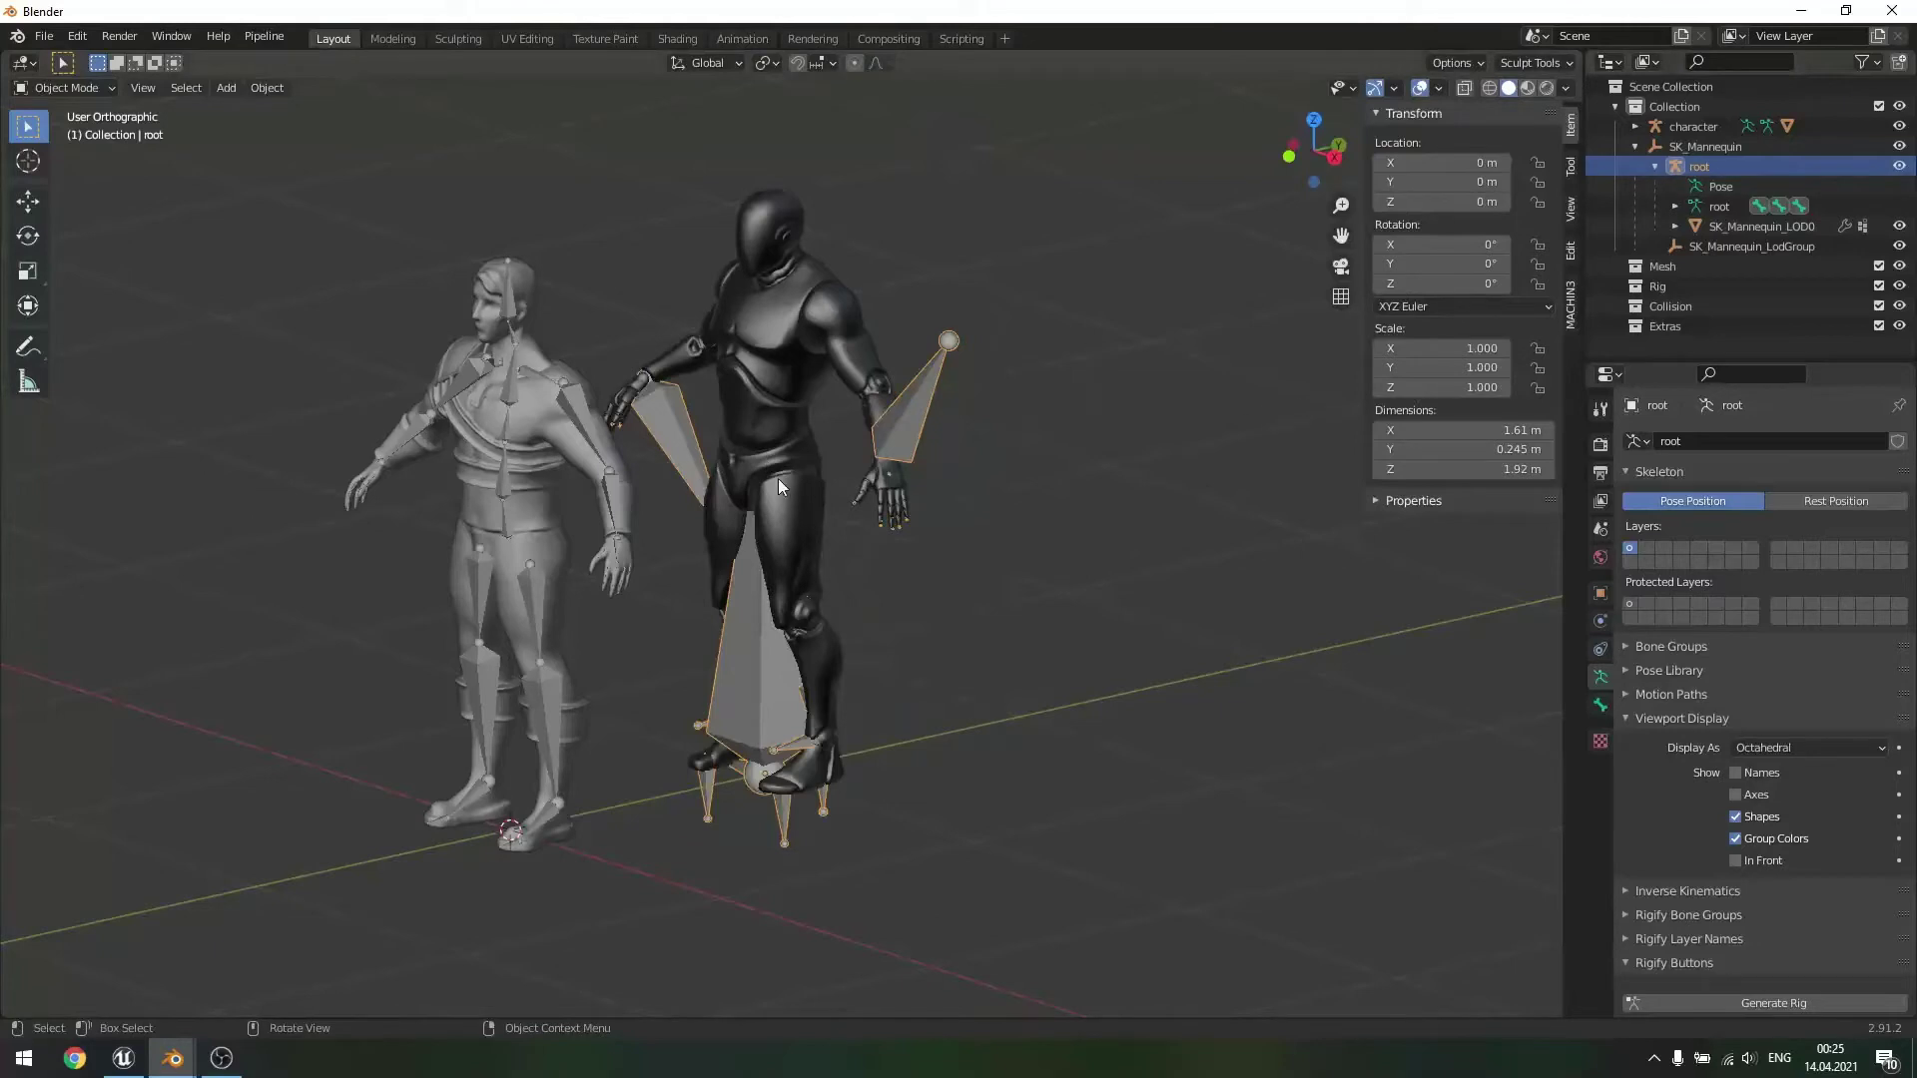
click(876, 639)
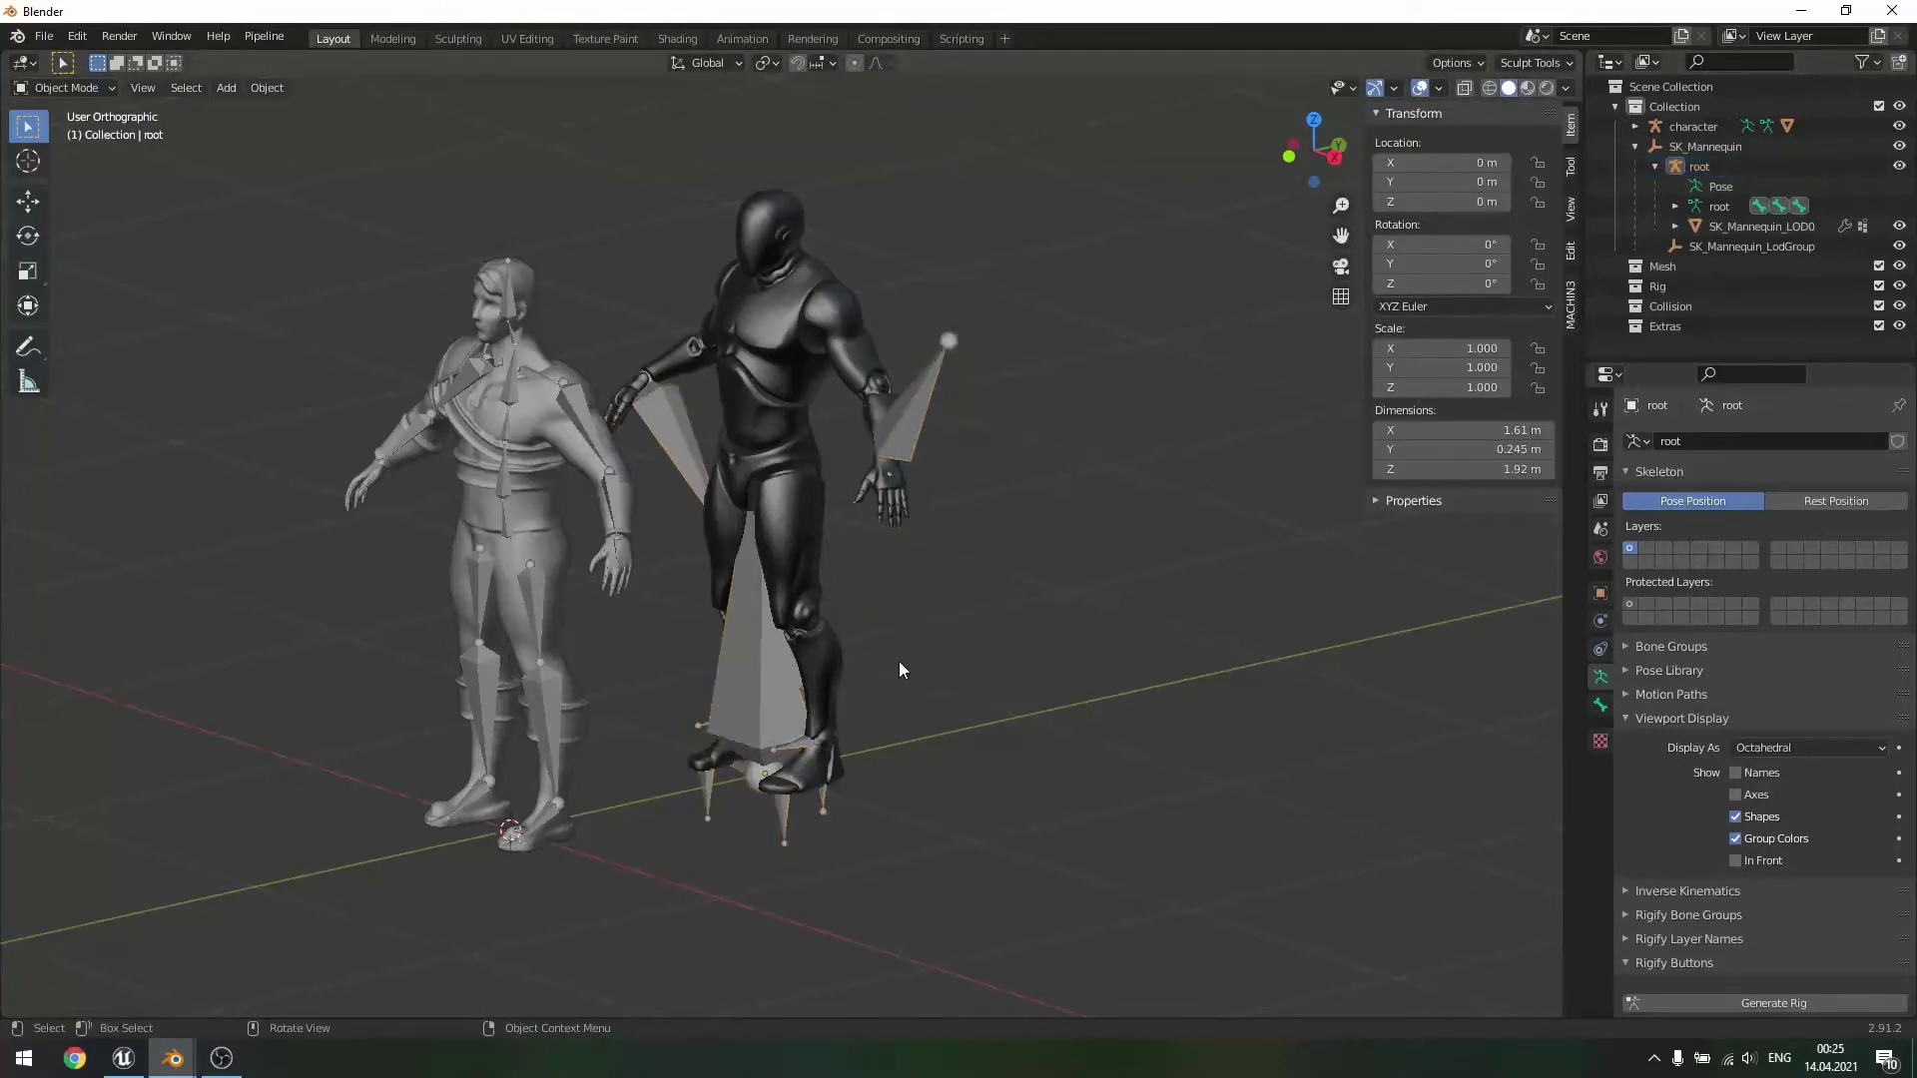
- Select the mannequin's root armature, view its bones in Edit Mode and return to Object Mode
scroll(899, 661, up, 2)
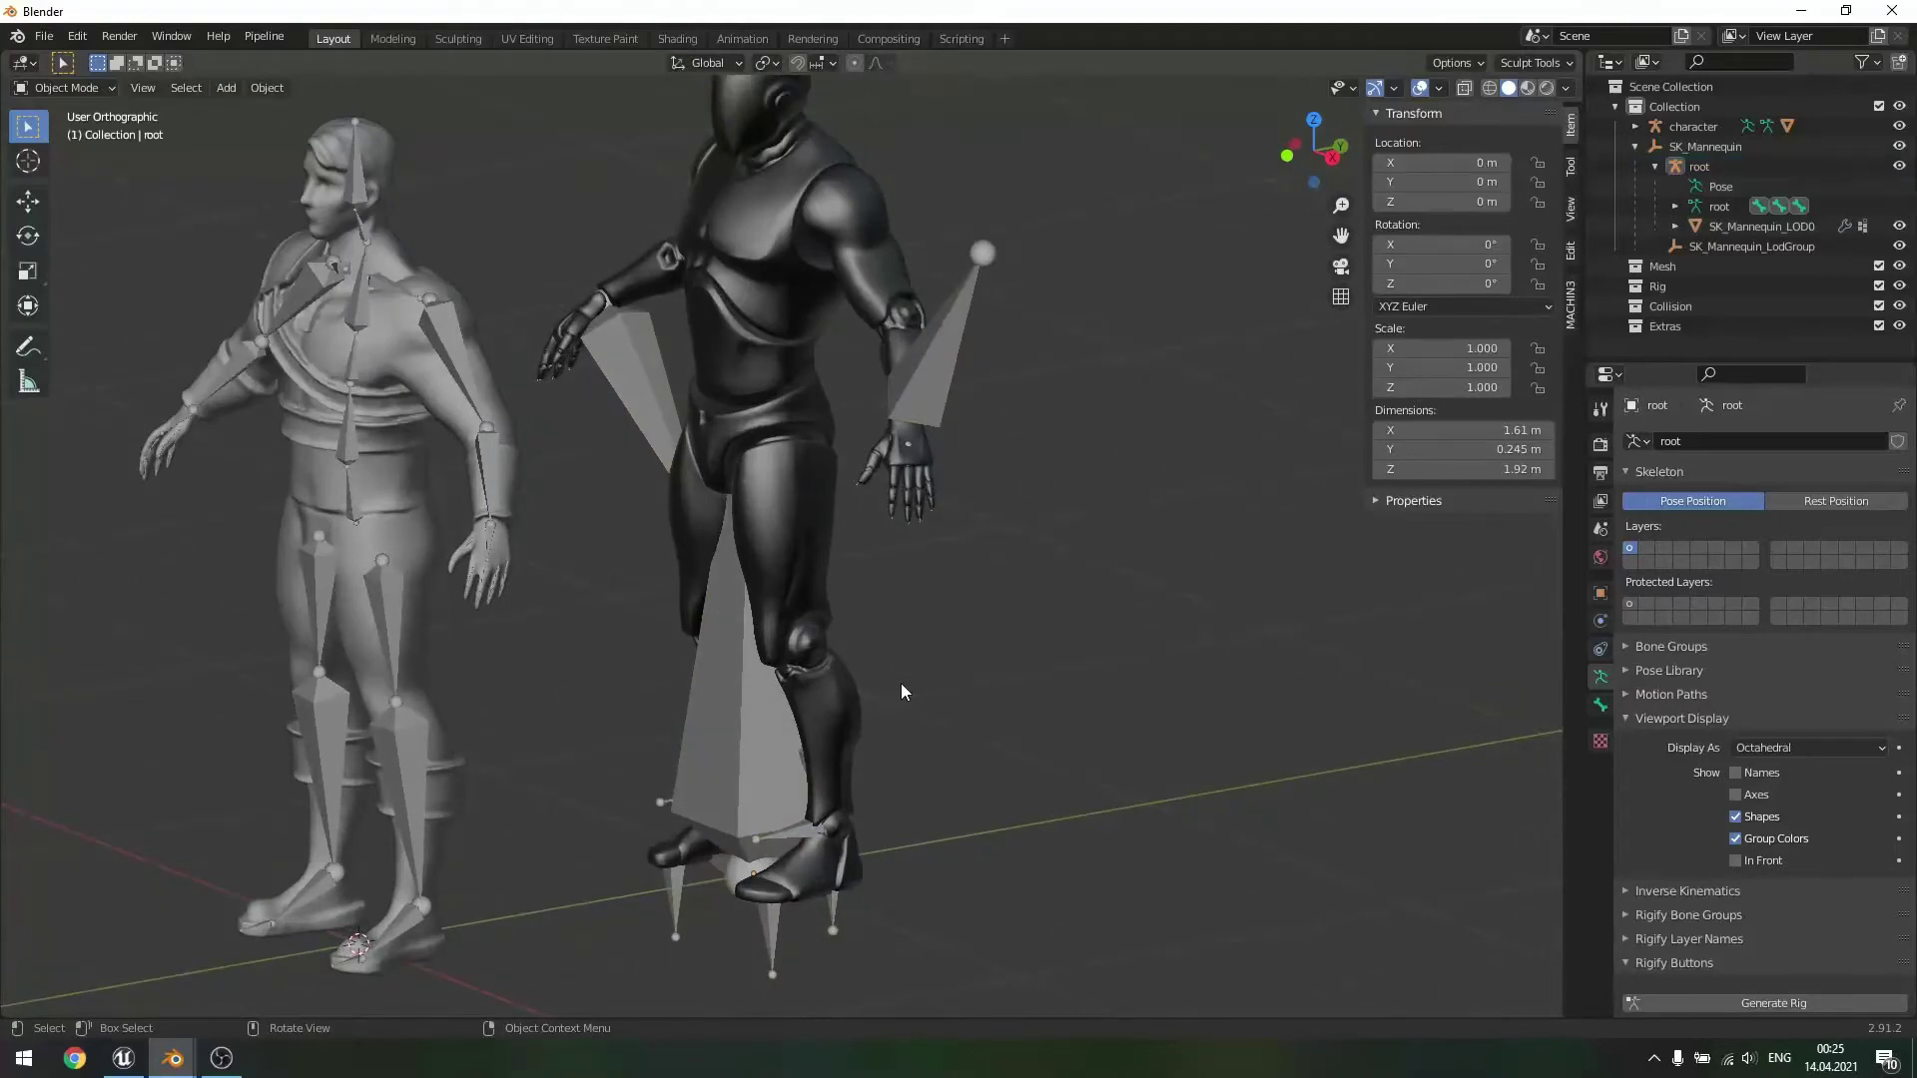
click(740, 761)
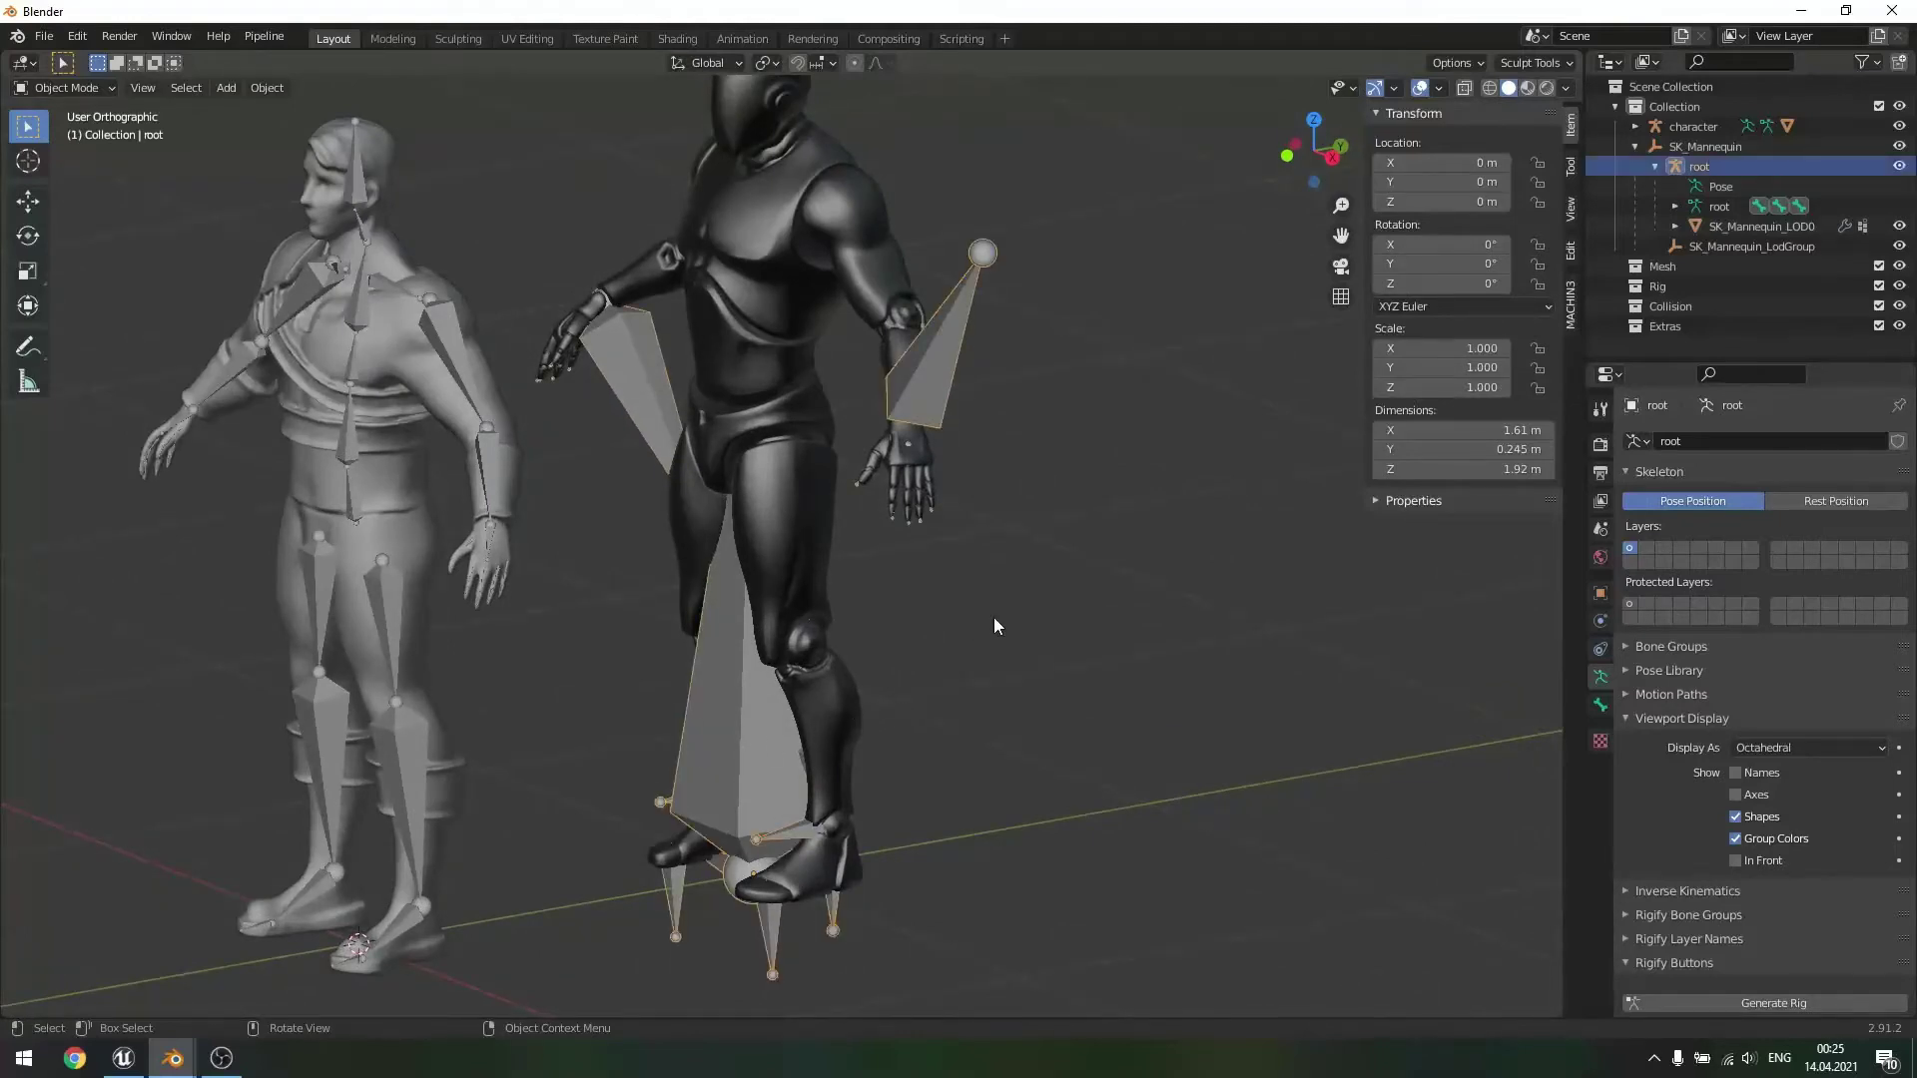
click(751, 686)
click(711, 721)
key(Tab)
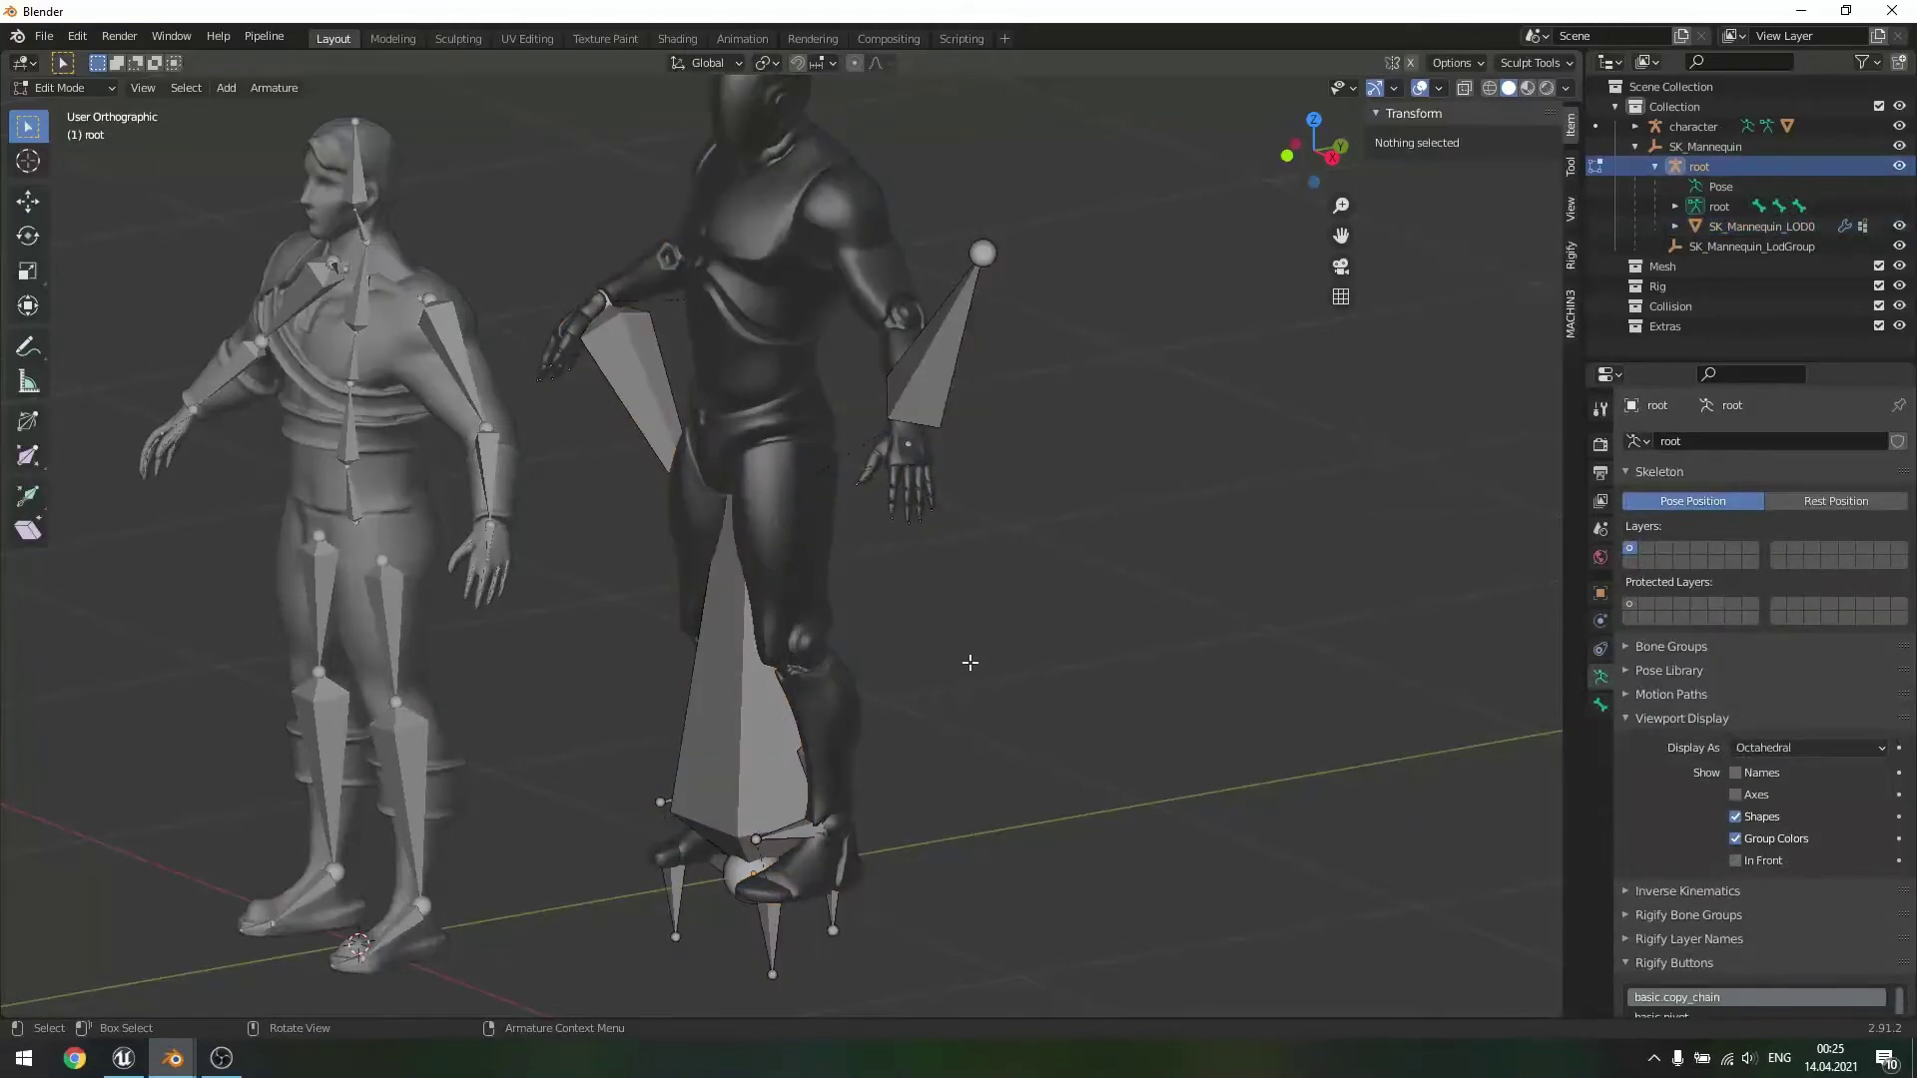
key(Tab)
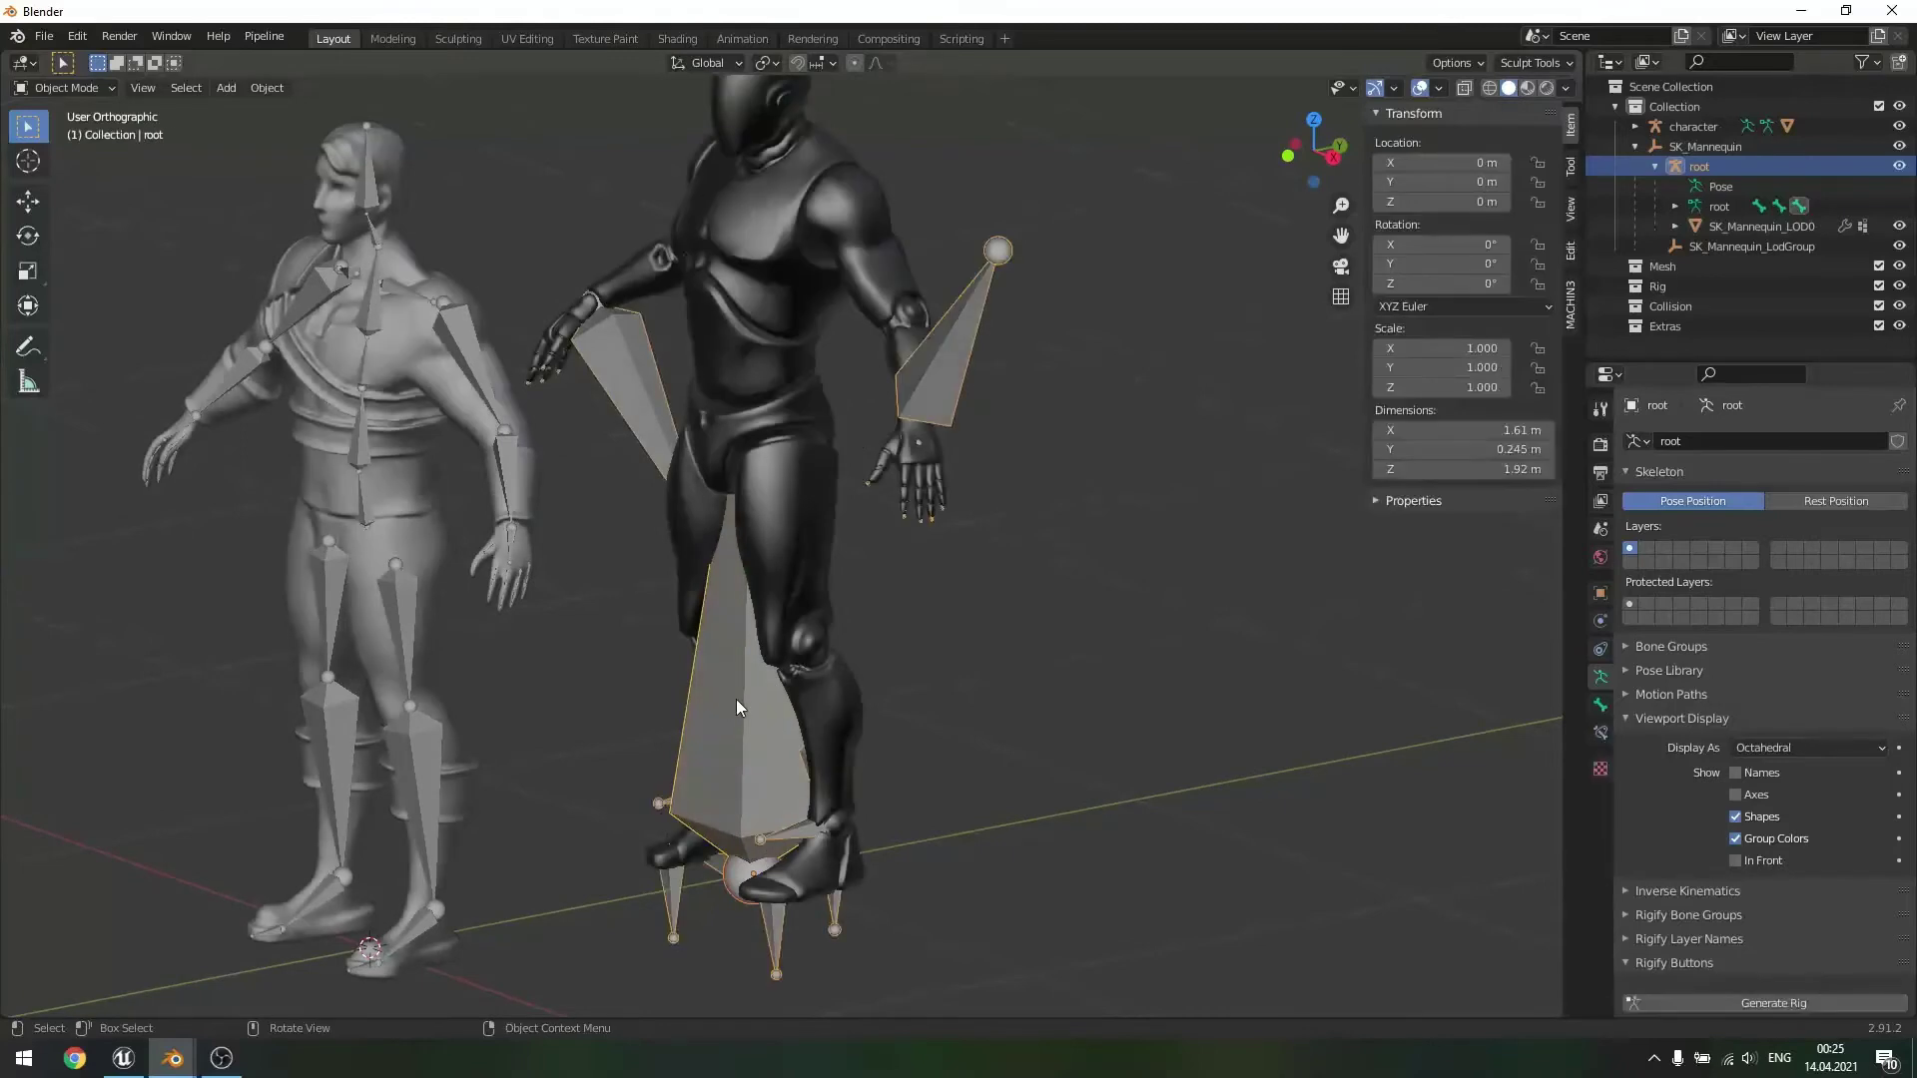
click(735, 699)
click(735, 701)
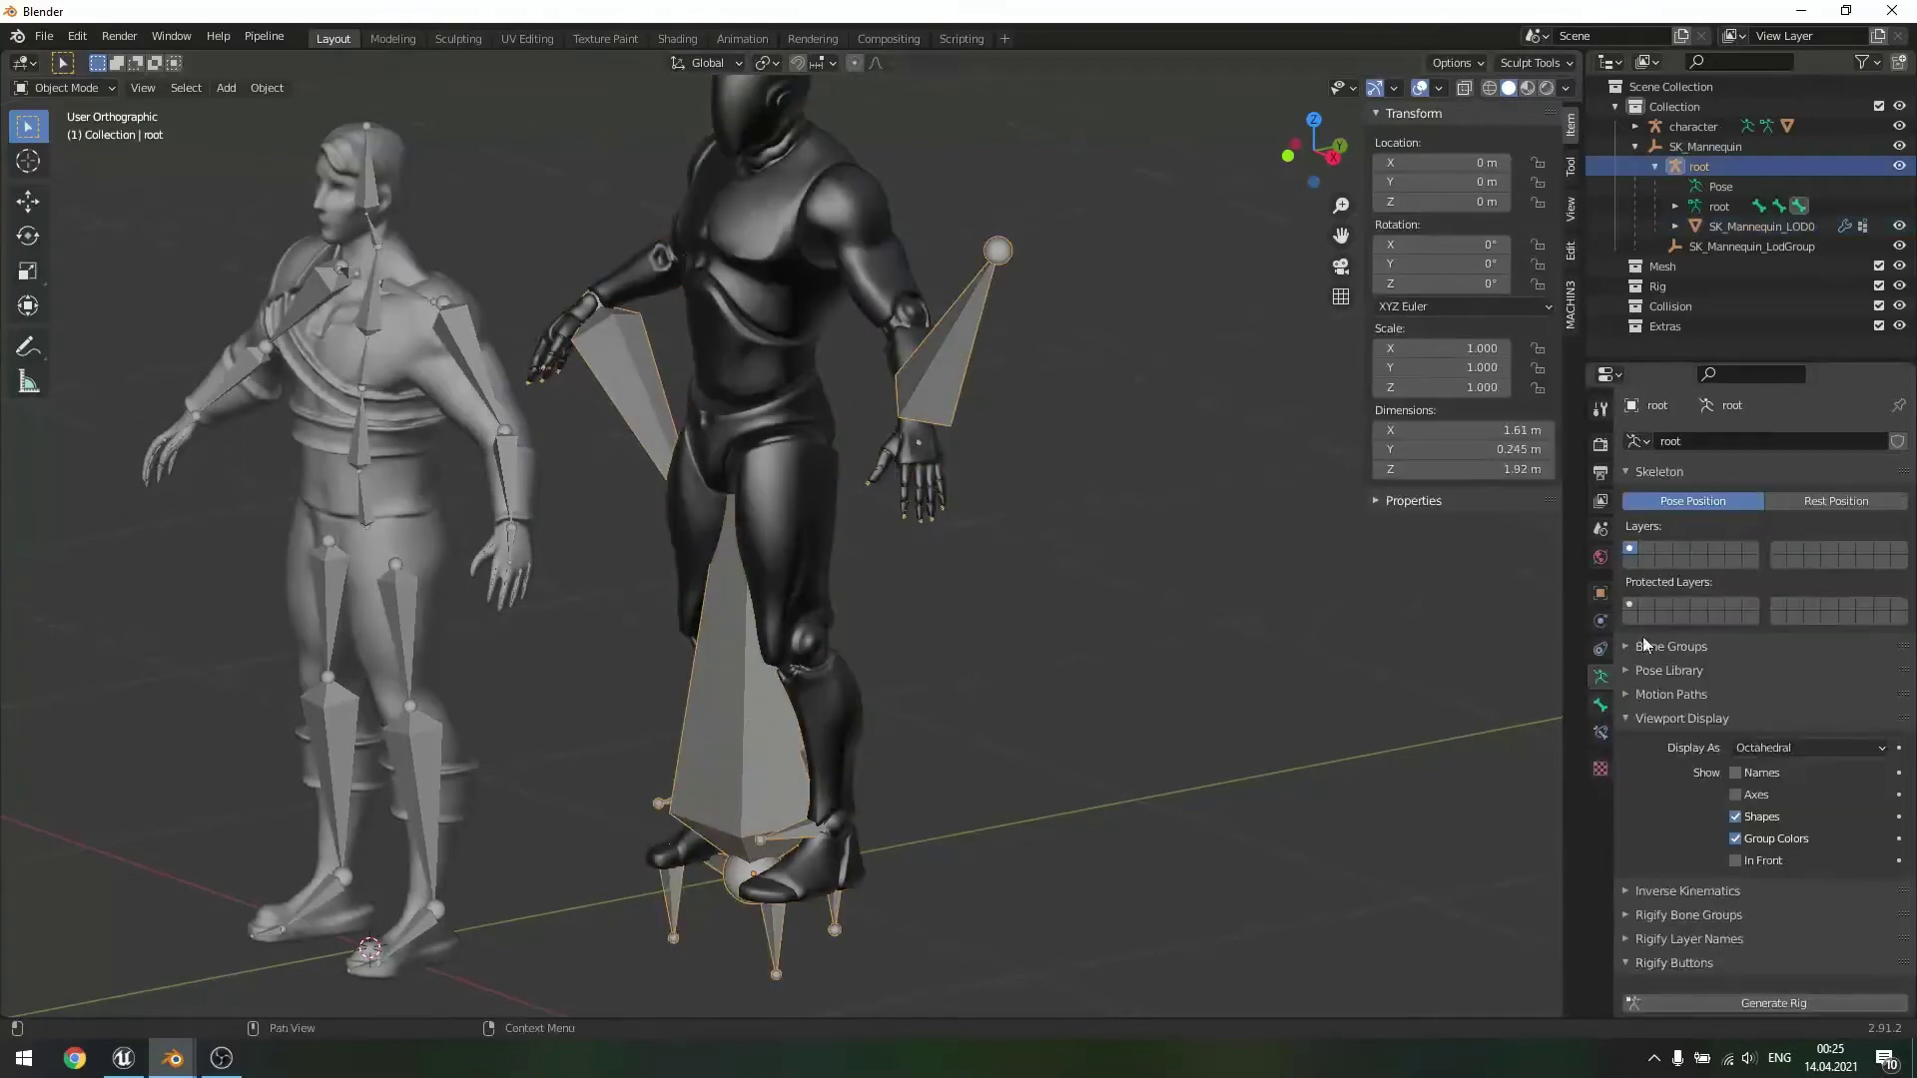
- Display the mannequin's root armature in front of its mesh and hide the ik_hand_l, ik_hand_gun and ik_hand_root bones in Edit Mode
scroll(1754, 807, down, 1)
click(1738, 821)
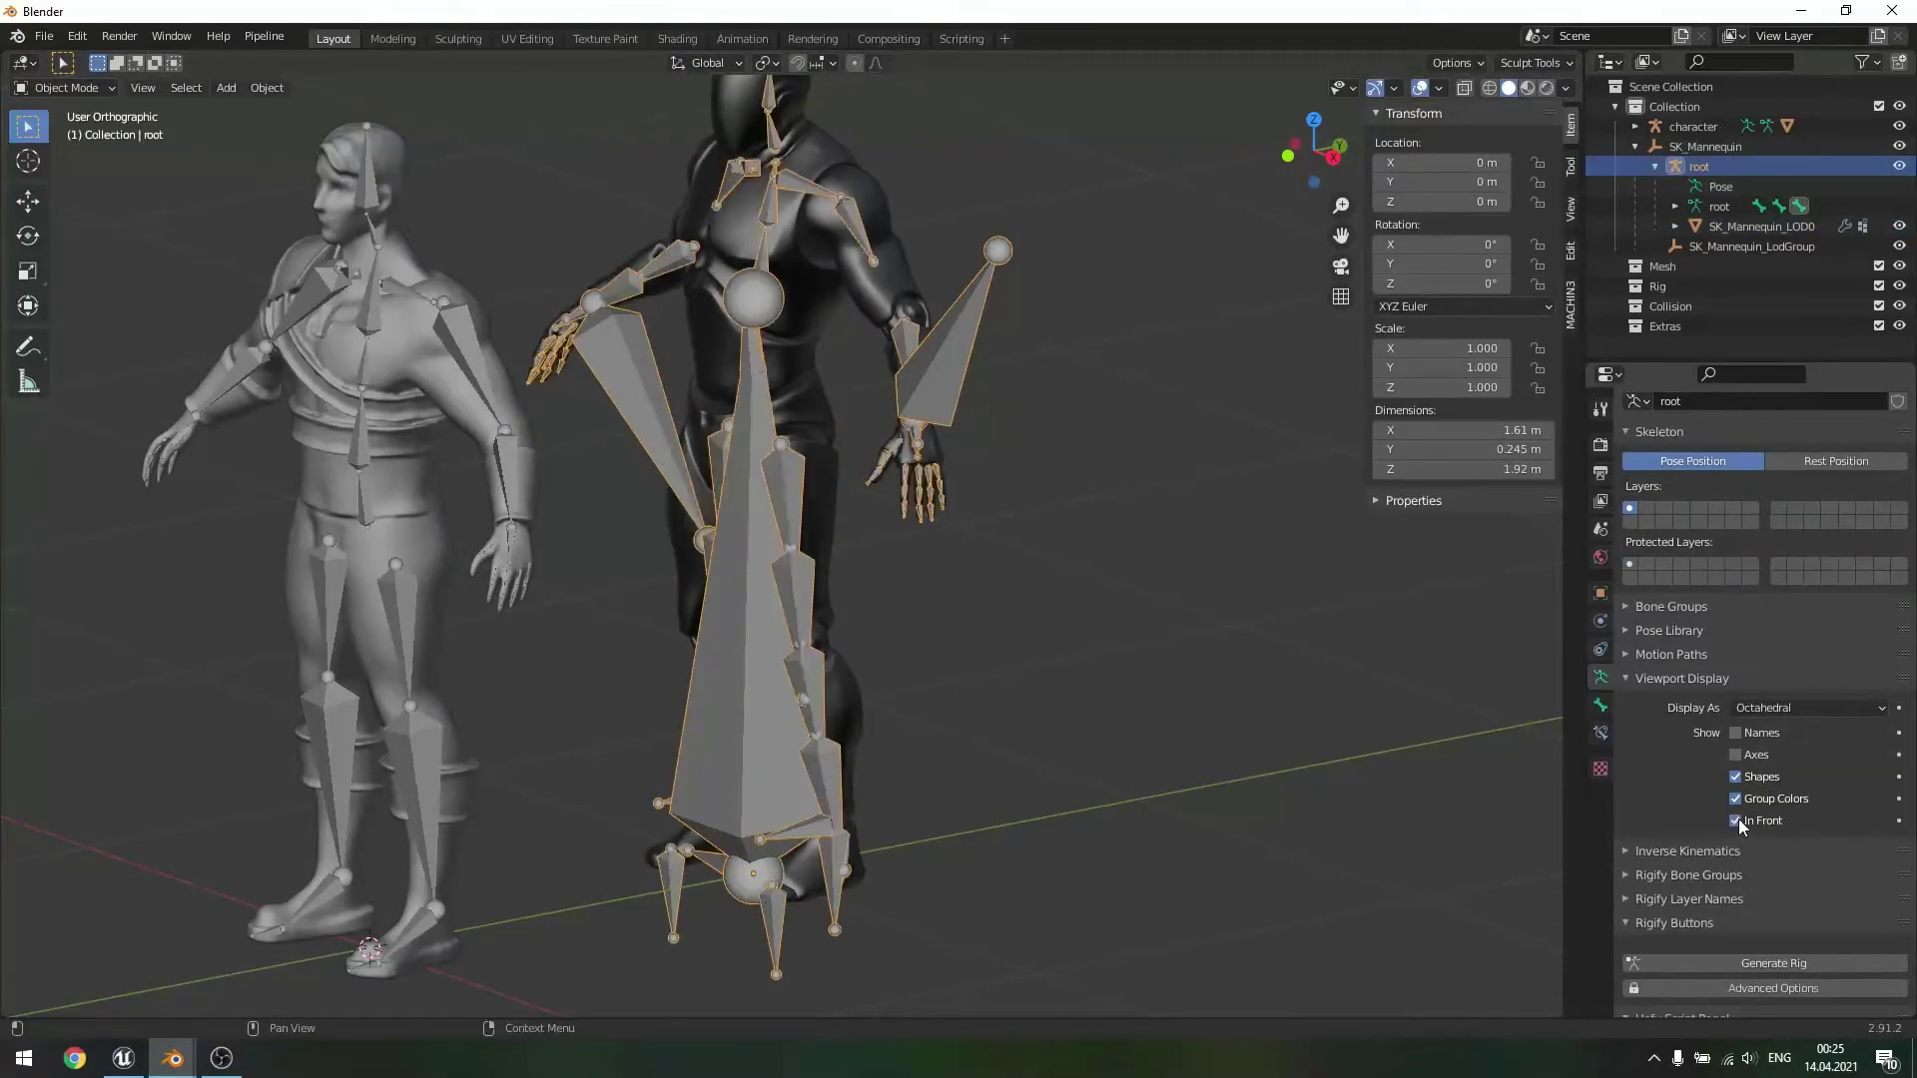
key(Tab)
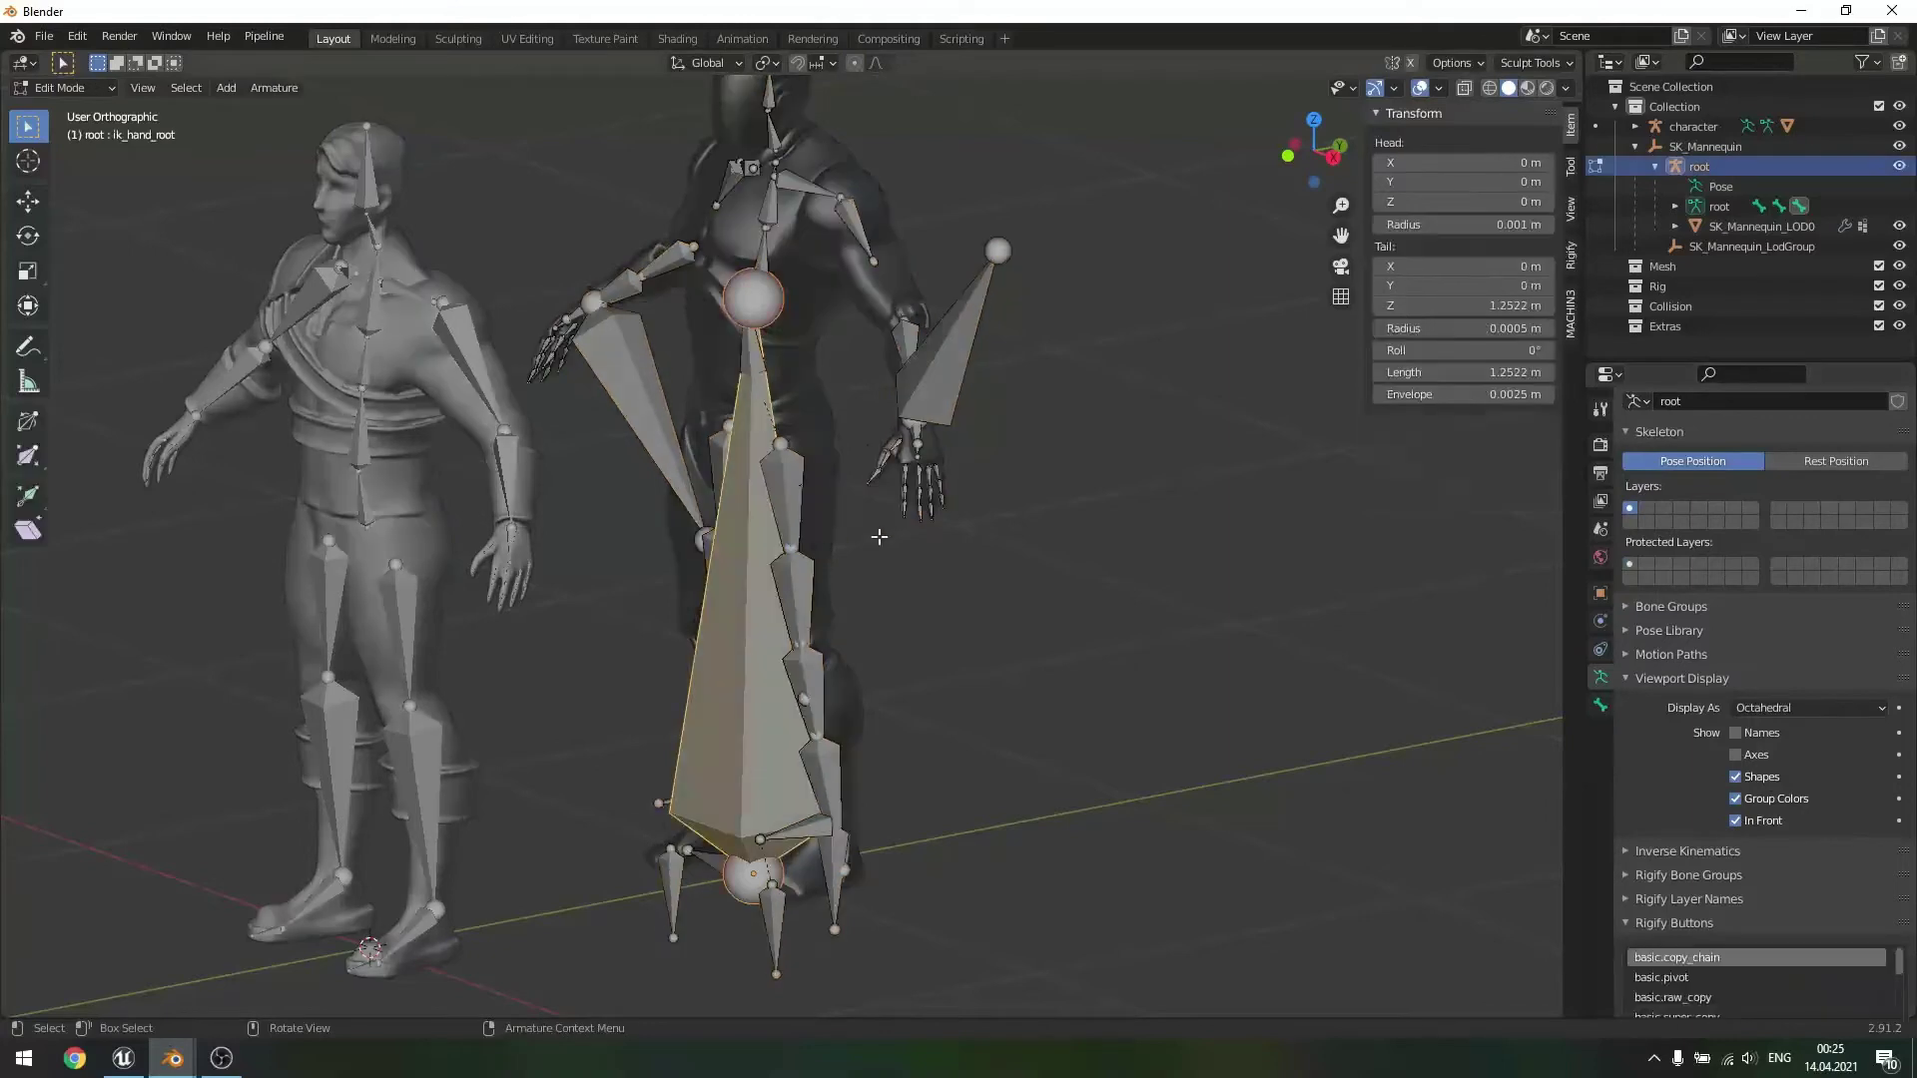
click(931, 370)
key(h)
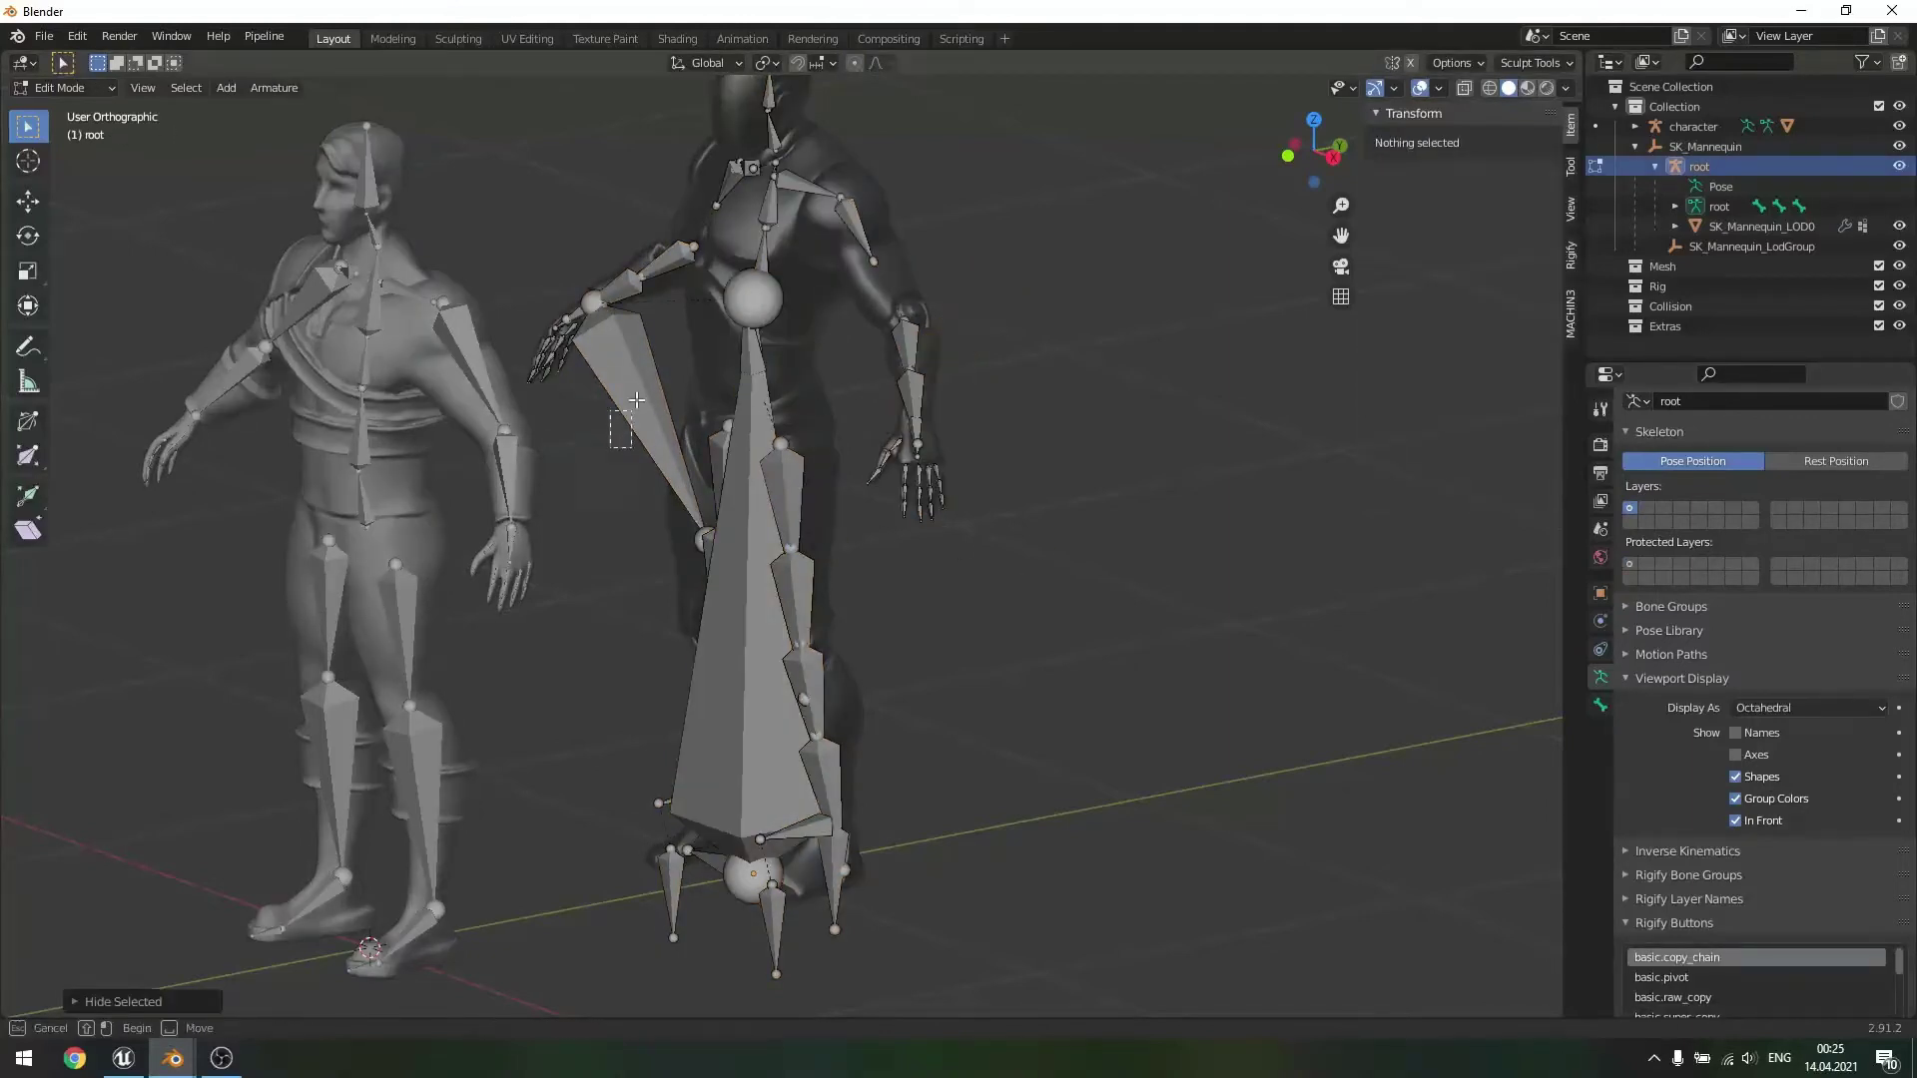
click(644, 399)
key(h)
click(735, 686)
key(h)
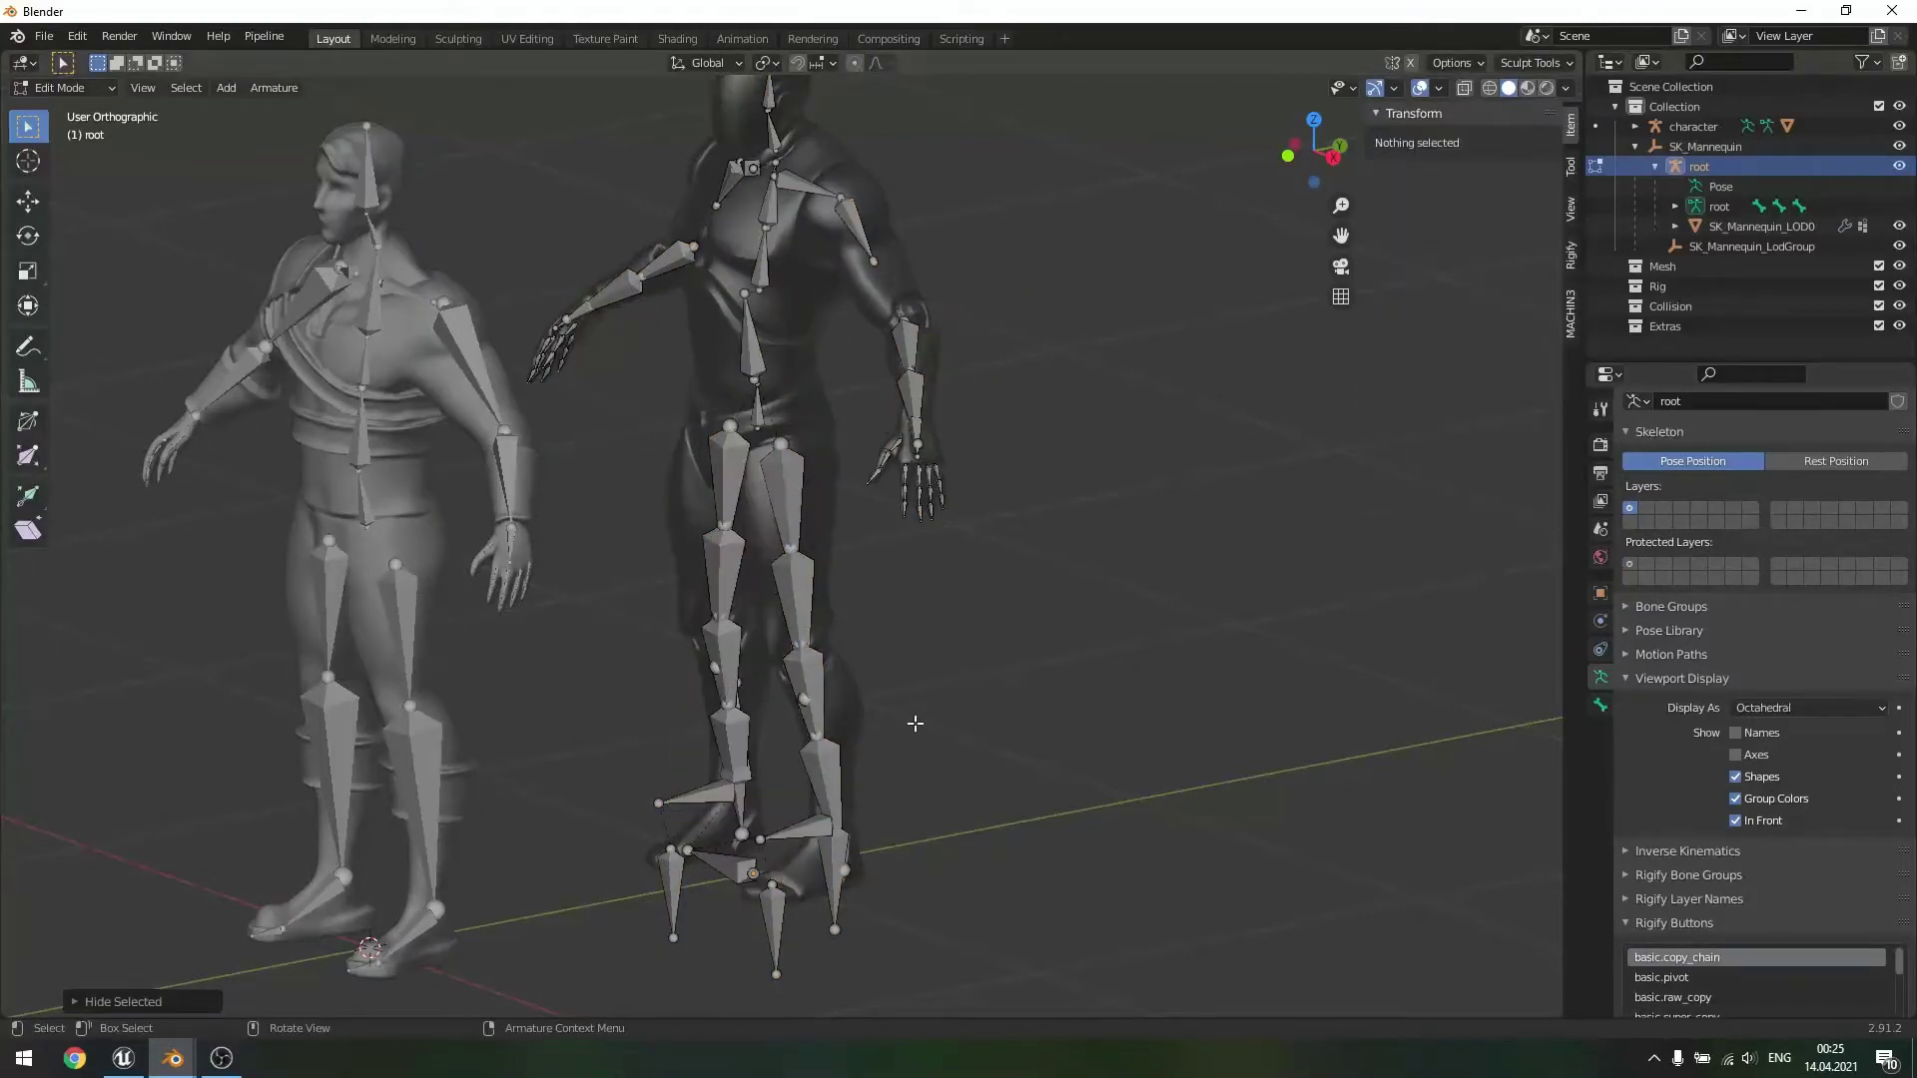
- Return to Object Mode and show bone names on both the mannequin's root armature and the character armature
middle_drag(915, 723, 1297, 723)
scroll(1017, 609, up, 3)
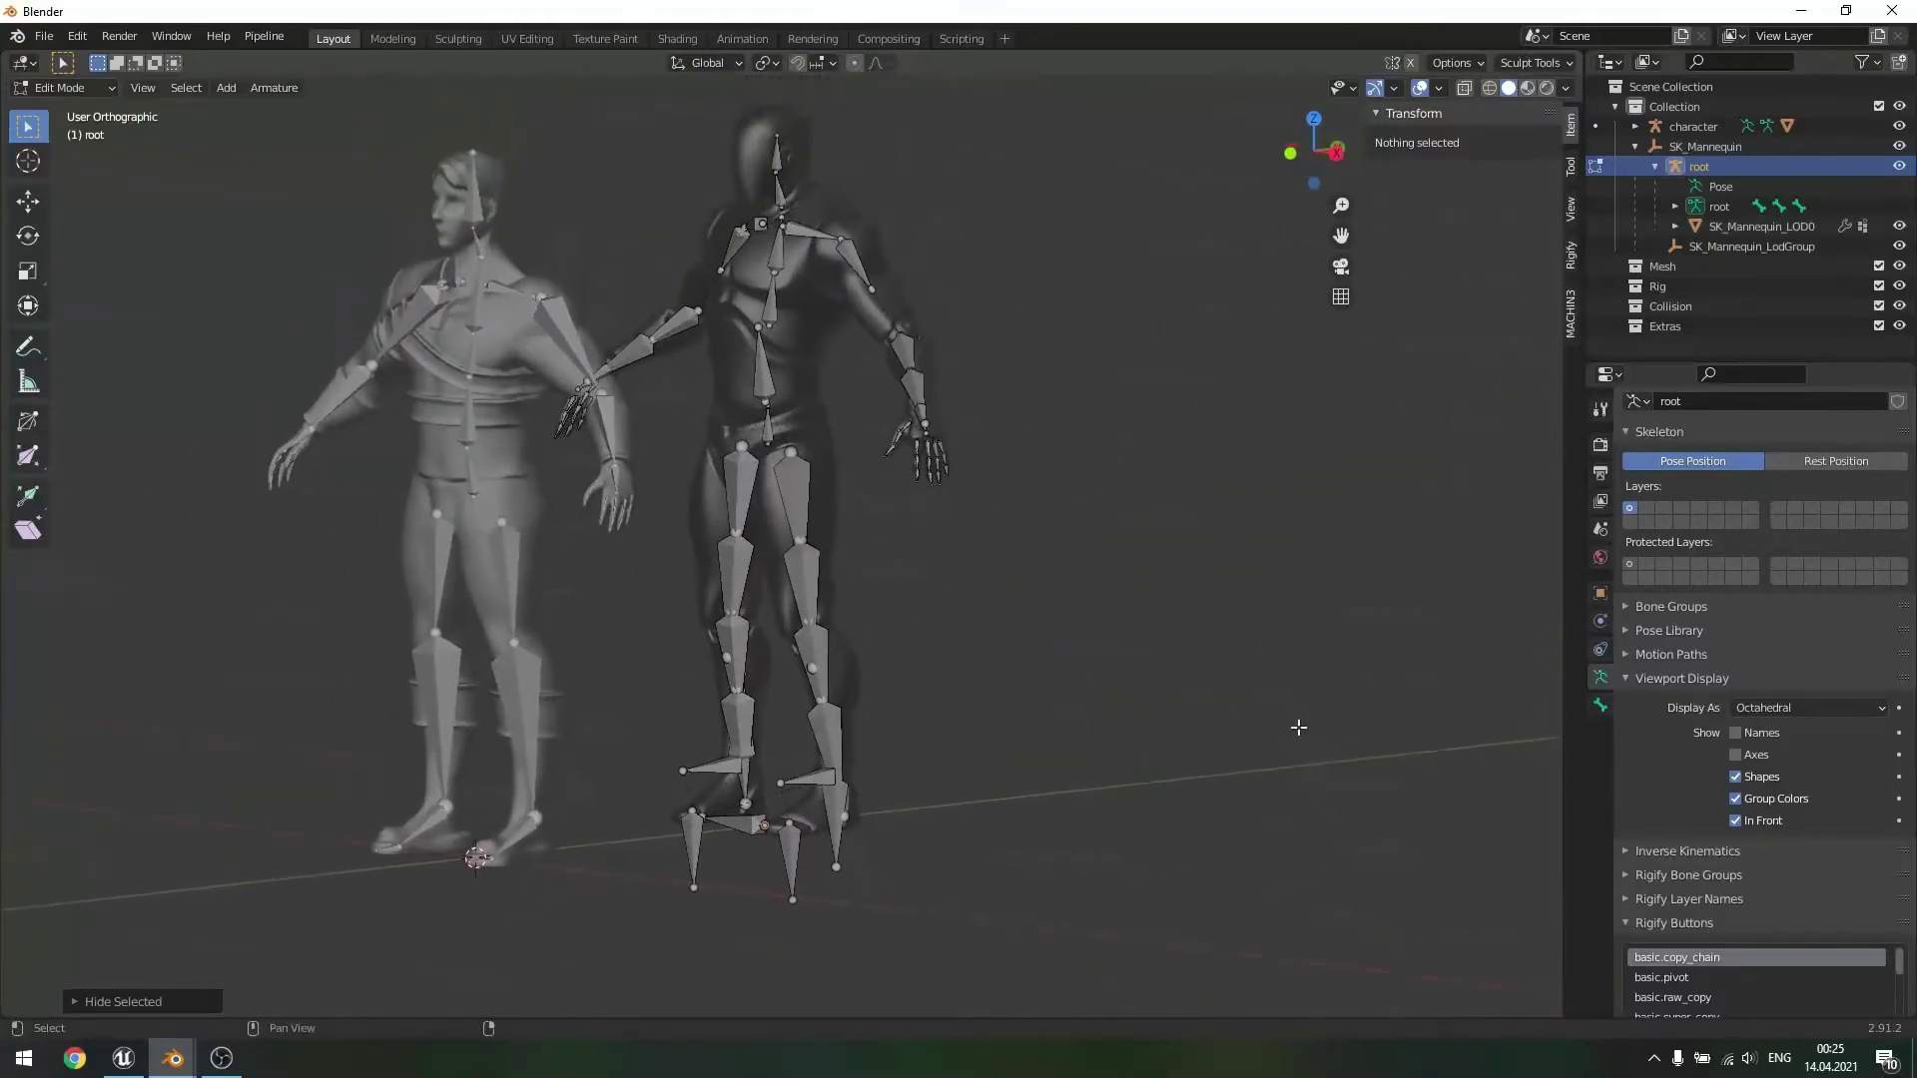
click(1736, 734)
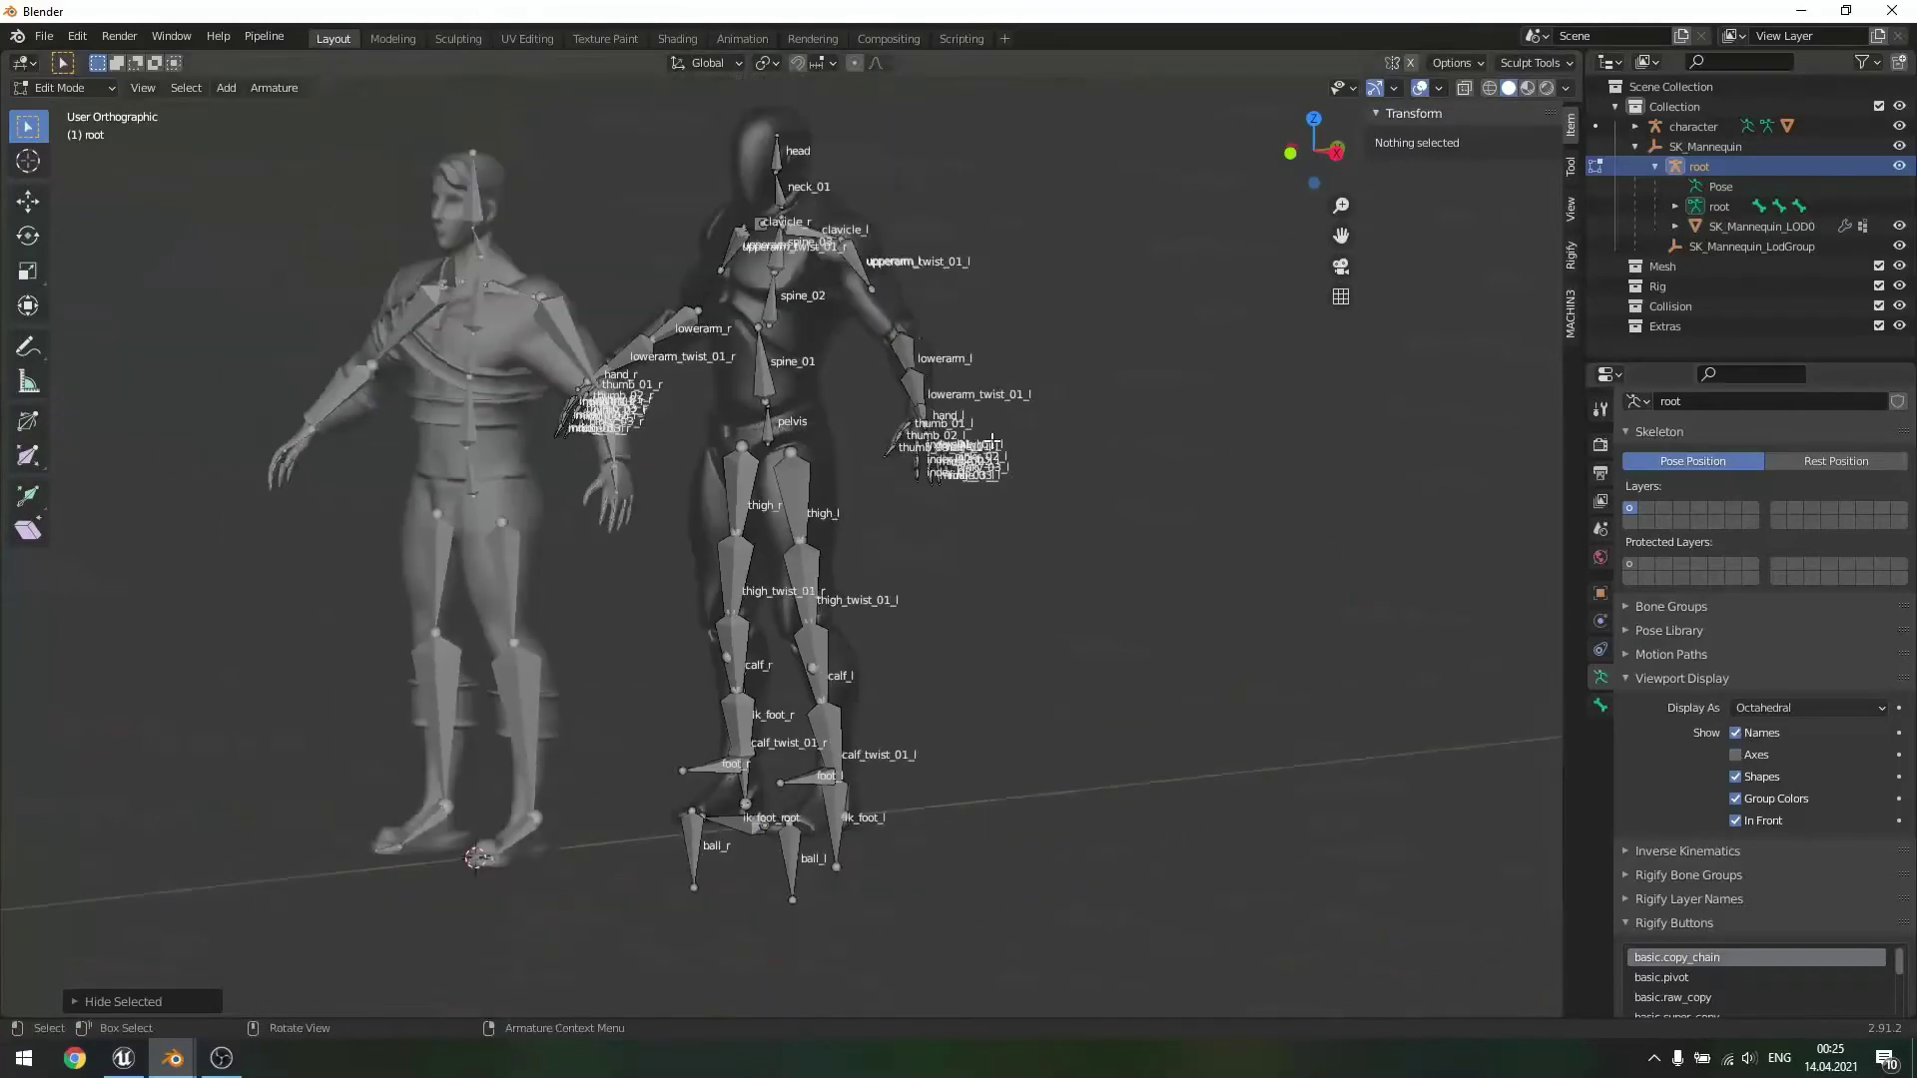
key(Tab)
scroll(650, 475, up, 2)
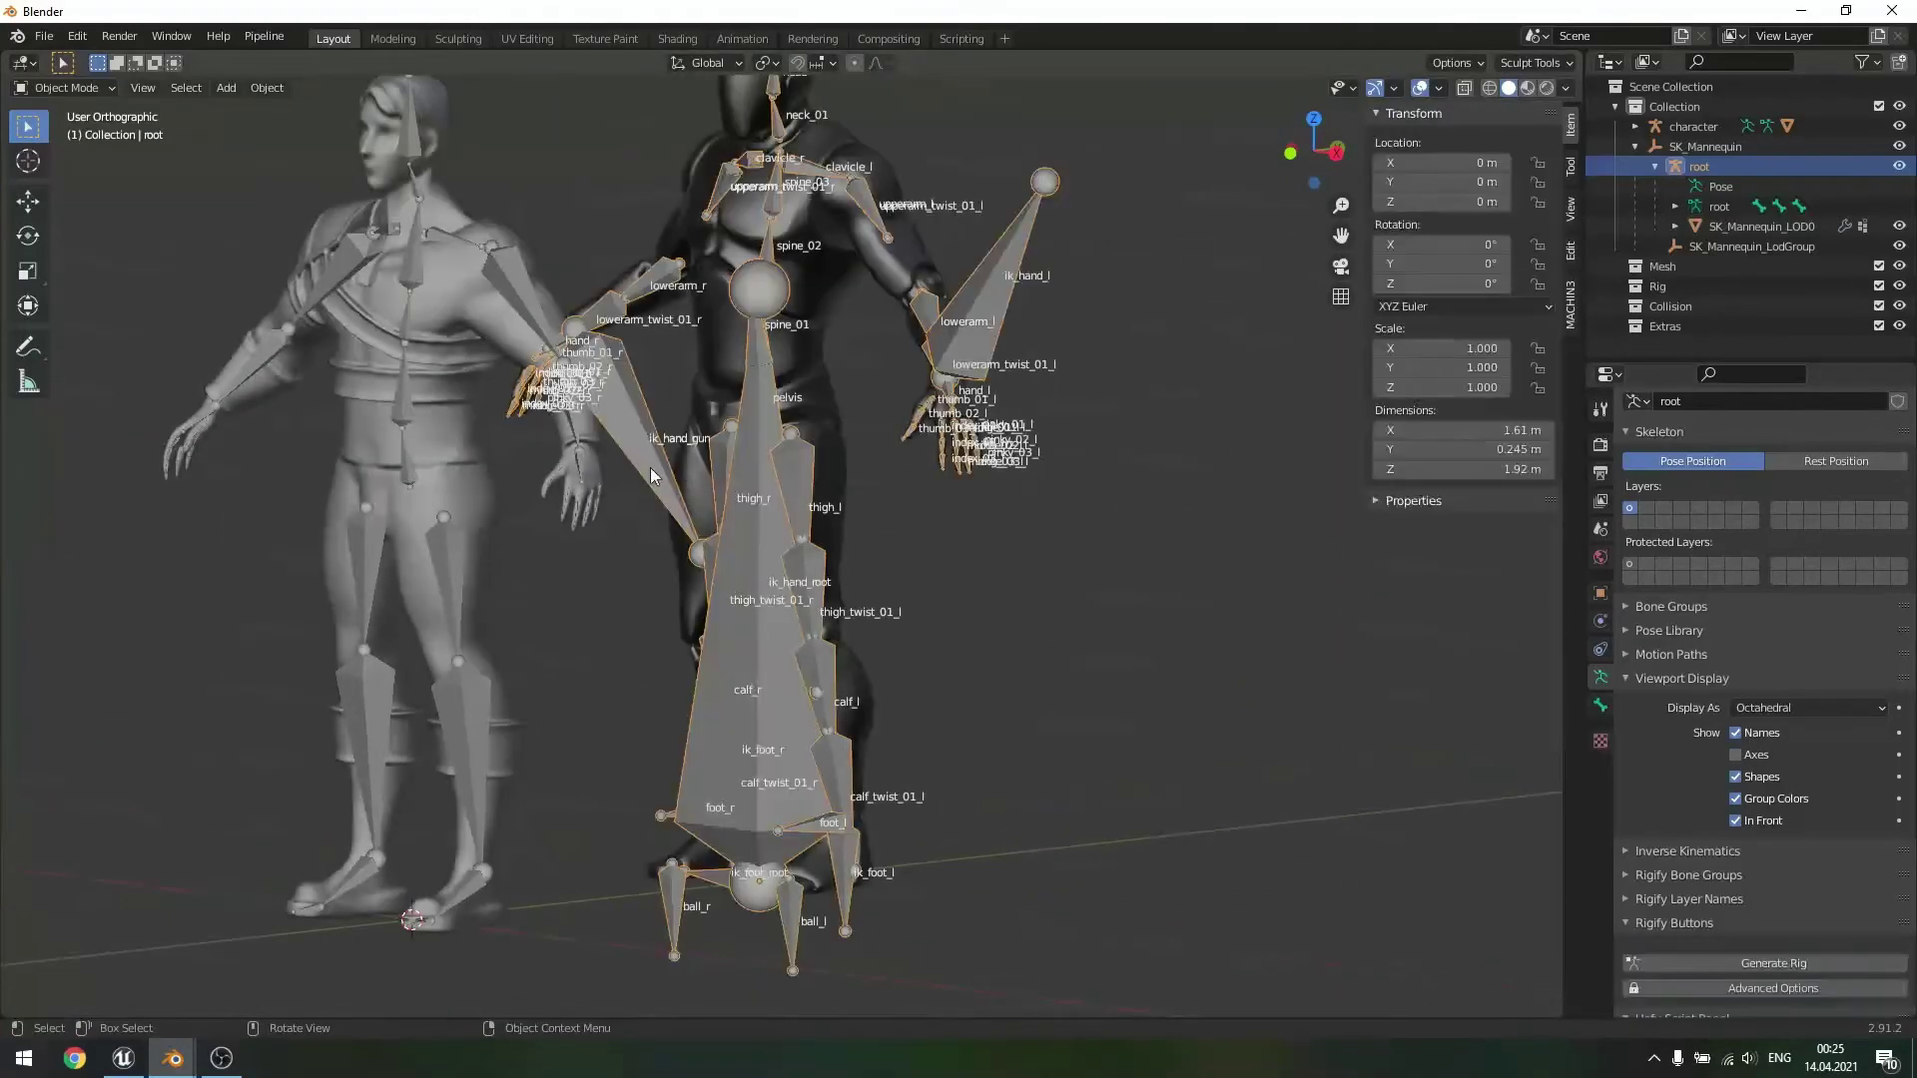
click(404, 262)
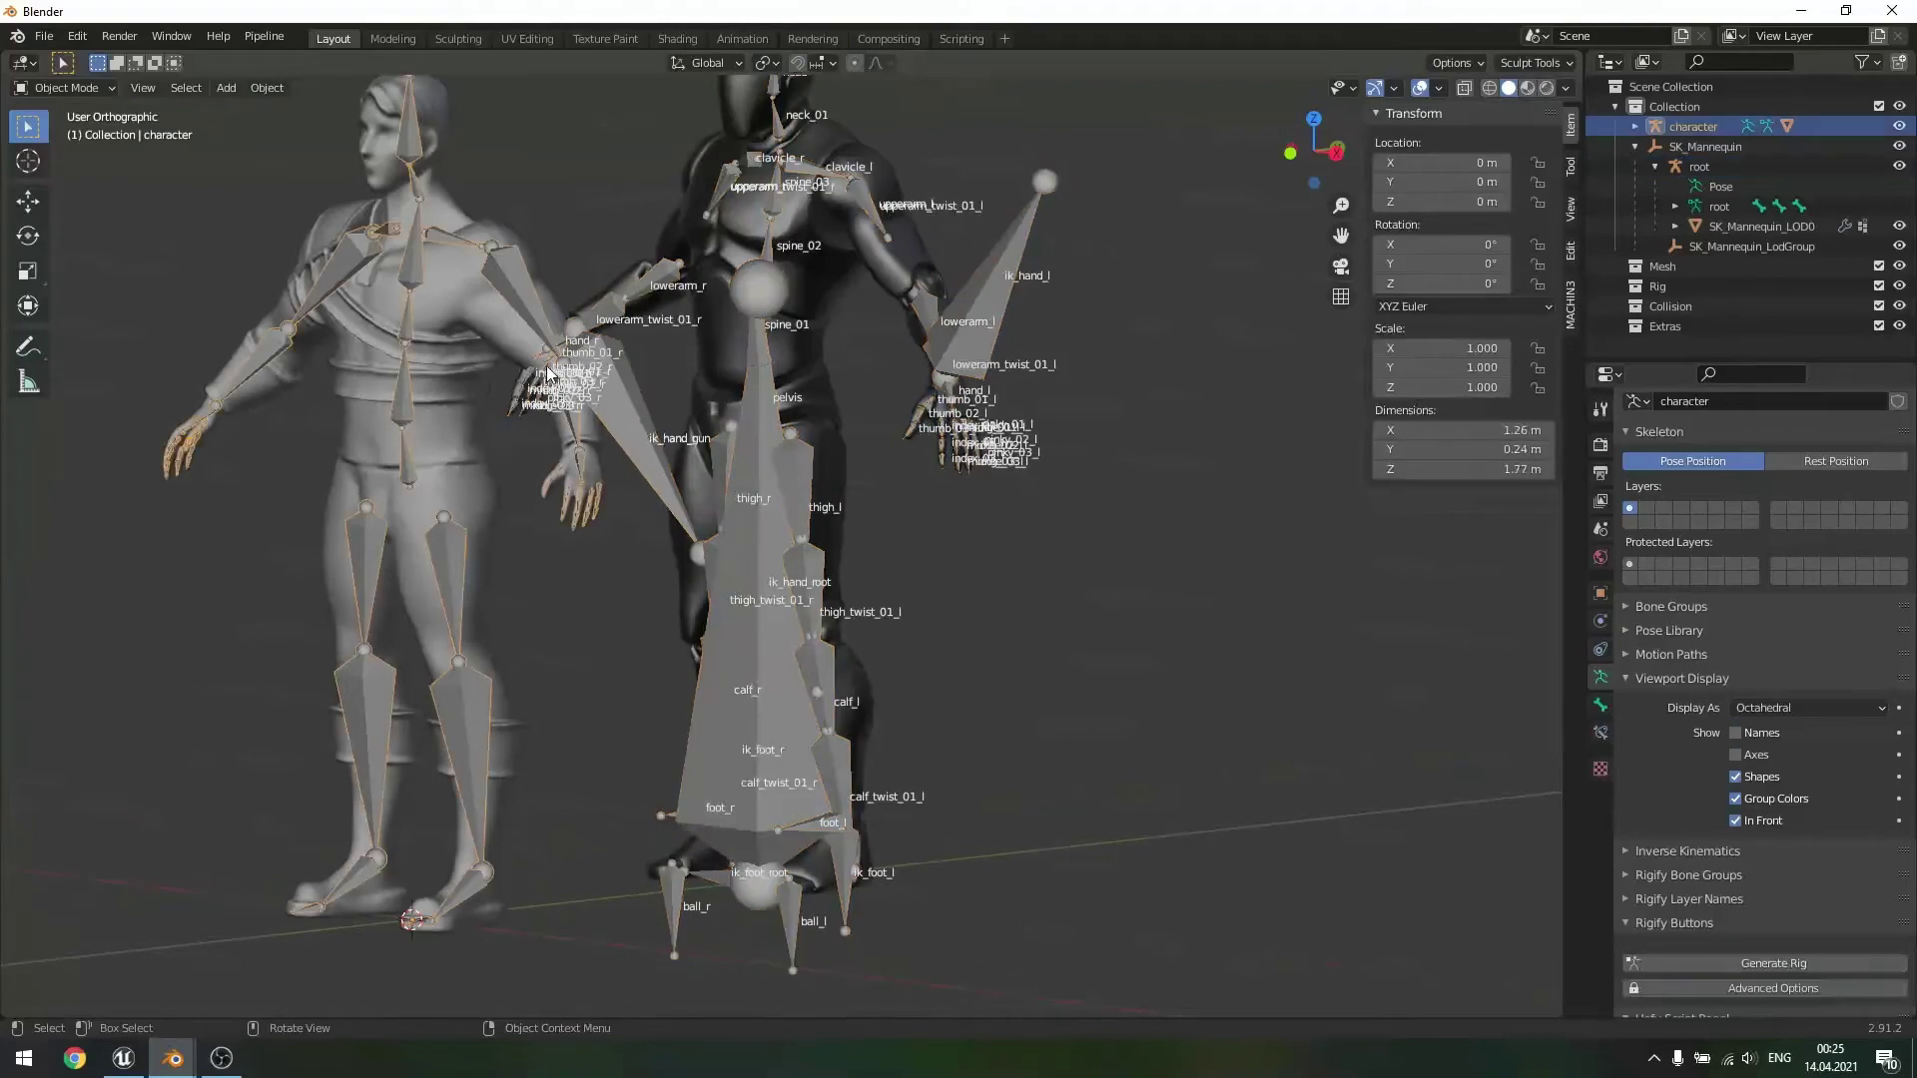
click(1736, 733)
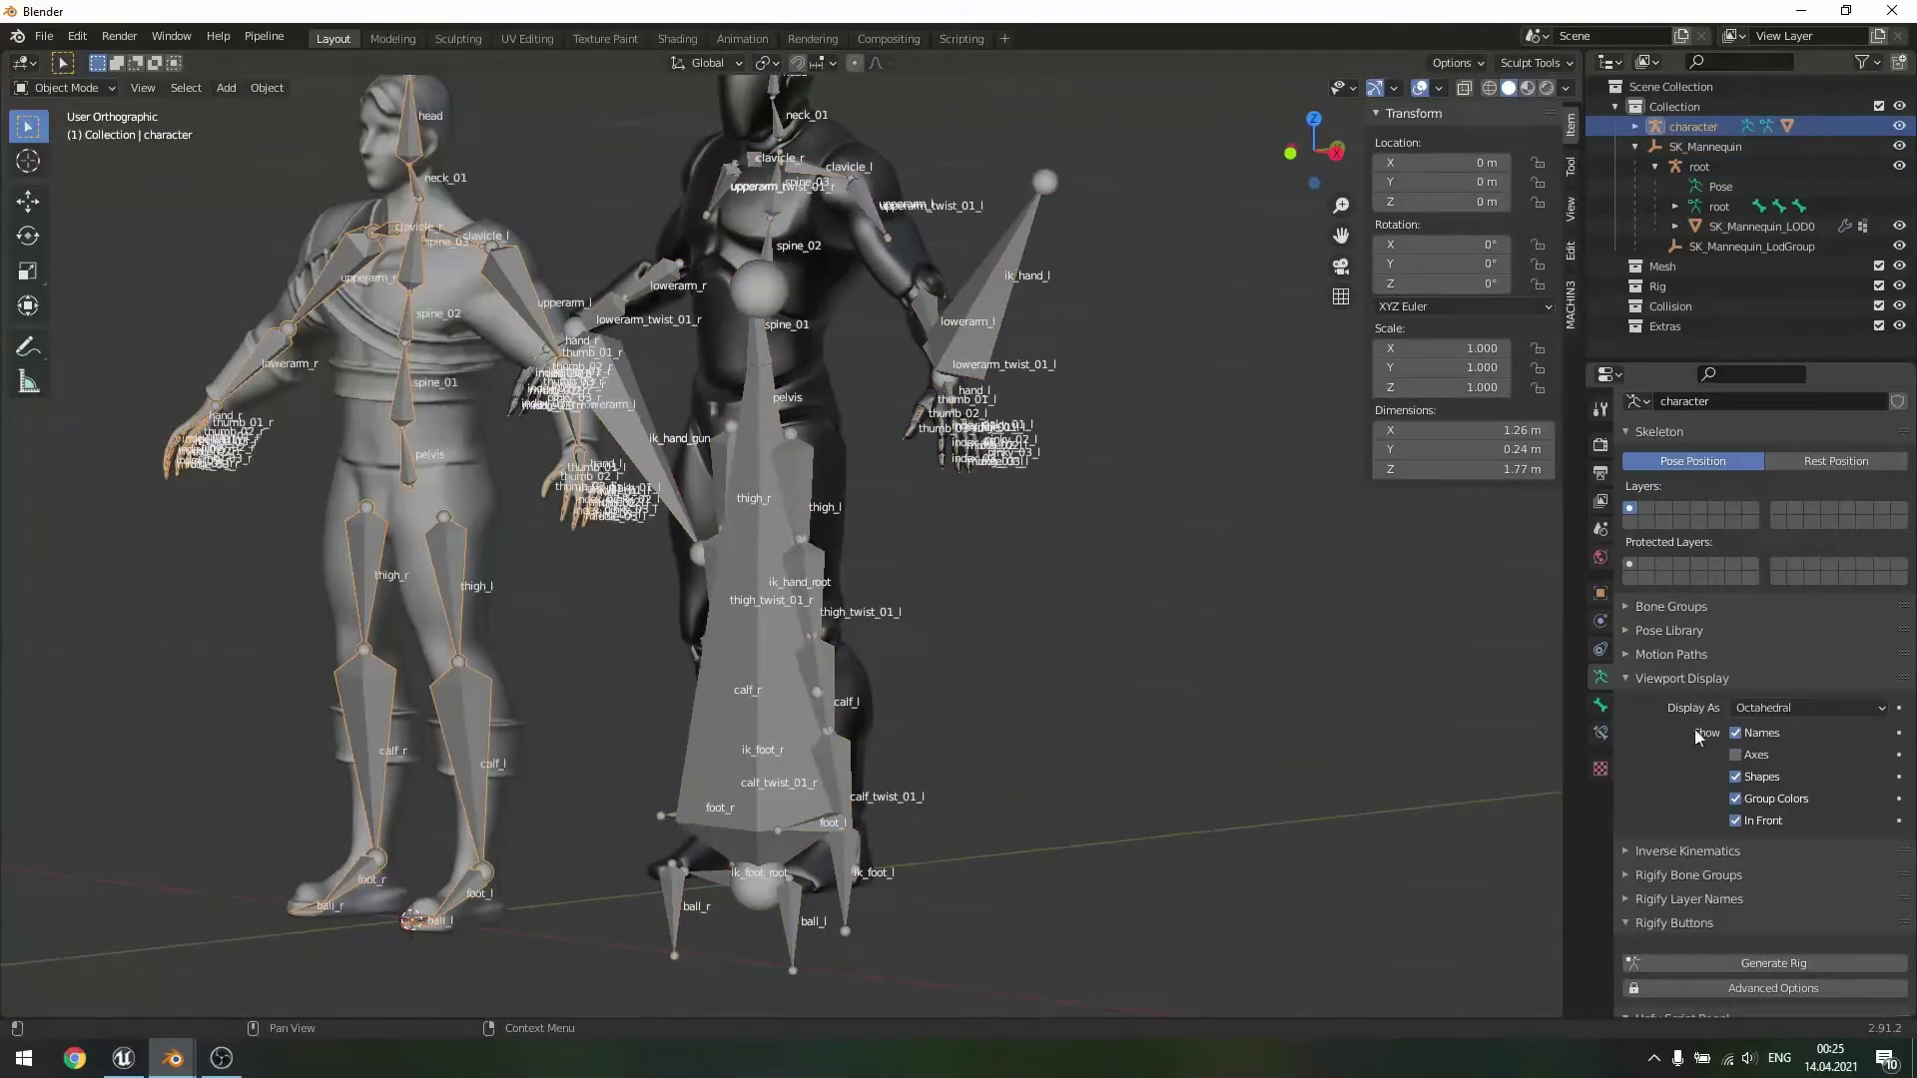
- Compare the bone names and skeleton layout of the character with those of the mannequin from several angles
middle_drag(1199, 570, 885, 535)
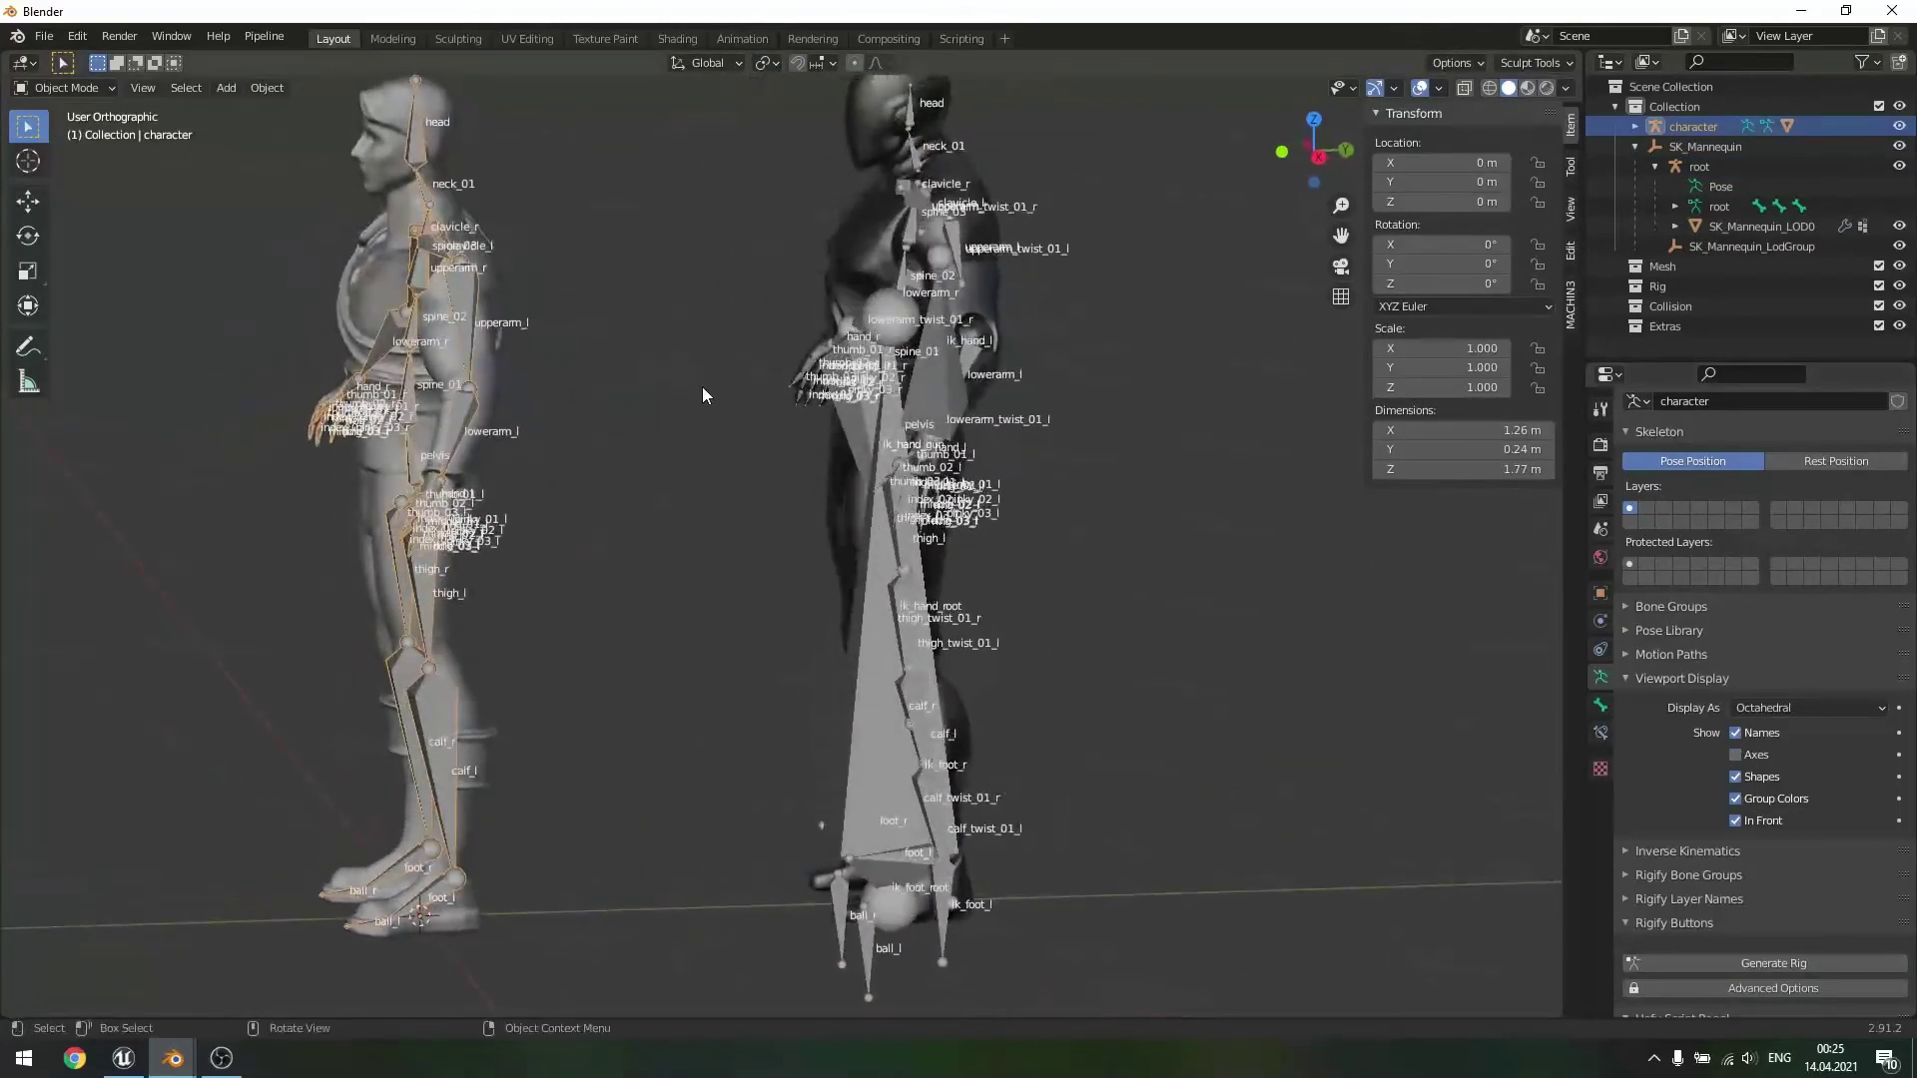
middle_drag(632, 399, 641, 401)
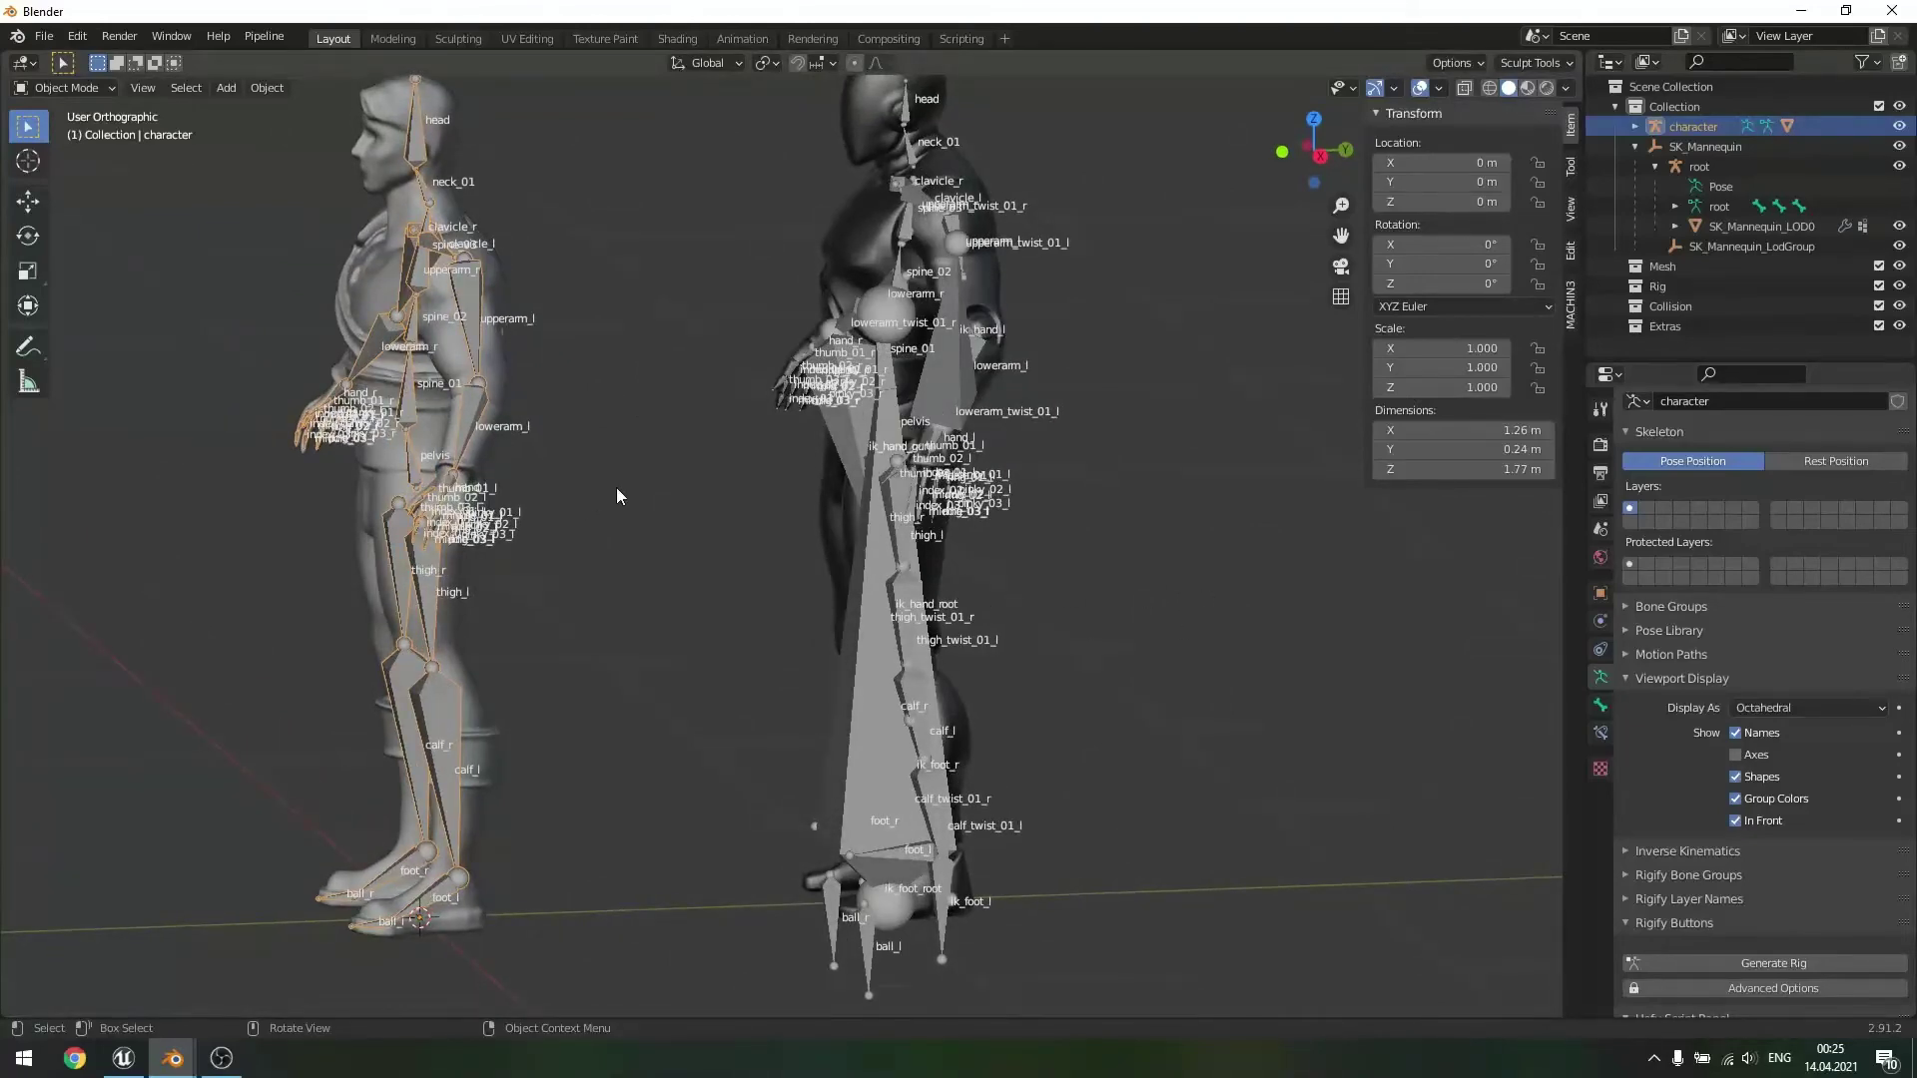
mouse_move(615, 487)
middle_down()
mouse_move(704, 469)
mouse_move(775, 493)
mouse_move(581, 503)
middle_up()
scroll(615, 487, down, 1)
scroll(615, 487, up, 3)
scroll(687, 547, down, 3)
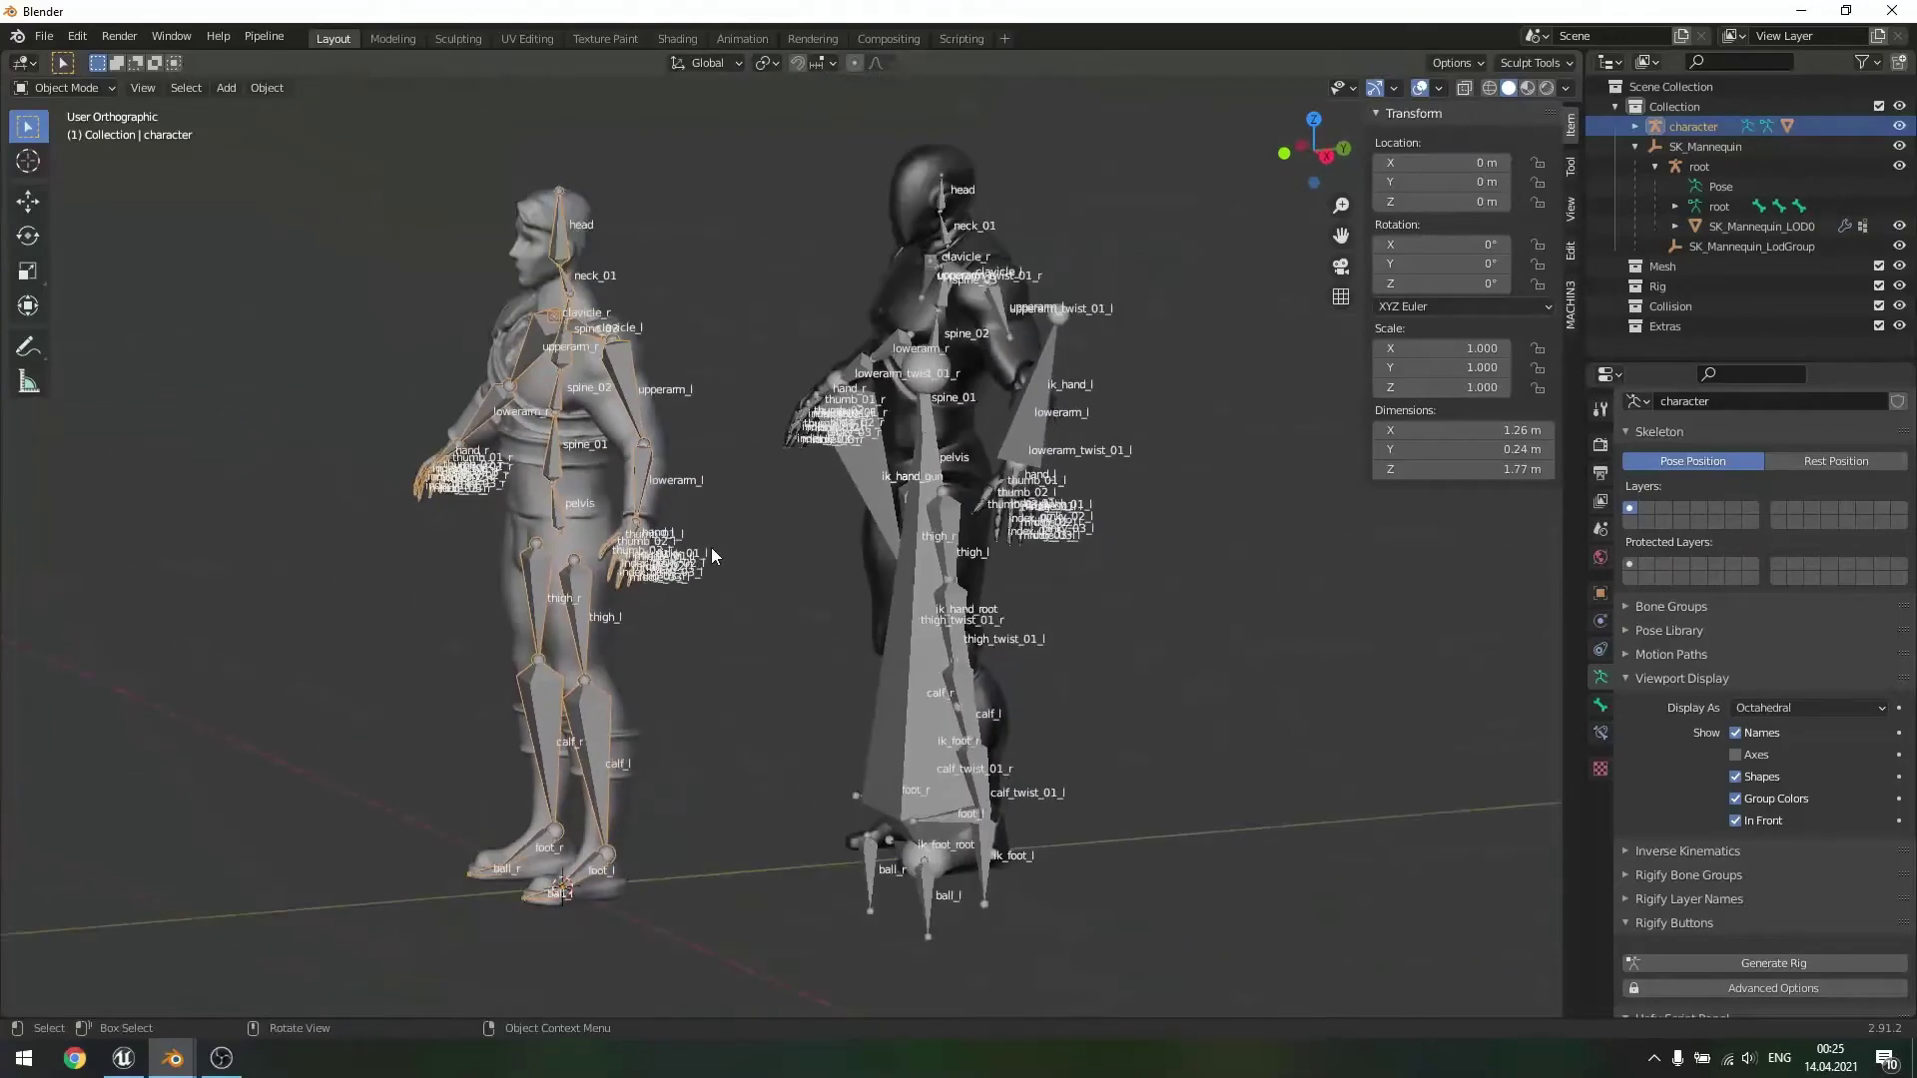
scroll(694, 531, up, 4)
scroll(696, 541, down, 3)
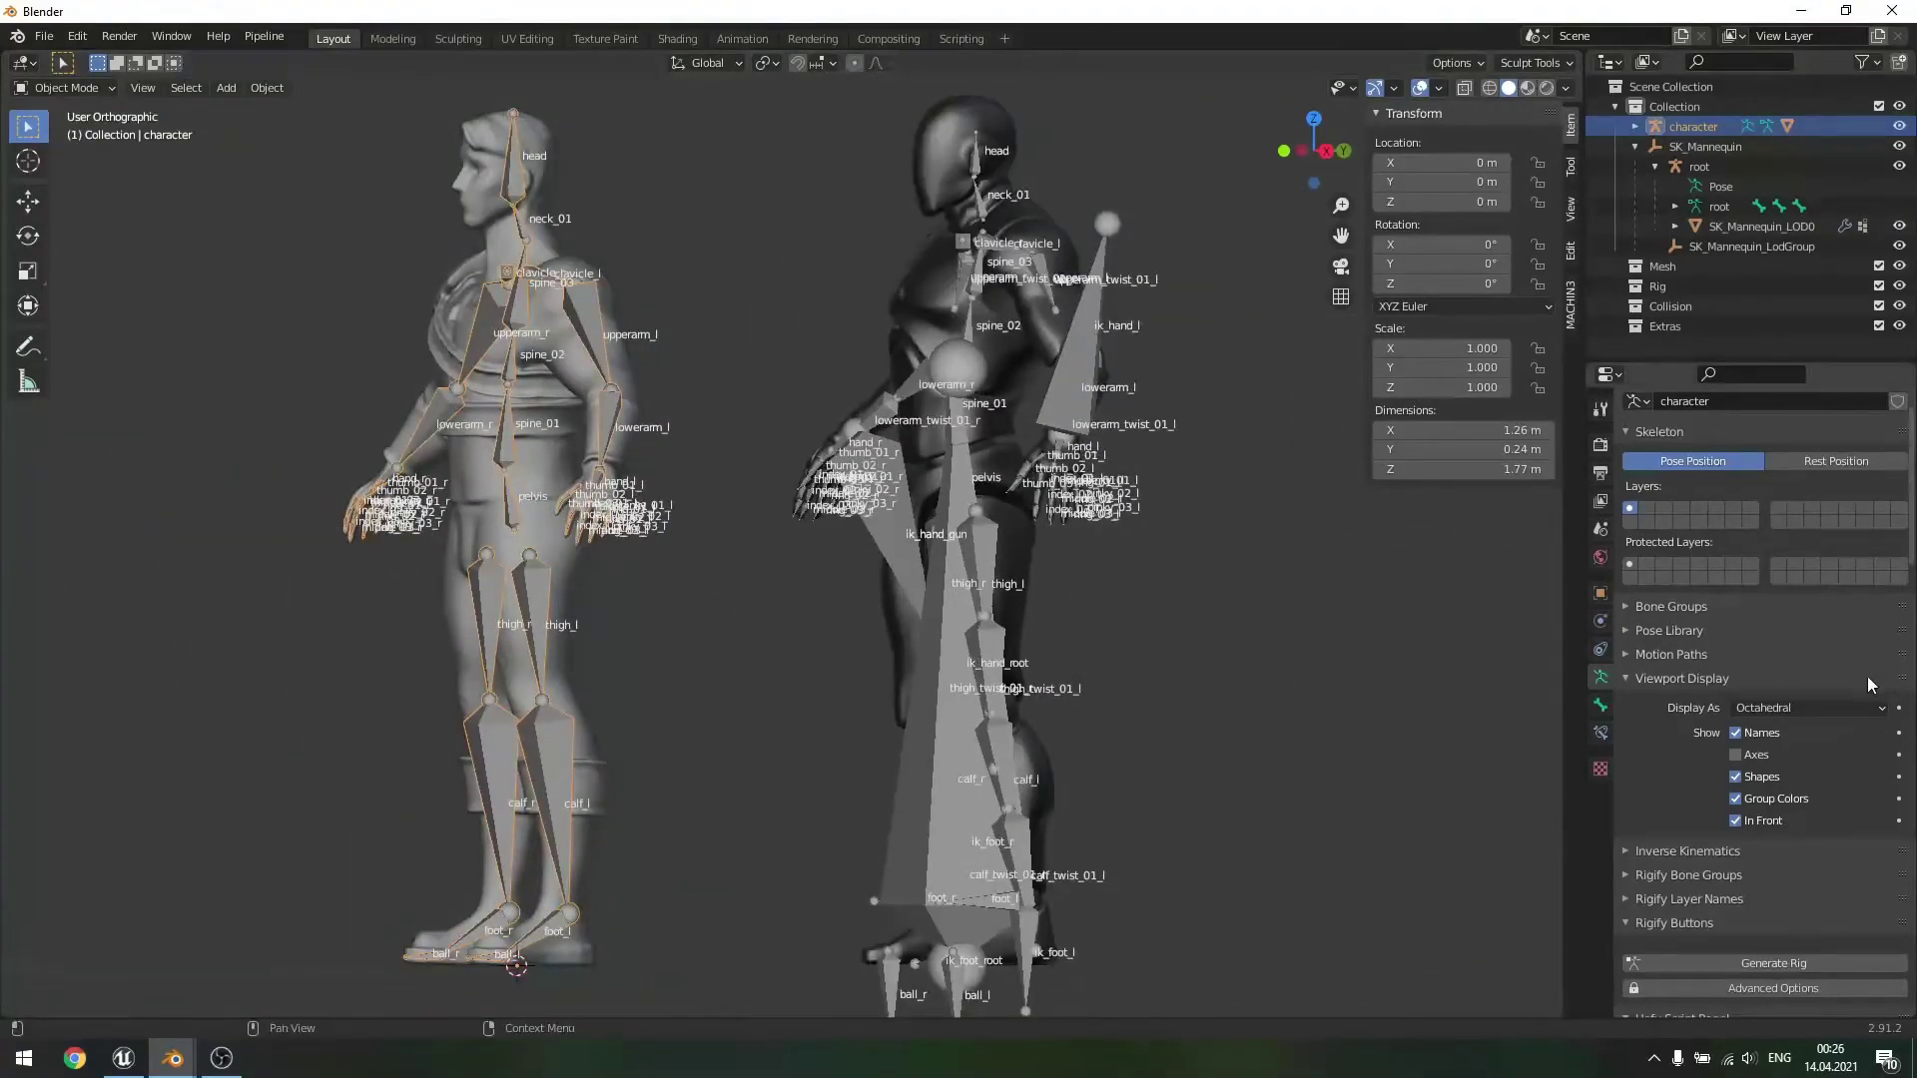
- Show bone axes on the character and mannequin armatures, and turn off the mannequin's bone names
click(1737, 755)
key(Tab)
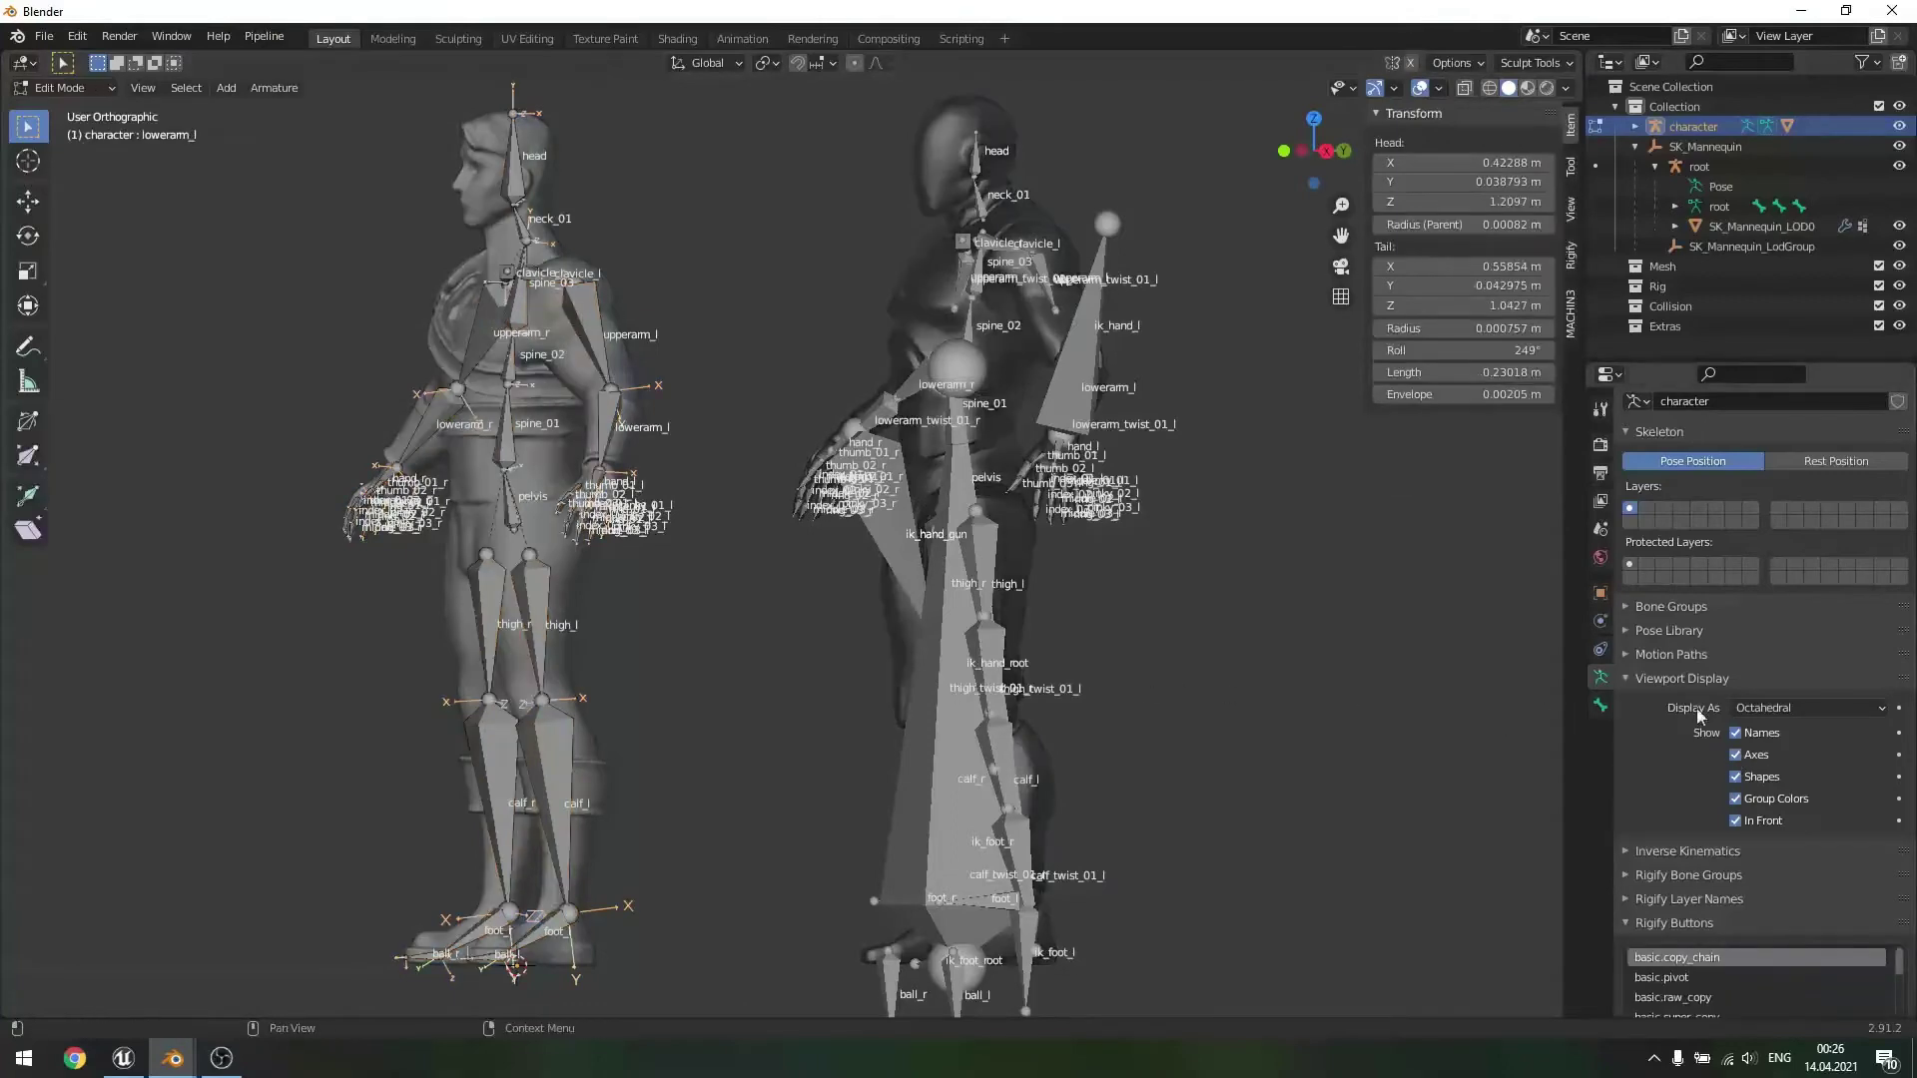
key(Tab)
click(938, 744)
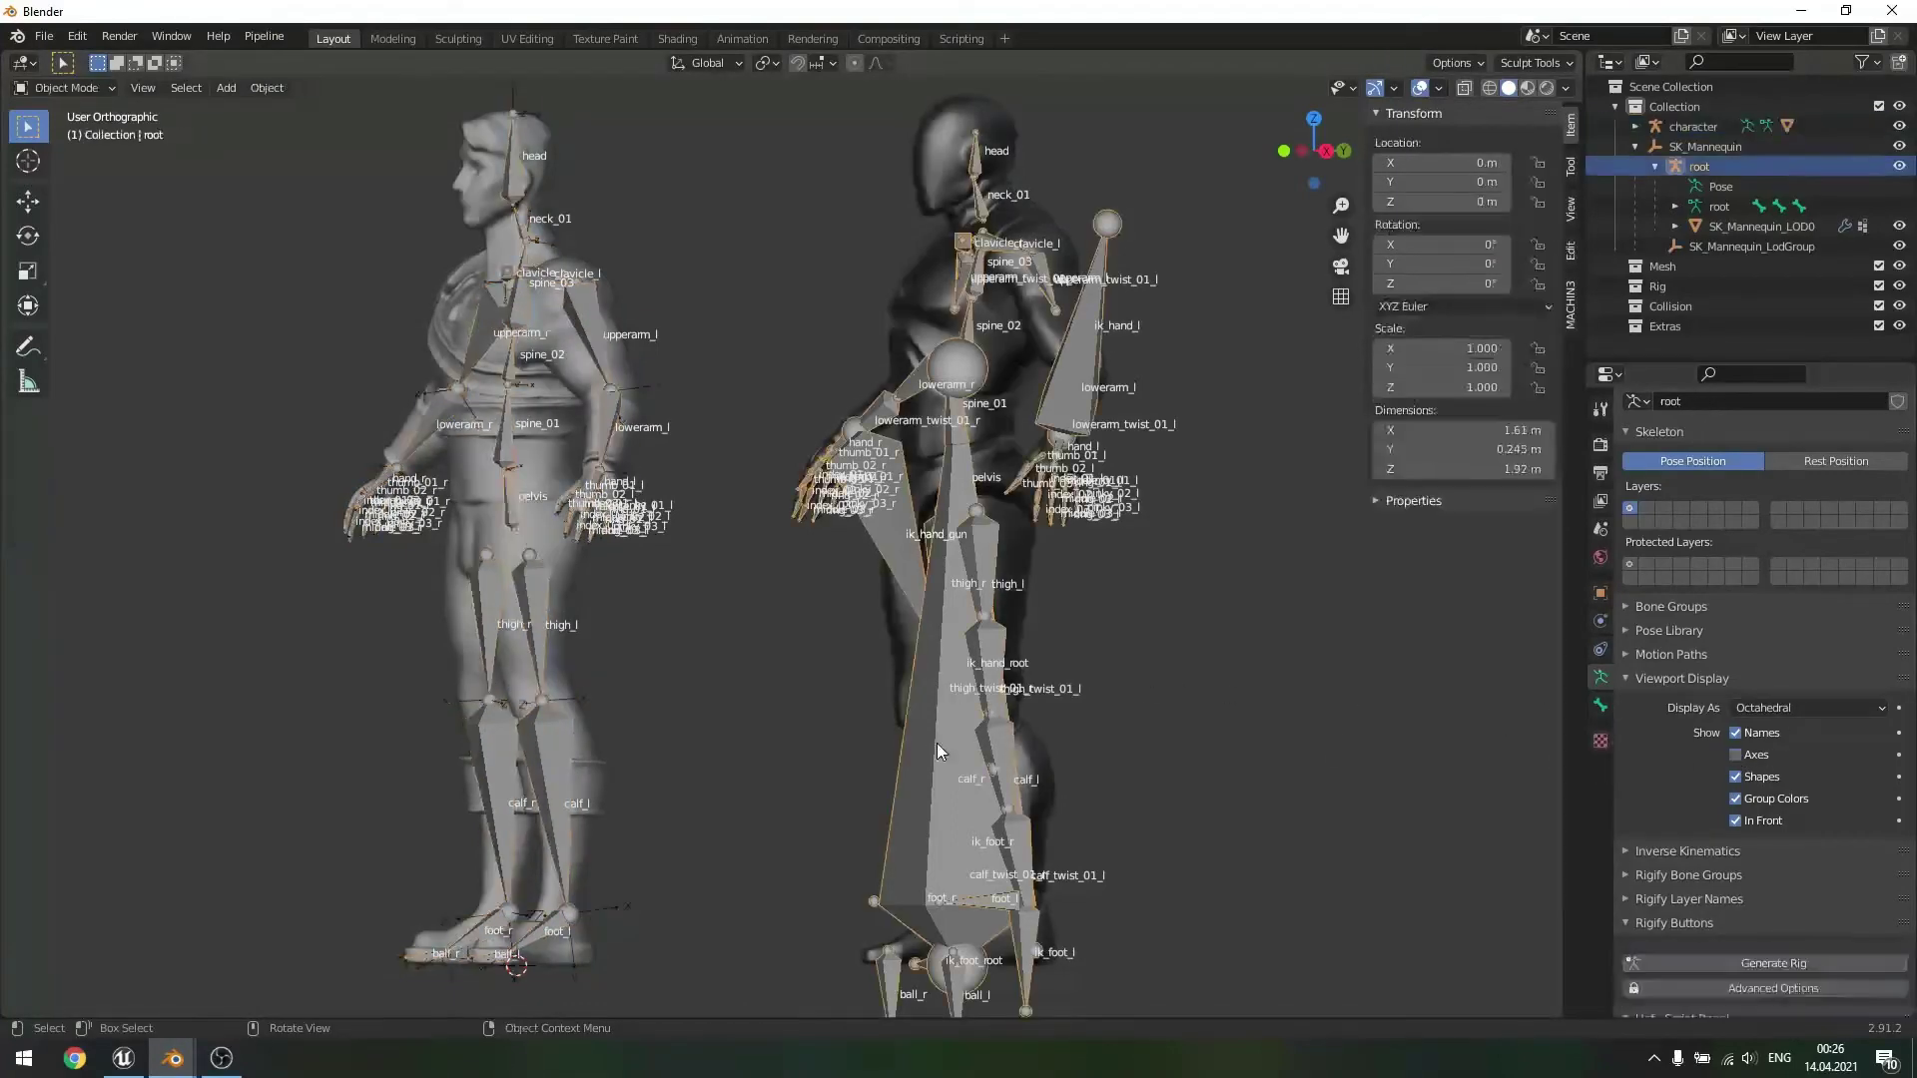
click(1737, 755)
middle_drag(1448, 659, 1292, 587)
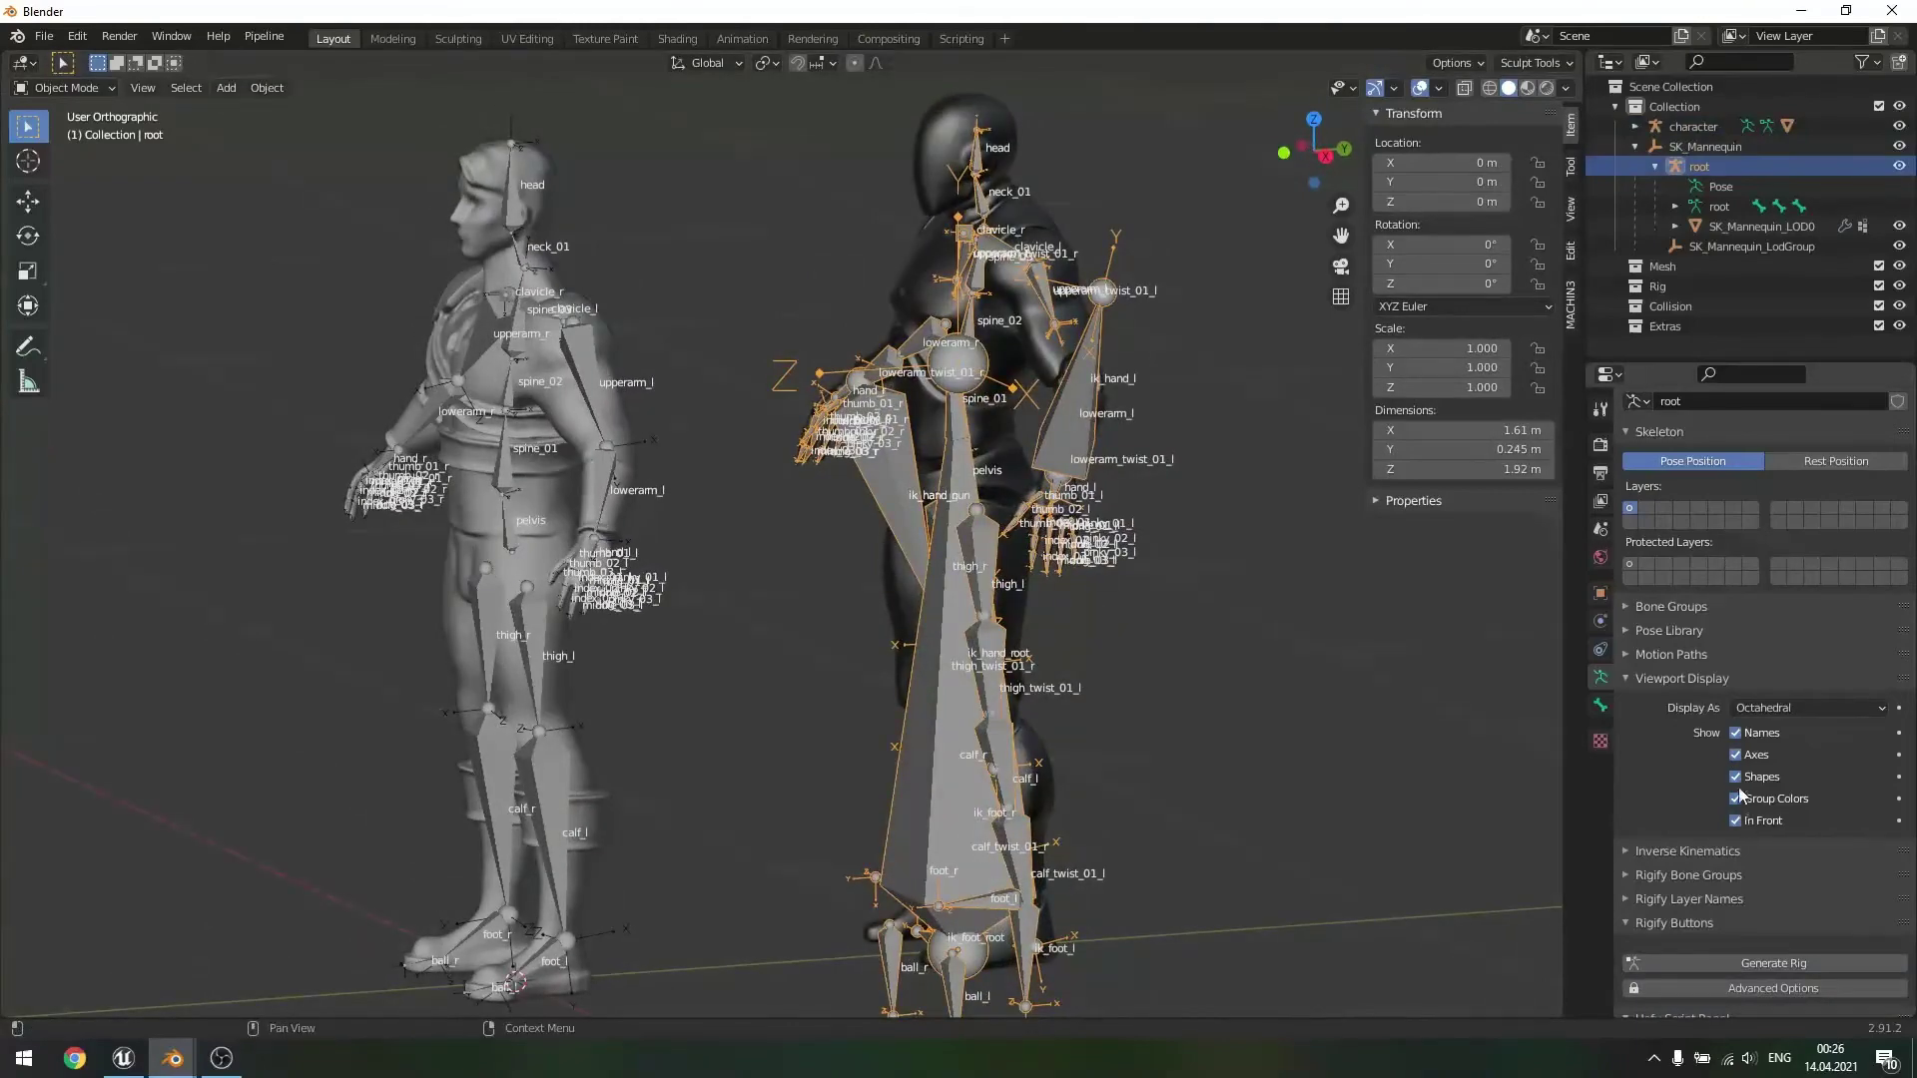
click(1735, 733)
- Examine the bone axis orientations along the mannequin's legs, torso and arms
scroll(1308, 639, up, 5)
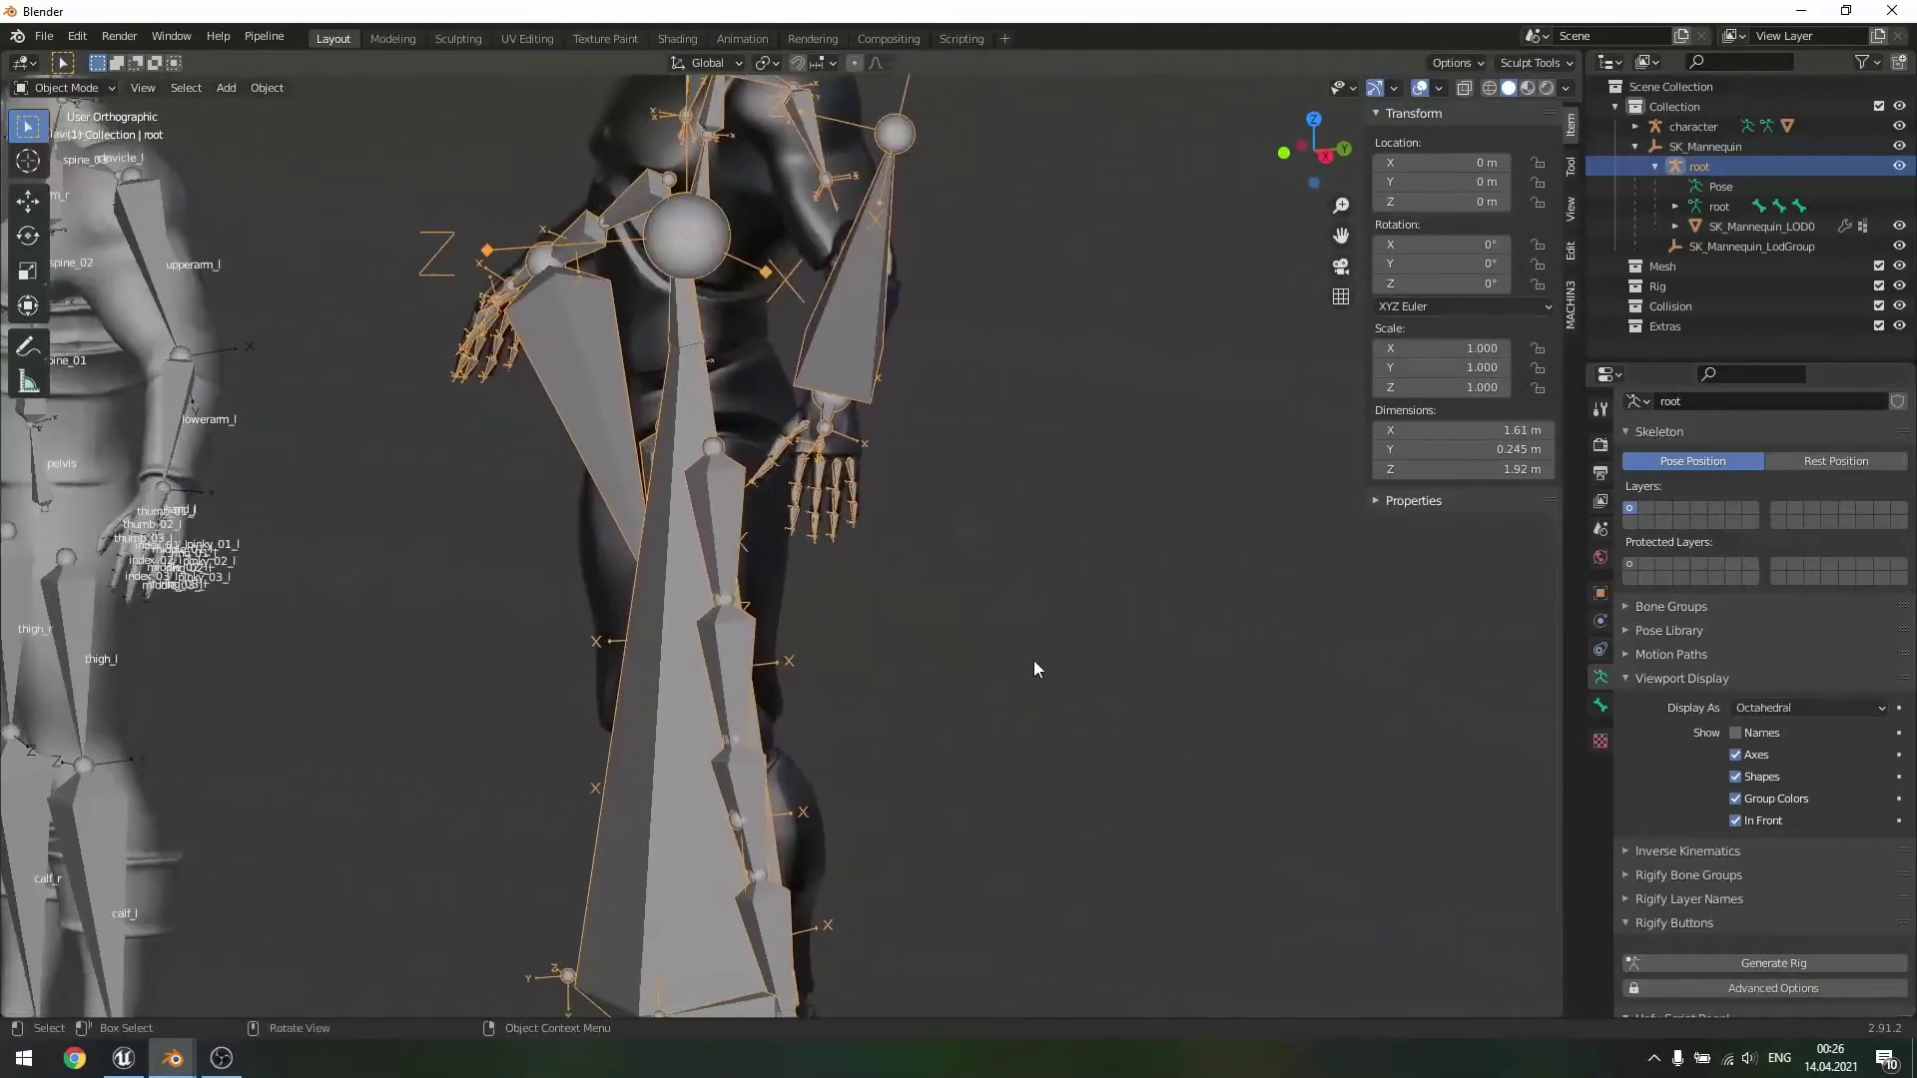
middle_drag(1045, 673, 1029, 627)
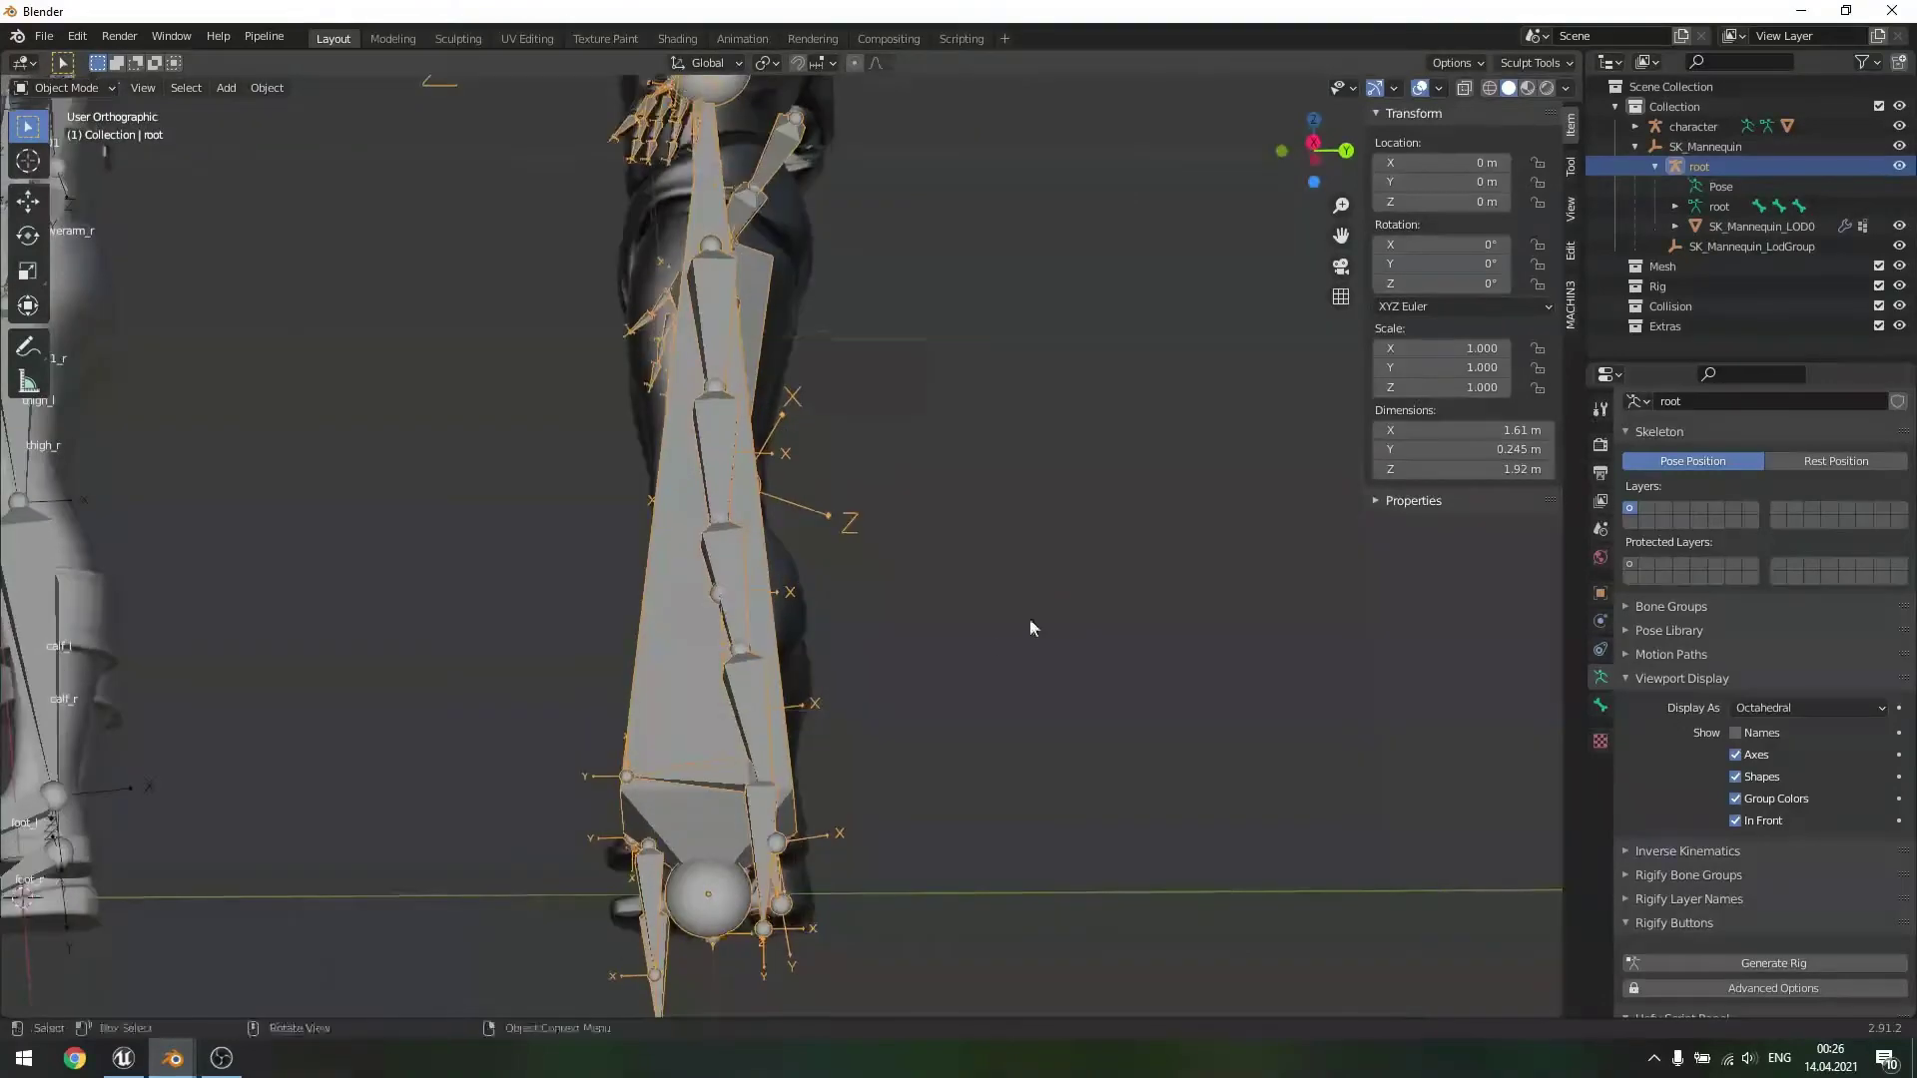
shift+middle_drag(1063, 412, 1059, 697)
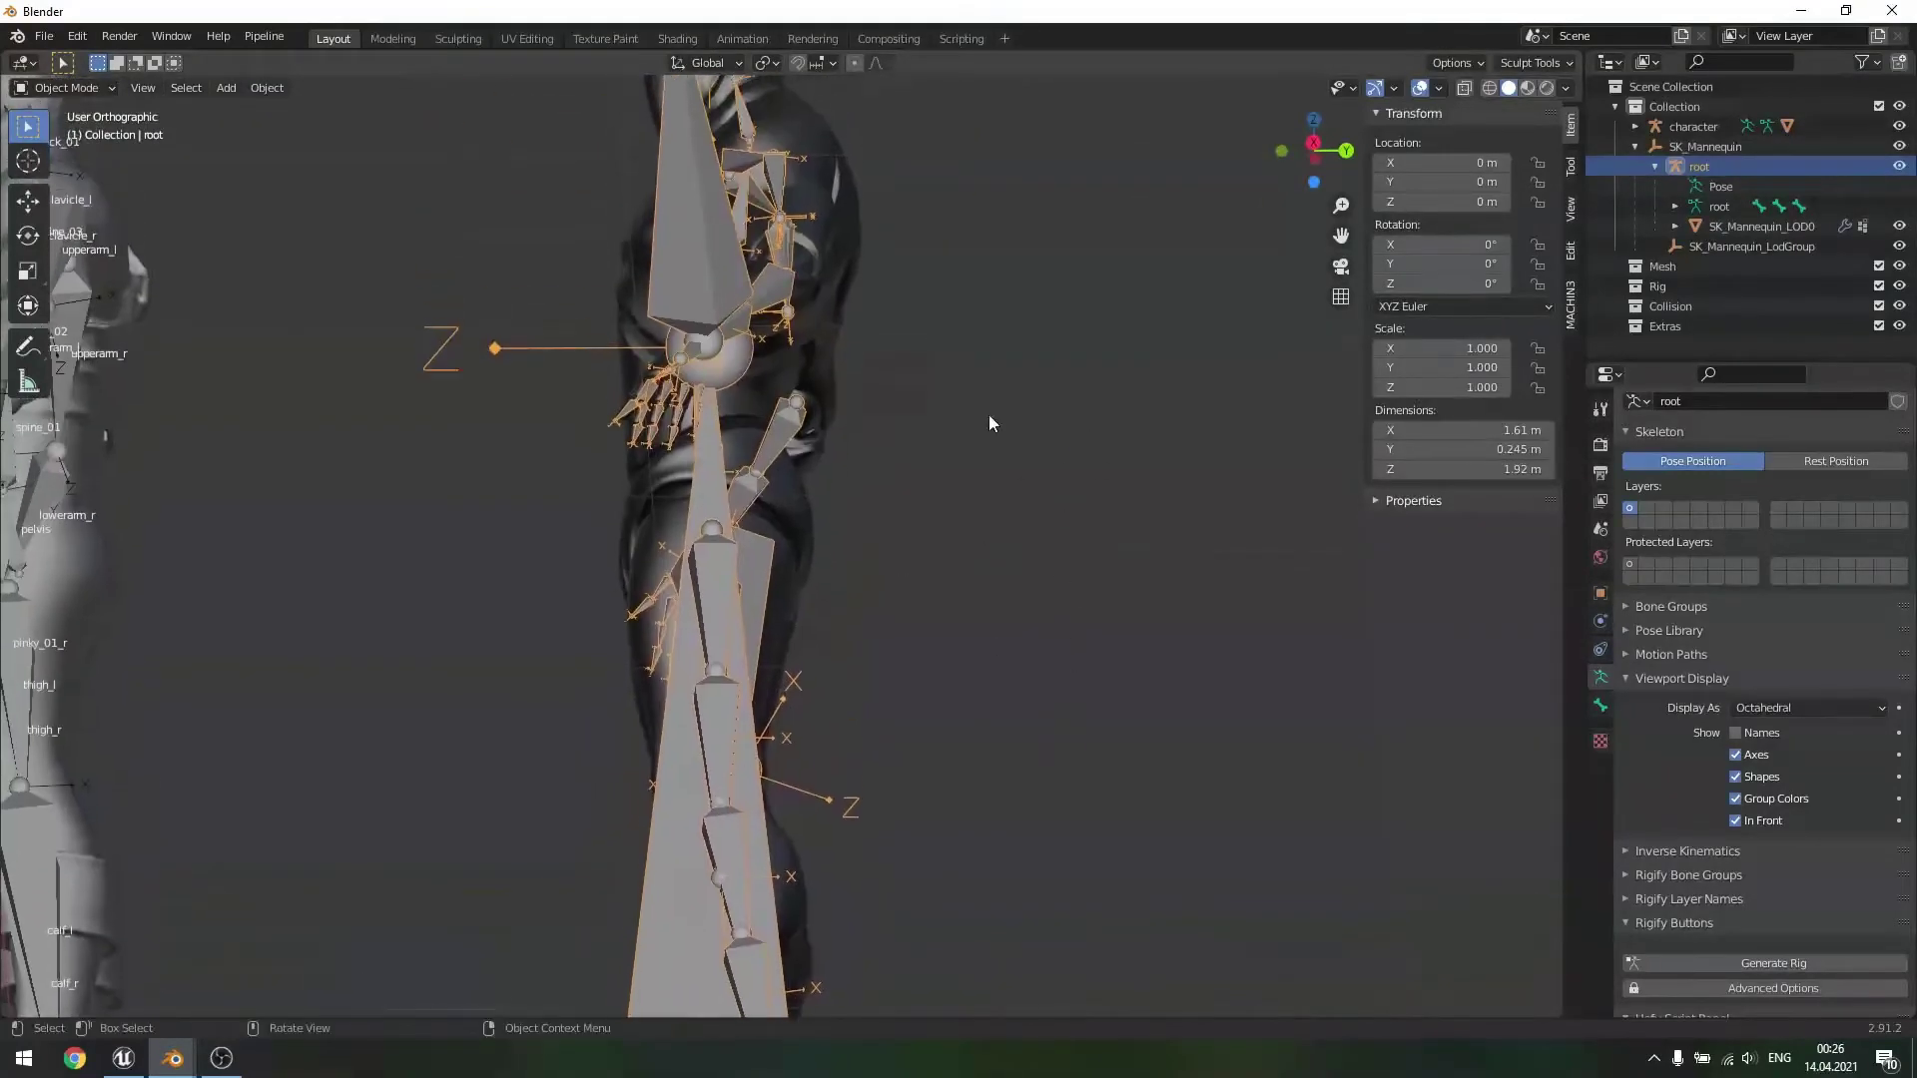
shift+middle_drag(979, 387, 976, 730)
middle_drag(949, 539, 1071, 679)
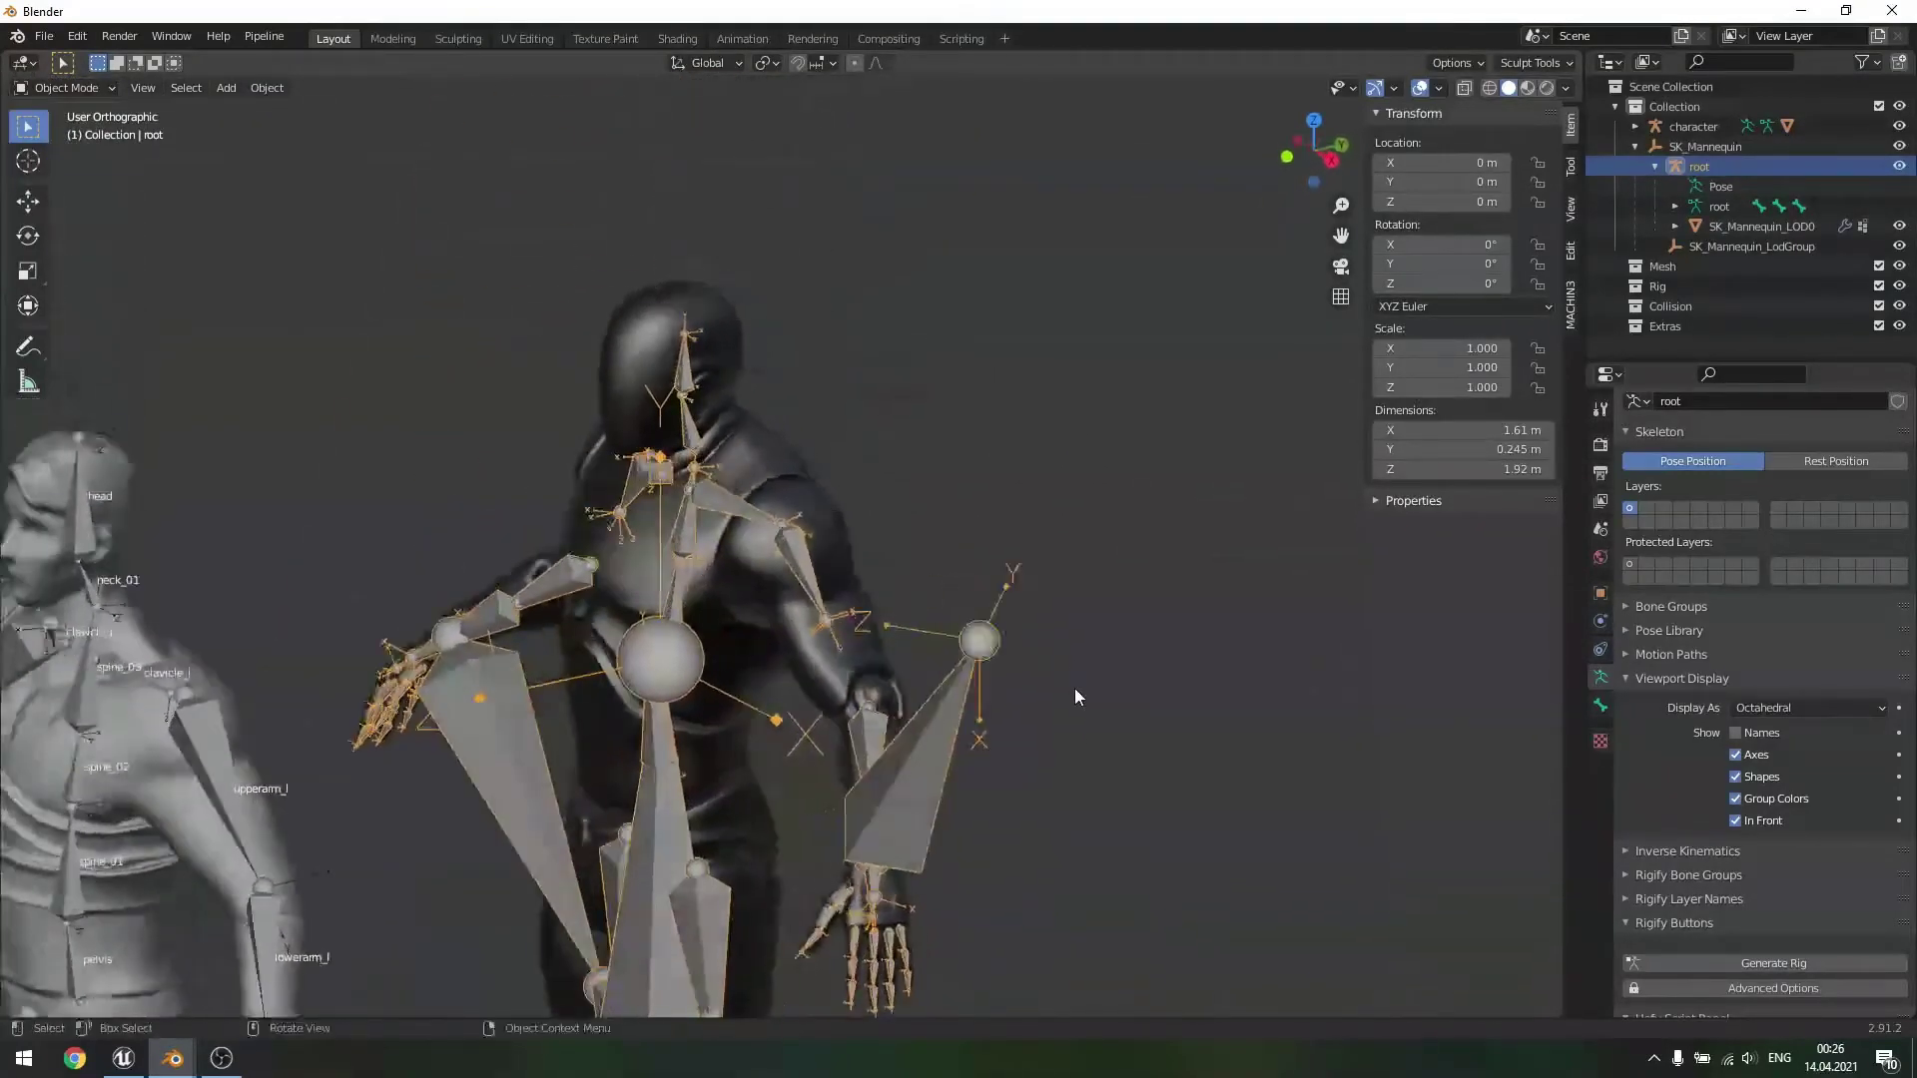
shift+middle_drag(1073, 764, 1115, 302)
- Compare the finger bone axes of the mannequin's left hand with those of the character, including from the front view
scroll(1092, 573, up, 3)
scroll(1093, 574, up, 4)
middle_drag(1158, 609, 1081, 573)
shift+middle_drag(893, 493, 992, 668)
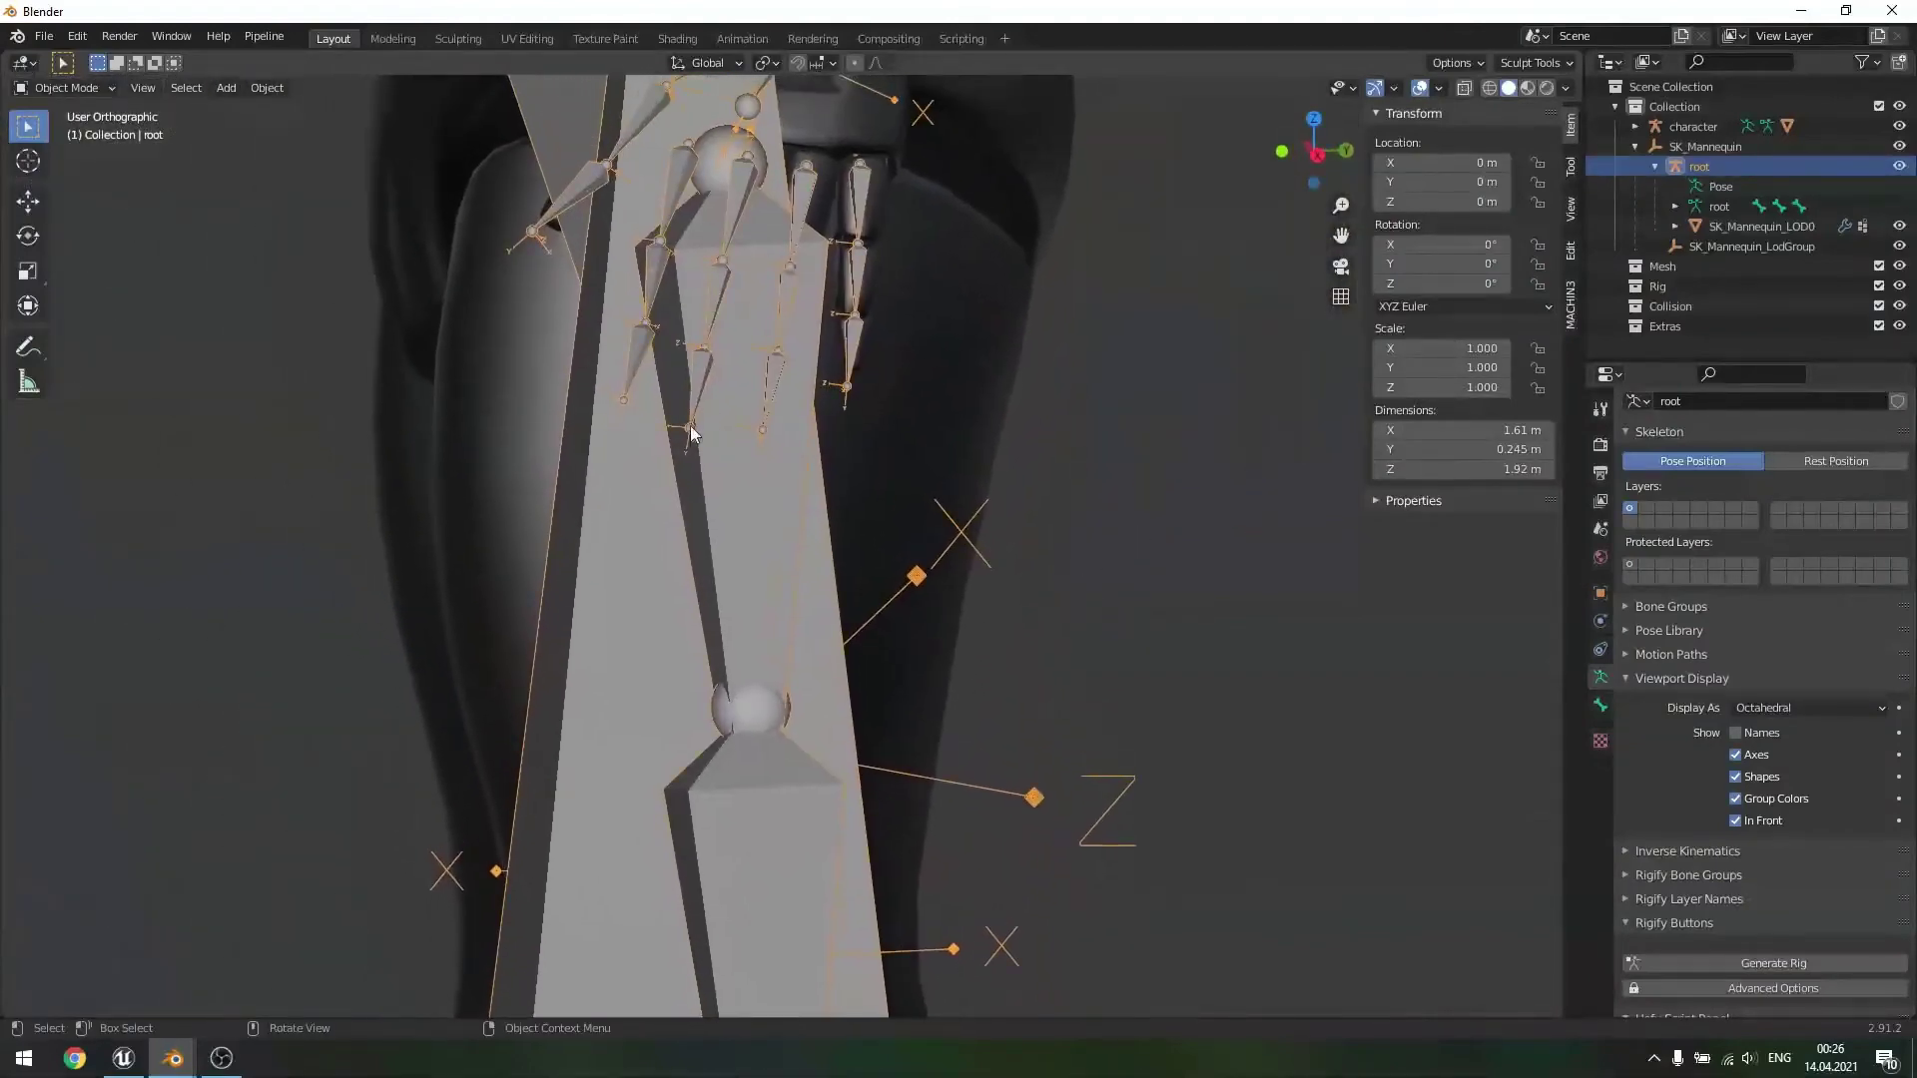
middle_drag(1015, 433, 1158, 452)
shift+middle_drag(1200, 563, 410, 675)
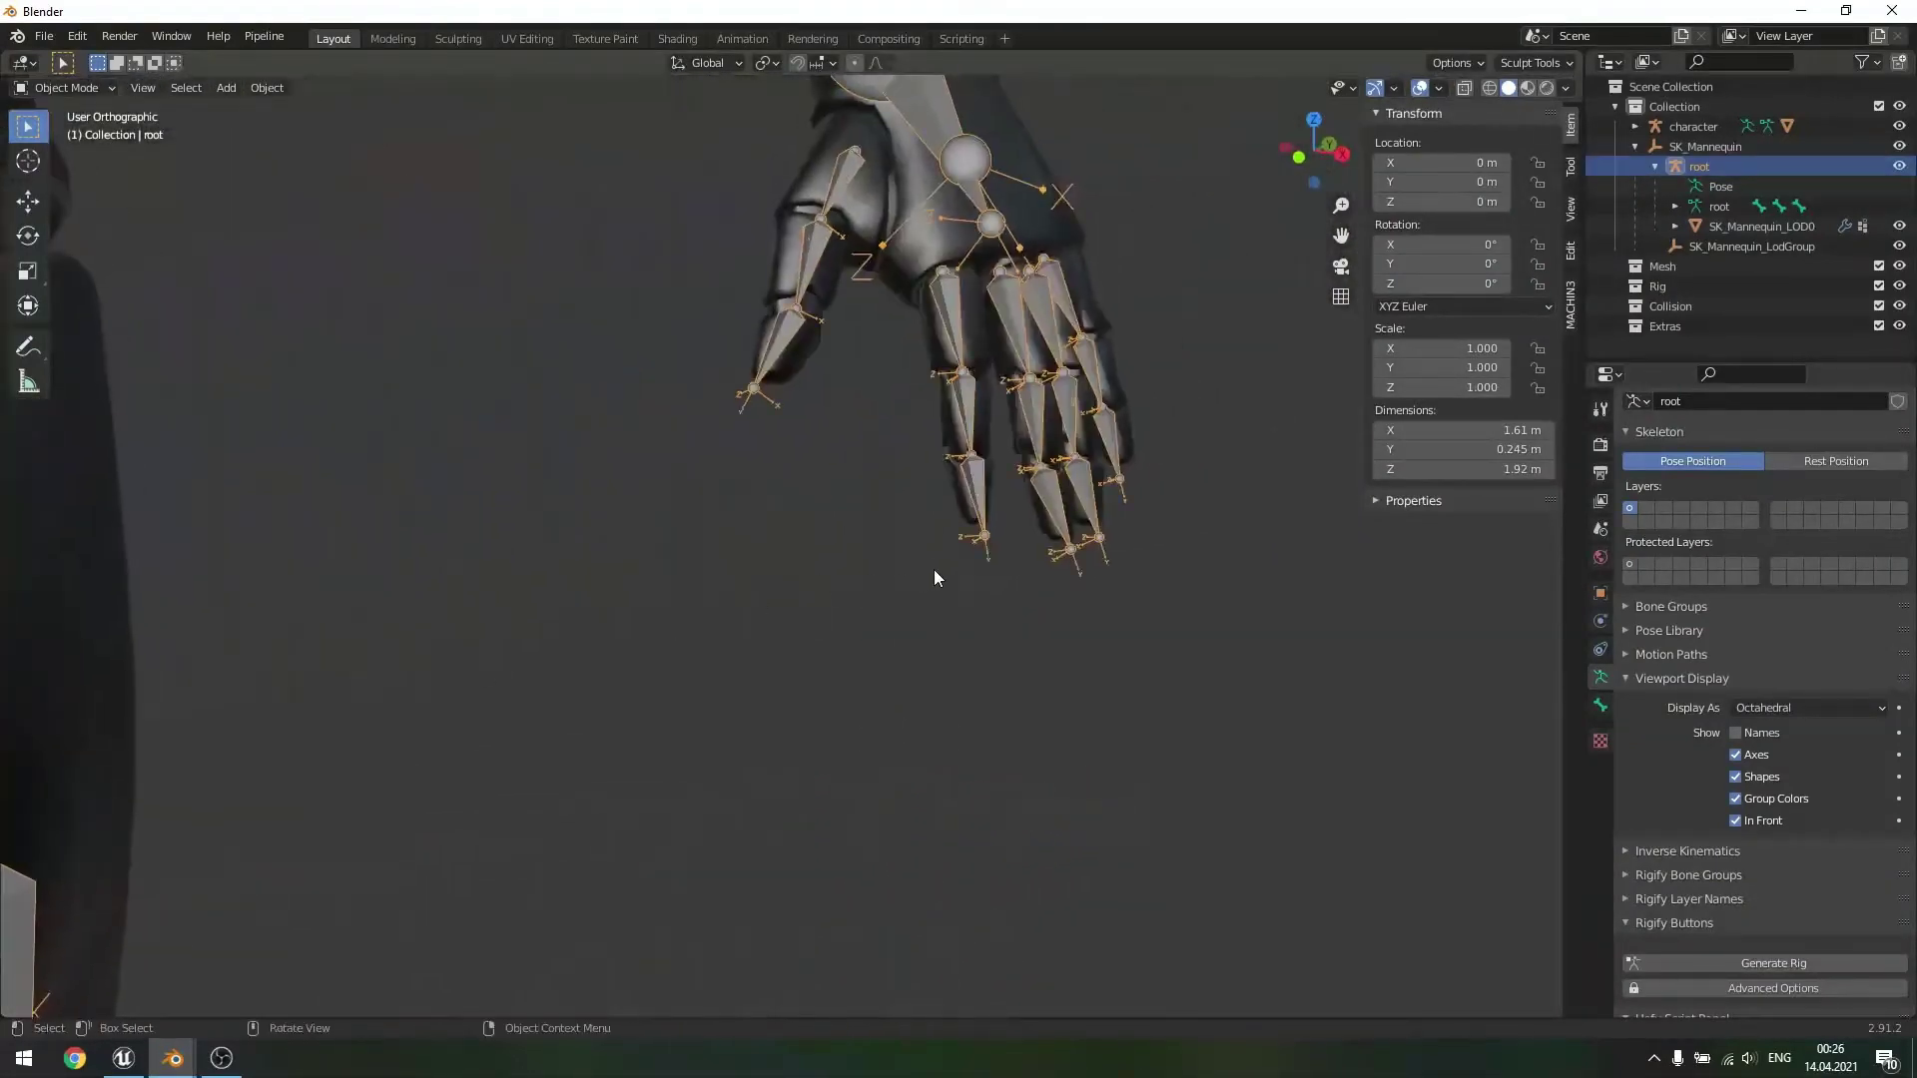
key(KP_1)
shift+middle_drag(1156, 542, 668, 681)
scroll(865, 428, up, 4)
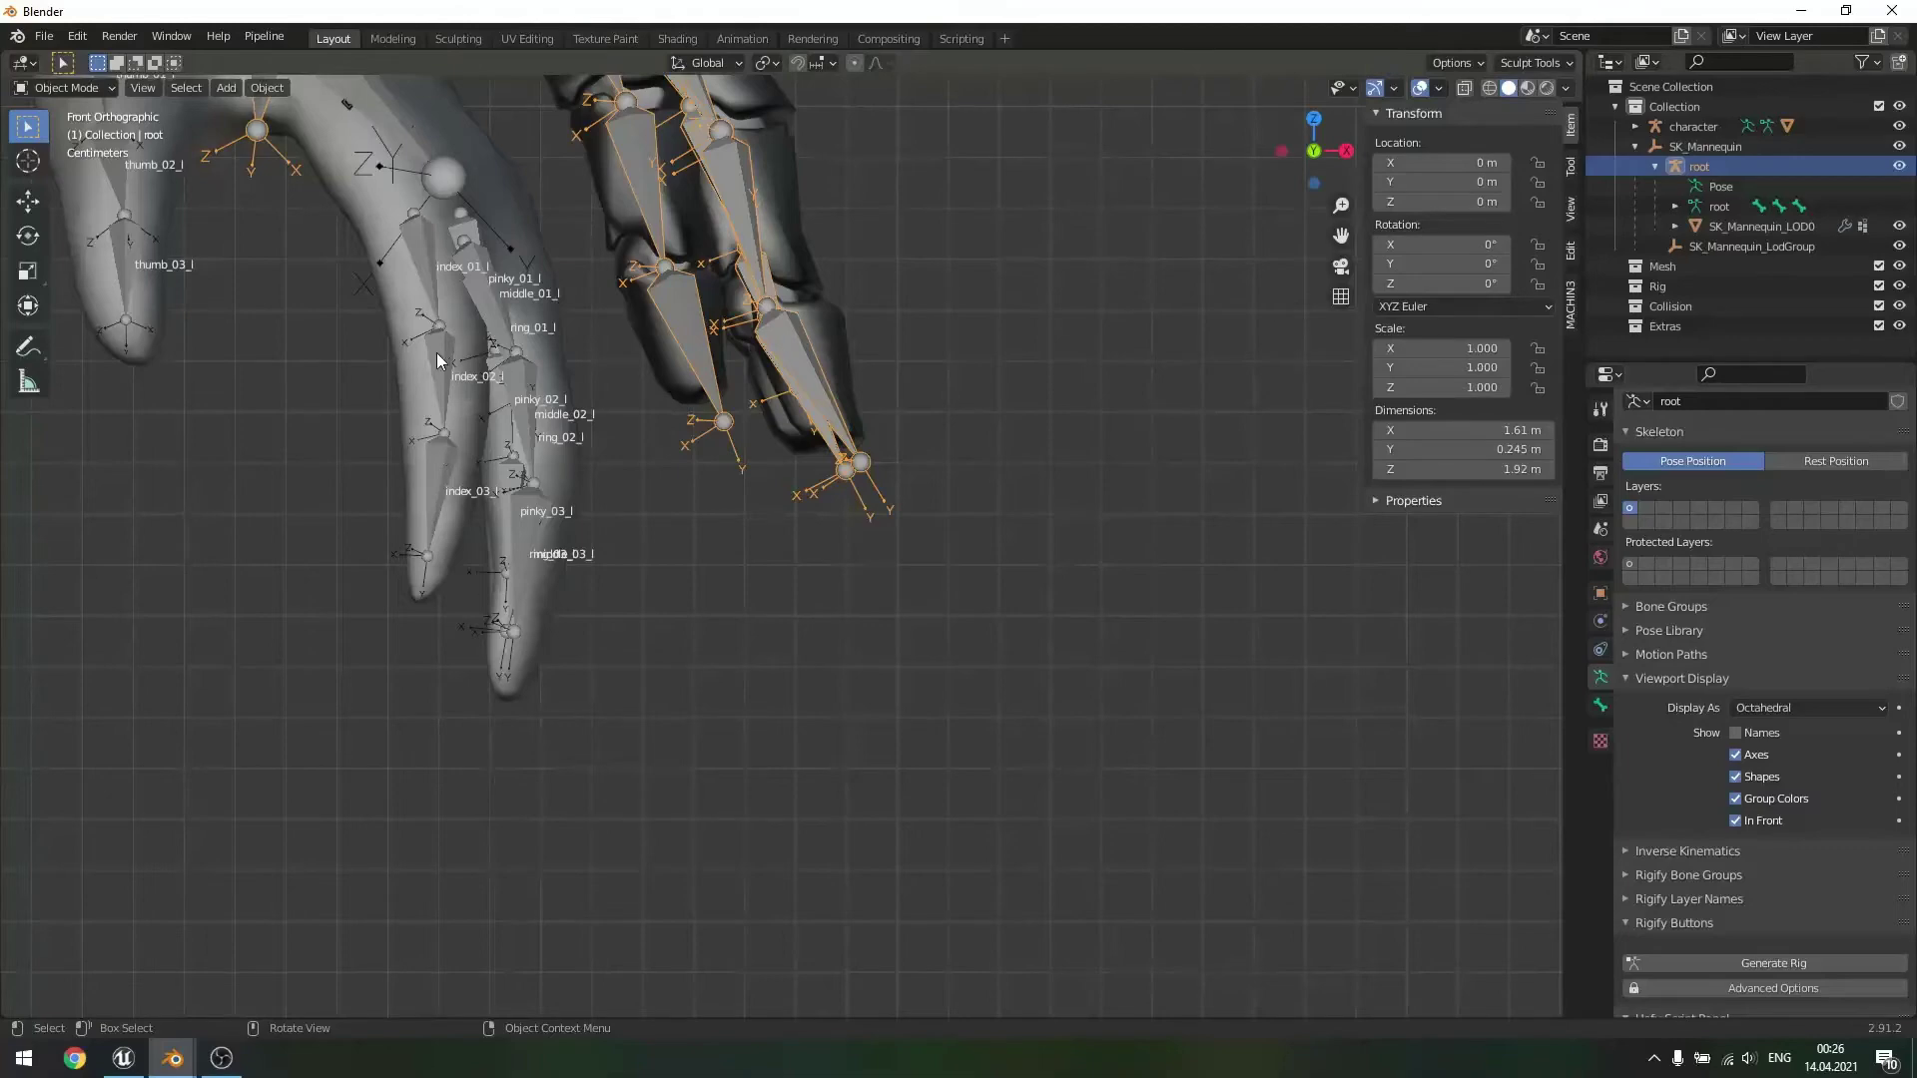
scroll(435, 351, down, 2)
scroll(470, 408, up, 4)
scroll(356, 340, down, 2)
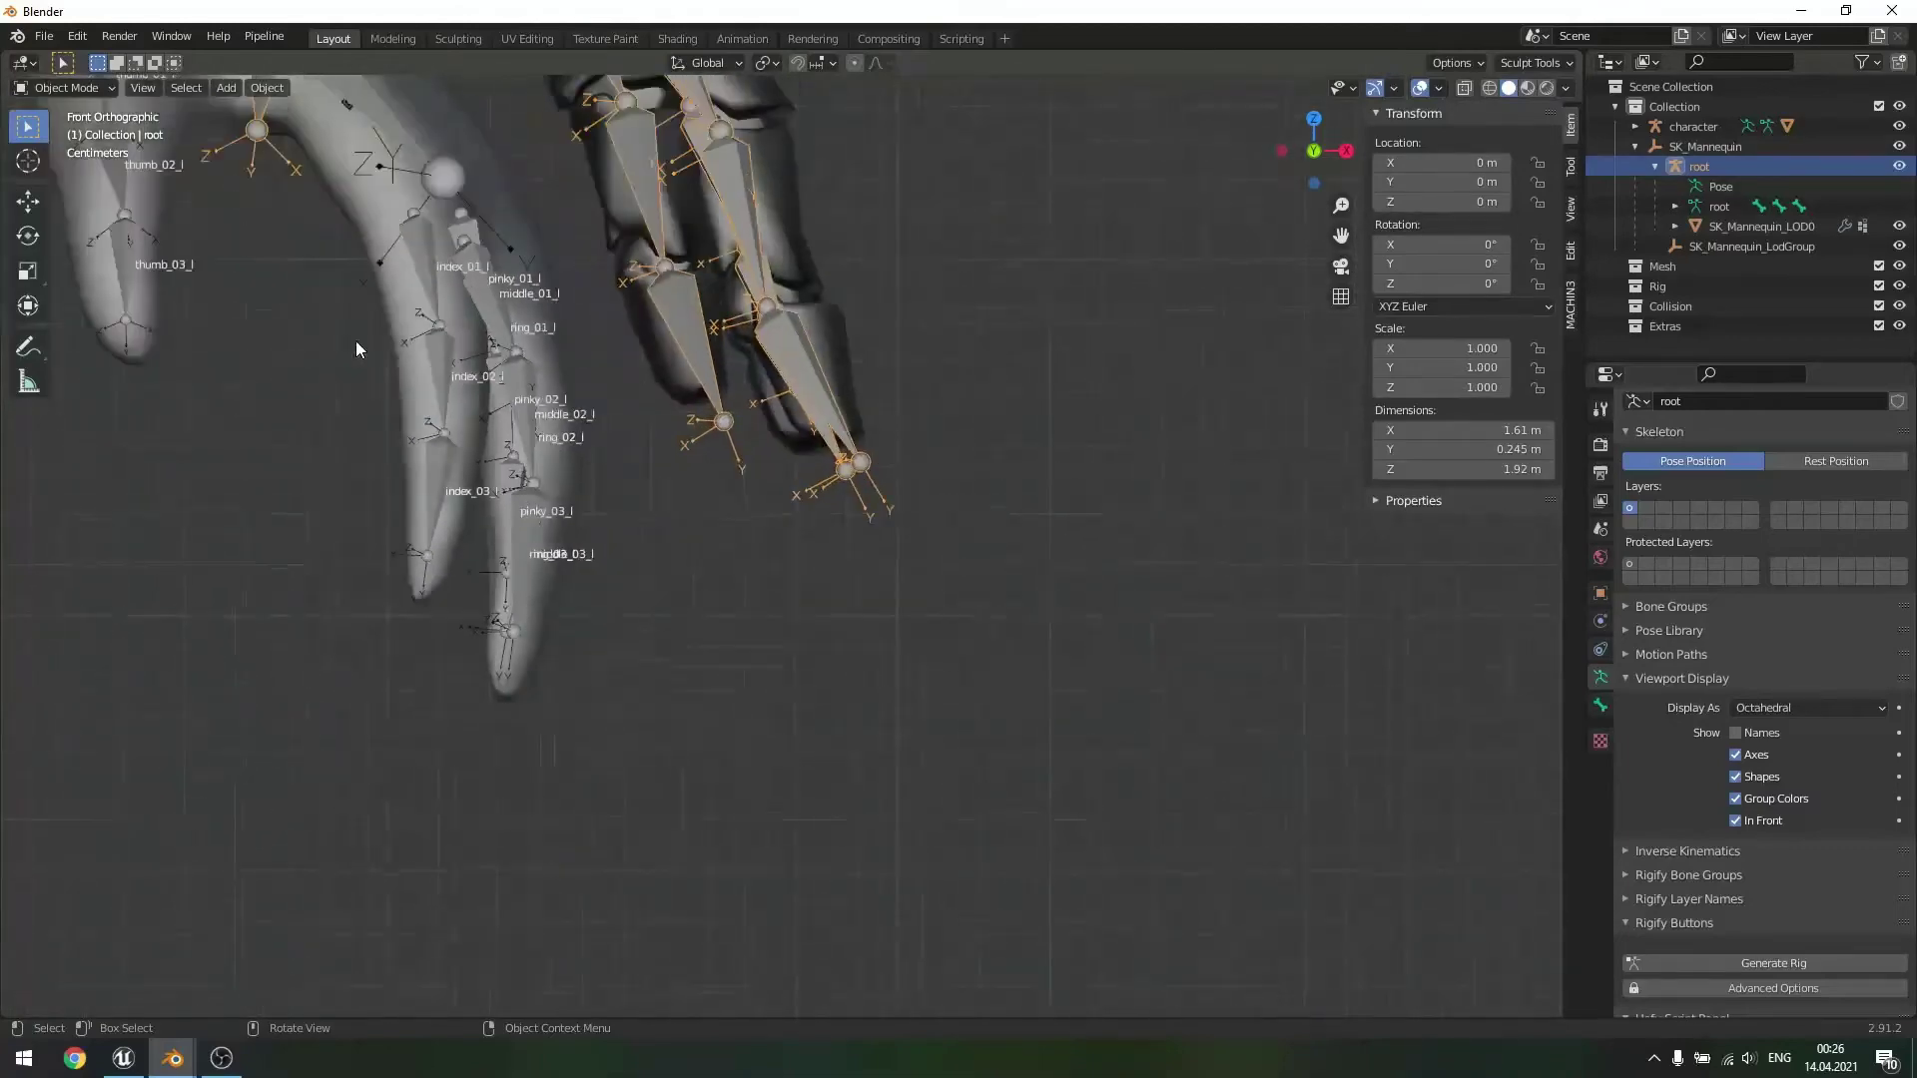
scroll(355, 340, down, 1)
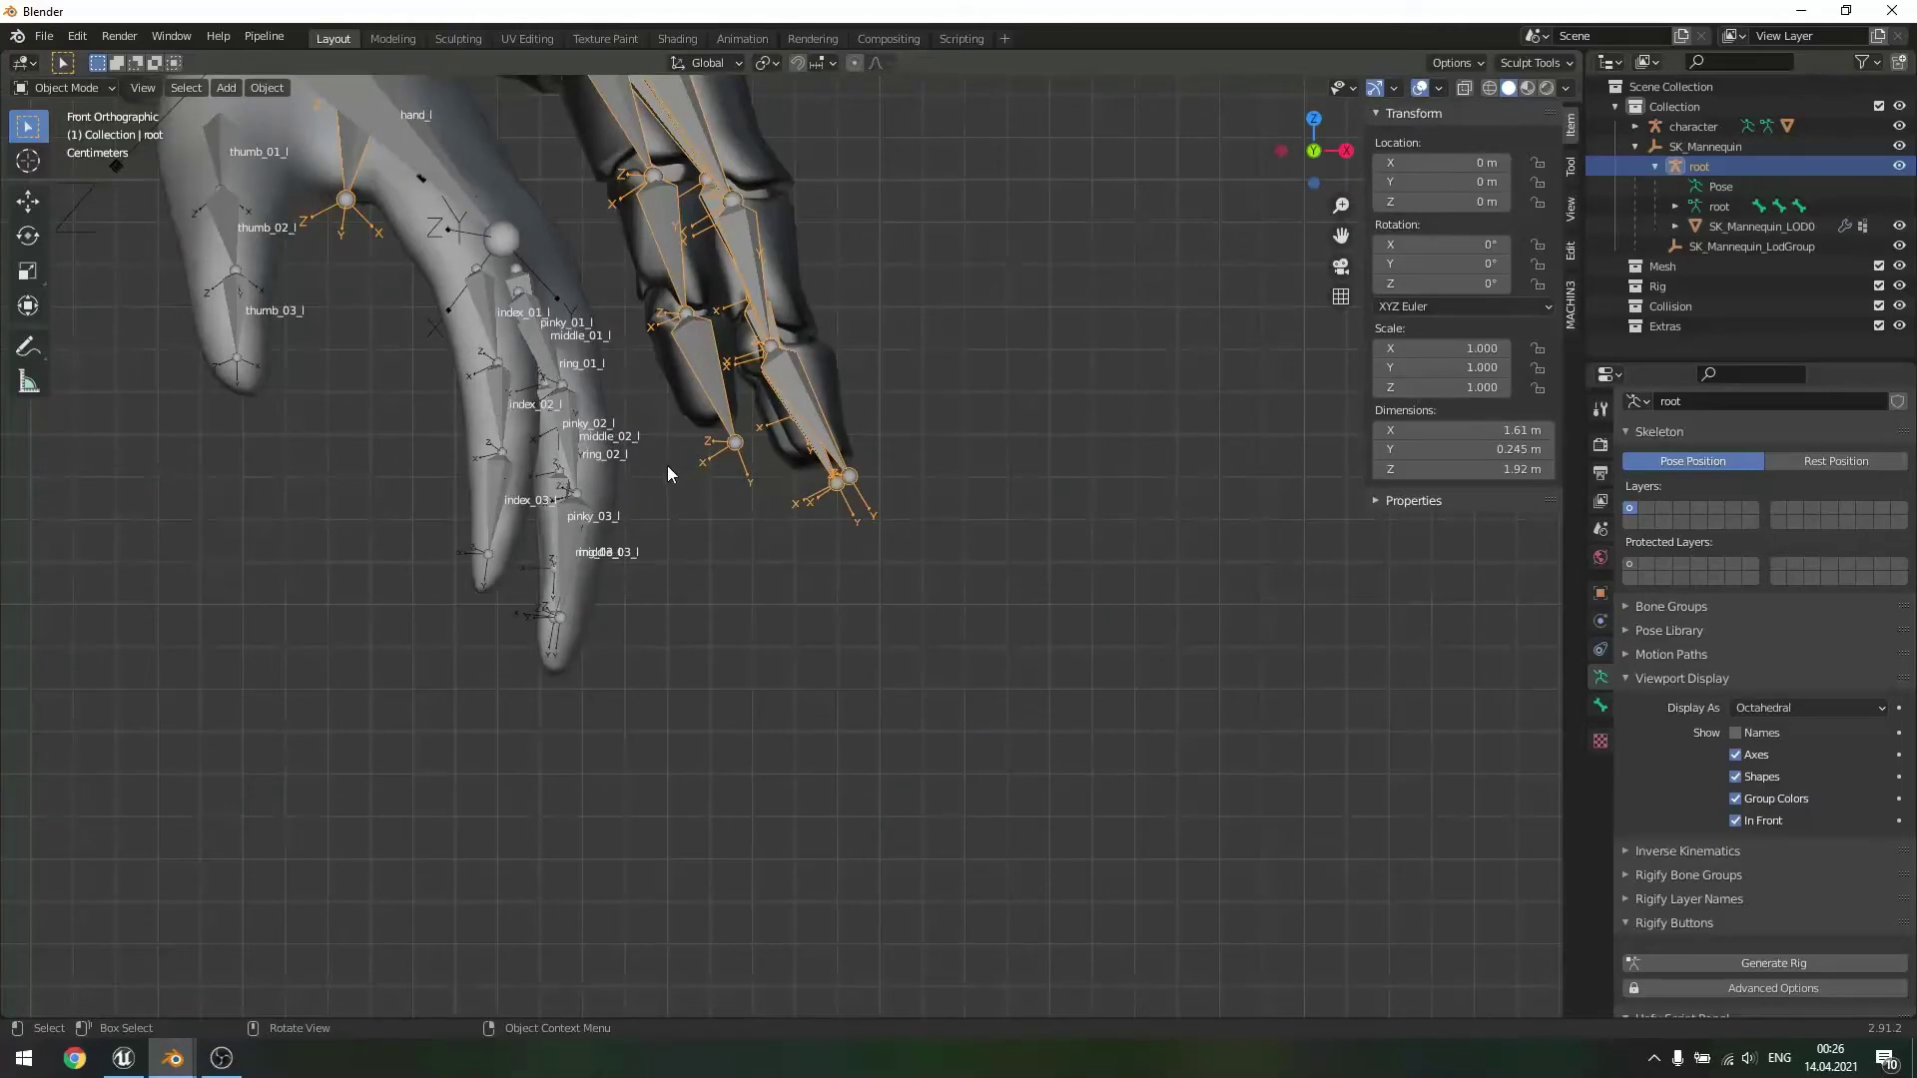
middle_drag(667, 466, 971, 514)
scroll(801, 523, down, 9)
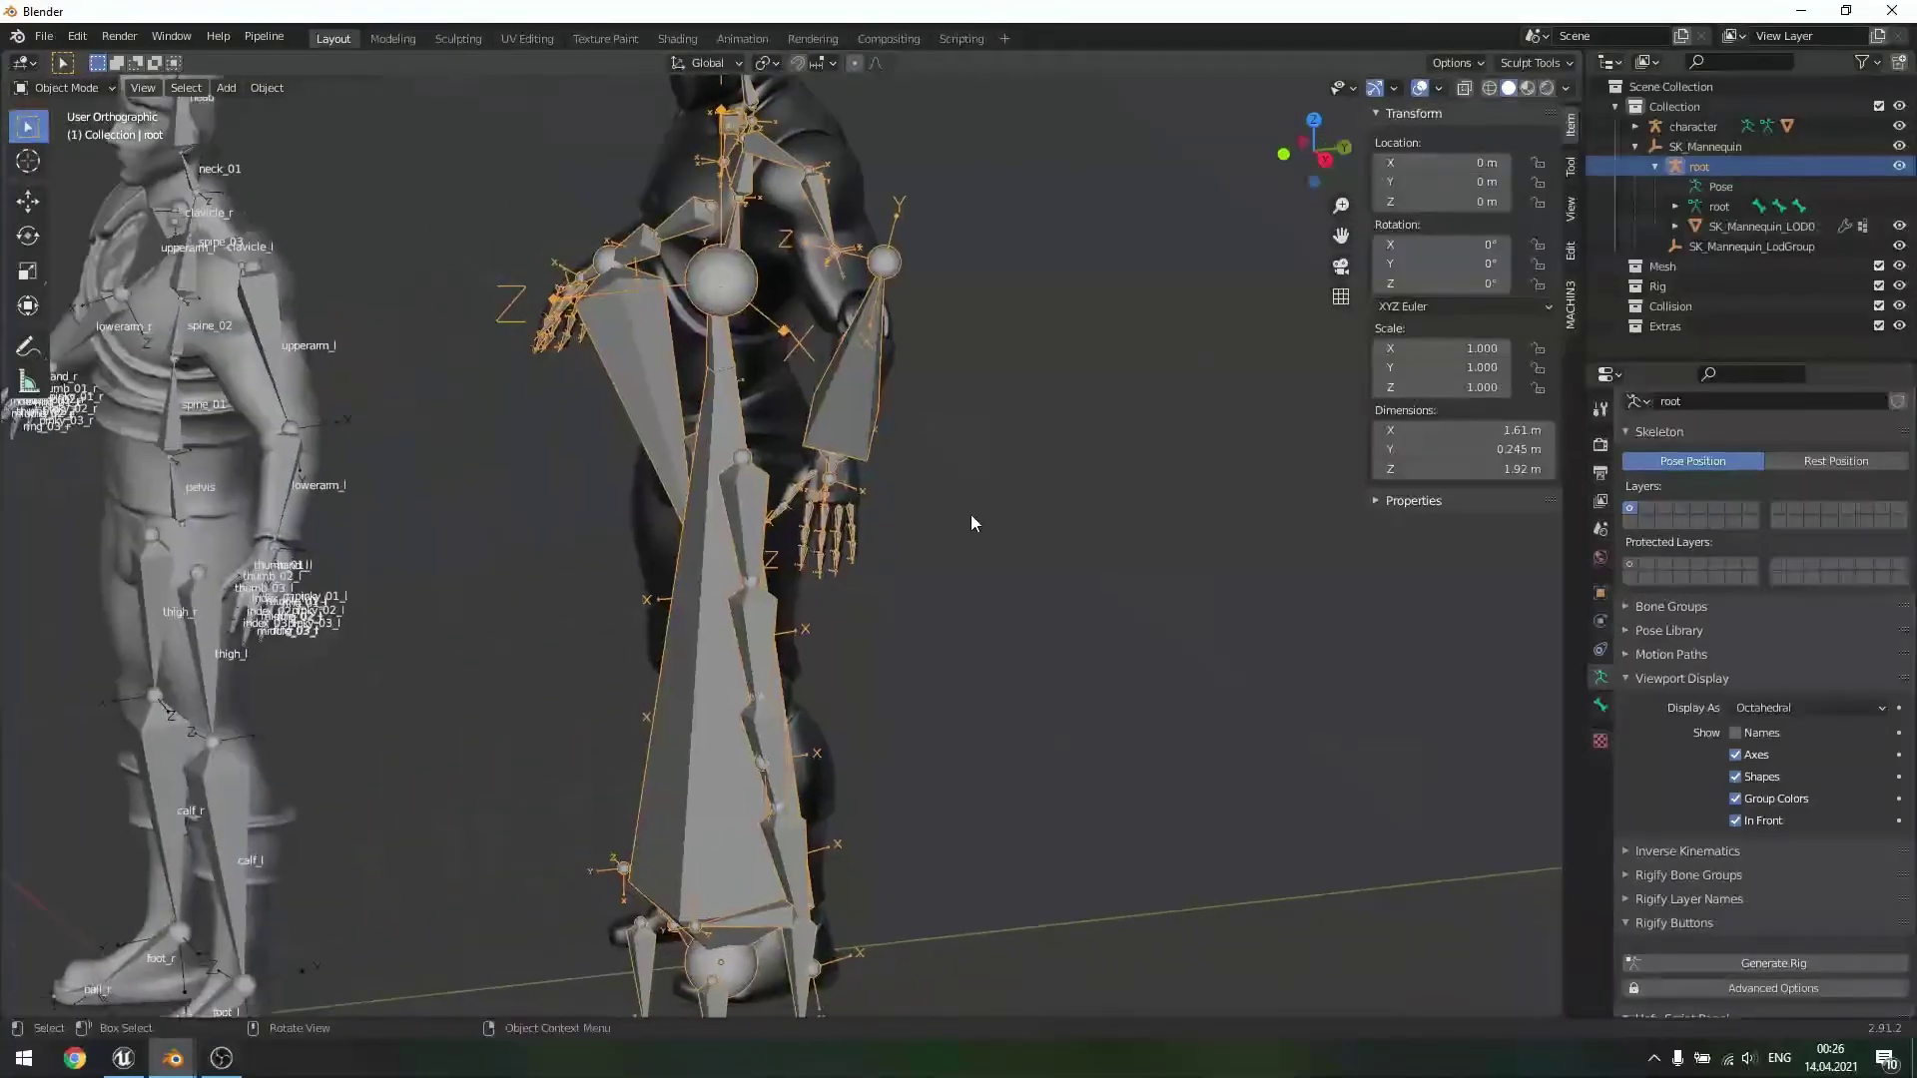
- Deselect everything and turn off the bone axes display on the mannequin's root armature
click(878, 554)
scroll(989, 530, down, 3)
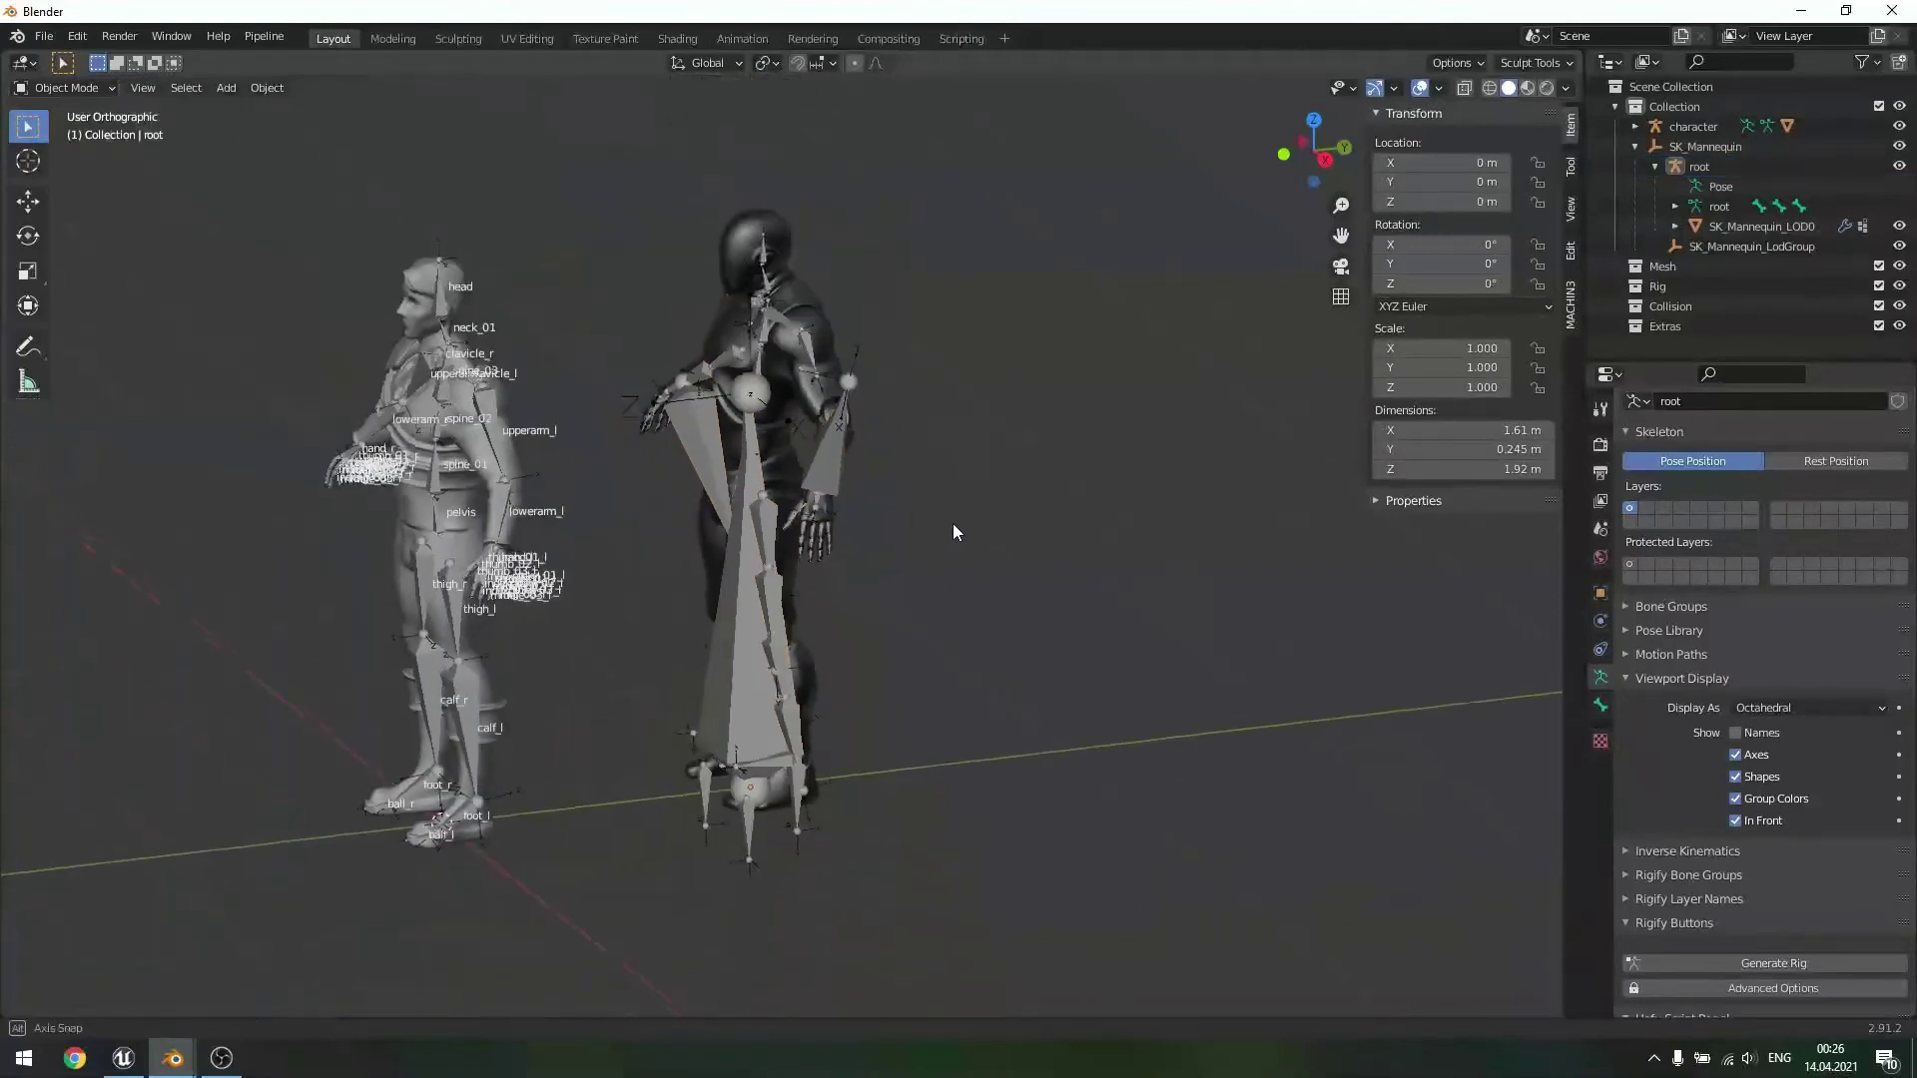
middle_drag(953, 523, 972, 517)
scroll(954, 537, up, 3)
middle_drag(859, 560, 1056, 542)
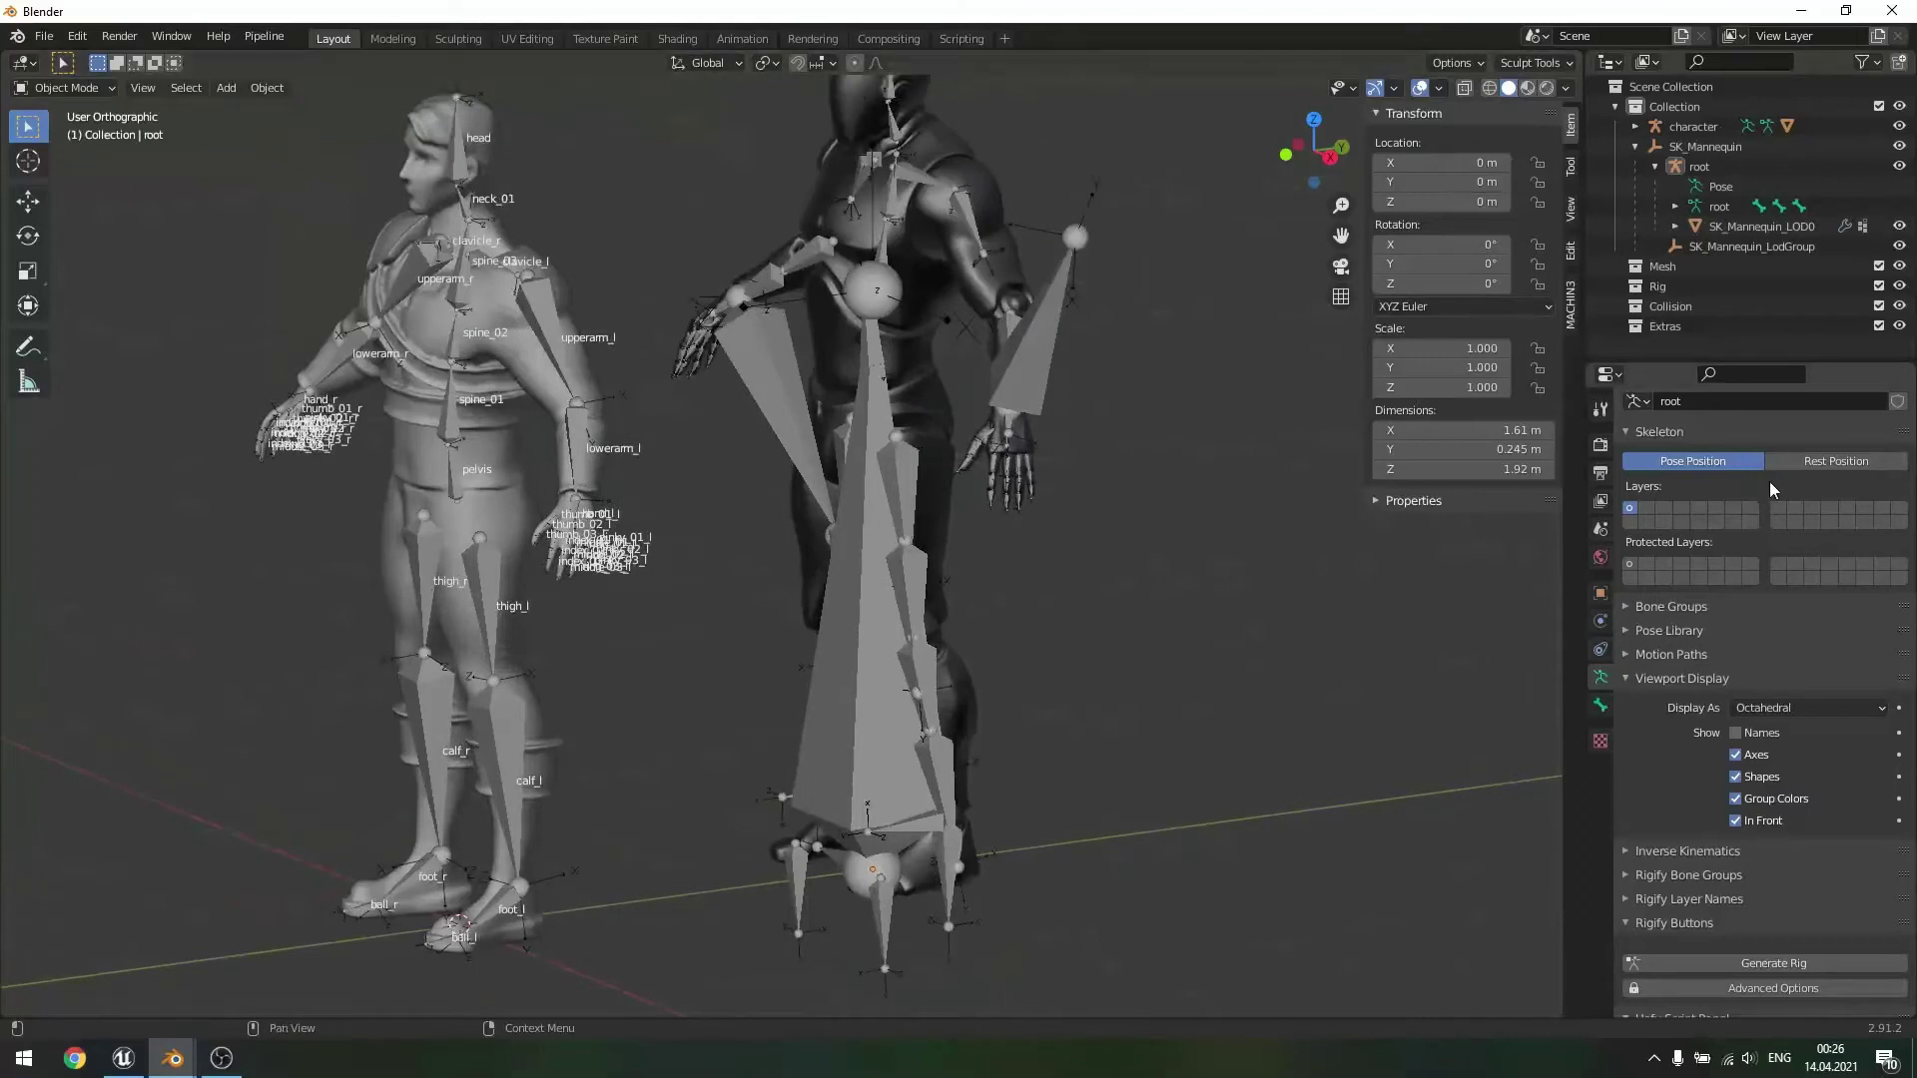
click(1737, 755)
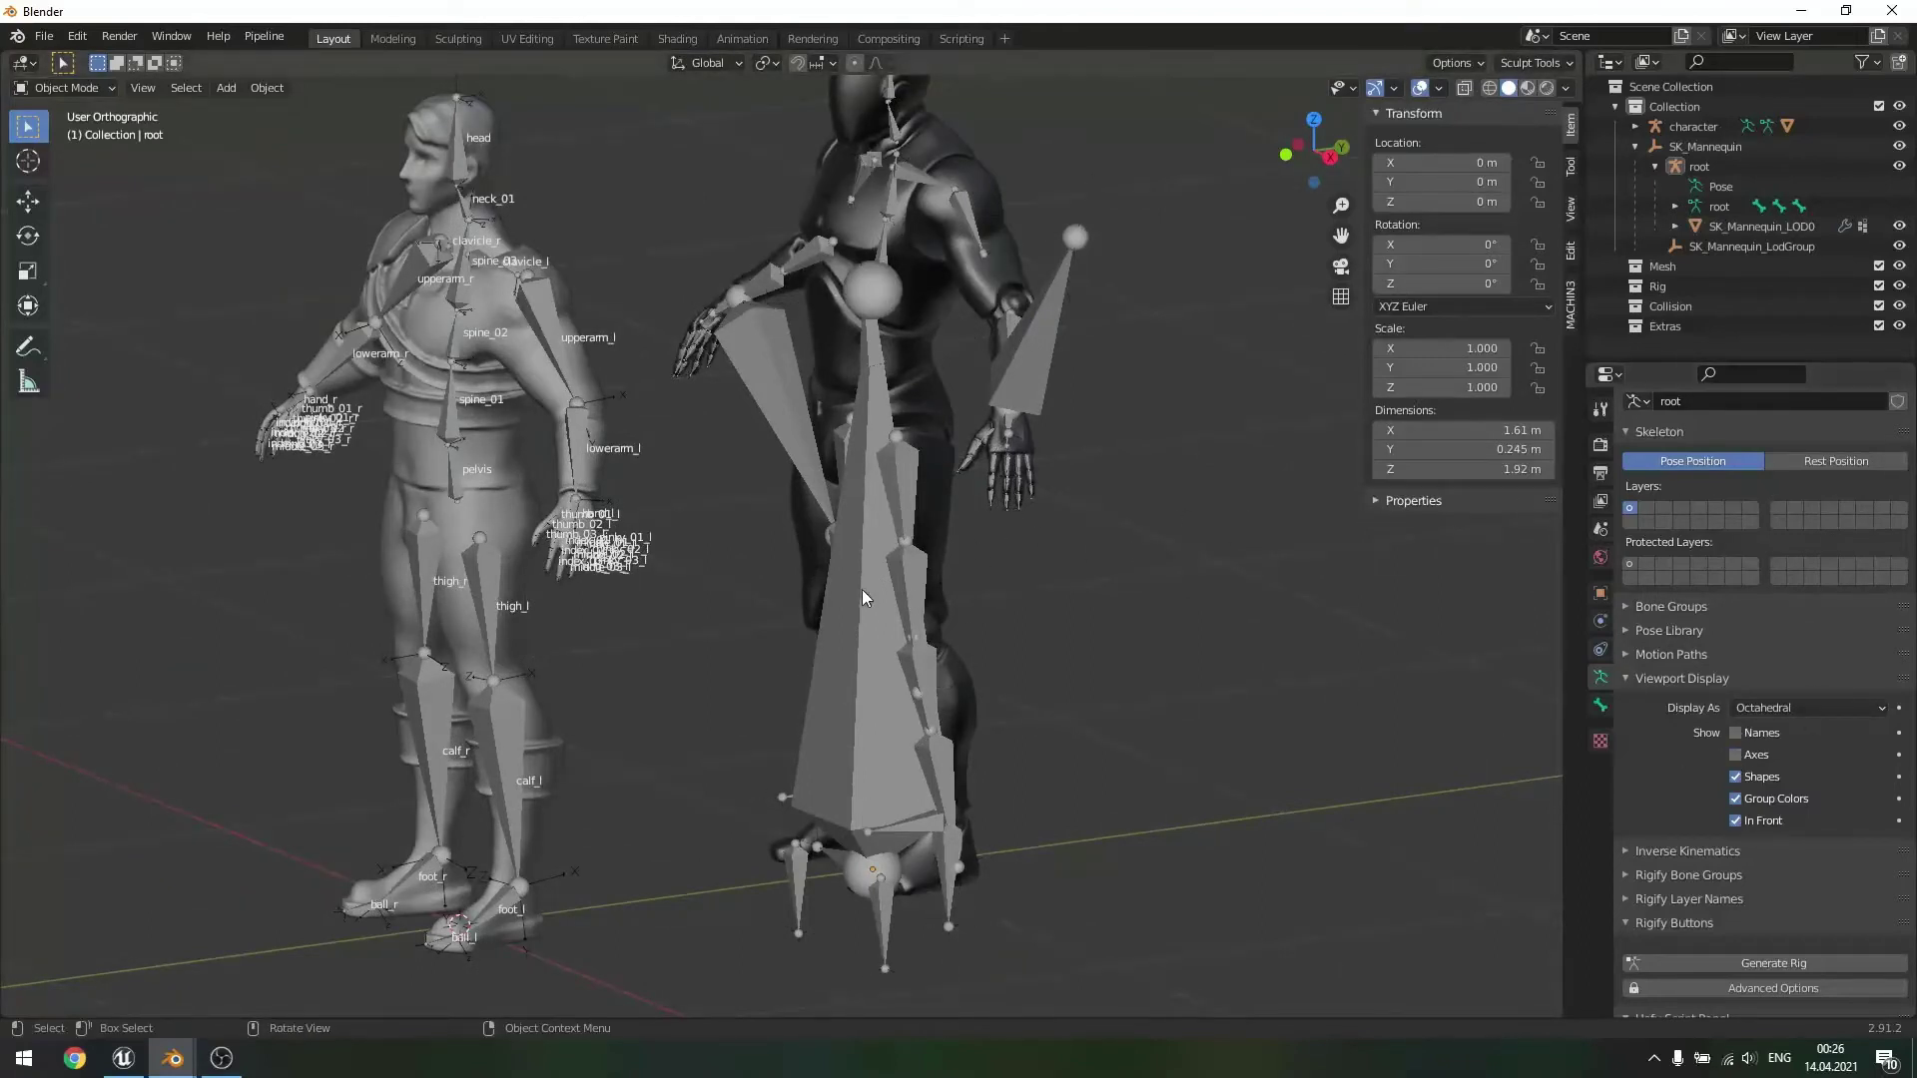
- Select the character armature and turn off its bone names and bone axes
scroll(688, 562, down, 2)
scroll(948, 591, up, 1)
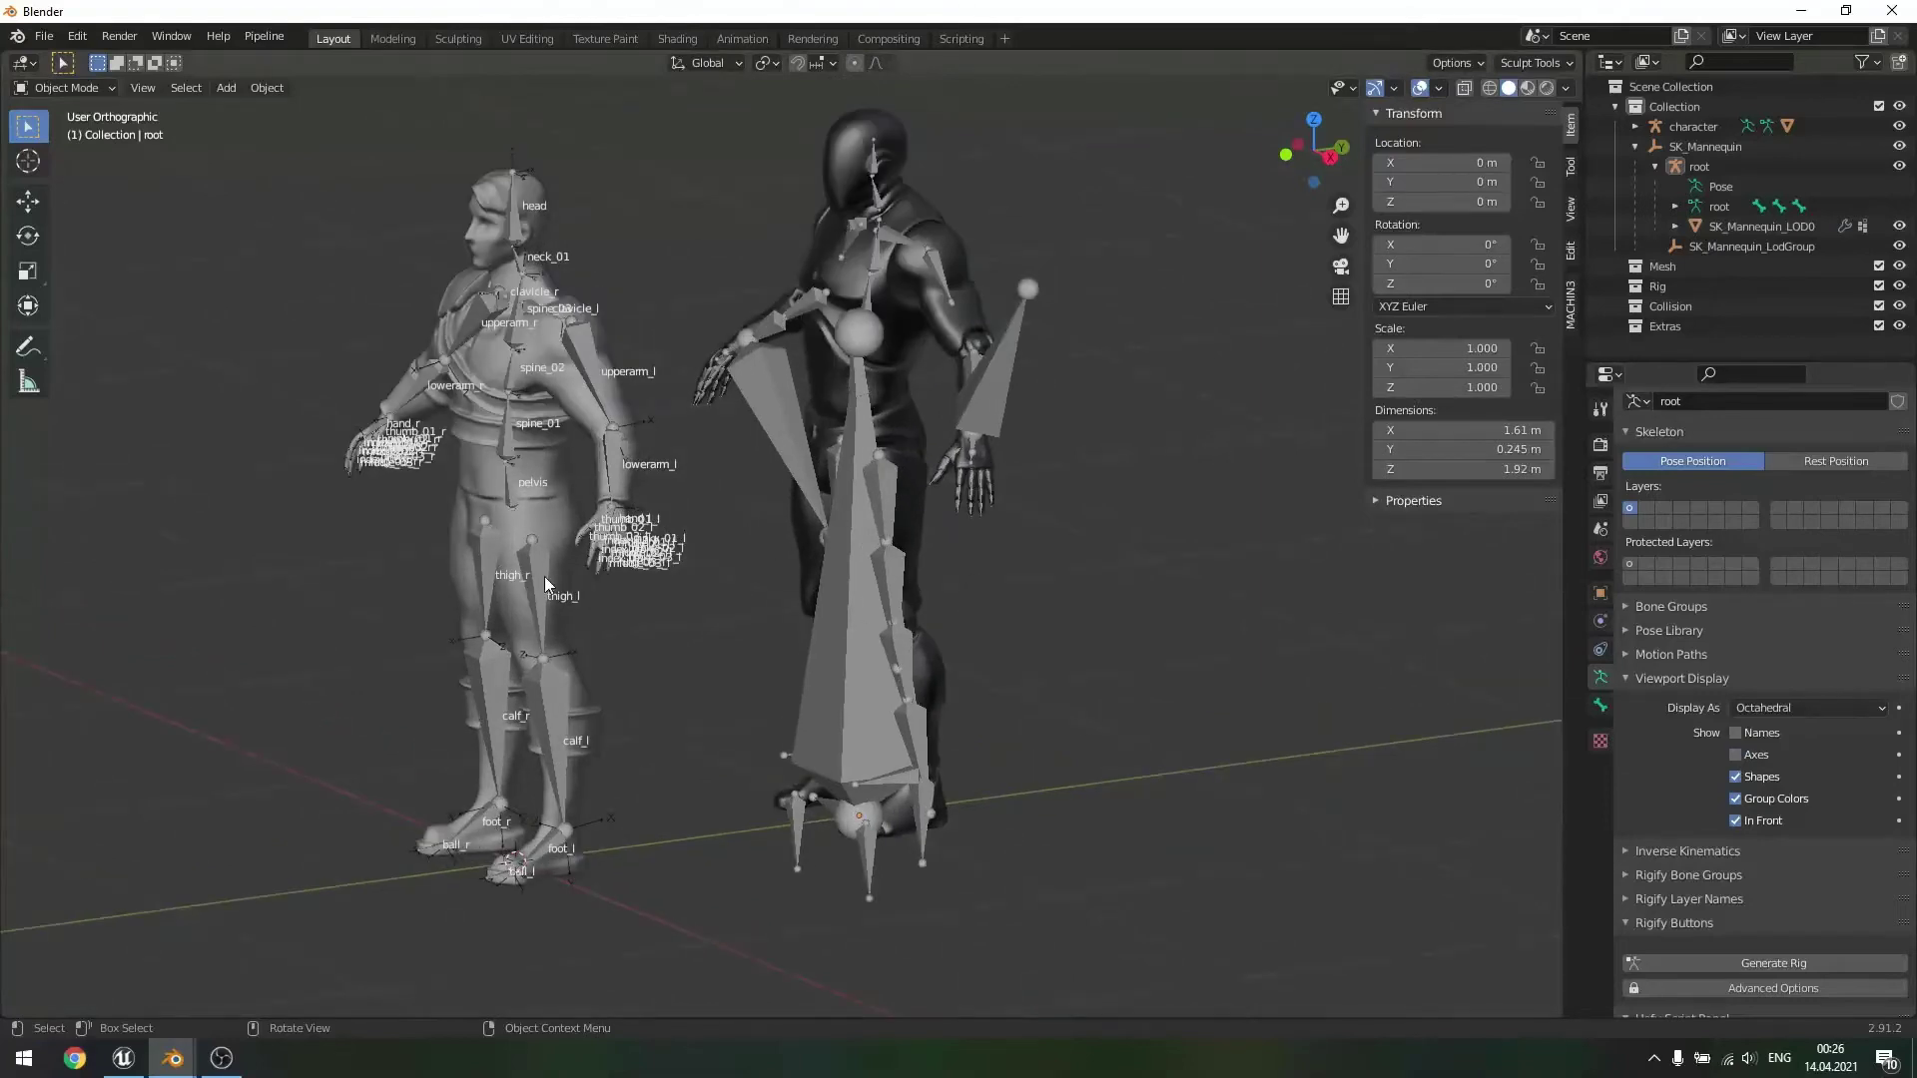
key(Tab)
key(Tab)
click(563, 584)
click(1735, 733)
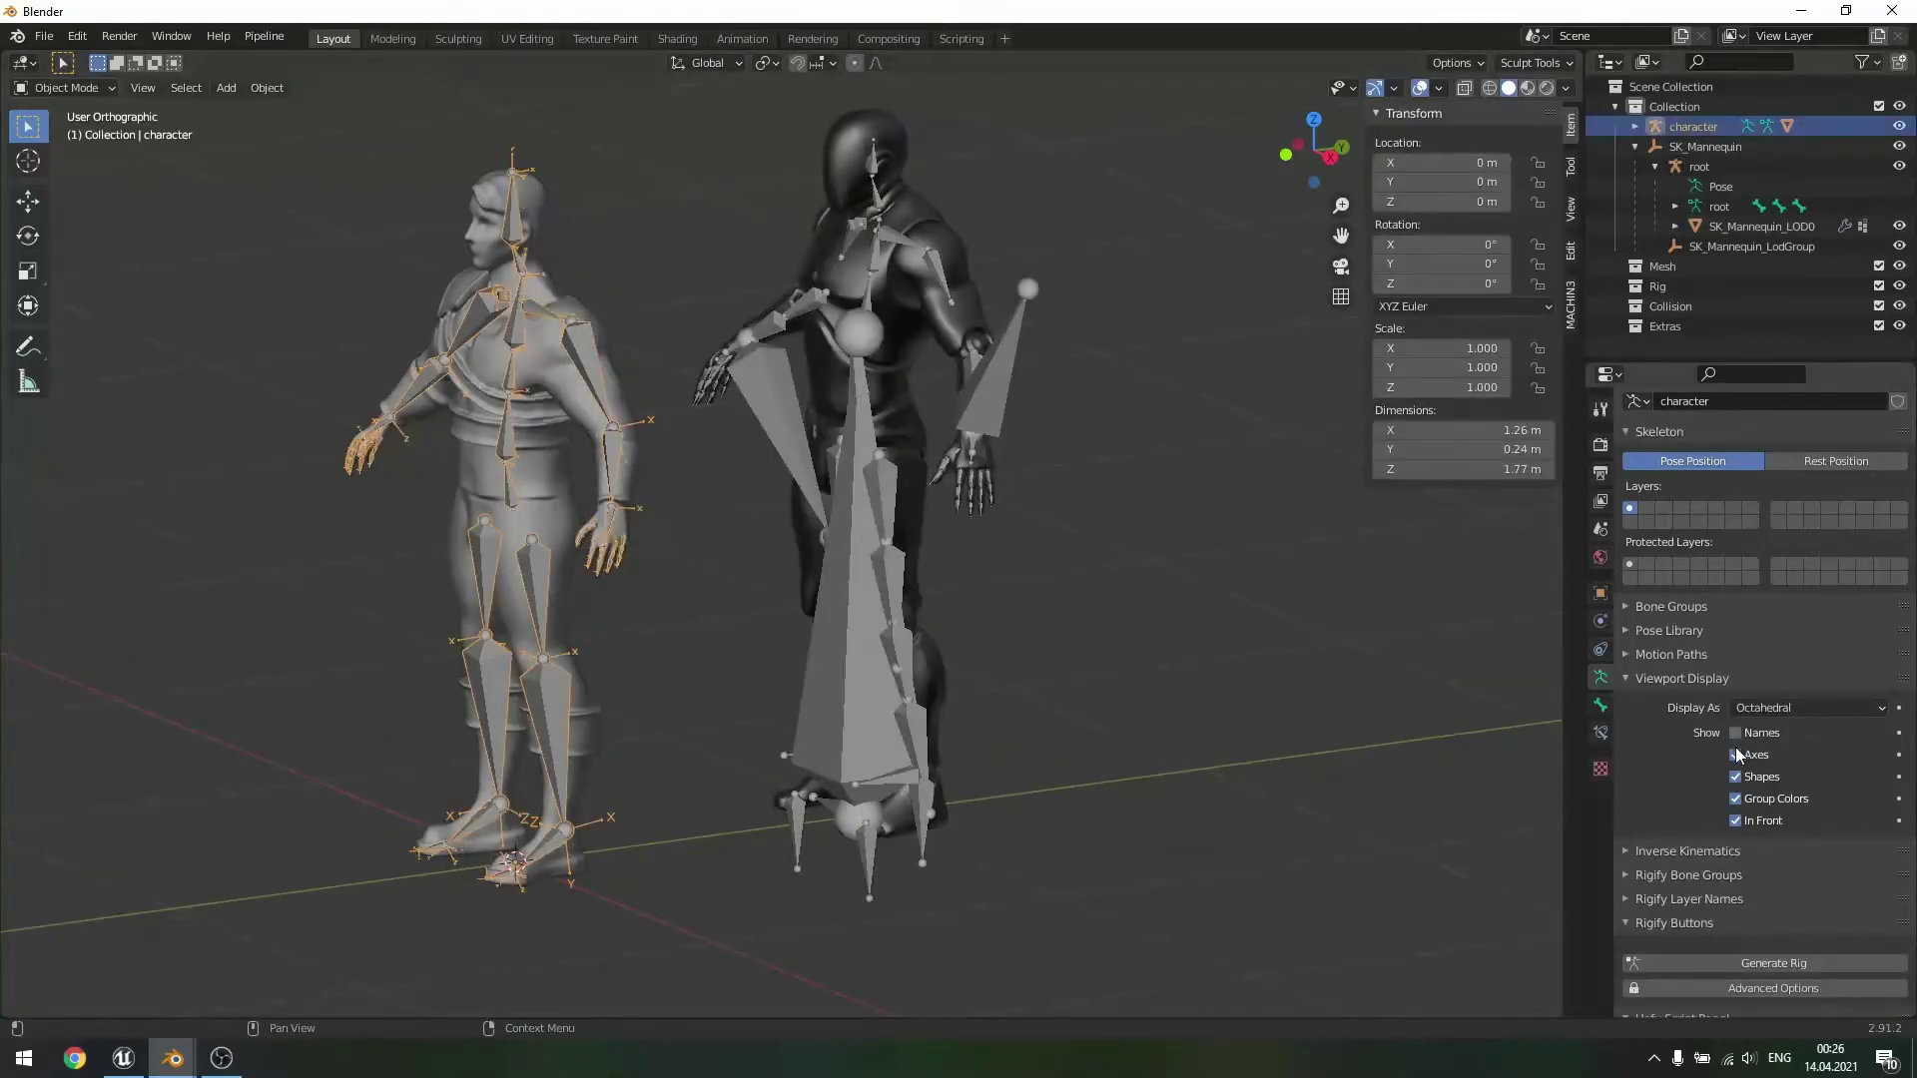
click(1736, 754)
- Open the mannequin's root armature in Edit Mode and inspect its leg and foot bones up close
middle_drag(1086, 695, 1119, 633)
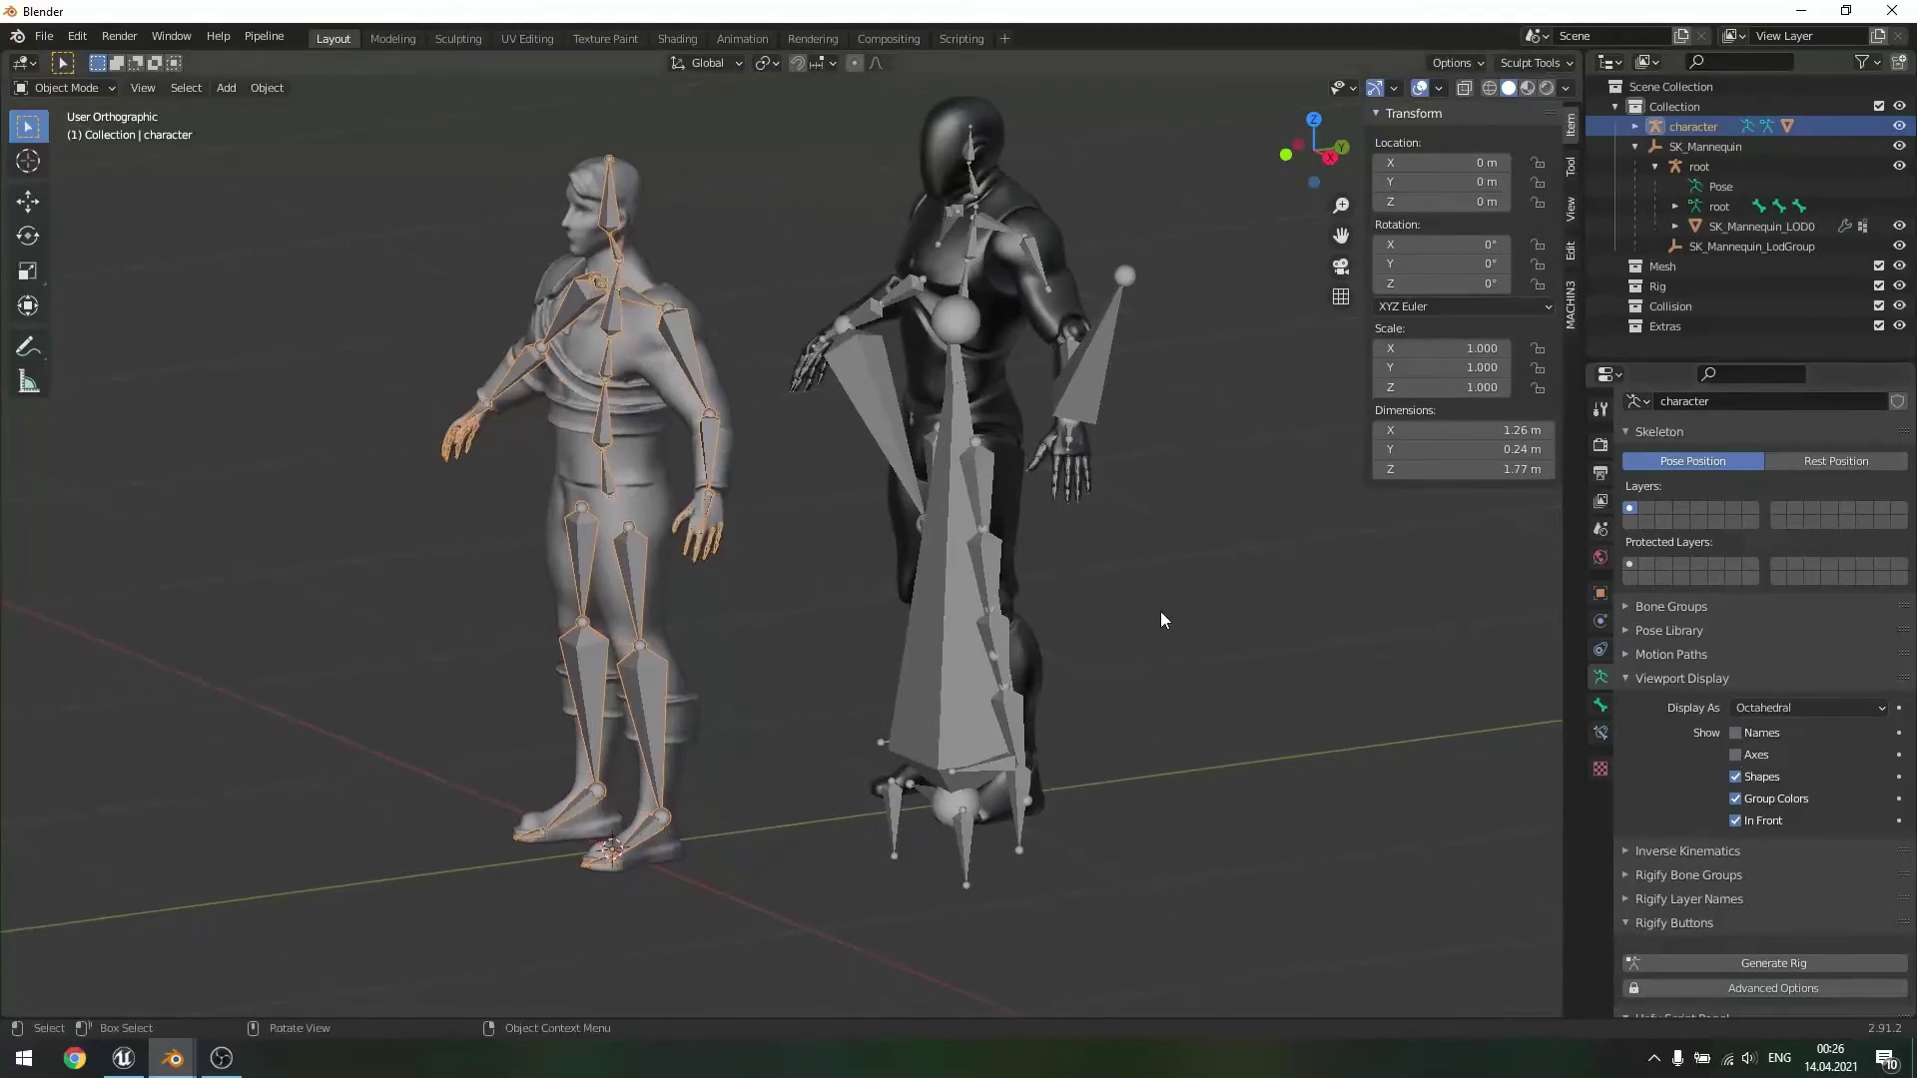
click(963, 673)
shift+middle_drag(1243, 711, 815, 619)
key(Tab)
scroll(1120, 621, up, 4)
scroll(905, 512, up, 2)
scroll(1016, 618, down, 5)
middle_drag(958, 583, 1048, 590)
- Rename the character armature object to Armature to match the Character entry of the Uefy script
scroll(1681, 693, down, 7)
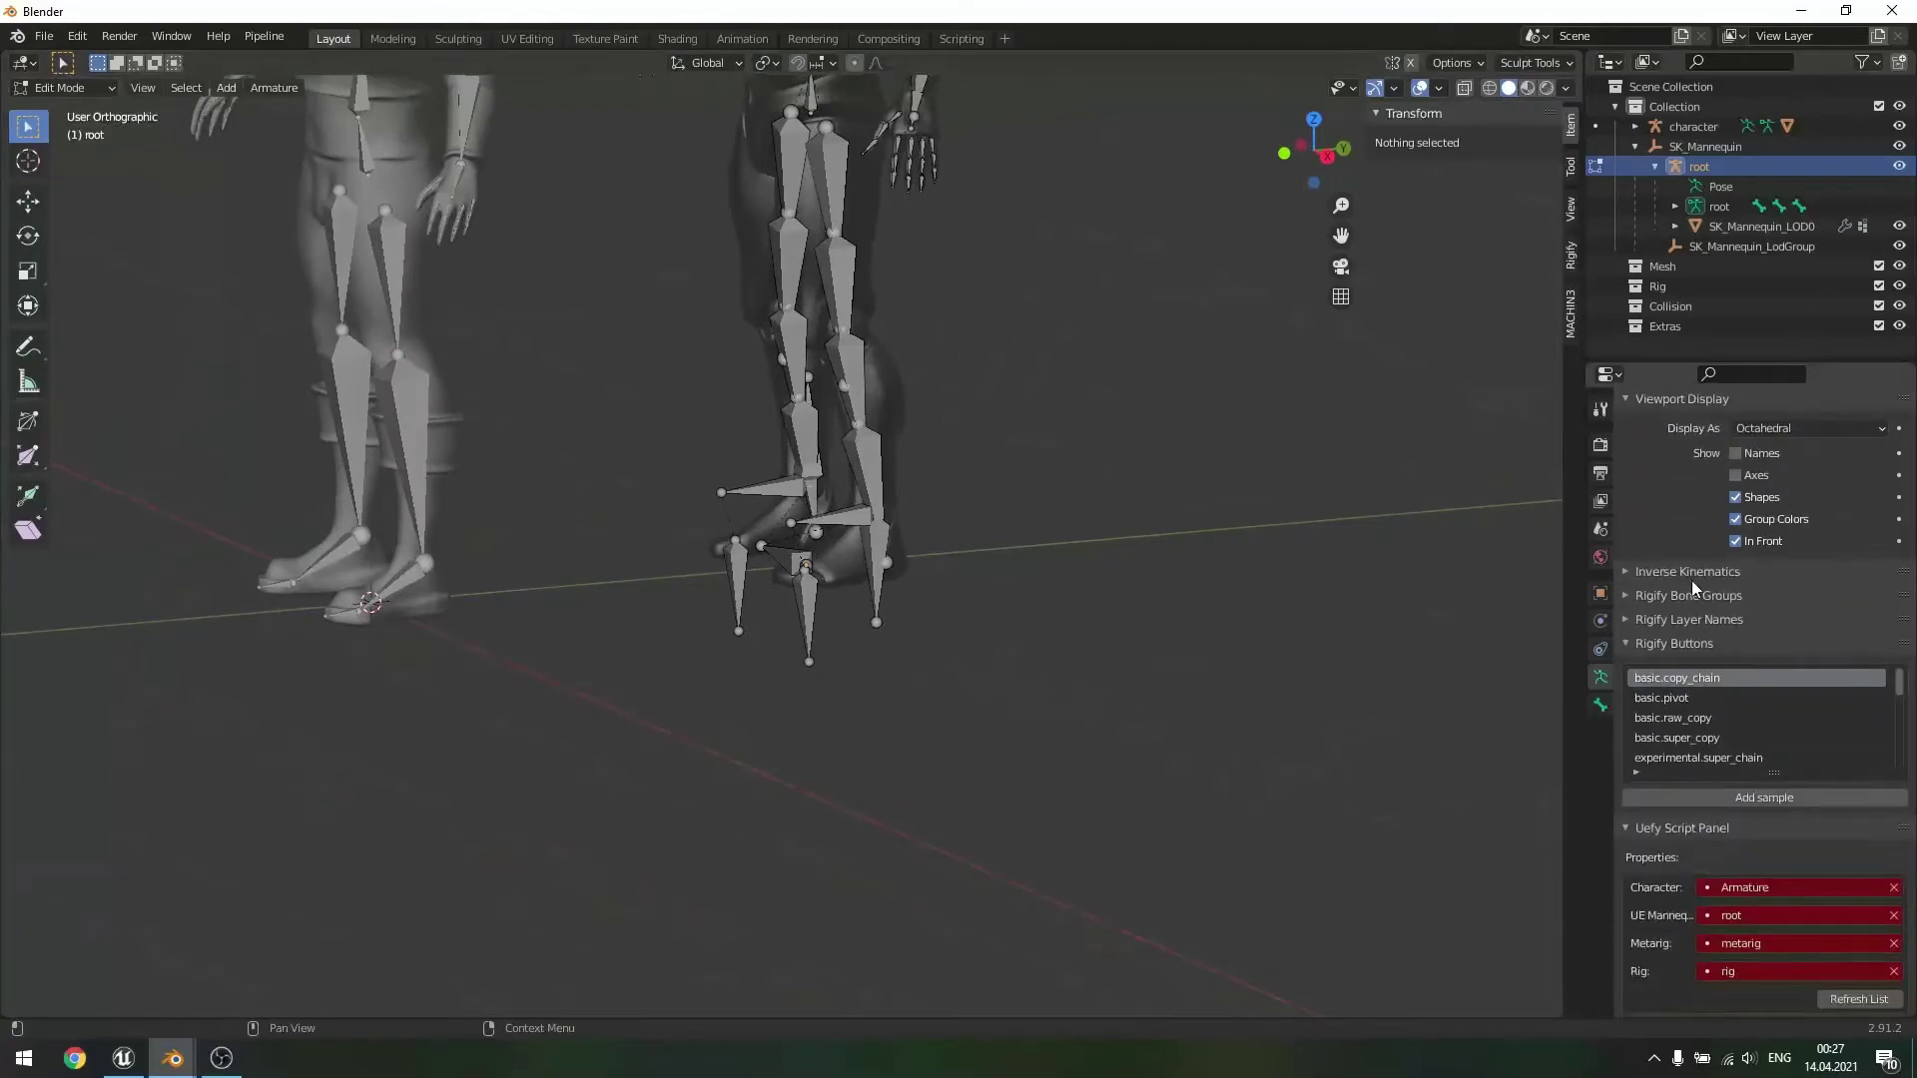
scroll(1687, 589, down, 2)
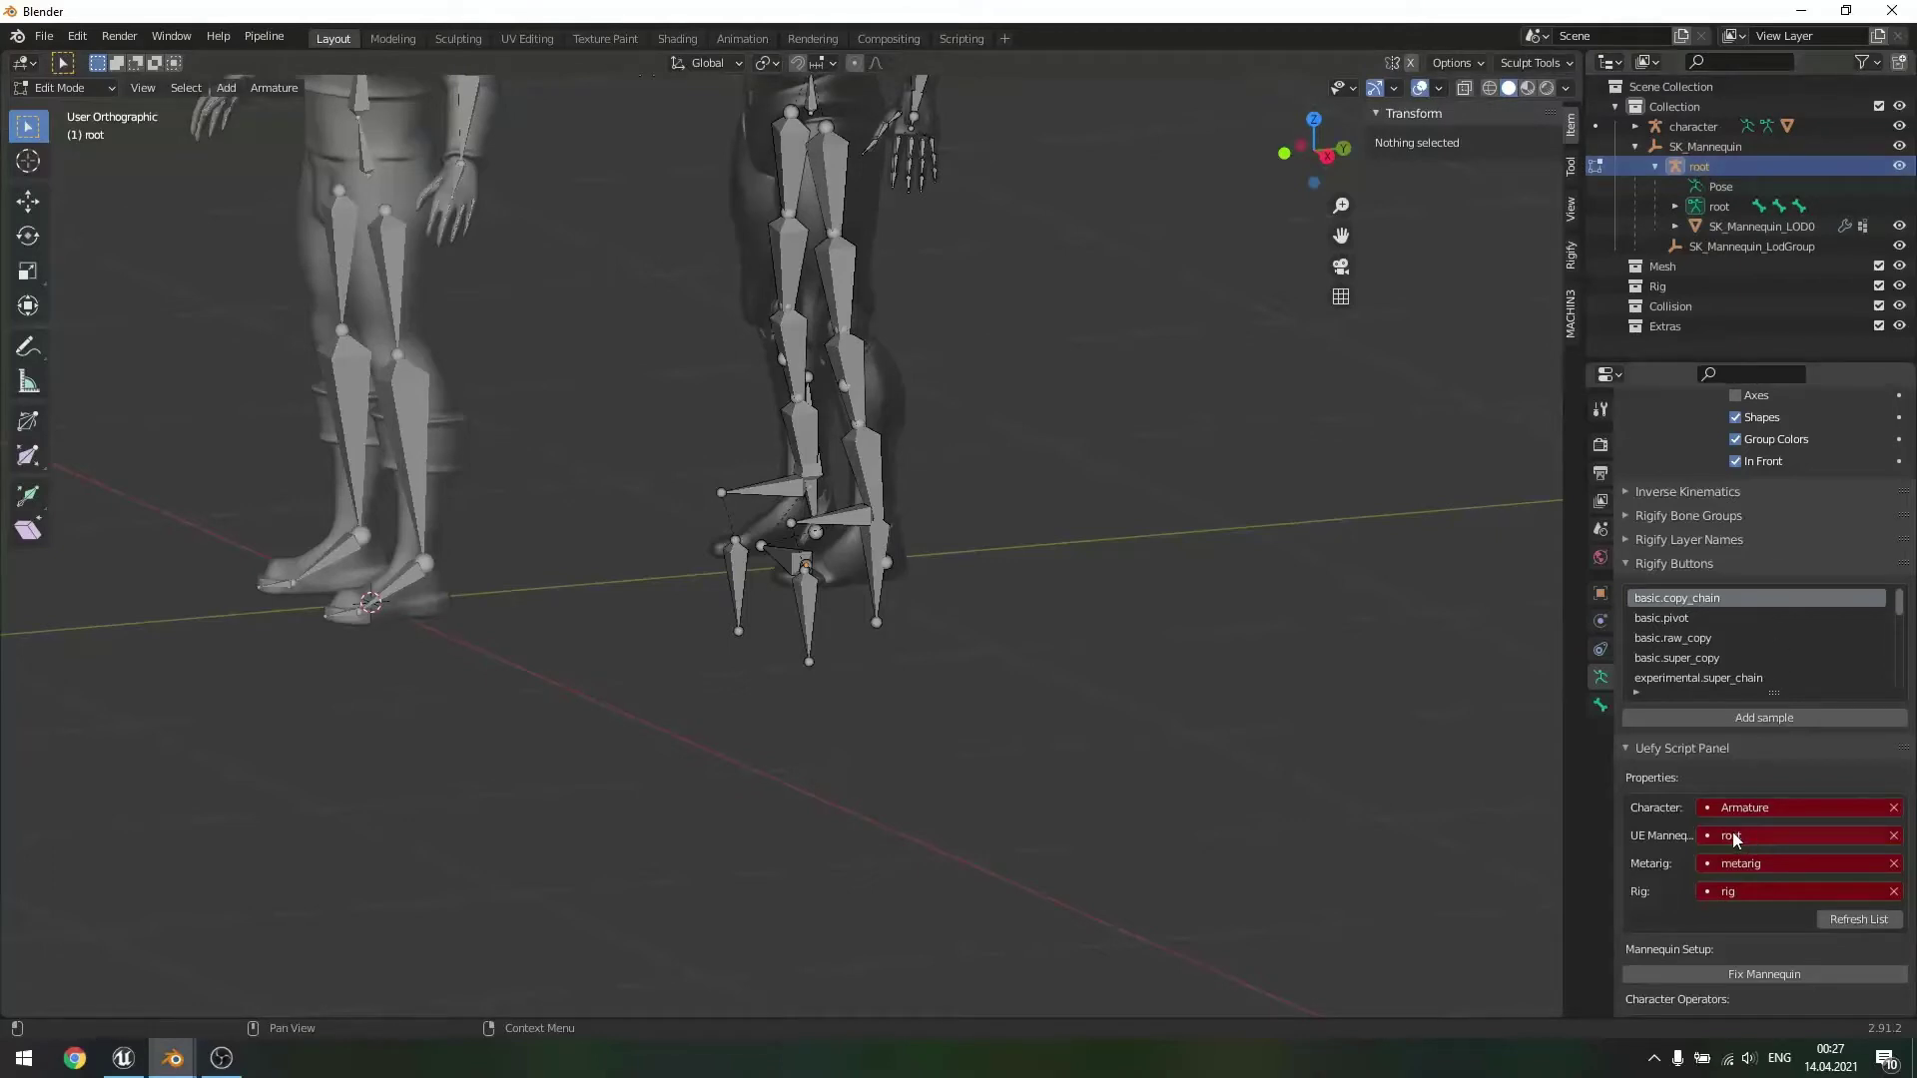
click(1703, 129)
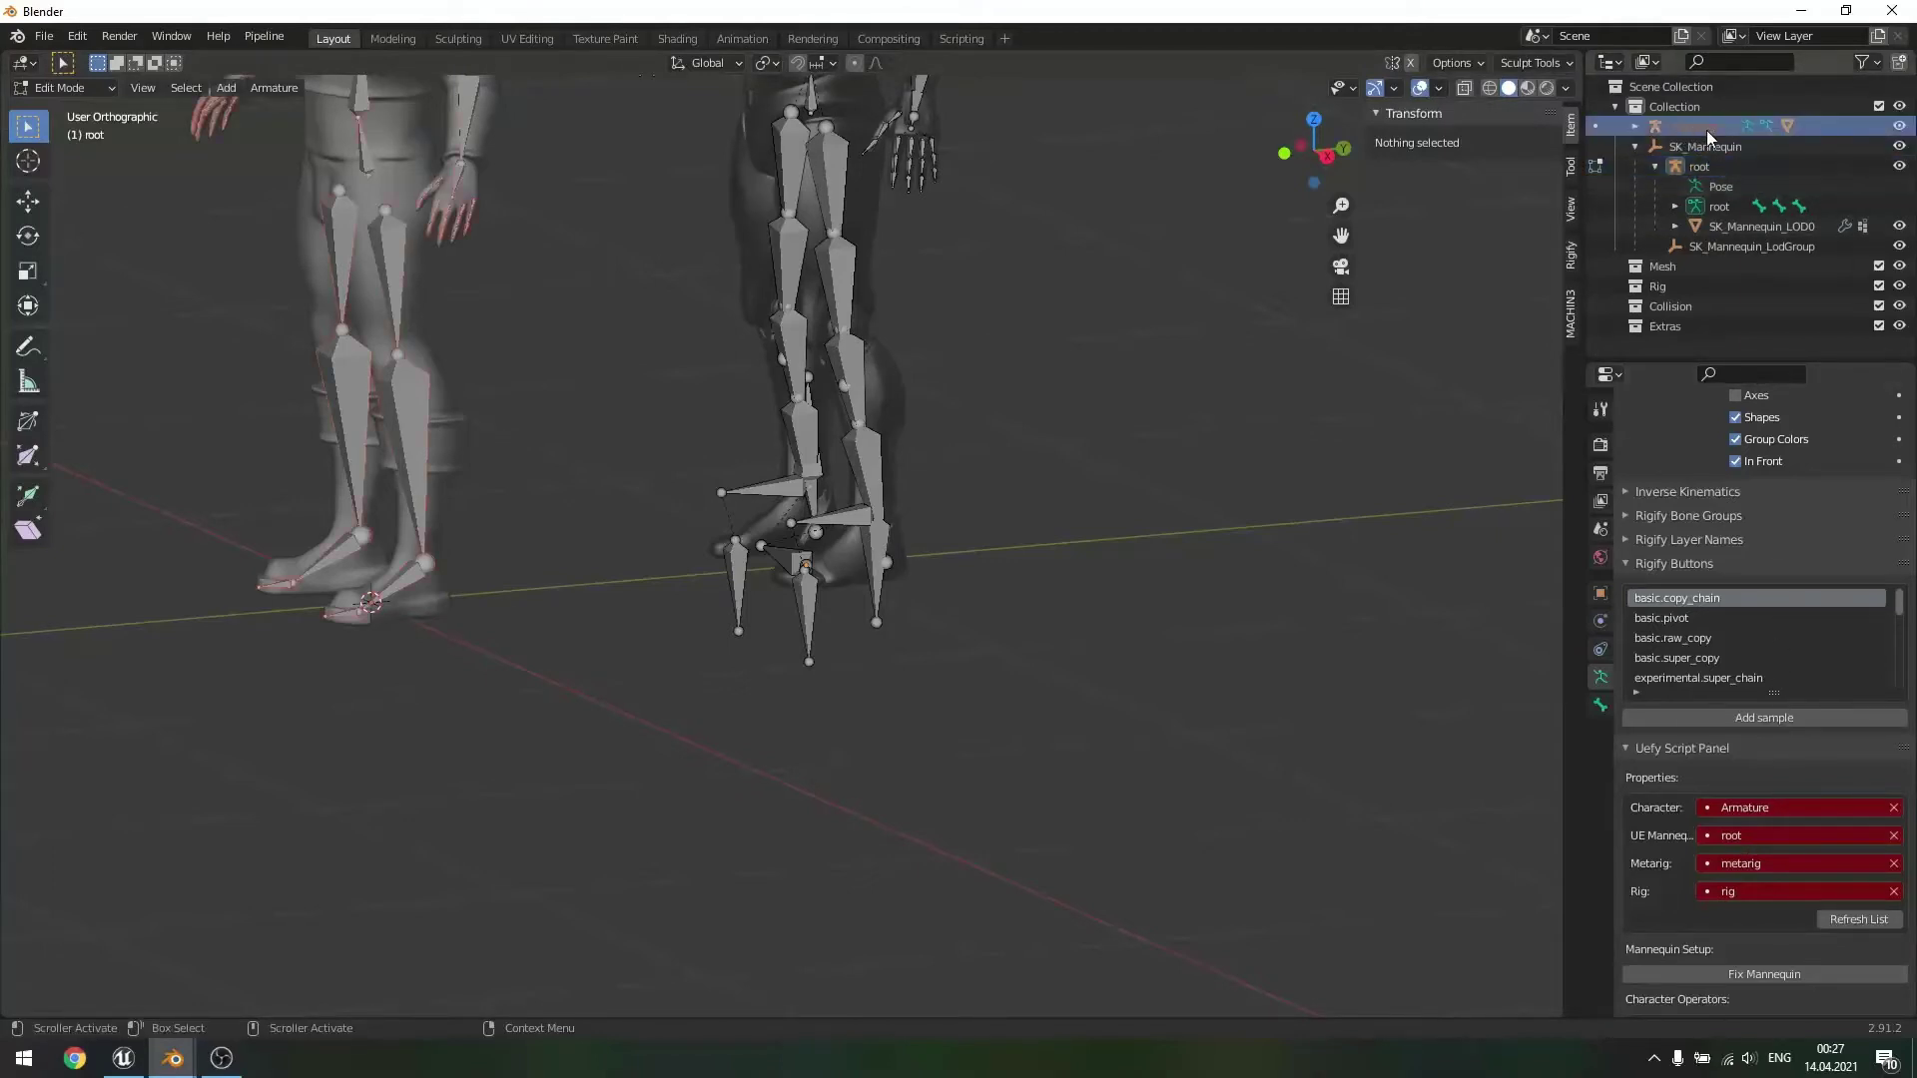
double_click(1697, 128)
text(Armature)
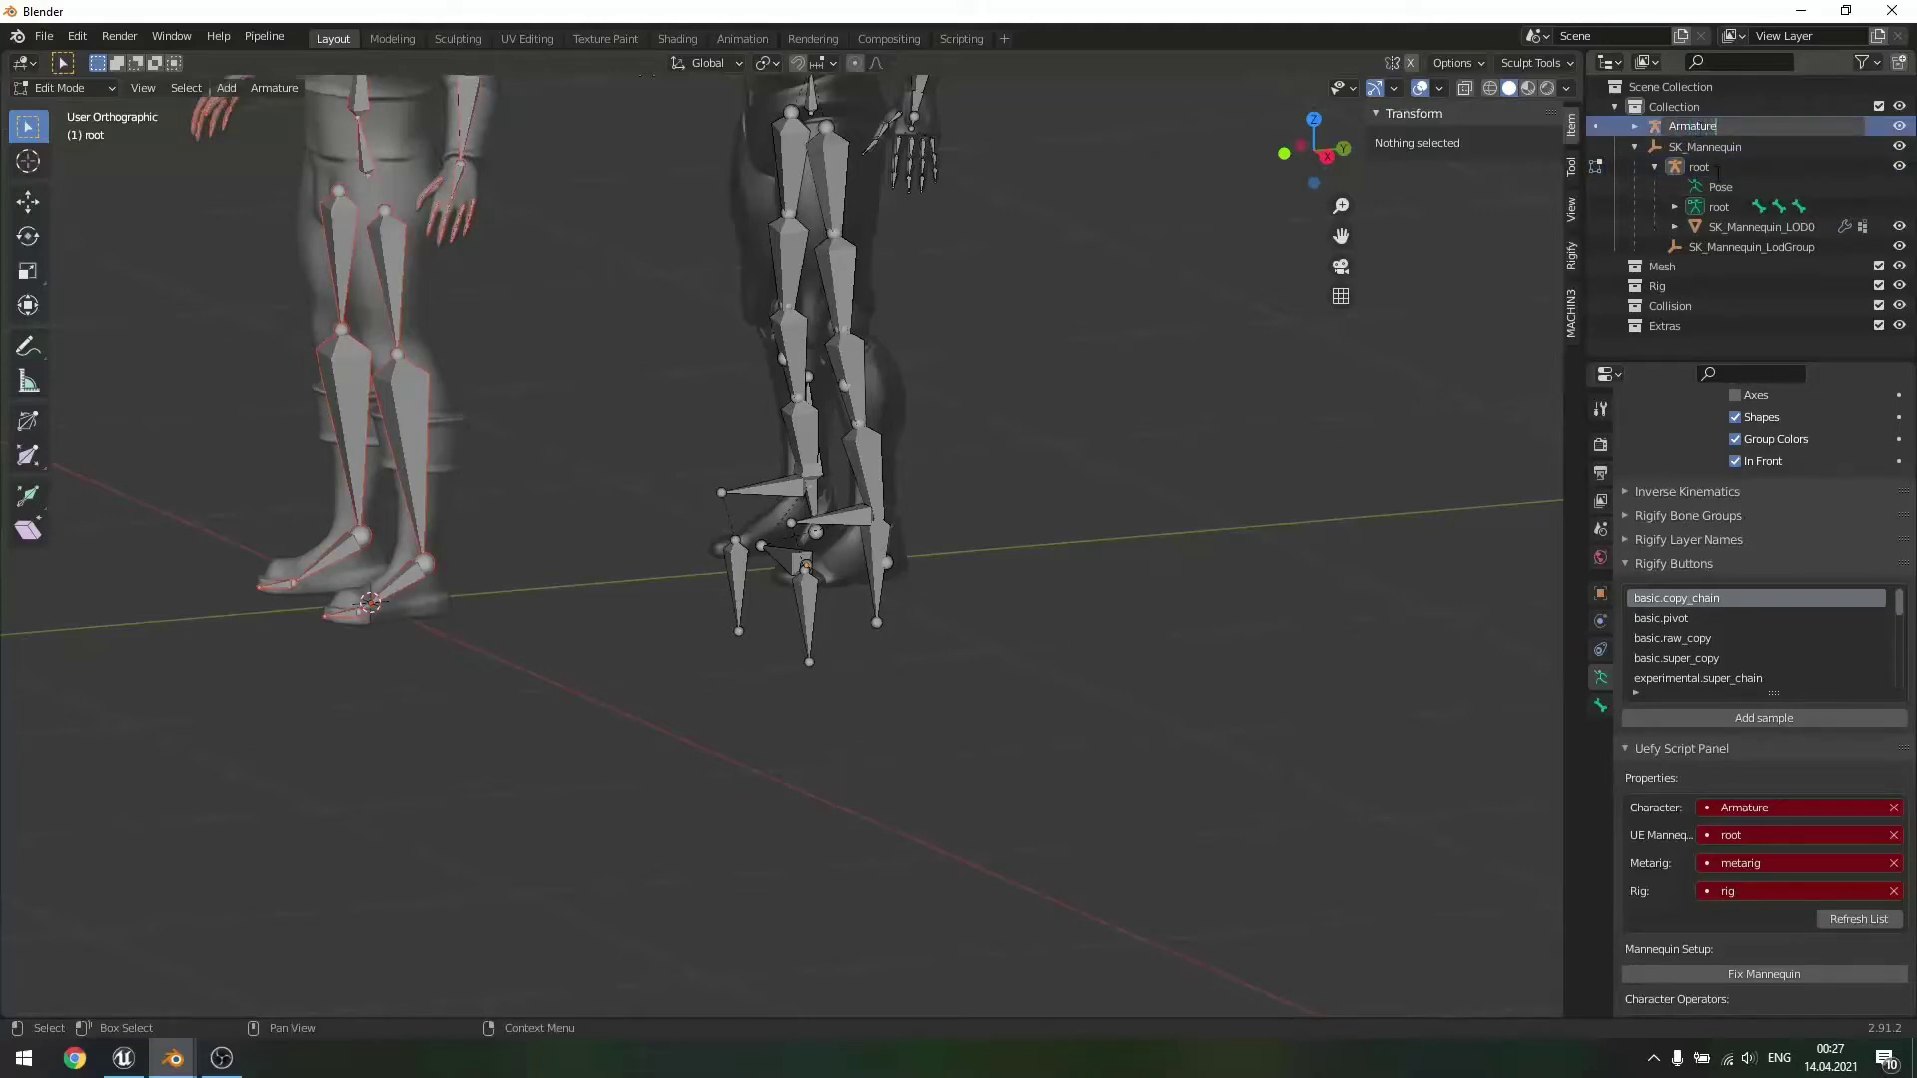
key(Return)
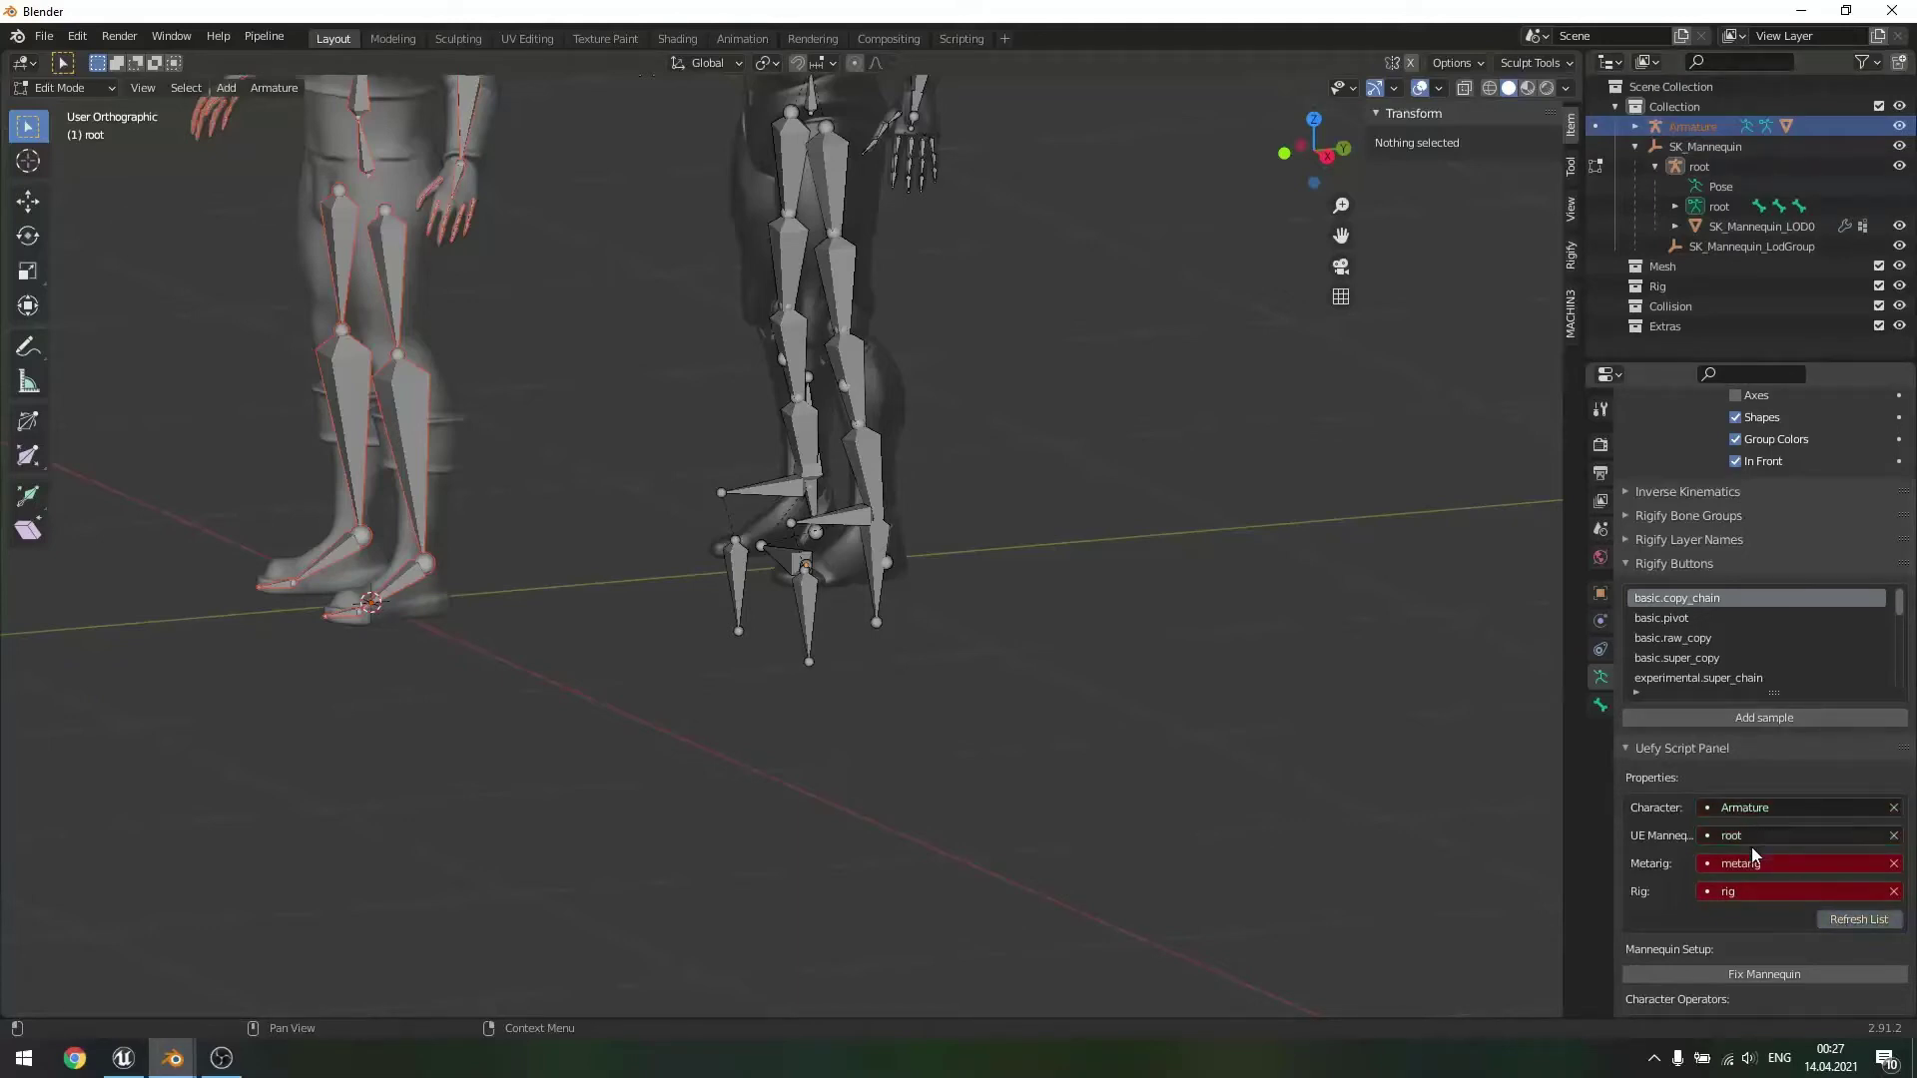
- Check the foot bones of the mannequin's root armature and run Fix Mannequin on it
scroll(1747, 832, down, 4)
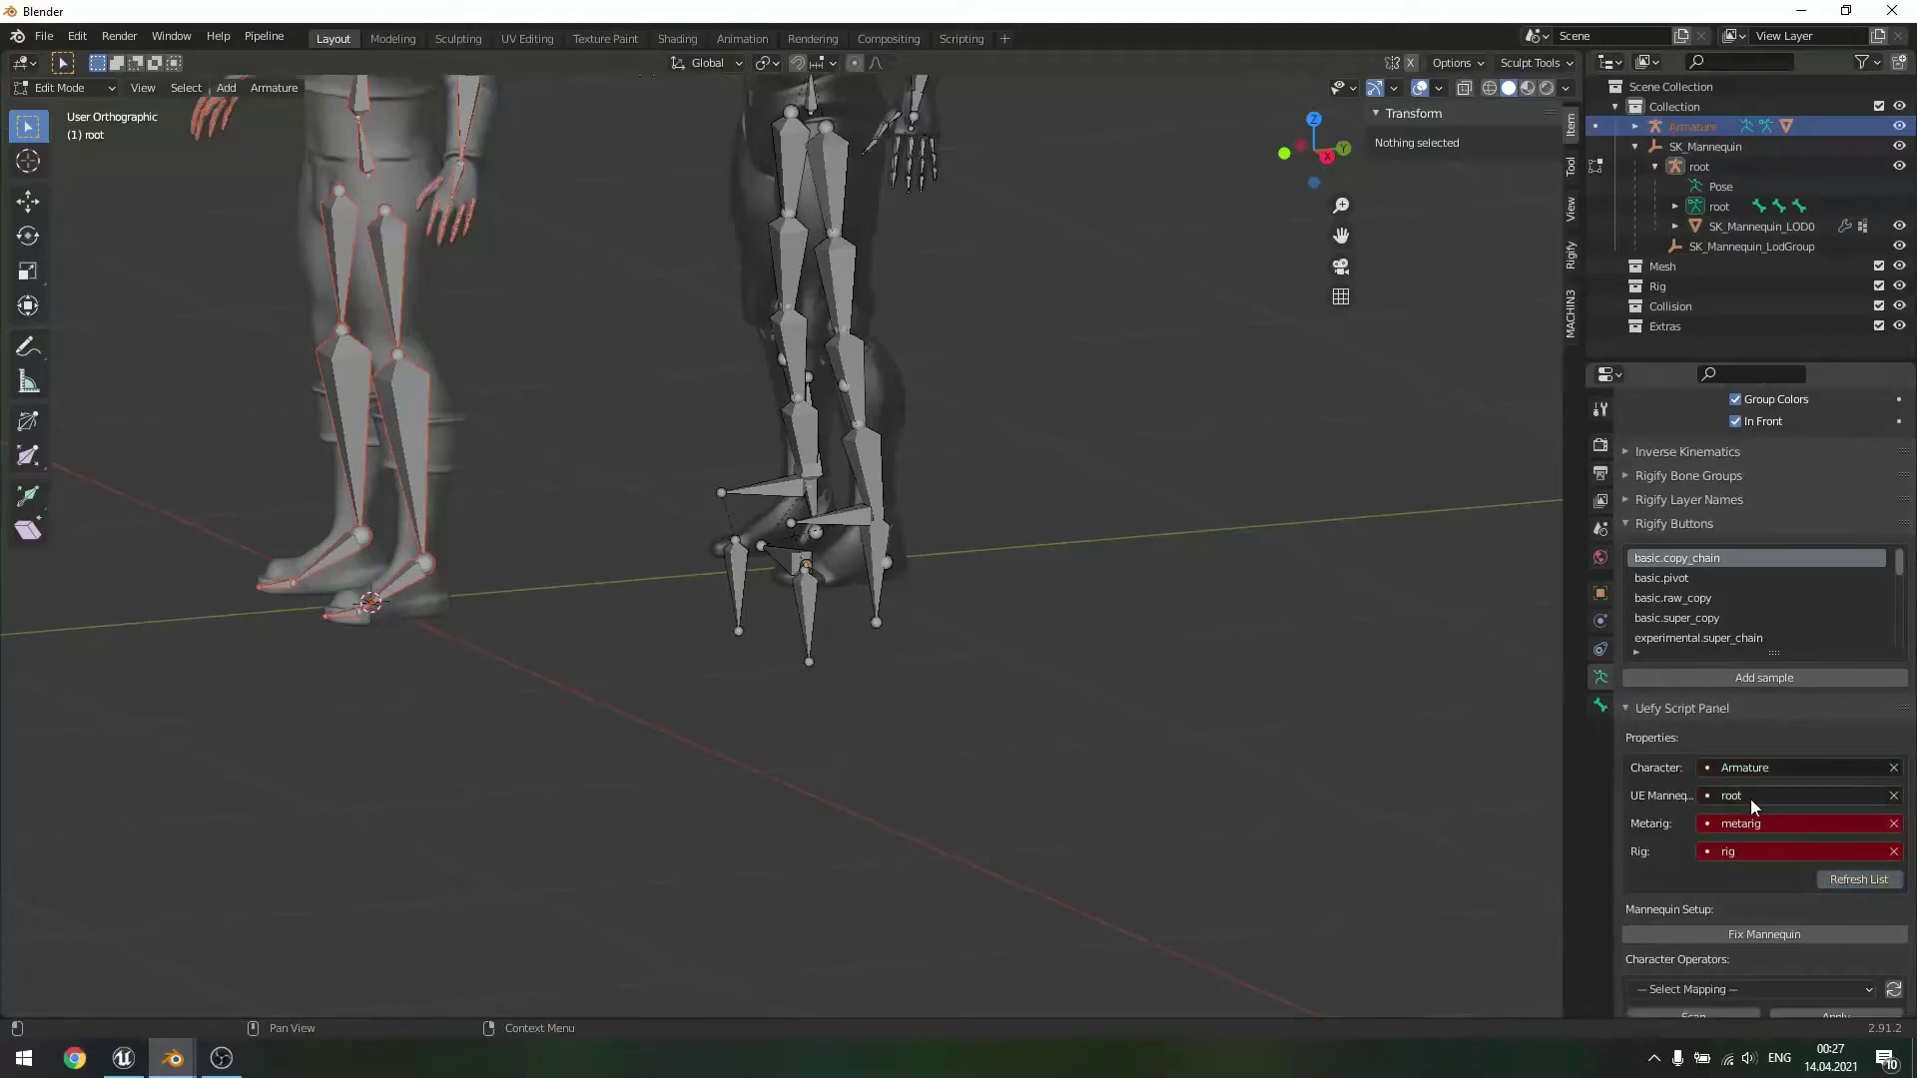
scroll(1758, 788, down, 1)
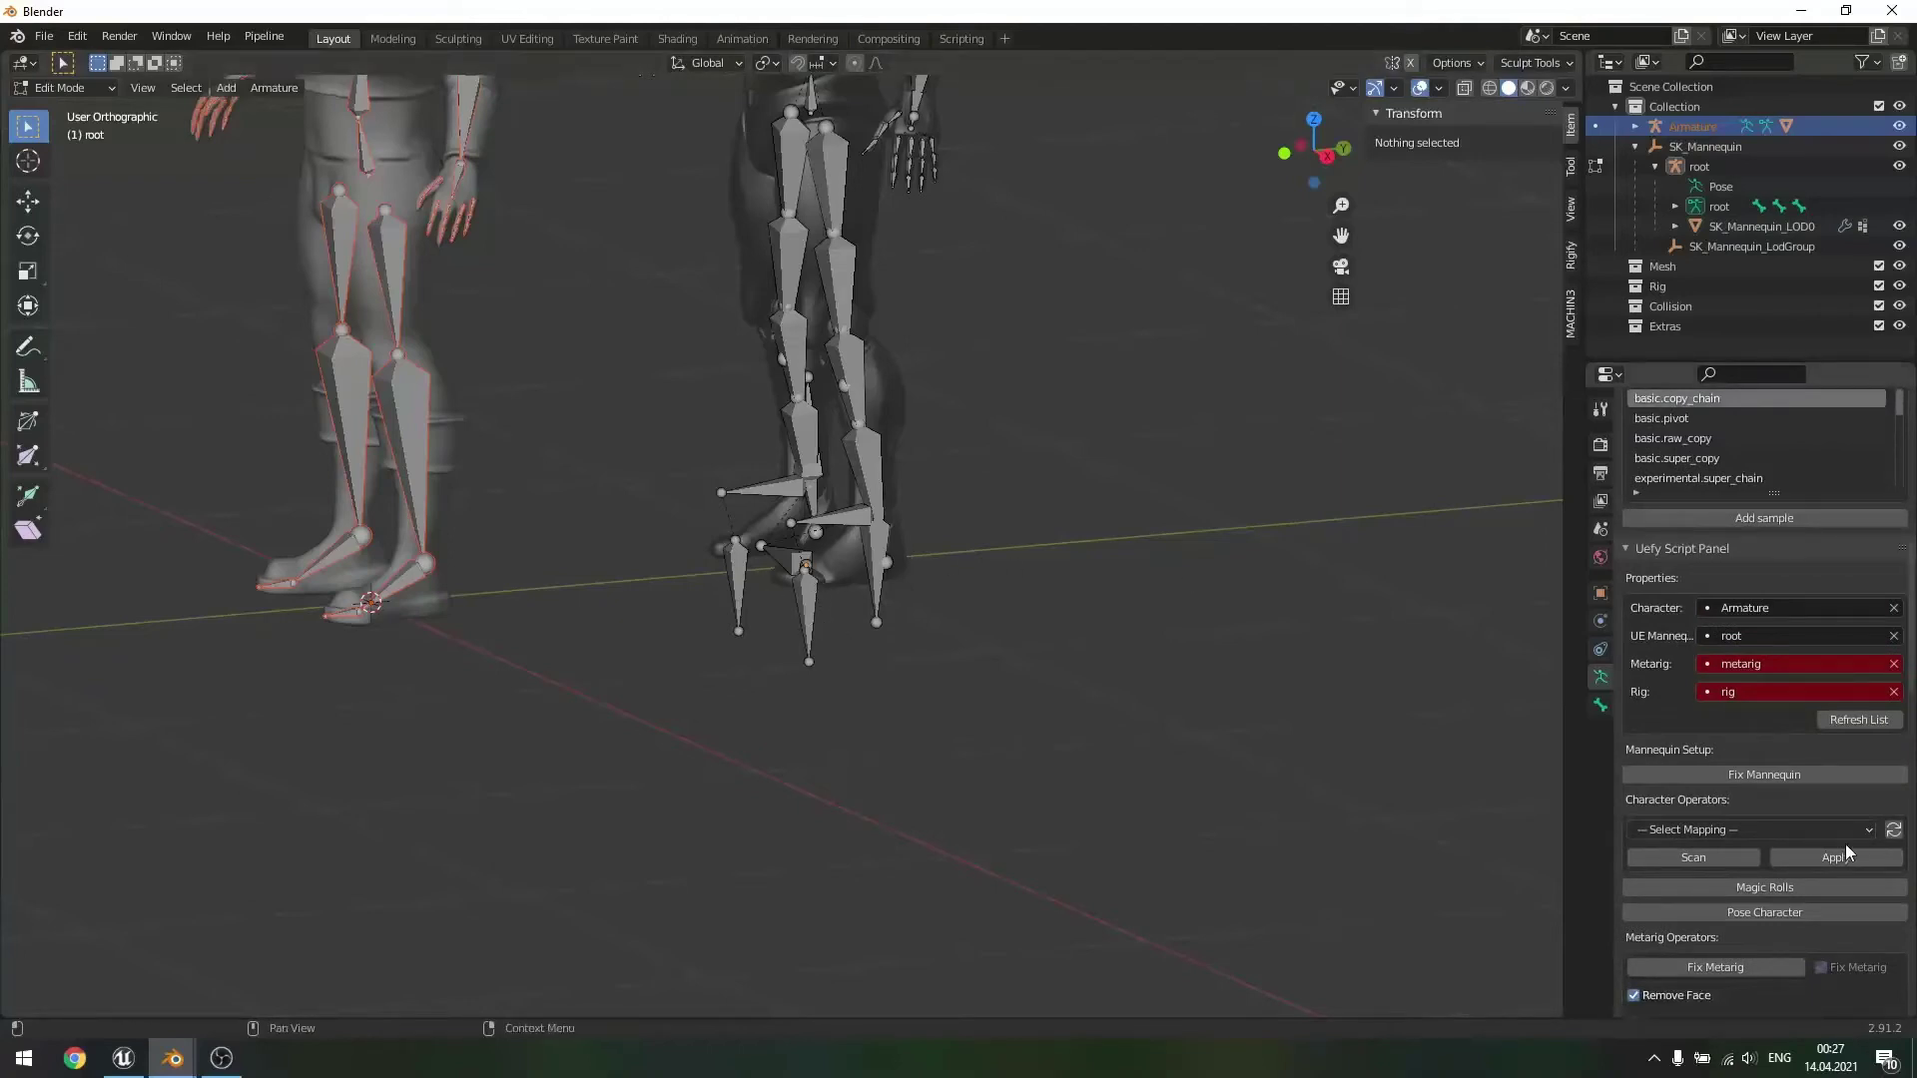
click(813, 625)
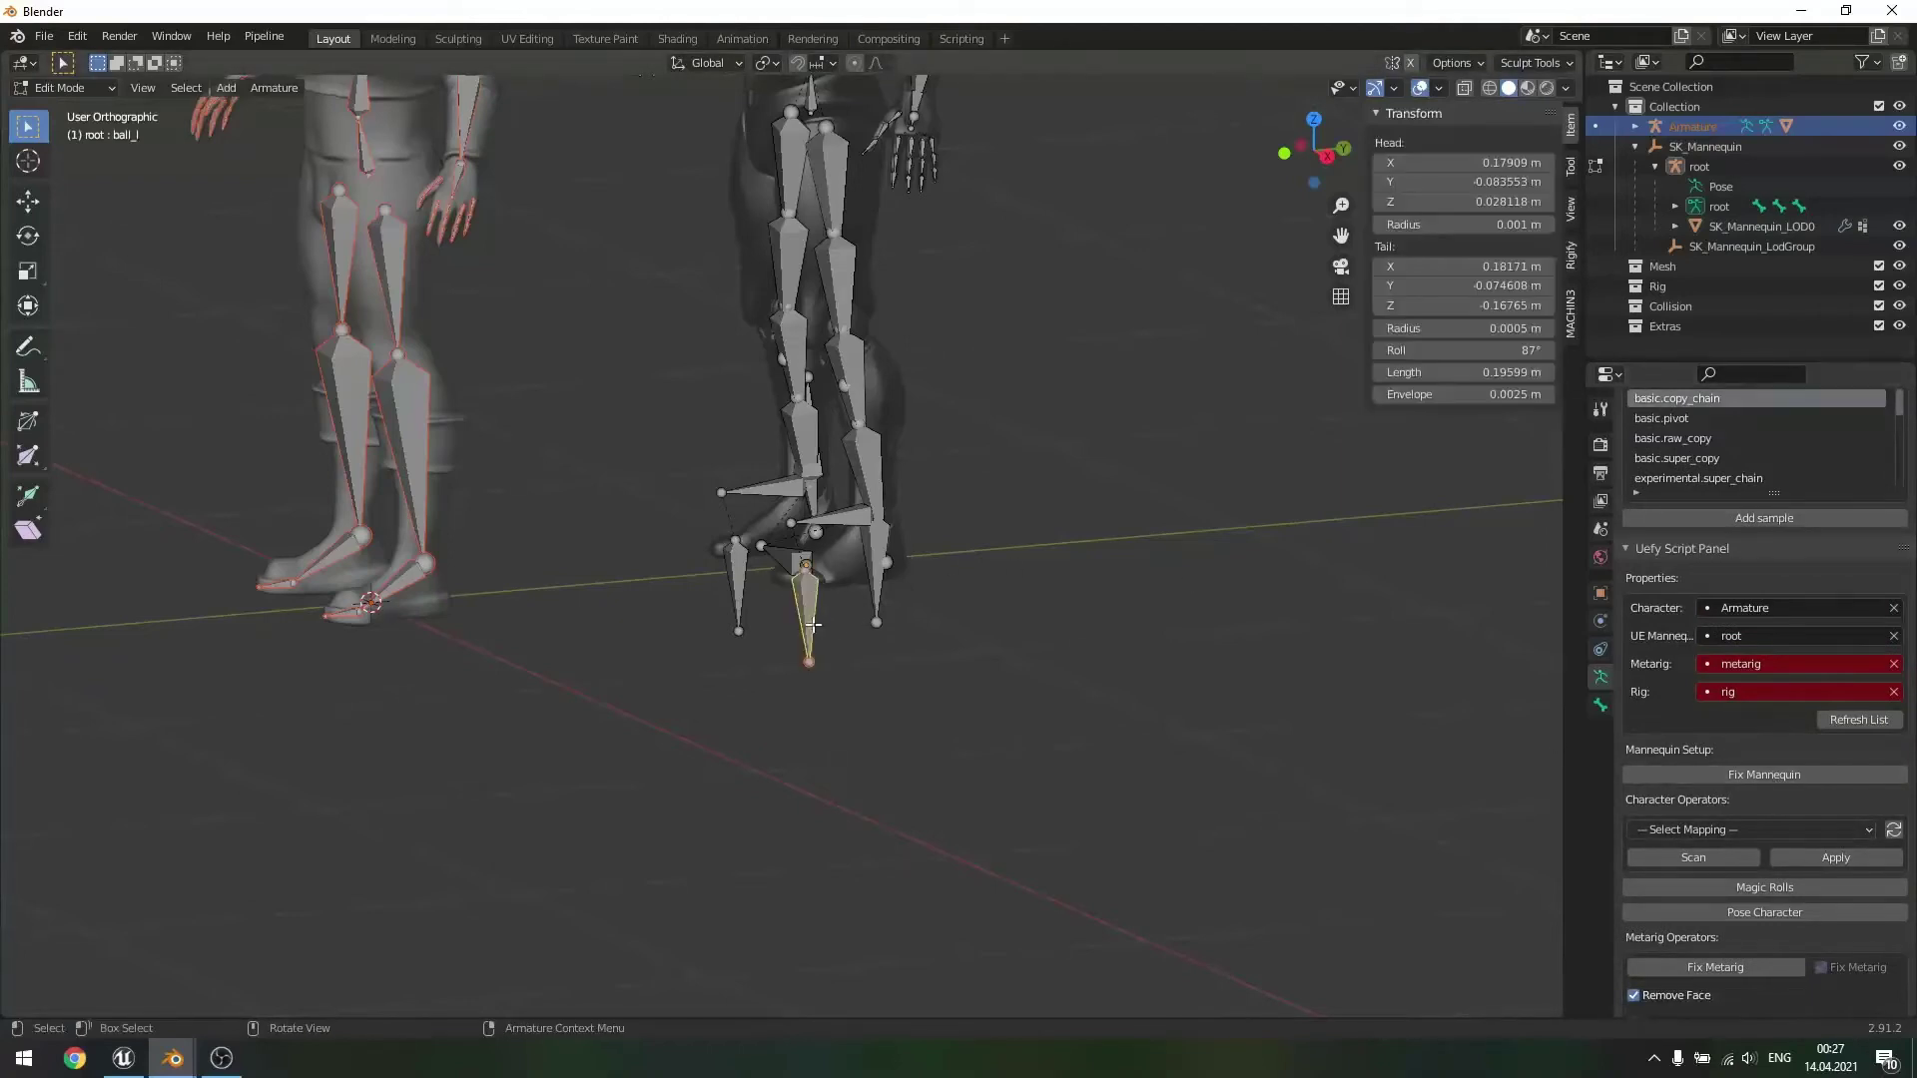
click(880, 690)
scroll(848, 669, up, 3)
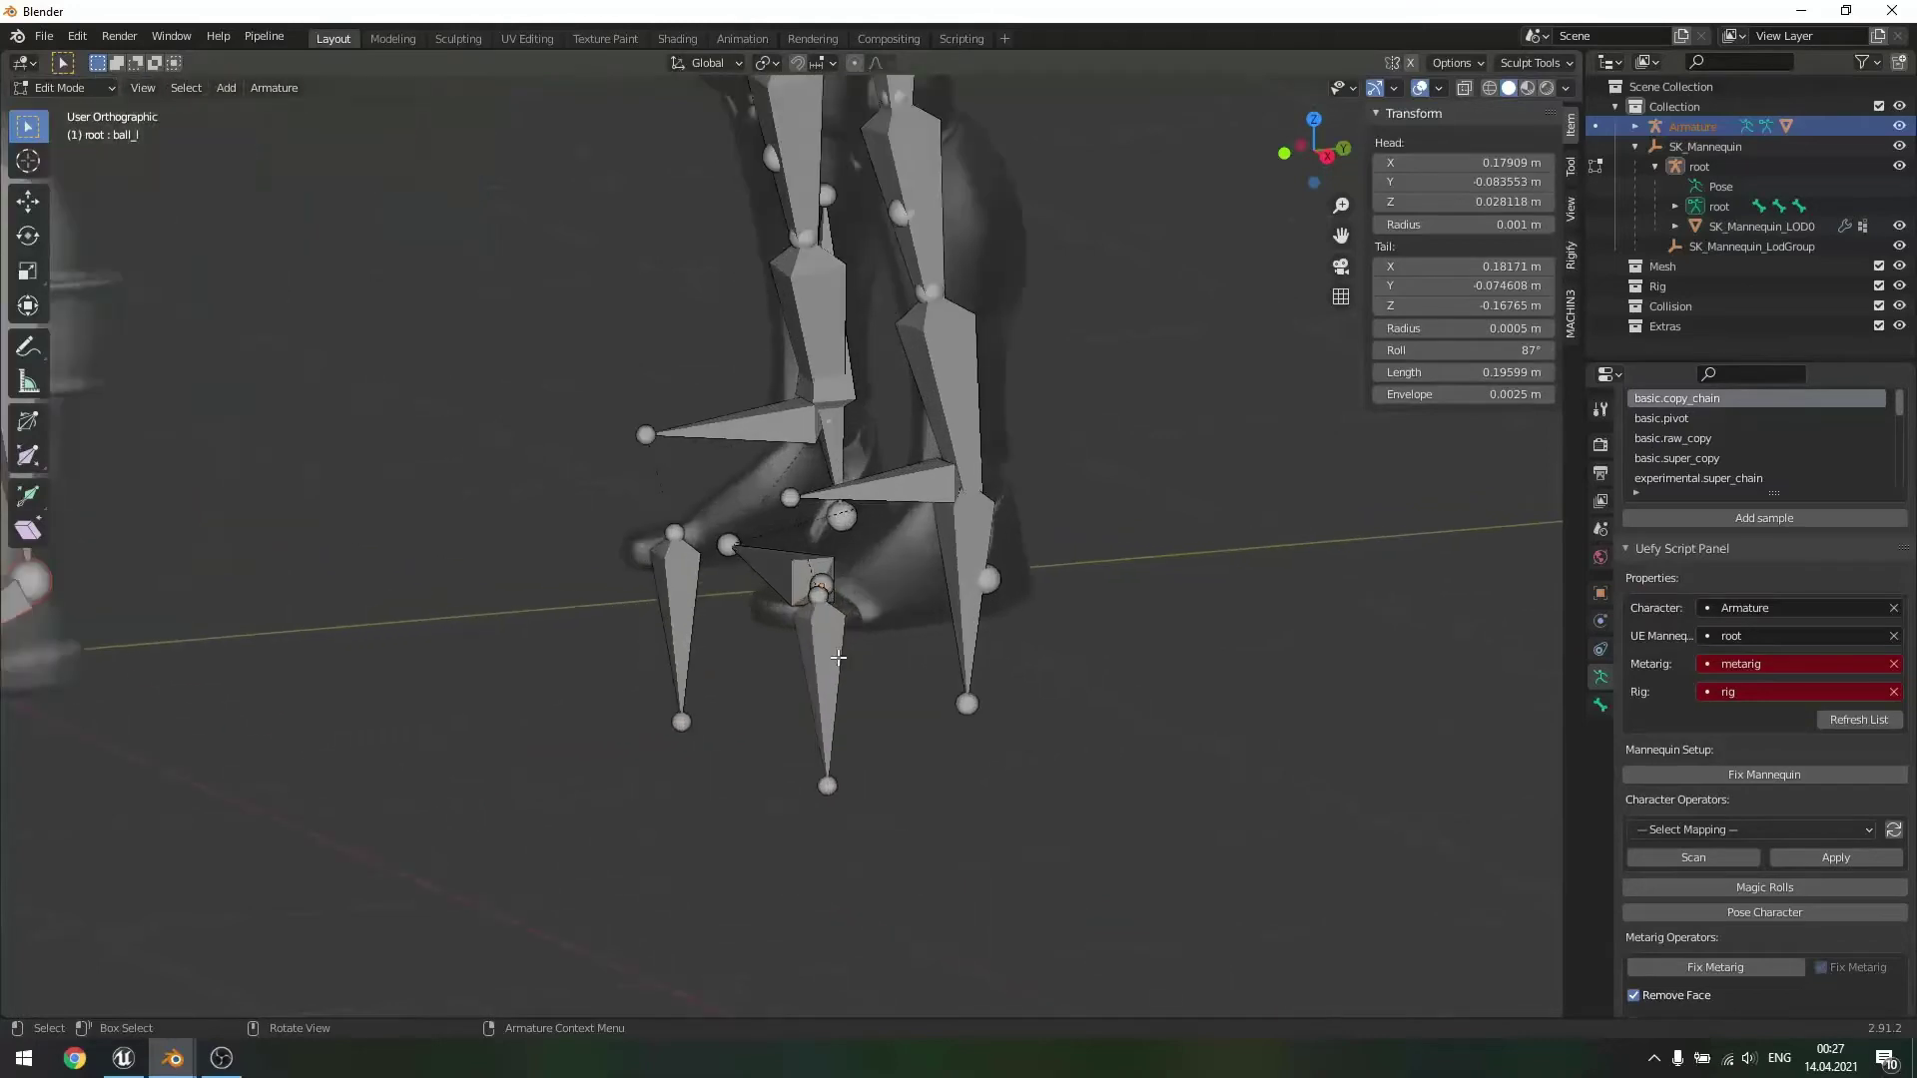
scroll(833, 659, down, 2)
scroll(833, 659, up, 2)
scroll(834, 657, down, 3)
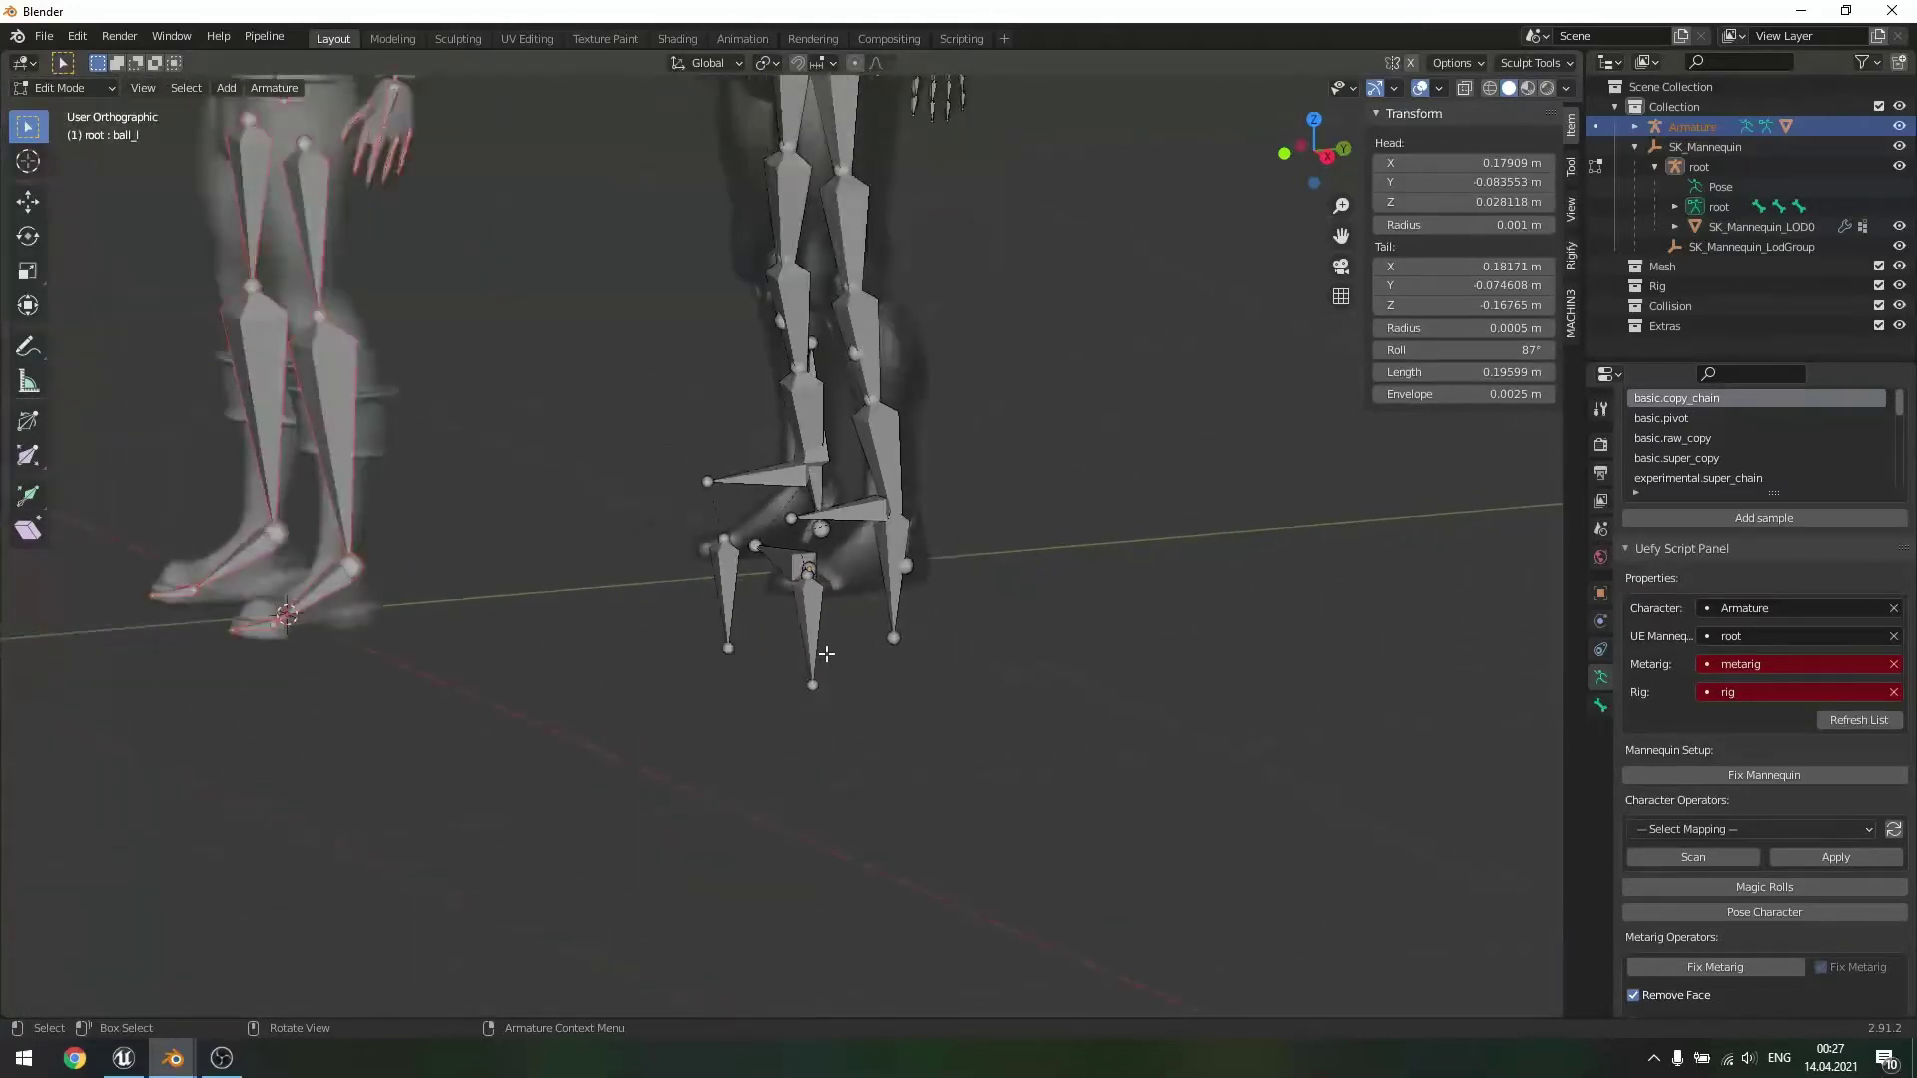
scroll(834, 654, up, 3)
click(1759, 772)
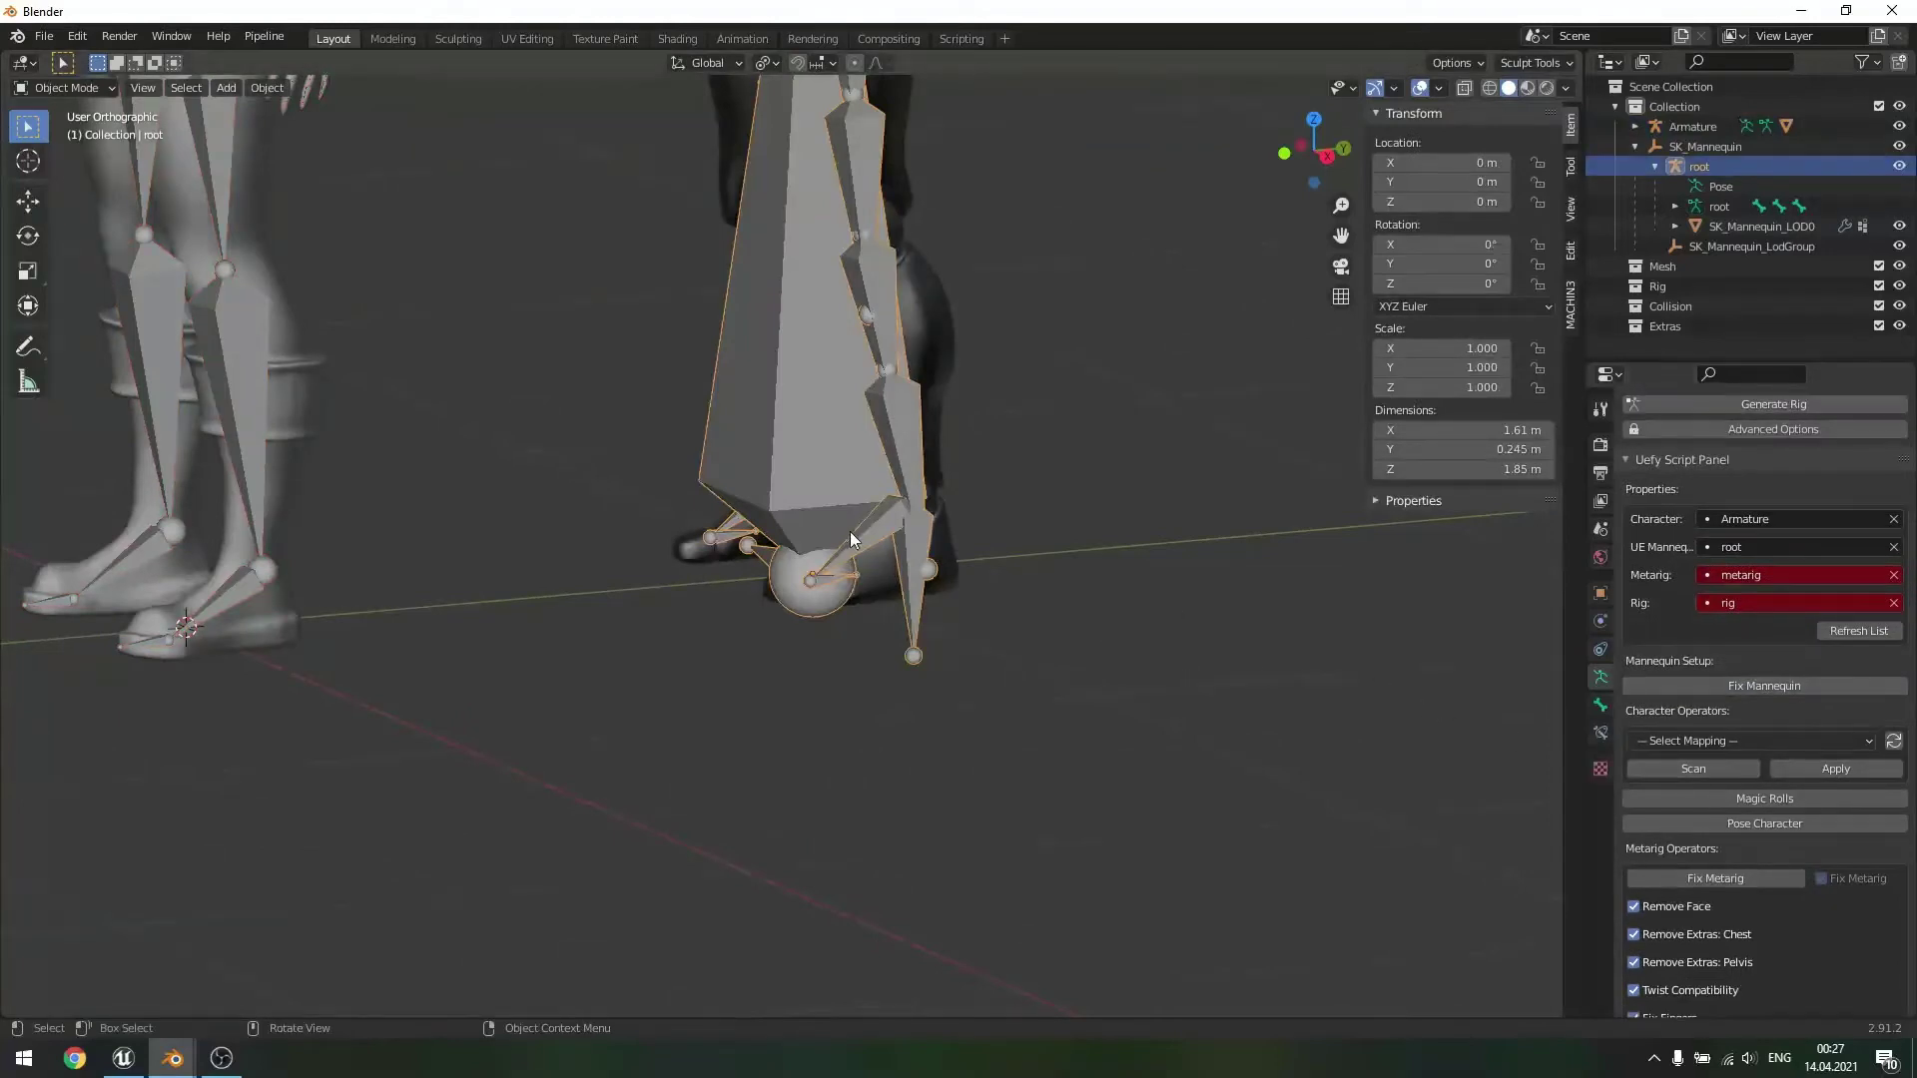
- Run Fix Mannequin again with the root armature in Edit Mode, inspect its foot bones and return to Object Mode
key(Tab)
click(1777, 777)
scroll(793, 609, up, 2)
click(752, 607)
click(749, 664)
mouse_move(741, 644)
middle_down()
mouse_move(726, 621)
mouse_move(733, 651)
mouse_move(637, 641)
mouse_move(653, 663)
mouse_move(881, 655)
mouse_move(774, 655)
middle_up()
click(789, 478)
key(Tab)
scroll(807, 654, down, 3)
key(Tab)
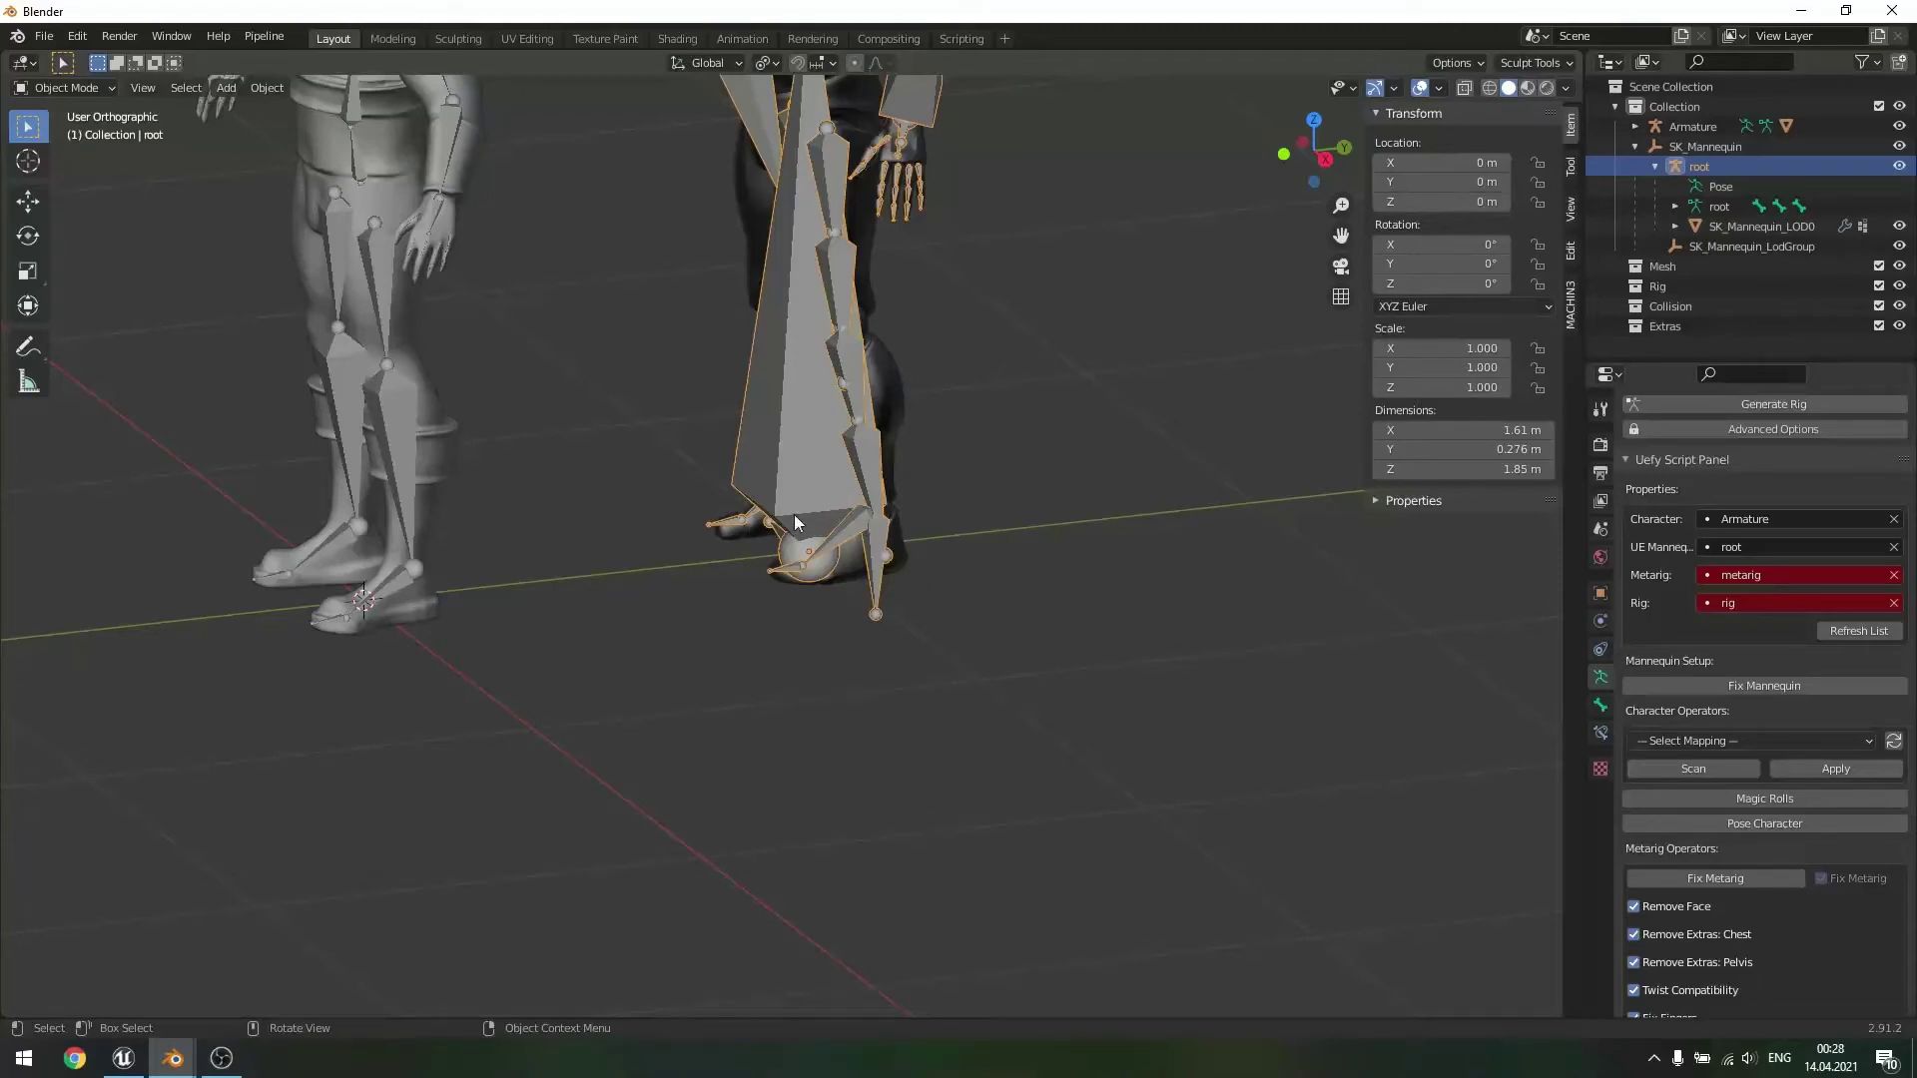
- Hide the whole Unreal mannequin, including its root armature, mesh and LOD group
scroll(752, 529, down, 5)
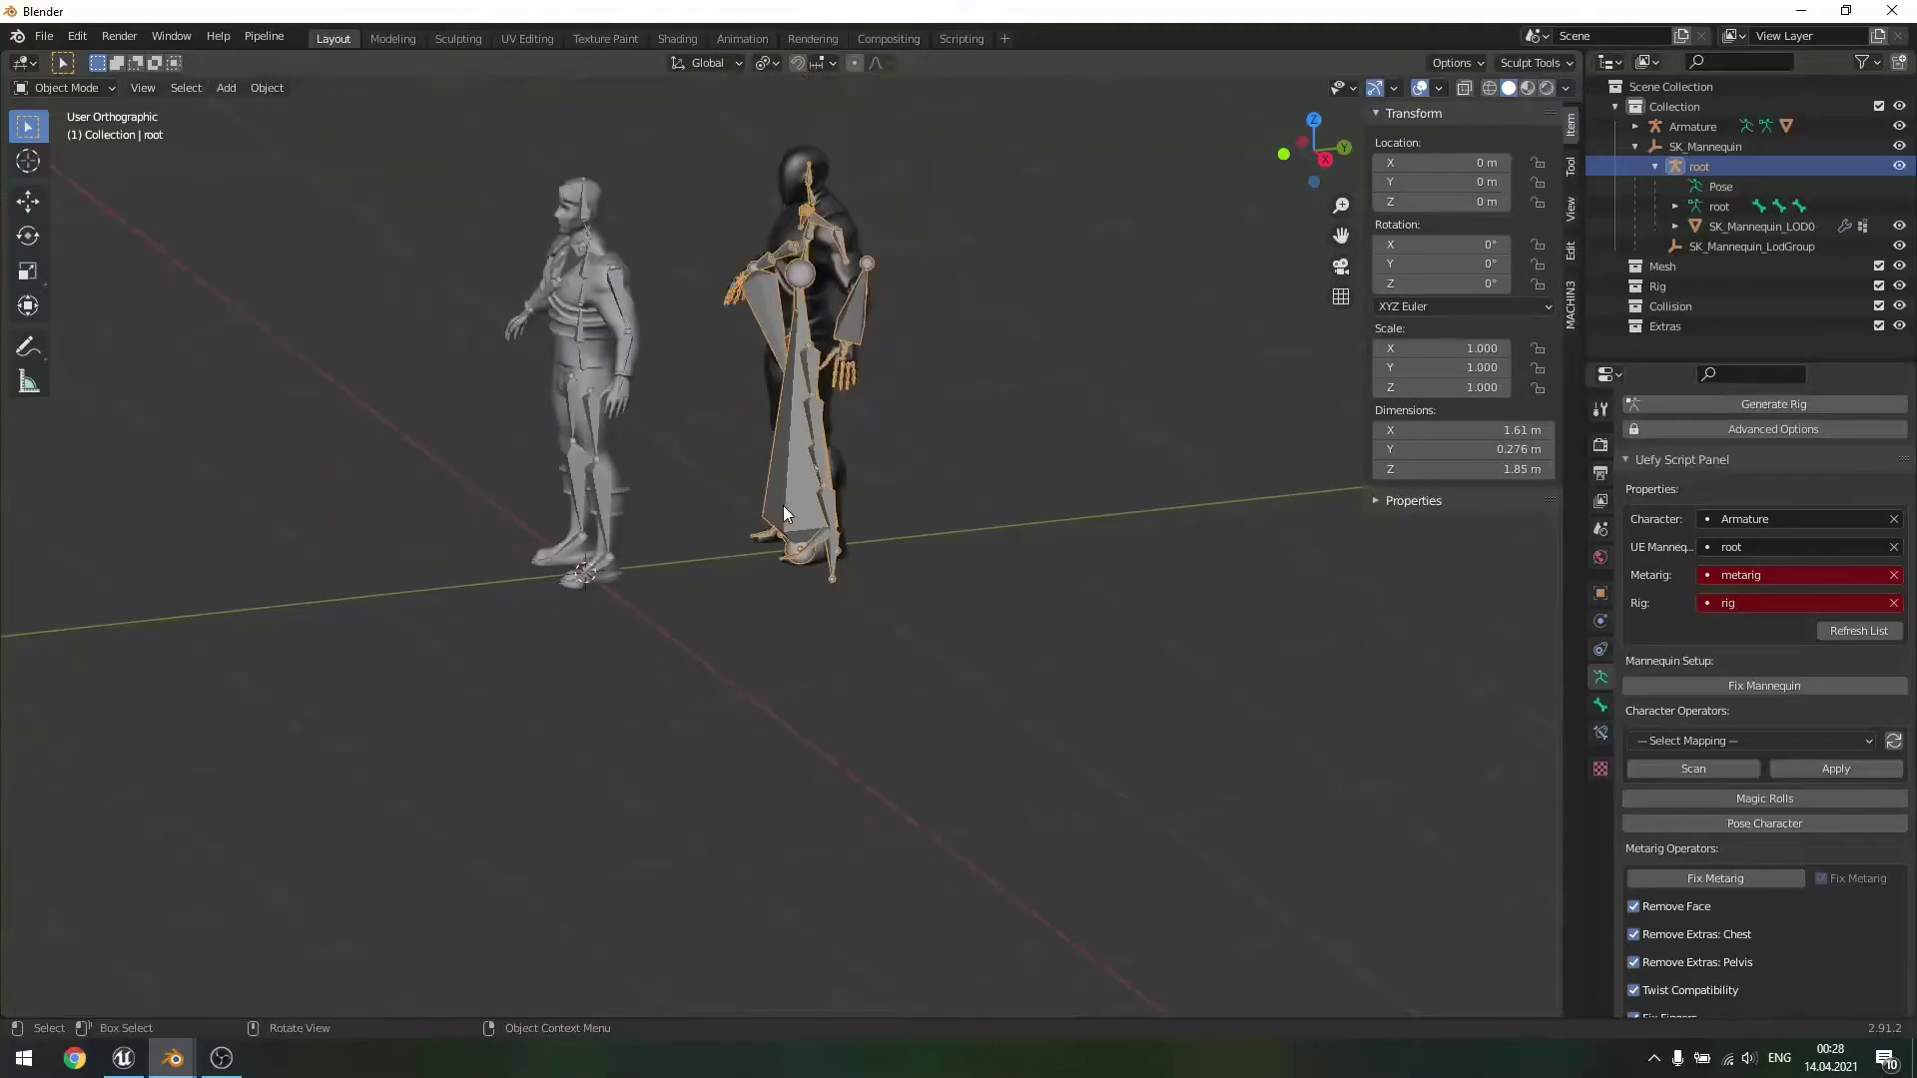
click(921, 472)
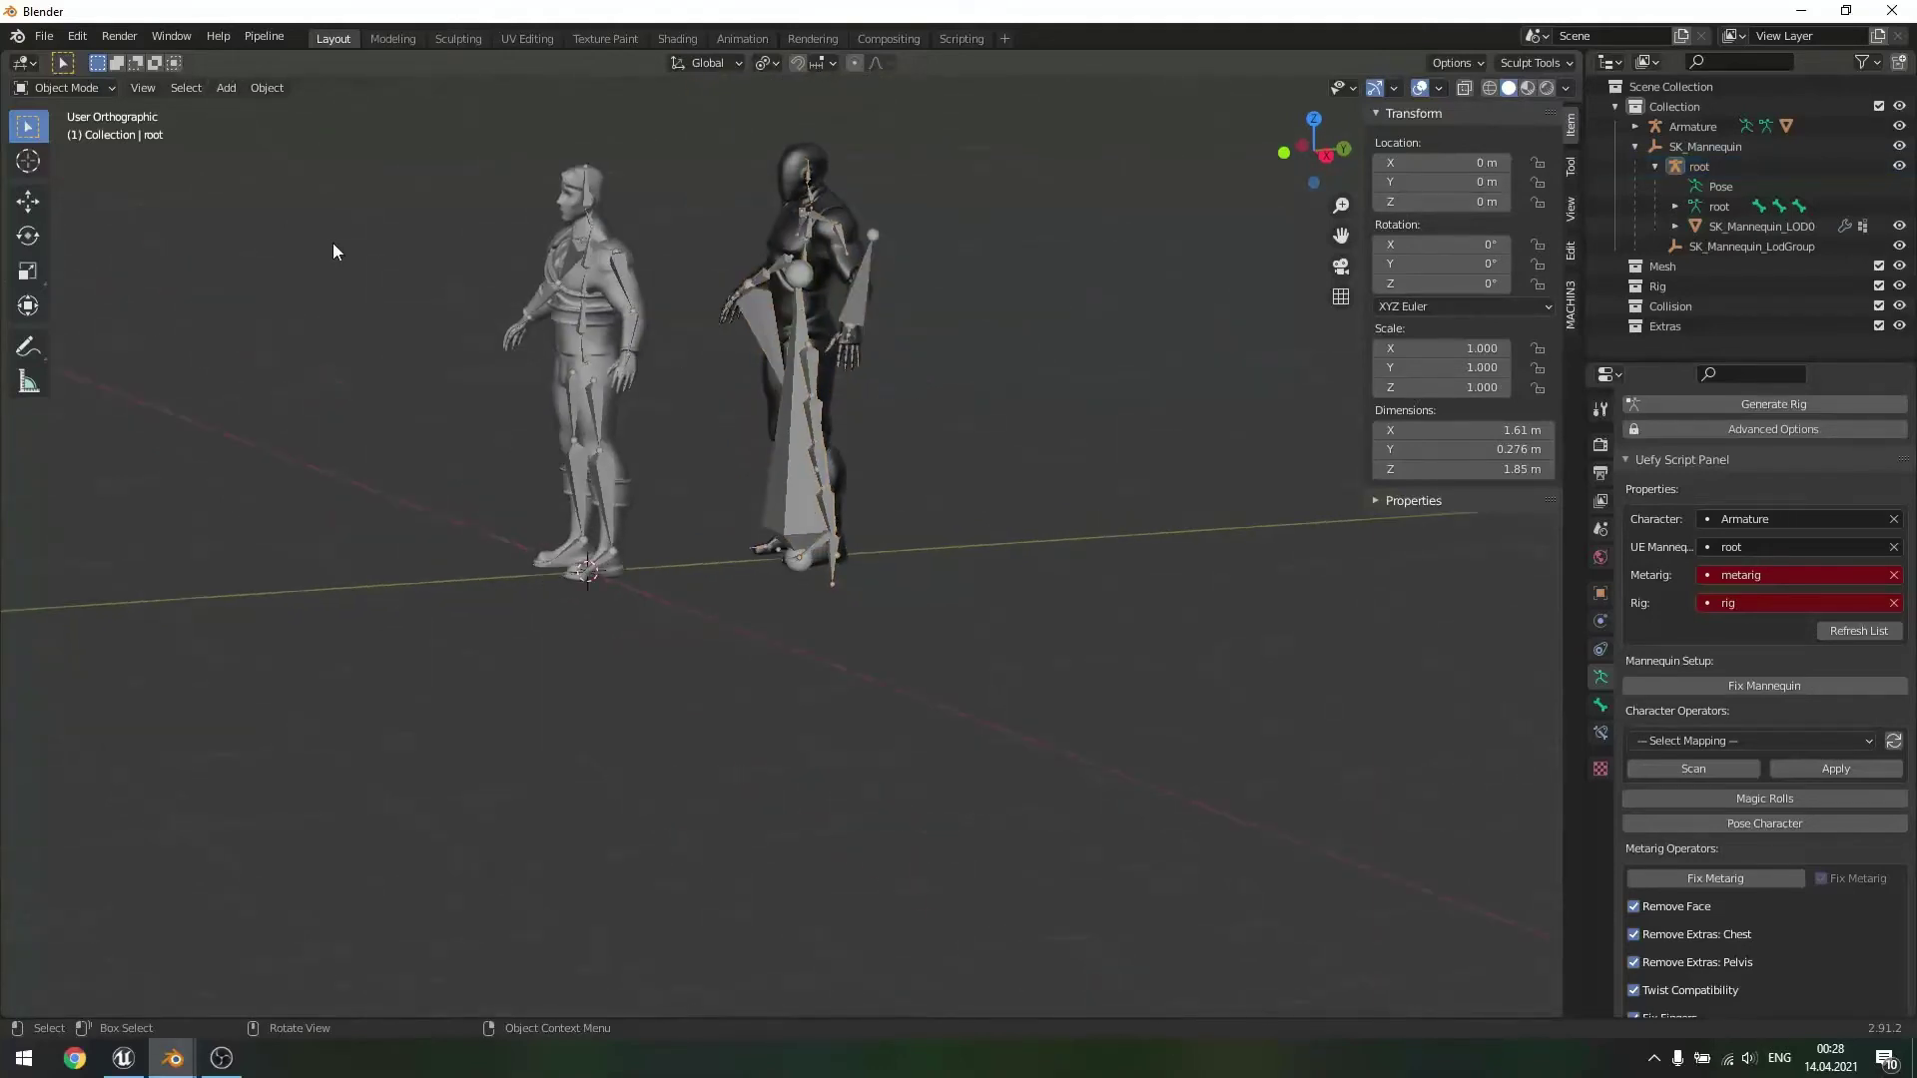
shift+middle_drag(946, 318, 967, 403)
drag(749, 201, 1017, 755)
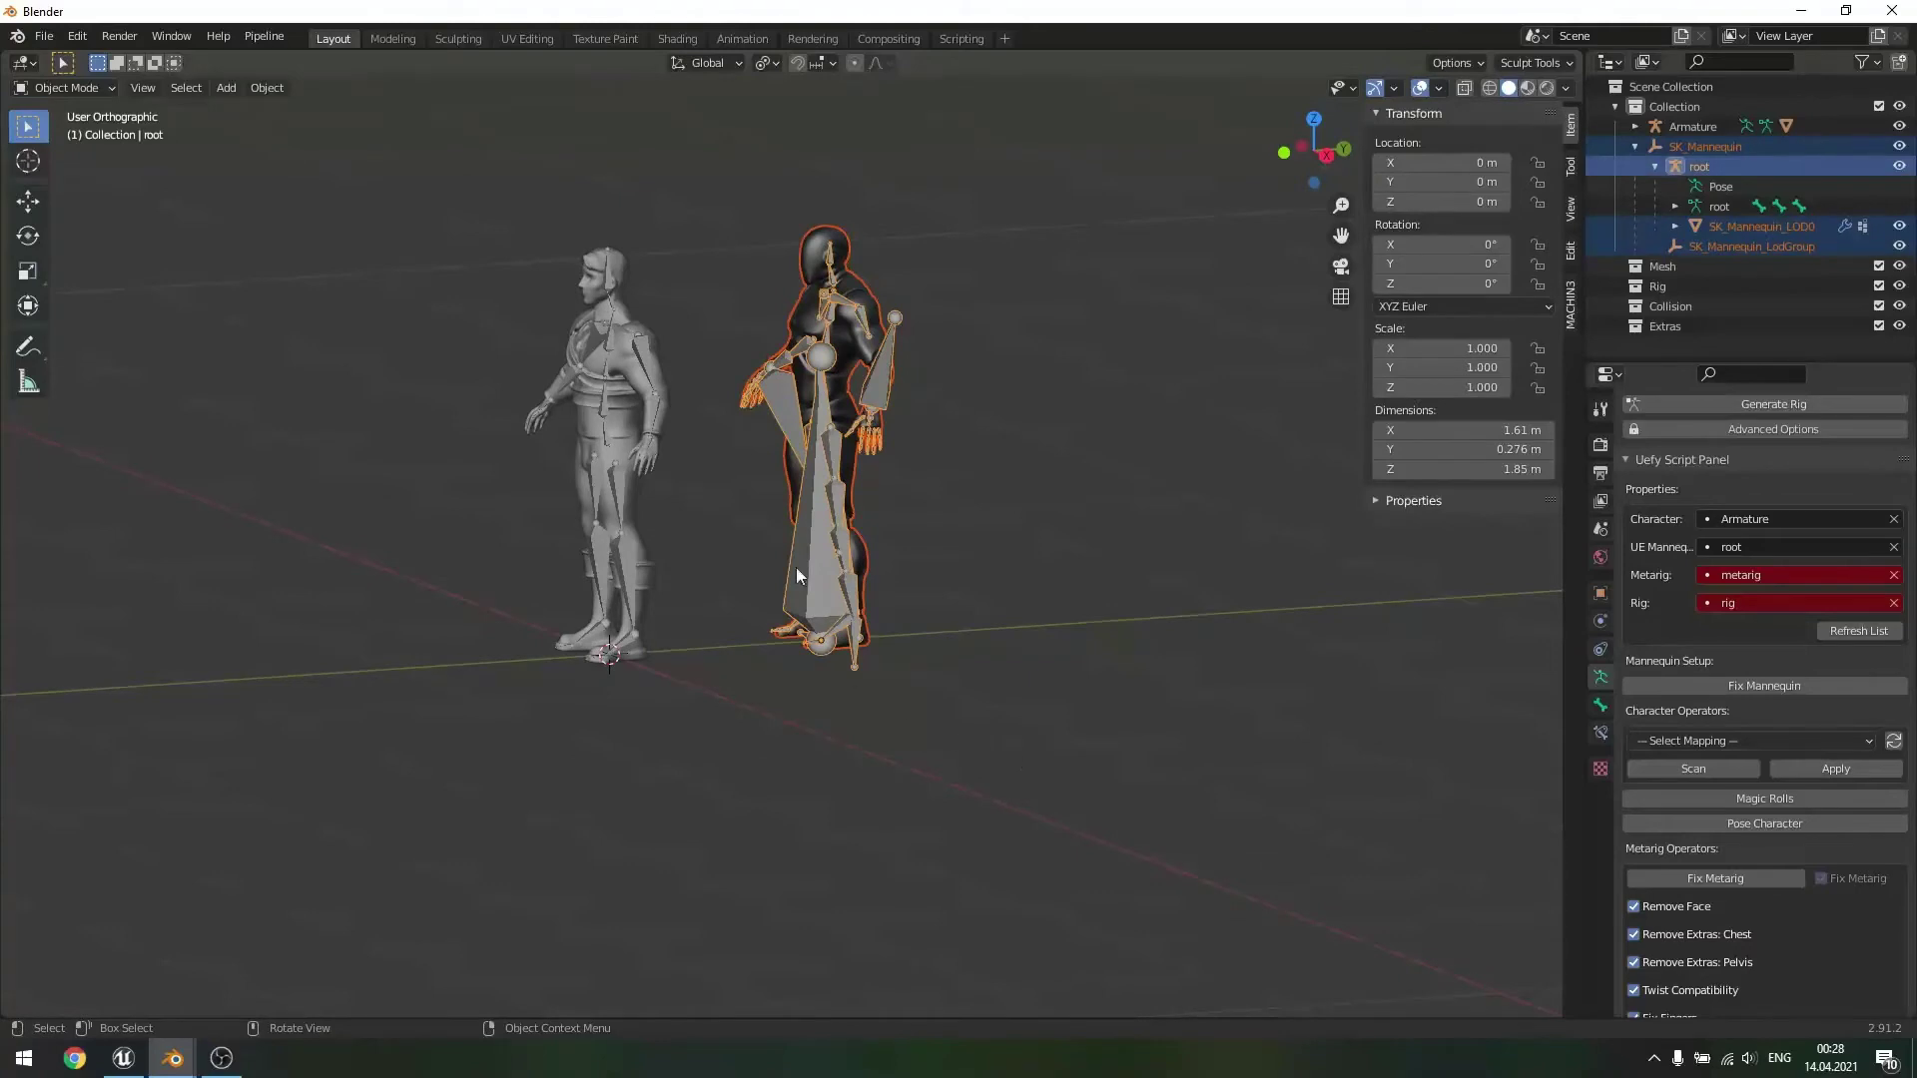
key(h)
scroll(782, 605, up, 4)
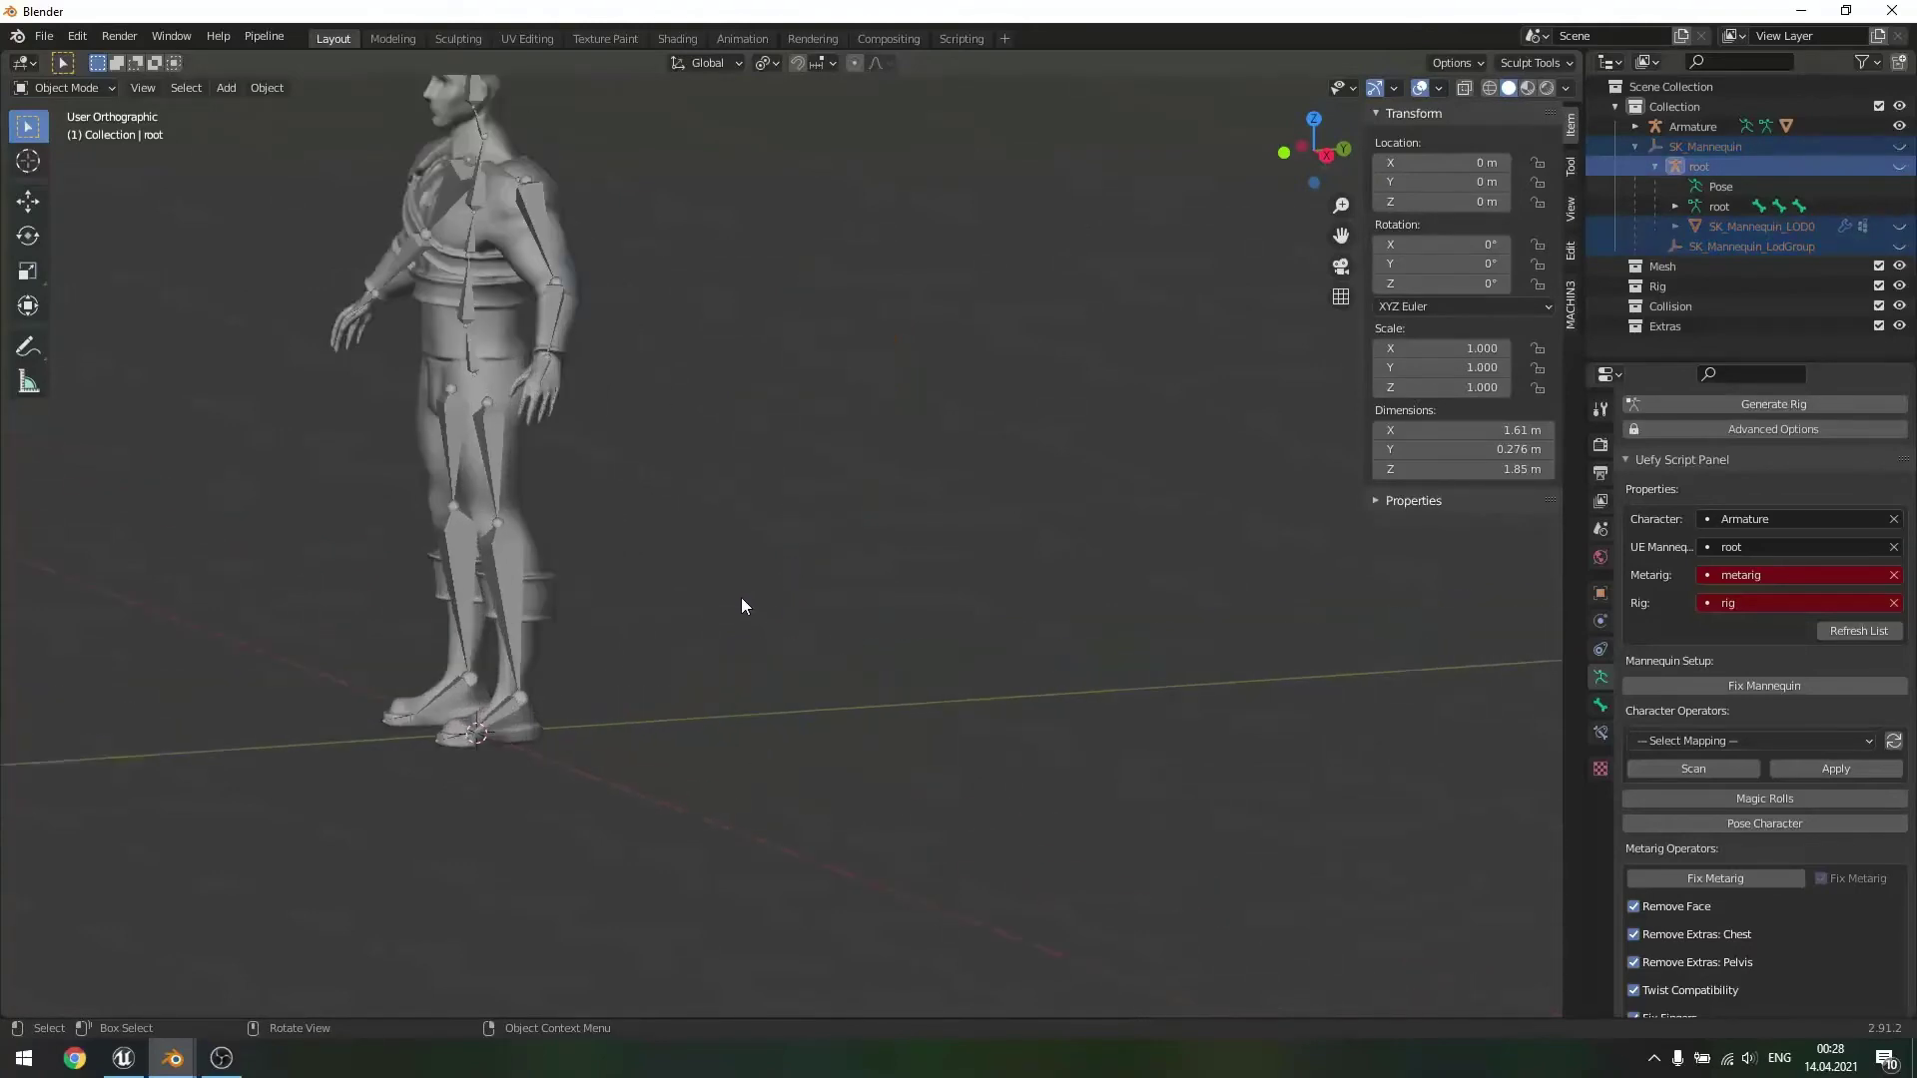
scroll(1050, 655, down, 3)
middle_drag(915, 613, 976, 650)
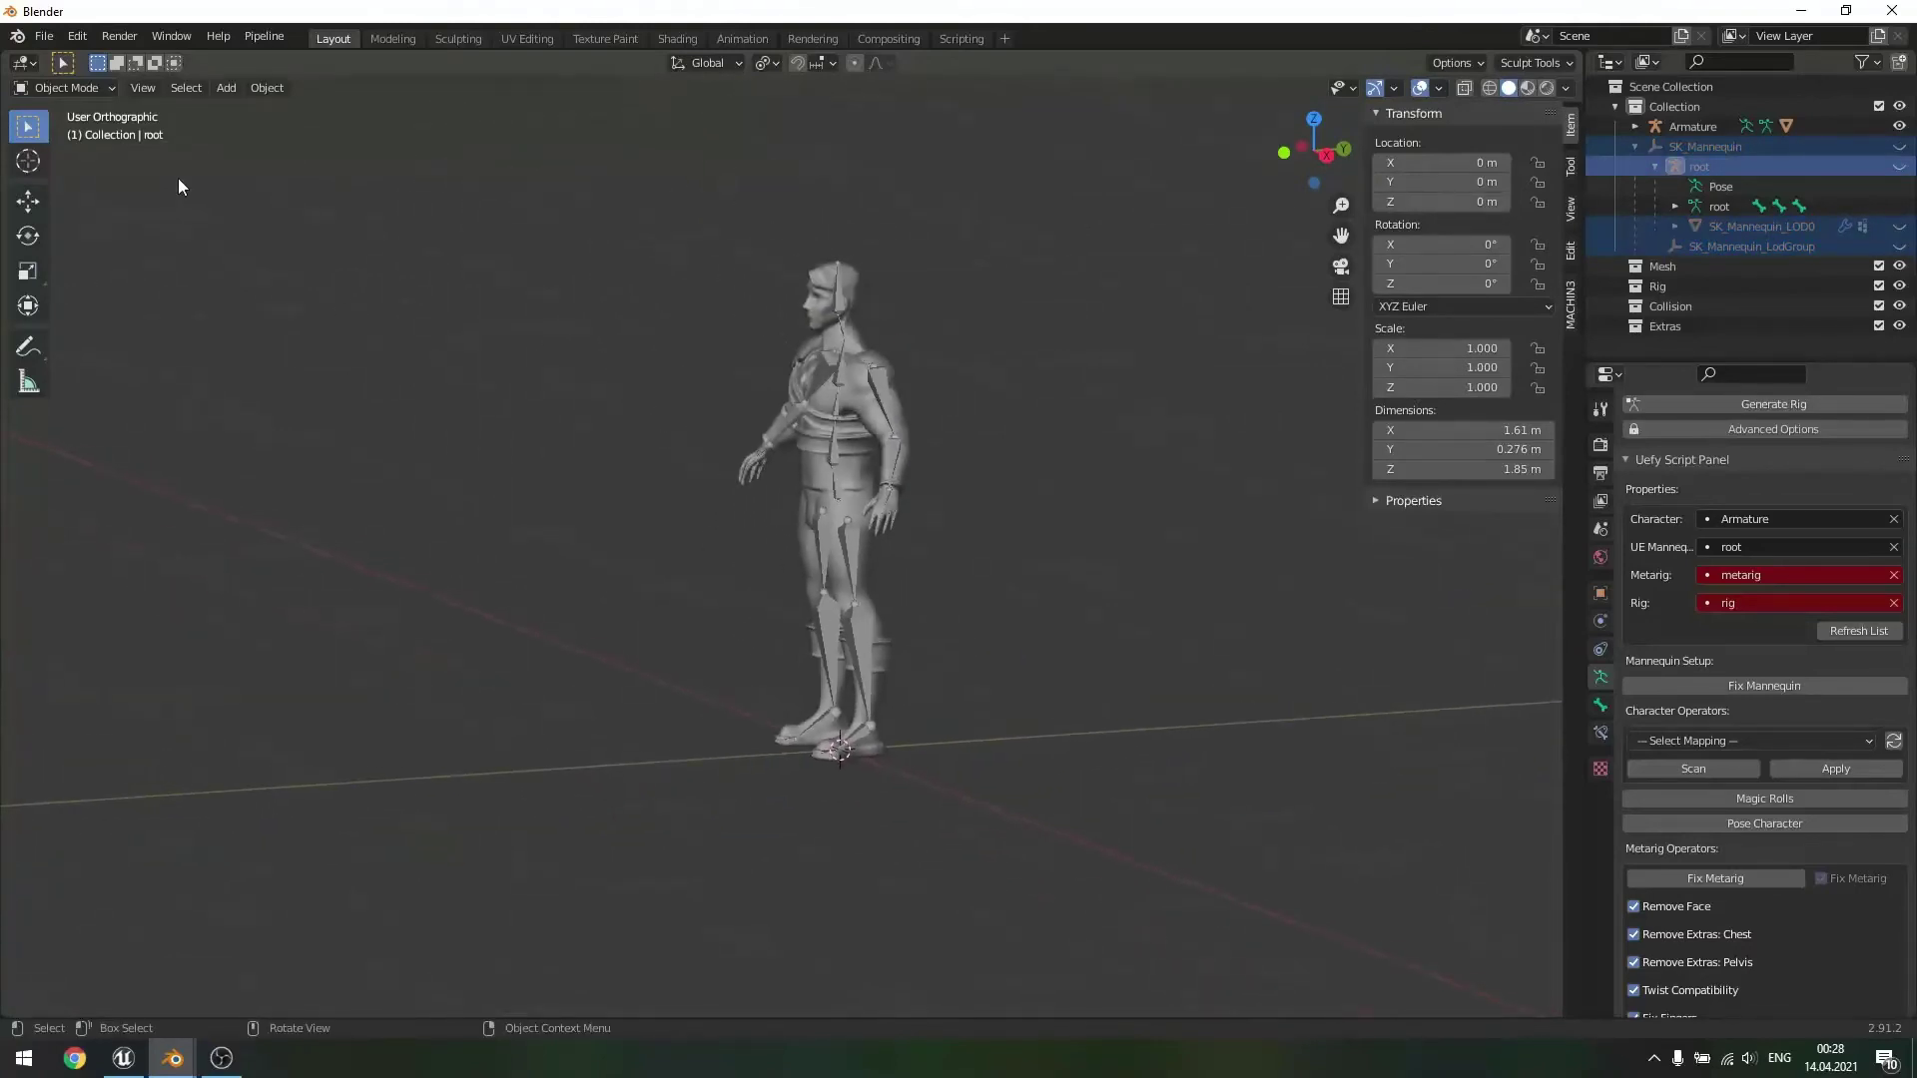
click(42, 40)
scroll(579, 626, down, 2)
scroll(579, 626, up, 3)
middle_drag(579, 625, 560, 667)
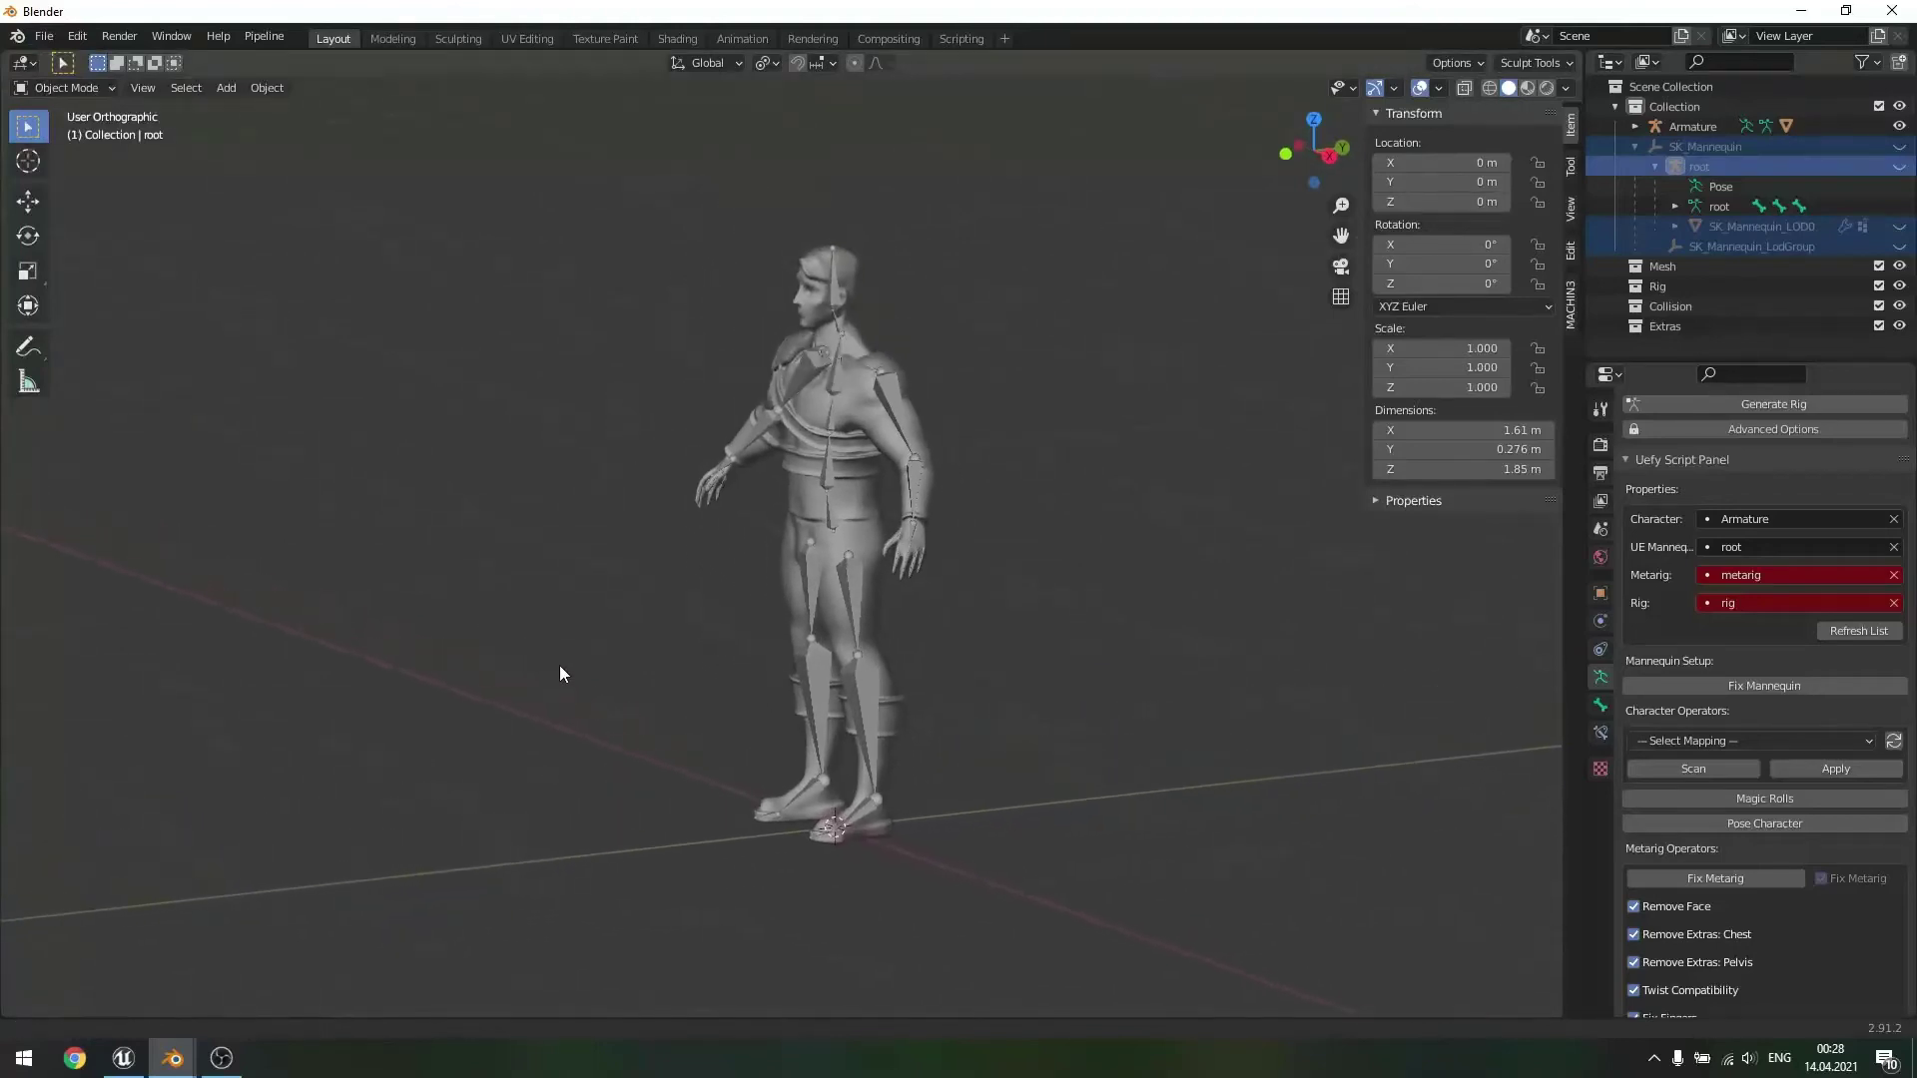
scroll(569, 669, down, 2)
scroll(579, 669, up, 3)
scroll(579, 669, down, 2)
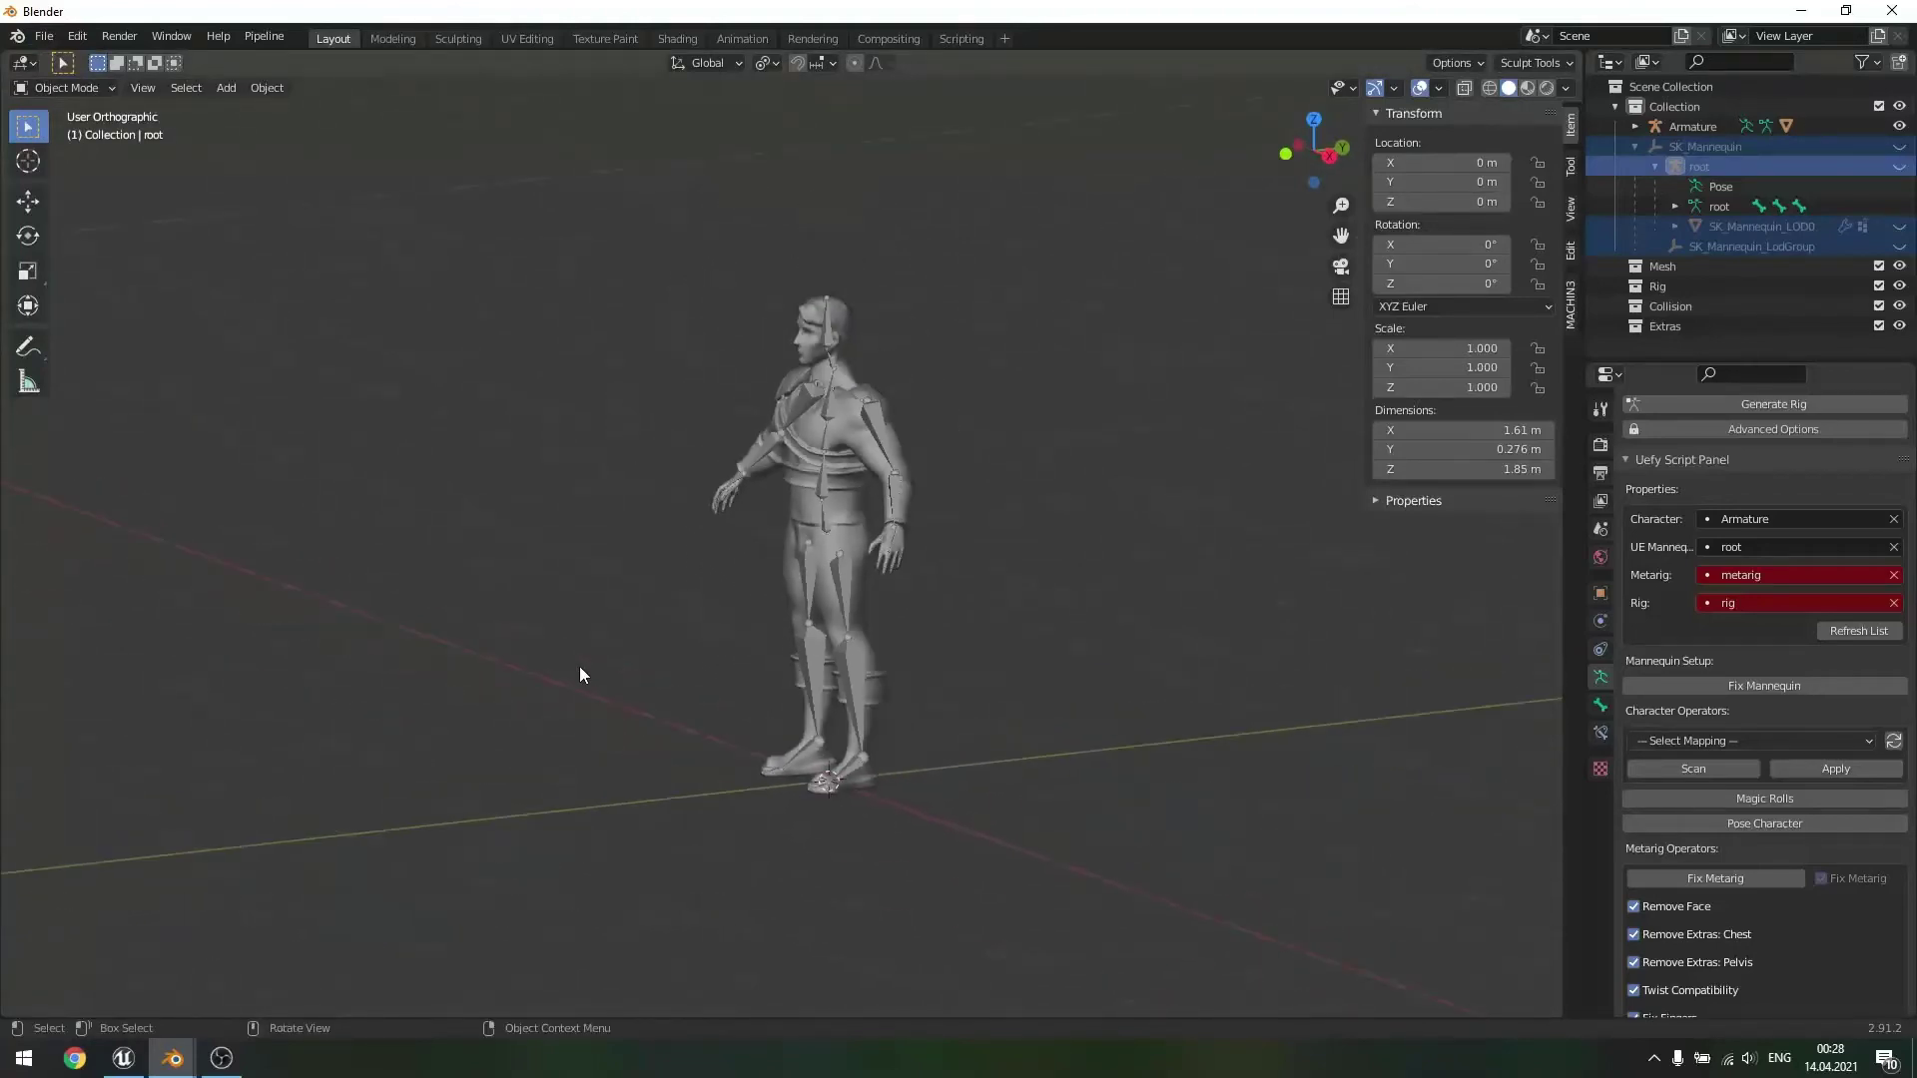
middle_drag(615, 680, 611, 612)
- Add a Human (Meta-Rig) armature and locate it between the character's feet
key(shift+a)
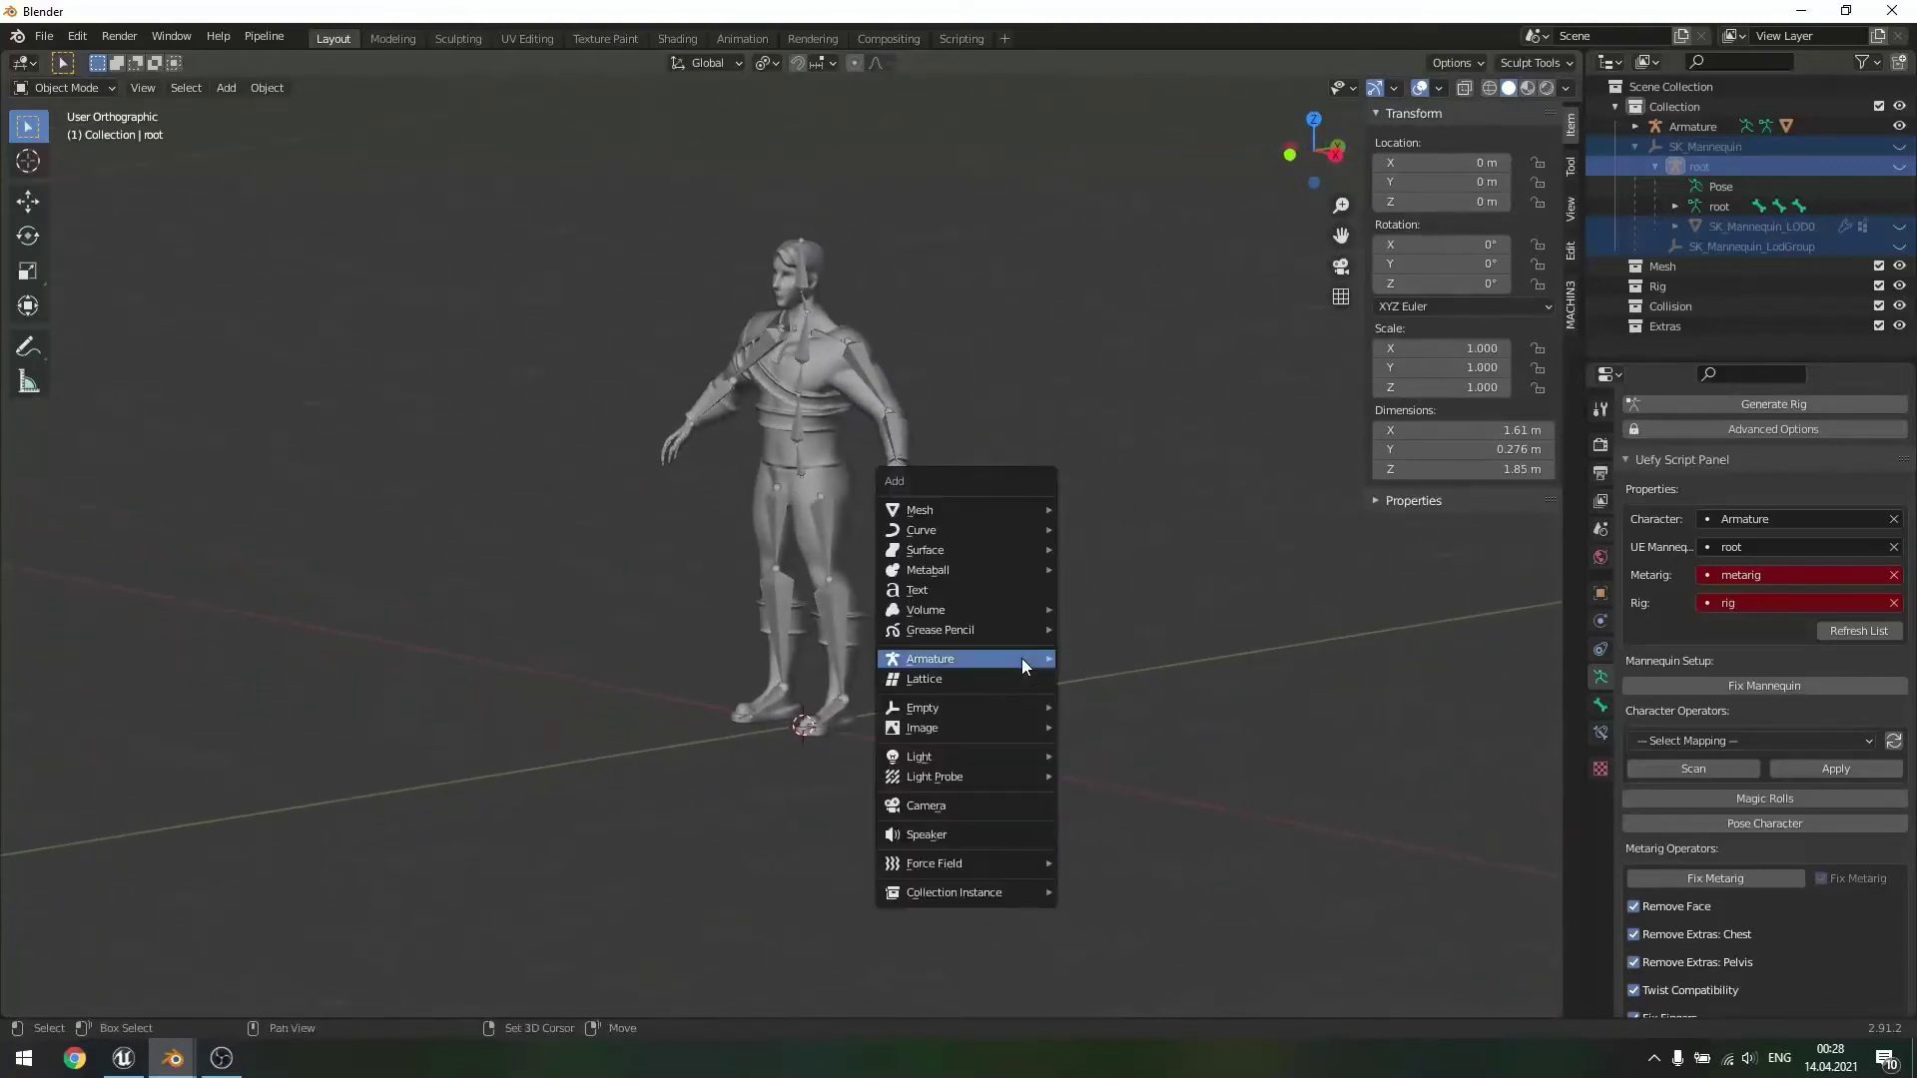
mouse_move(1024, 660)
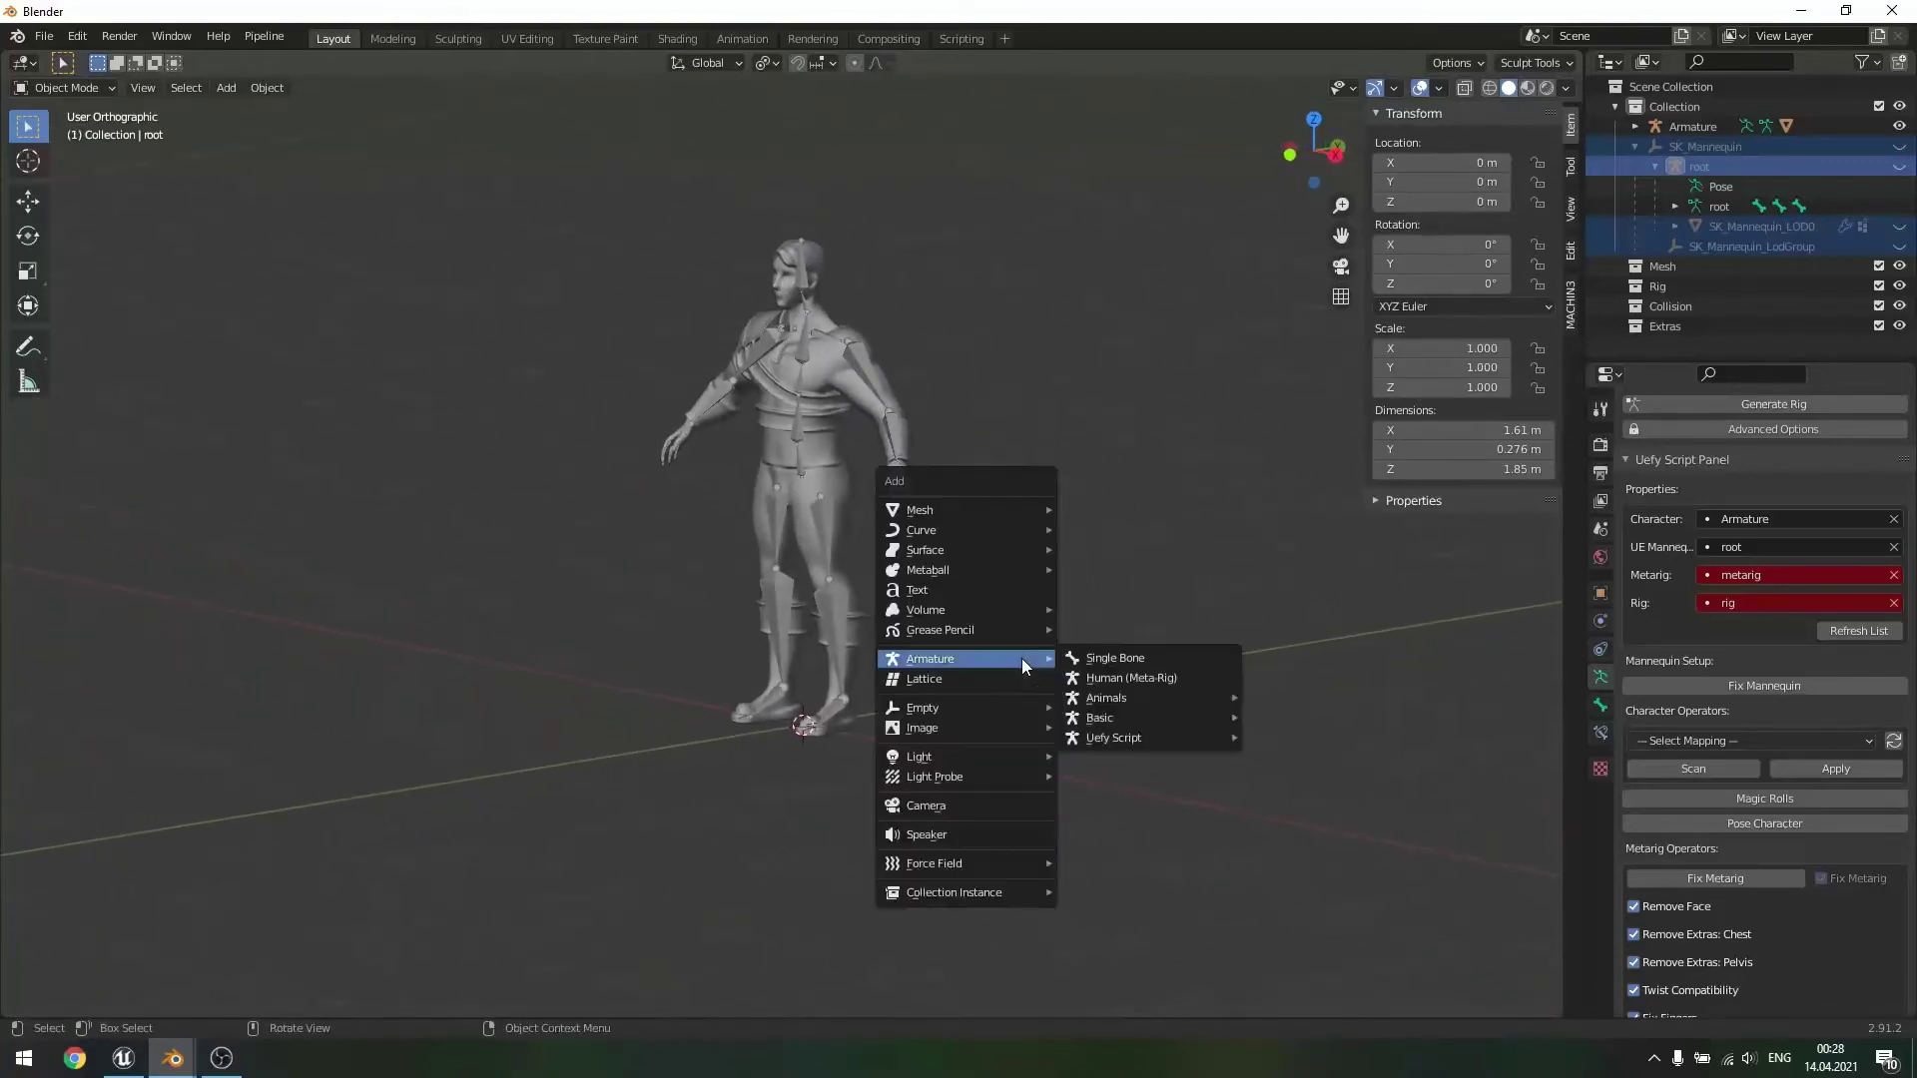
click(1141, 681)
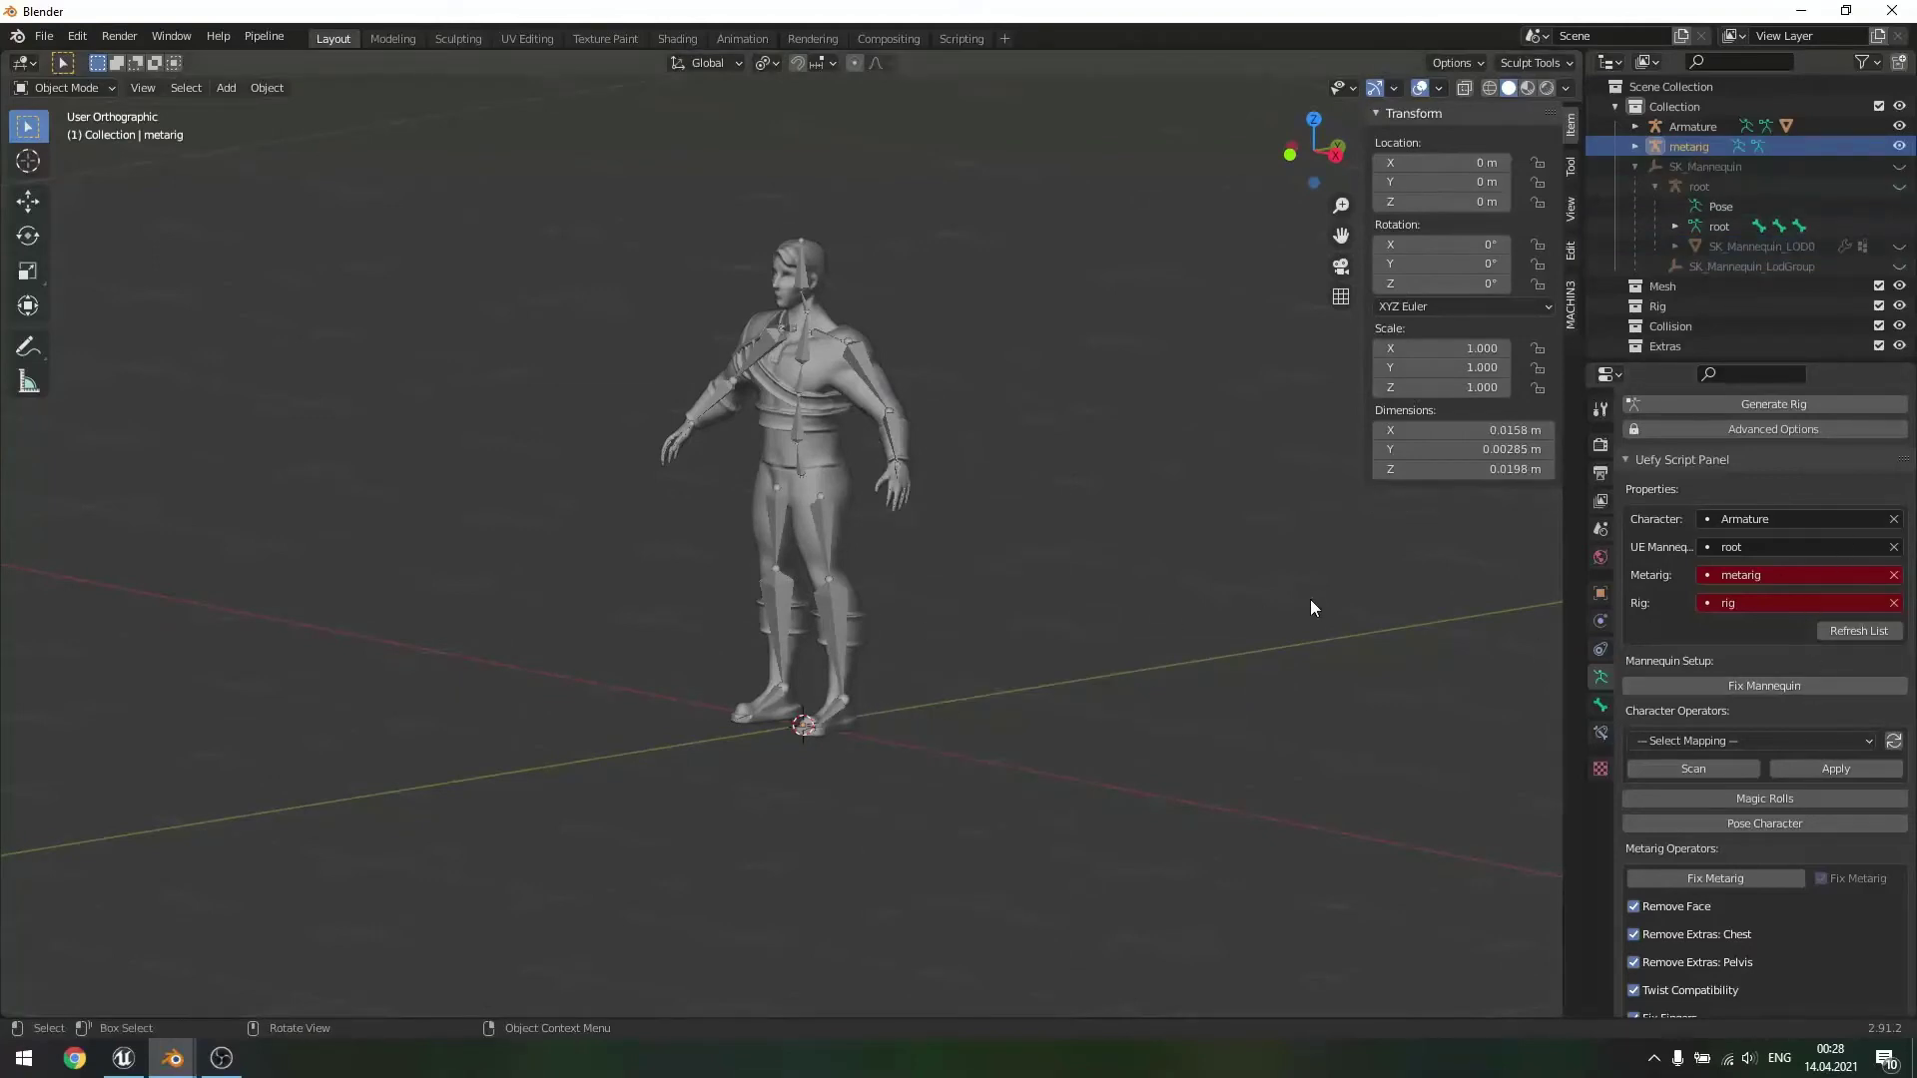
middle_drag(901, 692, 1002, 699)
scroll(949, 724, up, 4)
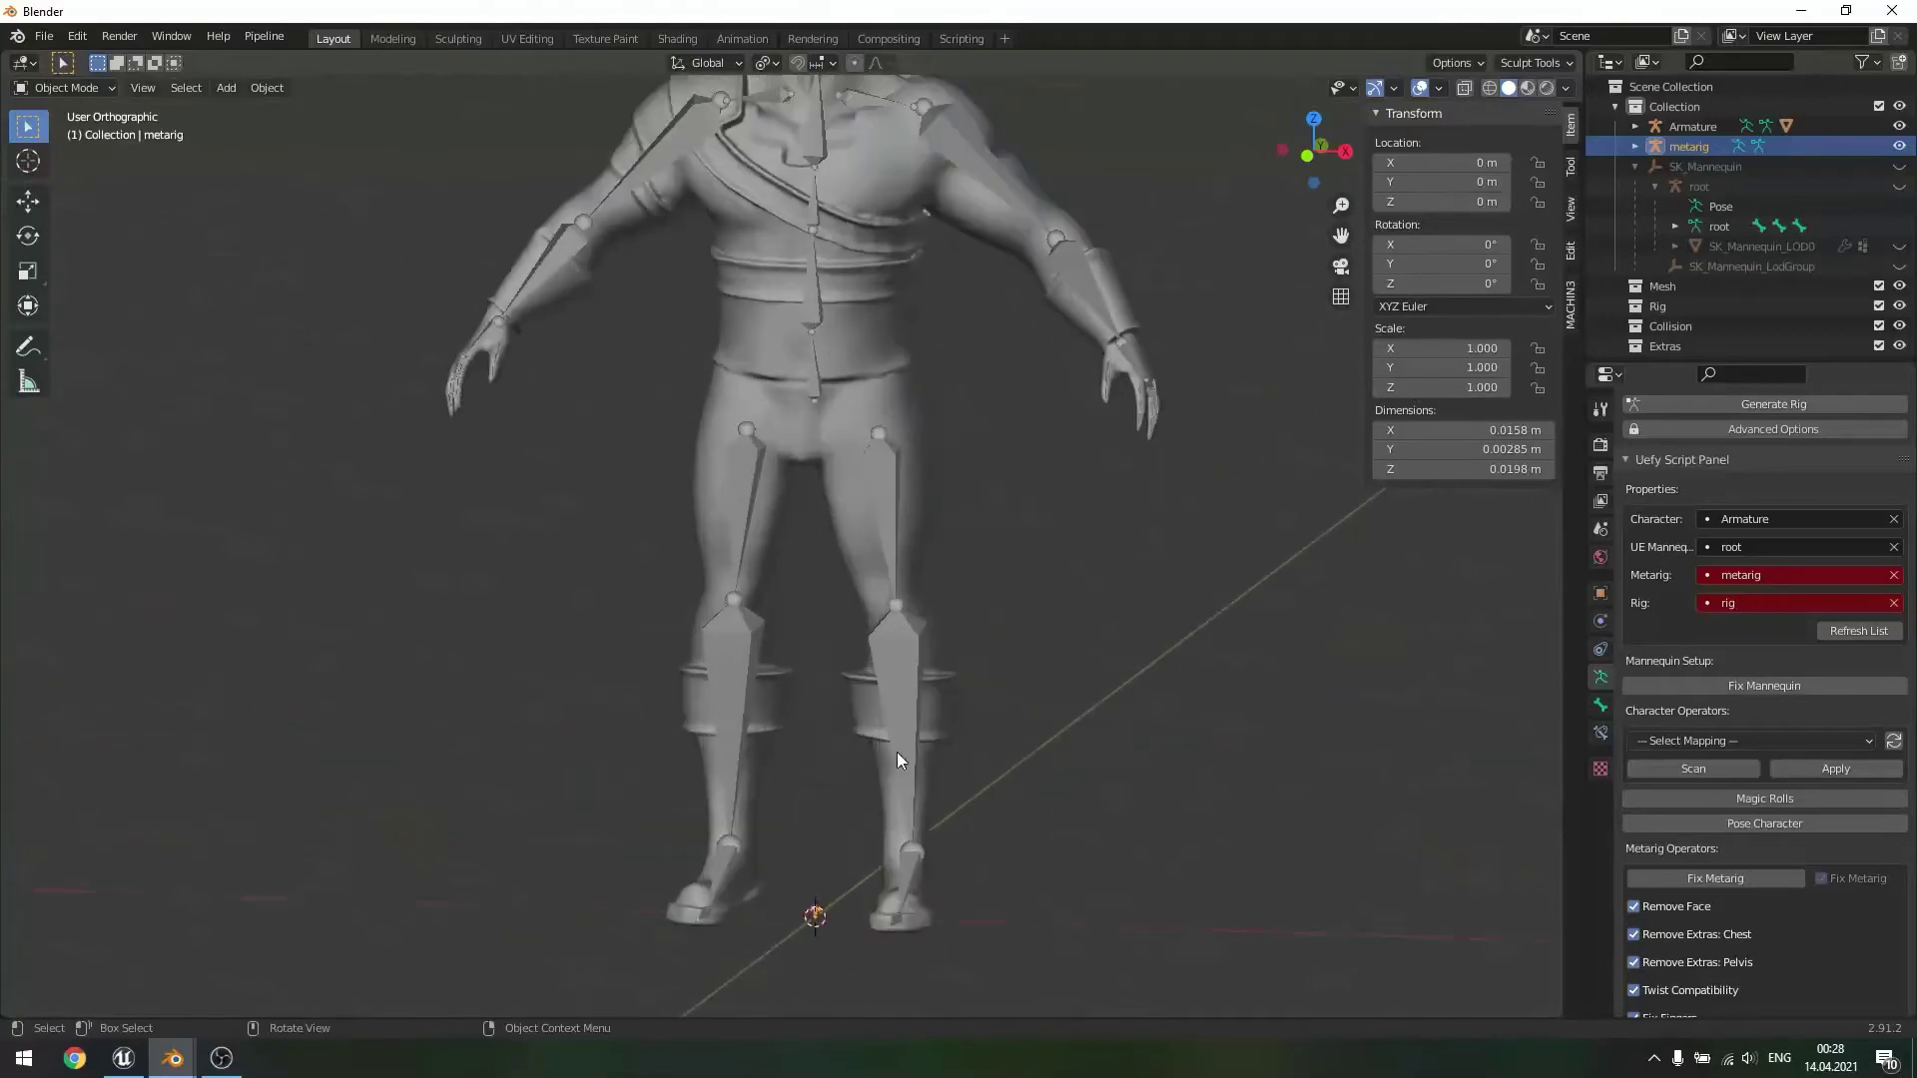
scroll(993, 788, up, 8)
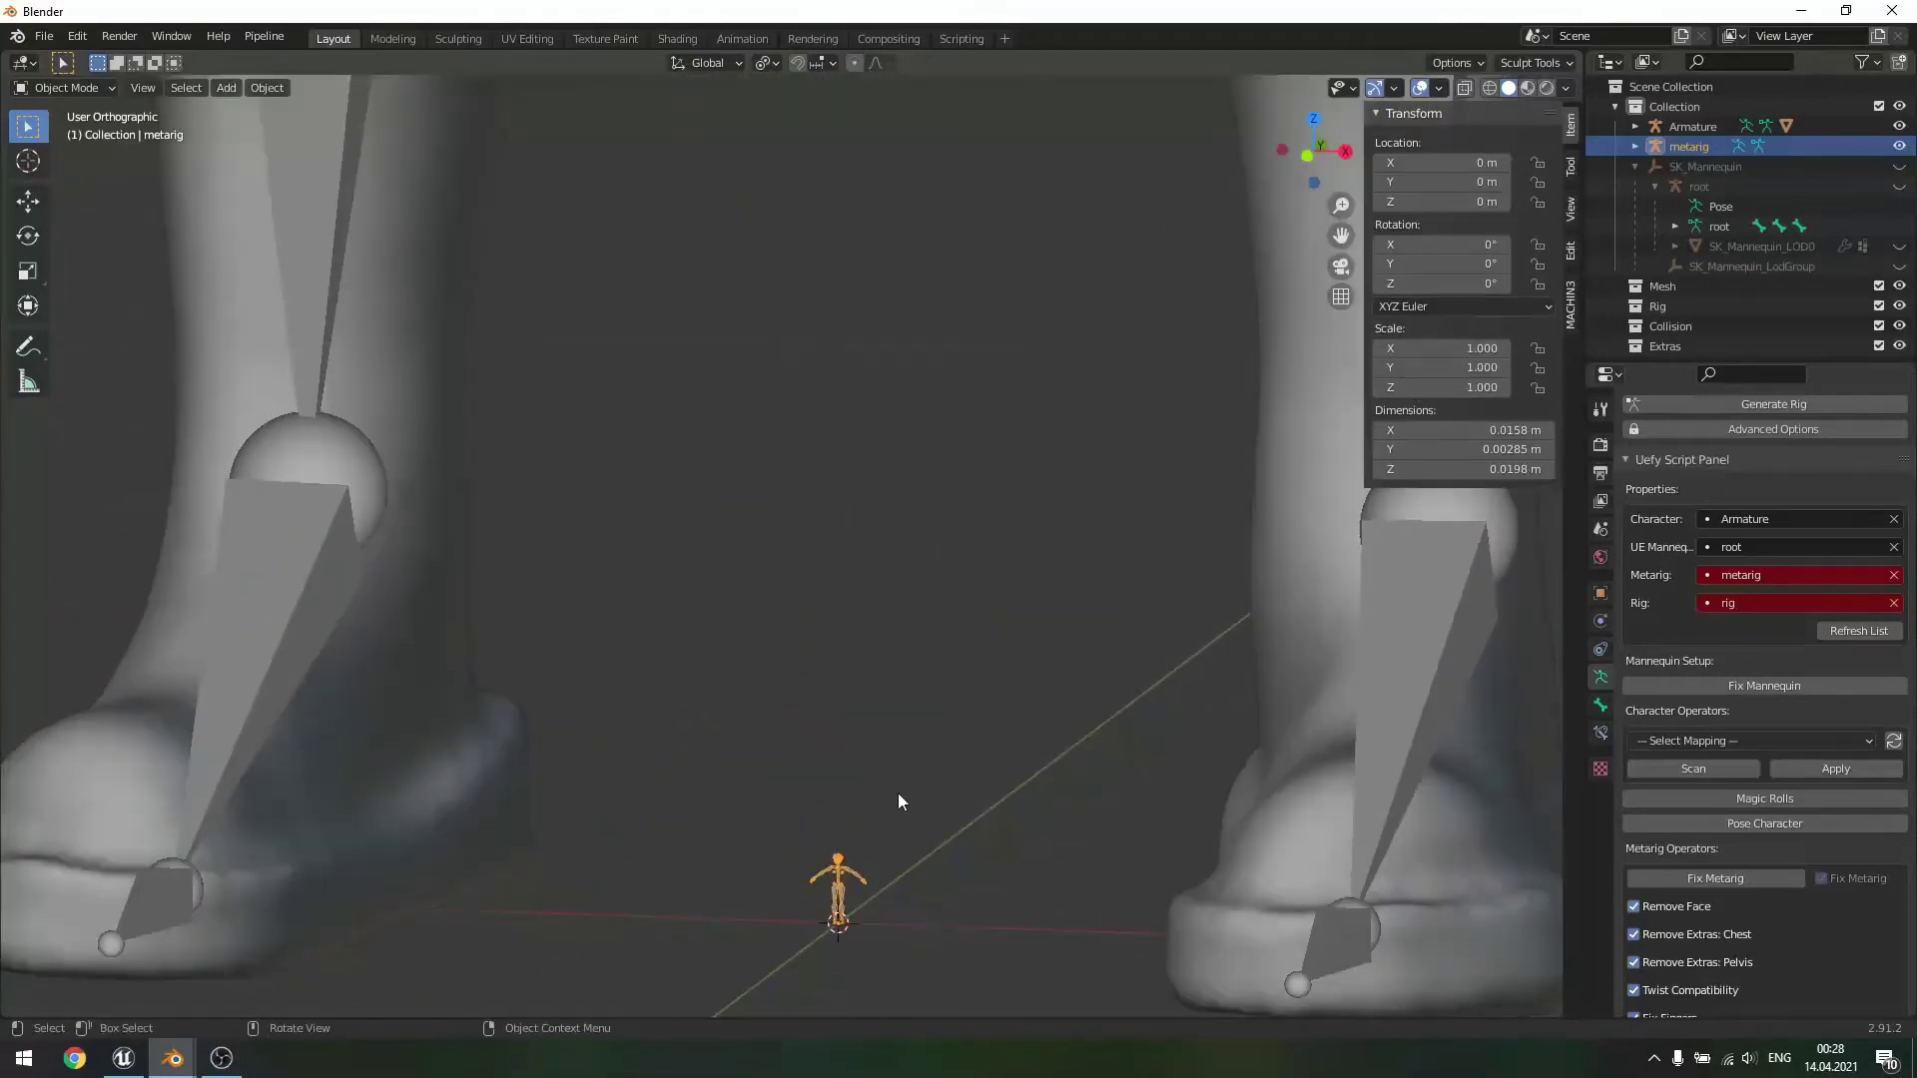
scroll(890, 853, down, 10)
- Scale the metarig up by a factor of 100 and check its fit against the character
middle_drag(850, 709, 846, 609)
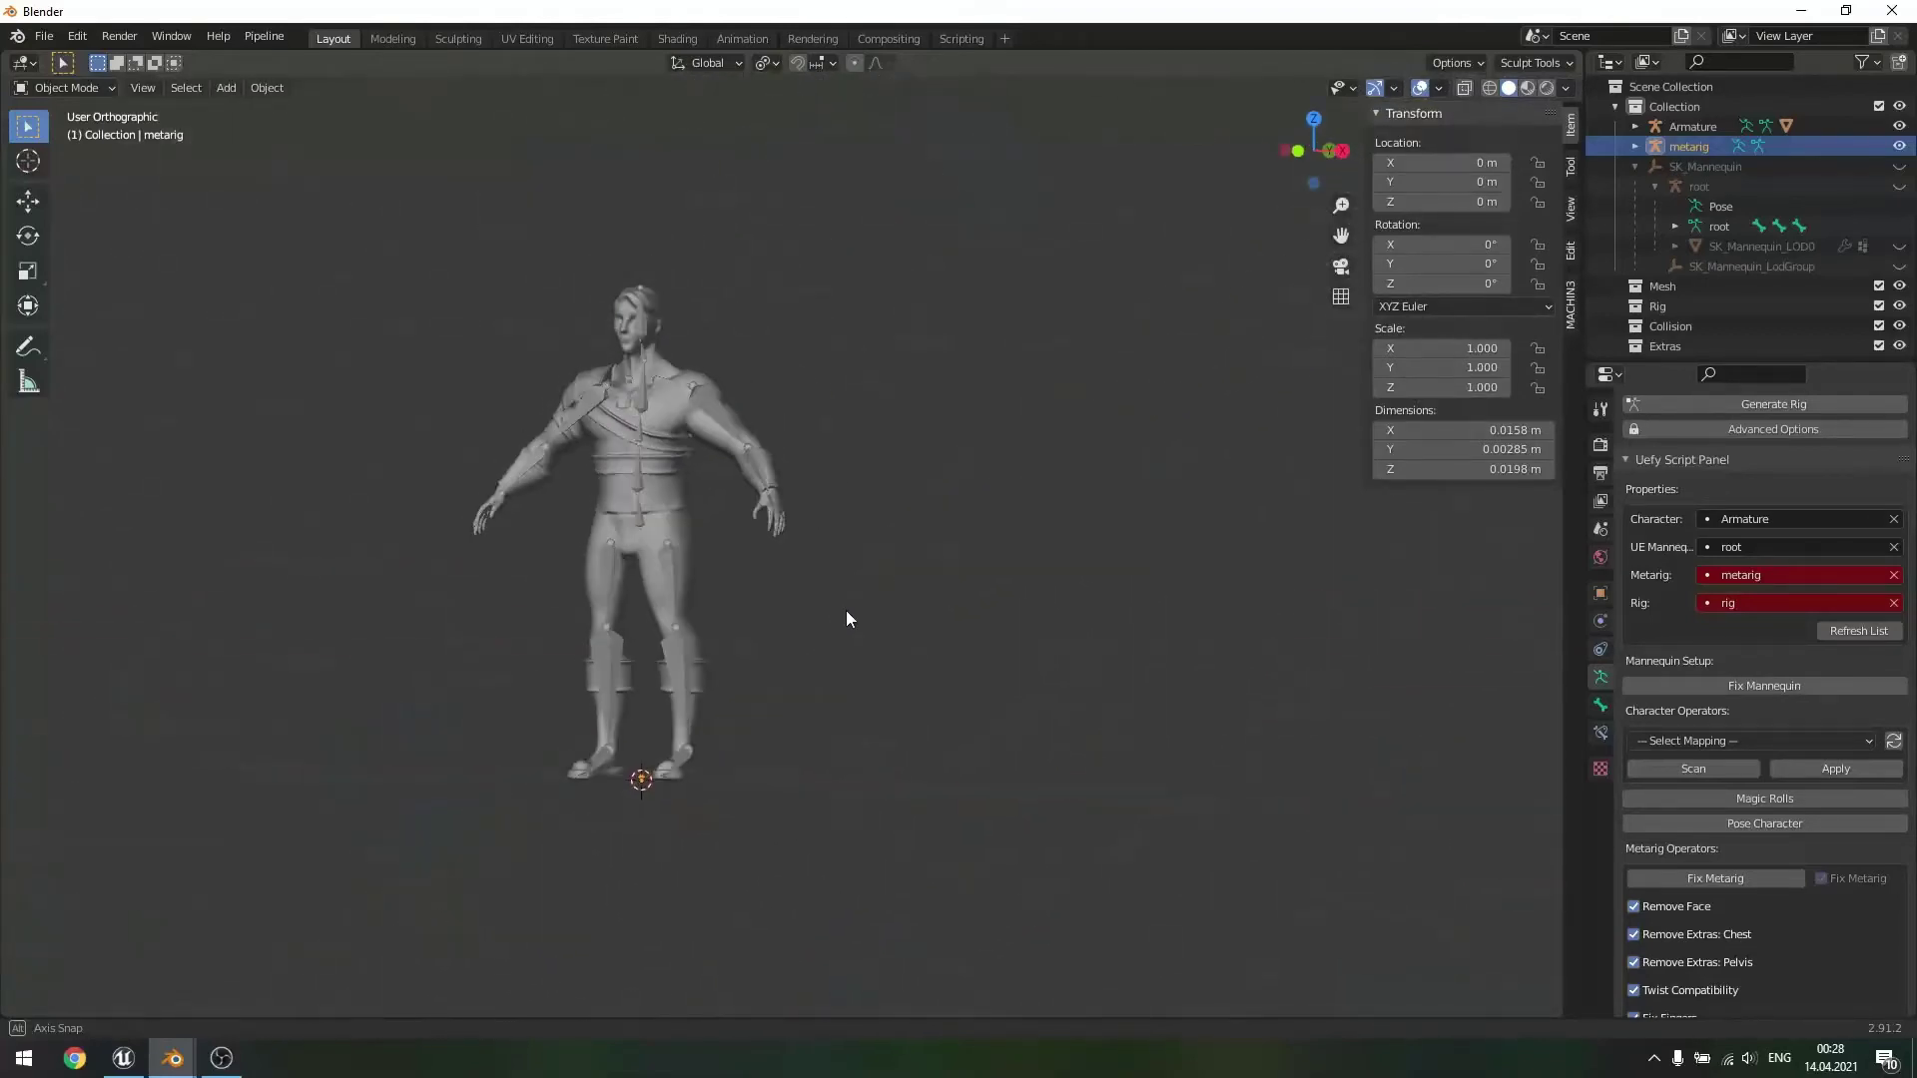
text(s100)
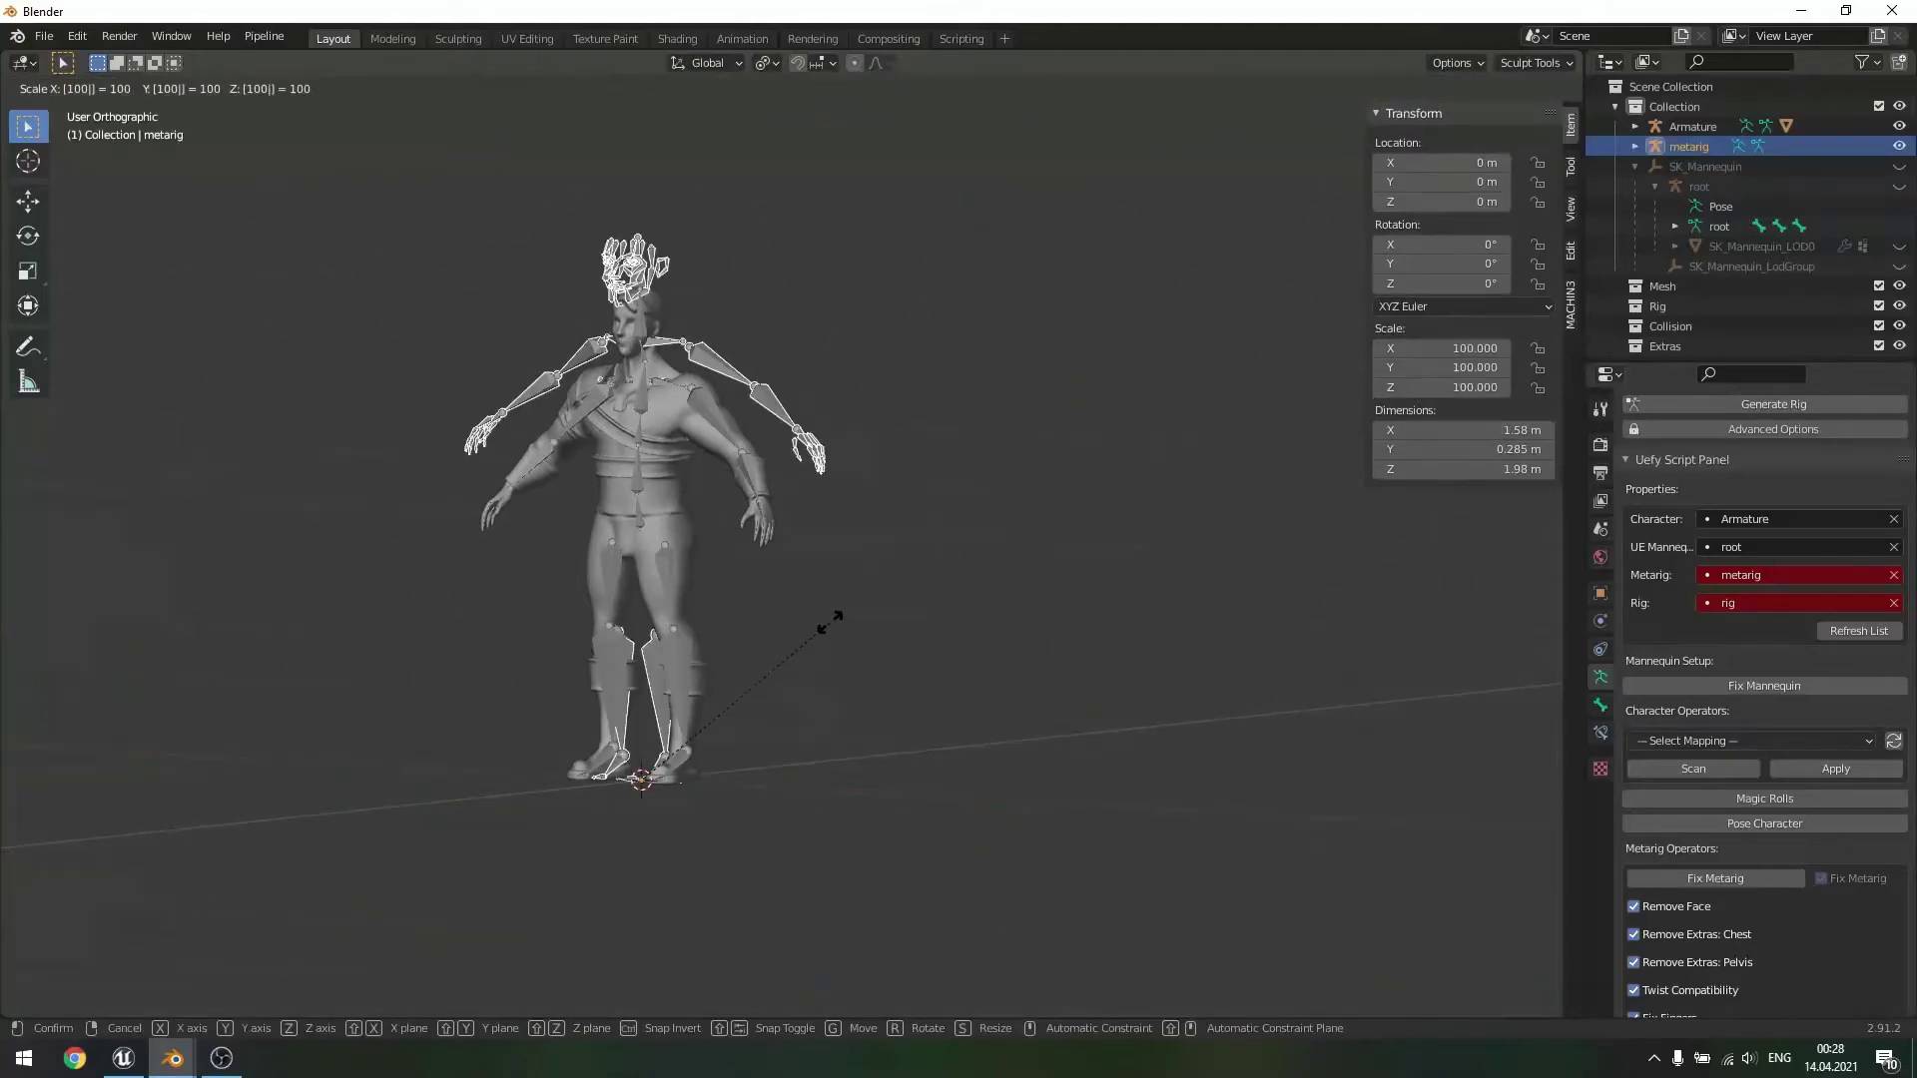
key(Return)
shift+middle_drag(823, 581, 1039, 570)
scroll(944, 719, up, 3)
scroll(1034, 554, up, 2)
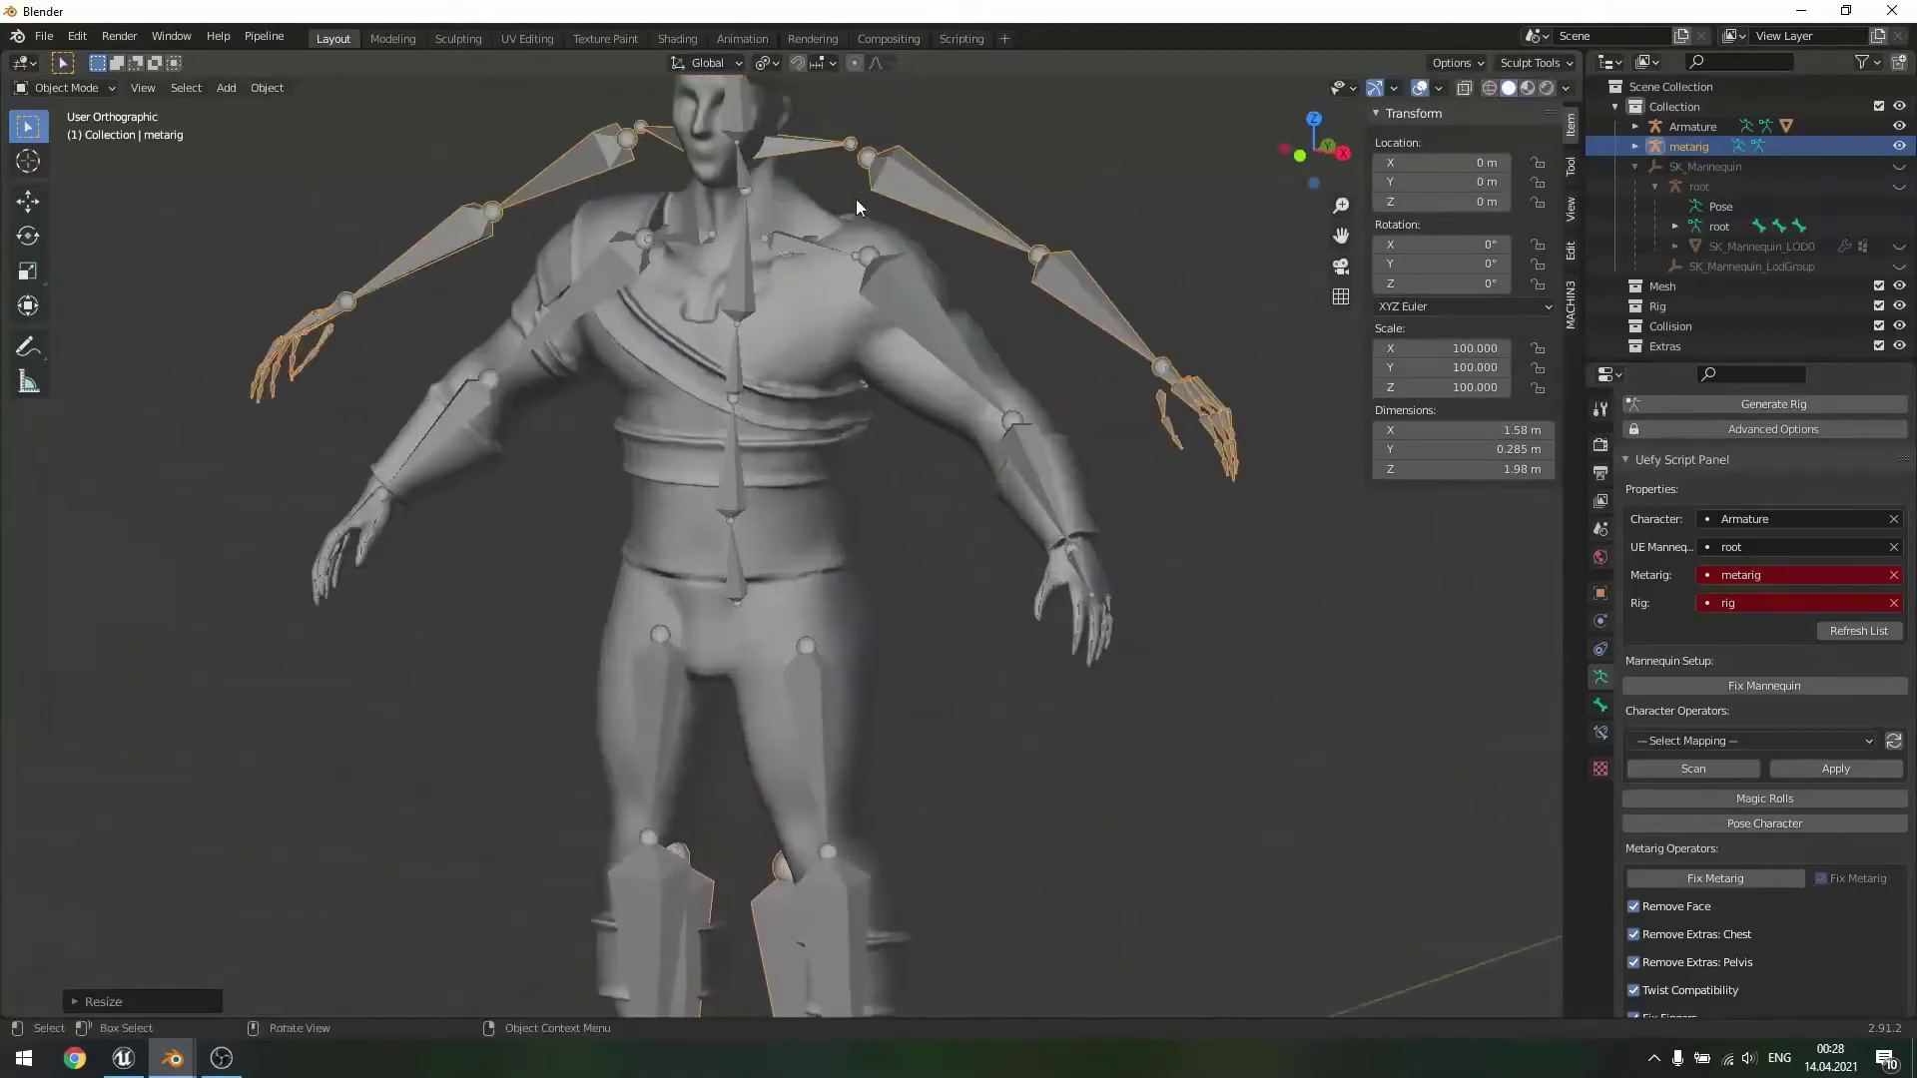
middle_drag(963, 278, 1022, 254)
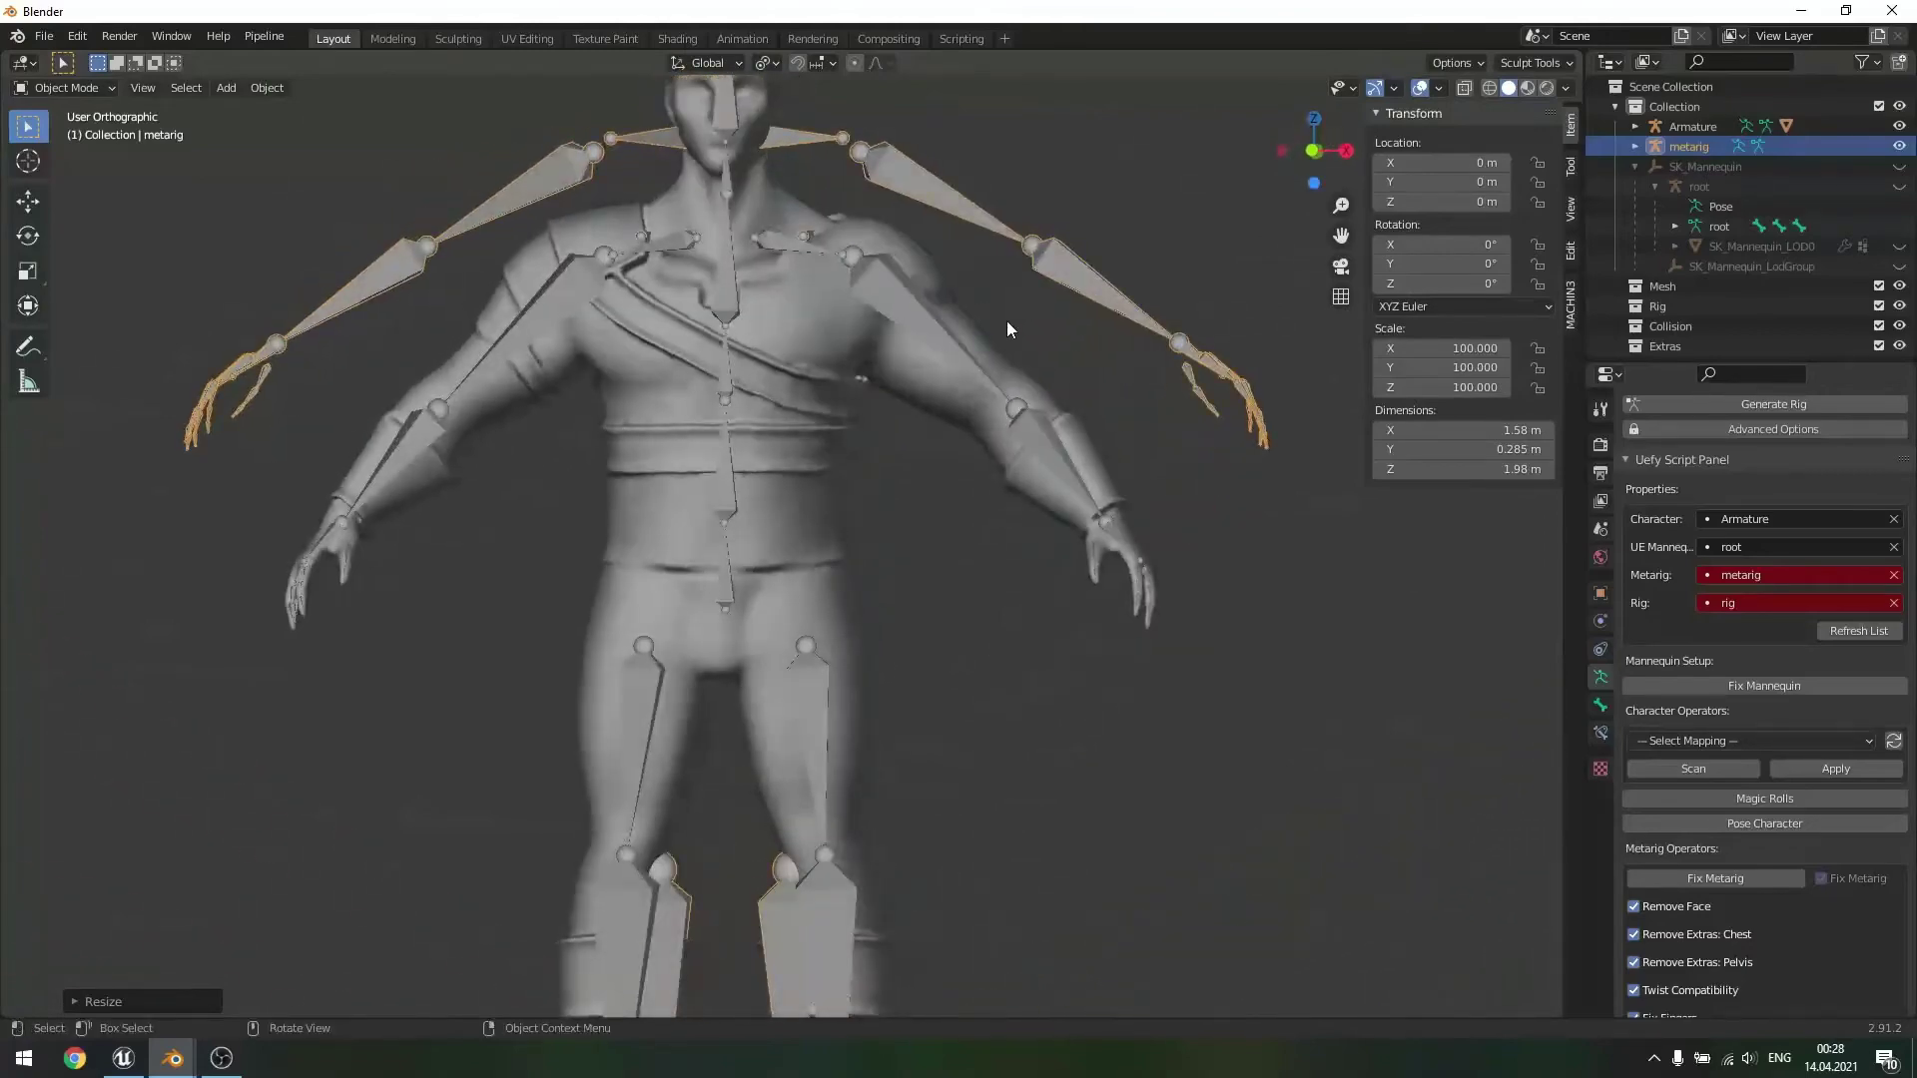
- Enable In Front display for the metarig so its bones show through the character mesh
middle_drag(1007, 320, 914, 358)
scroll(1757, 699, up, 8)
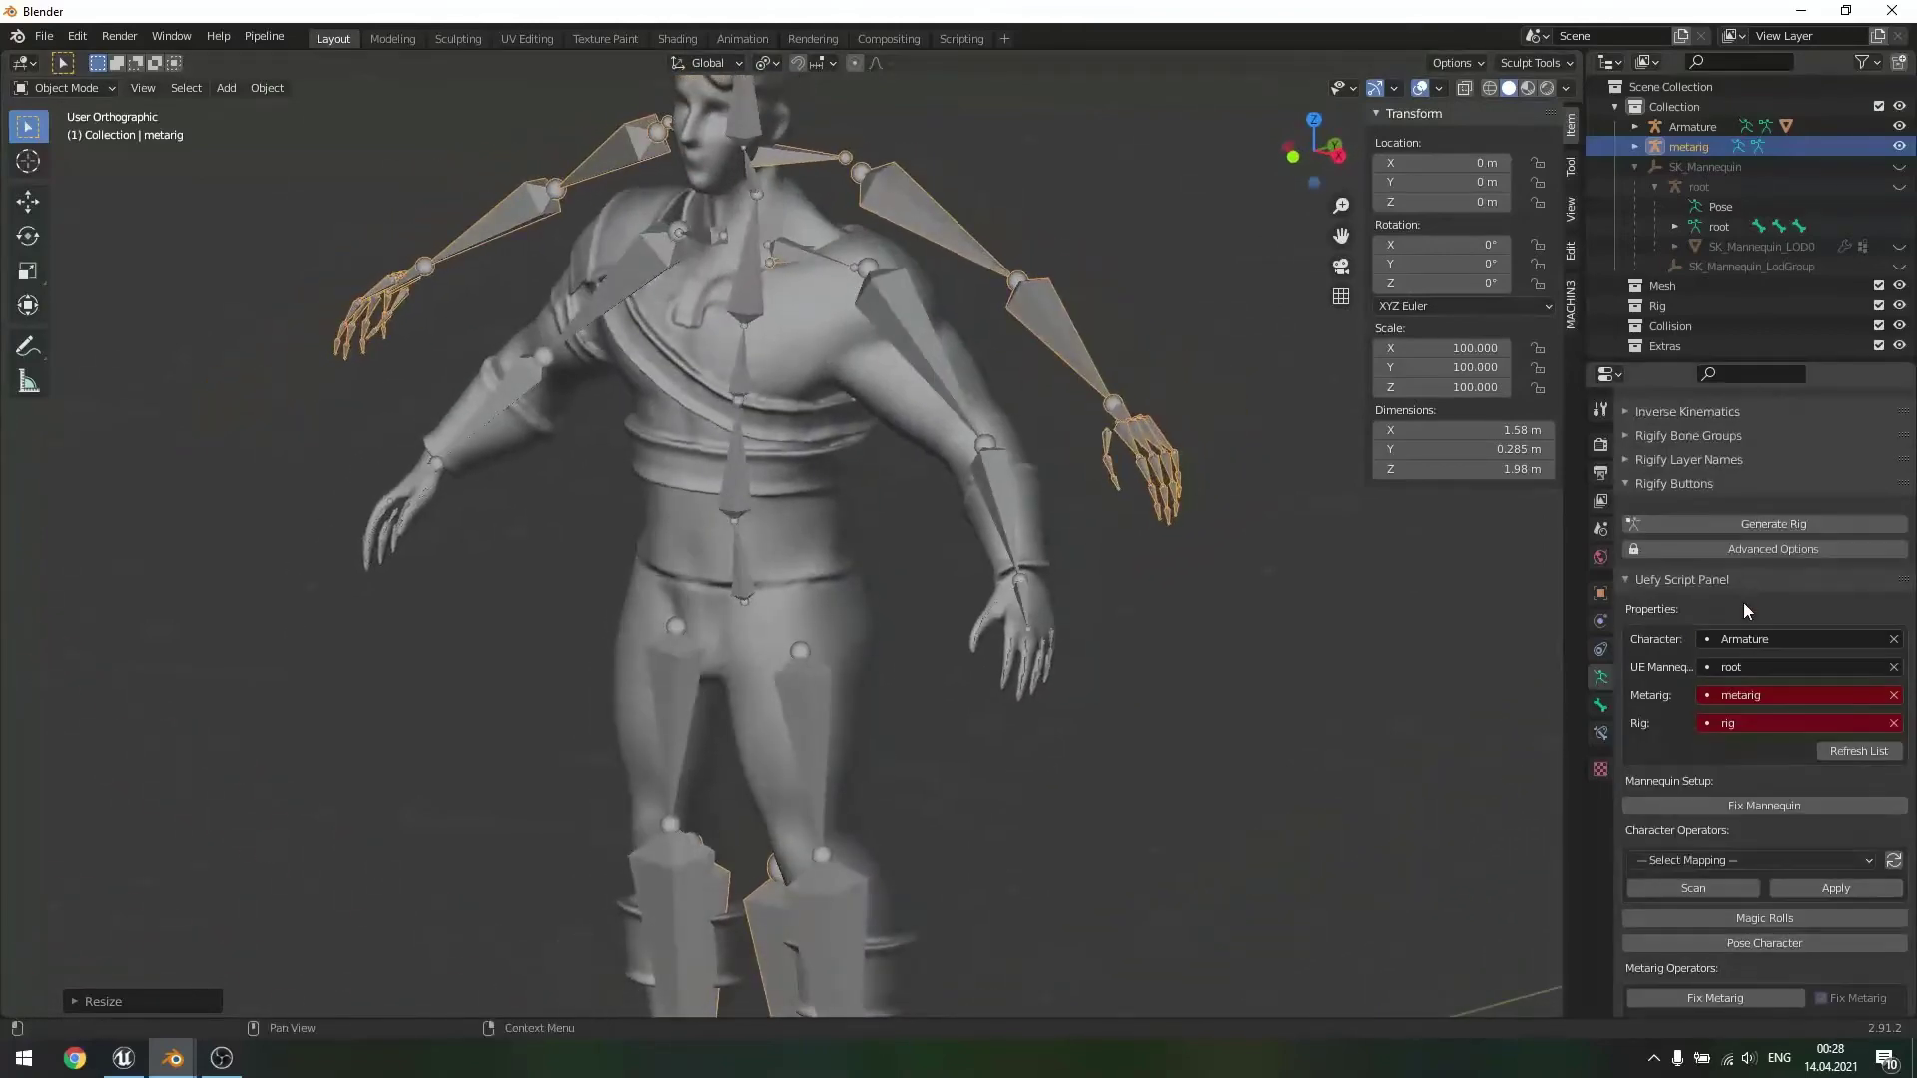
click(1736, 661)
scroll(1262, 607, down, 2)
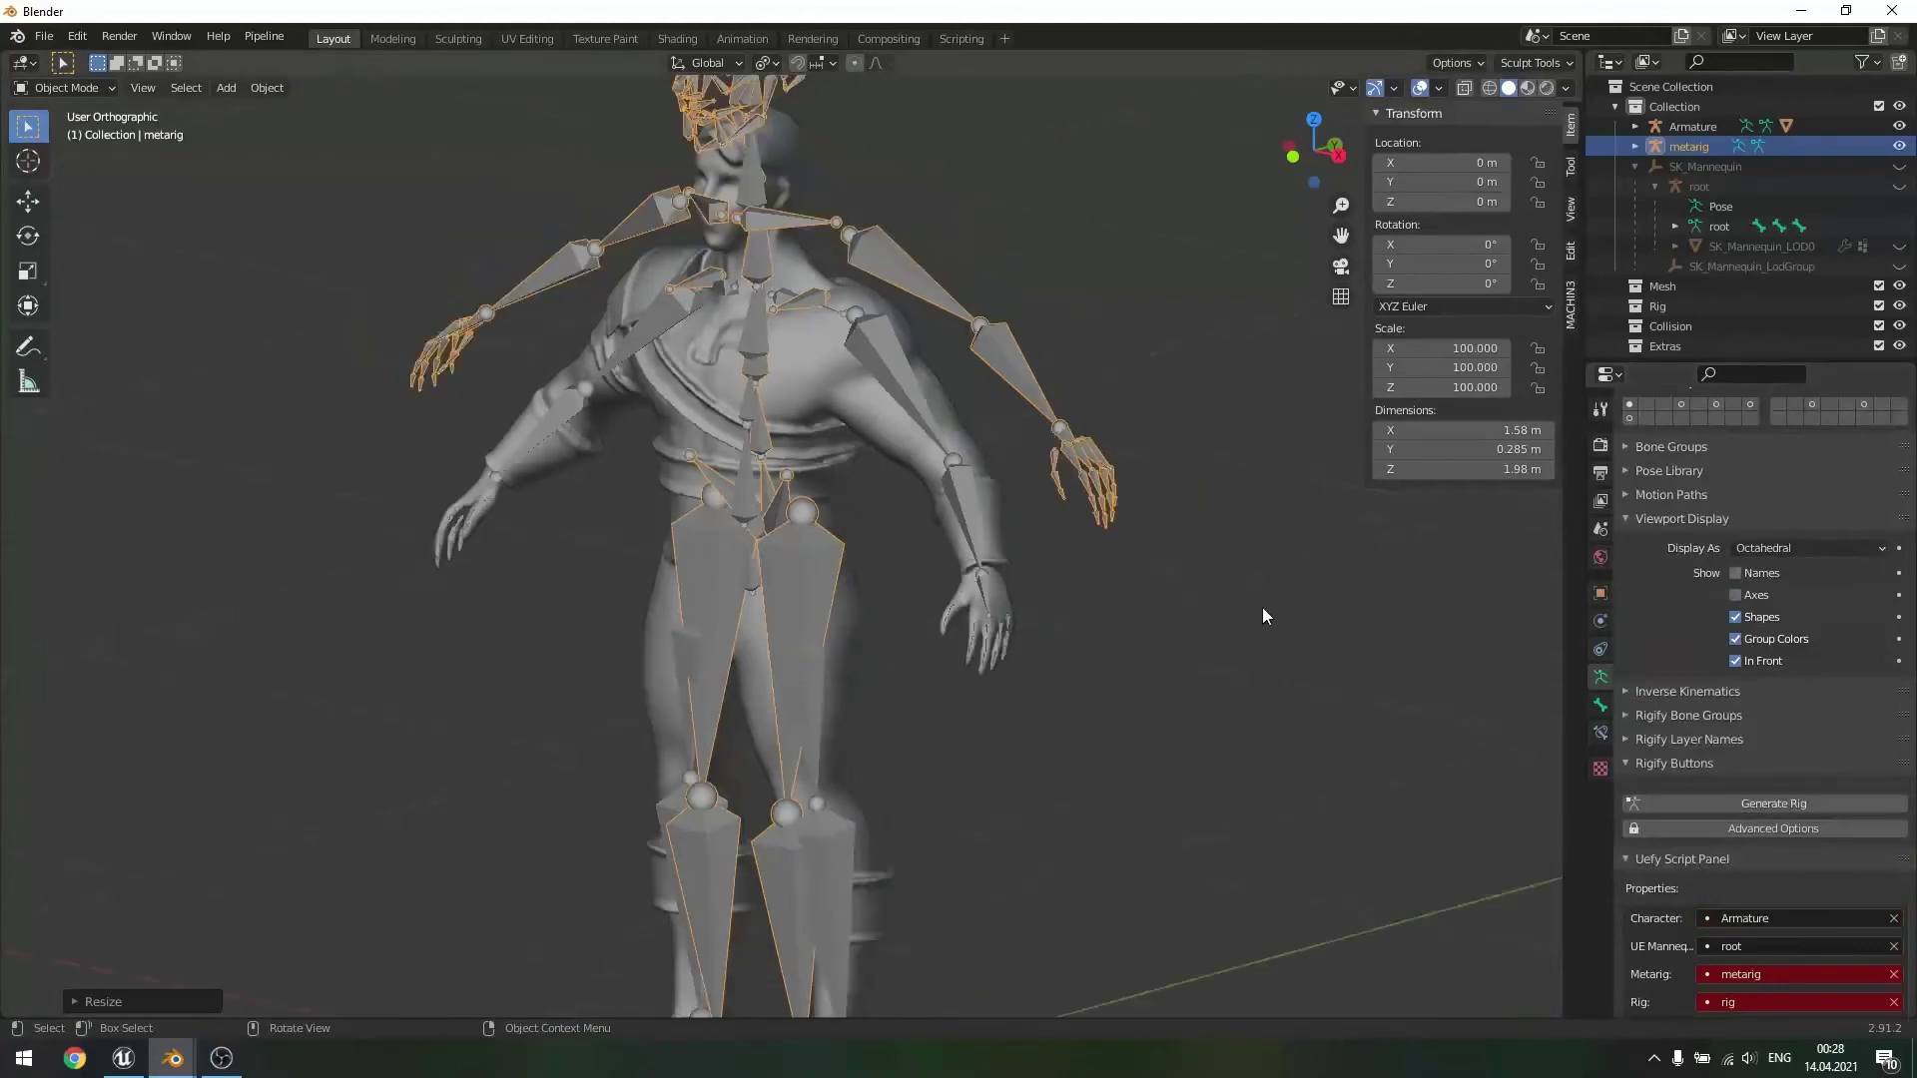
- Scale the metarig down by a factor of about 0.9 to match the character's height
middle_drag(1262, 607, 1266, 564)
key(s)
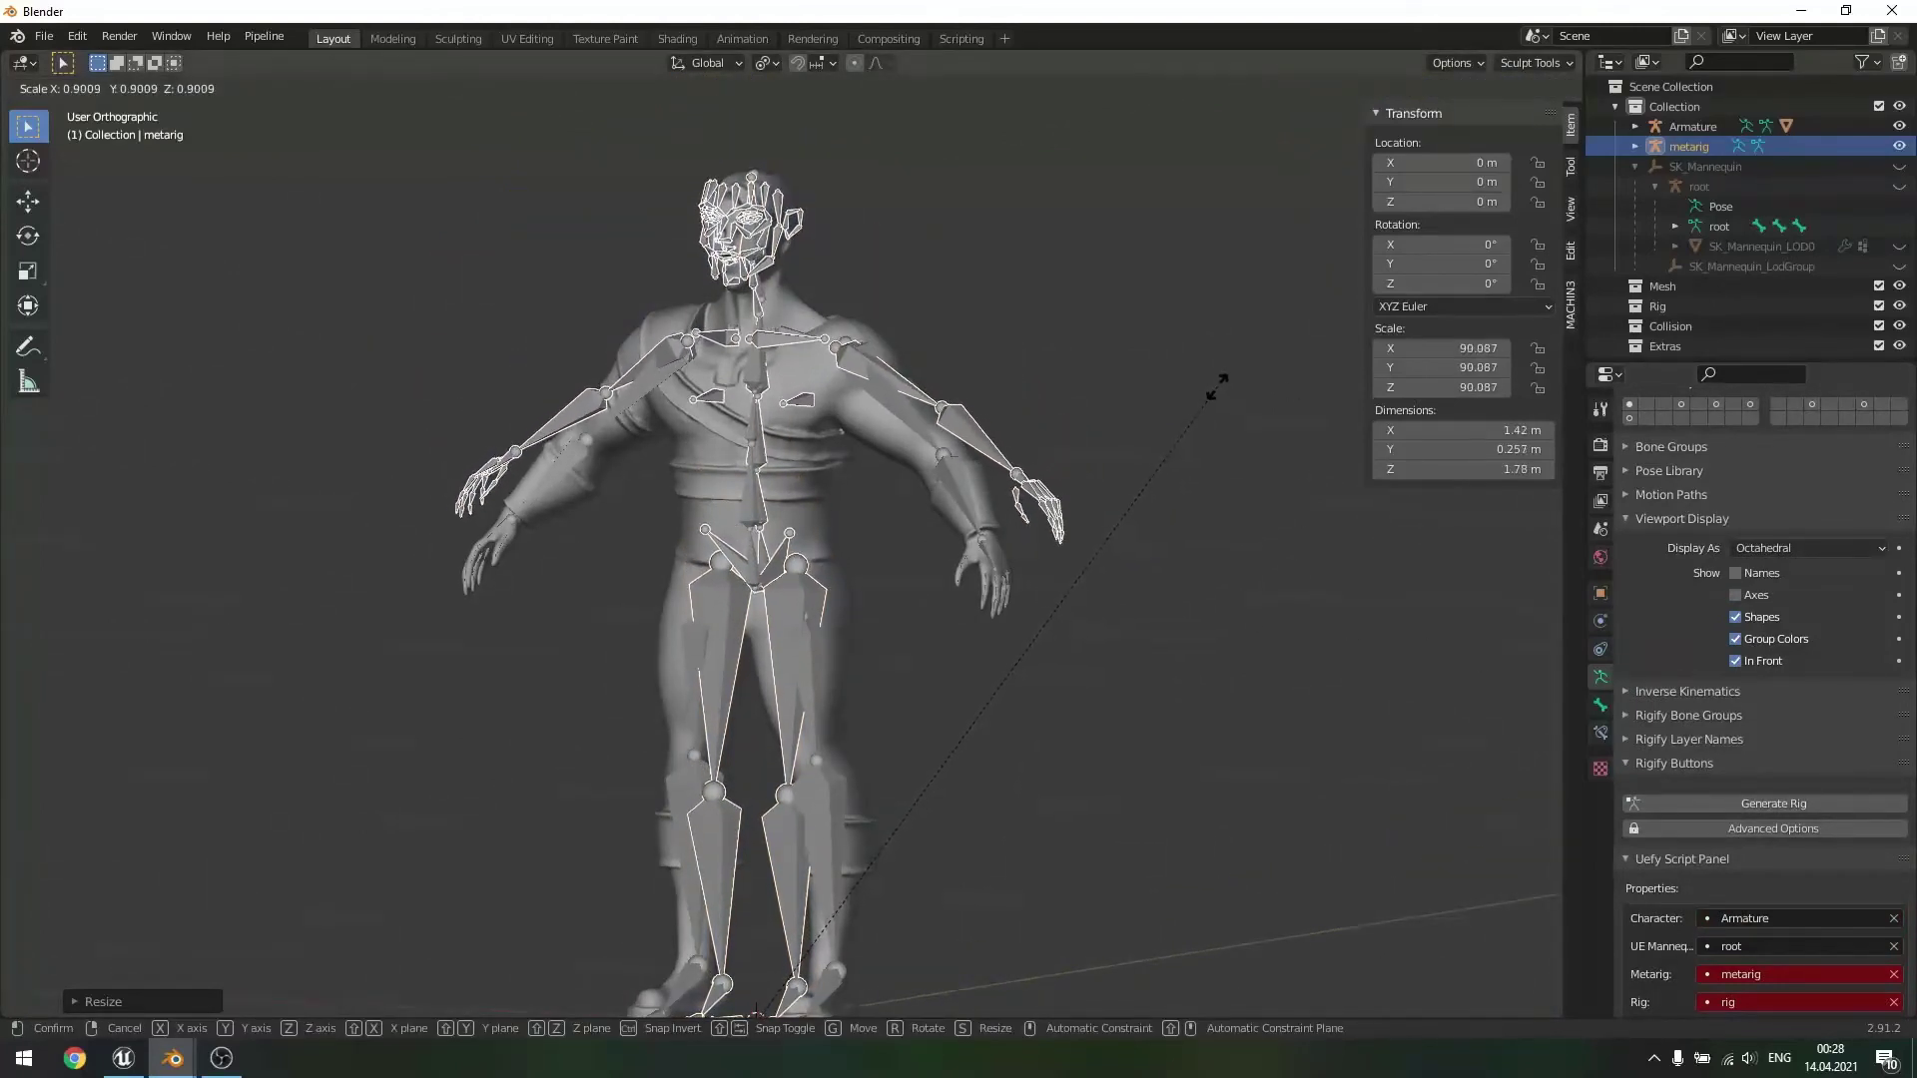
click(1218, 393)
mouse_move(1069, 522)
middle_down()
mouse_move(1220, 574)
mouse_move(1358, 572)
mouse_move(979, 541)
mouse_move(1045, 536)
middle_up()
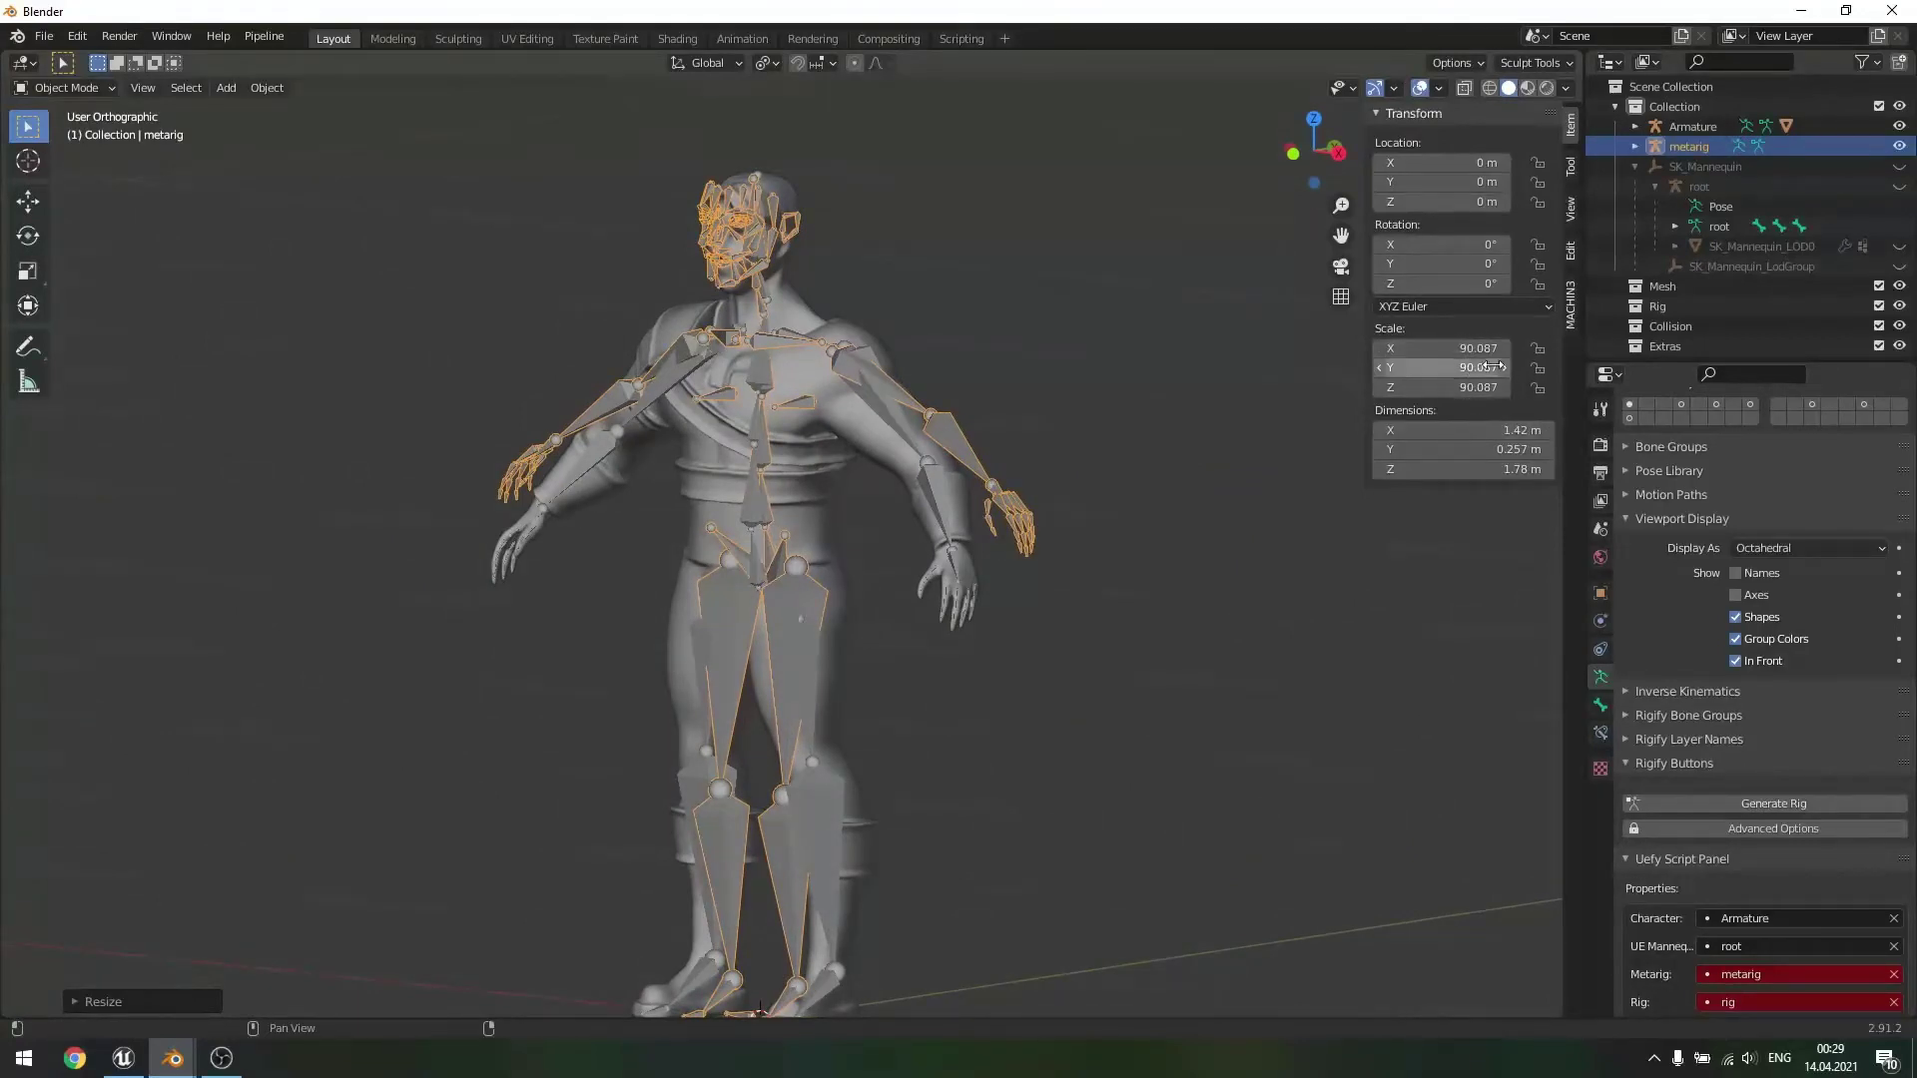
- Apply all transforms to the metarig
click(1196, 462)
click(988, 447)
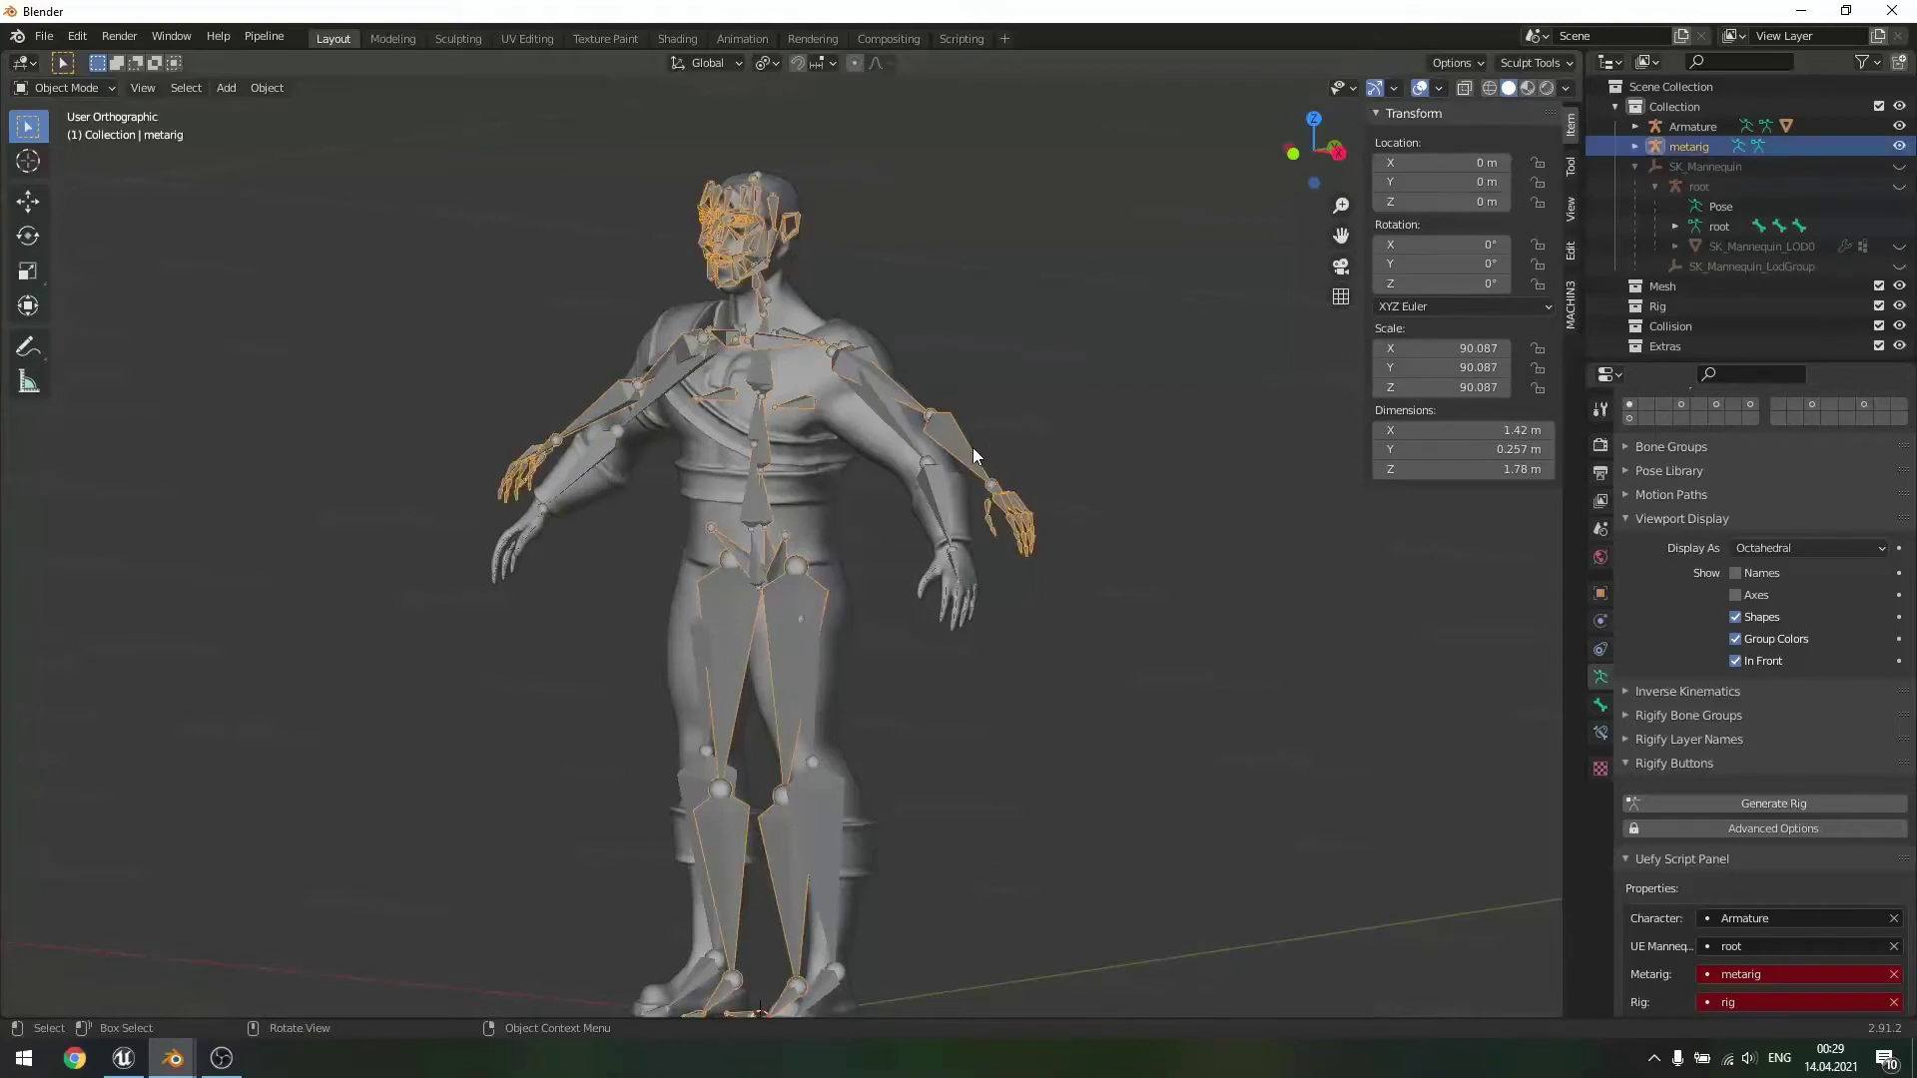
key(ctrl+a)
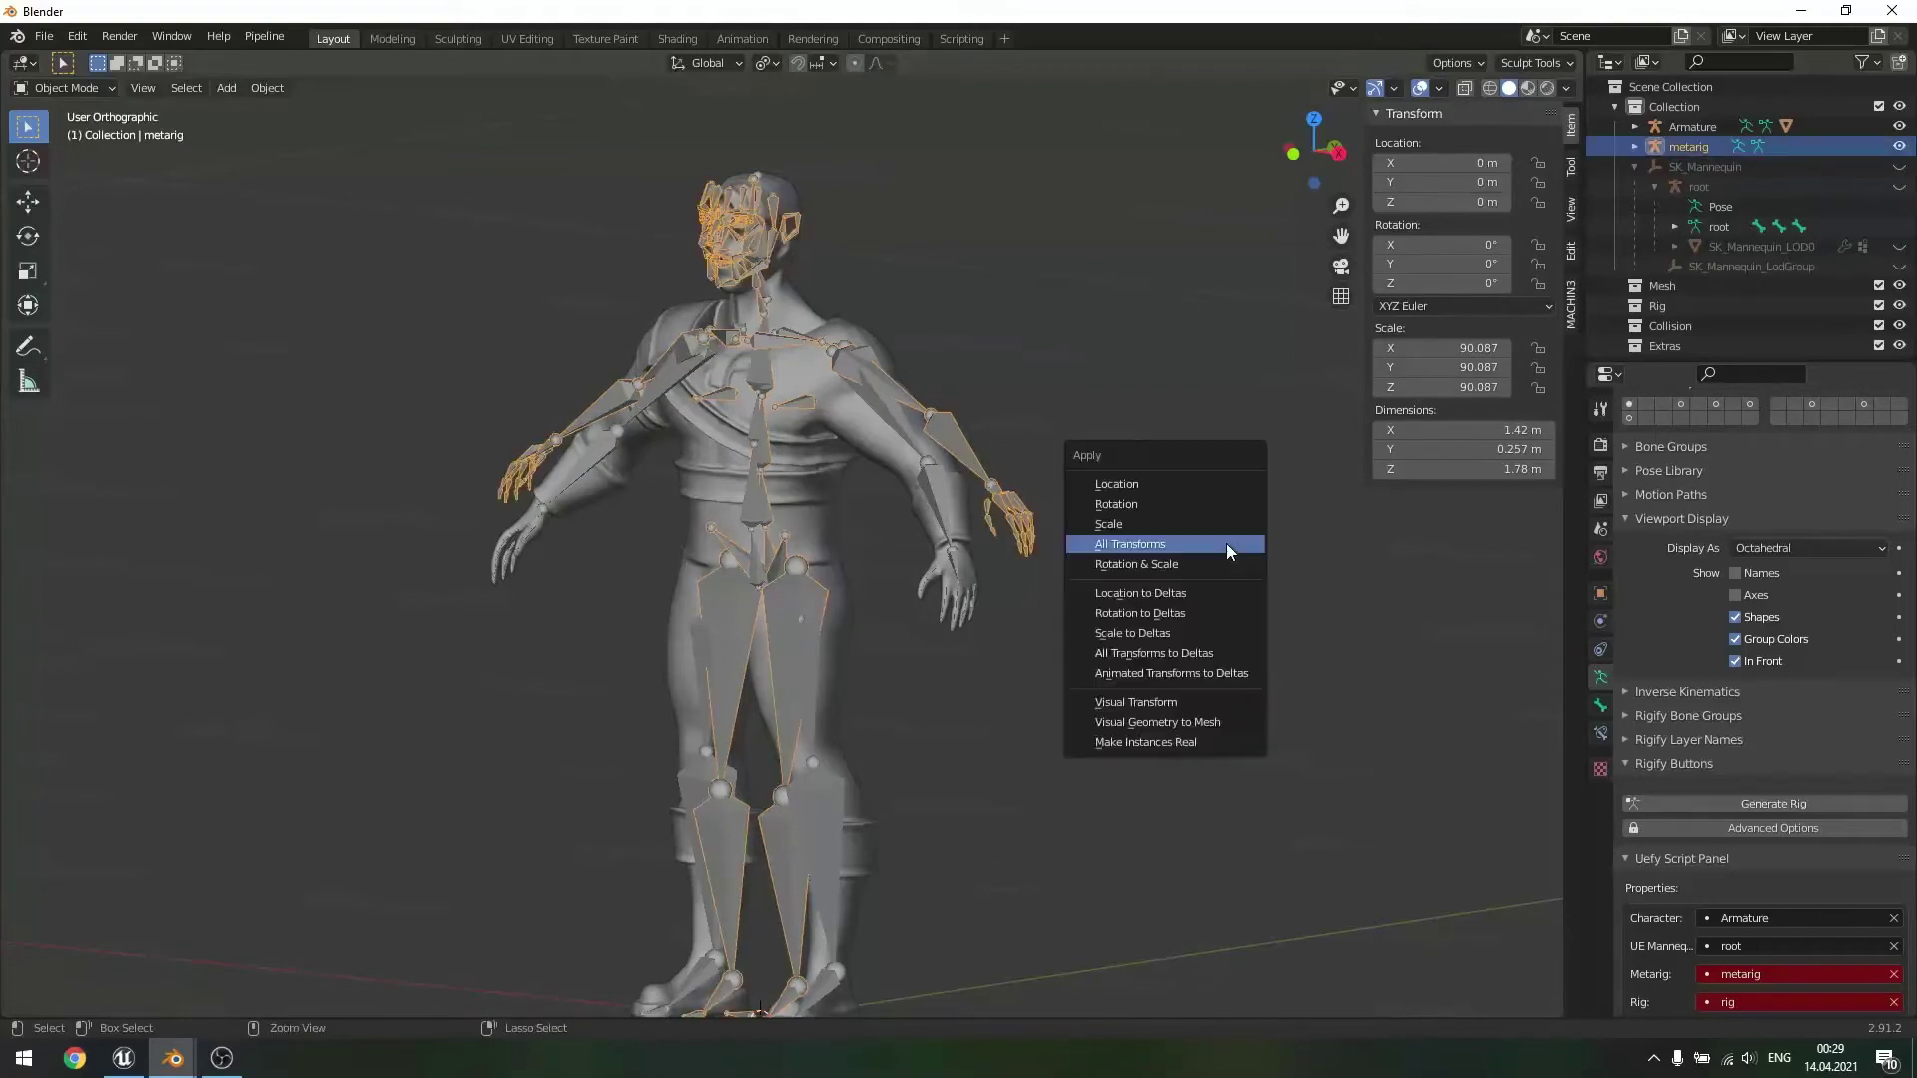
click(1134, 543)
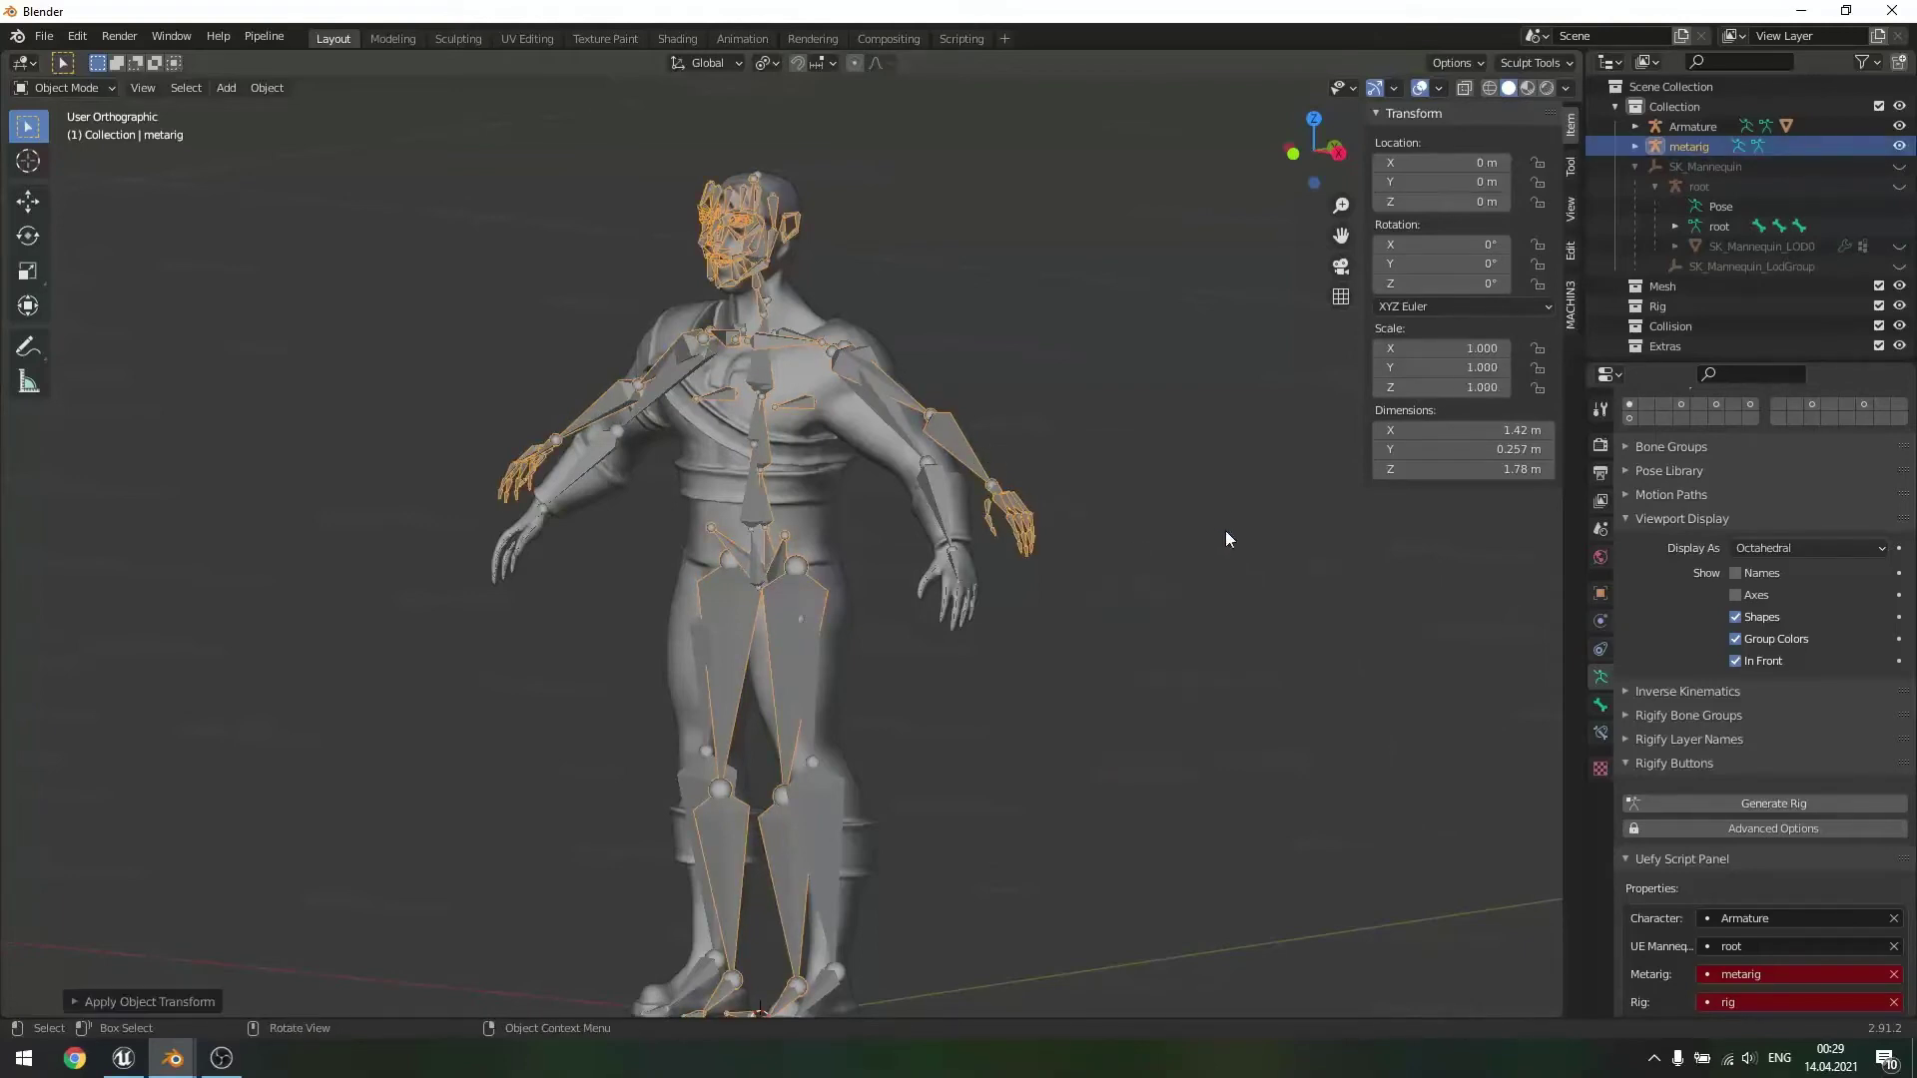
- Examine how the metarig's arm and hand bones line up with the character's mesh and own armature
click(1148, 523)
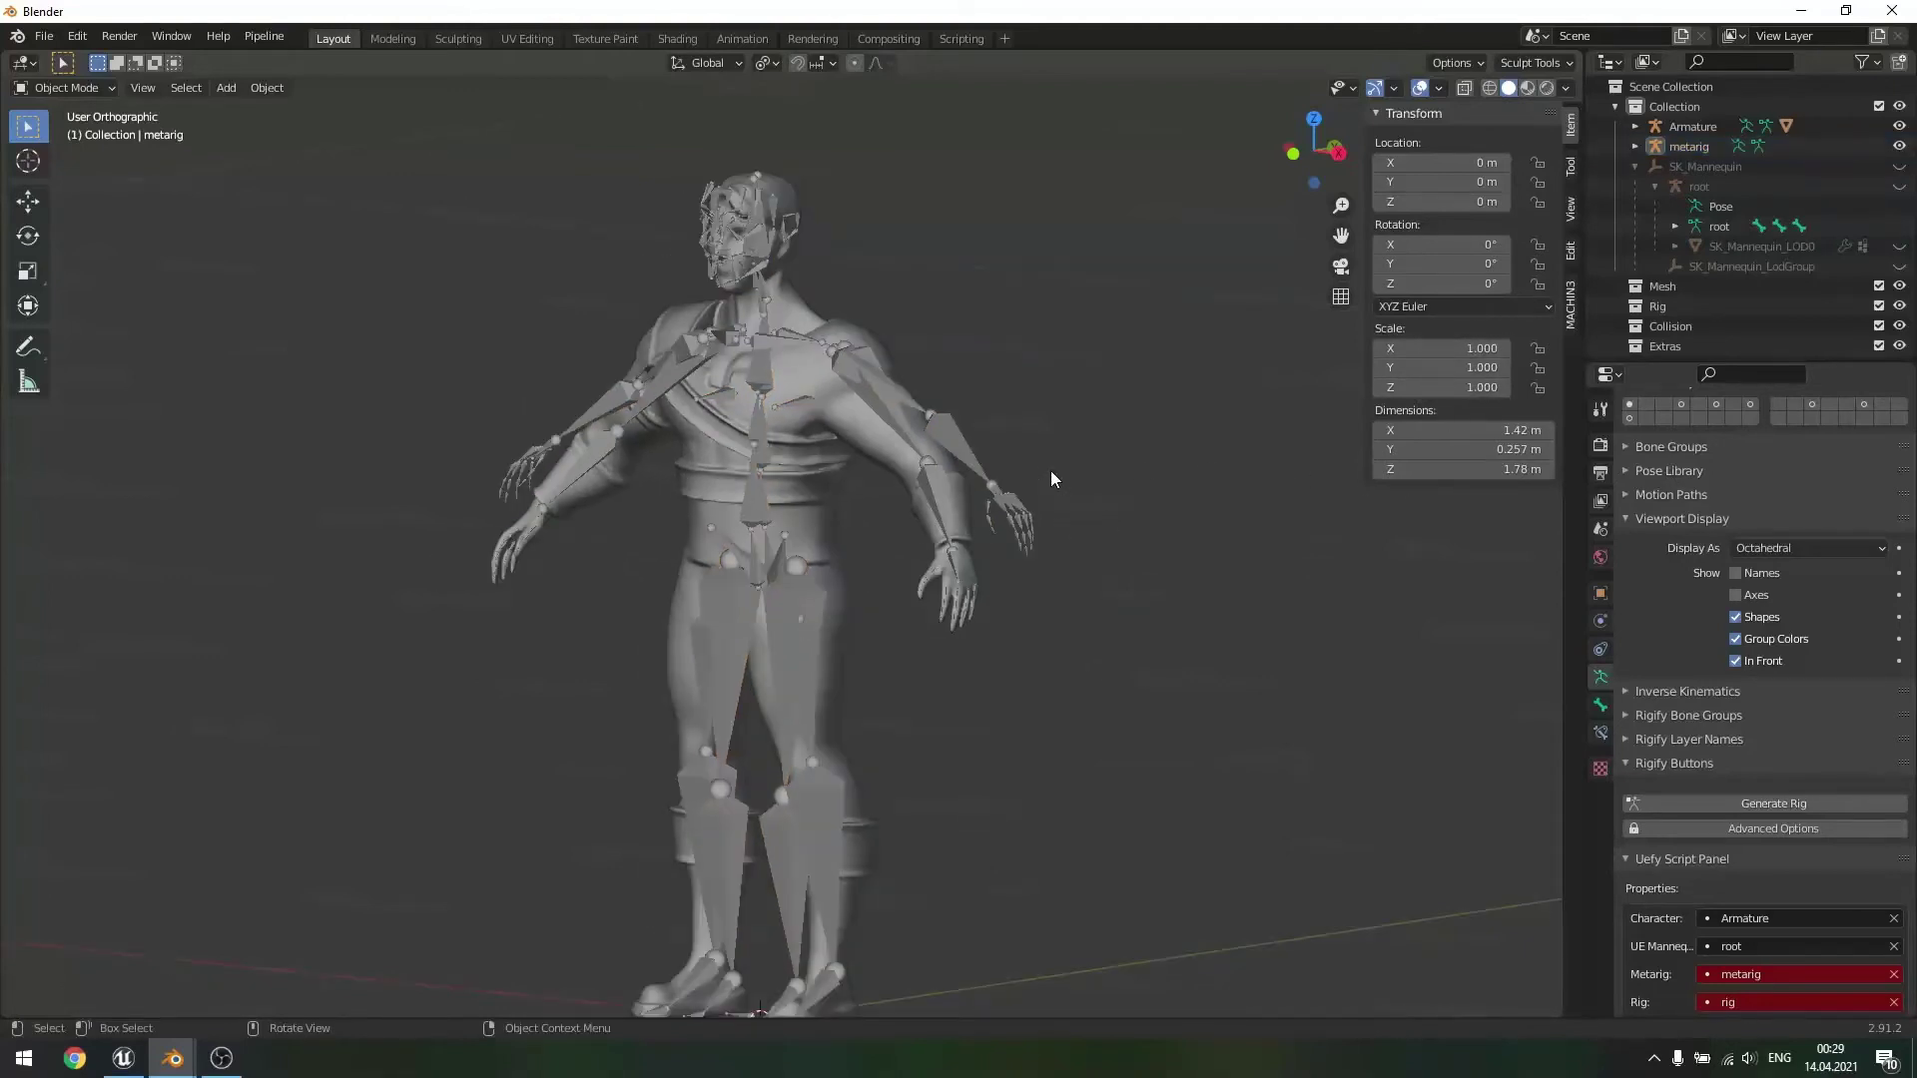
middle_drag(1356, 448, 1086, 482)
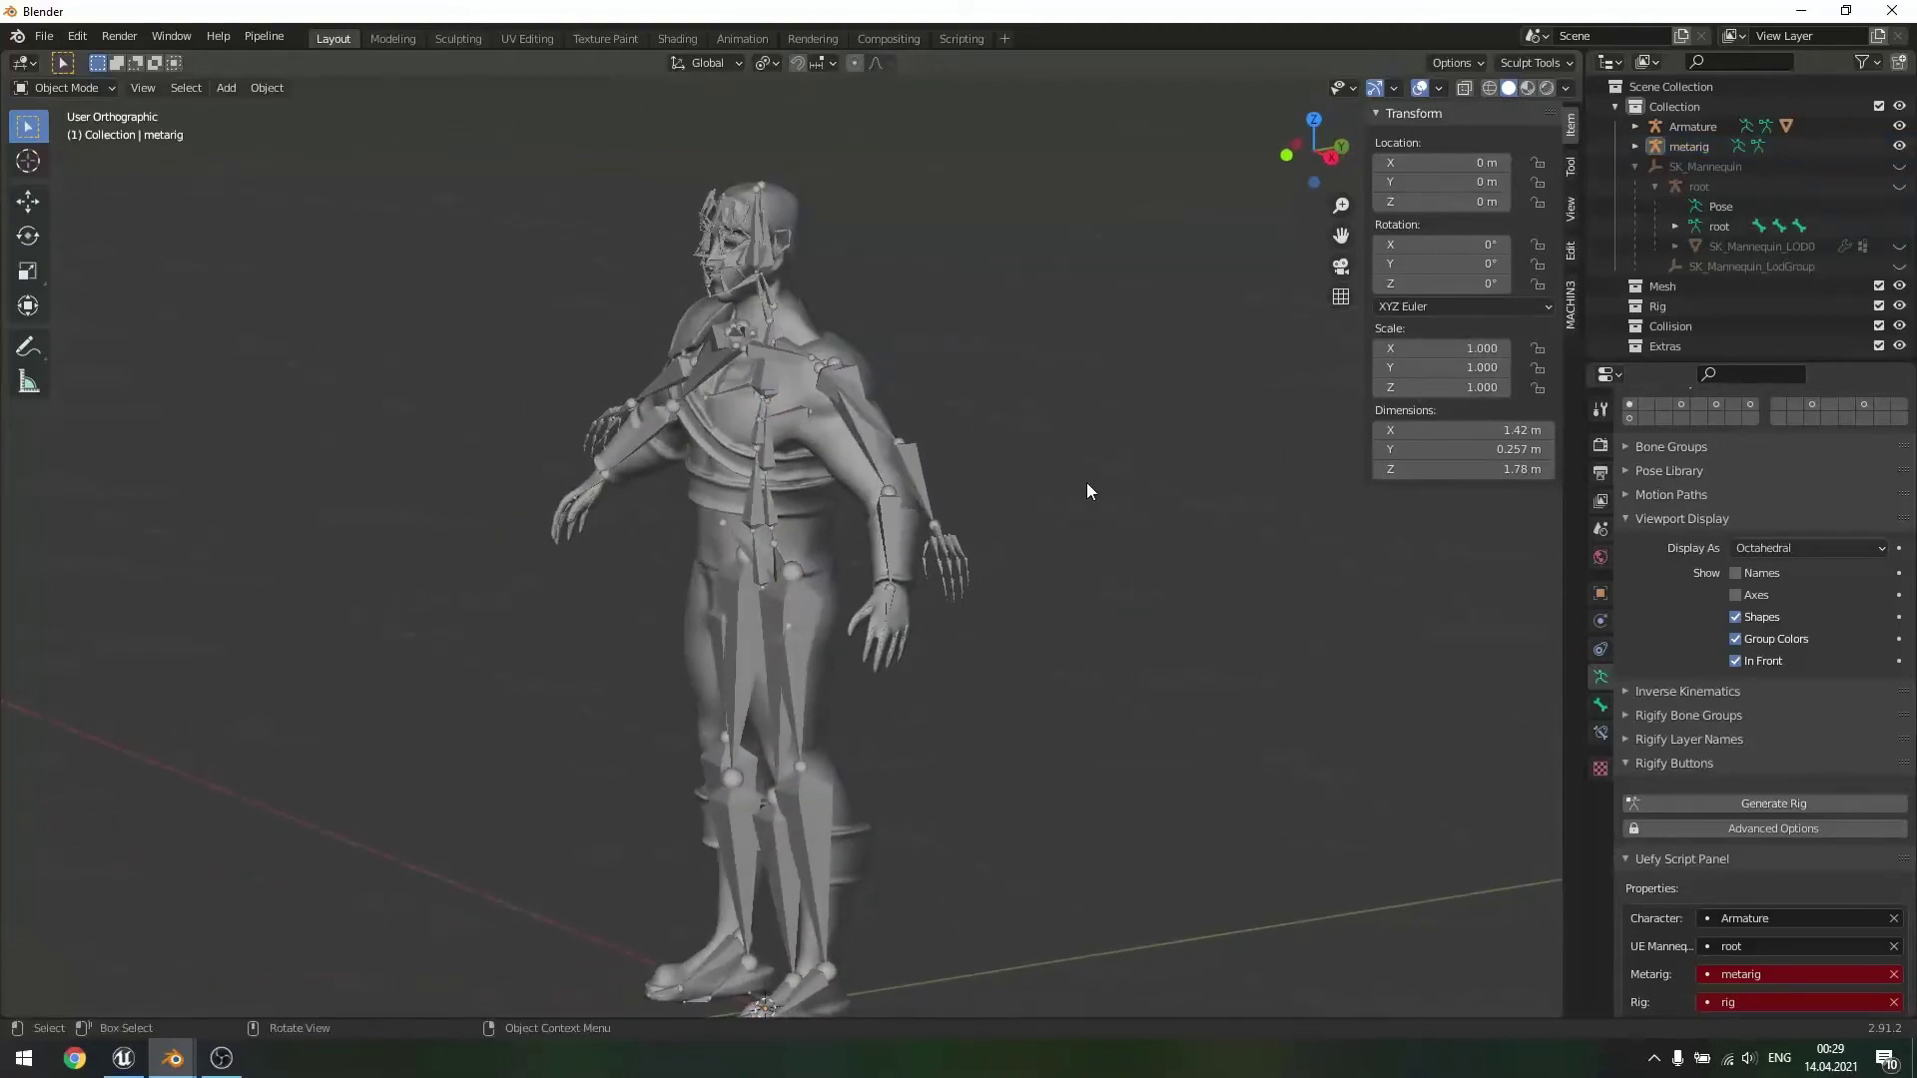
click(909, 465)
middle_drag(908, 460, 1022, 416)
scroll(928, 520, up, 4)
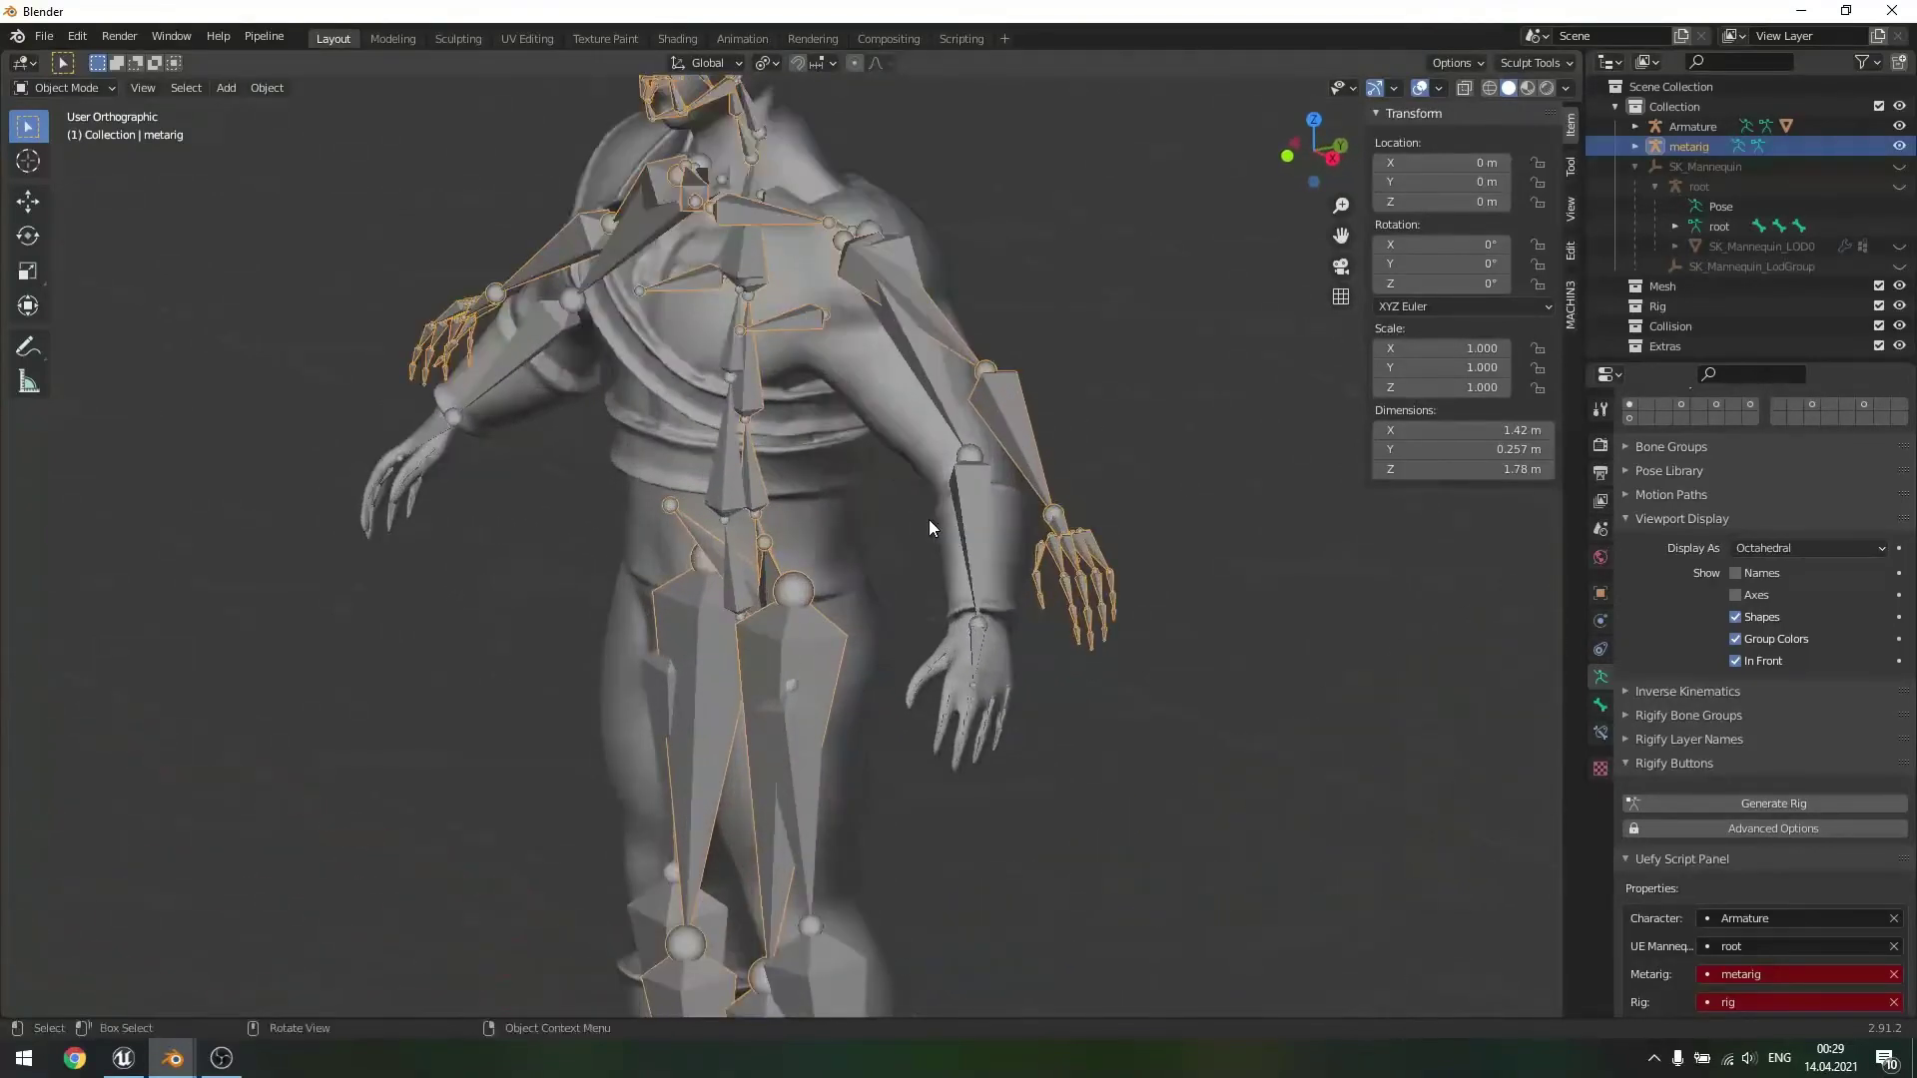
scroll(929, 519, down, 4)
scroll(1009, 502, up, 4)
scroll(1008, 501, down, 2)
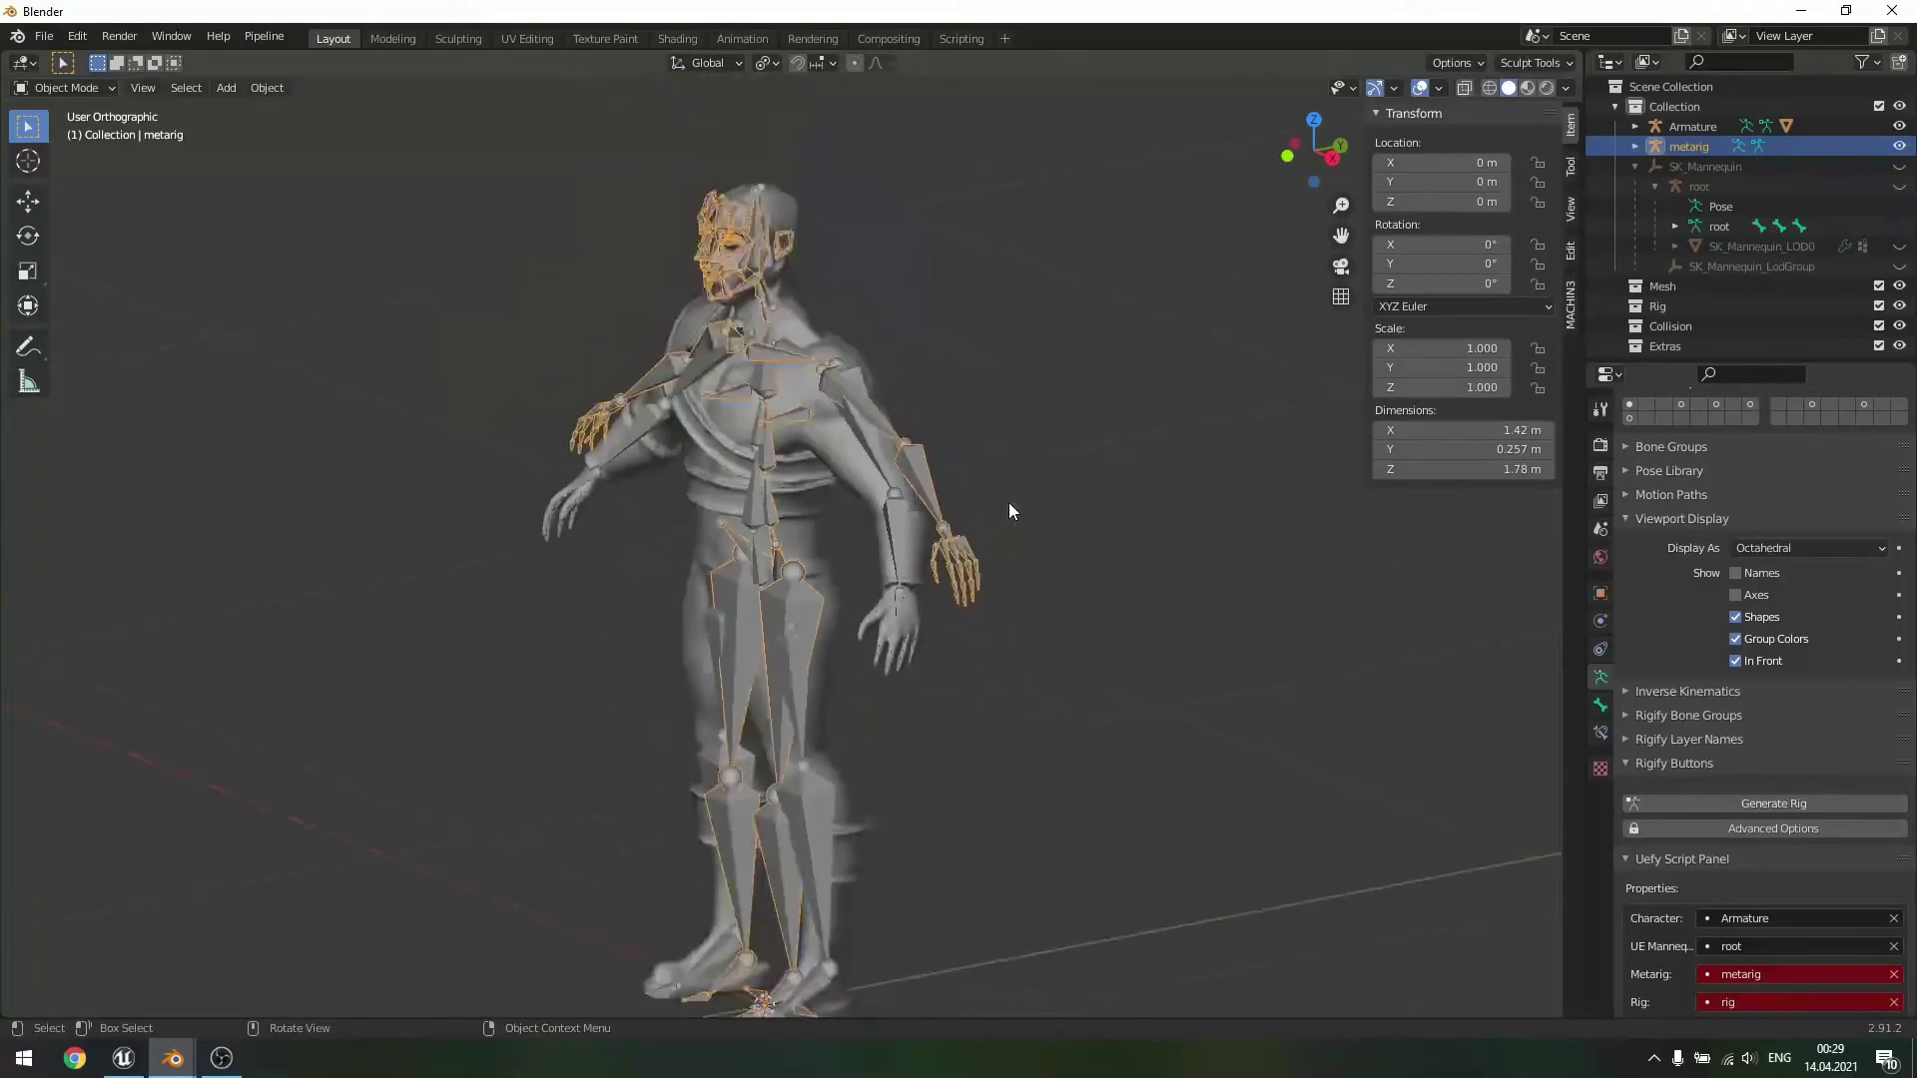
scroll(1009, 502, up, 2)
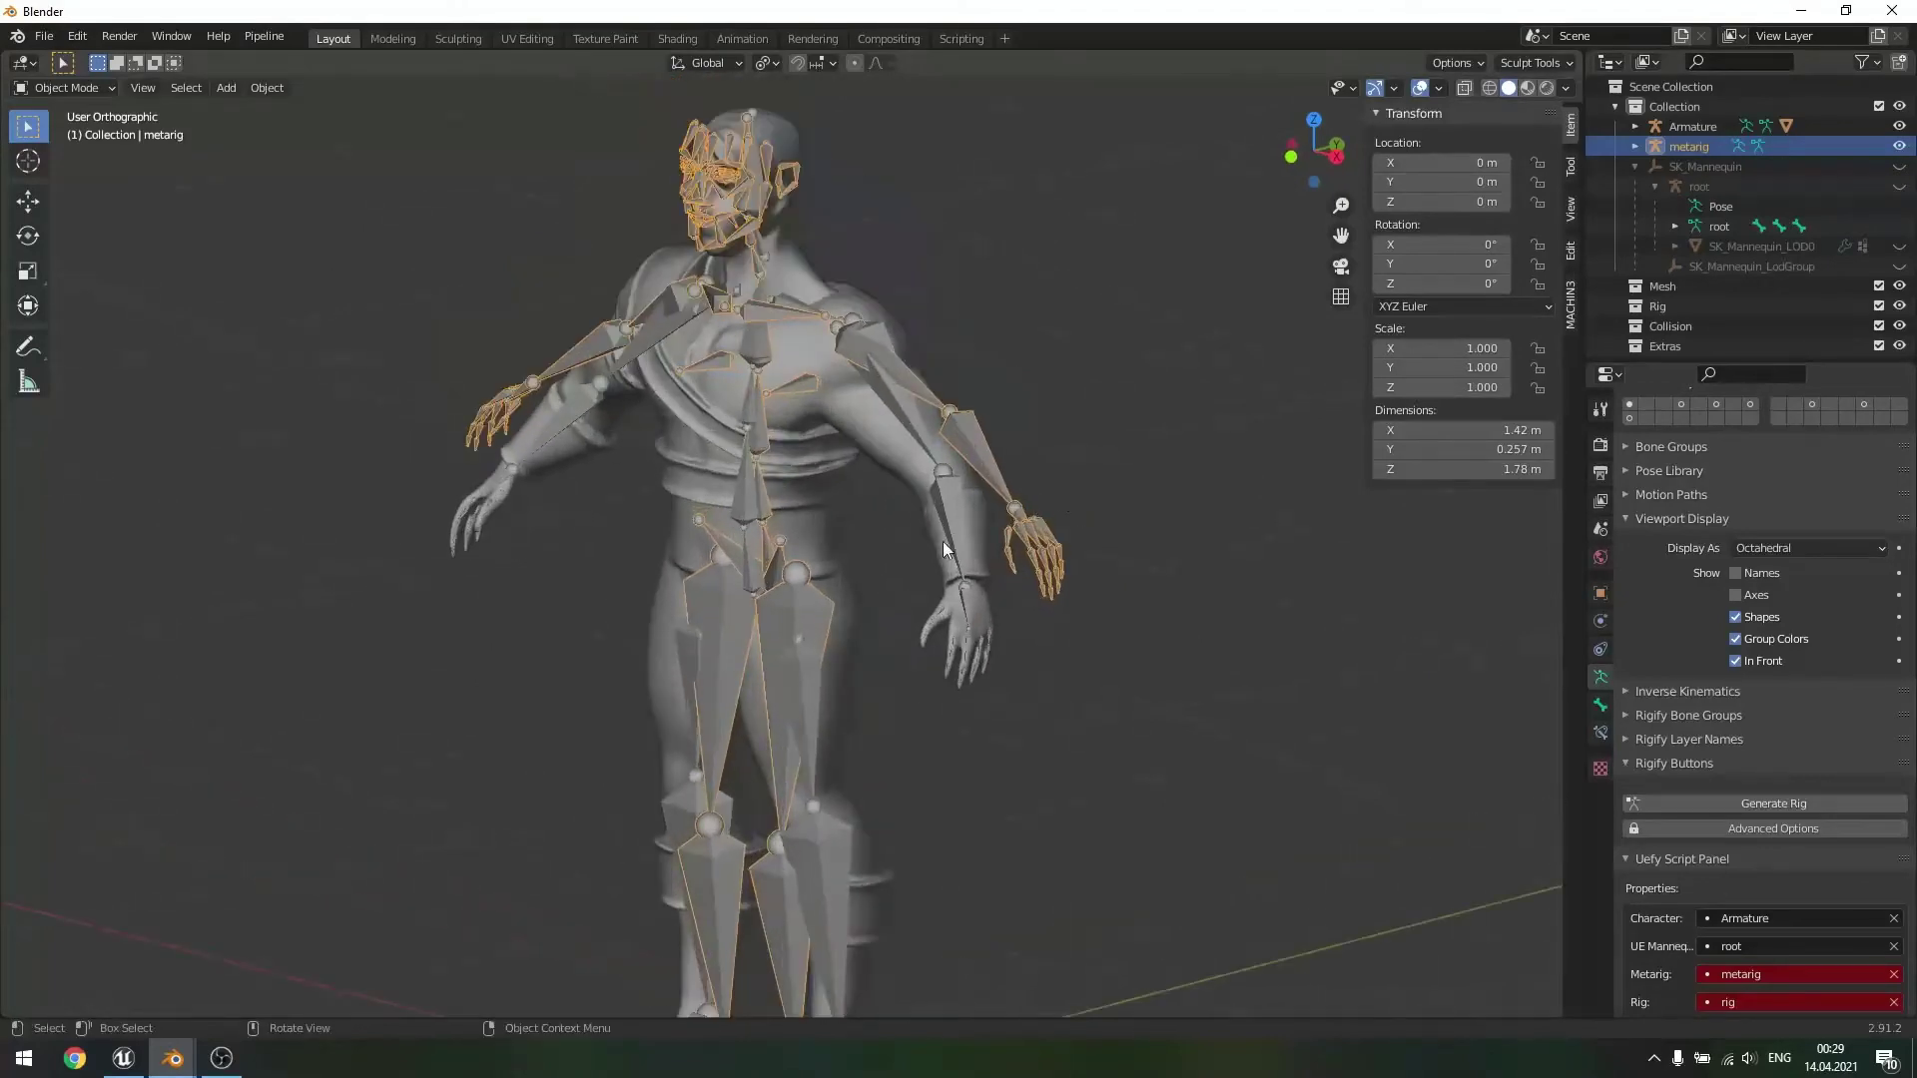
click(946, 495)
click(1062, 431)
click(968, 446)
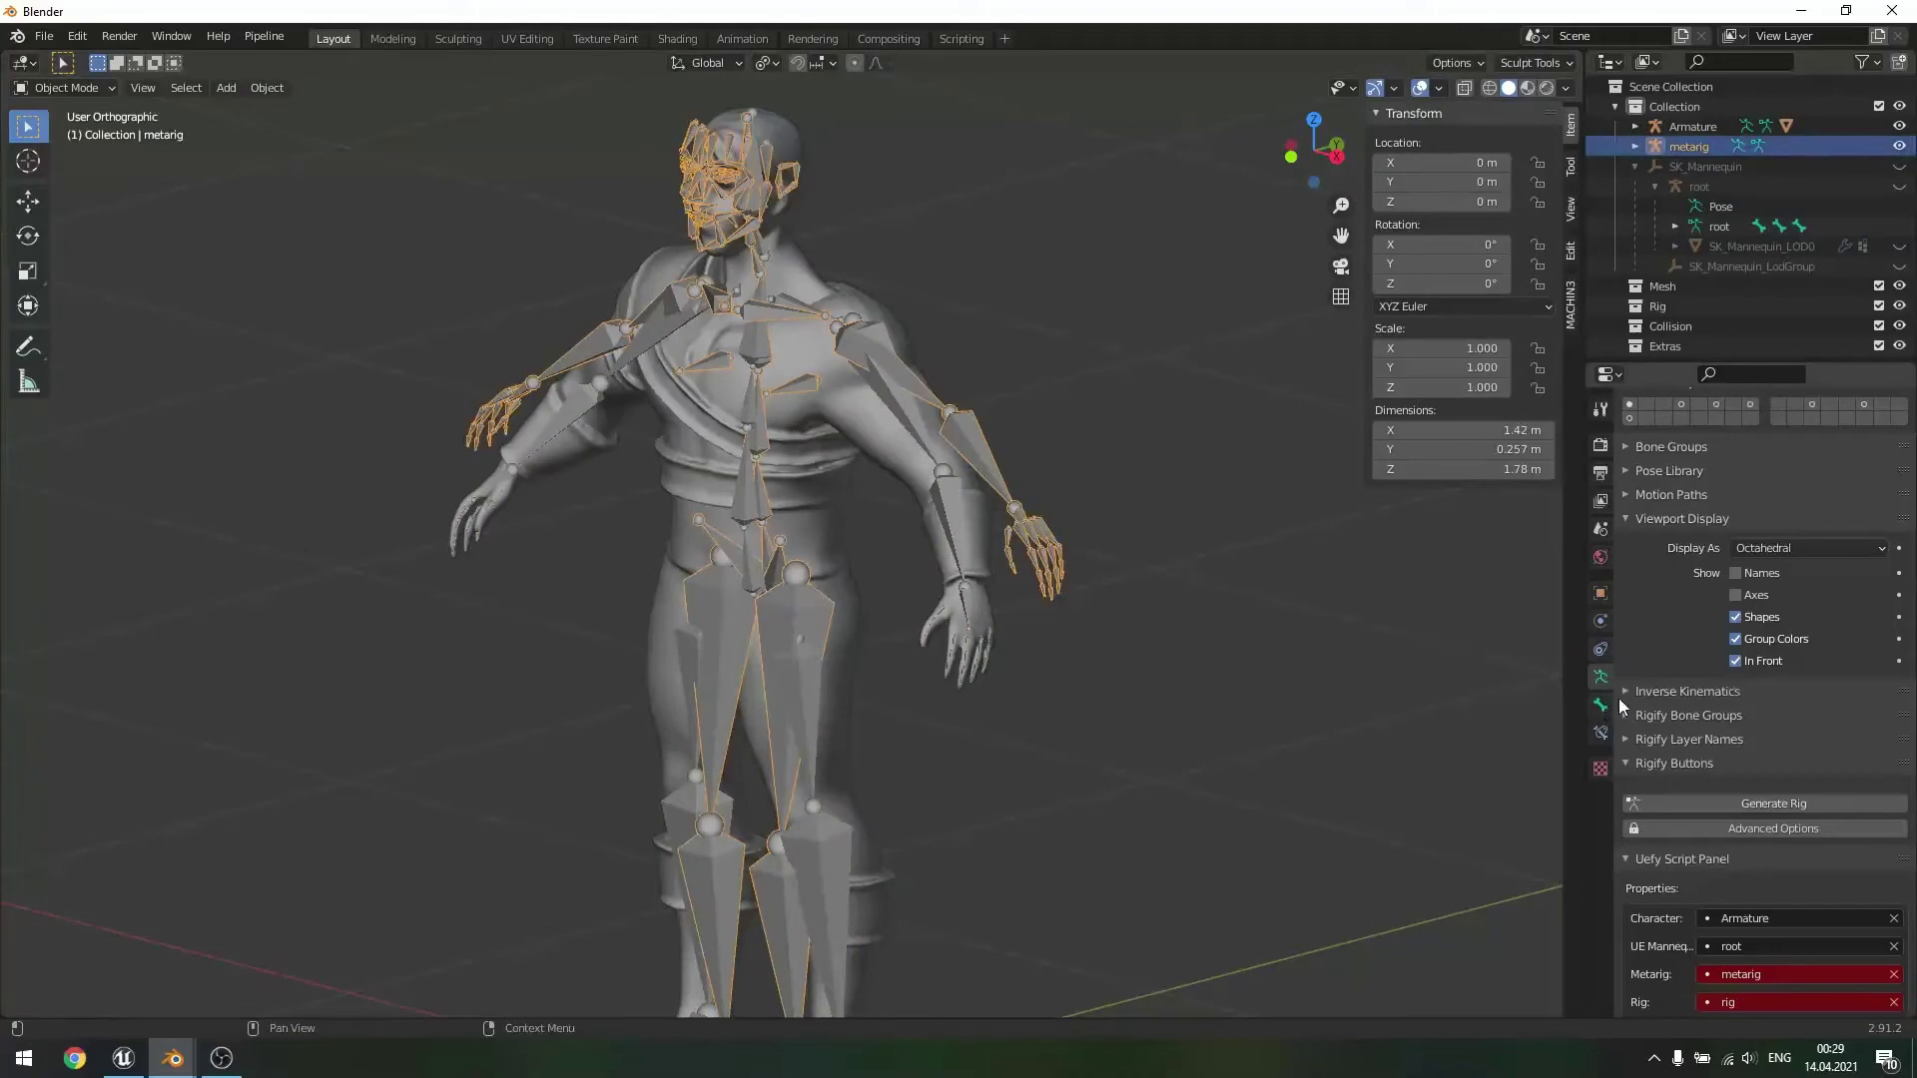
- Run Fix Metarig with face, extra chest and extra pelvis bone removal, Twist Compatibility and Fix Fingers enabled
scroll(1618, 707, down, 10)
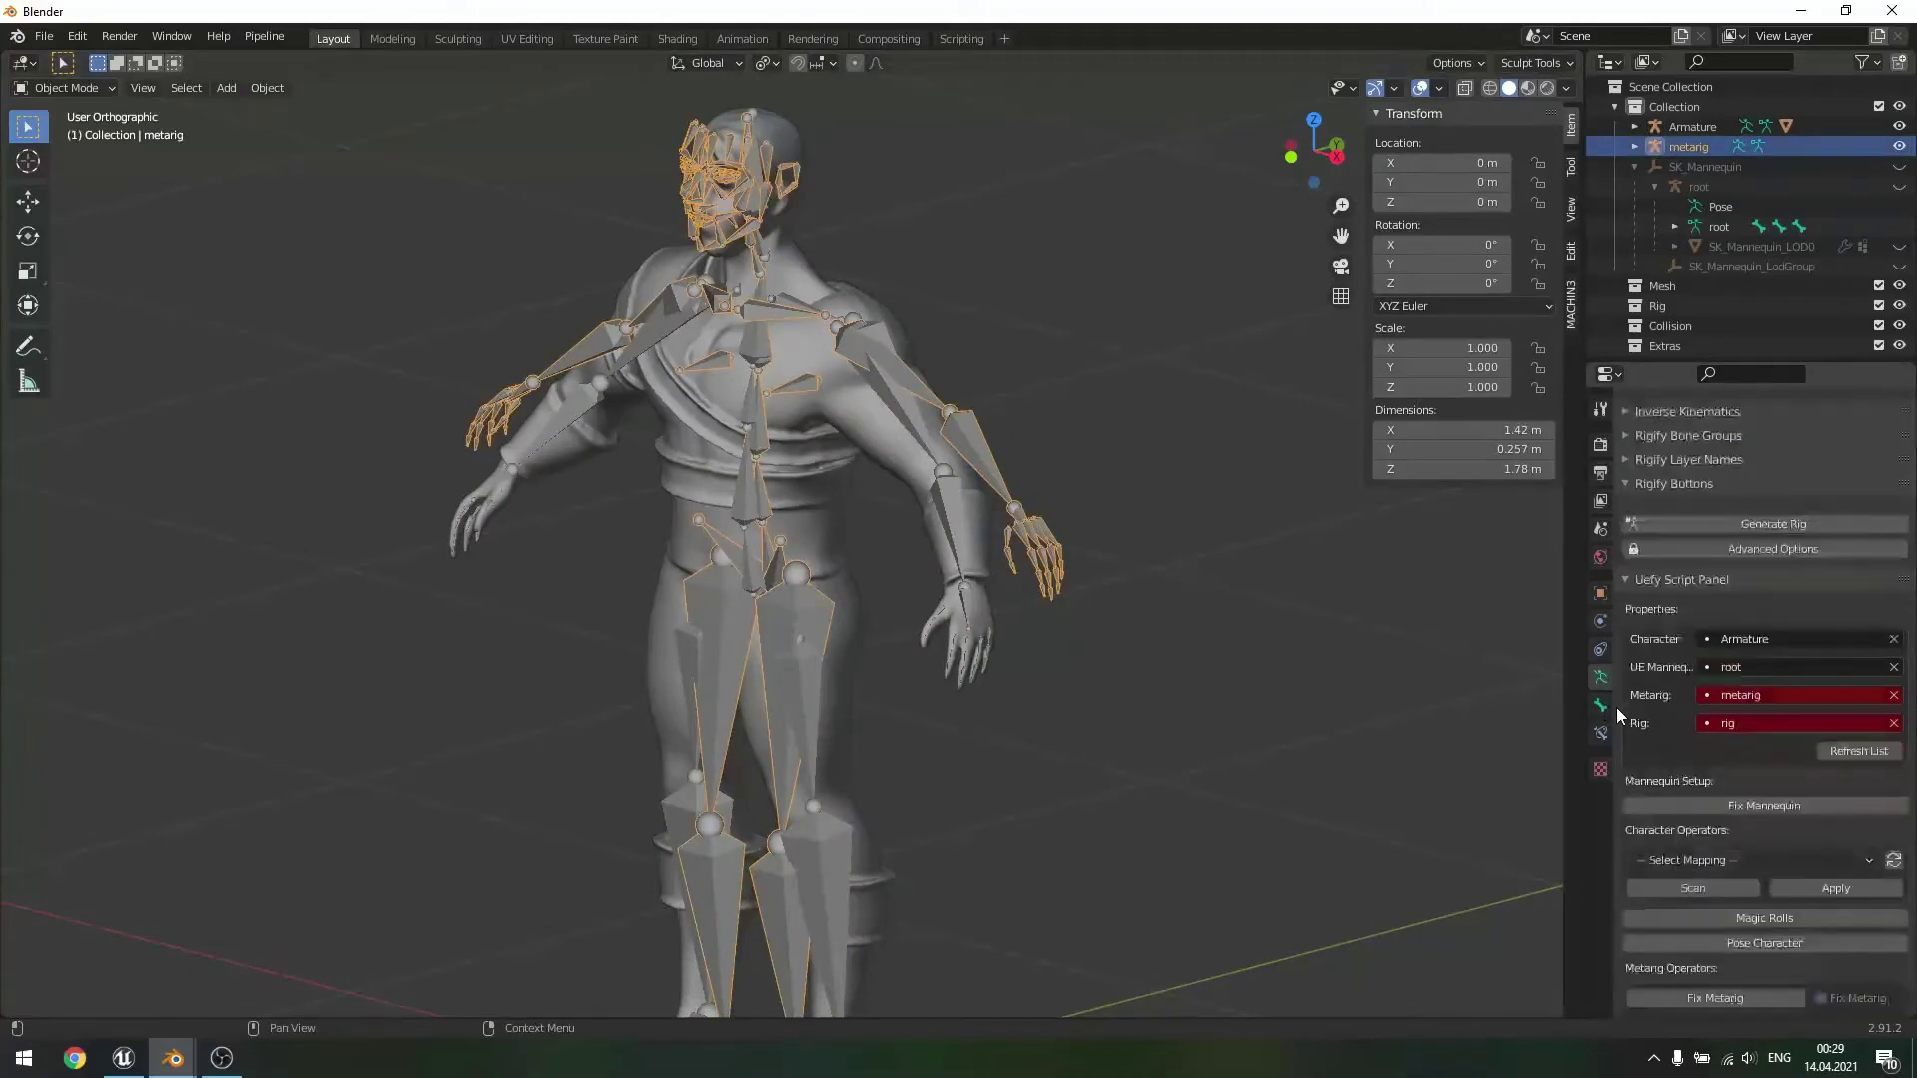
scroll(1616, 705, down, 6)
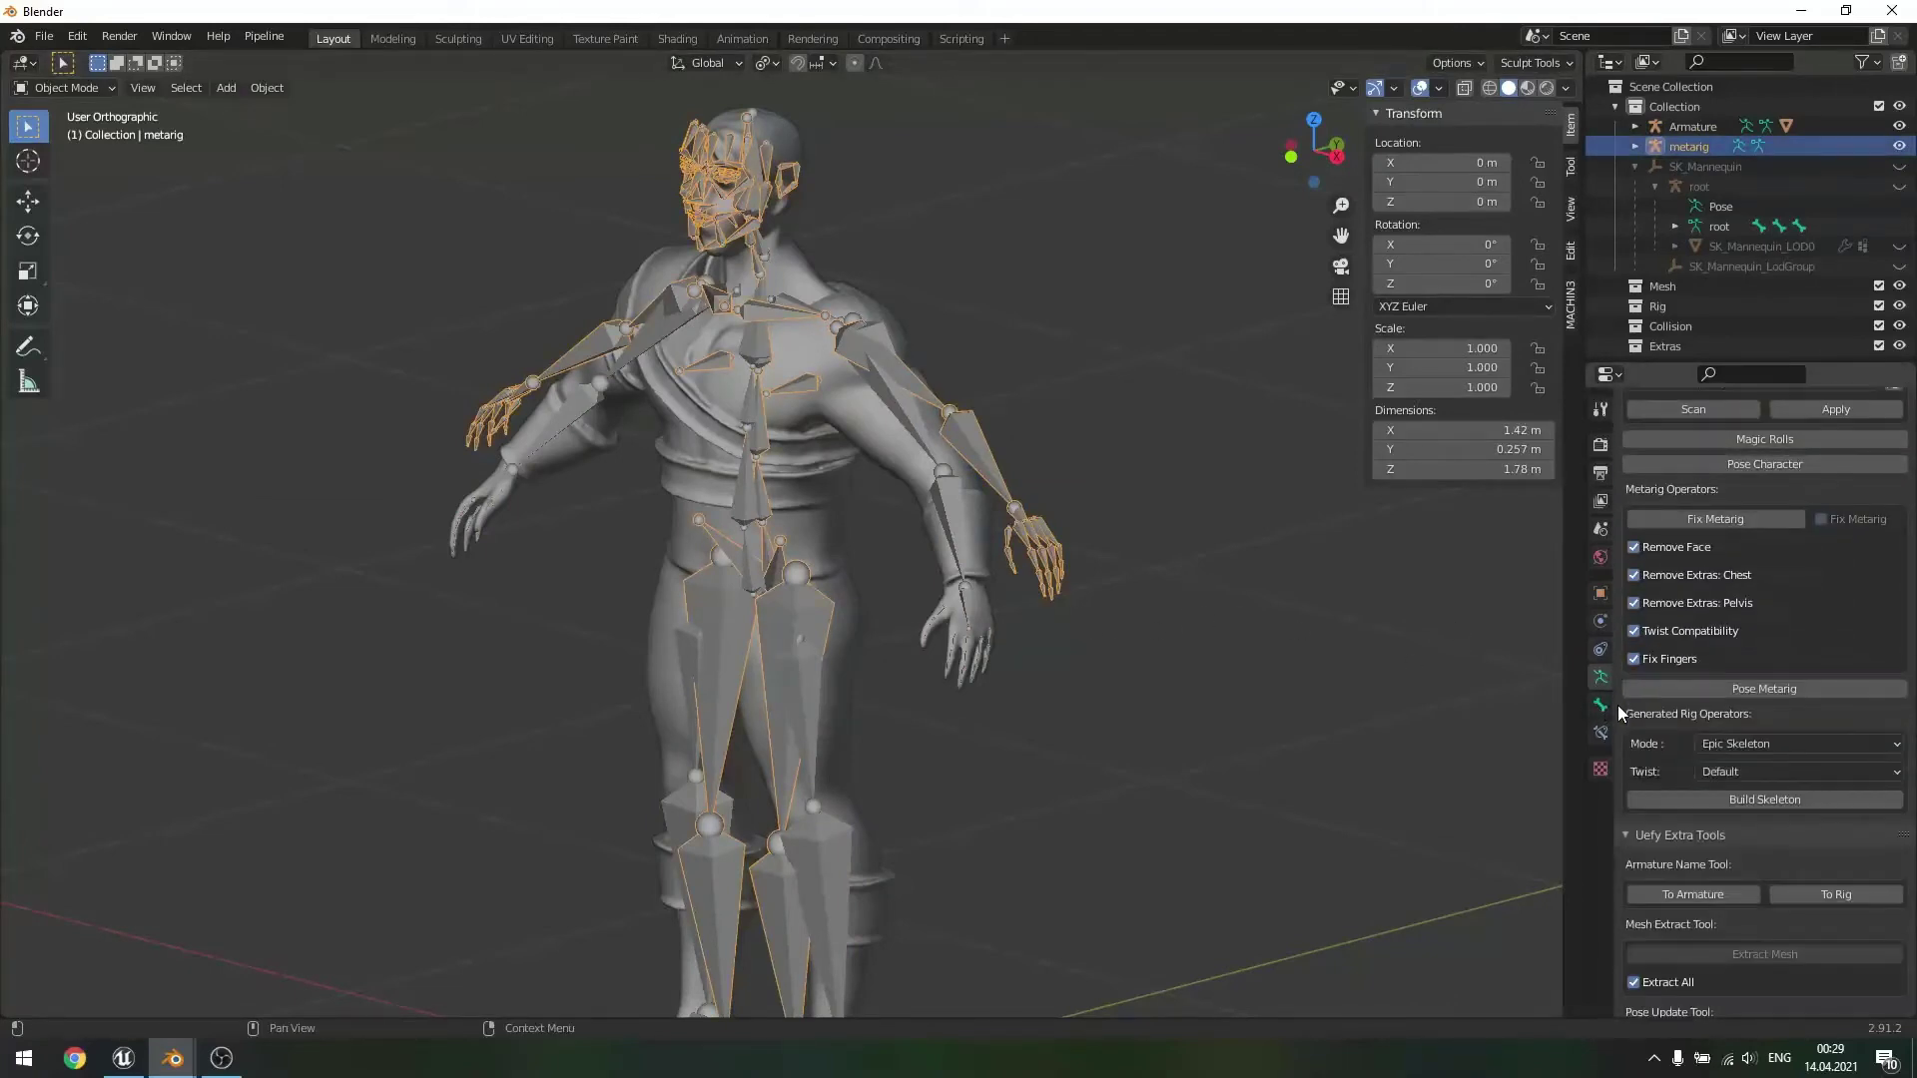
scroll(1630, 703, up, 2)
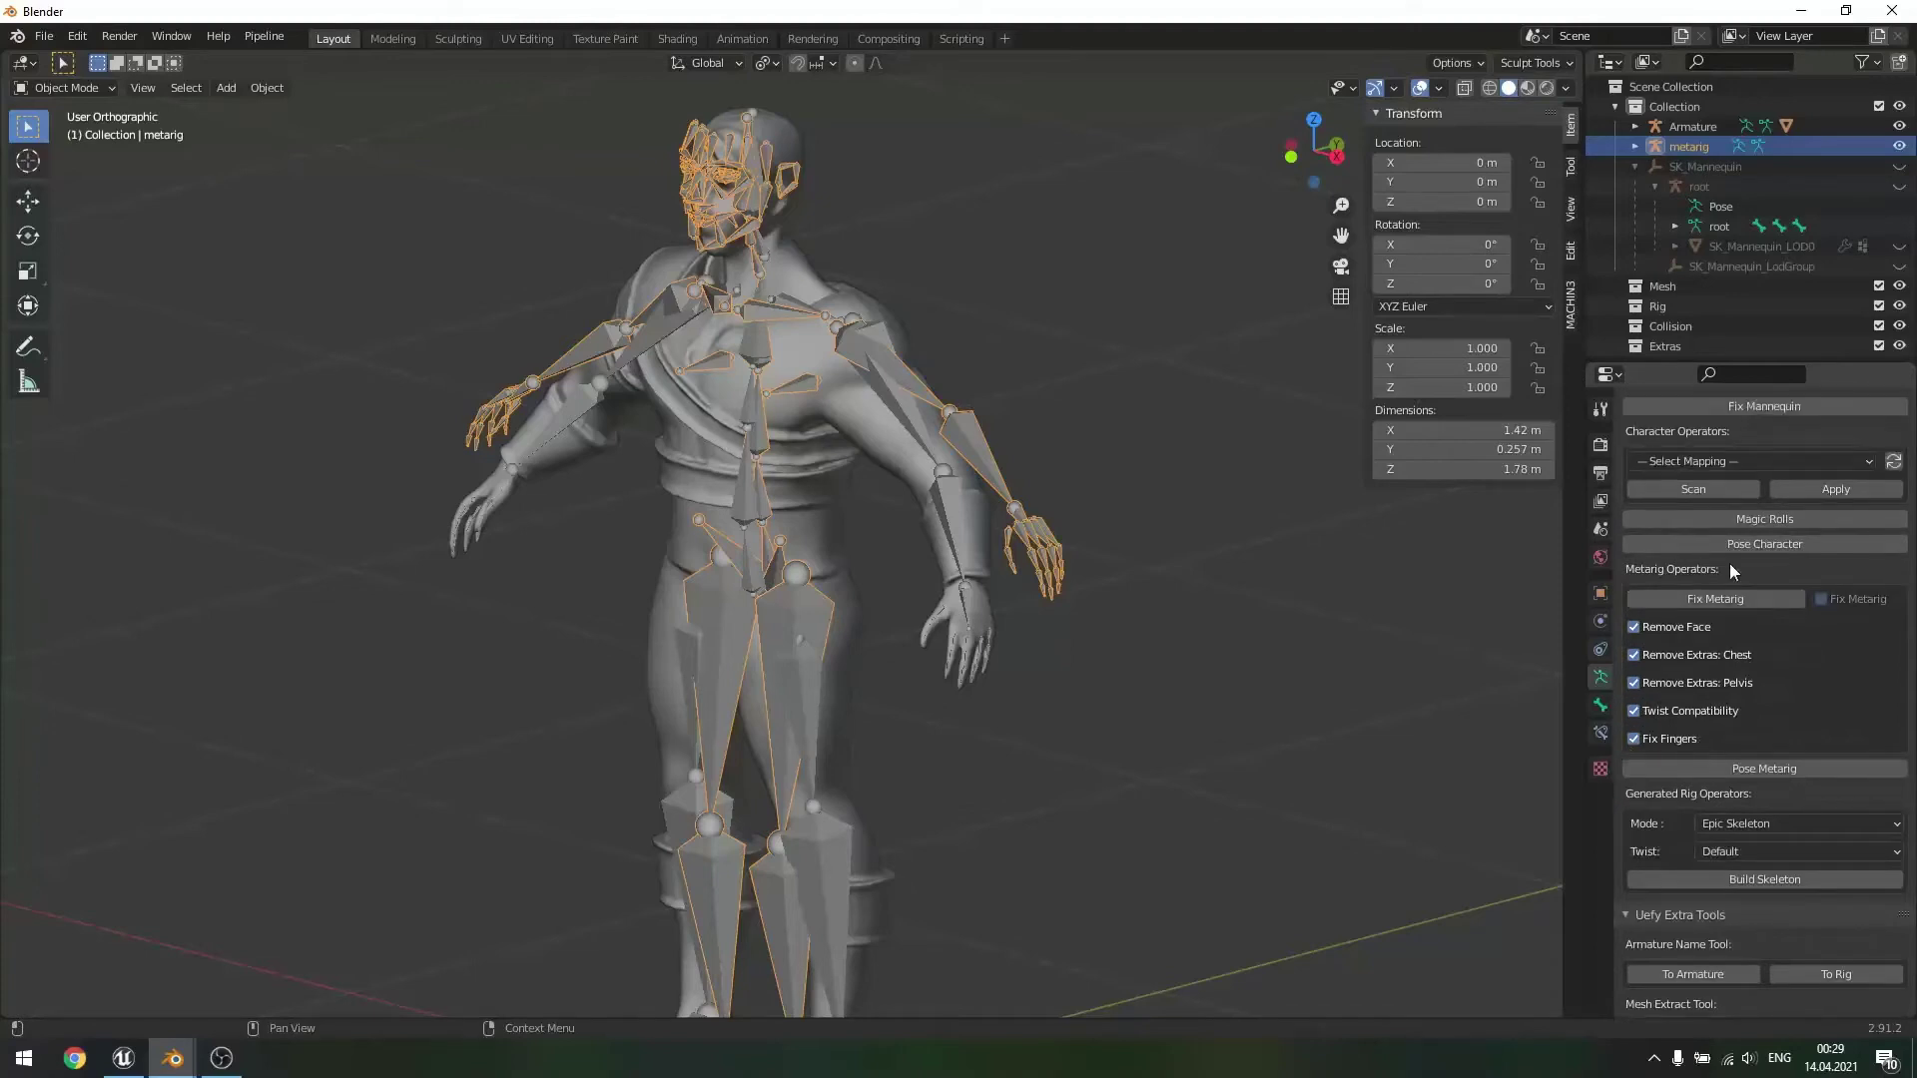
middle_drag(1058, 397, 705, 266)
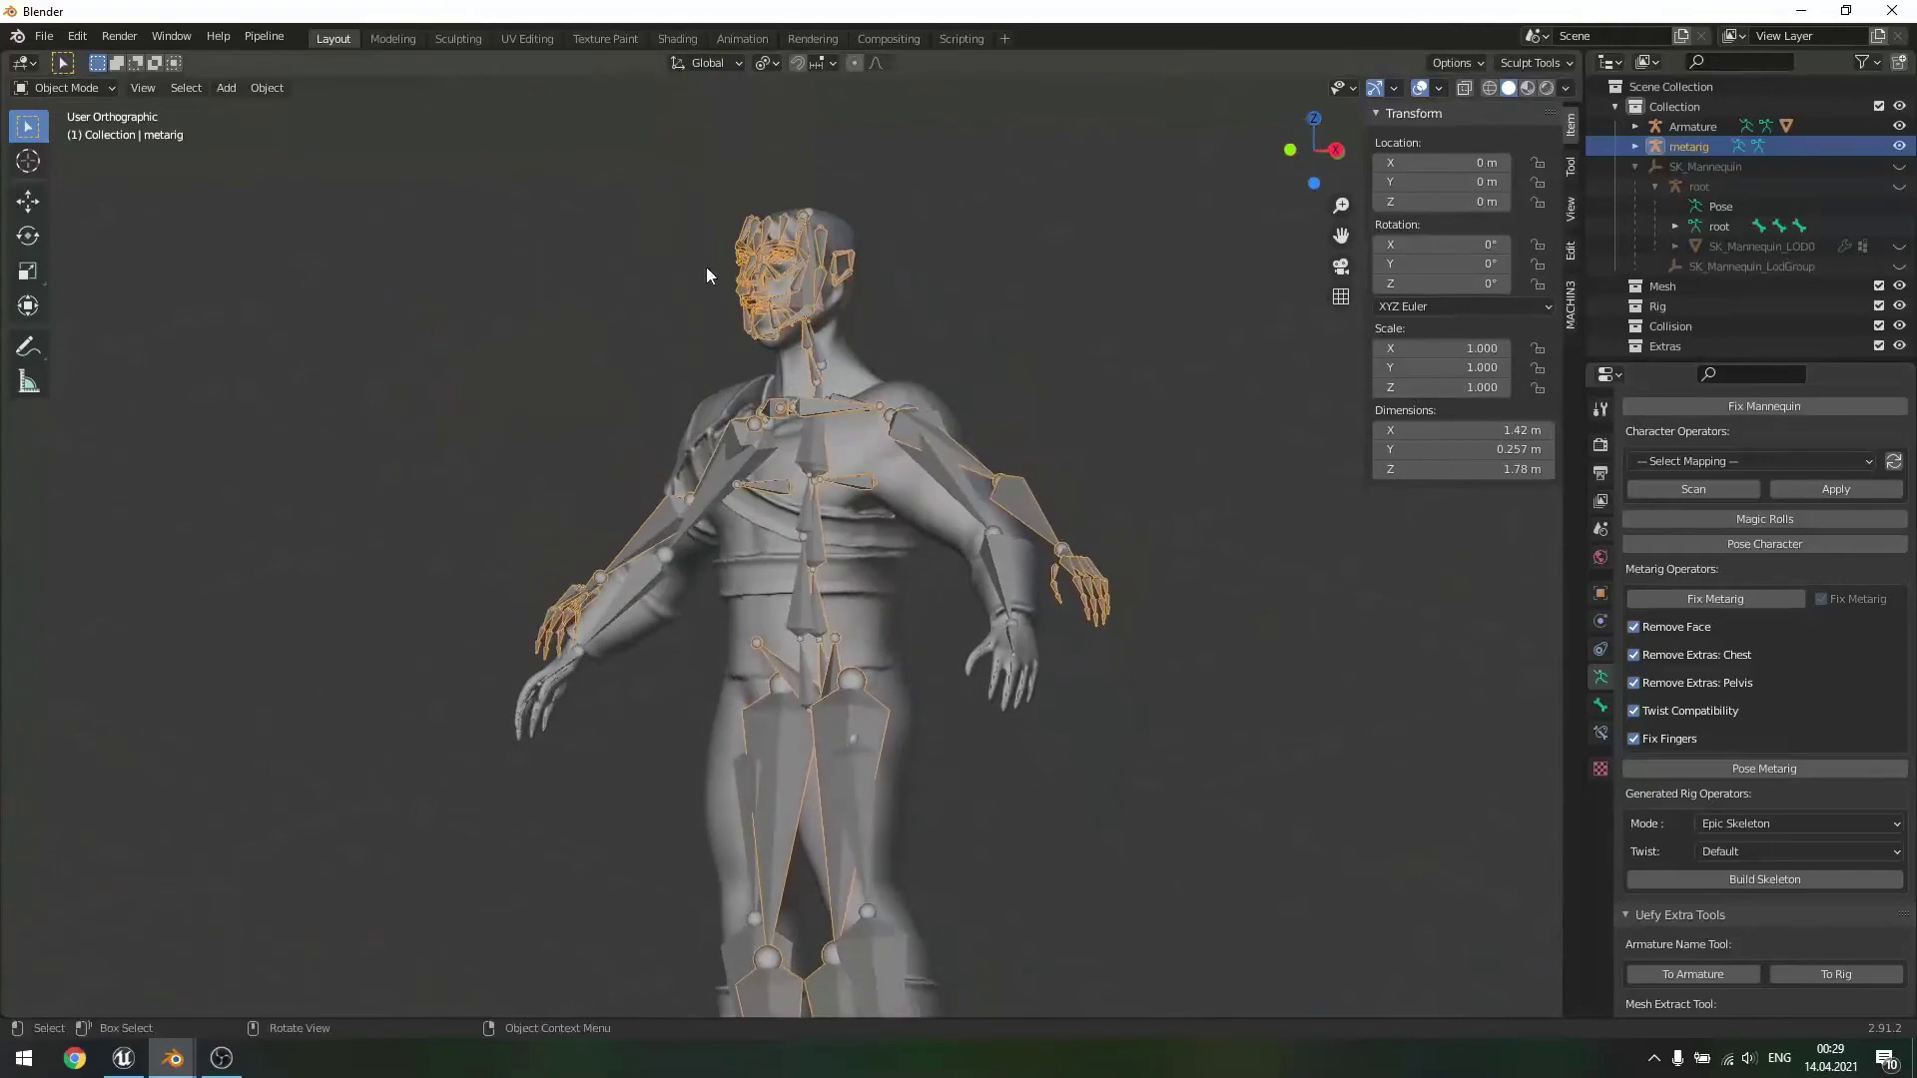
scroll(733, 278, up, 3)
scroll(779, 227, down, 3)
shift+middle_drag(968, 262, 973, 325)
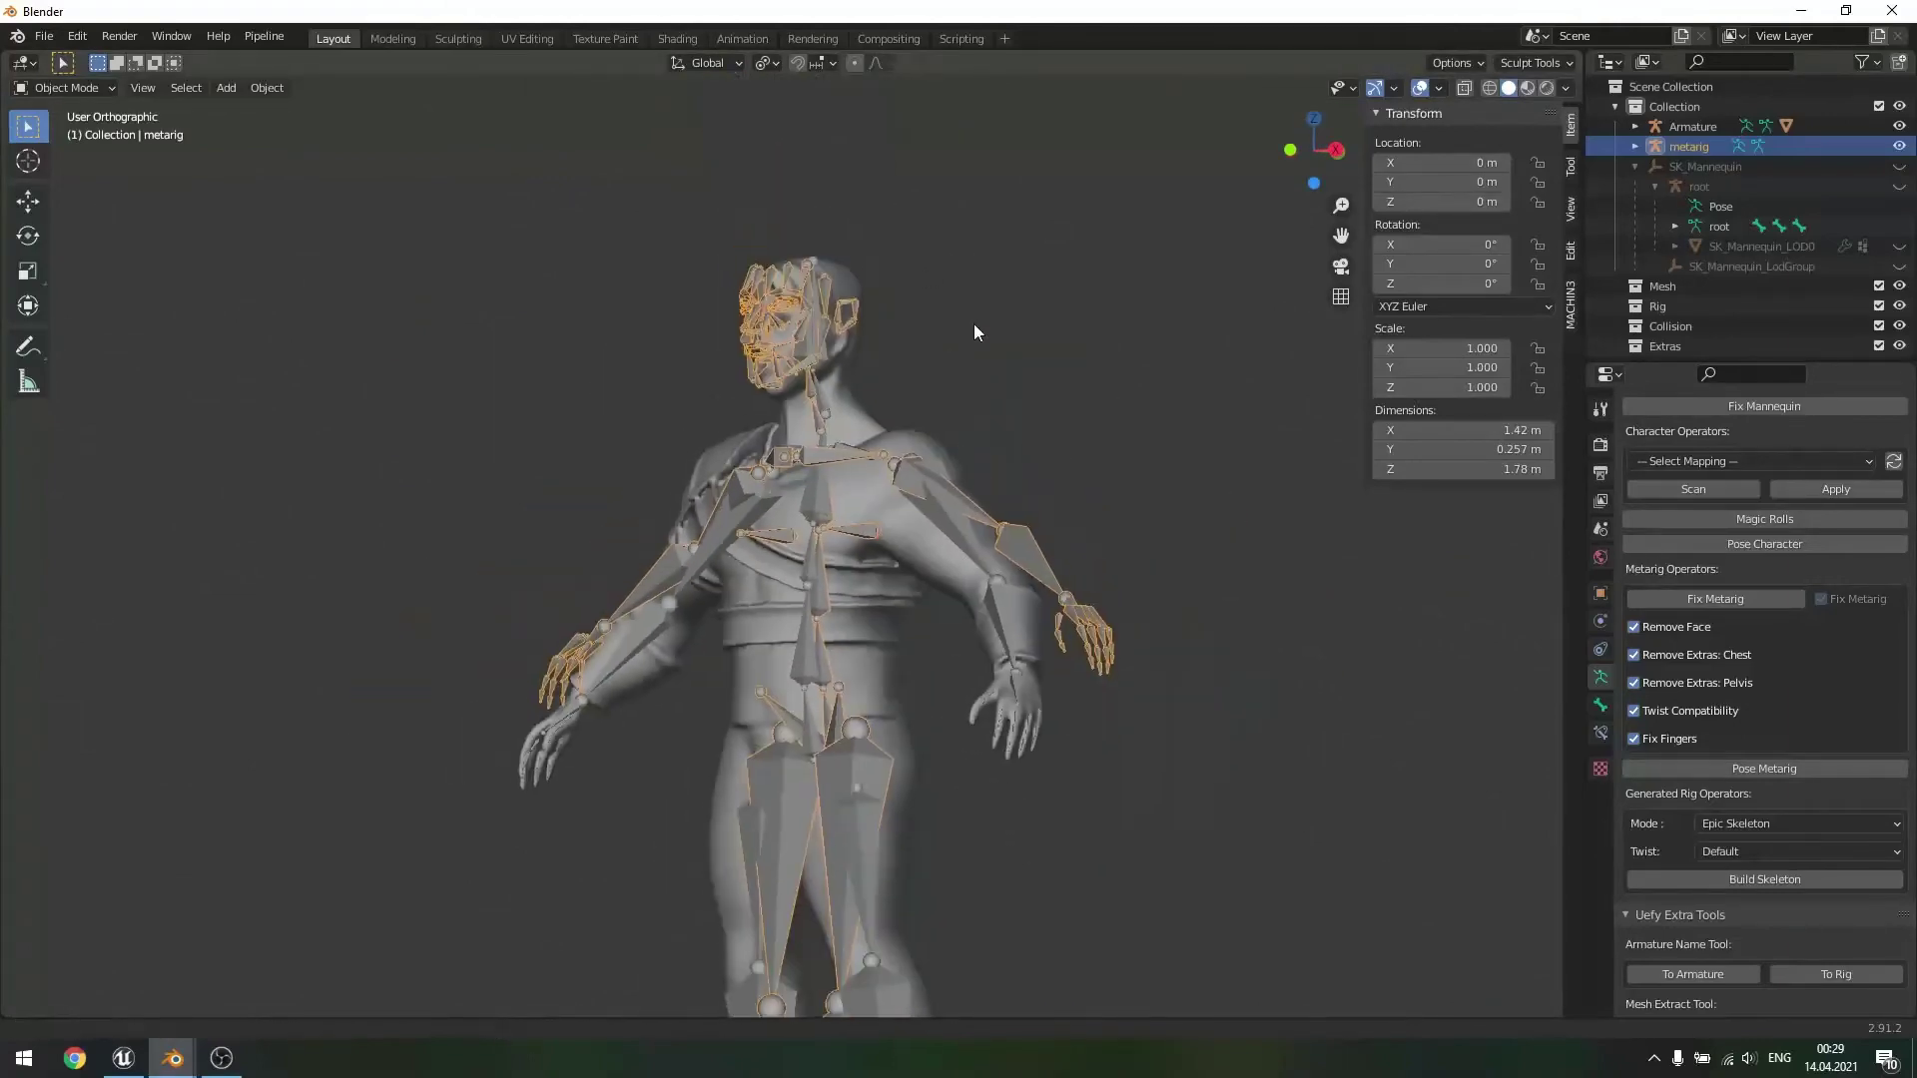
middle_drag(1125, 538, 1076, 621)
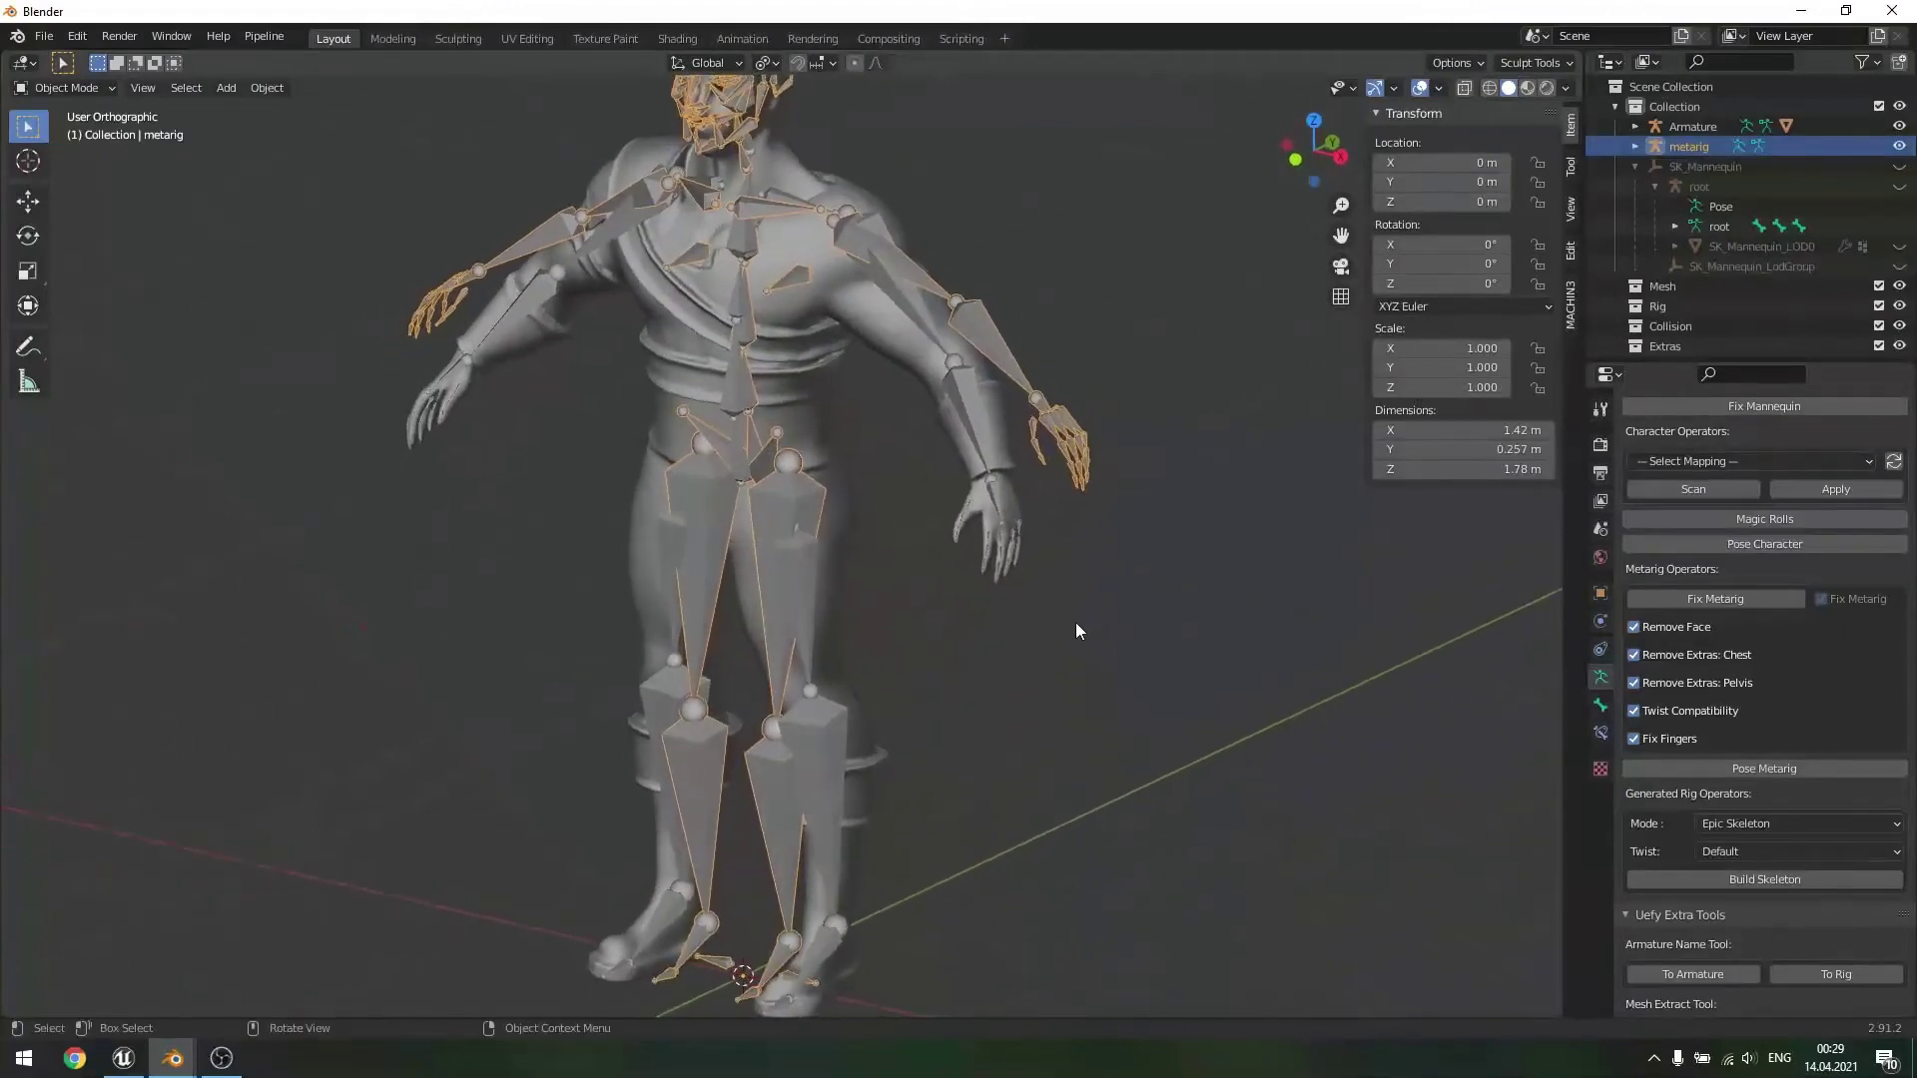
middle_drag(1276, 552, 1175, 529)
shift+middle_drag(1170, 609, 1194, 757)
scroll(1134, 711, down, 3)
click(1717, 603)
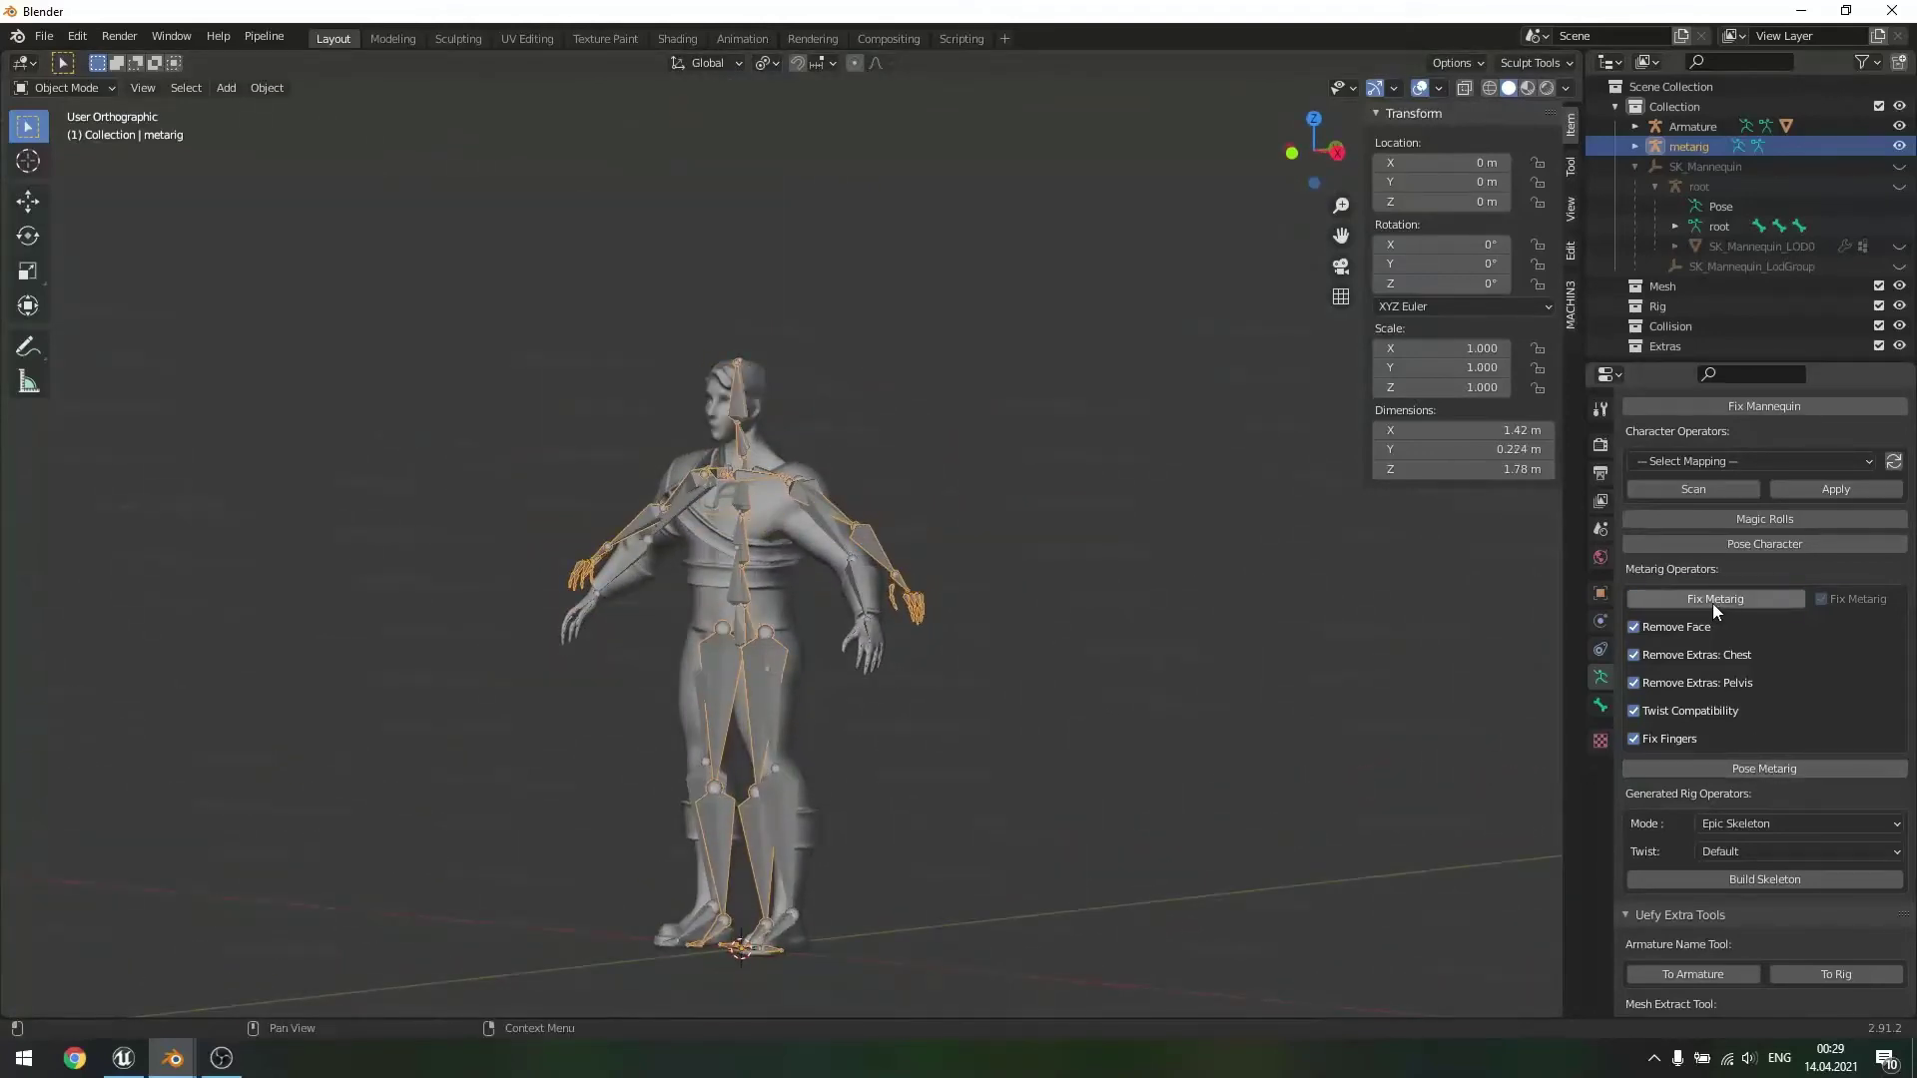
- Pose the fixed metarig to match the character's armature with the Uefy Pose Metarig operation
middle_drag(1086, 681, 1047, 591)
scroll(997, 763, up, 3)
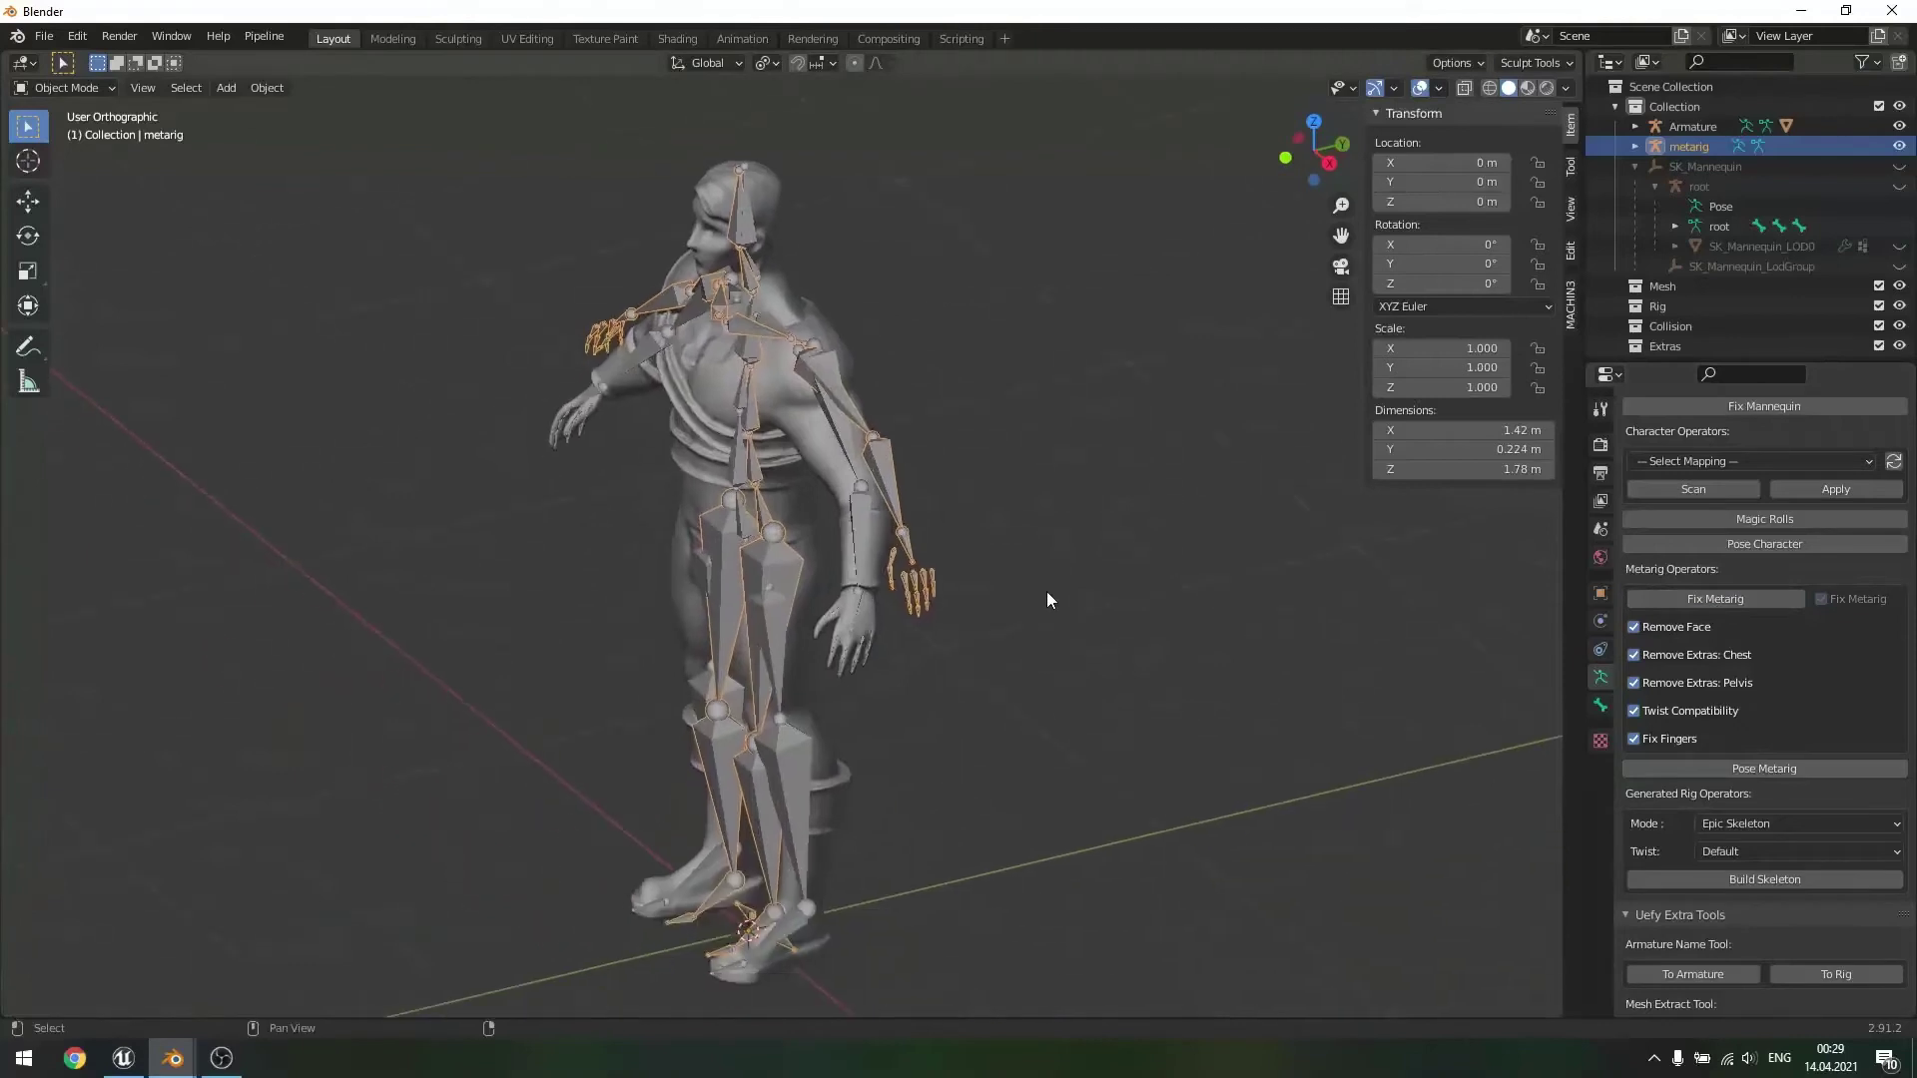
scroll(998, 609, down, 1)
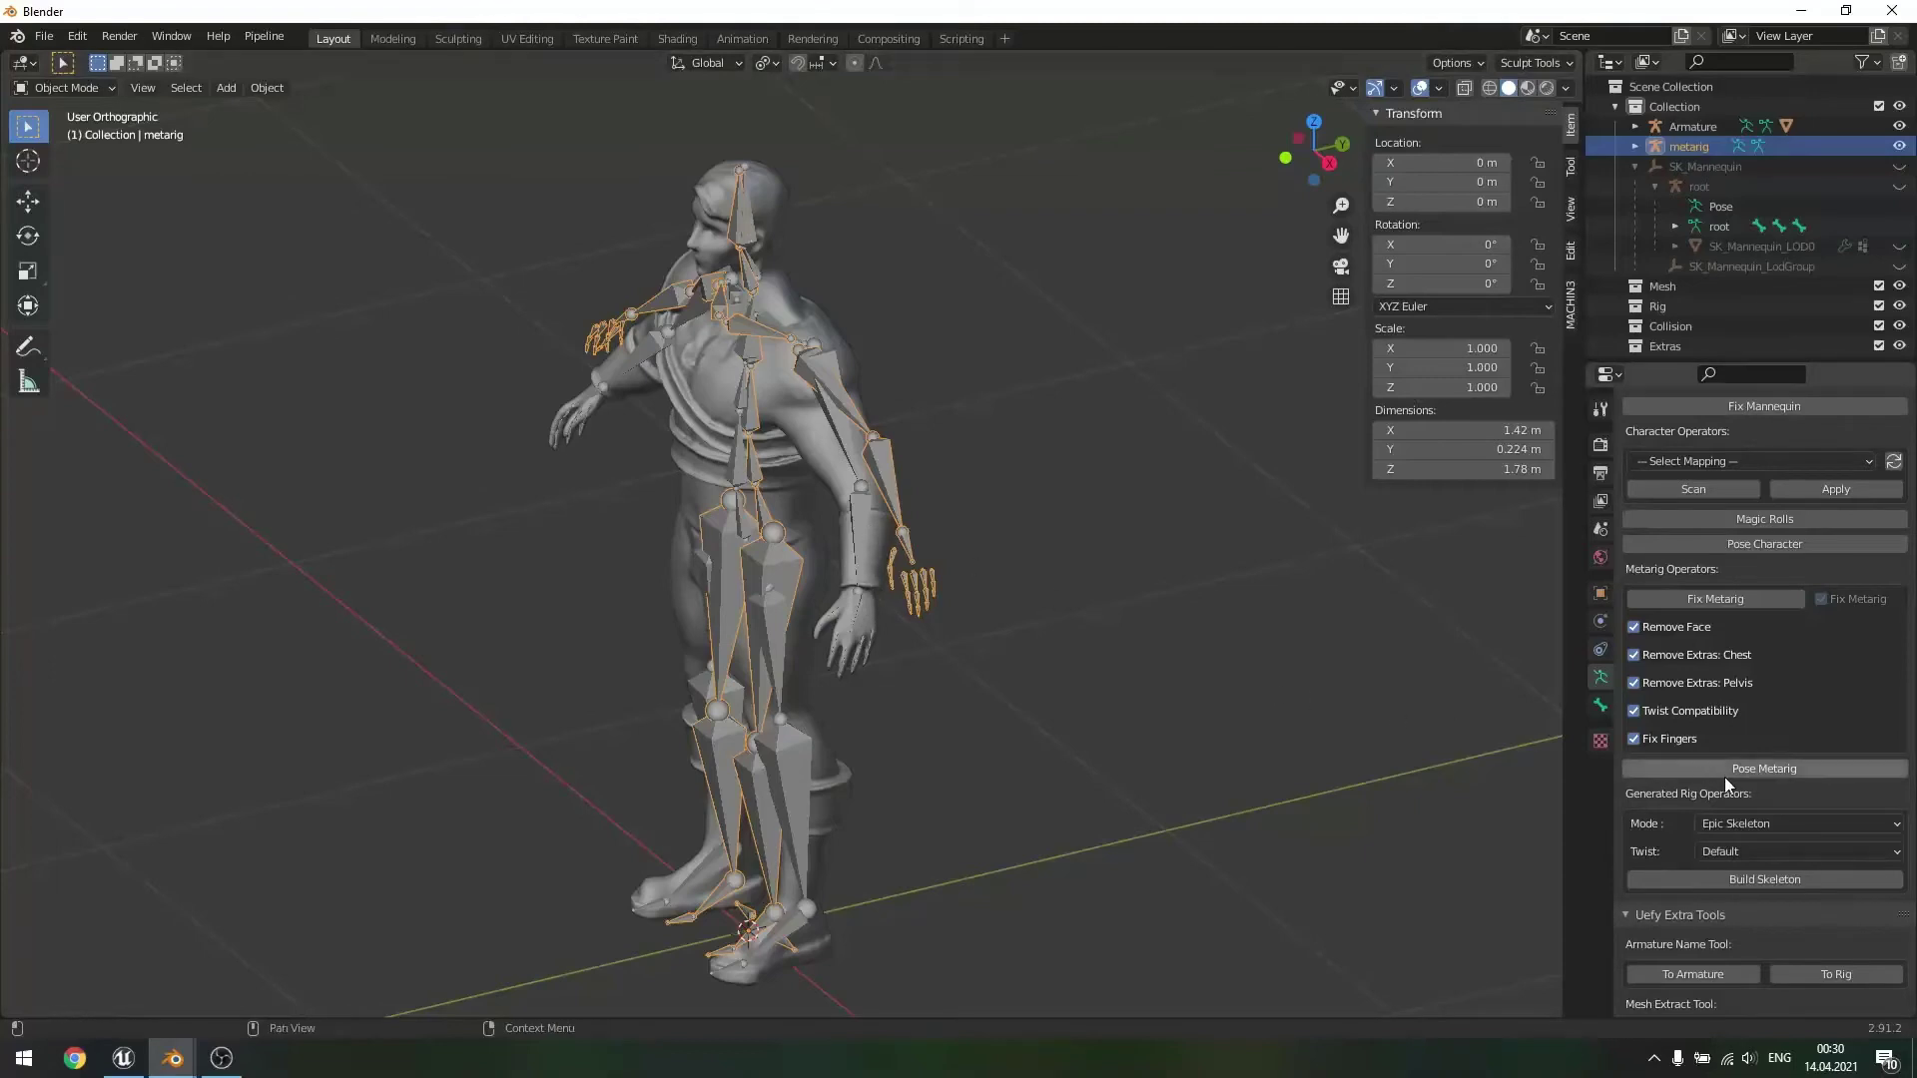
click(1754, 770)
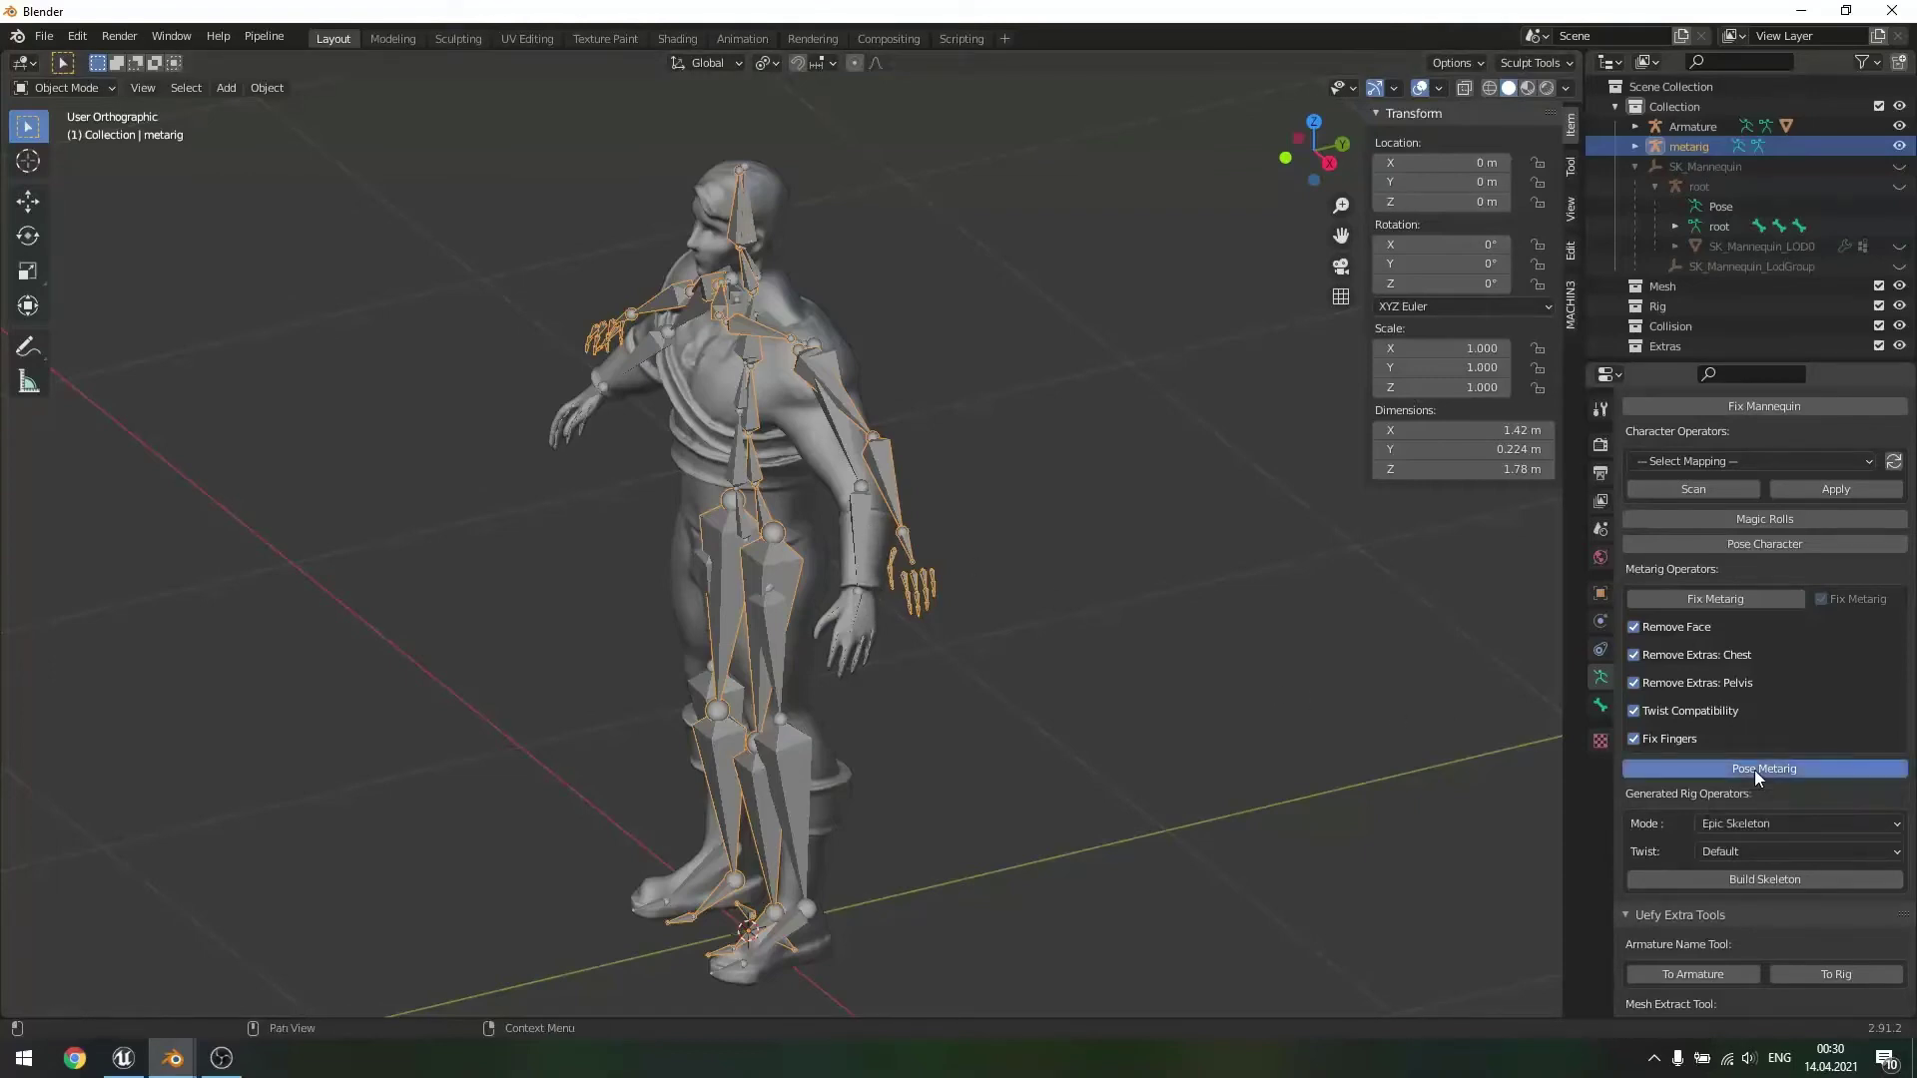
- Inspect the posed metarig's fit against the character's body, arms, legs and feet from several angles
scroll(950, 733, up, 3)
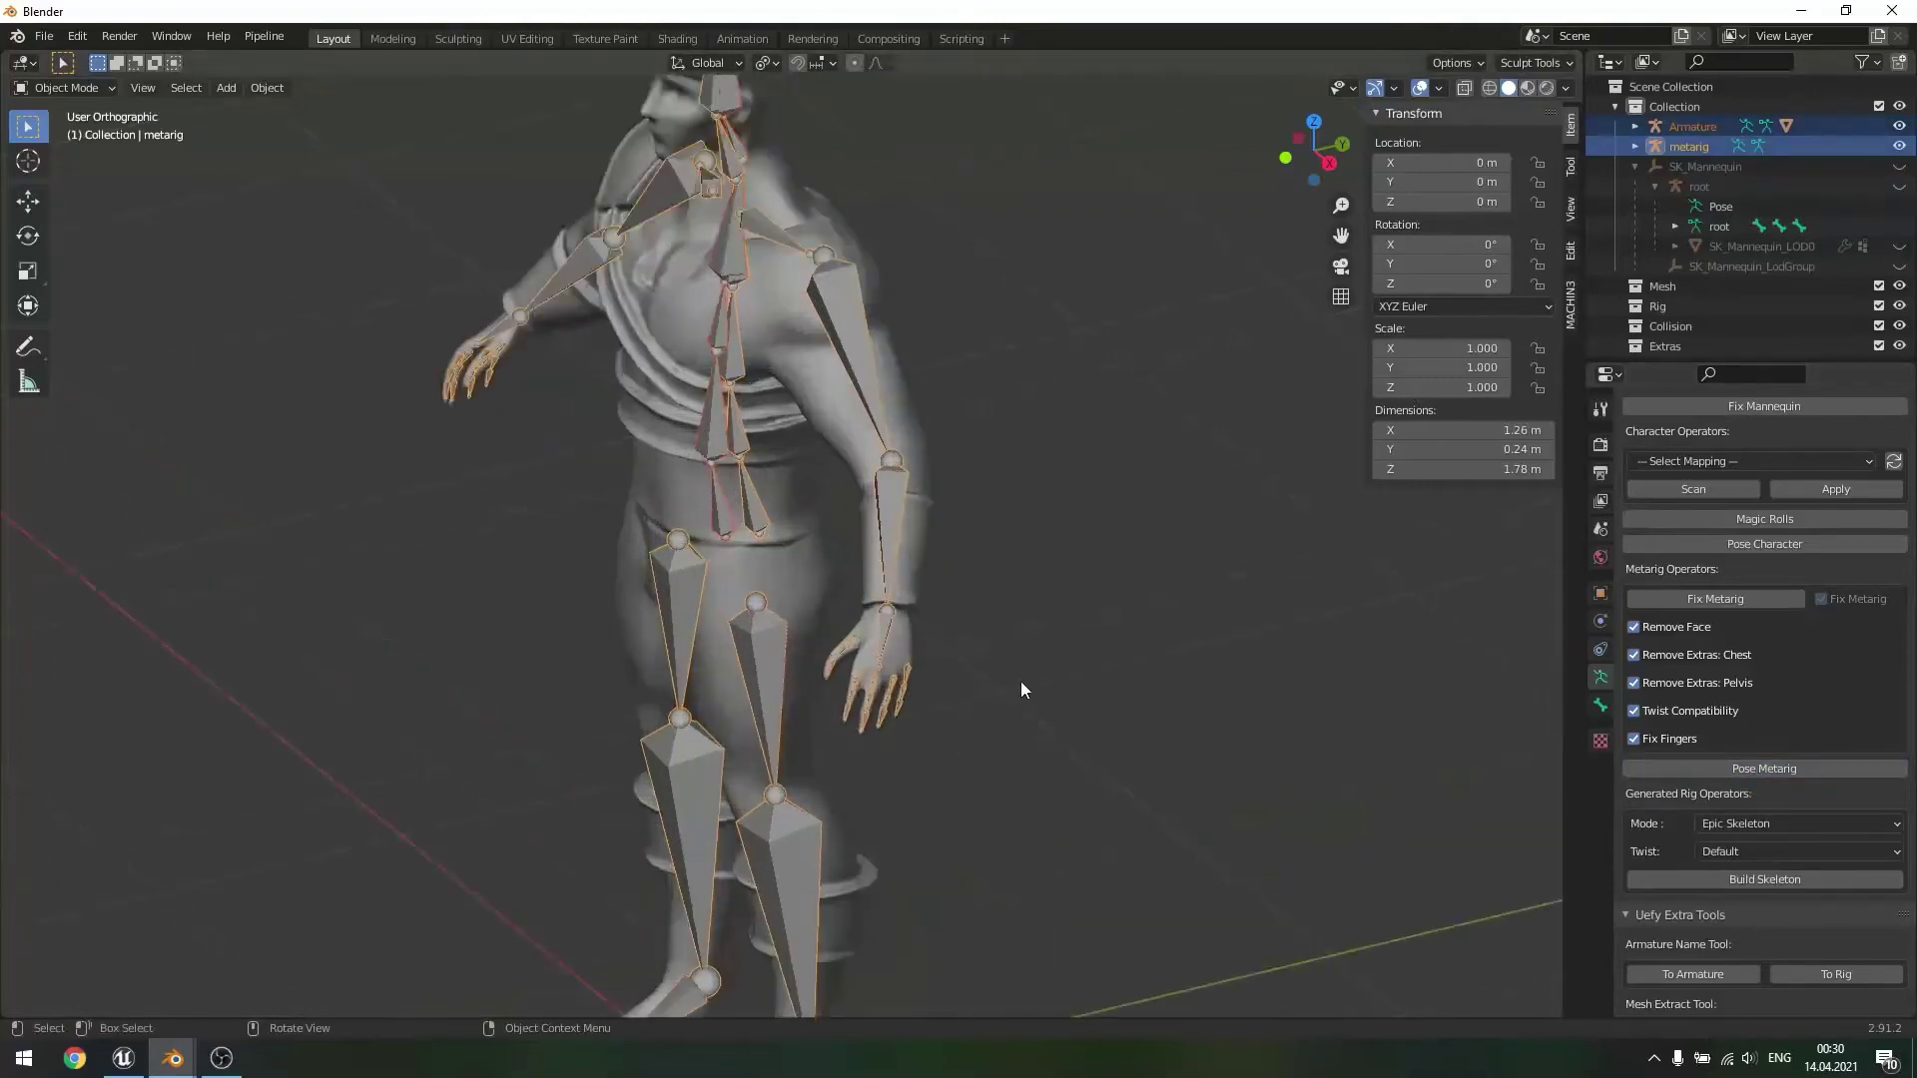
middle_drag(1021, 681, 1128, 638)
scroll(1129, 638, down, 3)
scroll(1091, 721, up, 1)
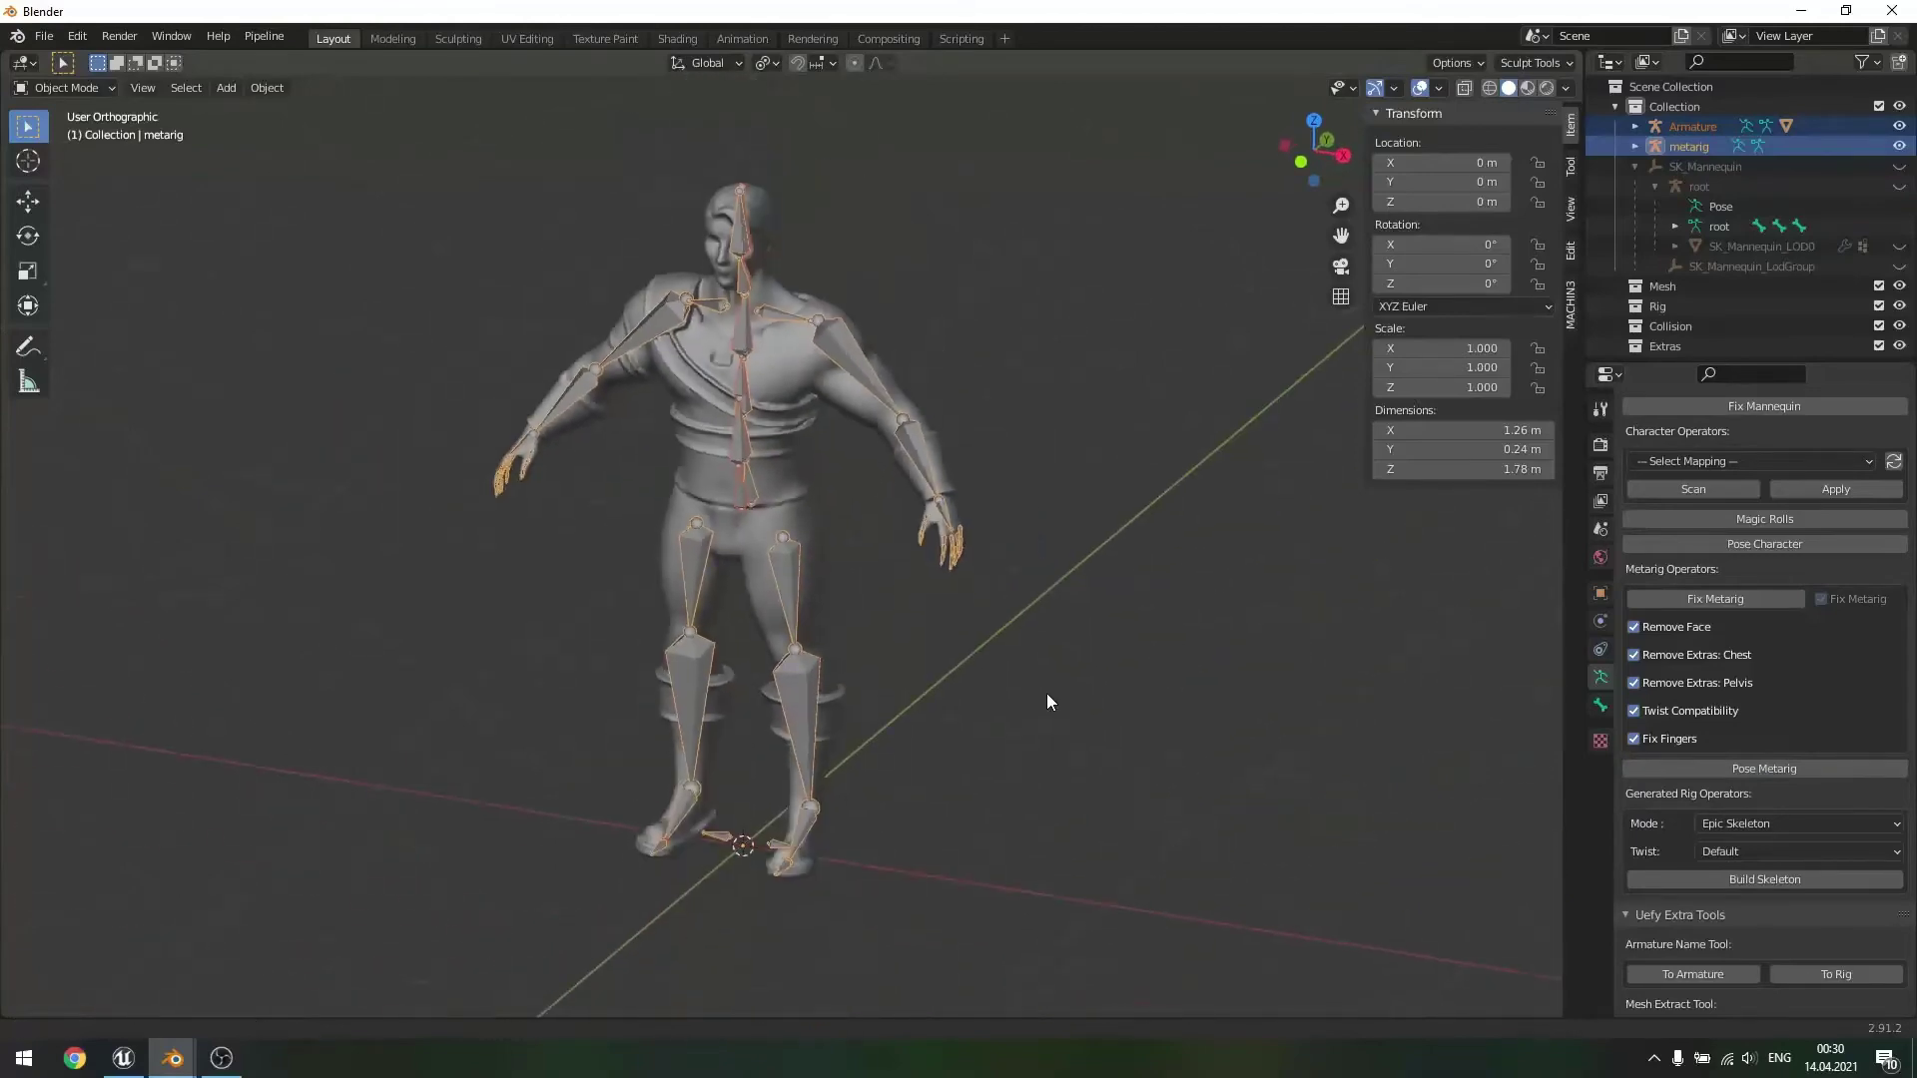
scroll(1015, 675, up, 1)
scroll(1014, 675, down, 3)
scroll(989, 689, up, 2)
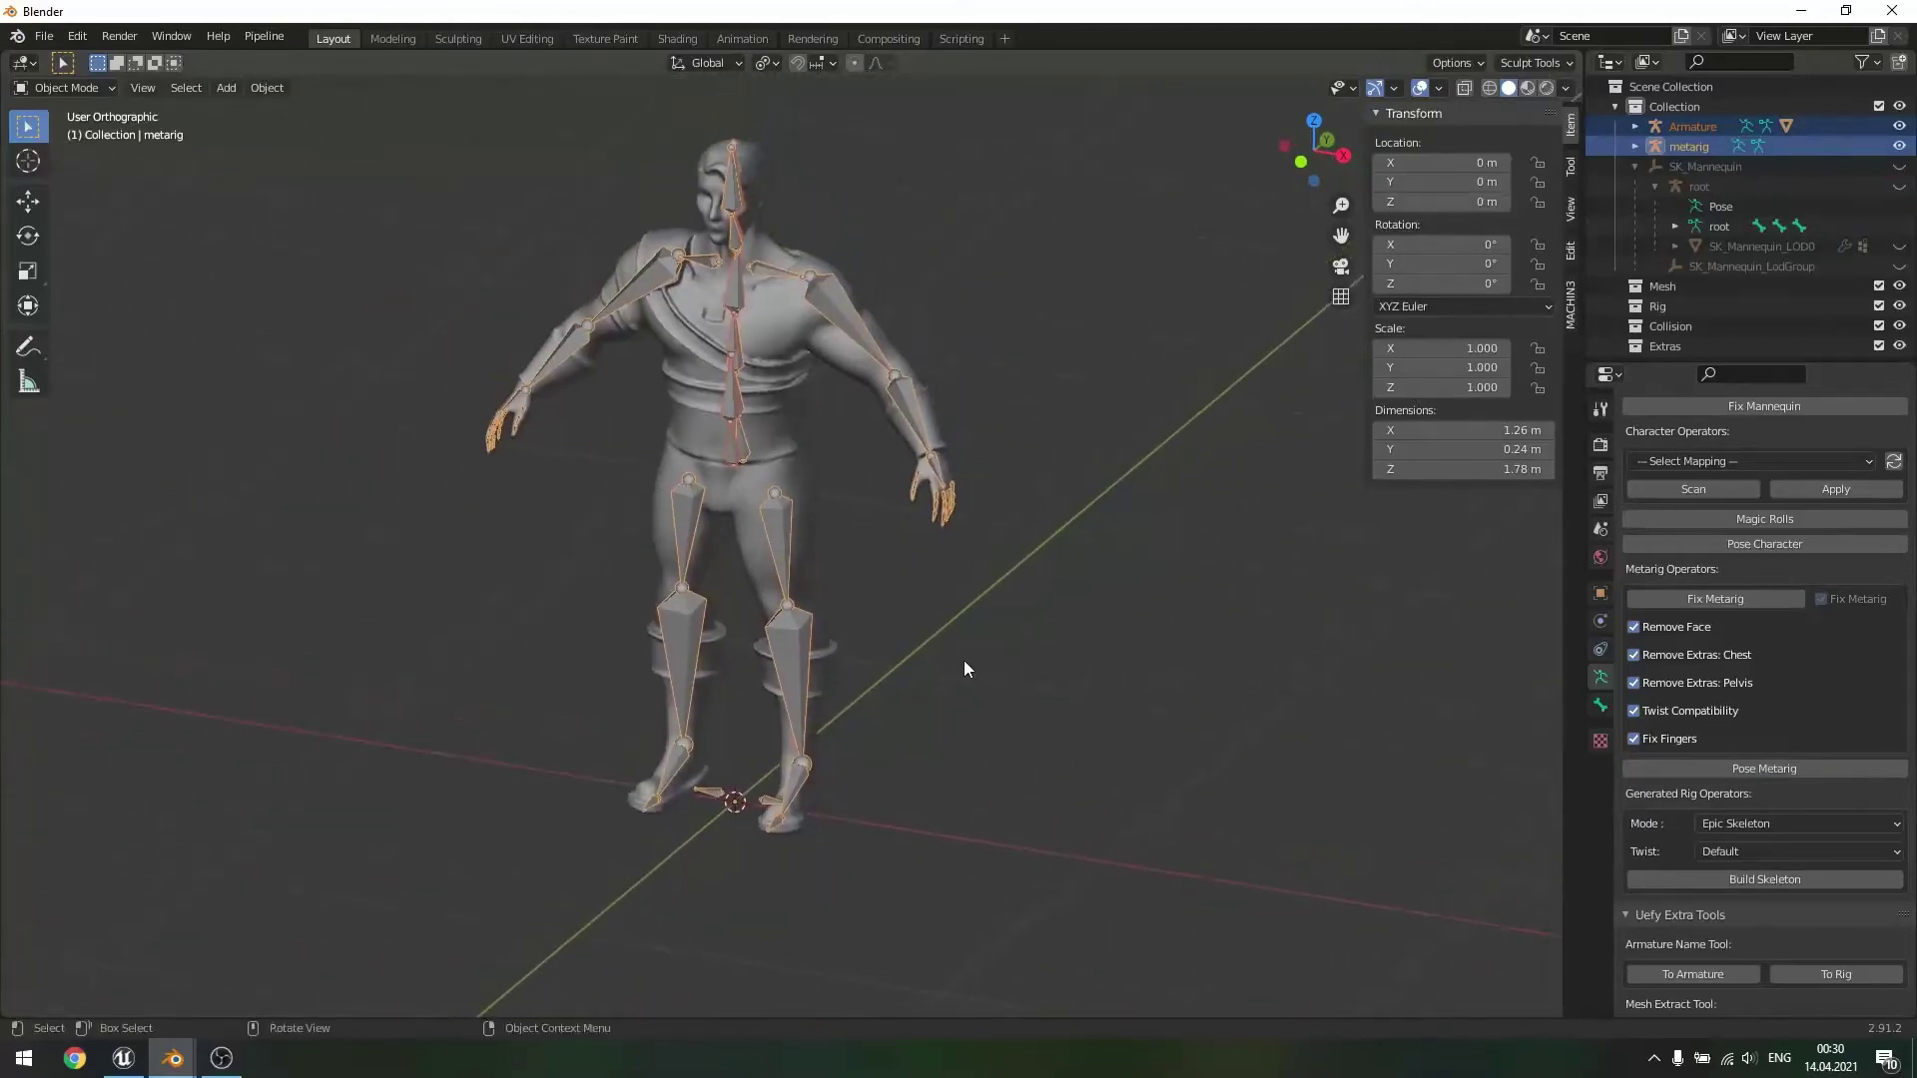
middle_drag(962, 661, 997, 632)
middle_drag(974, 698, 983, 773)
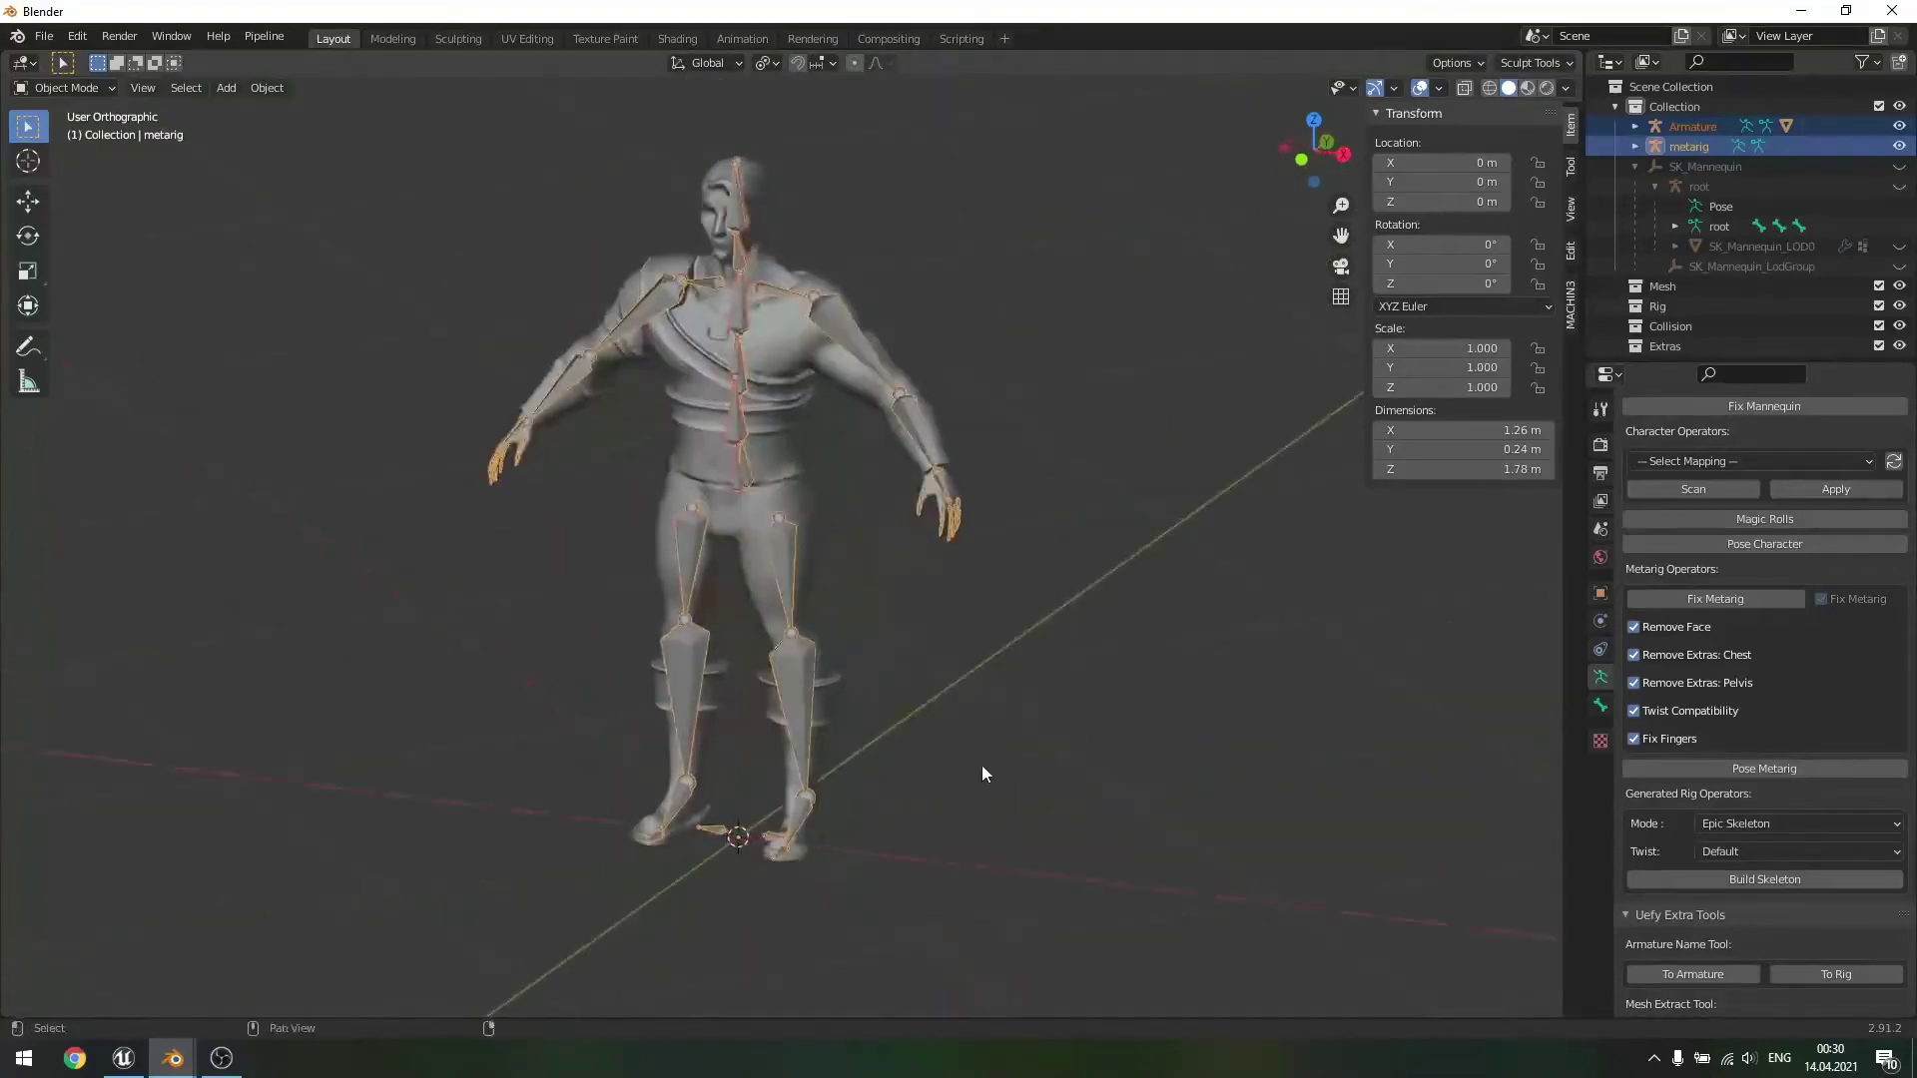
scroll(980, 765, up, 4)
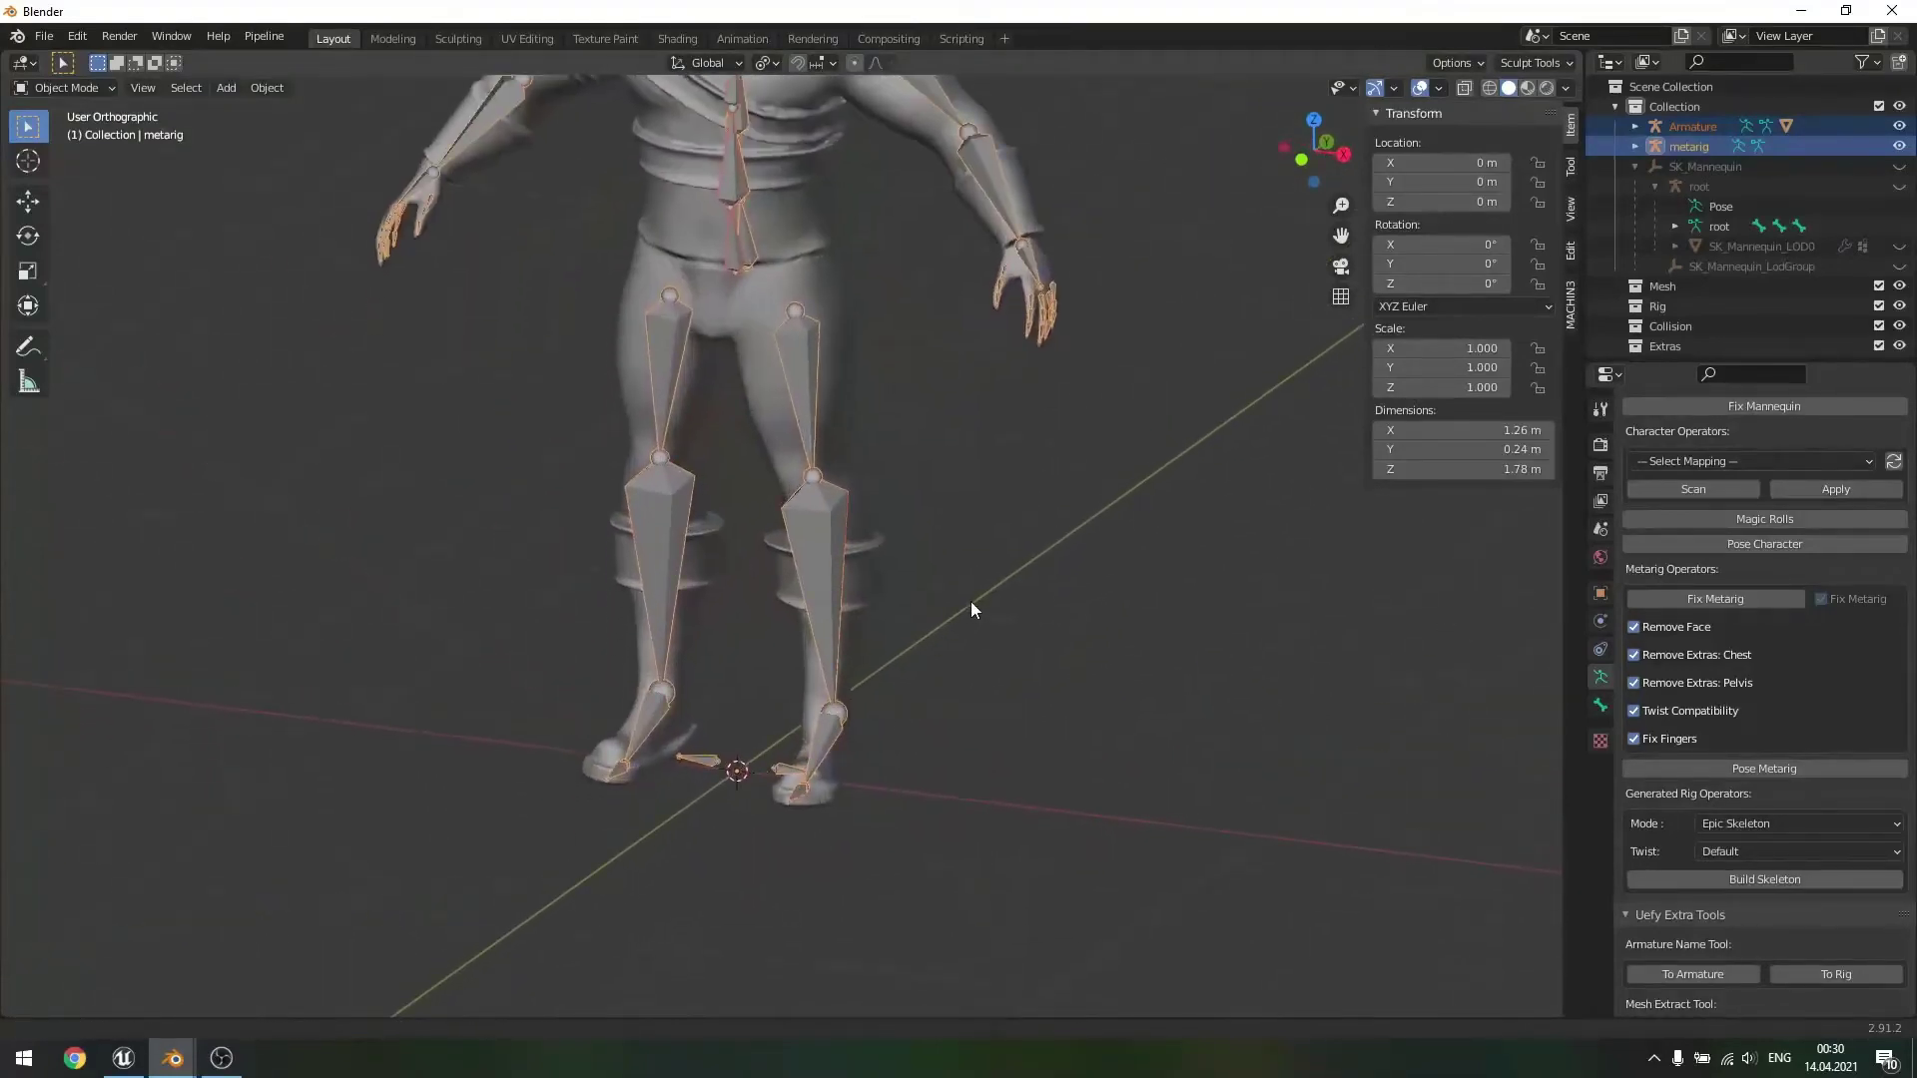
scroll(970, 601, down, 5)
middle_drag(891, 683, 709, 450)
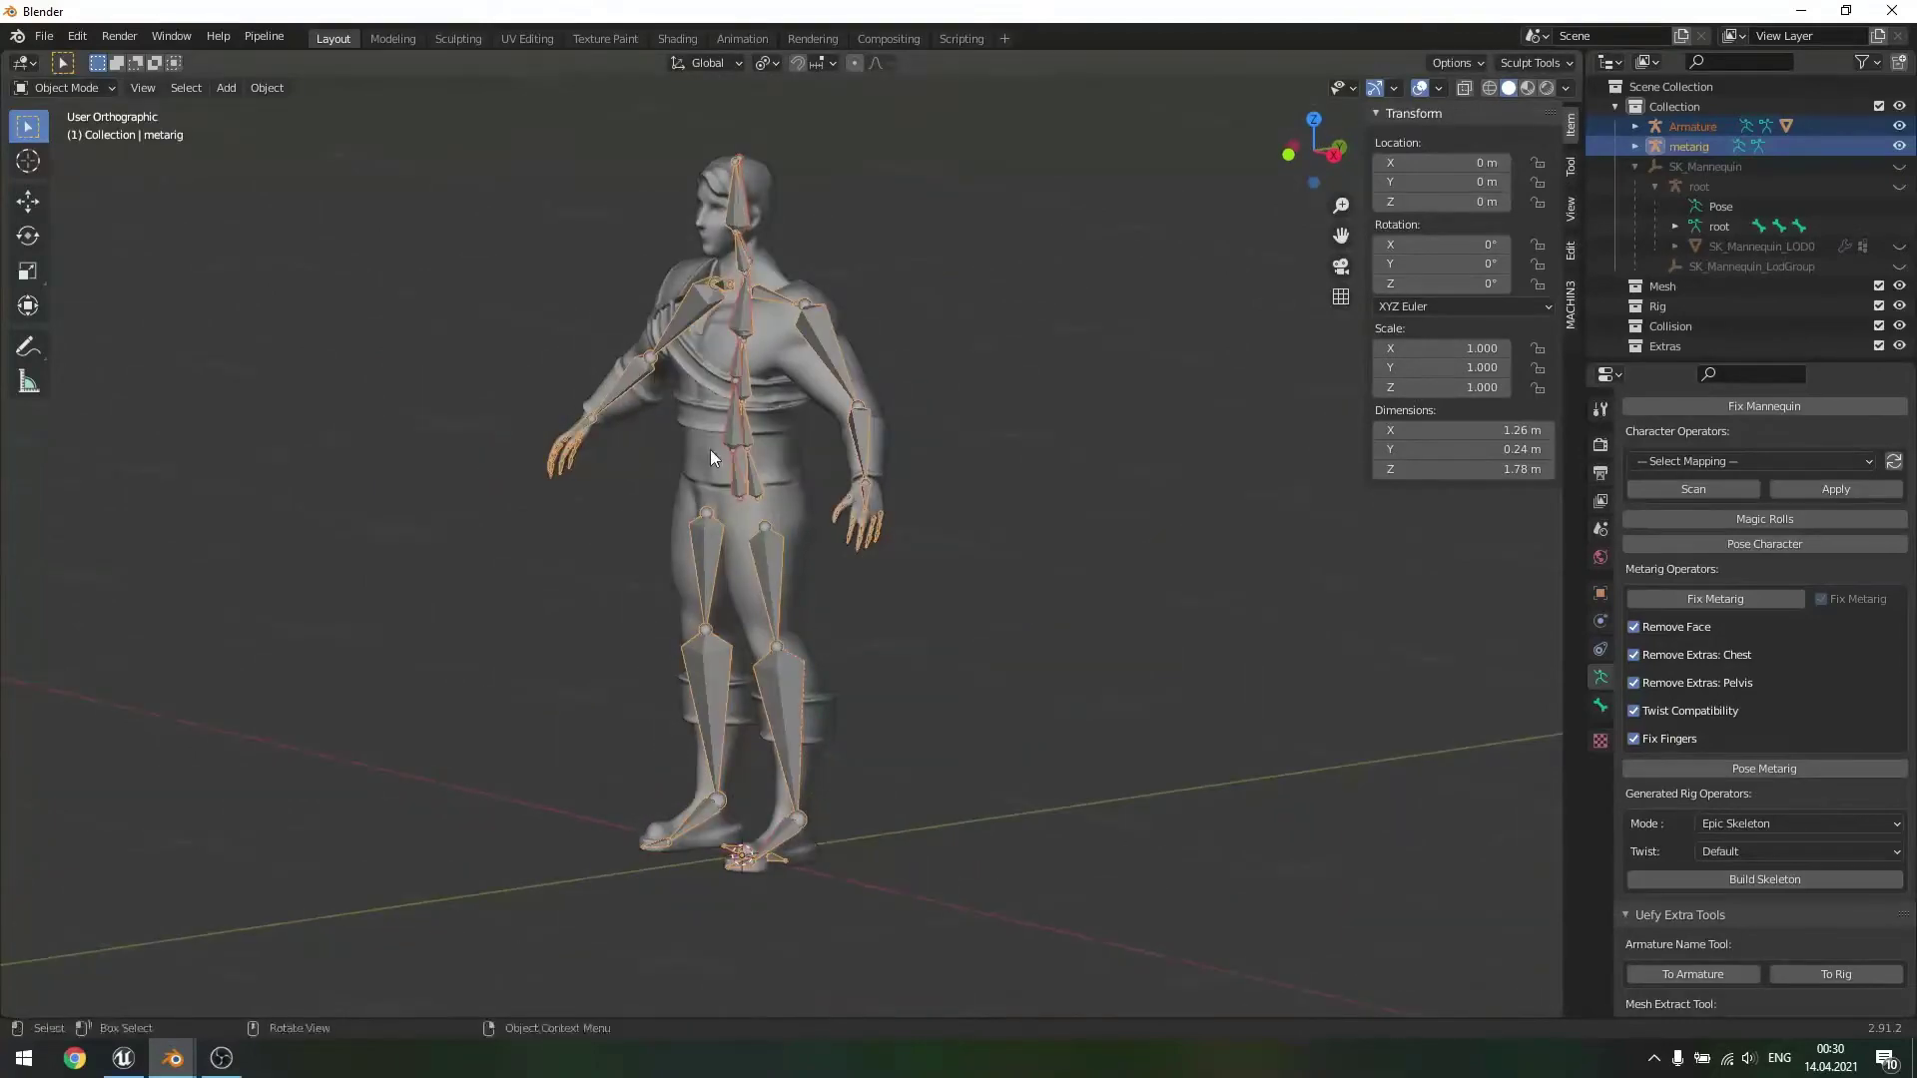
scroll(769, 537, up, 3)
middle_drag(769, 537, 839, 721)
click(913, 697)
scroll(882, 719, down, 3)
scroll(892, 621, up, 3)
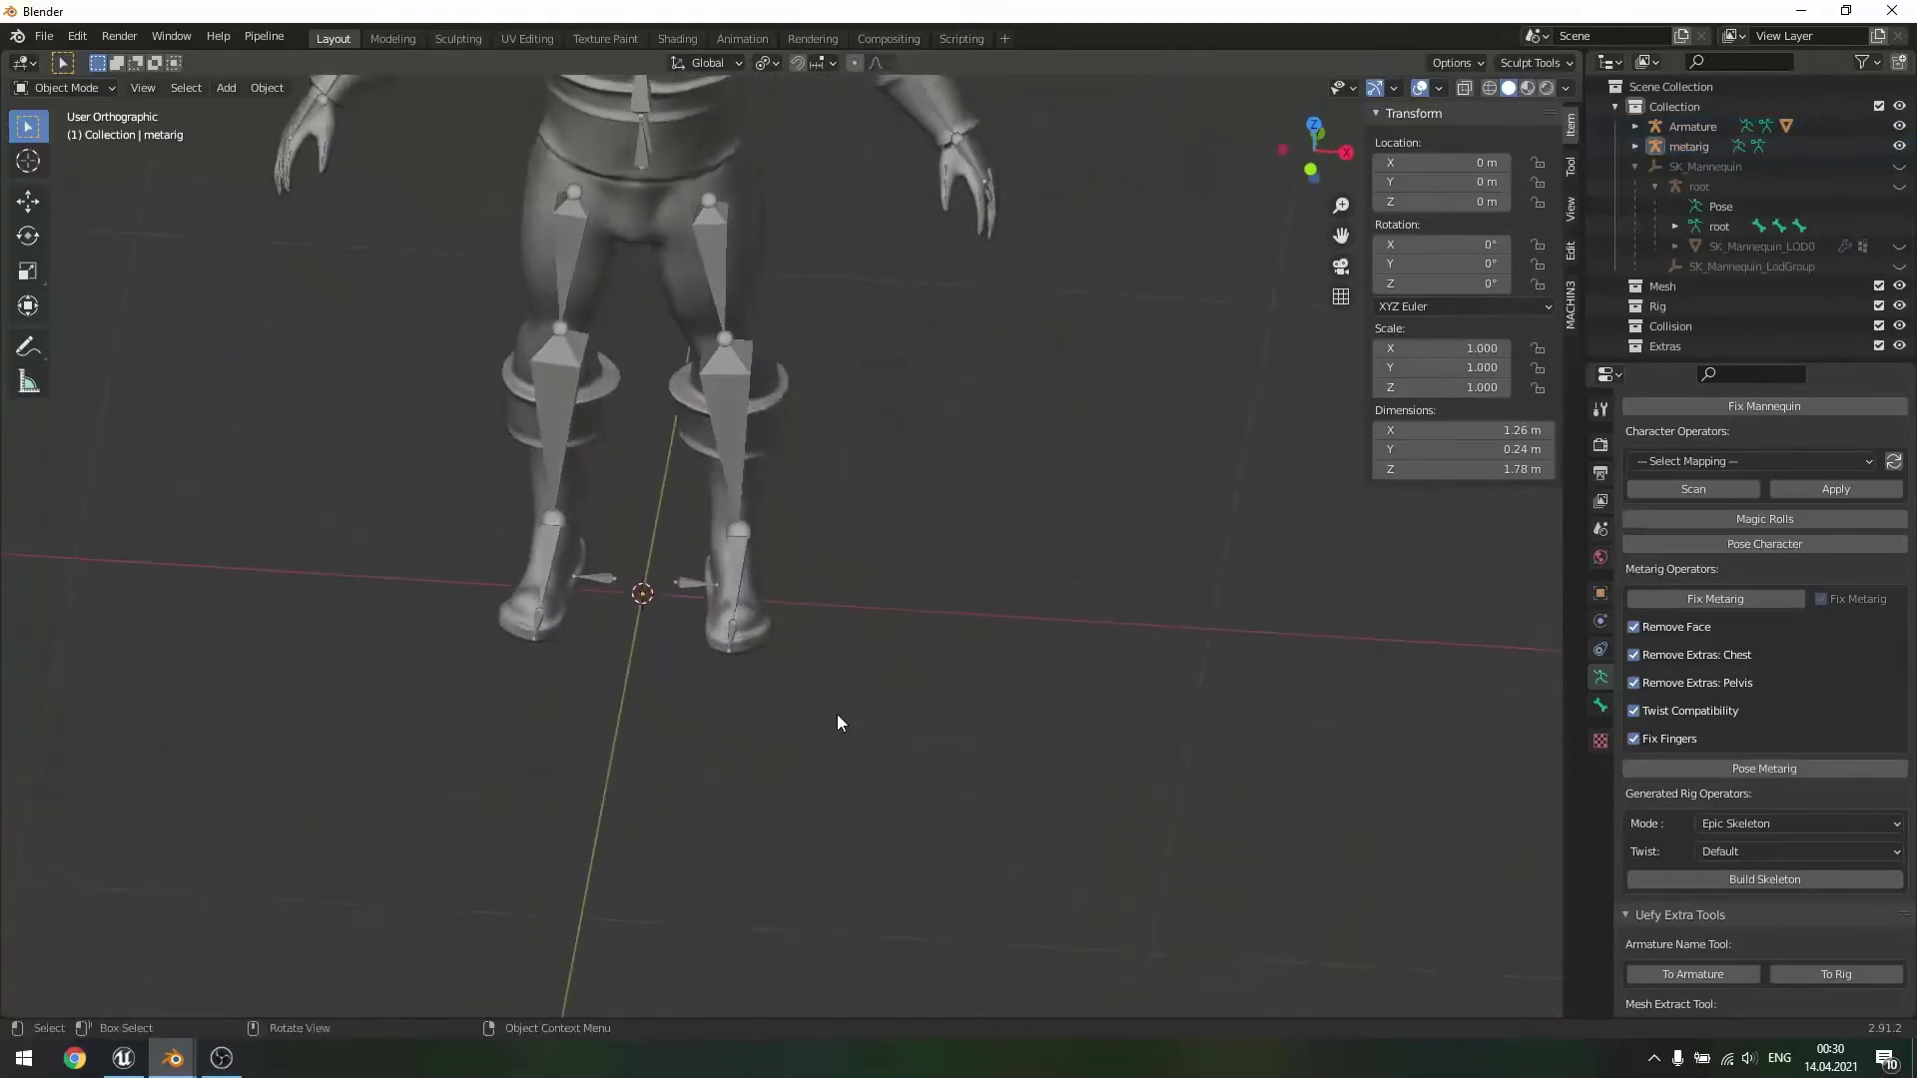
- Select the metarig, hide the character's Armature and check the metarig's bones around the feet
click(689, 585)
scroll(839, 624, down, 5)
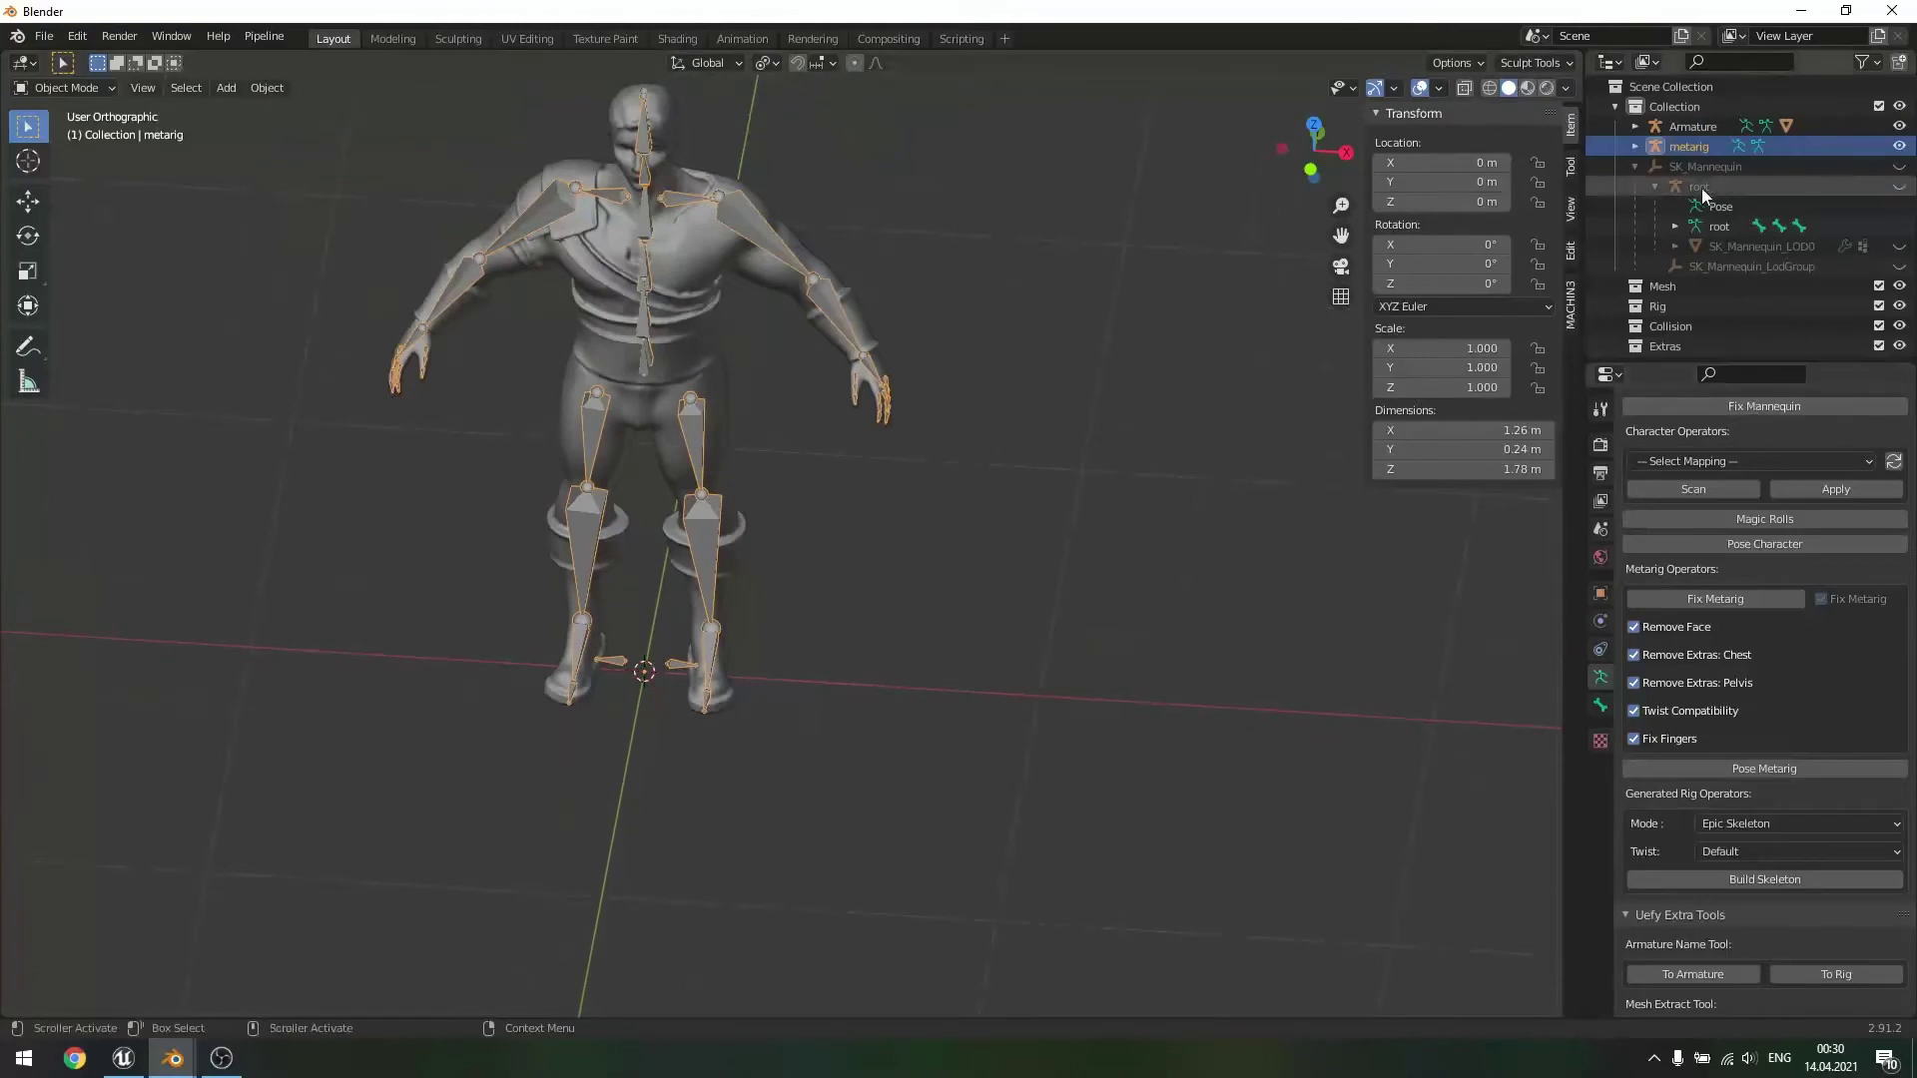
click(1900, 125)
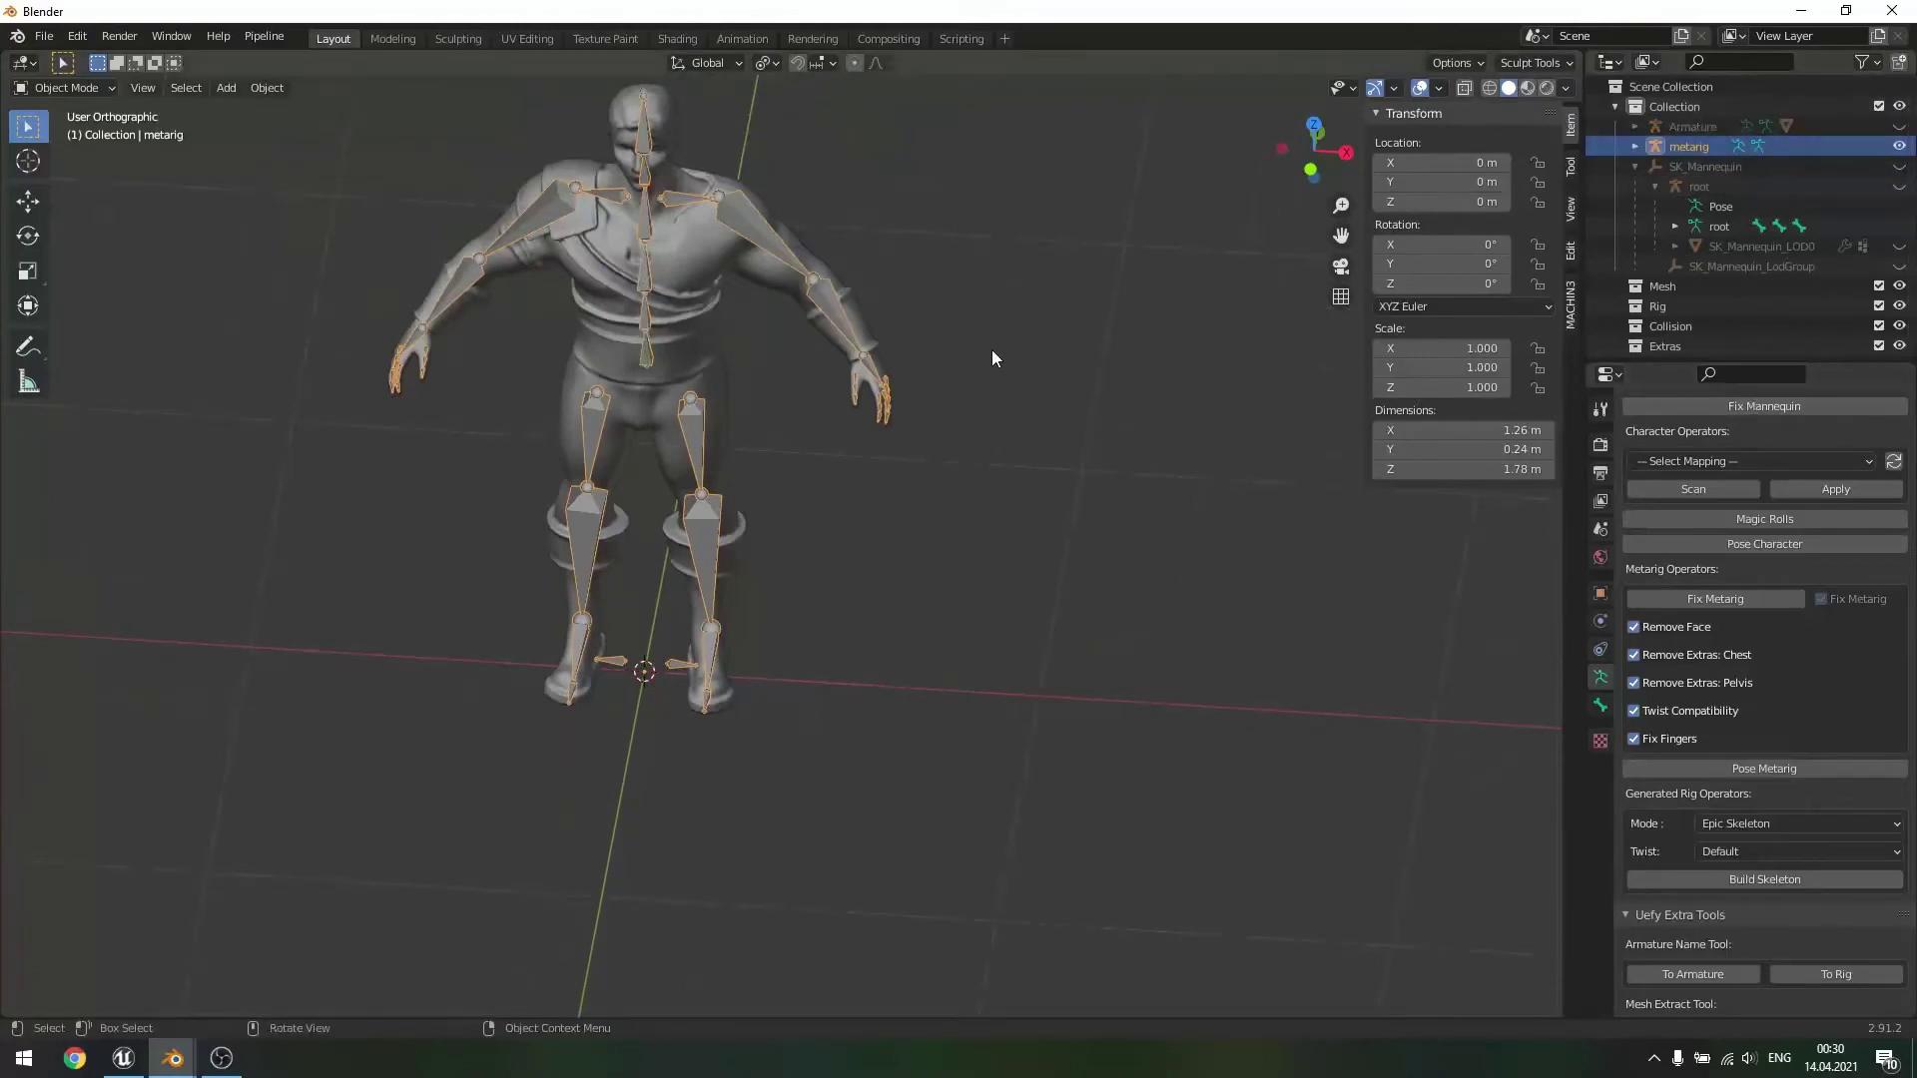
middle_drag(991, 355, 859, 291)
scroll(851, 497, up, 5)
middle_drag(984, 459, 1147, 493)
scroll(1025, 647, up, 2)
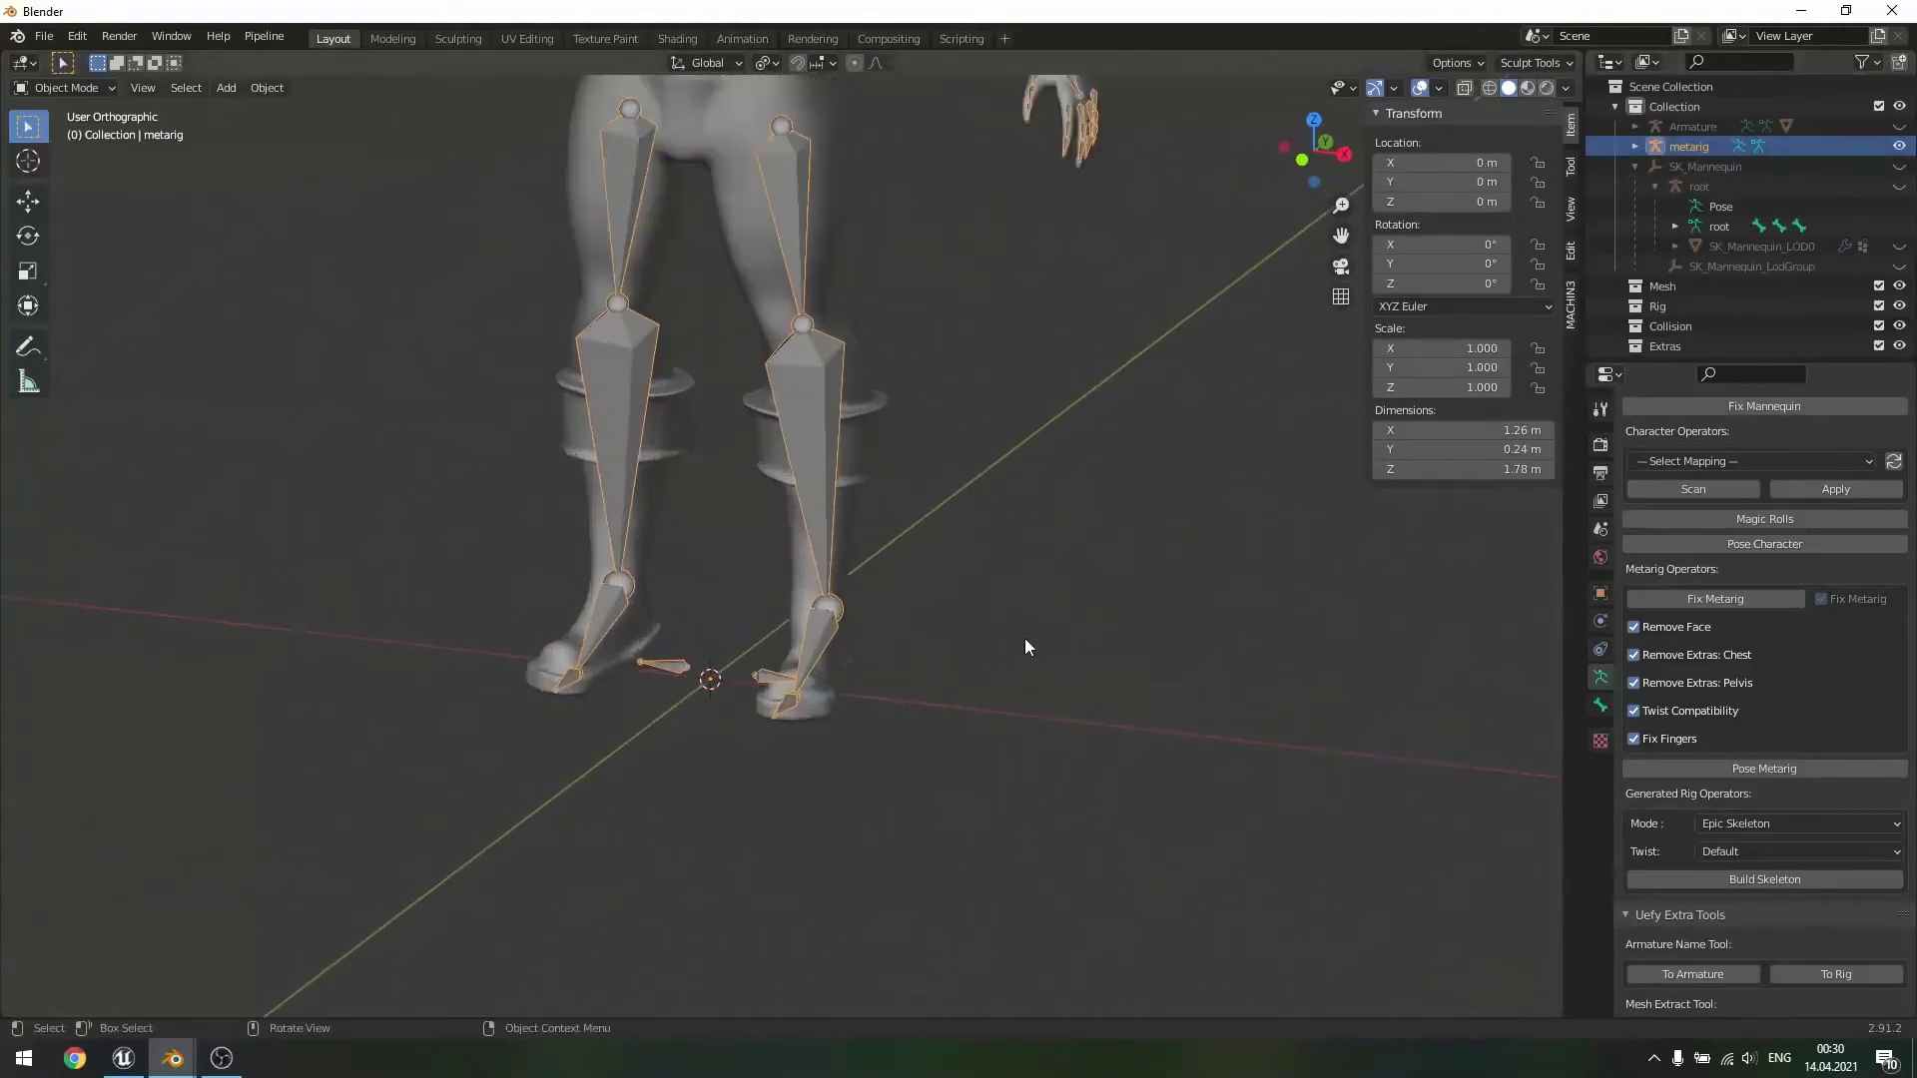
middle_drag(1024, 647, 899, 515)
scroll(763, 480, up, 2)
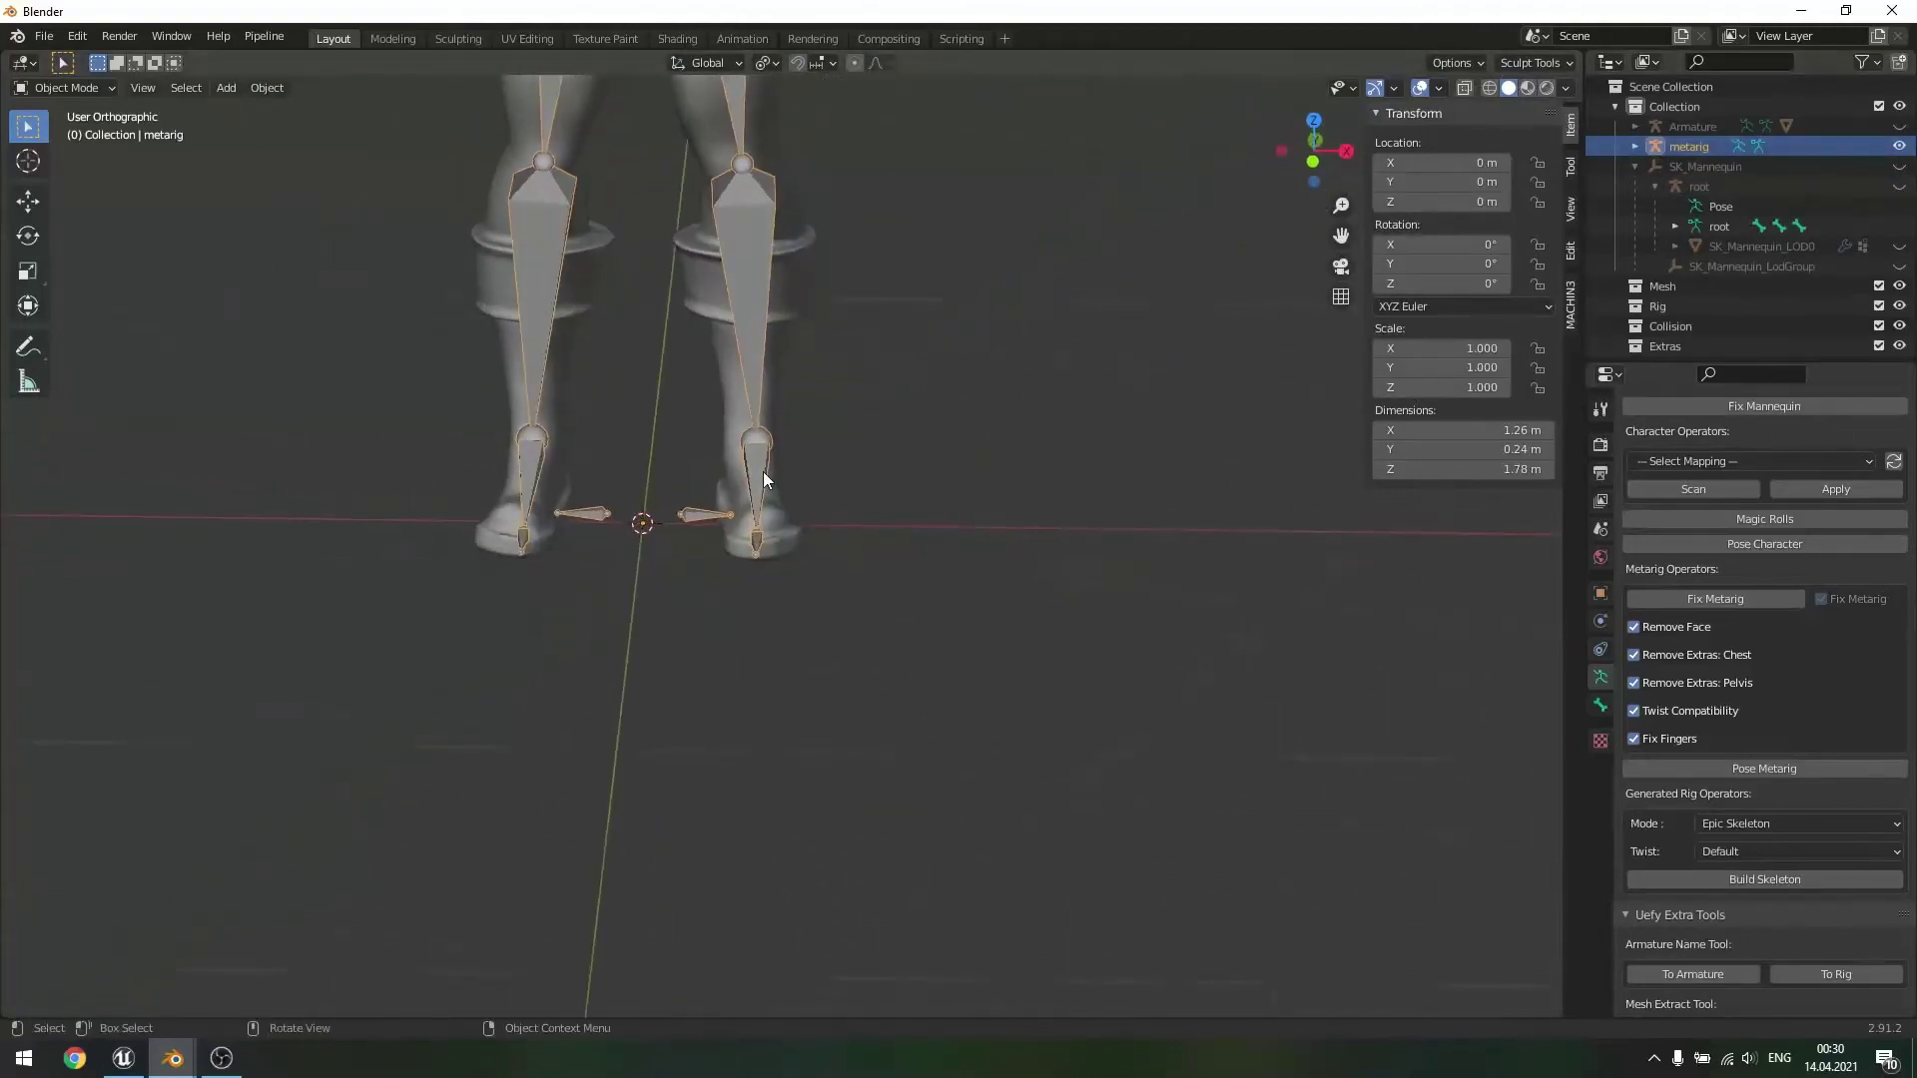
click(762, 471)
key(Tab)
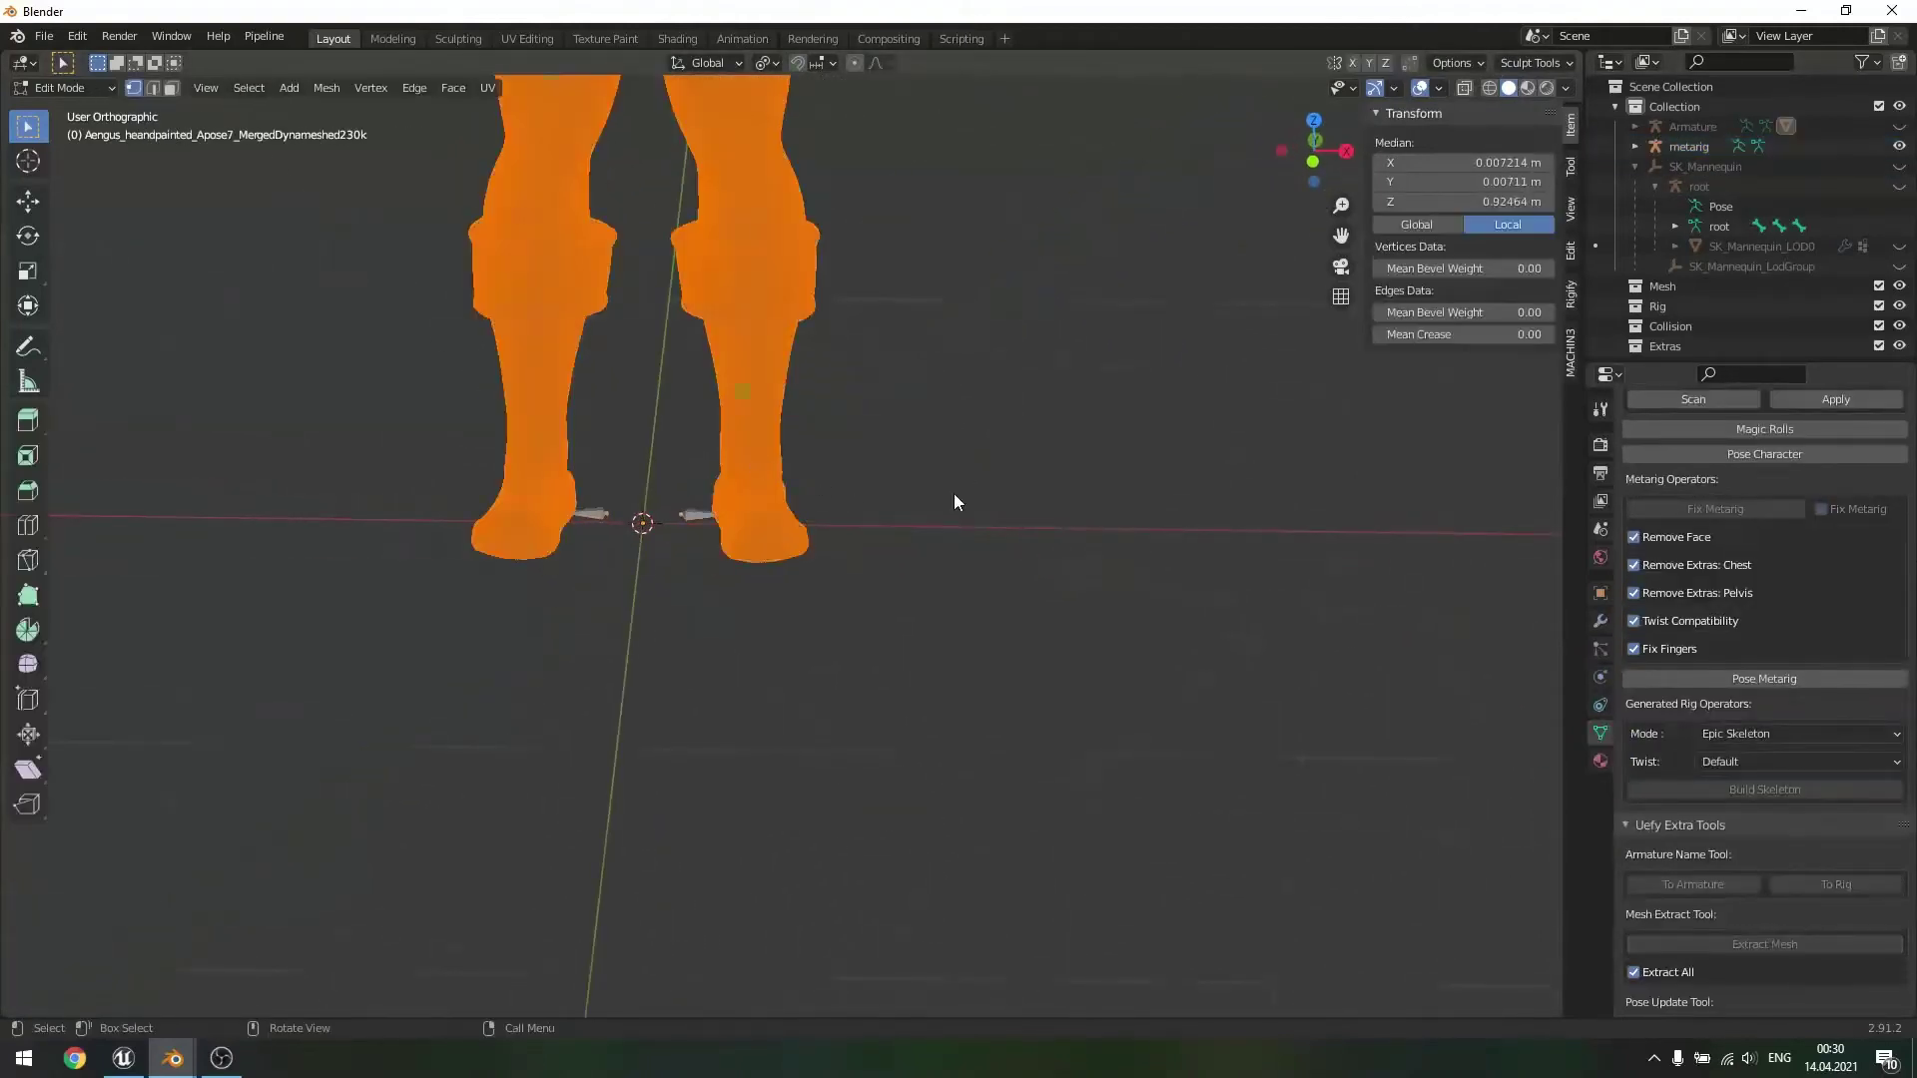
key(Tab)
- In the metarig's Edit Mode, move the left heel bone heel.02.L about 0.07 m along X to sit beneath the foot
click(756, 469)
key(Tab)
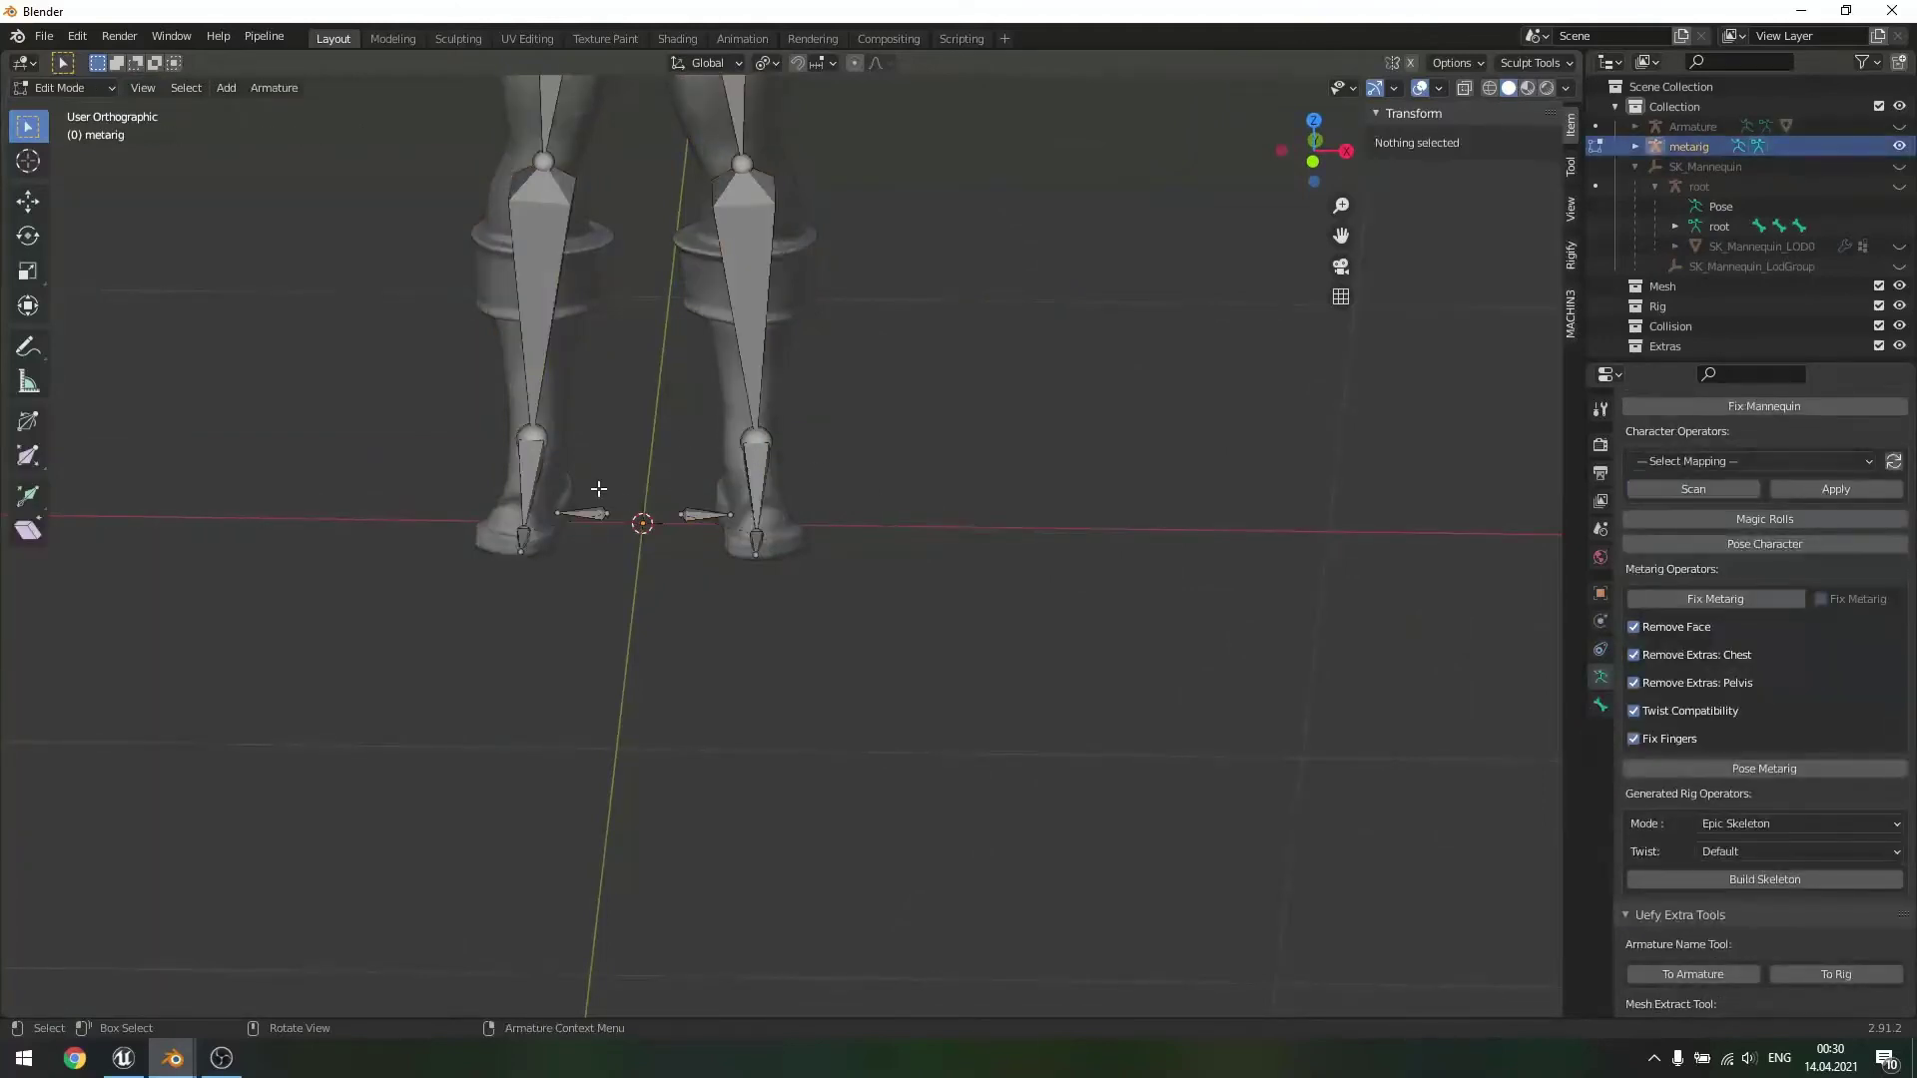
key(KP_1)
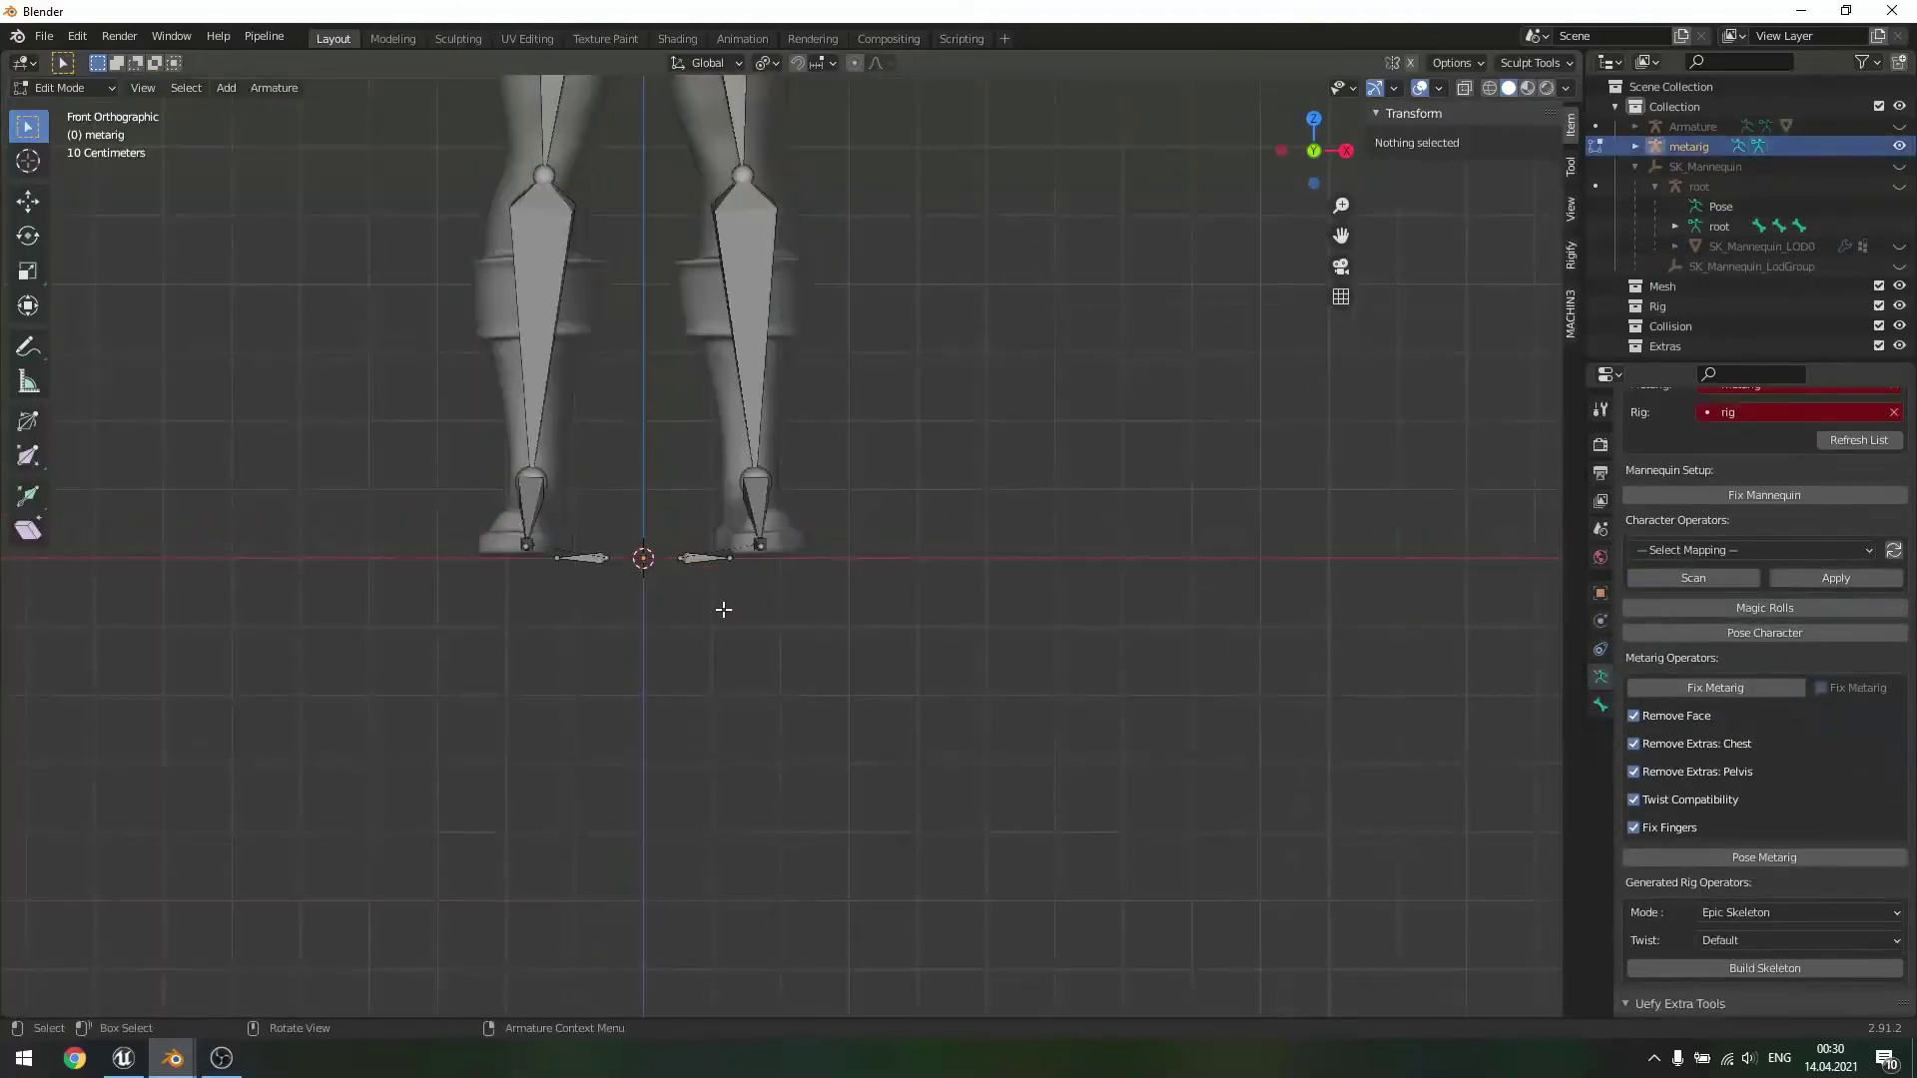
scroll(719, 603, up, 4)
click(602, 589)
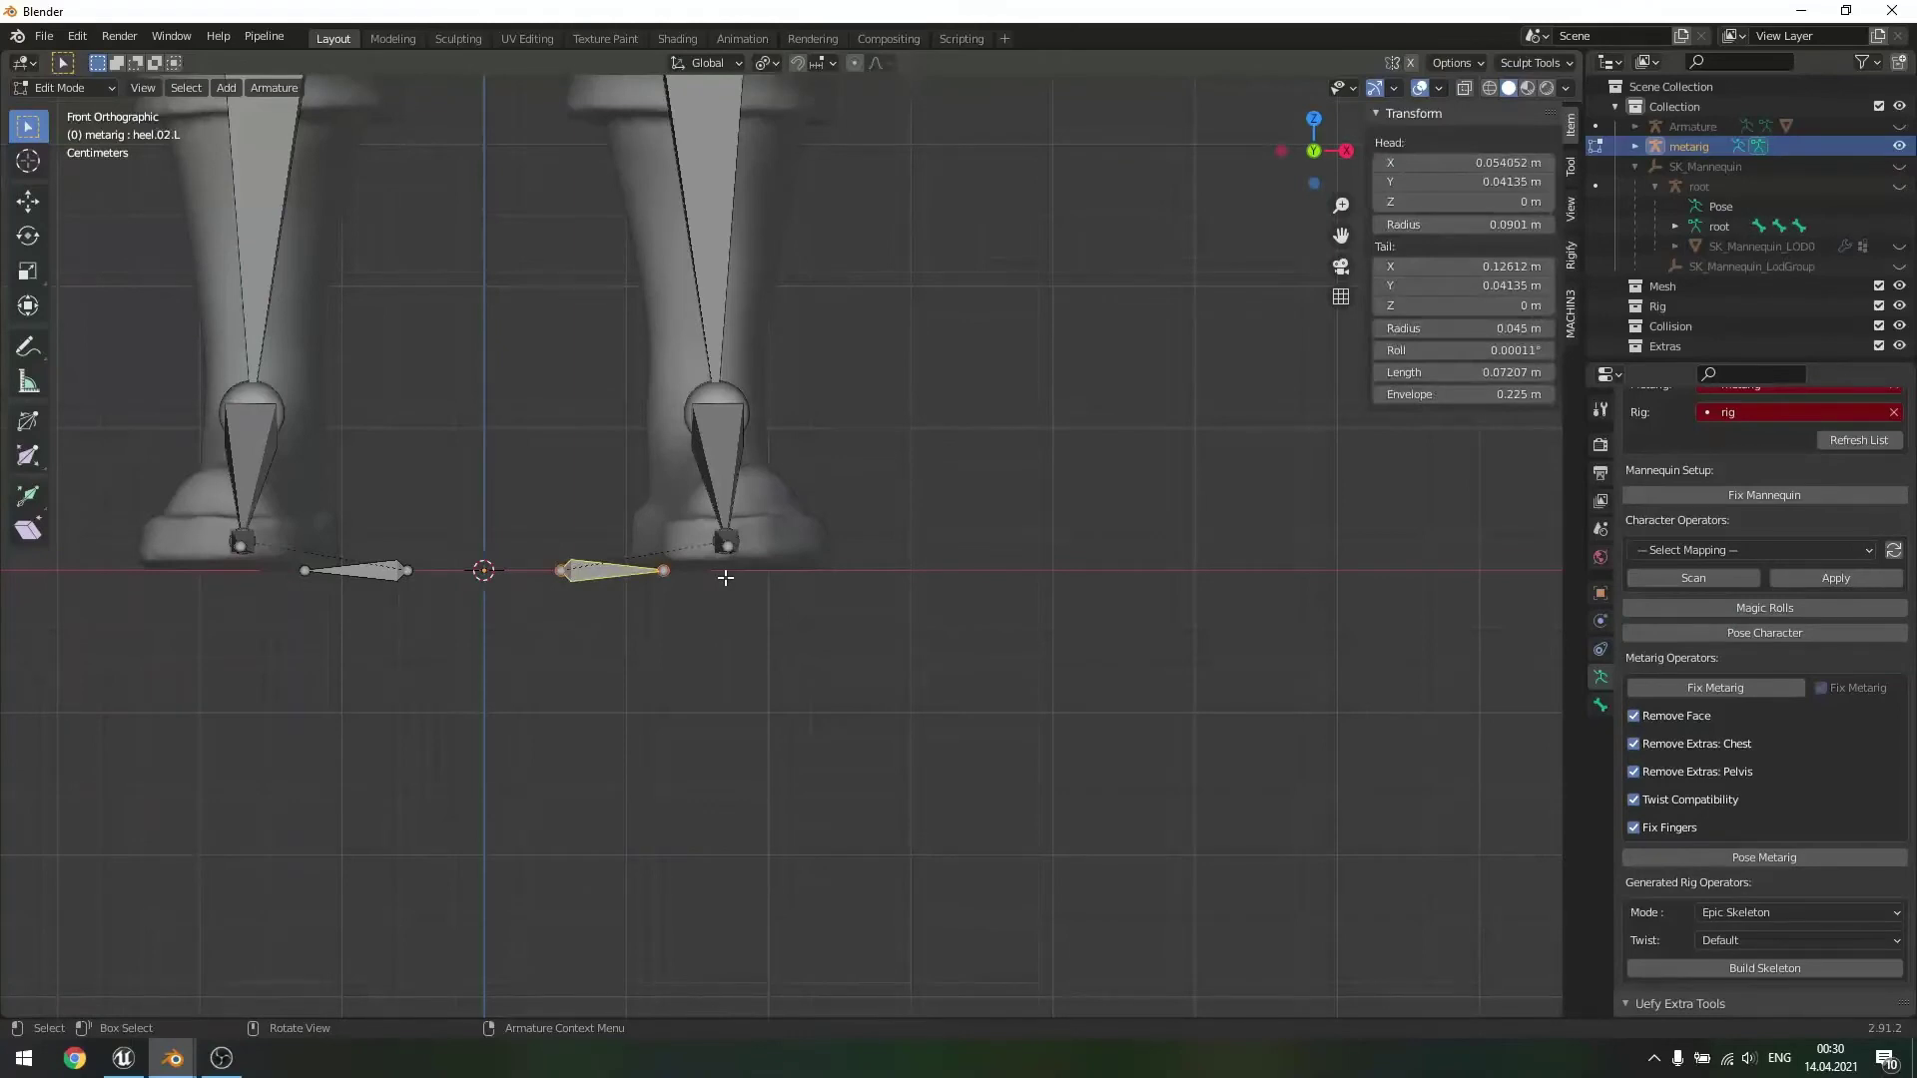
key(g)
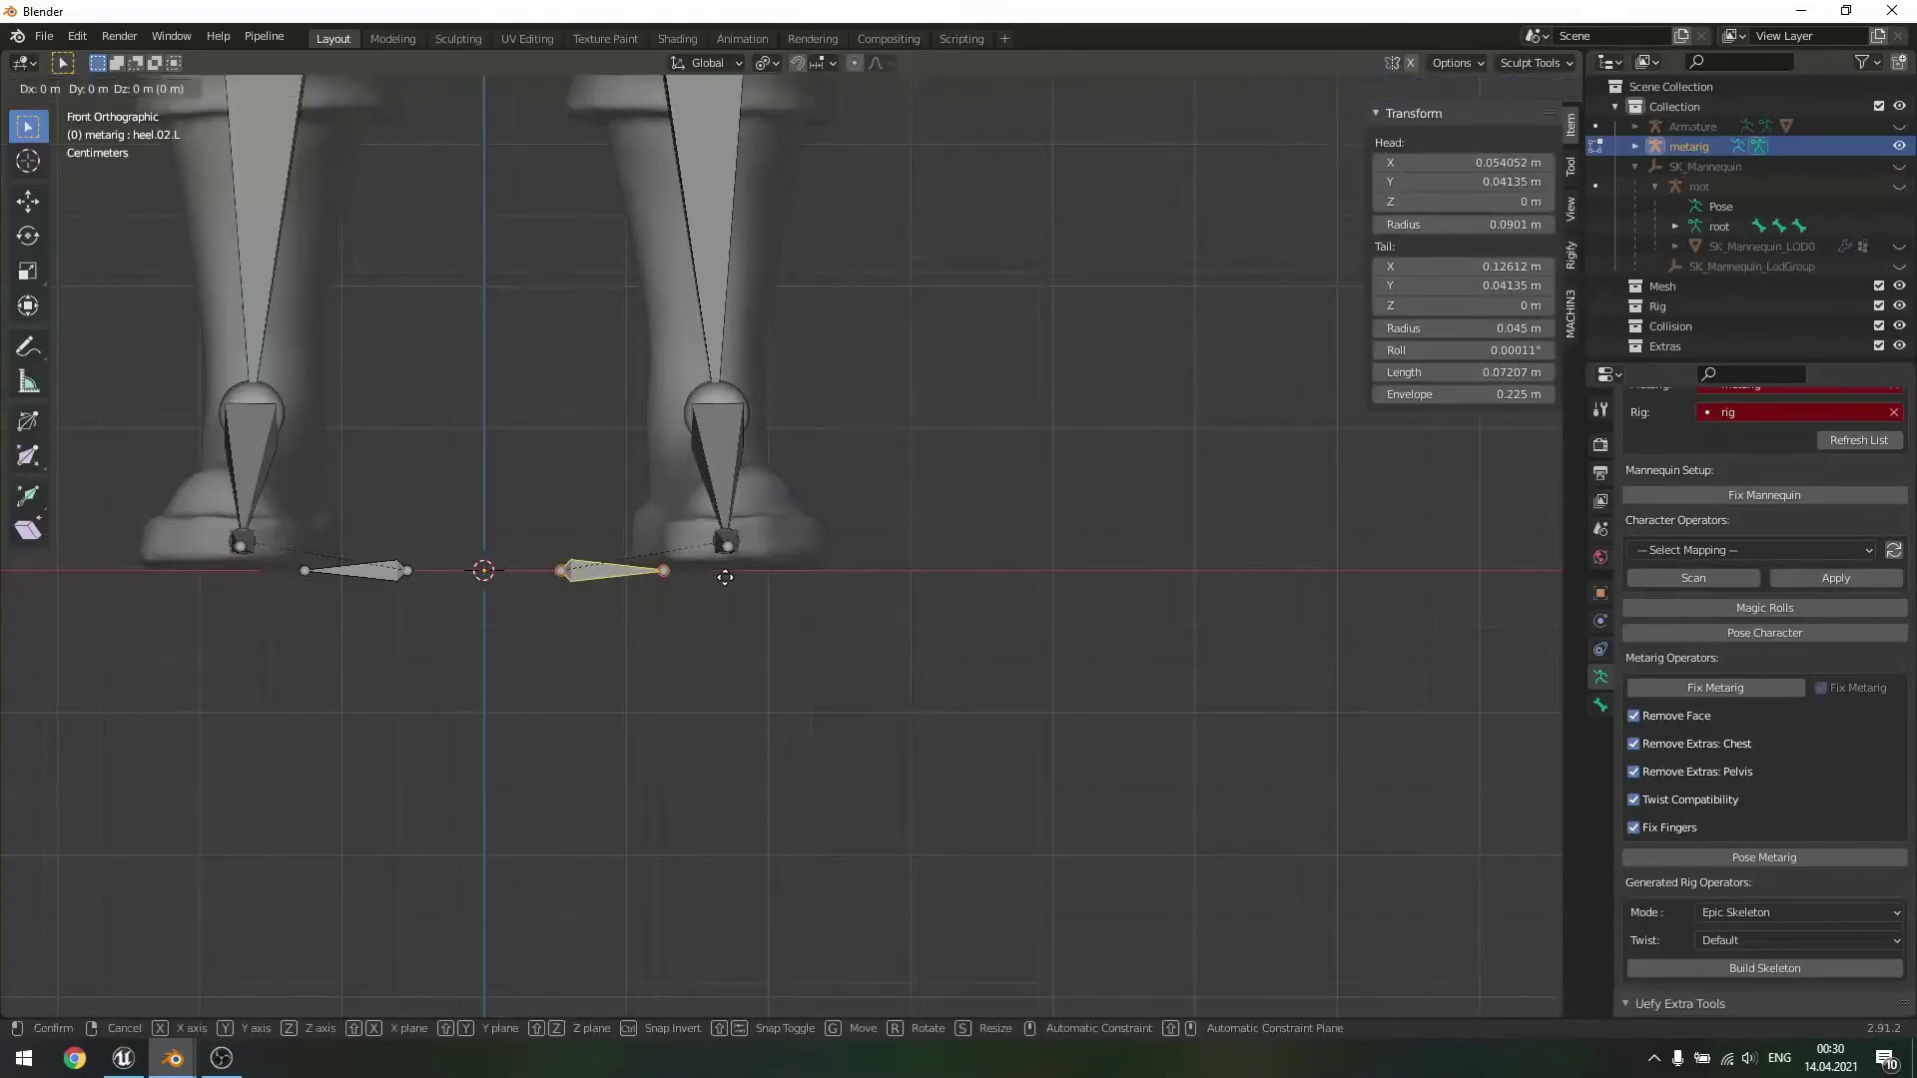
key(x)
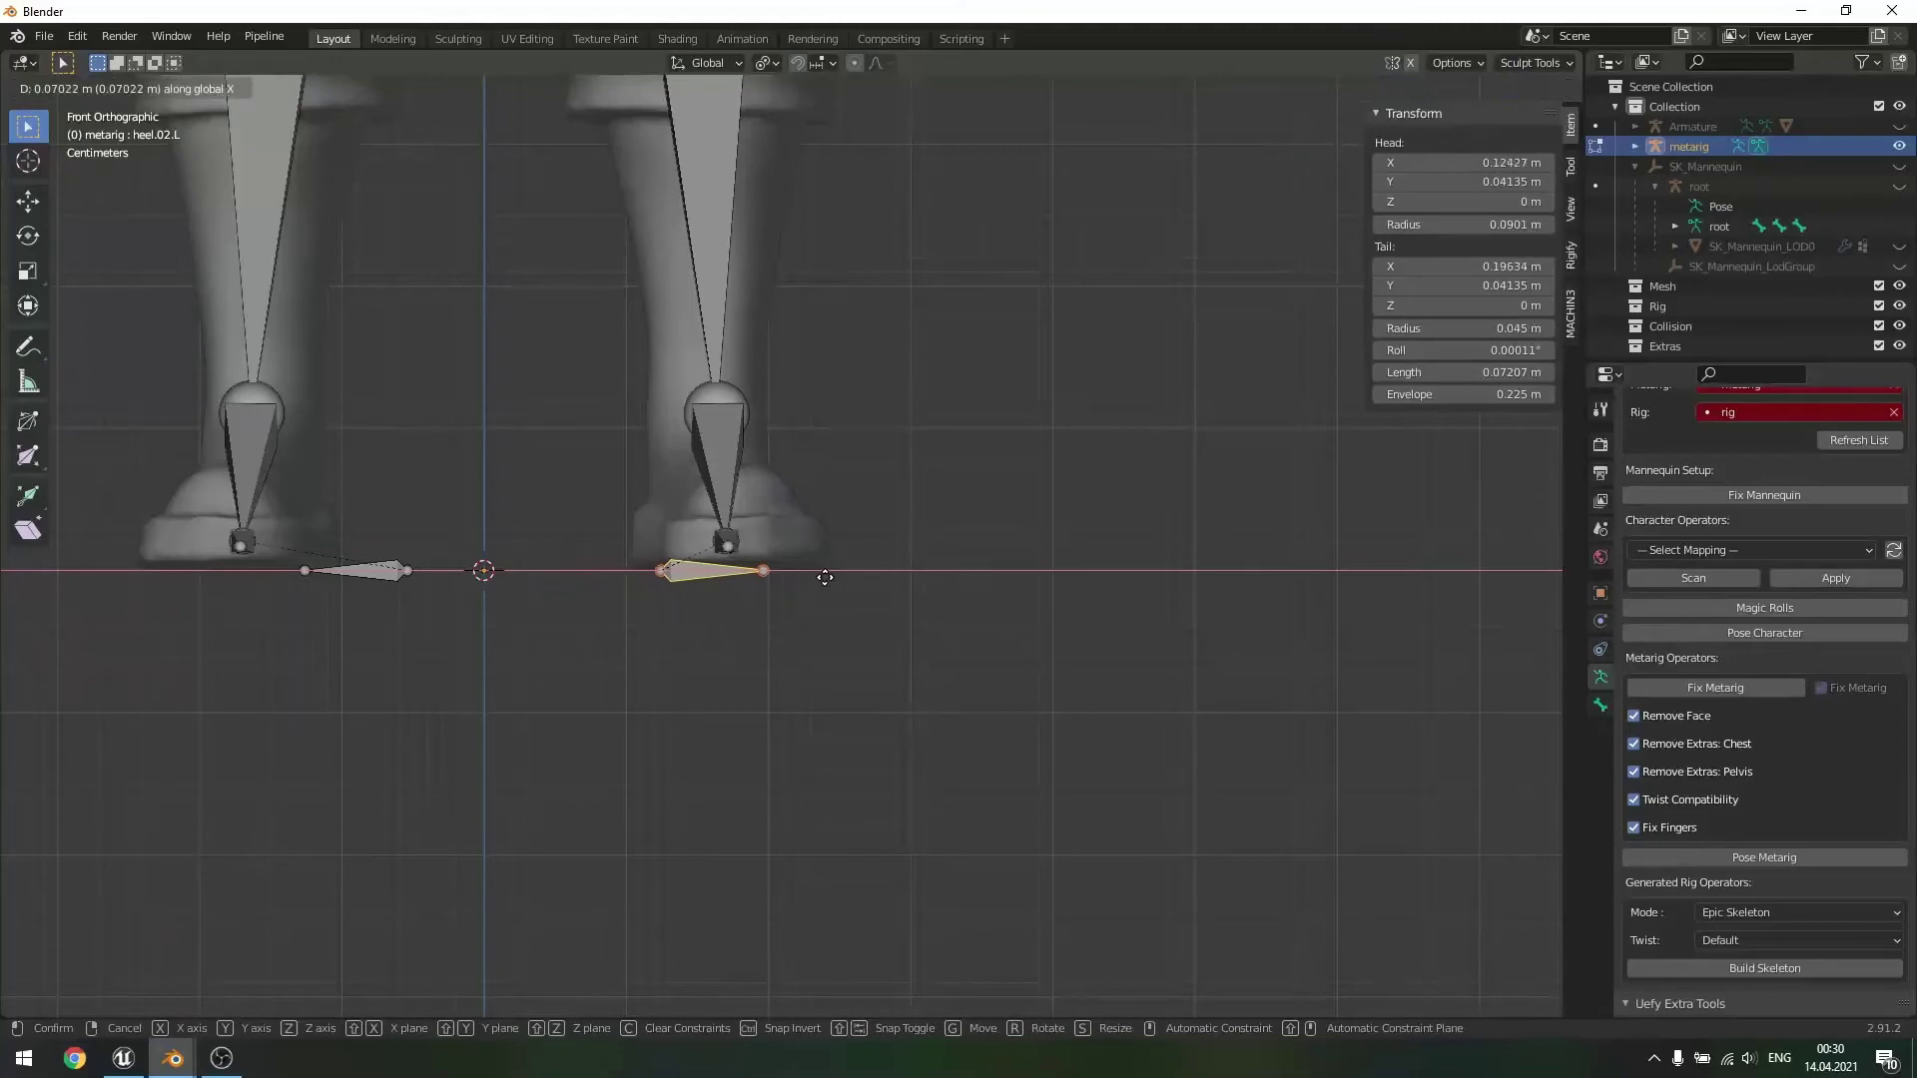
click(826, 578)
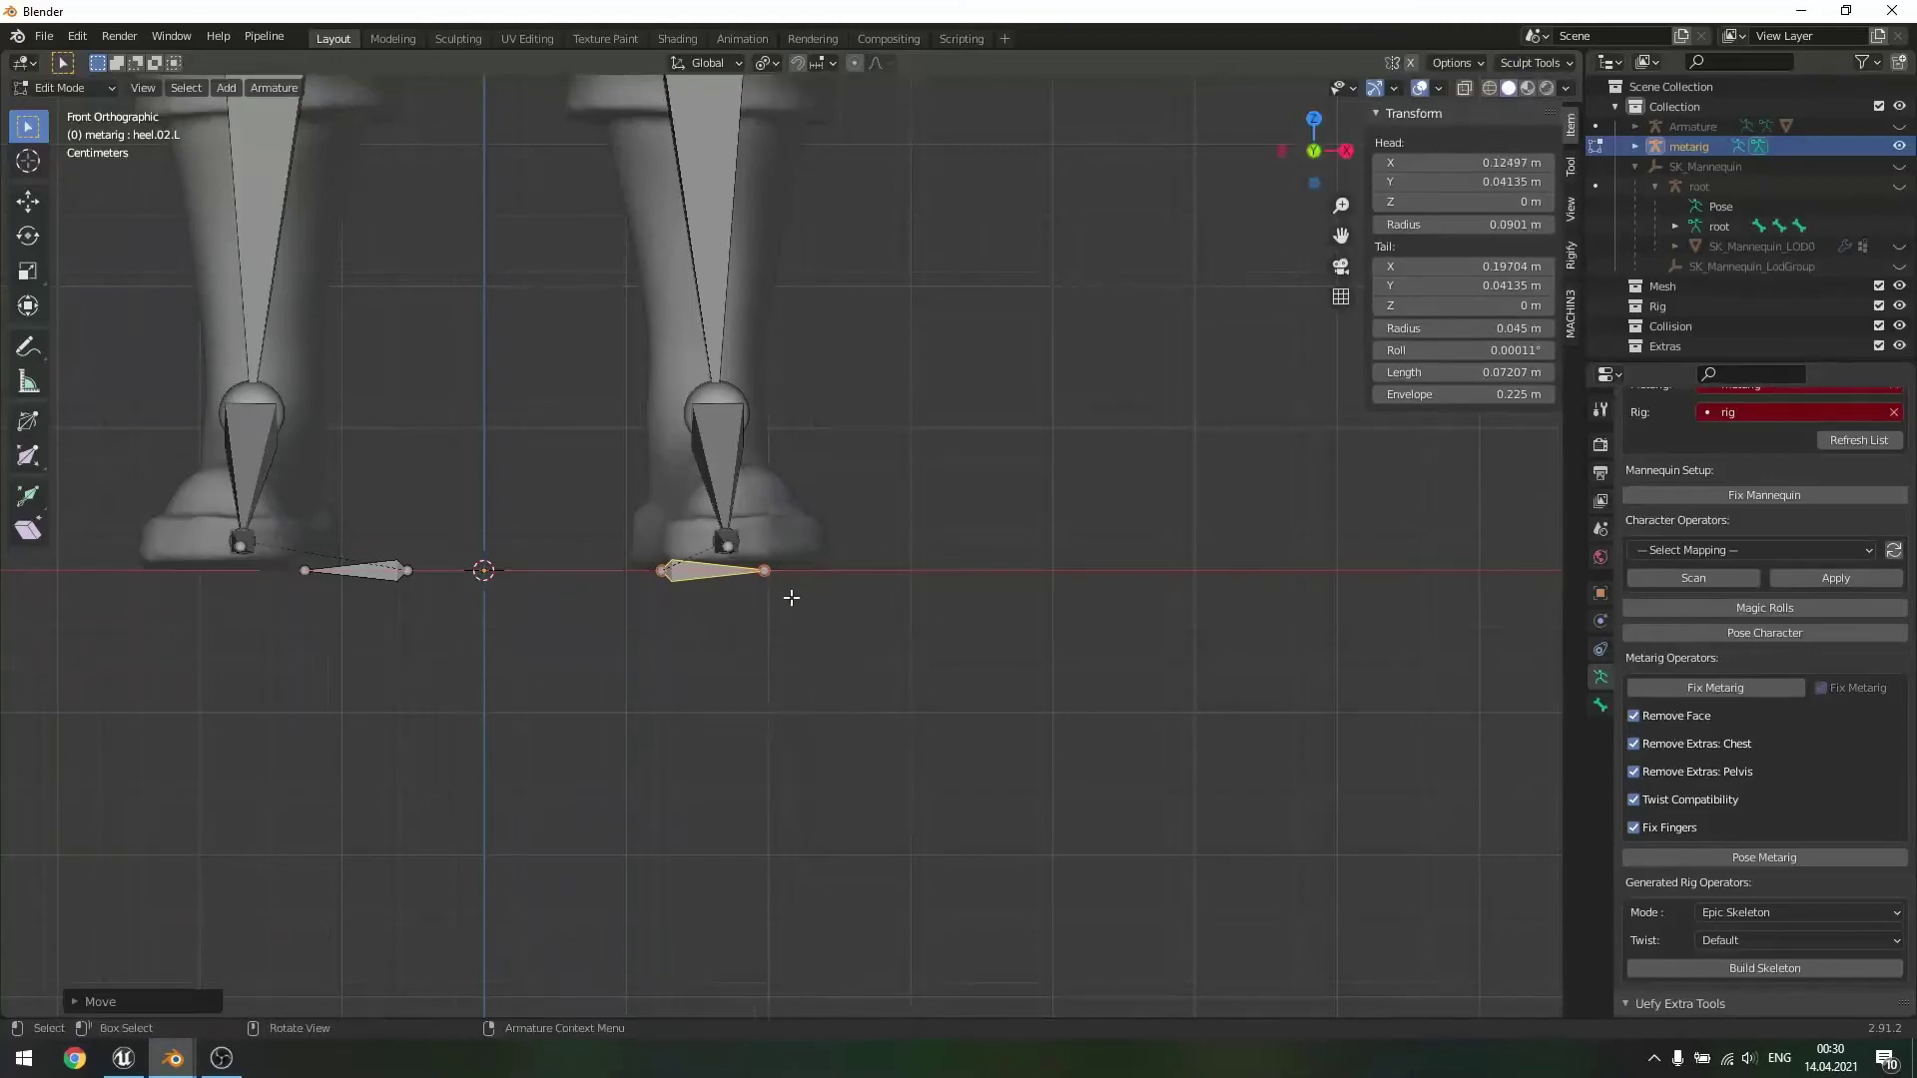
click(765, 572)
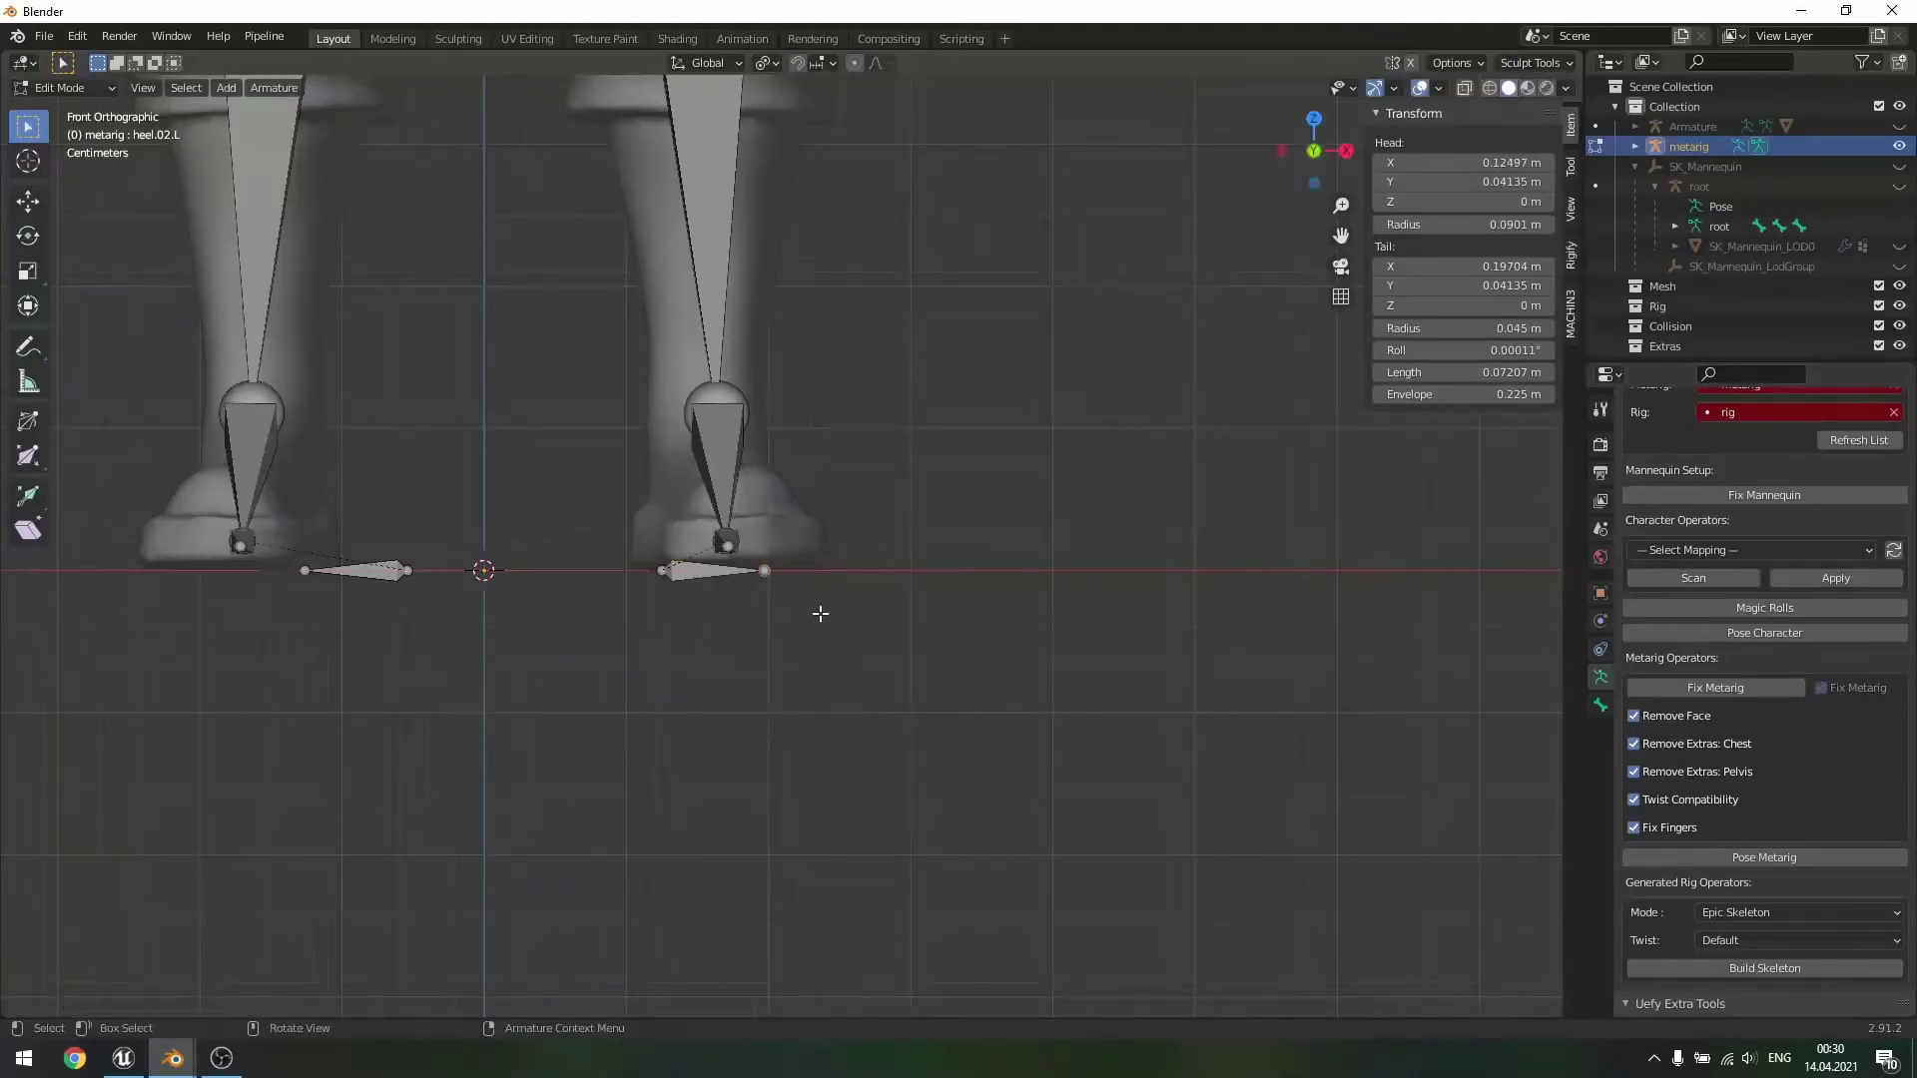
- Extend the tail end of the left heel bone heel.02.L about 0.04 m outward along X
key(g)
key(x)
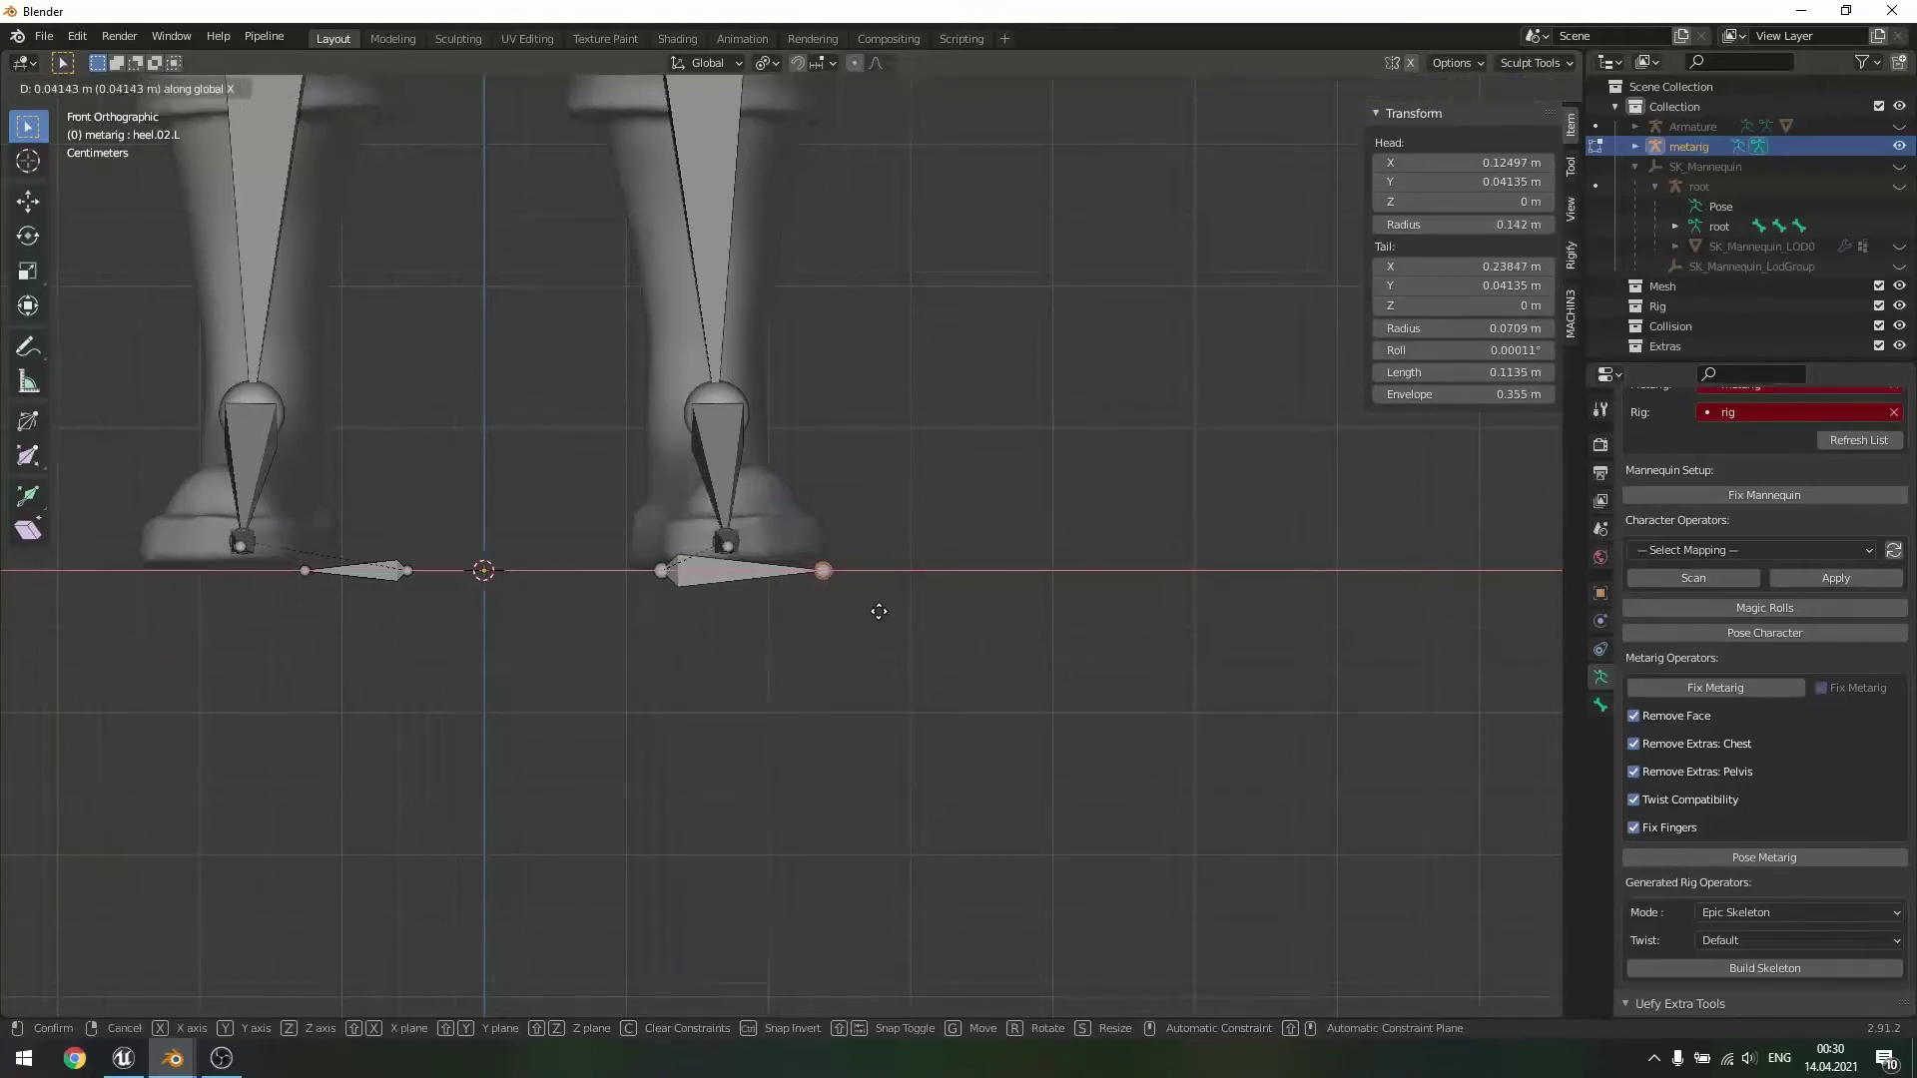
click(879, 611)
- Move the whole left heel bone about 0.06 m along Y to the back edge of the foot
middle_drag(1014, 579, 873, 629)
click(844, 559)
middle_drag(853, 561, 893, 529)
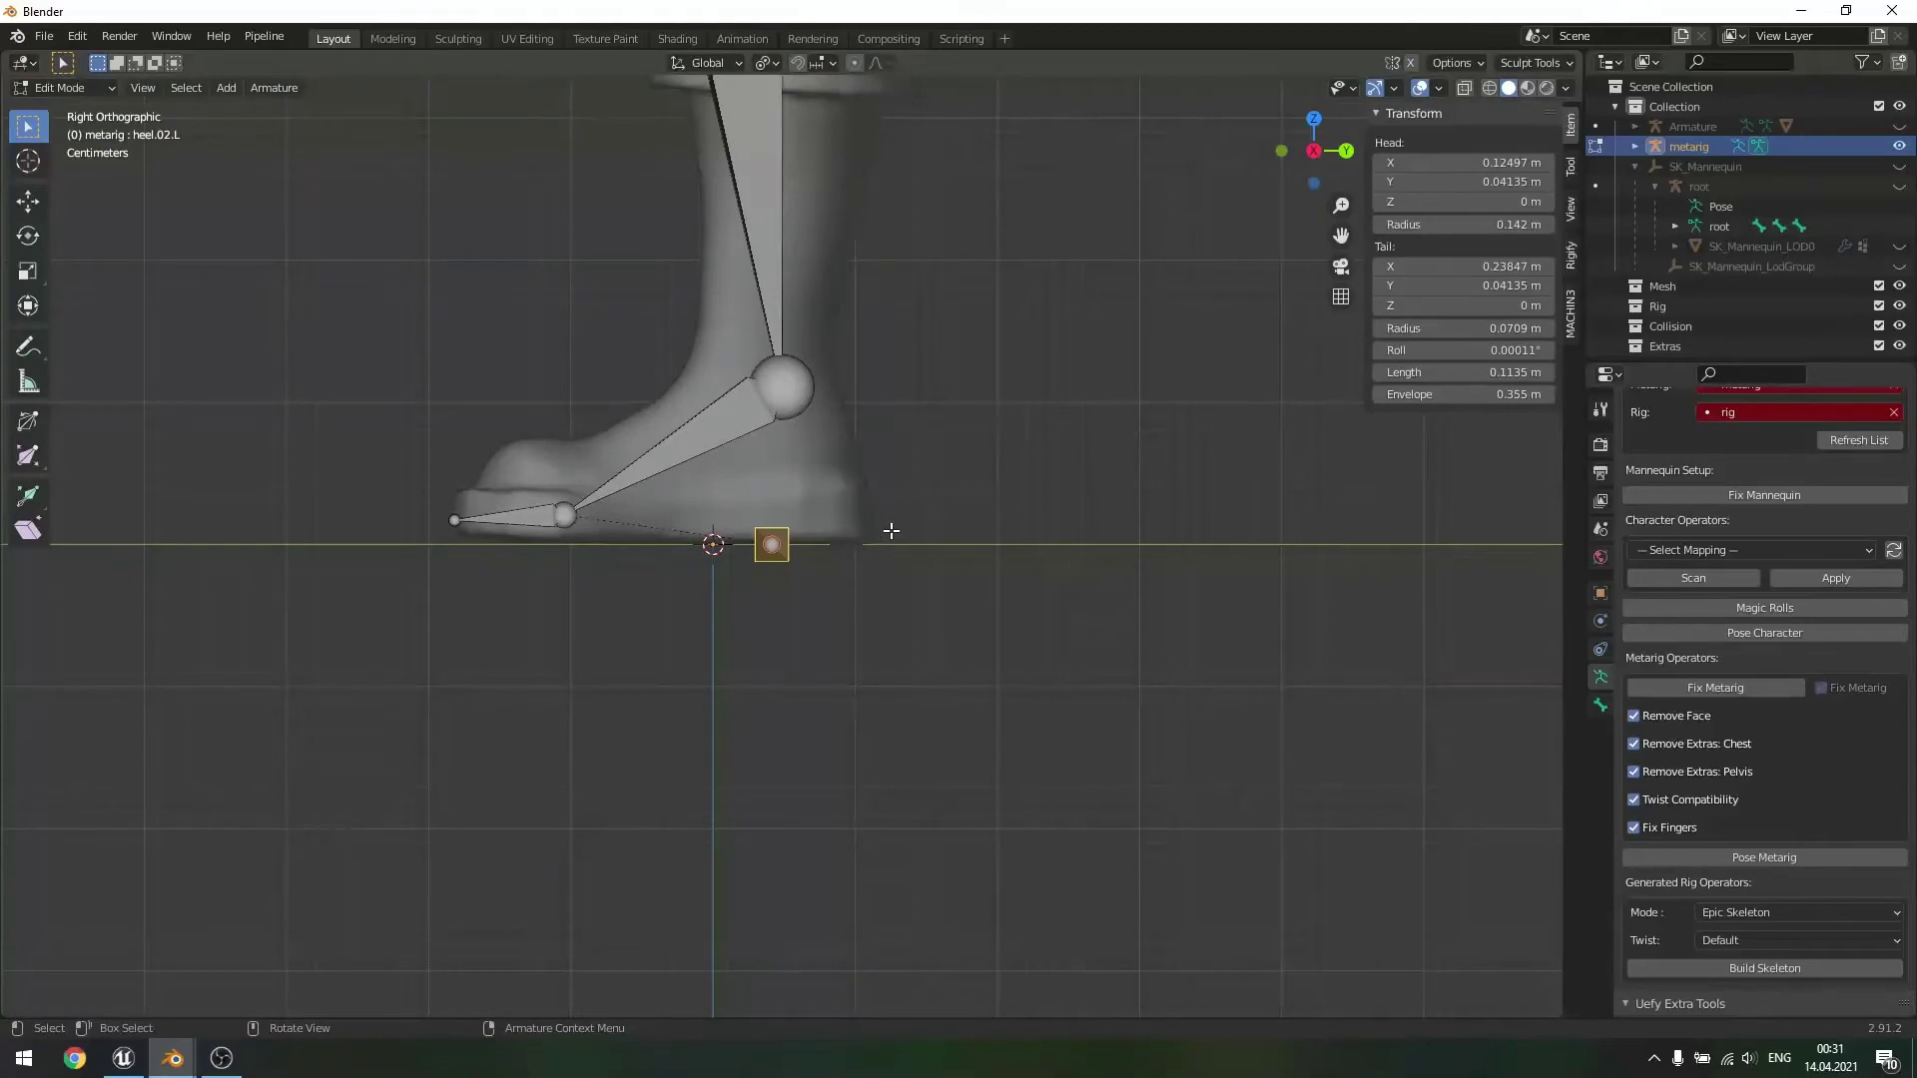
key(g)
key(y)
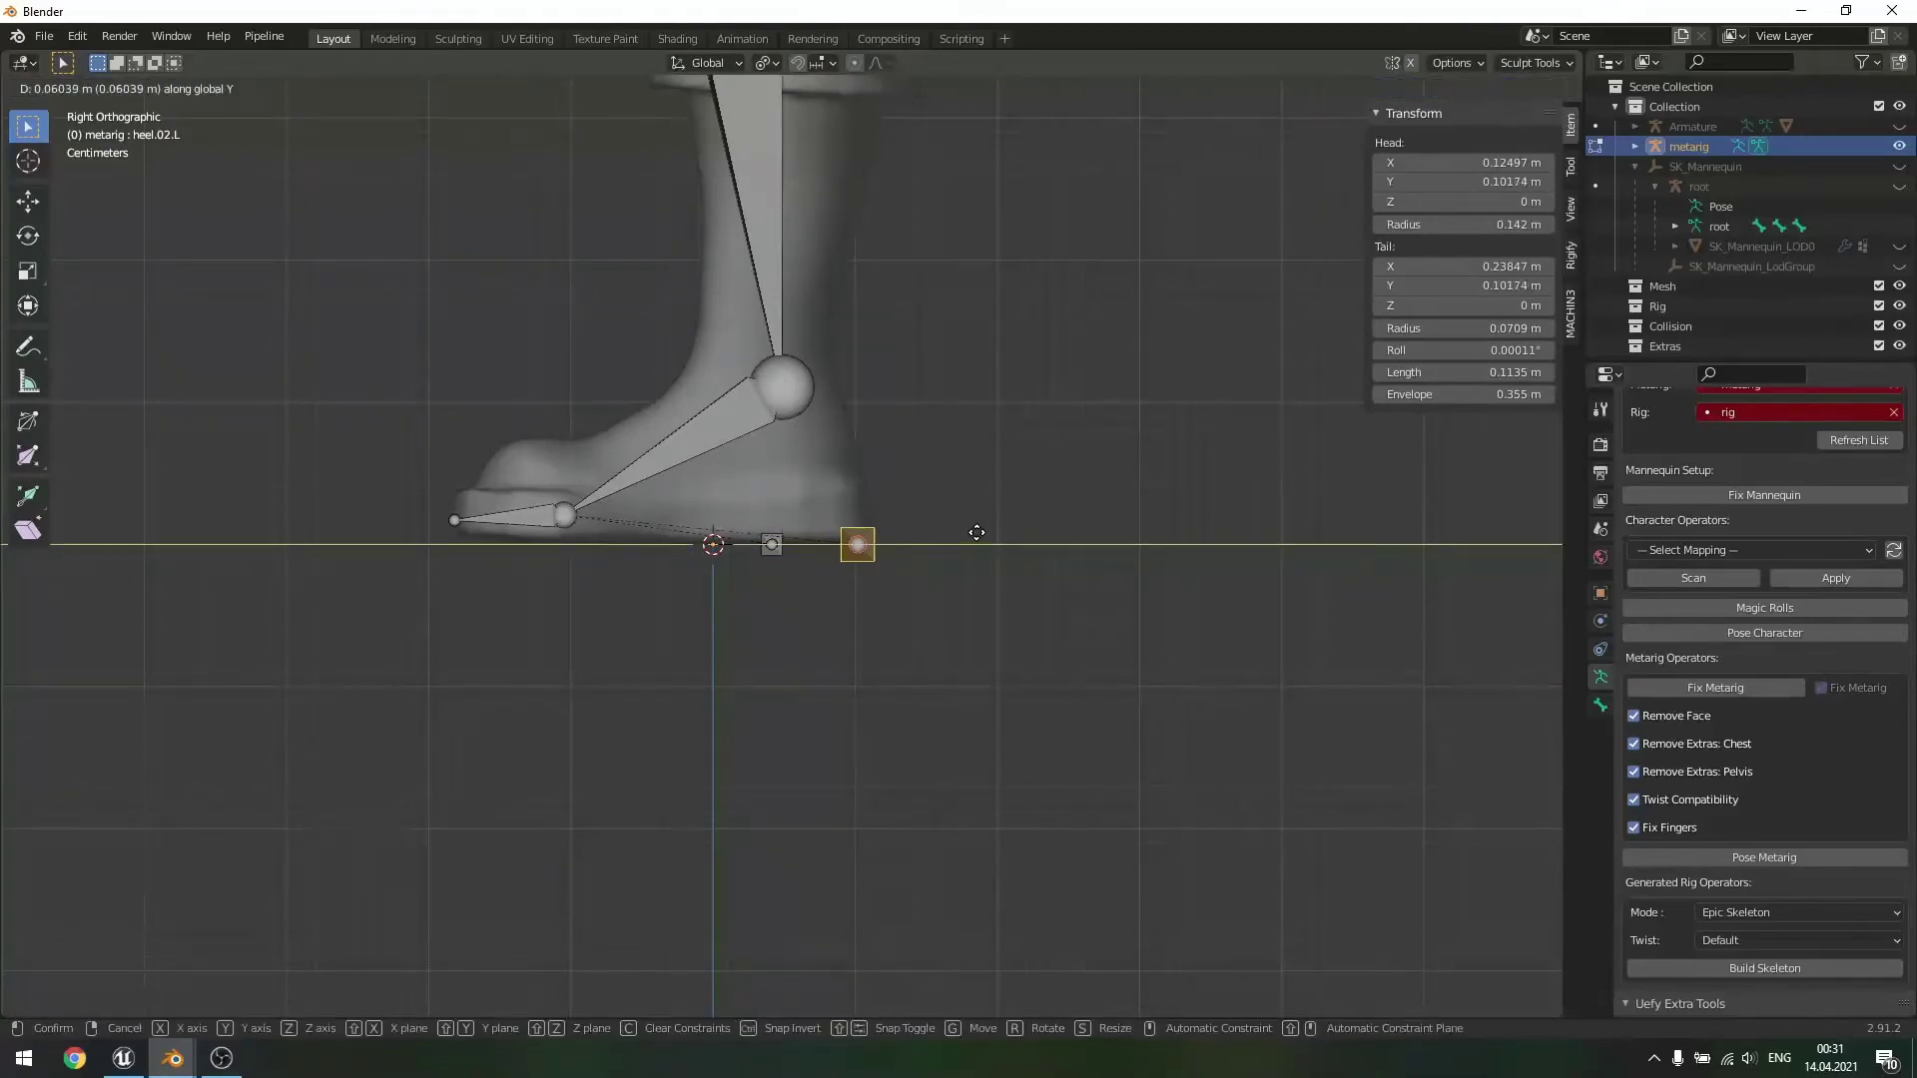
click(977, 532)
- Symmetrize the left heel bone onto the right foot
middle_drag(894, 569, 1022, 642)
right_click(877, 577)
click(834, 550)
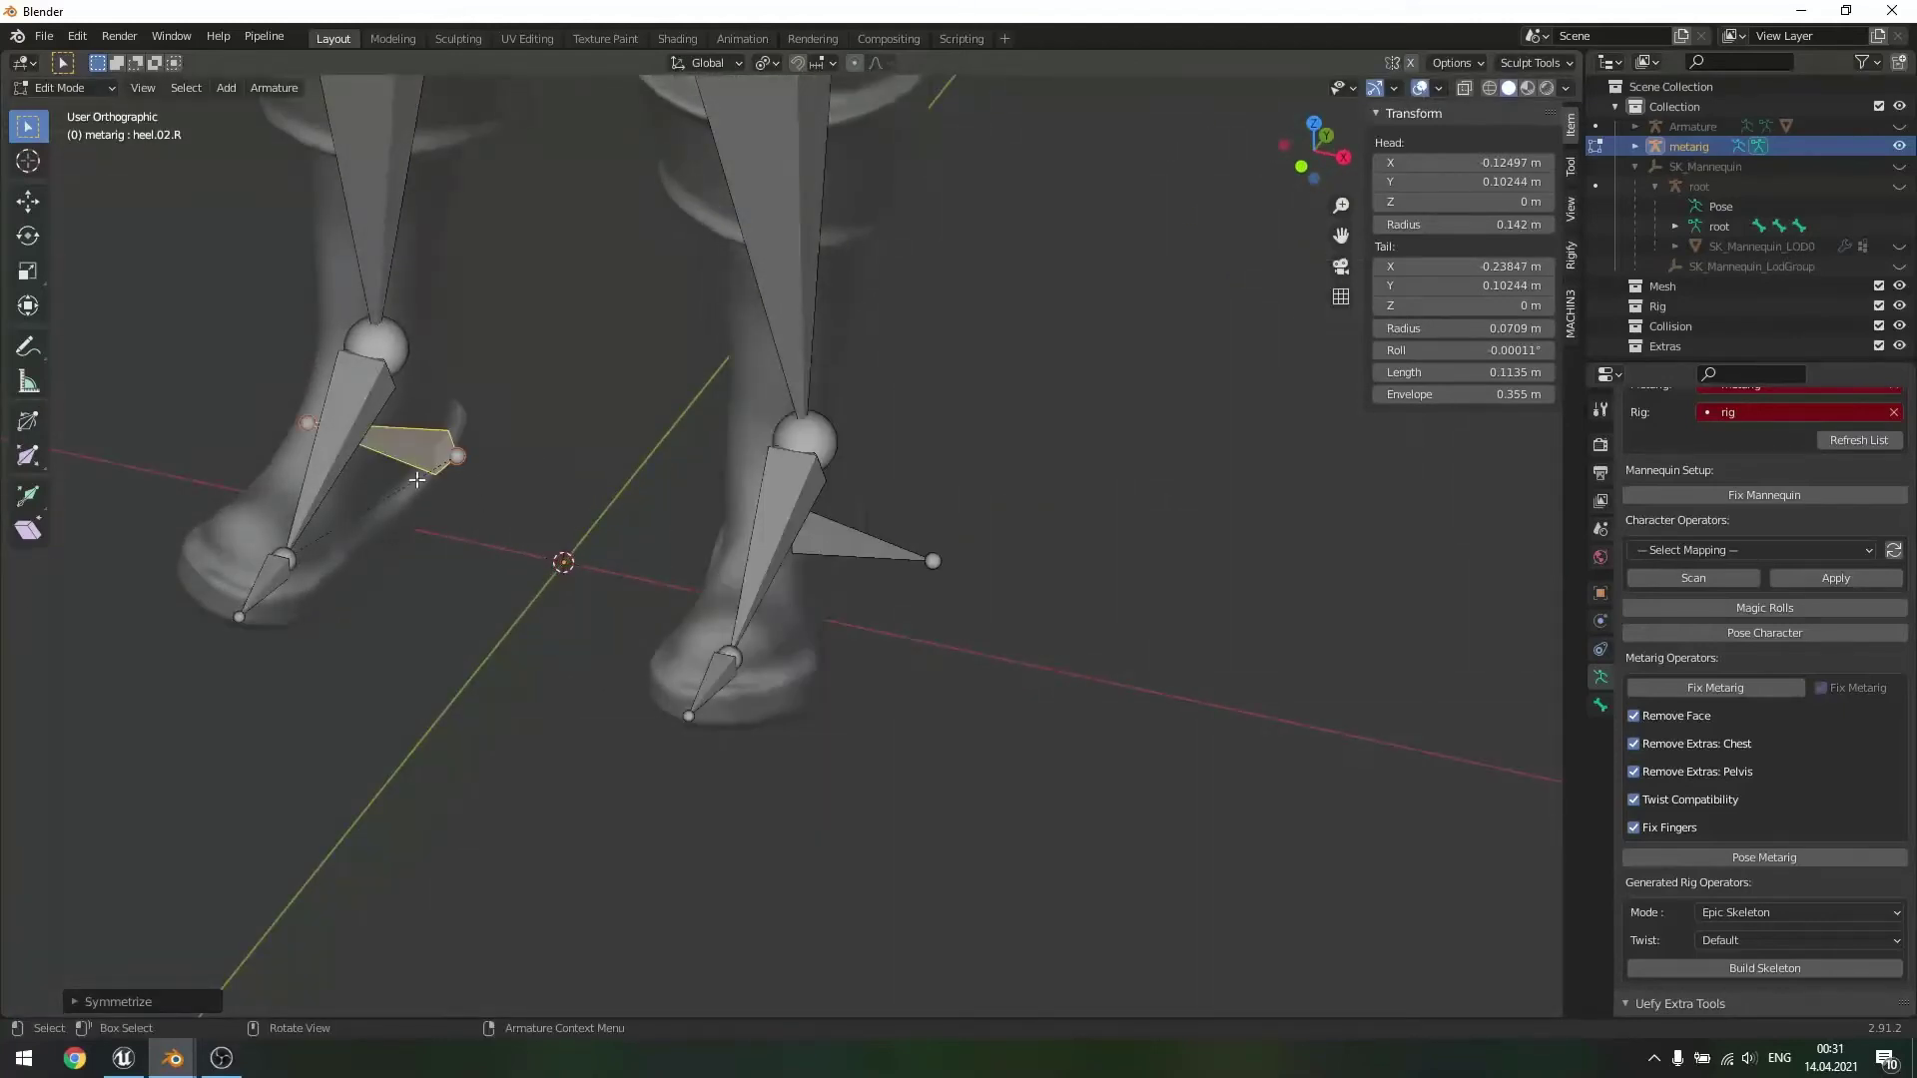
- Inspect the metarig against the character's whole body after the heel correction
scroll(612, 530, down, 5)
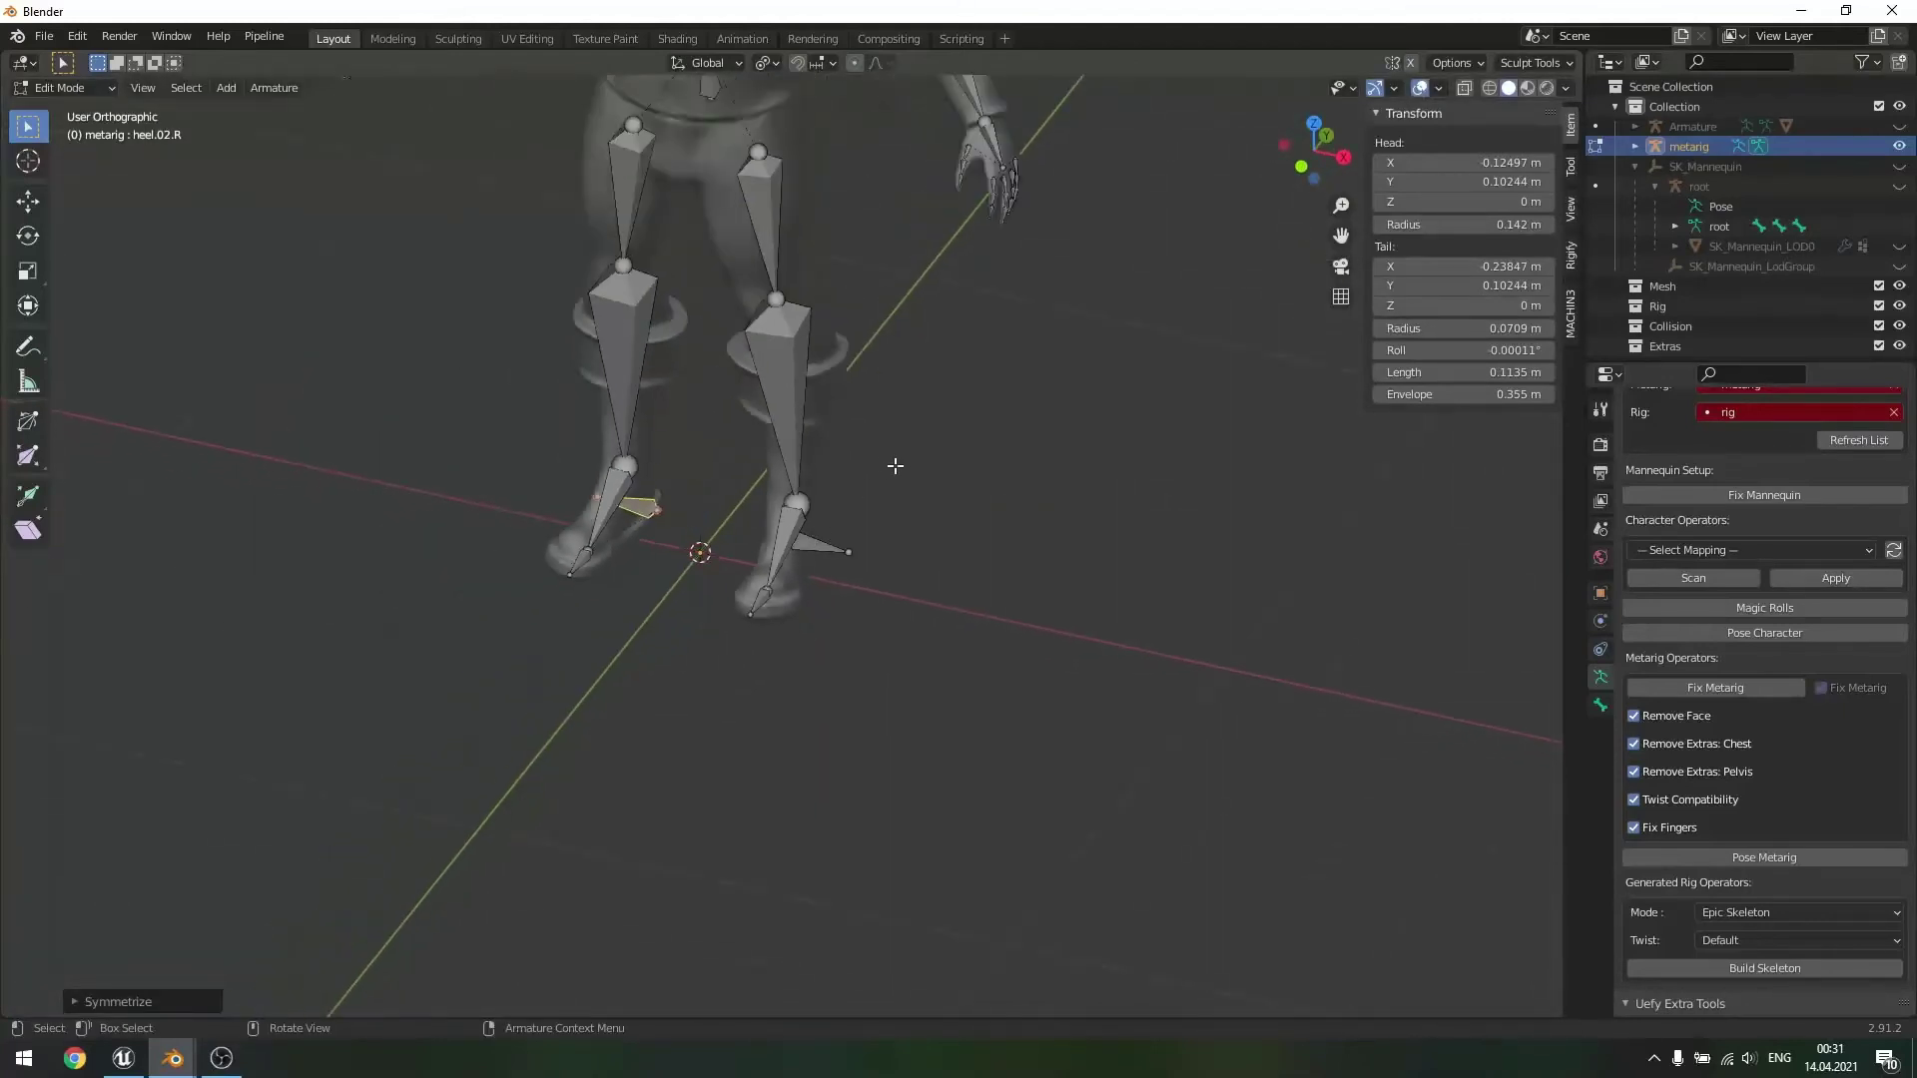
shift+middle_drag(897, 393, 889, 599)
scroll(897, 574, down, 2)
middle_drag(904, 519, 868, 625)
scroll(934, 545, up, 2)
scroll(859, 609, down, 2)
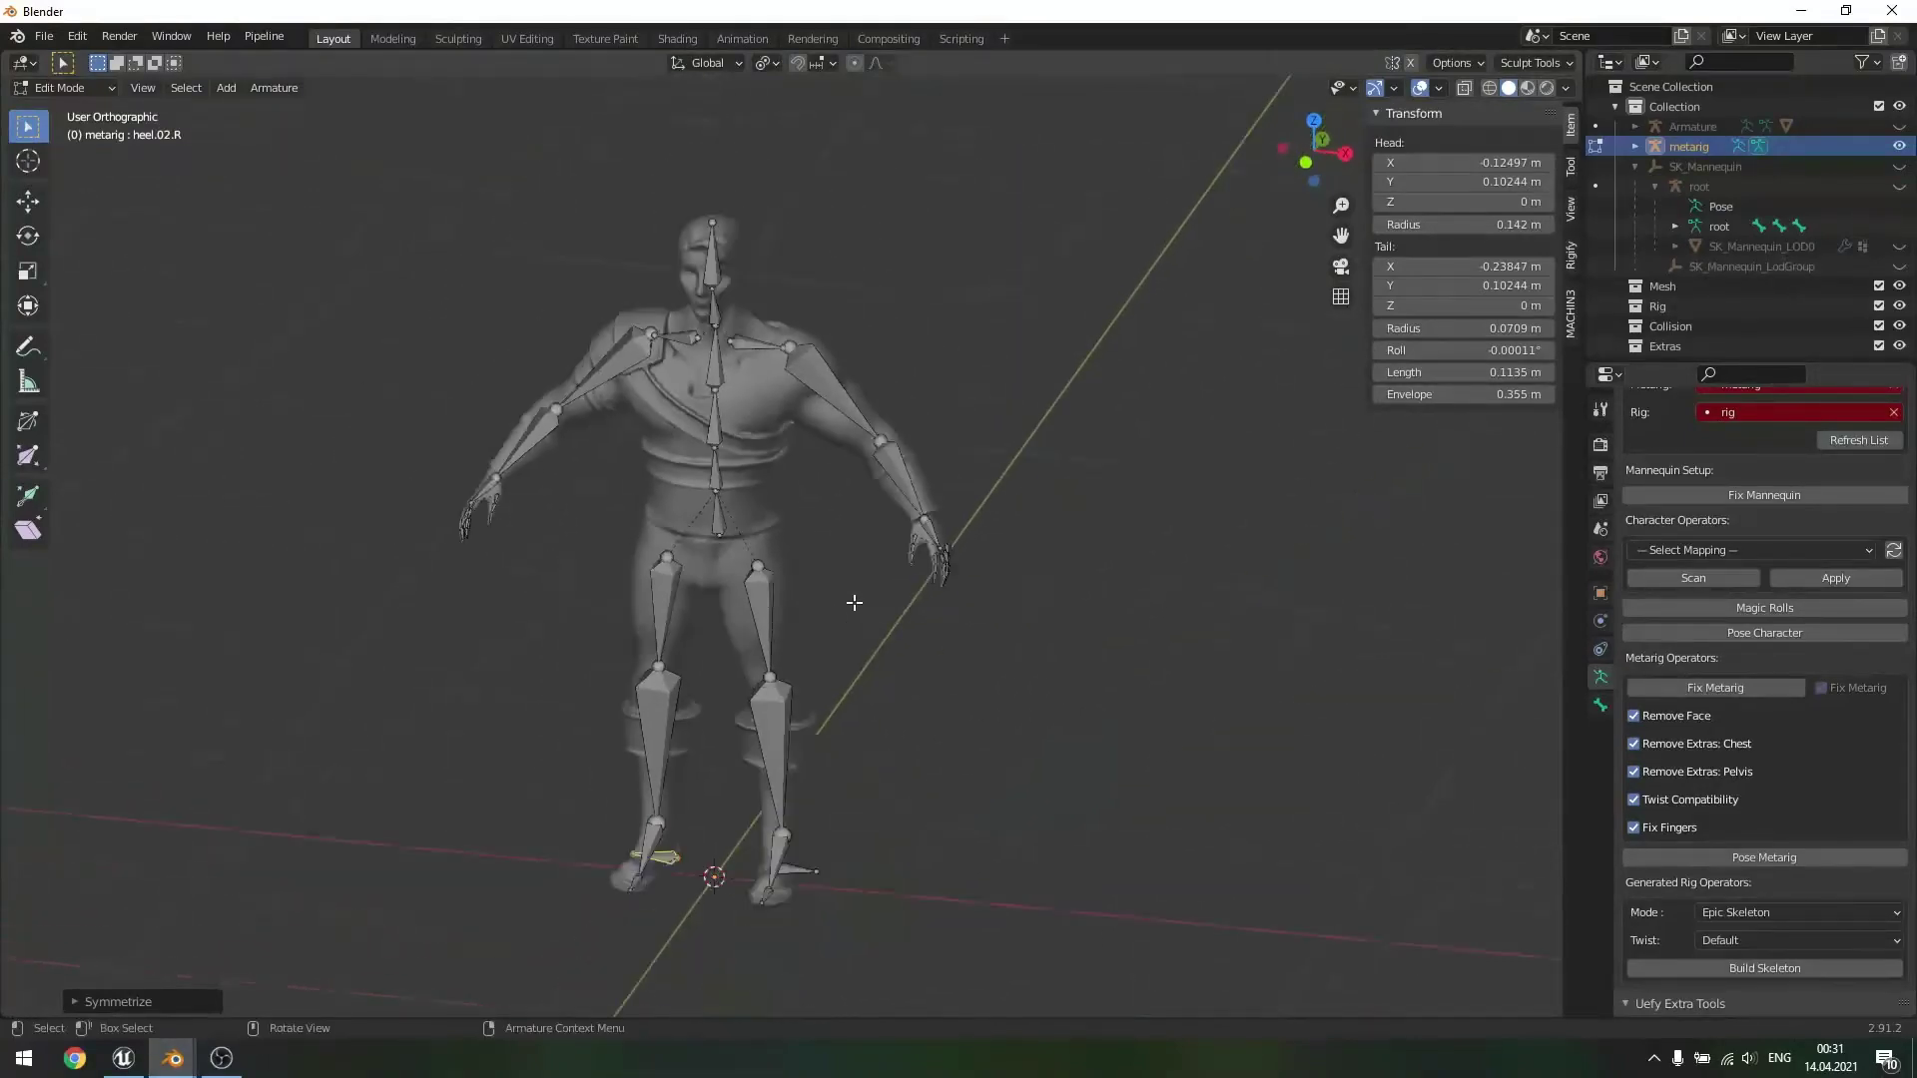
scroll(853, 600, up, 2)
middle_drag(799, 483, 859, 499)
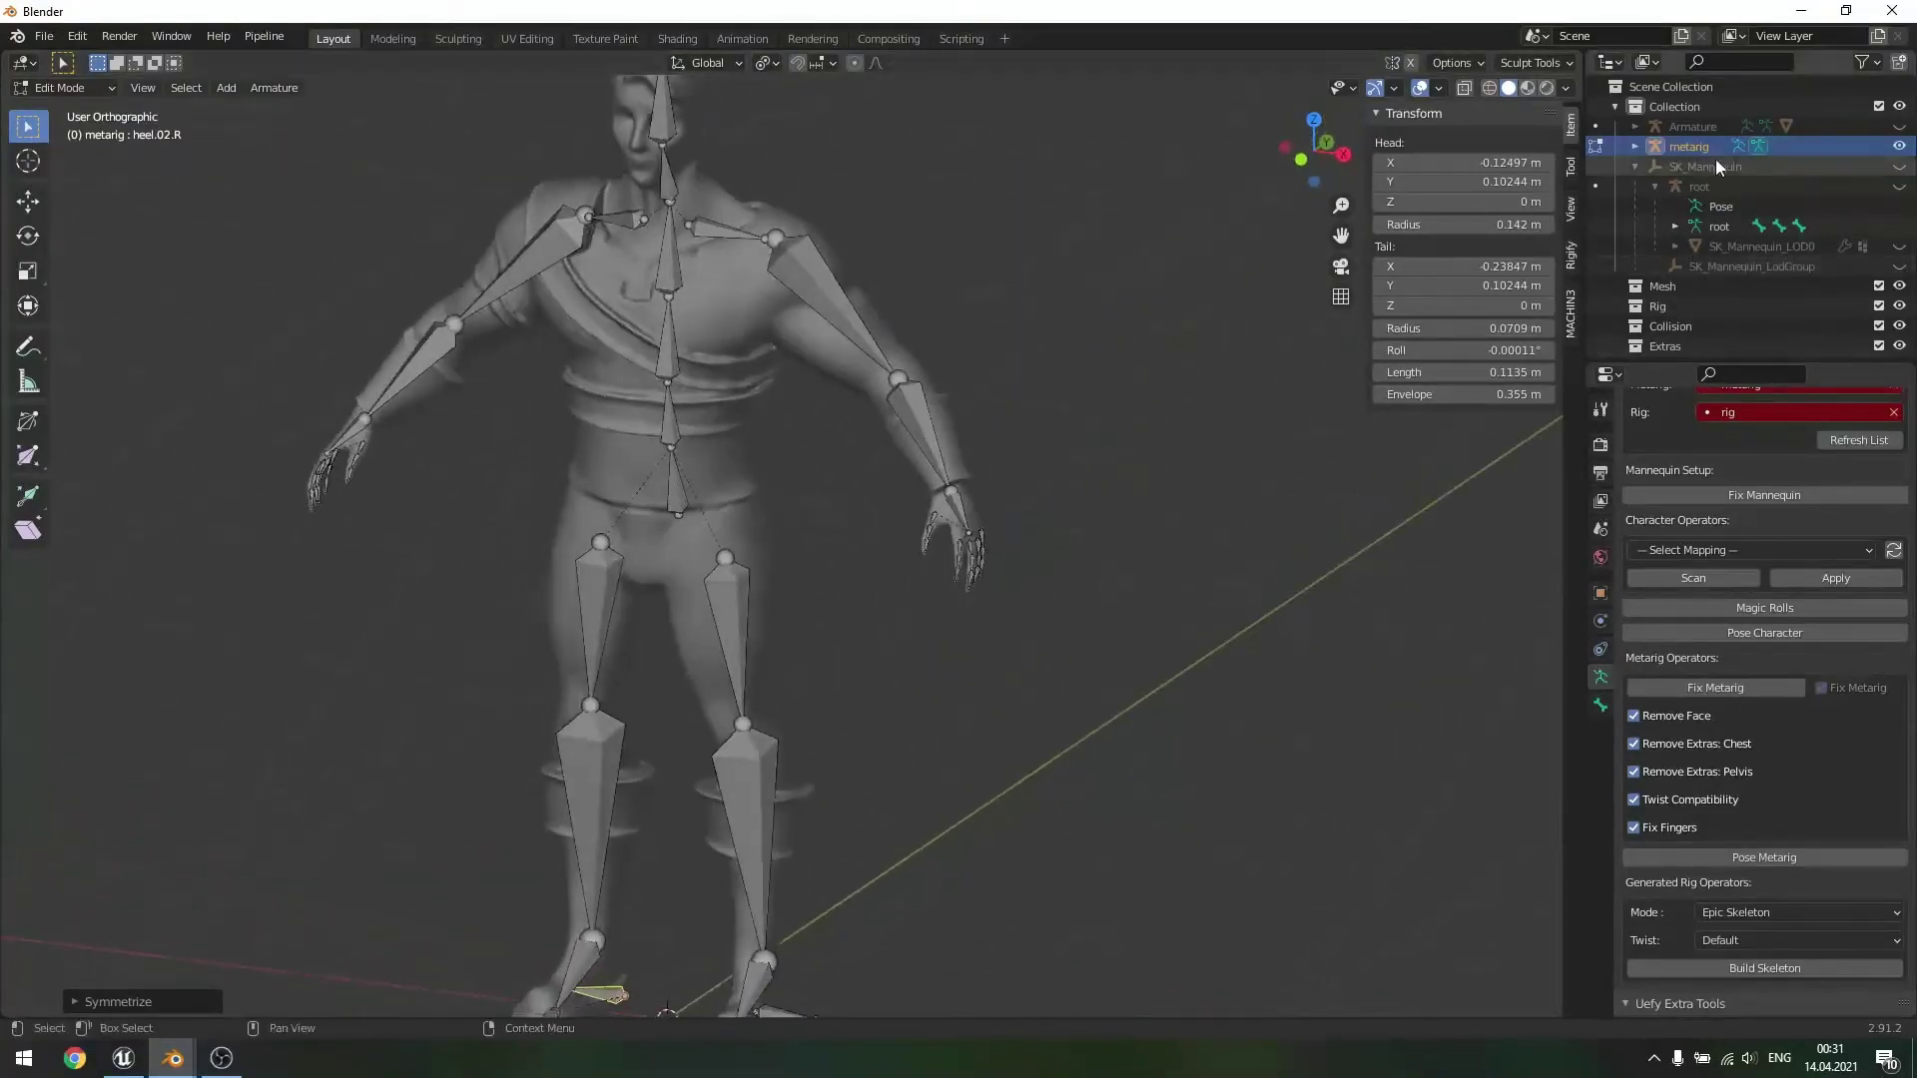
- Unhide the character's Armature and enter Edit Mode with both it and the metarig selected
middle_drag(1167, 320, 881, 367)
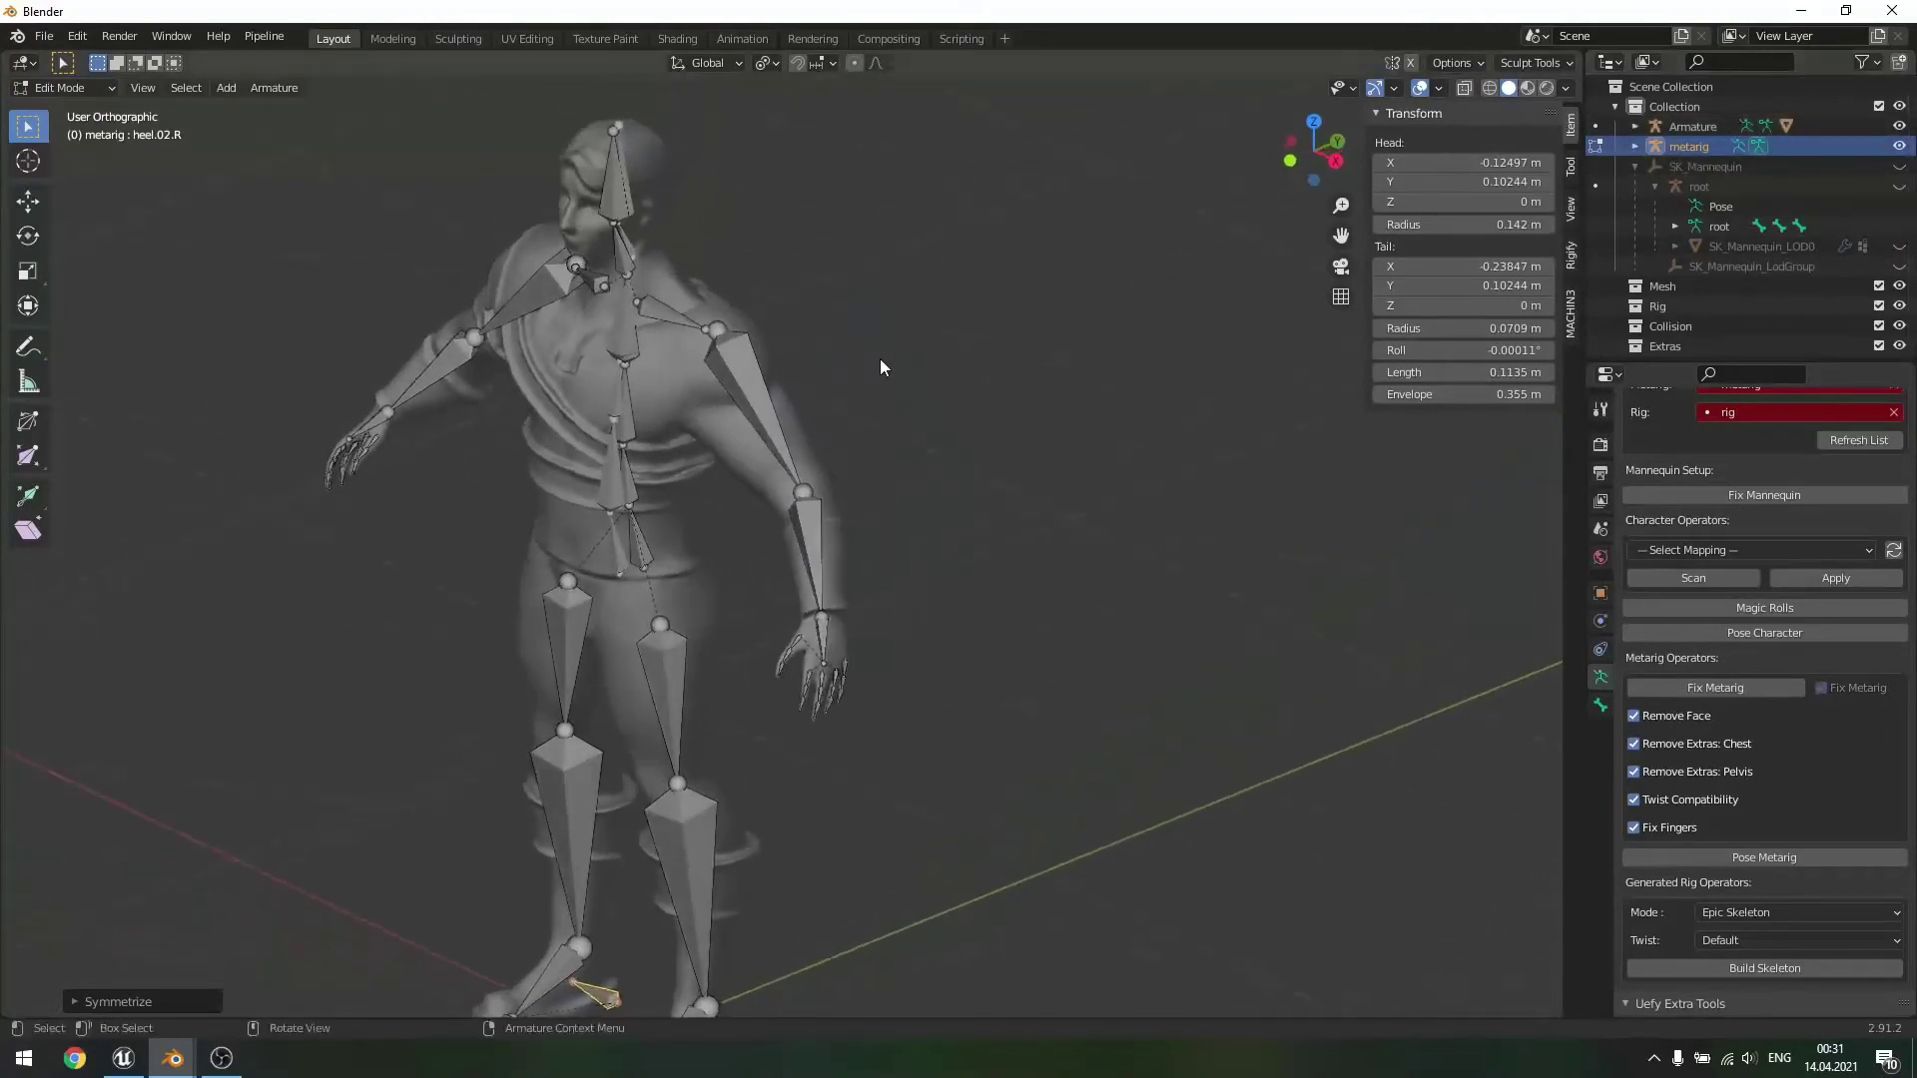
click(626, 355)
key(Tab)
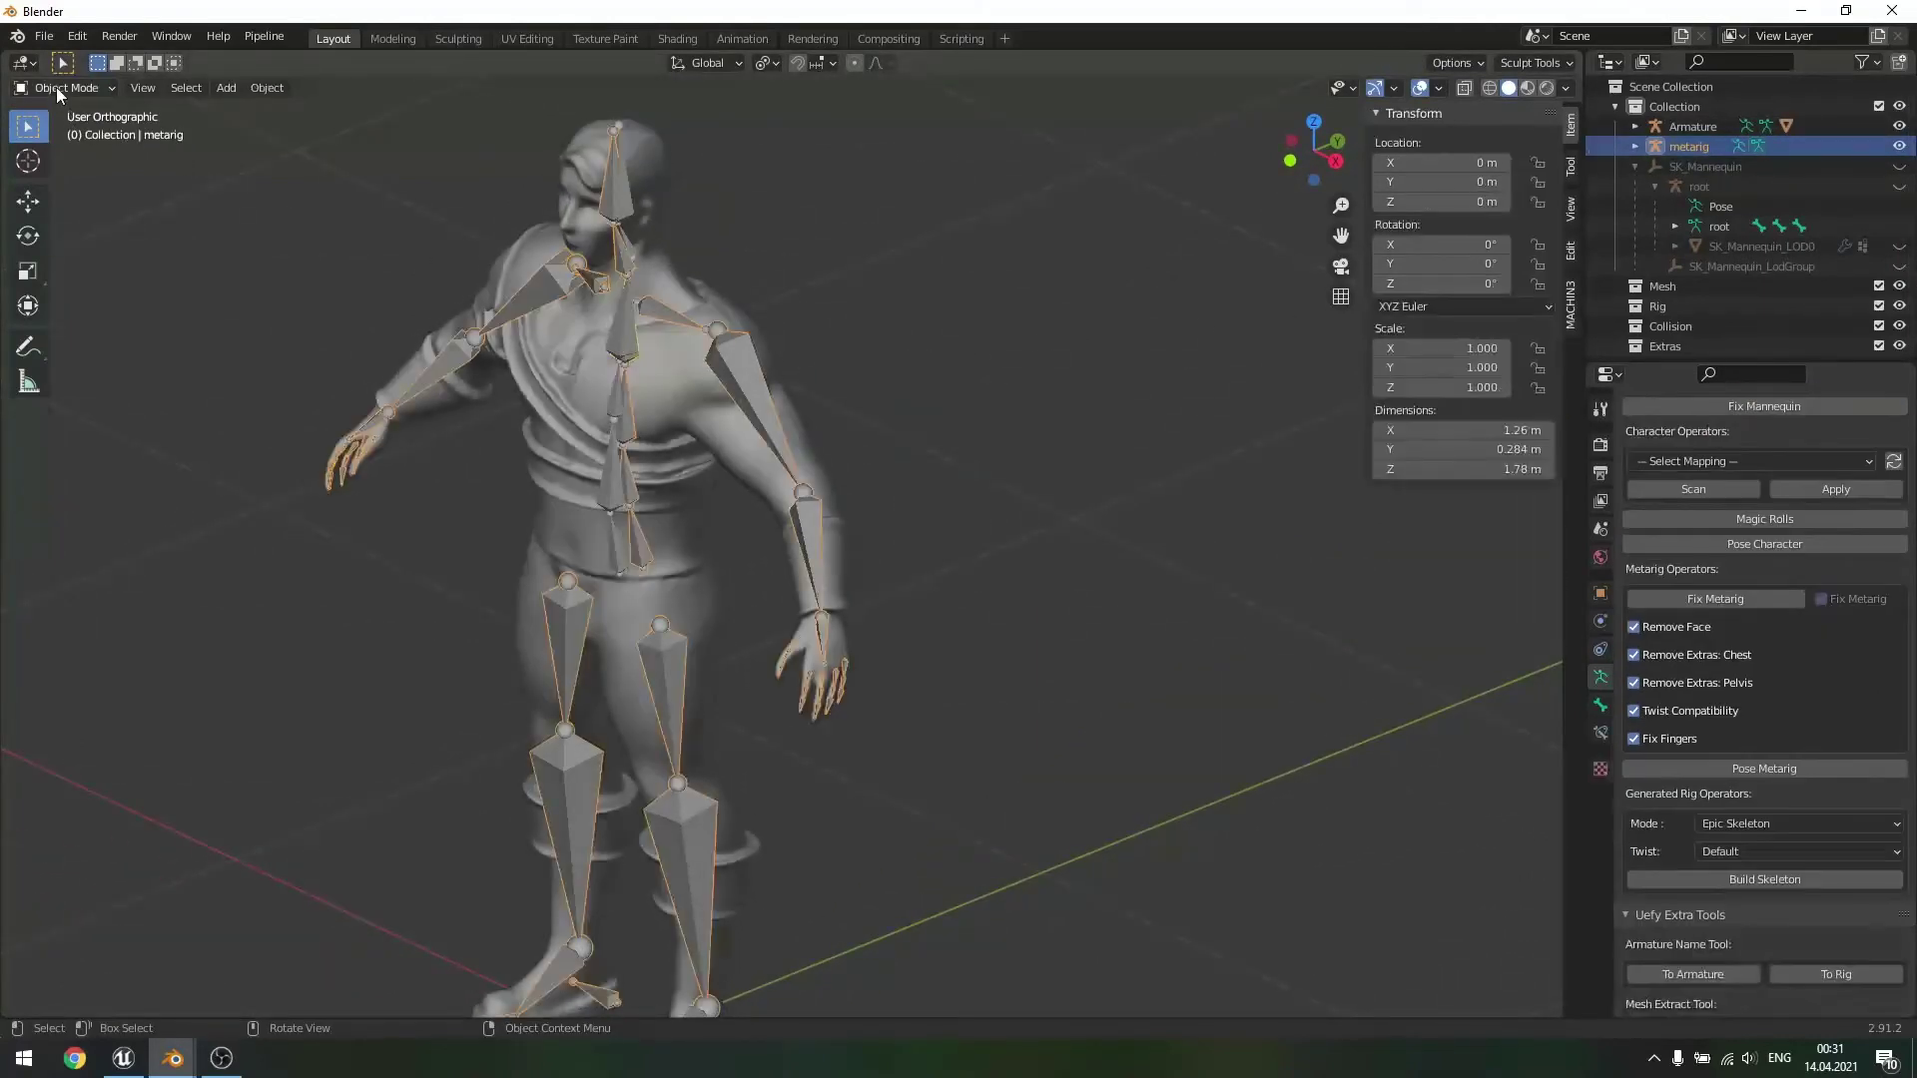
click(1017, 302)
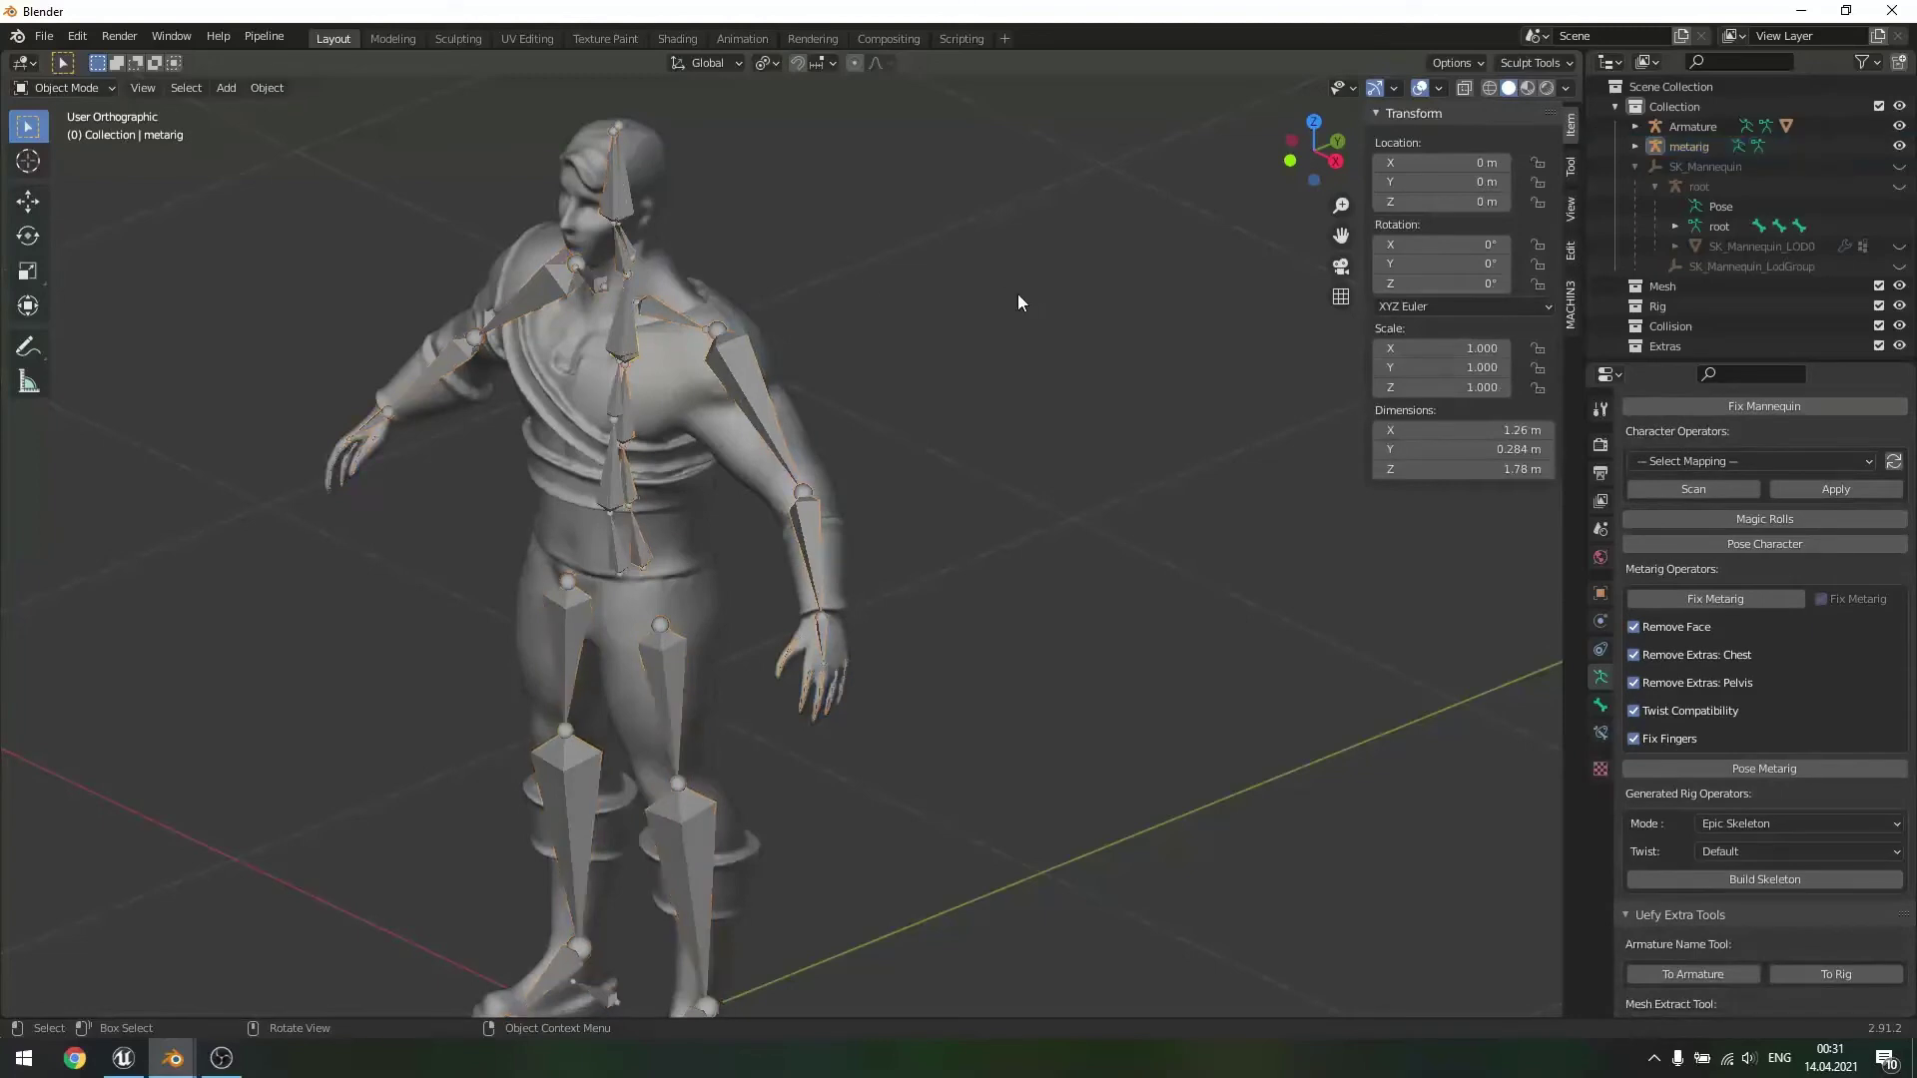
click(606, 491)
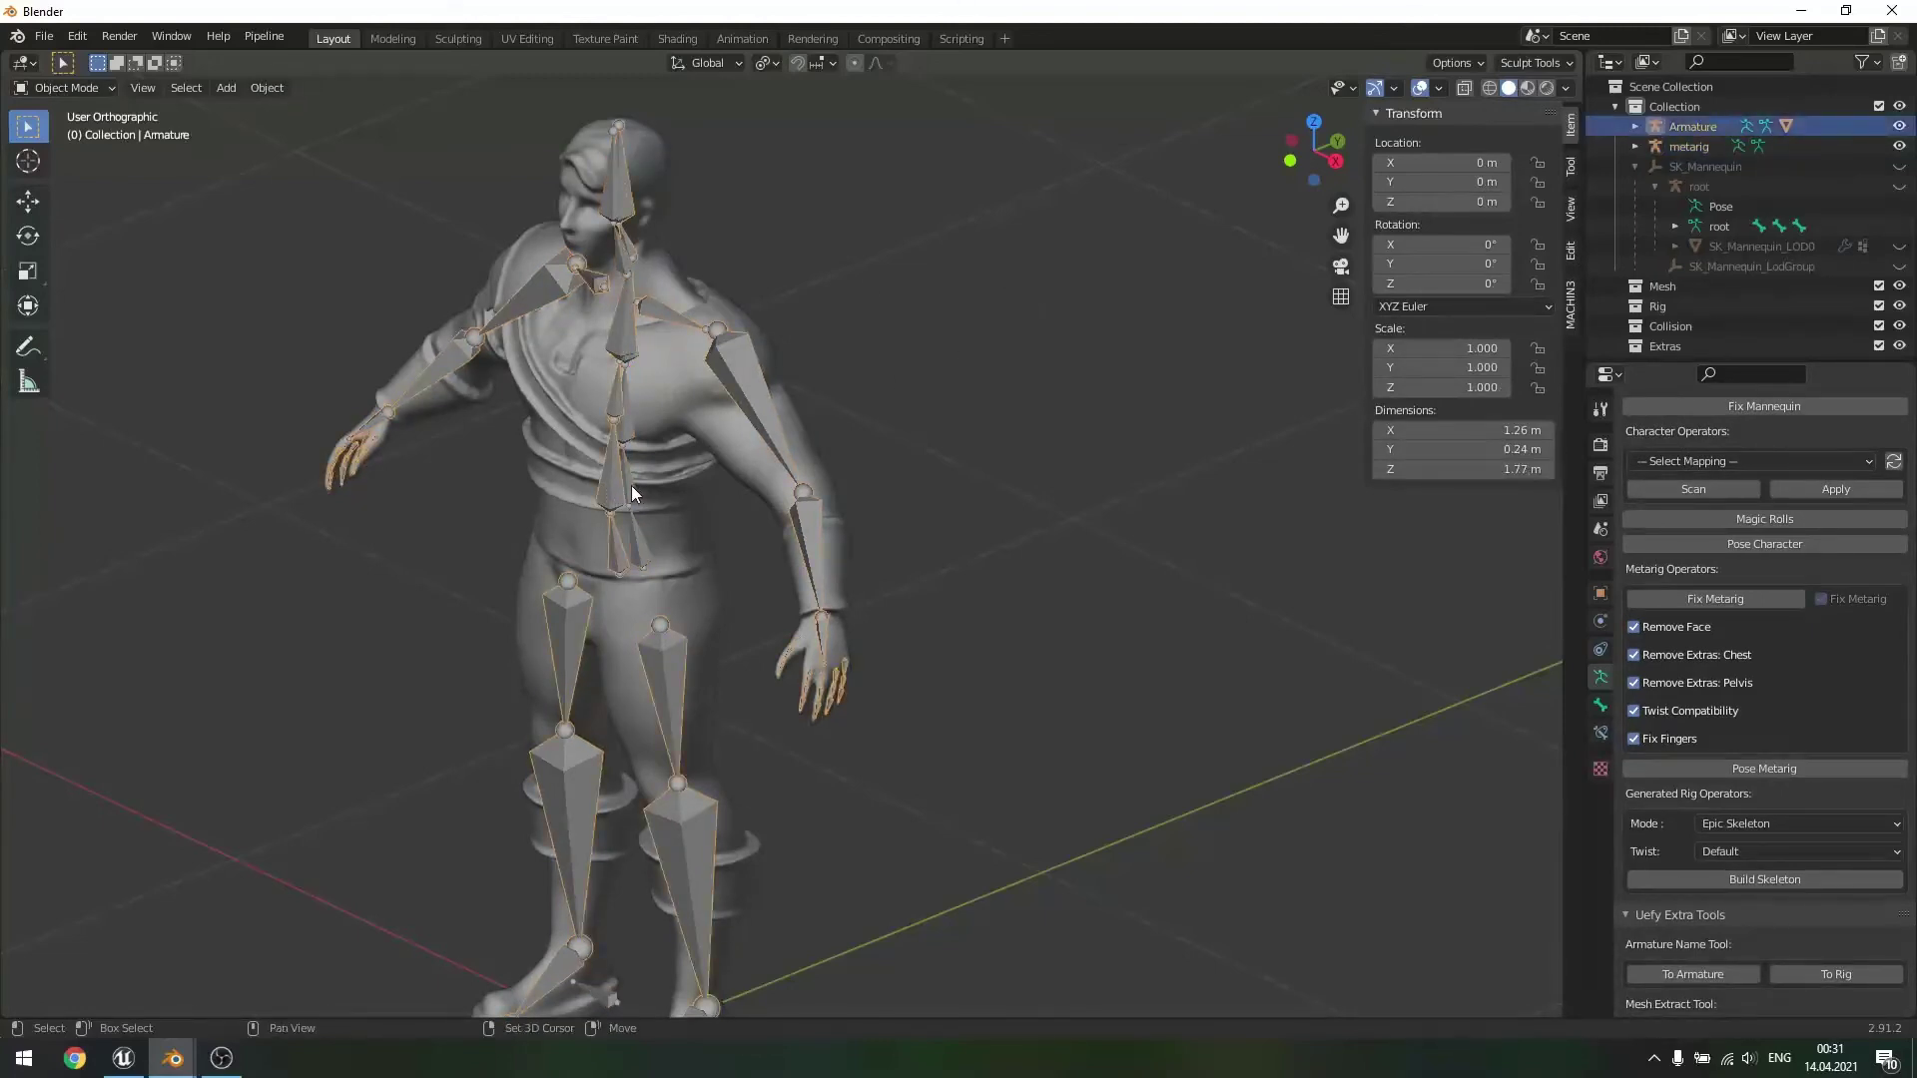
shift+click(632, 486)
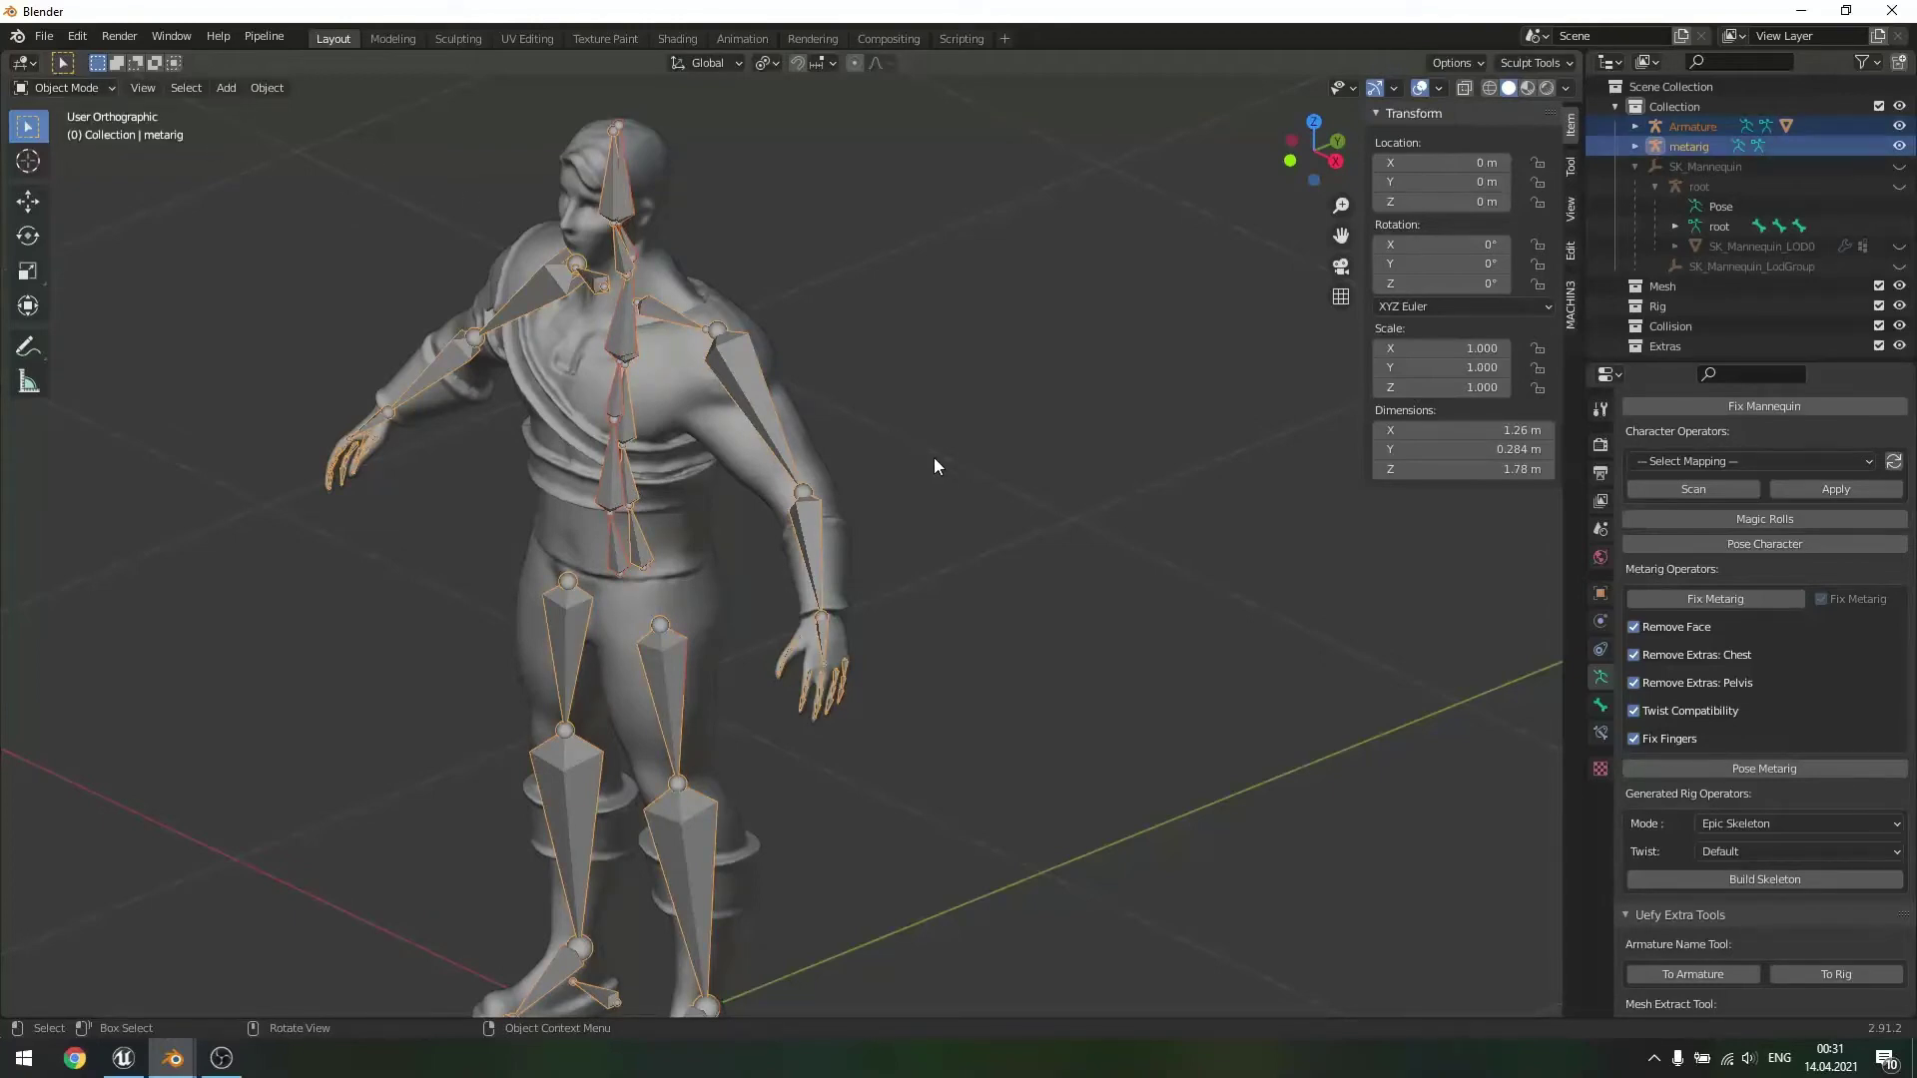
key(Tab)
- Hide the character mesh under the Armature so only the two skeletons show in front view
alt+middle_drag(890, 457, 983, 439)
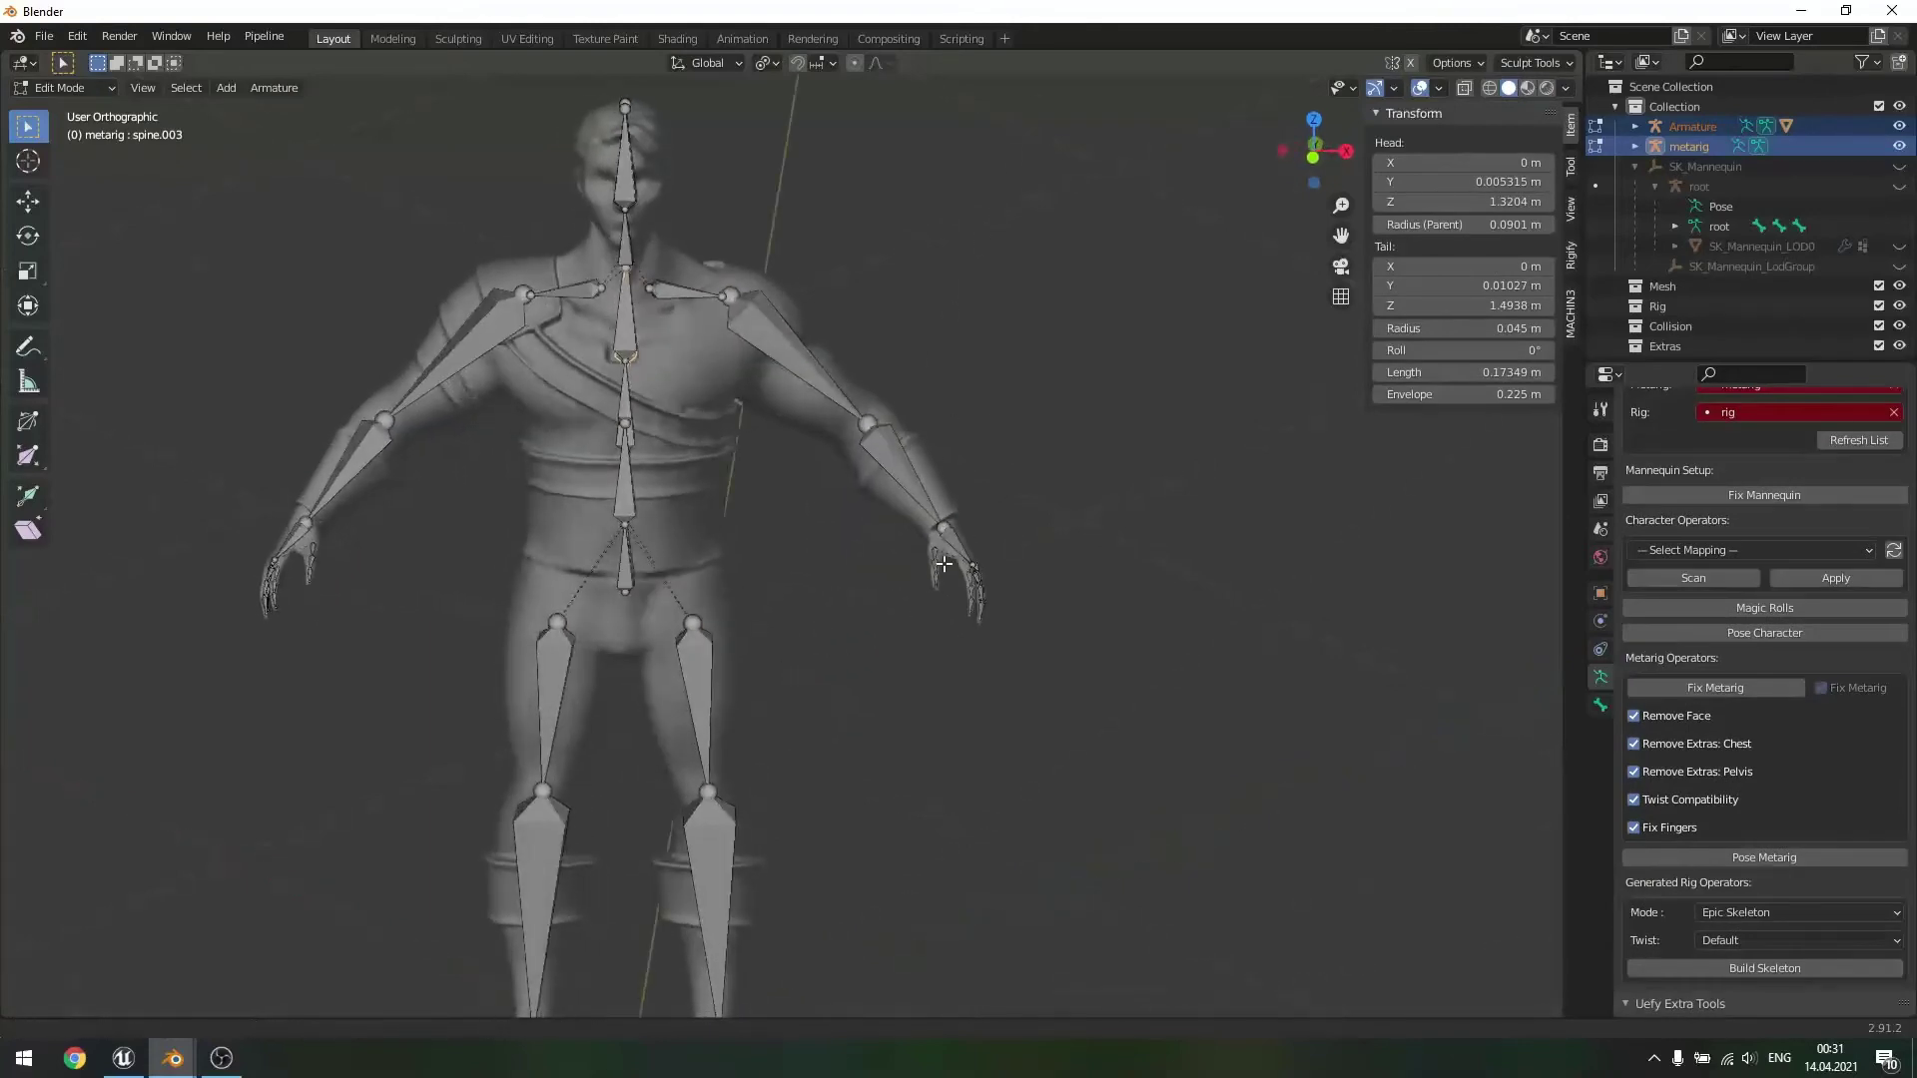
shift+middle_drag(926, 634, 920, 389)
scroll(920, 392, down, 2)
middle_drag(925, 465, 939, 460)
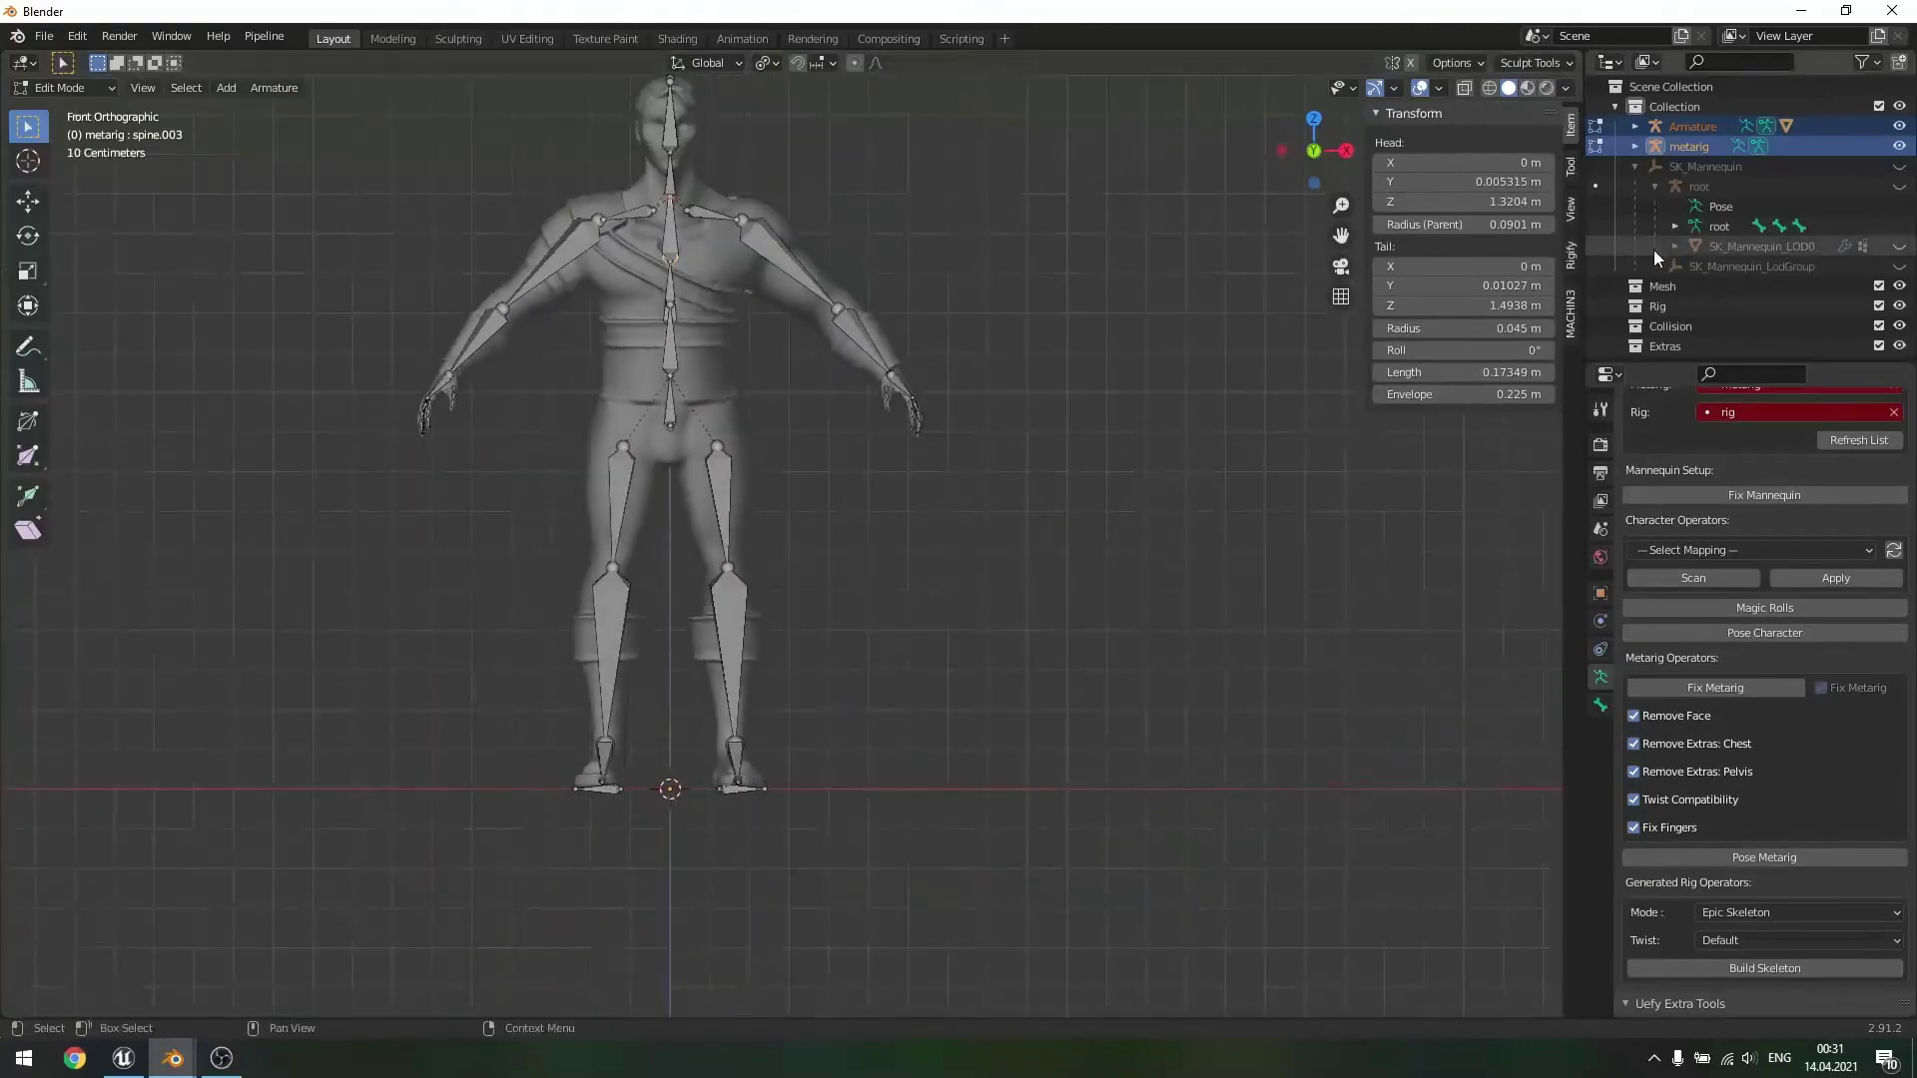
click(1635, 127)
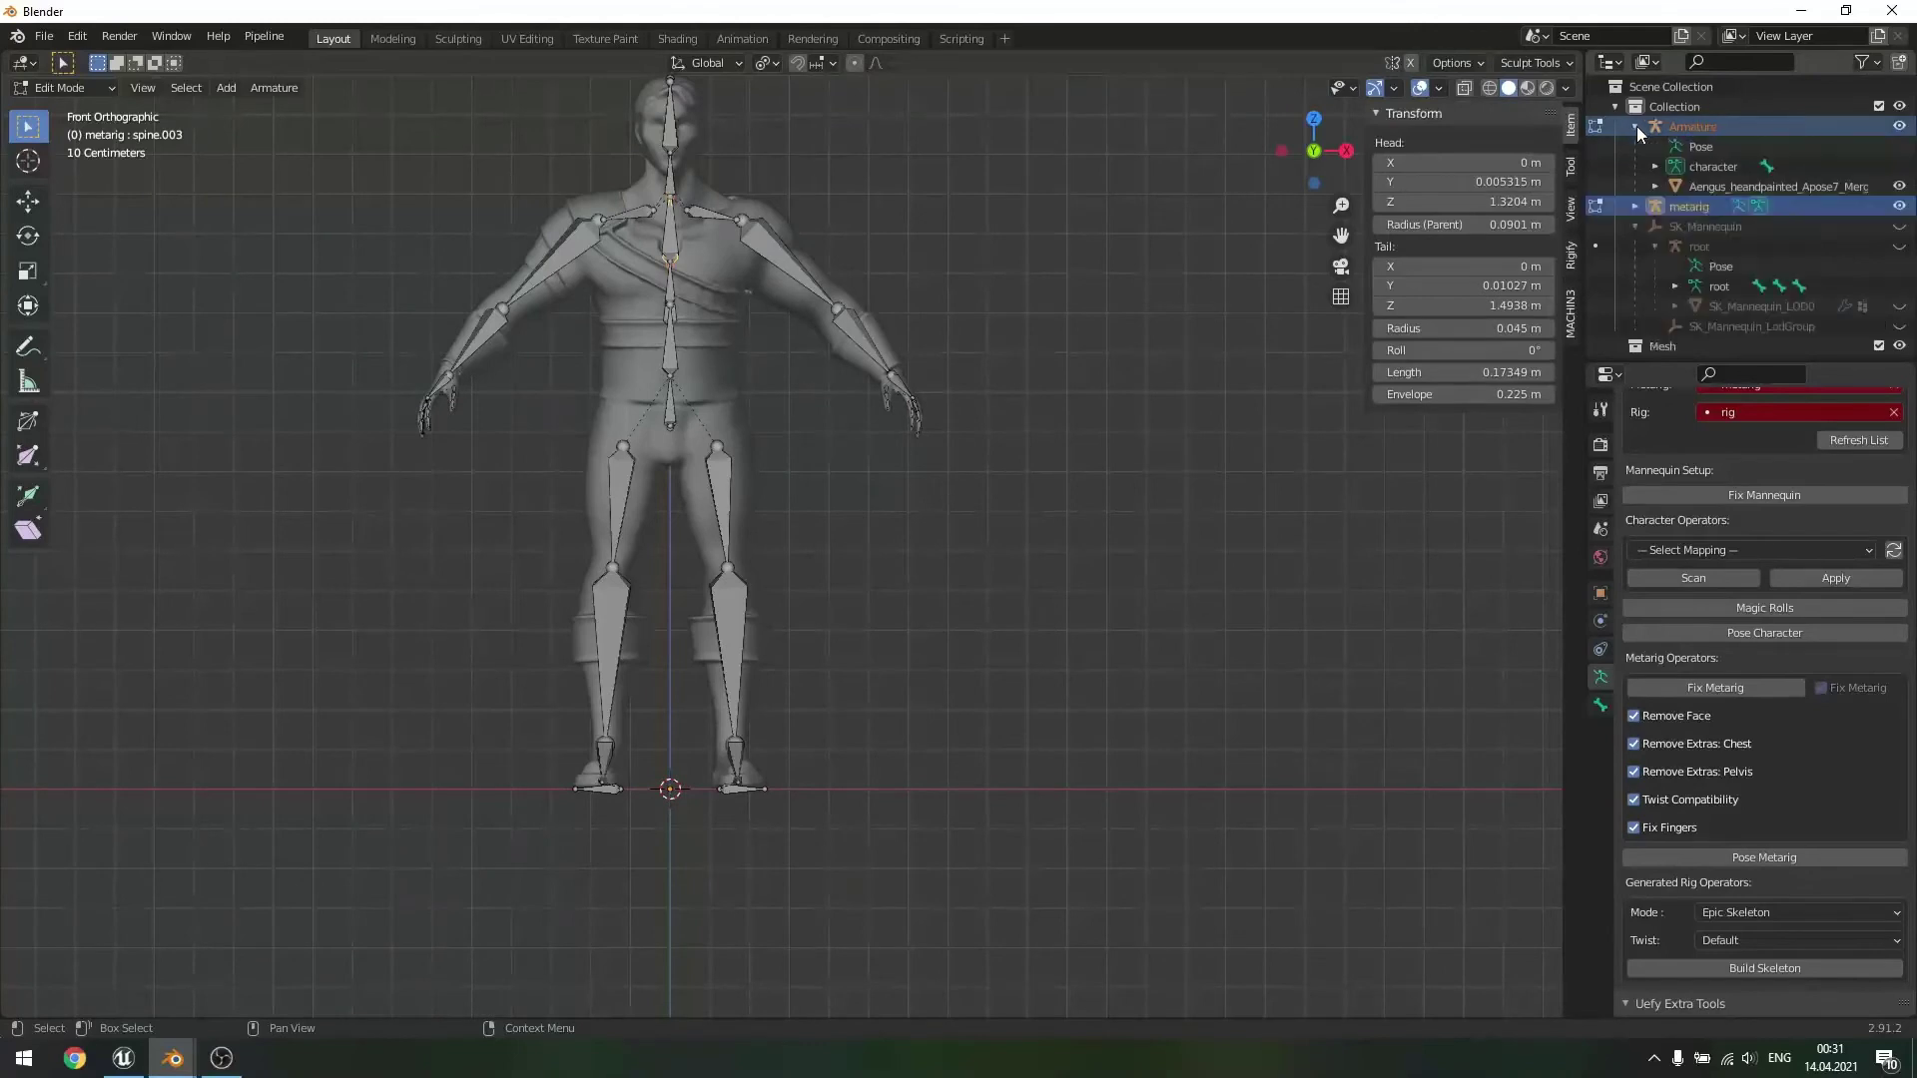
click(1899, 186)
scroll(1015, 331, up, 1)
scroll(992, 364, down, 3)
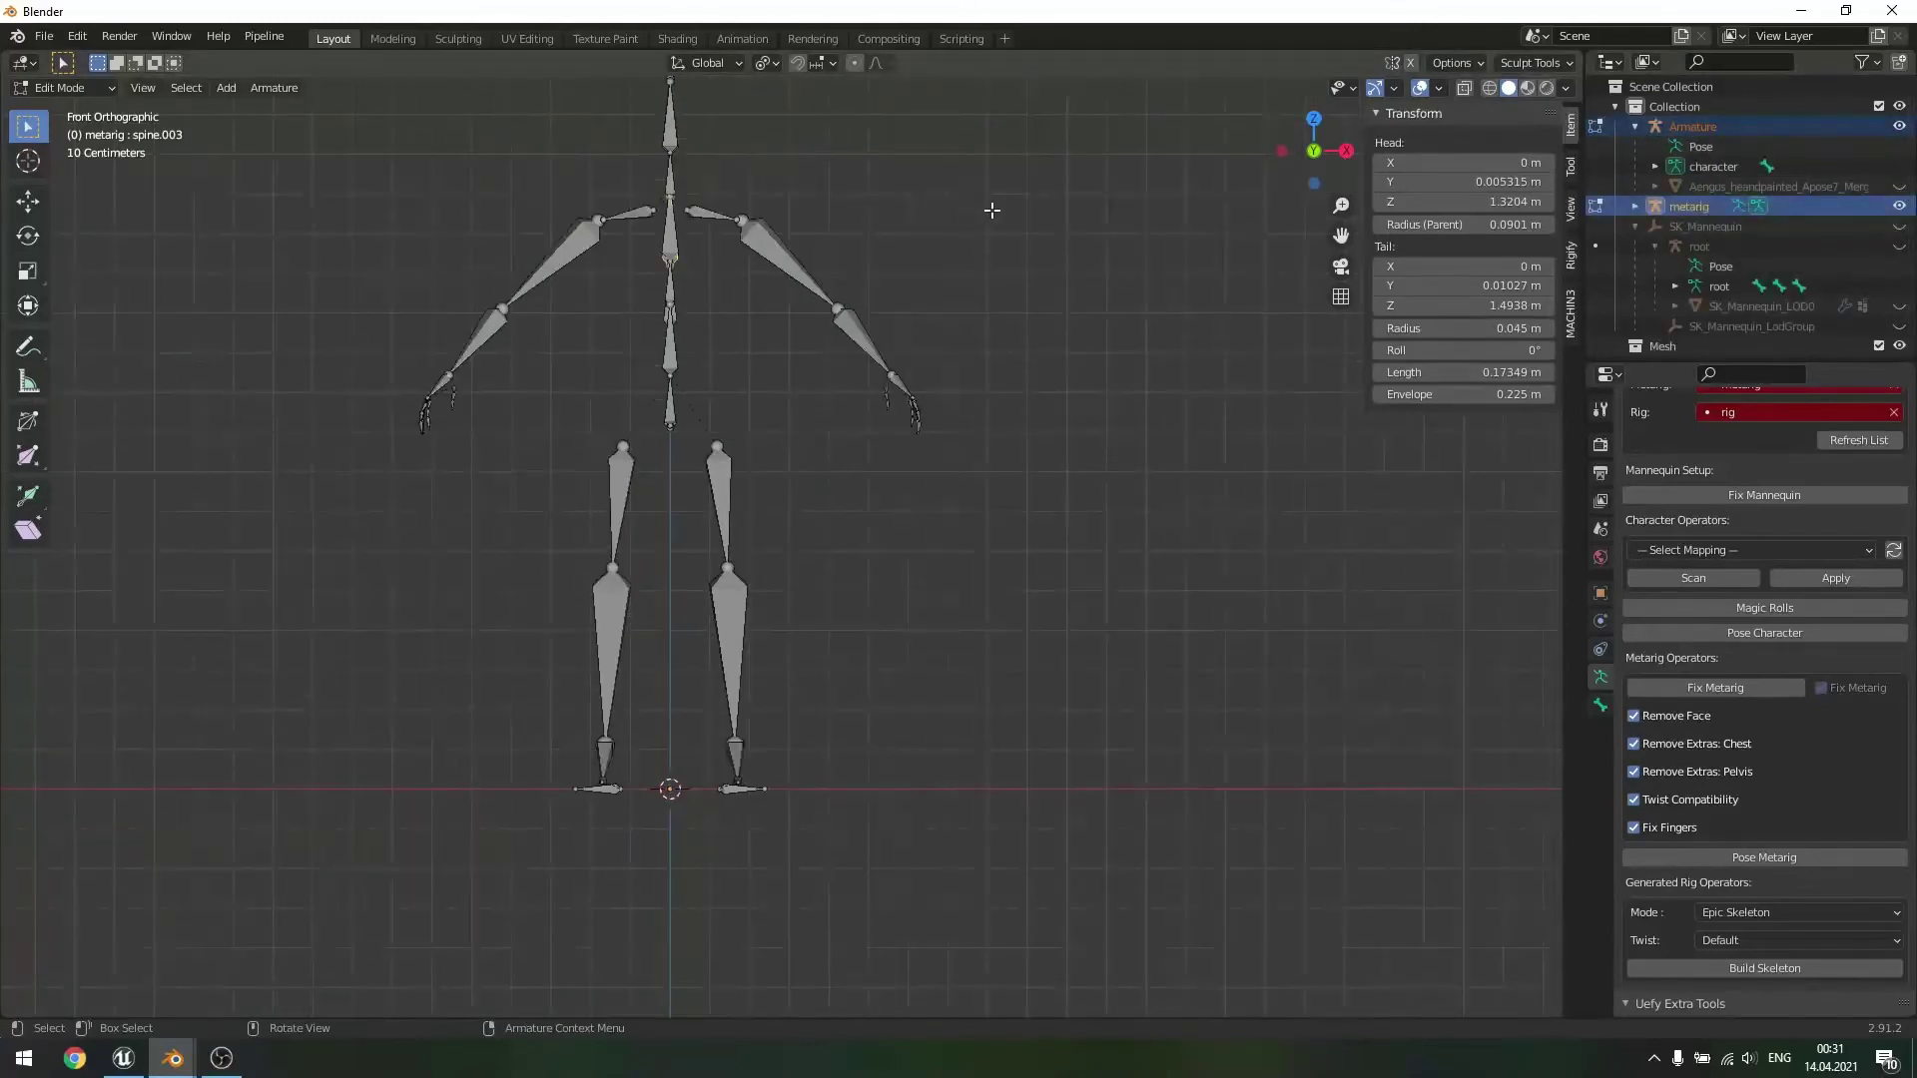
- Hide the arm and leg bones on both sides of the skeletons, keeping only the central spine bones
drag(1006, 170, 839, 718)
drag(761, 805, 701, 862)
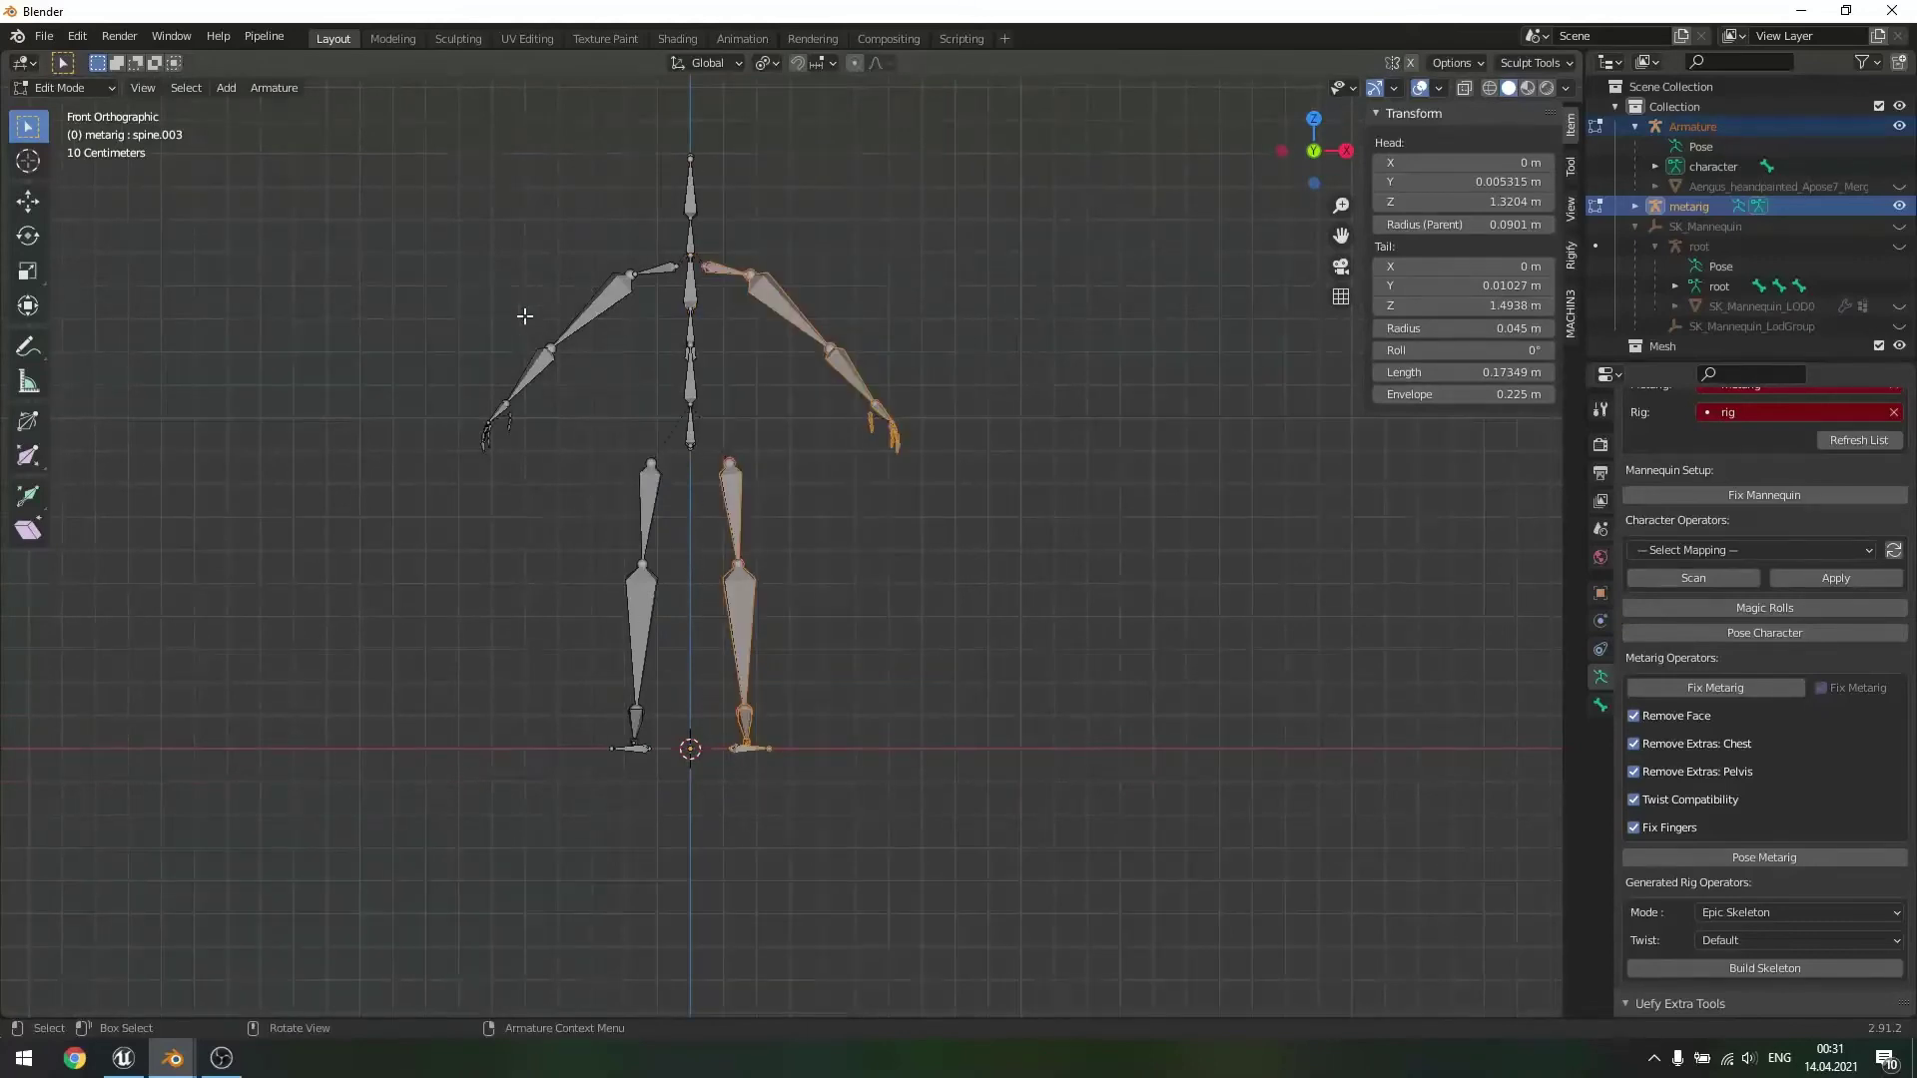
key(h)
drag(427, 162, 681, 782)
key(h)
- In the right side view, select the metarig's entire linked spine chain from spine up to the head
middle_drag(758, 446, 839, 518)
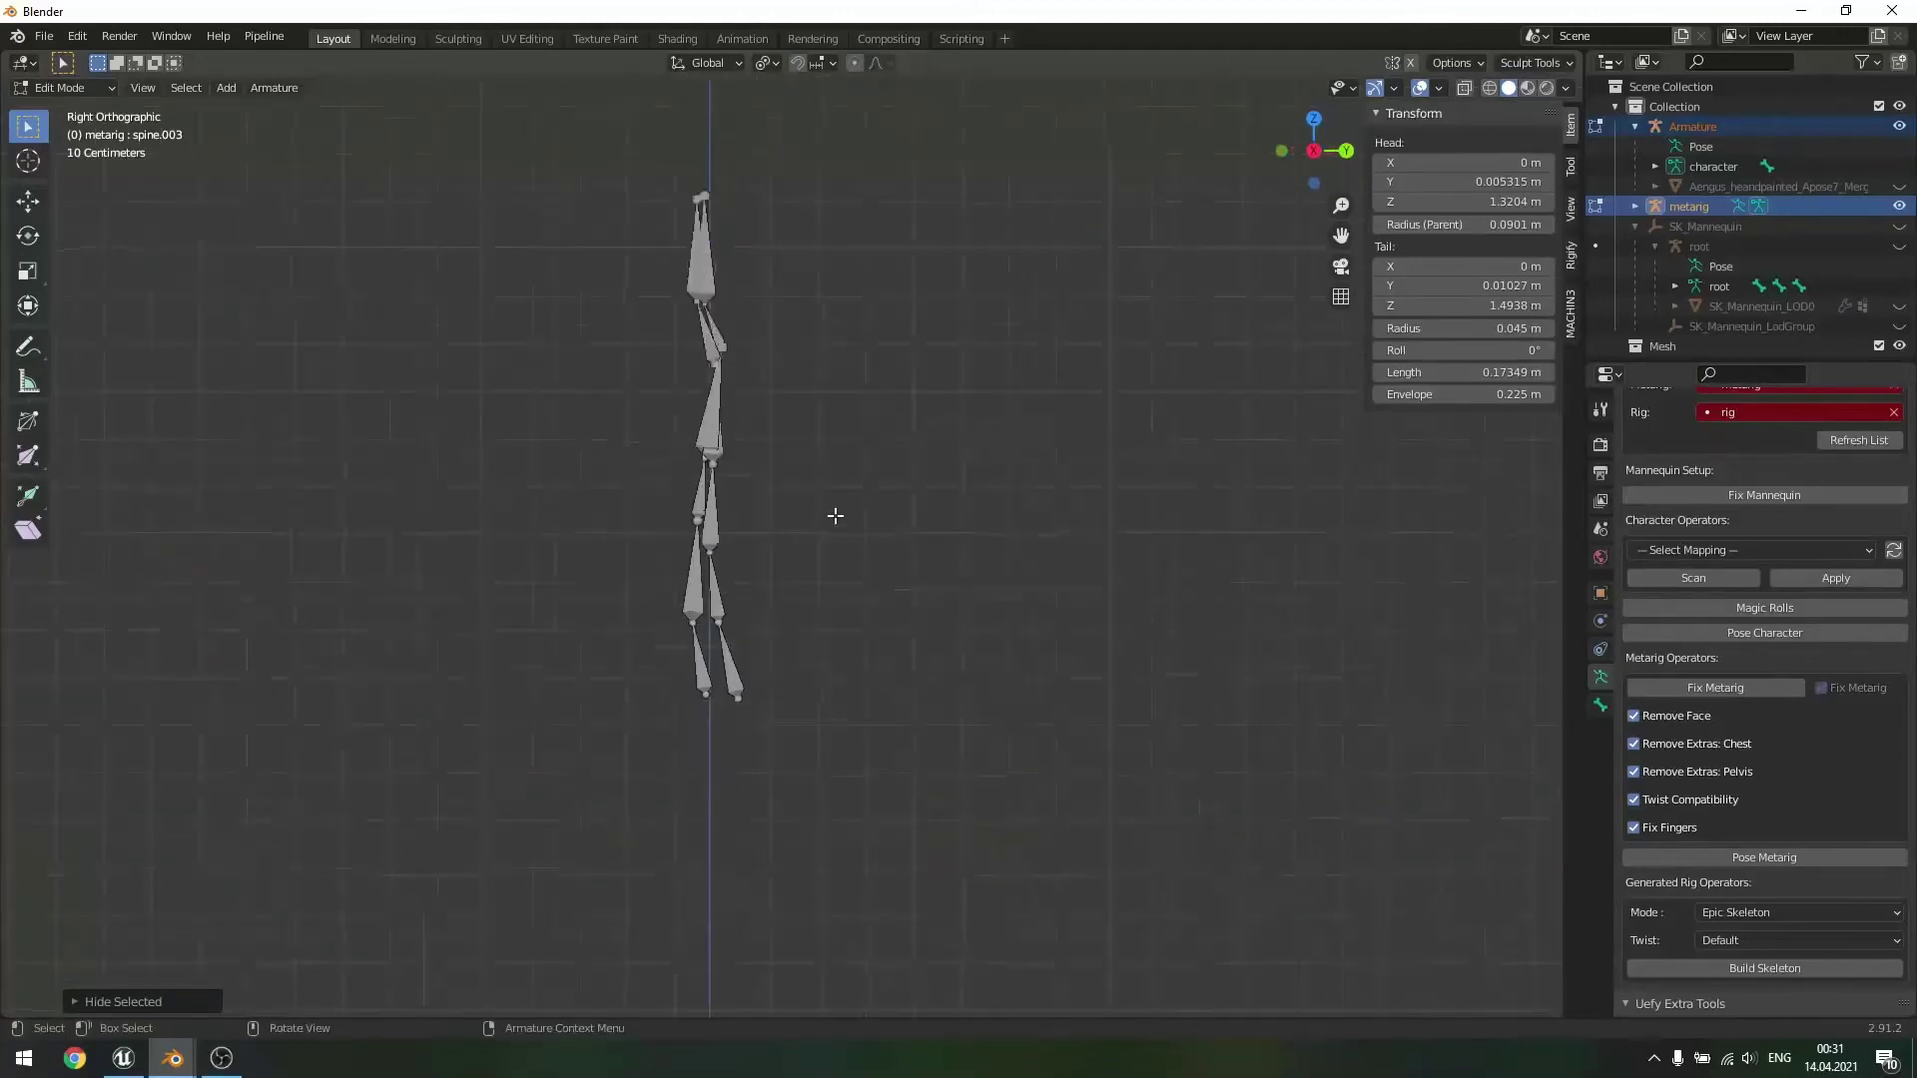
scroll(879, 544, up, 3)
scroll(887, 611, down, 2)
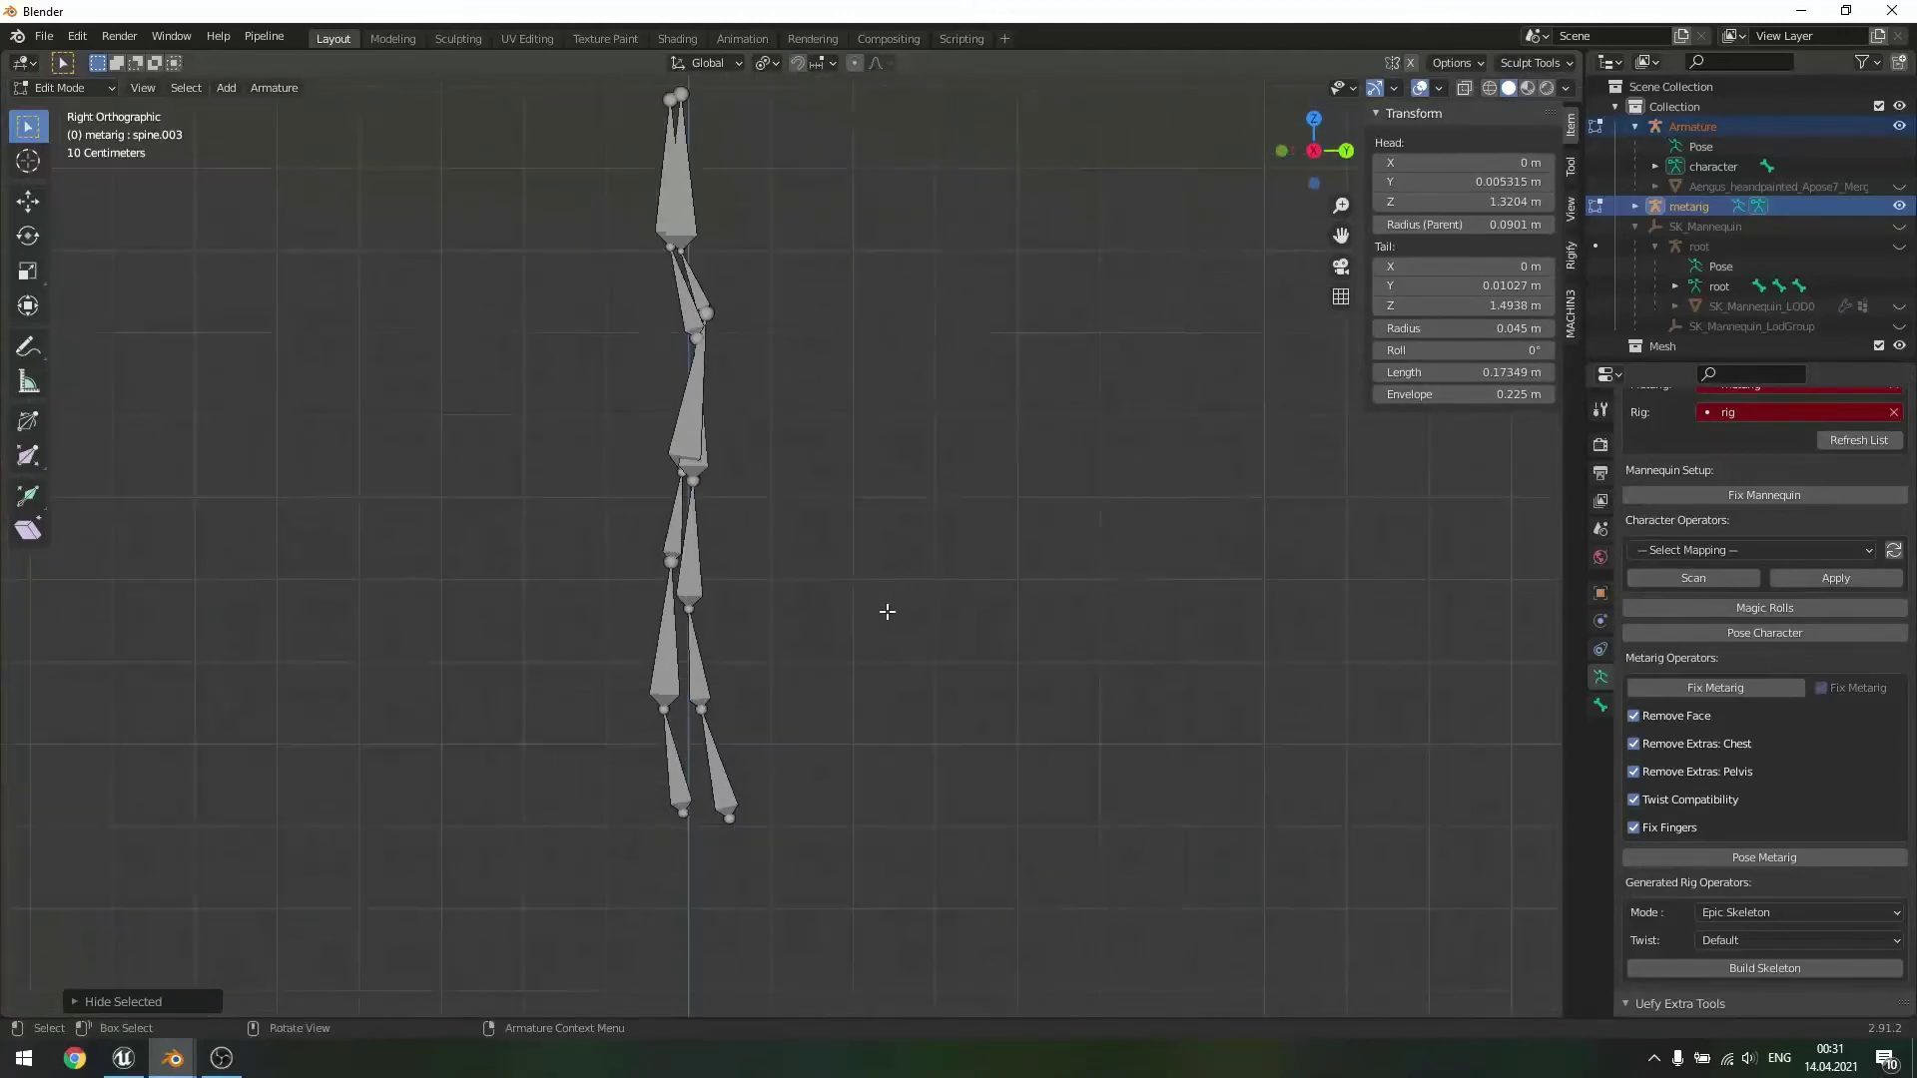
click(694, 566)
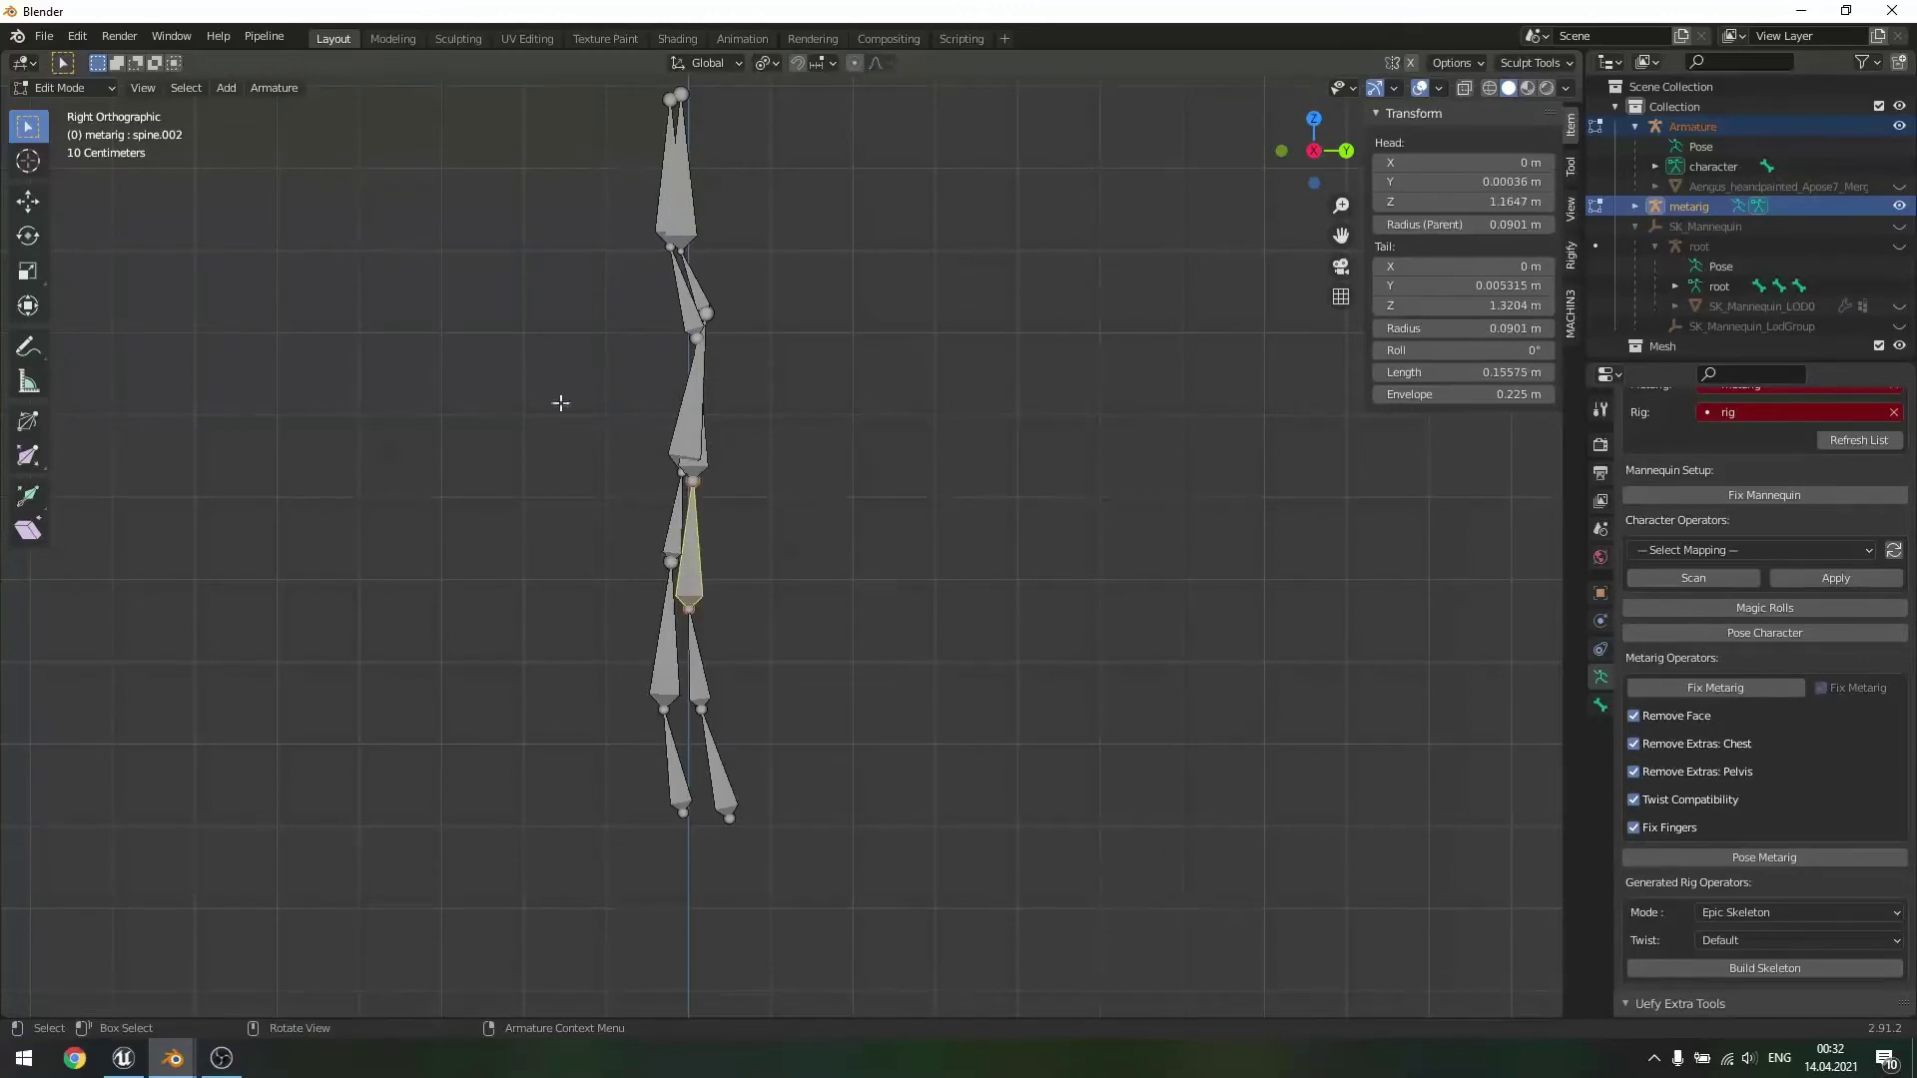
shift+click(694, 569)
click(694, 569)
key(l)
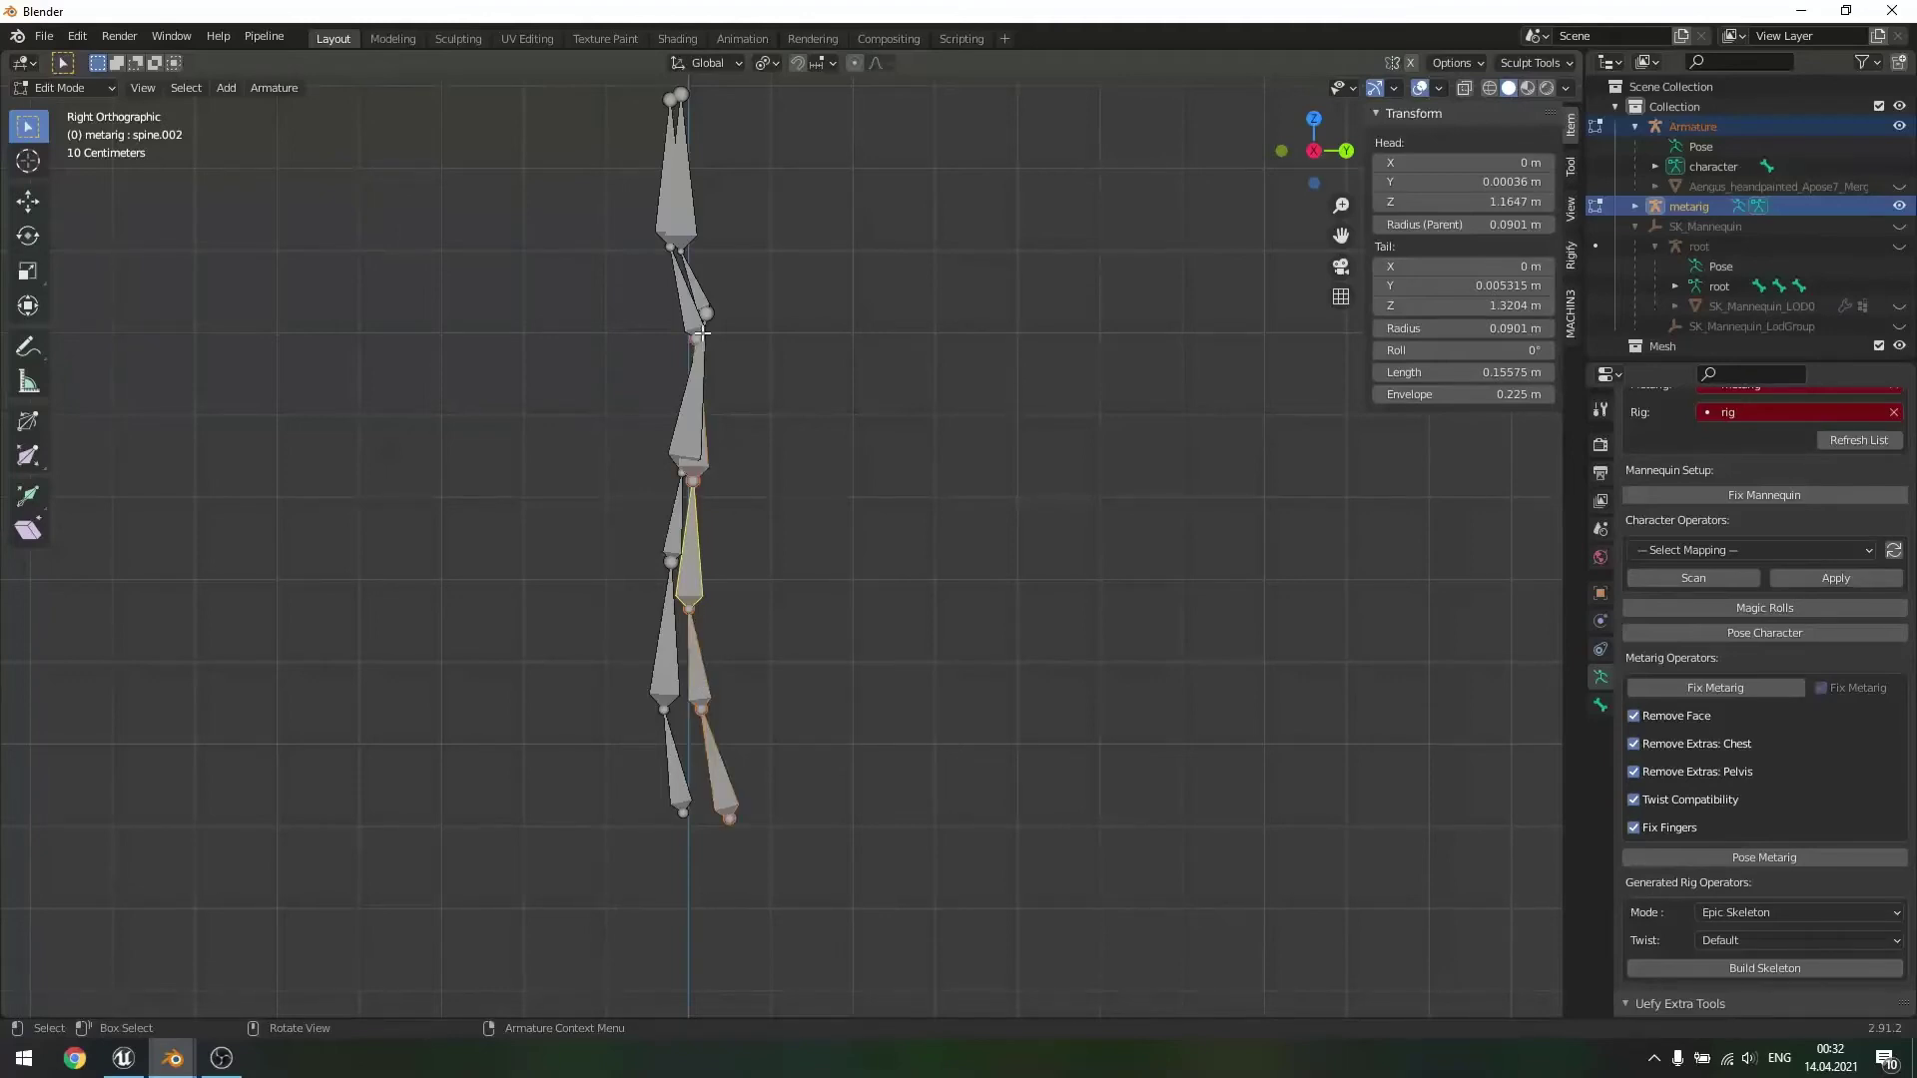
mouse_move(822, 419)
middle_down()
mouse_move(851, 428)
mouse_move(799, 394)
middle_up()
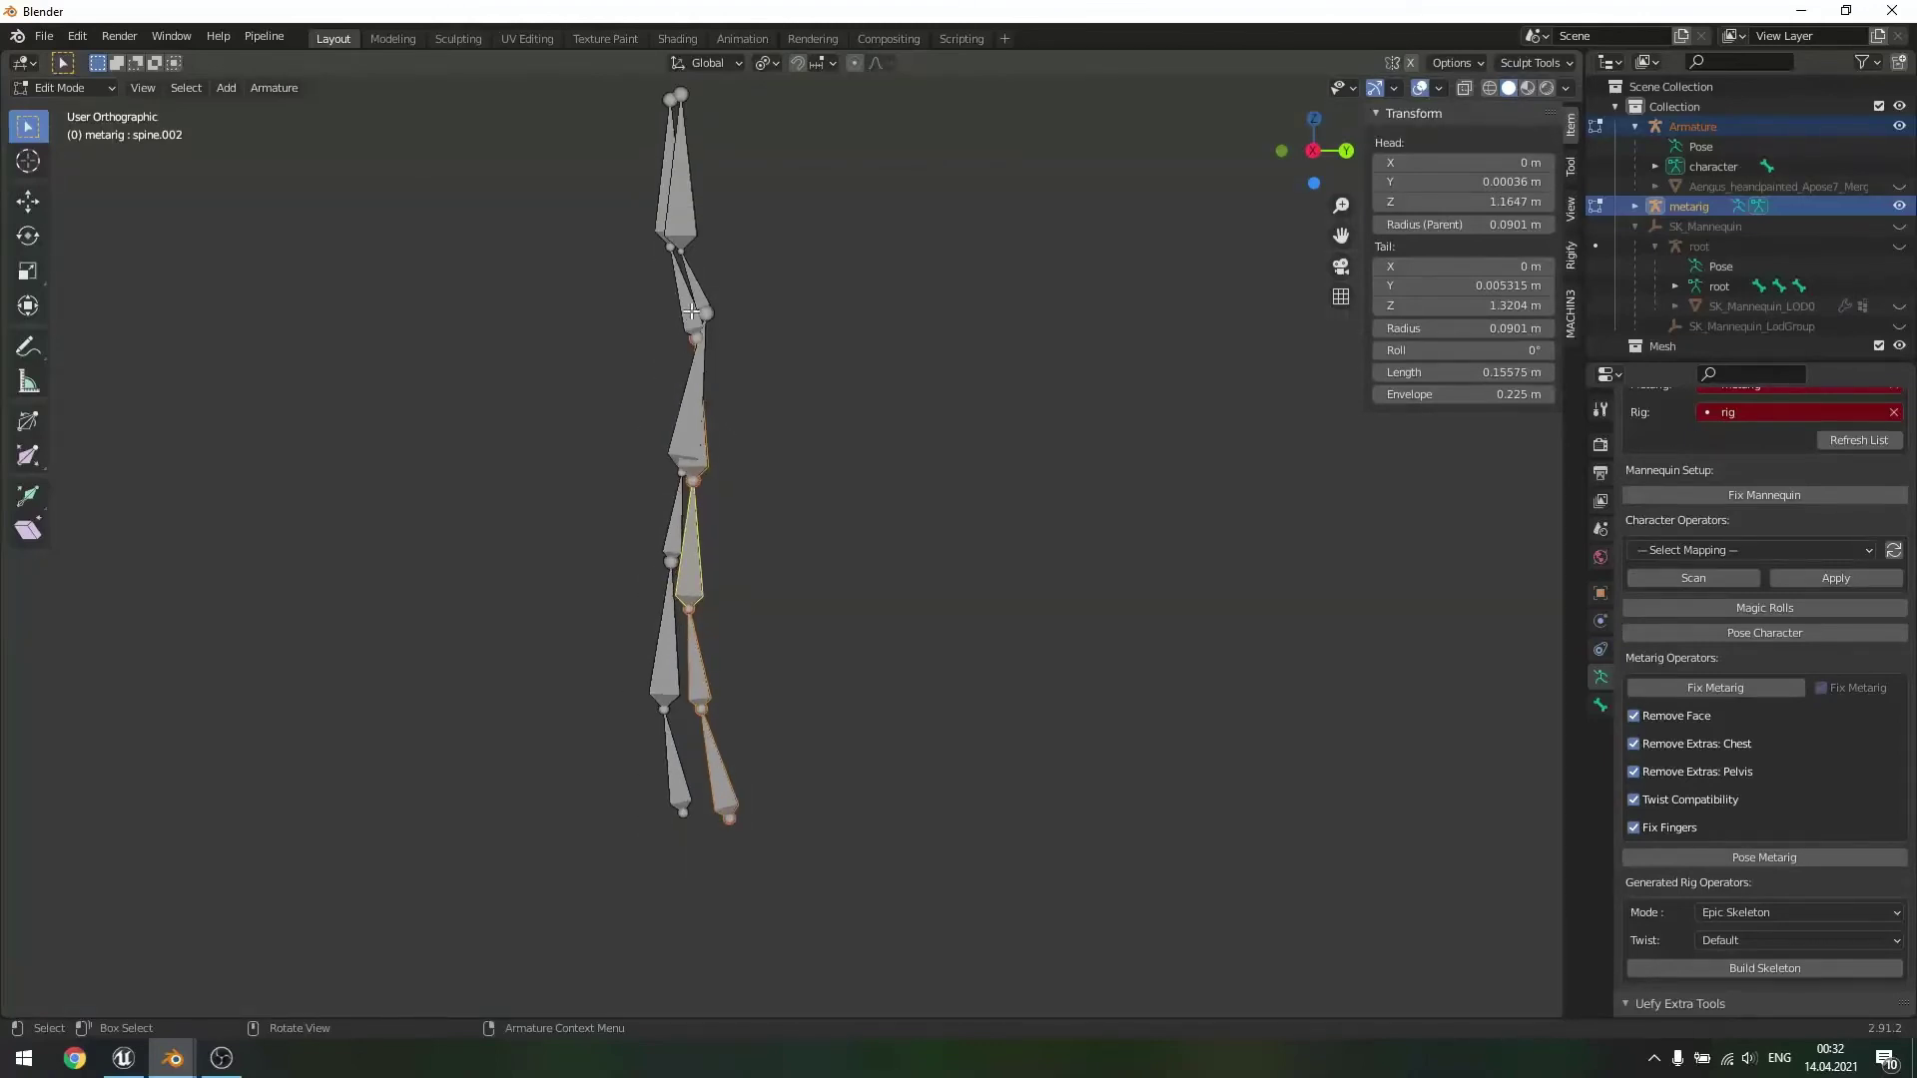
key(l)
key(g)
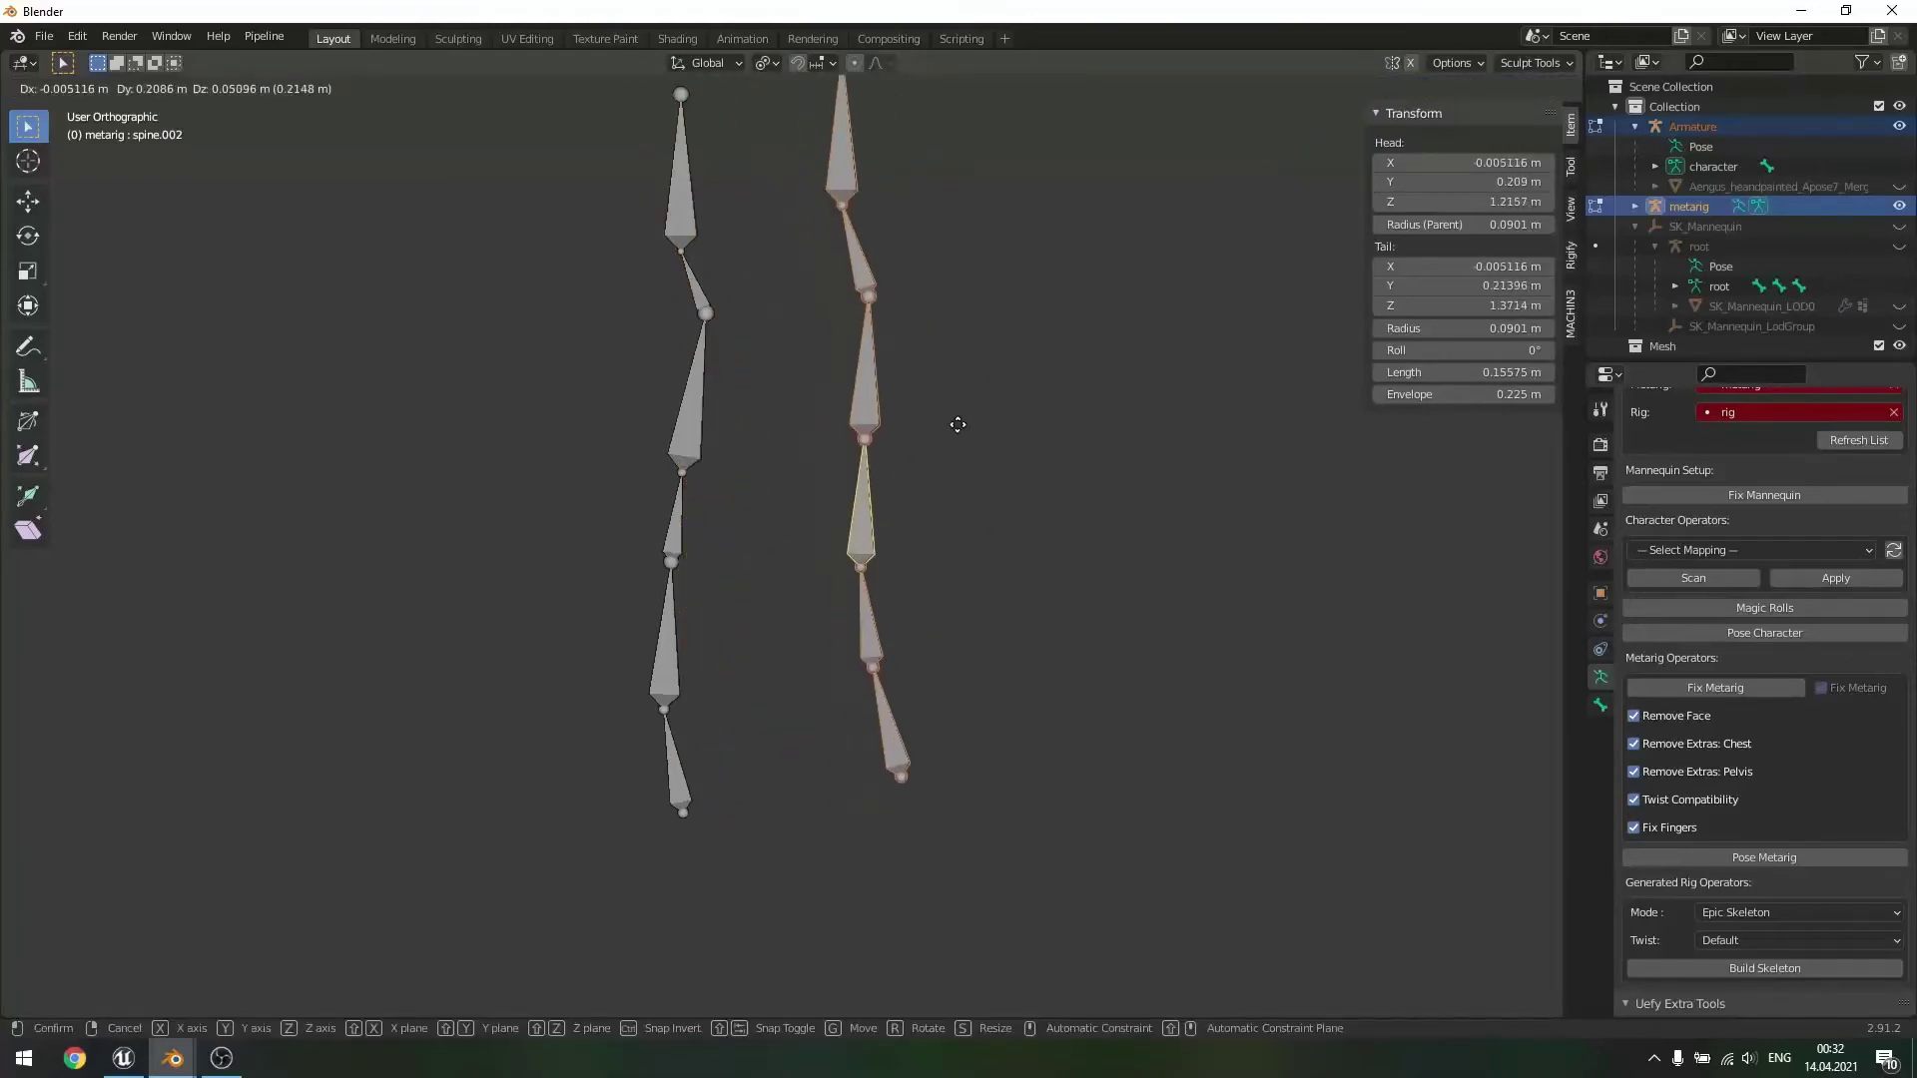
right_click(959, 425)
middle_drag(163, 198, 865, 505)
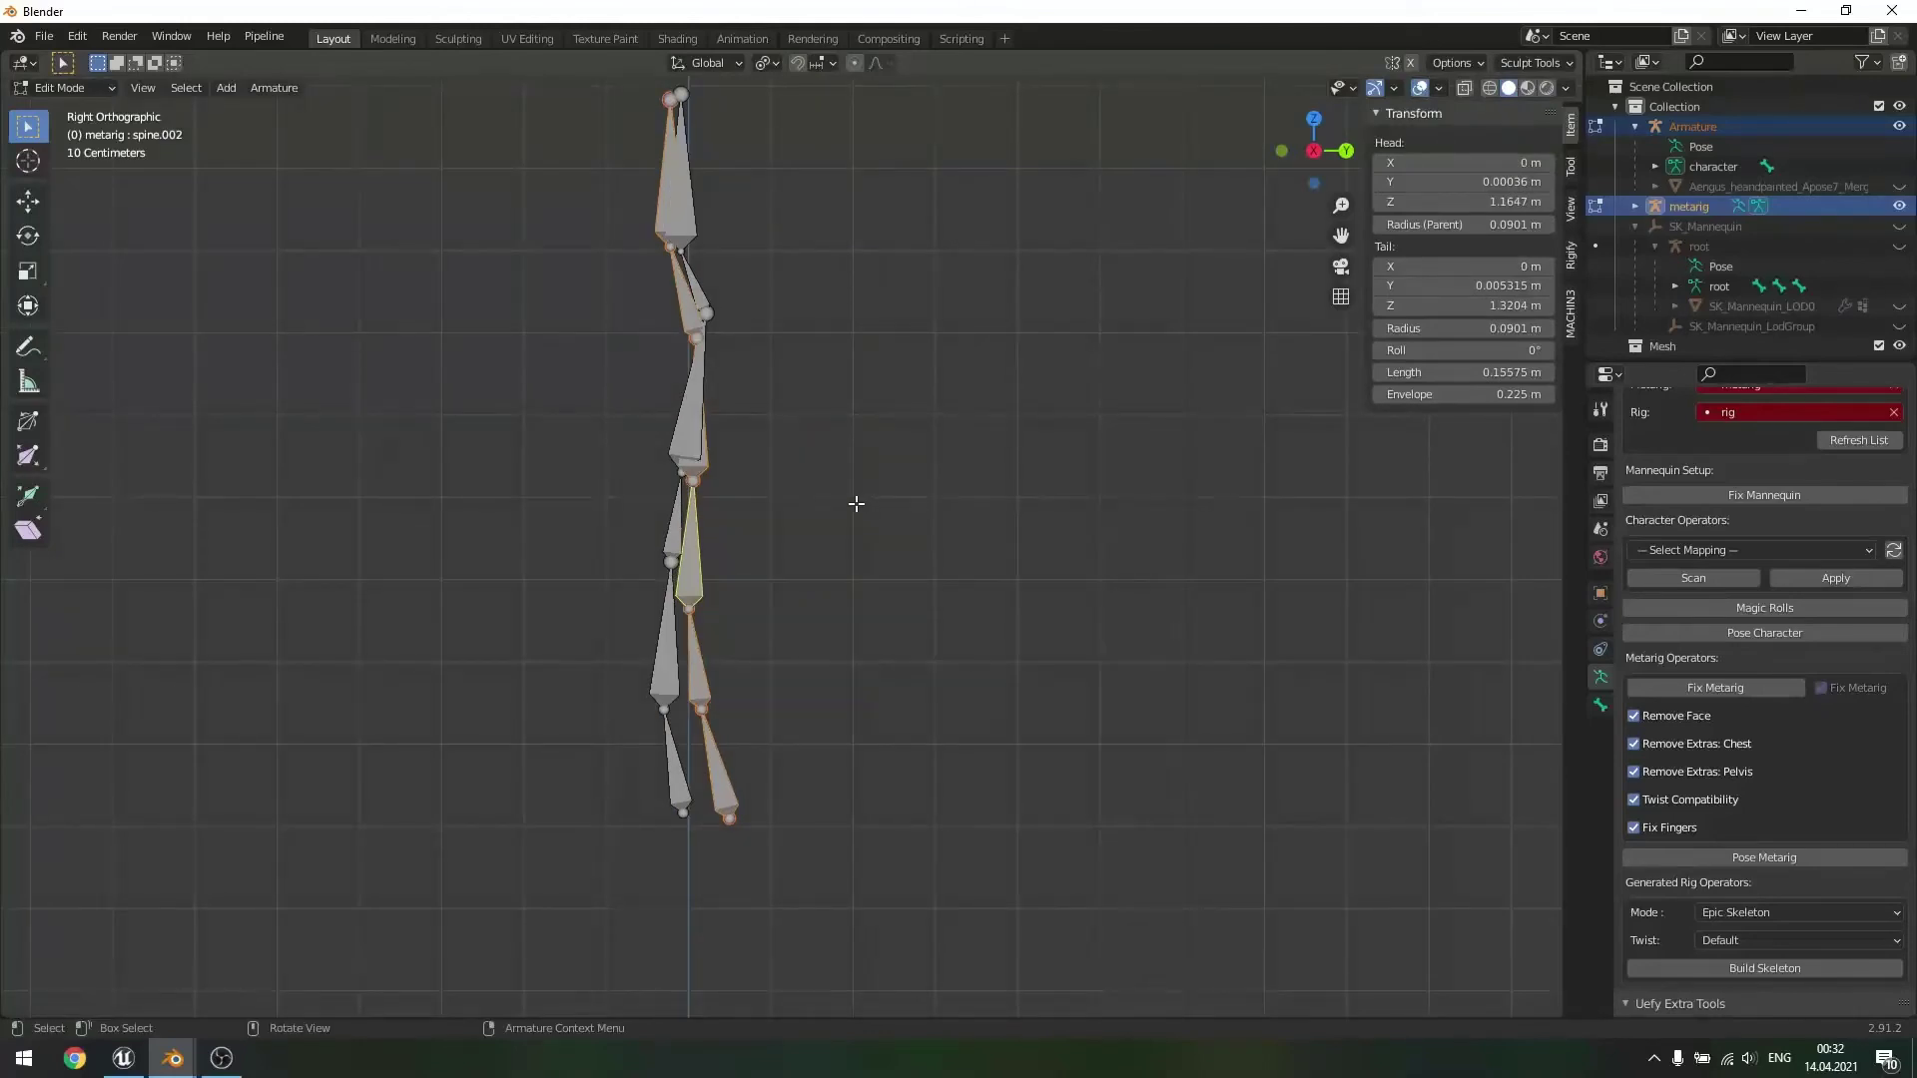
- Move the metarig's whole spine chain about 0.03 m so its neck base joint meets the character's neck joint
scroll(857, 504, up, 5)
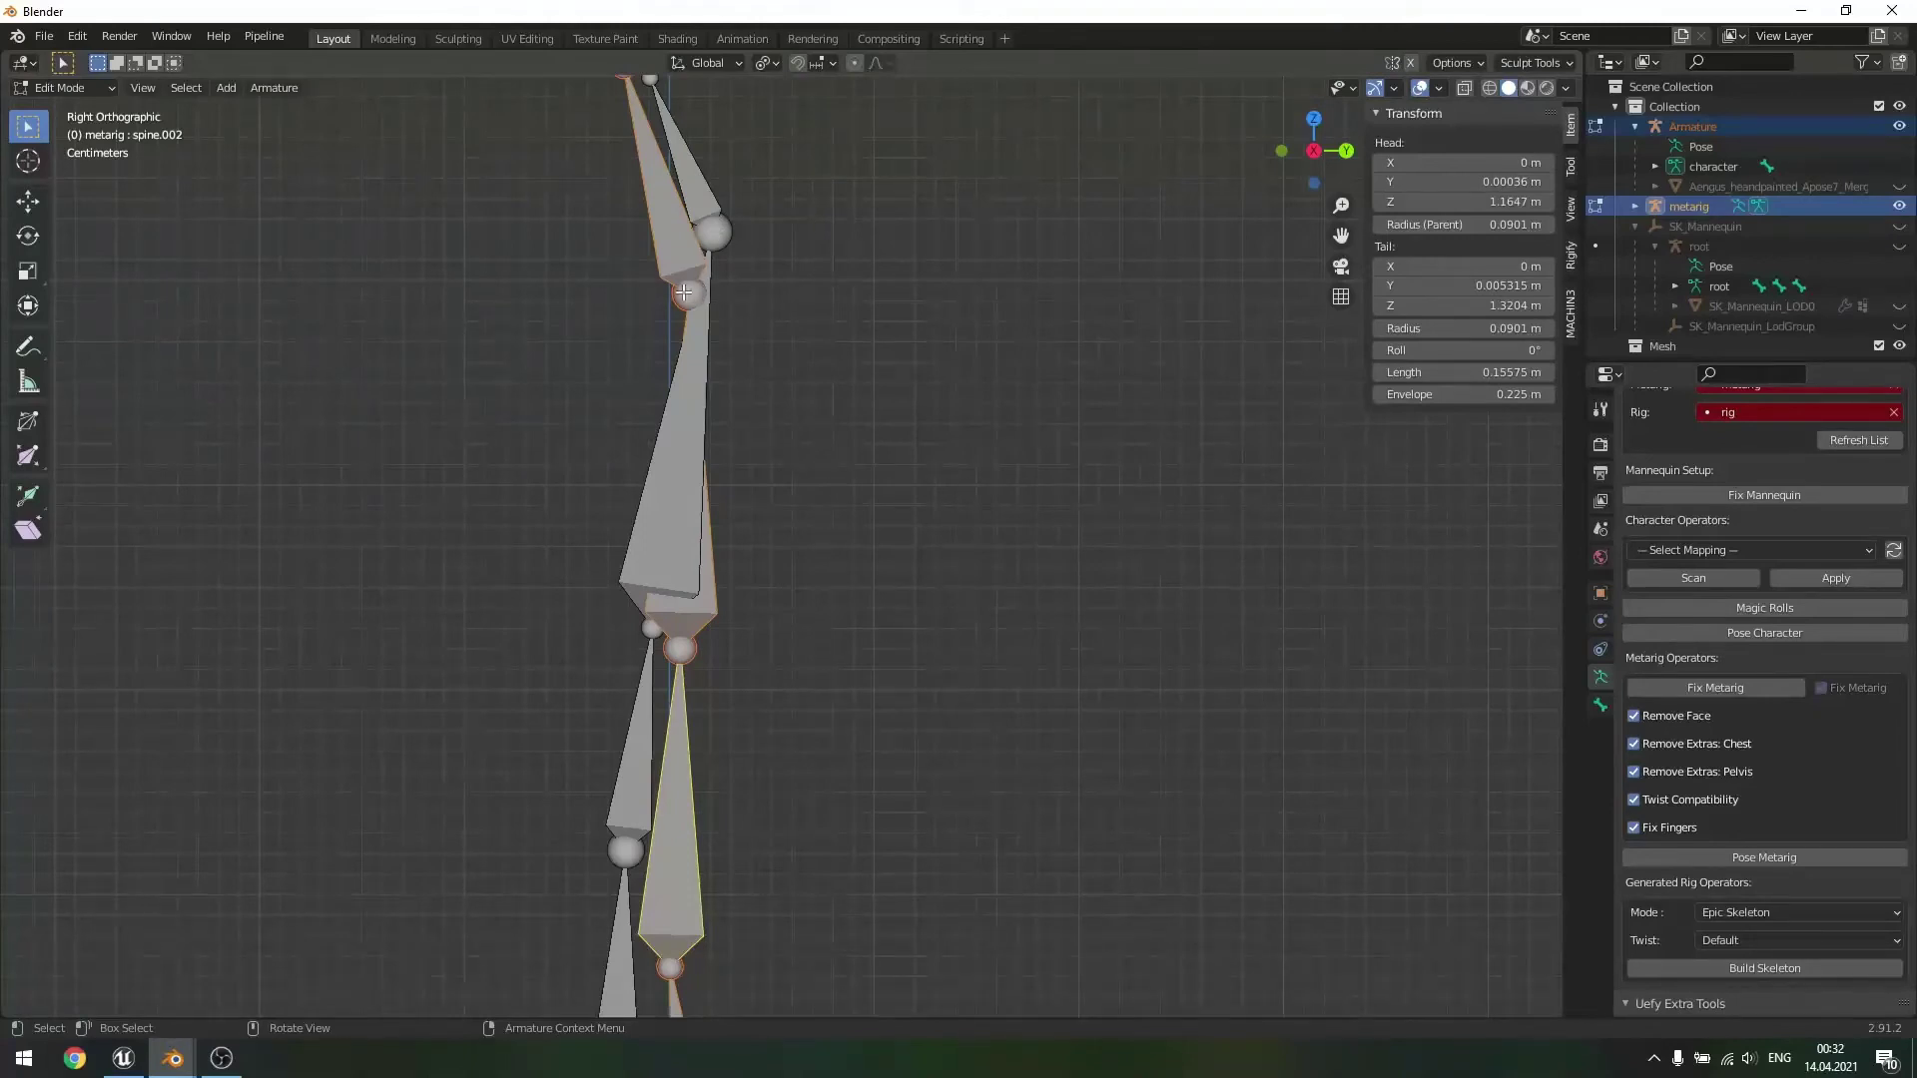
key(g)
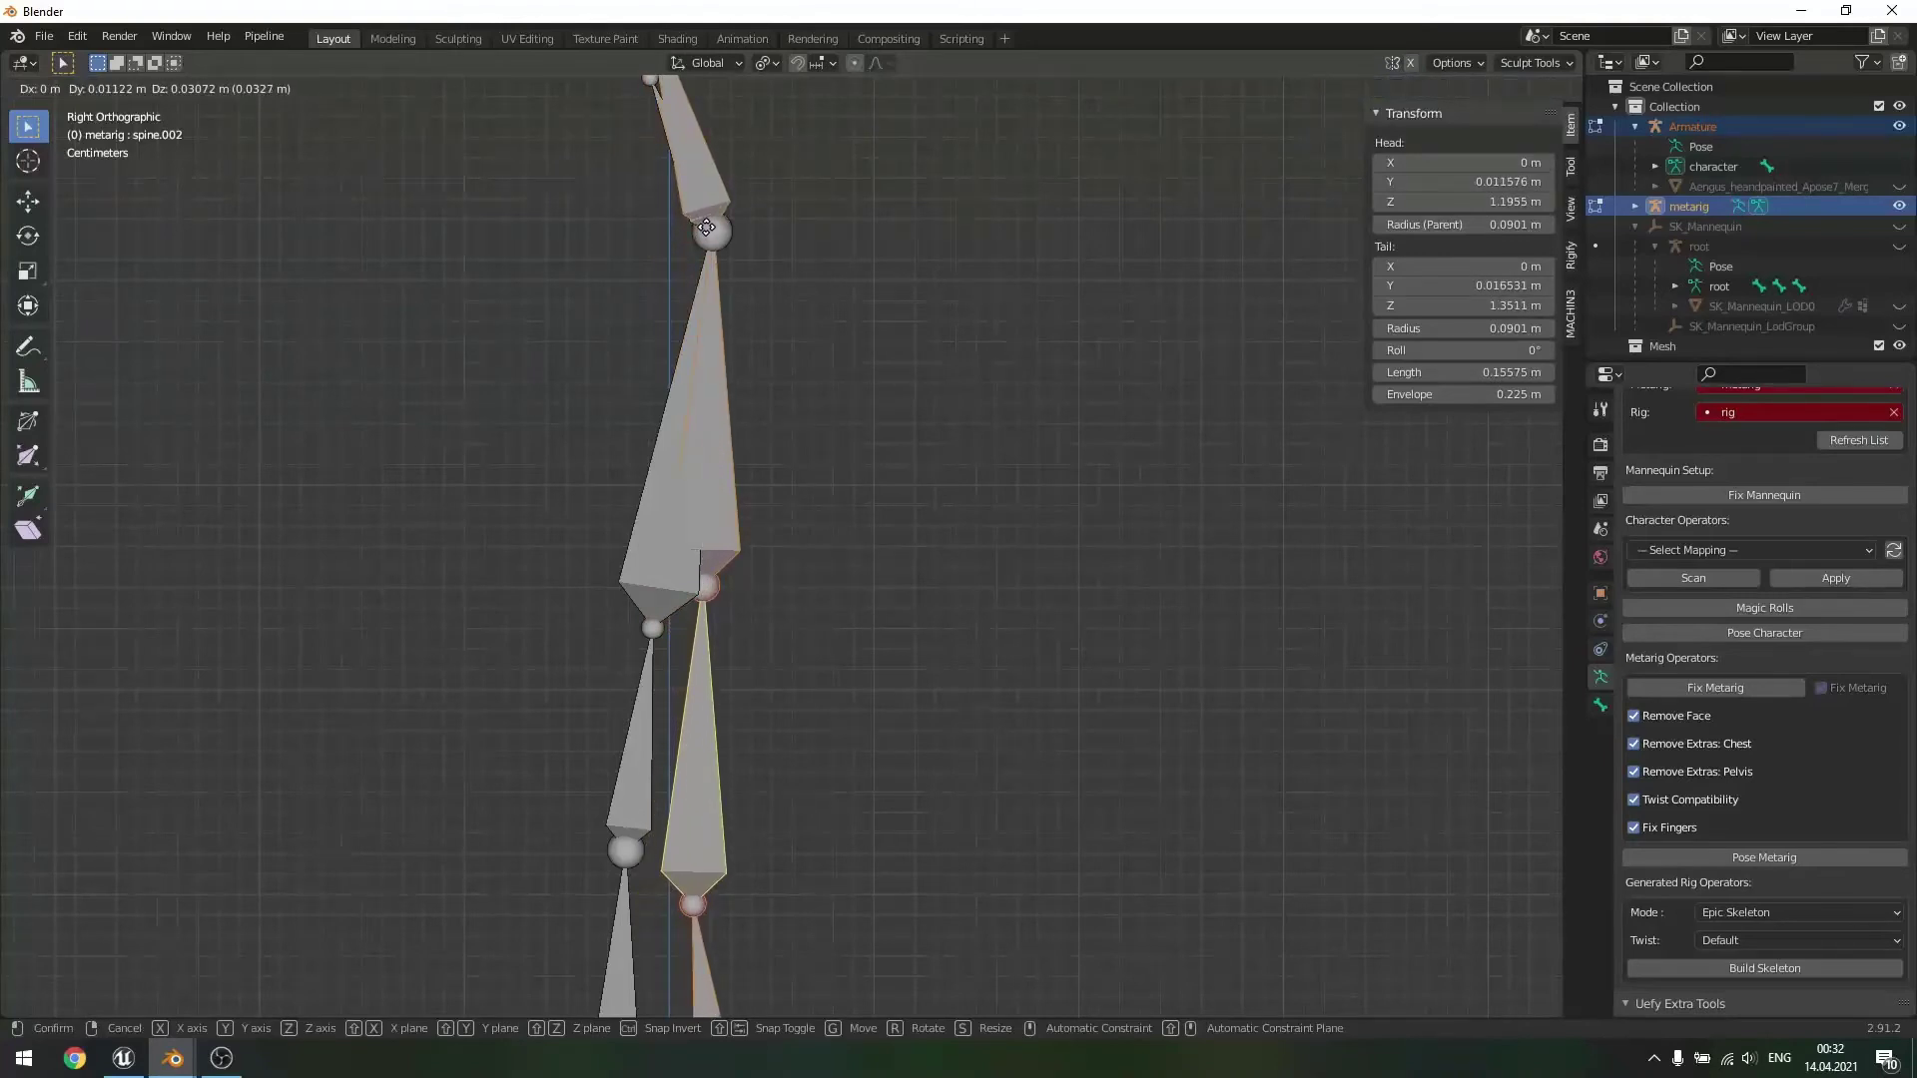
click(705, 229)
- Move the spine, spine.001 and spine.002 bones together about 0.03 m so spine.002's tail meets the character's matching spine joint
shift+middle_drag(890, 547, 879, 298)
click(923, 711)
scroll(789, 917, down, 1)
shift+click(761, 904)
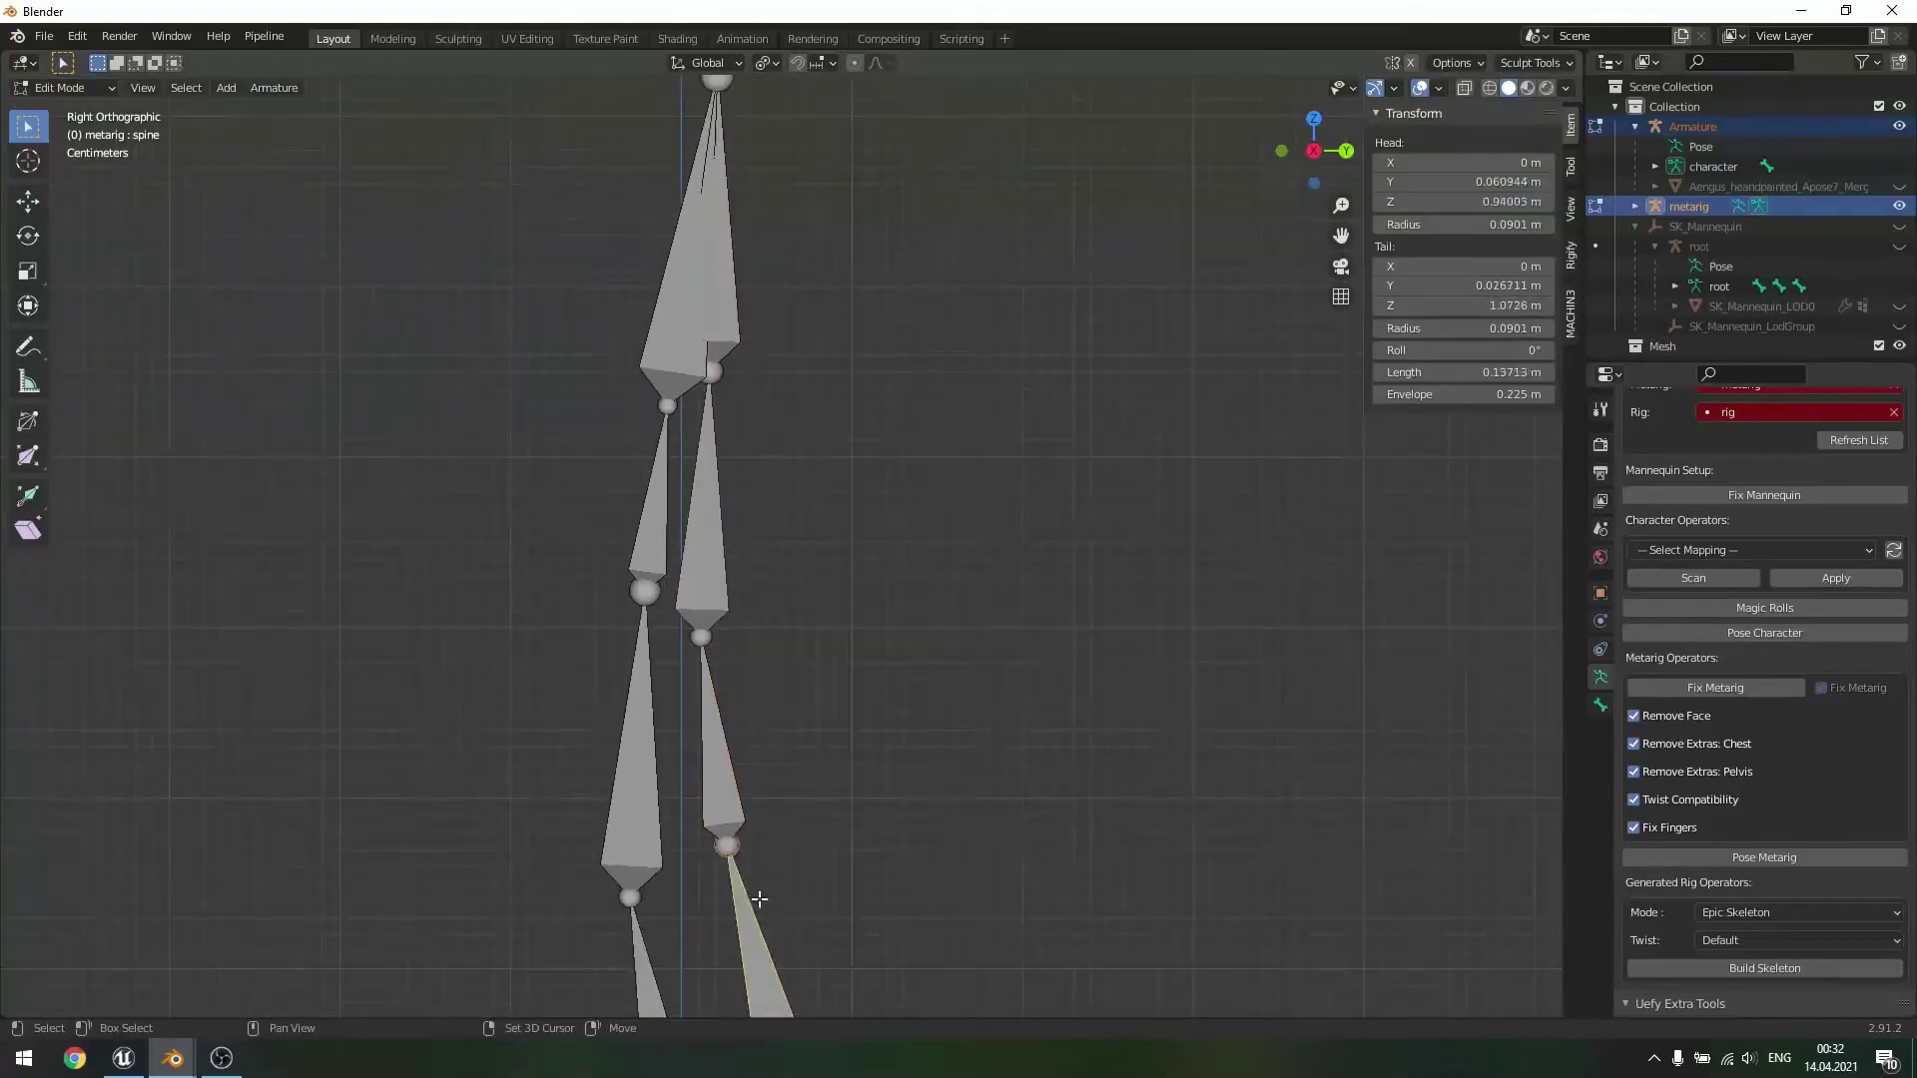
shift+click(715, 763)
shift+click(715, 562)
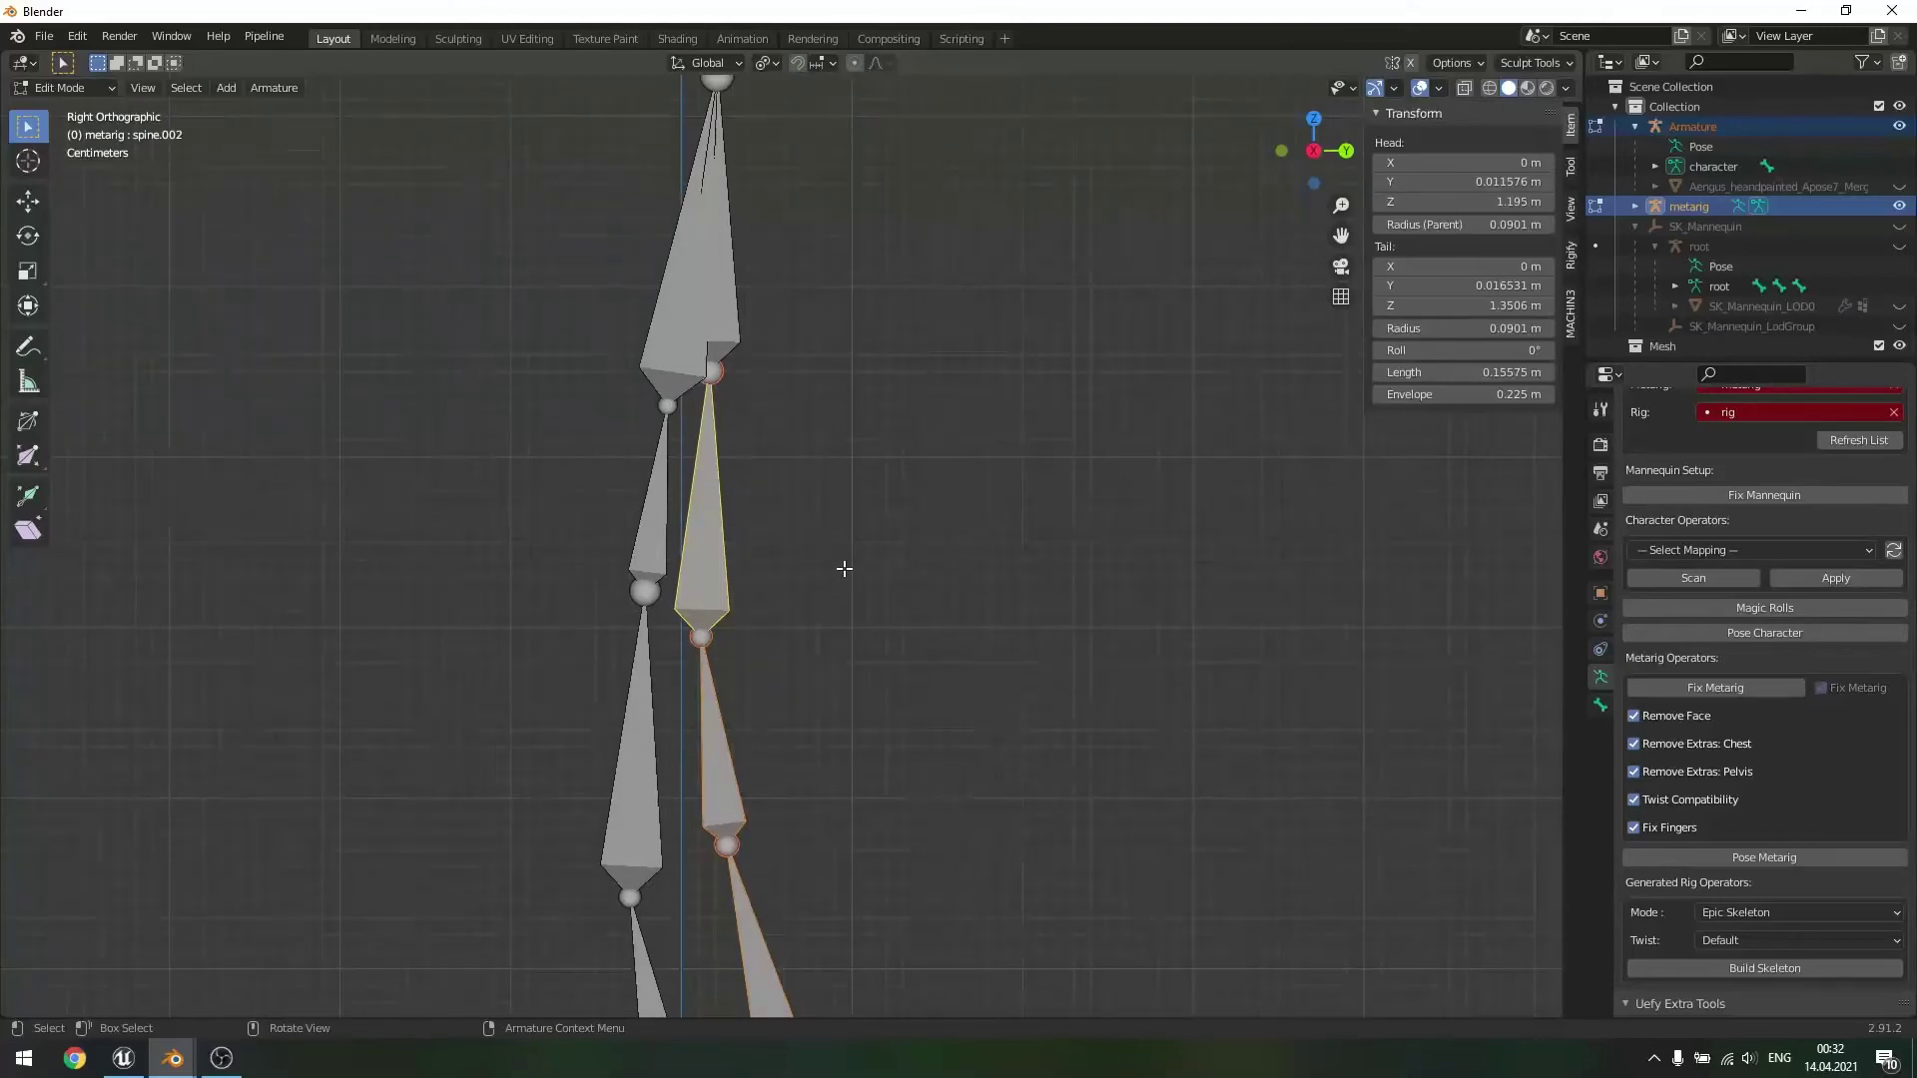
key(g)
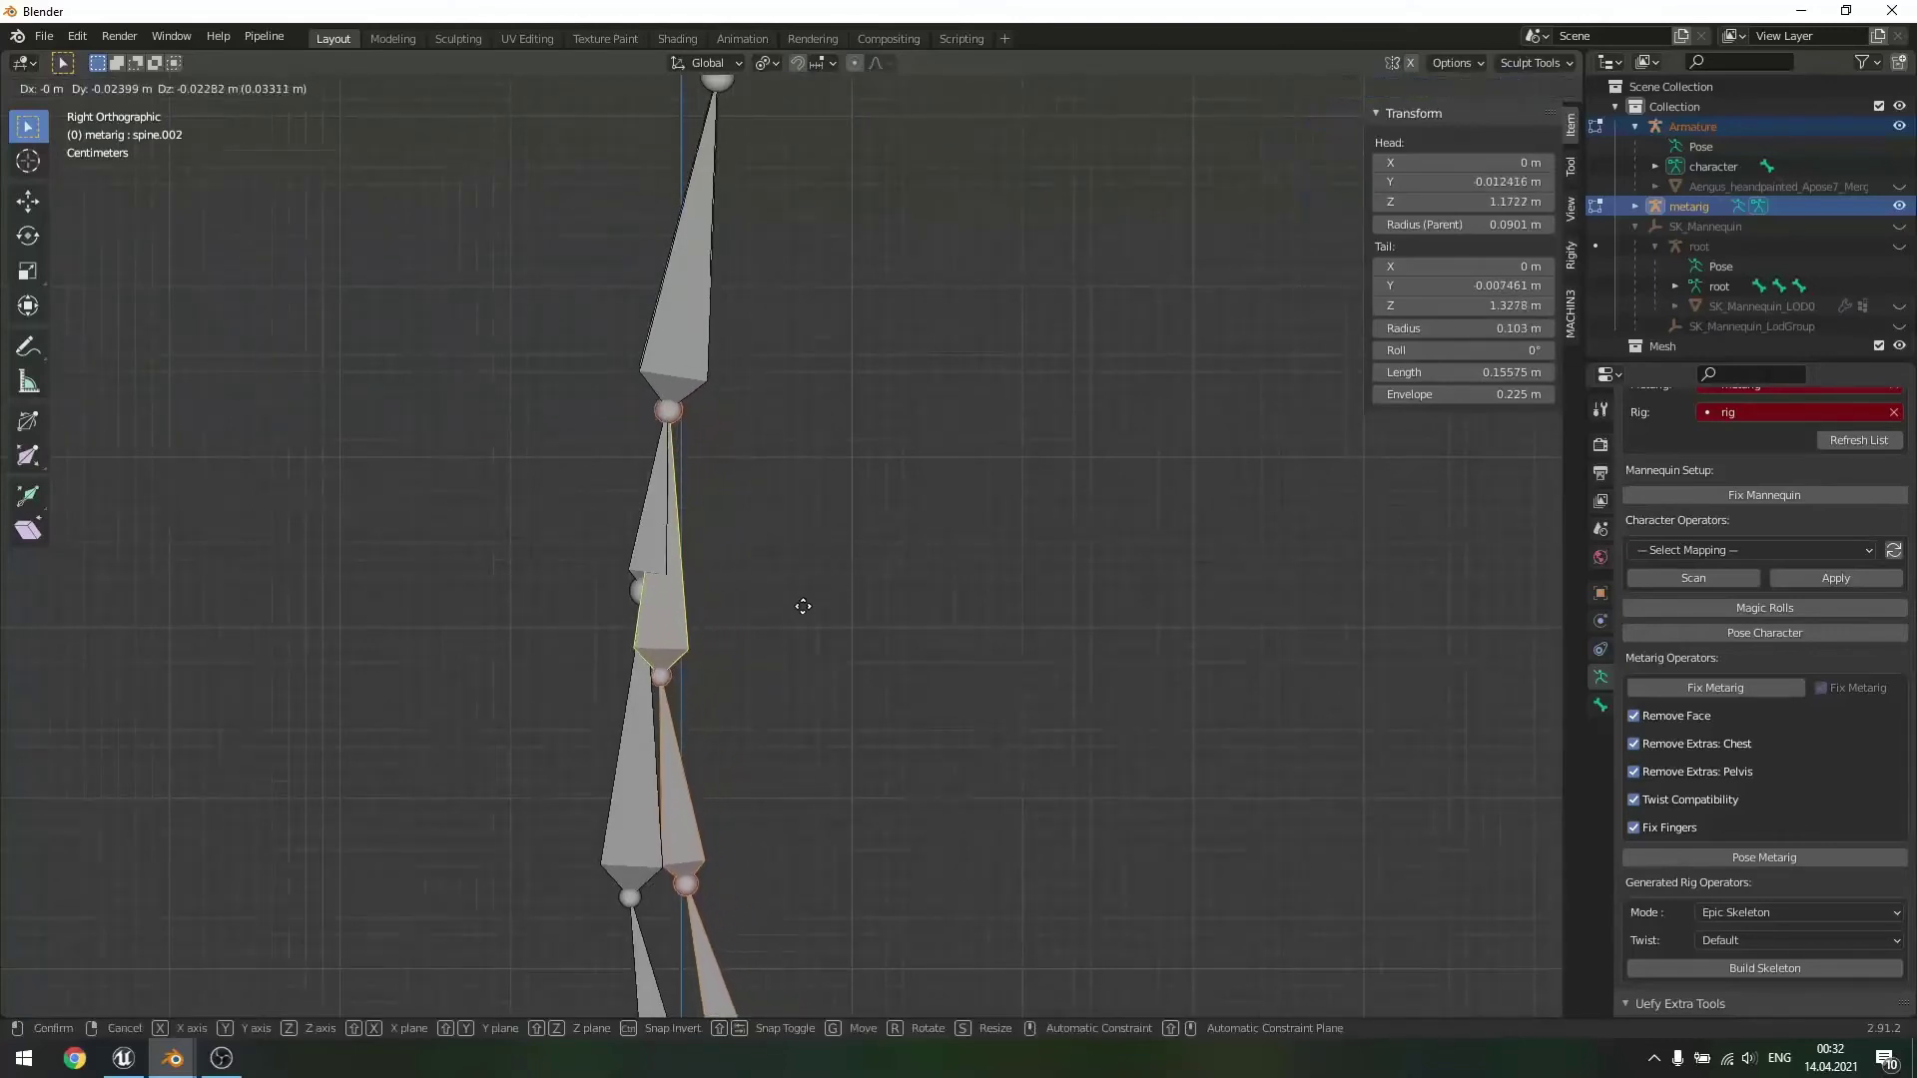
click(803, 604)
- Move the spine and spine.001 bones up about 0.04 m so spine.001's tail meets the character's next spine joint
shift+middle_drag(856, 659, 838, 514)
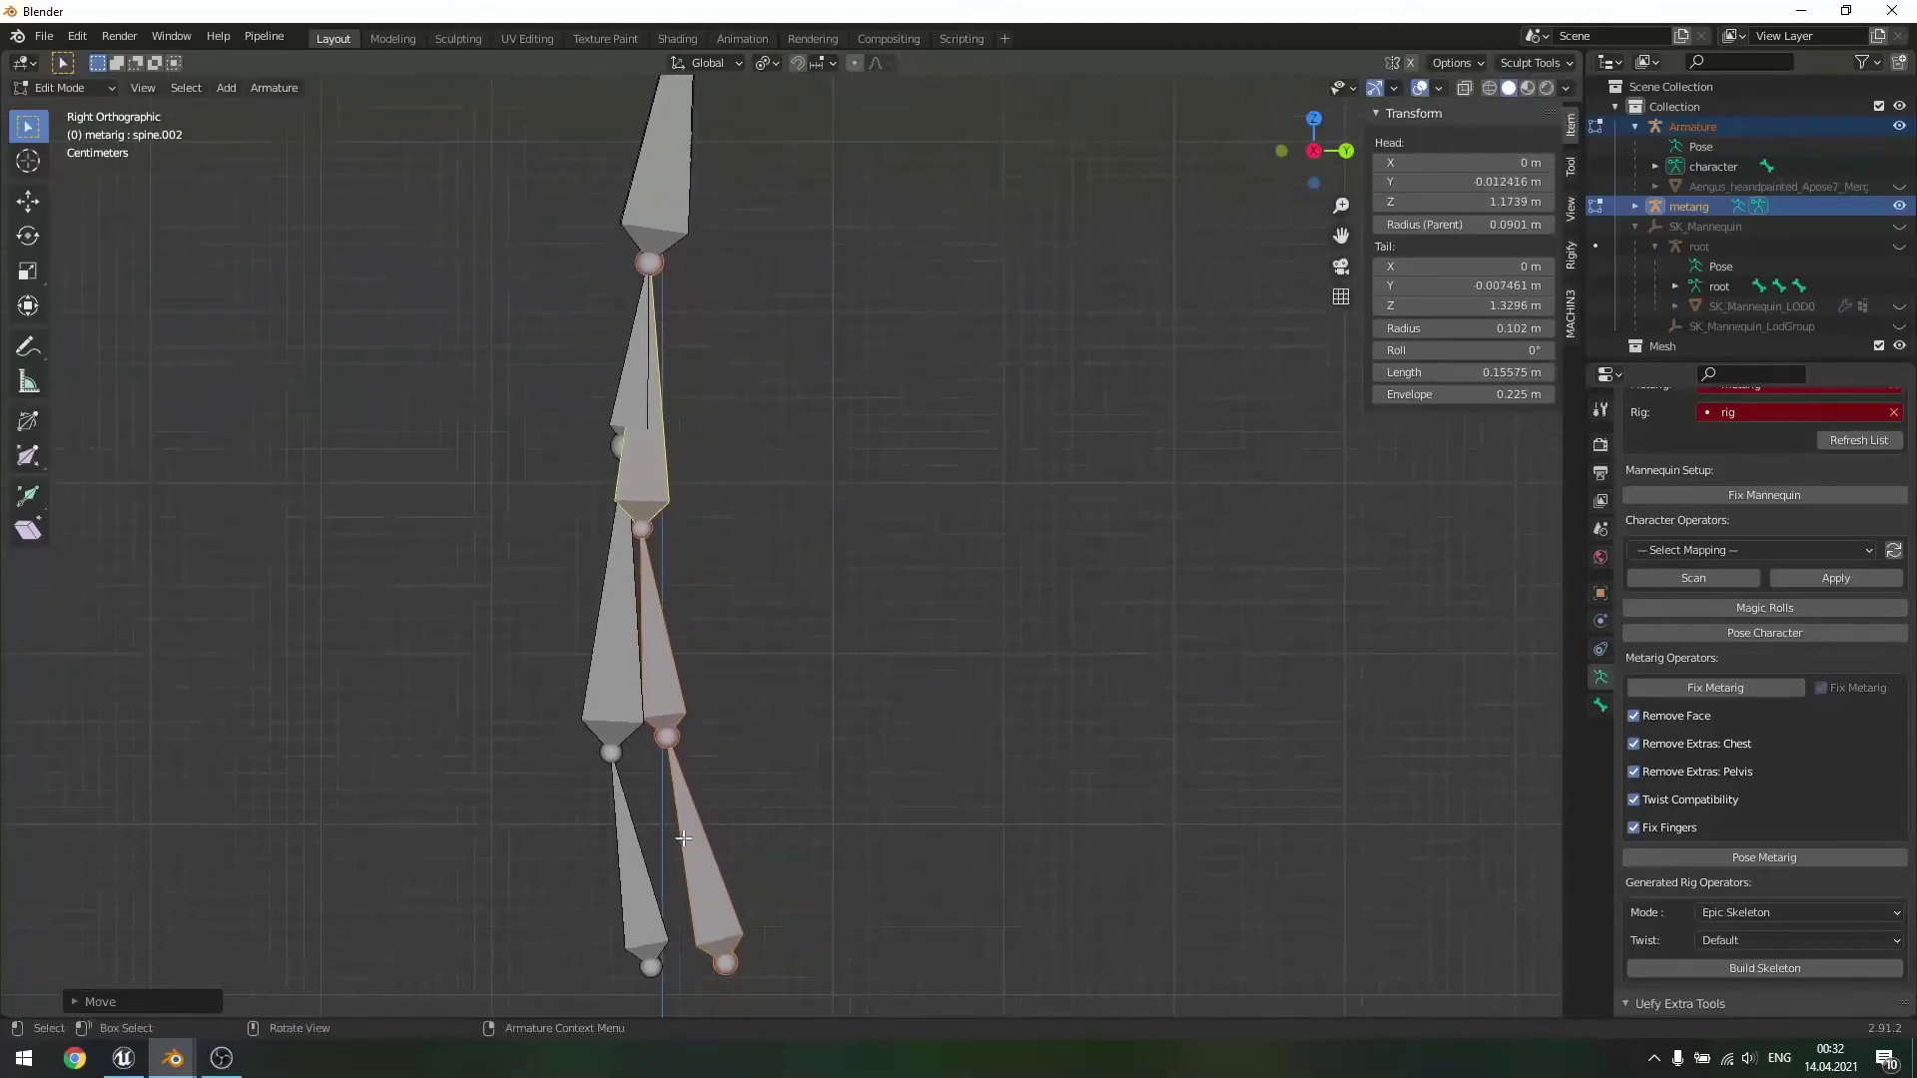
click(696, 845)
shift+click(666, 688)
key(g)
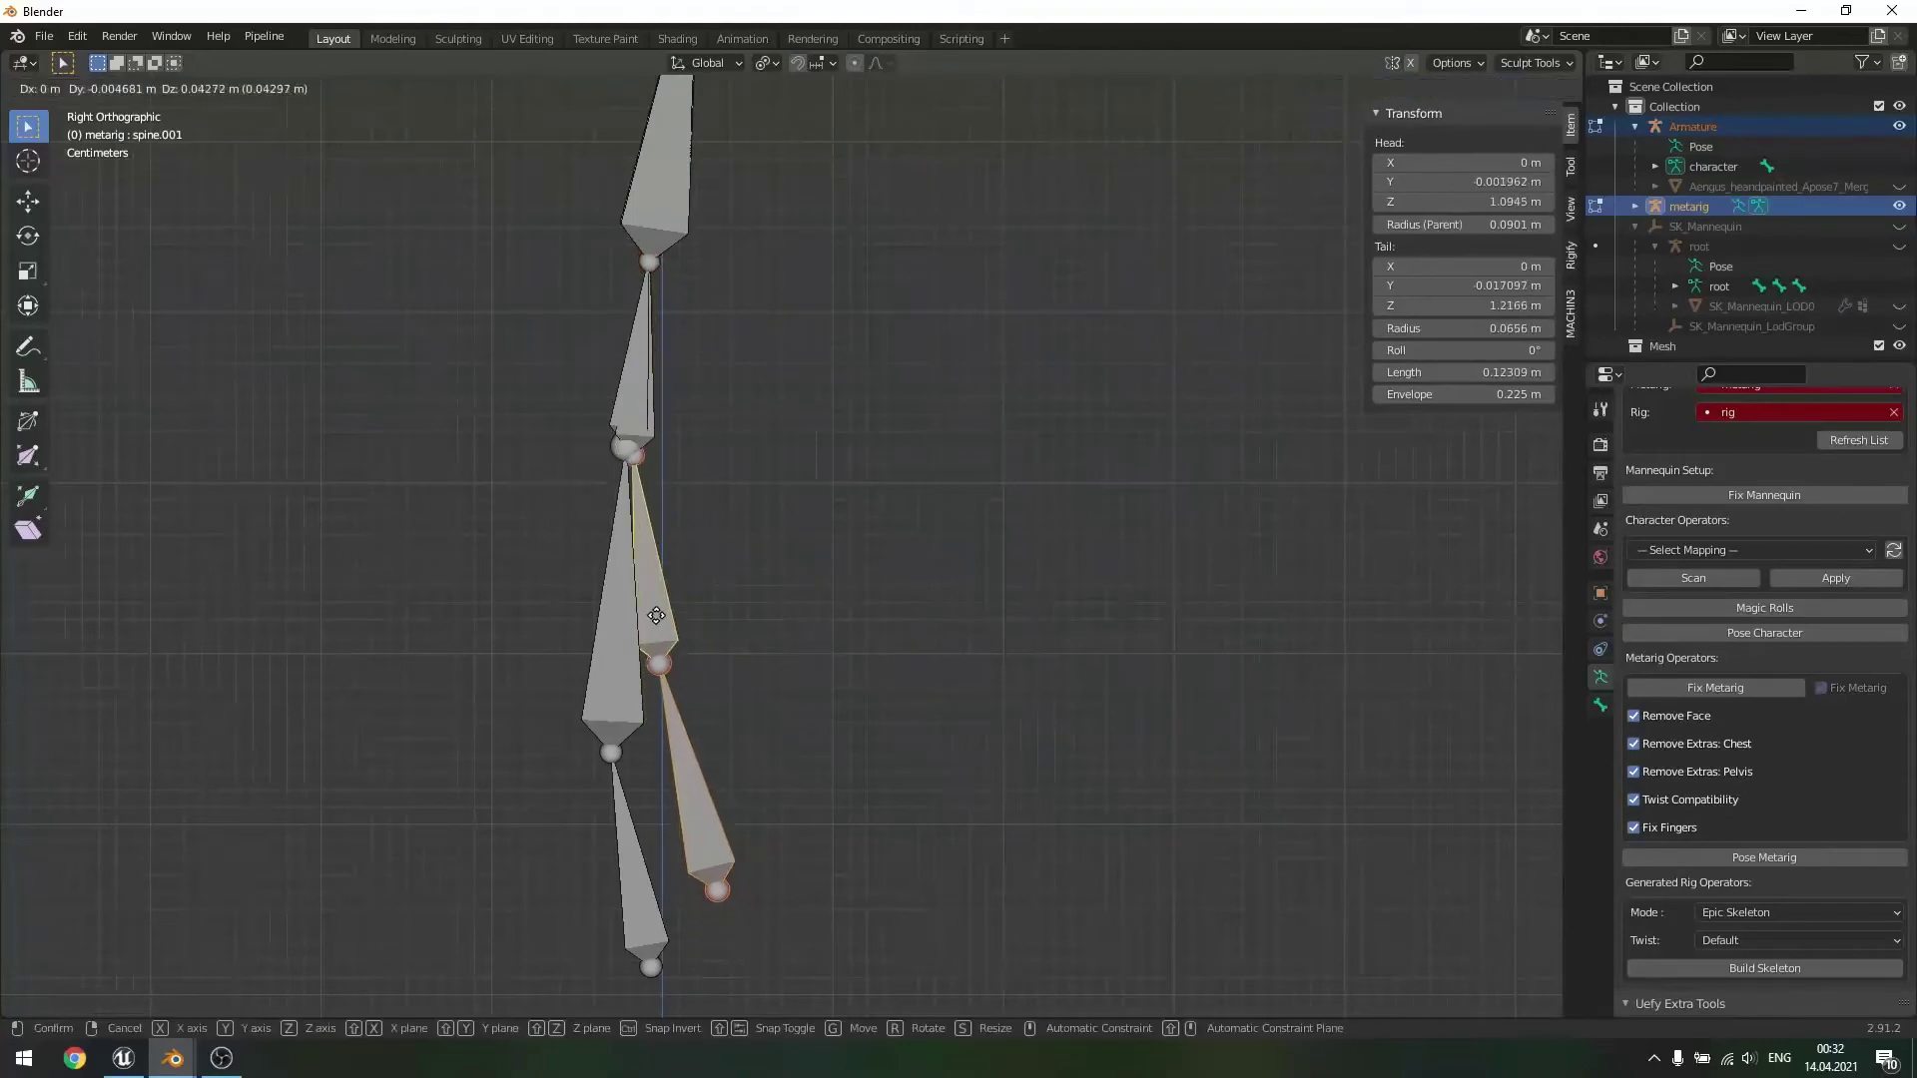
click(650, 608)
- Move the metarig's spine bone about 0.06 m down so its tail meets the character's lowest spine joint
click(681, 764)
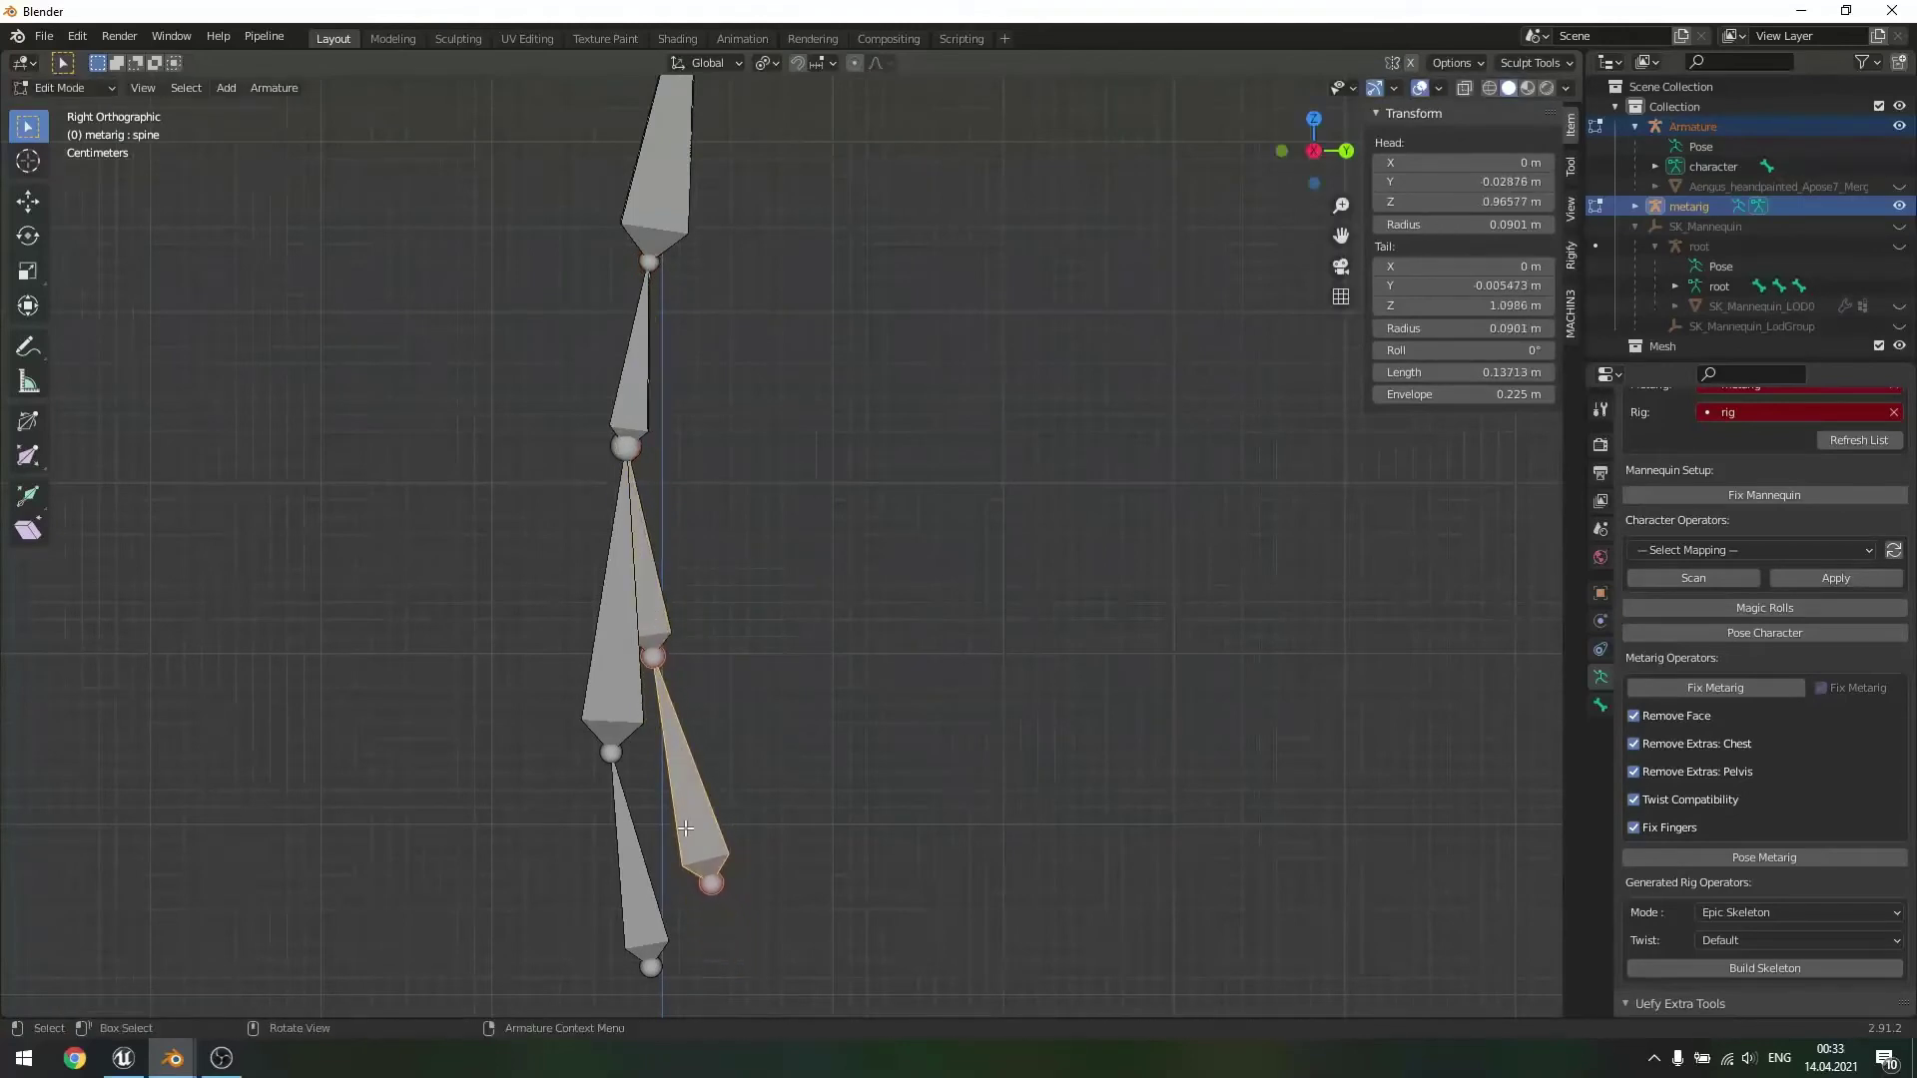
key(g)
click(649, 913)
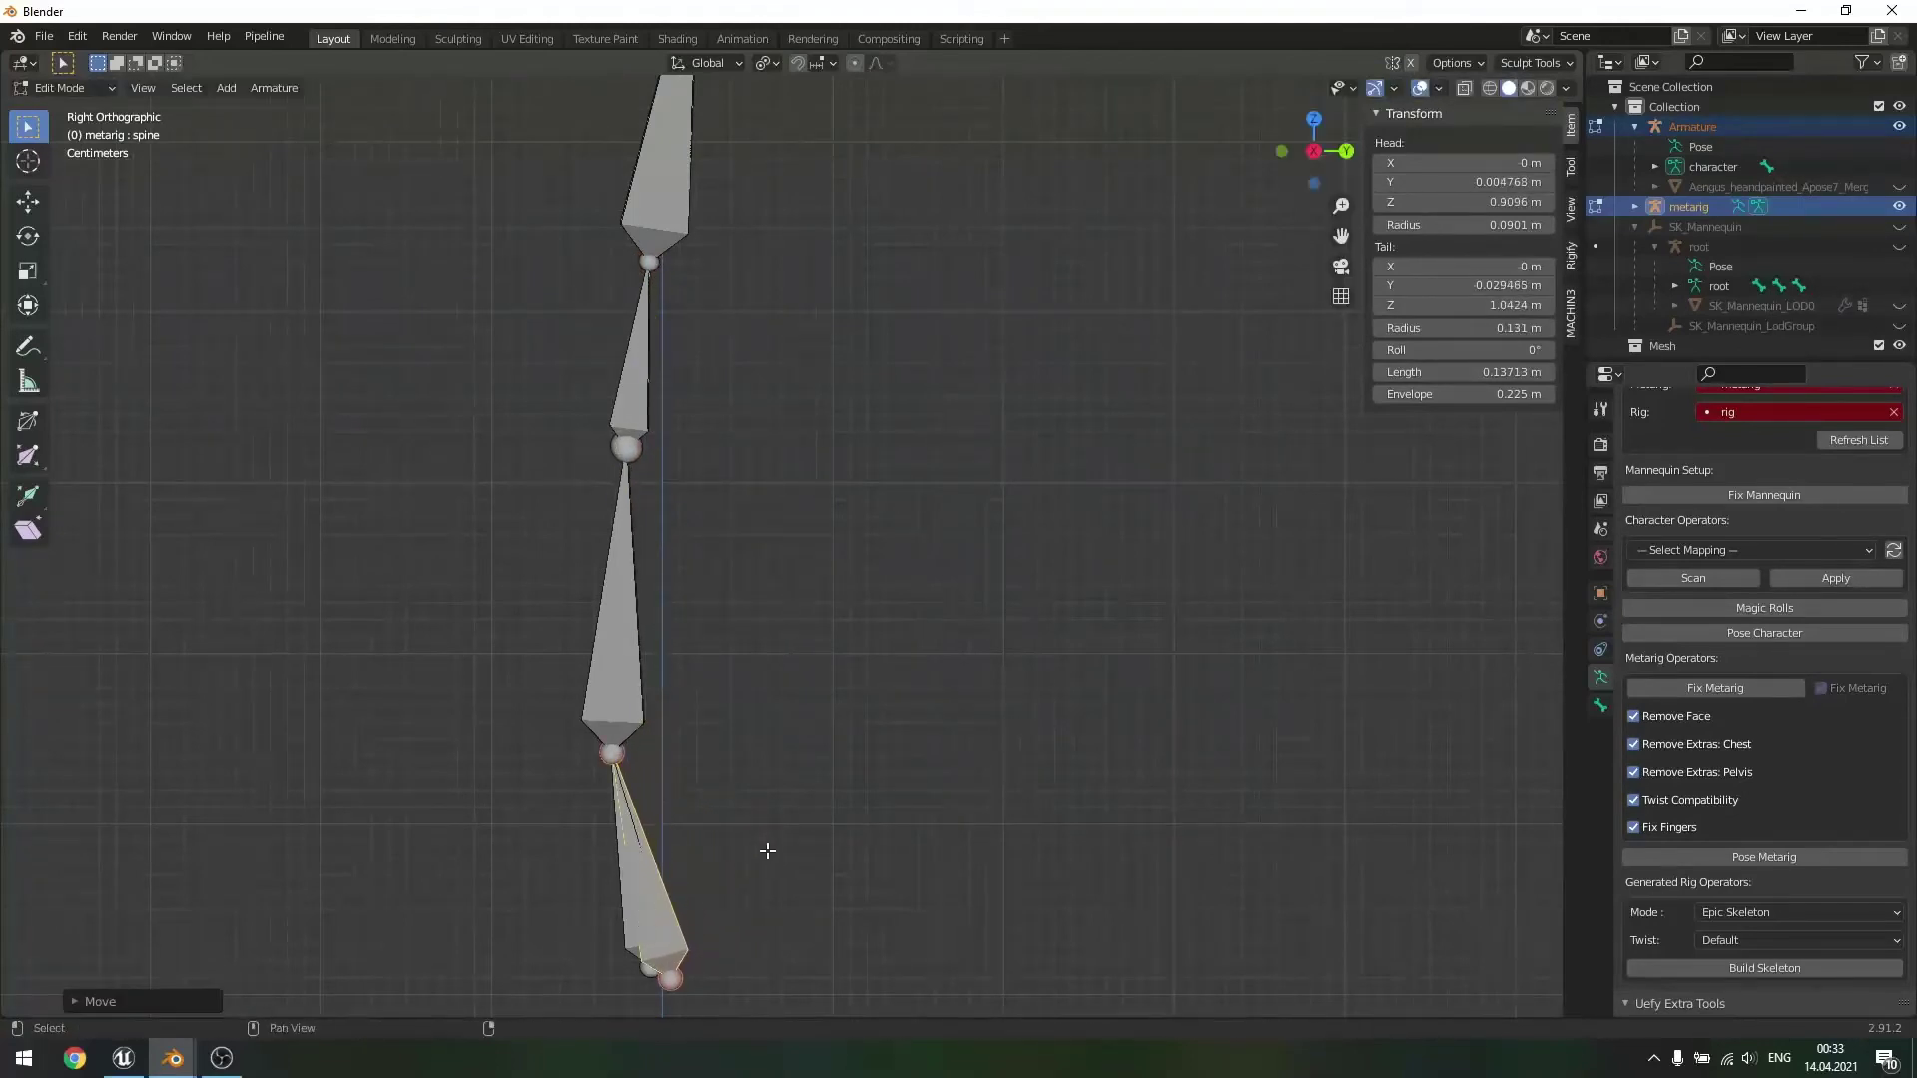
shift+middle_drag(766, 852, 772, 744)
key(g)
click(671, 810)
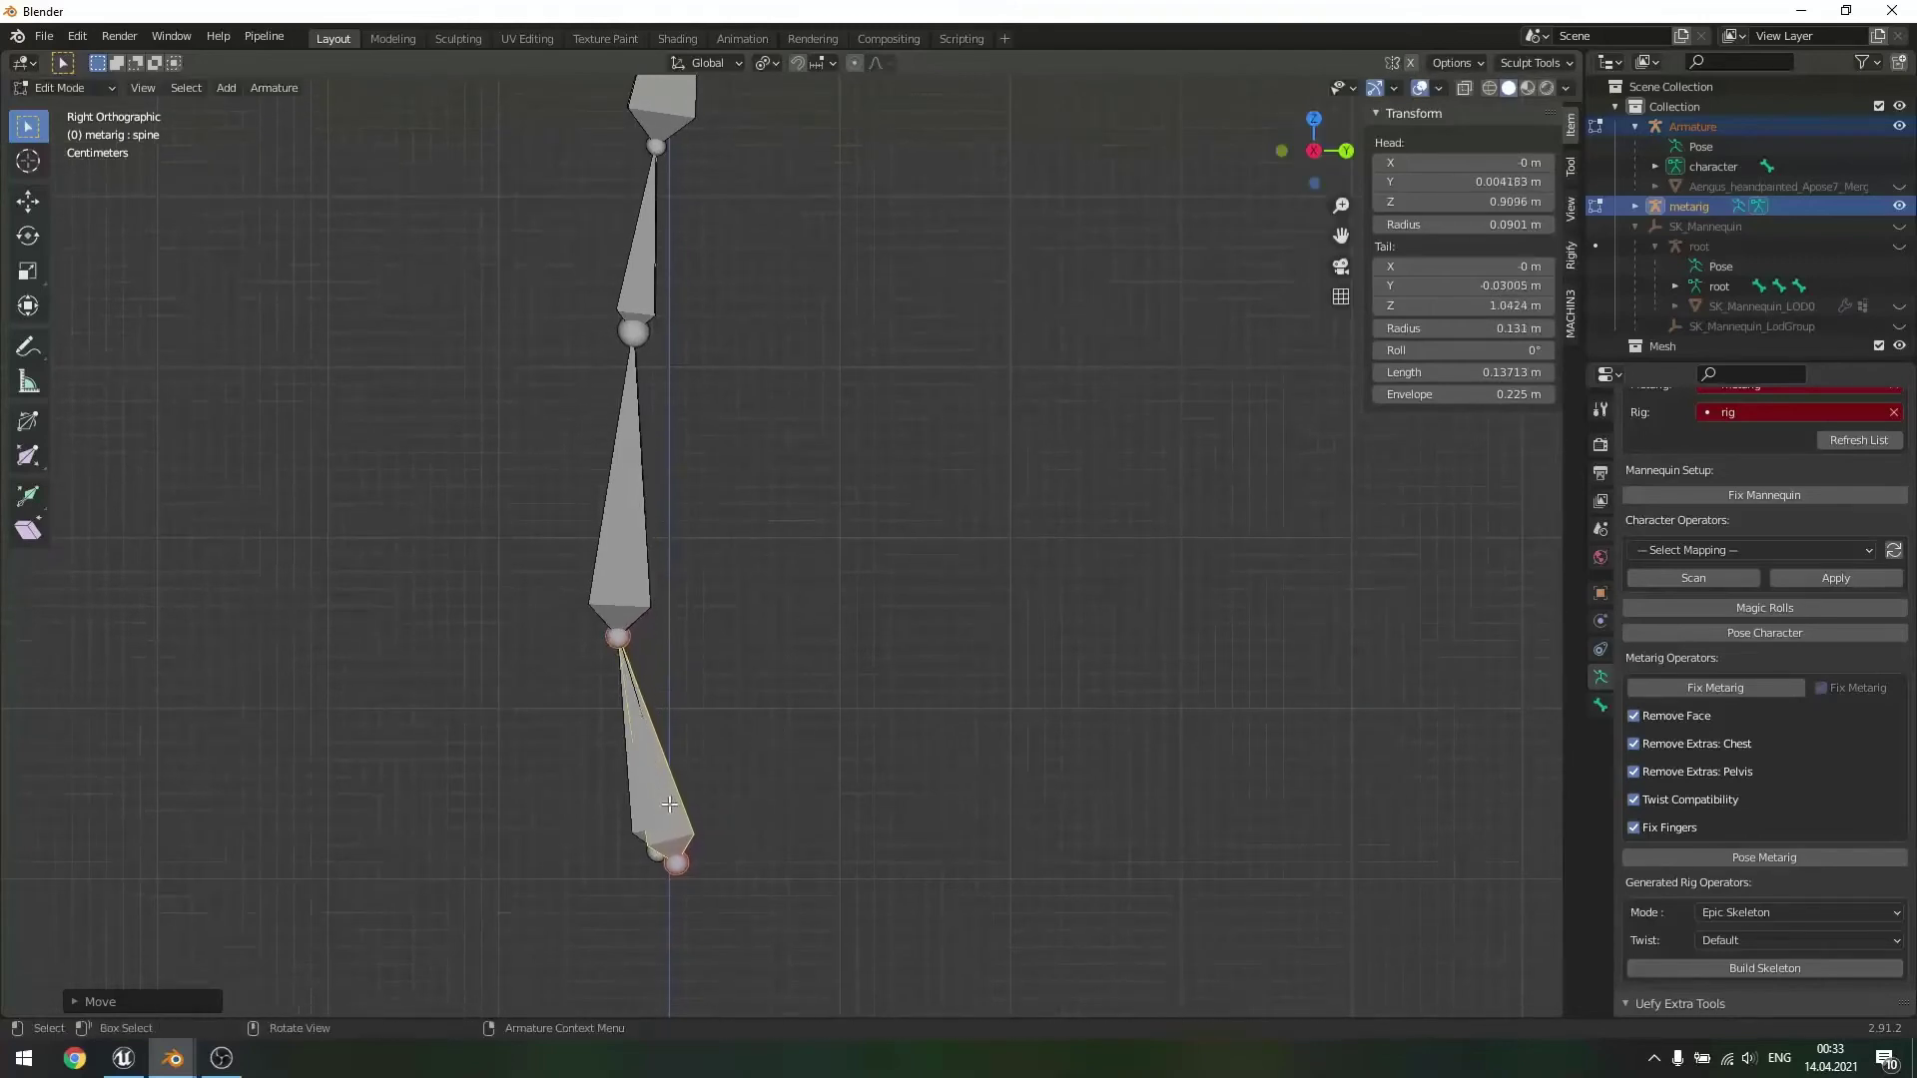
- Move only the spine bone's head joint about 0.01 m onto the base joint of the character's spine chain
click(679, 865)
key(g)
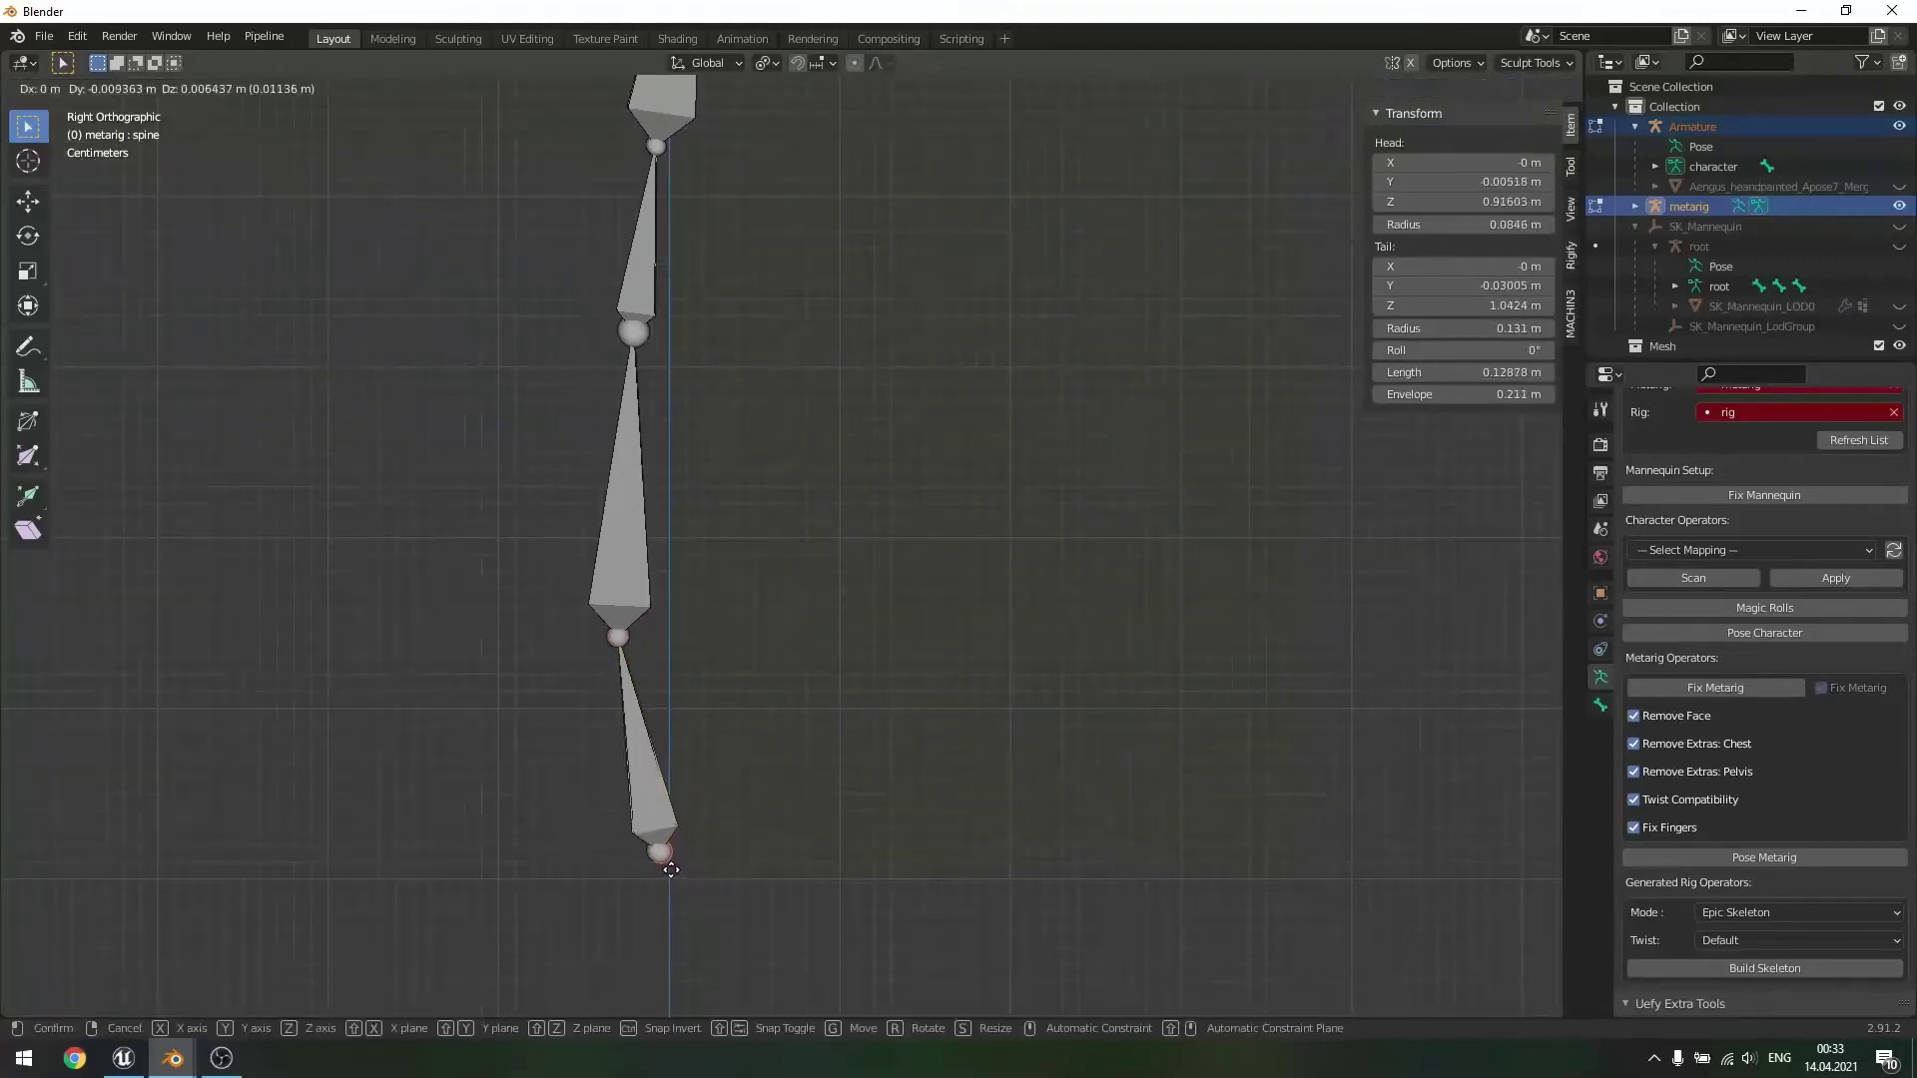
click(678, 873)
- Align the metarig's spine.006 bone with the character's head bone, lowering its base about 0.04 m and matching its tip
mouse_move(848, 464)
shift+middle_down()
mouse_move(842, 813)
mouse_move(864, 680)
mouse_move(865, 817)
mouse_move(815, 551)
shift+middle_up()
click(659, 583)
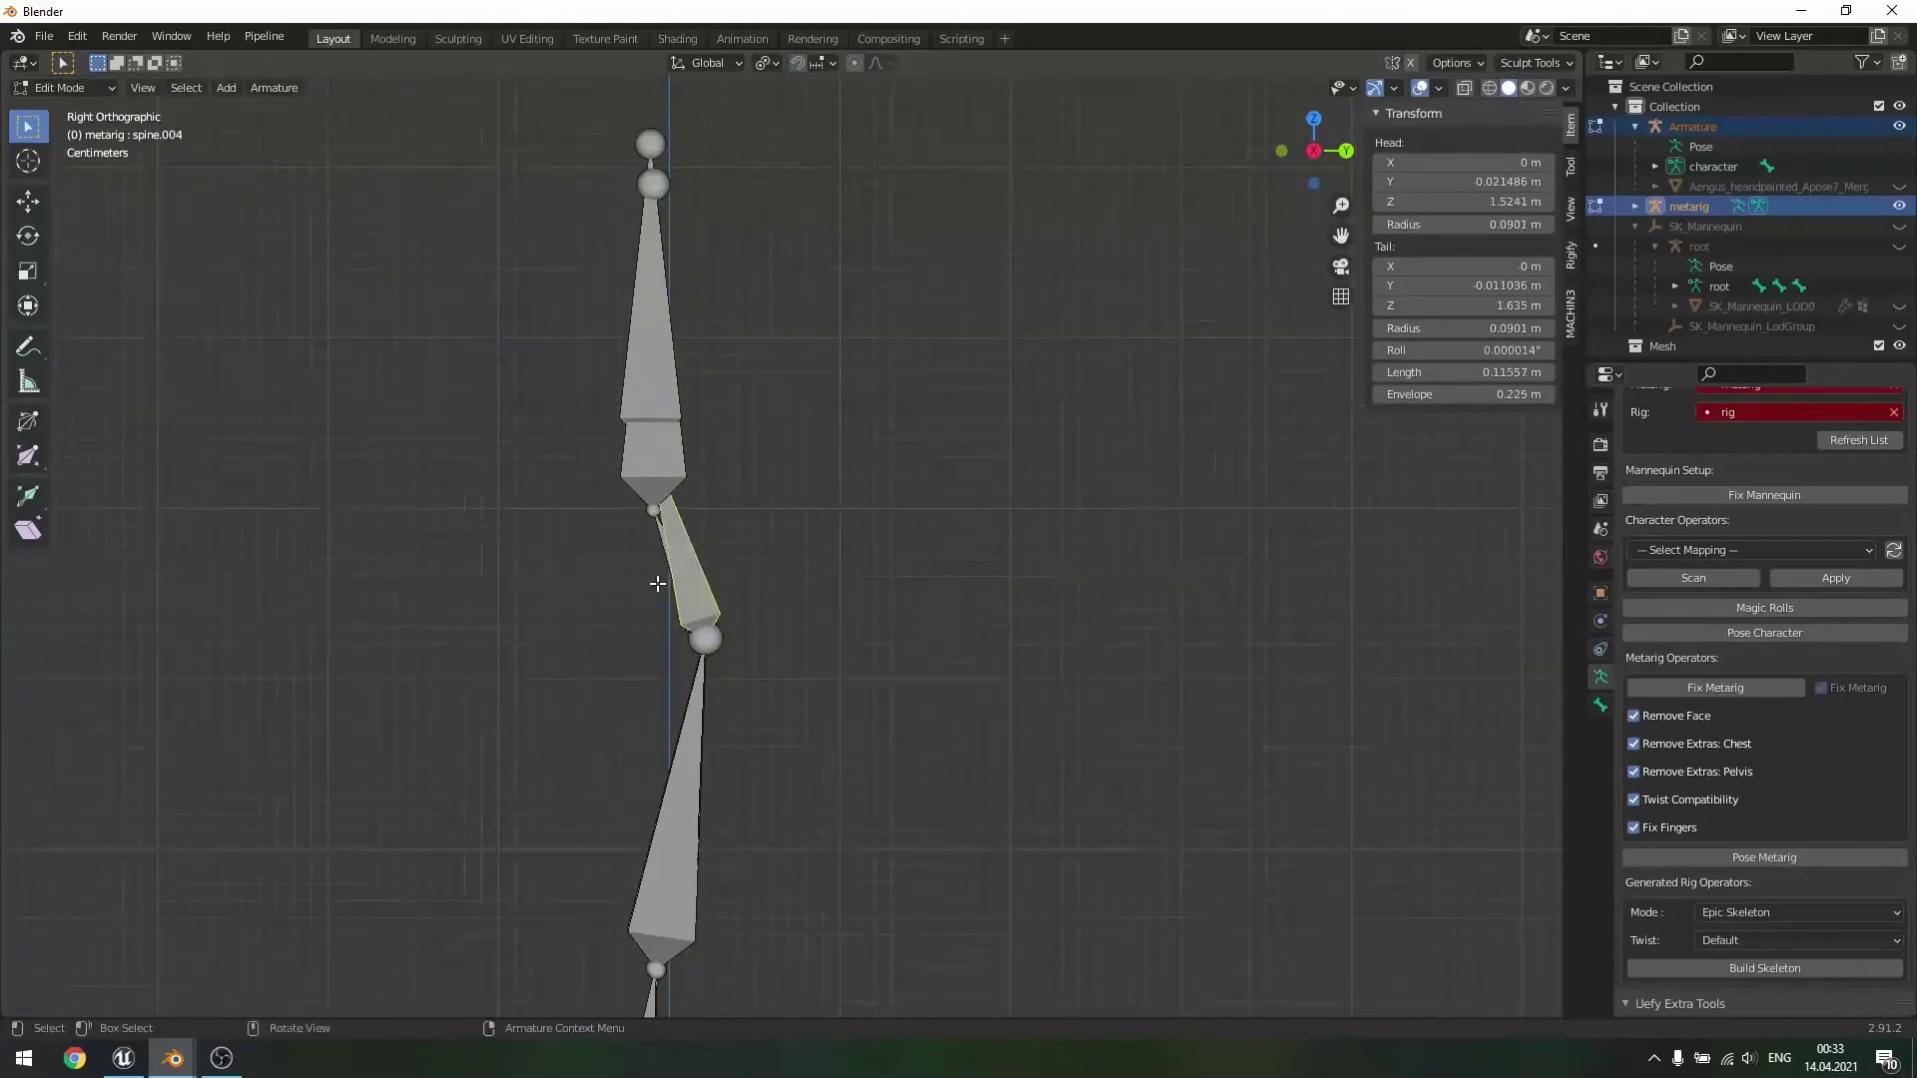
click(652, 462)
click(640, 375)
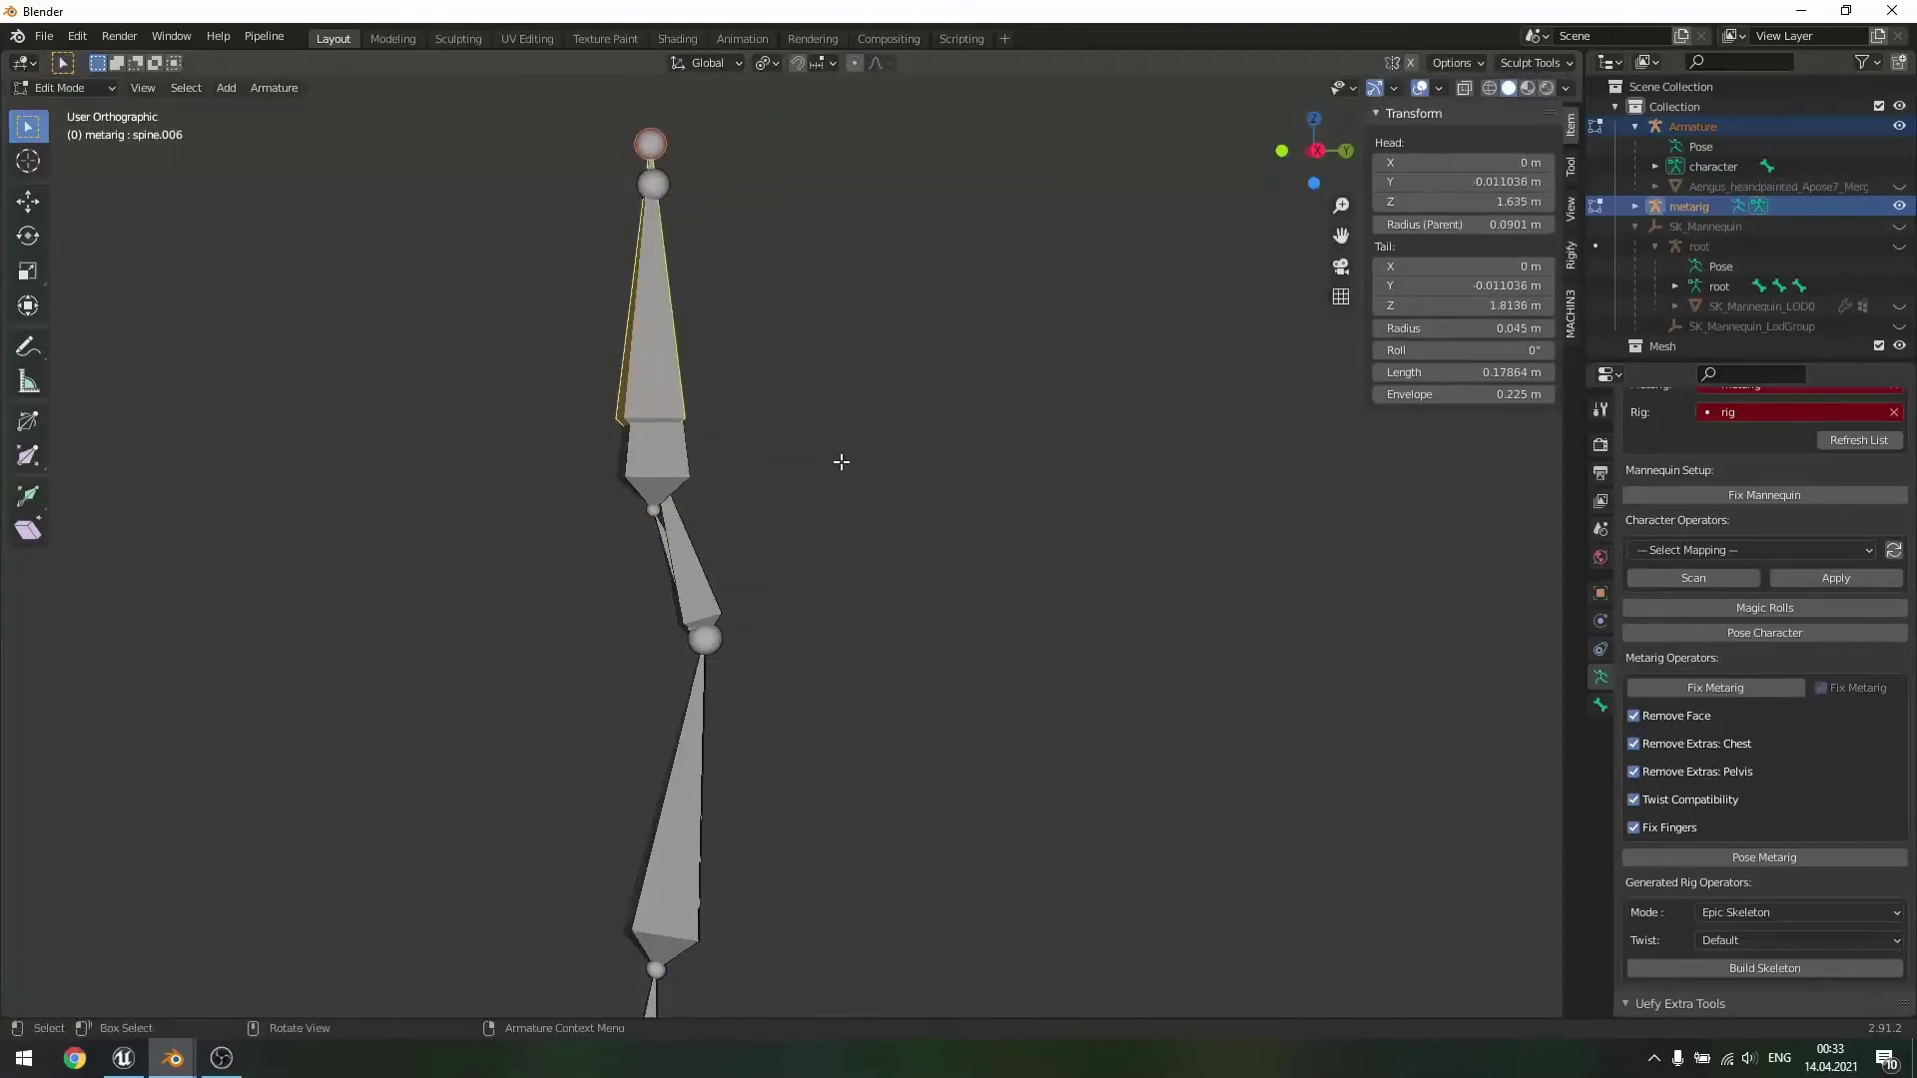
key(g)
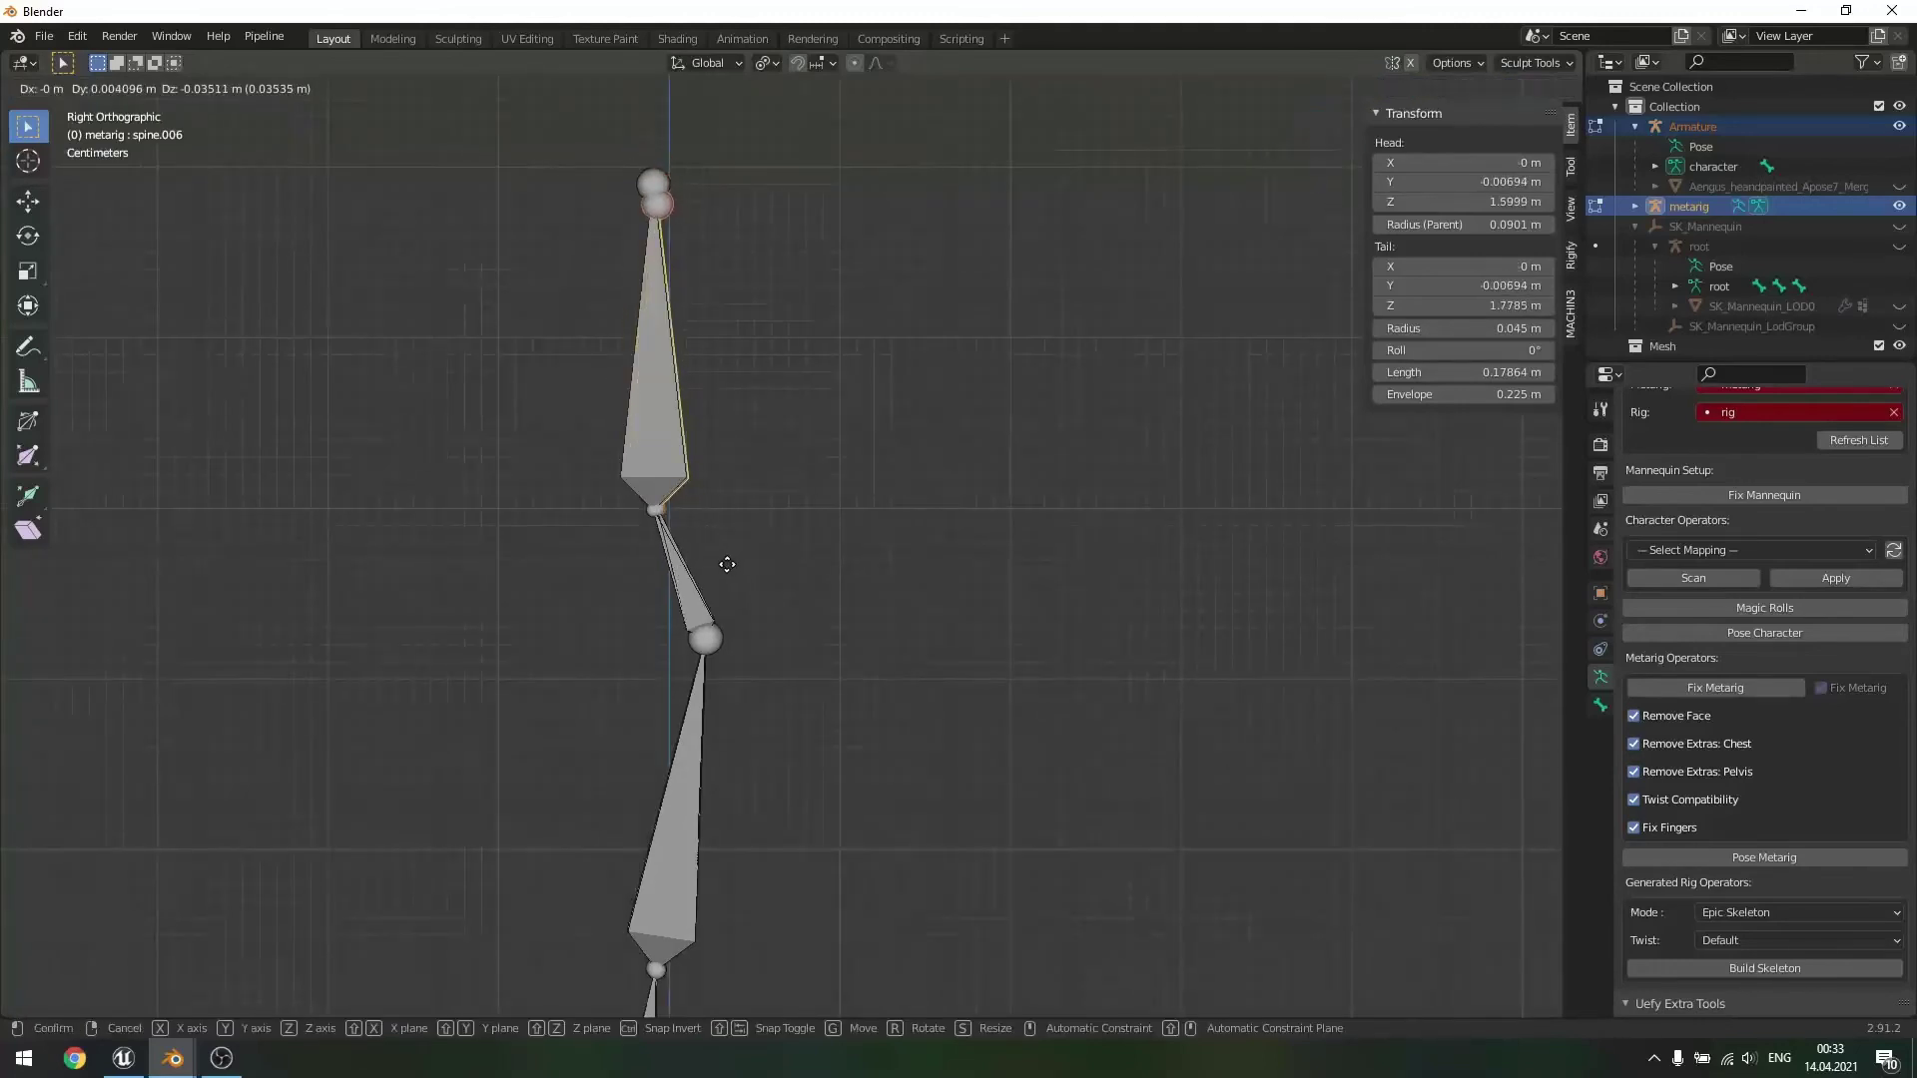
click(647, 193)
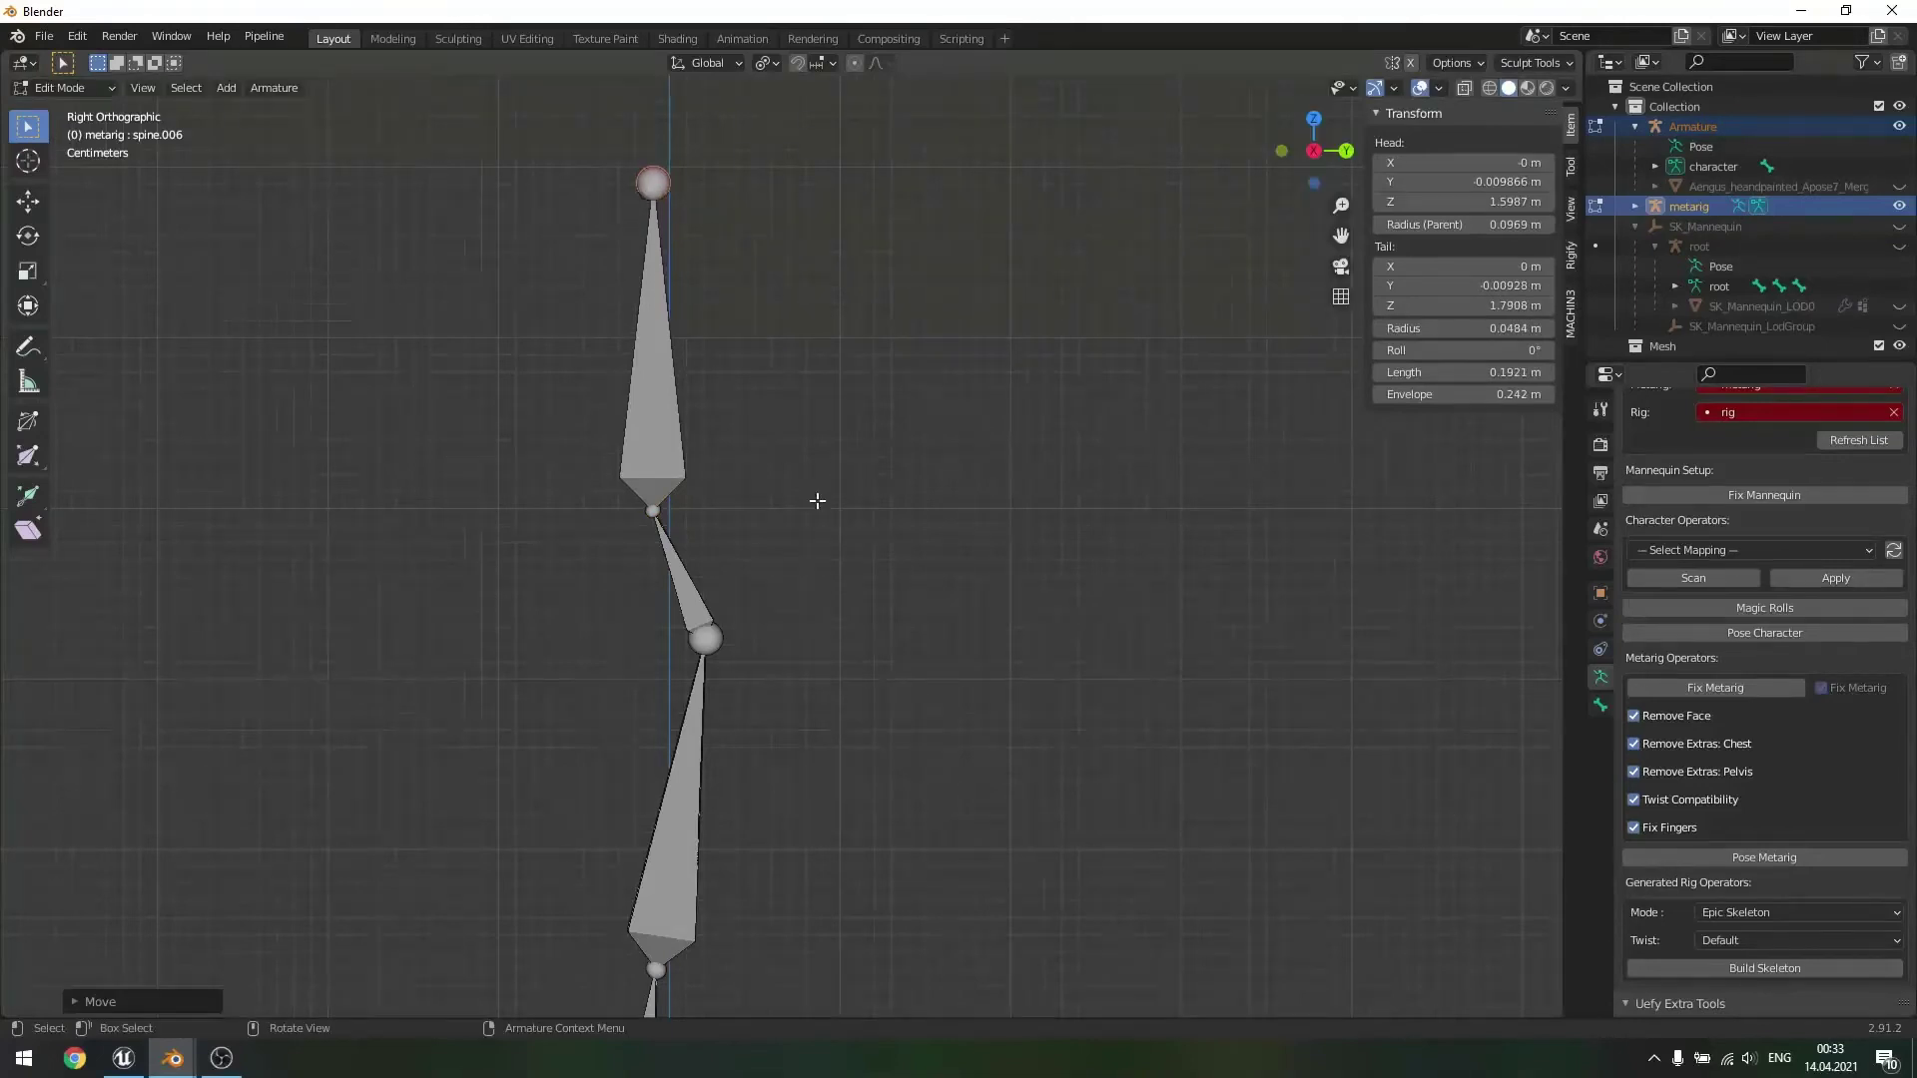
- Compare the metarig's spine with the character's spine by hiding the metarig and showing it again
scroll(817, 500, down, 5)
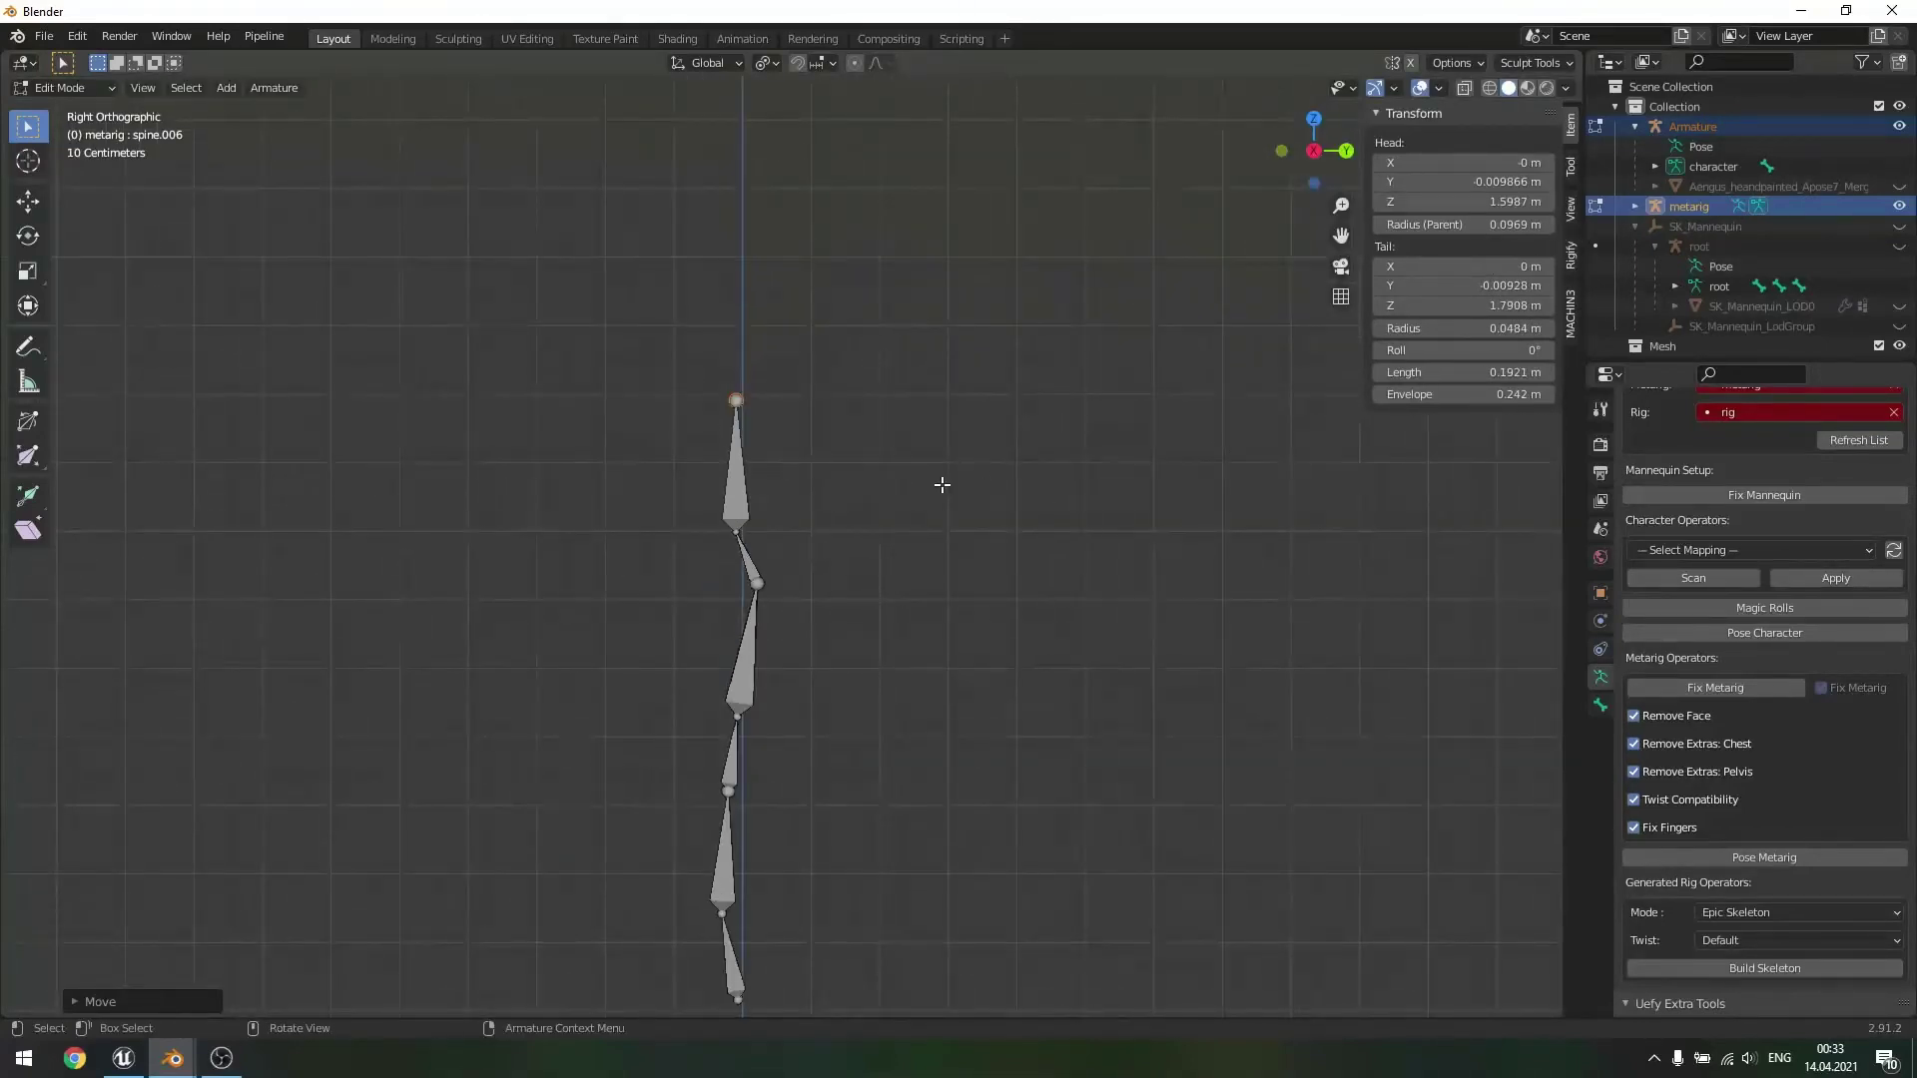
scroll(942, 485, up, 3)
mouse_move(910, 470)
middle_down()
mouse_move(1004, 488)
mouse_move(888, 463)
middle_up()
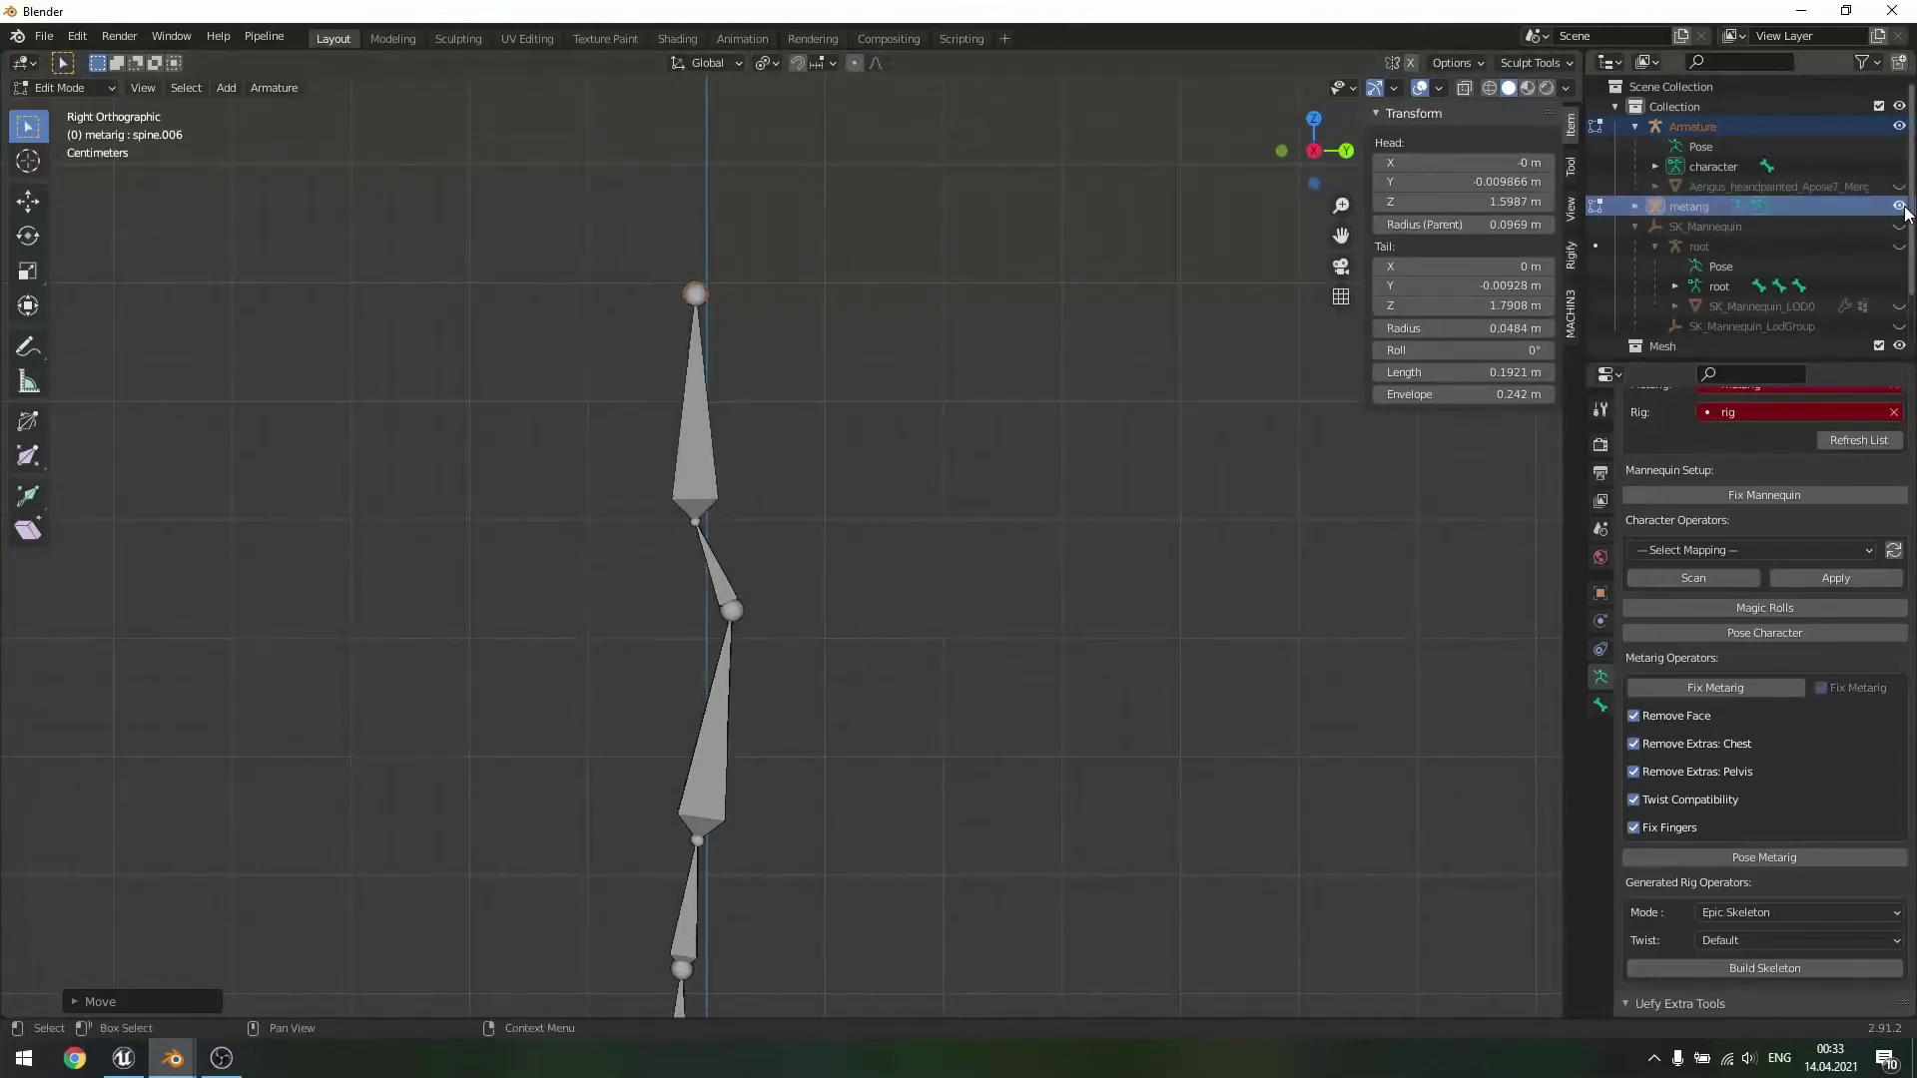
scroll(1159, 620, down, 2)
shift+middle_drag(1039, 679, 1049, 398)
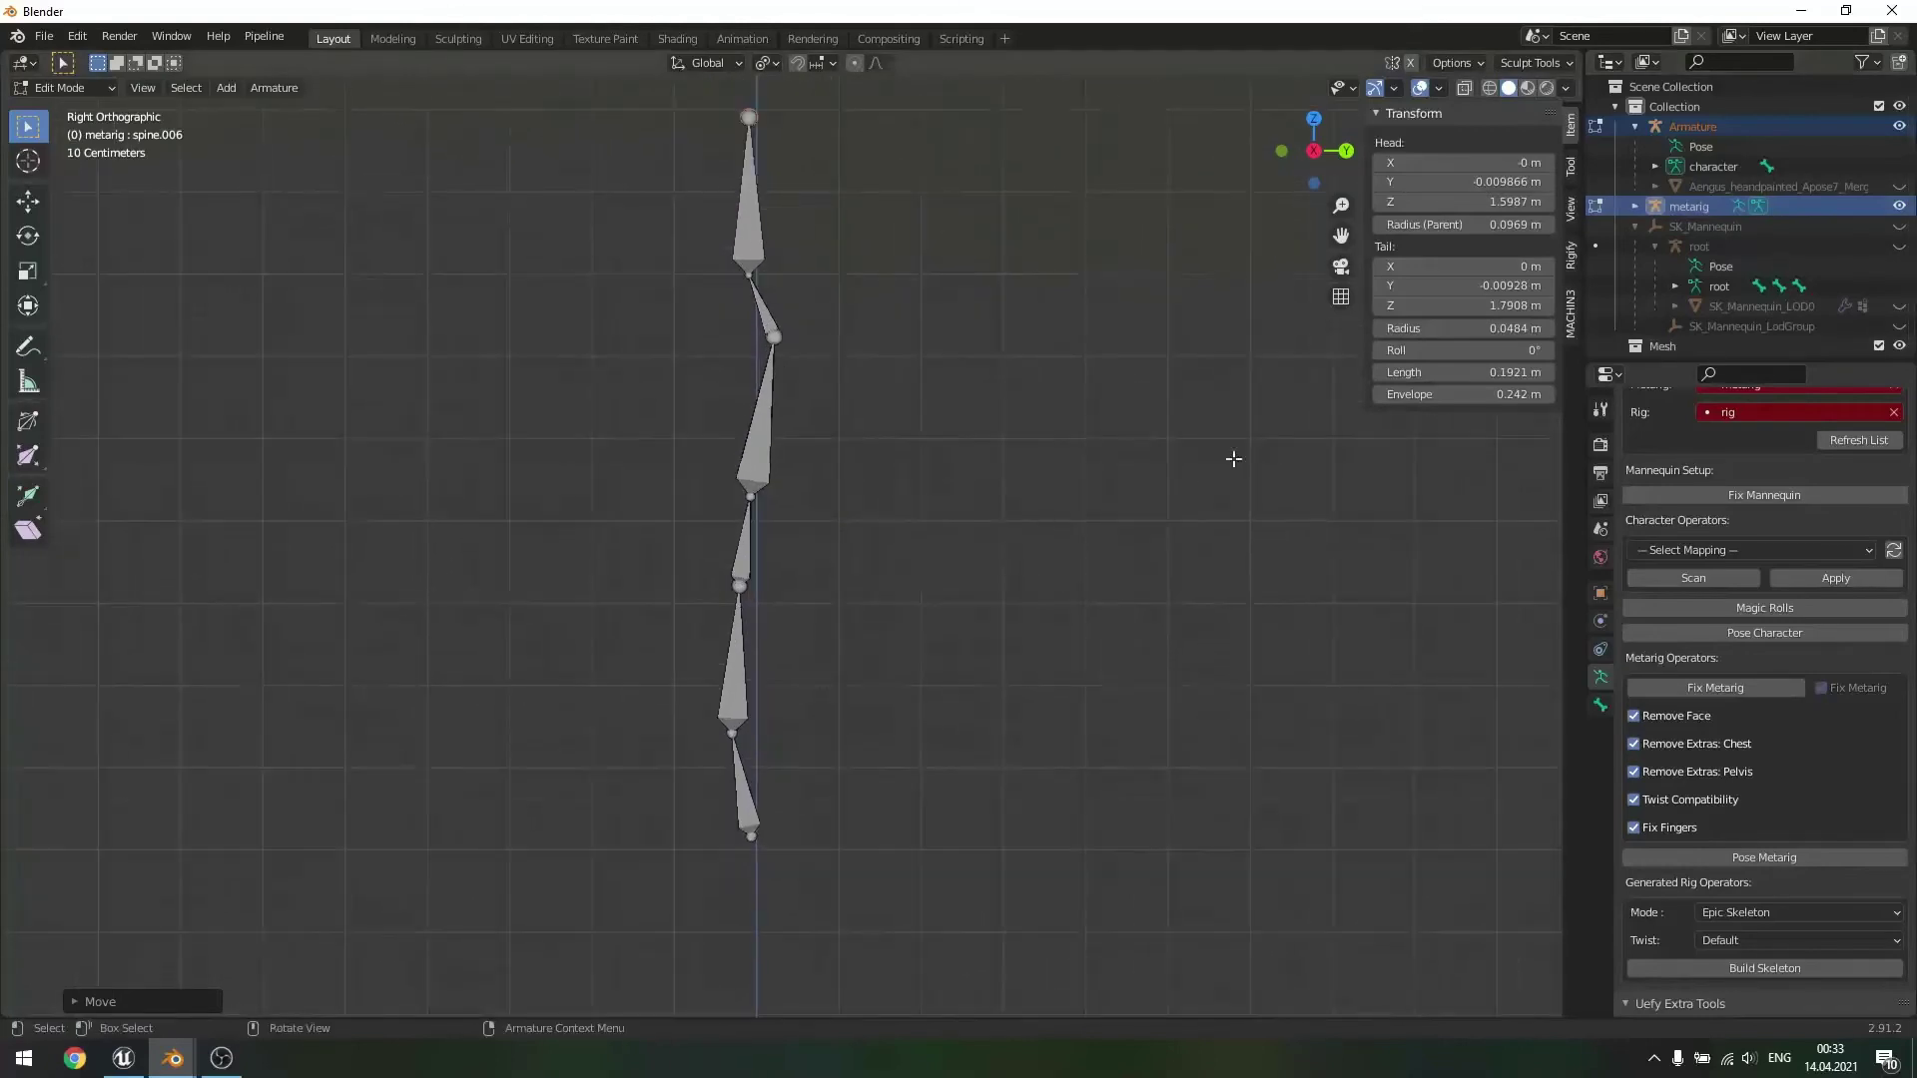
click(1900, 207)
click(1900, 207)
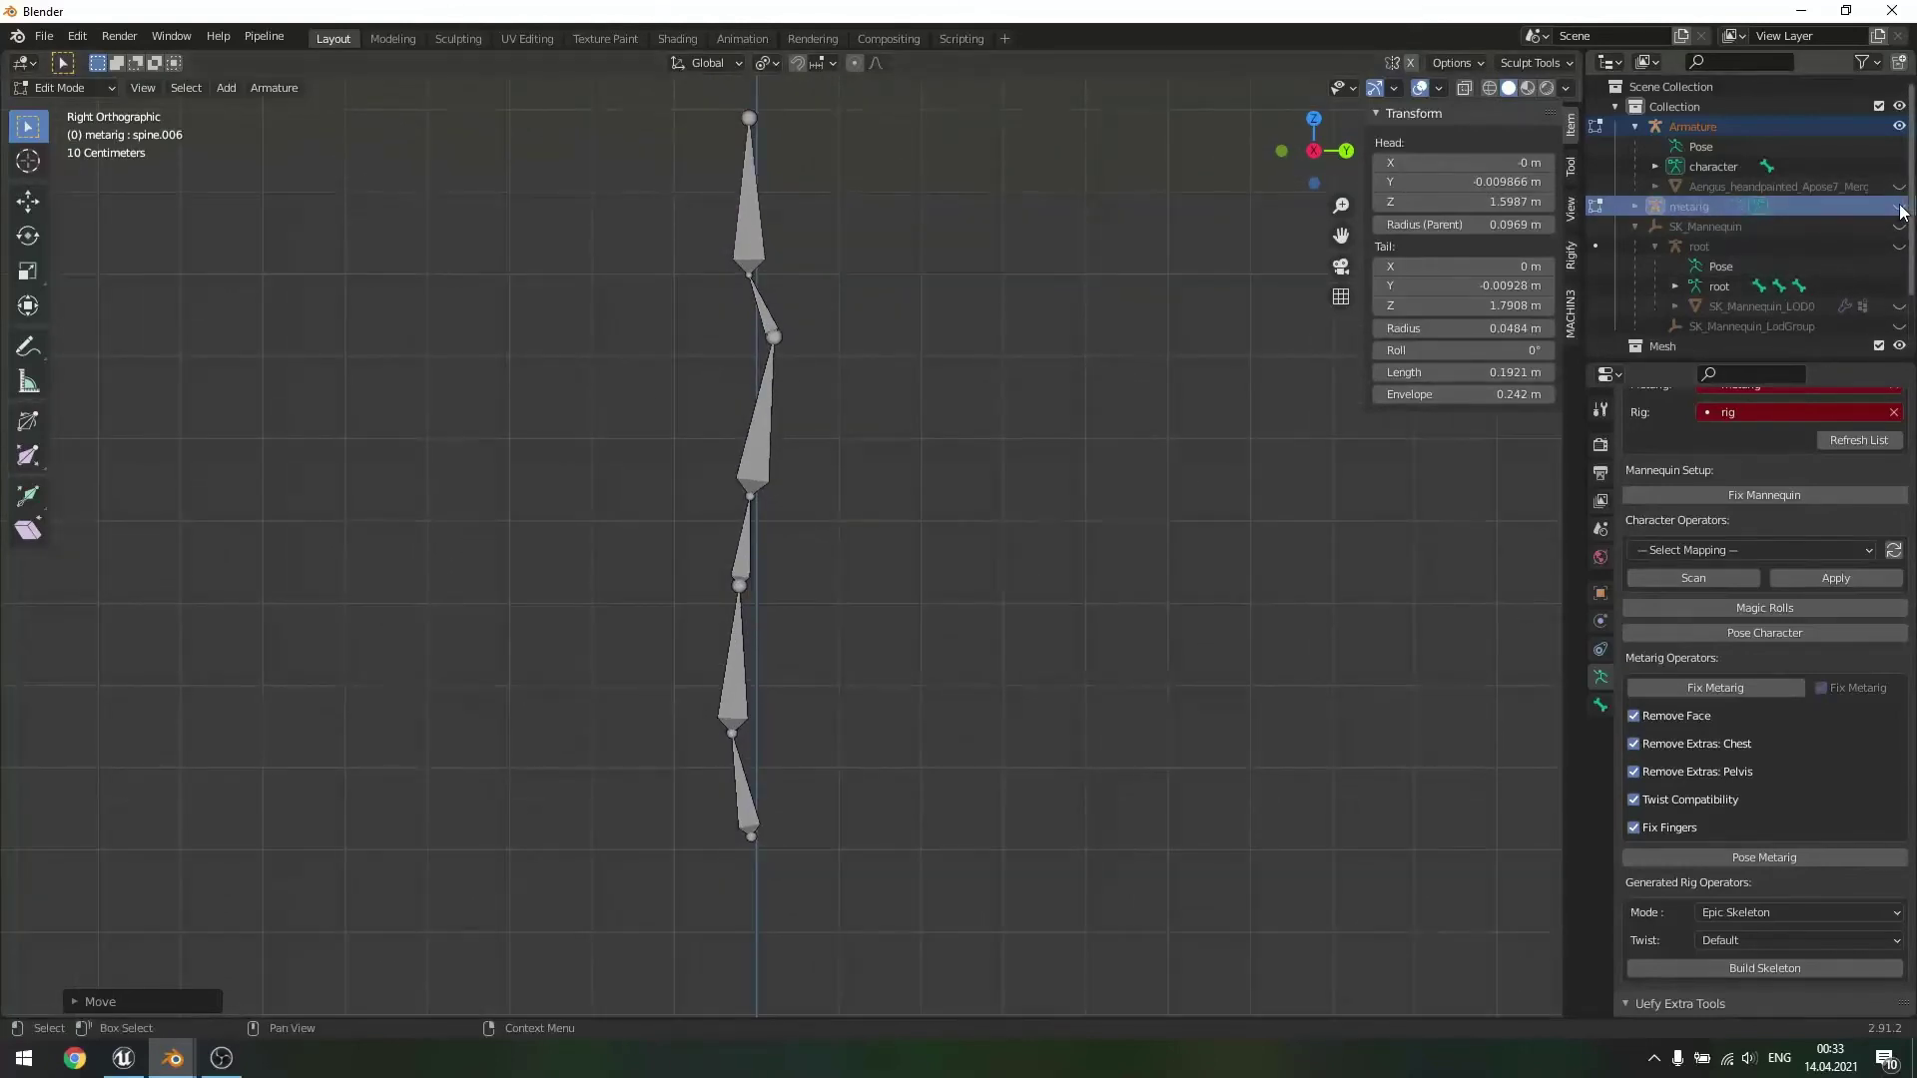
- Reveal the hidden arm and leg bones of both armatures, deselect them and view the full skeletons from the front
middle_drag(948, 505, 1074, 519)
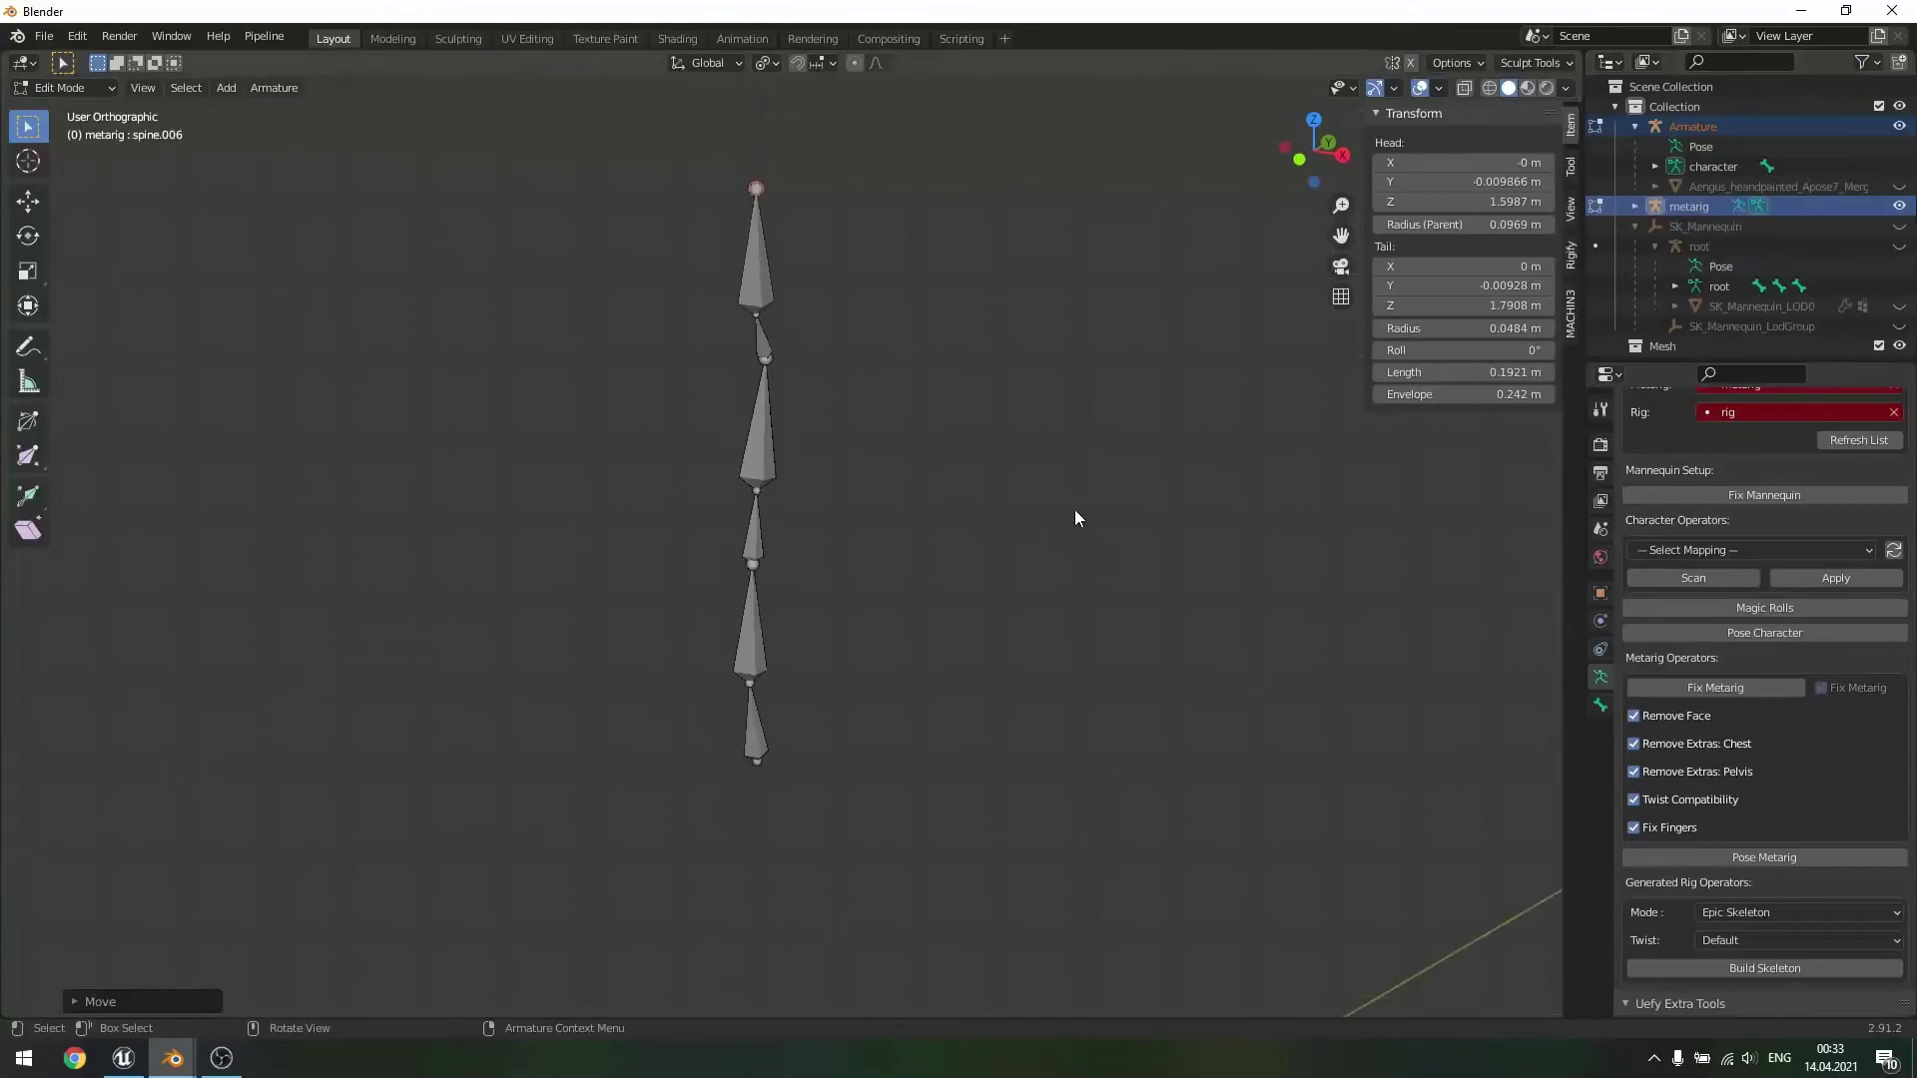
click(1063, 504)
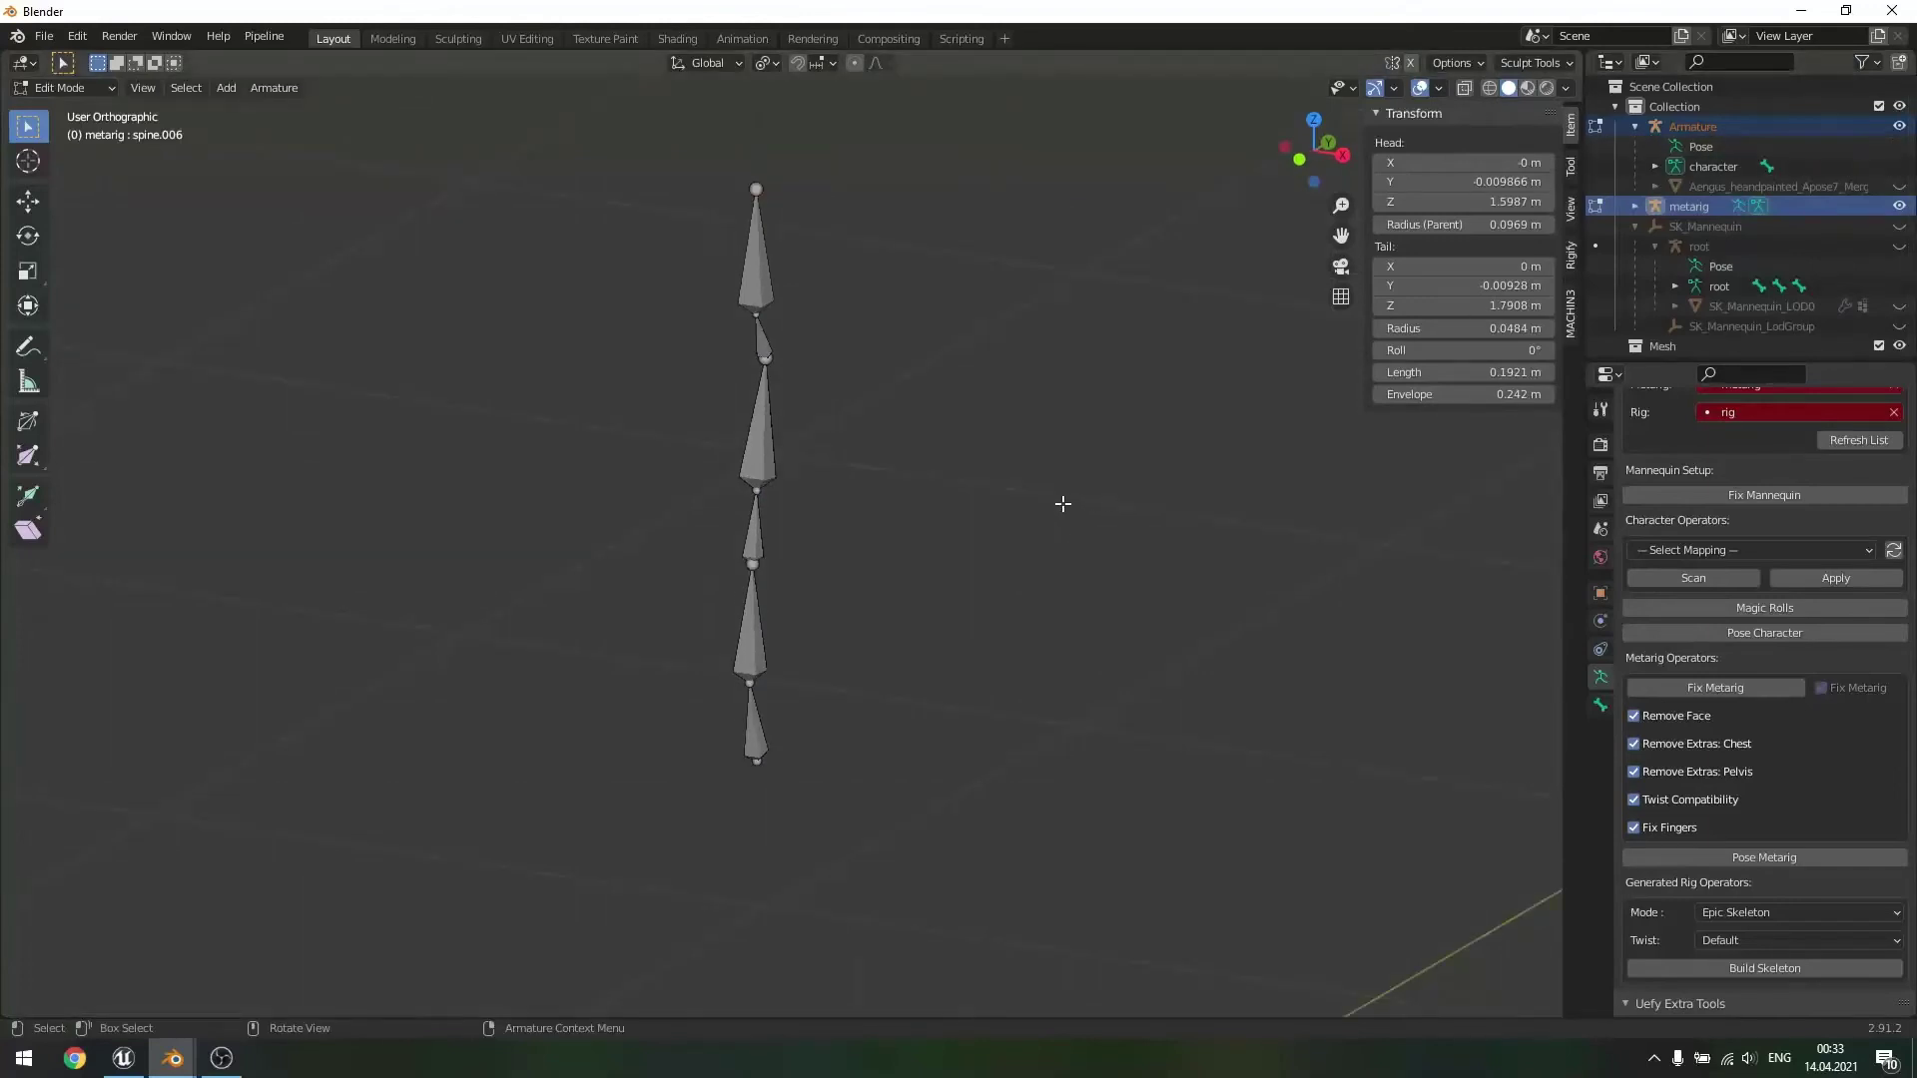
key(alt+h)
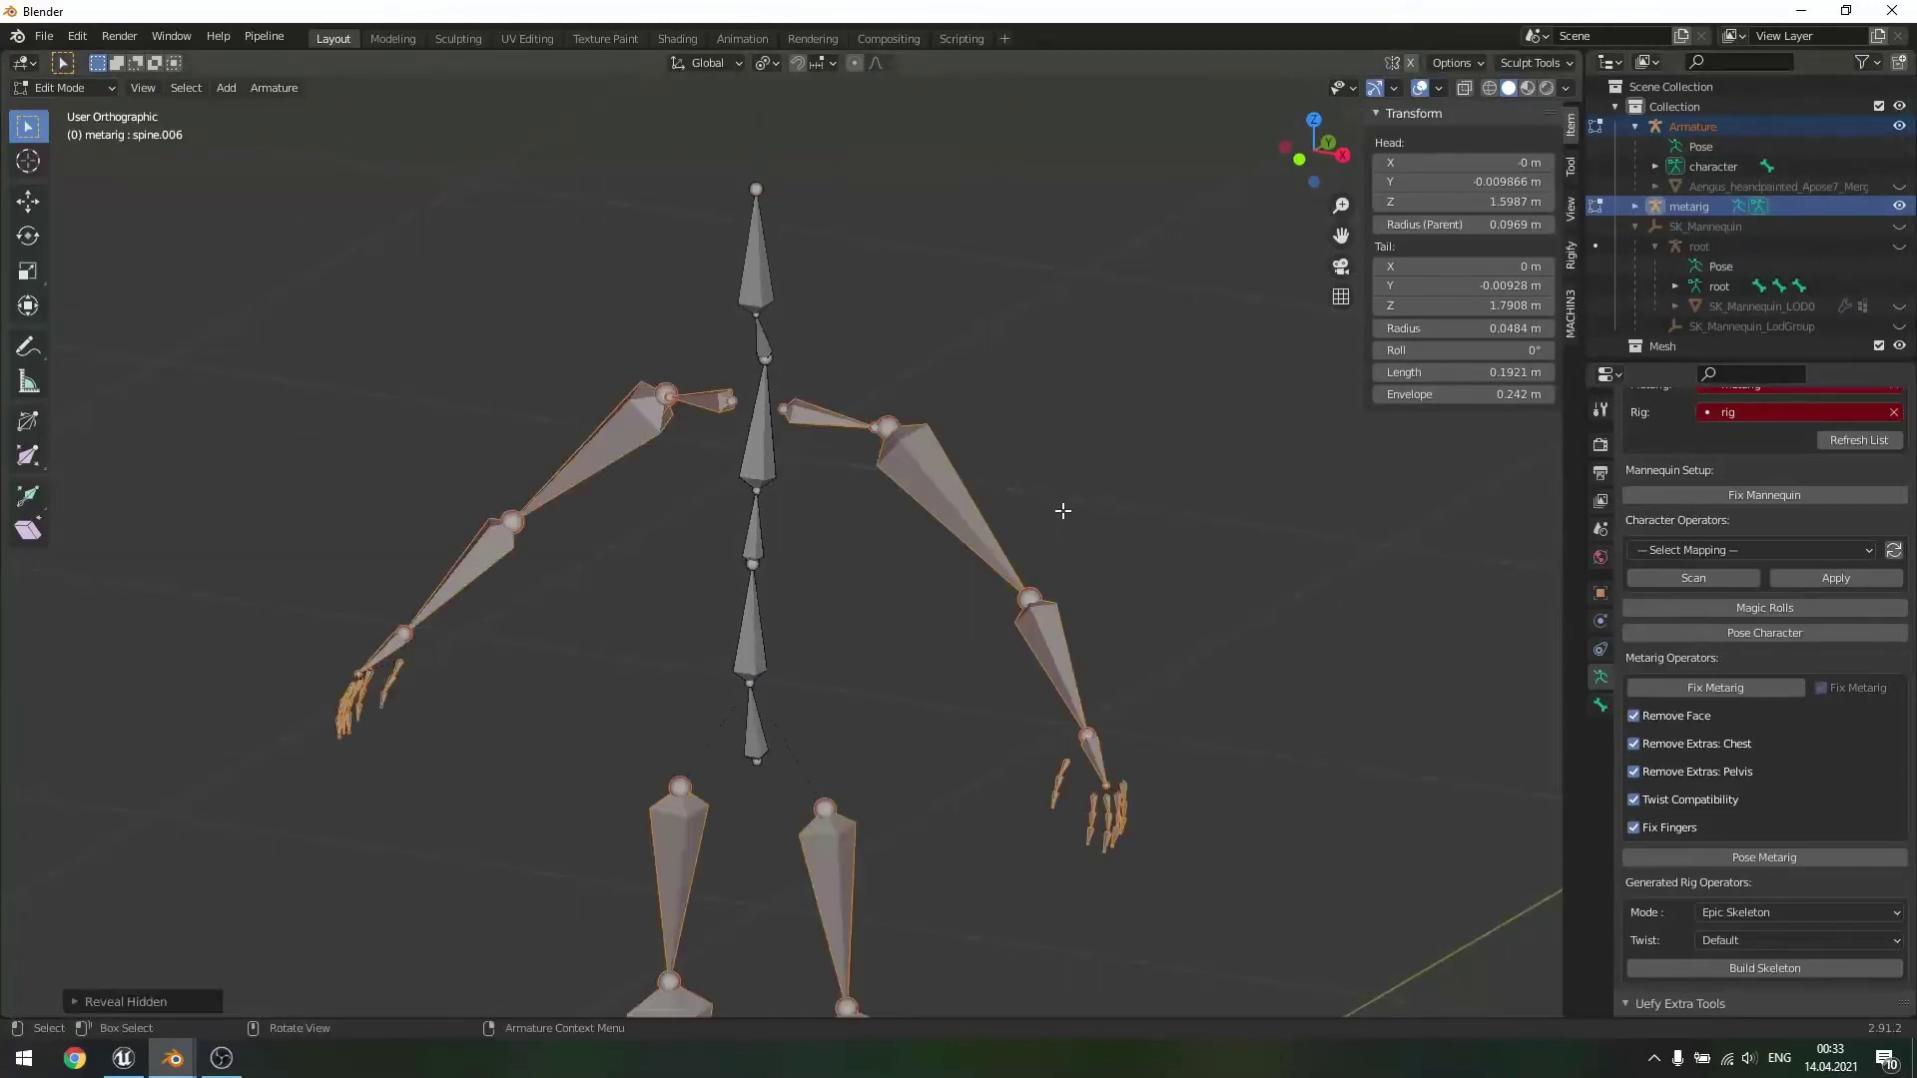
click(1083, 599)
scroll(1103, 608, down, 3)
alt+middle_drag(1100, 644, 1018, 591)
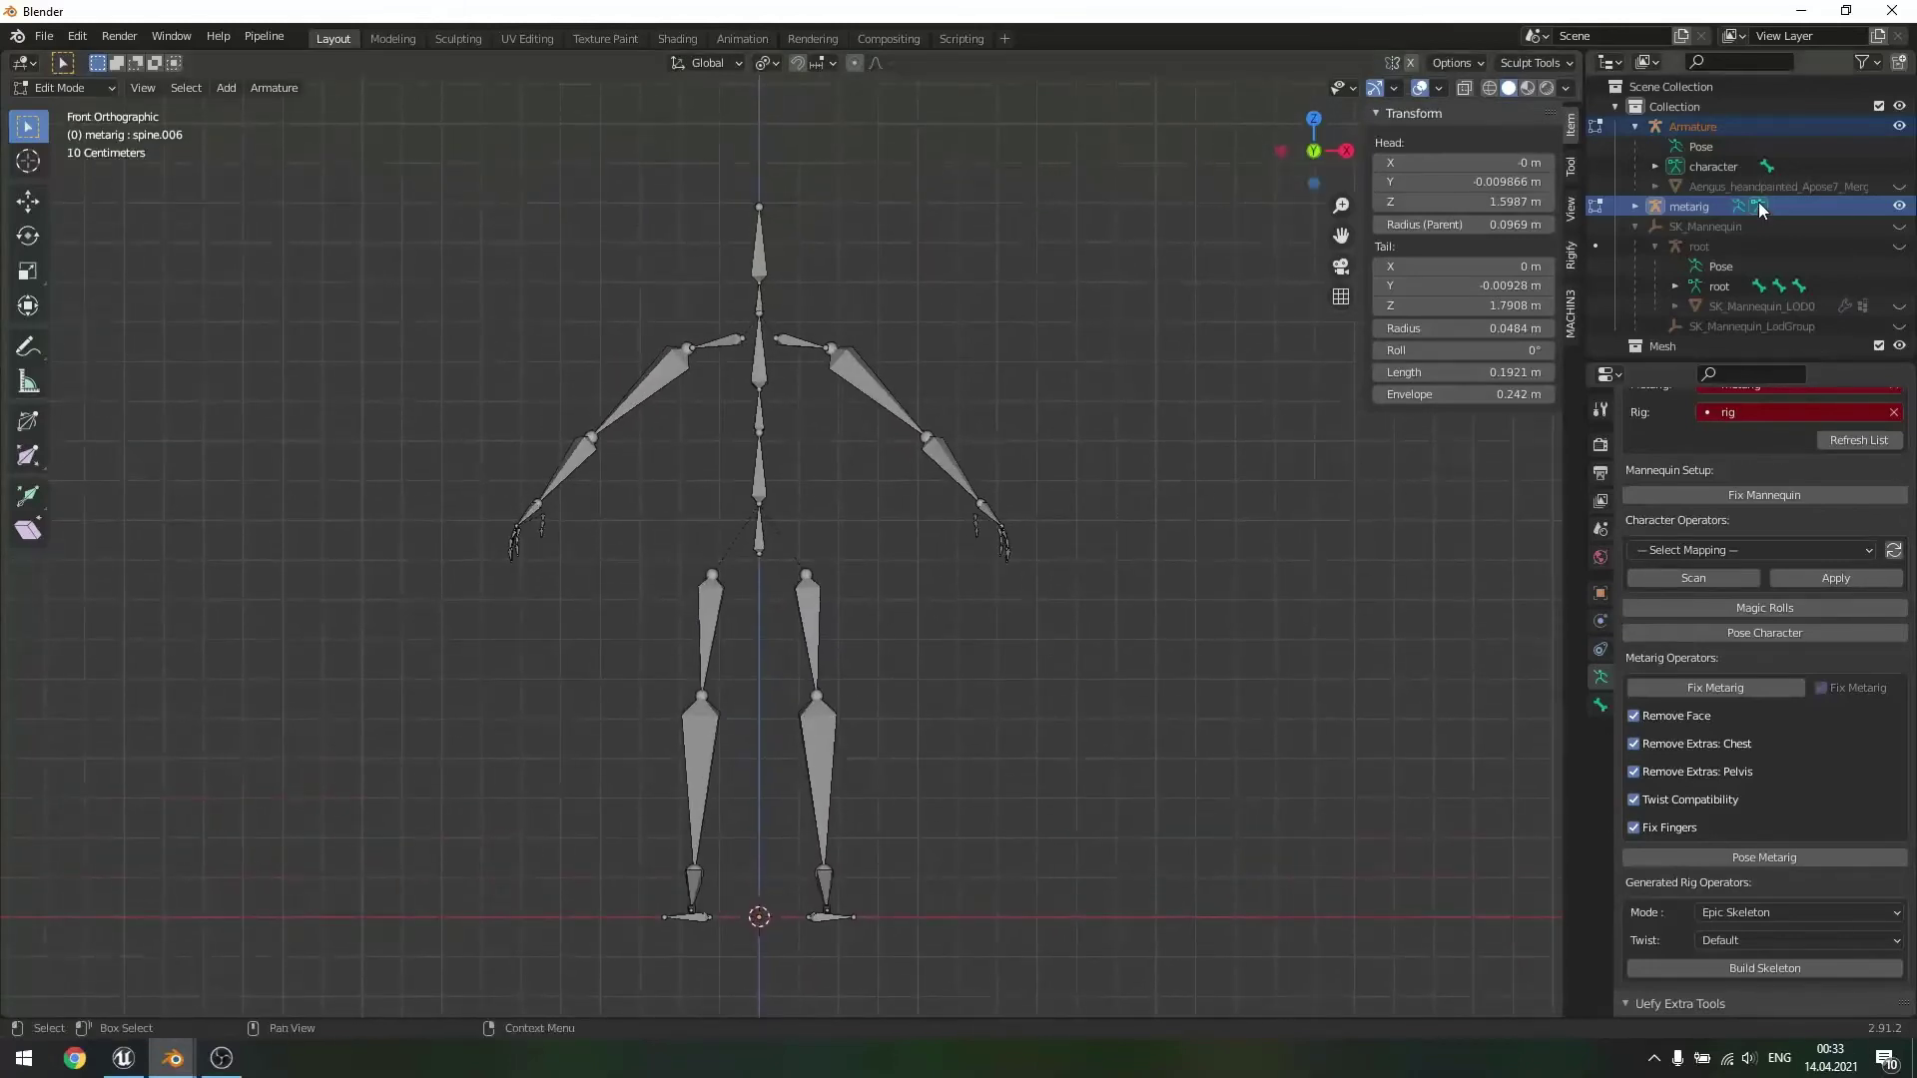
- Show the character's mesh around the aligned skeletons
click(1899, 187)
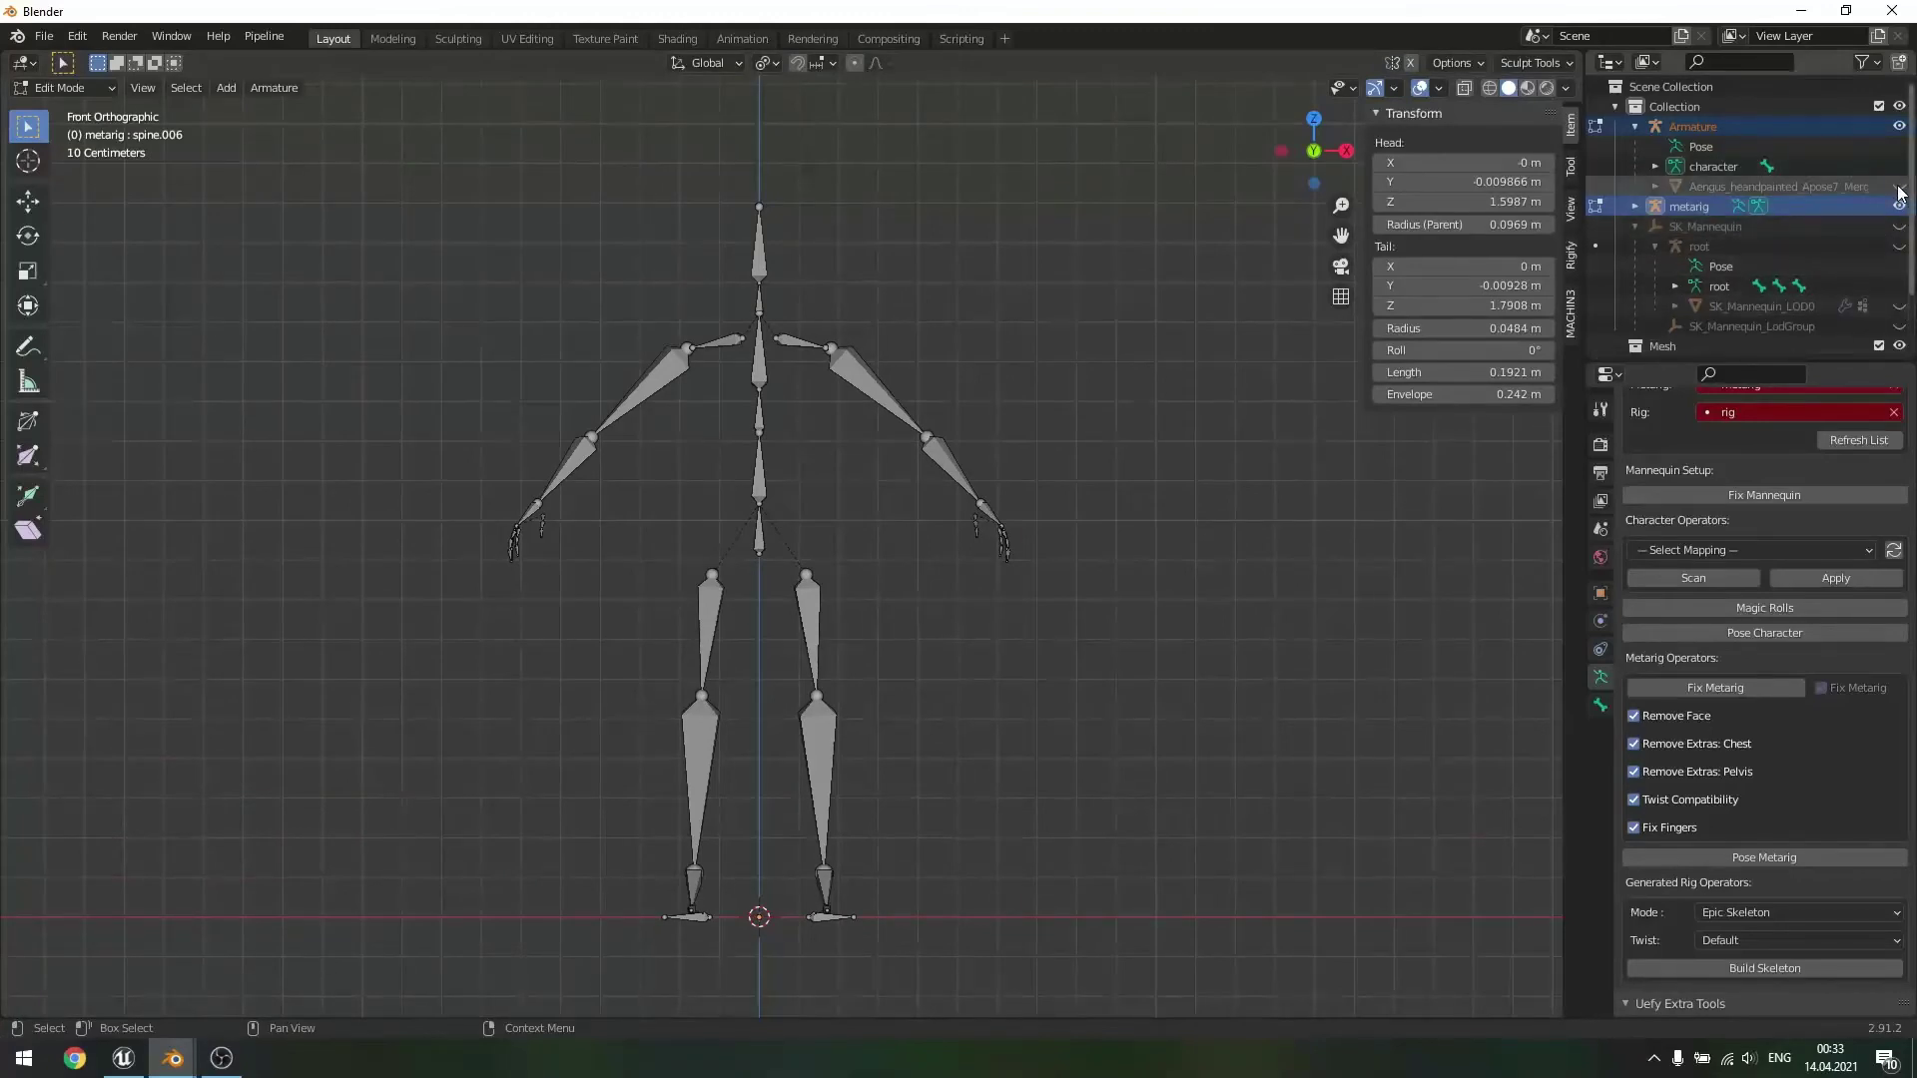
middle_drag(1082, 539, 1007, 500)
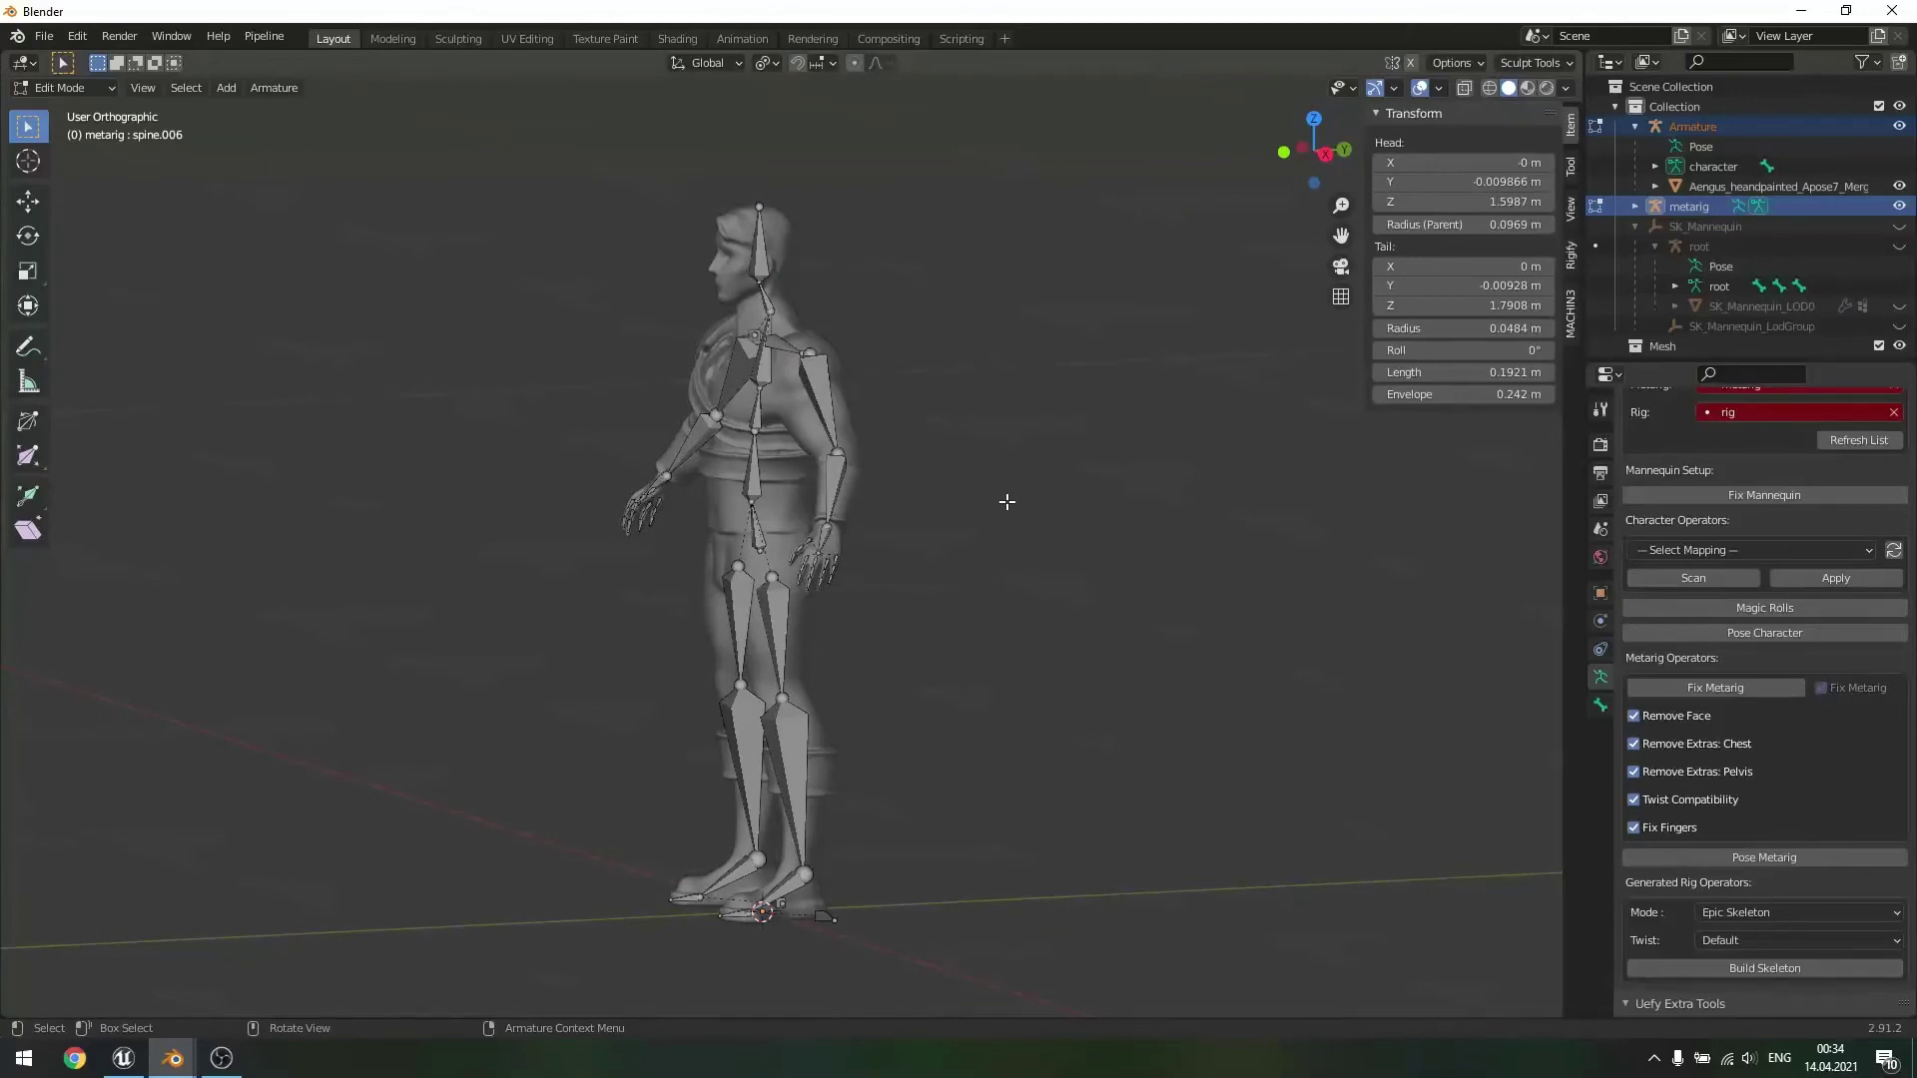
scroll(1734, 577, up, 4)
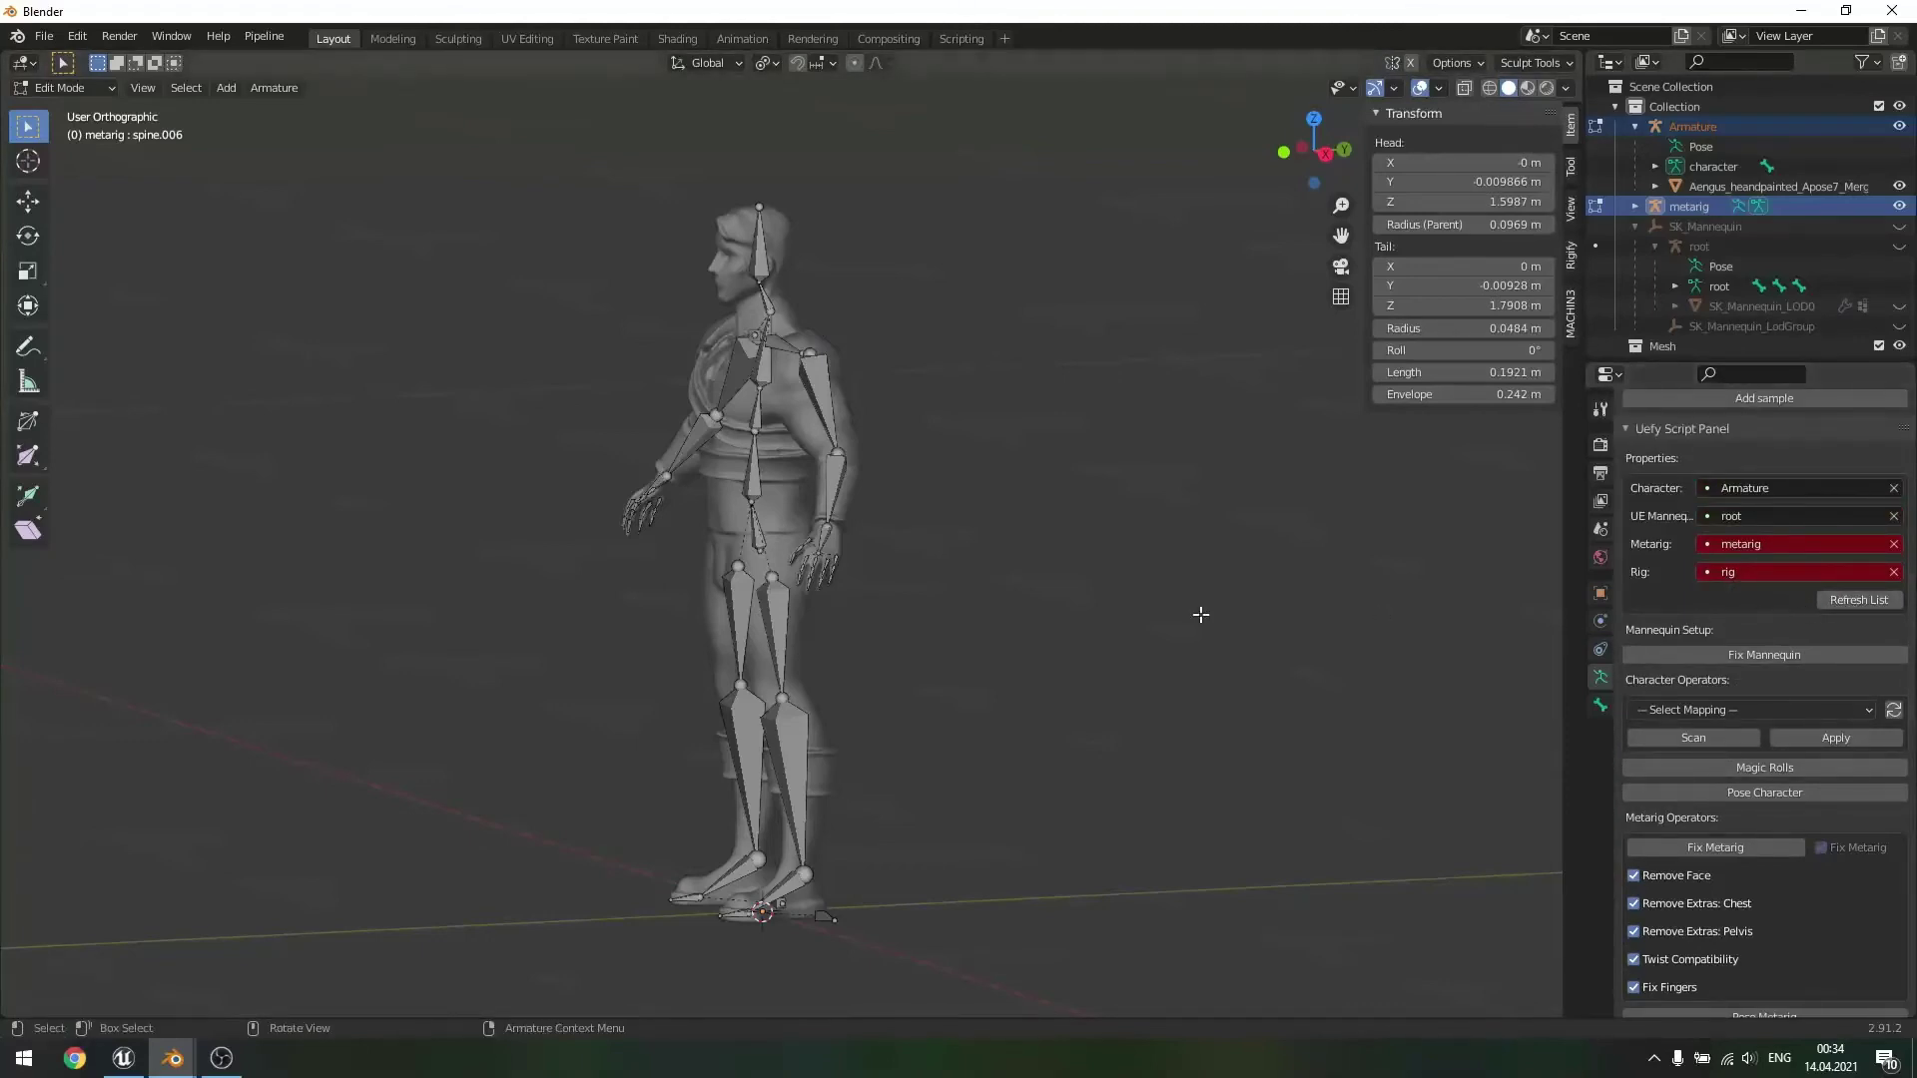
middle_drag(944, 594, 973, 595)
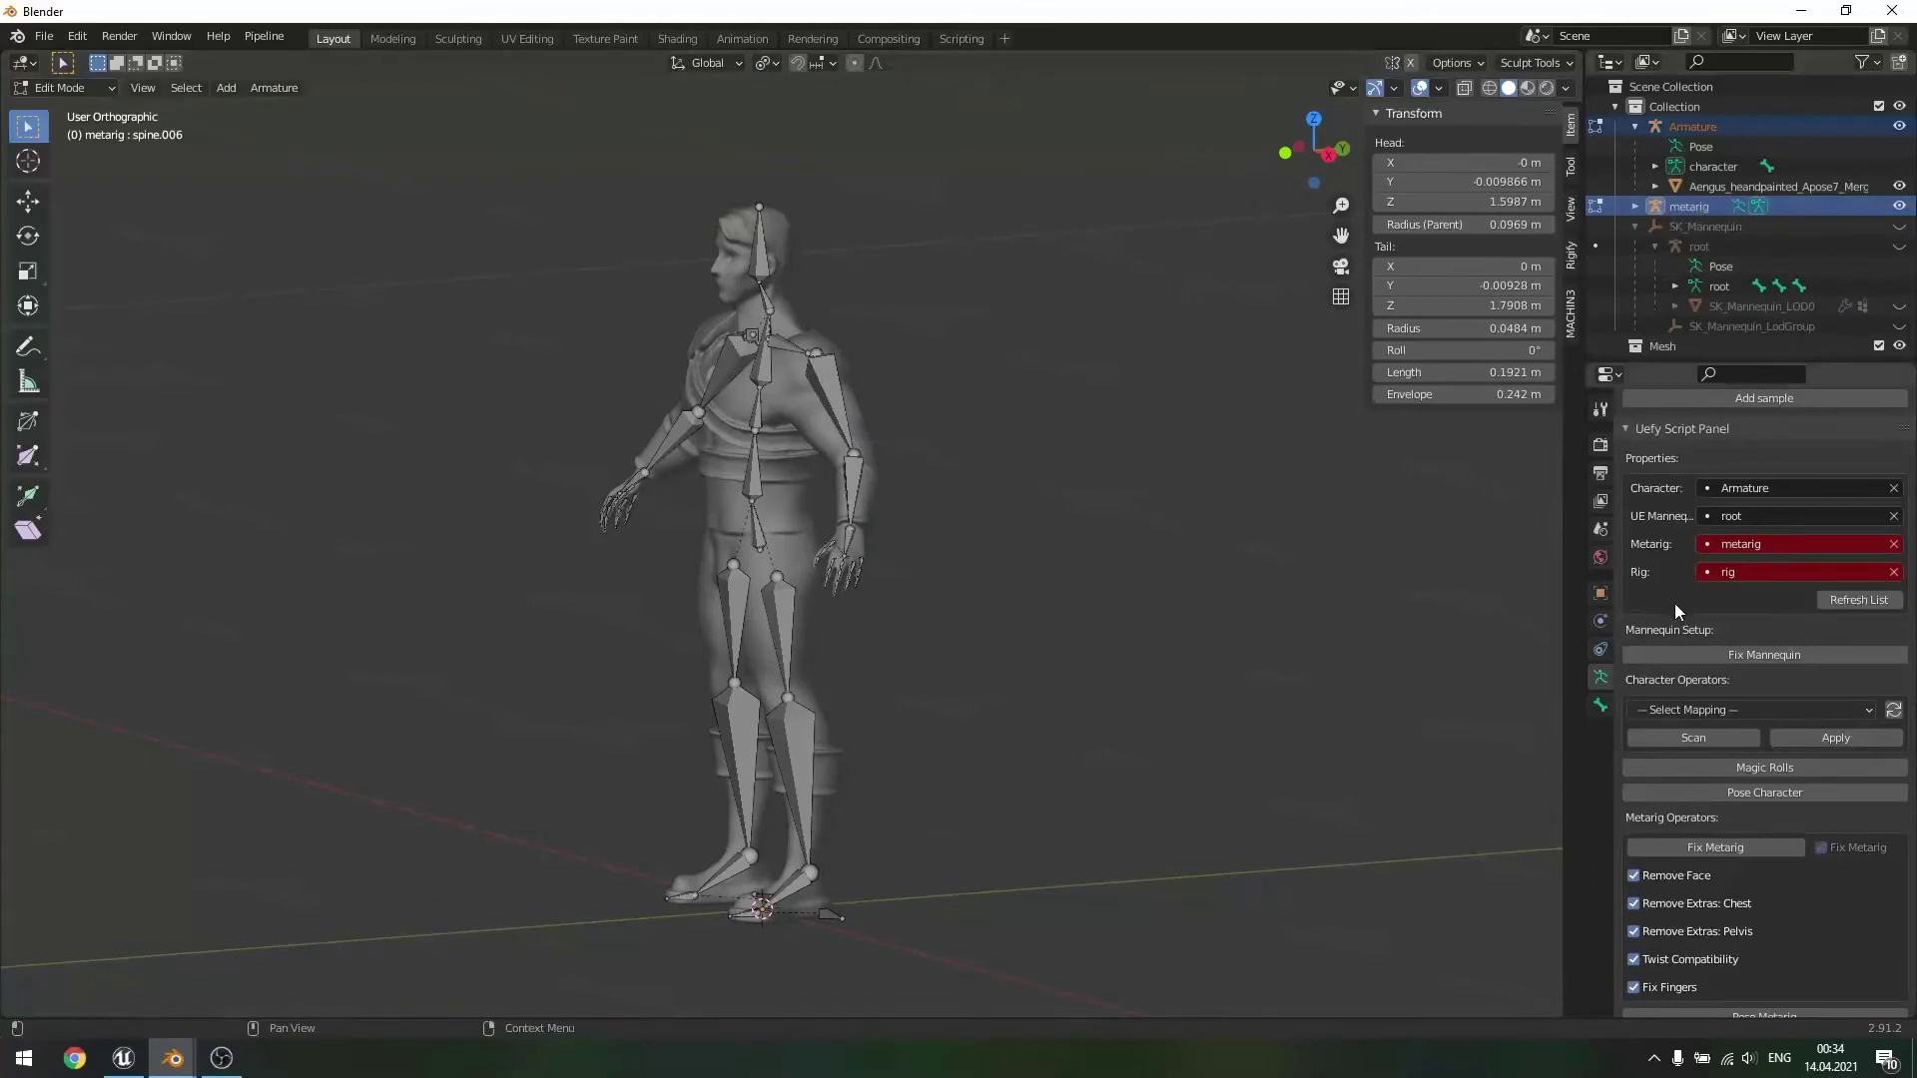
scroll(1710, 847, down, 2)
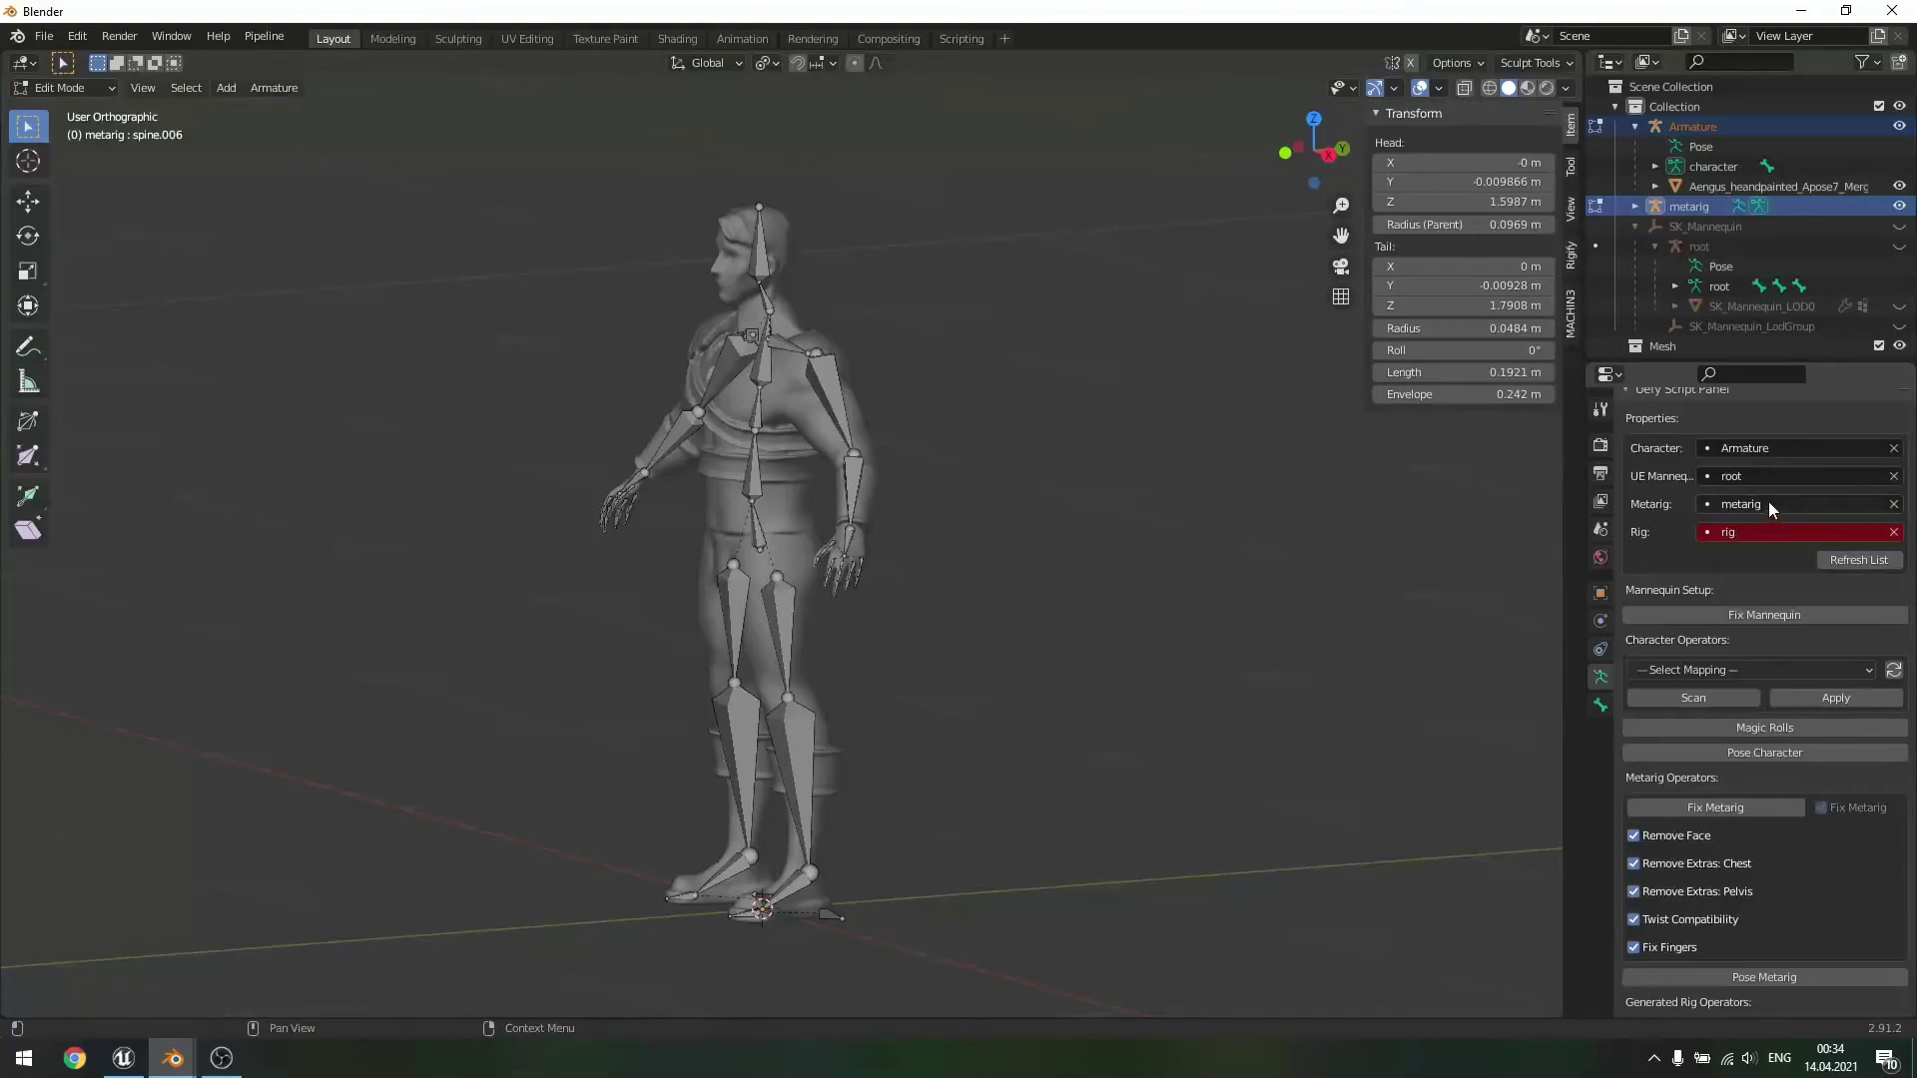
scroll(1764, 501, up, 1)
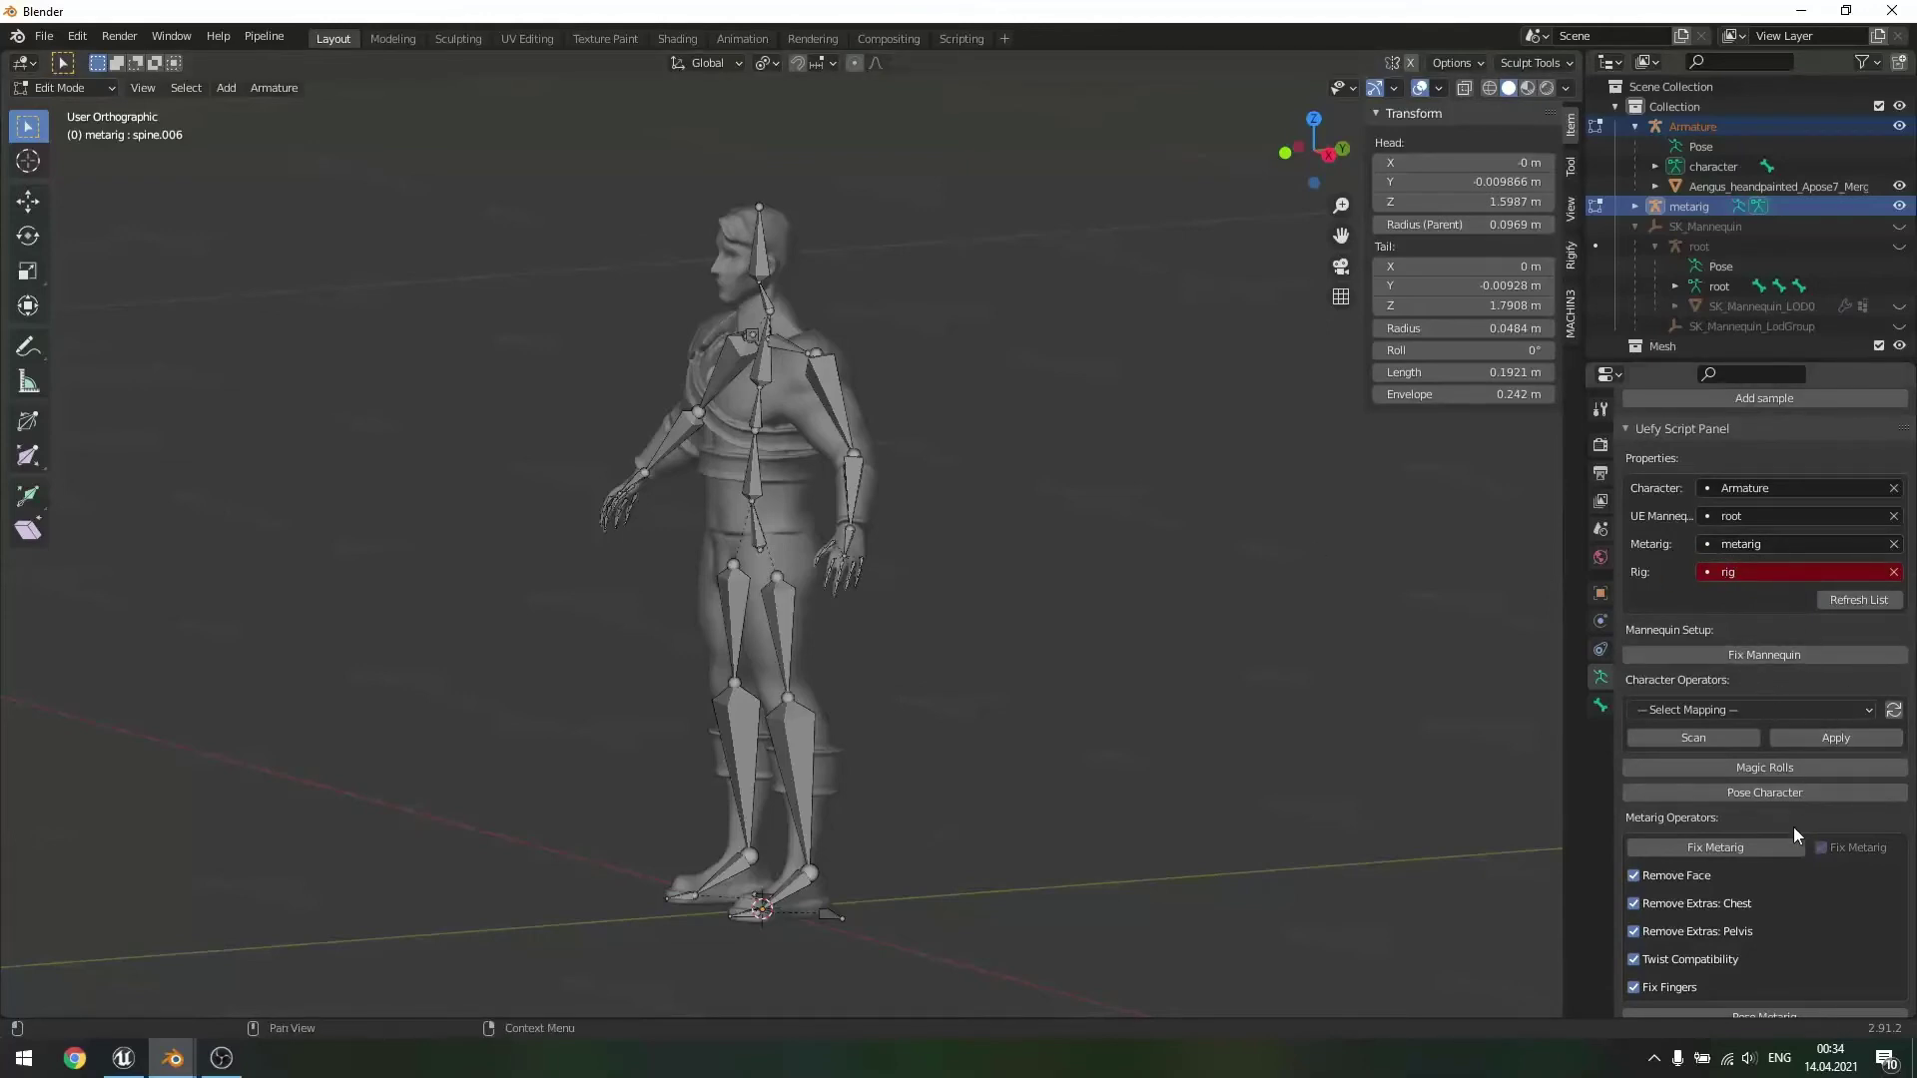
scroll(1757, 786, down, 1)
scroll(1745, 793, up, 1)
scroll(1742, 796, down, 1)
scroll(1742, 795, up, 1)
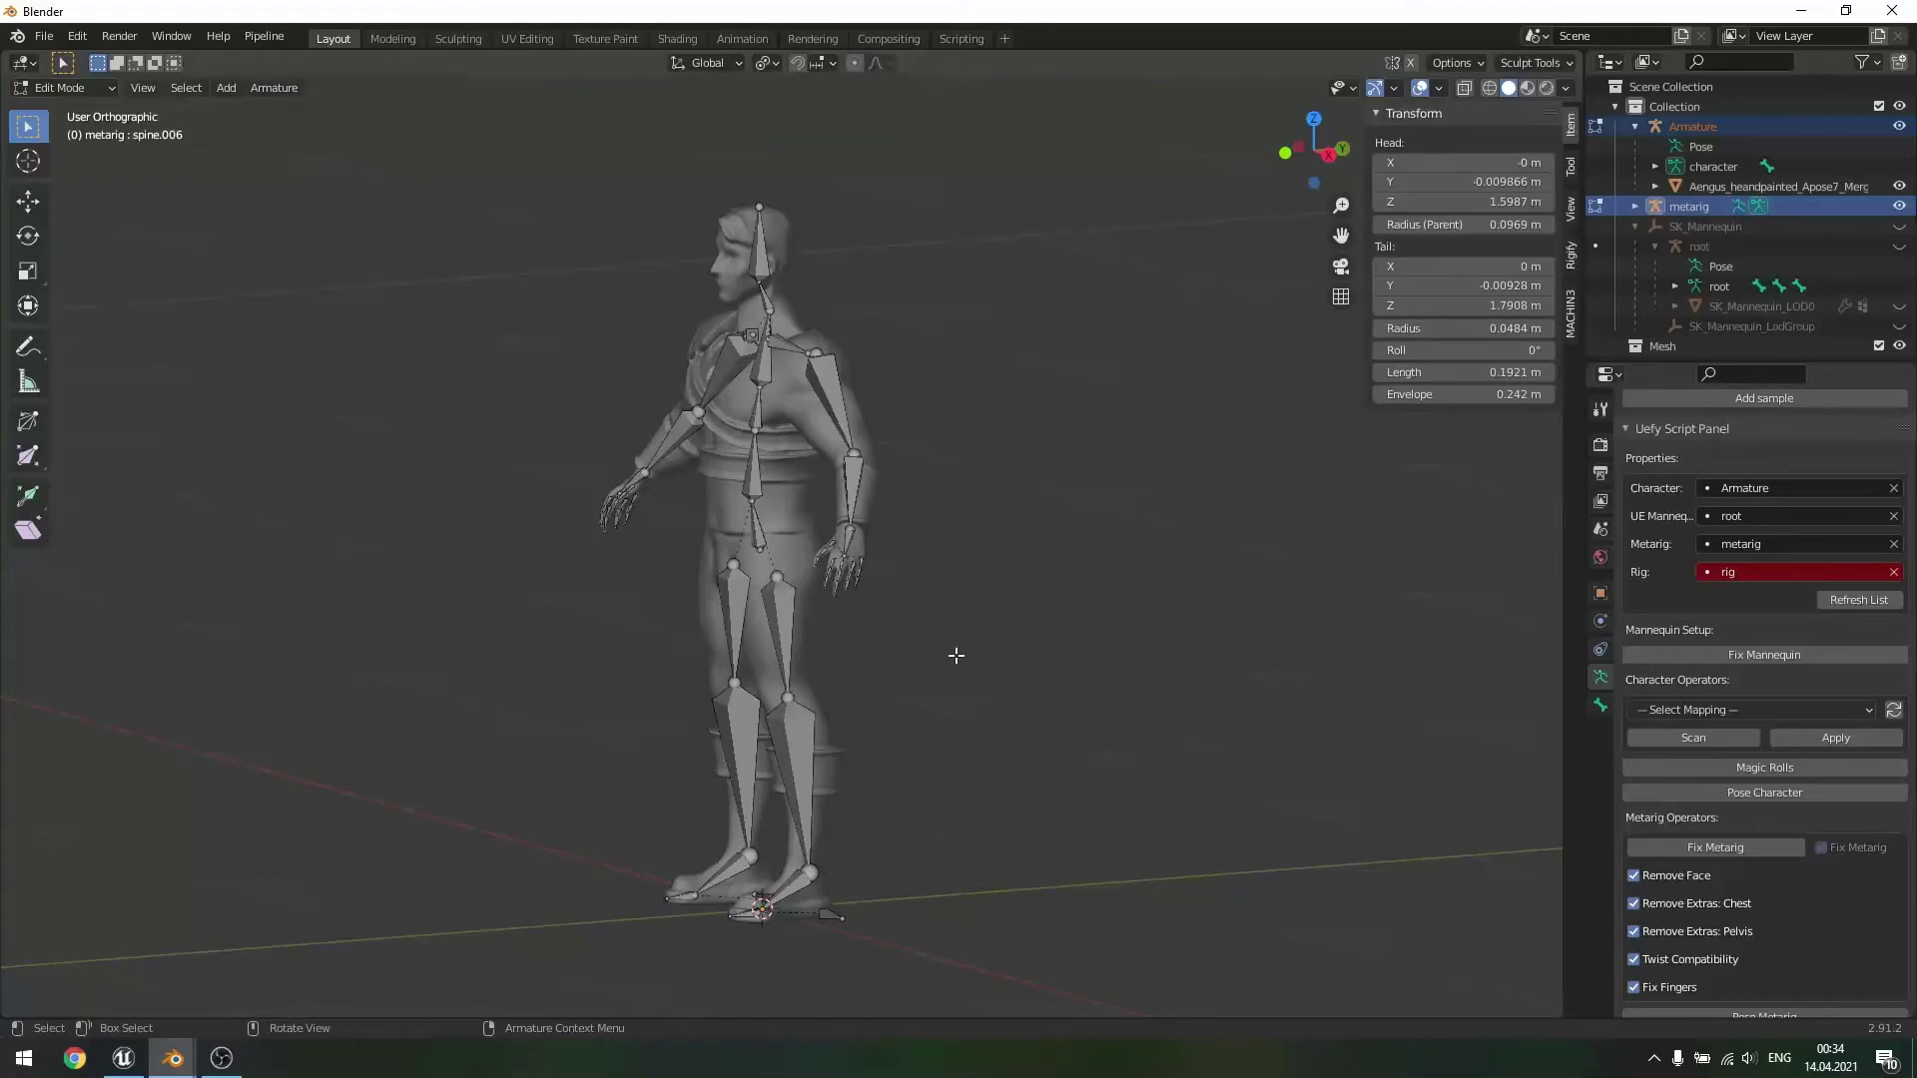
- Hide the character's armature and switch the metarig to Object Mode, leaving it at its original location
middle_drag(977, 629, 1004, 627)
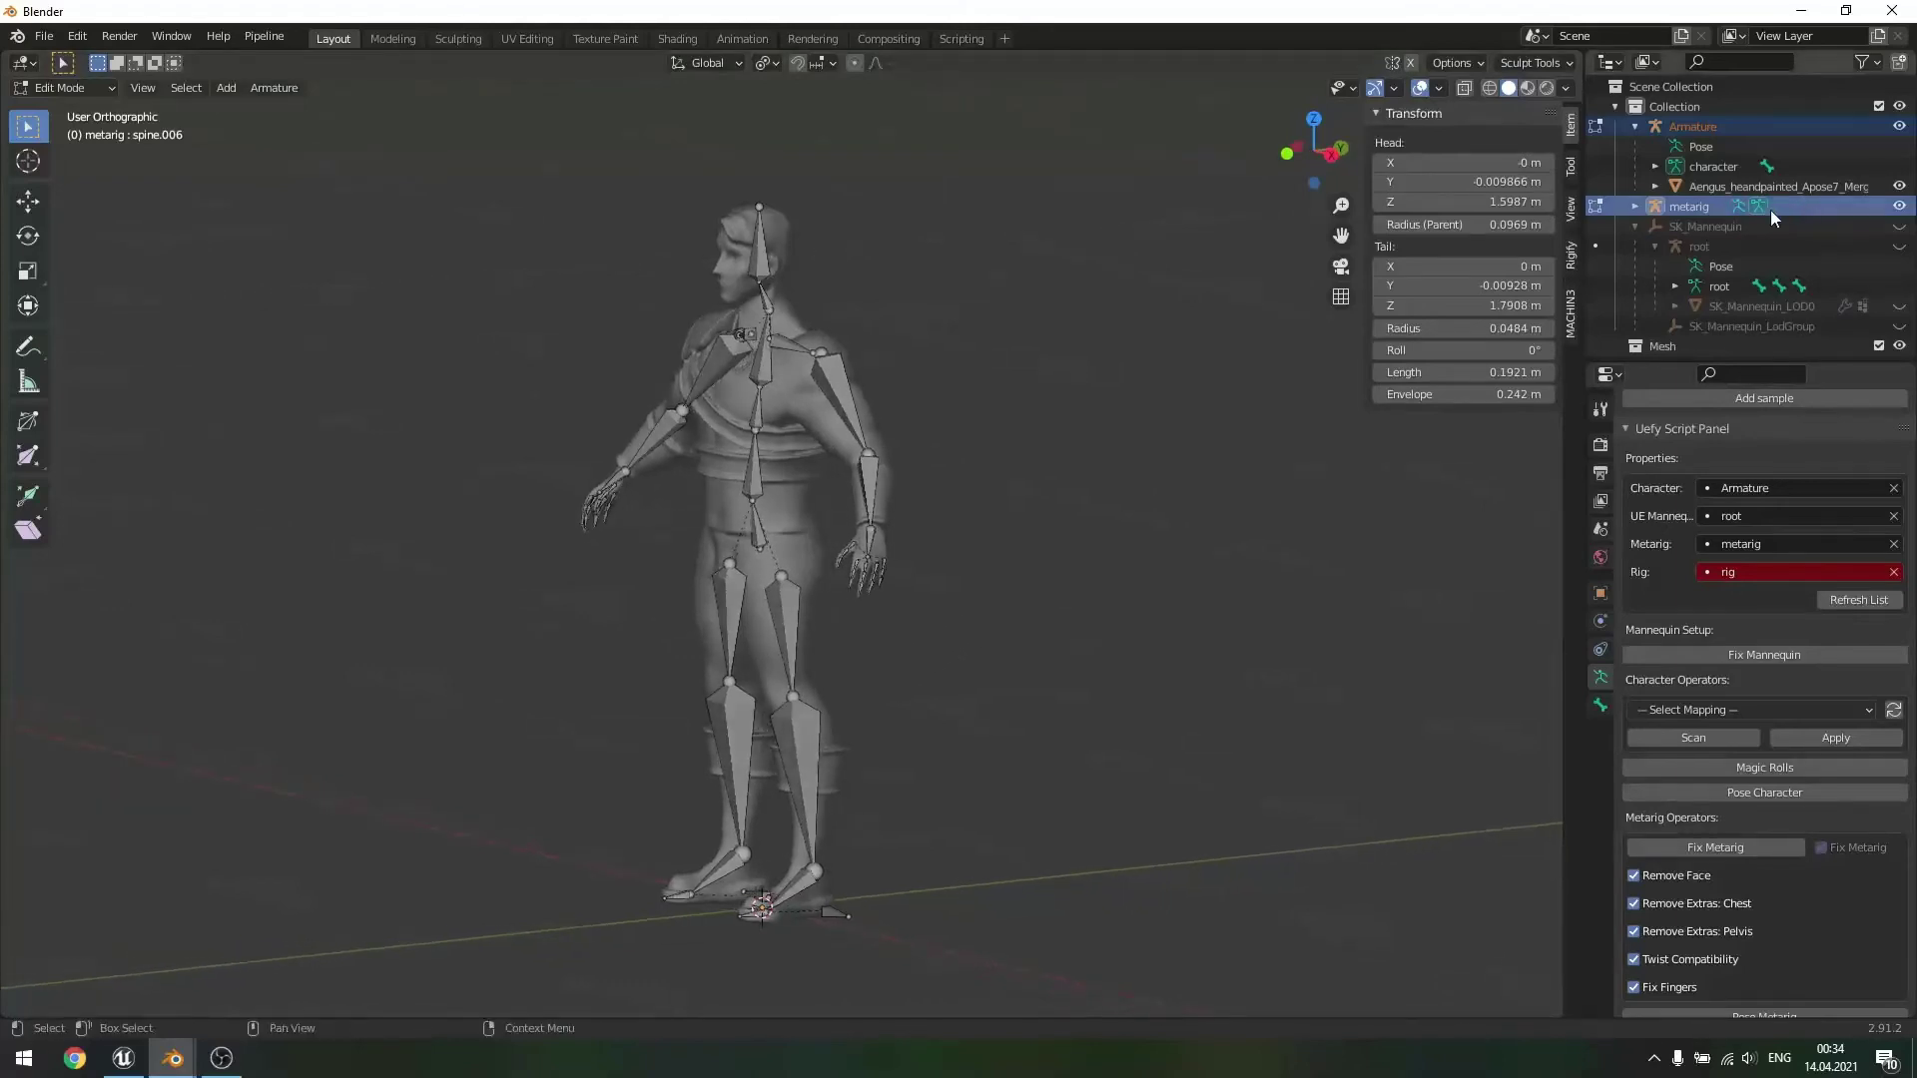
click(1898, 128)
click(825, 367)
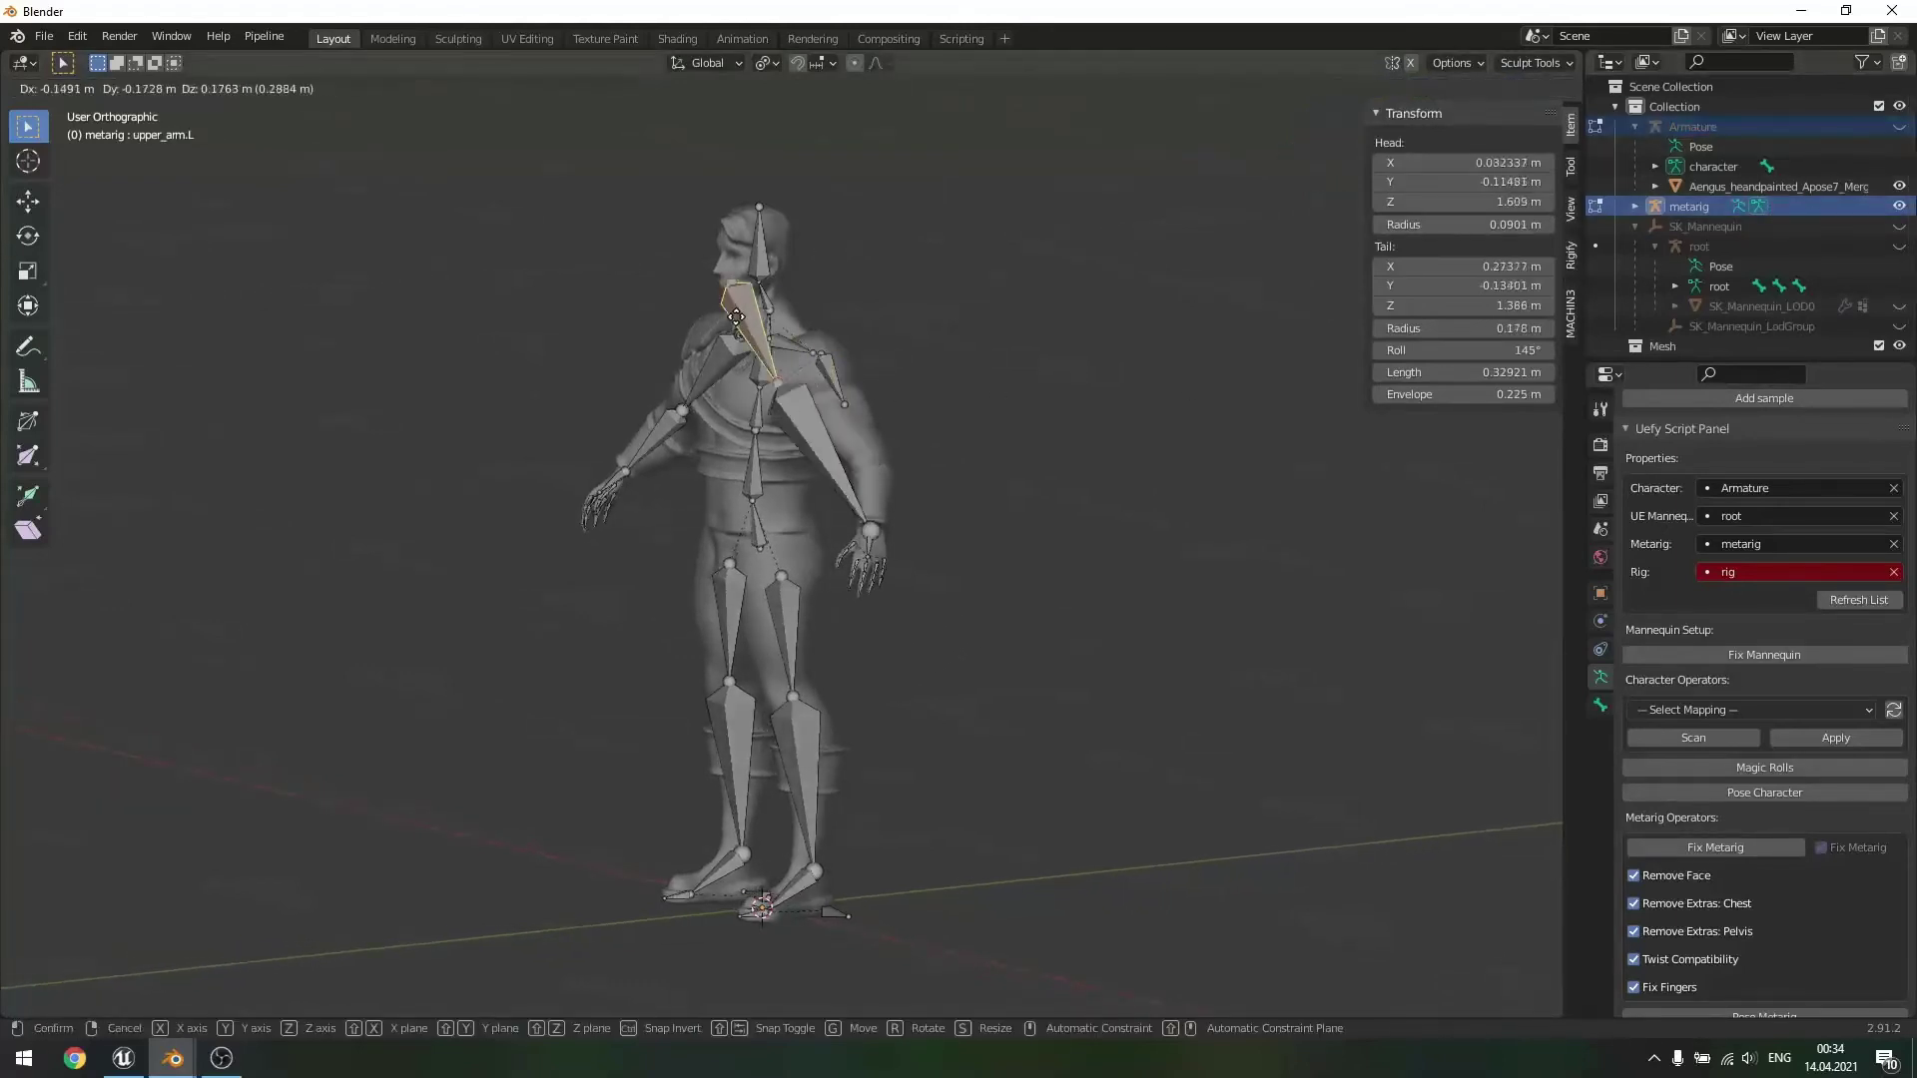
click(60, 88)
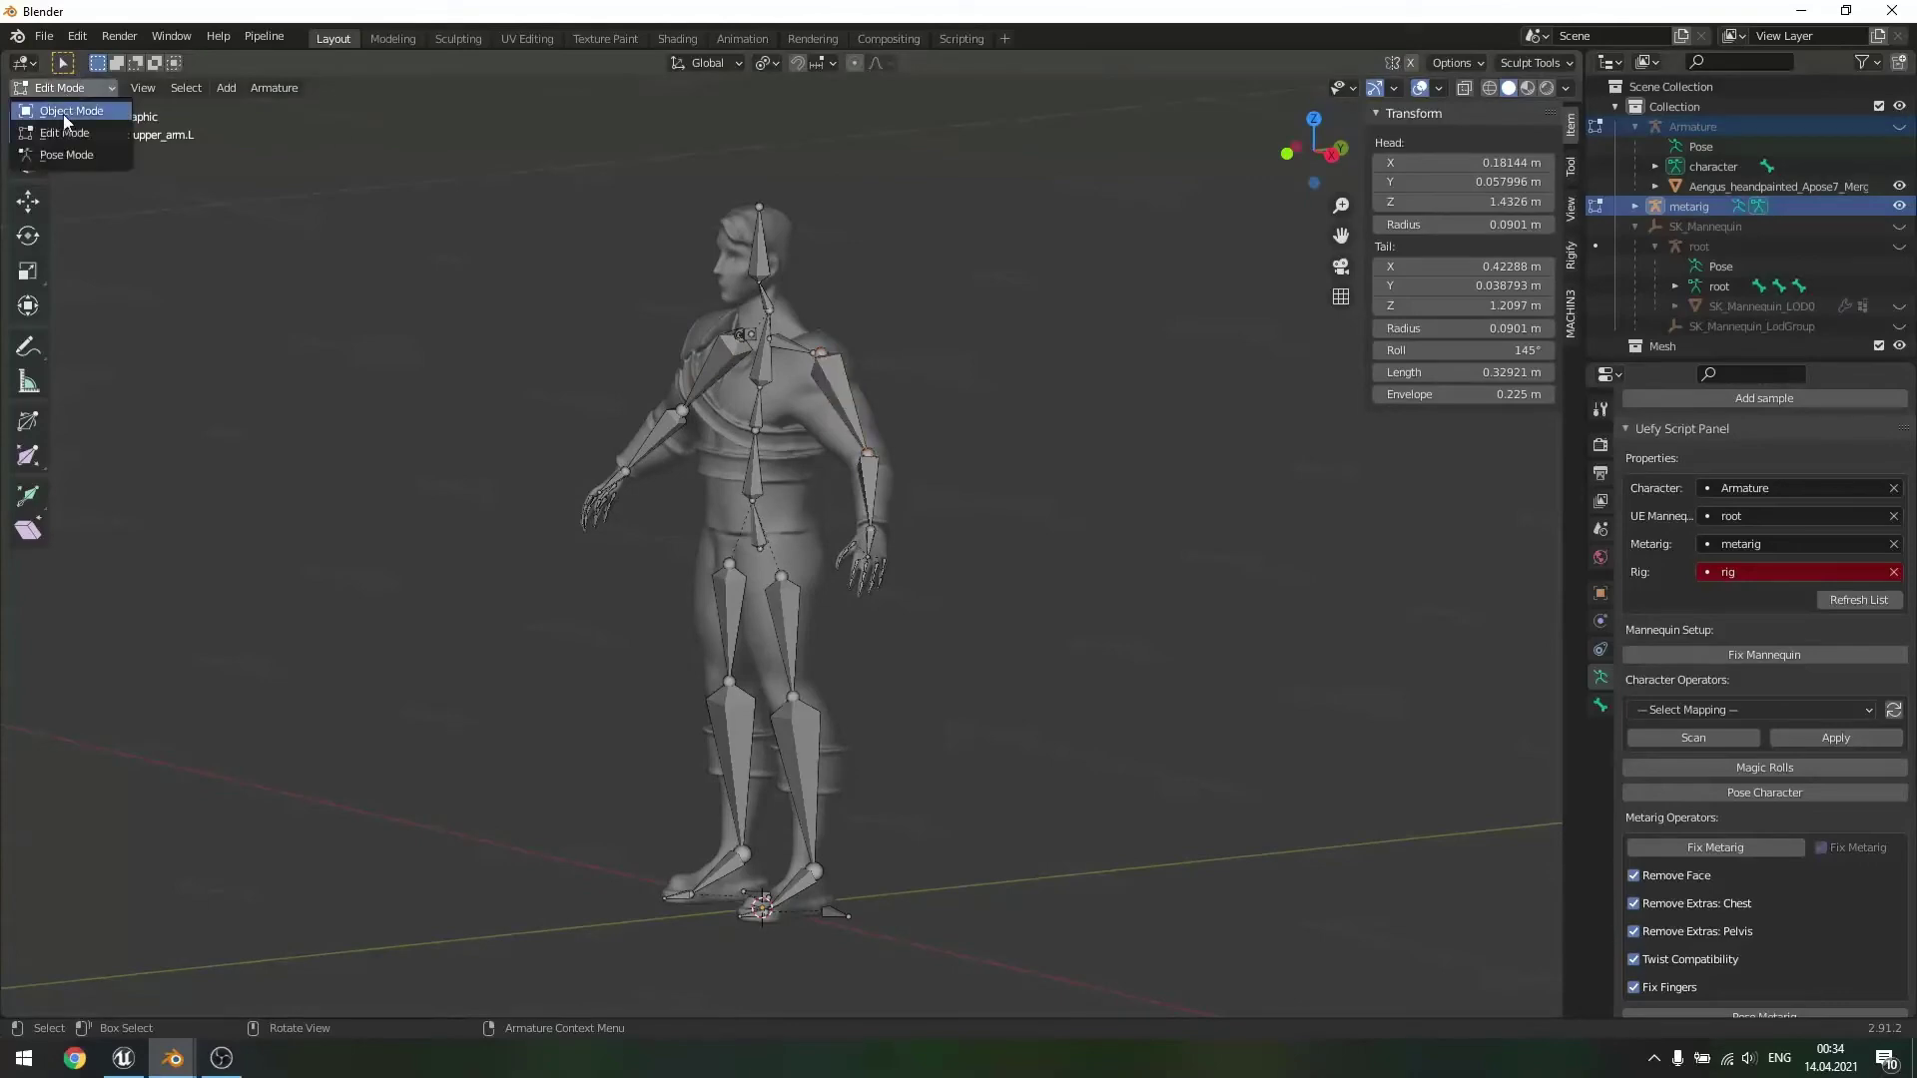
click(63, 113)
key(g)
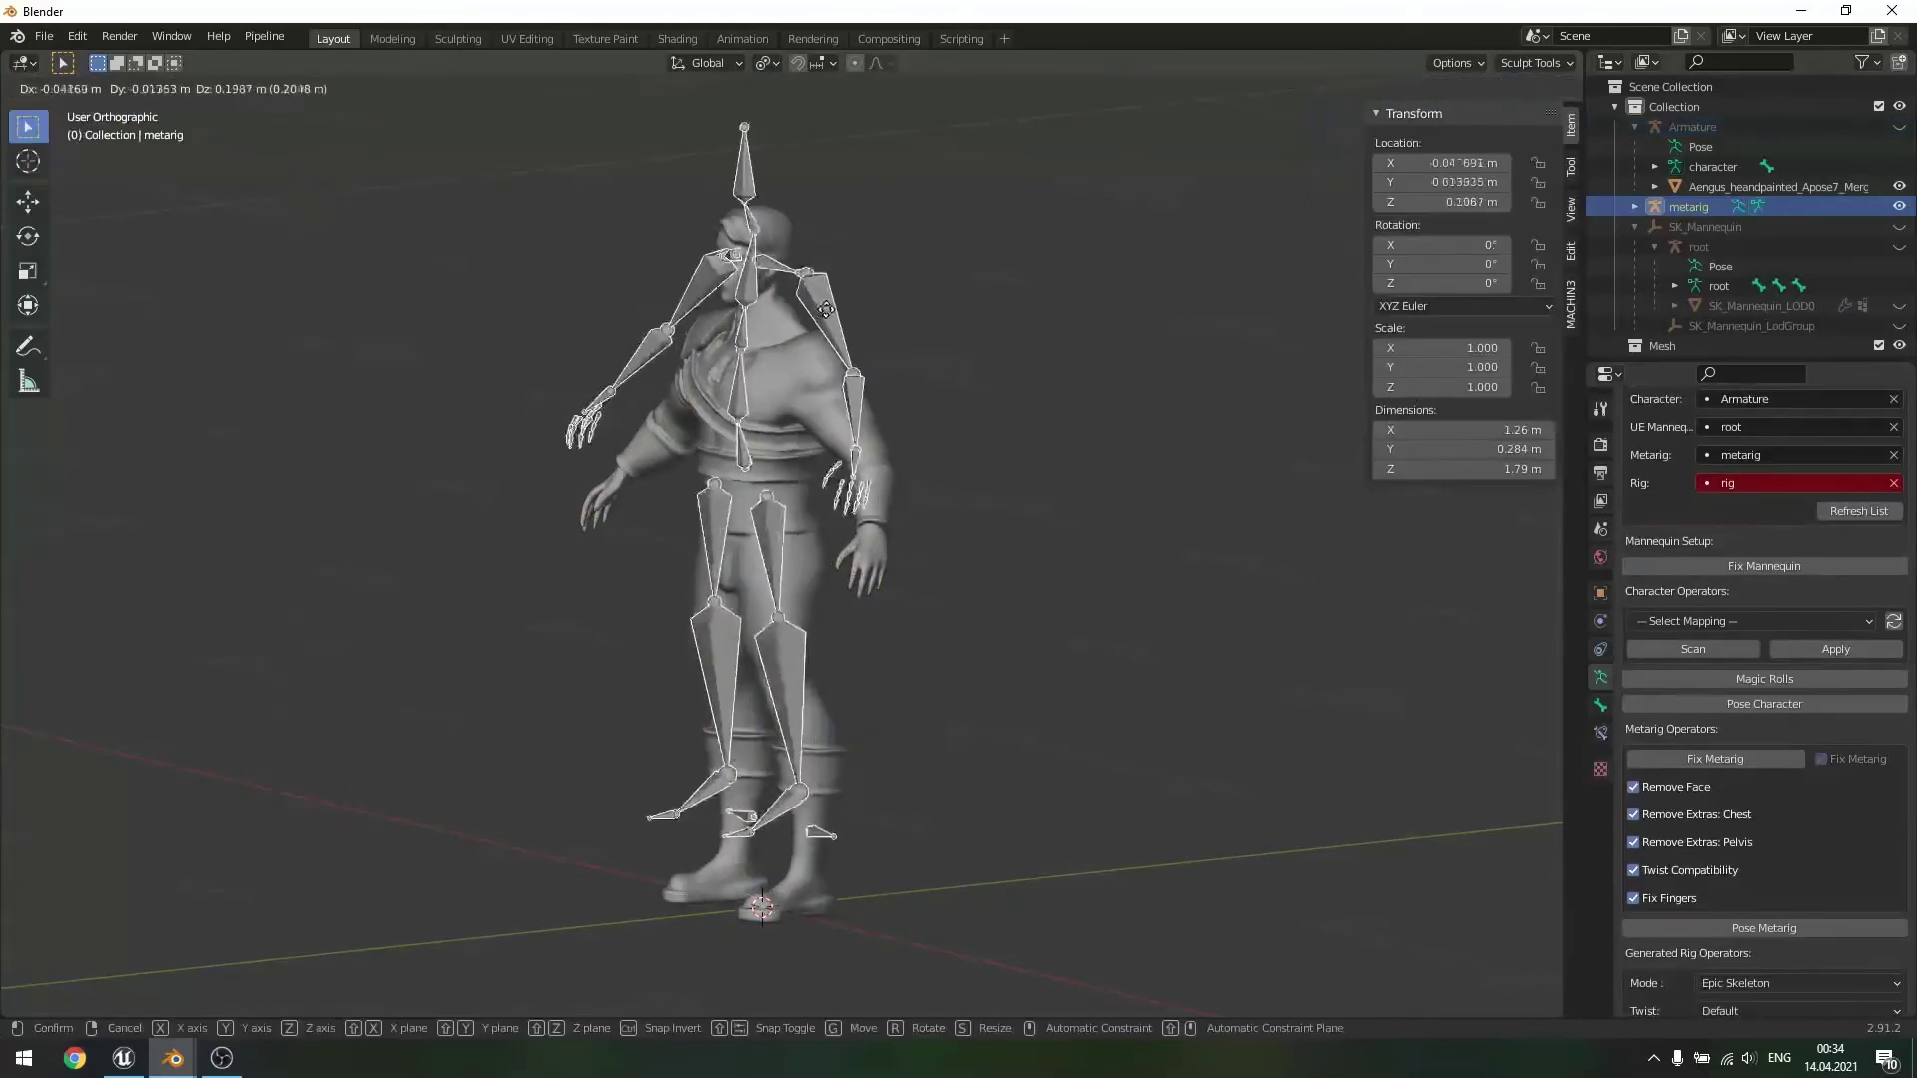
right_click(1031, 305)
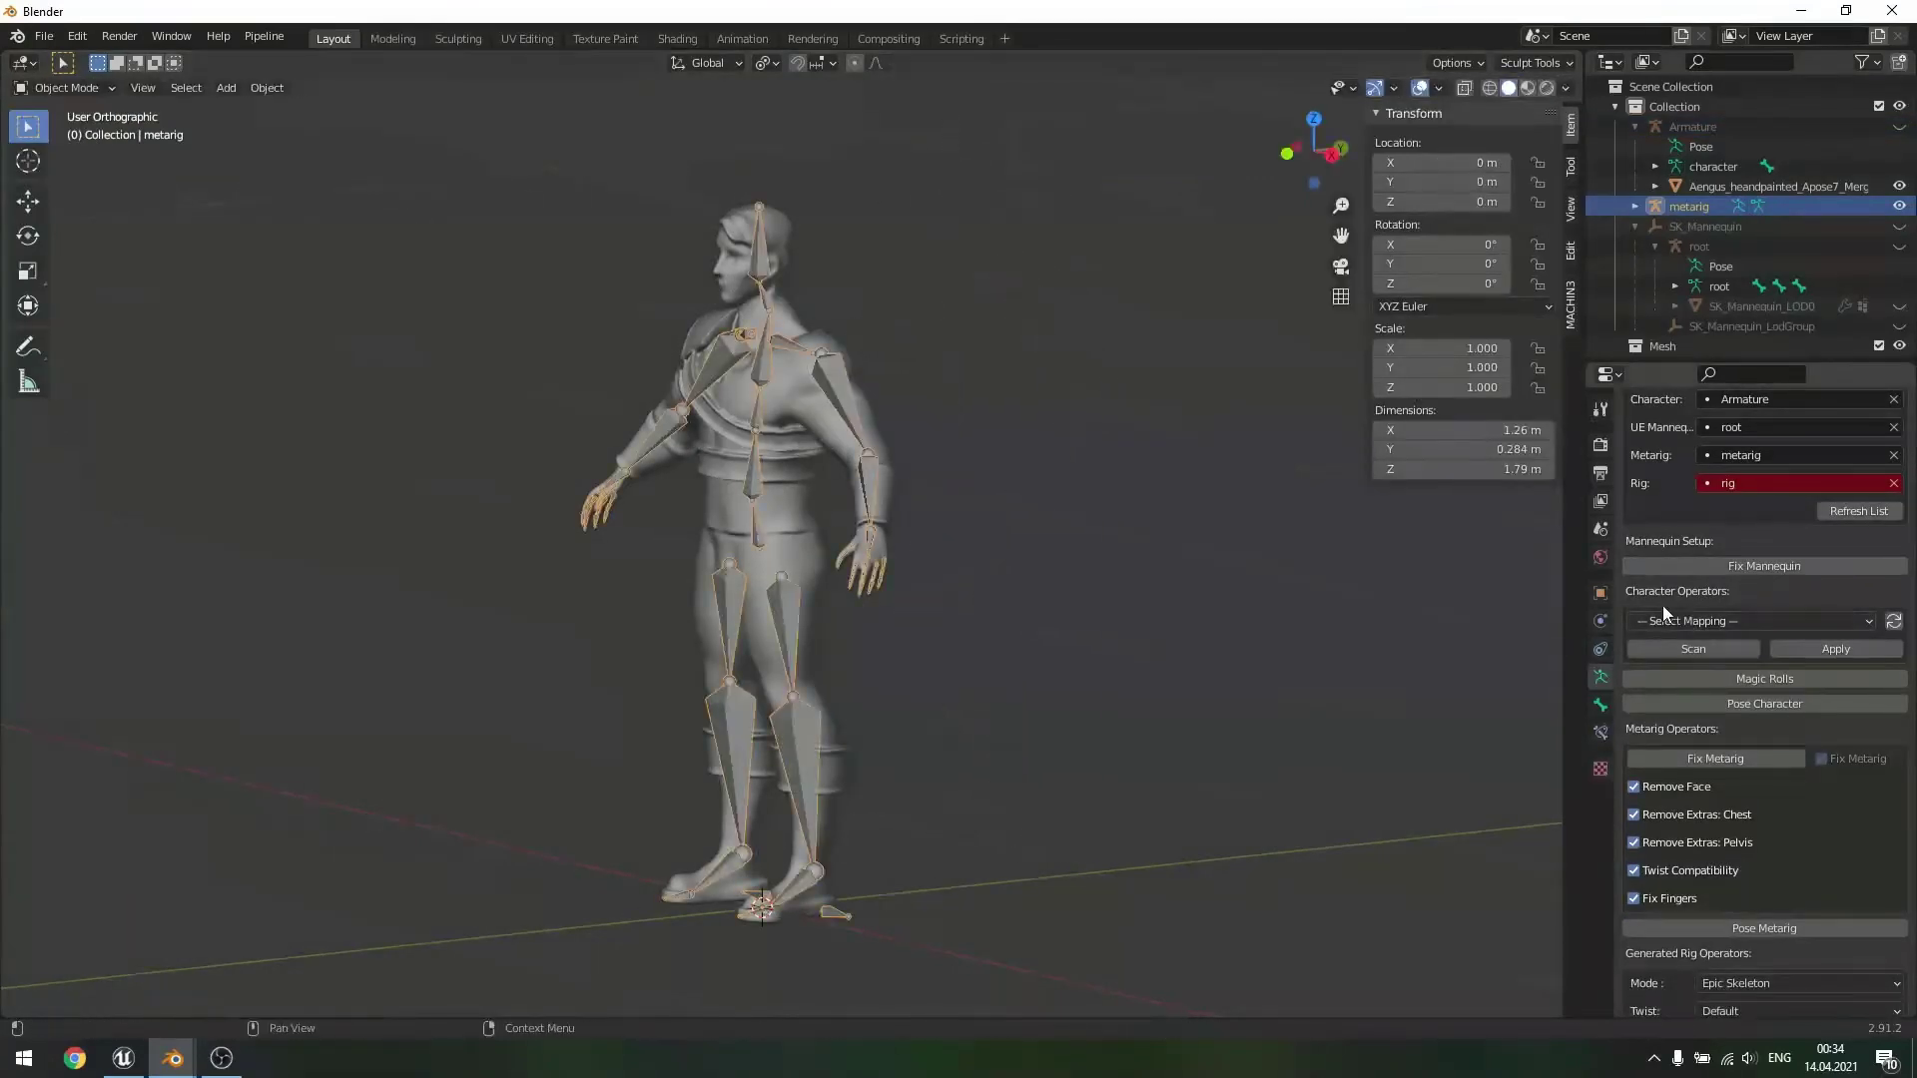
- Generate the Rigify control rig from the metarig
scroll(1621, 599, up, 3)
scroll(1622, 599, up, 5)
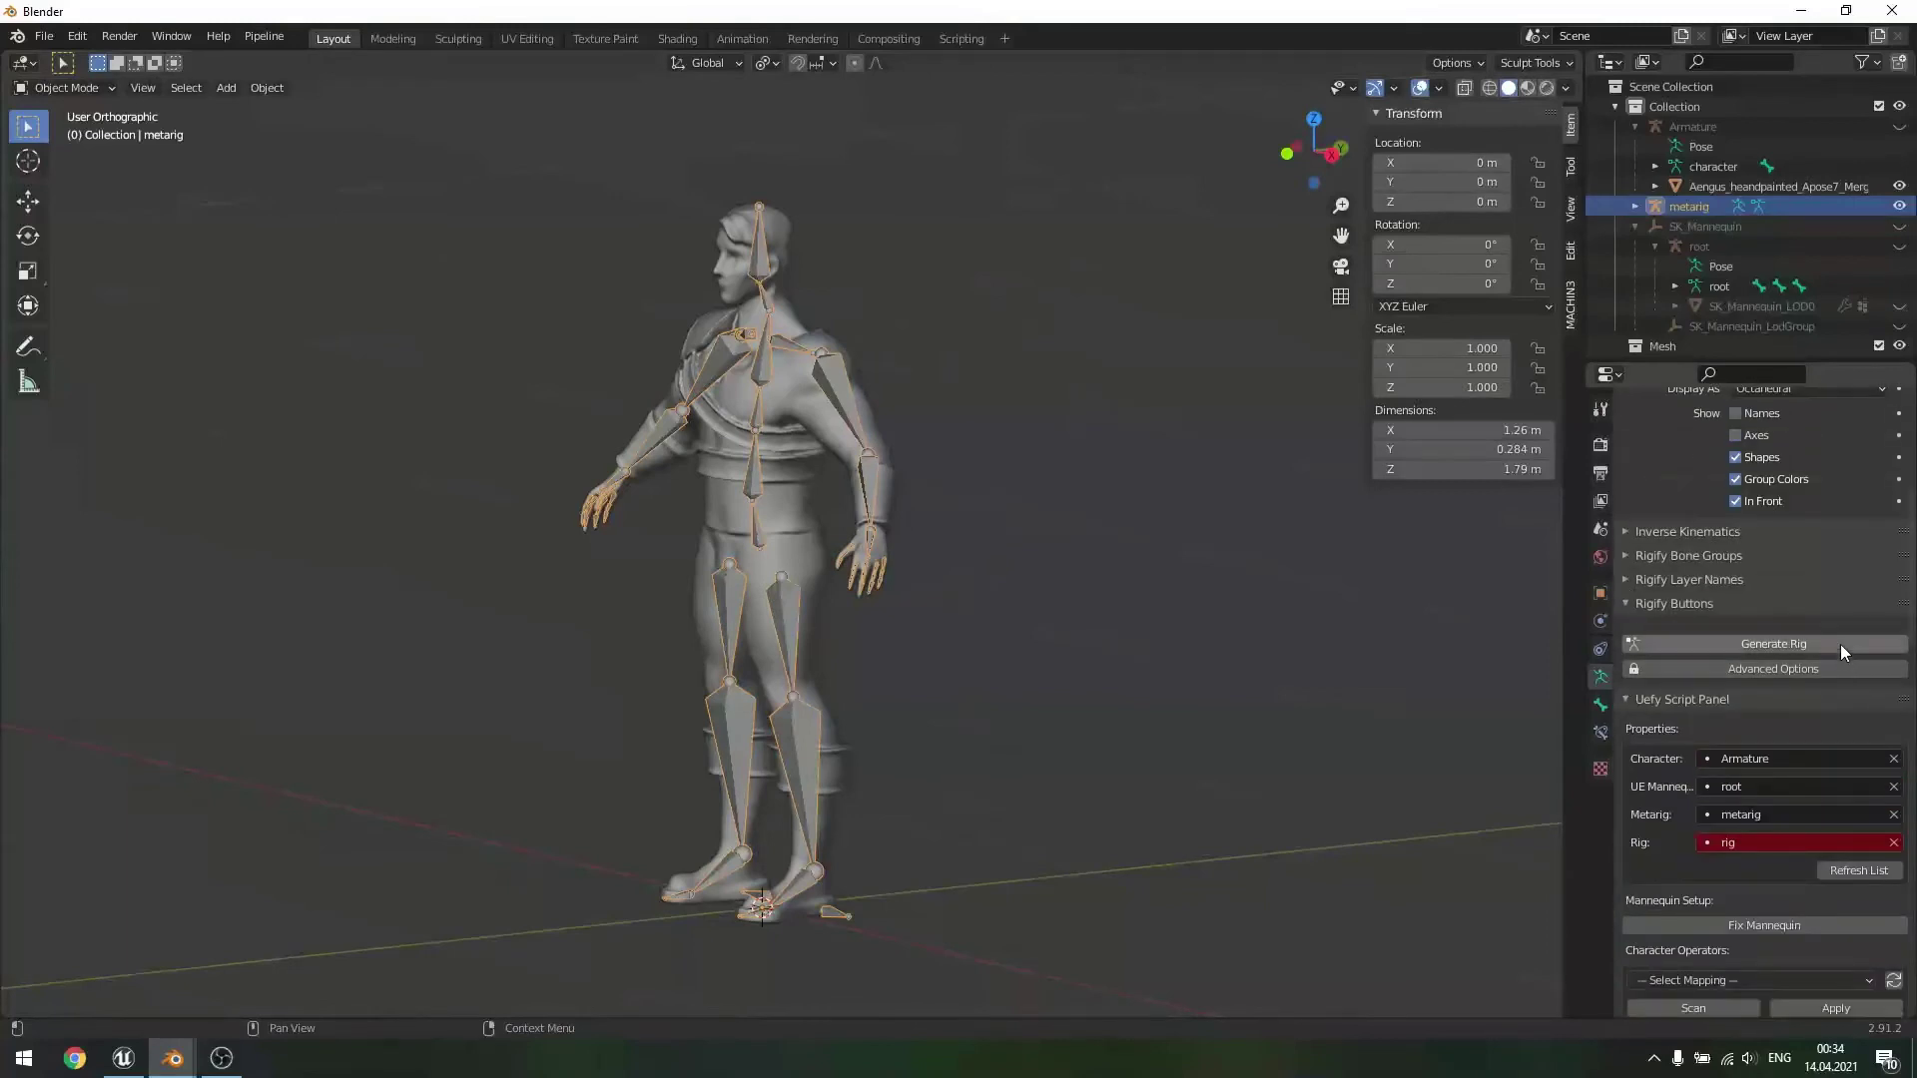
click(1765, 645)
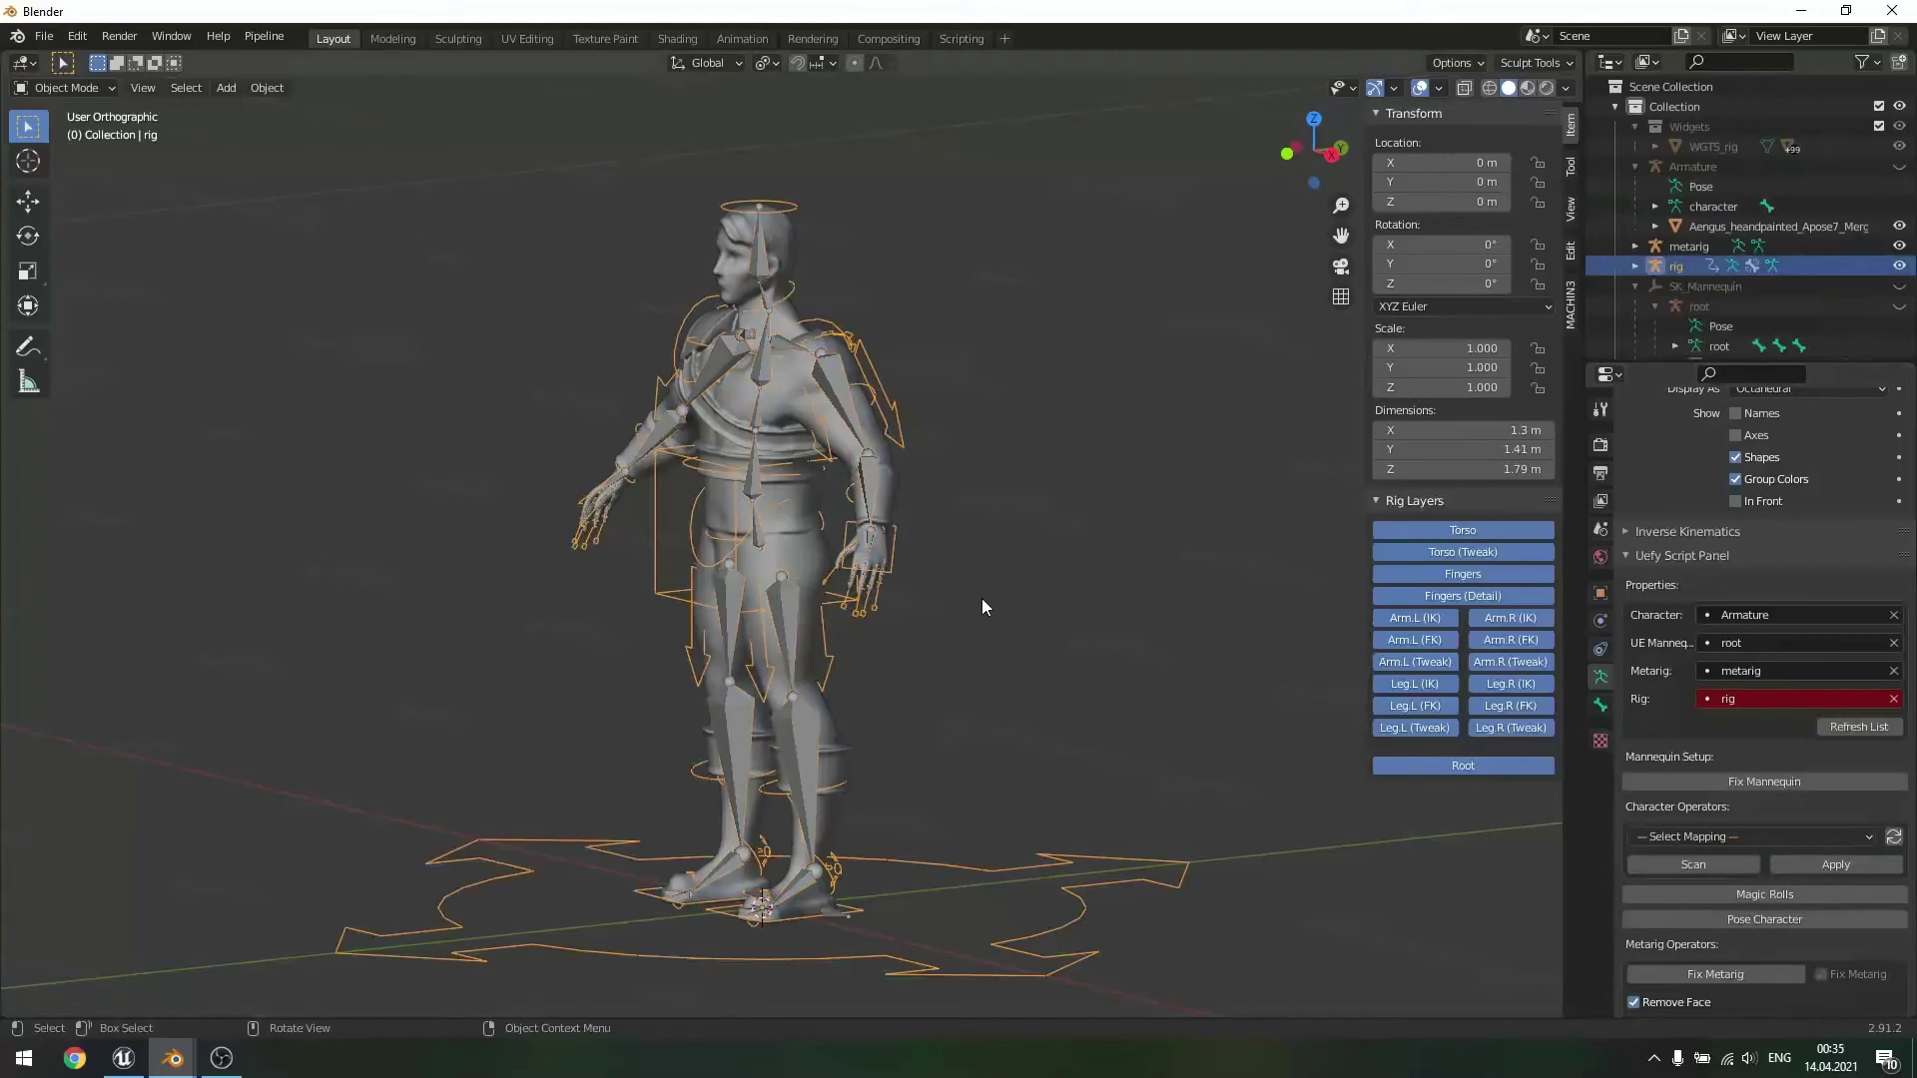
- Display the generated rig in front of the character mesh, and deselect it
scroll(1769, 508, up, 2)
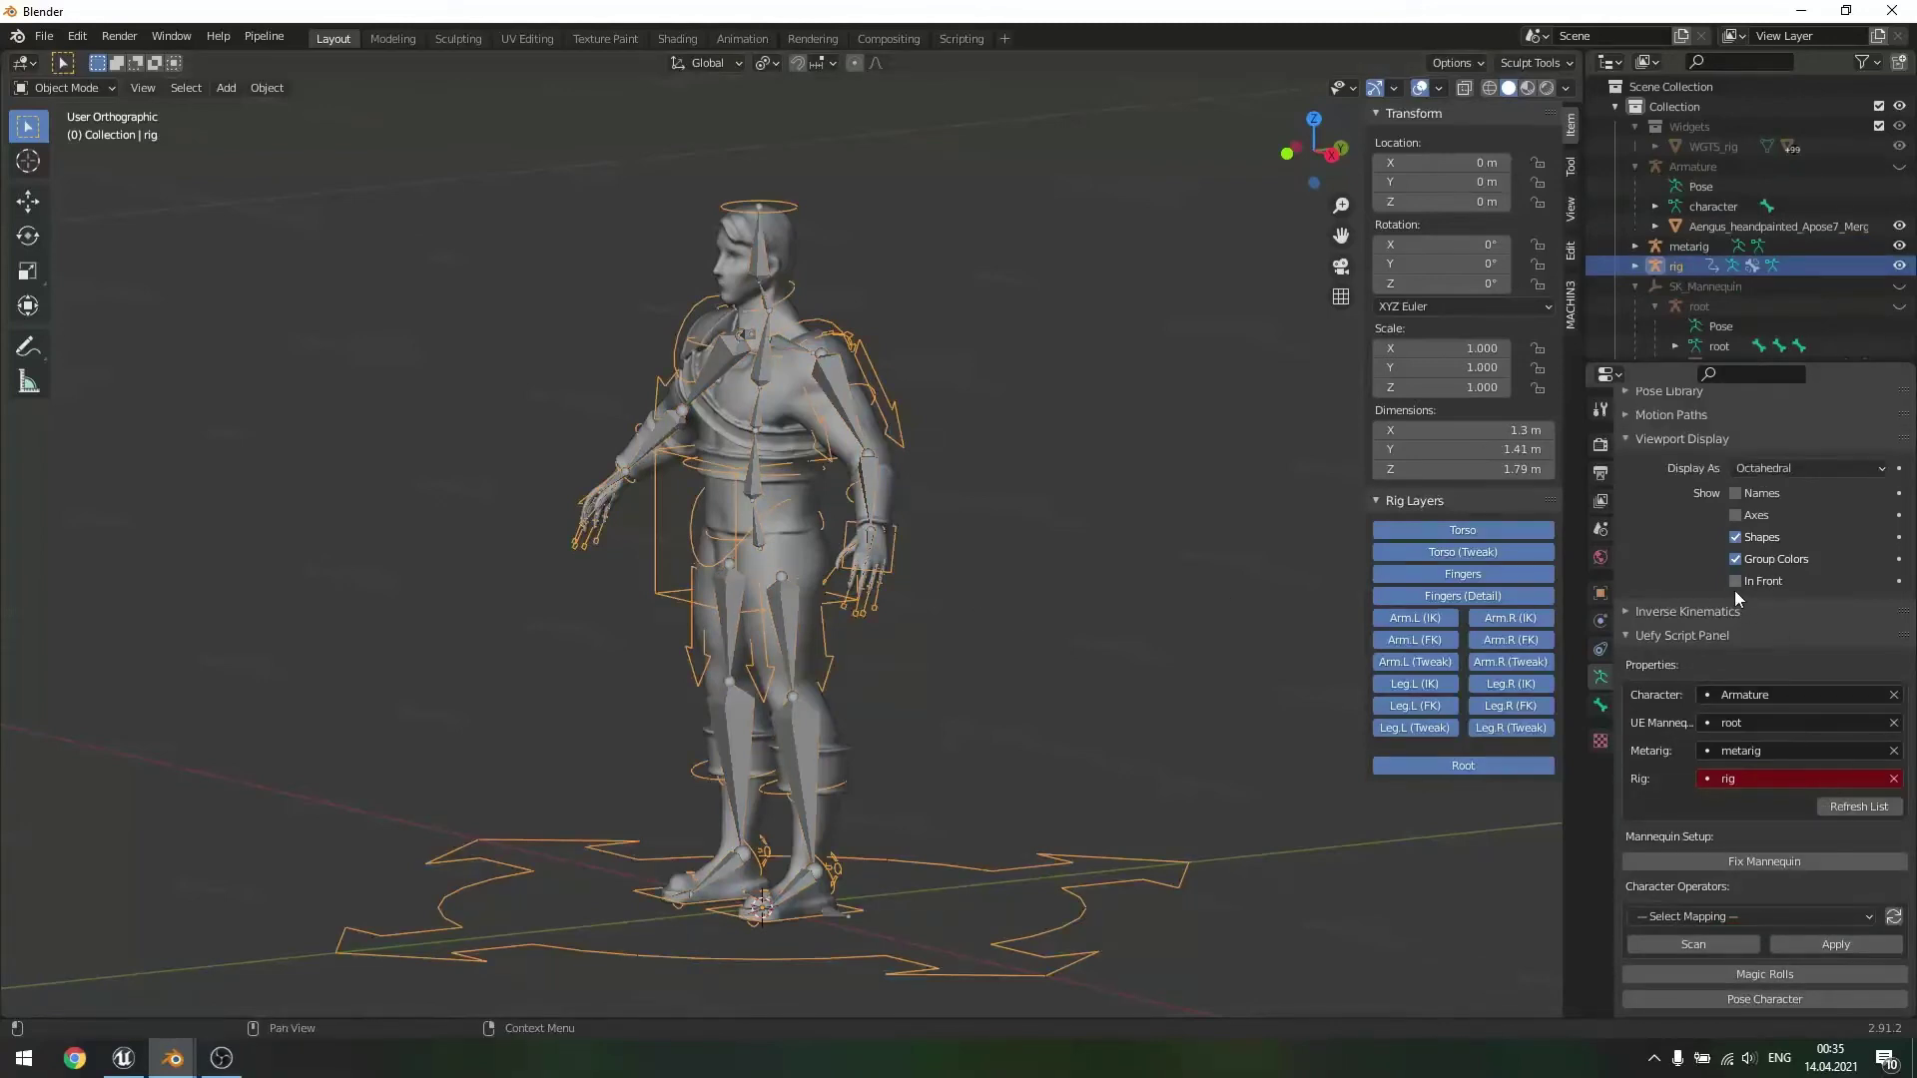
click(1734, 581)
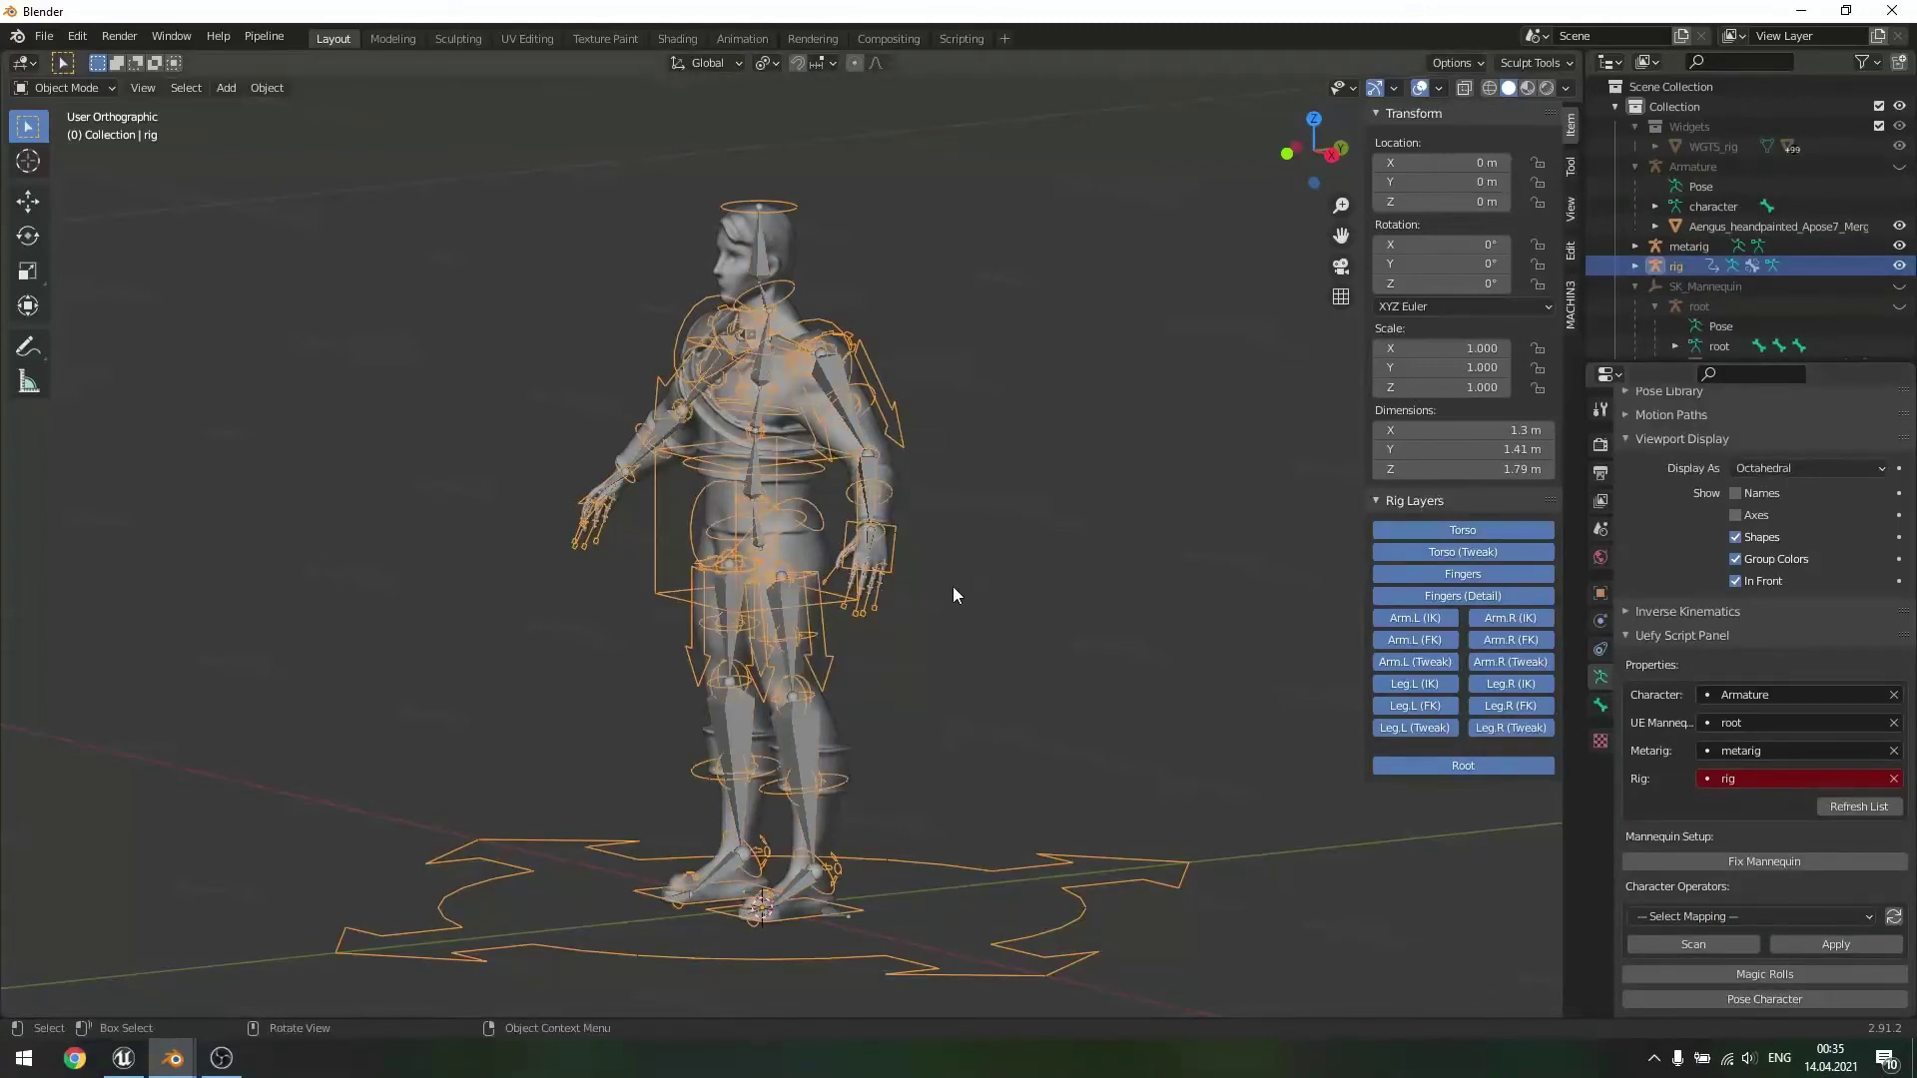
click(1040, 575)
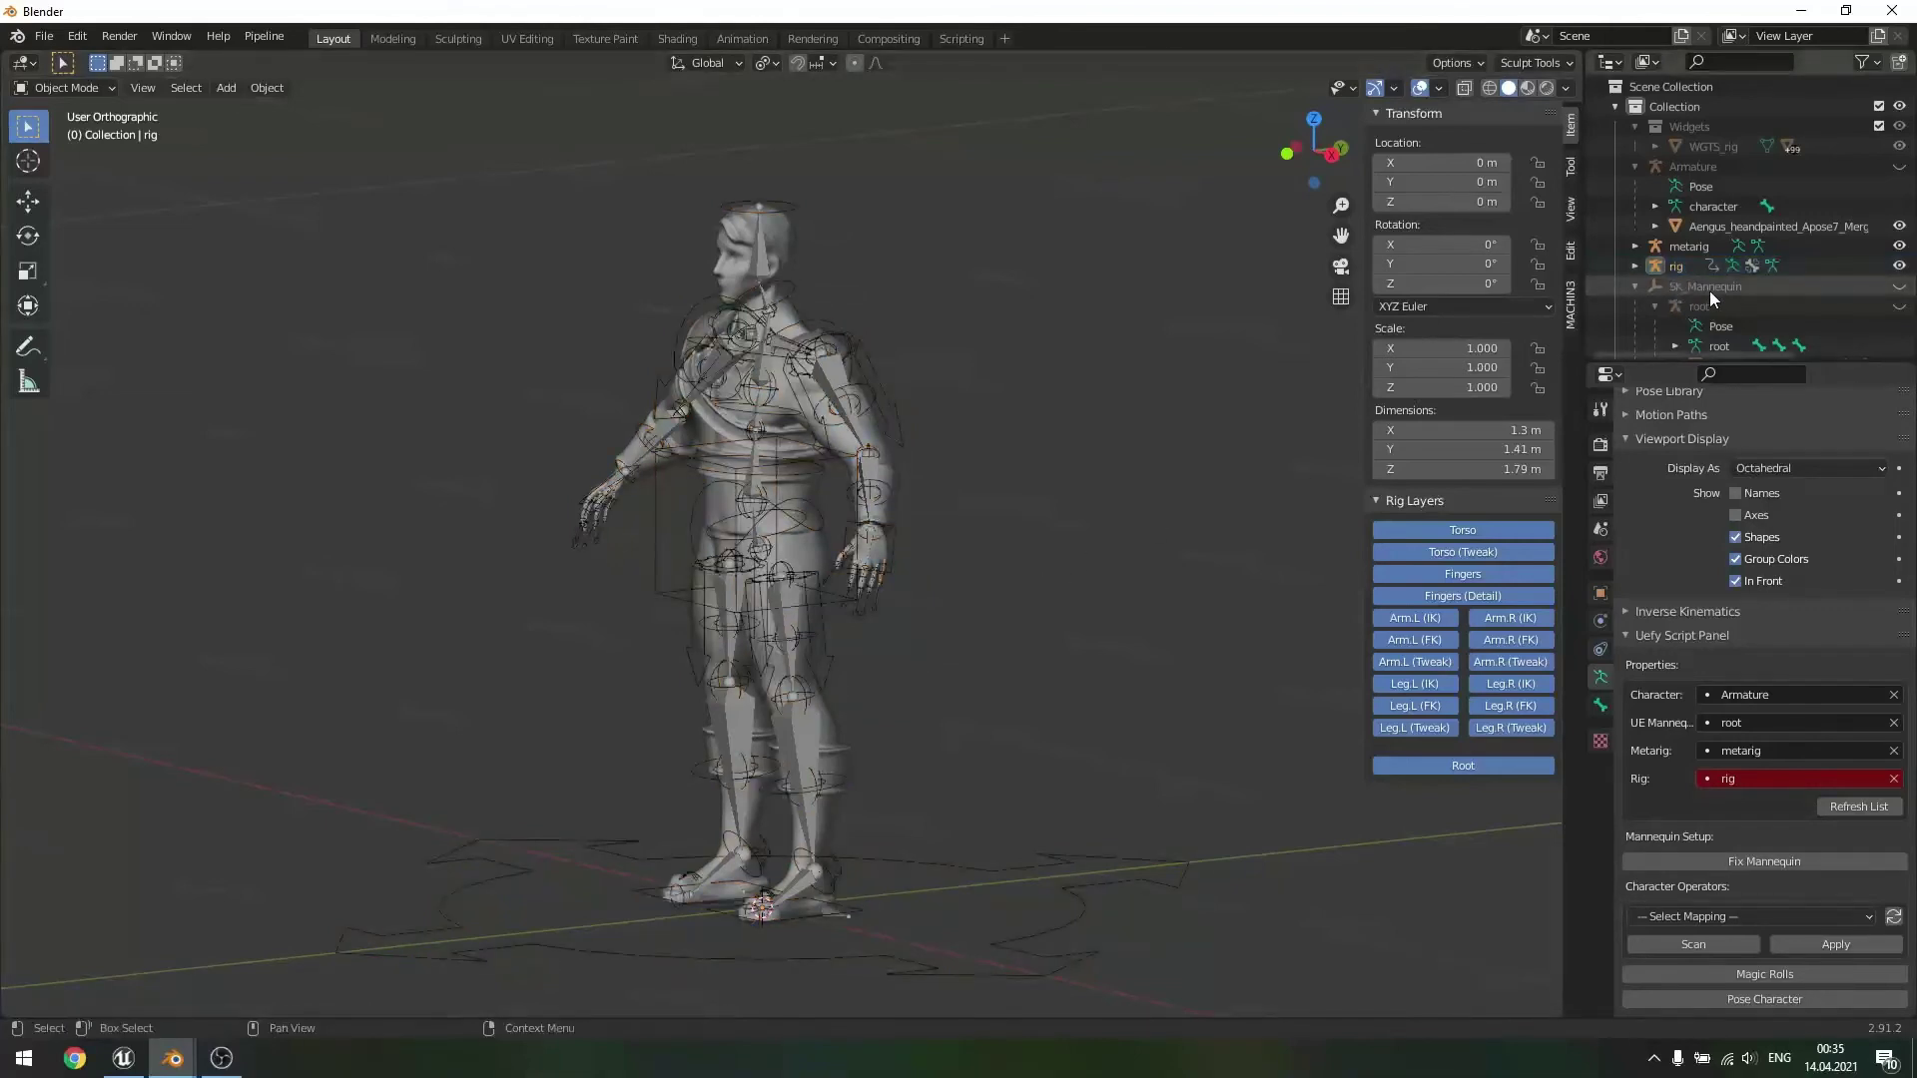
- Extract the character mesh from its armature with the Uefy Mesh Extract Tool, using Extract All, and leave everything deselected
click(776, 243)
scroll(1733, 599, down, 8)
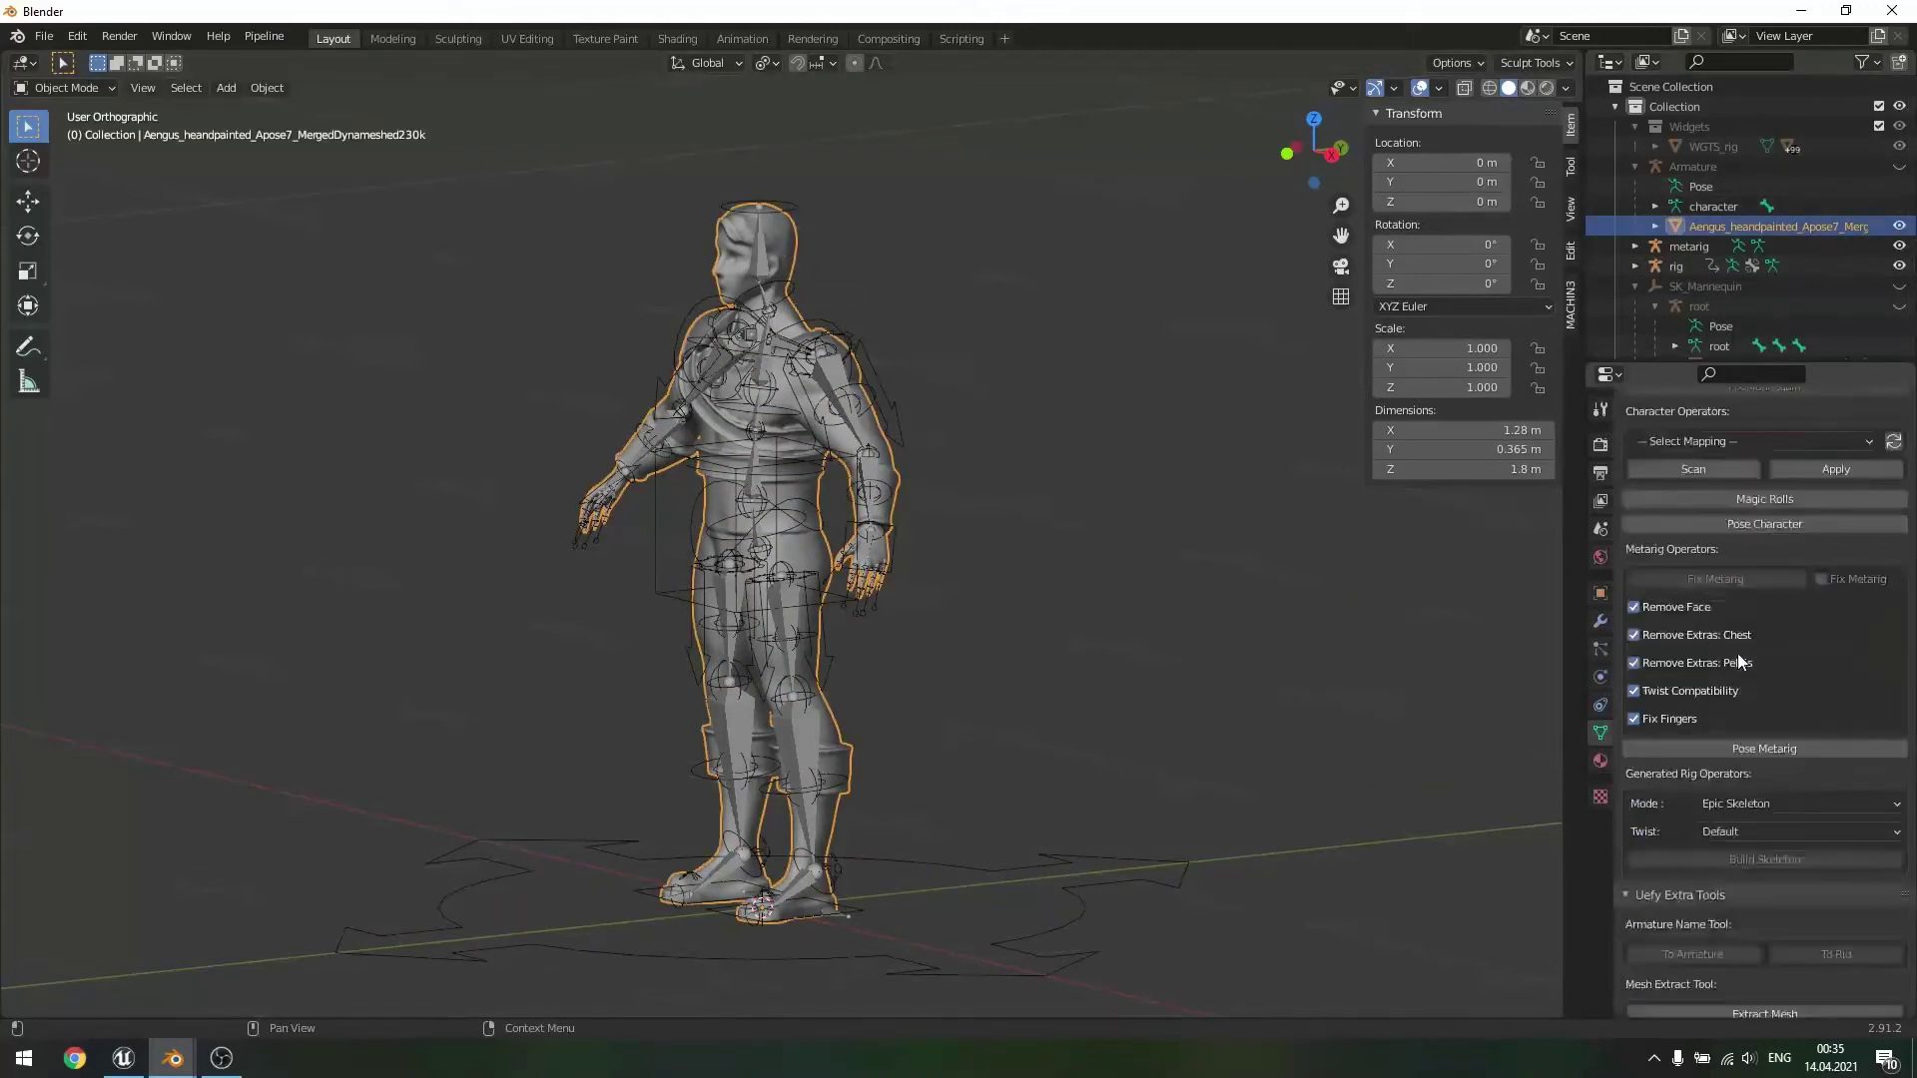
scroll(1738, 653, down, 6)
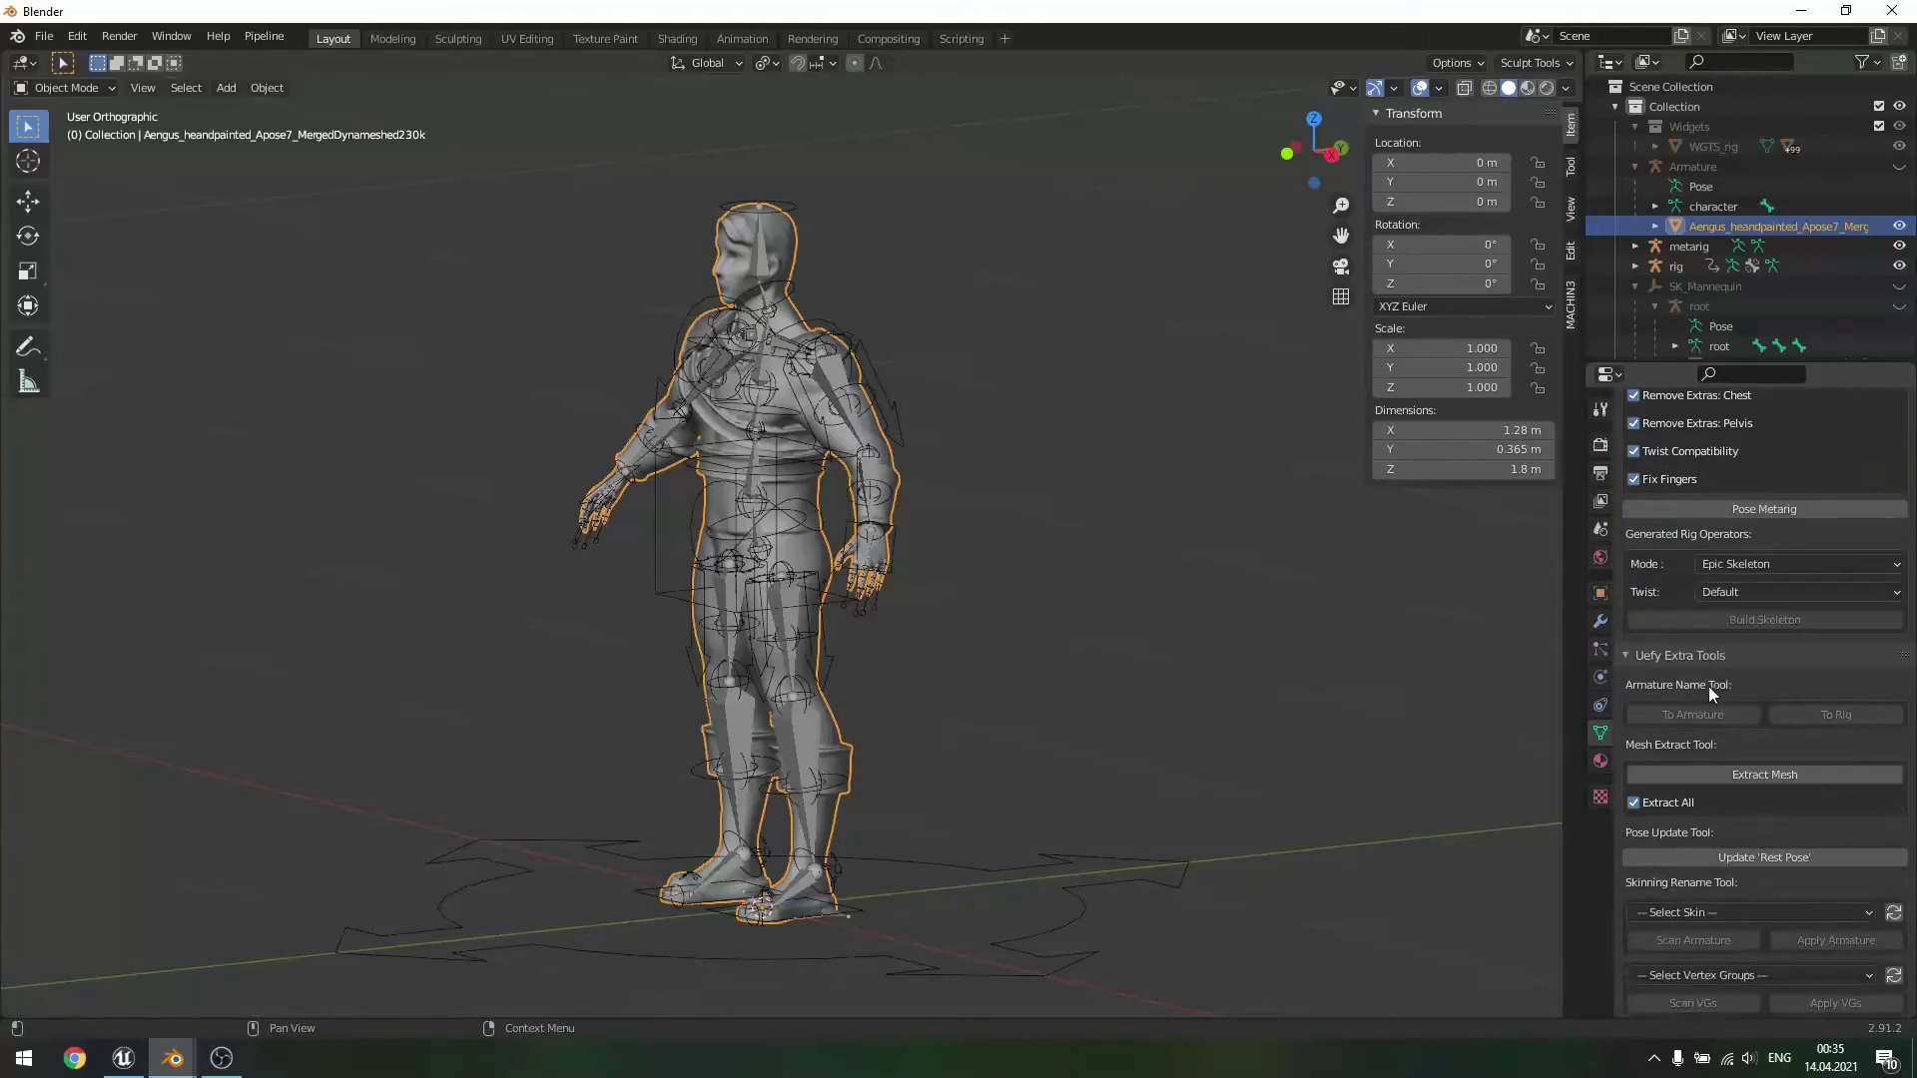
scroll(1715, 683, down, 4)
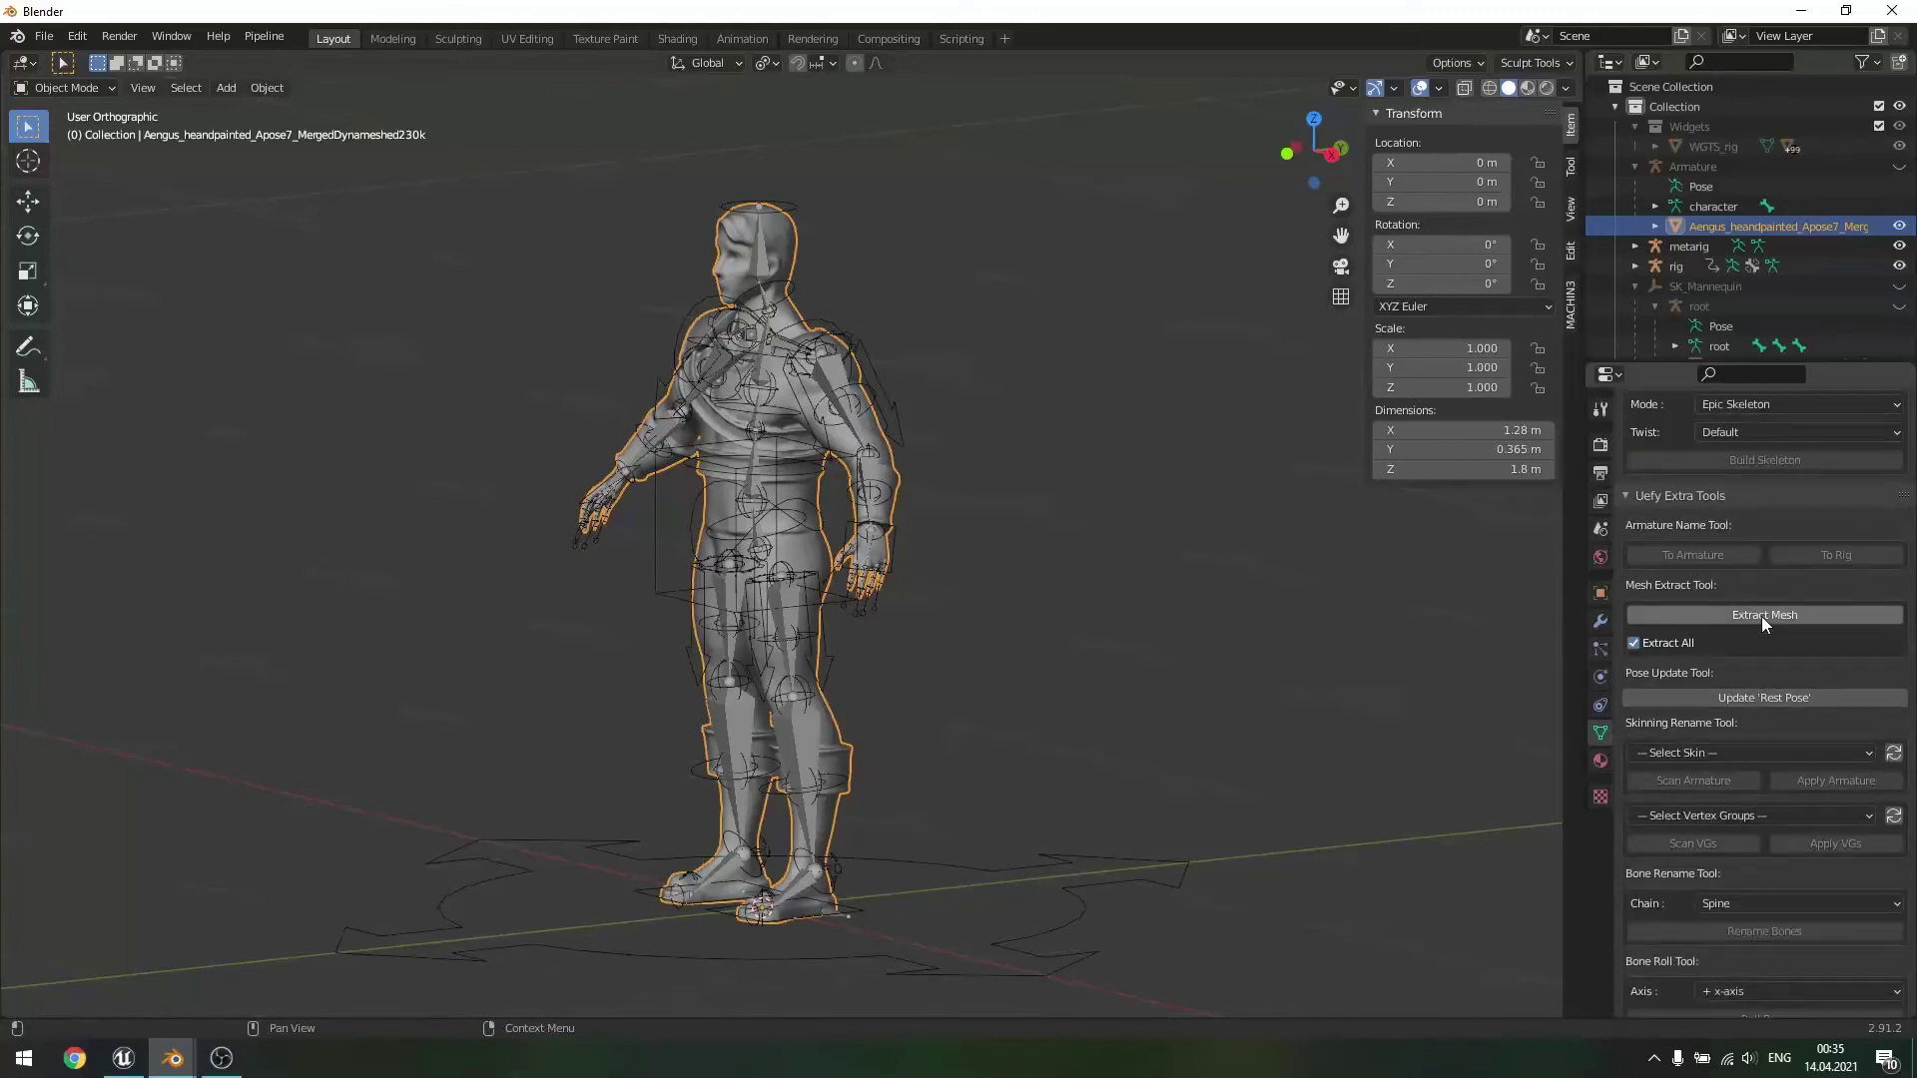
click(1761, 615)
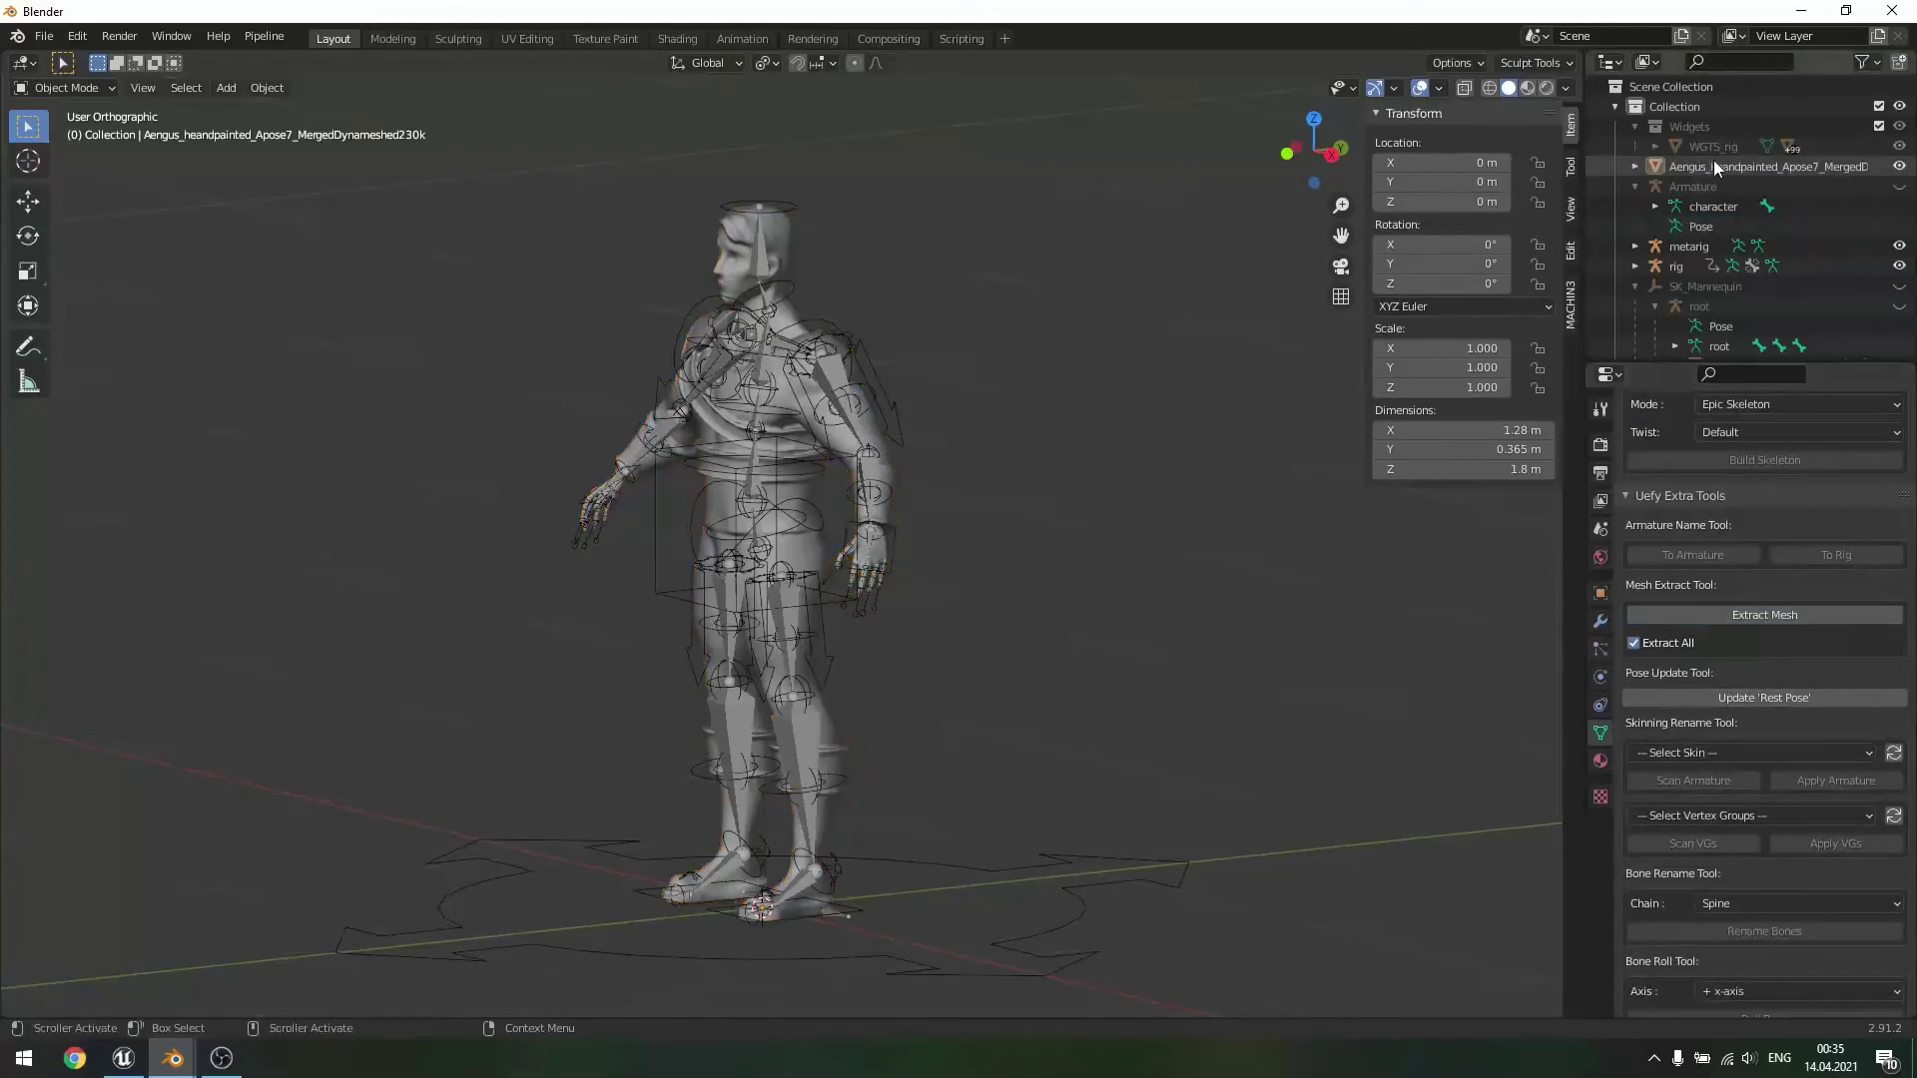
click(807, 494)
click(1130, 393)
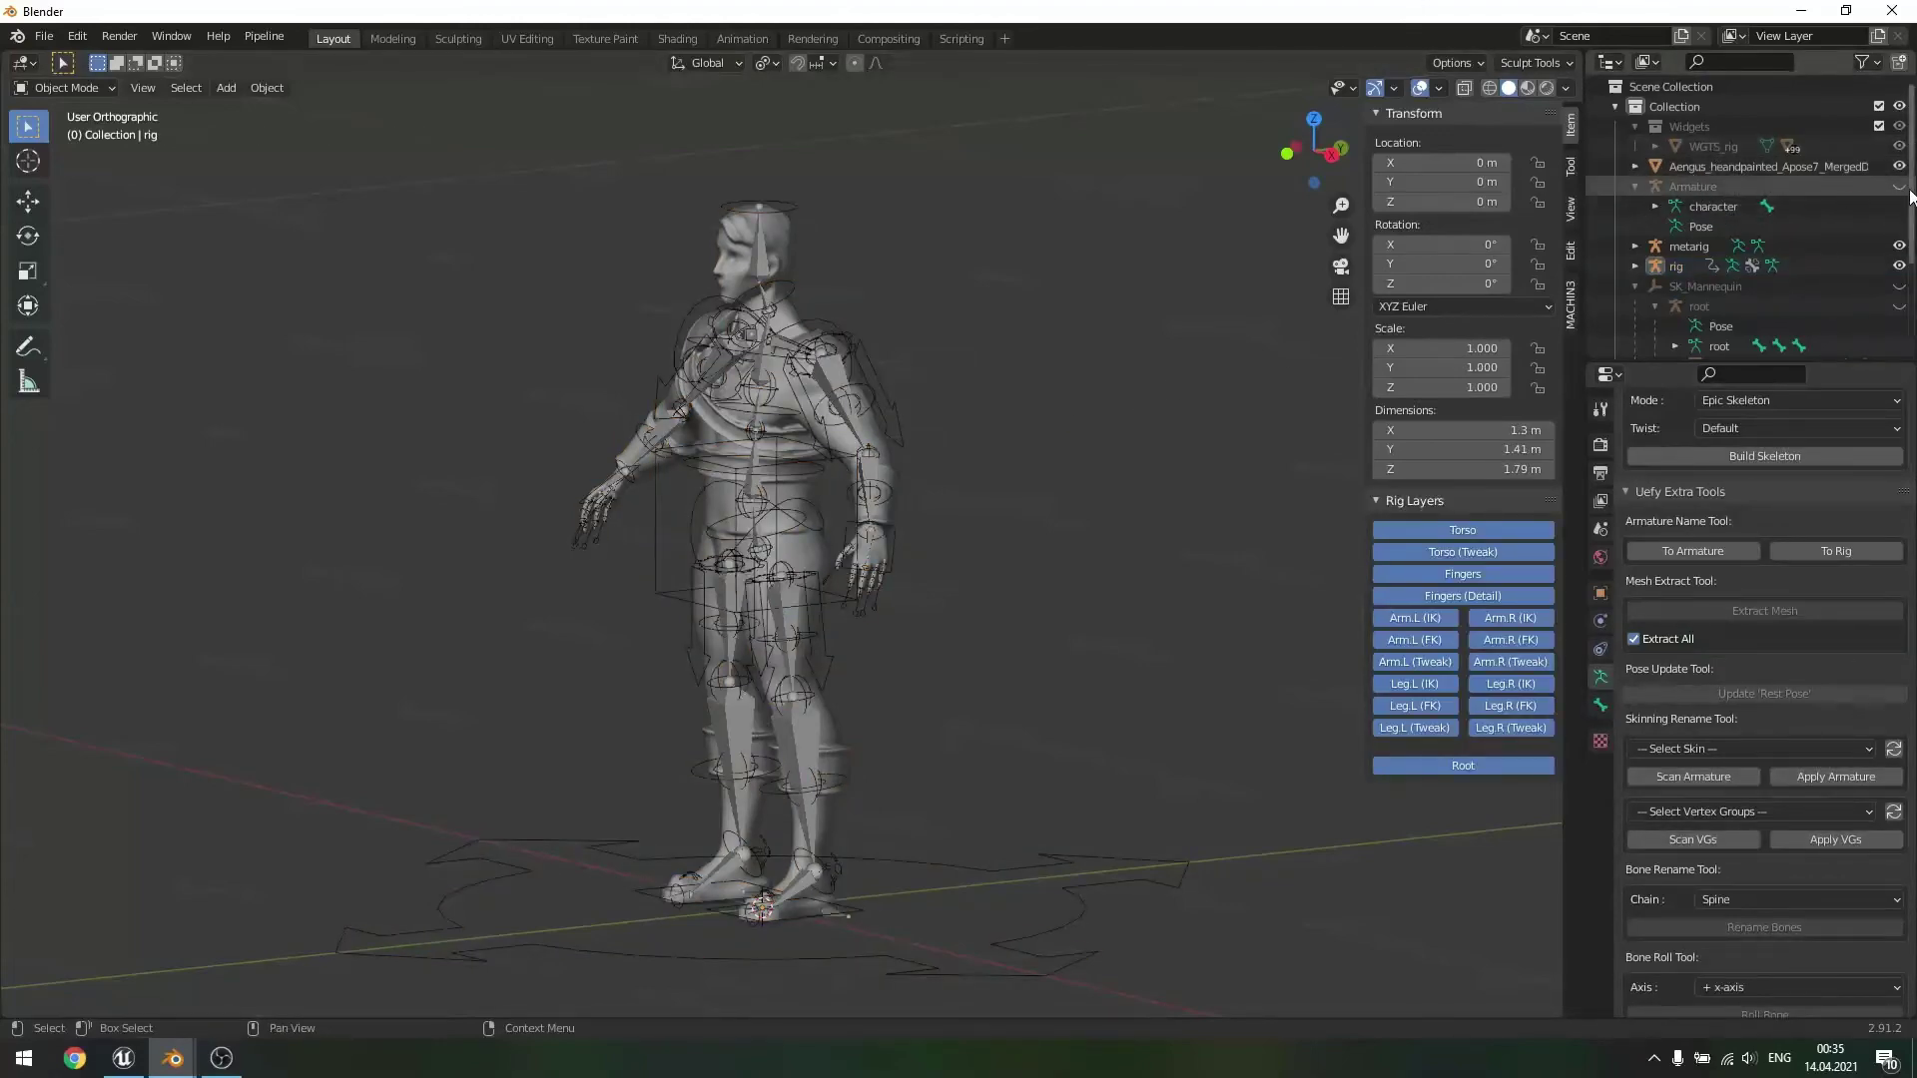
- Test-move the character's armature away from the extracted mesh, leaving it at its original location
click(1688, 186)
key(g)
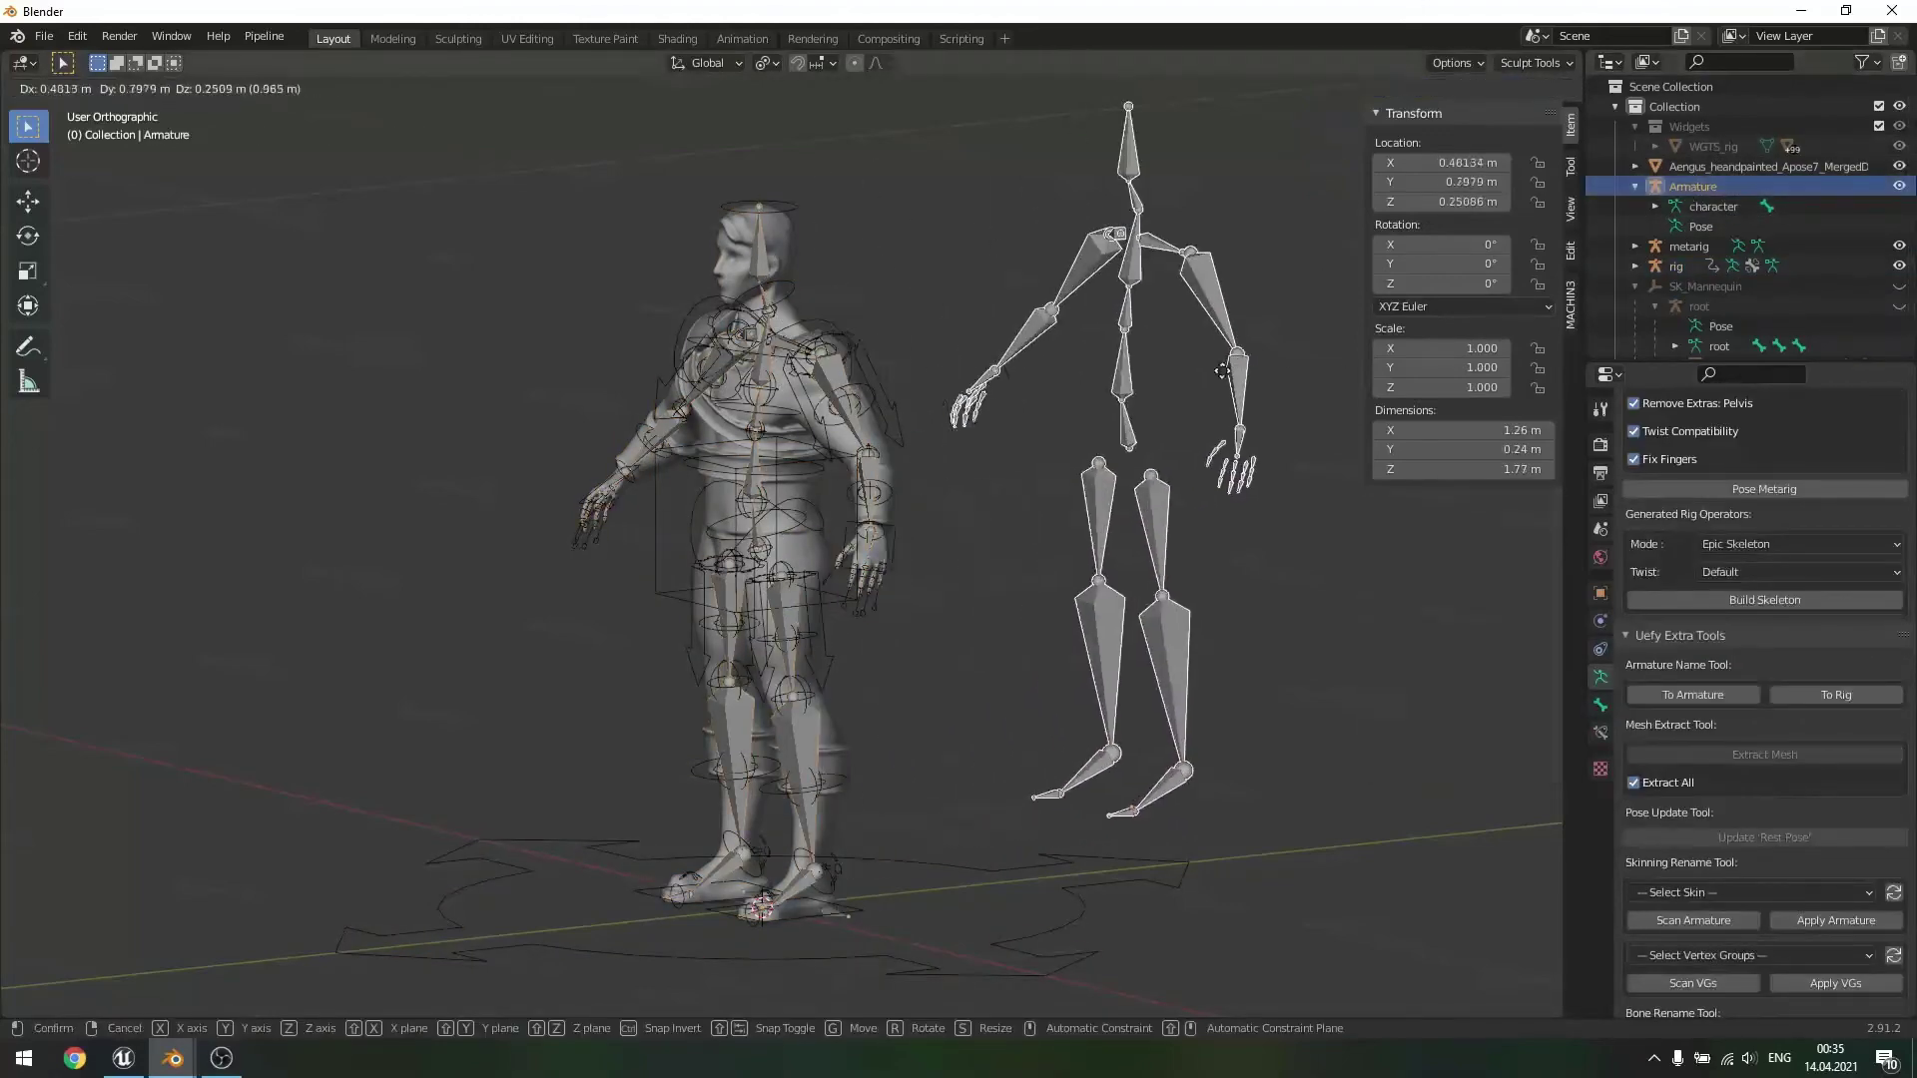
right_click(1198, 388)
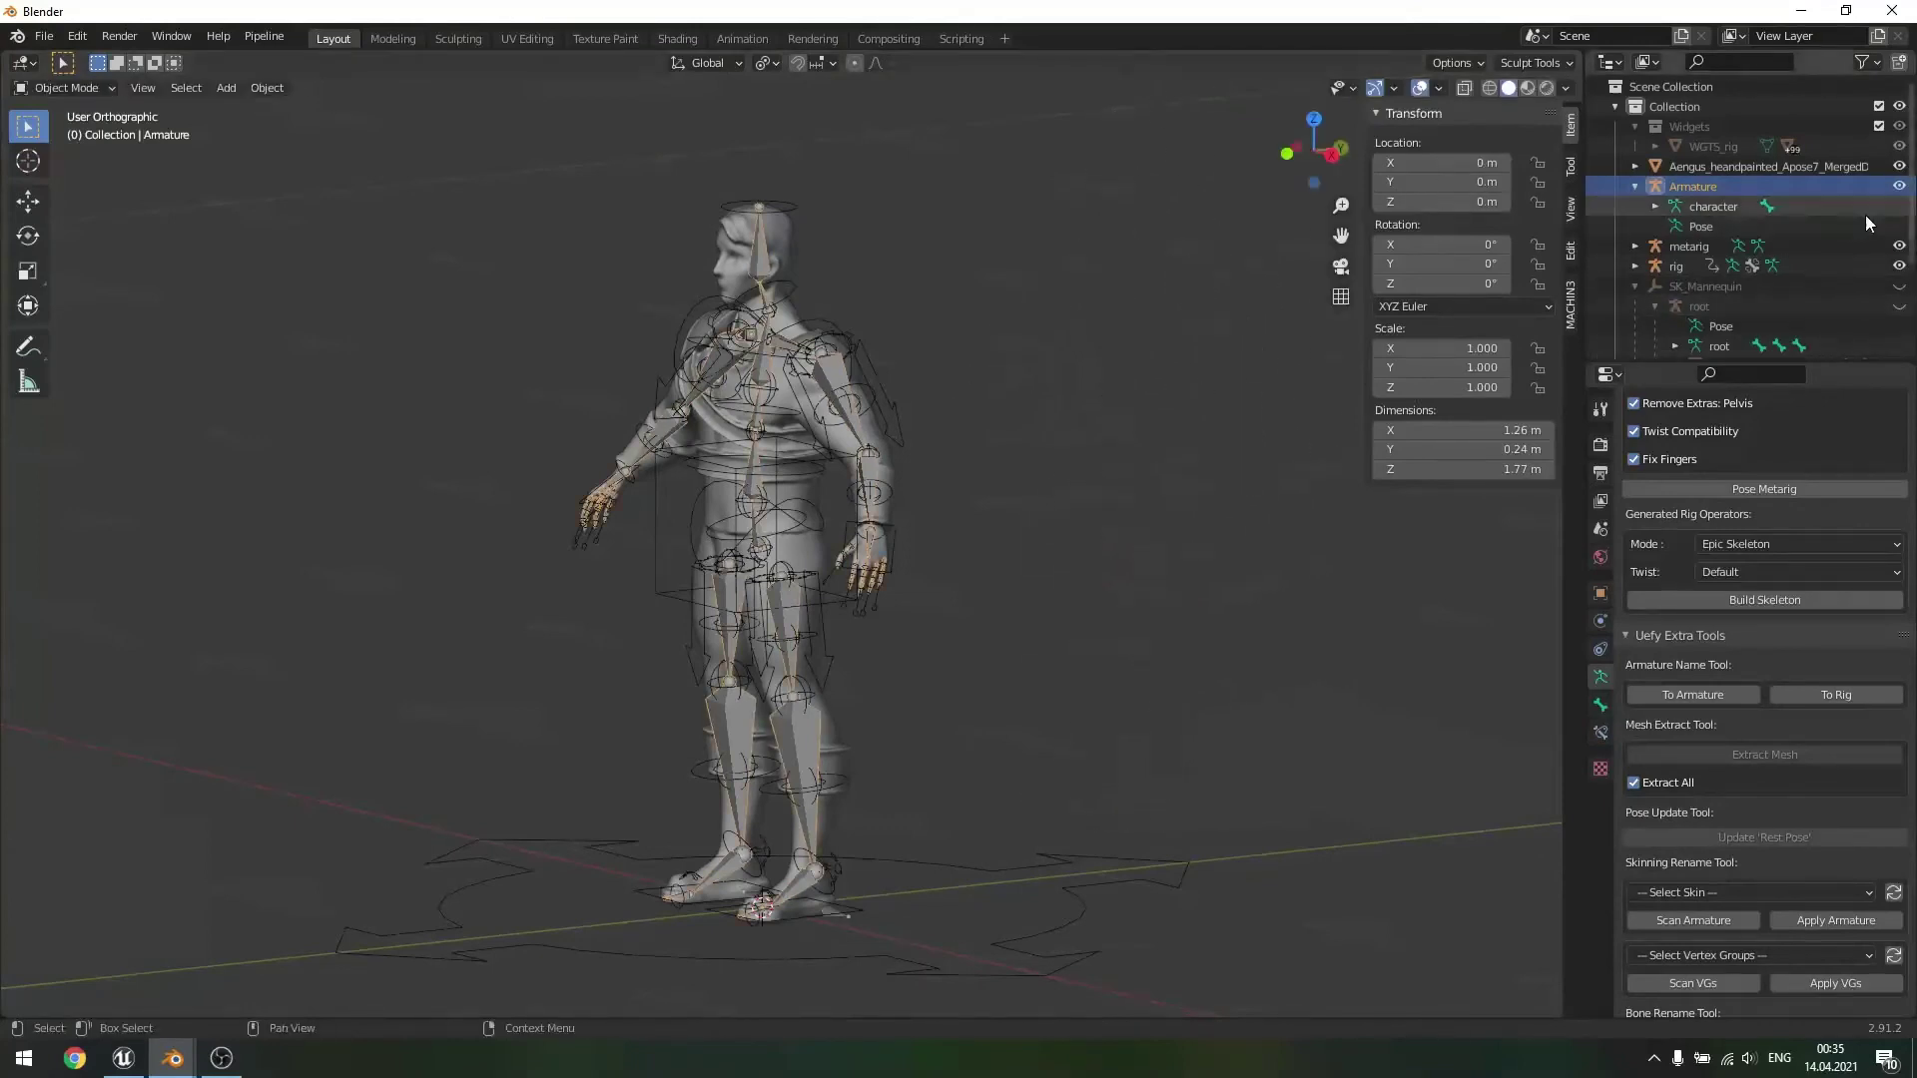
- Hide the character's armature and the metarig, keeping only the mesh and the generated rig shown
click(1899, 186)
click(1636, 186)
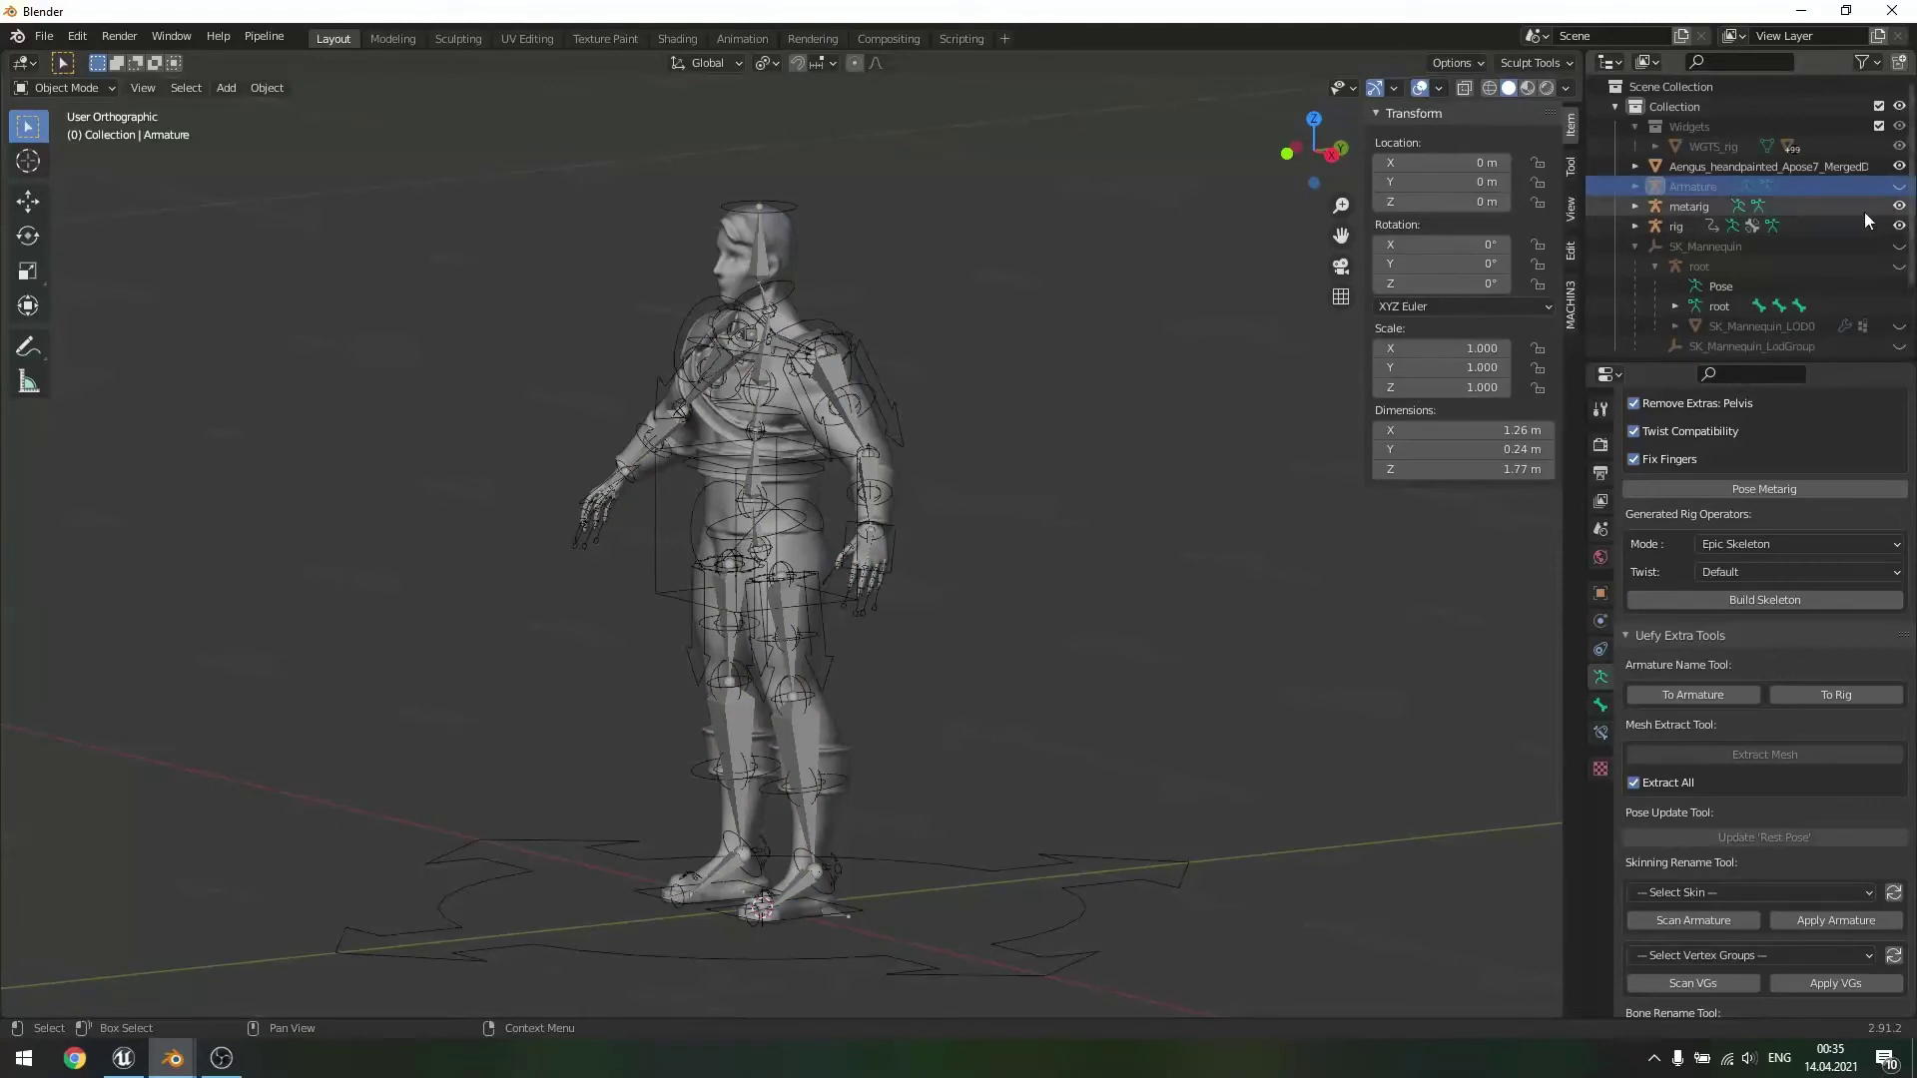
click(1899, 205)
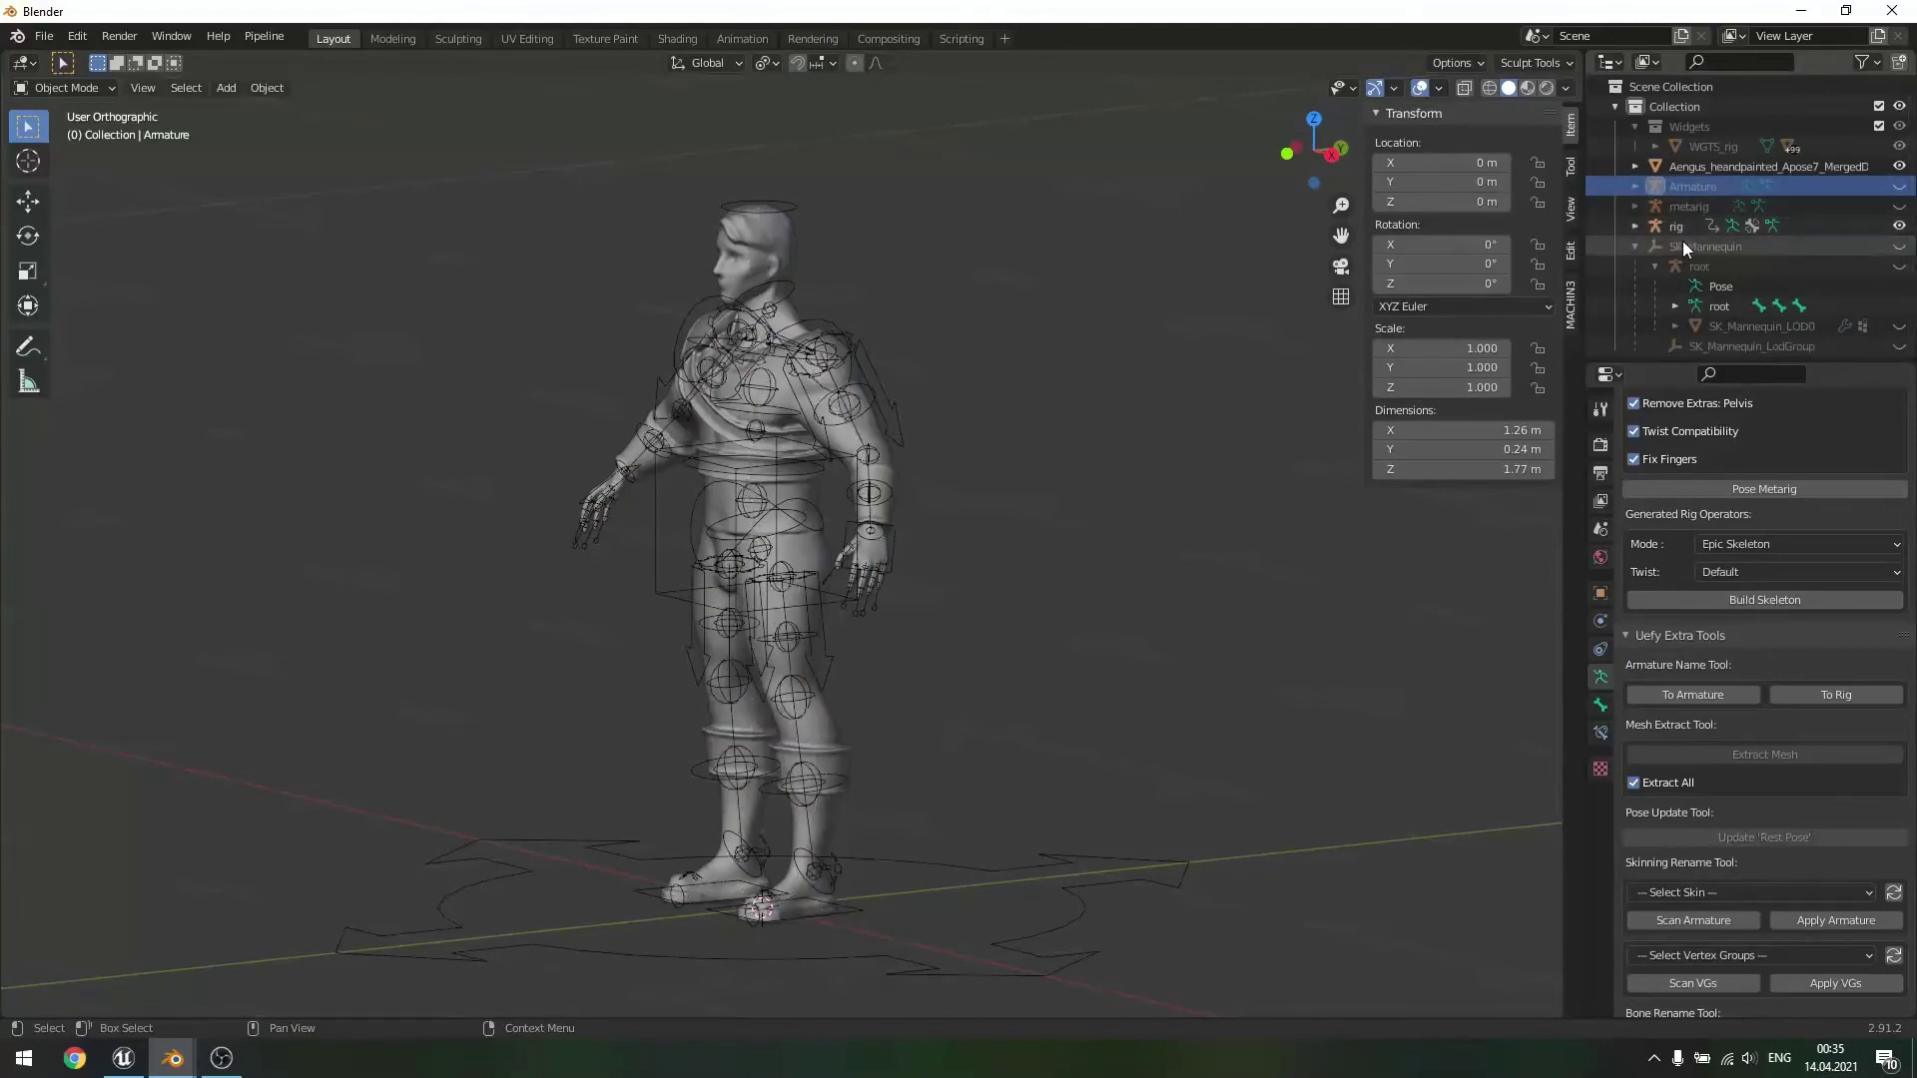
scroll(1759, 577, up, 3)
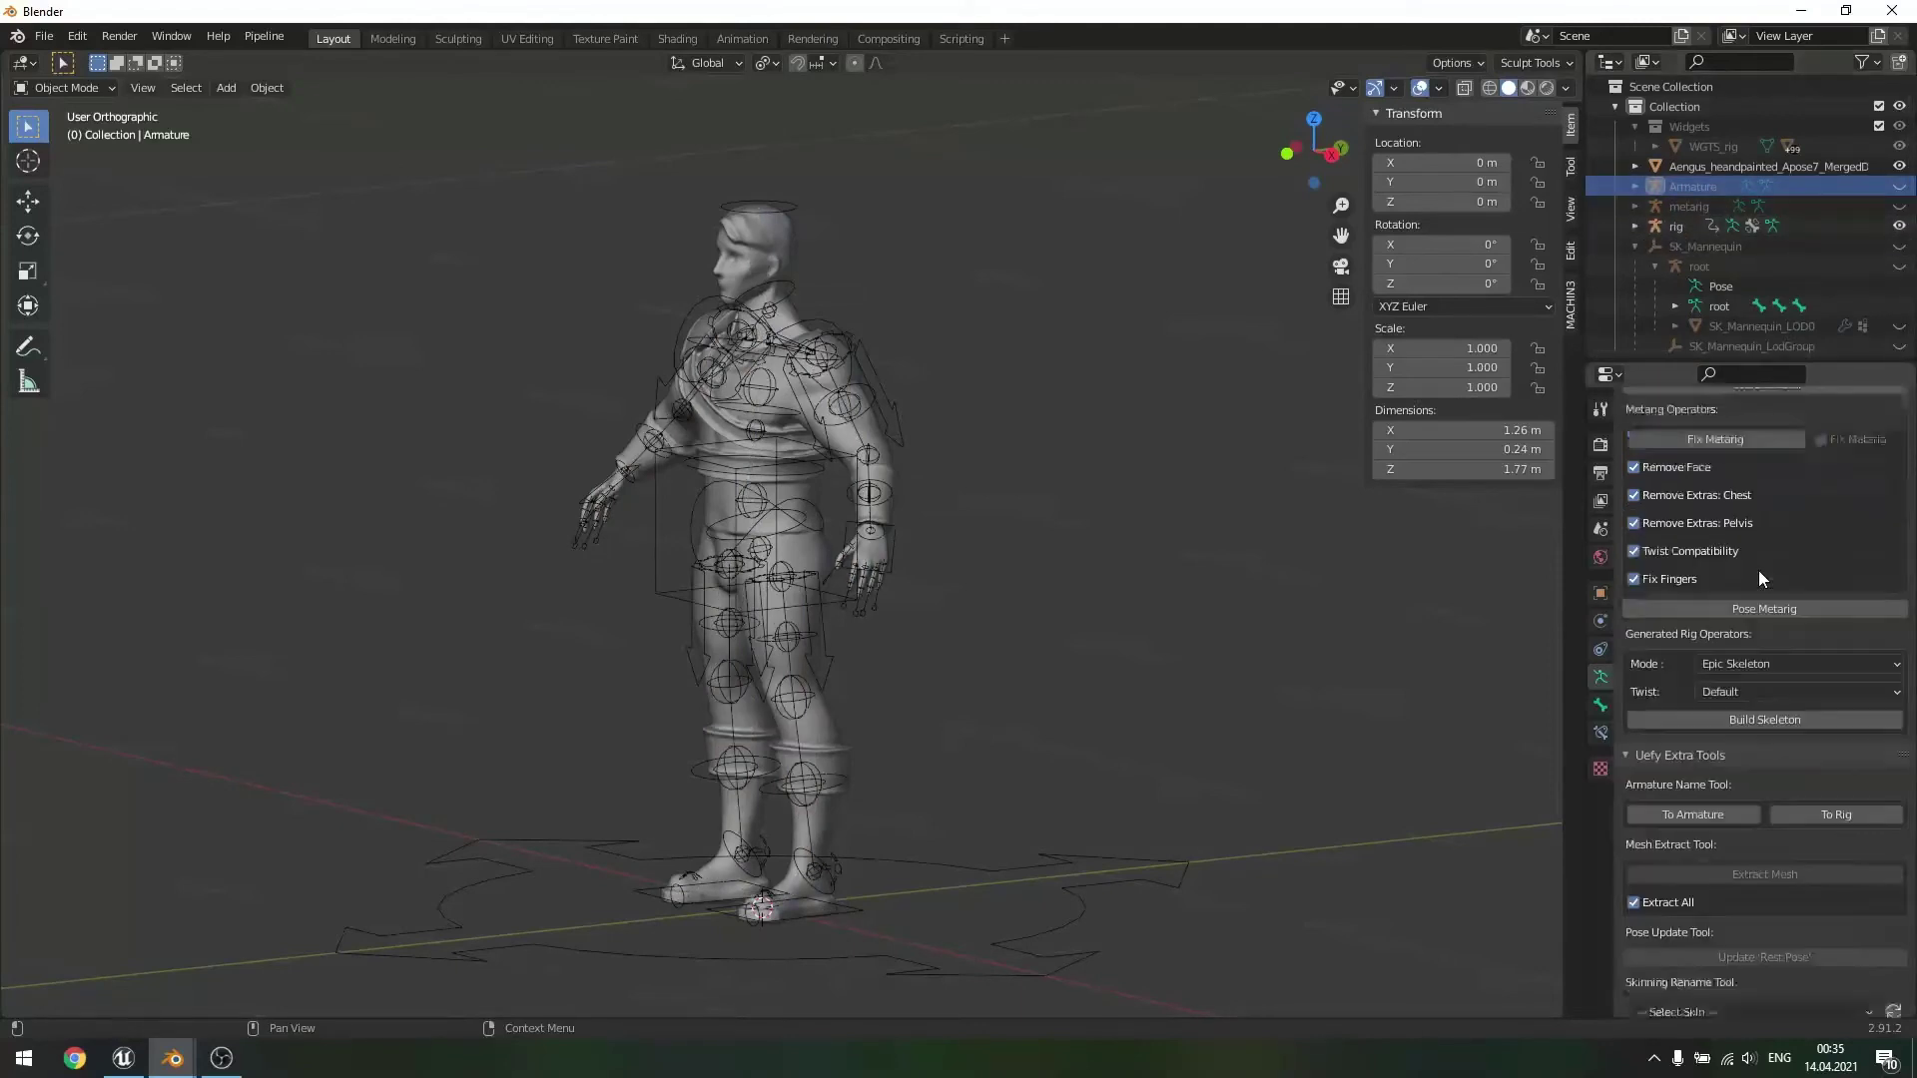
scroll(1758, 571, up, 8)
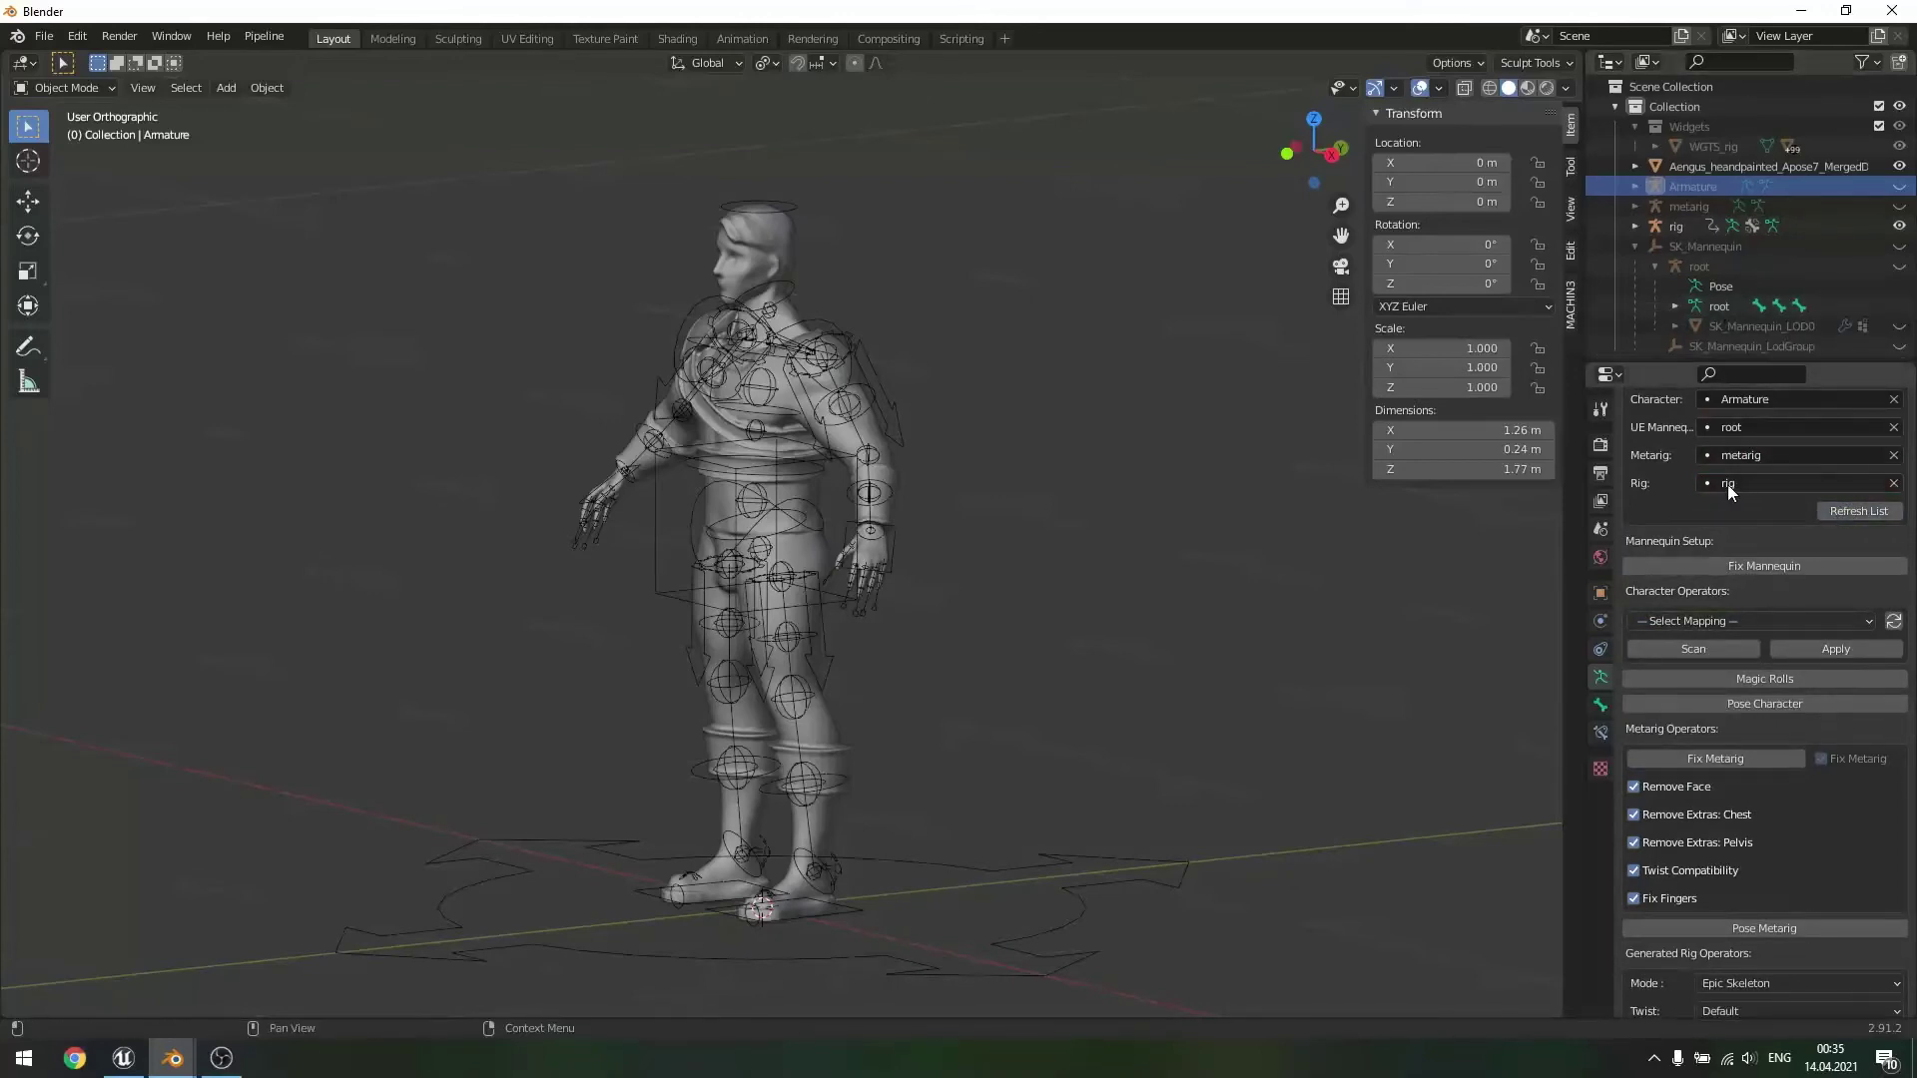
- Parent the character mesh to the generated rig using Armature Deform With Automatic Weights
click(1675, 226)
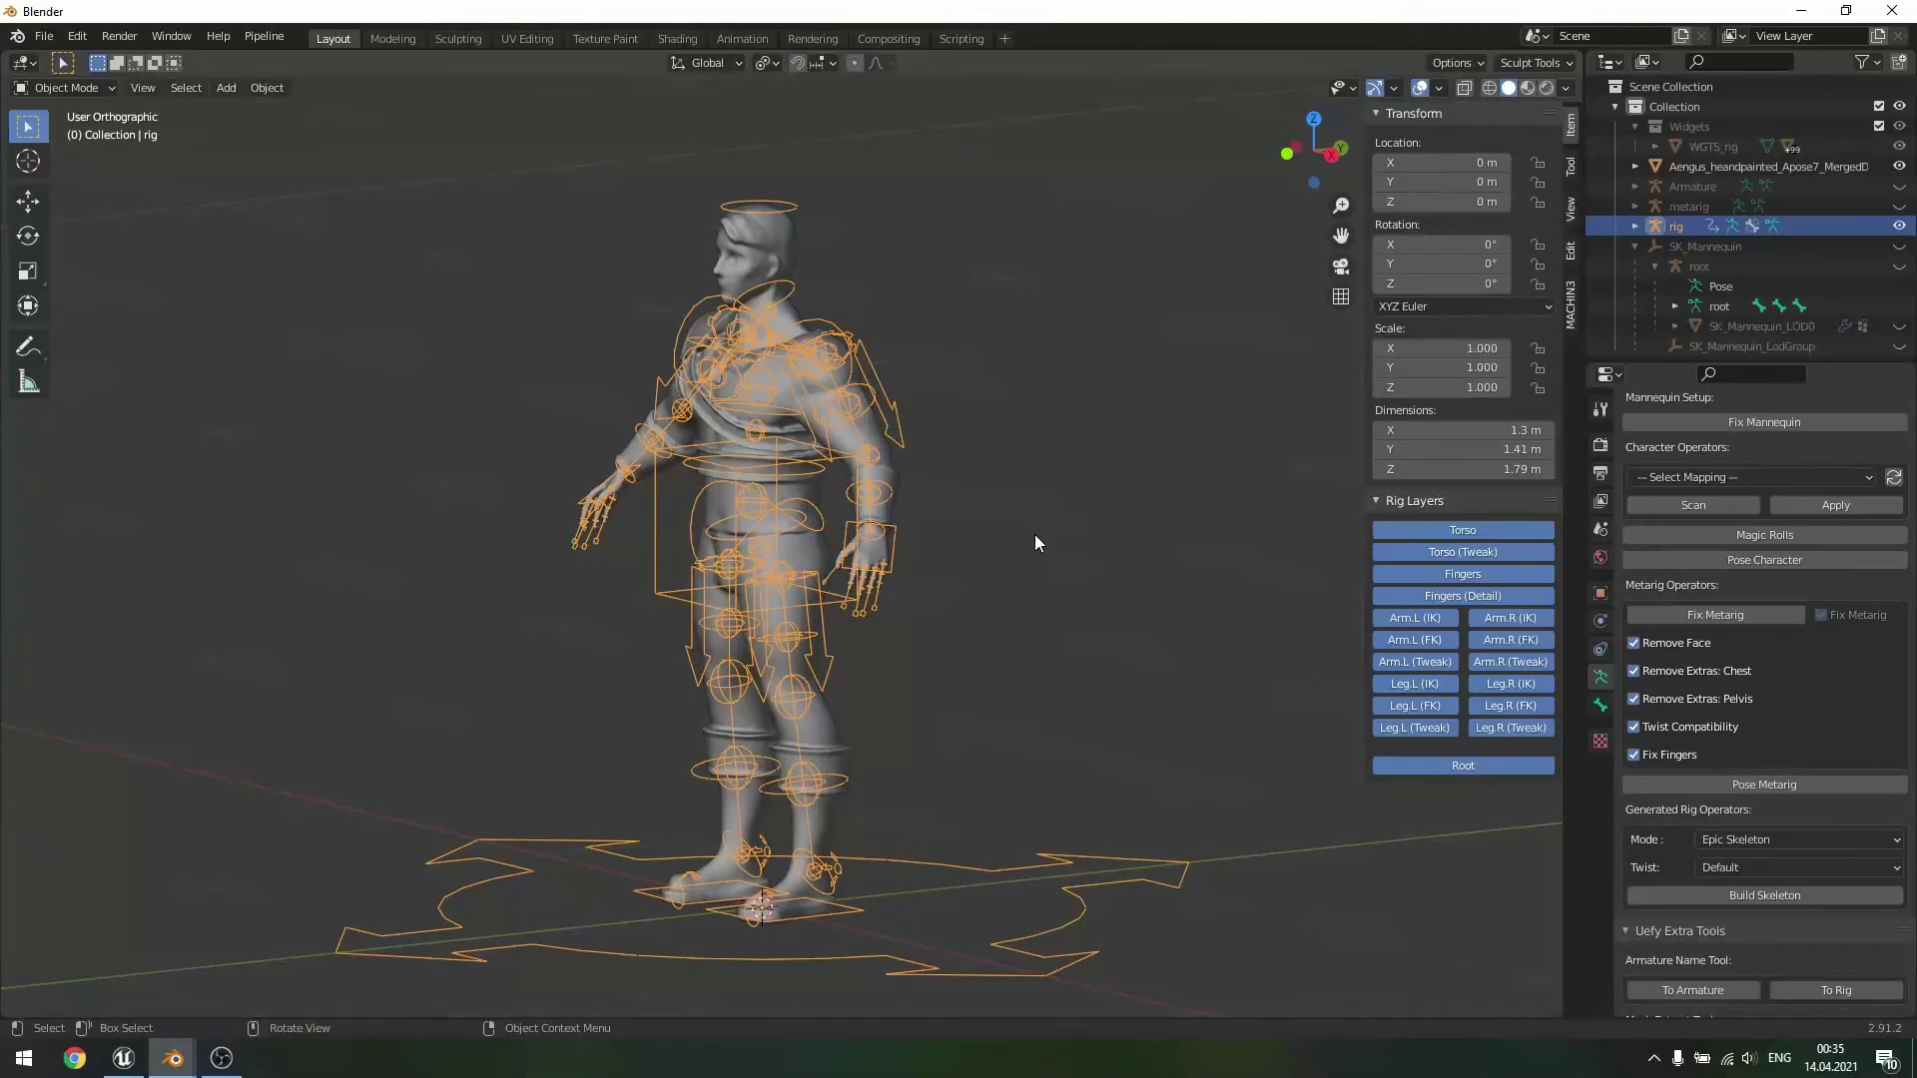
click(1087, 457)
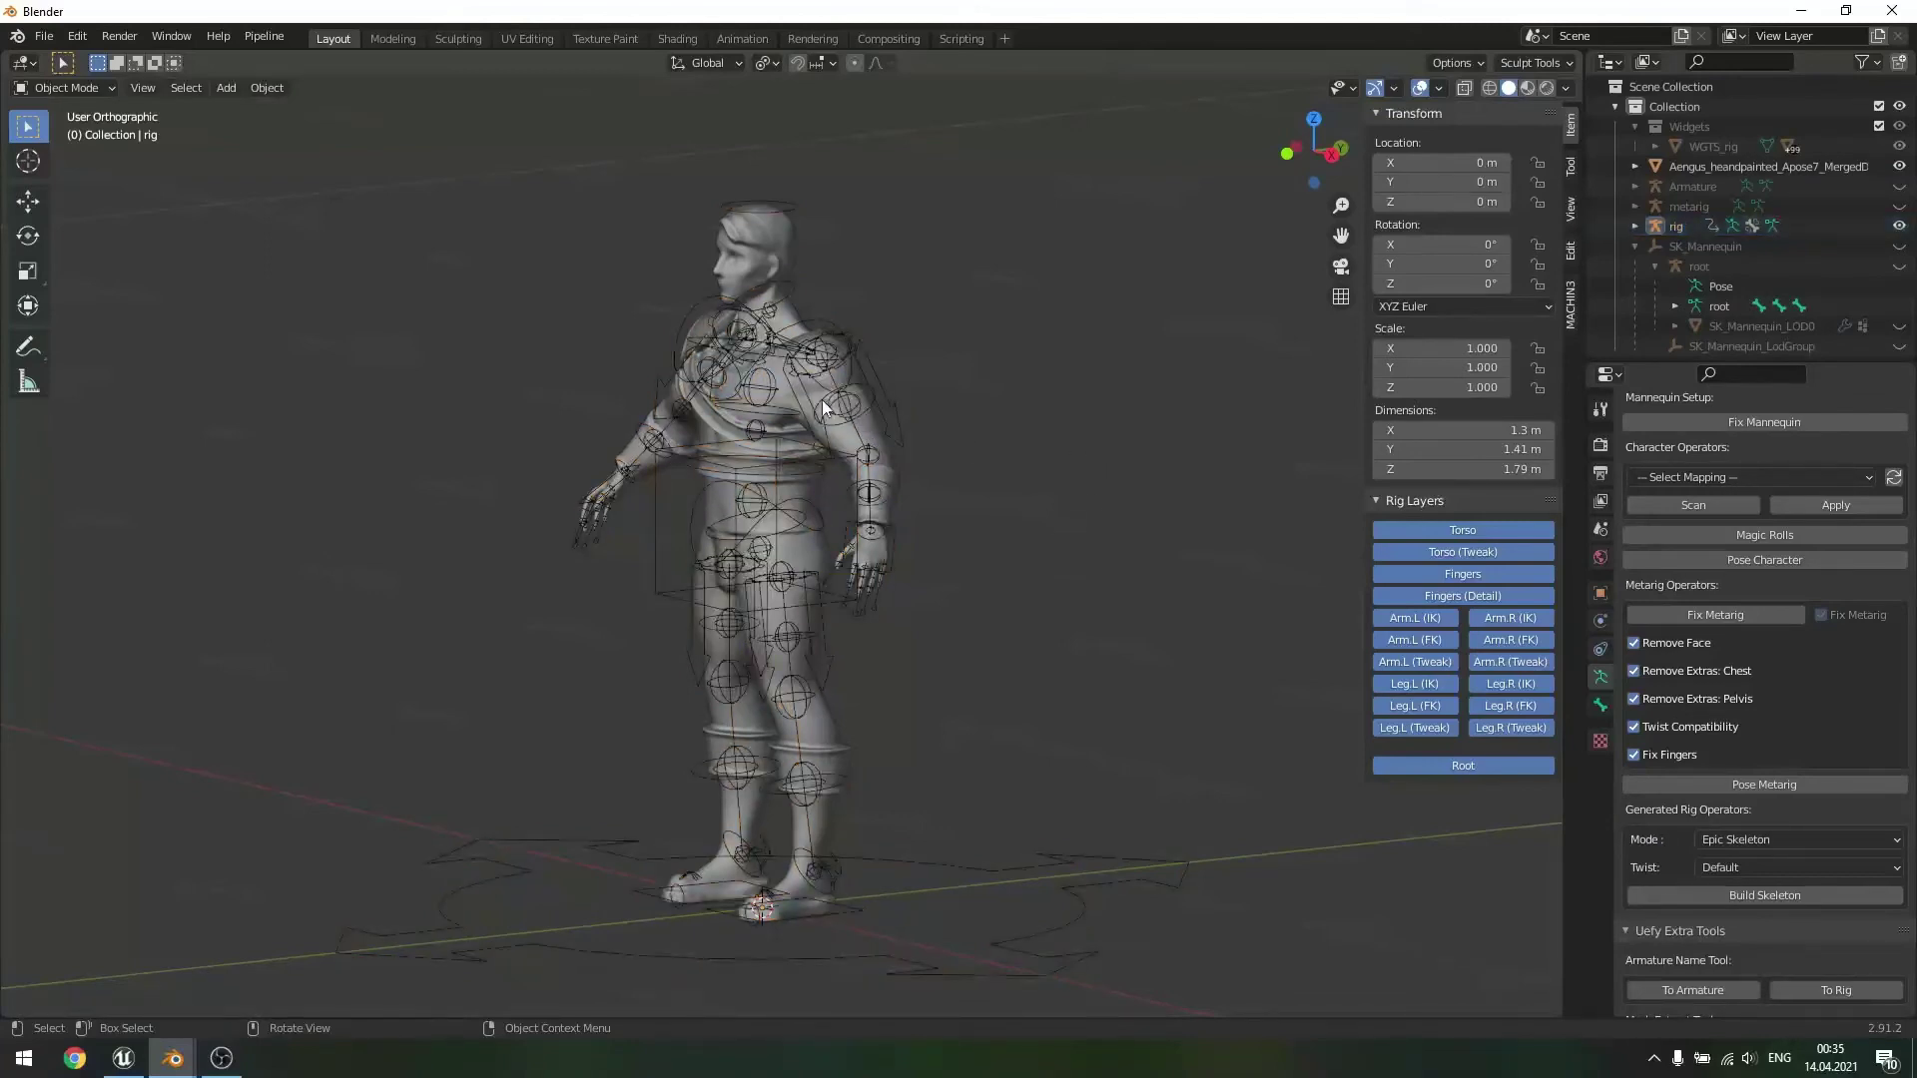
click(771, 241)
middle_drag(1006, 337, 1023, 339)
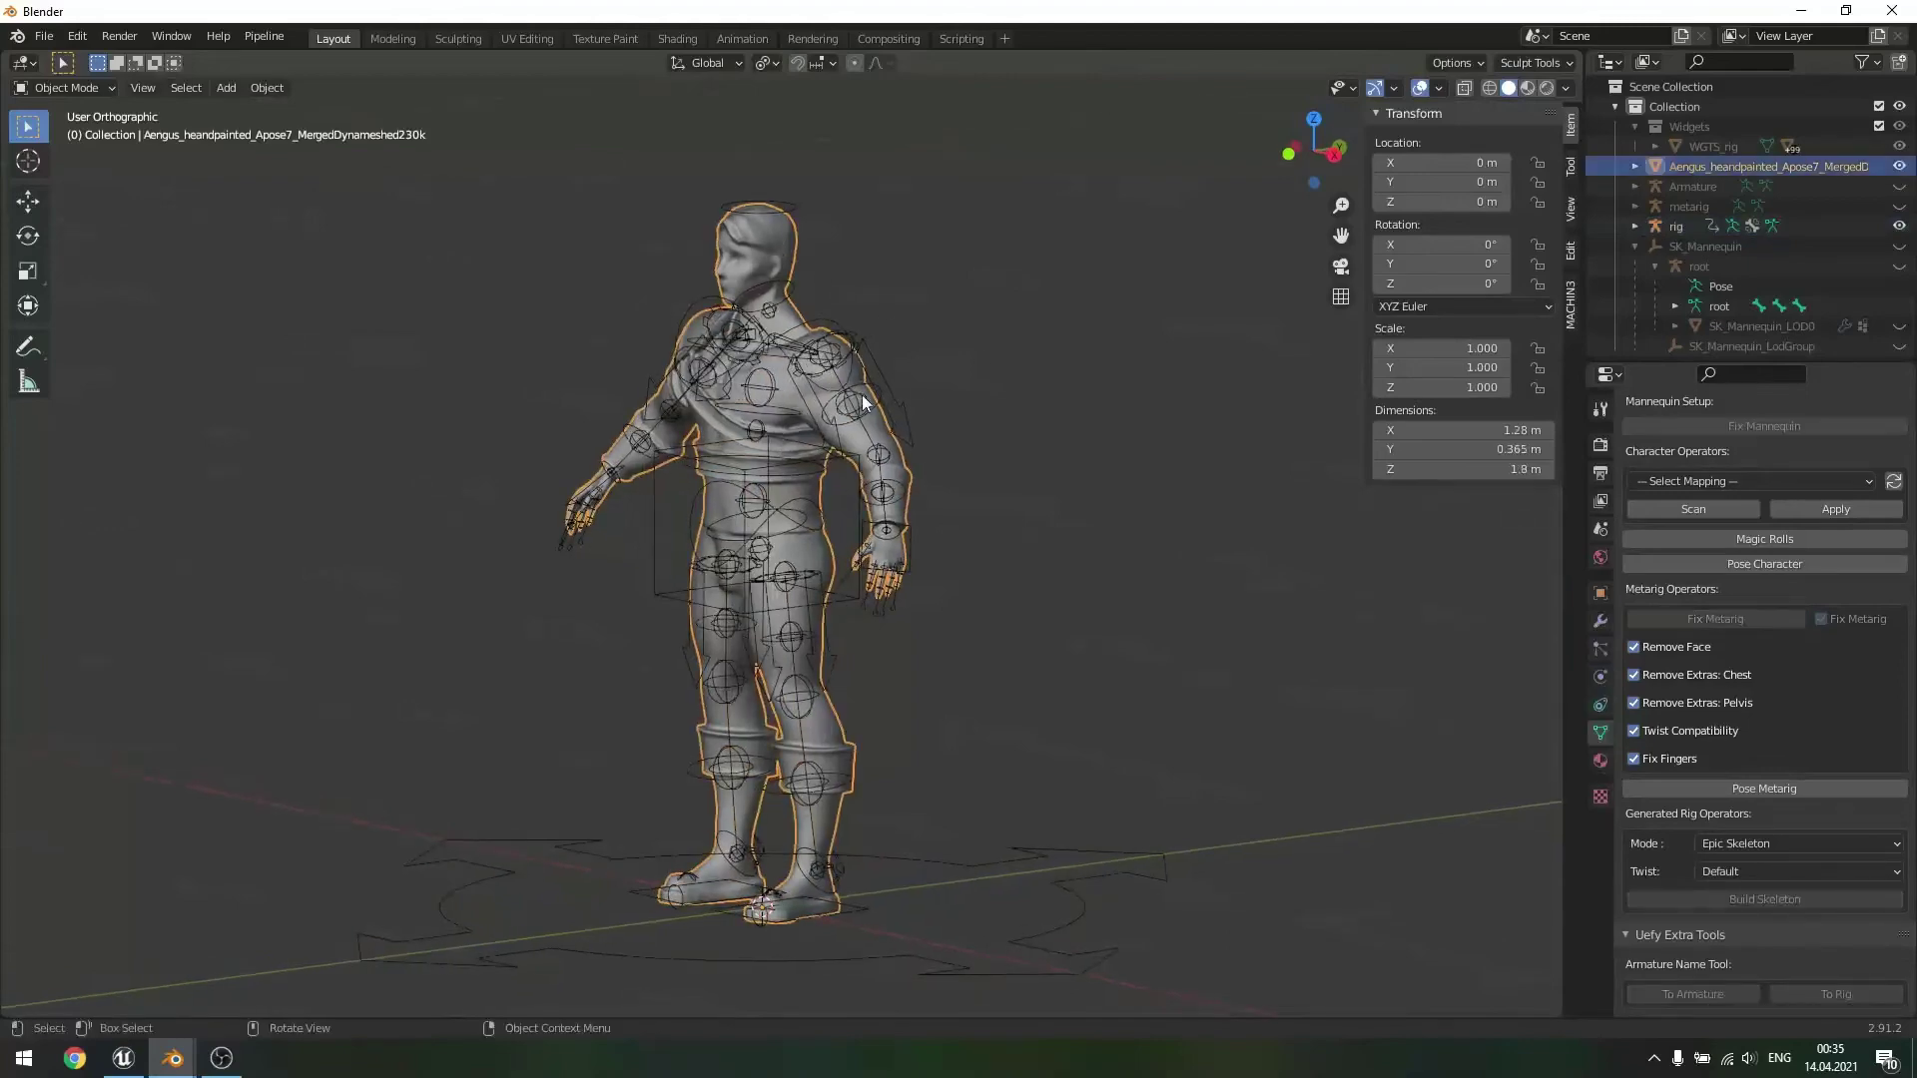
shift+click(739, 472)
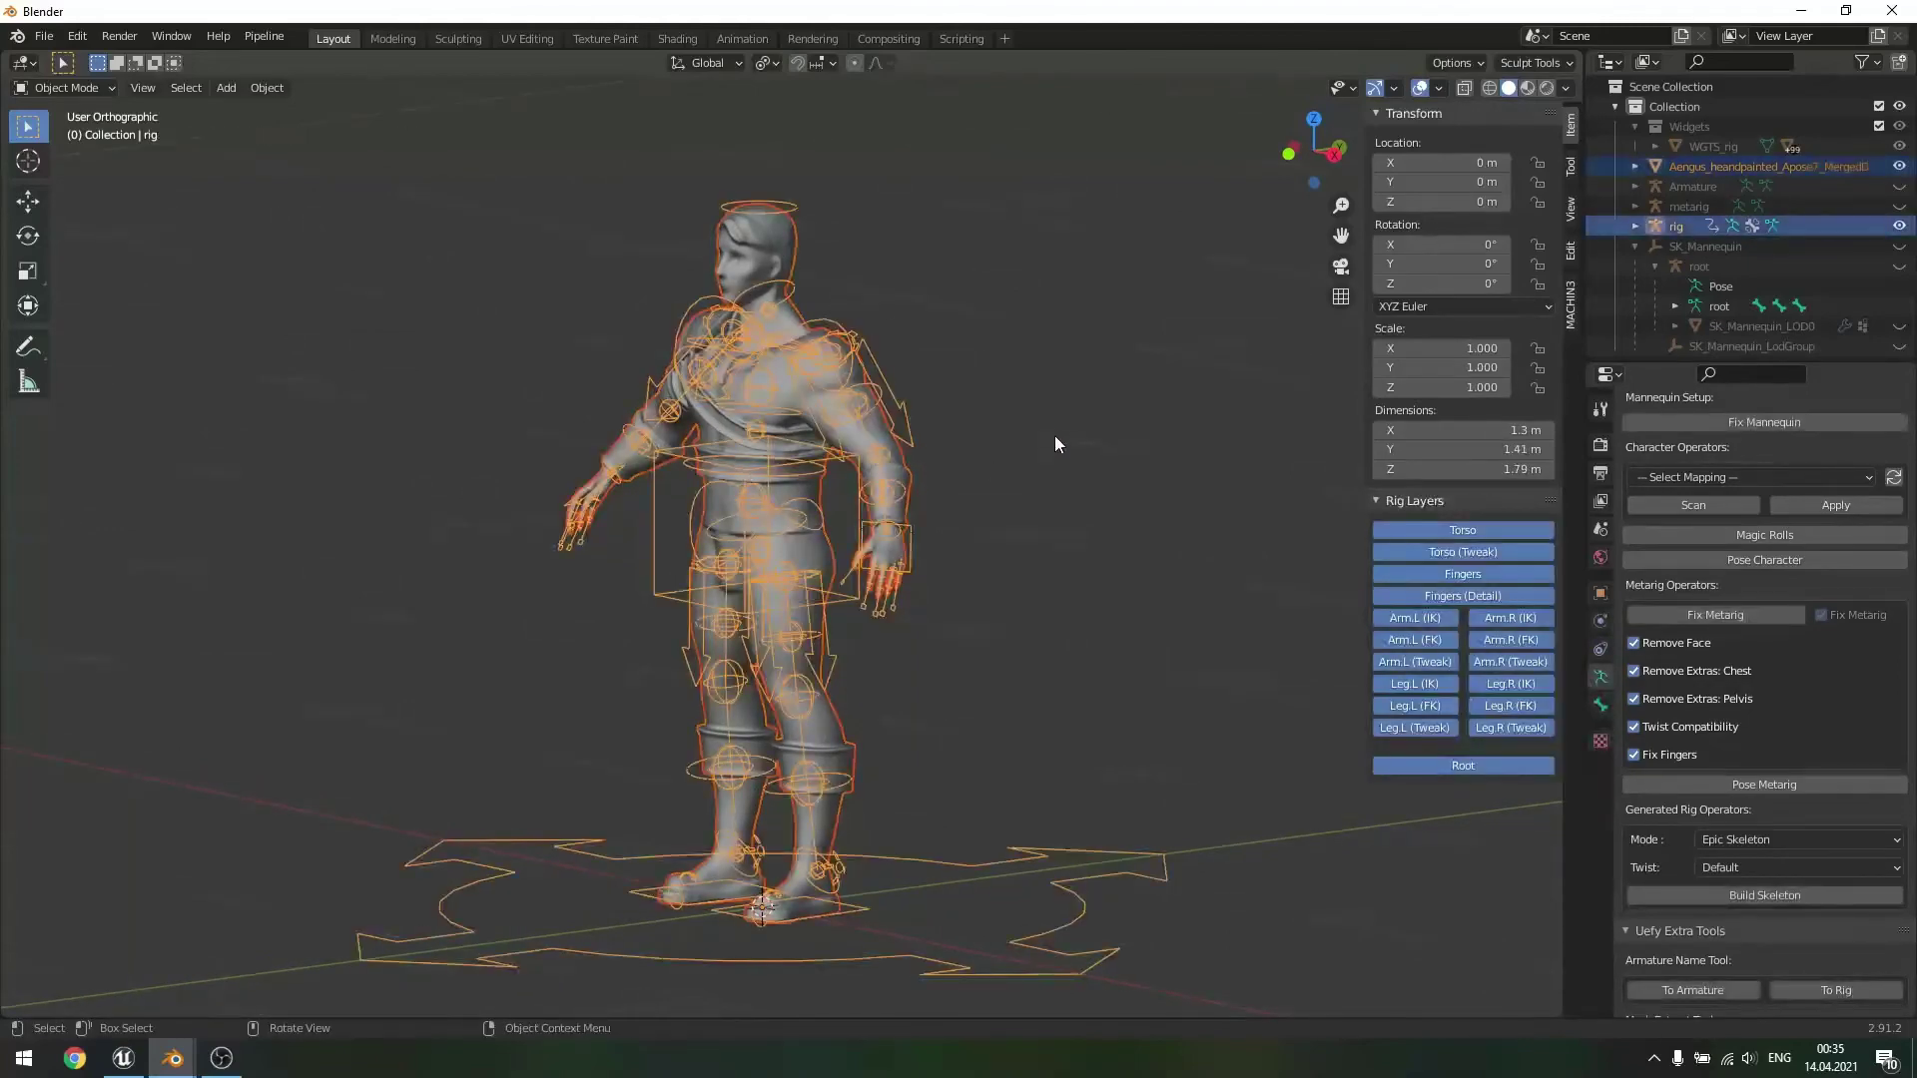
middle_drag(1054, 436, 967, 535)
scroll(967, 535, down, 1)
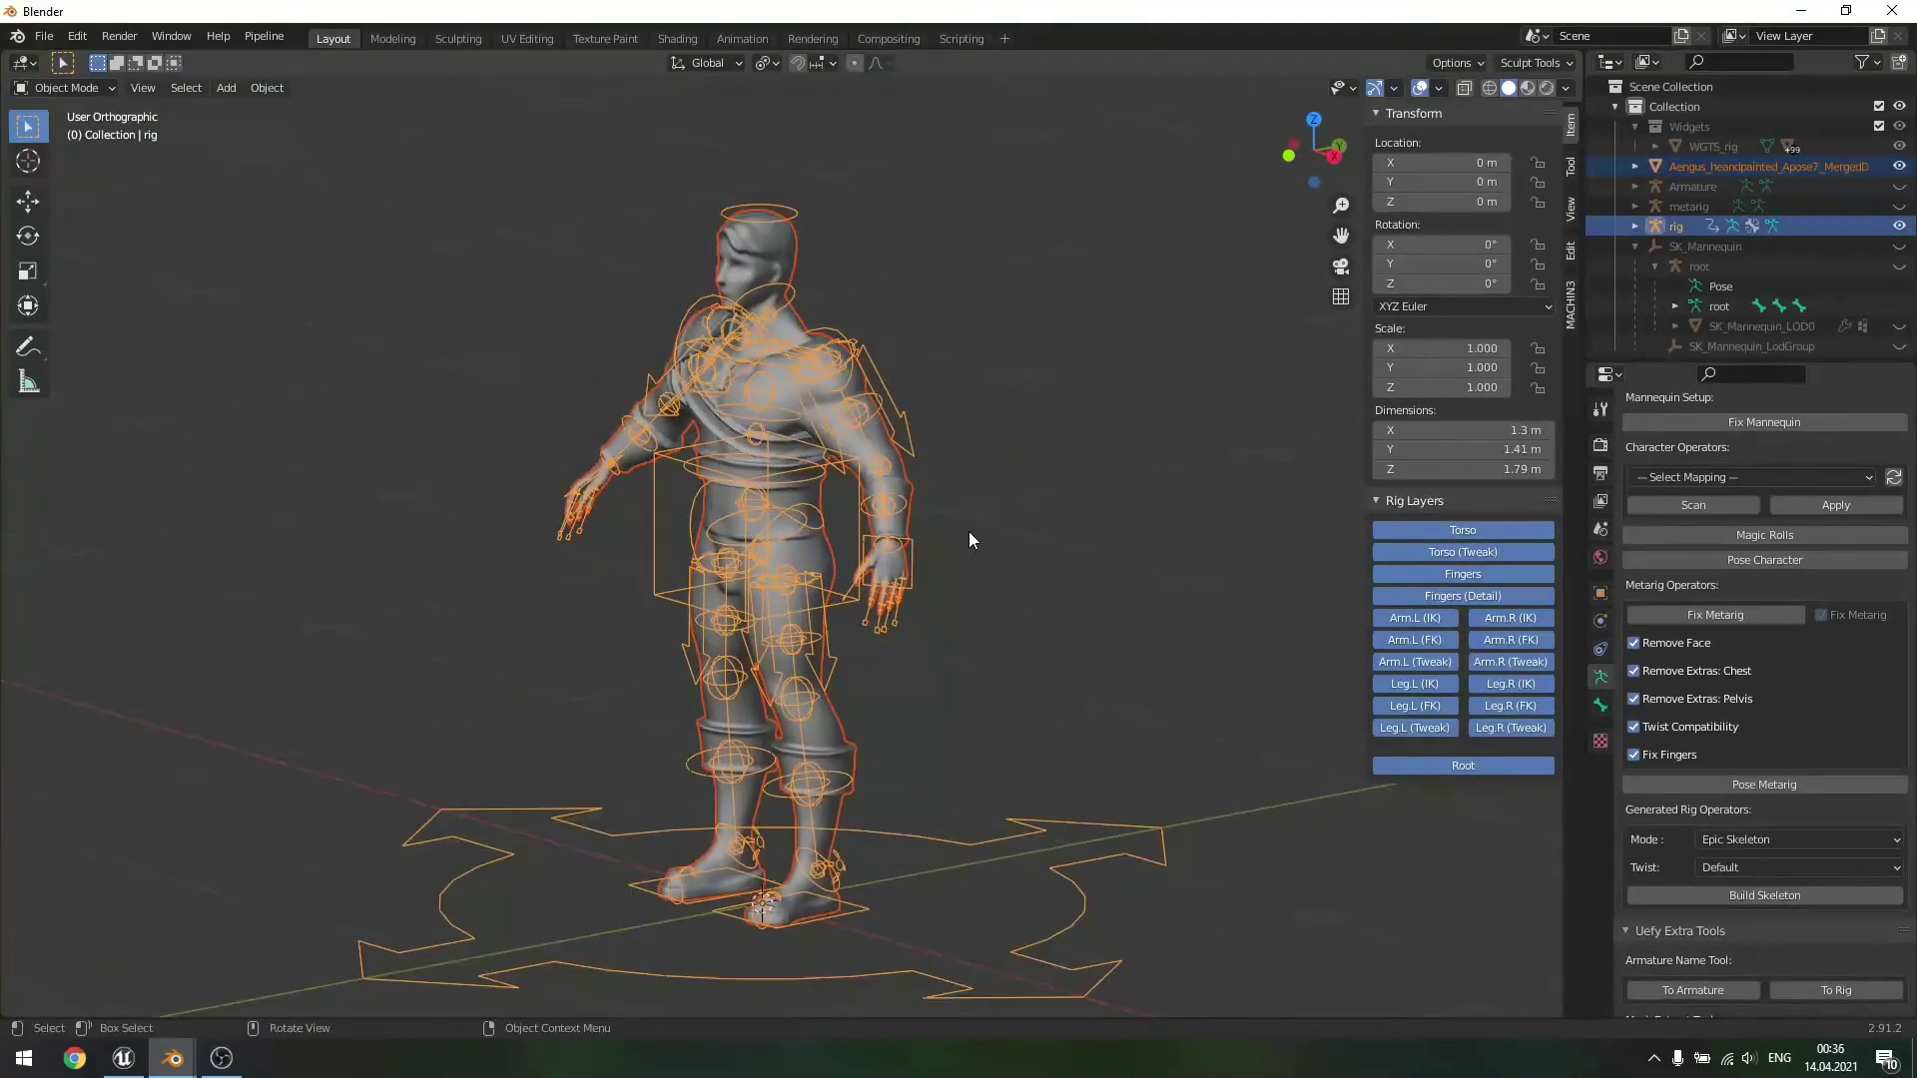
key(ctrl+p)
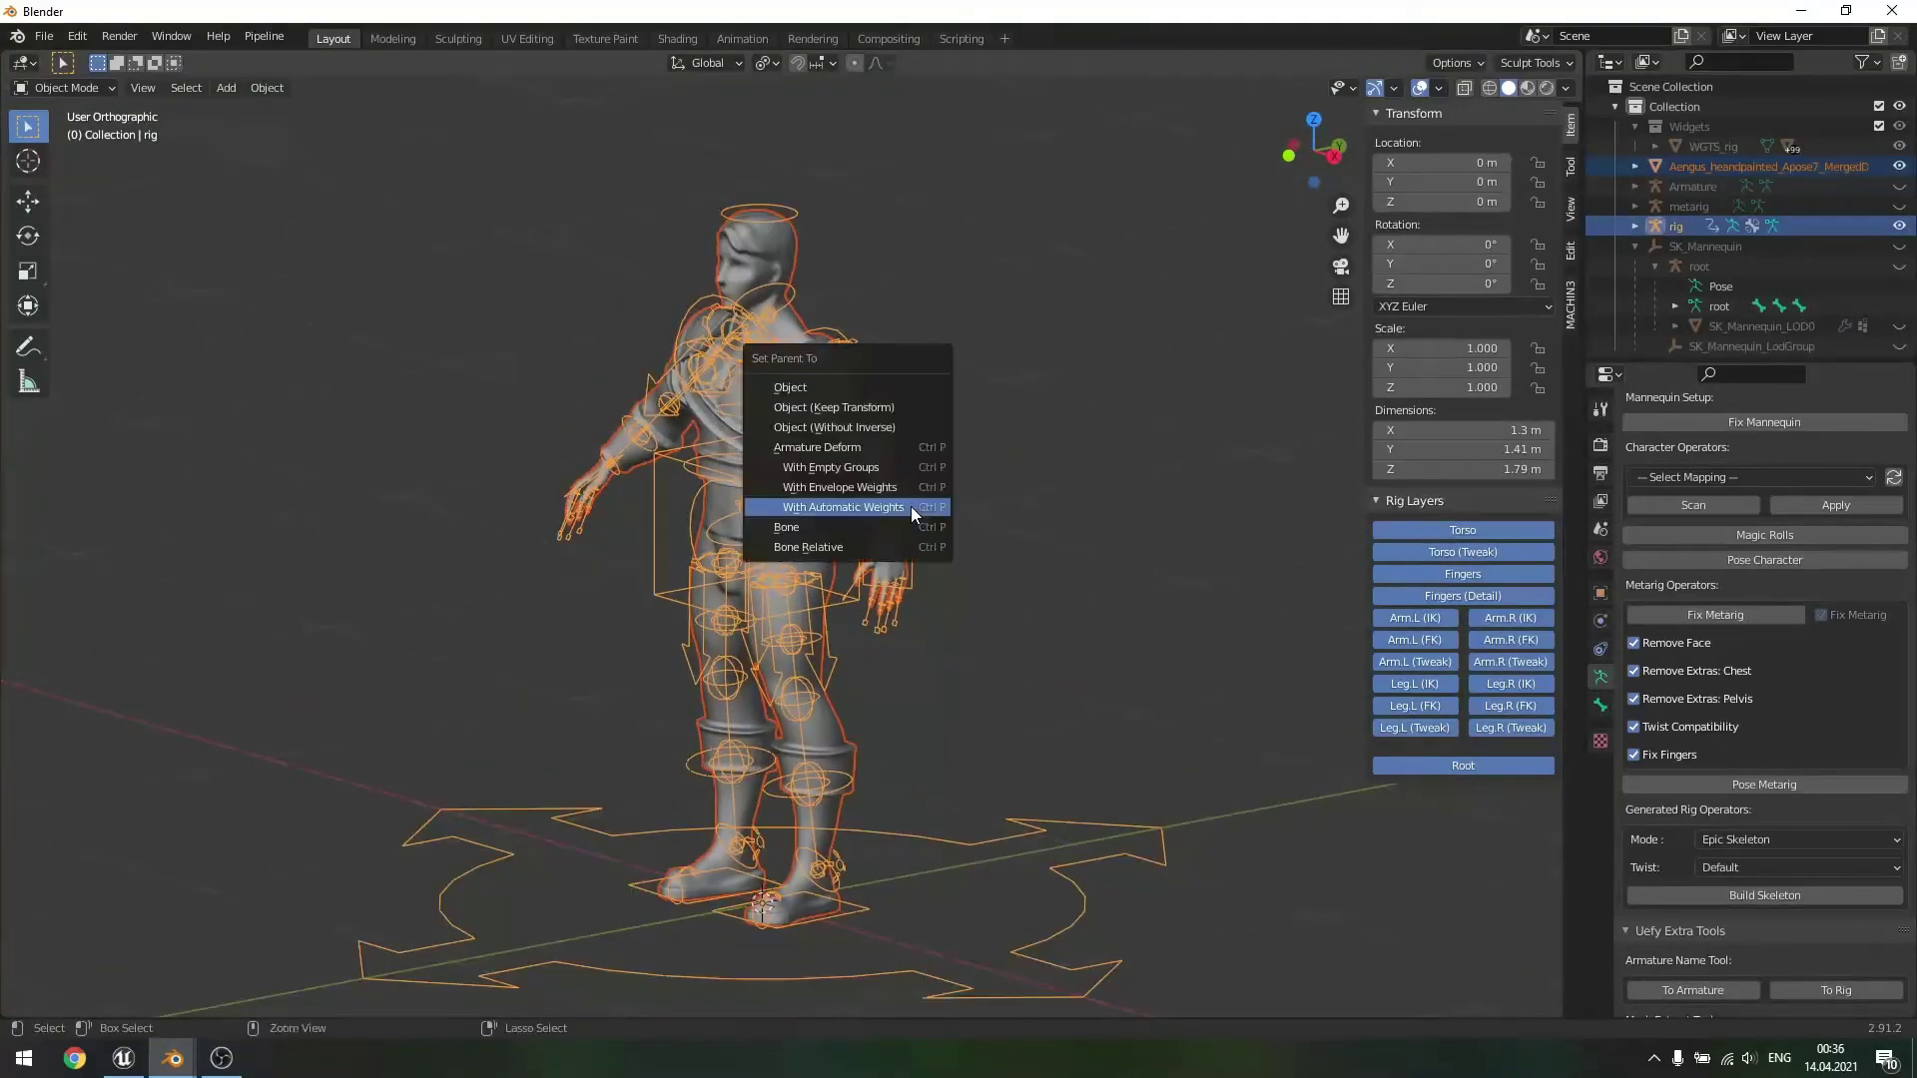
click(851, 454)
- Build the game-engine skeleton from the generated rig using the Epic Skeleton mode and Default twist
click(1081, 497)
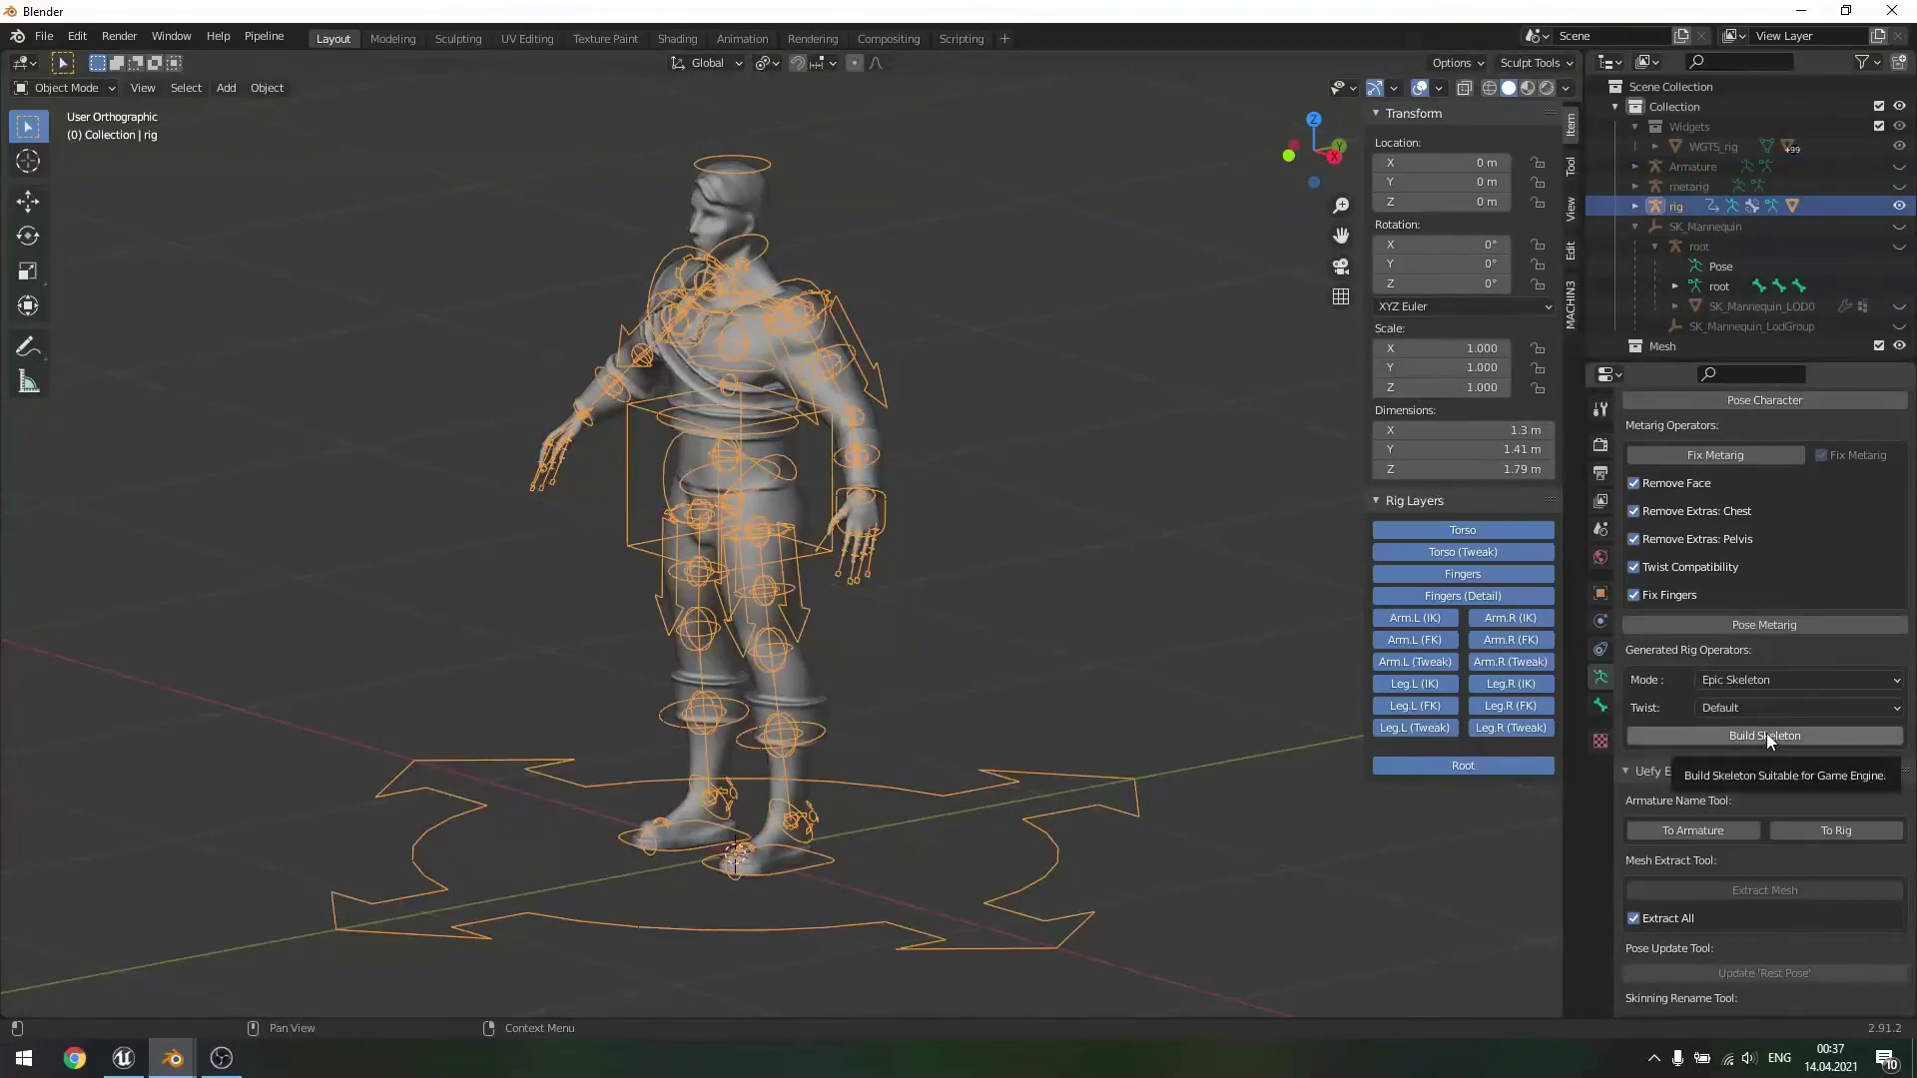
click(1765, 733)
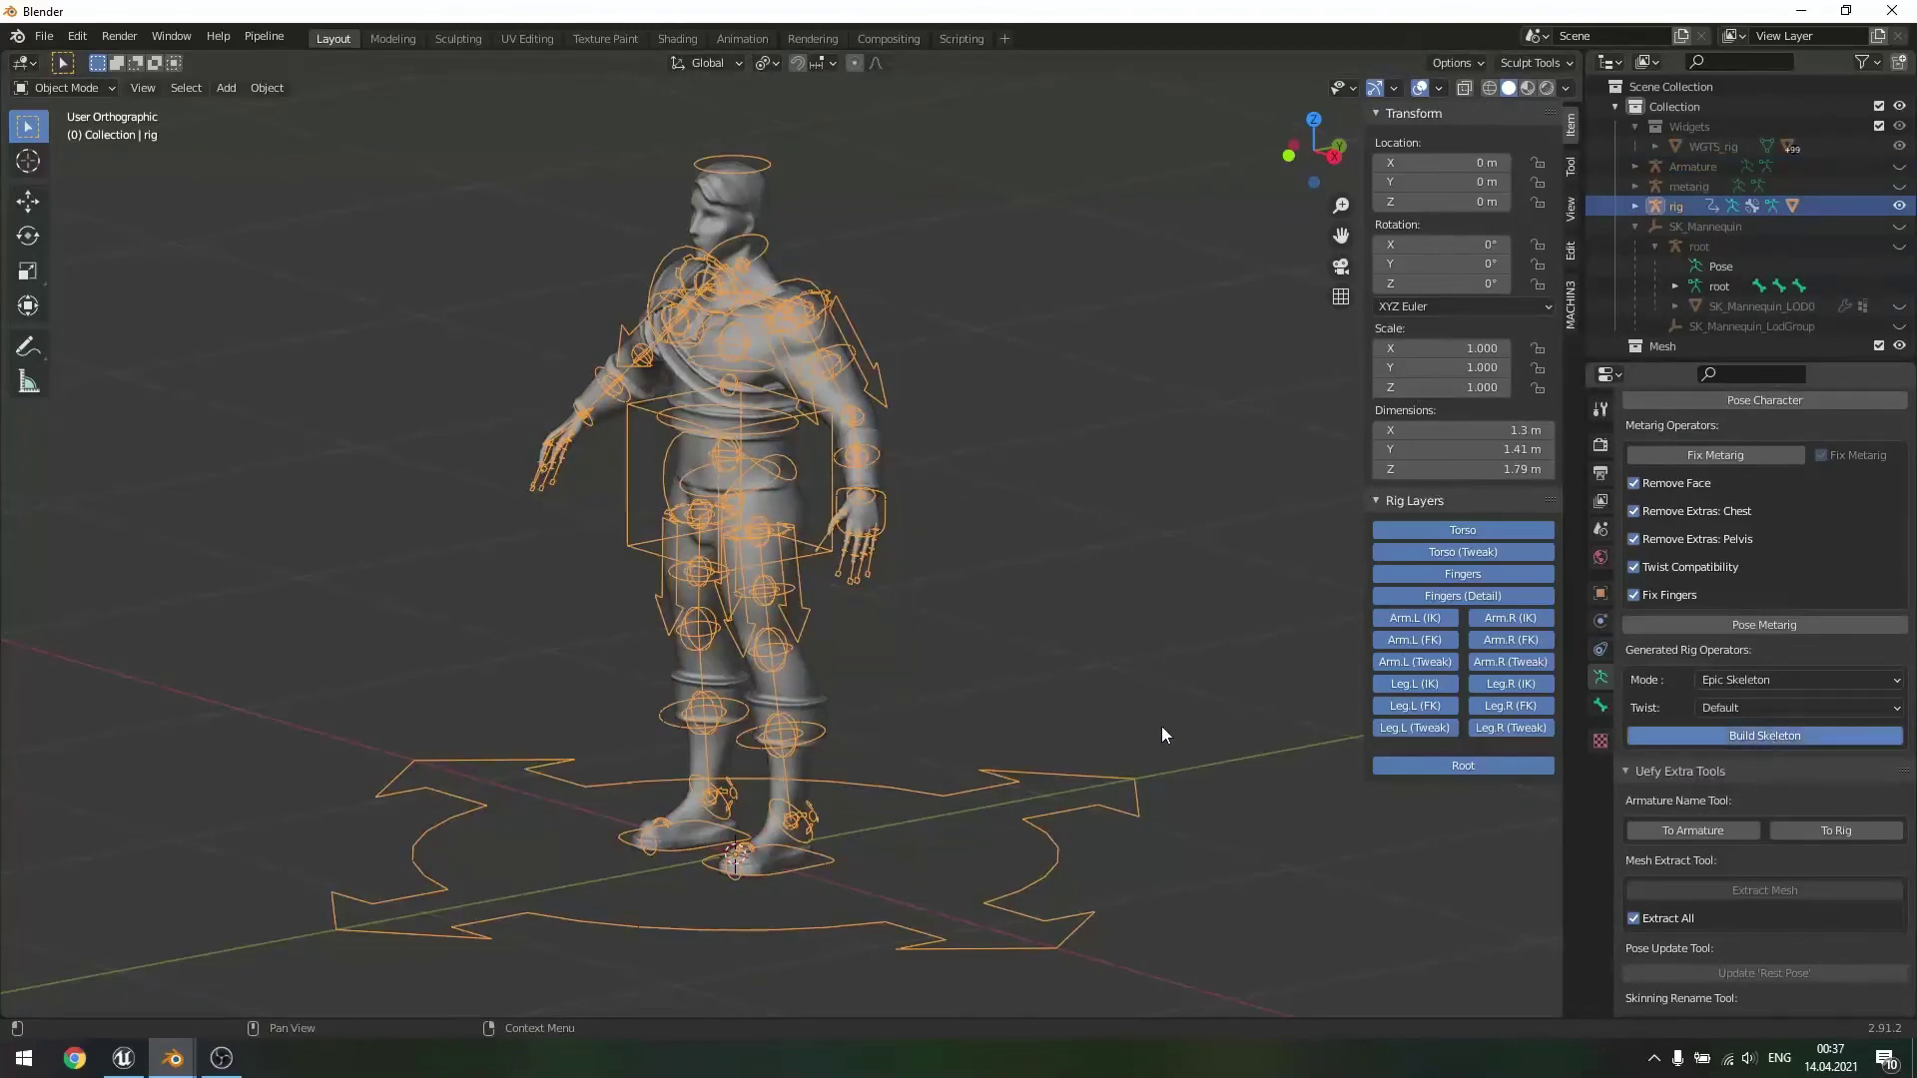
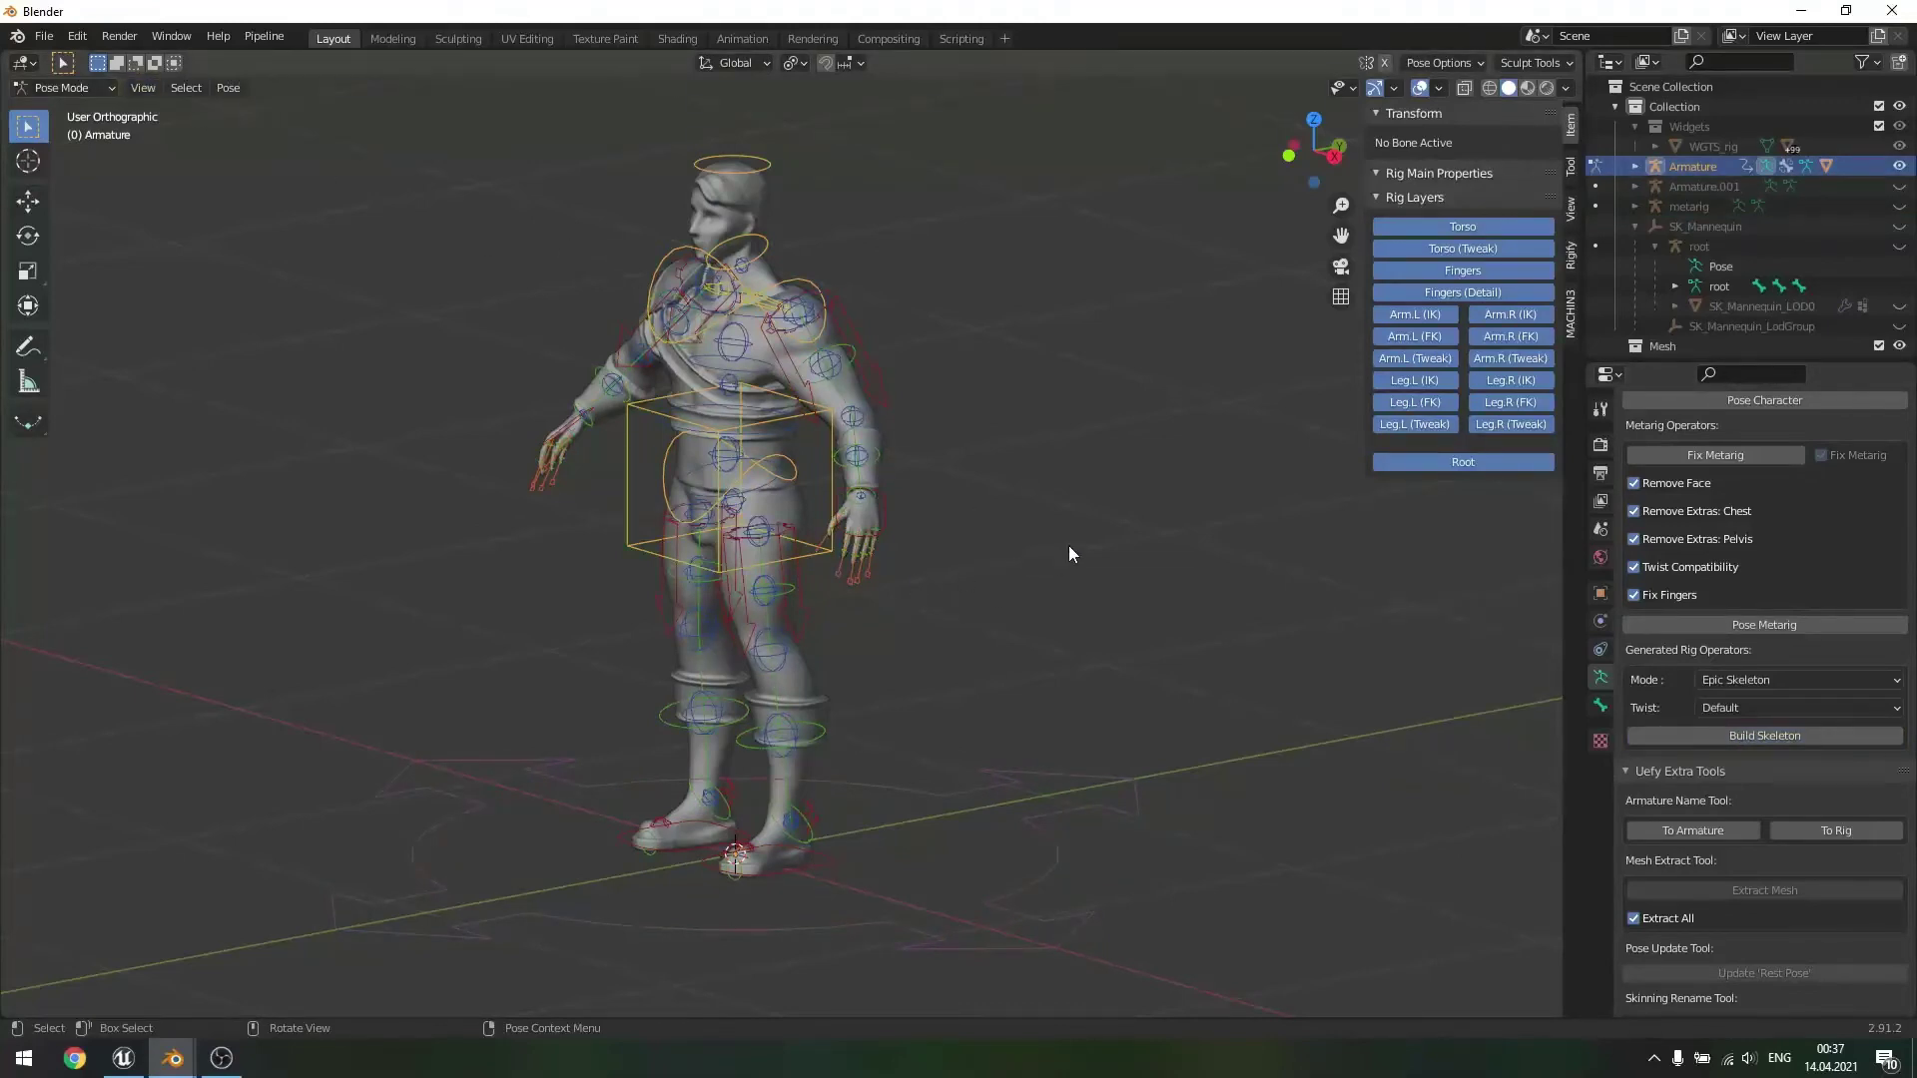
- Test the body deformation by moving the torso control, leaving it at its original location
click(689, 415)
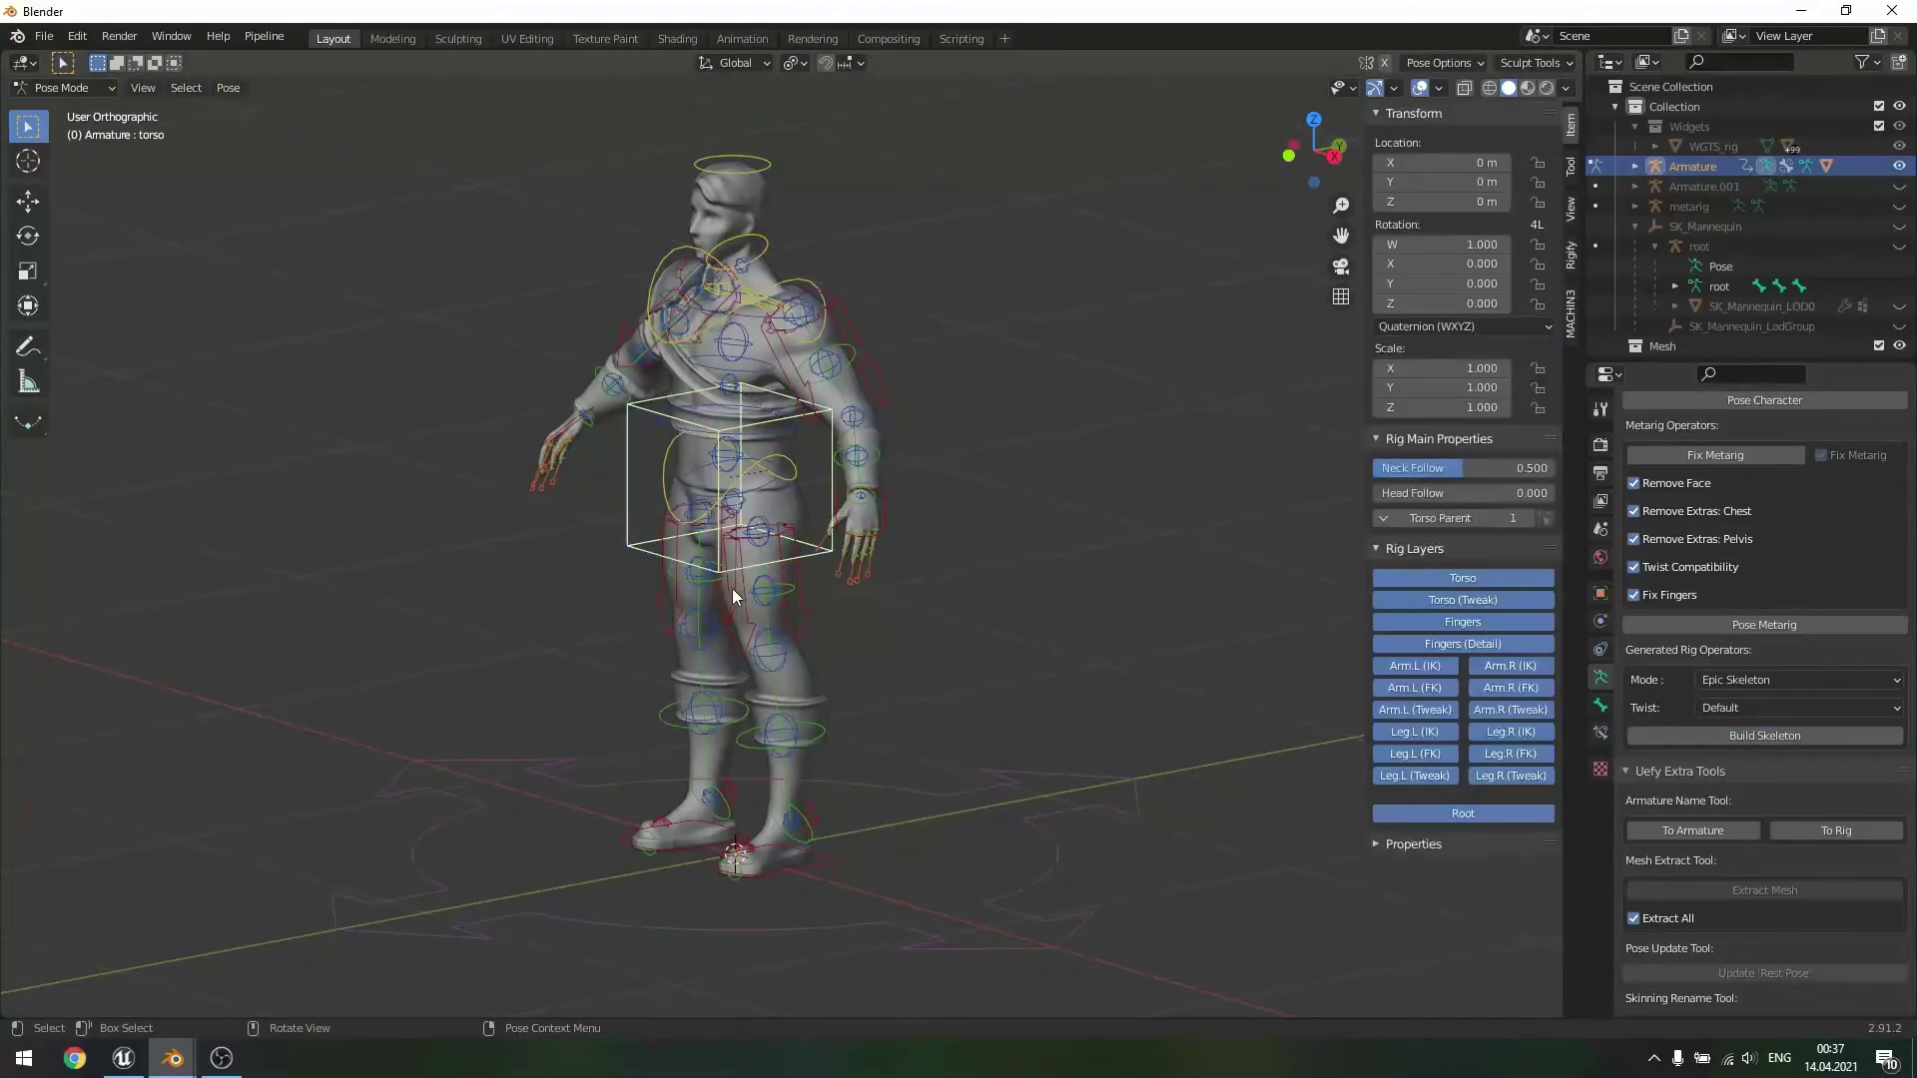
middle_drag(990, 530, 954, 517)
key(g)
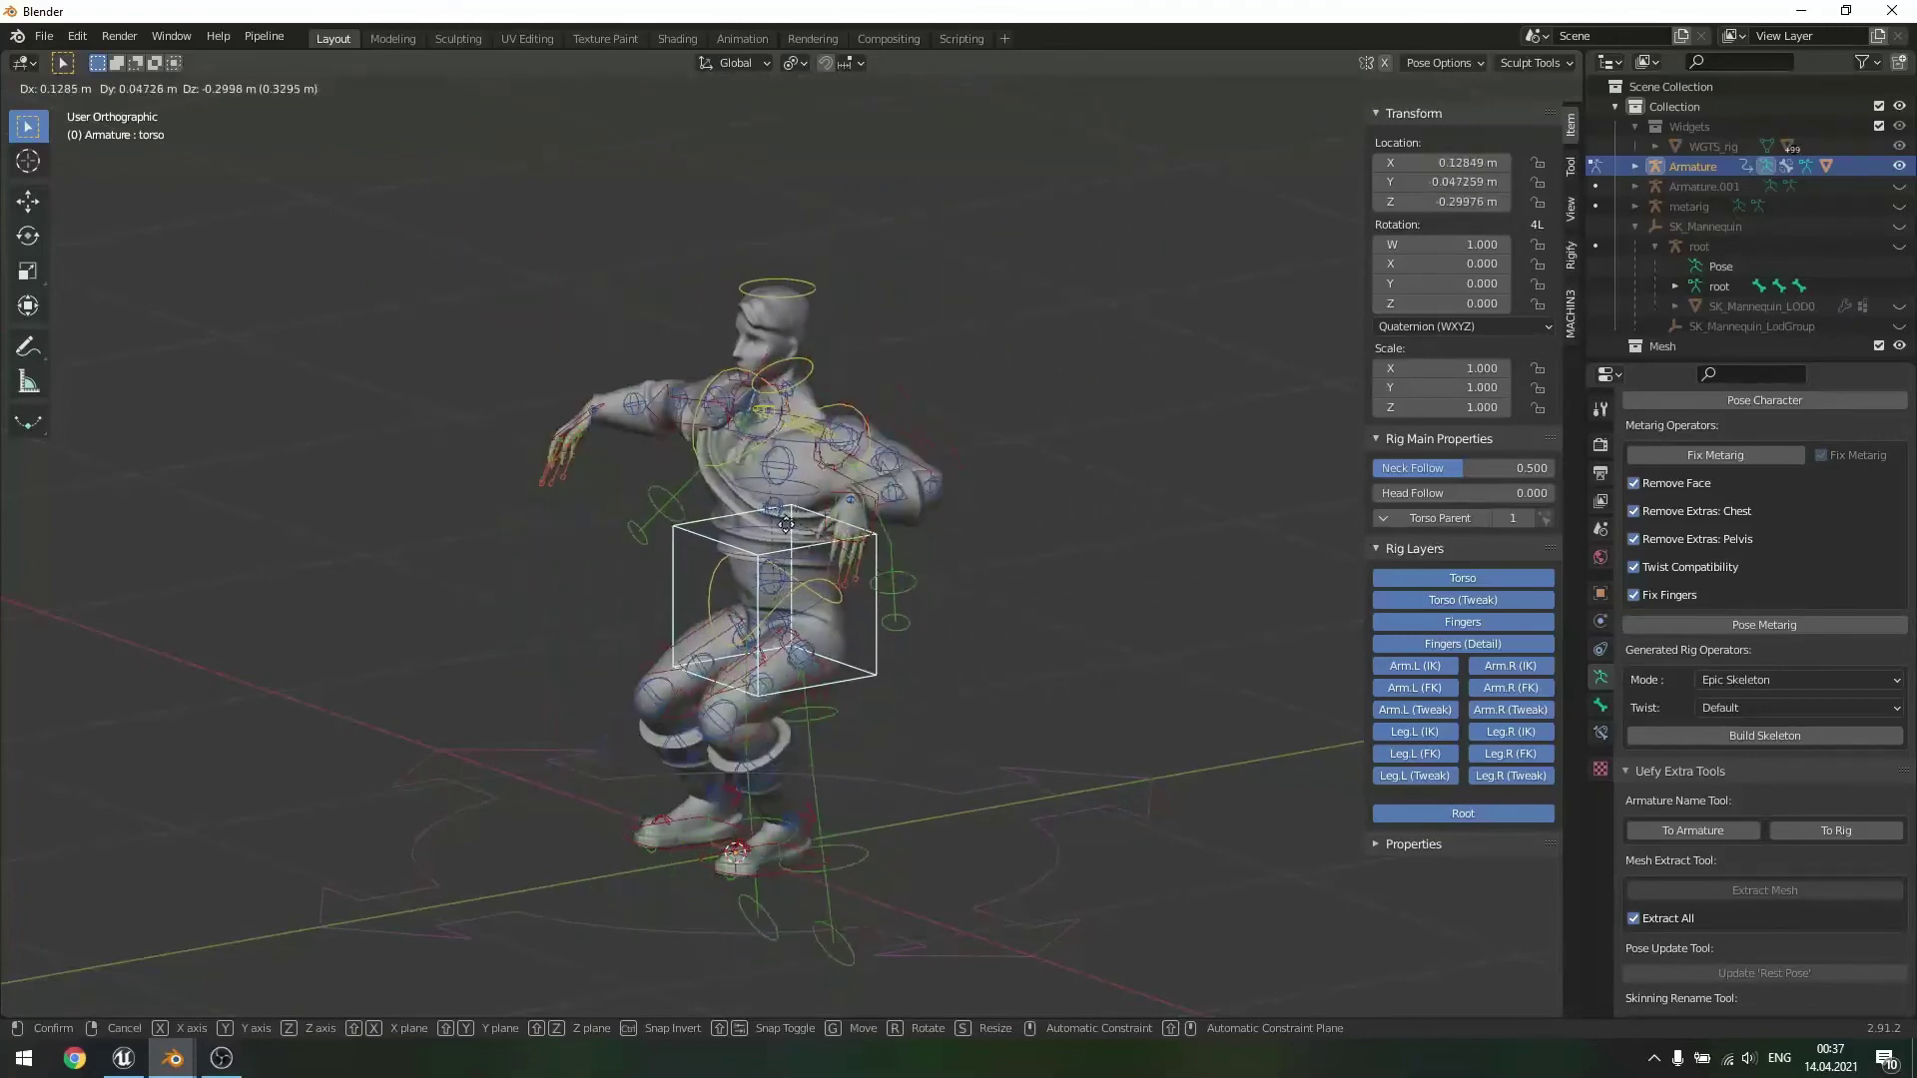
right_click(642, 468)
- Rotate the neck control about the global Z axis to test how the head turns
click(753, 252)
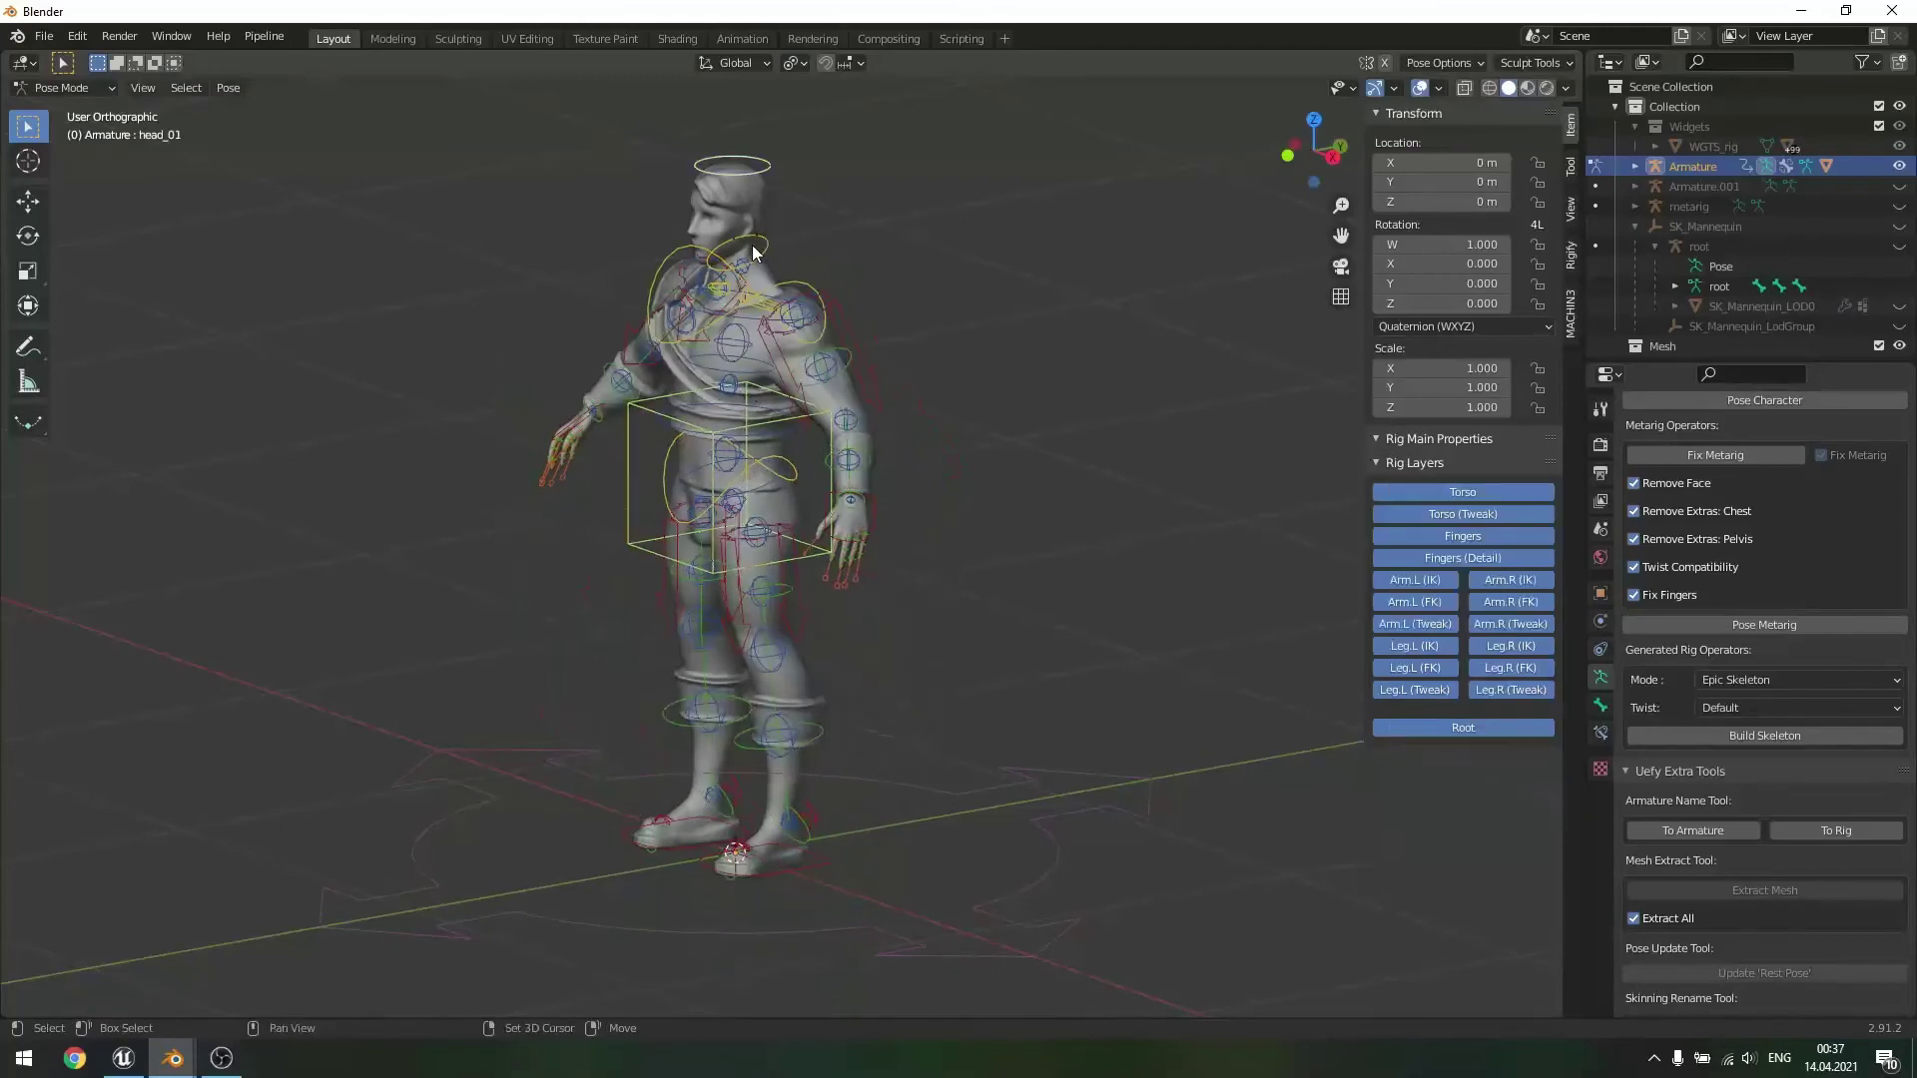
click(779, 266)
key(r)
key(z)
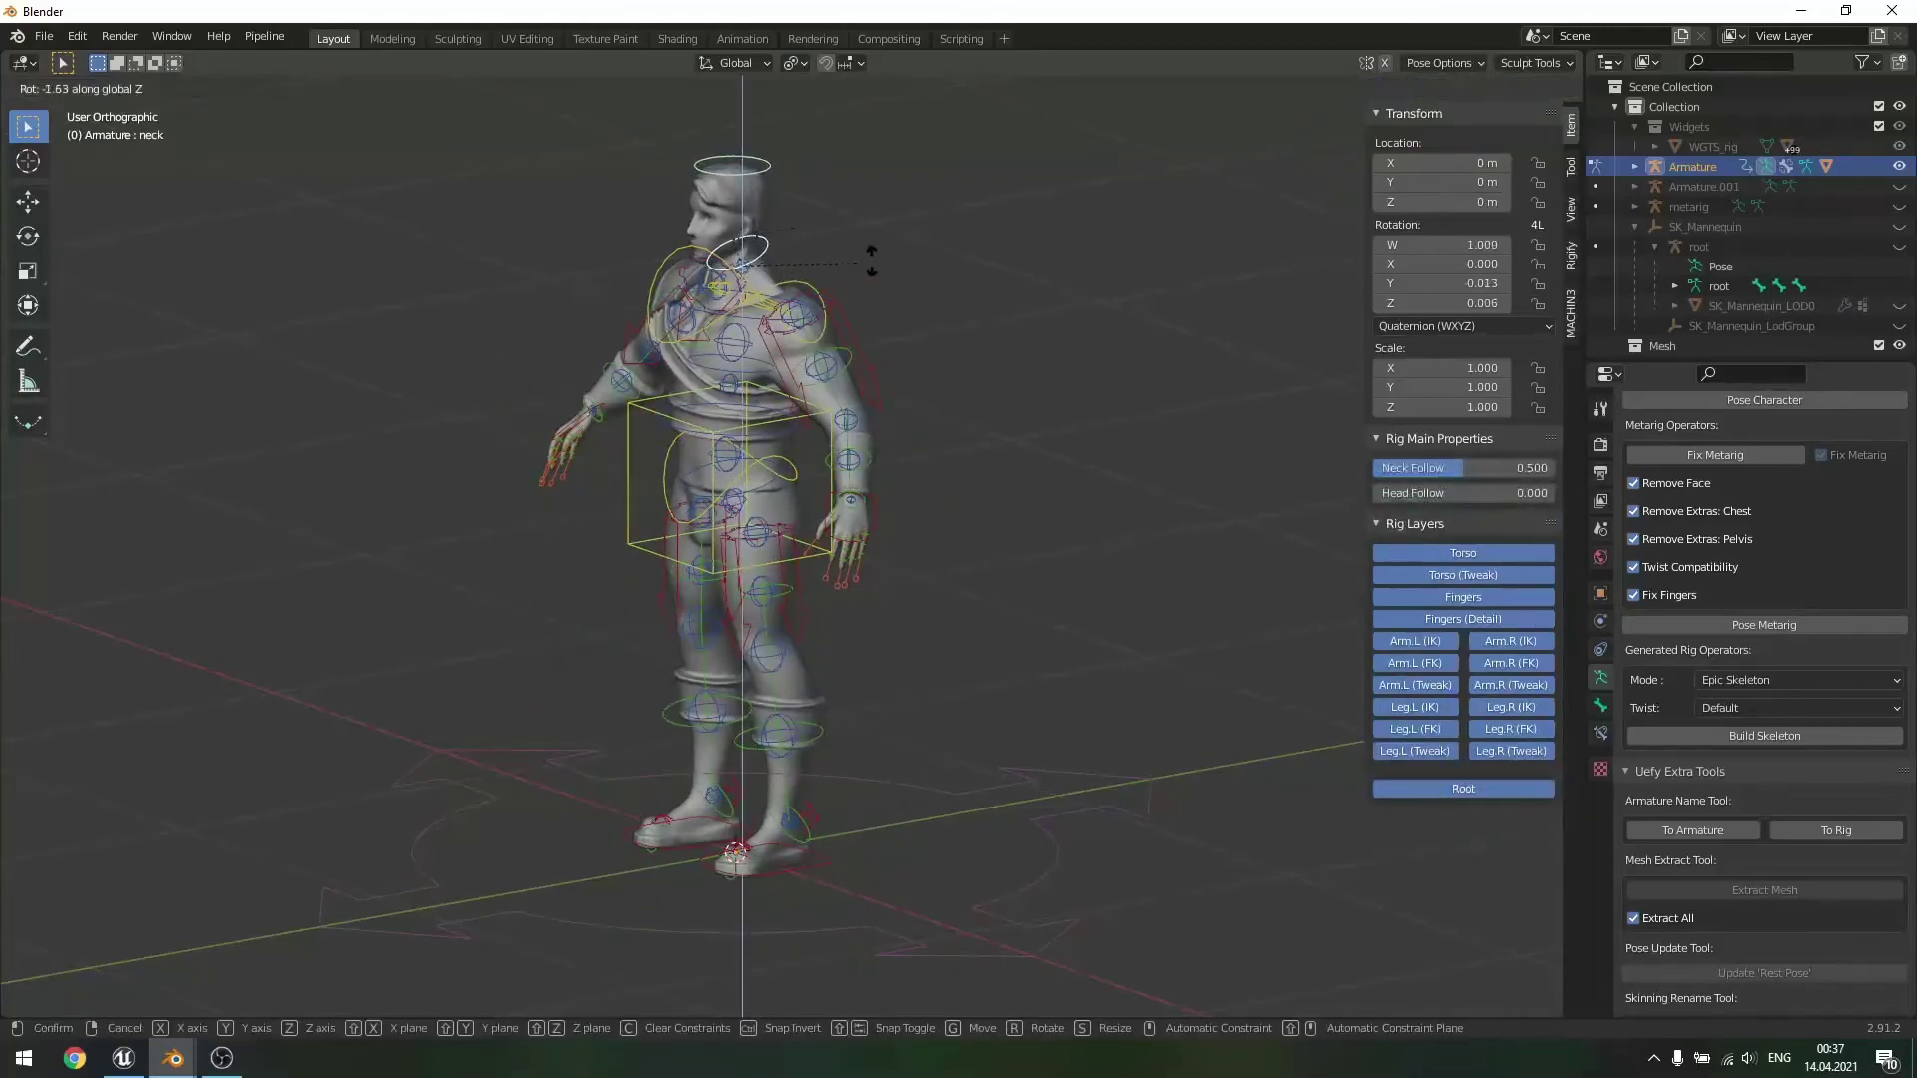
click(901, 322)
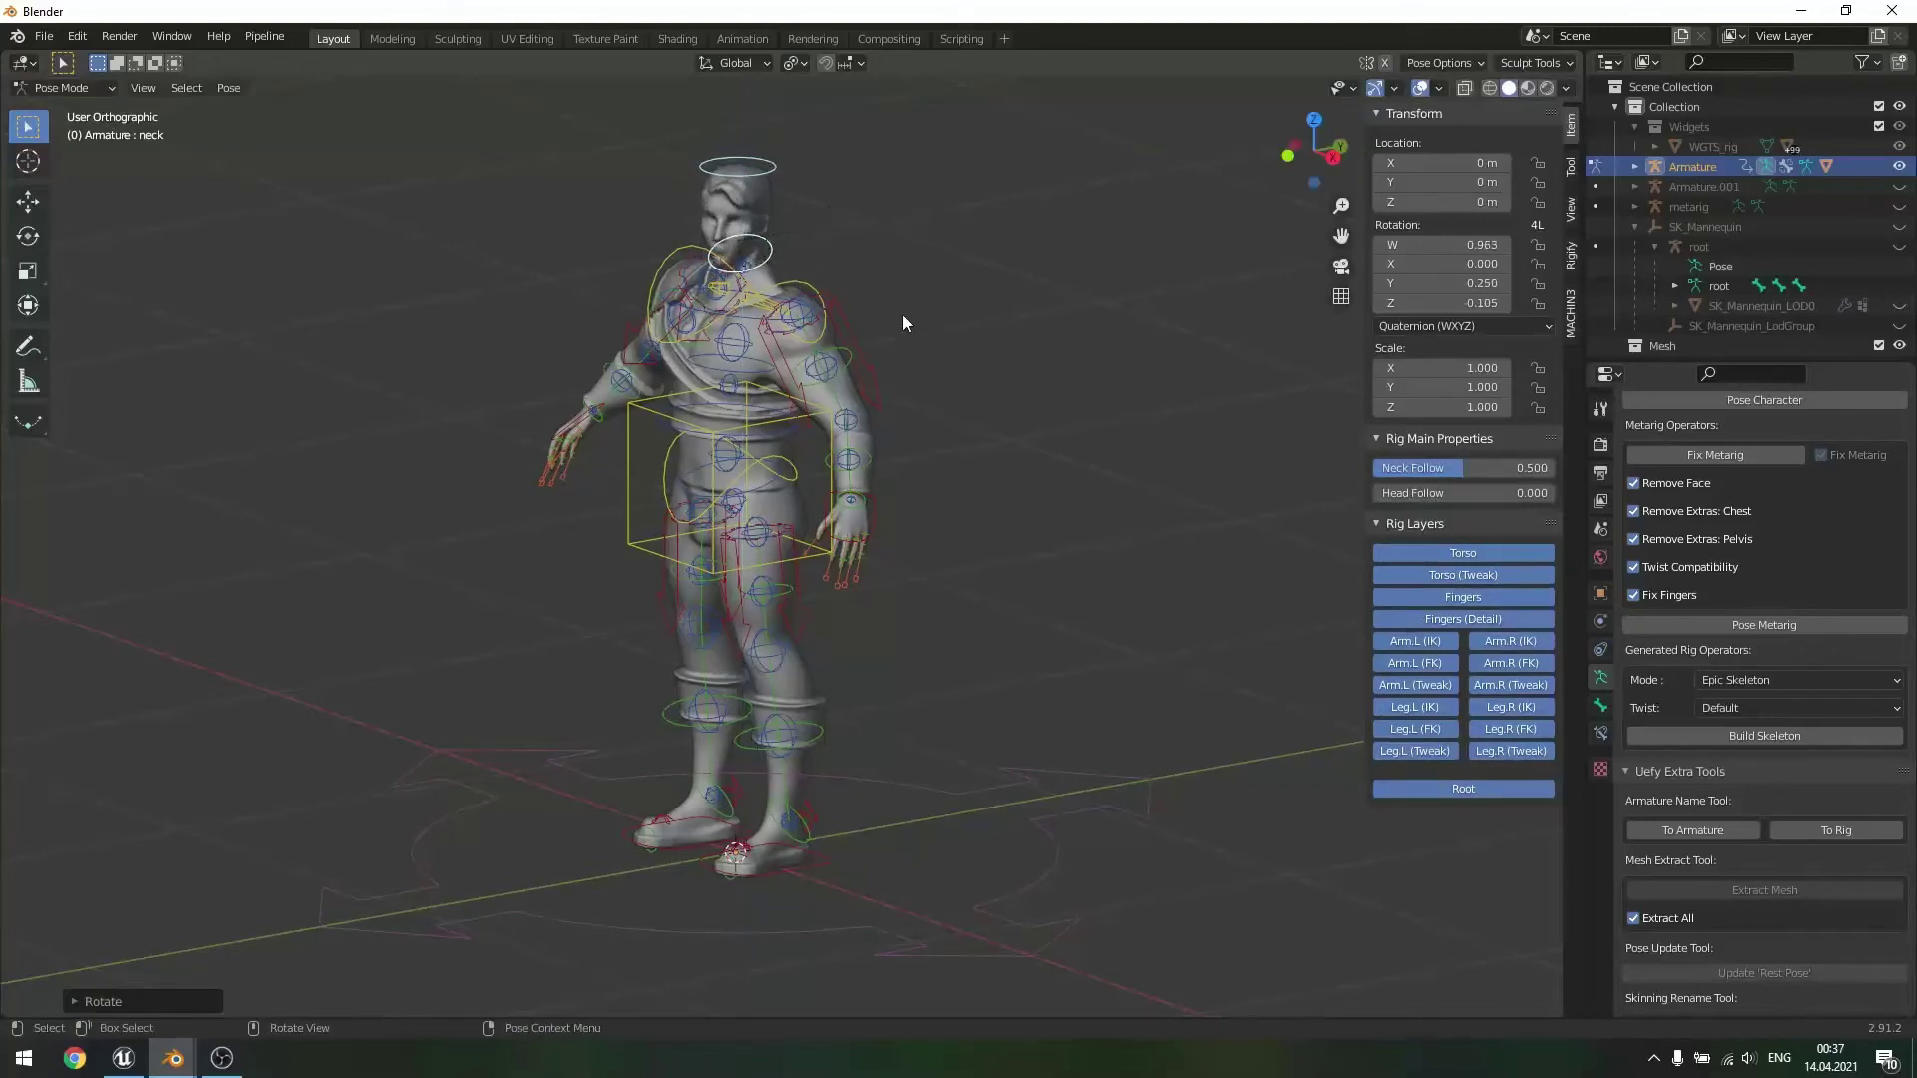
- Test the hips control with a free move and a rotation about the global Z axis, keeping neither change
click(776, 464)
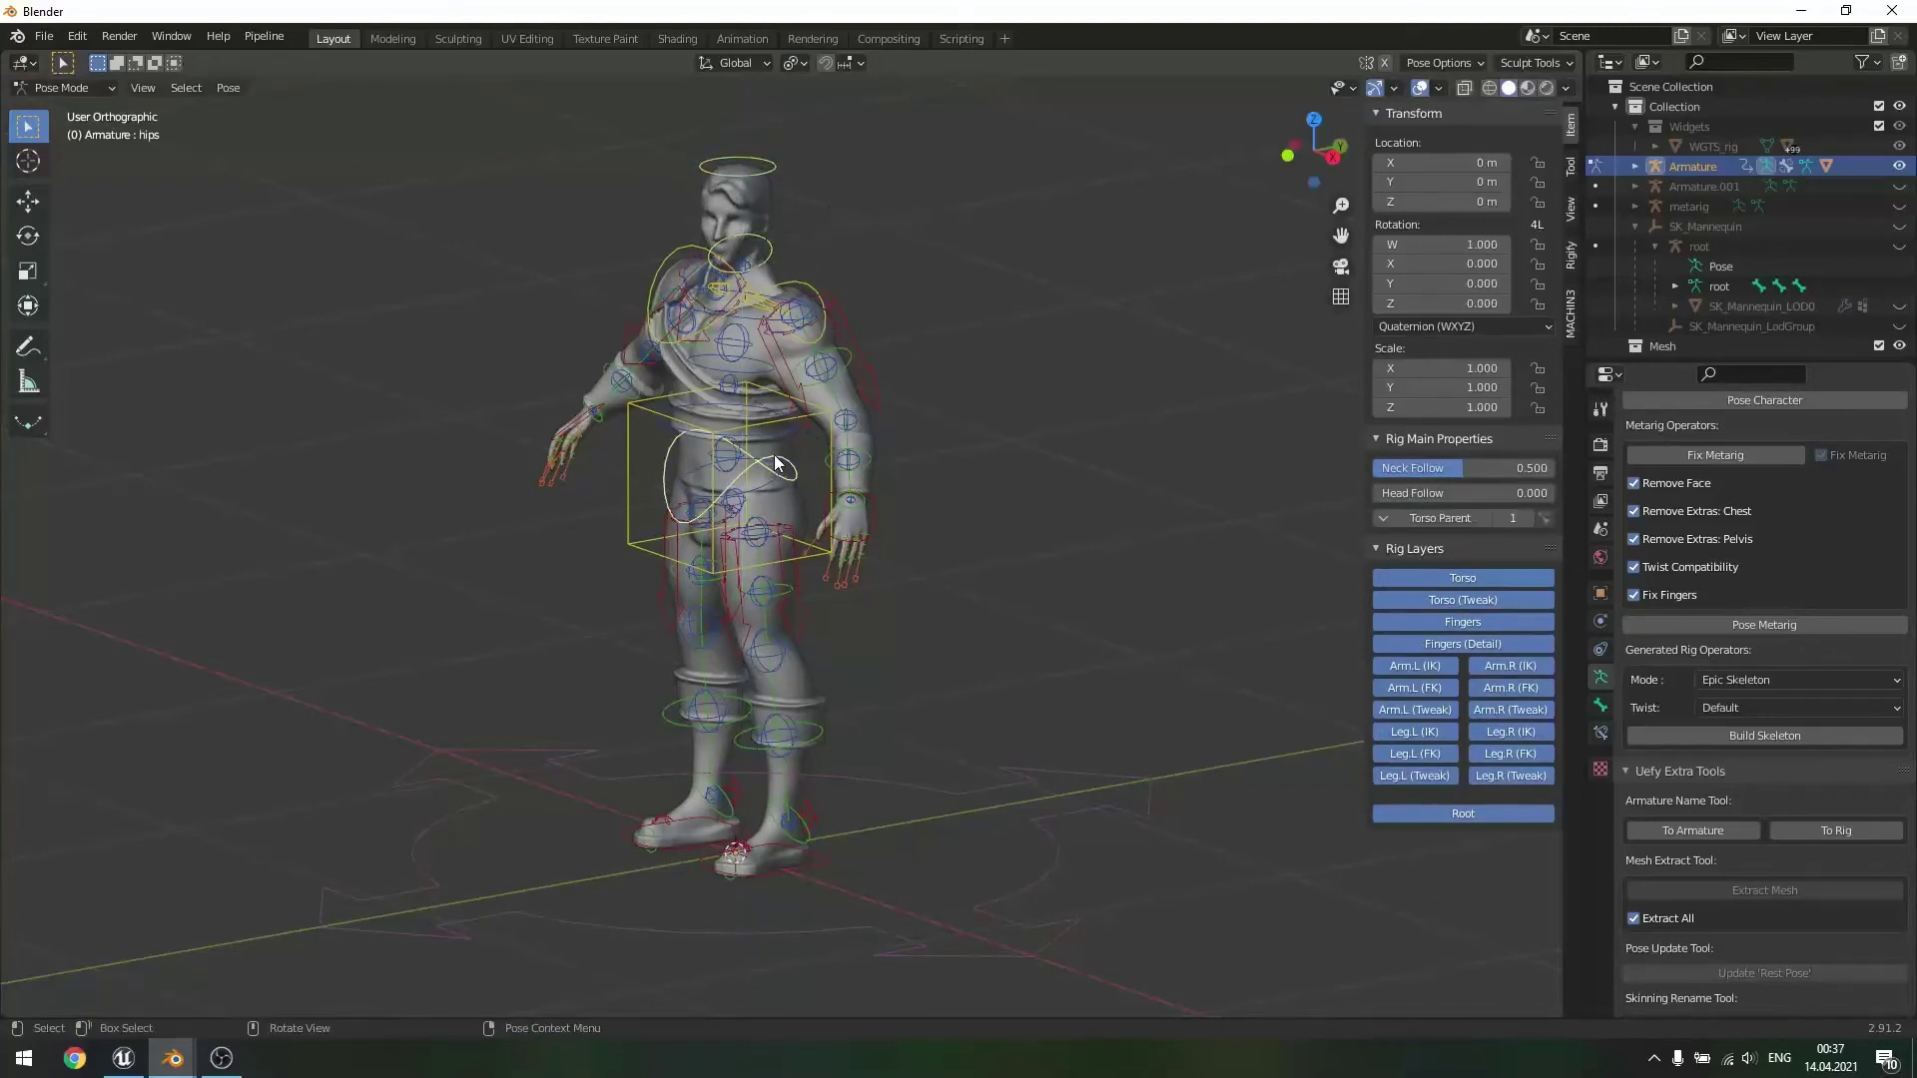
key(g)
right_click(848, 473)
key(r)
key(z)
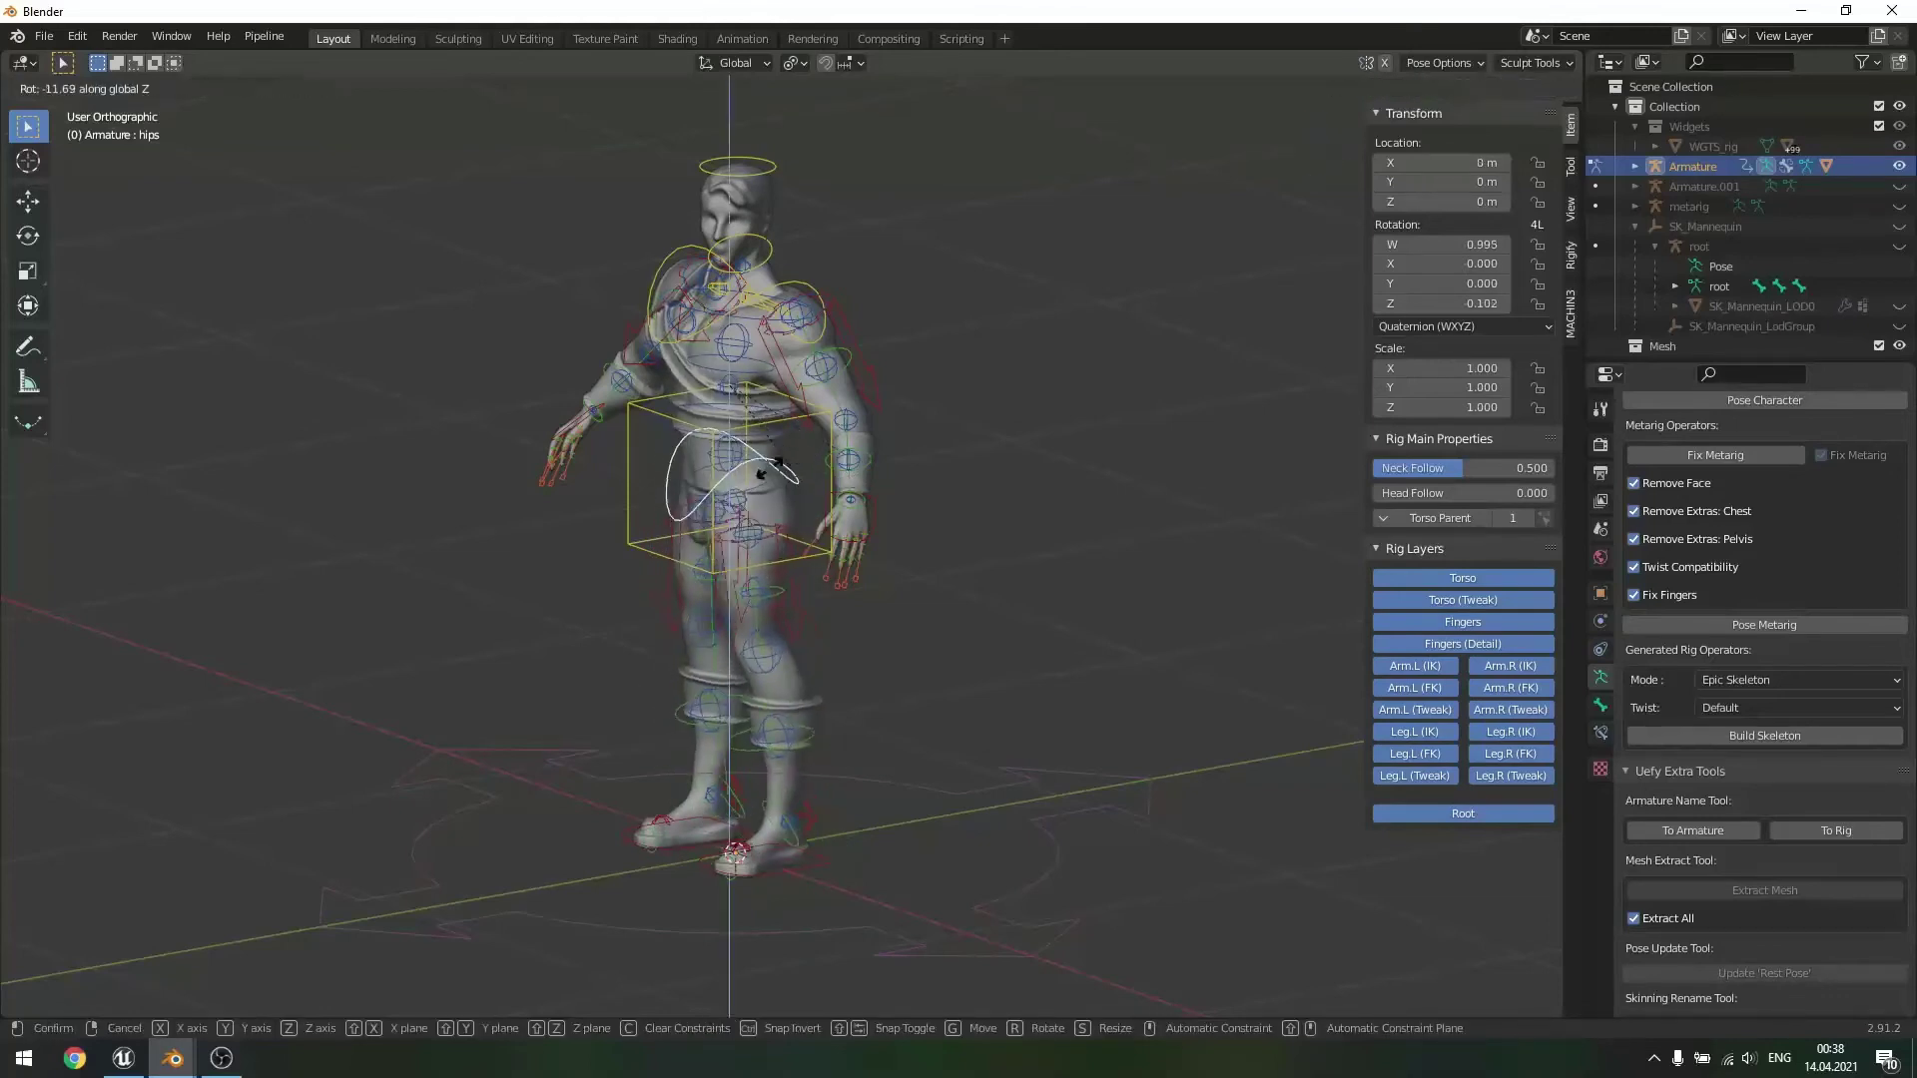
right_click(914, 446)
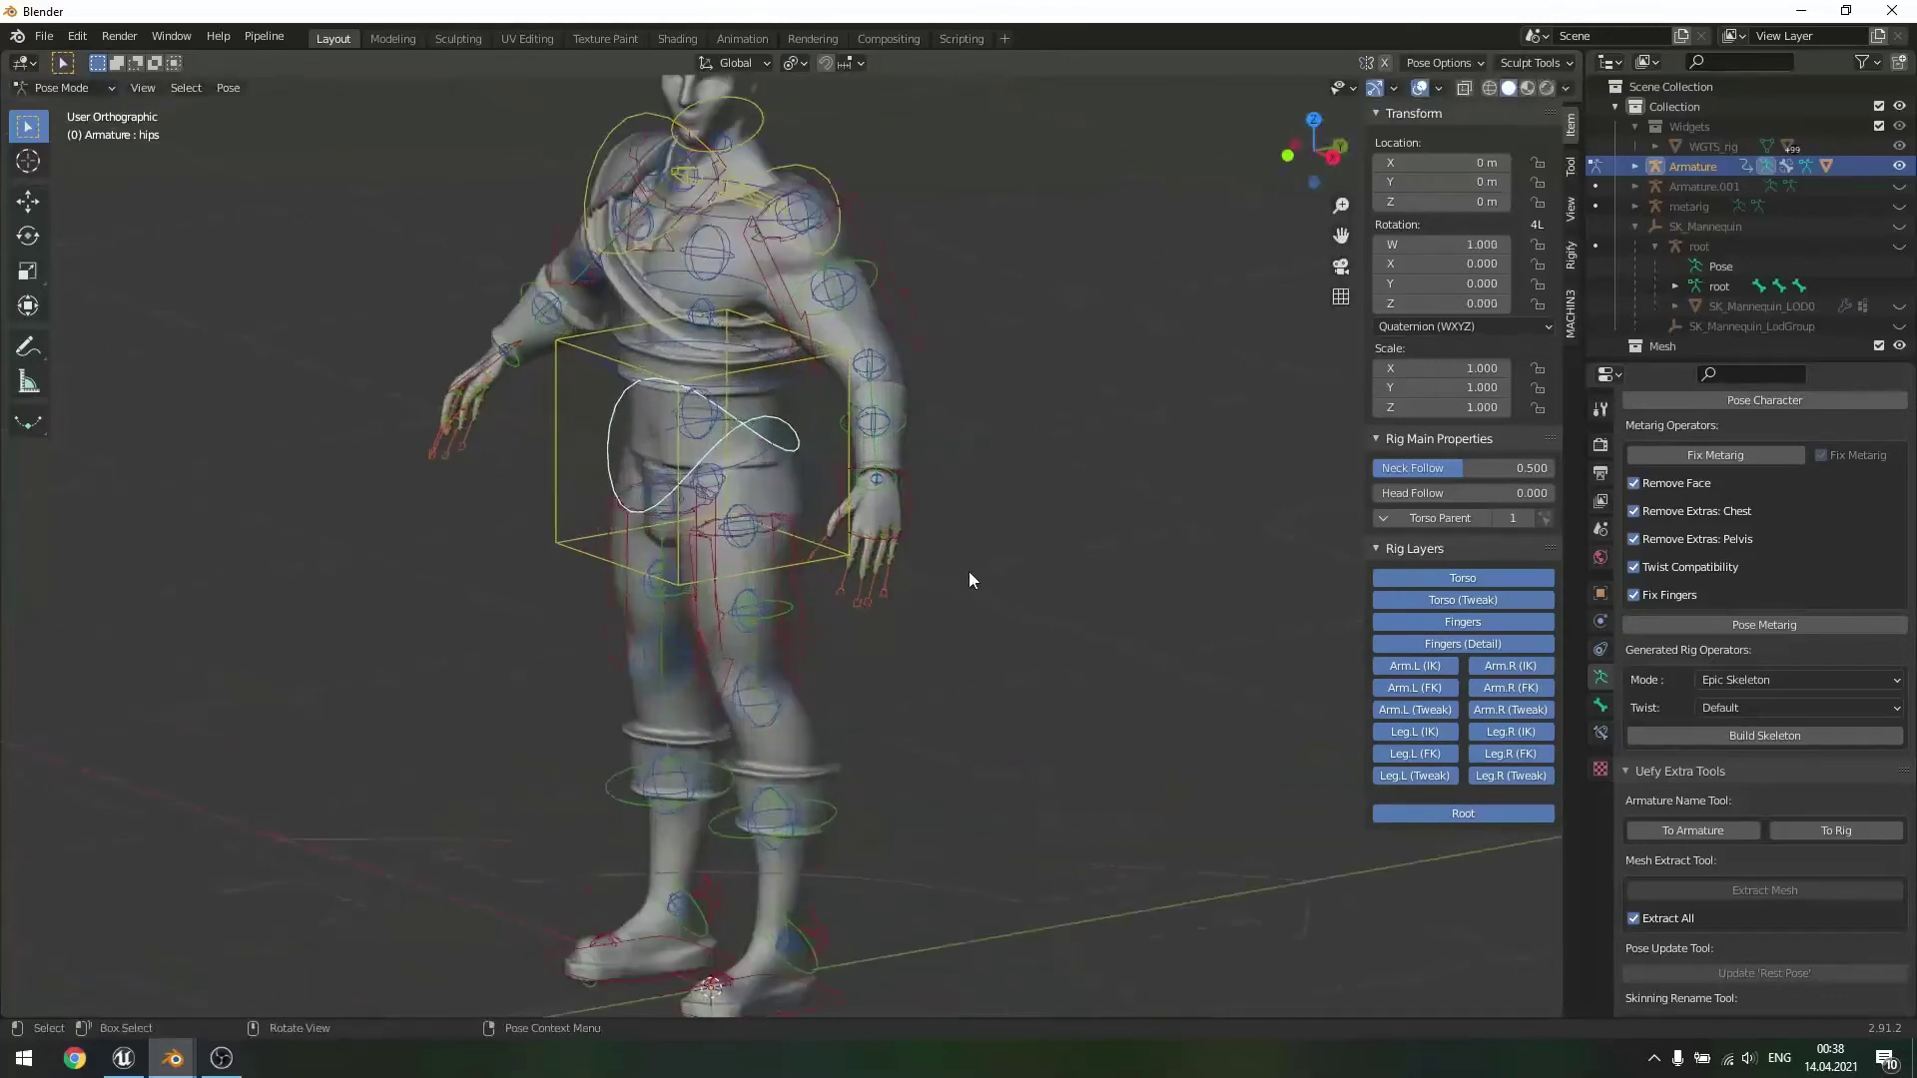
- Test the left leg by raising its foot IK control along the global Z axis, without keeping the move
click(807, 864)
key(g)
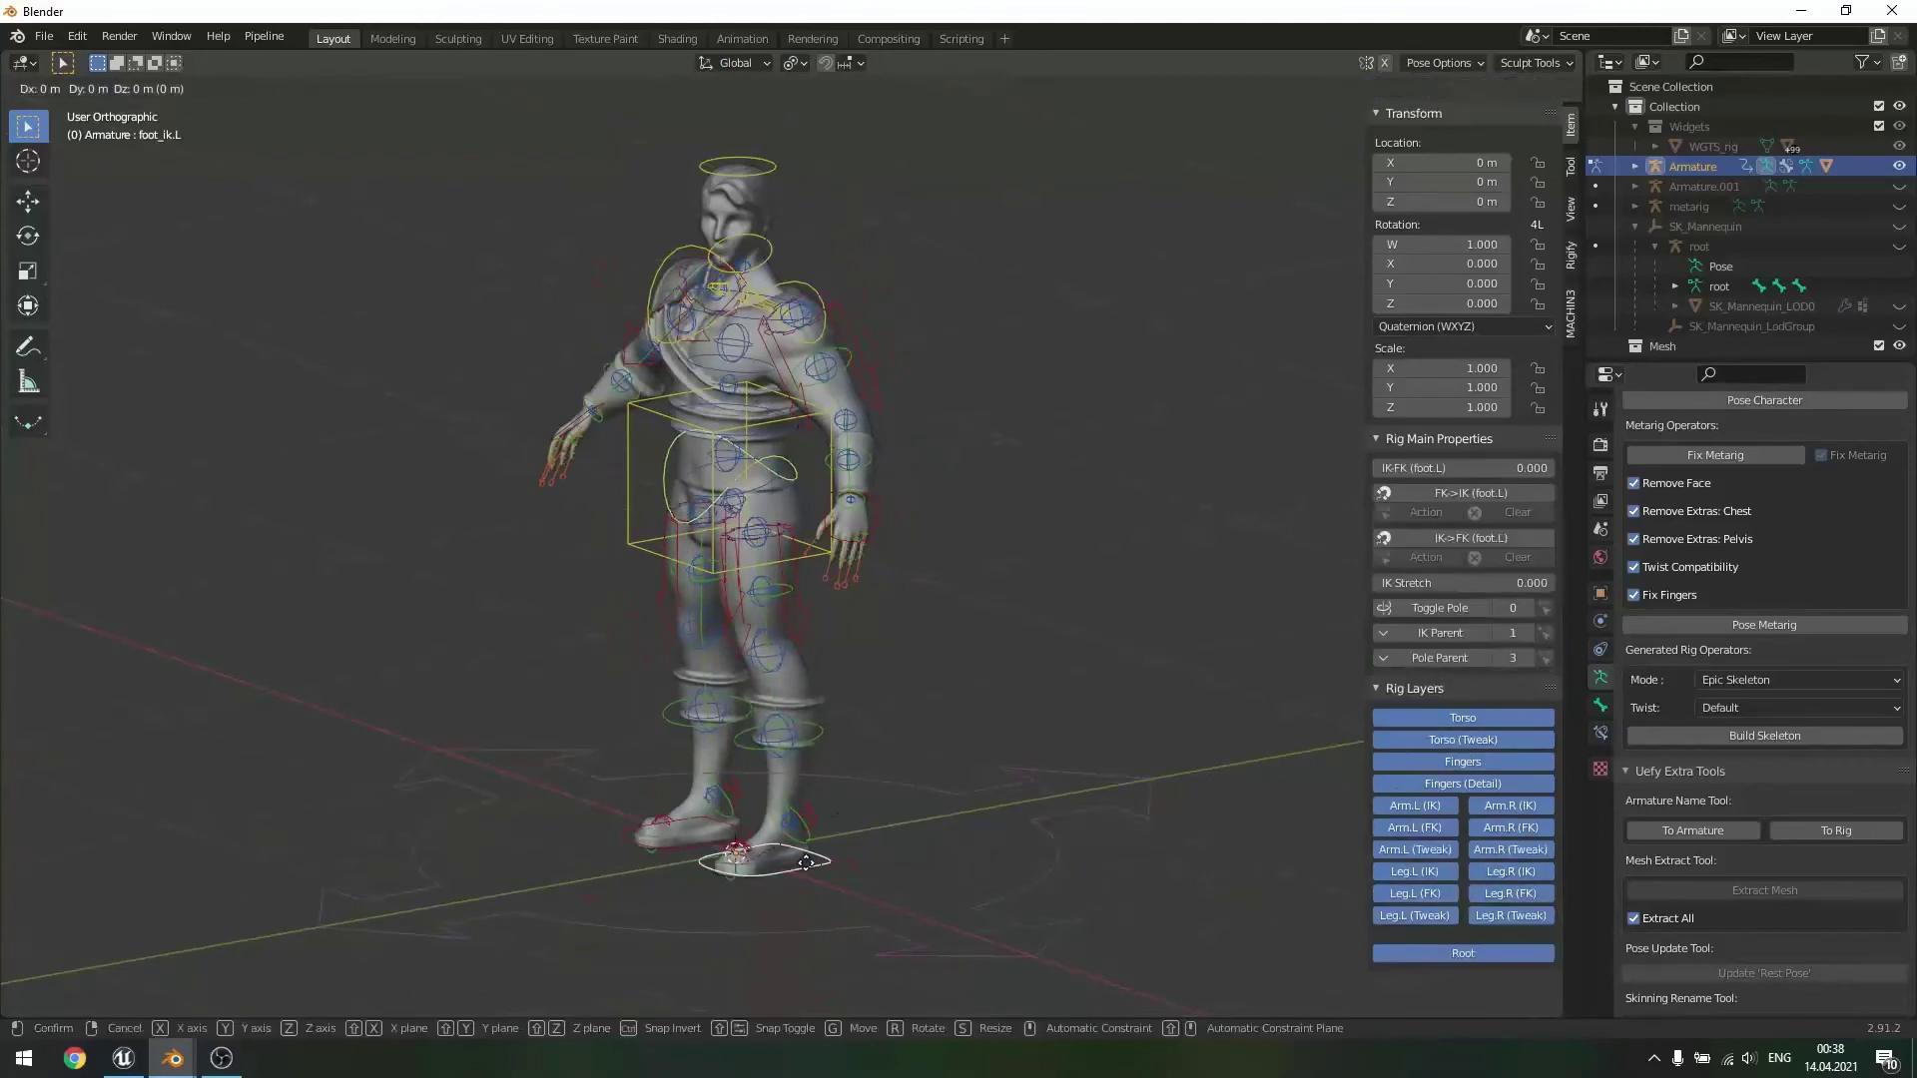
key(z)
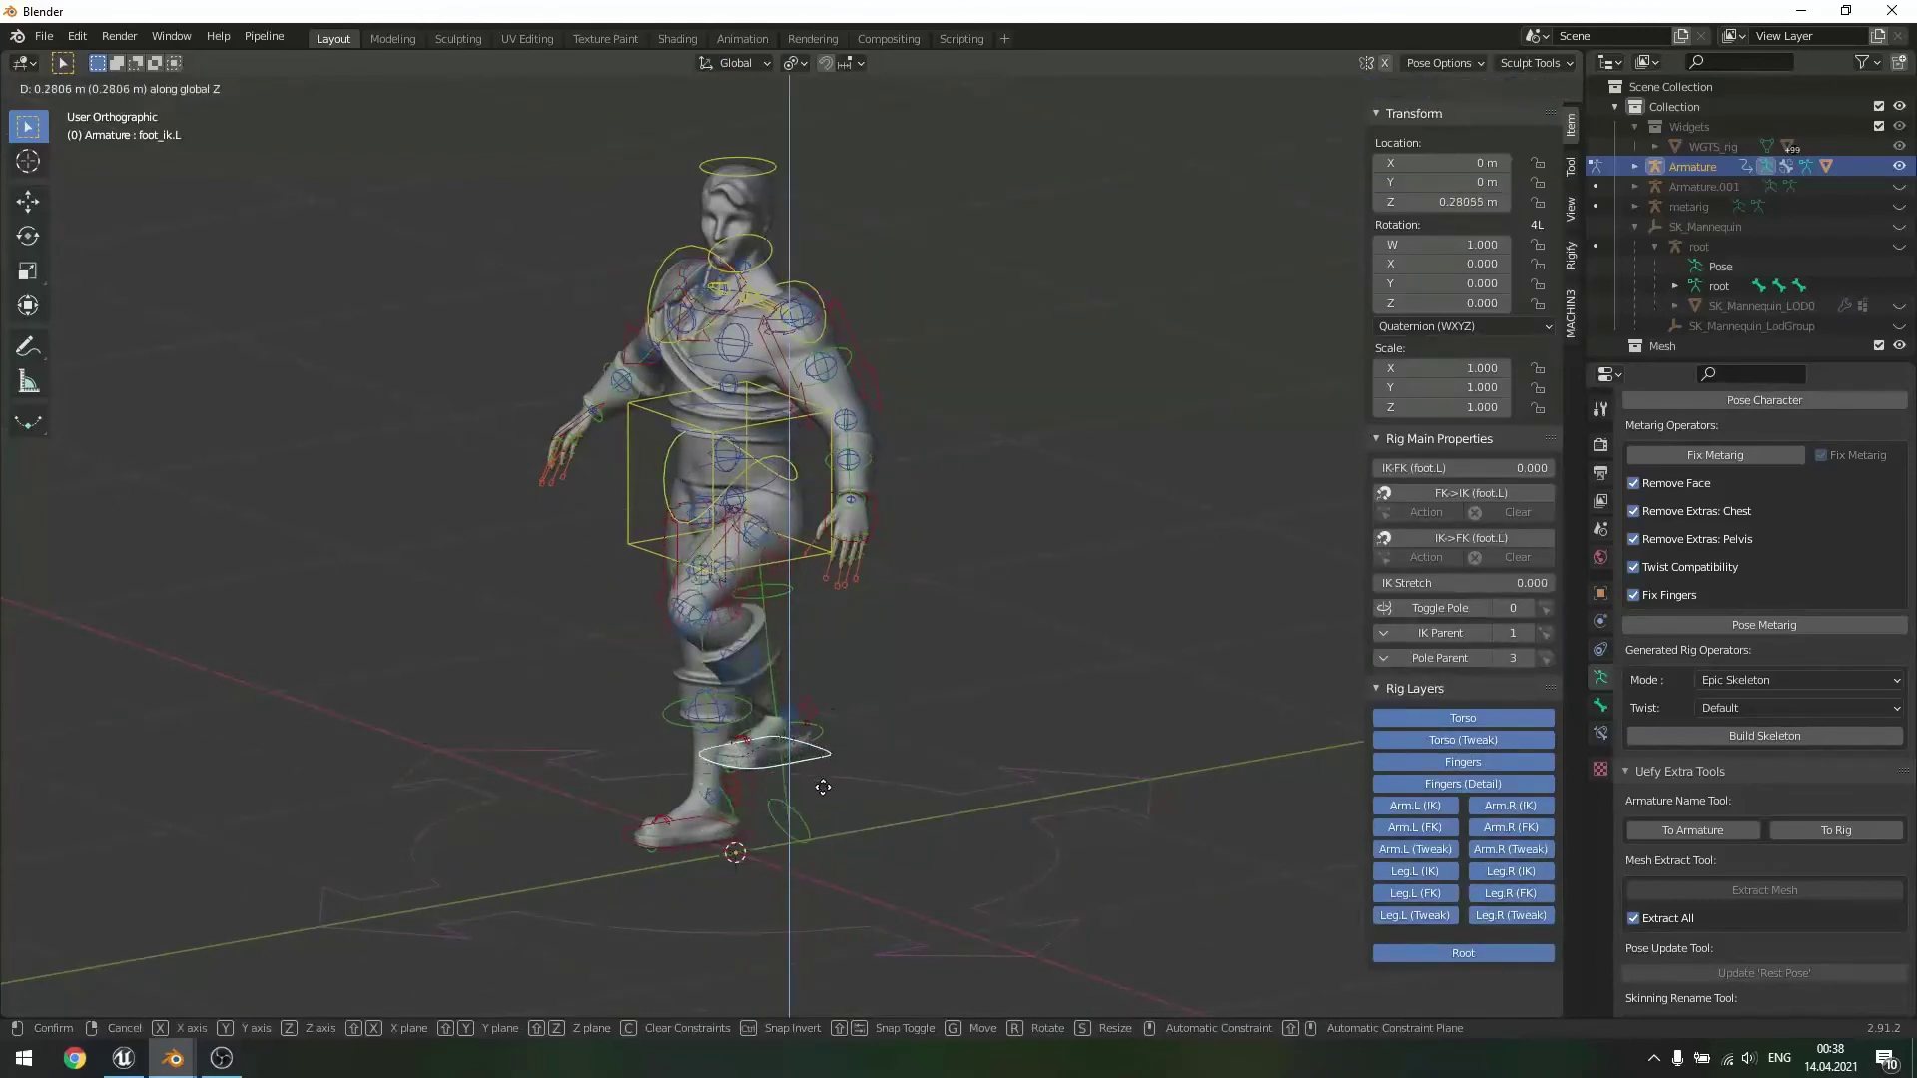
right_click(825, 782)
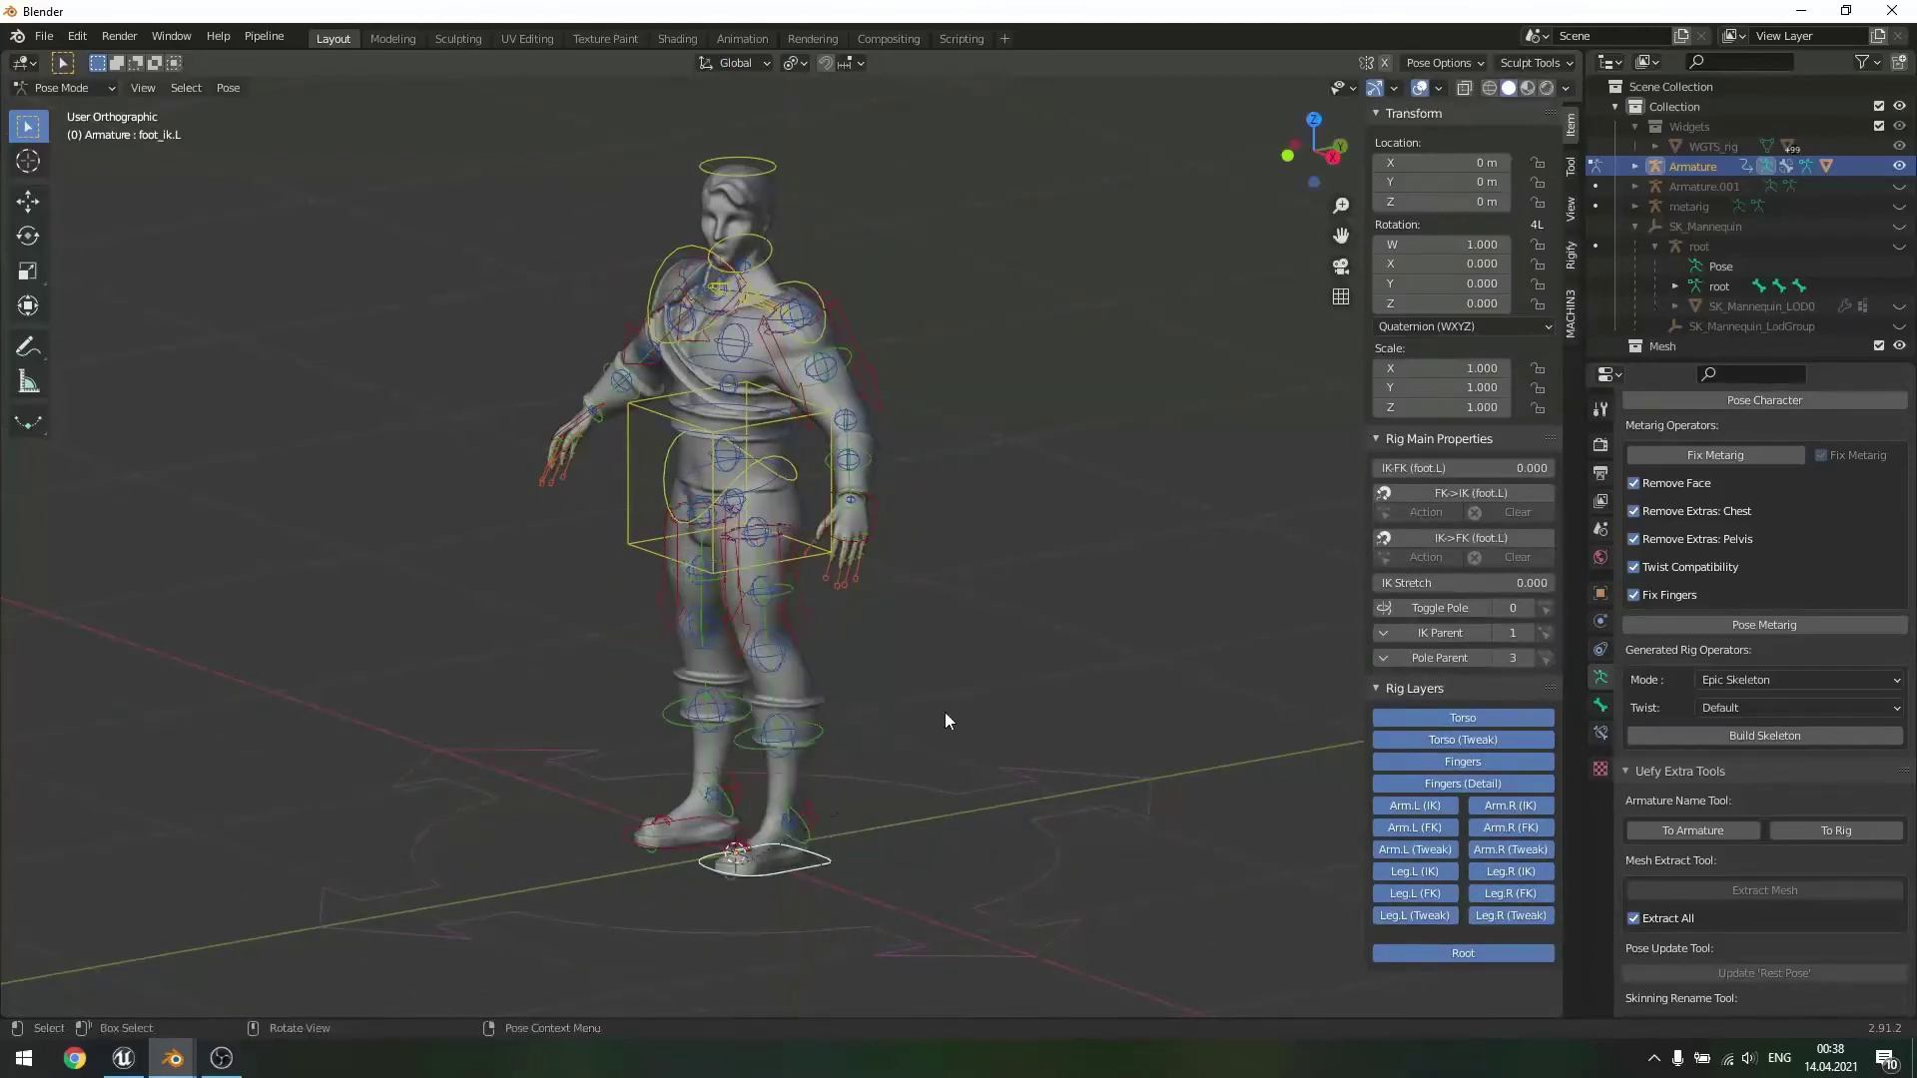
- Undo the pose test on the rig back to the unposed state with no bone selected
scroll(973, 591, up, 3)
middle_drag(973, 591, 1105, 523)
key(ctrl+z)
key(ctrl+z)
key(ctrl+z)
key(ctrl+z)
key(ctrl+z)
key(ctrl+z)
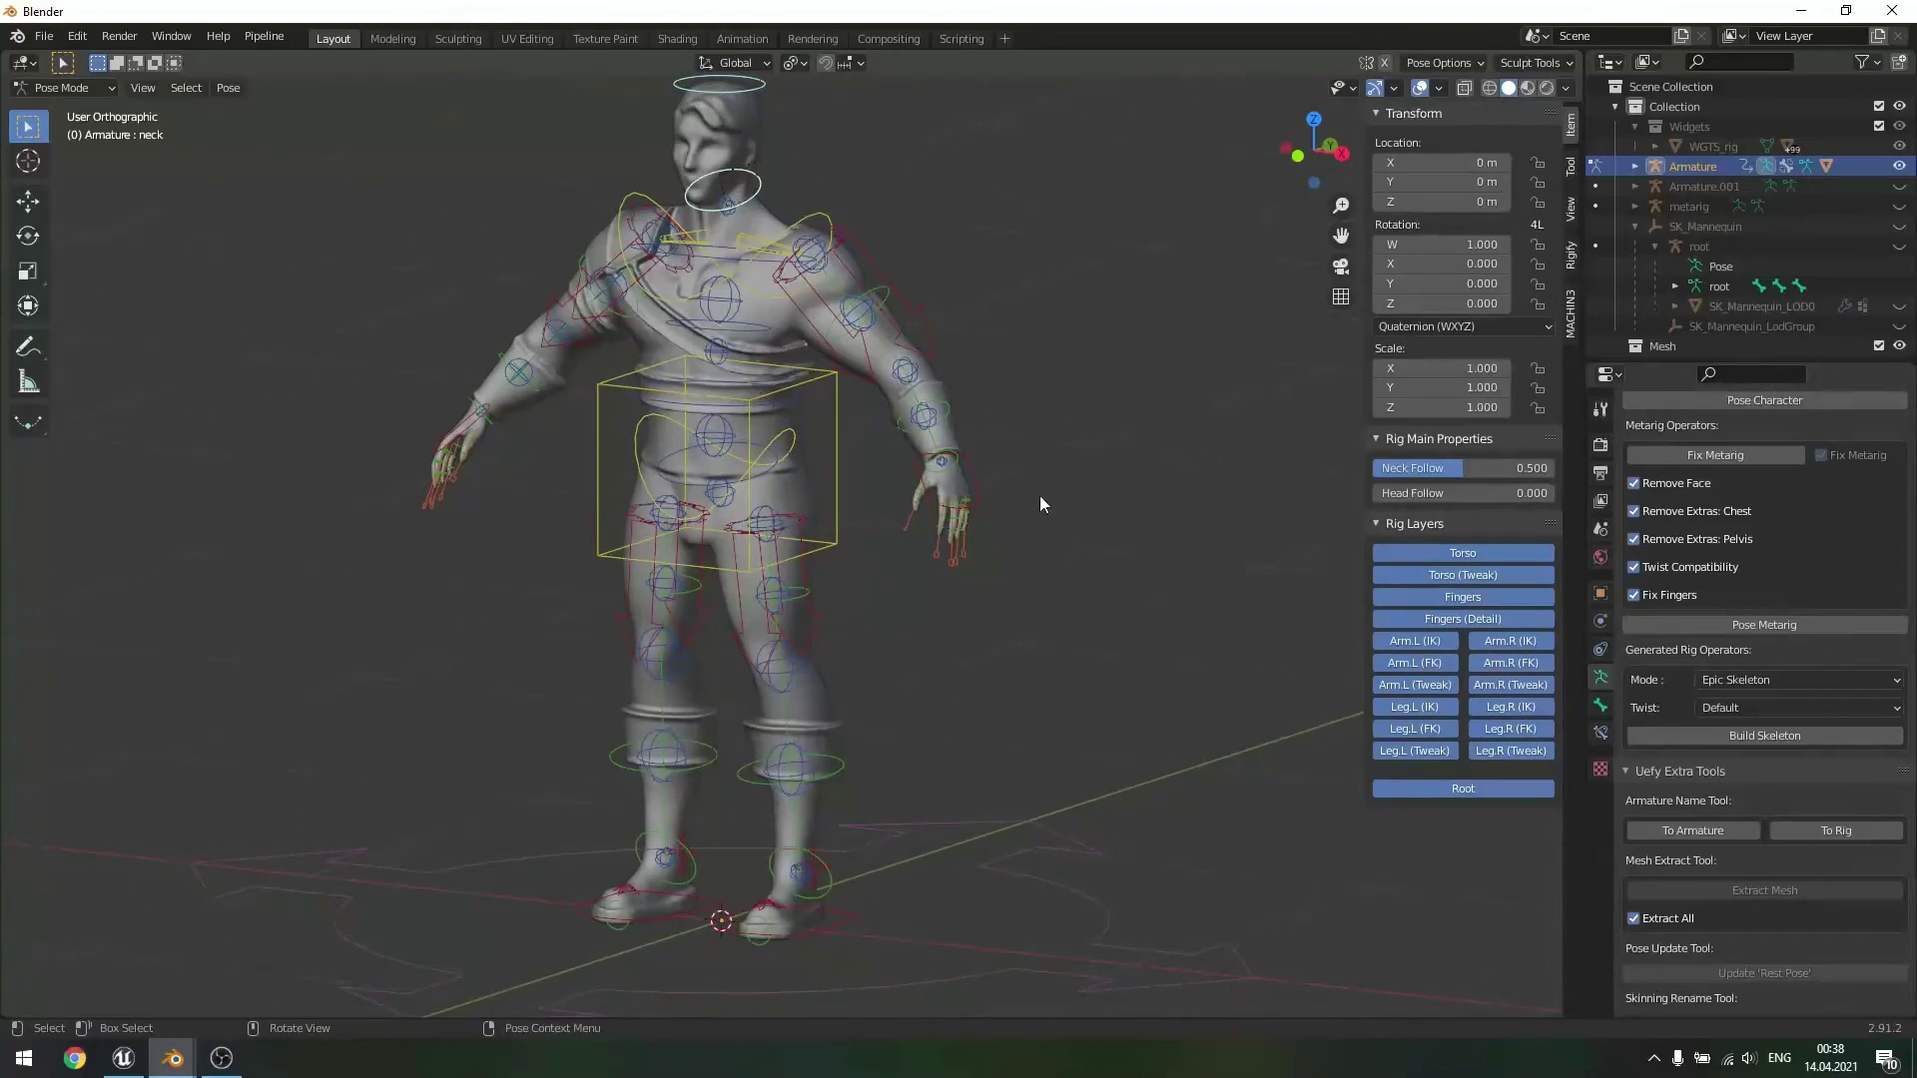
key(ctrl+z)
key(ctrl+z)
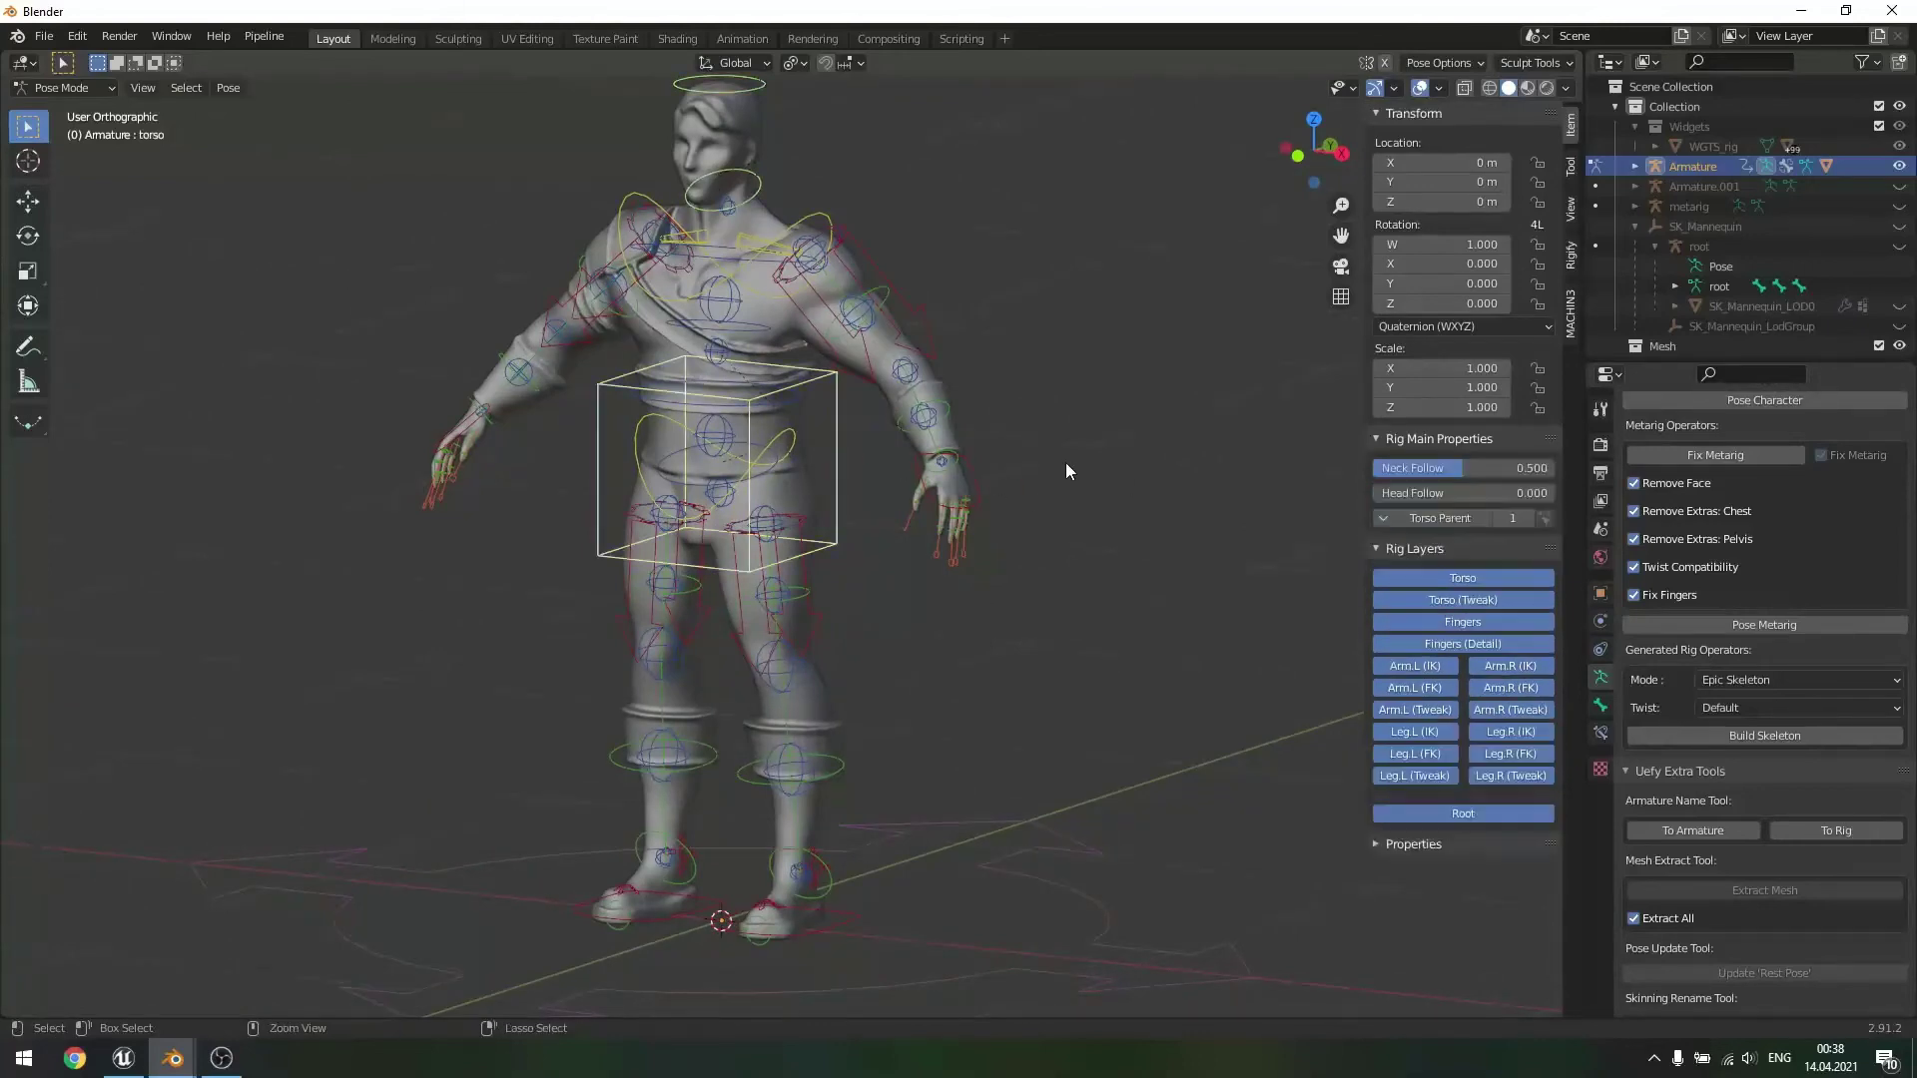
key(ctrl+z)
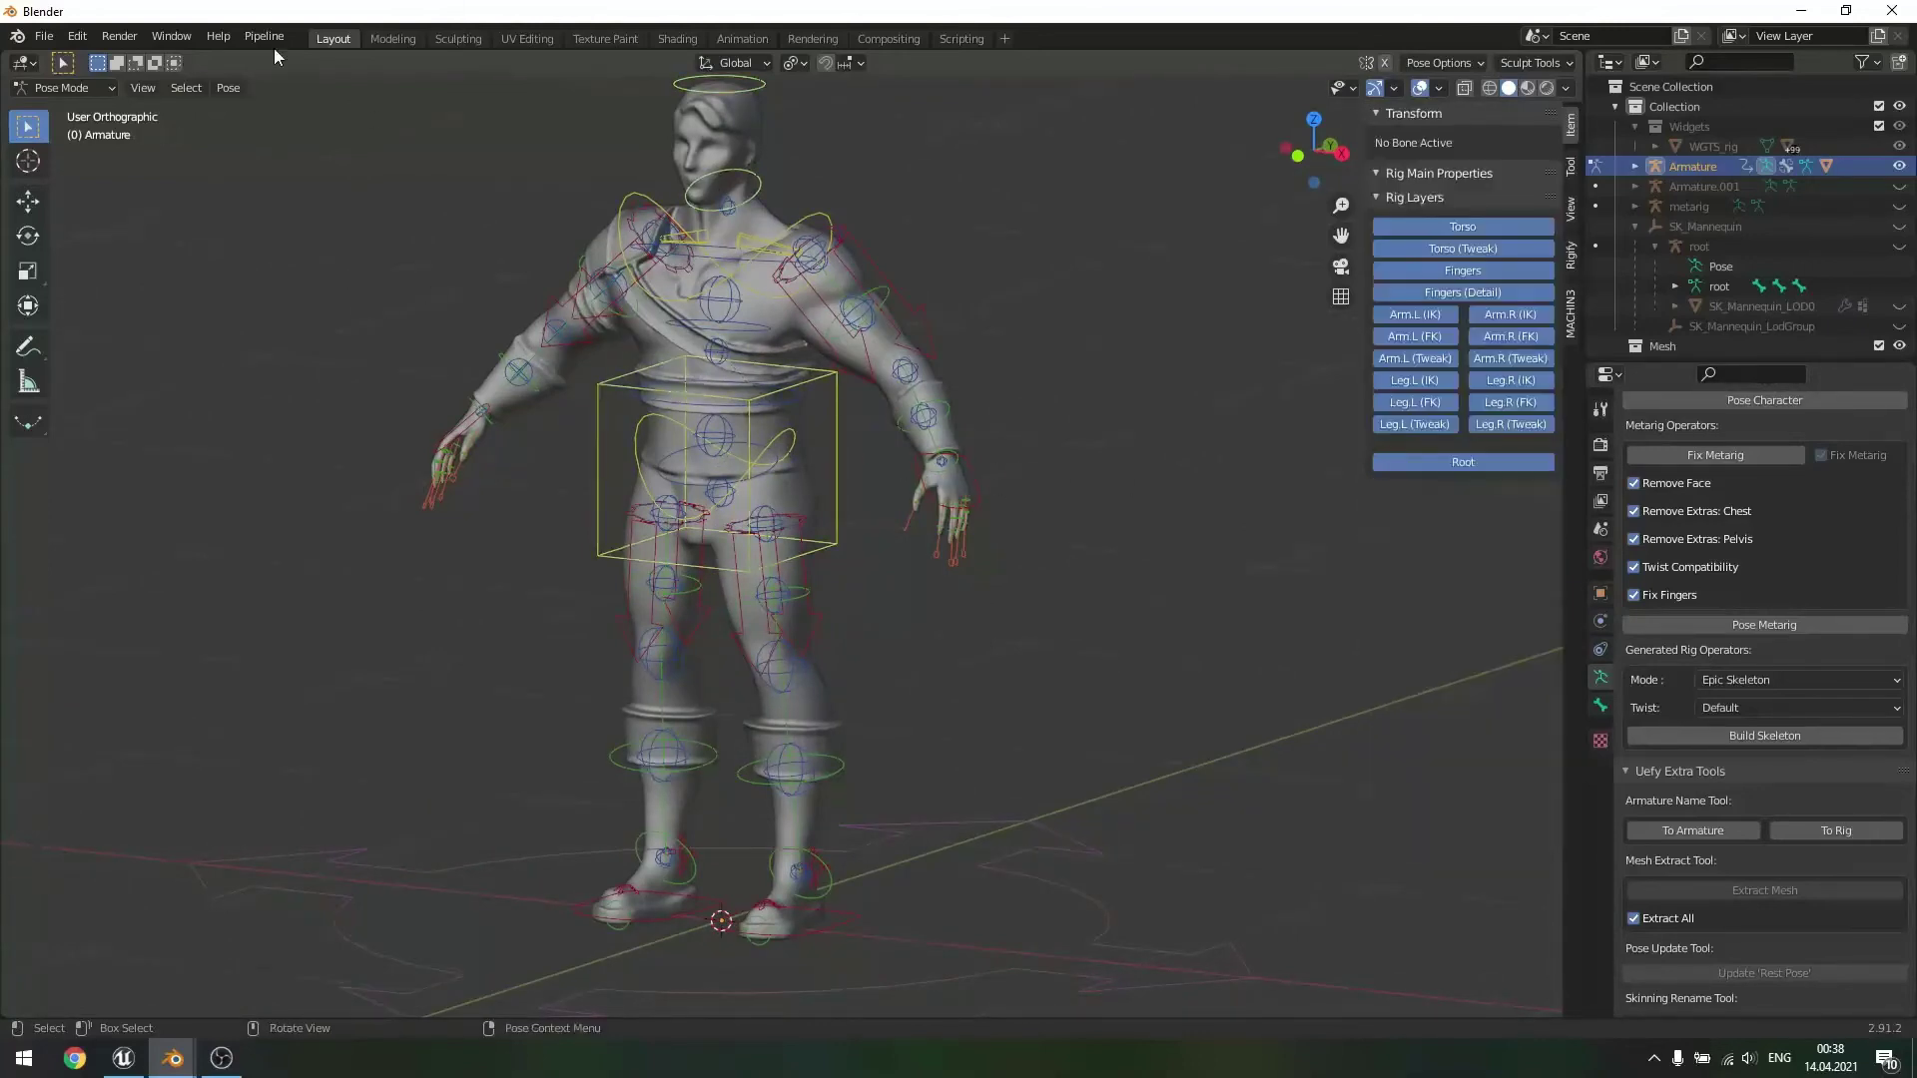
- Switch the rig from Pose Mode to Object Mode and deselect it
click(94, 94)
click(88, 112)
click(1055, 470)
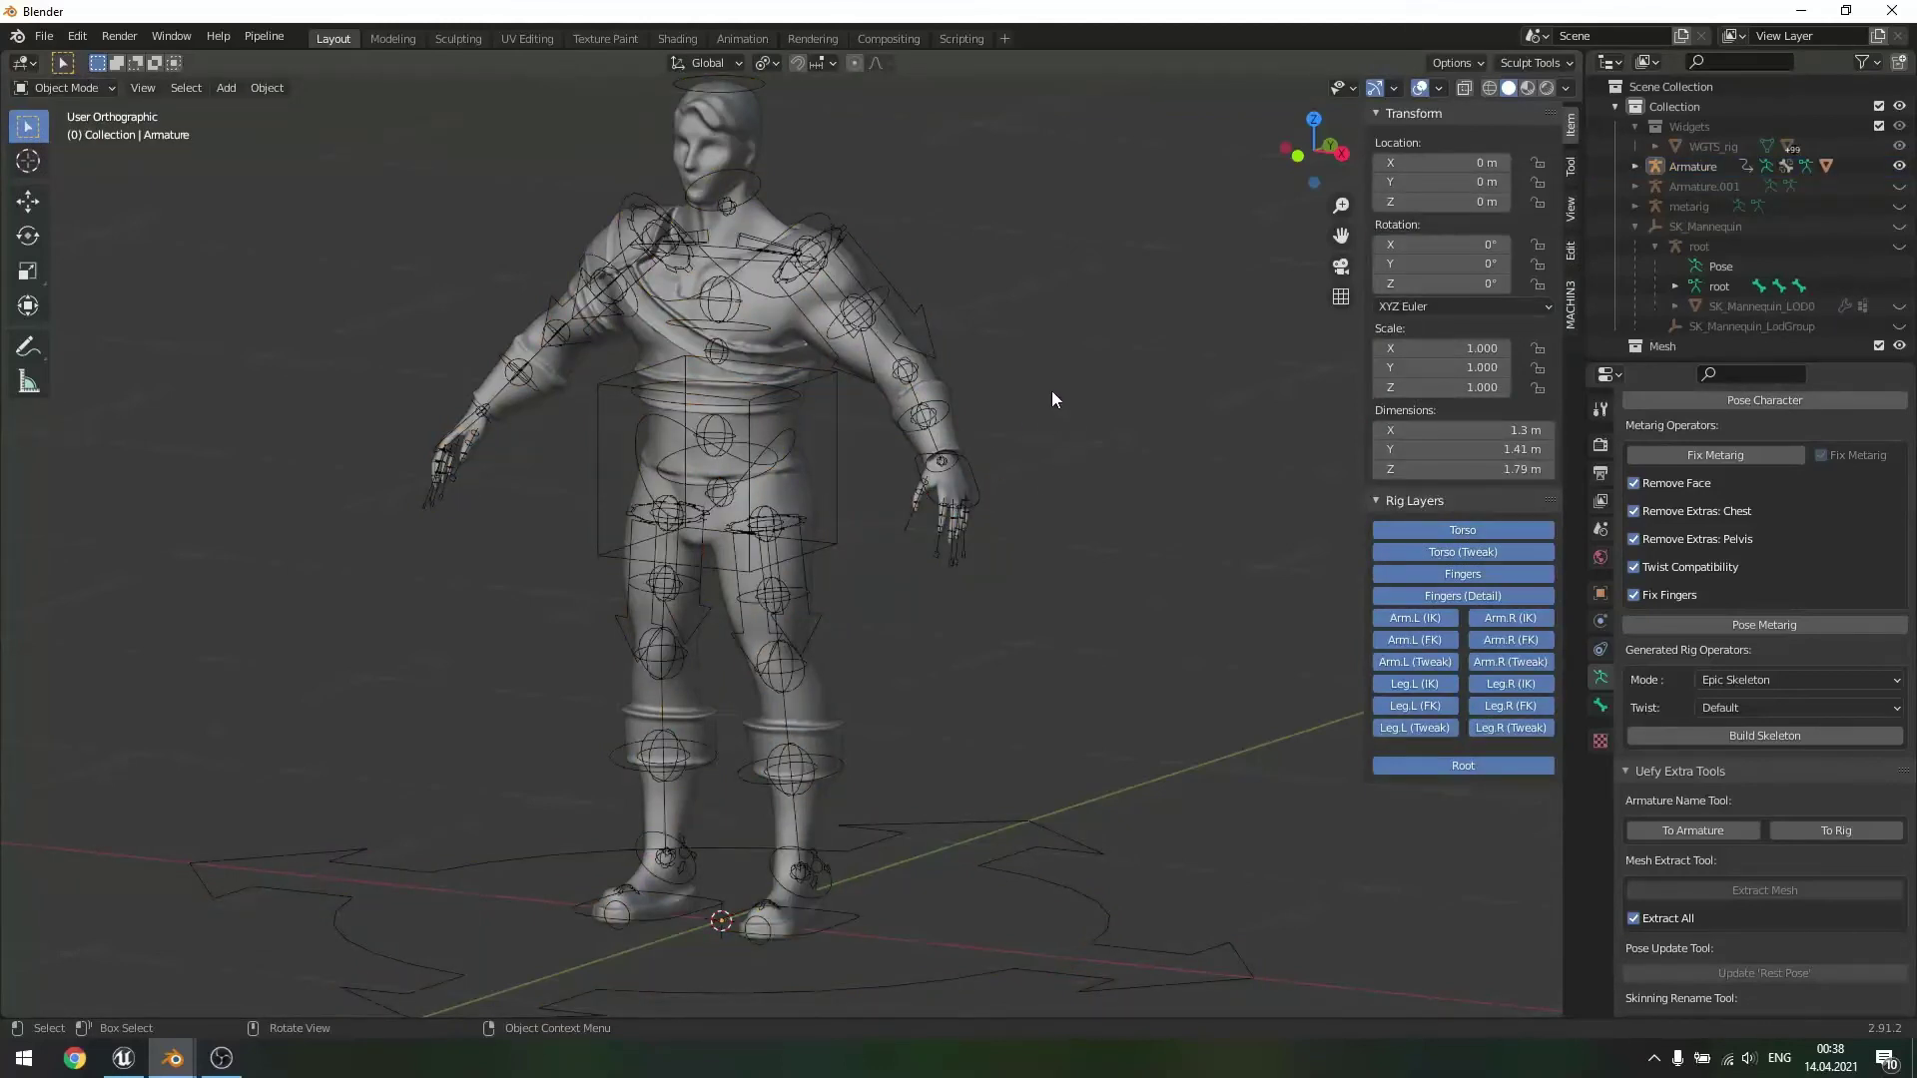
- Select the character mesh together with the Armature rig, leaving the armature as the active object
middle_drag(1087, 266, 1082, 298)
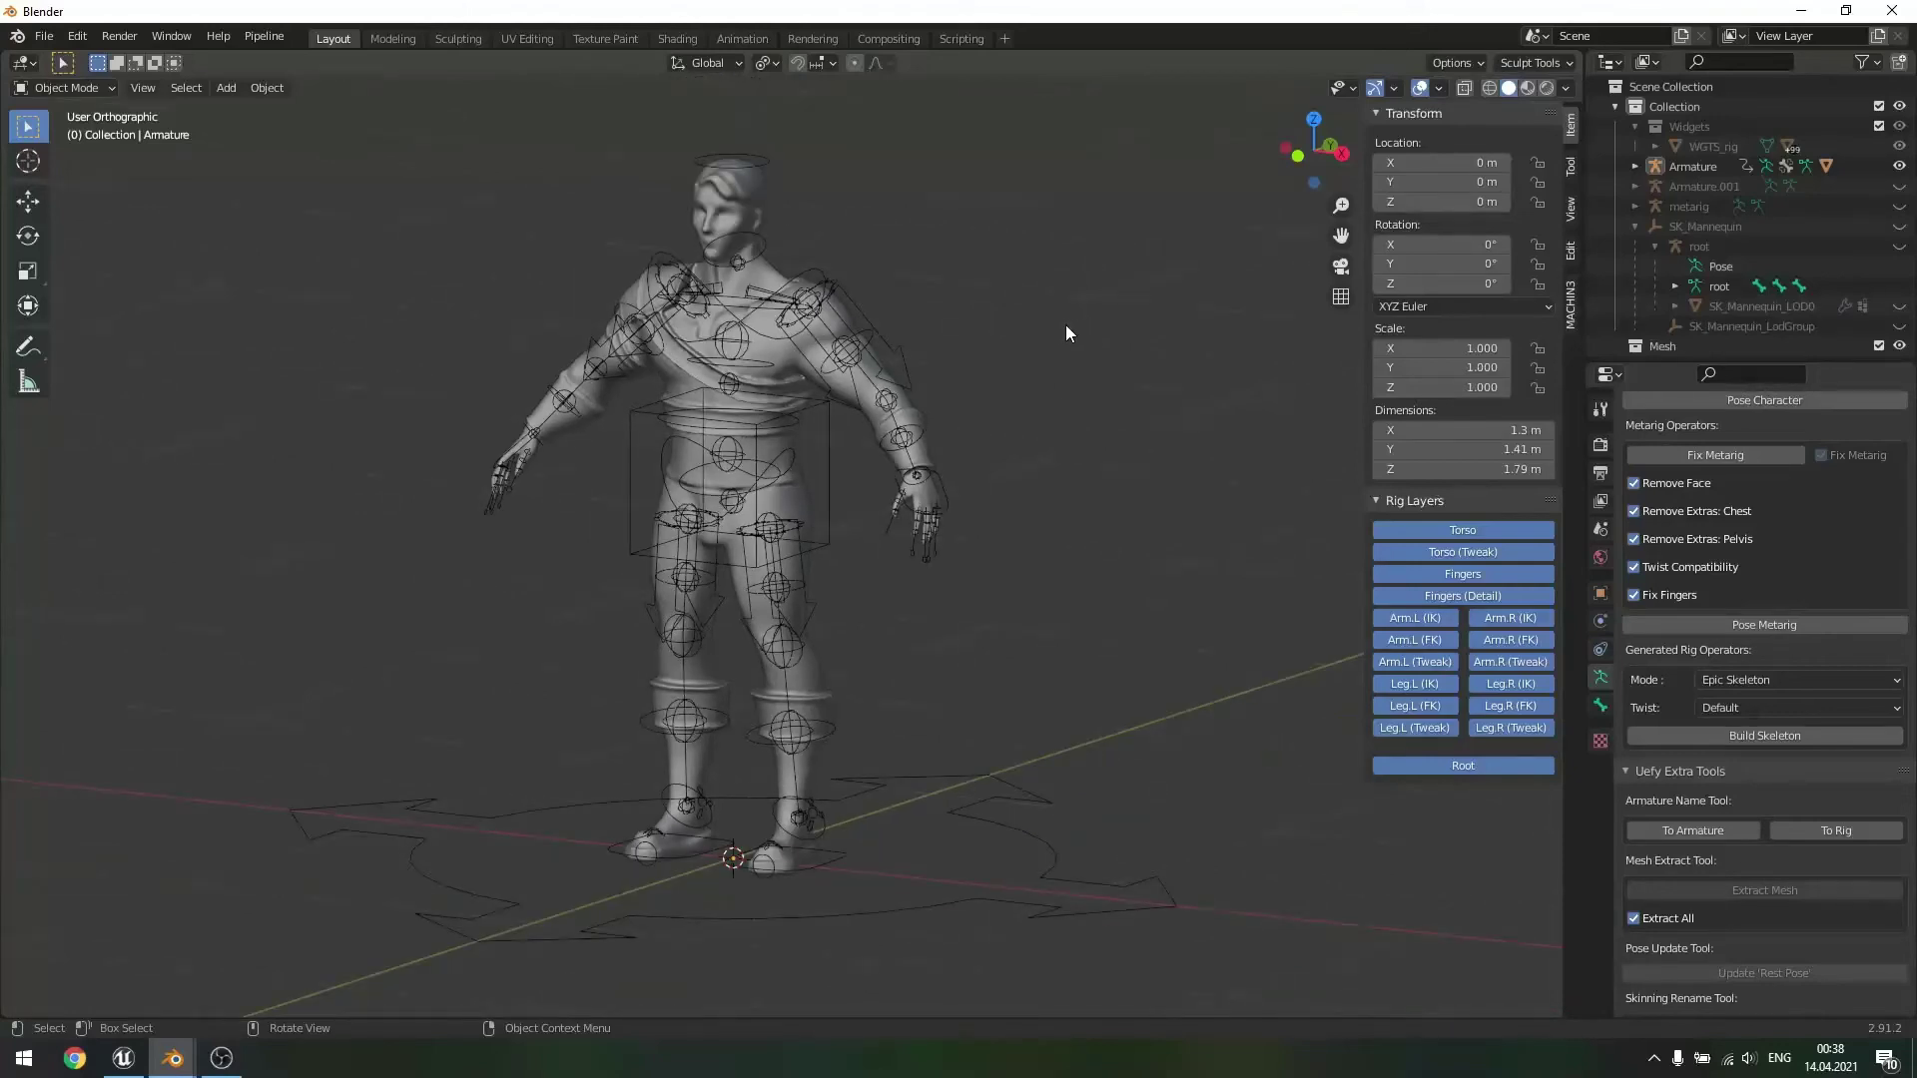
click(729, 196)
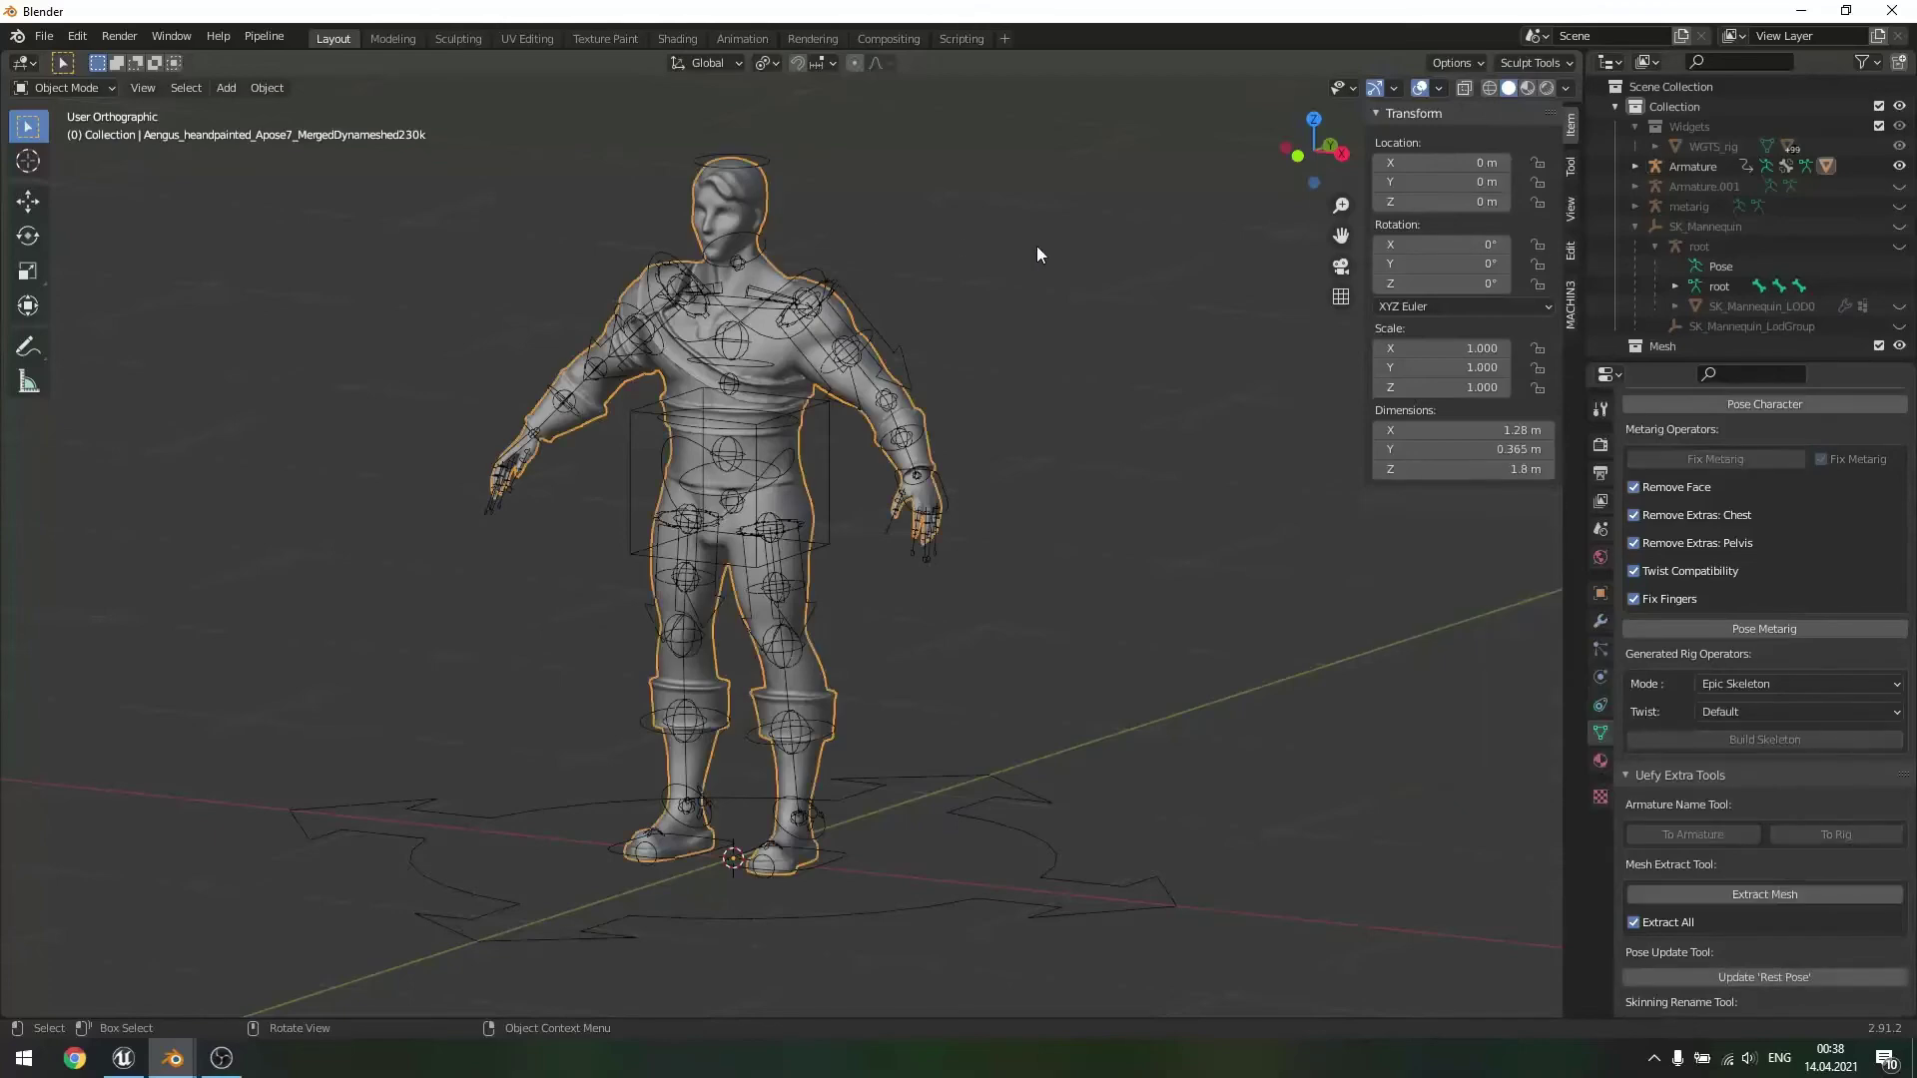
middle_drag(1037, 250, 723, 315)
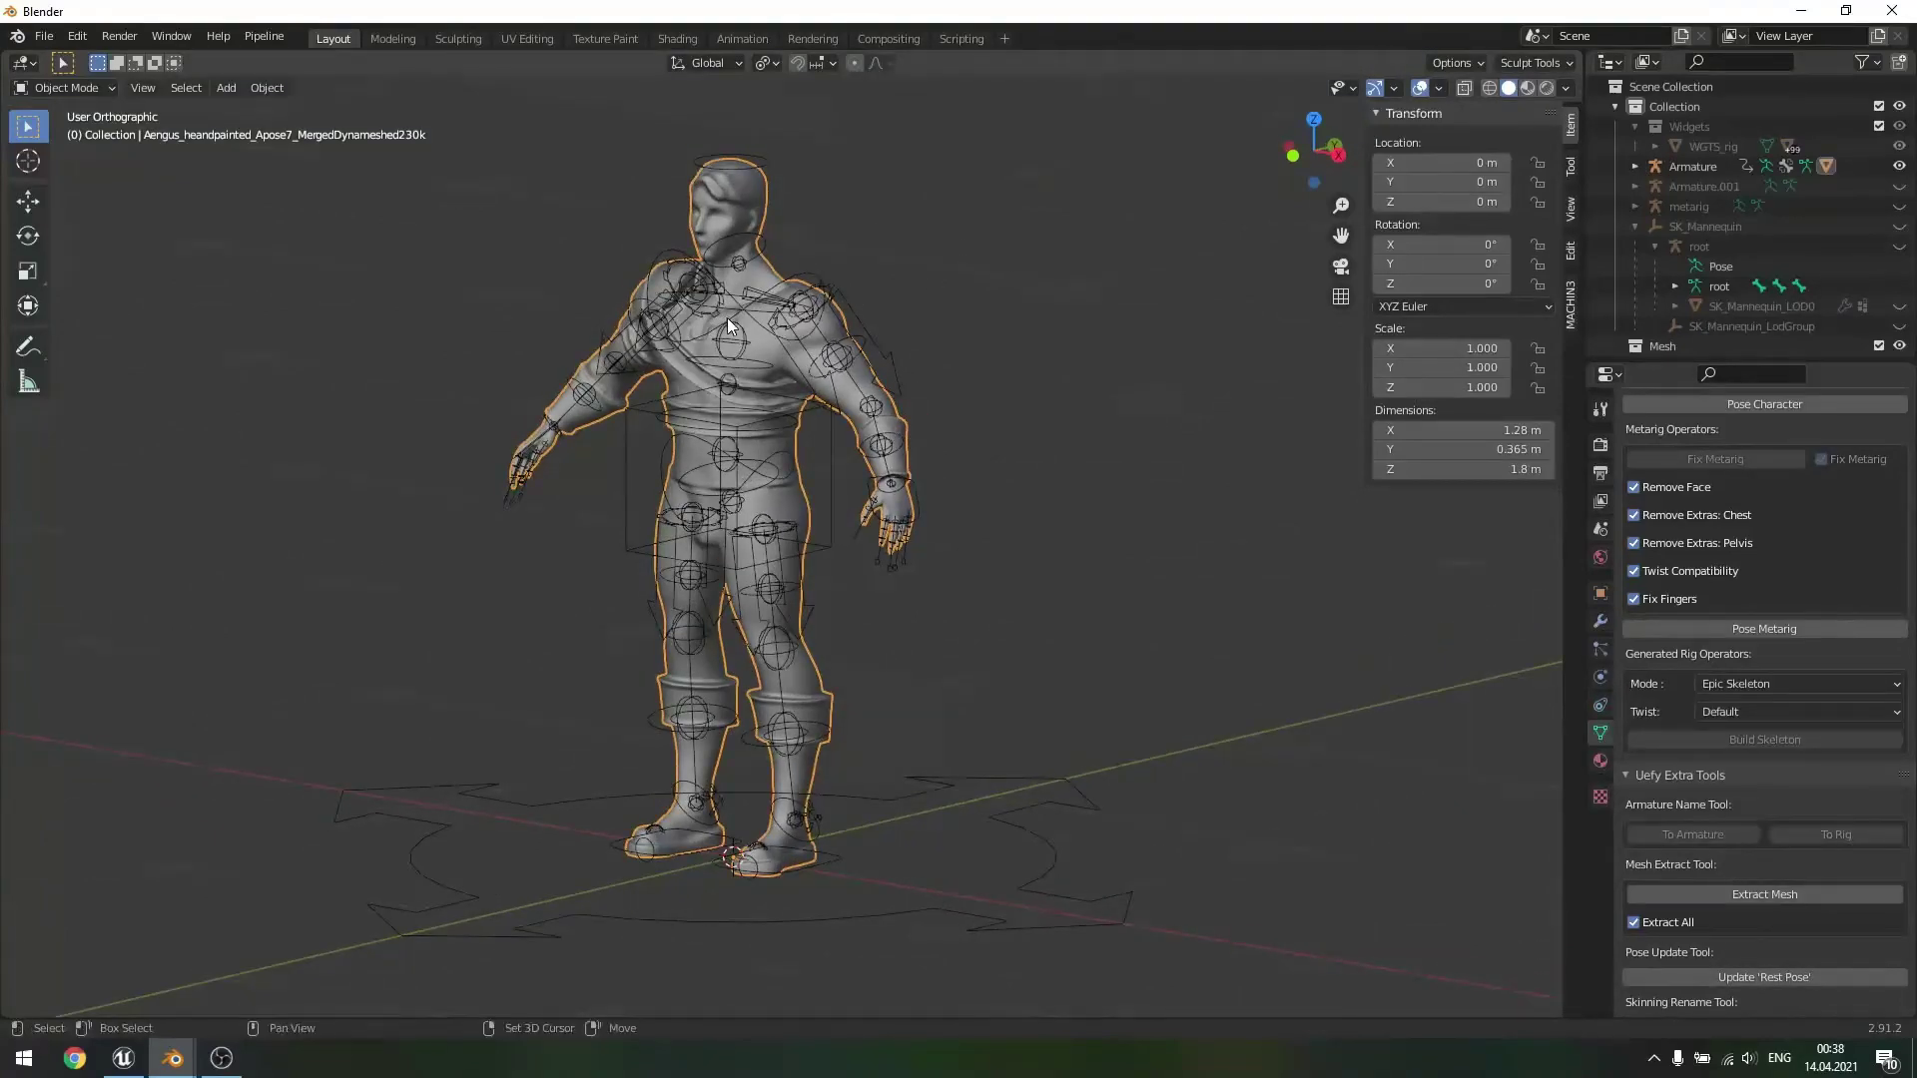
shift+click(727, 317)
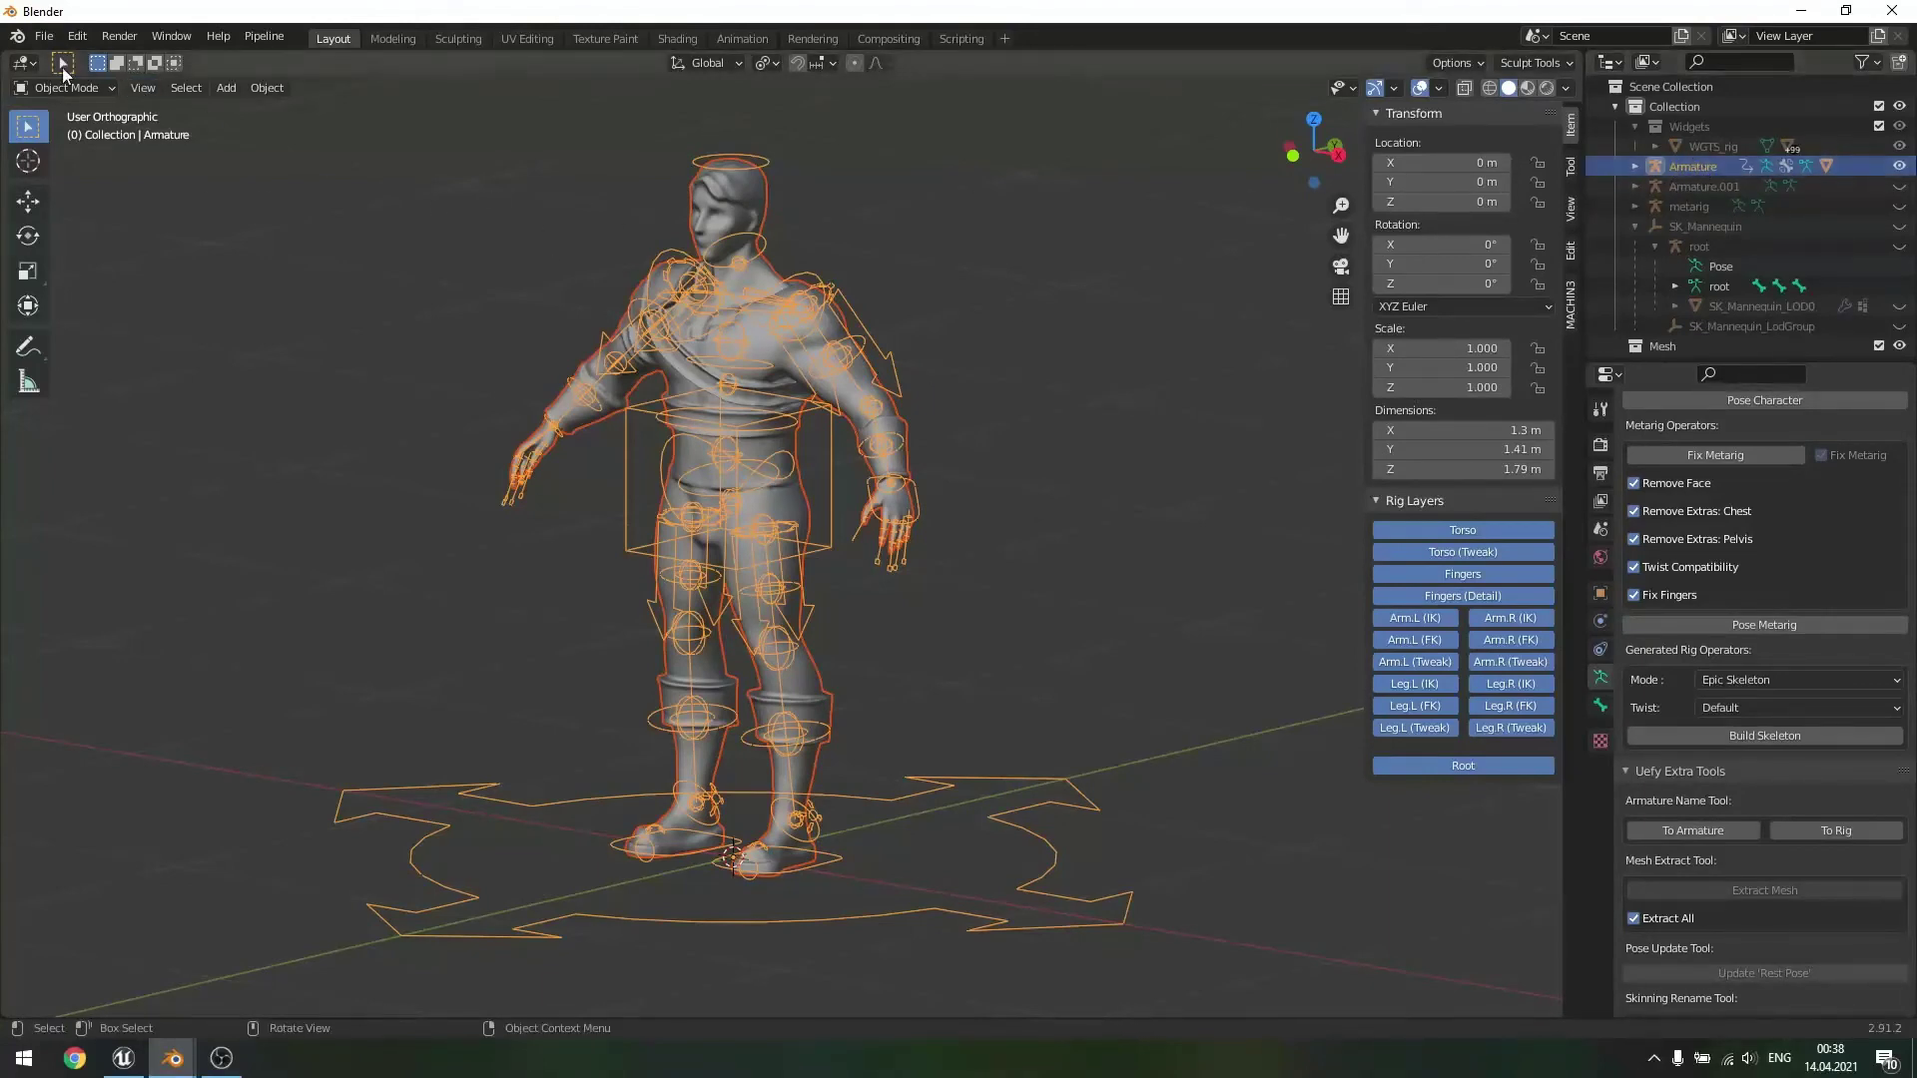
- Set up an FBX export to the Desktop folder with the file name MyCharacter
click(44, 37)
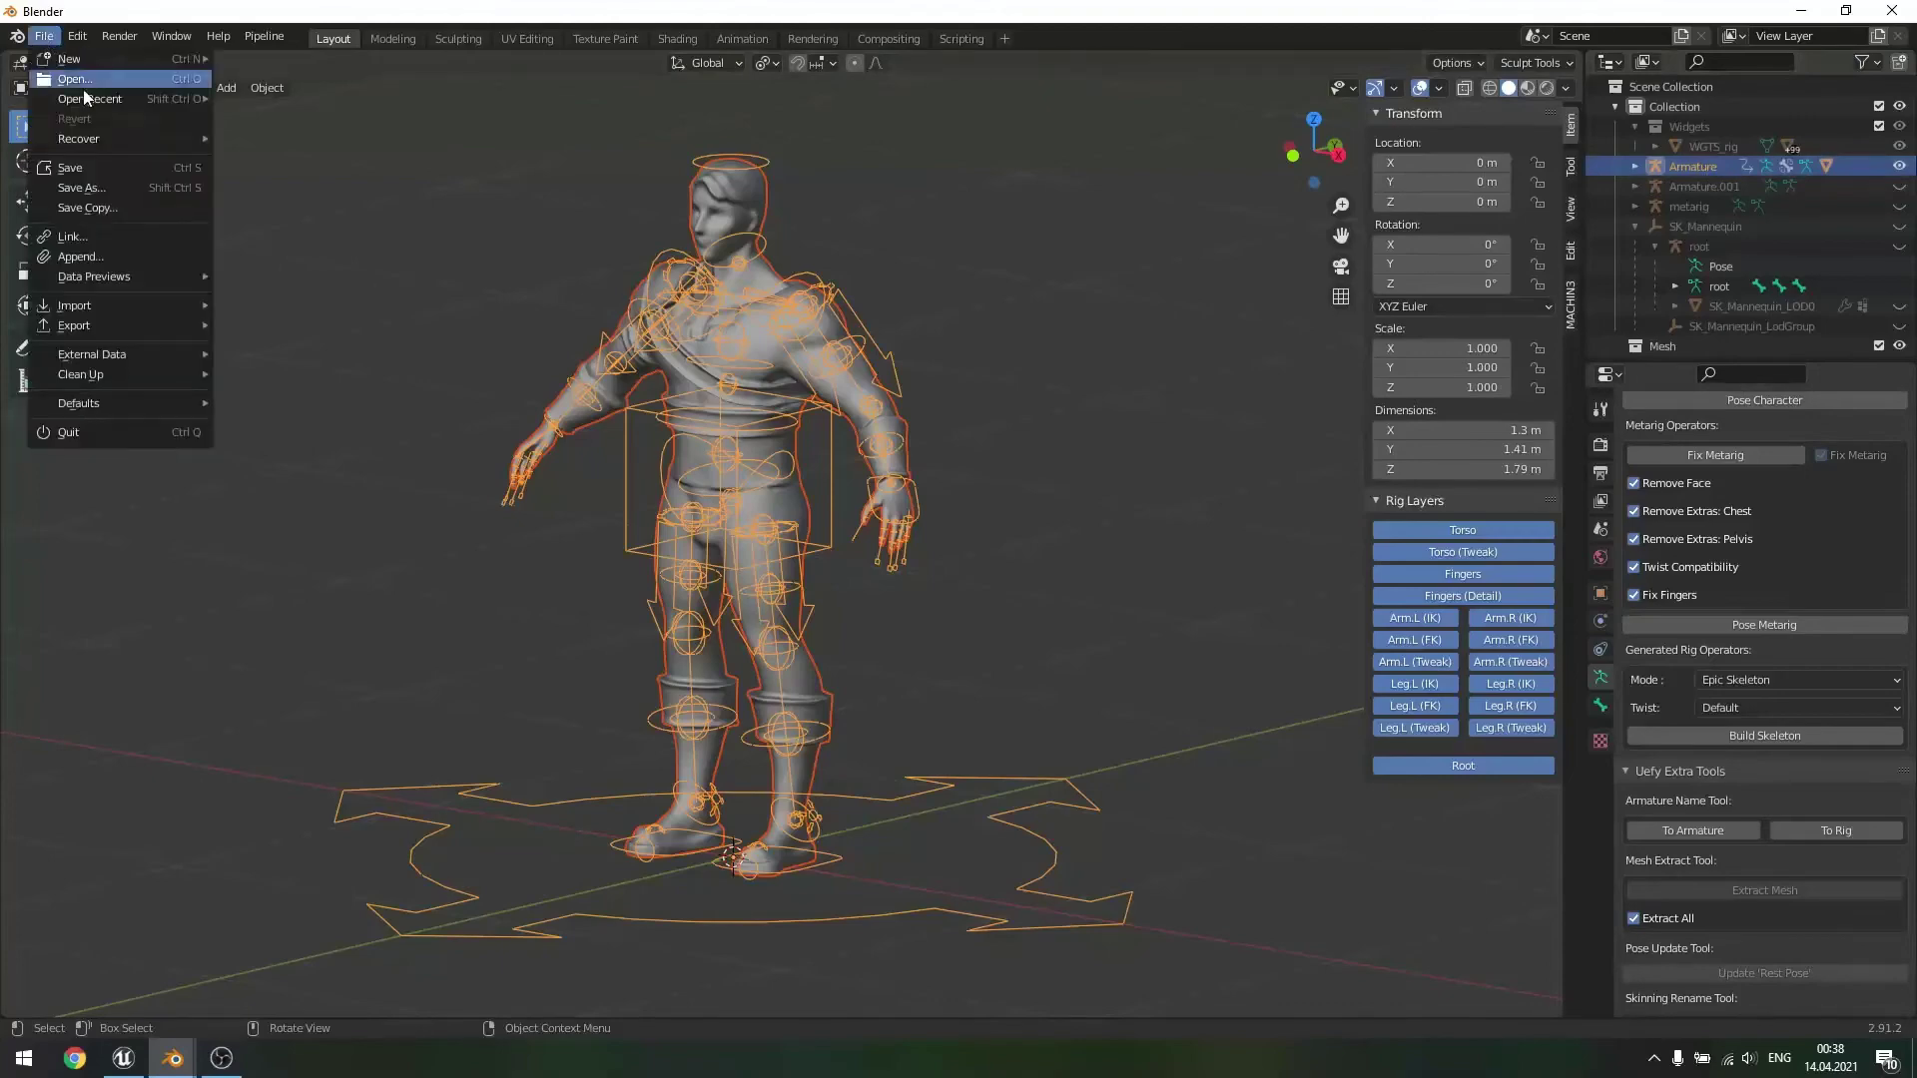
mouse_move(122, 324)
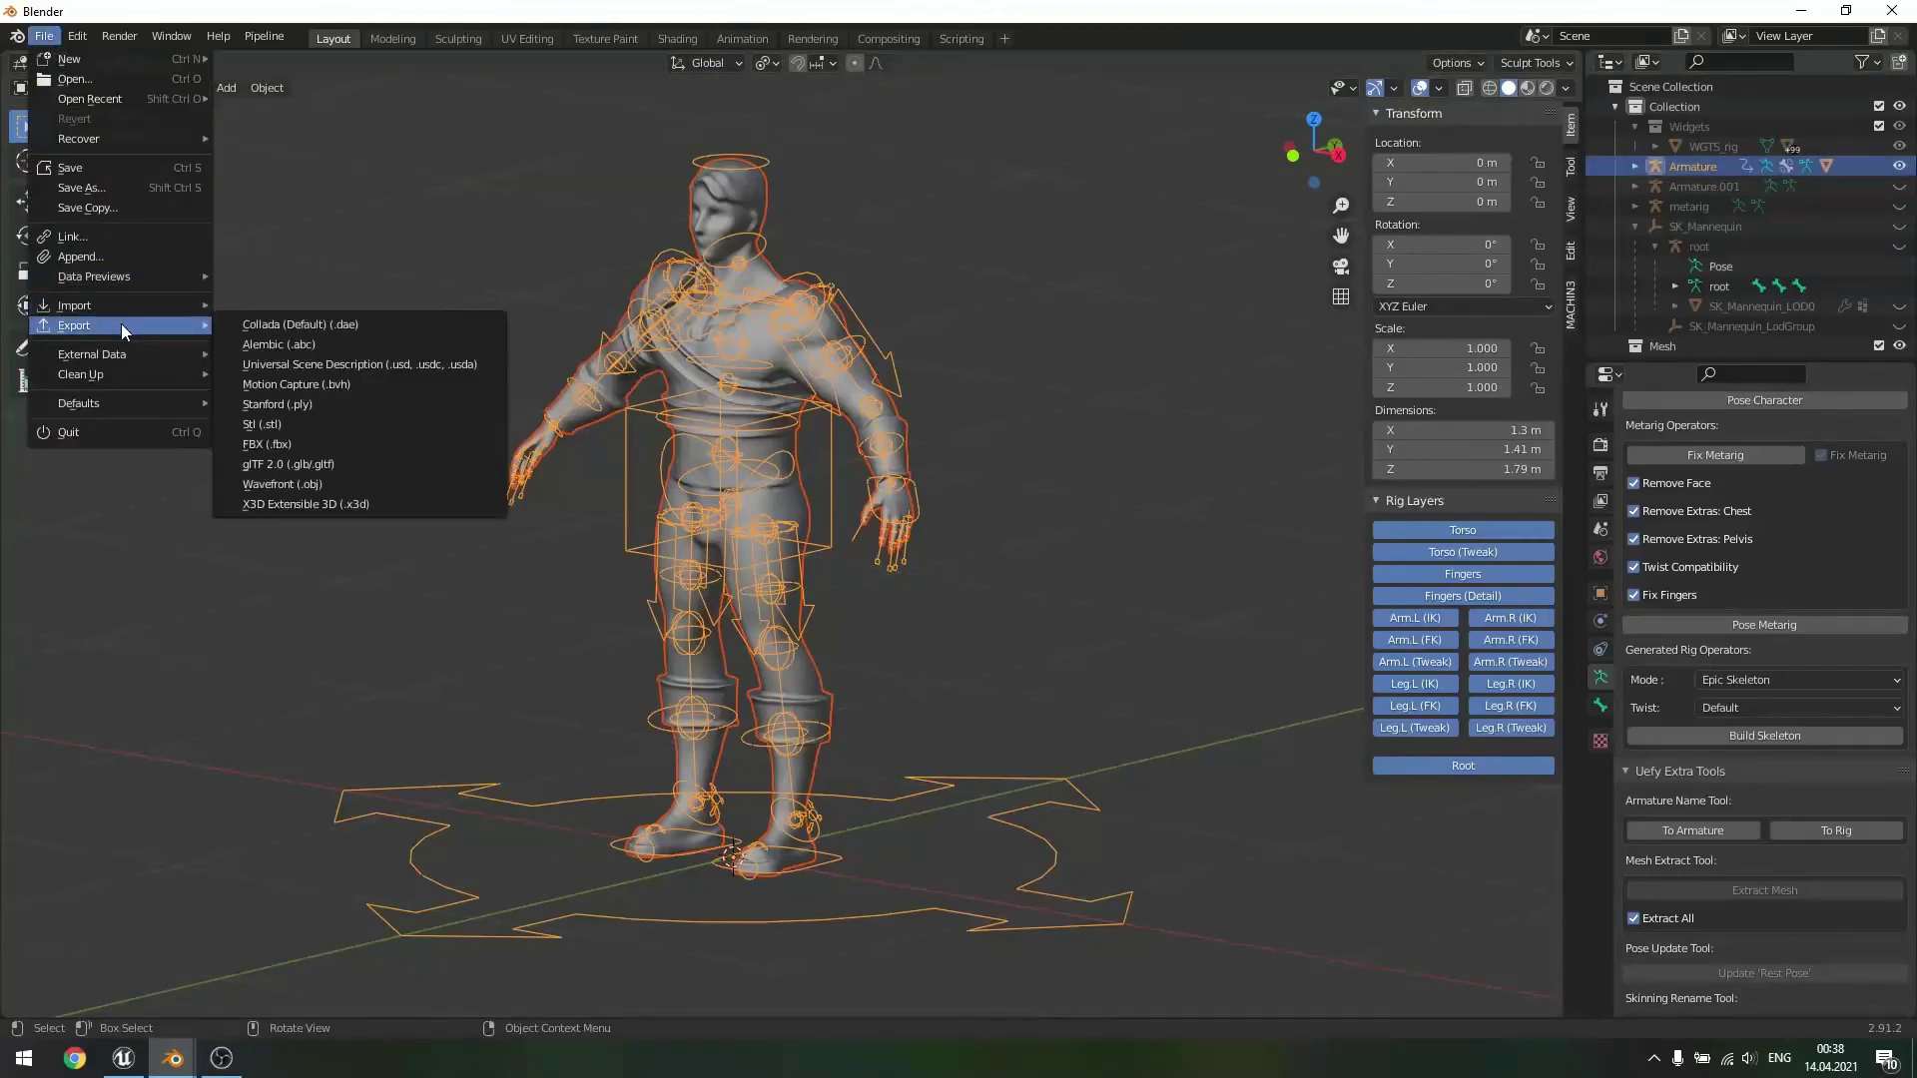
click(258, 449)
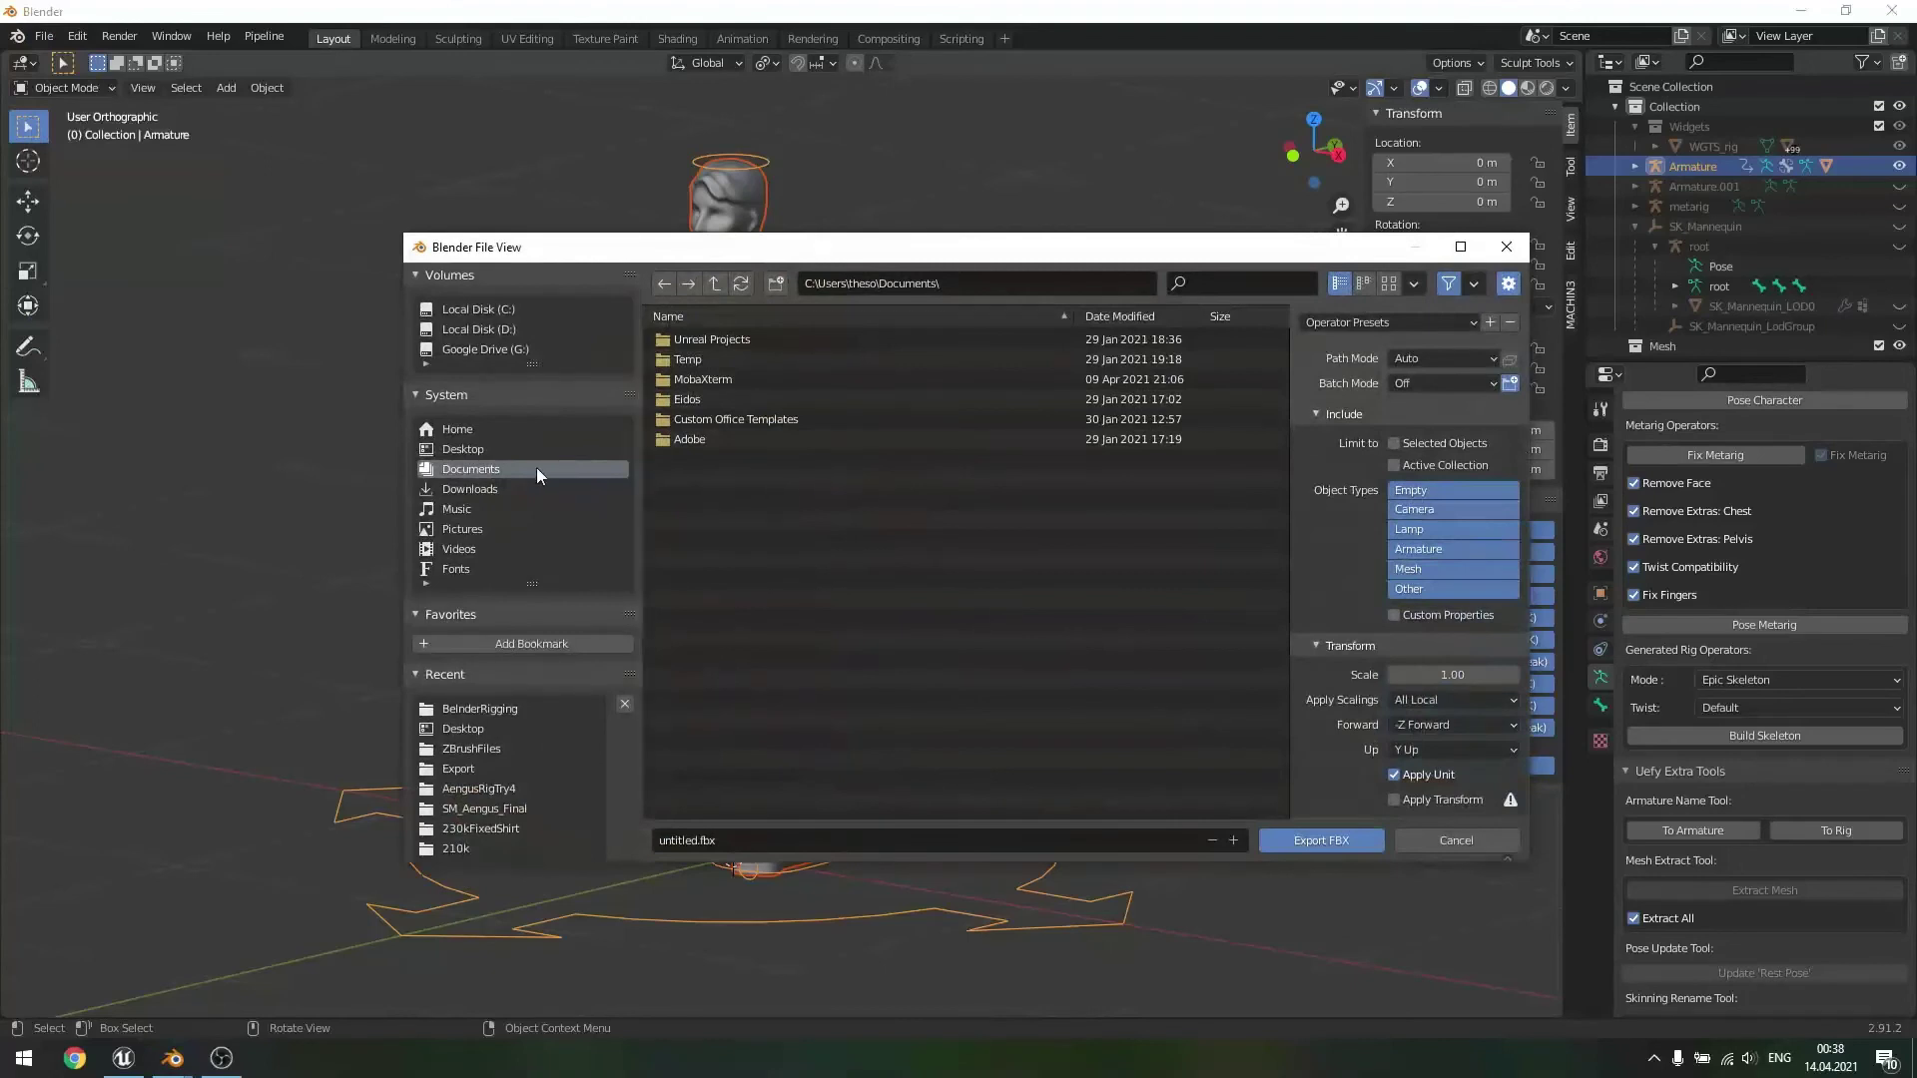
click(481, 450)
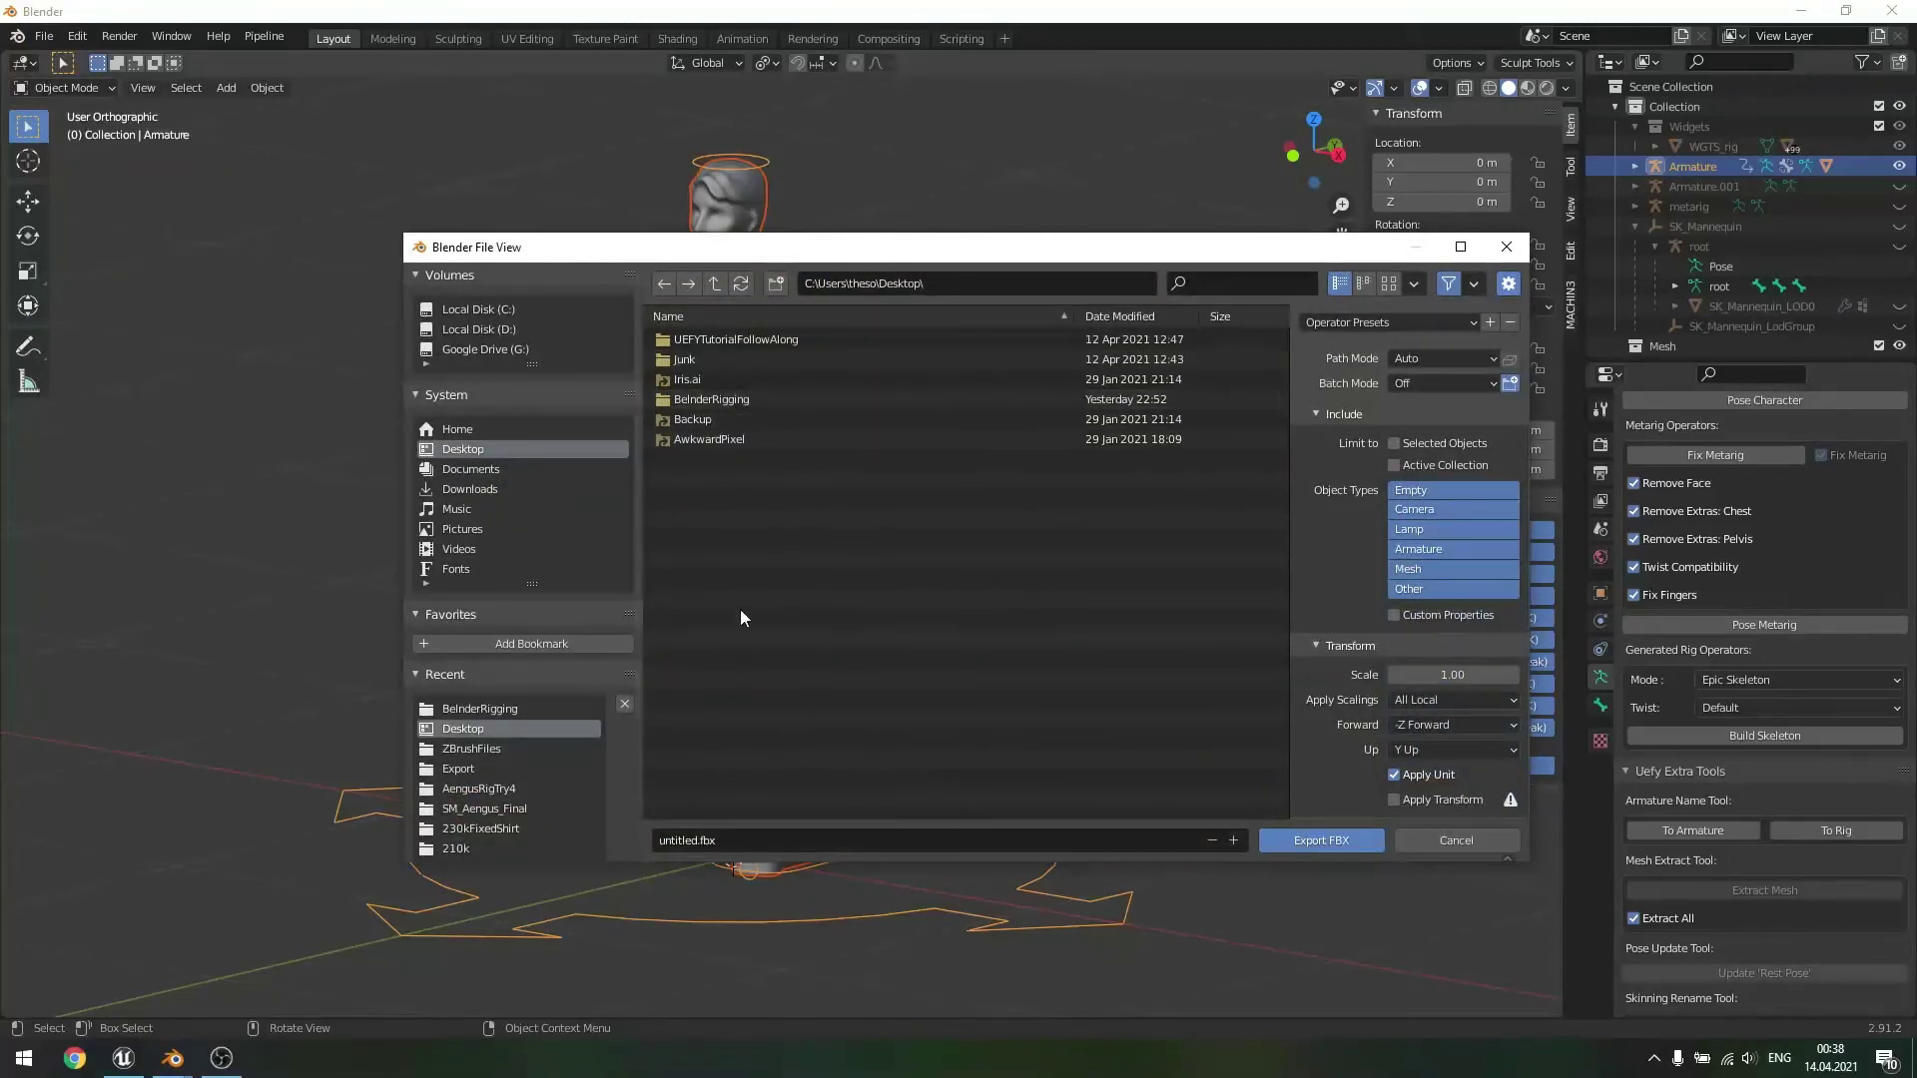
click(729, 402)
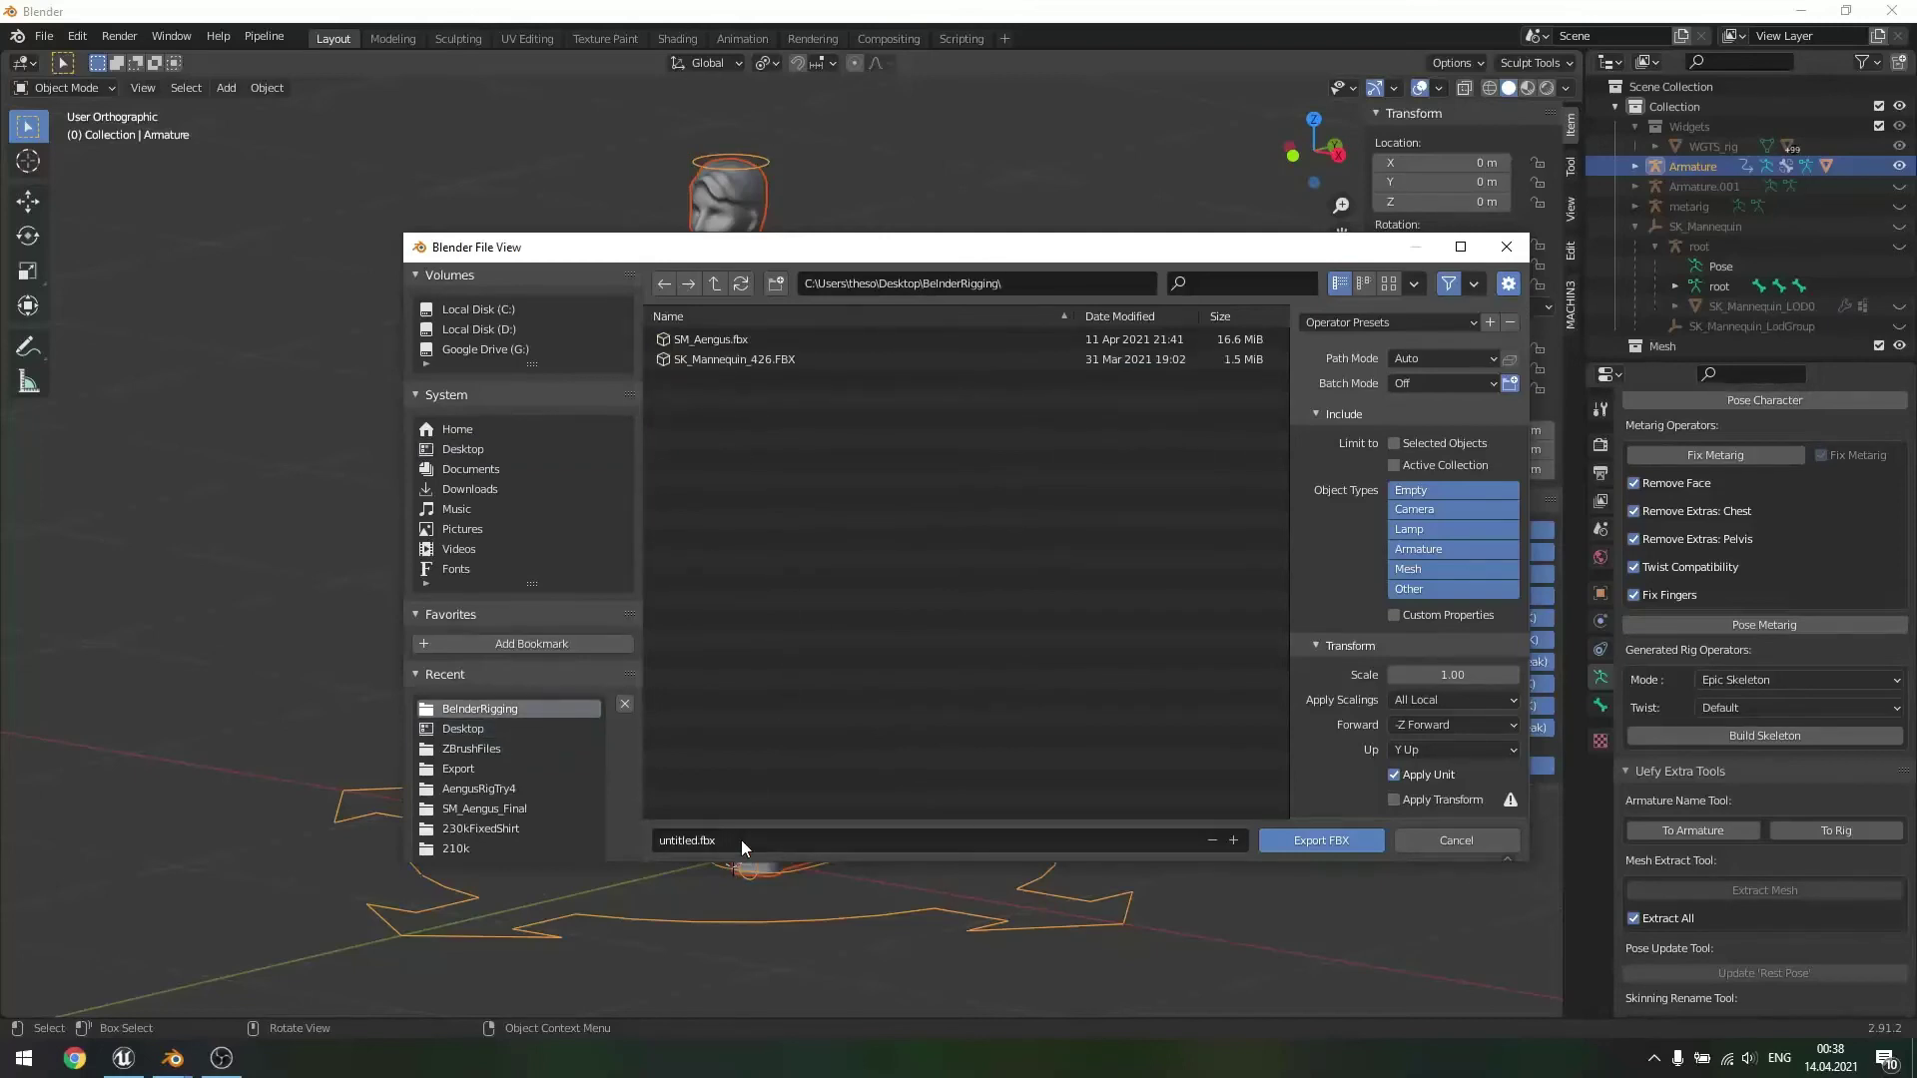
key(BackSpace)
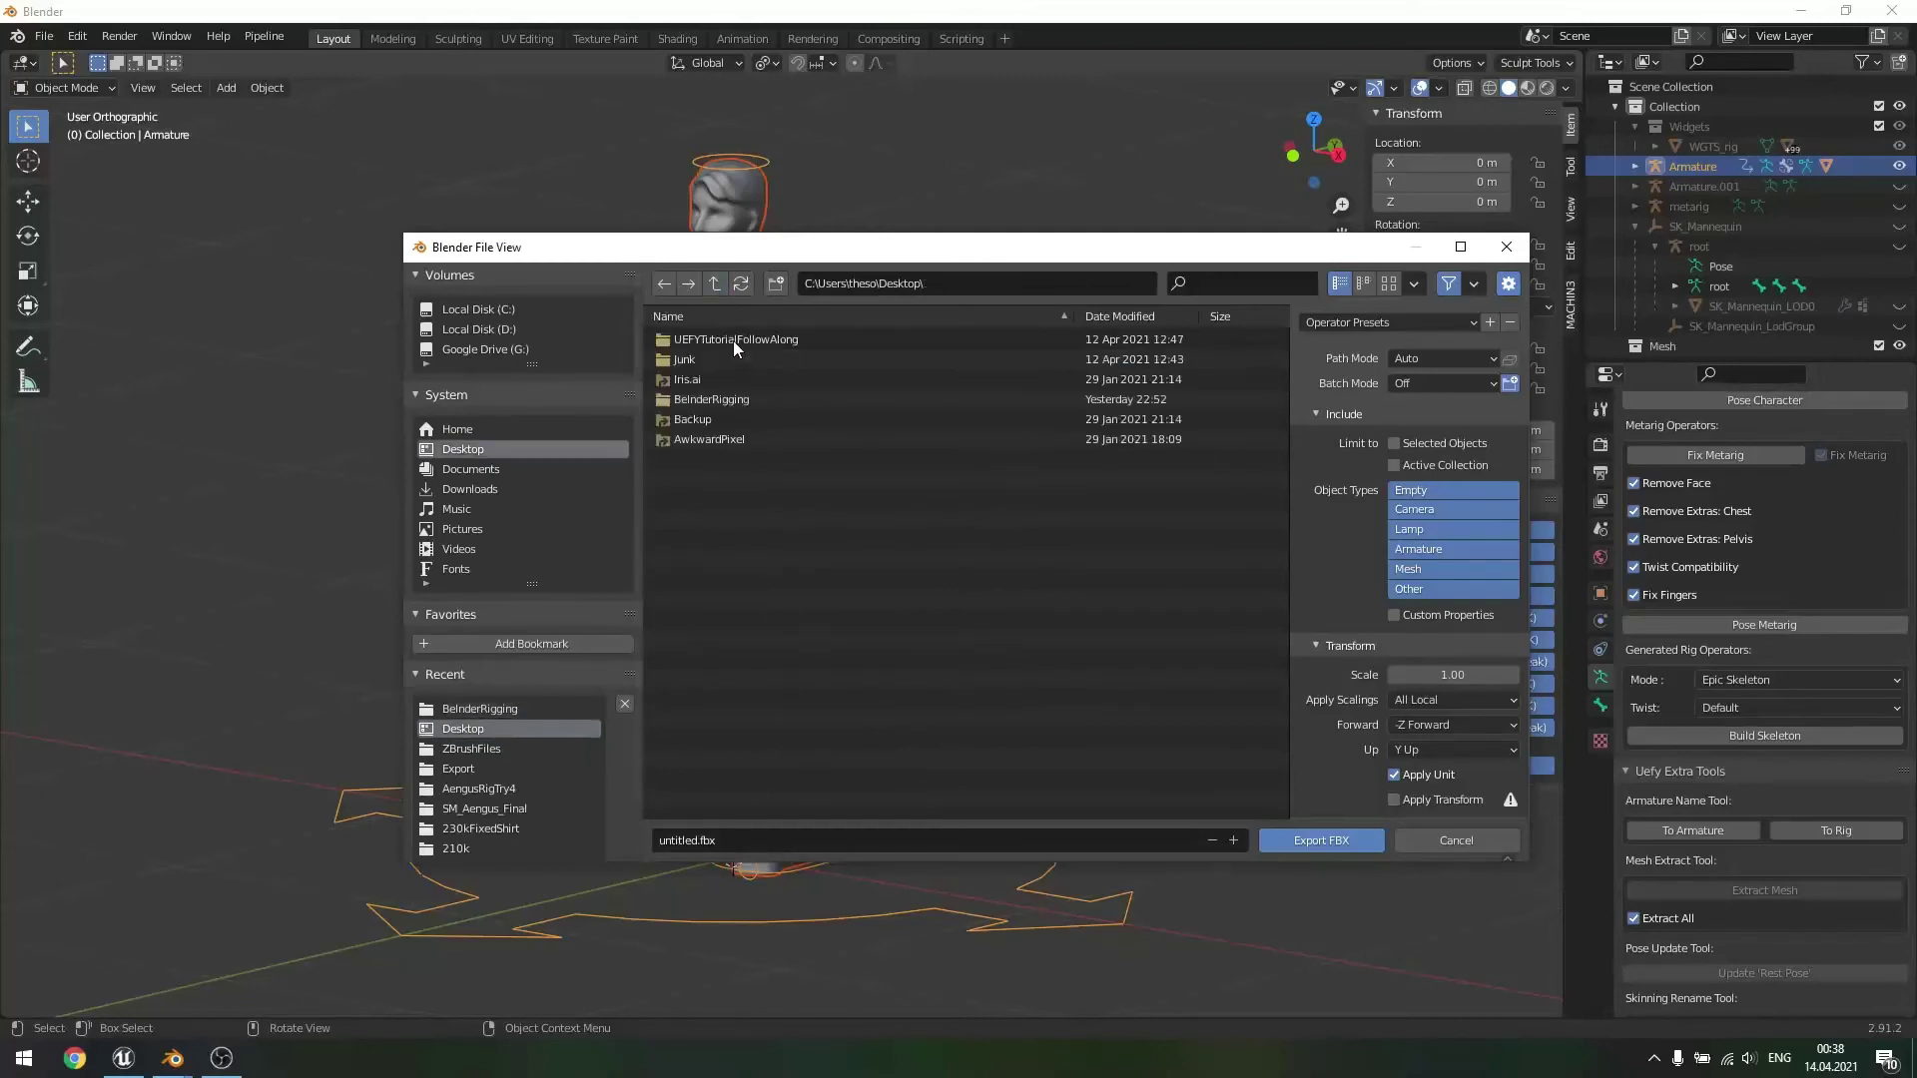
click(715, 840)
key(BackSpace)
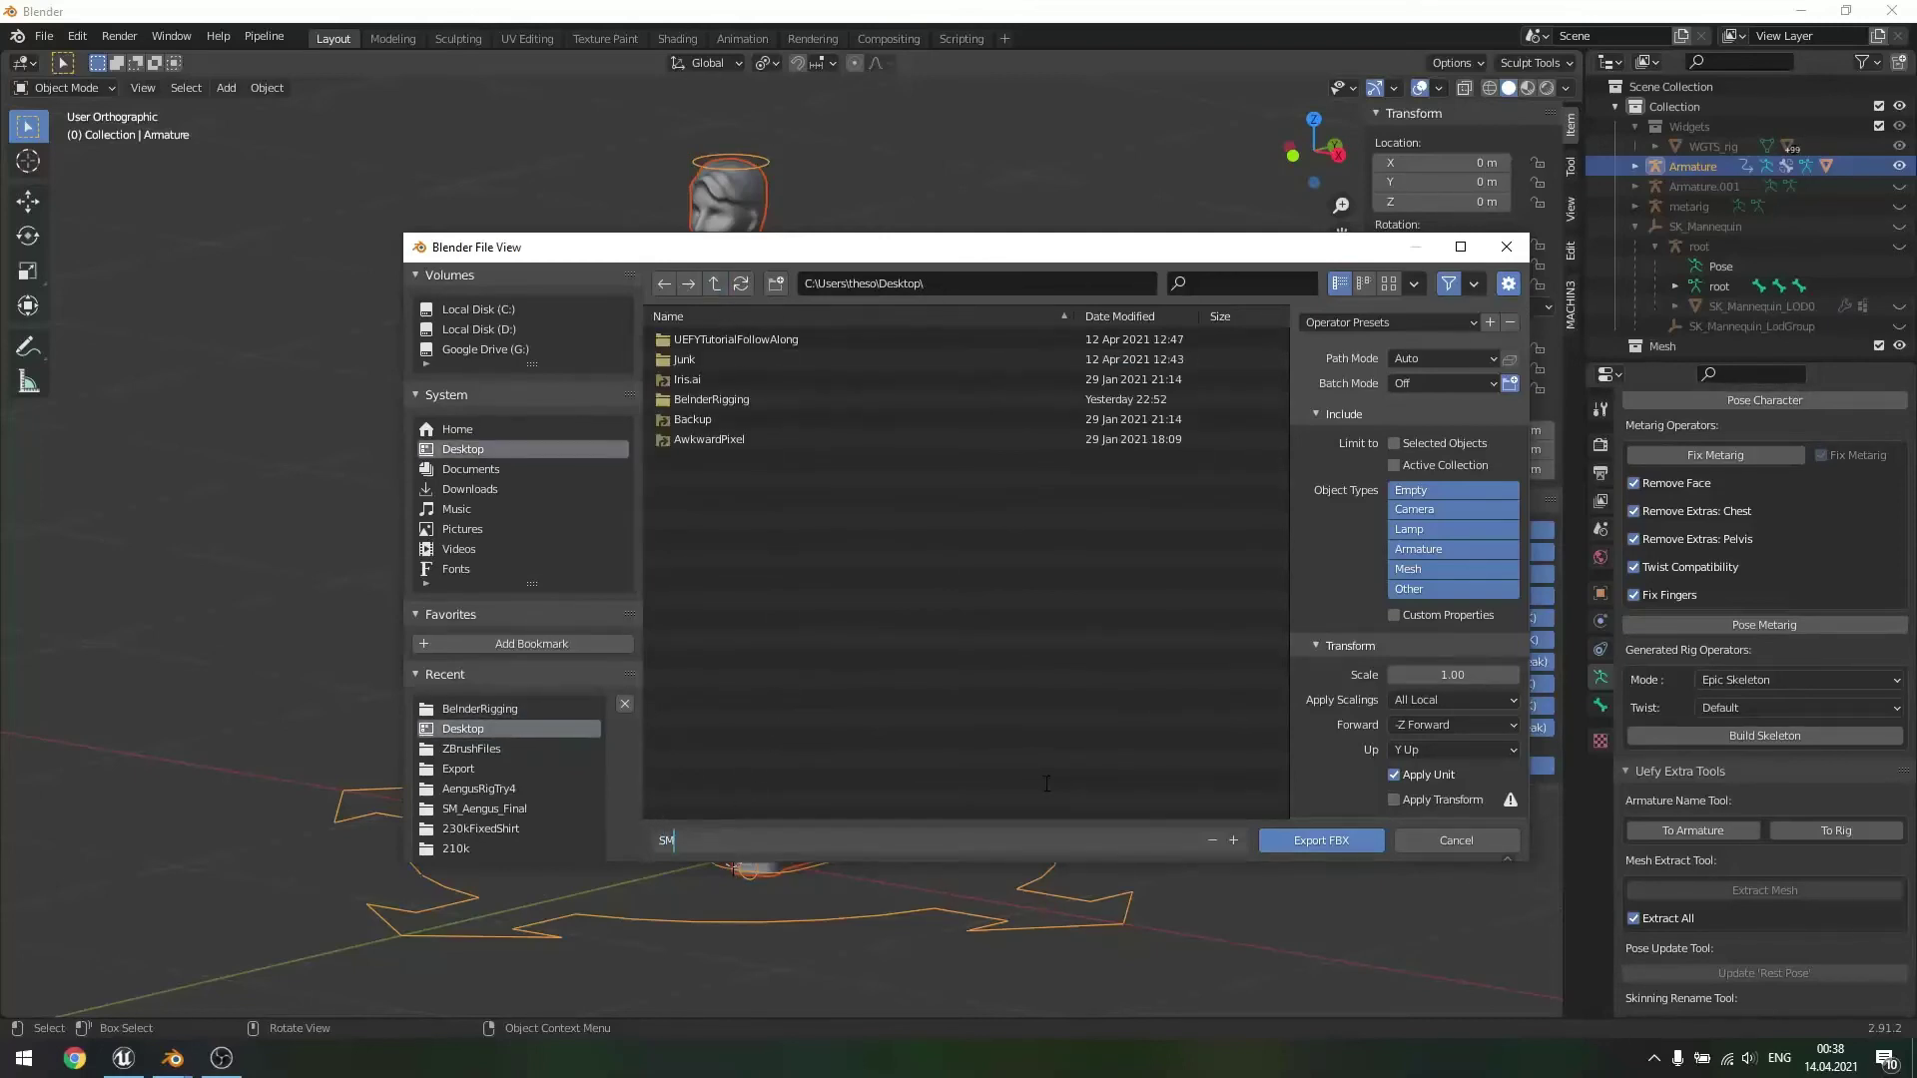
text(Ae)
key(BackSpace)
key(BackSpace)
text(MyCharacter)
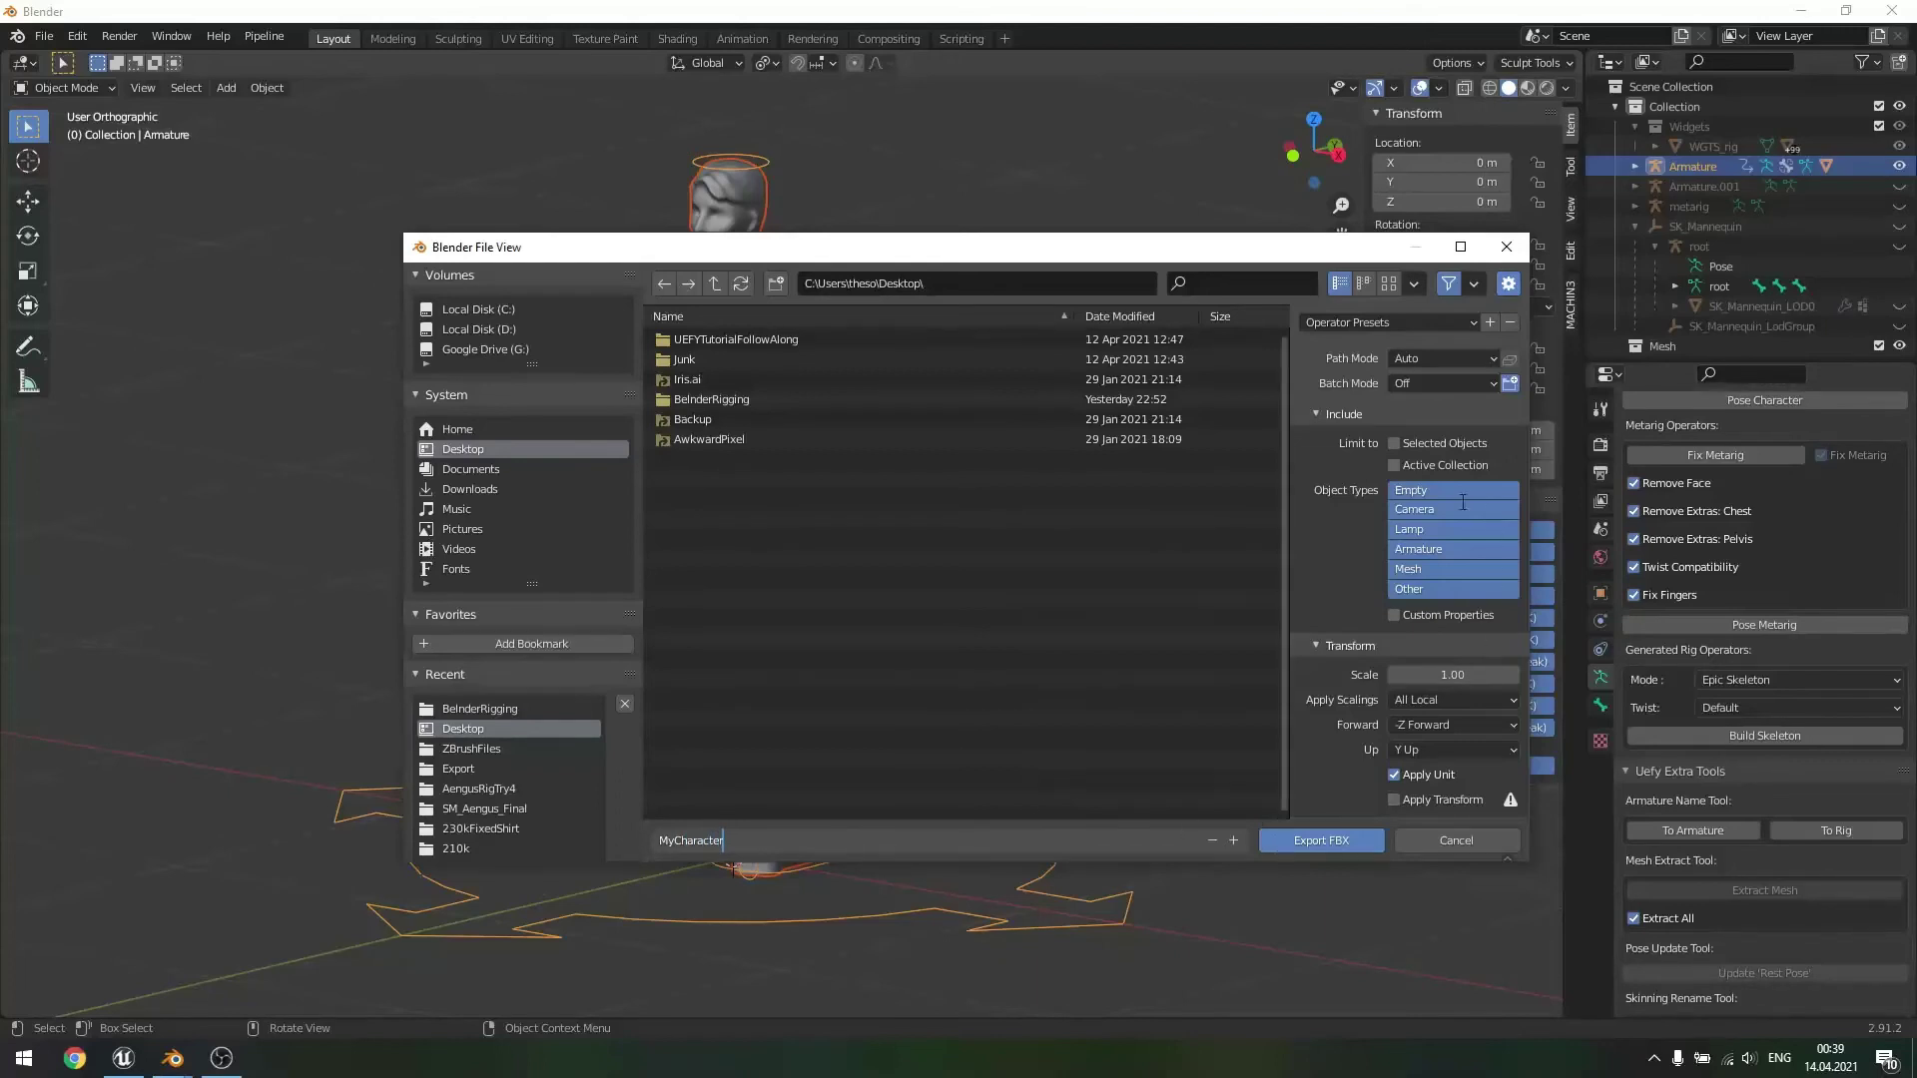
key(Return)
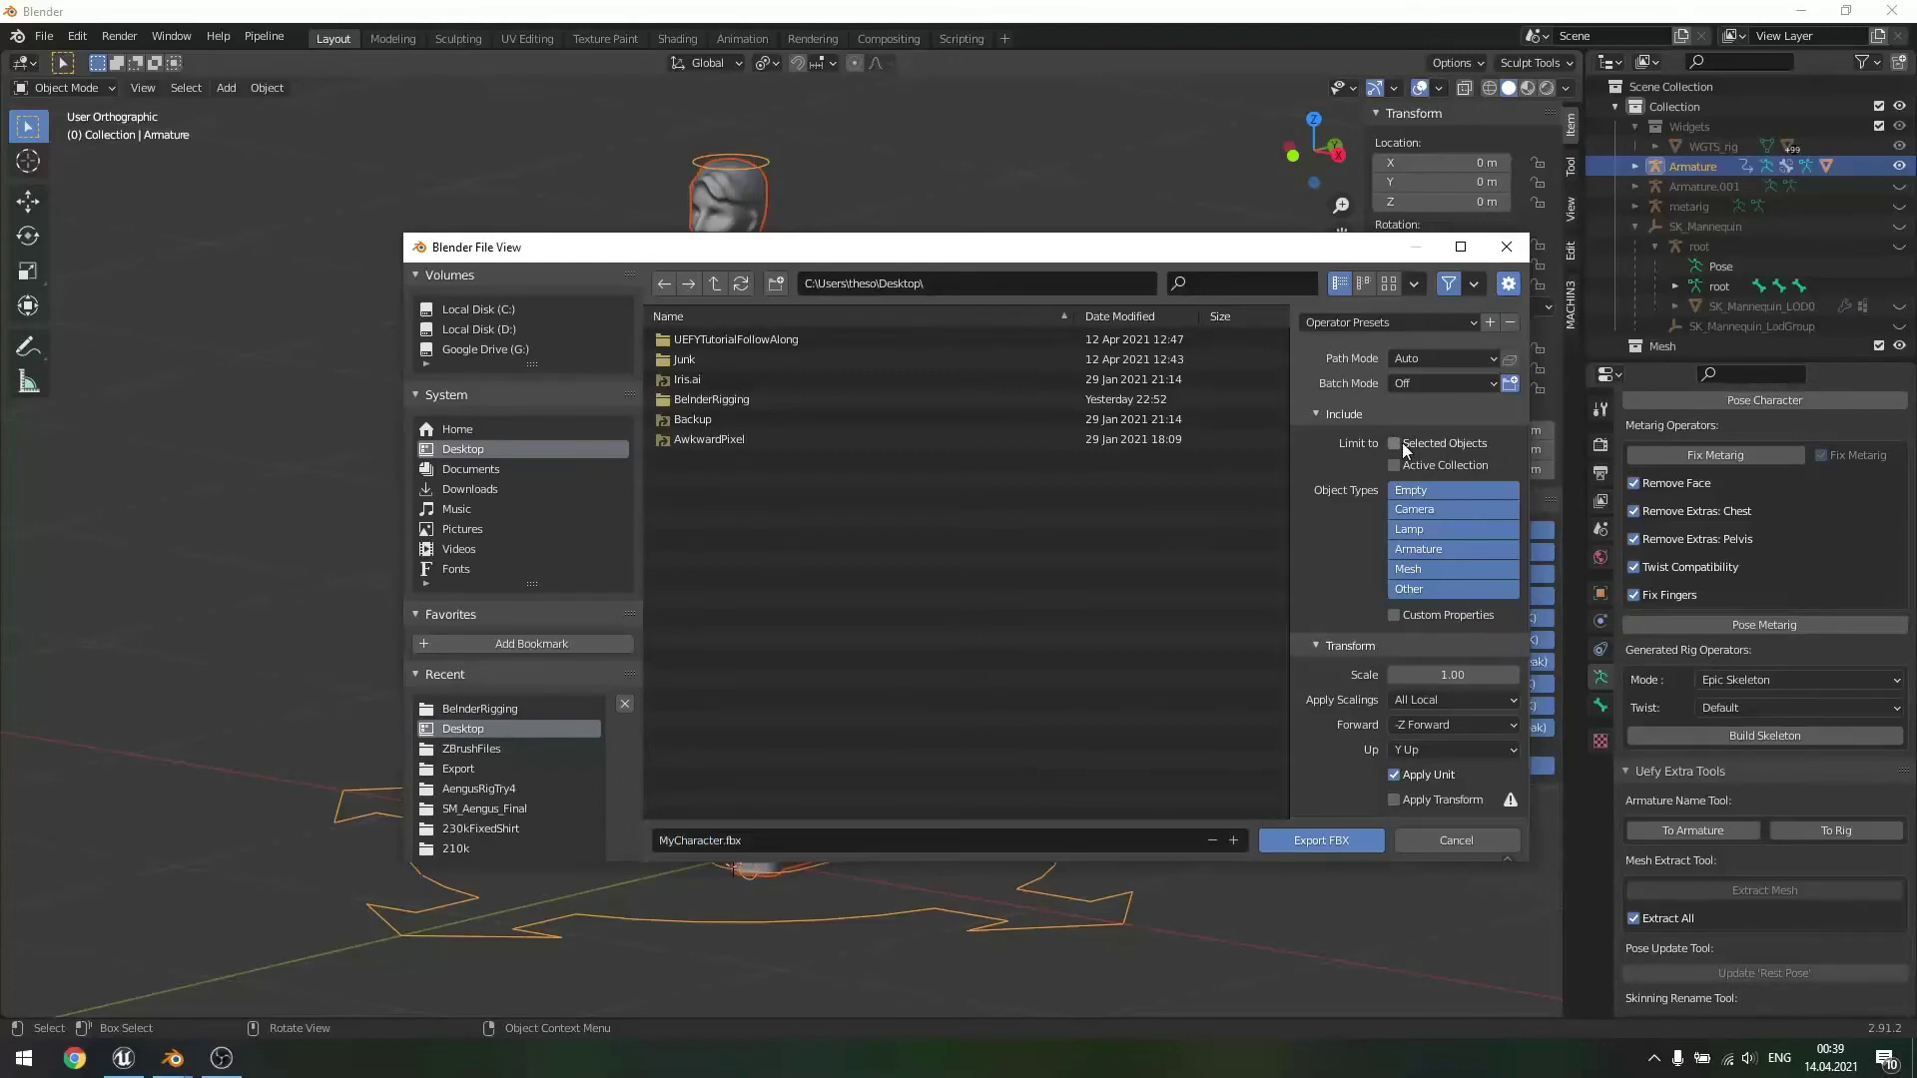
- Export the FBX limited to selected objects, with Only Deform Bones on and Bake Animation and Add Leaf Bones off
click(1395, 442)
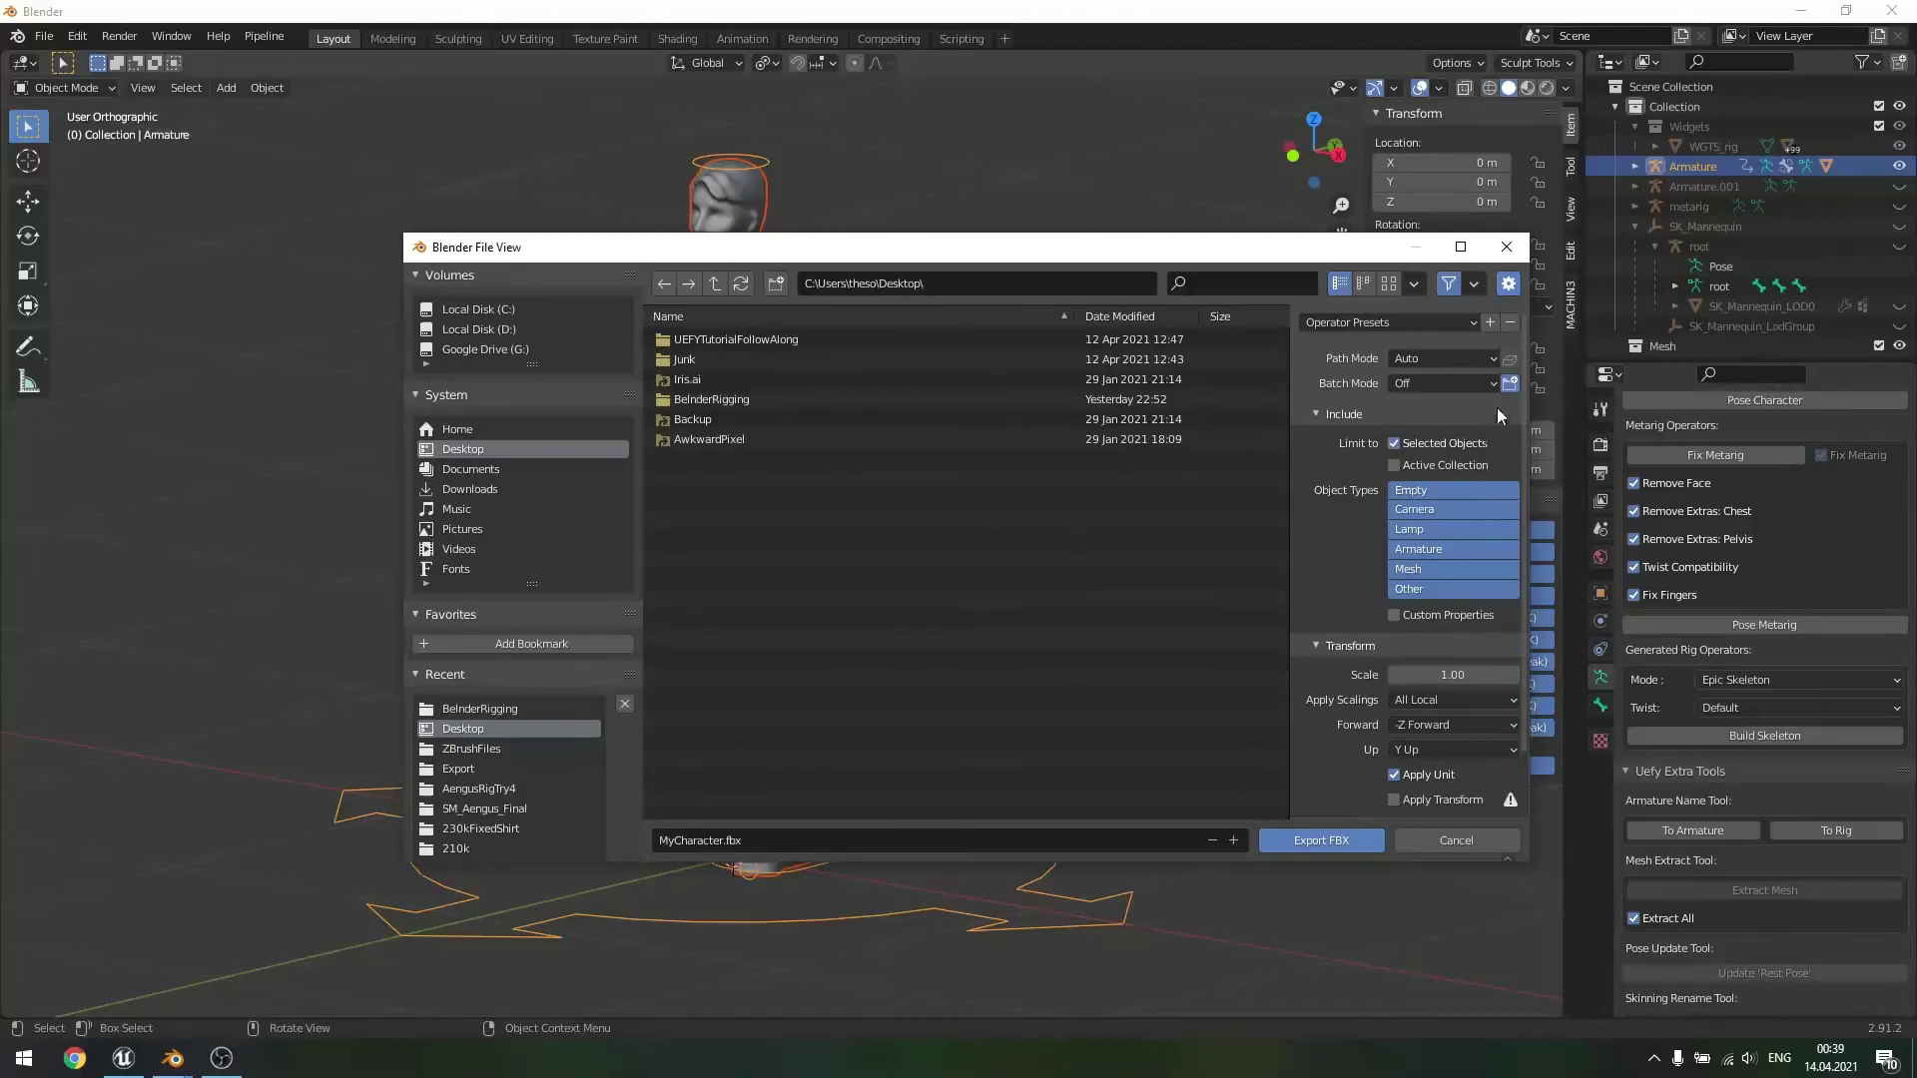
scroll(1422, 615, down, 2)
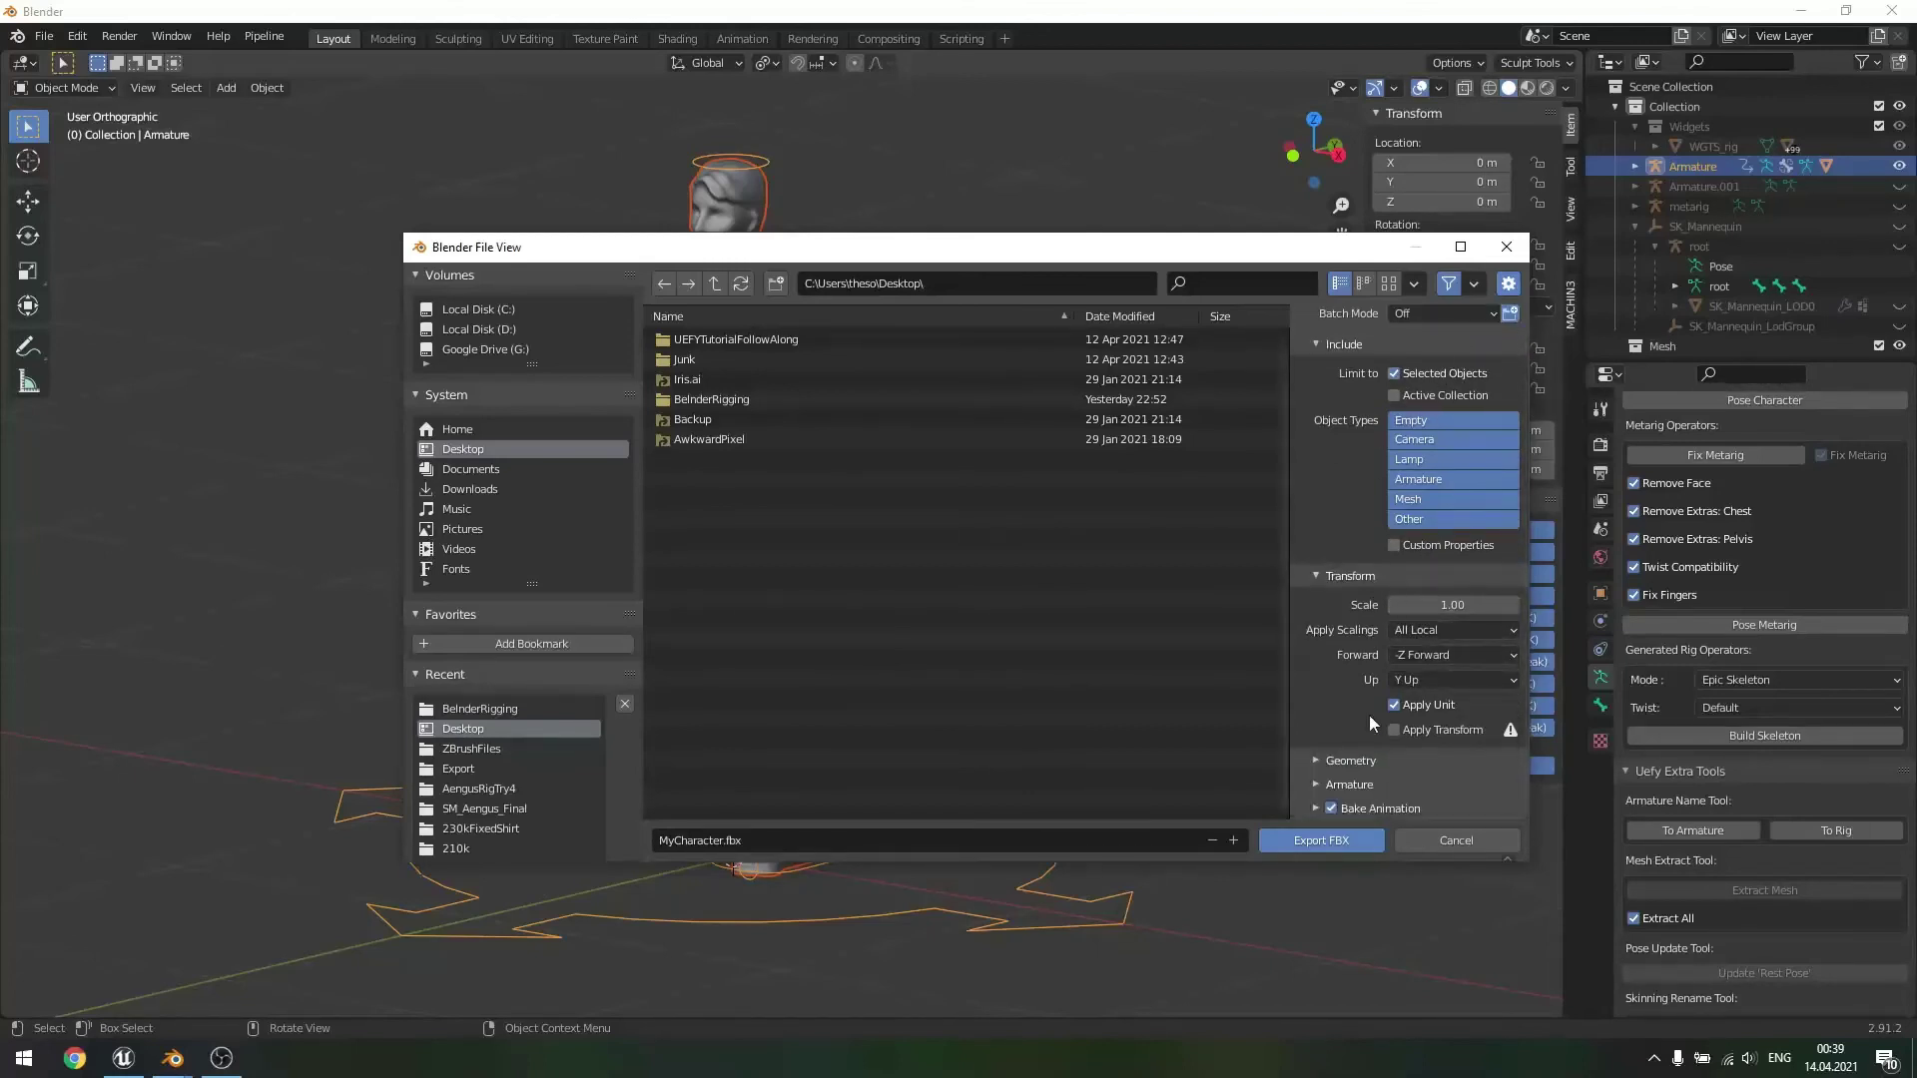
click(1332, 807)
click(1316, 784)
scroll(1378, 745, down, 3)
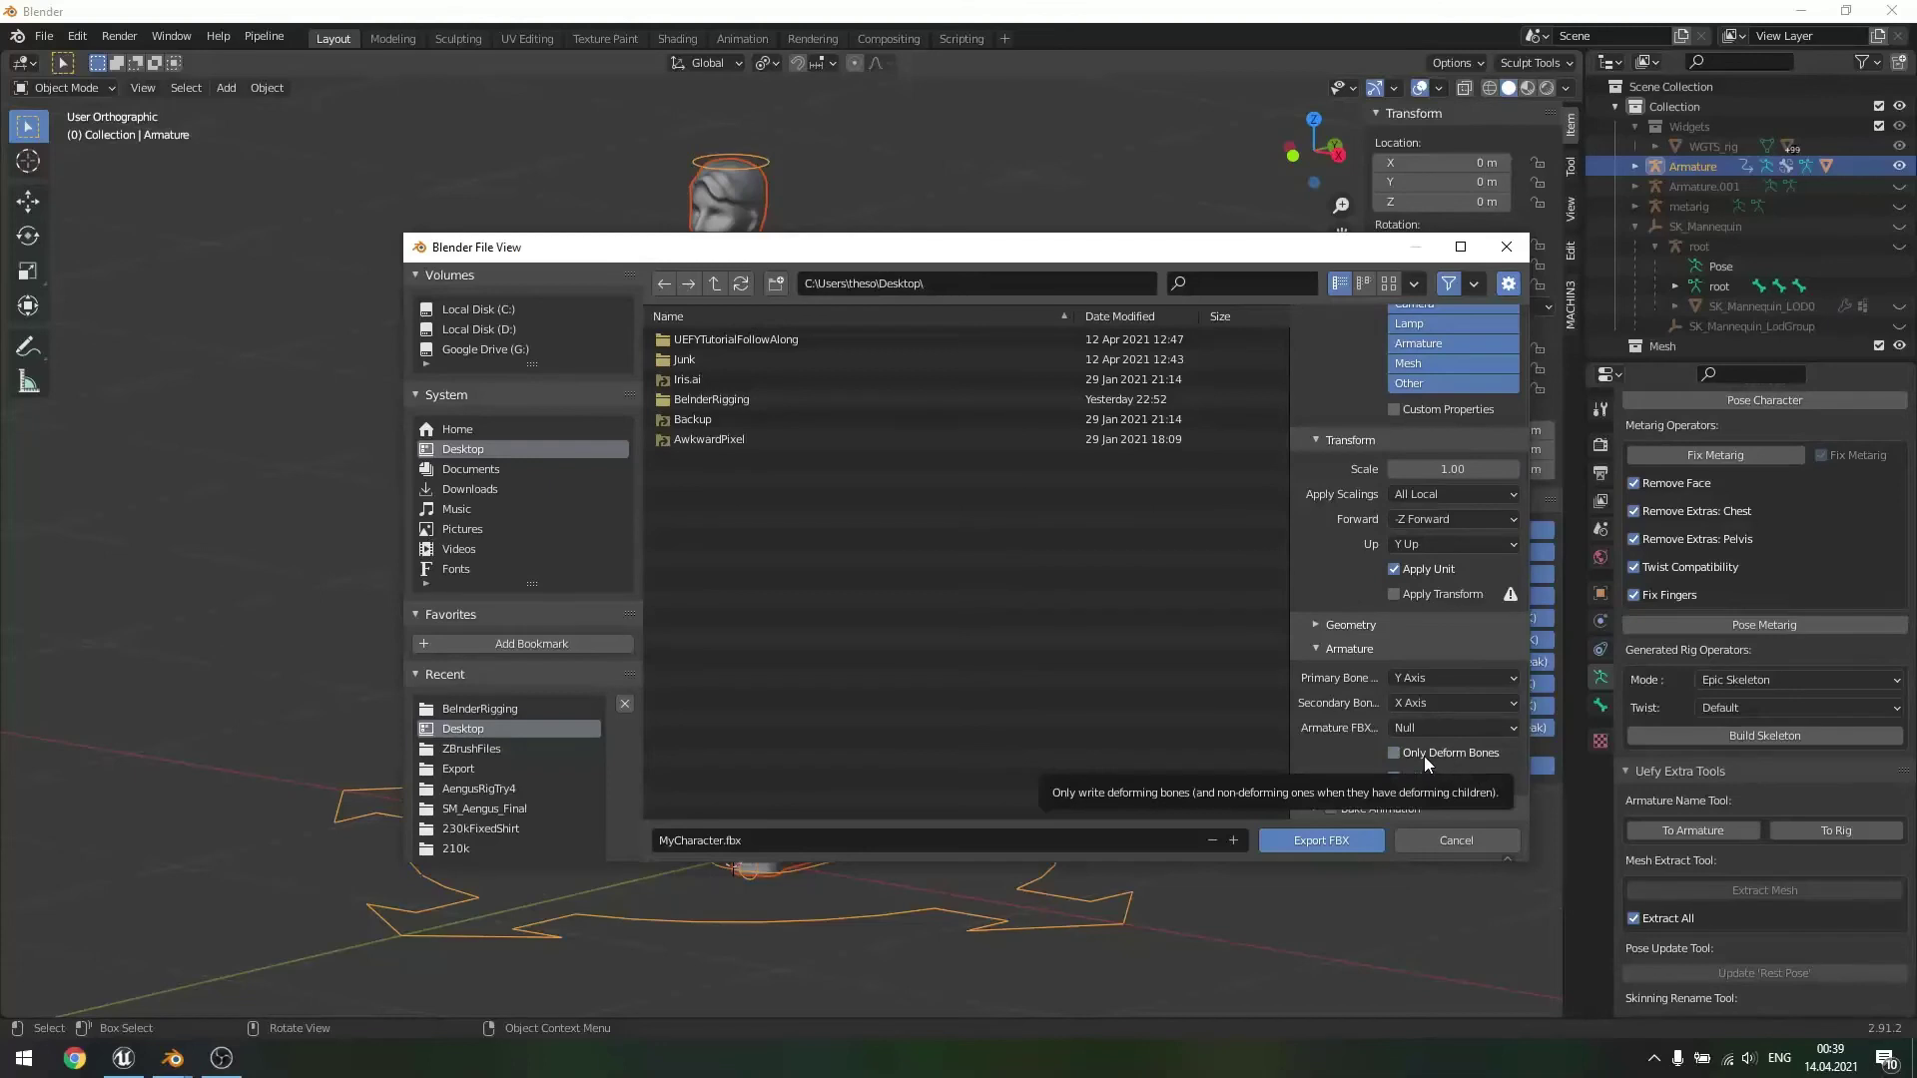
click(1424, 757)
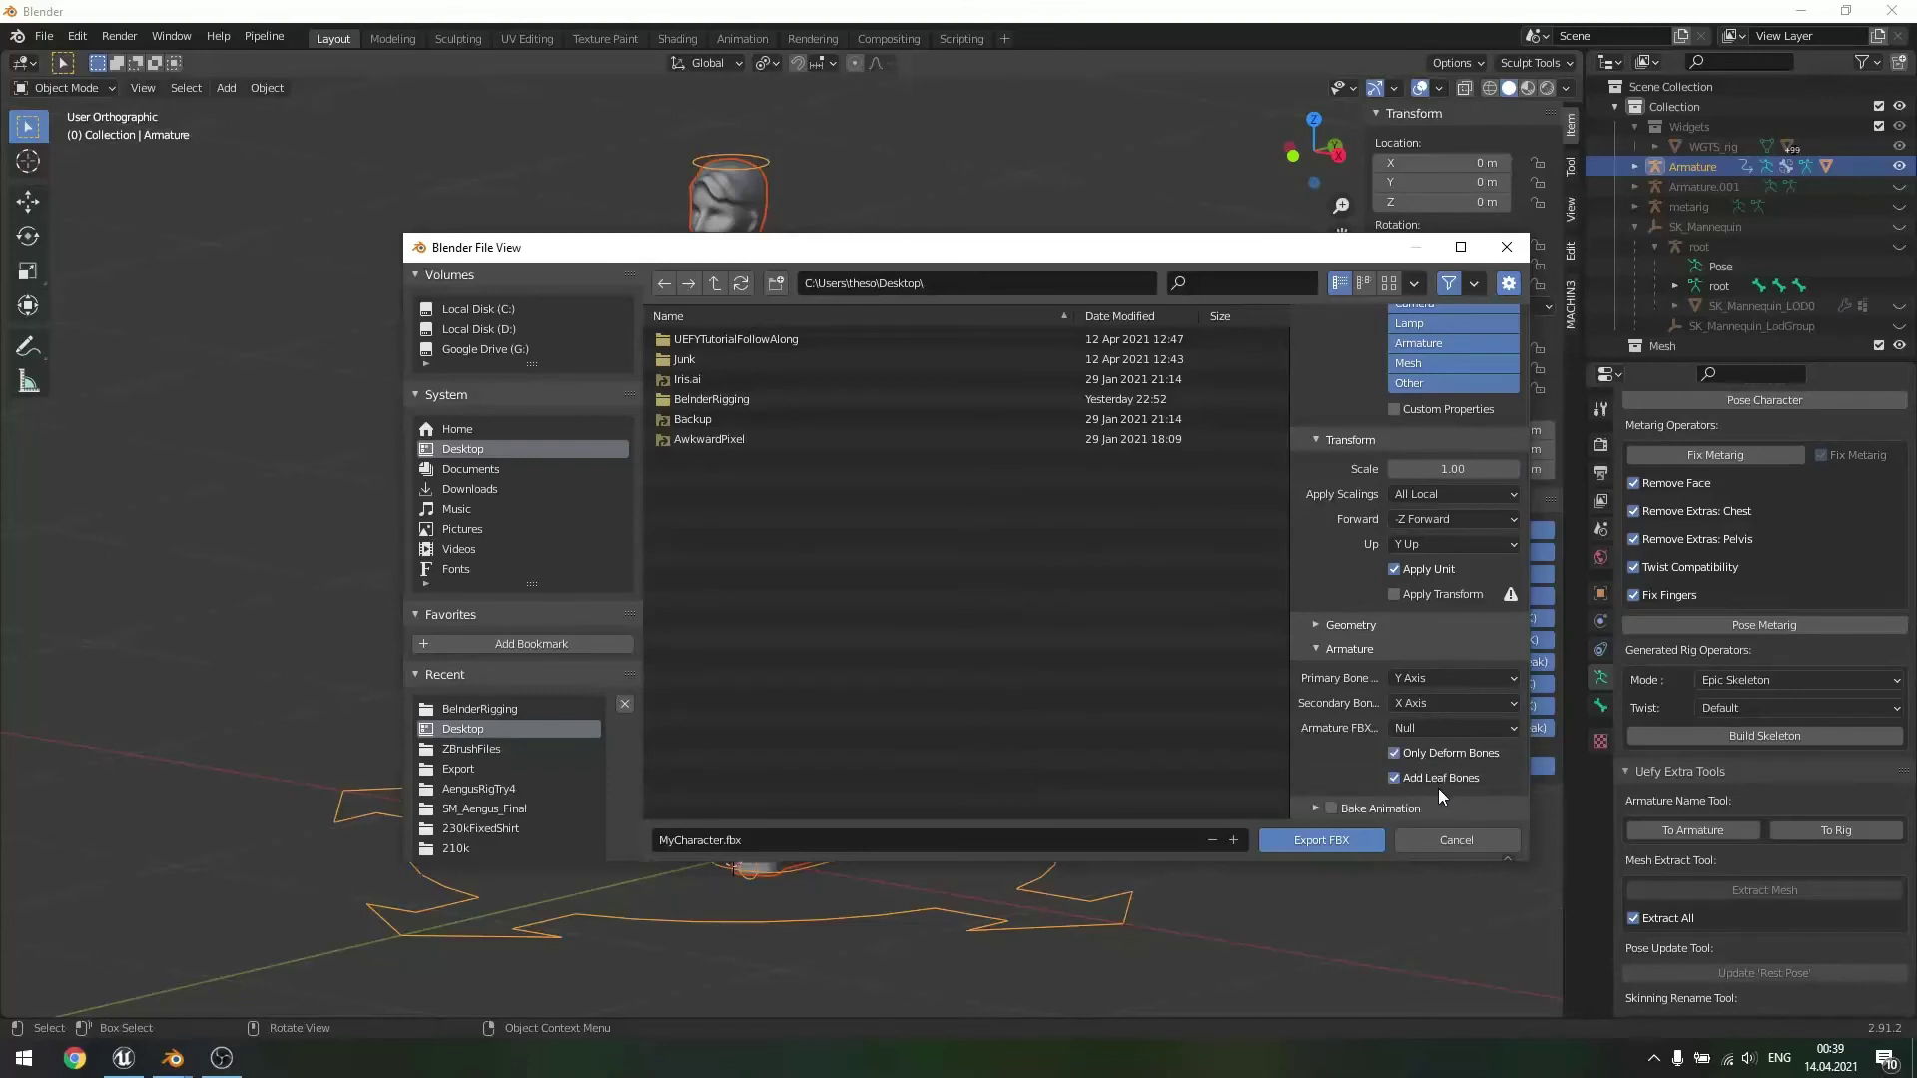
click(1396, 780)
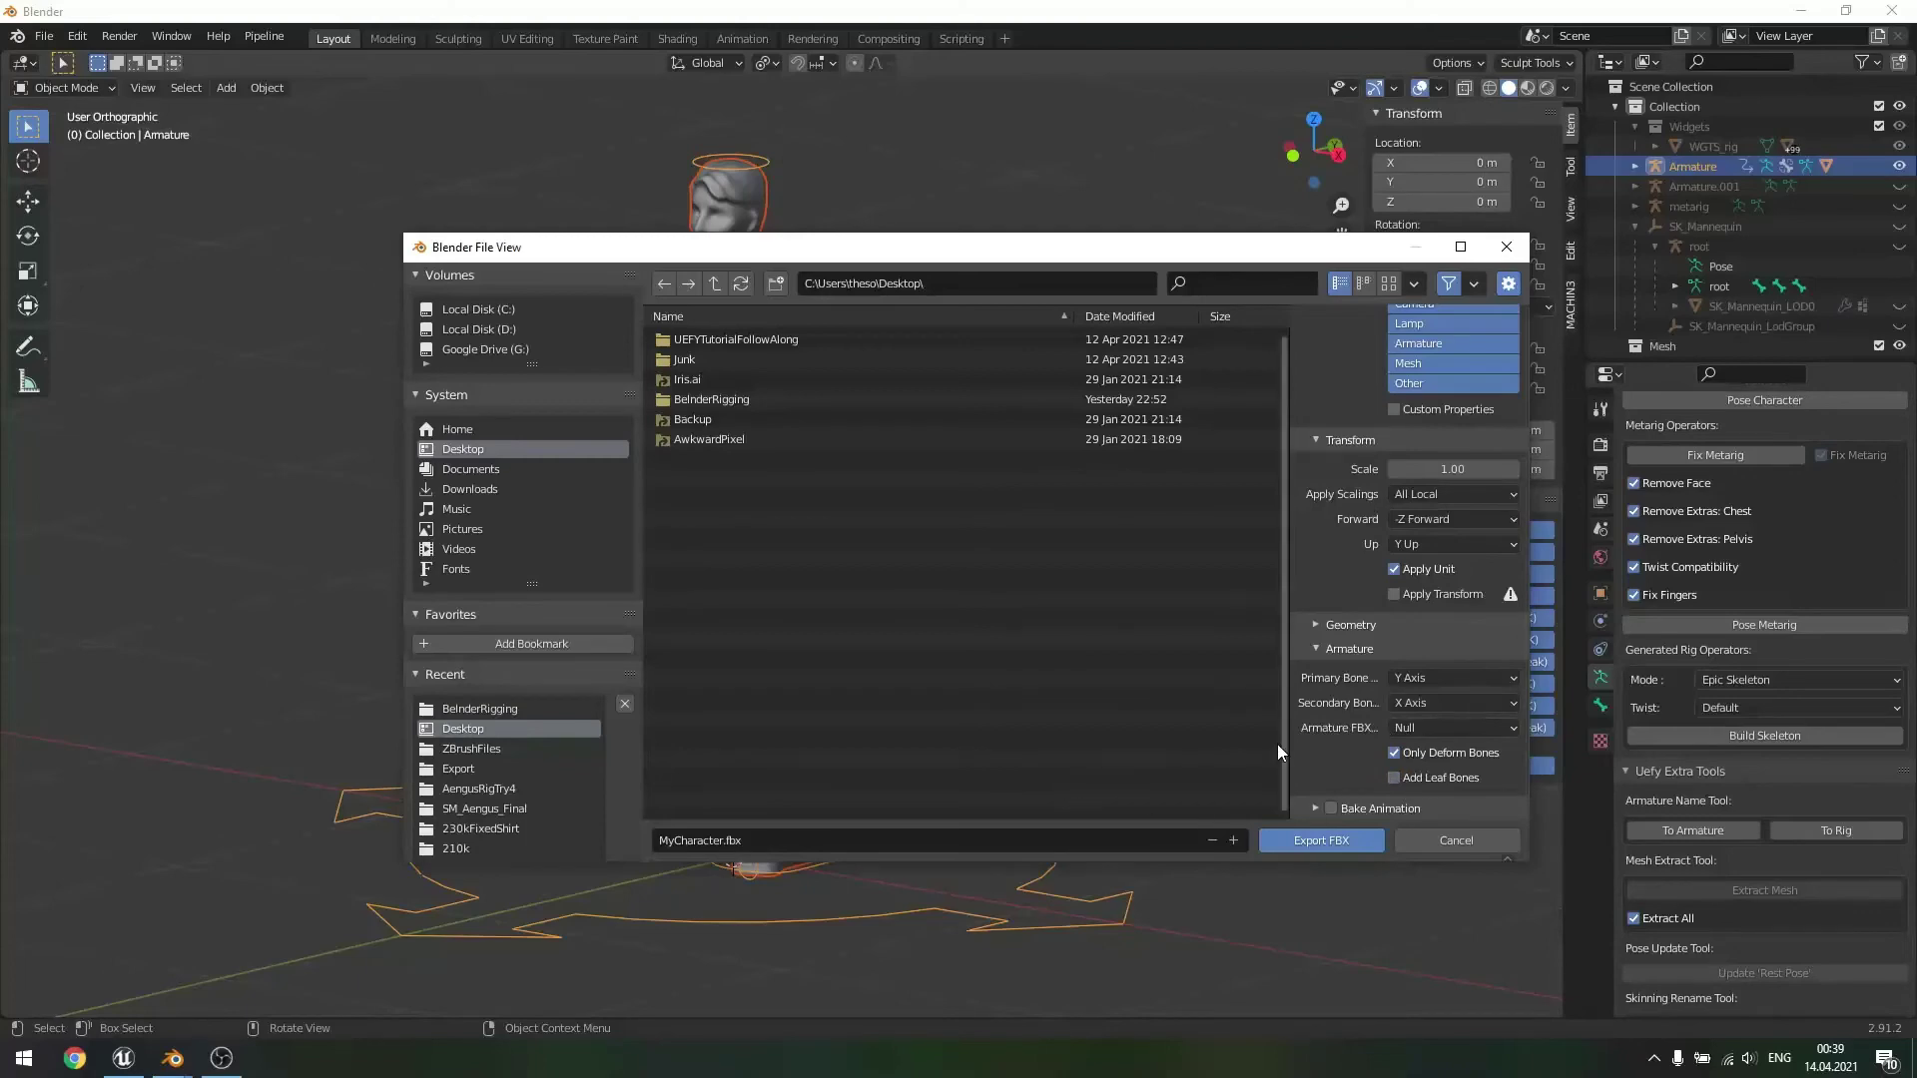
click(1324, 845)
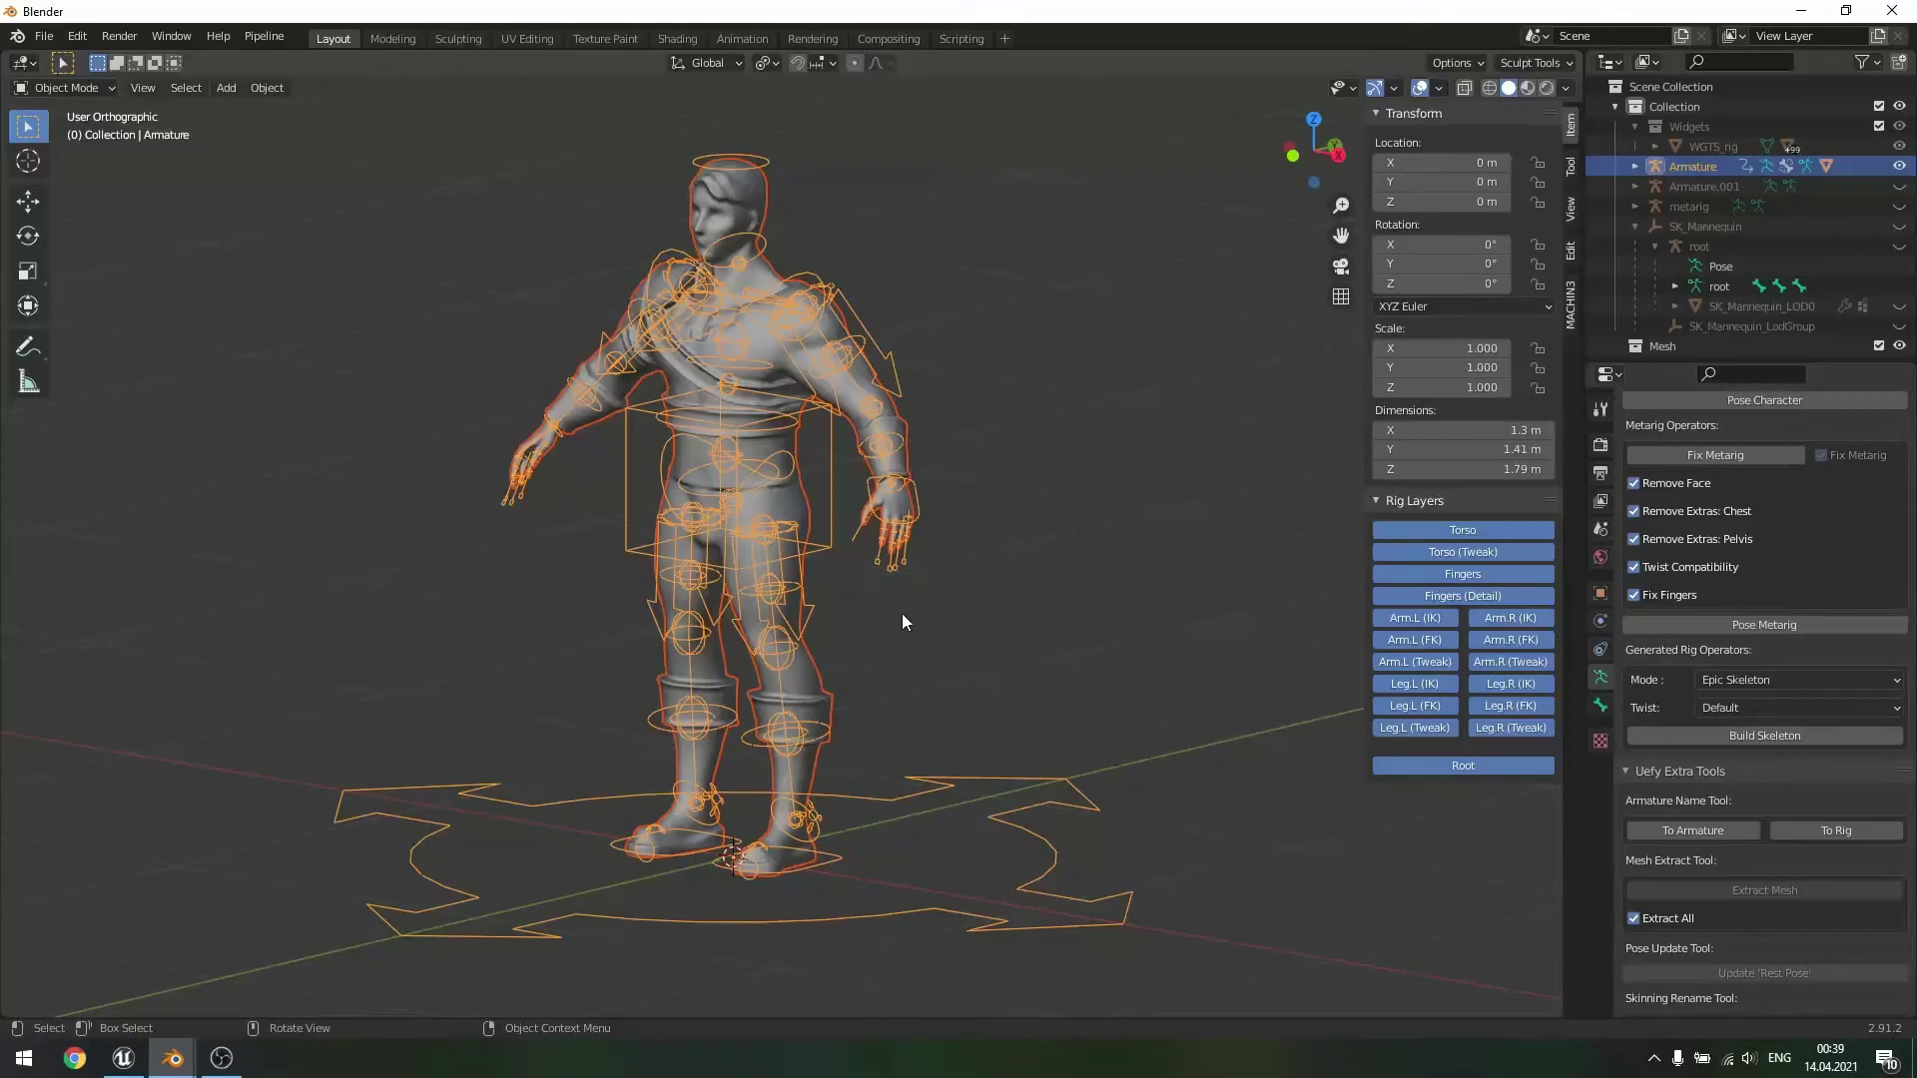
- Clear the Blender windows and bring MyCharacter.fbx from the desktop into the MyCharacter content folder in Unreal Editor
click(1805, 12)
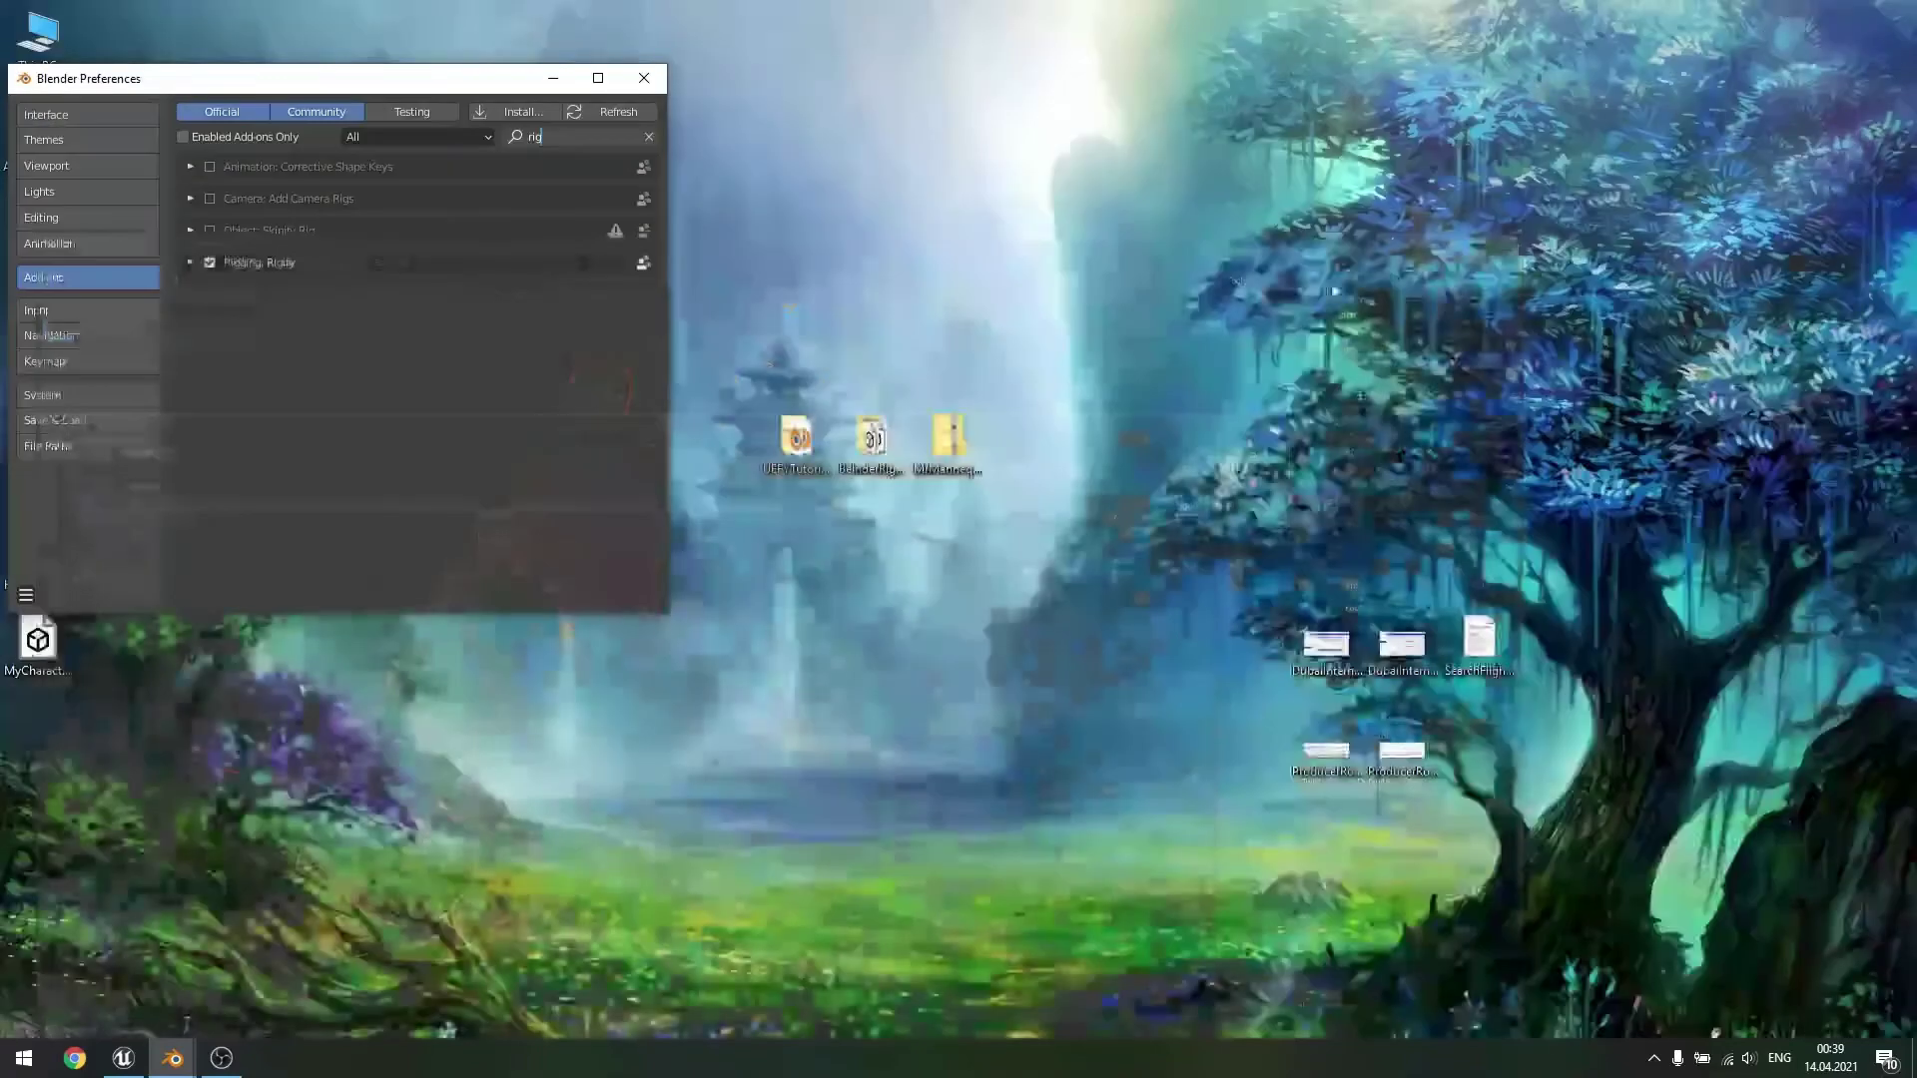
click(644, 77)
drag(34, 647, 247, 249)
key(alt+Tab)
key(alt+Tab)
key(alt+Tab)
key(alt+shift+Tab)
key(alt+shift+Tab)
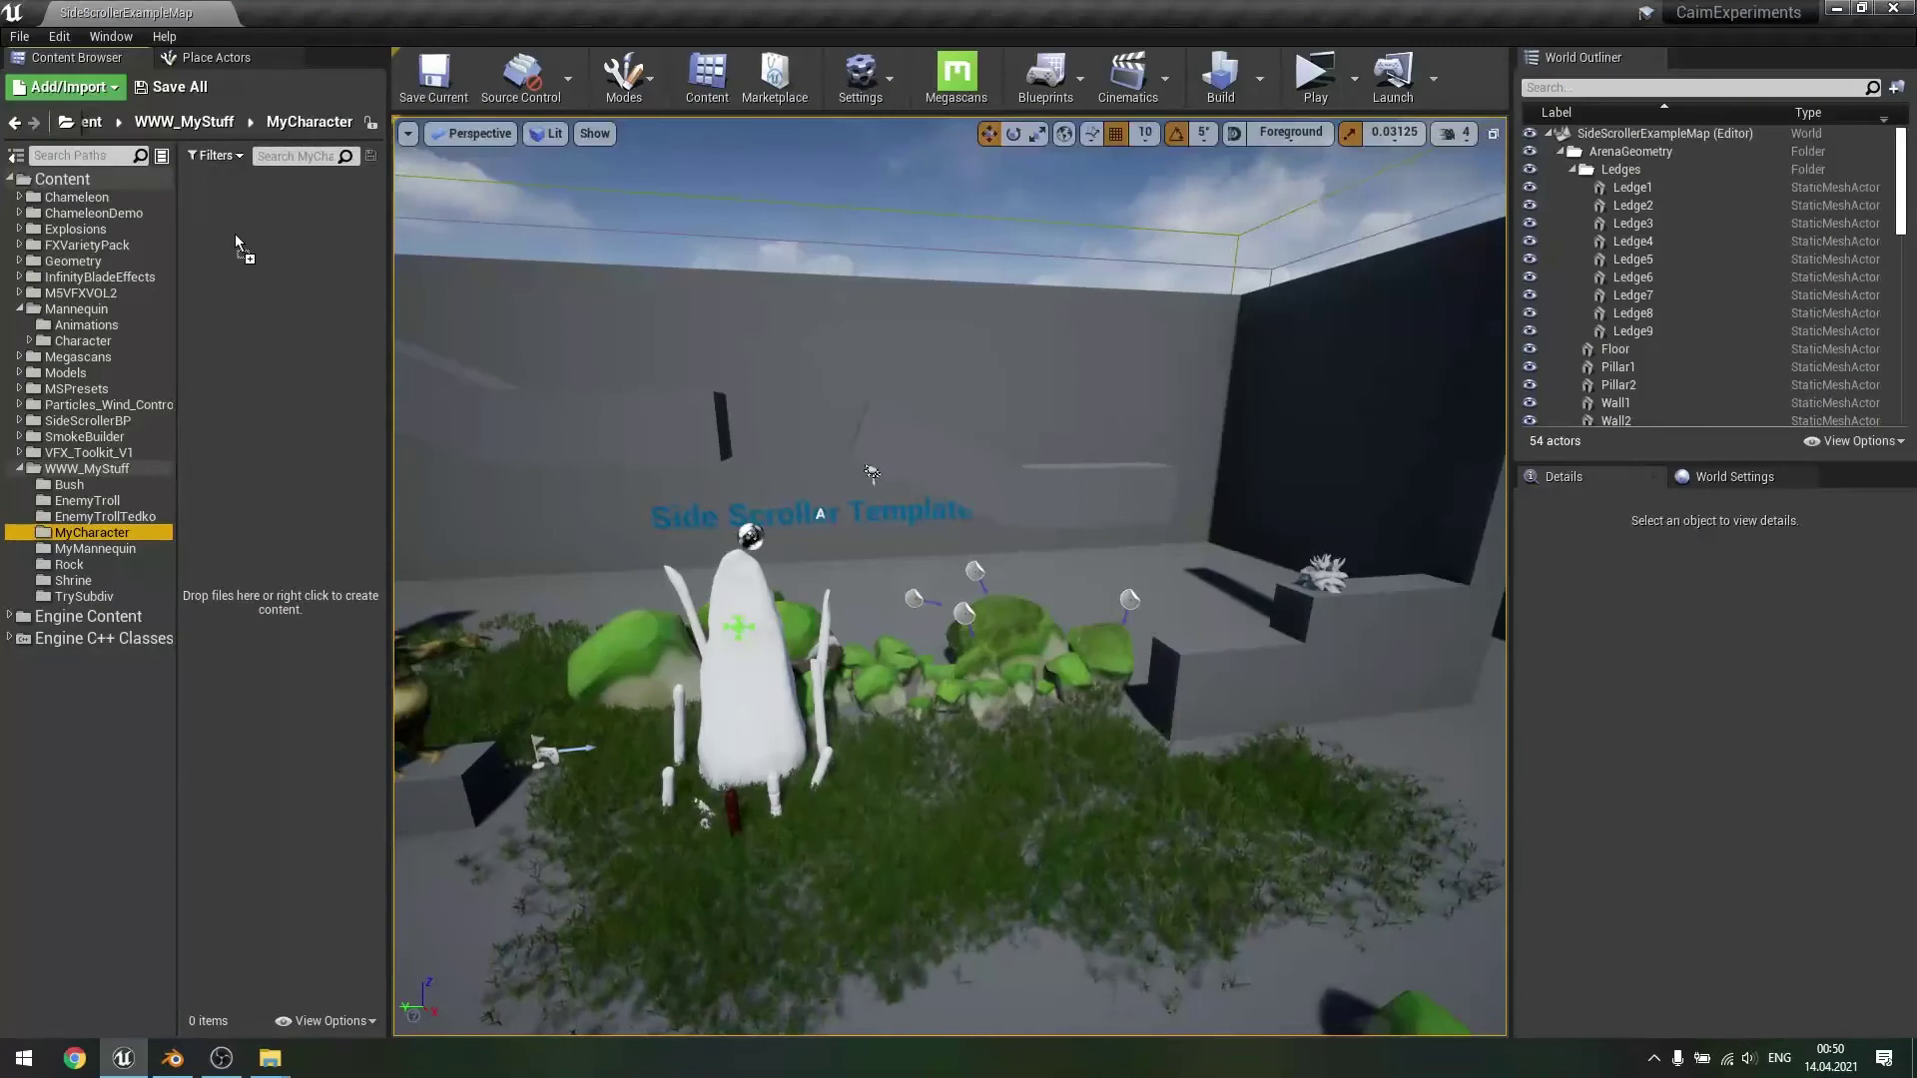
drag(236, 238, 235, 238)
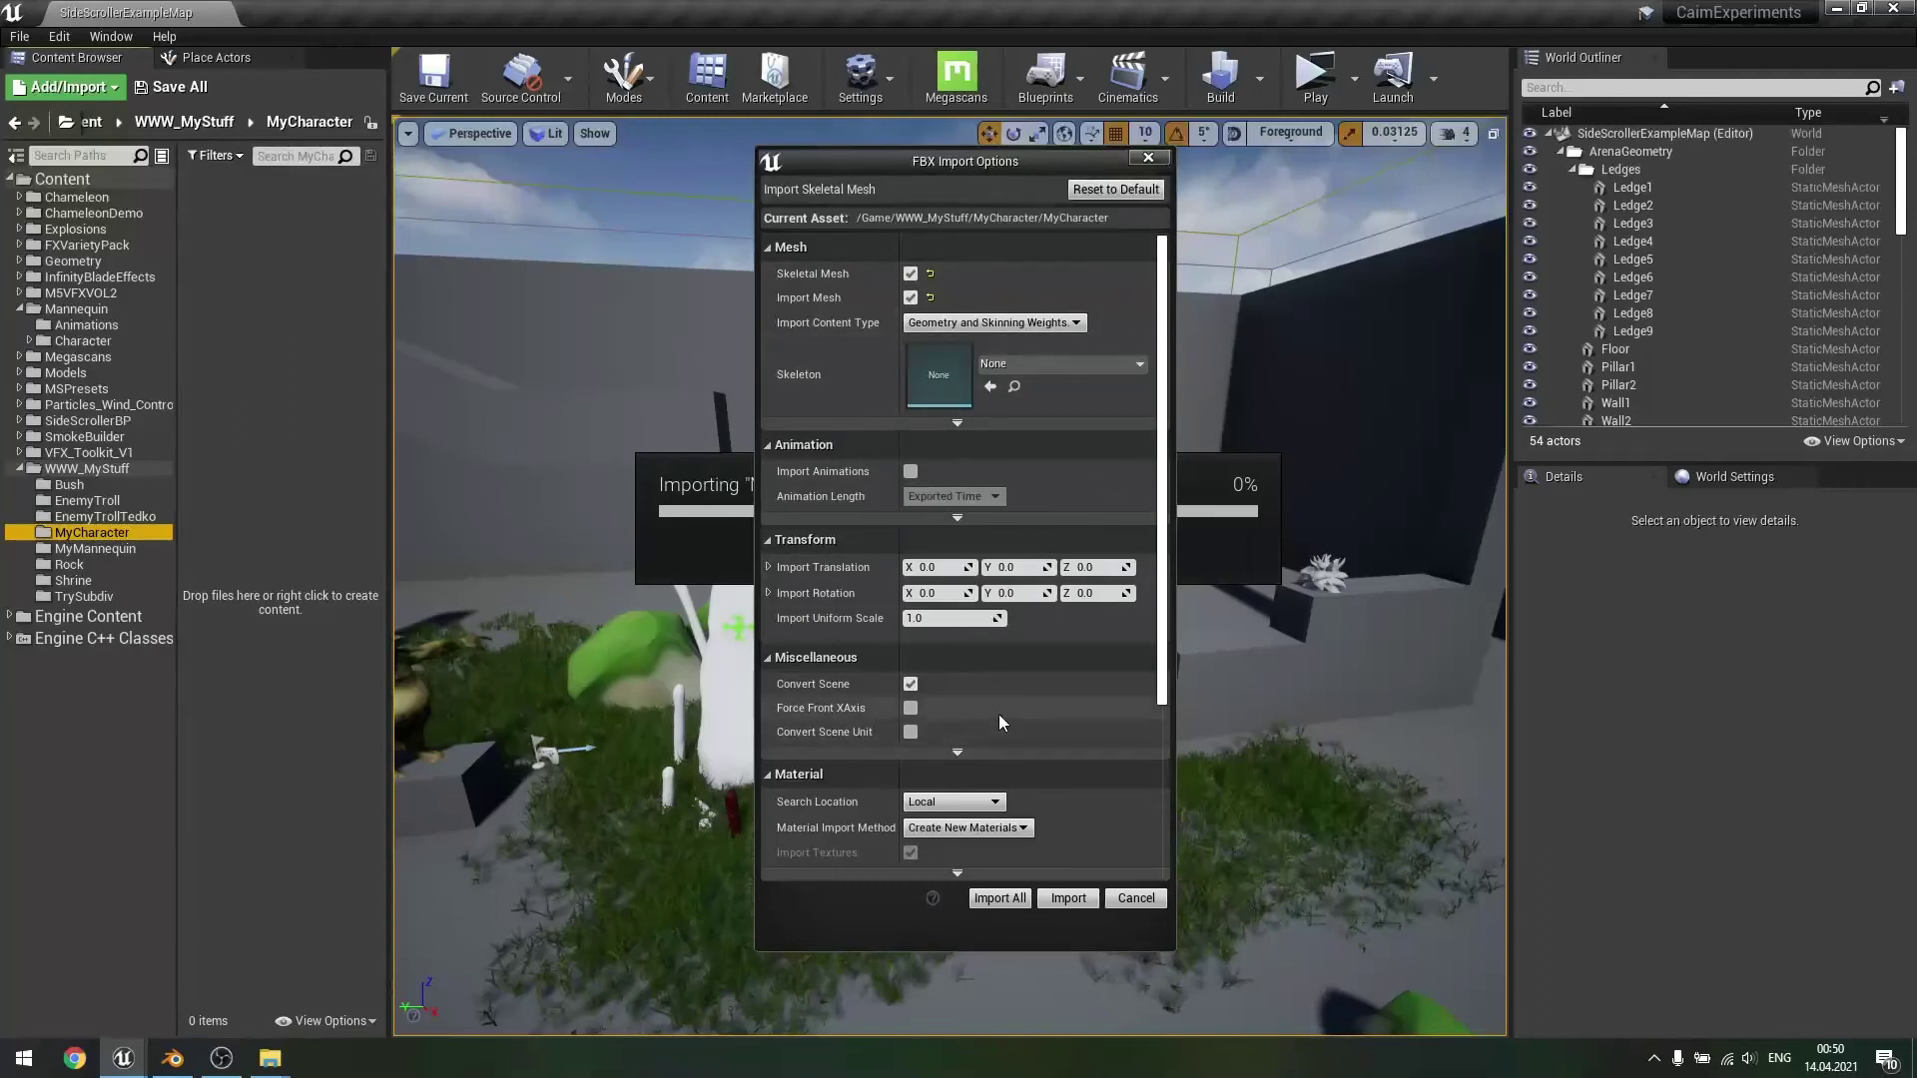
- Import the FBX as a skeletal mesh with no existing skeleton assigned, dismiss the message log and save all assets
click(1076, 900)
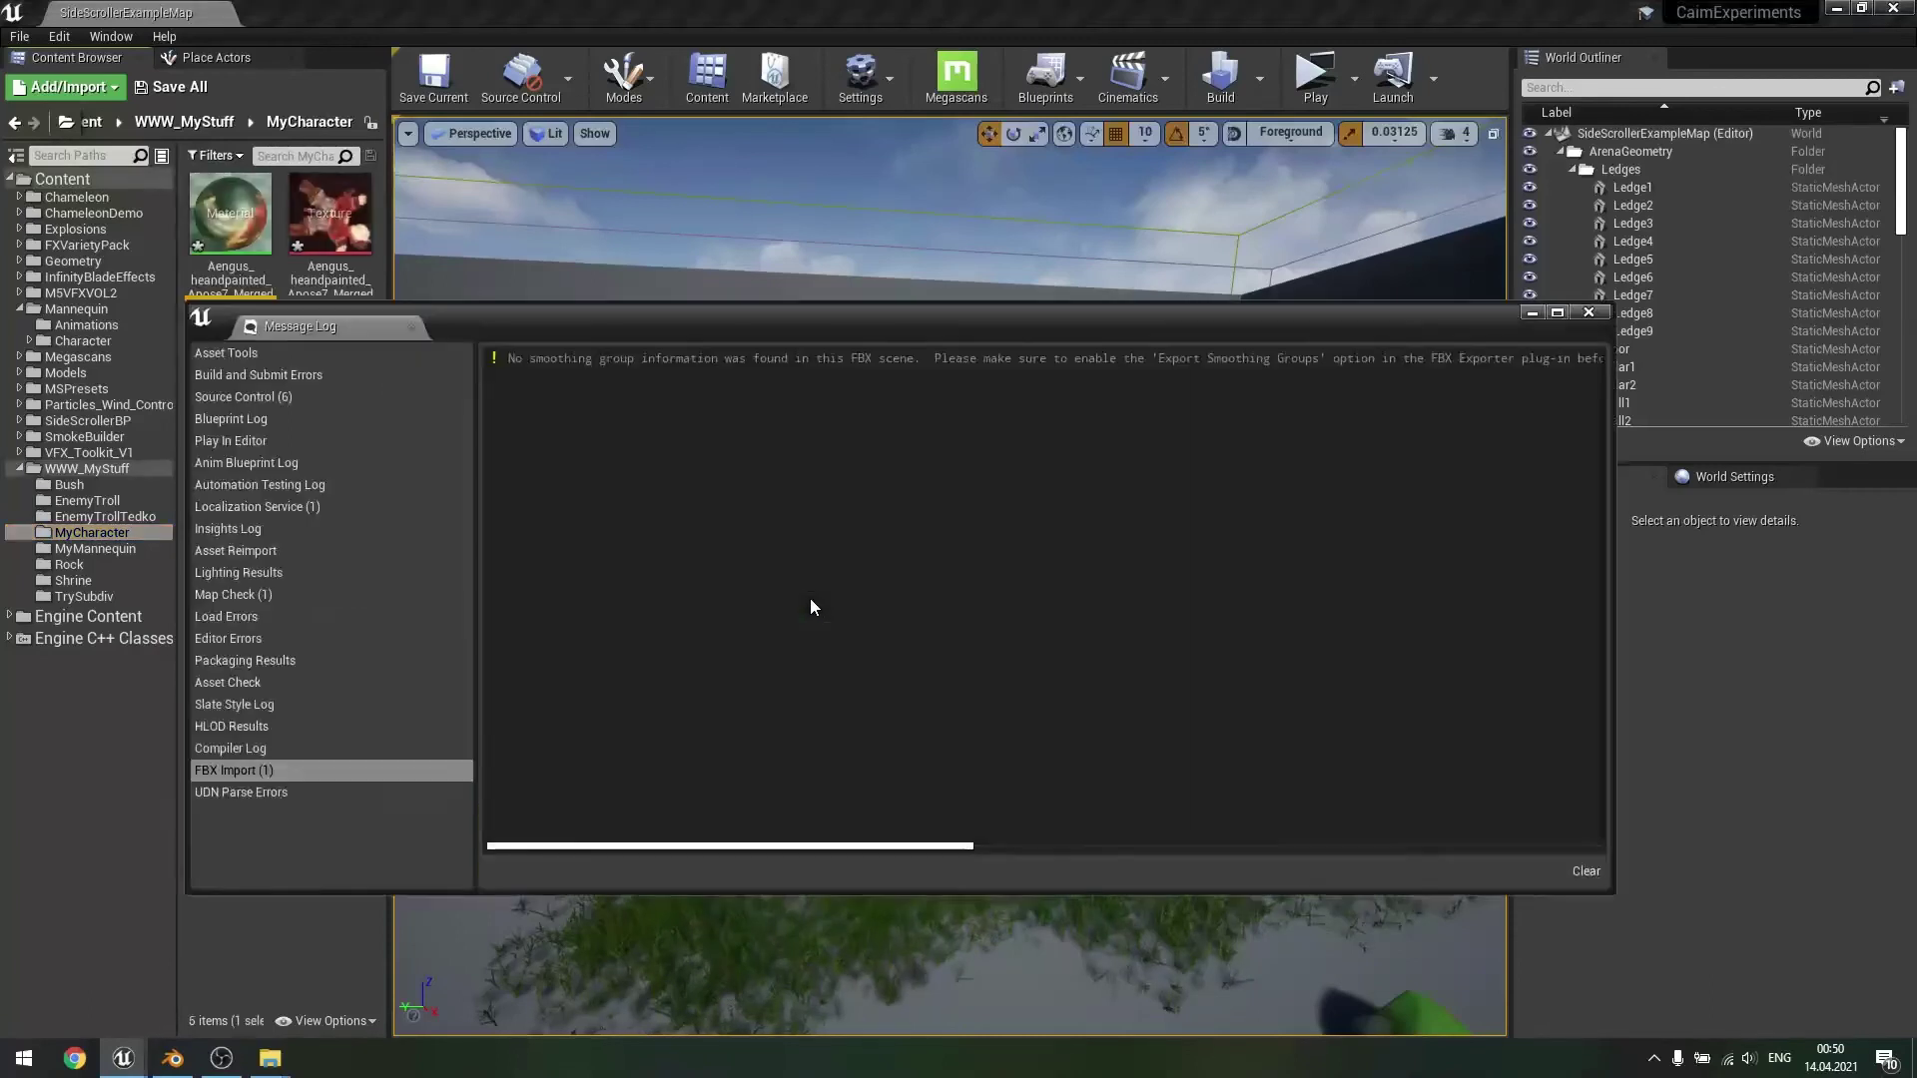
click(1602, 315)
click(306, 566)
key(ctrl+shift+s)
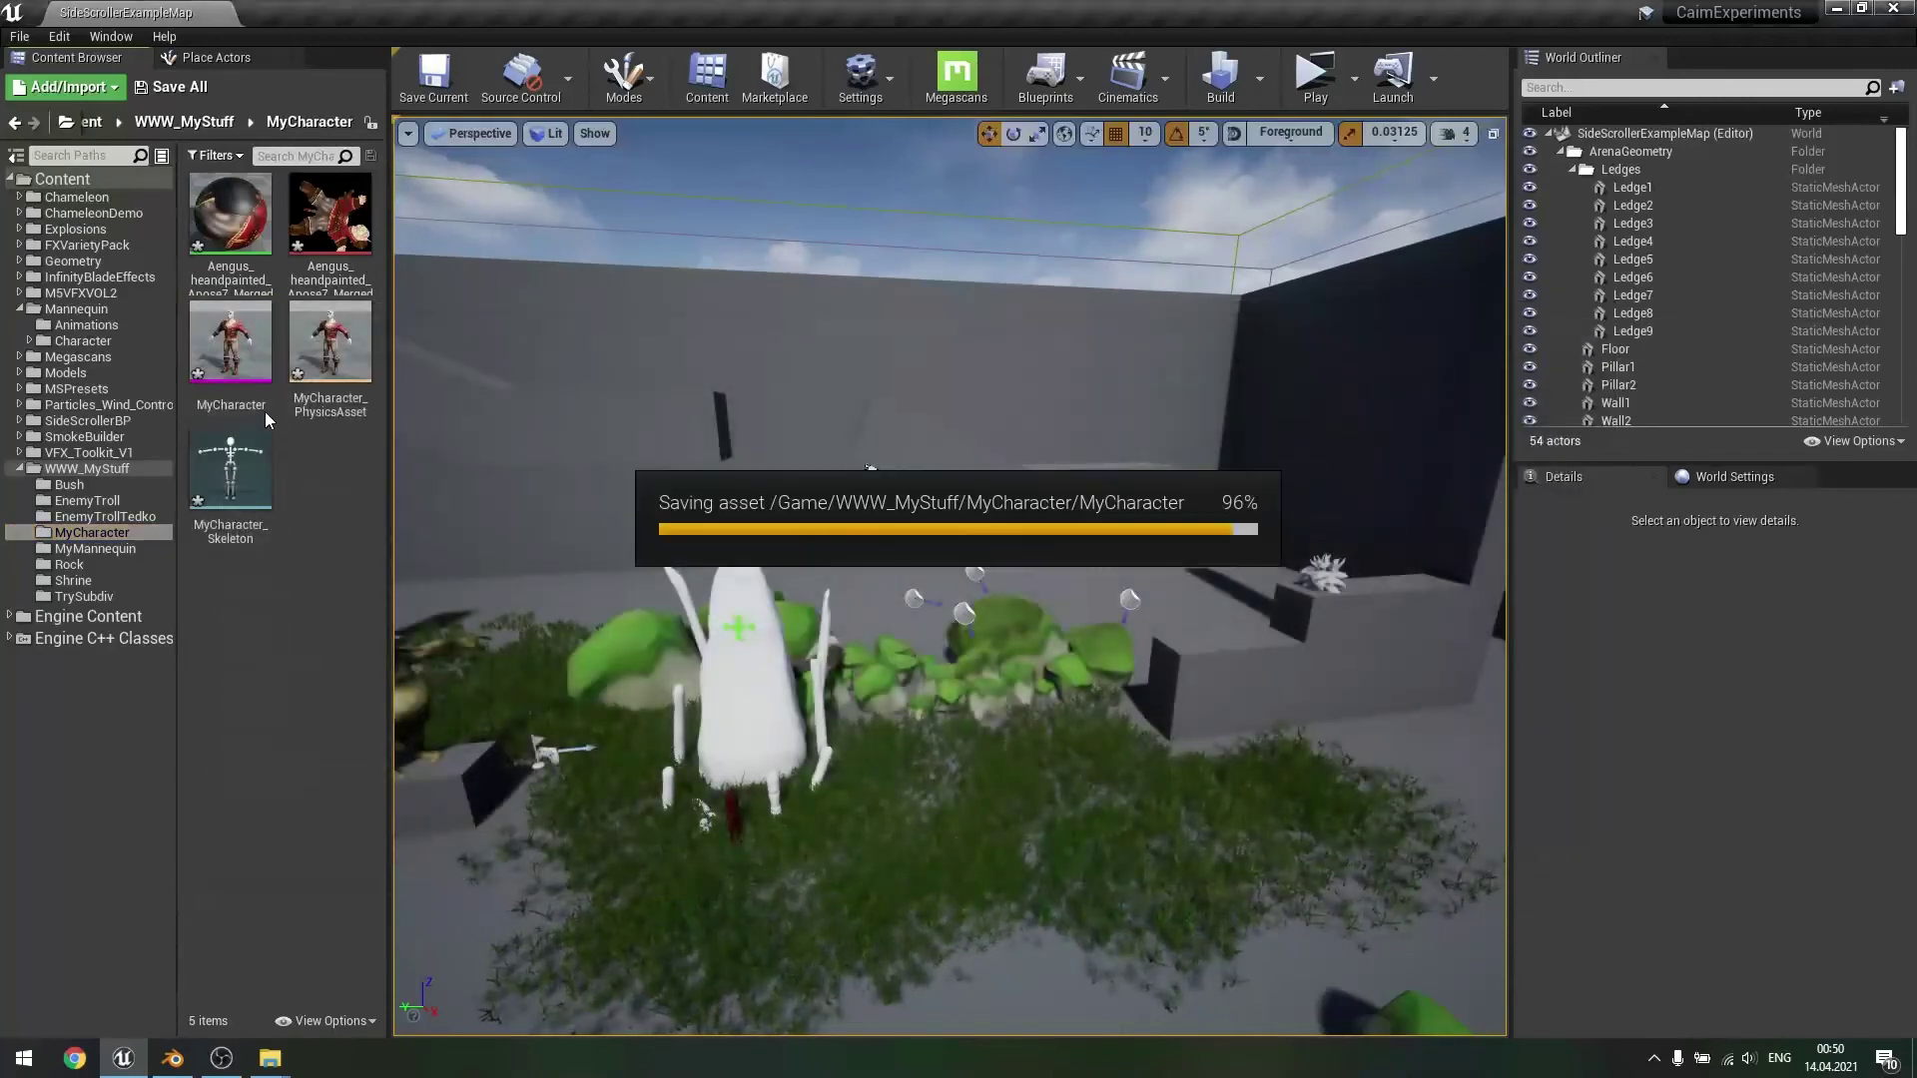
- Switch to Blender to check the character in Material Preview shading, restore Solid shading and return to Unreal Editor
click(173, 1060)
click(1018, 599)
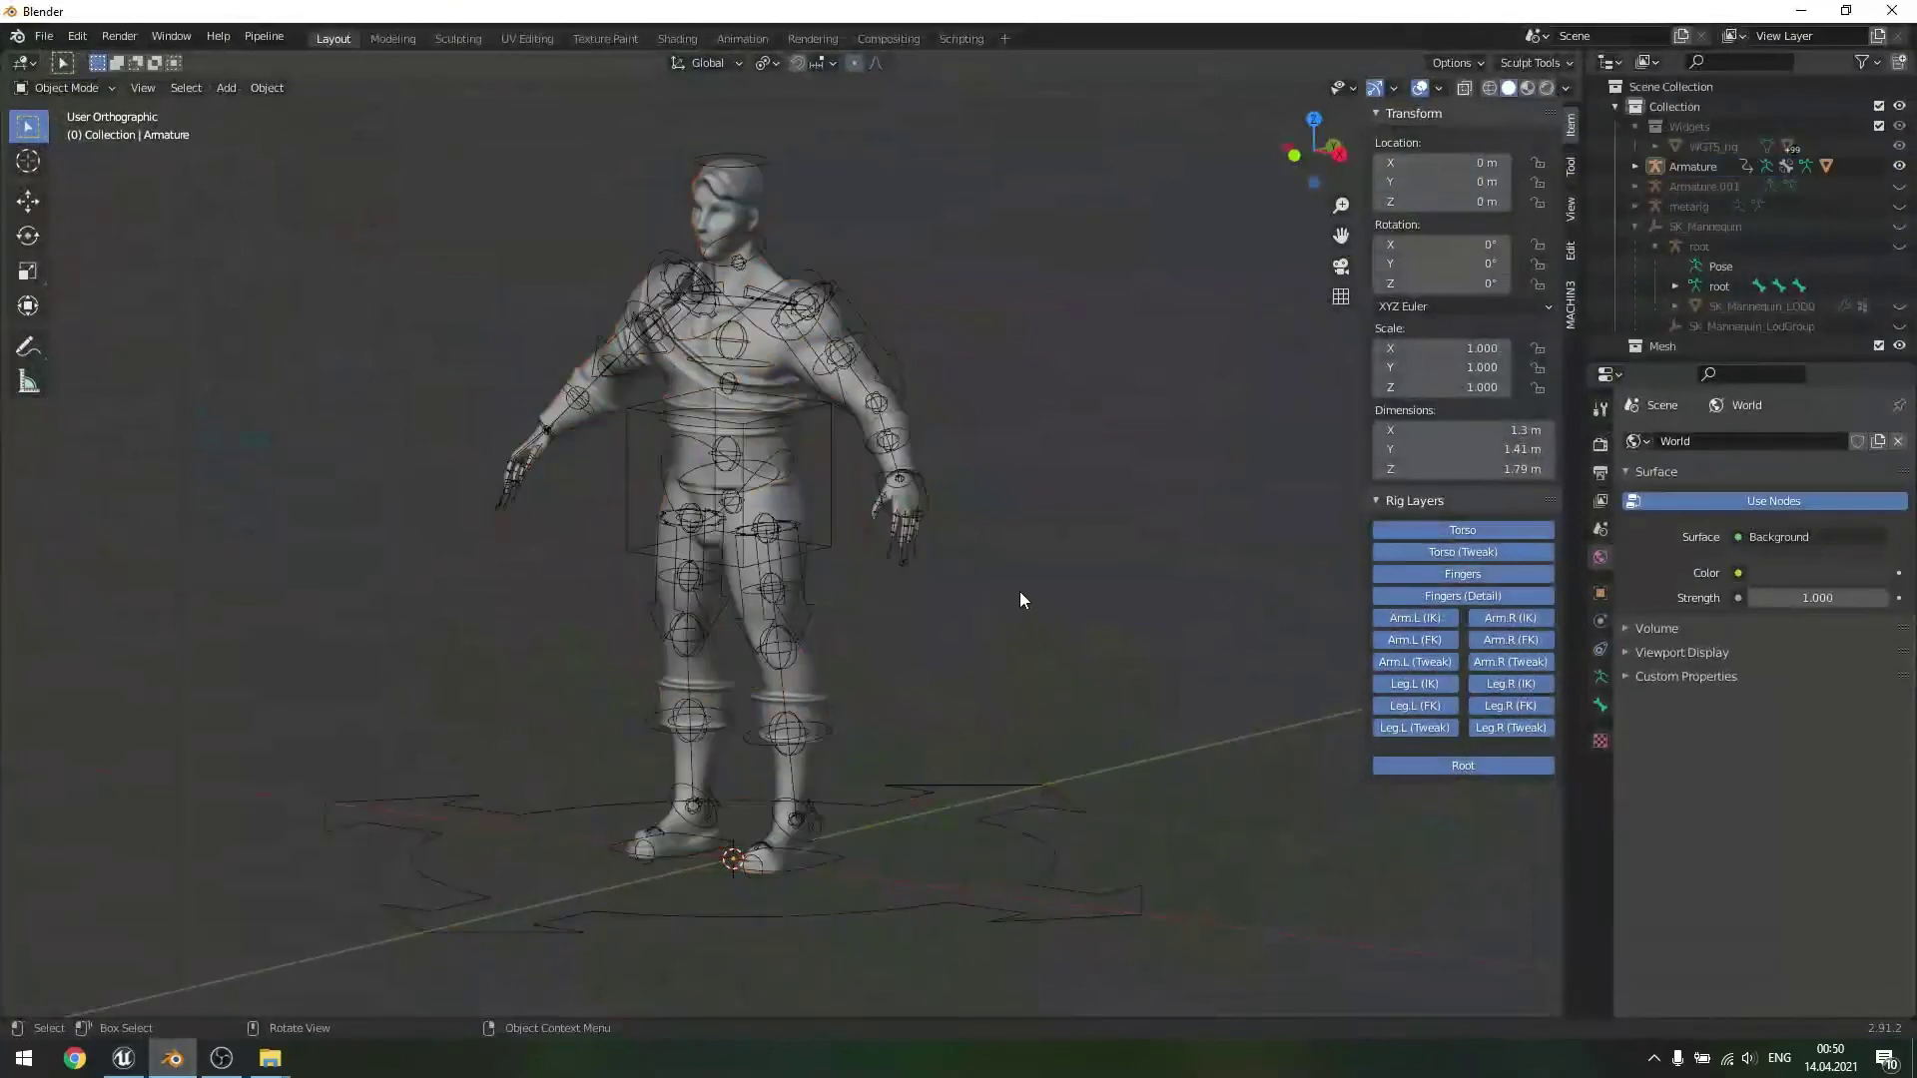
middle_drag(1081, 473, 1095, 470)
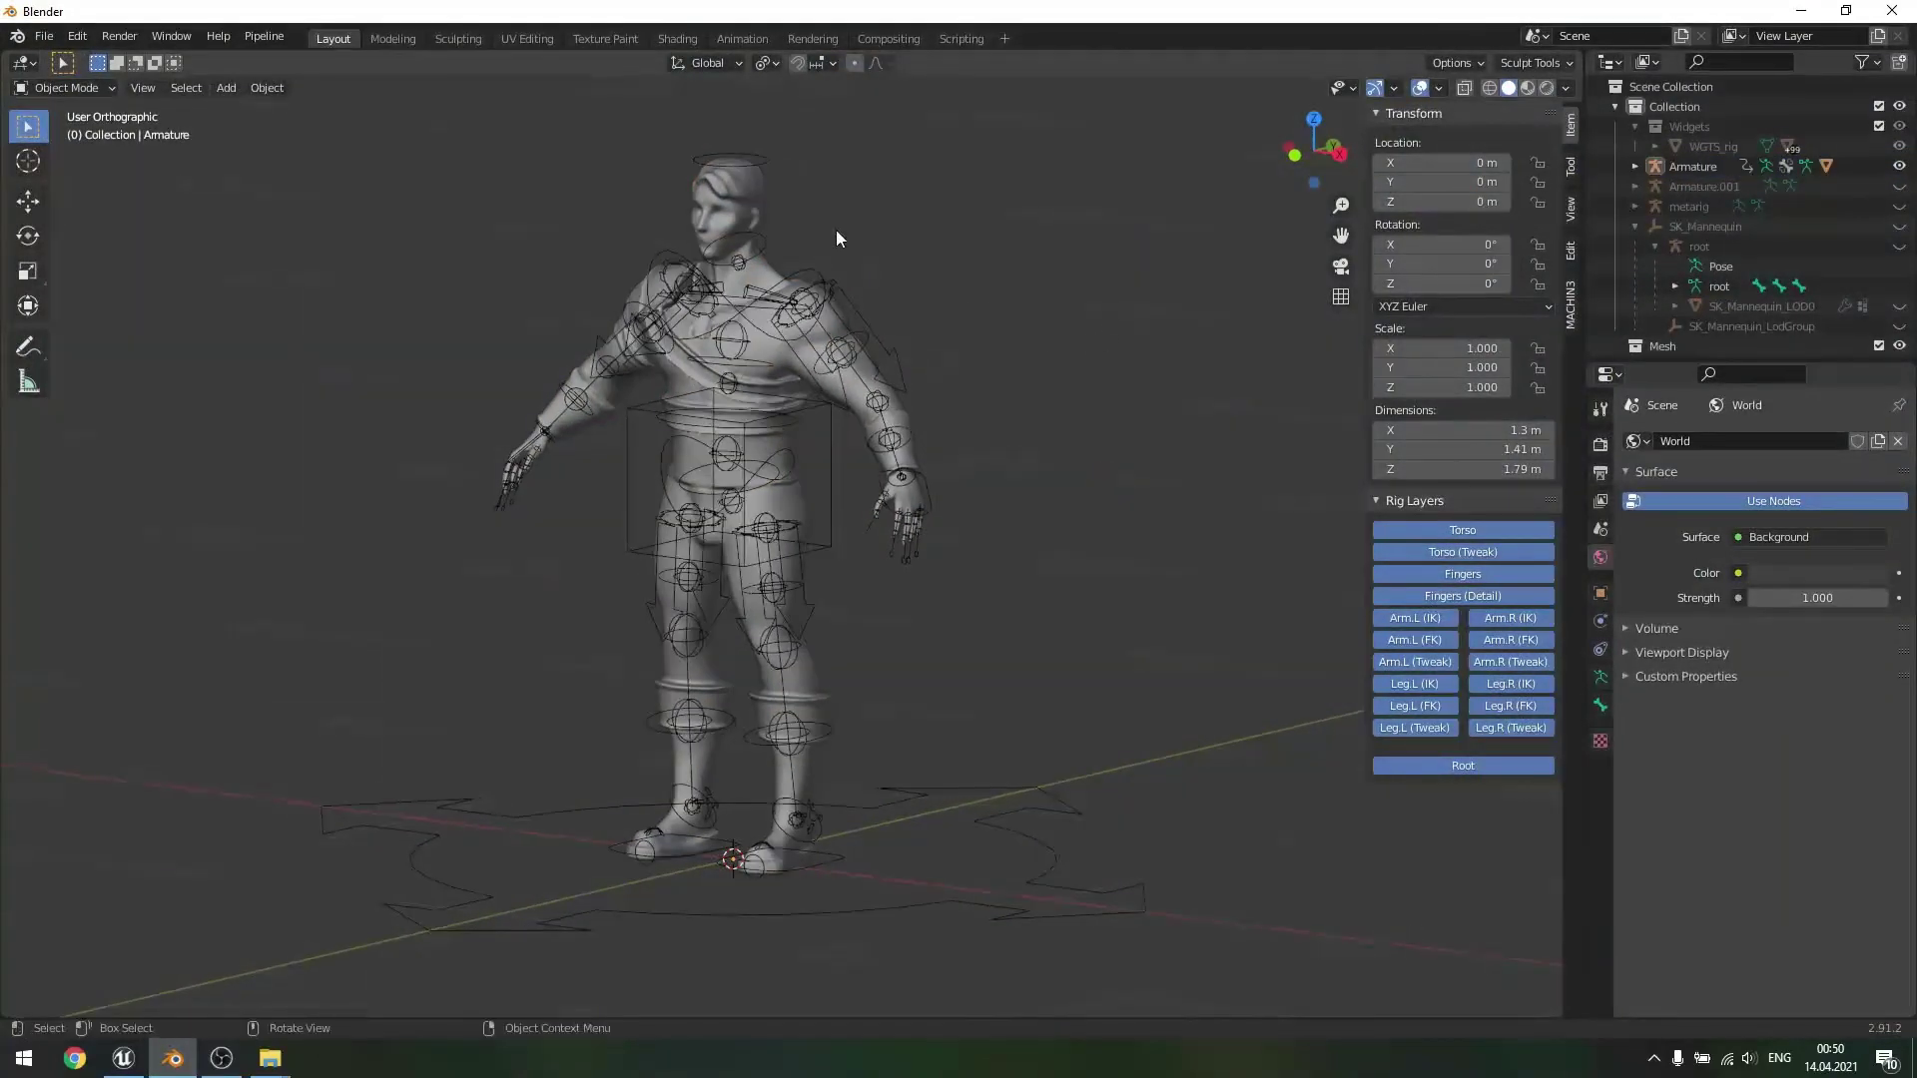
key(z)
click(1053, 274)
key(z)
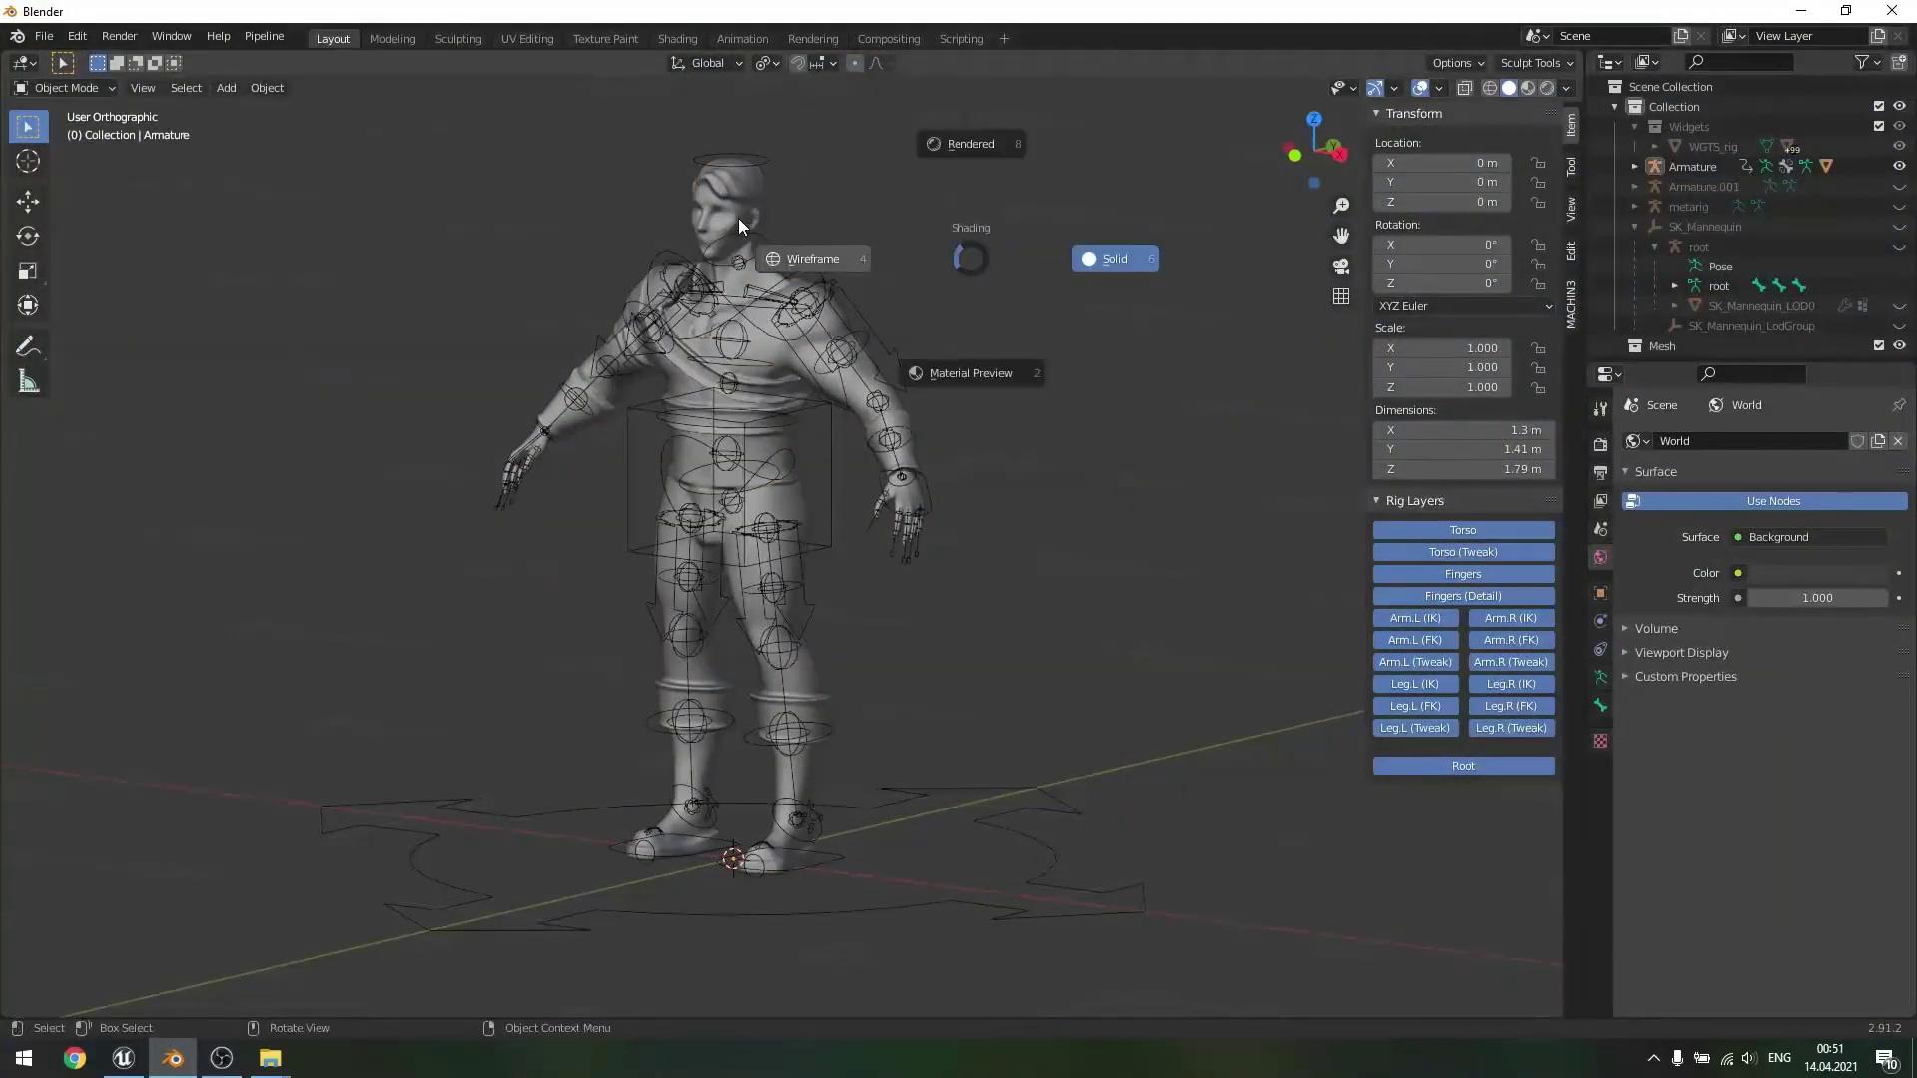
click(985, 377)
mouse_move(995, 408)
middle_down()
mouse_move(986, 361)
mouse_move(1169, 379)
mouse_move(671, 391)
mouse_move(1031, 369)
mouse_move(1074, 386)
mouse_move(1035, 410)
middle_up()
key(z)
click(1156, 368)
key(alt+Tab)
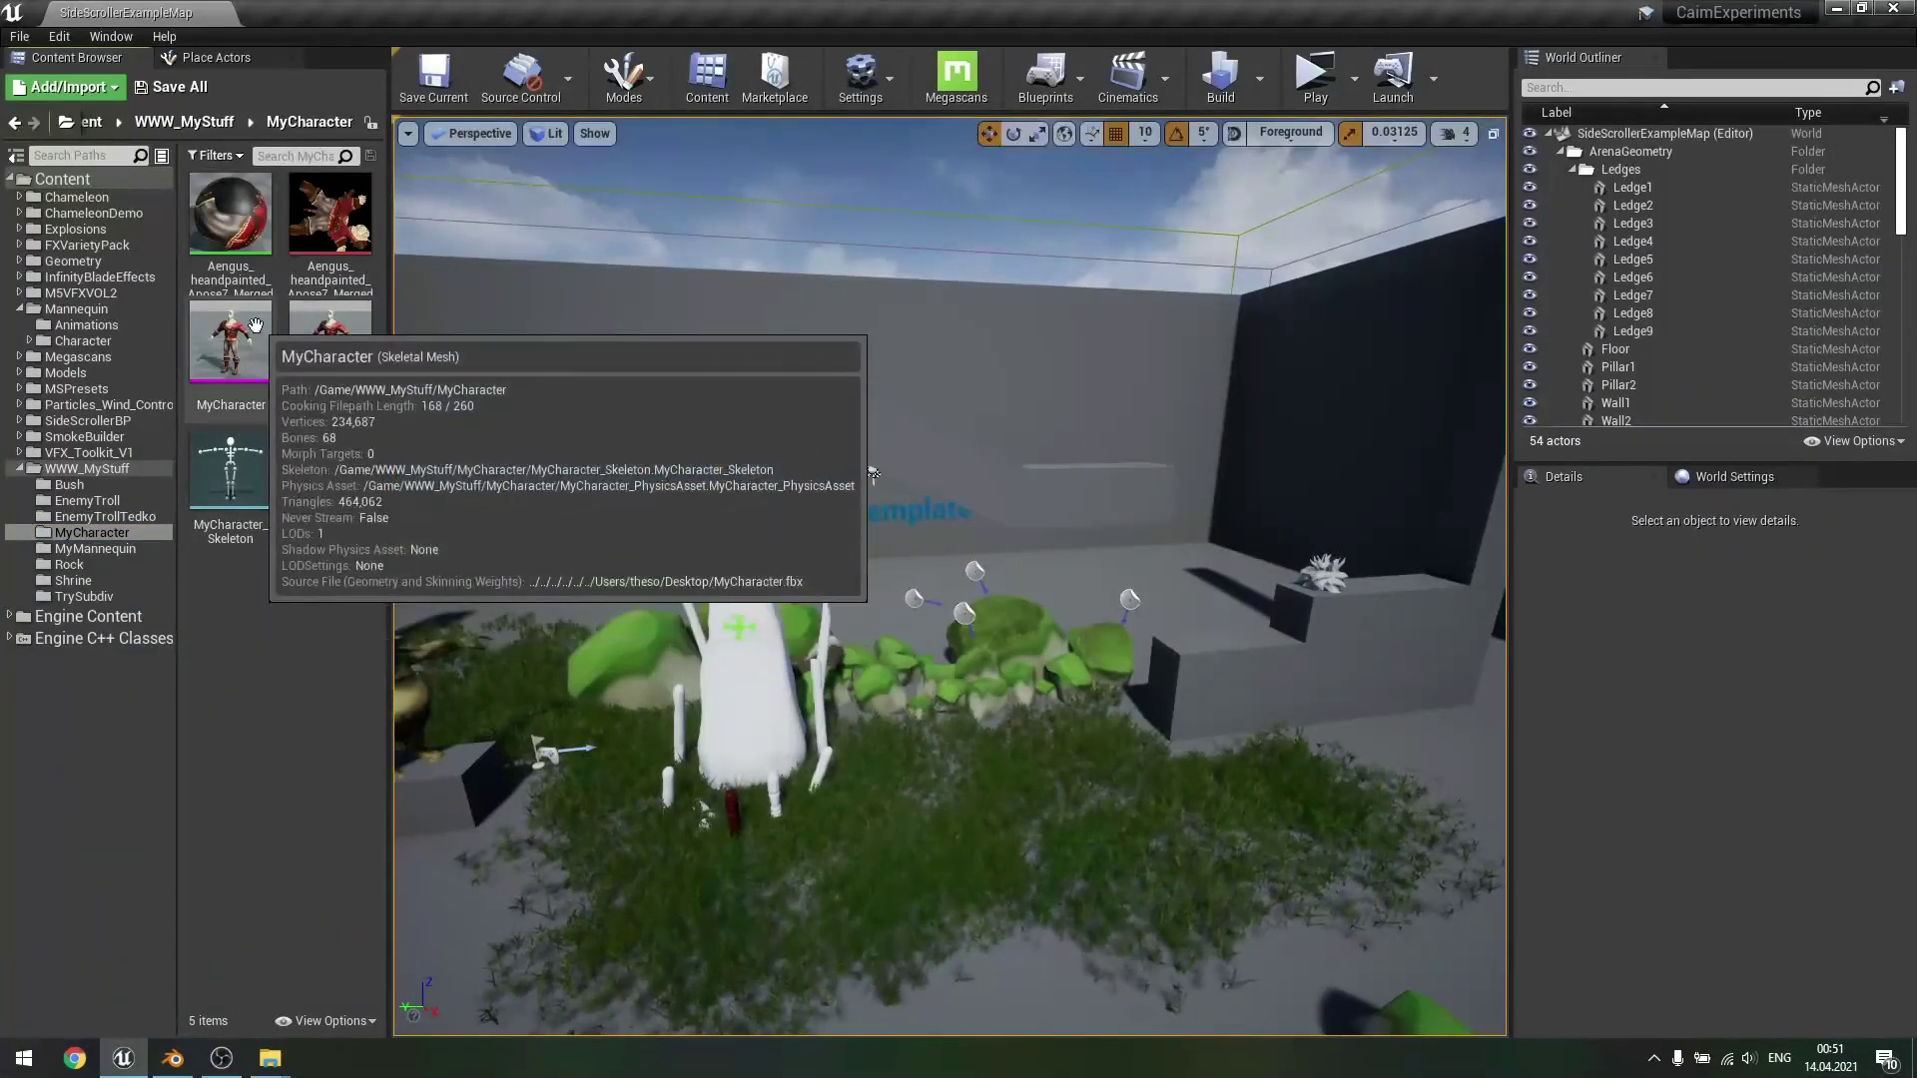
- Examine the imported MyCharacter skeletal mesh, its physics asset and its skeleton in the content folder
click(231, 344)
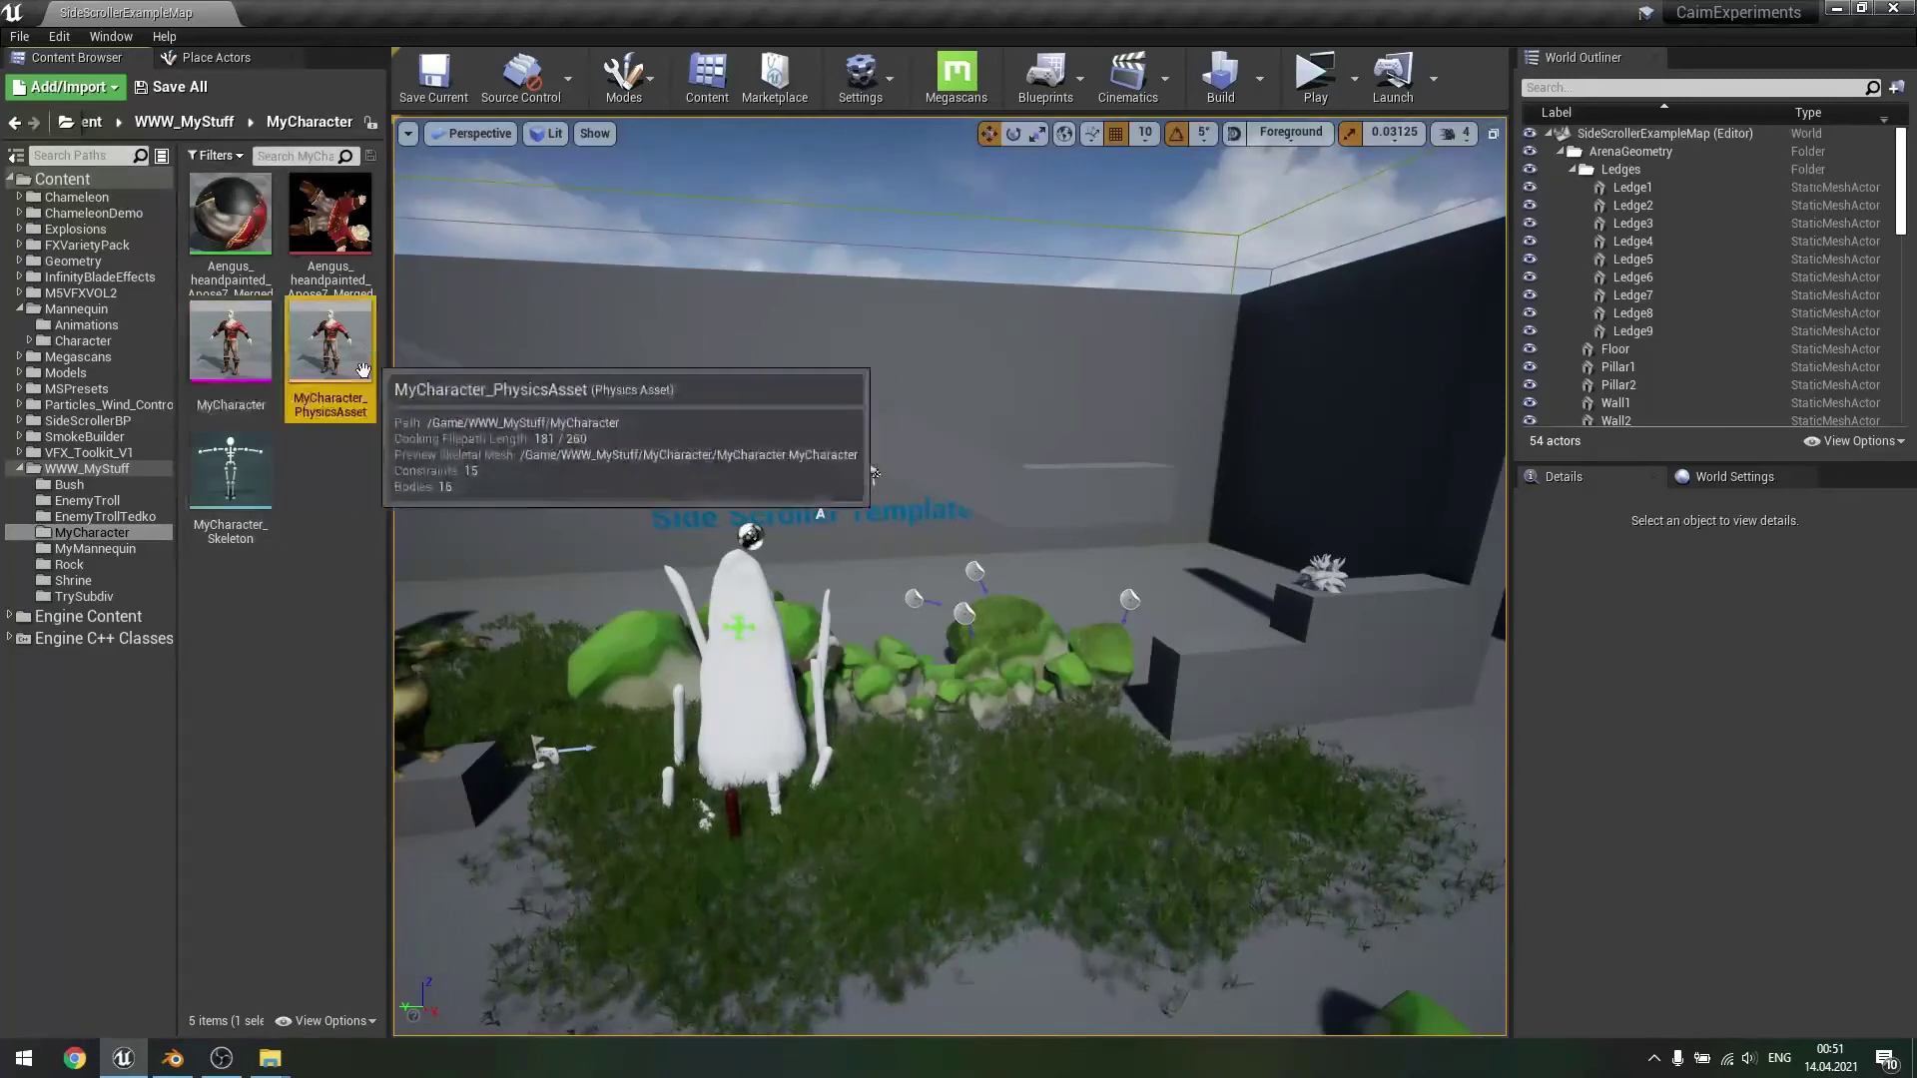
click(245, 489)
click(302, 616)
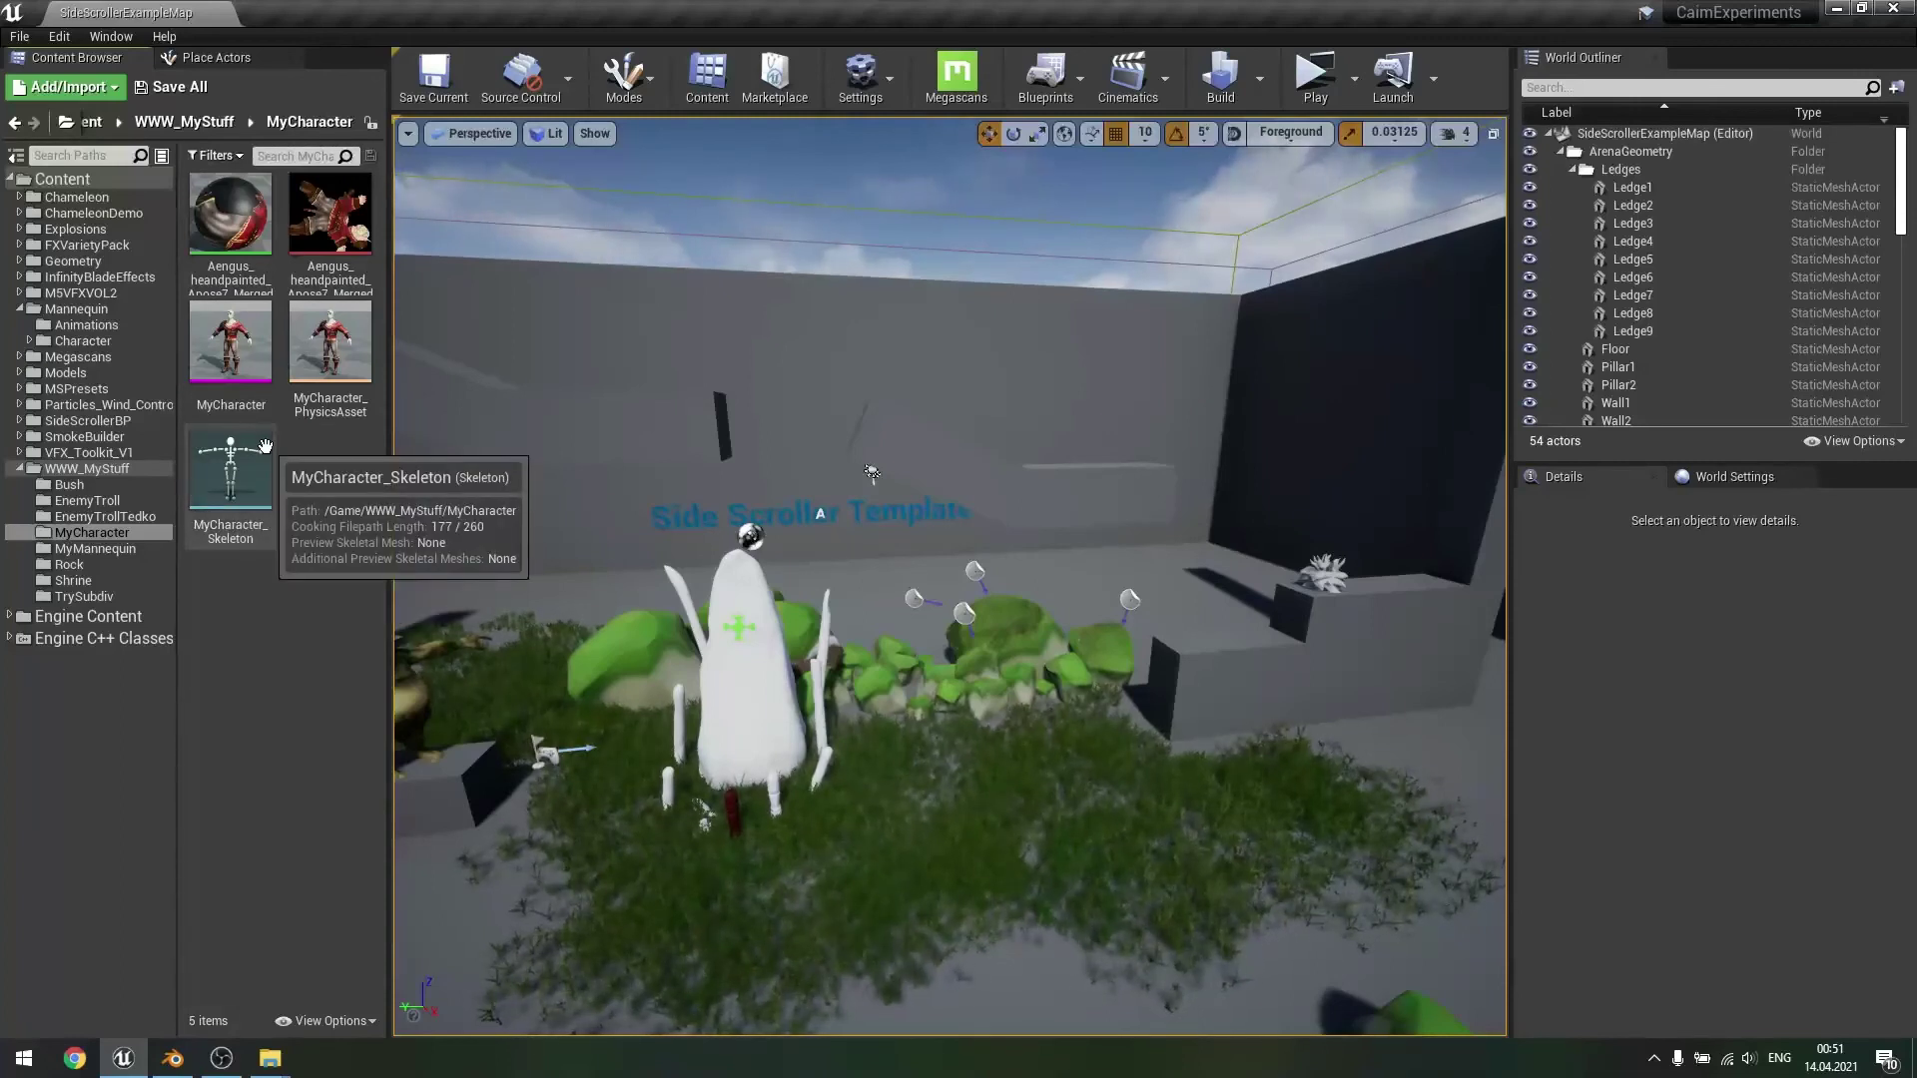
- Look through the Mannequin animations and open the SM_MyMannequin skeleton from the MyMannequin folder
click(86, 326)
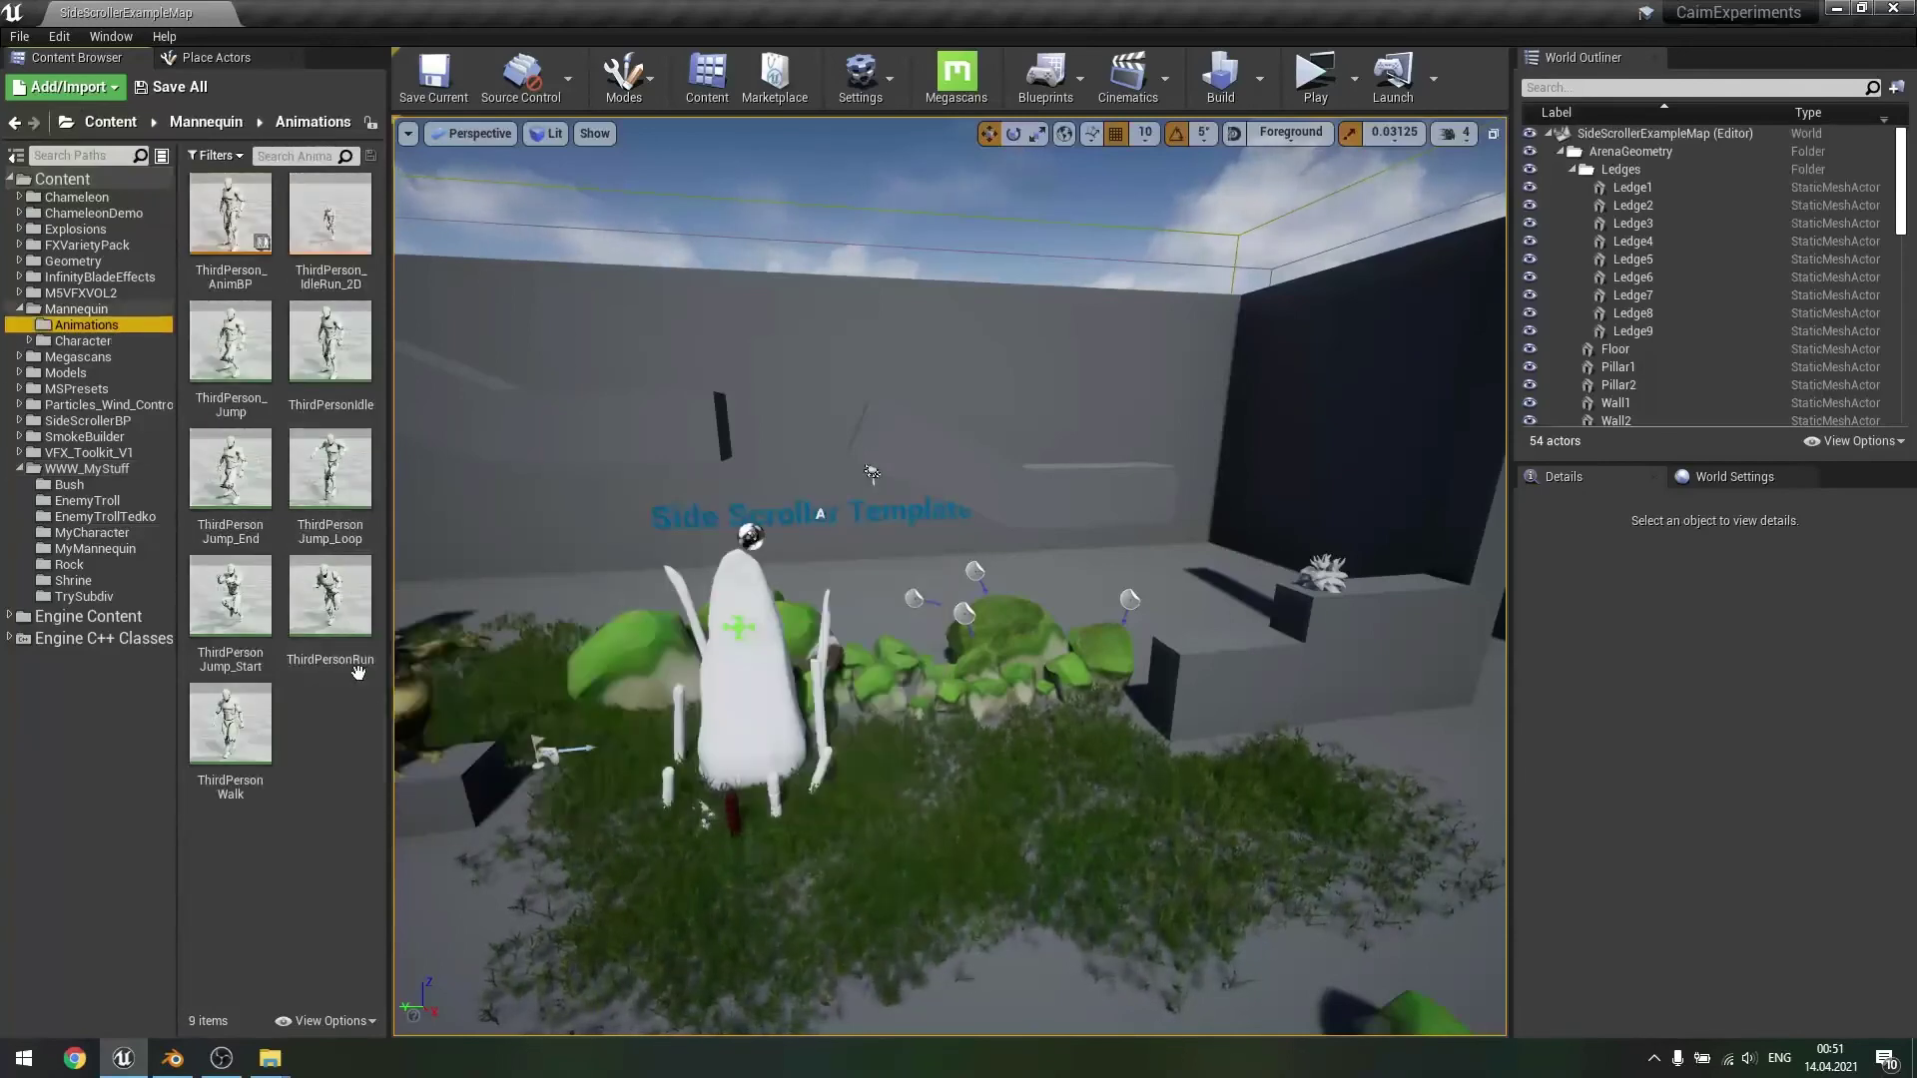
click(95, 548)
click(311, 513)
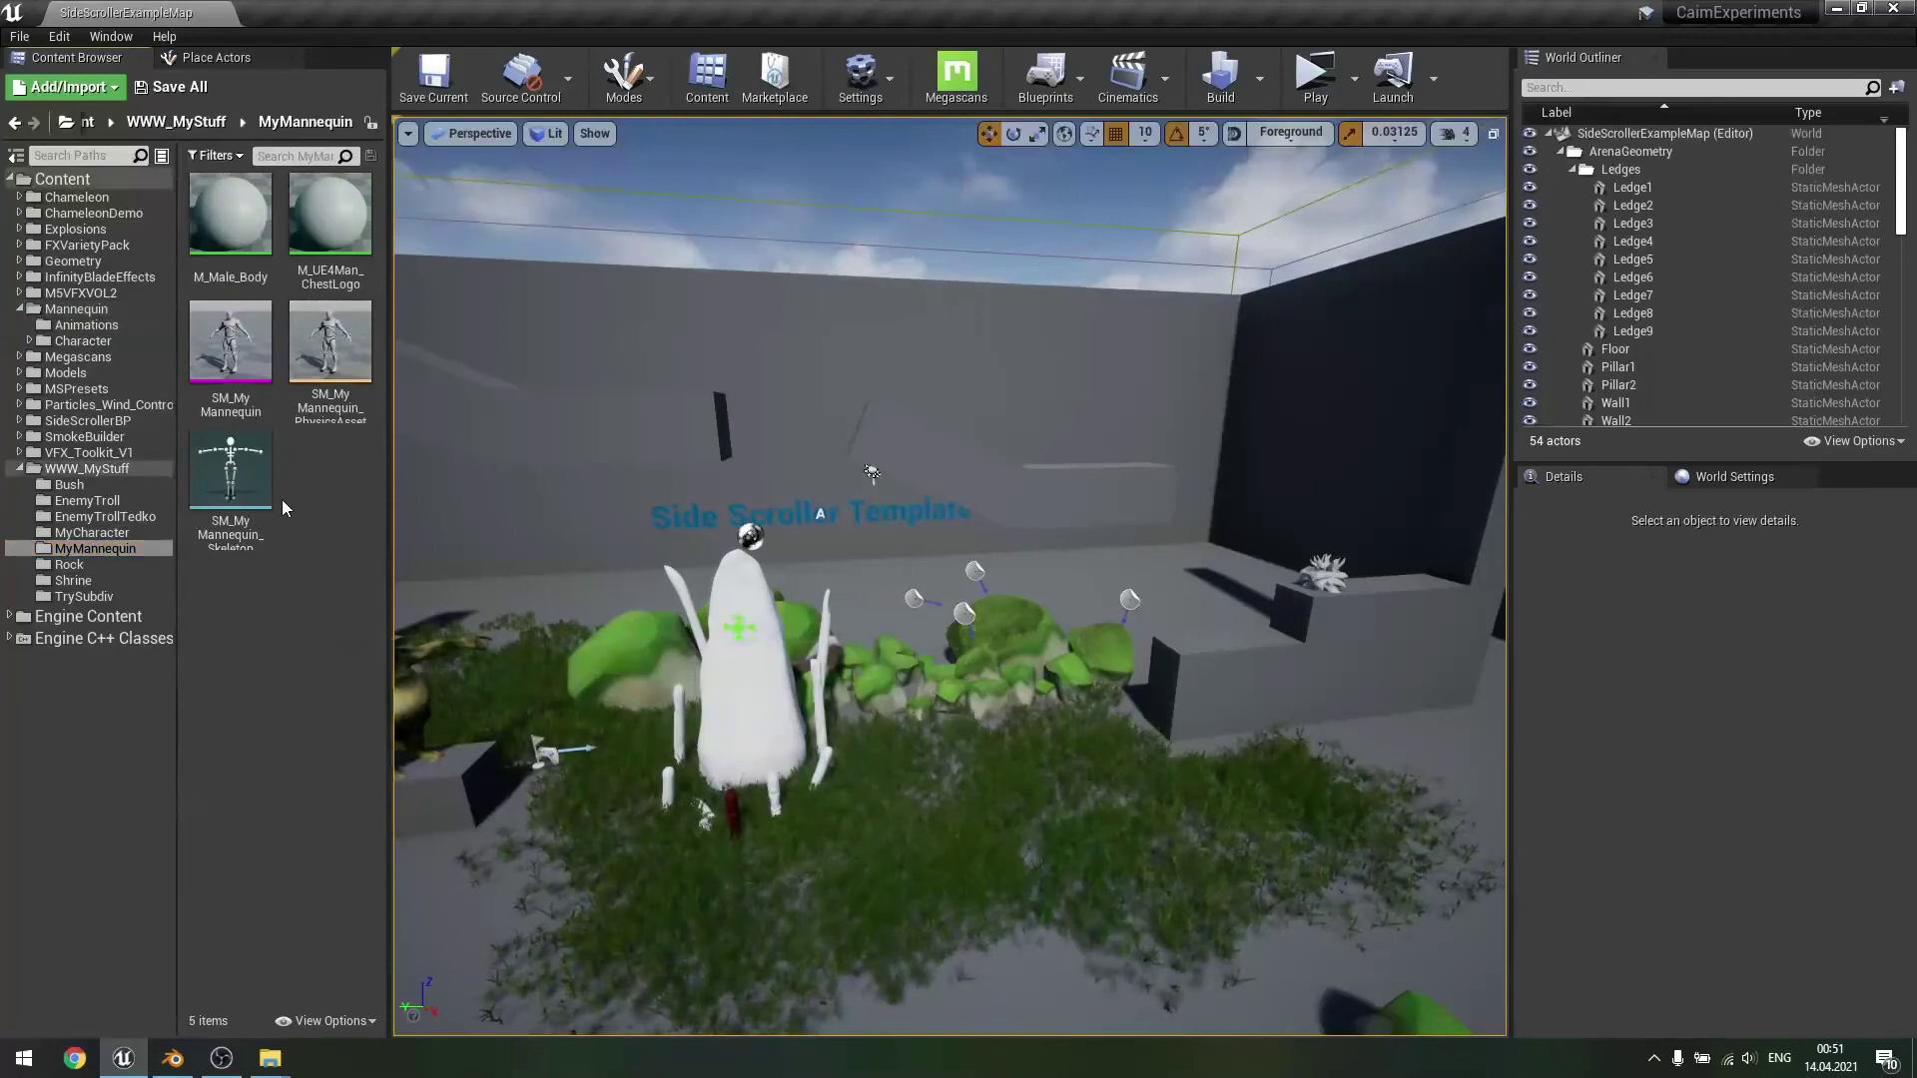
double_click(231, 459)
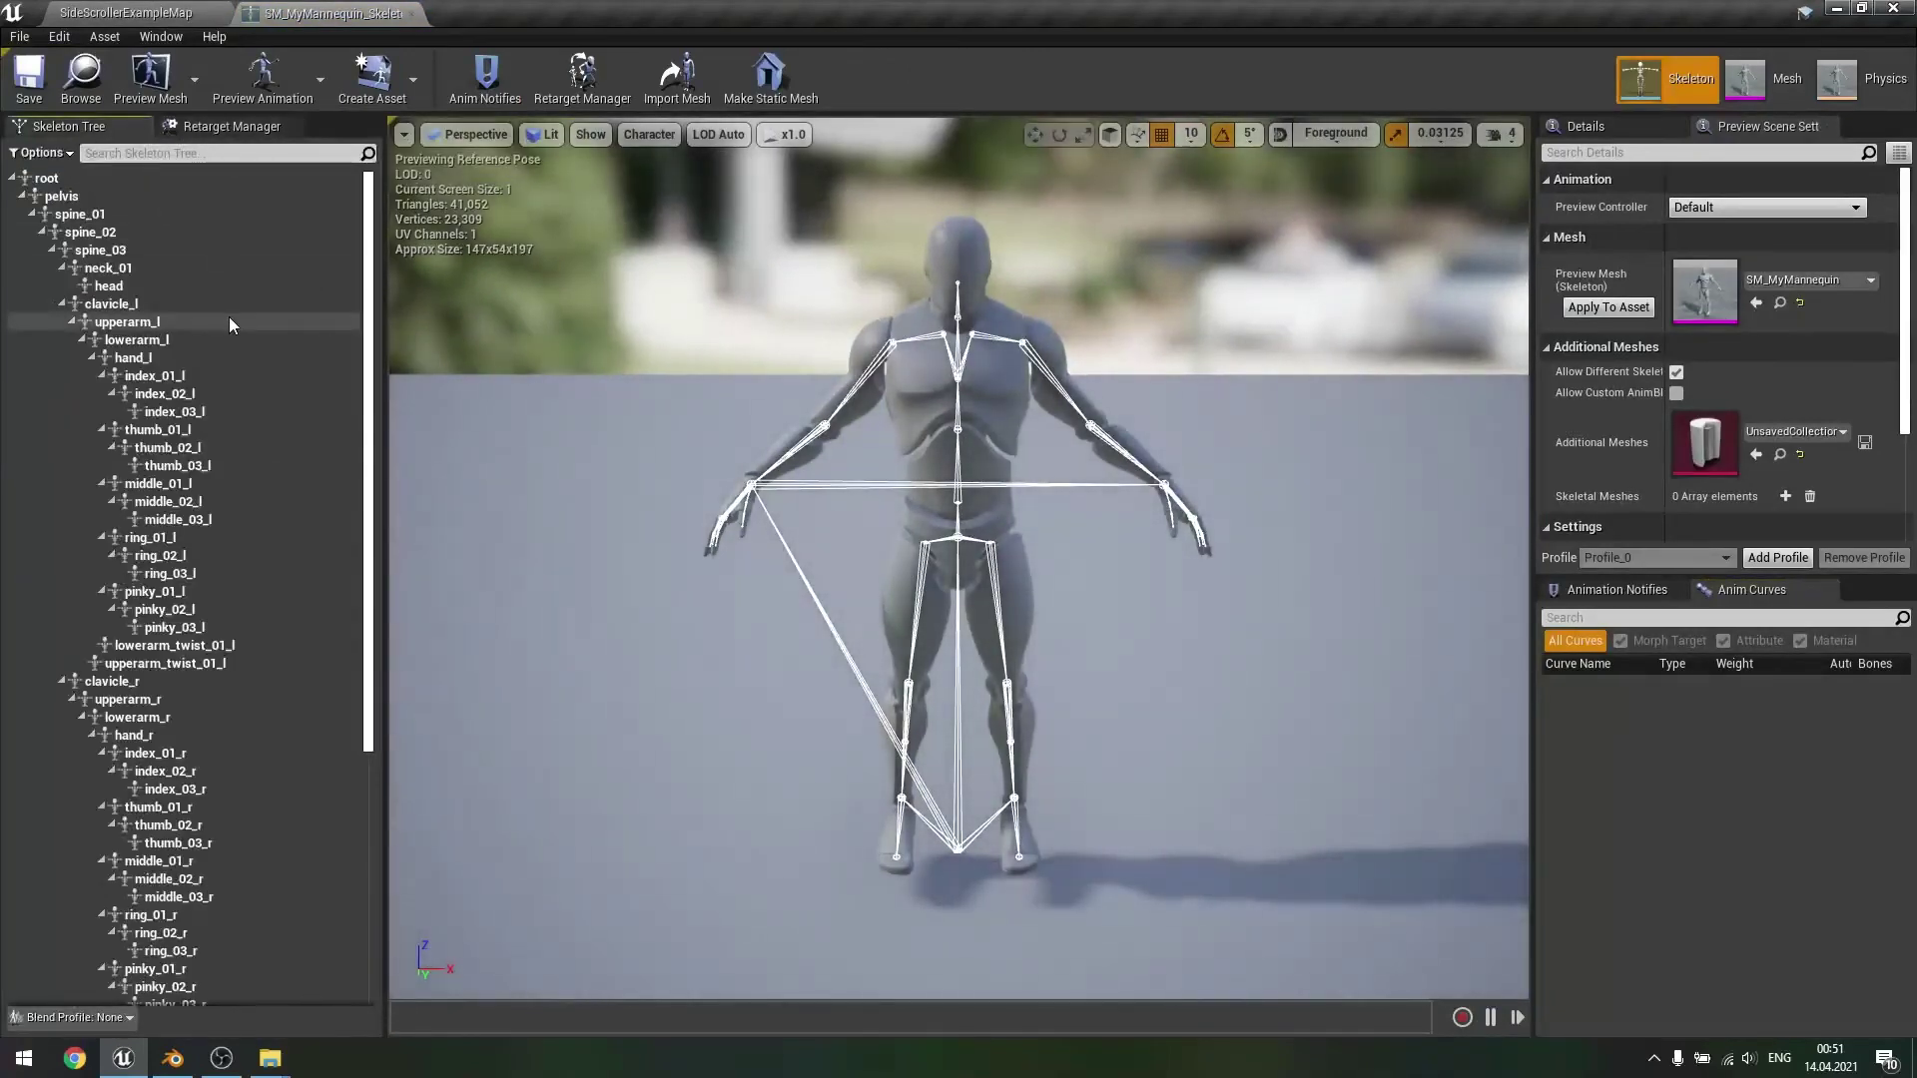
- Return to the SideScrollerExampleMap level and open the MyCharacter content folder
click(108, 12)
click(311, 465)
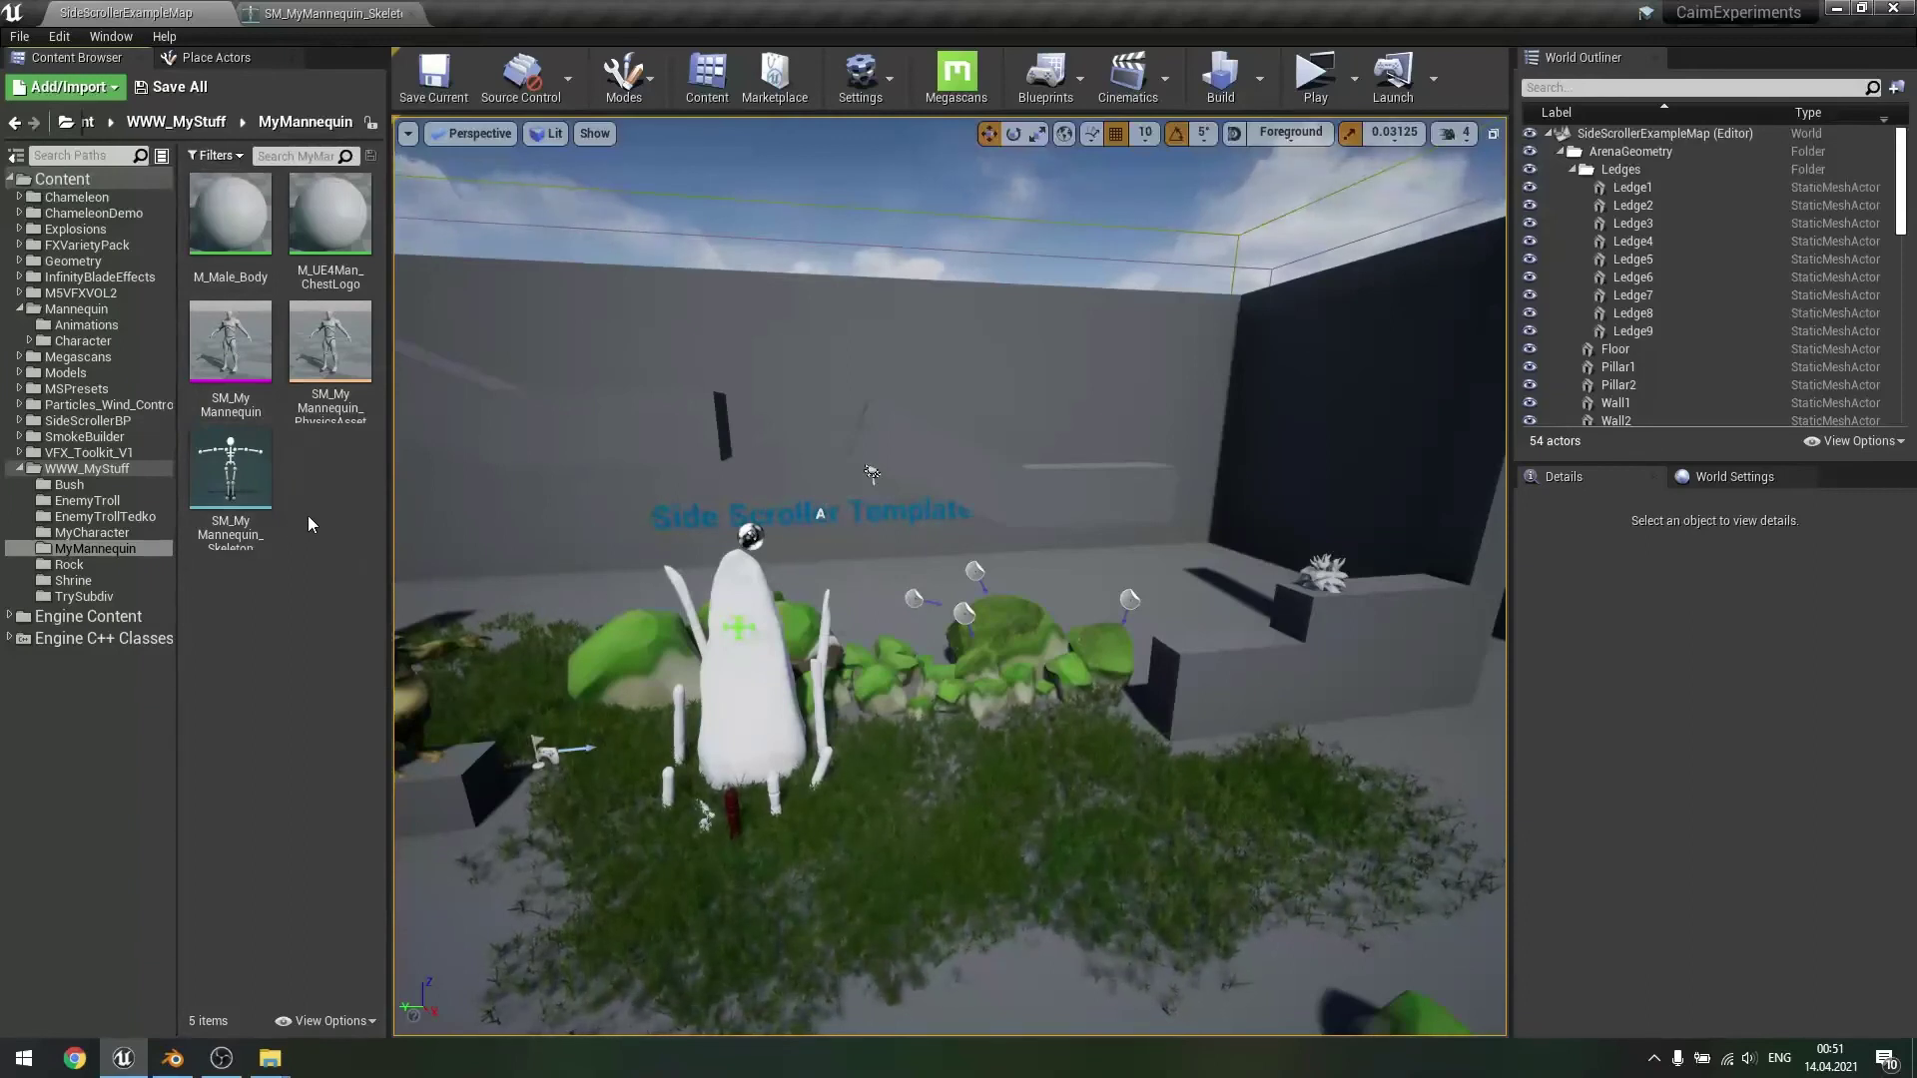
click(99, 535)
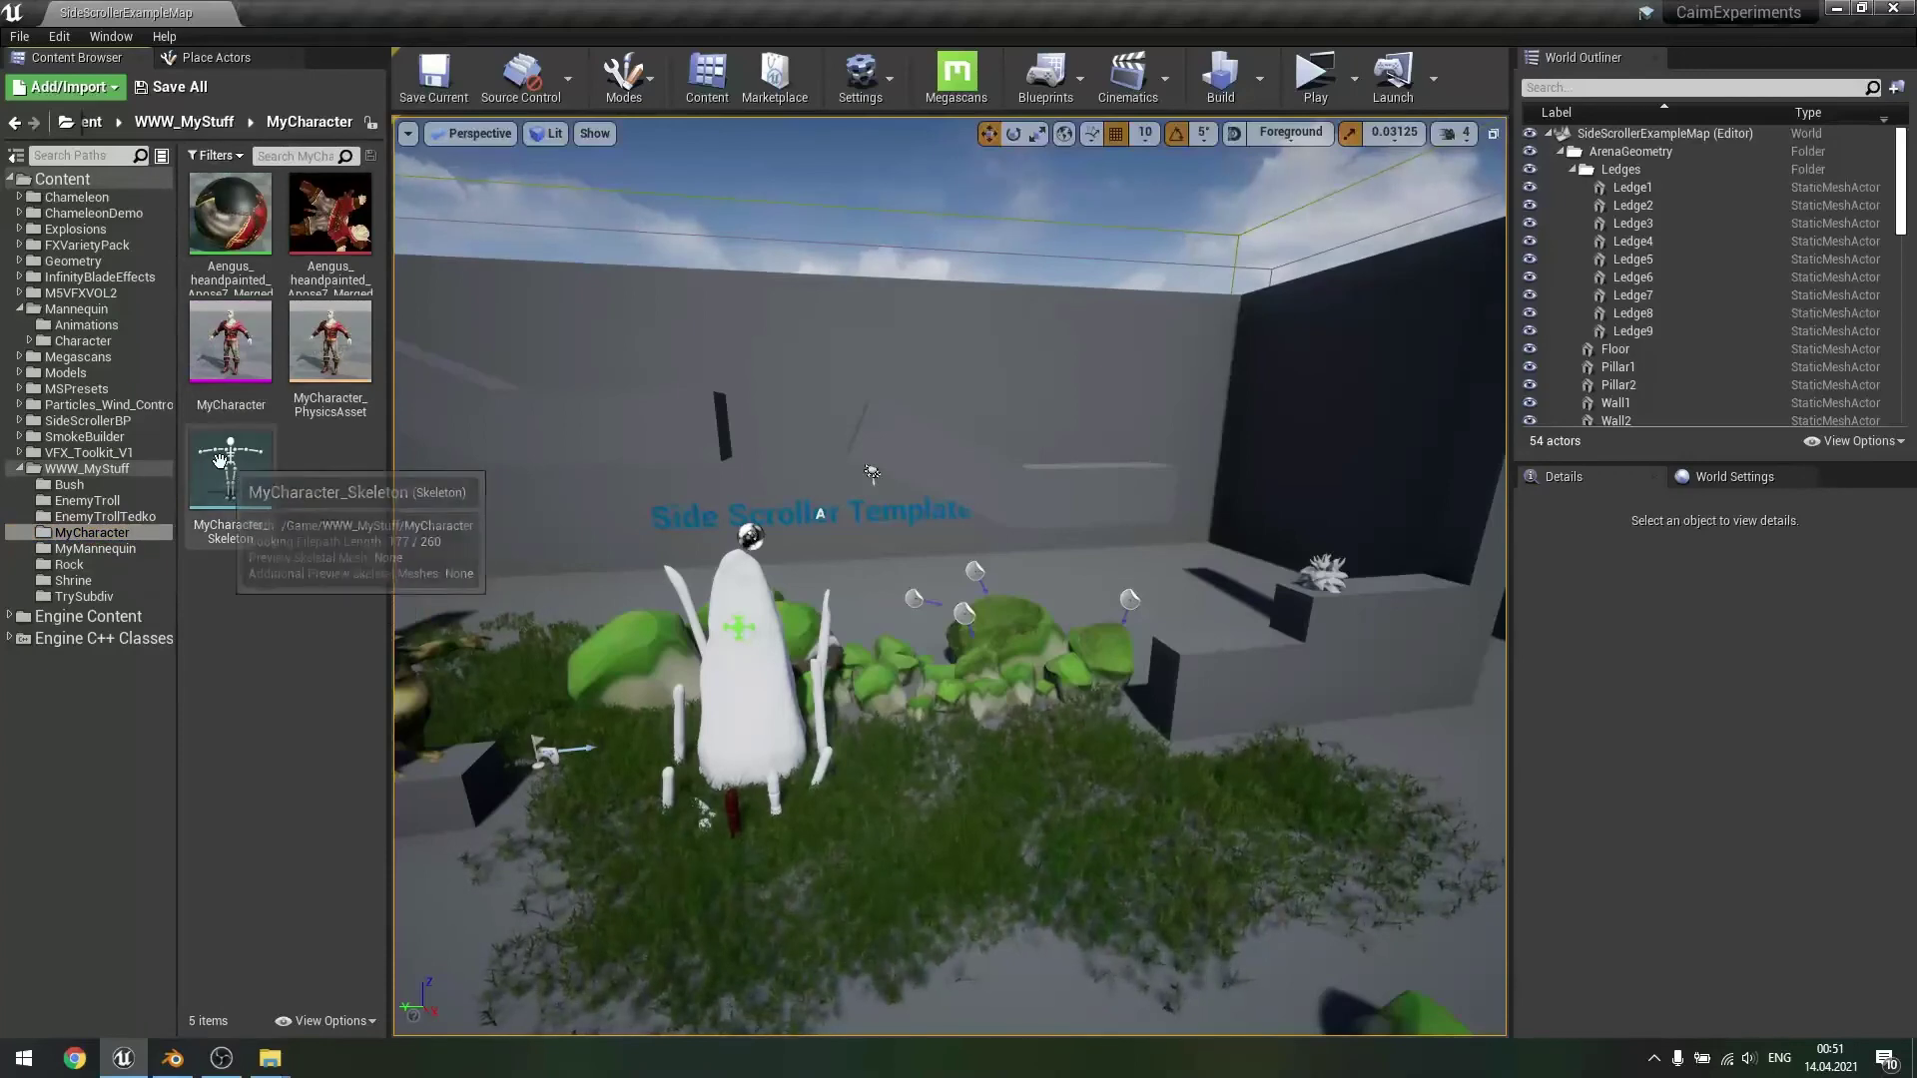
- Open the MyCharacter skeleton, show its retargeting options and recursively set translation retargeting to Skeleton from the root bone
double_click(221, 461)
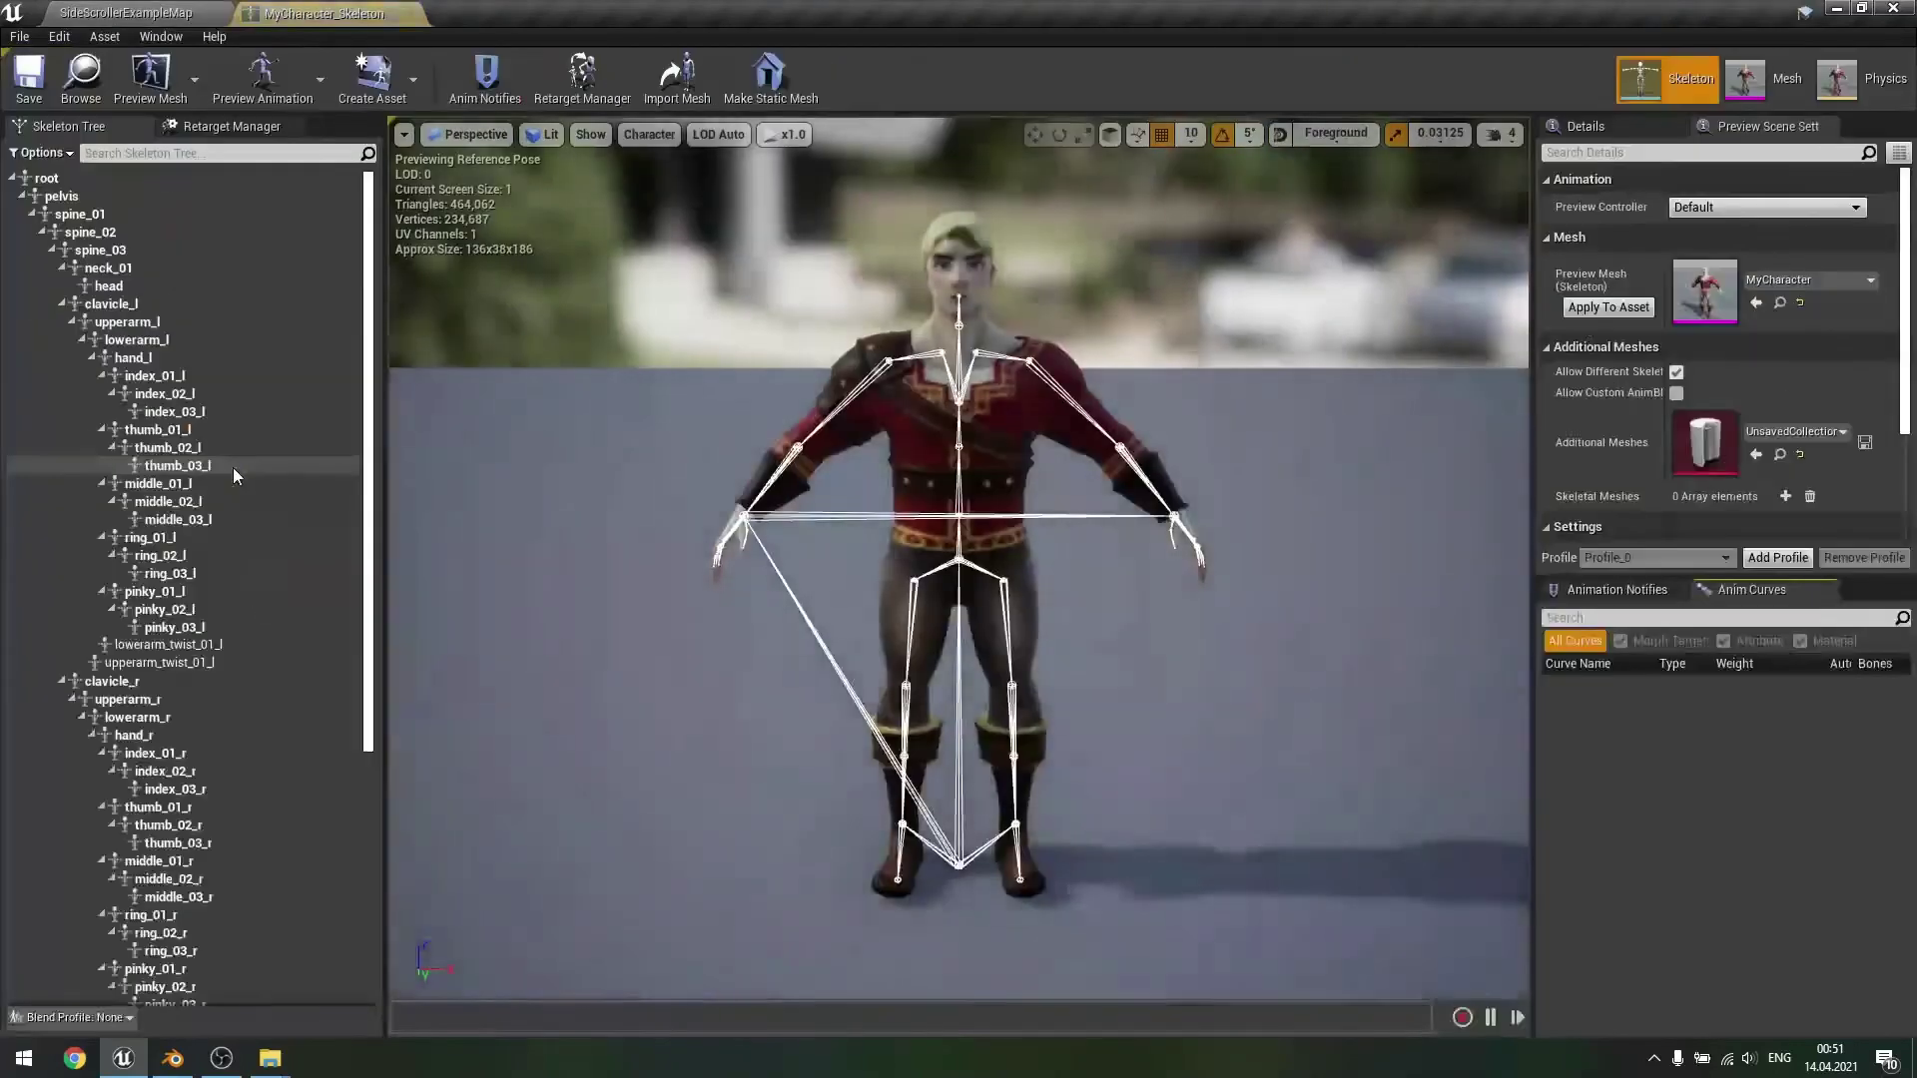
click(30, 156)
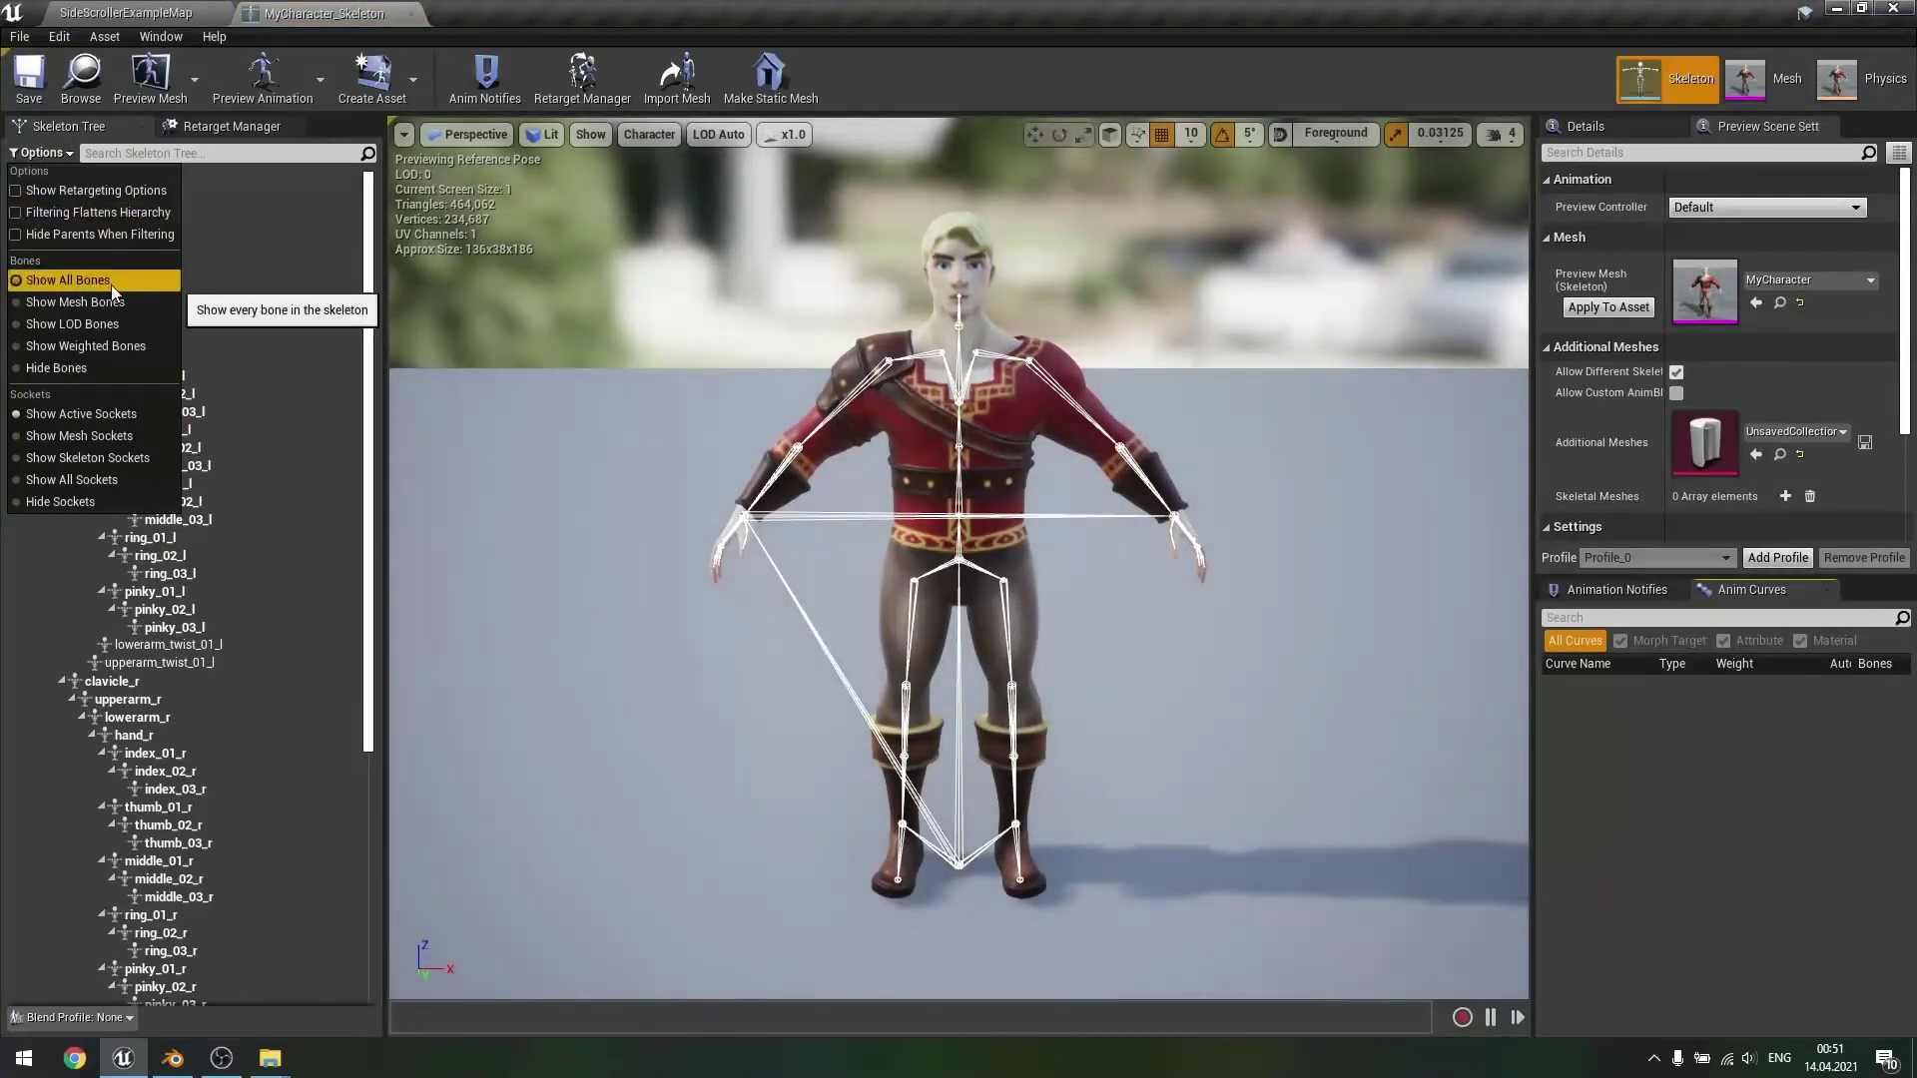
click(42, 190)
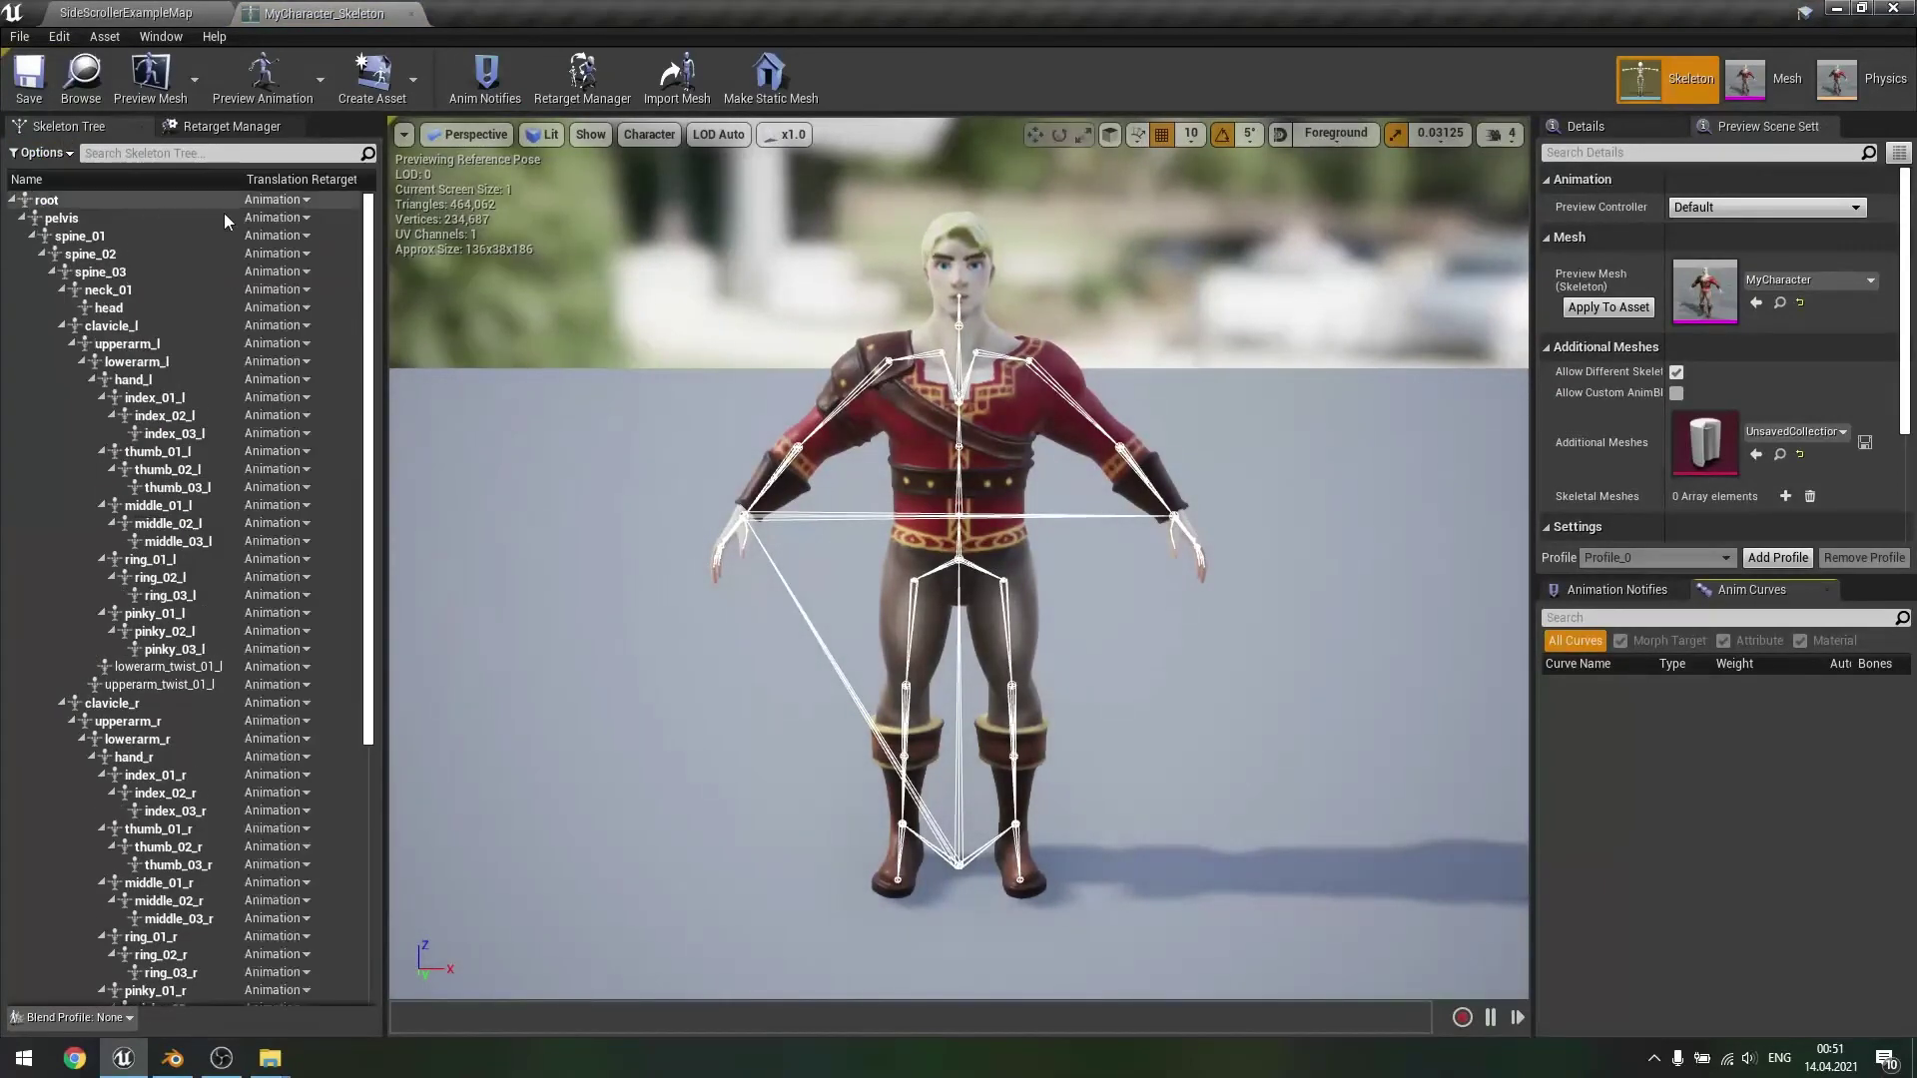
right_click(50, 204)
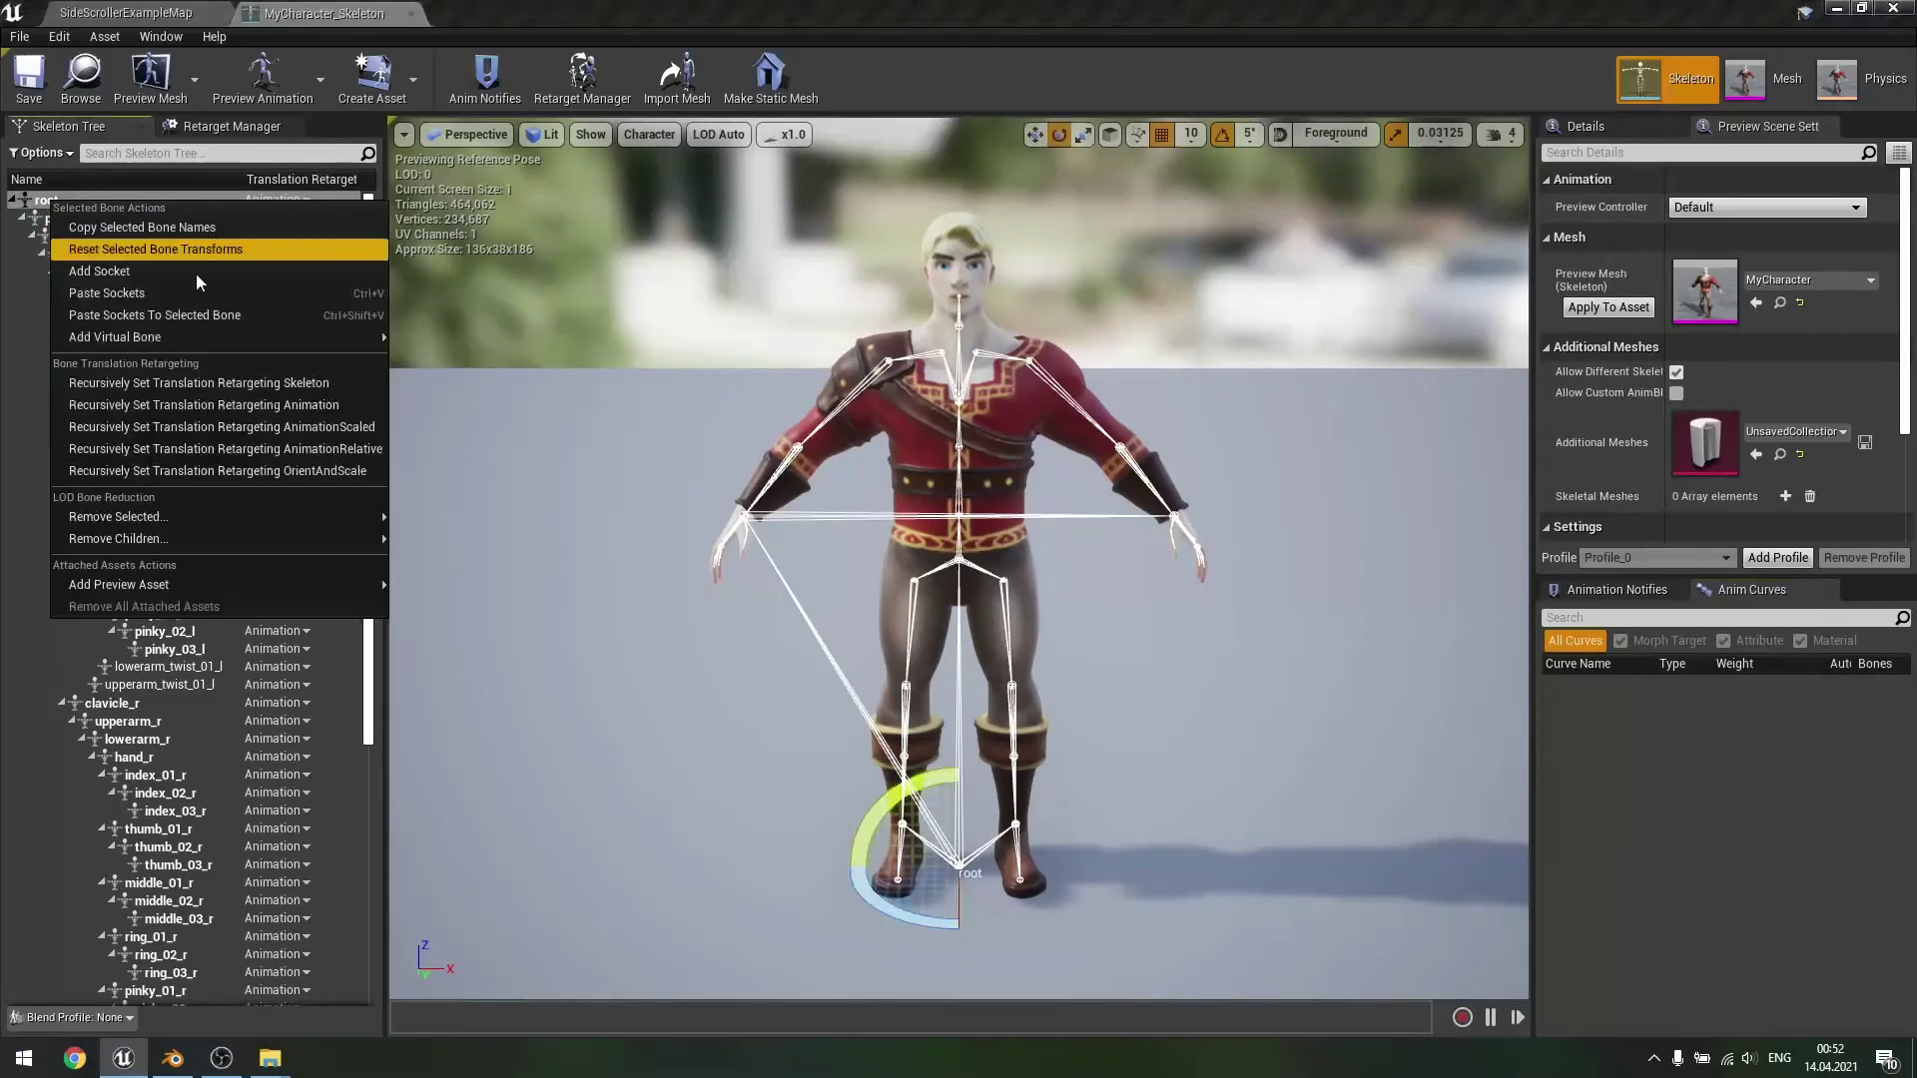
click(267, 385)
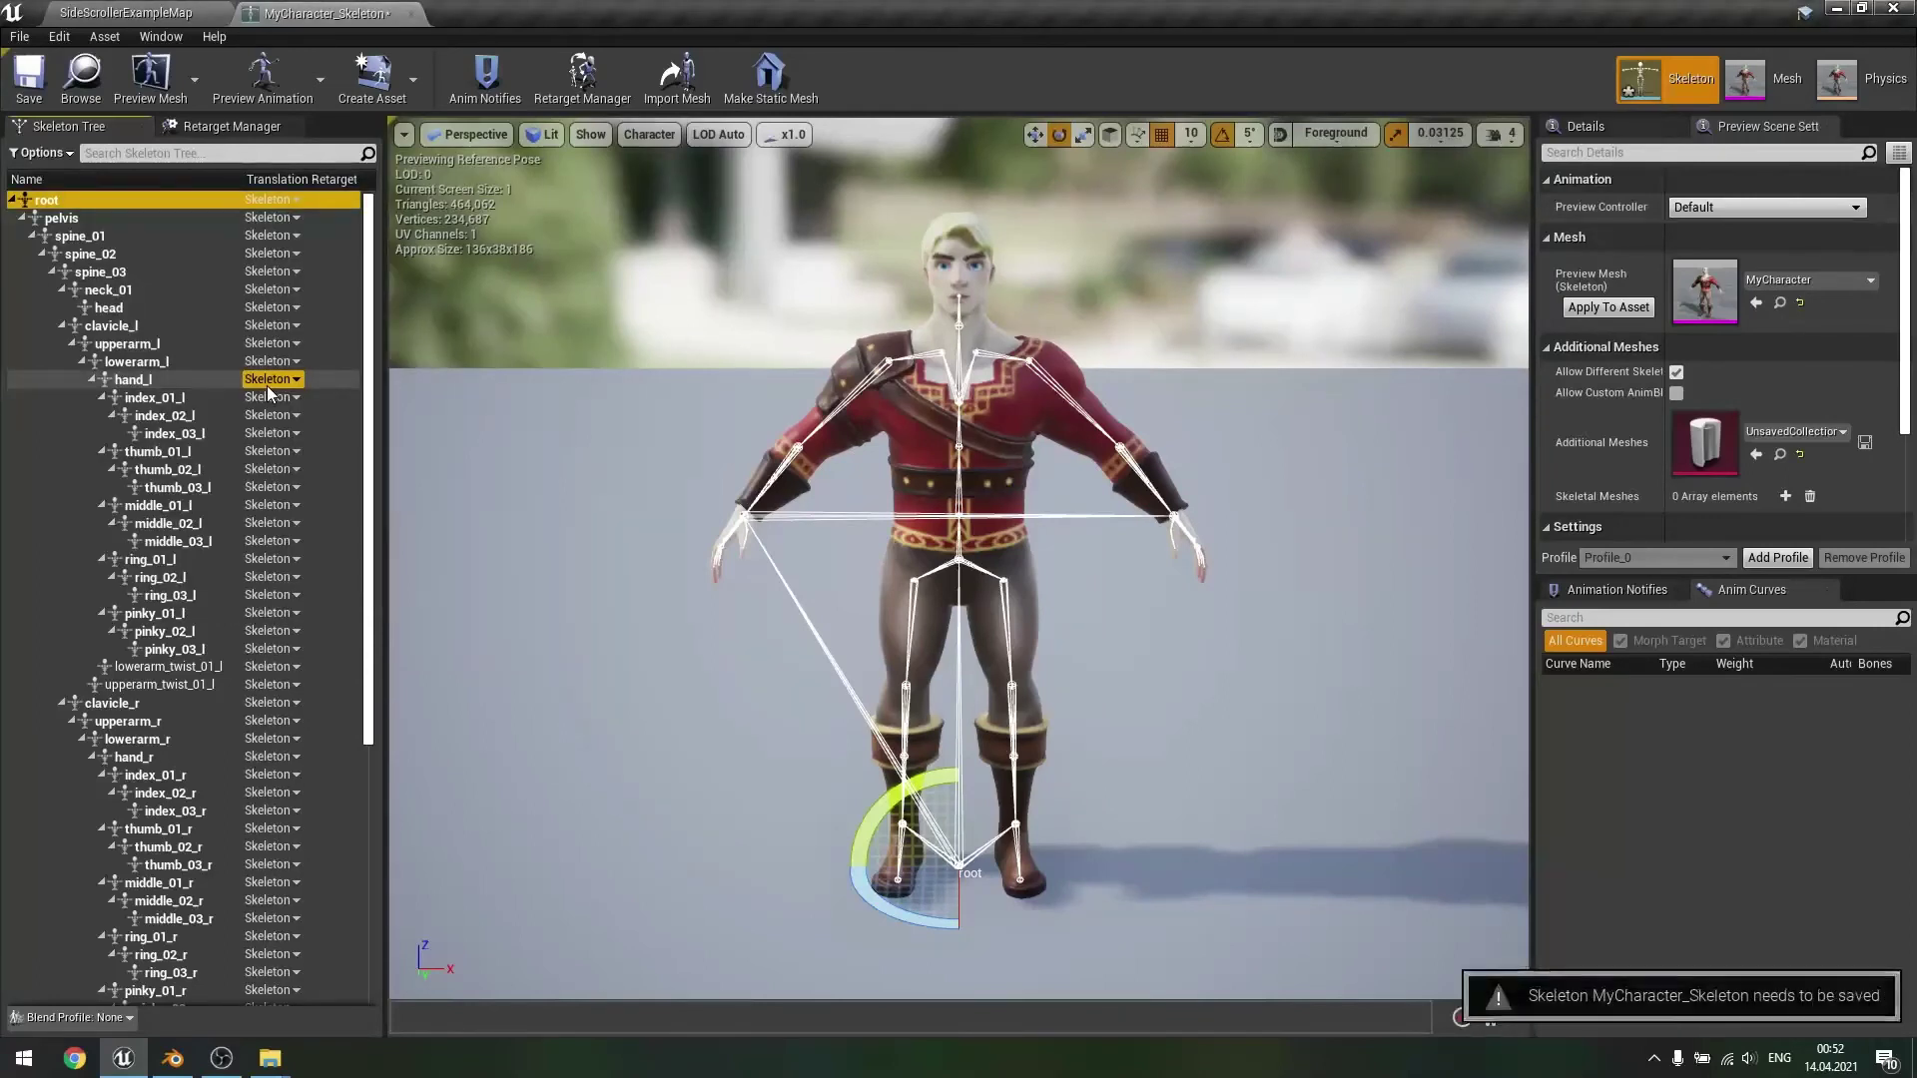
- Set the translation retargeting of the root bone to Animation and of the pelvis bone to Animation Scaled
click(278, 198)
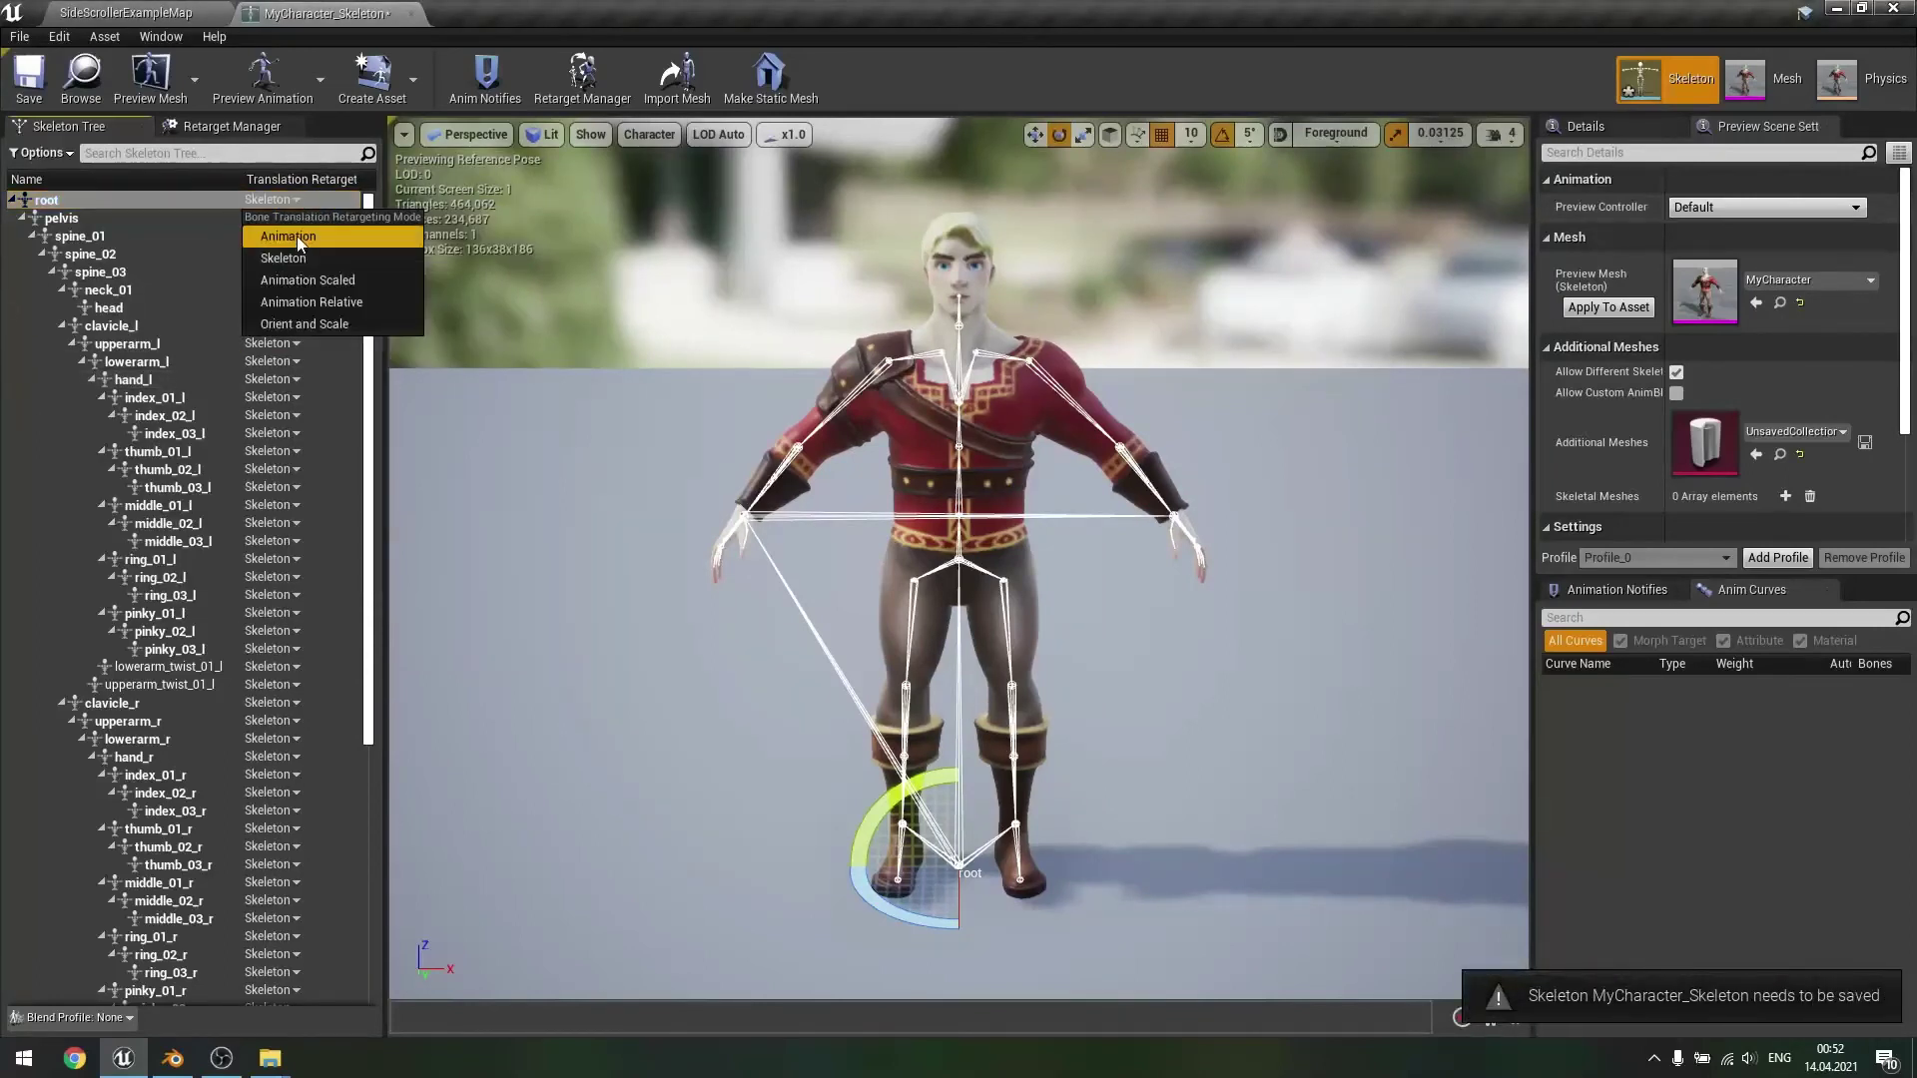
click(297, 238)
click(282, 217)
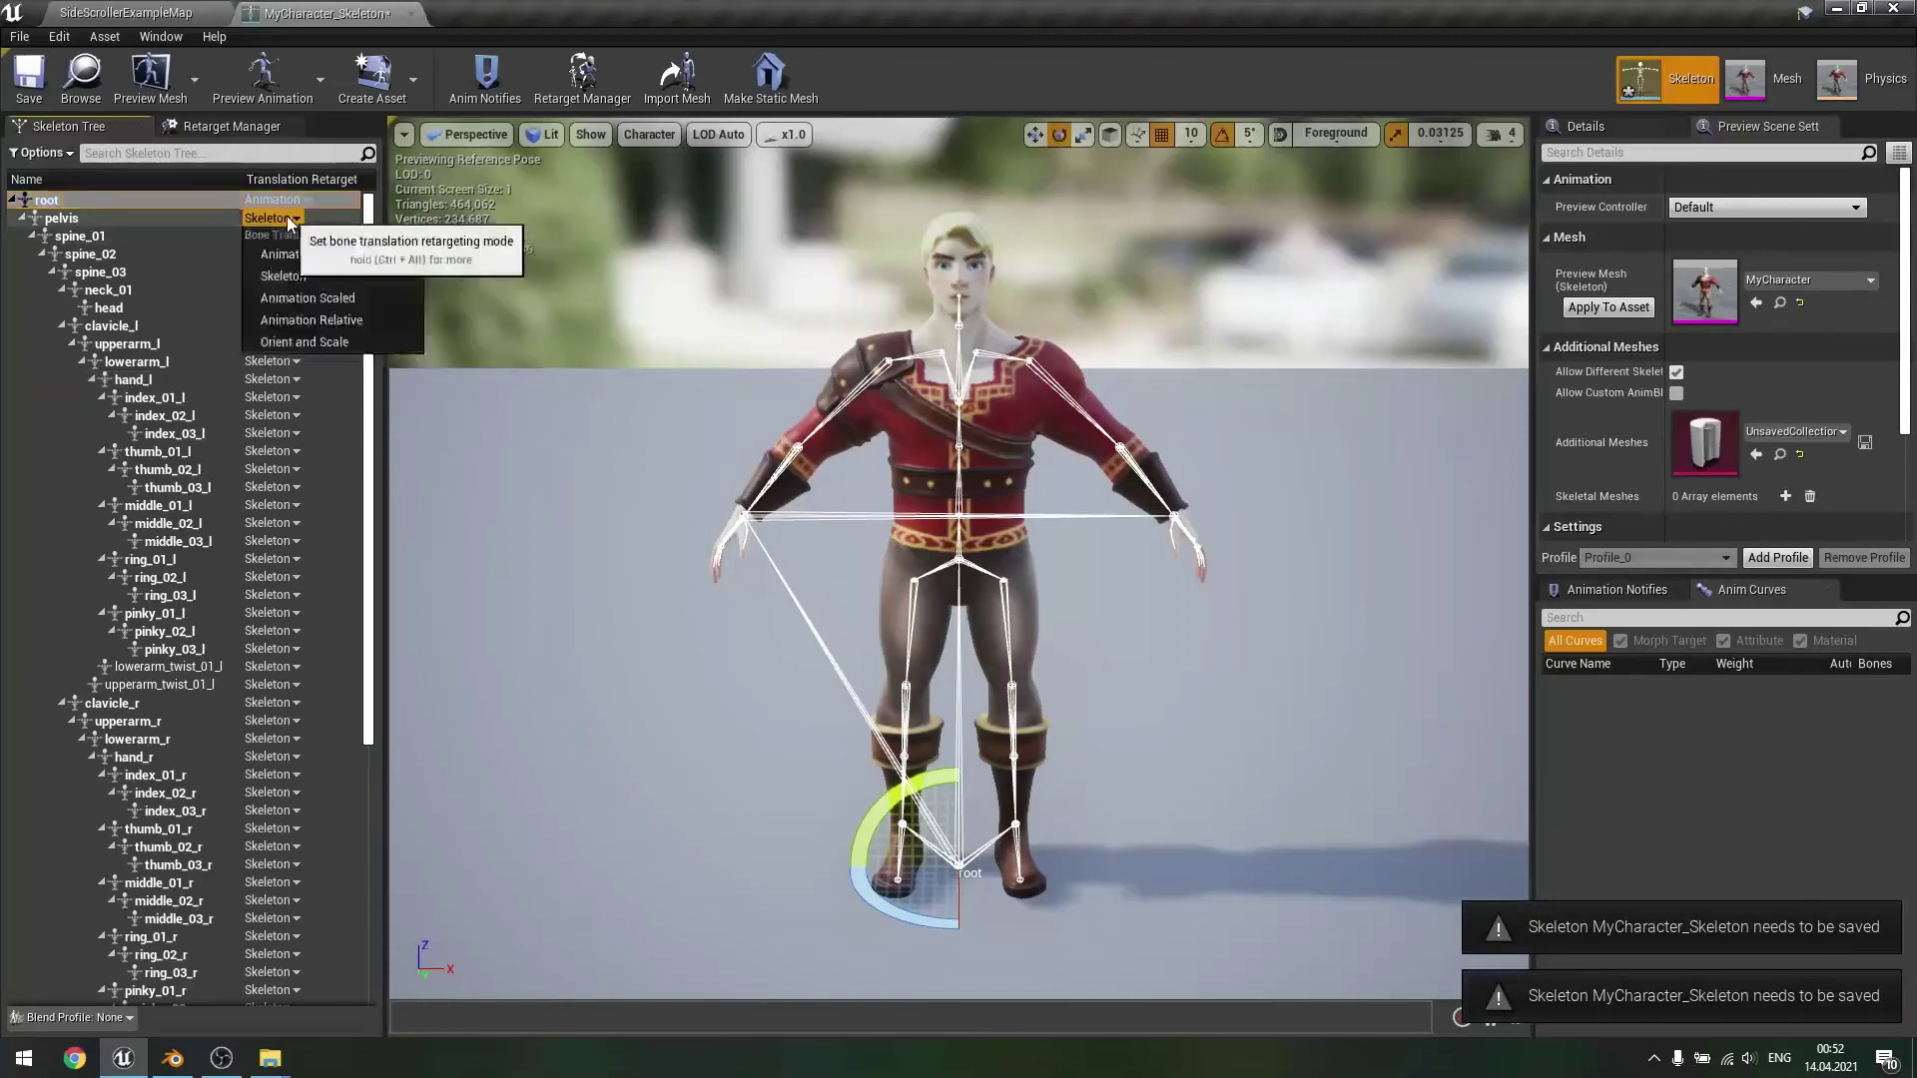
click(299, 297)
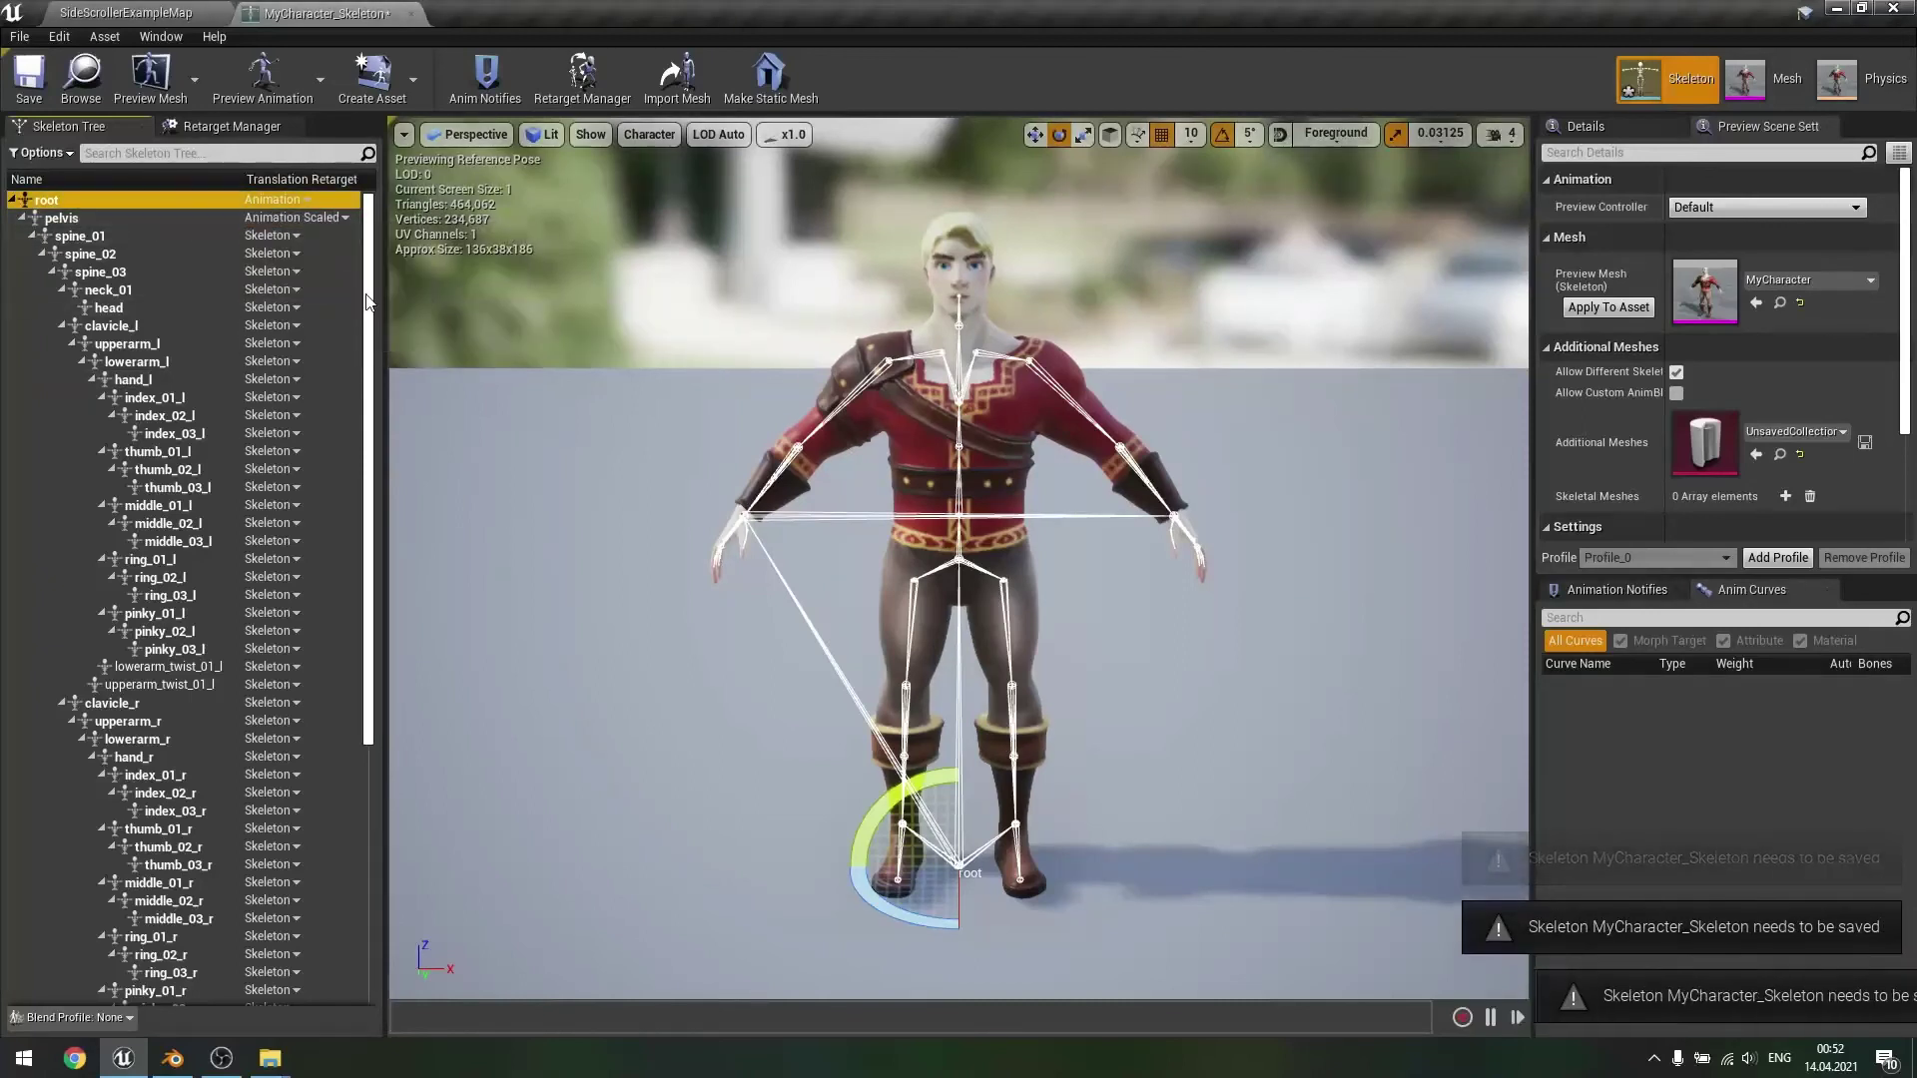
- Recursively set translation retargeting to Animation for the ik_foot_root and ik_hand_root bones
scroll(329, 420, down, 8)
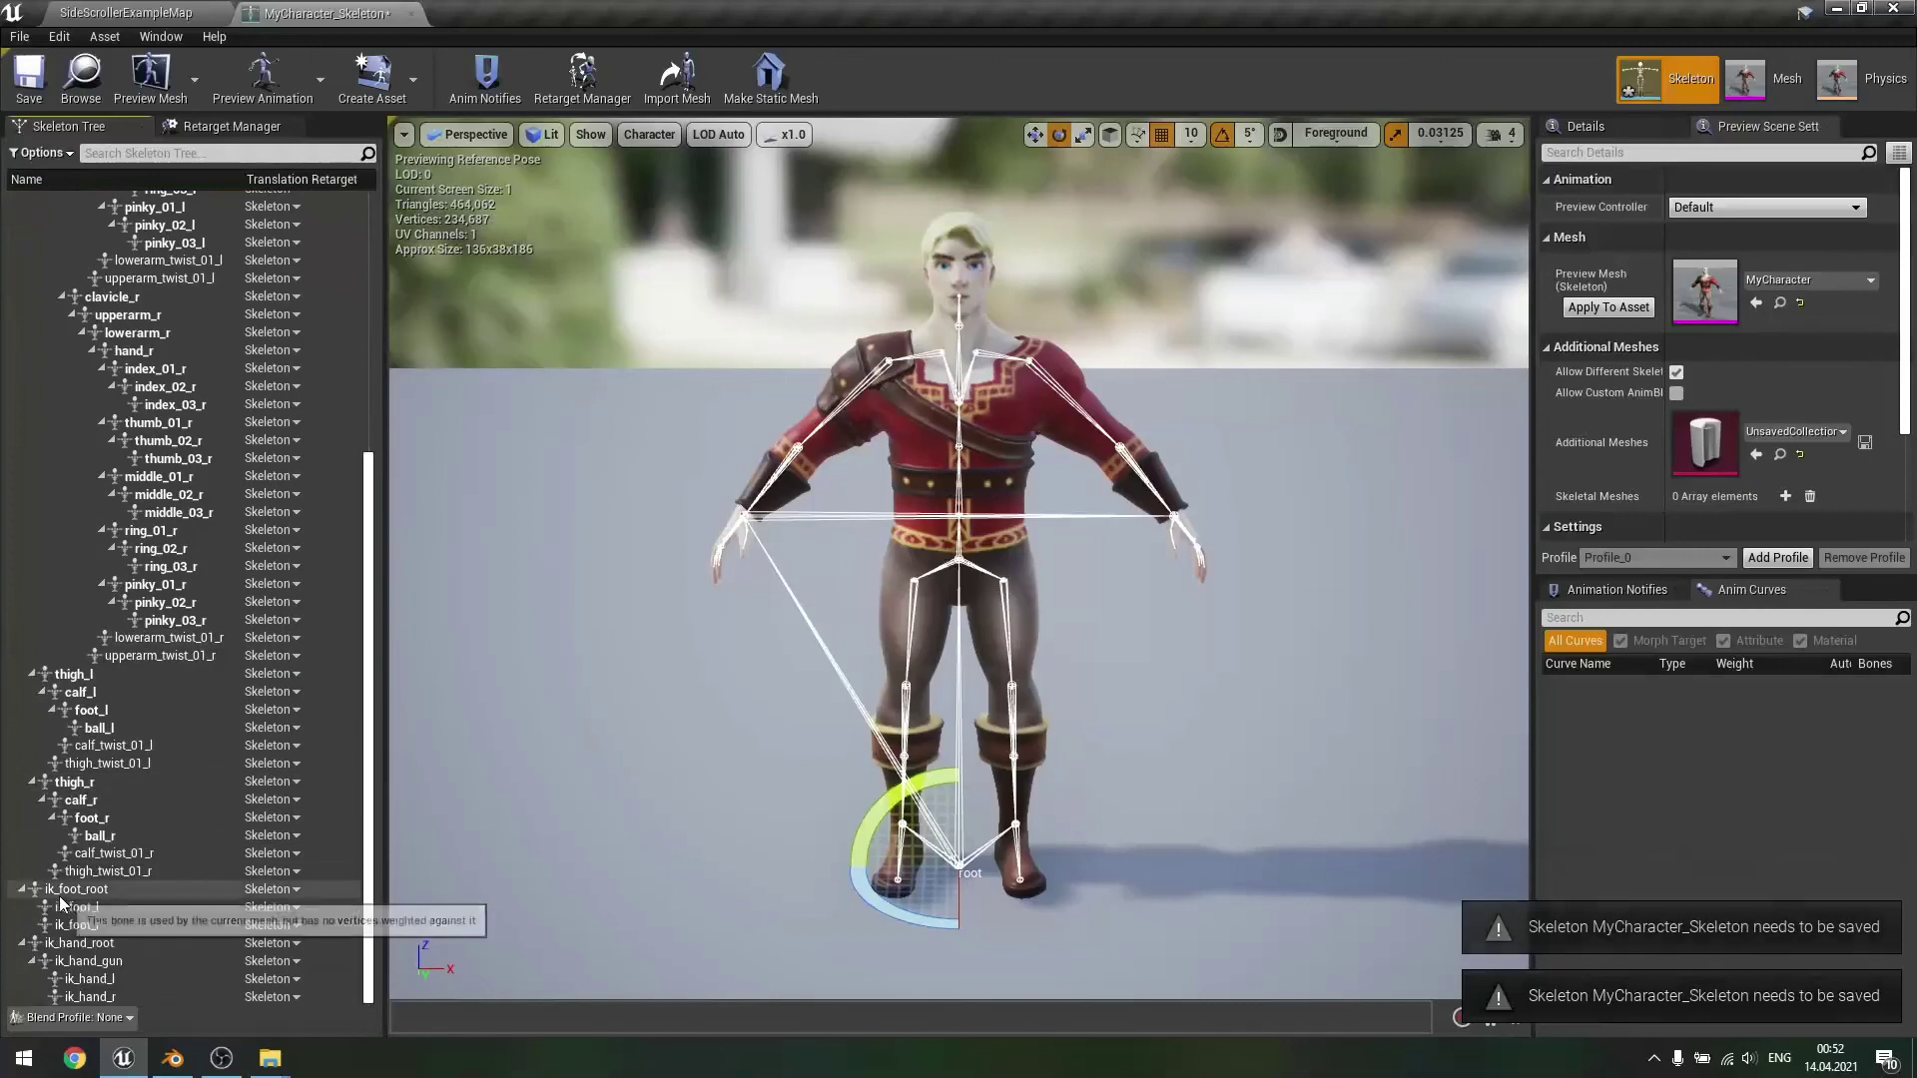
right_click(66, 894)
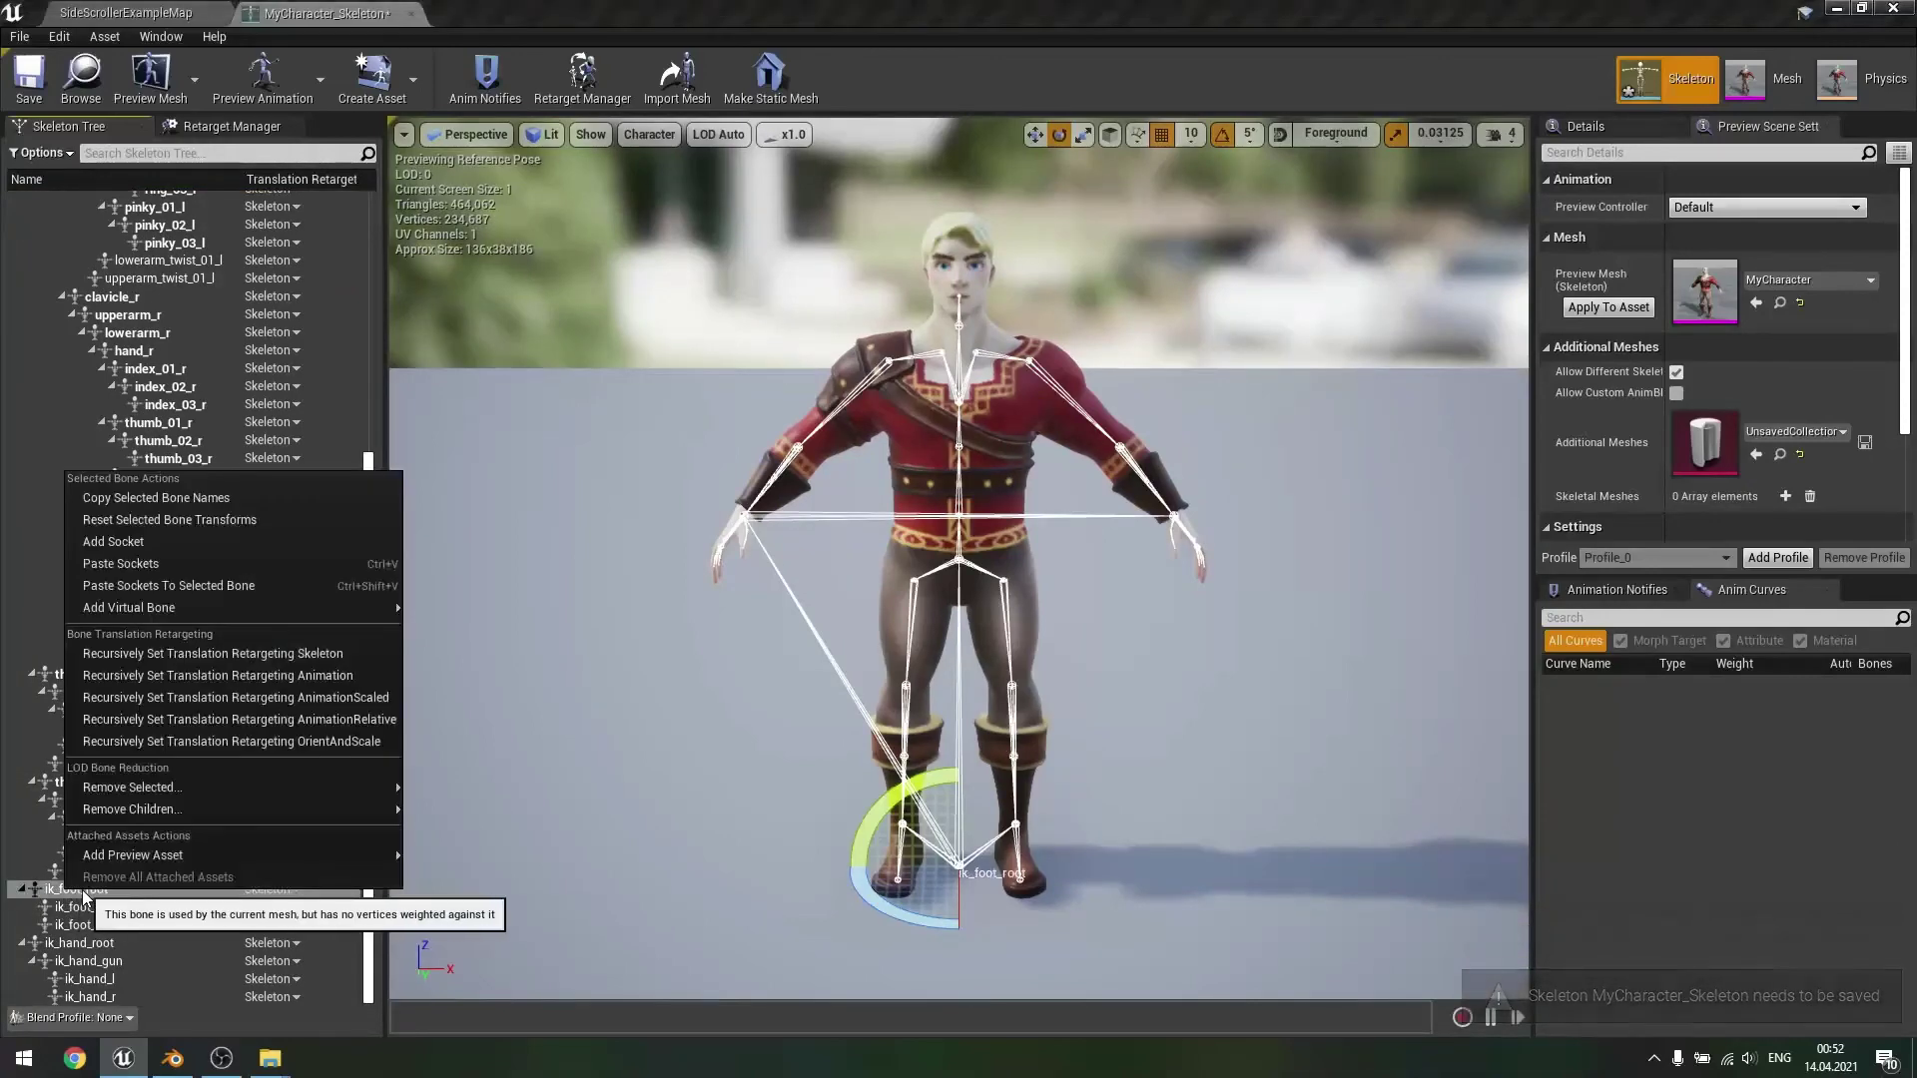
click(84, 896)
right_click(84, 895)
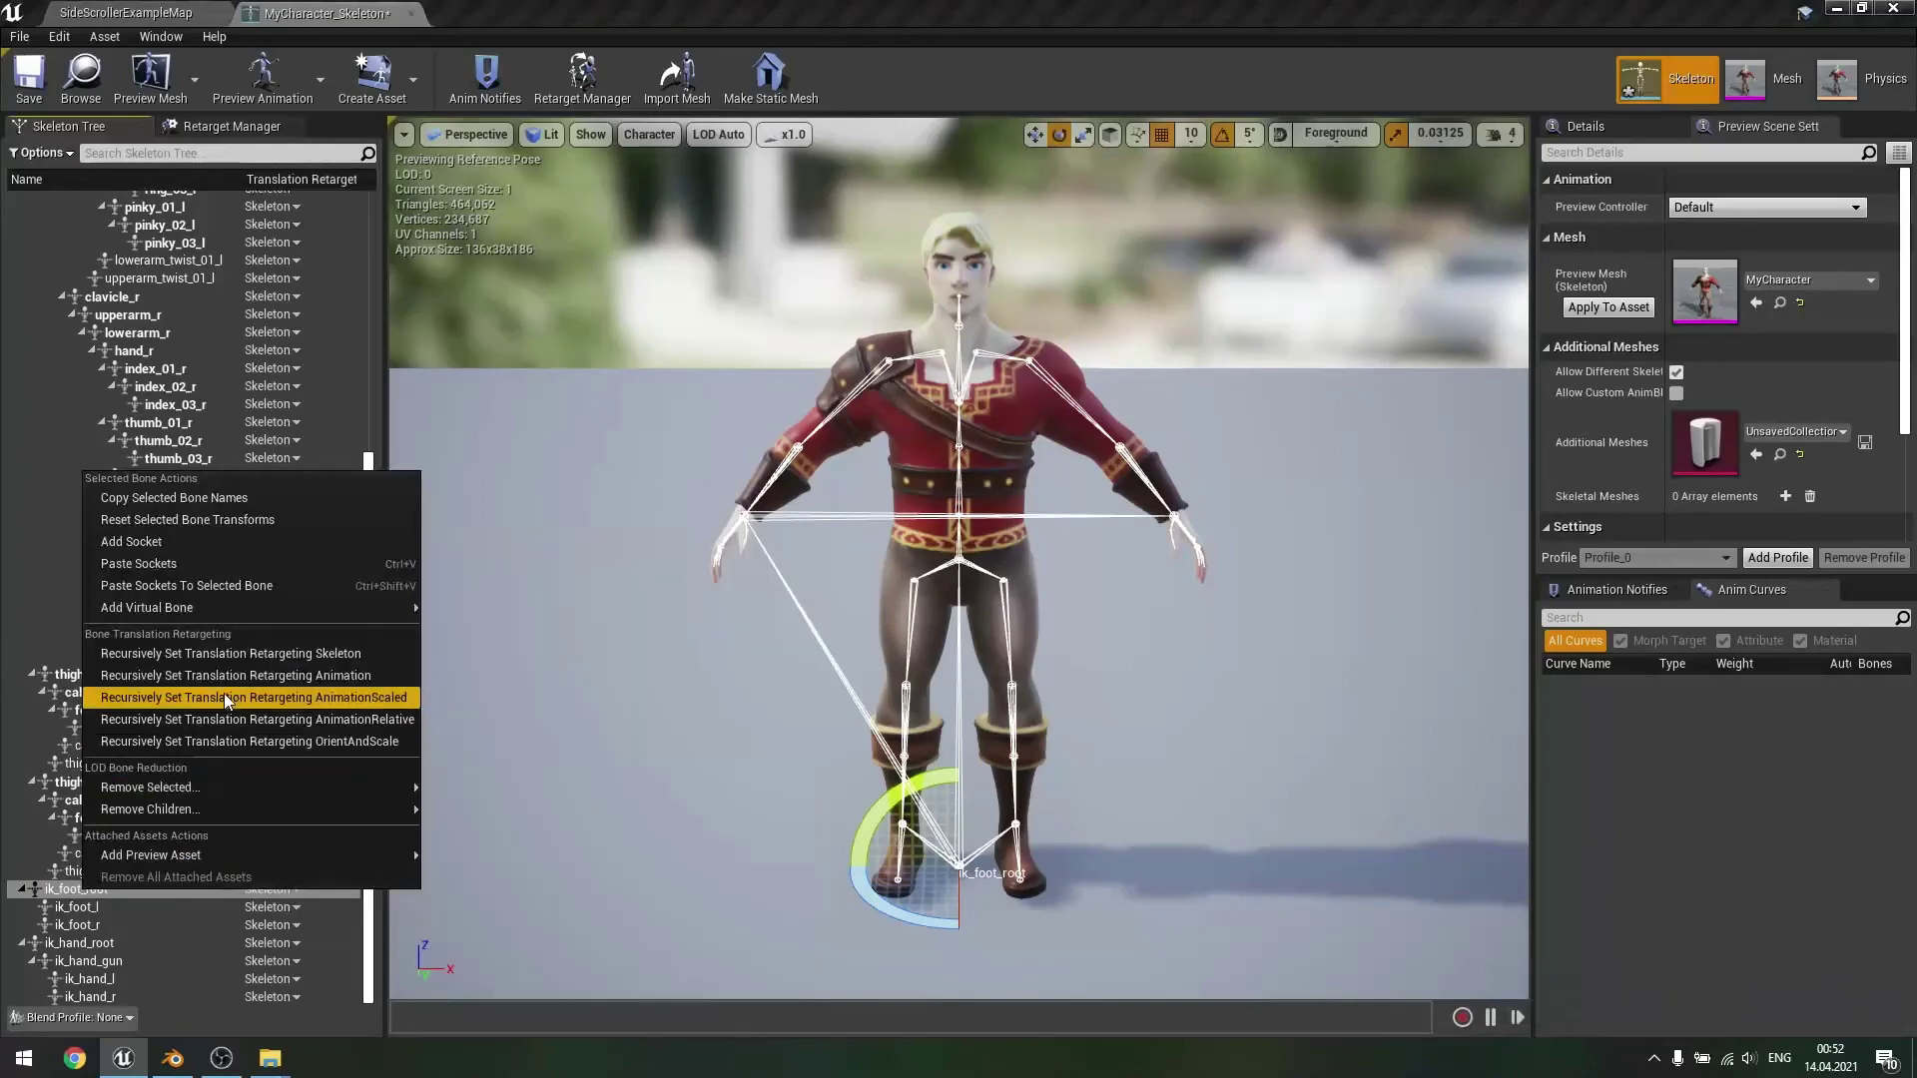
click(297, 675)
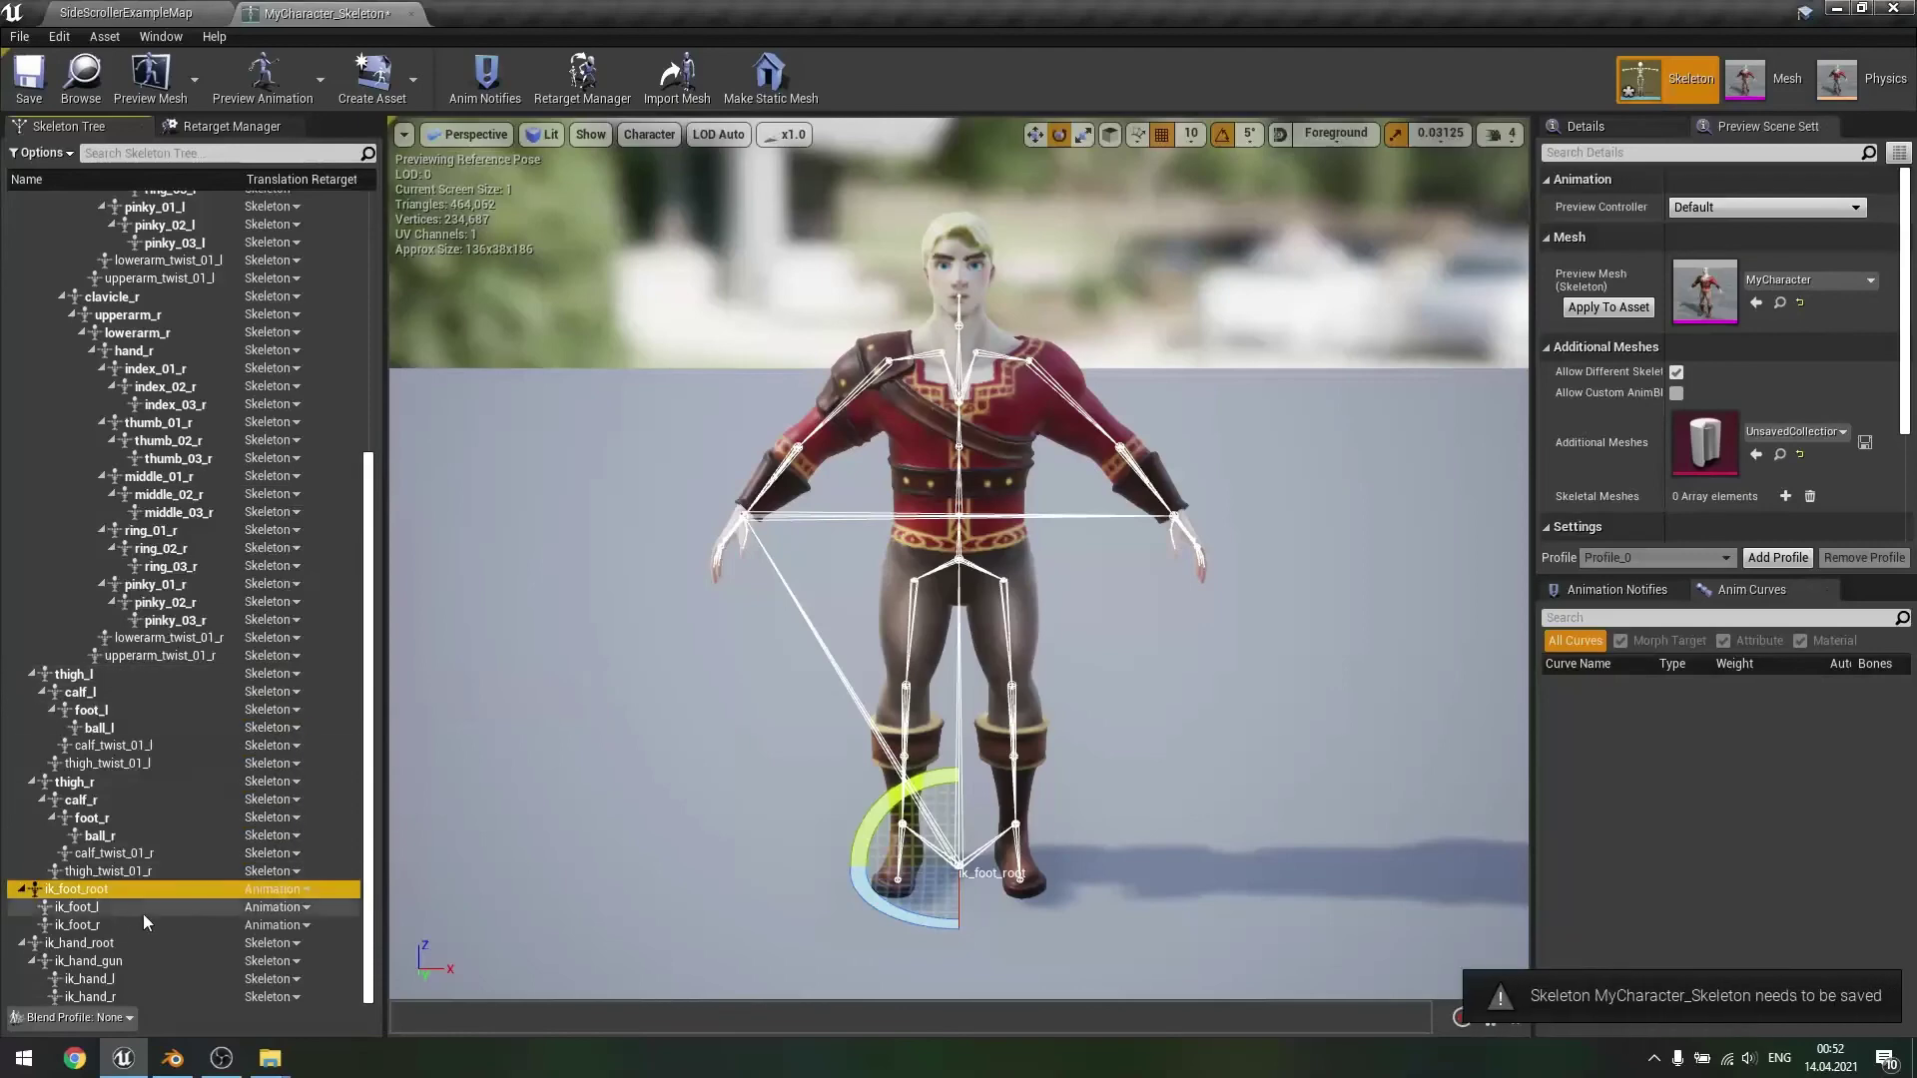
right_click(87, 945)
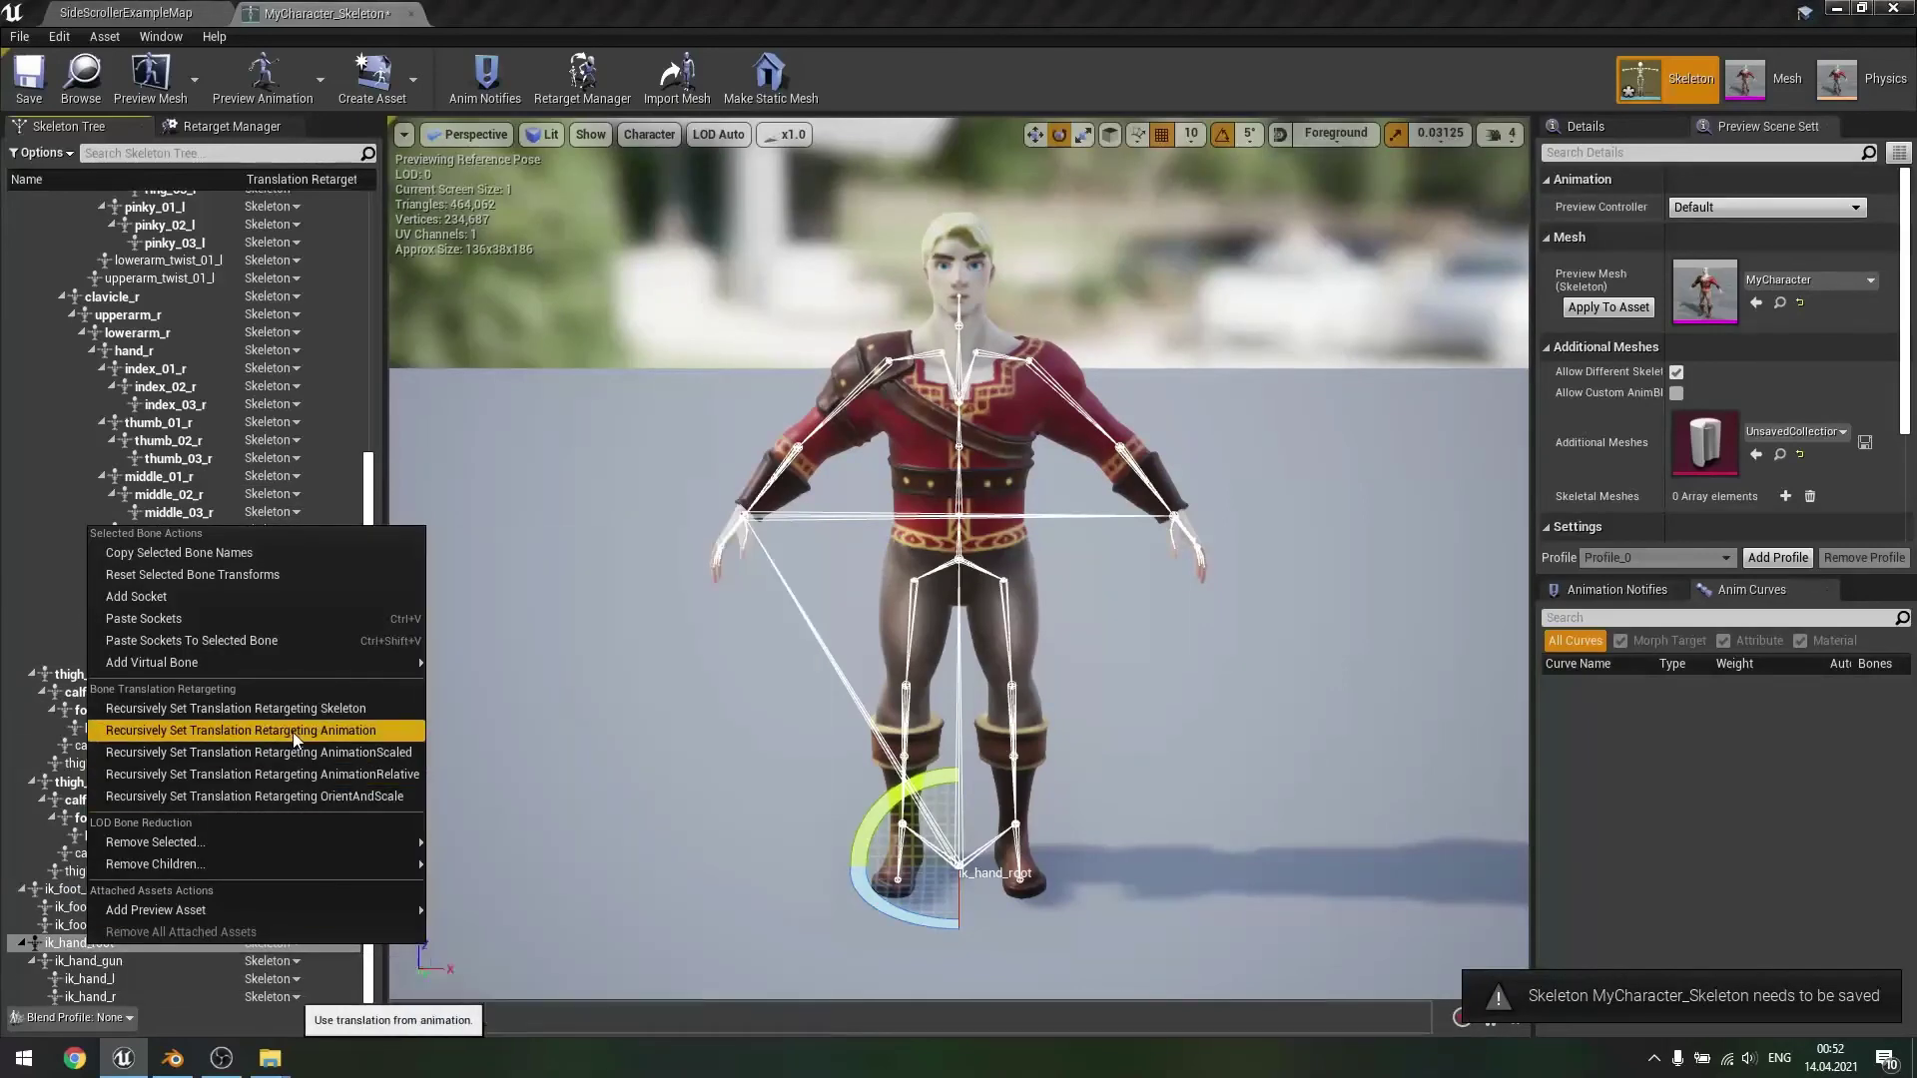
click(292, 733)
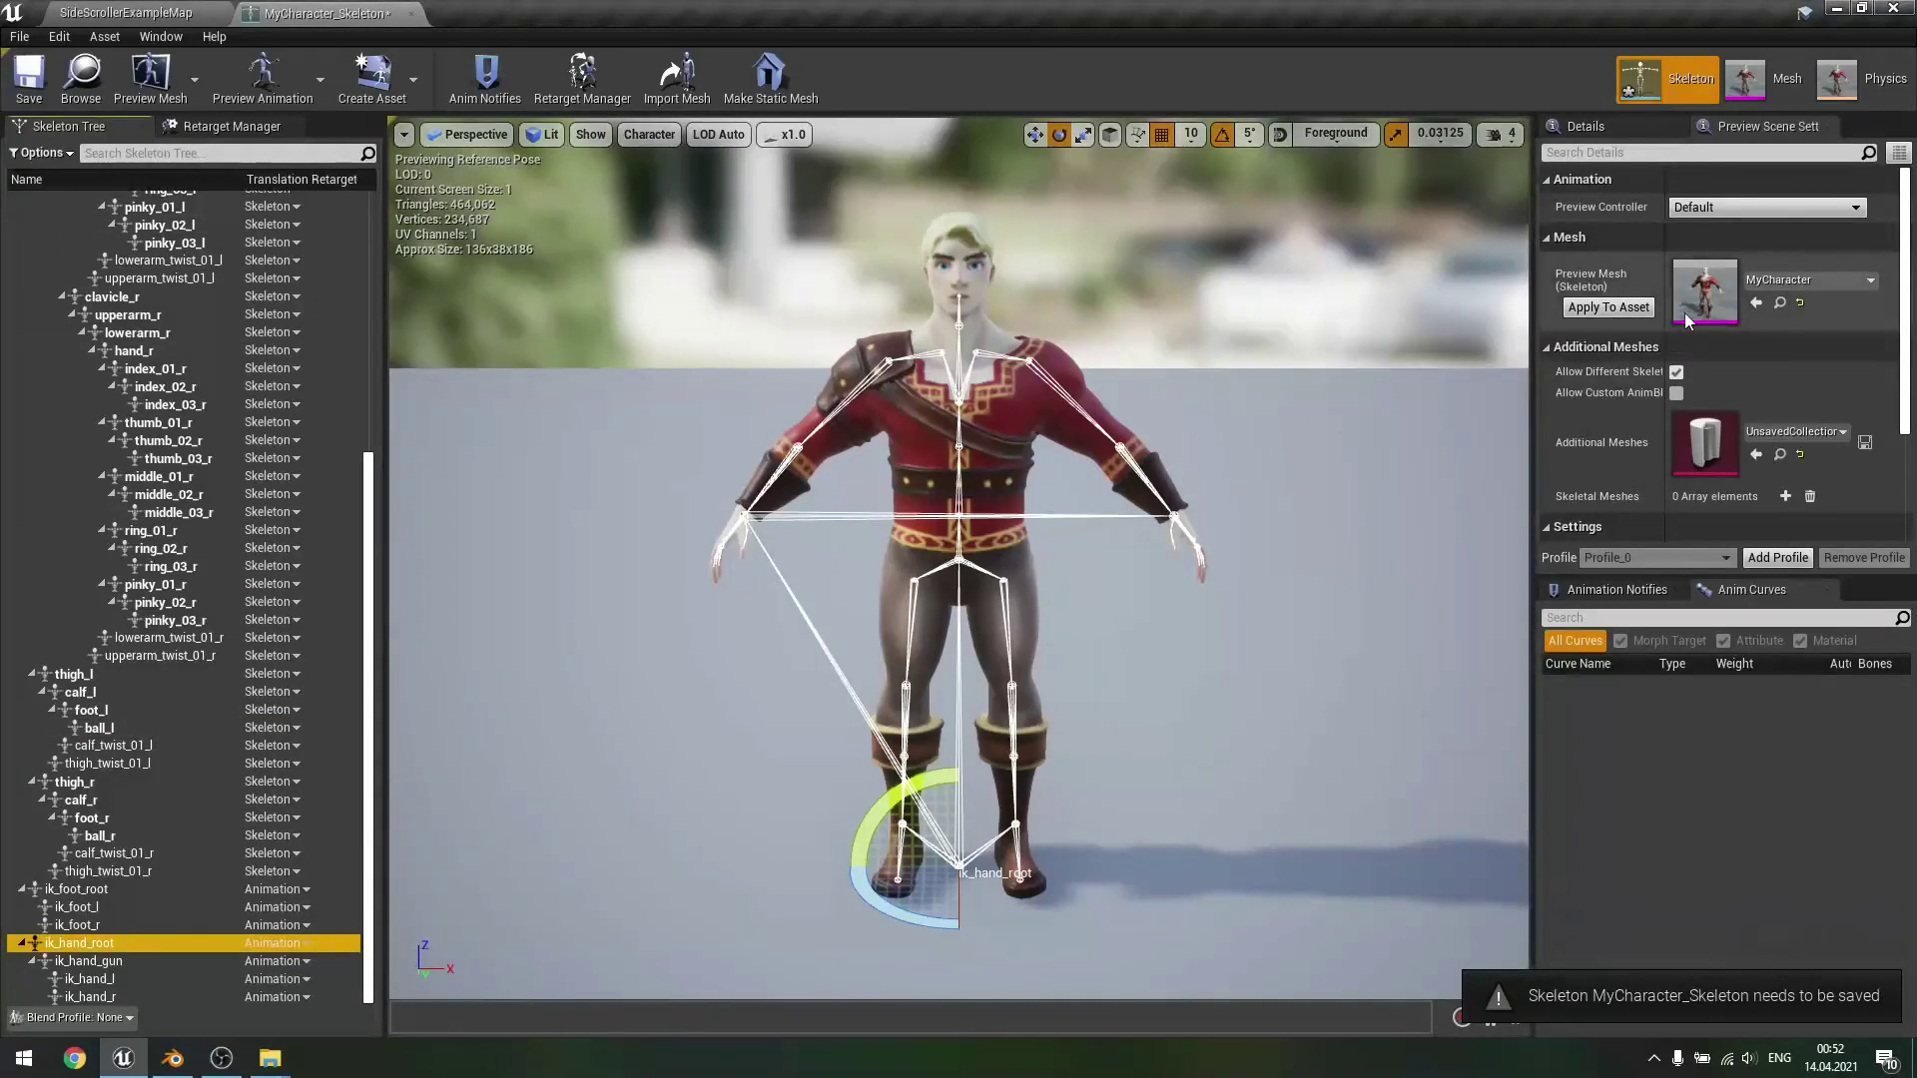
- Apply the MyCharacter preview mesh to the skeleton asset and assign the Humanoid rig for retargeting
click(1637, 307)
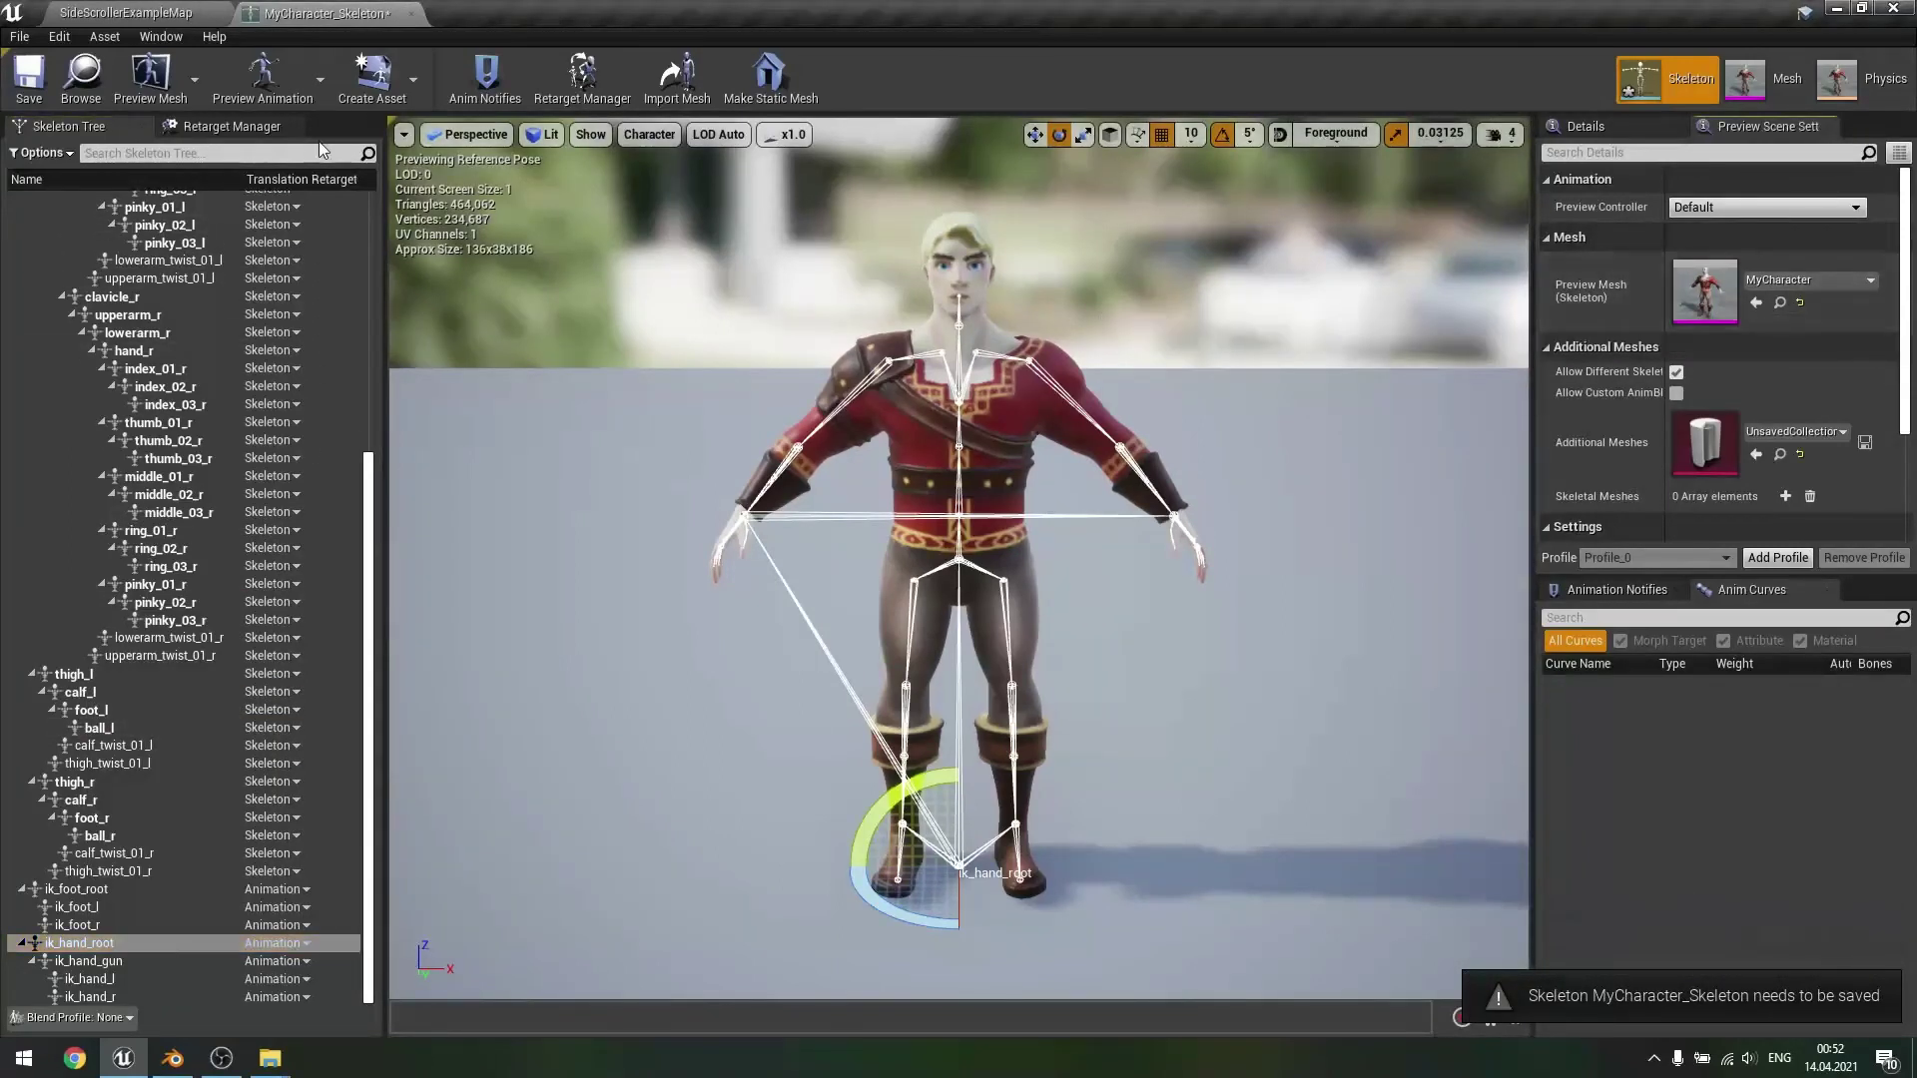
click(200, 127)
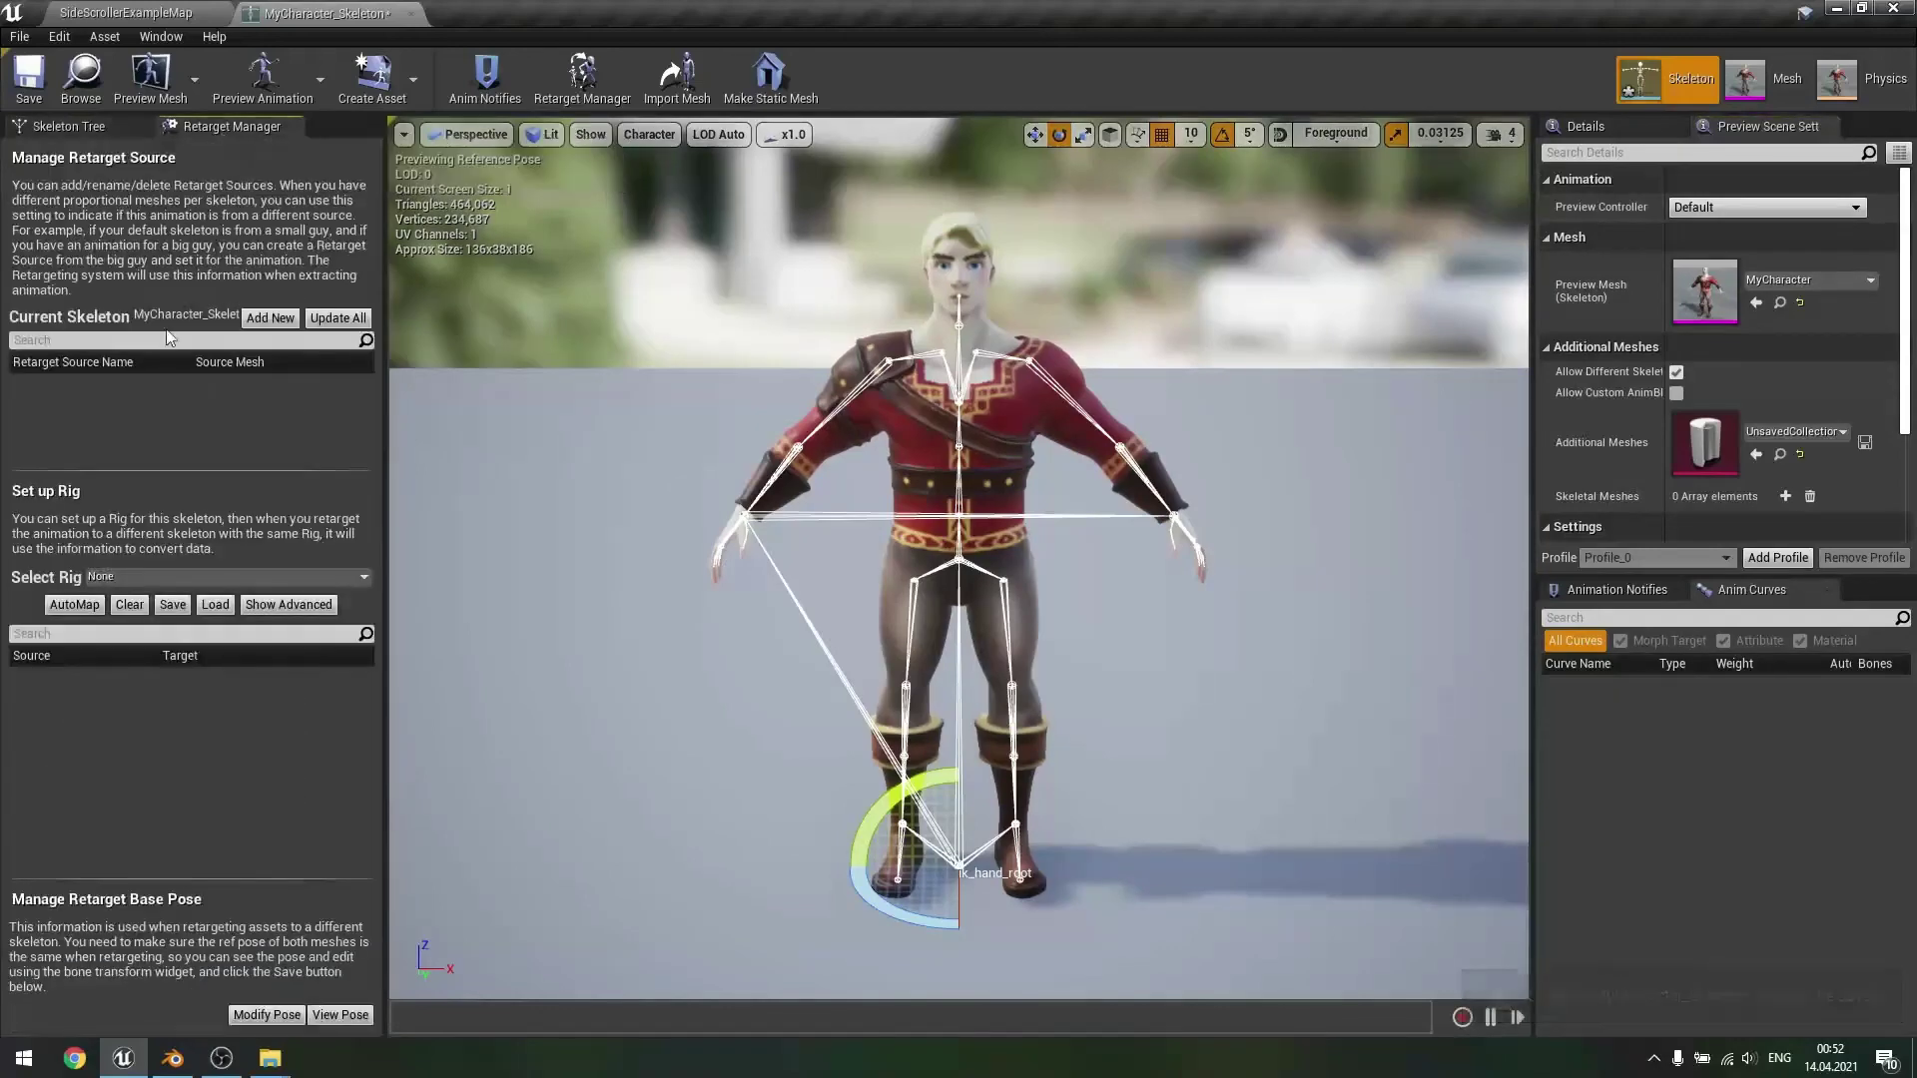
click(194, 578)
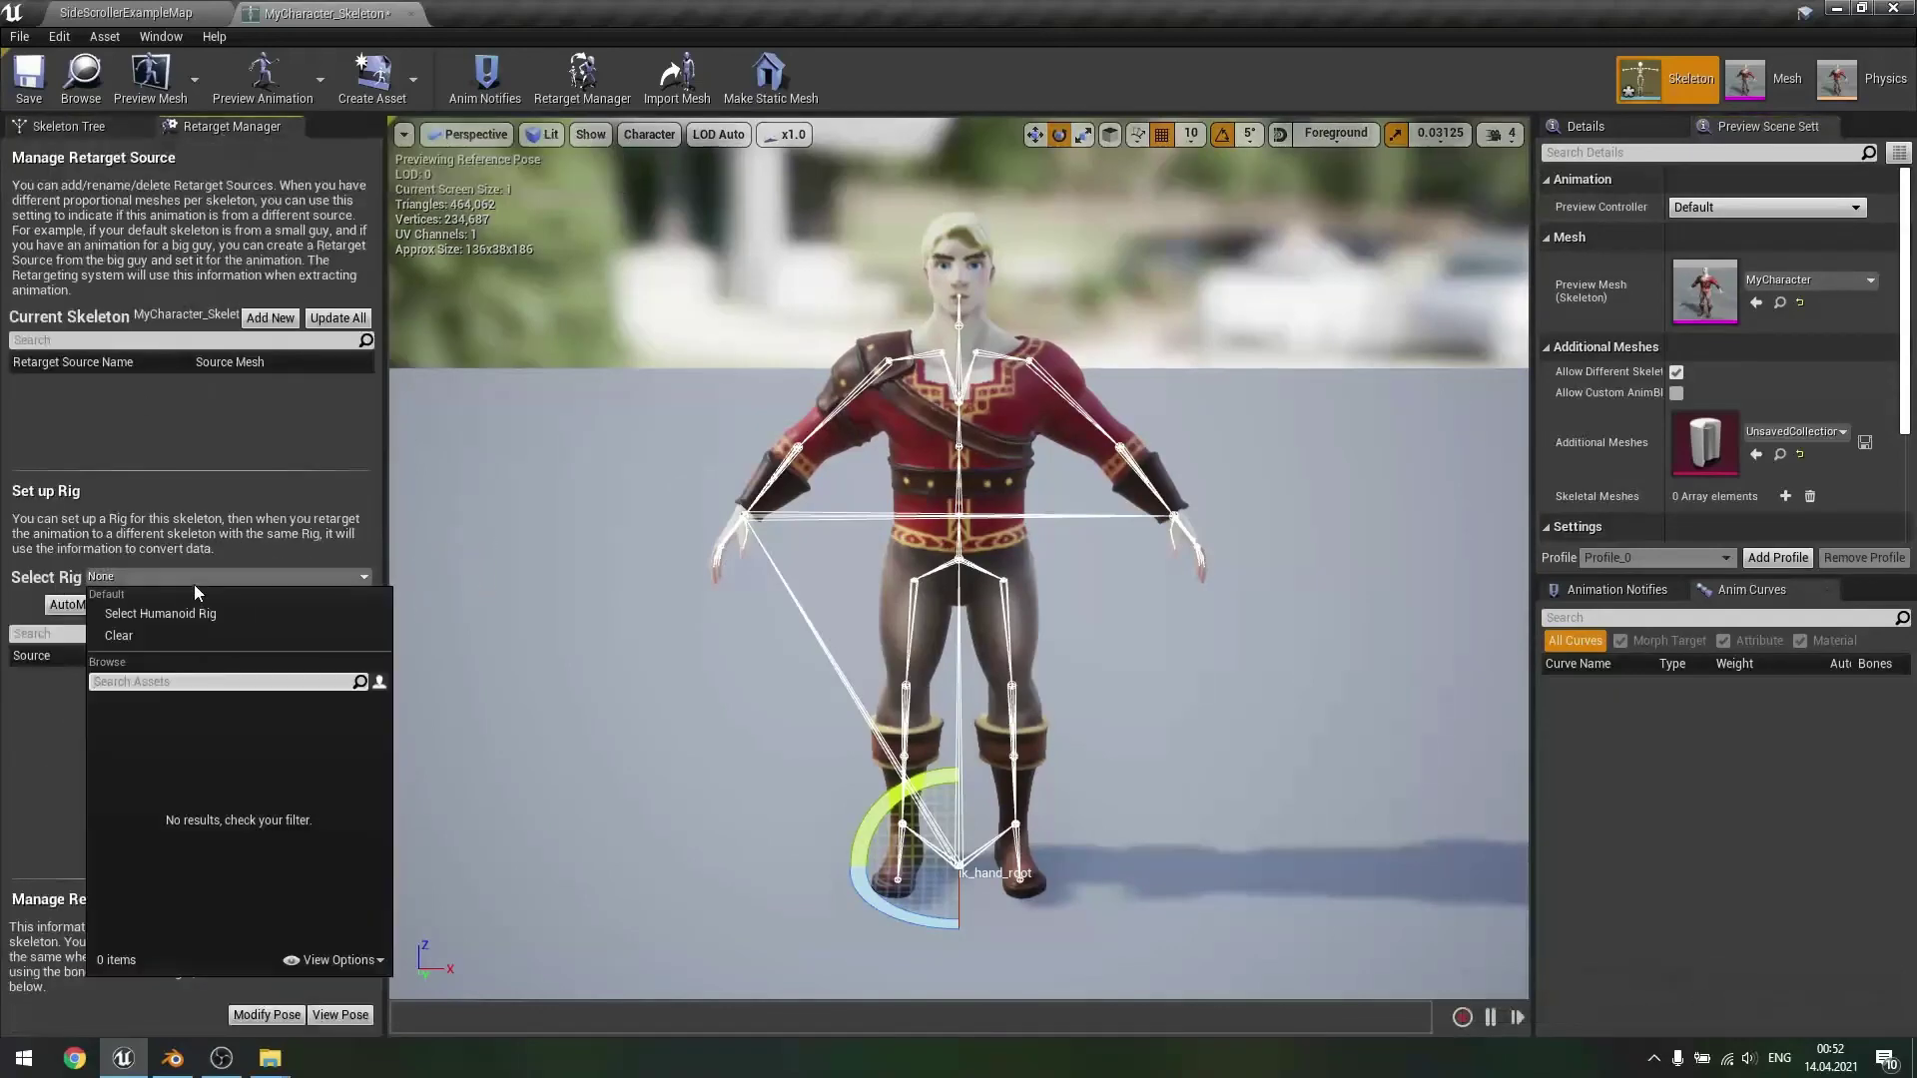
click(180, 614)
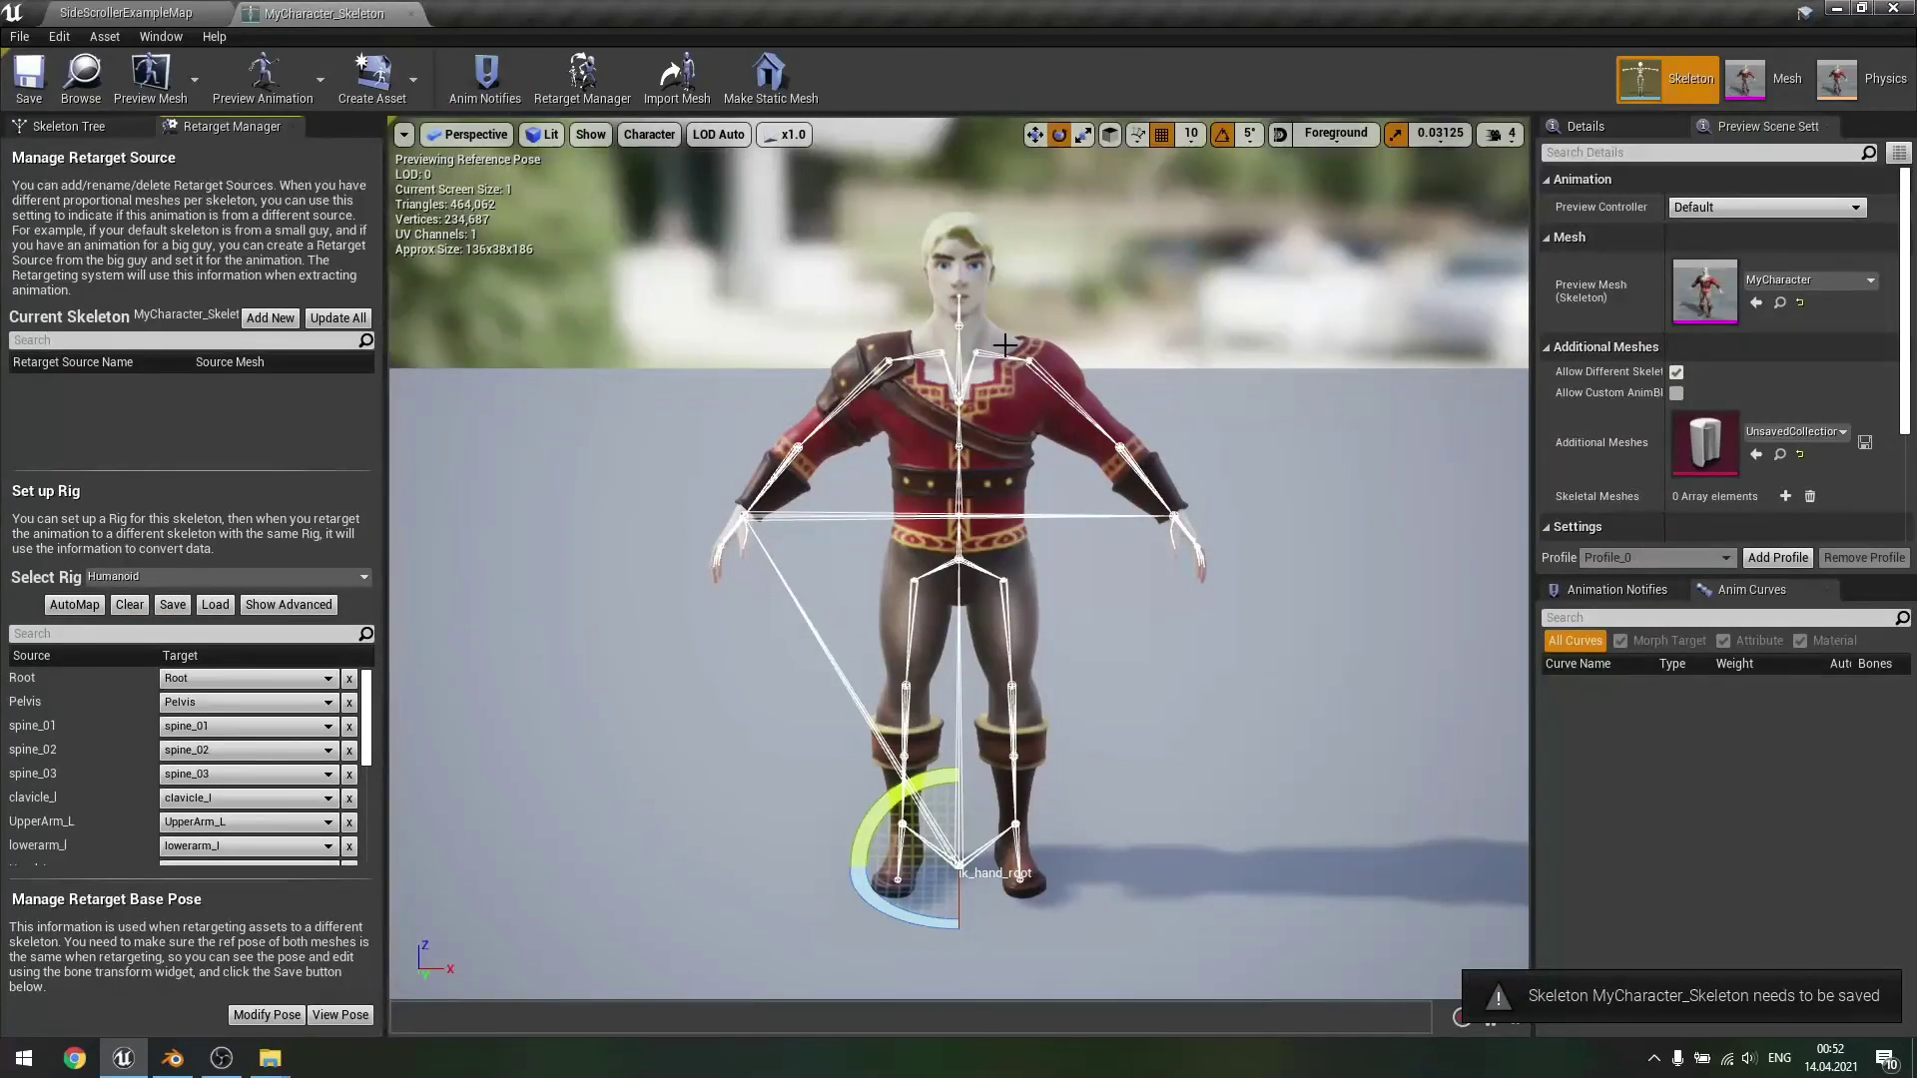
- Try translating the head bone in the skeleton preview and undo the move
click(959, 320)
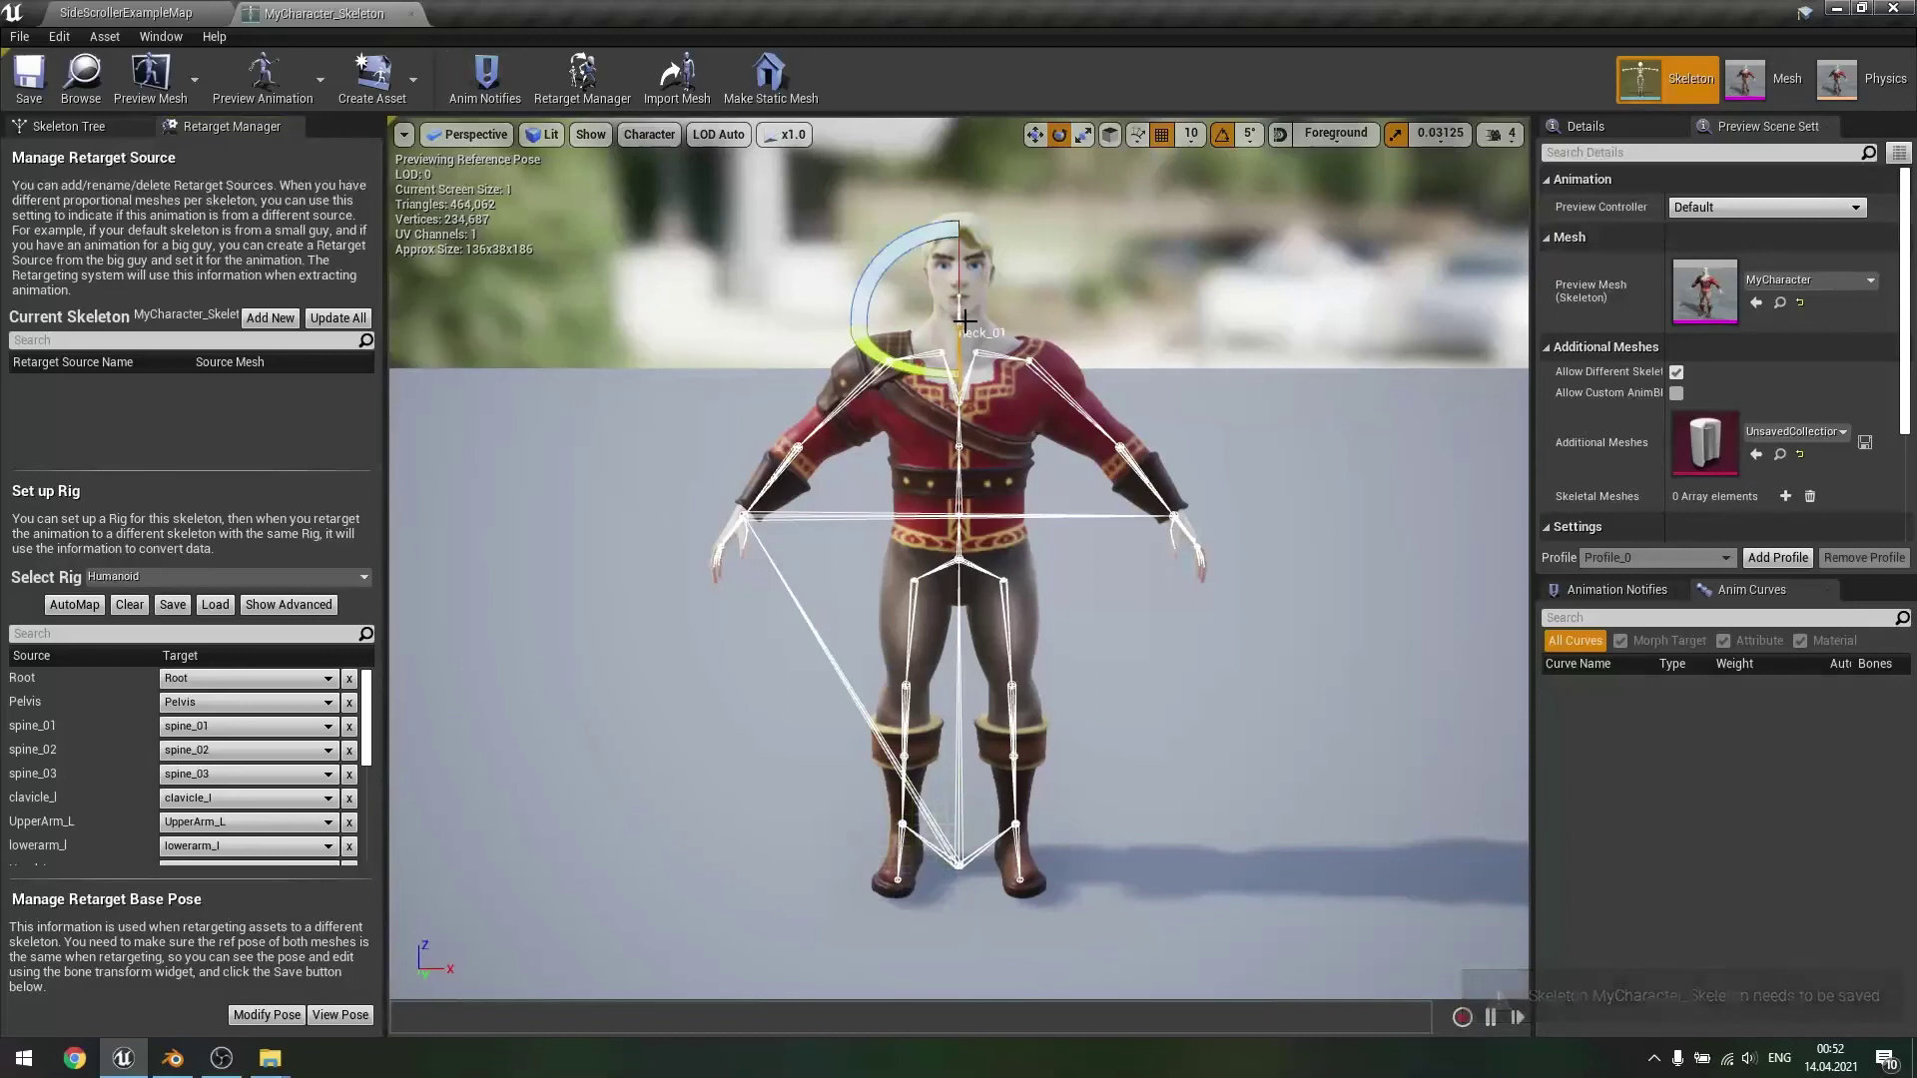
key(w)
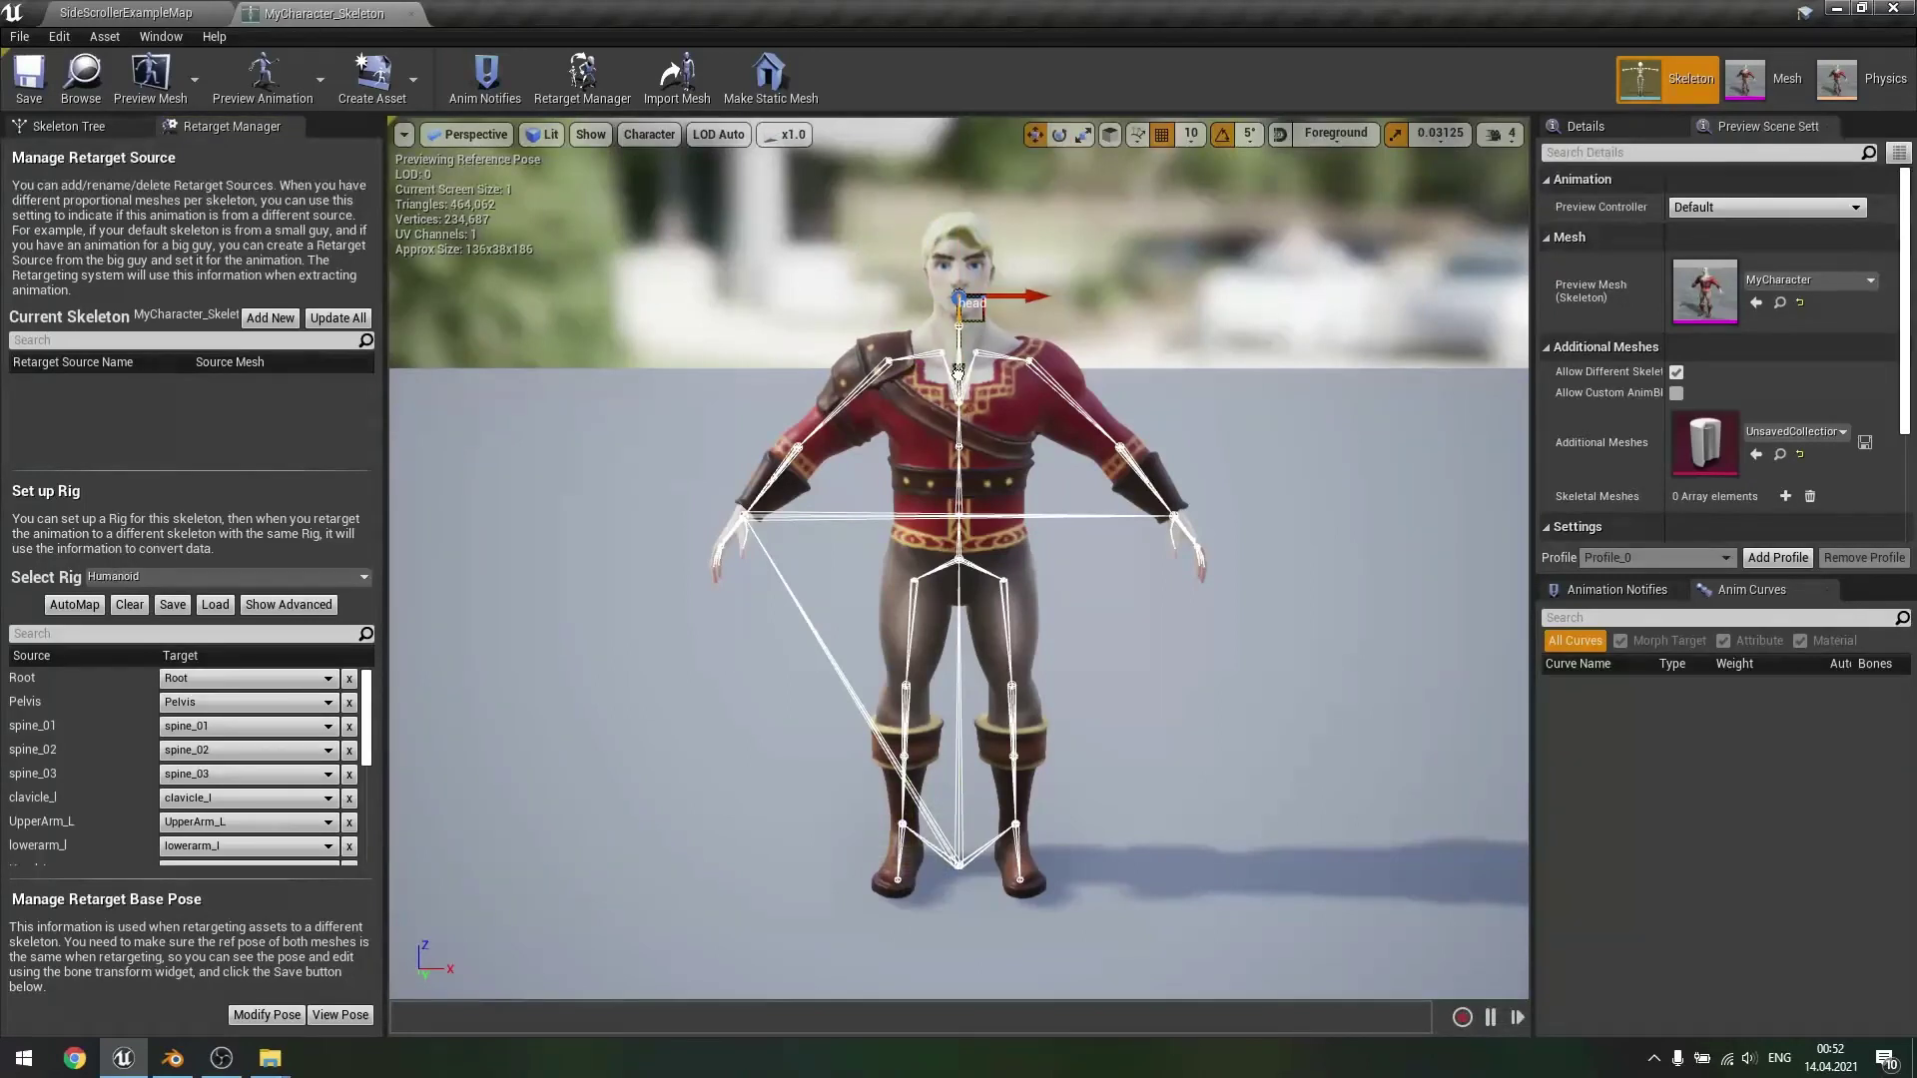
drag(958, 374, 1045, 314)
key(ctrl+z)
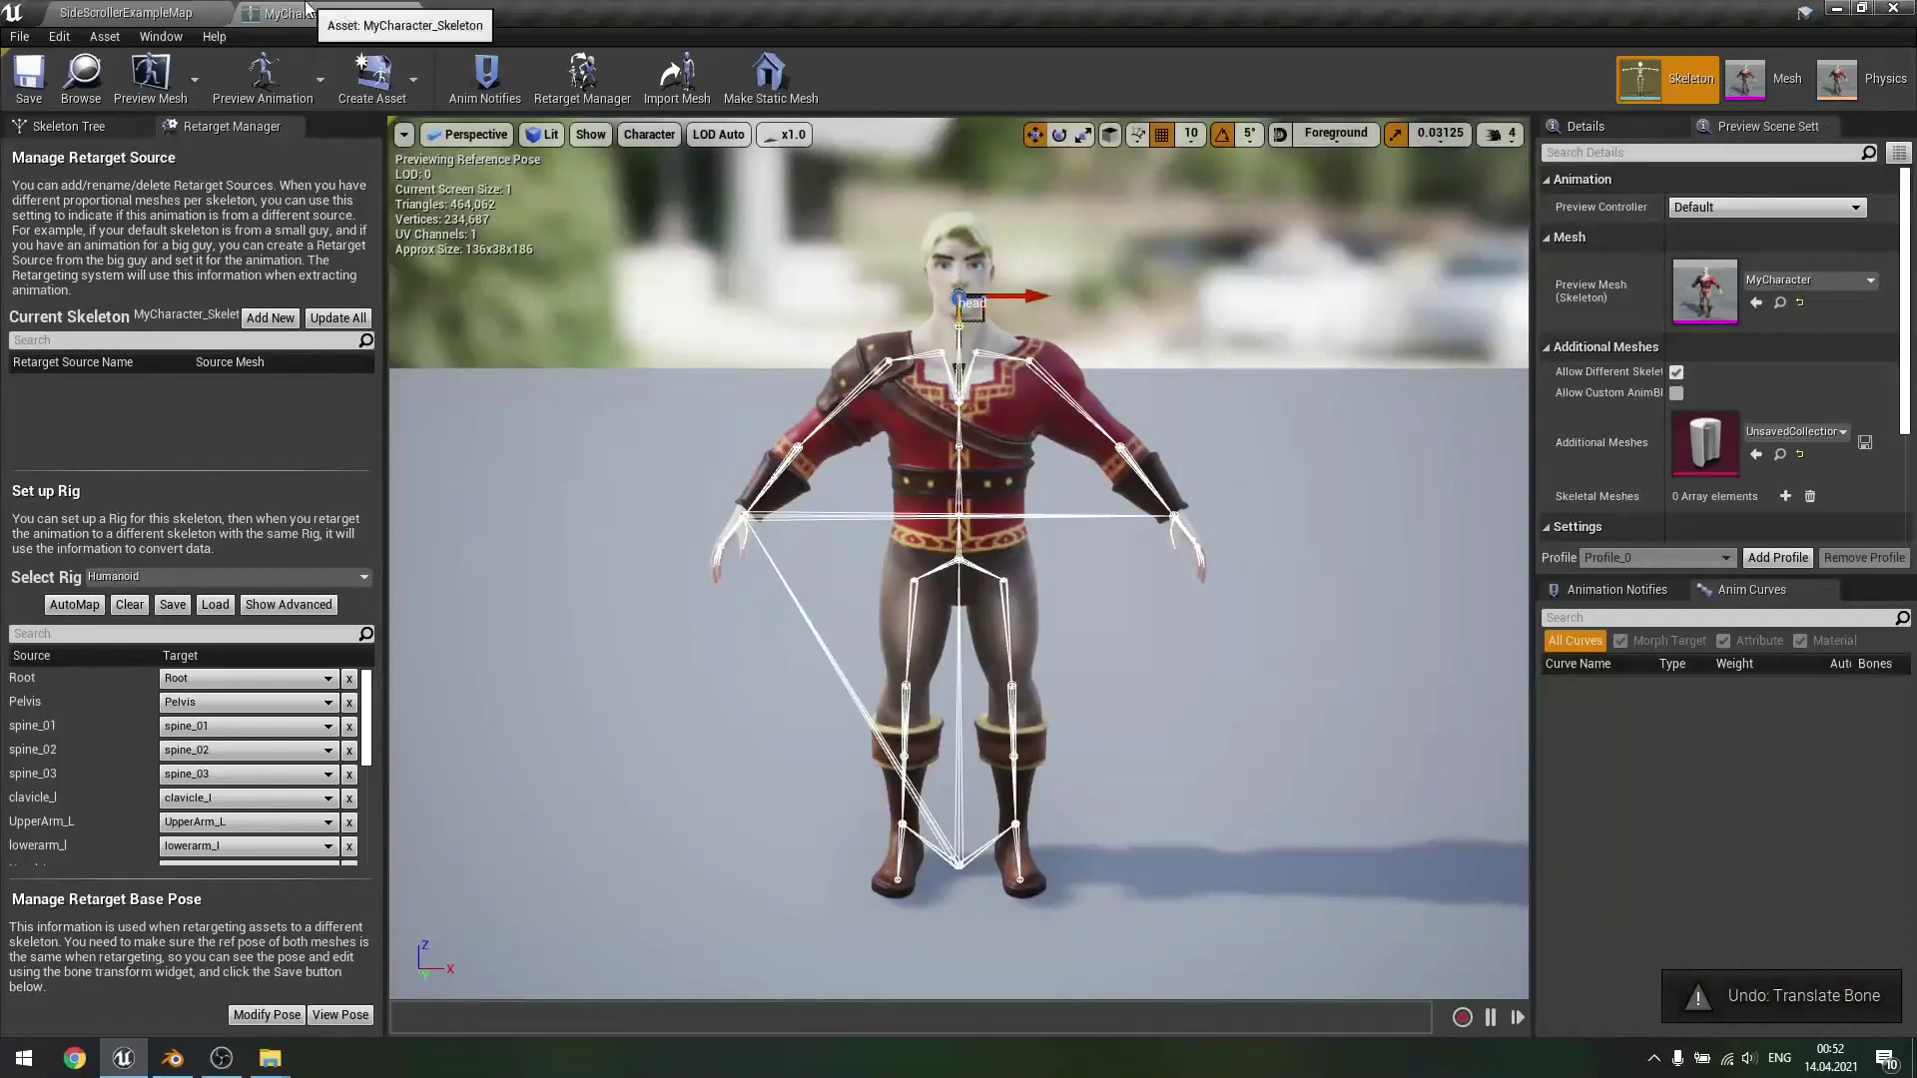
- Return to the SideScrollerExampleMap level and locate the ThirdPersonRun animation in the Mannequin Animations folder
click(84, 12)
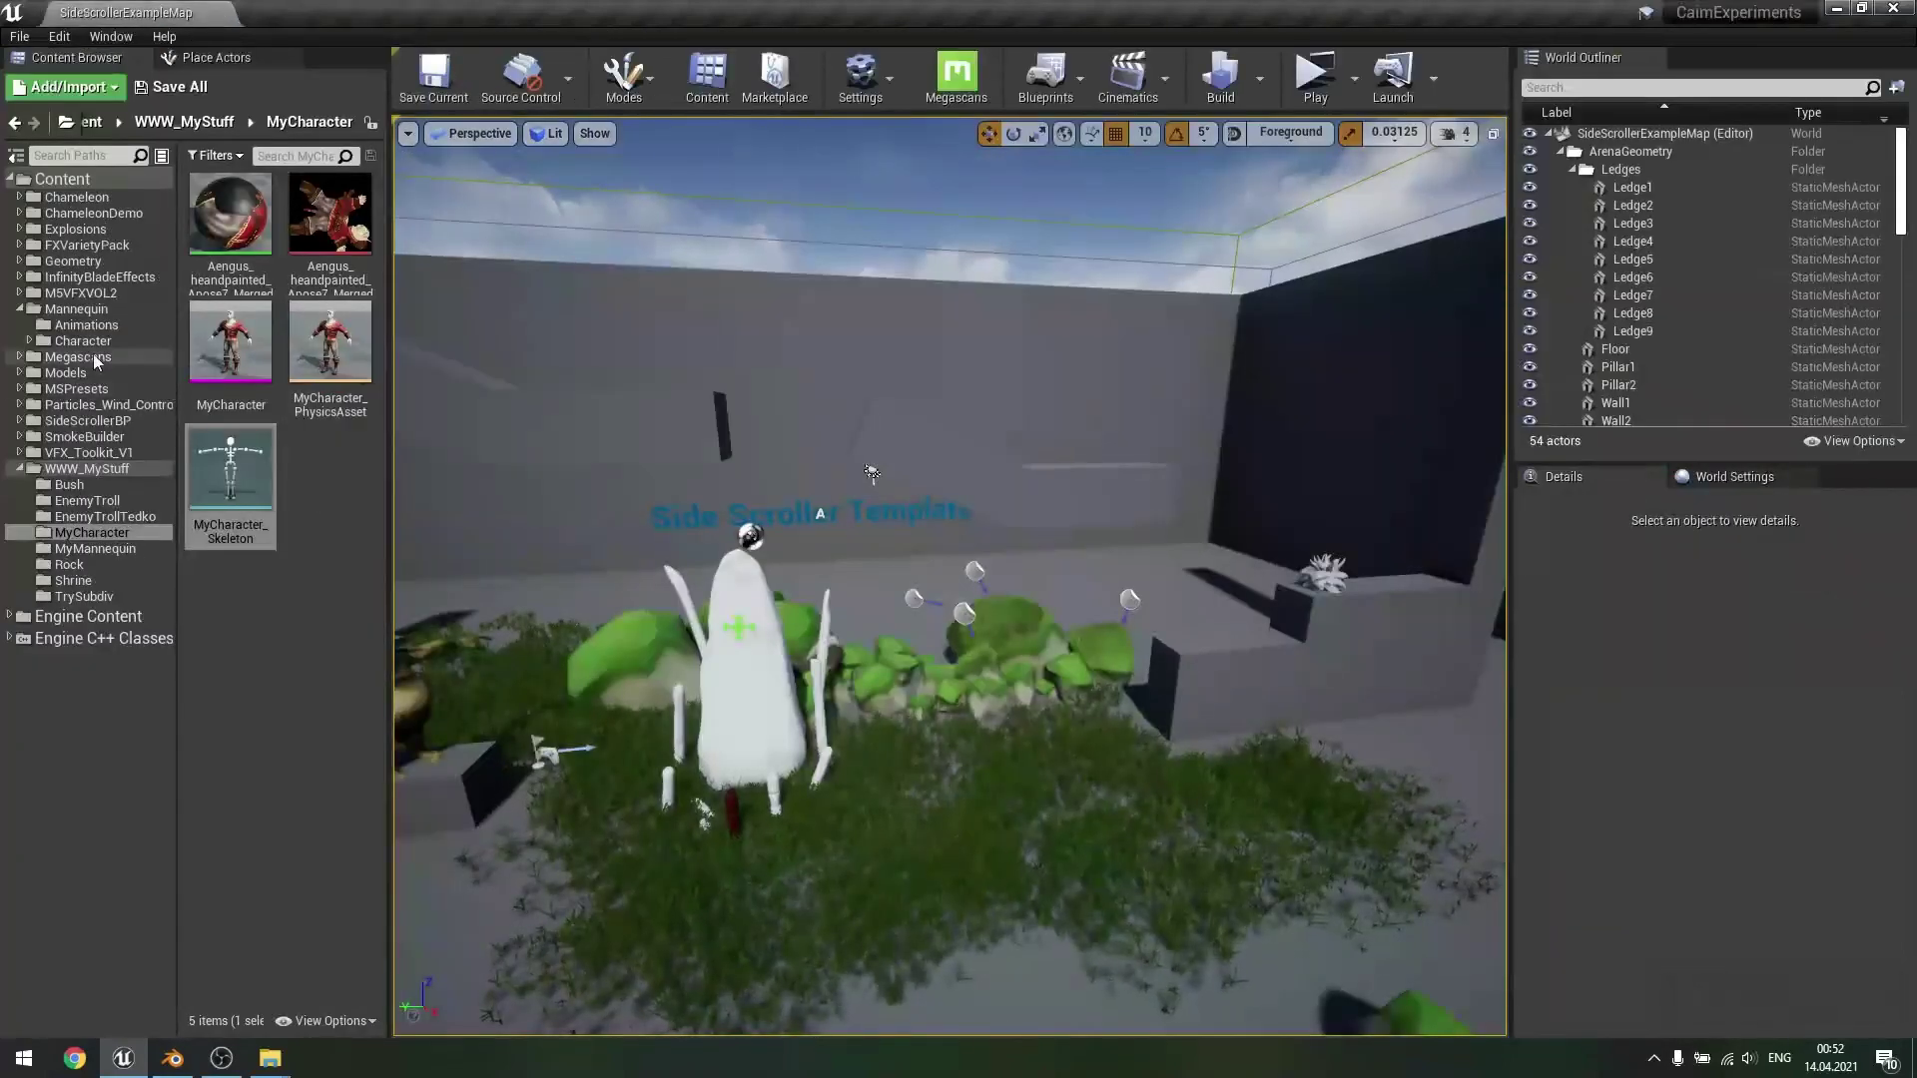
click(75, 323)
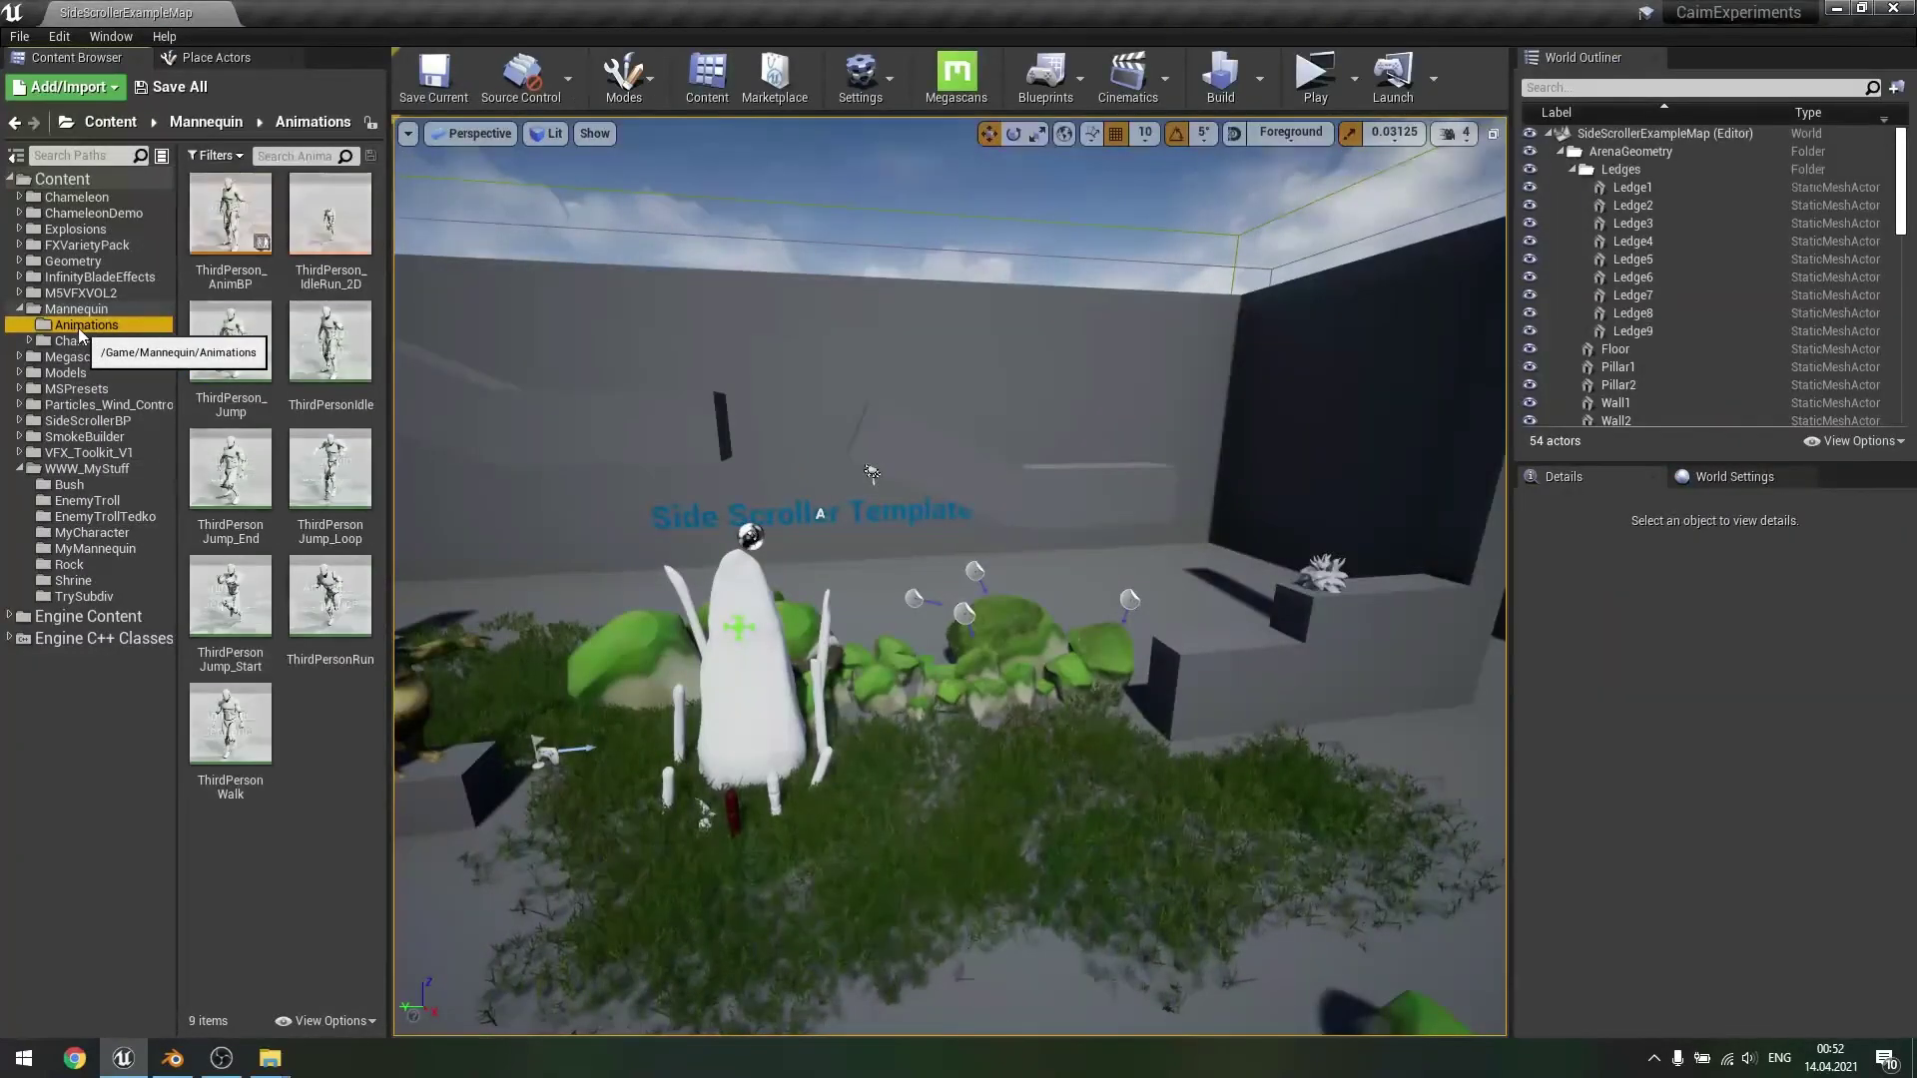
click(329, 594)
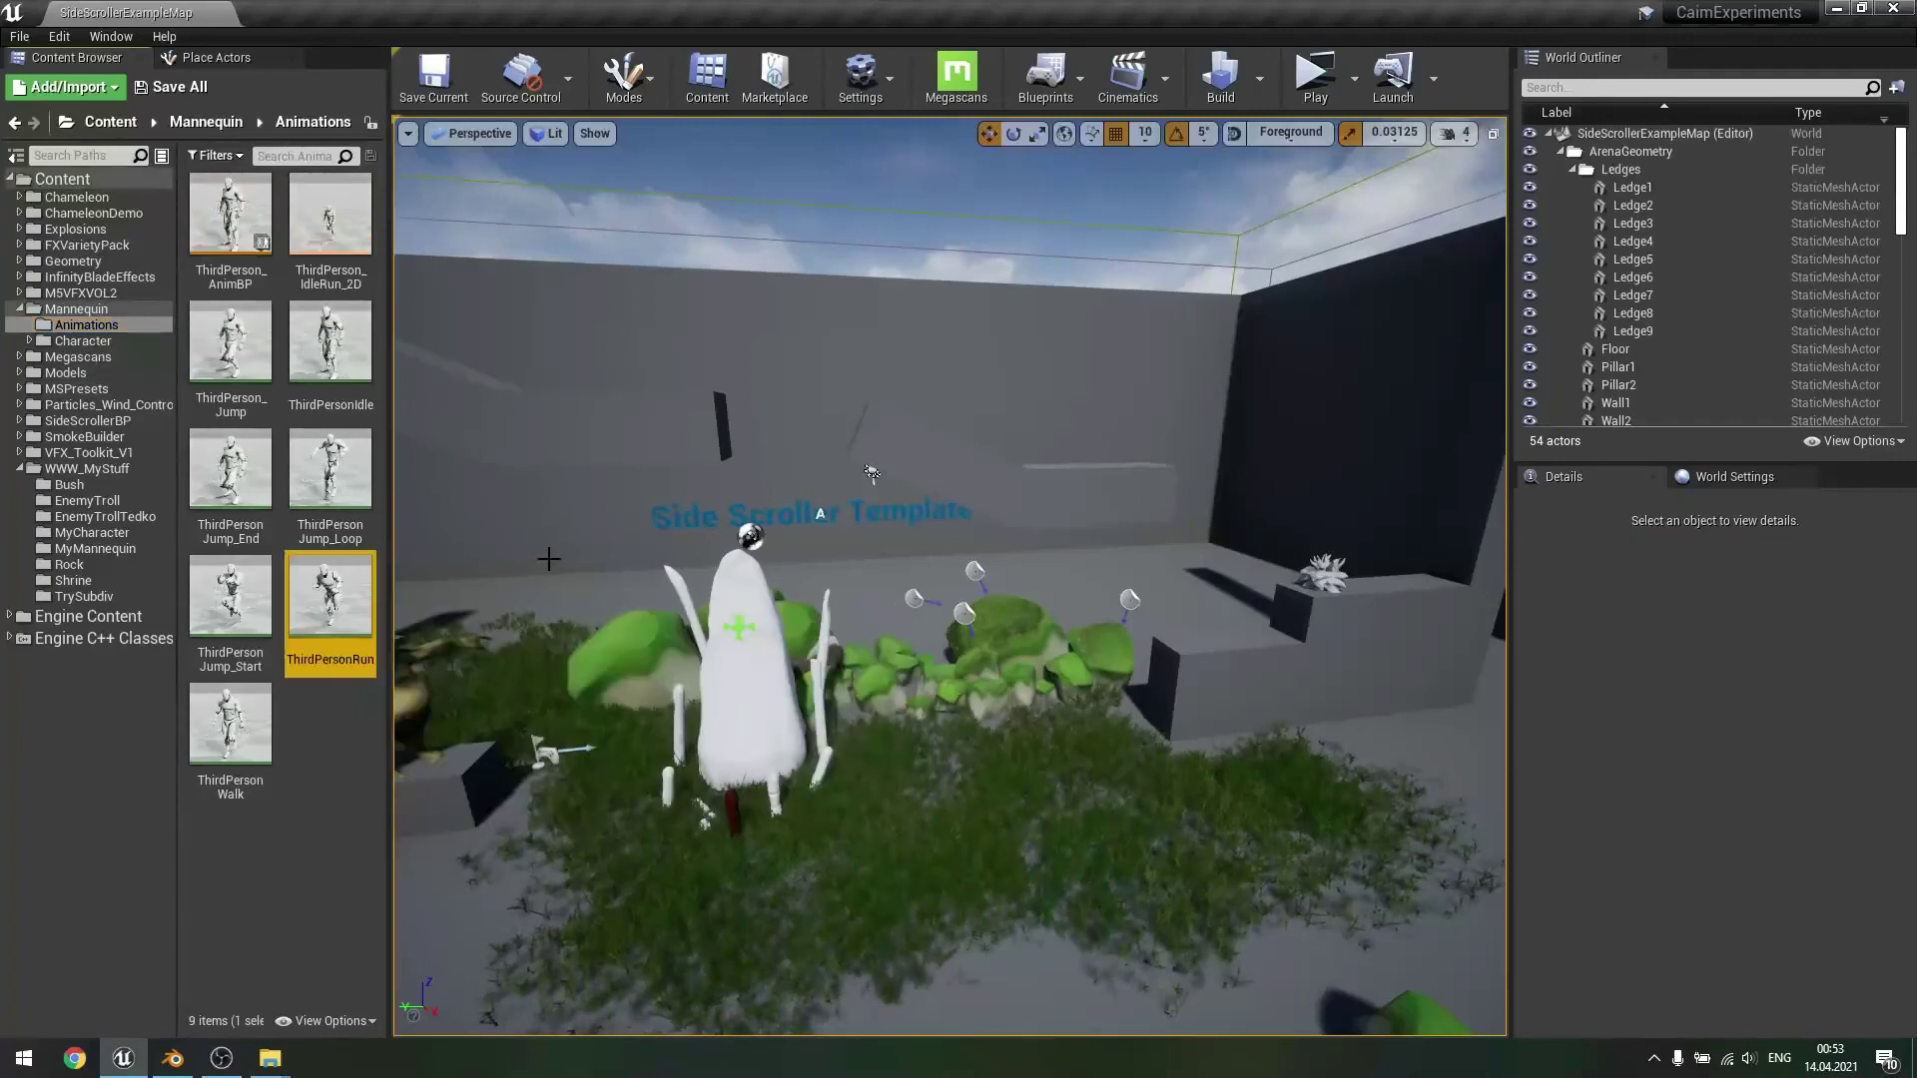
right_click(330, 591)
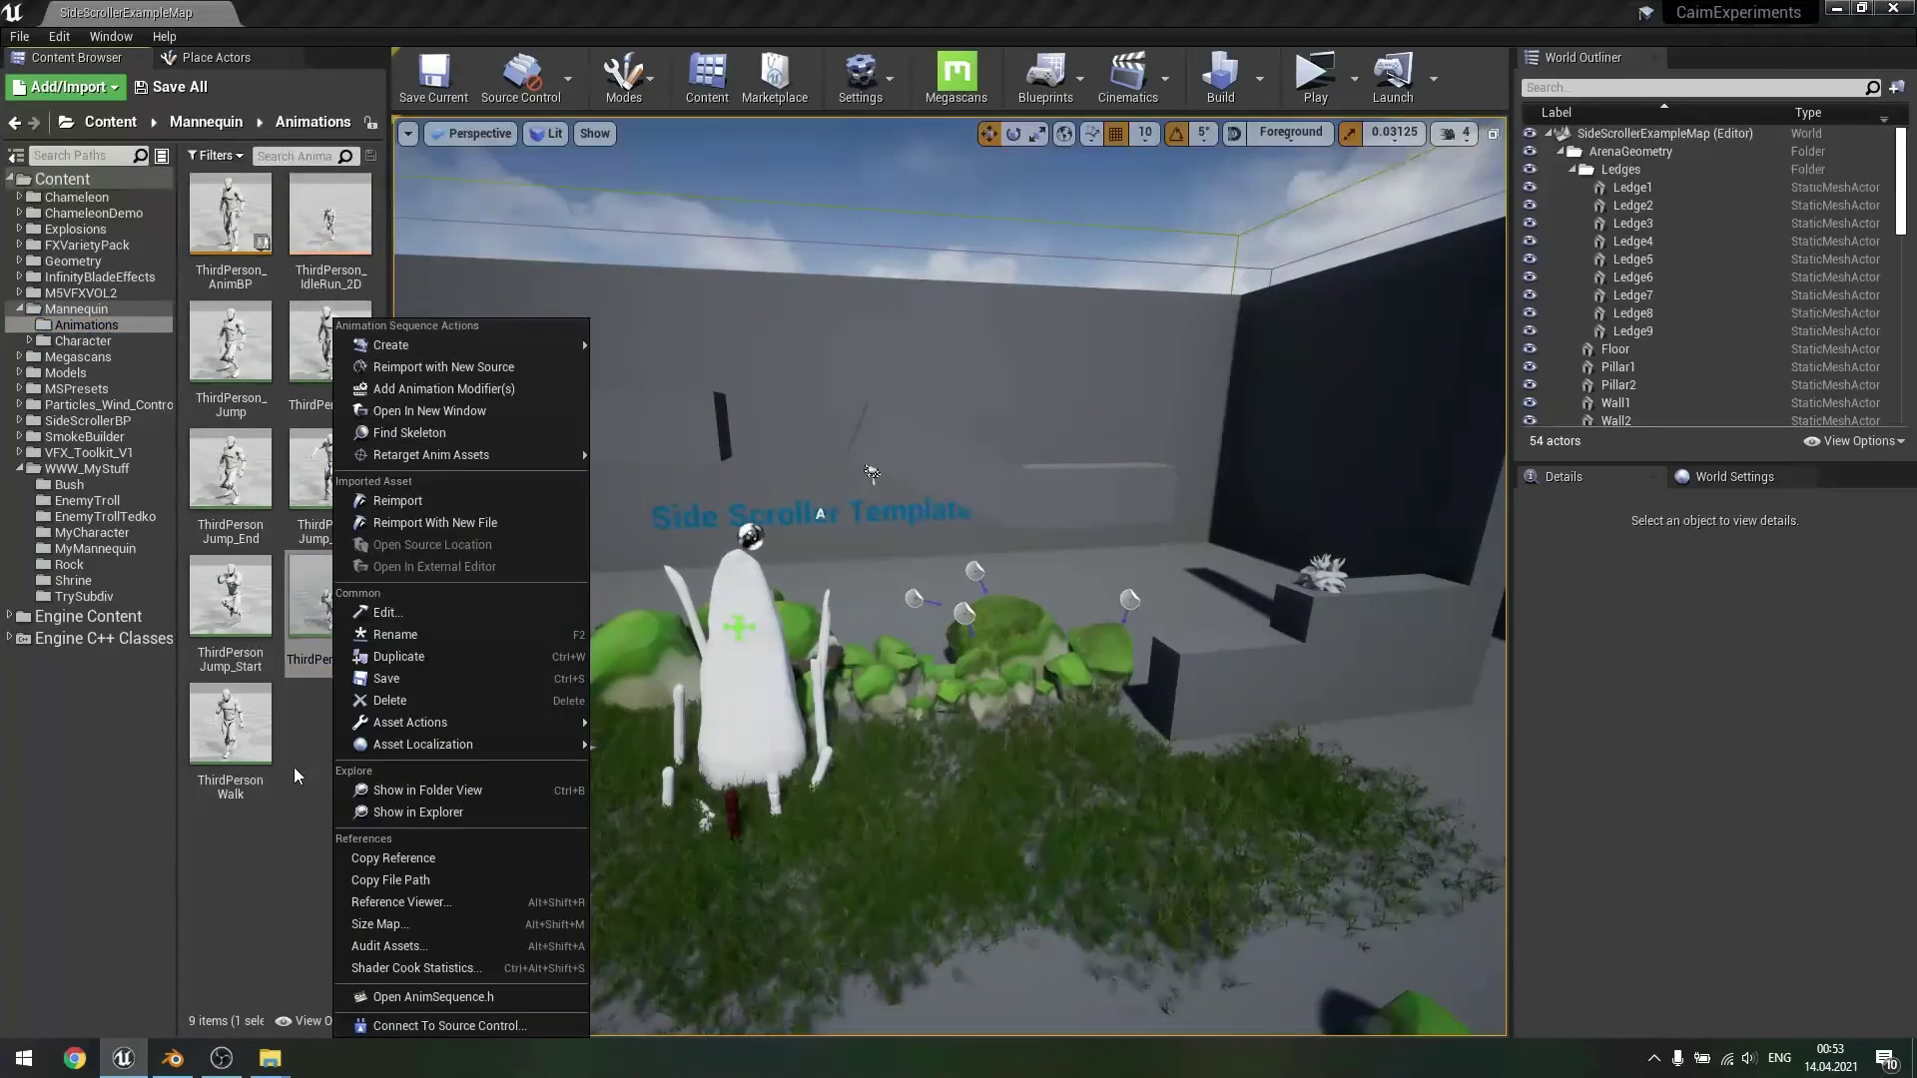
click(329, 596)
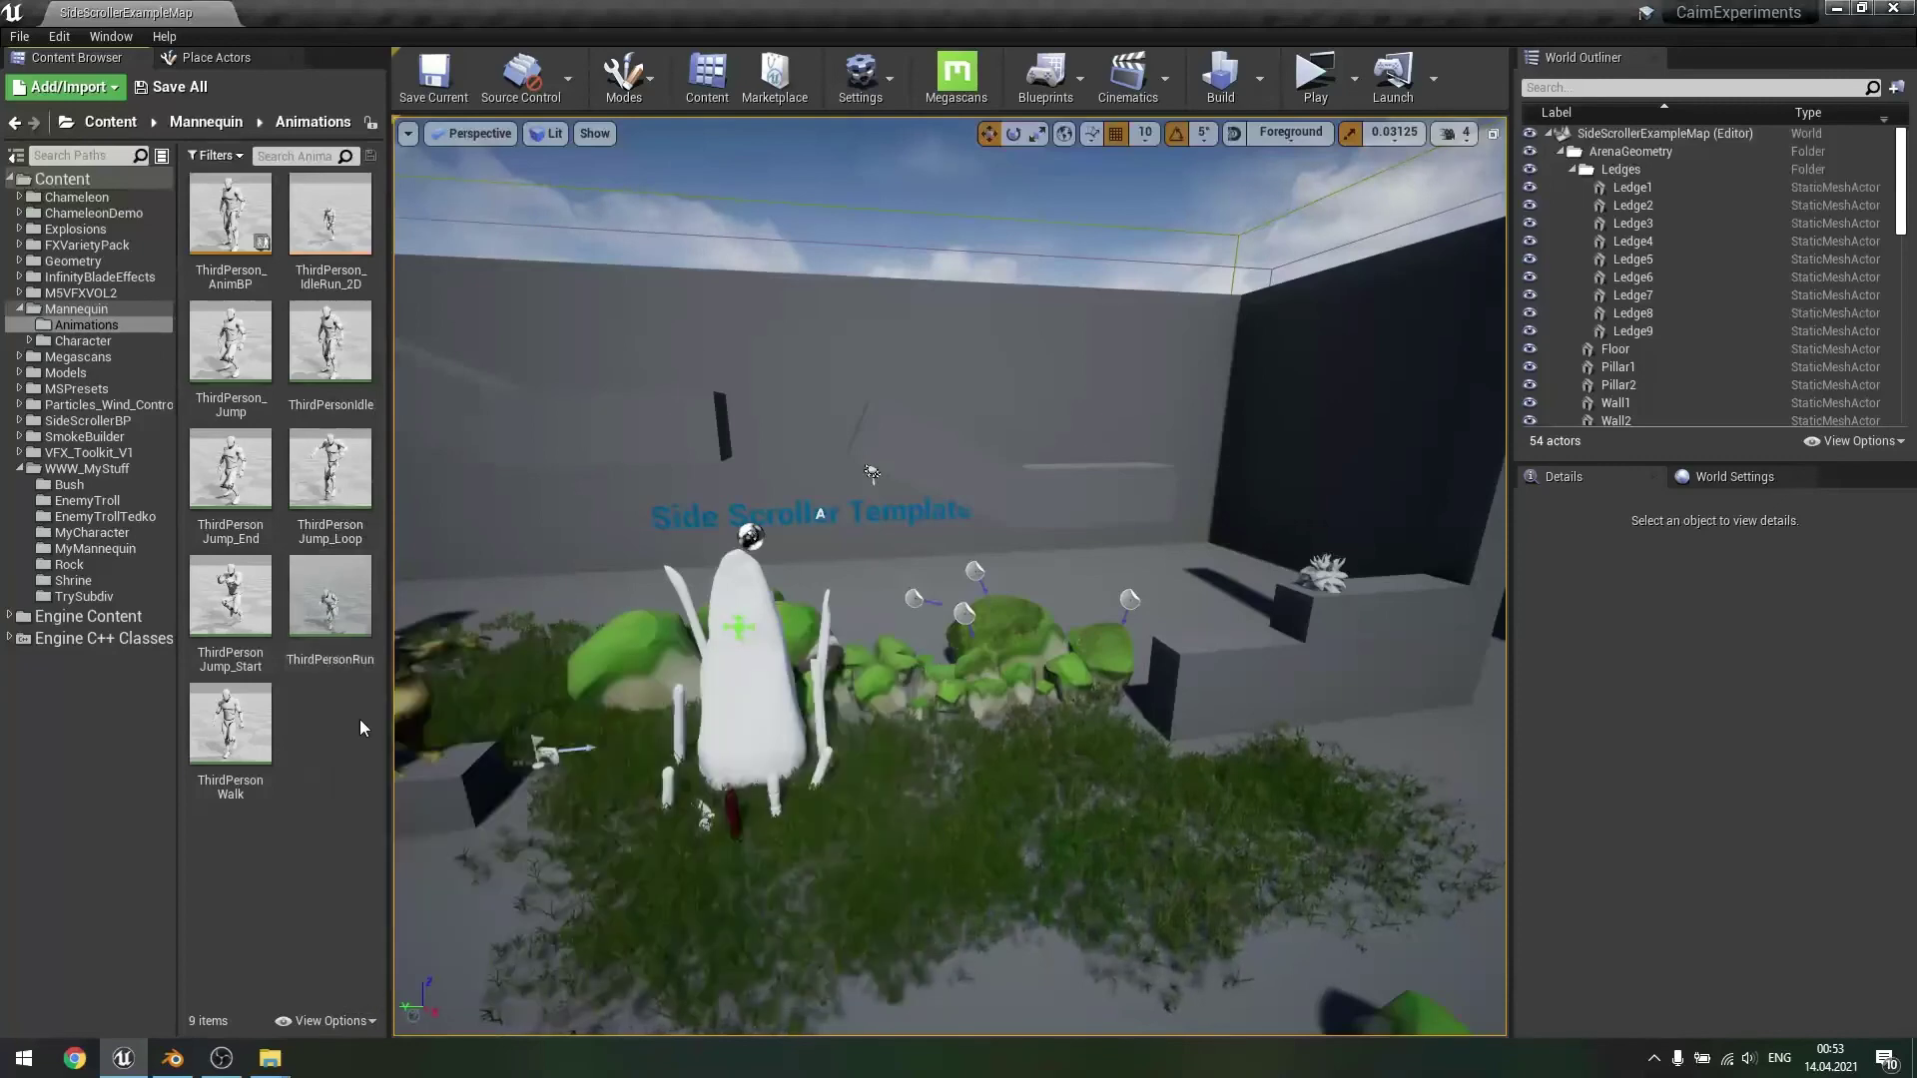
click(328, 604)
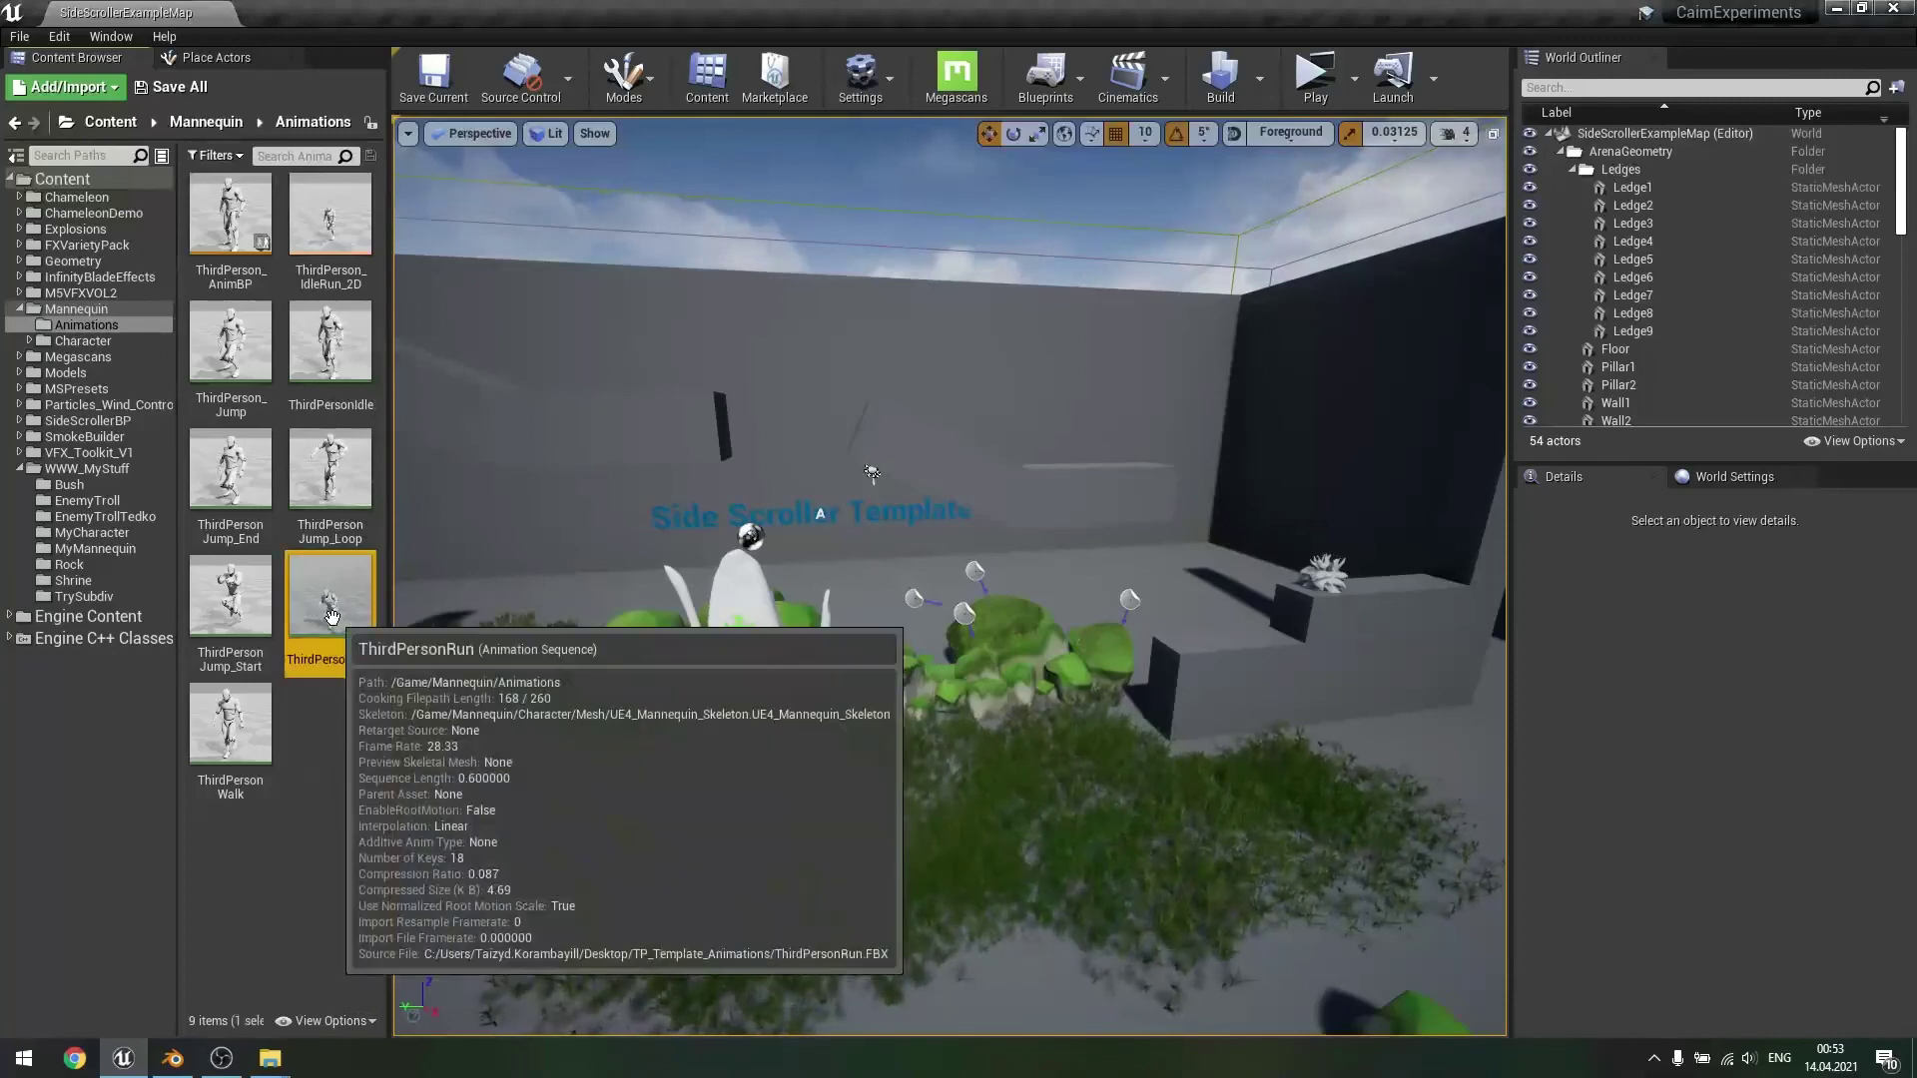
click(332, 765)
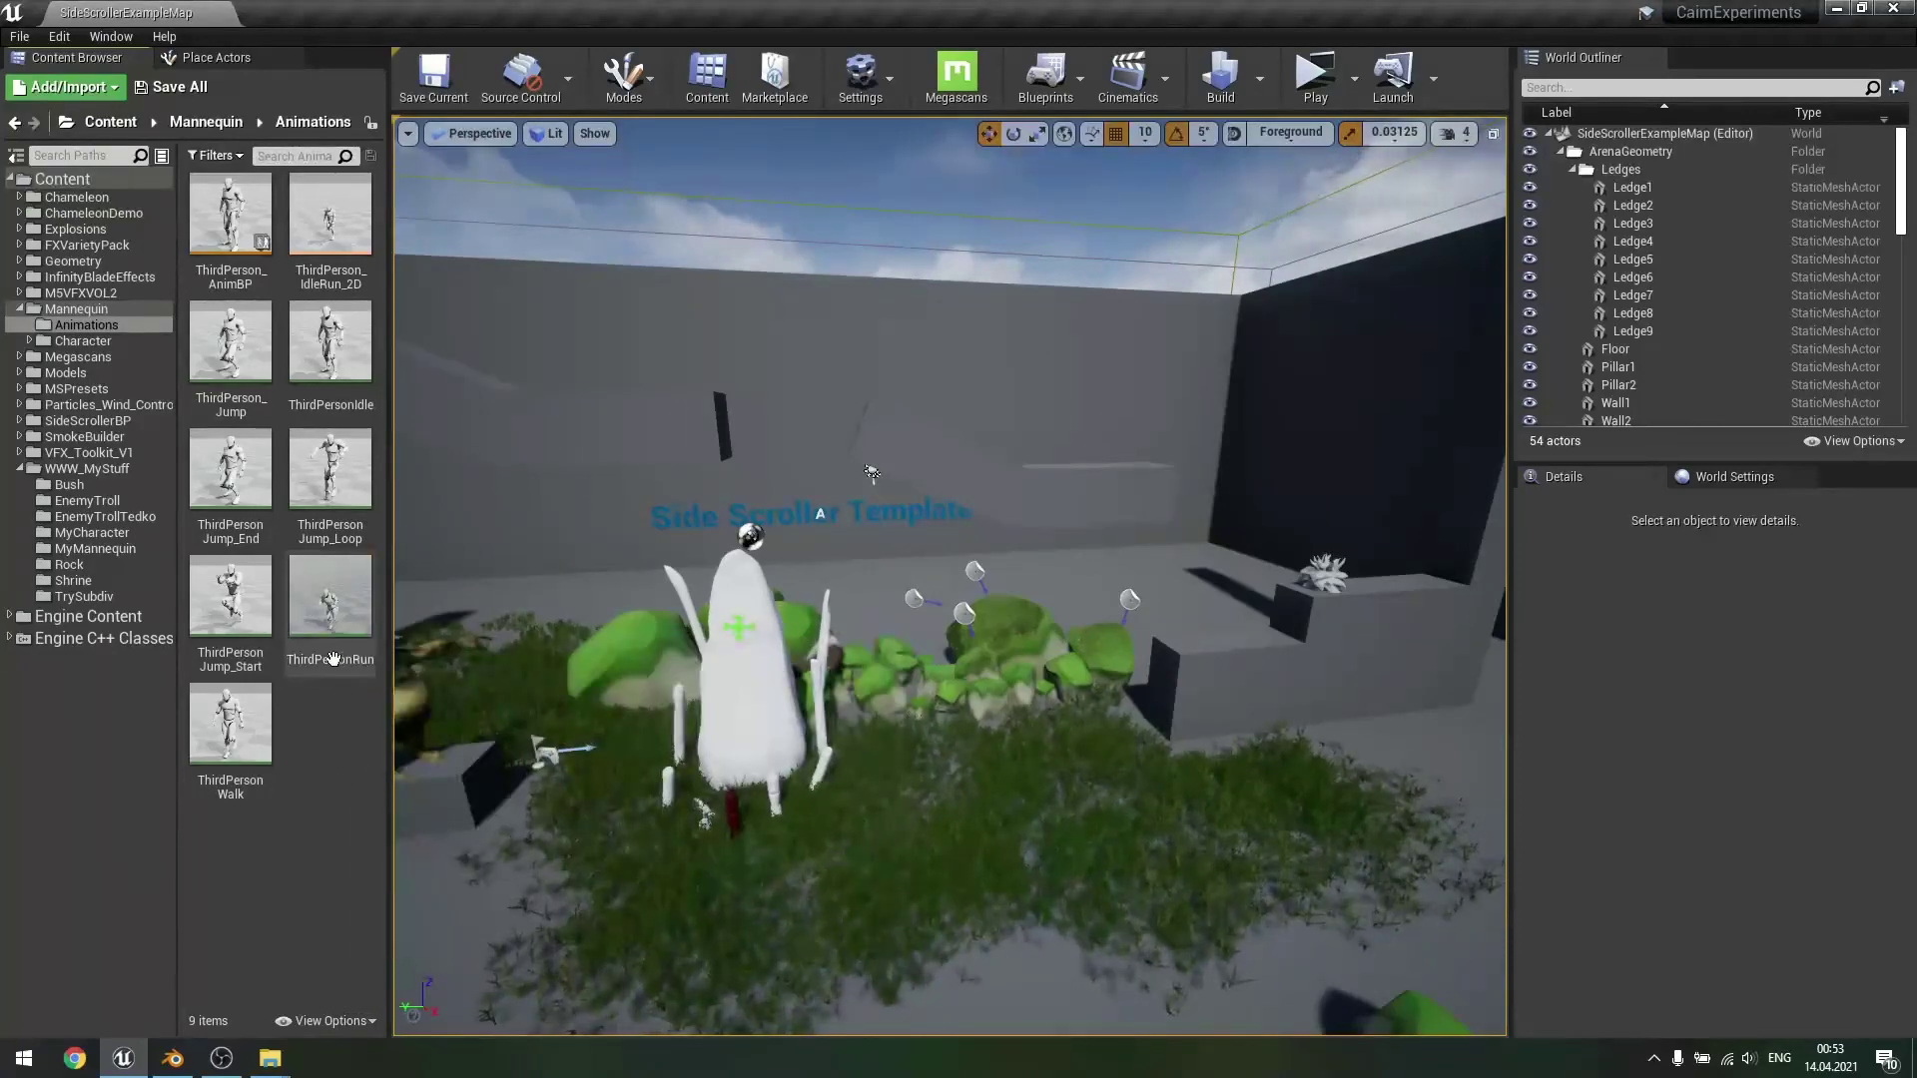
- Start Duplicate Anim Assets and Retarget for ThirdPersonRun, list incompatible skeletons too, and select MyCharacter_Skeleton as the target
click(328, 599)
right_click(328, 600)
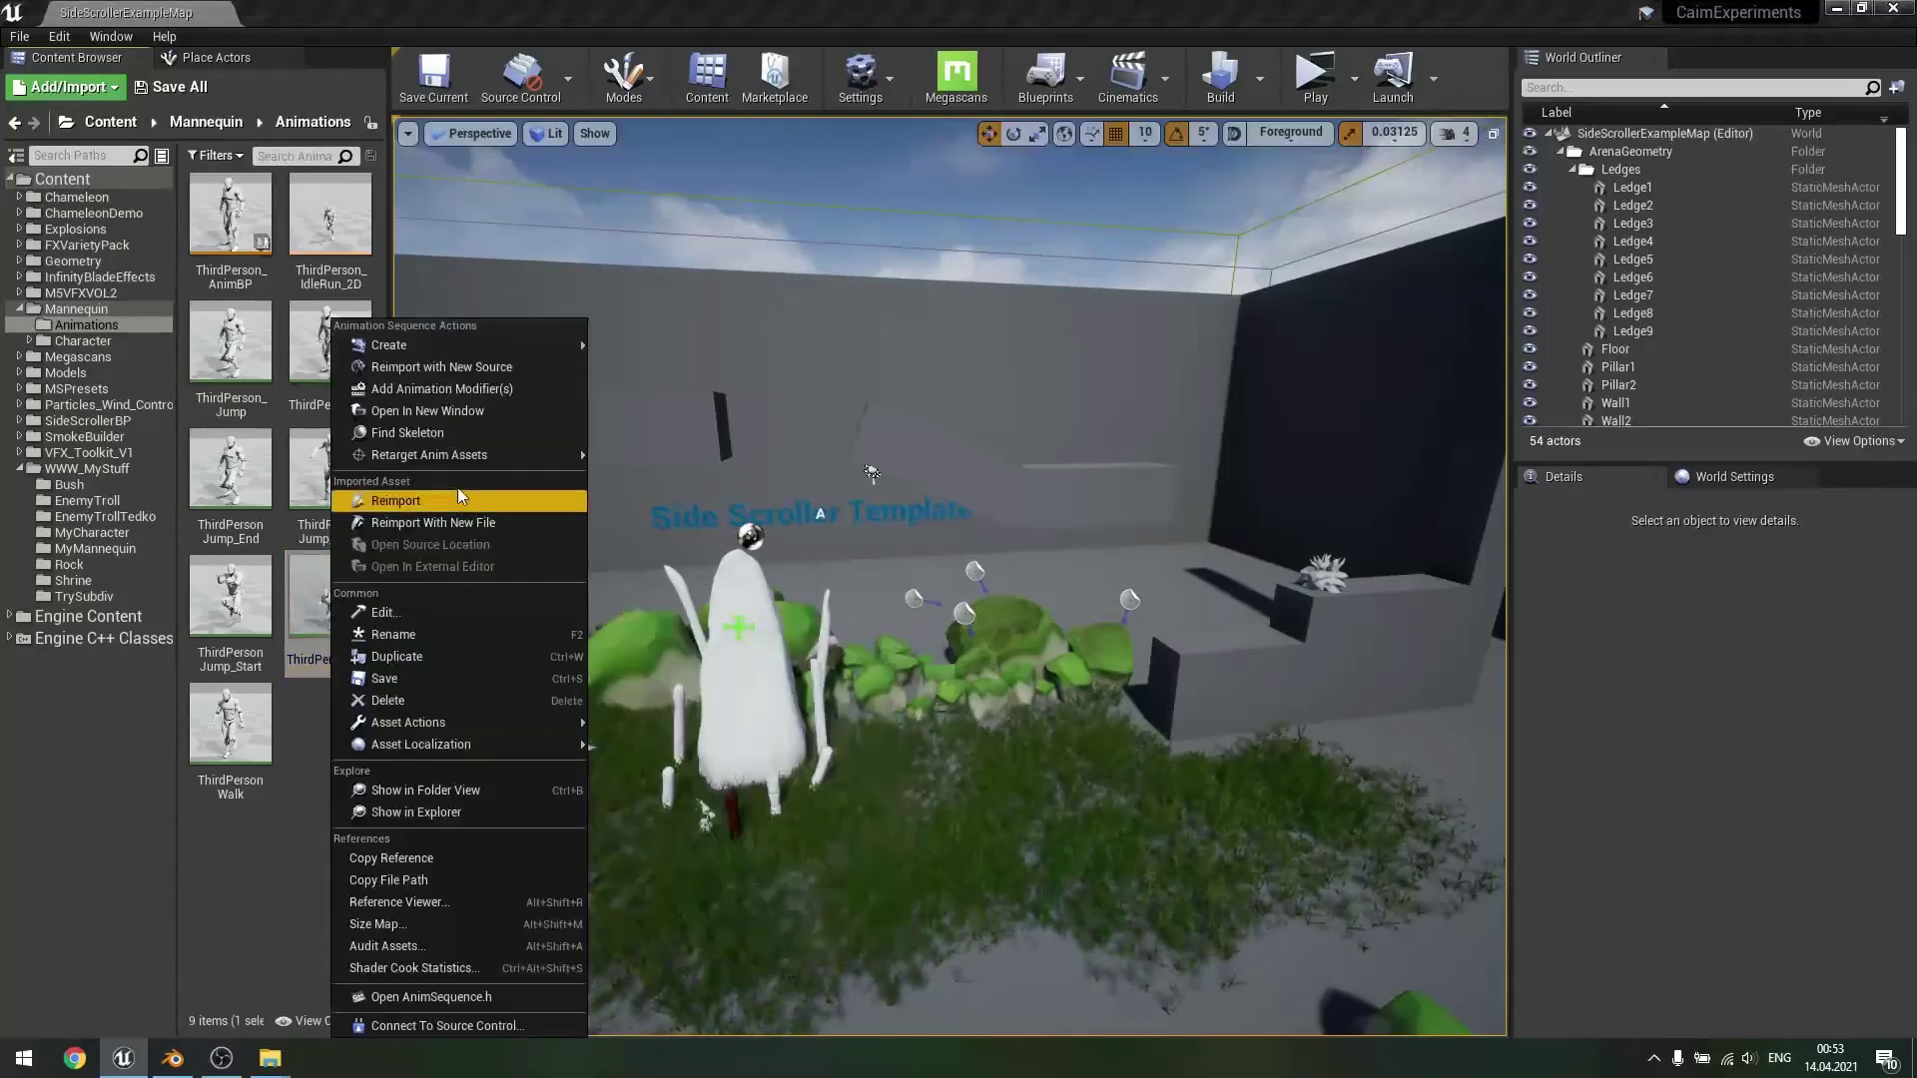
mouse_move(447, 453)
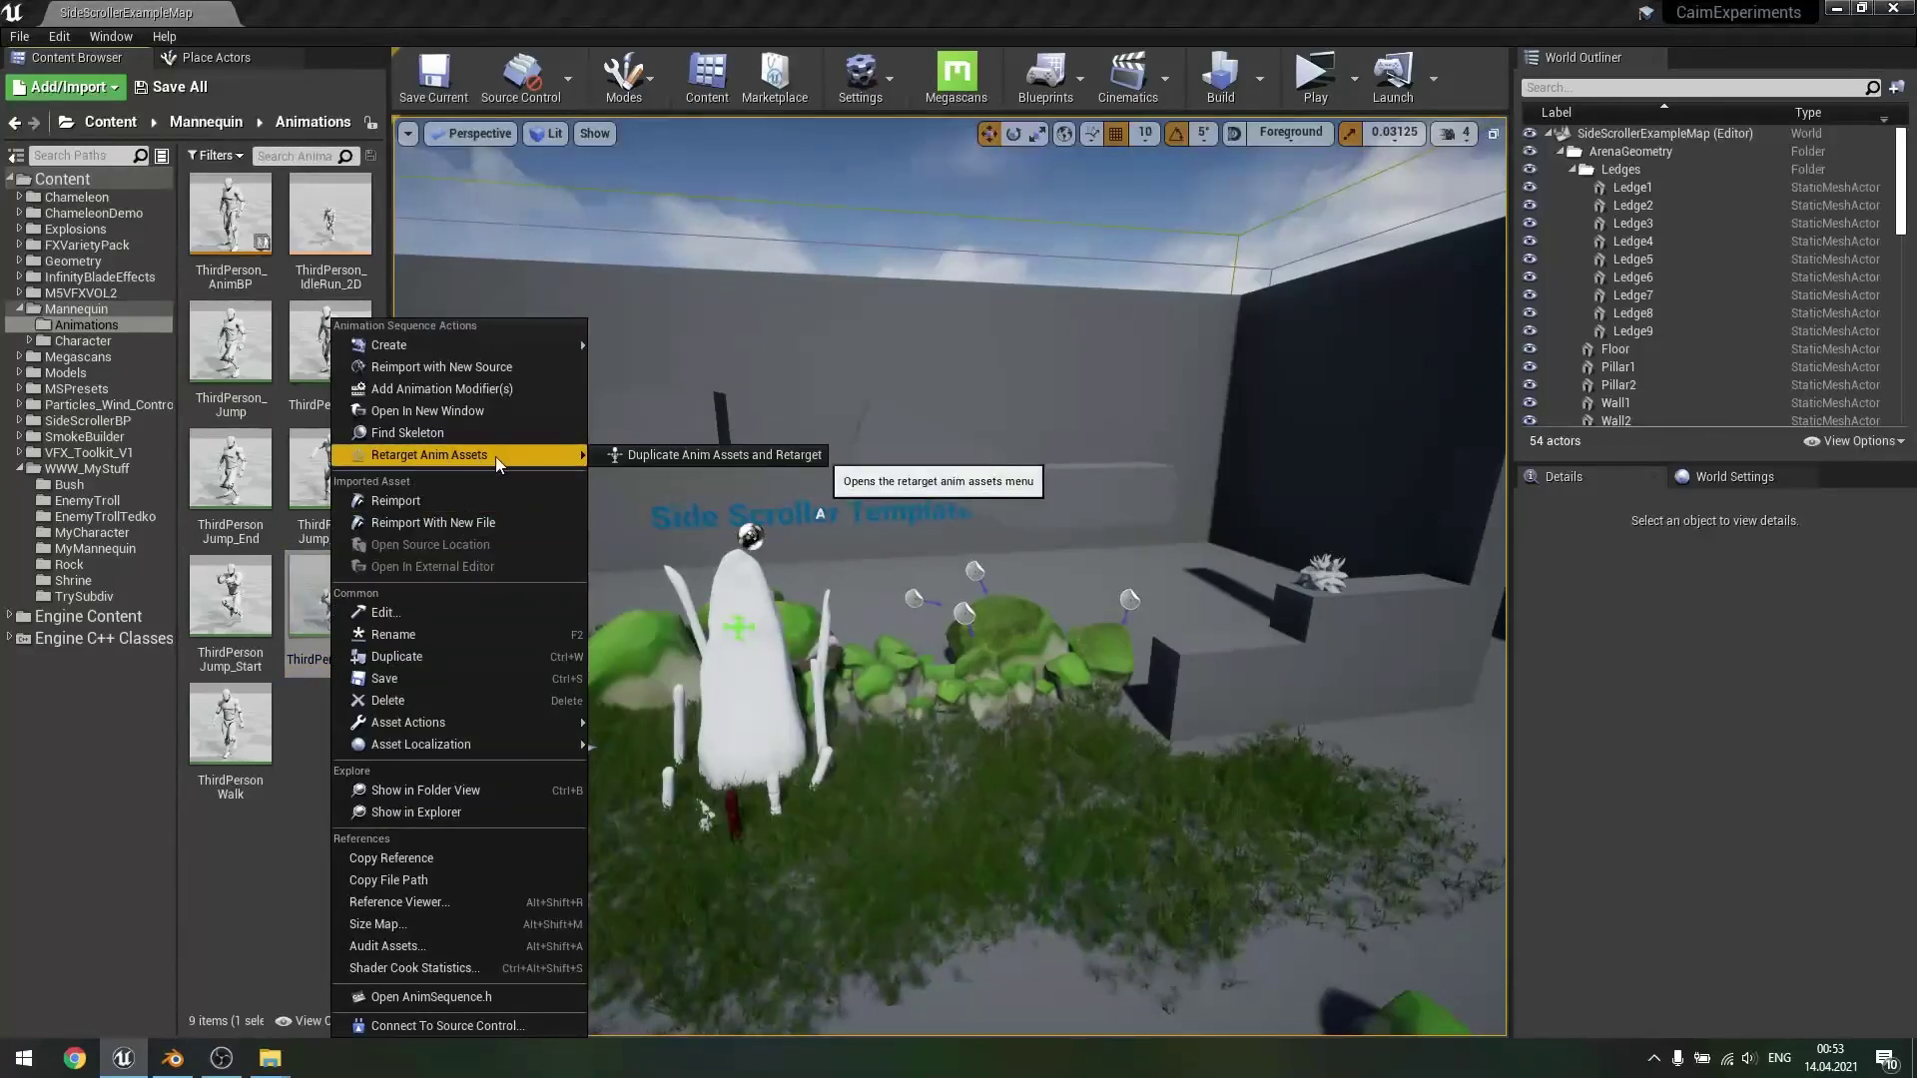
click(672, 456)
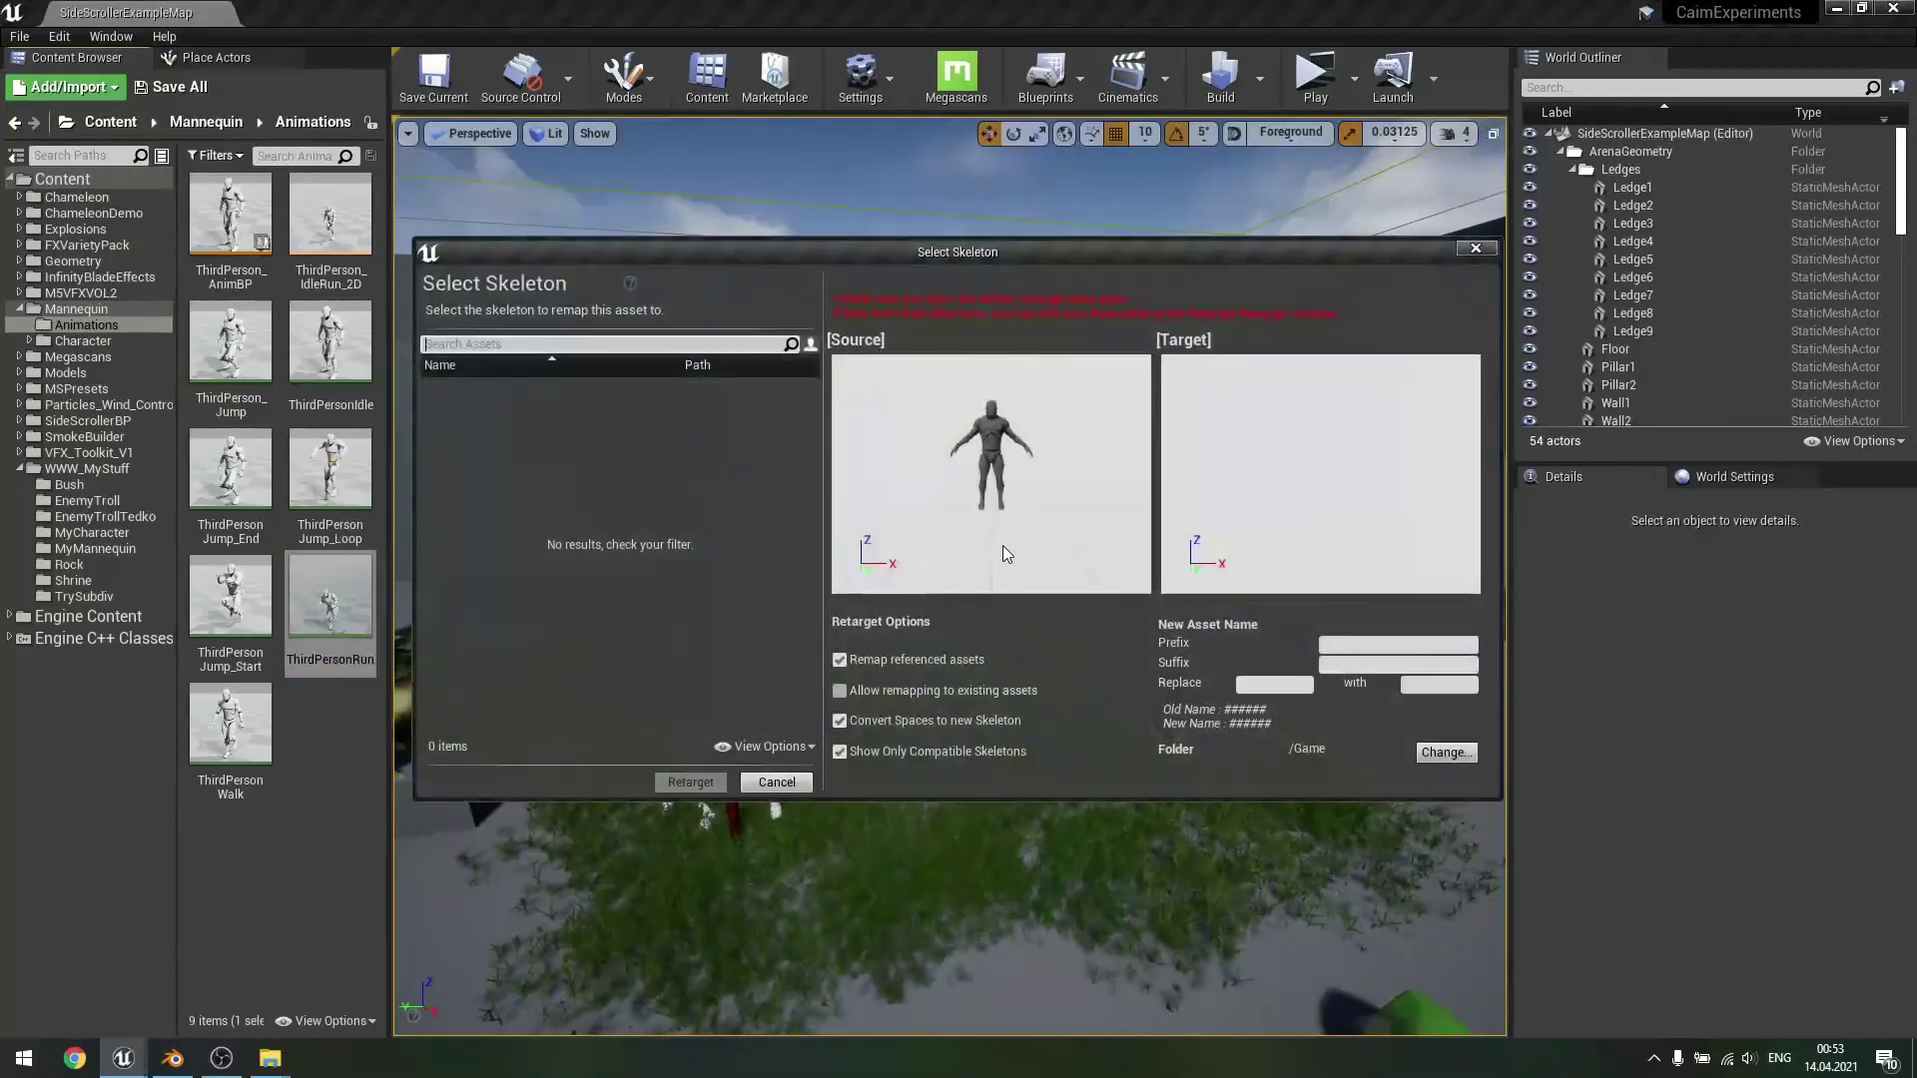
click(860, 755)
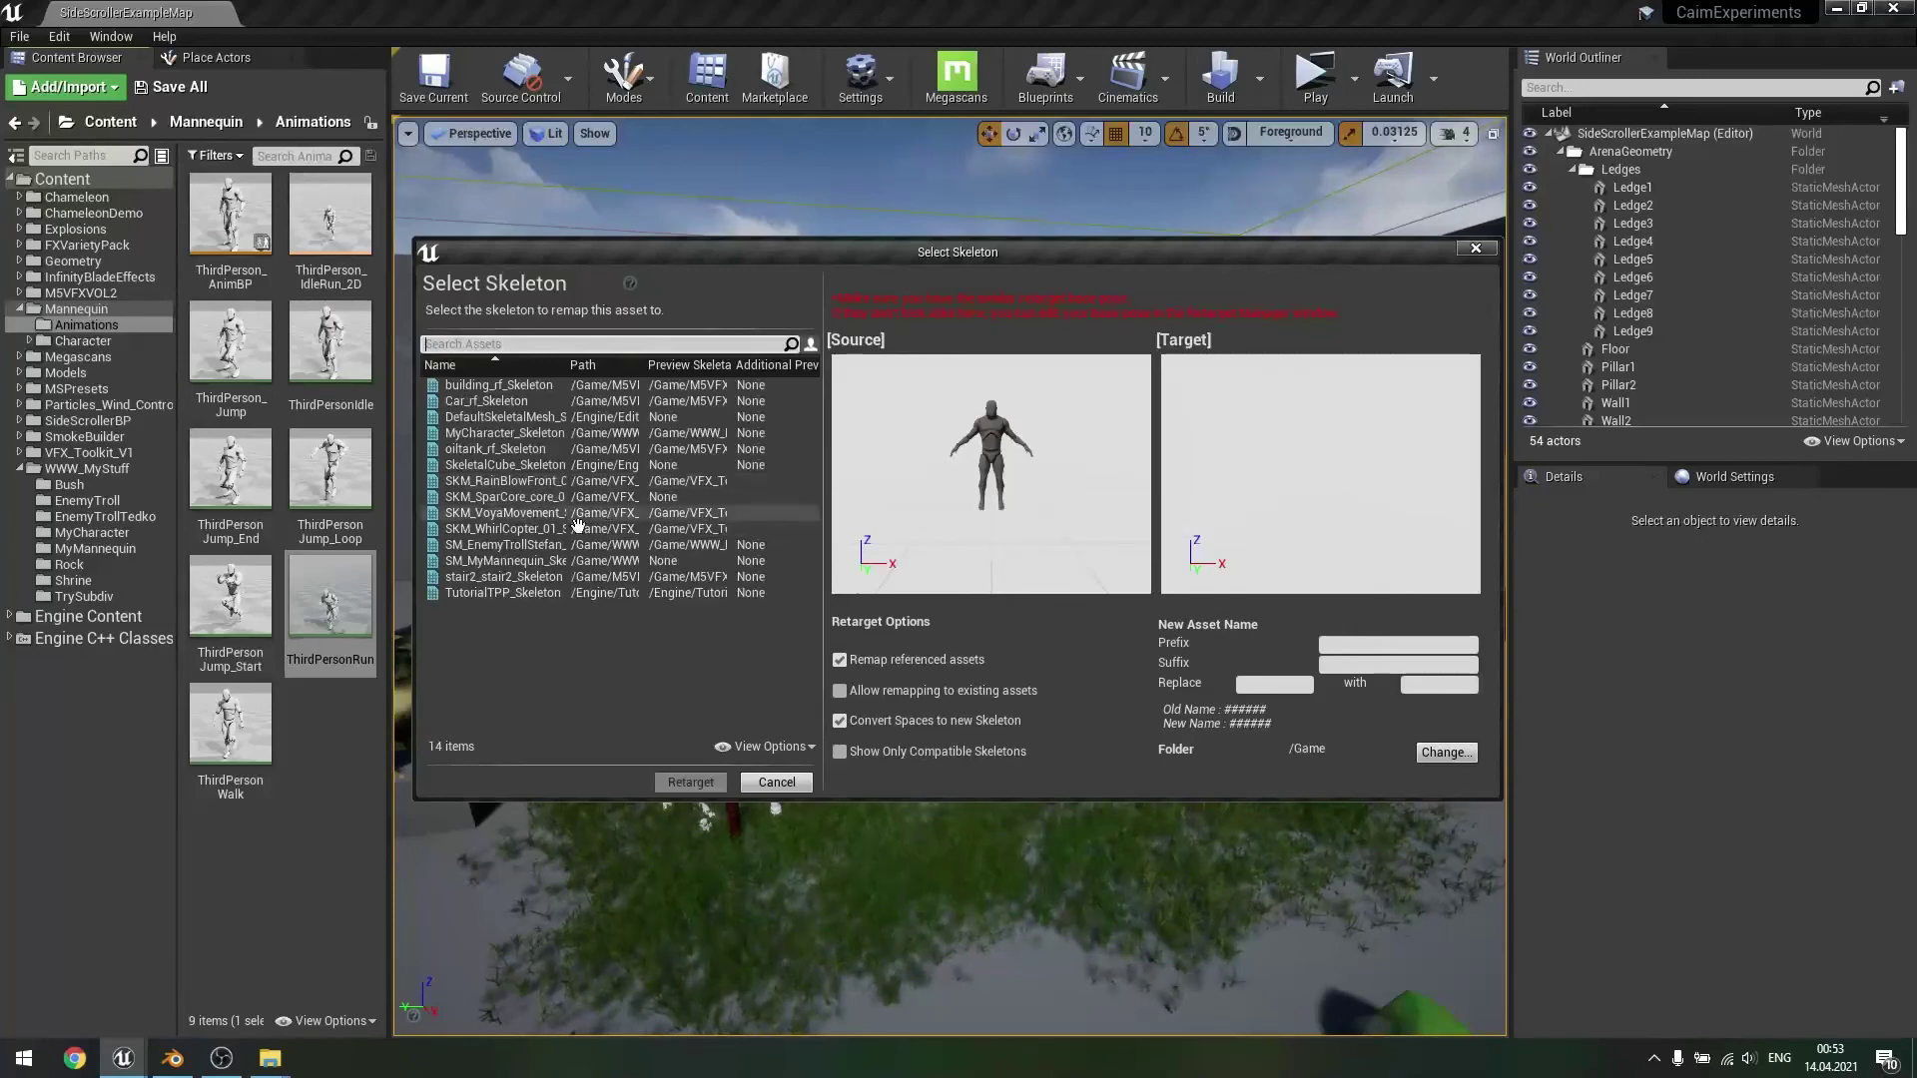
click(481, 435)
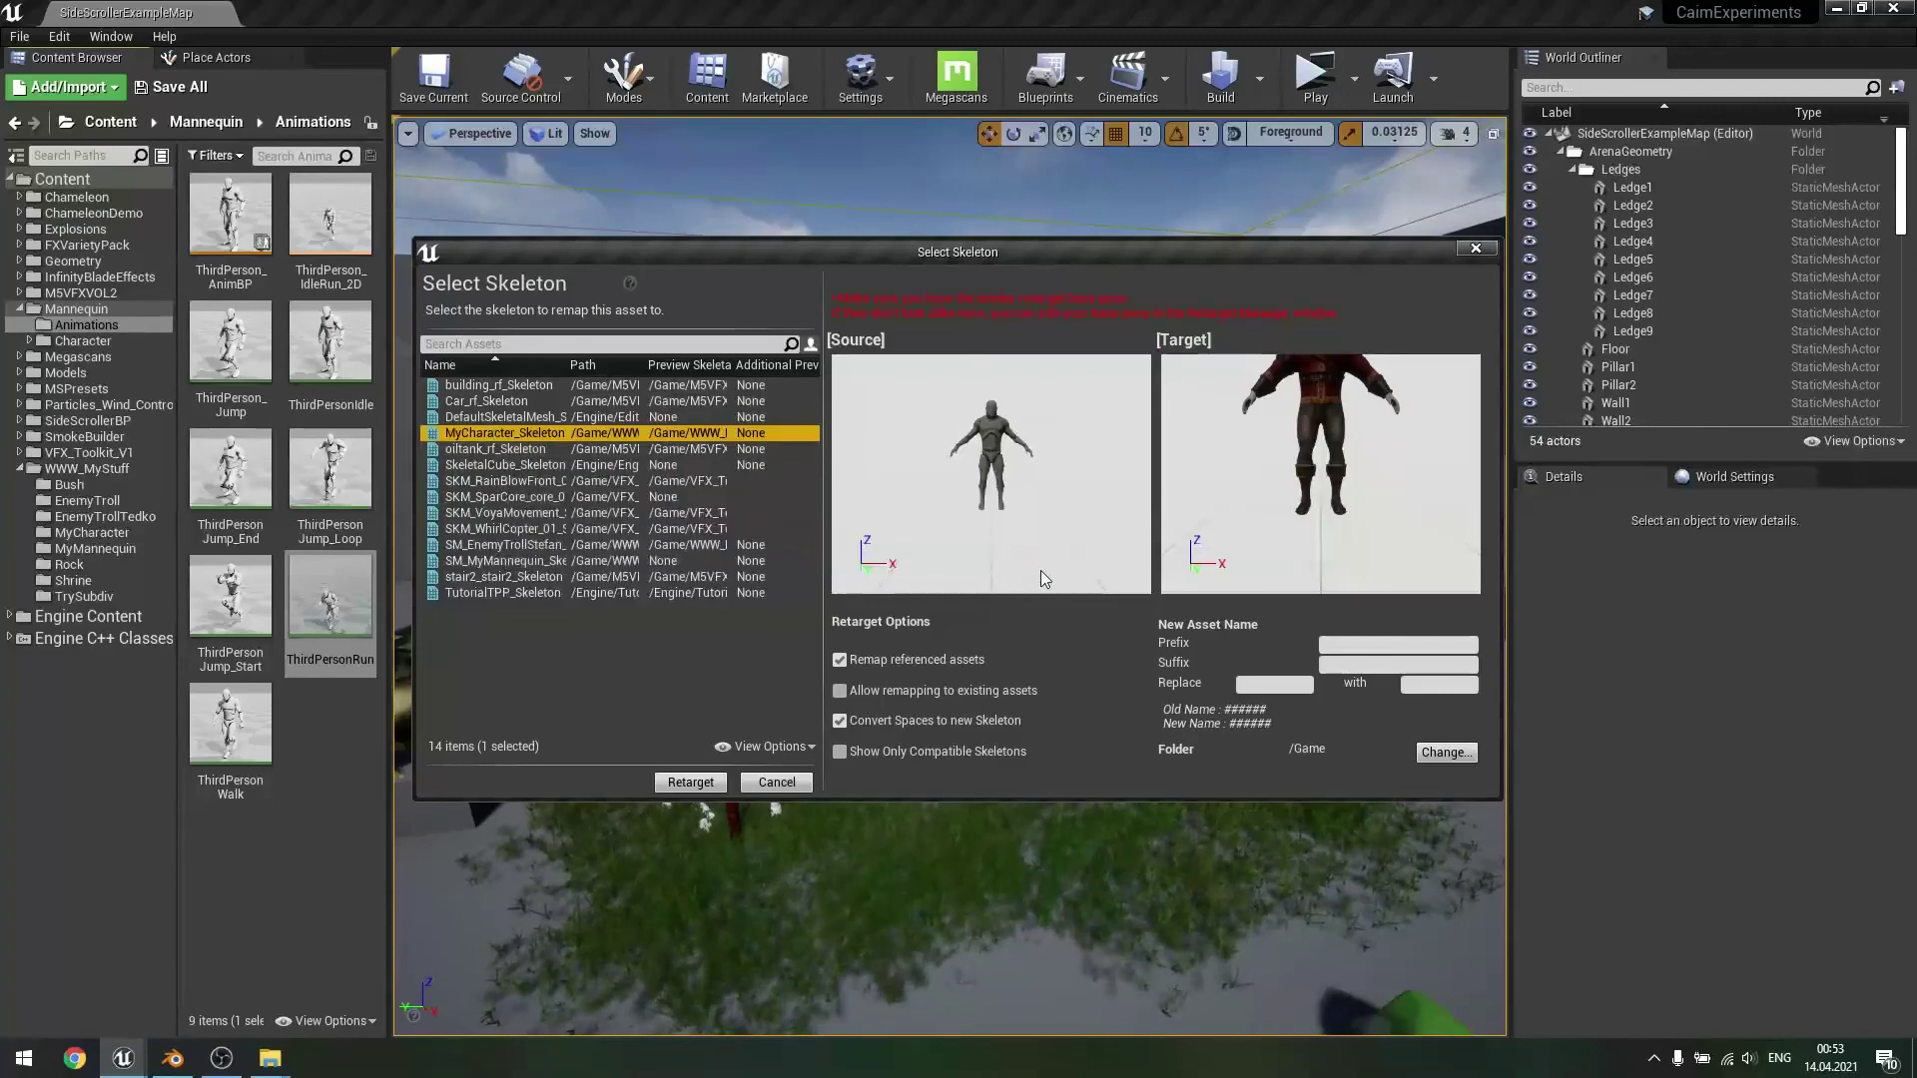
- Set the output folder to WWW_MyStuff/MyCharacter and retarget the ThirdPersonRun animation to the selected skeleton
click(1446, 753)
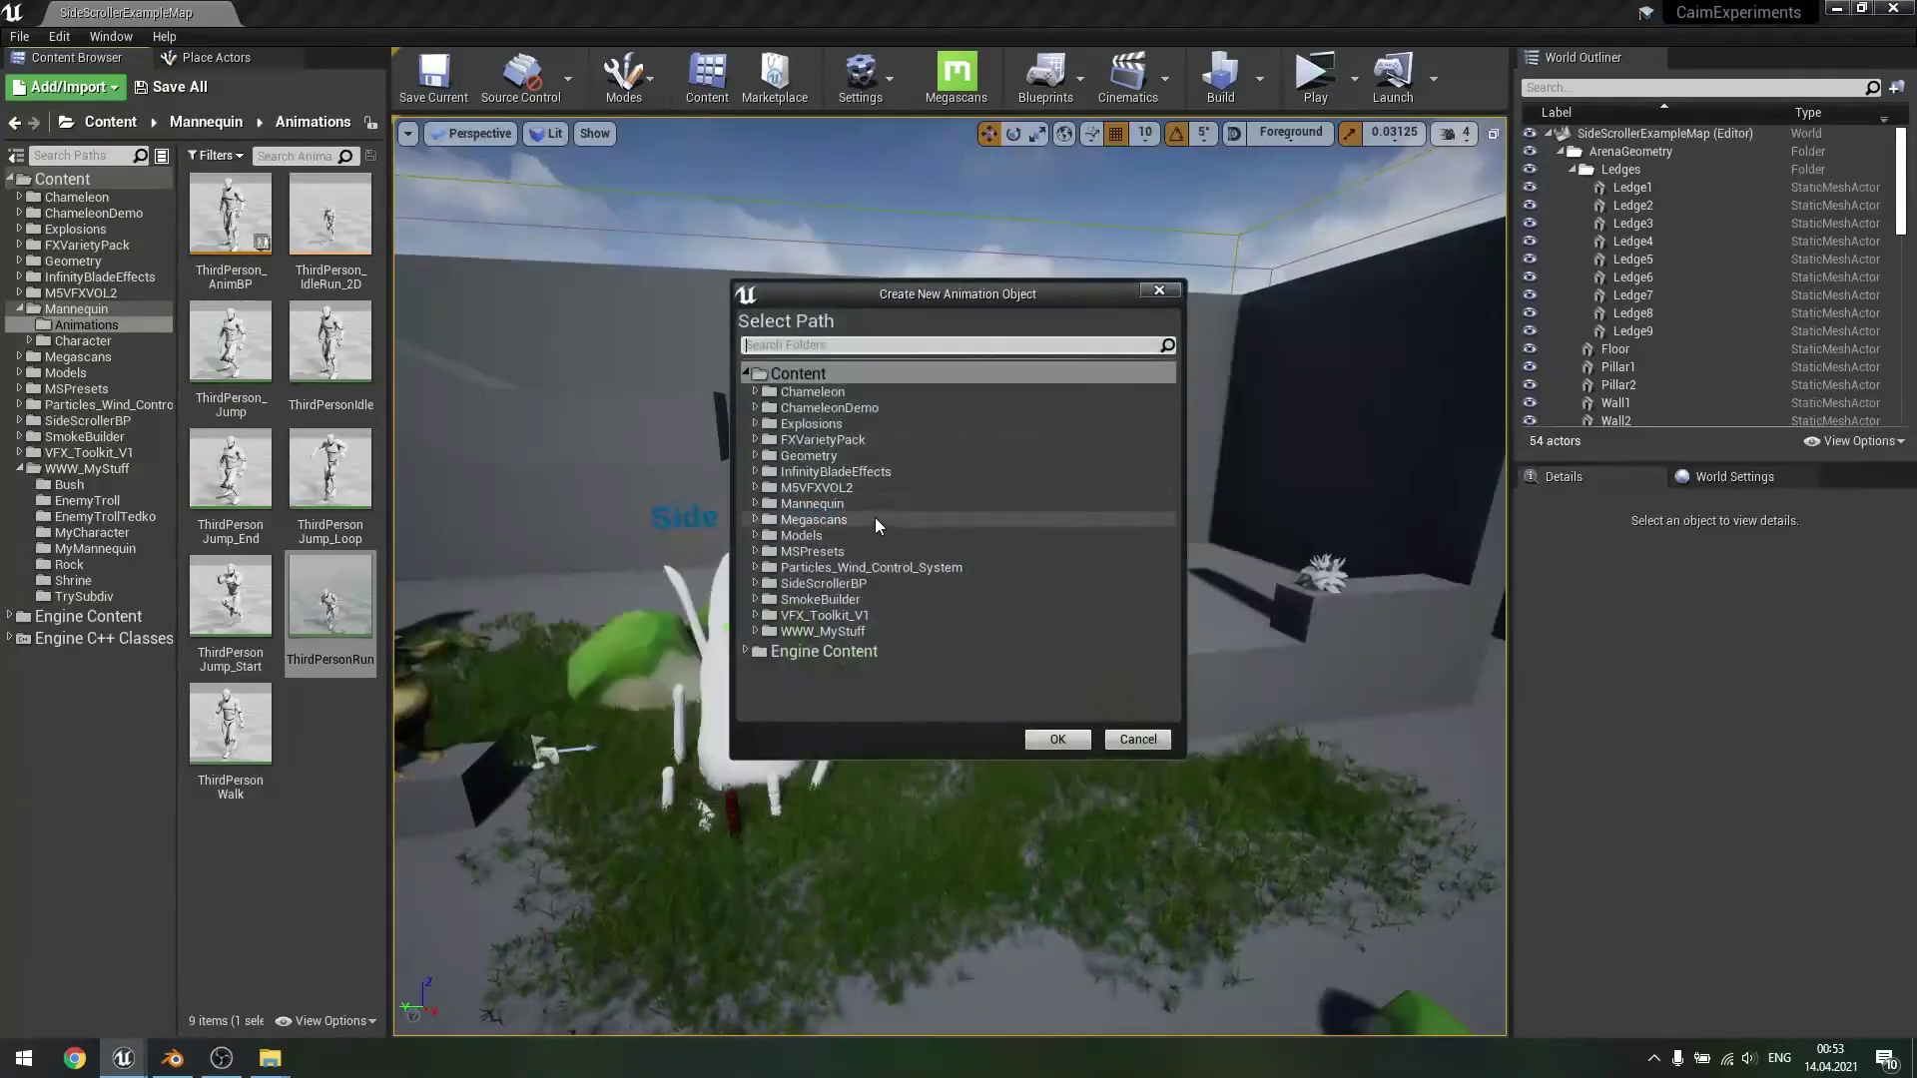
click(756, 631)
scroll(834, 631, down, 2)
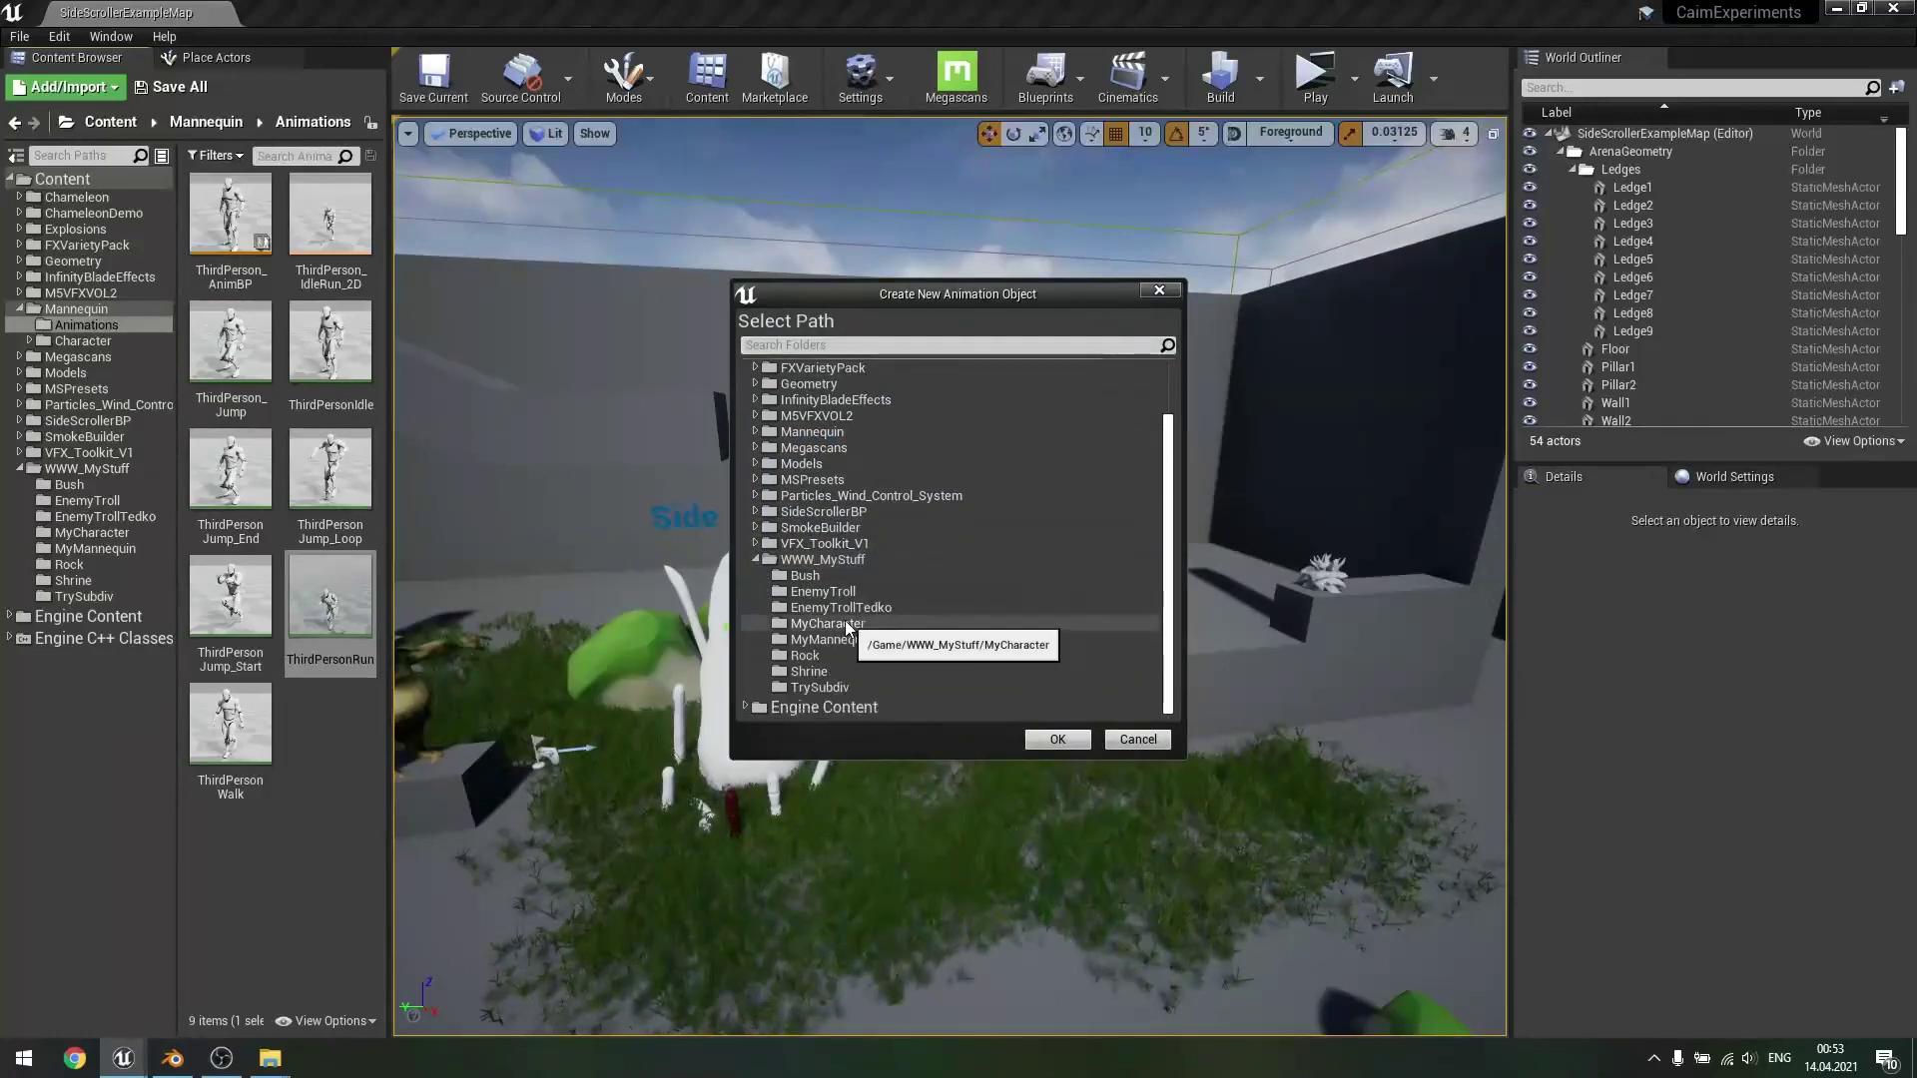
click(829, 625)
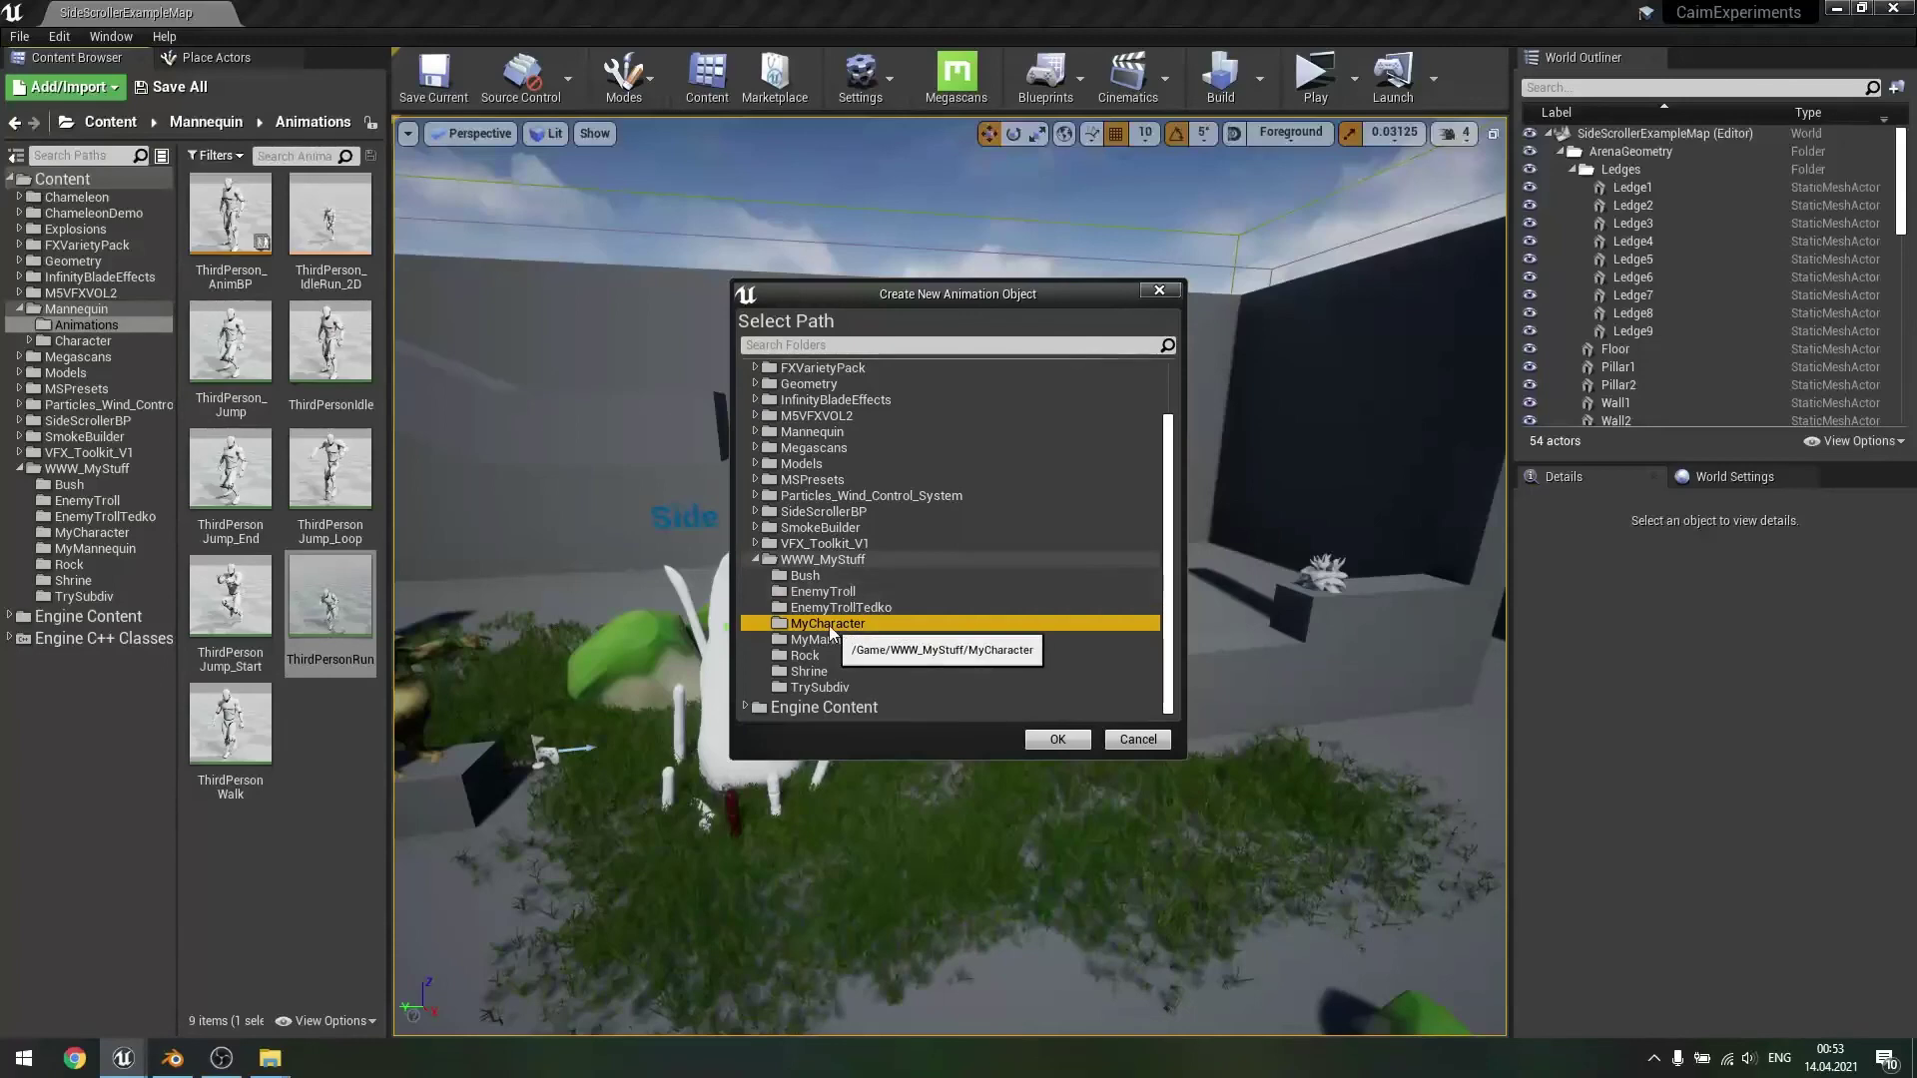
click(1068, 740)
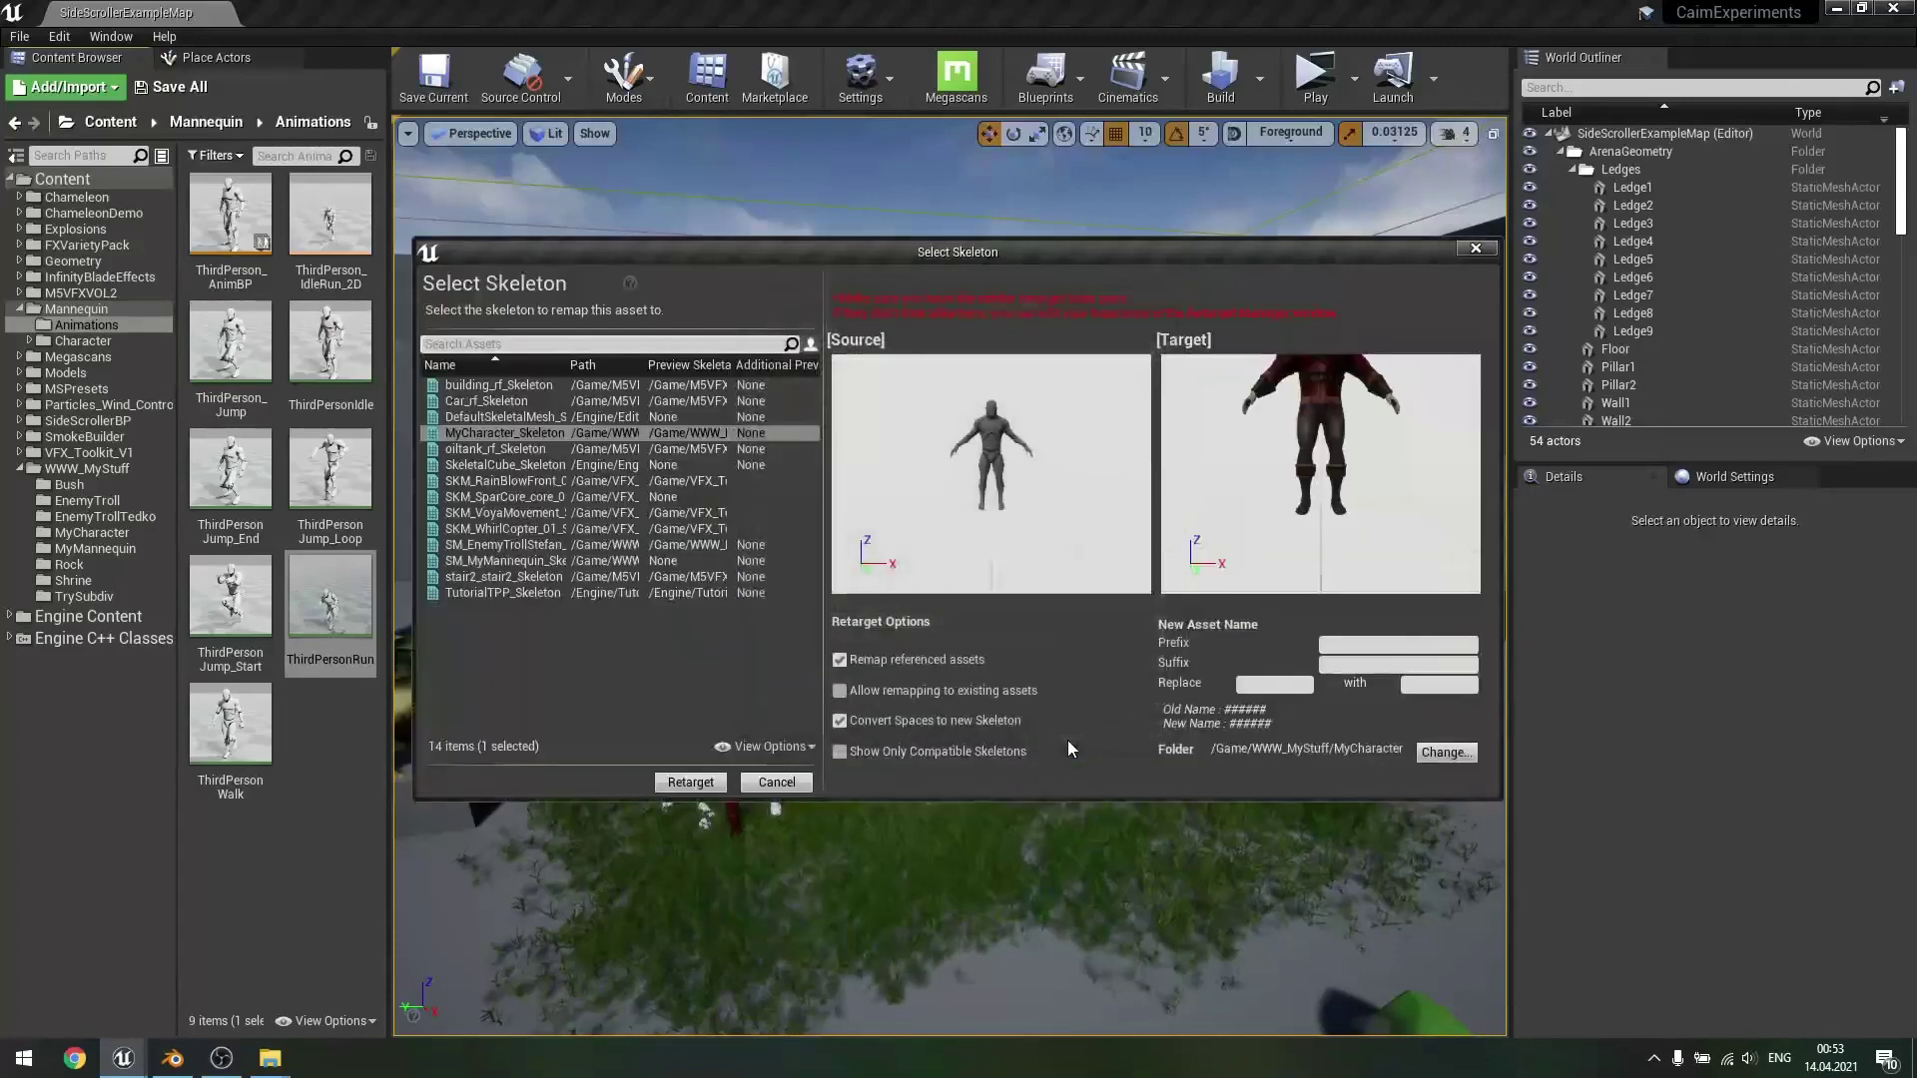
click(687, 782)
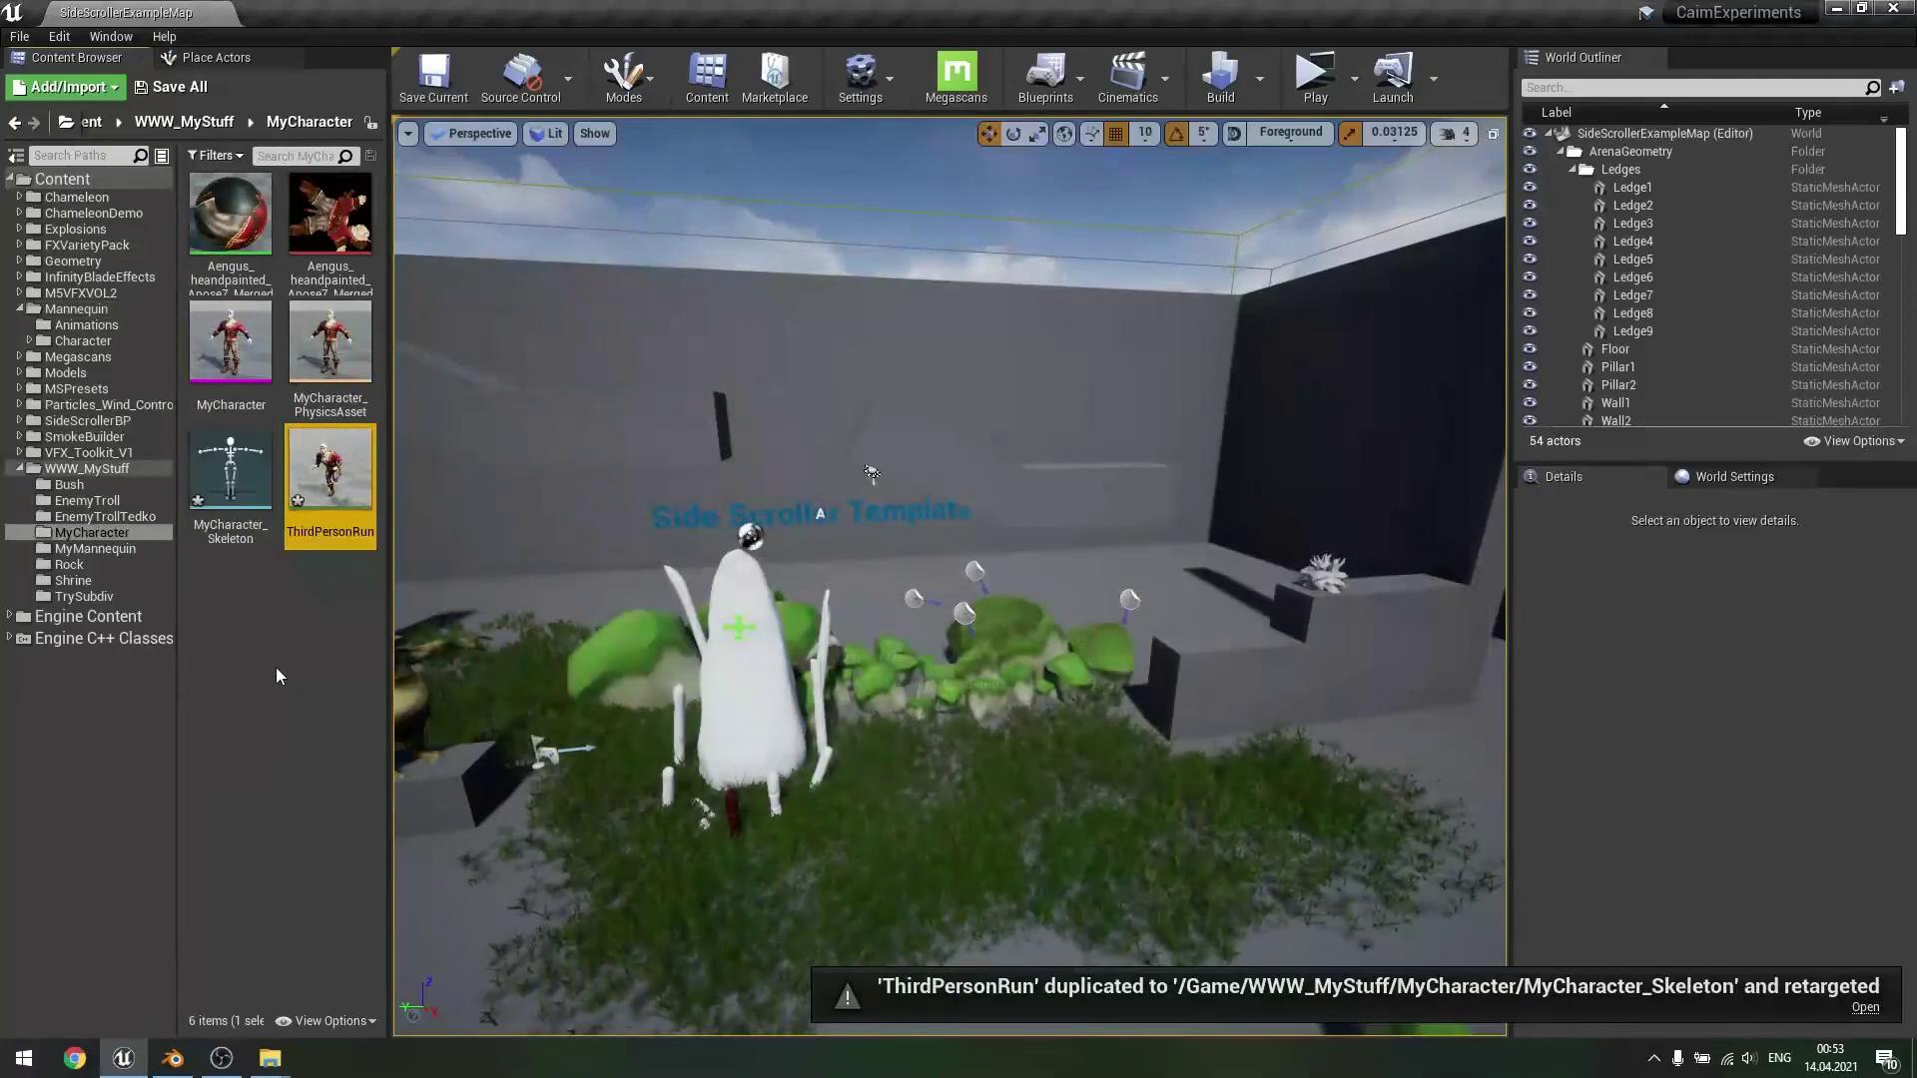
- Open the retargeted ThirdPersonRun animation and limit its bone drawing to Selected Only
mouse_move(337, 480)
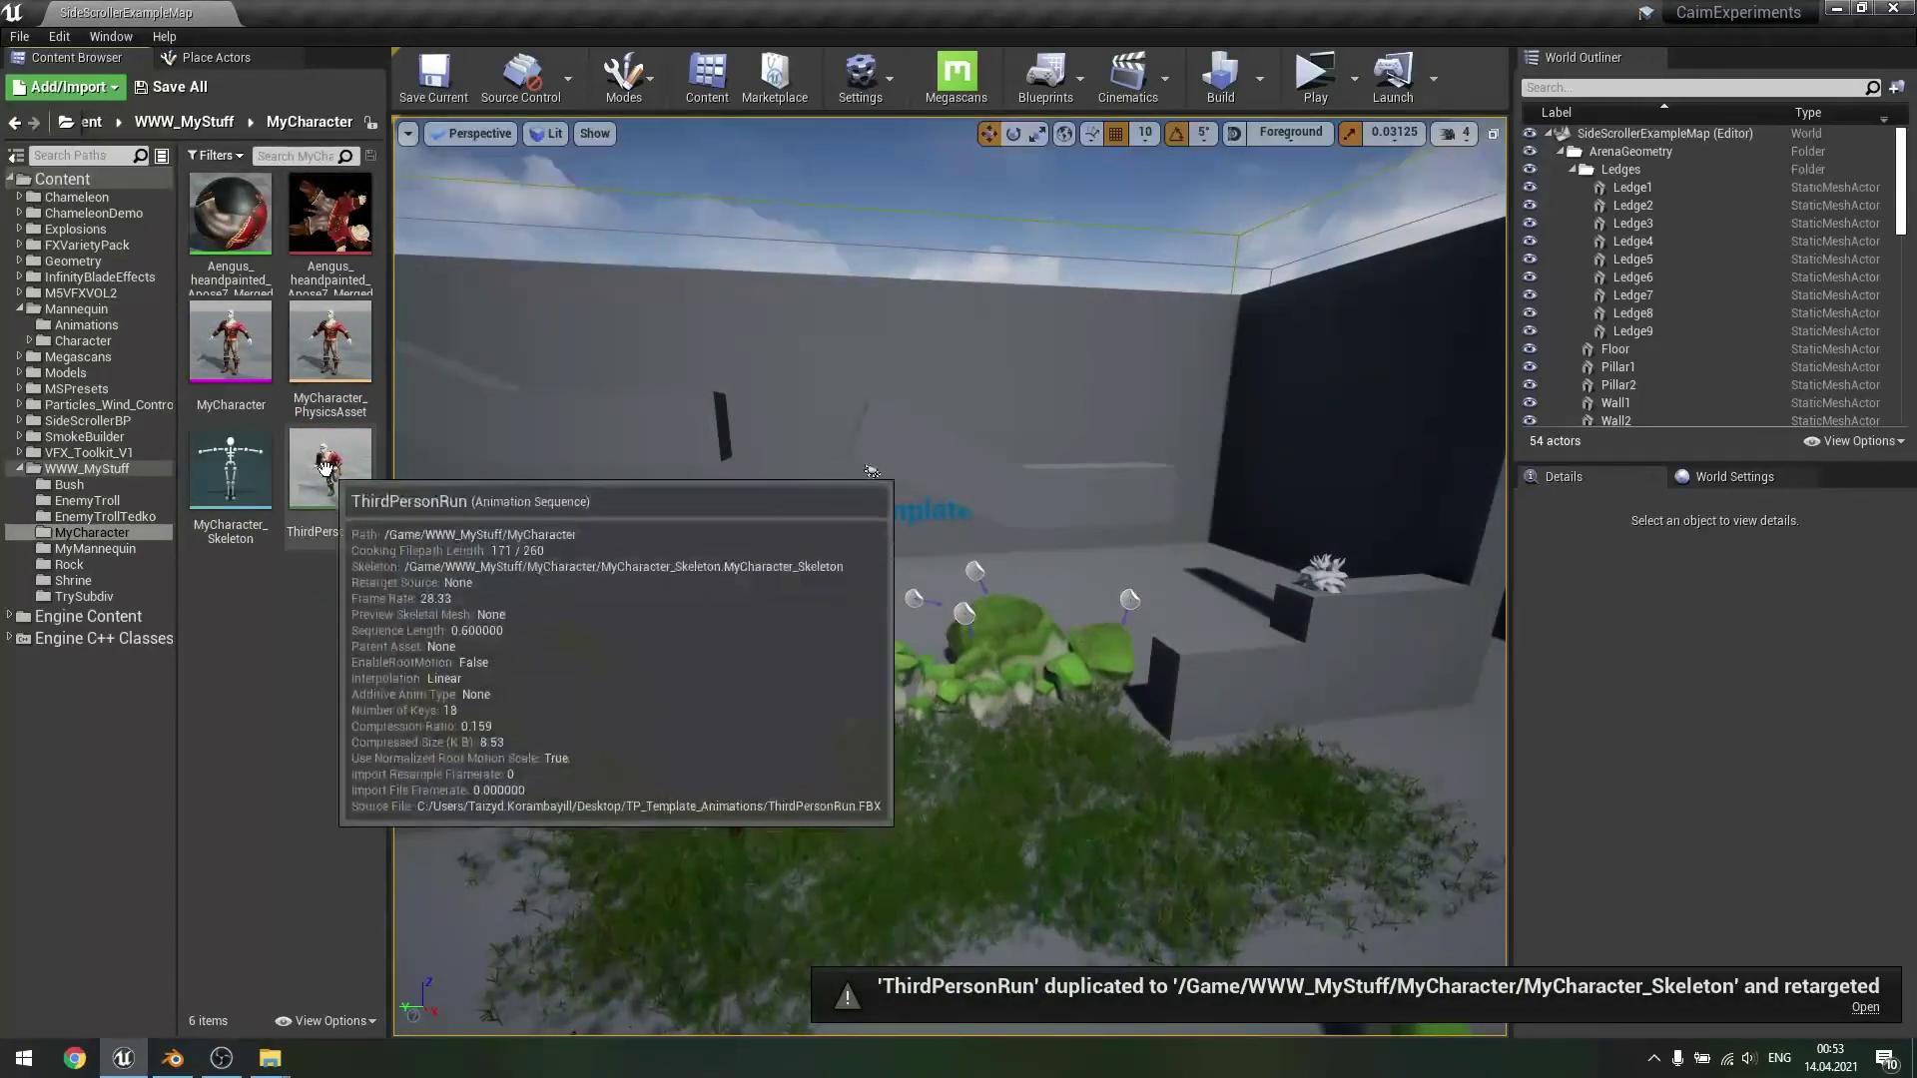
double_click(337, 480)
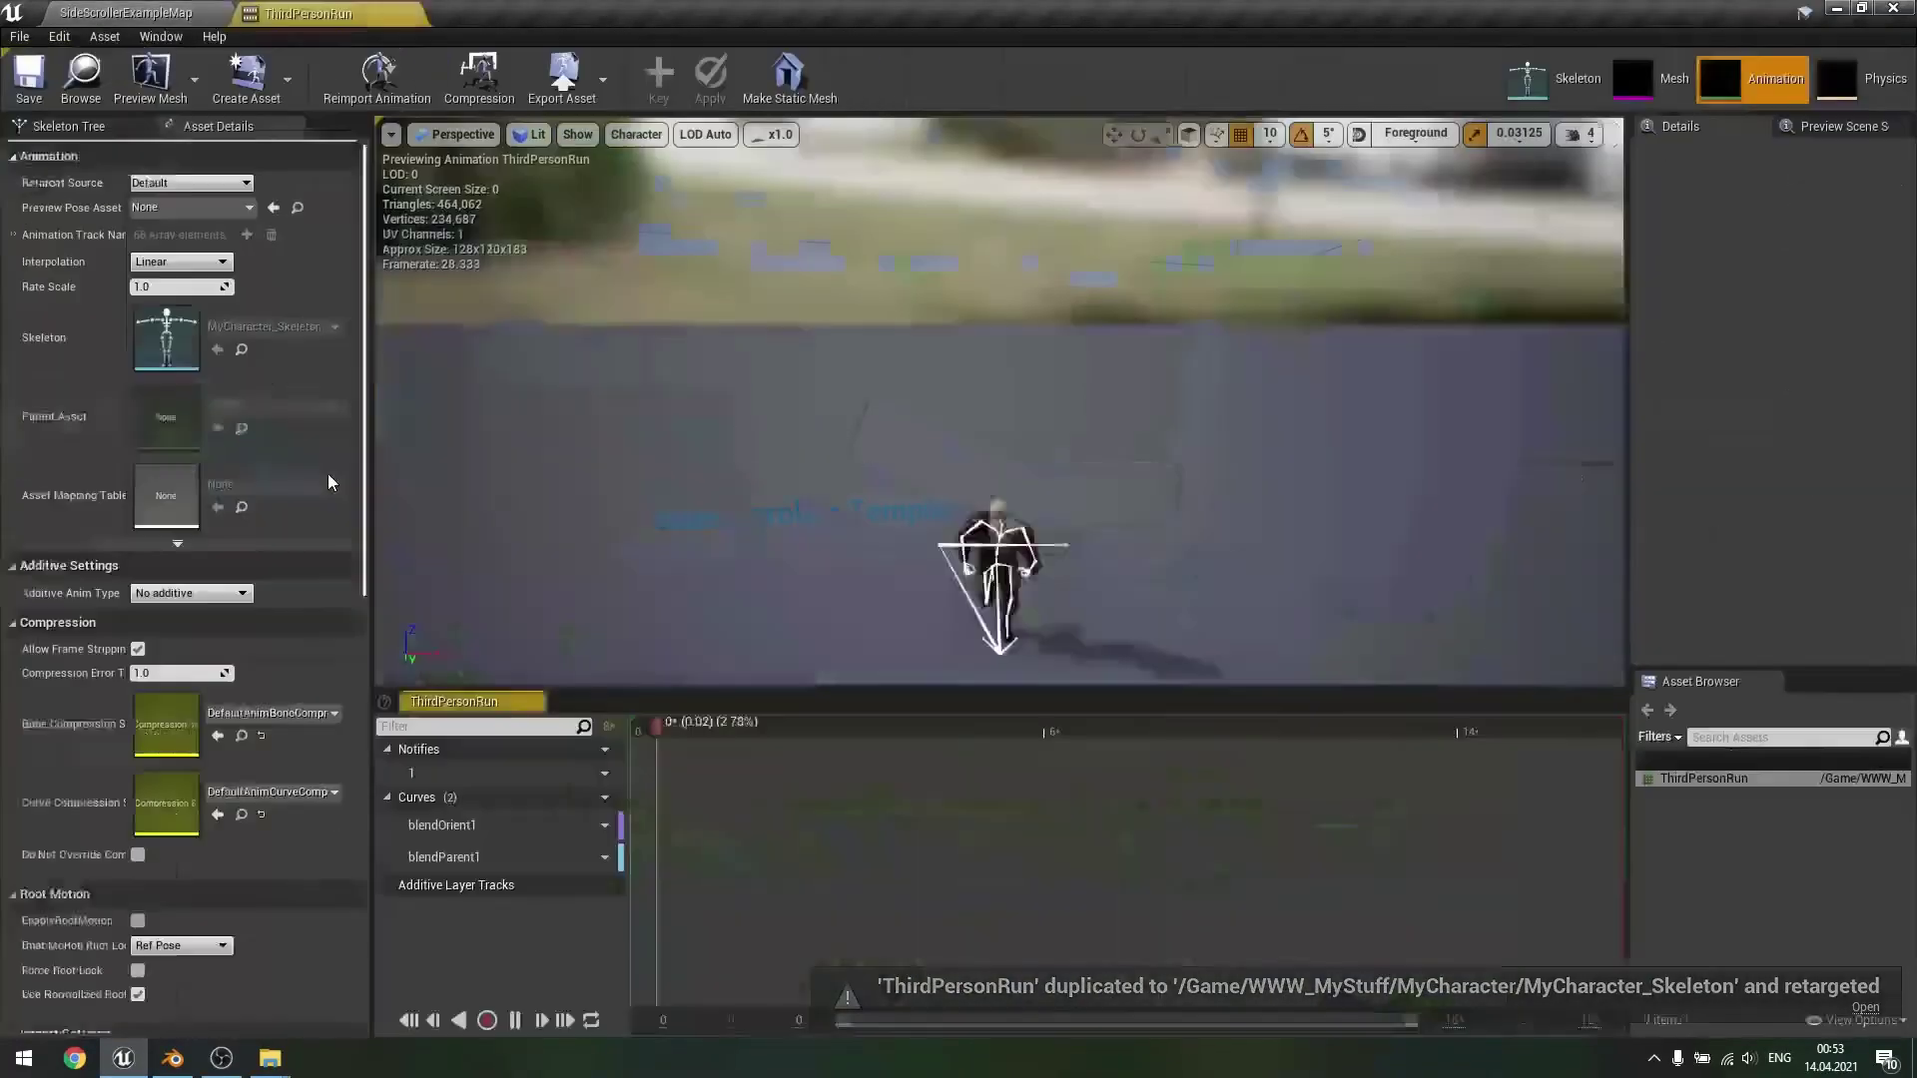
click(636, 134)
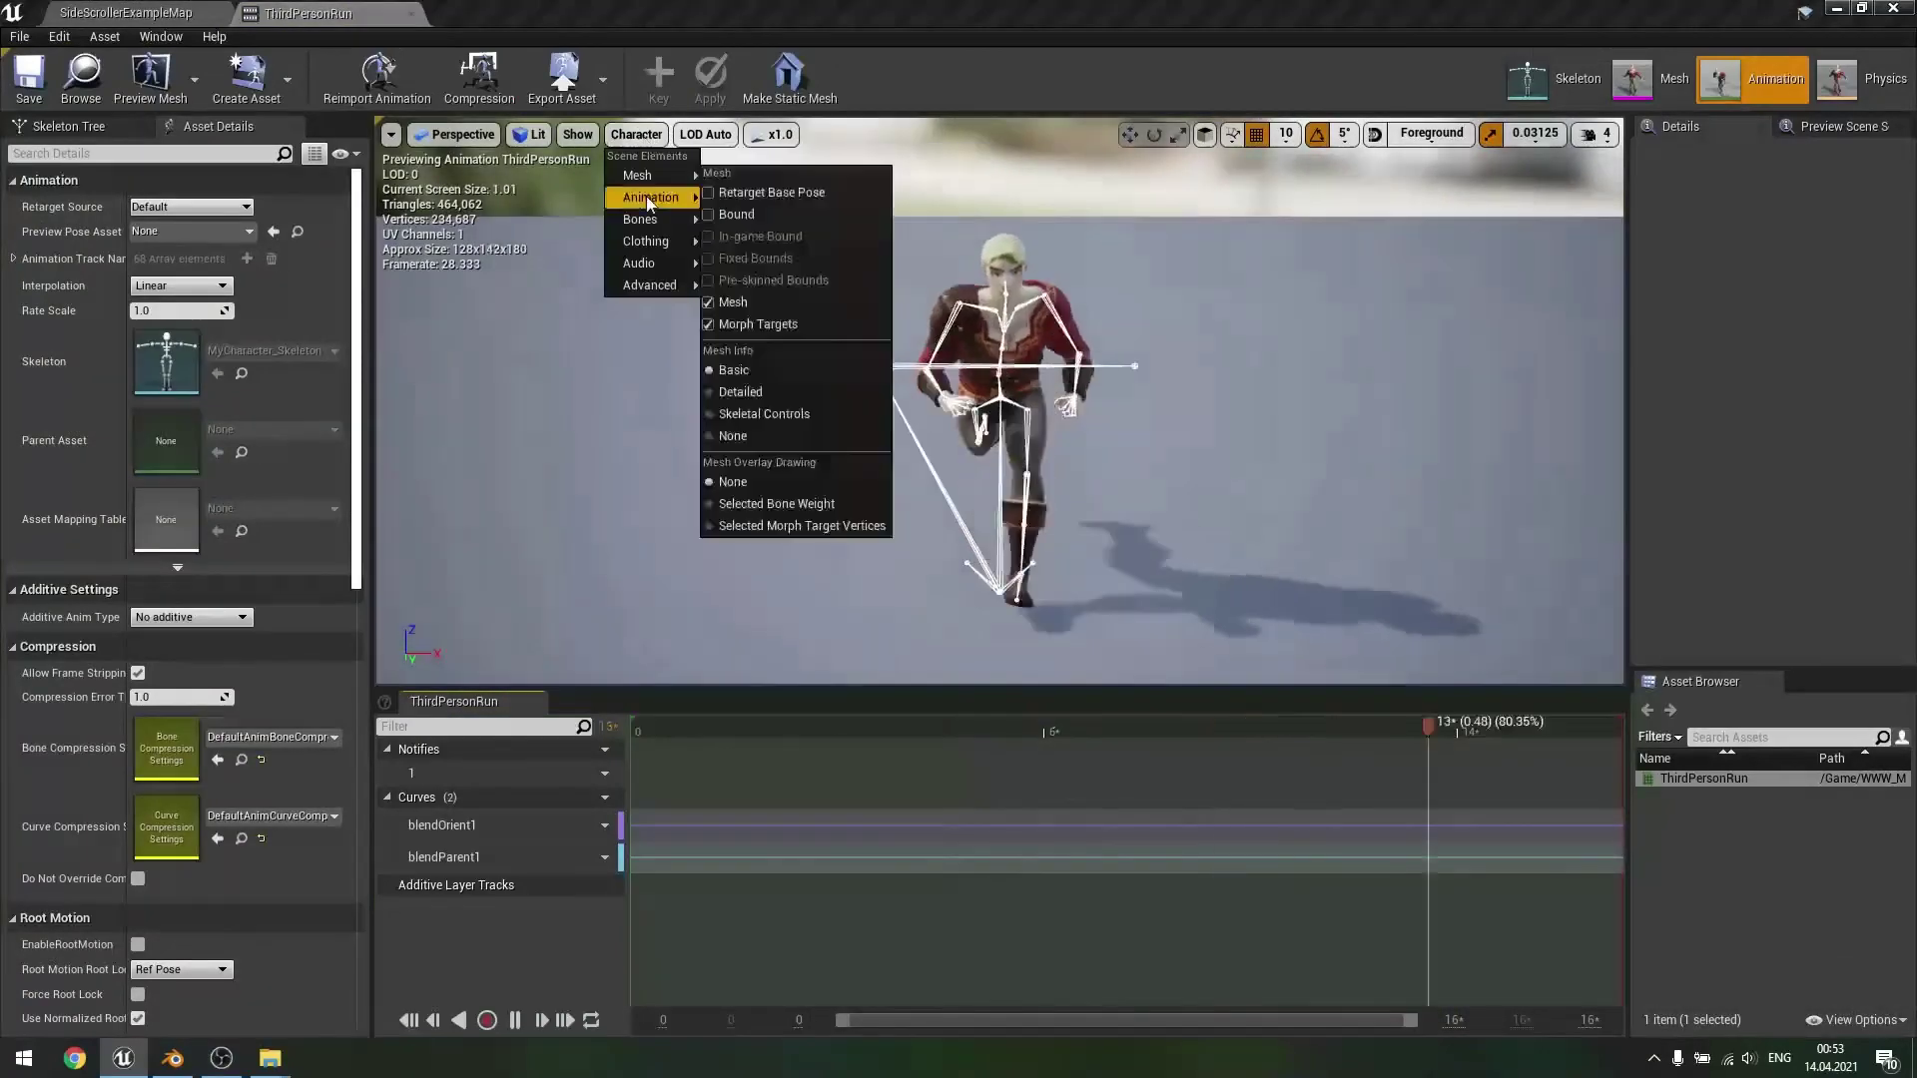
mouse_move(650, 219)
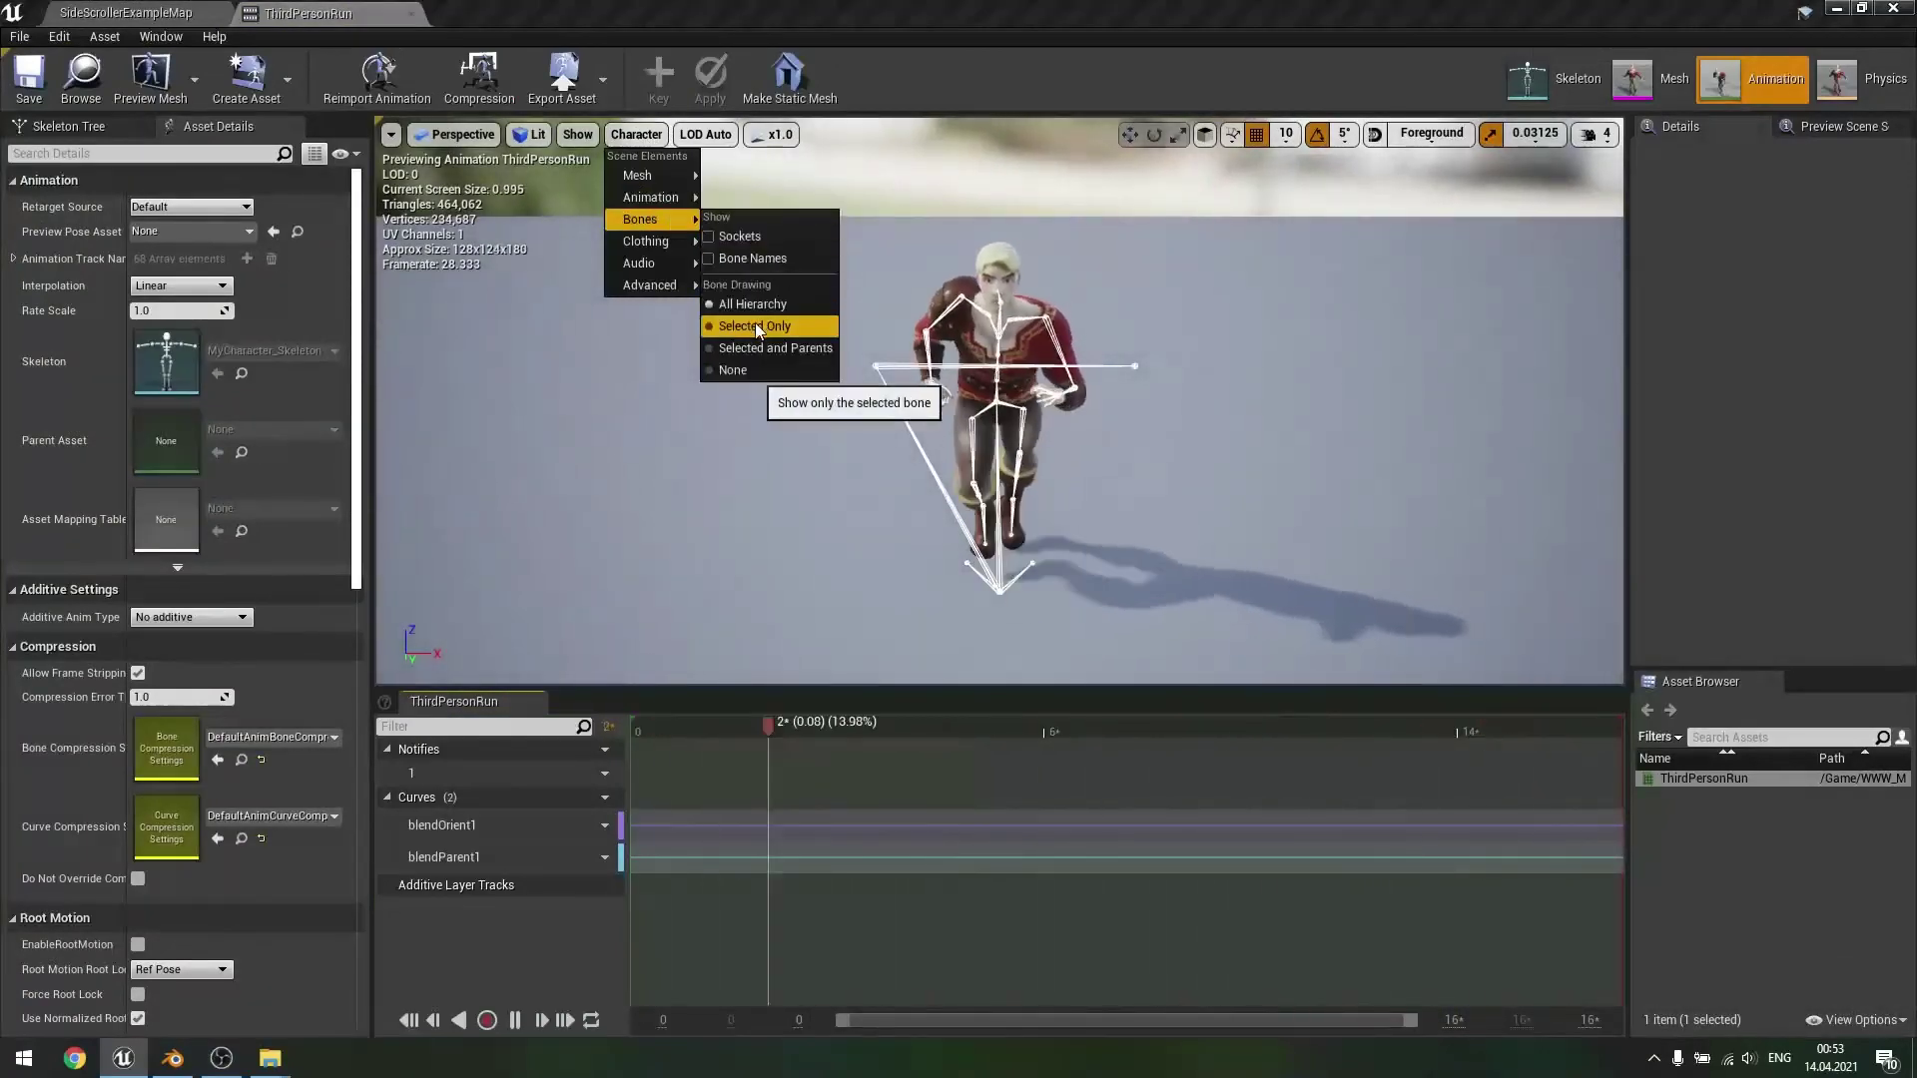
click(753, 326)
- Examine the run cycle on the character from several angles, pausing and scrubbing through frames to check the body and hand deformation
right_drag(758, 339, 823, 429)
right_drag(1226, 529, 1232, 460)
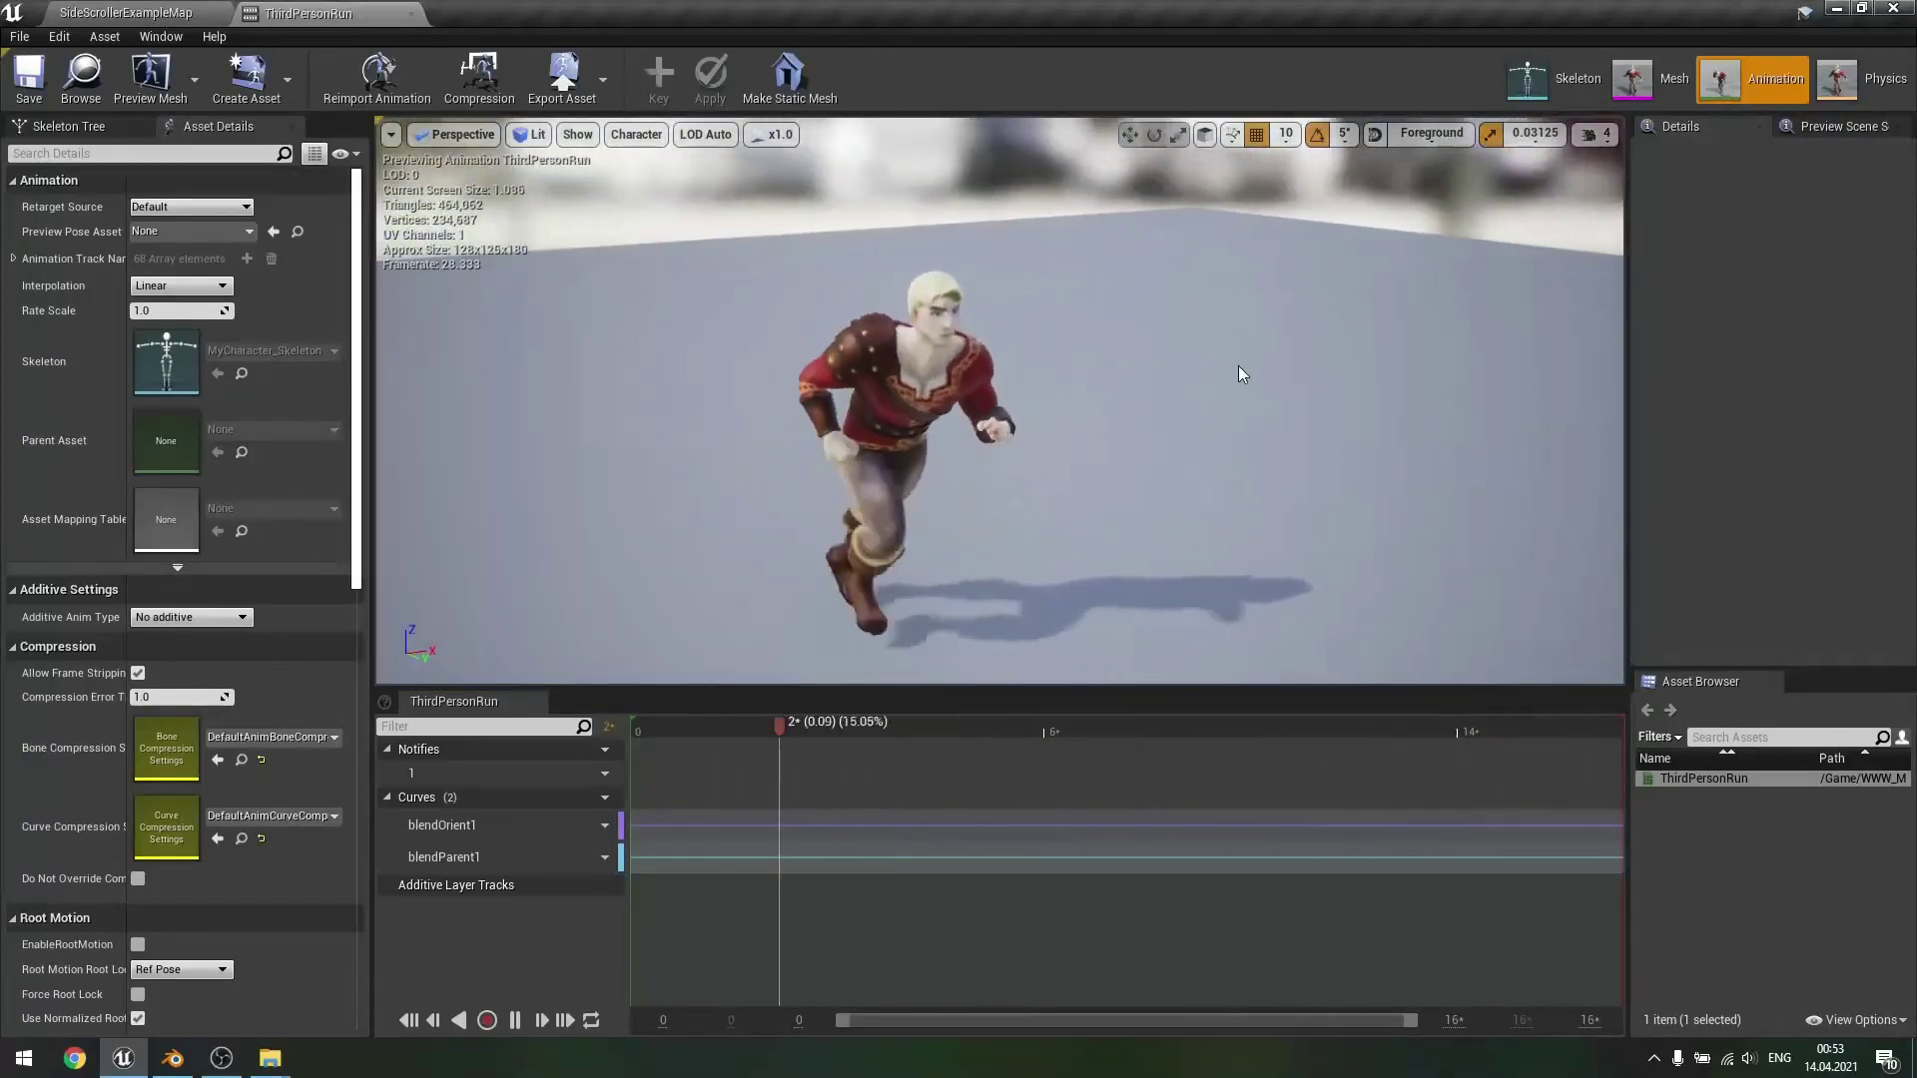
right_drag(1360, 263, 1364, 329)
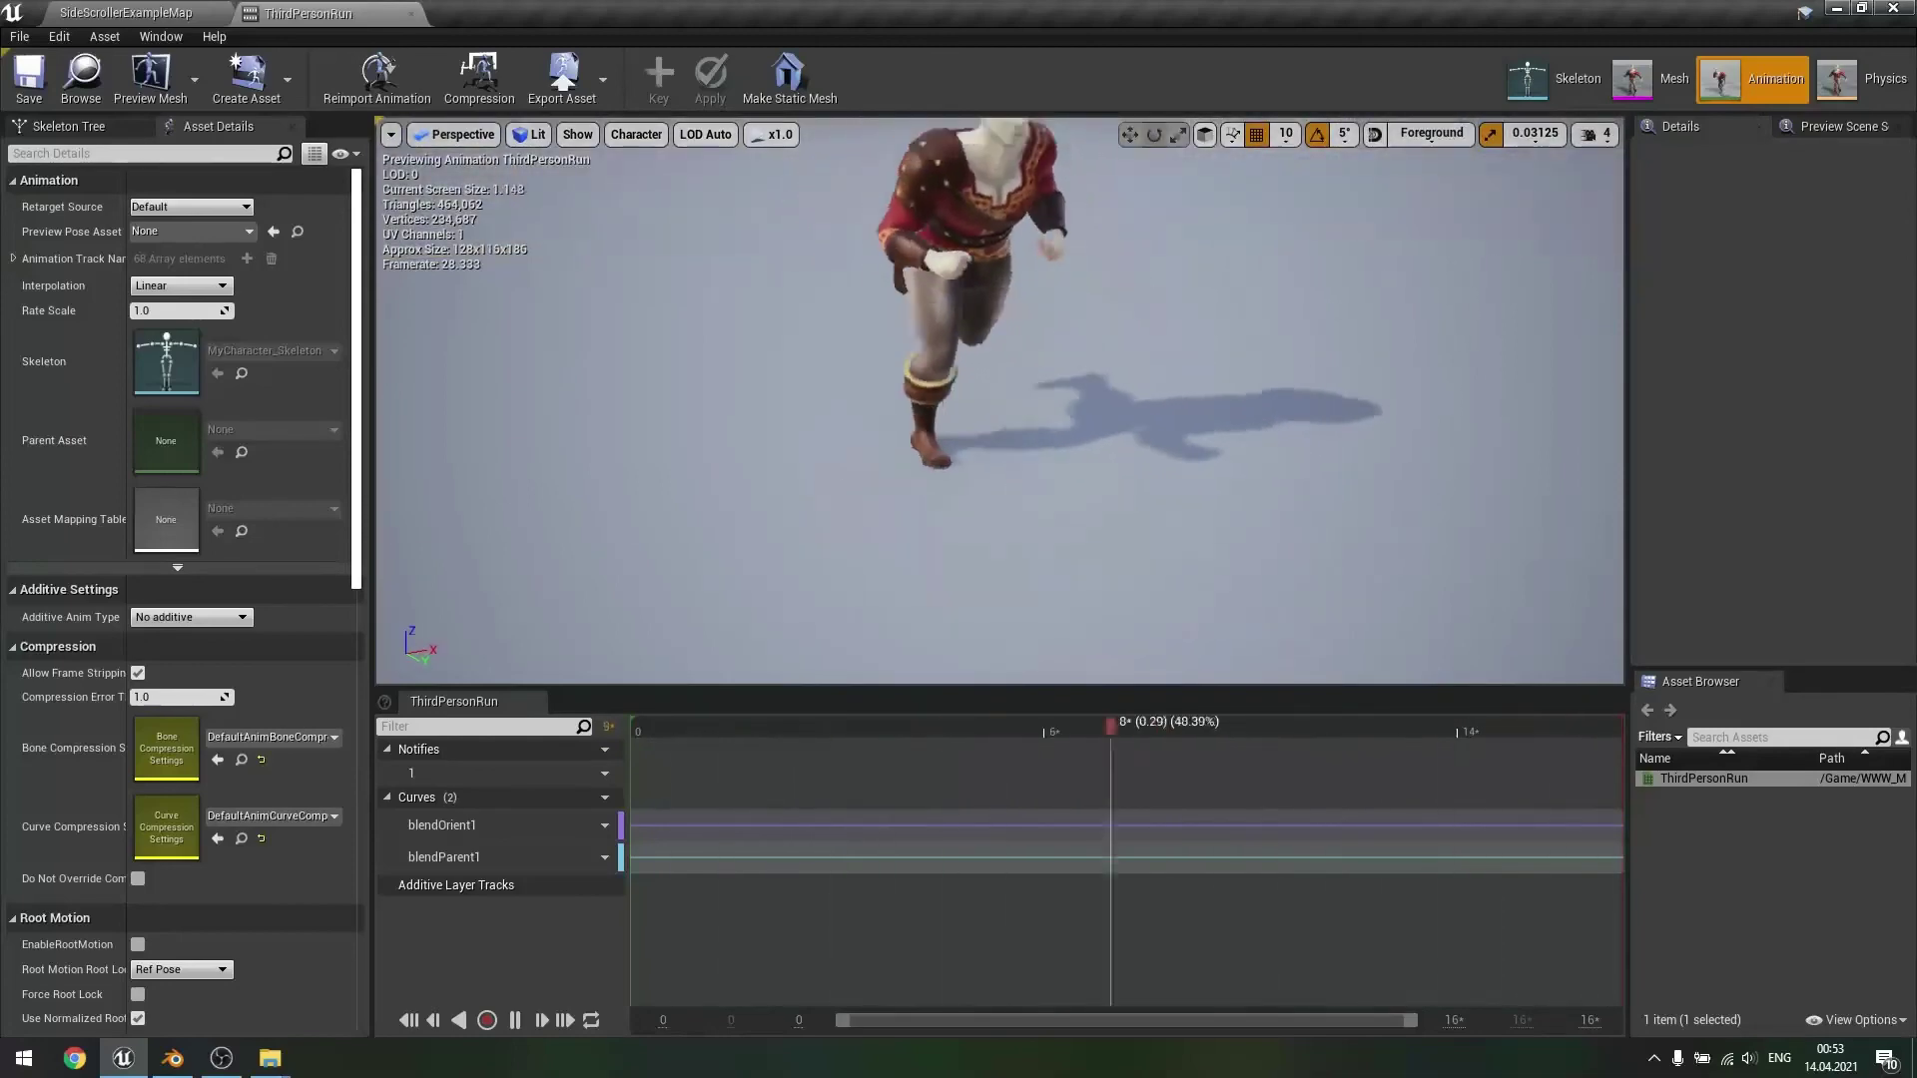
right_drag(1200, 464, 1202, 389)
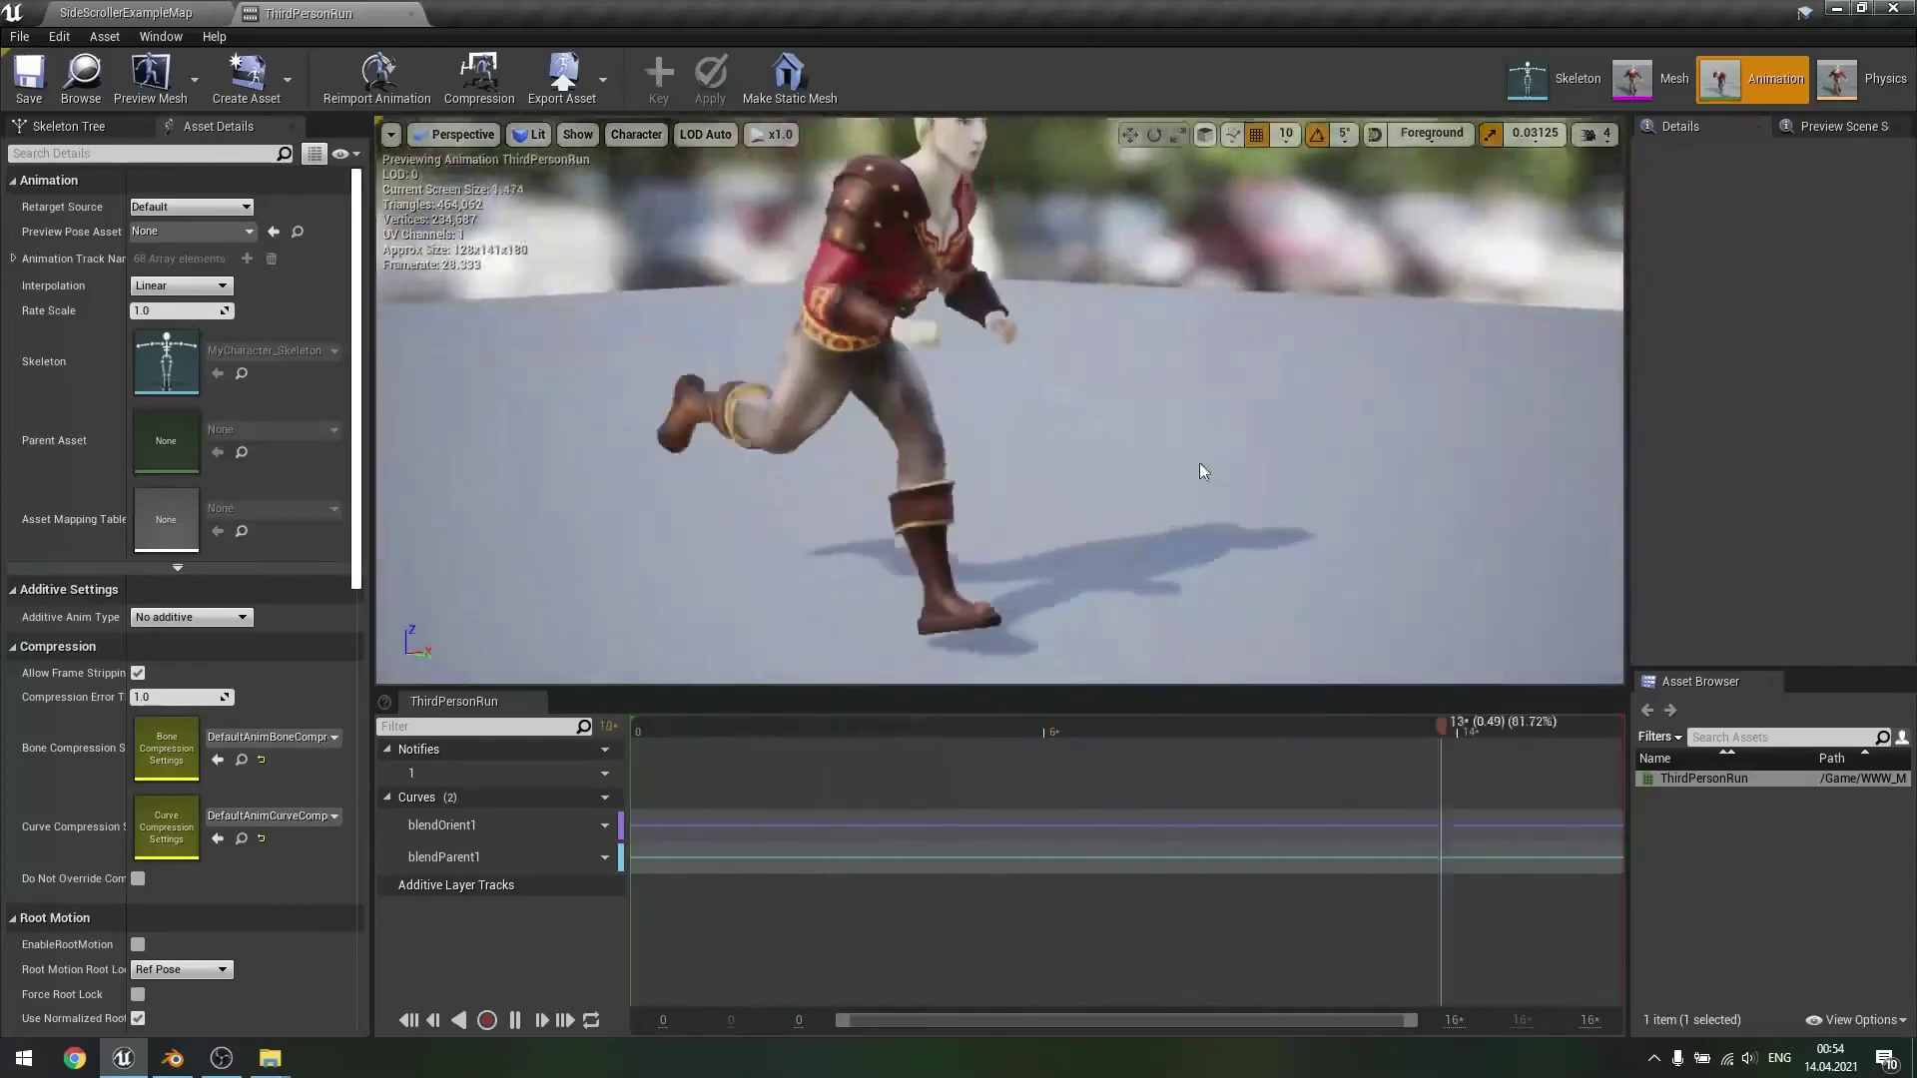
key(space)
drag(1103, 763, 673, 751)
mouse_move(687, 619)
right_down()
mouse_move(689, 669)
mouse_move(639, 659)
mouse_move(679, 679)
mouse_move(644, 654)
mouse_move(654, 687)
mouse_move(669, 664)
mouse_move(651, 630)
mouse_move(659, 645)
right_up()
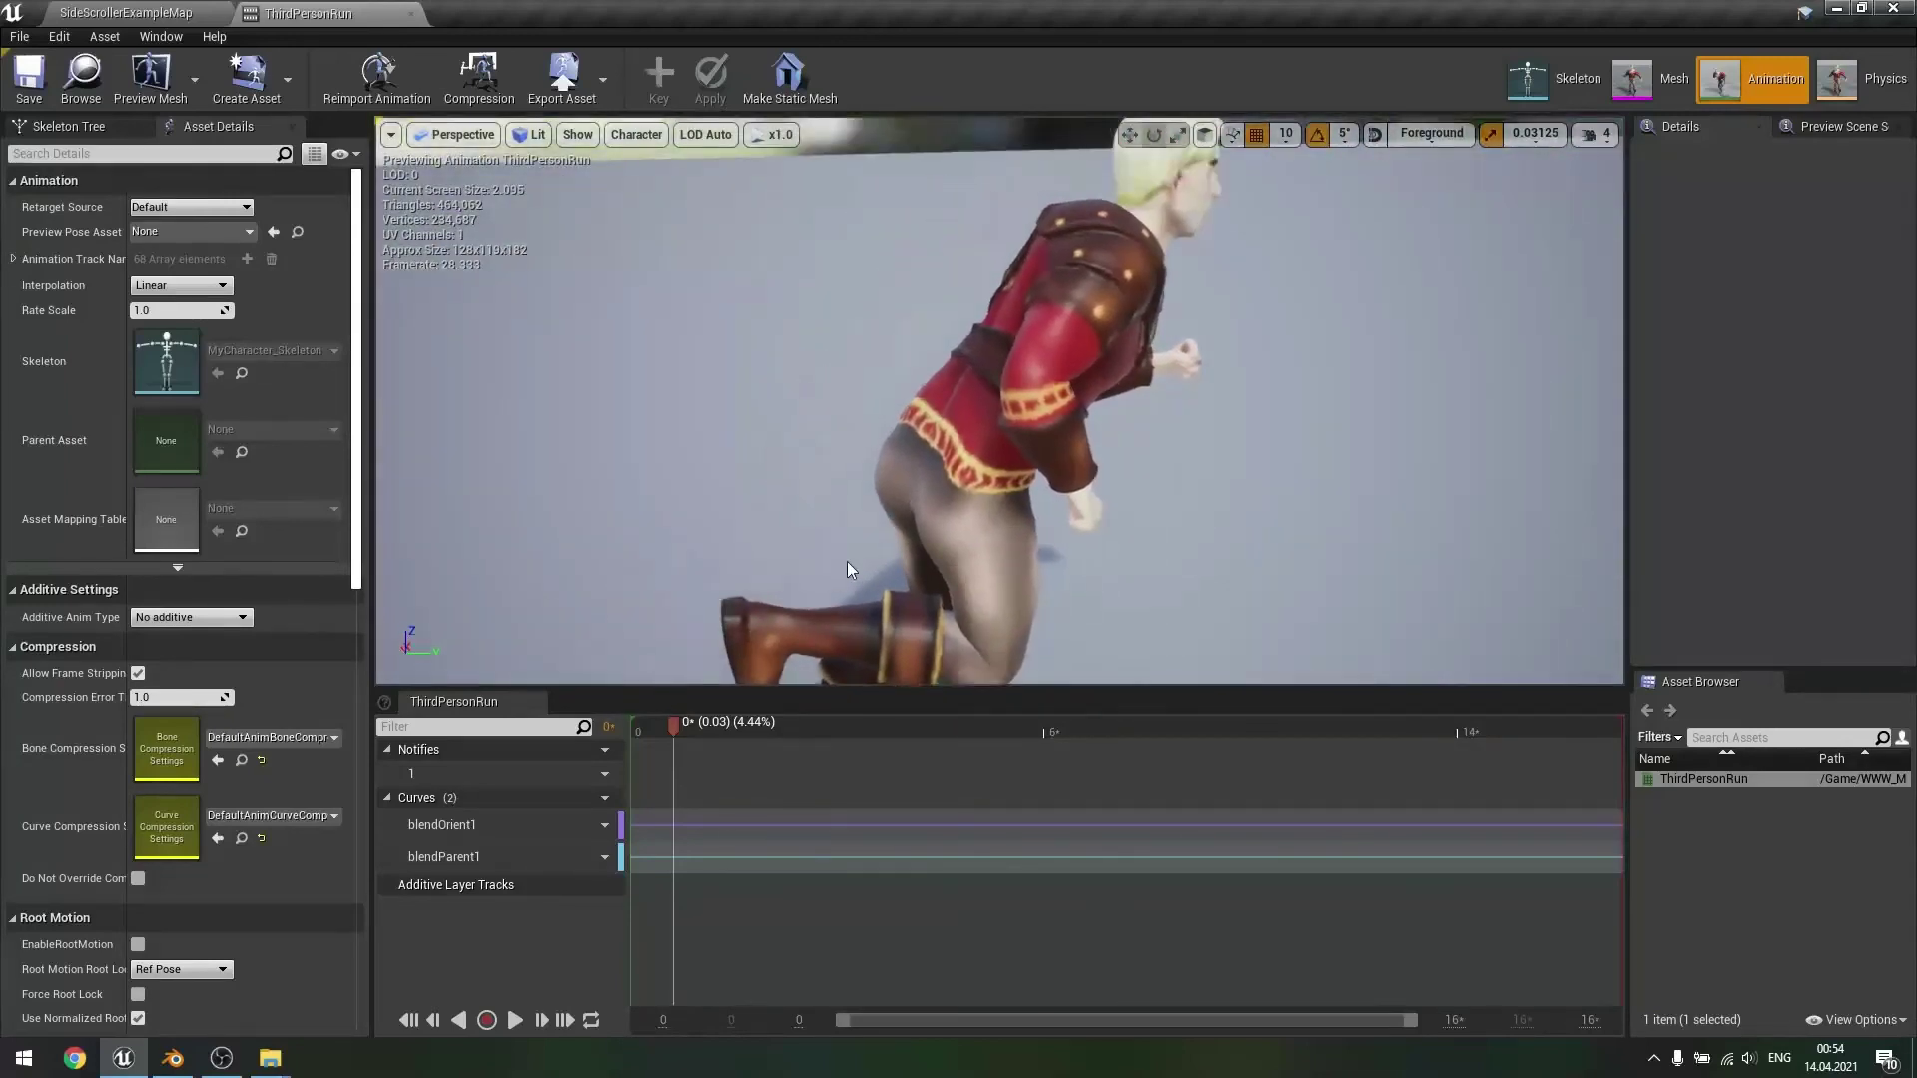
right_drag(930, 542, 1187, 622)
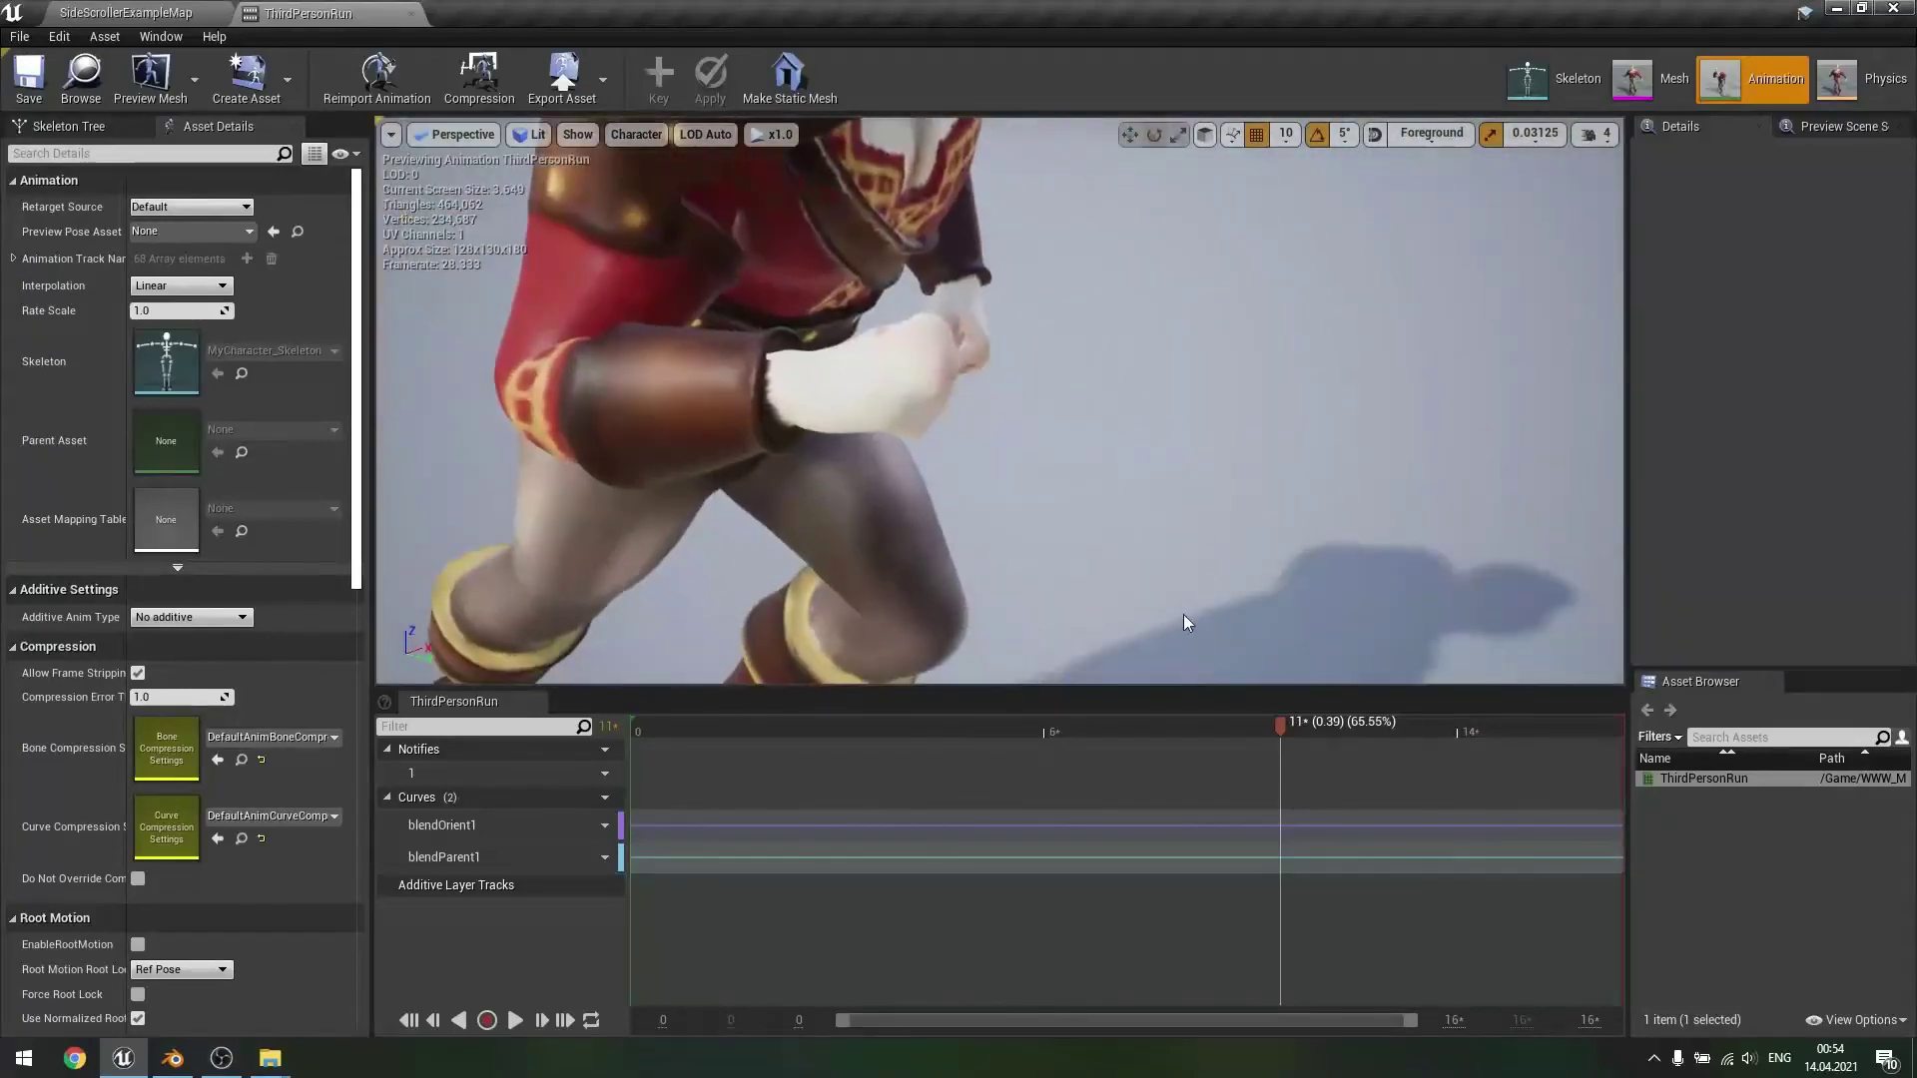
drag(1268, 725, 1031, 721)
mouse_move(1034, 519)
right_down()
mouse_move(1083, 520)
mouse_move(1079, 464)
mouse_move(1068, 529)
right_up()
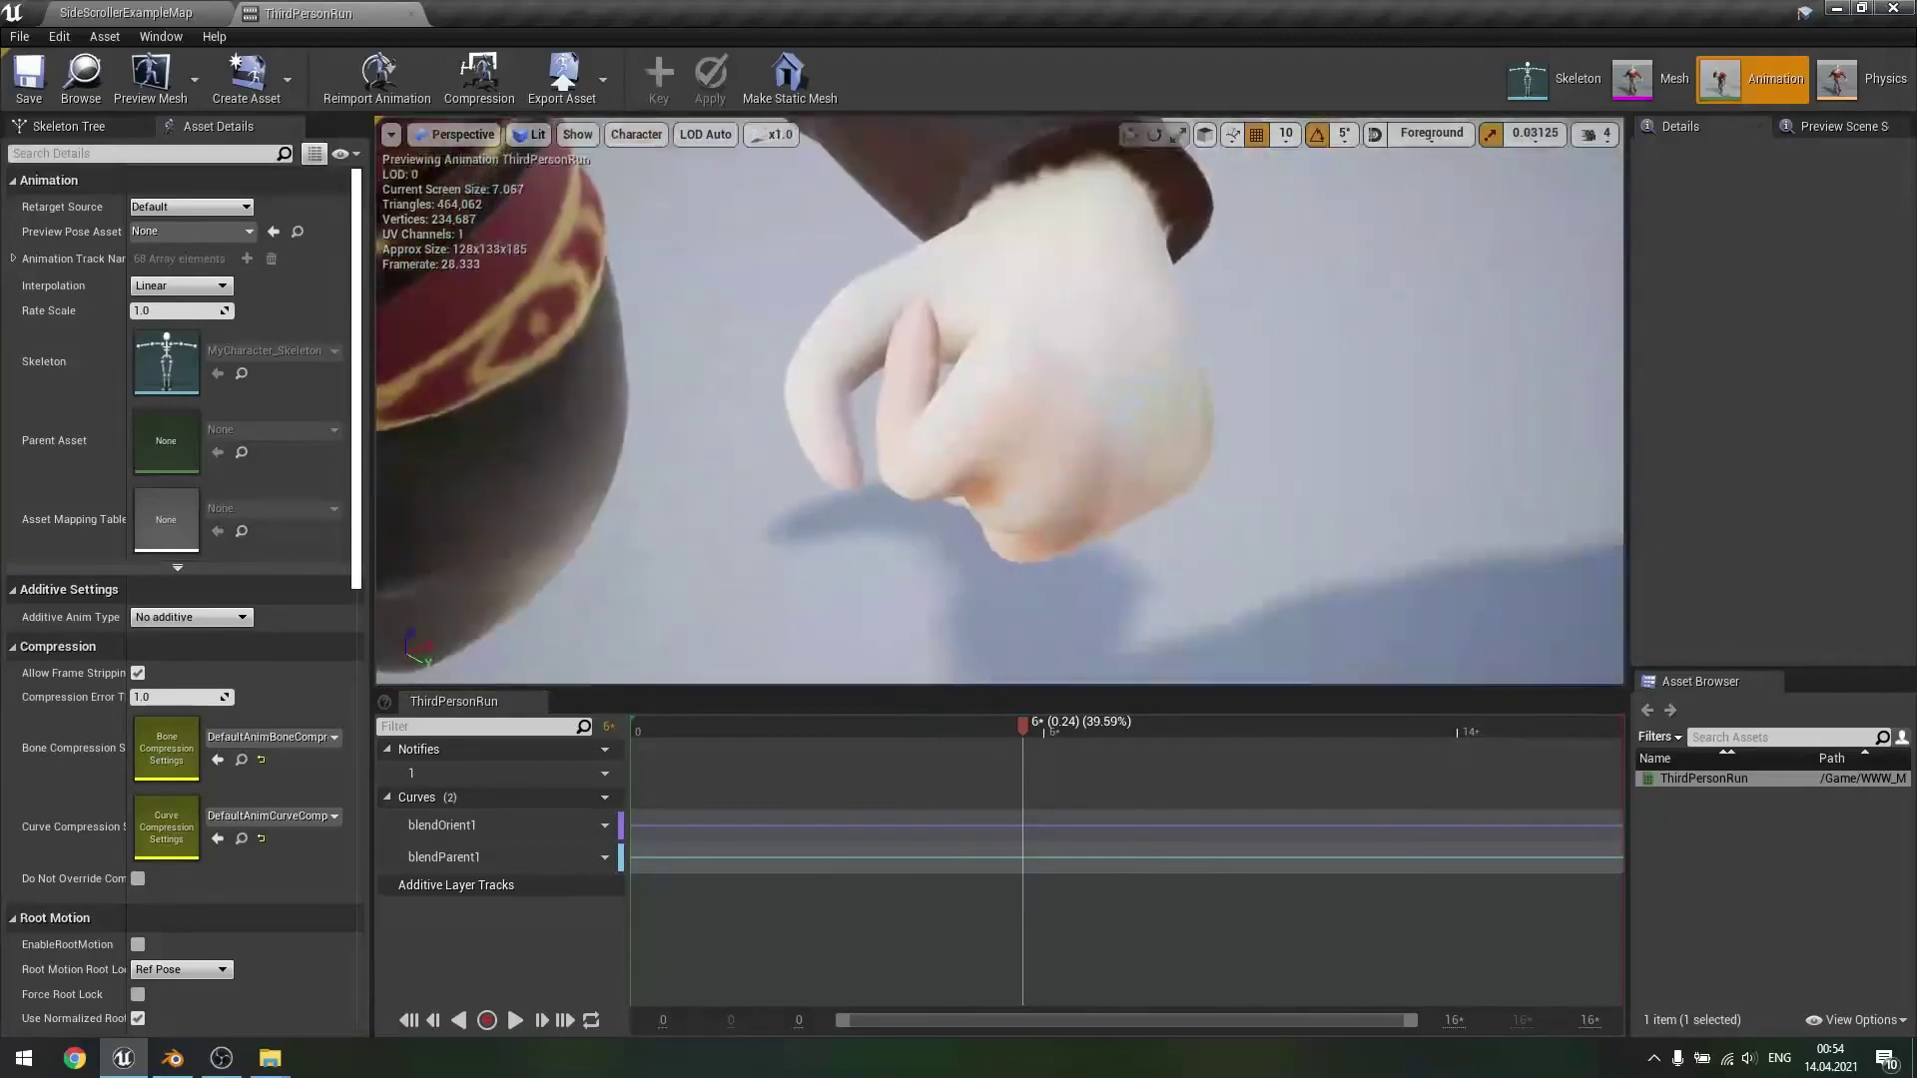
drag(1016, 722, 1243, 723)
right_drag(1226, 644, 1181, 501)
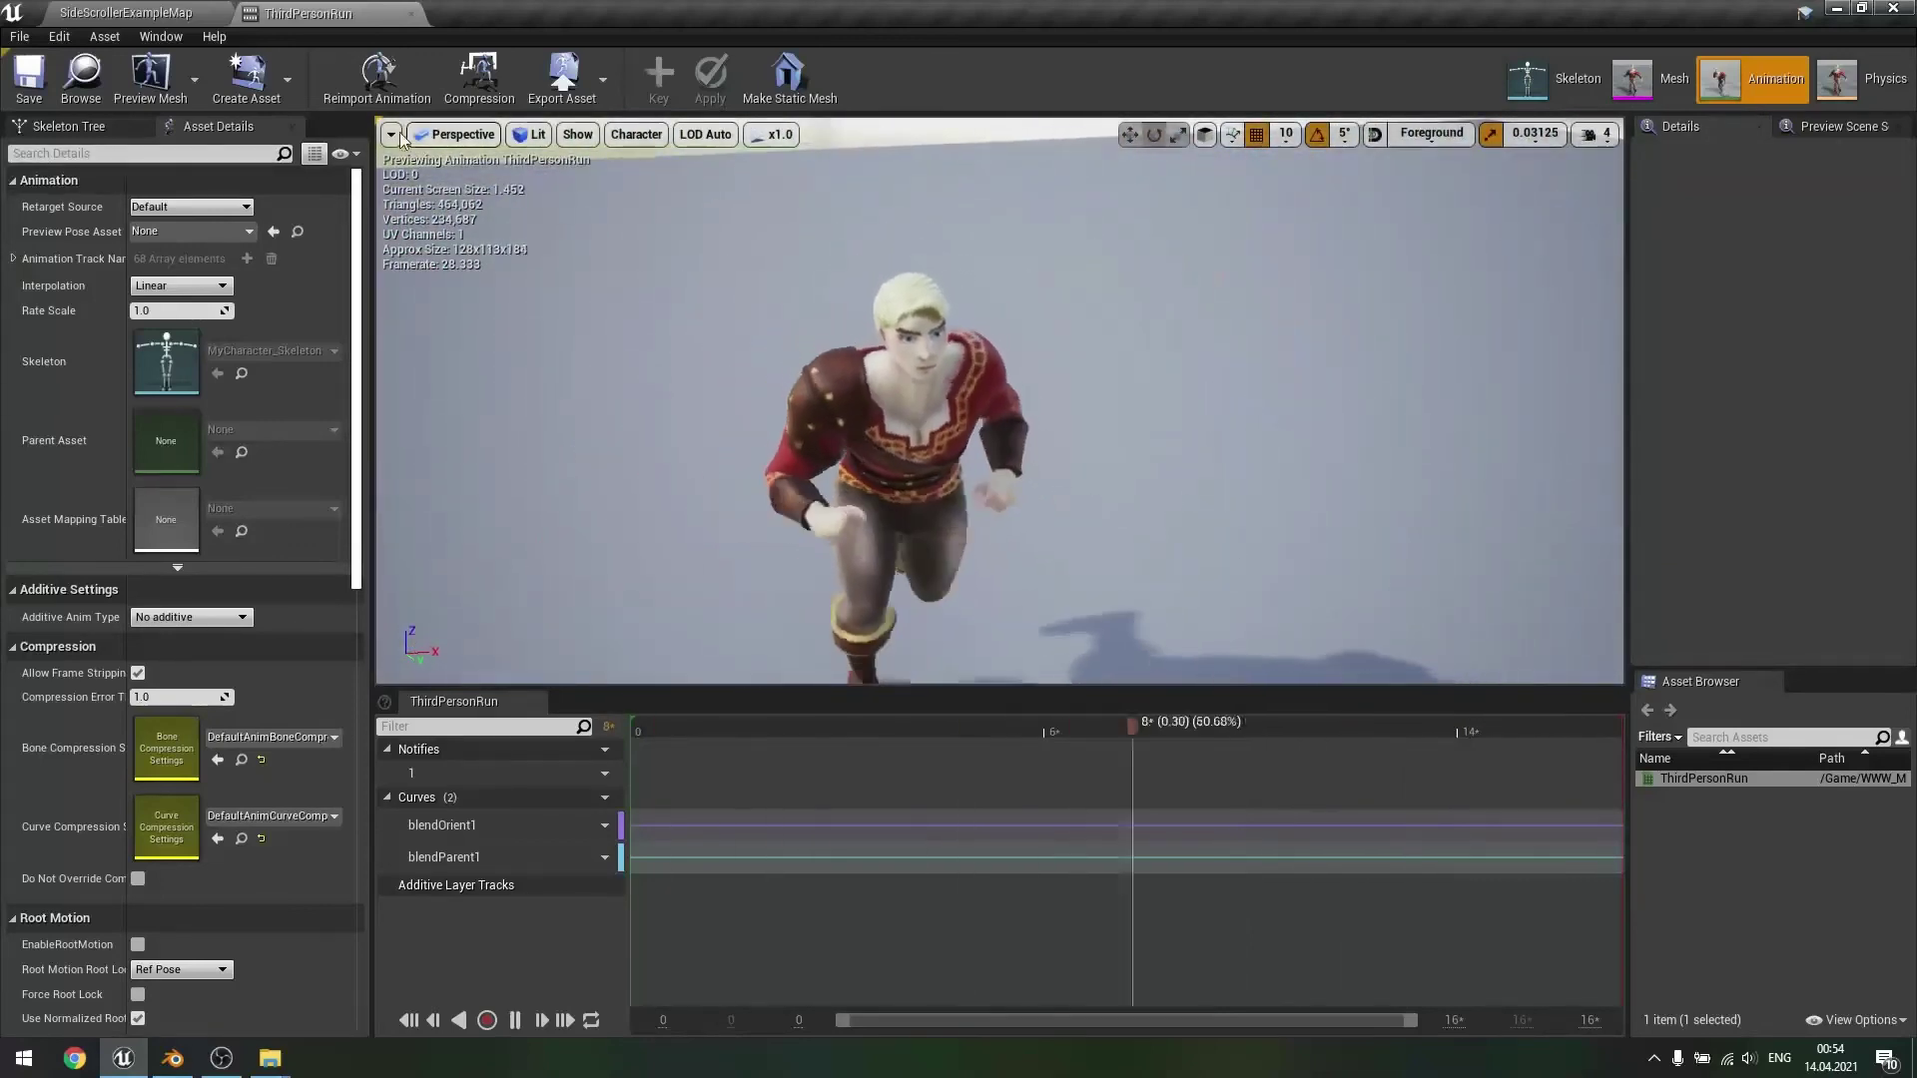
- Return to SideScrollerExampleMap and place the retargeted ThirdPersonRun animation on the ledge at about X 1220, Y -930, Z 300
click(159, 13)
right_drag(878, 539, 904, 627)
key(w)
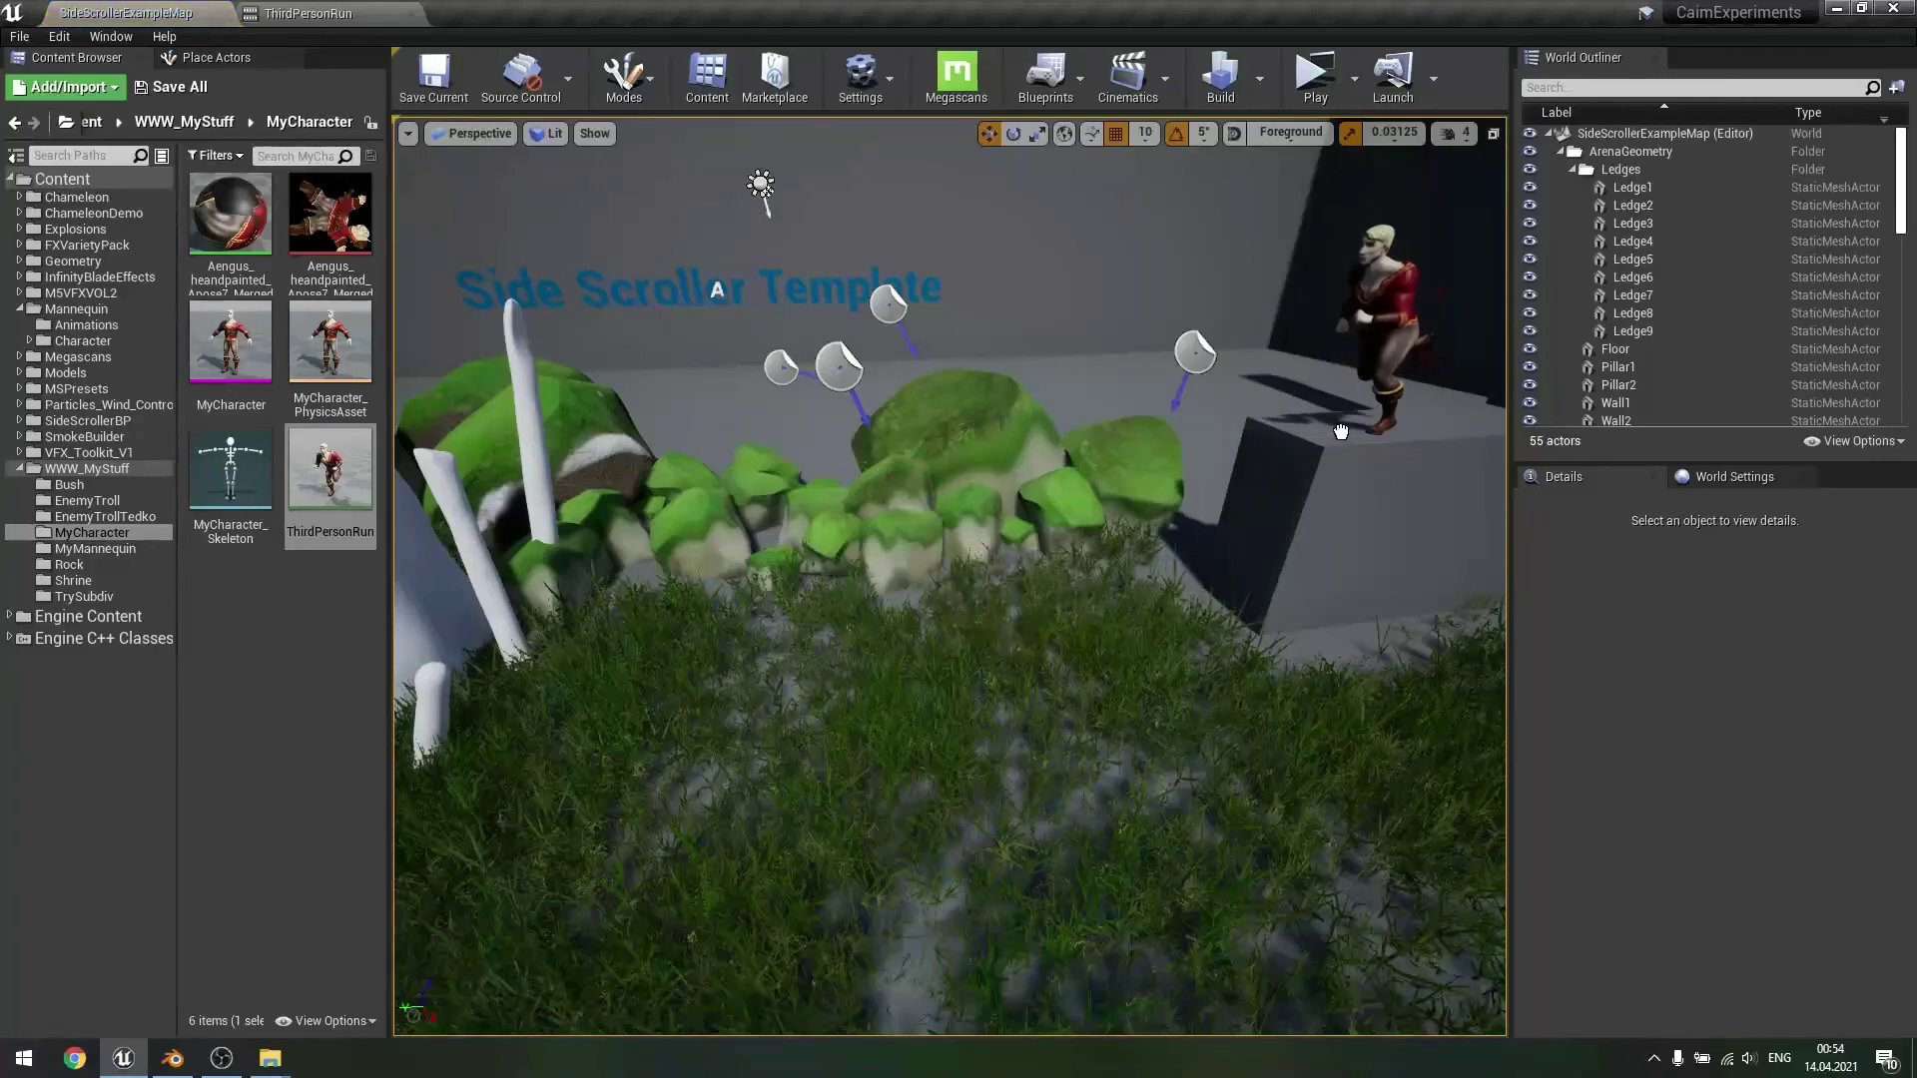
drag(1341, 434, 1341, 435)
key(s)
right_drag(1341, 434, 1198, 454)
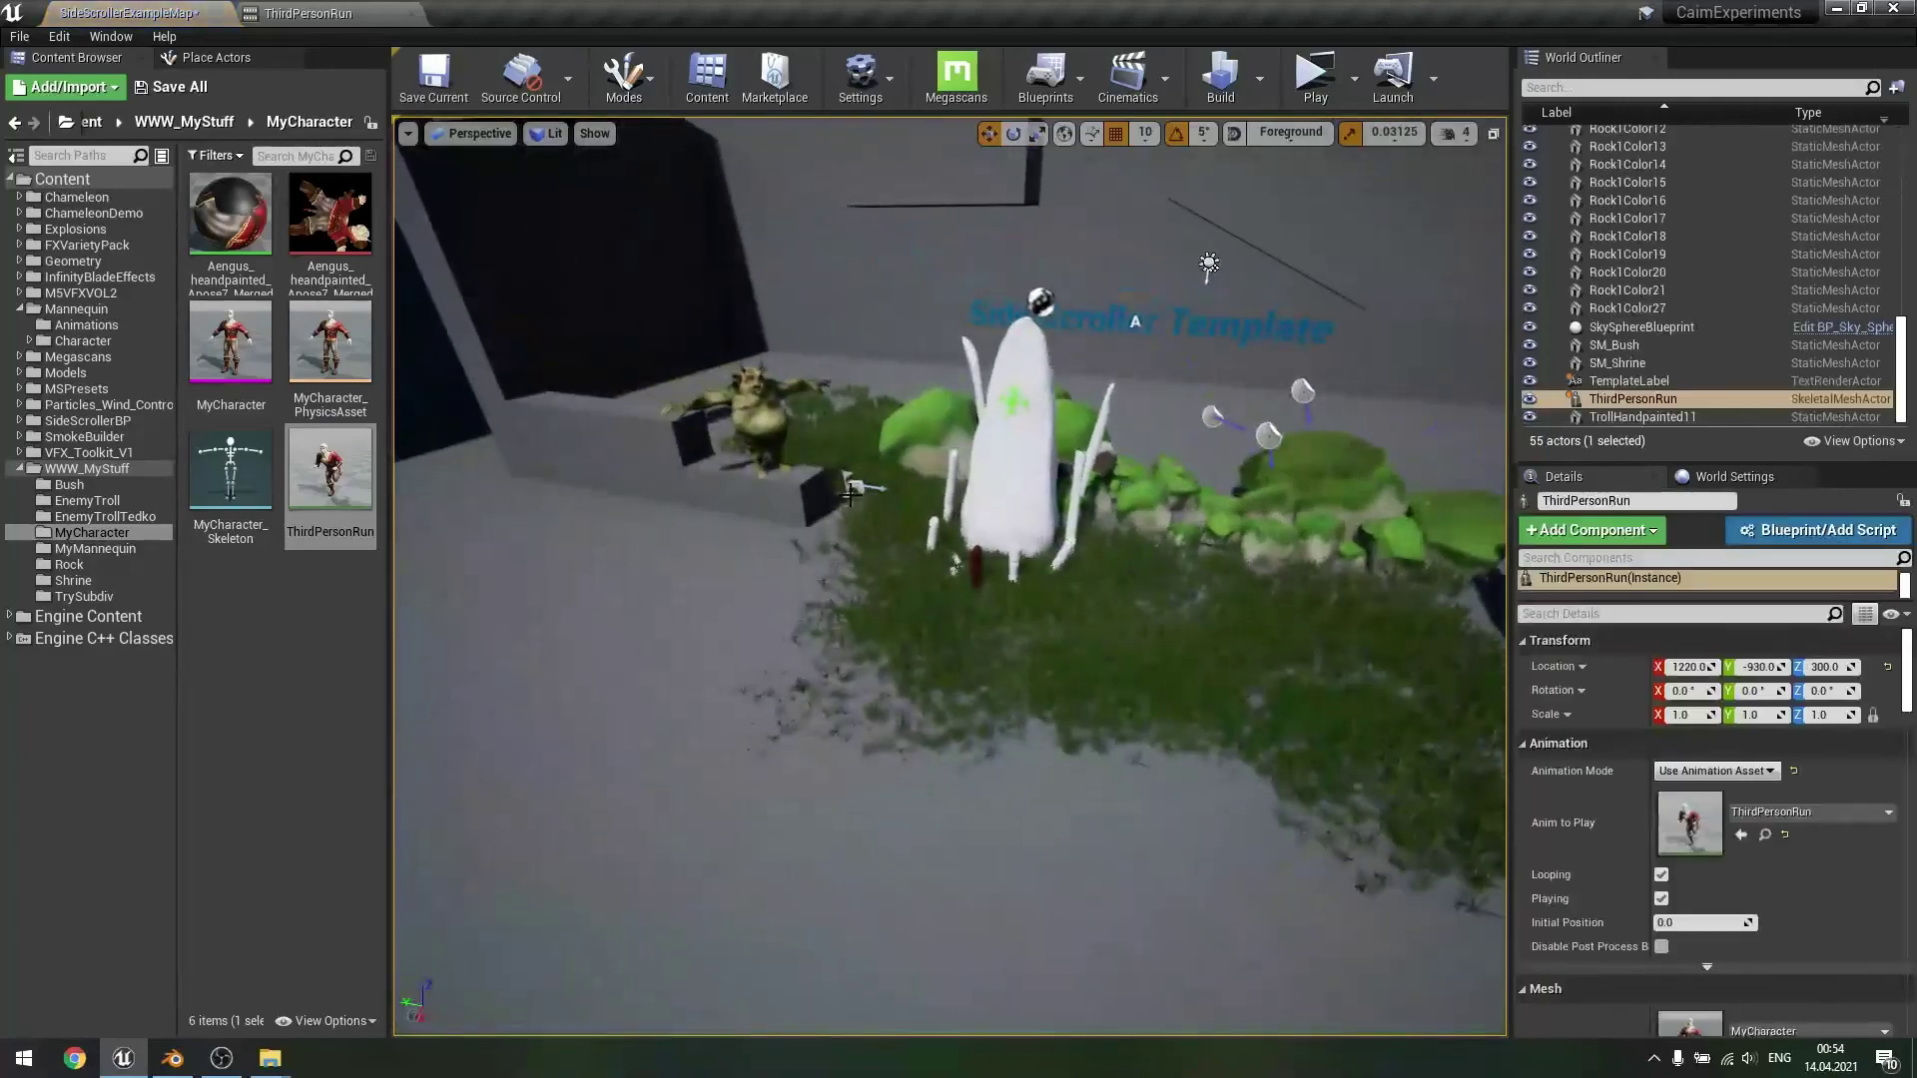
- Play-test the level, running and jumping the mannequin toward the placed character, and stop the preview
click(847, 484)
right_drag(846, 484, 599, 616)
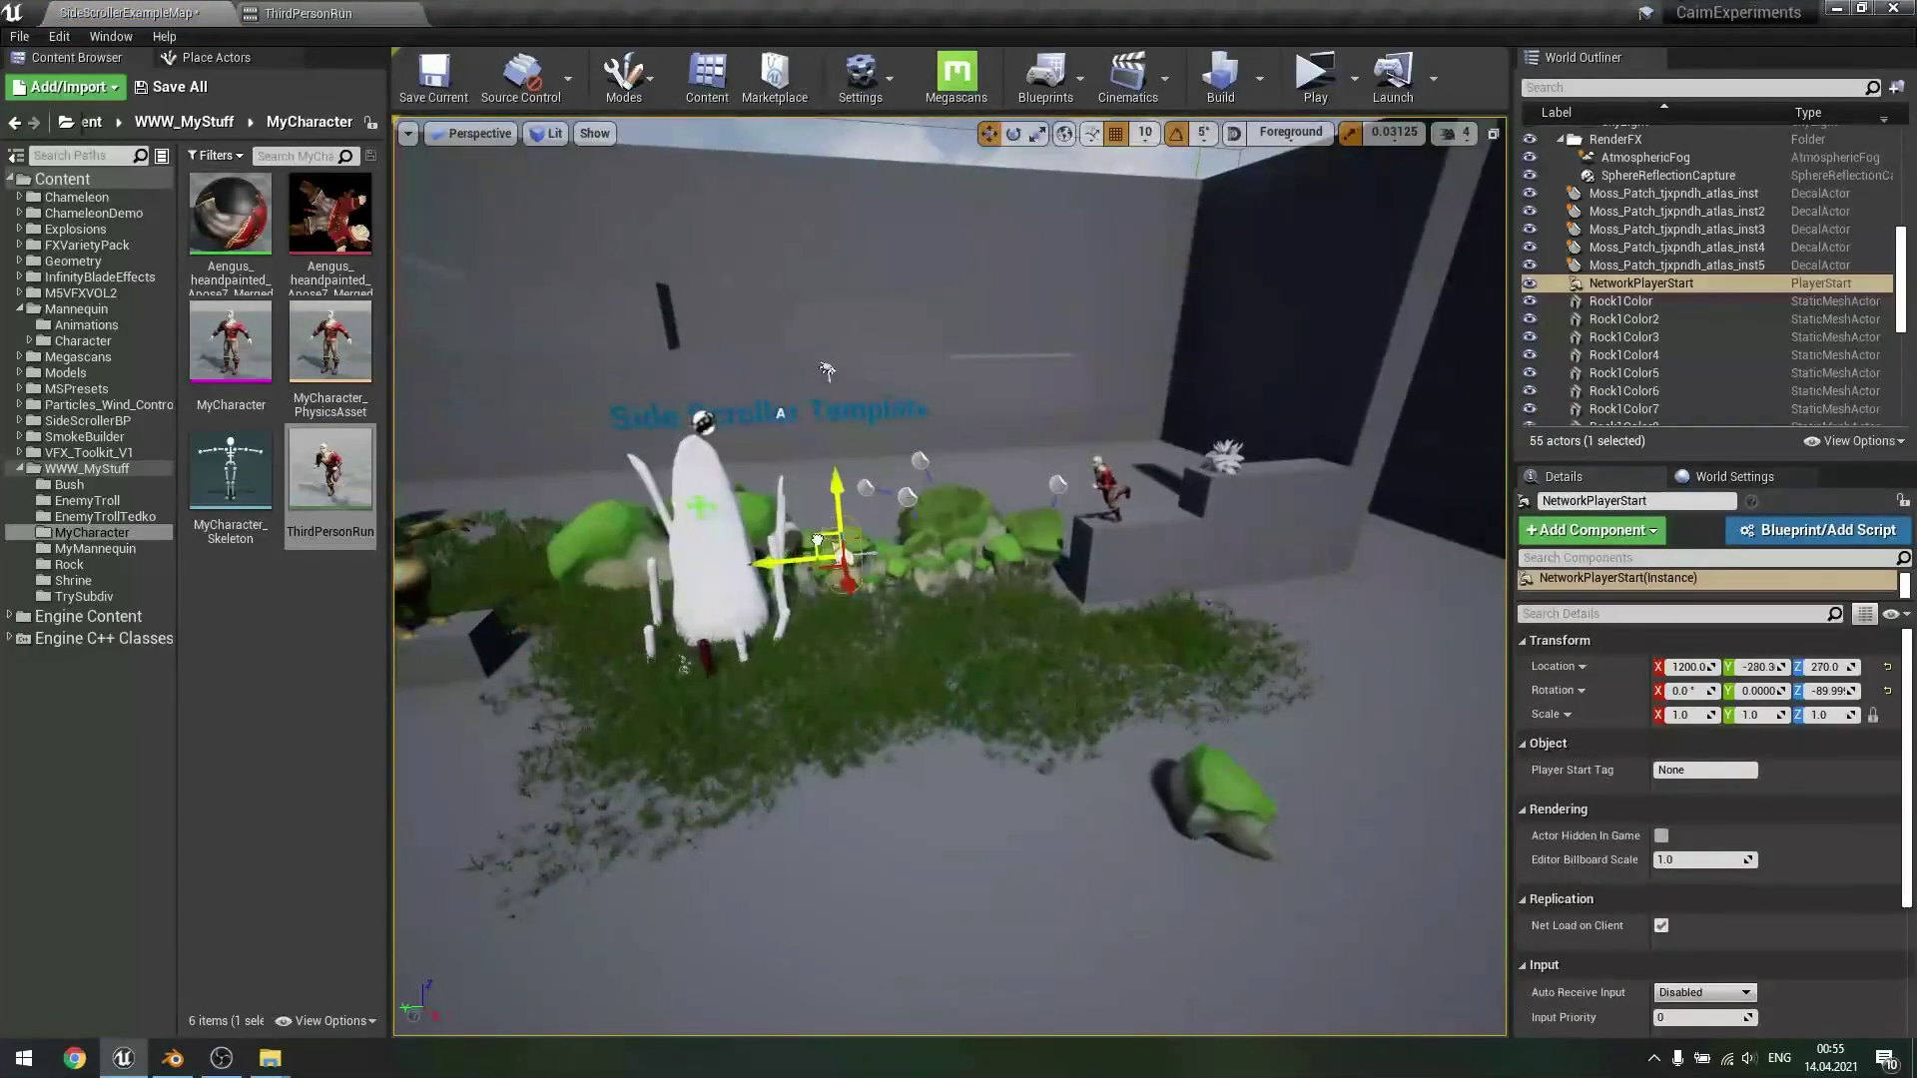
key(alt+p)
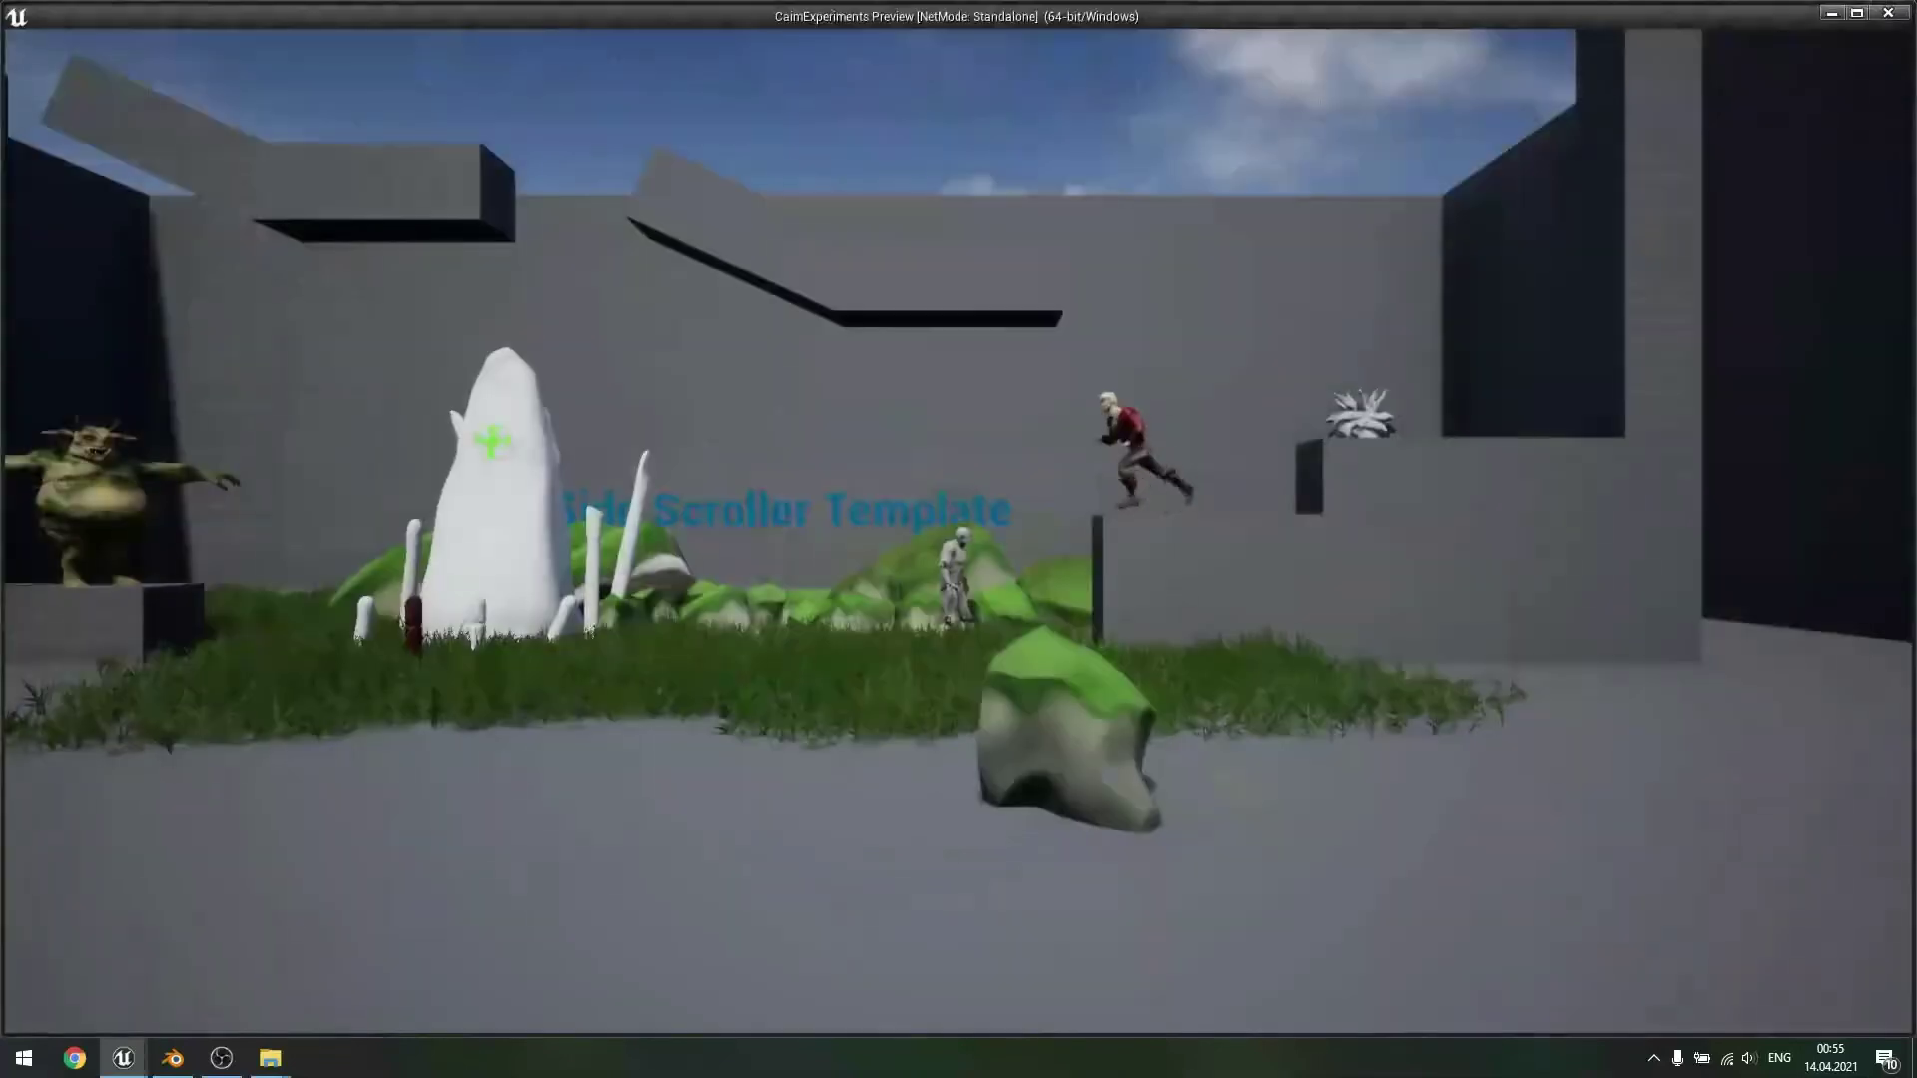
key(d)
key(space)
key(Escape)
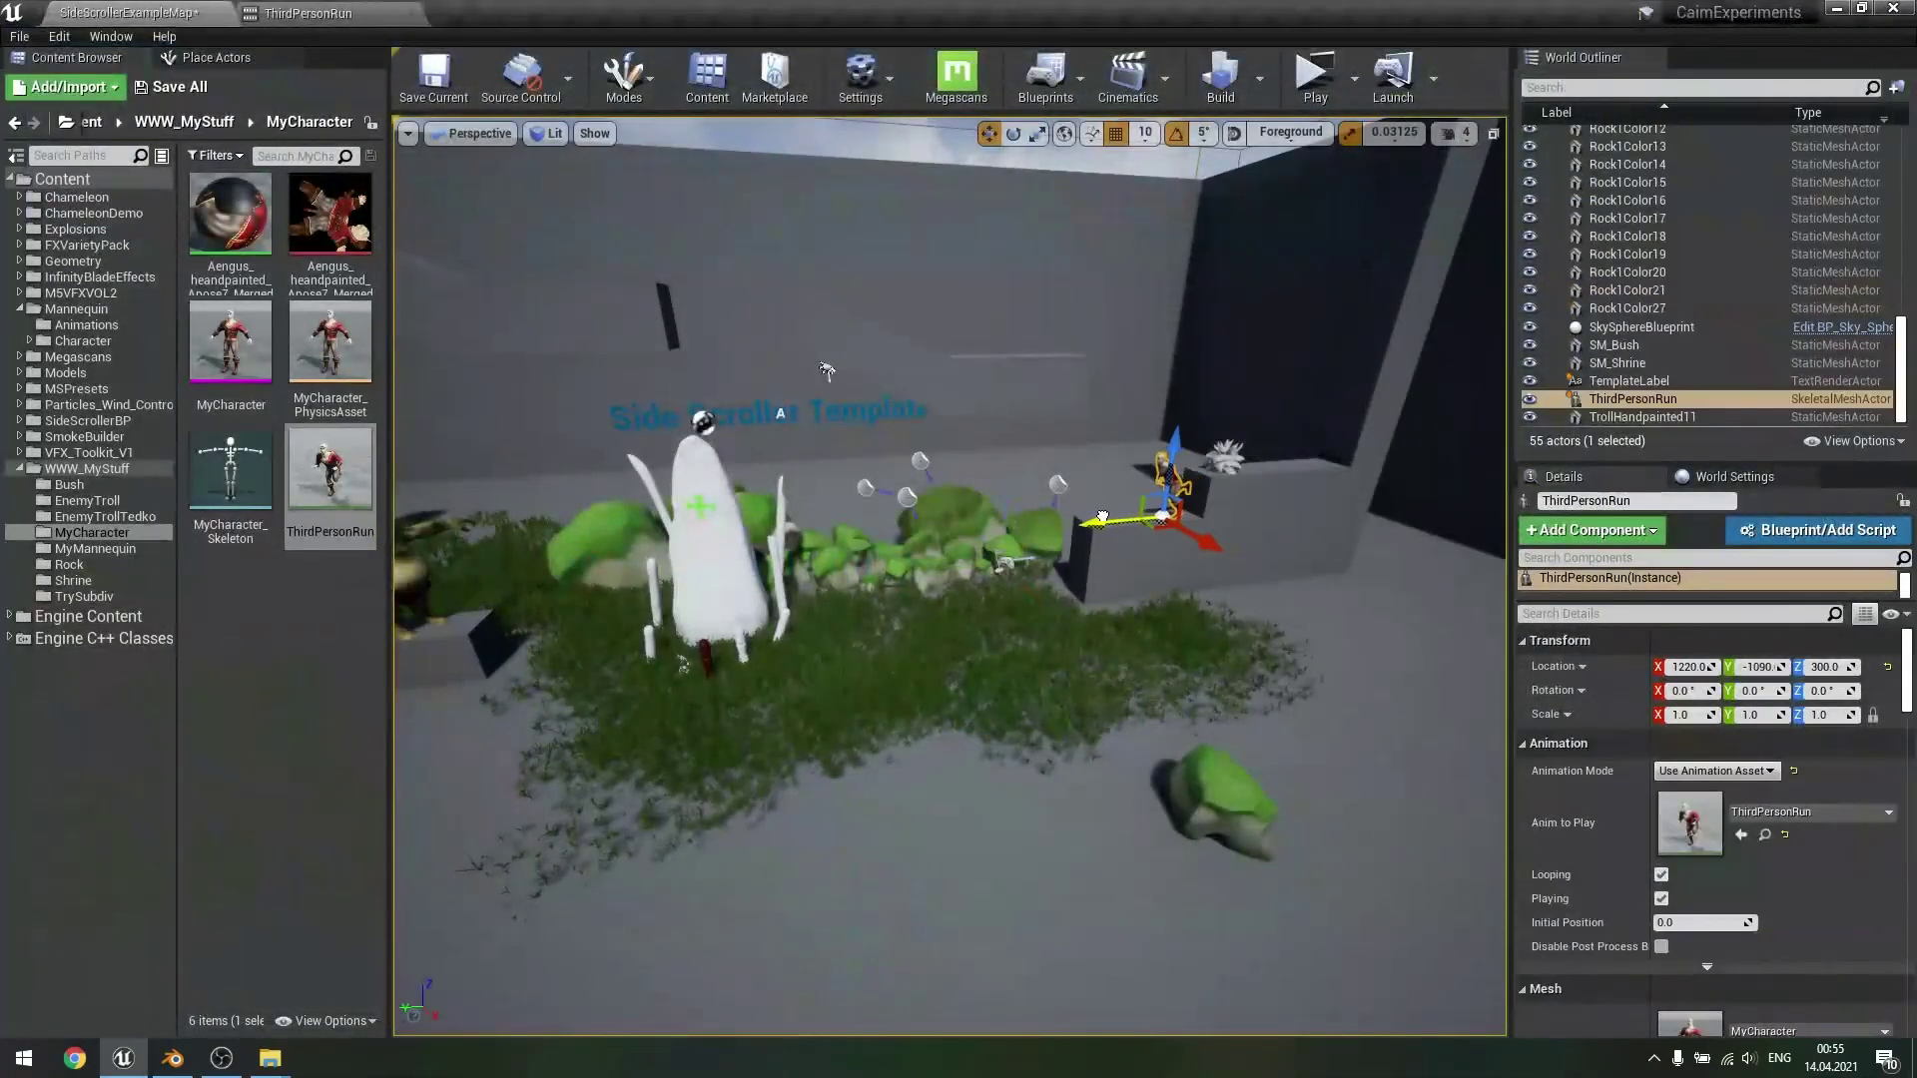
- Preview the level again, switch the play mode to the editor viewport, and move the mannequin onto the ledge beside the placed character
key(alt+p)
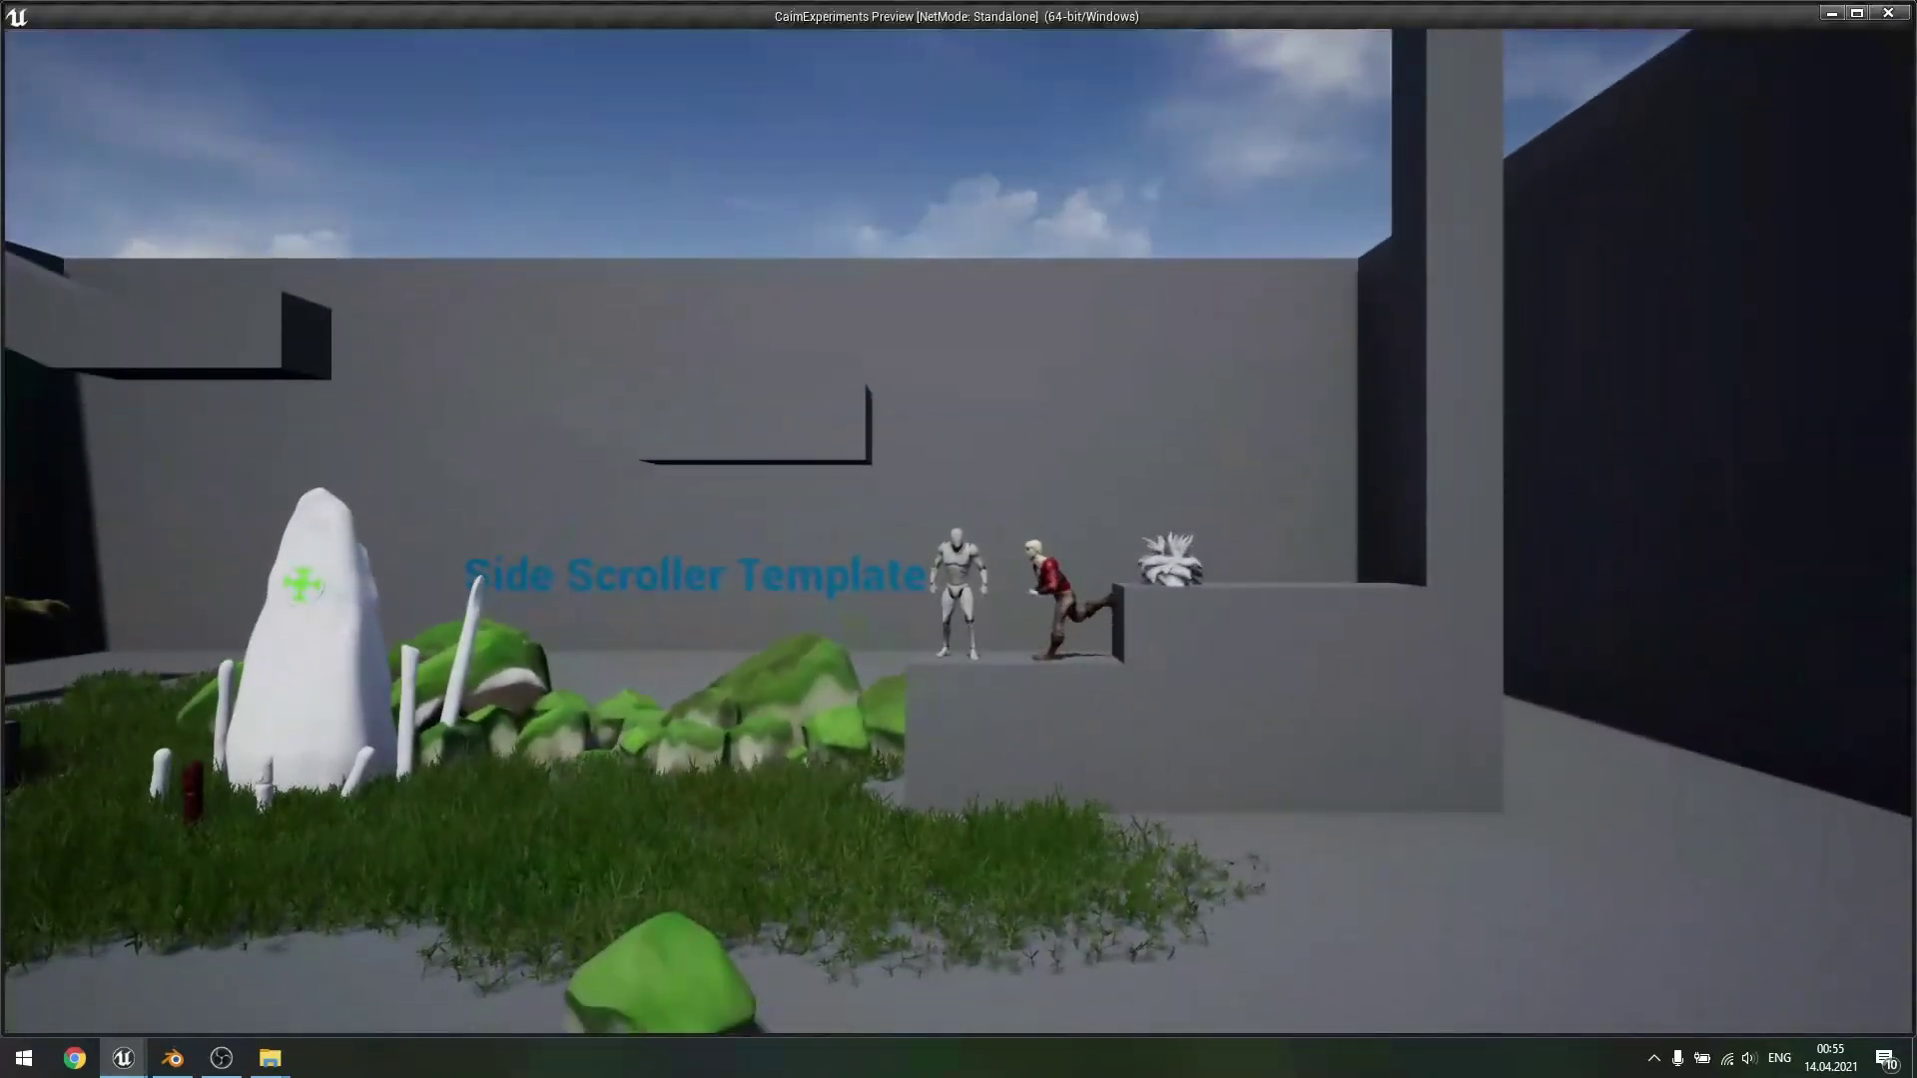
key(Escape)
click(1353, 80)
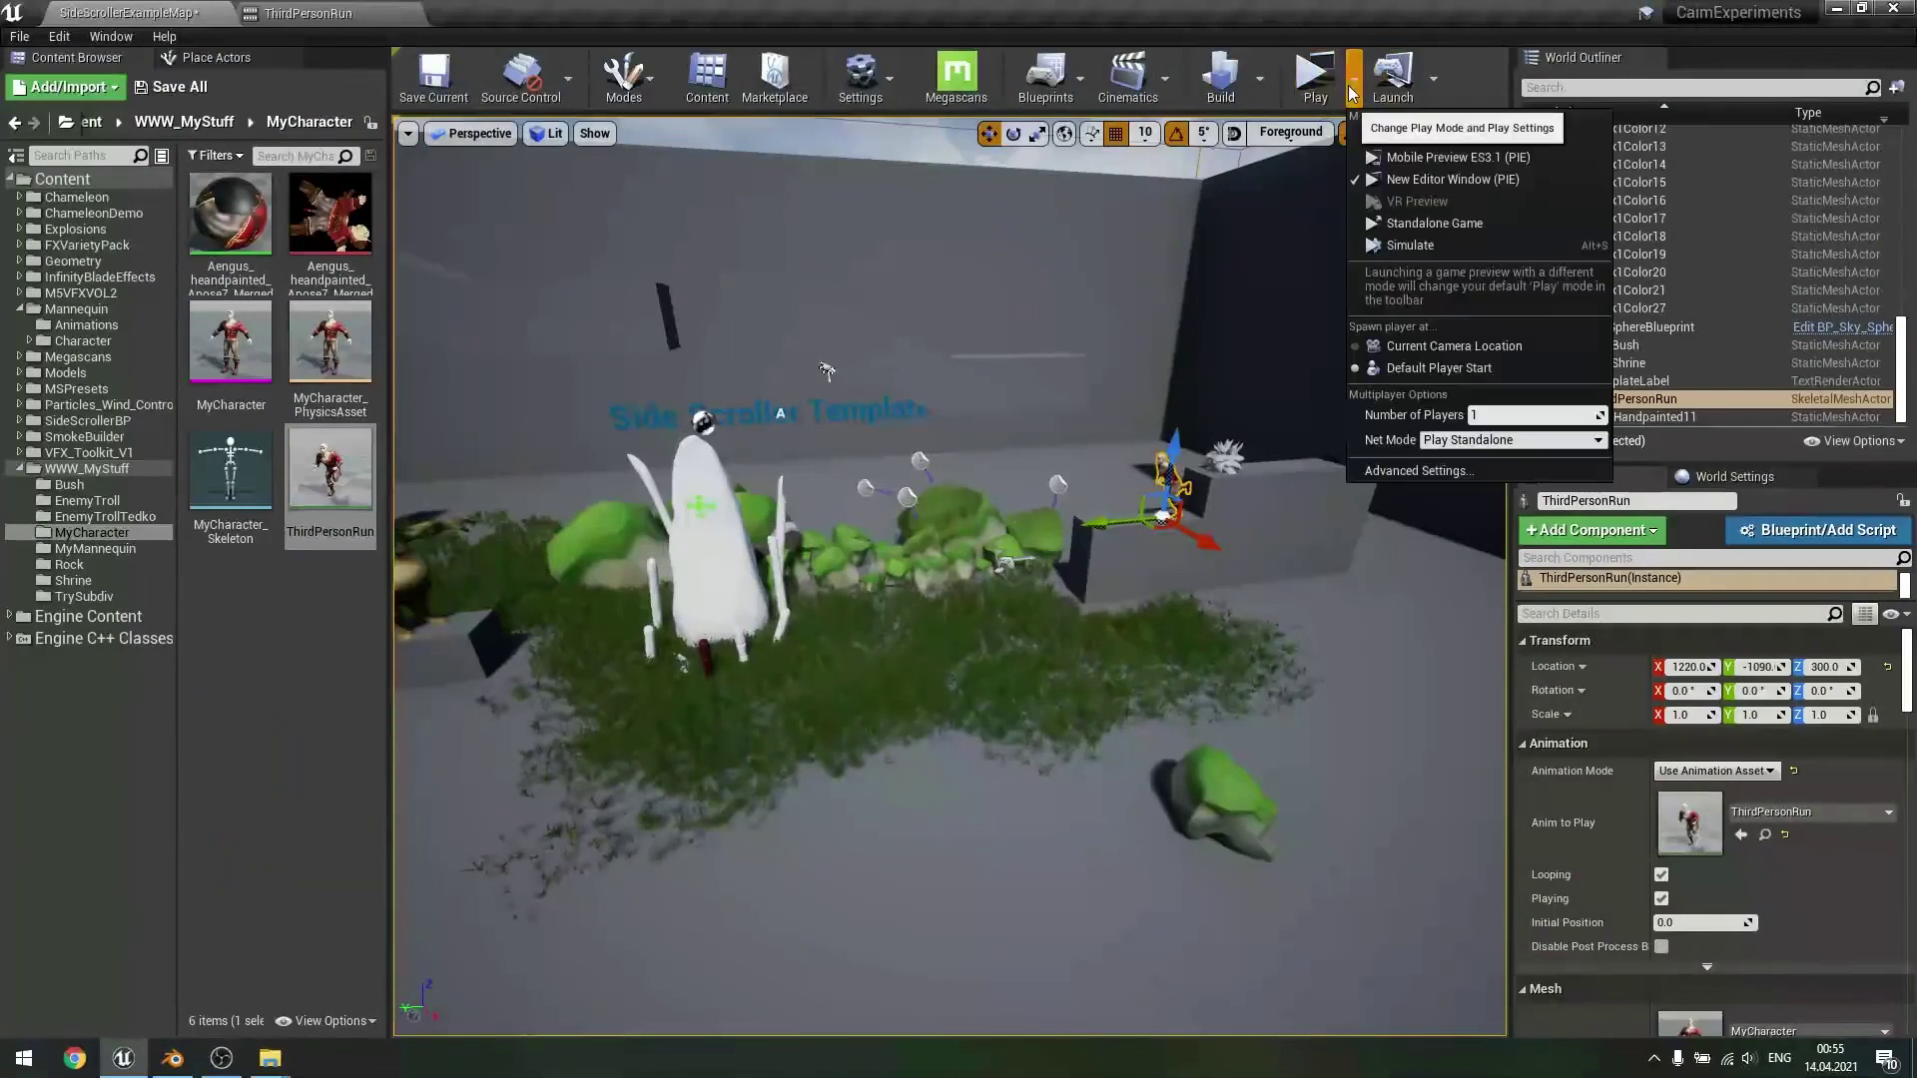
click(1408, 140)
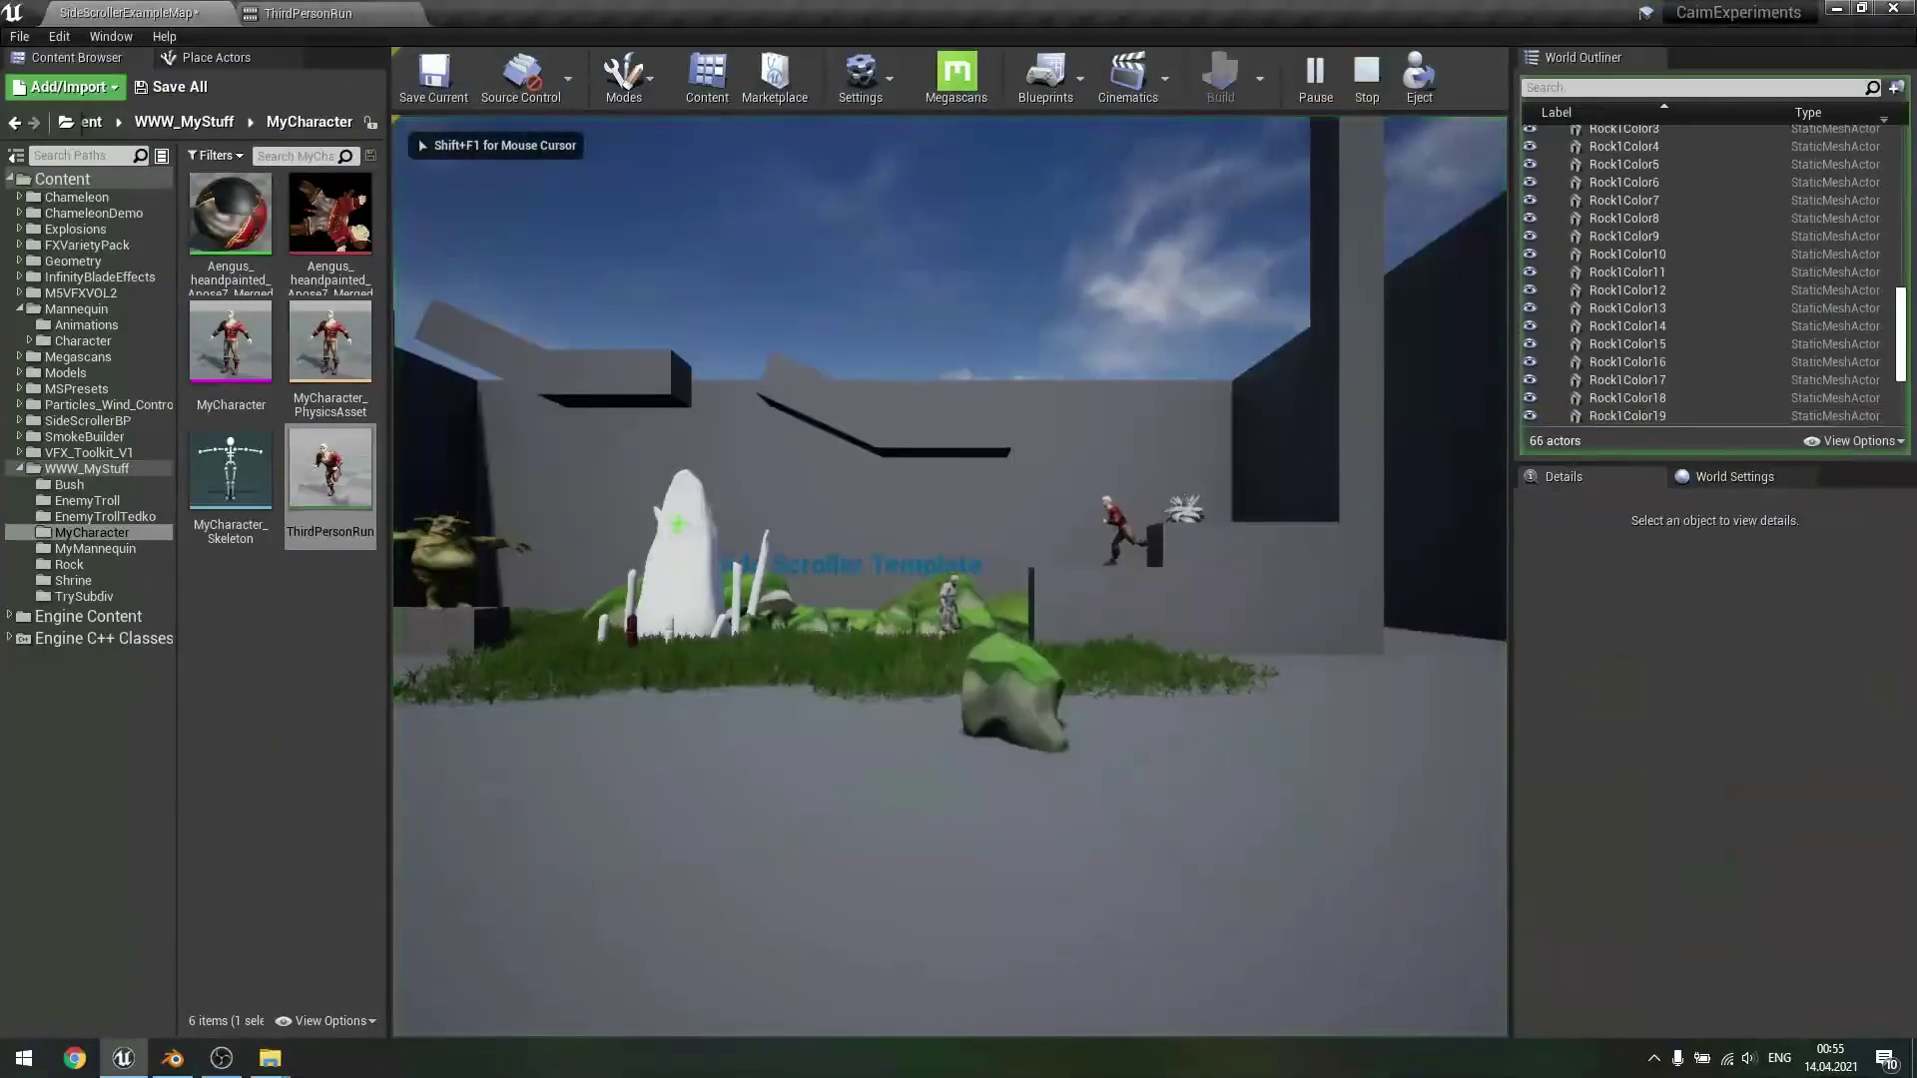
key(d)
key(space)
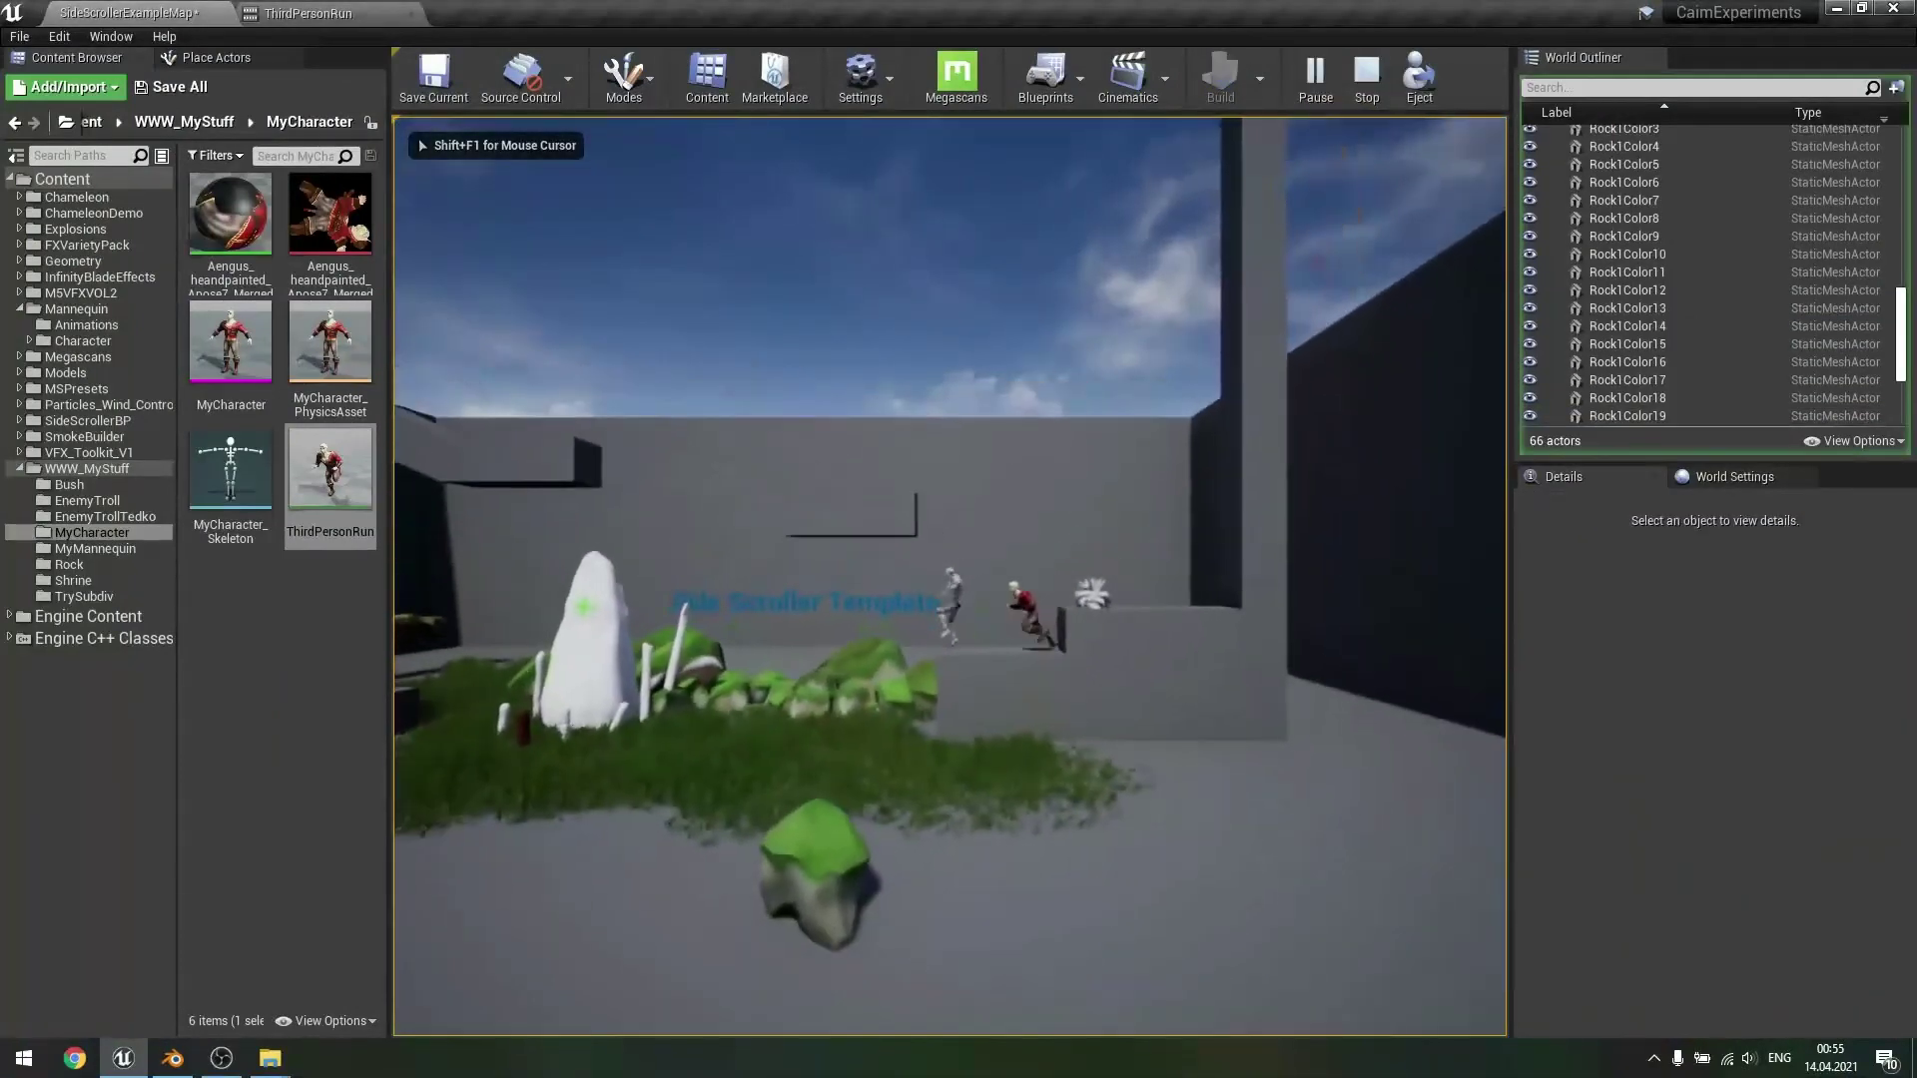
- Eject from the player during play and compare the mannequin with the animated character up close from several viewpoints
key(F8)
key(w)
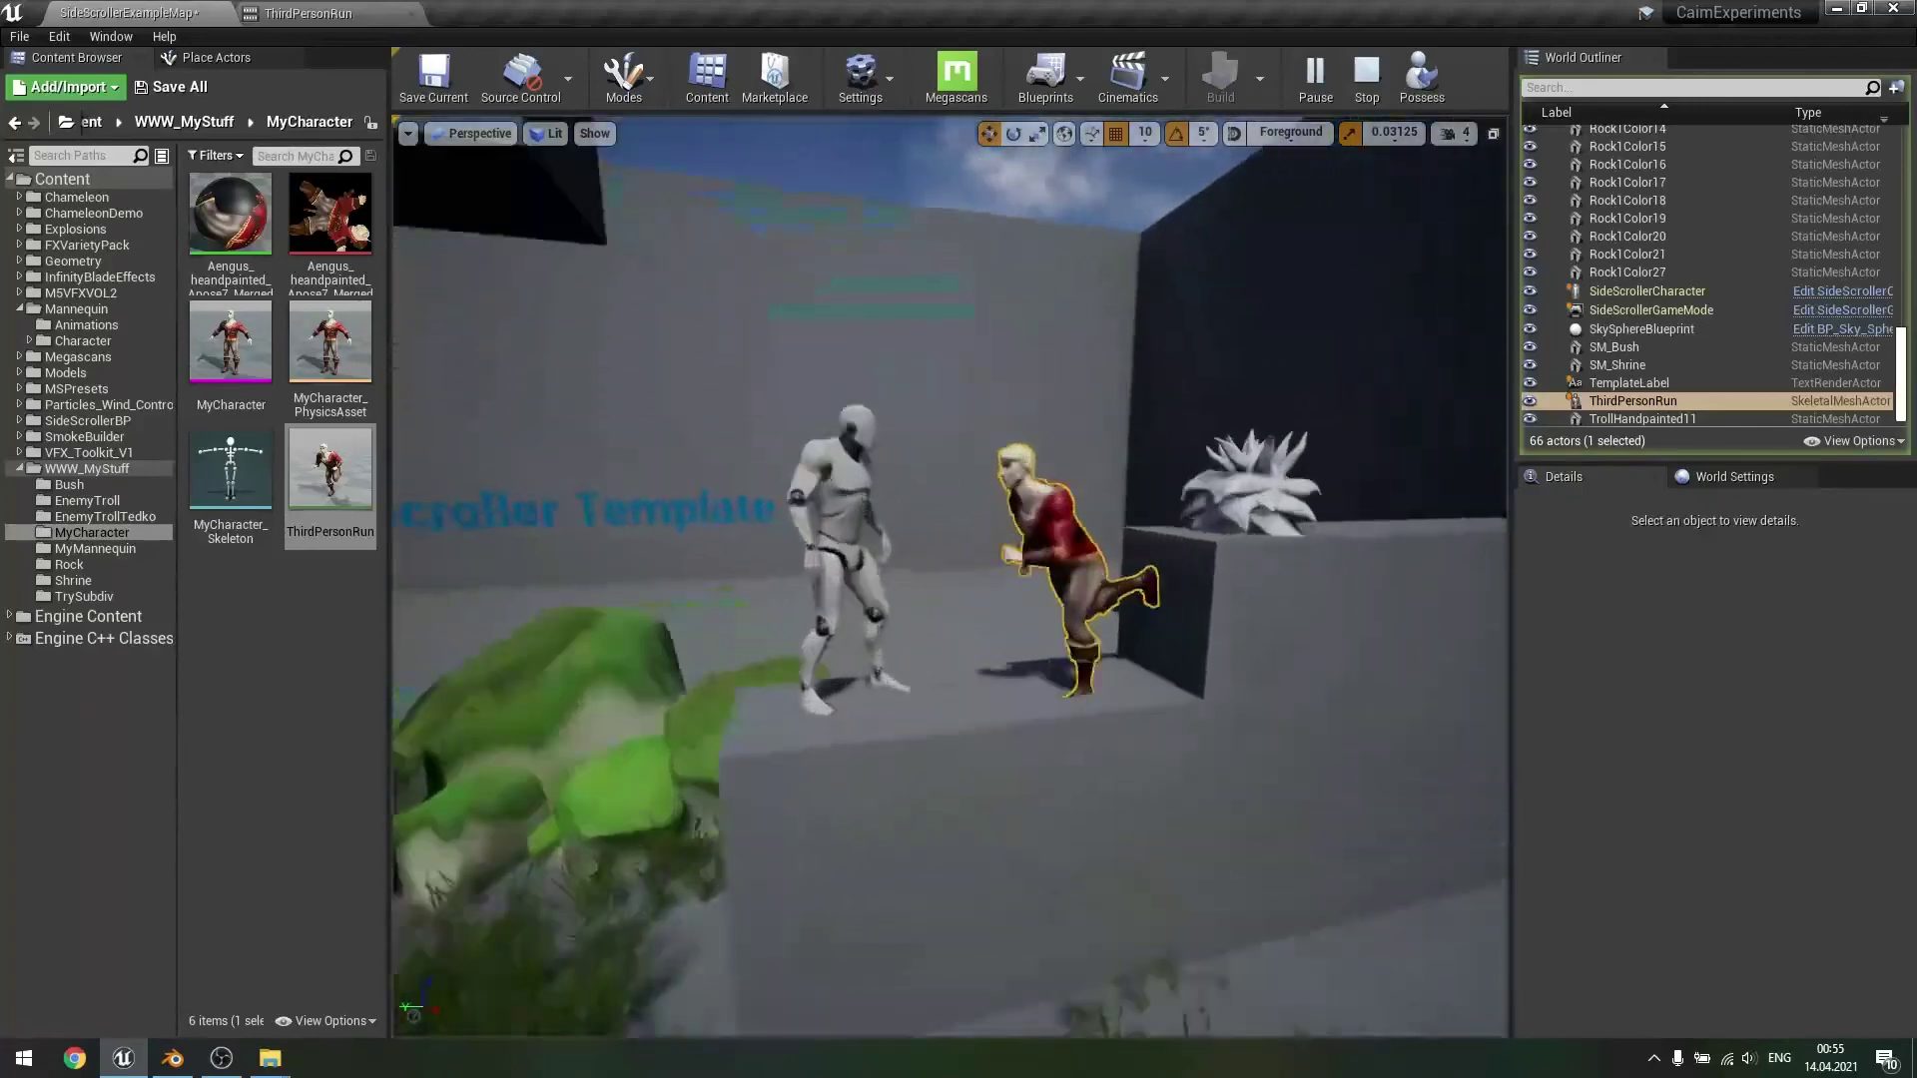
click(1138, 818)
key(s)
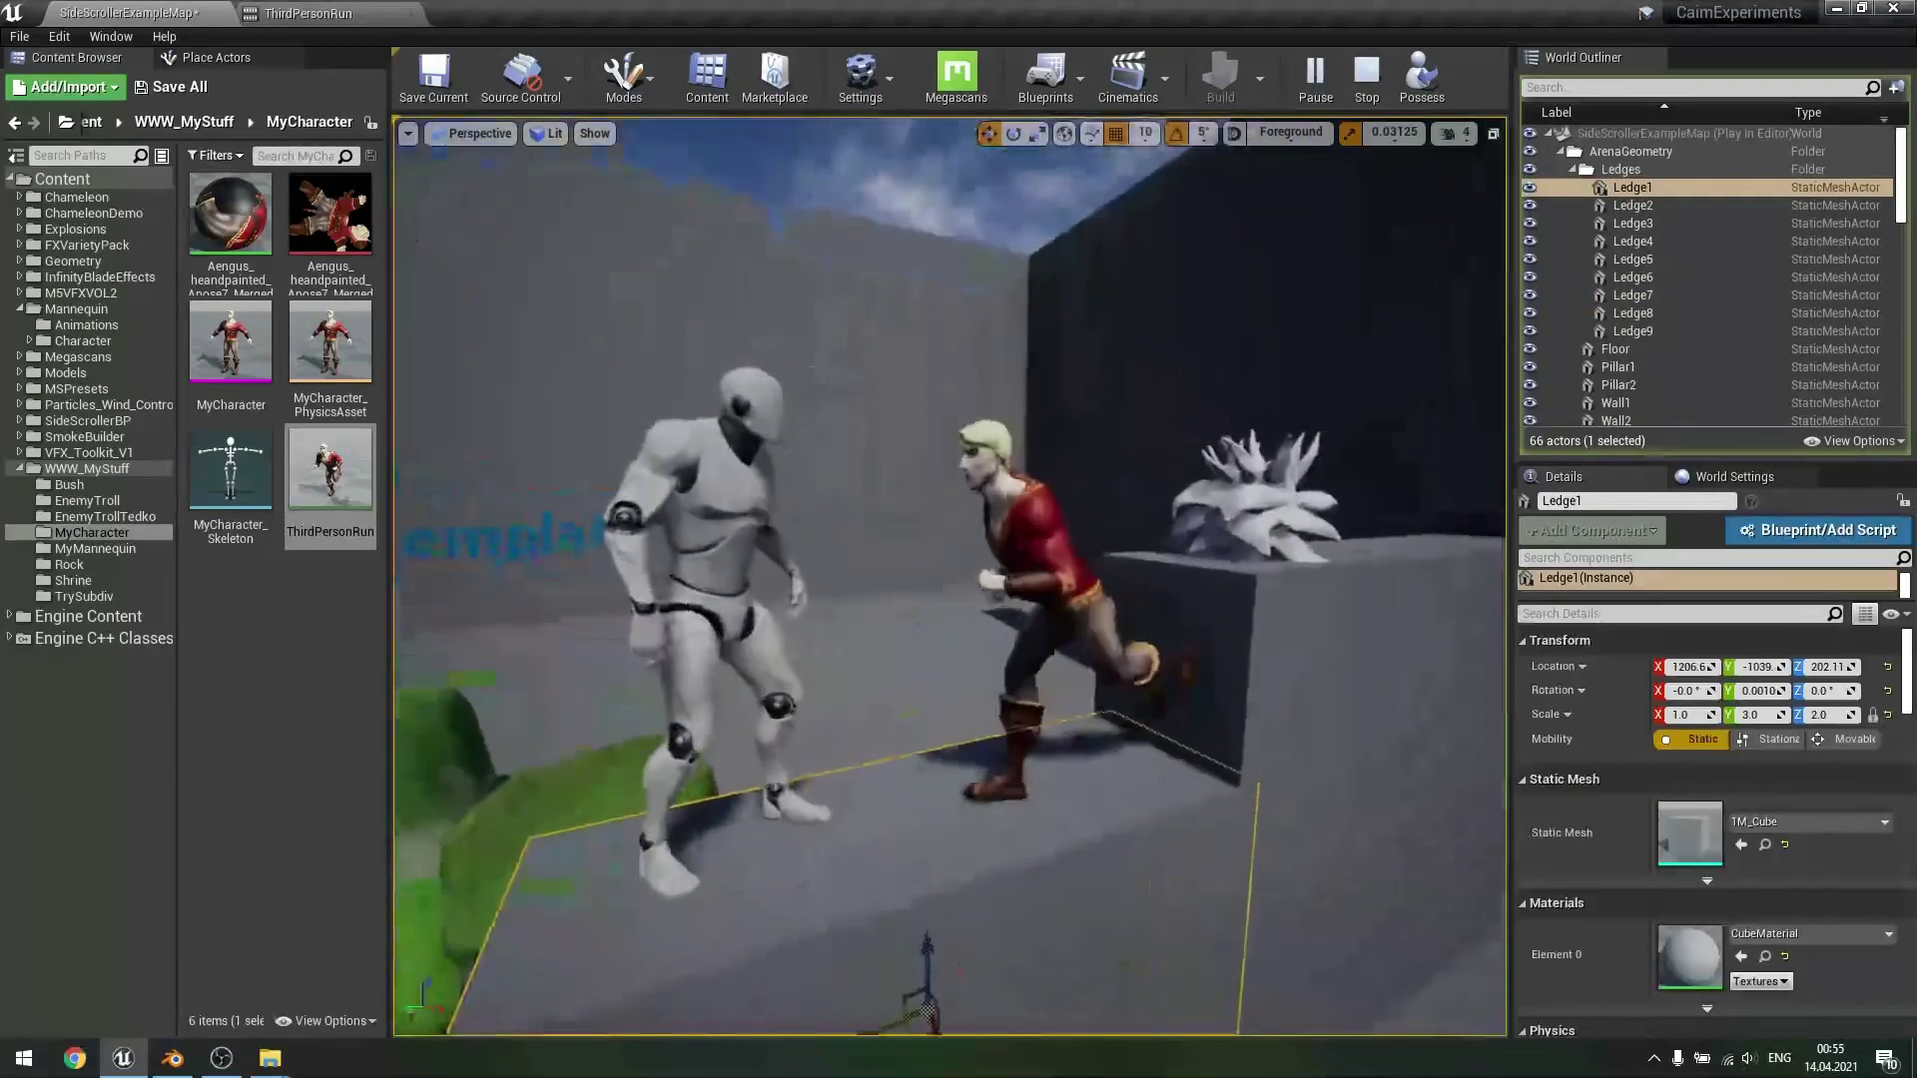
click(685, 640)
click(1008, 799)
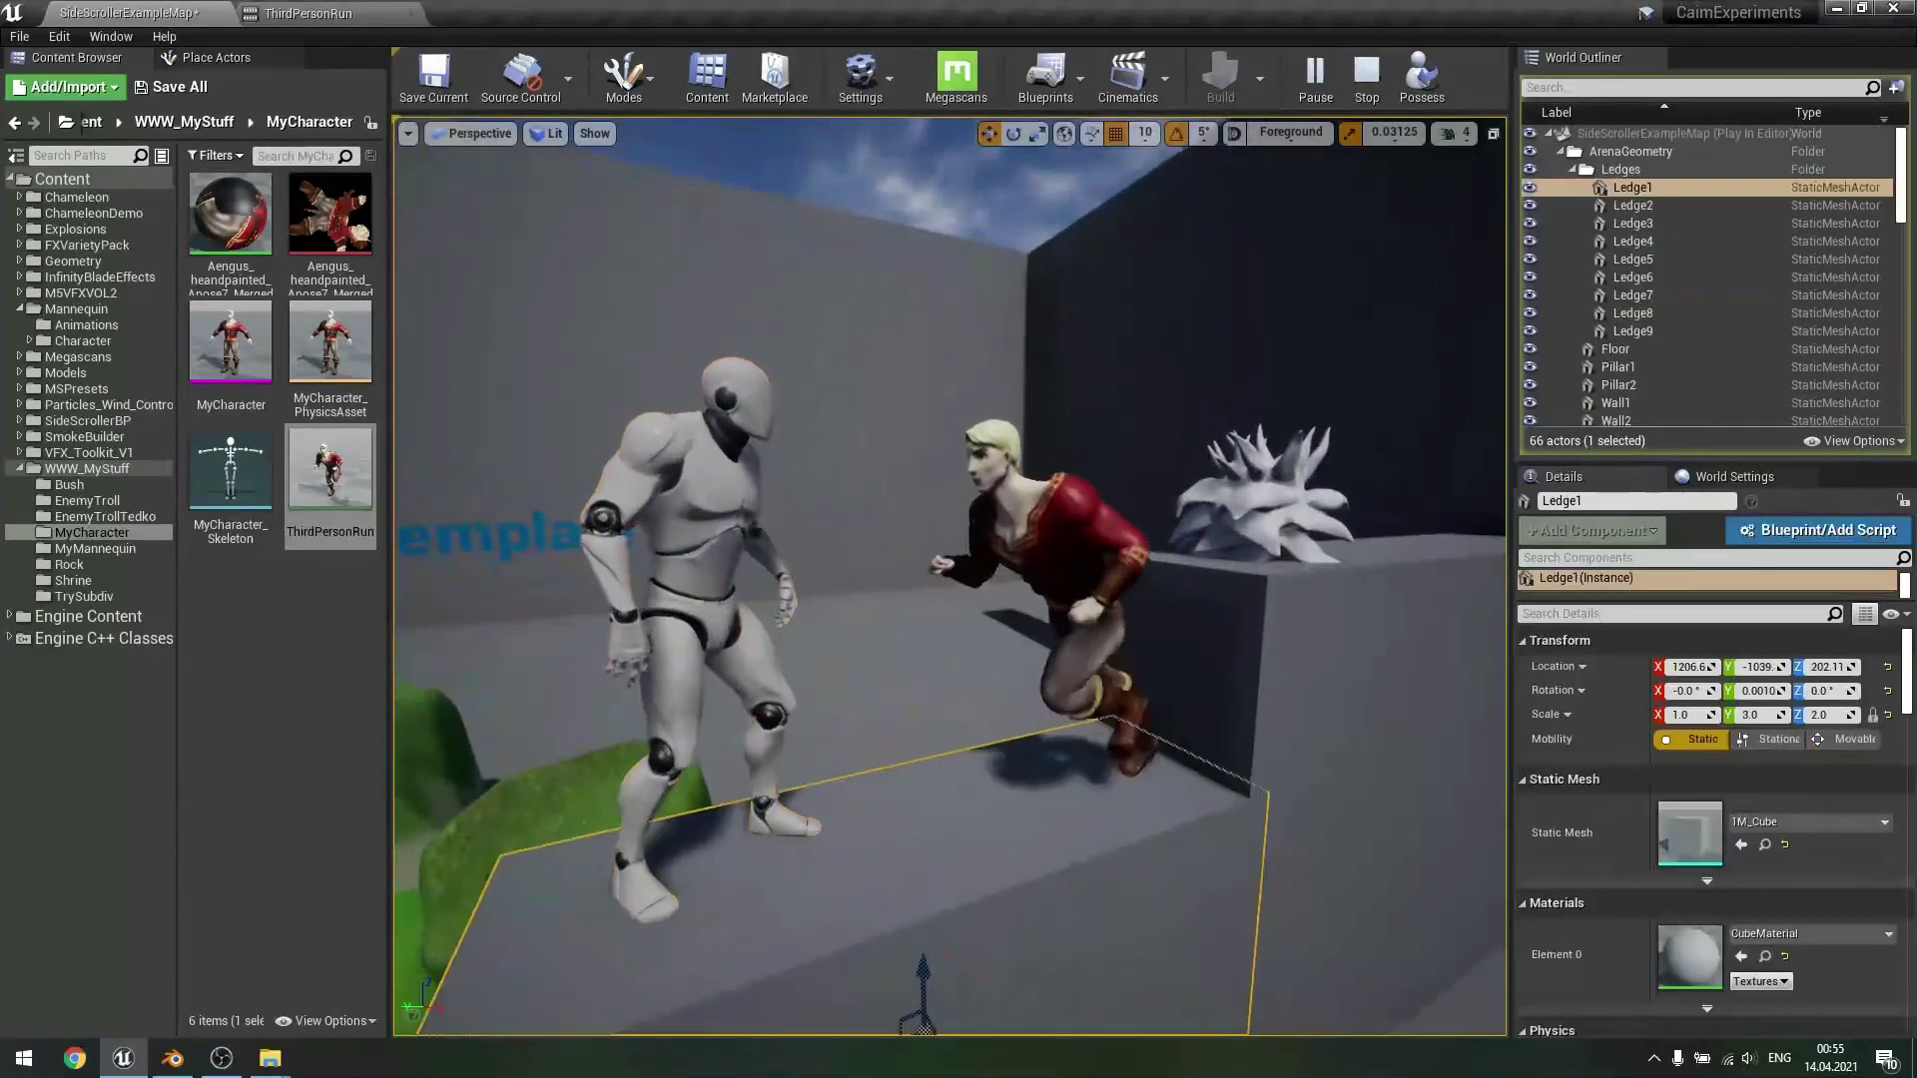
key(s)
key(w)
key(s)
key(w)
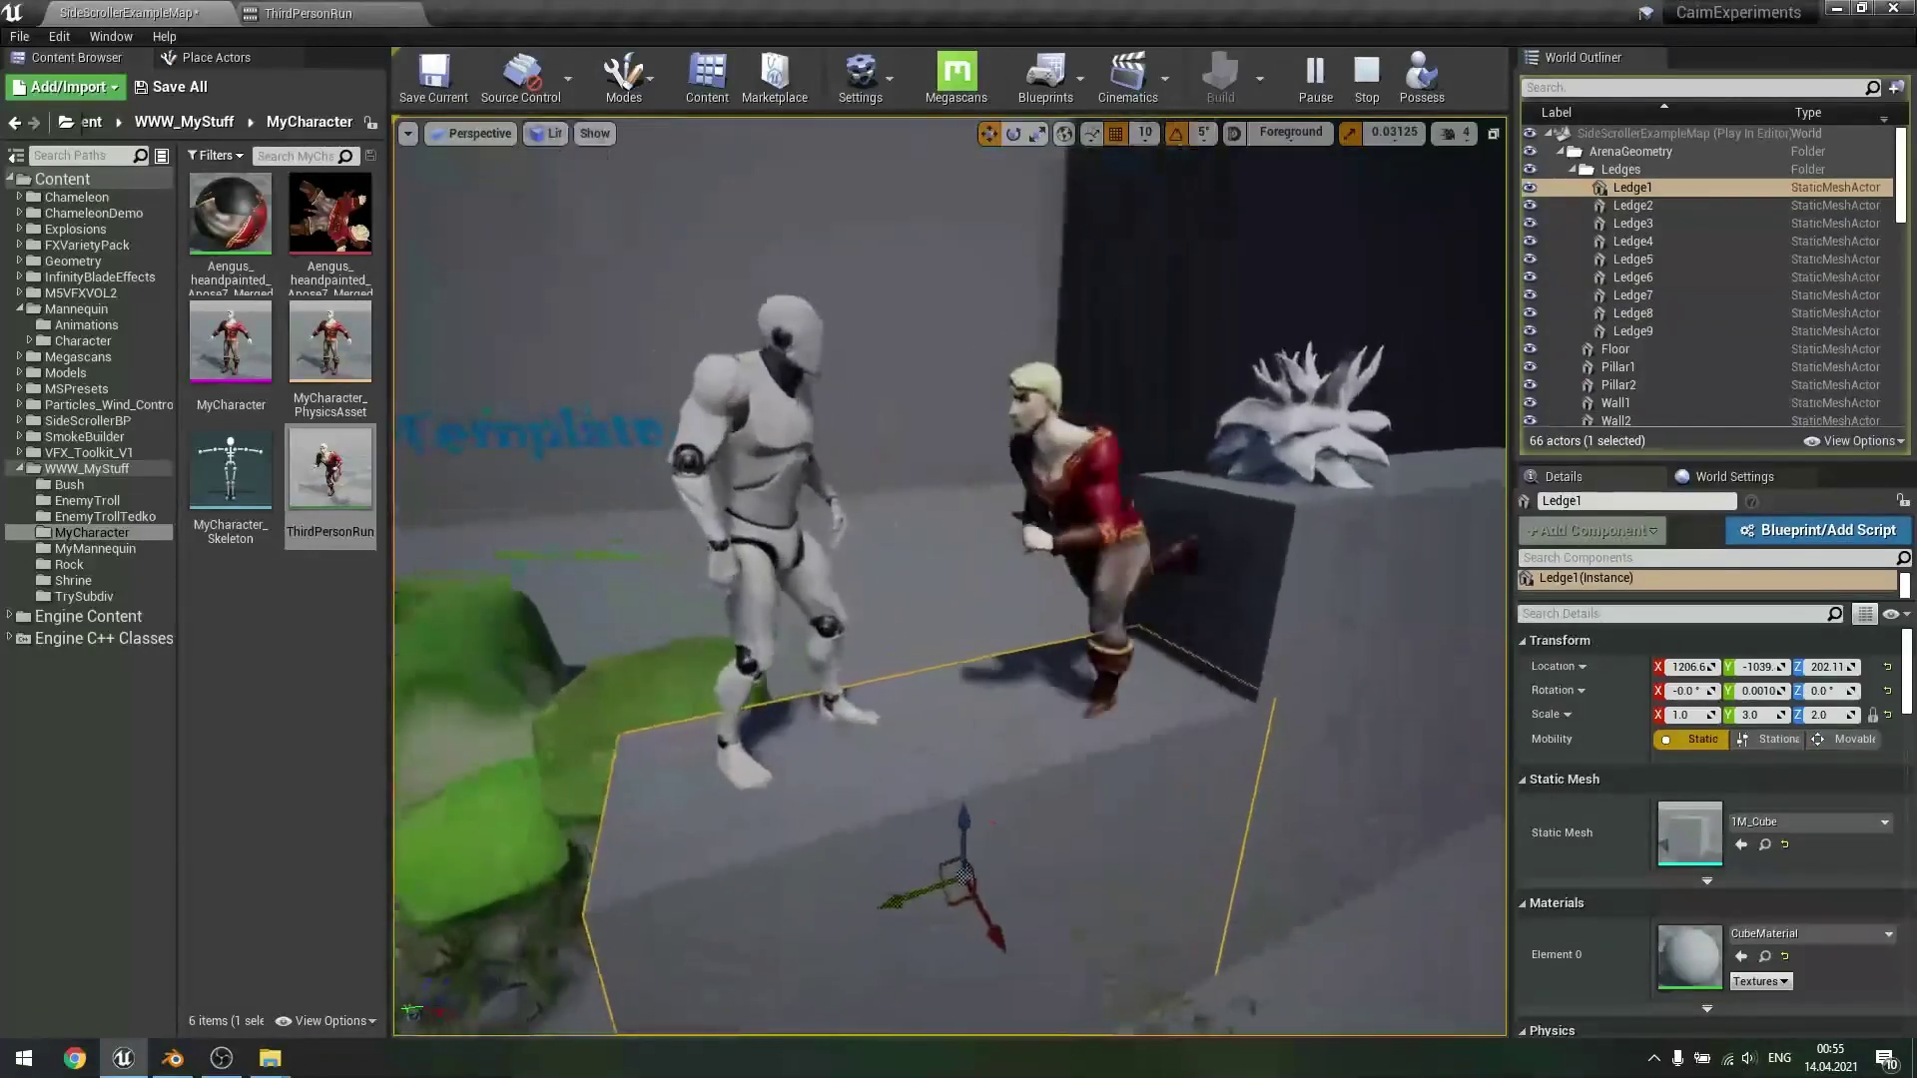
key(s)
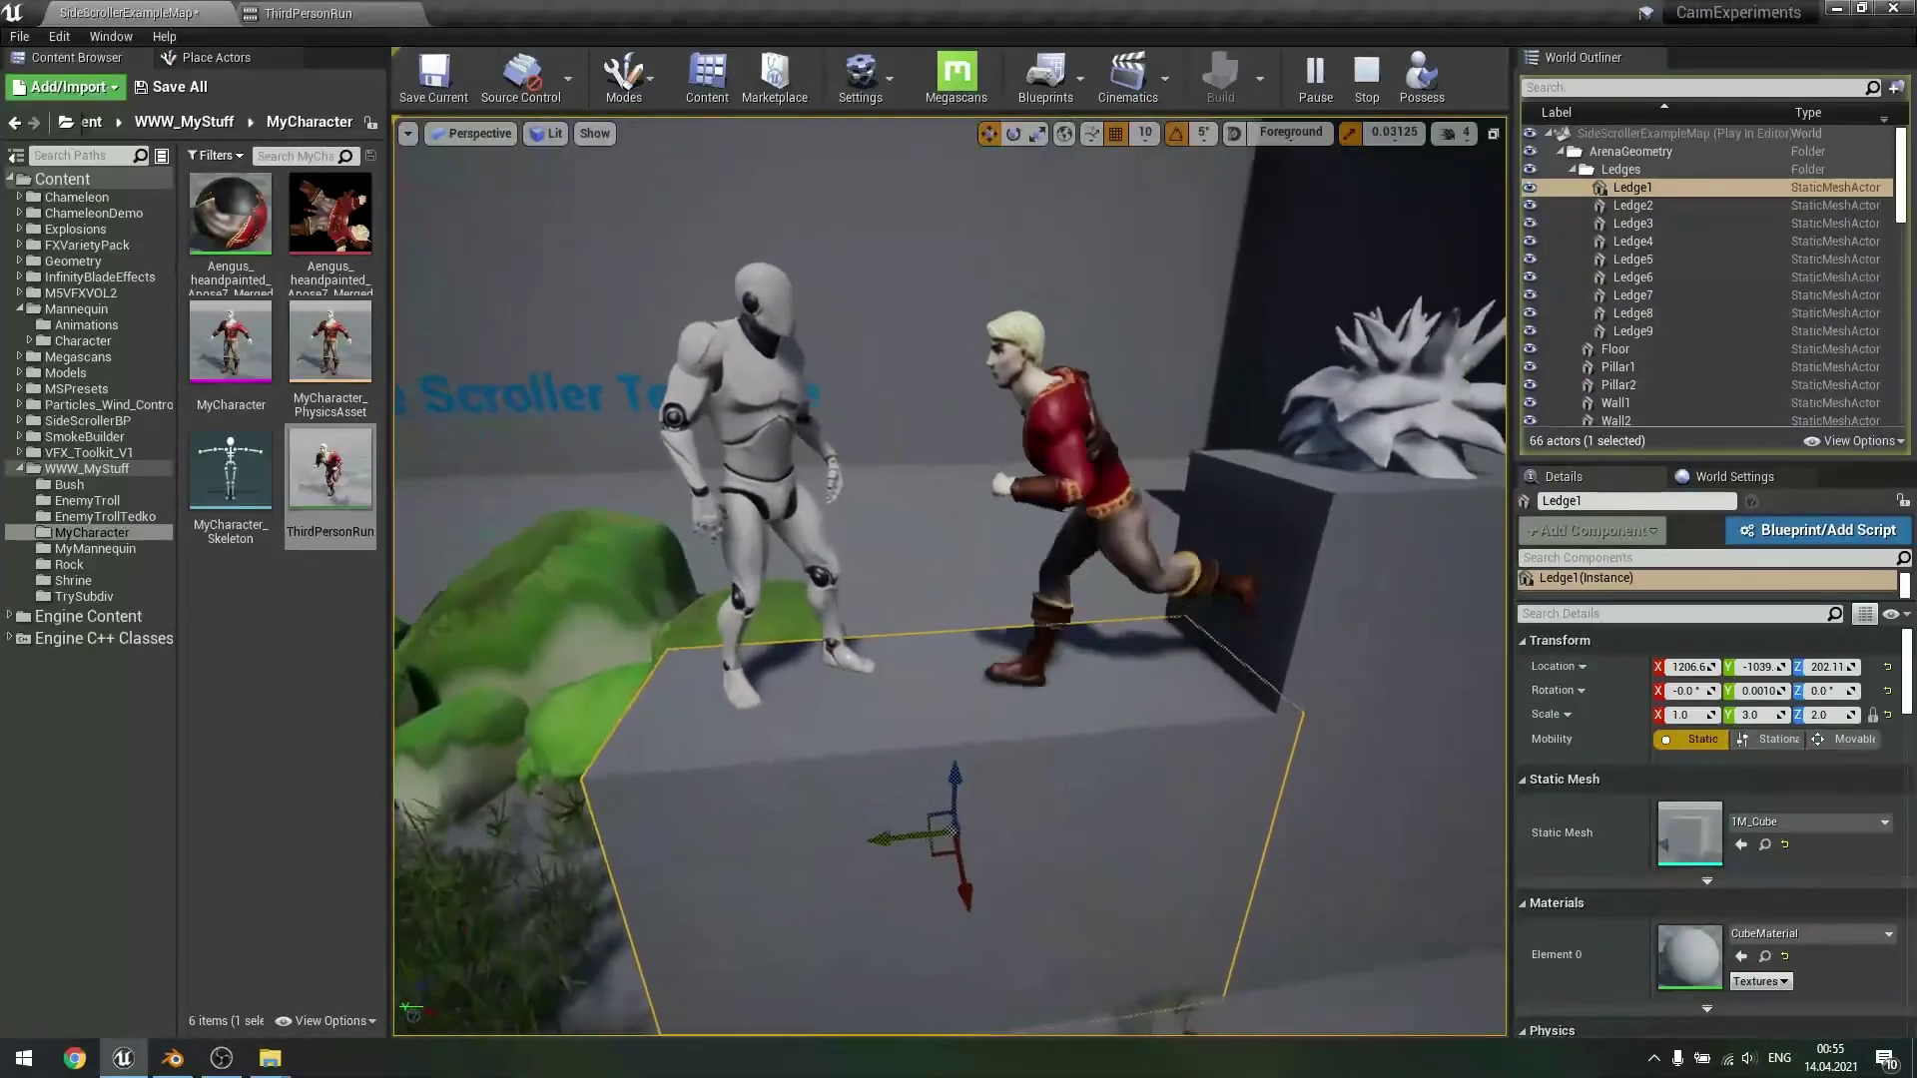
key(w)
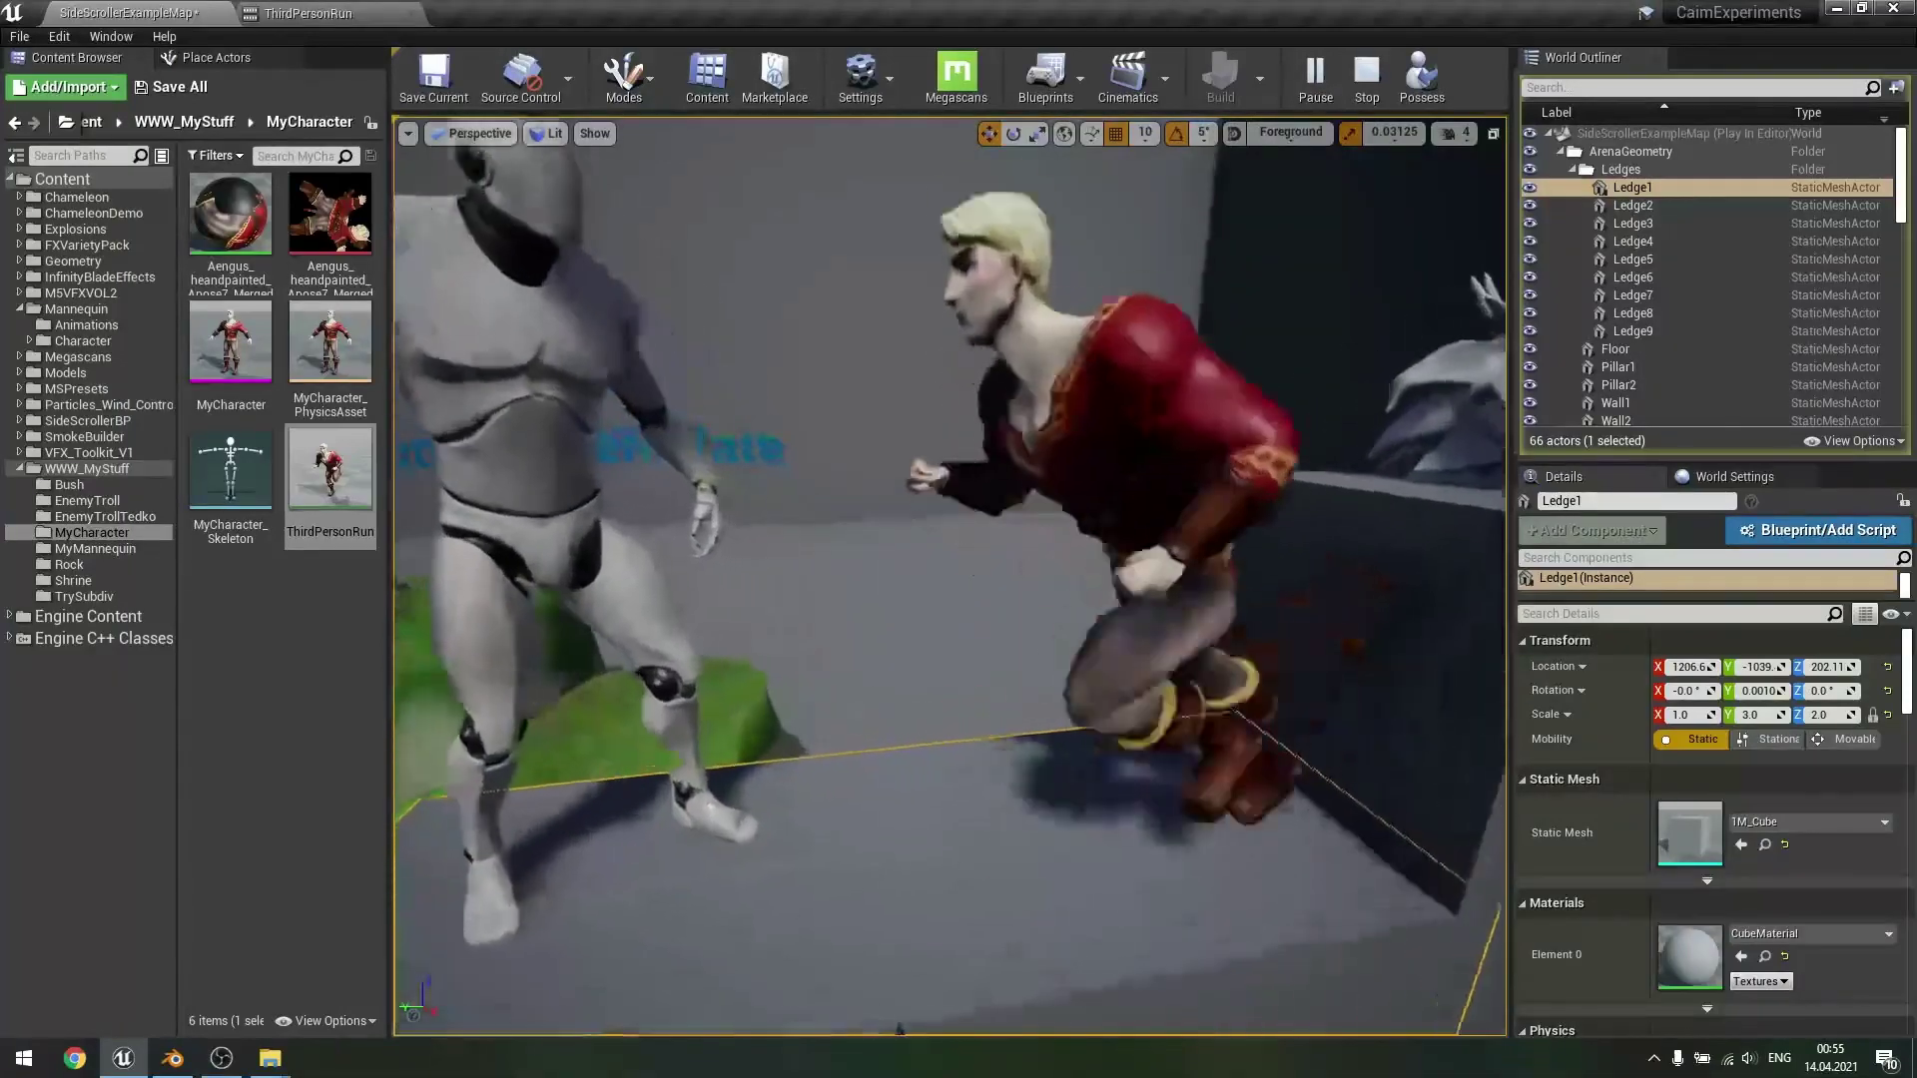
key(s)
key(w)
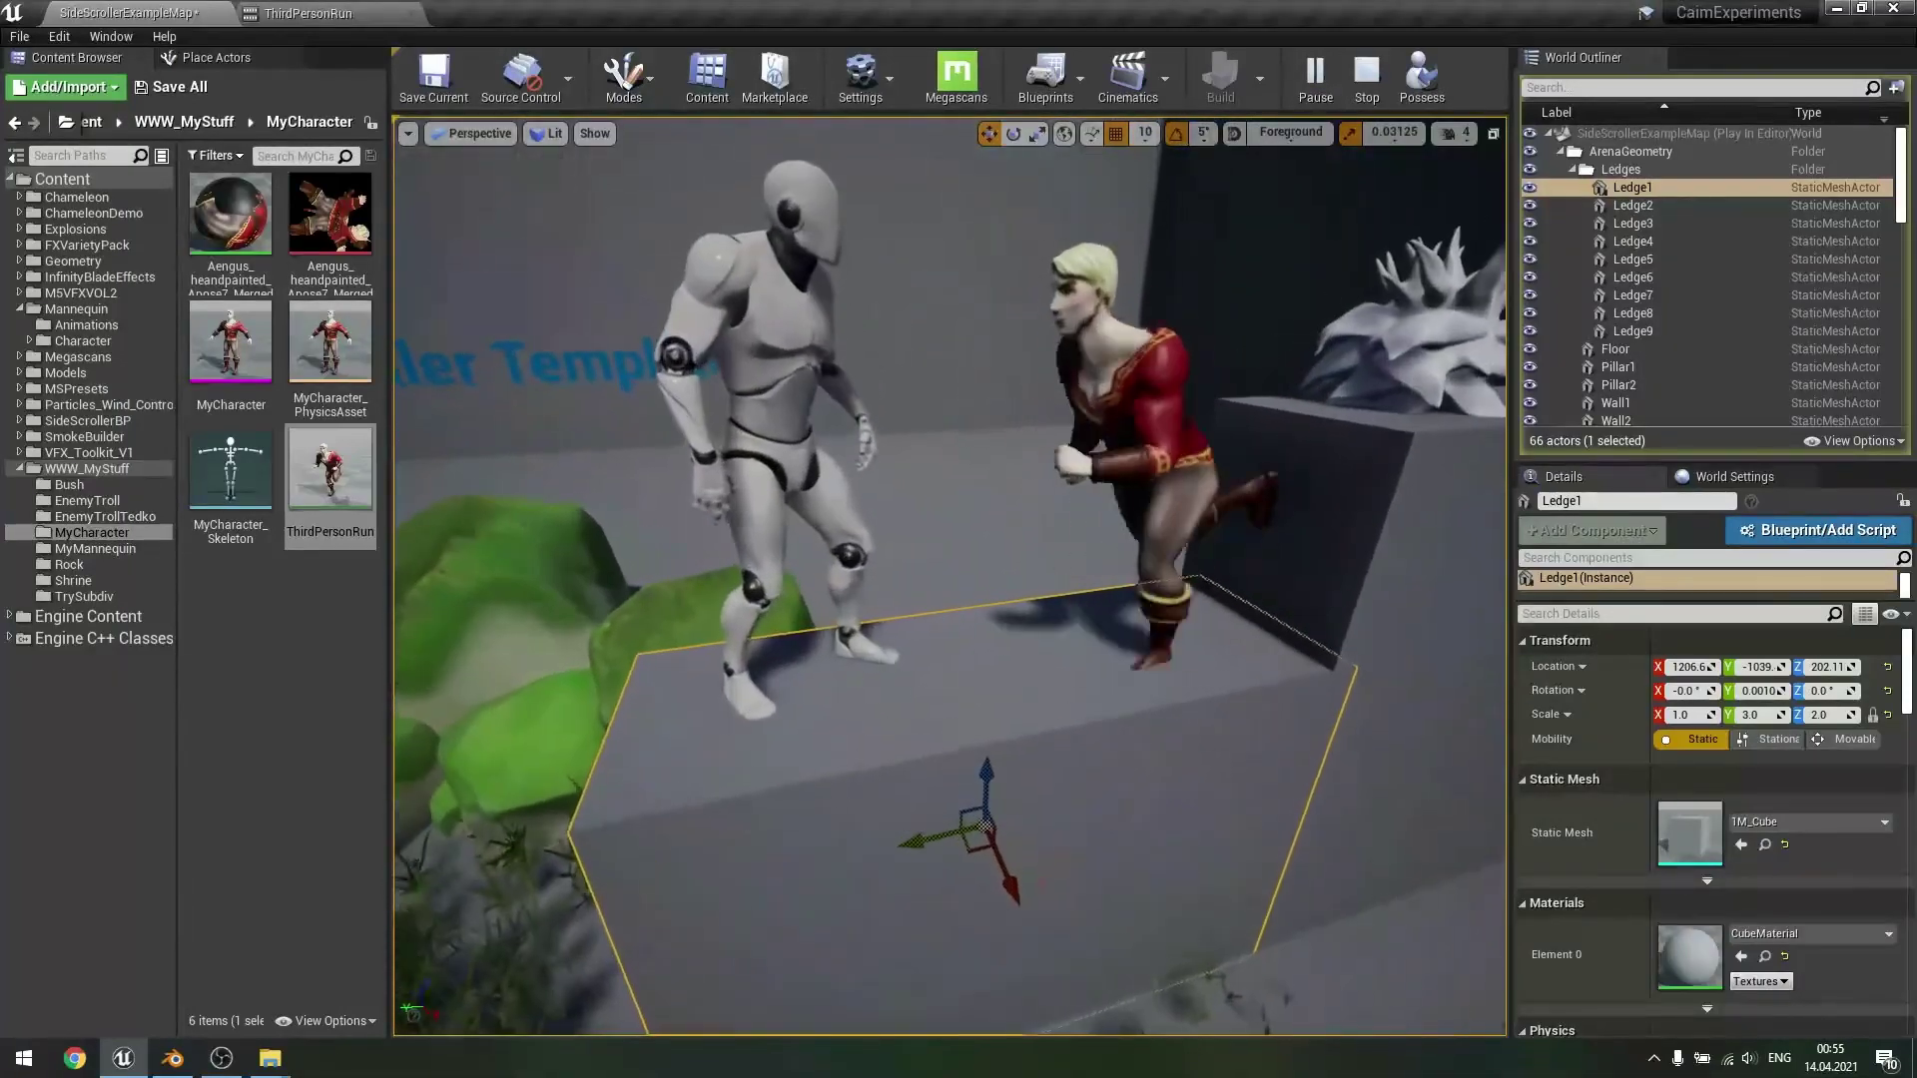